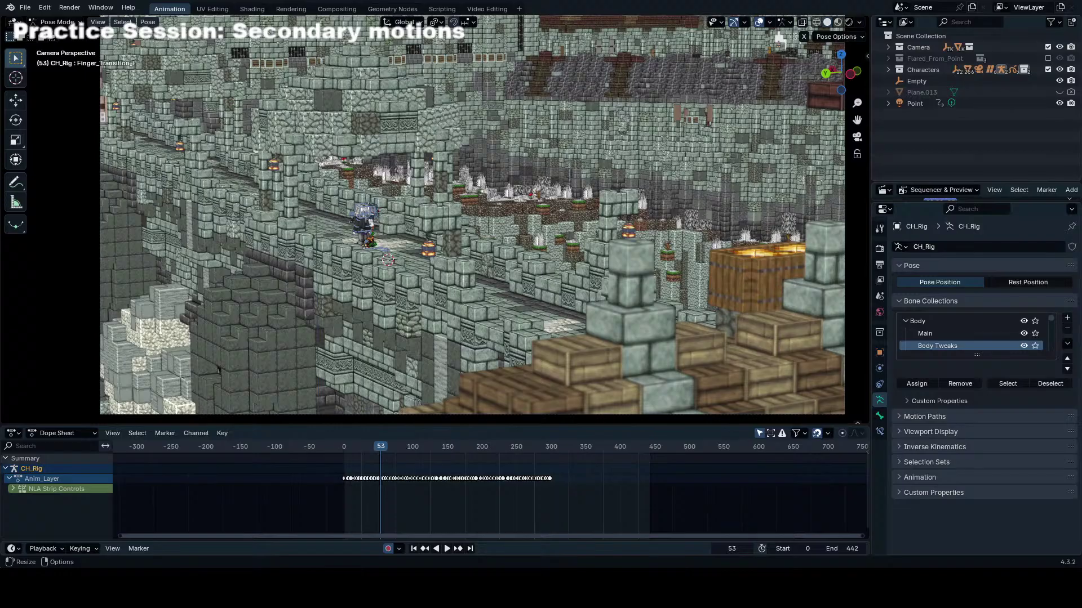
Step: Switch the program window to fullscreen and set the current frame to 0
click(101, 7)
click(125, 46)
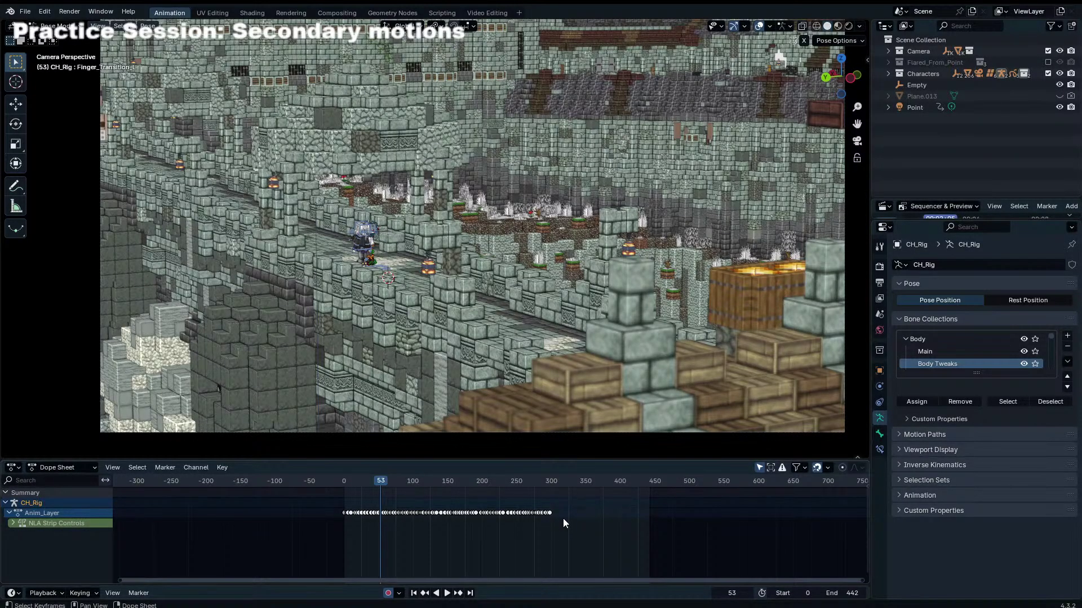
scroll(563, 518, up, 3)
middle_drag(471, 489, 648, 498)
scroll(531, 504, up, 4)
drag(460, 482, 373, 498)
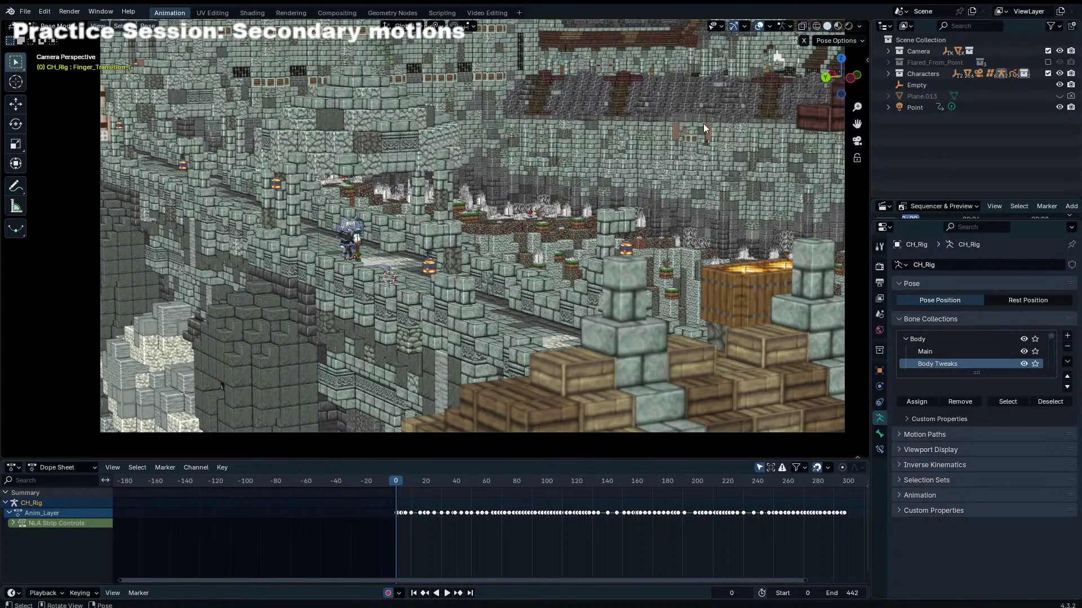
Step: Widen the 3D viewport slightly and make the Outliner area taller
shift+middle_drag(367, 253, 375, 259)
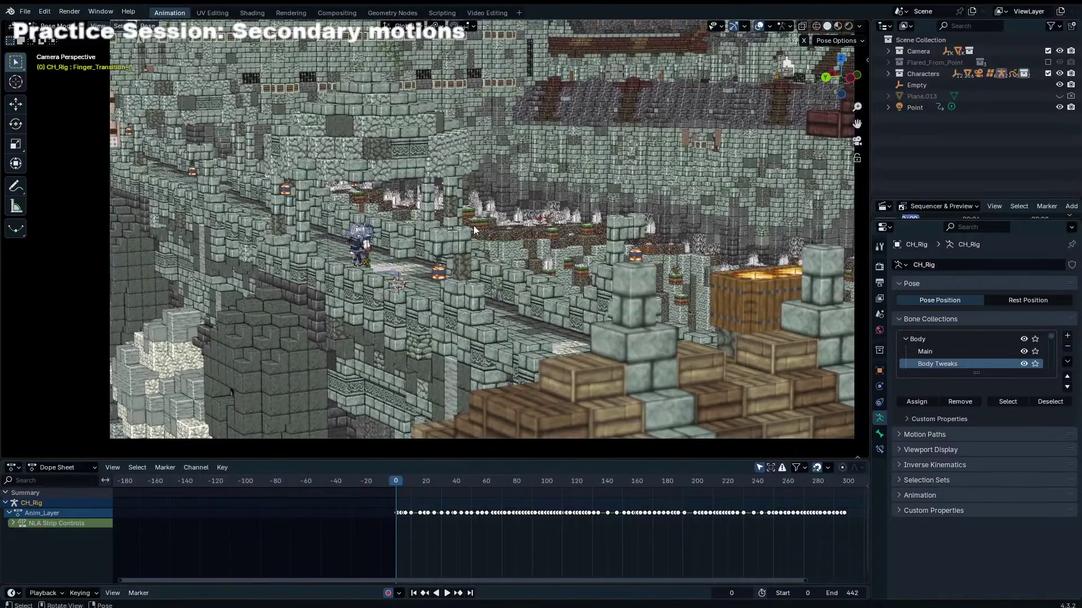
drag(871, 169, 887, 169)
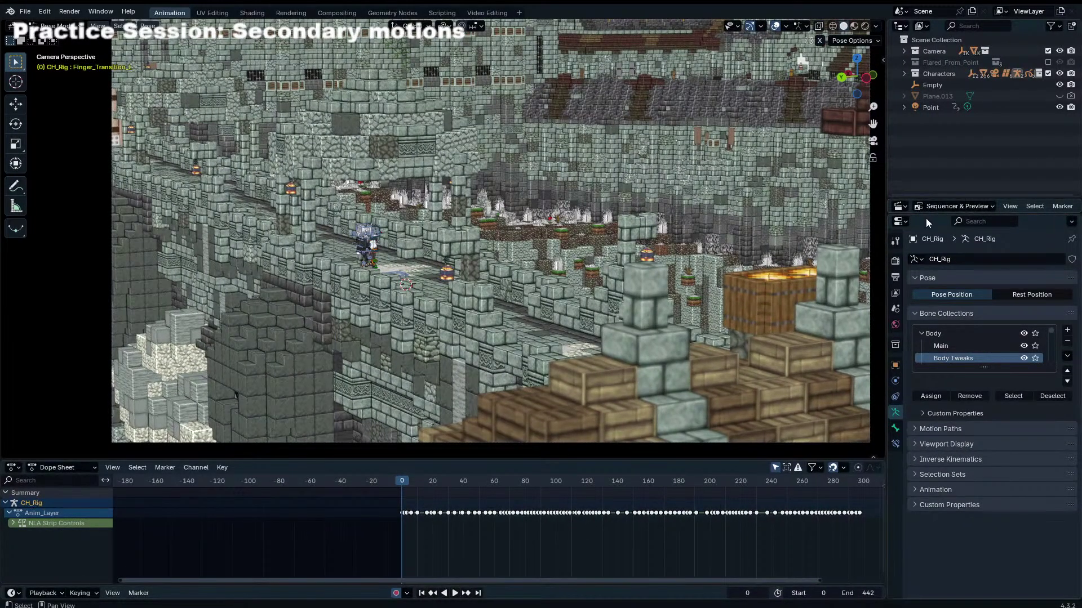
drag(923, 219, 918, 286)
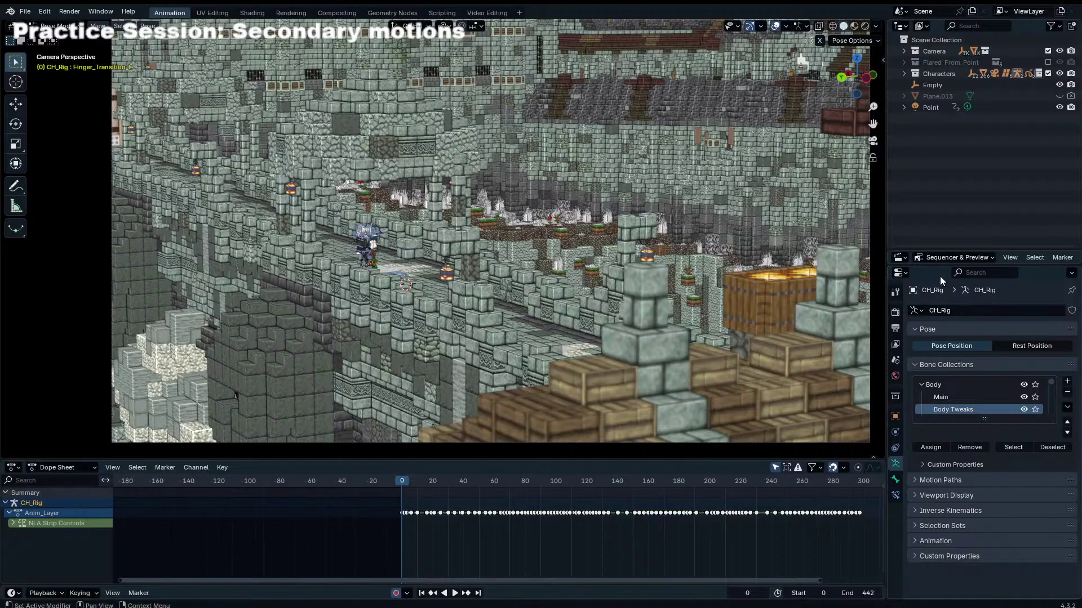
Step: Fit all keyframes in the Dope Sheet and play the animation from frame 0 with viewport overlays hidden
scroll(536, 530, up, 3)
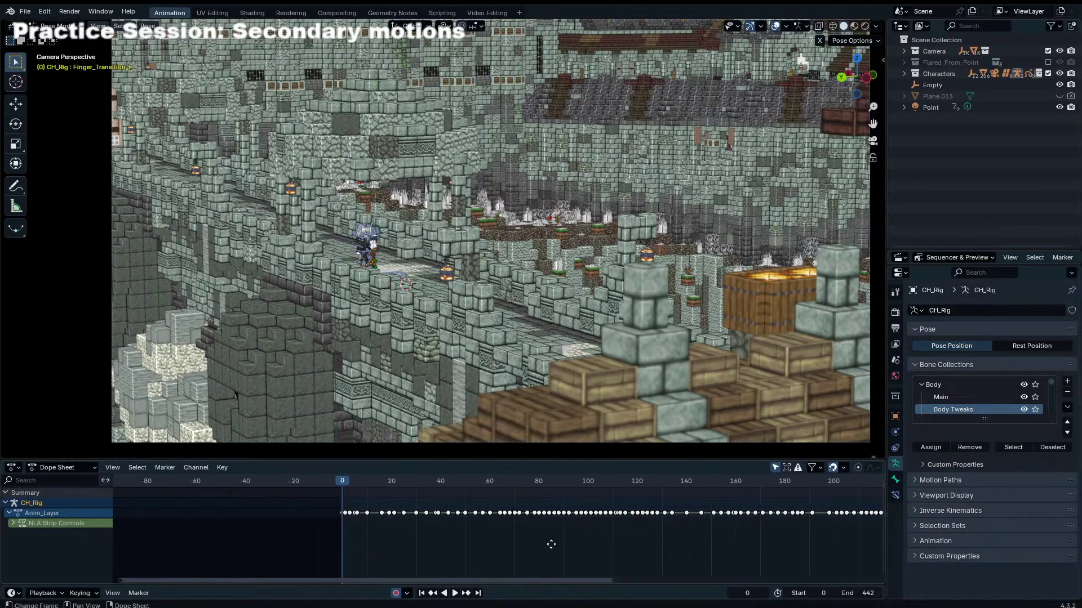
ctrl+scroll(461, 517, down, 5)
key(Home)
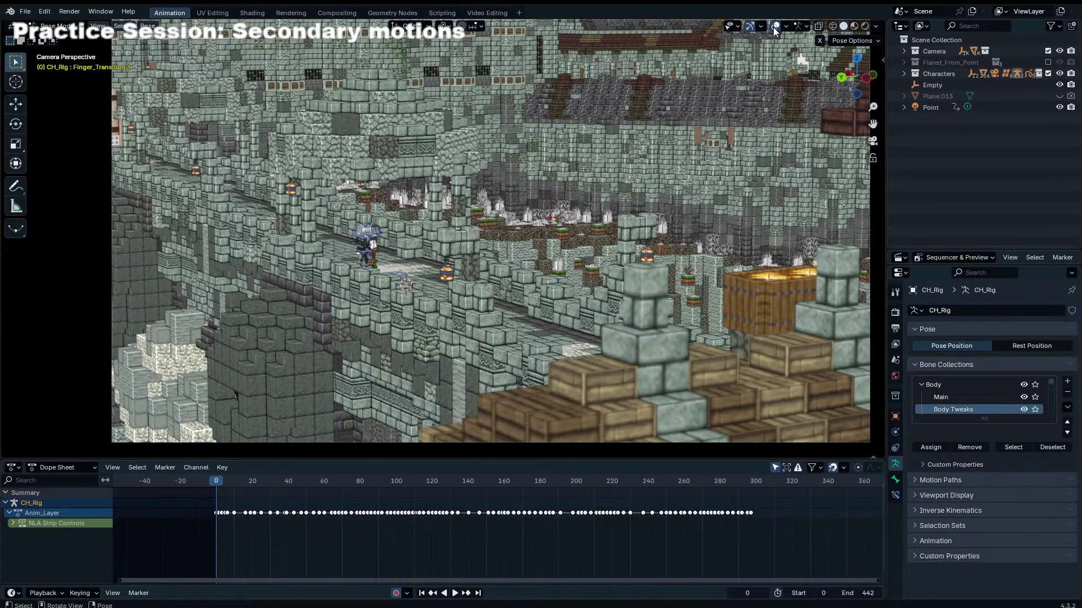
key(space)
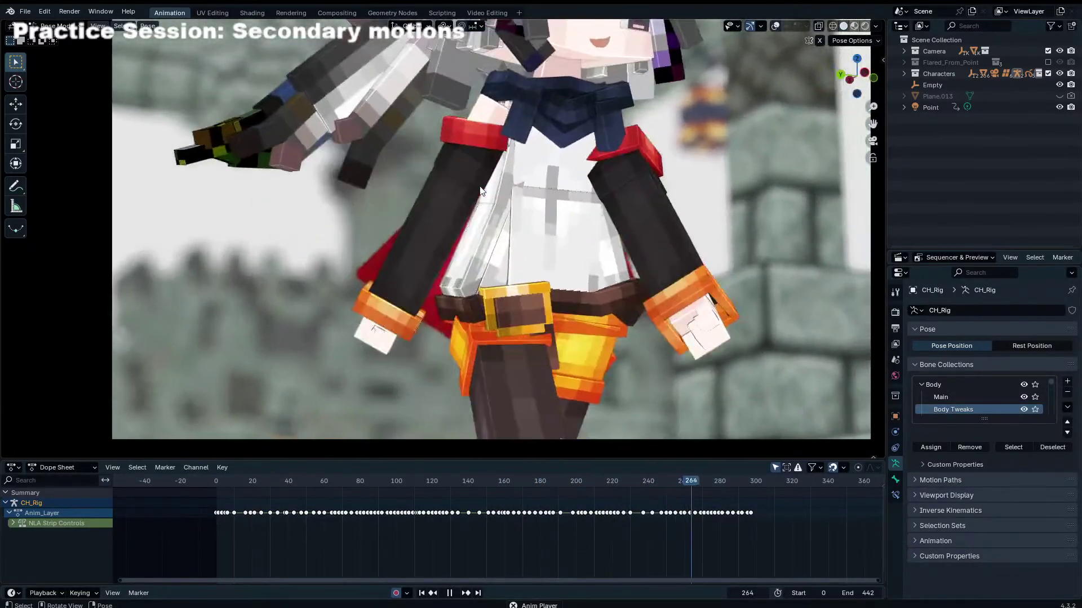
key(space)
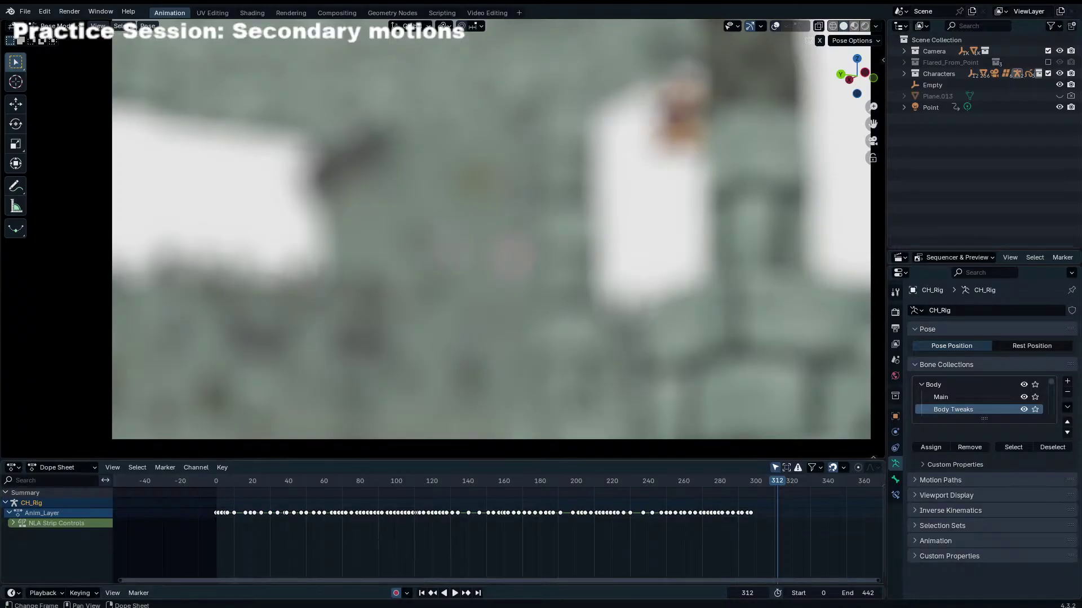
Step: Move the selected Finger_Transition bone freehand at frame 125 and leave the camera view
drag(505, 481, 441, 468)
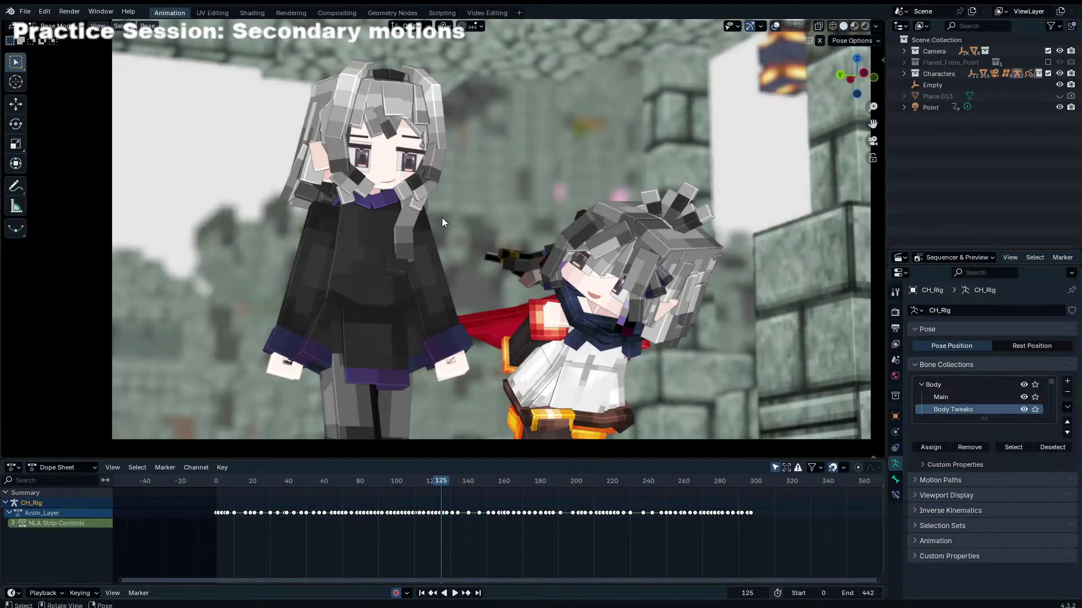
key(g)
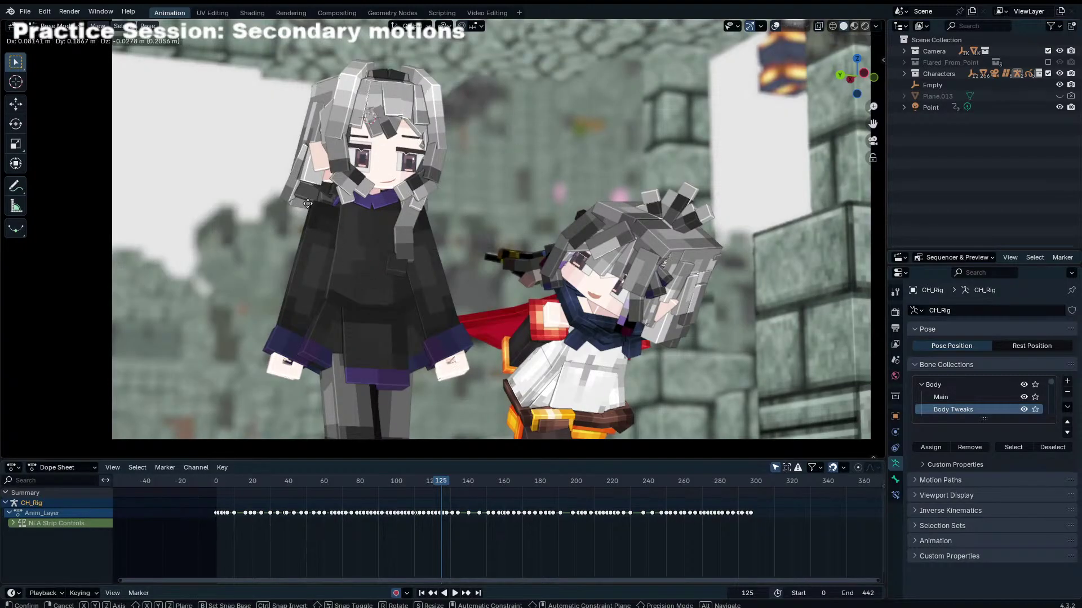
click(404, 261)
key(KP_0)
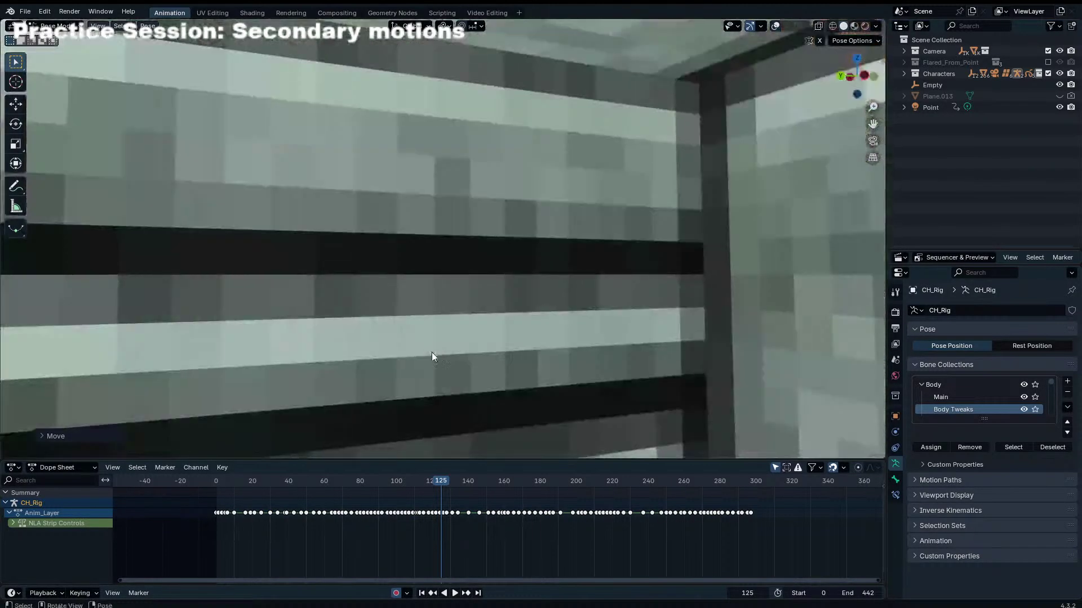
Step: Move the selected bone freehand at frame 149 and return to the camera view
drag(426, 486, 485, 489)
key(g)
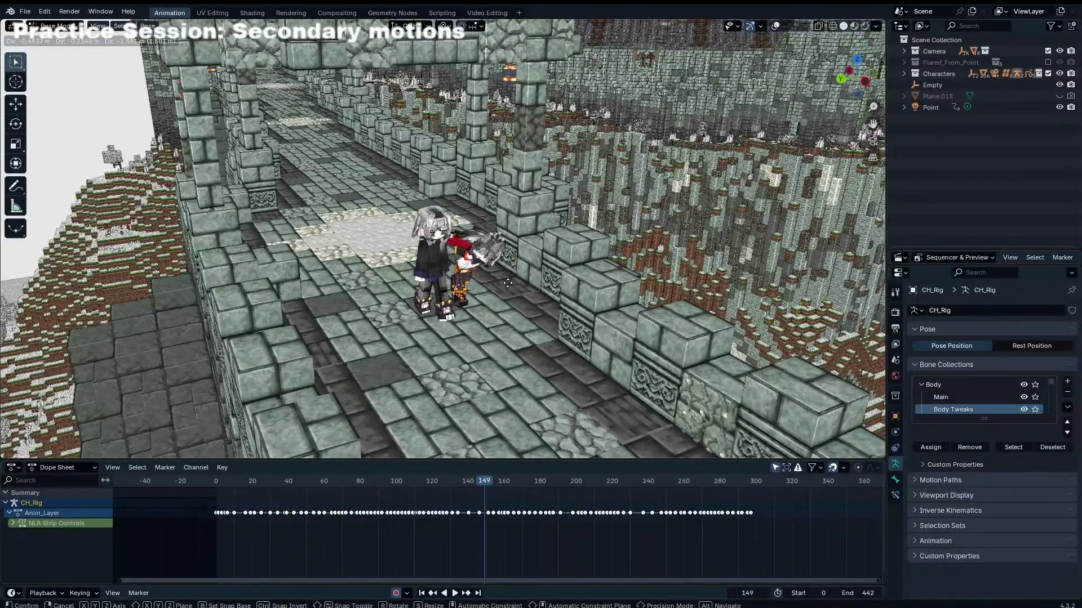
click(482, 222)
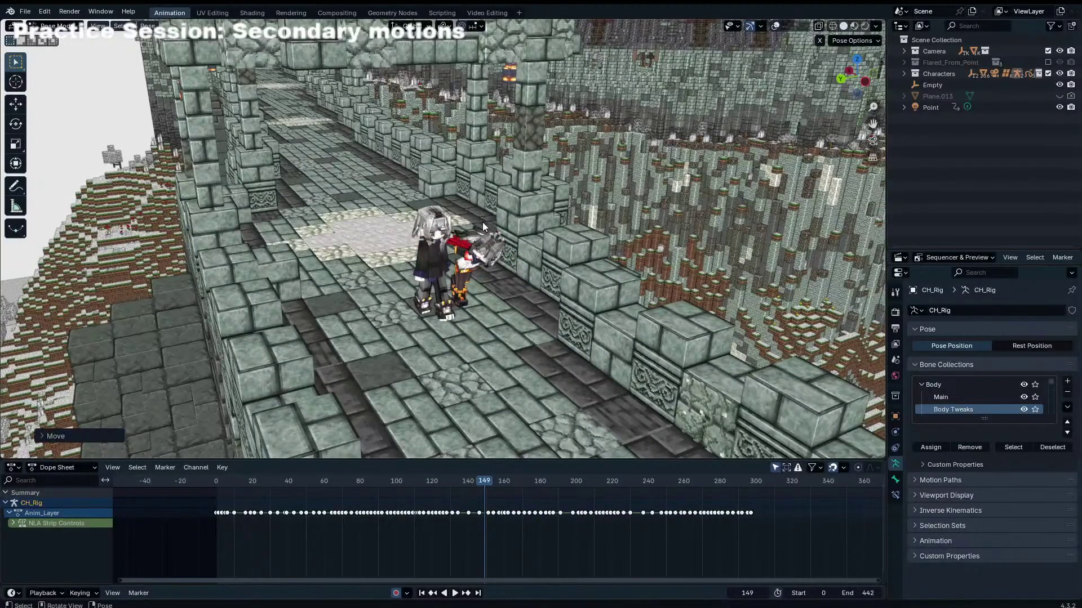
key(KP_0)
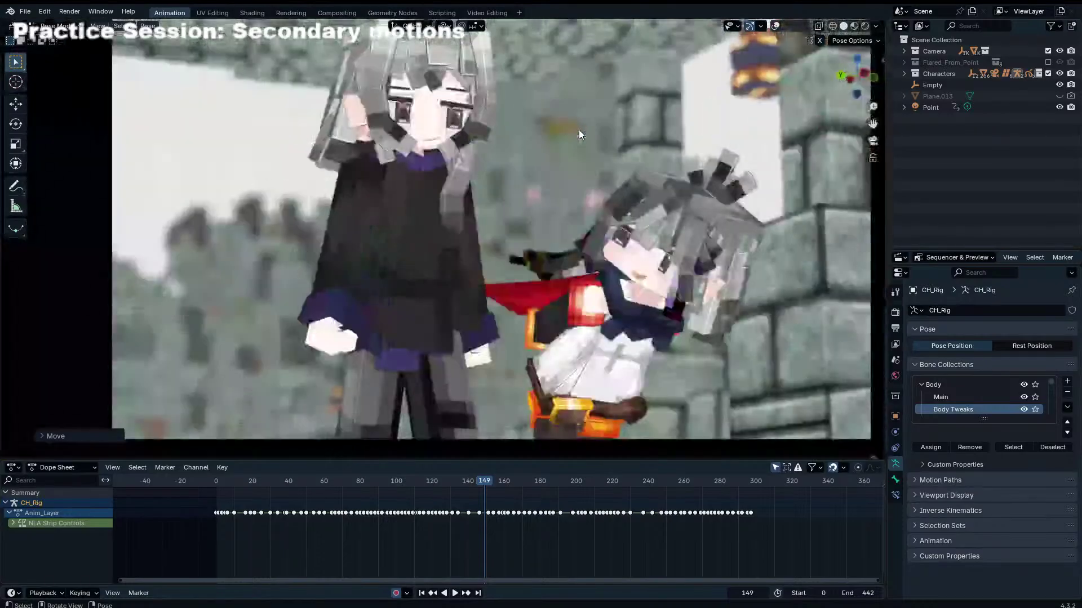
Step: Play the animation briefly from frame 0 and scrub to frame 99
key(shift+ctrl+space)
scroll(414, 479, down, 3)
click(322, 479)
key(space)
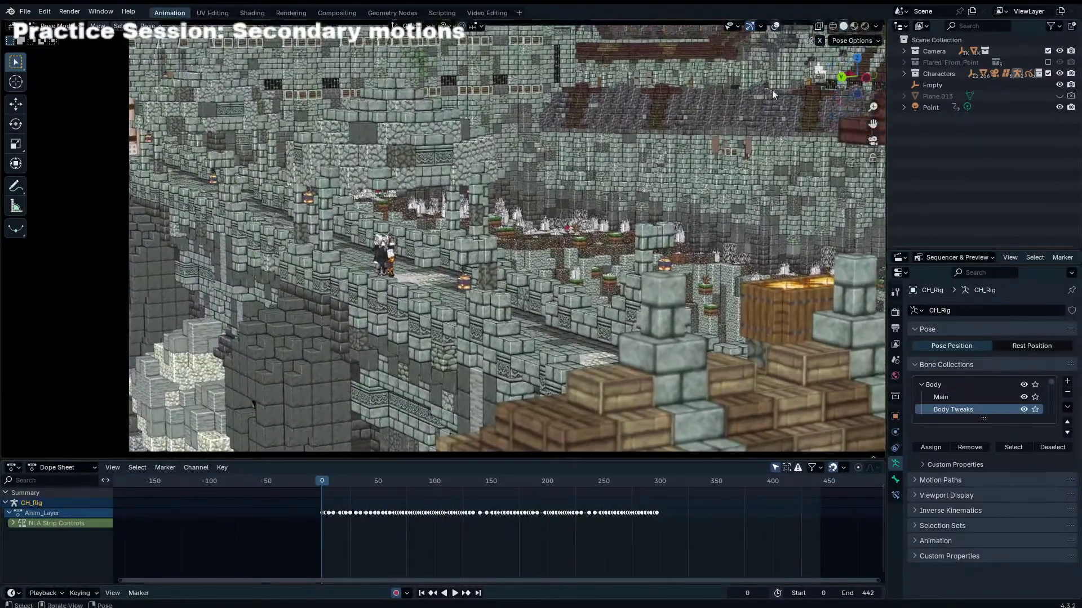
key(space)
drag(355, 480, 433, 480)
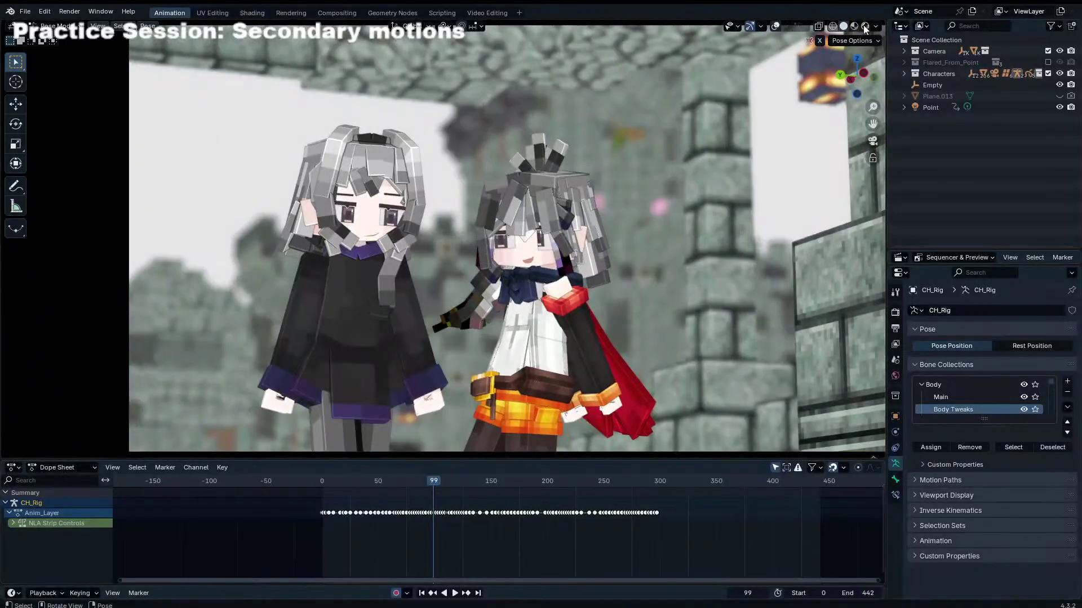
Step: Preview the two characters in rendered shading and return to solid shading
key(z)
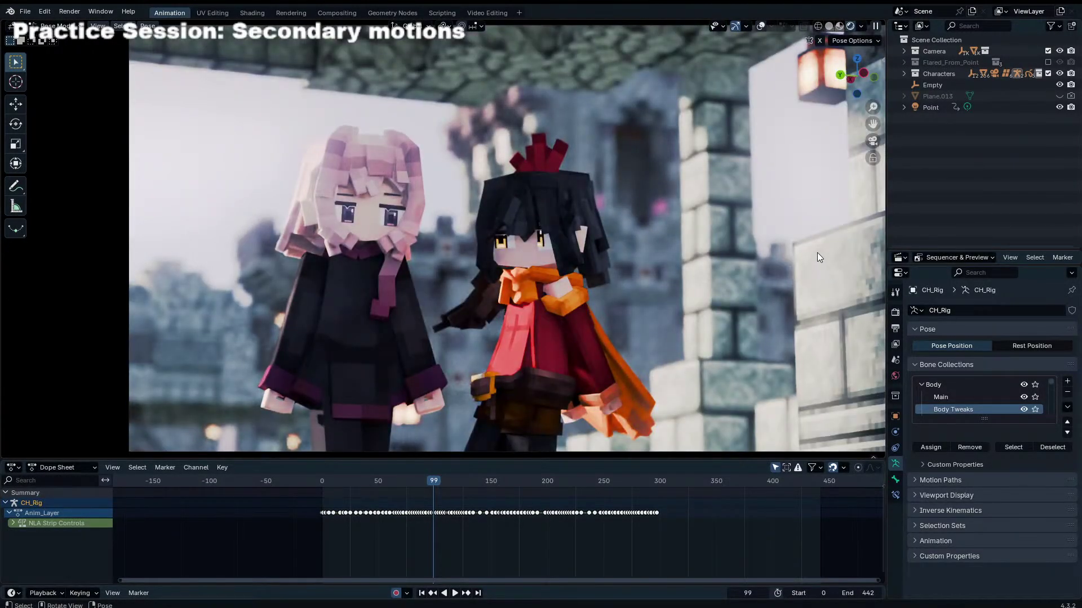
click(830, 26)
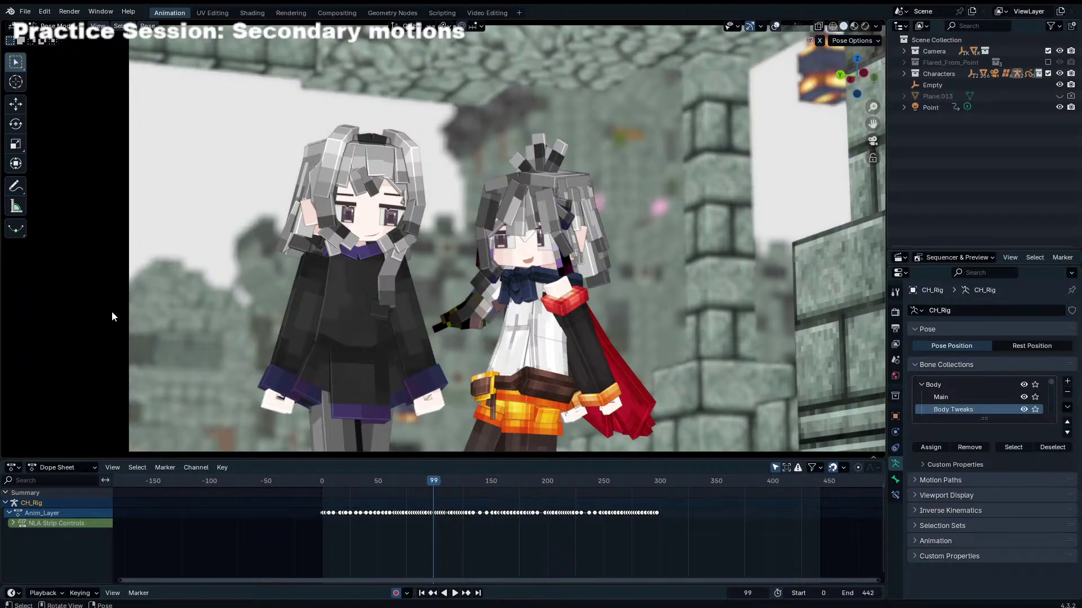
Step: View the Action Editor mode and switch back to the Dope Sheet mode
click(54, 468)
click(49, 509)
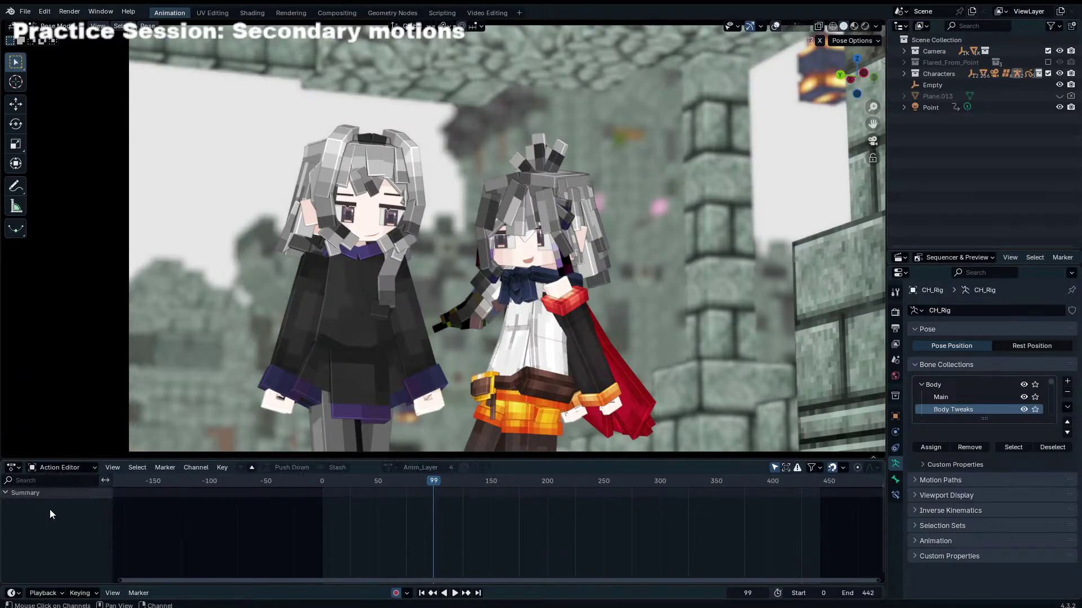
click(57, 468)
click(58, 496)
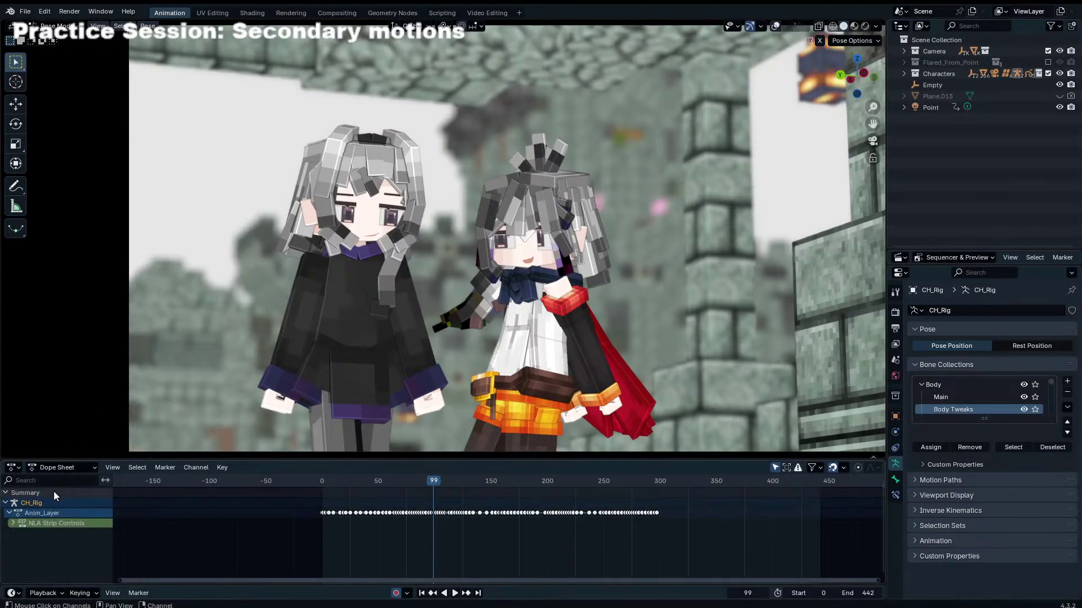
Step: View the keyframes in a Timeline editor and change the area back to the Dope Sheet
click(12, 468)
click(150, 509)
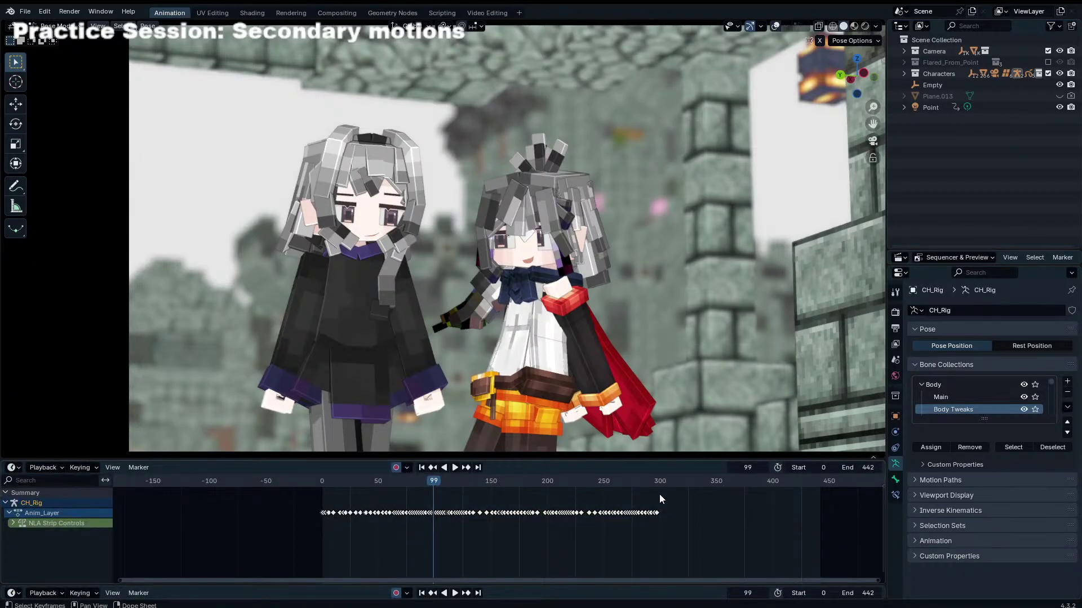
click(12, 467)
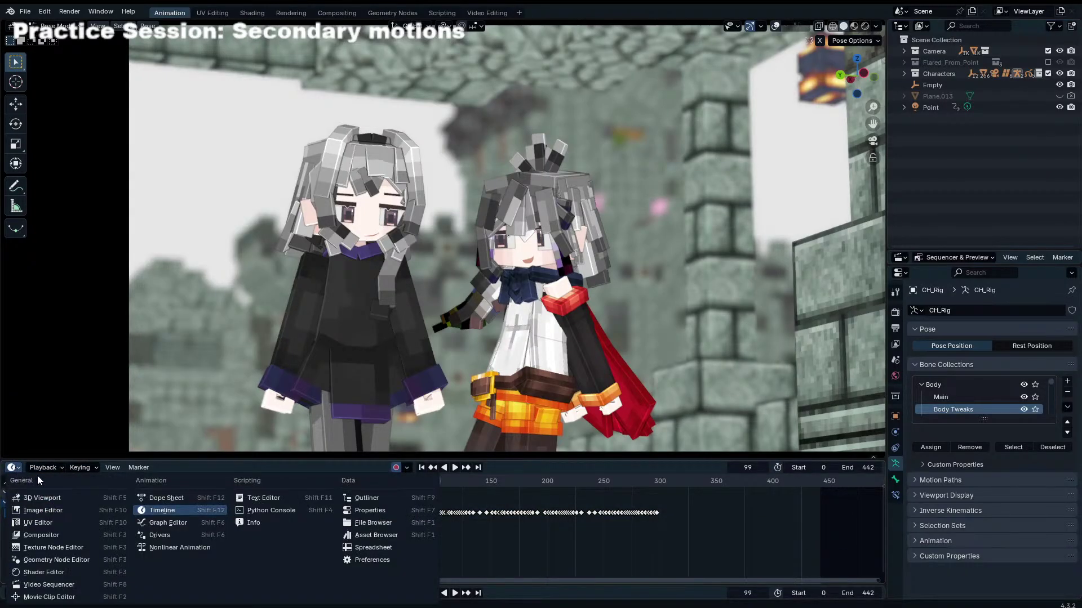
click(169, 499)
Step: Show the viewport overlays and select the Eye_R bone of the caped character
scroll(384, 525, up, 3)
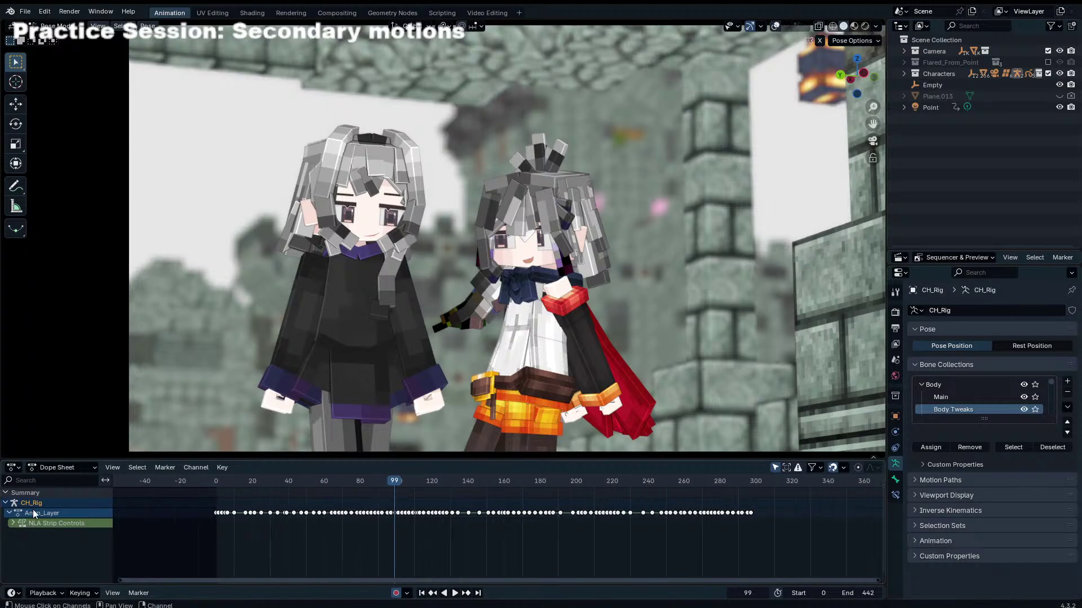
click(9, 513)
click(10, 514)
click(9, 513)
click(775, 26)
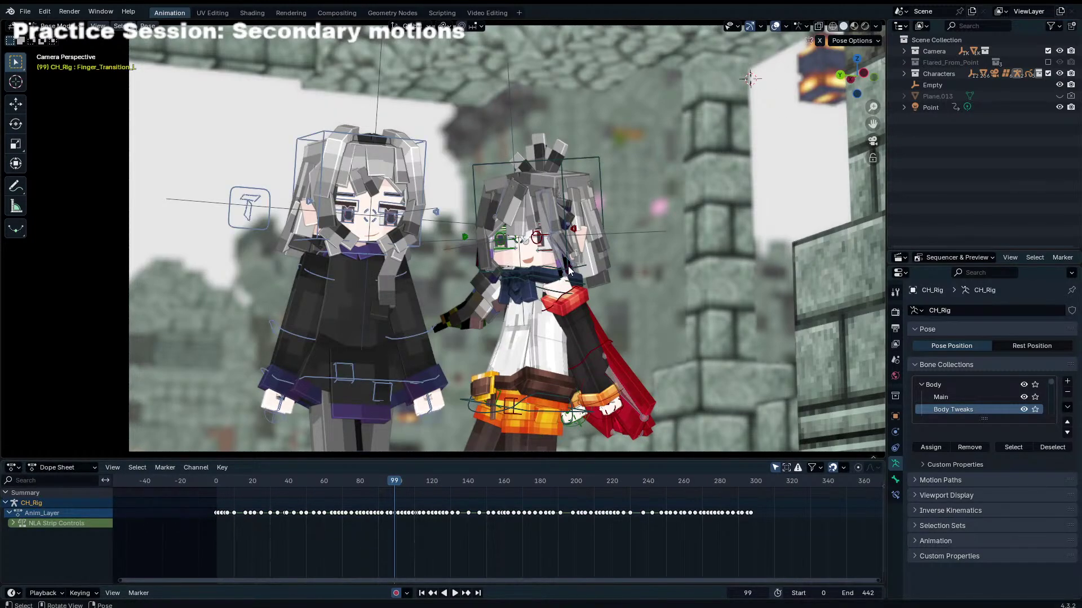
click(484, 239)
click(500, 240)
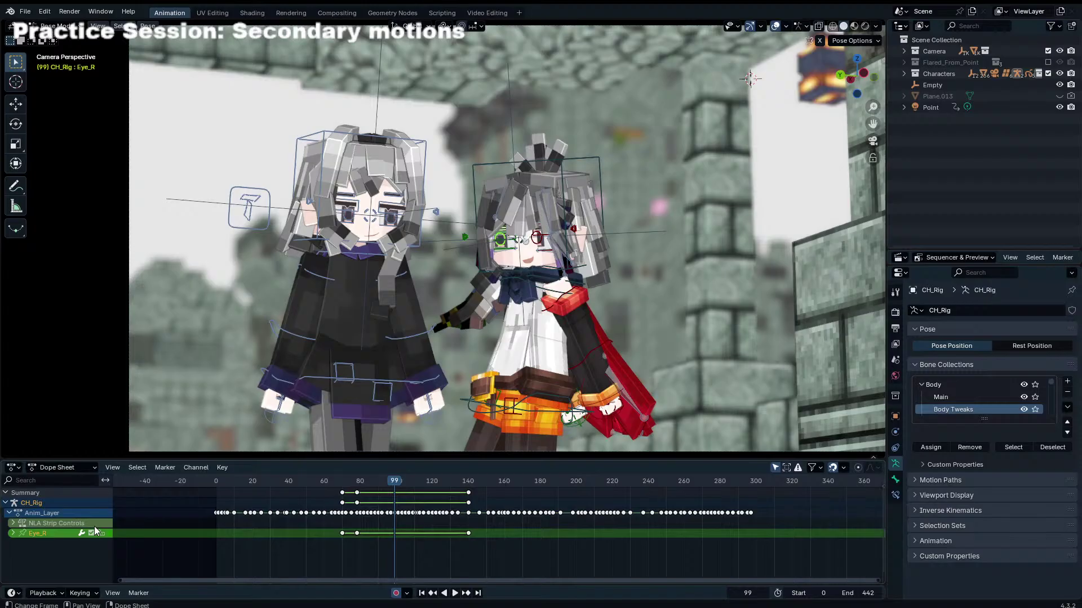
Step: Expand the Eye_R channel group and change the animation area to the Timeline editor
click(13, 533)
click(59, 468)
click(12, 468)
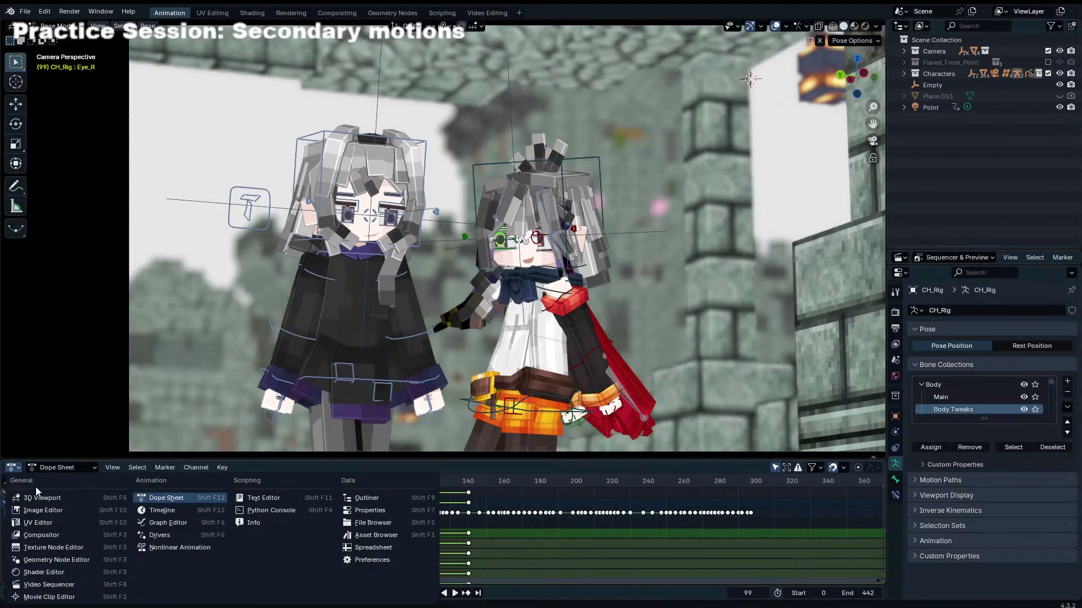
click(158, 513)
Step: Enlarge the Timeline area so all Eye_R location, rotation and scale channels fit in it
drag(457, 453, 450, 373)
scroll(307, 449, up, 3)
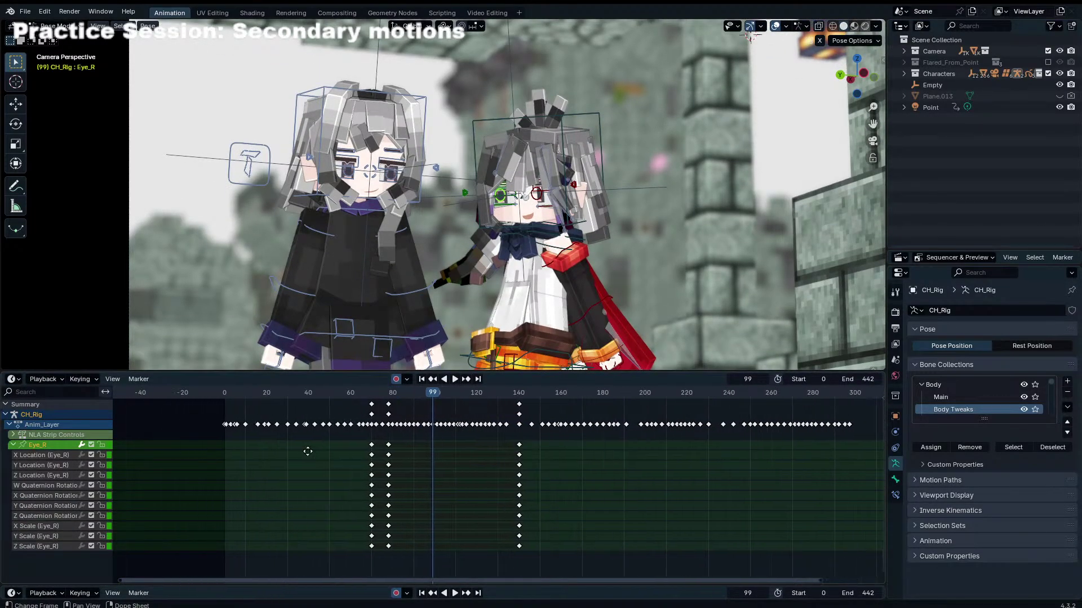
middle_drag(321, 449, 287, 453)
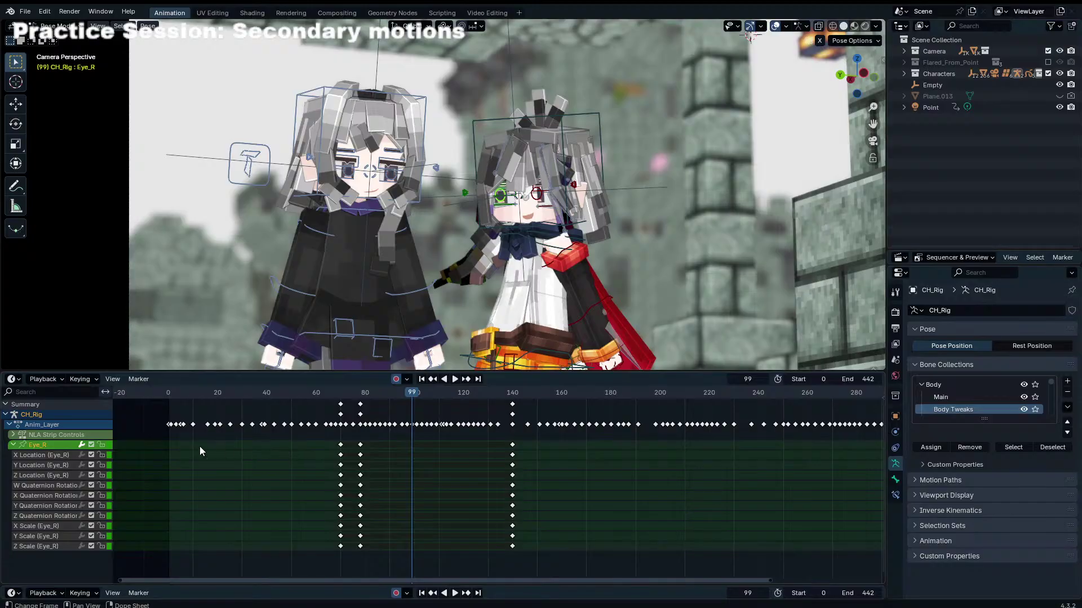
click(13, 435)
click(14, 435)
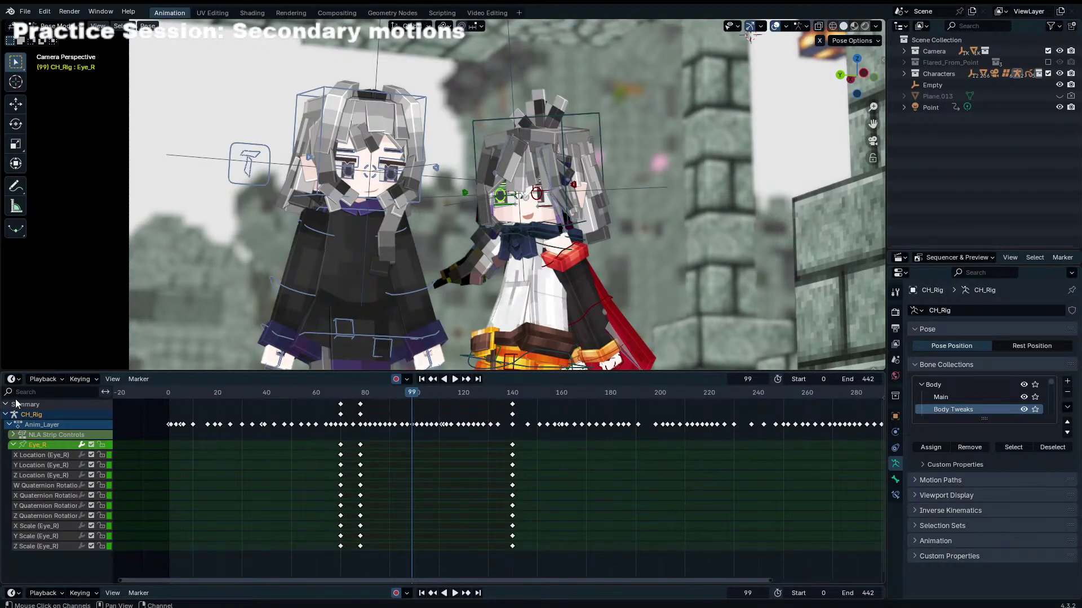
Step: Compare the Eye_R keyframes in the Dope Sheet and Timeline editors, ending in the Dope Sheet
click(13, 378)
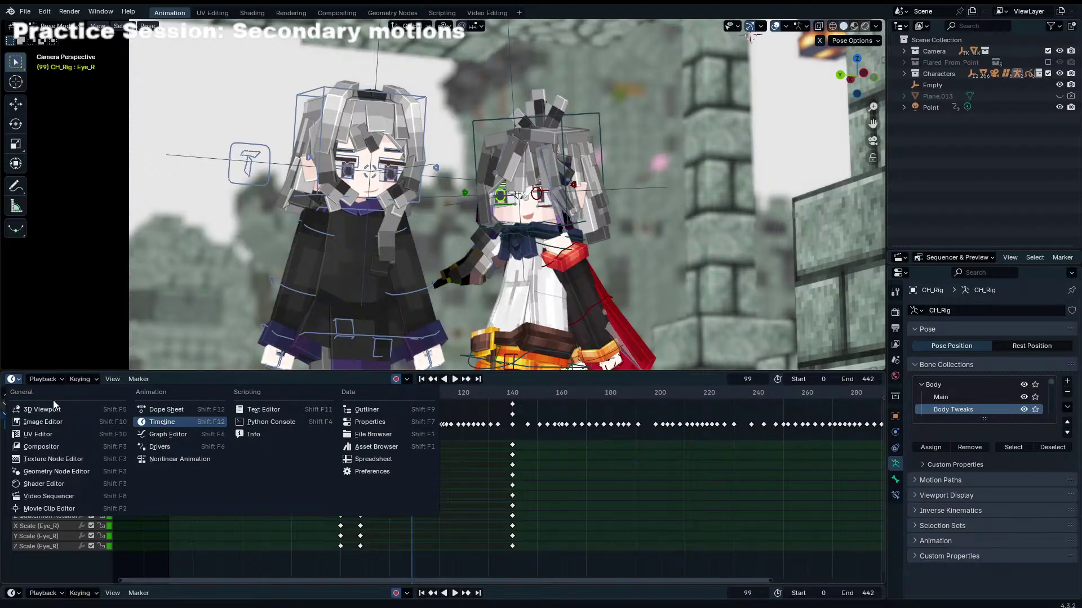
click(164, 411)
click(14, 379)
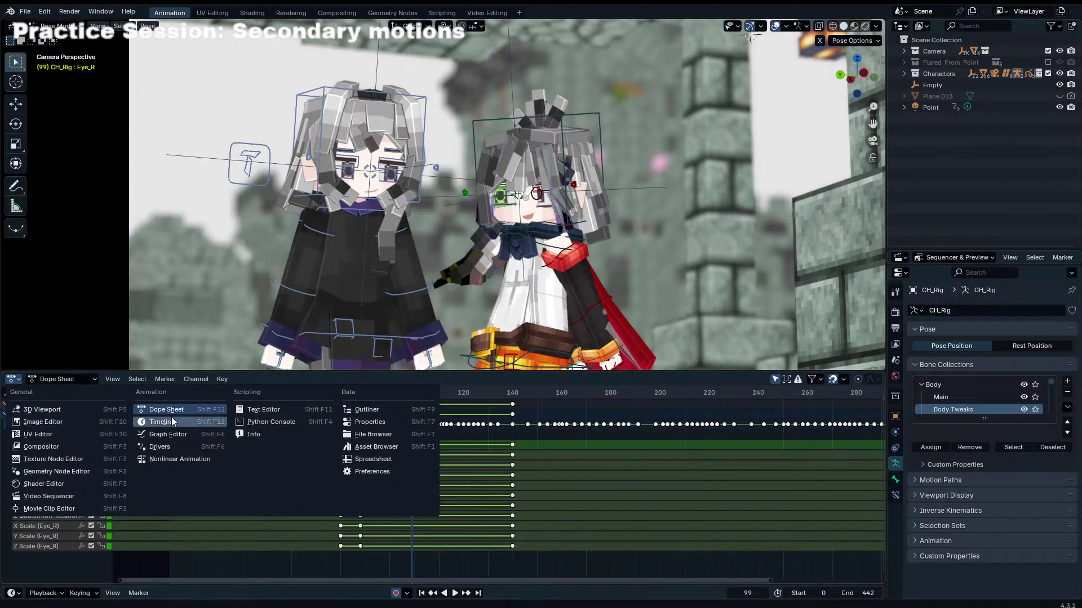
click(182, 420)
click(13, 379)
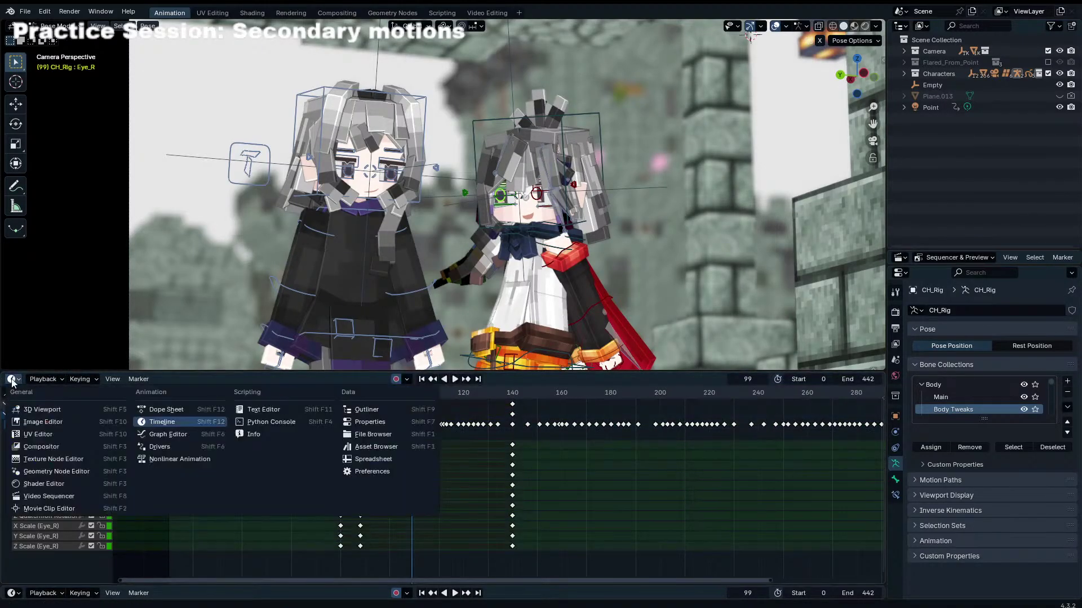
click(163, 411)
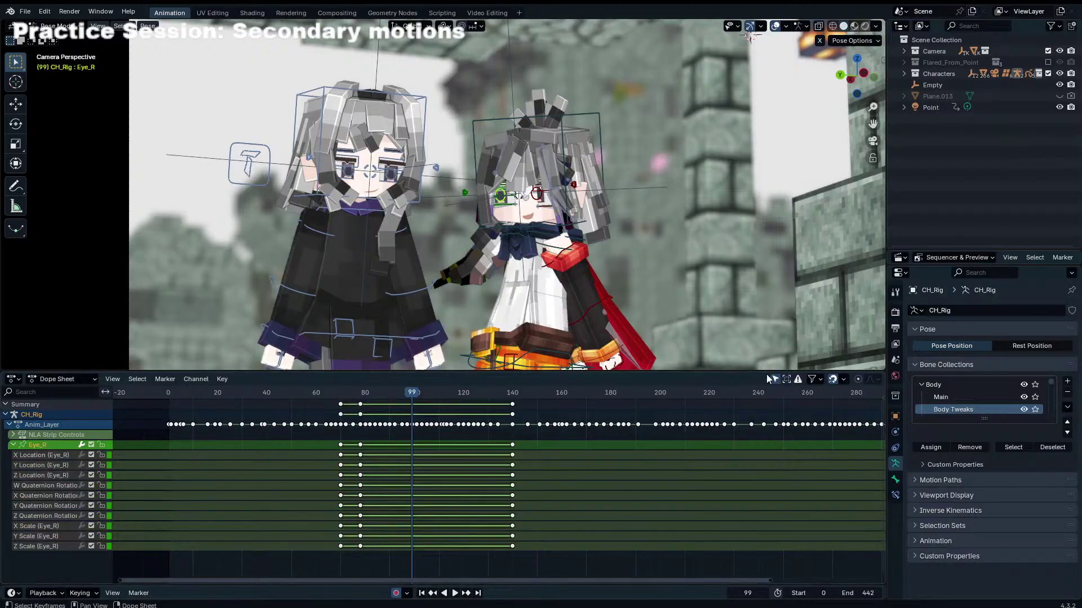
Step: Check the Dope Sheet's filter options and examine the Eye_R keyframes up close
click(813, 382)
scroll(530, 516, up, 4)
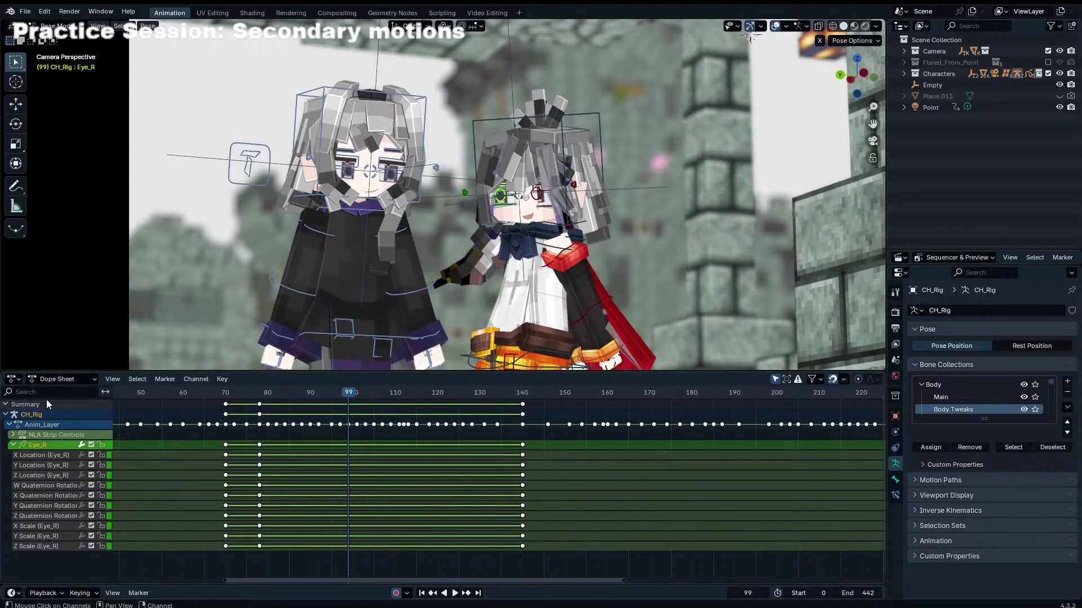
Step: Look through the Dope Sheet's mode options and change the animation area to the Timeline editor
mouse_move(460, 587)
mouse_down()
mouse_move(462, 377)
mouse_move(462, 585)
mouse_up()
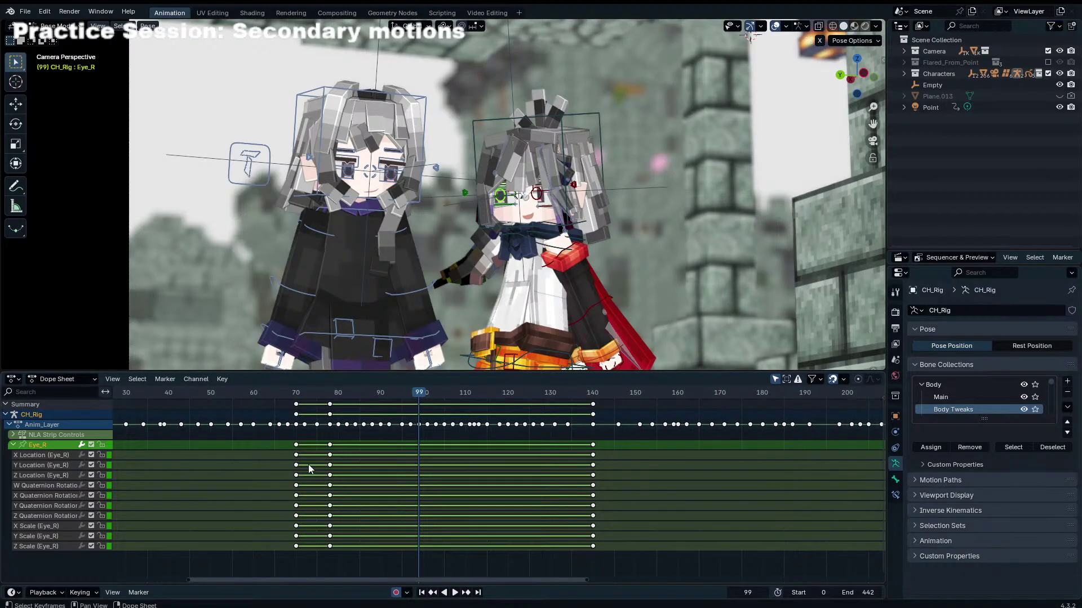
click(62, 379)
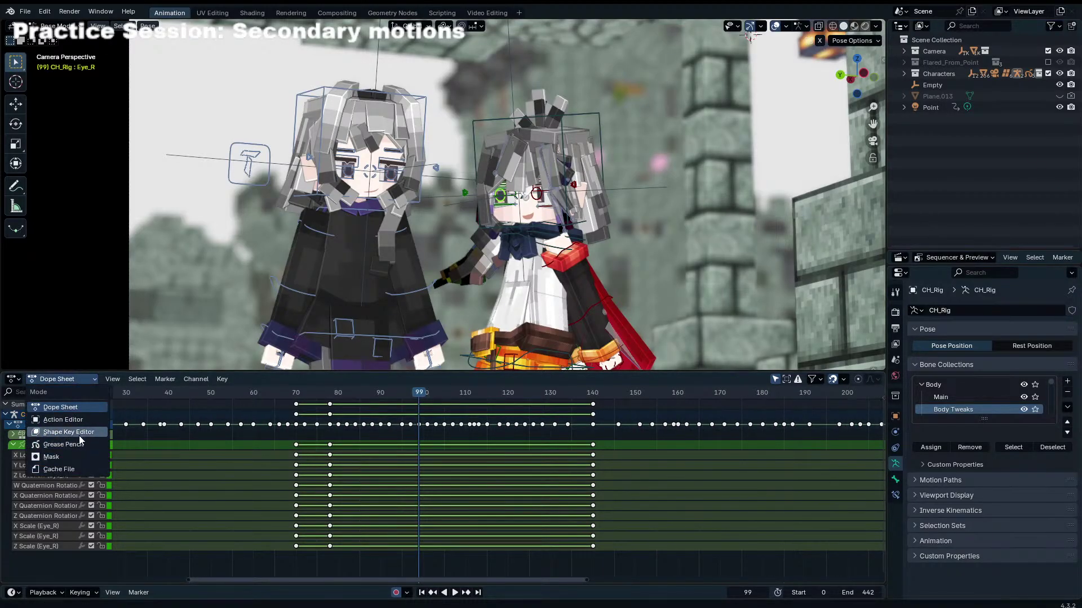
click(14, 379)
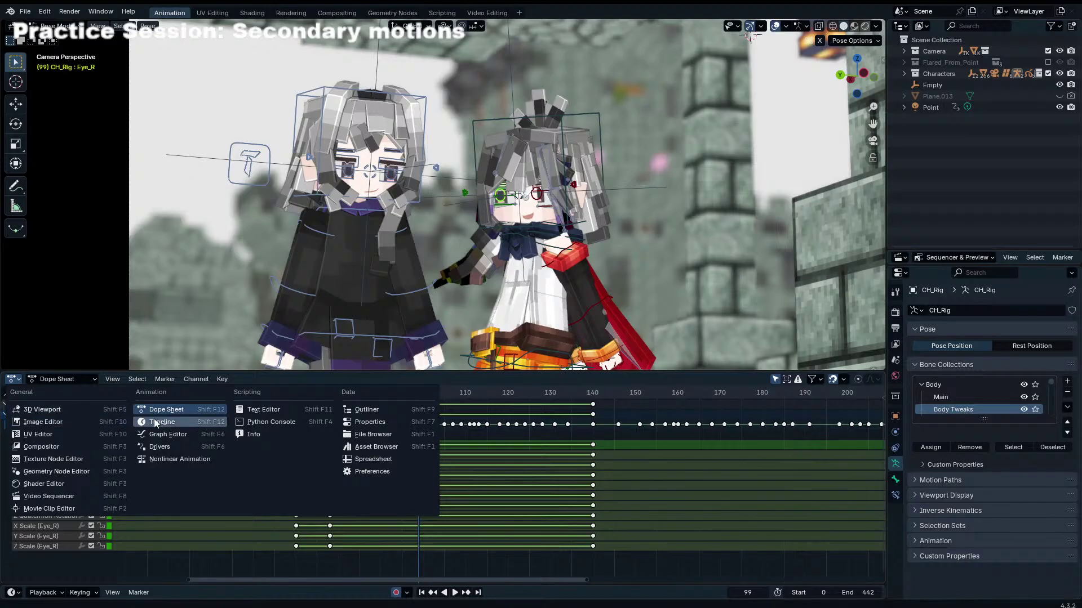
scroll(107, 315, up, 2)
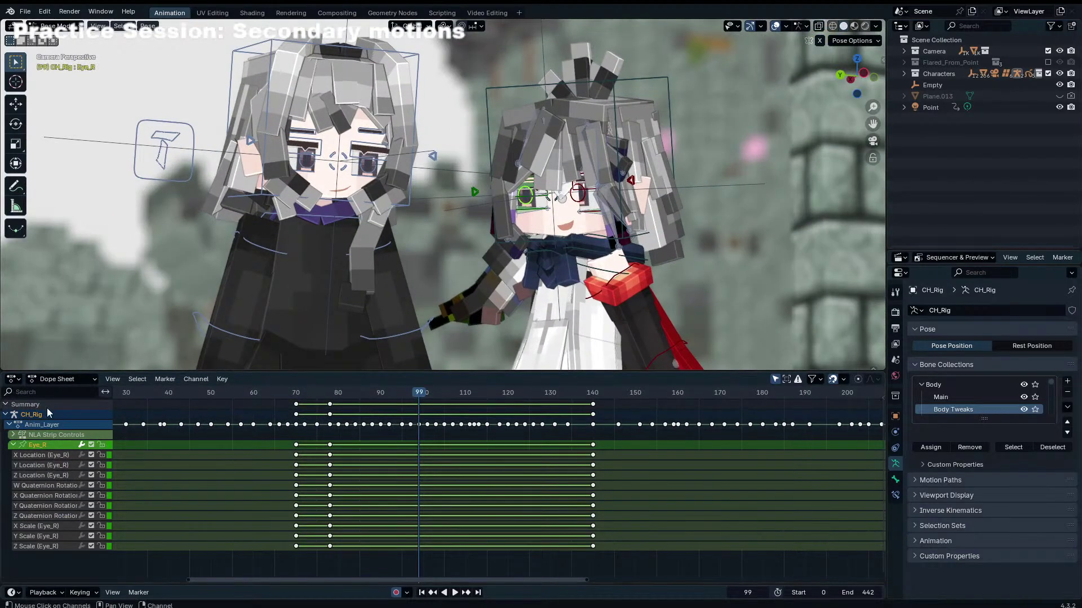
click(14, 379)
click(13, 379)
click(175, 421)
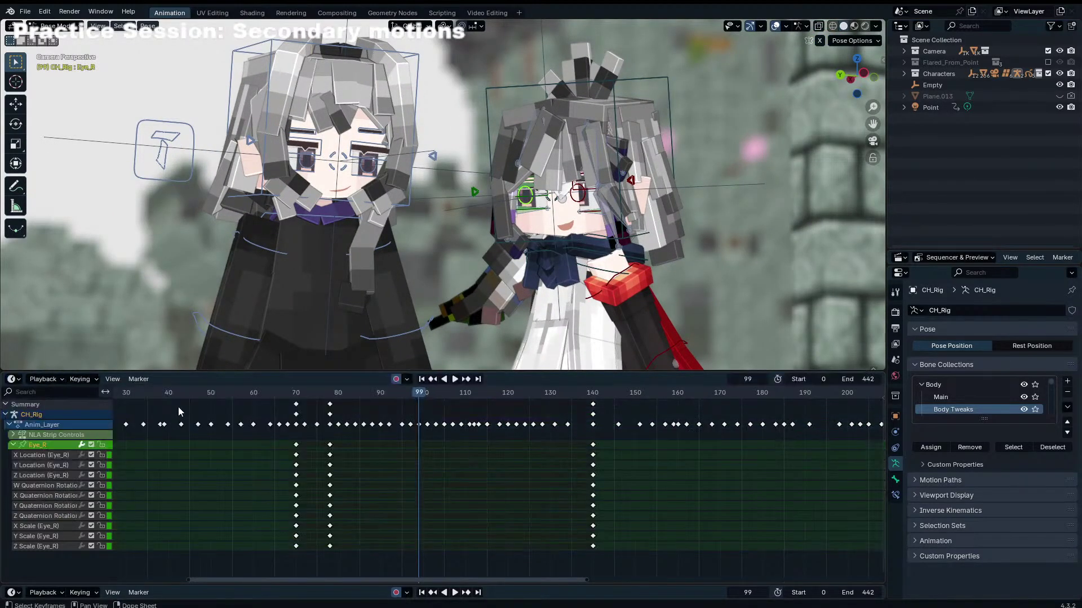
Step: Leave Pose Mode, select the GPencil mouth on the blue-scarfed character and switch it to Draw Mode
shift+middle_drag(562, 239, 525, 254)
scroll(530, 252, up, 2)
key(ctrl+Tab)
click(571, 263)
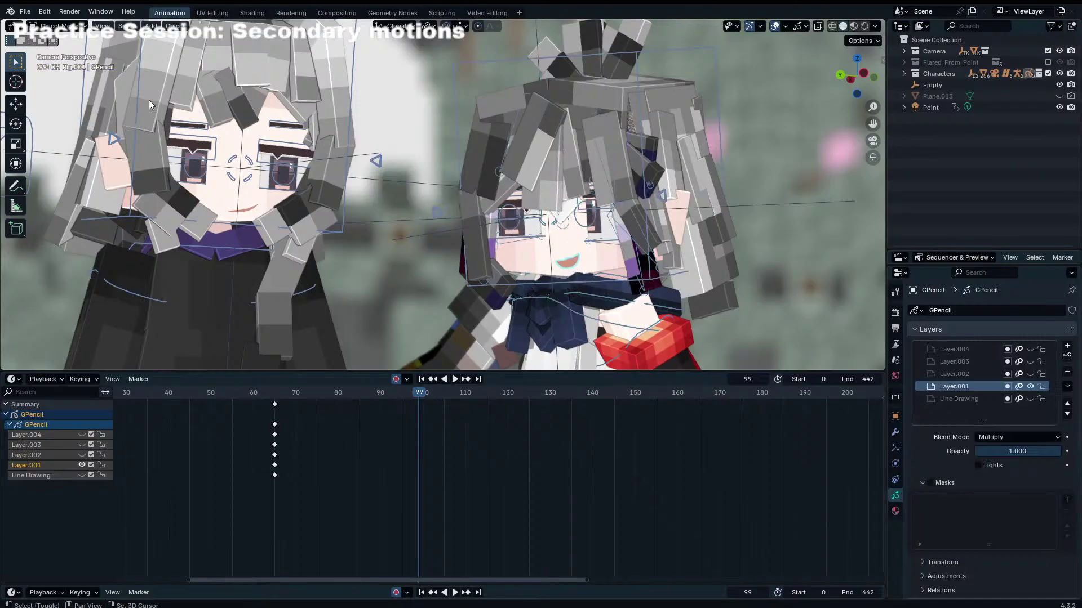
click(57, 26)
click(73, 78)
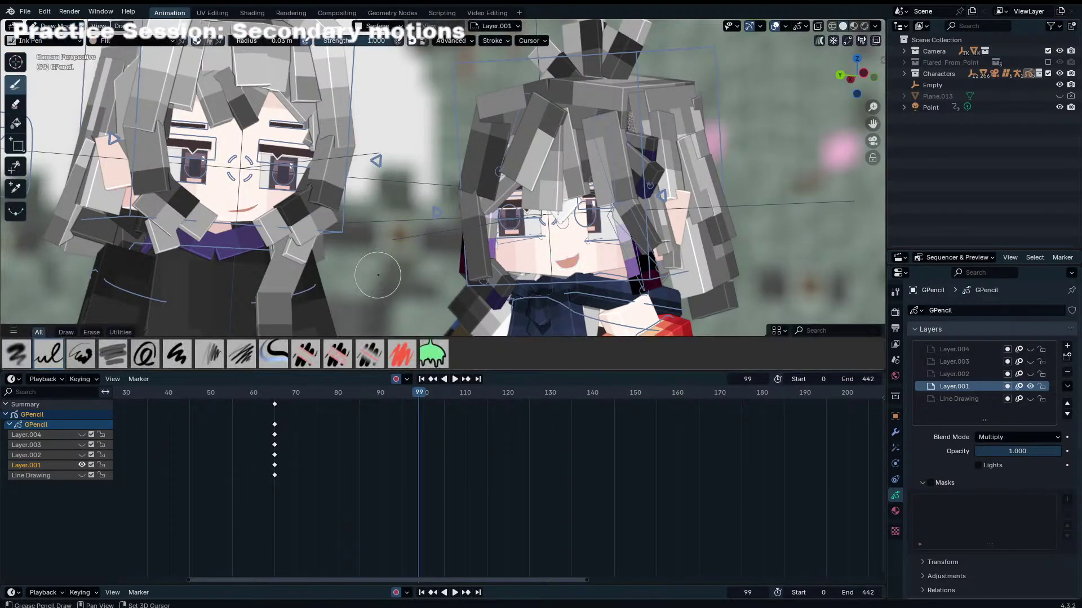
Step: Collapse and re-expand the GPencil layer channels, and change the animation area back to the Dope Sheet
click(10, 425)
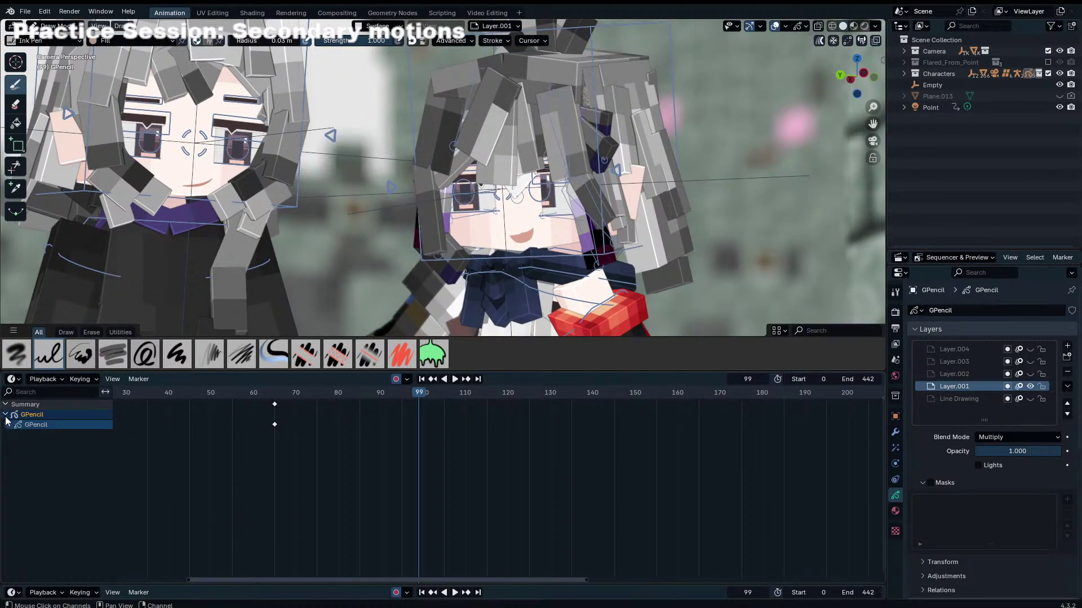
click(10, 425)
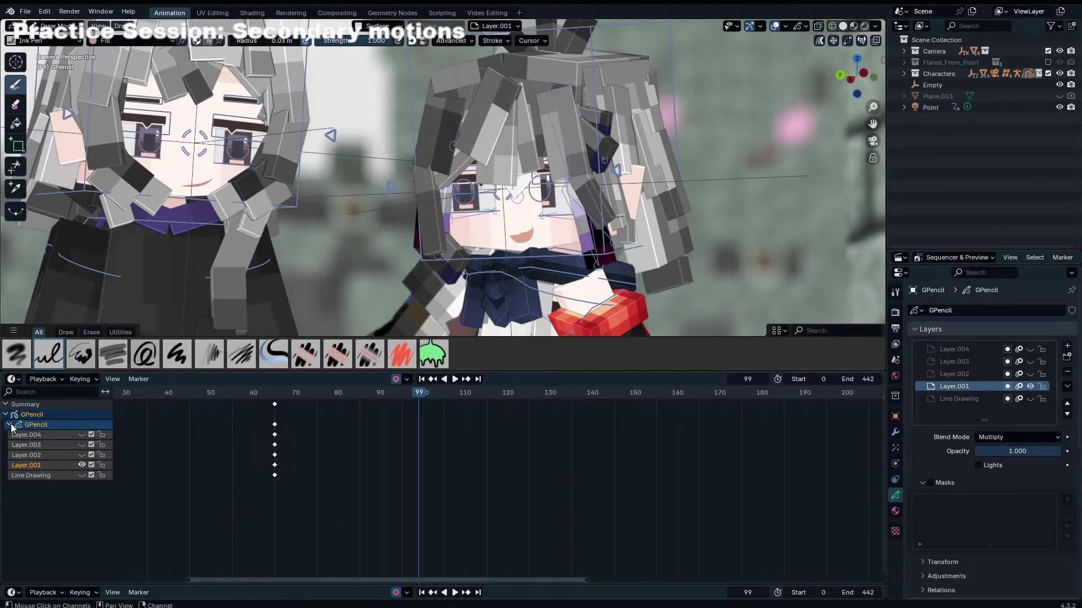
click(13, 380)
click(147, 412)
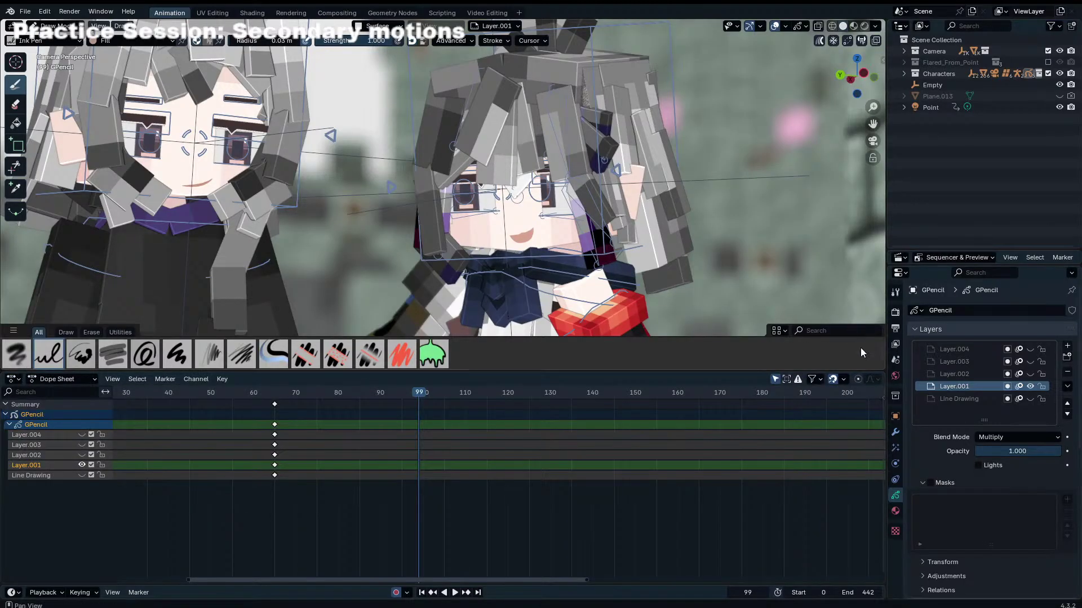
Step: Hide the brush asset shelf in the viewport and return the GPencil object to Object Mode
drag(737, 344, 737, 372)
click(35, 27)
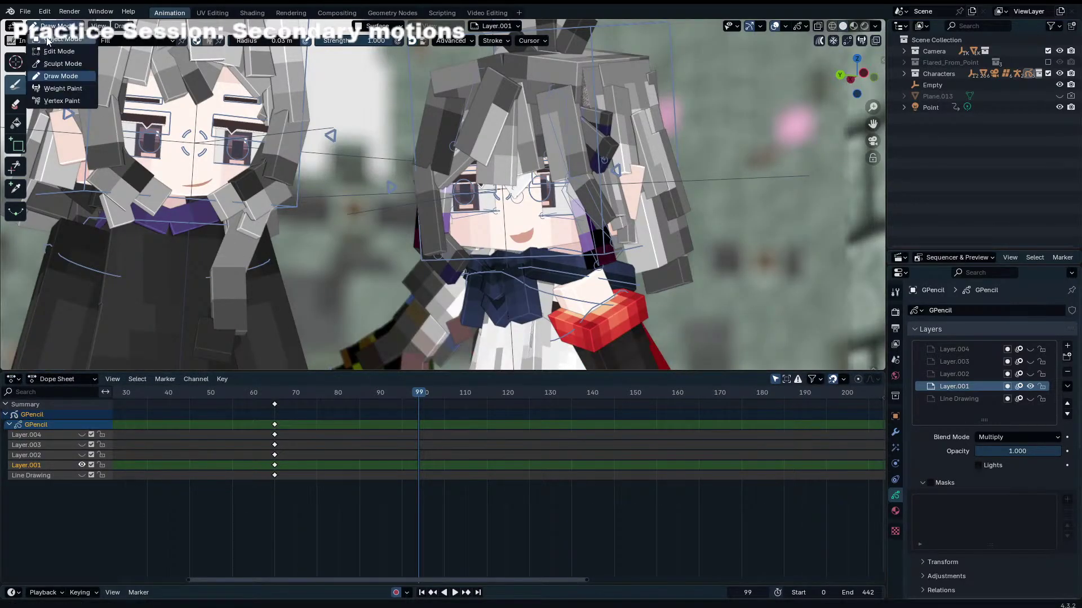
click(50, 39)
ctrl+scroll(564, 507, left, 3)
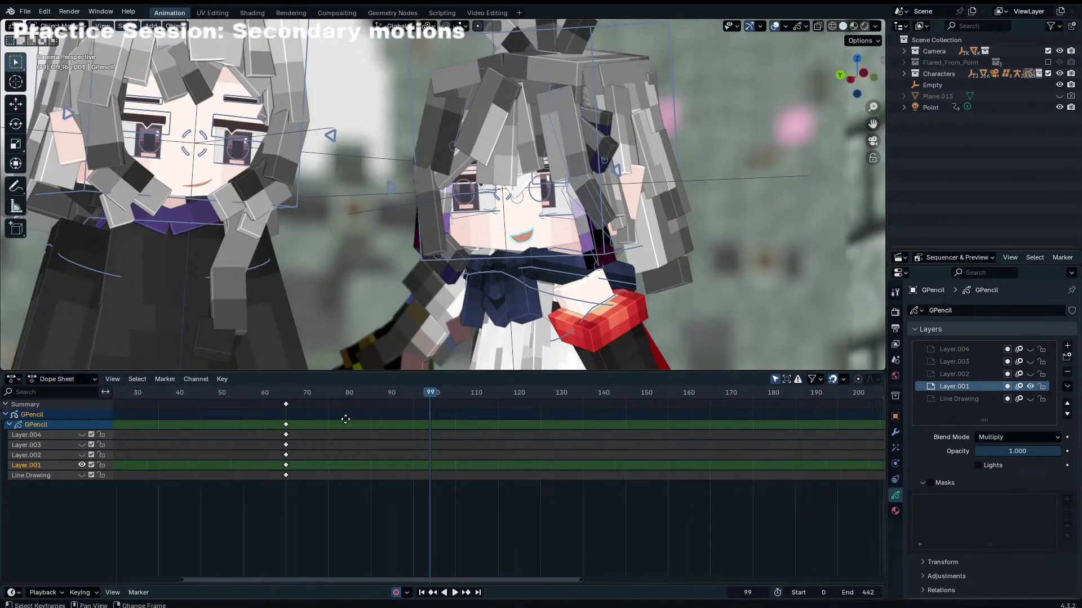
Step: Select the CH_Rig armature of the blue-scarfed character and its Z Quaternion Rotation channel in the Dope Sheet
click(582, 255)
shift+middle_drag(399, 258, 479, 224)
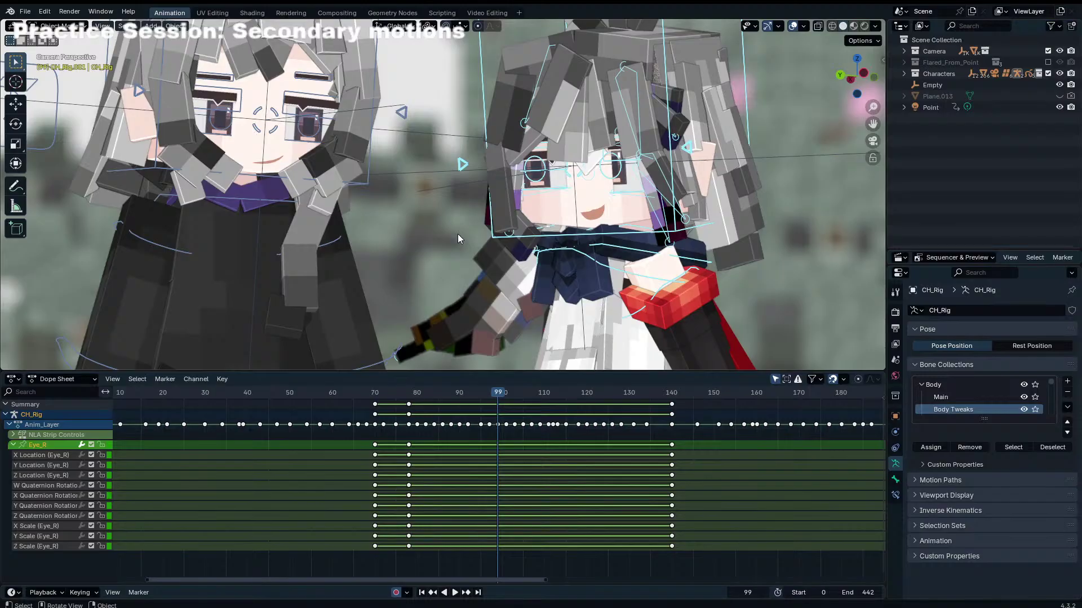
middle_drag(485, 527, 471, 517)
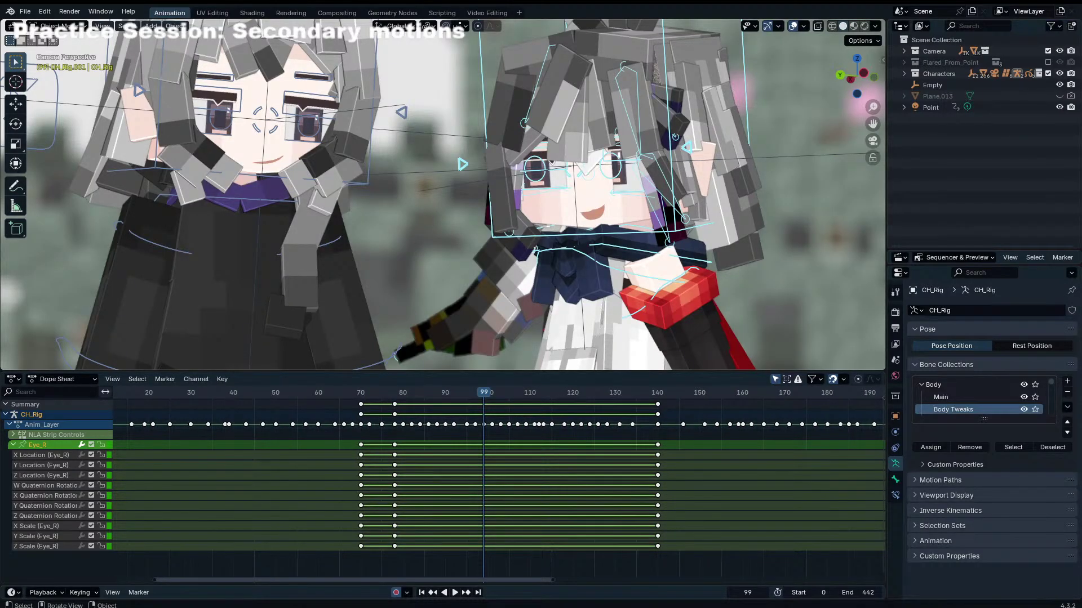
click(425, 516)
Step: Scrub back to frame 0 and play the animation through to about frame 120
drag(382, 394, 251, 394)
middle_drag(307, 457, 438, 452)
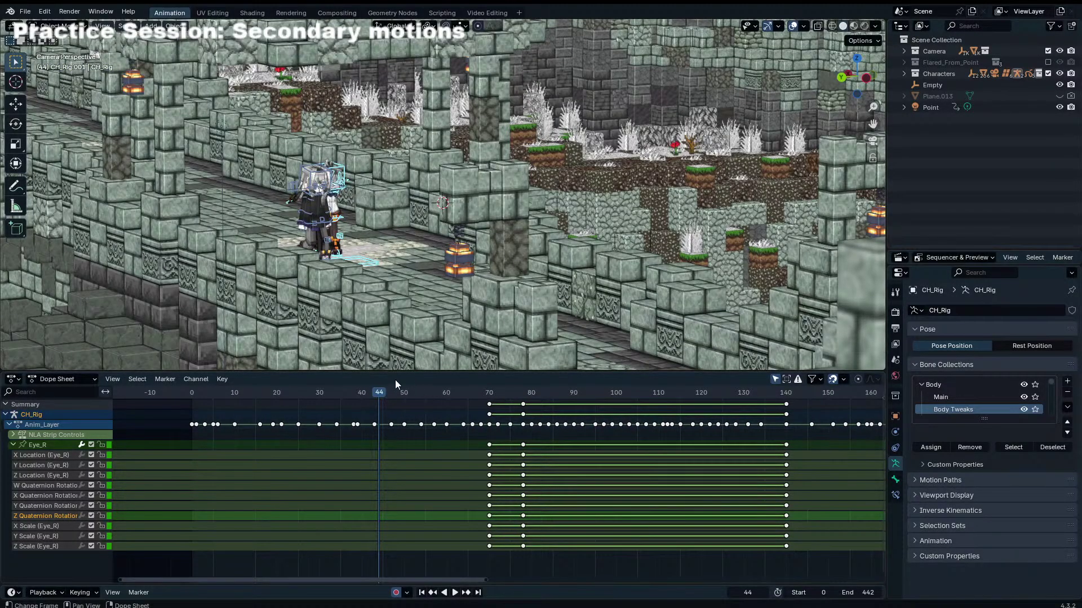
key(space)
key(space)
drag(503, 404, 185, 442)
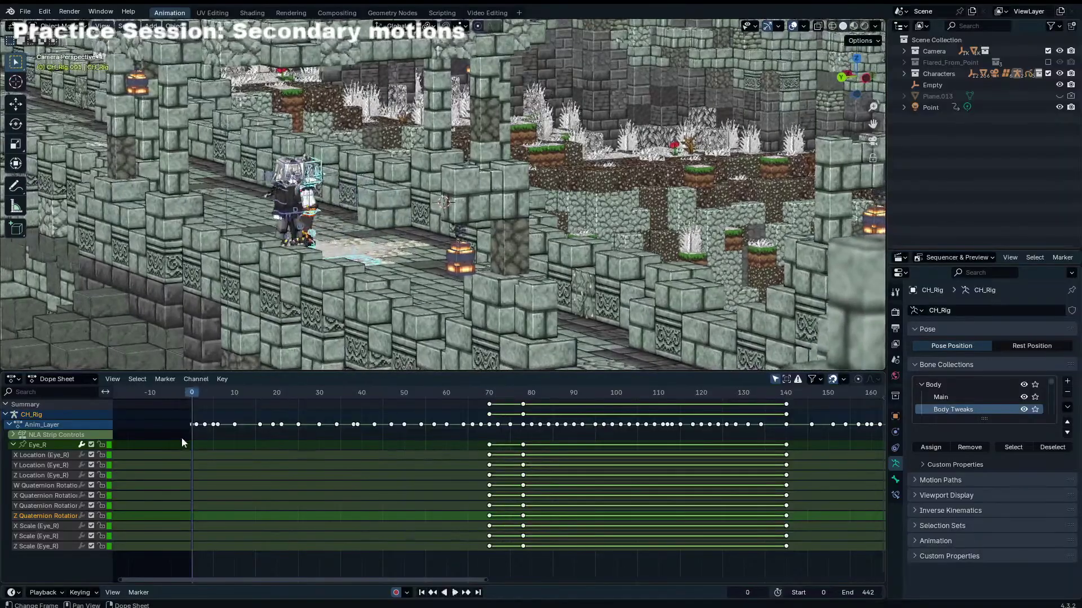
key(space)
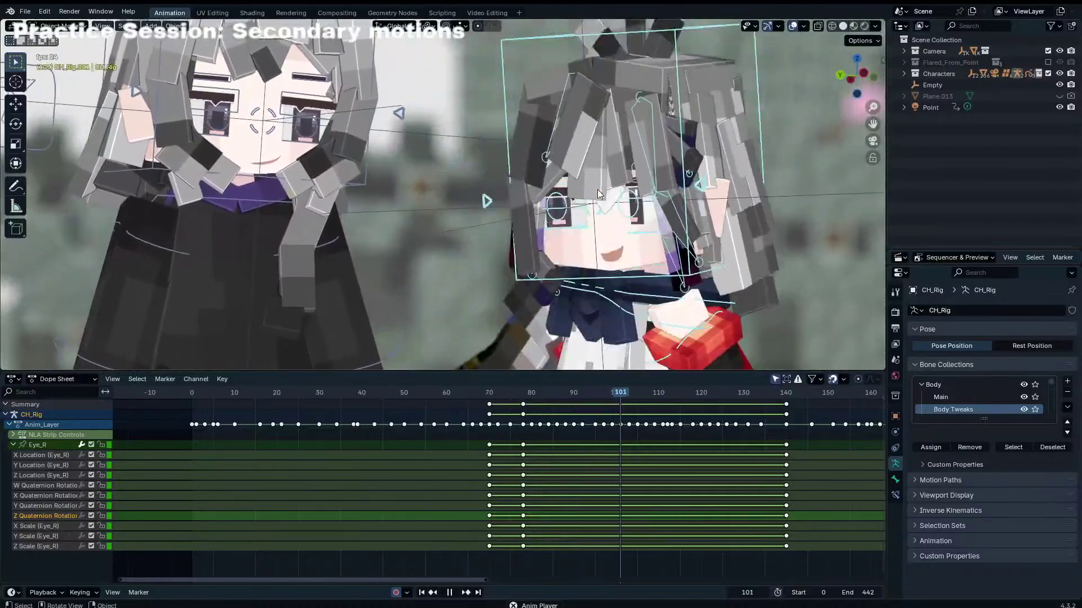
key(space)
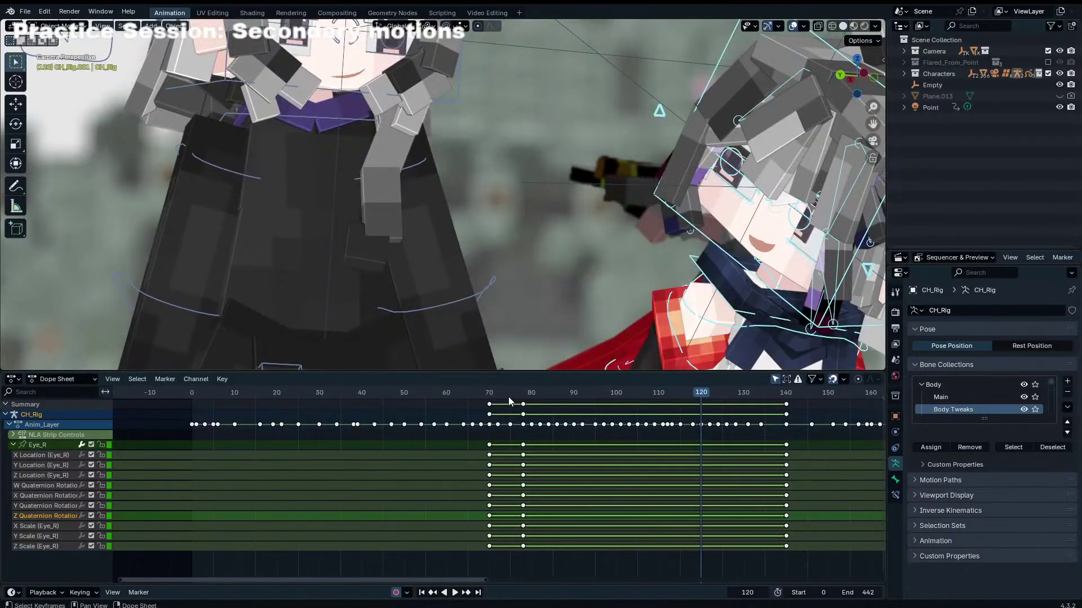
Step: Select the GPencil mouth at frame 87 and move all of its layer keyframes to frame 0
drag(509, 397, 561, 394)
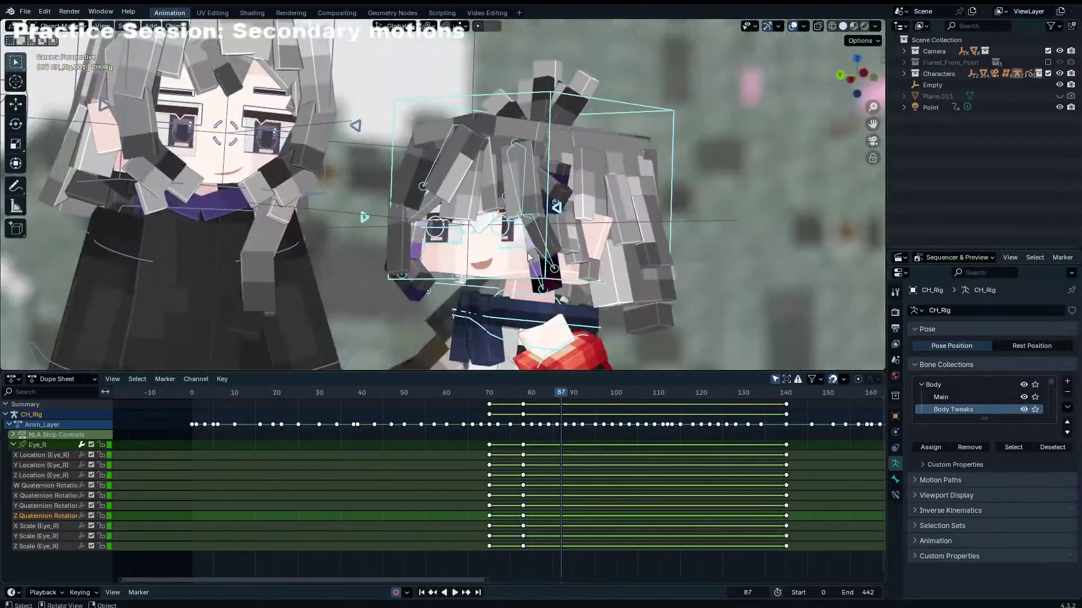
click(485, 263)
drag(471, 407, 264, 405)
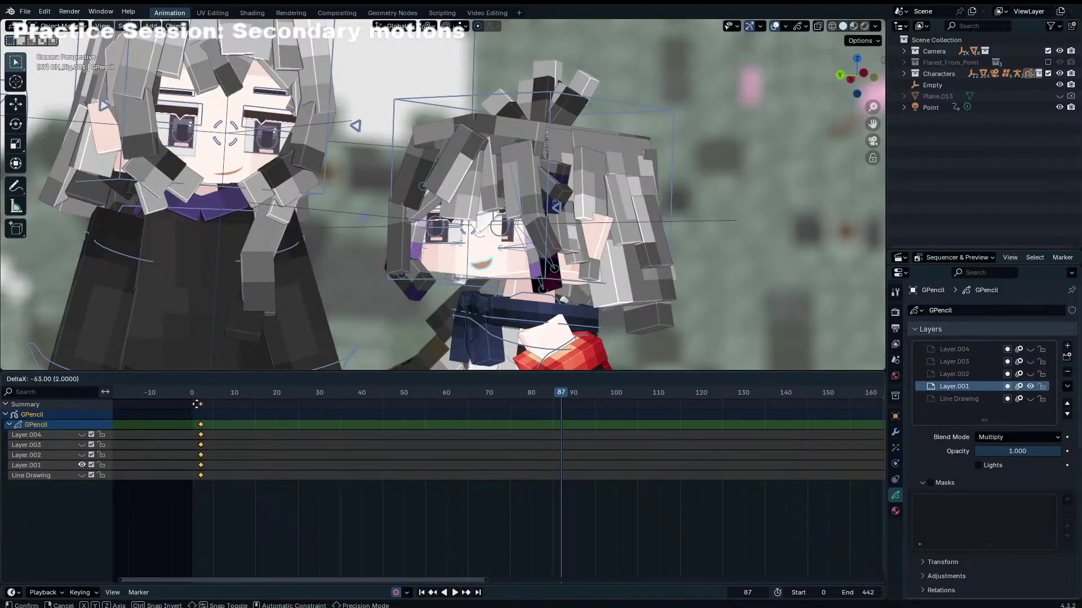
drag(197, 405, 189, 405)
Step: Play the animation from around frame 45 and stop on the face close-up at frame 84
click(388, 391)
key(space)
click(365, 390)
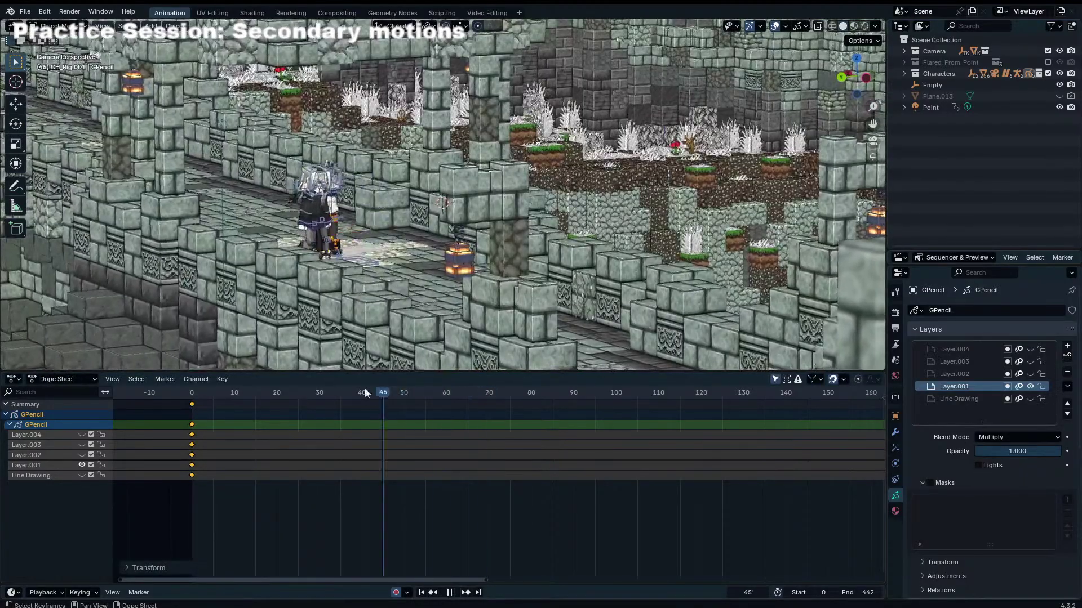
key(space)
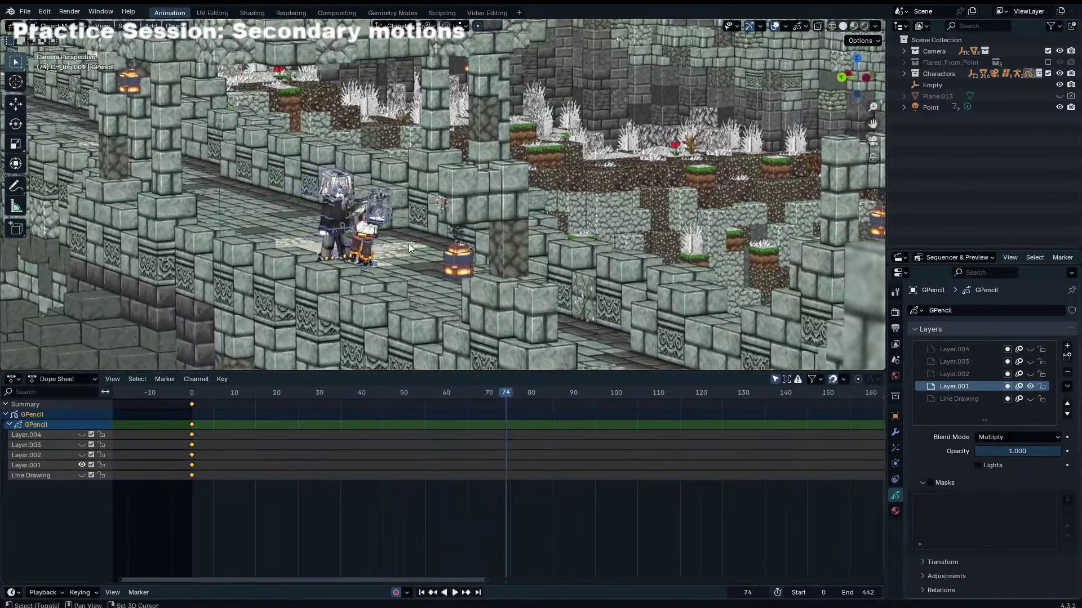
key(space)
key(space)
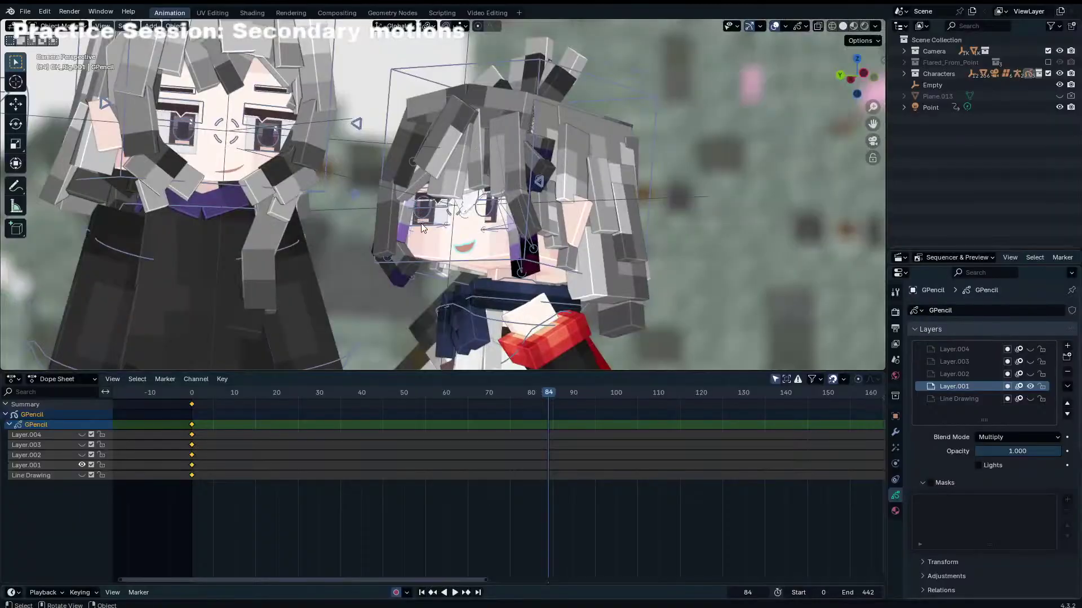
Step: Switch the GPencil mouth to Draw Mode and reduce the brush radius to 0.0052 m
key(ctrl+Tab)
click(387, 110)
scroll(520, 289, up, 5)
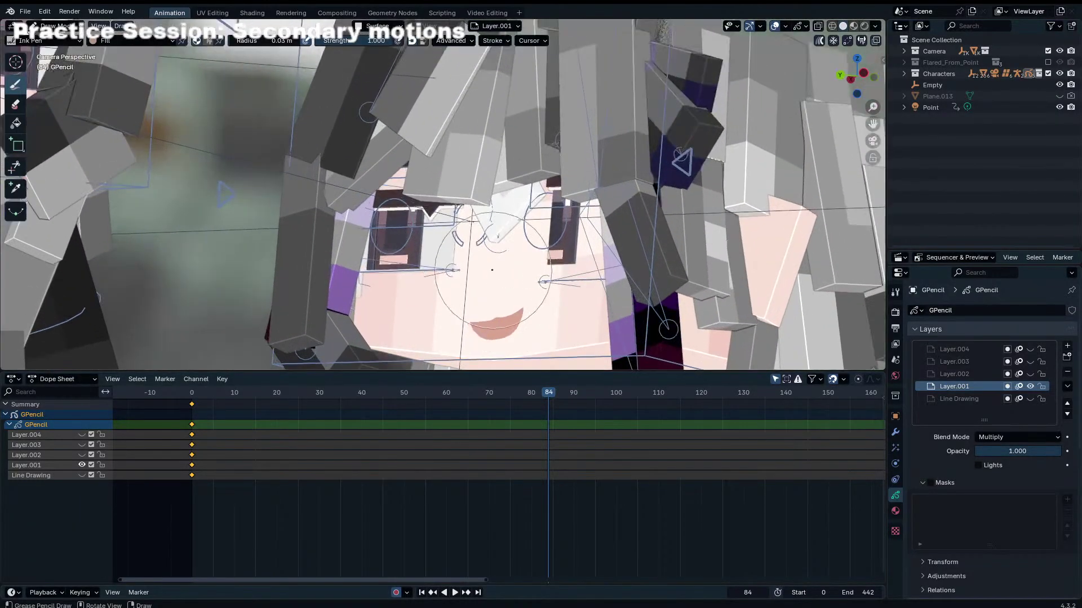
key(f)
click(523, 290)
Step: Make Black the active material and draw a new curved mouth outline on Layer.001 at frame 84
click(895, 511)
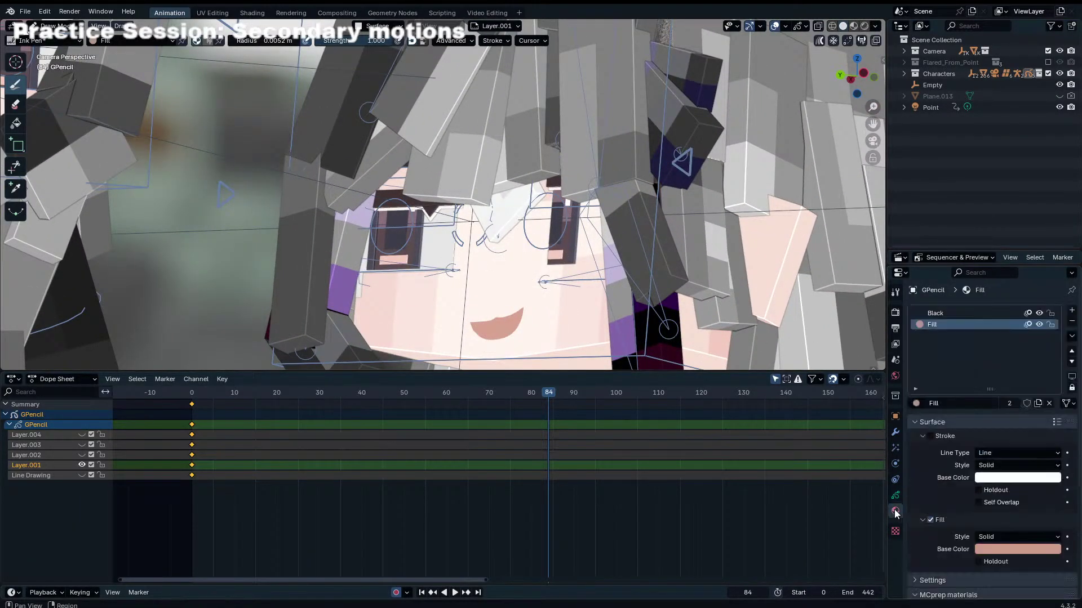
click(950, 313)
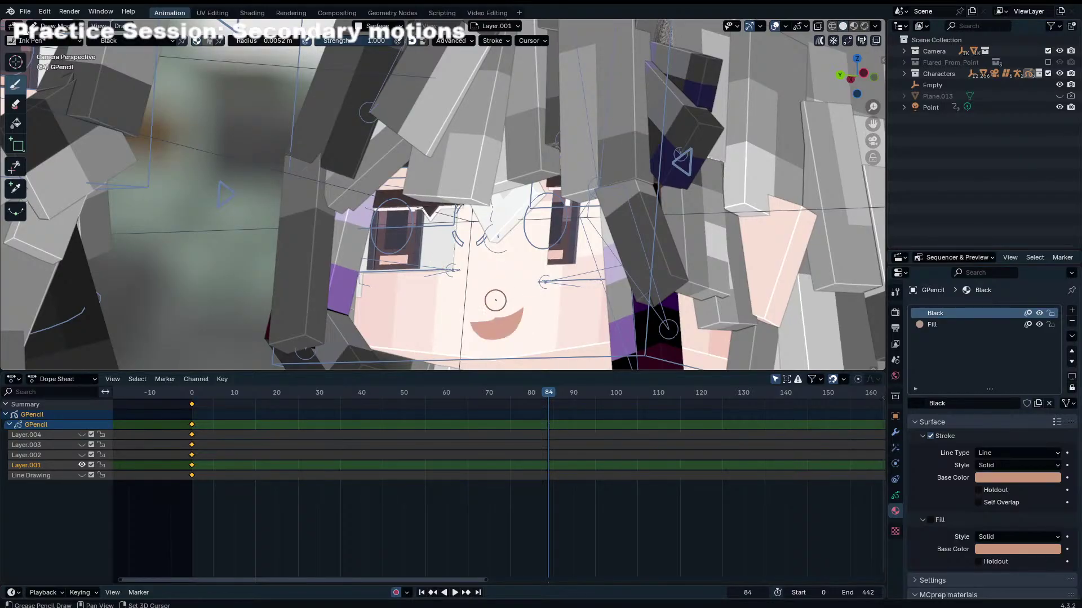
shift+middle_drag(496, 301, 496, 188)
scroll(496, 189, up, 3)
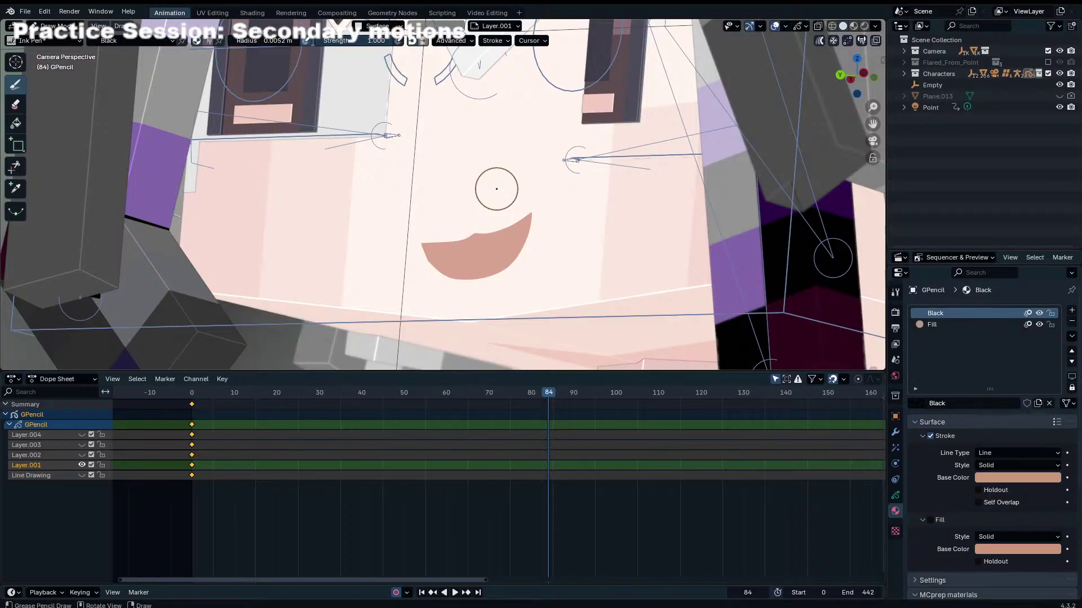
drag(438, 249, 504, 242)
key(ctrl+z)
key(ctrl+z)
drag(434, 249, 496, 248)
key(ctrl+z)
Step: Advance to frame 86 and draw a wider, arched mouth shape on Layer.001
key(Right)
key(Right)
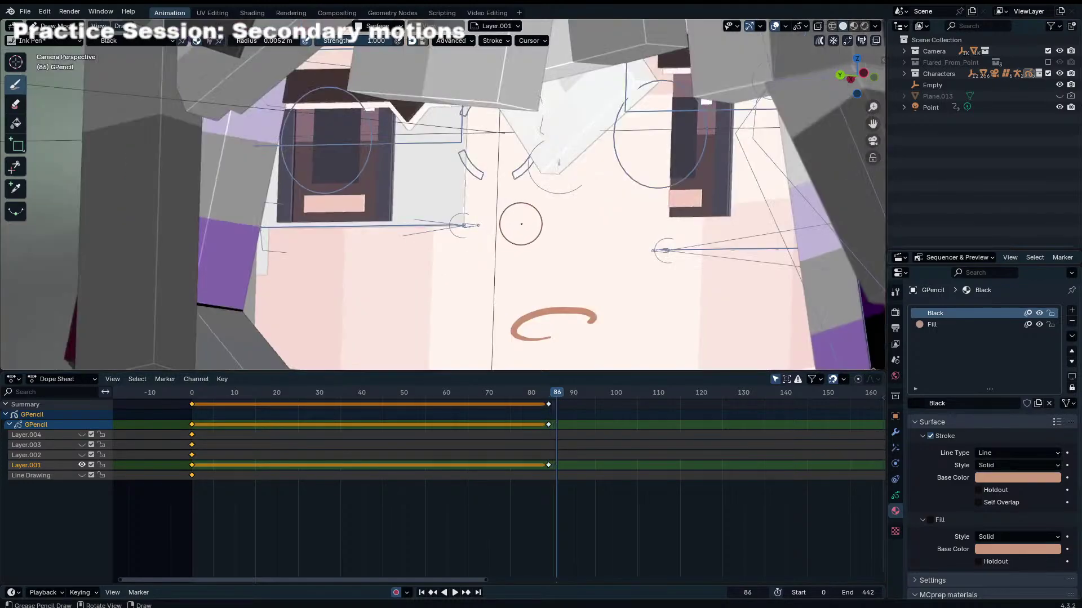
key(ctrl+z)
mouse_move(509, 314)
mouse_down()
mouse_move(631, 304)
mouse_move(623, 336)
mouse_up()
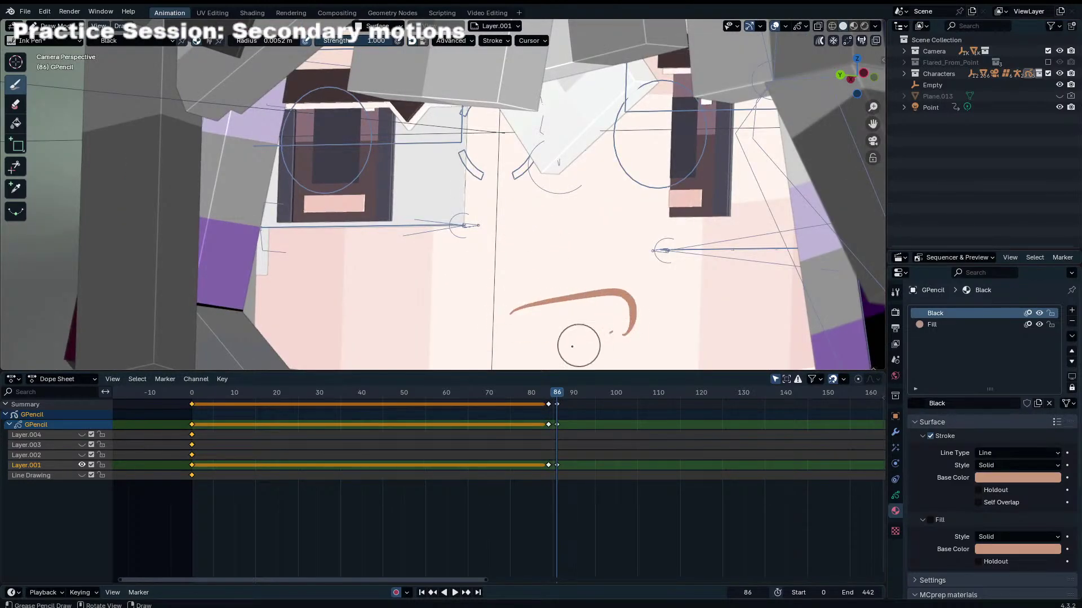
Step: Try out smaller curved mouth strokes on Layer.001 at frame 90 and undo them
key(Right)
key(Right)
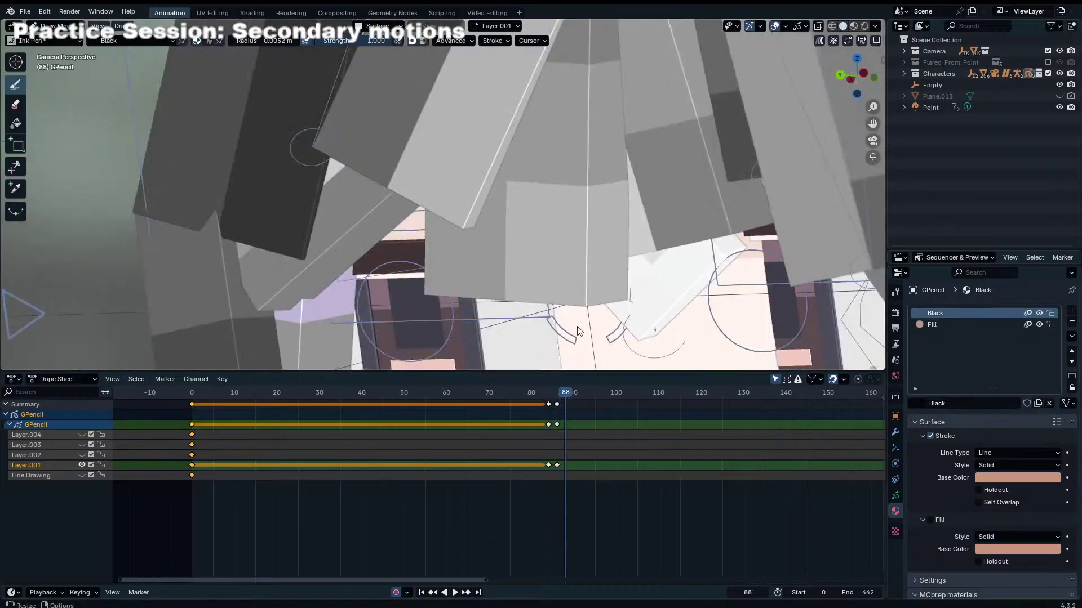
key(Right)
key(Right)
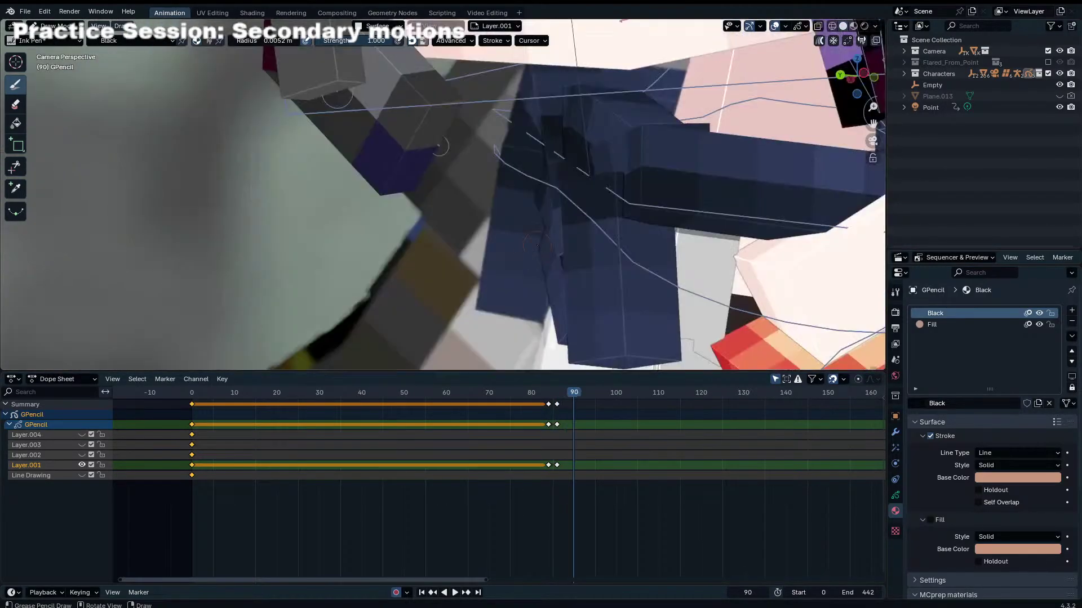
middle_drag(538, 244, 527, 193)
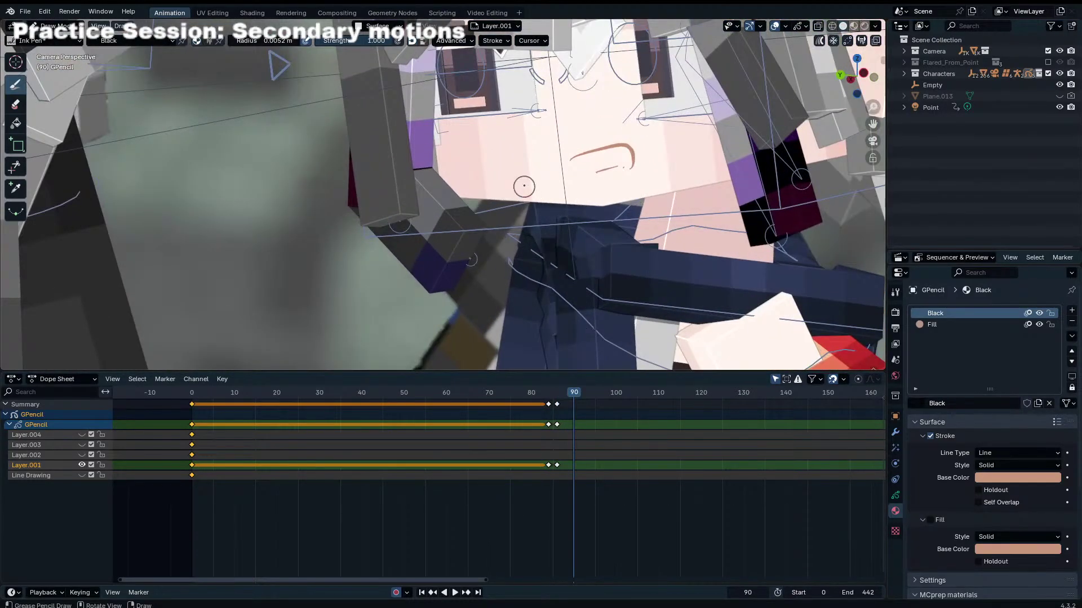
drag(570, 174, 605, 164)
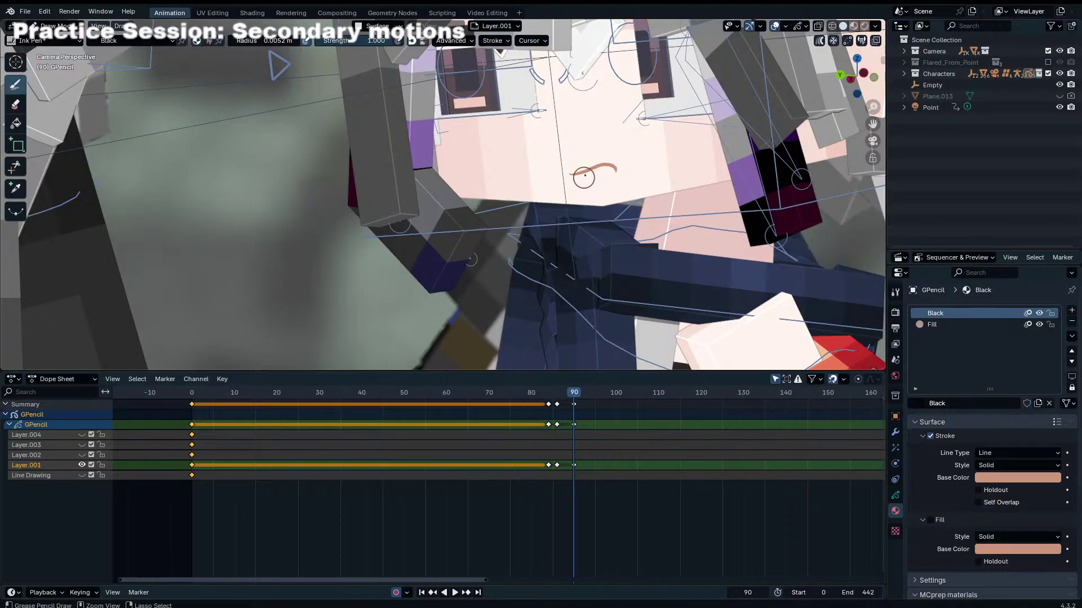
key(ctrl+z)
key(ctrl+z)
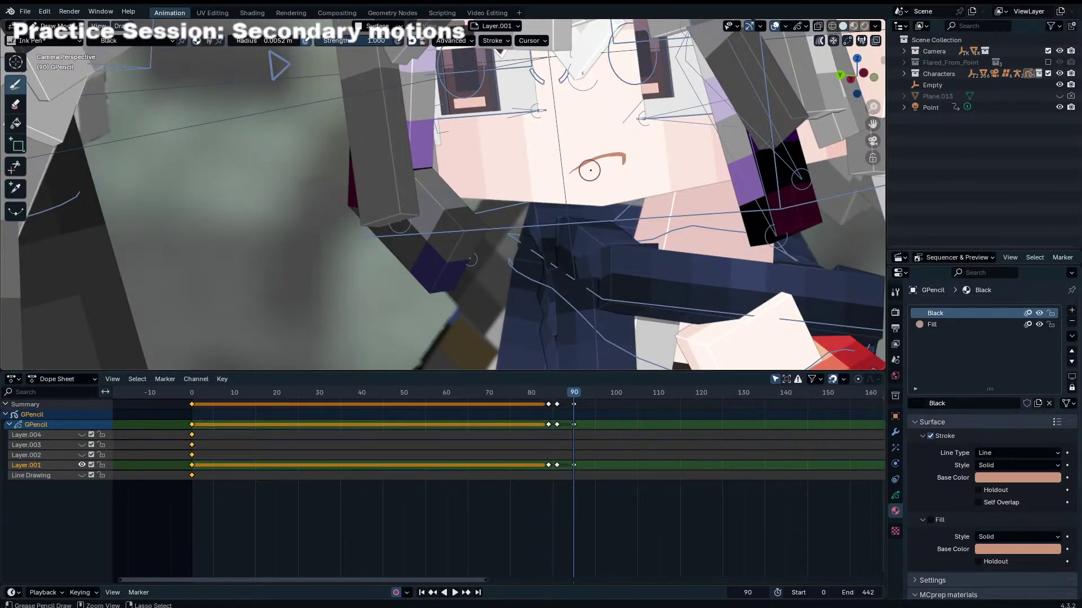
key(ctrl+z)
Step: Draw a flatter, nearly closed mouth shape on Layer.001 at frame 88
key(Right)
key(Right)
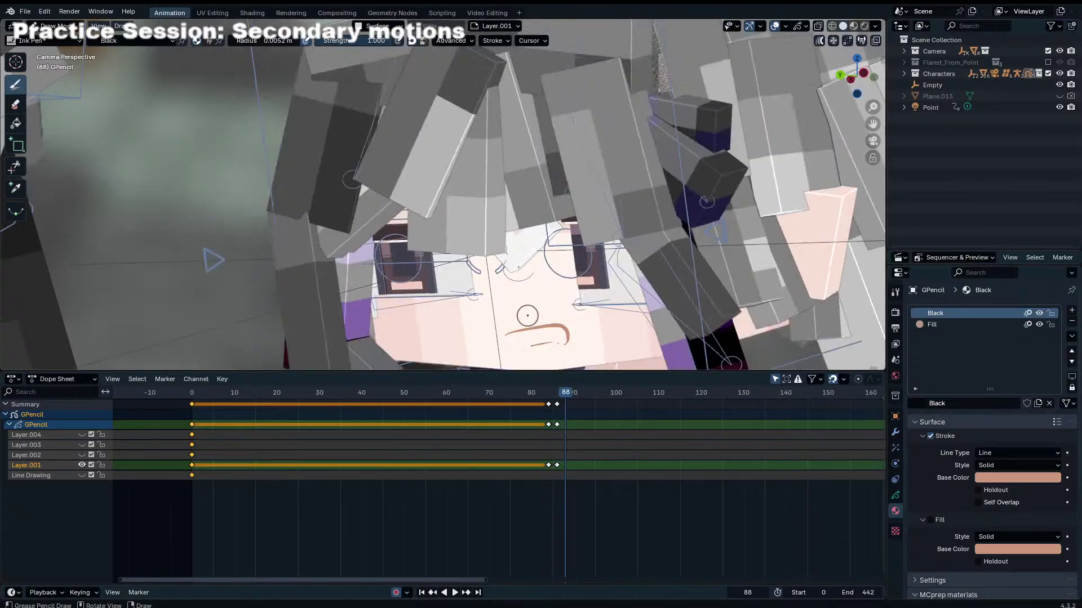
drag(506, 339, 559, 334)
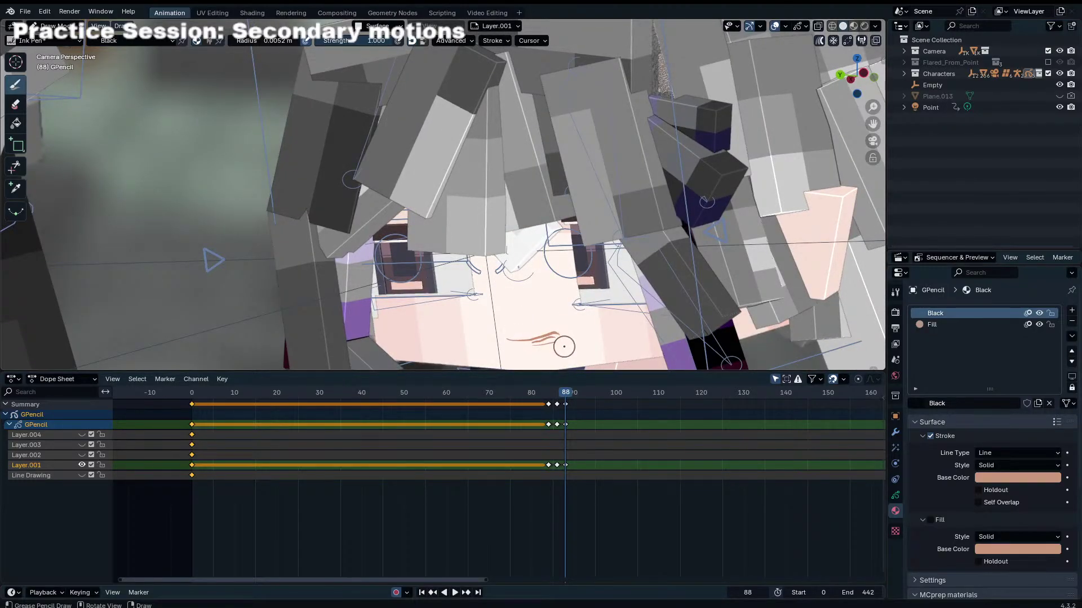
Step: Try out wide arched mouth strokes on Layer.001 at frame 92 and undo them
key(Right)
key(Right)
key(Right)
key(Right)
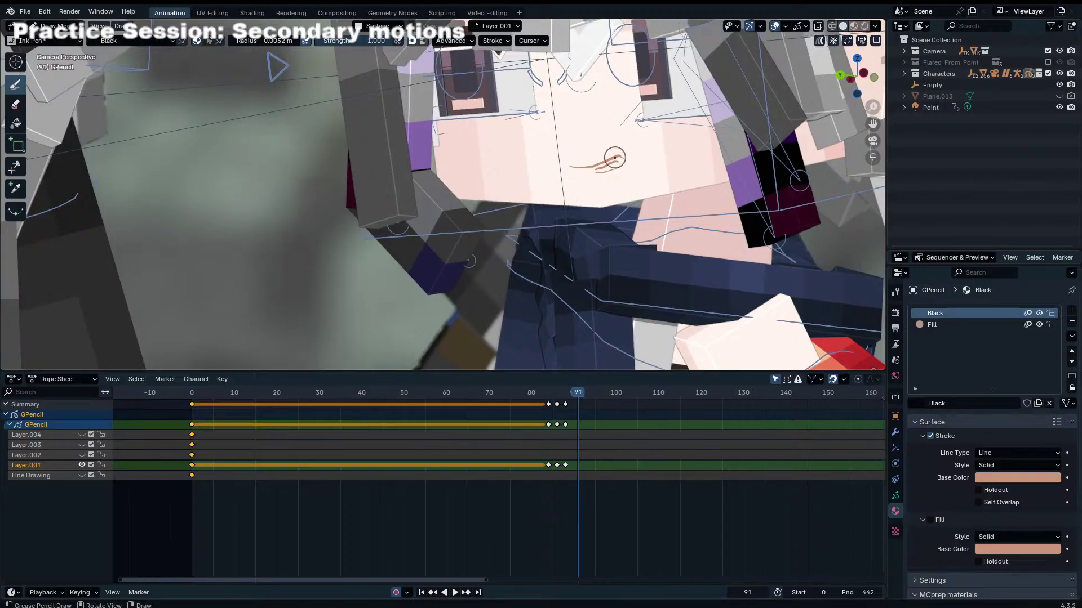
middle_drag(375, 125, 375, 183)
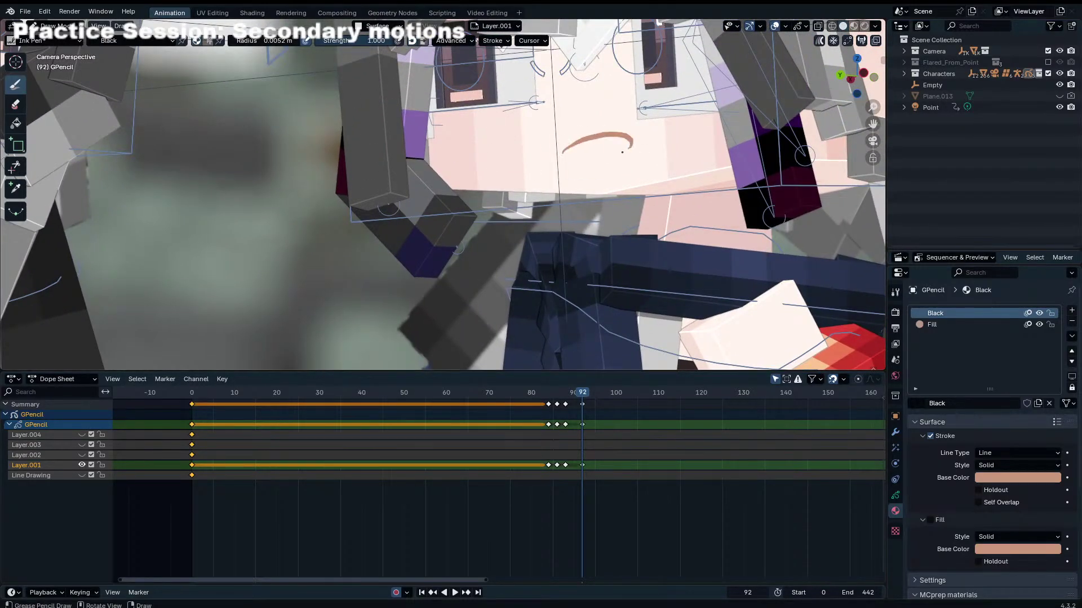
key(ctrl+z)
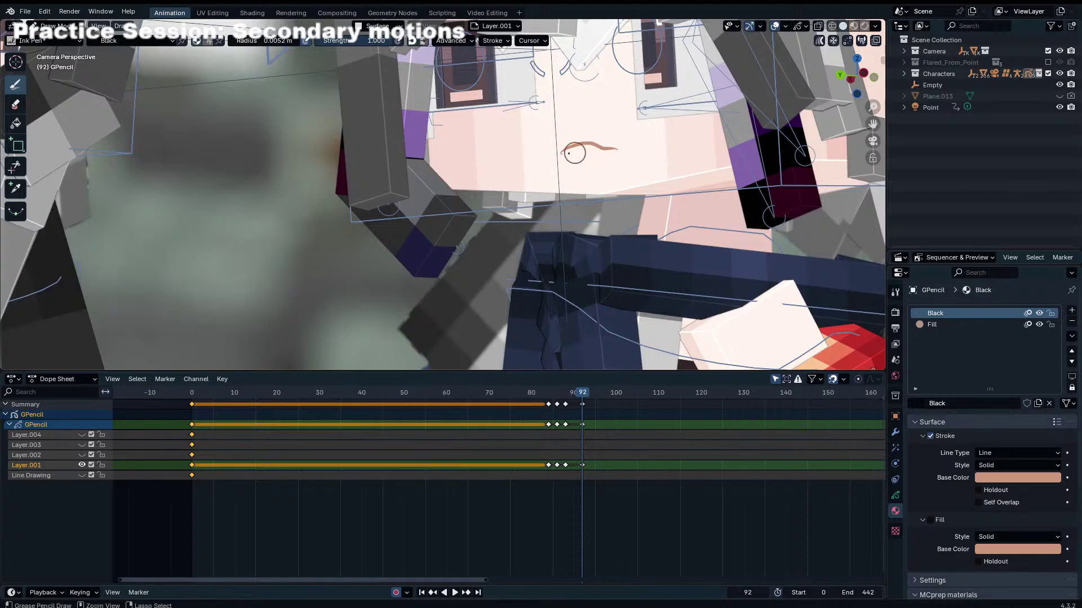
key(ctrl+z)
drag(559, 153, 603, 141)
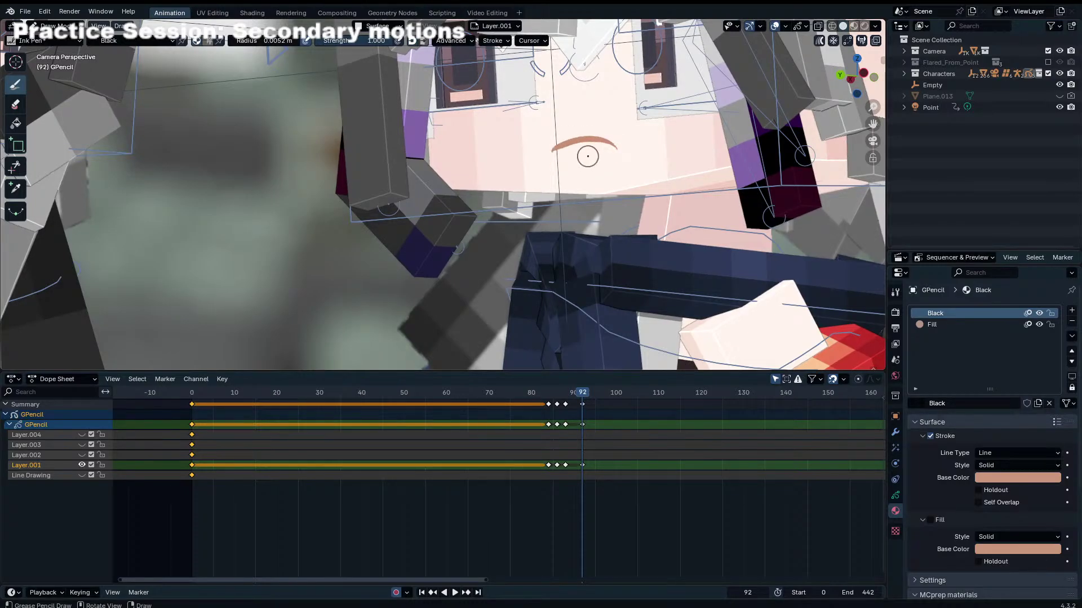
key(ctrl+z)
key(ctrl+z)
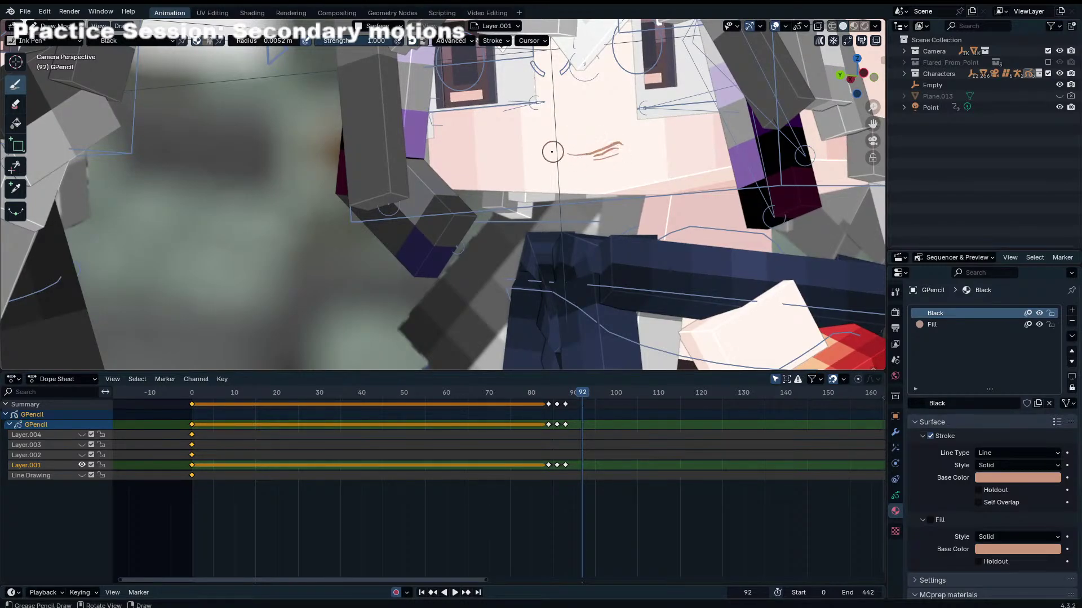
Step: Undo the rejected strokes and draw a short arched mouth with one hooked end on Layer.001 at frame 92
drag(555, 158, 564, 164)
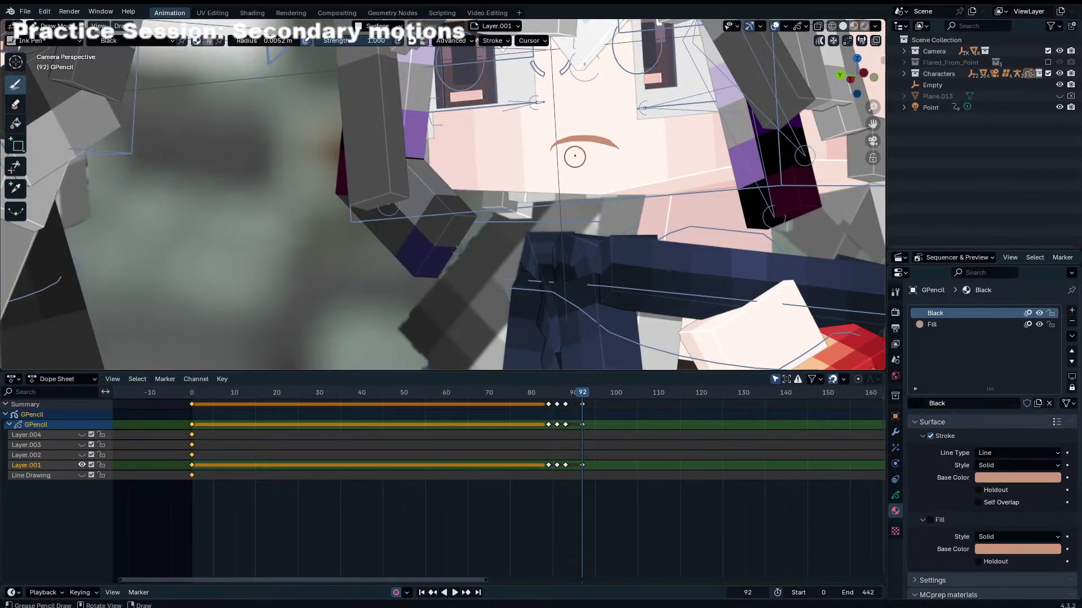
key(ctrl+z)
key(ctrl+z)
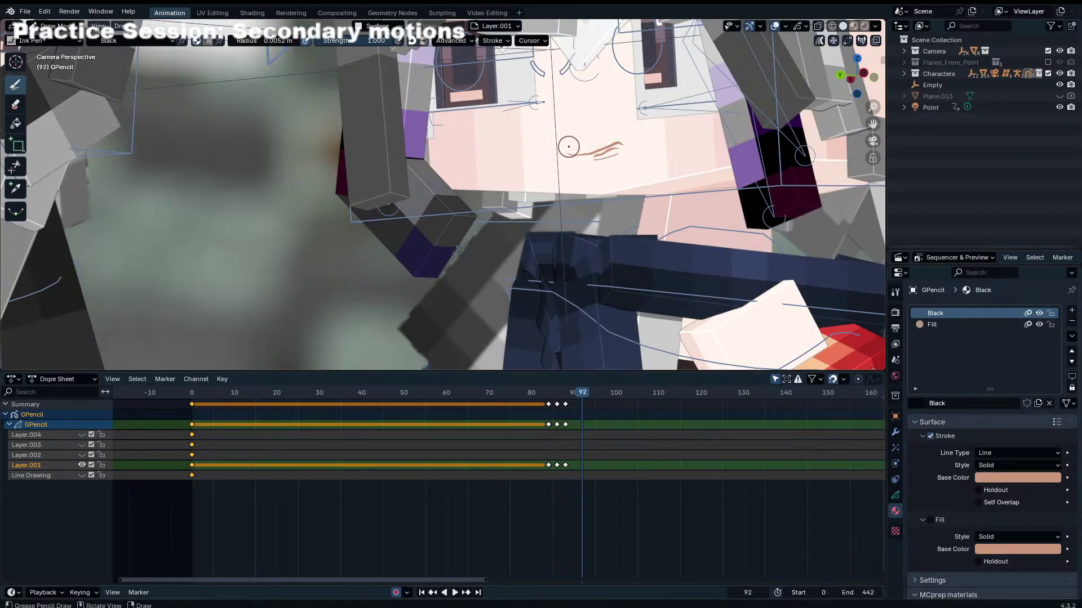
key(ctrl+z)
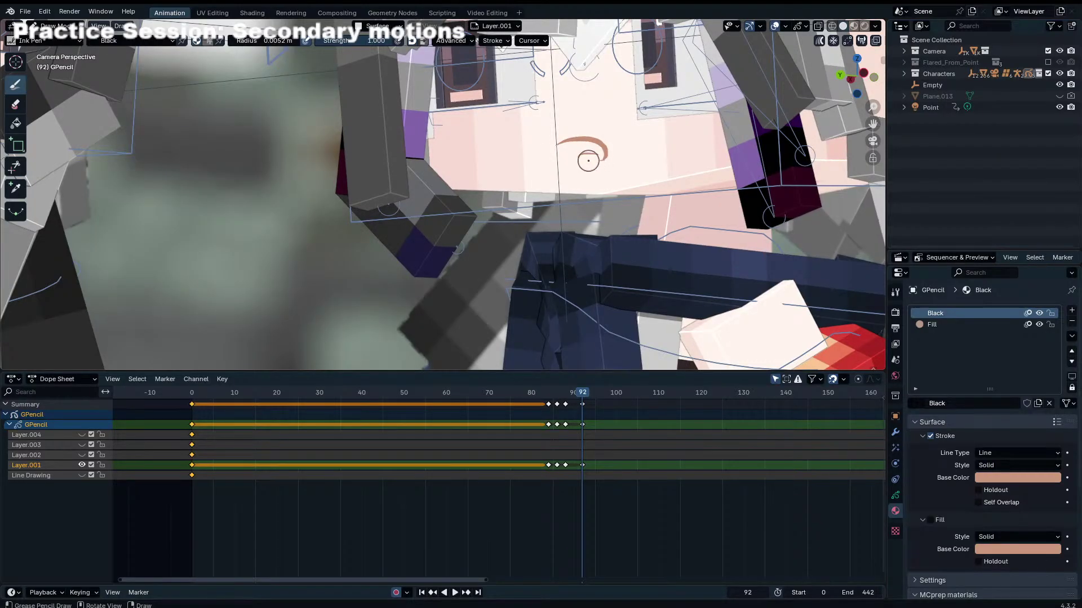
Step: Advance to frame 96 and draw a small, slightly smiling mouth on Layer.001
key(Right)
key(Right)
key(Right)
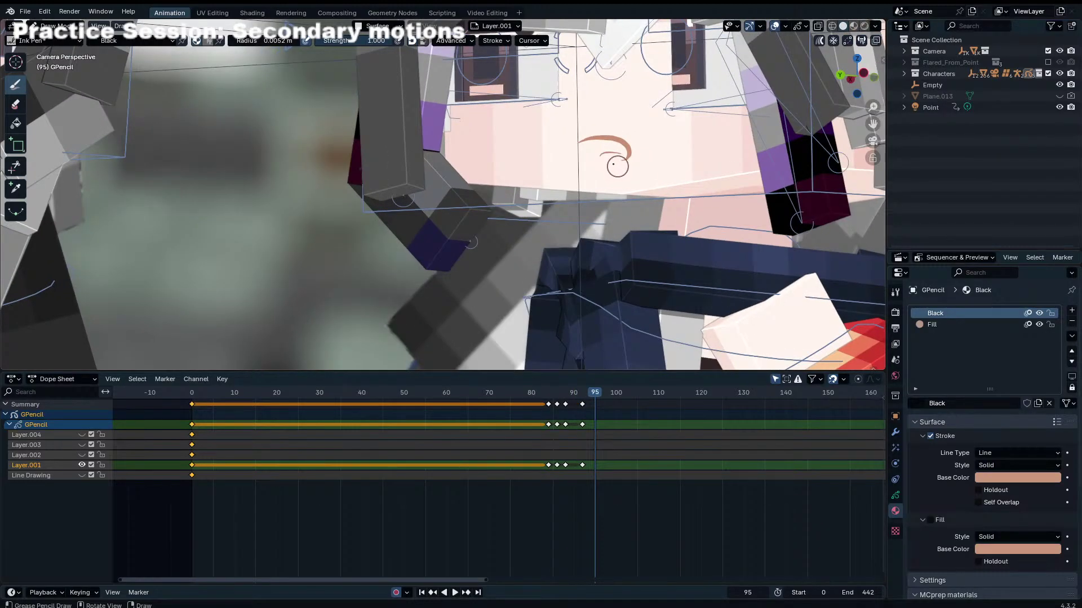
key(Right)
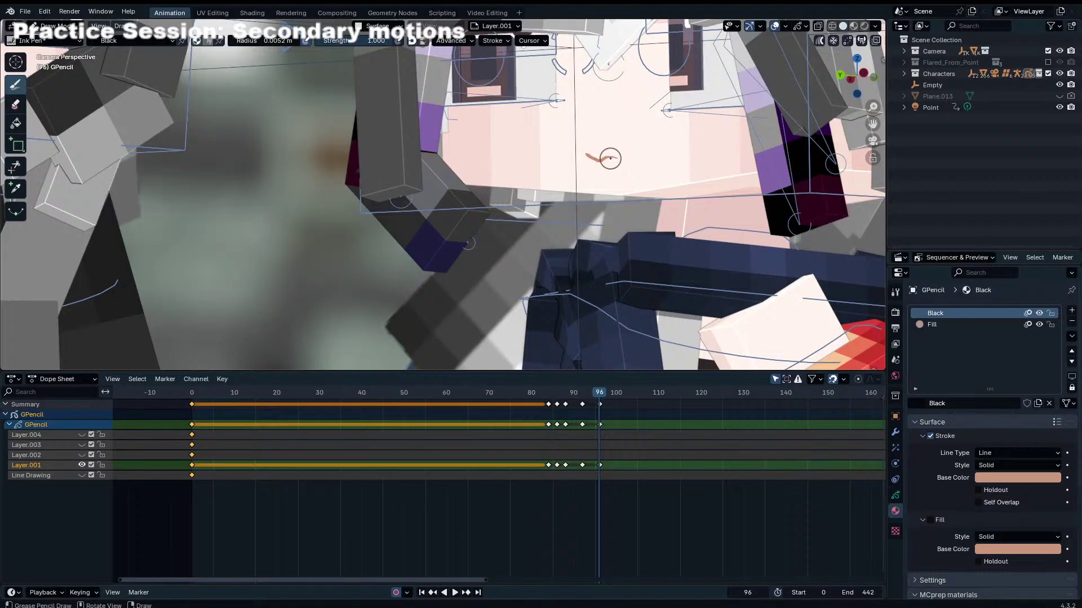
drag(622, 156, 633, 154)
Step: Draw a small arched mouth on Layer.001 at frame 99, undoing the rounded attempt first
key(Right)
key(Right)
key(Right)
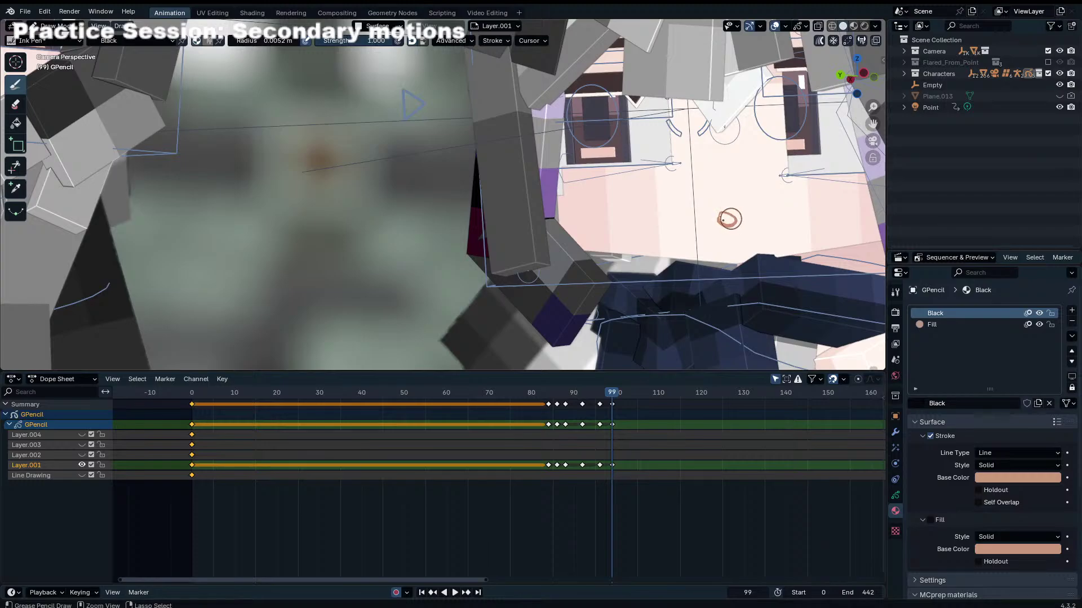
mouse_move(716, 221)
mouse_down()
mouse_move(743, 218)
mouse_move(716, 226)
mouse_up()
key(ctrl+z)
key(ctrl+z)
key(ctrl+z)
key(ctrl+z)
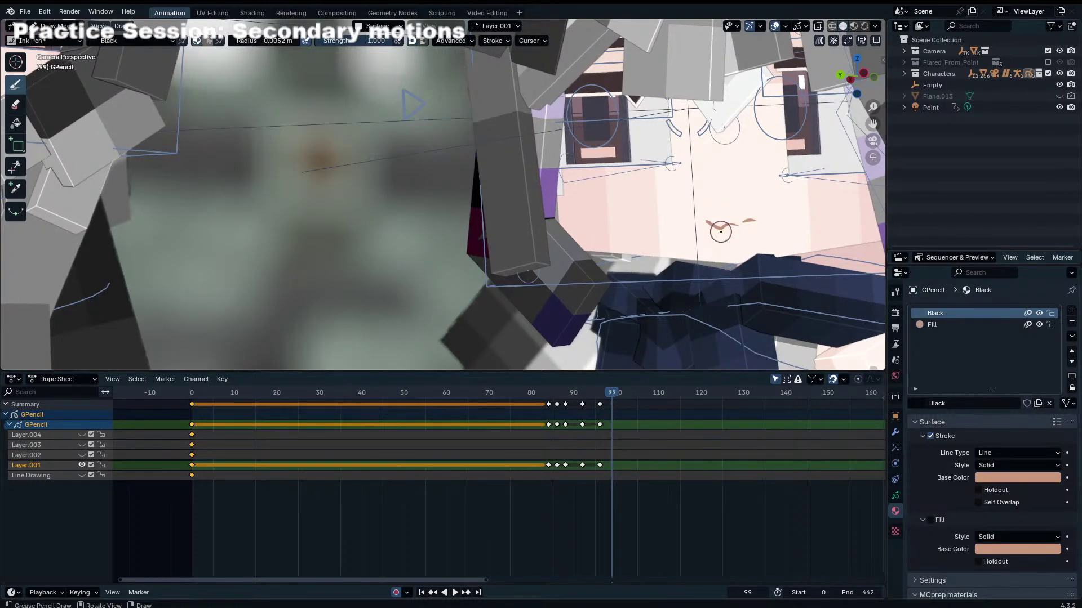
Step: Play back the animation several times to check the mouth timing between frames 84 and 99
scroll(535, 499, down, 2)
click(493, 393)
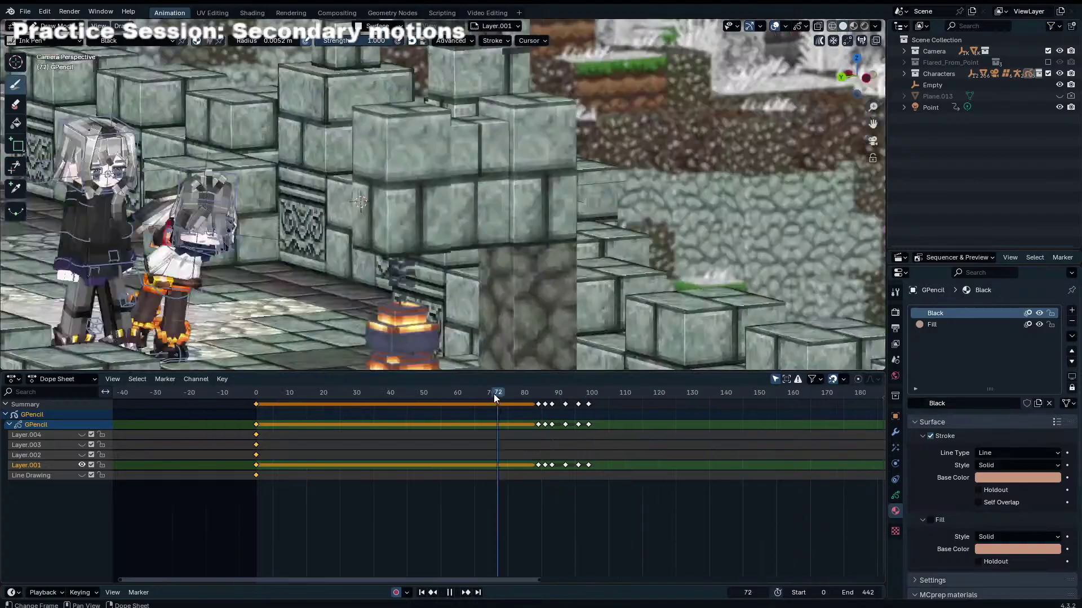
key(space)
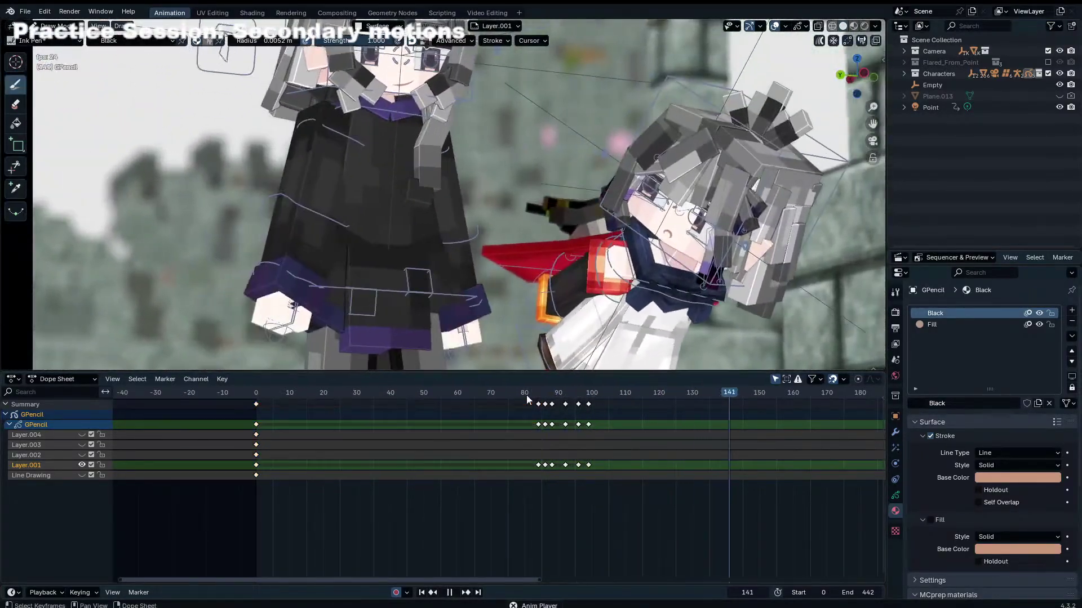
click(528, 394)
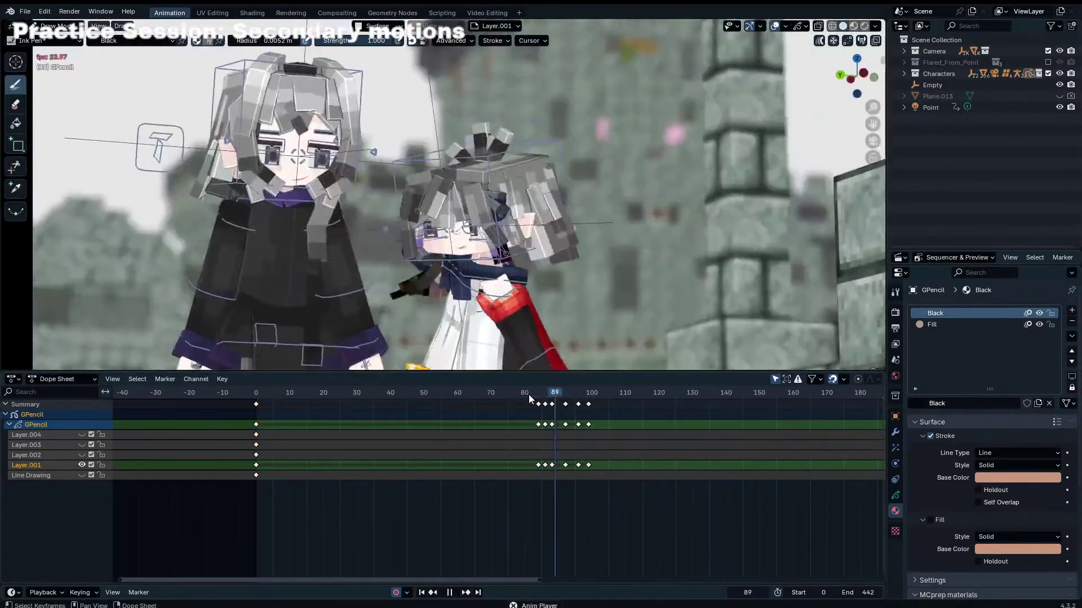
drag(531, 396, 568, 406)
key(space)
scroll(585, 423, up, 8)
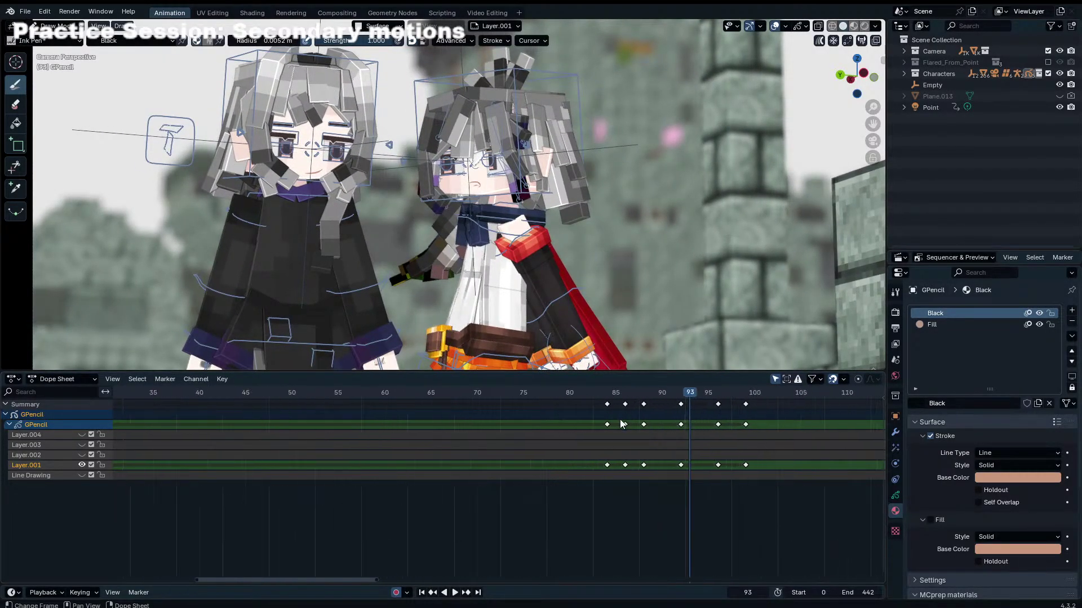
middle_drag(637, 420, 556, 406)
key(space)
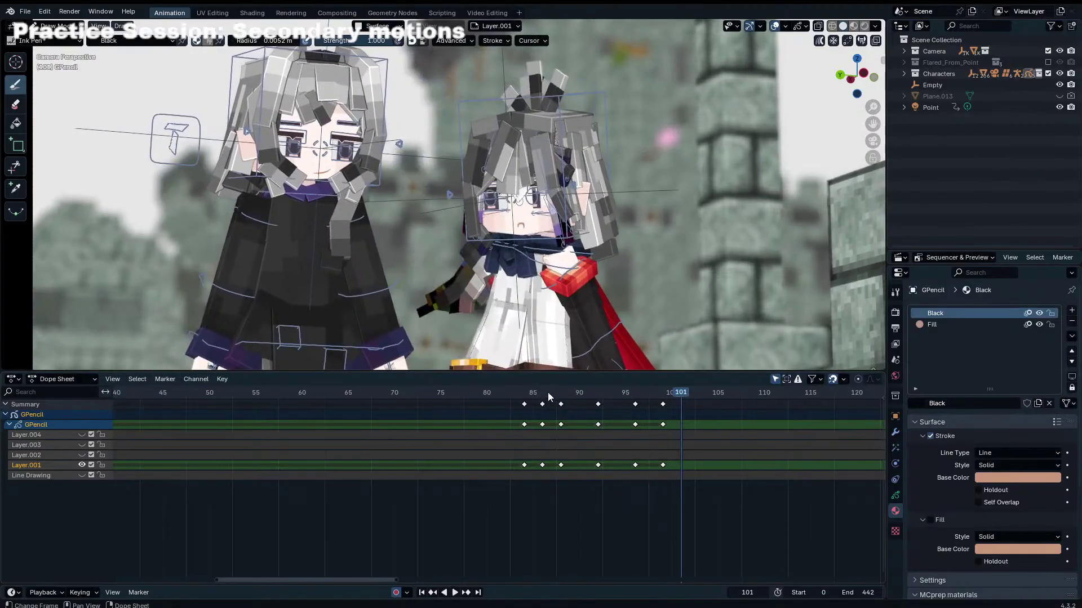
click(526, 391)
key(space)
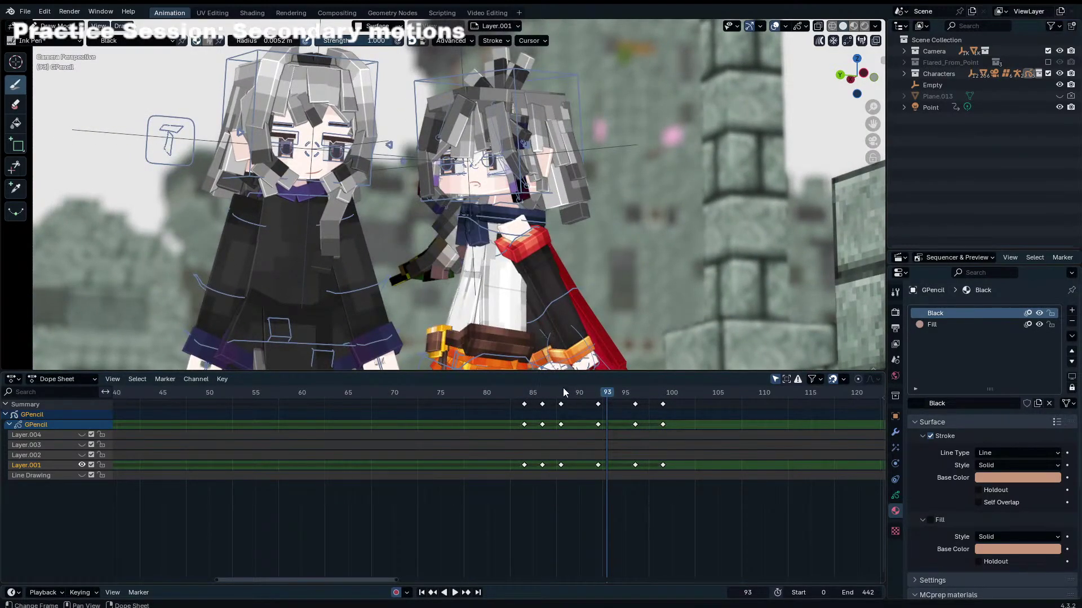
key(space)
Step: Move the last two GPencil keyframes, at frames 96 and 99, 3 frames later
click(635, 403)
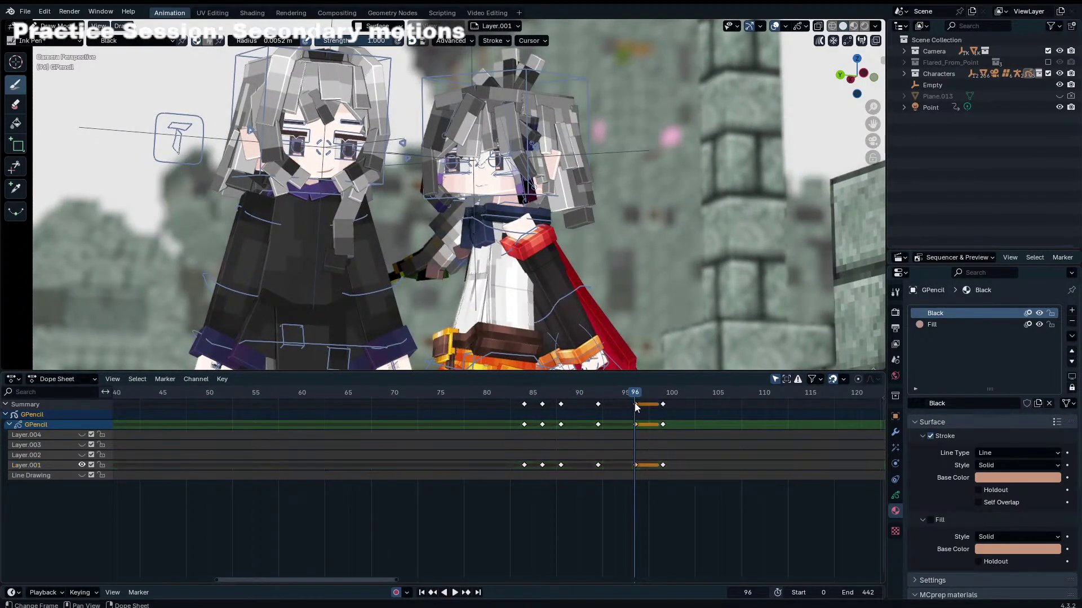
key(Up)
key(g)
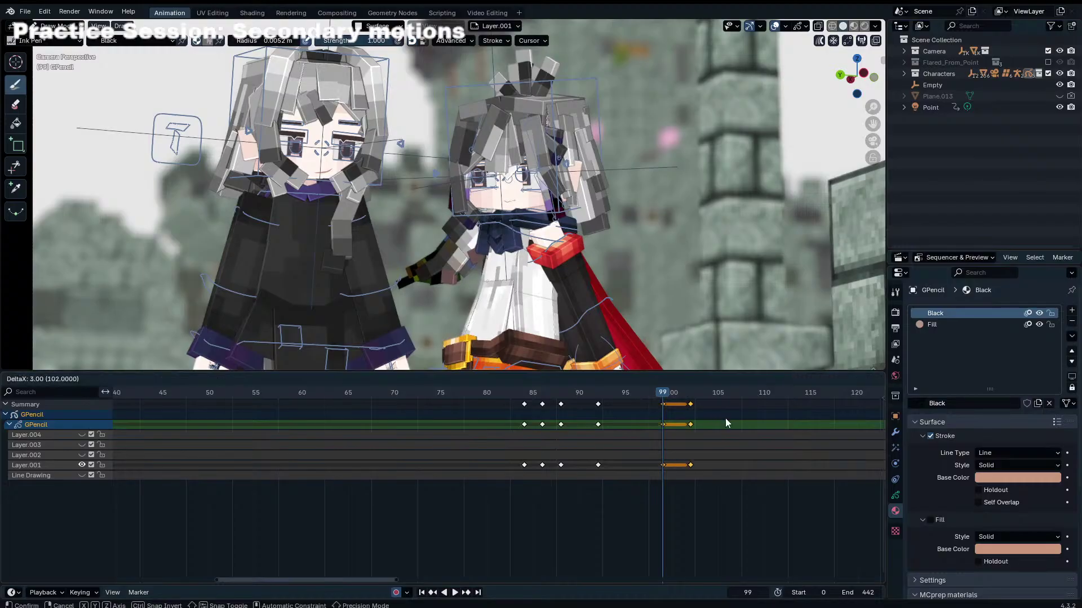
click(658, 411)
Step: In Edit Mode at frame 95, widen the mouth strokes along the global X axis and reposition them slightly
drag(653, 397, 601, 397)
key(Tab)
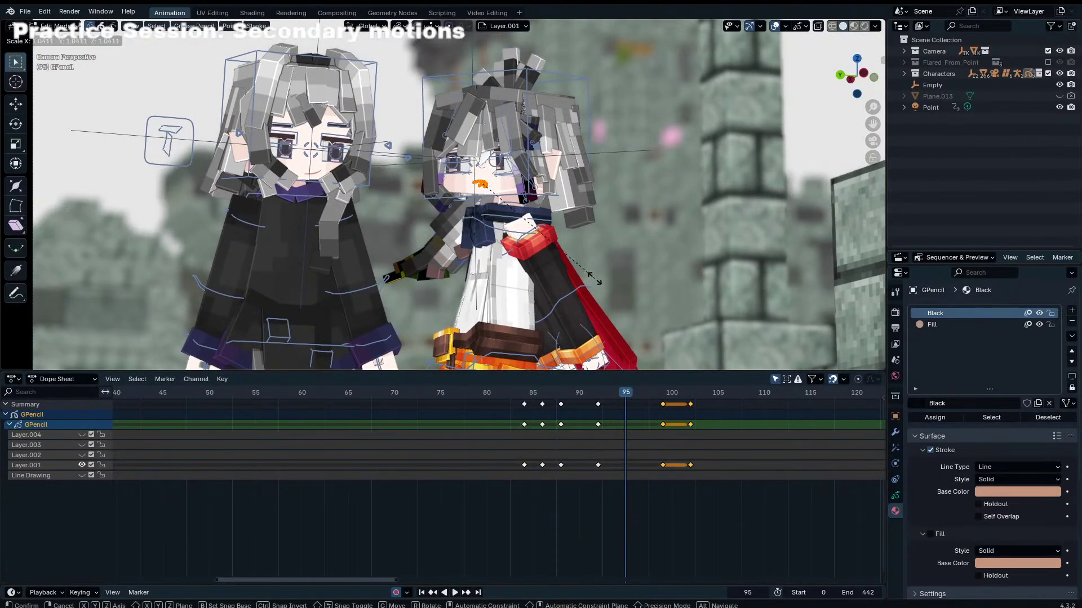
key(space)
key(KP_Decimal)
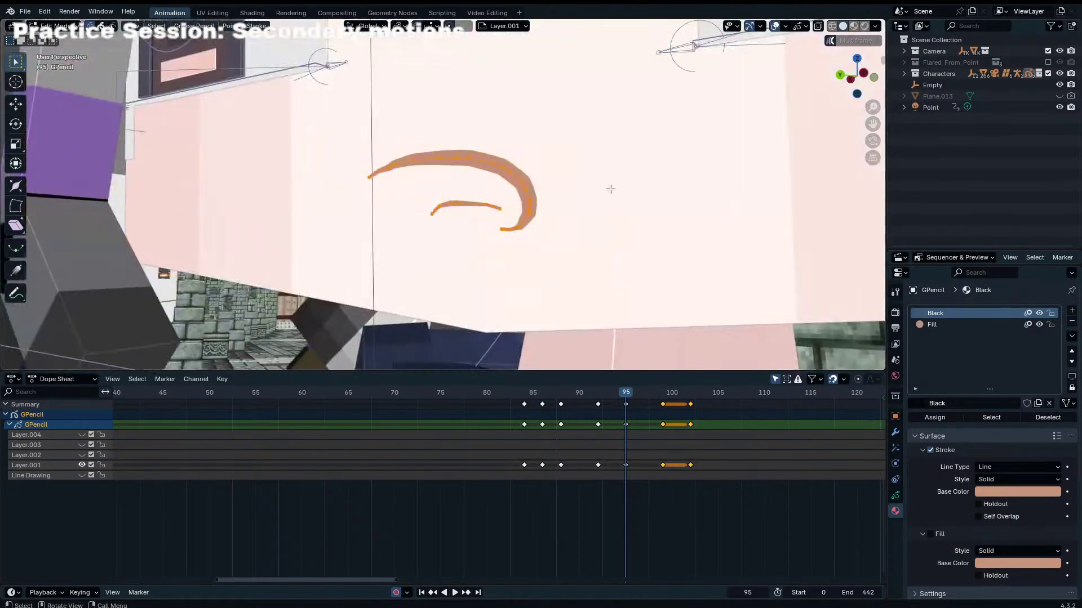
scroll(469, 209, down, 2)
key(s)
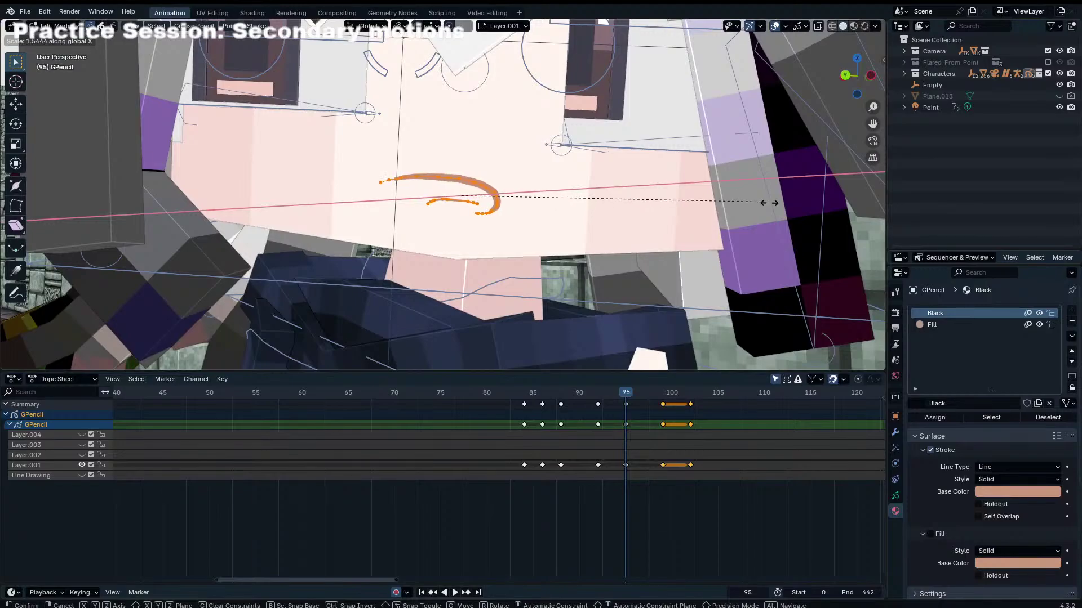
click(729, 204)
key(g)
click(619, 219)
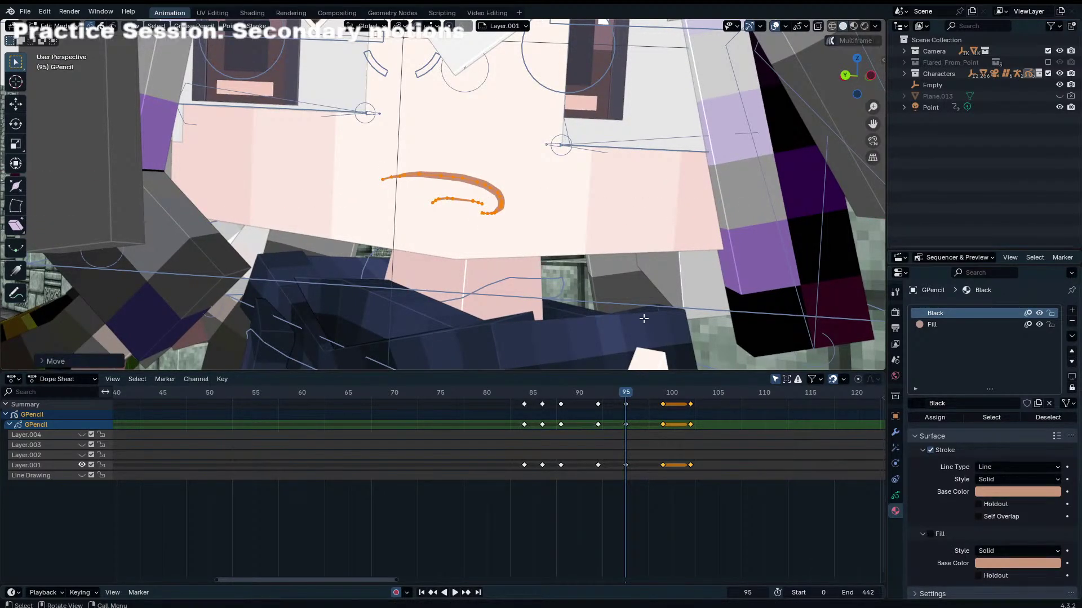
Step: In Edit Mode at frame 98, flatten the mouth strokes along the local Z axis and shift them slightly down
key(Tab)
mouse_move(600, 393)
mouse_down()
mouse_move(567, 394)
mouse_move(652, 392)
mouse_up()
key(Tab)
key(s)
key(z)
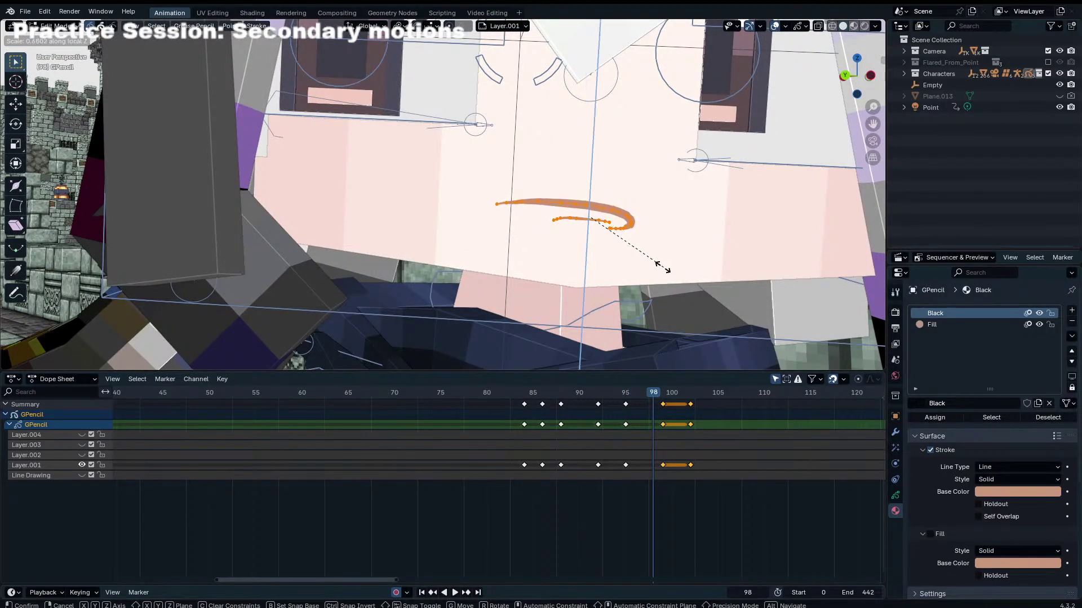
click(652, 260)
key(g)
click(646, 324)
key(Tab)
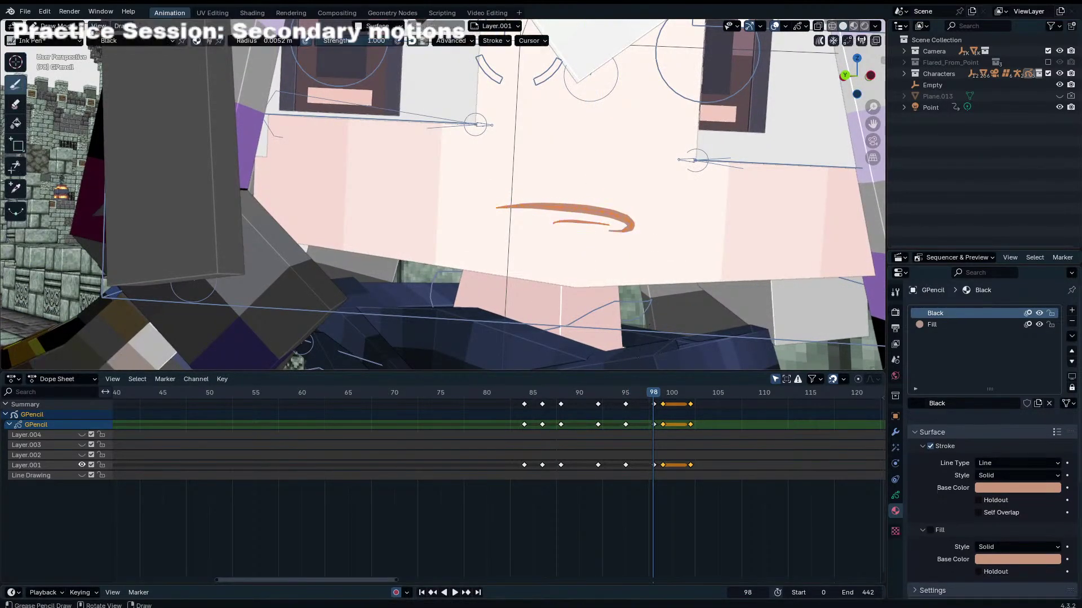
Step: Move the frame 98 mouth keyframe to frame 97 and play back the result in the camera view
drag(600, 393, 668, 402)
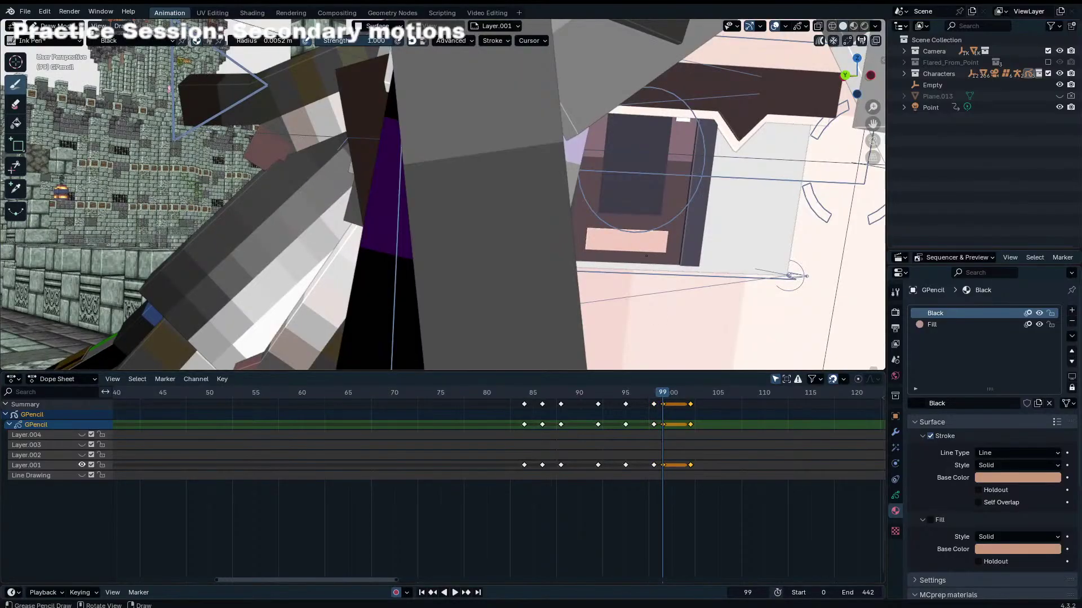
key(KP_0)
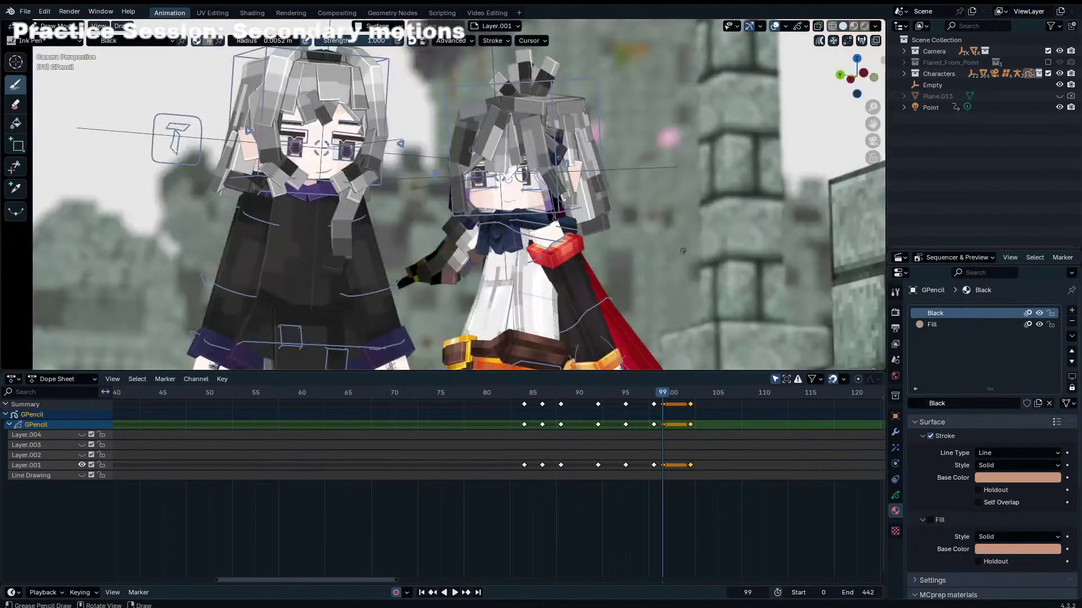
drag(654, 405, 646, 405)
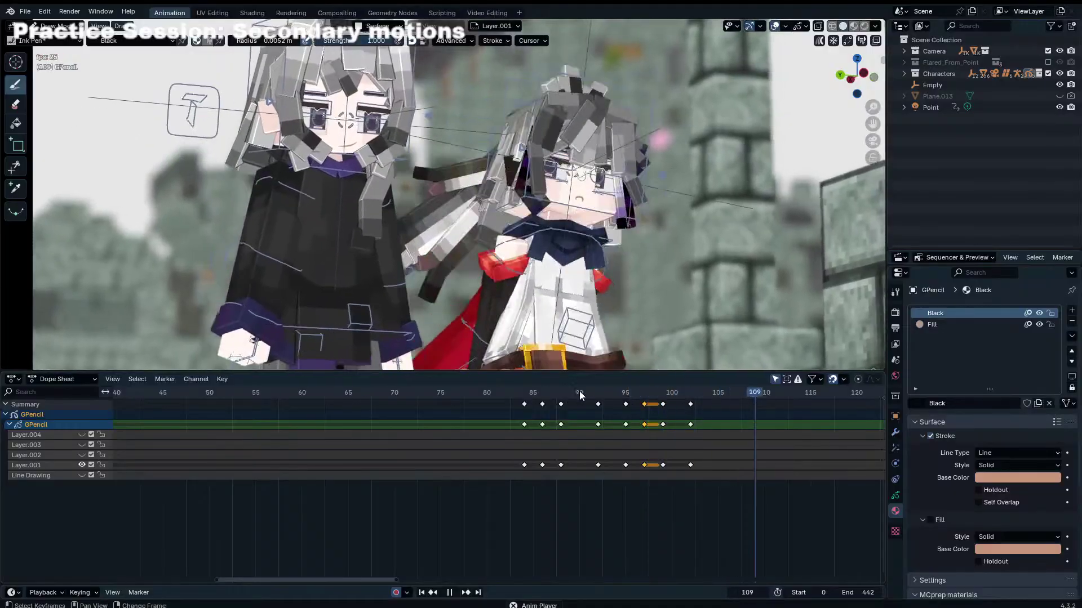
click(539, 394)
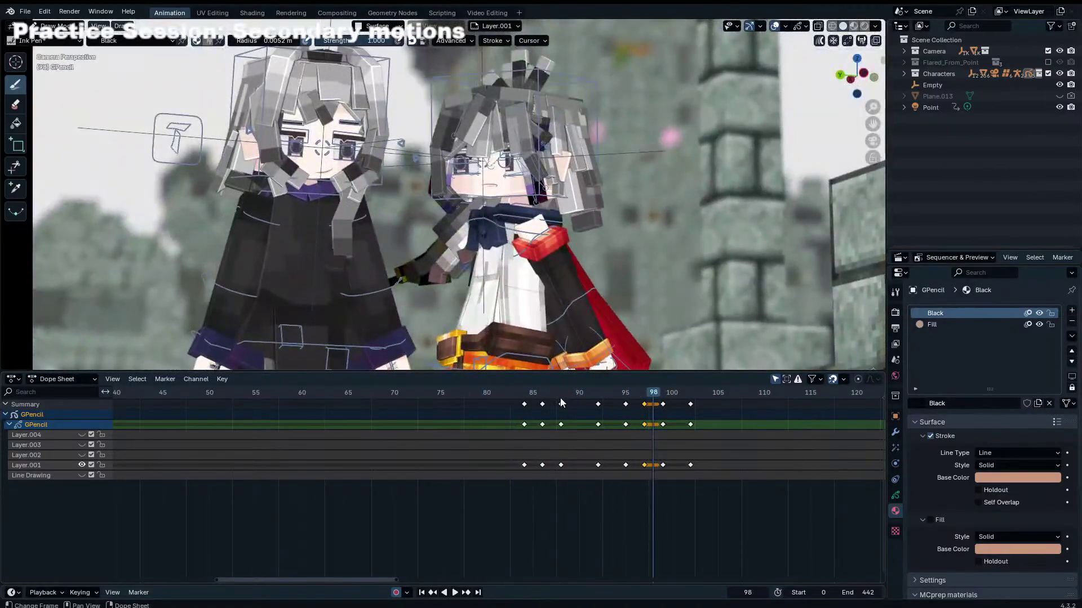
key(space)
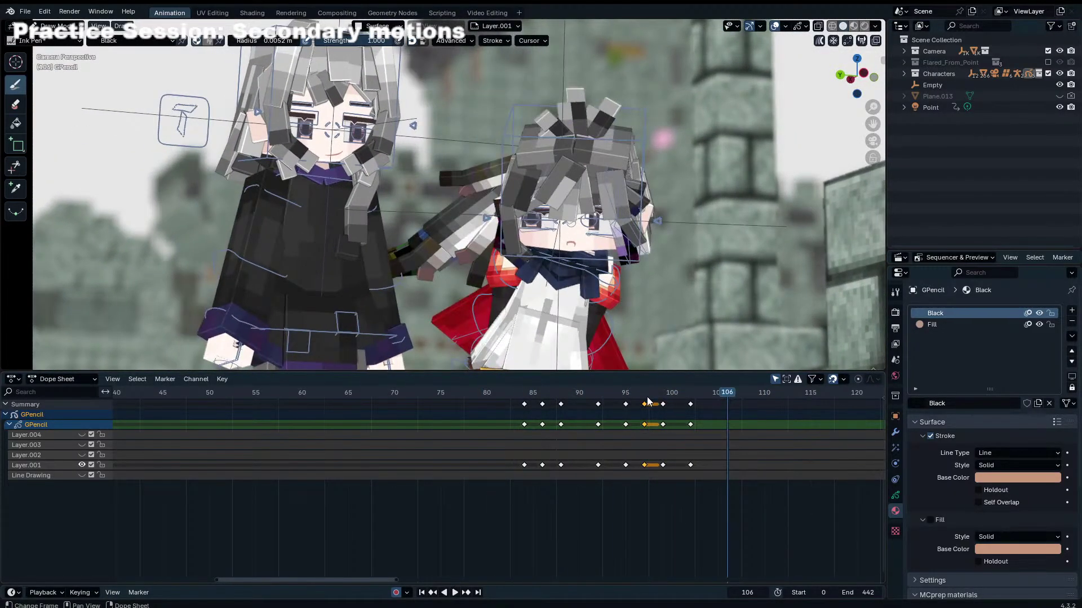
Step: Move the GPencil keyframe at frame 102 to frame 101 and go to frame 103 for a closer view of the mouth
drag(727, 394, 690, 395)
click(684, 404)
key(g)
click(675, 404)
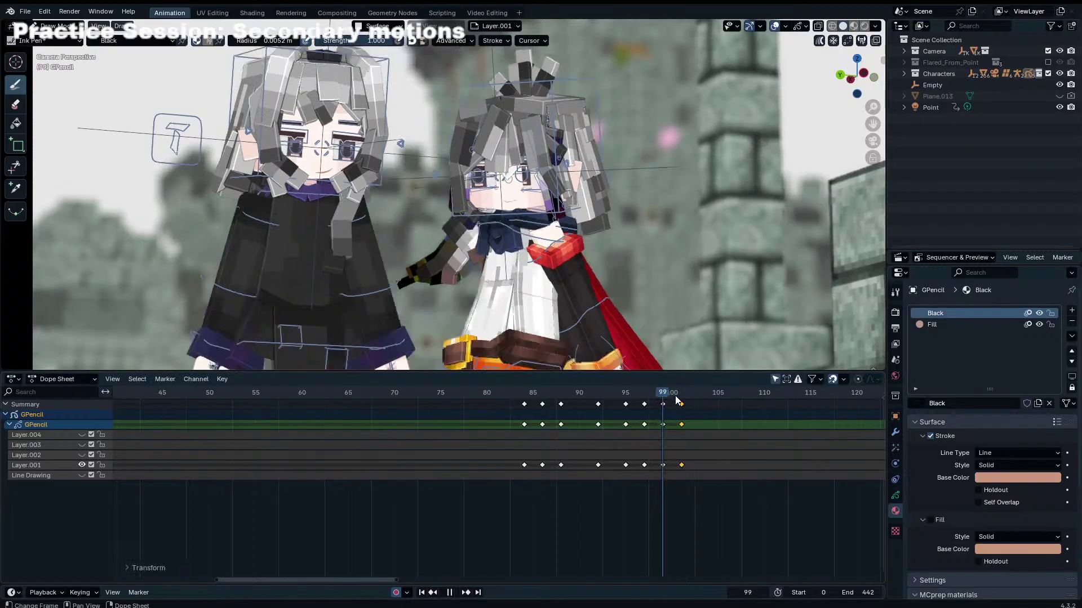
click(699, 393)
scroll(562, 136, up, 5)
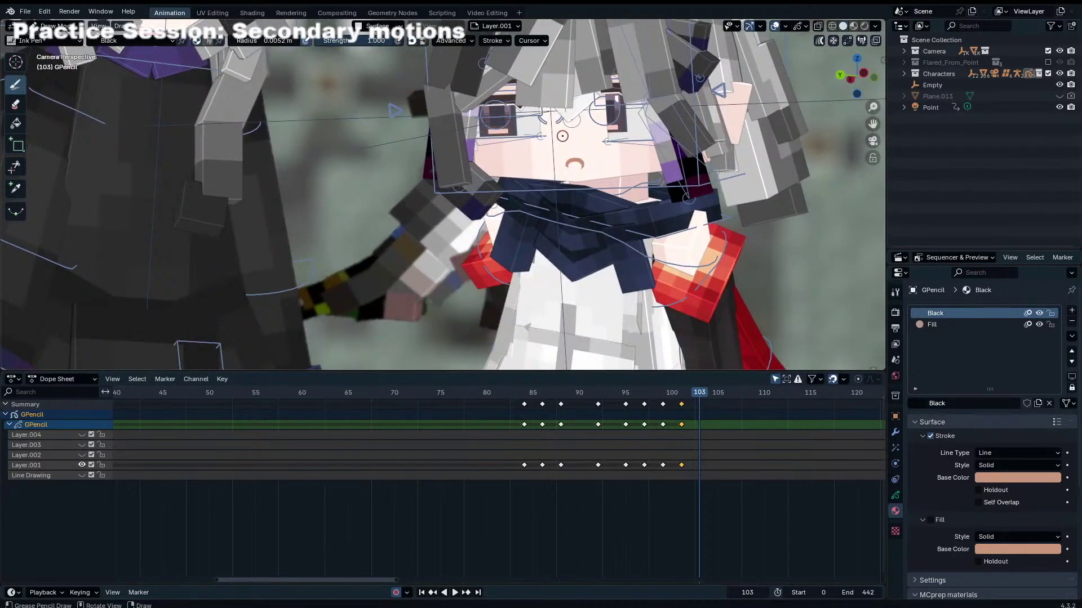
Step: Draw a wide, wavy closed mouth line with a small lower lip stroke at frame 103
scroll(571, 118, up, 5)
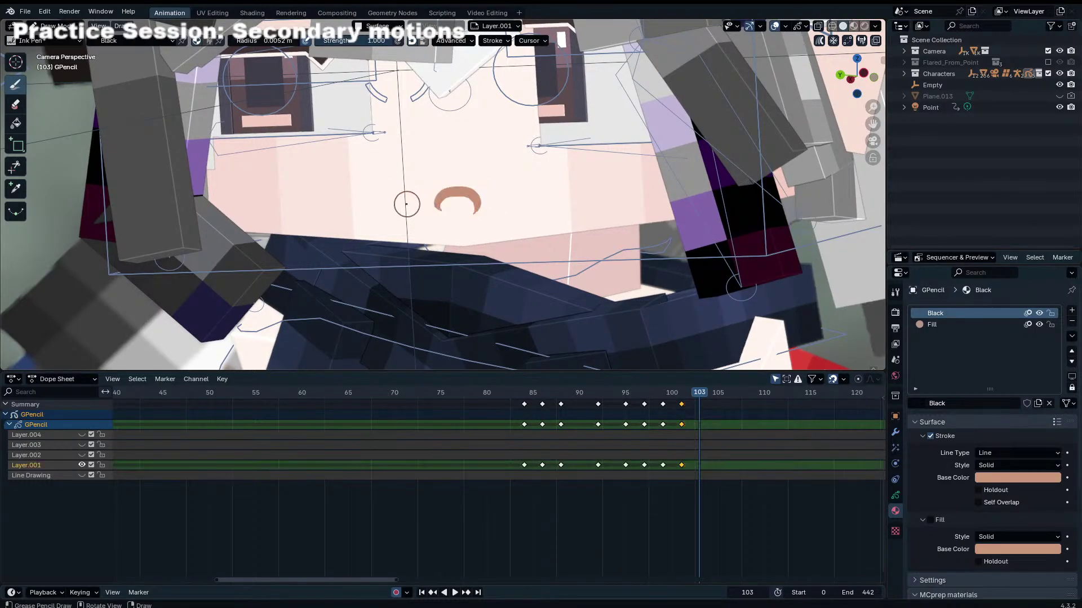
drag(406, 204, 506, 192)
drag(433, 203, 439, 201)
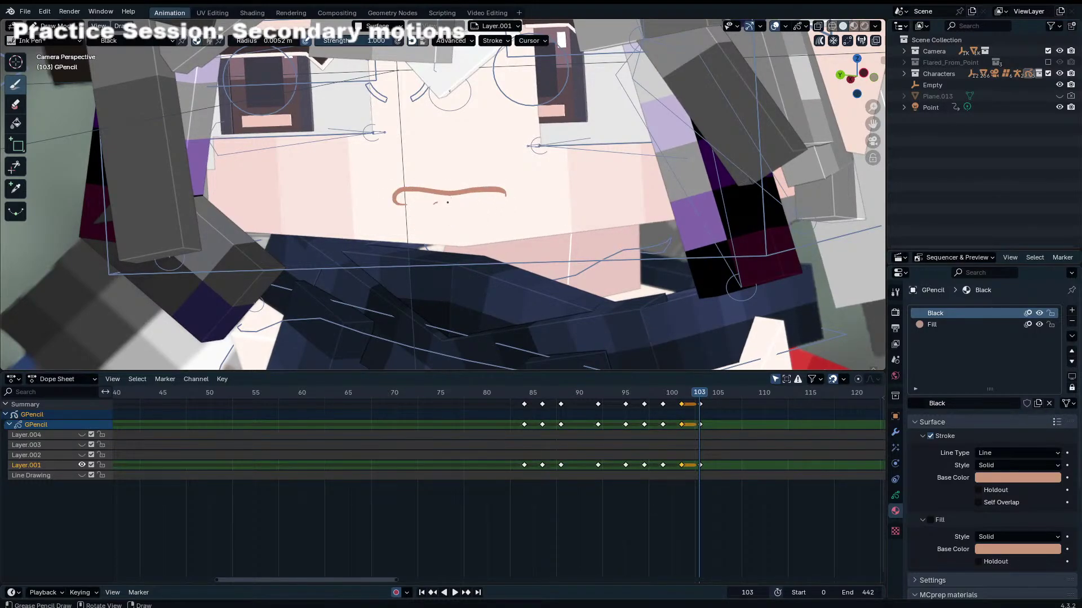
Step: At frame 105, draw an arched, frowning upper mouth line with a short lower lip stroke beneath it
key(Right)
key(Right)
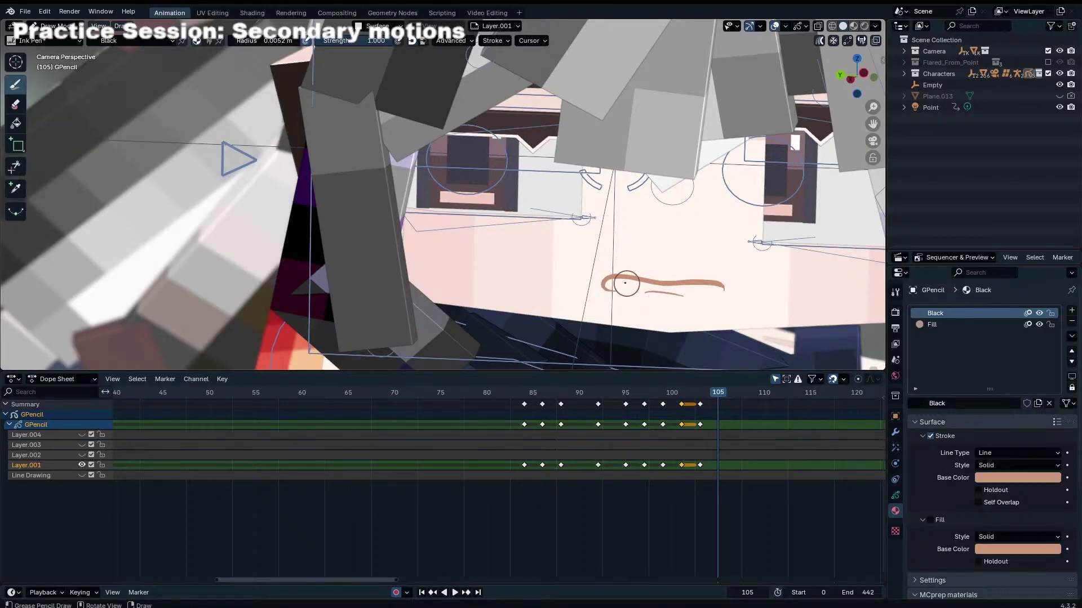
drag(604, 275, 603, 284)
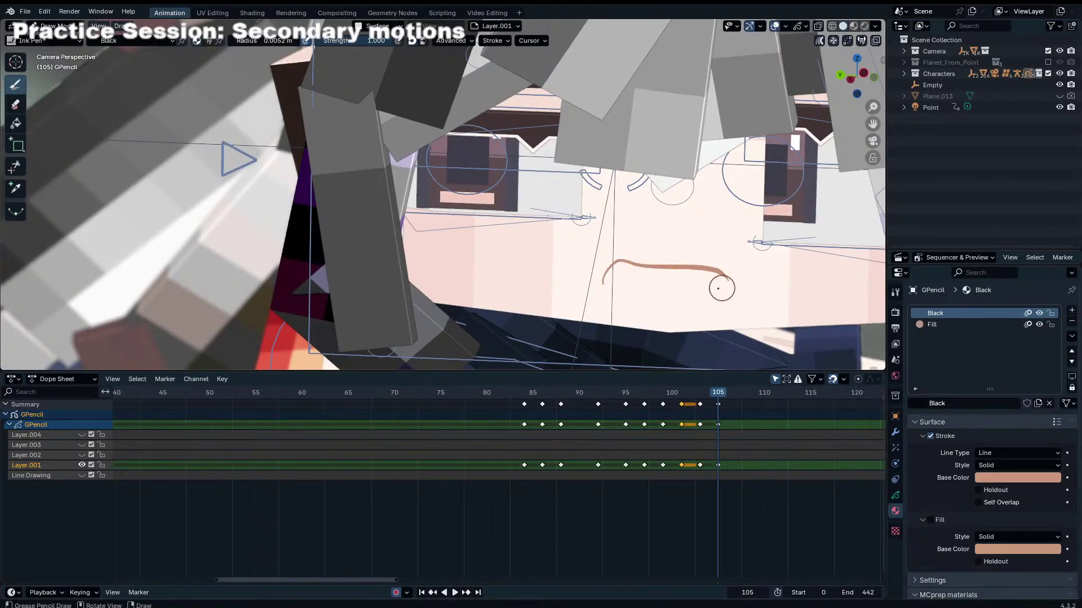
drag(724, 293, 724, 294)
drag(618, 290, 680, 299)
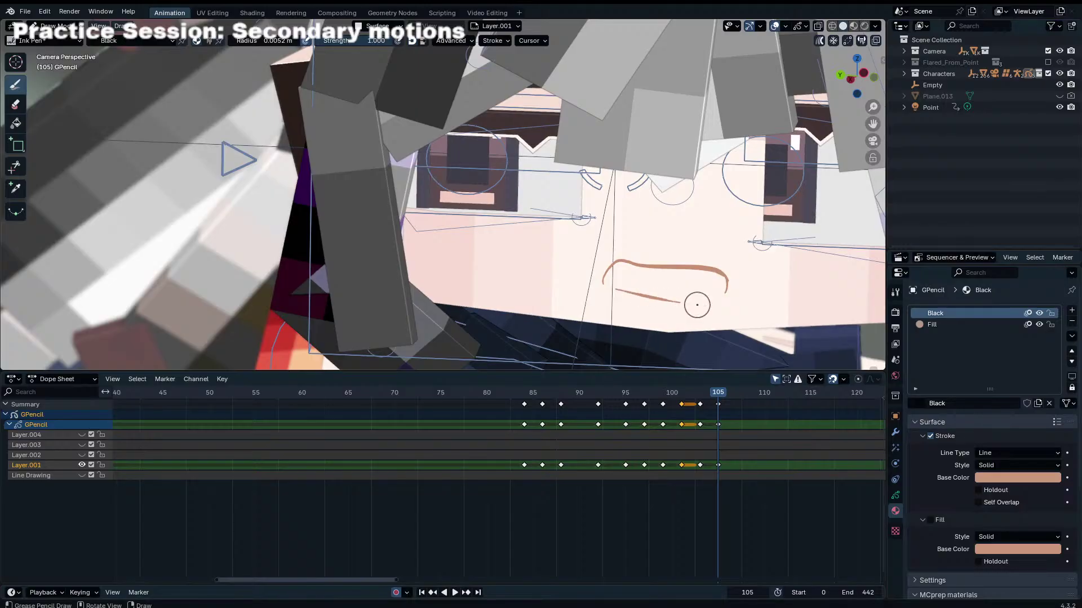
key(ctrl+z)
drag(621, 280, 676, 293)
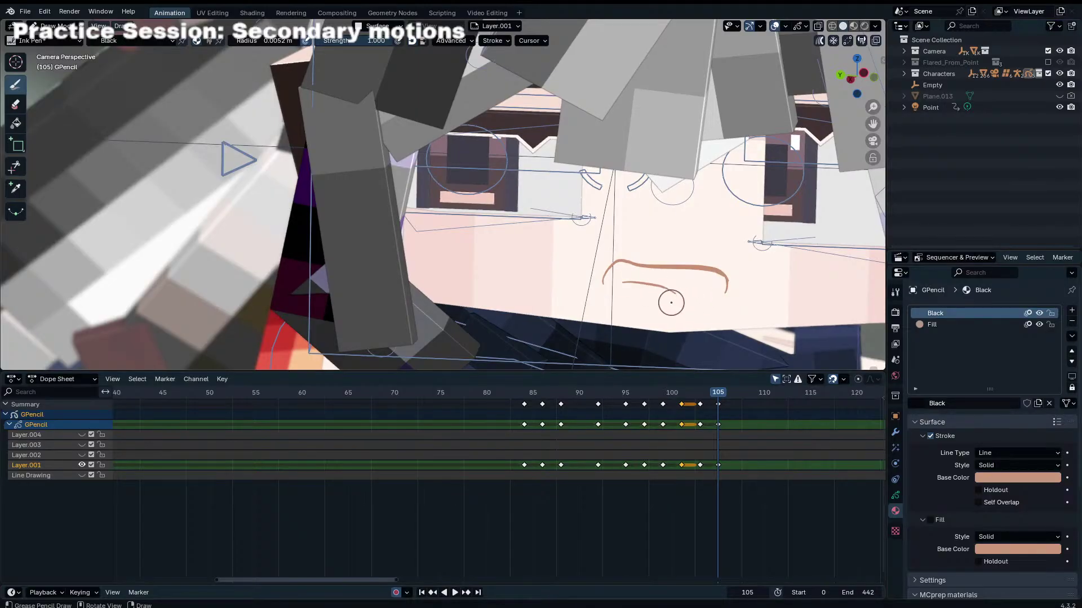
Step: At frame 107, draw a slanted, wavy upper mouth line with short lower lip strokes beneath it
key(Right)
key(Right)
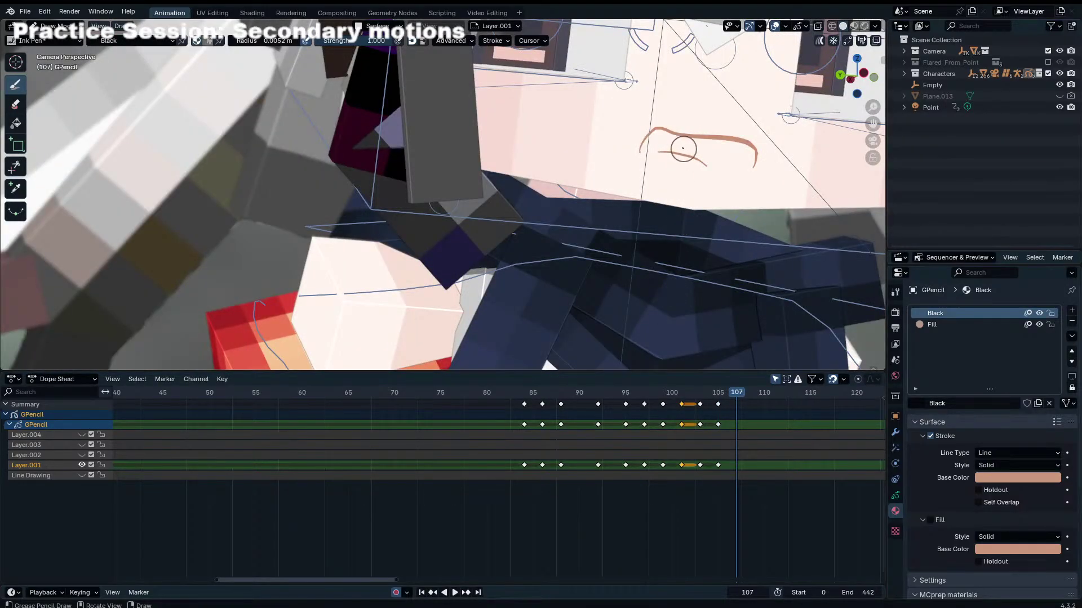
drag(638, 147, 740, 156)
key(ctrl+z)
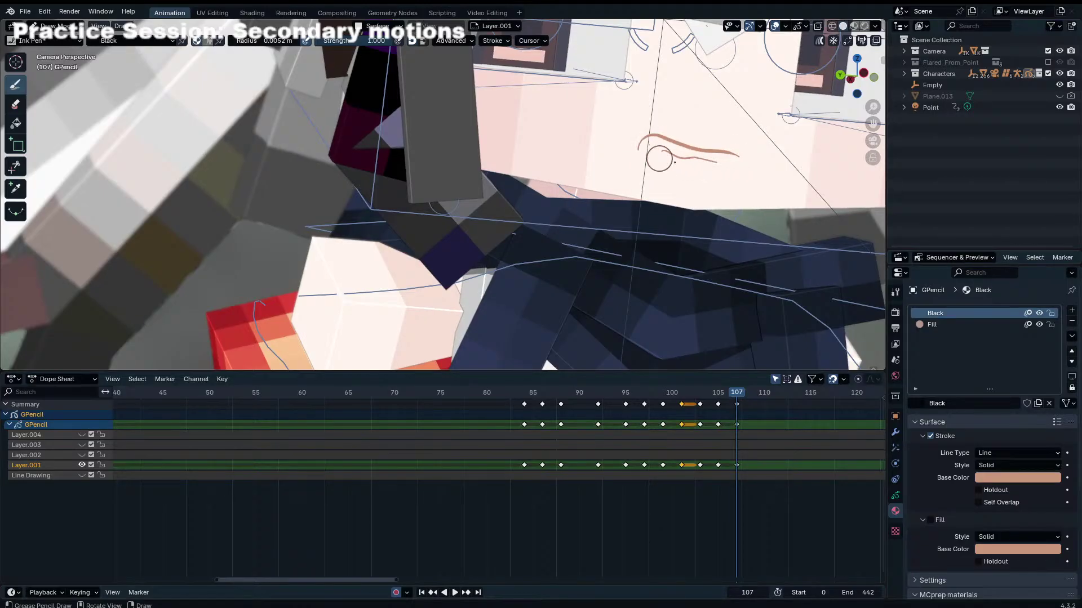
ctrl+drag(657, 137, 647, 138)
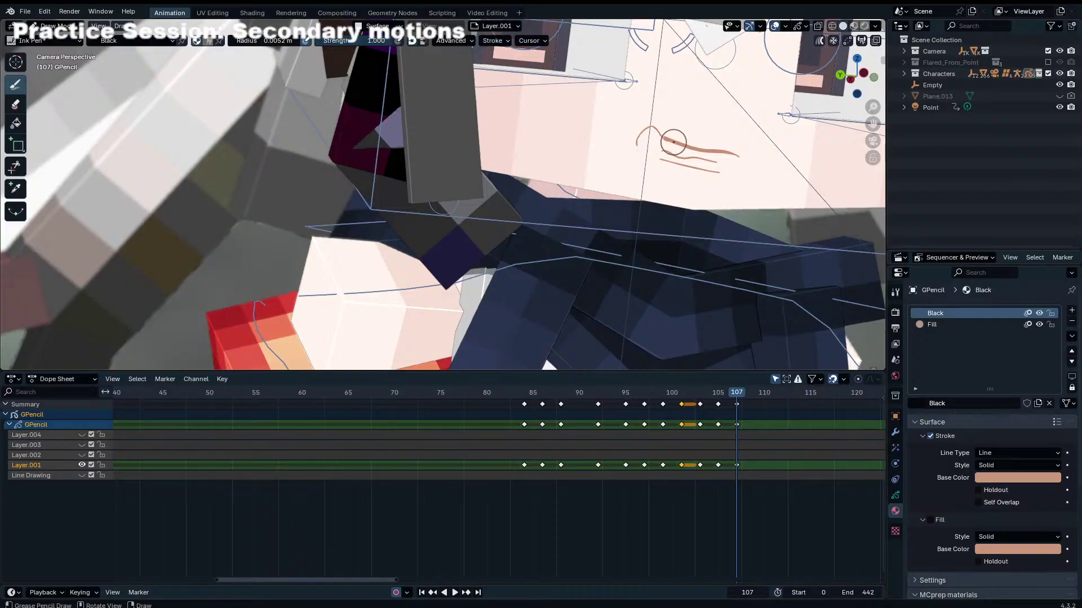
key(ctrl+z)
key(ctrl+z)
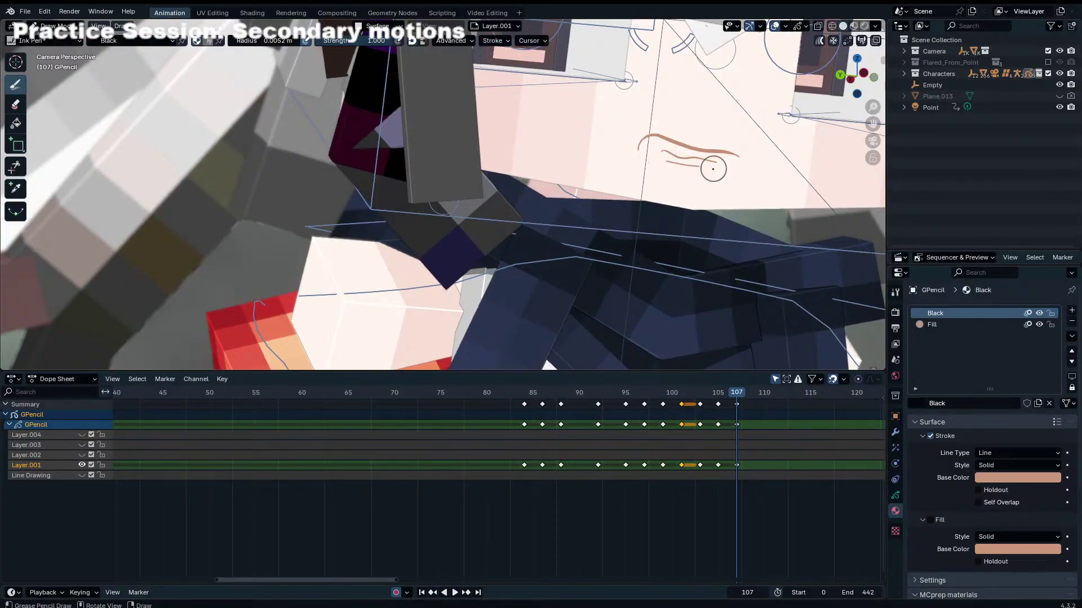
Step: In Edit Mode, pull up the raised curve of the frame 107 mouth line with proportional editing and return to Draw Mode
key(Tab)
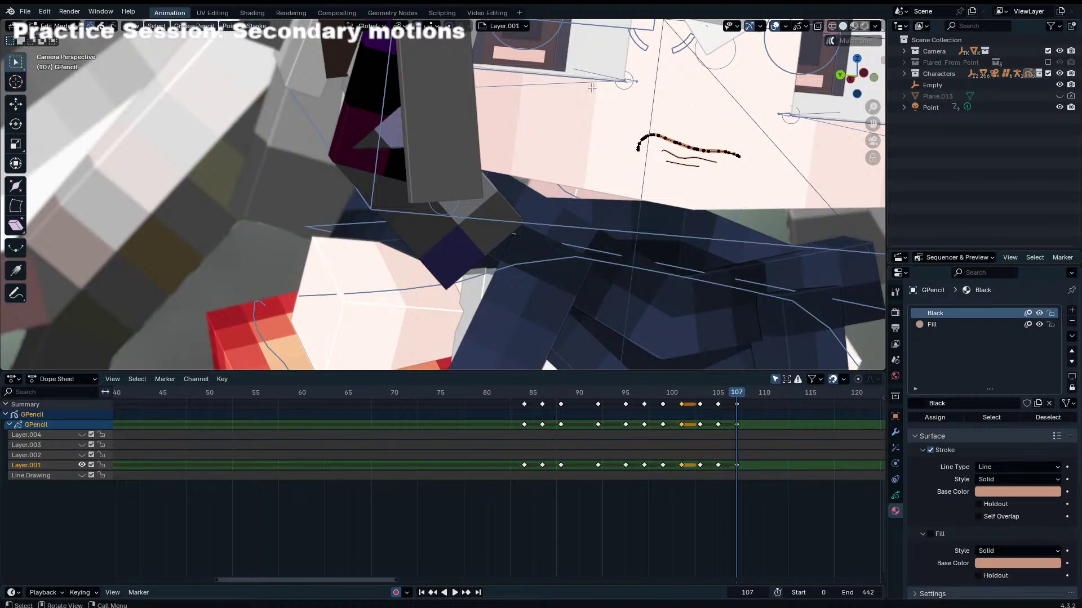
key(g)
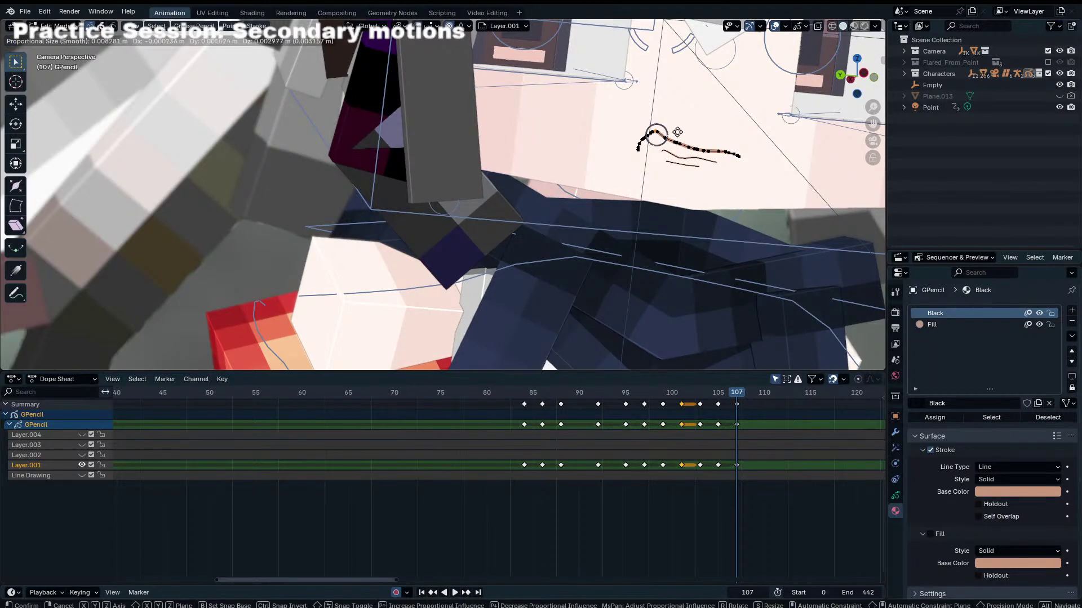
scroll(677, 133, down, 14)
right_click(676, 134)
key(g)
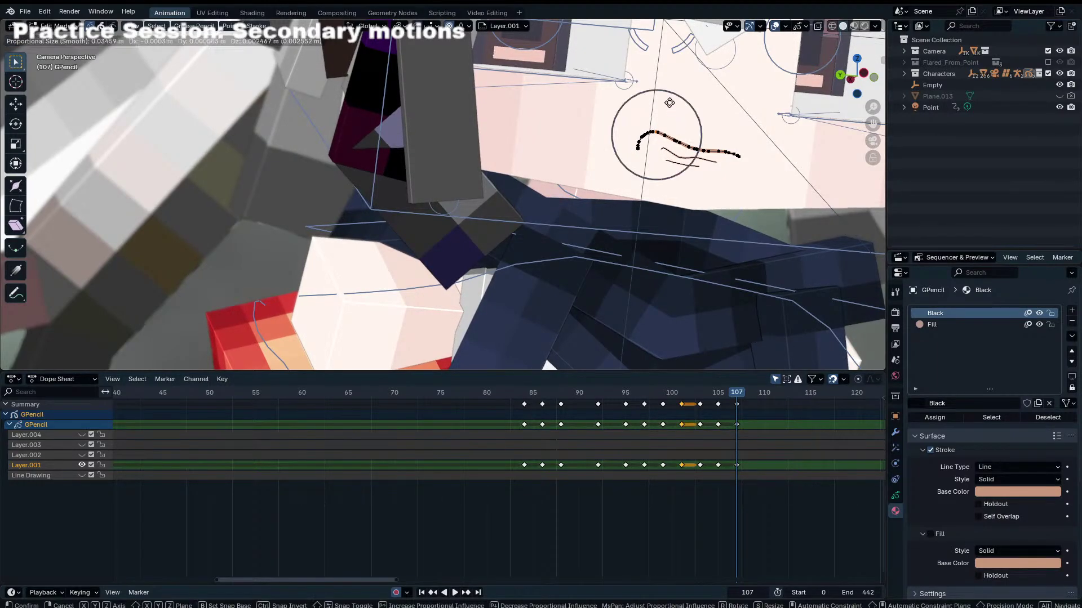
click(664, 83)
key(Tab)
Step: Scrub to frame 112 and play back the mouth animation in the full camera view
drag(724, 394, 782, 394)
scroll(708, 282, down, 14)
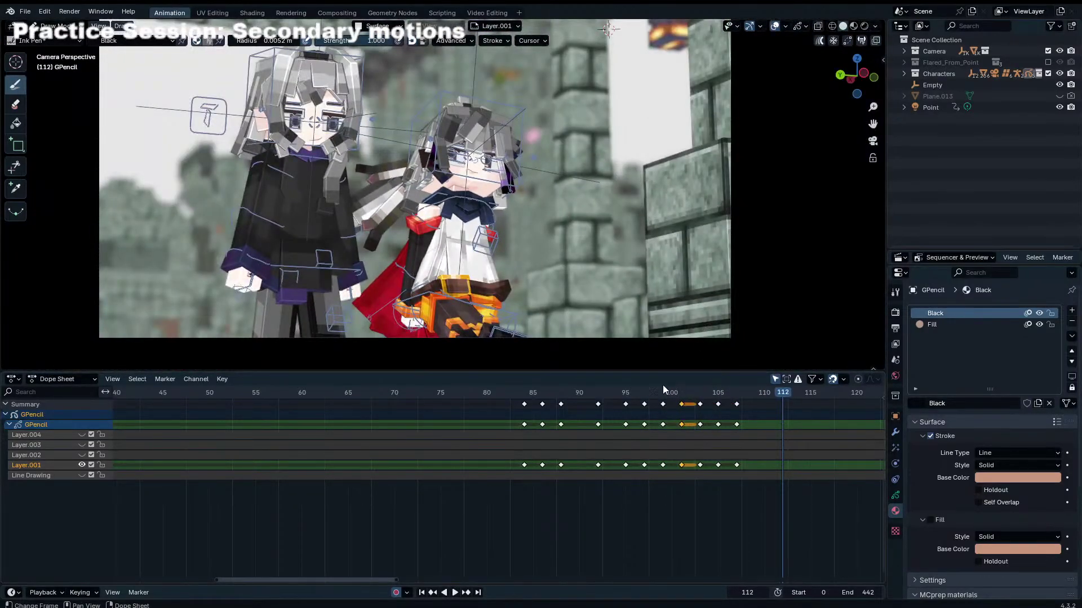
key(space)
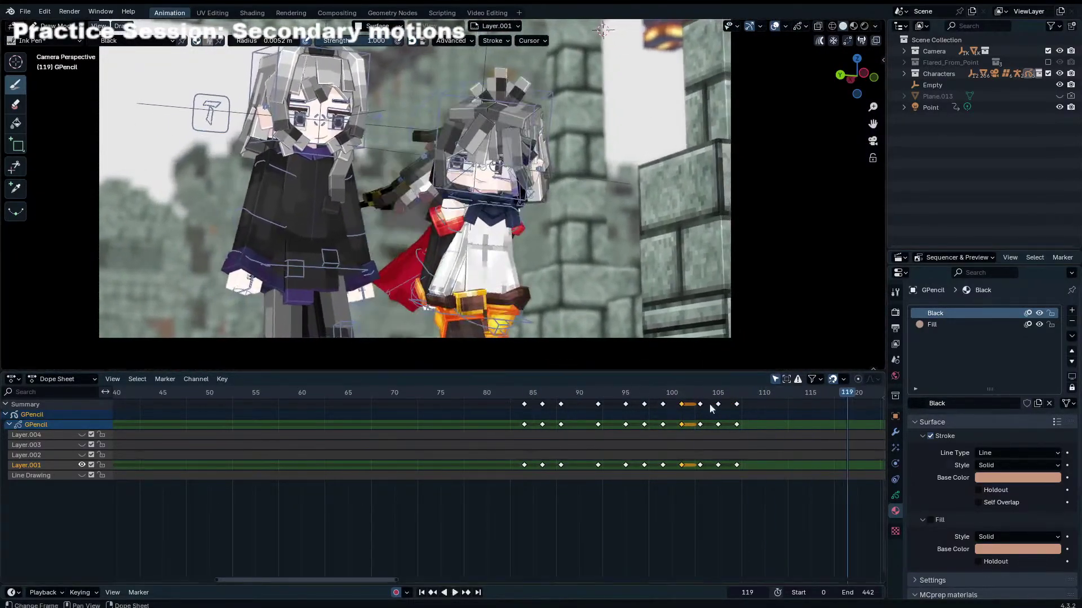
key(space)
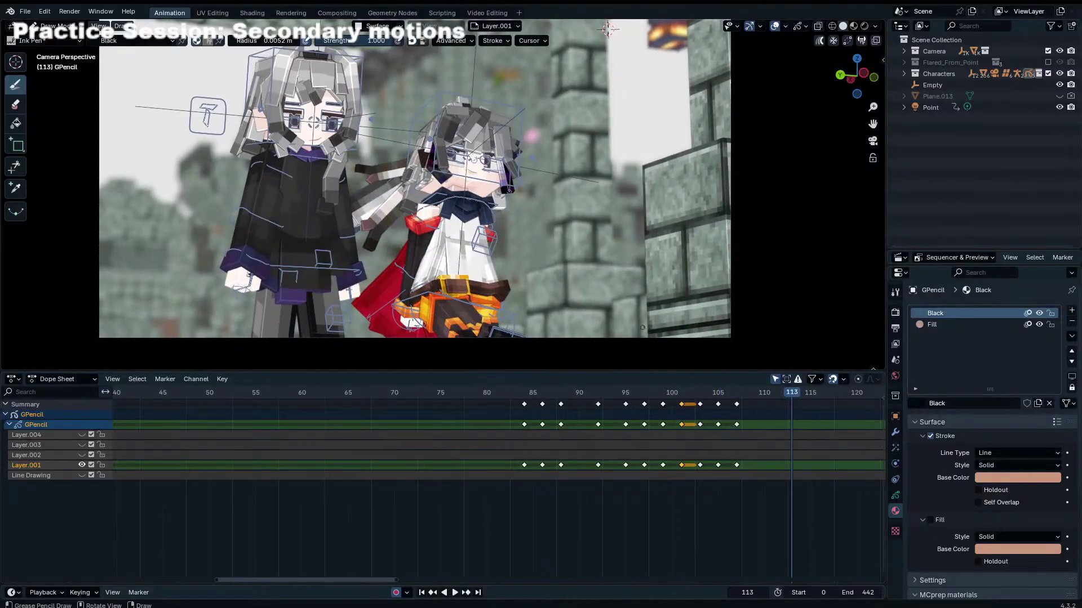
Step: At frame 109, stretch the right end of the upper mouth line outward and slightly up with proportional editing
scroll(643, 328, up, 3)
mouse_move(736, 395)
mouse_down()
mouse_move(766, 392)
mouse_move(738, 394)
mouse_move(755, 392)
mouse_up()
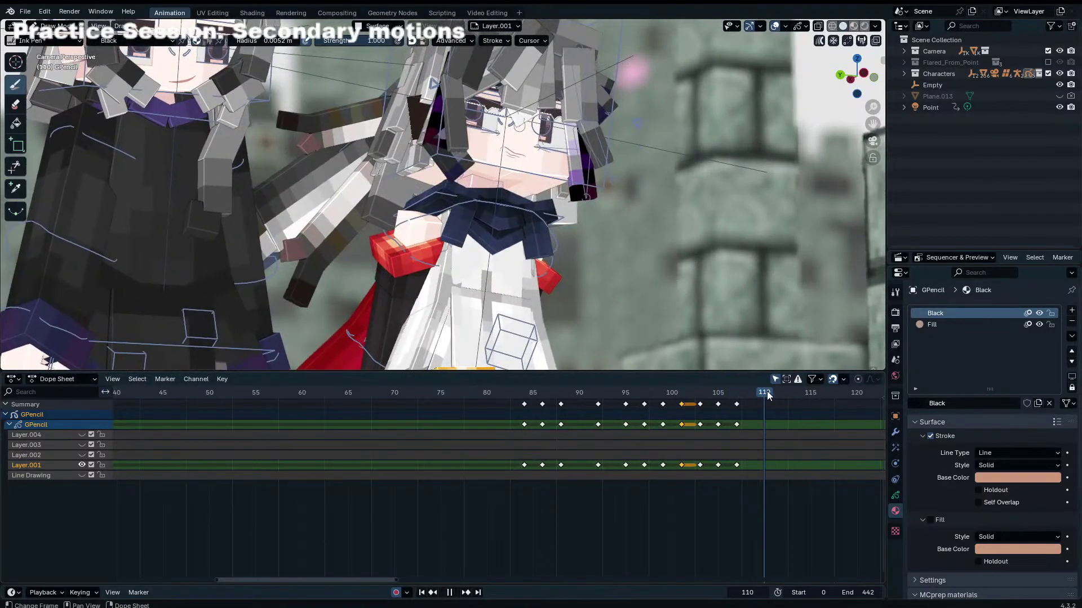
scroll(533, 249, up, 6)
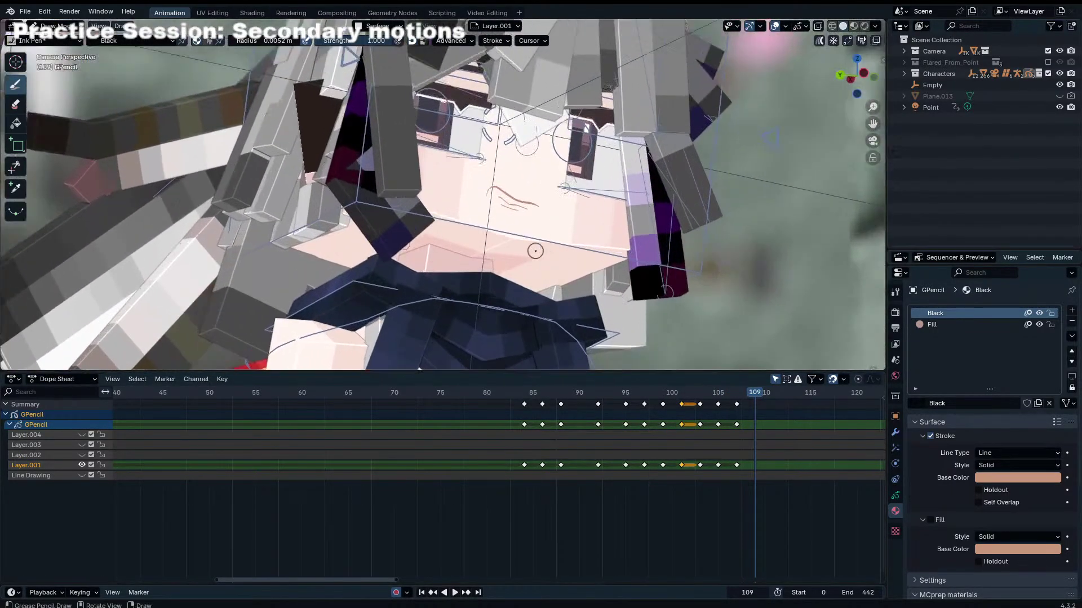
key(Tab)
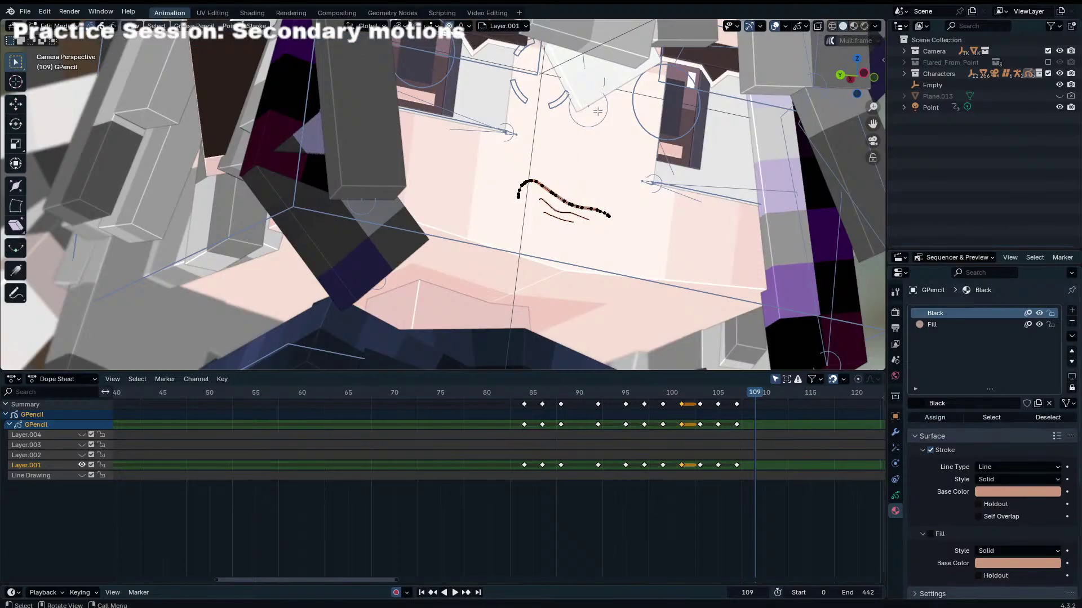
click(604, 212)
key(g)
right_click(614, 213)
key(g)
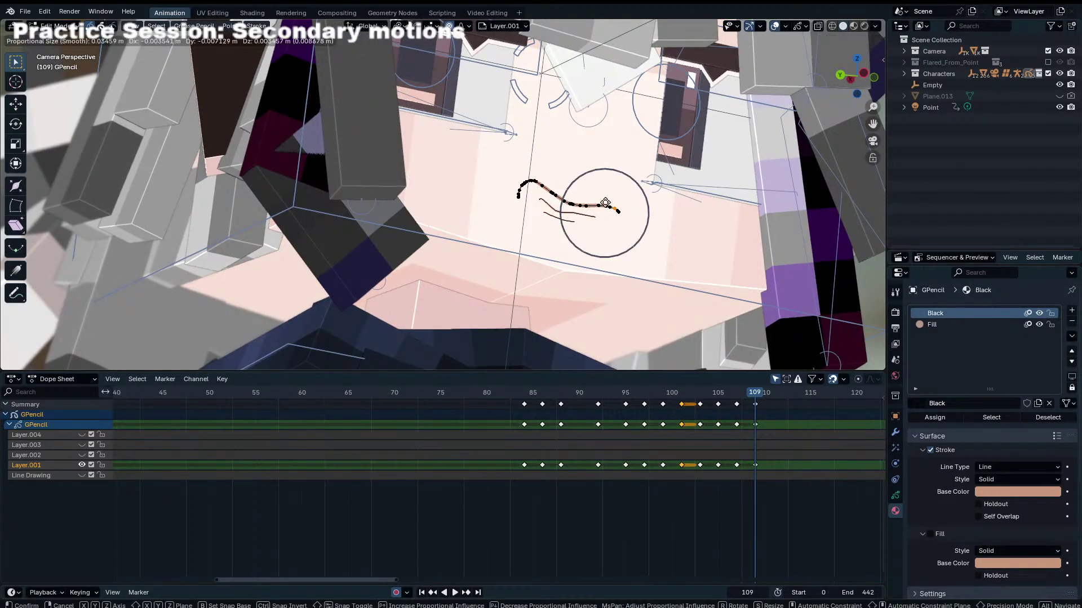
click(632, 204)
key(g)
click(641, 208)
Step: Shift the middle section of the frame 109 upper mouth line slightly to the right
click(590, 208)
key(g)
click(597, 206)
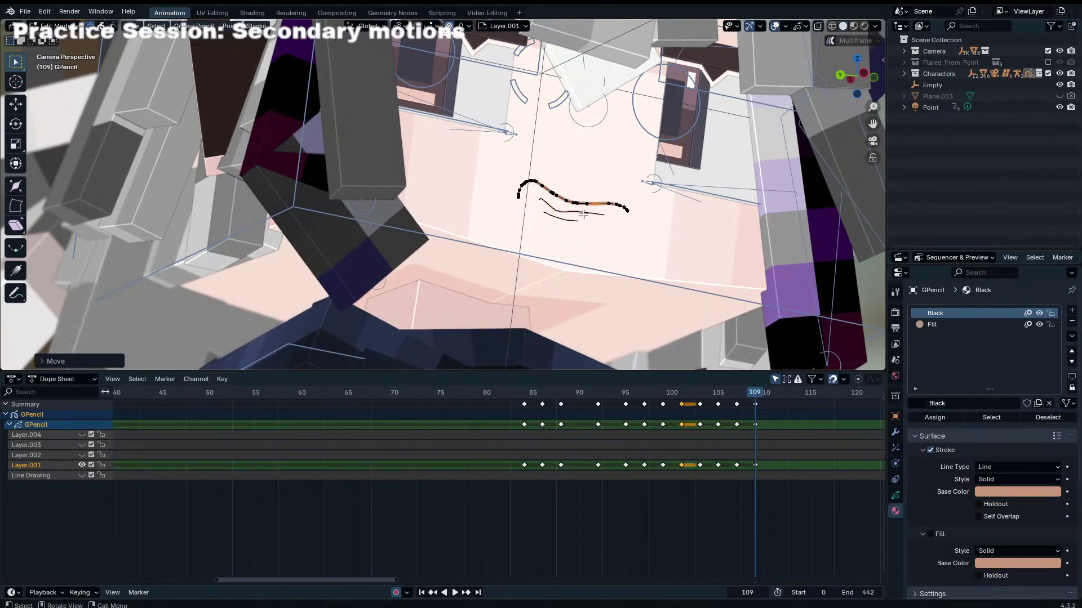
Step: Delete the lower lip strokes at frame 109 and draw new, nearly horizontal ones in Draw Mode
click(571, 215)
key(c)
drag(538, 213, 602, 224)
right_click(602, 228)
key(x)
click(608, 230)
key(Tab)
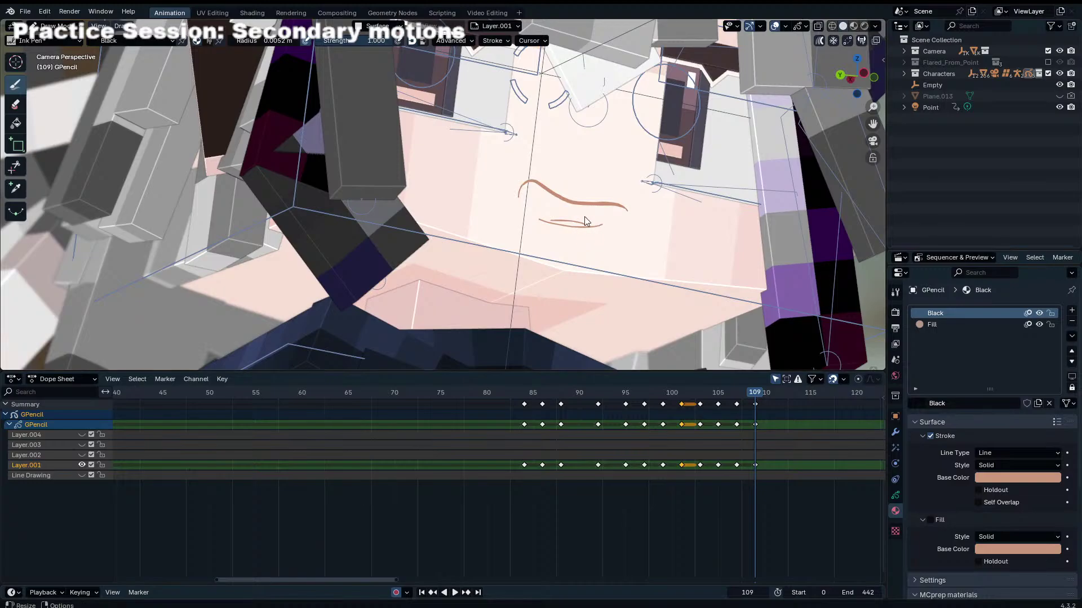
Step: Add a Thickness modifier to the GPencil object and enable Uniform Thickness with a thickness of 0.001
scroll(584, 226, down, 8)
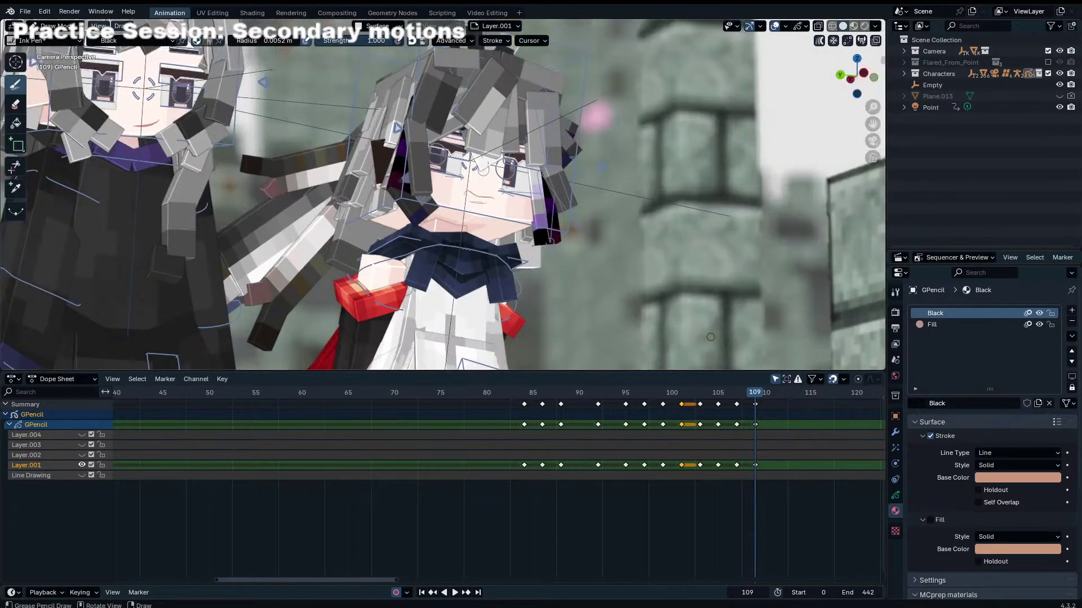
click(895, 495)
click(895, 447)
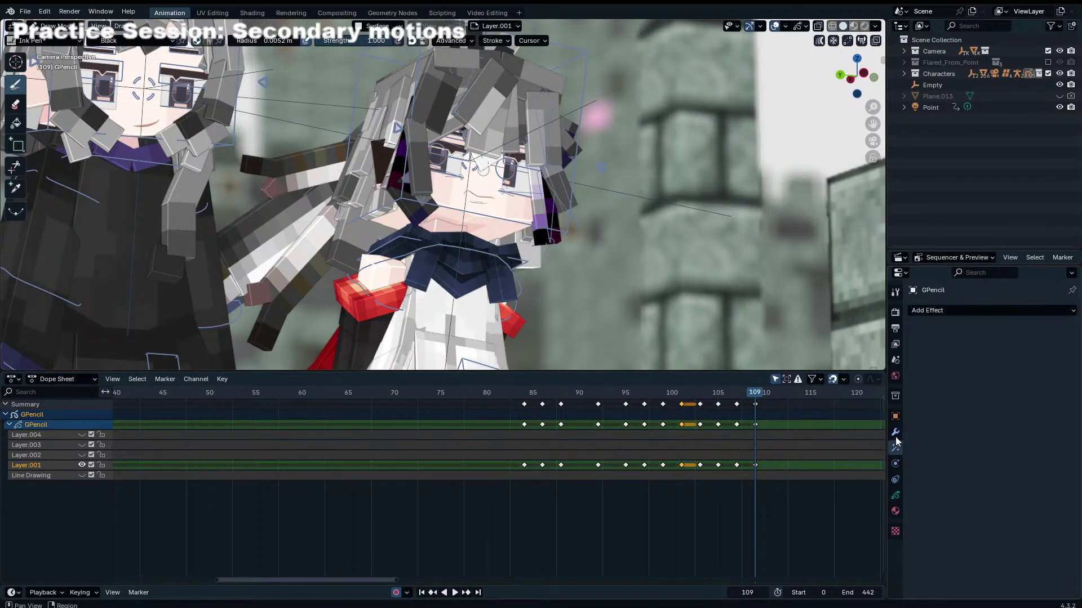
click(895, 433)
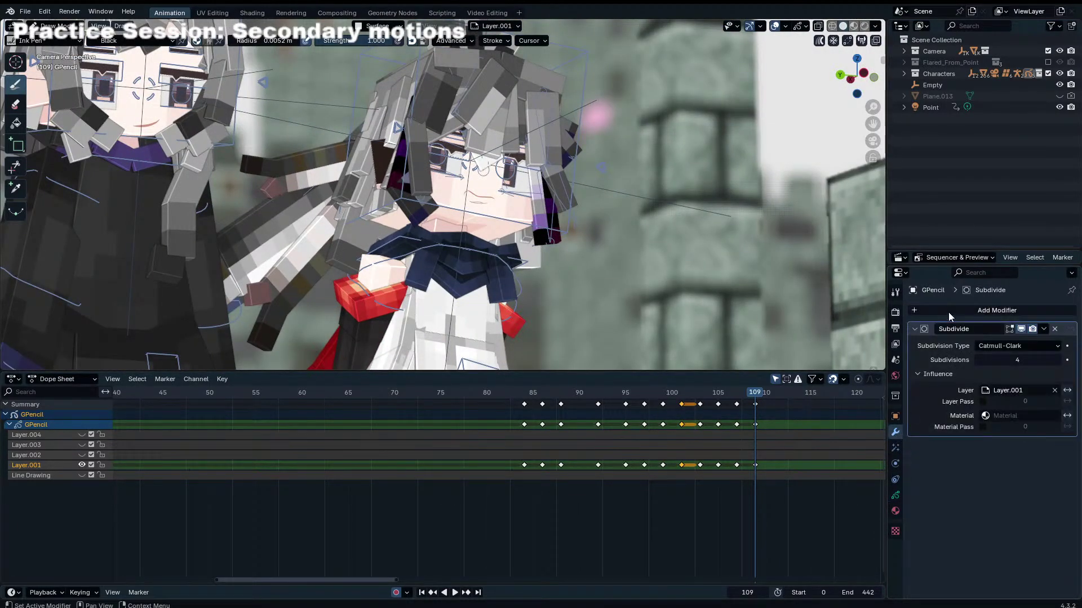
click(1026, 313)
text(thicc)
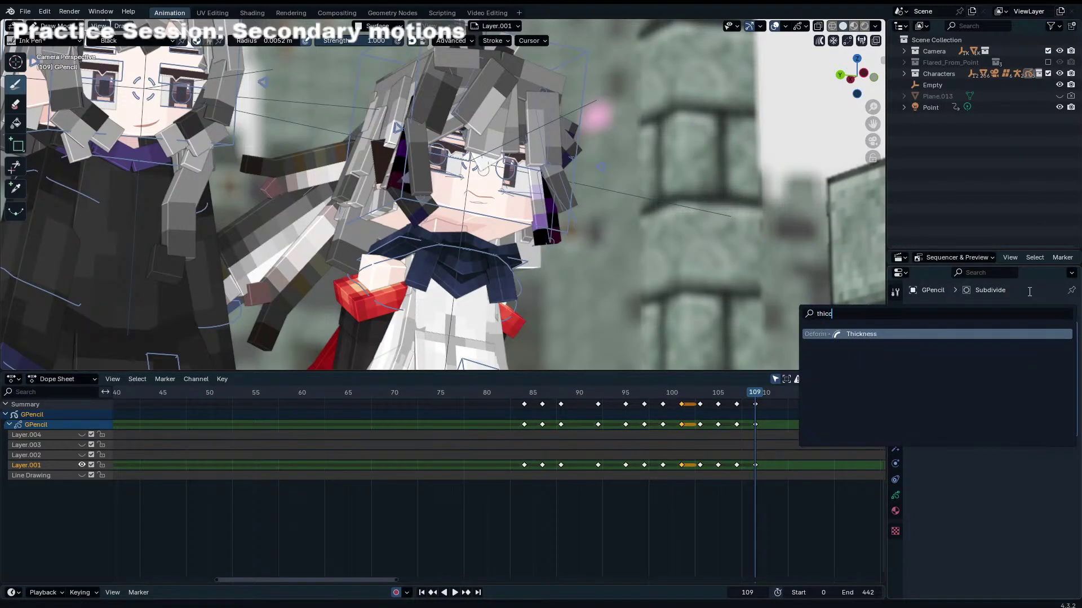
key(Return)
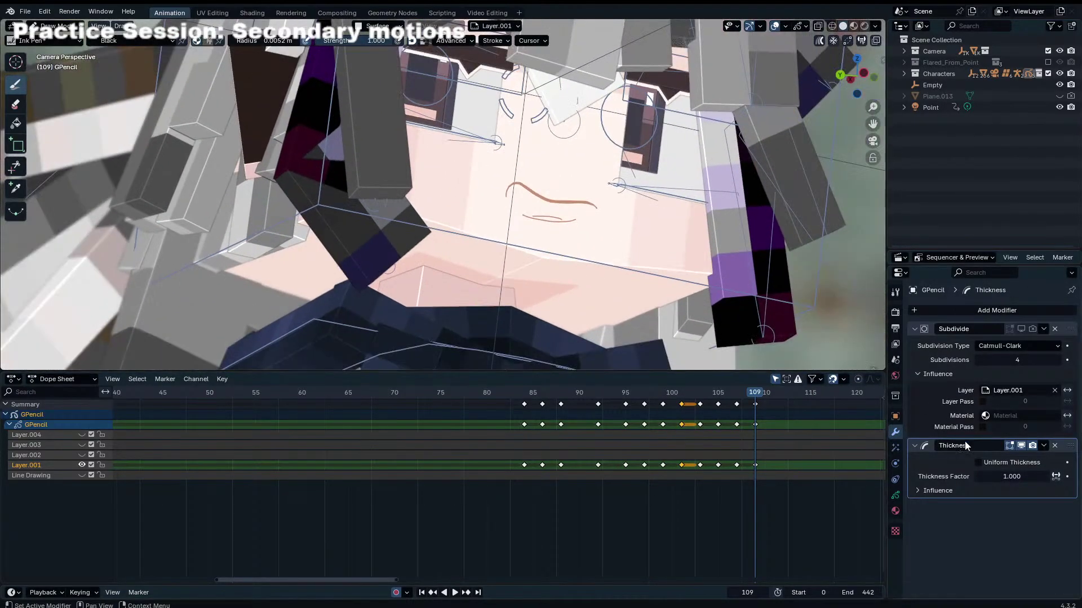
mouse_move(992, 476)
mouse_down()
mouse_move(1016, 476)
mouse_move(1004, 476)
mouse_up()
click(993, 464)
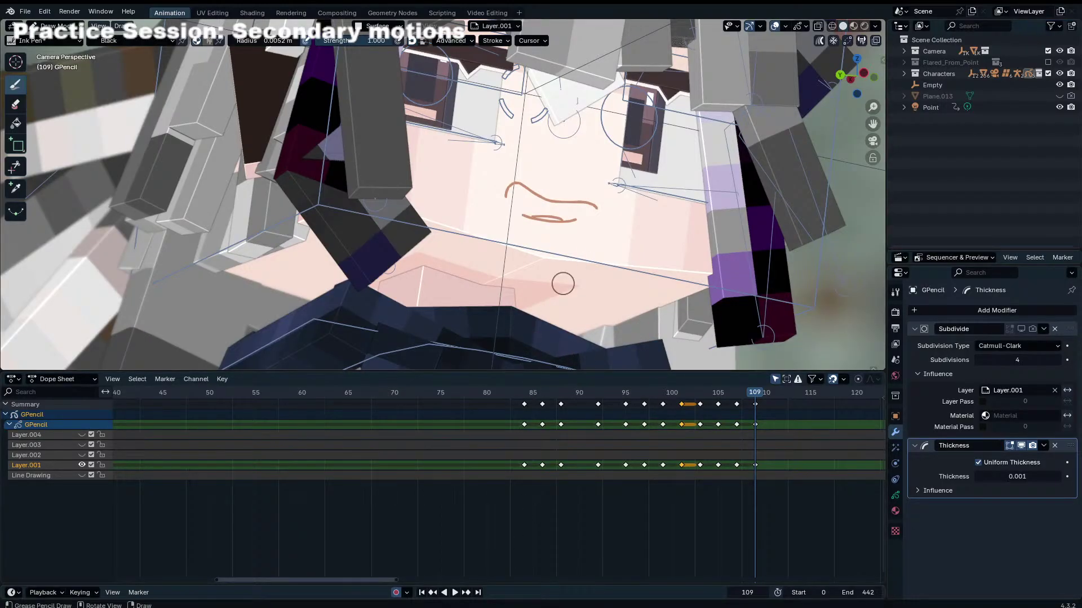
Step: Play back the mouth animation from about frame 84 and hide the viewport overlays
click(518, 387)
key(space)
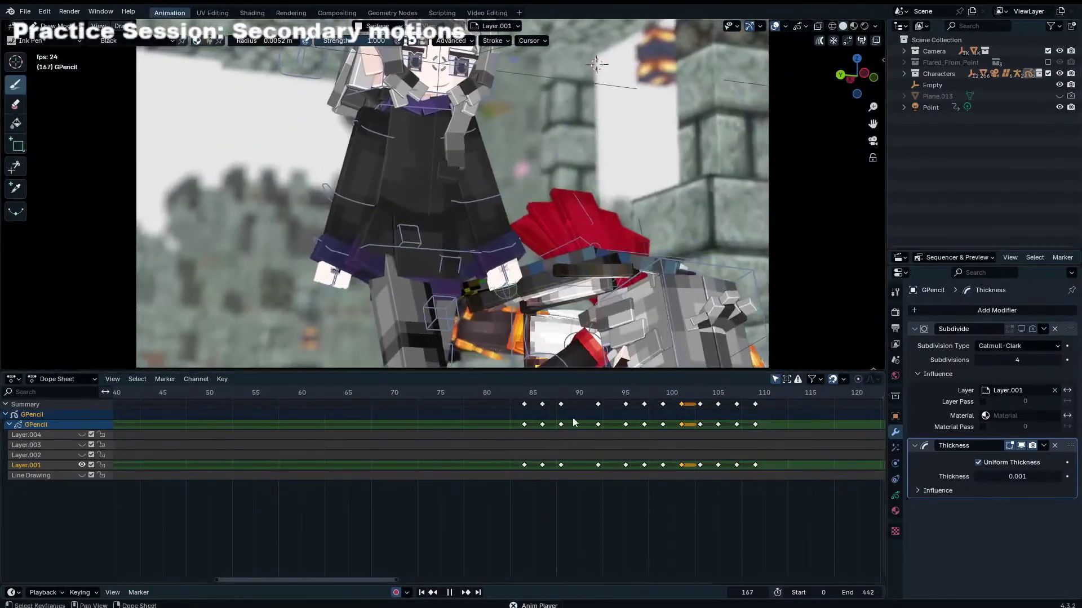
click(483, 393)
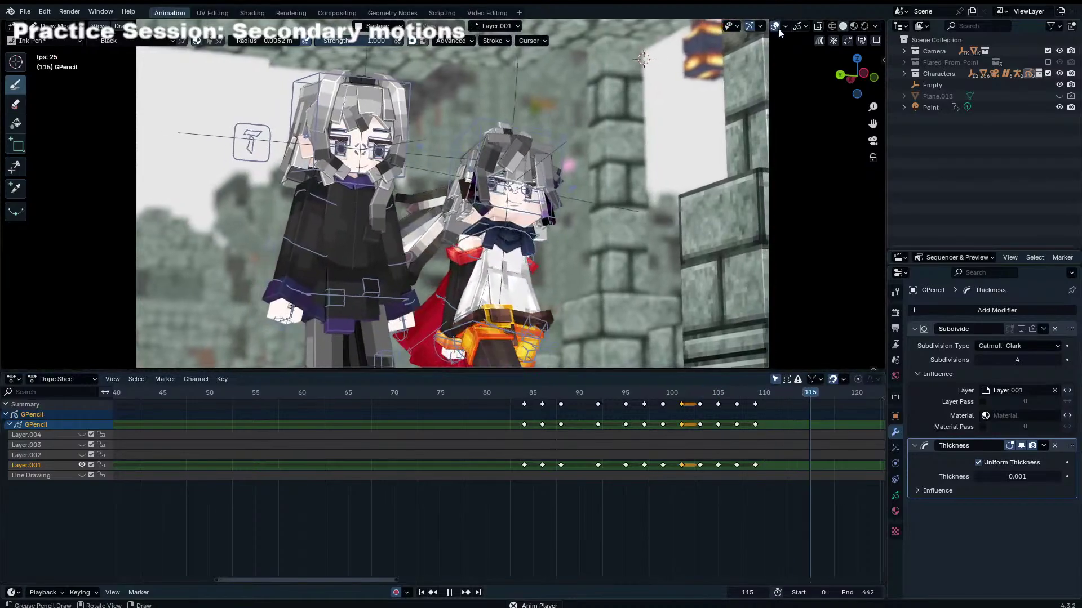
click(523, 393)
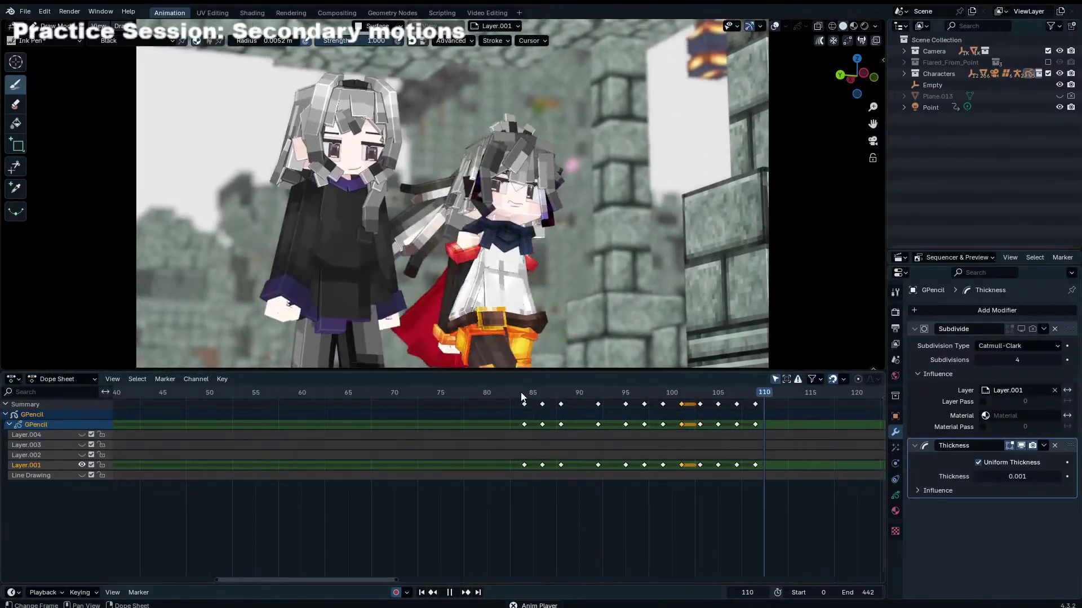
click(521, 392)
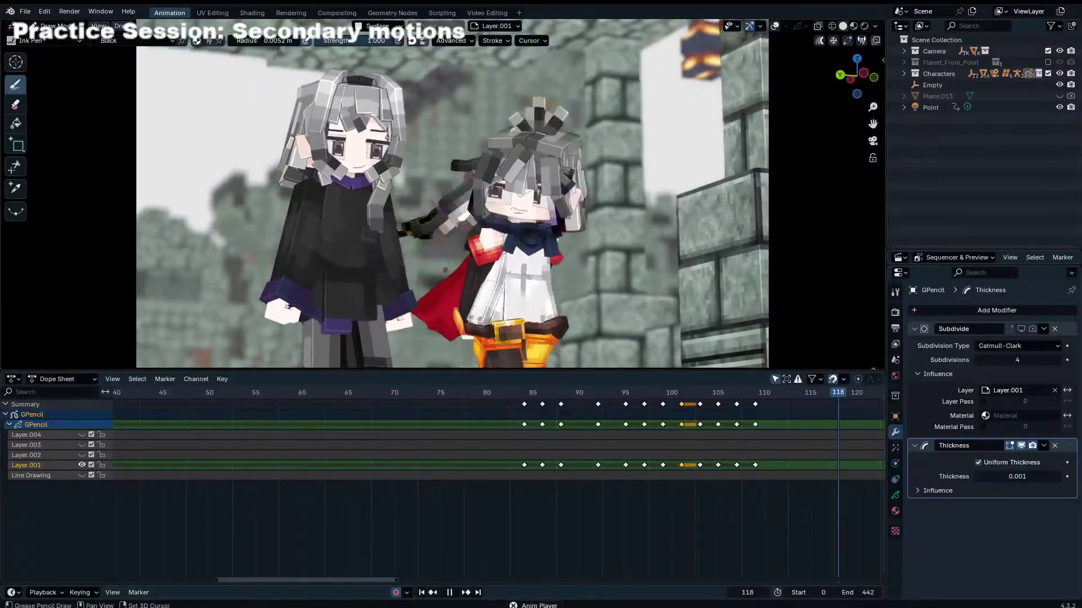
Step: Replay the mouth animation from several points in the timeline without overlays, then stop at frame 110
key(space)
click(625, 394)
key(space)
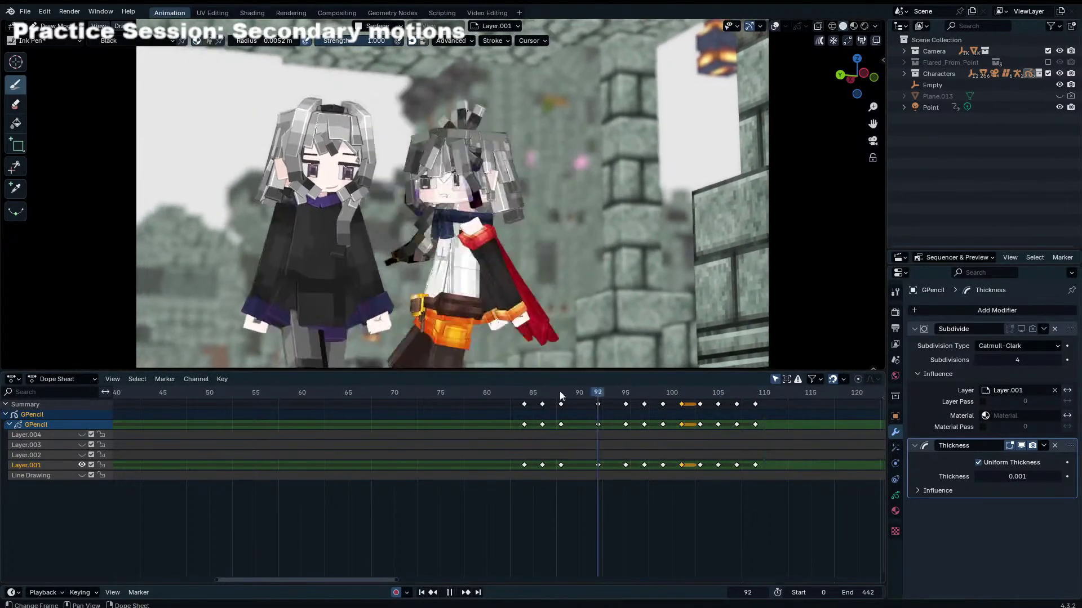
click(519, 392)
key(space)
middle_drag(727, 429, 593, 438)
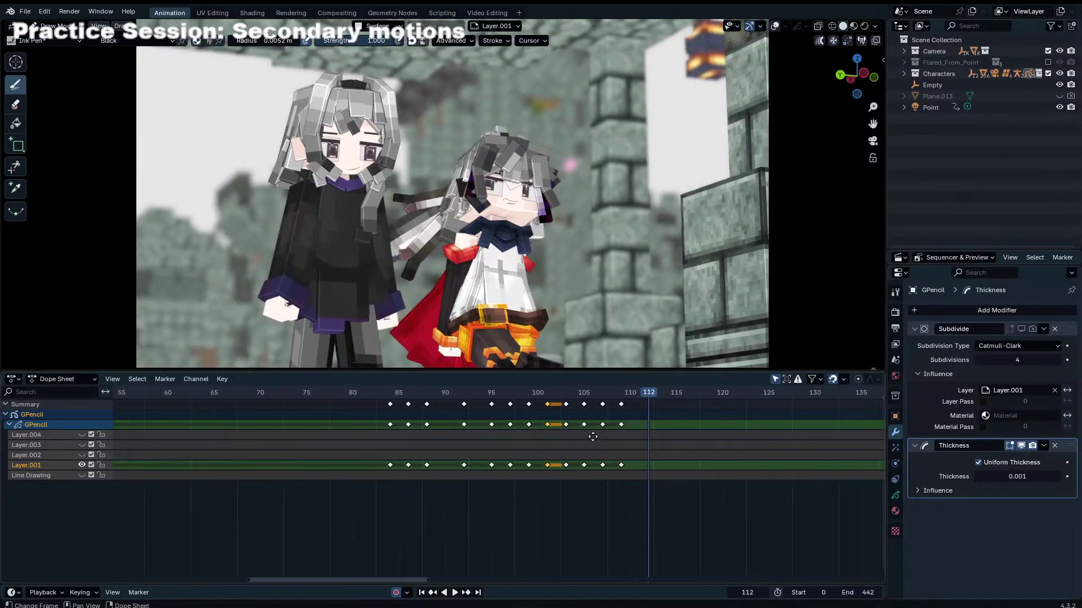
click(554, 394)
key(space)
click(560, 390)
key(space)
scroll(625, 412, up, 3)
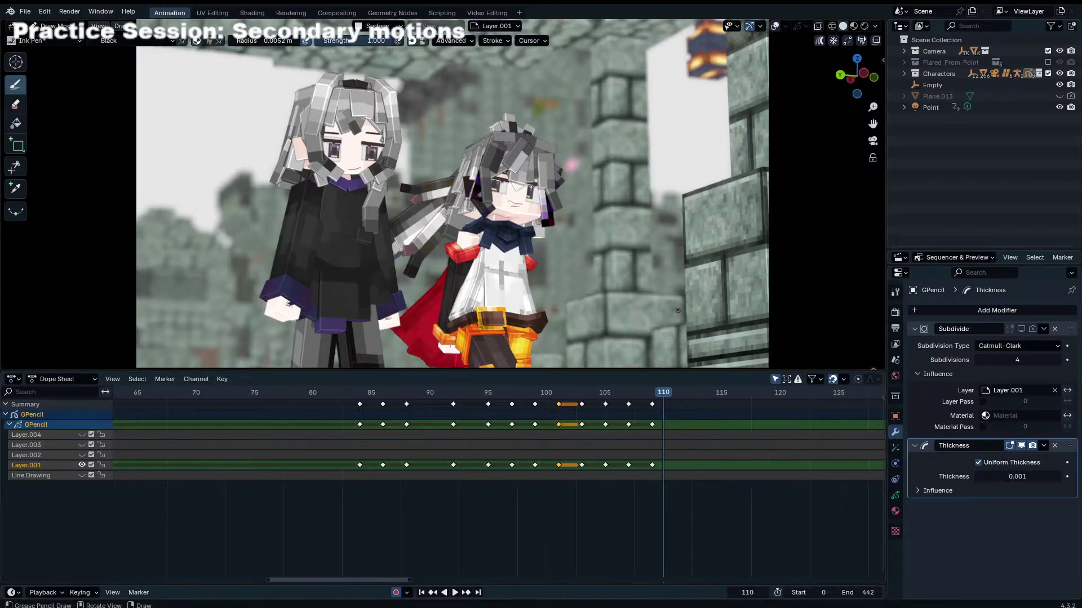
Step: Draw a small wavy mouth on the shorter character at frame 112 and move its keyframe to frame 111
key(Right)
key(Right)
scroll(617, 232, up, 2)
scroll(614, 234, up, 3)
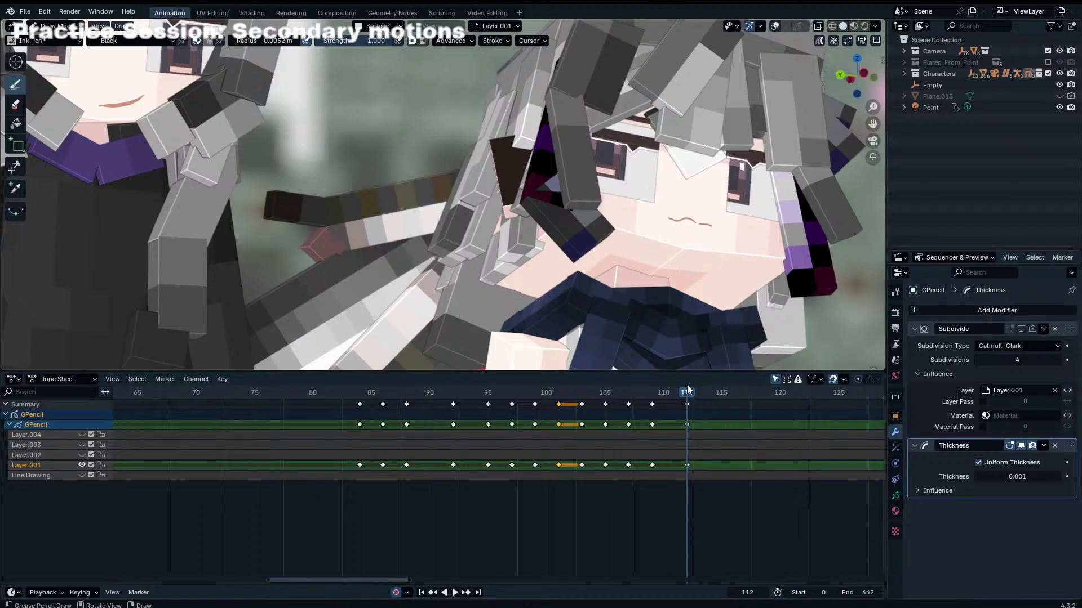
drag(688, 403, 674, 404)
Step: Play the mouth animation through to frame 118 and draw a small arched mouth there
click(590, 394)
key(space)
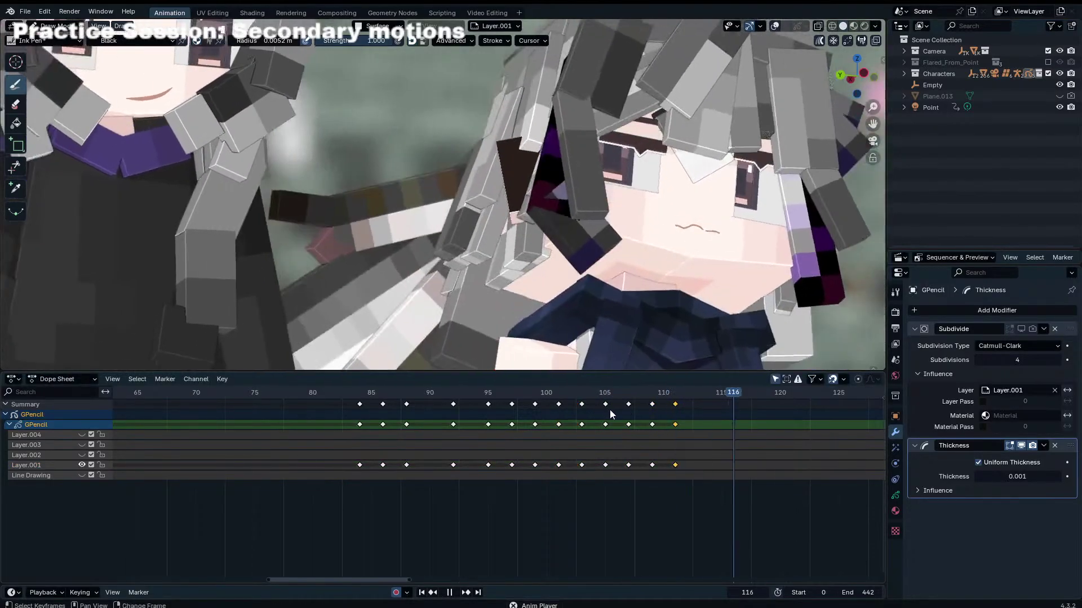
key(space)
drag(714, 261, 723, 260)
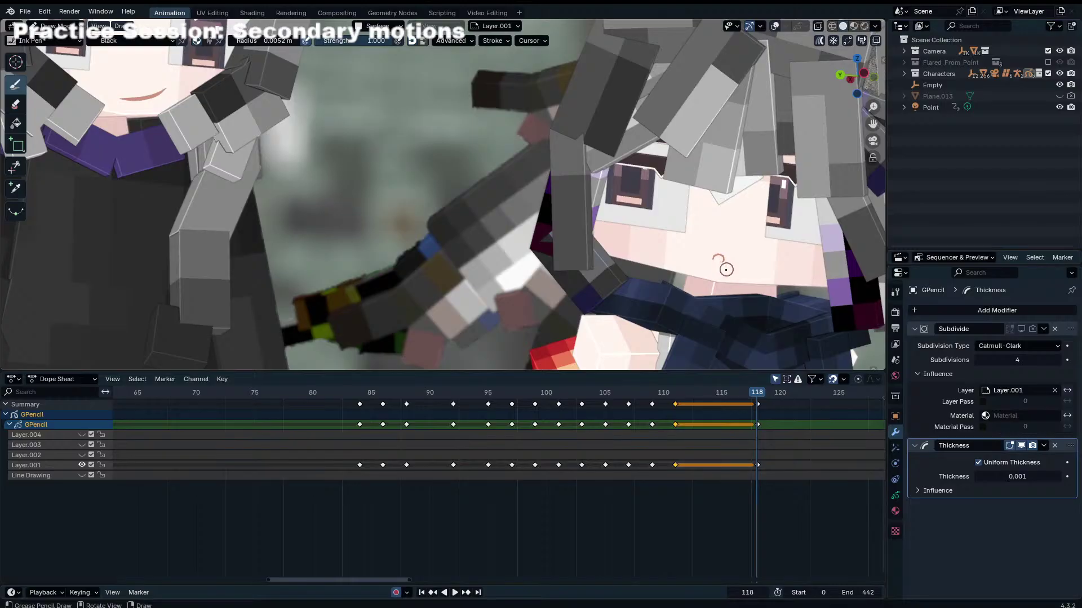
Step: At frame 120, undo the last drawing attempts and widen the mouth stroke along its local X axis by about 1.3
key(Right)
key(Right)
key(ctrl+z)
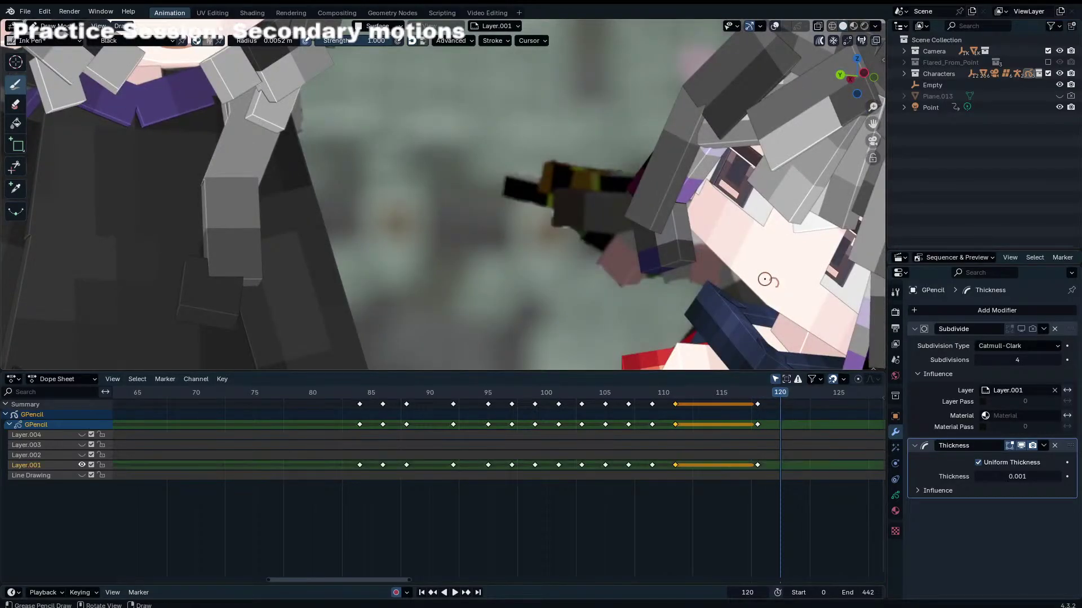
key(ctrl+z)
scroll(876, 295, up, 3)
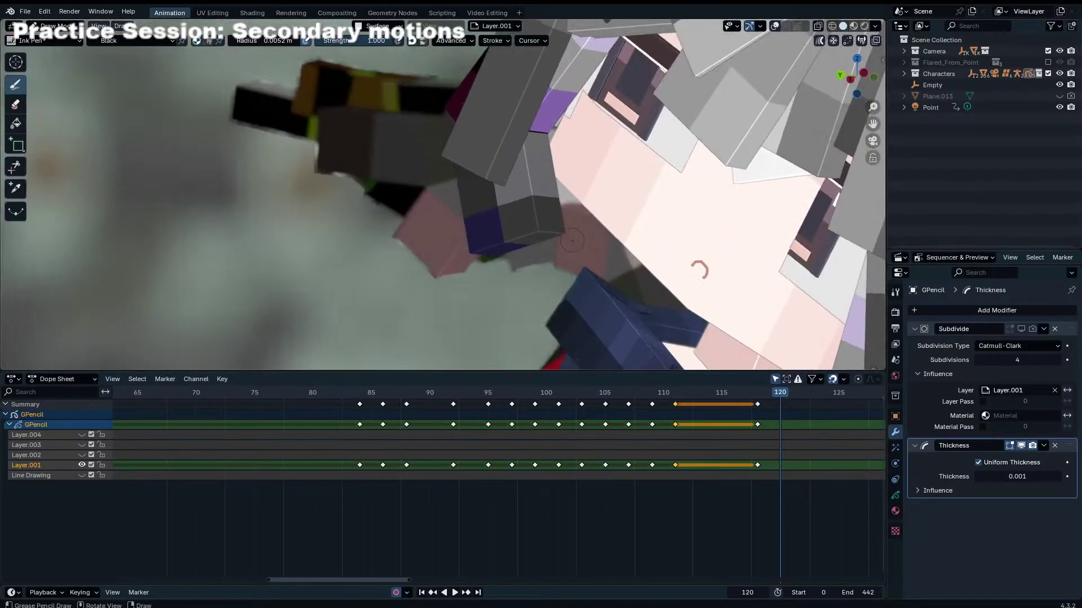
key(Tab)
key(x)
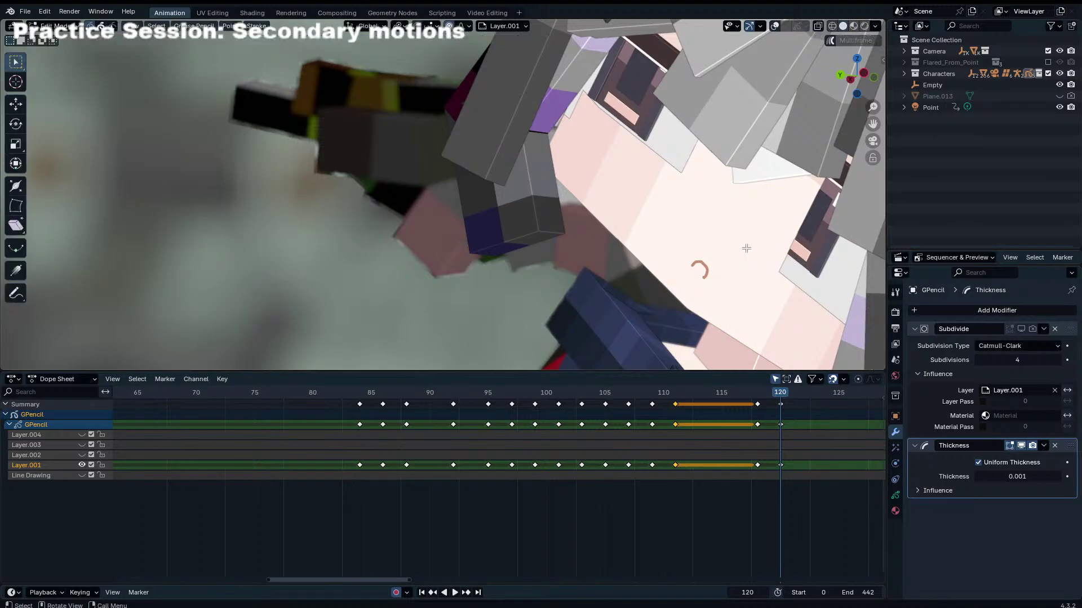
key(s)
key(x)
key(x)
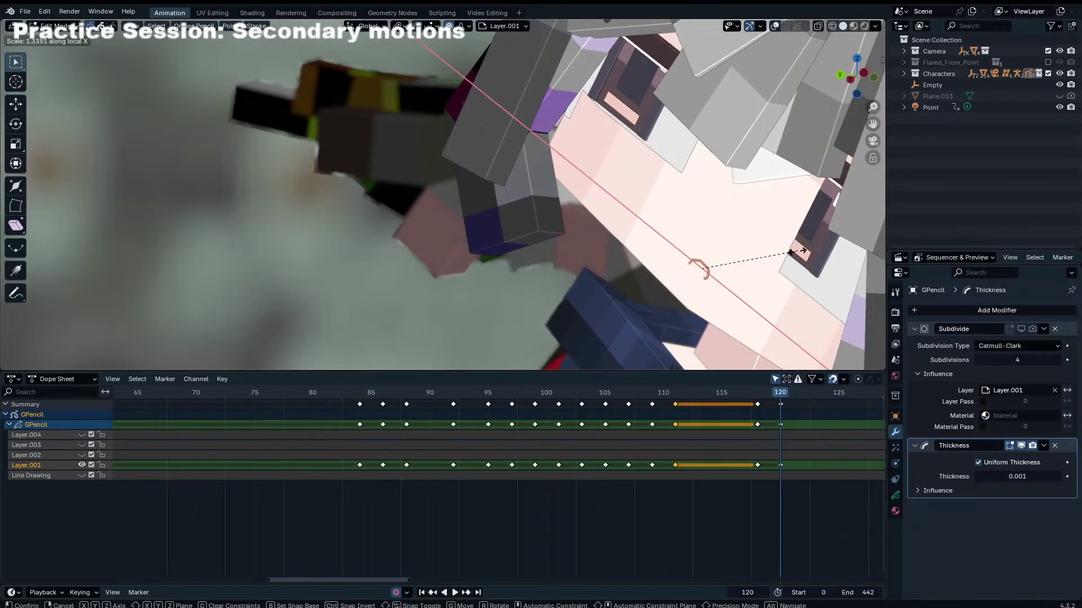
click(798, 251)
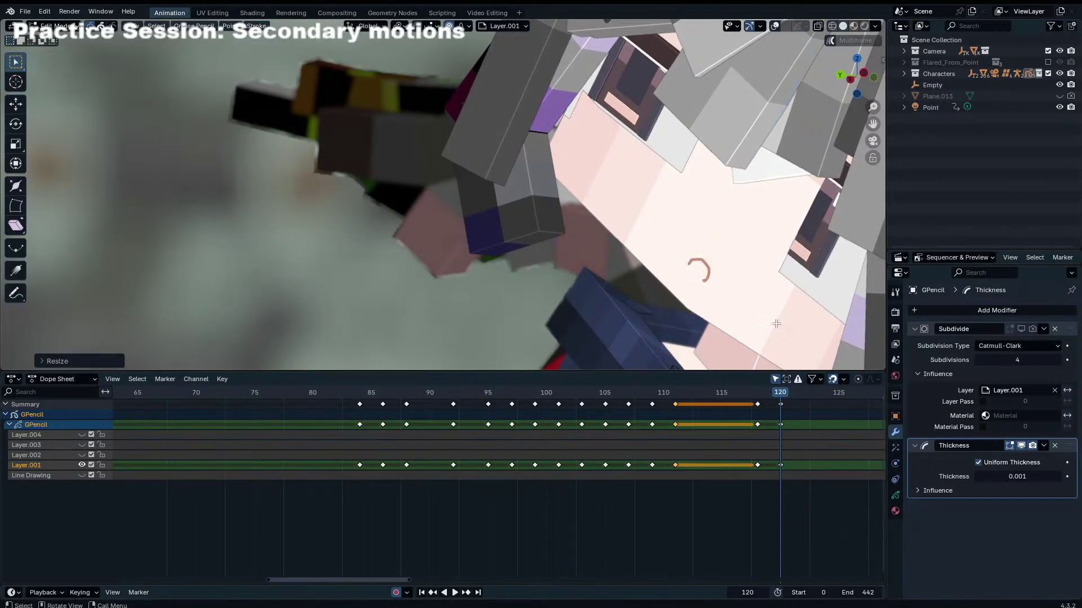
Step: Review the mouth up to frame 122, return to Draw Mode and draw a small arched mouth at that frame
click(752, 394)
key(space)
drag(749, 394, 804, 398)
key(space)
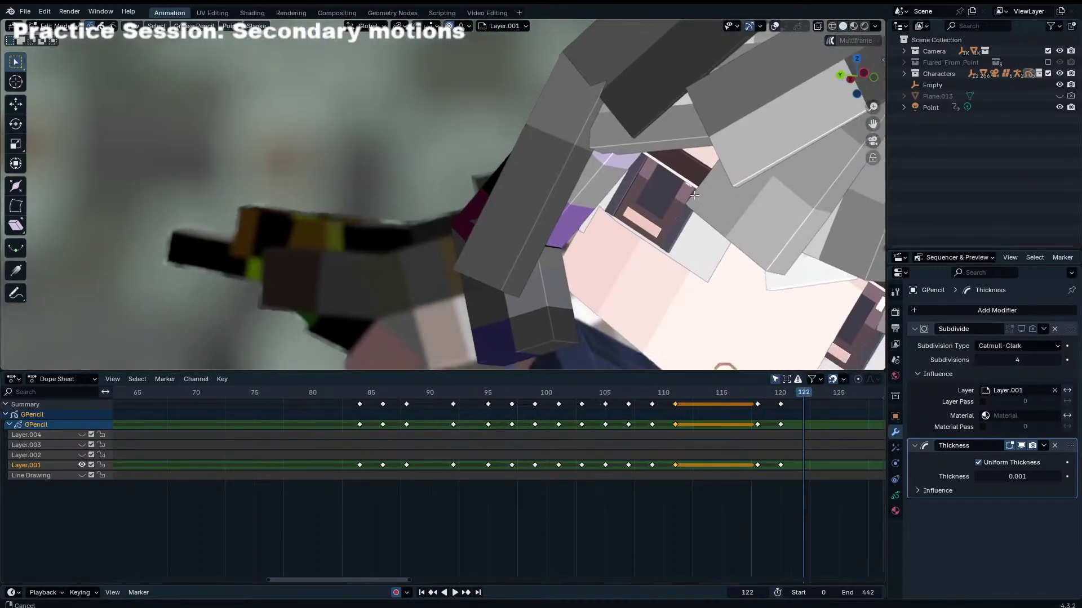
key(ctrl+Tab)
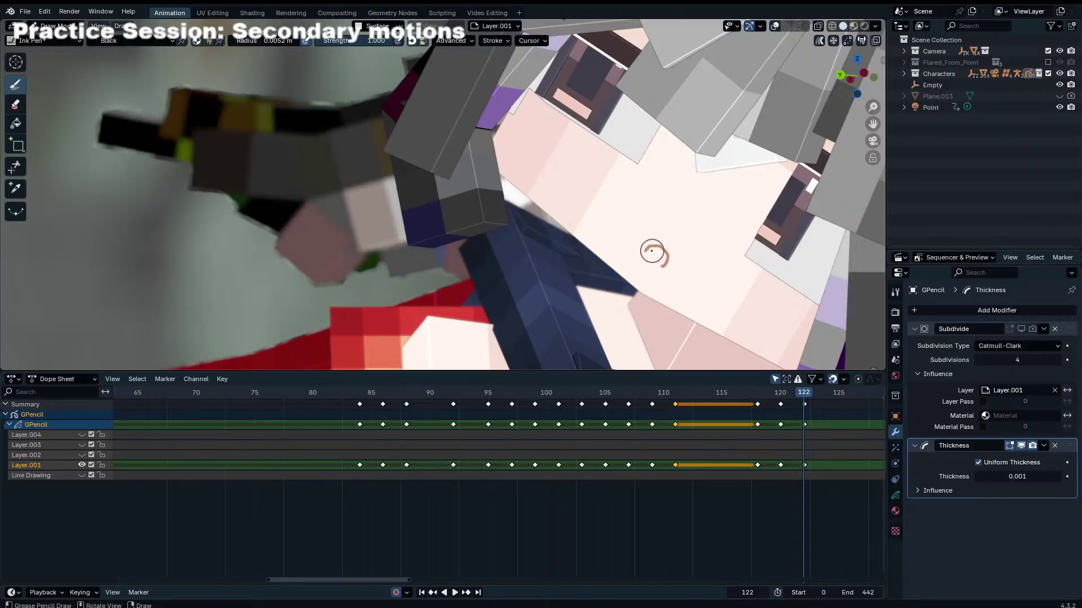
Step: Step back through the newest mouth drawings and play them again, stopping at frame 124
key(Right)
key(Left)
key(Left)
key(Left)
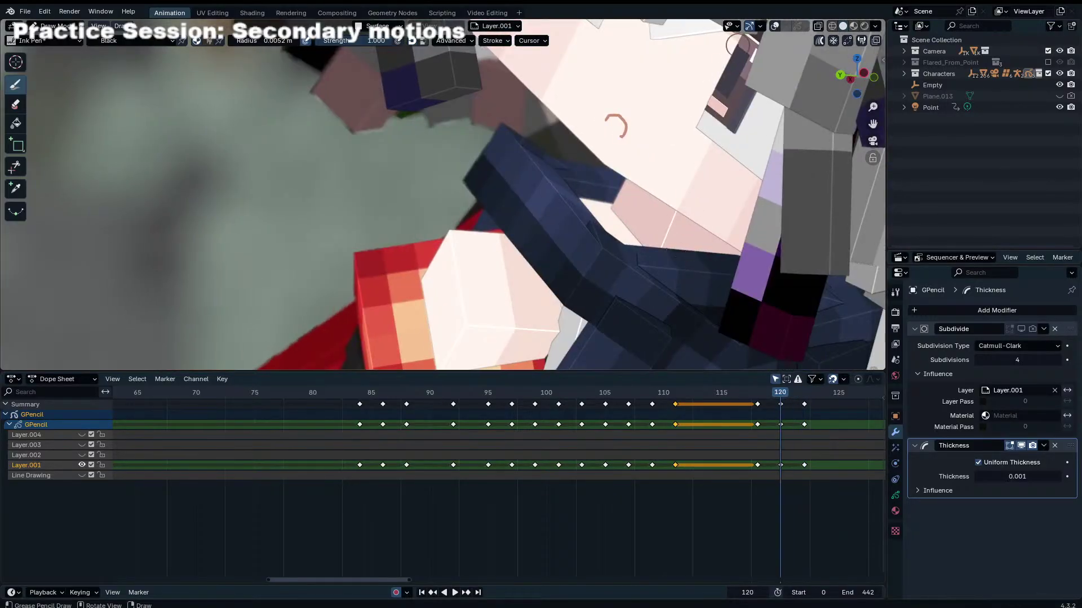
ctrl+scroll(625, 403, right, 5)
key(space)
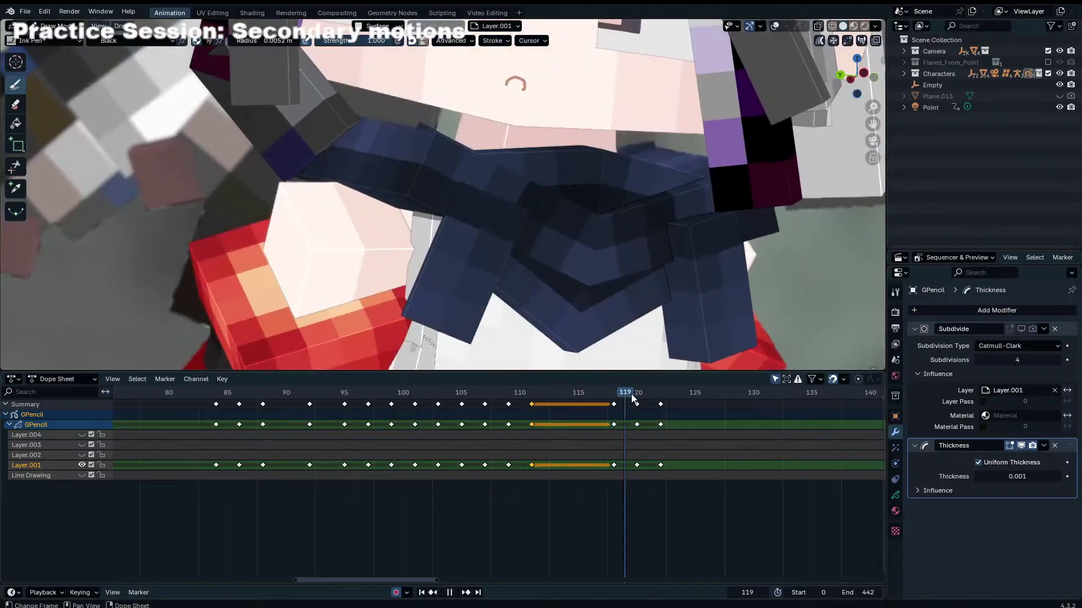
key(space)
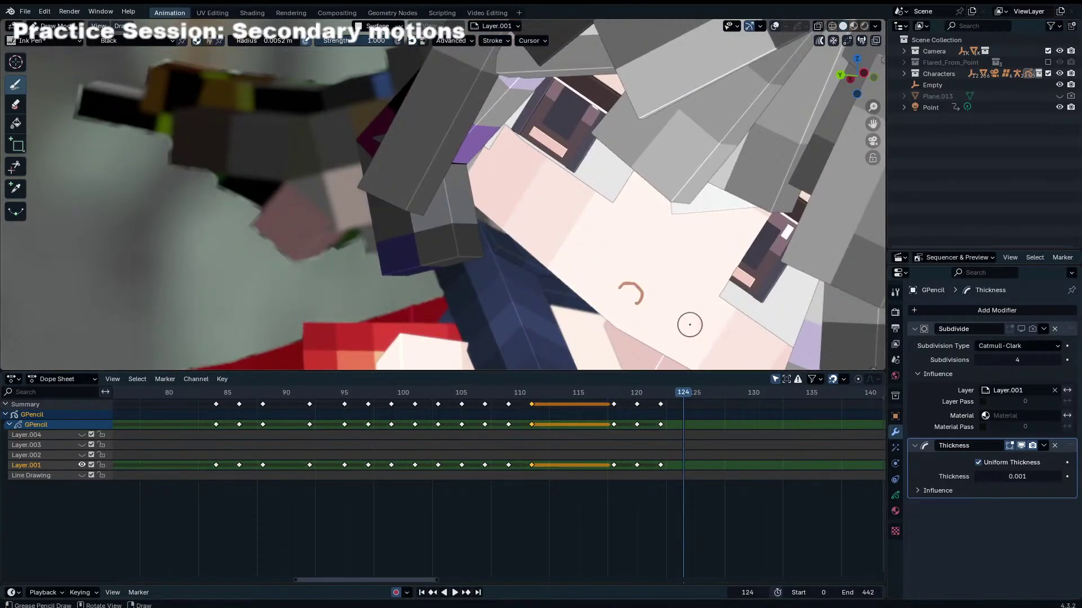
Step: Draw the mouth at frame 124 as a small closed oval, undoing the first attempts and redrawing it
drag(629, 288, 619, 289)
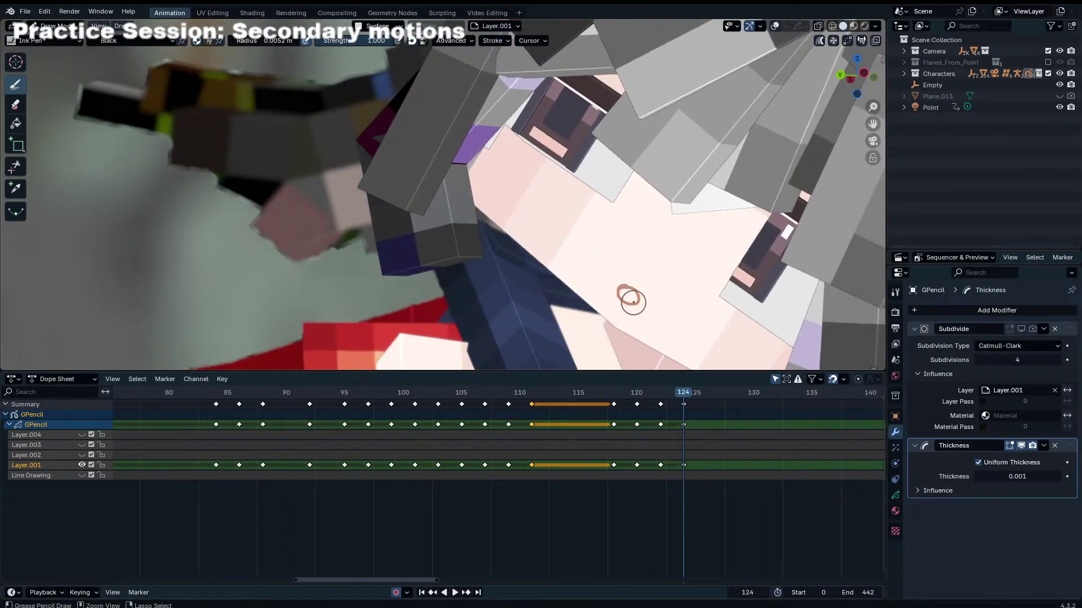
key(ctrl+z)
key(ctrl+z)
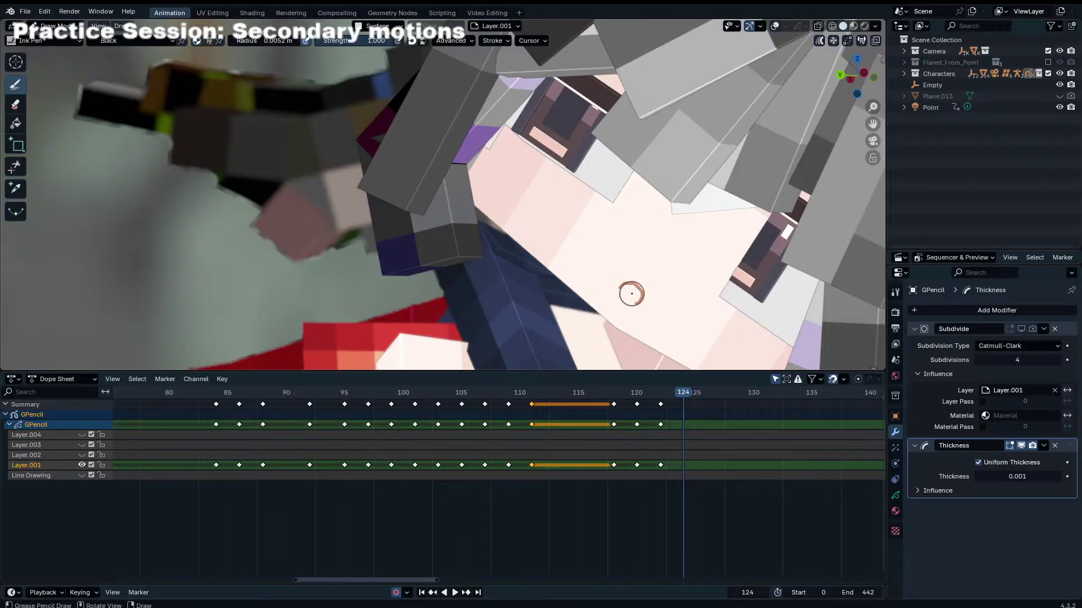
mouse_move(639, 287)
mouse_down()
mouse_move(631, 304)
mouse_move(642, 288)
mouse_up()
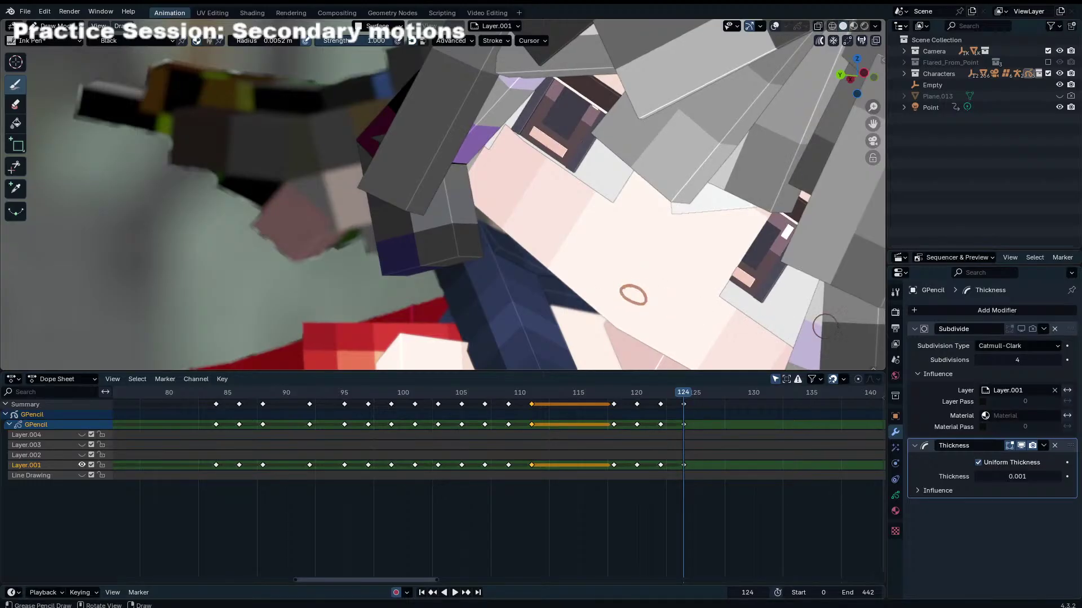
Step: Turn on the Subdivide modifier of the GPencil object for edit mode, viewport and render
click(1034, 327)
scroll(619, 340, down, 3)
key(ctrl+z)
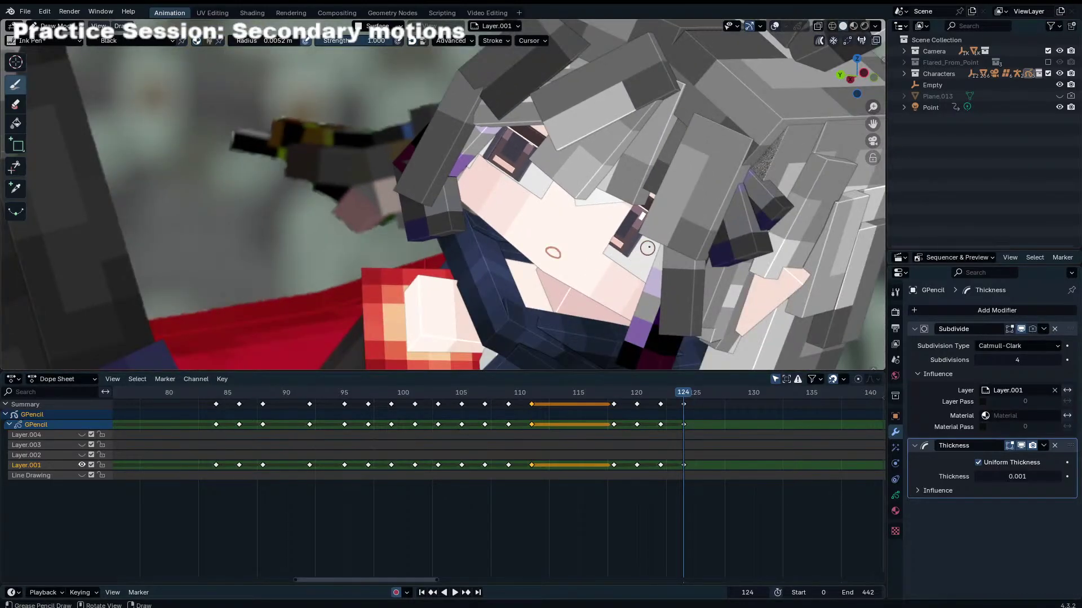
scroll(442, 195, down, 3)
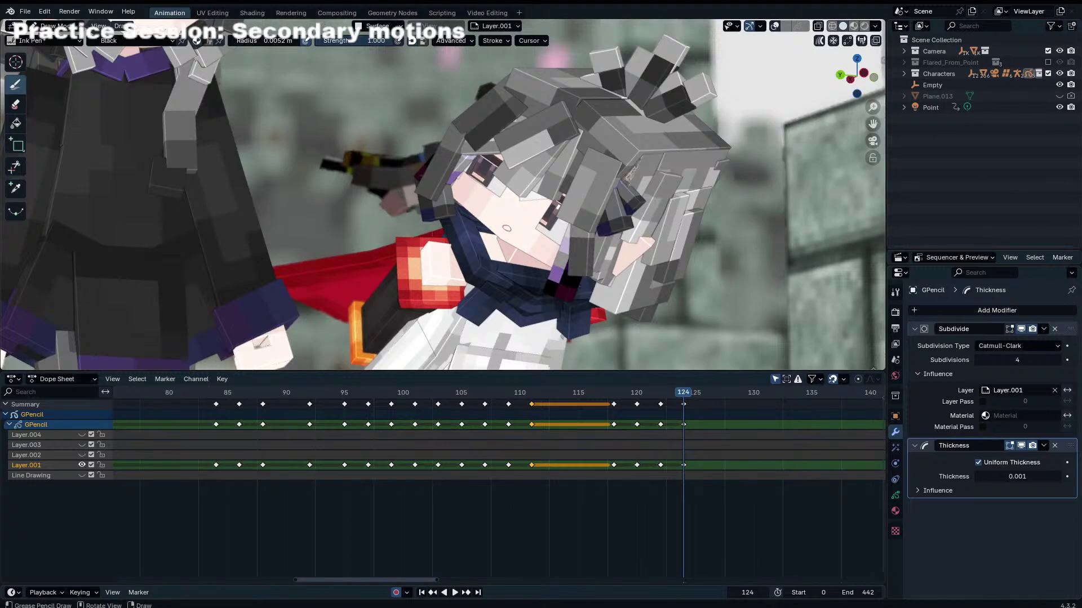
Step: Switch to Object Mode and show the scene in Material Preview shading with the viewport compositor disabled
click(56, 26)
click(54, 40)
click(875, 26)
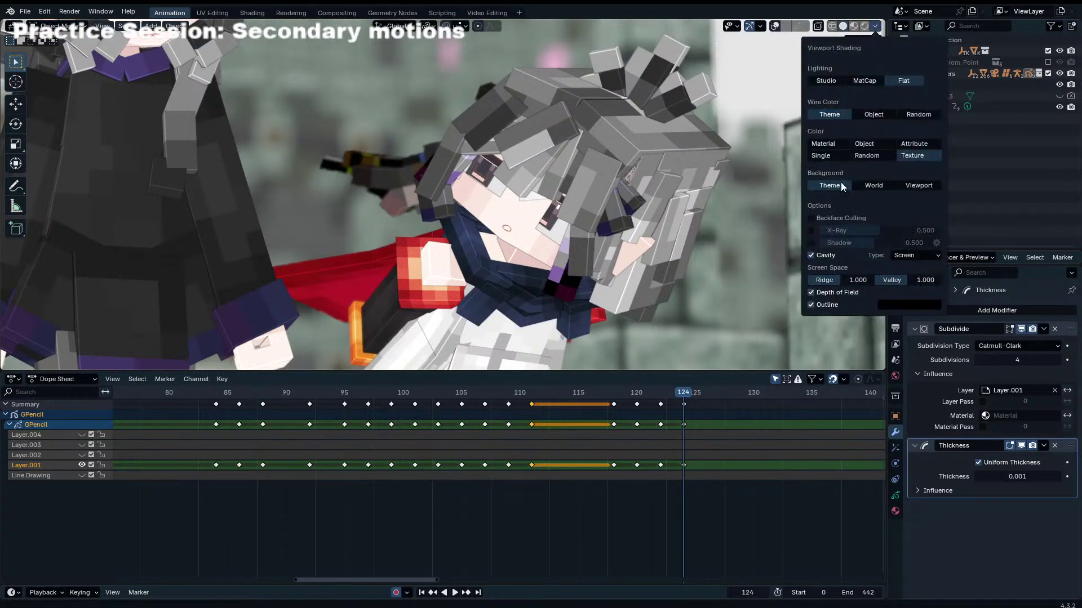
click(854, 26)
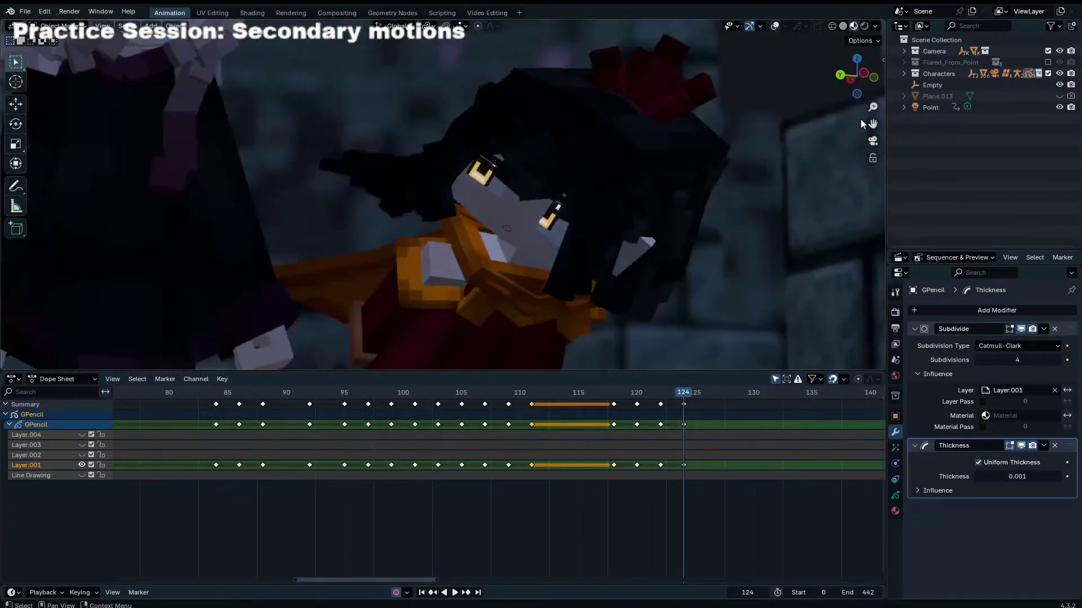
click(876, 26)
click(831, 288)
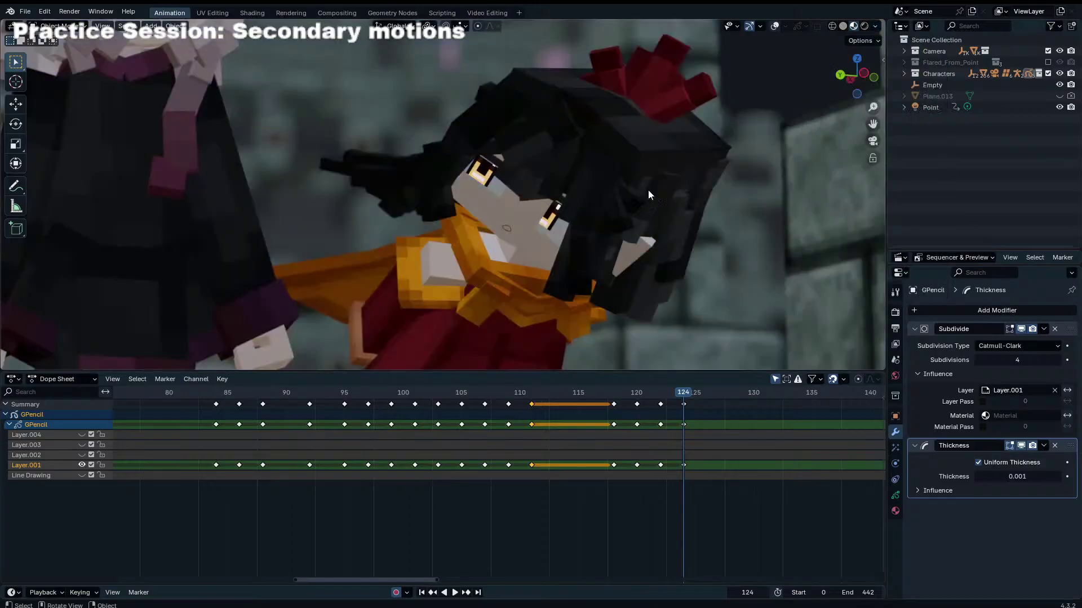
Step: Switch the viewport to rendered shading and frame both characters within the full camera view
click(863, 26)
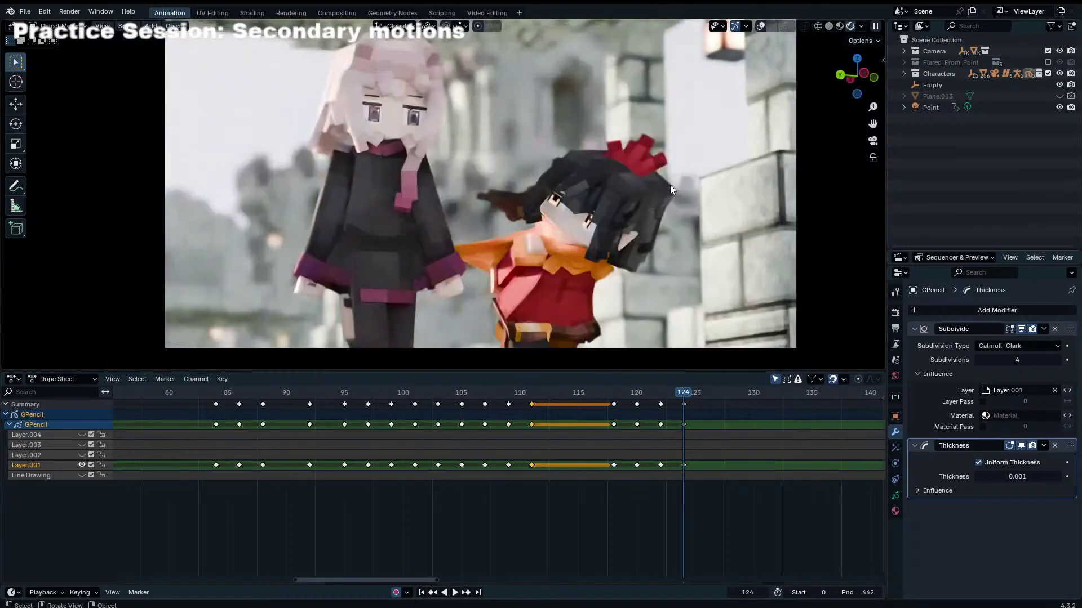
shift+middle_drag(670, 185, 624, 204)
scroll(624, 204, down, 1)
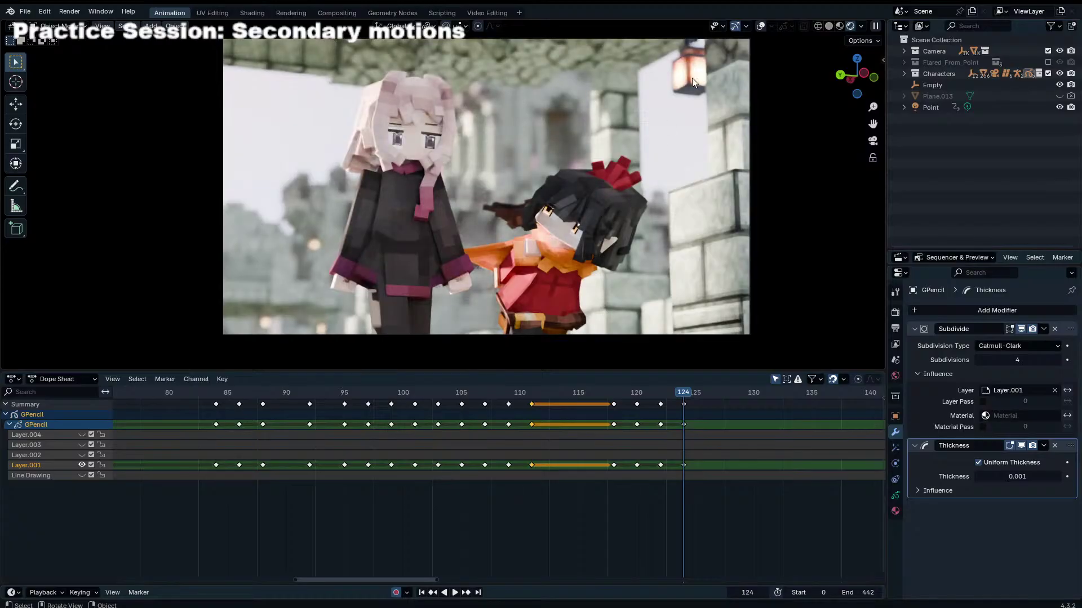
Step: Turn the outliner area into a wider Shader Editor showing the World shader nodes
click(900, 26)
click(510, 123)
drag(887, 97, 758, 97)
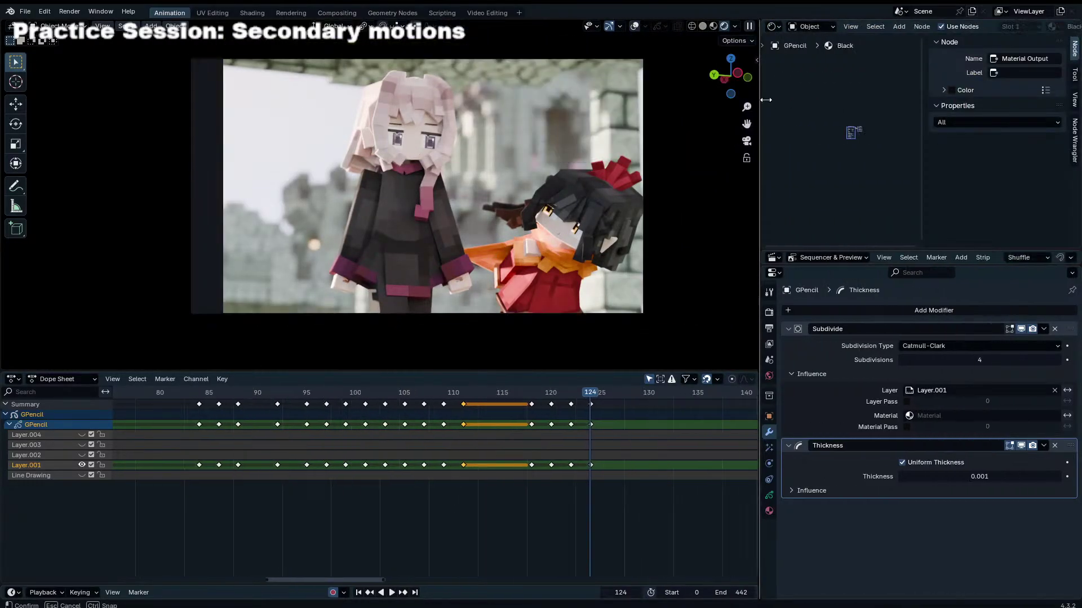
click(816, 26)
click(805, 63)
scroll(938, 162, up, 6)
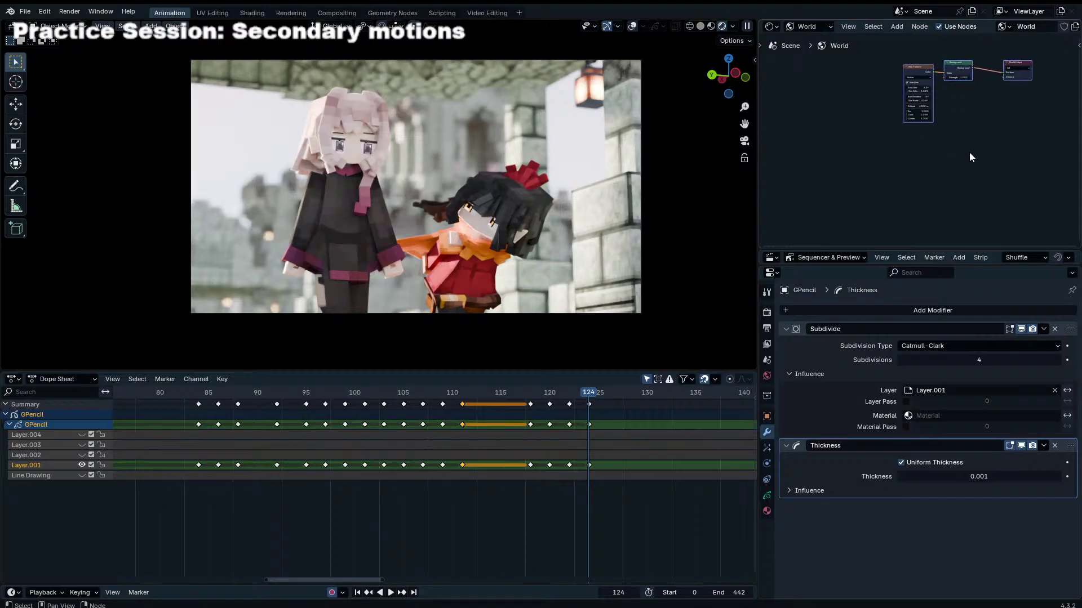
drag(1016, 81, 970, 81)
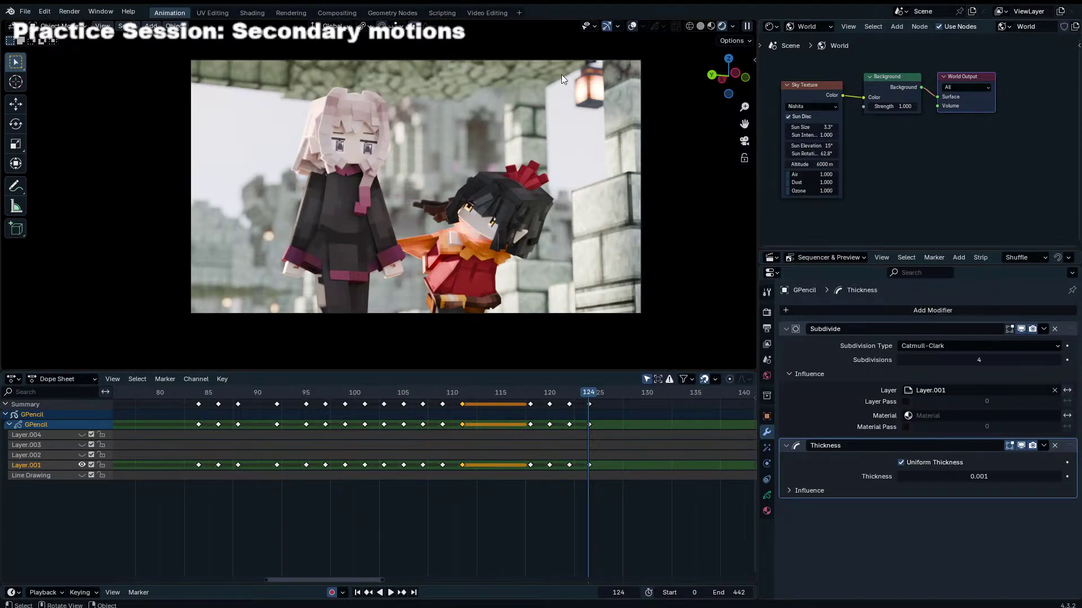
Step: Set the viewport compositor to Camera and change the World node editor to the Compositor
click(732, 27)
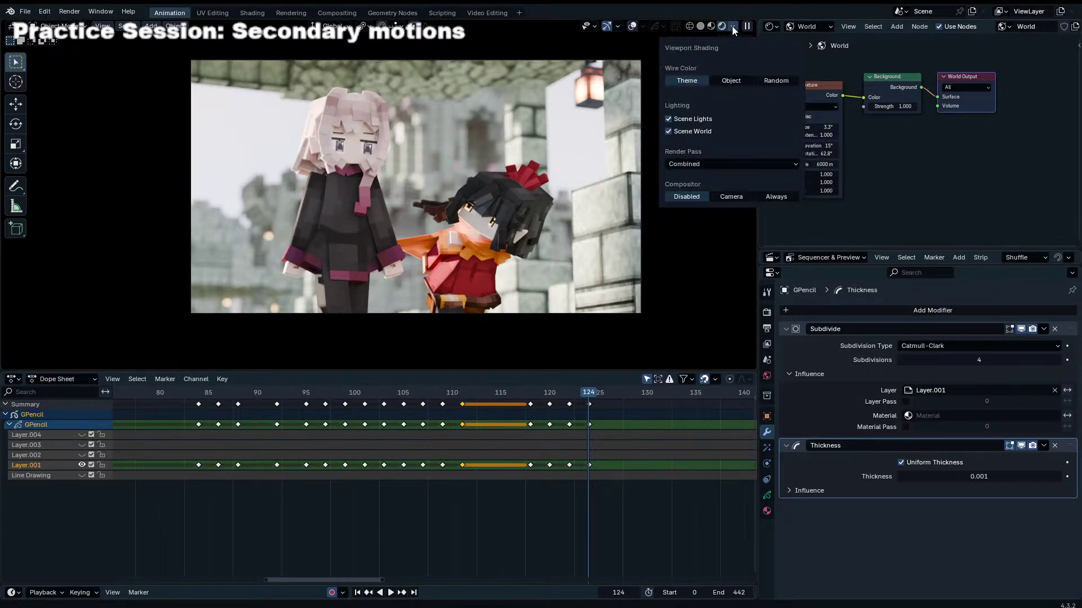
click(745, 195)
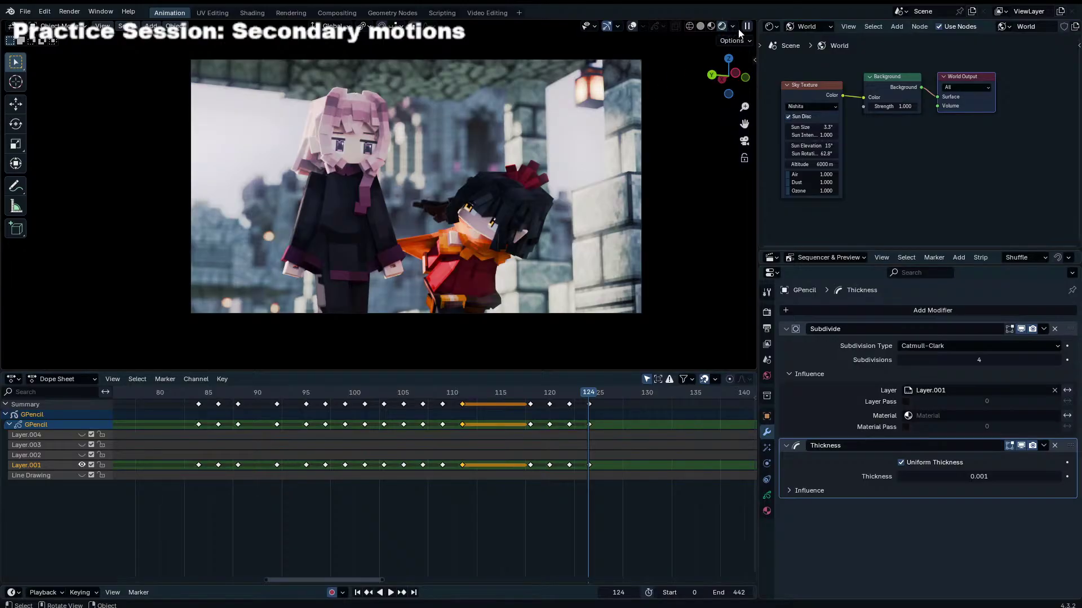
click(774, 26)
key(c)
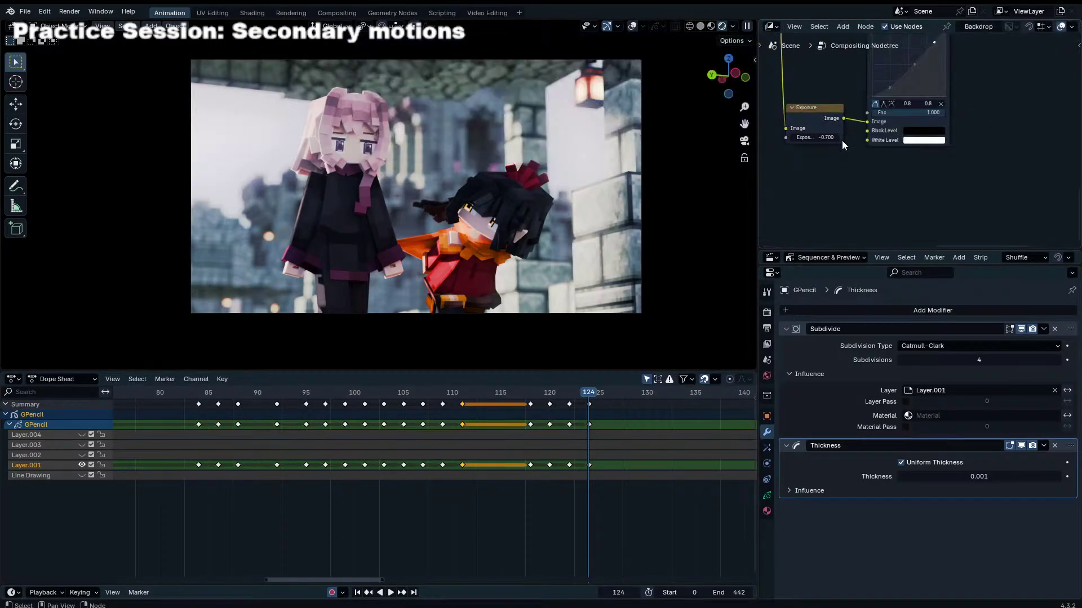
Step: Examine the compositing node tree, from the exposure and curve nodes to the glare, blur and color balance nodes
scroll(873, 172, down, 3)
middle_drag(915, 95, 920, 155)
scroll(920, 154, down, 2)
scroll(919, 154, up, 3)
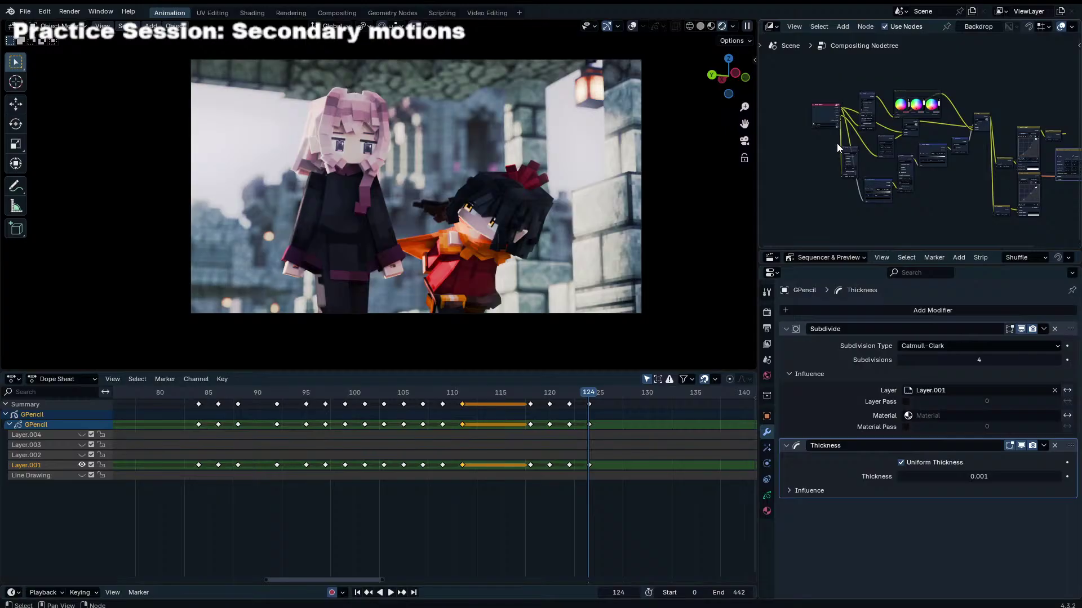
middle_drag(996, 168, 953, 173)
scroll(953, 172, up, 1)
scroll(907, 141, up, 2)
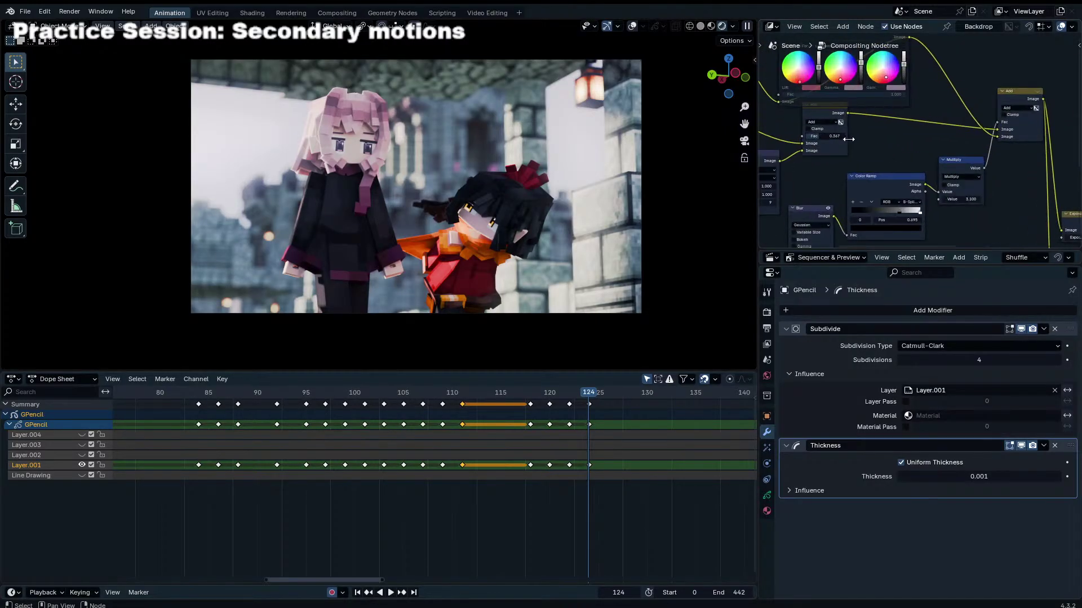
middle_drag(847, 137, 900, 166)
scroll(900, 166, down, 1)
Step: Move the Color Balance node slightly upward in the compositing tree and inspect its Lift/Gamma/Gain properties
click(902, 90)
drag(901, 90, 902, 65)
key(n)
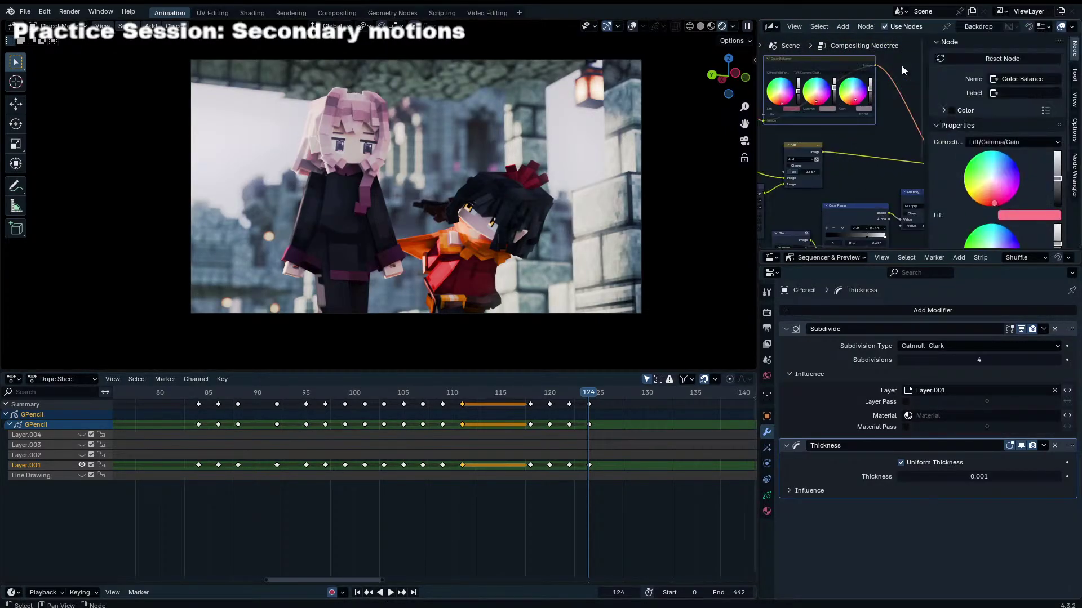
key(n)
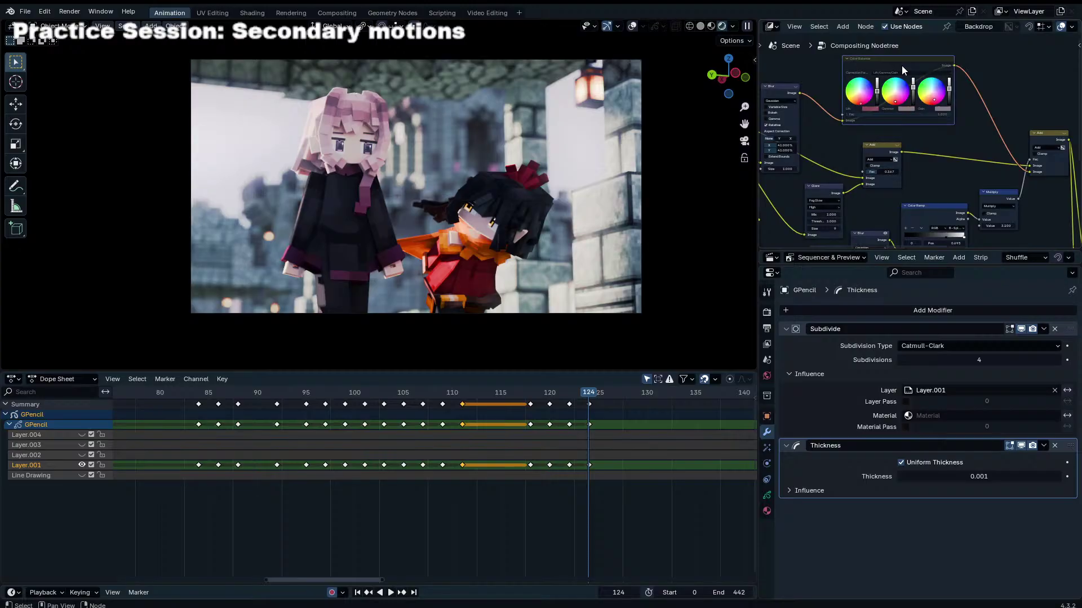
scroll(615, 242, up, 2)
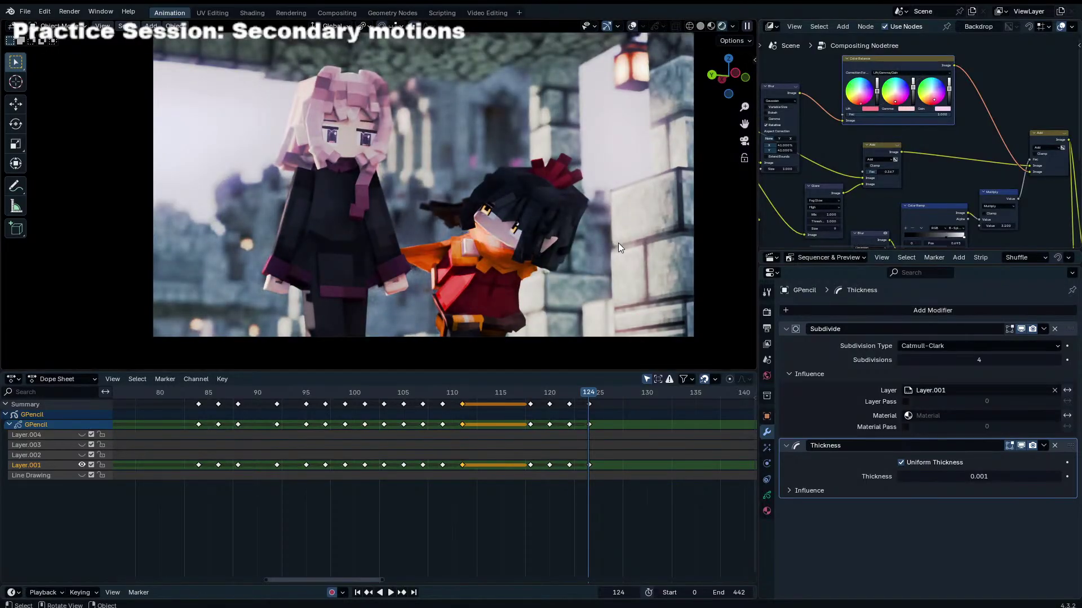
scroll(834, 113, down, 1)
middle_drag(834, 114, 930, 137)
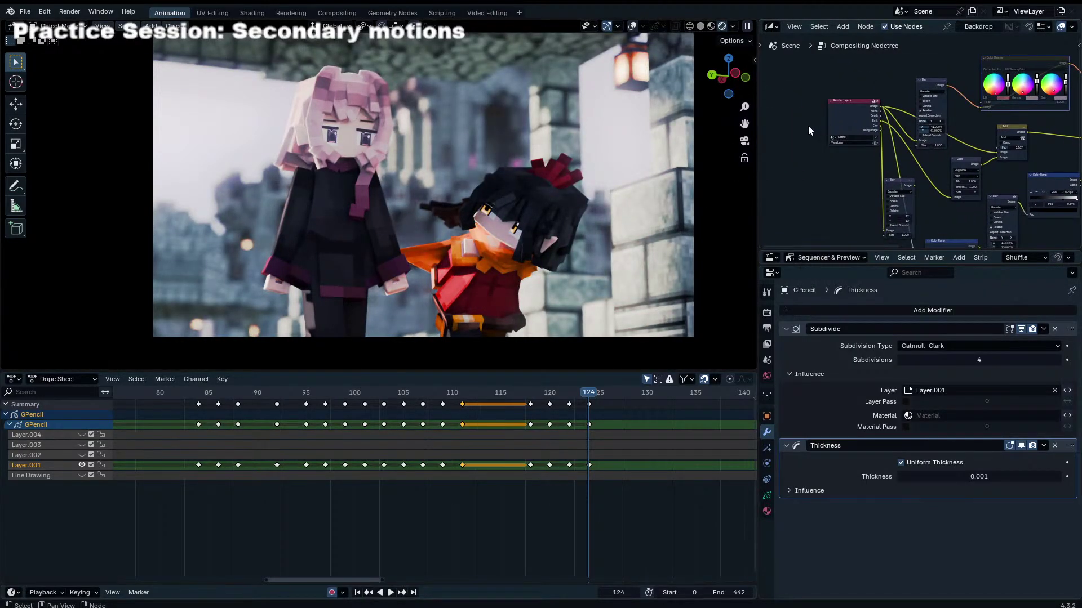
Step: Move the Render Layers node farther left, away from the Blur and Glare nodes it feeds
scroll(840, 178, up, 1)
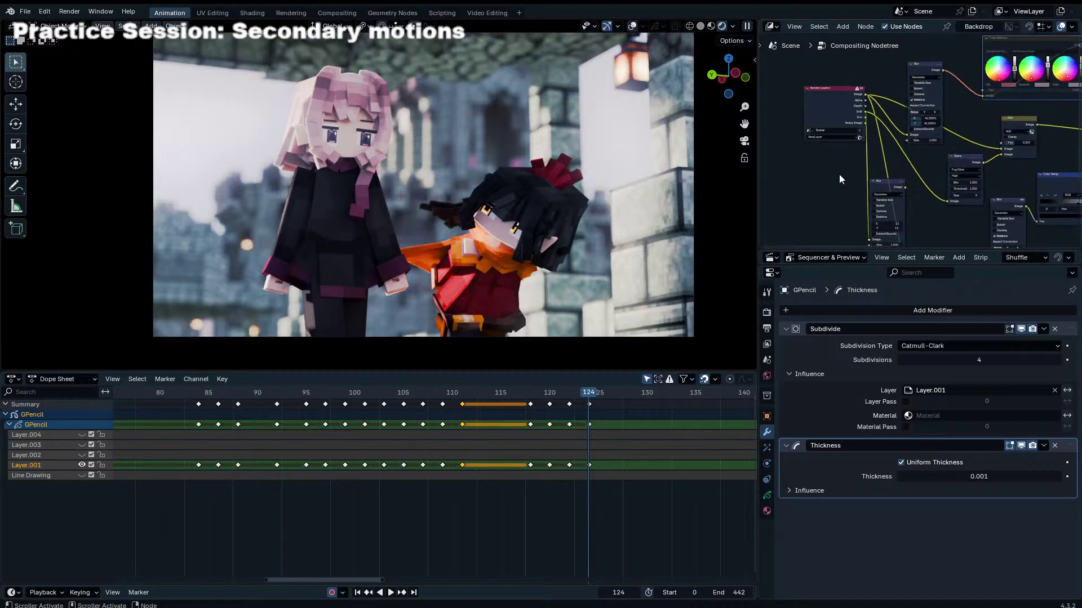
middle_drag(857, 134, 880, 202)
scroll(881, 202, up, 7)
drag(819, 116, 799, 117)
middle_drag(873, 127, 937, 130)
drag(885, 125, 799, 126)
Step: Insert a reroute across the links from the Render Layers Image output and place it close beside that node
middle_drag(887, 131, 1019, 134)
middle_drag(951, 108, 890, 112)
shift+right_drag(911, 139, 985, 113)
key(g)
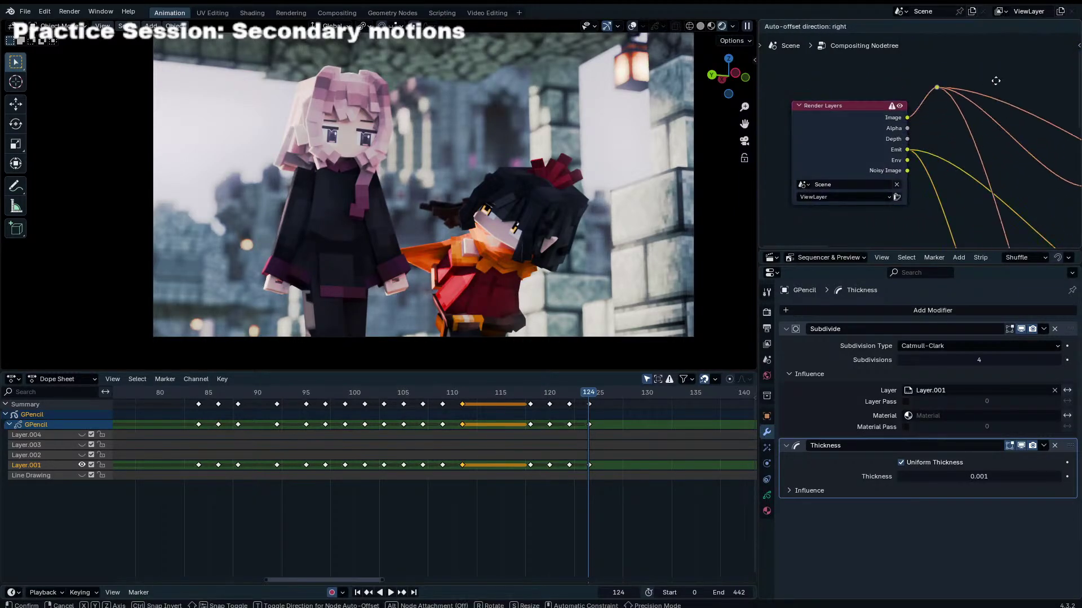
click(985, 115)
middle_drag(973, 104, 895, 100)
scroll(891, 130, down, 5)
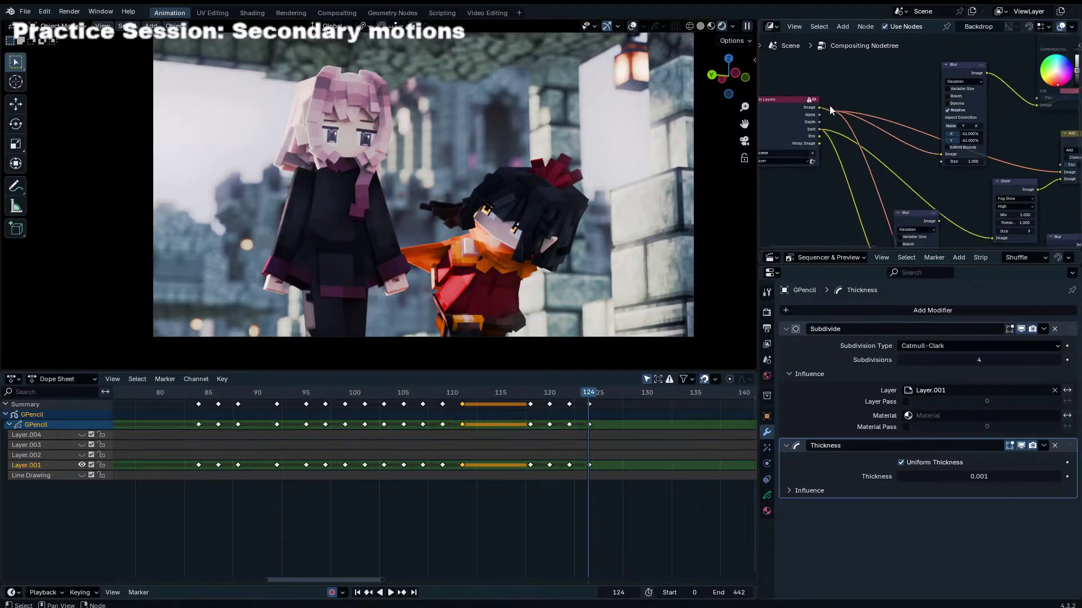
Step: Examine the links from Render Layers through the Blur, Fog Glow Glare and Add nodes
middle_drag(970, 134, 865, 107)
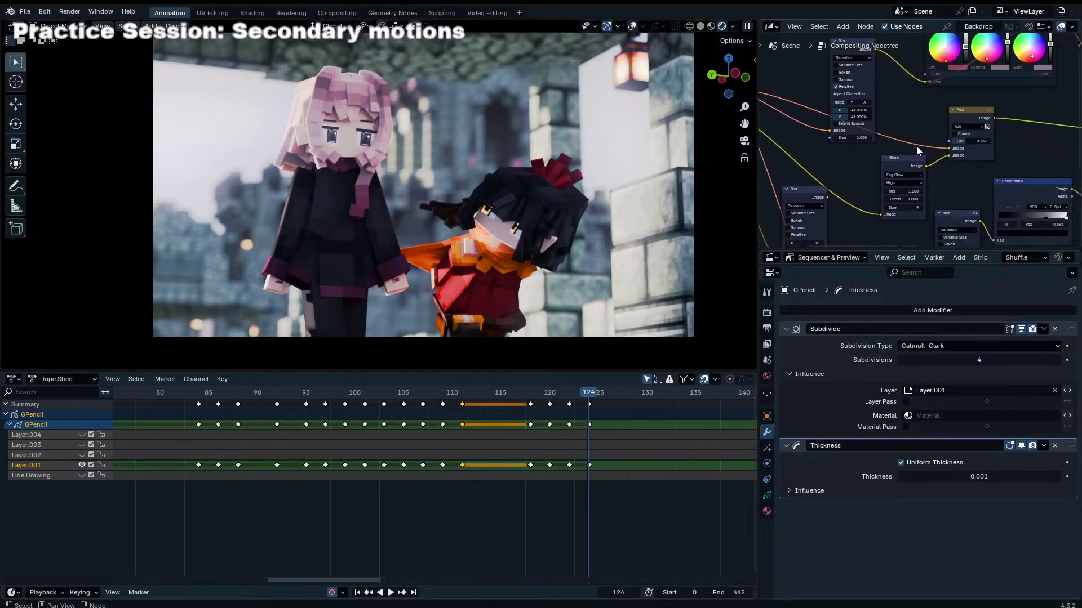
middle_drag(940, 148, 1056, 143)
middle_drag(885, 133, 1051, 141)
mouse_move(845, 153)
middle_down()
mouse_move(1036, 176)
mouse_move(918, 153)
middle_up()
scroll(927, 154, up, 3)
drag(972, 104, 955, 120)
scroll(944, 120, down, 6)
drag(905, 166, 899, 164)
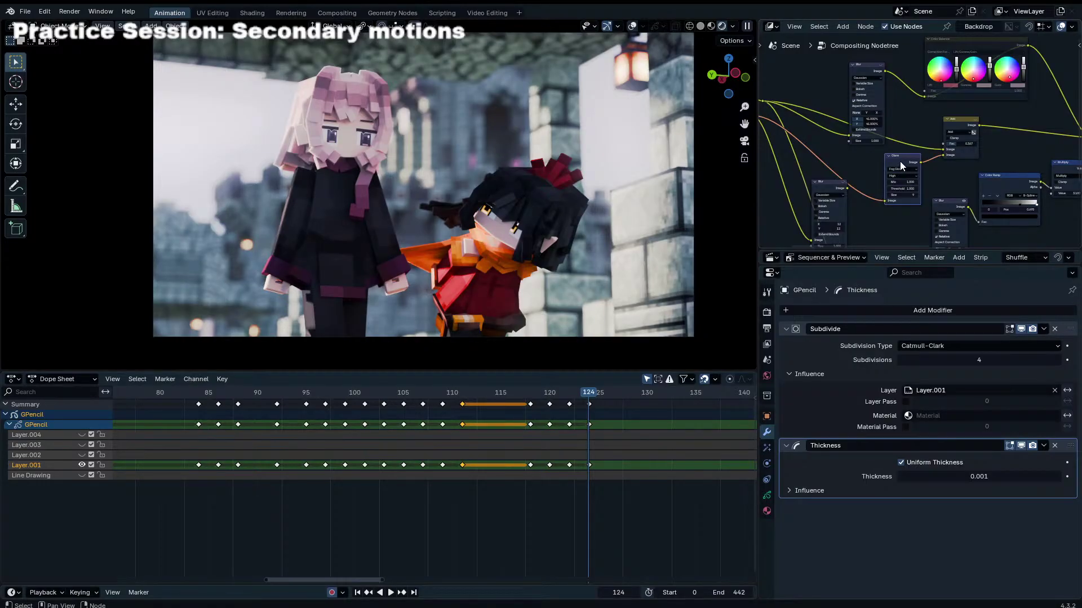
Step: Merge the Sequencer area away and enlarge the compositor node editor vertically
right_click(843, 248)
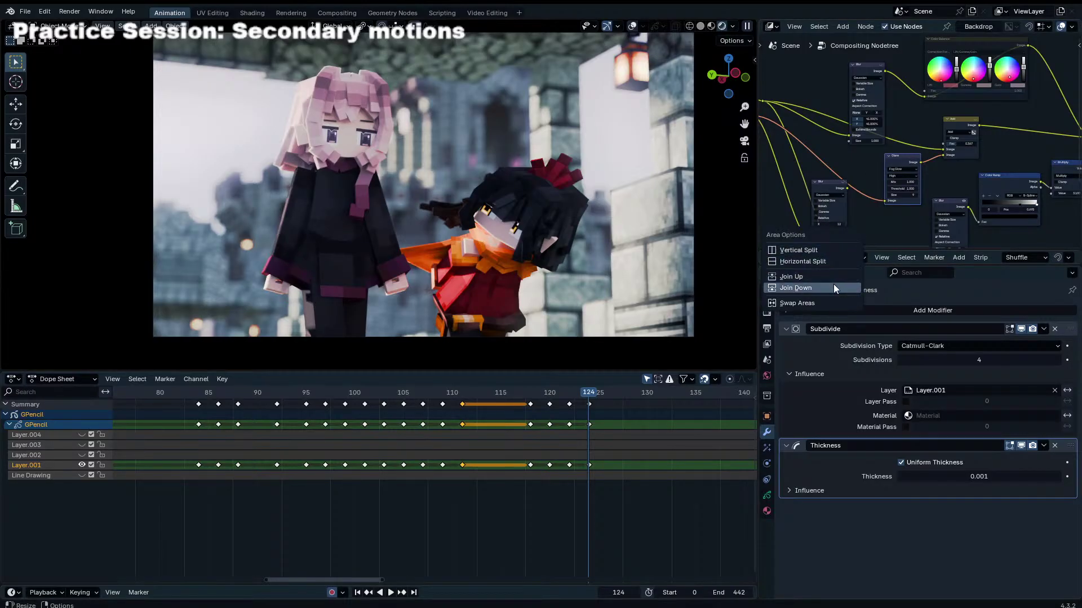
click(833, 282)
drag(859, 262, 859, 459)
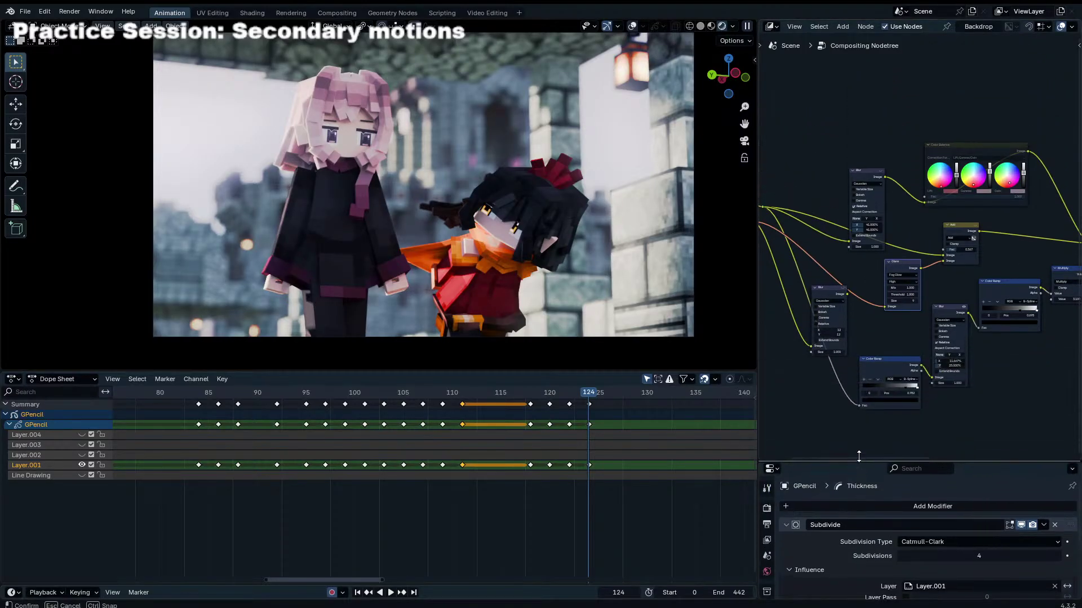
scroll(925, 275, up, 3)
scroll(809, 214, up, 2)
scroll(805, 220, up, 1)
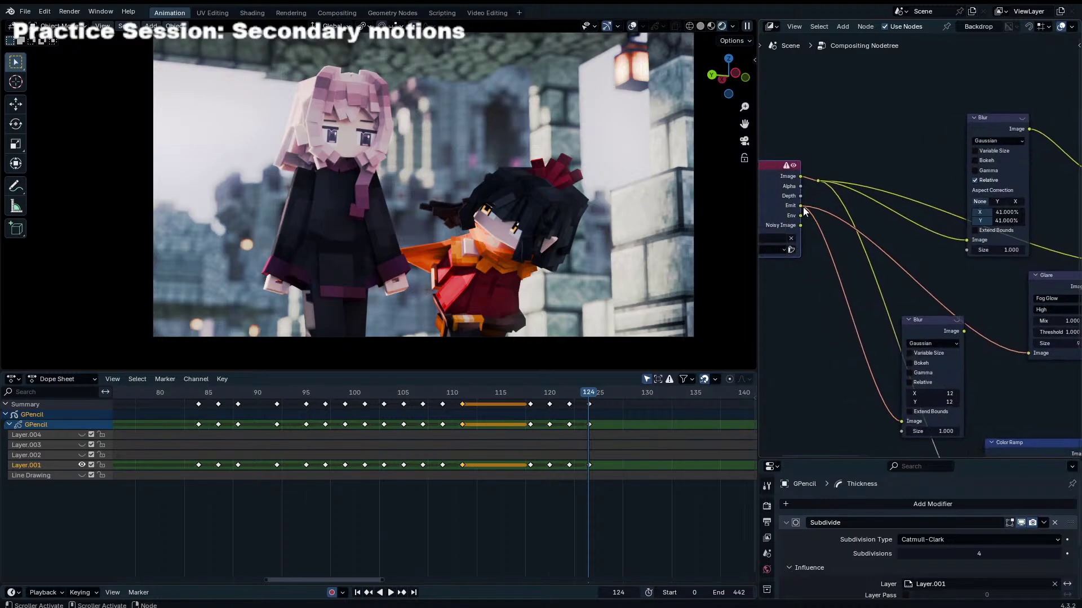
scroll(812, 212, down, 2)
key(shift+a)
click(864, 147)
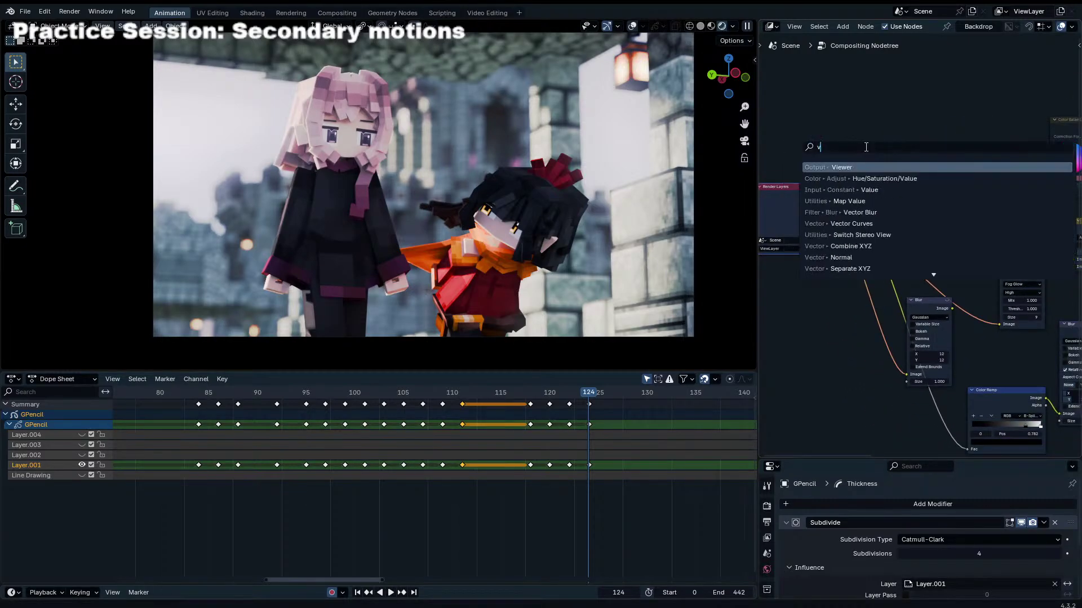
text(comb)
key(Return)
click(850, 111)
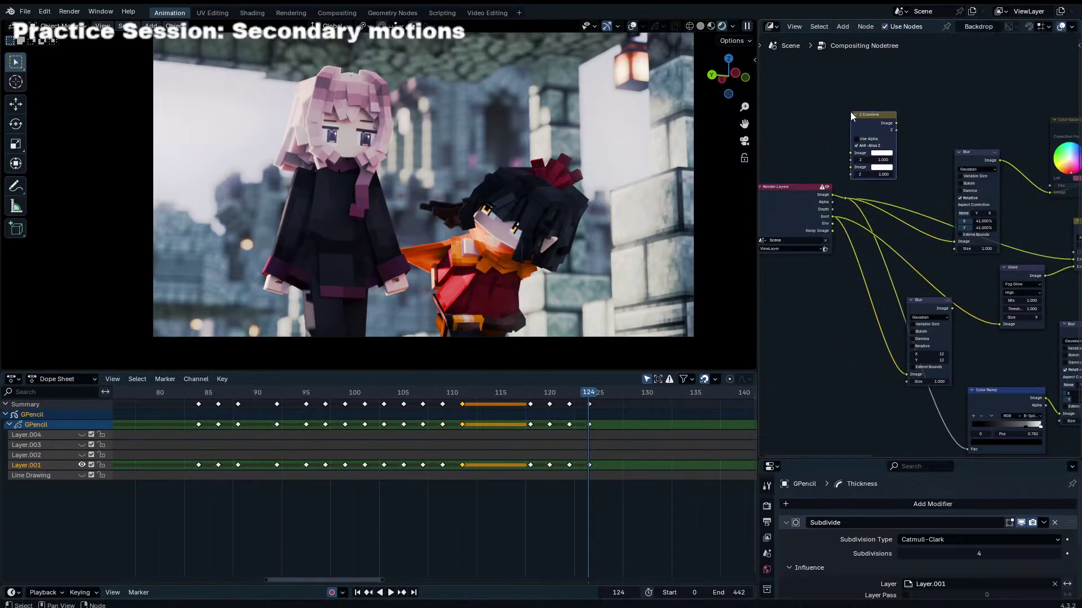
key(x)
Step: Add a Composite node beside Render Layers and link the Emit output to its Image input
key(shift+a)
click(851, 112)
text(compos)
key(Return)
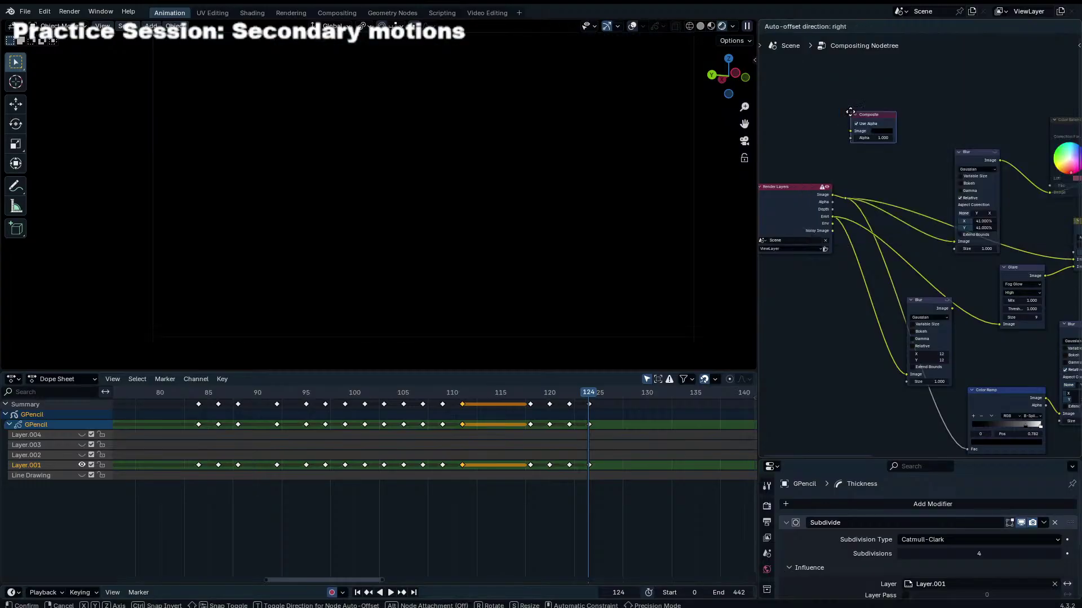
click(862, 185)
drag(866, 185, 885, 146)
drag(831, 217, 874, 163)
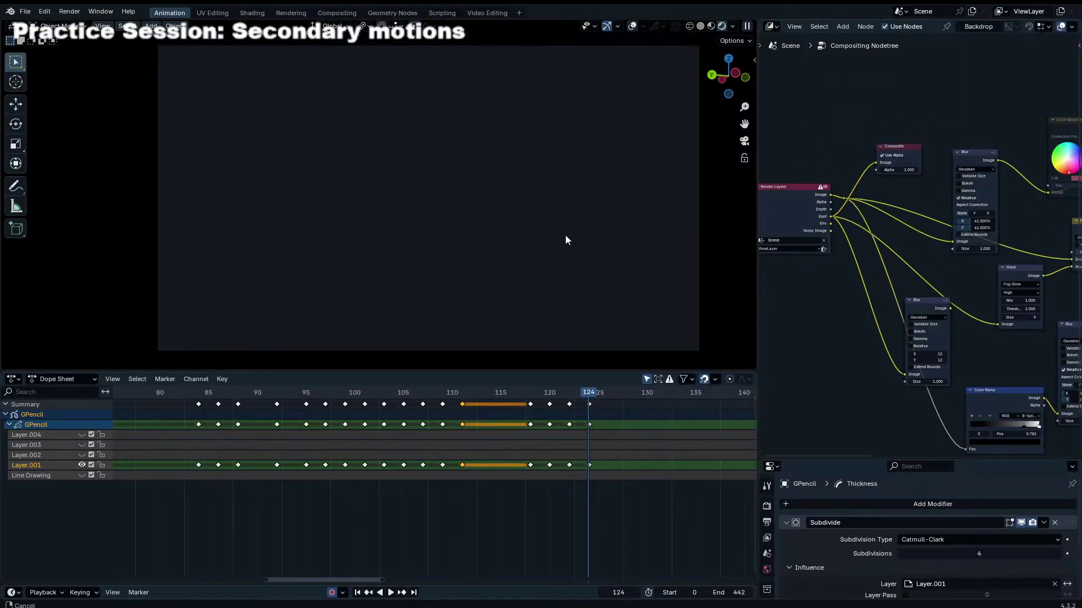
Step: Disable the viewport compositor and set the viewport's render pass to Emission
click(711, 26)
click(735, 26)
click(732, 26)
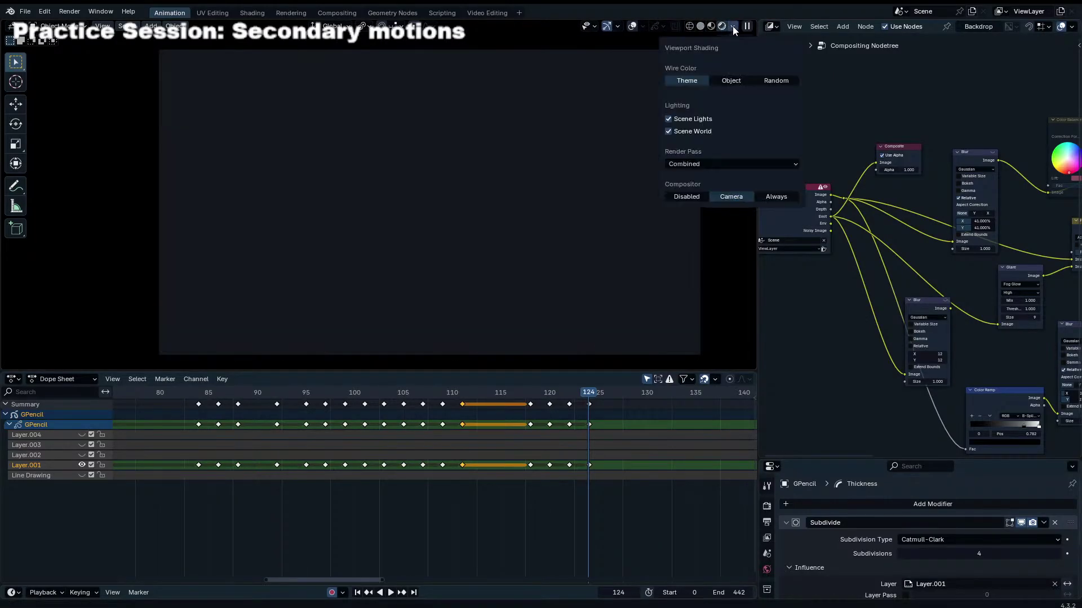
click(722, 164)
click(487, 205)
scroll(380, 225, down, 1)
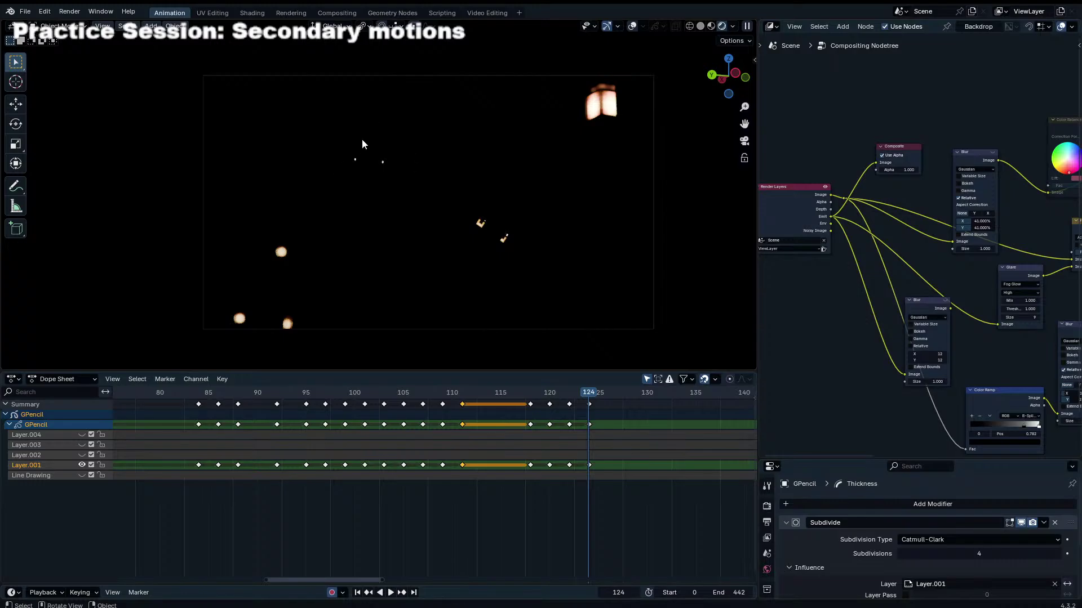
Step: Set the viewport compositor back to Camera and the render pass to Combined
click(733, 26)
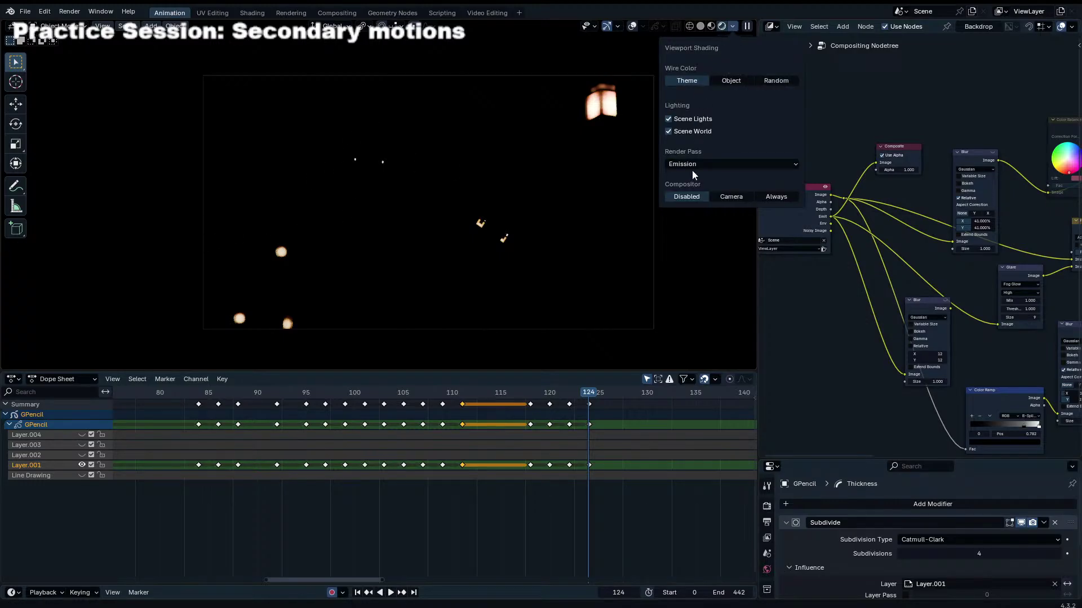
click(732, 26)
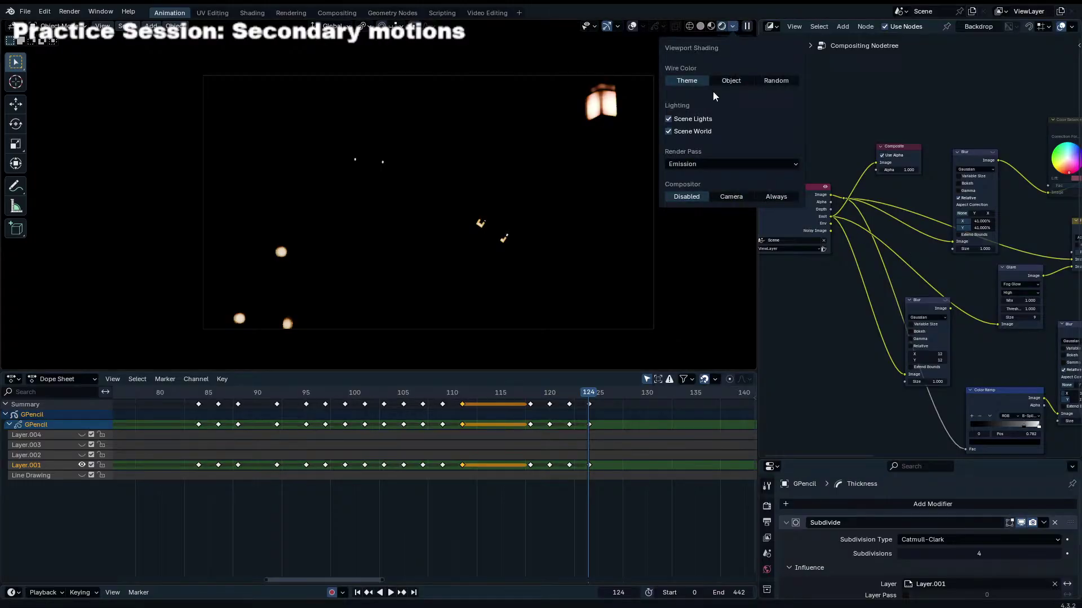
click(728, 196)
middle_drag(876, 144, 874, 143)
scroll(874, 143, down, 4)
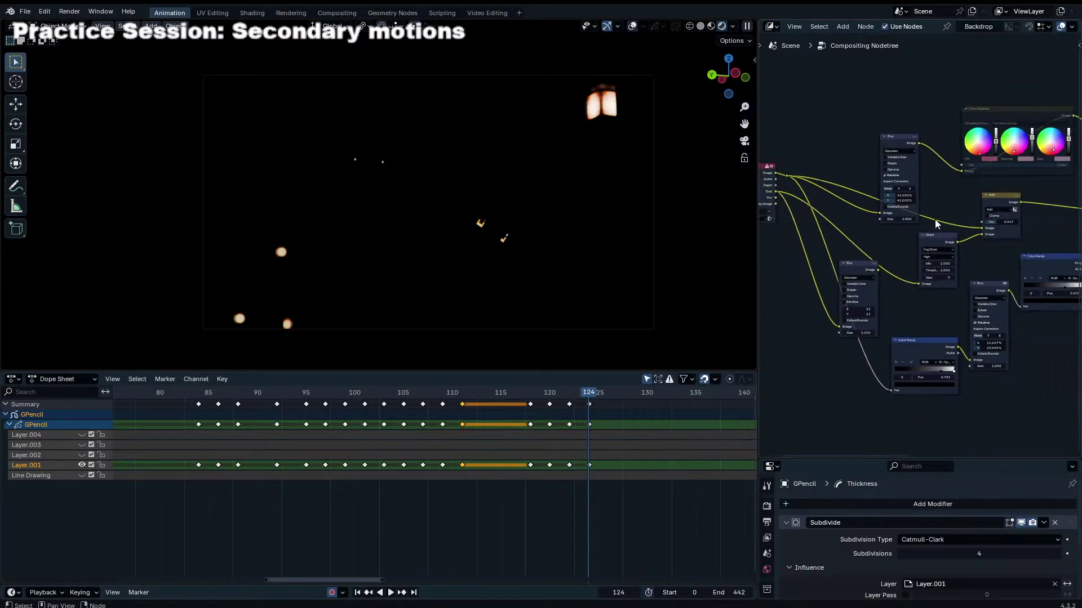
click(733, 26)
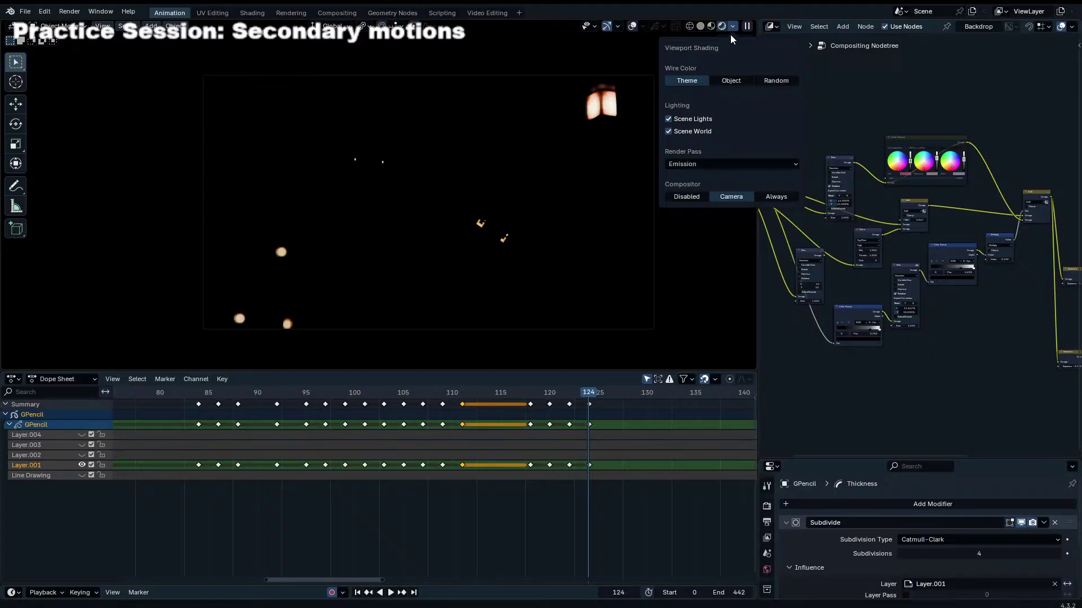
click(728, 164)
click(498, 189)
scroll(881, 256, up, 2)
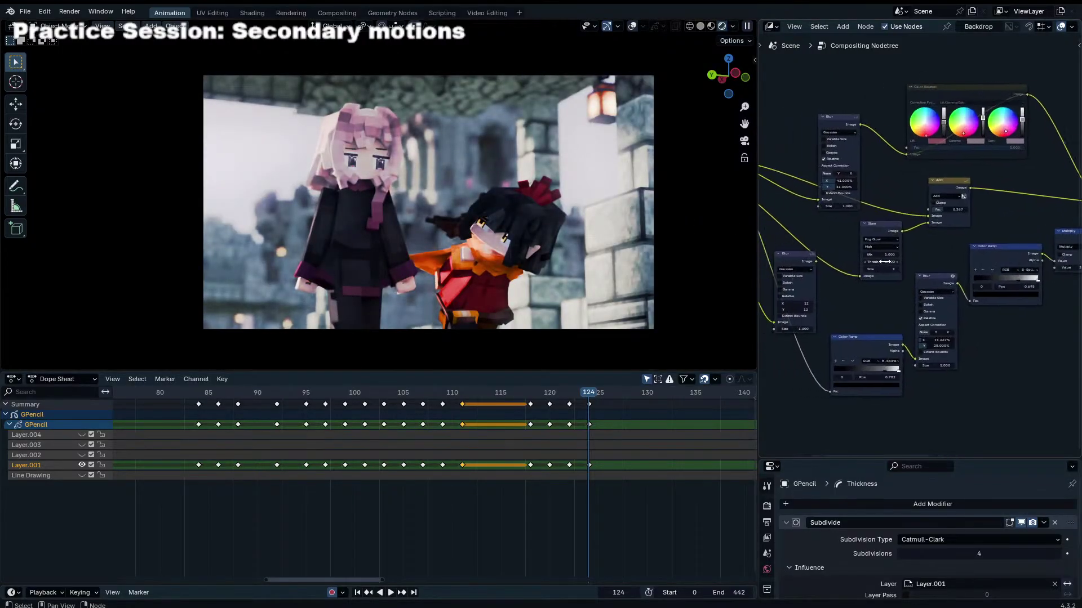
Step: Delete the Gaussian Blur node with X and Y size 12 whose output is unconnected
scroll(884, 261, up, 2)
drag(939, 168, 943, 164)
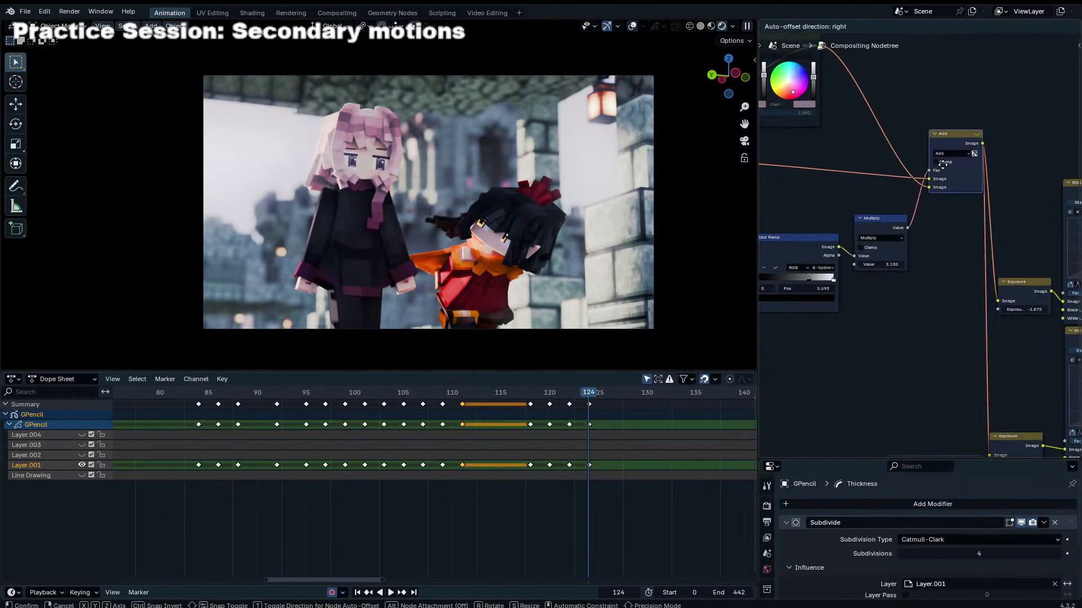
scroll(943, 164, down, 4)
drag(874, 204, 806, 285)
key(ctrl+x)
Step: Bring the Composite node beside the mask nodes and link the first Color Ramp's Image output to it
ctrl+scroll(807, 285, right, 3)
click(844, 269)
key(b)
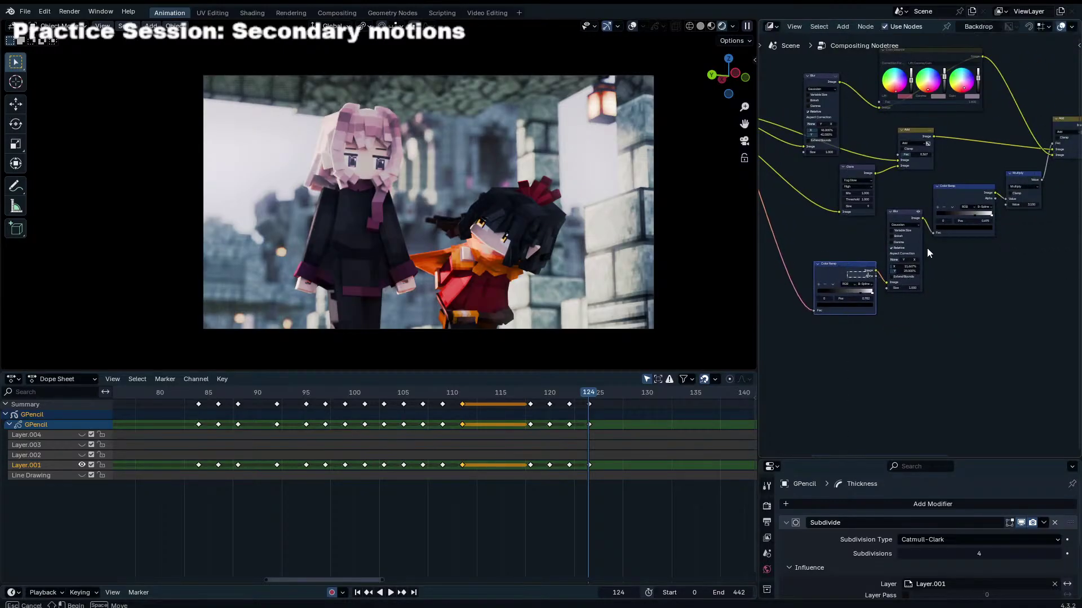
scroll(965, 222, down, 3)
scroll(839, 218, up, 3)
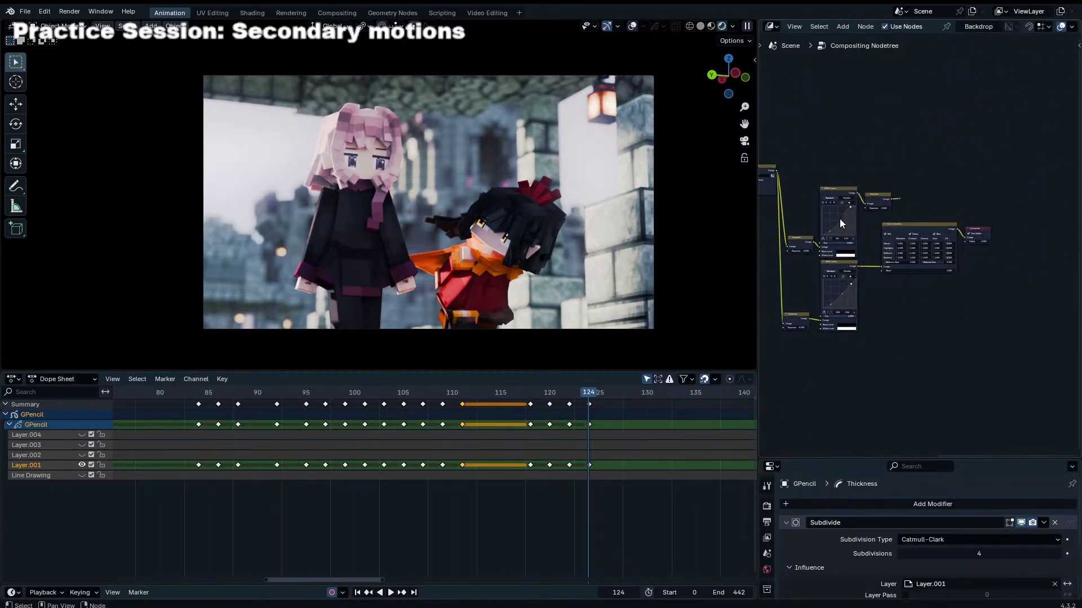
scroll(979, 266, down, 3)
scroll(886, 229, up, 5)
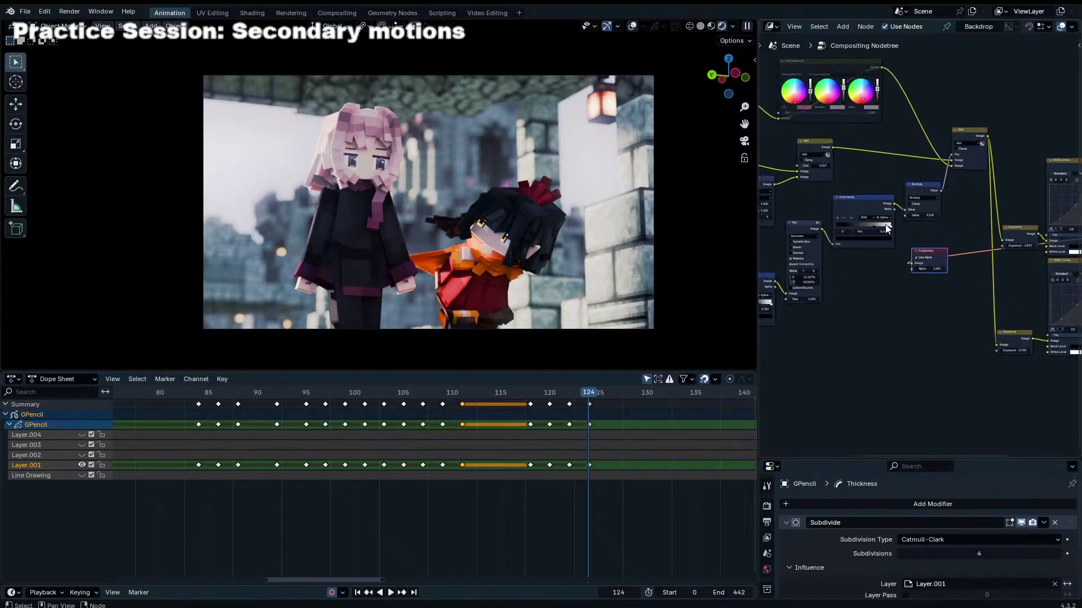
middle_drag(886, 226, 985, 187)
drag(875, 242, 1010, 224)
middle_drag(864, 239, 930, 260)
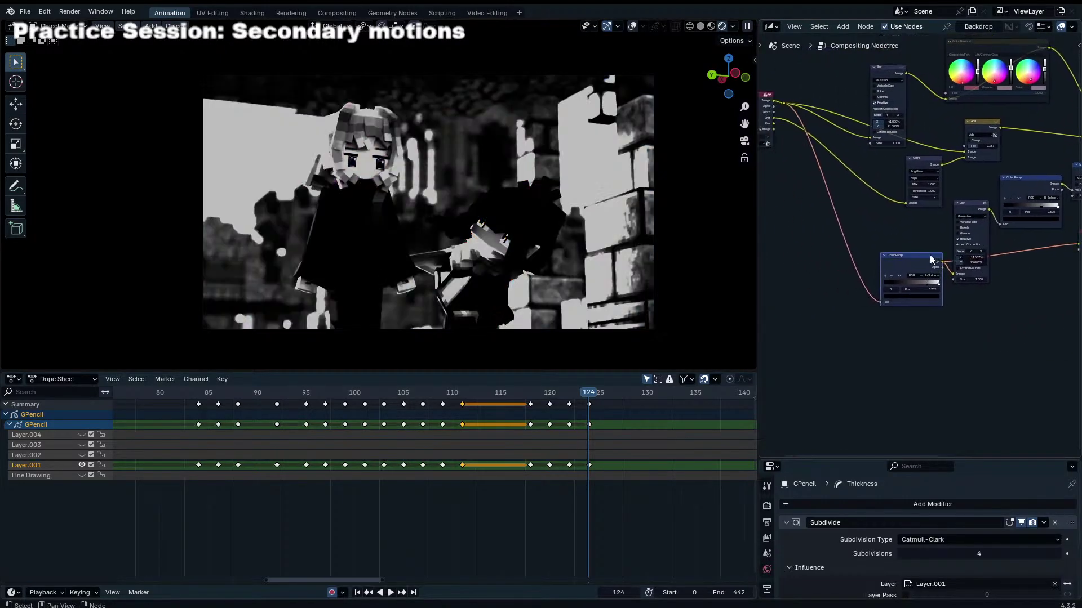
scroll(931, 259, down, 2)
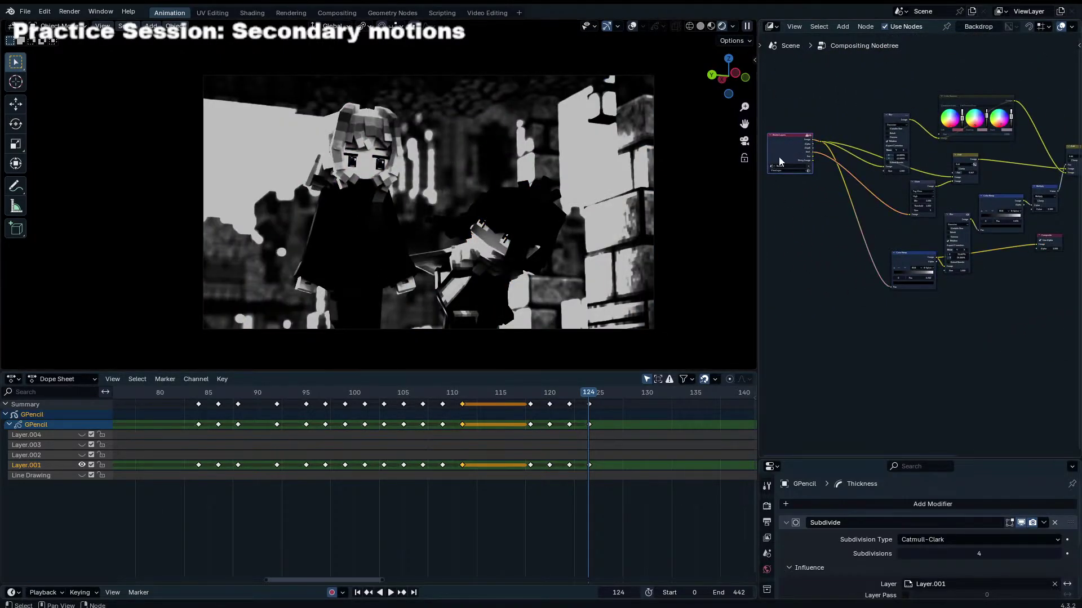
Step: Preview the mask's Blur output and the second Color Ramp's output by linking each to the Composite node
scroll(918, 270, up, 3)
middle_drag(922, 268, 803, 256)
scroll(850, 251, up, 3)
drag(867, 178, 973, 219)
middle_drag(924, 221, 894, 221)
drag(922, 148, 943, 218)
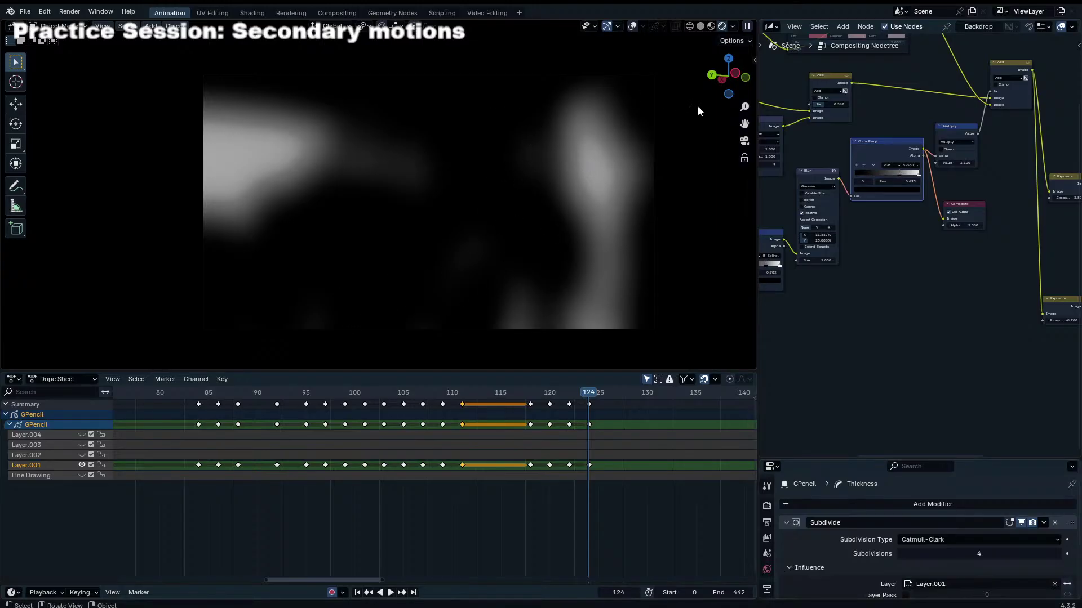
Step: Preview the Multiply node's result by linking its Value output to the Composite node
drag(978, 133, 944, 218)
middle_drag(956, 196, 877, 233)
scroll(877, 233, up, 3)
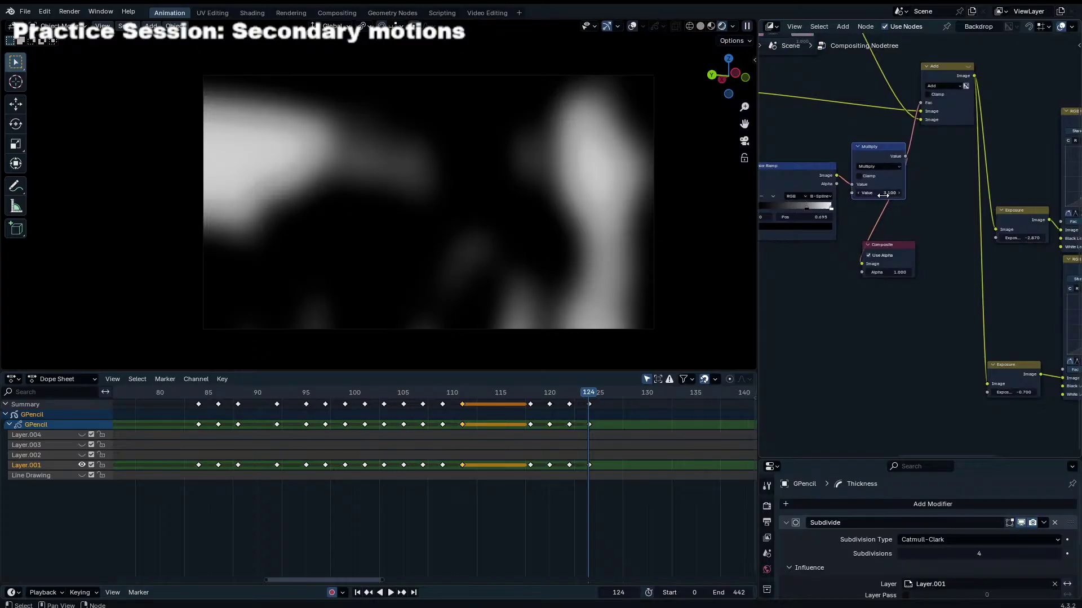
middle_drag(883, 195, 827, 218)
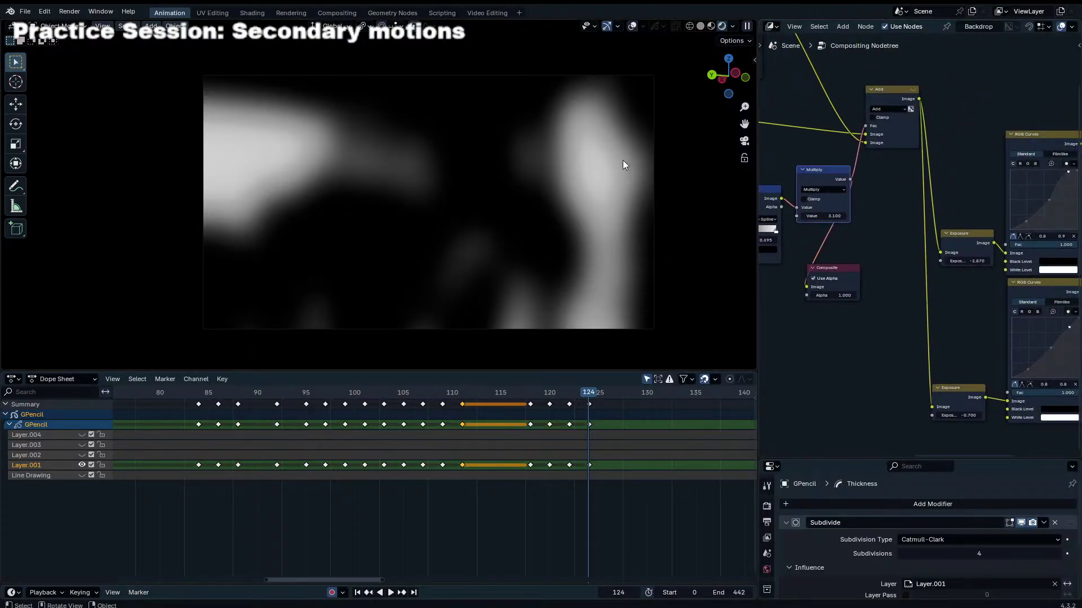
scroll(811, 210, down, 2)
middle_drag(811, 210, 885, 205)
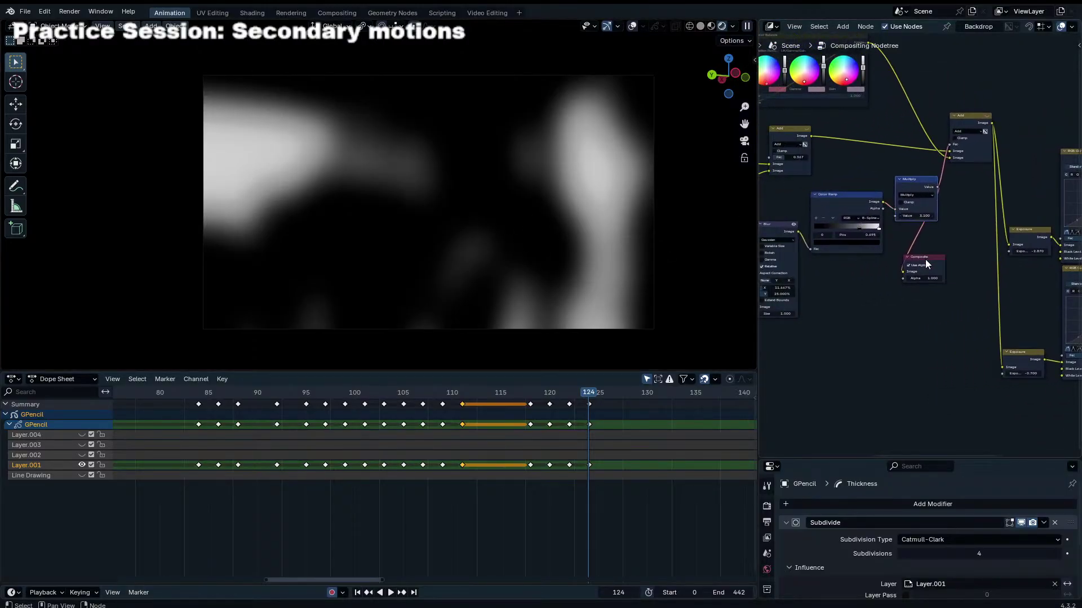
Step: Move the Composite node next to the final Add node and link the Add node's Image output to it
drag(931, 258, 1027, 107)
middle_drag(927, 125, 862, 180)
drag(937, 177, 949, 167)
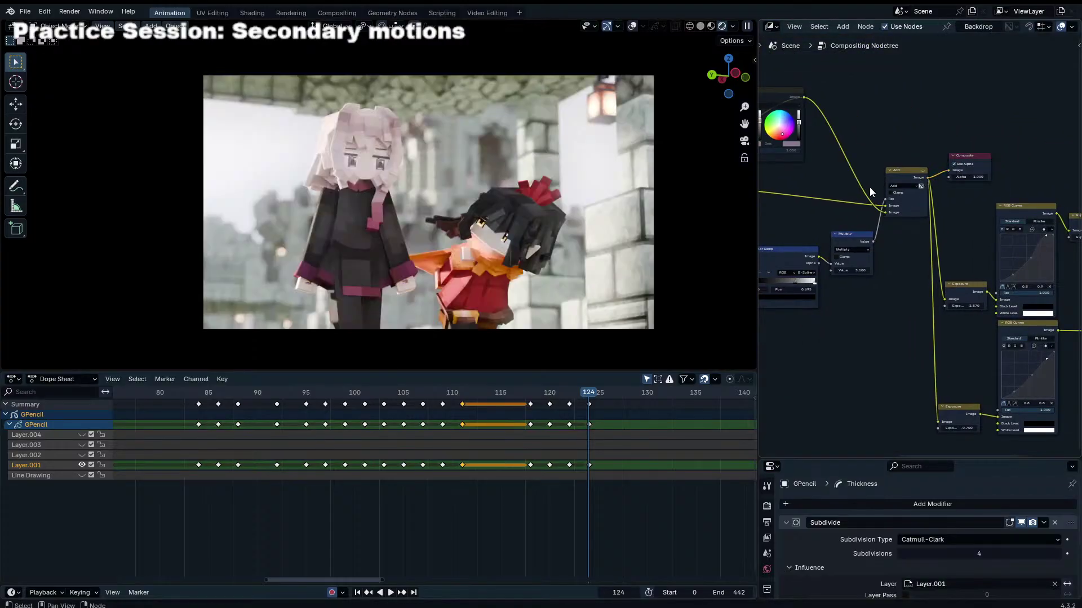
scroll(869, 192, down, 1)
scroll(799, 201, down, 1)
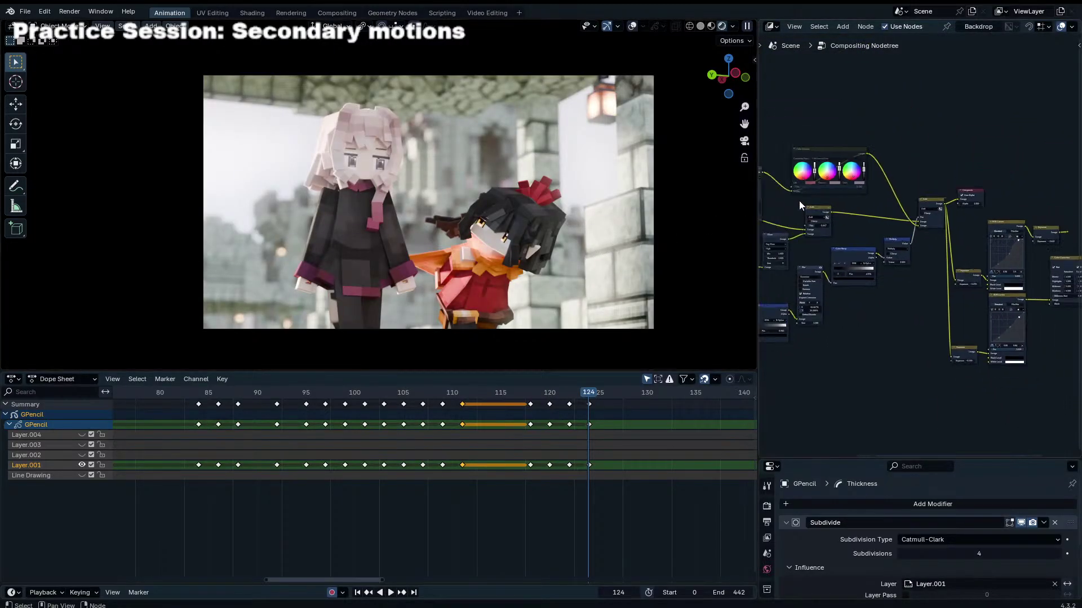
Step: Link the unprocessed Render Layers image to the Composite node for comparison, and reconnect the final Add output
ctrl+scroll(799, 201, up, 3)
drag(789, 174, 1035, 178)
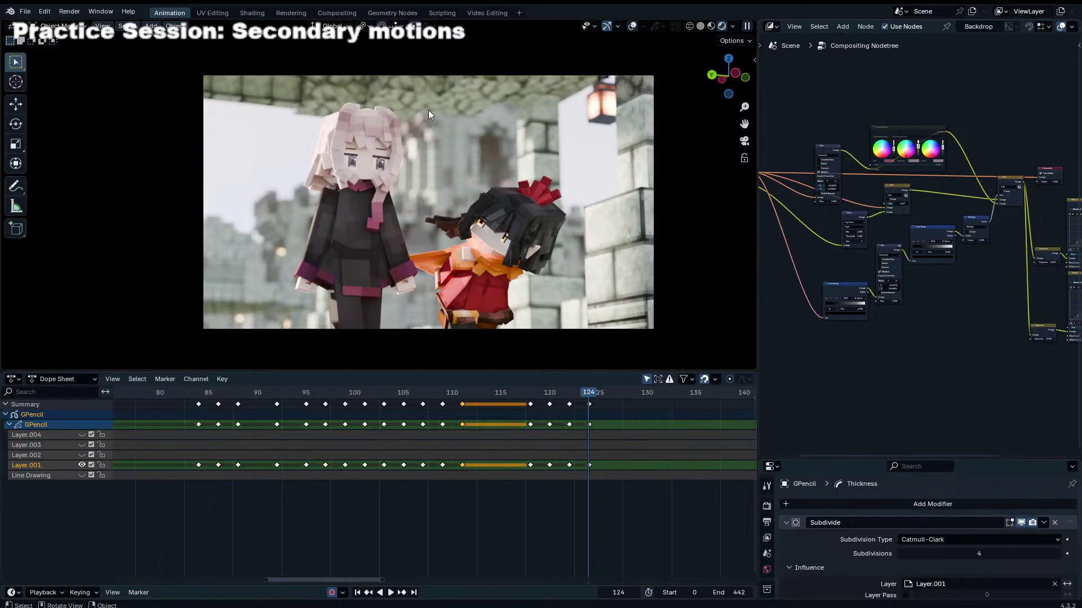
drag(1023, 182, 1039, 178)
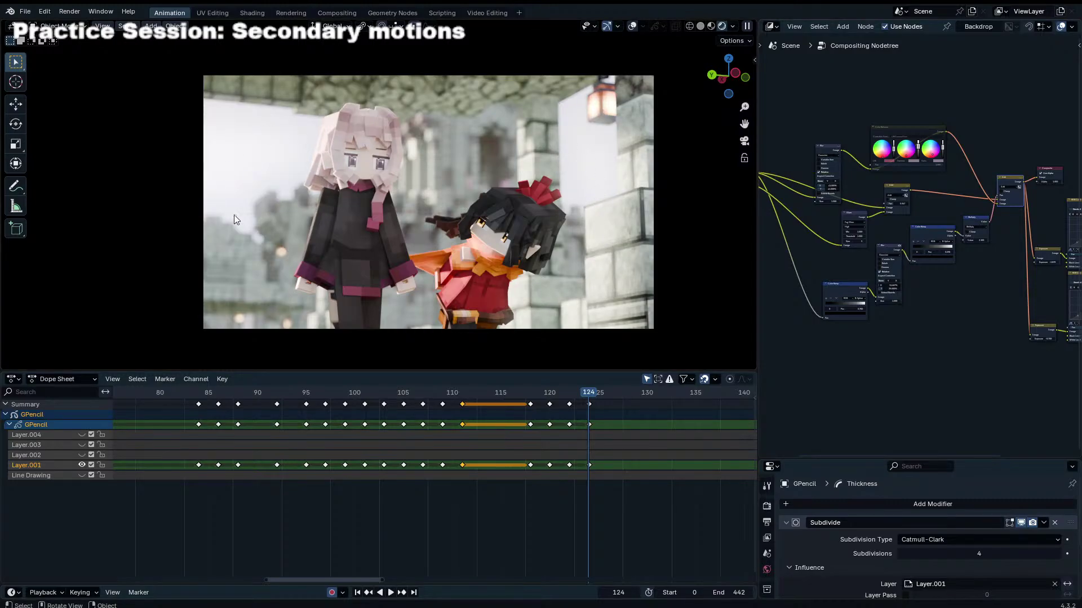
Step: Move the 41% Gaussian Blur node slightly upward and inspect its link from Render Layers
scroll(910, 189, up, 5)
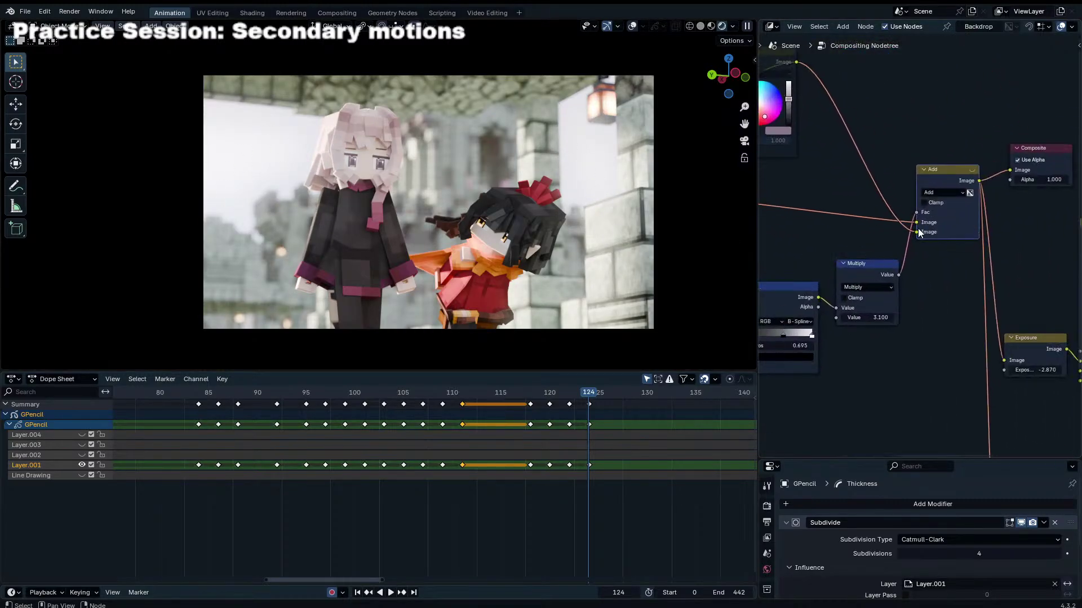
mouse_move(917, 230)
mouse_down()
mouse_move(891, 191)
mouse_move(921, 228)
mouse_up()
middle_drag(826, 178, 1059, 202)
drag(873, 140, 885, 82)
middle_drag(825, 176, 990, 186)
click(924, 222)
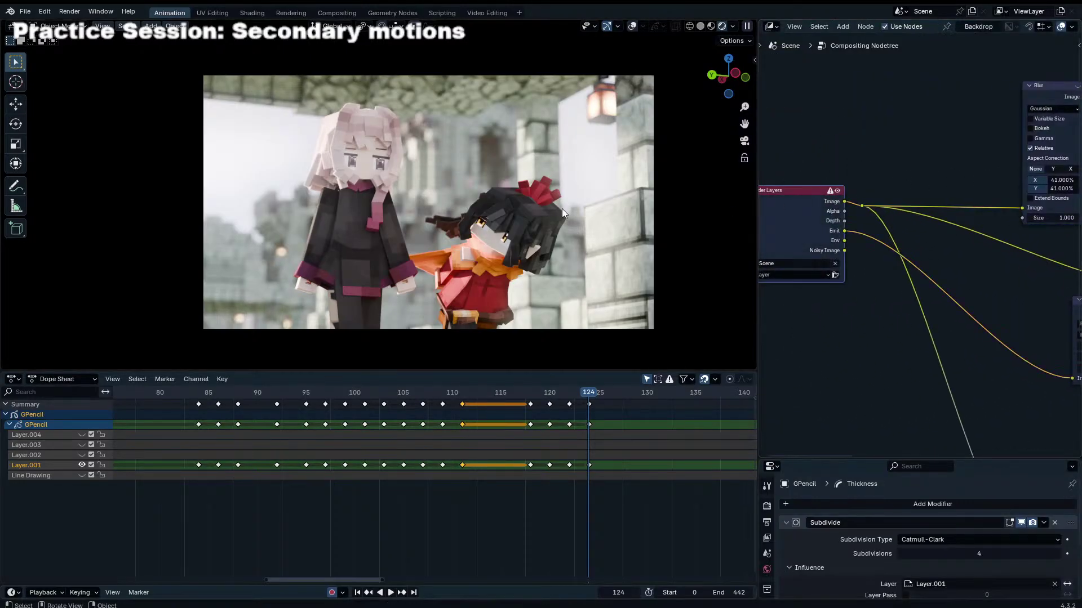
Step: Preview the 41% Gaussian Blur result by linking the Blur node's Image output to the Composite node
middle_drag(916, 226, 882, 243)
scroll(933, 245, down, 7)
drag(780, 173, 1026, 238)
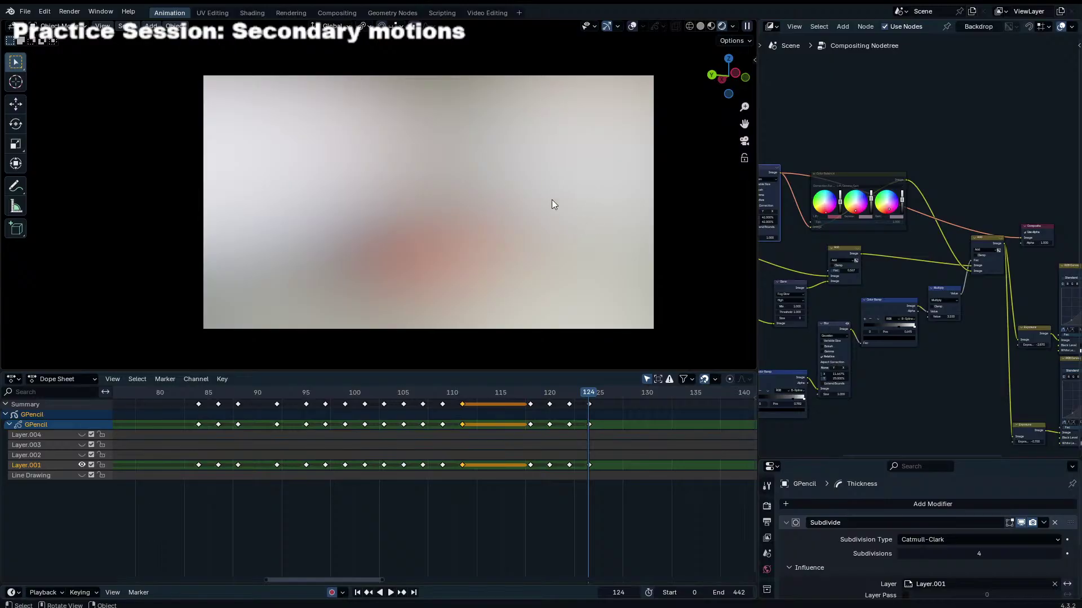
scroll(985, 285, up, 2)
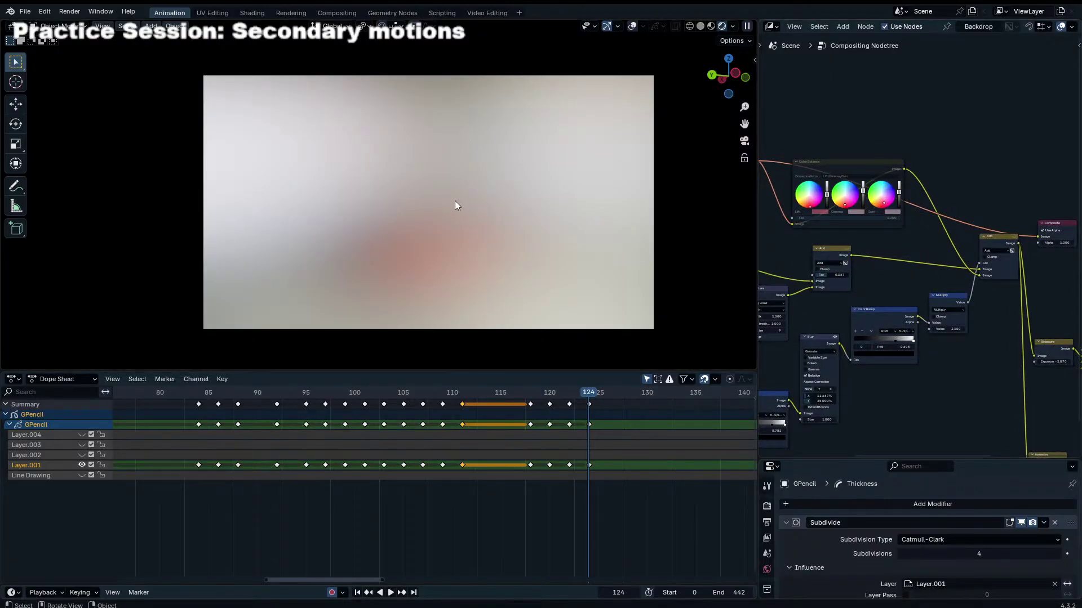
scroll(783, 246, down, 3)
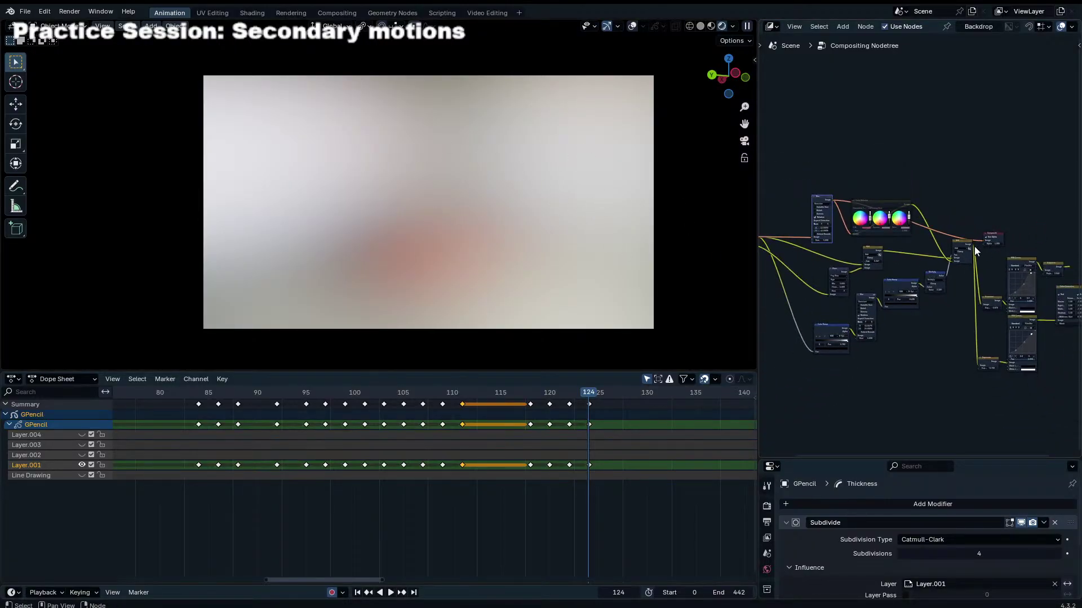
Step: Link the Multiply node's Value output to the Composite node to show the mask, and reconnect the final Add output
scroll(972, 250, up, 1)
drag(948, 283, 995, 243)
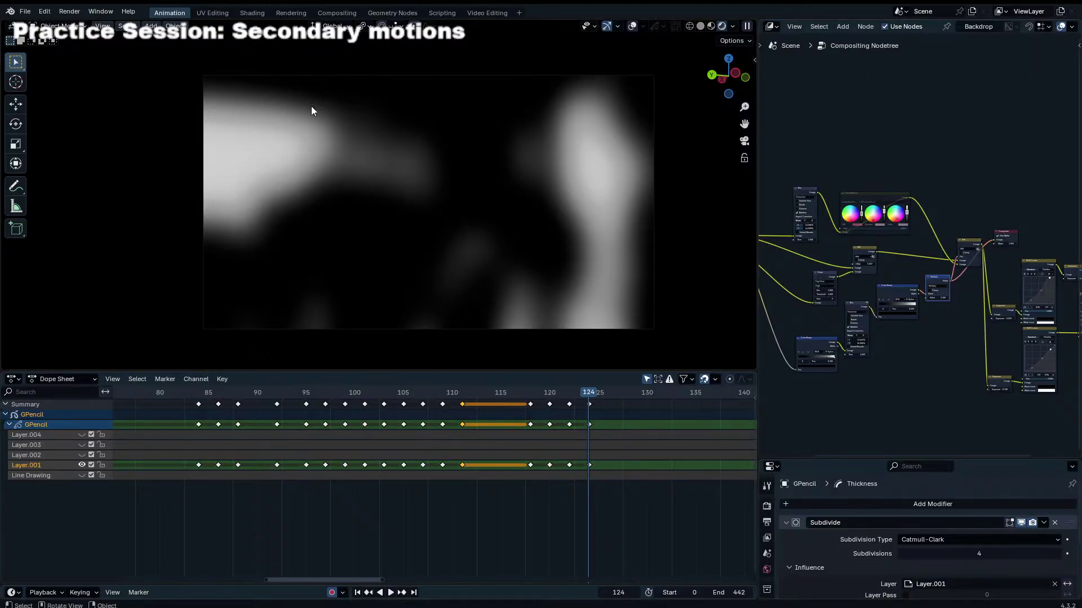
drag(981, 248, 995, 239)
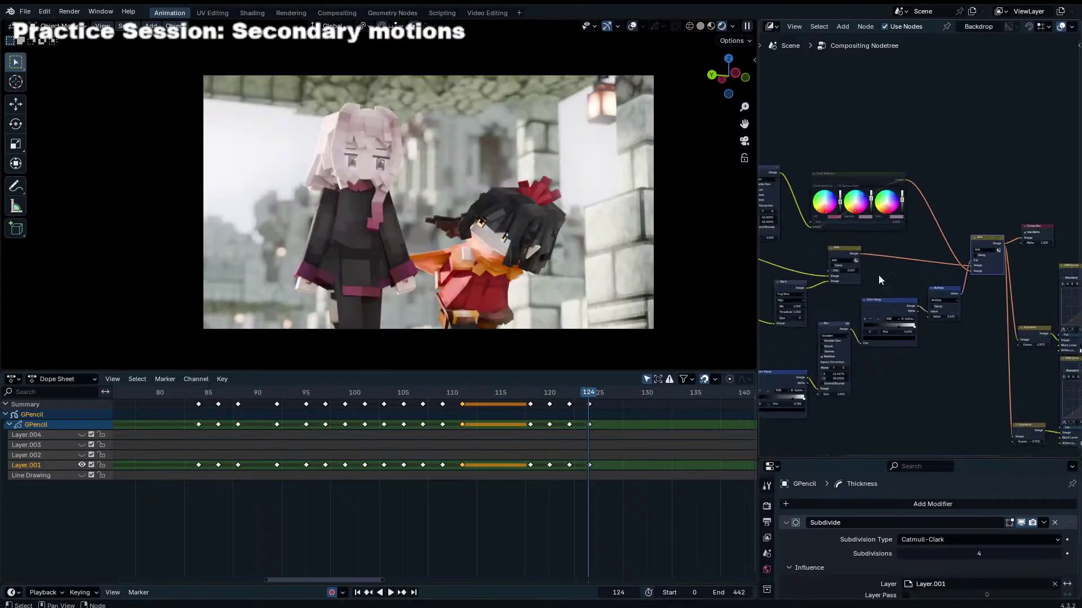
Step: Examine the fog glow node's link into the first Add node and its glow on the characters in the viewport
scroll(798, 301, up, 3)
scroll(823, 295, down, 5)
mouse_move(836, 276)
mouse_down()
mouse_move(832, 288)
mouse_move(842, 257)
mouse_move(845, 275)
mouse_up()
mouse_move(846, 275)
mouse_down()
mouse_move(853, 251)
mouse_move(846, 275)
mouse_up()
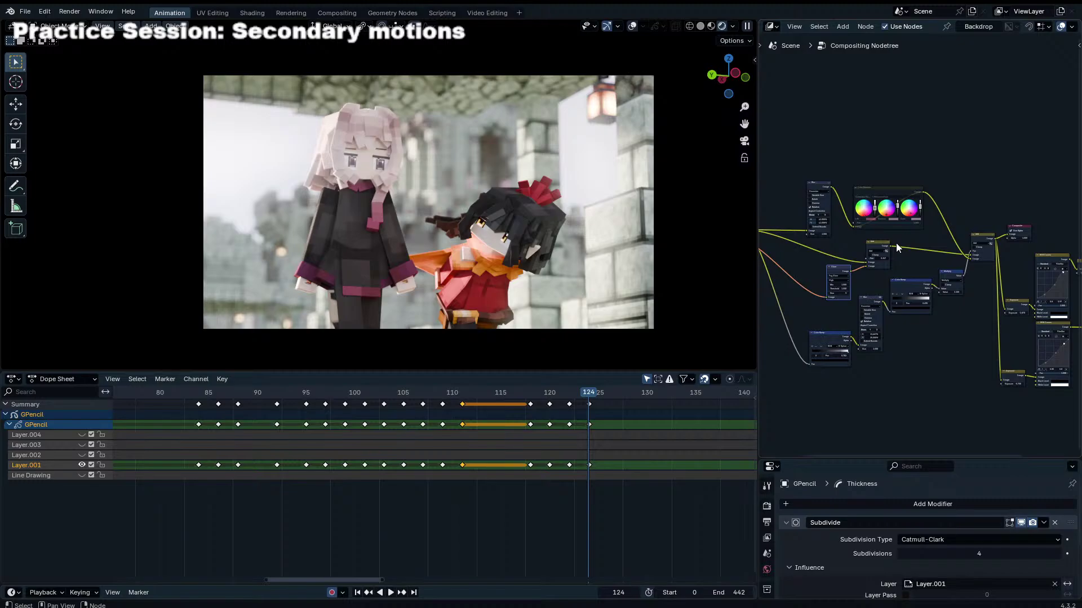
scroll(601, 239, up, 2)
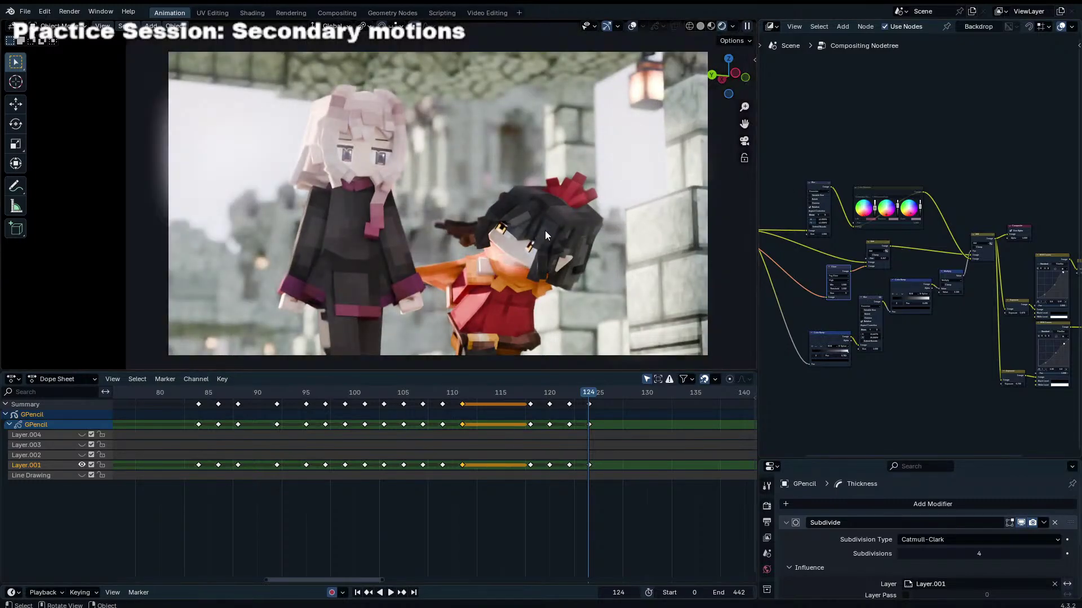
scroll(545, 231, up, 2)
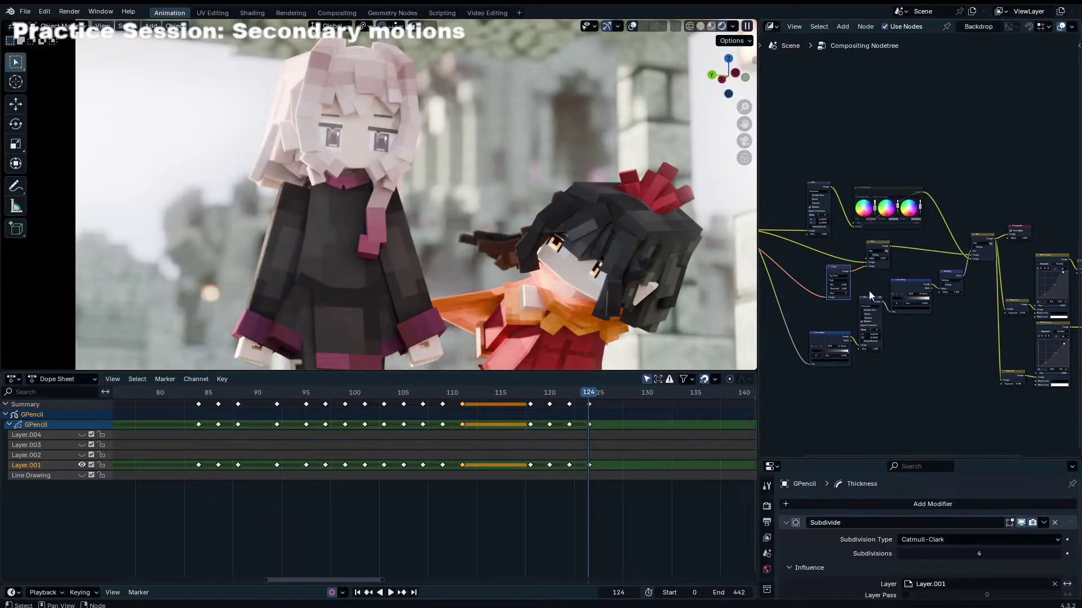
scroll(869, 291, up, 1)
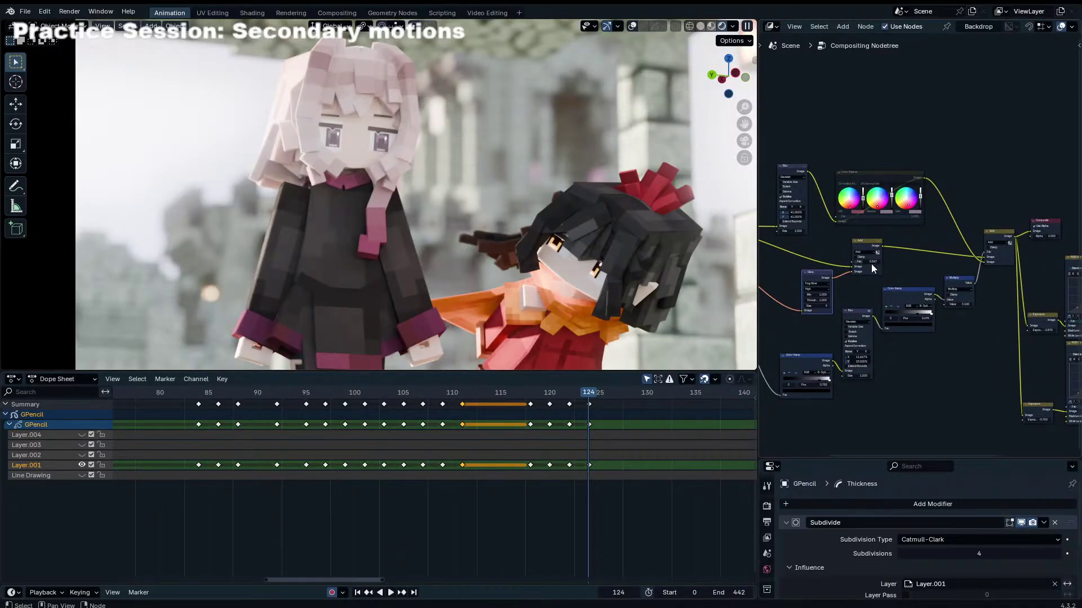
middle_drag(972, 255, 940, 241)
scroll(594, 251, down, 3)
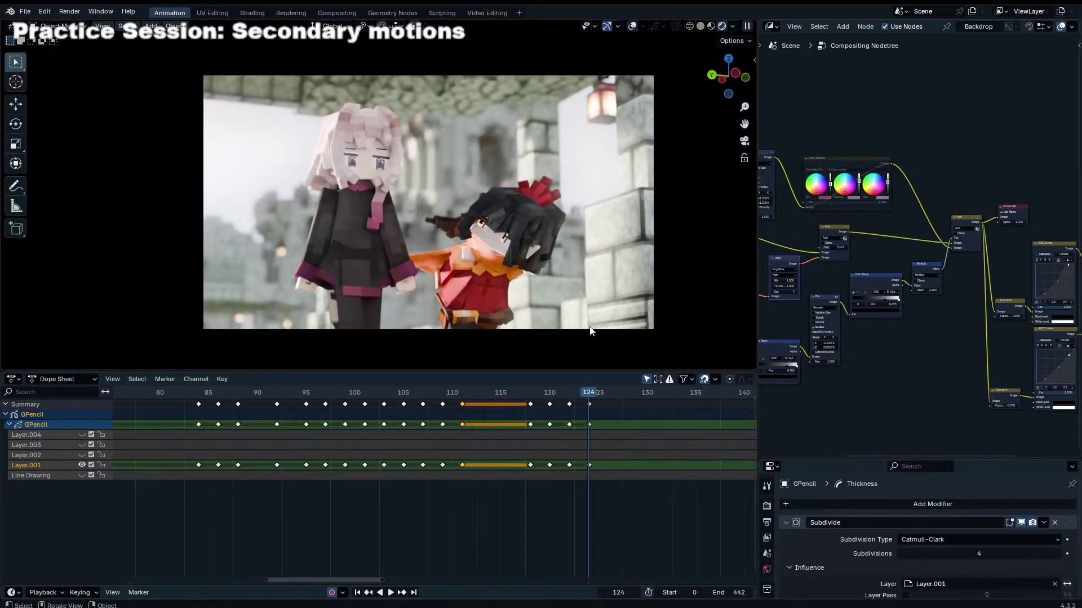
Step: Move the Composite node past the RGB Curves and Exposure nodes to the far side of the Color Correction node
middle_drag(1023, 212, 878, 189)
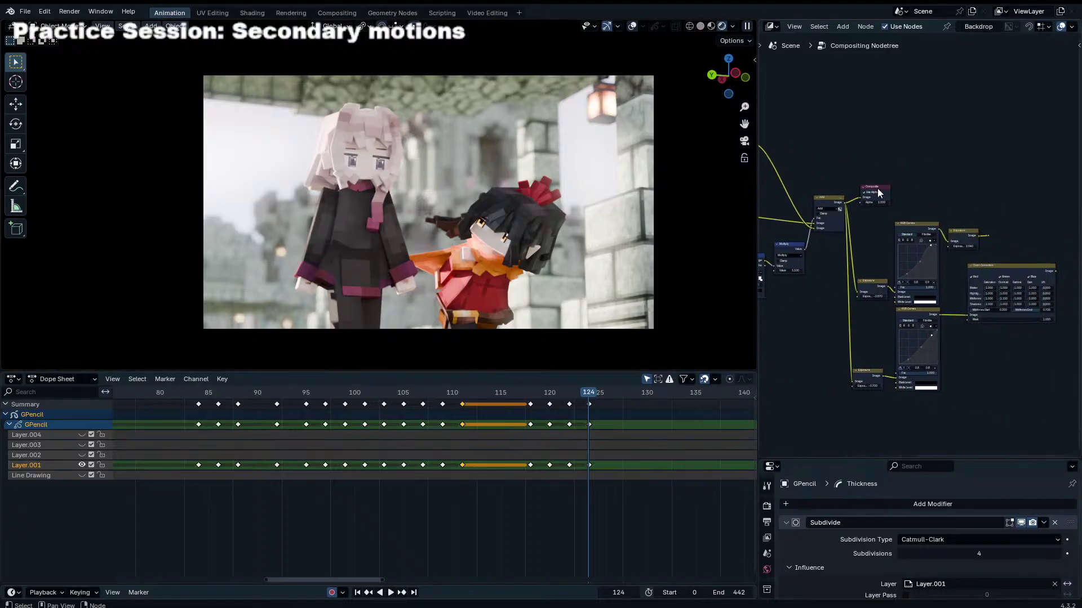
drag(877, 188, 1042, 220)
middle_drag(1041, 216, 943, 196)
drag(943, 195, 1009, 243)
middle_drag(861, 261, 985, 211)
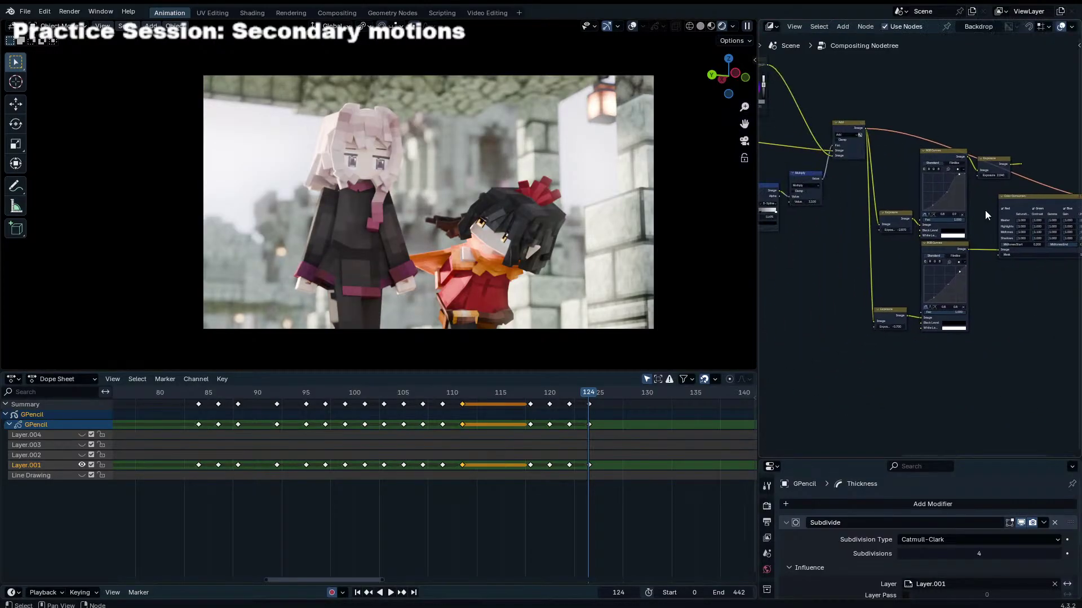
Step: Compare the grading branches by linking the Color Correction, 2.040 Exposure and lower RGB Curves outputs to the Composite node in turn
scroll(907, 168, up, 1)
middle_drag(908, 132, 812, 117)
drag(811, 116, 935, 341)
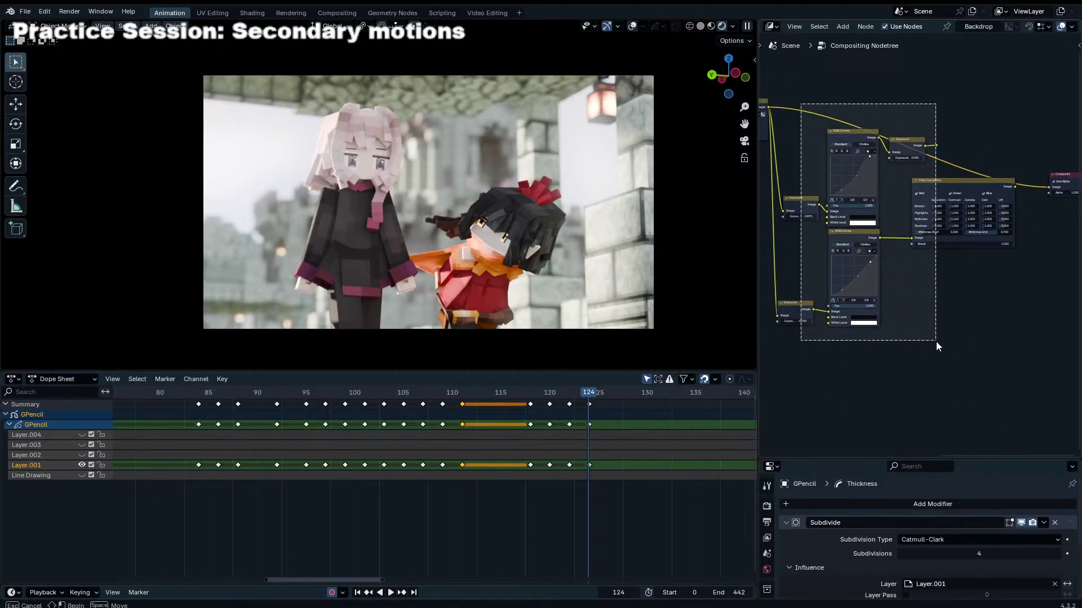
click(980, 155)
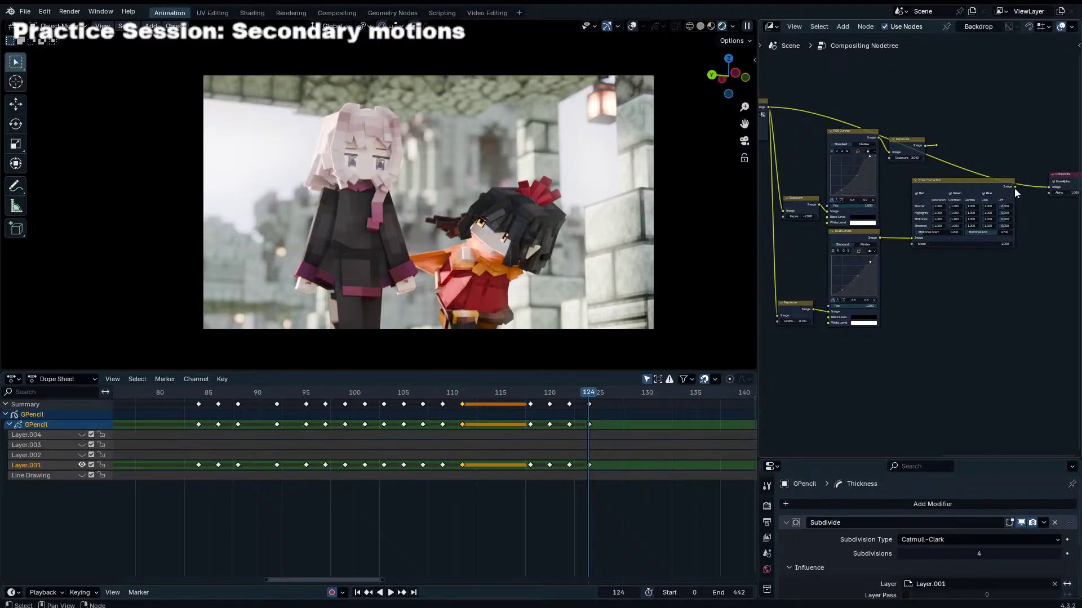
drag(1014, 188, 1047, 187)
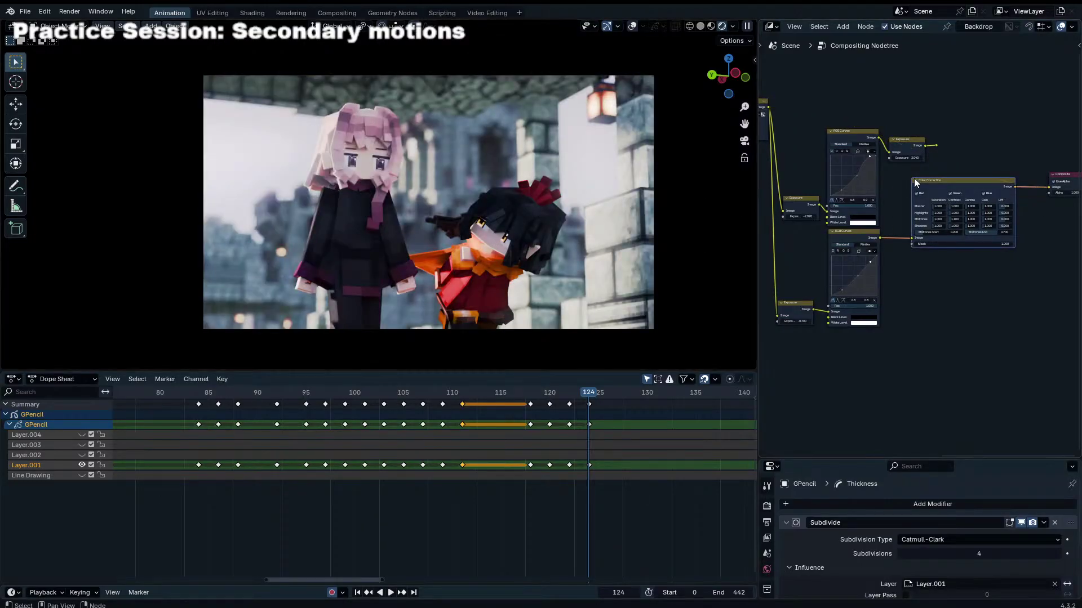
drag(938, 146, 1048, 188)
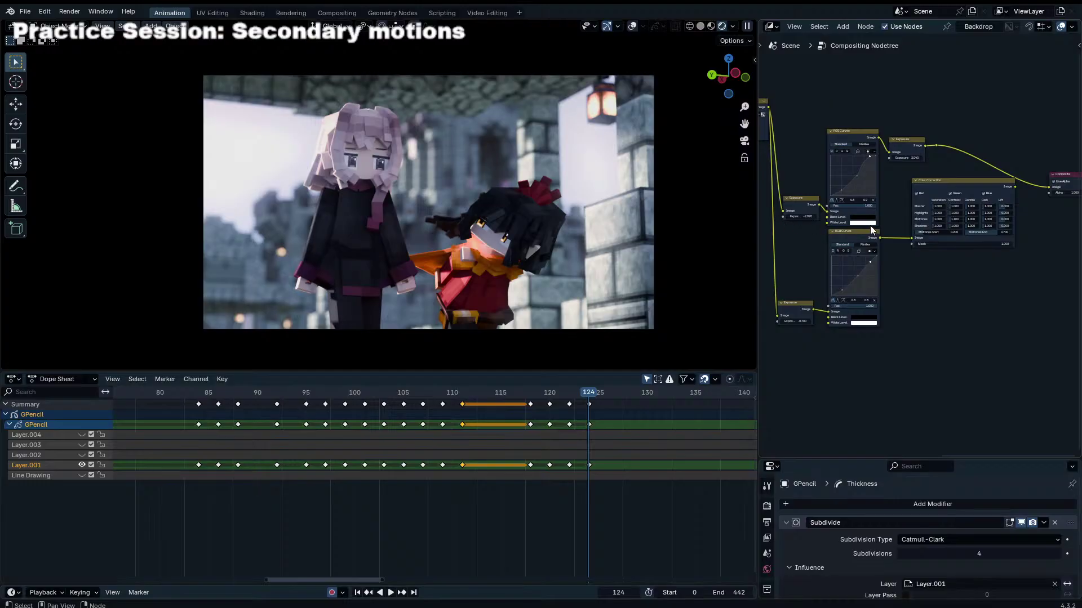
drag(880, 237, 1016, 190)
drag(1046, 187, 1048, 188)
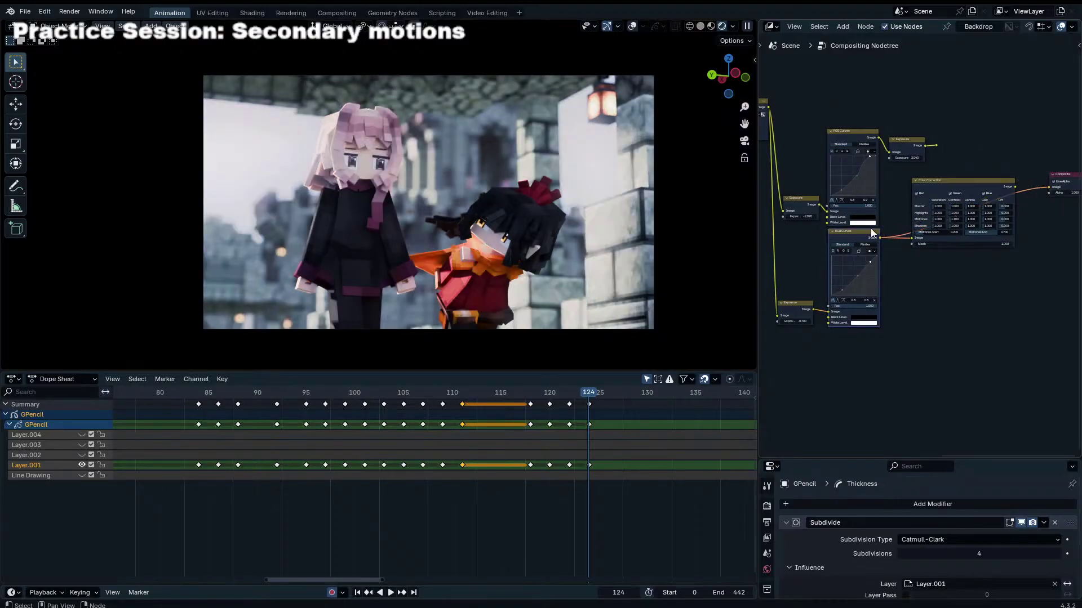
Step: Move the Composite node back beside the final Add node and link the Add node's Image output to it
scroll(901, 248, up, 3)
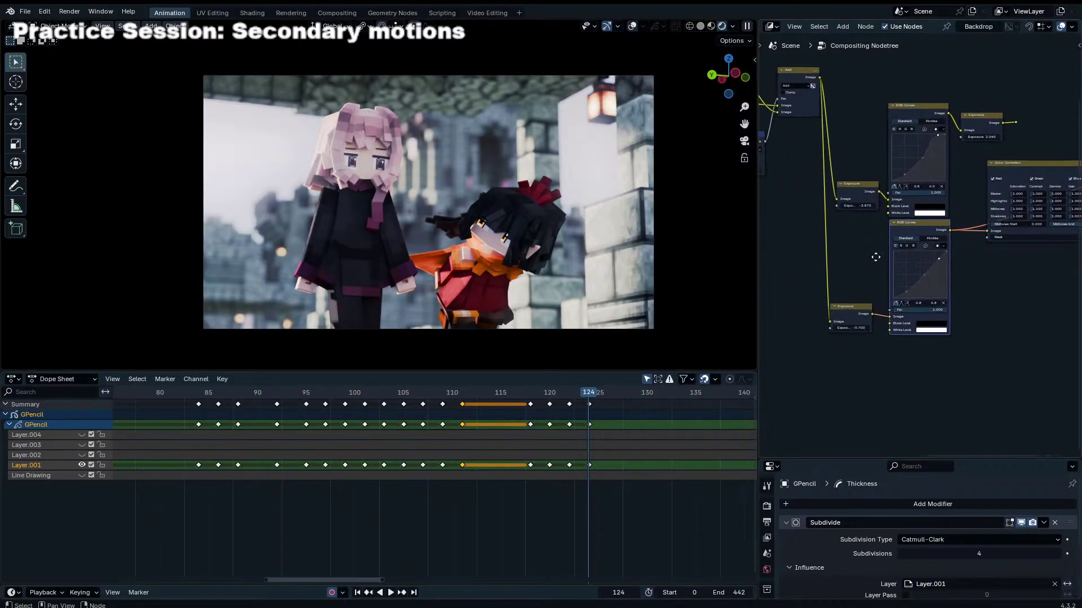
drag(862, 169, 857, 168)
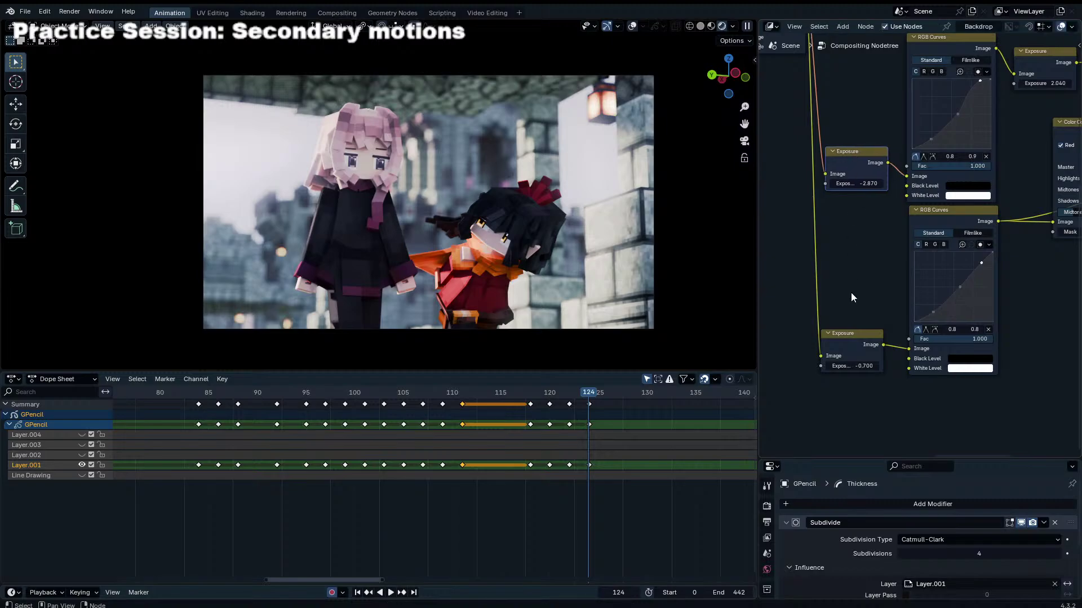
scroll(857, 278, down, 3)
click(827, 96)
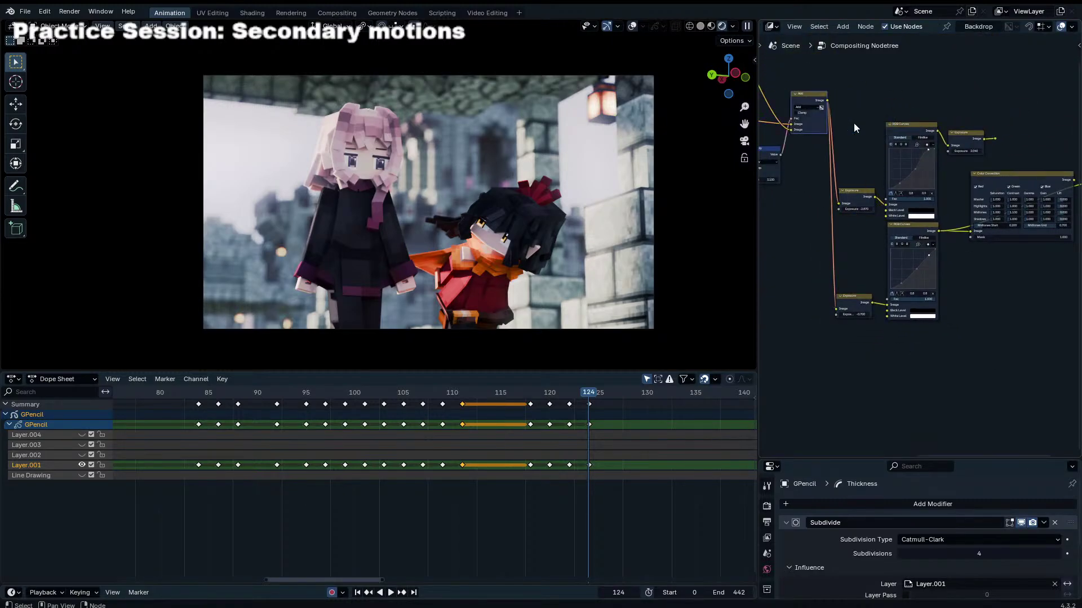
drag(1047, 176, 808, 90)
scroll(820, 82, up, 2)
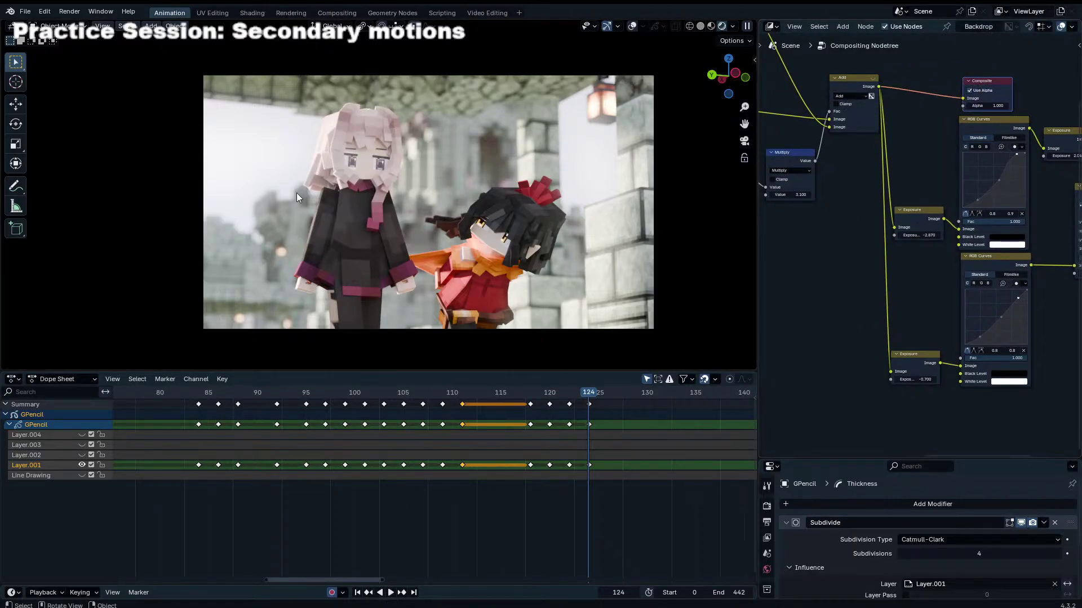
Step: Compare the -2.870 Exposure output with the final Add output on the Composite node, ending on the Exposure output
drag(940, 219, 961, 98)
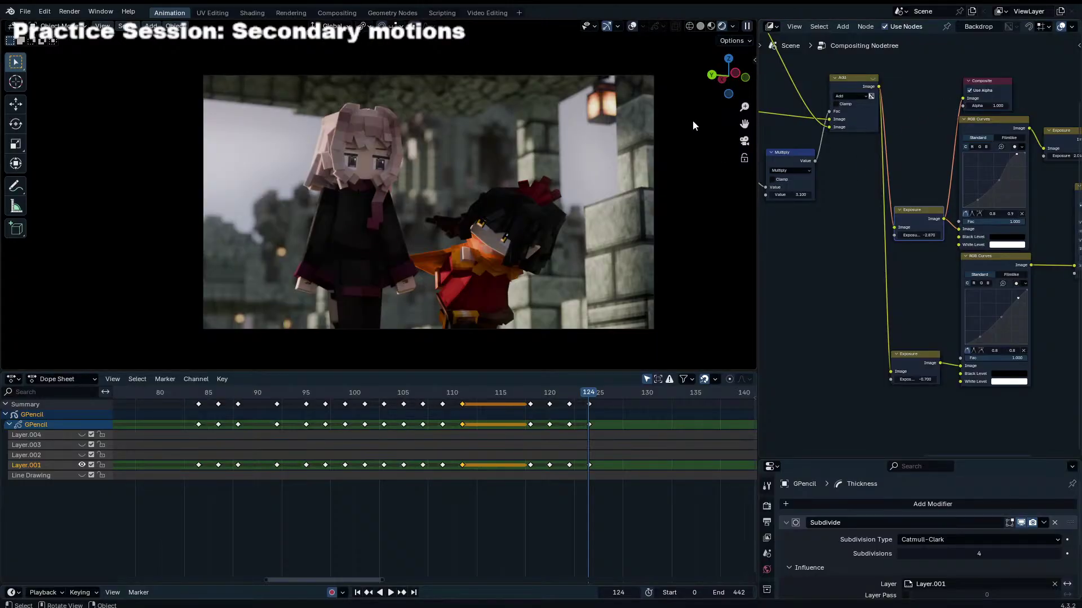
drag(879, 86, 962, 98)
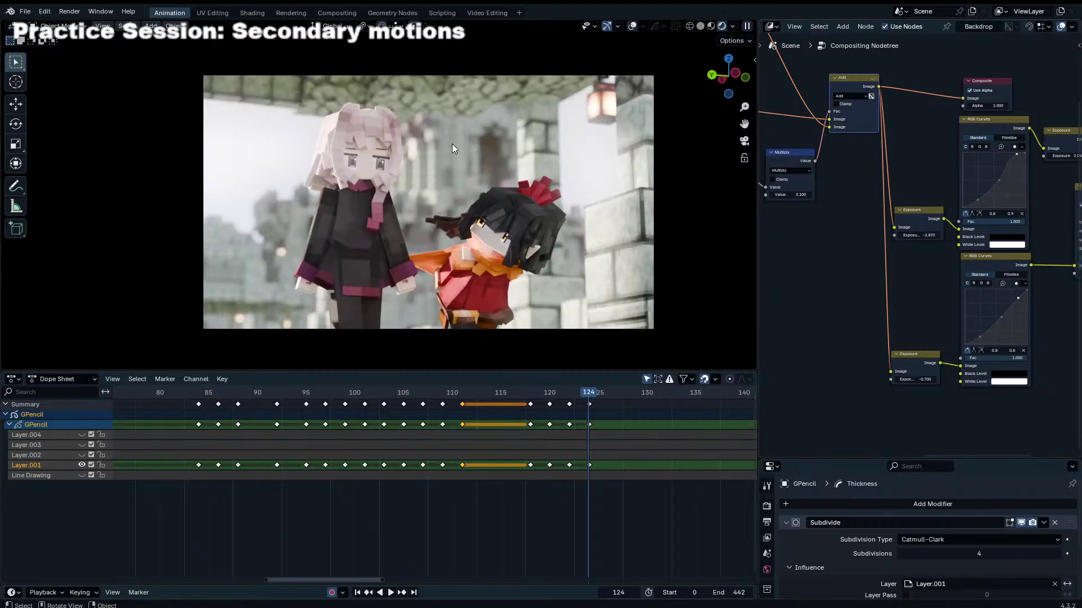
drag(943, 219, 963, 99)
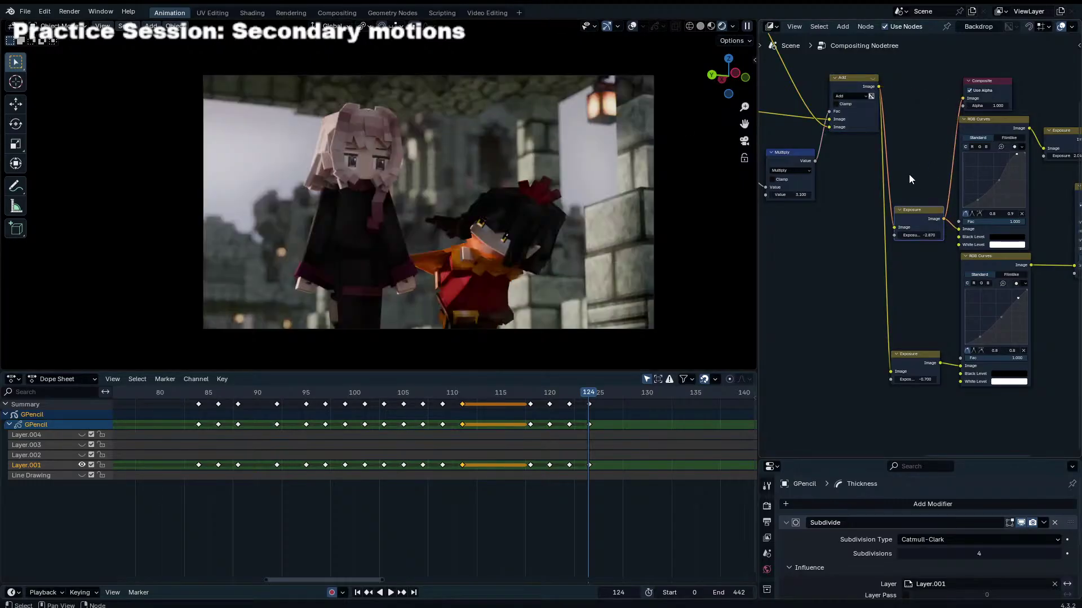
Step: Preview the 2.040 Exposure output on the Composite node, and move the Composite node below the Color Correction node
middle_drag(929, 202, 870, 201)
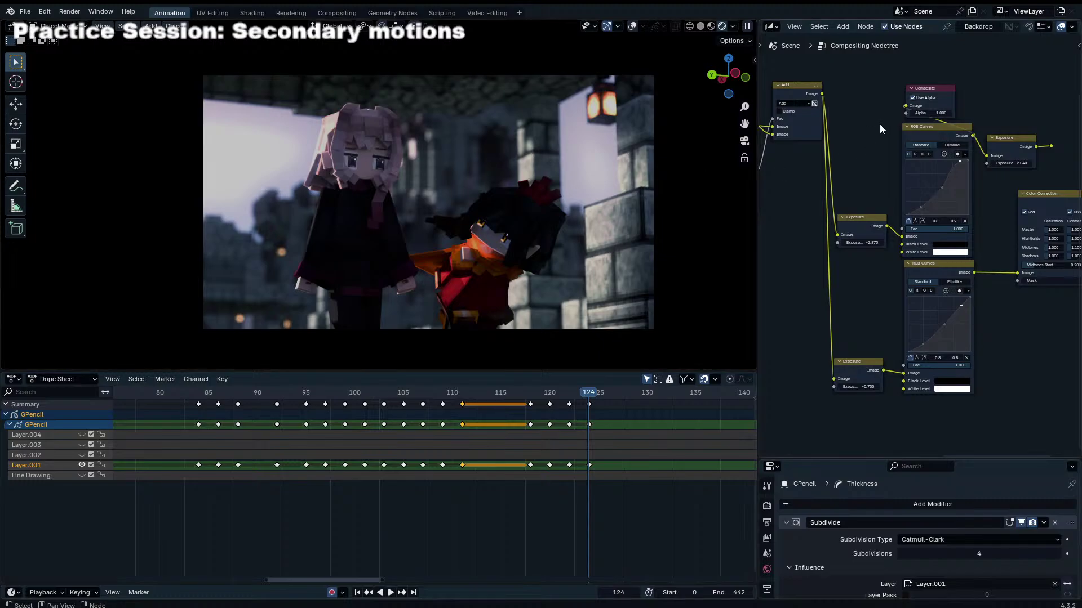
drag(1051, 146, 906, 106)
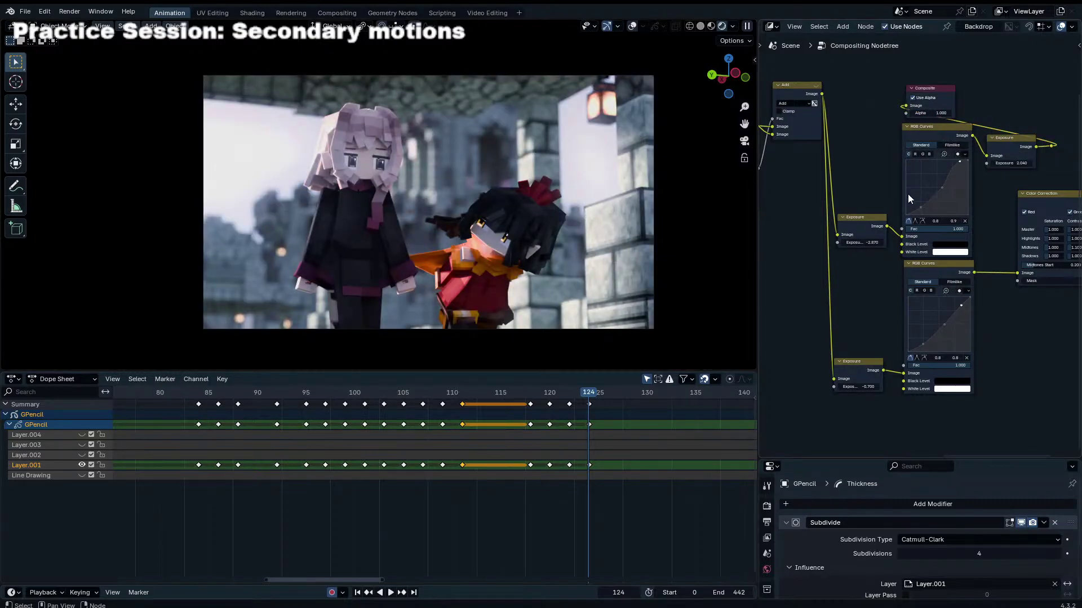
drag(930, 89, 1007, 365)
middle_drag(1007, 365, 984, 314)
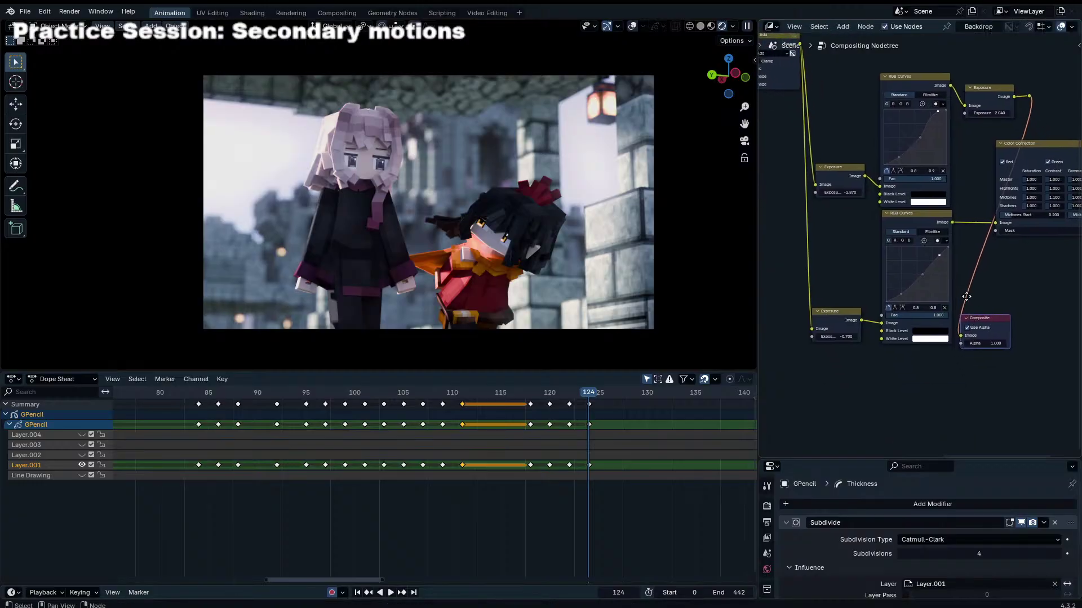
click(960, 123)
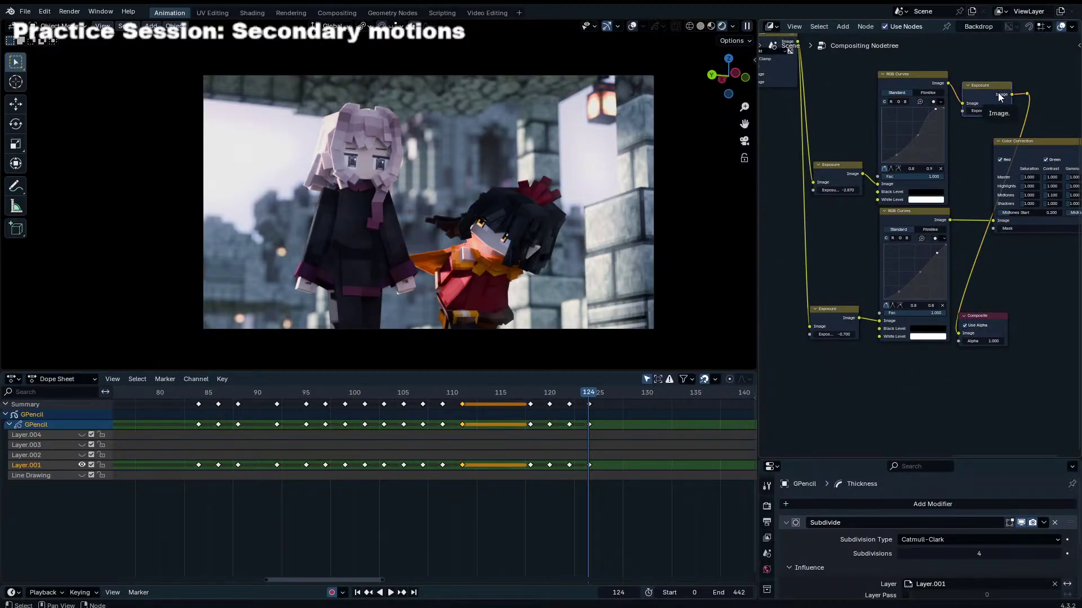
Step: Compare the -0.700 and -2.870 Exposure outputs by linking each to the Composite node, ending on the -0.700 one
click(851, 313)
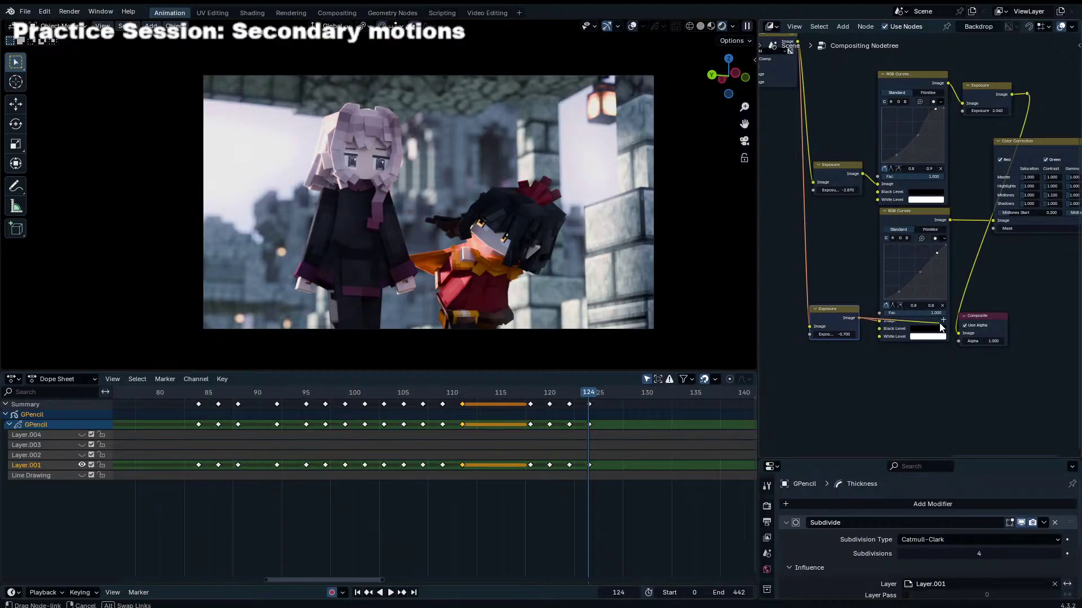
drag(858, 318, 958, 333)
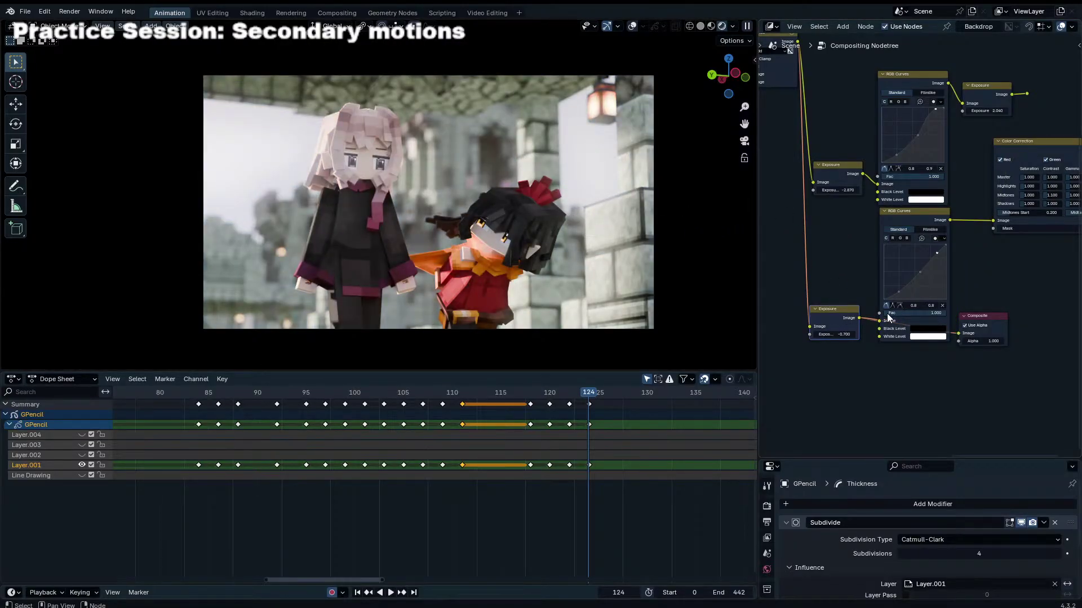
click(837, 178)
drag(863, 173, 959, 334)
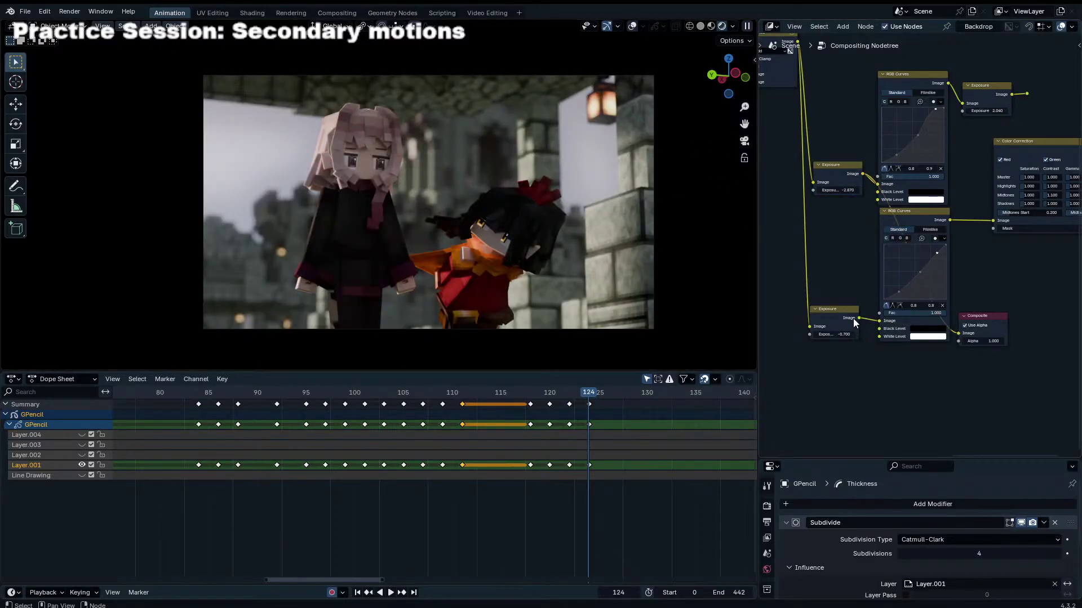
ctrl+shift+click(839, 321)
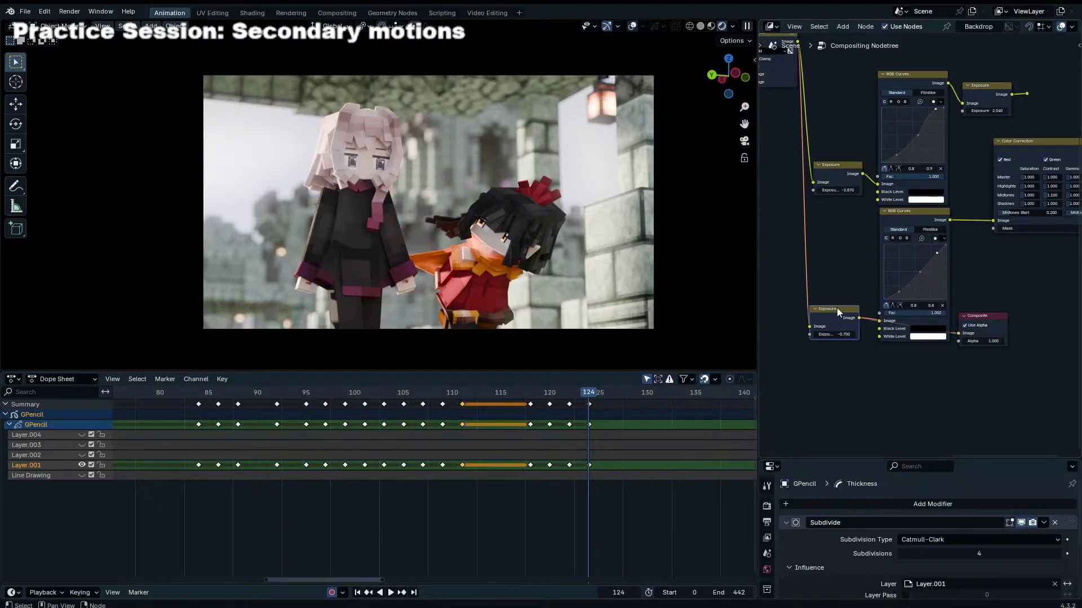
Step: Select the lower RGB Curves node and examine its curve and its link from the -0.700 Exposure node
click(944, 230)
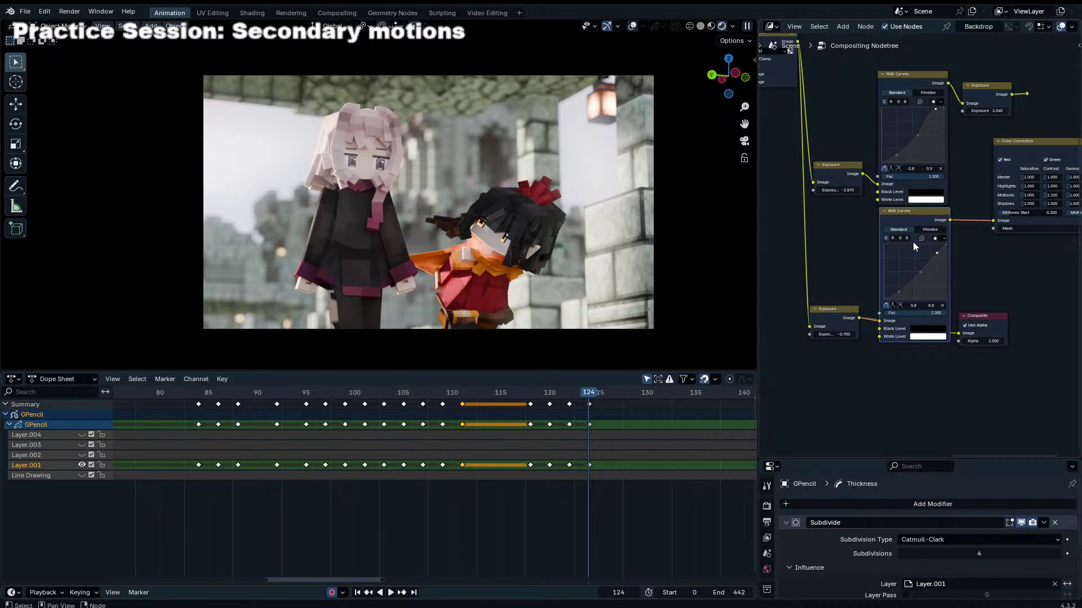
scroll(913, 247, up, 3)
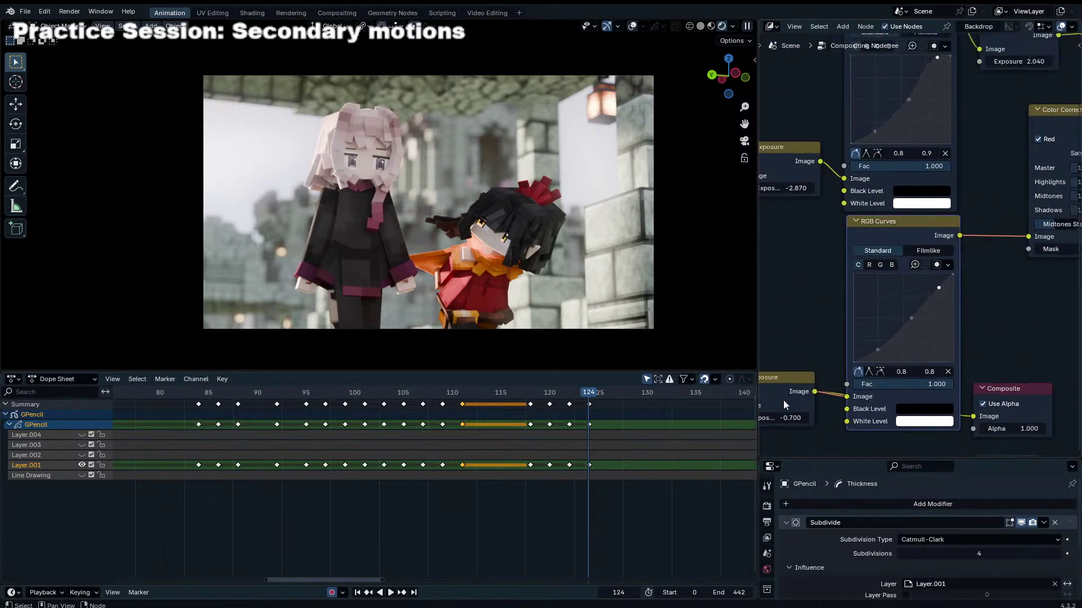
scroll(784, 405, down, 3)
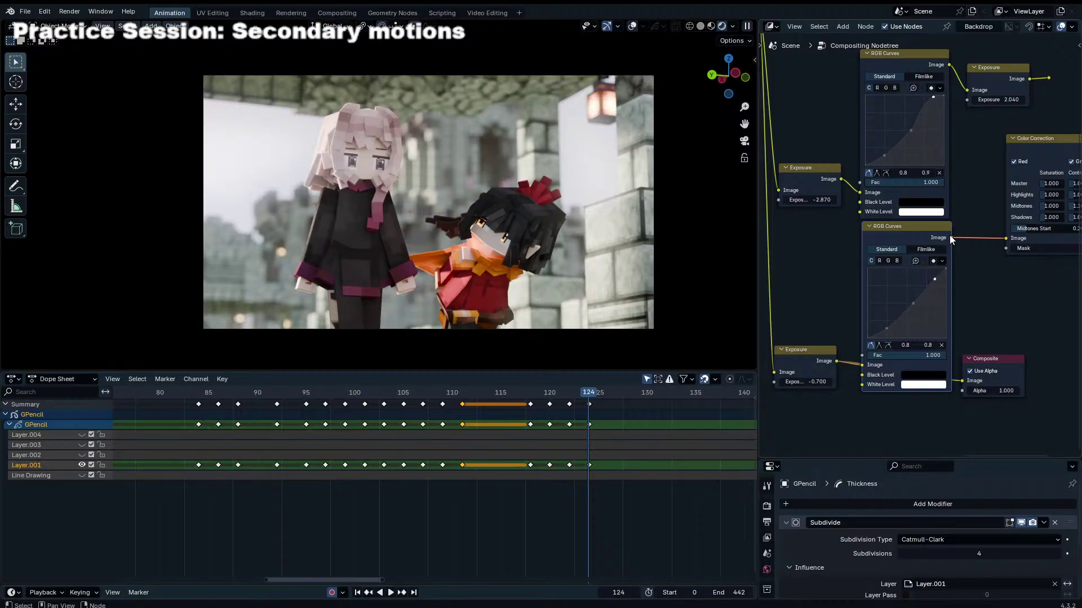
Step: Preview the lower RGB Curves output on the Composite node and examine the channel curves of both RGB Curves nodes
drag(951, 237, 962, 381)
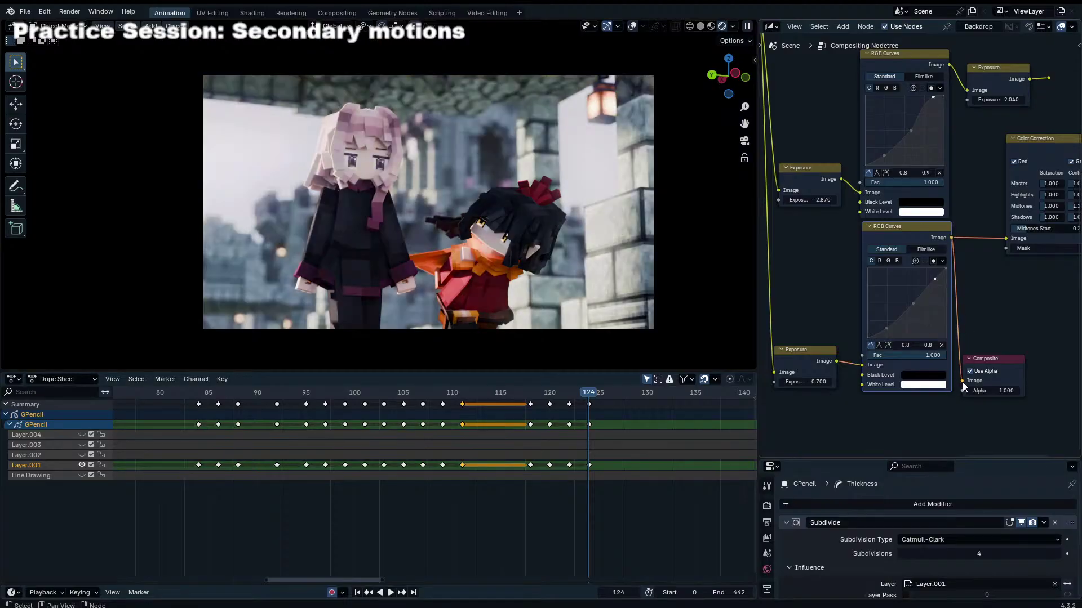
click(879, 260)
click(880, 260)
click(877, 88)
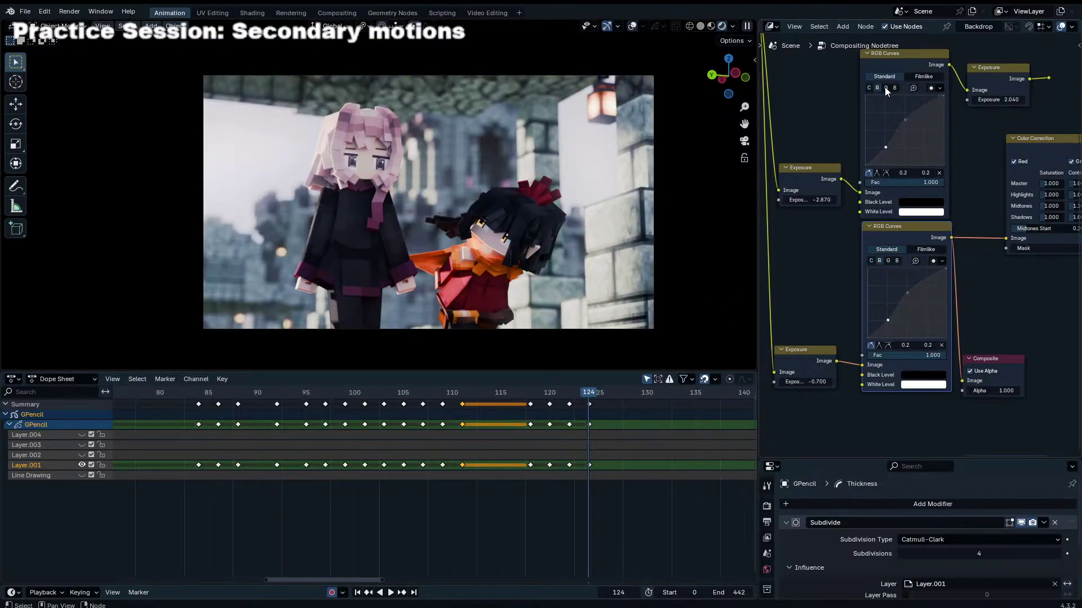
click(885, 88)
click(894, 88)
click(869, 89)
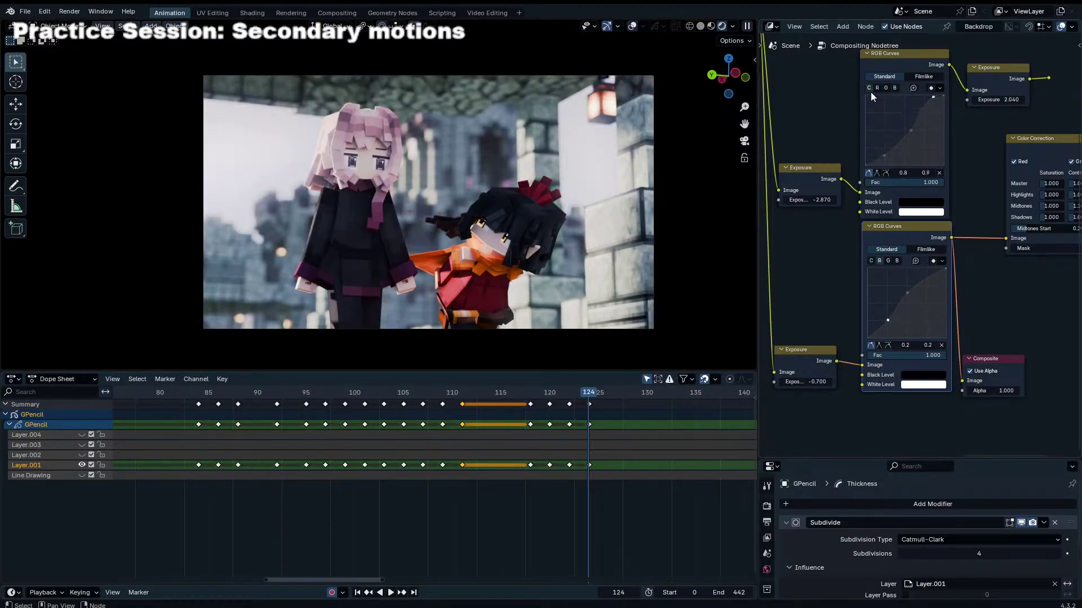
click(871, 261)
shift+scroll(828, 322, down, 3)
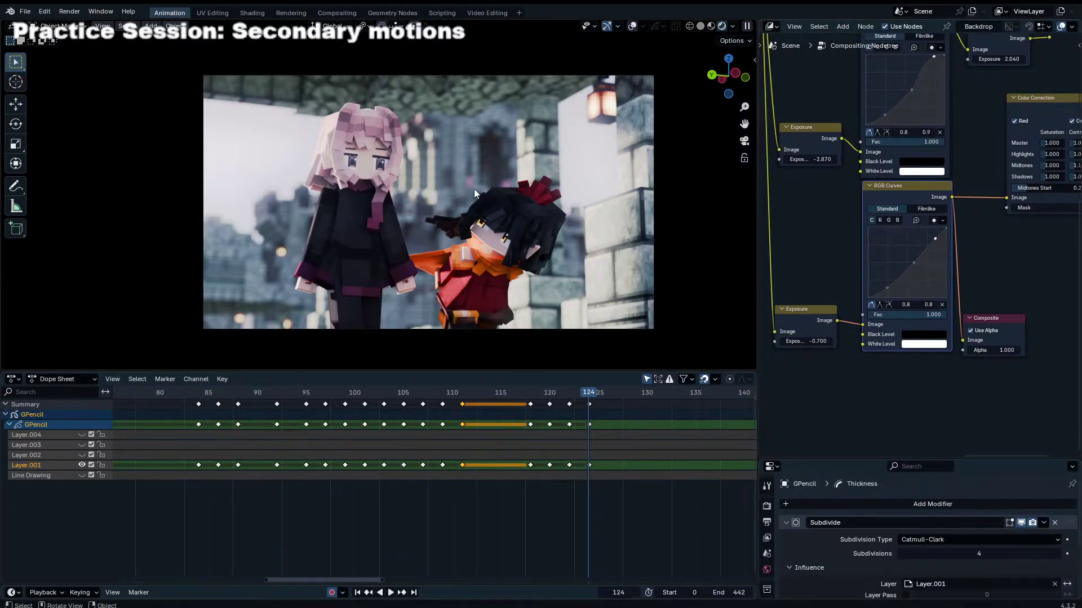
scroll(918, 283, down, 2)
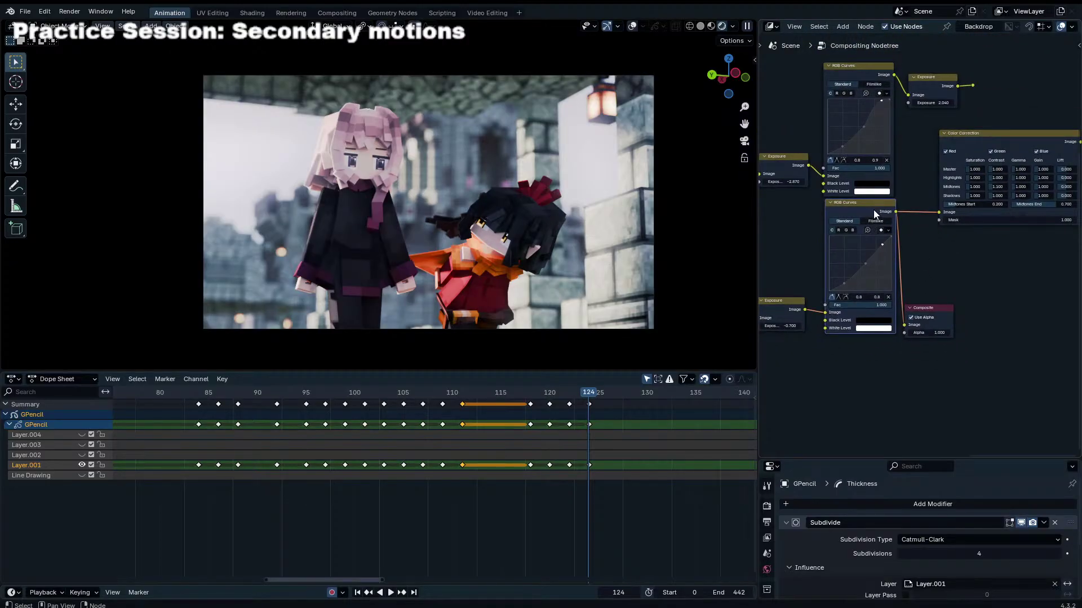
key(shift+d)
click(909, 271)
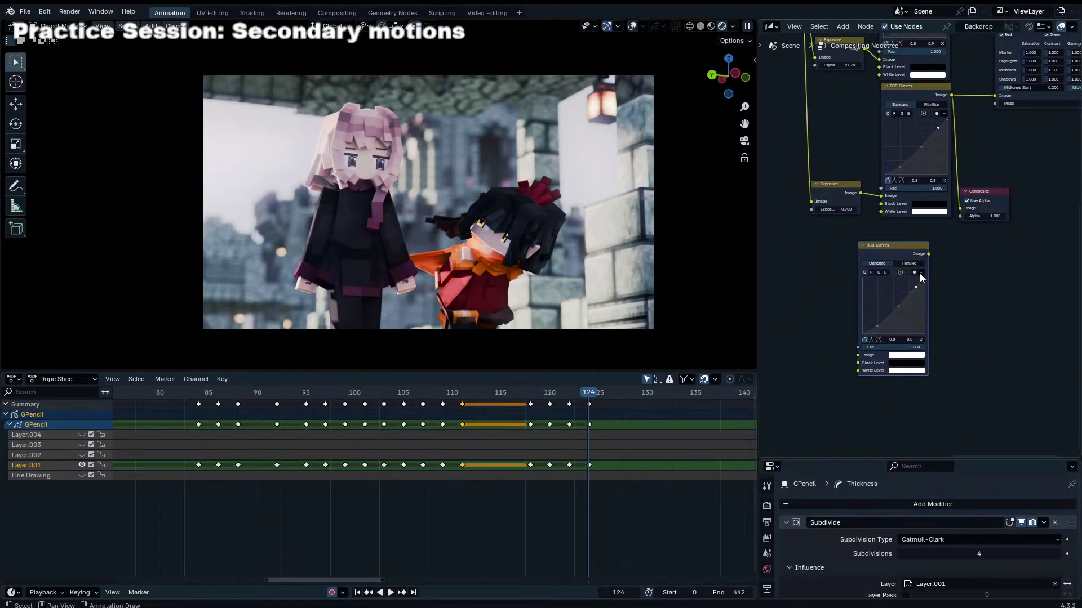
key(x)
Step: Add a fresh RGB Curves node in the empty space below the existing grading nodes
key(shift+a)
text(rgb)
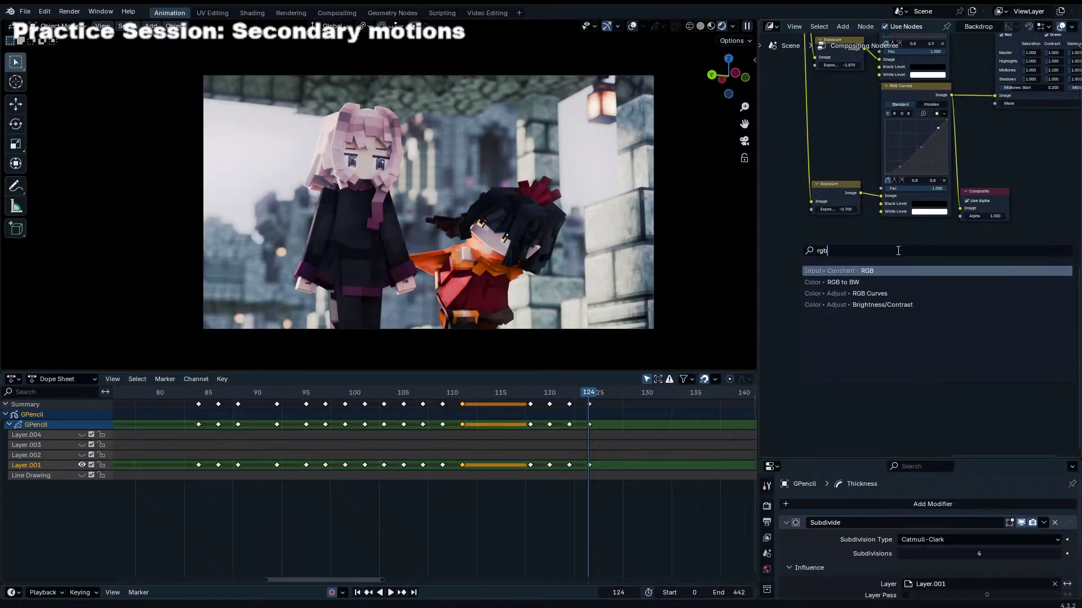
key(Down)
key(Down)
key(Return)
Step: Link the source render node's image into the new RGB Curves node and connect that node's output to the relocated Composite node
scroll(817, 157, down, 3)
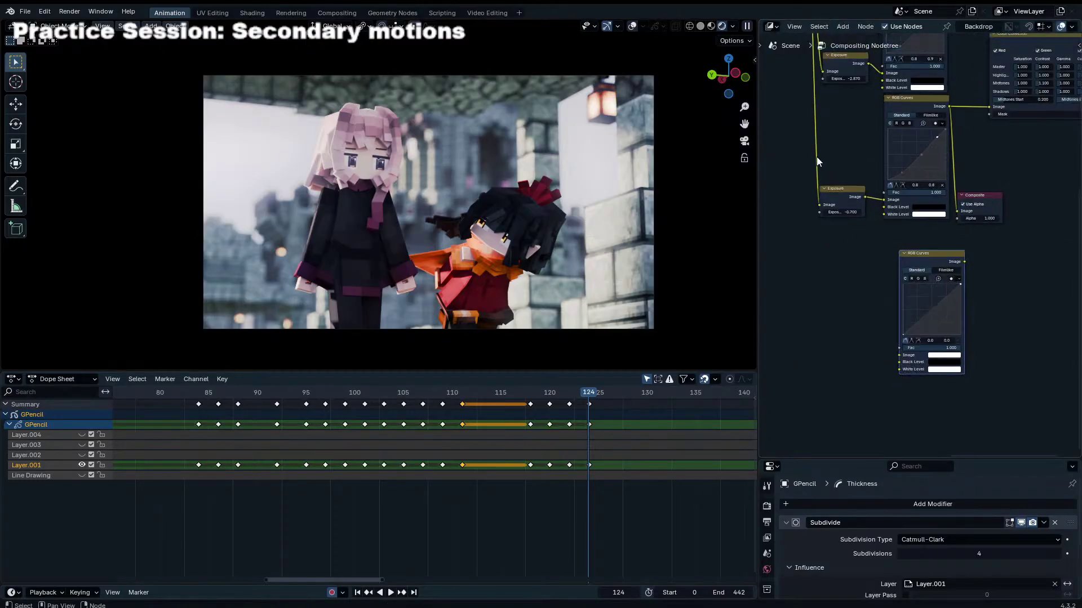
ctrl+scroll(839, 151, left, 3)
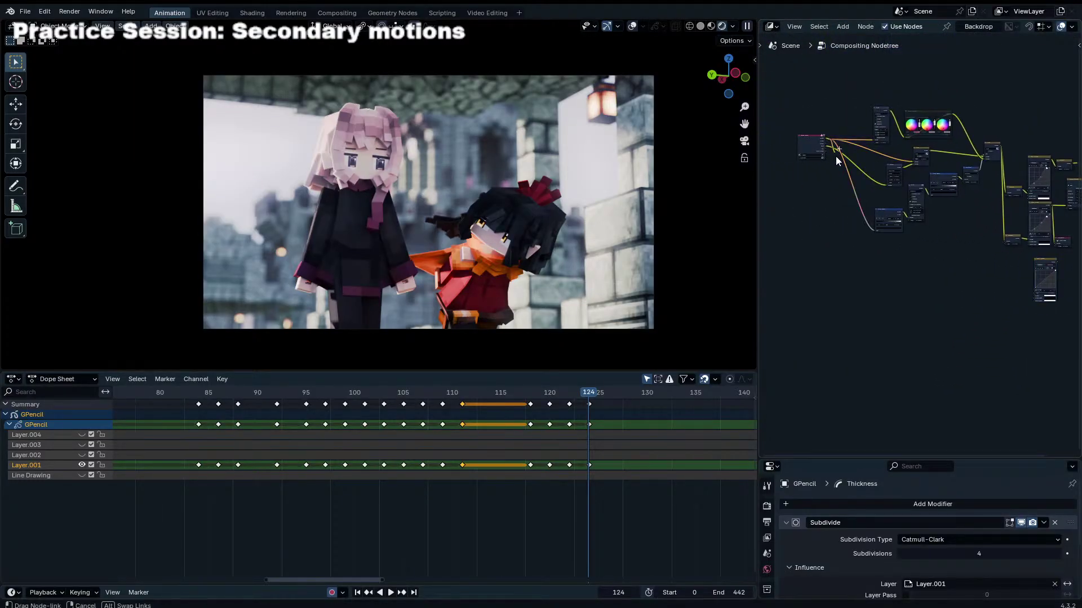
drag(826, 142, 1036, 291)
scroll(1036, 276, up, 4)
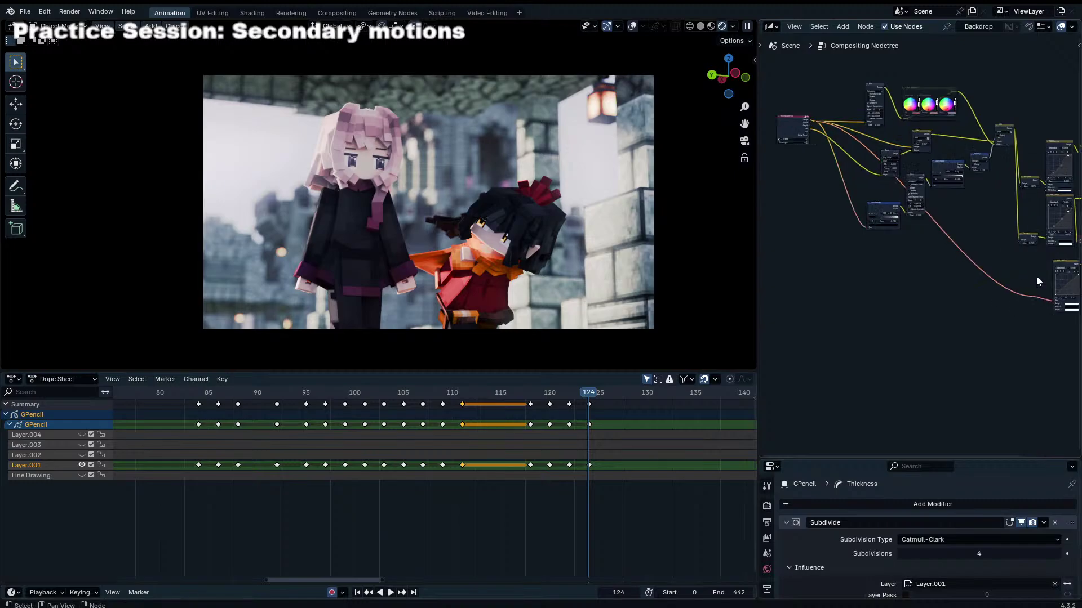
scroll(932, 239, up, 1)
drag(959, 198, 1005, 336)
drag(935, 265, 999, 311)
drag(865, 360, 865, 367)
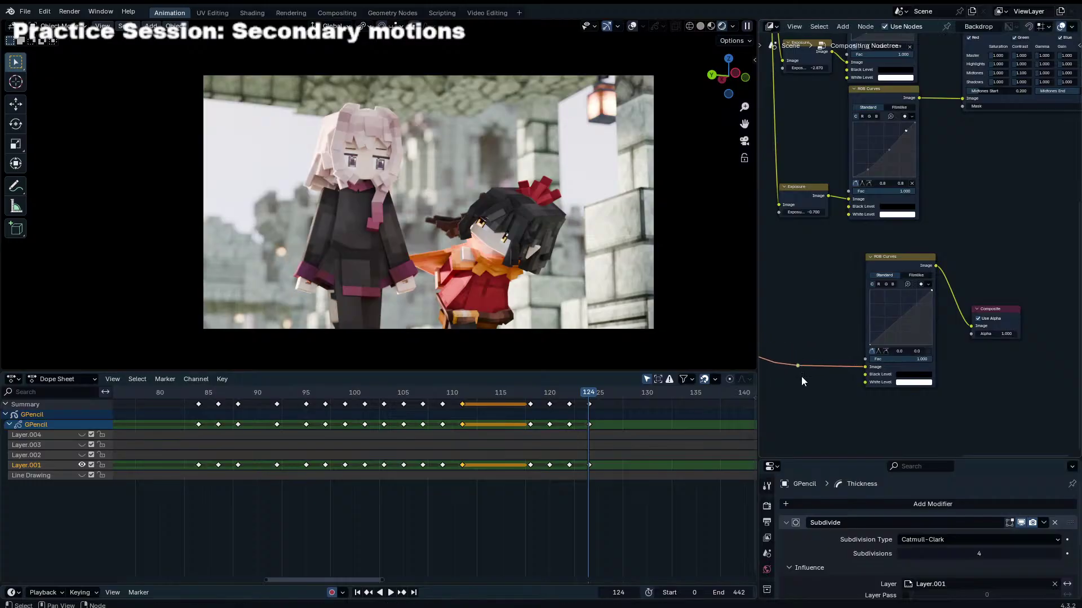
Step: Reposition the new RGB Curves node and move the Composite node closer beside it
scroll(915, 274, up, 6)
middle_drag(910, 295, 905, 220)
drag(876, 176, 844, 165)
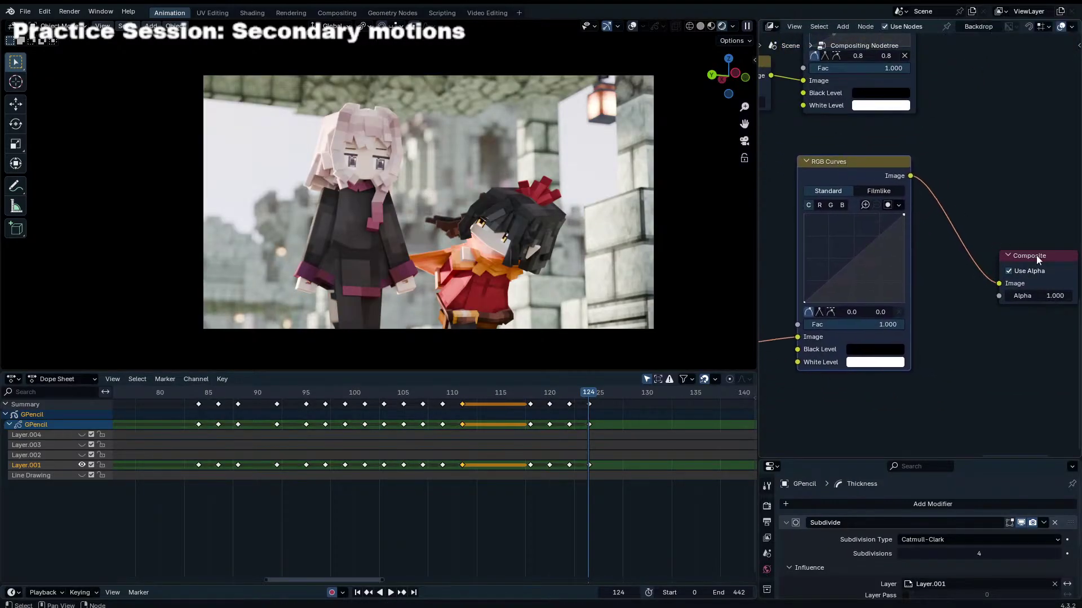
drag(1035, 257, 997, 219)
Step: Shape the new node's combined curve into an S with points at about 0.1, 0.0 and 0.8, 0.9
scroll(888, 227, up, 1)
middle_drag(887, 228, 920, 221)
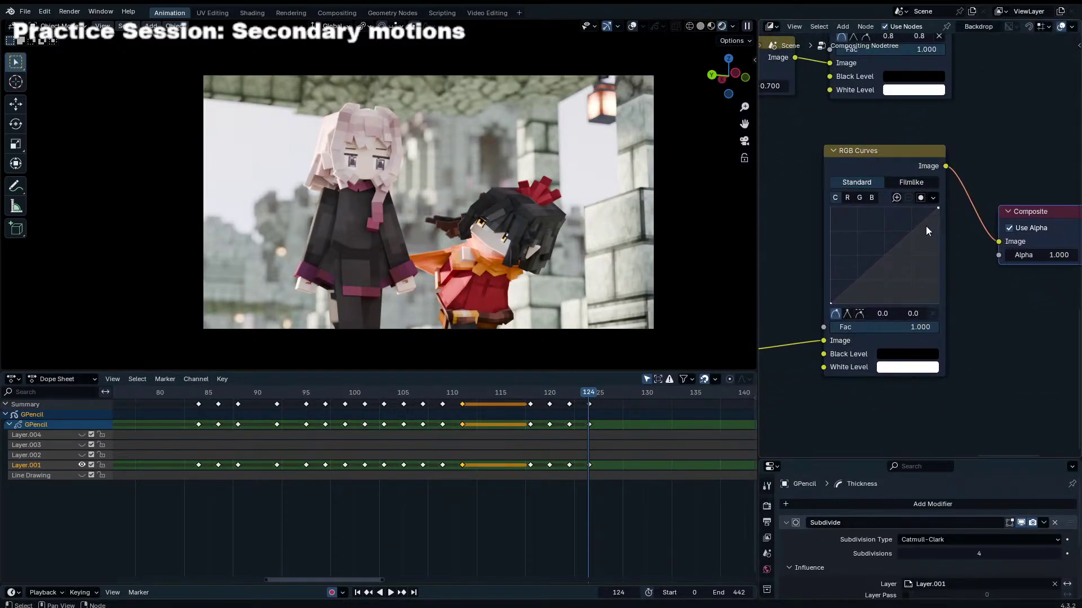
click(846, 289)
drag(846, 289, 848, 300)
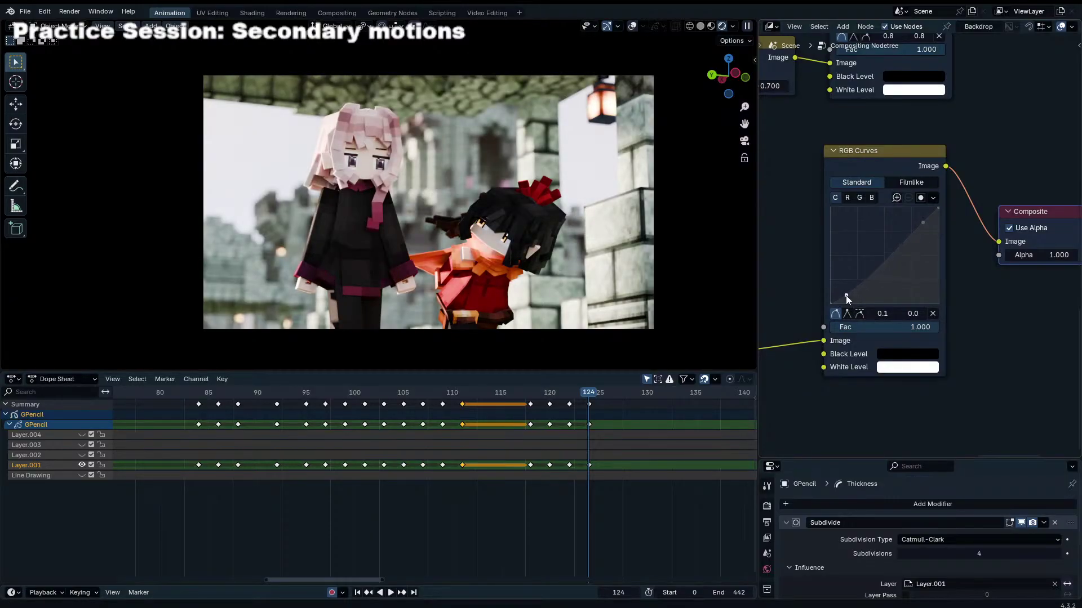
drag(923, 226, 923, 215)
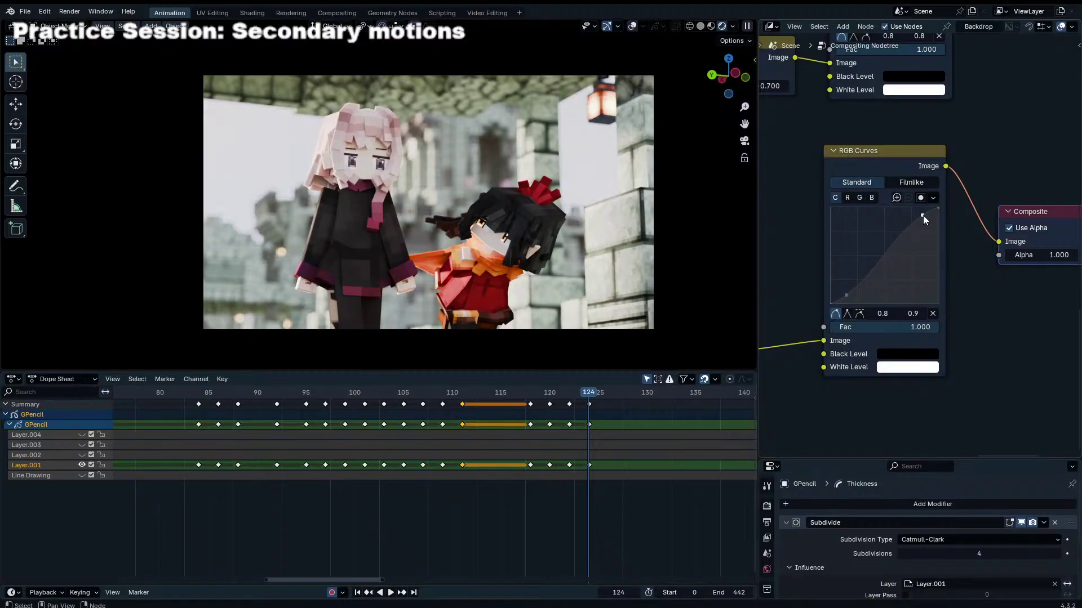
Step: Insert an Exposure node before the new RGB Curves node and set its exposure to -0.390
middle_drag(818, 236, 884, 198)
key(shift+a)
text(ex)
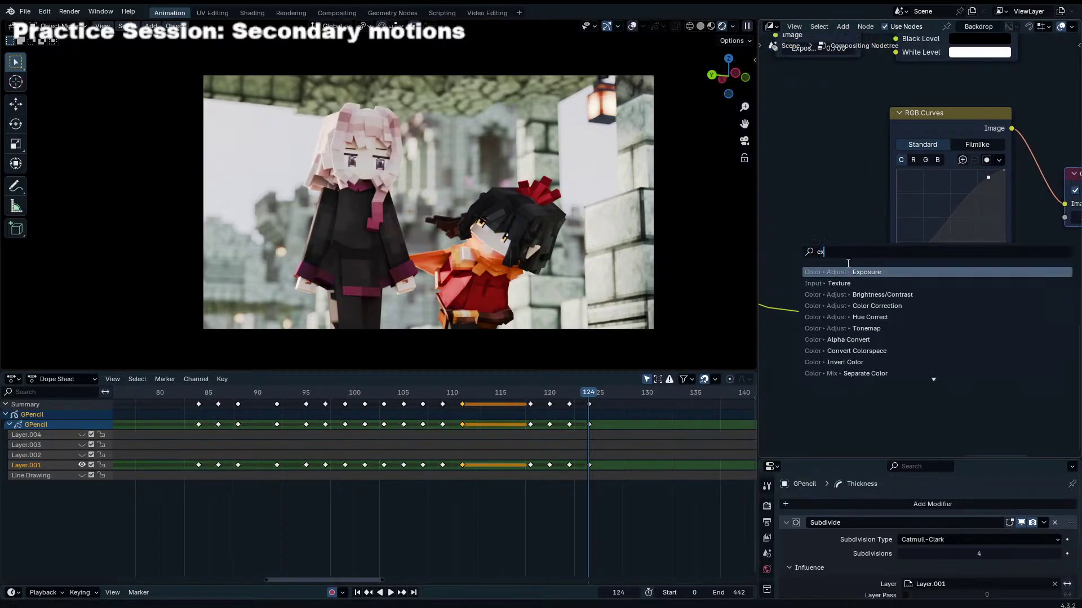
key(Return)
click(857, 293)
drag(885, 336, 843, 336)
middle_drag(613, 240, 485, 222)
key(KP_0)
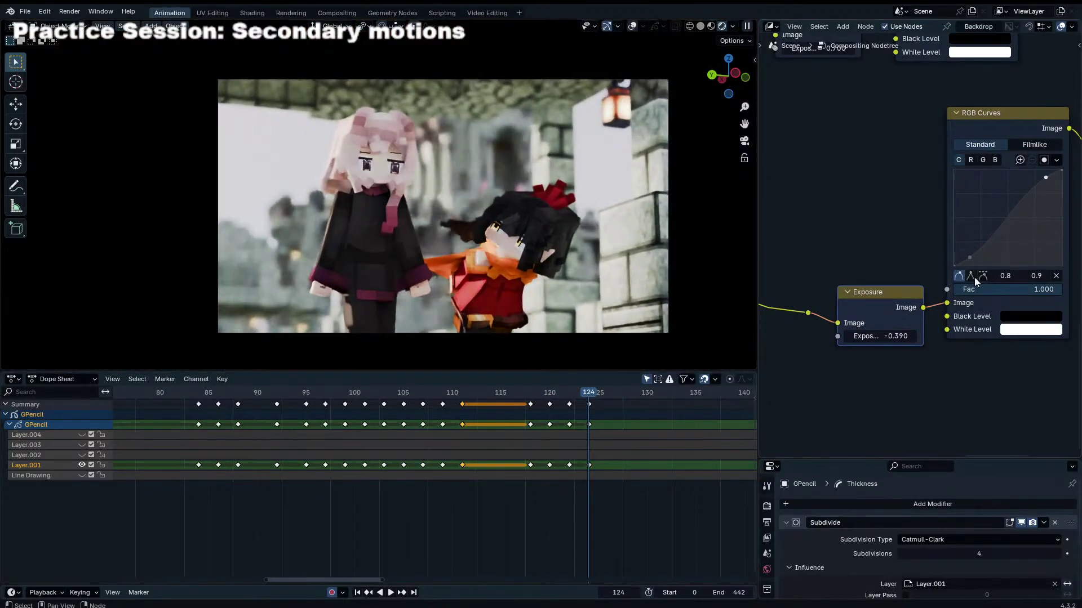
Step: Compare the unprocessed render with the new RGB Curves output on the Composite node, ending on the RGB Curves output
middle_drag(952, 288, 911, 274)
scroll(904, 276, down, 3)
drag(867, 278, 872, 266)
drag(797, 294, 1048, 209)
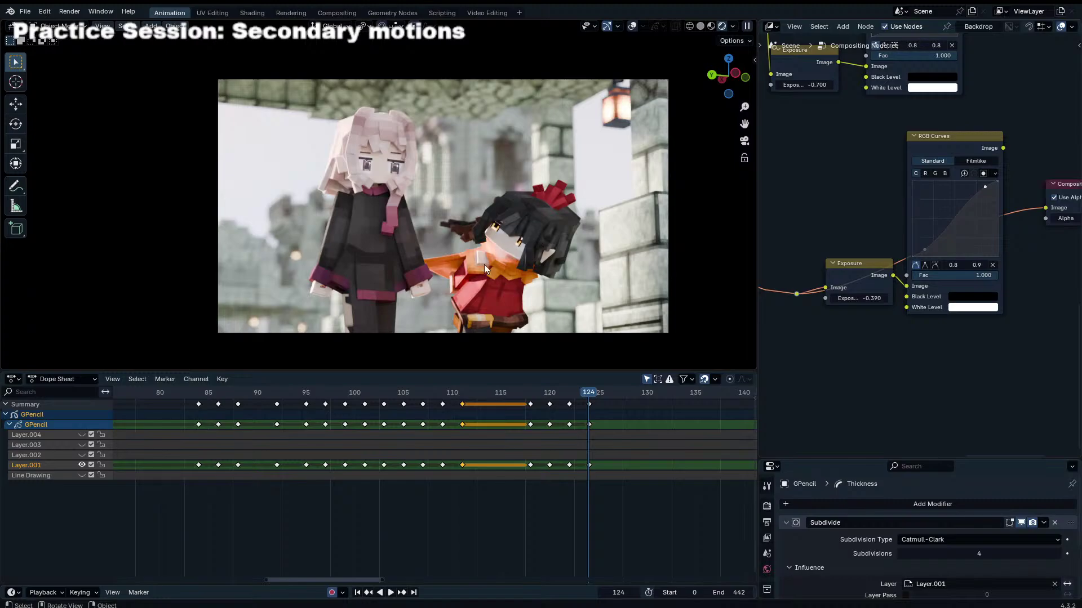
drag(1002, 148, 1045, 208)
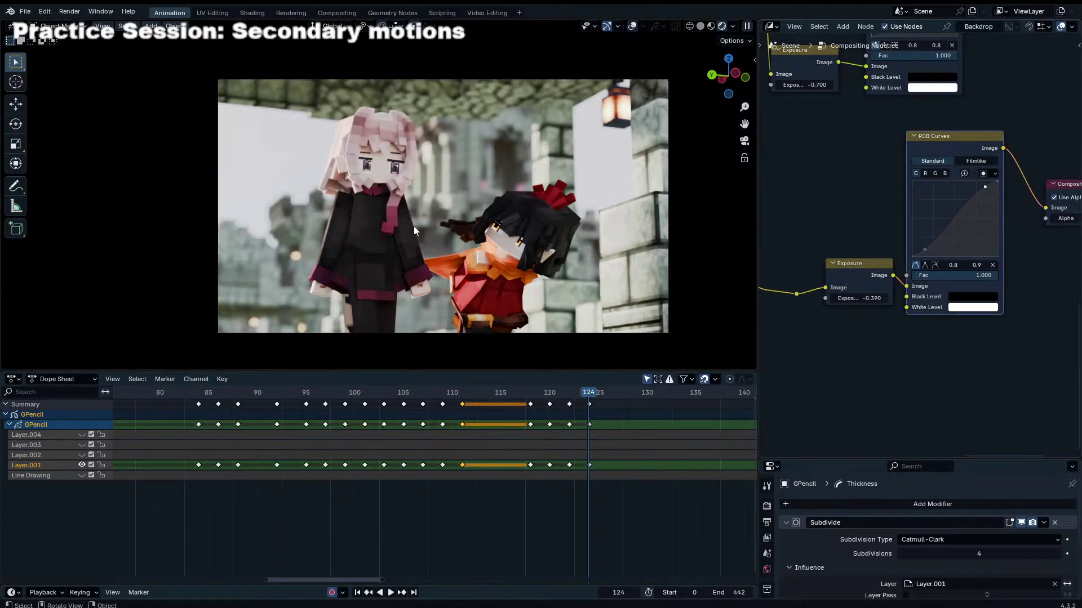
Step: Try raising the new node's blue curve with a point at about 0.4, 0.6, and remove that point
click(925, 174)
click(944, 173)
drag(981, 196, 952, 208)
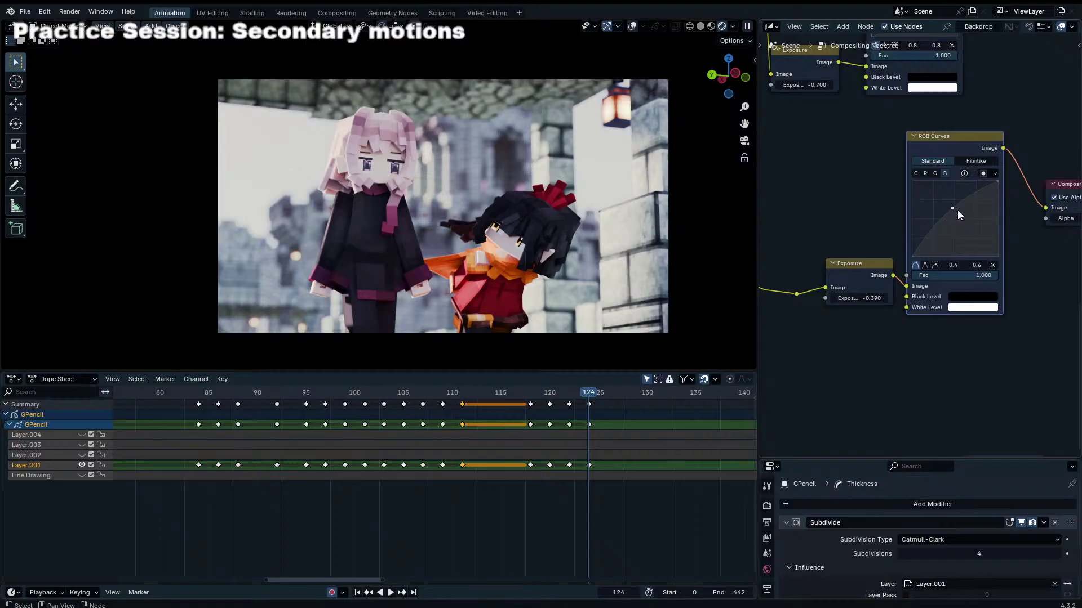
key(x)
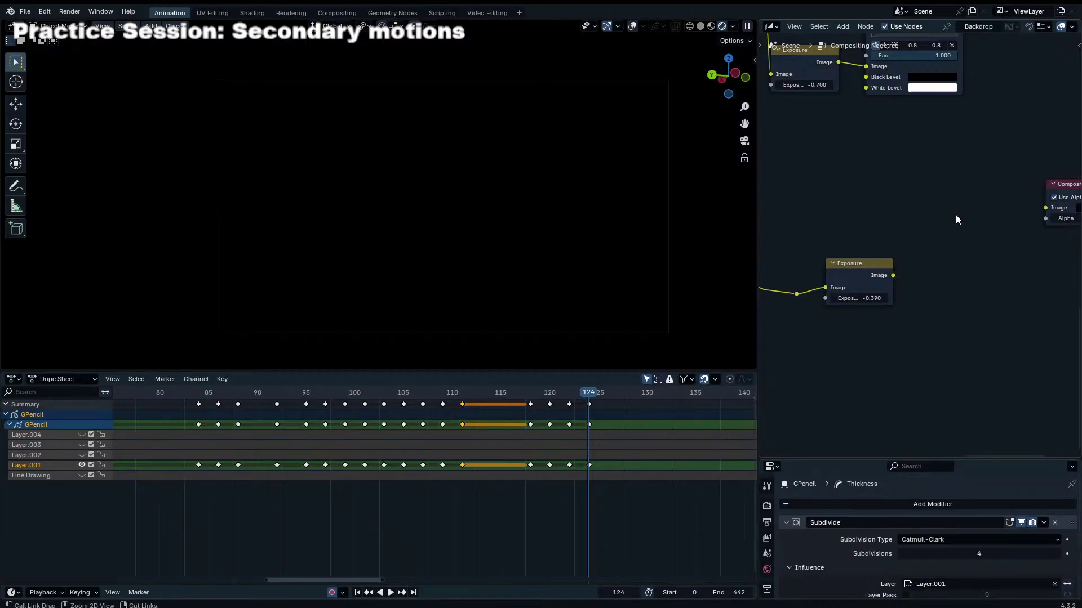
key(ctrl+z)
click(993, 264)
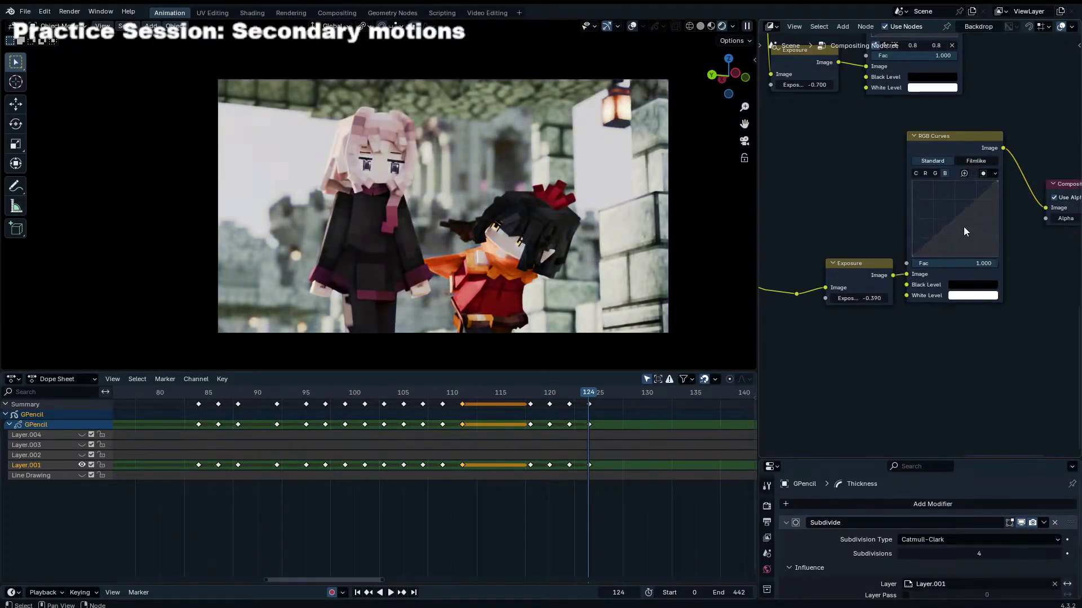
Step: Raise and lower a midpoint on the blue curve to compare the tints, and return it to the diagonal
drag(957, 218, 952, 213)
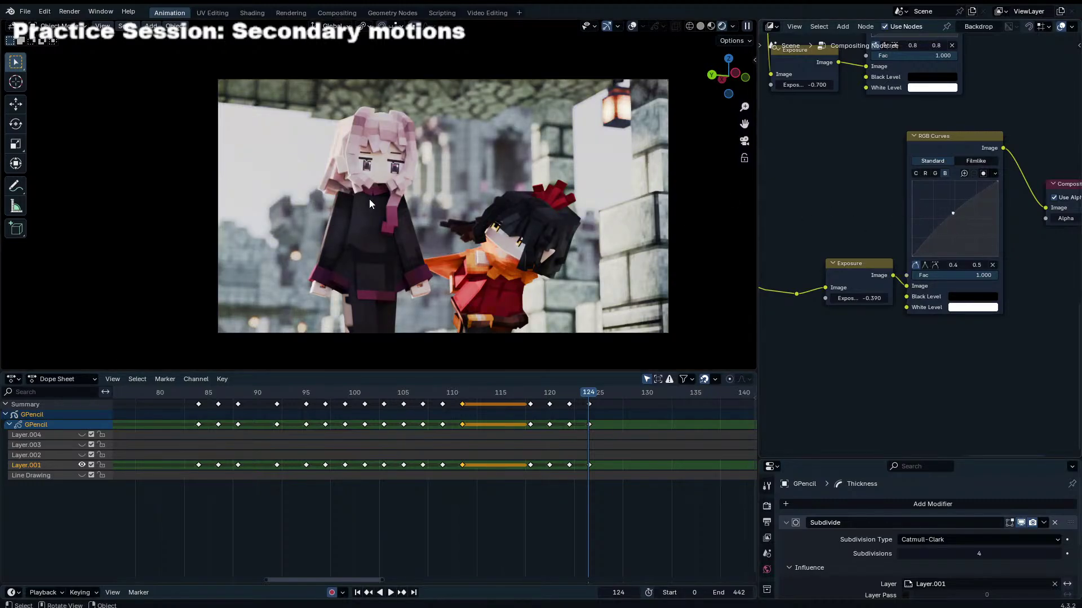
drag(953, 213, 960, 226)
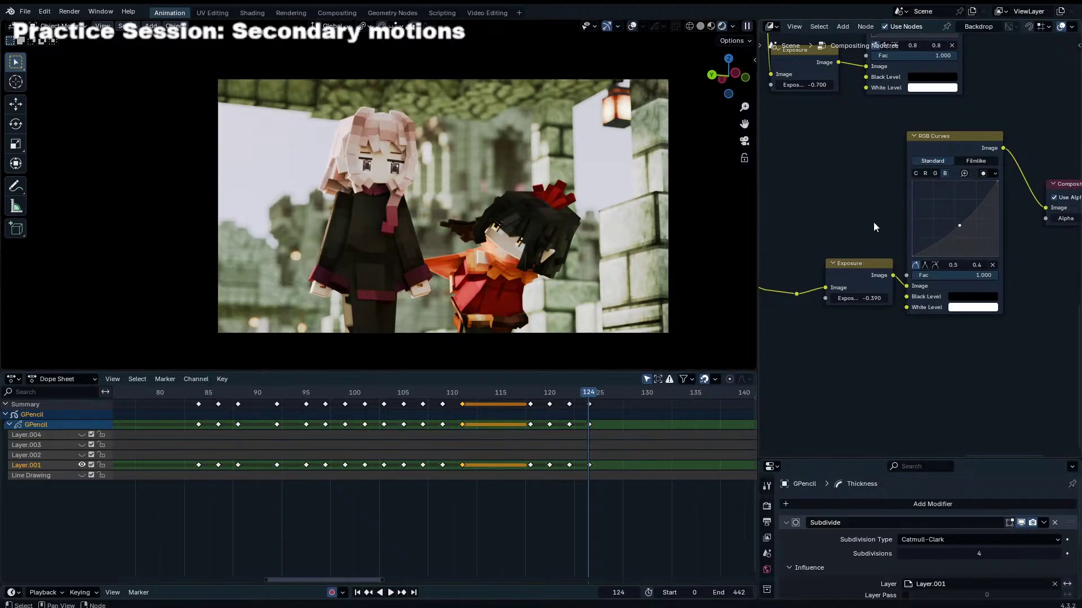
drag(960, 225, 953, 219)
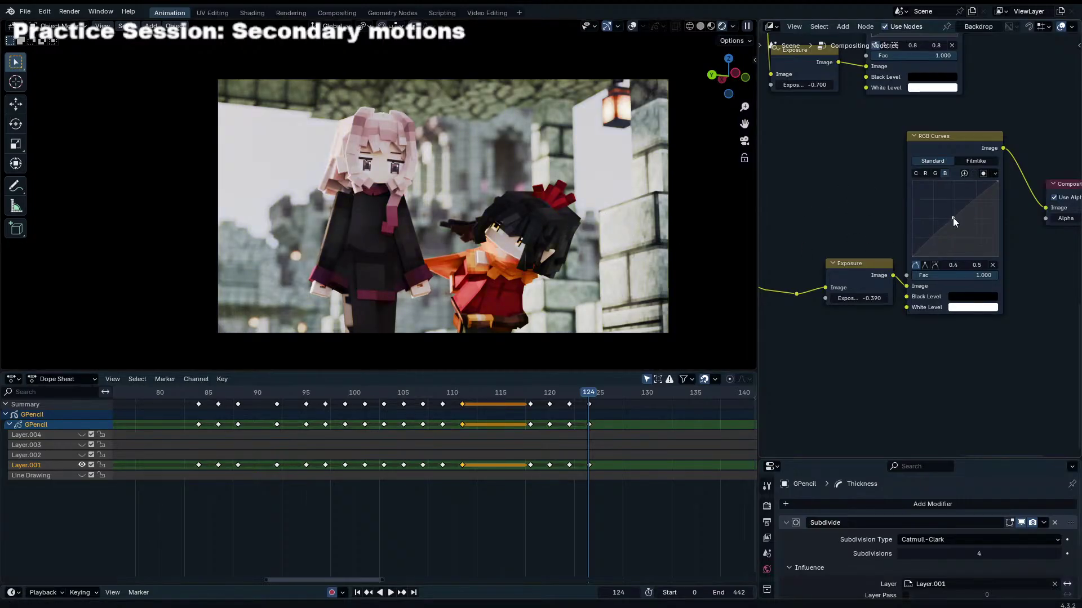
Step: Try raising the red curve at about 0.4, 0.5, and raise the green curve with a point at about 0.7, 0.8
click(926, 173)
drag(952, 218, 949, 212)
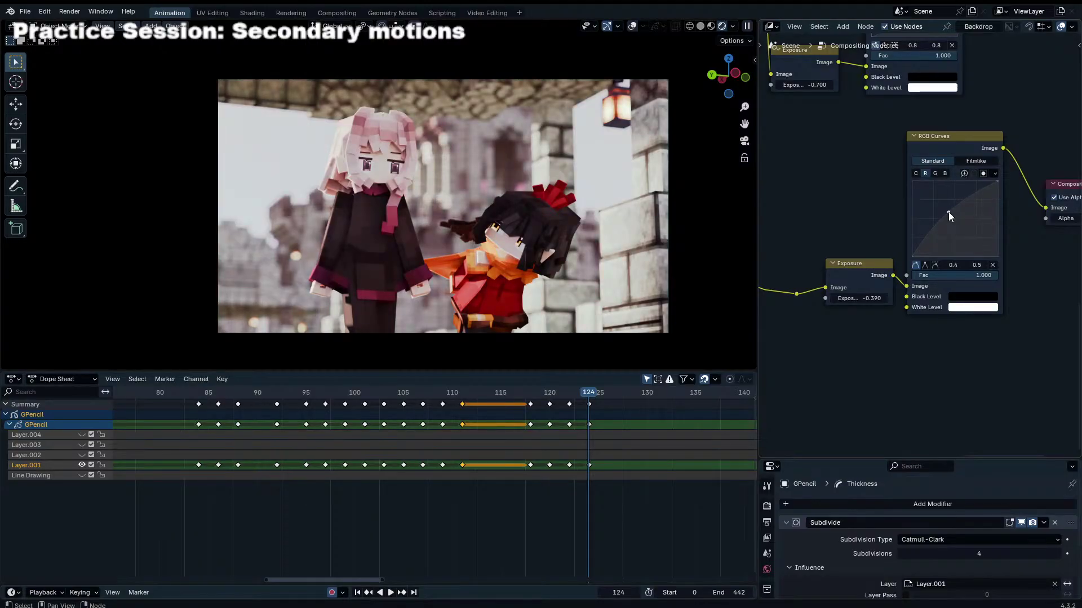
click(944, 173)
drag(952, 217, 948, 212)
click(944, 174)
key(Delete)
click(949, 209)
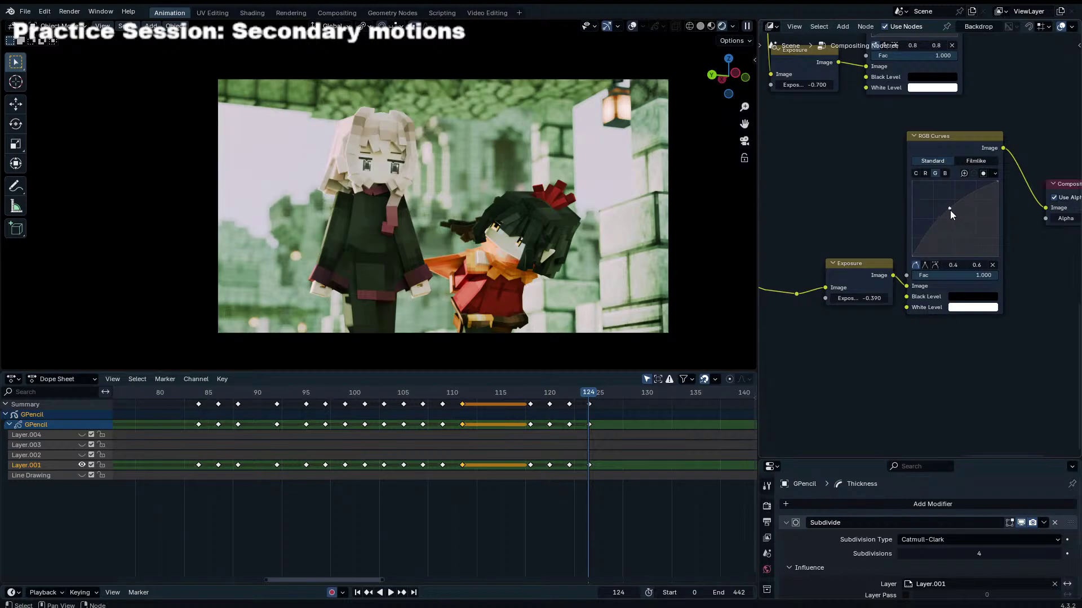
drag(951, 208, 974, 192)
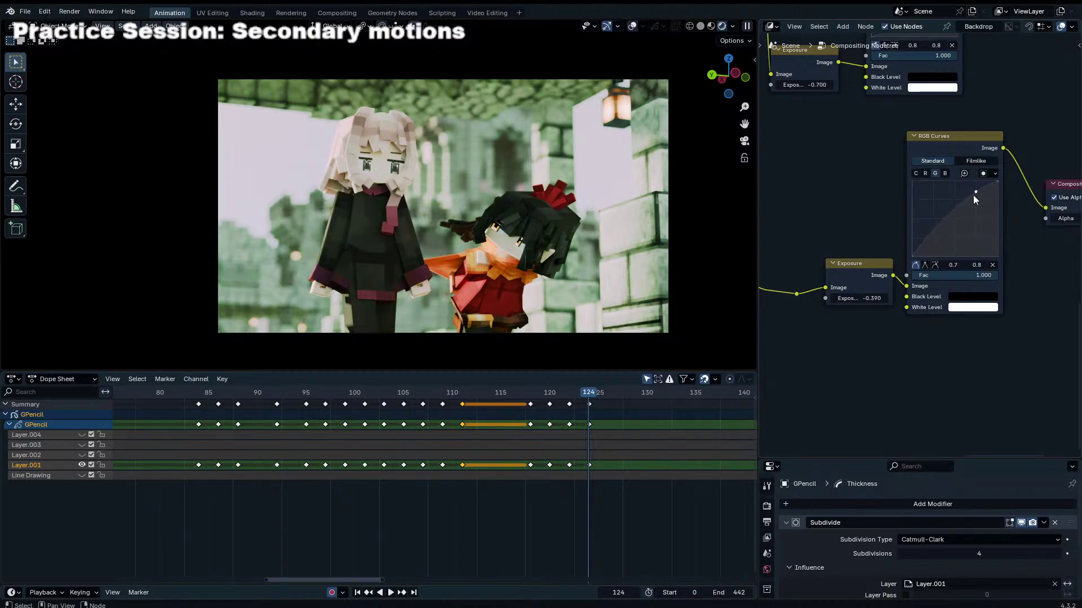
Step: Raise the red curve at about 0.3, 0.4, and reshape the blue curve with raised highlights and lowered shadows
click(925, 173)
click(938, 221)
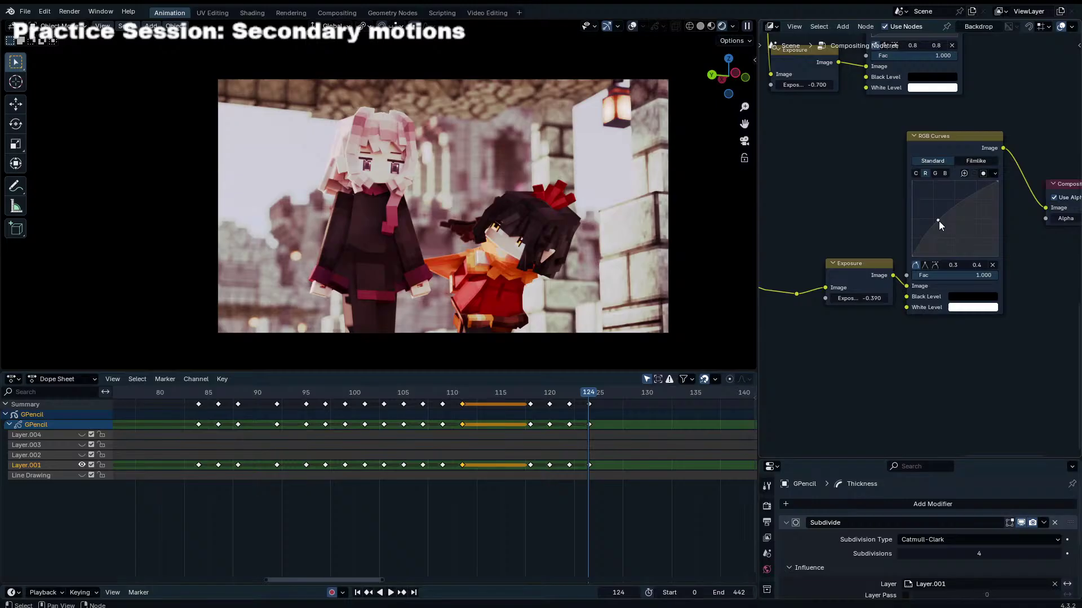
click(959, 212)
click(944, 173)
drag(954, 217, 959, 203)
drag(942, 222, 943, 229)
Step: Examine the combined and red curves of the RGB Curves node fed by the -0.700 Exposure node
scroll(946, 160, down, 5)
right_click(949, 134)
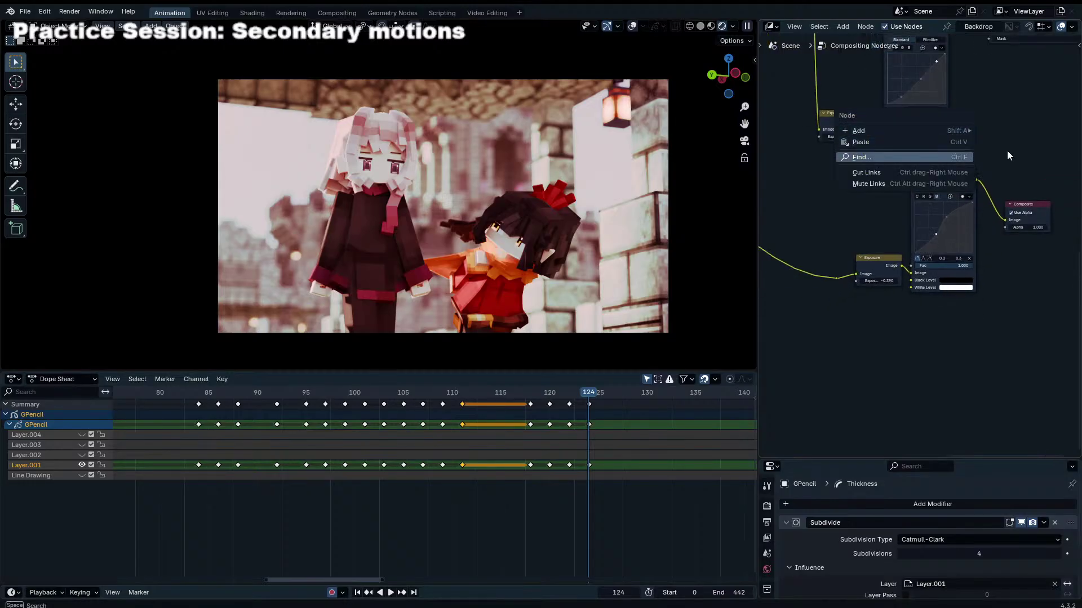
middle_drag(910, 77, 891, 147)
scroll(891, 147, up, 3)
scroll(909, 247, up, 2)
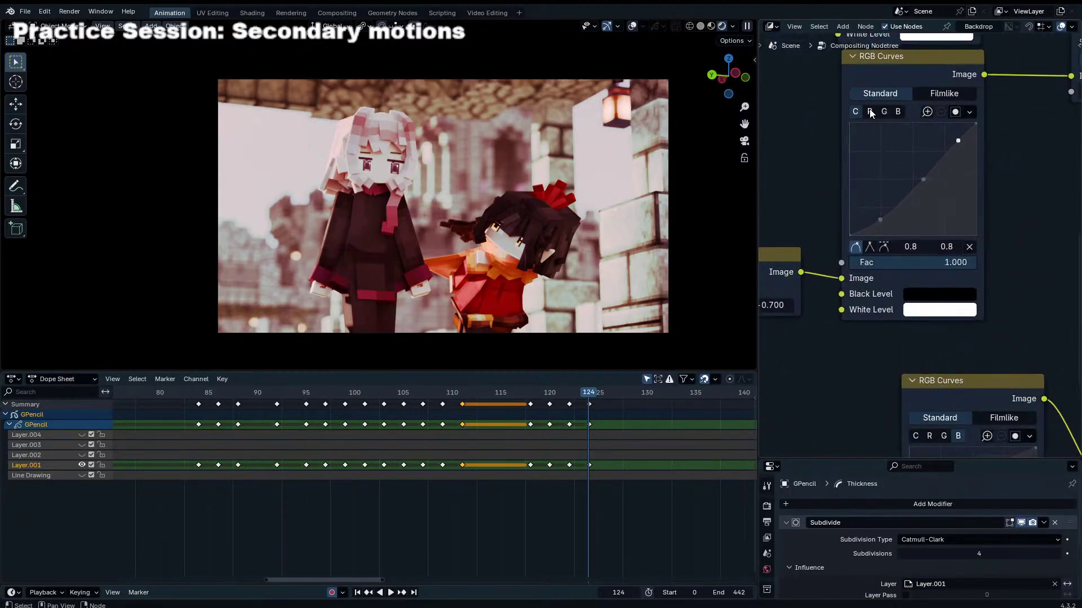
drag(924, 179, 914, 162)
drag(880, 218, 882, 206)
click(870, 112)
Step: Delete the trial Exposure and RGB Curves nodes, and connect the Composite node after the Color Correction node
scroll(935, 194, down, 5)
drag(853, 320, 1030, 429)
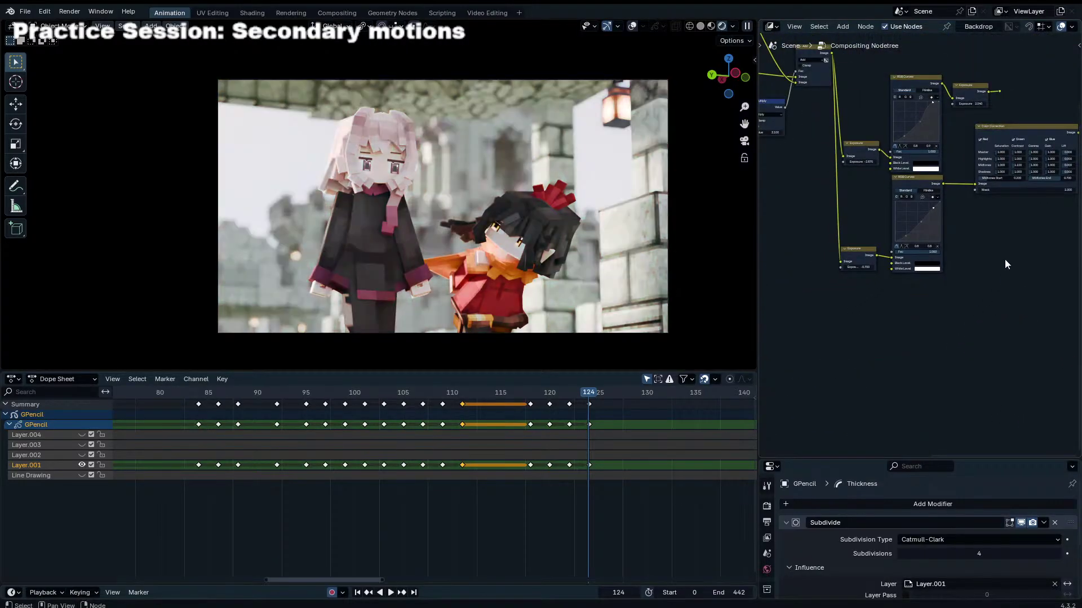
key(g)
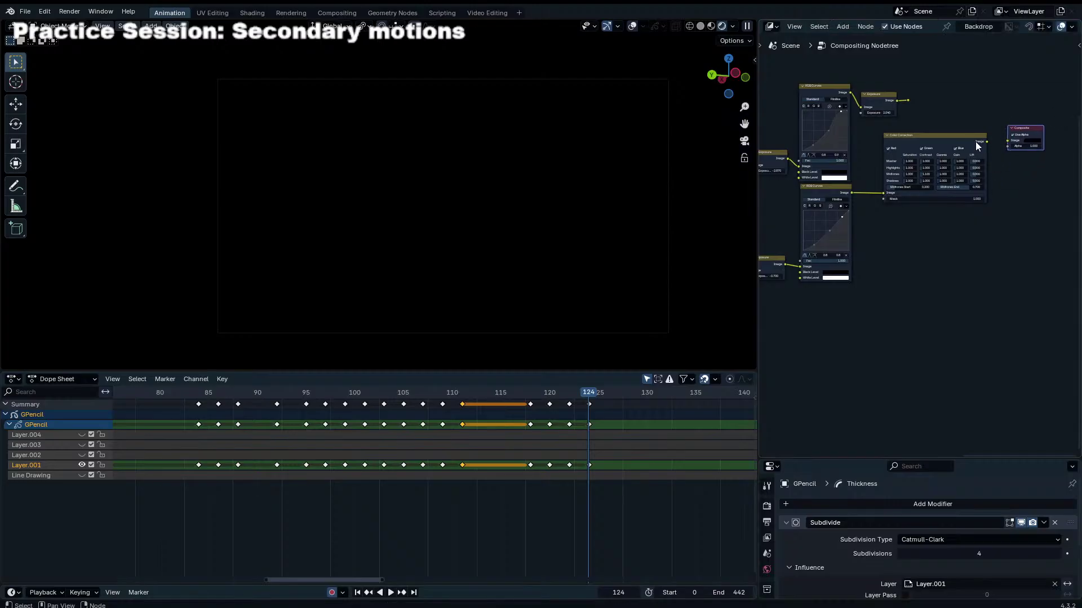
click(951, 144)
Step: Set the Color Correction node's Master Saturation to 0.765 and check the graded characters up close
scroll(910, 181, up, 2)
scroll(910, 180, up, 3)
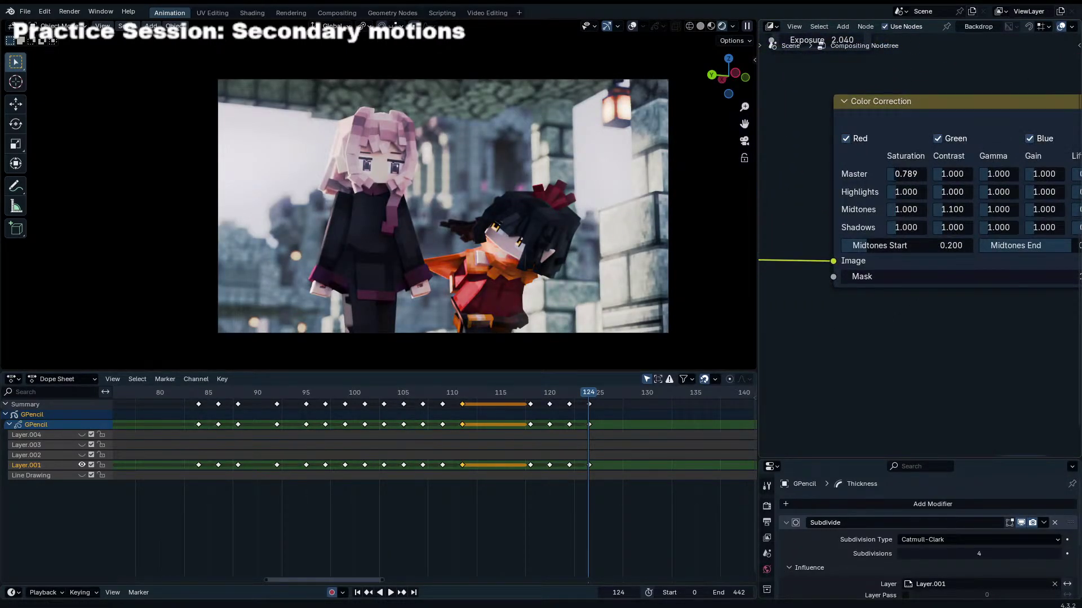
key(BackSpace)
key(BackSpace)
scroll(444, 261, up, 3)
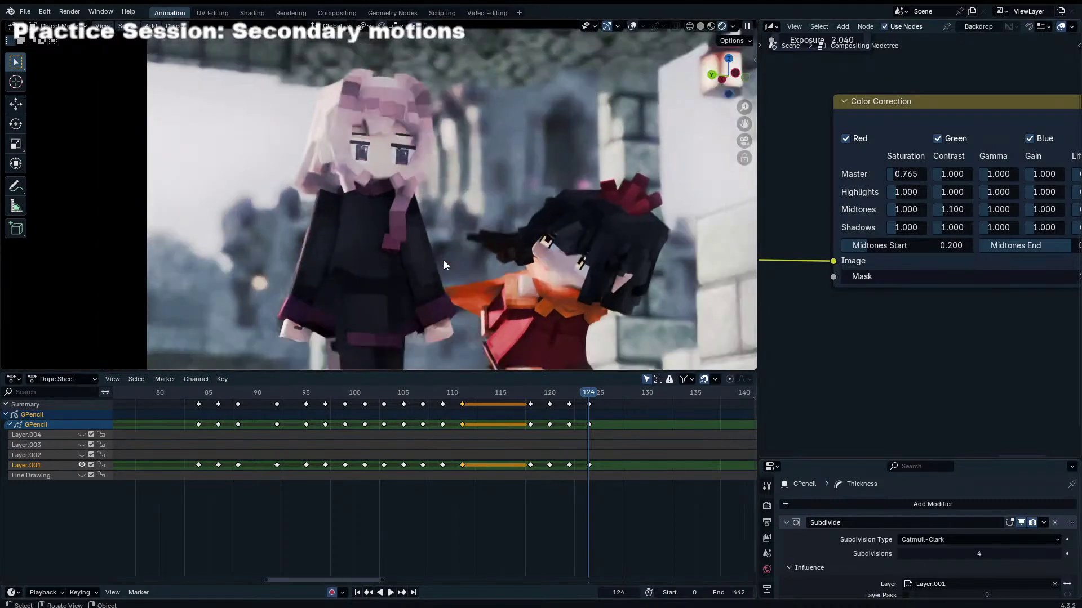
Step: Compare the Color Correction node's Mask at 0.000 and 1.000, and delete the node while keeping the image link to Composite
scroll(904, 197, down, 2)
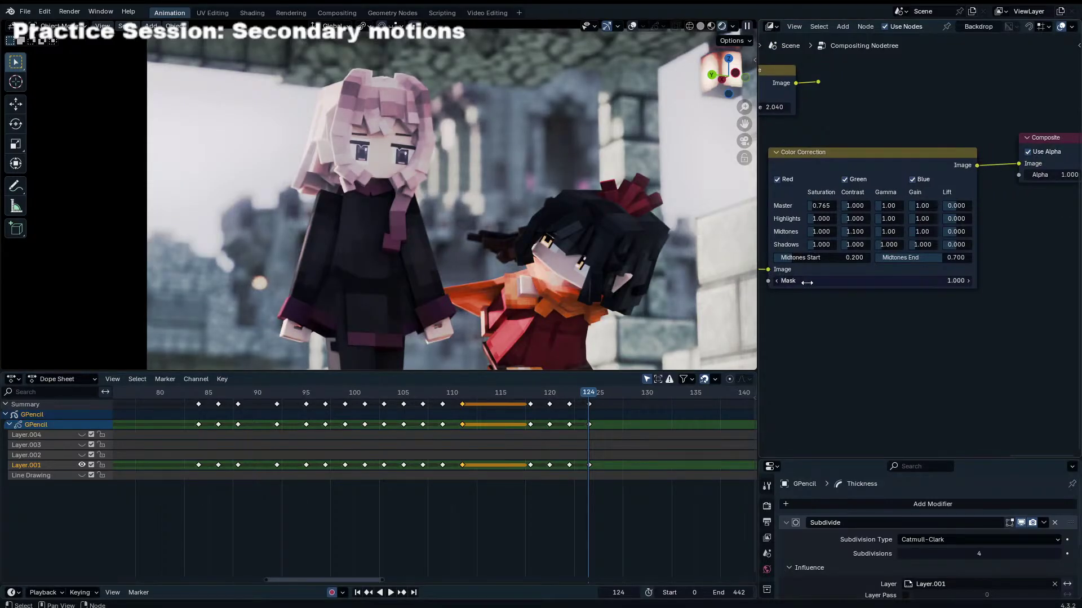
drag(845, 281, 778, 281)
drag(871, 282, 839, 282)
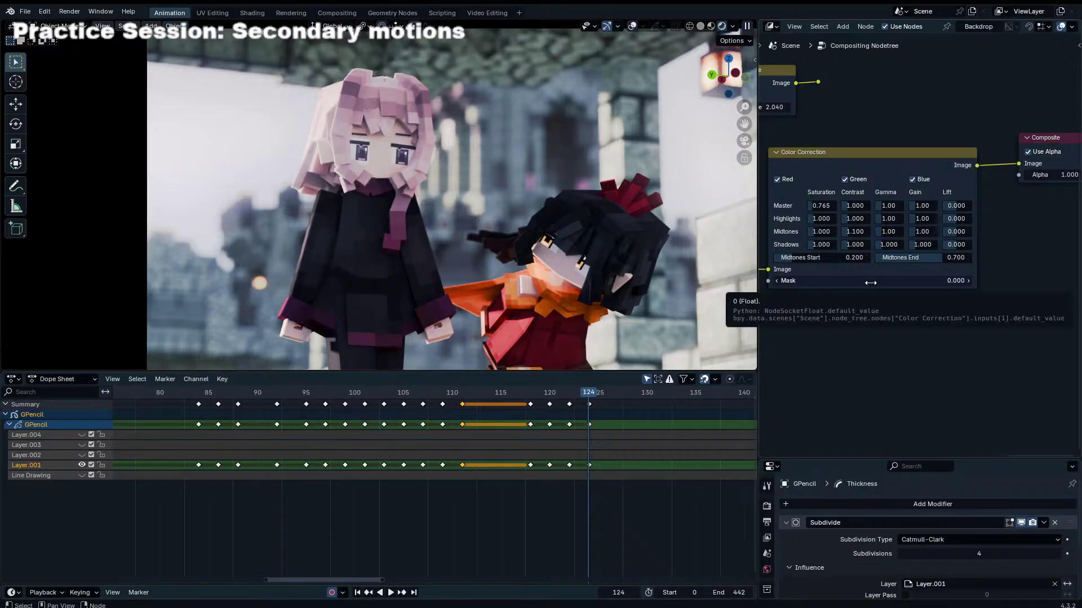
scroll(911, 296, down, 2)
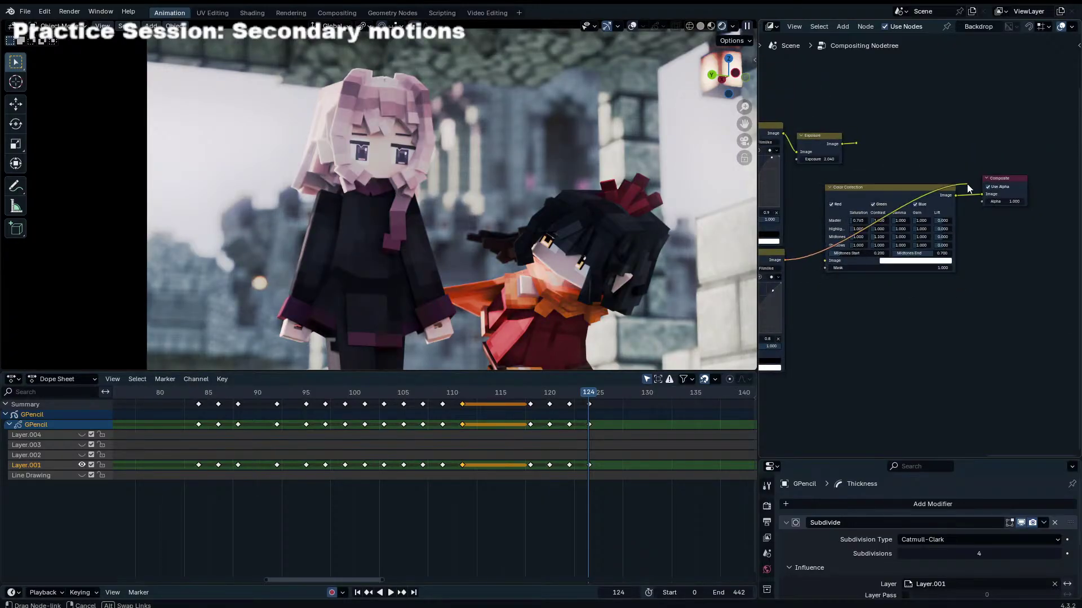
key(ctrl+x)
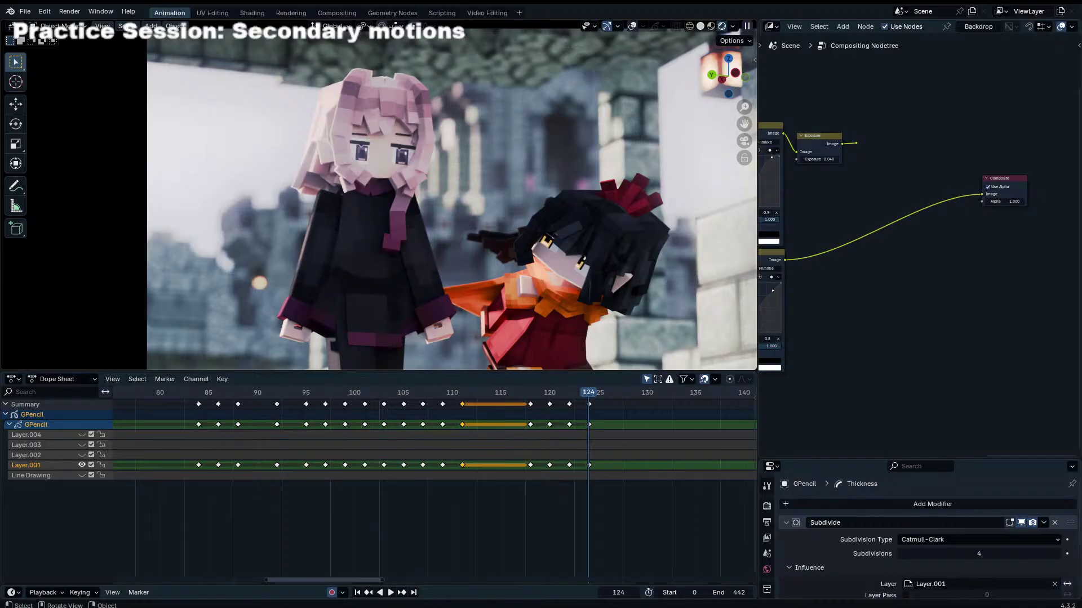
Step: Switch the viewport to Solid shading and bring the whole camera frame into view
click(700, 26)
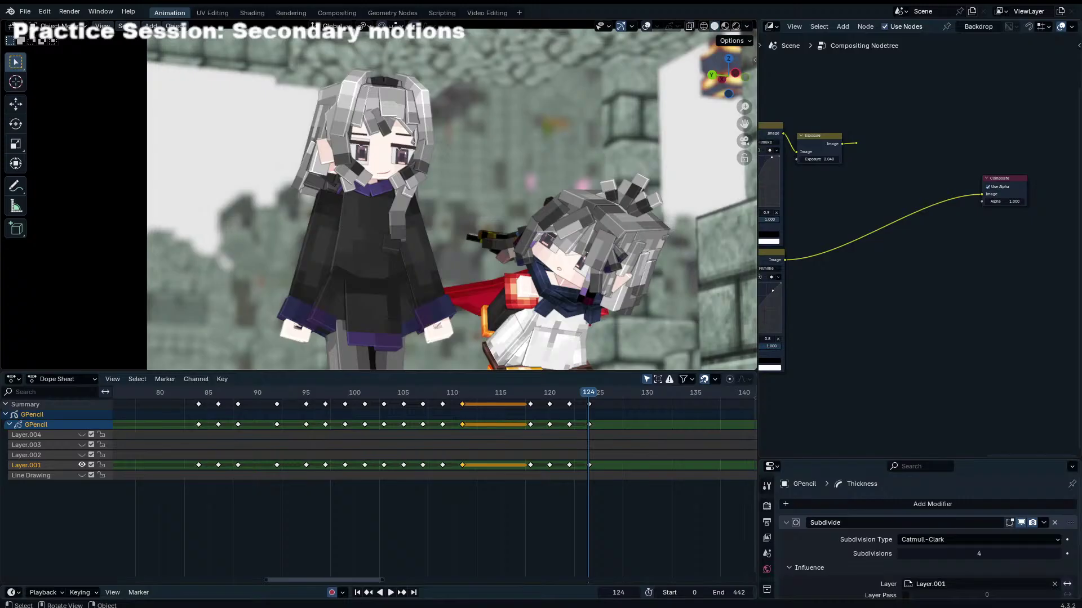
scroll(434, 479, down, 2)
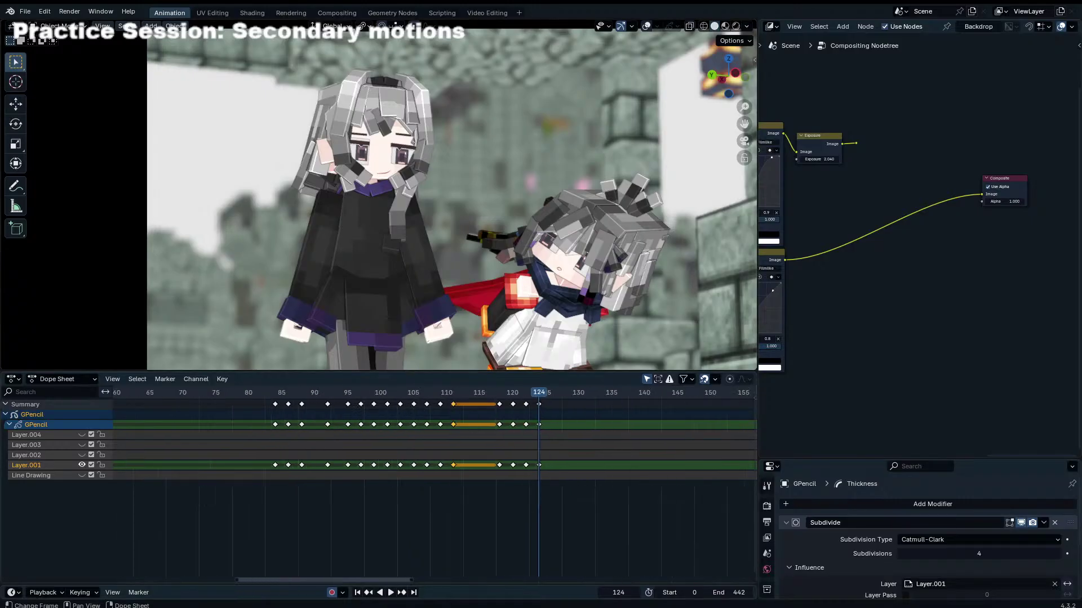
scroll(434, 479, down, 3)
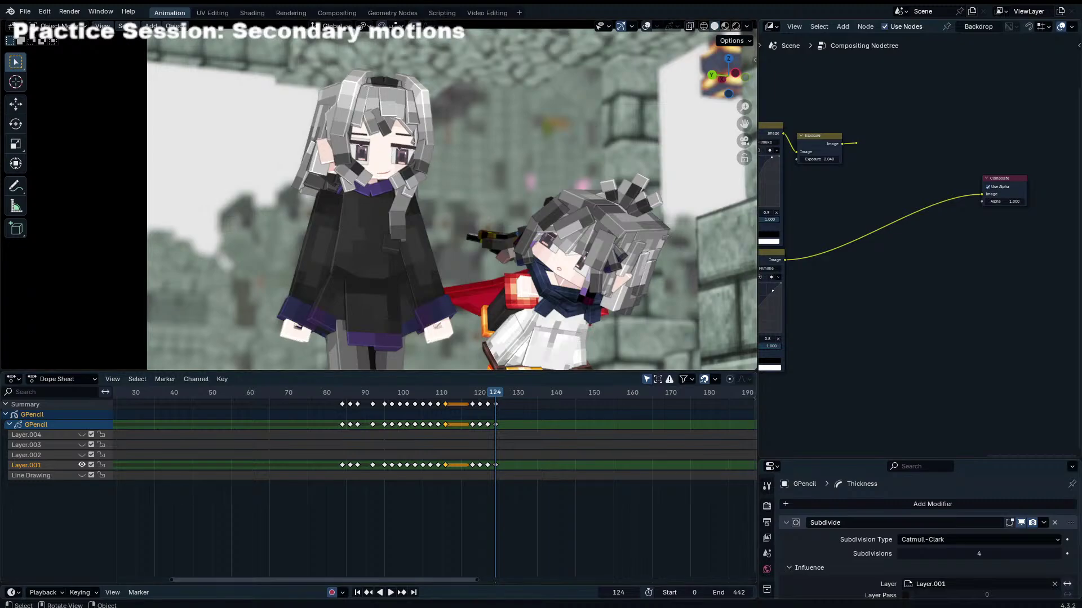
scroll(593, 222, down, 5)
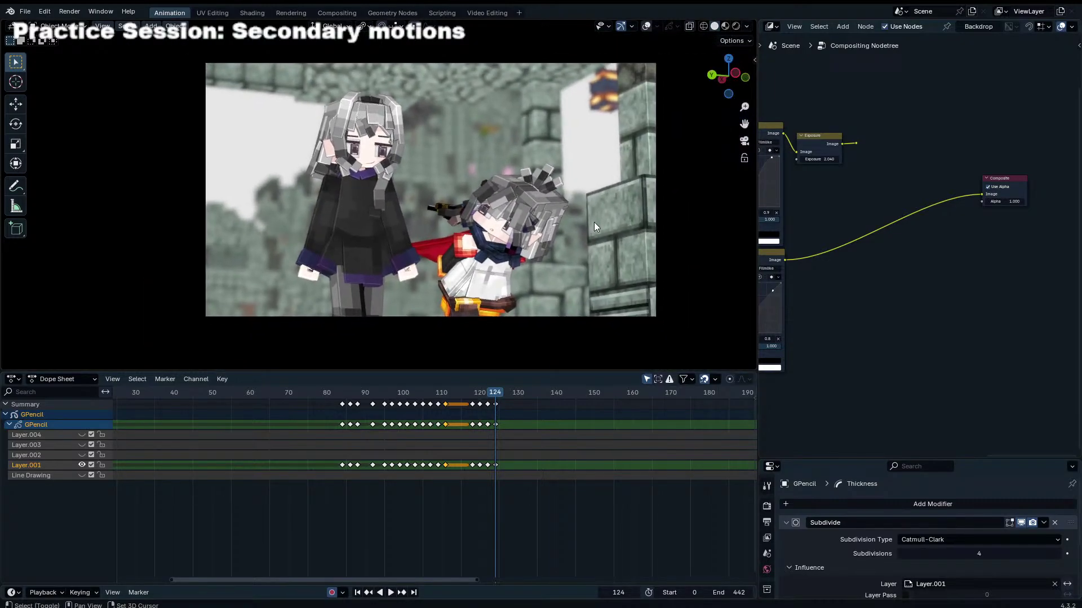
shift+middle_drag(594, 222, 618, 245)
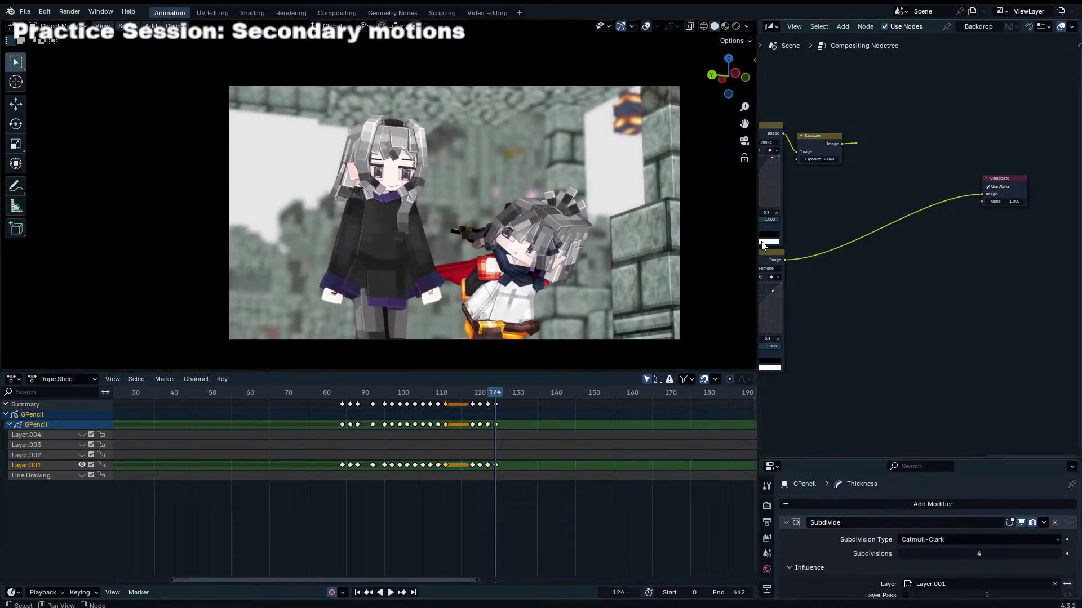
Step: Change the compositor node area into an Outliner, and enlarge the Properties editor and the 3D viewport
click(769, 26)
click(711, 49)
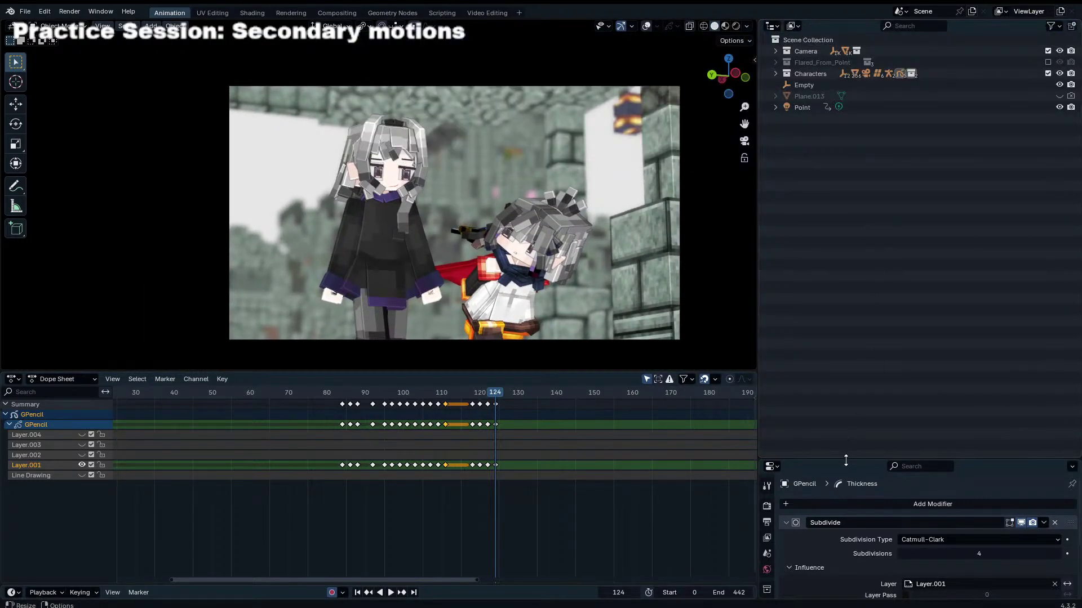
drag(868, 458, 857, 119)
drag(755, 146, 832, 146)
drag(627, 371, 611, 438)
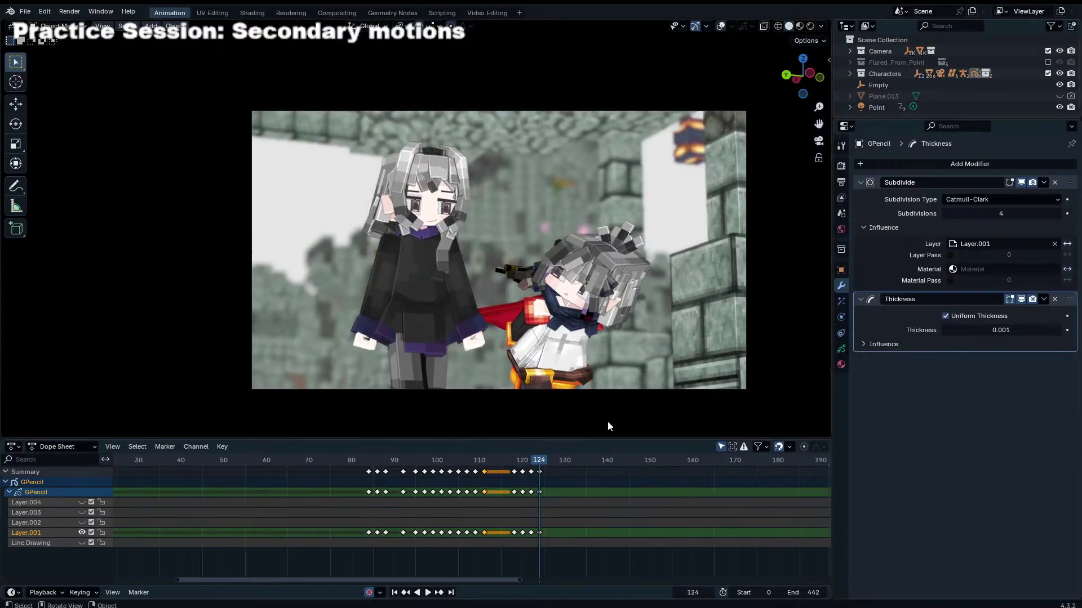
Step: Play back the animation from about frame 90 and stop it once the caped character has leaned over
key(space)
click(355, 460)
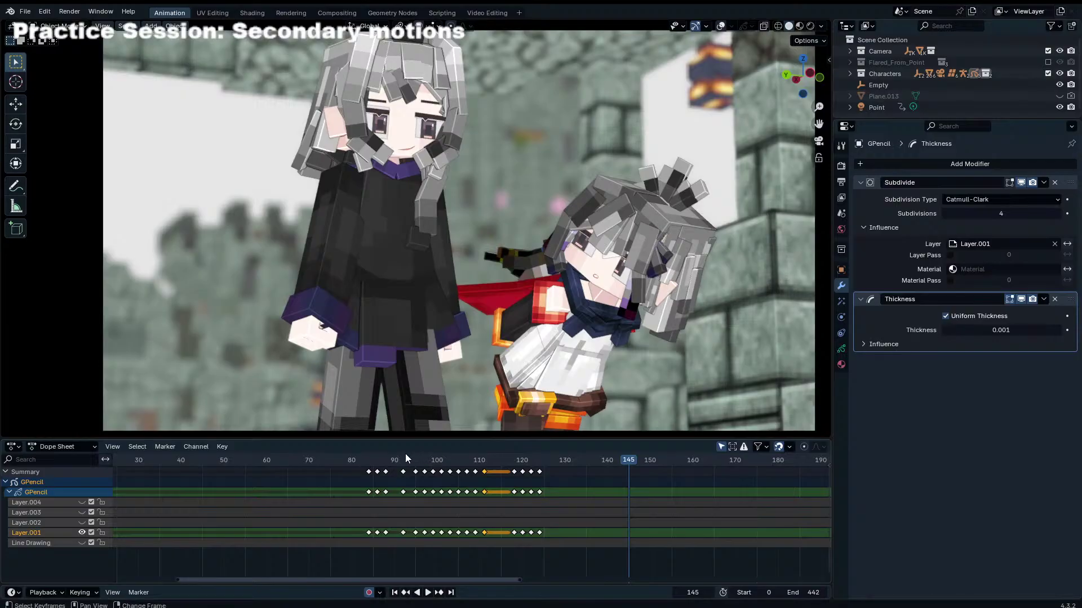
click(394, 459)
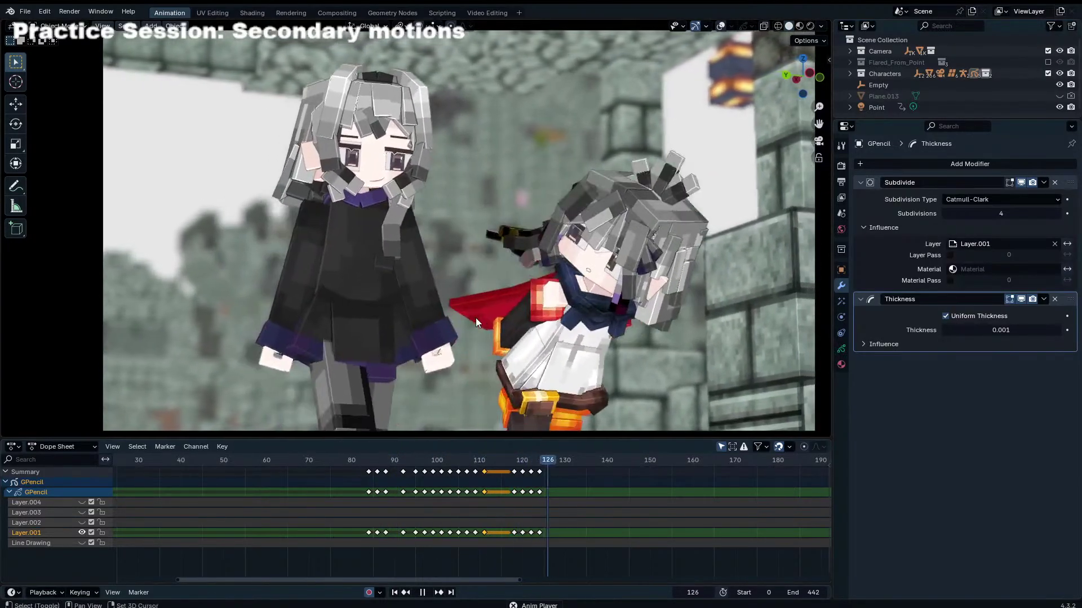
key(space)
Step: Show the viewport overlays and view the caped character's mouth up close
scroll(632, 322, up, 8)
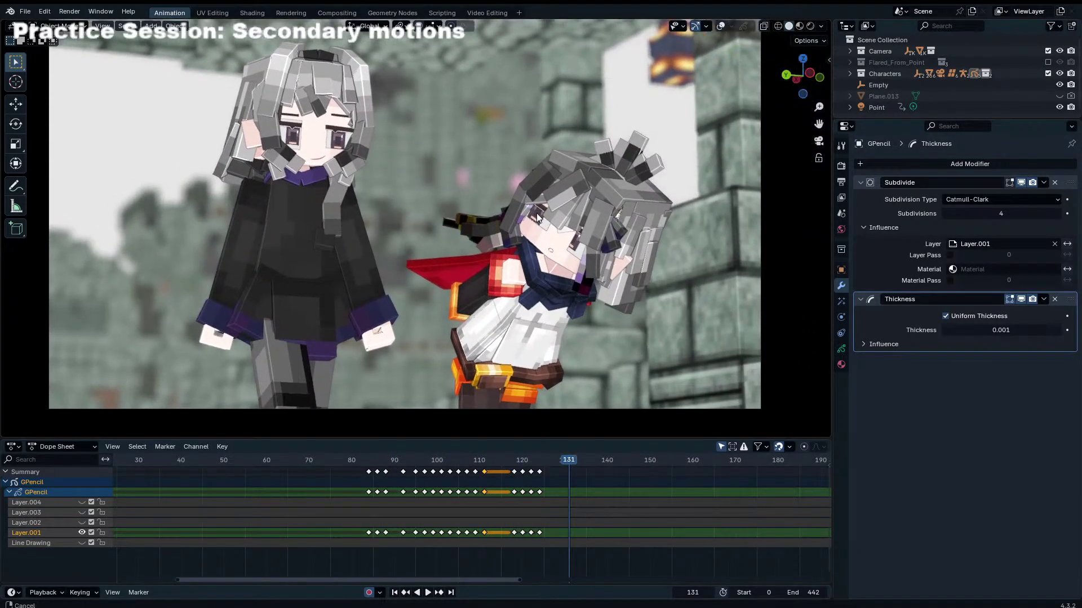
key(n)
scroll(567, 187, down, 1)
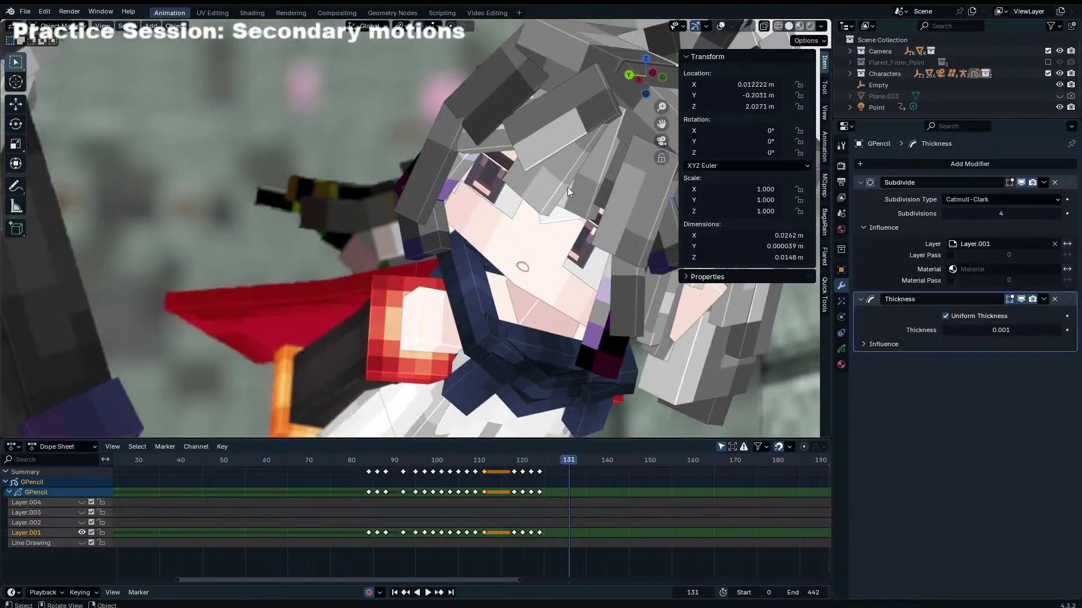
scroll(567, 187, up, 2)
key(n)
click(720, 26)
scroll(704, 321, up, 3)
shift+middle_drag(704, 319, 624, 279)
scroll(545, 502, up, 3)
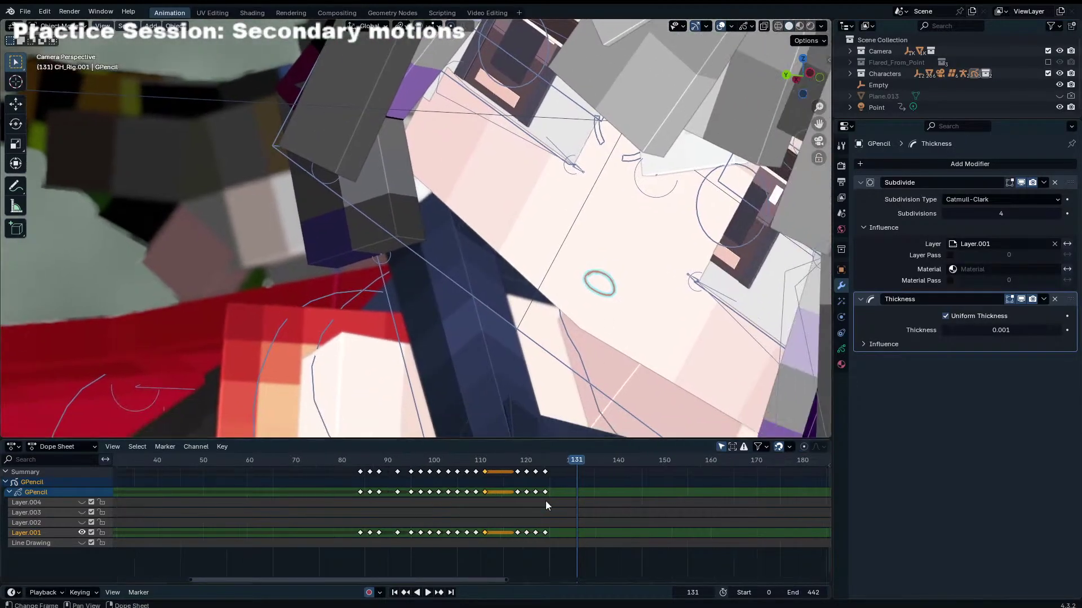
Step: Go to frame 126 and put the Grease Pencil mouth object into Draw Mode
drag(544, 464, 560, 465)
key(Right)
key(Right)
shift+middle_drag(505, 314, 511, 219)
key(n)
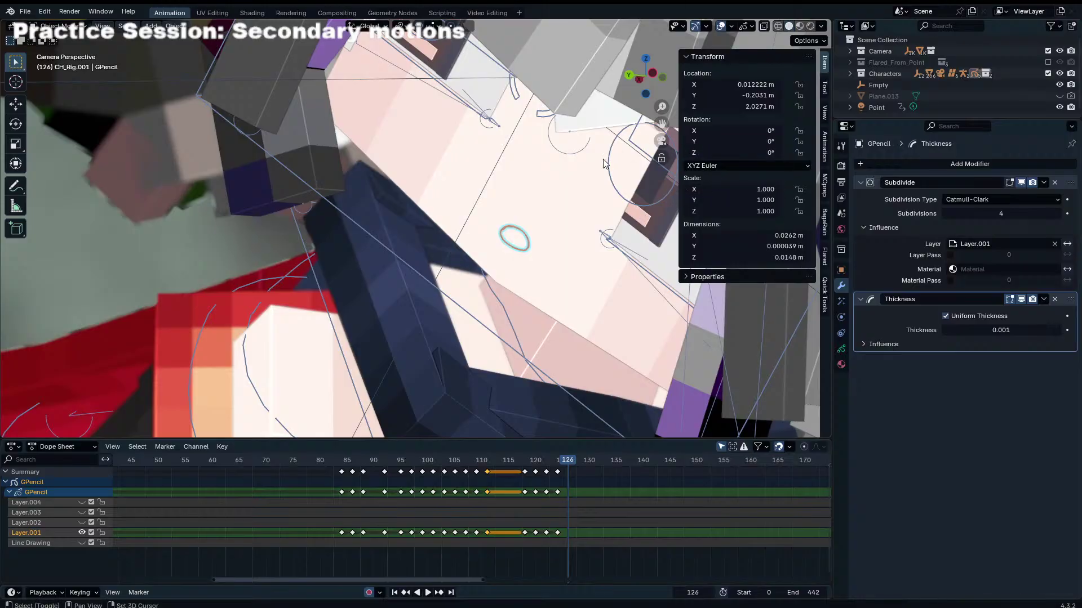
shift+middle_drag(637, 209, 585, 221)
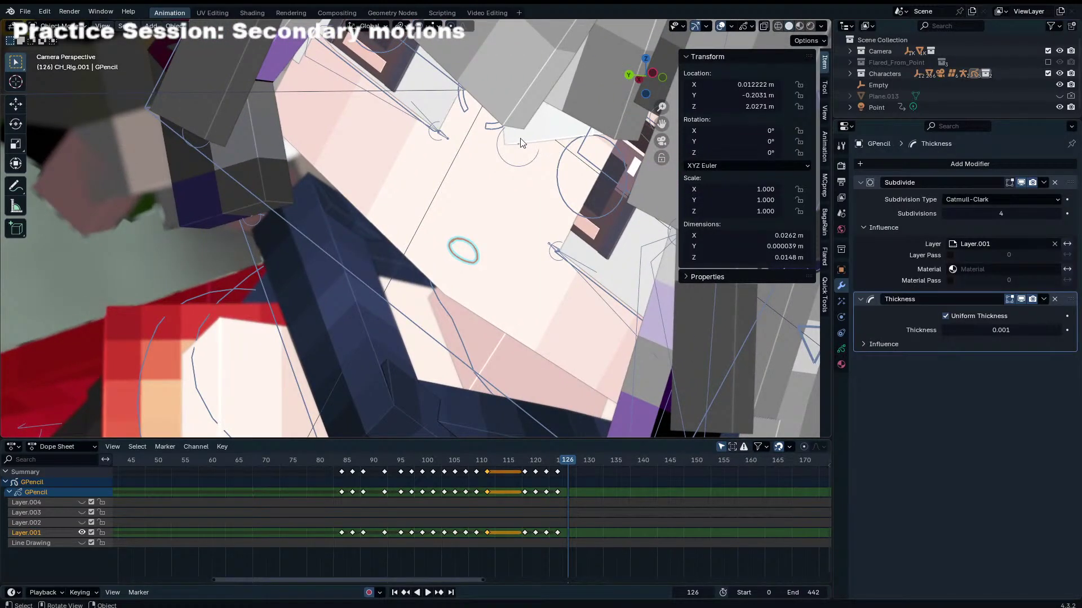
key(ctrl+Tab)
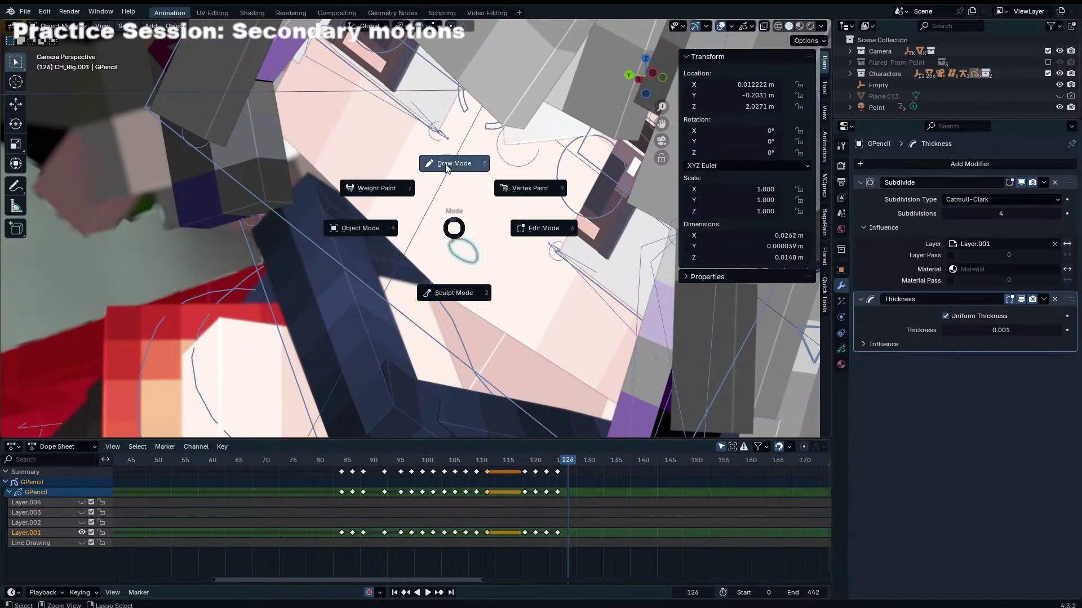
click(452, 209)
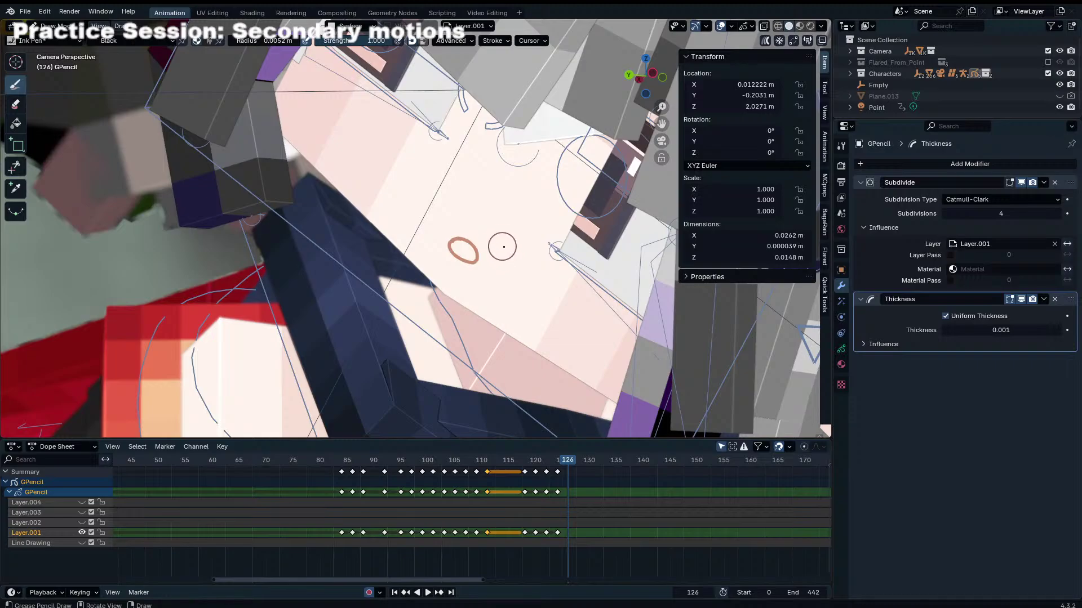
Step: Scrub from about frame 85 to frame 97 with both characters in view to review the mouth drawings
key(Down)
key(Right)
key(Right)
key(Home)
scroll(372, 507, down, 2)
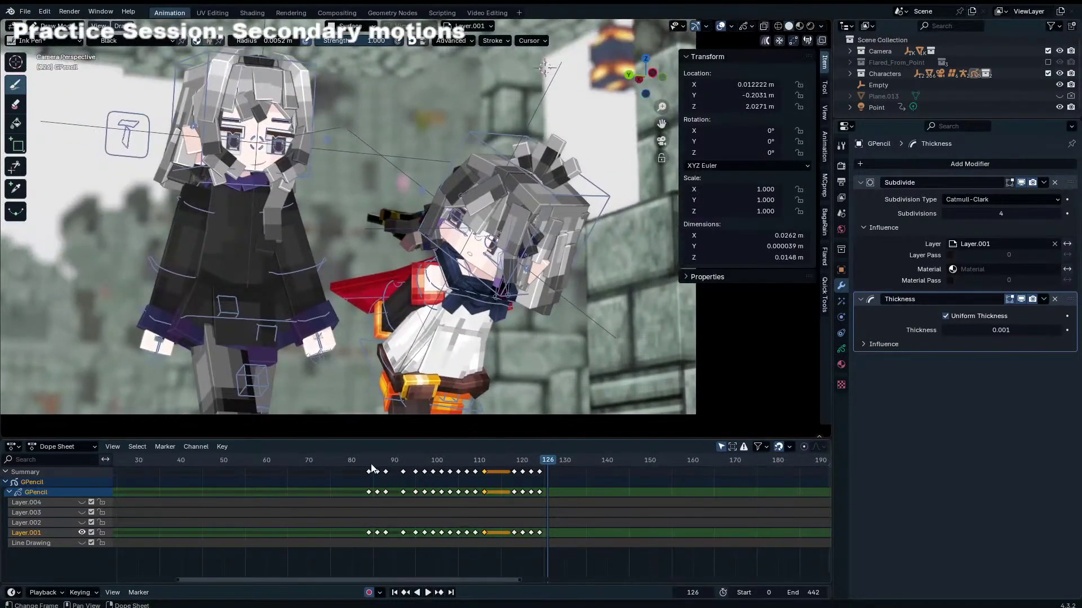
drag(372, 470, 424, 468)
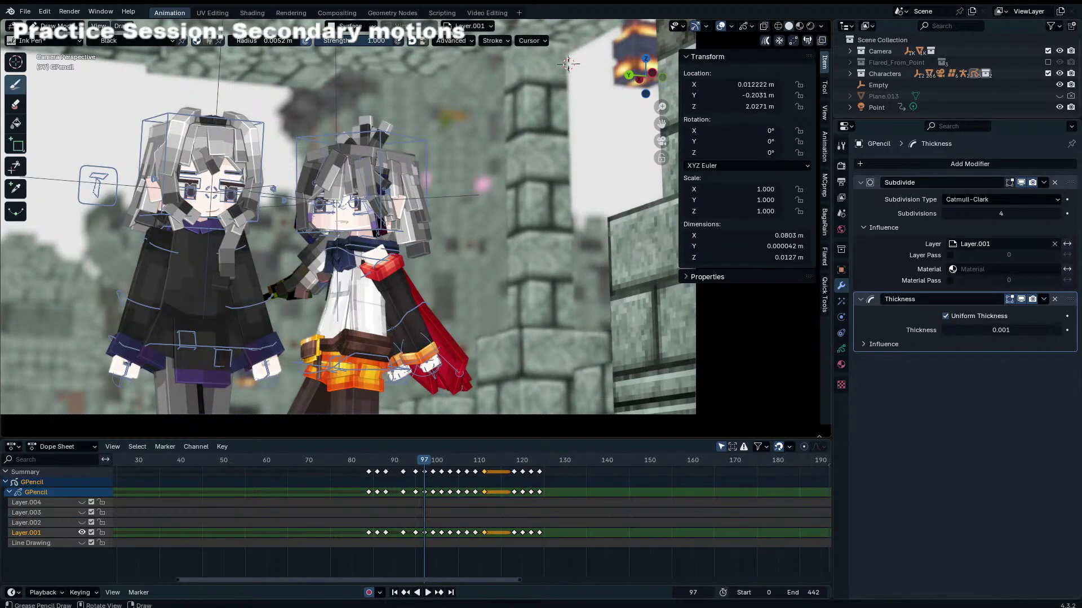
Step: Hide the viewport sidebar and play back the keyed mouth animation from about frame 85
drag(679, 221, 812, 223)
key(Home)
key(space)
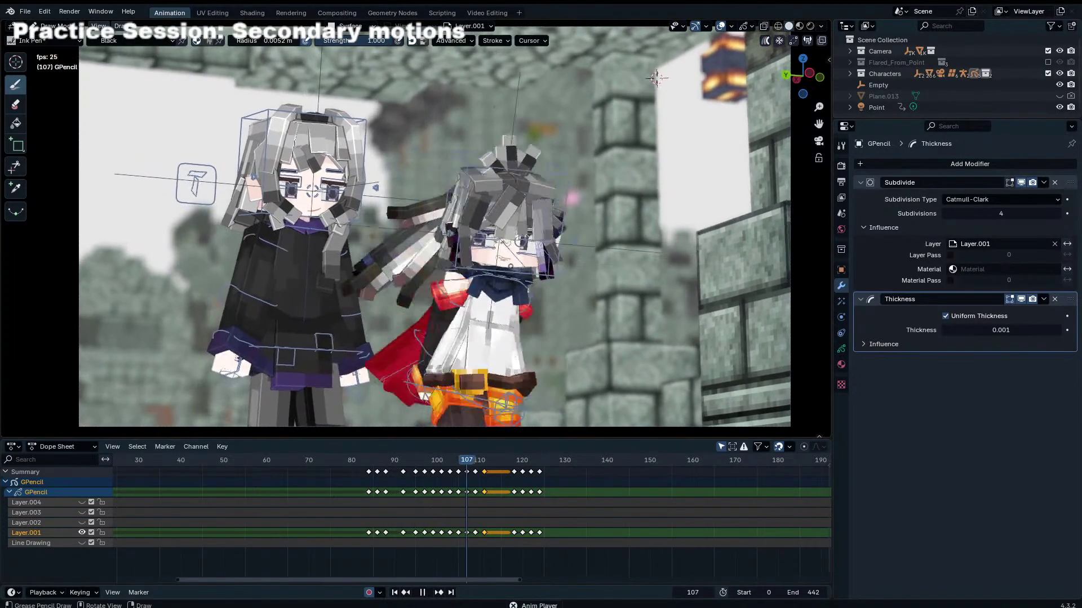
drag(375, 462, 602, 551)
key(space)
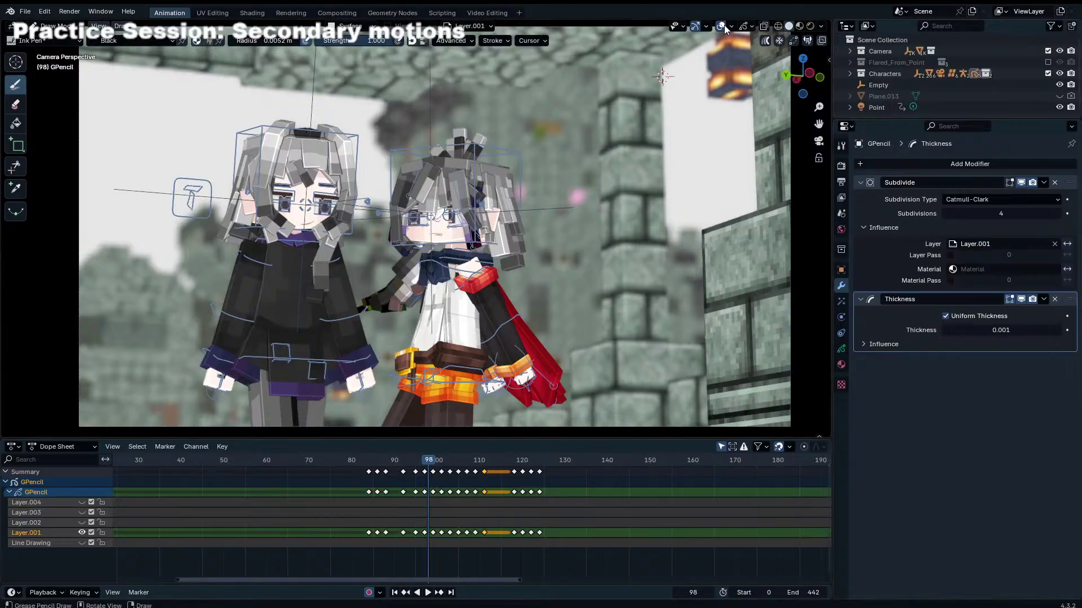
Step: Hide the viewport overlays and replay the mouth animation with the characters framed more closely
key(shift+alt+z)
key(space)
scroll(419, 465, up, 3)
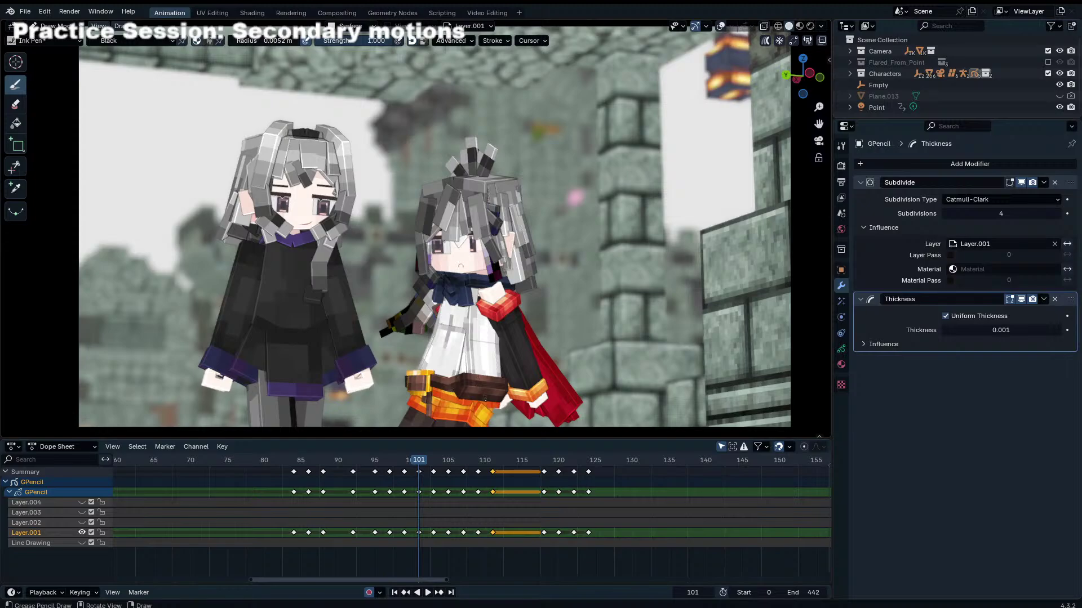
scroll(330, 394, up, 4)
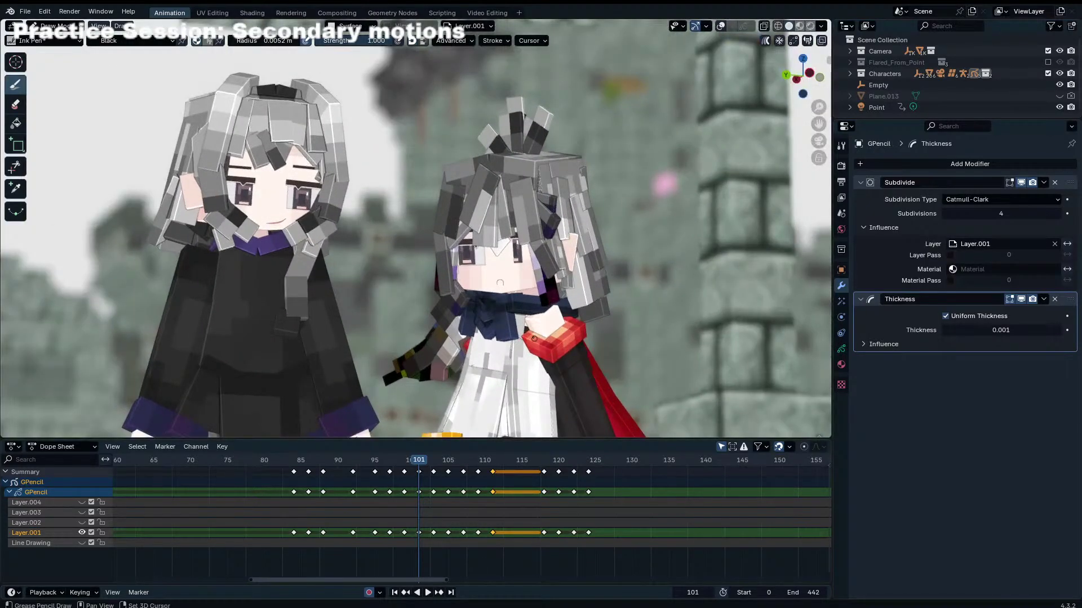
key(space)
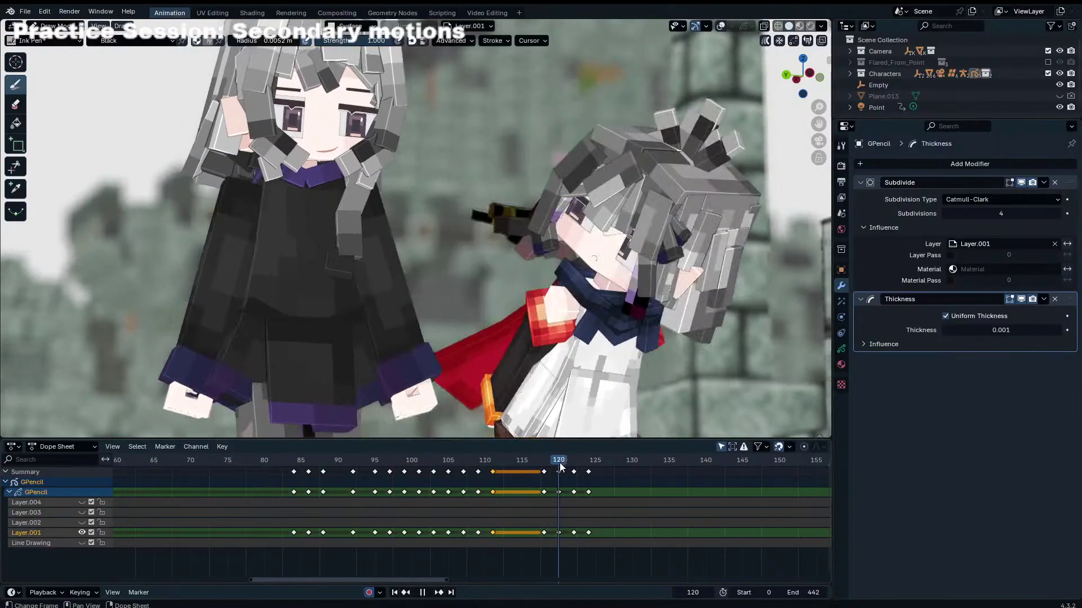
key(space)
Step: Scrub through about frames 115 to 126 to review the mouth as the caped character leans over
click(540, 463)
drag(542, 462, 596, 458)
scroll(604, 511, up, 1)
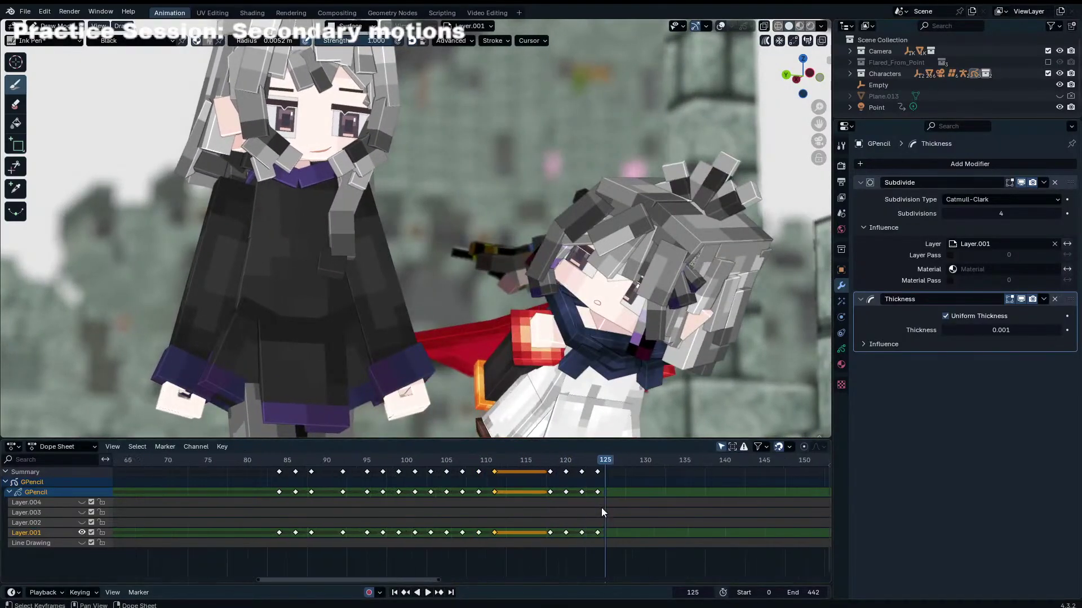
drag(527, 459, 633, 460)
click(628, 463)
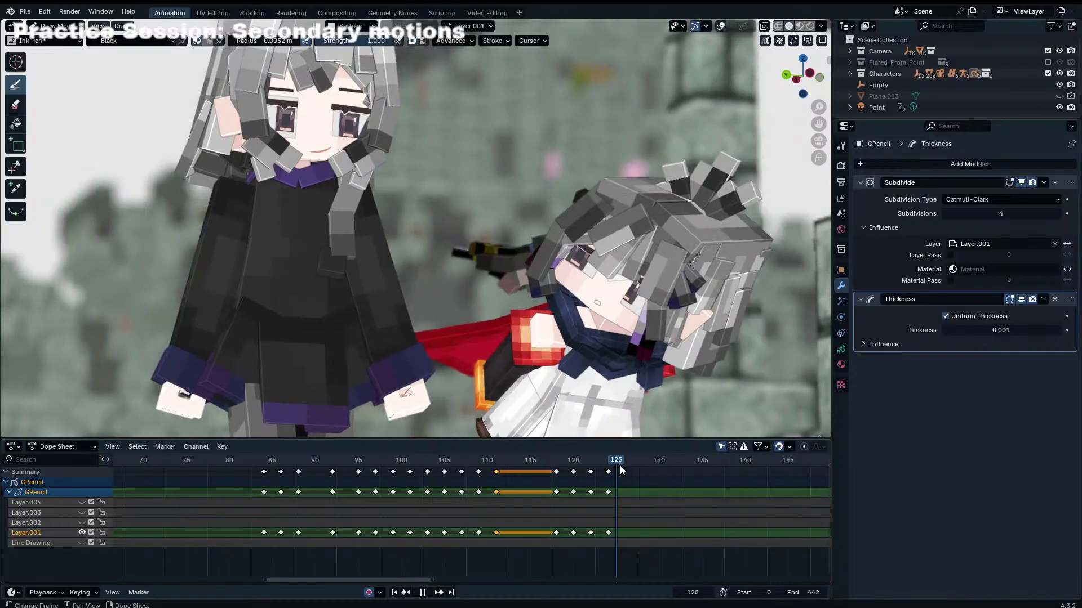
Step: Try several upper and lower lip strokes for a wider mouth on frame 126 of Layer.001
scroll(669, 273, up, 5)
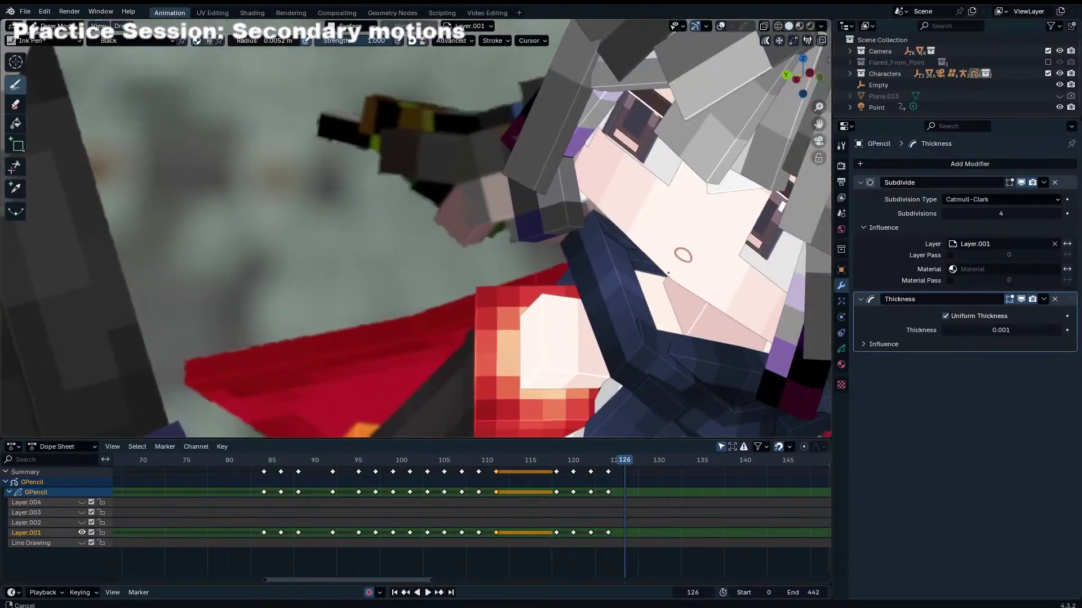
shift+middle_drag(669, 273, 594, 271)
scroll(592, 271, up, 1)
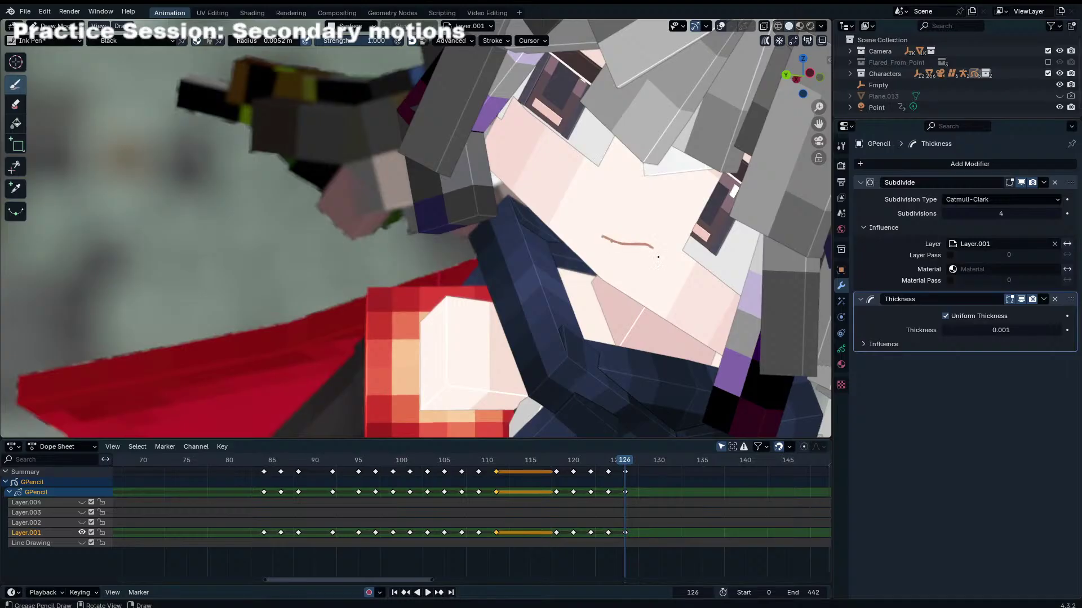
key(ctrl+z)
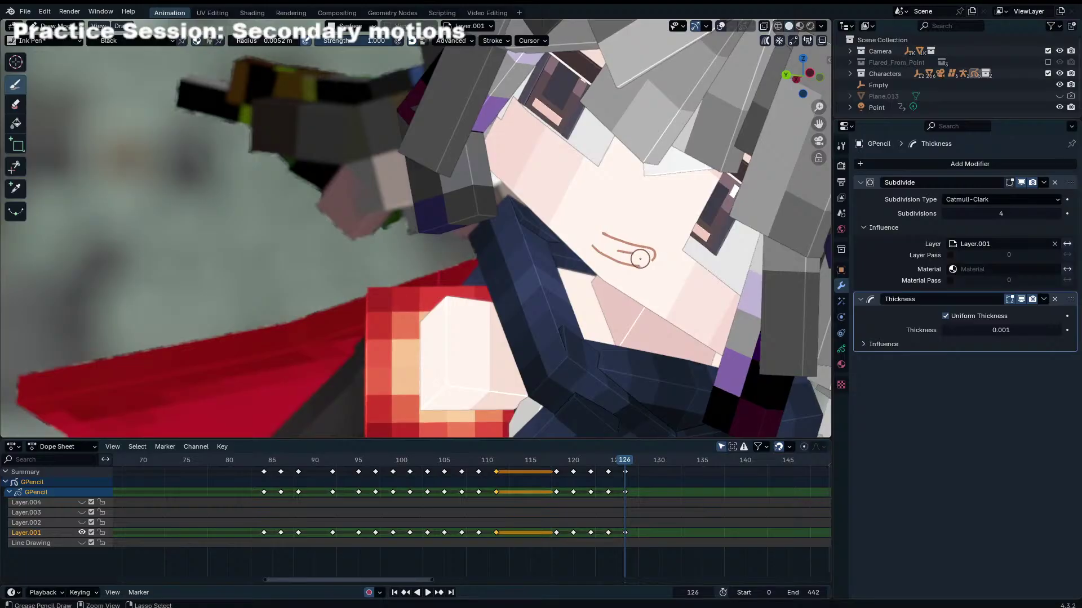
drag(604, 255, 620, 260)
key(ctrl+z)
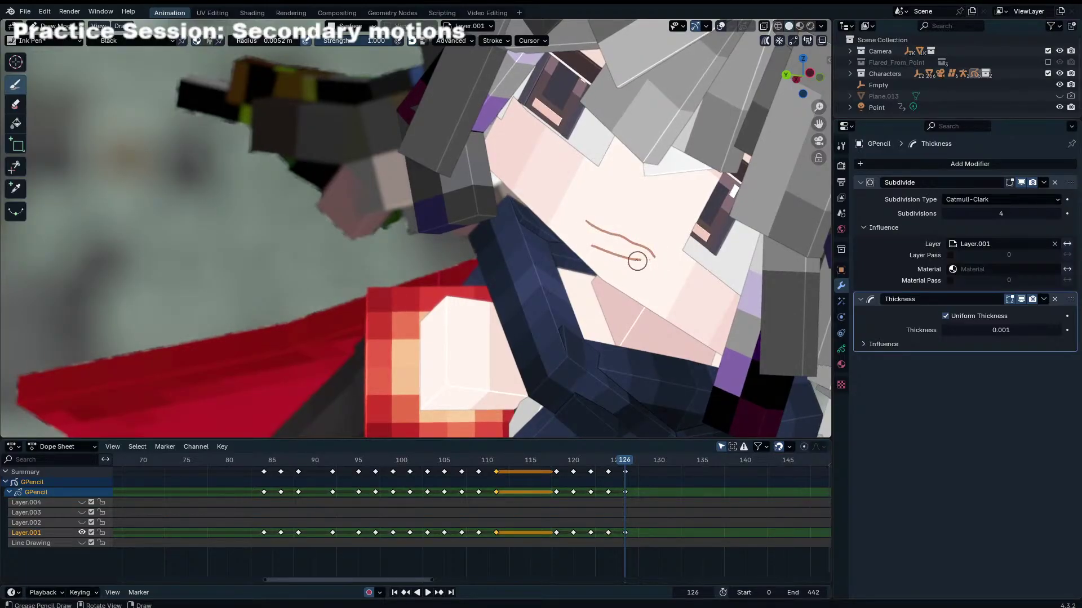
Step: Redraw the upper lip with a curled corner and add a shorter lower lip stroke on frame 126
key(ctrl+z)
ctrl+drag(639, 267, 652, 267)
key(ctrl+z)
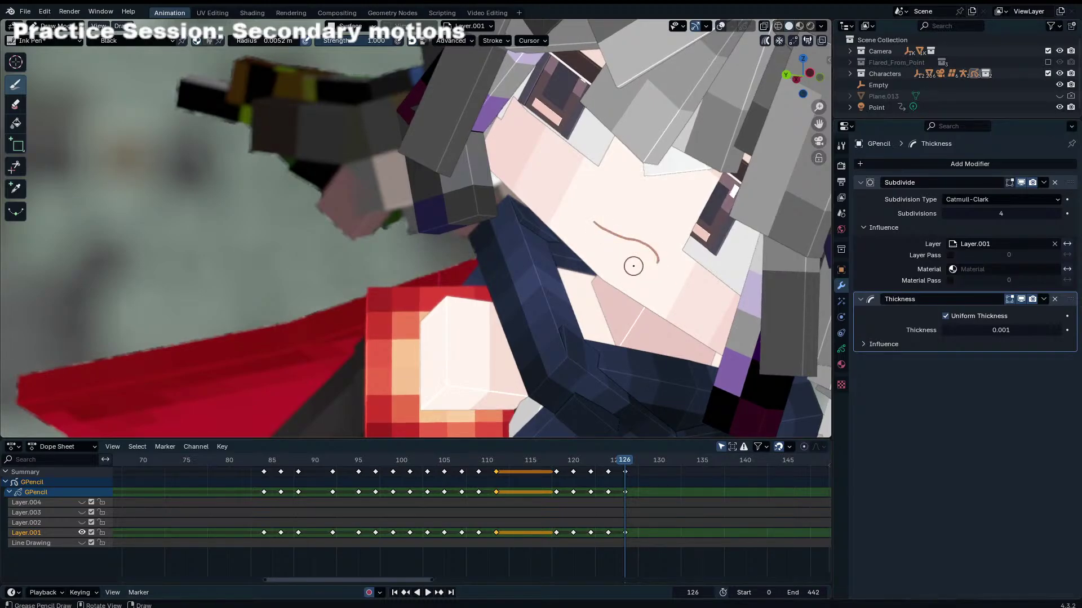
mouse_move(596, 251)
mouse_down()
mouse_move(650, 268)
mouse_move(590, 223)
mouse_up()
key(ctrl+z)
drag(583, 220, 590, 220)
ctrl+drag(621, 257, 636, 266)
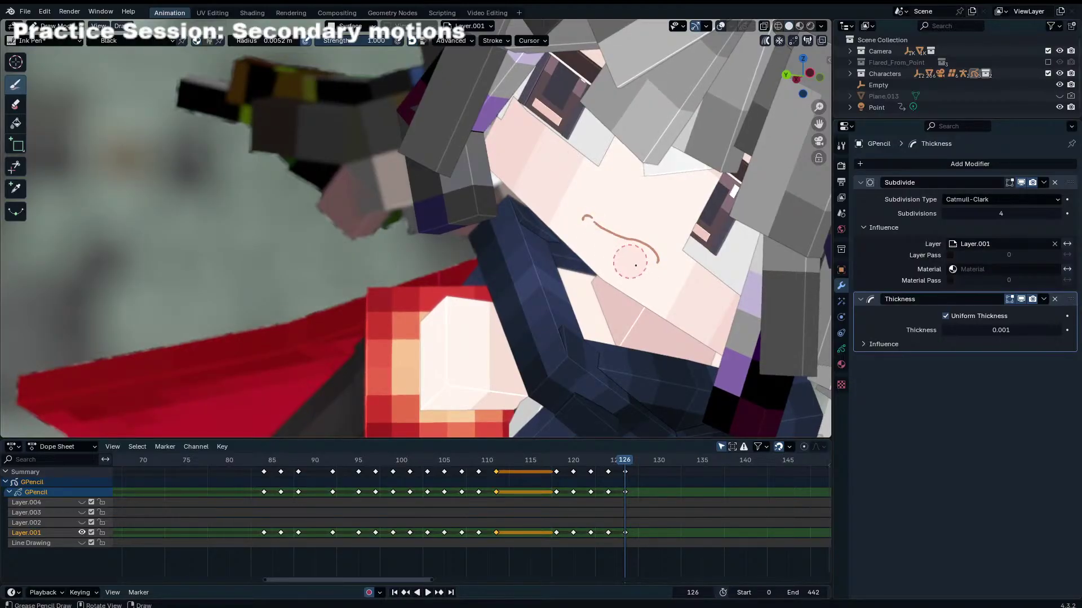
key(ctrl+z)
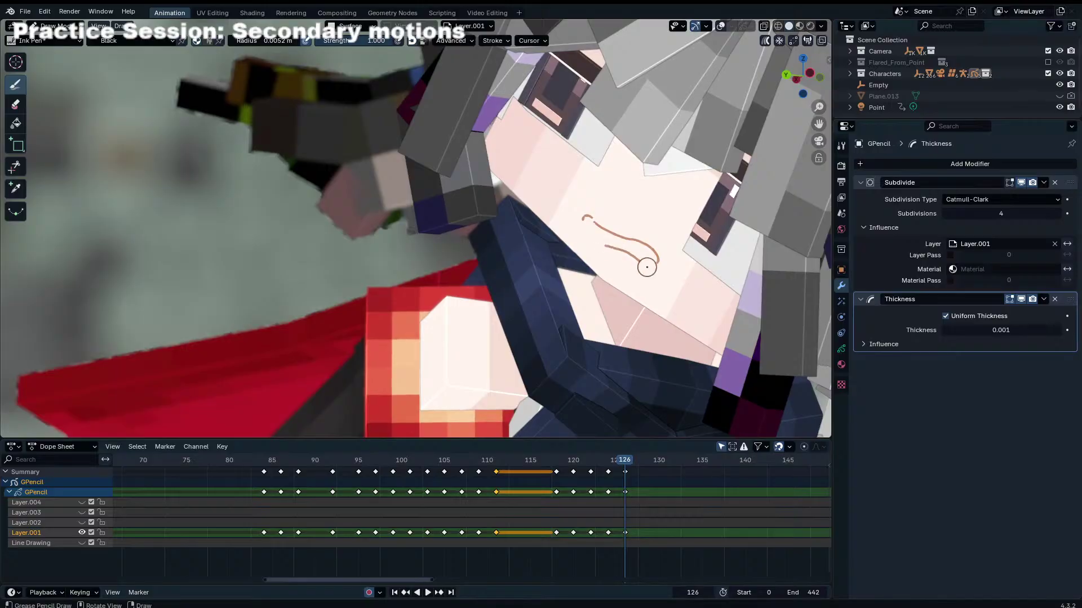
drag(602, 247, 652, 263)
key(ctrl+z)
Step: Review the motion around frame 121, then draw a small, nearly closed mouth from short lip strokes on frame 129
scroll(617, 241, down, 5)
scroll(574, 291, up, 5)
key(Right)
key(Right)
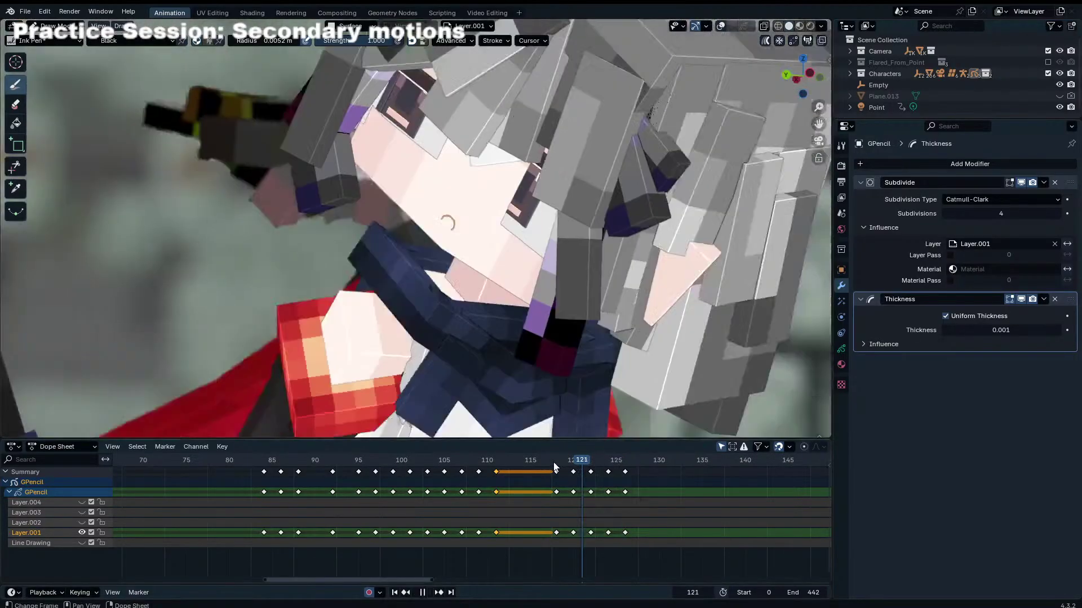
key(Right)
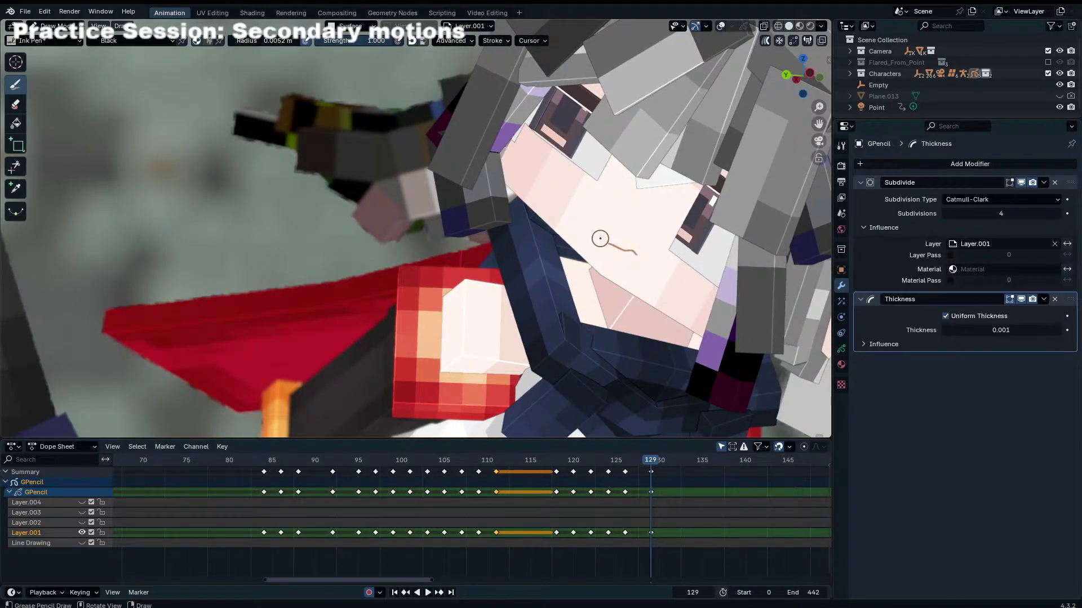
drag(601, 238, 645, 254)
Step: Step ahead to frame 141 and try a new mouth stroke there
key(Right)
key(Right)
key(Right)
key(Right)
key(Right)
key(Right)
key(Right)
key(Right)
key(Right)
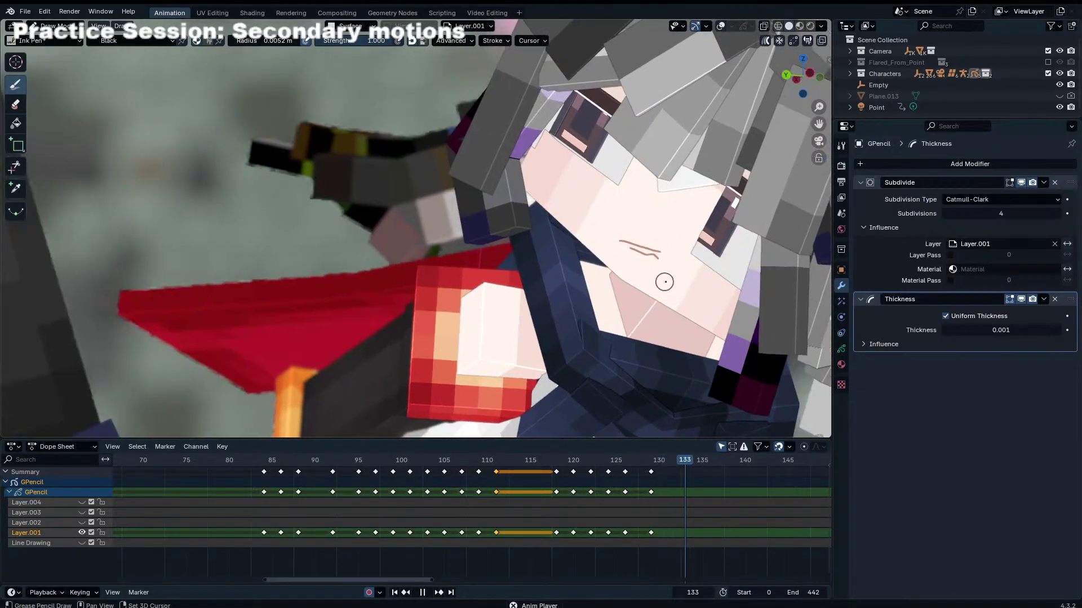
key(Right)
key(Right)
key(Right)
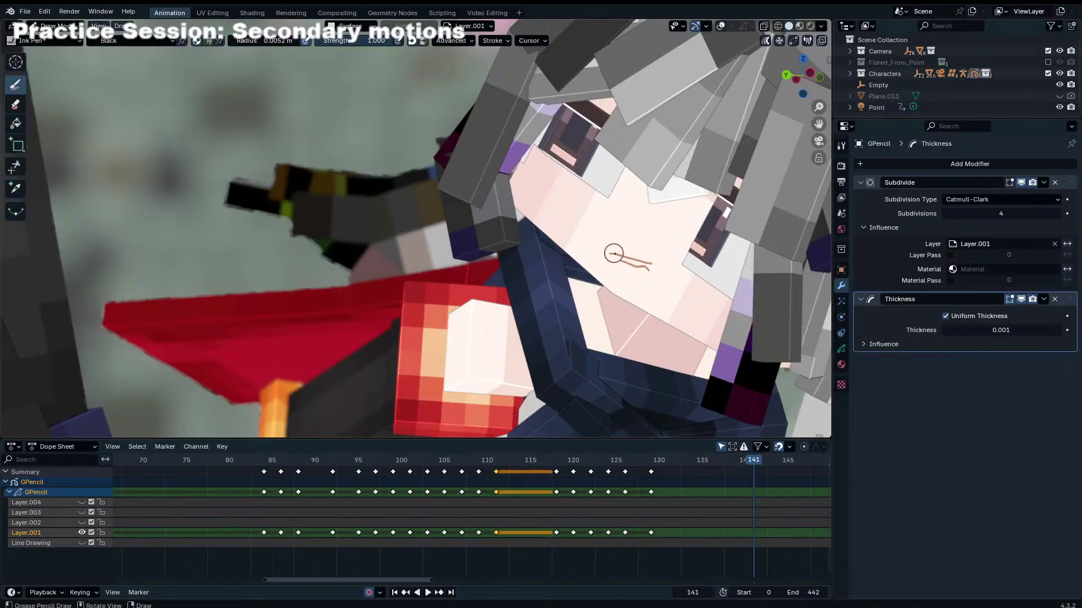
drag(613, 253, 660, 270)
key(ctrl+z)
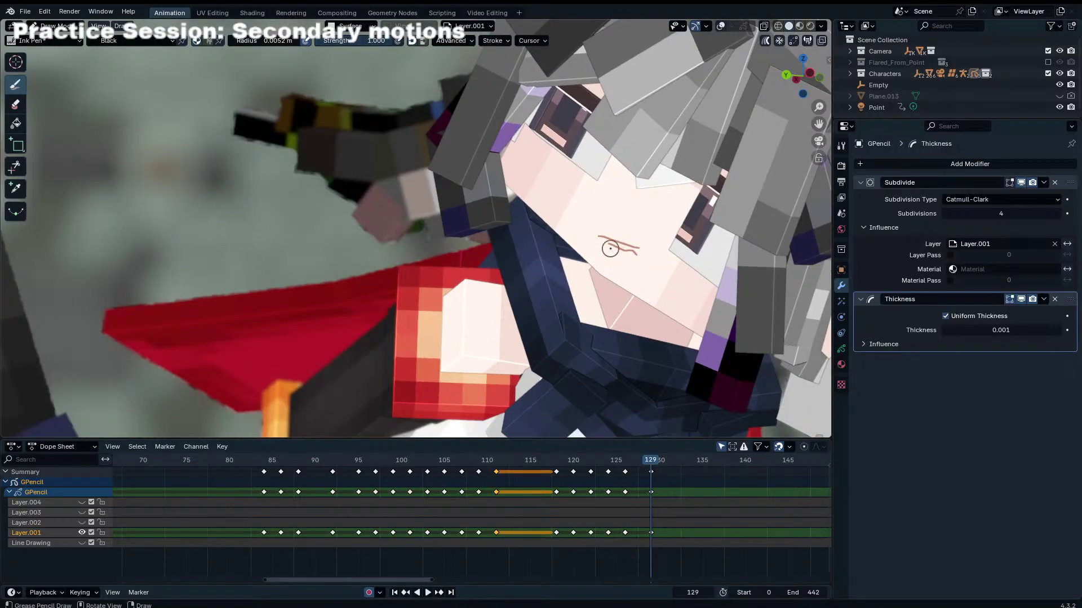
Step: Switch to Edit Mode, go to frame 141, and squash and reposition both lip strokes to bring the mouth closer to closing
key(Tab)
scroll(620, 245, up, 5)
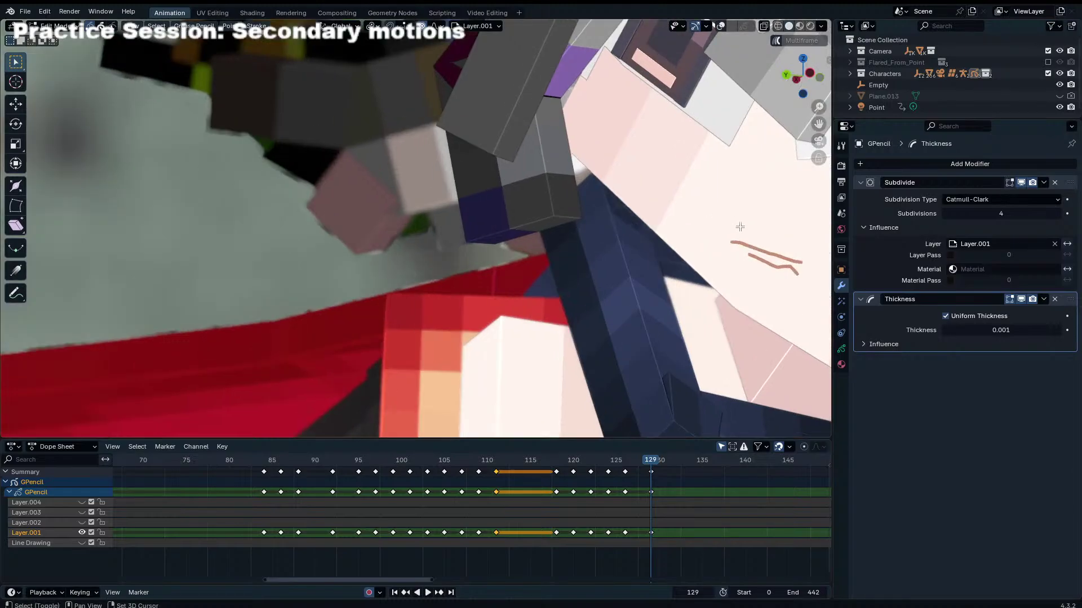
drag(656, 460, 754, 463)
key(m)
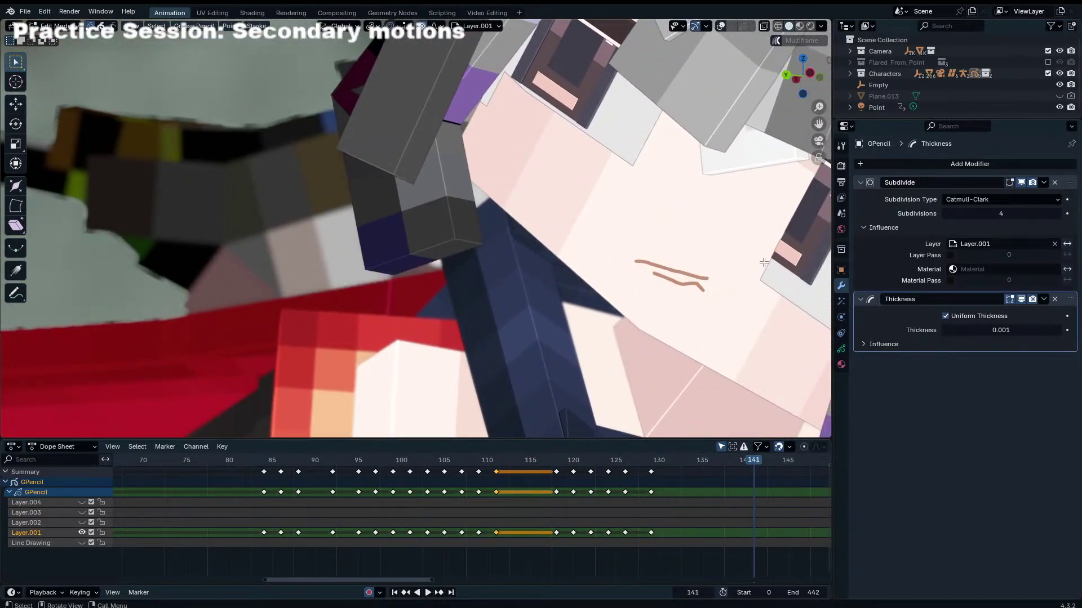
key(a)
key(s)
click(710, 272)
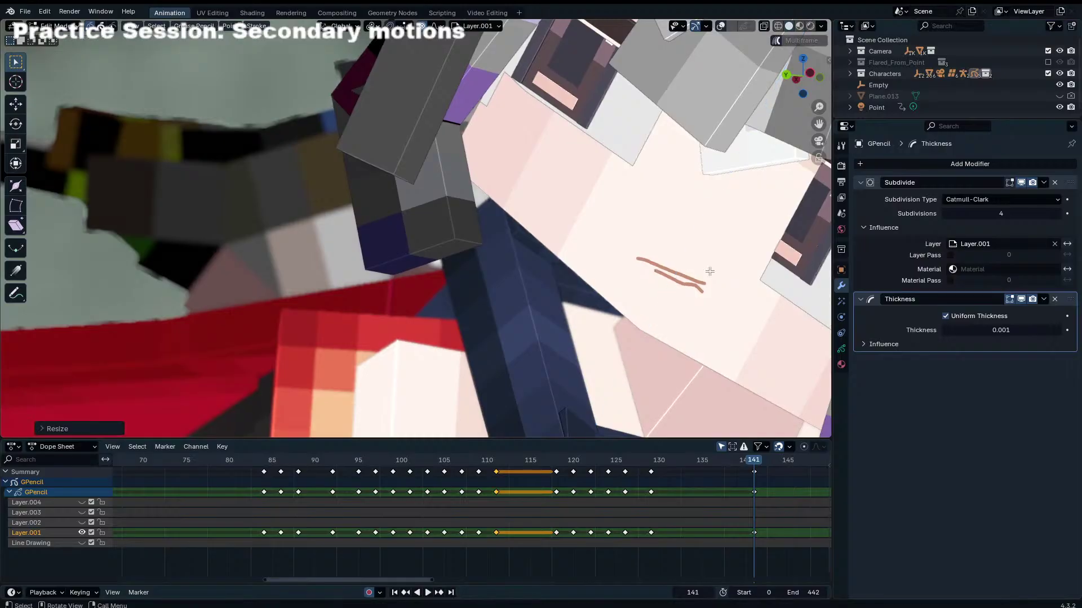
key(g)
click(709, 286)
Step: Play ahead to frame 151, return to Draw Mode and redraw the closed mouth as a single wavy line
click(702, 462)
key(space)
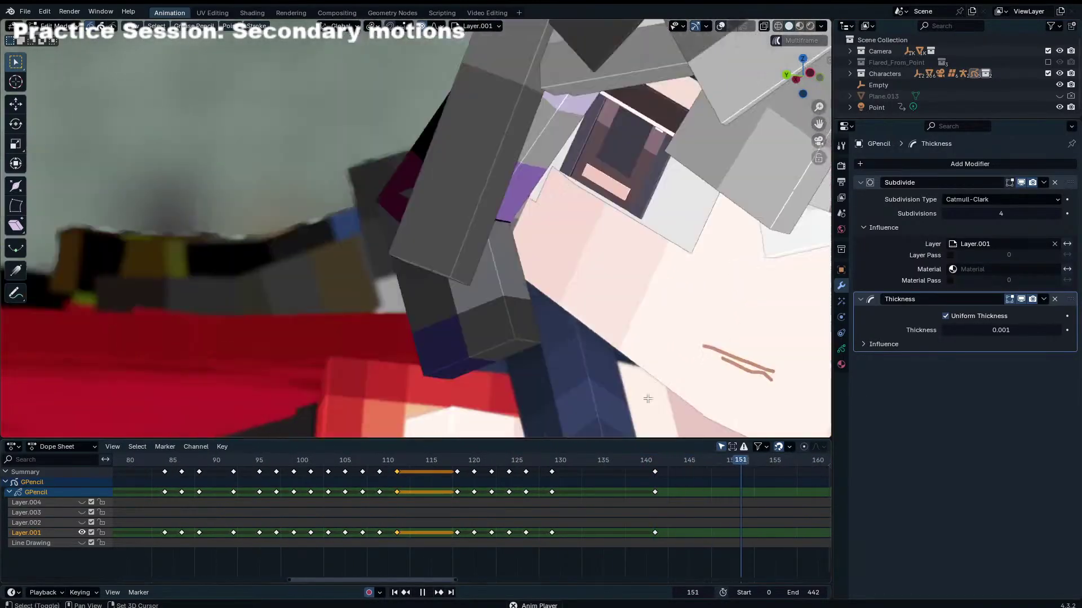
key(space)
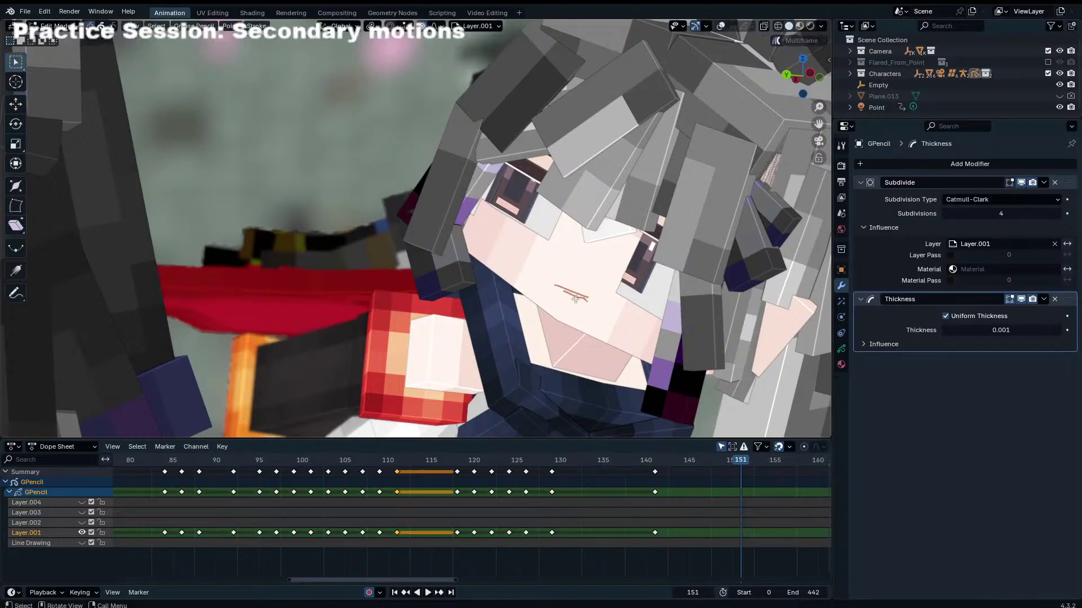
key(ctrl+Tab)
click(583, 277)
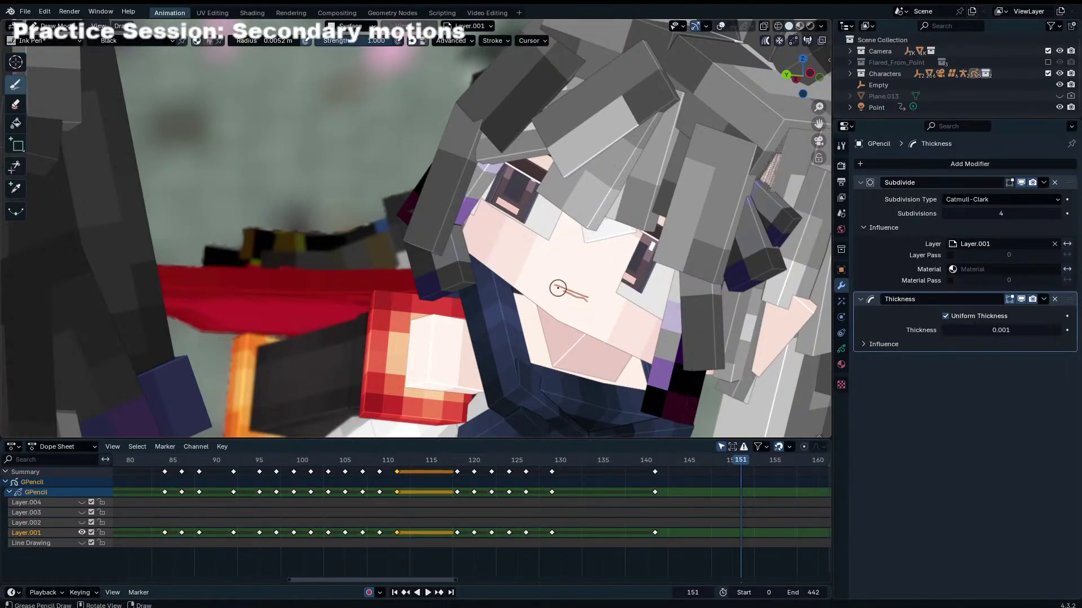
drag(557, 288, 590, 304)
key(ctrl+z)
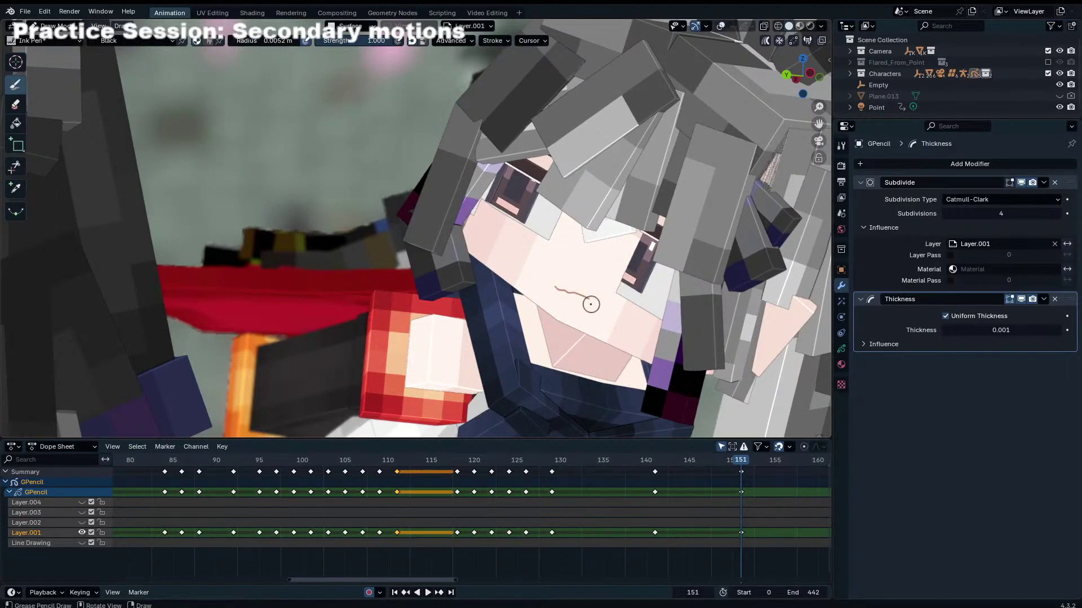
Step: Advance to frame 154 and draw a wavy mouth line on the tilted face
key(Right)
key(Right)
key(Right)
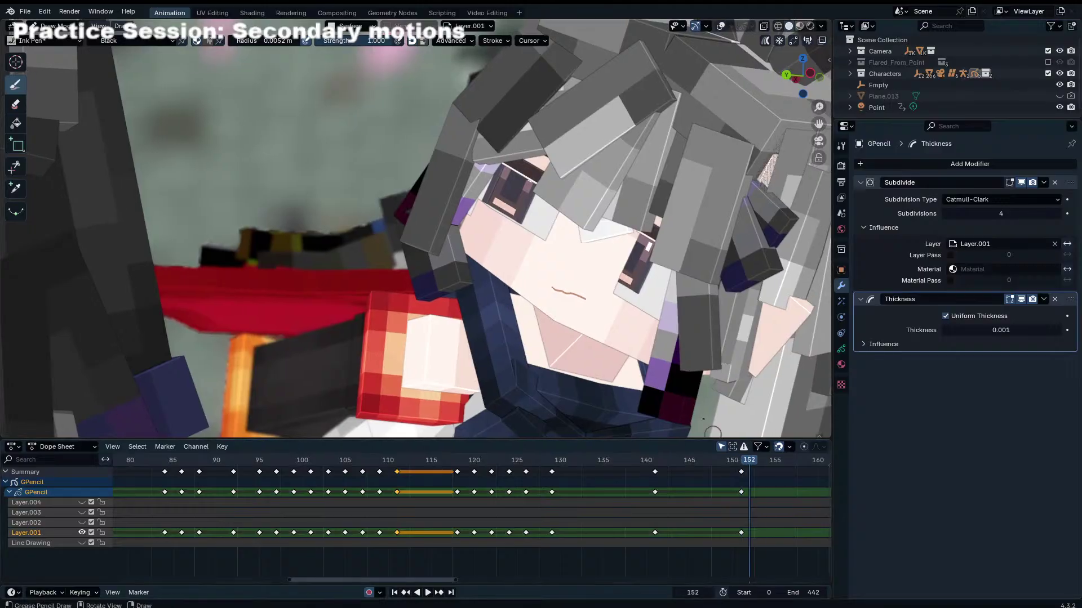
shift+middle_drag(644, 343, 399, 200)
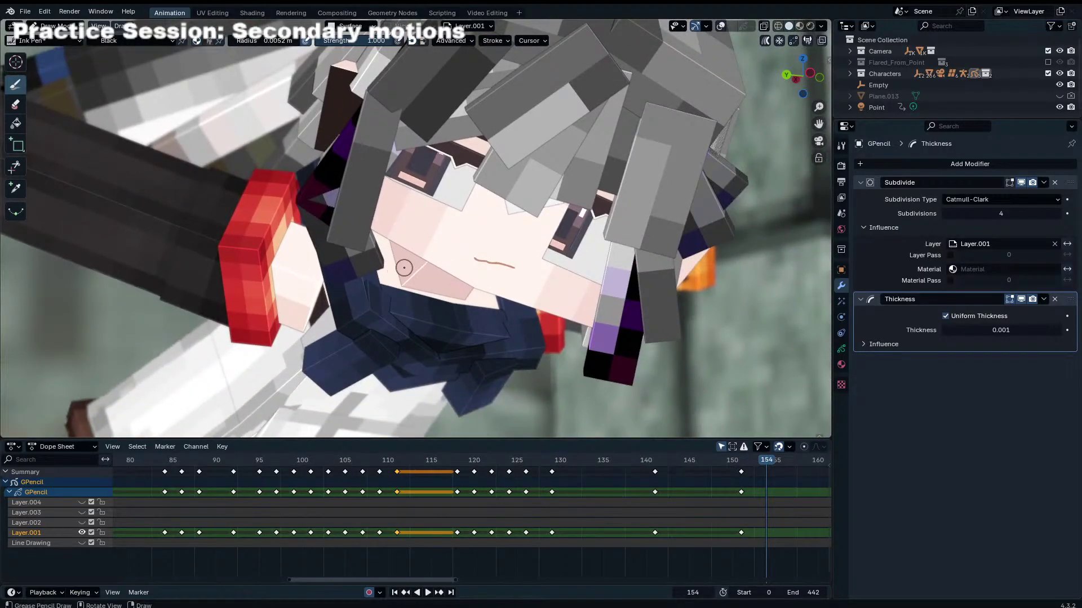
mouse_move(473, 257)
mouse_down()
mouse_move(510, 271)
mouse_move(470, 255)
mouse_up()
key(ctrl+z)
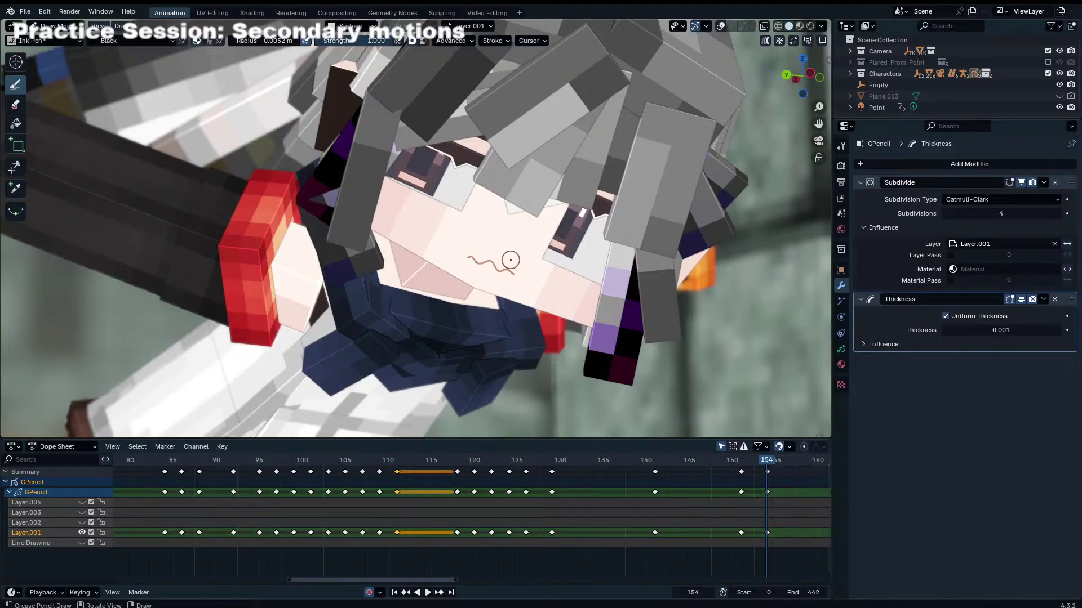
Step: Advance to frame 157 and draw the small curved mouth stroke on the lowered face
key(Right)
key(Right)
key(Right)
shift+middle_drag(571, 239, 555, 105)
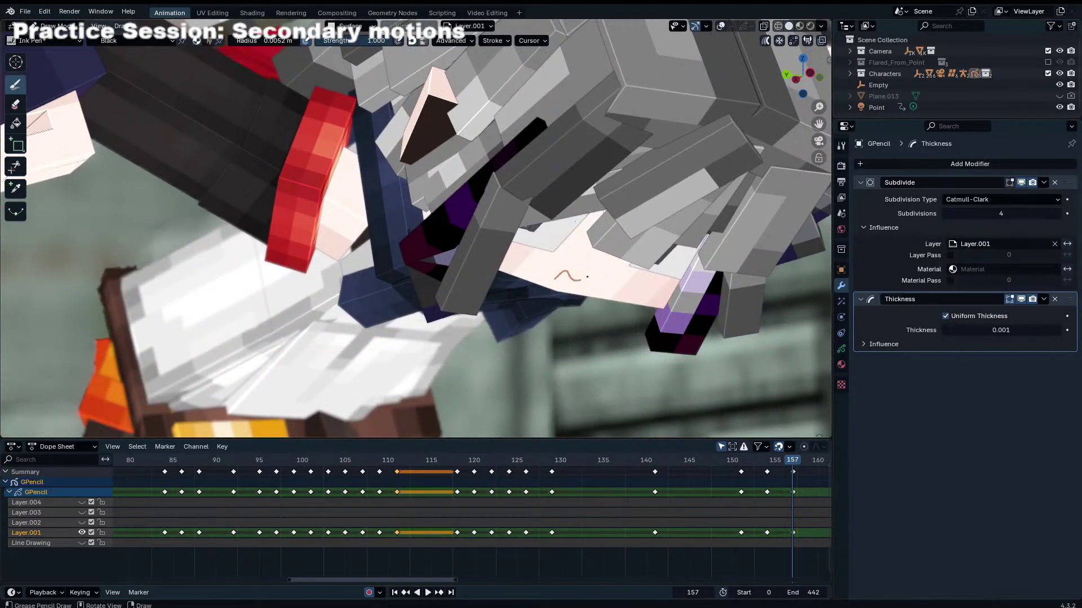
key(ctrl+z)
drag(571, 280, 600, 285)
Step: Step on to frame 161, then replay the animation to about frame 174 to check the mouth drawings
key(Right)
key(Right)
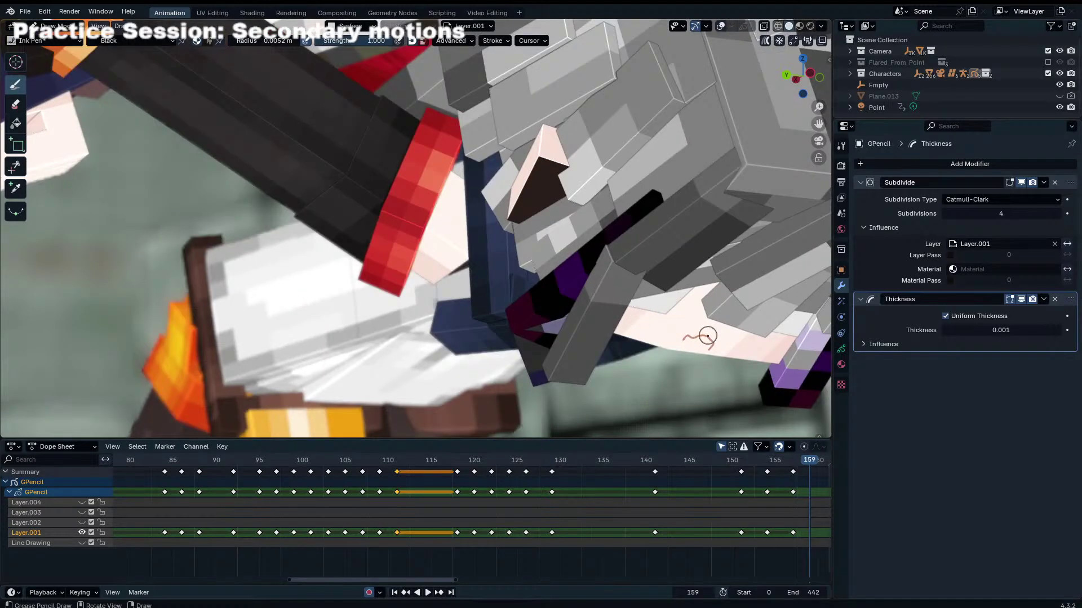
key(Right)
key(Right)
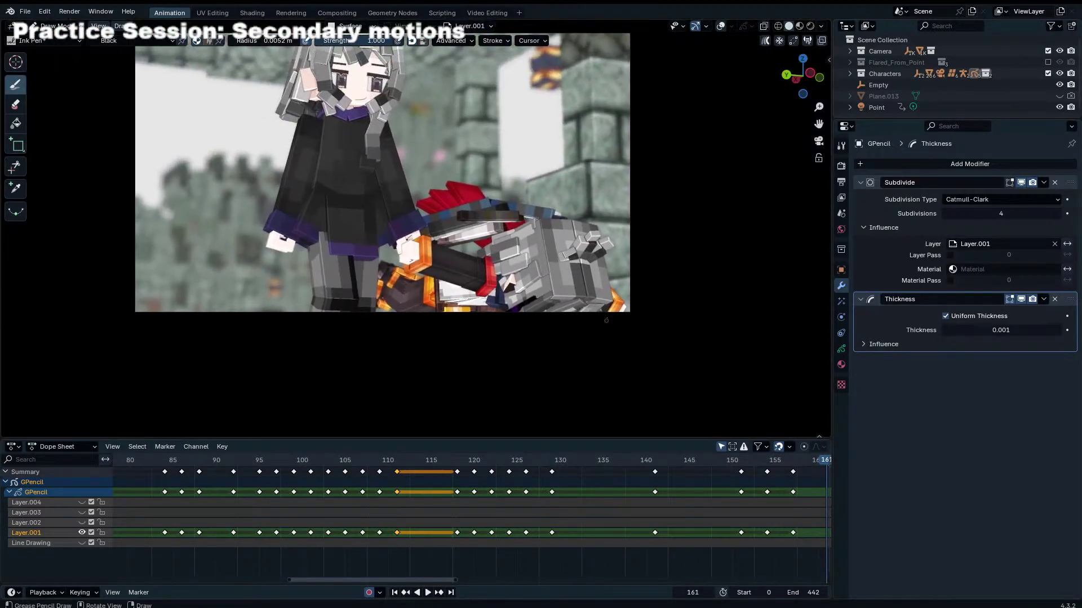
click(309, 461)
key(shift+space)
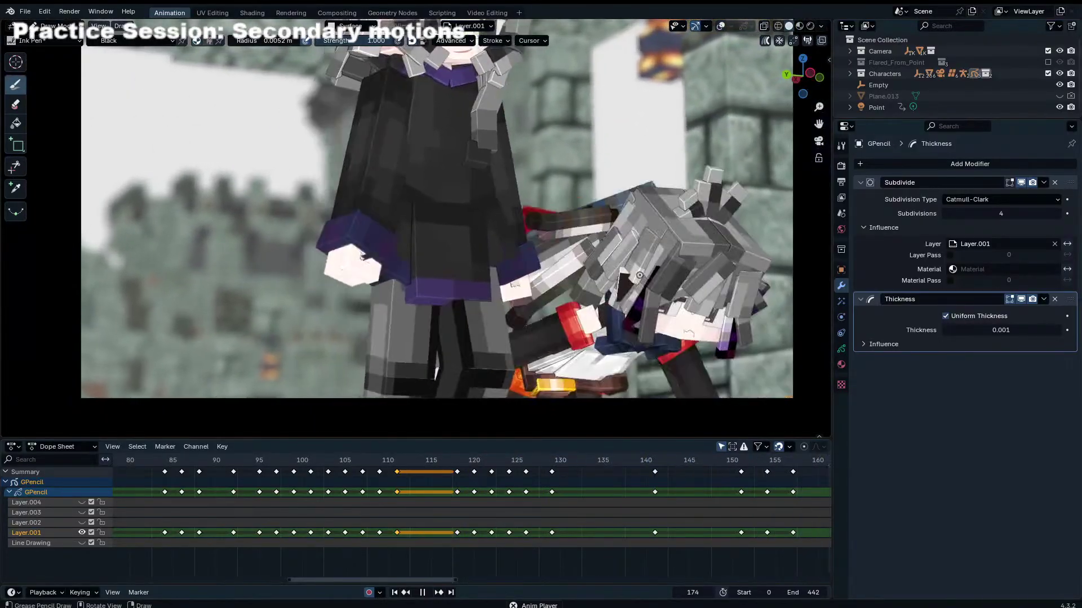
key(space)
Step: Go to frame 178, frame the upright face closely and try curved mouth strokes
scroll(624, 241, up, 3)
key(Left)
key(Left)
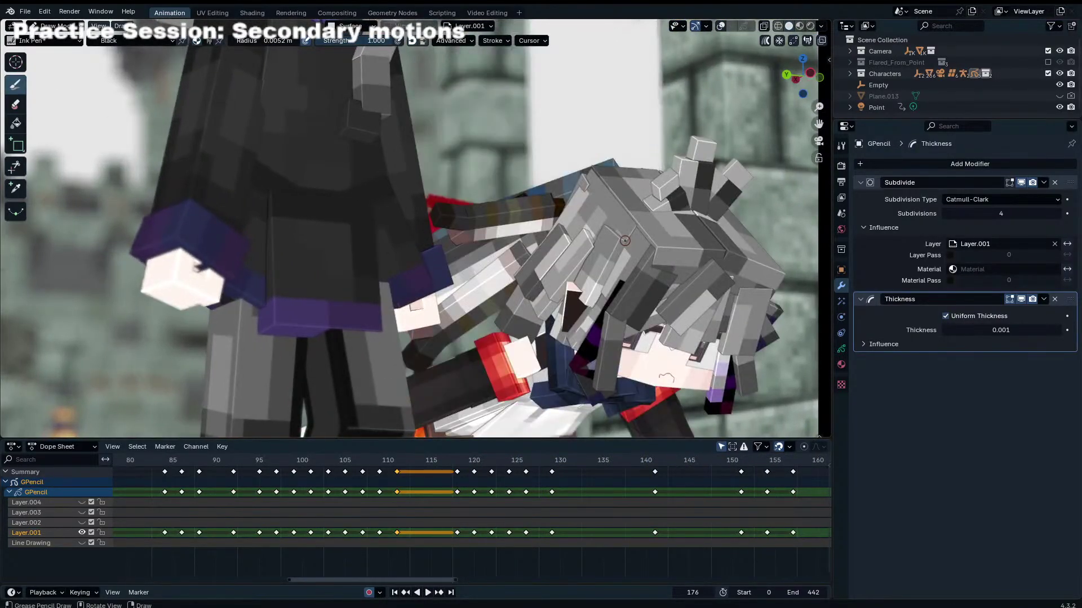
key(Right)
key(Right)
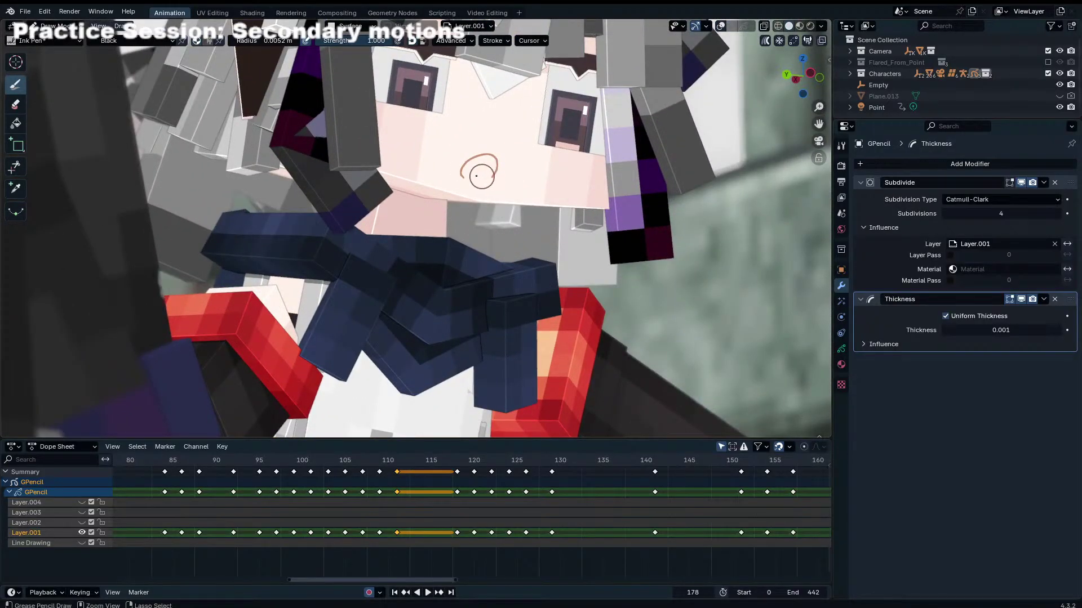
key(ctrl+z)
mouse_move(465, 173)
mouse_down()
mouse_move(471, 152)
mouse_move(485, 164)
mouse_up()
key(ctrl+z)
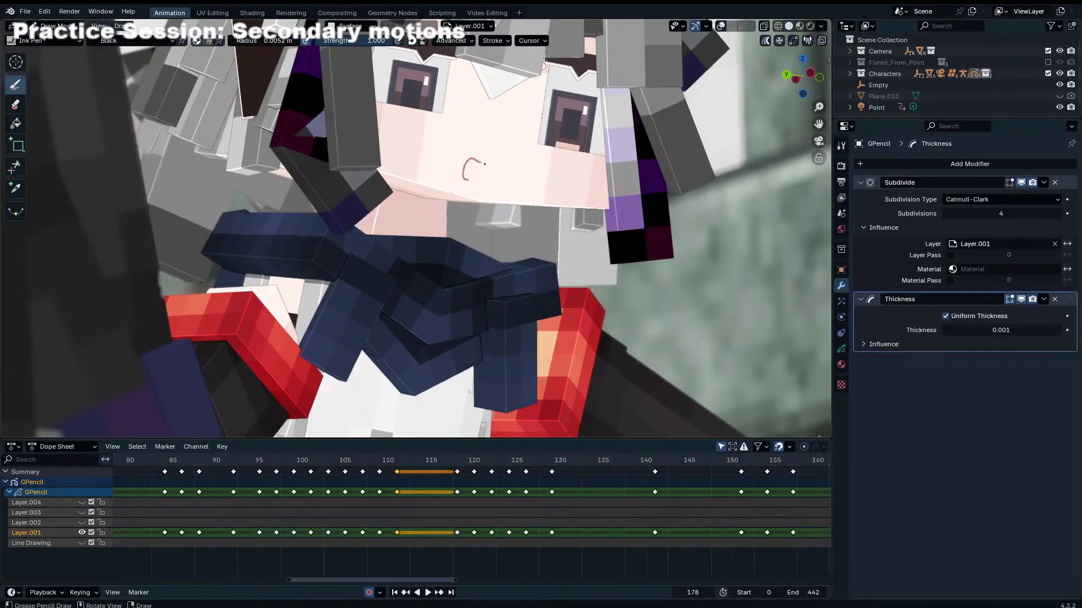
Step: Draw wavy upper lip strokes from frame 180 to about 185, following the face as it turns behind the dark-robed character
key(Right)
key(Right)
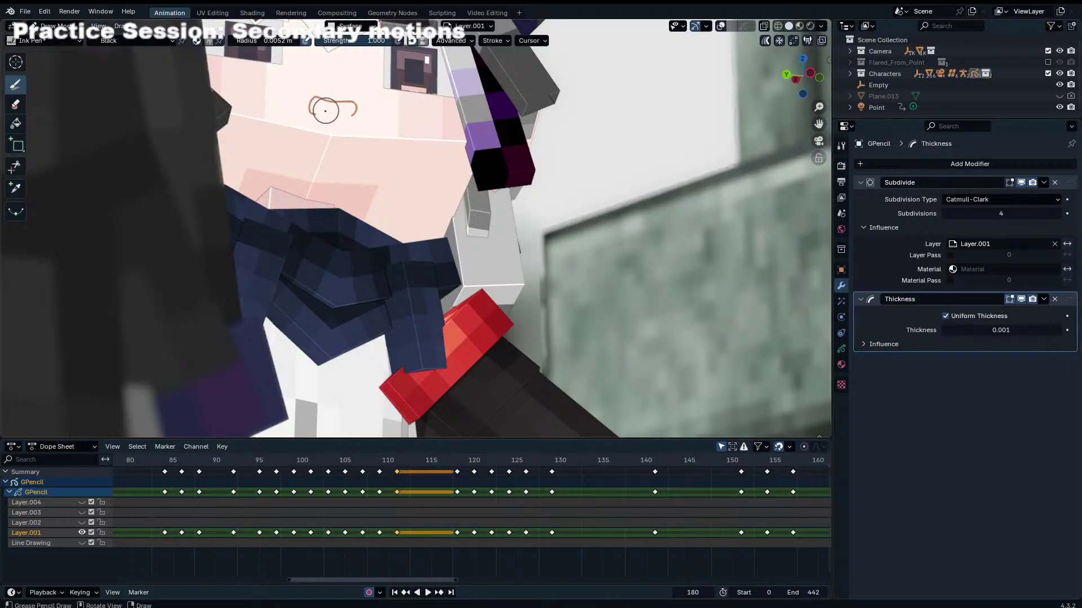
drag(315, 103, 365, 118)
key(Right)
key(Right)
key(Right)
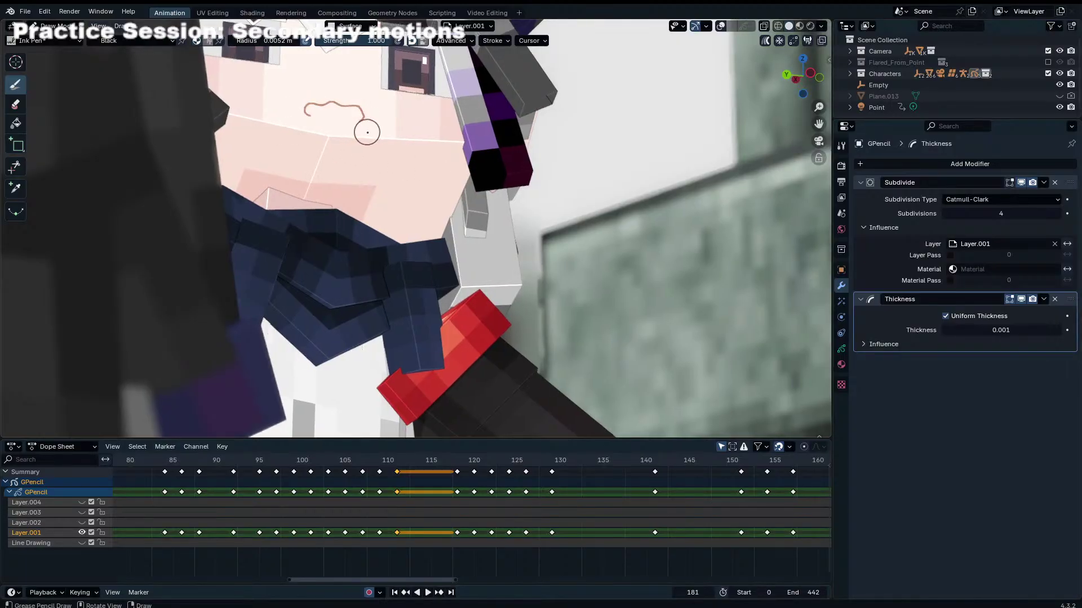
key(ctrl+z)
drag(239, 161, 280, 156)
key(Right)
key(Right)
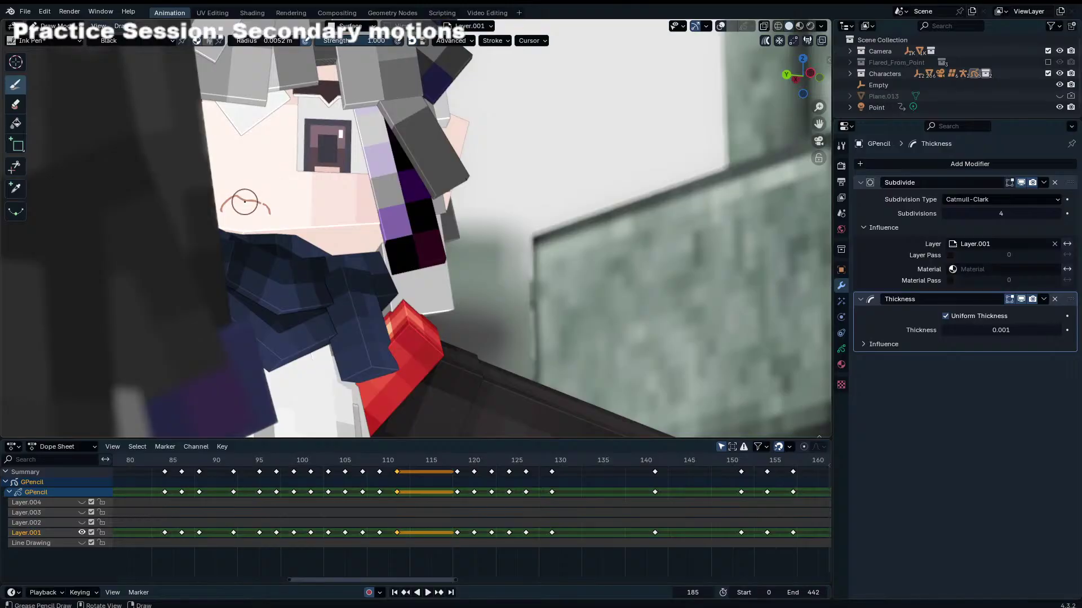
Step: Return to the full camera framing and play from frame 187 to 216 to find where the face reappears
key(Right)
key(Right)
key(KP_0)
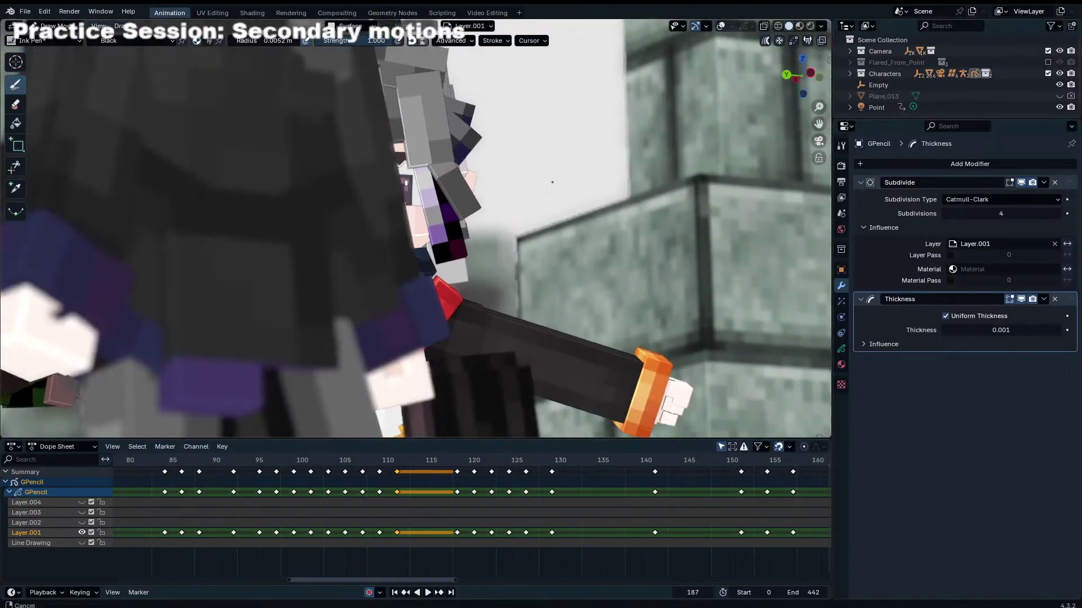
key(Right)
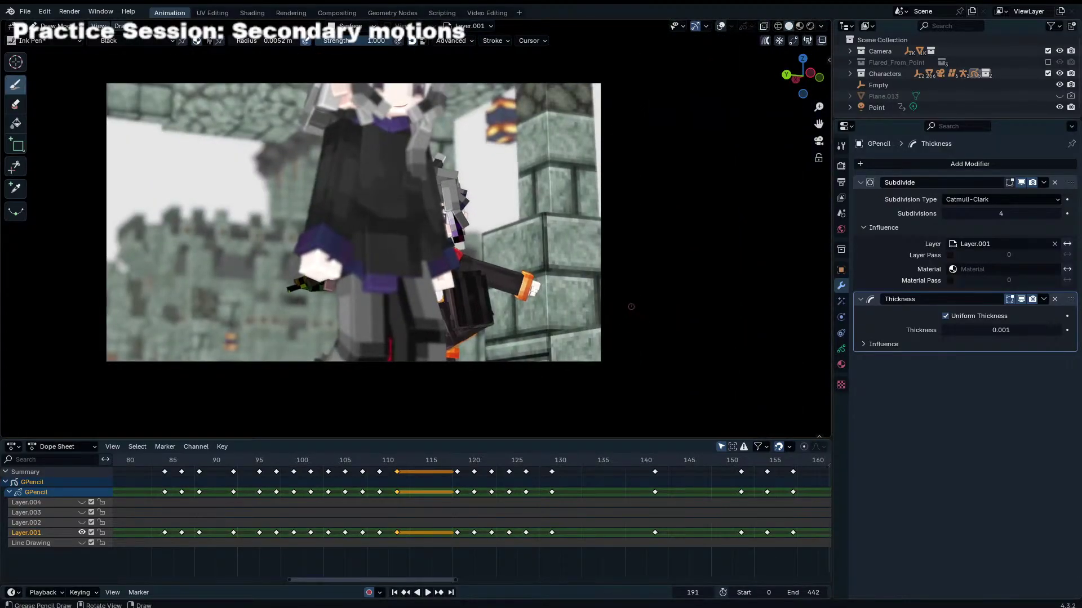
key(space)
key(space)
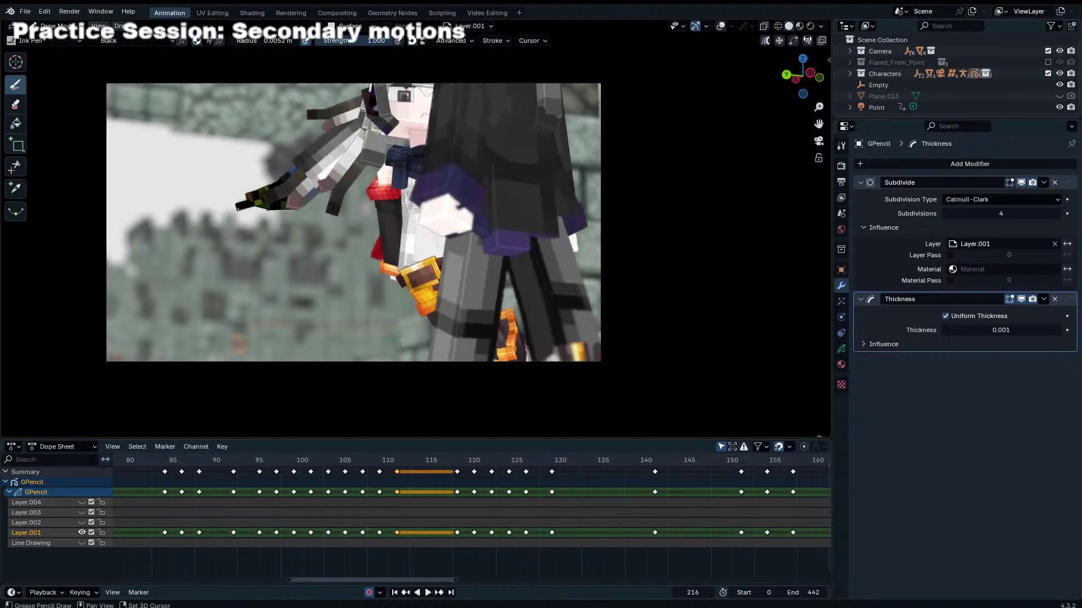
shift+middle_drag(413, 149, 409, 247)
scroll(408, 247, up, 2)
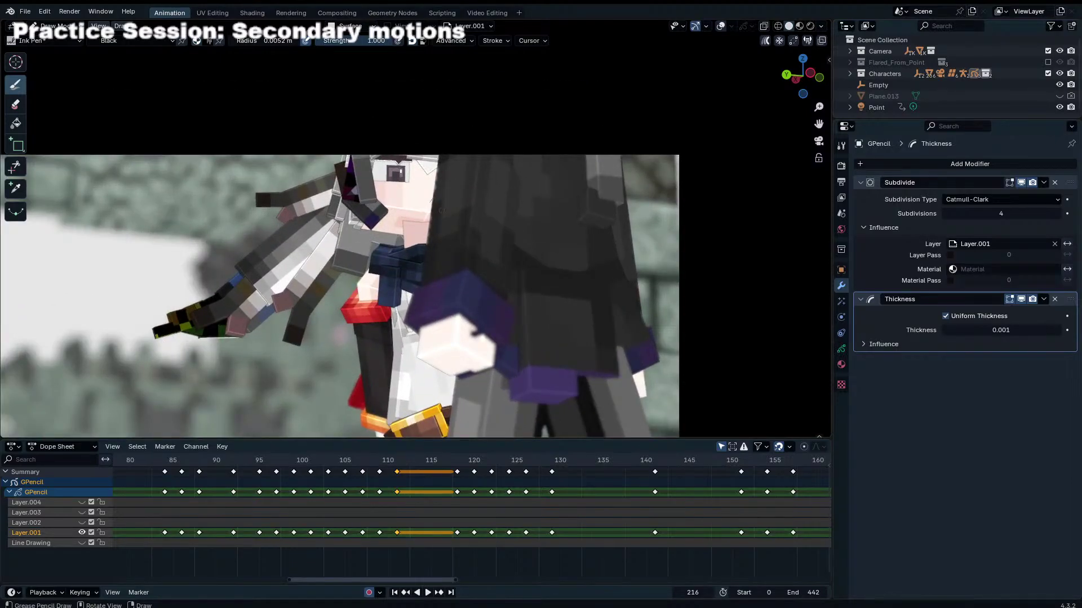
Step: Replay frames 193 to 218 and step back to frame 216 to examine the partly hidden face
key(Down)
key(Down)
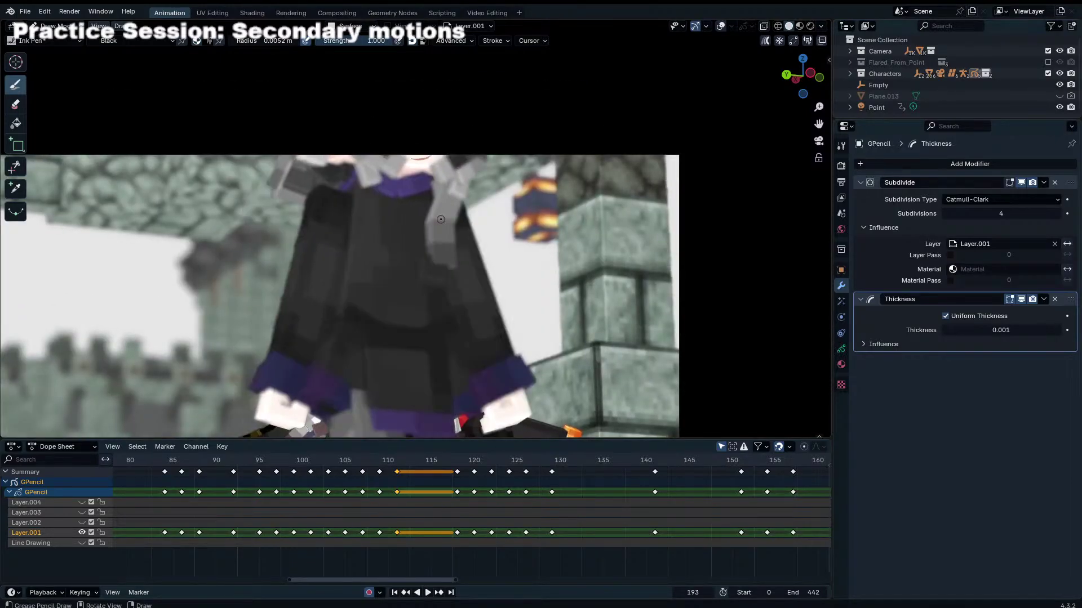
key(shift+space)
key(shift+space)
key(shift+space)
key(shift+space)
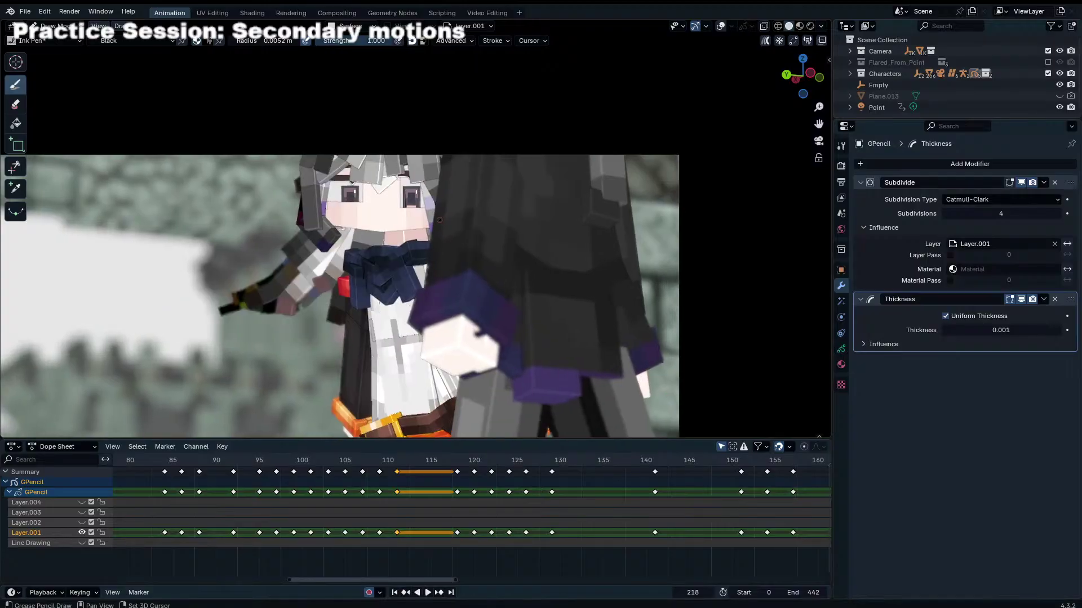
key(Left)
key(Left)
key(Right)
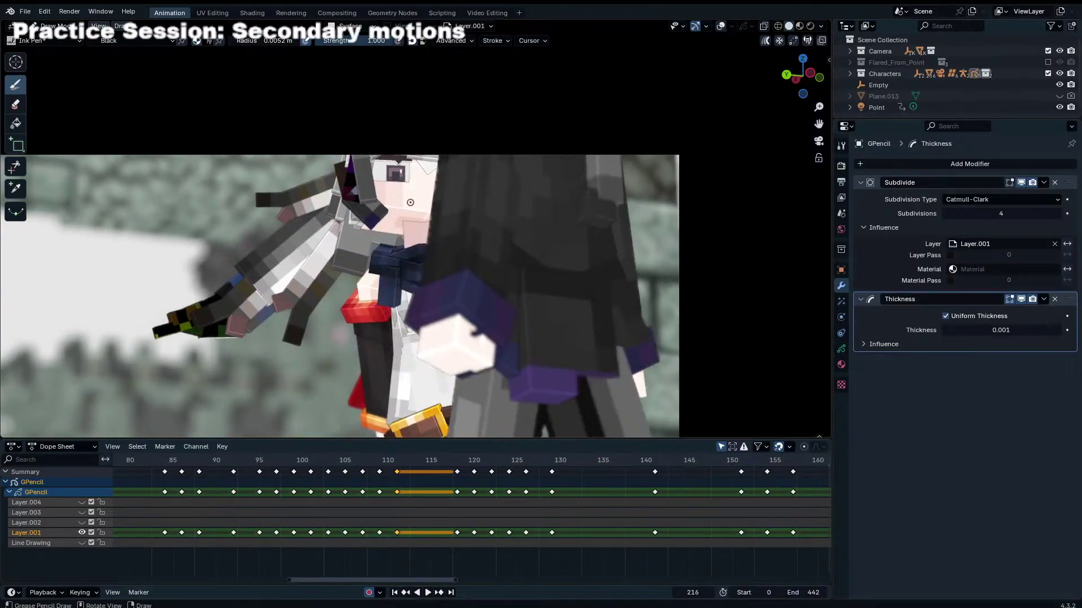
Step: Move from frame 216 to frame 220, drawing a short mouth stroke on frame 218 and a curved frown on frame 220
key(Left)
key(Left)
key(Right)
key(Right)
key(Right)
key(Right)
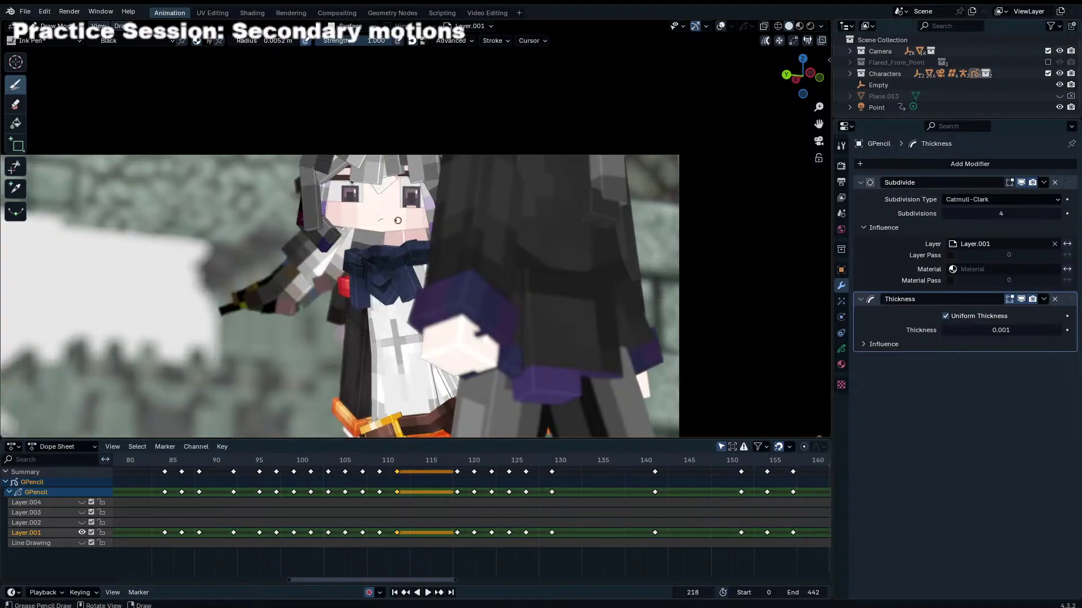
key(Right)
key(Right)
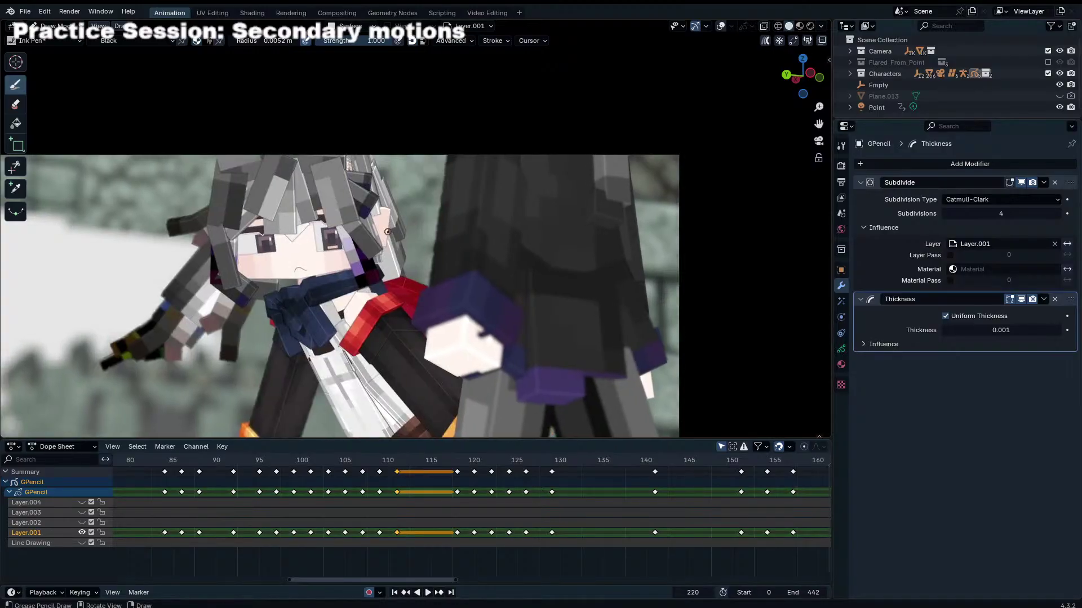
Step: Draw a small wavy mouth line on the tilted face at frame 222, retrying the stroke
key(Right)
key(Right)
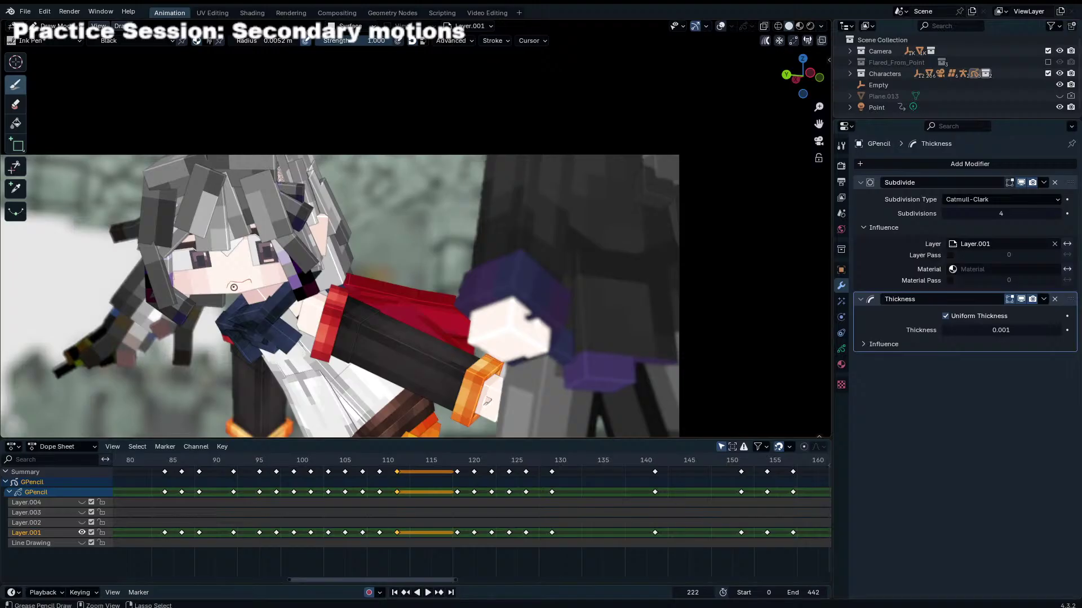
key(ctrl+z)
drag(230, 286, 252, 279)
key(ctrl+z)
key(Right)
key(Right)
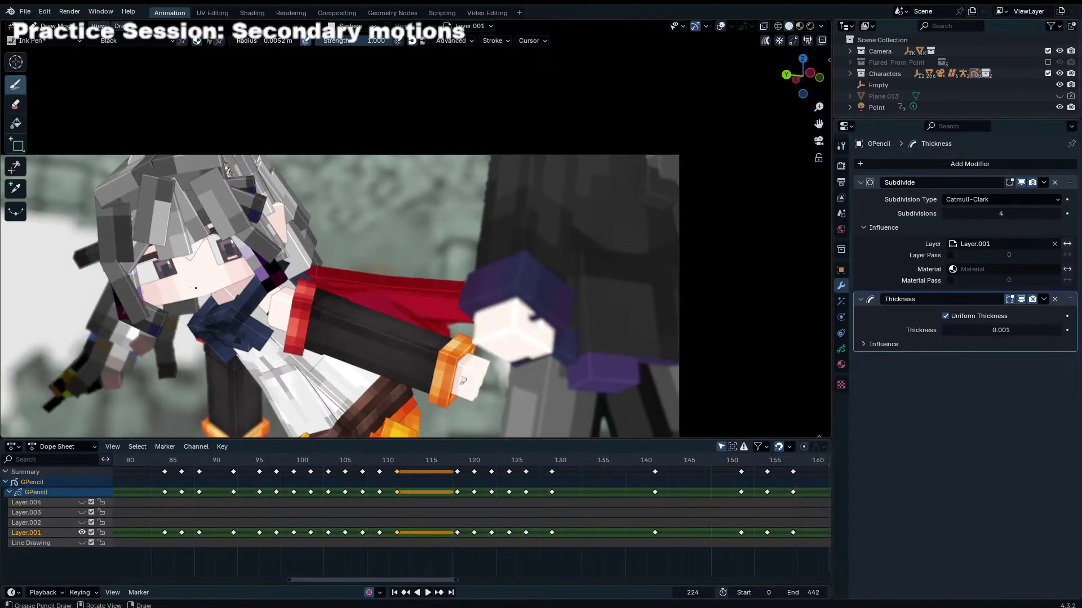
Step: Frame the face closely at frame 224 and draw a mouth stroke there, replacing the rejected attempts
key(ctrl+z)
drag(198, 287, 207, 286)
key(ctrl+z)
key(ctrl+z)
scroll(220, 265, up, 6)
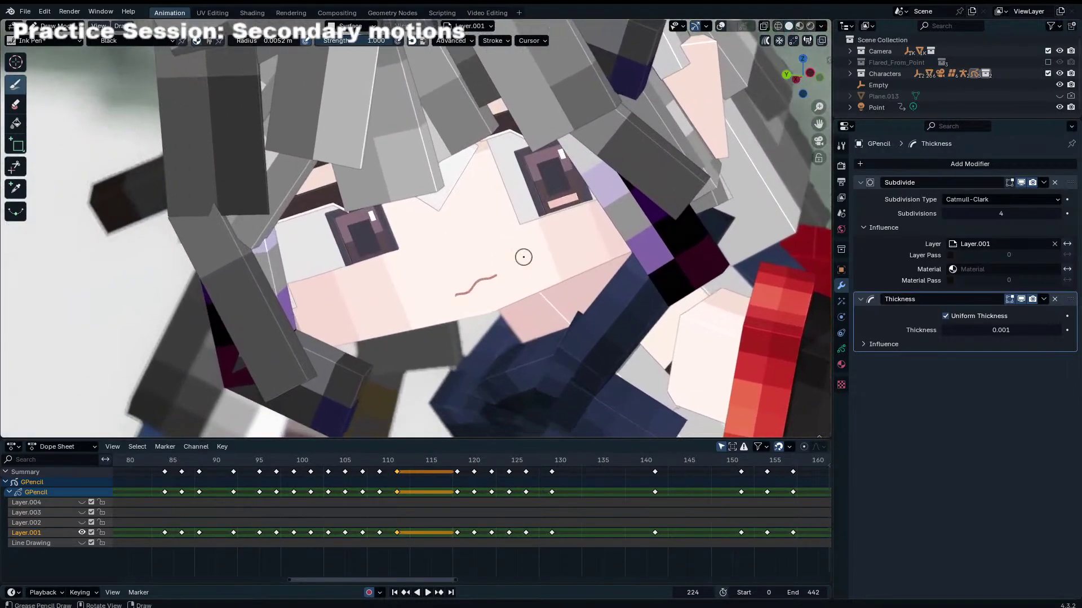
drag(443, 292, 491, 252)
Step: Draw an open mouth on frame 226 with separate upper lip, corner and lower lip strokes, discarding the attempts that miss
key(Right)
key(Right)
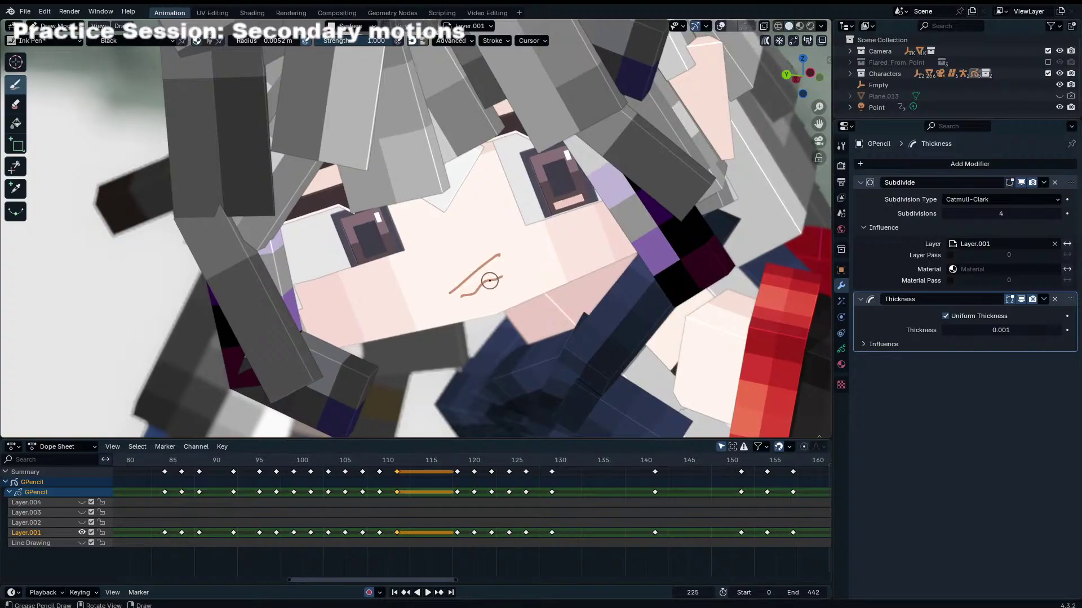
key(ctrl+z)
mouse_move(445, 315)
mouse_down()
mouse_move(496, 293)
mouse_move(445, 335)
mouse_move(510, 284)
mouse_up()
key(ctrl+z)
key(ctrl+z)
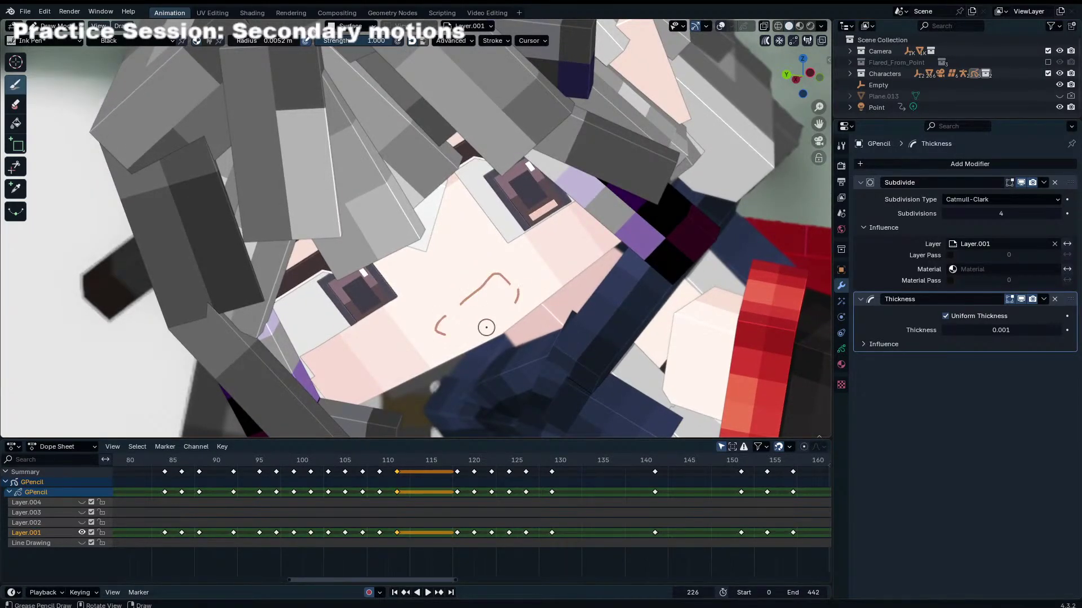
drag(477, 319, 498, 306)
Step: Draw the open mouth on frame 228 with a bent left corner, and compare its strokes by undoing and restoring them
key(Right)
key(Right)
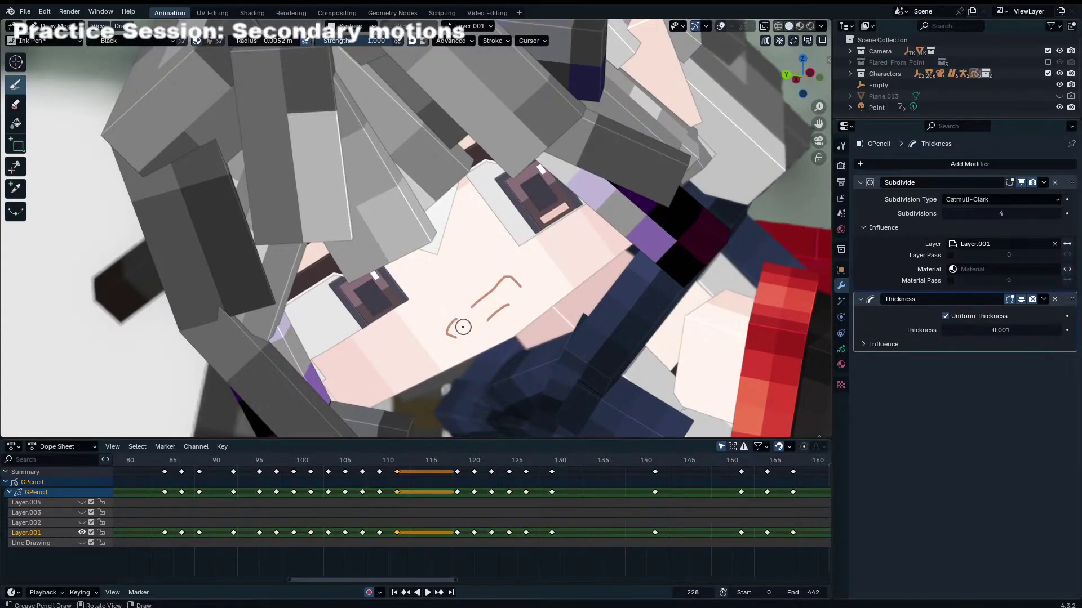
key(ctrl+z)
key(ctrl+z)
key(ctrl+z)
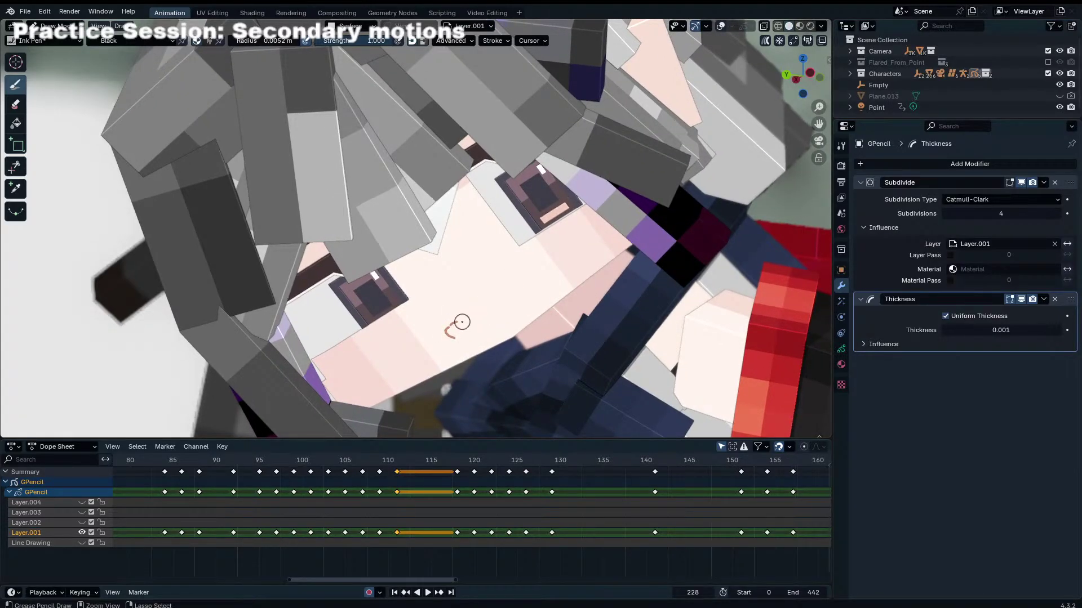
key(ctrl+z)
key(ctrl+shift+z)
key(ctrl+shift+z)
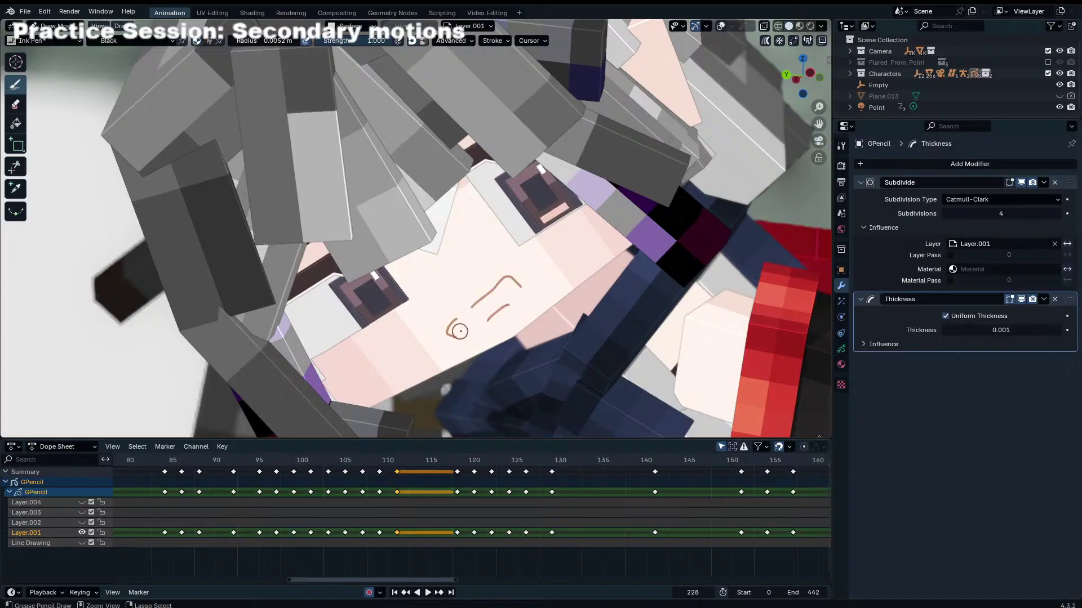
Step: Enter Edit Mode on frame 228, nudge the mouth's left corner with proportional editing and show the viewport overlays
key(Tab)
key(g)
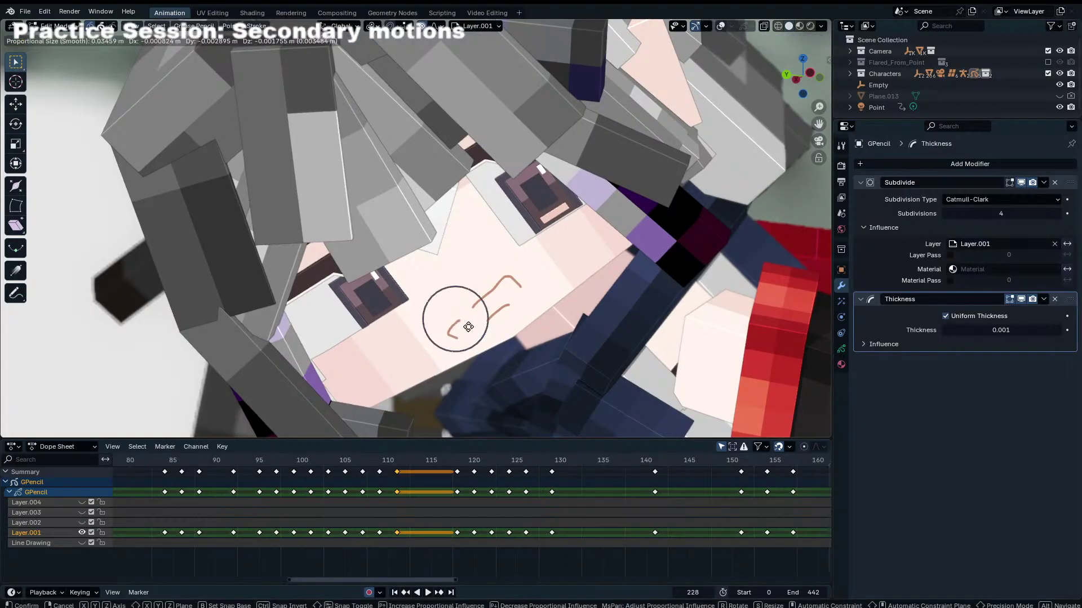
click(463, 325)
scroll(408, 327, up, 6)
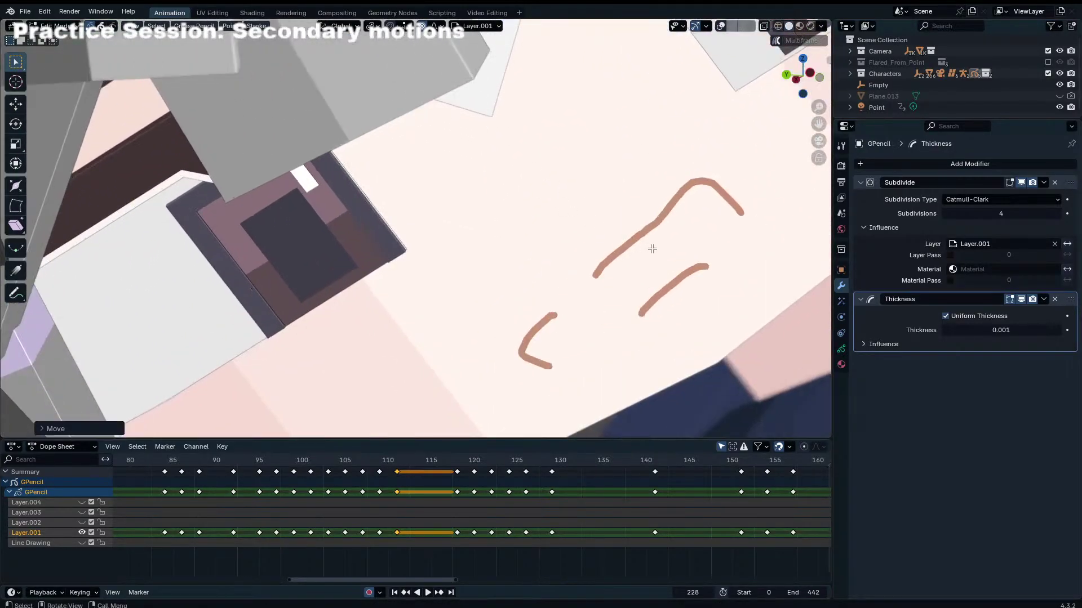
click(720, 26)
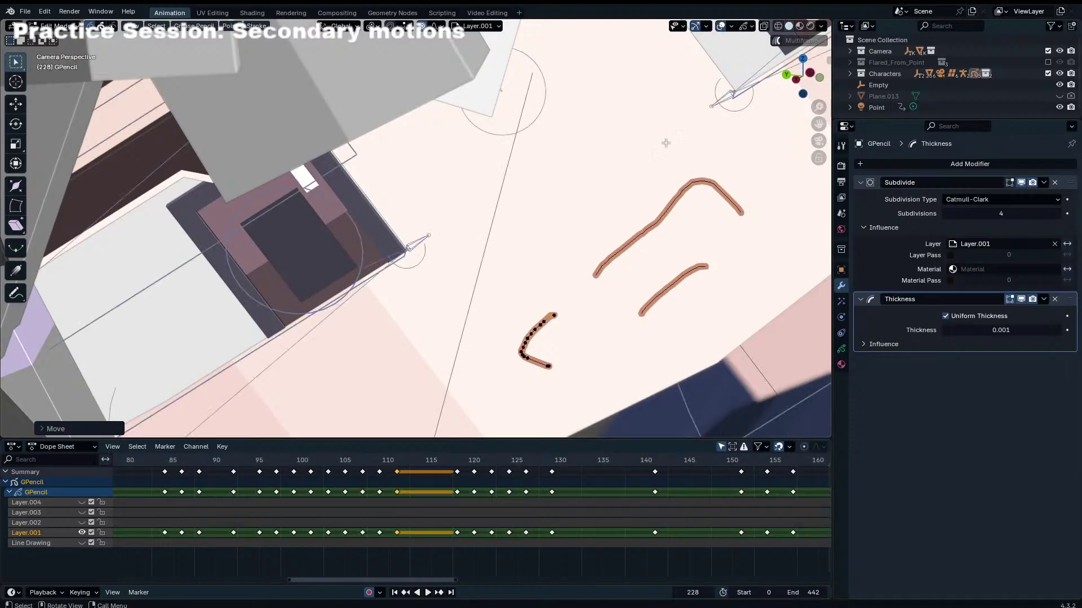
Step: Move points on the left end and middle of the upper lip stroke inward to give it a smoother bend
click(615, 262)
key(g)
click(626, 273)
click(647, 231)
key(g)
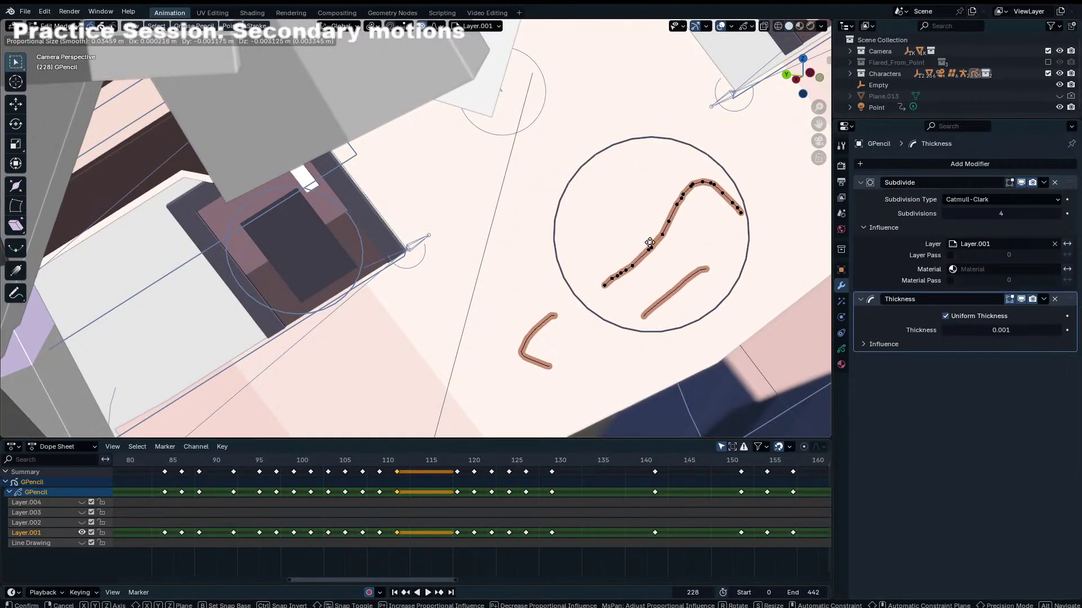
click(652, 241)
Step: Reshape the upper lip's peak and right end into a rounder curve, reducing the proportional size to about 0.0075 m
click(711, 186)
key(g)
click(722, 183)
click(745, 217)
key(g)
click(739, 226)
click(735, 205)
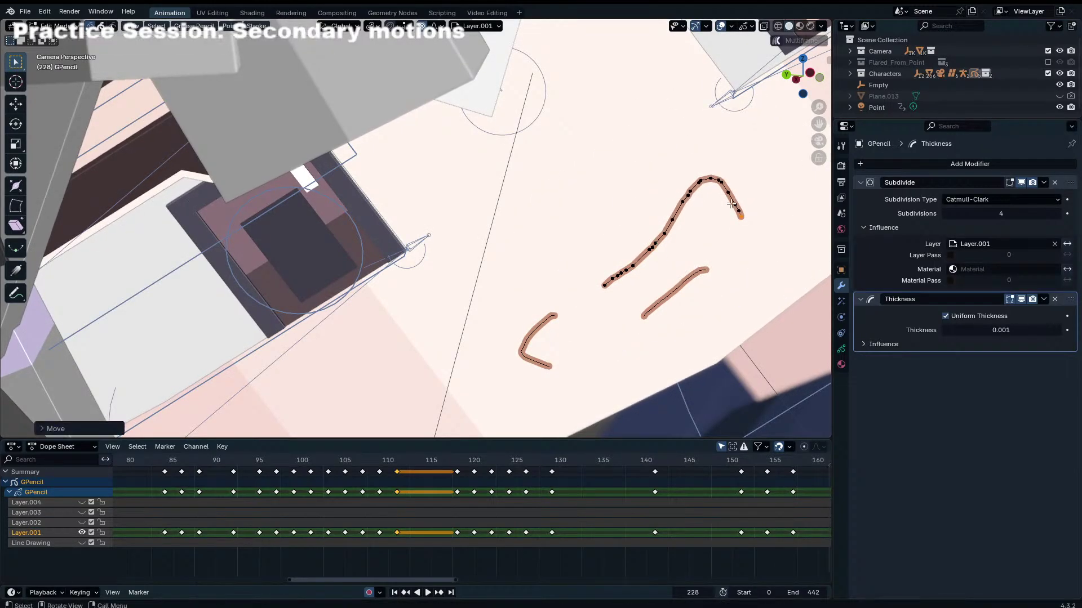
key(g)
scroll(745, 208, up, 7)
click(748, 207)
Step: Move points along the bend of the mouth's left corner stroke to soften its sharp angle
click(536, 367)
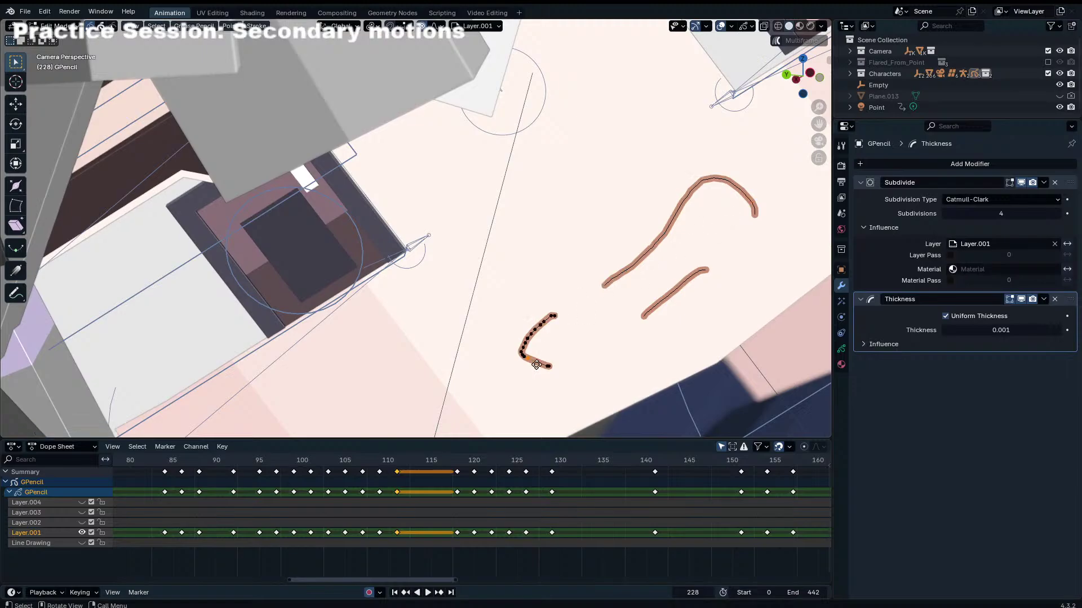
key(g)
click(524, 354)
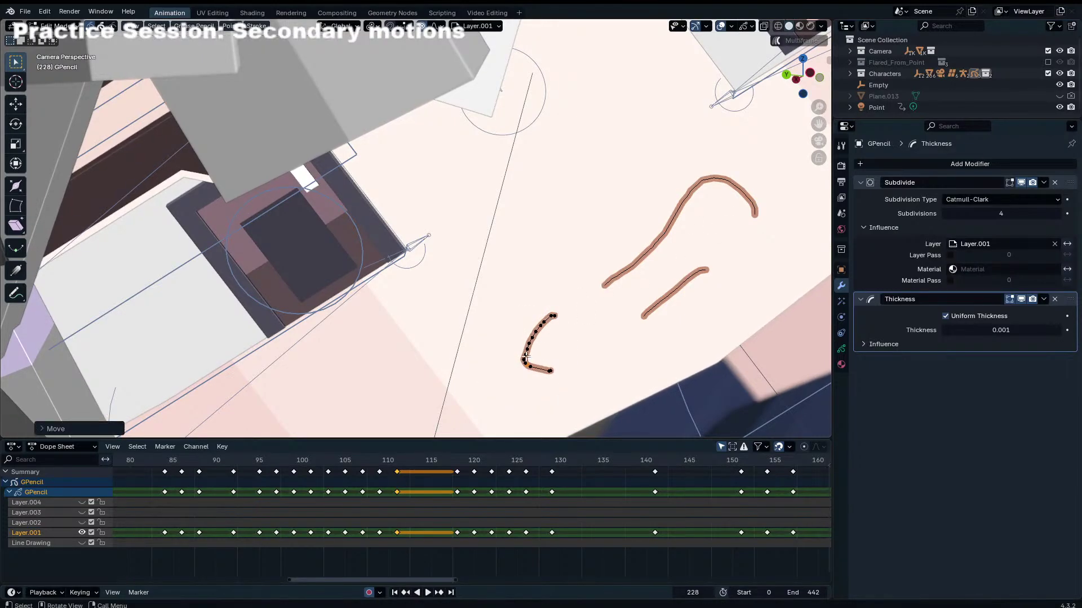
key(g)
click(527, 350)
key(g)
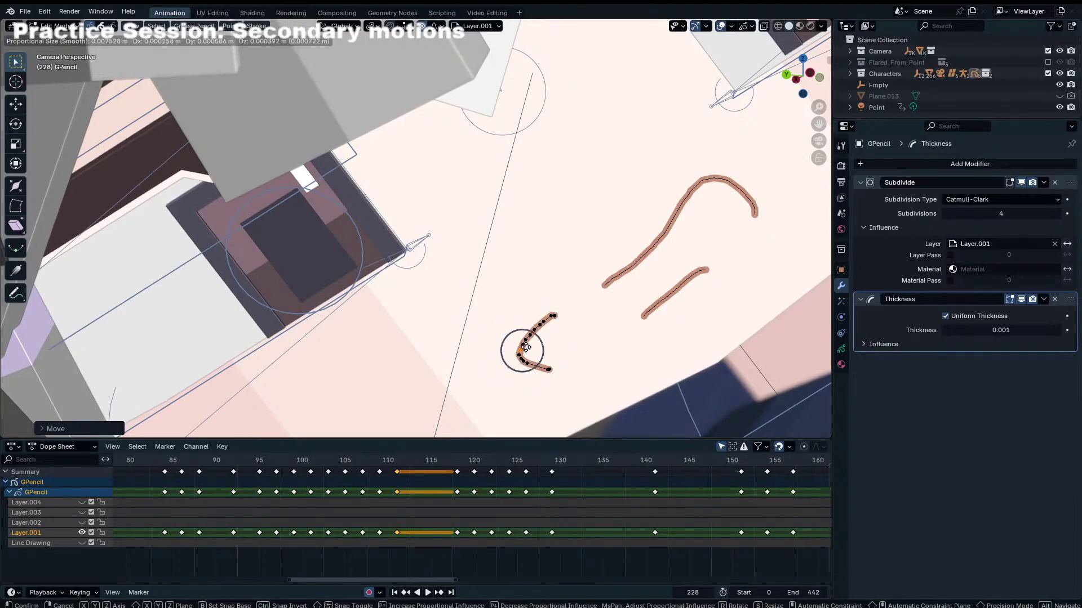
click(527, 348)
Step: Adjust the lower points and end of the left corner stroke to form a rounded curve
click(530, 365)
key(g)
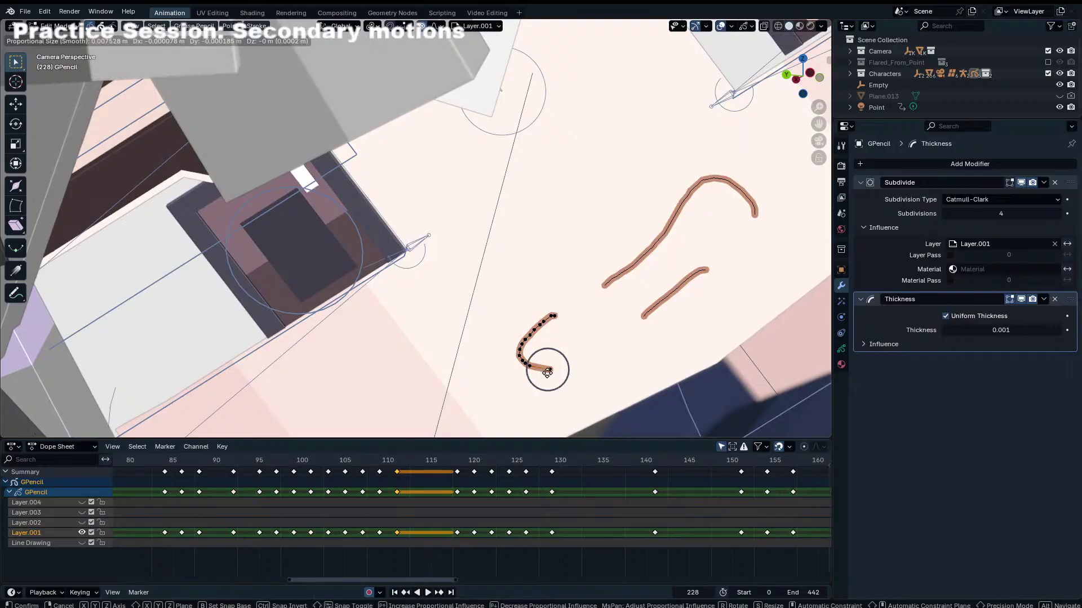
click(541, 370)
key(g)
click(525, 363)
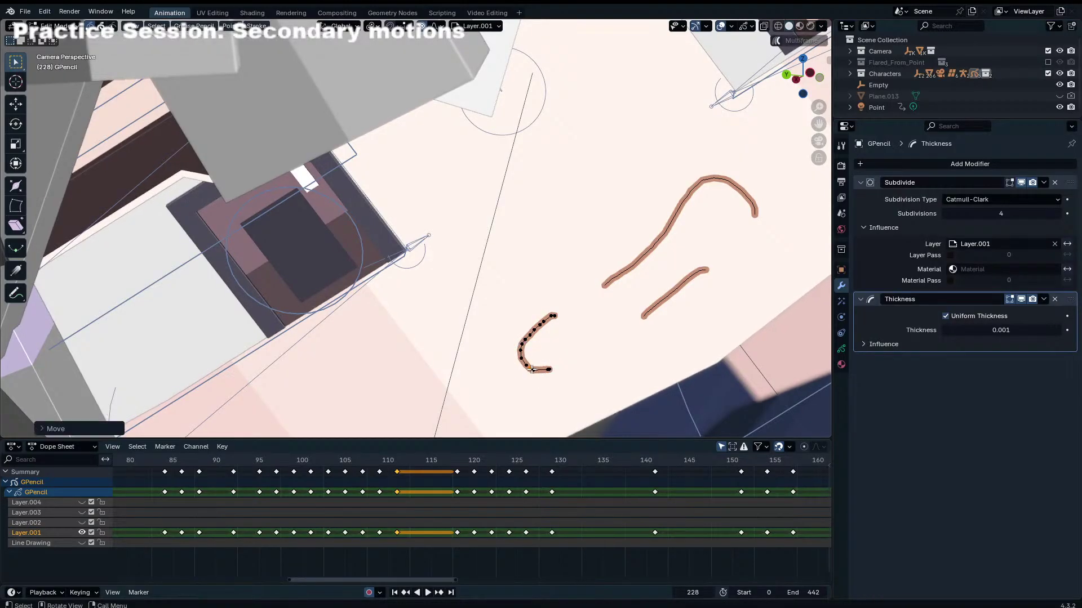
key(g)
click(541, 370)
click(523, 360)
key(g)
click(520, 359)
click(529, 365)
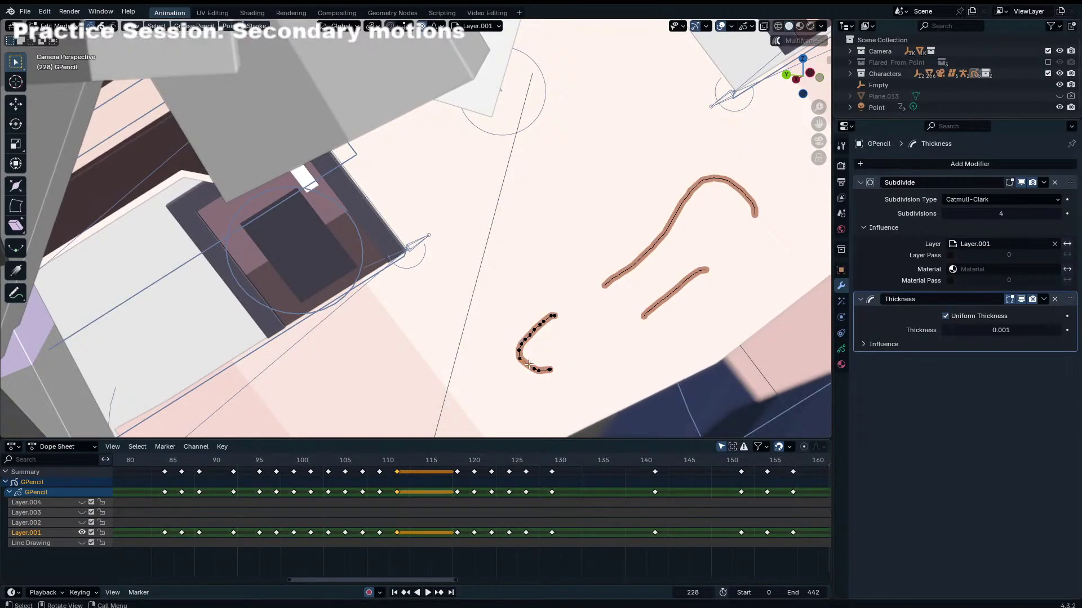
Step: Reshape the lower curved mouth stroke at frame 228 by moving its points with proportional editing
key(g)
click(525, 361)
click(520, 360)
key(g)
click(521, 359)
click(520, 350)
key(g)
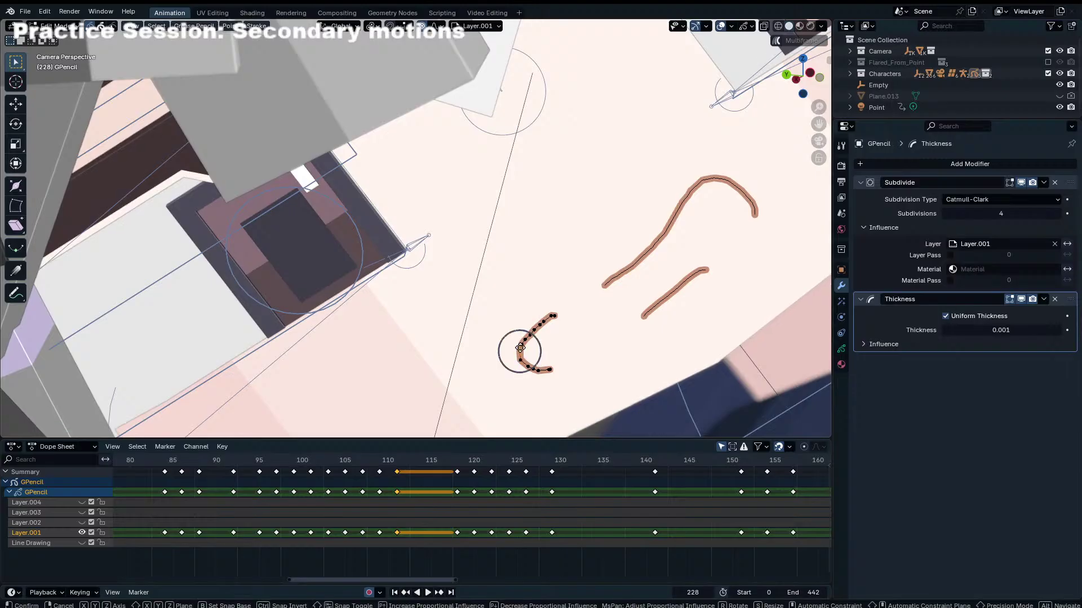
click(521, 350)
click(526, 340)
key(g)
scroll(525, 340, down, 6)
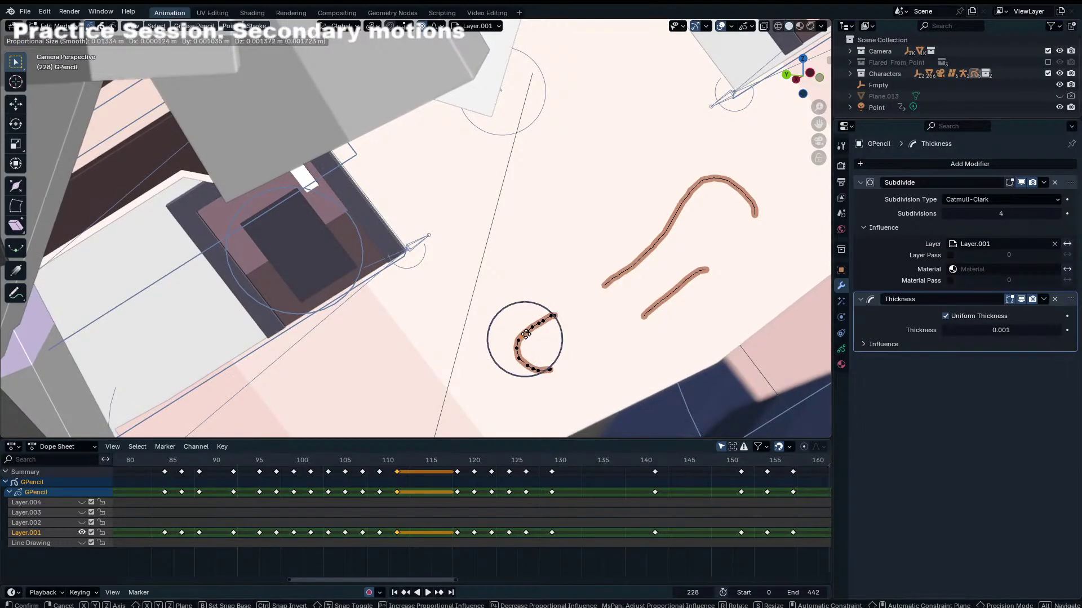
click(524, 339)
key(Tab)
key(Tab)
Step: Delete the short straight Grease Pencil stroke beneath the long mouth curve
drag(623, 326, 725, 271)
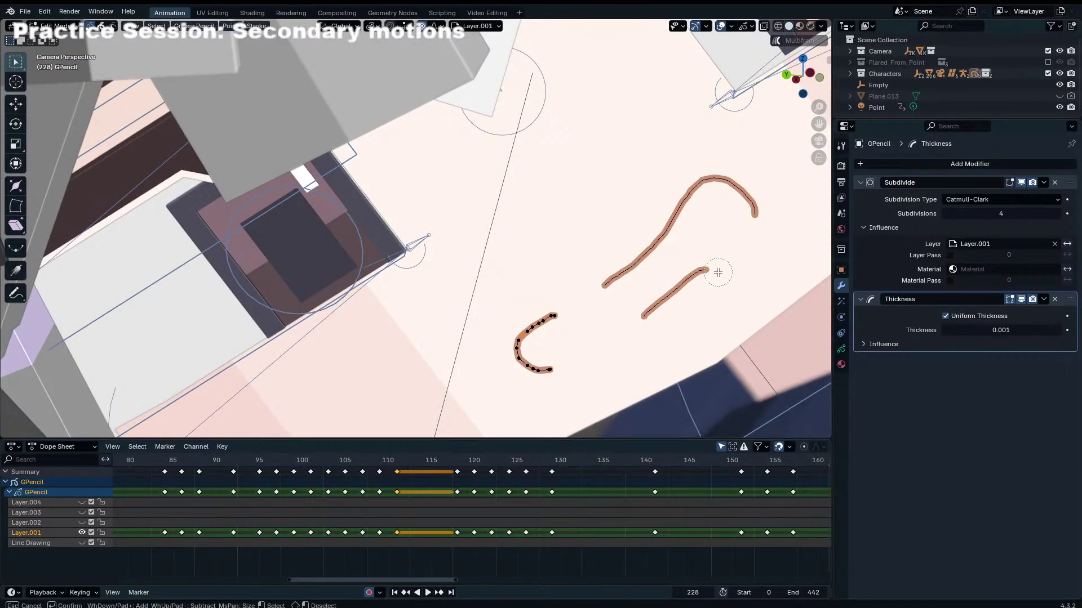
key(x)
click(642, 314)
Step: Adjust the middle of the long mouth stroke with a proportional move and return to Draw Mode
click(651, 255)
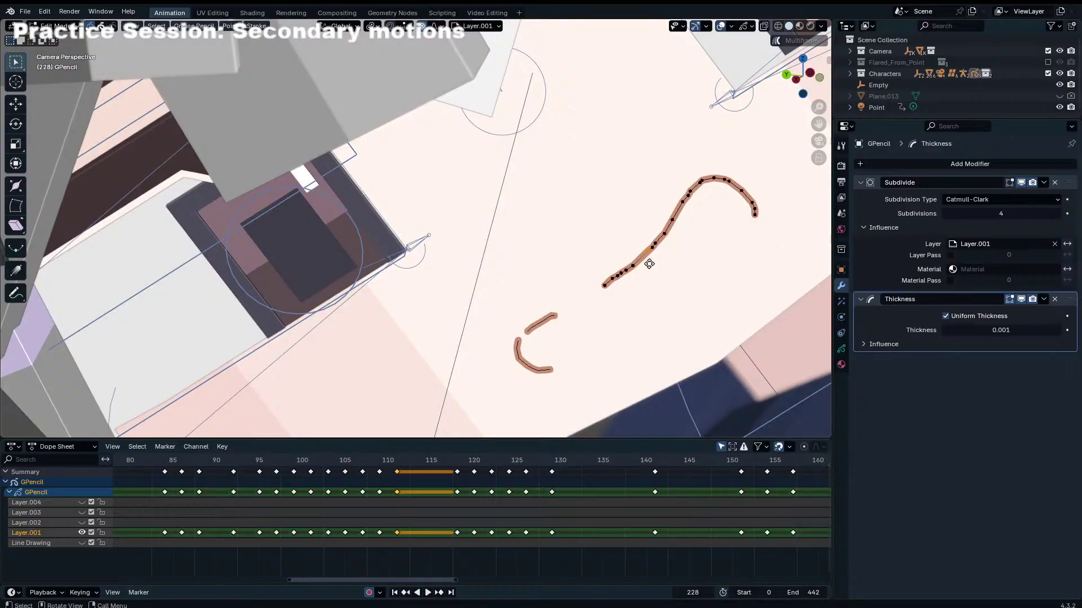
key(g)
scroll(649, 269, down, 6)
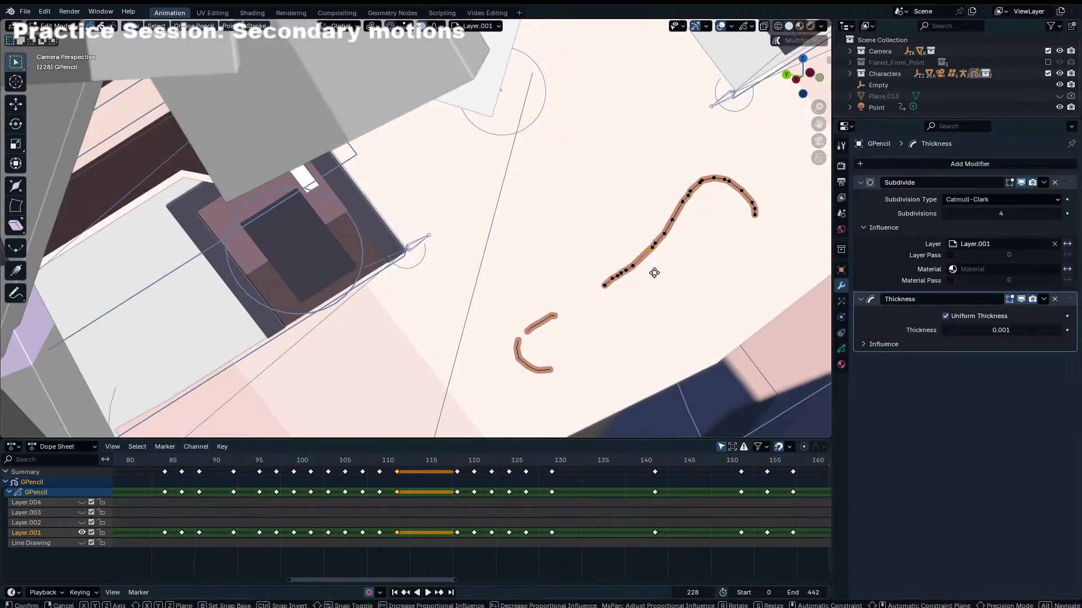
click(667, 291)
key(Tab)
scroll(623, 285, down, 7)
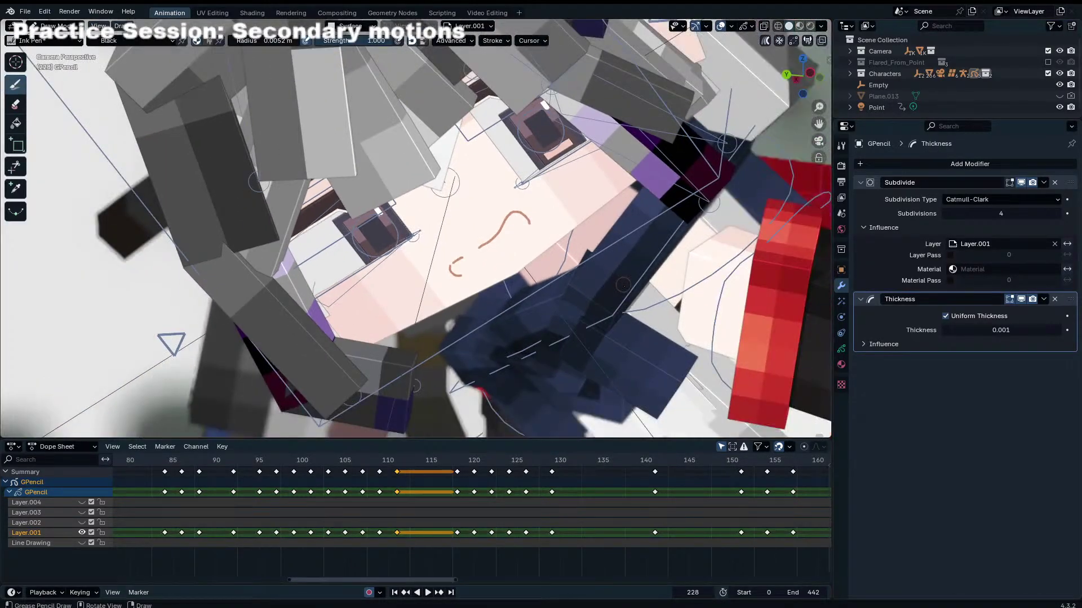
Step: Return to the camera view and play the animation briefly to check the mouth strokes
click(616, 463)
key(space)
middle_drag(642, 483, 541, 428)
key(KP_0)
key(space)
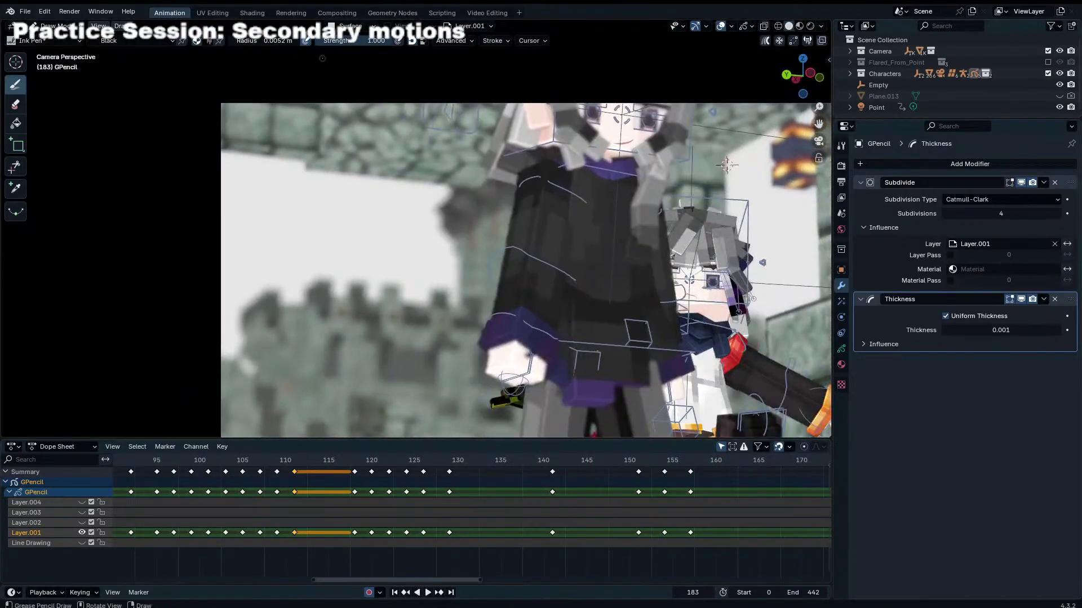
Step: Hide the viewport overlays and replay the shot from frame 138 through the camera
key(grave)
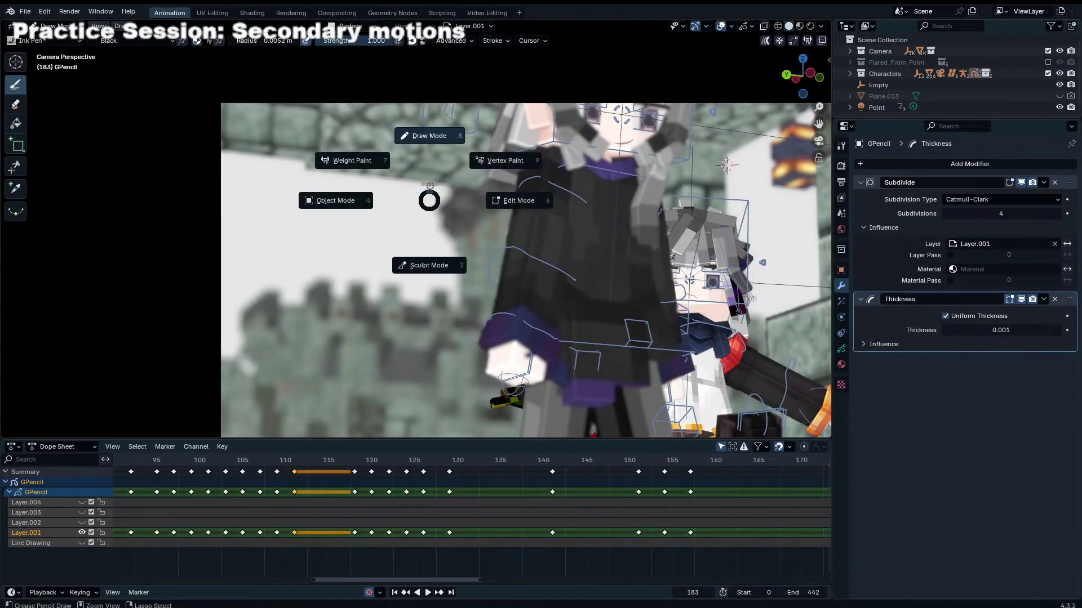
click(722, 26)
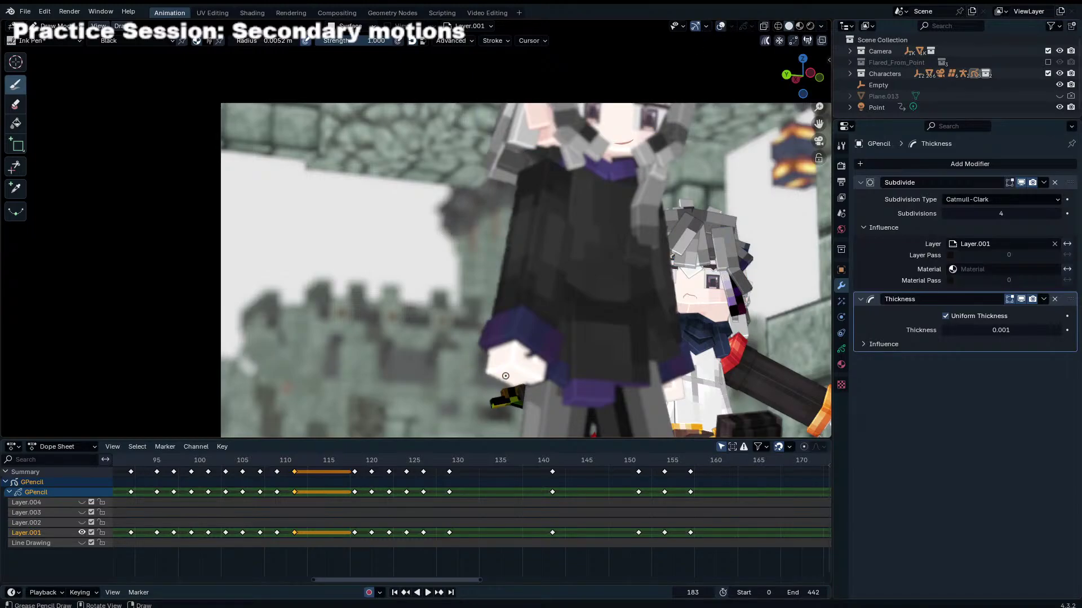
scroll(617, 521, down, 5)
drag(625, 462, 499, 466)
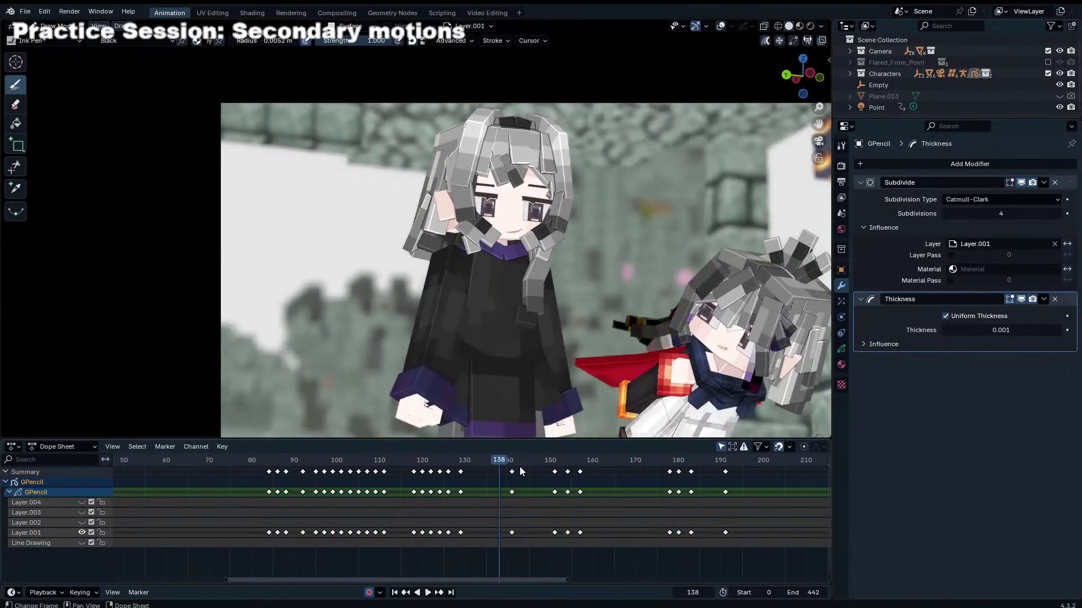
shift+middle_drag(690, 361, 652, 350)
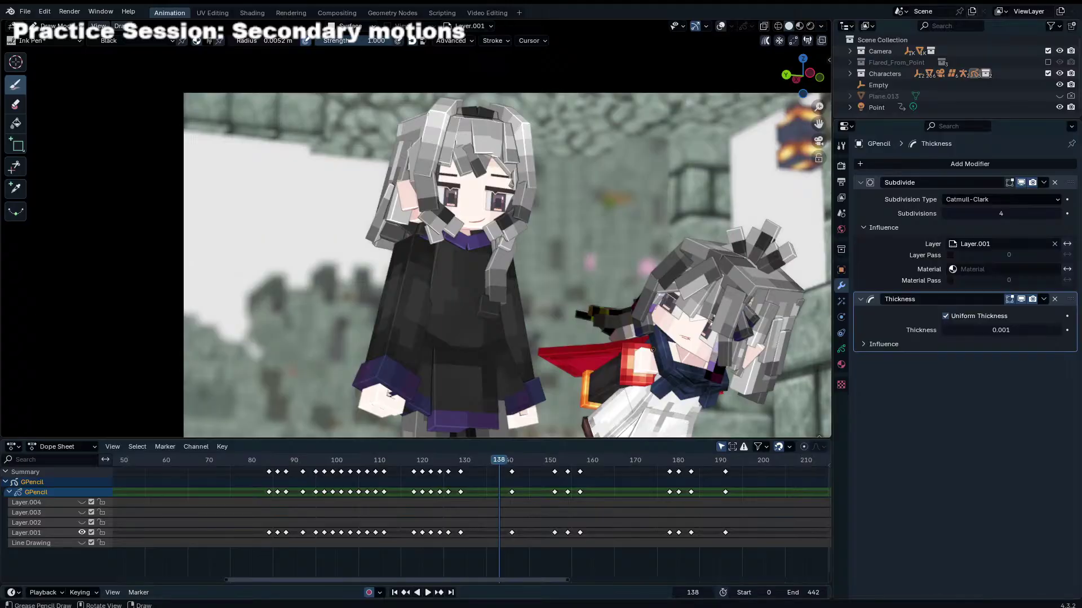
key(Home)
key(space)
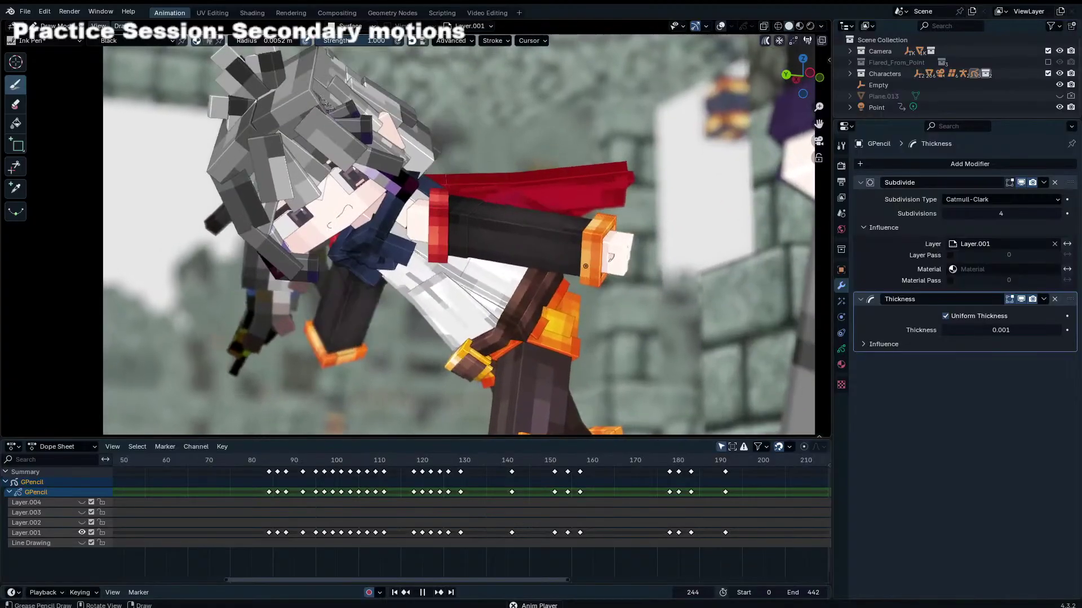
key(space)
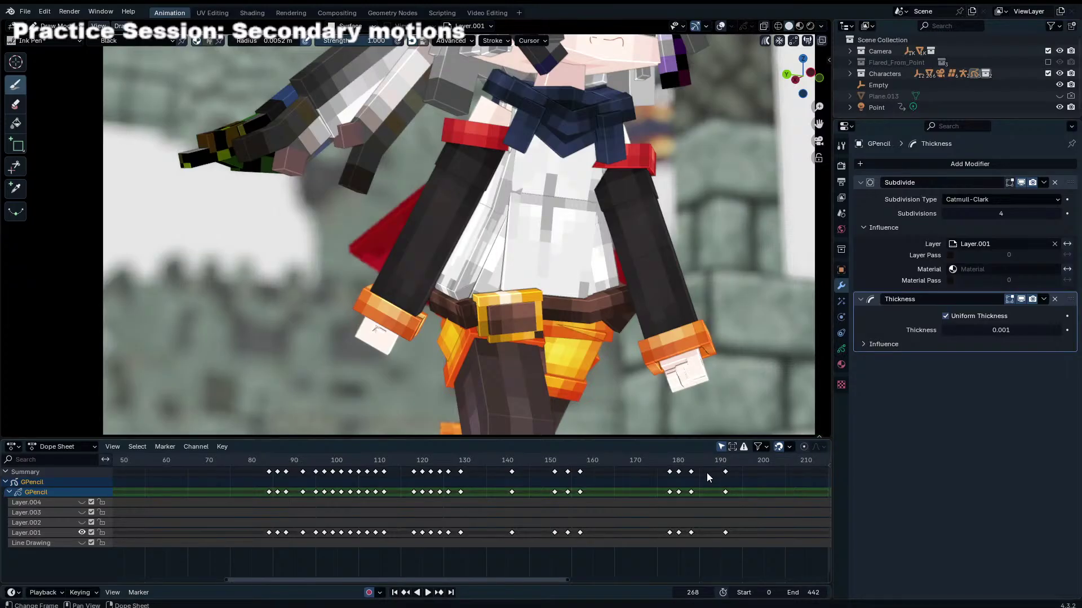
Step: Save the Blender file
scroll(428, 513, up, 2)
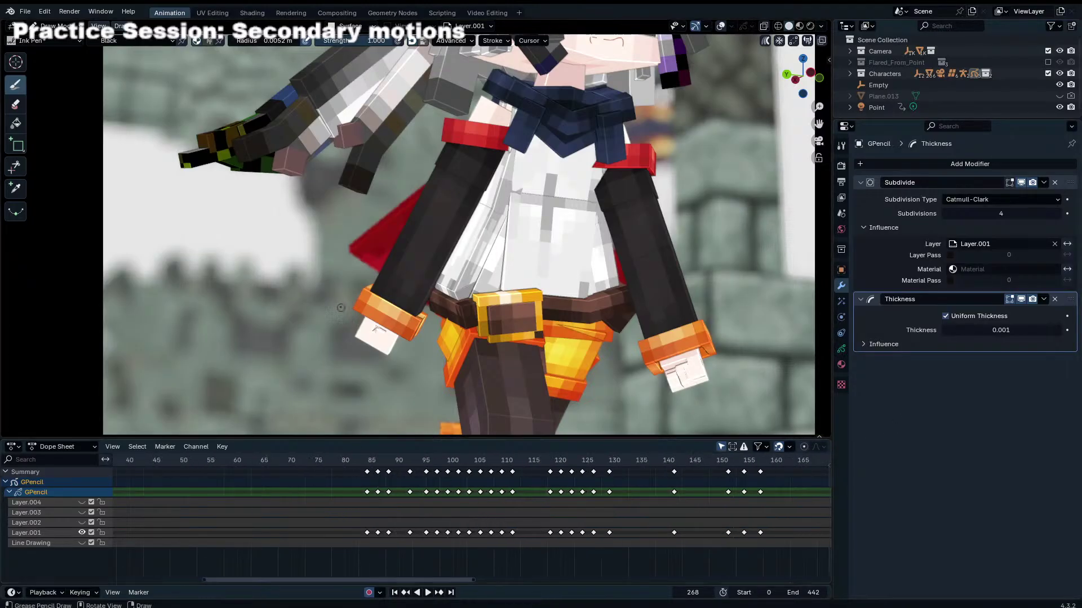
key(ctrl+s)
scroll(487, 165, down, 1)
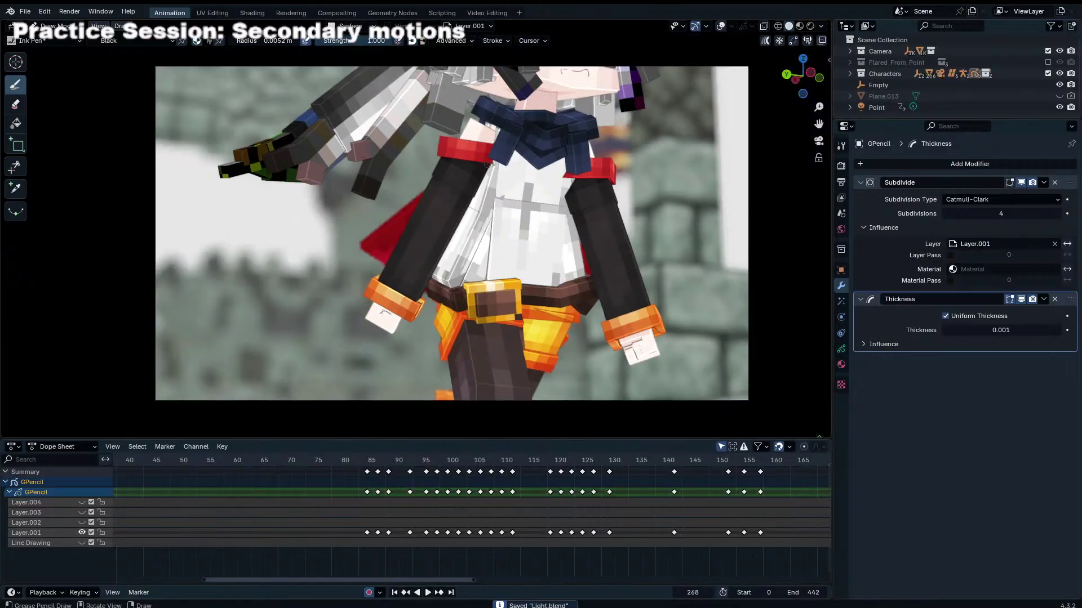
Step: Switch to Object Mode, show the viewport overlays again and enter Pose Mode on CH_Rig
click(58, 26)
click(58, 39)
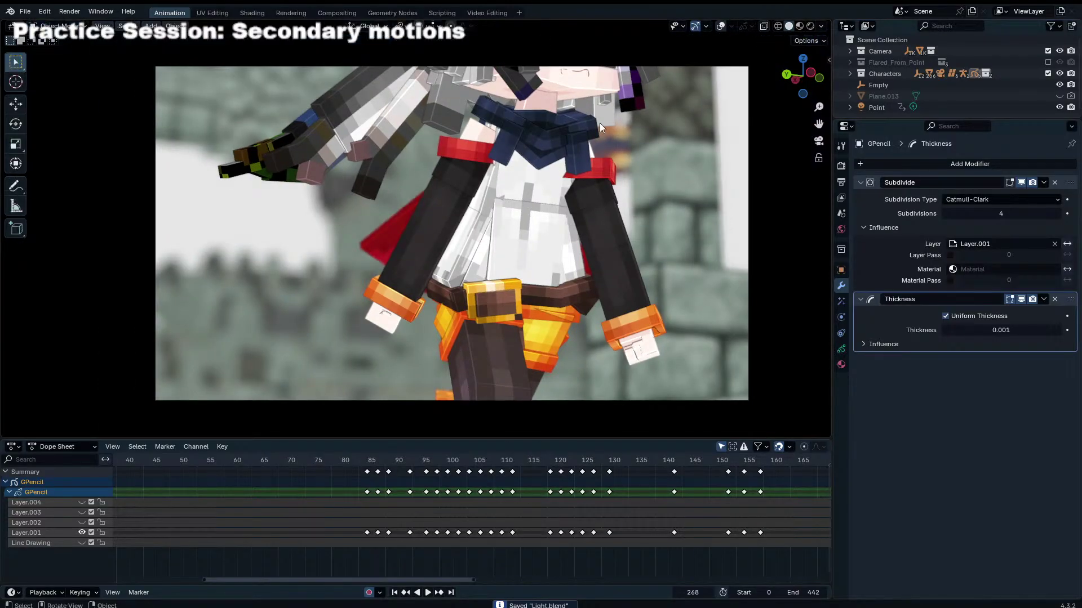
click(720, 27)
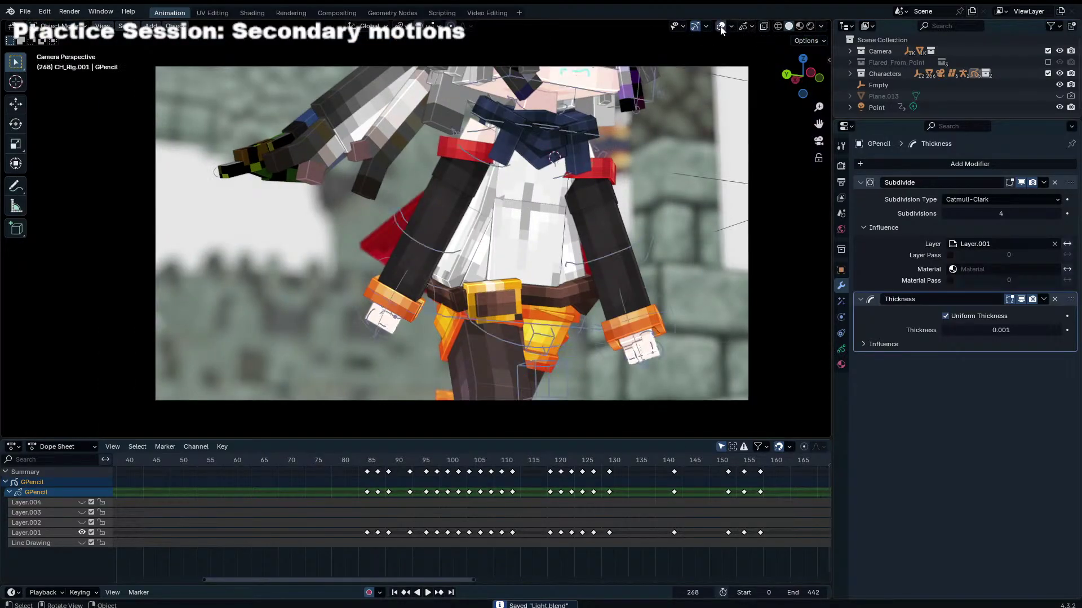
click(600, 136)
key(ctrl+Tab)
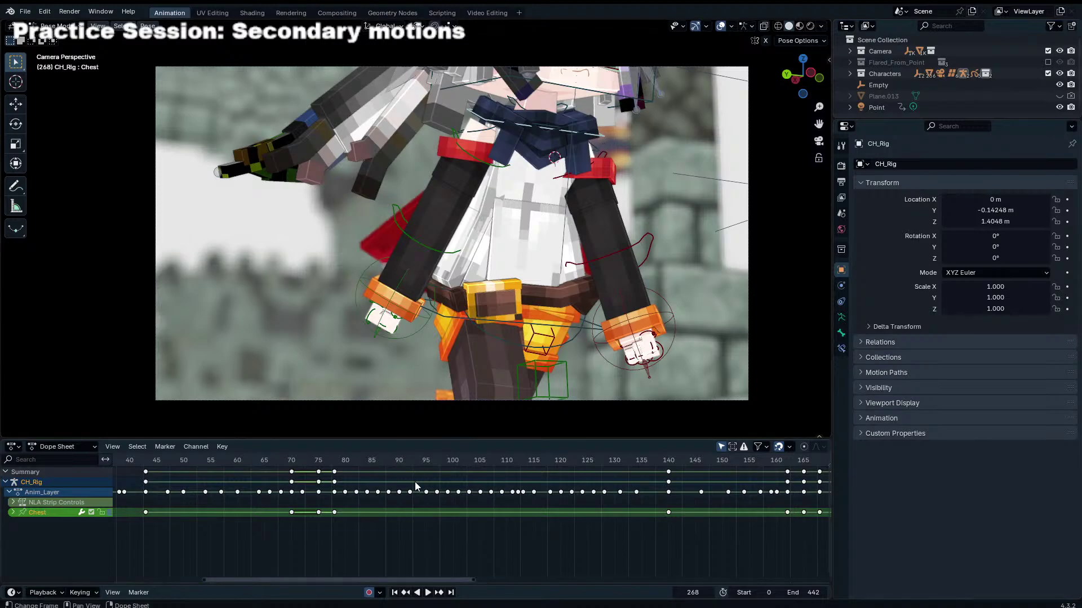
Step: Box-select the rig's Anim_Layer keyframes from frame 80 to frame 134 in the Dope Sheet
middle_drag(415, 483, 528, 498)
scroll(537, 501, down, 5)
scroll(536, 501, up, 5)
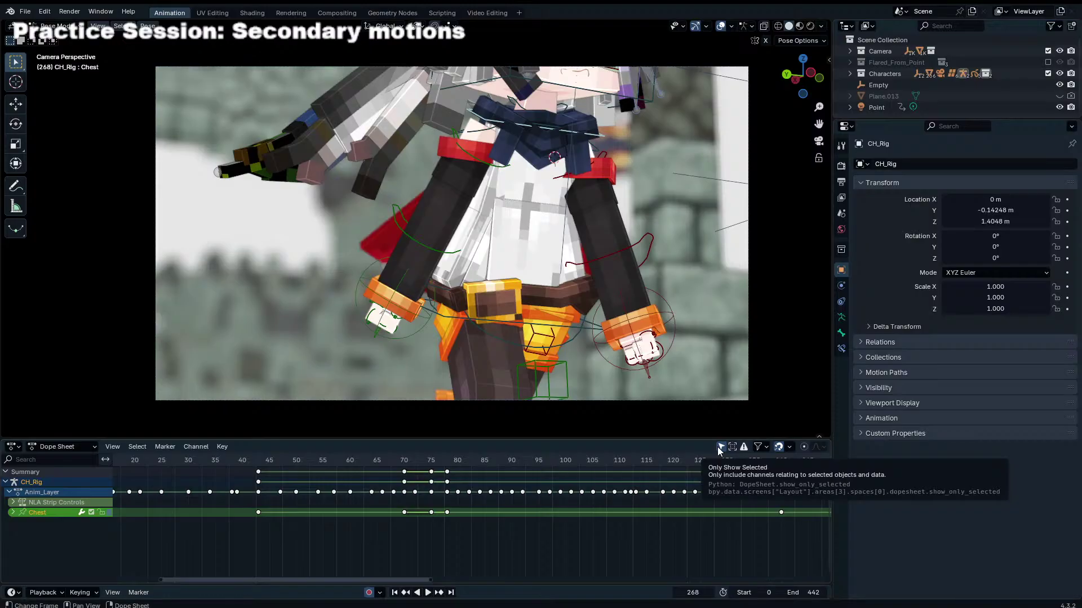
drag(495, 488, 609, 512)
key(b)
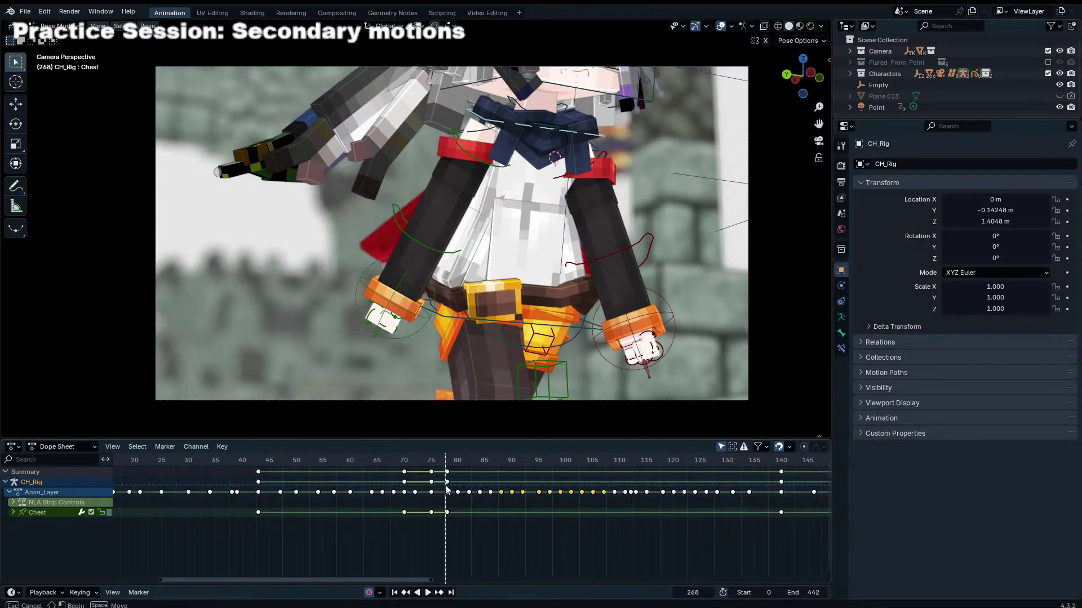
drag(449, 485, 759, 511)
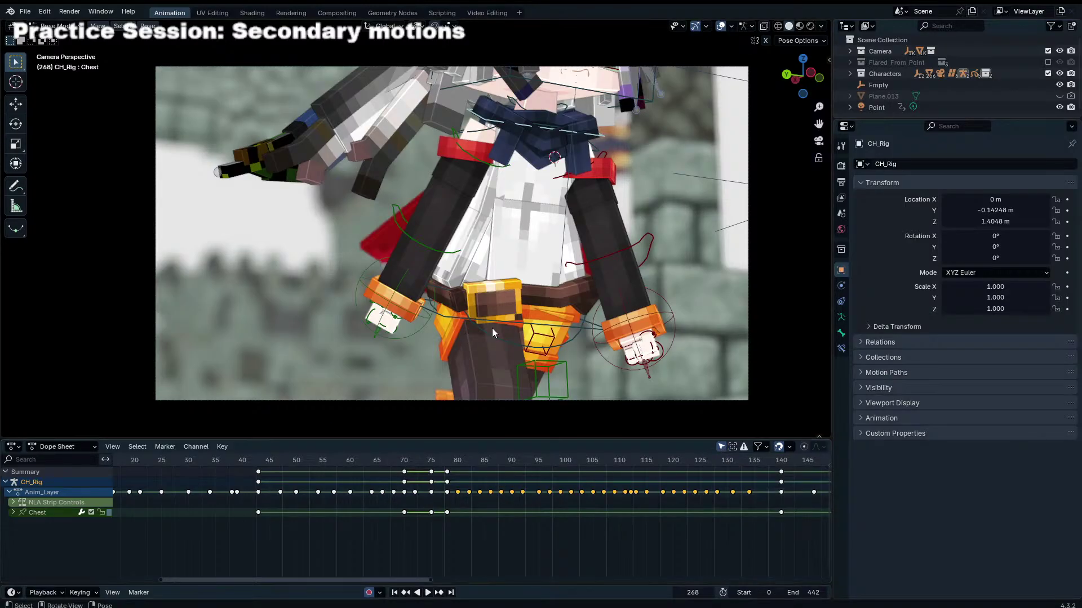
Step: Select the Hipi bone to show its keyframes in the Dope Sheet and try moving it in the viewport
key(a)
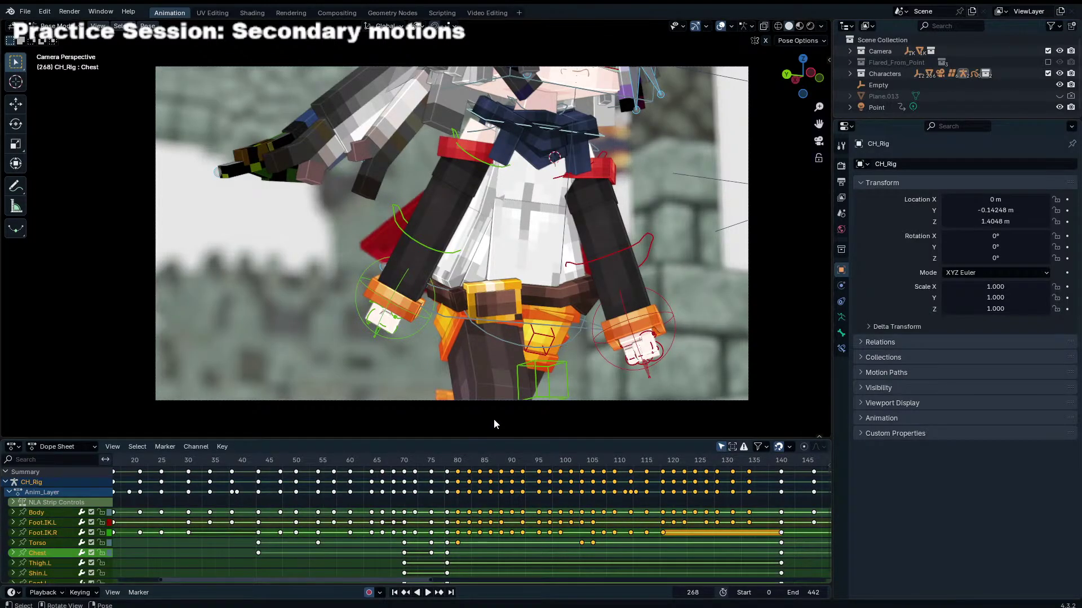
click(549, 340)
click(566, 340)
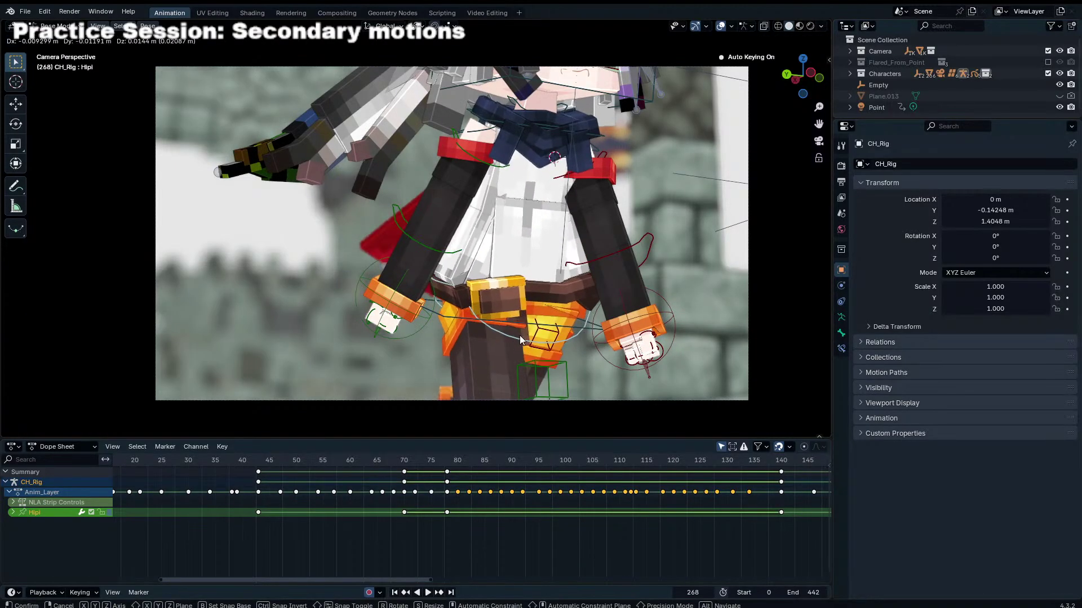
key(b)
drag(4, 510, 797, 526)
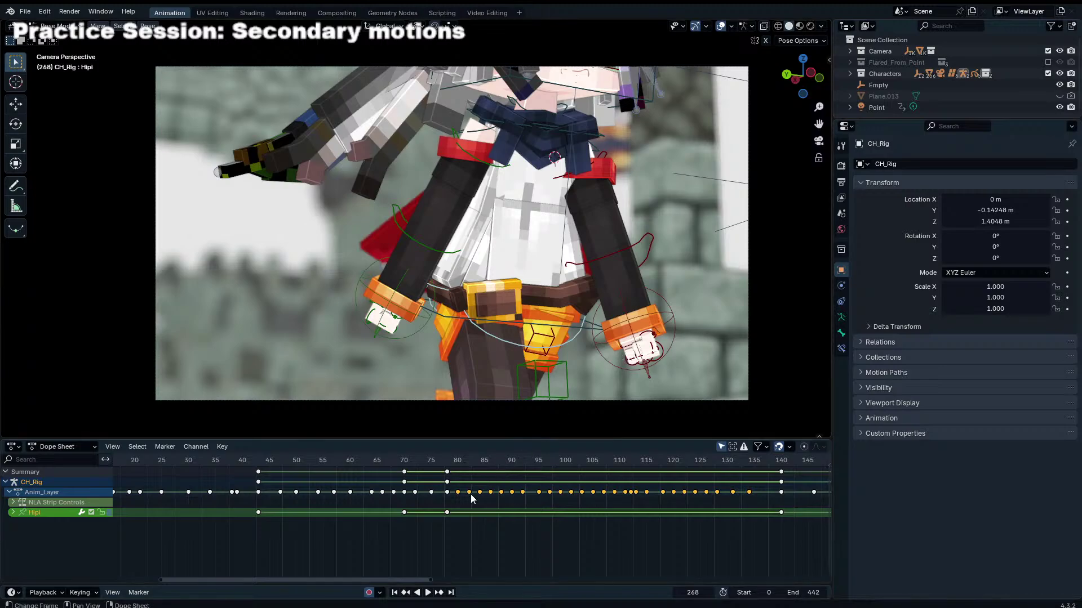
Step: Add the Anim_Layer keyframes at frames 70 and 78 to the current keyframe selection
click(457, 502)
shift+click(404, 492)
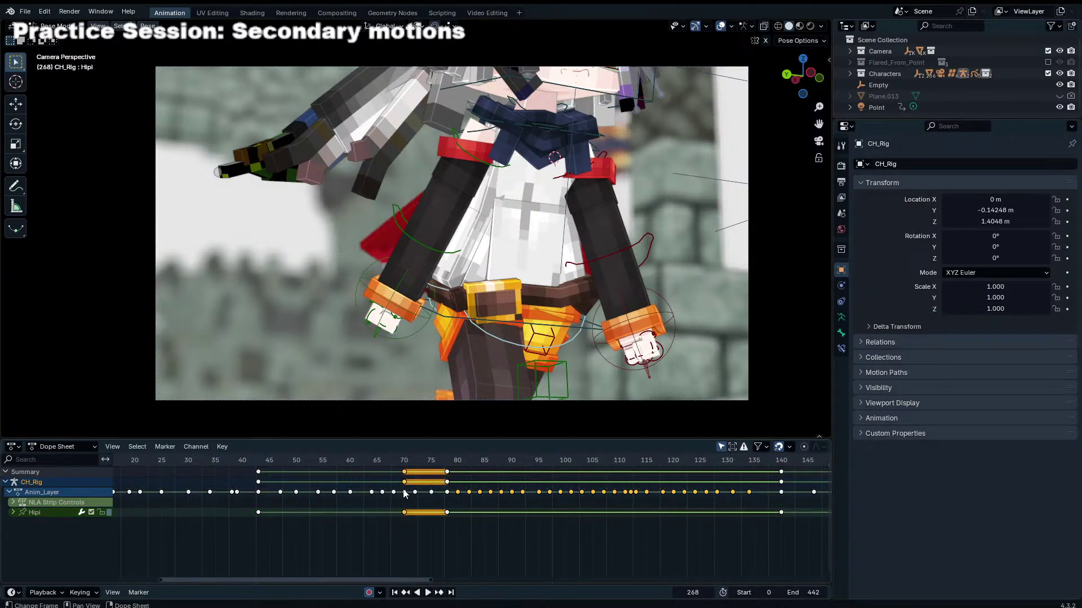
shift+click(447, 491)
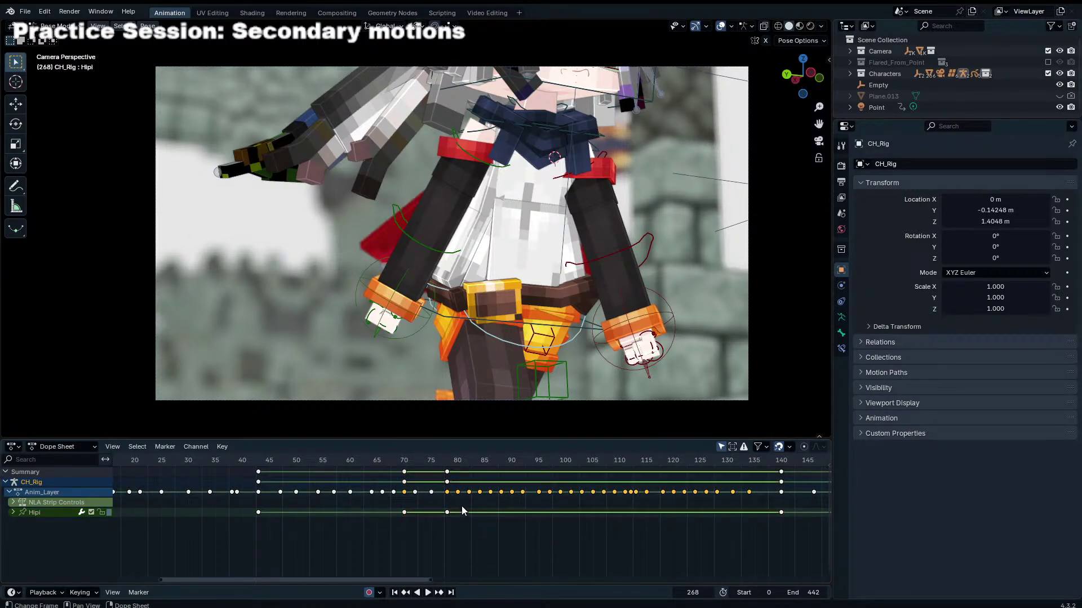
click(458, 514)
key(b)
drag(454, 488, 620, 509)
key(b)
key(Escape)
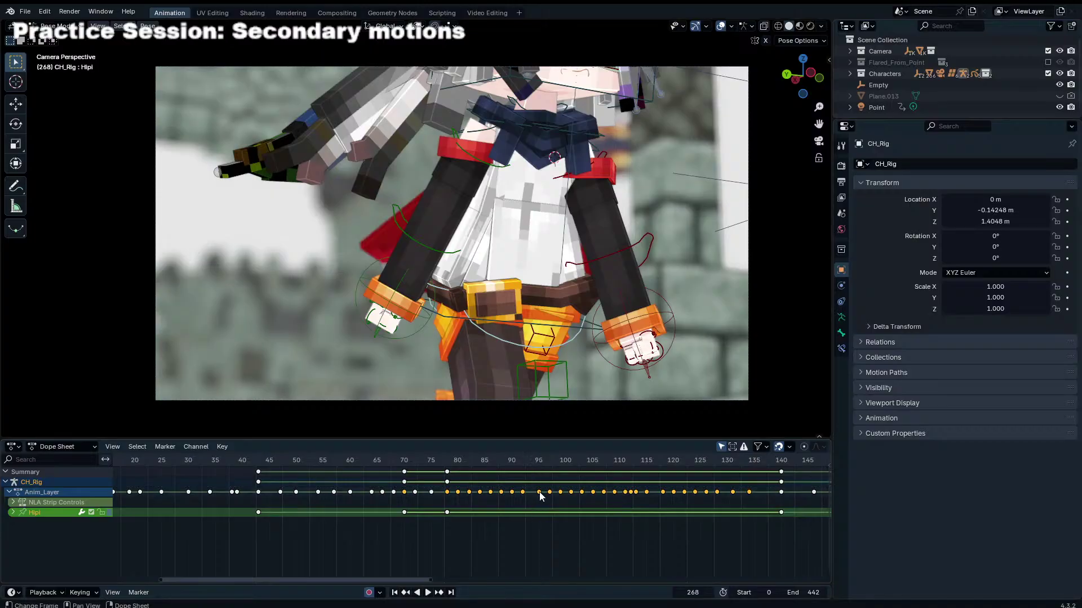
Step: Scrub between frames 101 and 107 and examine the red-caped character's turning pose up close
click(539, 492)
mouse_move(458, 456)
mouse_down()
mouse_move(512, 468)
mouse_move(603, 462)
mouse_up()
scroll(623, 500, up, 2)
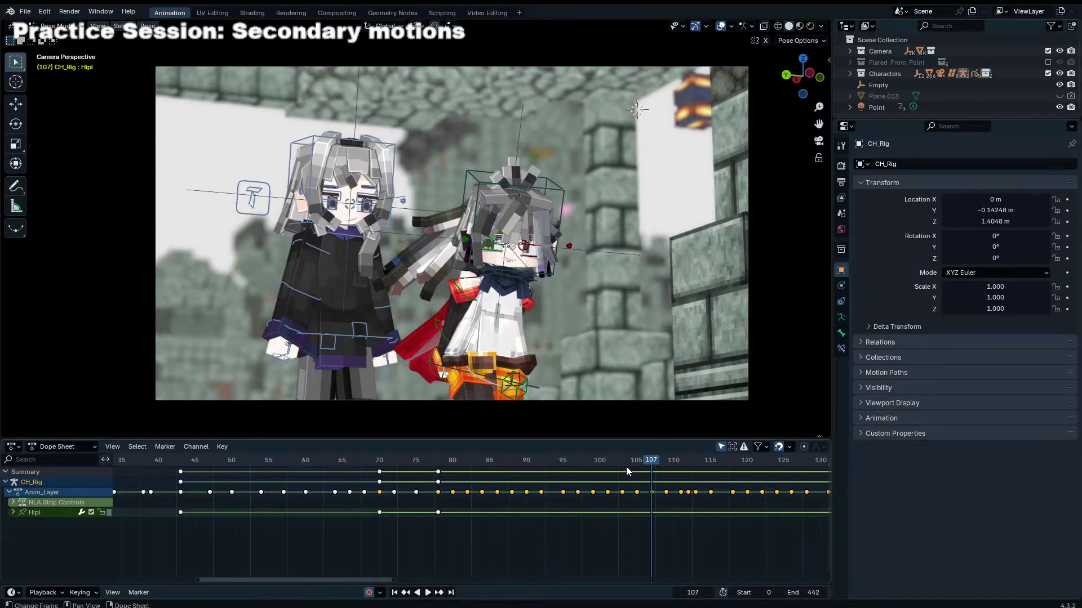
scroll(626, 467, up, 2)
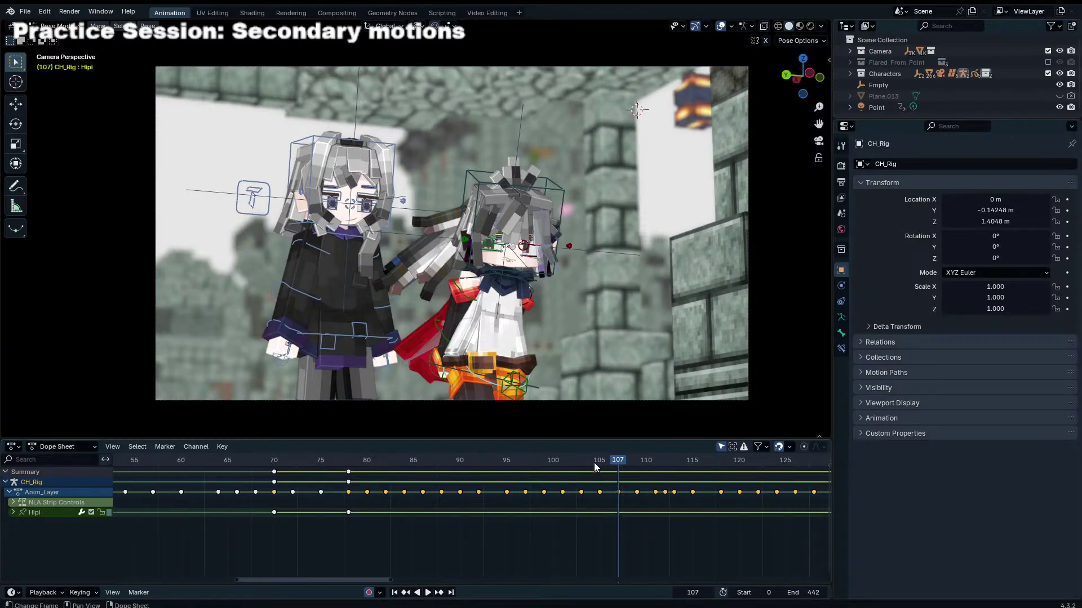
drag(594, 462, 572, 464)
scroll(473, 367, up, 2)
shift+middle_drag(473, 366, 509, 316)
scroll(504, 293, up, 3)
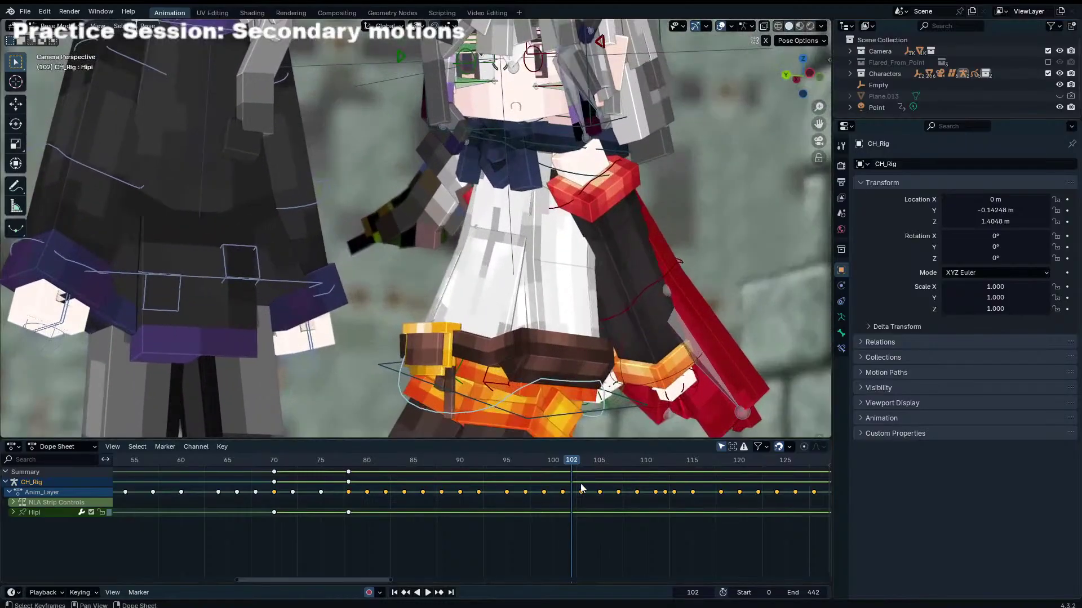
mouse_move(568, 463)
mouse_down()
mouse_move(544, 460)
mouse_move(562, 461)
mouse_up()
click(533, 388)
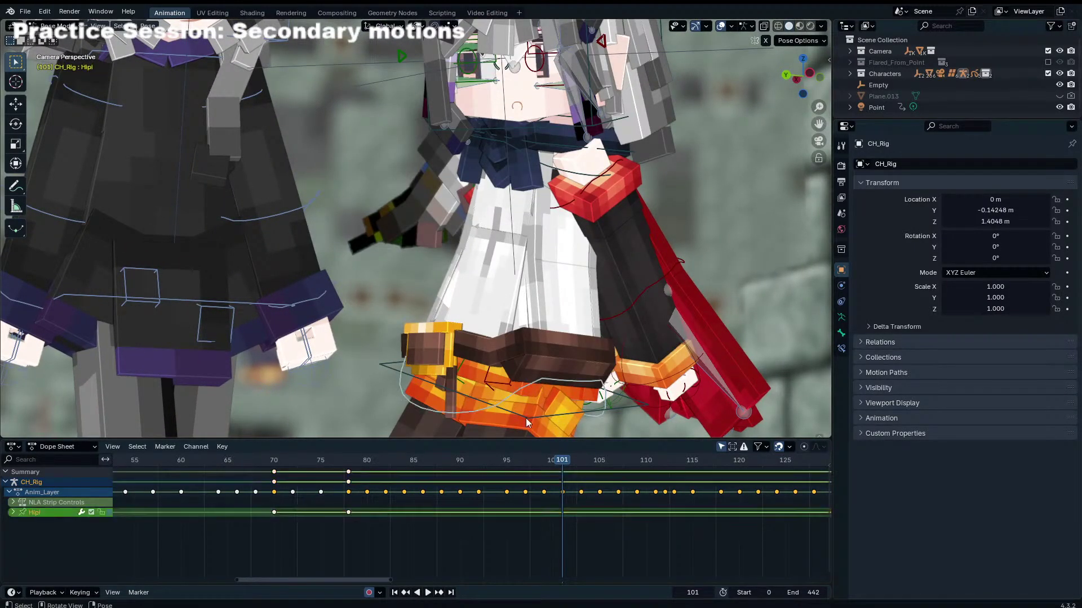
drag(563, 464, 587, 455)
Step: Select the Head bone and shift its selected keyframes one frame earlier
click(628, 126)
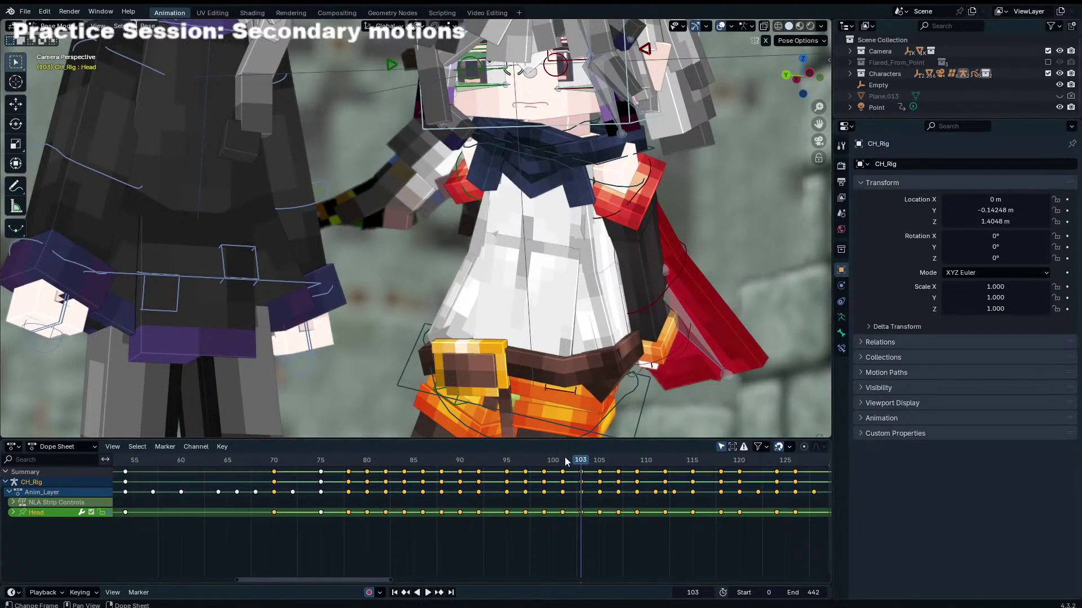
scroll(565, 457, down, 2)
drag(570, 459, 543, 501)
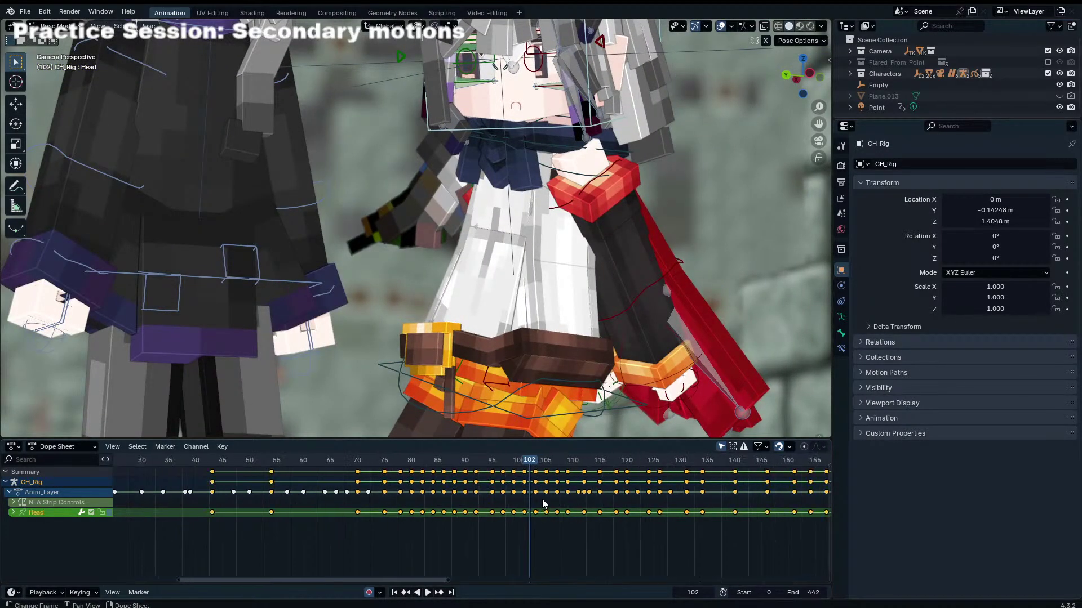
scroll(561, 466, up, 2)
key(shift+ctrl+space)
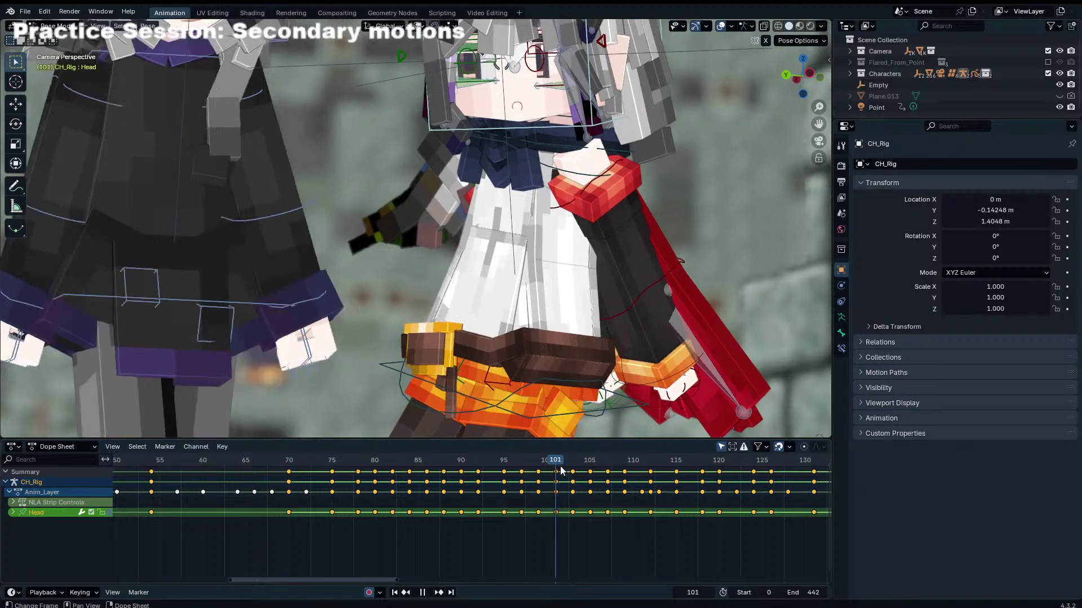
key(Escape)
key(Home)
key(g)
click(569, 457)
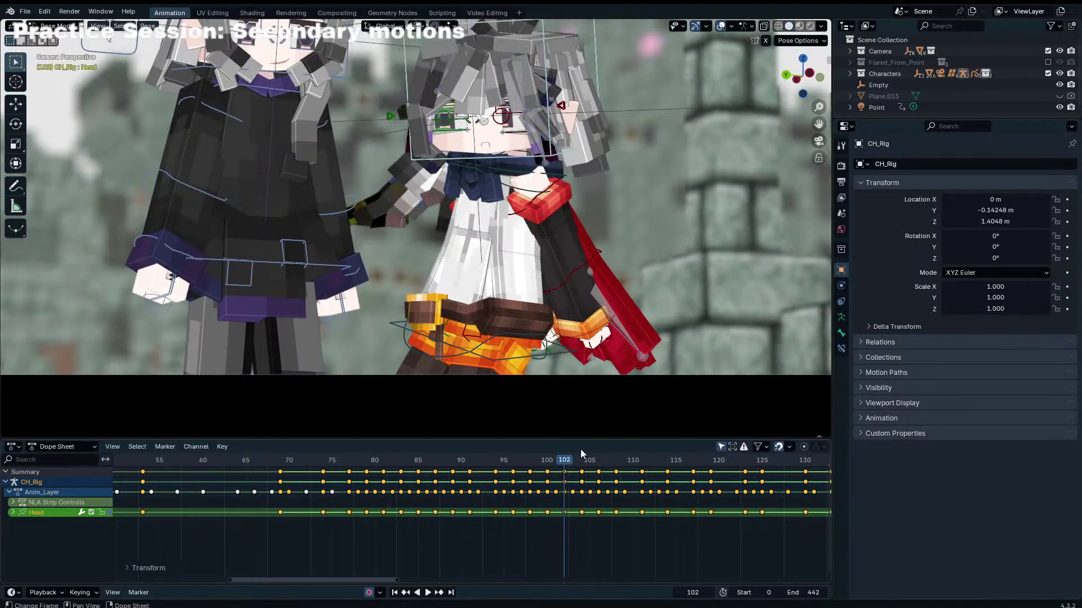
Step: Play back the animation to check the Head timing and undo the one-frame shift of the Head keyframes
scroll(515, 257, down, 1)
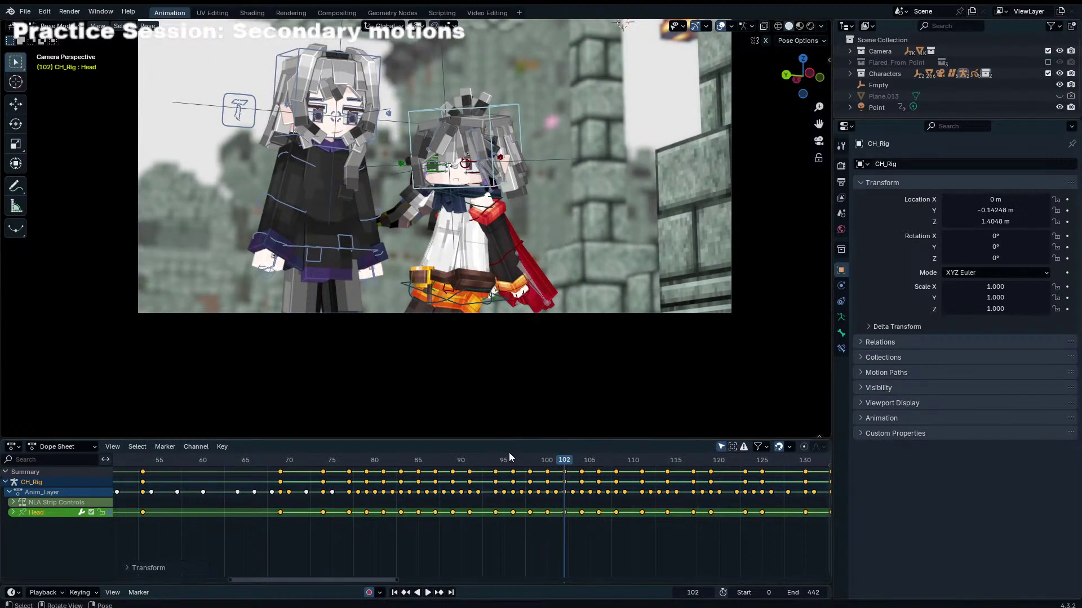
key(shift+ctrl+space)
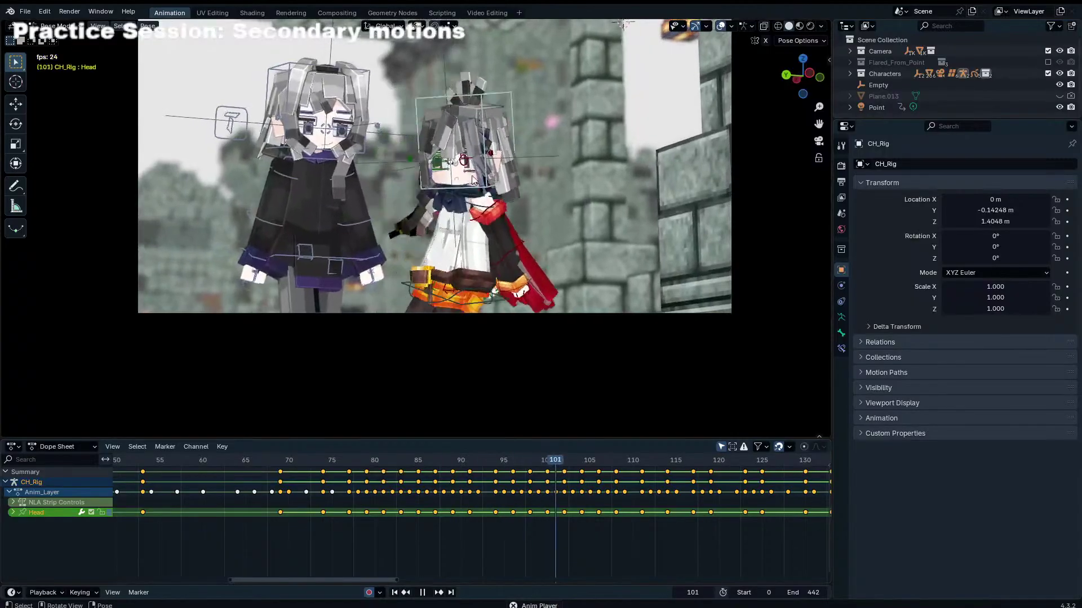
key(space)
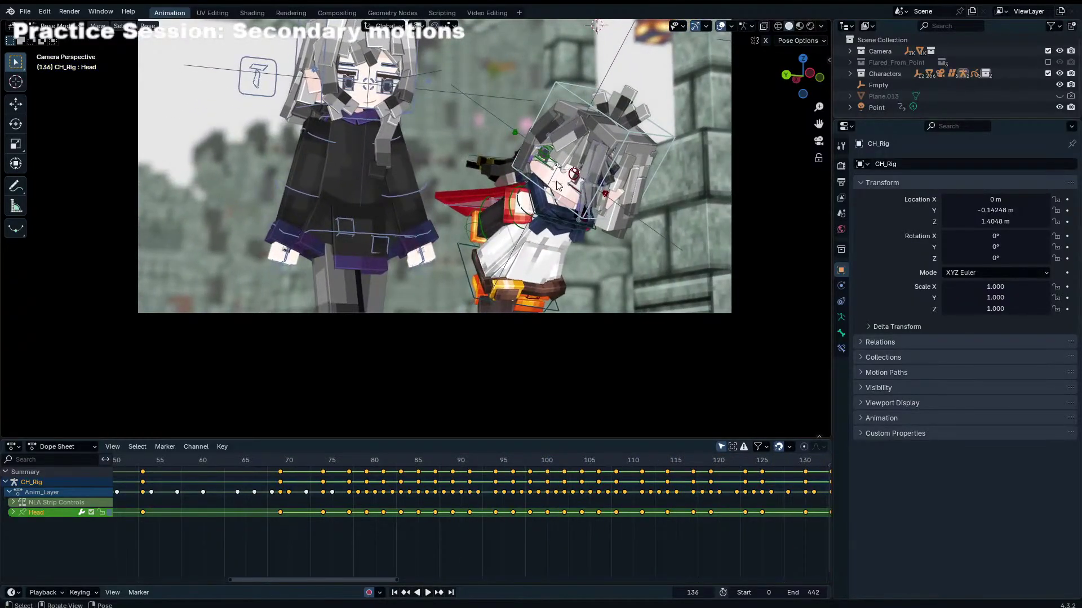
key(ctrl+z)
key(ctrl+z)
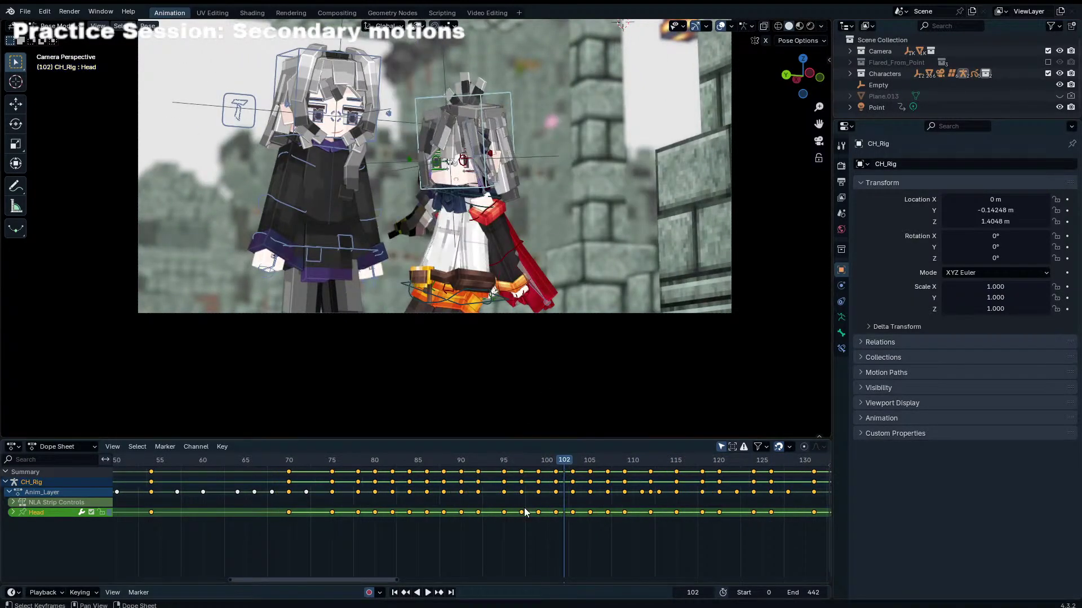
Step: Deselect the Head keyframes and select the red-caped character's Hipi bone
click(545, 550)
scroll(531, 540, up, 3)
click(481, 192)
key(ctrl+z)
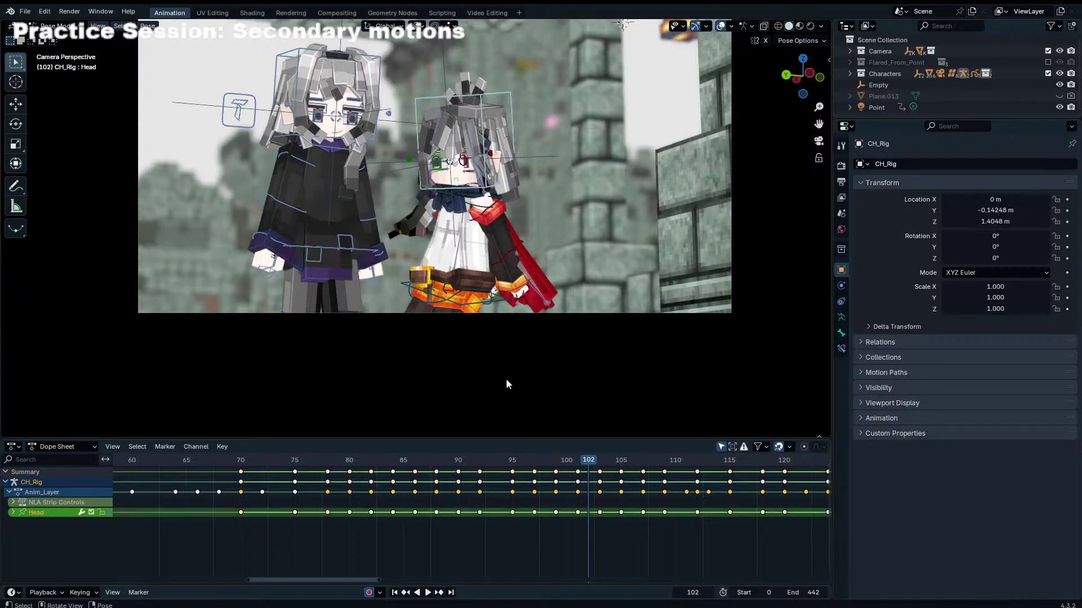
scroll(513, 475, up, 1)
click(490, 248)
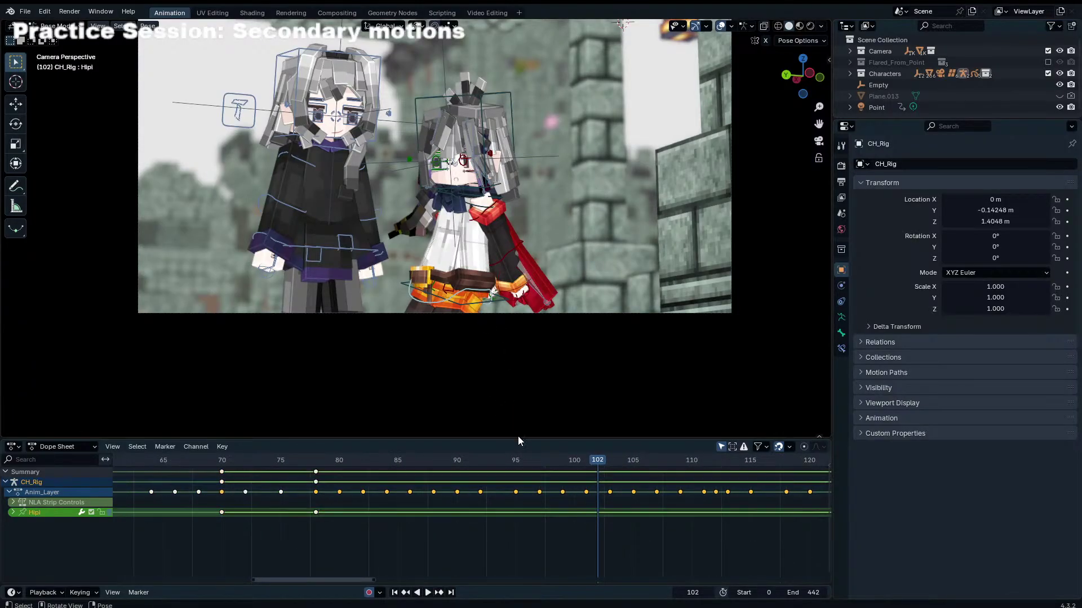
click(563, 498)
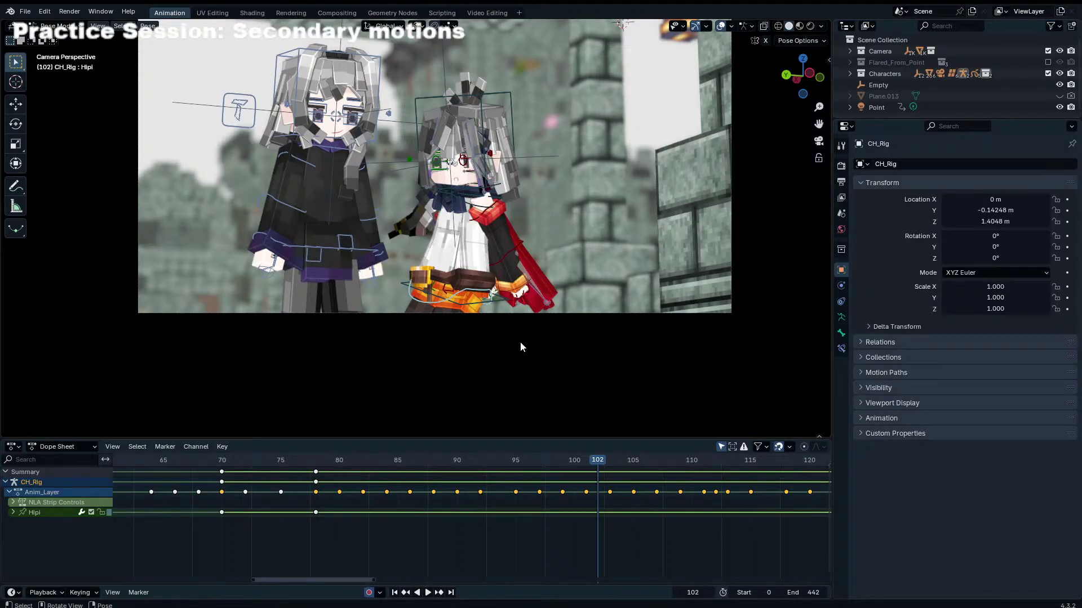
click(484, 292)
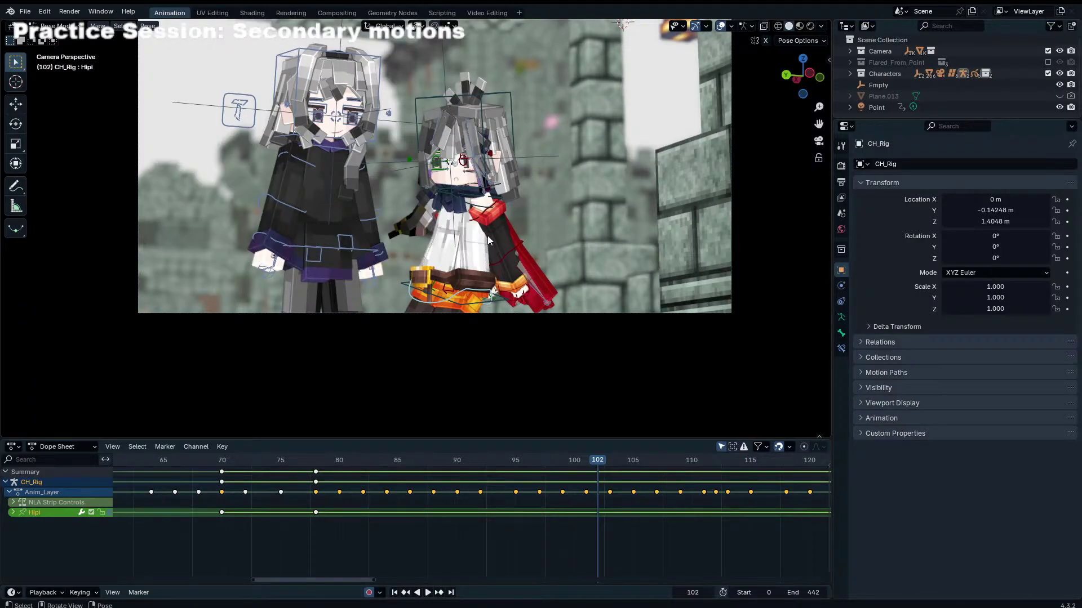
Step: Widen the 3D viewport and reframe the camera view on both characters
scroll(509, 459, down, 2)
scroll(533, 302, up, 2)
shift+middle_drag(533, 303, 504, 313)
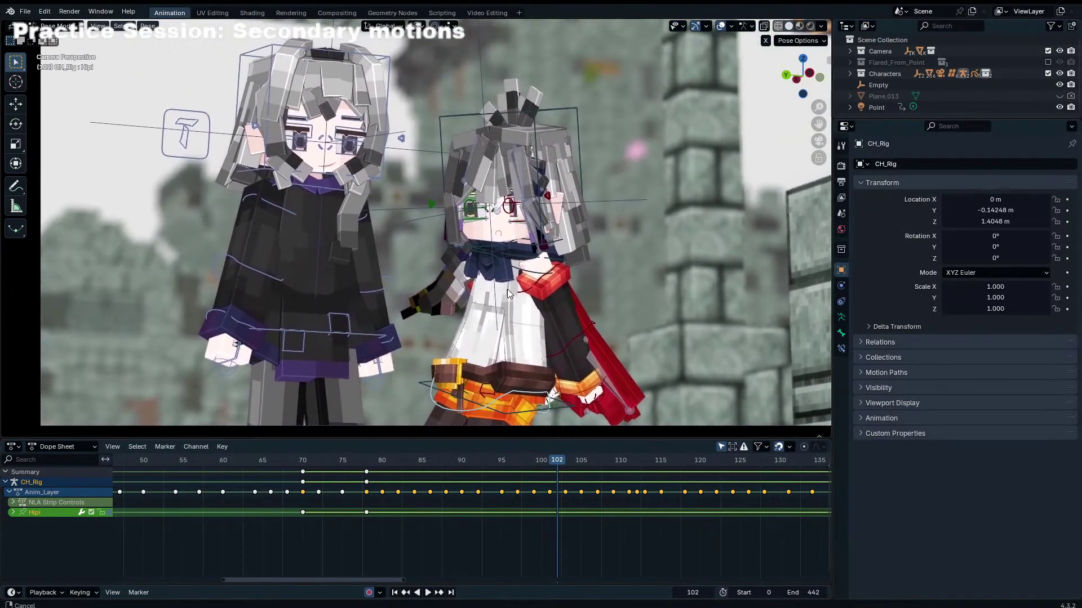
drag(832, 257, 882, 257)
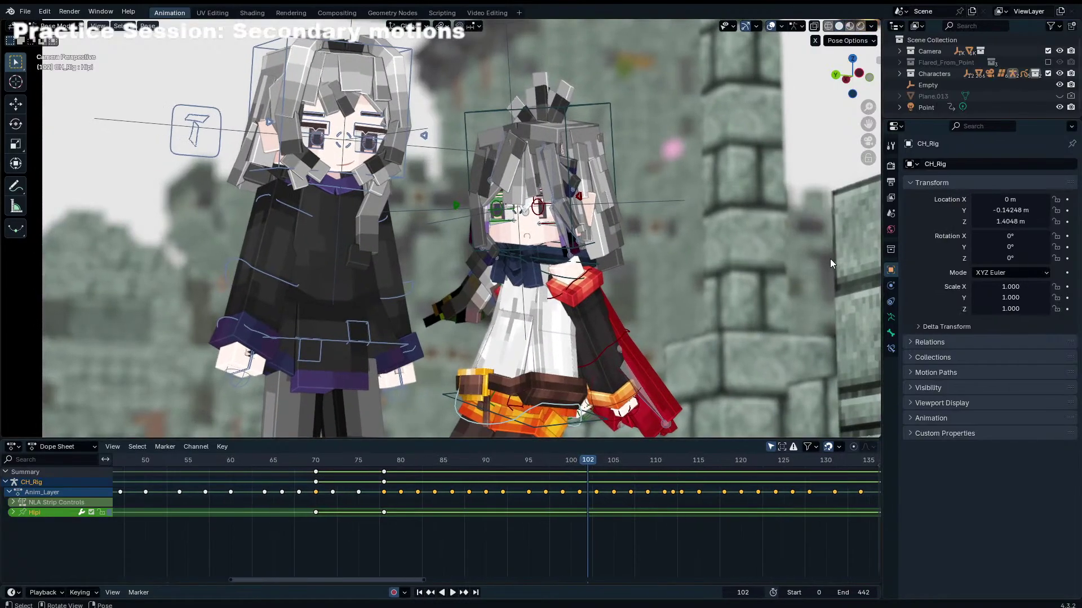
shift+middle_drag(813, 259, 789, 271)
scroll(797, 269, down, 1)
scroll(774, 276, down, 1)
scroll(563, 296, up, 1)
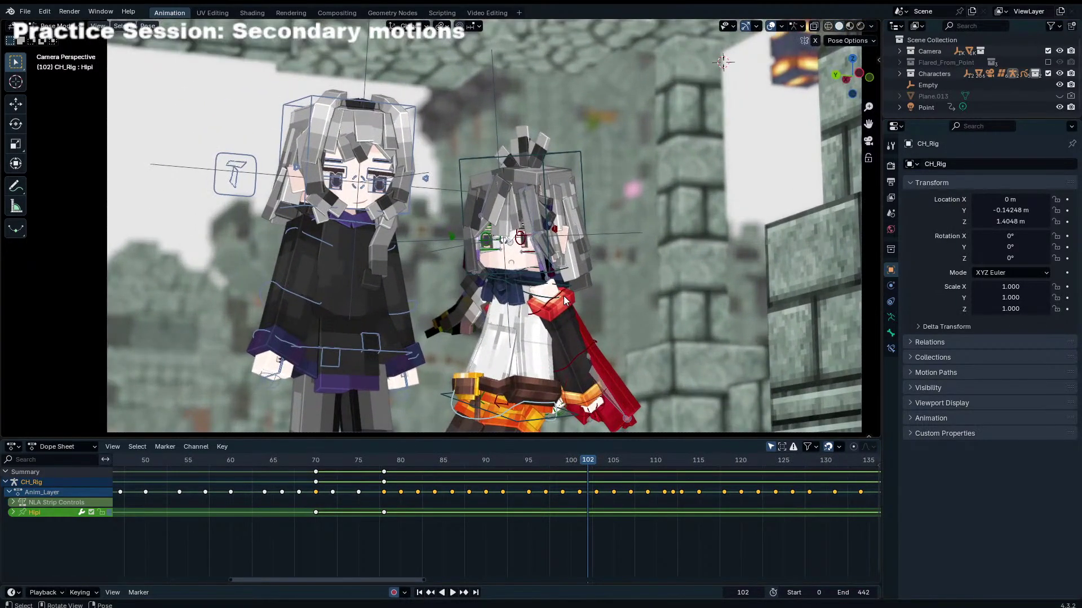
shift+middle_drag(514, 275, 486, 268)
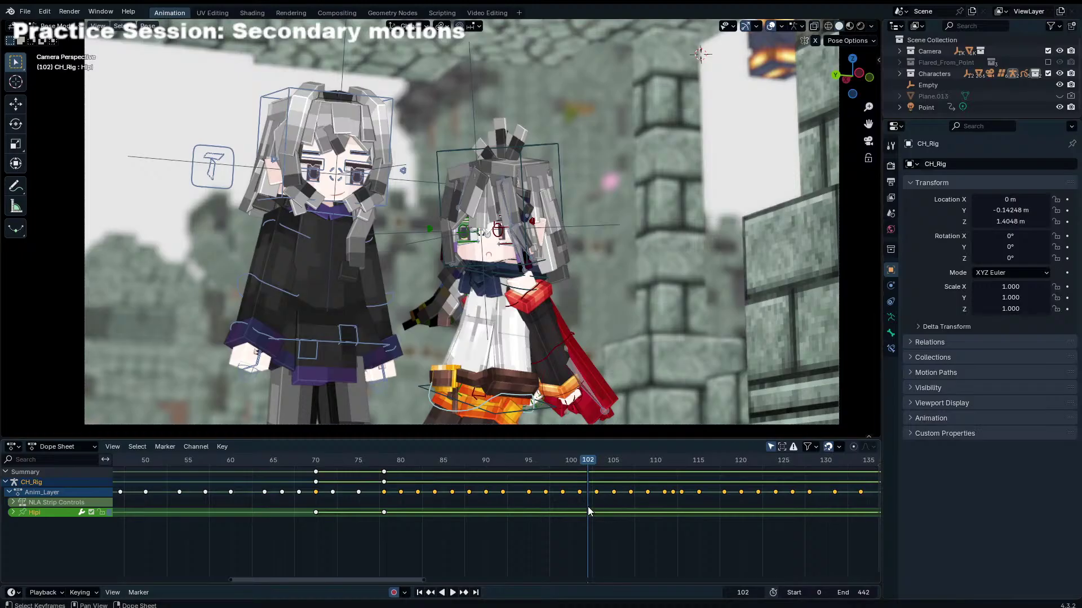
Step: Select the red-caped character's Grease Pencil mouth and play the animation to review its drawings
click(493, 254)
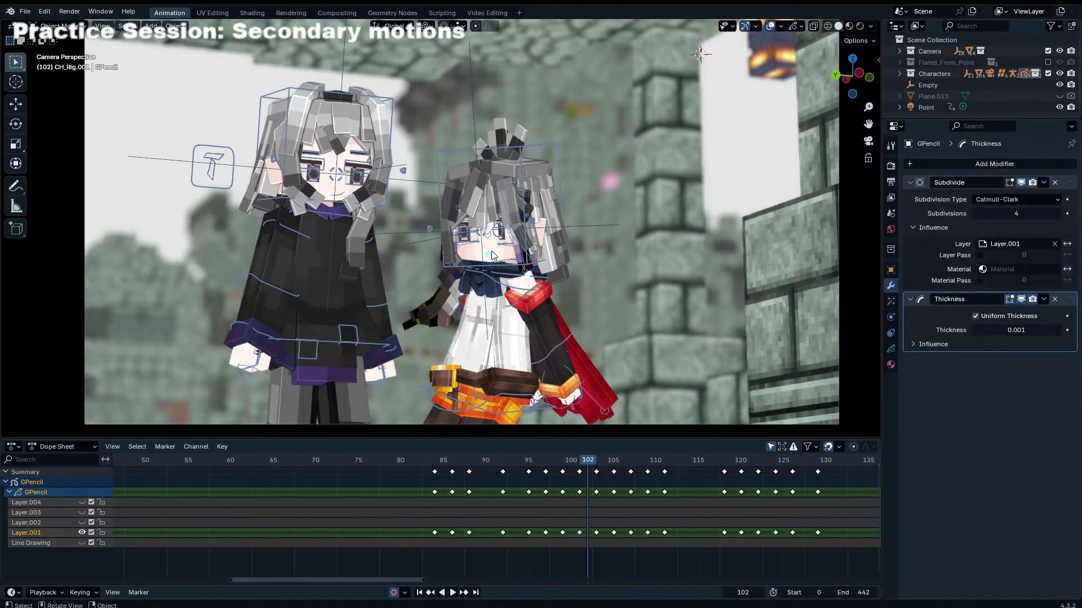
key(space)
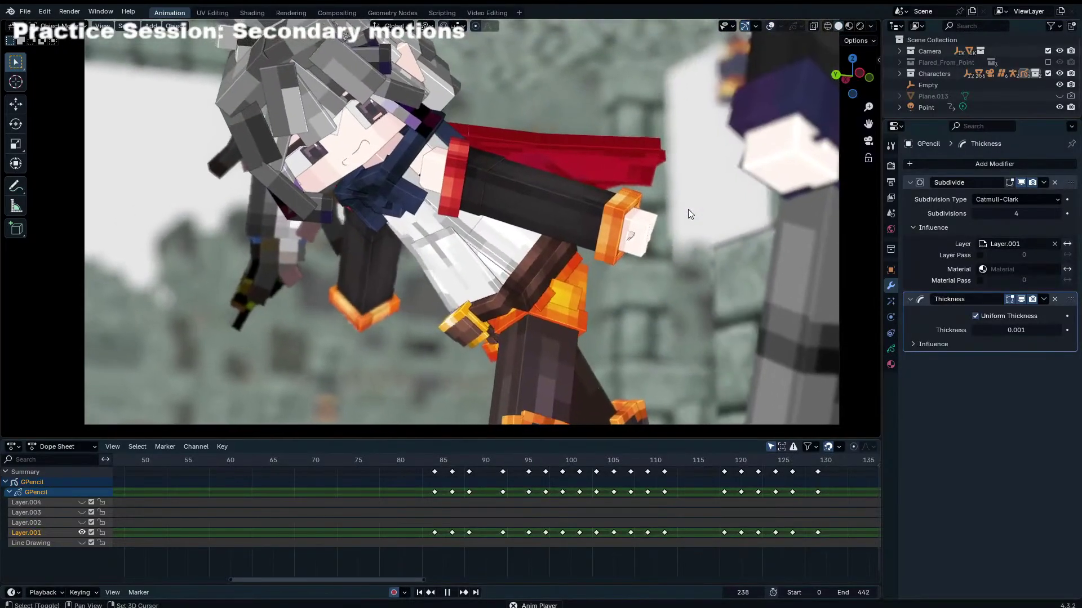
key(space)
middle_drag(739, 497, 625, 462)
click(564, 463)
key(space)
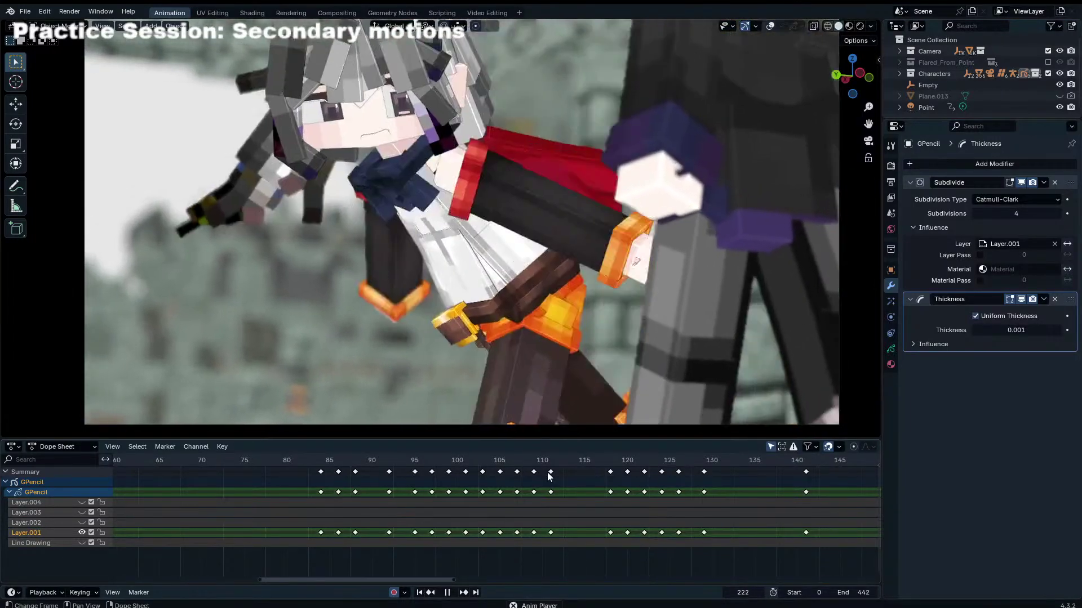
key(space)
Step: Review the mouth animation around its keyframes from frame 216 to 228
middle_drag(844, 515, 581, 522)
scroll(582, 522, down, 1)
middle_drag(756, 515, 503, 510)
middle_drag(720, 504, 385, 499)
click(570, 461)
key(space)
key(space)
Step: Show the viewport overlays and delete the mouth's Grease Pencil keyframe at frame 228
shift+middle_drag(445, 189, 644, 258)
scroll(695, 225, up, 1)
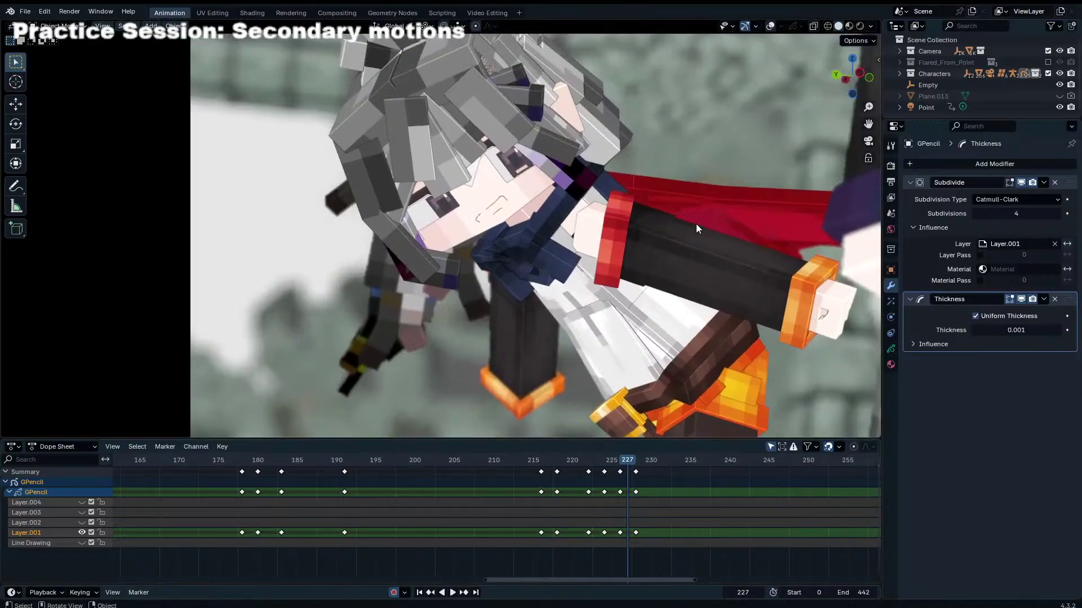
scroll(695, 224, up, 3)
click(771, 27)
key(Right)
key(Right)
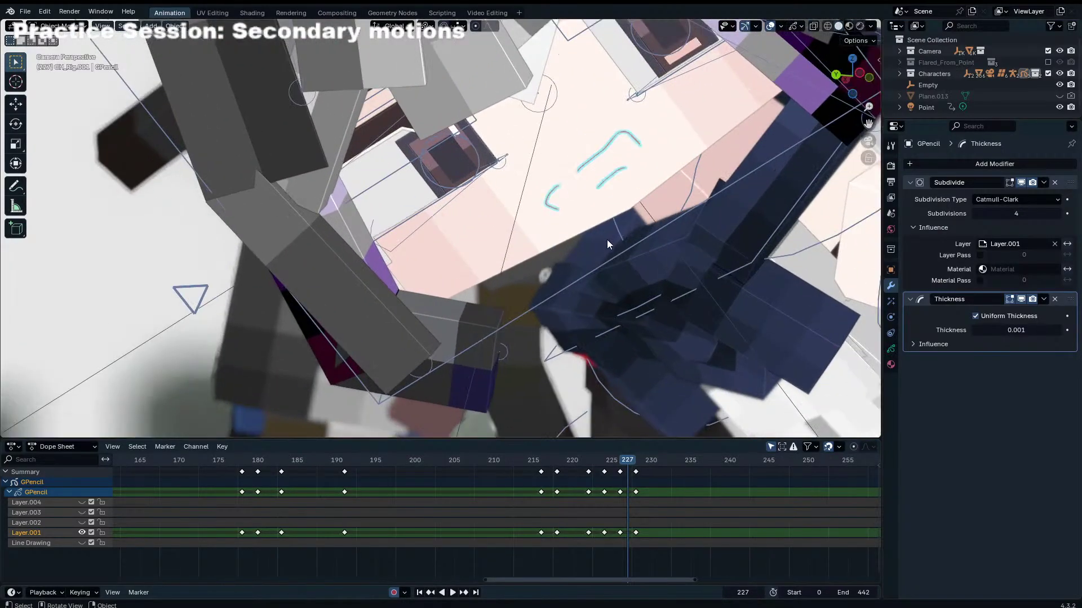
key(x)
click(637, 470)
key(Right)
key(Right)
key(Right)
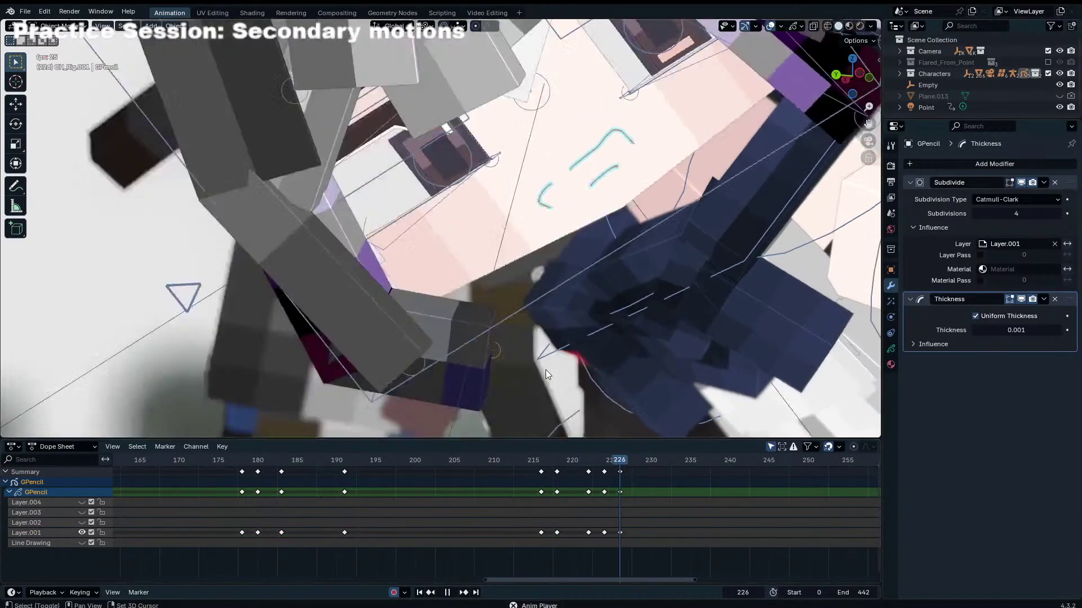
Step: Go to frame 226, switch the mouth object to Draw Mode, and clear and redraw its strokes
click(597, 463)
key(space)
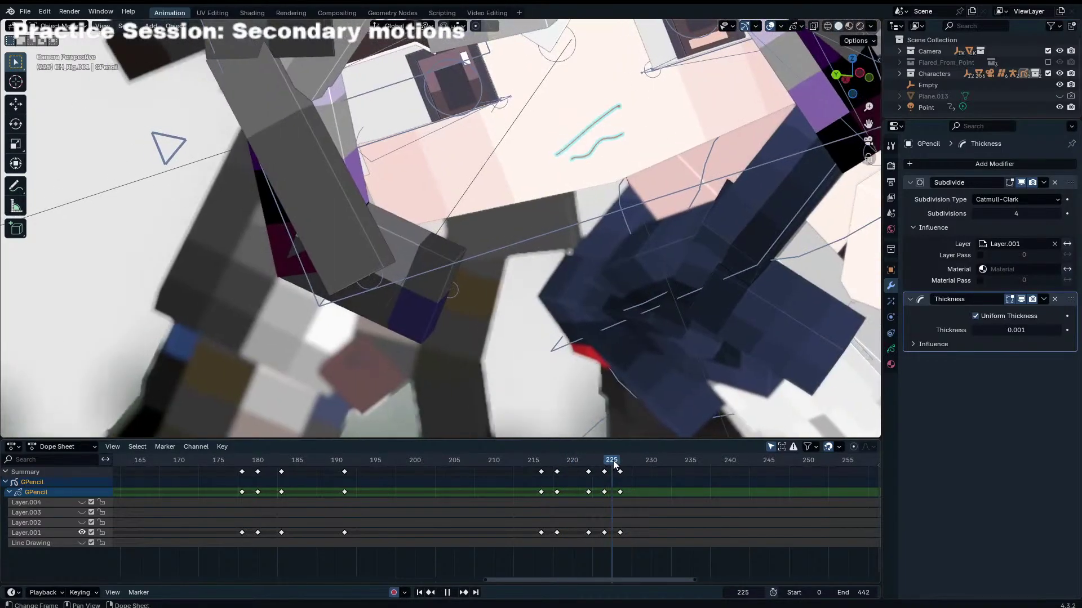
key(space)
key(ctrl+Tab)
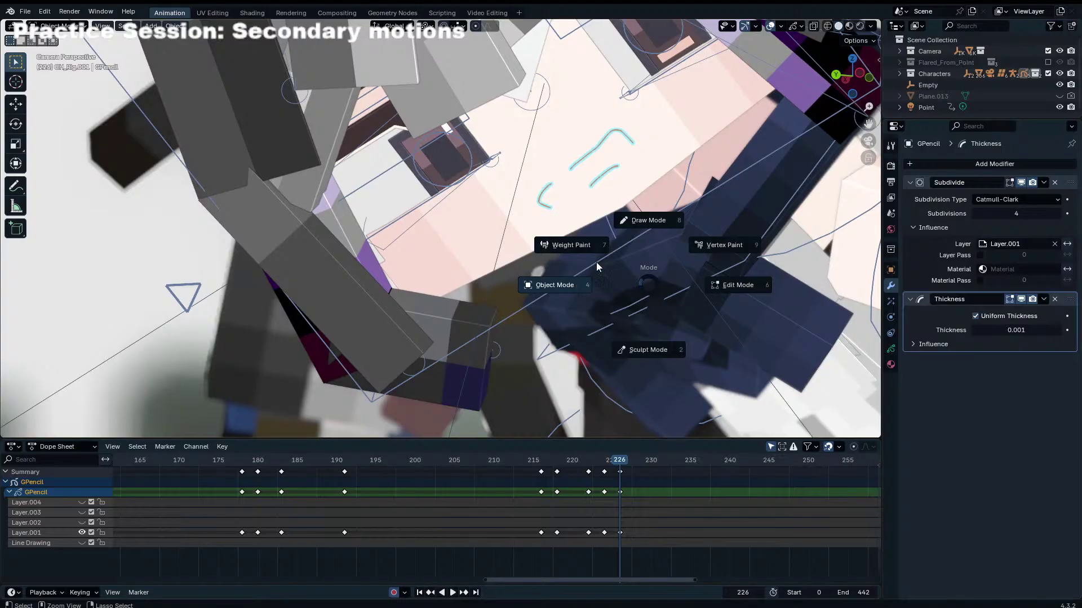
click(639, 223)
key(ctrl+z)
key(ctrl+z)
key(ctrl+z)
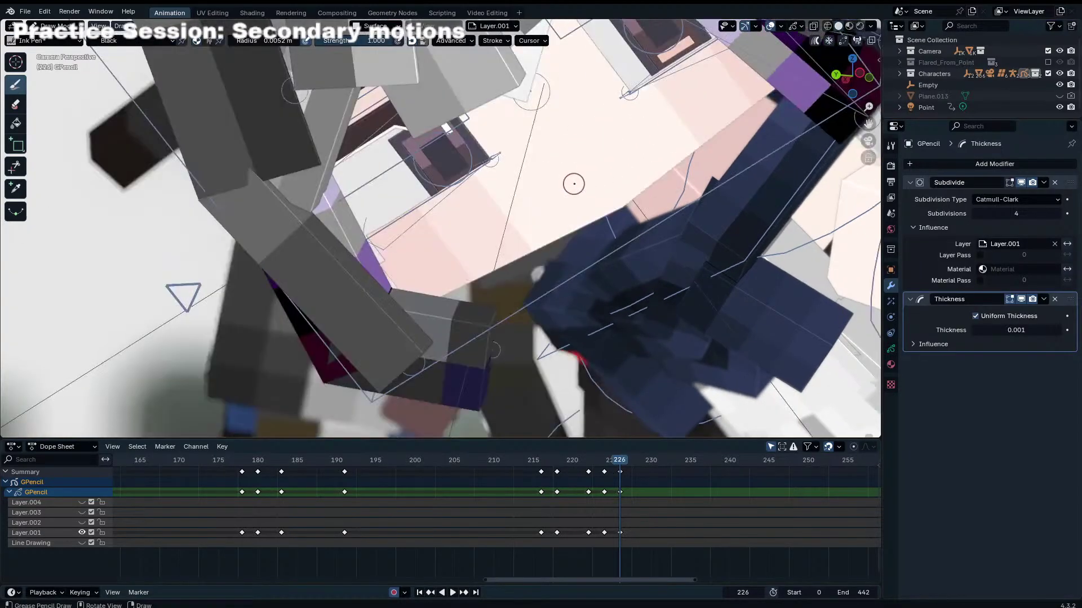
mouse_move(559, 196)
mouse_down()
mouse_move(595, 178)
mouse_move(580, 187)
mouse_move(585, 202)
mouse_move(571, 199)
mouse_up()
key(ctrl+z)
key(ctrl+z)
Step: Draw a new mouth shape at frame 228 as a long slanted stroke with a hooked lower corner
key(Right)
key(Right)
key(ctrl+z)
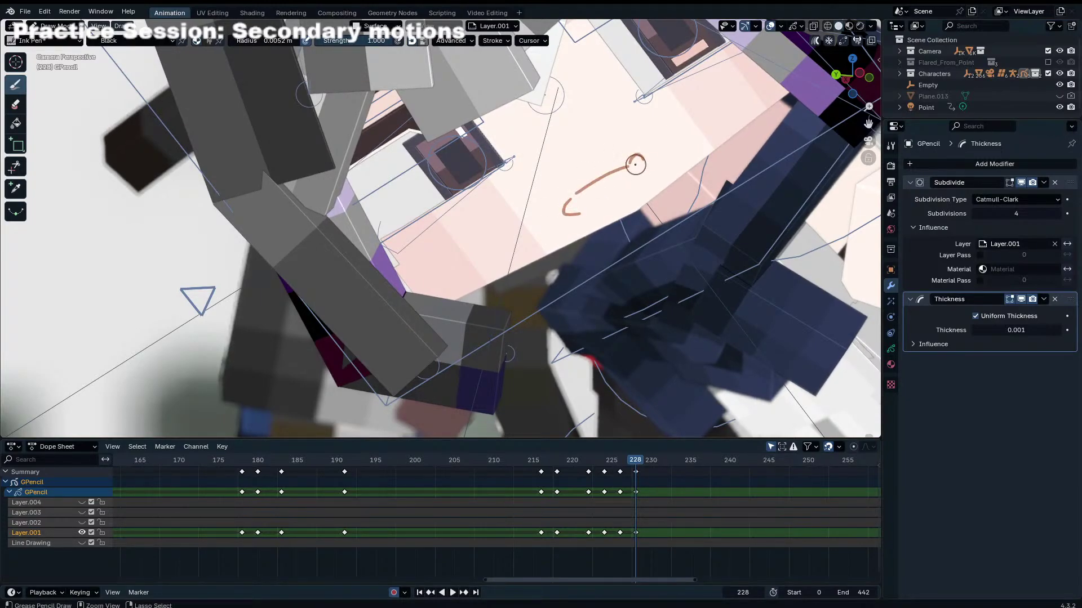
key(ctrl+z)
mouse_move(635, 164)
mouse_down()
mouse_move(642, 171)
mouse_move(589, 185)
mouse_move(631, 212)
mouse_move(649, 170)
mouse_up()
Step: Draw a smaller mouth at frame 230 as a diagonal stroke with a small hook at each end
key(Right)
key(Right)
key(ctrl+z)
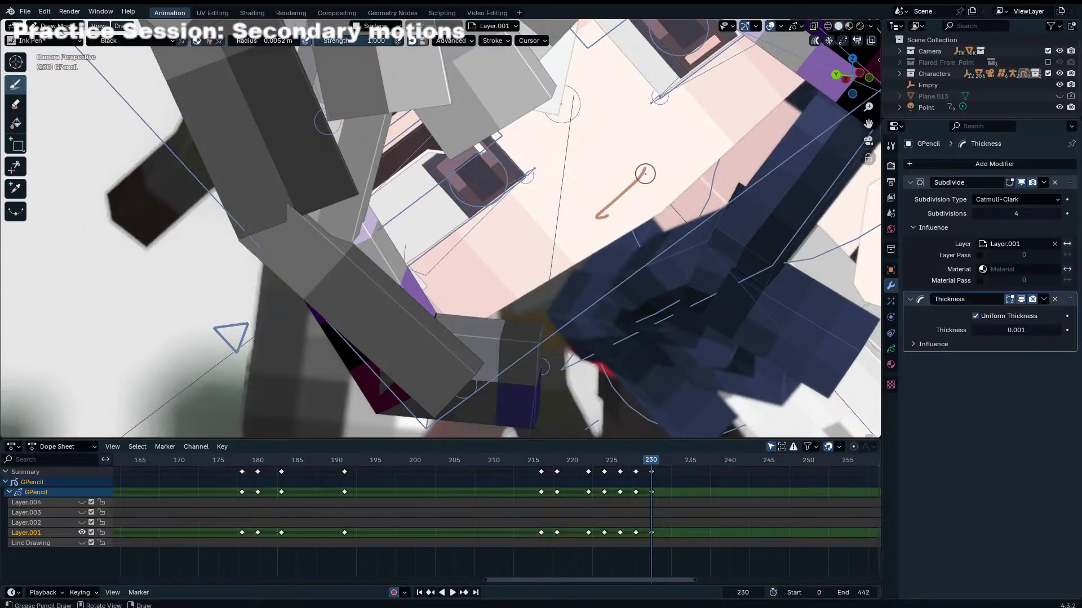
key(ctrl+z)
click(641, 182)
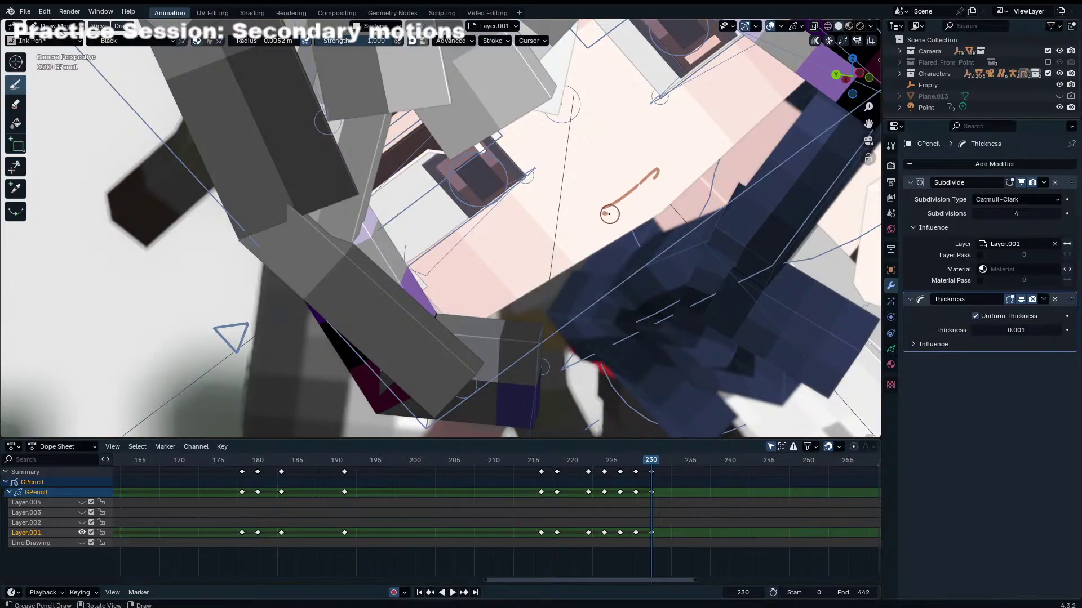
Step: Redraw the mouth at frame 233 as a short diagonal line
key(Right)
key(Right)
key(Right)
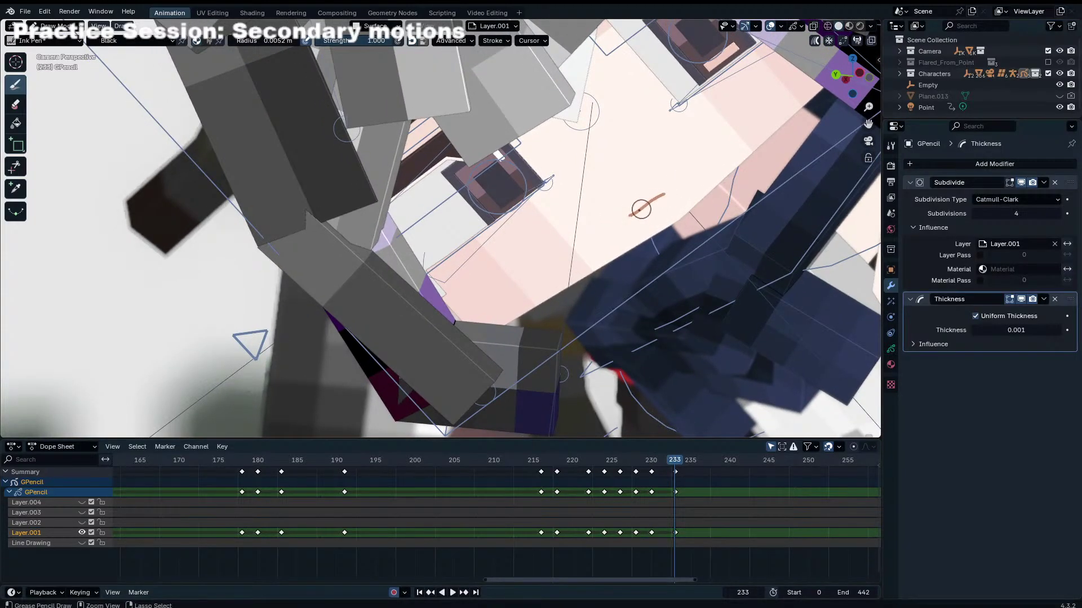
key(ctrl+z)
Step: Step and play from frame 233 to 247 to check the closed mouth in the full shot
key(Right)
key(Right)
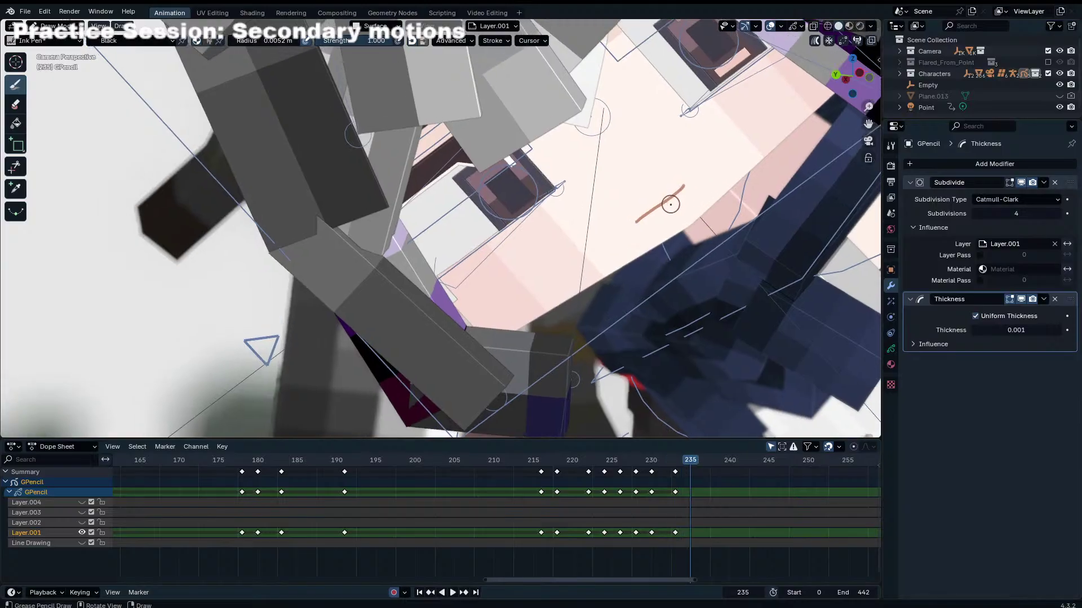
key(Right)
key(Right)
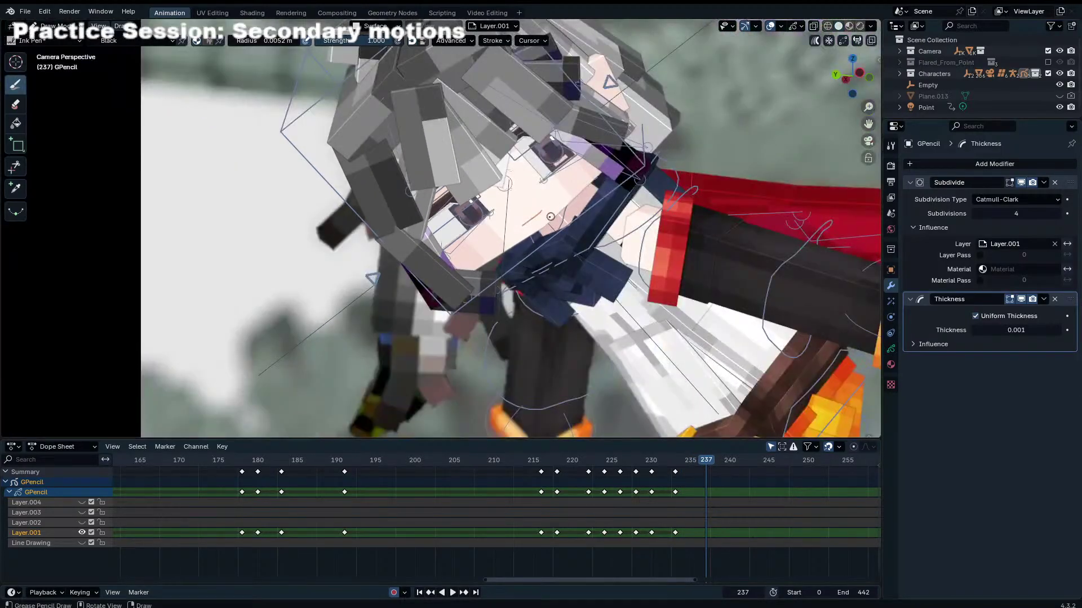
ctrl+middle_drag(550, 216, 535, 316)
key(space)
key(space)
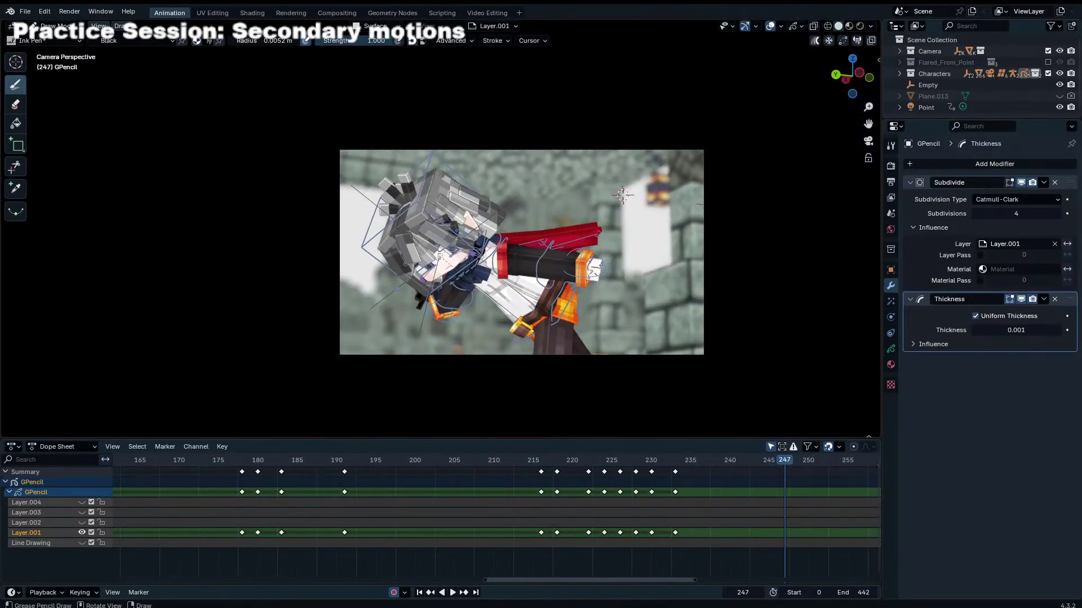
Step: Redraw the mouth at frame 250 as a short bent line
key(Right)
key(Right)
key(Right)
scroll(446, 230, up, 8)
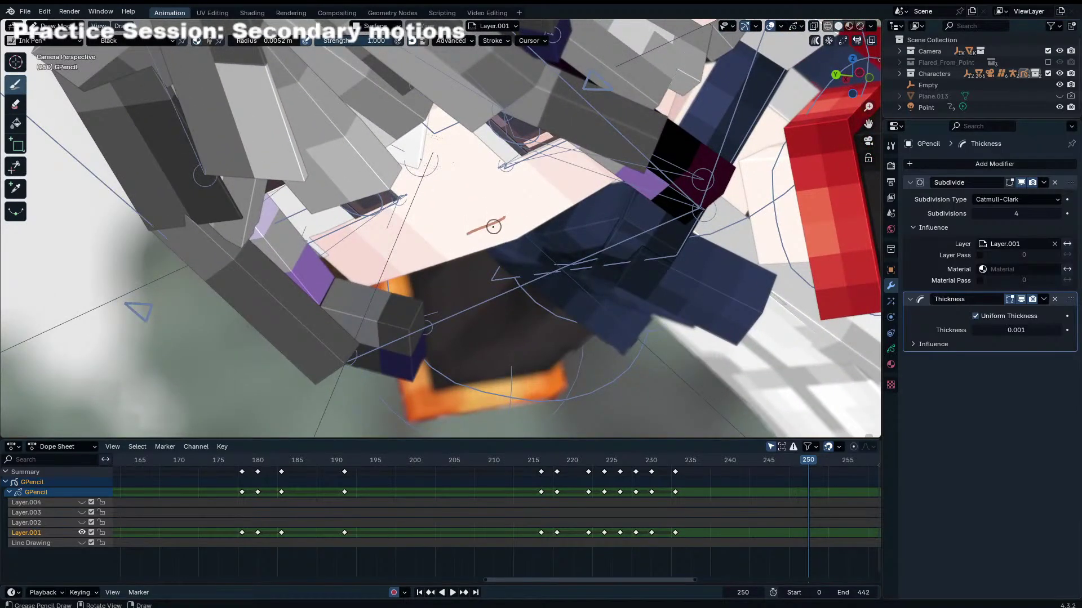
drag(493, 227, 483, 226)
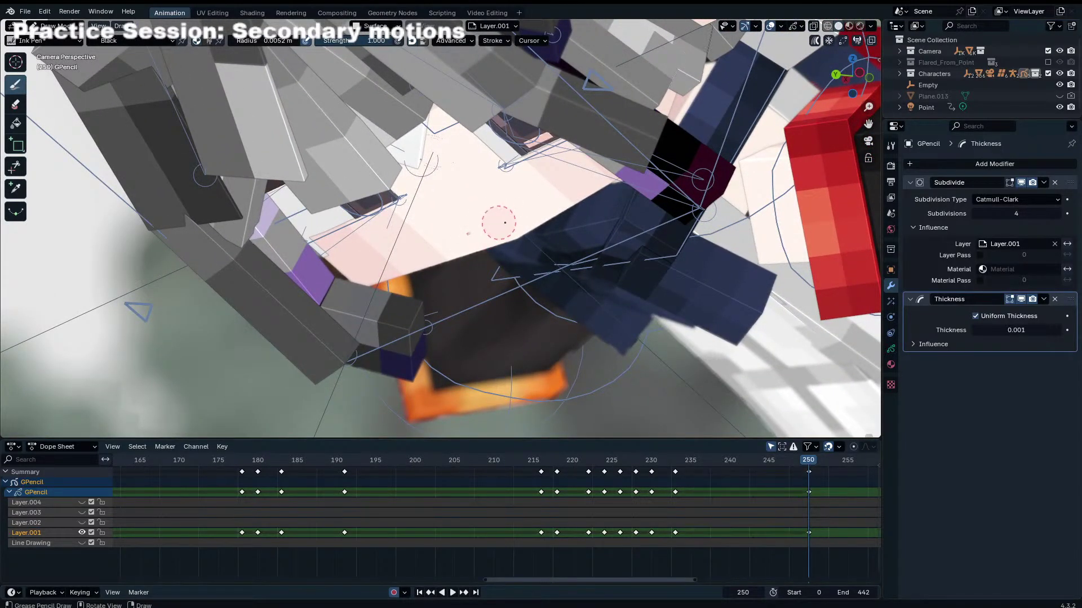
key(ctrl+z)
drag(477, 236, 503, 224)
Step: Advance to frame 258, erase the existing mouth and redraw it as a shallow V-shaped line
key(Home)
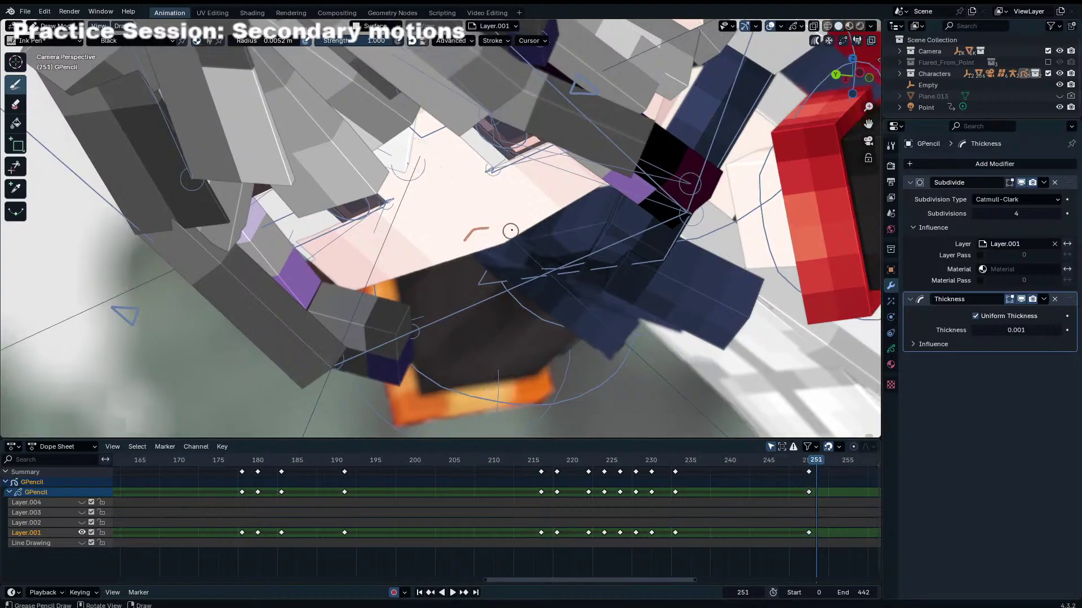
key(Right)
key(Right)
key(Right)
key(Right)
key(Right)
scroll(541, 125, up, 6)
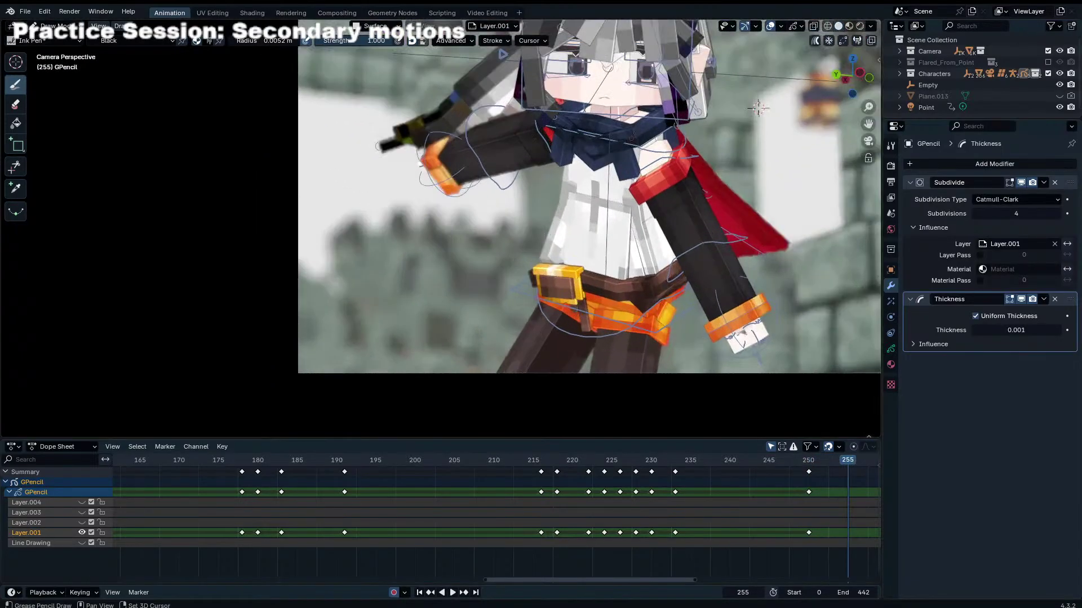
key(Right)
key(Right)
key(Right)
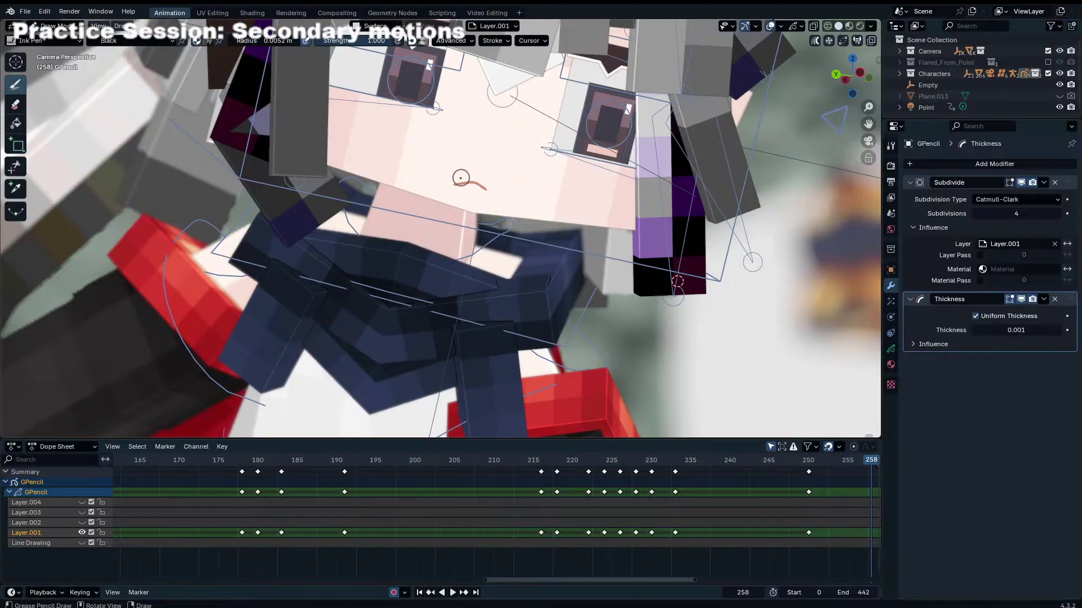
mouse_move(461, 183)
mouse_down()
mouse_move(515, 184)
mouse_move(494, 182)
mouse_up()
key(ctrl+z)
key(ctrl+z)
key(ctrl+z)
key(ctrl+z)
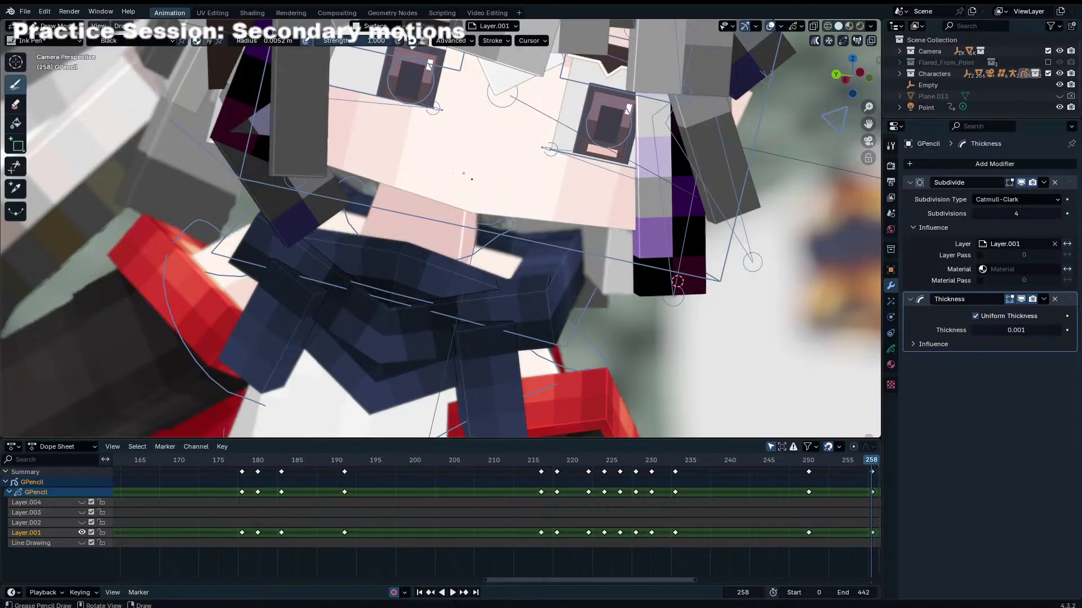
key(ctrl+z)
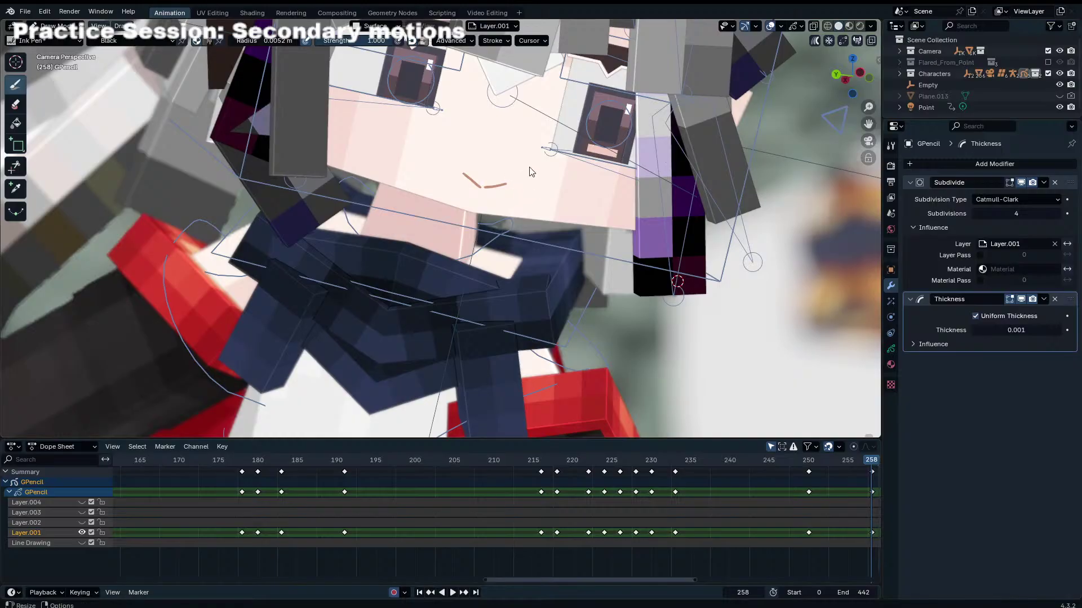
Step: Play the shot from frame 258 to 289 to check the new mouth, and save the file
scroll(507, 214, down, 5)
key(space)
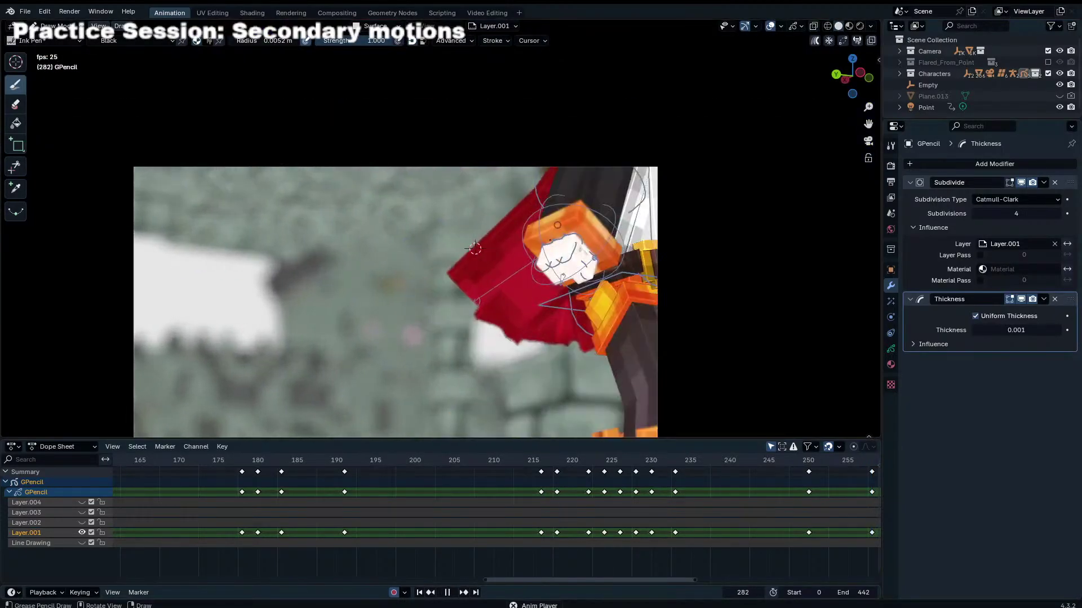
key(space)
key(ctrl+s)
Step: Rewind to frame 0, play the animation through to frame 303, and save the file
scroll(485, 538, down, 4)
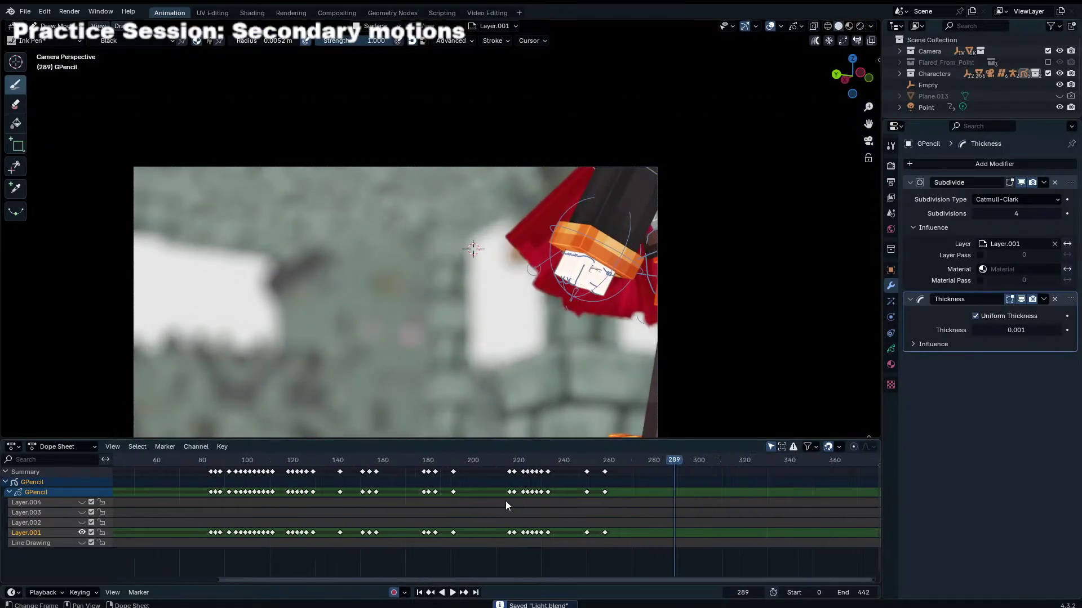
scroll(502, 499, down, 9)
drag(467, 463, 273, 462)
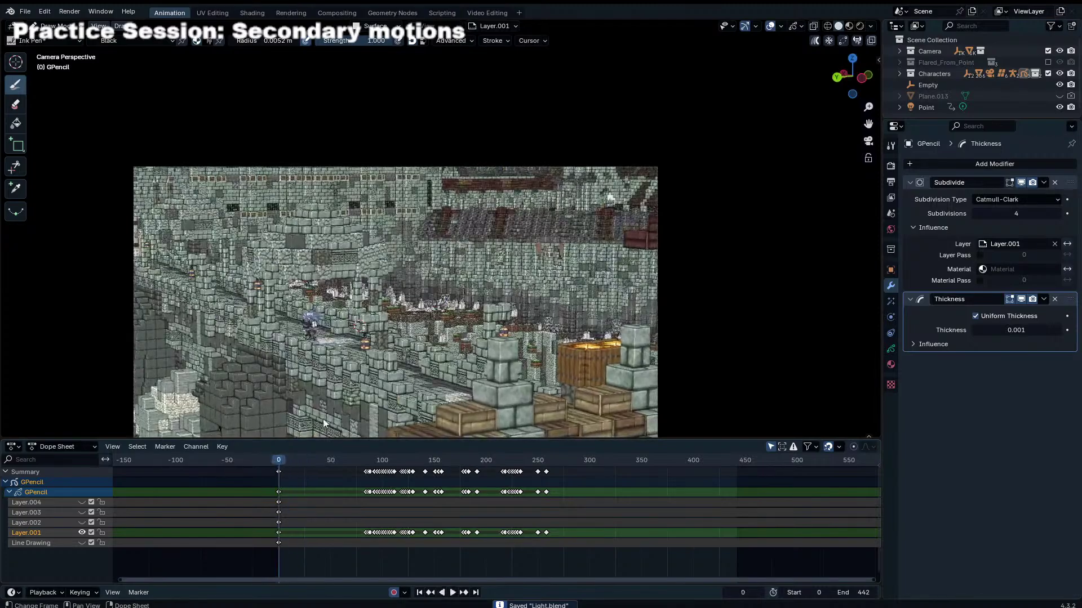
key(space)
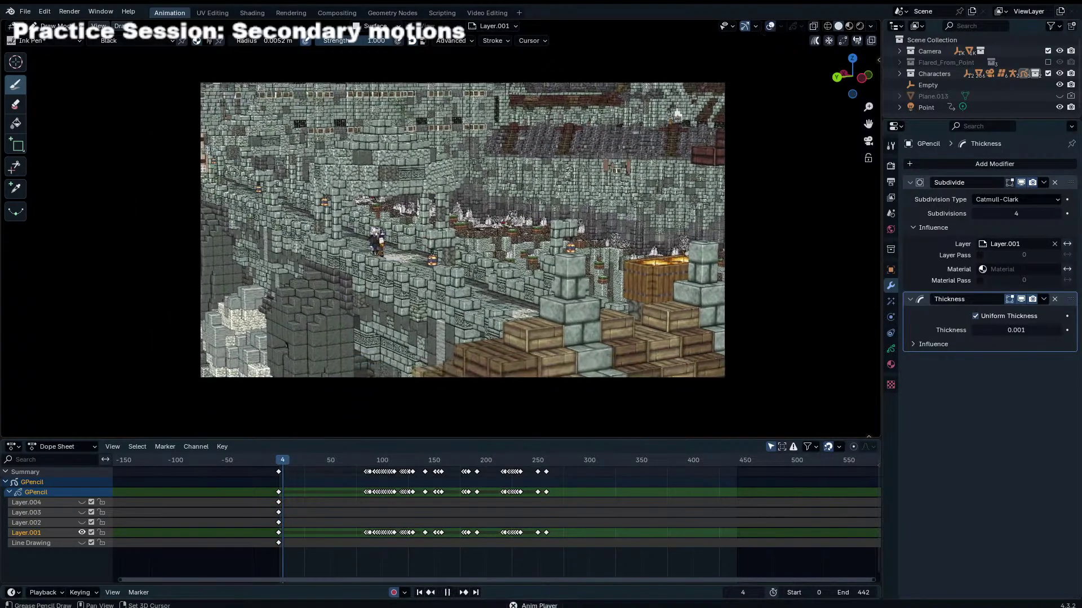
scroll(441, 230, up, 2)
shift+middle_drag(440, 230, 435, 228)
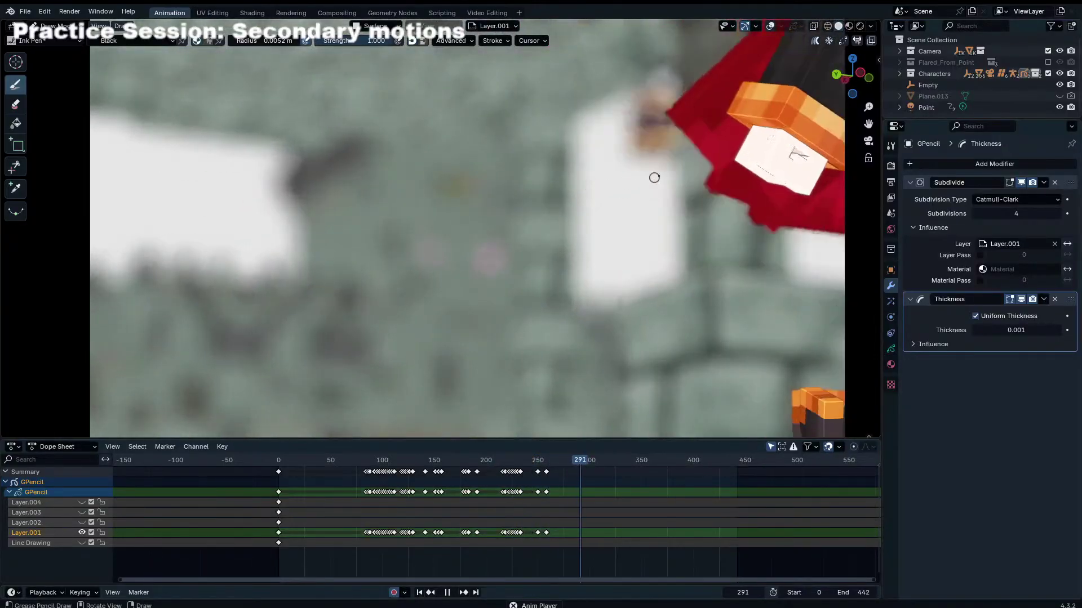
key(space)
key(ctrl+s)
Step: Switch from Draw Mode to Object Mode and bring the animation to frame 93
click(56, 26)
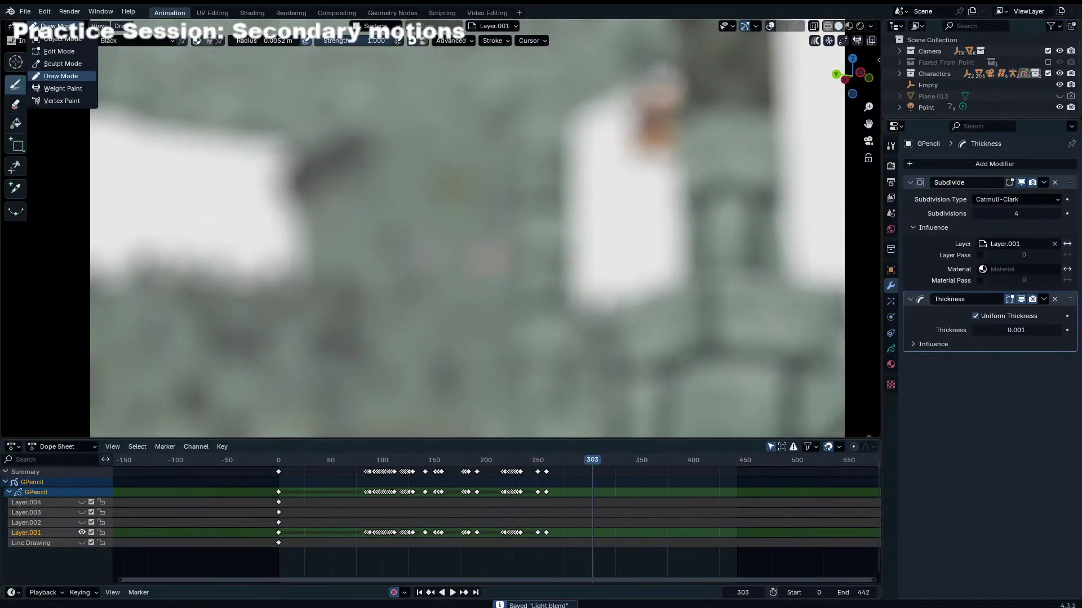
click(51, 43)
drag(318, 458, 362, 457)
key(space)
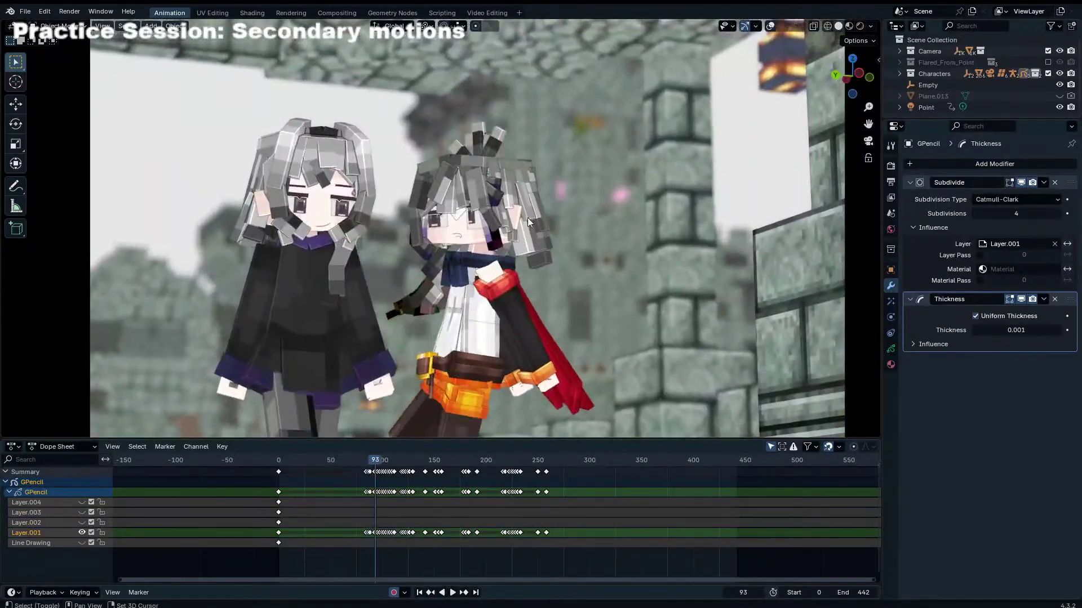
Step: Show the viewport overlays and select an eyelid bone of the red-caped character's rig in Pose Mode
click(770, 25)
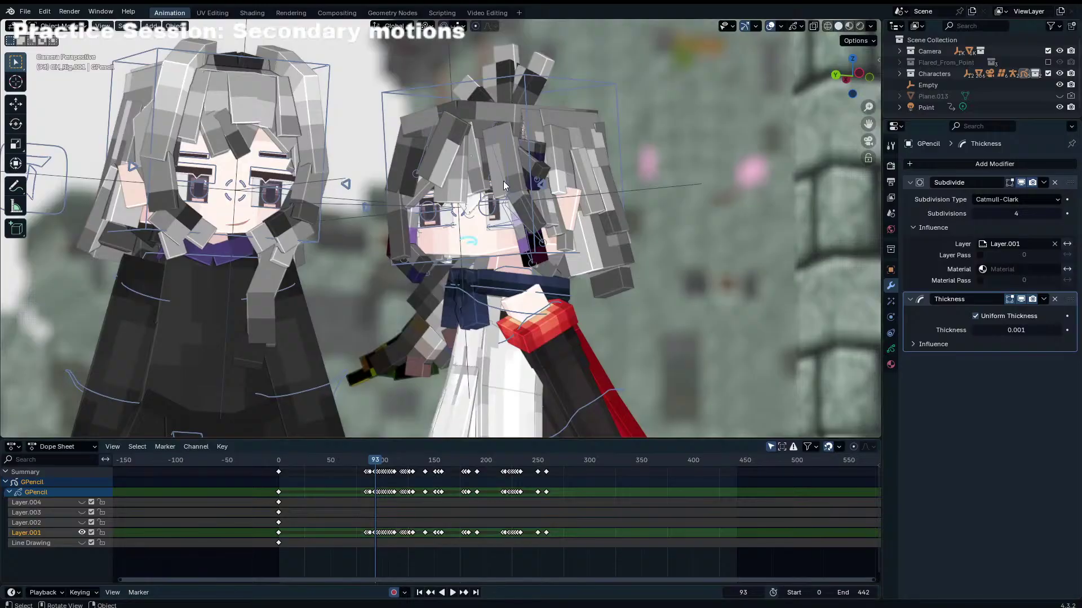
click(503, 181)
click(500, 227)
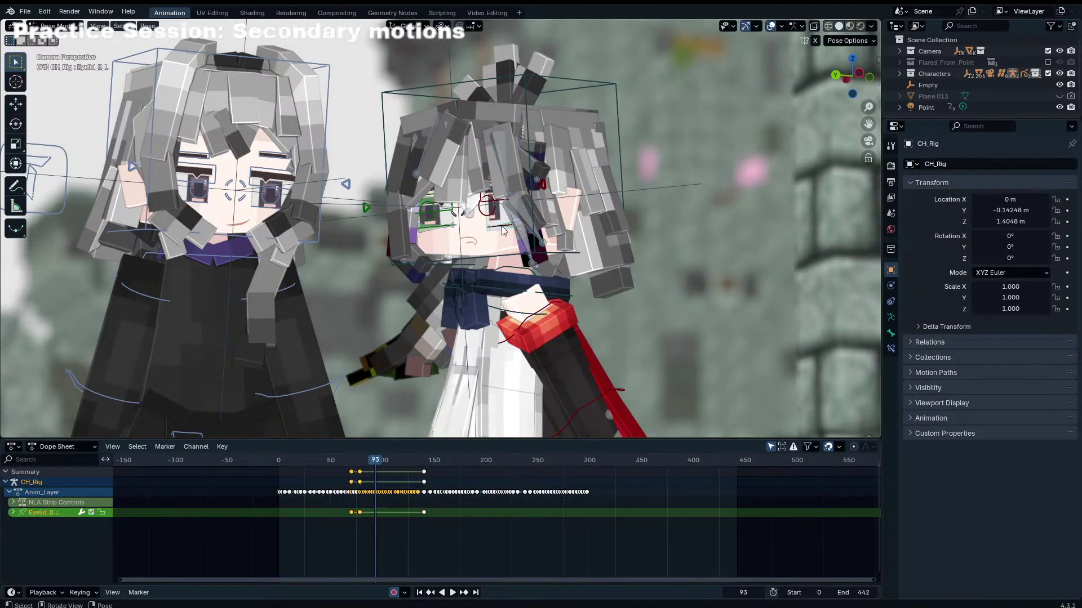
Step: Show the armature's bone collections in a wider, taller list and collapse all the expanded groups
click(891, 334)
click(890, 318)
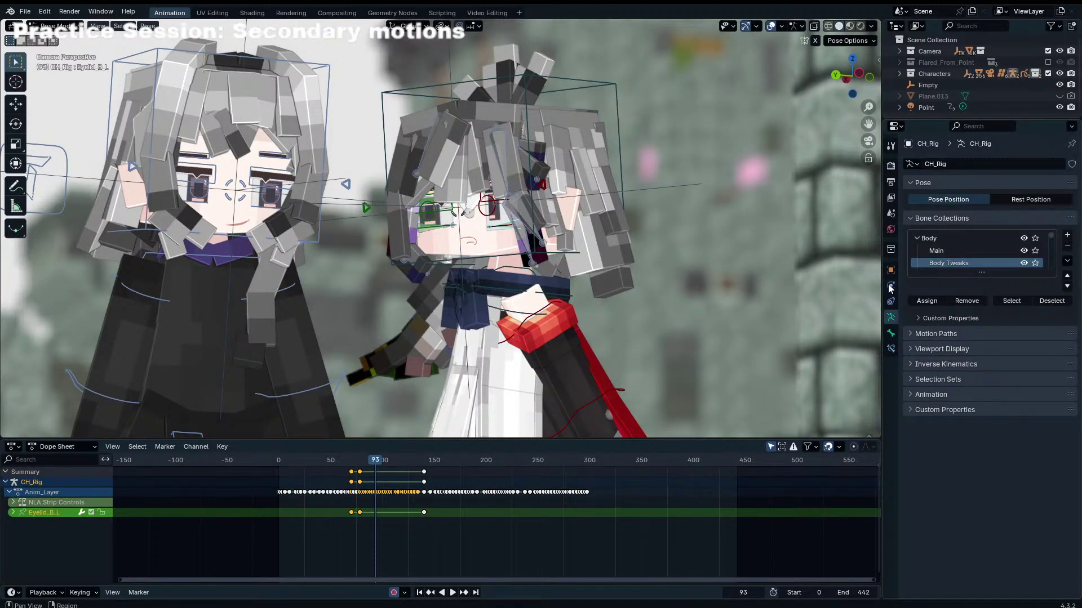
drag(883, 287, 763, 288)
drag(924, 275, 923, 569)
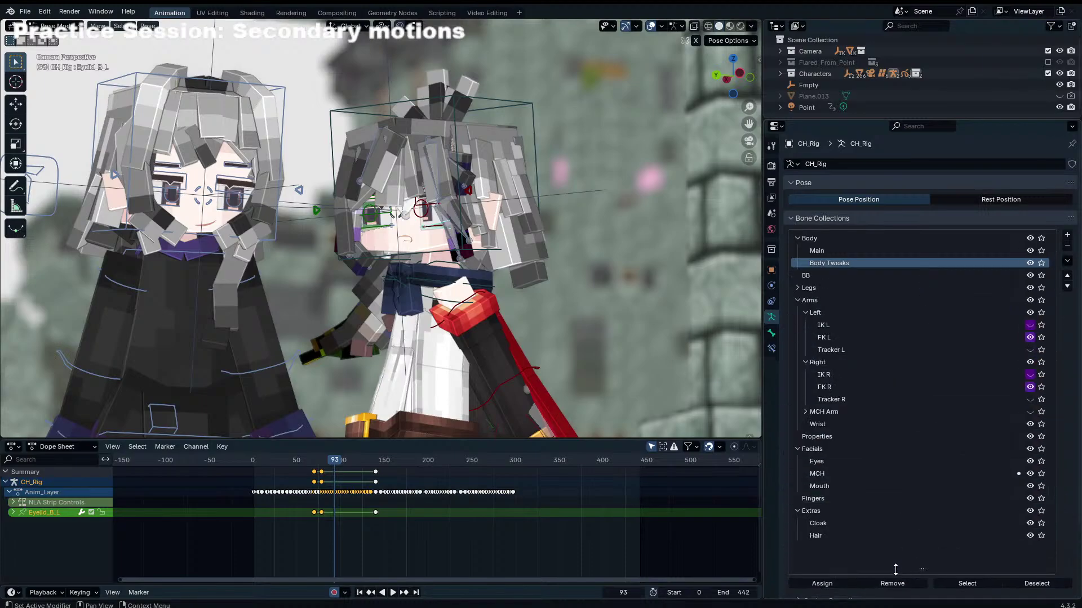
drag(798, 297, 801, 411)
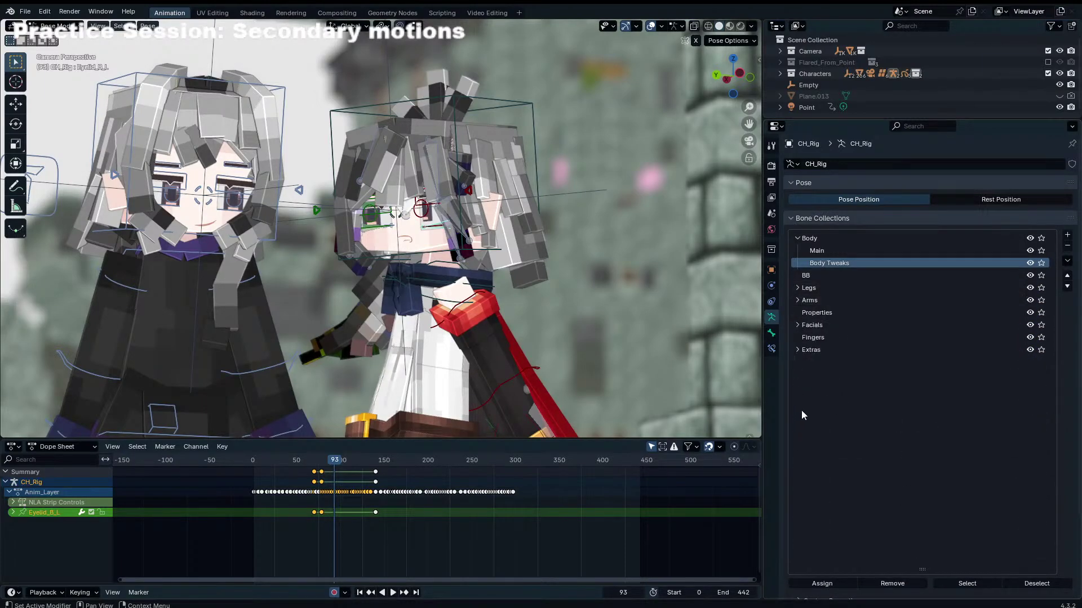
click(796, 243)
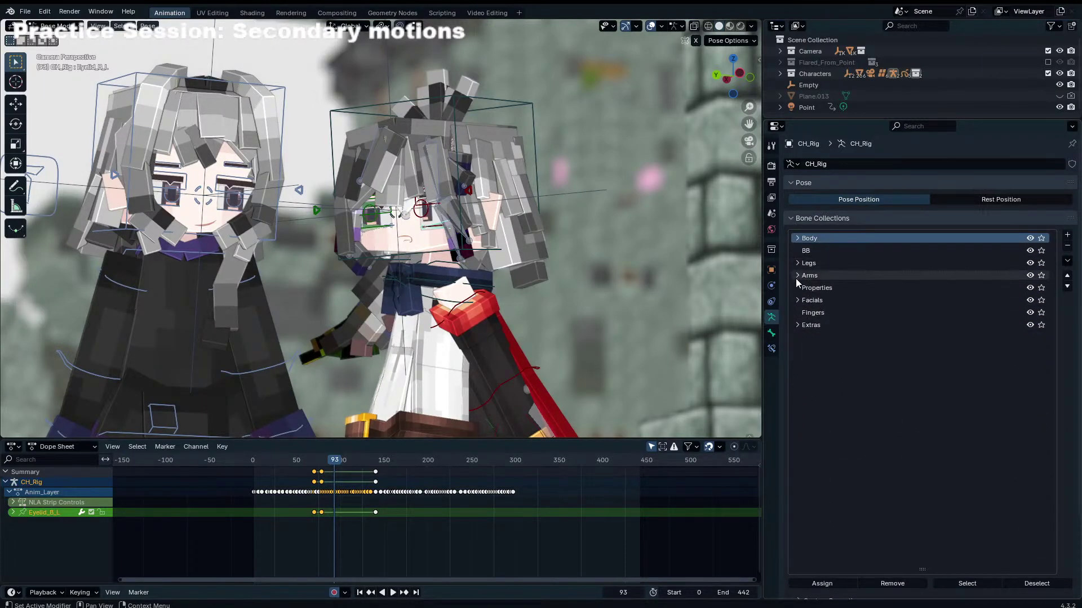
Step: Select the hair bone beside the red-caped character's face and solo the Hair collection under Extras
click(797, 300)
click(797, 299)
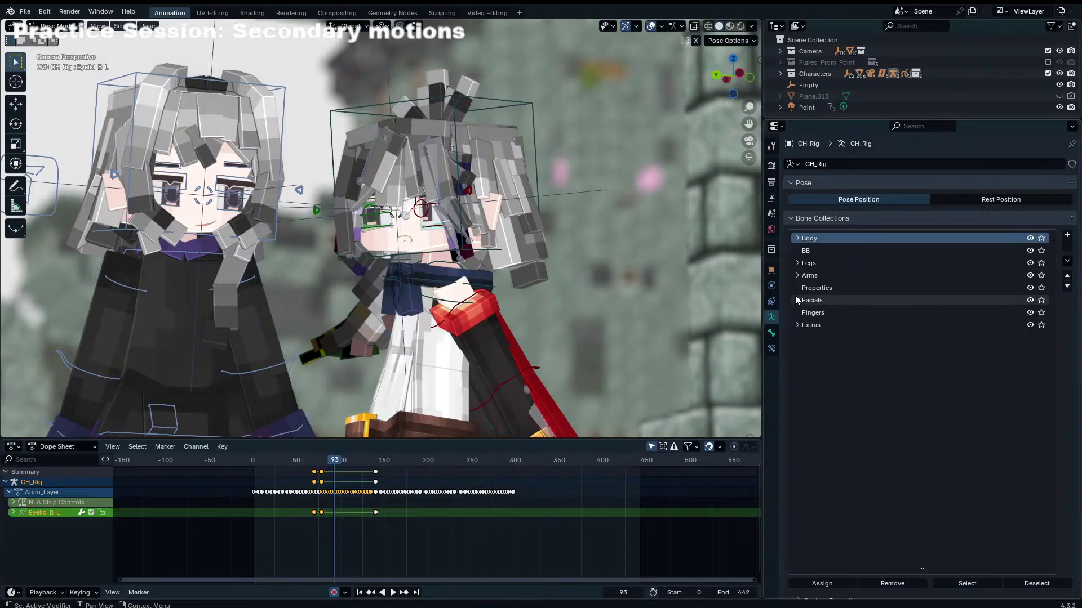
click(448, 244)
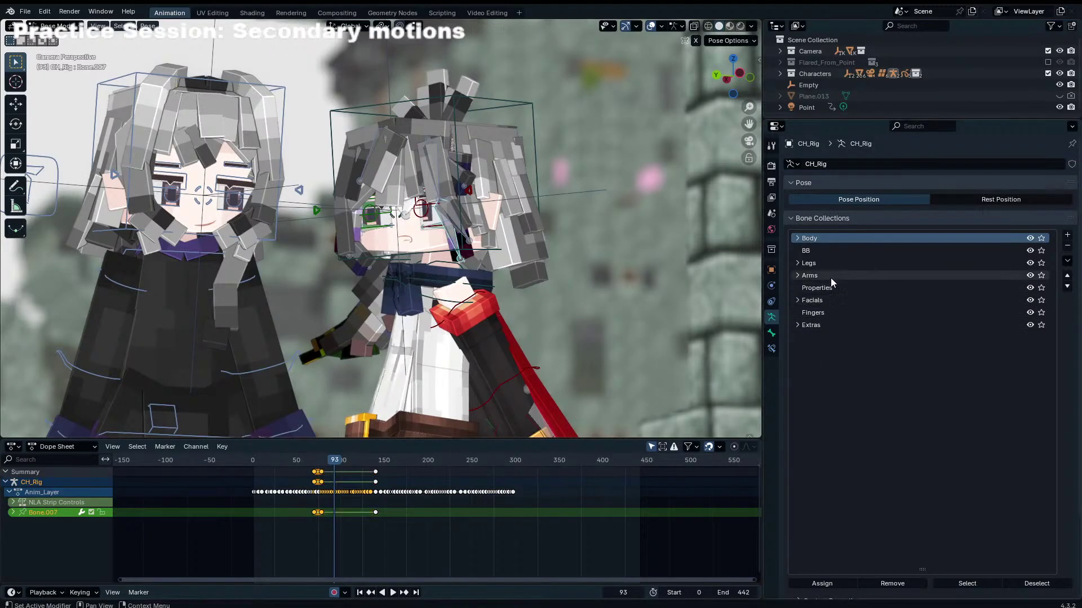
click(797, 274)
click(798, 274)
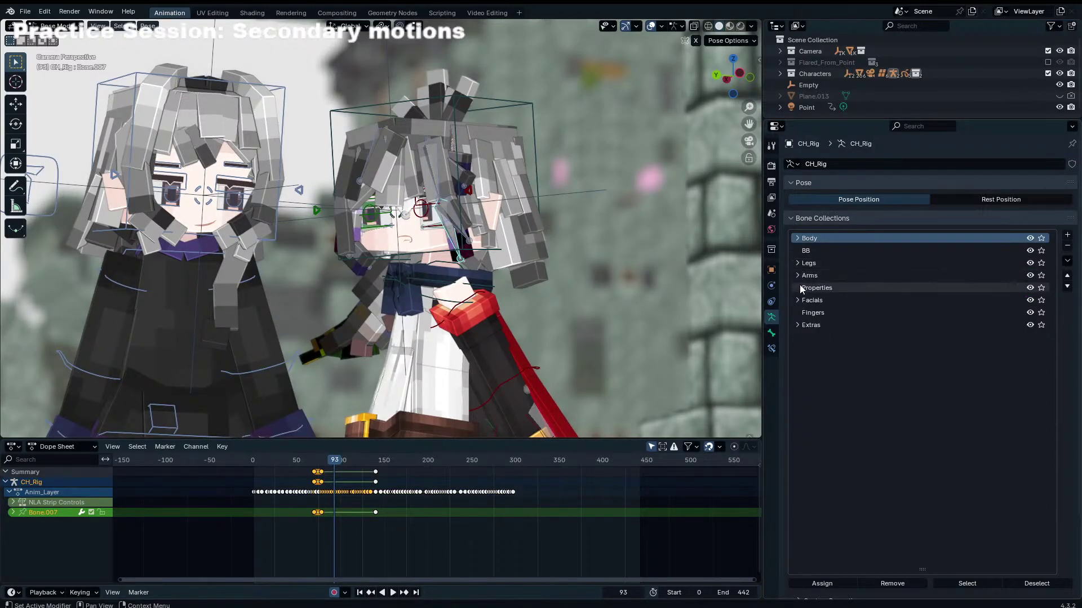
click(798, 325)
click(1007, 349)
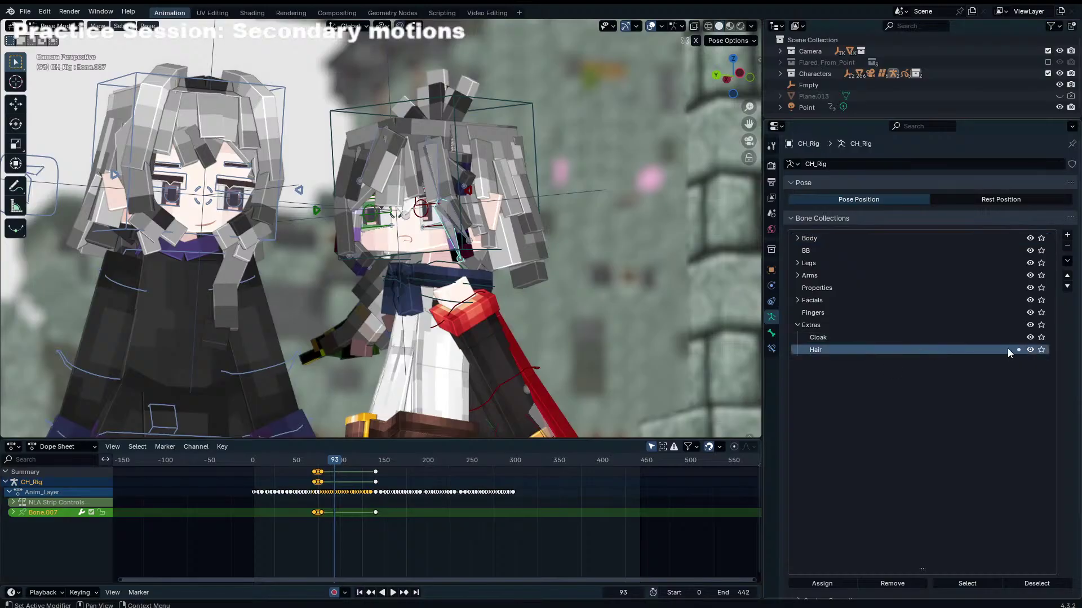
click(1042, 349)
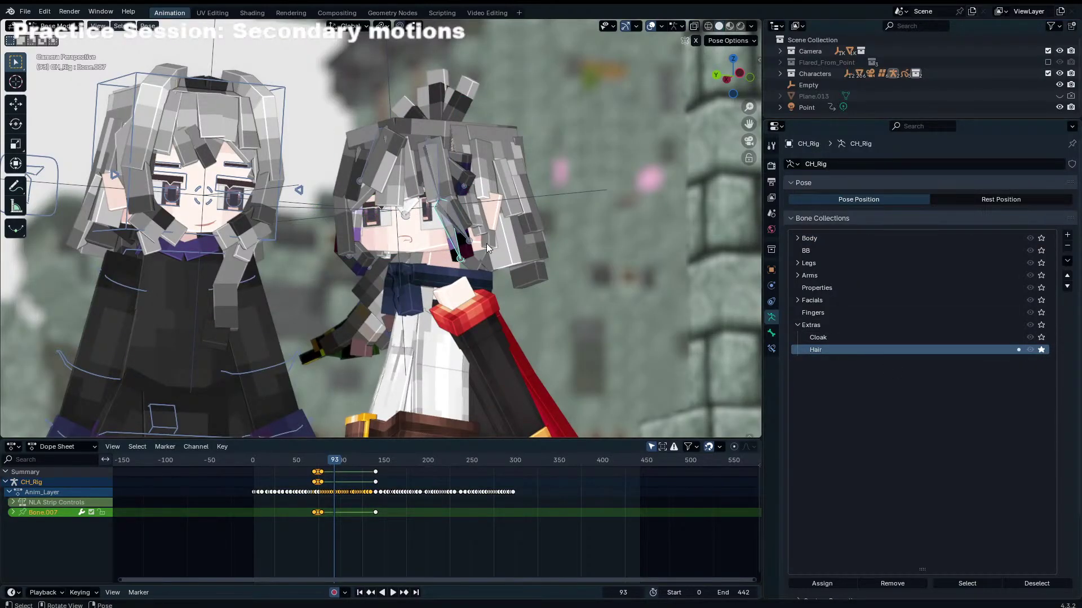
Step: Deselect the hair bone's keyframes, enlarge the Dope Sheet time range, and go to frame 79
click(566, 534)
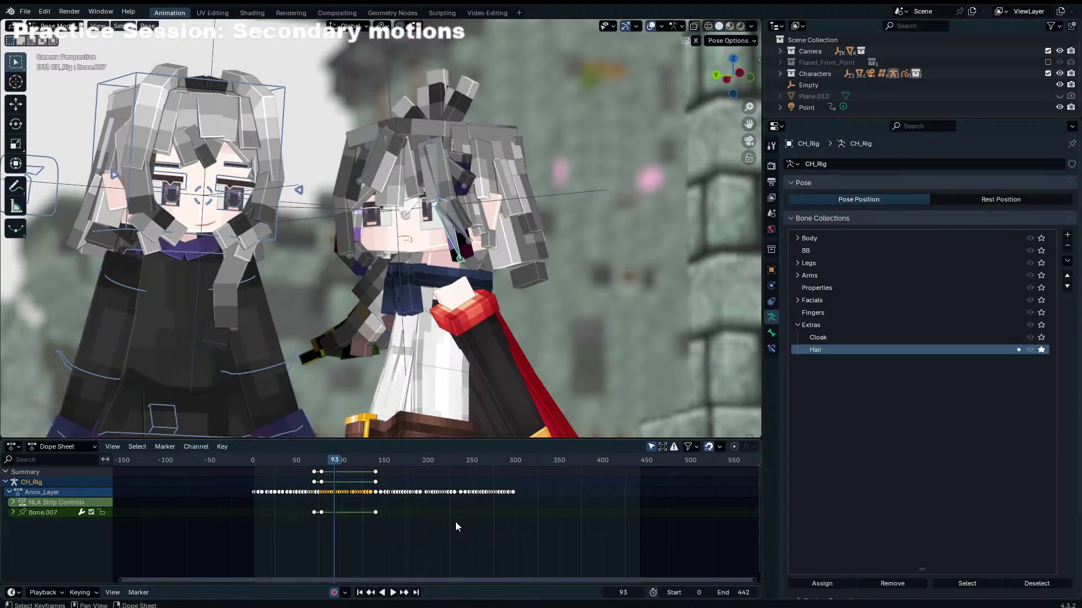
scroll(445, 514, up, 3)
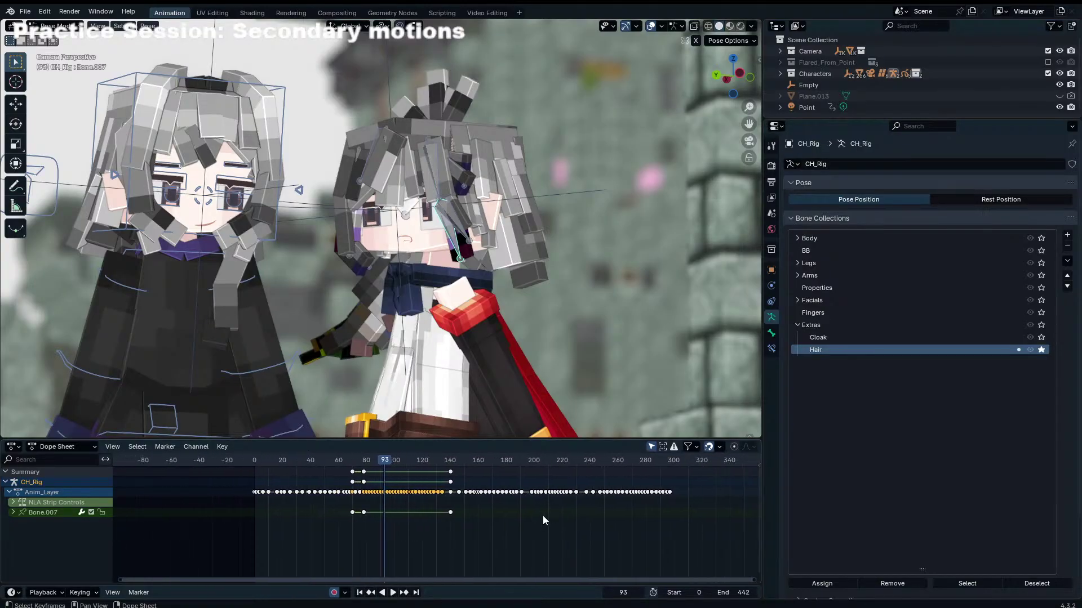
scroll(532, 509, up, 5)
middle_drag(522, 517, 603, 534)
scroll(609, 535, up, 9)
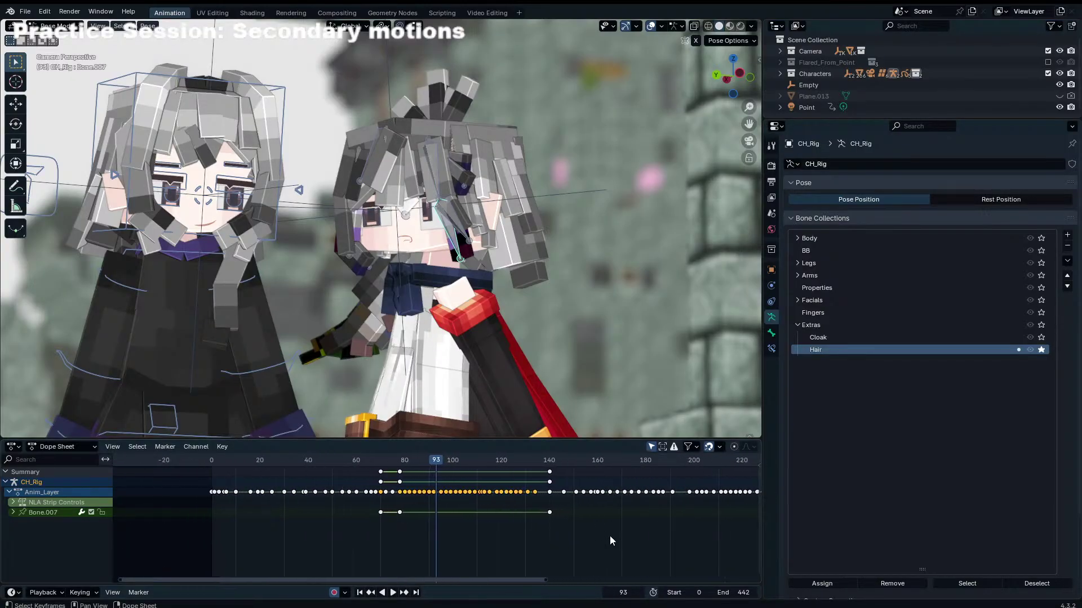
drag(339, 463, 377, 463)
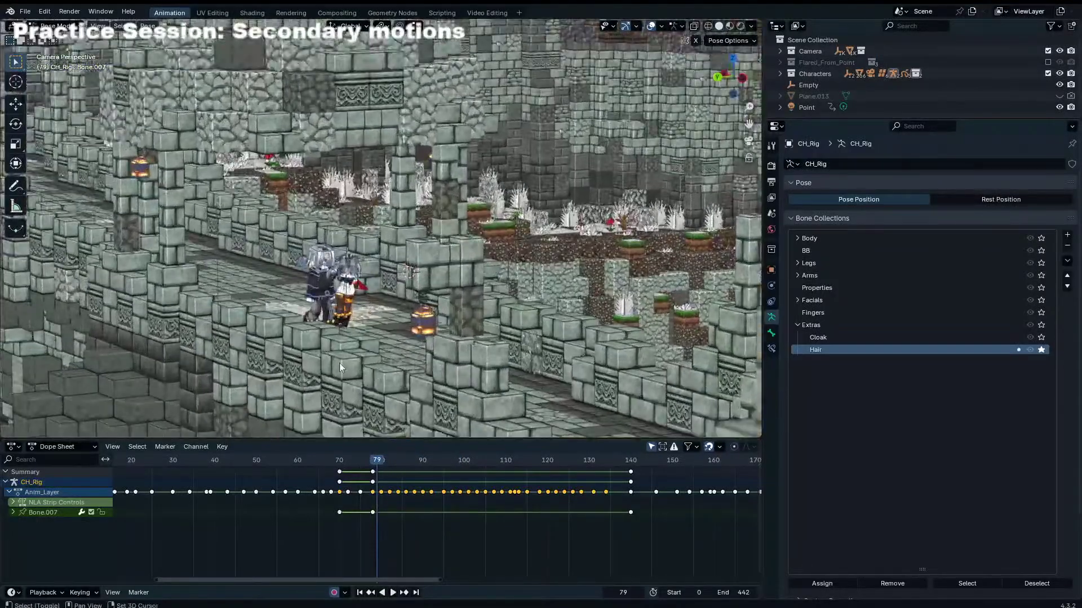
Step: Return to Object Mode and center the view on the black-coated character's hair
middle_drag(339, 363, 280, 333)
scroll(283, 330, up, 5)
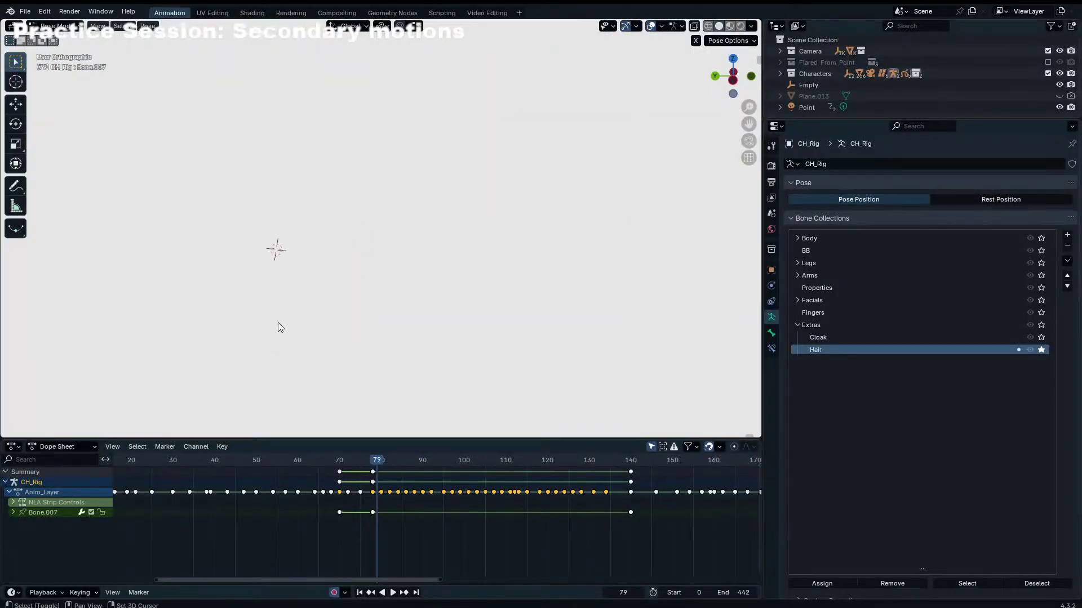
key(KP_0)
scroll(285, 304, up, 2)
key(ctrl+Tab)
click(289, 295)
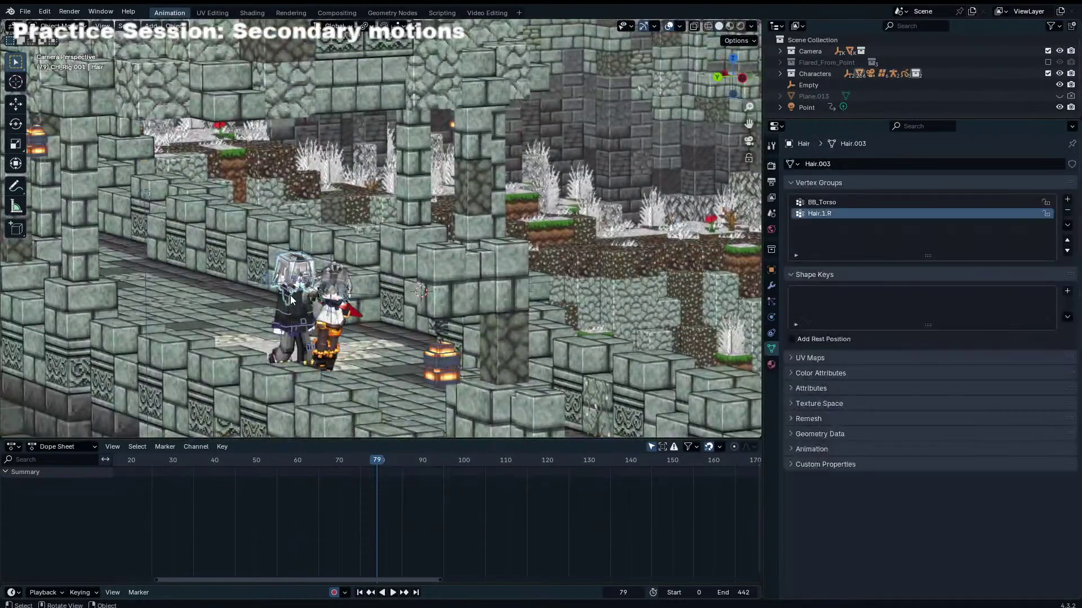
key(KP_Decimal)
scroll(358, 248, down, 1)
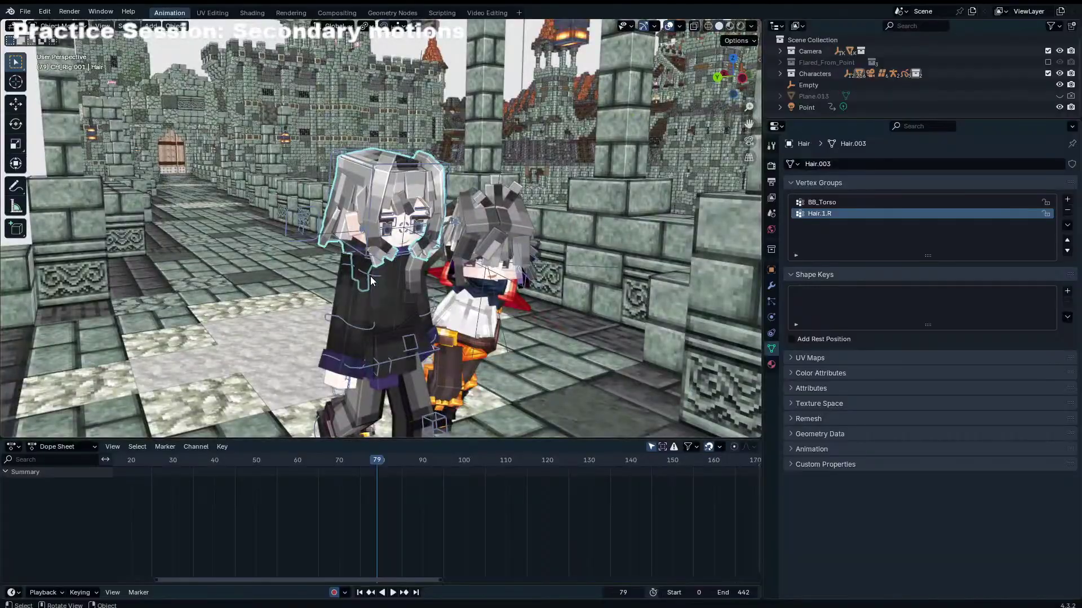
Step: Select all bones of the black-coated character's rig in Pose Mode and examine their keyframes, scrubbing to frame 30
click(370, 276)
key(ctrl+Tab)
key(a)
scroll(285, 518, down, 3)
scroll(285, 517, down, 2)
drag(311, 459, 347, 468)
scroll(385, 486, down, 5)
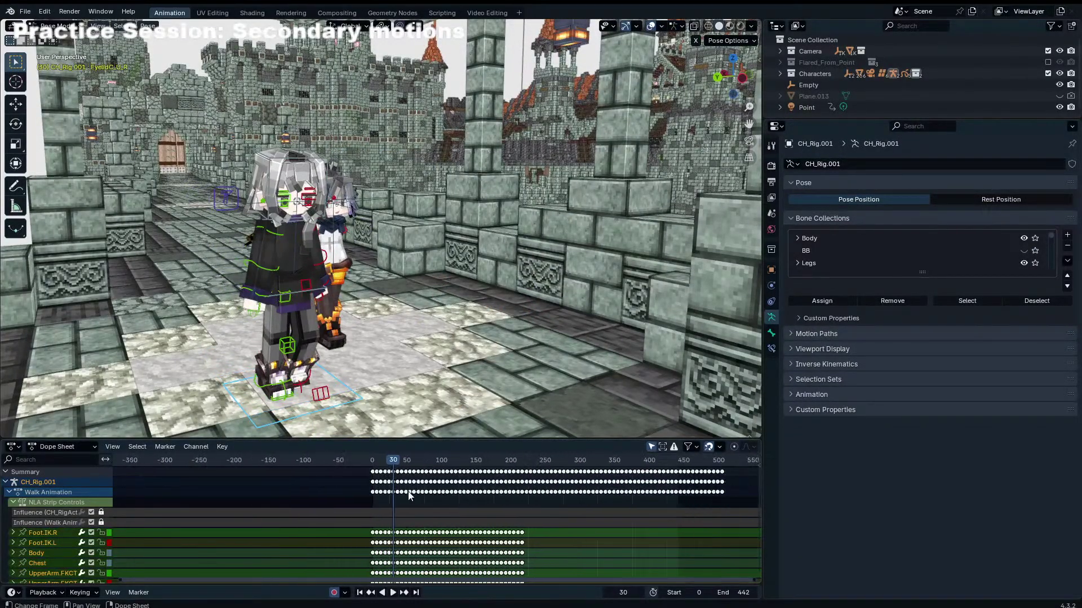
scroll(380, 337, down, 2)
Step: Select the black-coated character's root bone, play the walk to frame 52, and return to Object Mode
click(361, 341)
key(space)
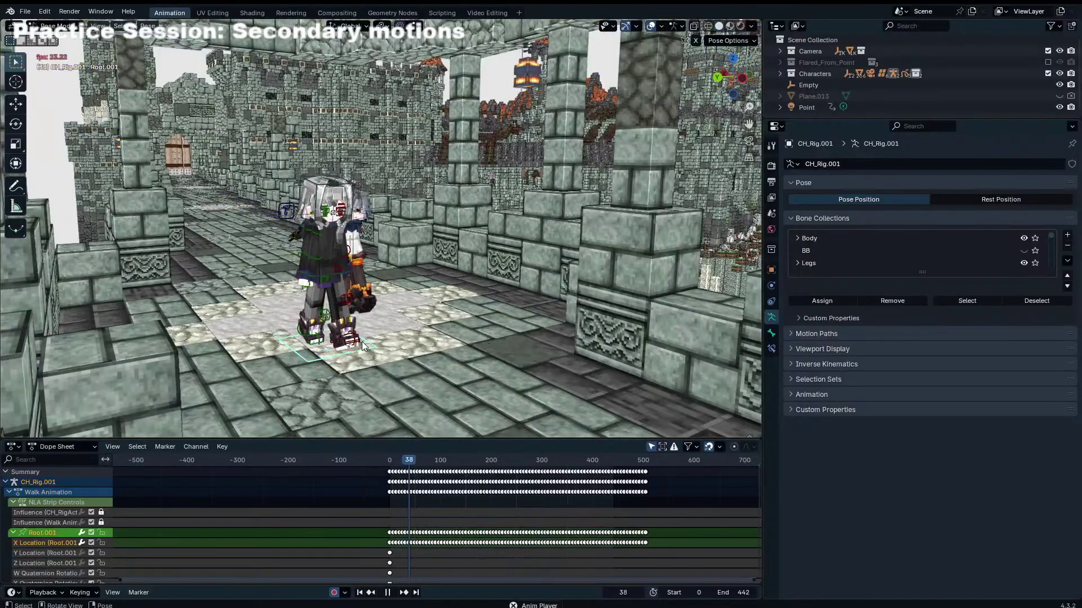
middle_drag(326, 279, 281, 278)
key(ctrl+Tab)
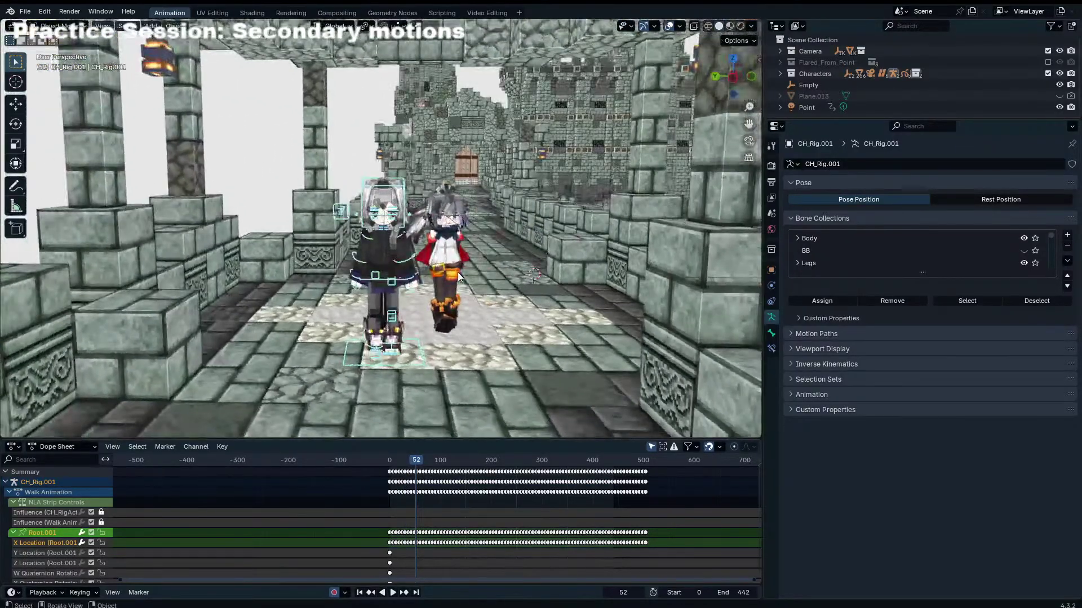
Step: Select the red-caped character's rig and play from frame 52 to 121 to compare both characters' motion
click(412, 279)
click(462, 224)
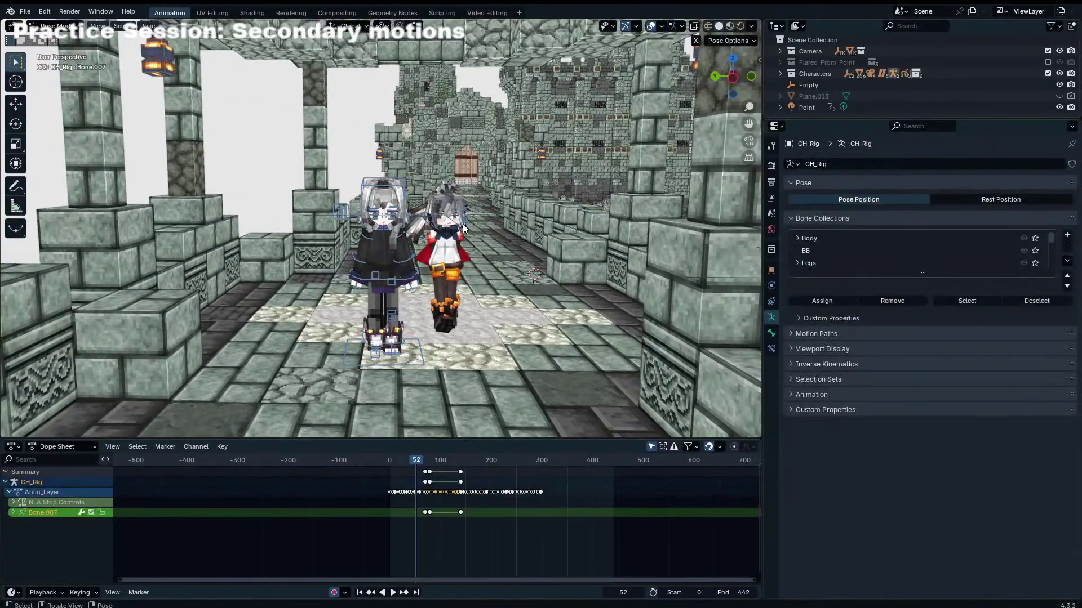
key(space)
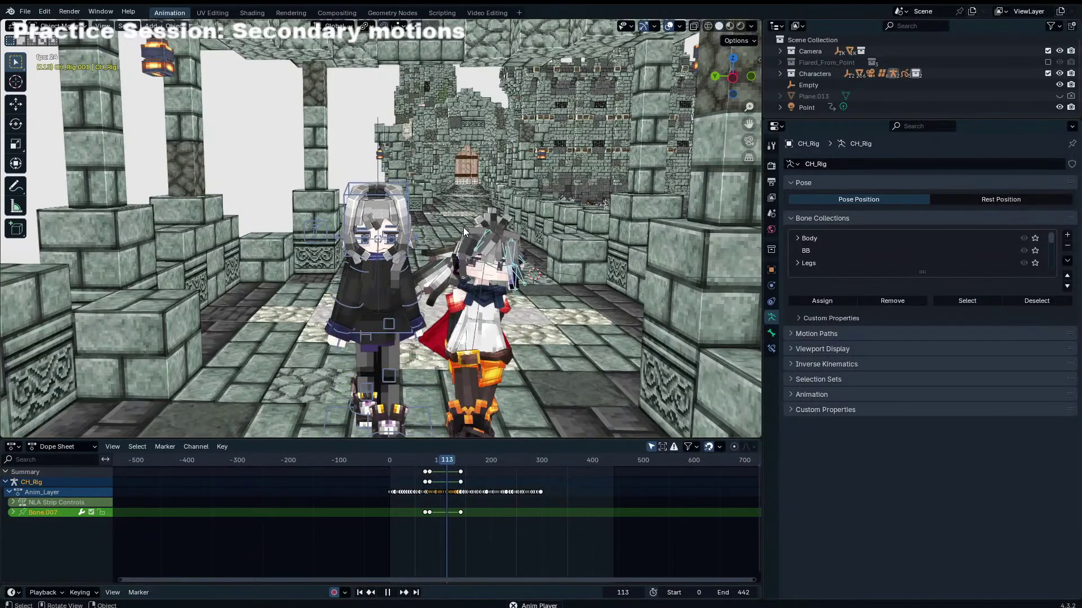
key(space)
Step: Inspect both characters' poses at frame 121 from the front, and return to the camera view
shift+middle_drag(493, 304, 490, 175)
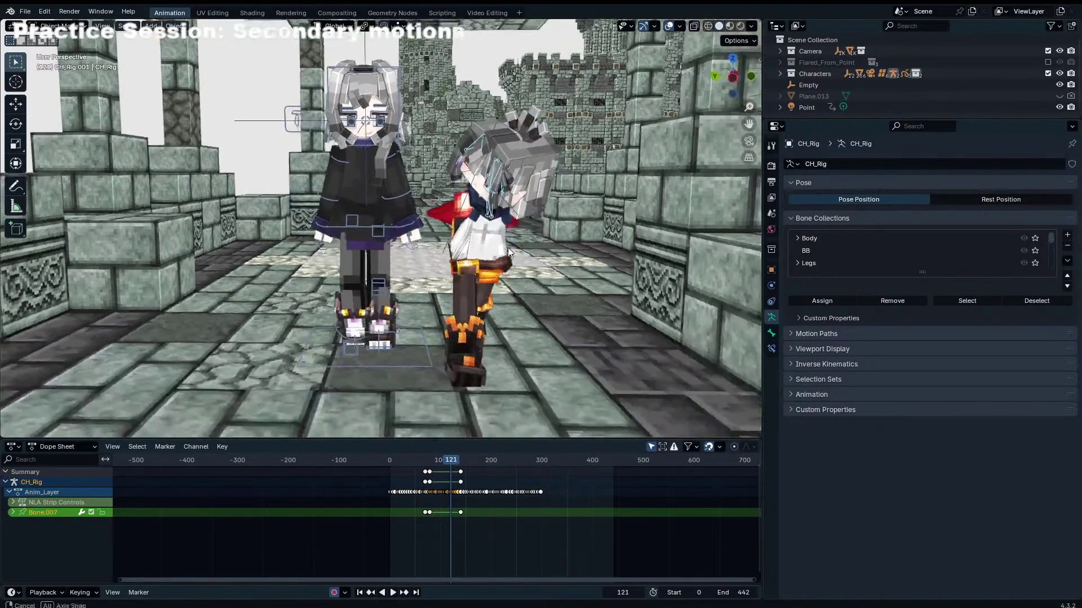
mouse_move(496, 271)
middle_down()
mouse_move(489, 248)
mouse_move(495, 273)
middle_up()
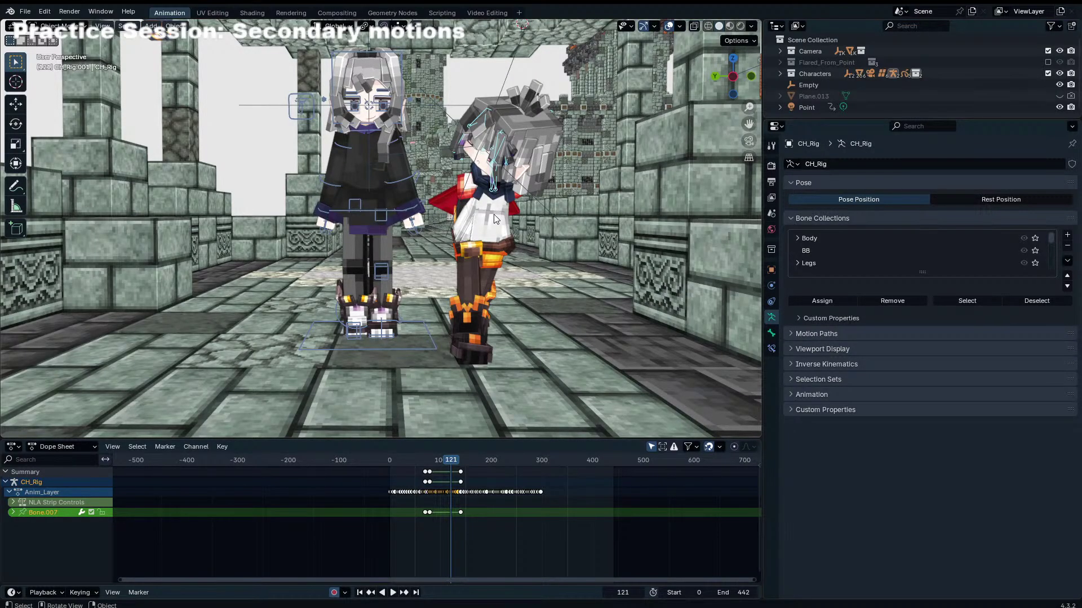
key(KP_0)
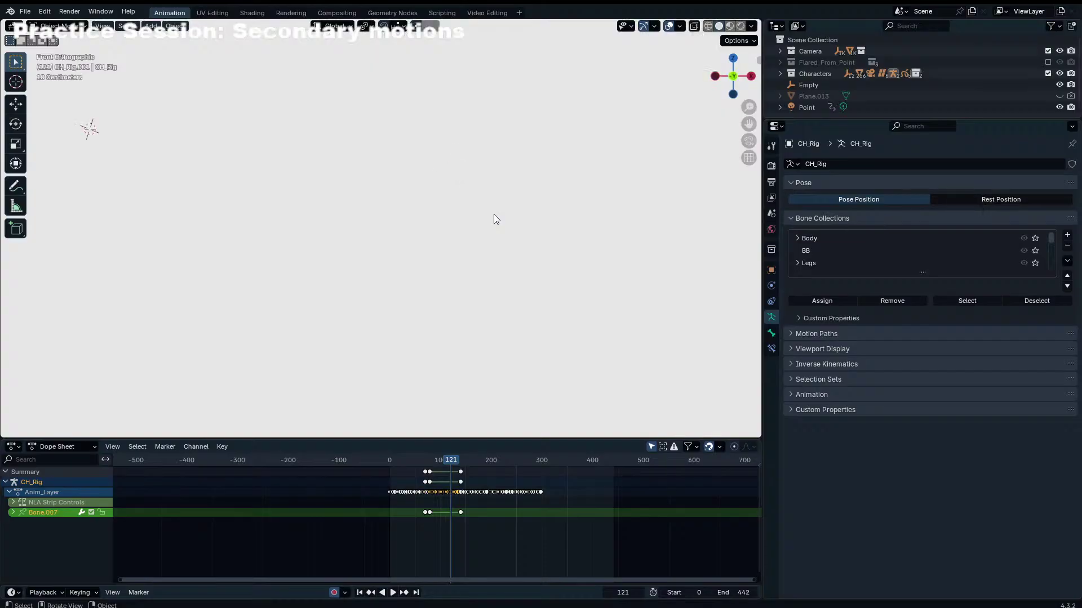
scroll(493, 214, down, 5)
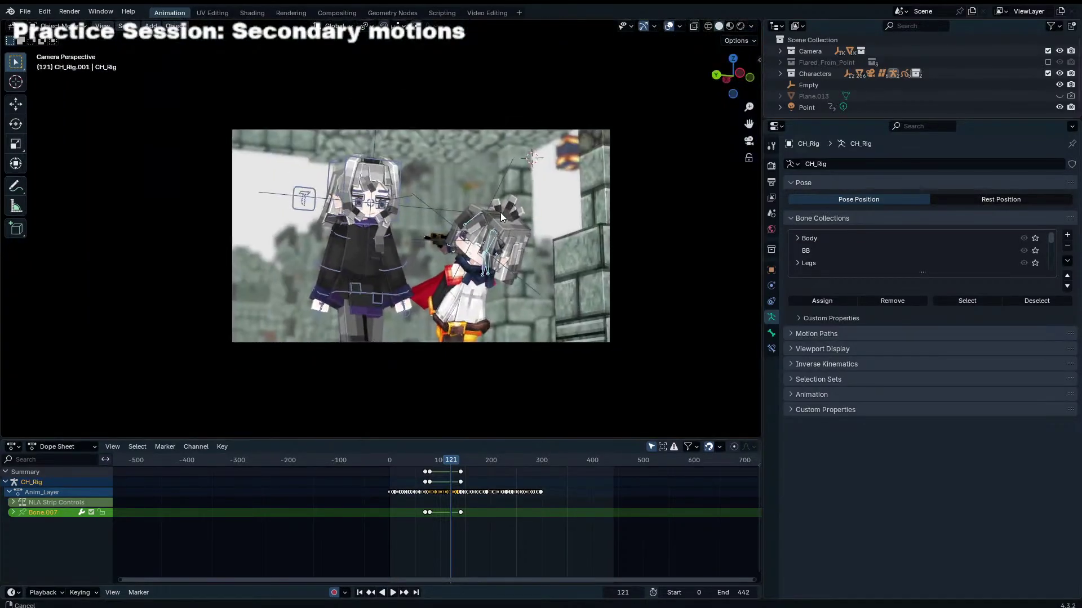
scroll(500, 212, up, 2)
shift+middle_drag(714, 197, 700, 184)
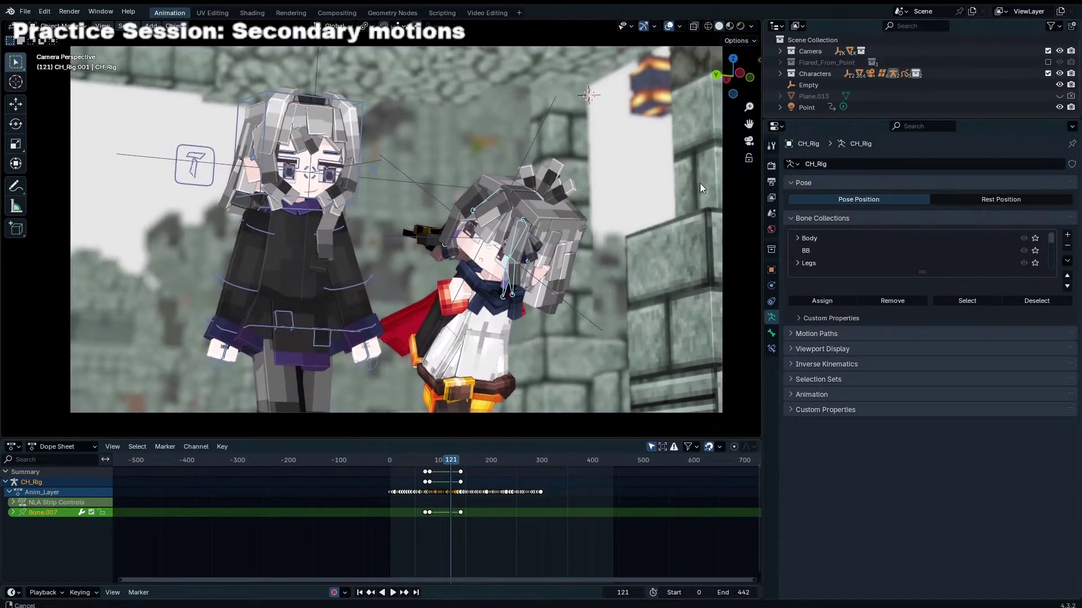
Step: Play the animation from frame 121 to 260 and return to frame 126
key(space)
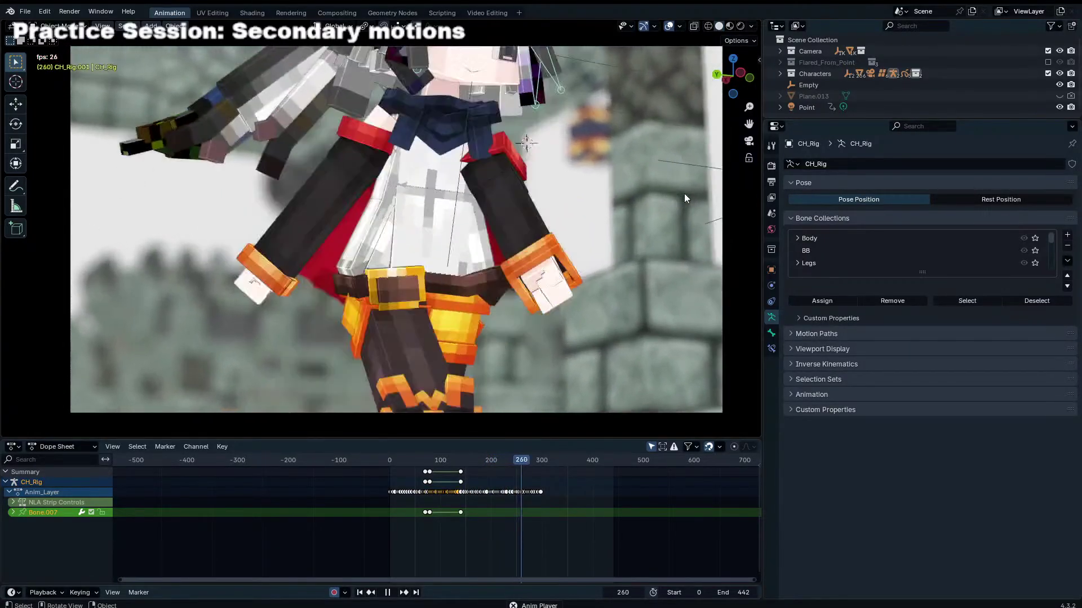
key(space)
key(space)
click(454, 465)
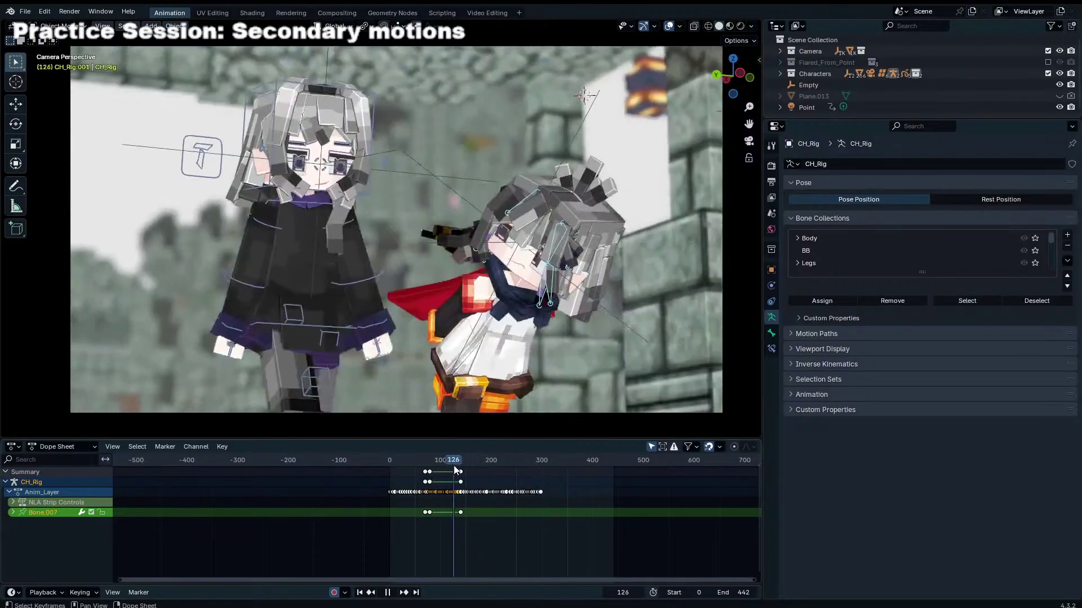
Step: Enter Pose Mode on the red-caped character's rig and select the bones of its long back hair
middle_drag(475, 253, 403, 146)
scroll(389, 236, down, 3)
key(ctrl+Tab)
click(397, 198)
drag(398, 126, 485, 206)
middle_drag(485, 206, 379, 140)
Step: Reselect the red-caped character's back hair bones and go to frame 0
key(a)
key(alt+a)
click(383, 178)
drag(375, 141, 479, 226)
scroll(412, 512, up, 9)
click(389, 524)
drag(384, 459, 334, 456)
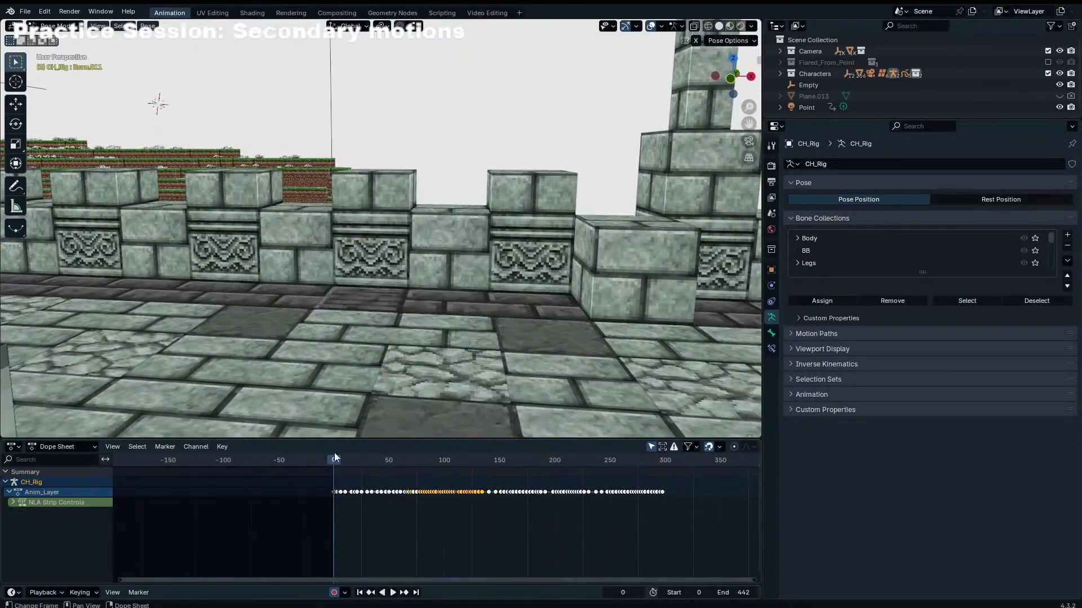
key(KP_0)
key(KP_0)
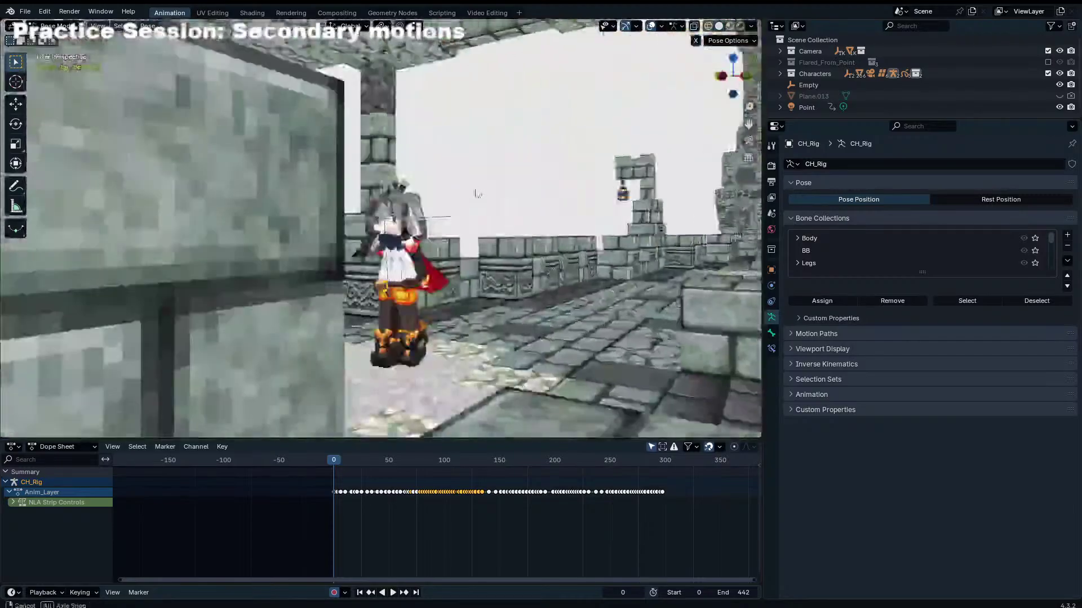
Step: Shift the hair bones' starting keyframes back to about frame -18
key(ctrl+z)
key(g)
click(284, 511)
Step: Select the linked ponytail bones Bone.012 to Bone.015 and rotate them together at frame 0
middle_drag(392, 371, 452, 297)
click(309, 175)
key(l)
click(434, 352)
key(l)
key(r)
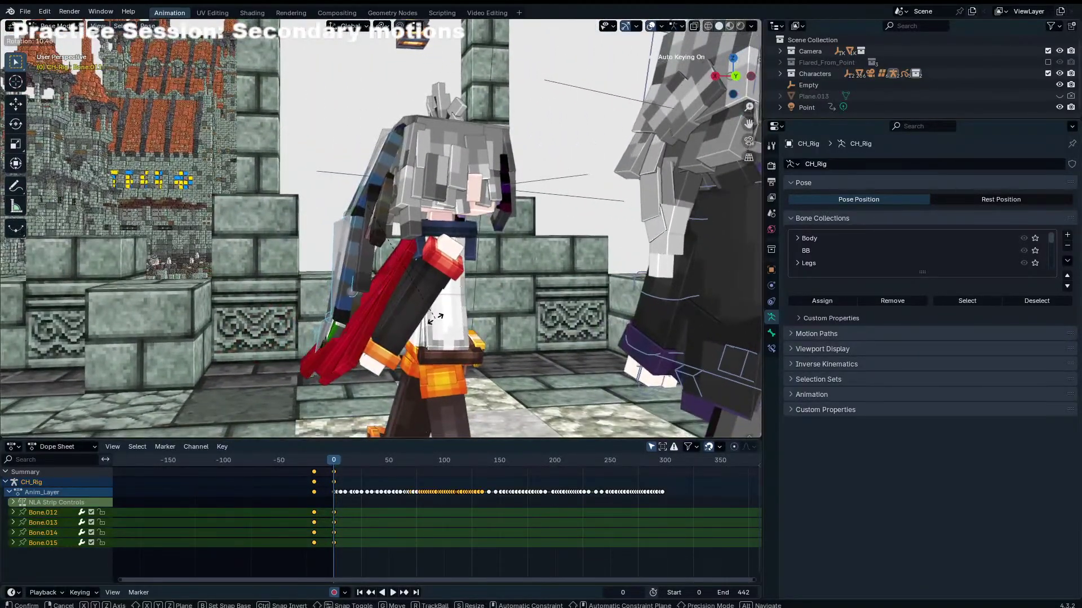
click(436, 319)
Step: Select only Bone.012 and Bone.013 of the ponytail and rotate them away from the back at frame 0
key(b)
drag(377, 206, 405, 265)
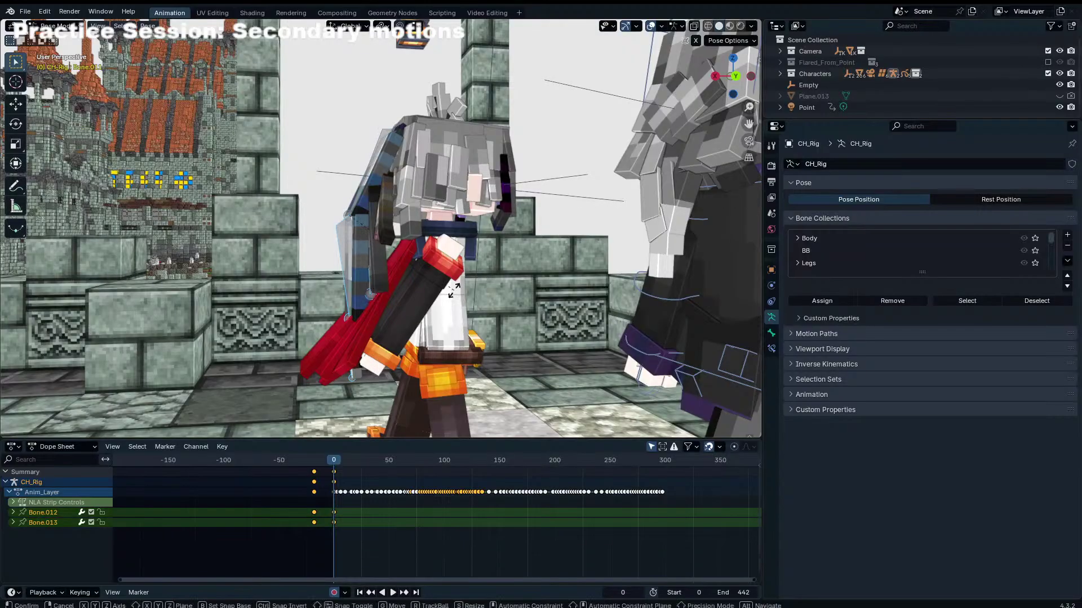
key(r)
key(r)
click(416, 301)
key(r)
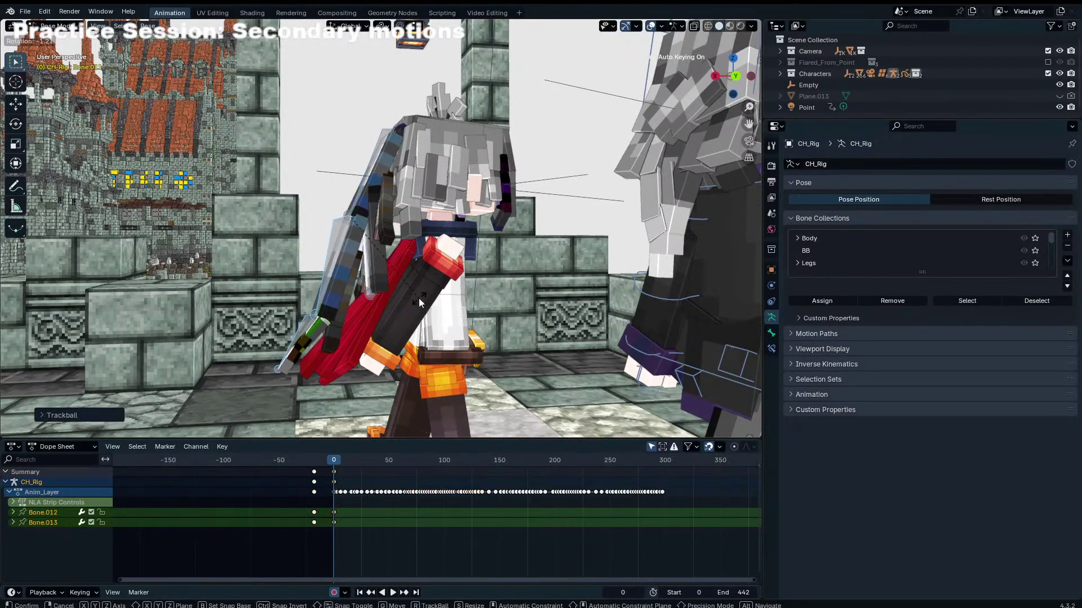
click(411, 293)
Step: Rotate the ponytail's upper and middle segments one at a time to shape its curve at frame 0
click(357, 188)
key(r)
click(479, 211)
click(361, 272)
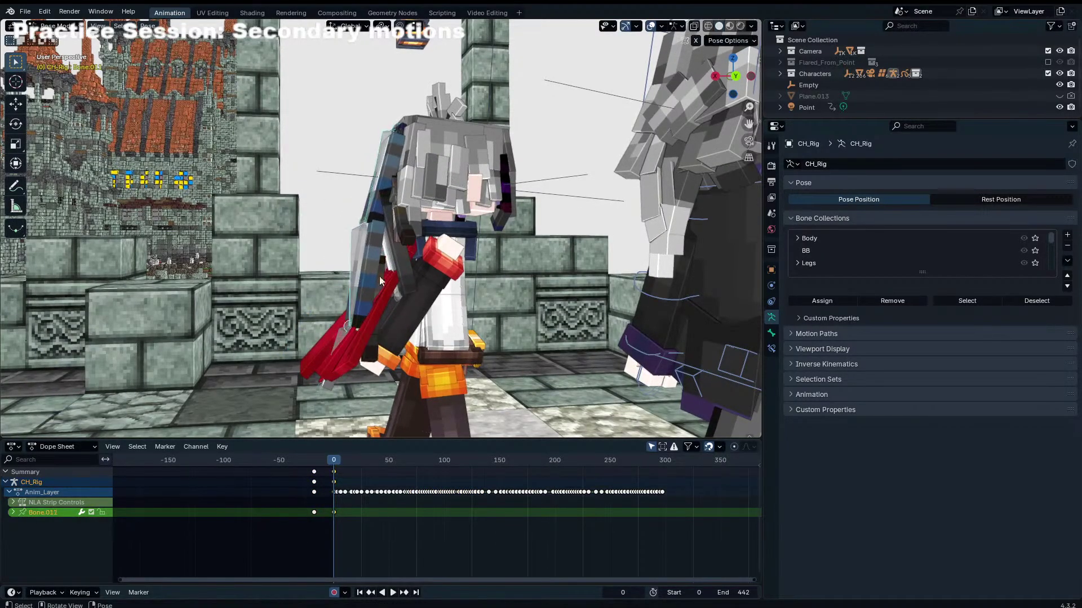
key(r)
key(r)
click(389, 298)
key(r)
click(402, 280)
Step: Adjust the ponytail's shorter strand at frame 0 by rotating Bone.014, then rotating and moving it together with Bone.015
click(396, 268)
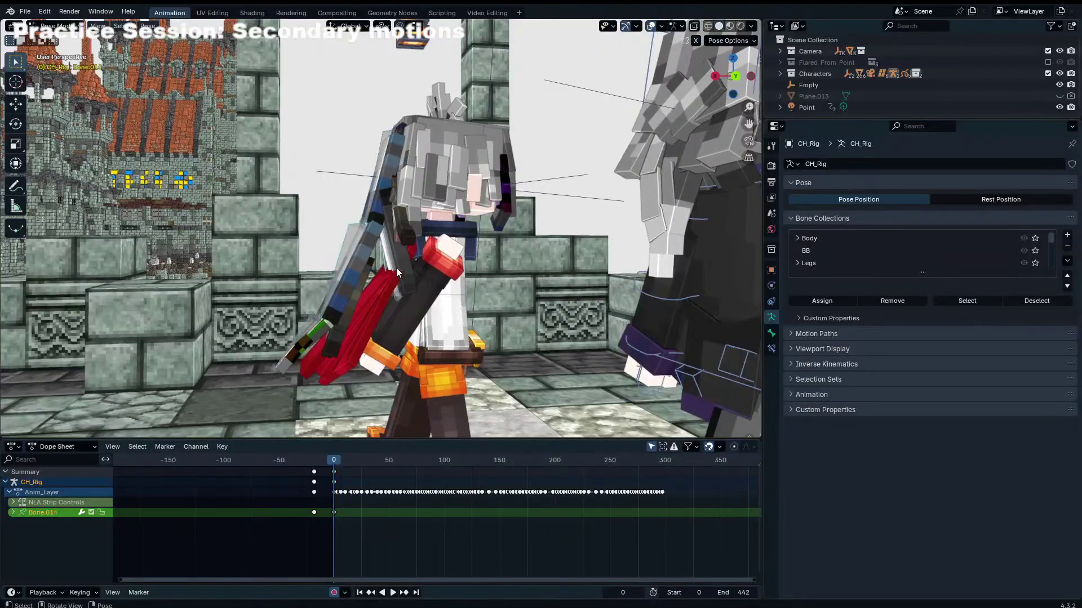
key(r)
click(382, 288)
shift+click(383, 291)
key(r)
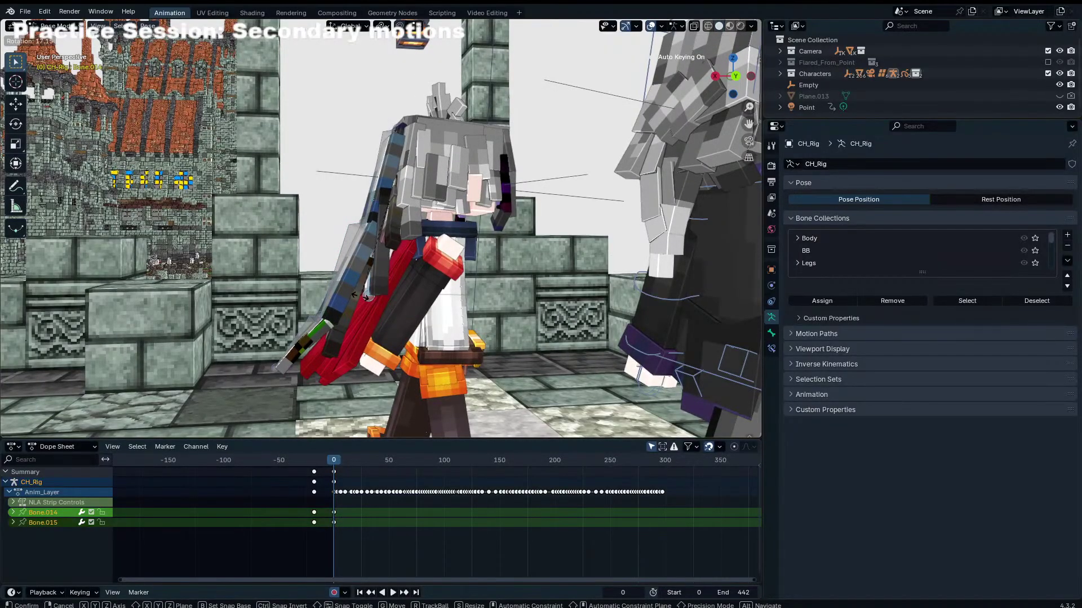
click(357, 299)
key(g)
click(356, 302)
key(r)
click(358, 306)
key(g)
click(359, 308)
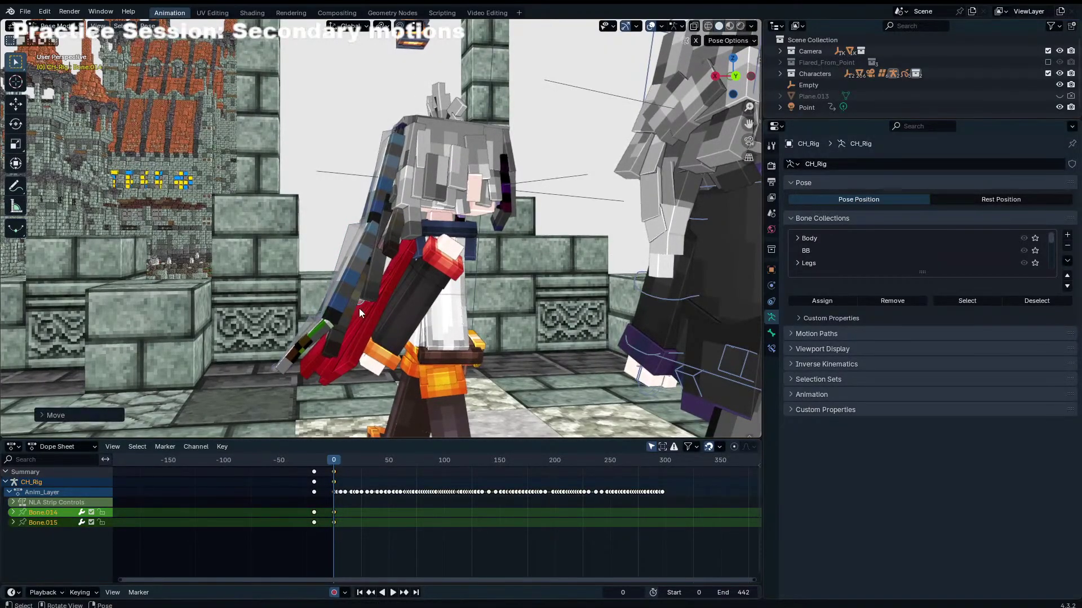
Step: From behind the character, rotate the ponytail's top bone, Bone.011, at frame 0
middle_drag(359, 309, 394, 270)
key(a)
click(387, 189)
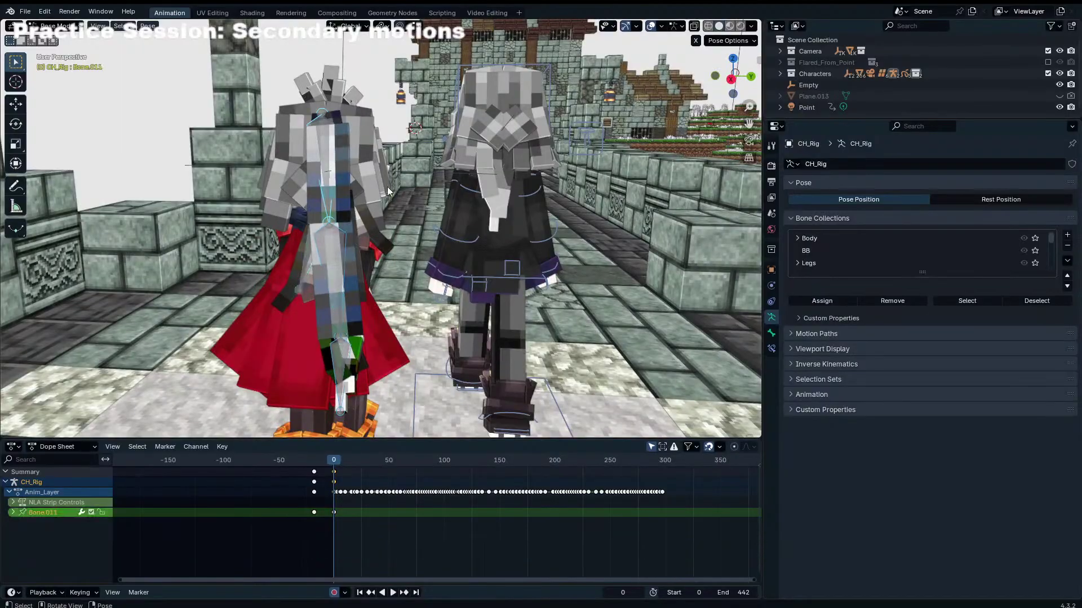
key(r)
click(373, 176)
key(r)
key(r)
click(385, 189)
Step: Step through the first frames to frame 5 and play the shot in camera view up to frame 63
middle_drag(387, 191, 497, 232)
key(Right)
key(Right)
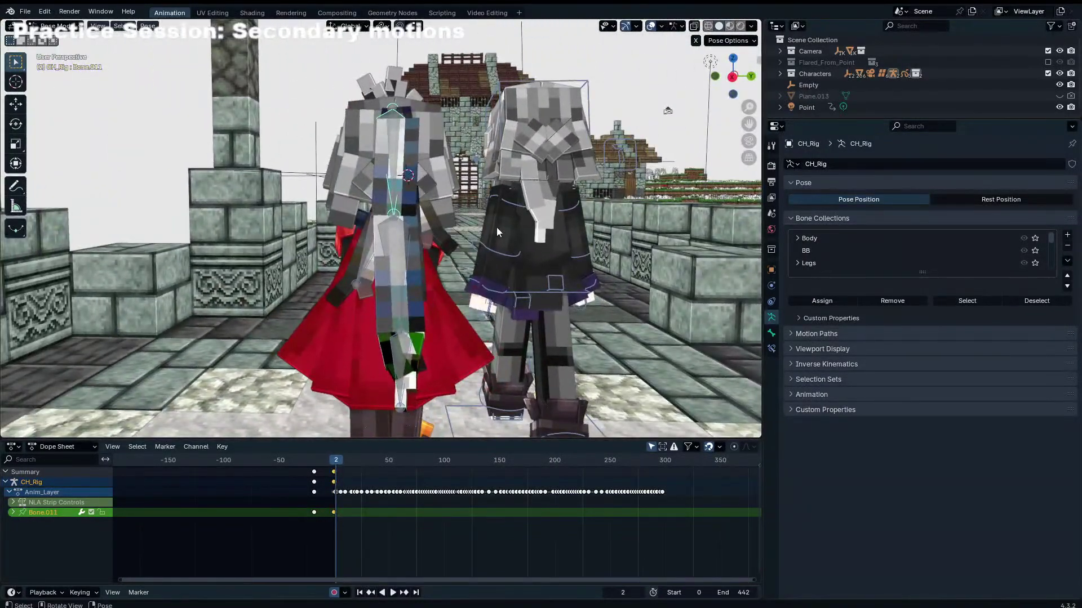
key(Right)
key(Right)
key(Right)
middle_drag(422, 282, 566, 279)
key(KP_0)
key(space)
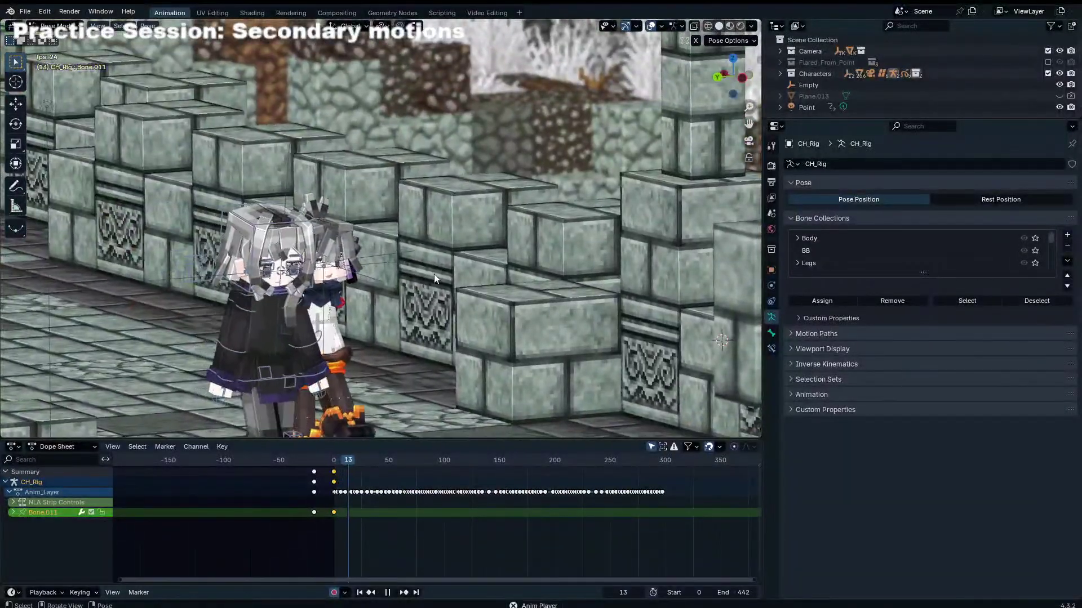
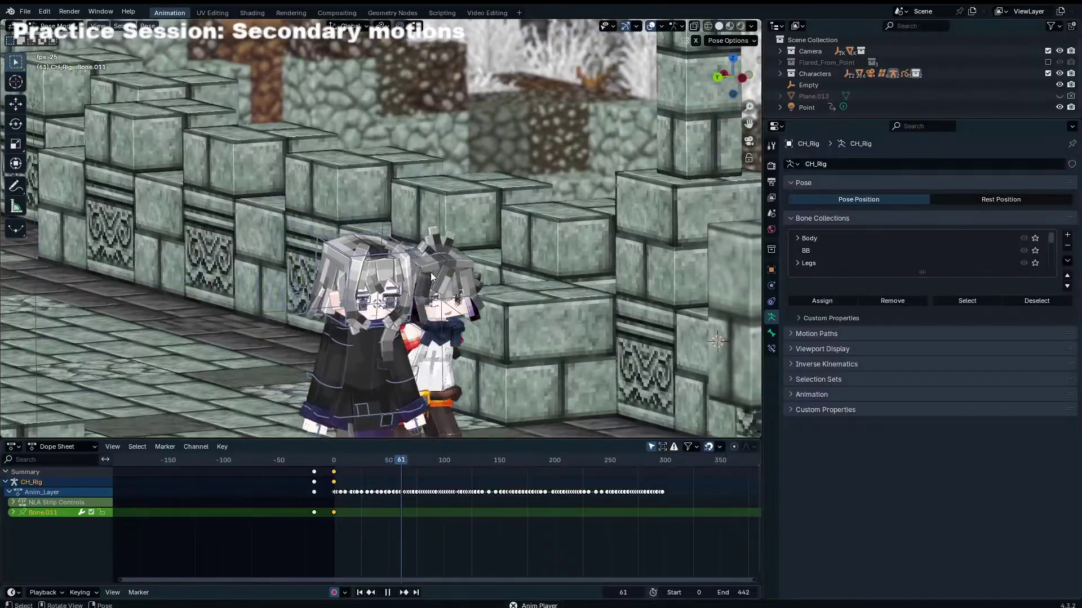
key(space)
key(Left)
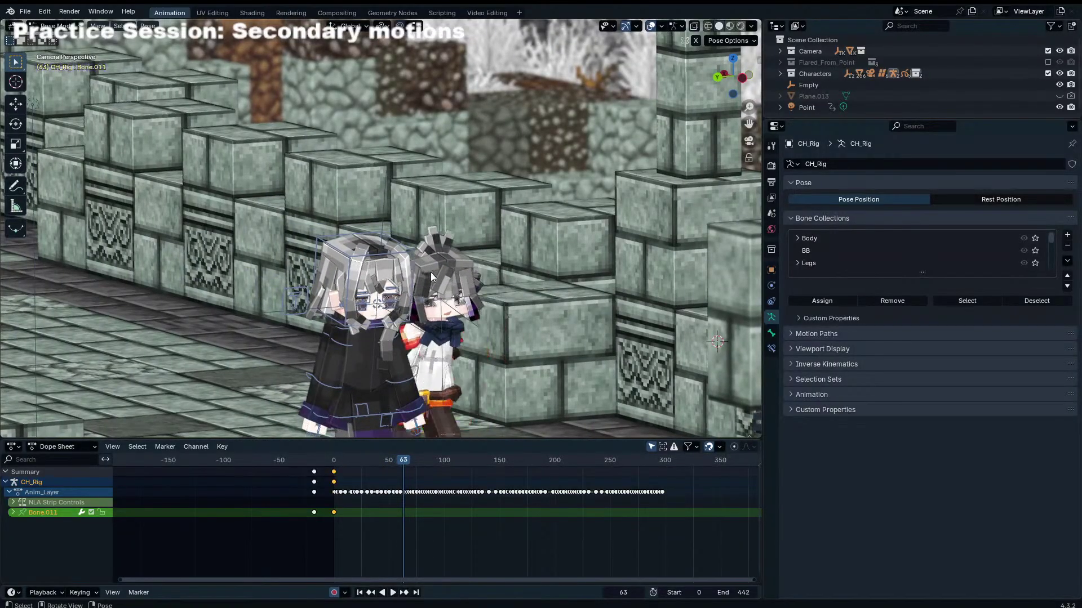
Step: Leave the camera view, go to frame 64 and rotate Bone.011 at the top of the ponytail
key(KP_0)
scroll(394, 232, down, 8)
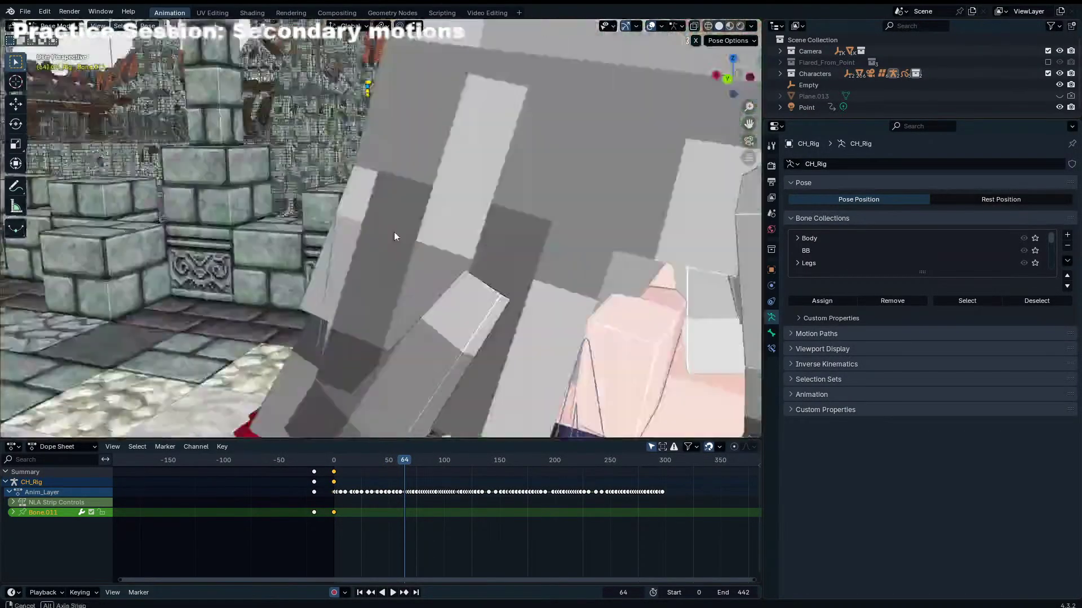
scroll(357, 486, up, 6)
ctrl+scroll(357, 485, left, 3)
drag(366, 461, 380, 467)
middle_drag(414, 369, 406, 315)
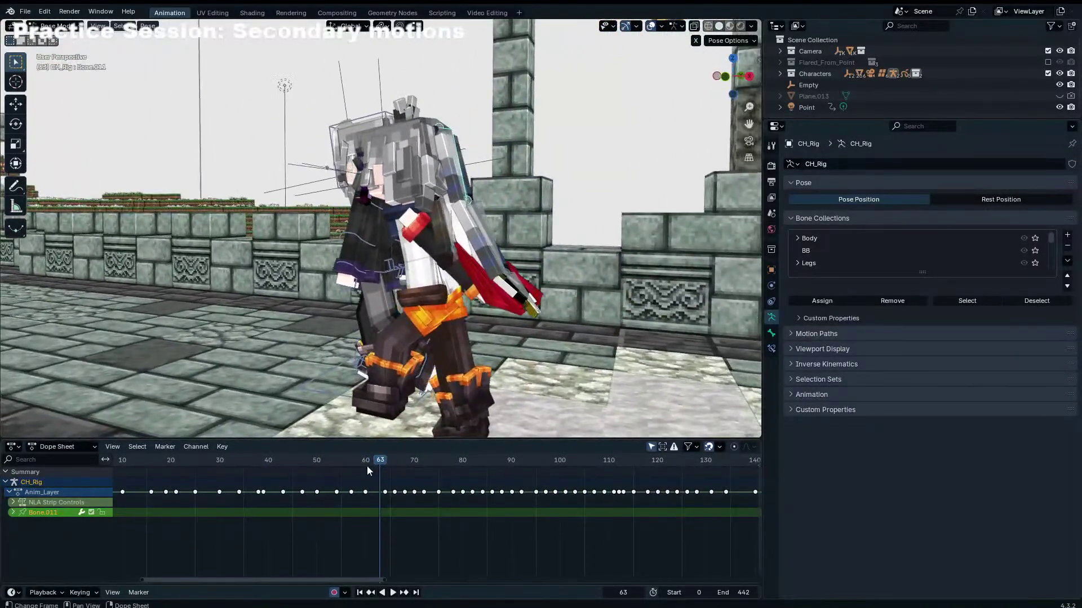
drag(378, 464, 383, 463)
key(r)
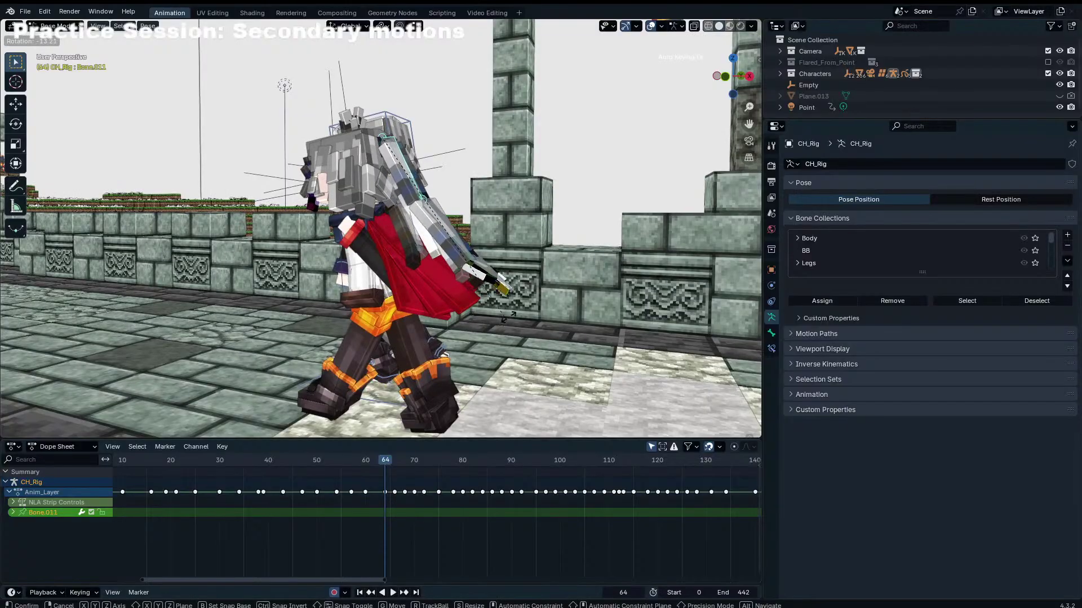
click(400, 209)
Step: Rotate the shorter hair strand's bones, Bone.014 and Bone.015, individually at frame 64
middle_drag(401, 211, 438, 207)
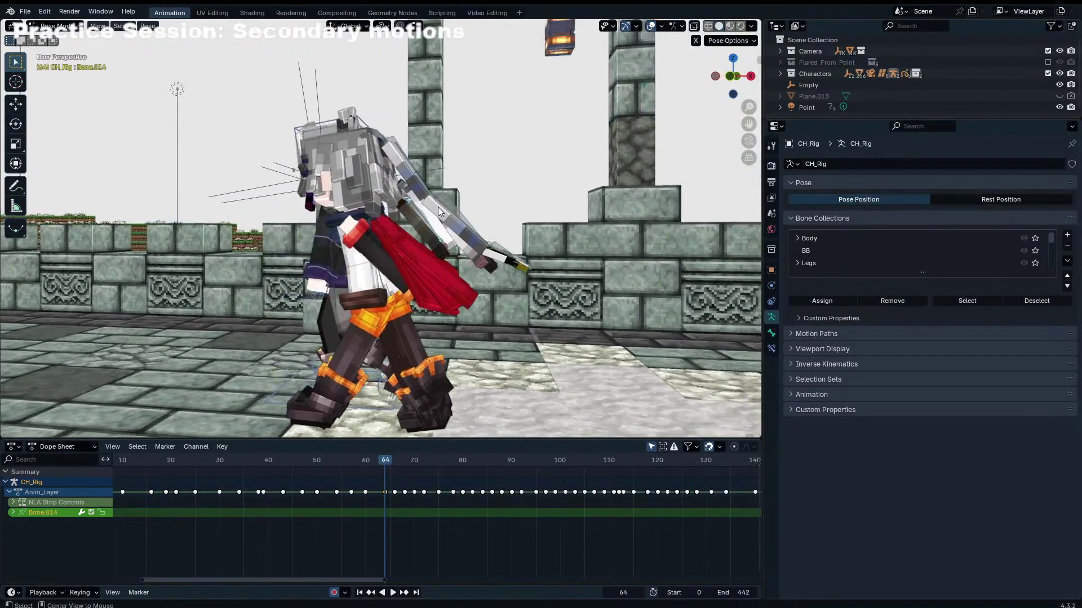
click(406, 188)
key(r)
click(459, 243)
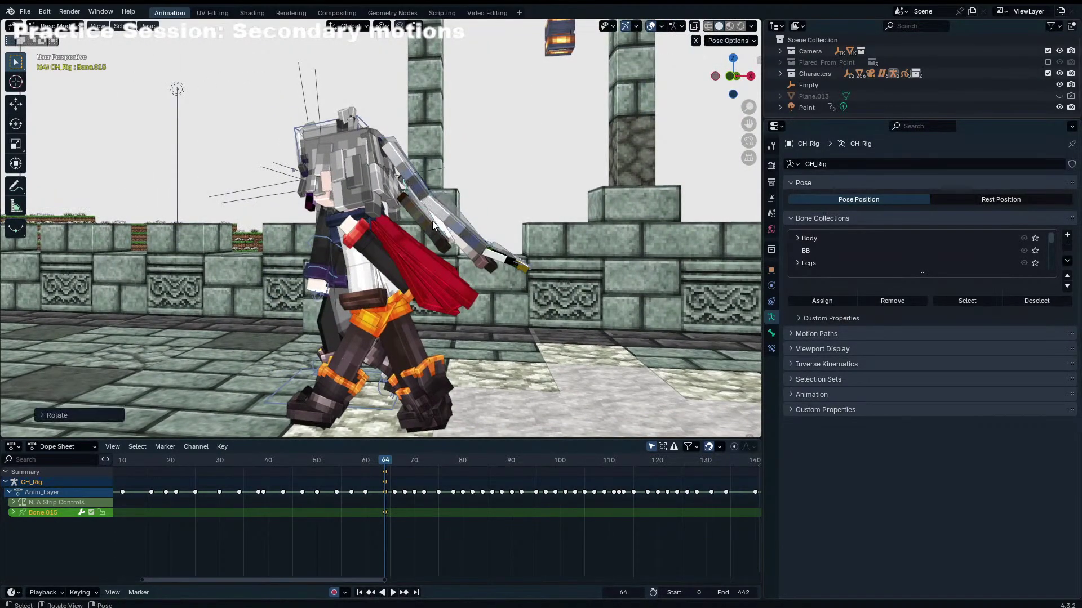
click(449, 232)
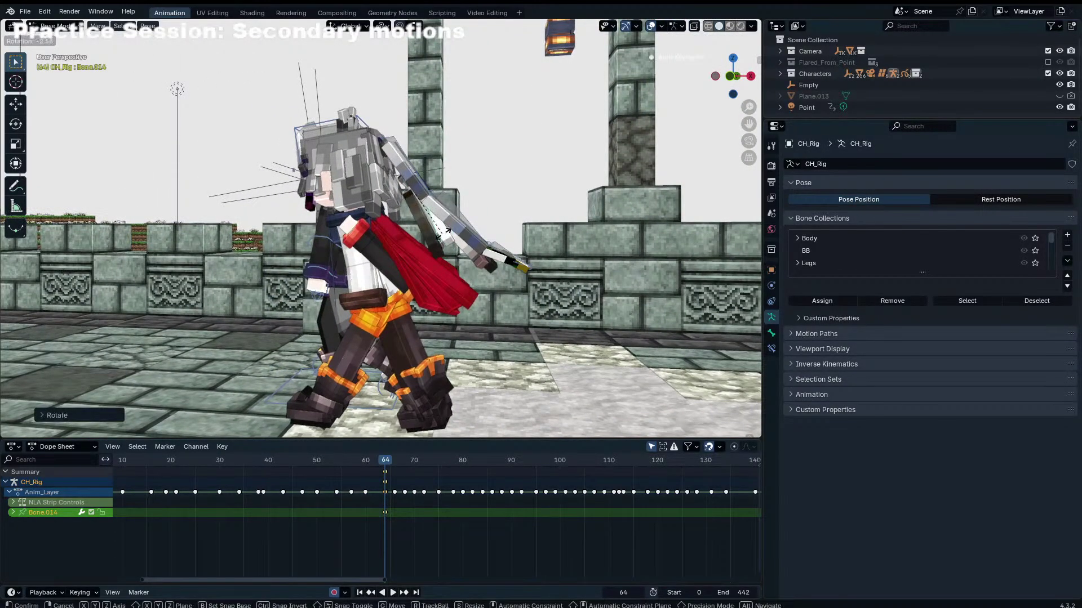
key(r)
click(459, 173)
Step: Advance to frame 66 and rotate Bone.011 to swing the ponytail
key(Right)
key(Right)
key(r)
click(475, 165)
Step: Advance to frame 68 and rotate the upper ponytail bones to continue the swing
key(Right)
key(Right)
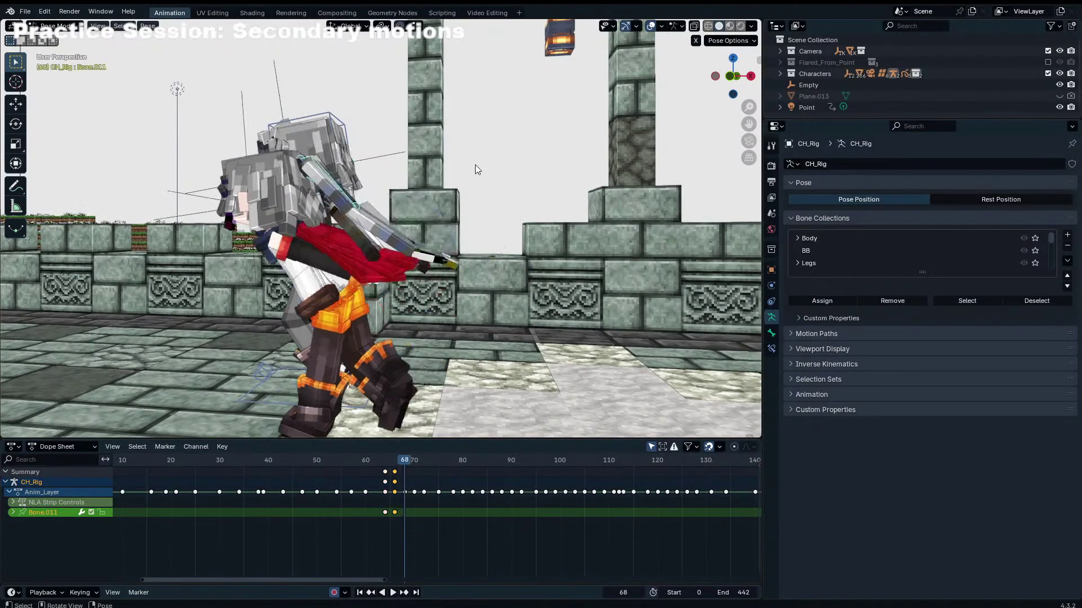
key(r)
click(496, 148)
key(r)
click(494, 148)
Step: Advance to frame 70 and rotate Bone.011 freely so the ponytail swings sideways and up
middle_drag(491, 150, 444, 213)
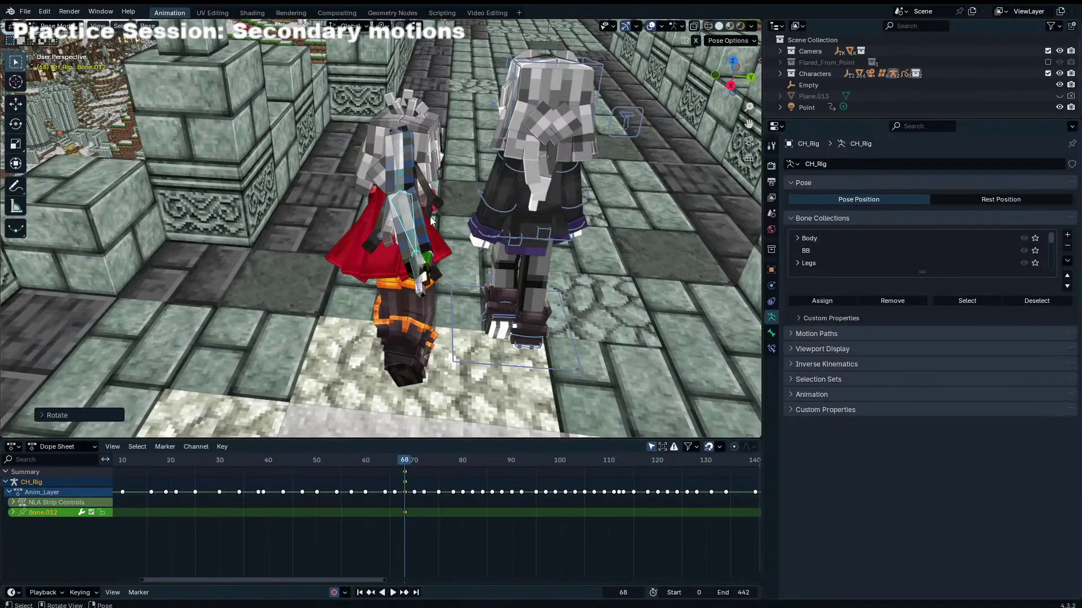
key(Right)
key(Right)
click(382, 147)
middle_drag(382, 147, 428, 169)
click(336, 144)
key(r)
key(r)
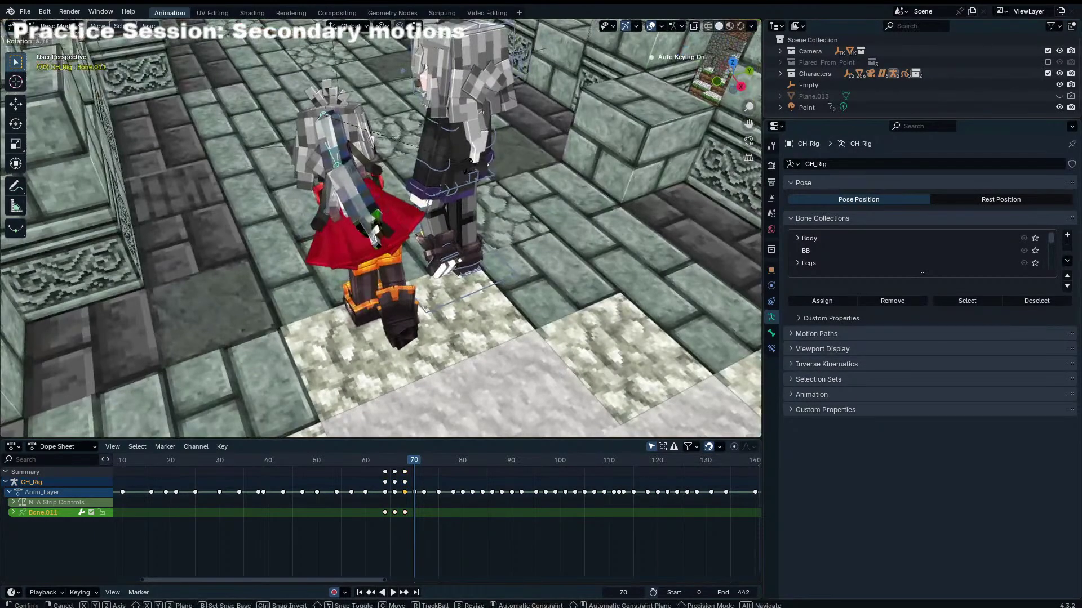
click(450, 163)
key(r)
key(r)
click(466, 167)
Step: Rotate Bone.012 and the neighbouring ponytail bones at frame 70 to follow the swing
click(338, 169)
key(r)
click(337, 190)
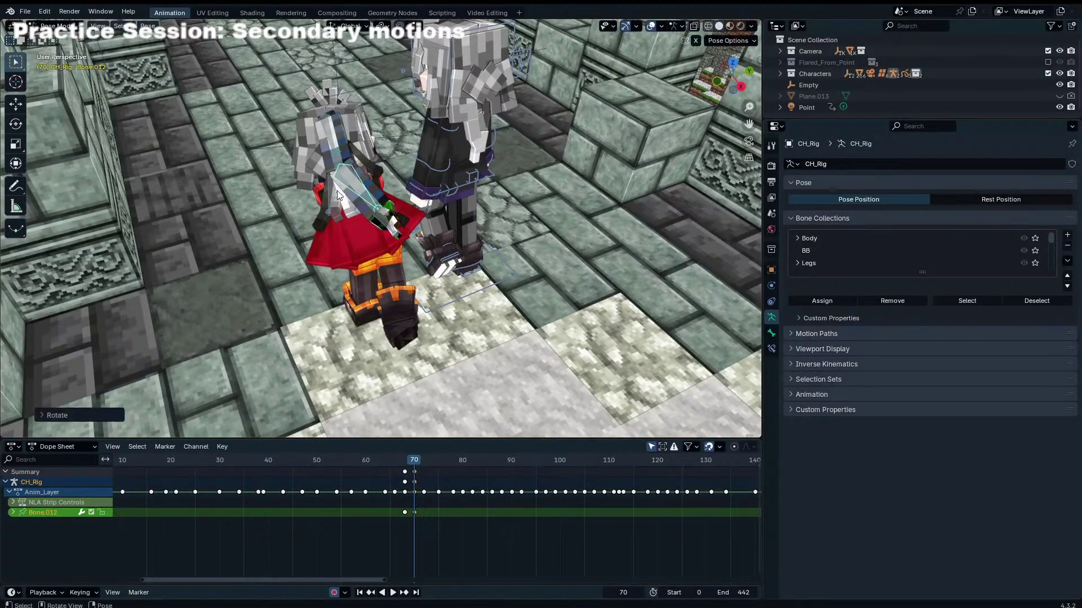
shift+click(350, 203)
middle_drag(358, 204, 496, 169)
key(r)
key(r)
click(569, 130)
Step: Trackball-rotate the shorter hair strand at frame 70 and reposition its Bone.014
middle_drag(569, 130, 407, 173)
key(r)
key(r)
click(476, 136)
scroll(462, 164, up, 4)
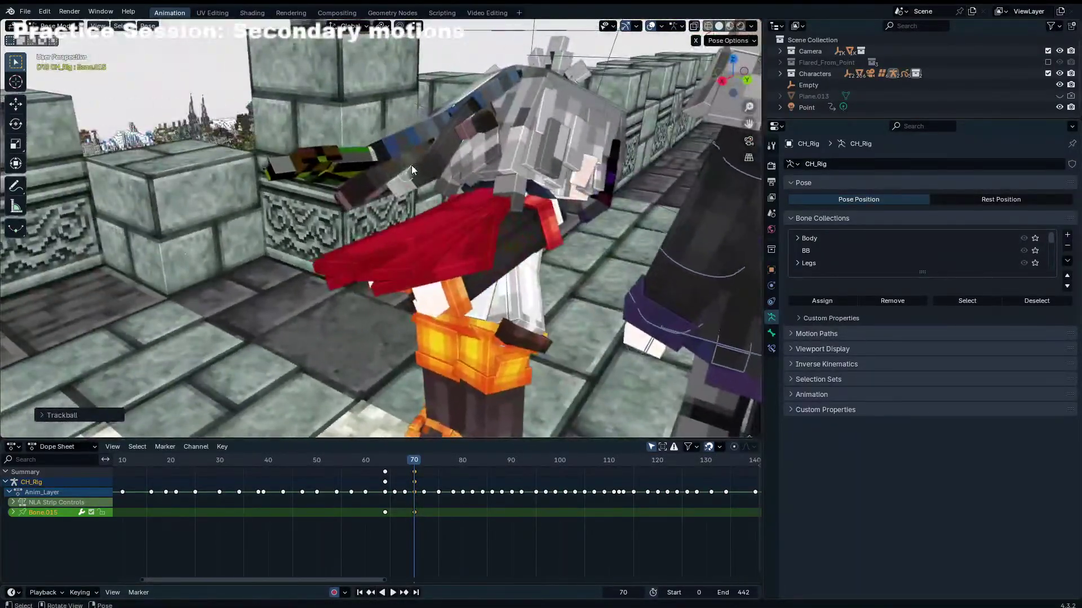
click(407, 174)
key(g)
click(418, 160)
Step: Isolate the rig in local view to select the ponytail's tip bone, restore the scene and rotate it at frame 70
key(KP_Divide)
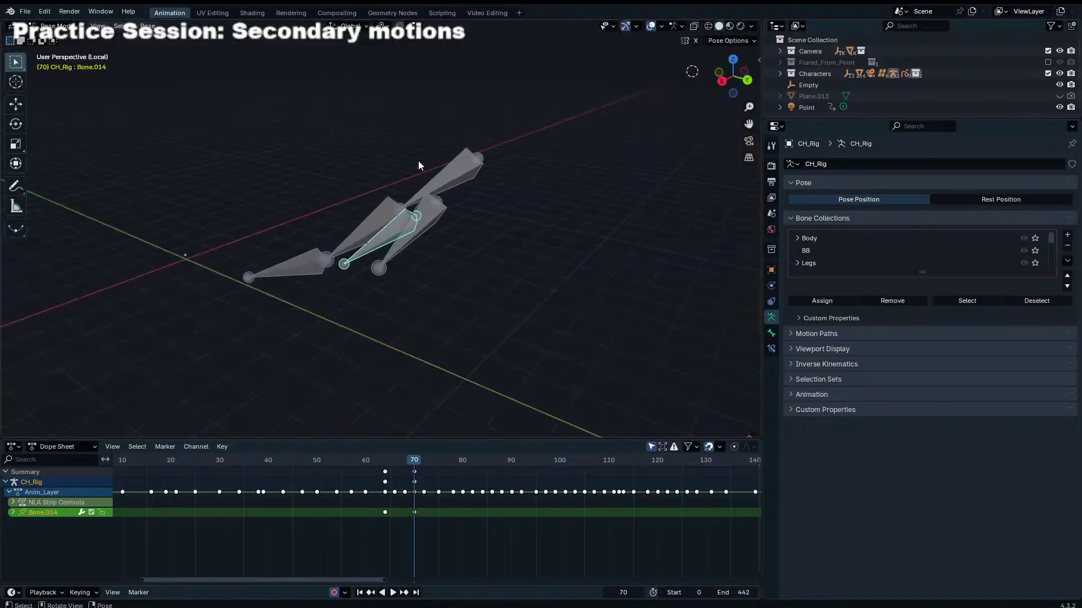
middle_drag(426, 143, 507, 191)
click(462, 226)
key(KP_Divide)
key(r)
click(479, 226)
Step: Review the hair swing at frame 68, then go to frame 66 and rotate Bone.012
key(space)
click(403, 461)
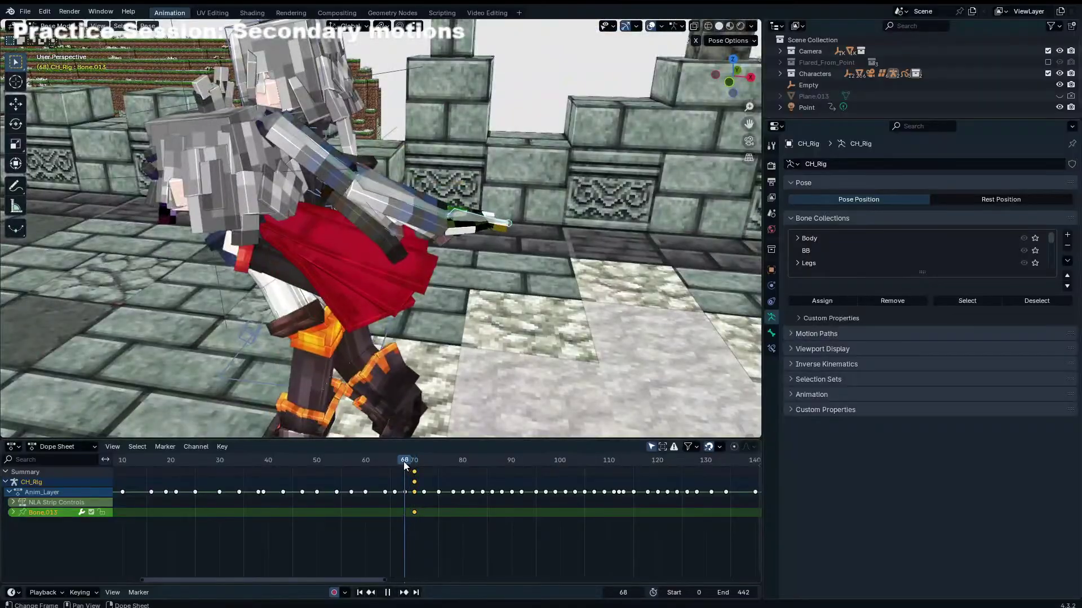
click(393, 460)
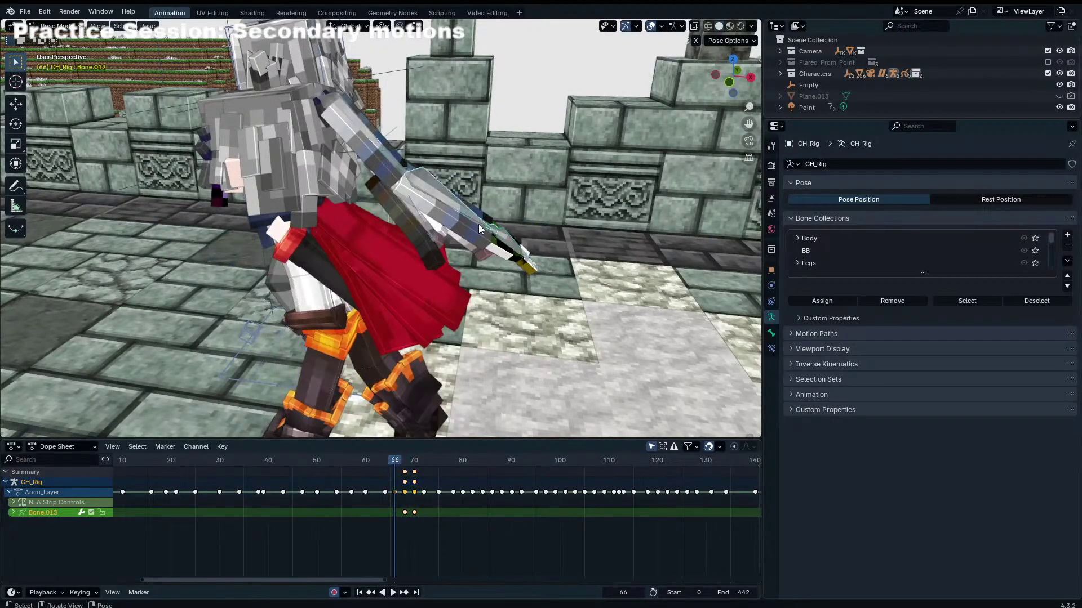
key(r)
click(509, 233)
key(r)
key(r)
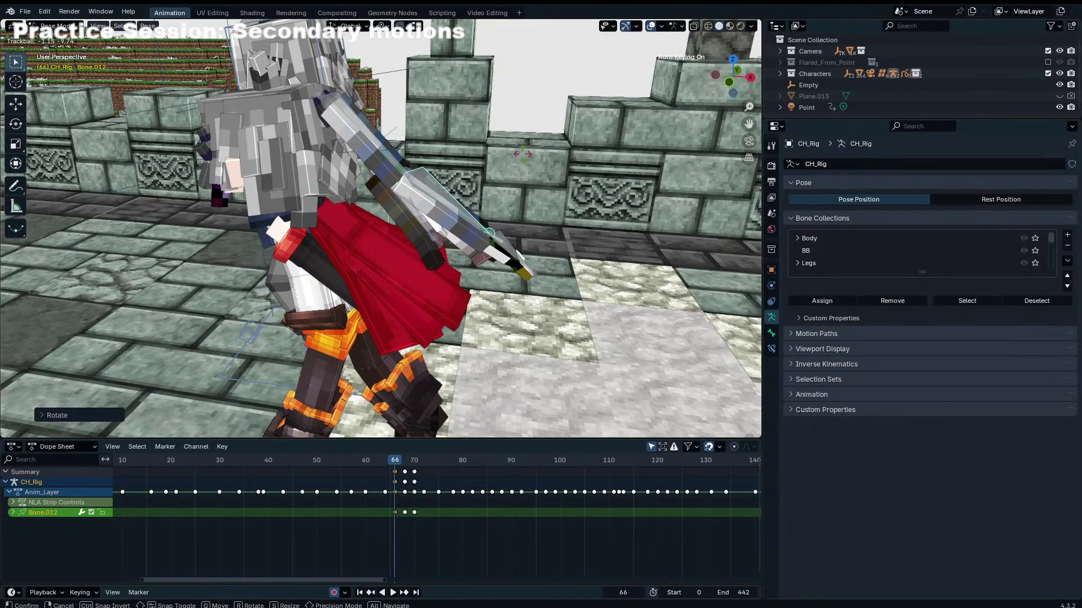
click(523, 155)
Step: Scrub around frames 65 to 67, change the interpolation of all keyframes on Bone.011 to Bone.015, and play the result
scroll(436, 507, down, 6)
middle_drag(437, 507, 509, 496)
click(486, 461)
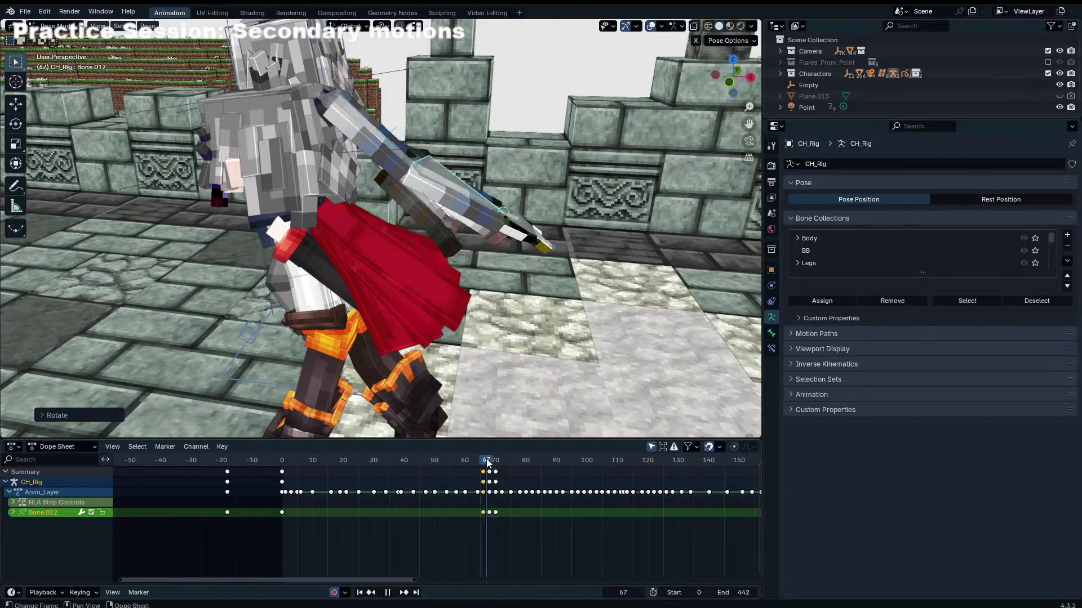
drag(488, 464, 480, 461)
key(a)
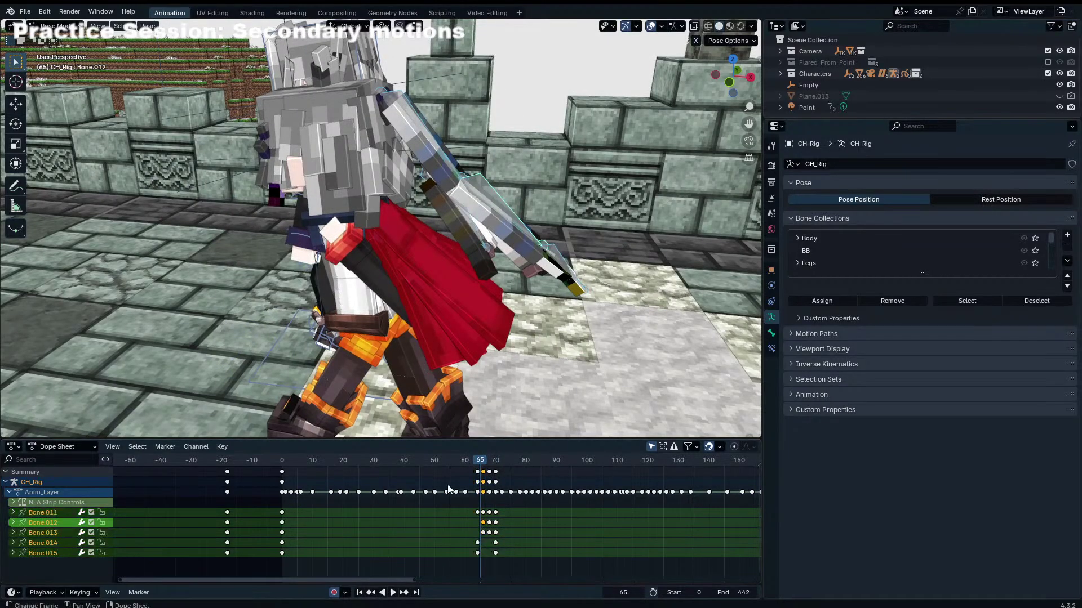
key(t)
click(444, 495)
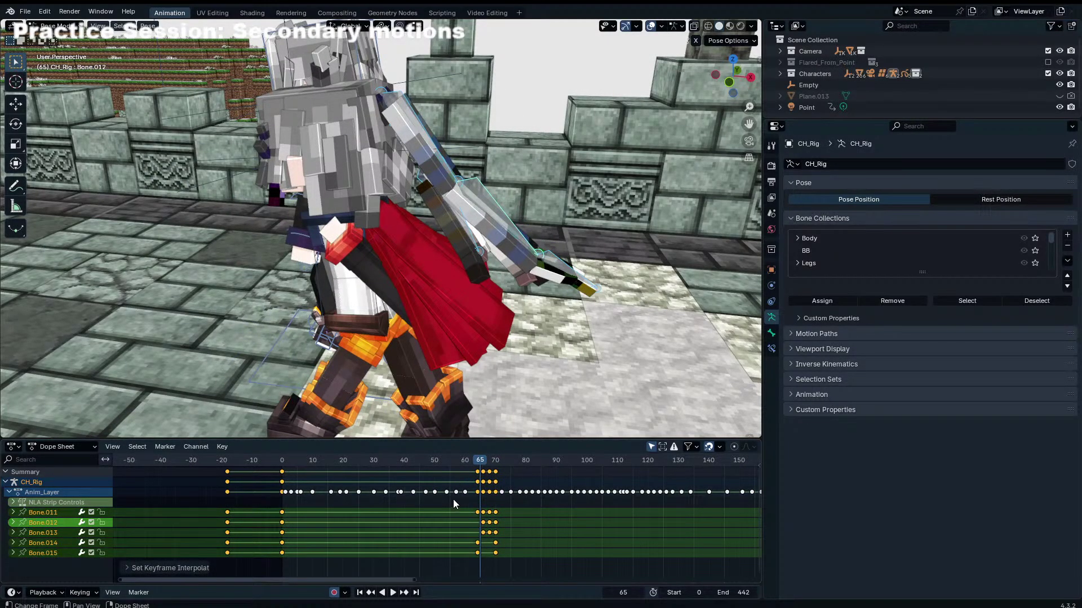
click(453, 500)
key(space)
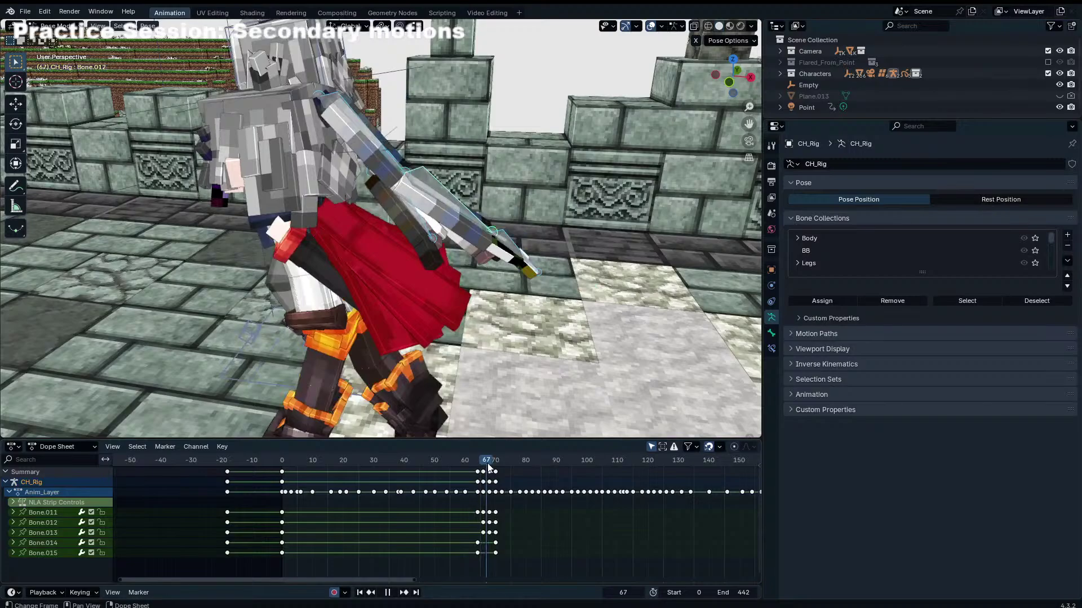
Step: Blend the pose of ponytail Bone.011 at frame 64 toward its neighbouring keyframe
drag(488, 467, 478, 466)
click(431, 145)
click(429, 146)
key(shift+alt+e)
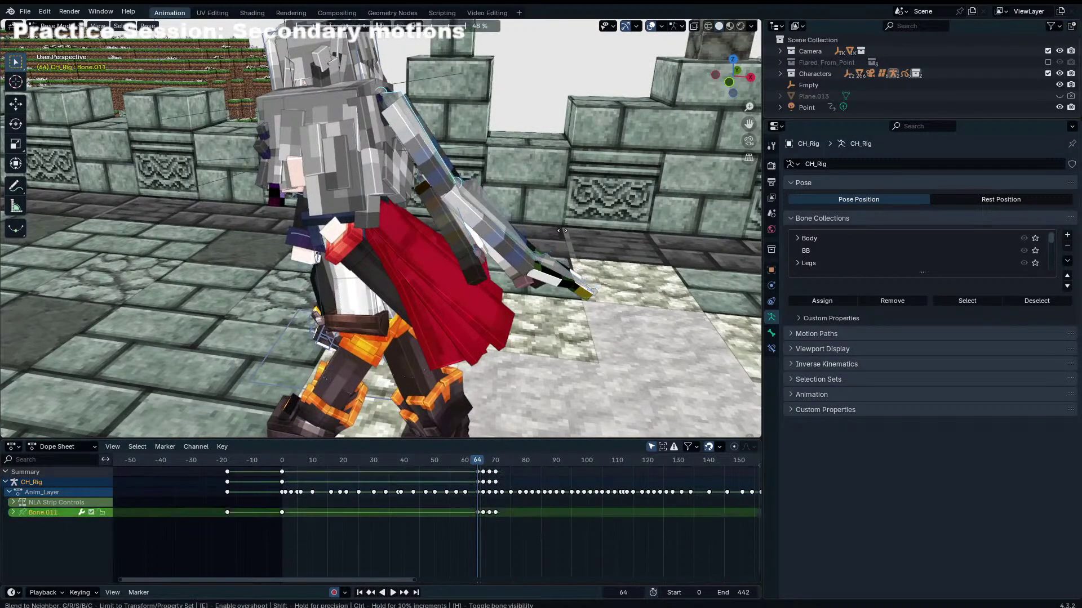
click(562, 230)
Step: Rotate Bone.011 at its frame 66 keyframe and advance to frame 68
key(Up)
key(r)
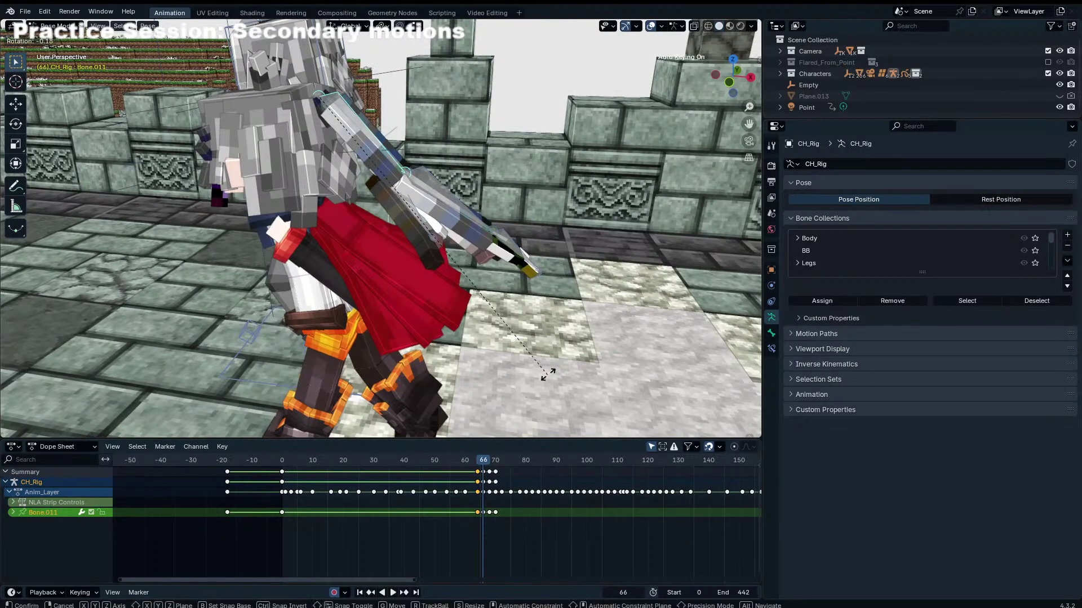
click(551, 371)
key(Up)
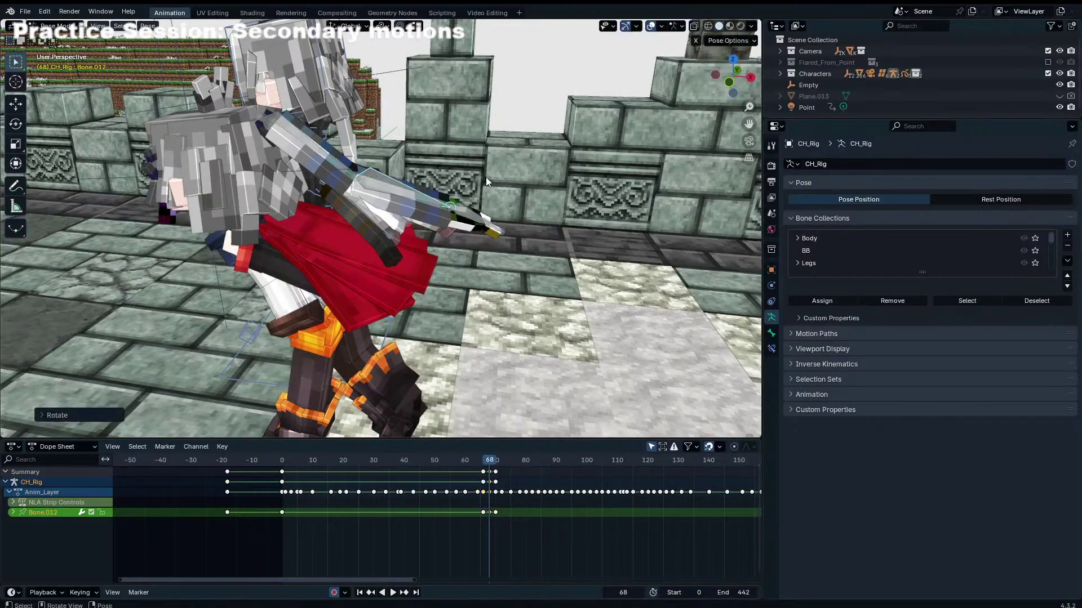
Step: Rotate Bone.012 at frame 72 and adjust the shorter strand's Bone.015 on the same frame
key(Right)
key(Right)
key(Right)
key(Right)
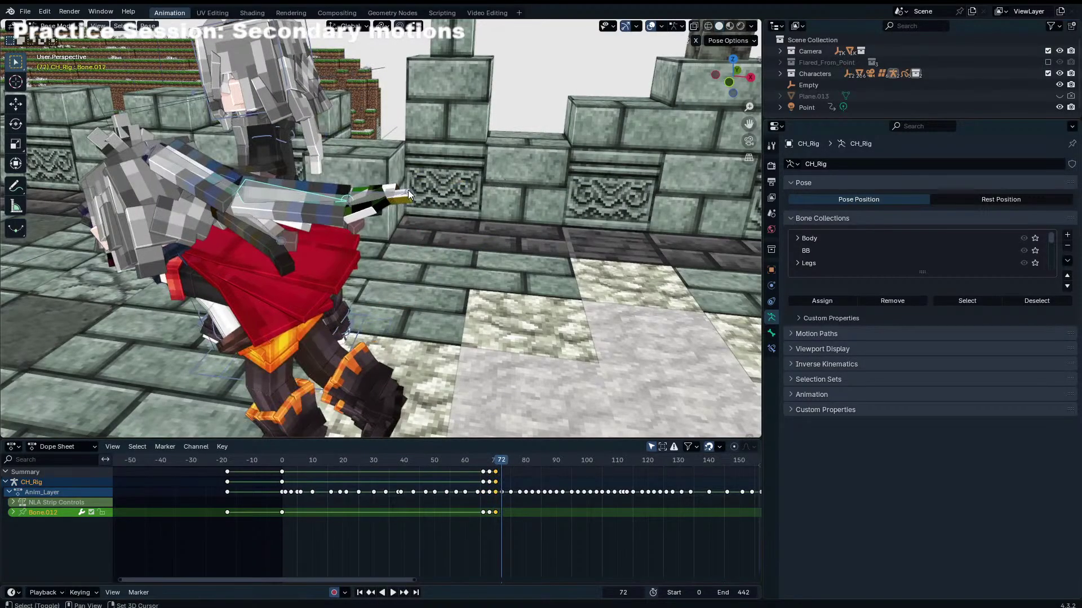
middle_drag(408, 191, 372, 225)
key(r)
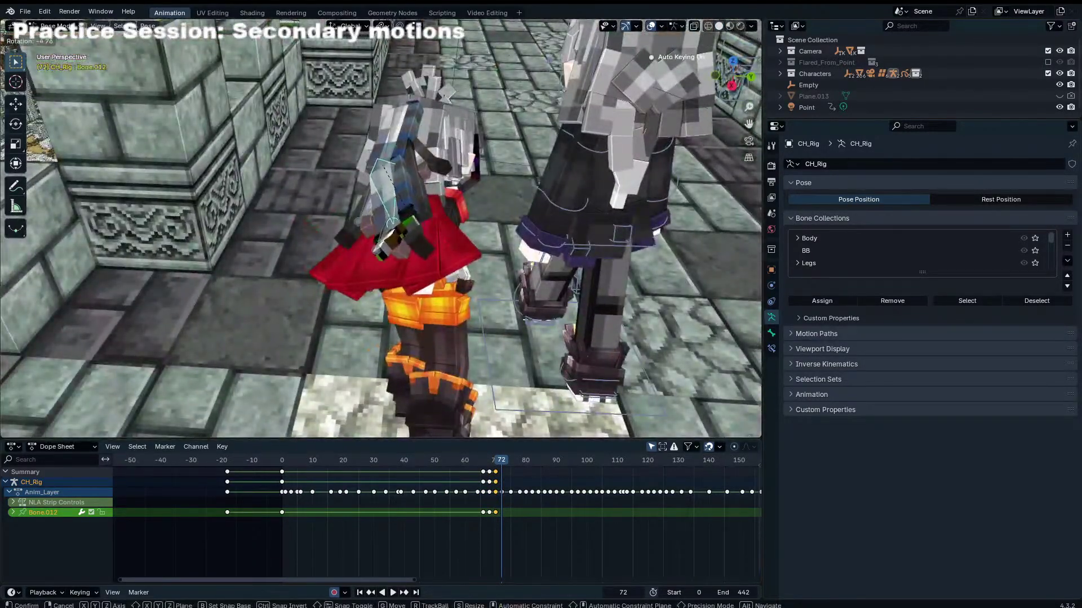
click(394, 214)
click(389, 237)
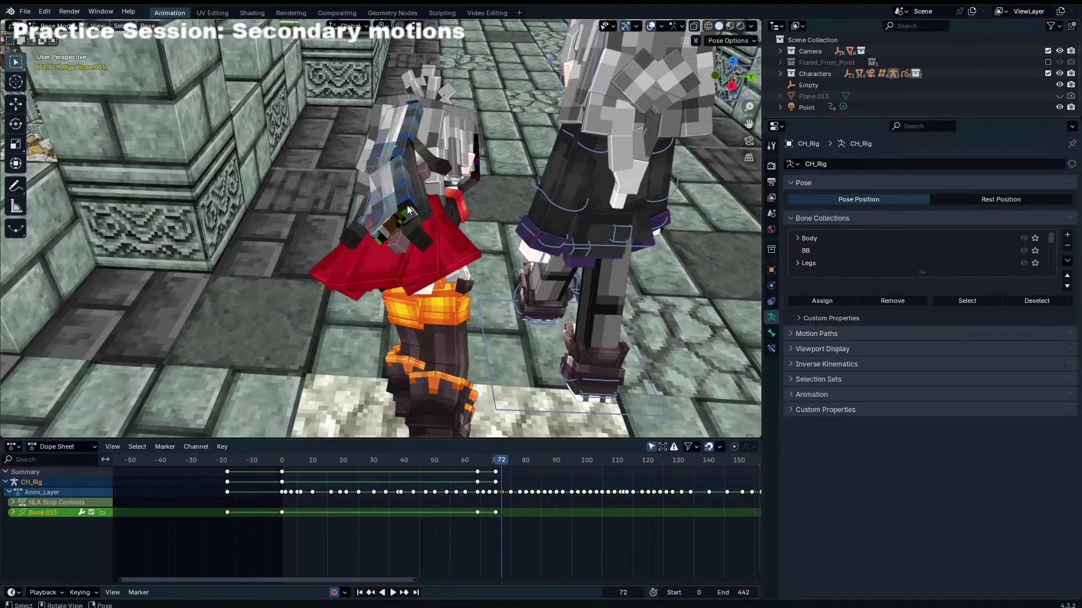
middle_drag(389, 237, 445, 205)
Step: Rotate and trackball-rotate Bone.011 at frame 75, swinging the ponytail's base to follow the turning body
key(Right)
key(Right)
key(Right)
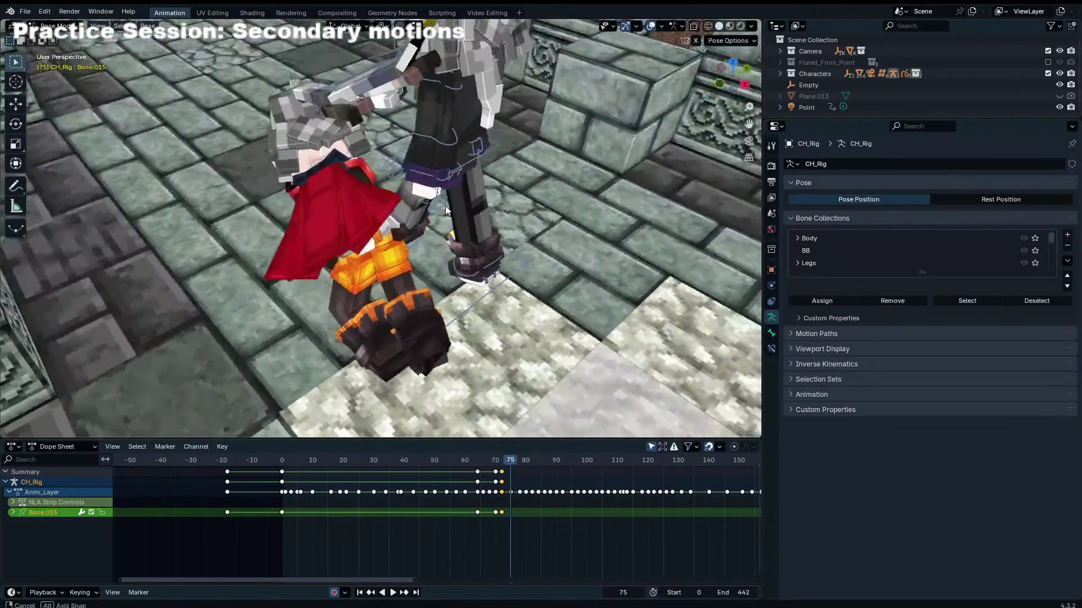
click(309, 89)
middle_drag(309, 89, 470, 209)
key(Left)
key(Right)
key(r)
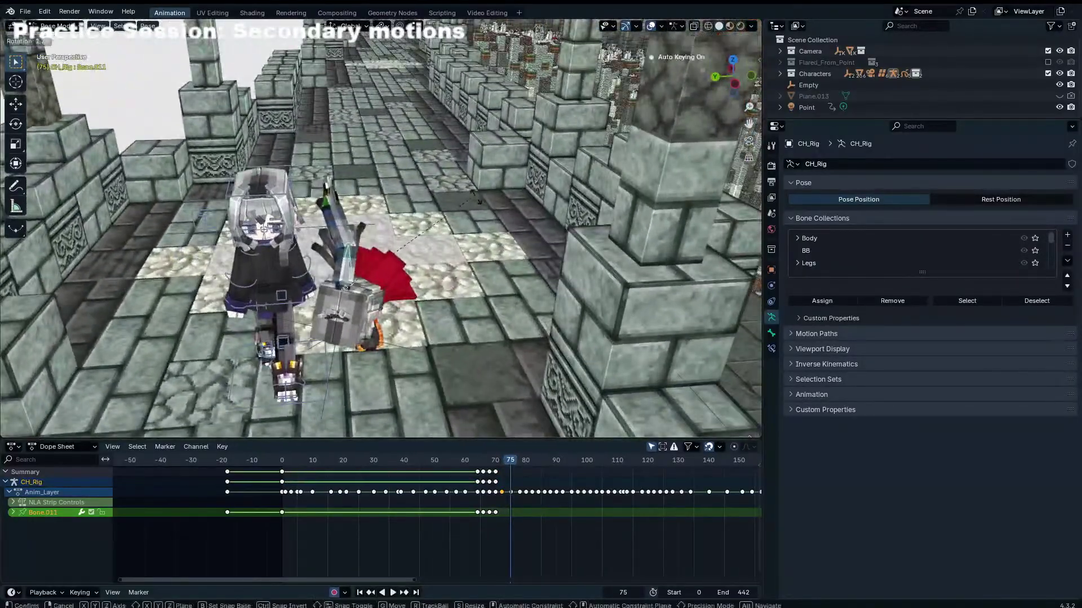
key(r)
click(468, 214)
key(r)
key(r)
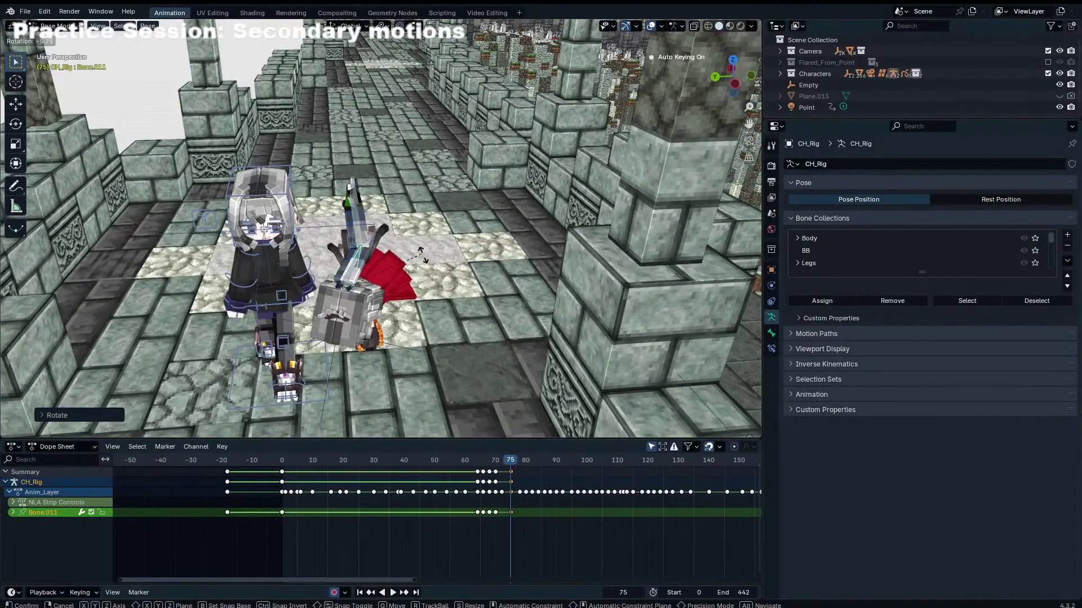
click(424, 266)
Step: Play back the swing and shift Bone.011's frame 75 keyframe to frame 72
key(shift+ctrl+space)
drag(494, 471, 502, 471)
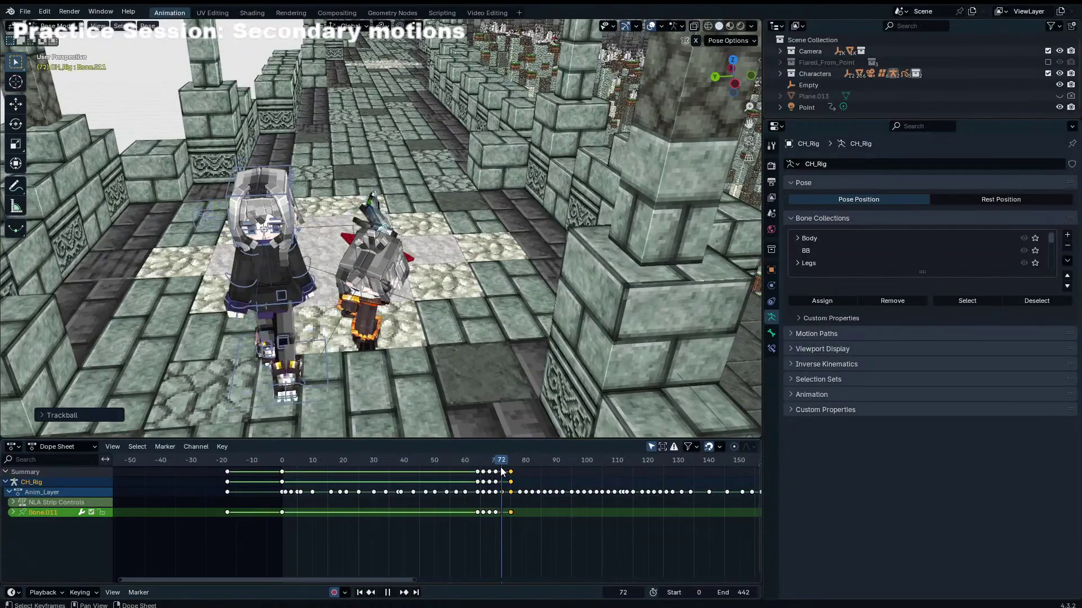
key(space)
key(g)
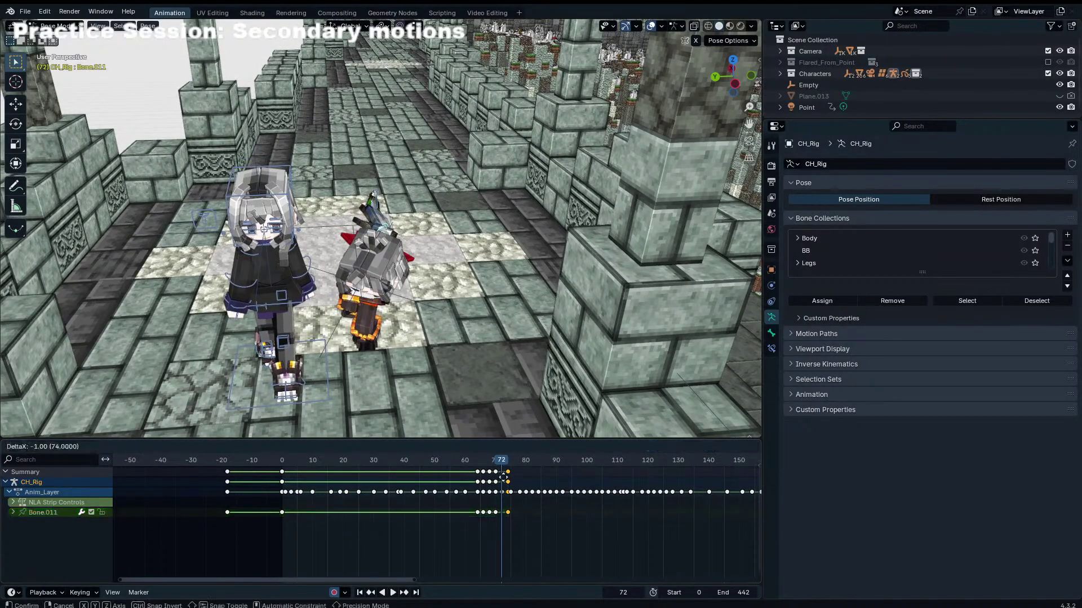
click(505, 490)
Step: Trackball-rotate Bone.011 at frame 72 and blend its pose toward the neighbouring keyframe
scroll(505, 490, up, 3)
middle_drag(522, 438, 496, 428)
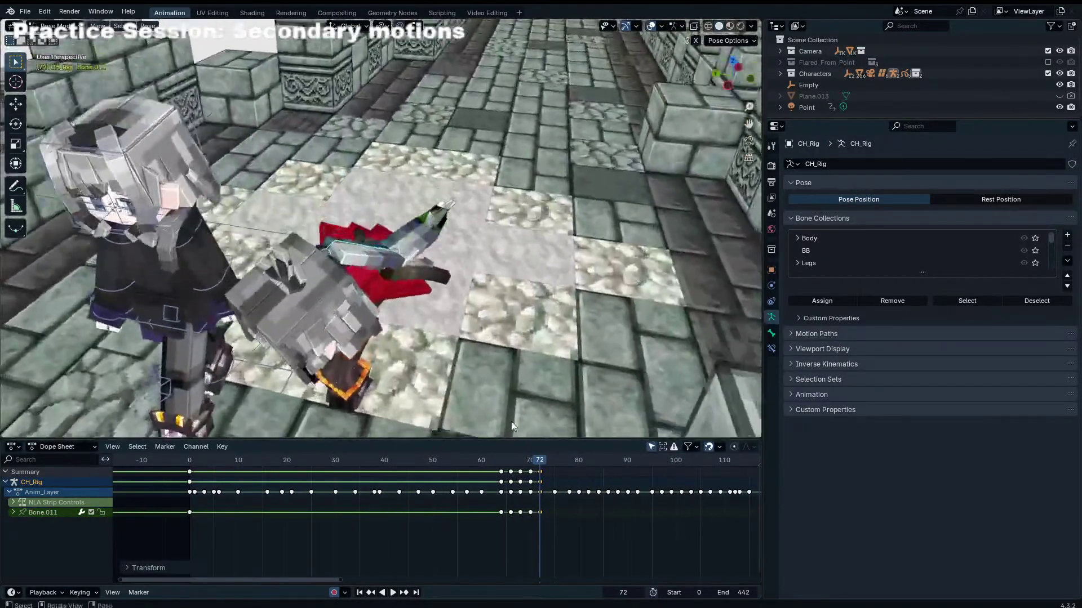
click(511, 462)
drag(512, 462, 540, 469)
key(r)
key(r)
click(535, 355)
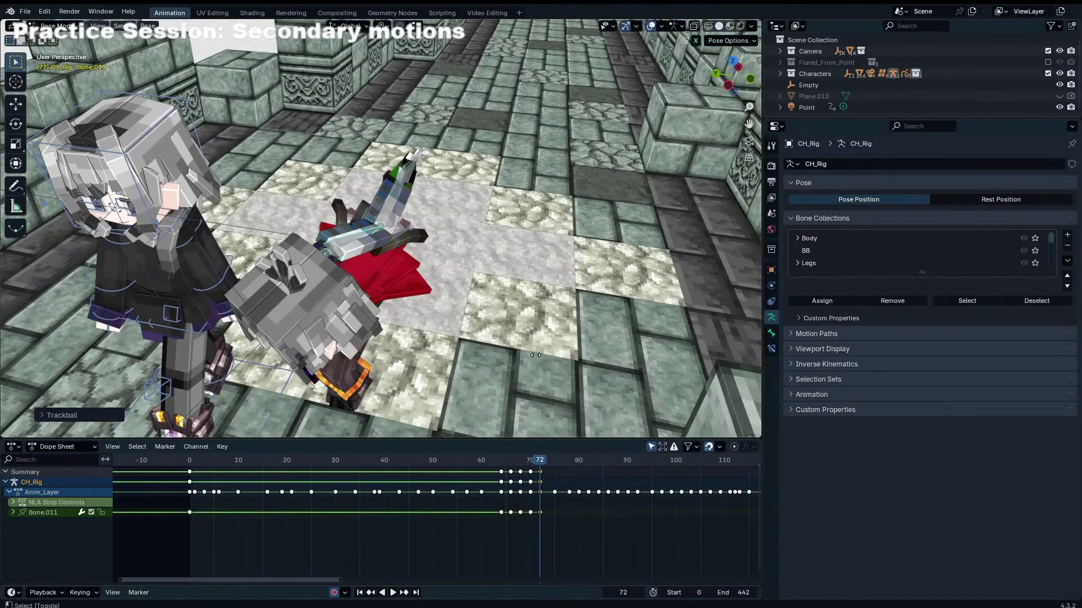
key(shift+alt+e)
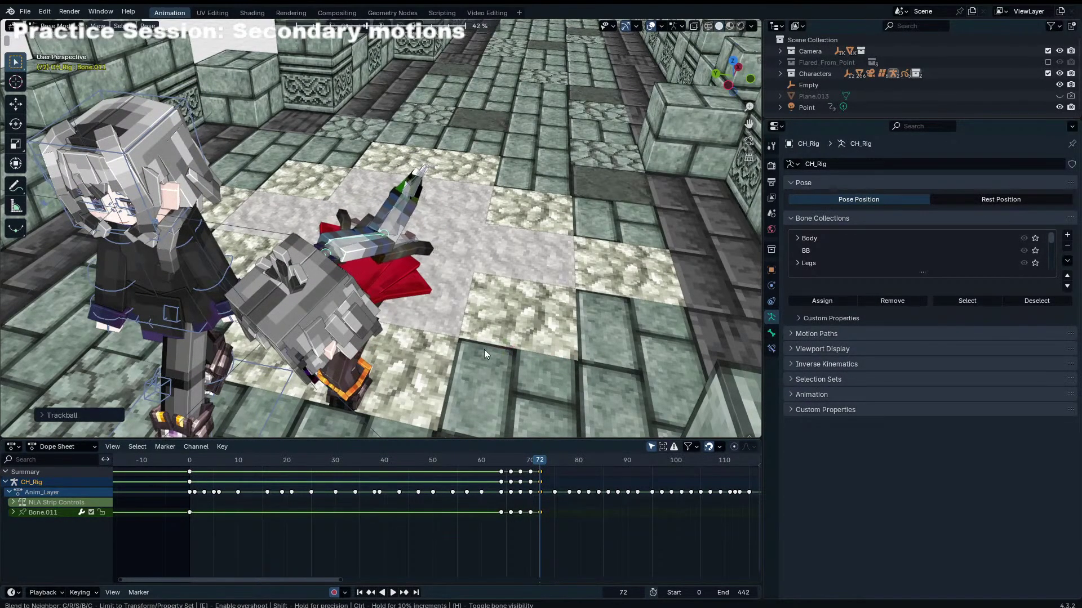
click(485, 350)
Step: Trackball-rotate Bone.012 at frame 72 to bend the ponytail's middle section
click(395, 238)
key(r)
key(r)
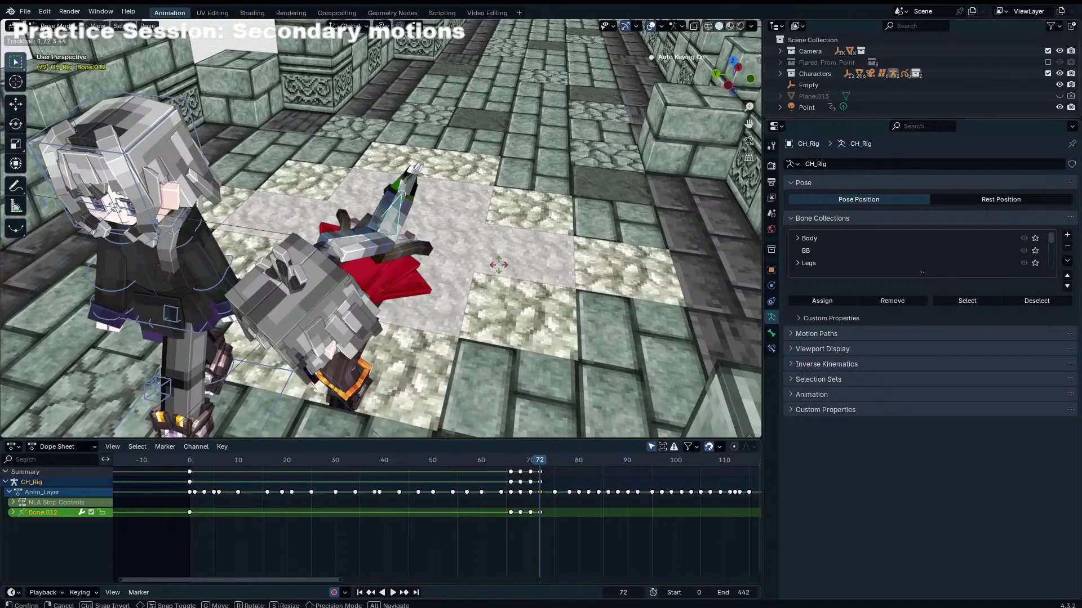
click(509, 275)
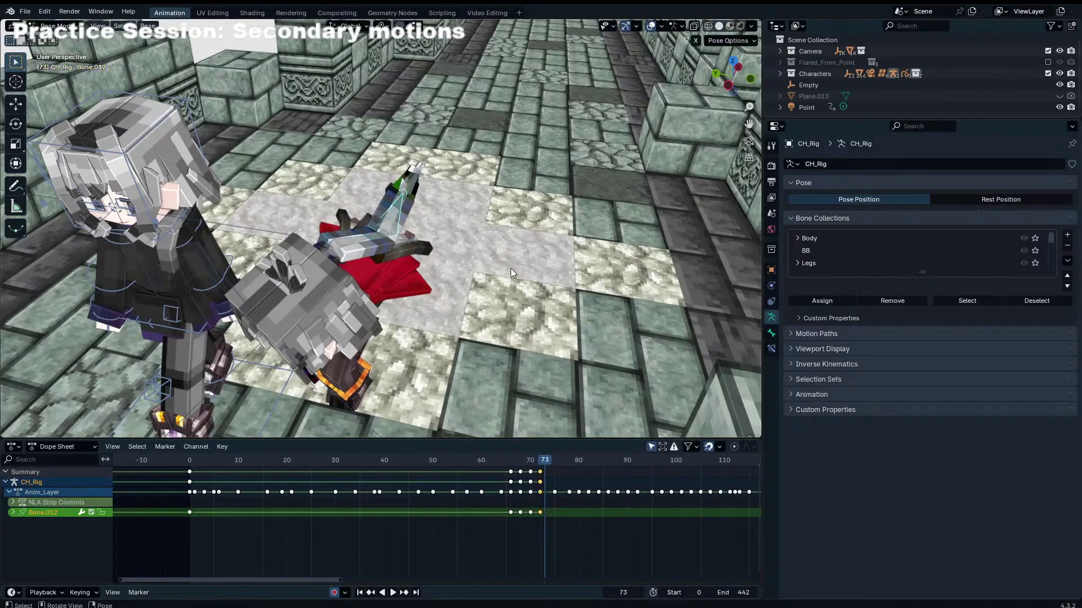
Step: Compare frames 73 to 75 from above and draw an annotation arc at frame 74 marking the ponytail's swing path
key(Right)
key(Right)
key(Left)
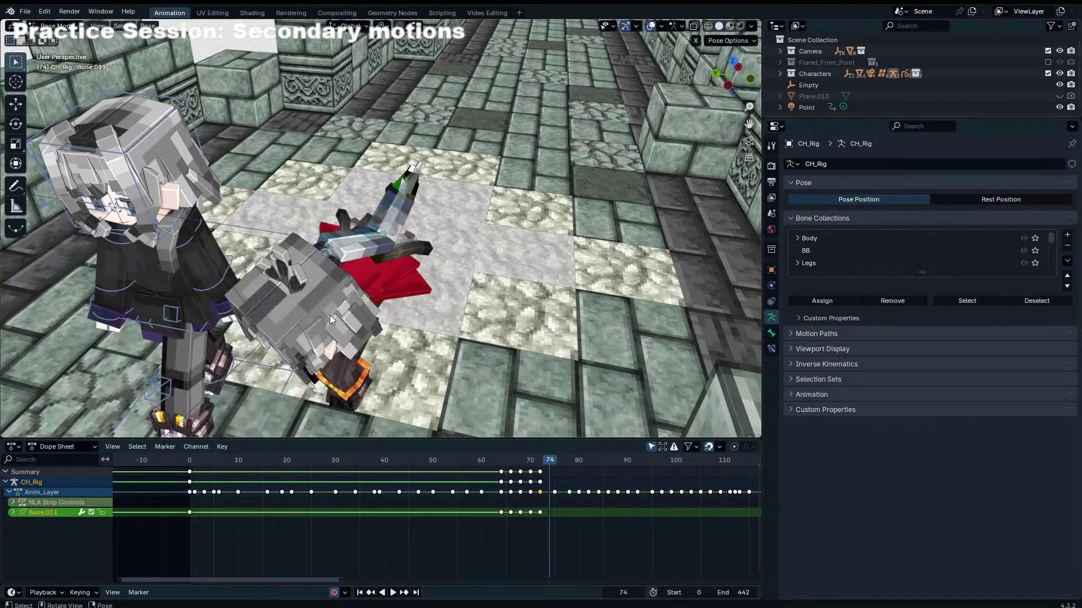
middle_drag(338, 262, 387, 248)
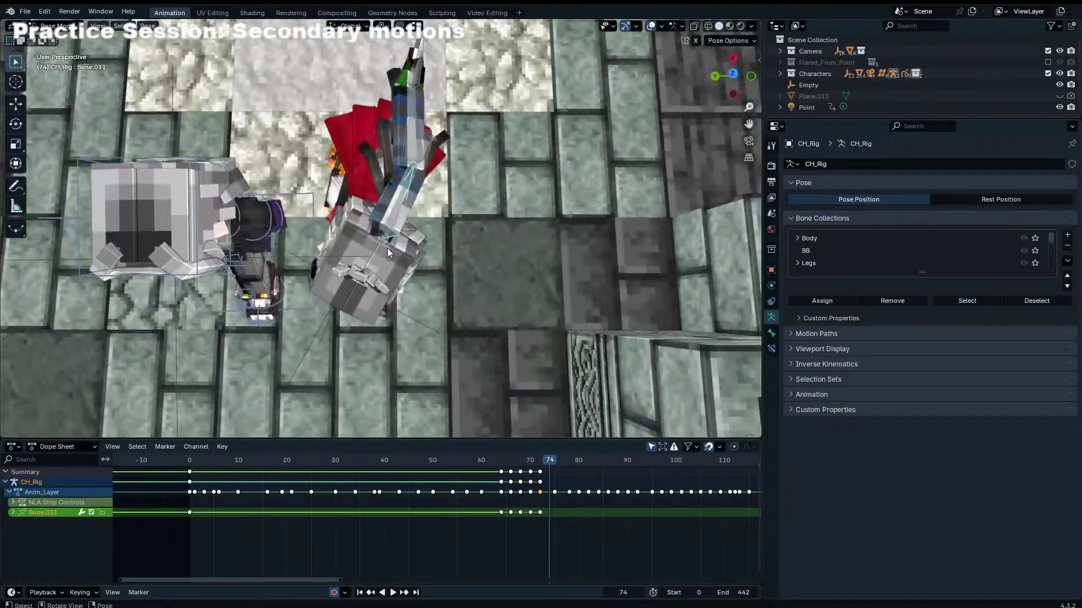
click(15, 186)
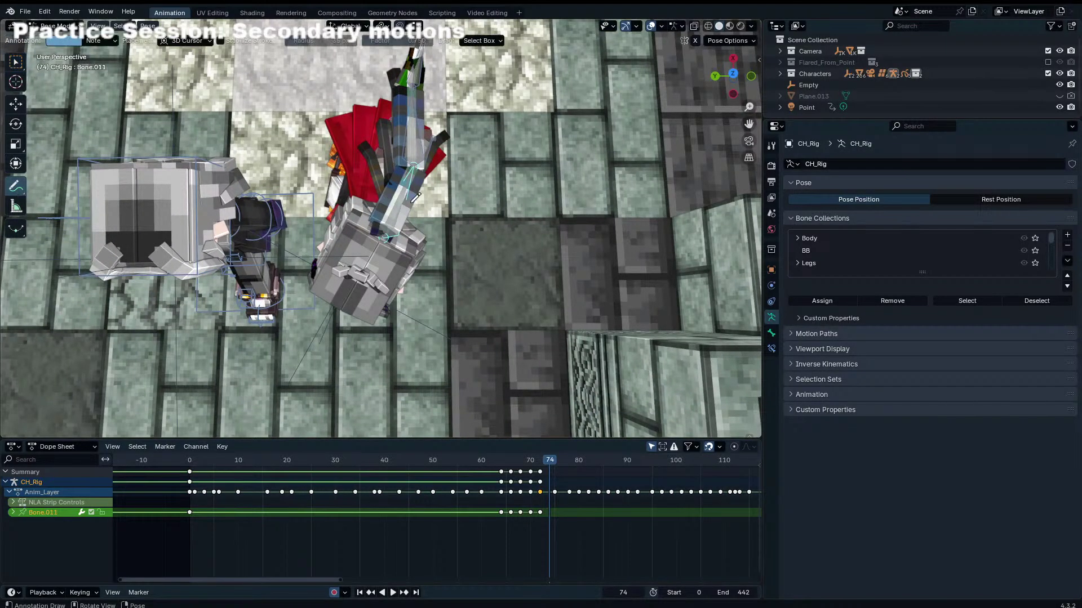
key(Right)
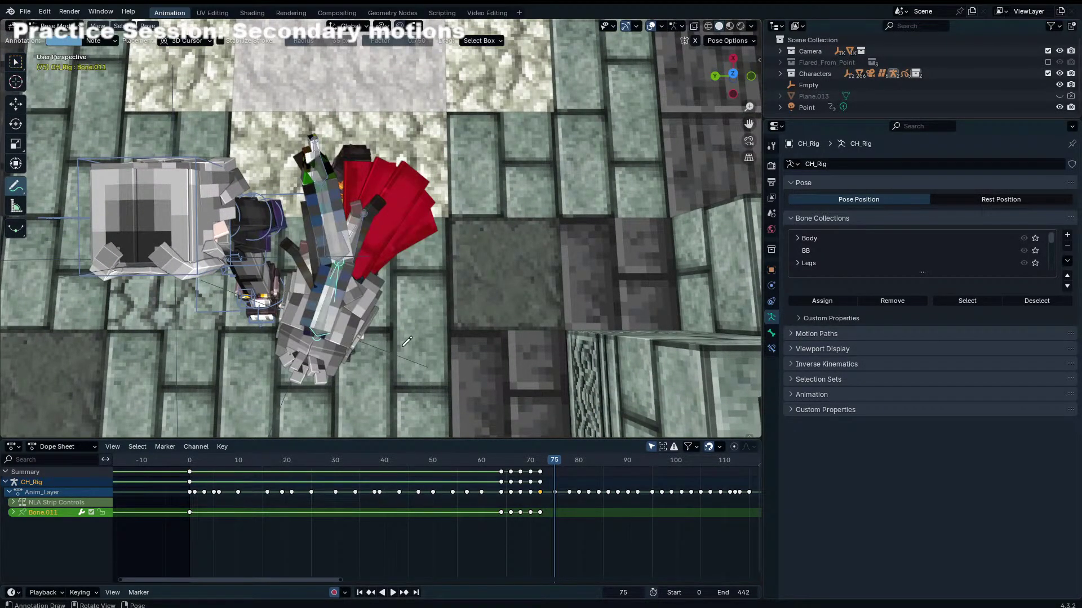
key(Left)
key(Left)
drag(426, 179, 448, 262)
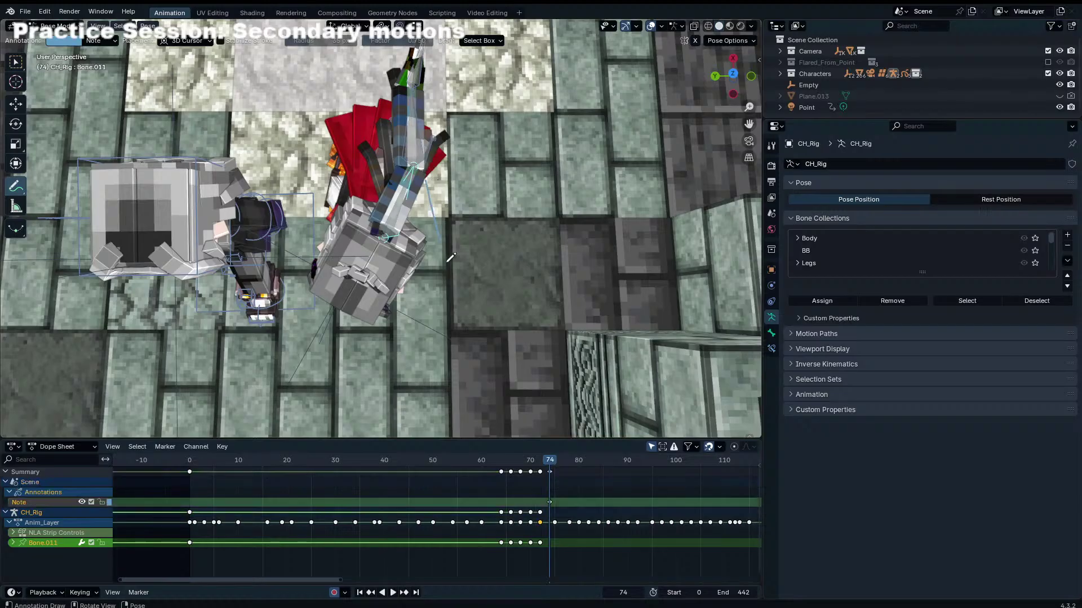
Step: Rotate and trackball-rotate Bone.011 at frame 75 to swing the ponytail's base toward the annotated arc
click(16, 61)
key(Right)
key(r)
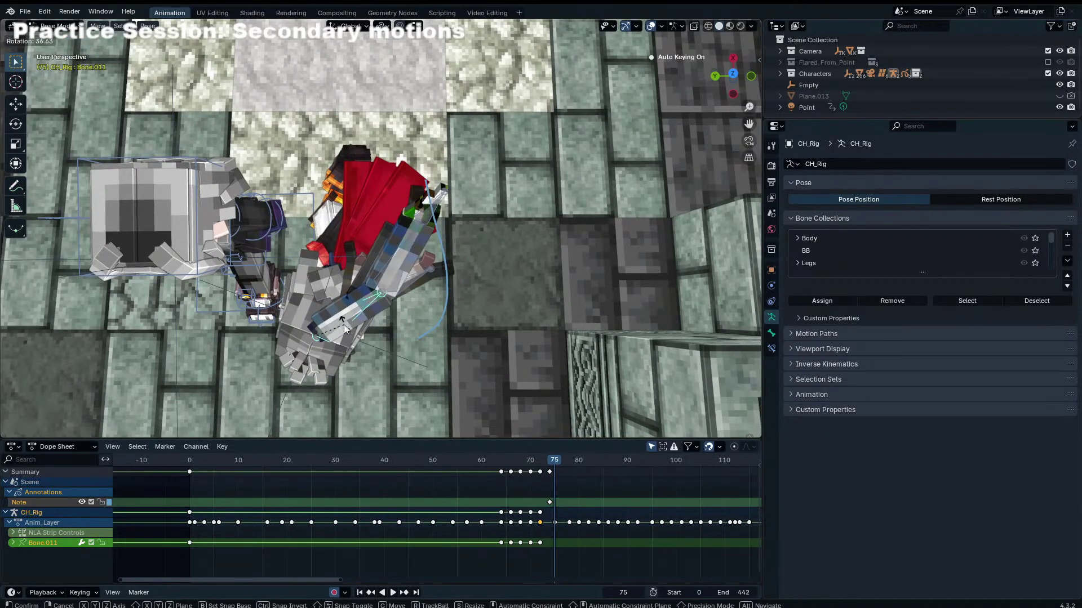
click(344, 325)
key(r)
key(r)
click(344, 322)
Step: Rotate Bone.012 at frame 75 so the ponytail's middle section bends along the arc
key(r)
click(388, 254)
key(r)
key(r)
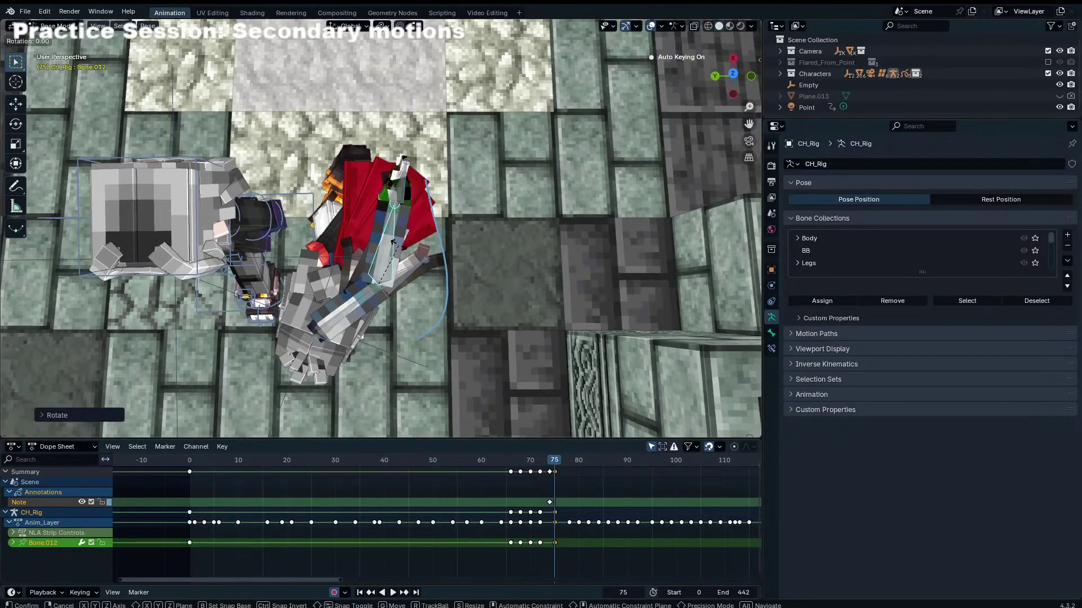
click(389, 256)
Step: Rotate the shorter hair strands' Bone.014 and Bone.015 at frame 75 to match the main ponytail
click(410, 271)
key(r)
click(394, 260)
click(376, 272)
key(r)
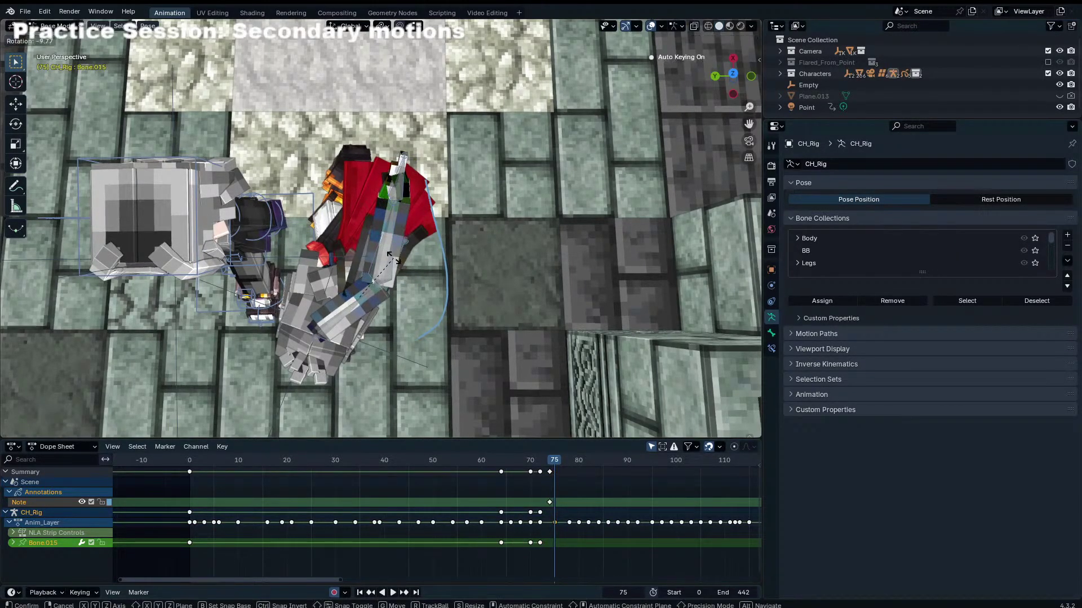
key(r)
click(390, 247)
Step: Check the swing around frames 74 and 75, go to frame 78, and rotate and trackball-rotate Bone.011 there
middle_drag(390, 245, 370, 135)
click(398, 169)
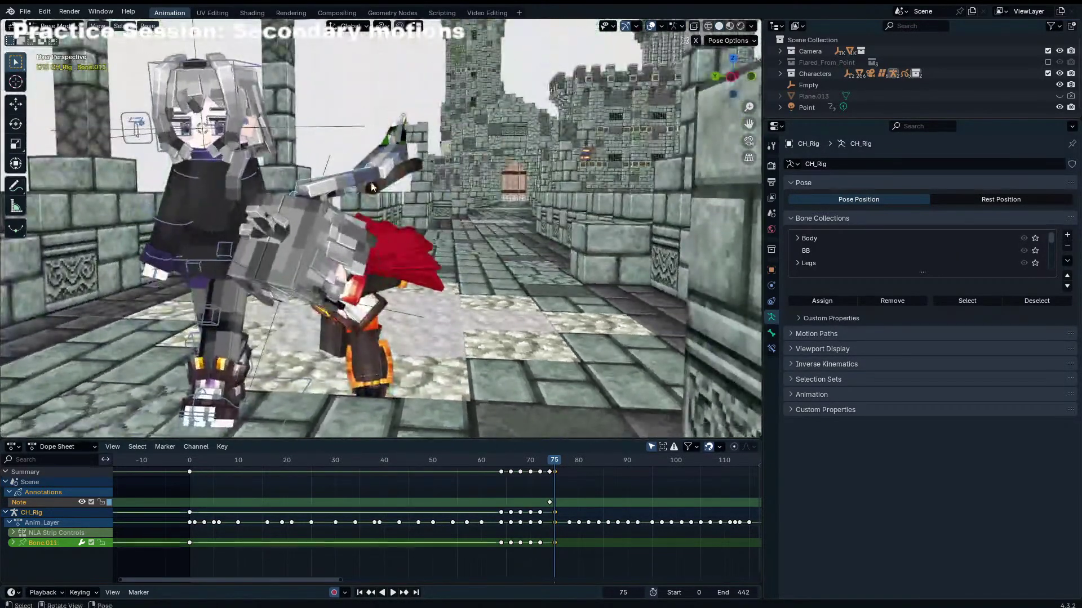
key(Left)
middle_drag(417, 218, 343, 164)
key(Right)
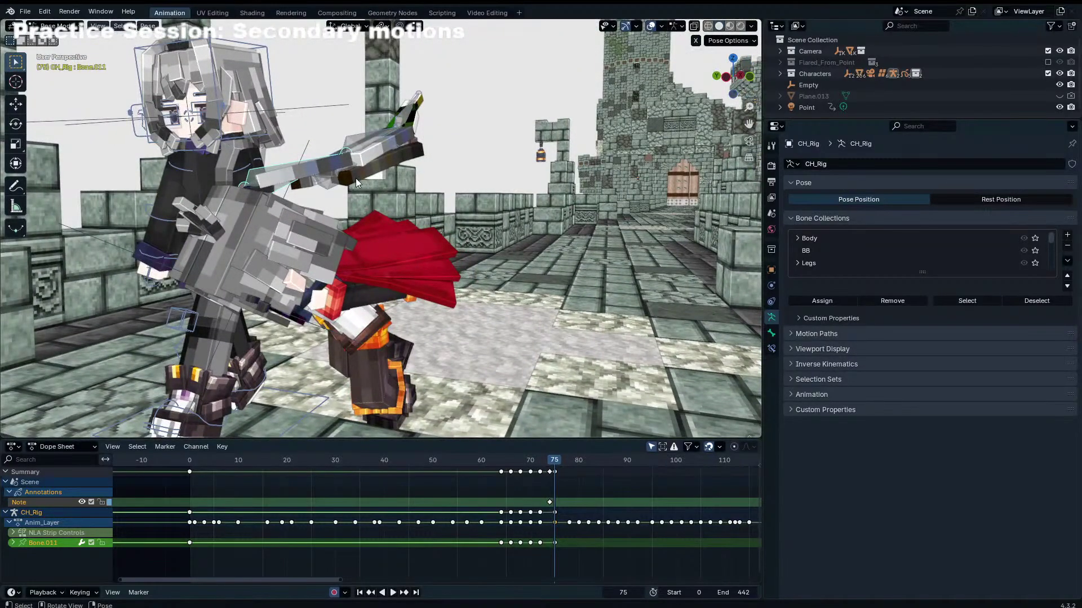
key(Right)
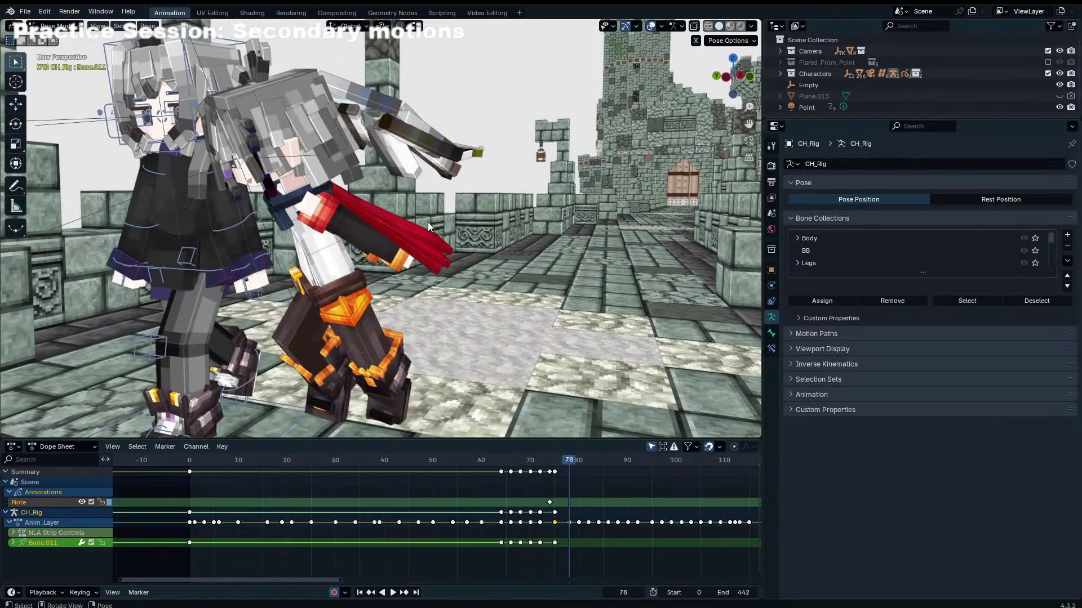
key(r)
click(394, 259)
key(r)
key(r)
click(368, 285)
key(r)
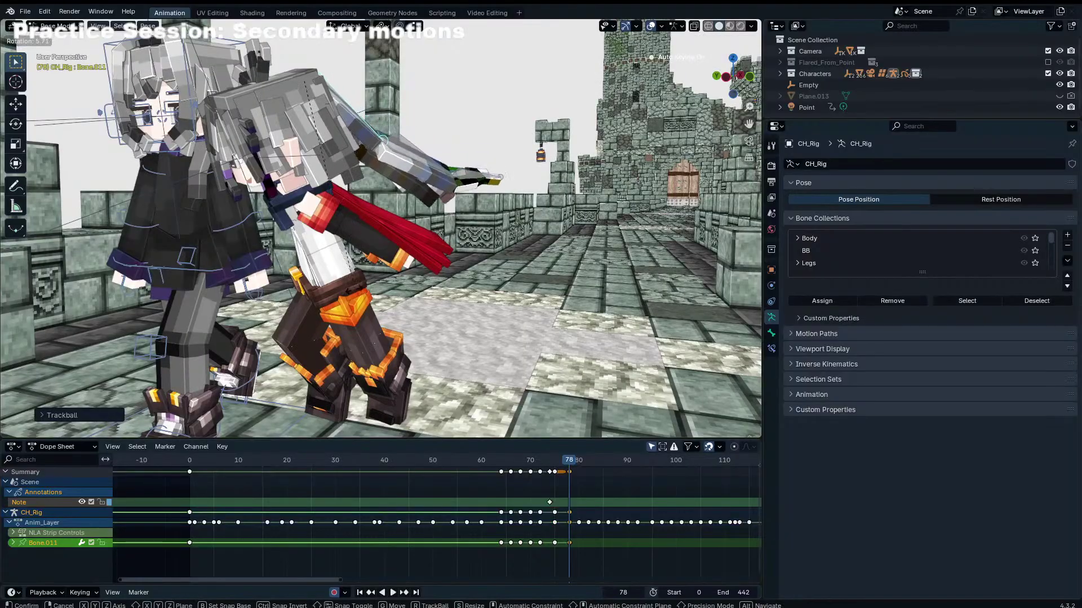
click(383, 254)
Step: Rotate the ponytail bones at frame 78, including a trackball rotation of Bone.012, Bone.013 and Bone.014 together
middle_drag(384, 237, 440, 194)
key(a)
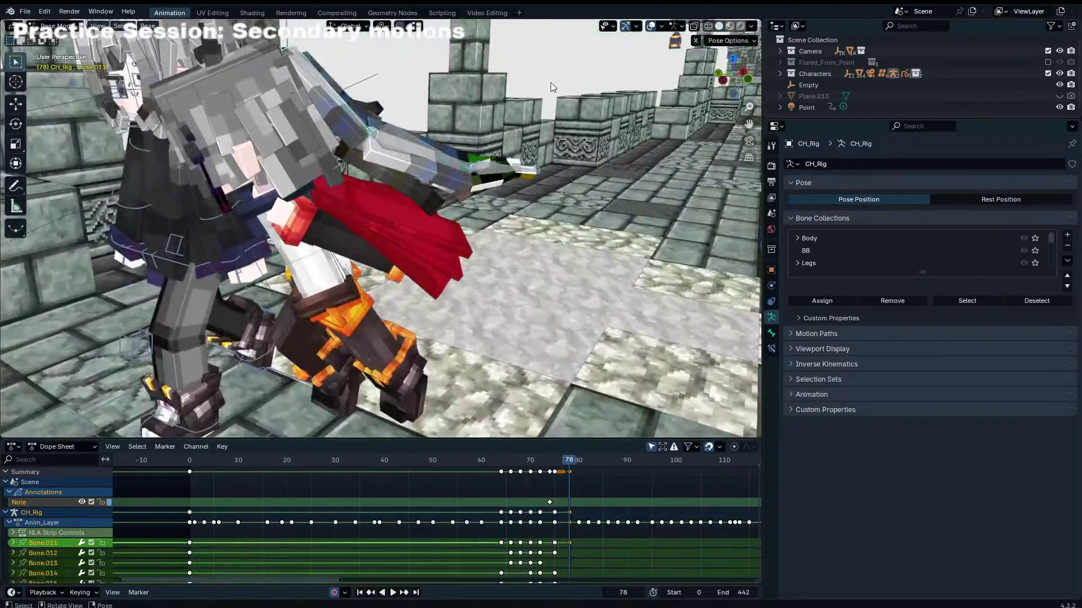
key(r)
click(538, 136)
drag(320, 145, 535, 217)
key(r)
click(527, 172)
key(r)
key(r)
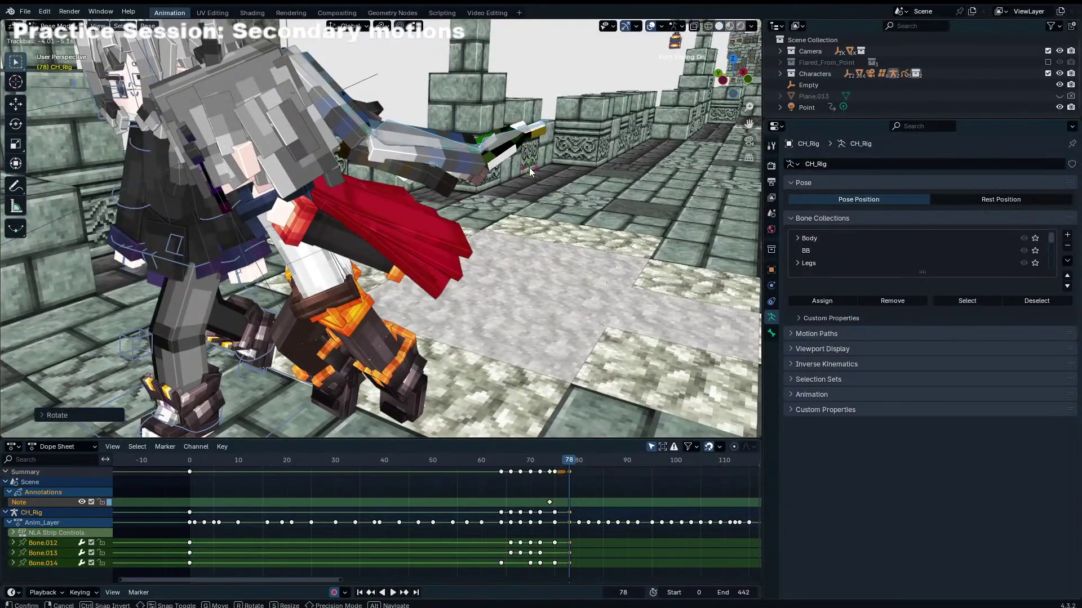
click(529, 170)
key(r)
click(524, 170)
Step: Rotate Bone.012 and reposition the shorter strand's Bone.014 at frame 78
click(423, 155)
key(r)
click(478, 129)
key(r)
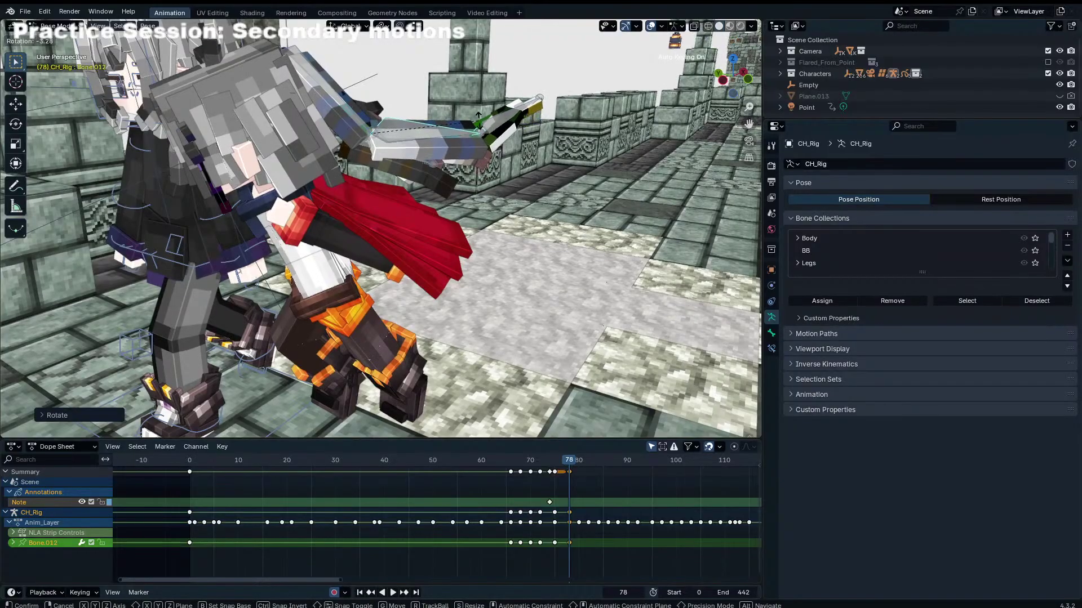
click(477, 125)
click(399, 161)
key(g)
click(421, 190)
Step: Rotate and trackball-rotate Bone.011 at frame 80 to continue the ponytail's swing
key(Right)
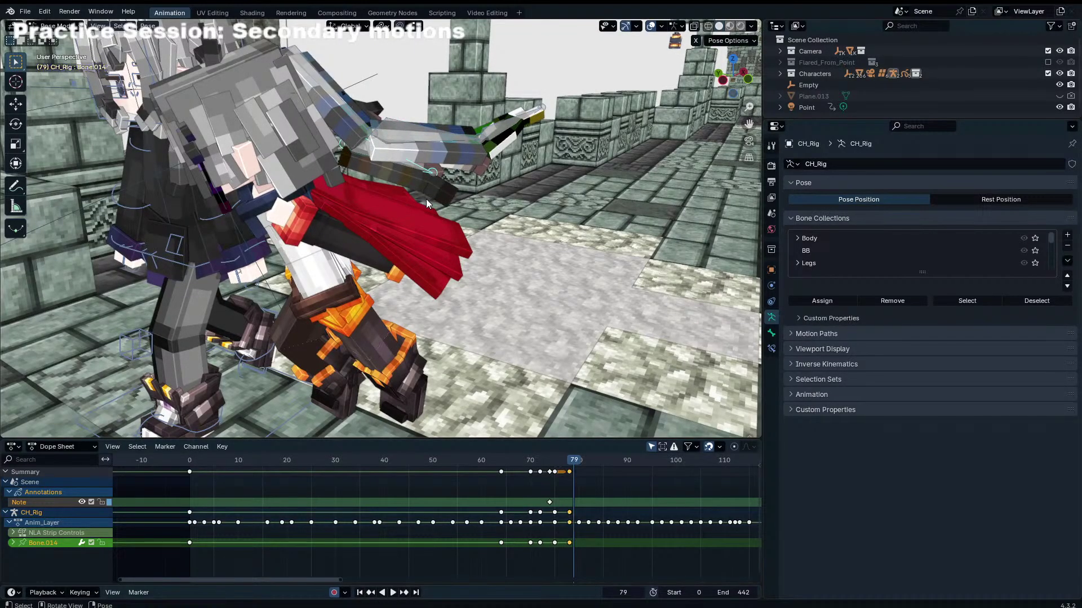
key(Right)
click(364, 110)
middle_drag(363, 111, 428, 121)
key(r)
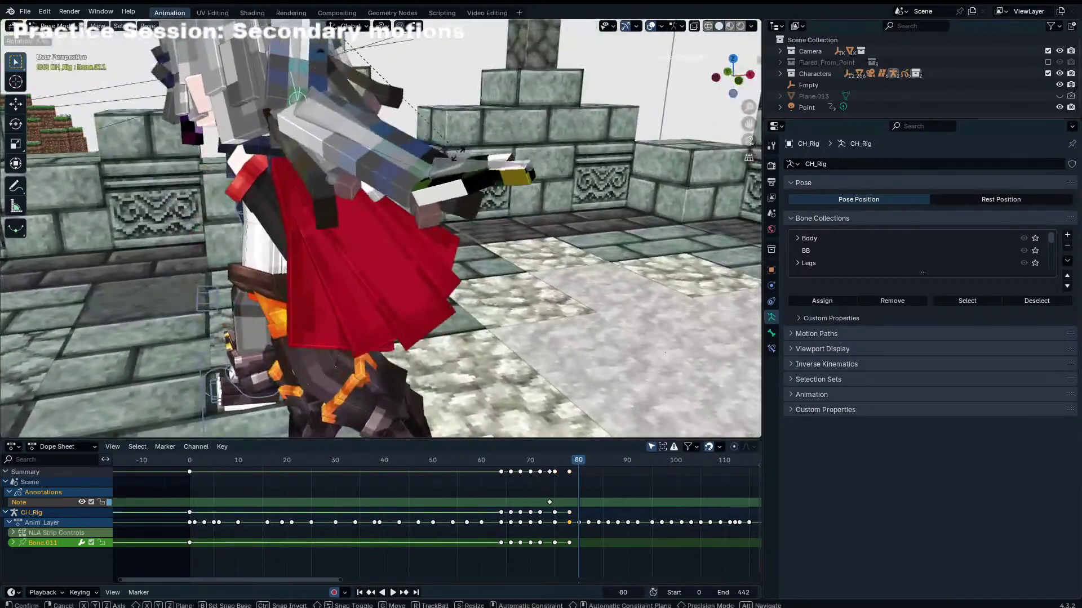
click(462, 155)
key(r)
key(r)
click(451, 164)
Step: Rotate Bone.012, Bone.014 and Bone.015 together at frame 80, including a trackball rotation
click(412, 153)
key(b)
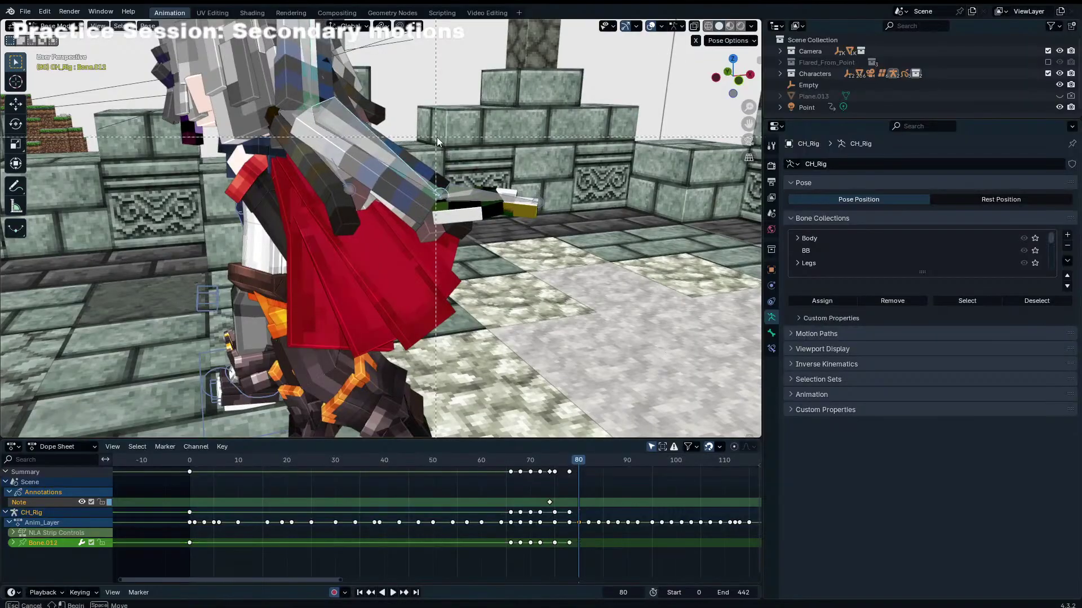
drag(437, 138, 403, 231)
middle_drag(403, 231, 380, 237)
key(r)
key(r)
click(293, 290)
key(r)
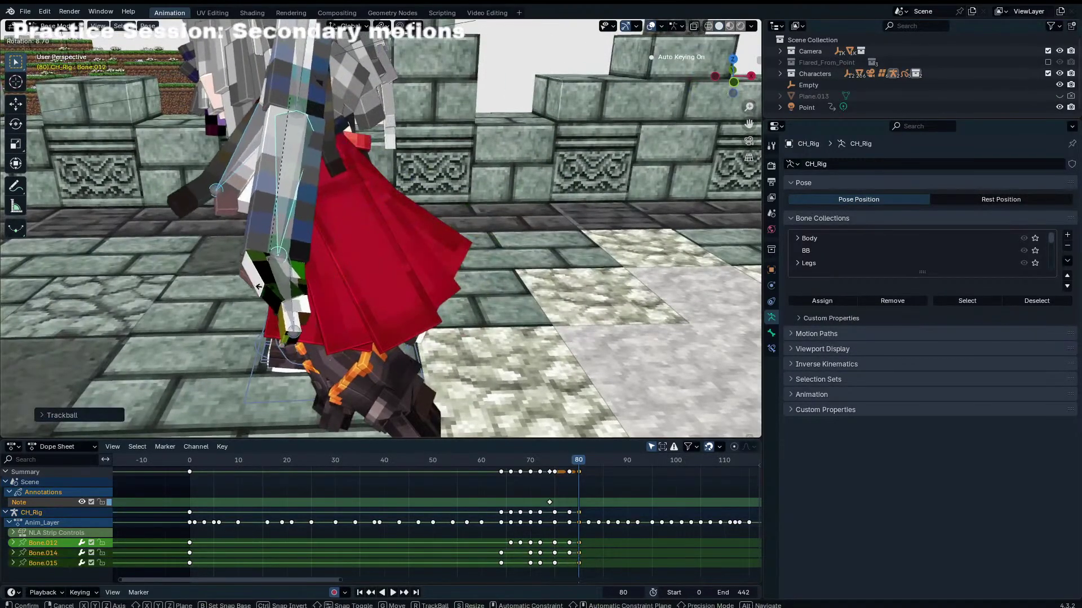
click(327, 110)
Step: Rotate and reposition the shorter strand's Bone.015 at frame 80
click(312, 87)
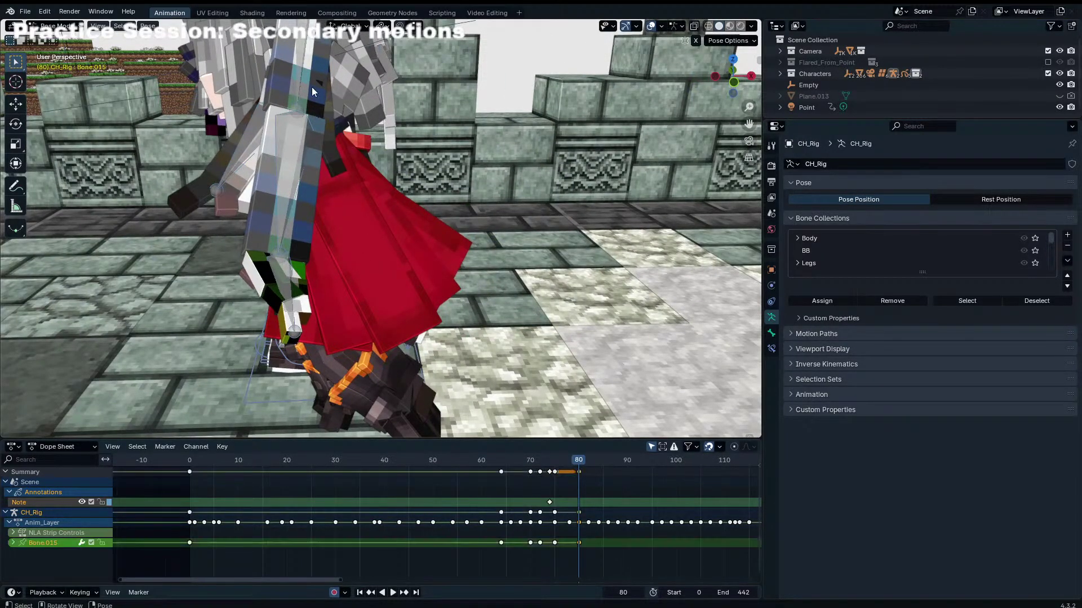
click(312, 87)
click(313, 87)
key(r)
key(r)
click(327, 130)
middle_drag(327, 129, 203, 104)
key(g)
middle_drag(405, 115, 576, 148)
click(413, 117)
key(r)
click(419, 119)
click(302, 164)
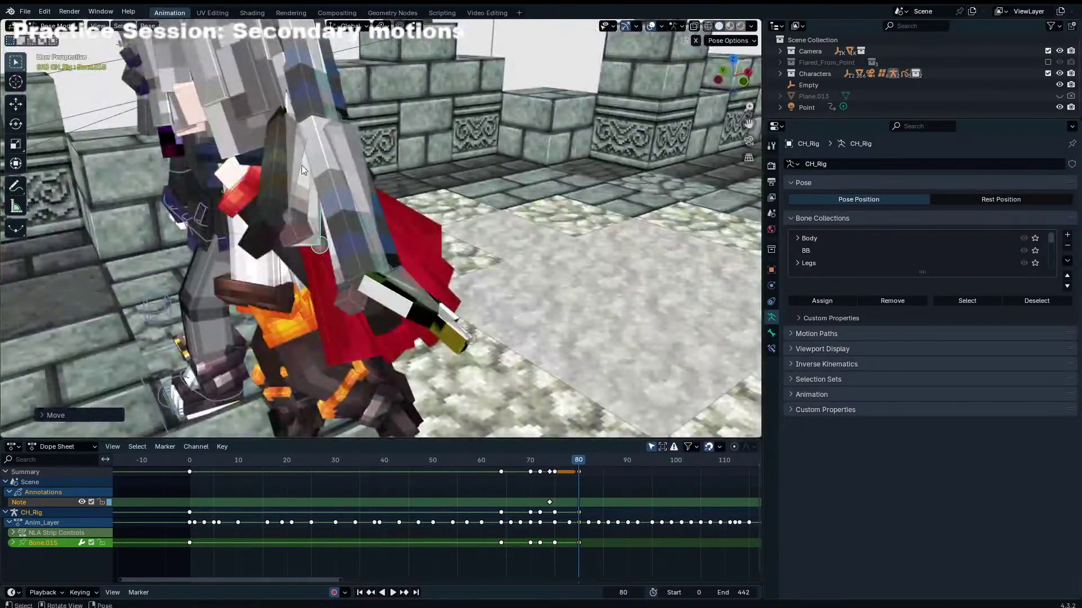
Step: Rotate the ponytail tip's Bone.013 at frame 80
middle_drag(302, 164, 357, 276)
click(319, 279)
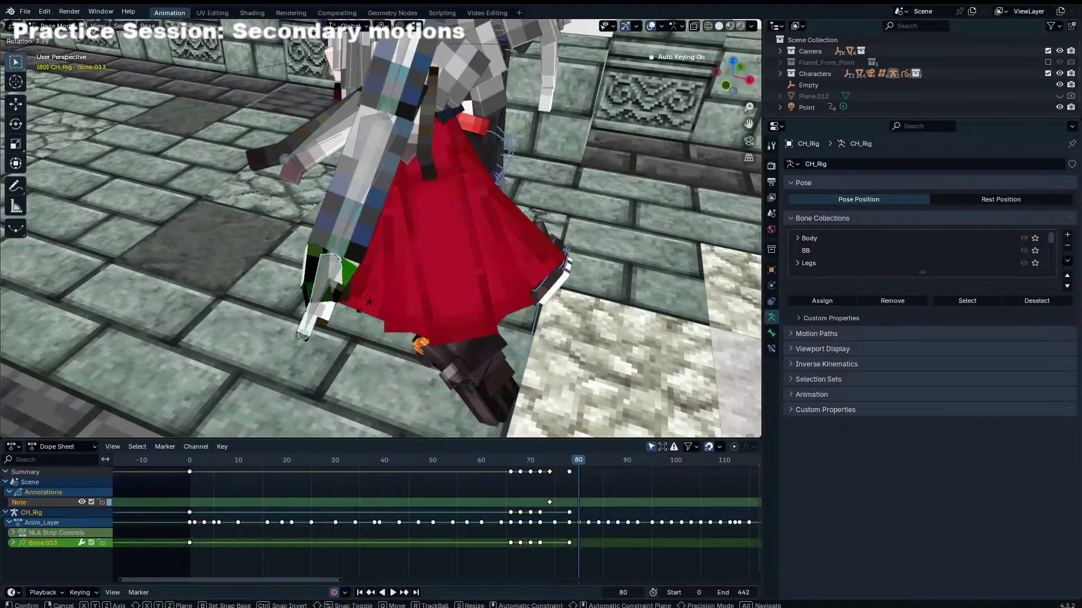
key(r)
key(r)
shift+middle_drag(428, 247, 316, 168)
Step: Rotate Bone.011 to Bone.015 at frame 82, including an extra rotation of Bone.012, Bone.014 and Bone.015
key(Right)
key(Right)
shift+click(402, 292)
click(402, 292)
key(r)
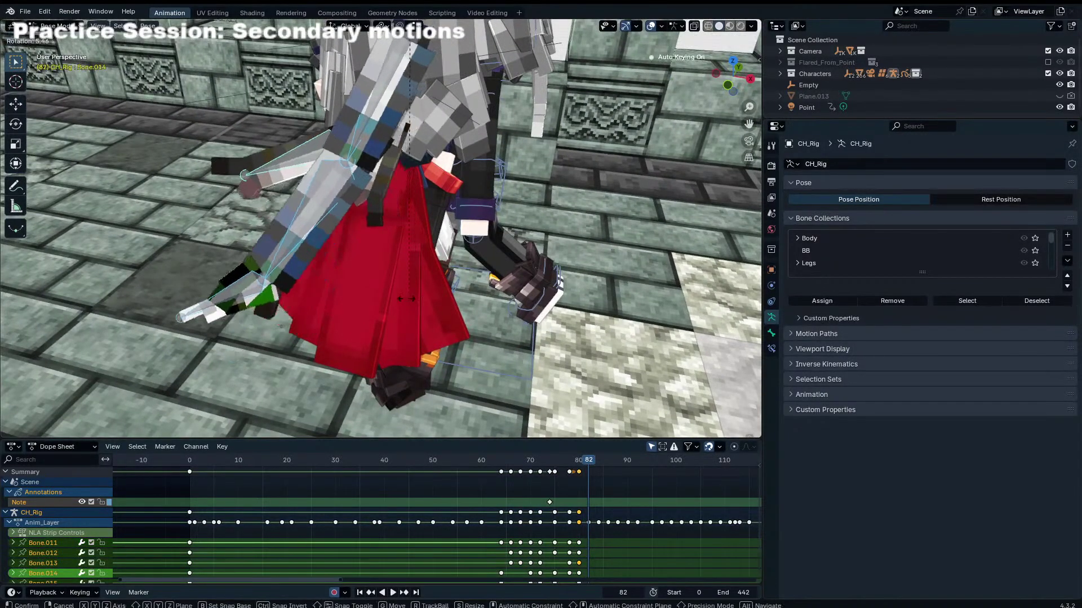
click(358, 125)
shift+click(318, 188)
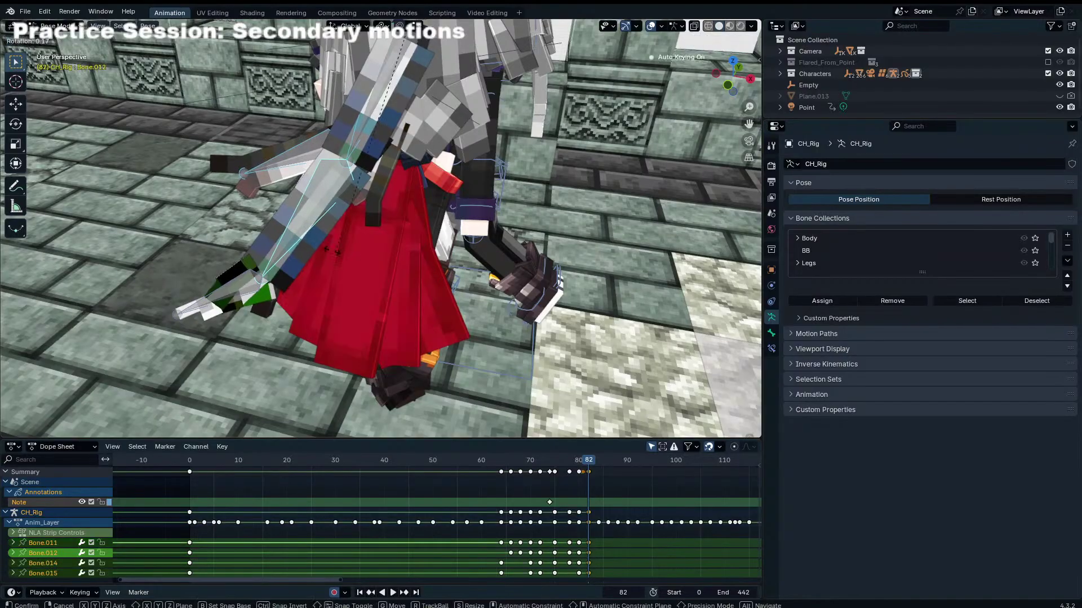
key(r)
click(431, 119)
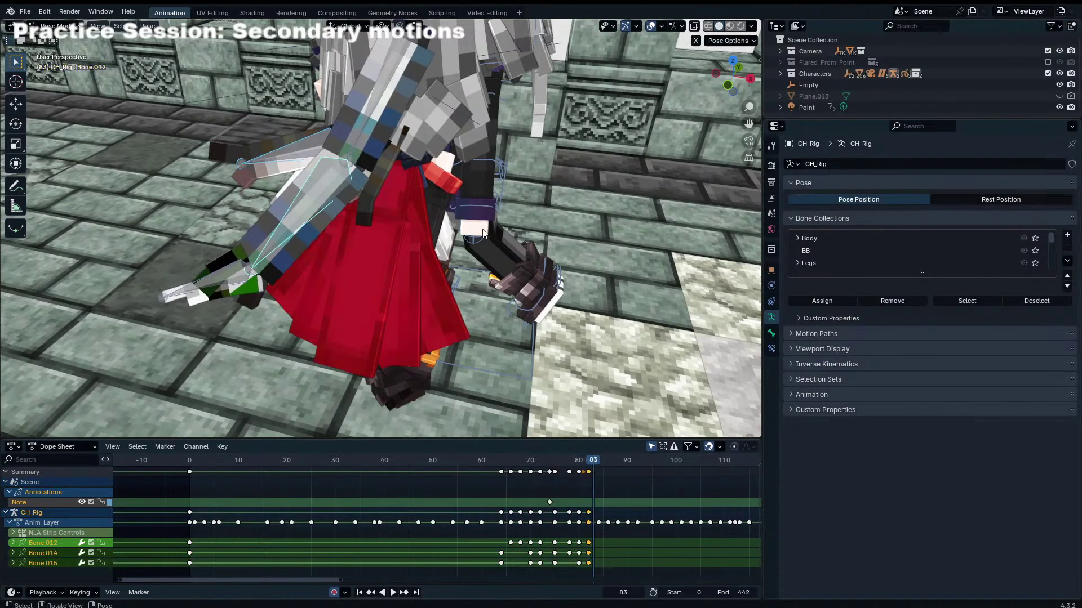
Step: Go to frame 84 and rotate the ponytail's base Bone.011 there
key(Right)
click(347, 127)
key(r)
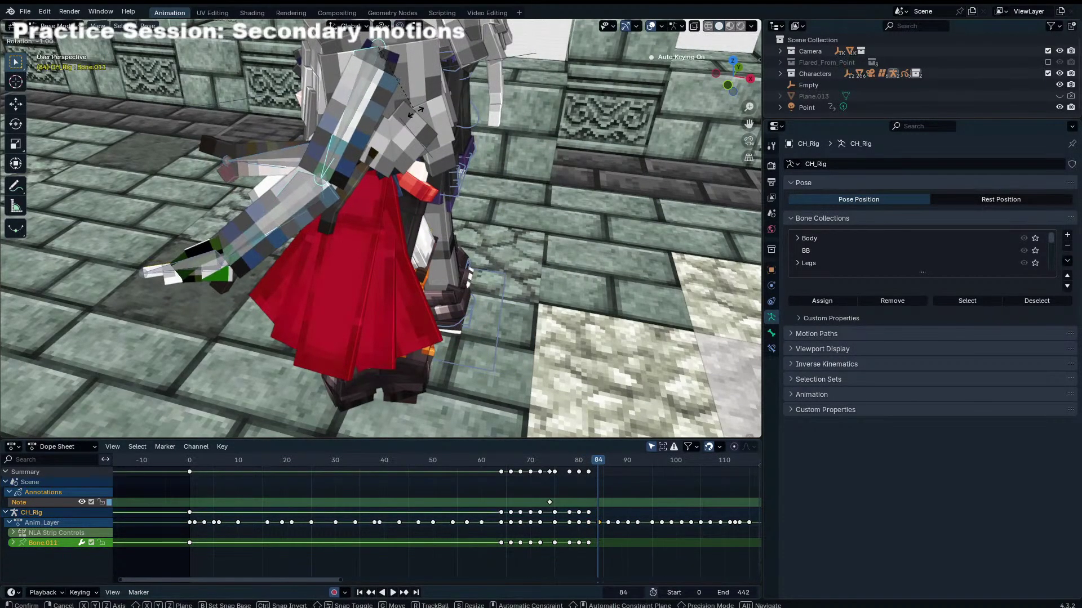
click(632, 359)
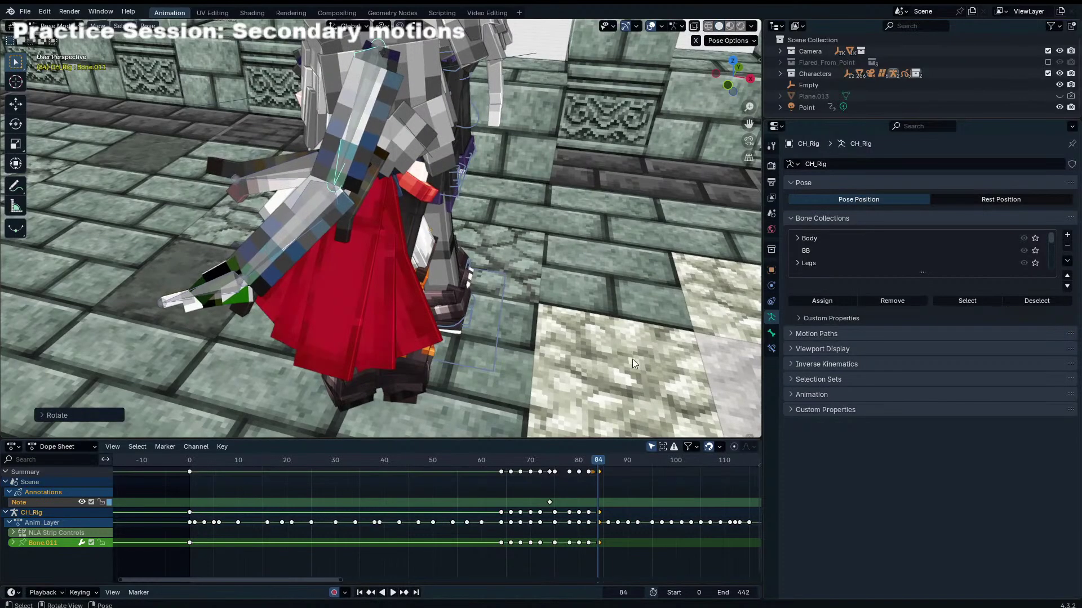
Step: Play back the ponytail's swing through the camera view, starting from just before frame 64
key(KP_0)
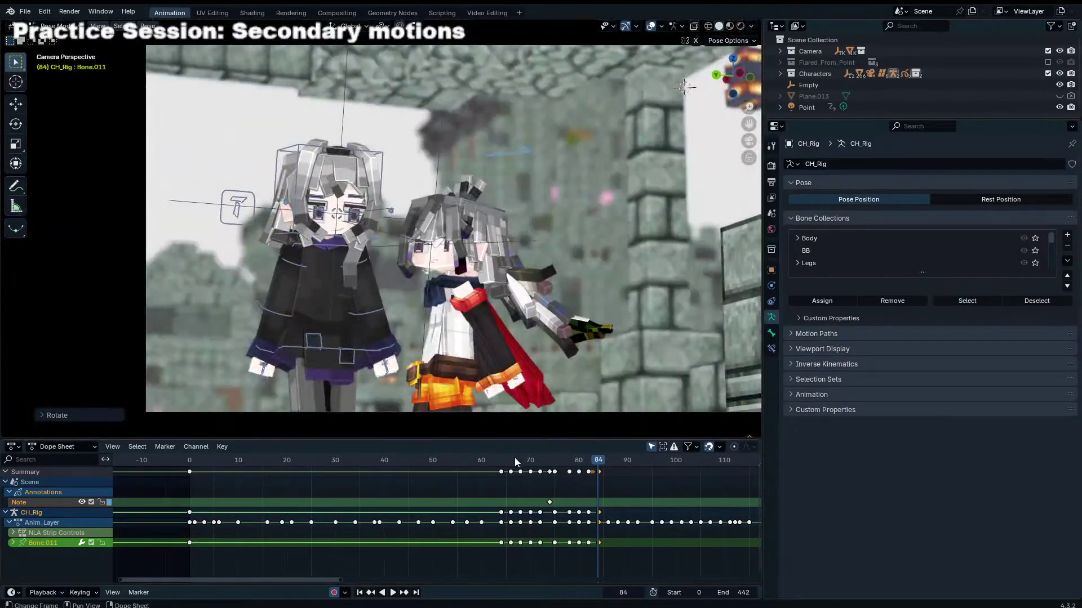
click(491, 459)
key(space)
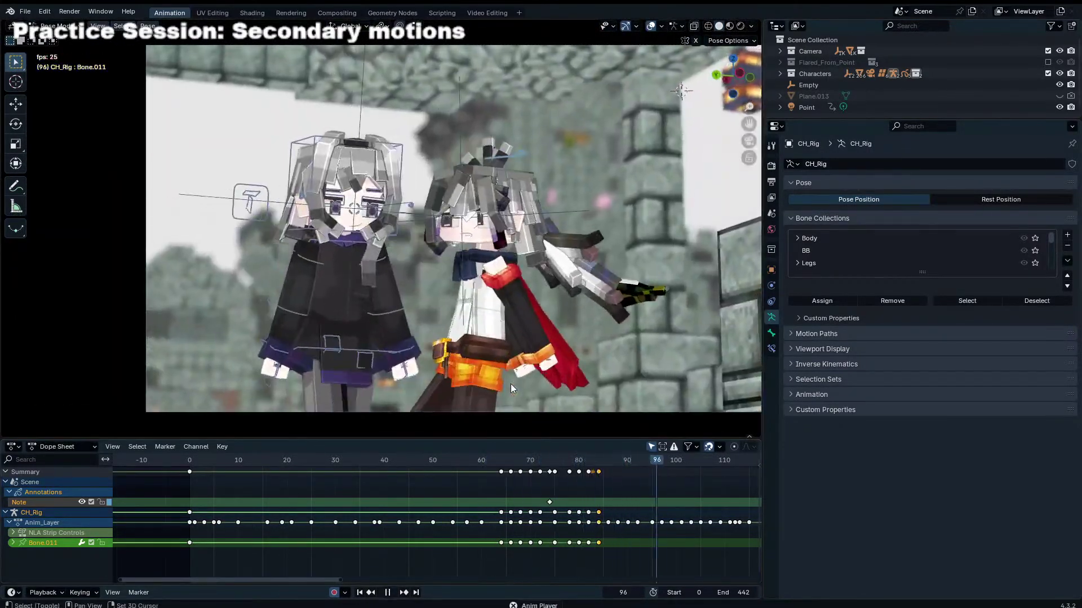
drag(500, 462, 518, 460)
scroll(420, 245, up, 5)
scroll(439, 208, up, 12)
shift+middle_drag(420, 246, 412, 303)
key(space)
Step: Go to frame 75 and trackball-rotate Bone.011 there
drag(538, 461, 554, 461)
key(r)
key(r)
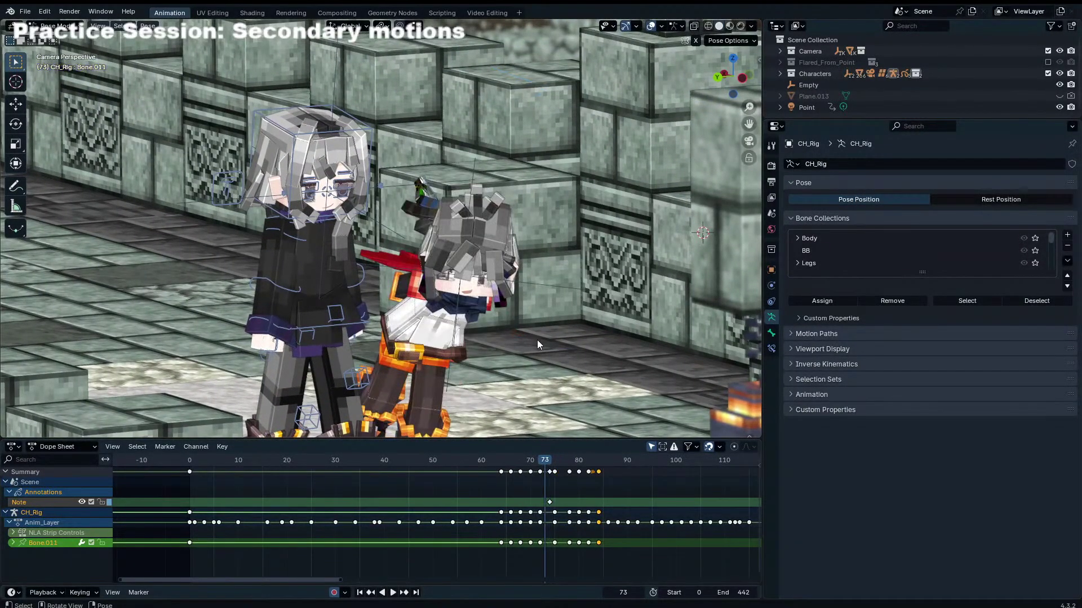
click(598, 339)
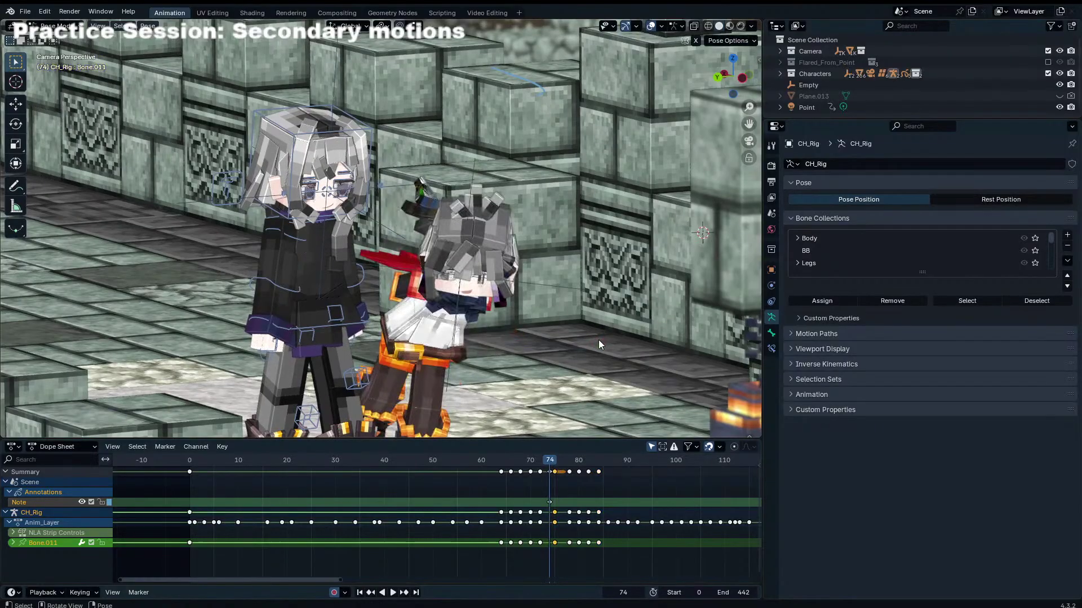
Step: Step through the frames just before frame 75 to compare the ponytail's poses
key(Left)
key(Left)
key(Left)
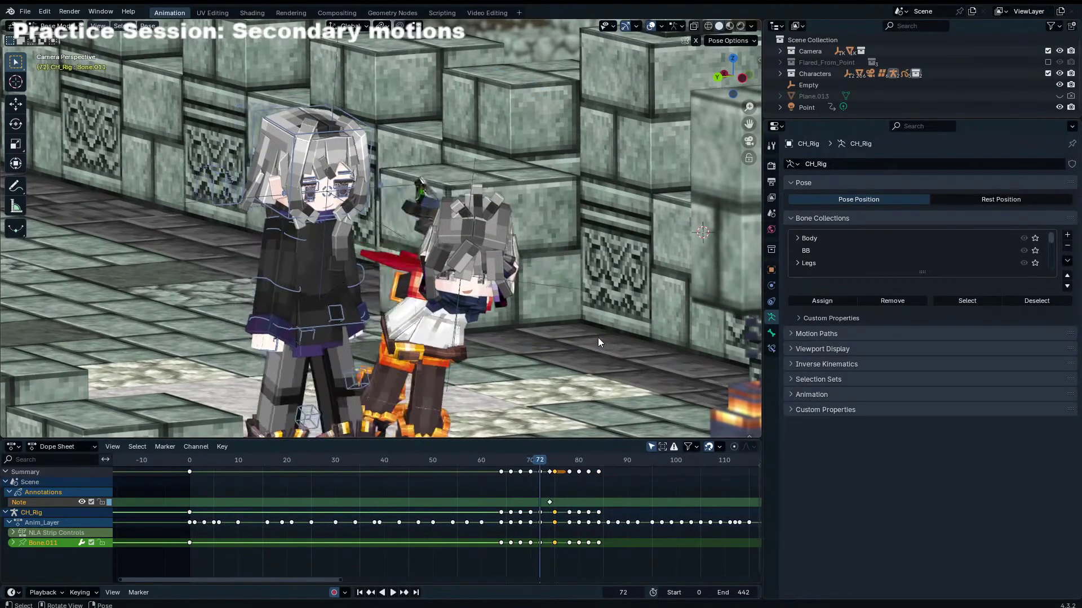
key(Left)
key(Right)
key(Right)
key(Right)
key(Right)
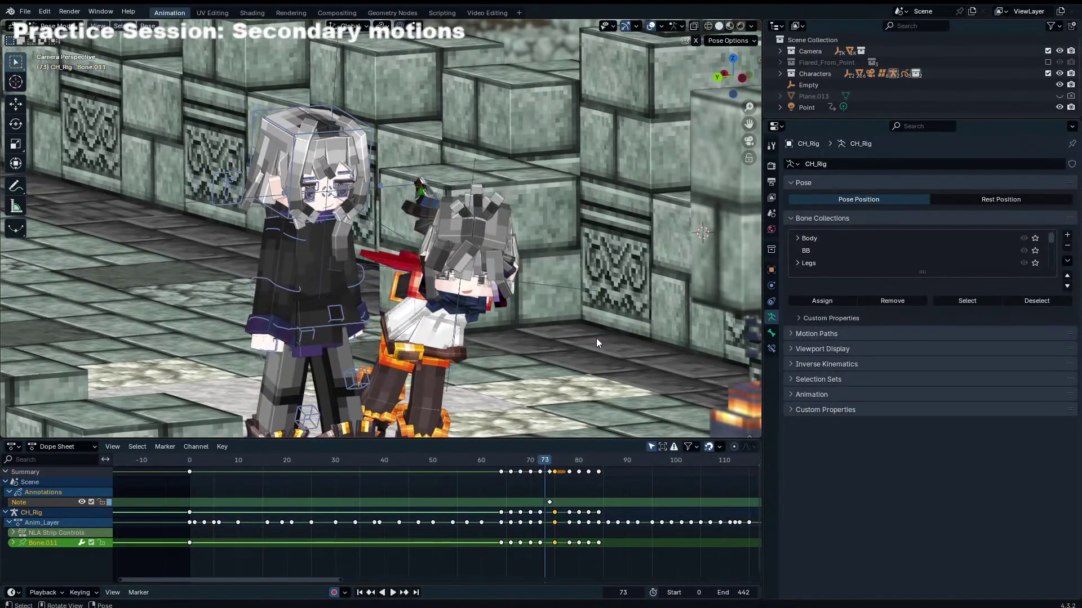
Step: Adjust Bone.011 at frame 75 with Blend to Neighbor and a trackball rotation
key(r)
key(r)
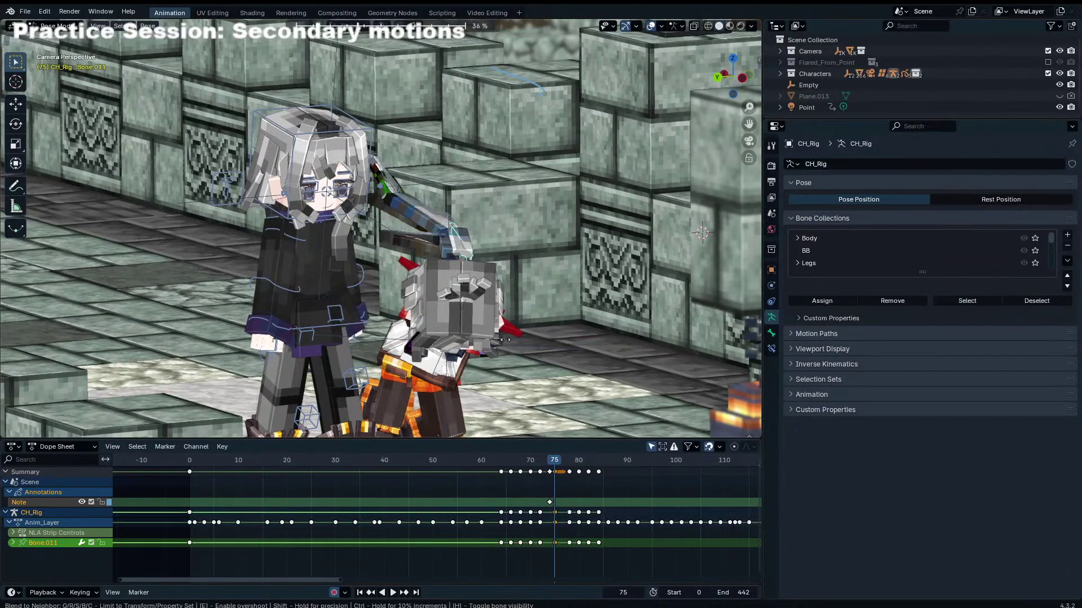
click(389, 332)
key(Left)
key(Right)
key(r)
key(r)
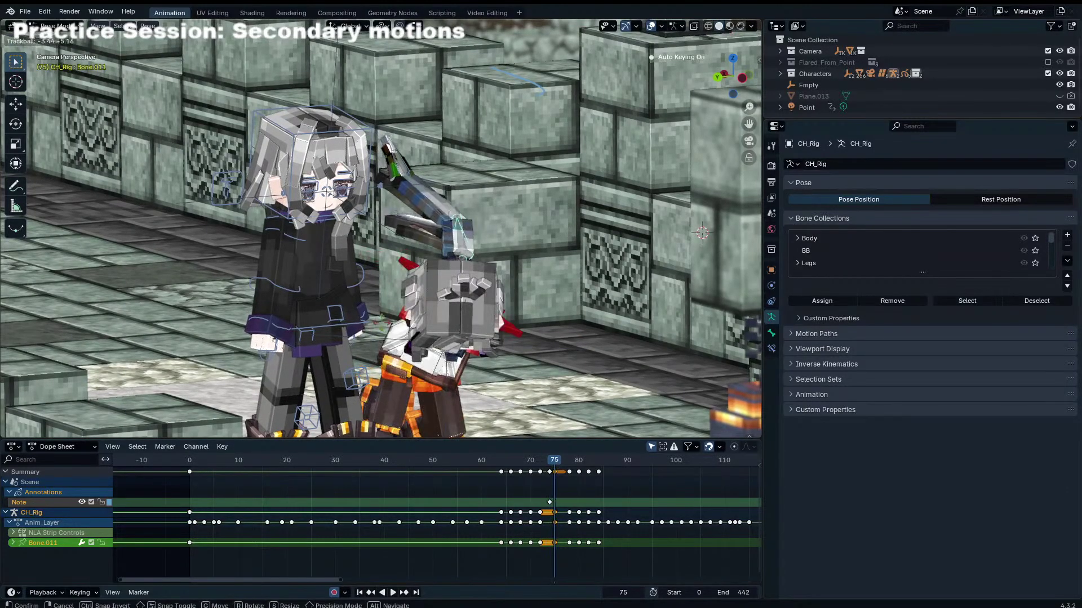
click(591, 305)
Step: Compare frame 75 with the preceding frame and refine Bone.011 there with further trackball rotations
key(Left)
key(Right)
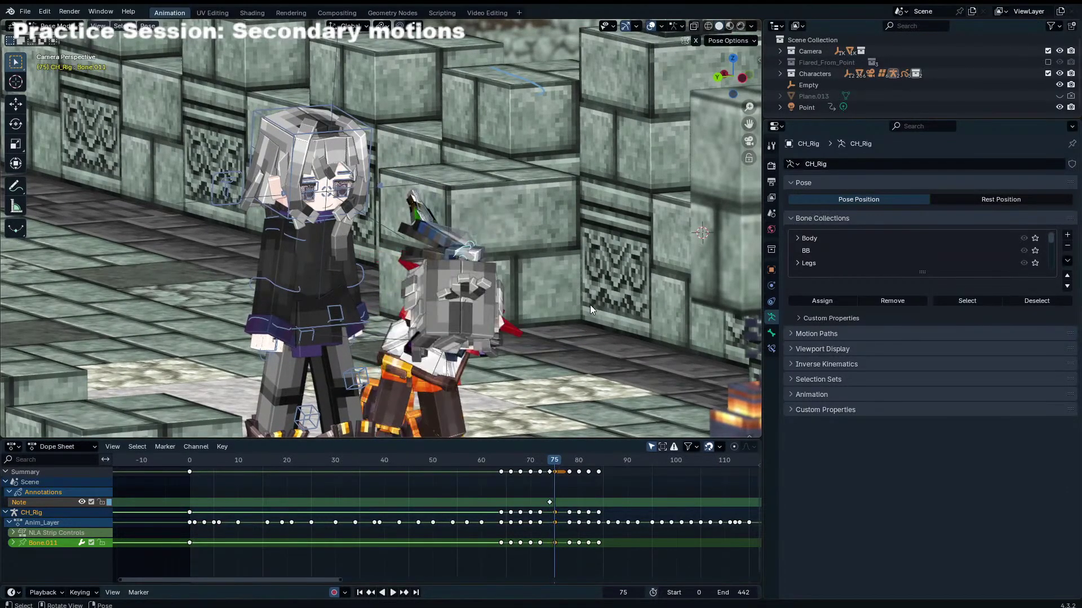
key(Left)
key(Right)
key(r)
key(r)
click(587, 316)
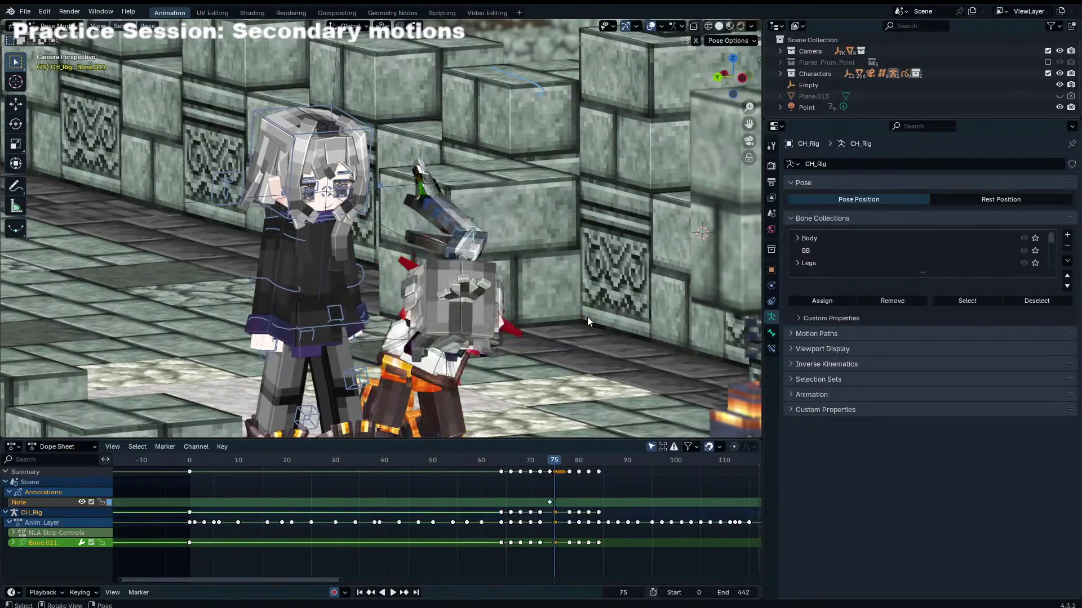
key(r)
key(r)
click(582, 316)
Step: Trackball-rotate Bone.011 at frames 78 and 80
key(Left)
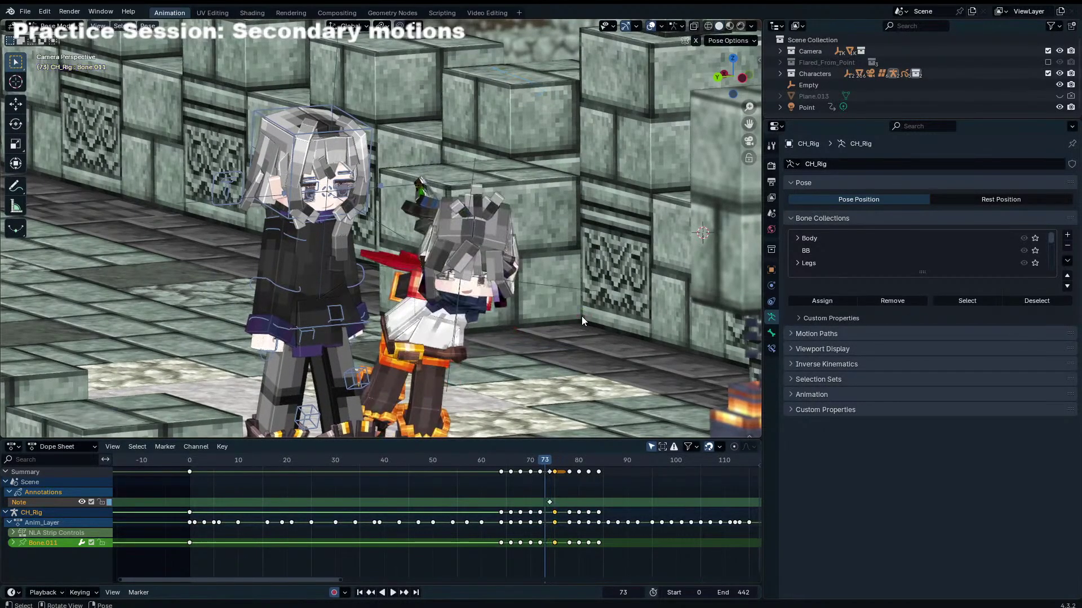
key(Right)
key(Right)
key(Right)
key(Right)
key(r)
key(r)
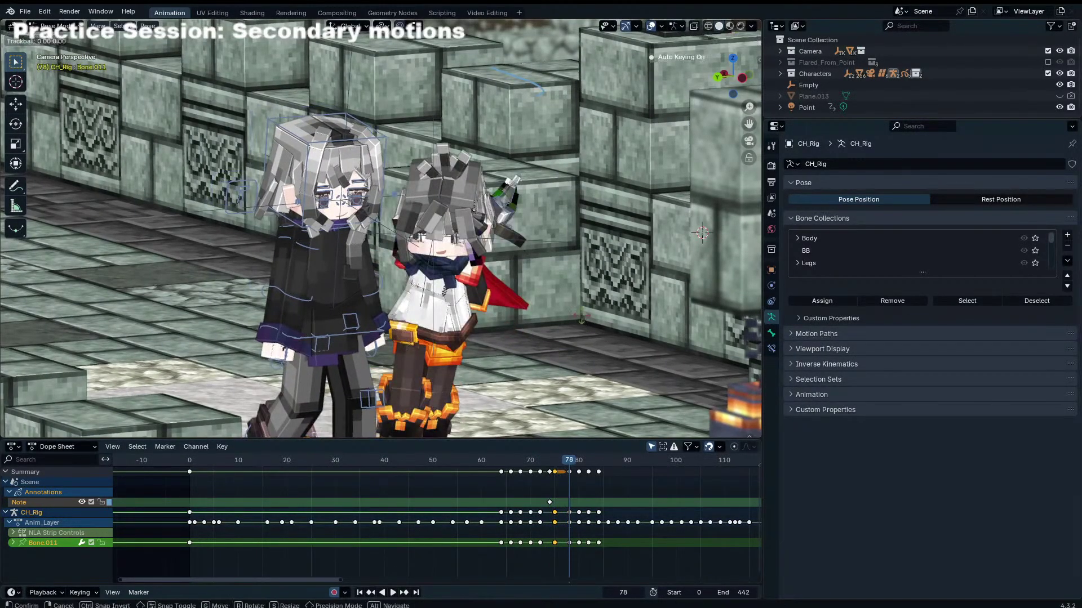
click(580, 308)
key(Right)
key(Right)
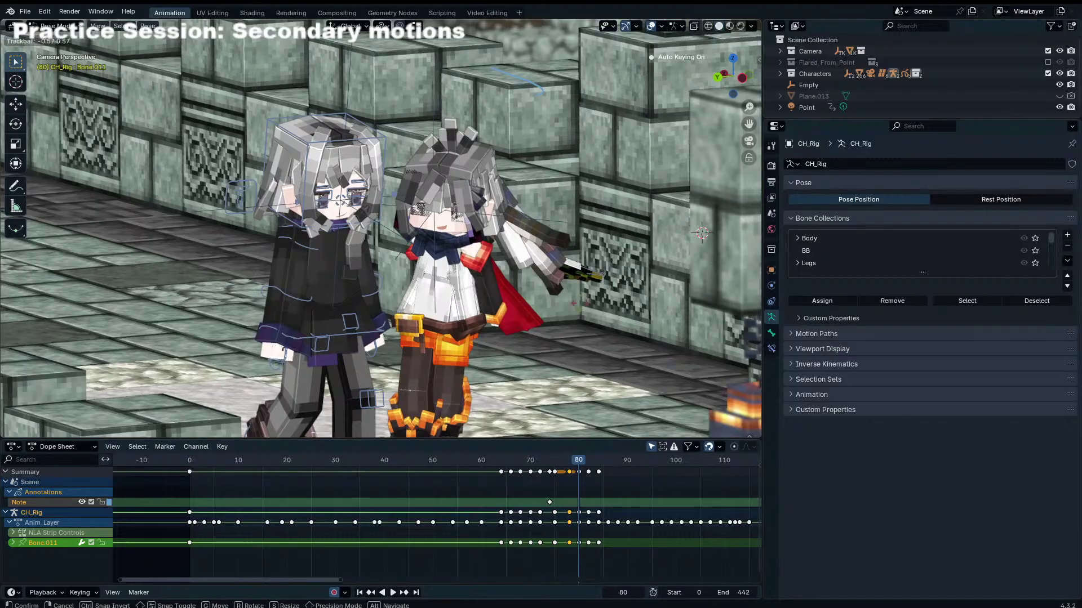
Step: Check the frames up to 84, go to frame 86, and trackball-rotate and rotate Bone.011 there
key(Right)
key(Right)
key(Right)
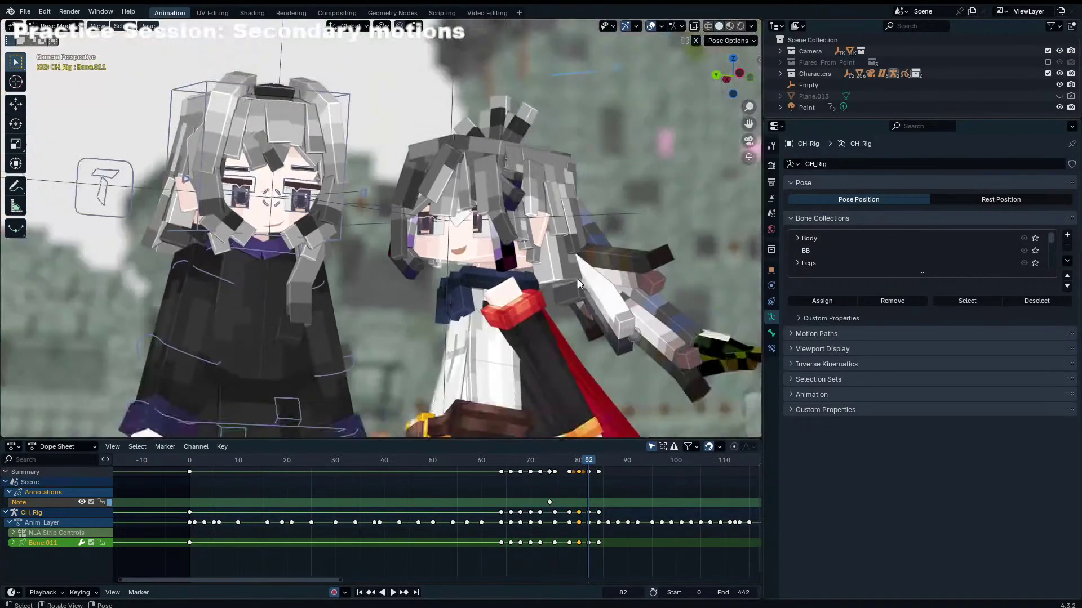
key(Right)
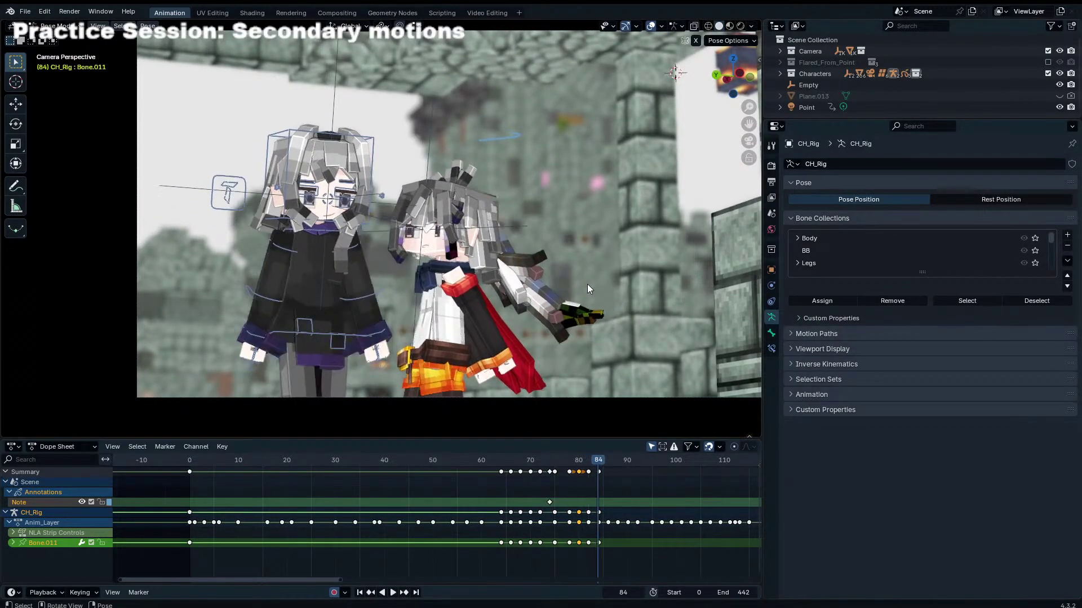
key(Right)
key(Right)
middle_drag(593, 282, 507, 274)
key(Right)
key(Right)
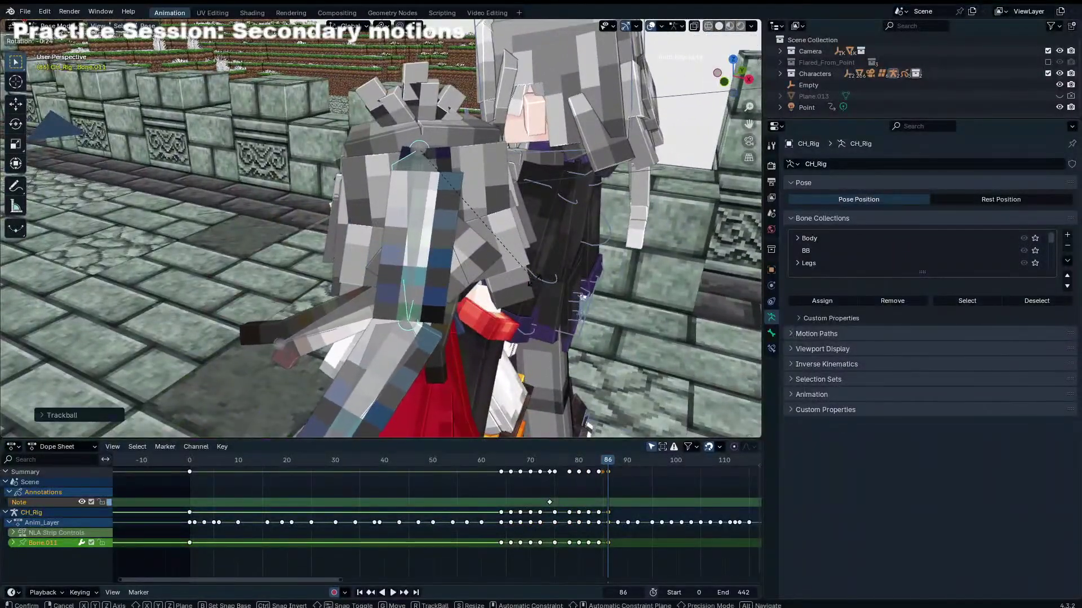
key(r)
click(541, 238)
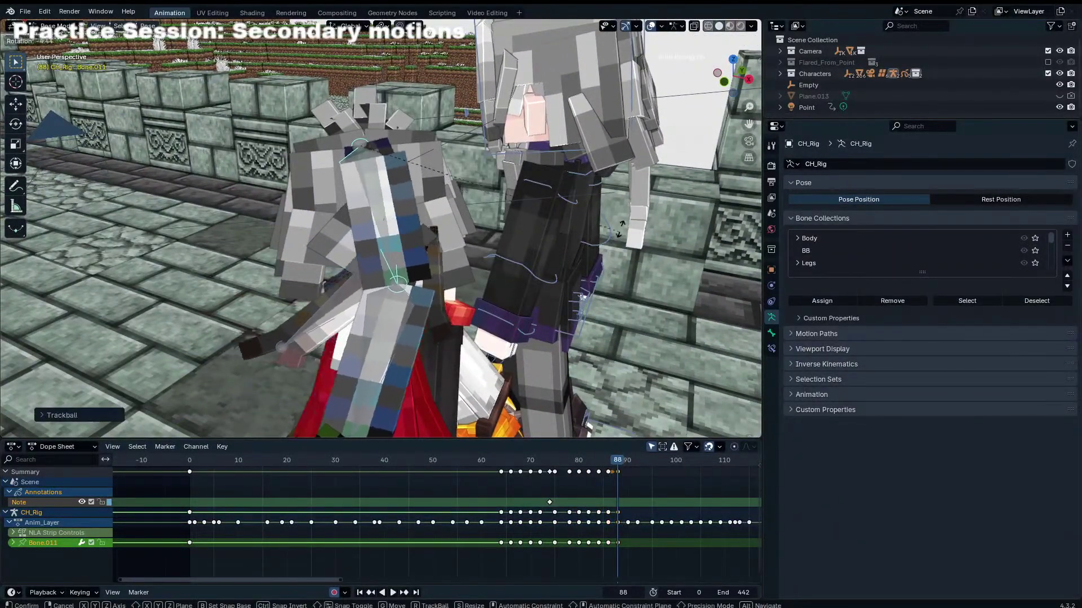
Step: Rotate Bone.011 at frames 88 and 90 to continue the ponytail's swing
middle_drag(540, 238, 564, 231)
key(Right)
key(Right)
key(r)
click(593, 197)
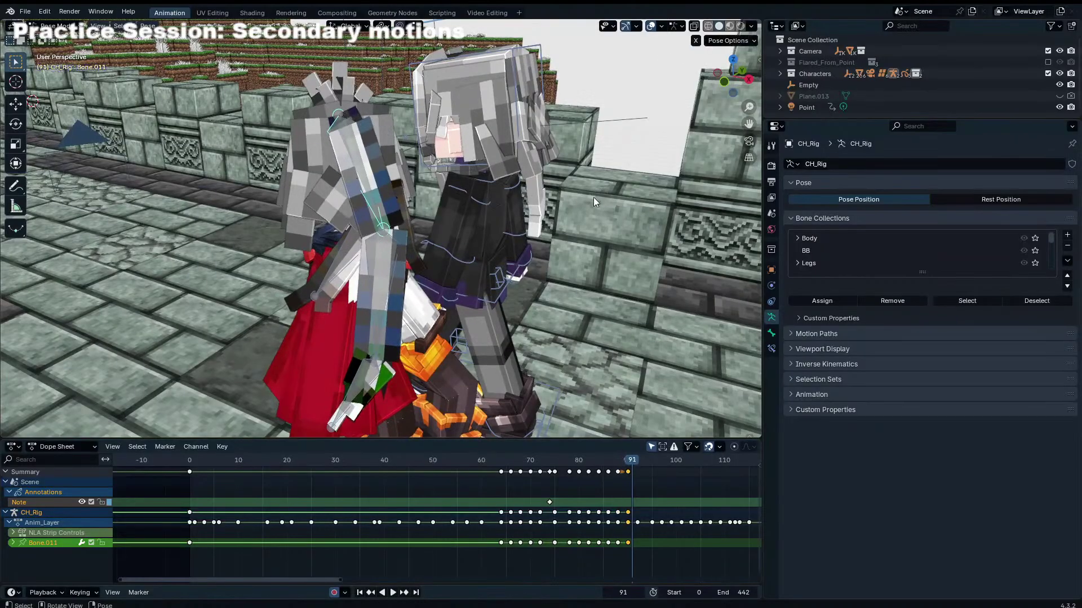
Step: Rotate Bone.011 at frames 92 and 95 to follow the body's movement
key(Right)
key(Right)
key(Right)
key(r)
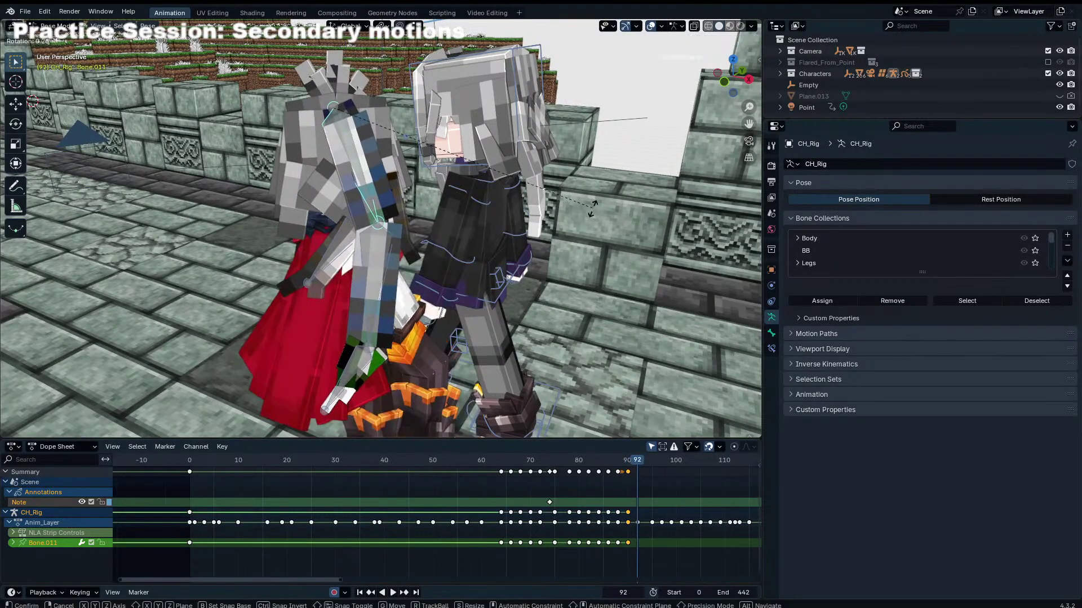
click(590, 211)
key(Right)
key(Right)
key(r)
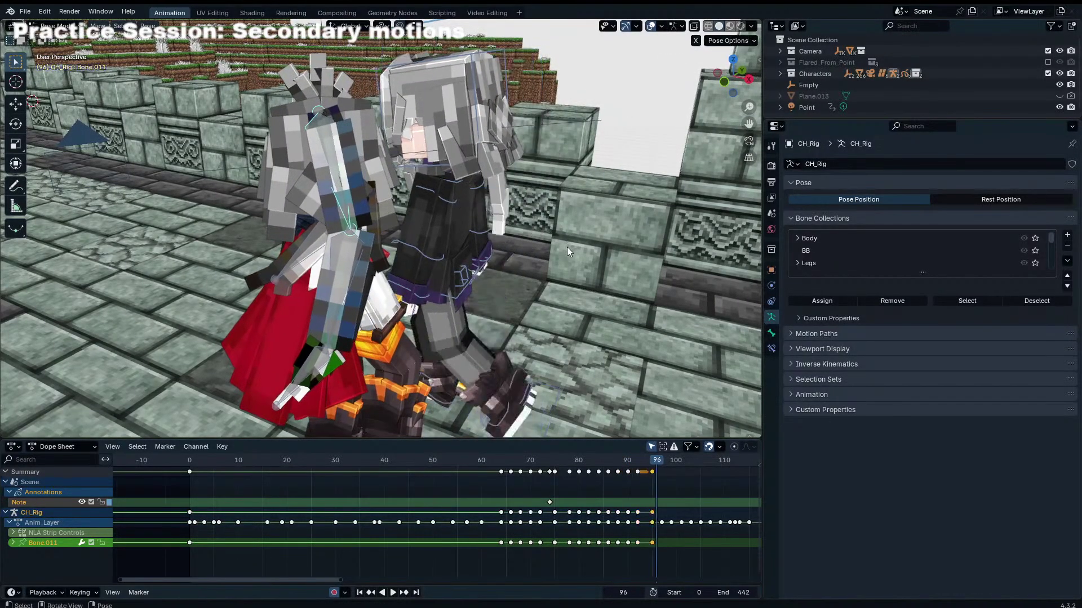
click(559, 252)
Step: Rotate Bone.011 at frames 97, 99 and 101, using a trackball rotation at frame 101
key(Right)
key(Right)
key(r)
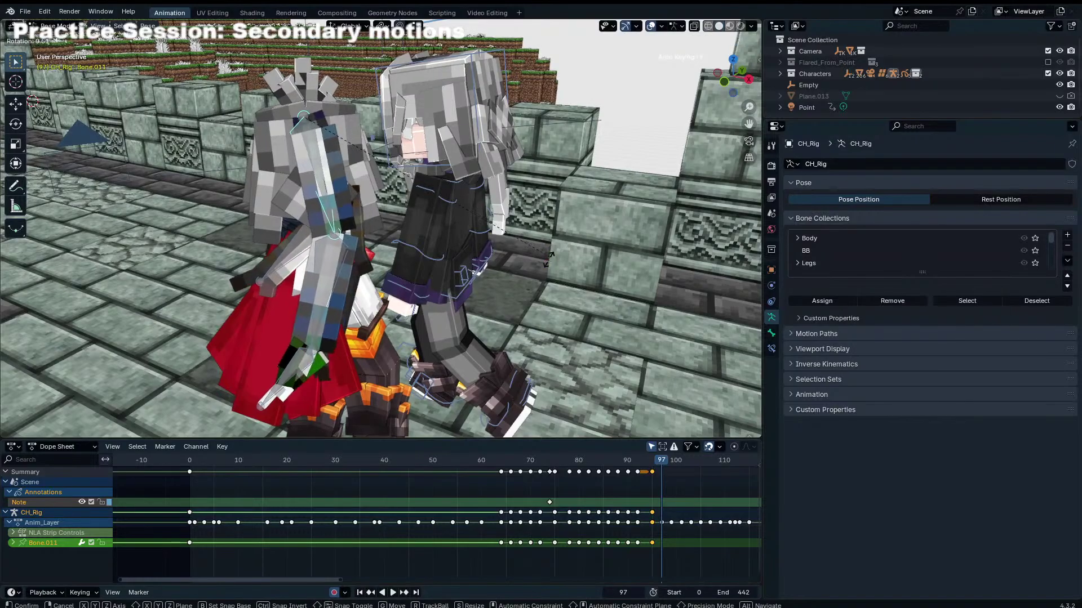
click(525, 279)
key(Right)
key(Right)
key(r)
click(515, 289)
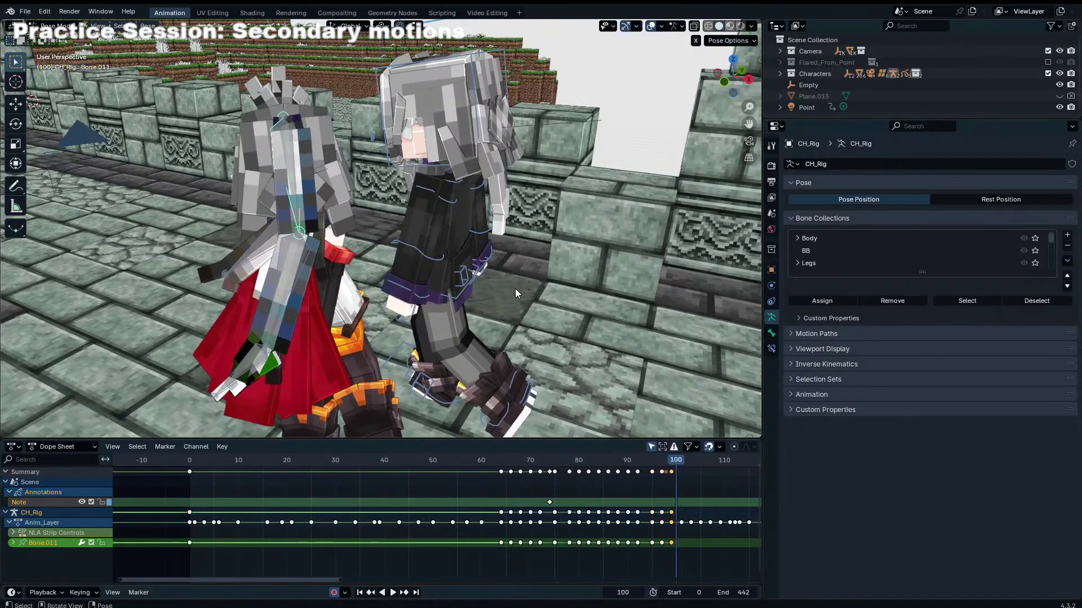
key(Right)
key(Right)
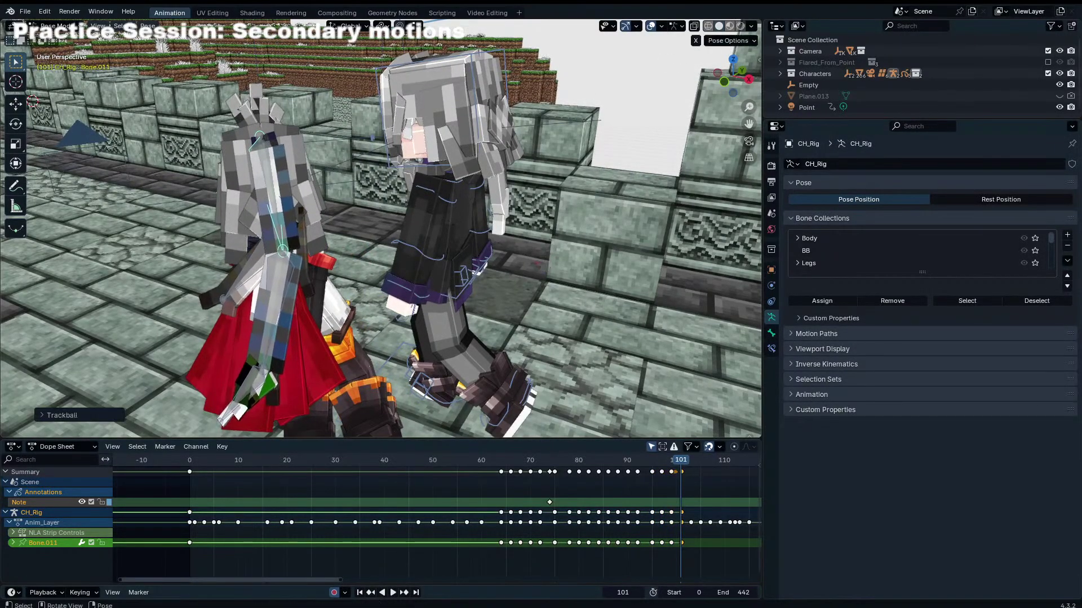
Step: Play back the animation and watch the ponytail's swing through the camera view
scroll(503, 241, up, 2)
key(space)
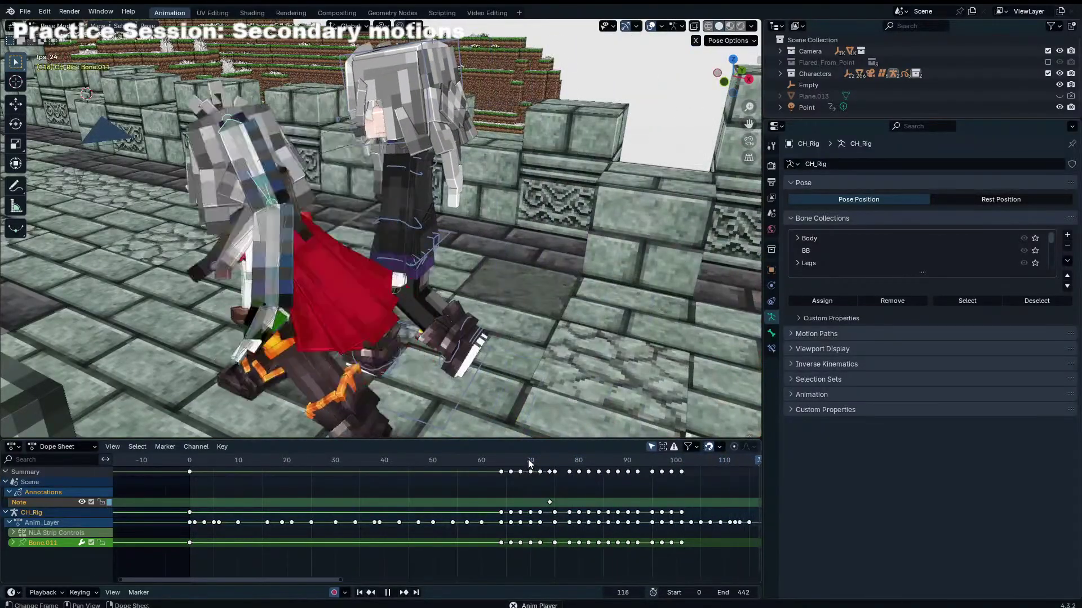
middle_drag(498, 434, 495, 254)
key(KP_0)
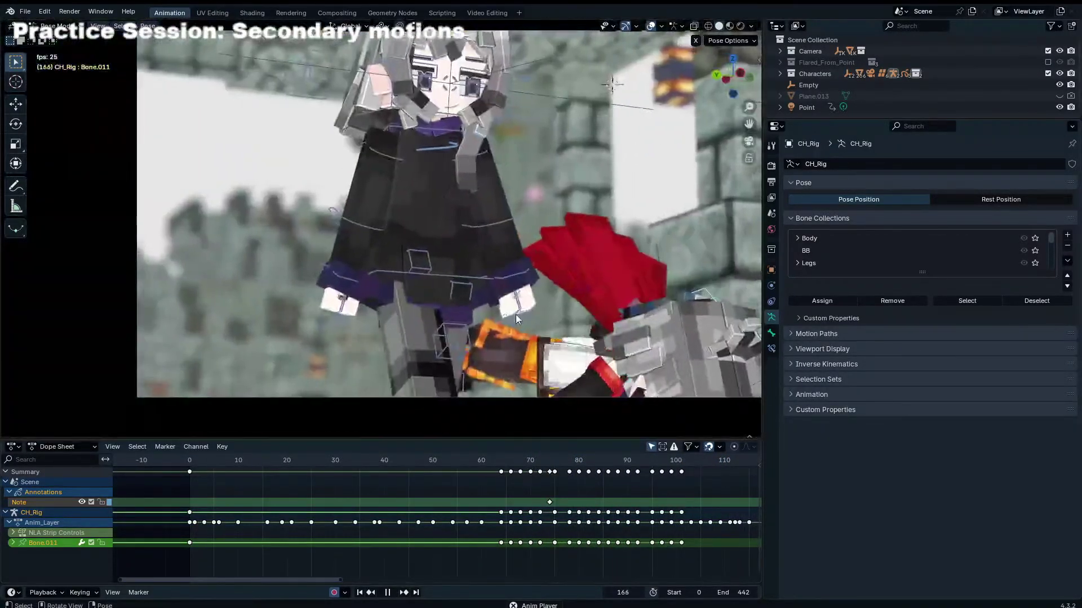
Step: Stop the playback and rotate Bone.011 with a trackball rotation at frame 103
click(555, 465)
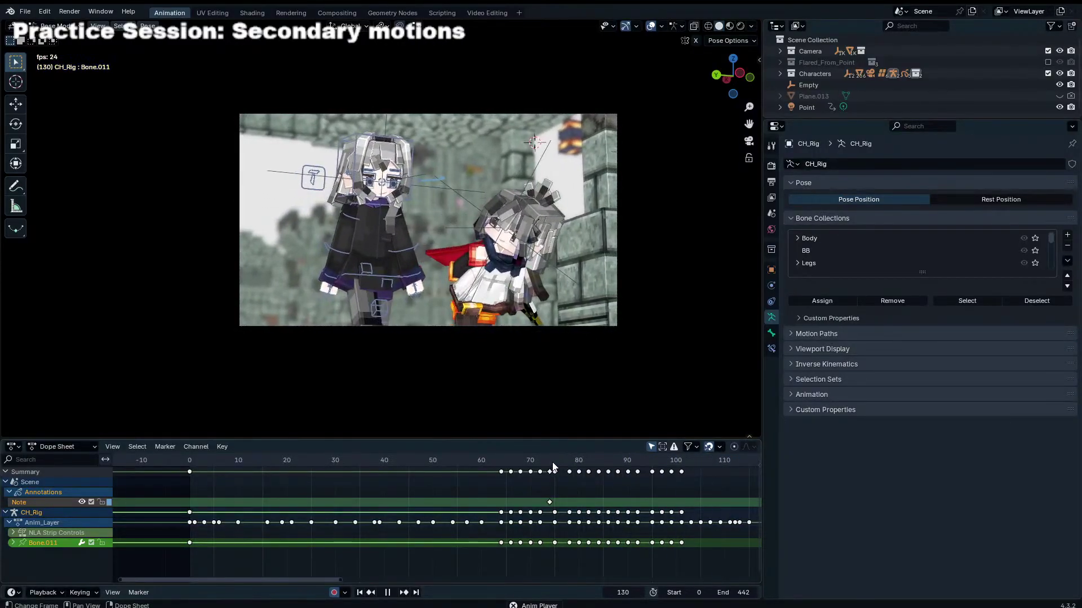
key(space)
middle_drag(708, 482, 517, 479)
drag(500, 460, 502, 461)
key(r)
key(r)
click(532, 178)
Step: Apply trackball rotations to Bone.011 at frames 105 and 107 to carry the ponytail's swing on
key(Right)
key(Right)
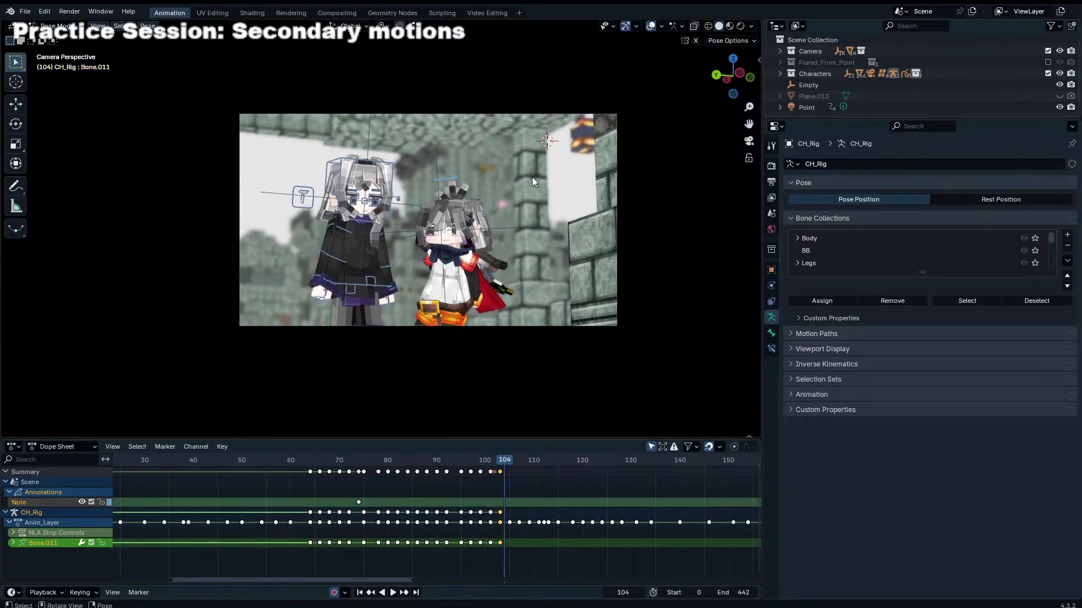
key(r)
key(r)
key(Right)
key(Right)
key(r)
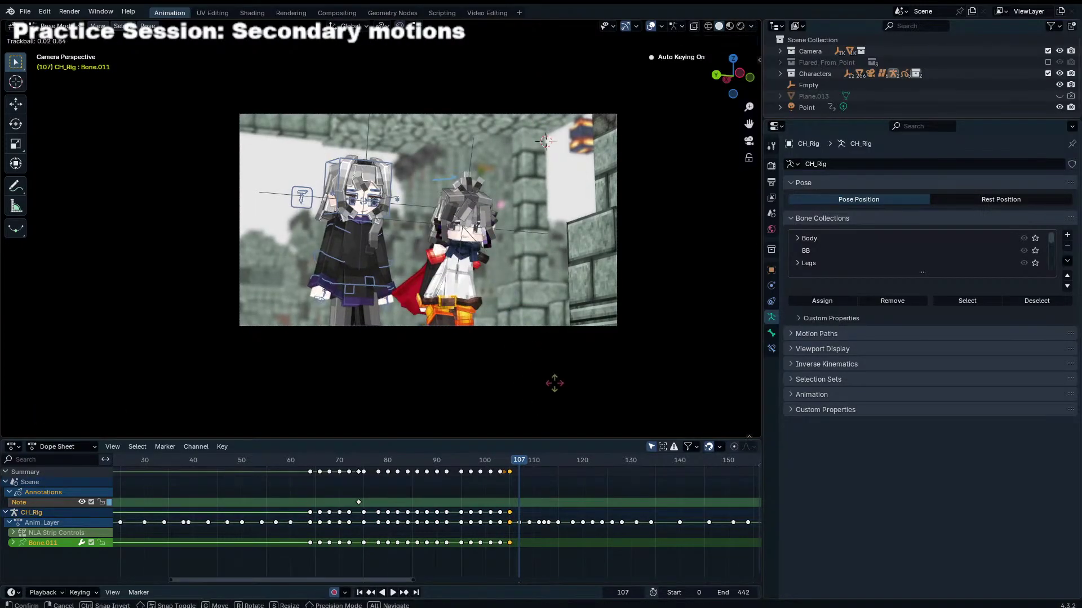
click(631, 372)
Step: Rotate Bone.011 at frame 109, using a trackball rotation
key(Right)
key(Right)
key(r)
key(r)
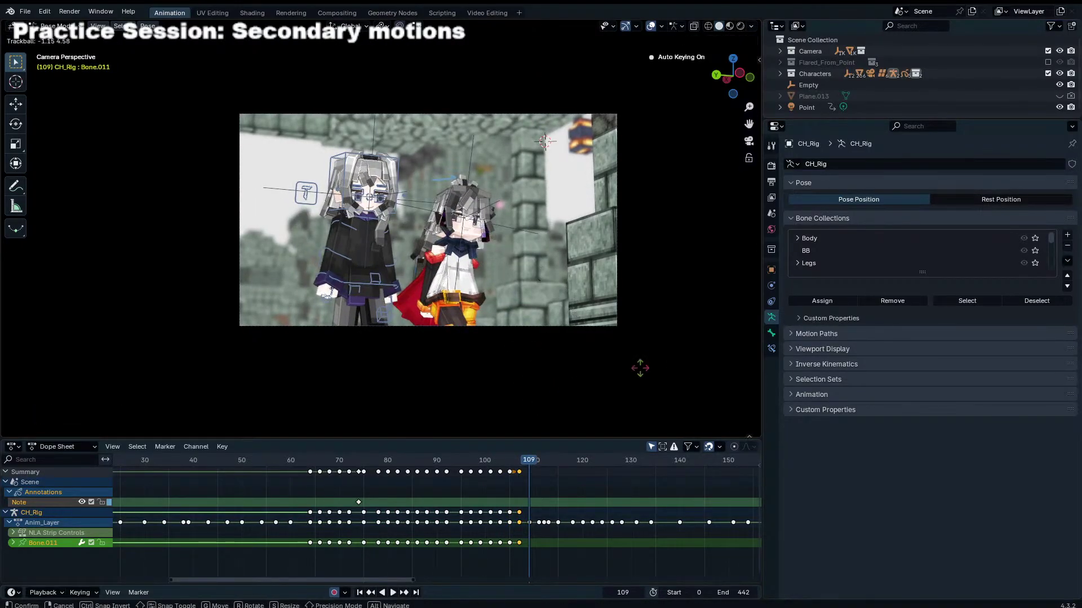
click(643, 367)
key(r)
click(643, 366)
key(r)
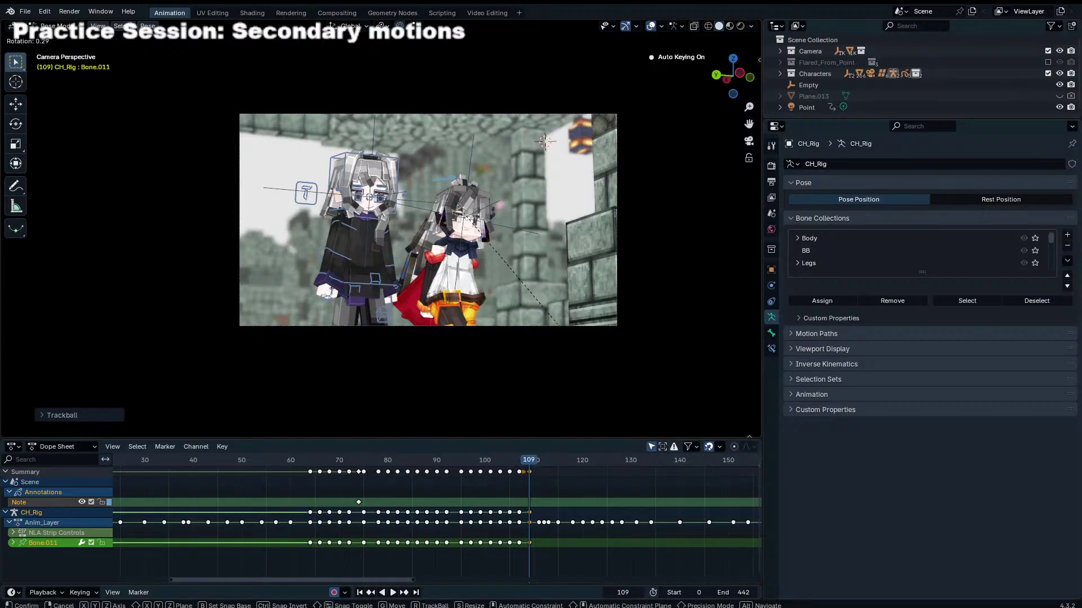
right_click(607, 371)
Step: Rotate Bone.011 at frames 112 and 115 to follow the body's movement
key(Right)
key(Right)
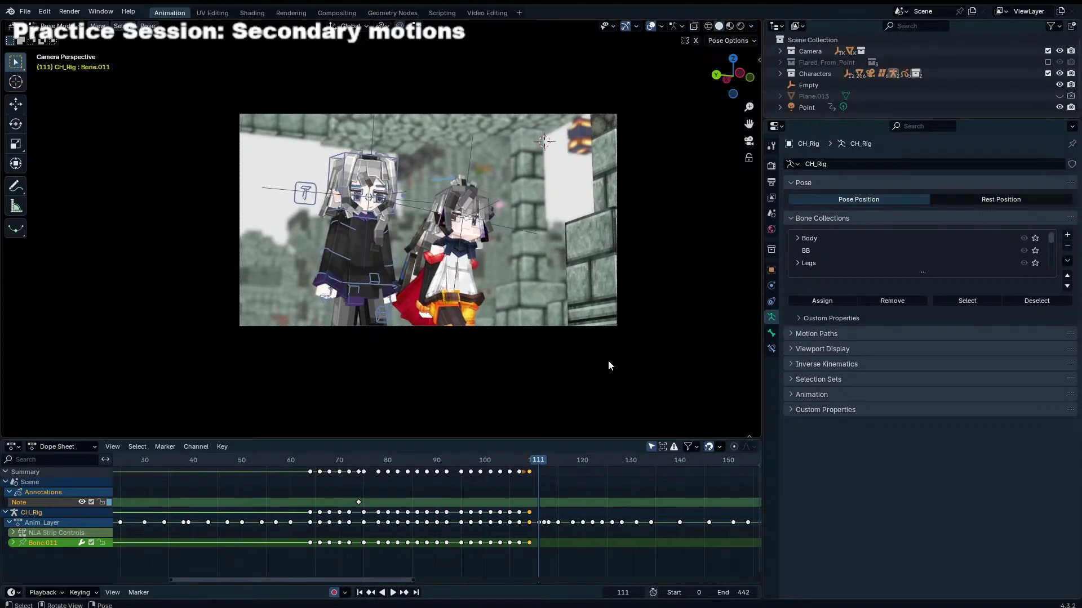
key(Right)
key(r)
click(601, 365)
key(Right)
key(Right)
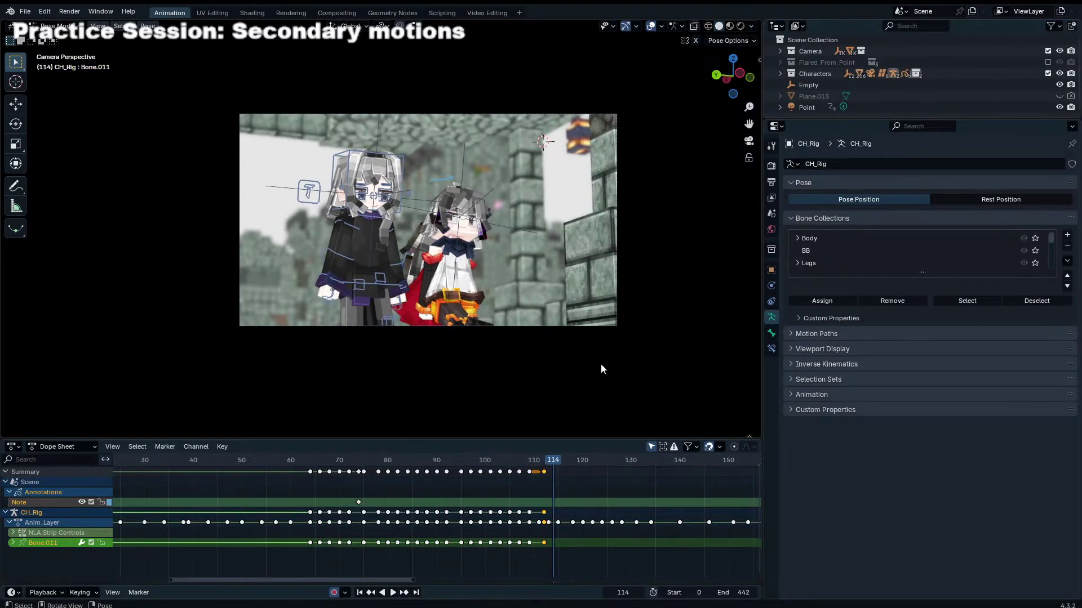
key(Right)
key(r)
click(603, 363)
Step: Rotate Bone.011 at frames 118, 120 and 122 so the ponytail trails the leaning body
key(Right)
key(Right)
key(Right)
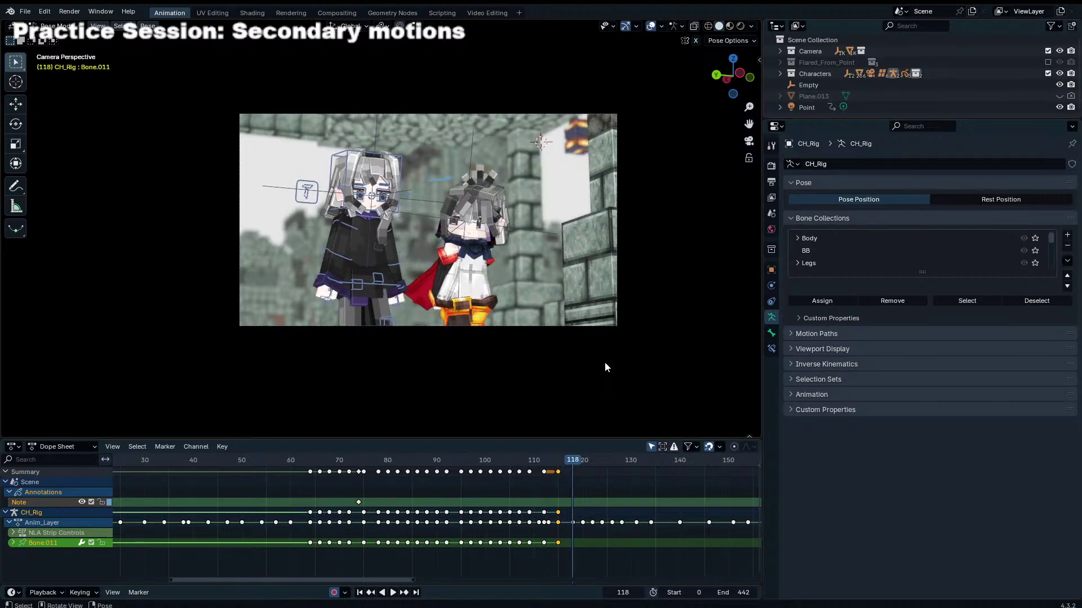
key(r)
click(576, 366)
key(Right)
key(Right)
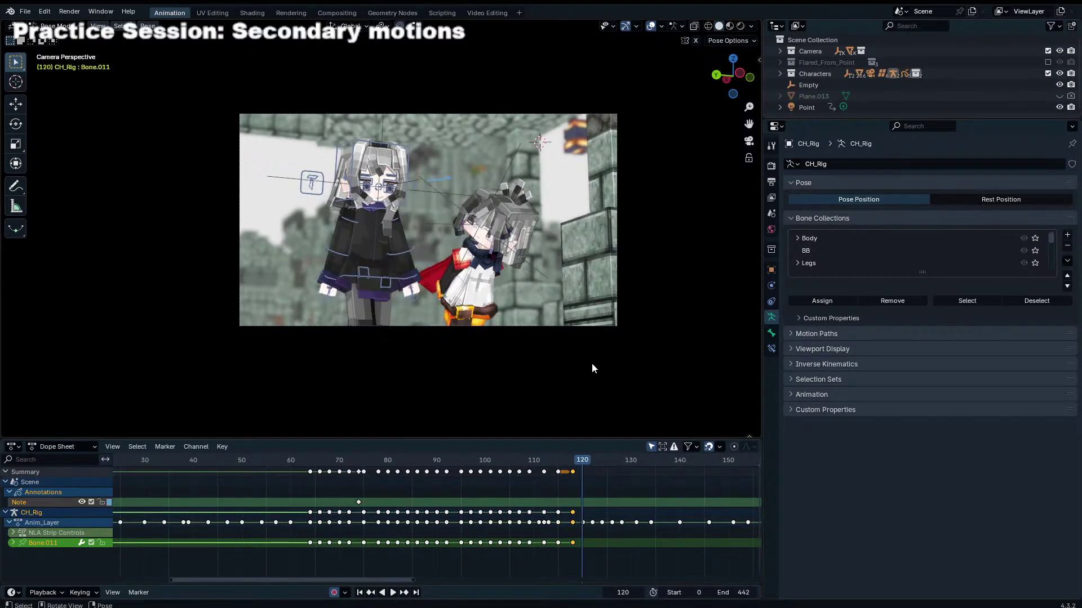
click(612, 287)
key(r)
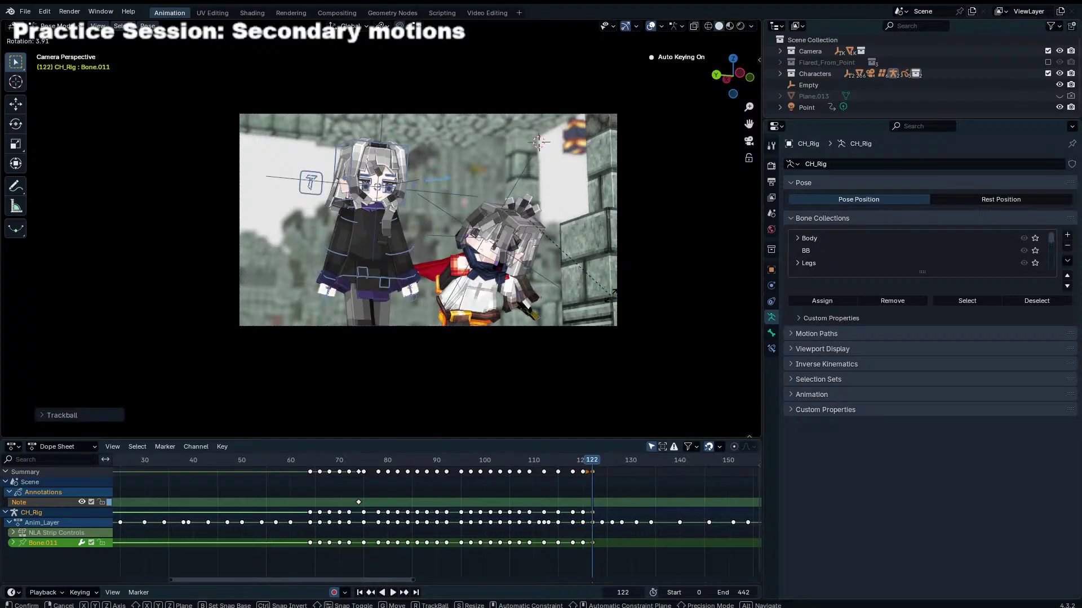
click(611, 289)
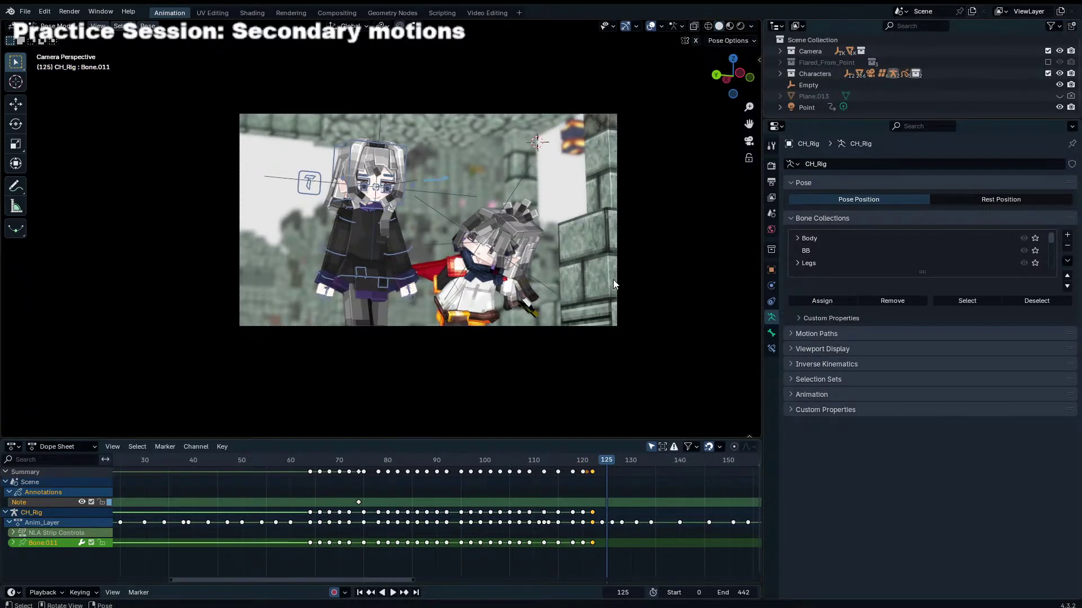
Step: Rotate Bone.011 at frame 124 with a plain rotation and a trackball rotation
key(Right)
key(Right)
key(r)
key(r)
click(612, 279)
key(r)
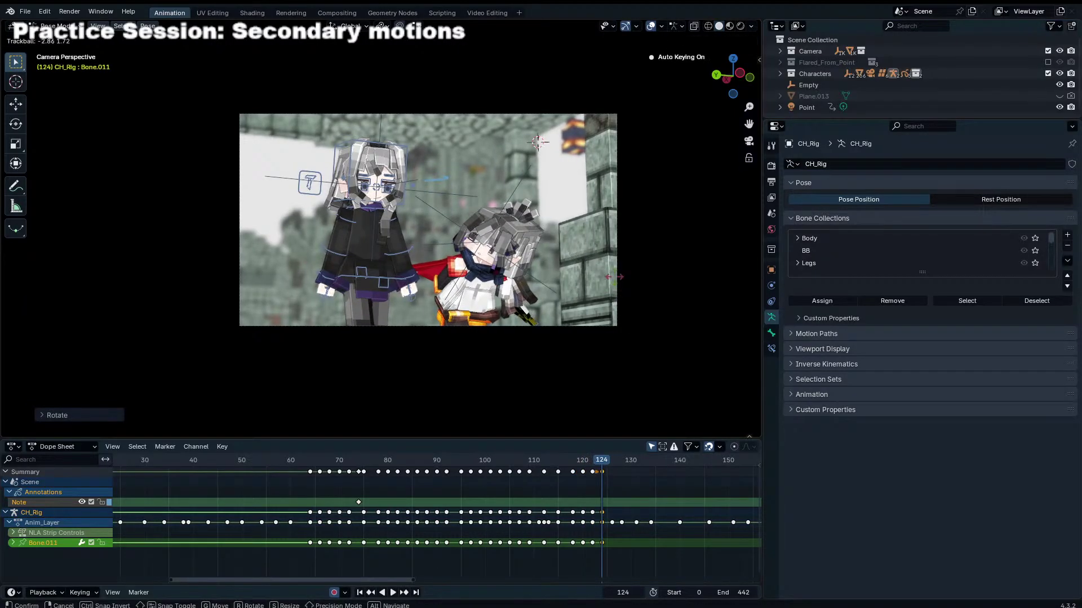
click(614, 276)
Step: Rotate Bone.011 at frames 126 and 128, combining plain and trackball rotations at frame 128
key(Right)
key(Right)
key(r)
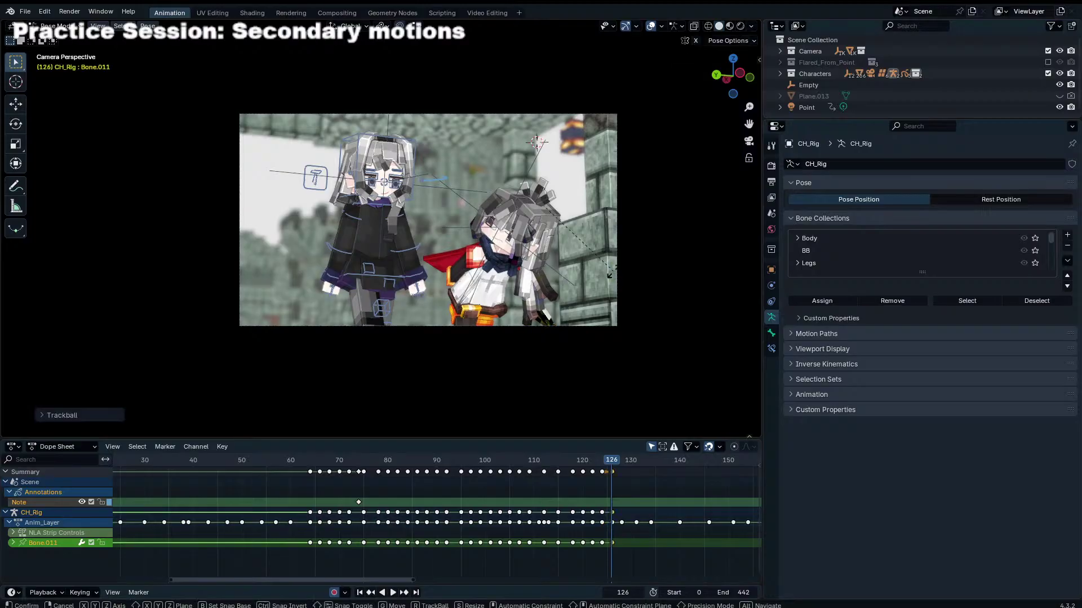
click(615, 276)
key(Right)
key(Right)
key(r)
key(r)
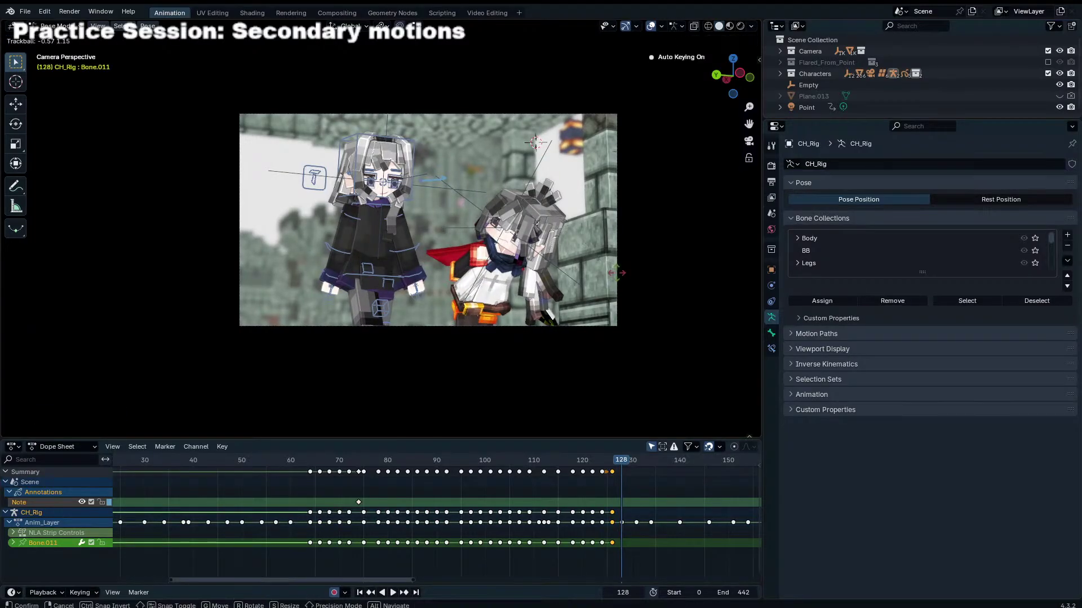
click(614, 276)
key(r)
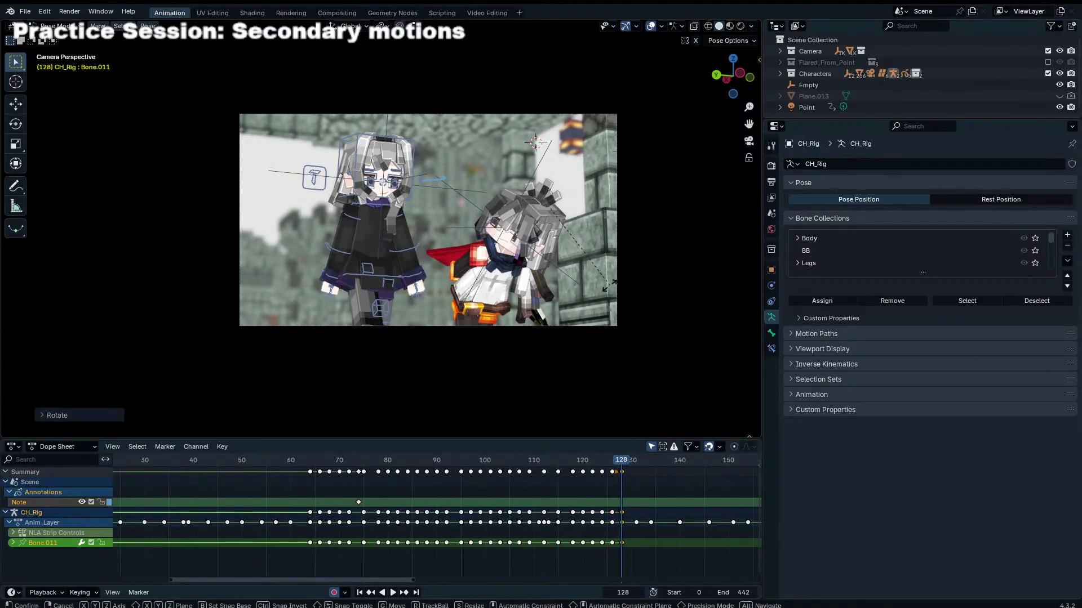
key(r)
click(610, 285)
Step: Rotate Bone.011 at frames 131 and 134 to settle the ponytail's swing
key(Right)
key(Right)
key(Right)
key(r)
click(621, 296)
key(Right)
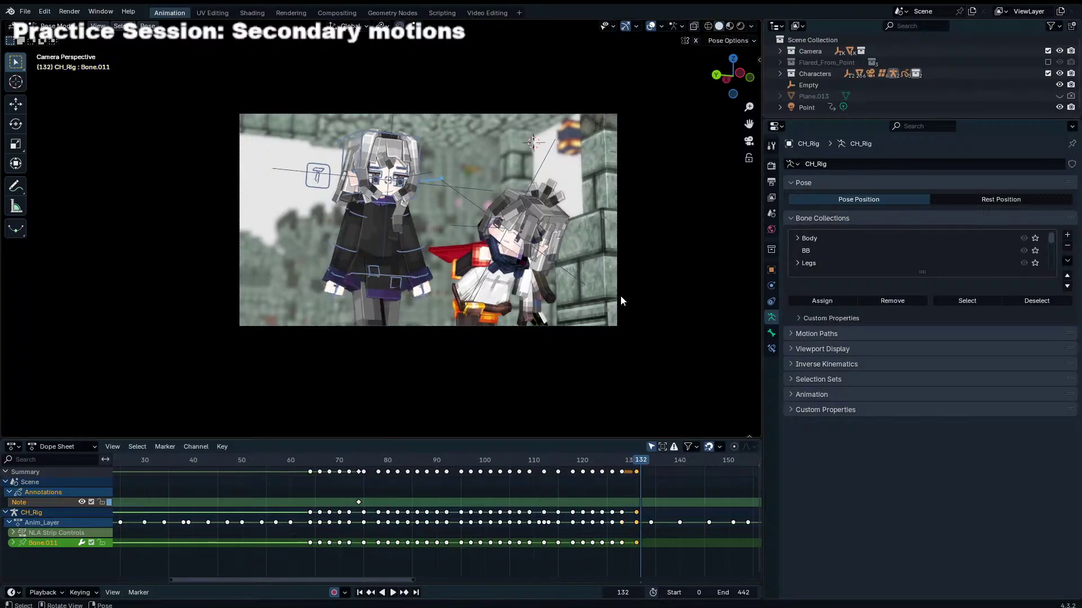
key(Right)
key(Right)
key(r)
click(622, 295)
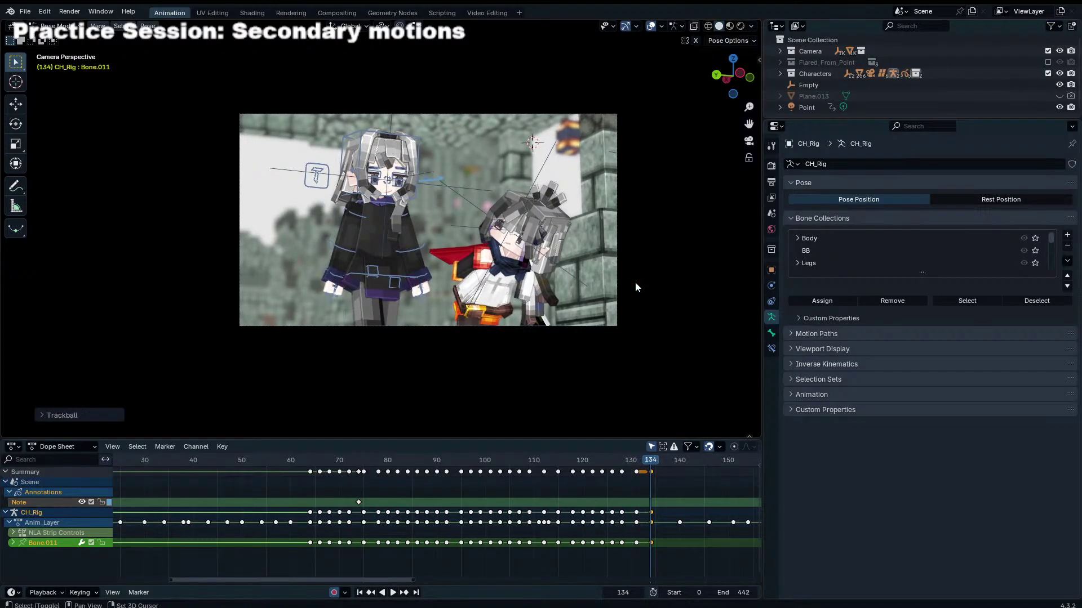
Step: Rotate Bone.011 slightly at frame 140 to continue the ponytail's settling motion
key(Right)
key(Right)
key(Right)
key(Right)
key(Right)
key(Right)
key(r)
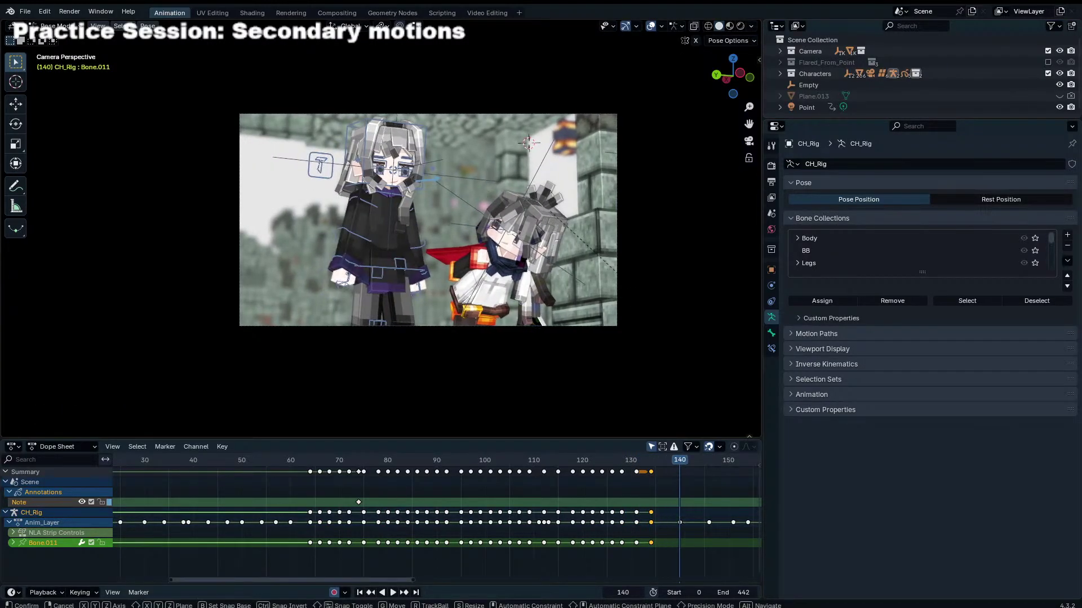
key(Return)
Step: Rotate Bone.011 at frames 146 and 151 to finish the ponytail's settling motion
key(Right)
key(Right)
key(Right)
key(Right)
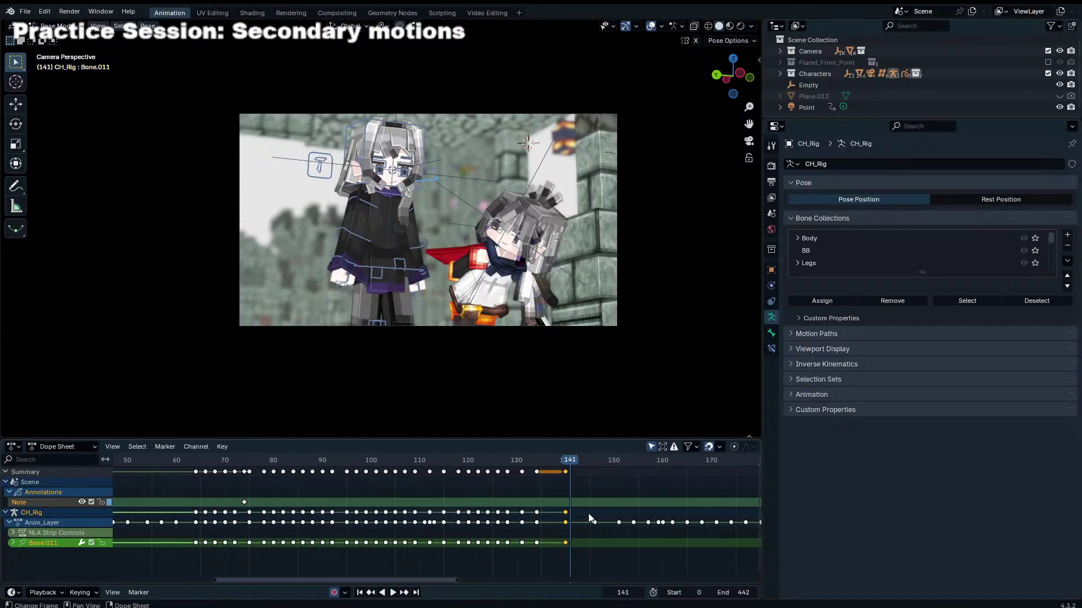
click(664, 303)
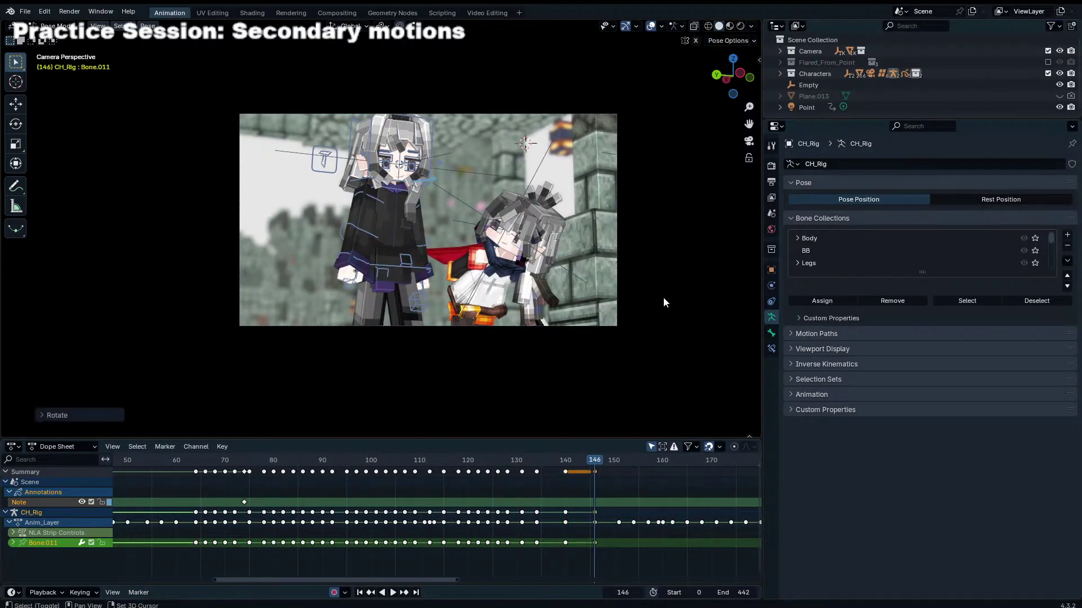
click(665, 282)
key(Up)
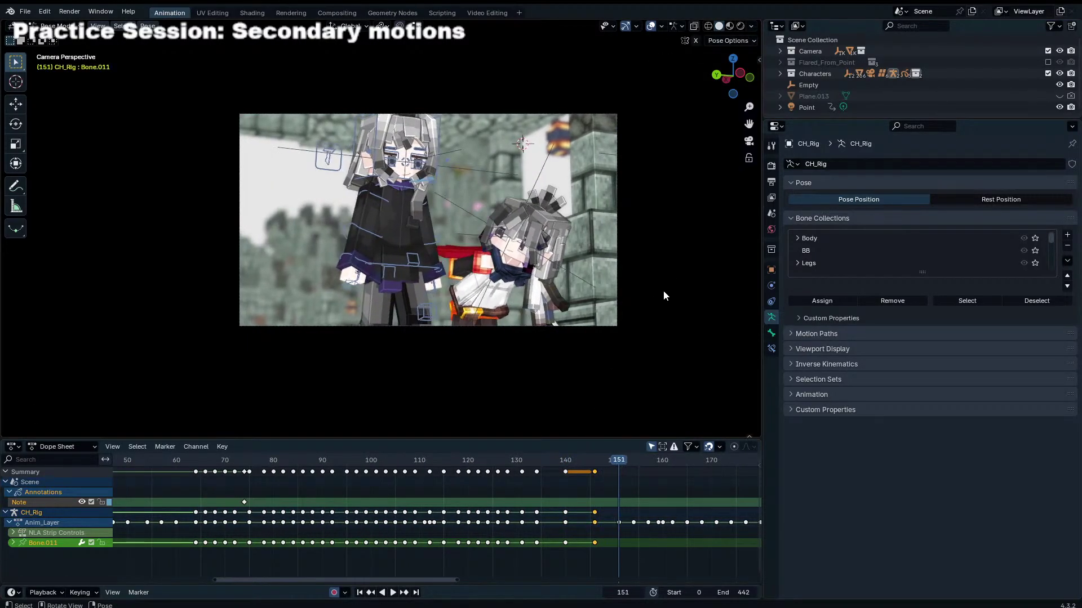
key(r)
key(r)
click(670, 284)
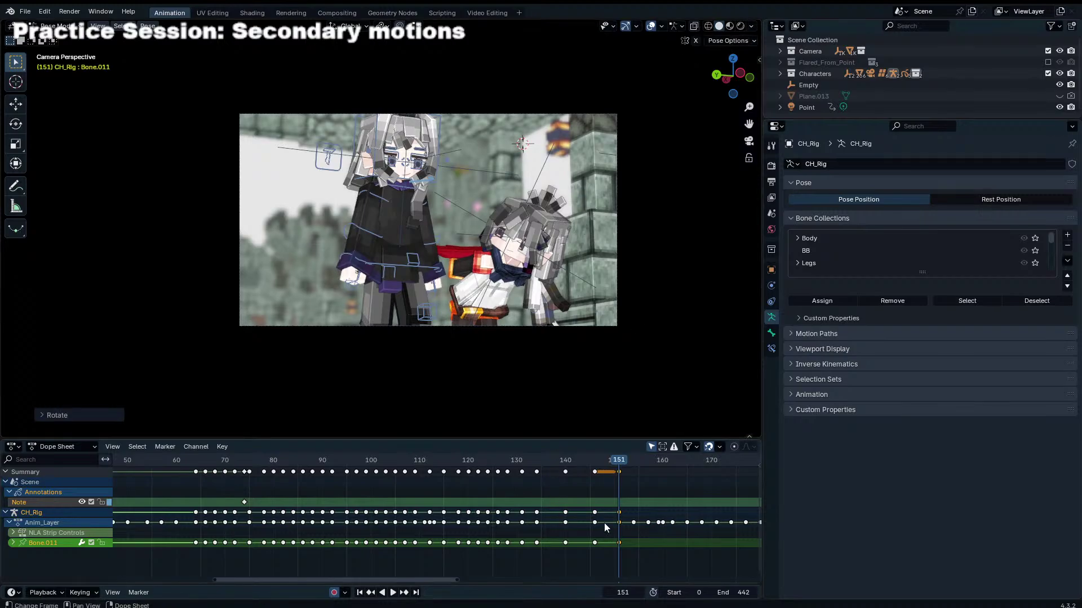
Step: Play back the animation from the ponytail's keyed section and save the file
scroll(604, 522, down, 2)
click(562, 473)
drag(562, 473, 319, 463)
key(space)
key(ctrl+s)
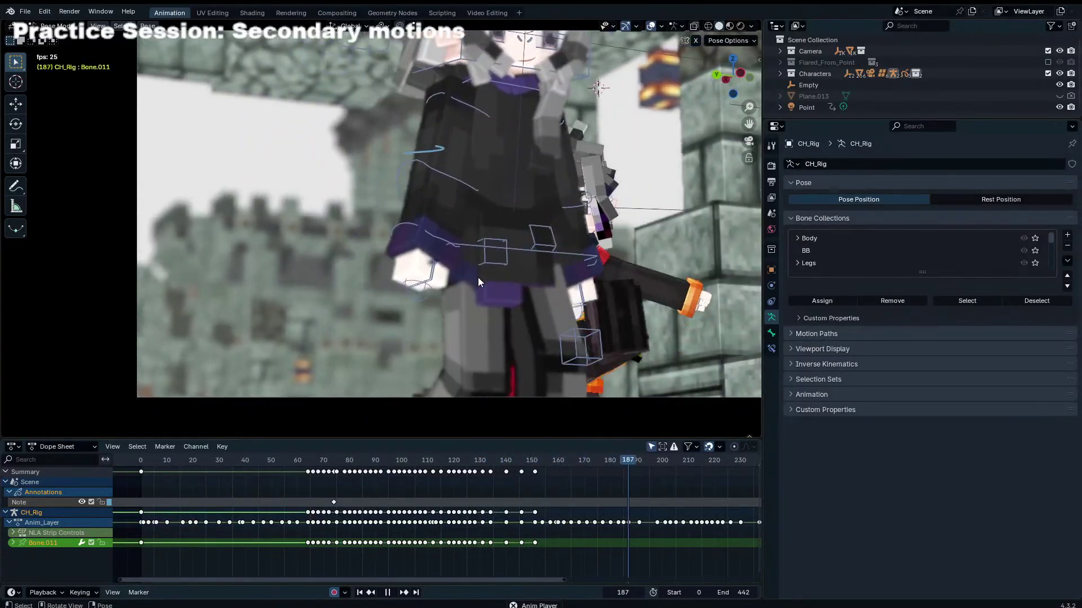
key(space)
Step: Rotate Bone.011 at frame 219, where the red-caped character starts leaning forward
key(r)
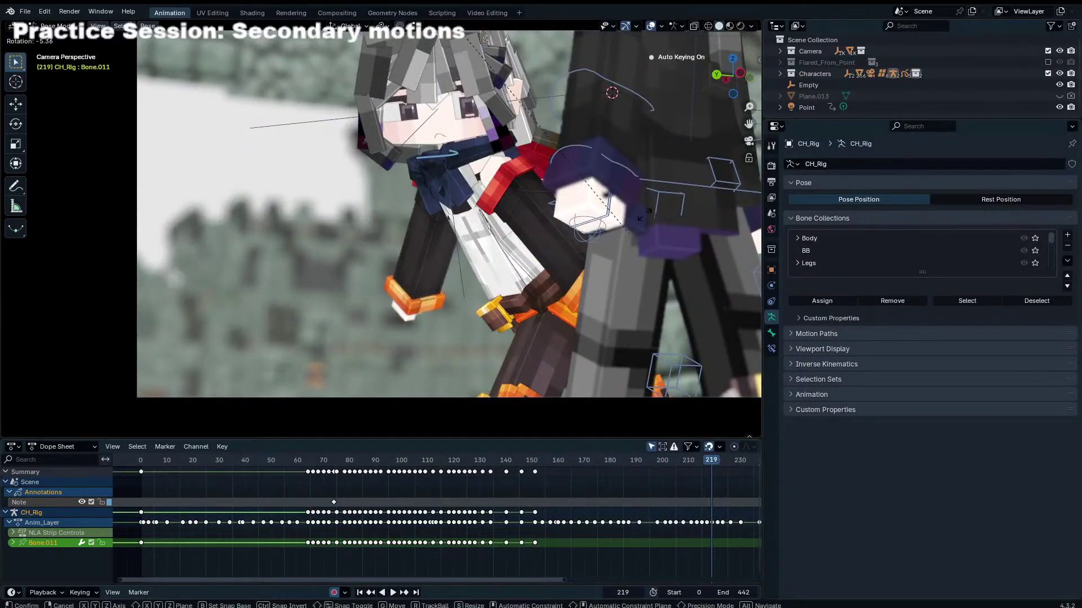
drag(693, 461, 708, 458)
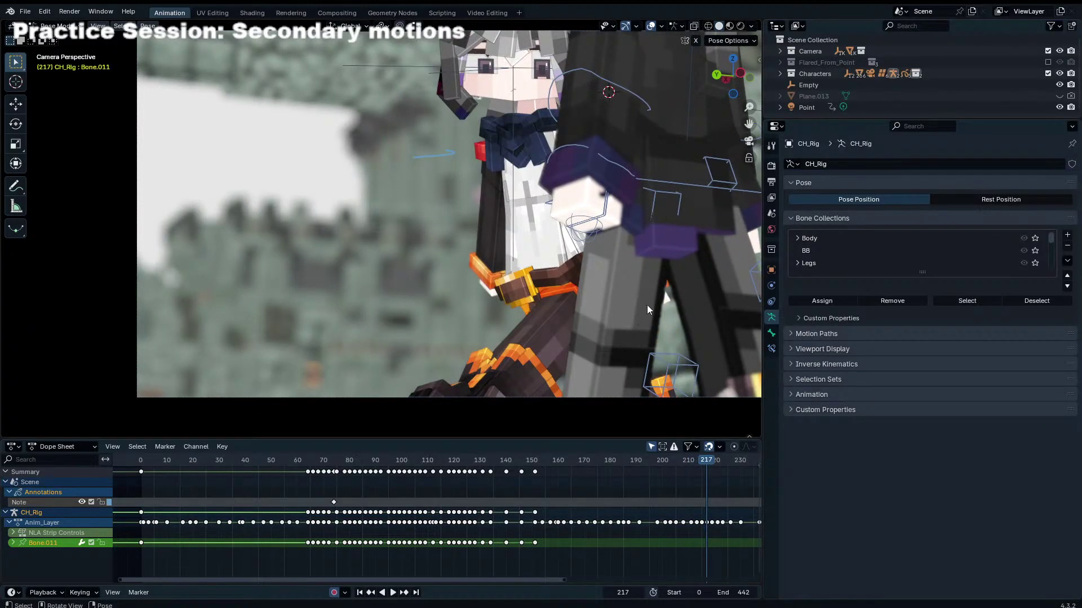
key(Right)
key(Right)
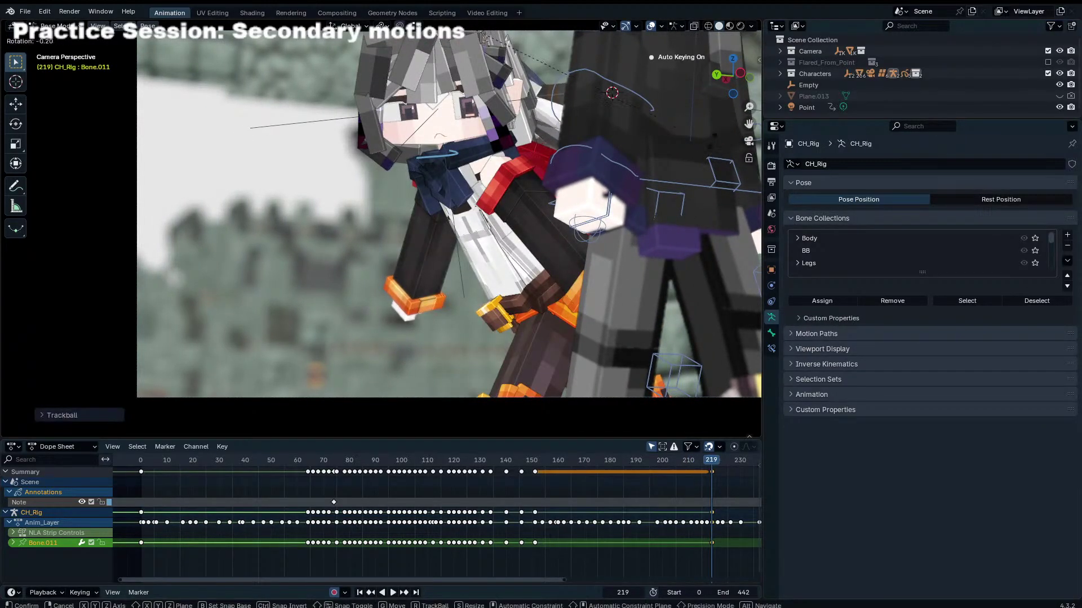
Step: Pose and key Bone.011 at frames 221 and 223 so the ponytail trails behind the head
key(Right)
key(Right)
key(i)
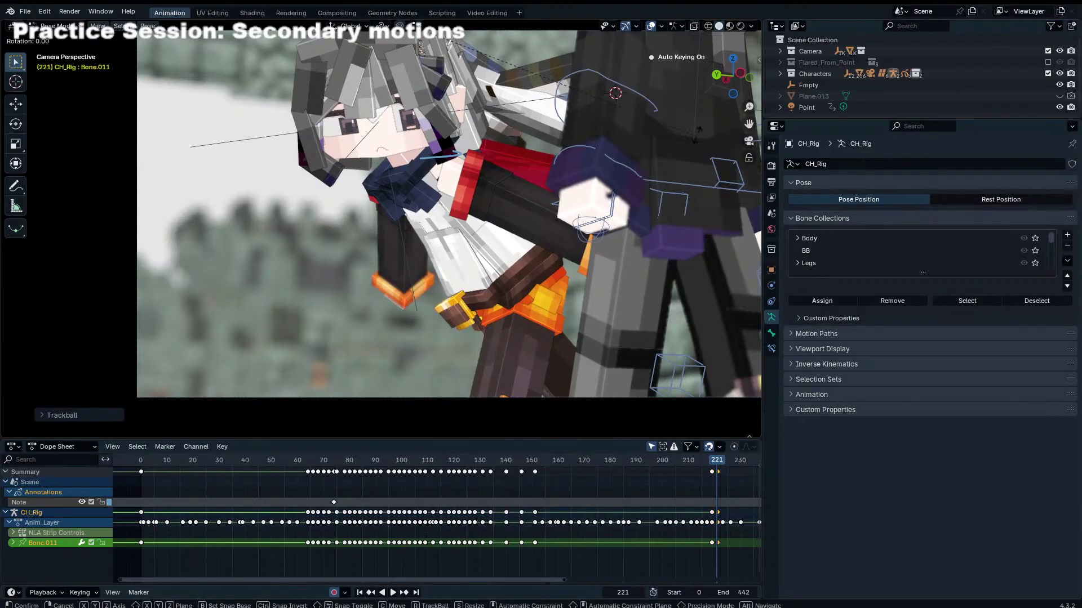
key(Right)
key(Right)
key(r)
key(r)
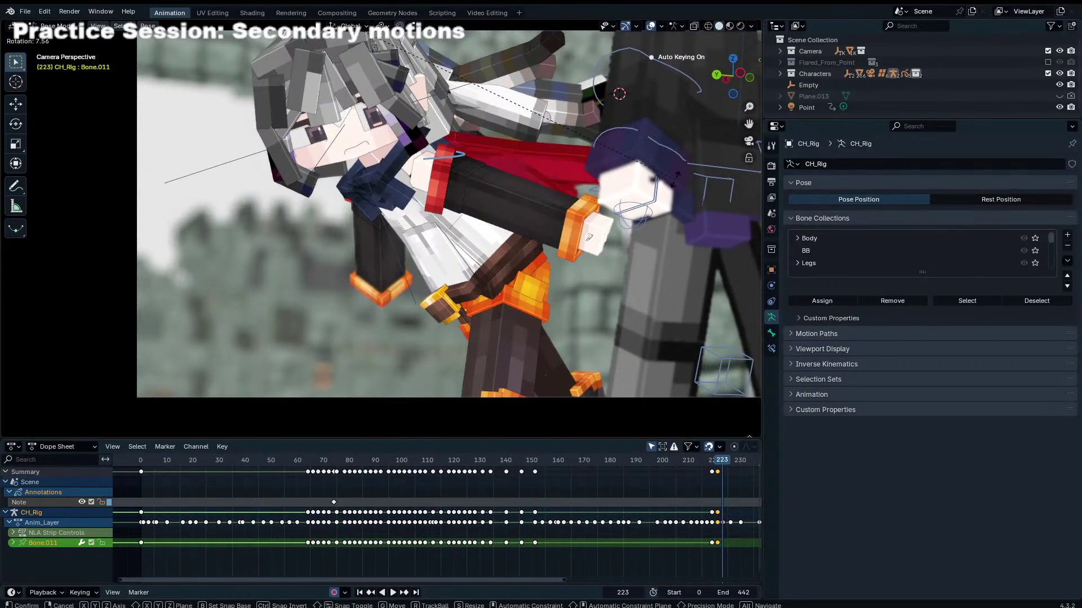
click(675, 190)
Step: Rotate Bone.011 at frame 226, including a rotation along its local X axis
key(Right)
key(Right)
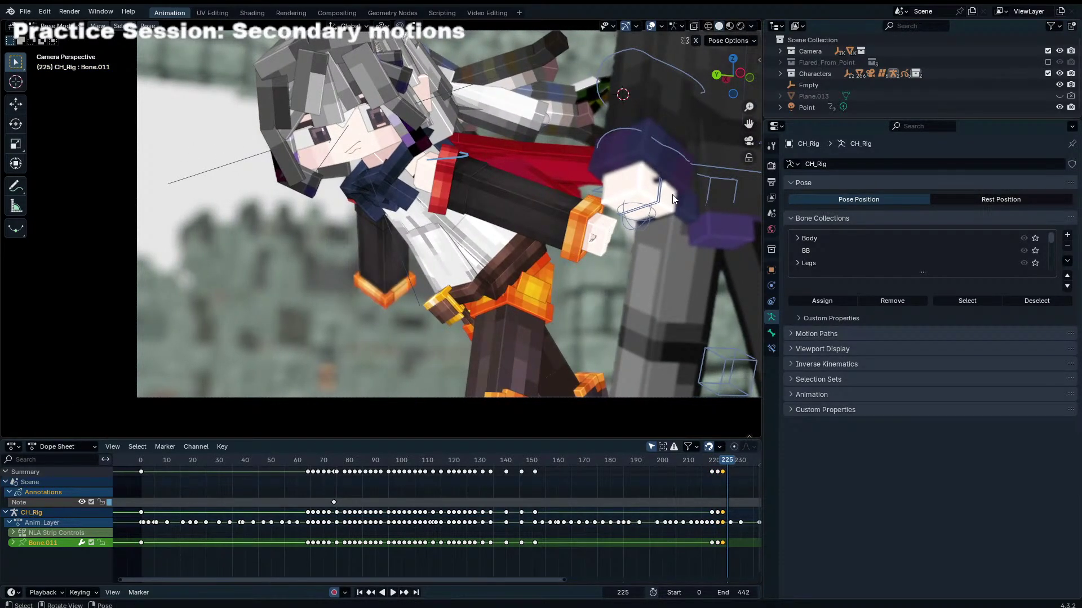
key(Right)
key(r)
right_click(594, 283)
right_click(445, 261)
key(r)
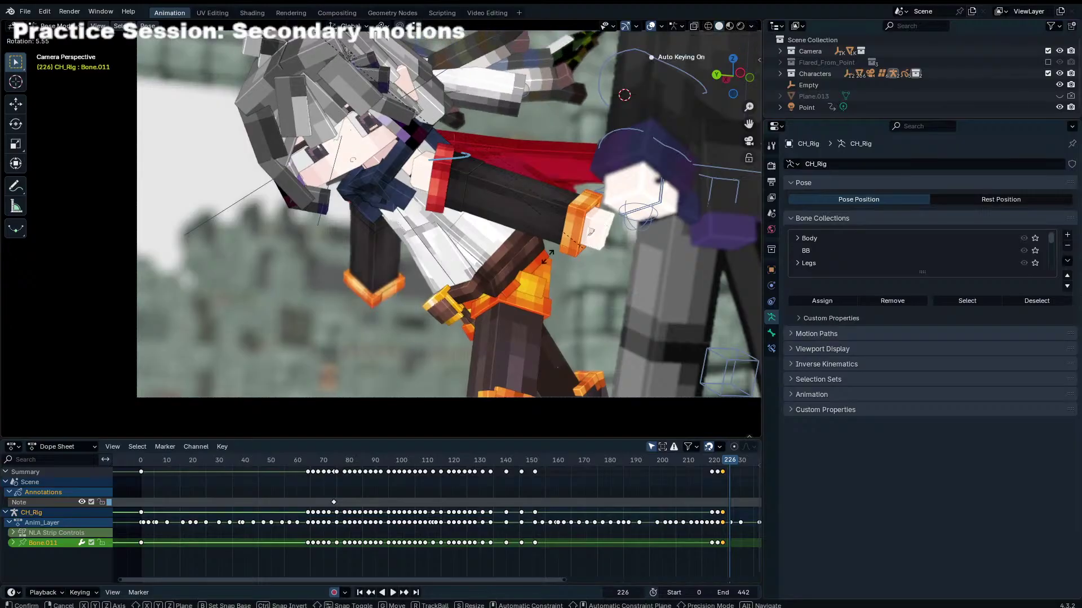
click(494, 268)
key(r)
key(r)
click(495, 252)
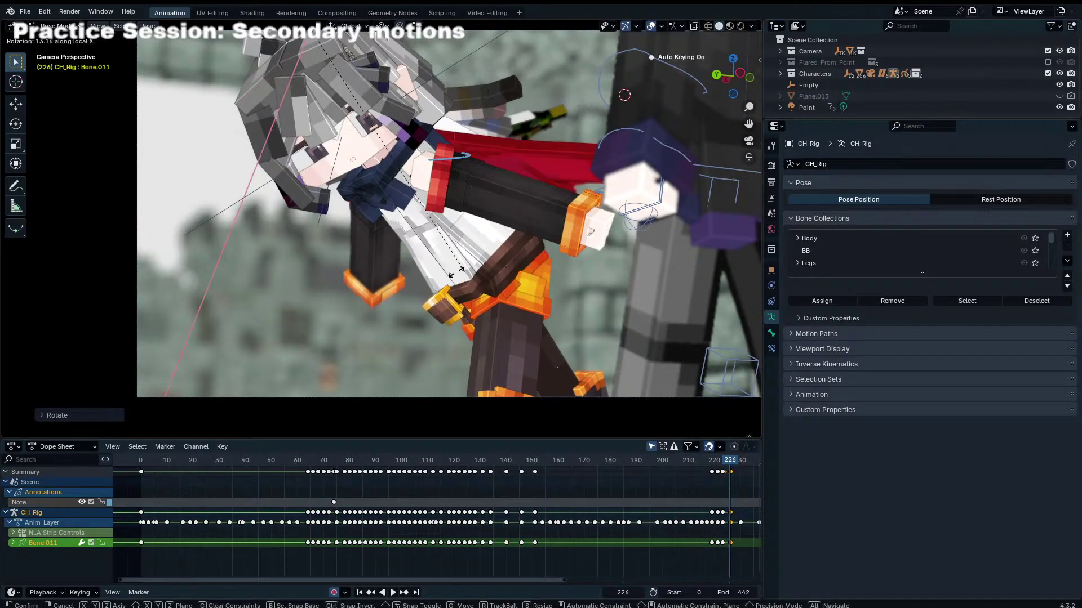
Step: Rotate Bone.011 at frame 229 so the ponytail hangs below the head, refining it with a trackball rotation
key(Right)
key(Left)
key(Left)
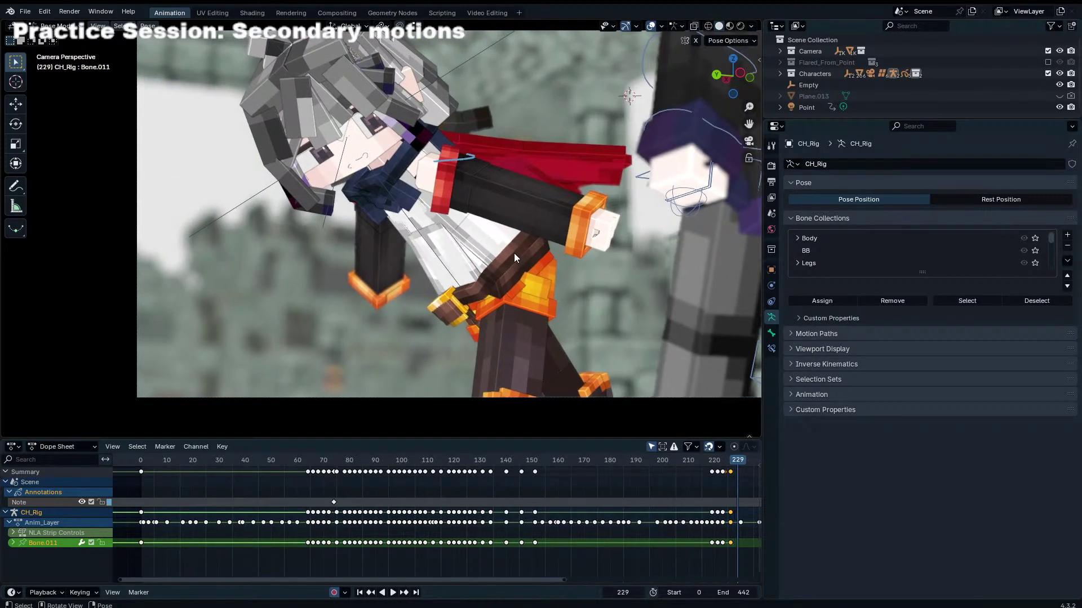
key(Right)
key(Right)
key(Right)
key(Right)
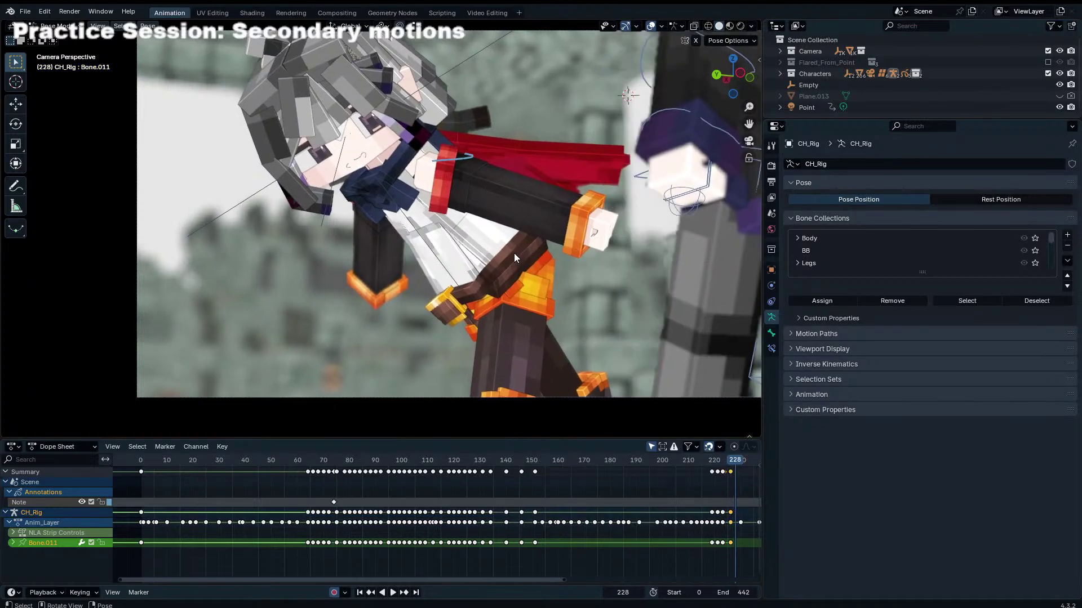
key(r)
key(r)
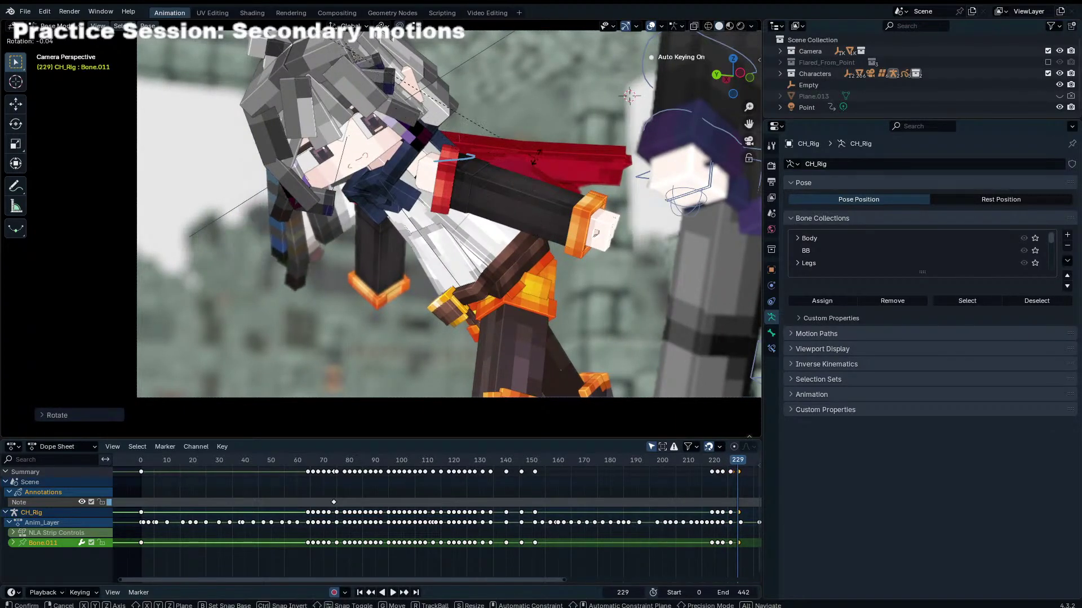
key(r)
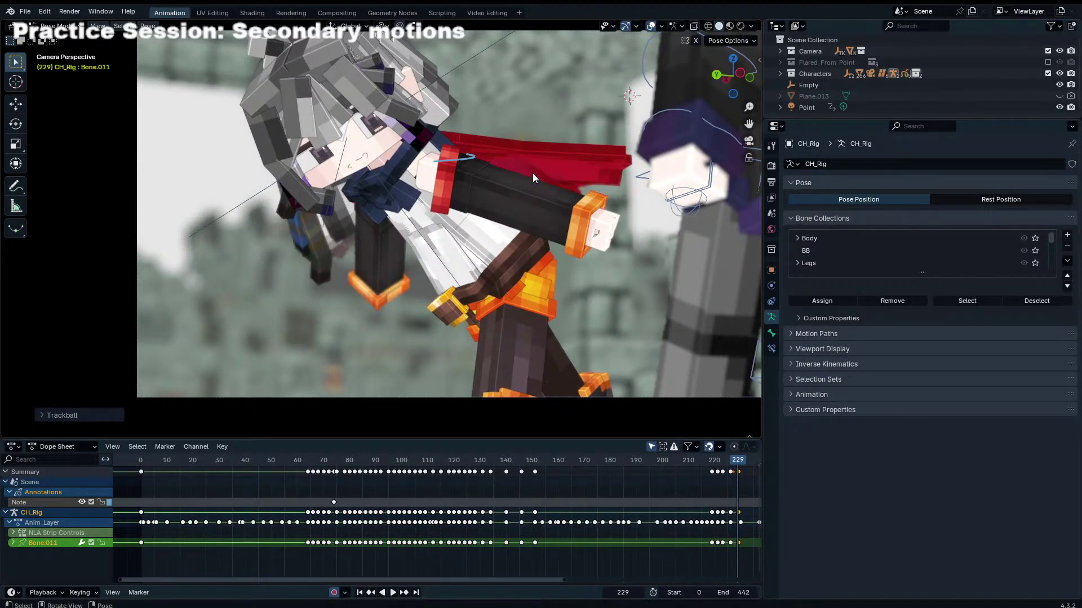
Step: Adjust the timing of the latest Bone.011 key and rotate the bone at frame 230 so the ponytail hangs below the head
key(Right)
key(Right)
key(Right)
key(Left)
key(Left)
drag(738, 472, 739, 473)
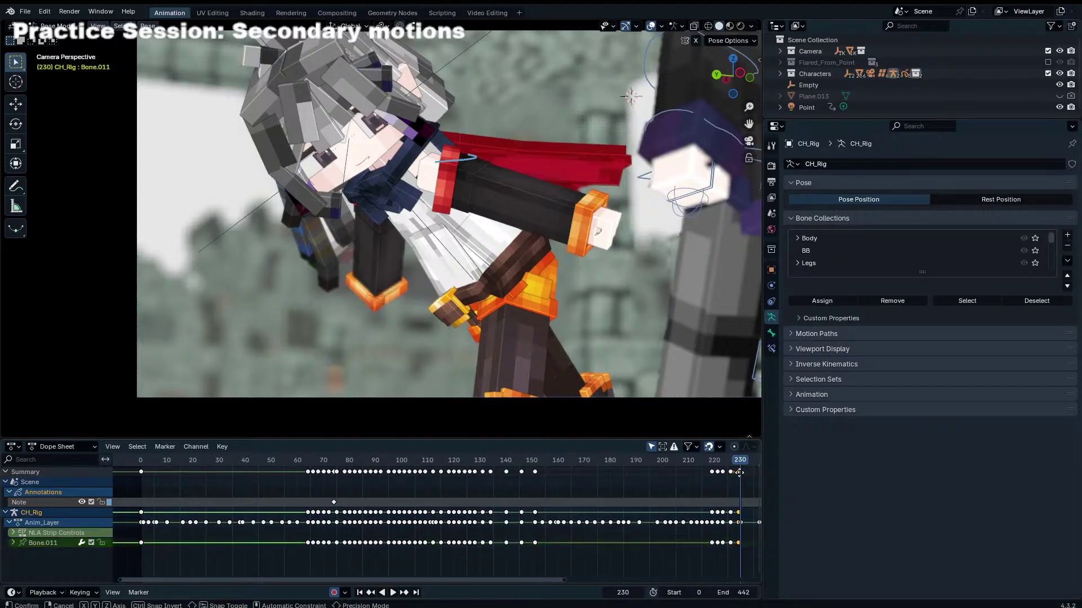
click(511, 224)
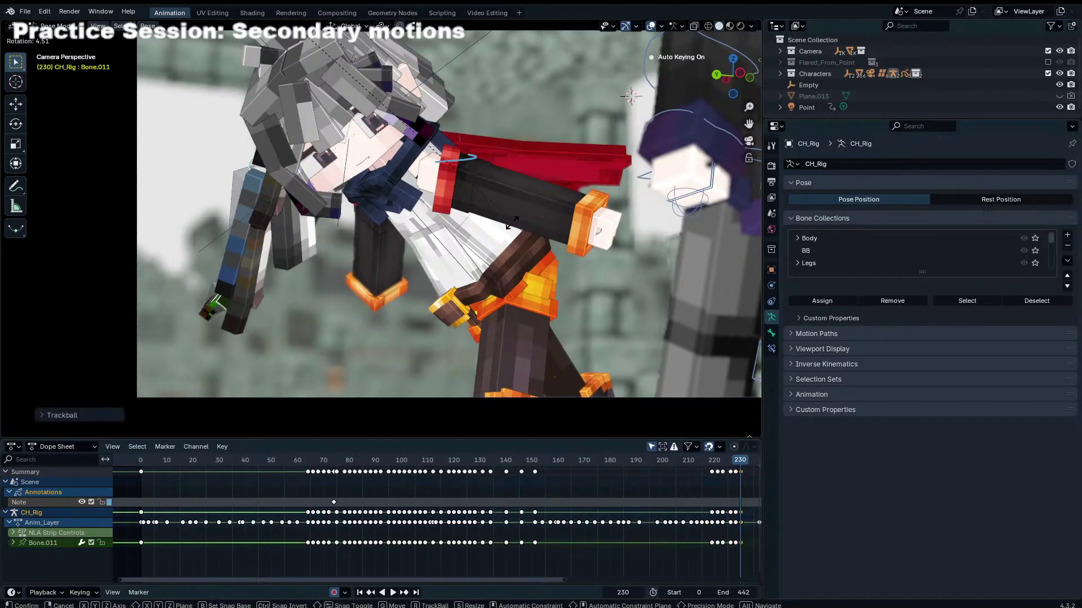
click(524, 203)
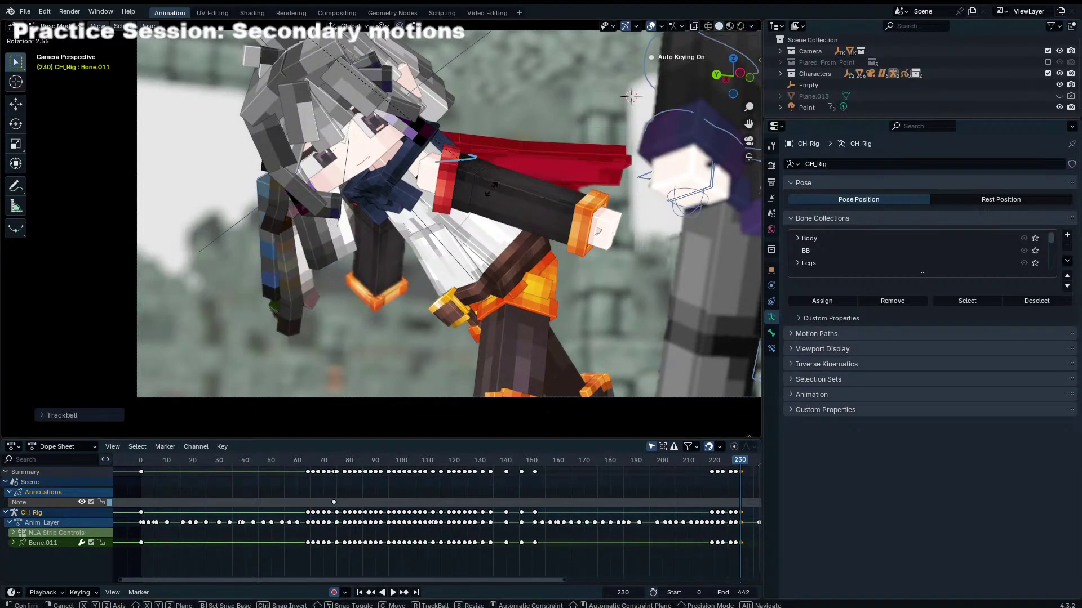
click(478, 226)
click(485, 217)
Step: Rotate Bone.011 at frames 233 and 235 to continue the hanging ponytail's swing
middle_drag(708, 488, 467, 487)
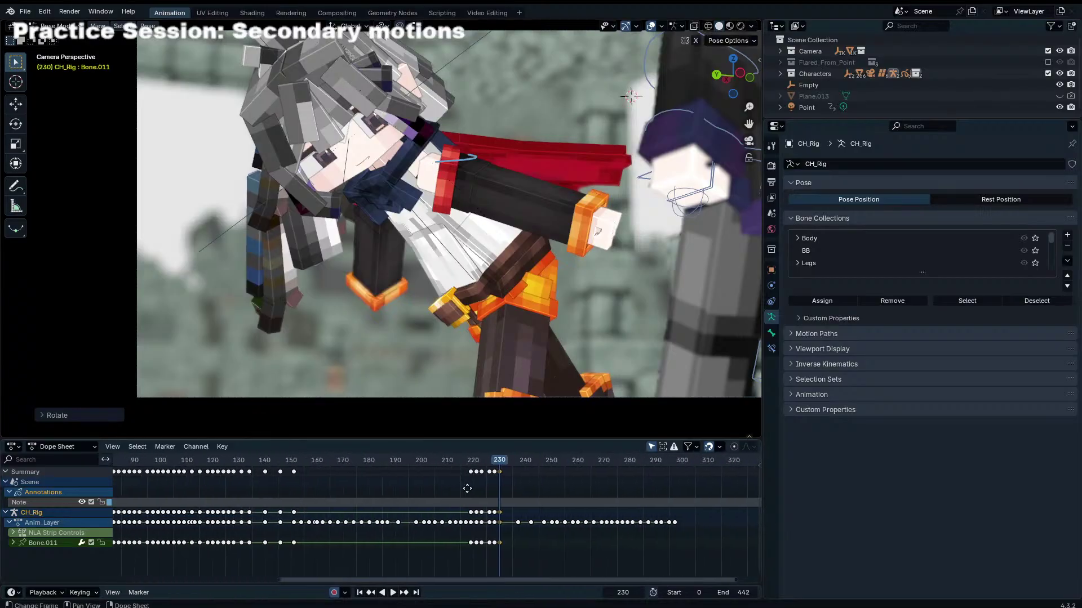
scroll(471, 488, up, 4)
key(Right)
key(Right)
key(Right)
key(r)
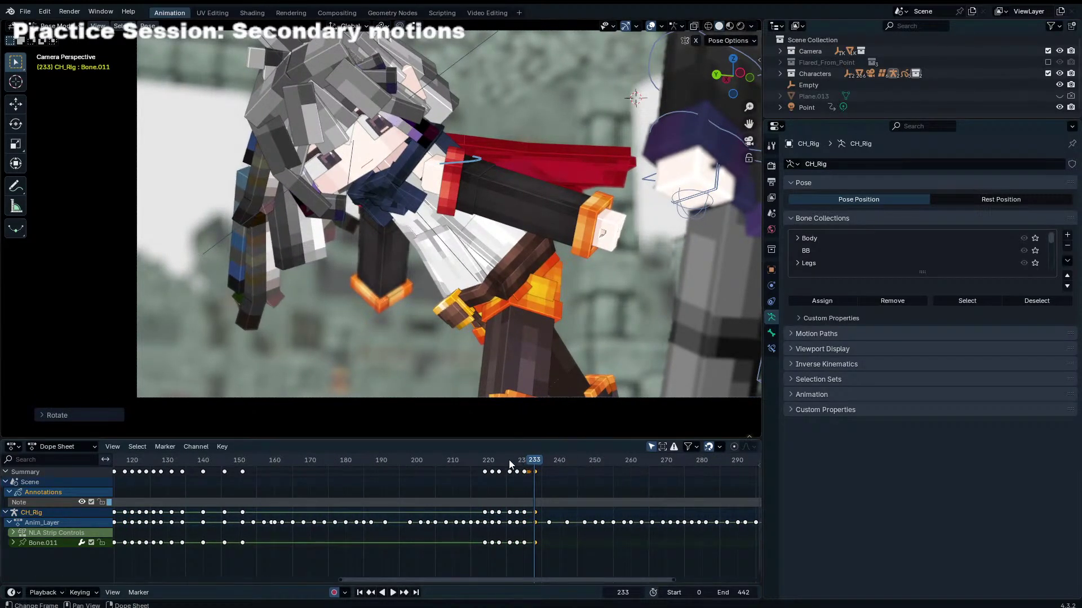
key(space)
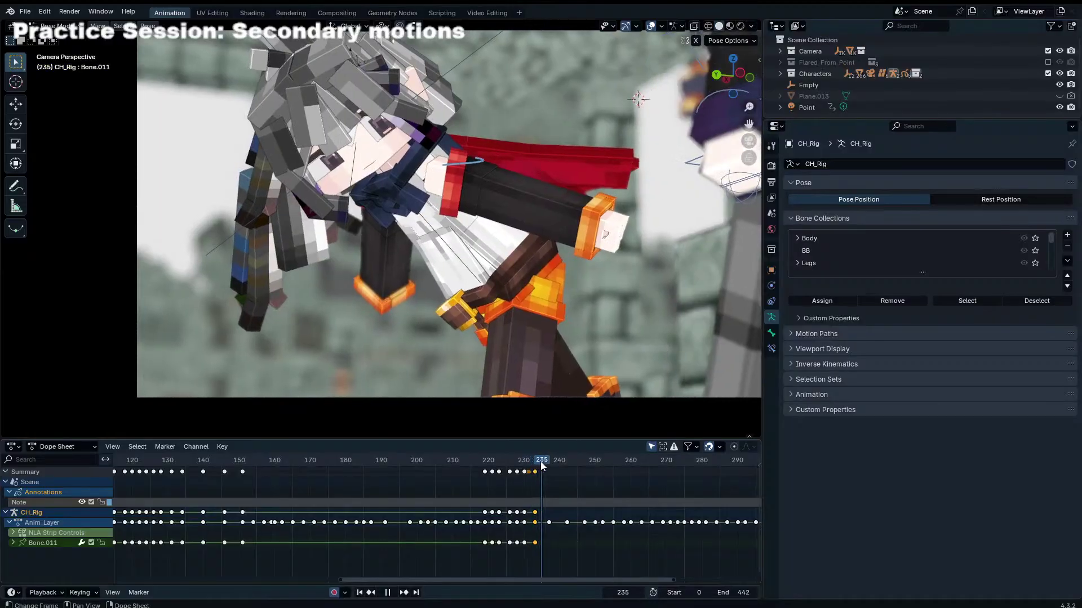
key(r)
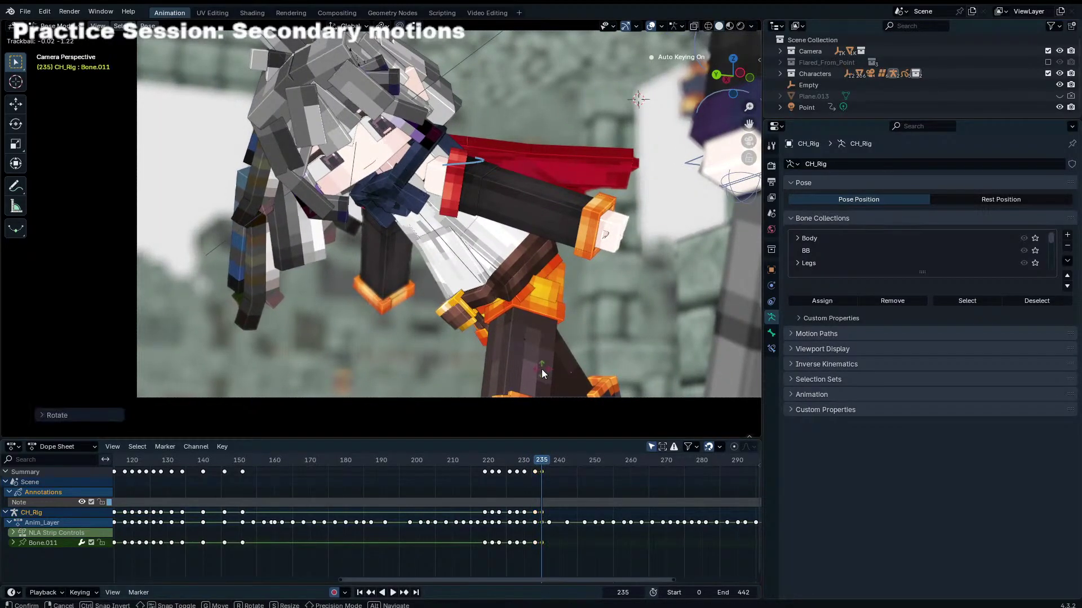
Step: Apply a trackball rotation to Bone.011 at frame 237
key(Right)
key(Right)
key(r)
key(r)
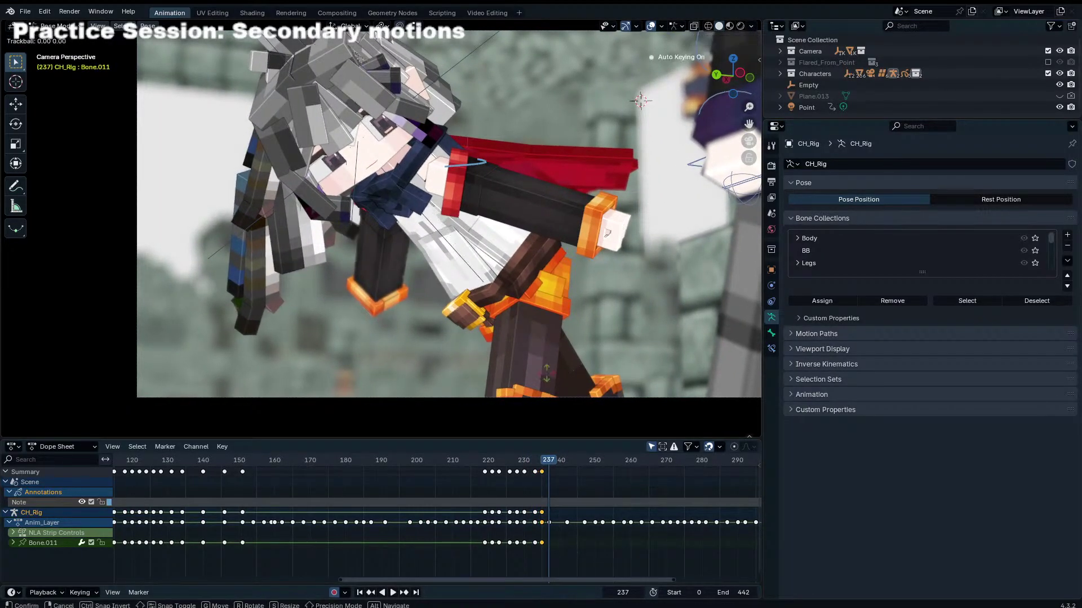
click(545, 372)
Step: Rotate Bone.011 at frame 242, where the character's head dips lower
key(Right)
key(Right)
key(Right)
key(Right)
key(Right)
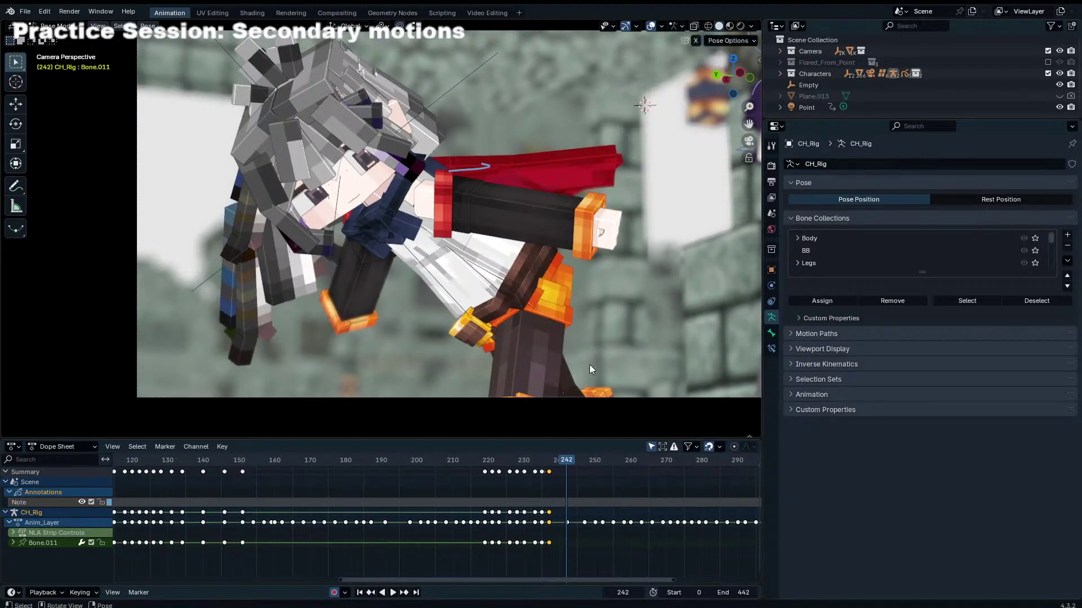
click(613, 136)
Step: Add an in-between pose for Bone.011 at frame 239, refining it with a trackball rotation
key(Left)
key(Left)
key(Left)
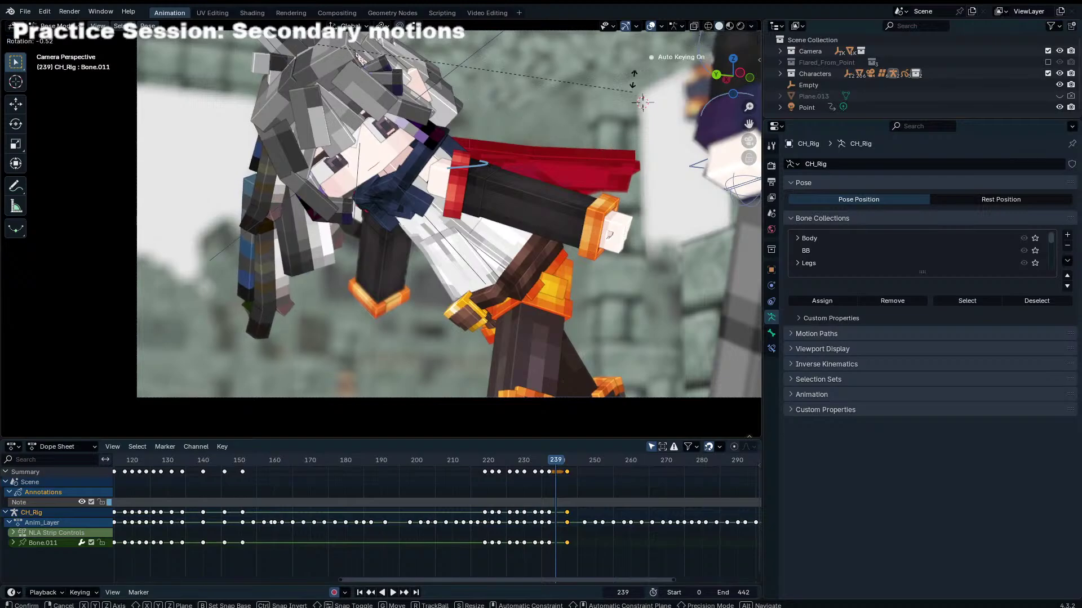
click(608, 153)
key(r)
key(r)
click(630, 379)
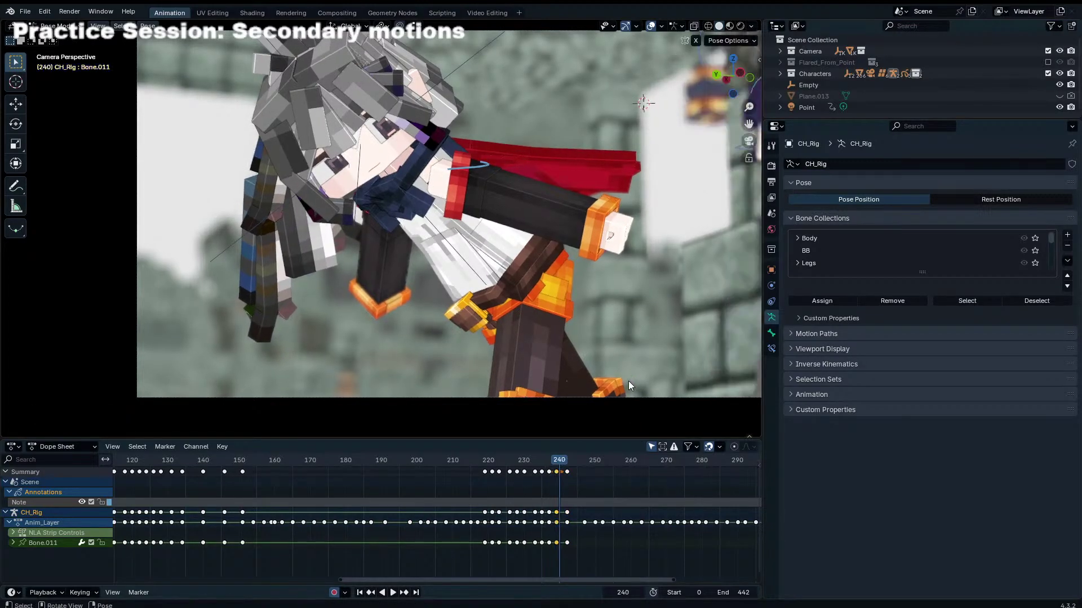
Step: Pose and key Bone.011 at frame 244
key(Right)
key(Right)
key(r)
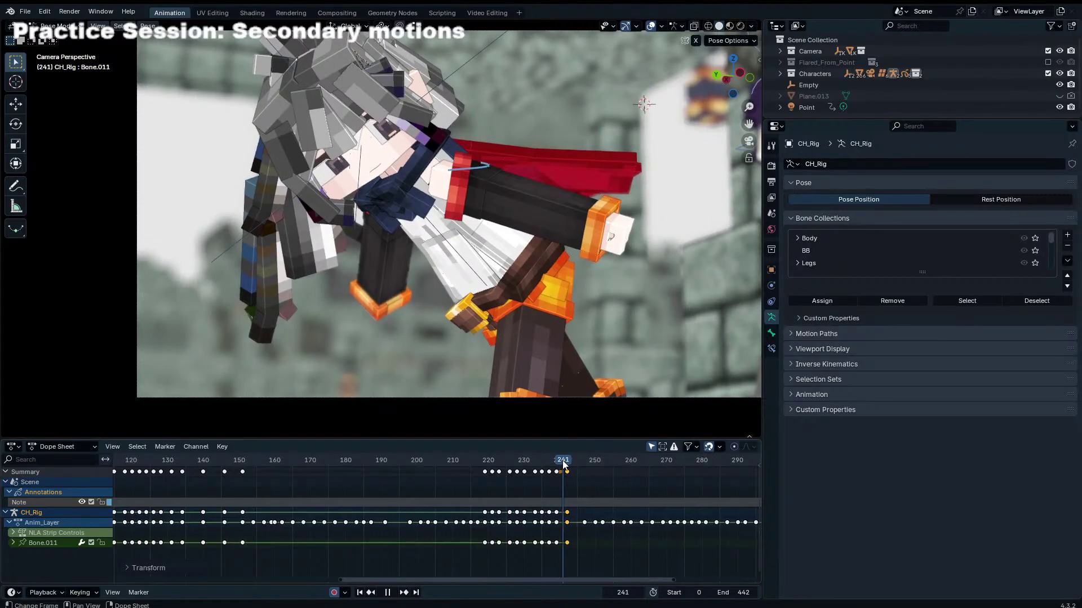
drag(563, 465, 575, 466)
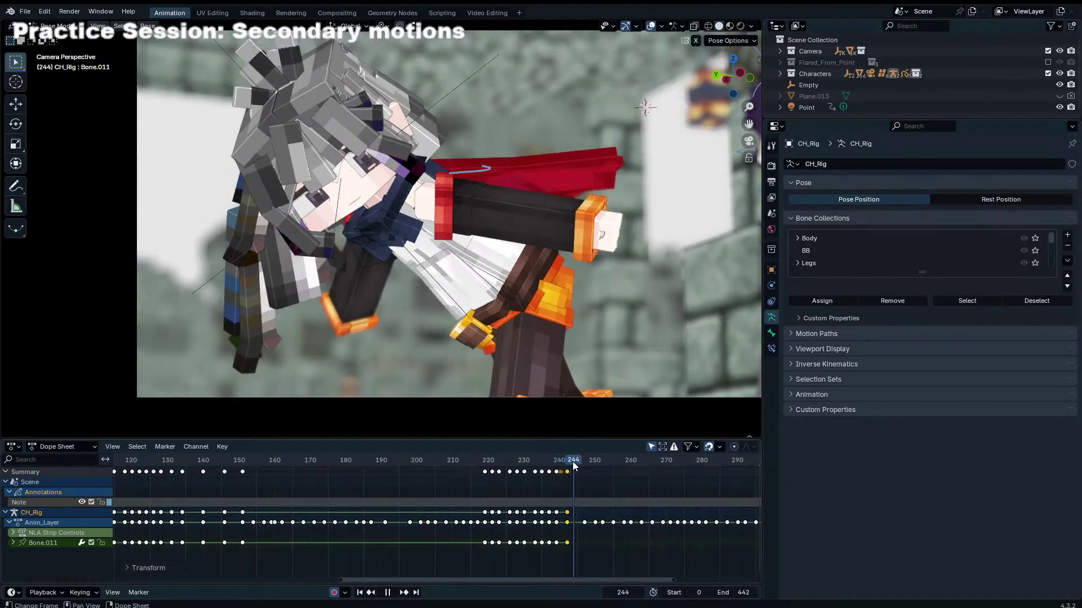
click(545, 404)
Step: Apply a trackball rotation to Bone.011 at frame 246 so the ponytail swings slightly outward
key(Right)
key(Right)
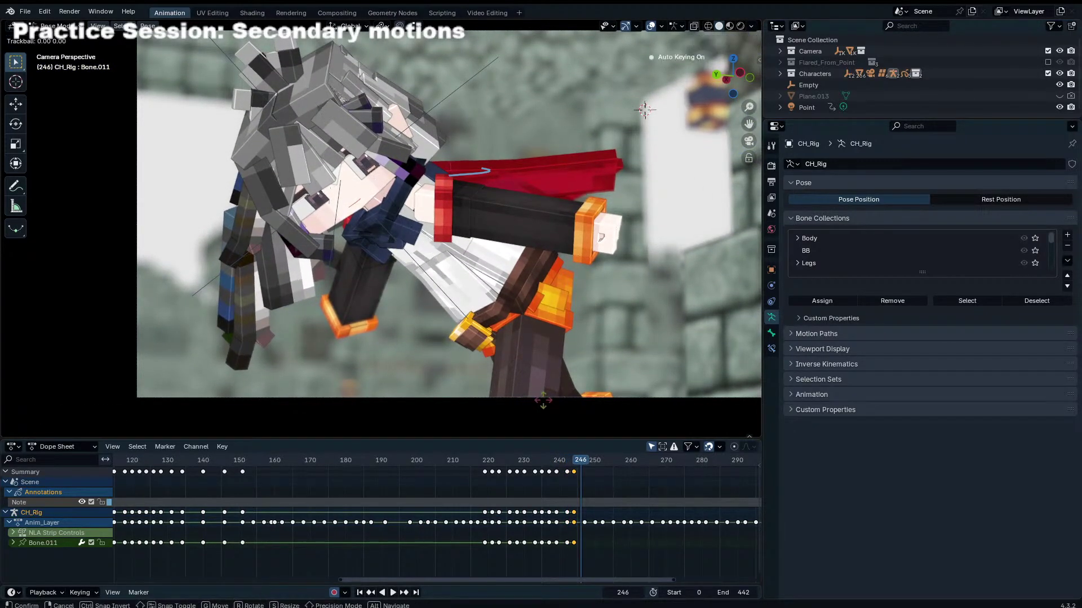
key(r)
key(r)
click(555, 394)
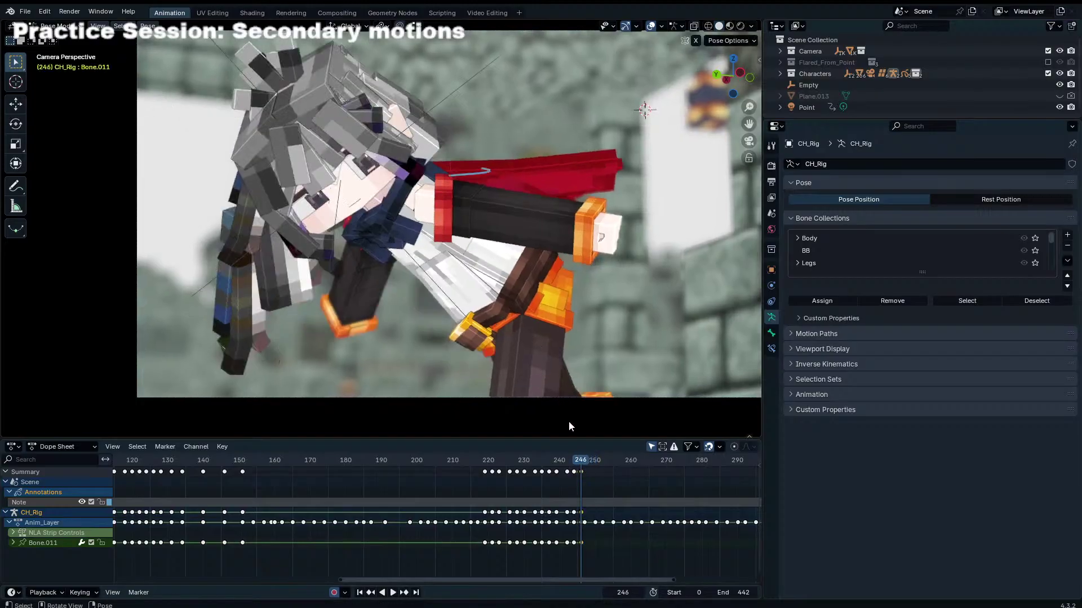
Step: Adjust the timing of the frame 246 key and trackball-rotate Bone.011 at frame 247 to tuck the ponytail toward the body
key(Right)
drag(583, 468, 586, 468)
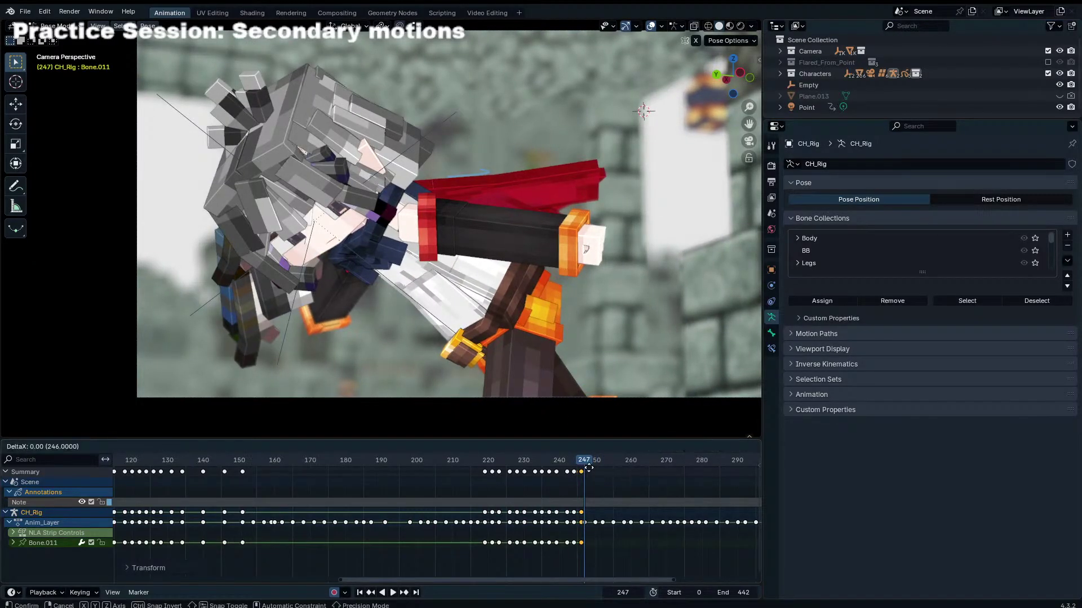
click(589, 468)
key(r)
key(r)
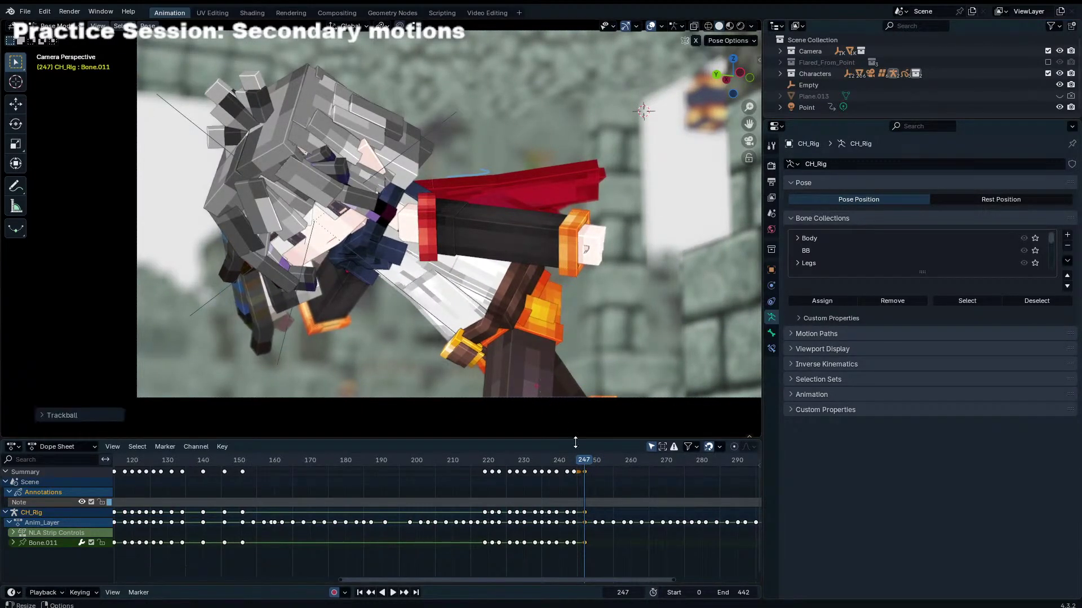
Step: Trackball-rotate Bone.011 at frames 250 and 252 so the ponytail trails the head as the character begins rising
drag(587, 467, 593, 466)
key(r)
key(r)
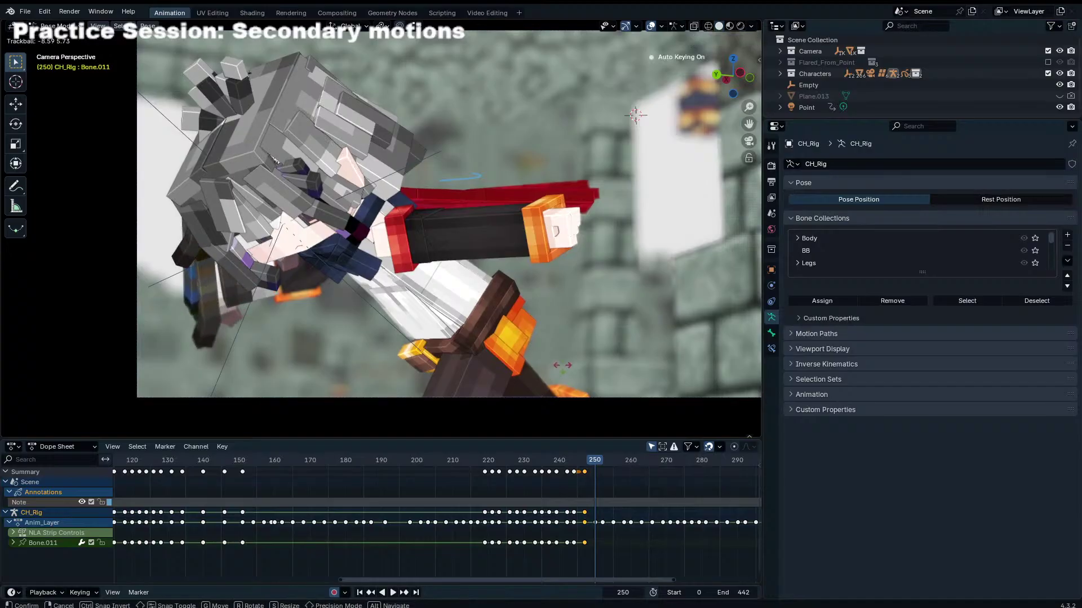
click(569, 353)
key(Right)
key(Right)
key(r)
key(r)
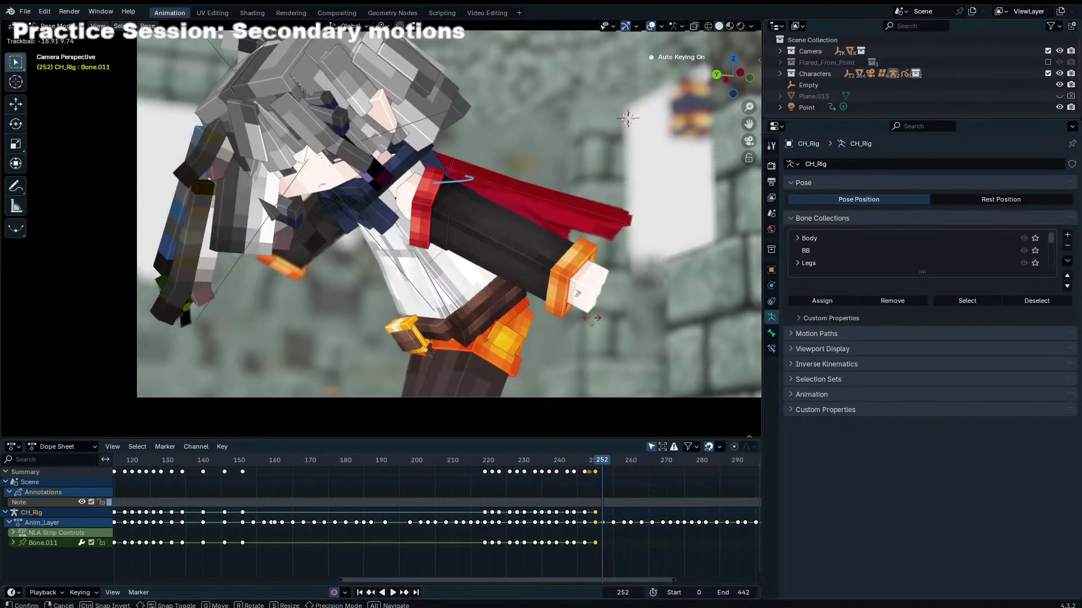
click(582, 322)
Step: Trackball-rotate Bone.011 at frame 255 so the ponytail swings out beside the upright character
key(Right)
key(Right)
key(Right)
key(r)
key(r)
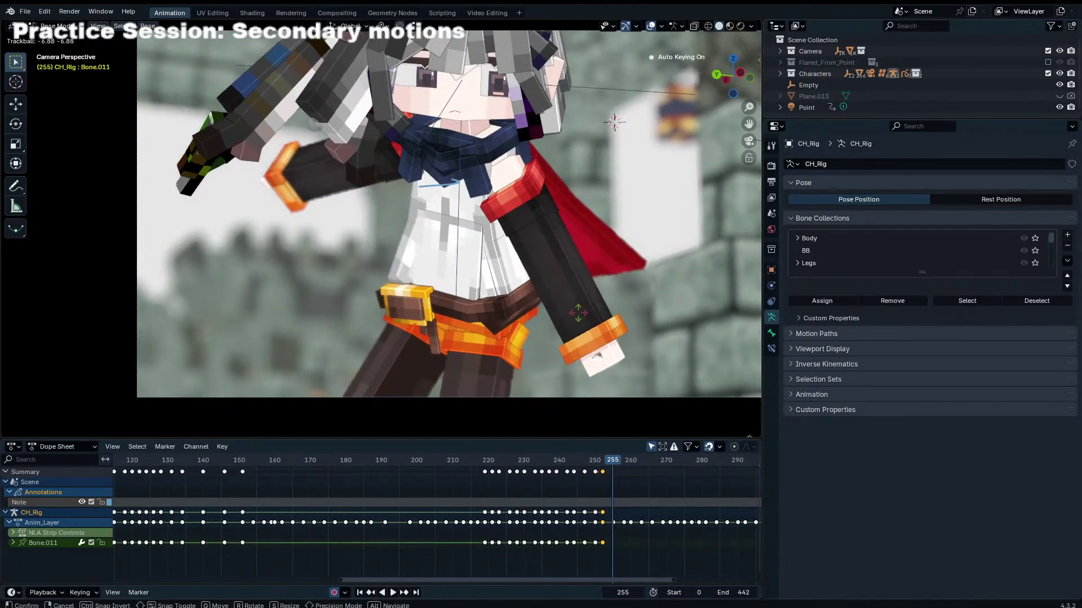
Step: Trackball-rotate Bone.011 at frame 258, where the character turns with the ponytail flung outward
key(Right)
key(Right)
key(Right)
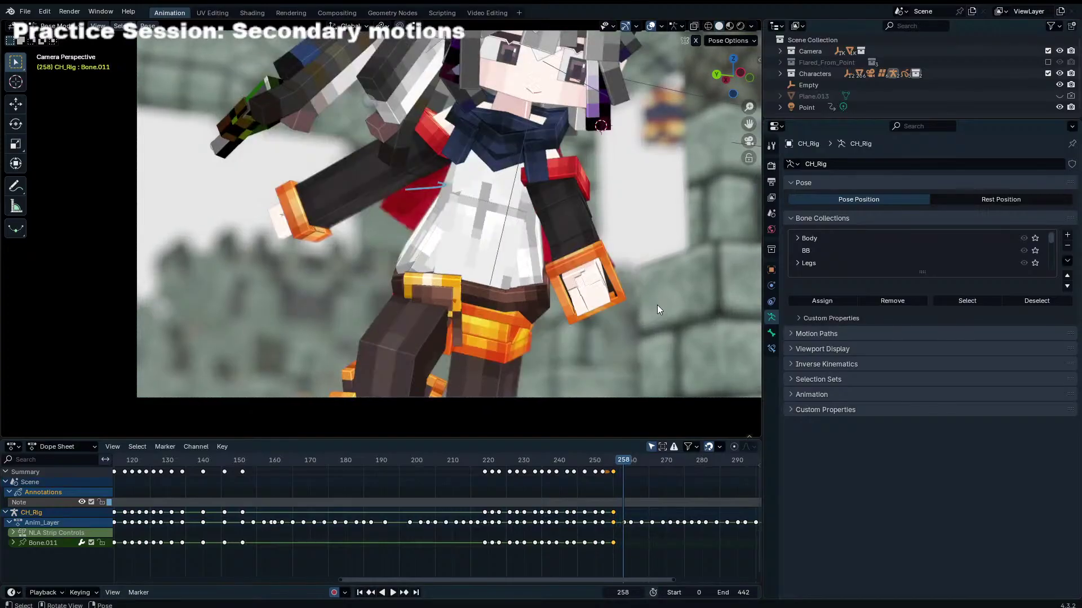
key(r)
key(r)
click(633, 304)
Step: Rotate Bone.011 at frame 260 so the ponytail falls closer to the arm, refining it with a trackball rotation
key(Right)
key(Right)
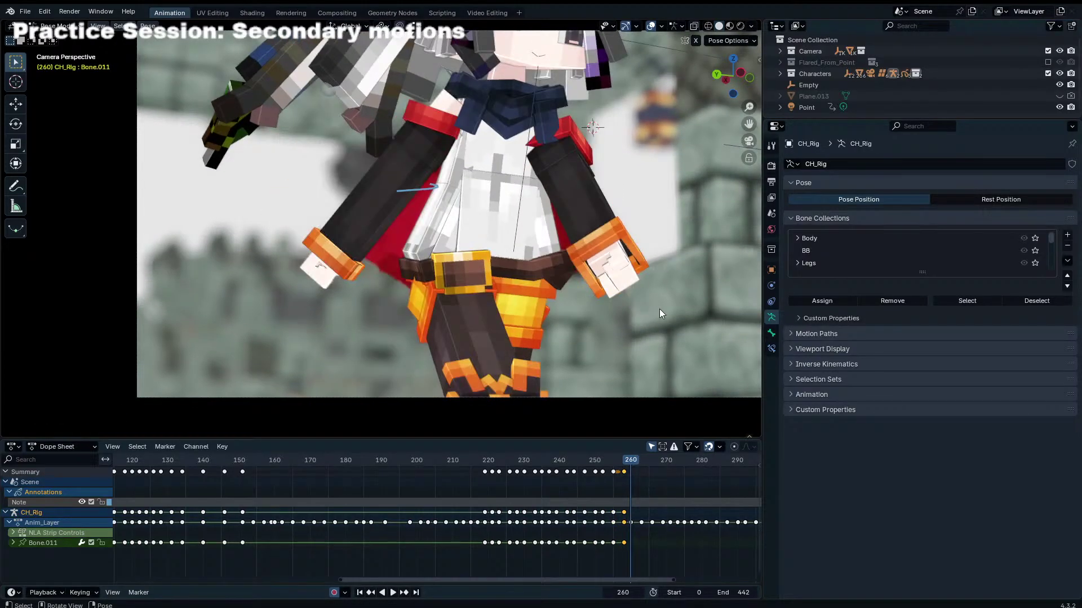
key(r)
key(r)
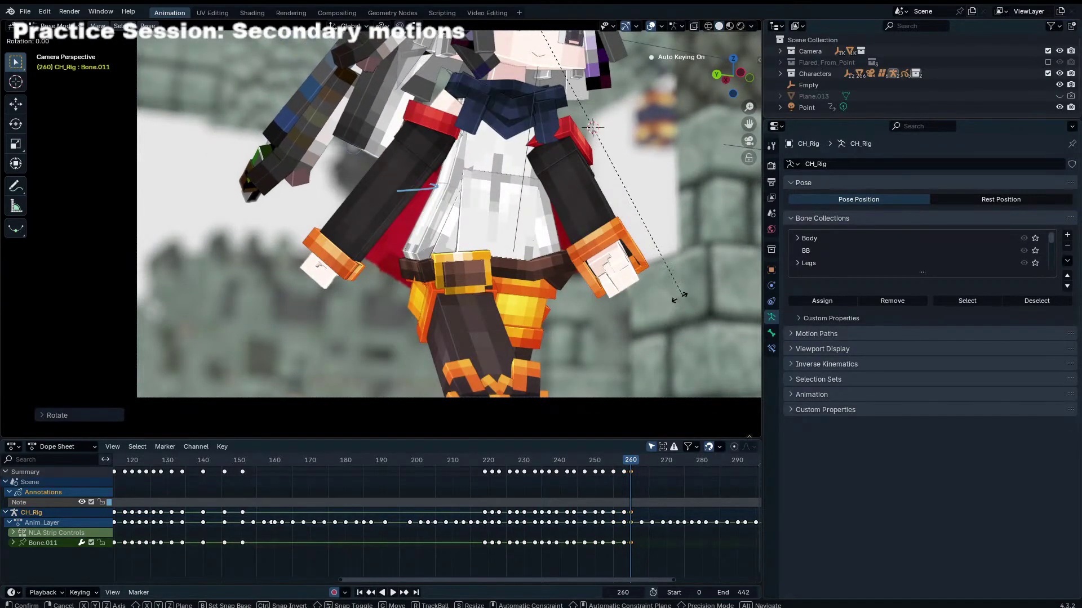
click(669, 302)
key(r)
click(476, 290)
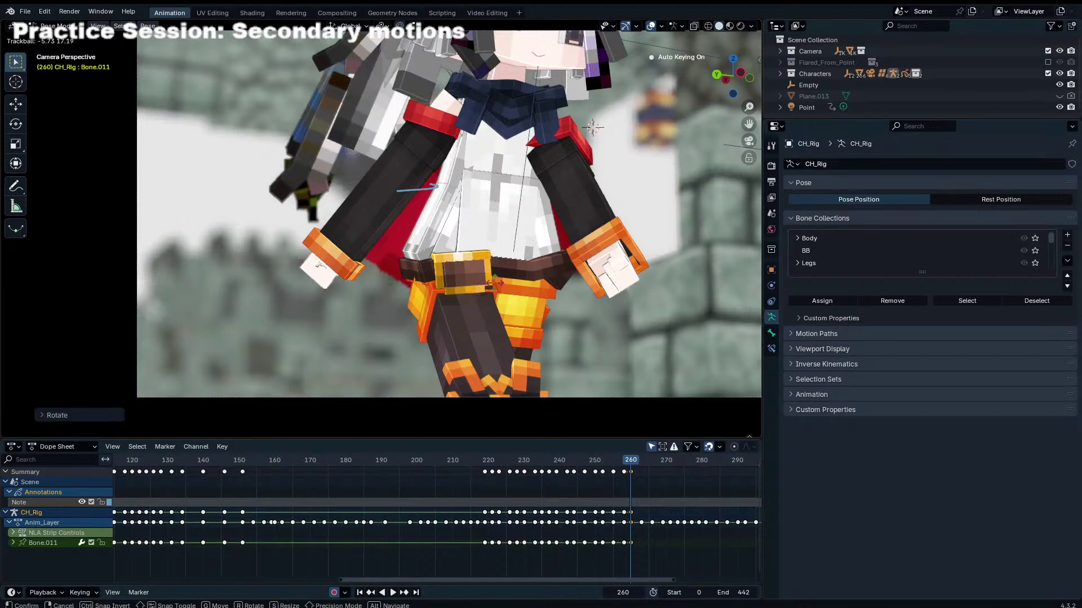
Step: Rotate Bone.011 at frame 263 to settle the ponytail behind the standing character
key(Right)
key(Right)
key(Right)
key(Right)
key(r)
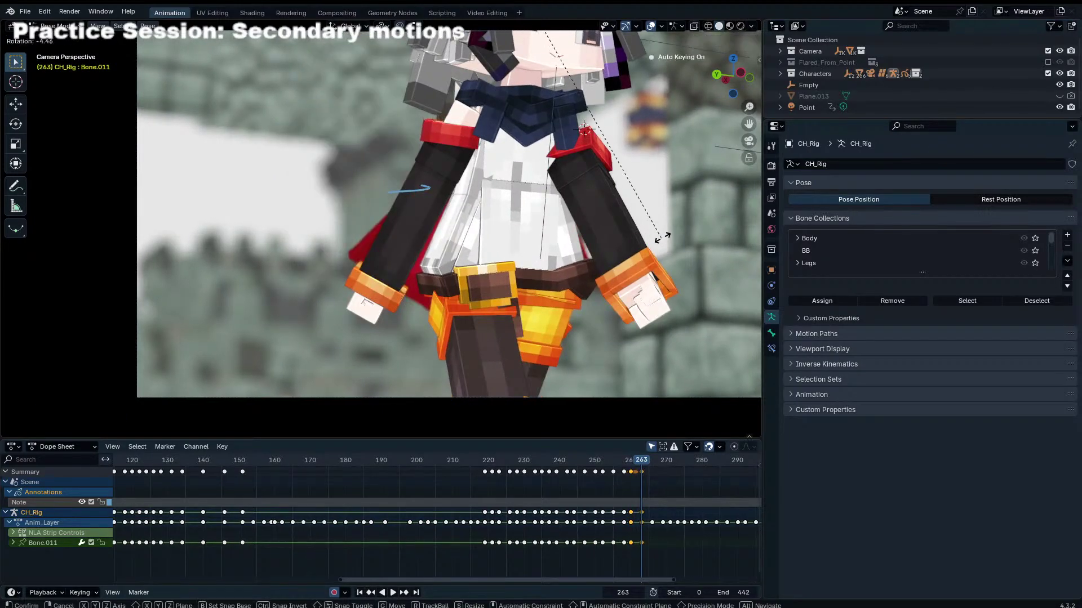
click(648, 248)
Step: Pose and key Bone.011 at frames 266 and 269 as the character walks toward the camera
key(Right)
key(Right)
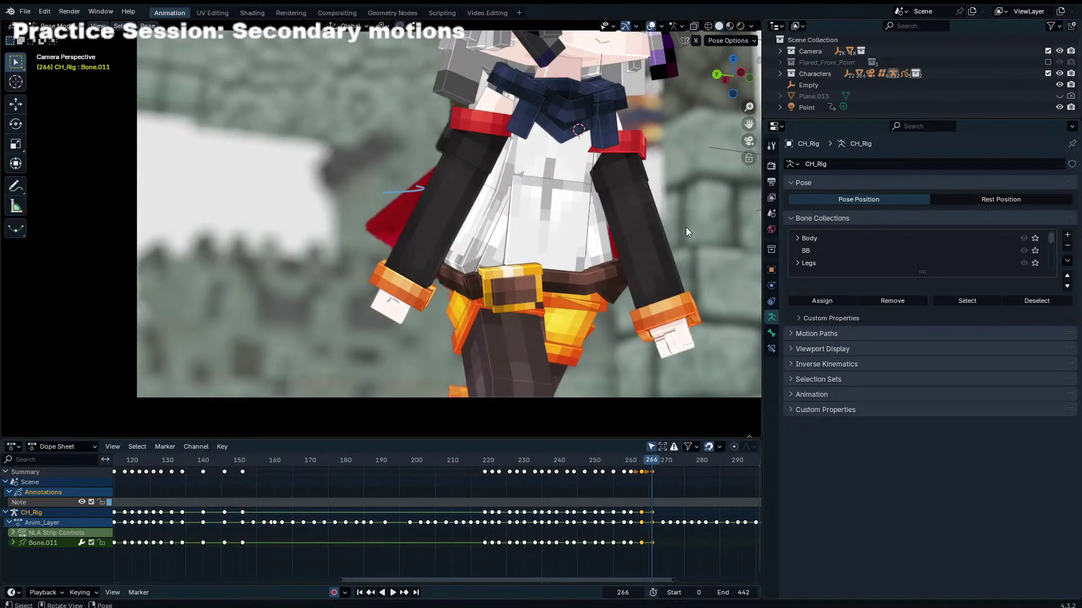
key(Right)
key(Right)
key(Right)
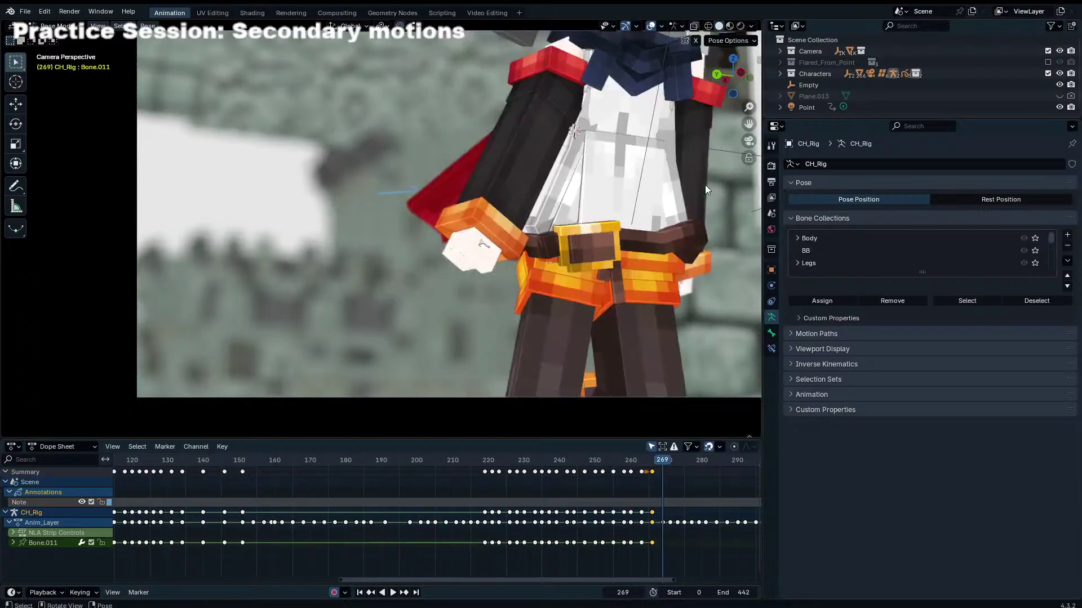
click(713, 182)
Step: Key a Bone.011 rotation at frame 271 and slide that key to frame 273
key(Right)
key(Right)
key(r)
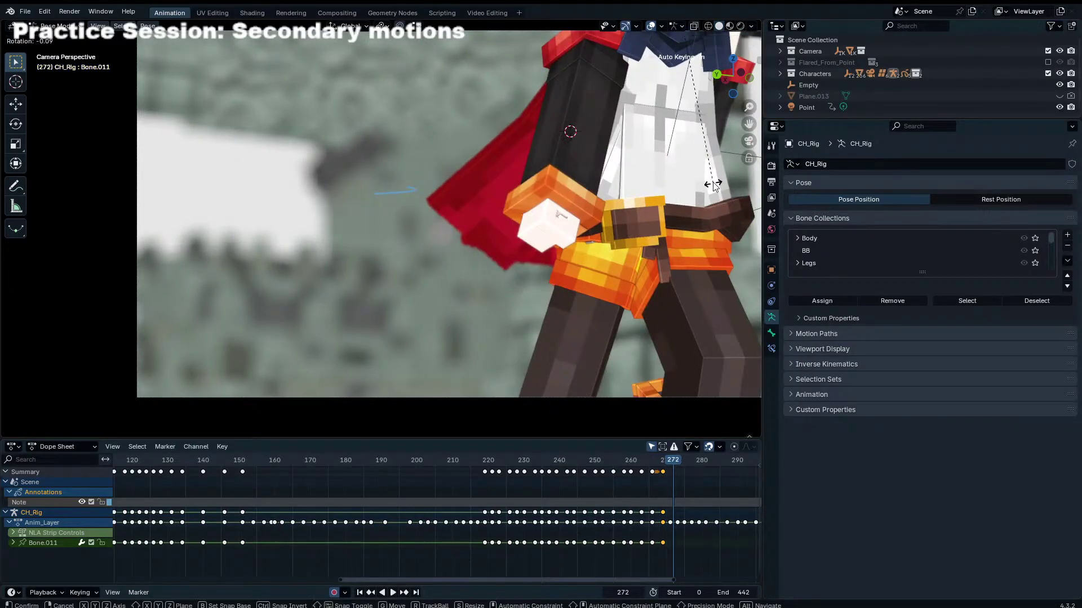
click(713, 182)
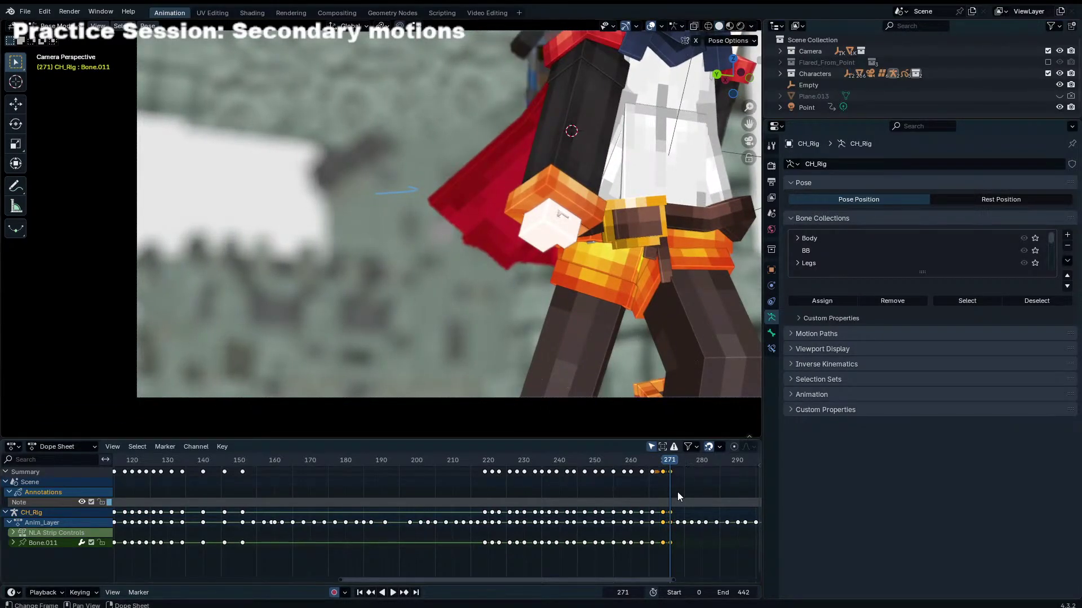
drag(670, 475, 677, 475)
Step: Blend the Bone.011 pose at frame 271 toward its neighbouring keys
key(shift+alt+e)
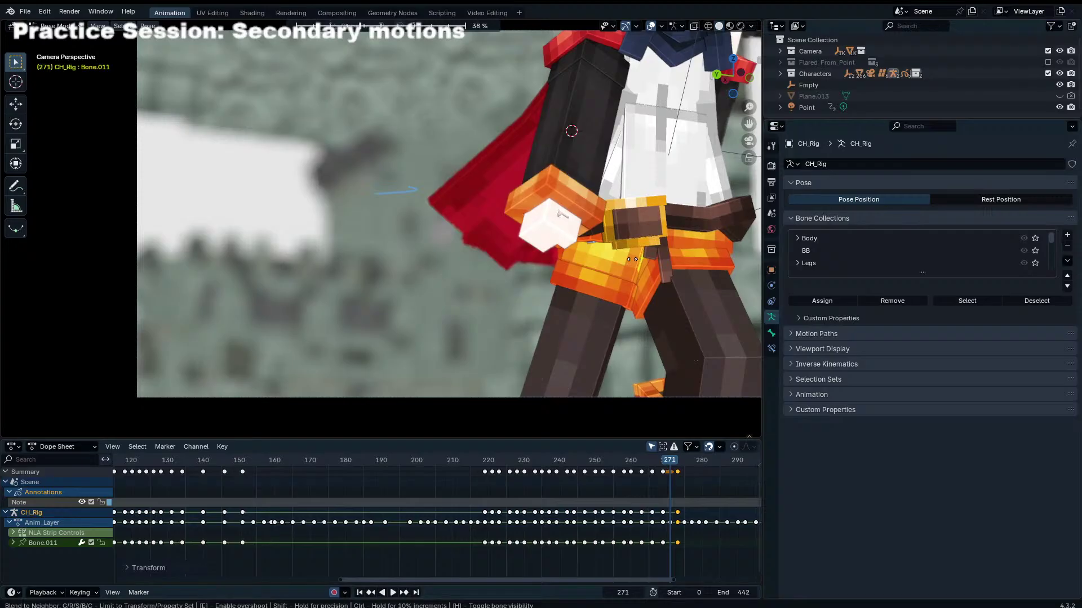
click(691, 258)
scroll(638, 501, down, 3)
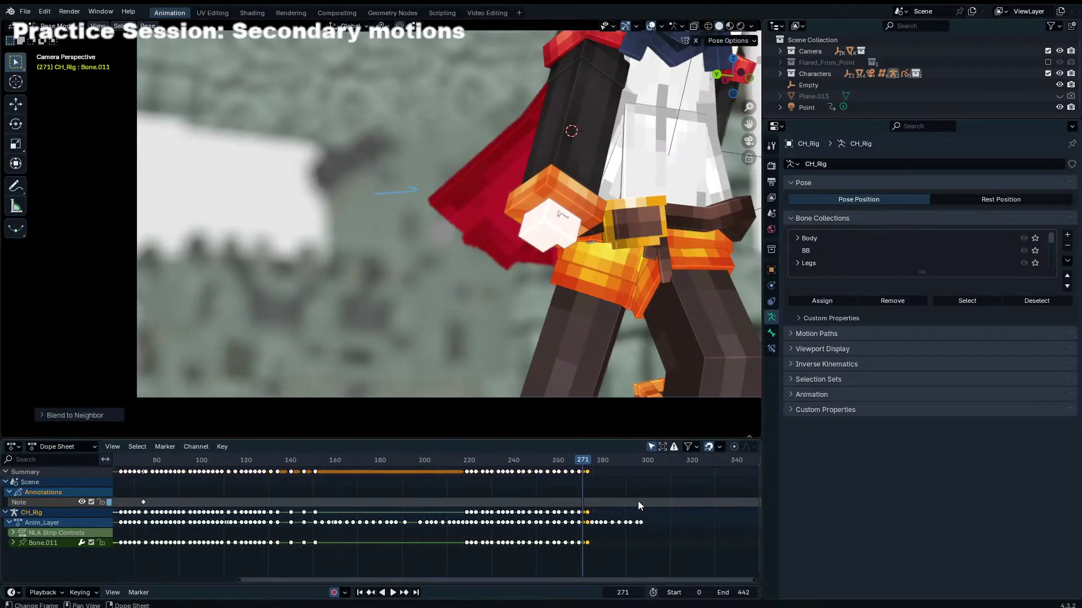
Step: Extend the Bone.011 motion with keys at frames 277 and 281, using a rotation and Blend to Neighbor
key(space)
mouse_move(586, 465)
mouse_down()
mouse_move(610, 461)
mouse_move(592, 473)
mouse_up()
key(r)
click(606, 356)
click(592, 466)
drag(590, 464, 411, 469)
key(shift+alt+e)
click(656, 388)
Step: Play back the shot in Object Mode to check the ponytail motion, stopping at frame 261 in Pose Mode
key(space)
scroll(483, 313, down, 1)
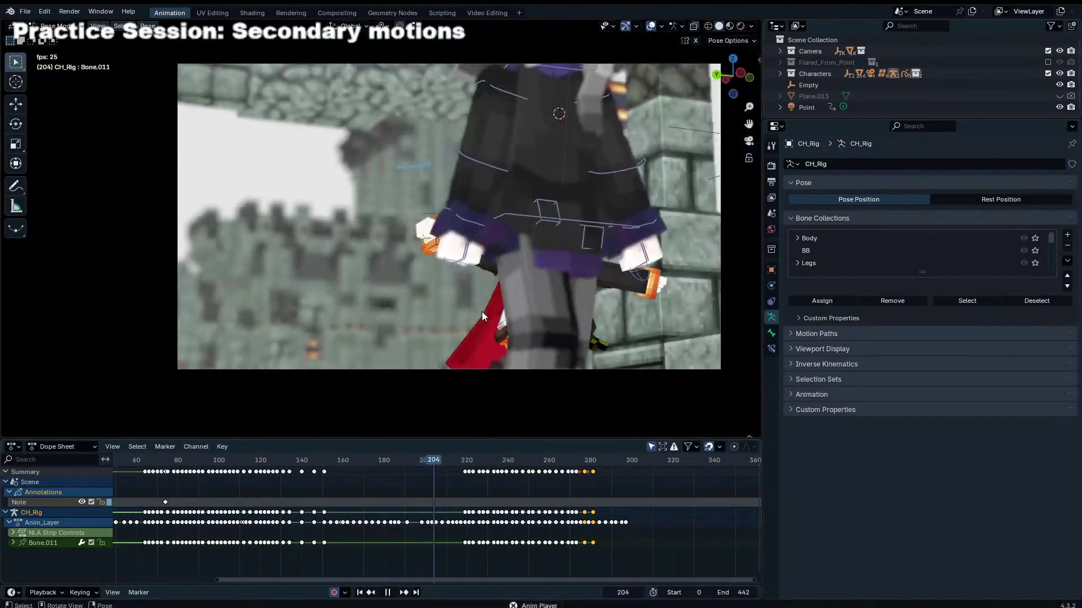
scroll(483, 311, down, 2)
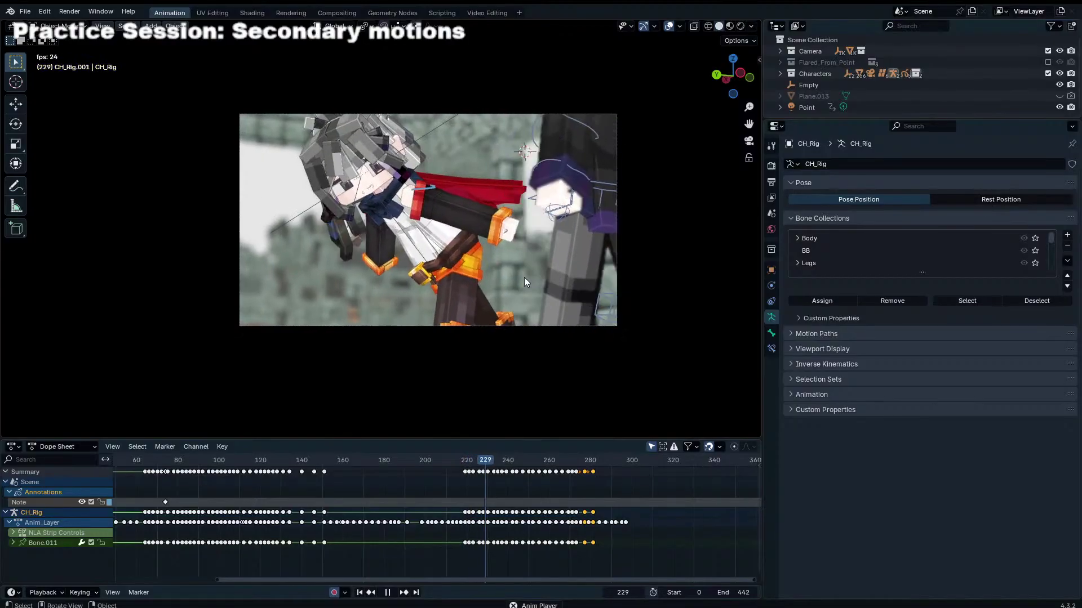
key(ctrl+Tab)
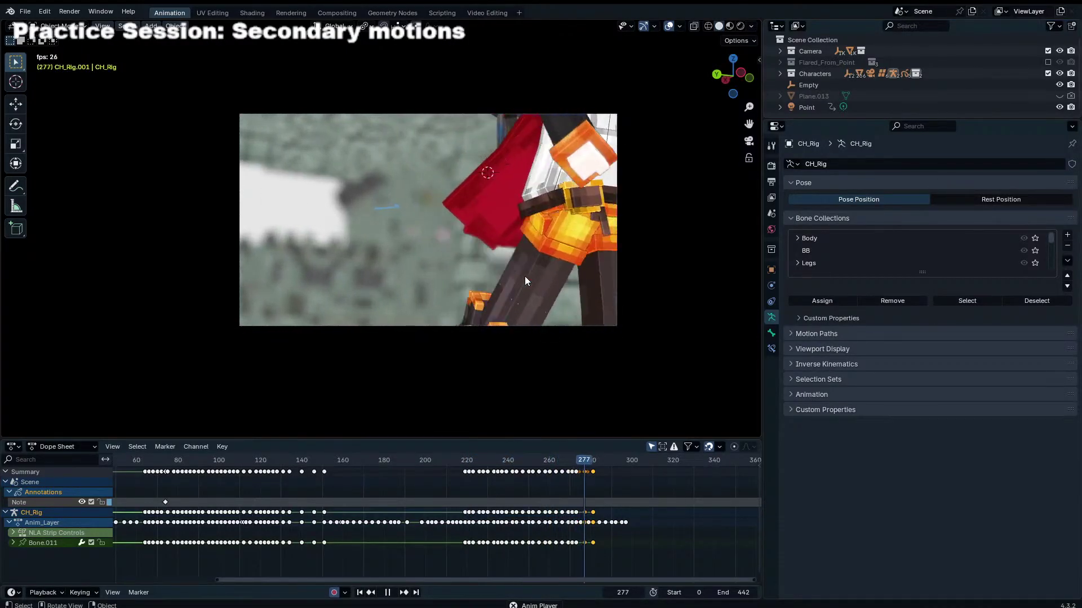
click(532, 461)
key(ctrl+Tab)
key(space)
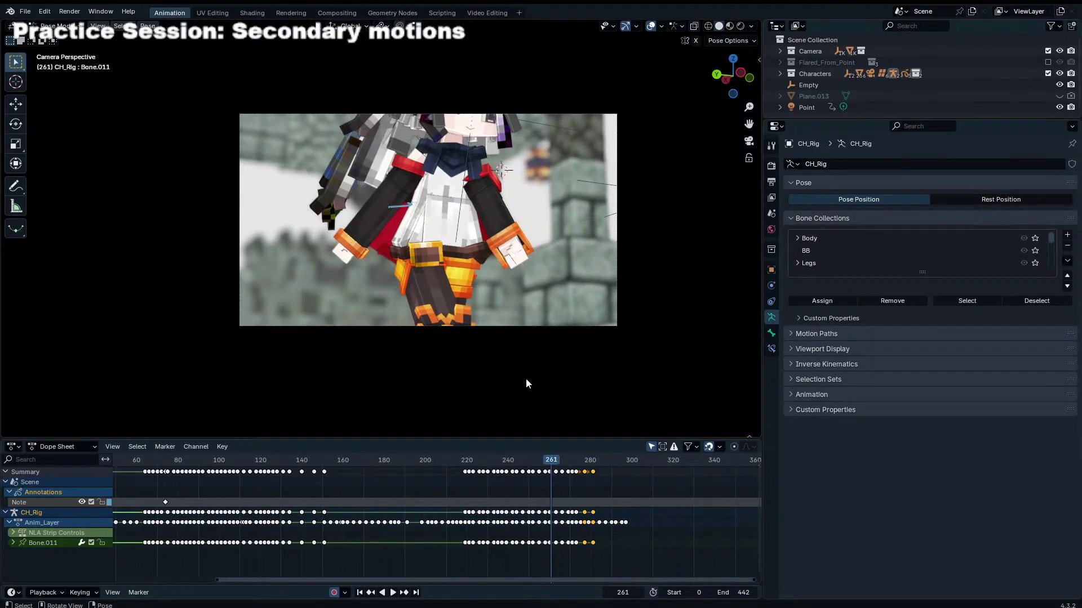
Step: Blend the Bone.011 pose toward its neighbouring keys at frames 263 and 266, ending on frame 269
key(Up)
key(shift+alt+e)
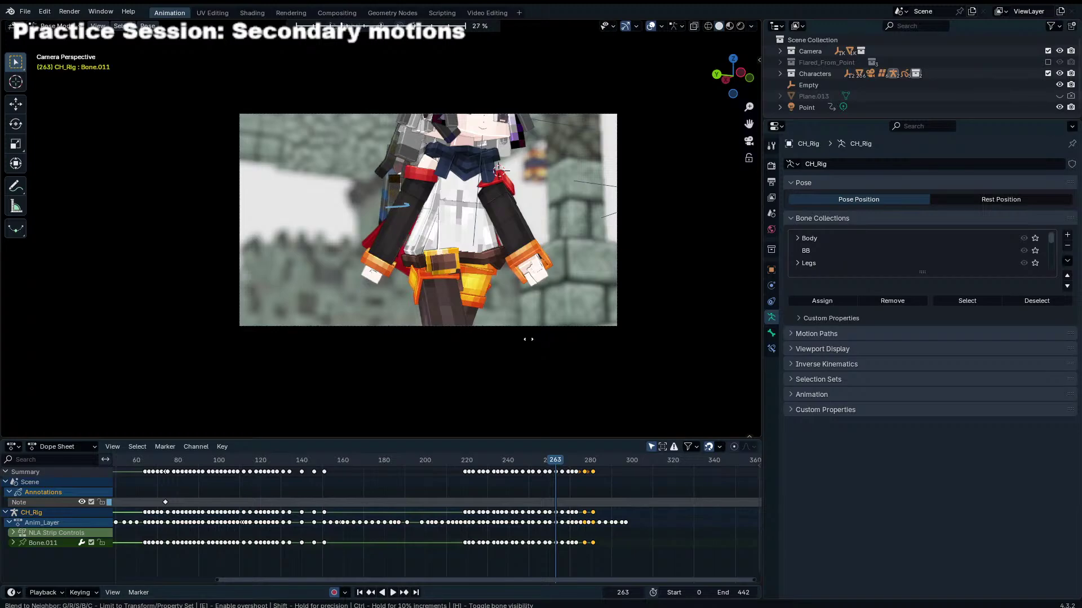
click(528, 339)
key(Up)
key(shift+alt+e)
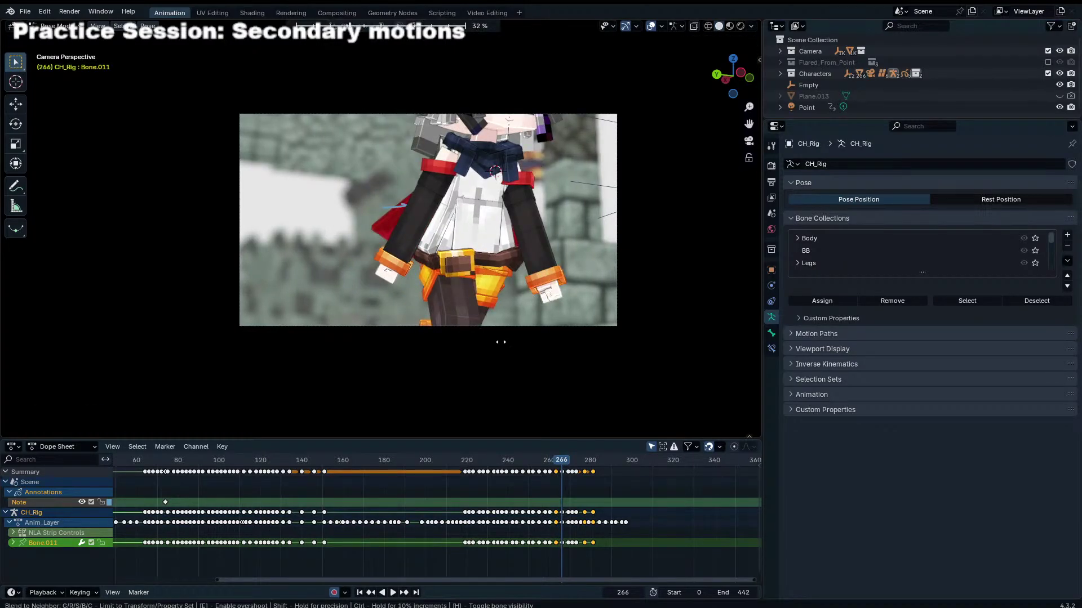
click(491, 344)
key(Up)
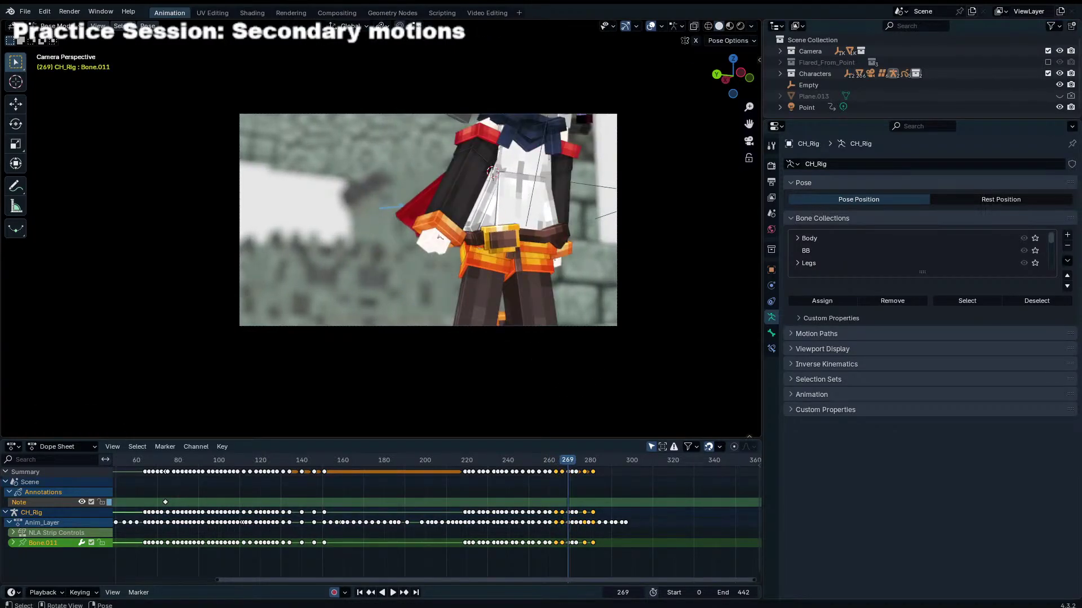
Step: Inspect the ponytail pose at frame 269 from behind, return to the camera view and save the file
key(KP_3)
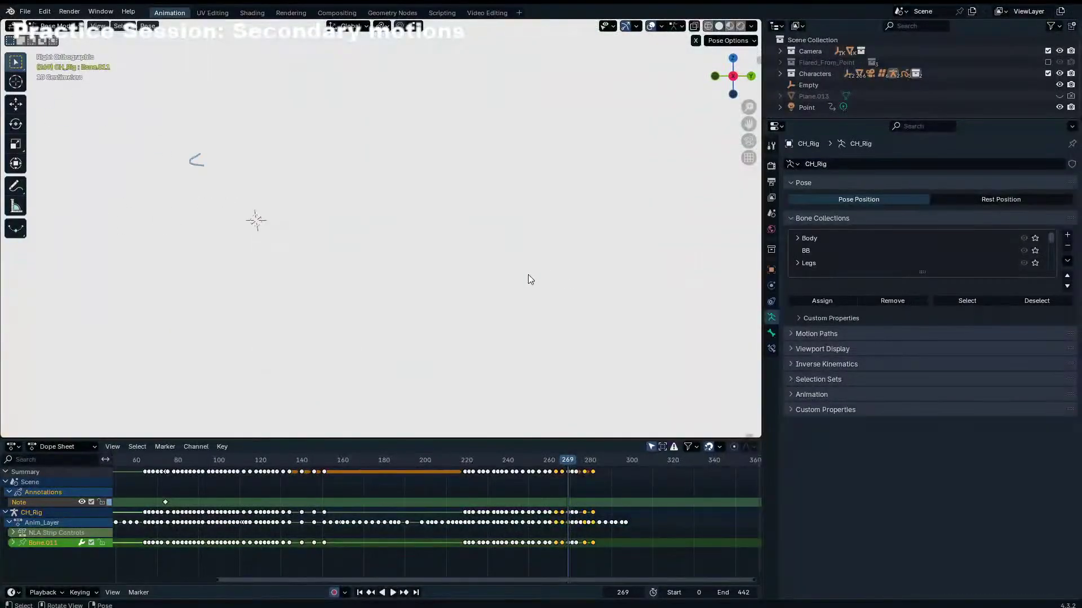
middle_drag(528, 275, 508, 283)
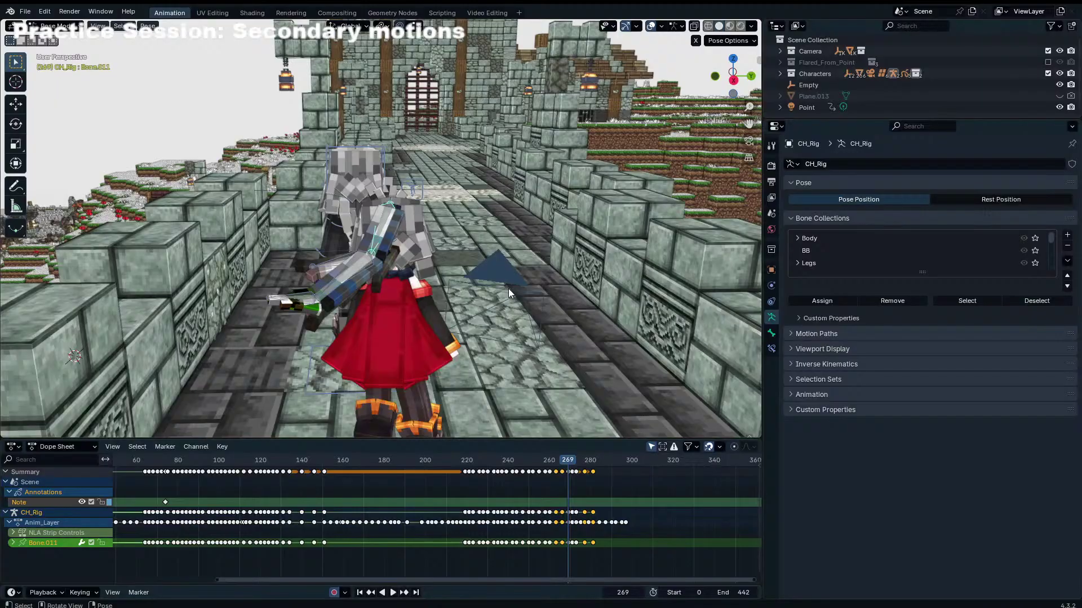
key(KP_0)
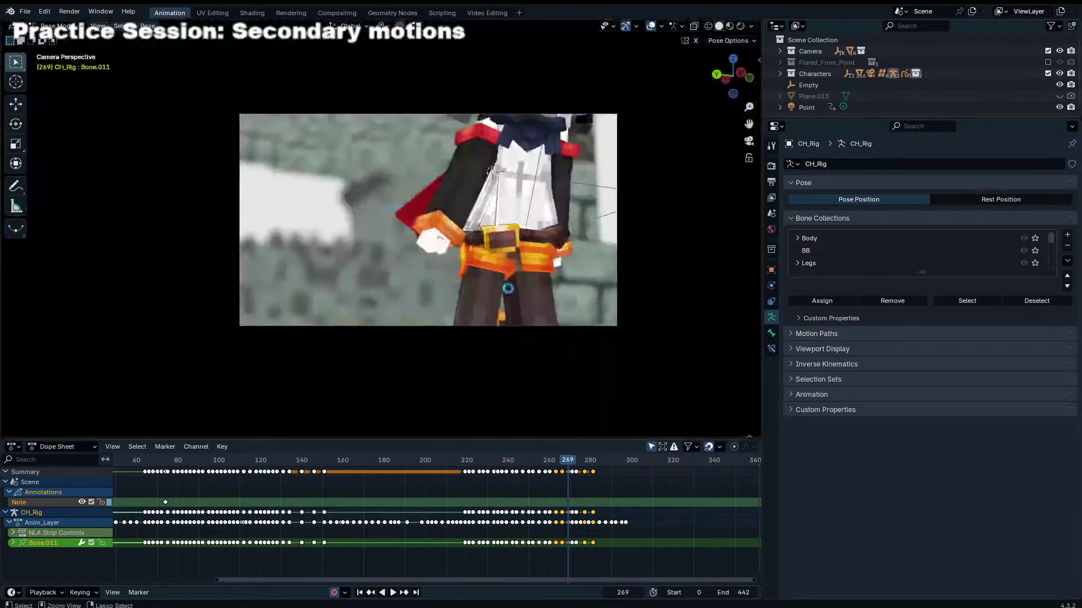
key(ctrl+s)
Step: Return to frame 0 and enlarge the 3D viewport for reviewing the shot through the camera
key(Home)
scroll(496, 476, down, 3)
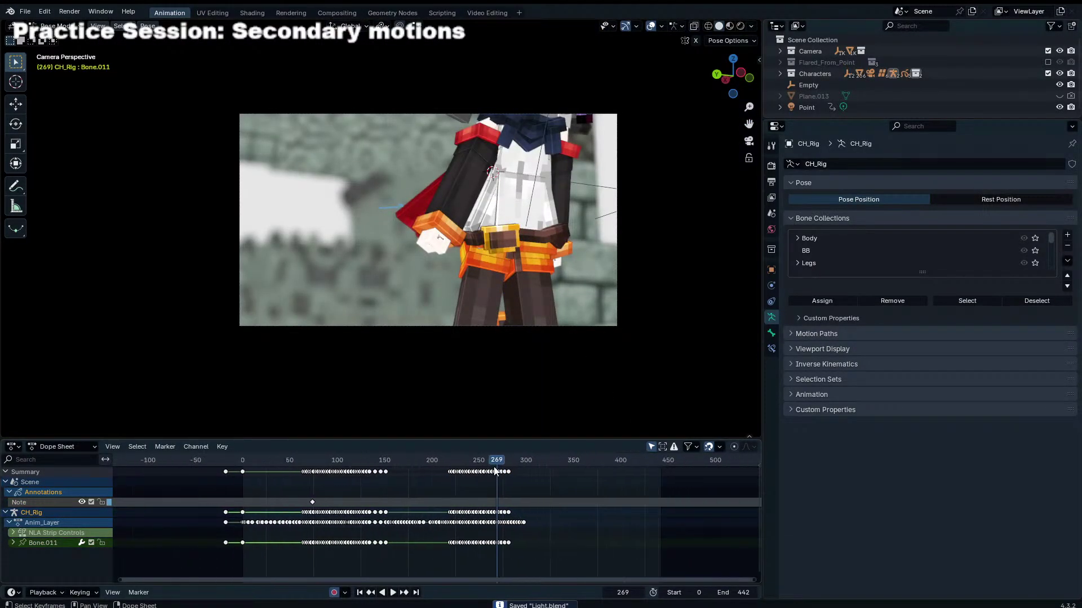
scroll(496, 468, down, 4)
drag(486, 459, 293, 469)
scroll(391, 301, up, 2)
shift+middle_drag(391, 300, 620, 298)
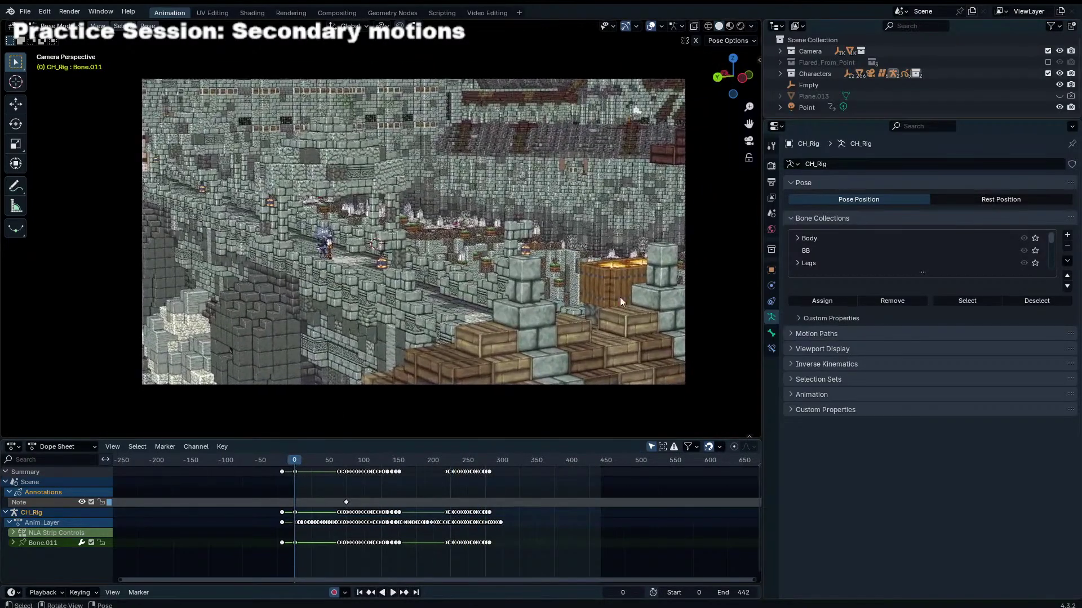
drag(763, 258, 908, 270)
drag(739, 438, 737, 478)
mouse_move(546, 390)
shift+middle_down()
mouse_move(556, 390)
mouse_move(534, 388)
shift+middle_up()
scroll(556, 389, up, 1)
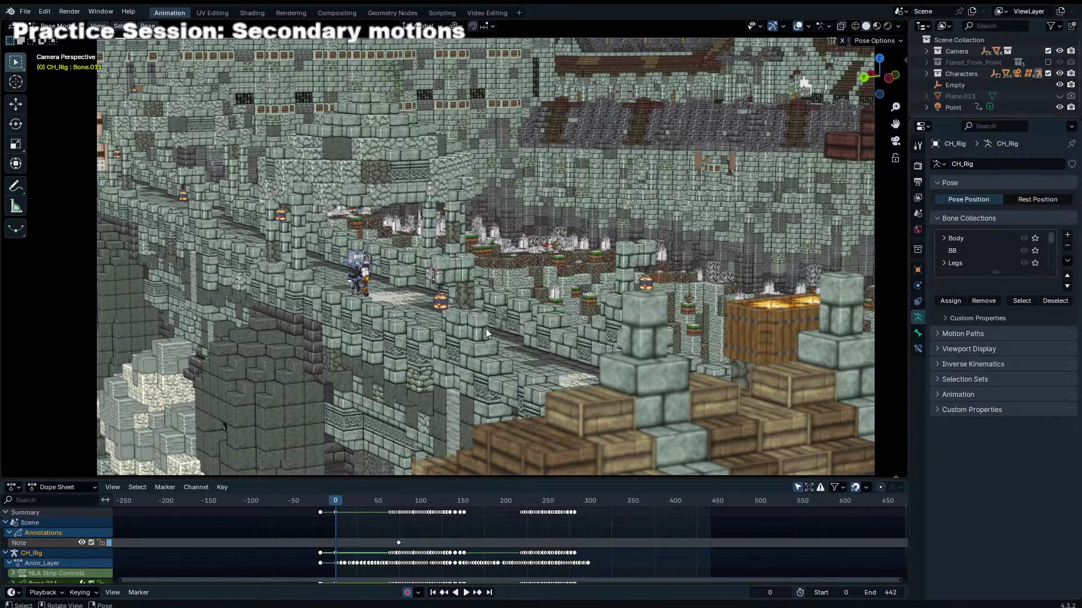
scroll(395, 527, up, 2)
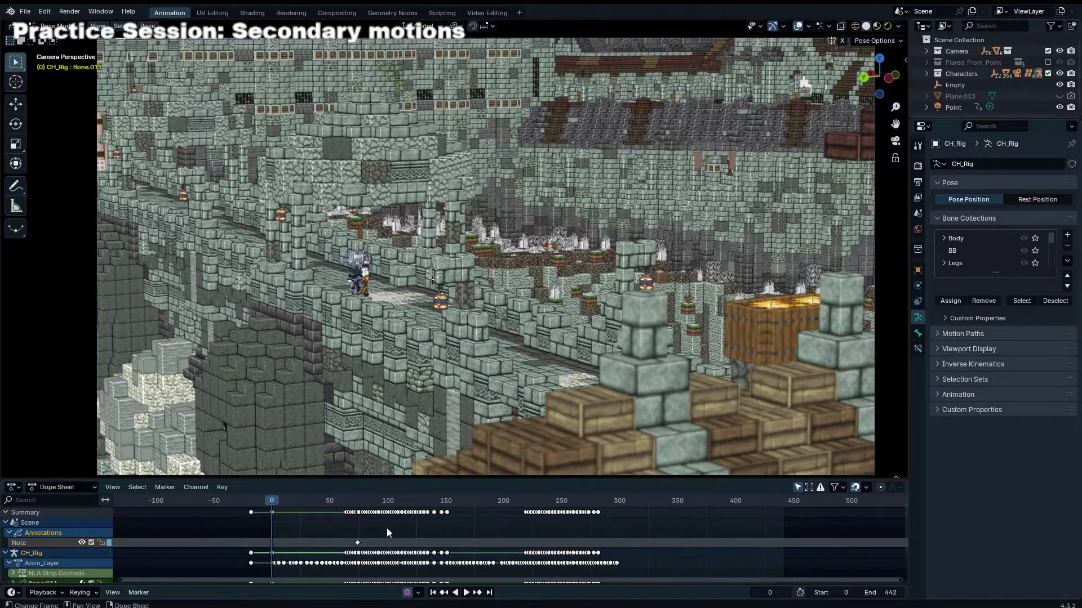
Step: Play the shot from frame 0 to review the ponytail motion, then scrub back to frame 229
key(space)
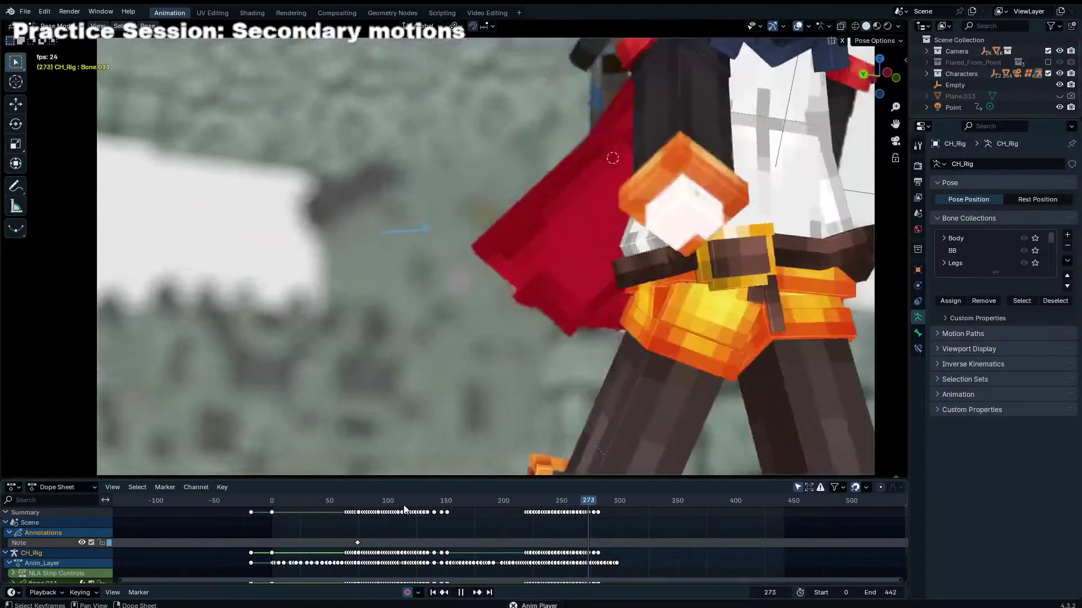
key(space)
drag(599, 501, 537, 509)
Step: Select the lower ponytail bones of the red-caped character
middle_drag(648, 147, 524, 194)
click(570, 170)
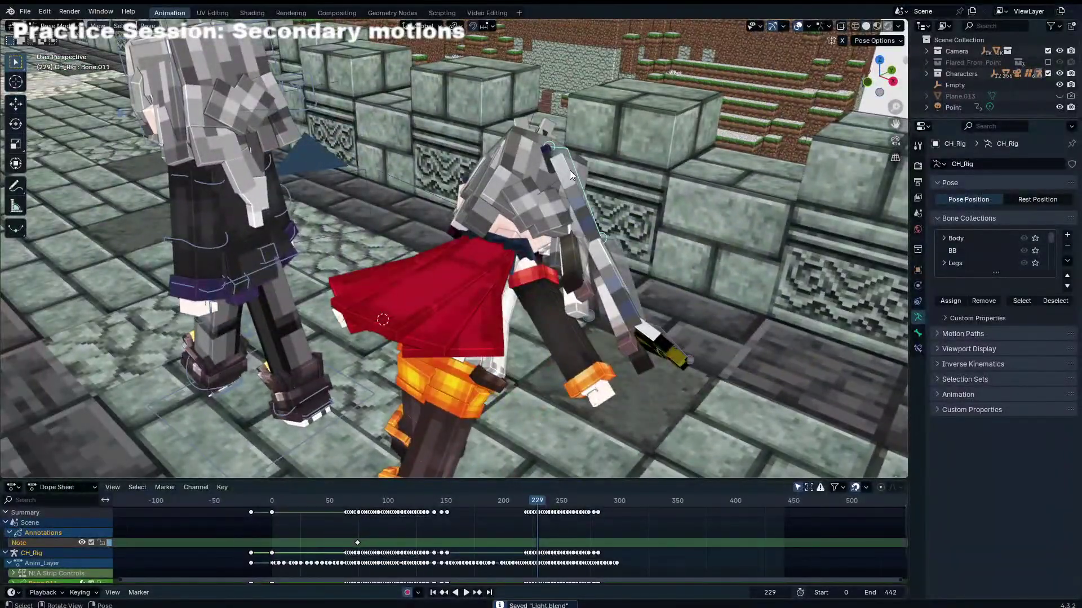
click(570, 173)
Step: Play back the early part of the shot through the camera, stopping at frame 99
key(KP_0)
click(335, 501)
key(space)
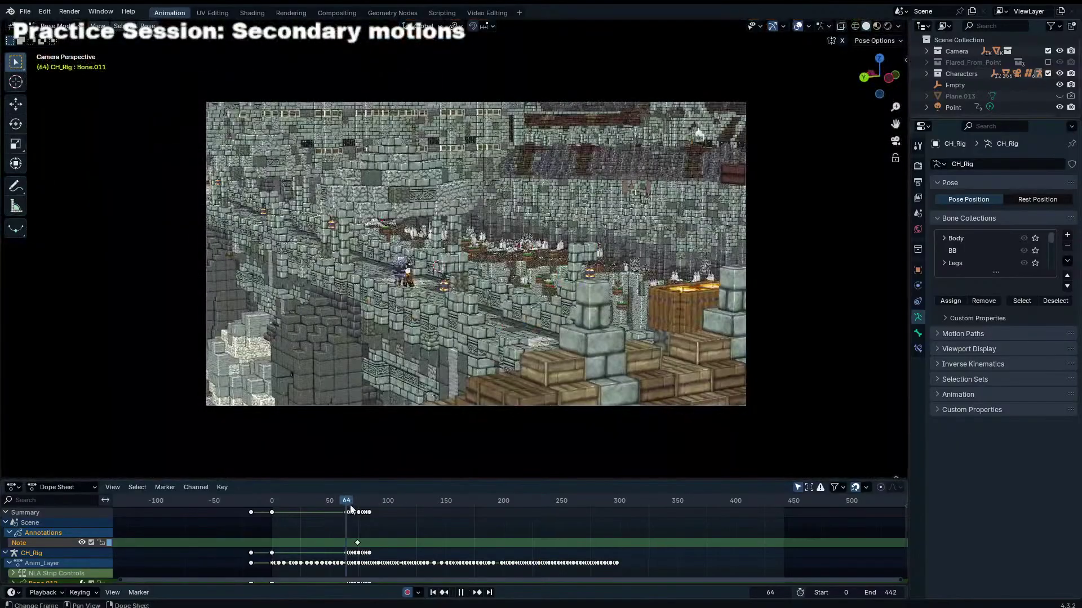
scroll(465, 516, up, 3)
key(space)
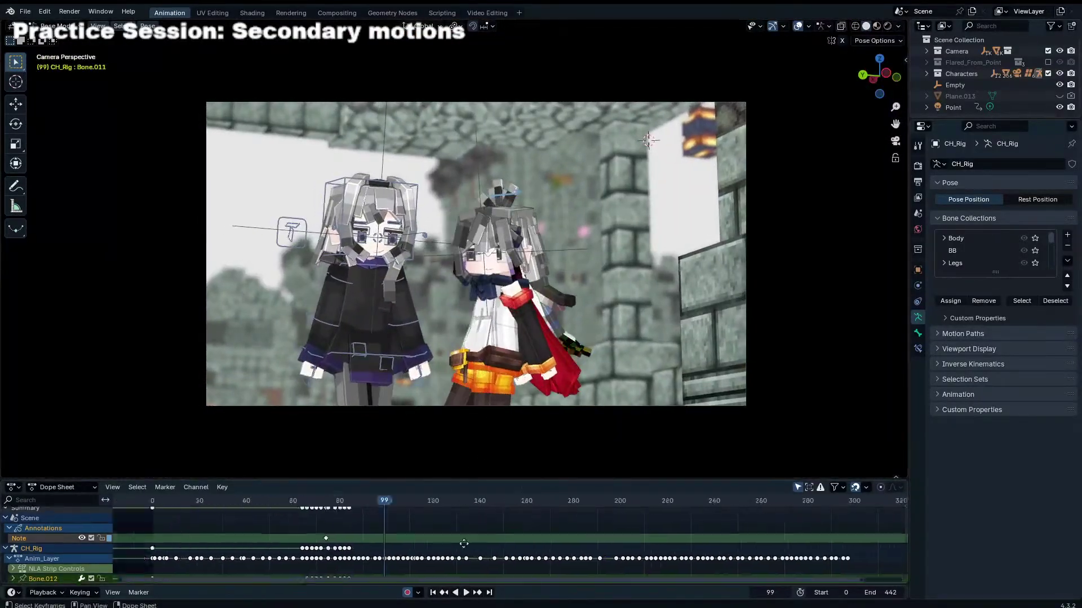
Step: Key a rotation of the selected lower ponytail bones at frame 86
key(KP_0)
middle_drag(448, 344, 307, 163)
scroll(397, 517, up, 2)
scroll(398, 517, up, 1)
drag(388, 501, 401, 505)
middle_drag(558, 403, 594, 375)
key(r)
click(590, 382)
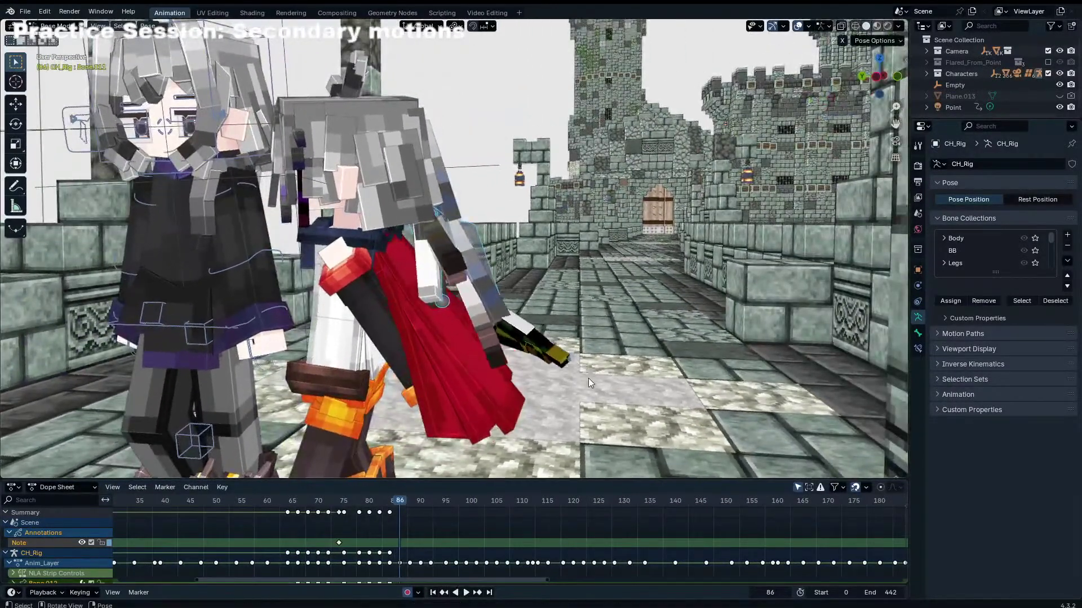
key(Left)
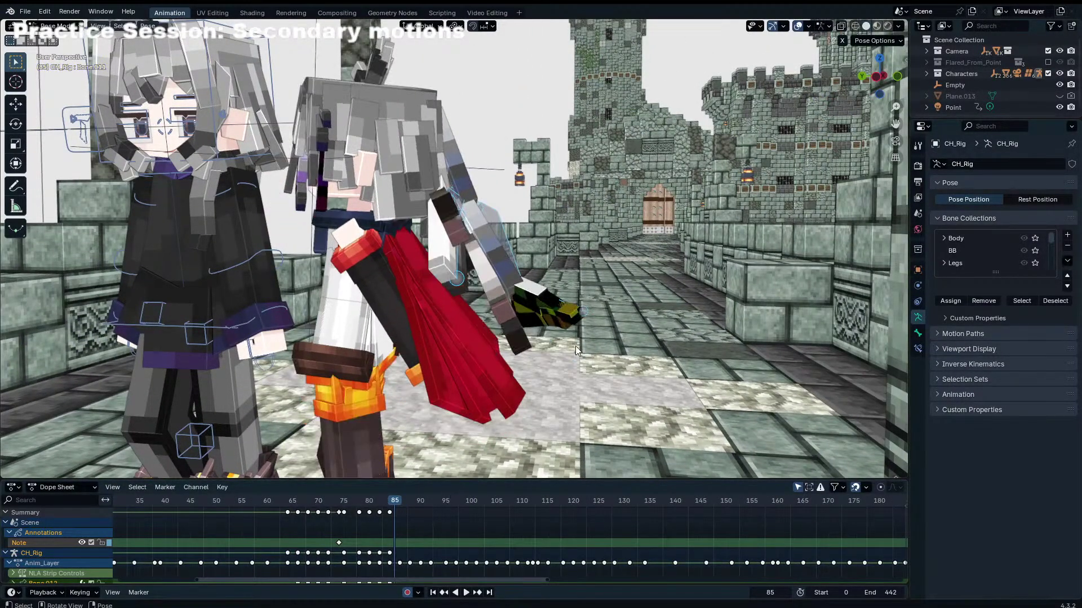
key(Right)
key(r)
click(619, 309)
Step: Continue the lower ponytail swing with rotation keys at frames 88, 90 and 92
key(Right)
key(Right)
key(r)
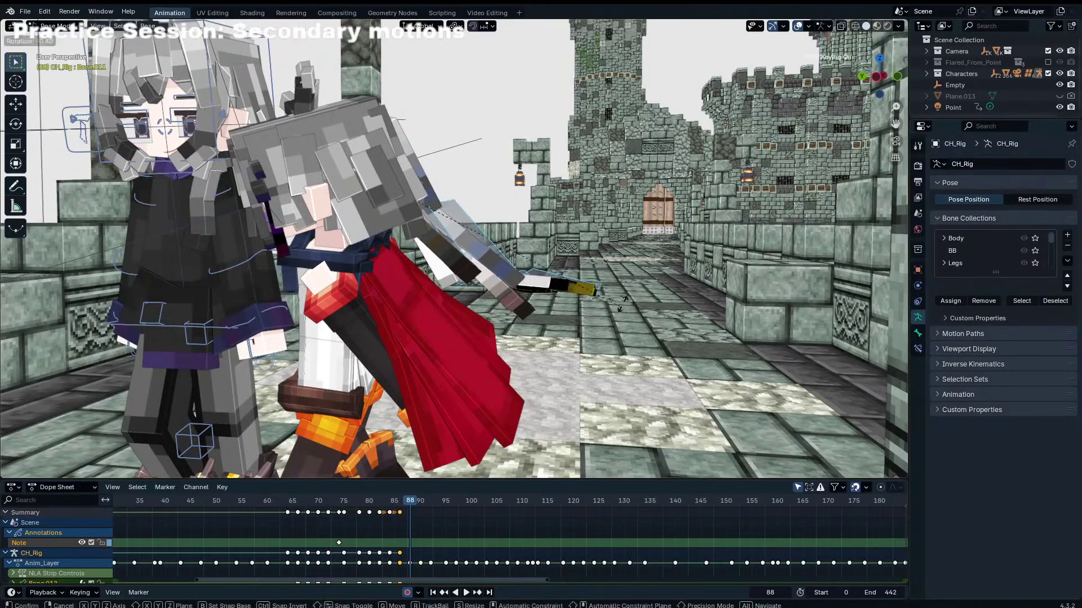
click(634, 274)
key(Right)
key(Right)
key(r)
click(598, 324)
key(Right)
key(Right)
key(r)
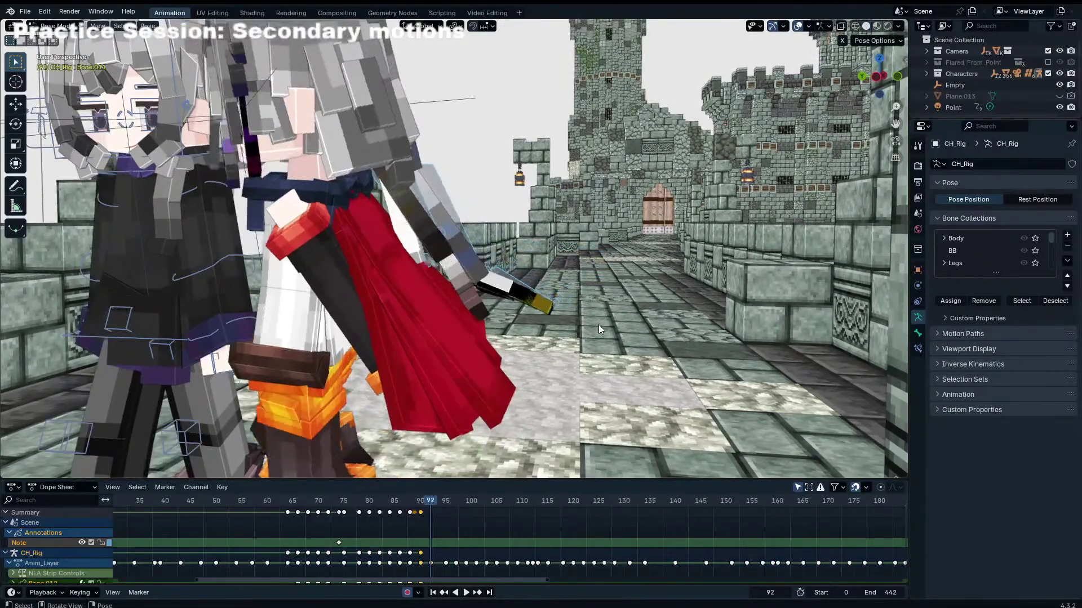
click(576, 343)
Step: Key further rotations of the lower ponytail bones at frames 95 and 97
key(Right)
key(Right)
key(Right)
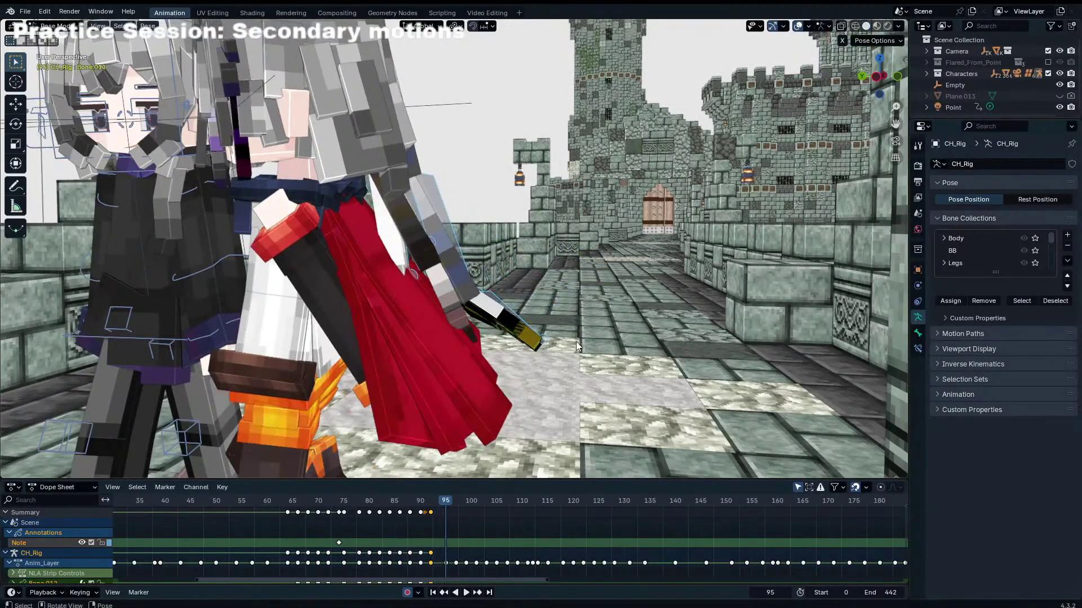
key(r)
click(591, 333)
key(Right)
key(Right)
key(r)
click(618, 304)
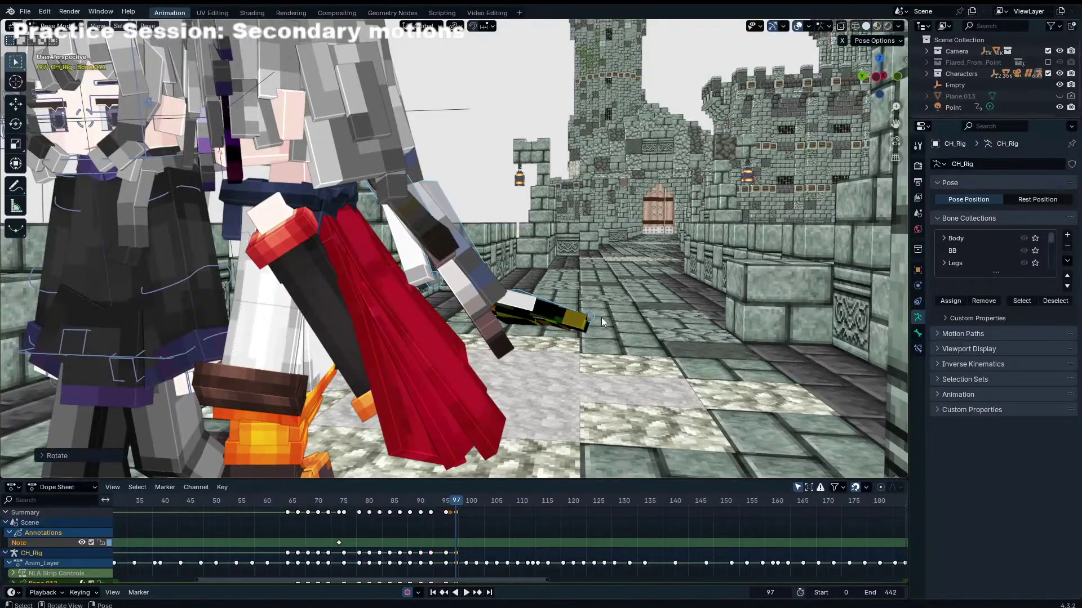
Step: Extend the lower ponytail motion with keys at frames 99, 101 and 103, then advance to frame 105
middle_drag(625, 288, 456, 333)
mouse_move(450, 501)
mouse_down()
mouse_move(407, 502)
mouse_move(467, 492)
mouse_up()
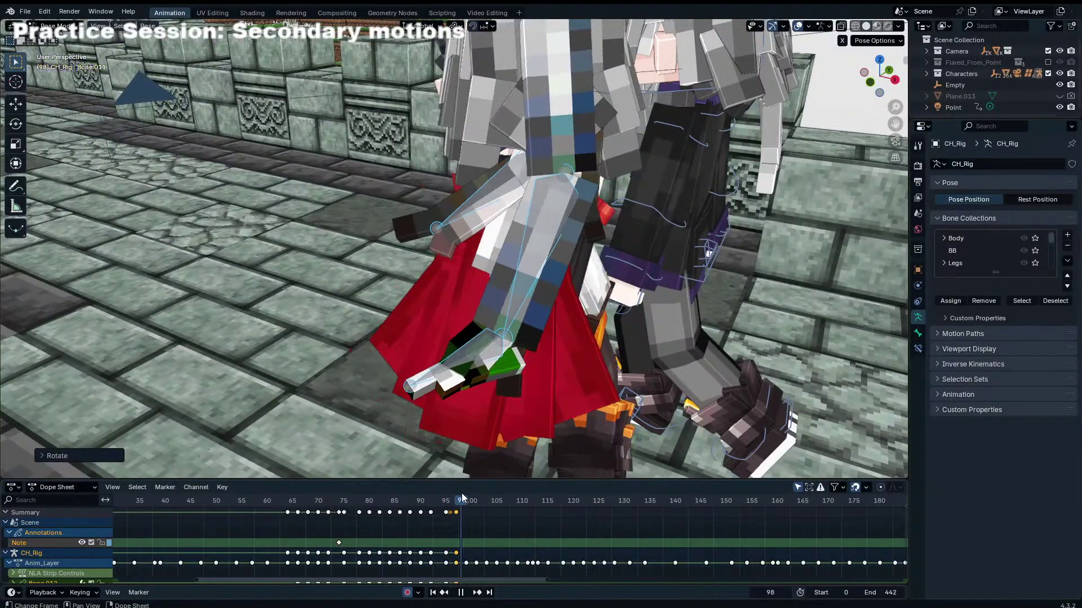
key(space)
key(Right)
key(Right)
key(Right)
key(Right)
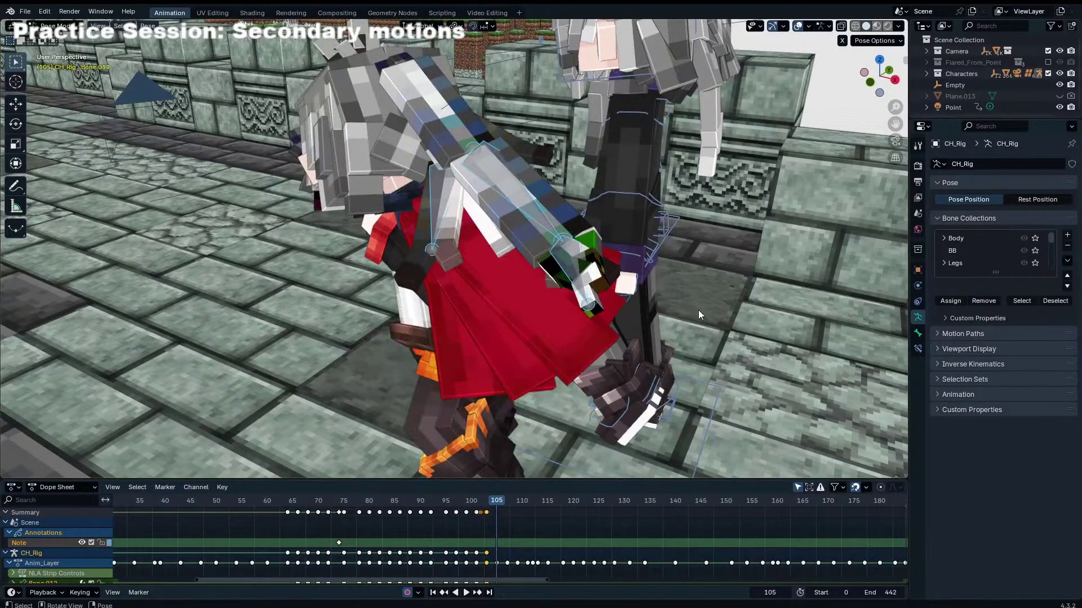
Step: Key a trackball rotation of the lower ponytail bones at frame 105
key(r)
key(r)
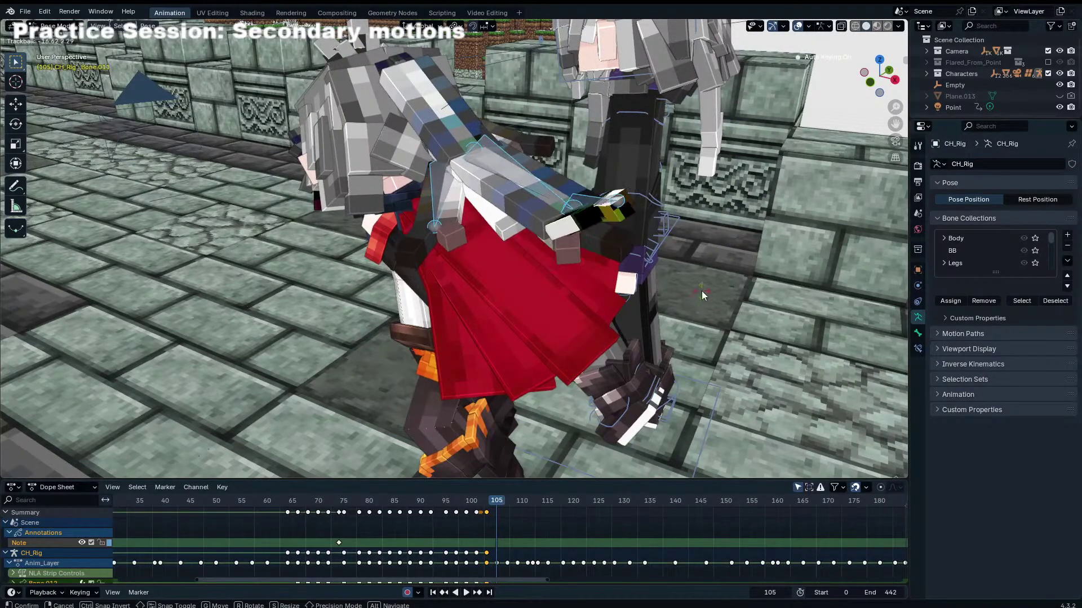
click(695, 295)
middle_drag(695, 295, 665, 271)
Step: Key the ponytail pose at frame 107 with a rotation and a trackball adjustment
key(Right)
key(Right)
key(r)
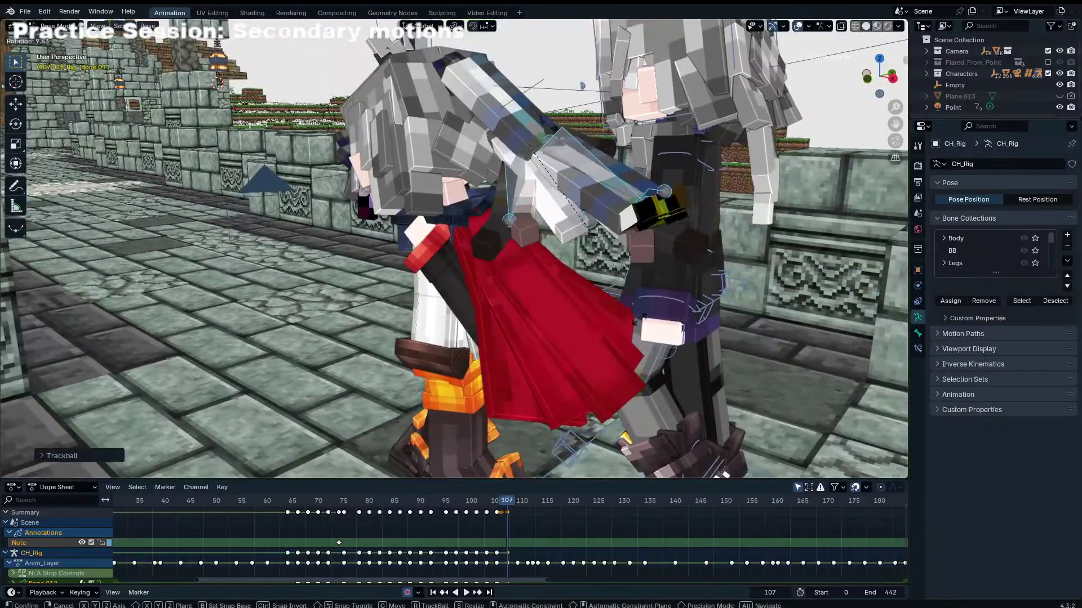
click(539, 324)
middle_drag(539, 324, 612, 191)
click(647, 134)
key(r)
key(r)
click(612, 190)
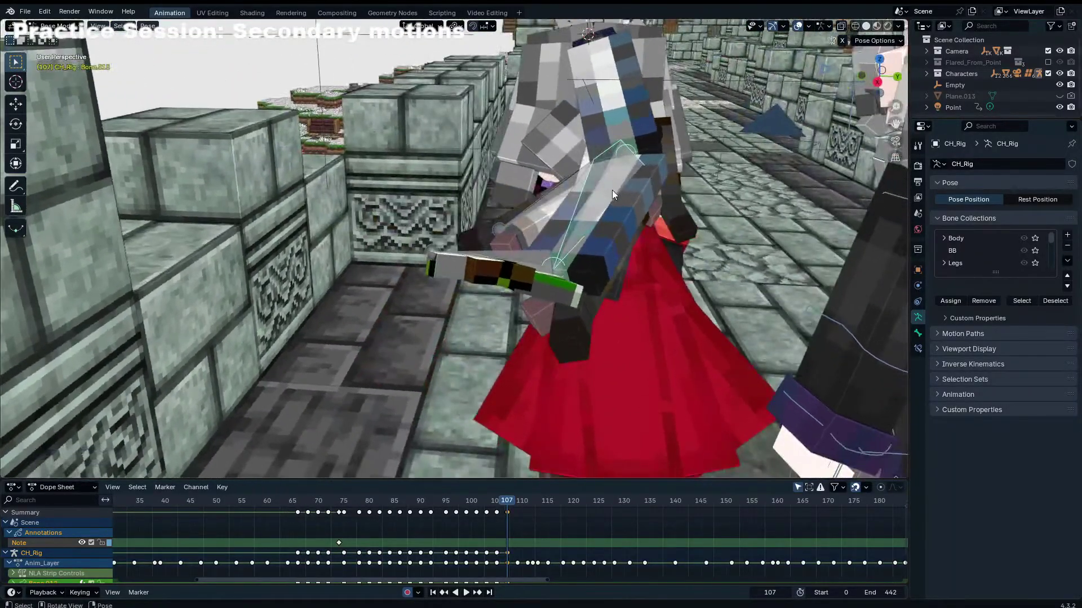
Step: Shape and key the lower ponytail pose at frame 109 with successive trackball rotations
key(Right)
key(Right)
middle_drag(740, 306, 597, 248)
key(r)
key(r)
click(597, 248)
key(r)
key(r)
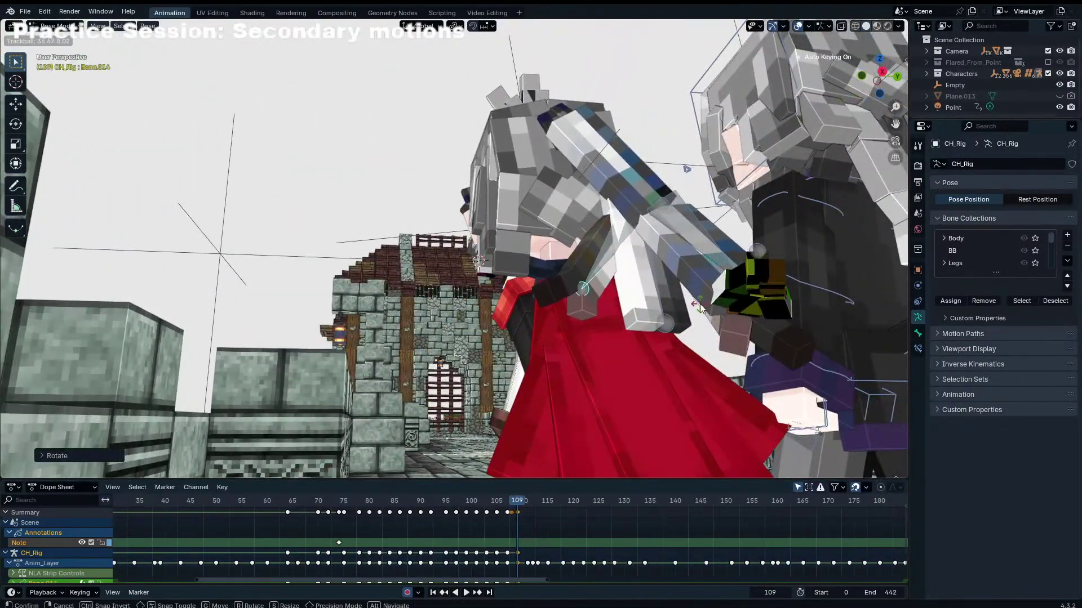
click(711, 284)
middle_drag(711, 285, 547, 416)
key(g)
click(669, 335)
Step: Key the lower ponytail pose at frame 112 with two rotations
mouse_move(608, 365)
middle_down()
mouse_move(586, 361)
mouse_move(625, 368)
middle_up()
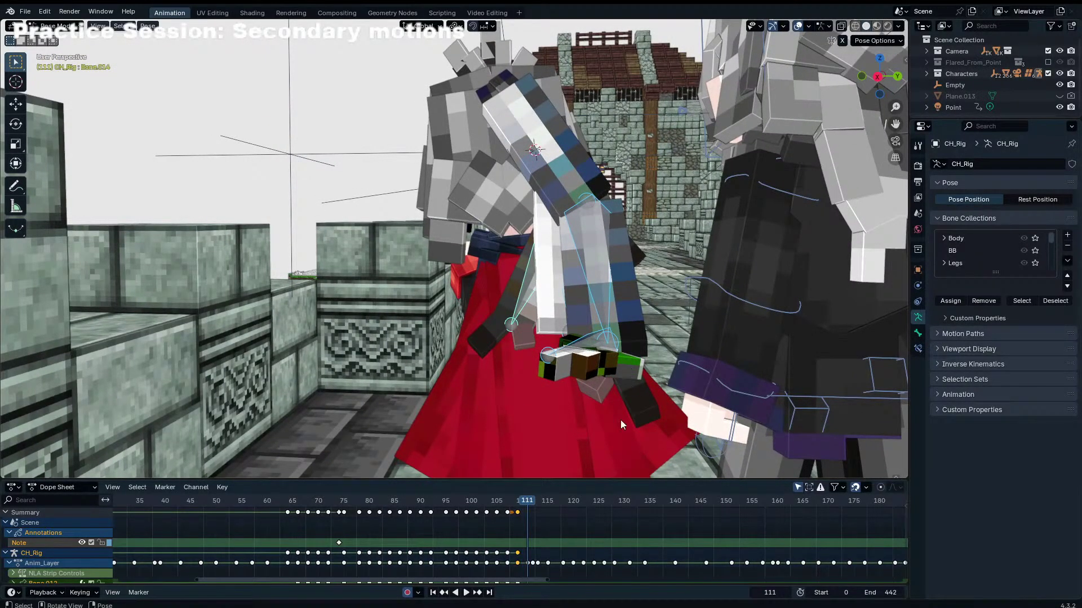
scroll(591, 535, down, 4)
key(Right)
middle_drag(610, 402, 602, 416)
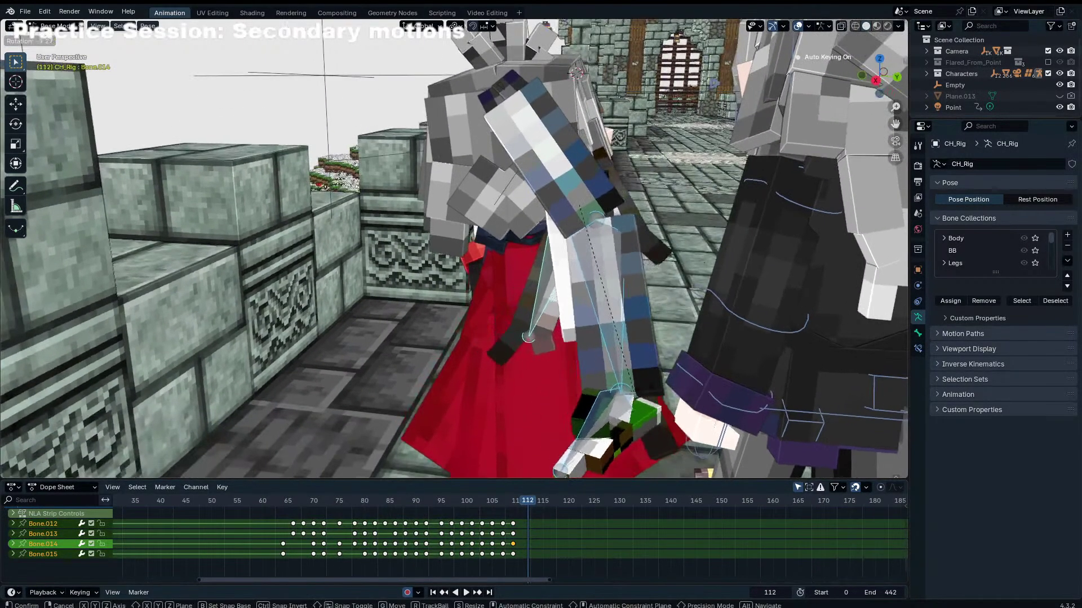
key(r)
click(642, 400)
key(r)
click(687, 369)
Step: Scrub through the neighbouring frames and key a lower ponytail rotation at frame 115
key(Right)
key(Right)
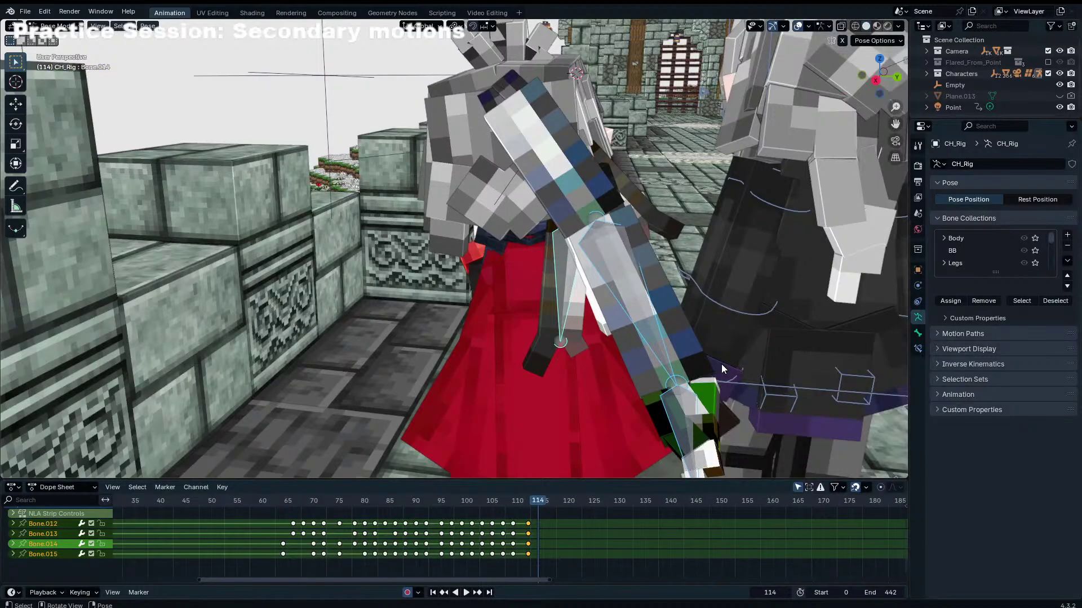
key(Left)
key(Left)
middle_drag(575, 522, 552, 548)
scroll(540, 550, up, 4)
drag(499, 500, 553, 499)
key(r)
click(742, 326)
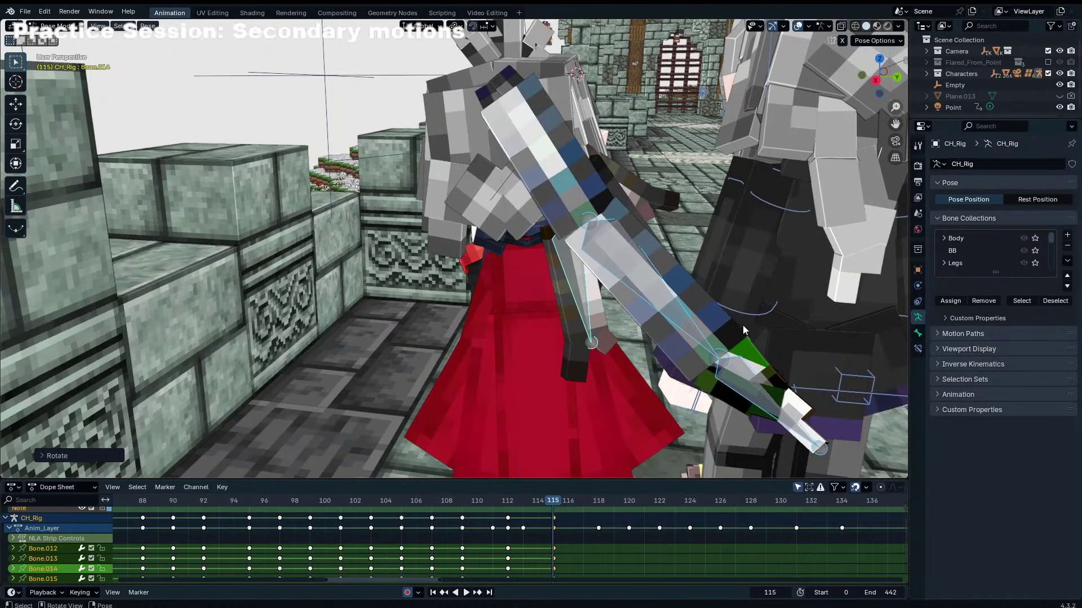
Step: Key a trackball rotation of the lower ponytail bones at frame 118
key(Right)
key(Right)
key(Right)
key(r)
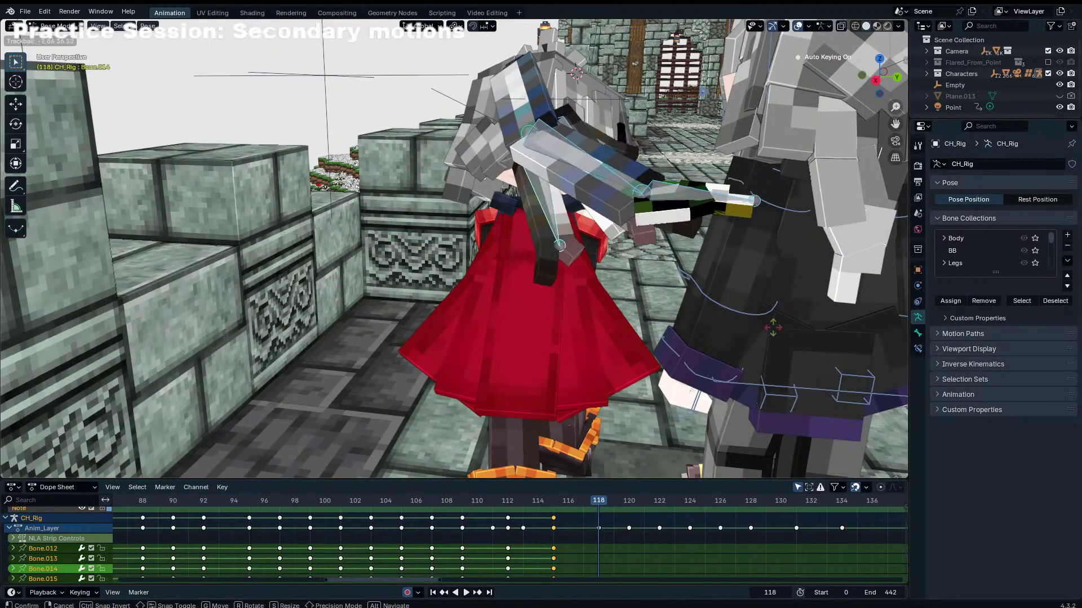
click(766, 327)
Step: Key the lower ponytail pose at frame 120 with a trackball rotation followed by a regular rotation
key(Right)
key(Right)
key(r)
click(749, 300)
key(r)
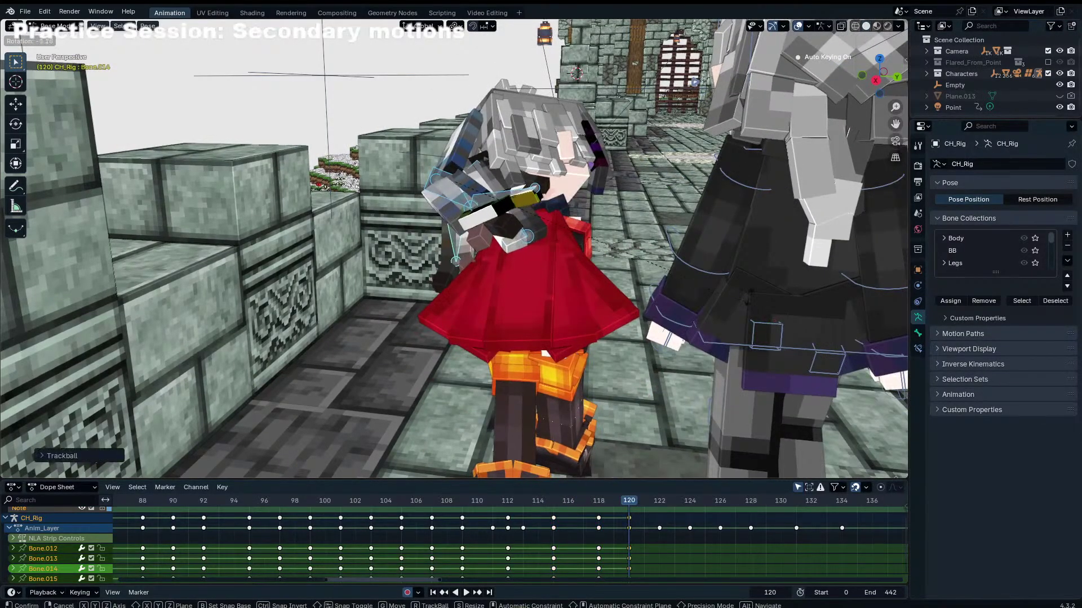
click(731, 260)
Step: Play back the new ponytail motion through the camera, stopping at frame 120
key(KP_0)
key(r)
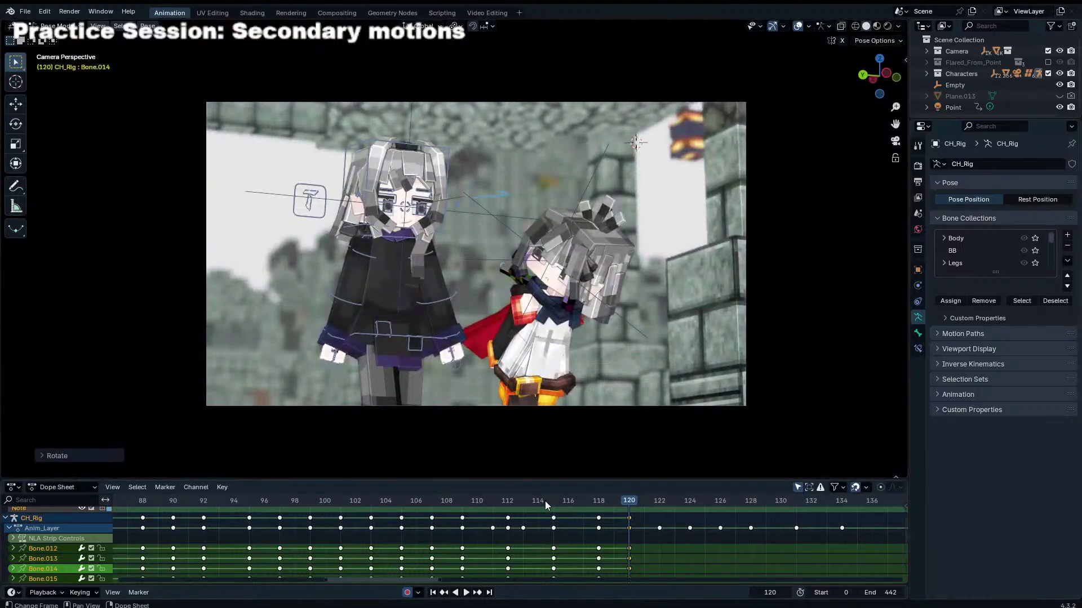
drag(544, 501, 396, 477)
key(space)
click(558, 503)
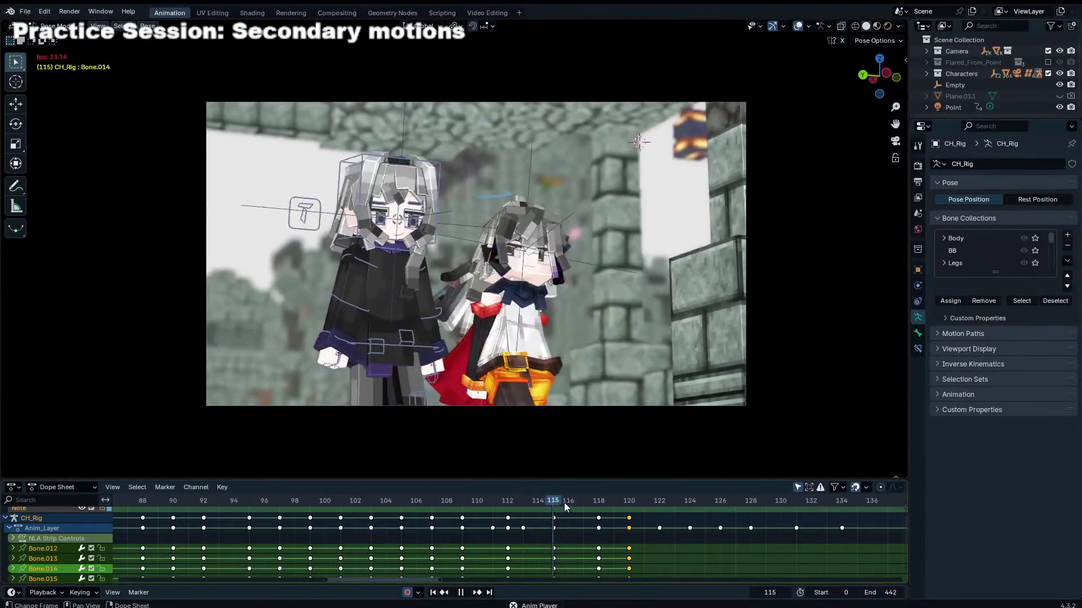
key(space)
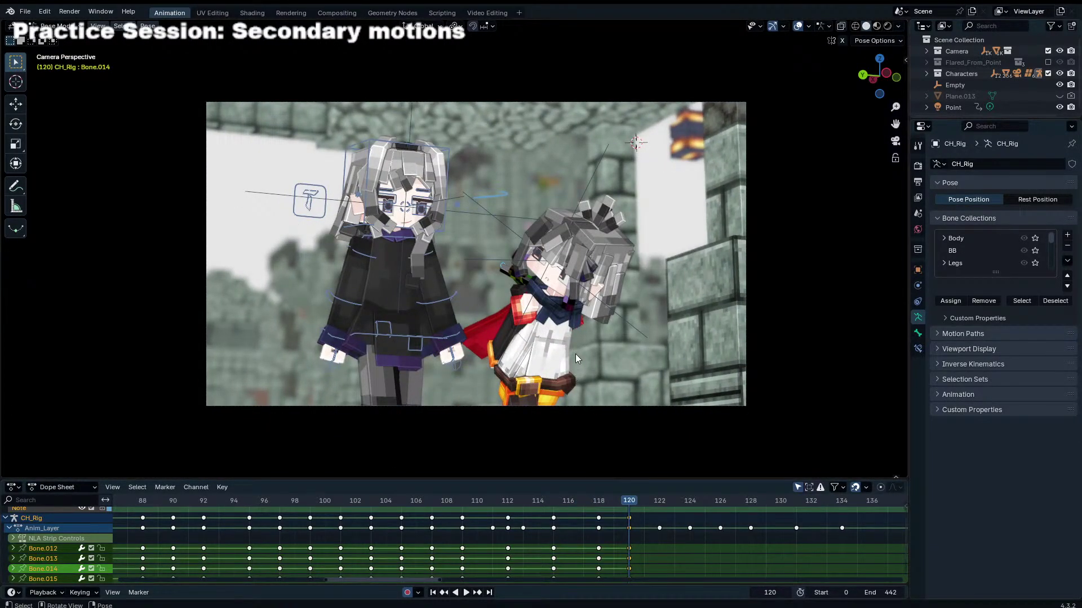
Step: Reveal the hidden bones, select the ponytail bone Bone.011 and key a trackball rotation of it at frame 120
key(alt+h)
middle_drag(581, 238, 482, 306)
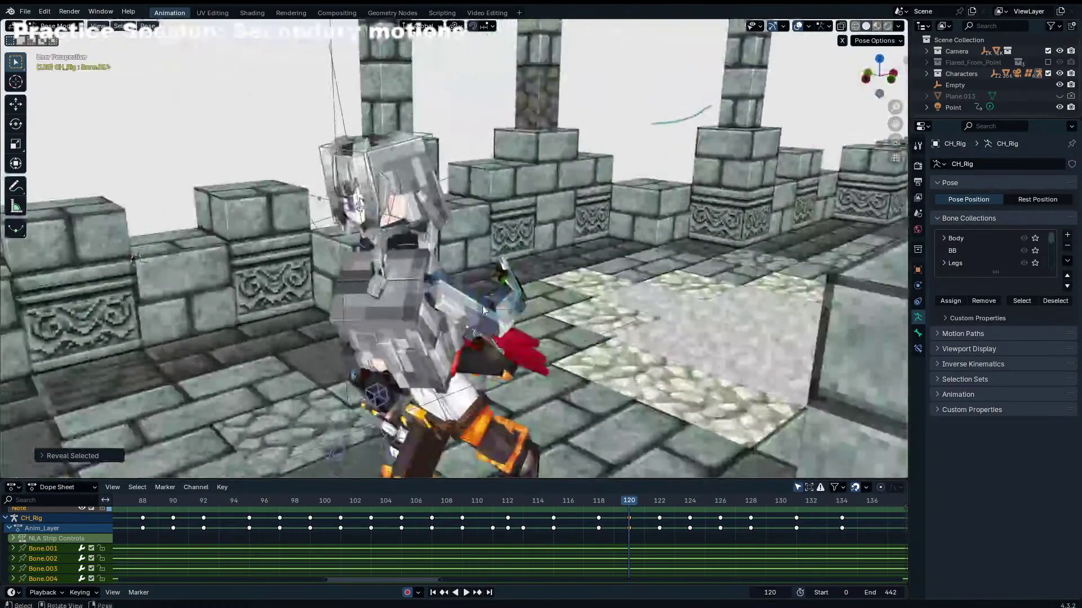
click(475, 294)
key(KP_0)
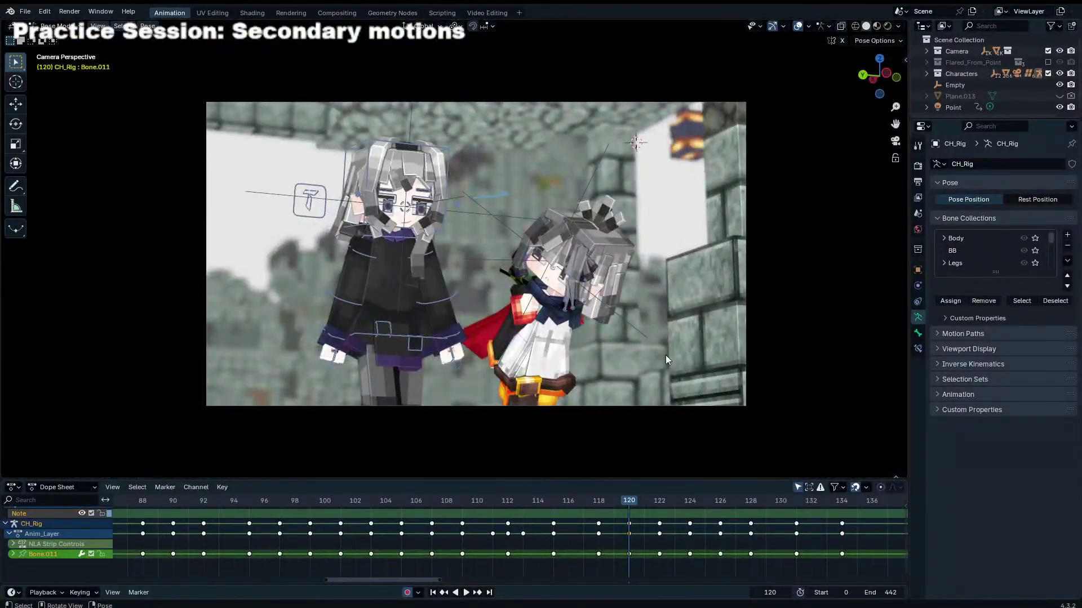
key(Left)
key(Right)
key(r)
key(r)
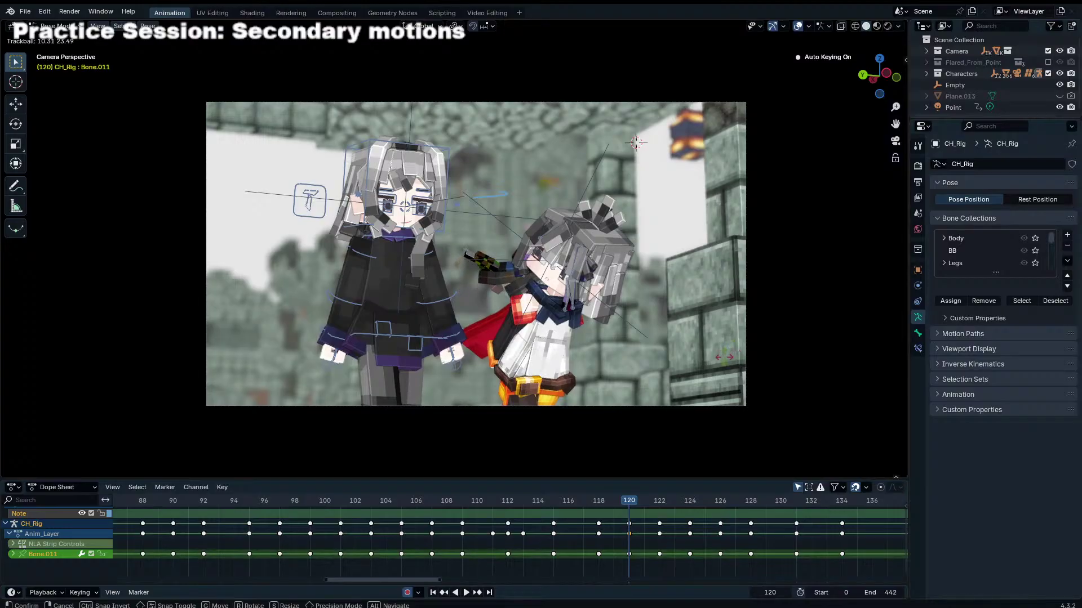
Step: At frame 122, hide the bones in the way and select the ponytail chain from Bone.011 downward
drag(572, 500, 659, 501)
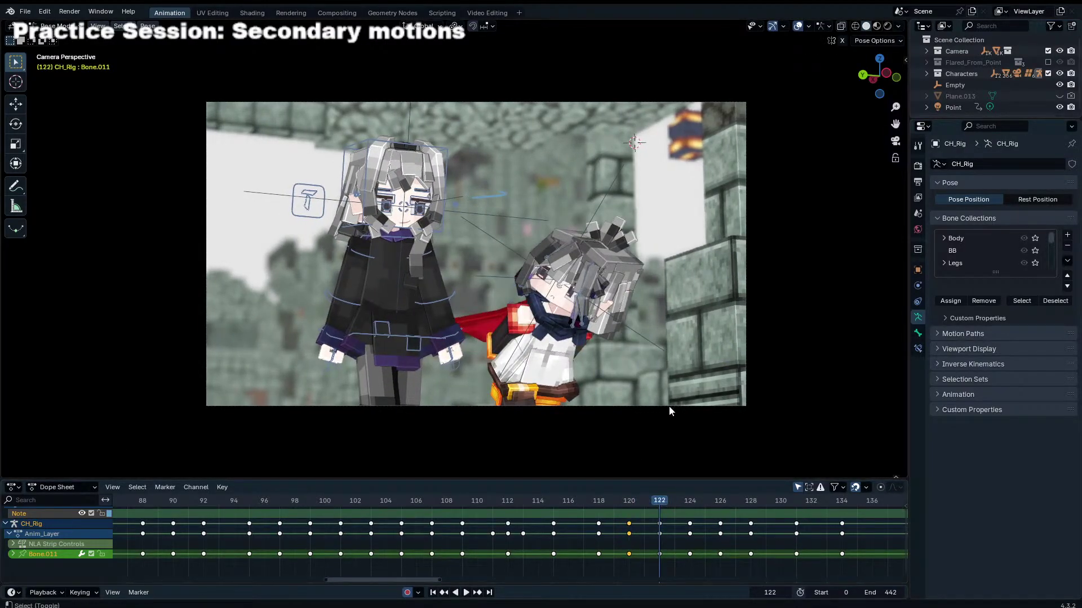
click(610, 401)
middle_drag(634, 314, 349, 254)
drag(338, 248, 249, 473)
middle_drag(507, 332, 415, 376)
key(alt+a)
middle_drag(484, 248, 380, 215)
key(b)
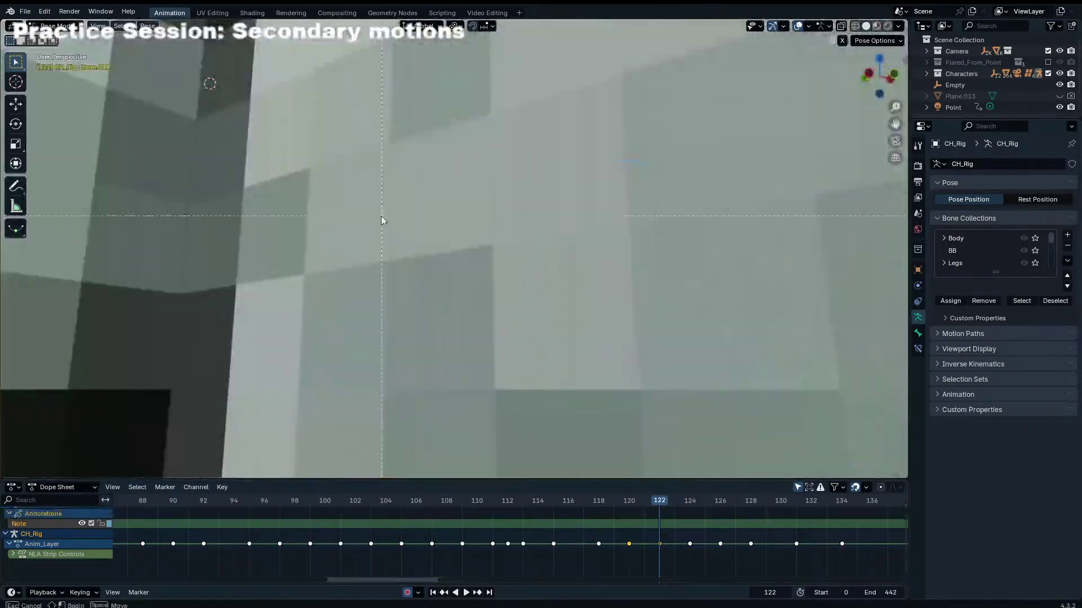
drag(382, 216, 333, 360)
middle_drag(332, 366, 434, 390)
key(h)
middle_drag(496, 327, 472, 334)
click(471, 334)
drag(508, 365, 509, 363)
middle_drag(510, 363, 539, 319)
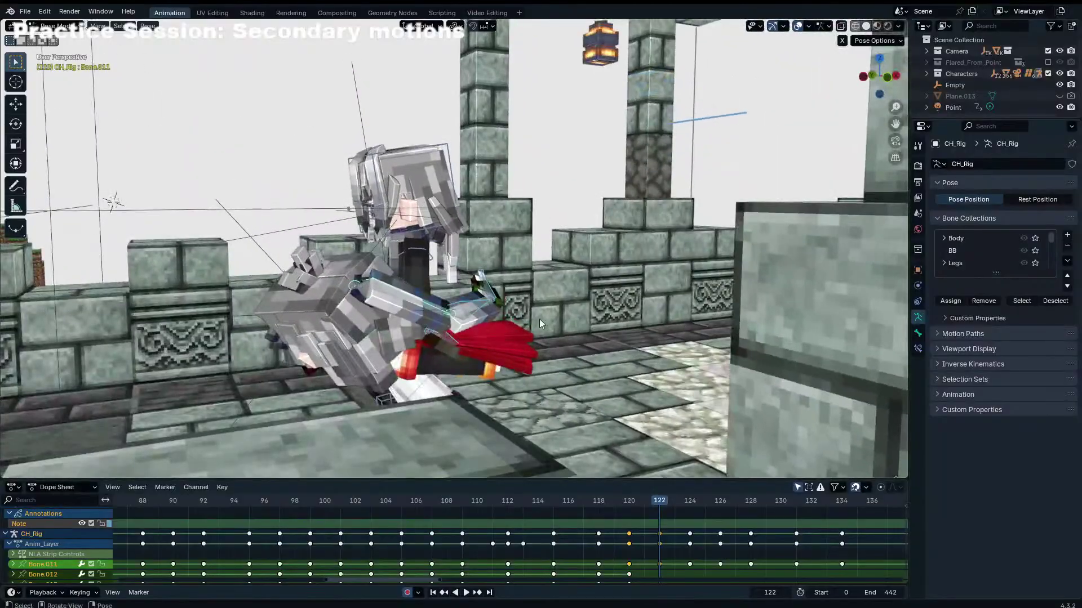
Step: Rotate the ponytail chain at frame 122 through the camera and insert an extra keyframe at frame 121
key(KP_0)
drag(617, 501, 665, 514)
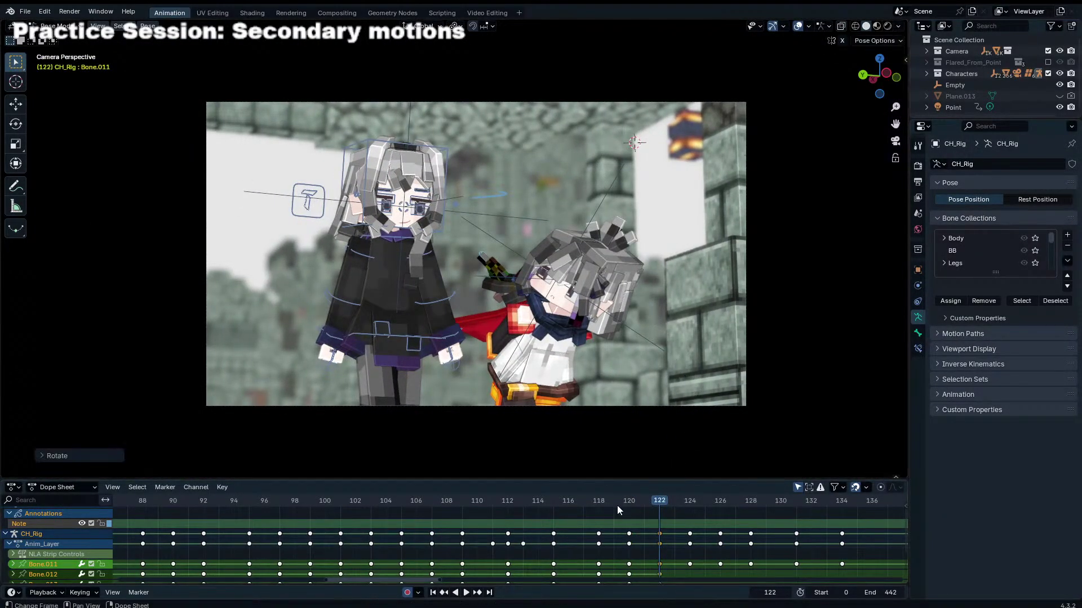
key(Left)
key(i)
Step: Key the ponytail chain at frames 124 and 126, using Blend to Neighbor to ease the pose
key(Right)
key(Right)
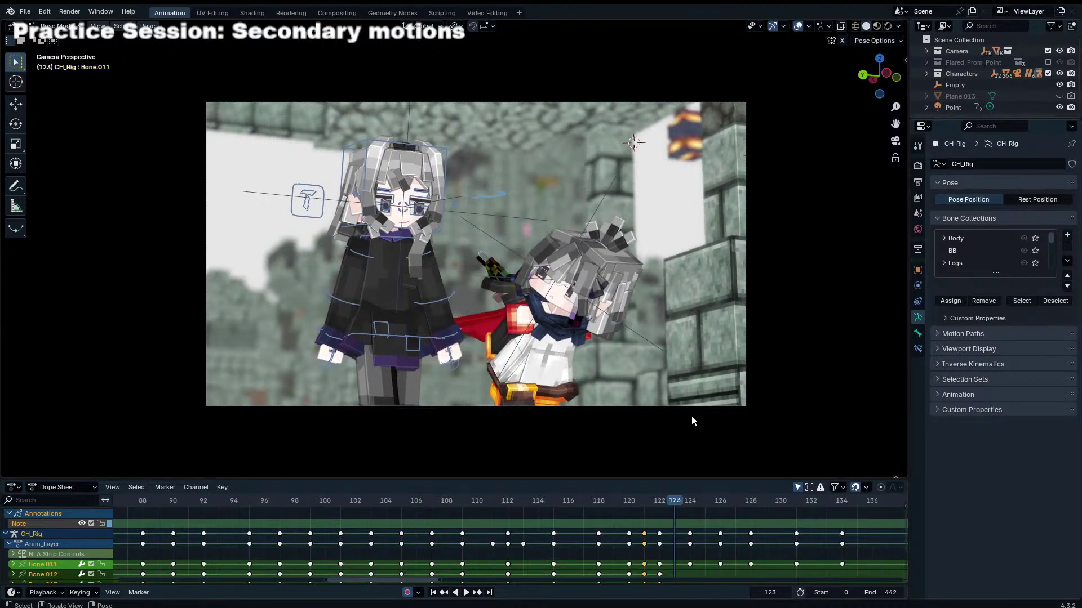
key(Right)
key(shift+alt+e)
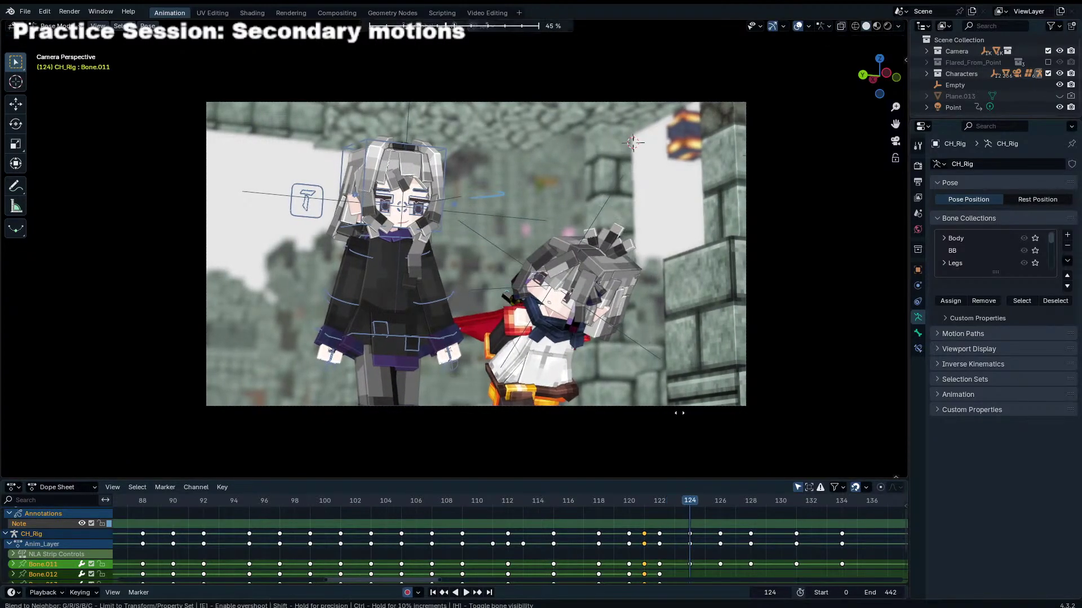
click(654, 410)
key(Right)
key(Right)
key(shift+alt+e)
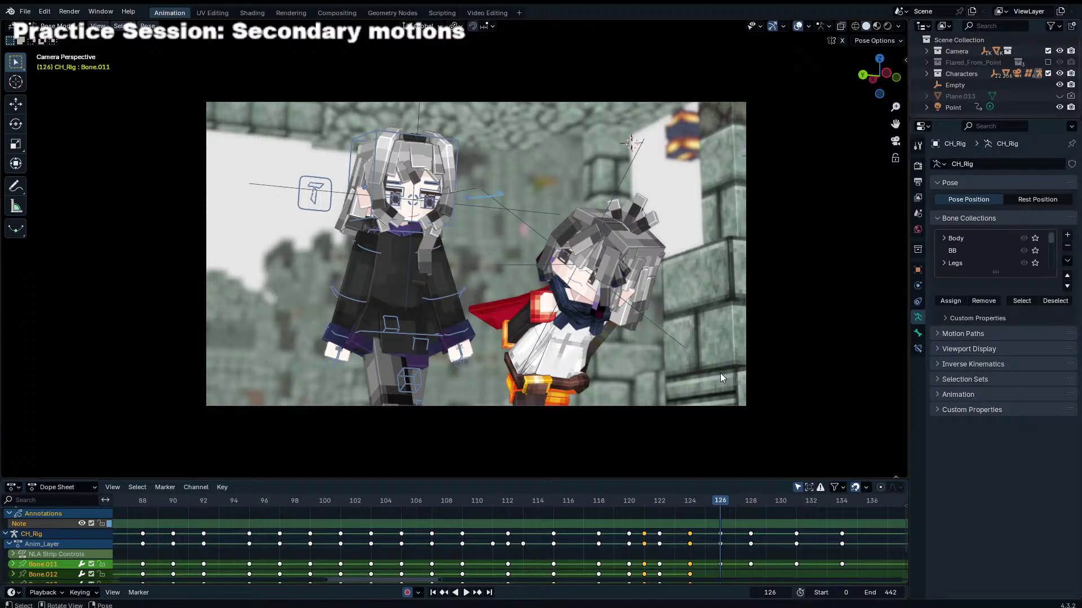
key(i)
Step: Key the ponytail chain at frame 128 with a trackball rotation followed by a regular rotation
key(Right)
key(Right)
key(r)
key(r)
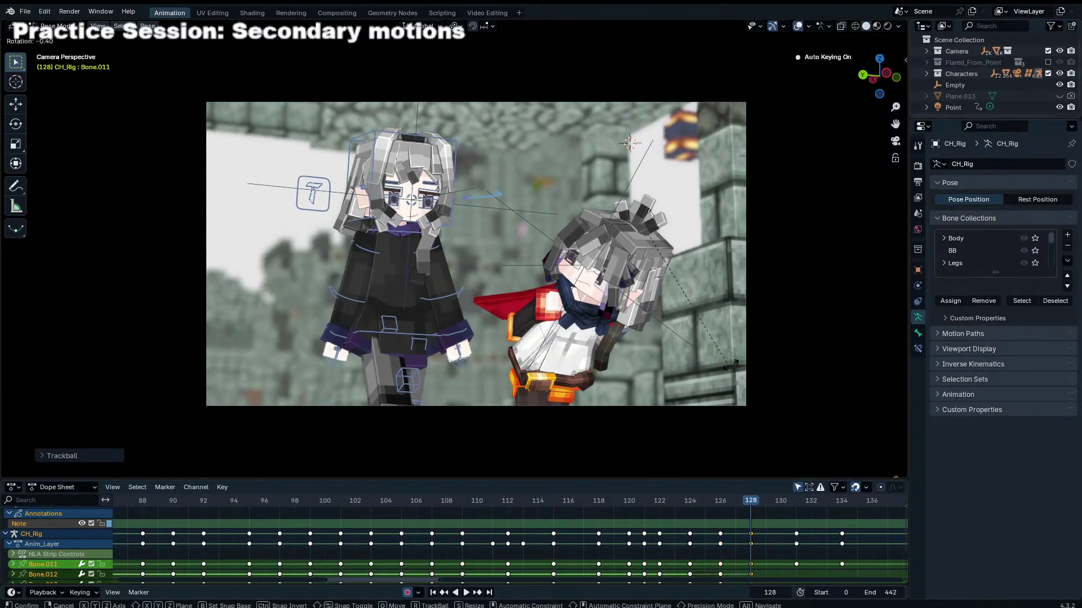
click(735, 361)
Step: Try a rotation of the ponytail at frame 131 and undo it
key(Right)
key(Right)
key(Right)
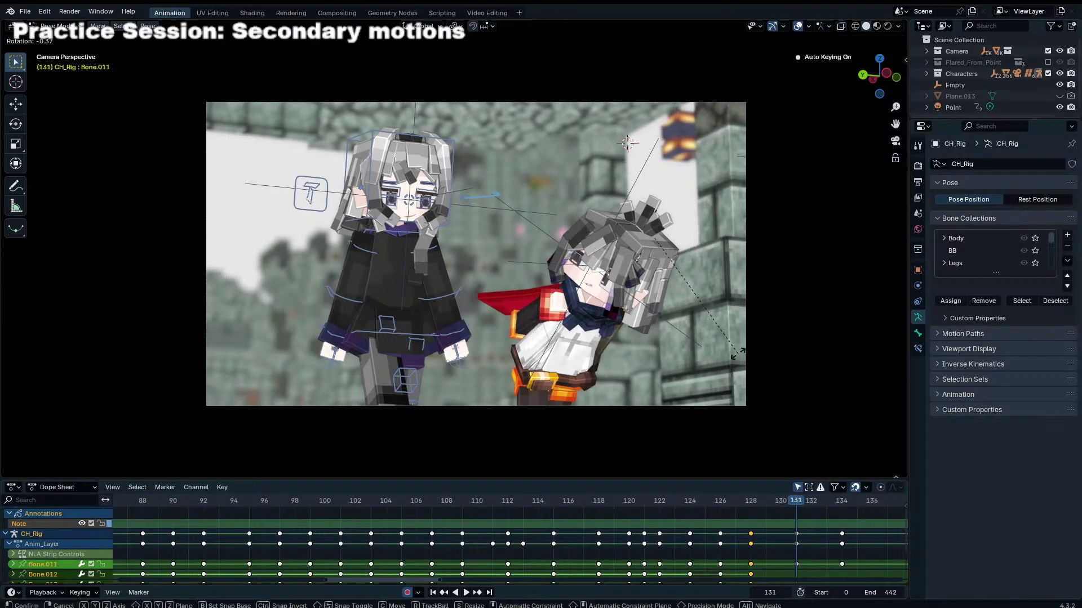
click(728, 310)
middle_drag(728, 309, 311, 332)
key(ctrl+z)
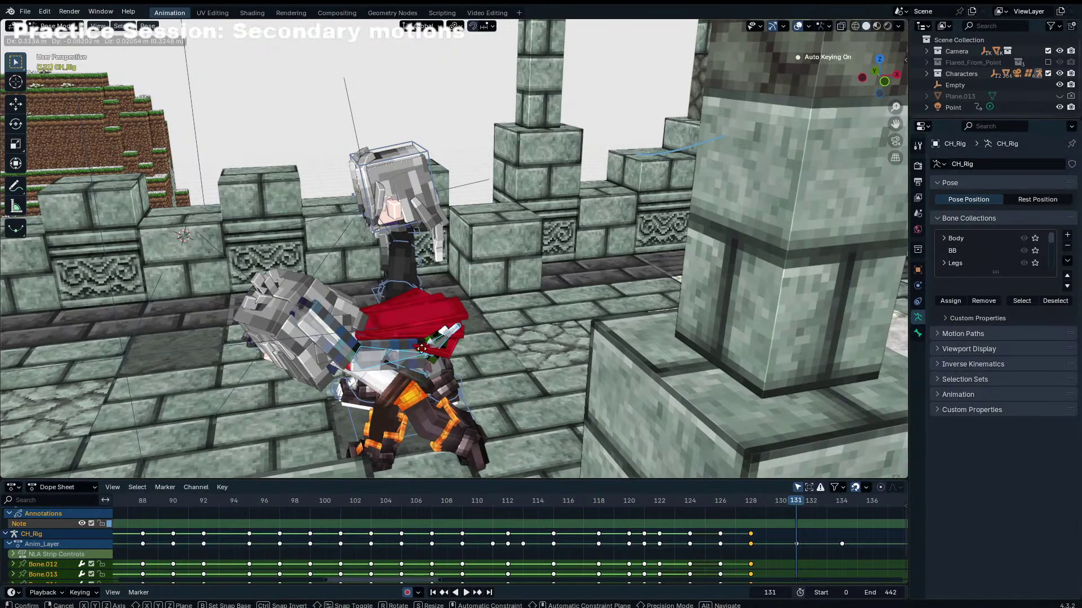
Step: Key the ponytail bones from Bone.012 downward at frame 131 with a trackball rotation and a regular rotation
key(KP_0)
middle_drag(445, 321, 468, 392)
key(KP_0)
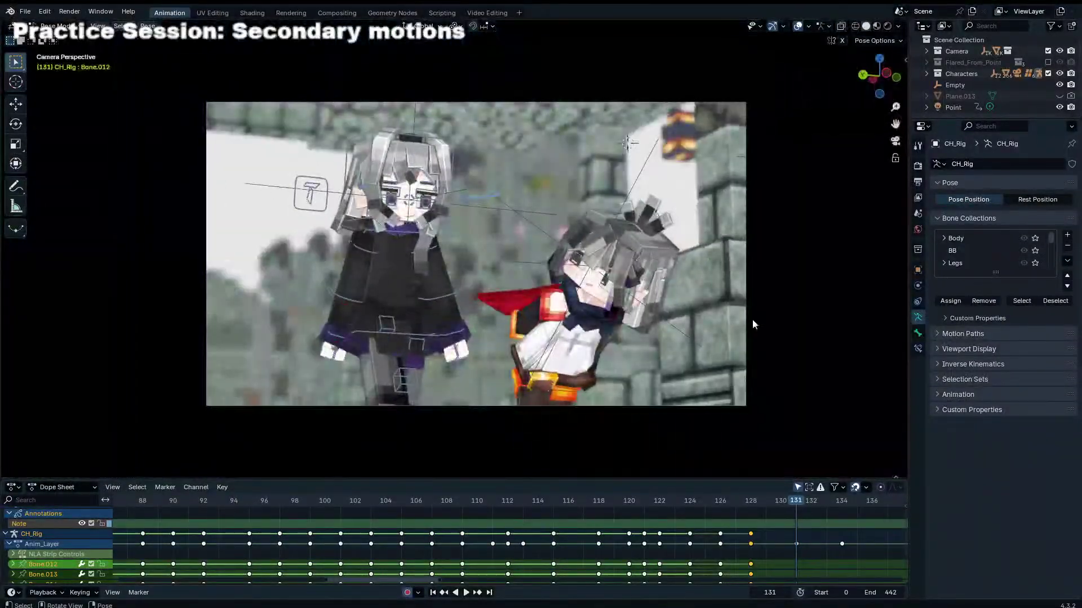
key(r)
key(r)
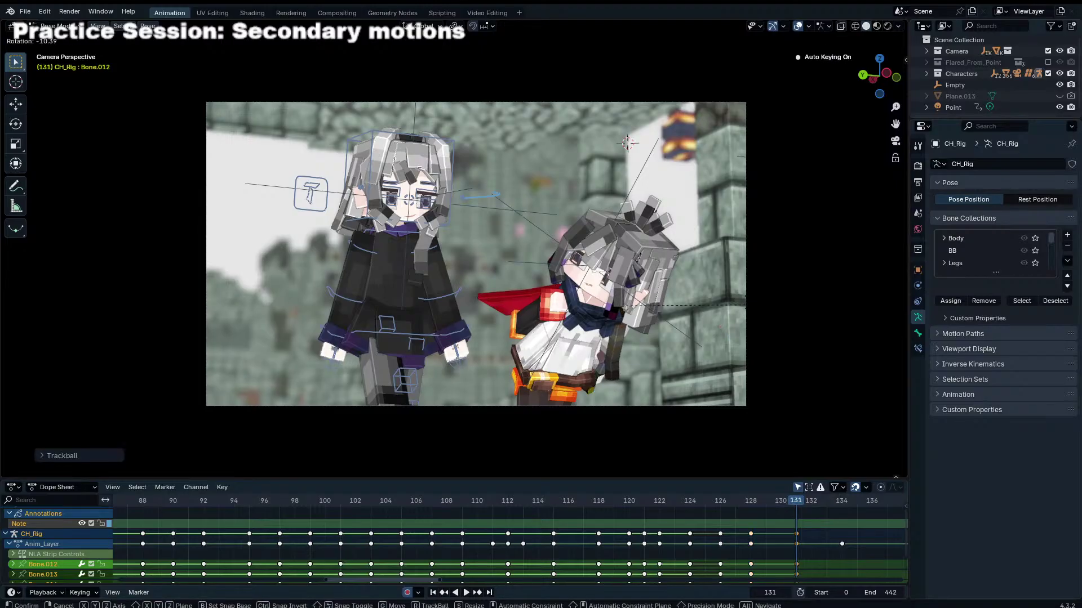
click(749, 293)
Step: Key follow-through rotations of the lower ponytail bones at frames 134, 136 and 138
key(Right)
key(Right)
key(Right)
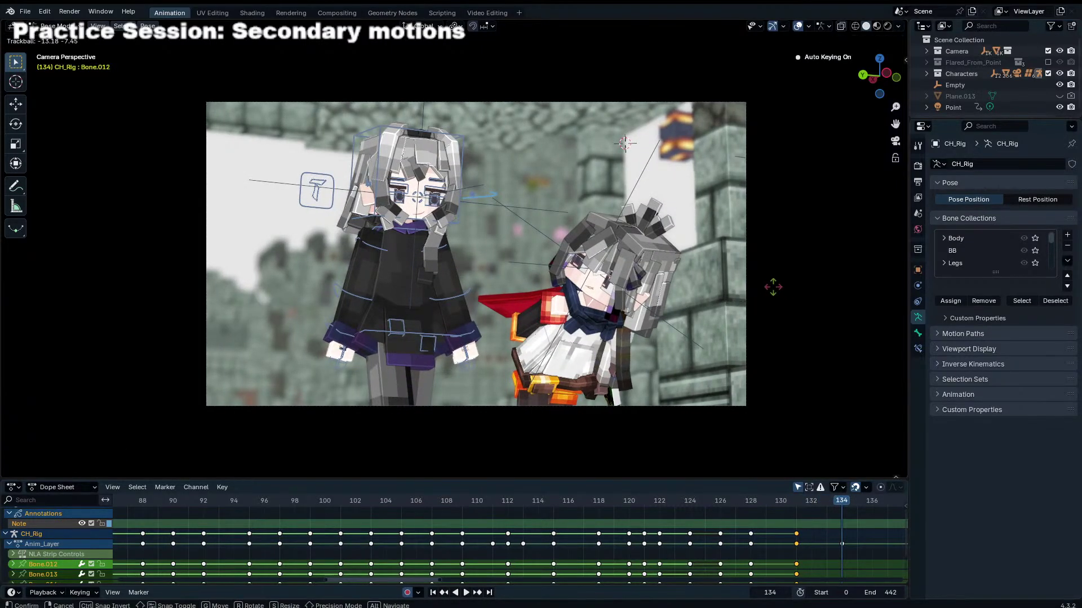
key(Right)
key(Right)
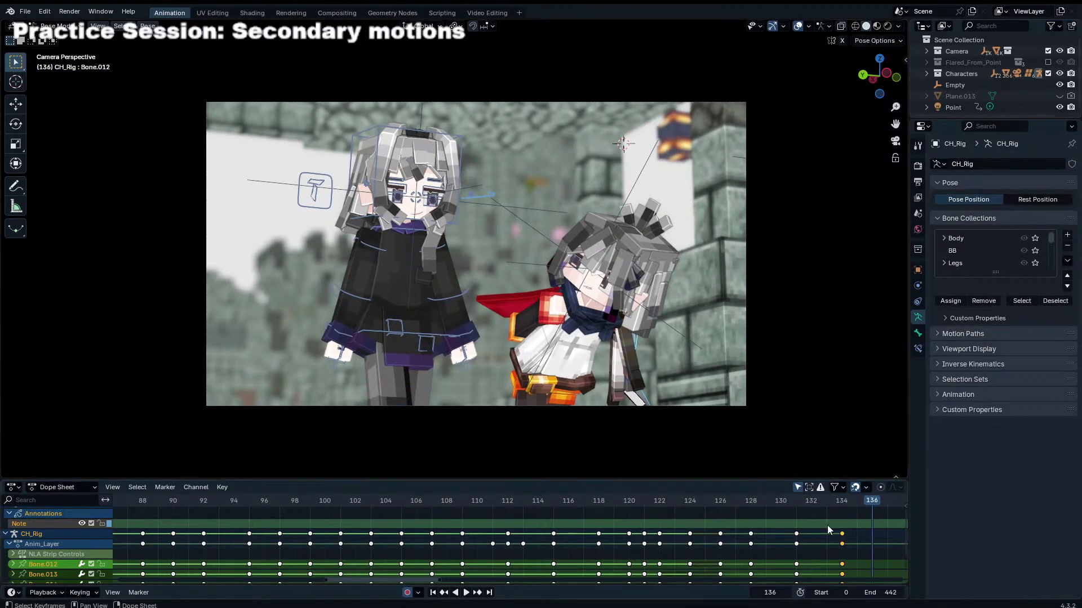
middle_drag(898, 508, 737, 511)
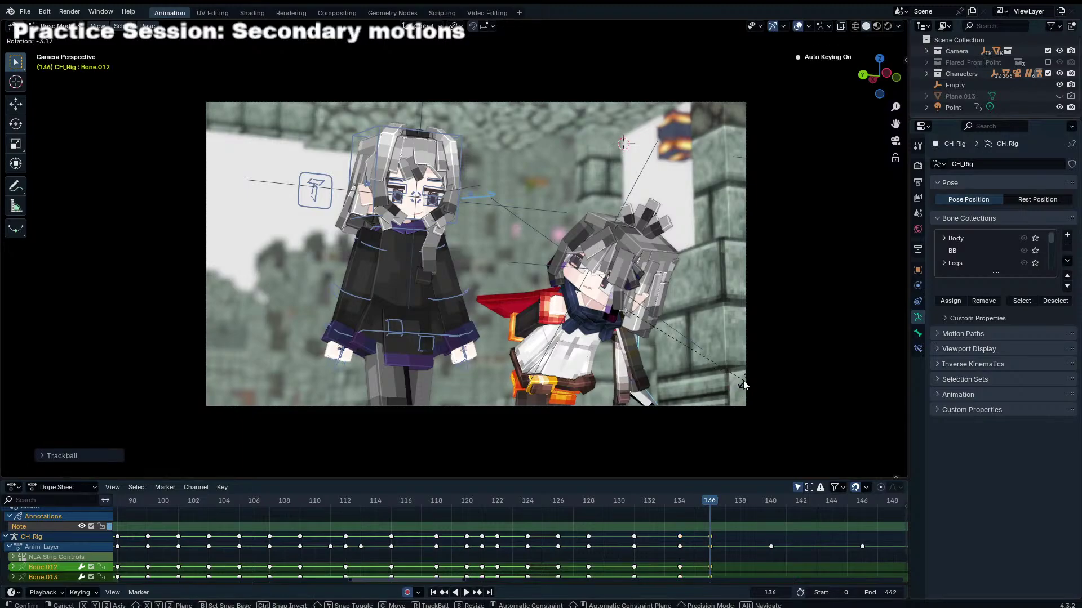
key(space)
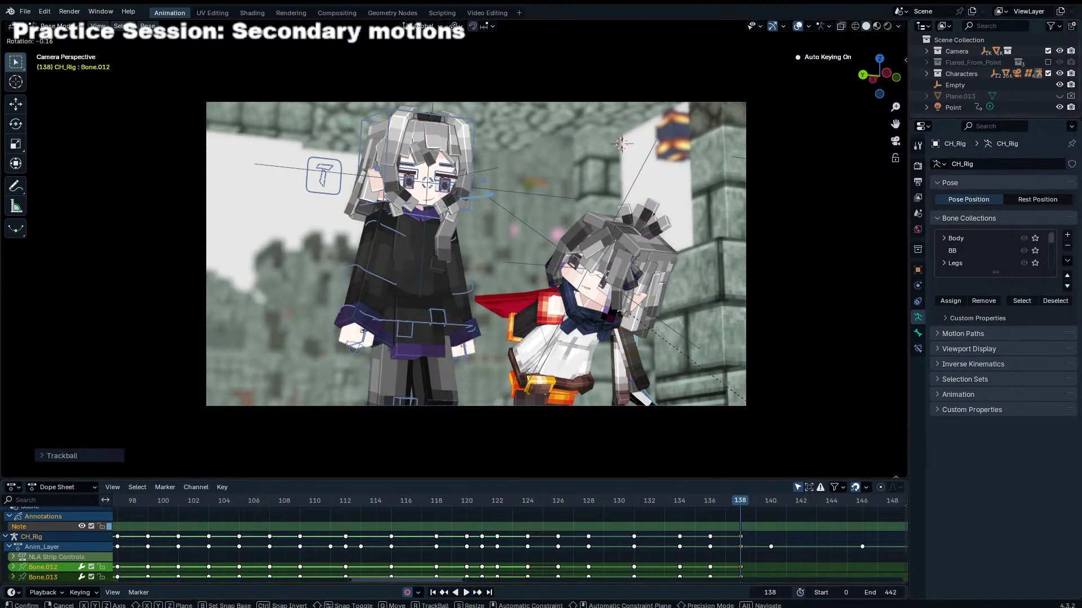
Step: Try keying the lower ponytail bones around frames 140 to 144 and delete the keyframe at frame 140
click(773, 504)
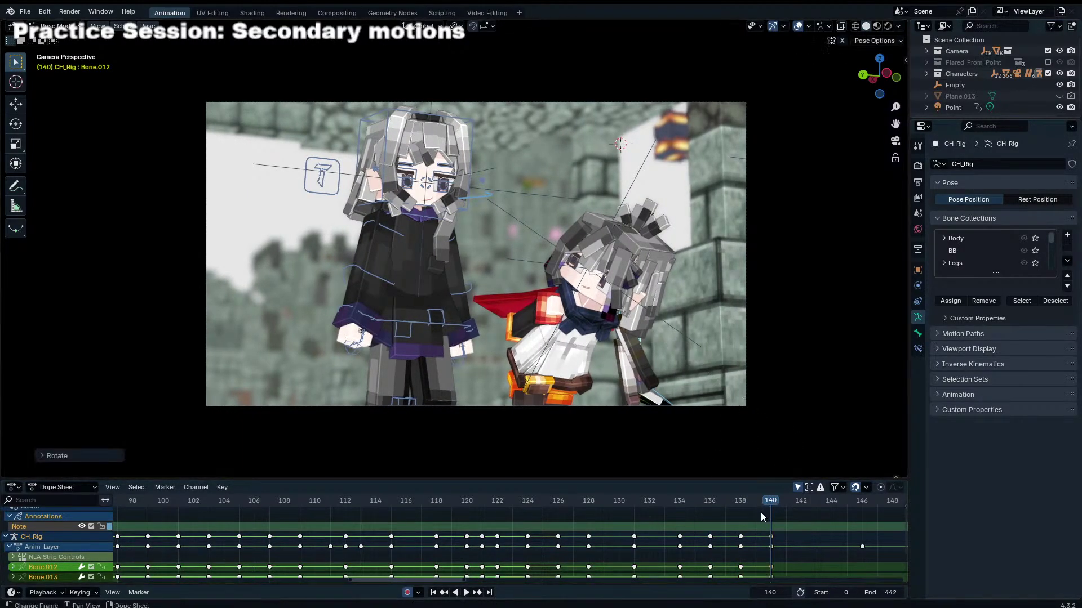
drag(761, 515, 831, 504)
key(i)
click(773, 536)
key(x)
click(773, 535)
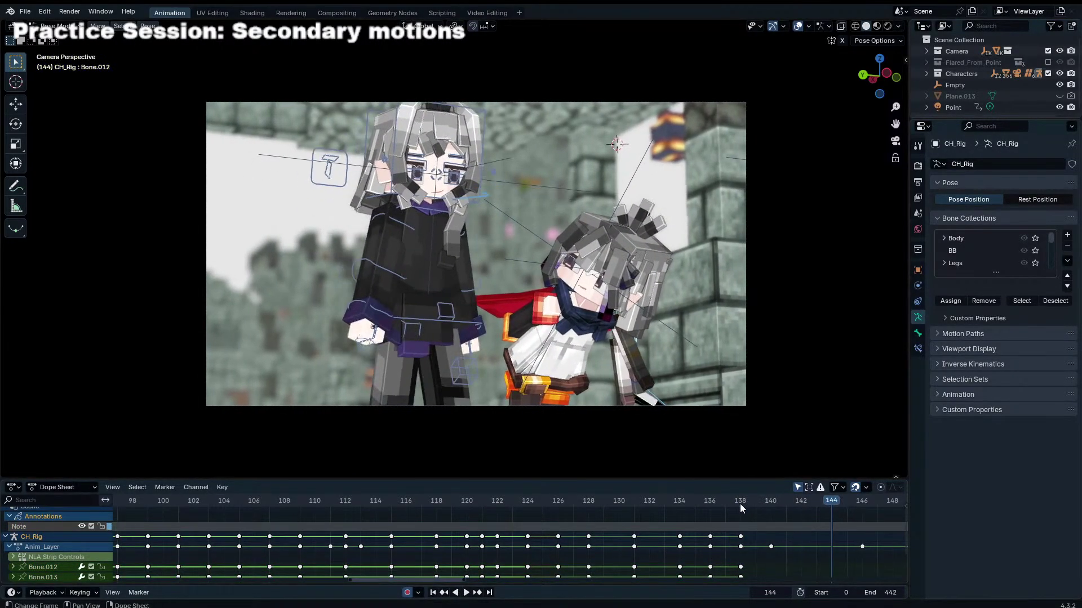
Step: Reselect the ponytail bones from Bone.012 downward and key a rotation of them at frame 140
click(769, 509)
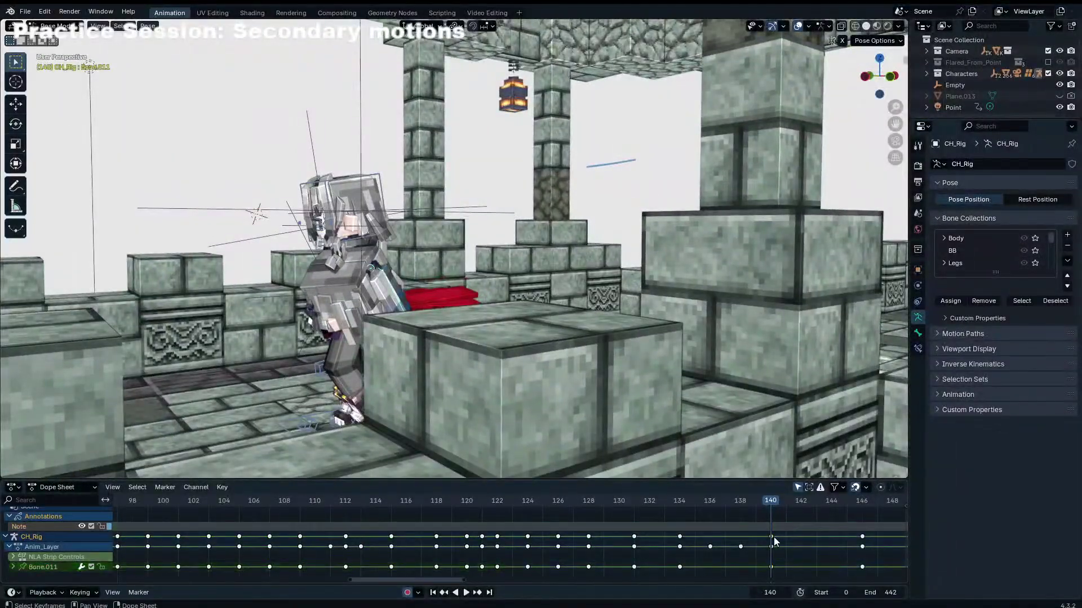
middle_drag(490, 344, 467, 349)
click(443, 377)
shift+click(385, 438)
middle_drag(384, 438, 492, 396)
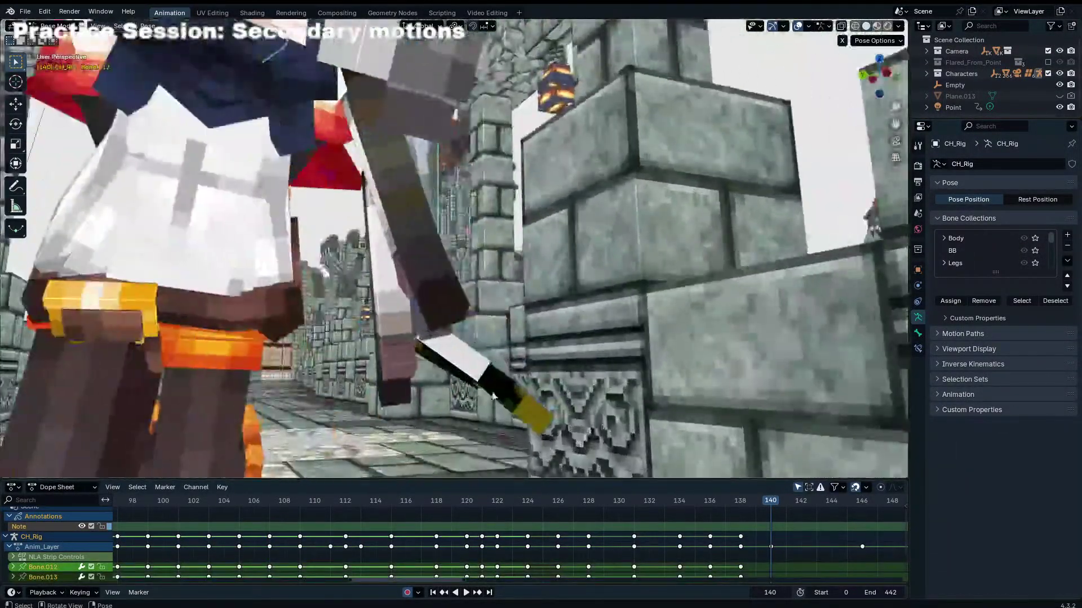
key(KP_0)
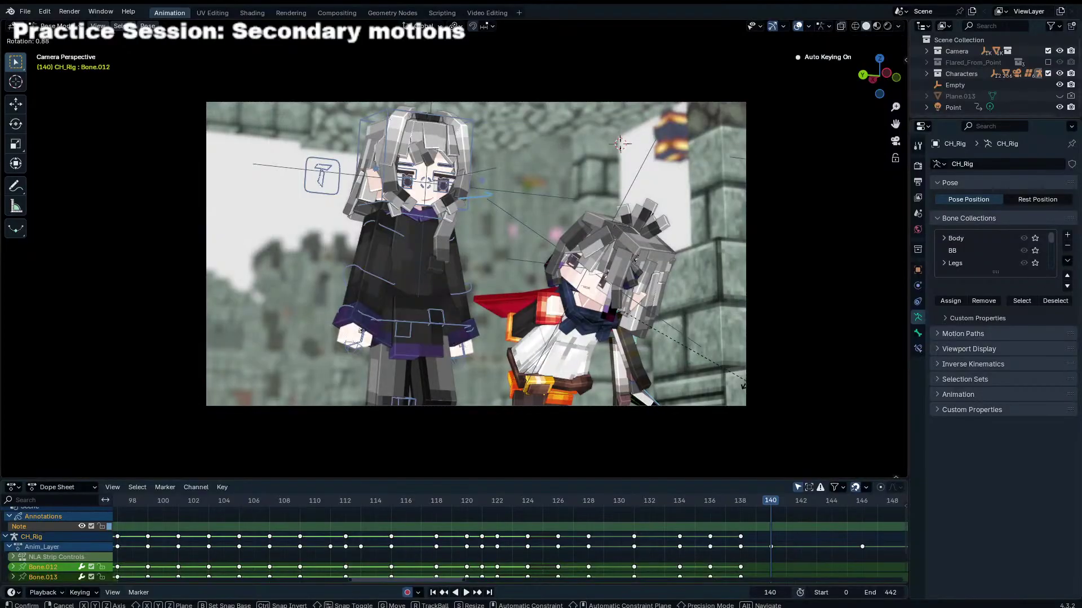
click(744, 384)
Step: Rotate and key the lower ponytail bones at frames 142 and 146
key(Right)
key(Right)
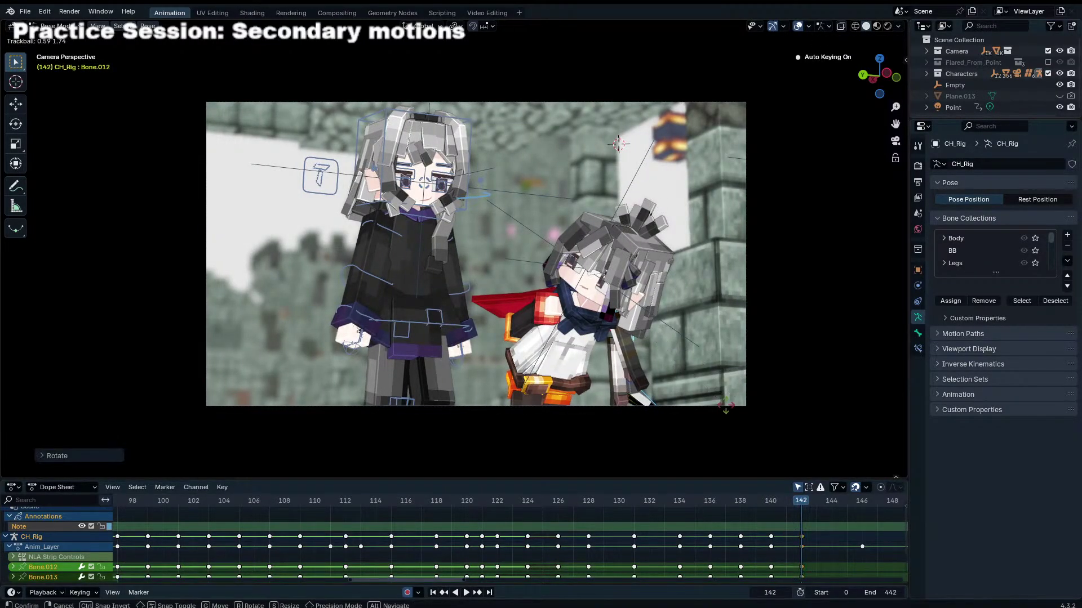
click(730, 407)
key(Right)
key(Right)
key(Right)
key(Right)
key(r)
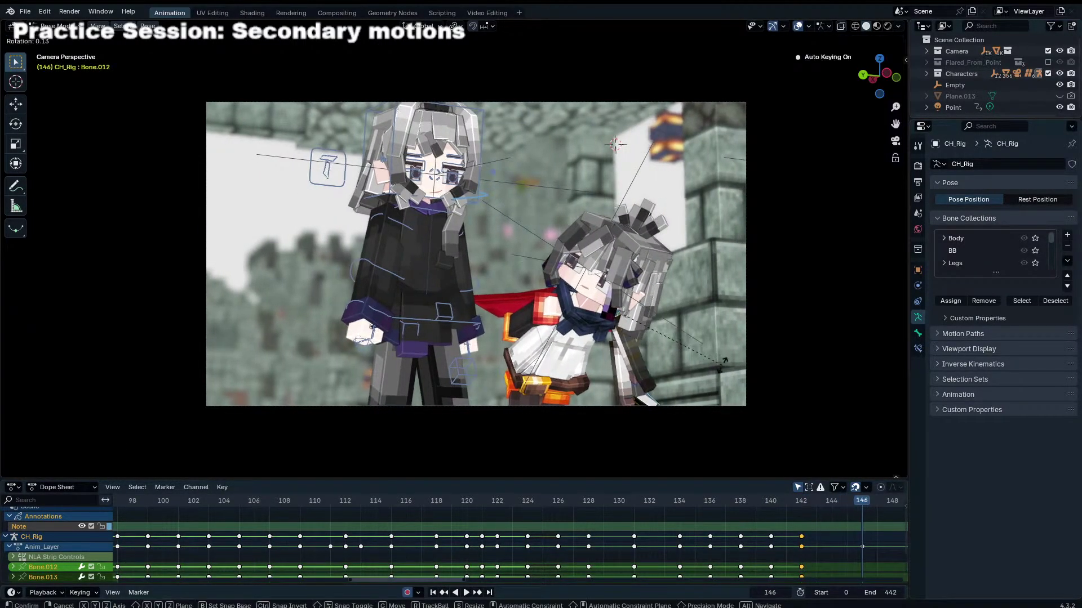
Step: Key the lower ponytail pose at frame 144 and play back the motion through the camera
click(824, 500)
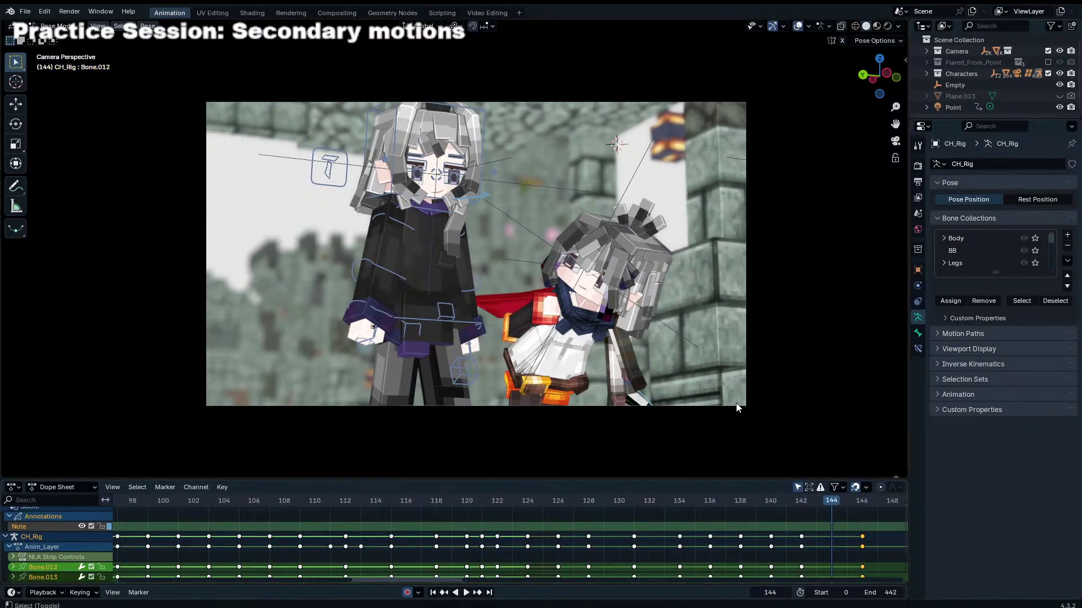
click(824, 505)
key(space)
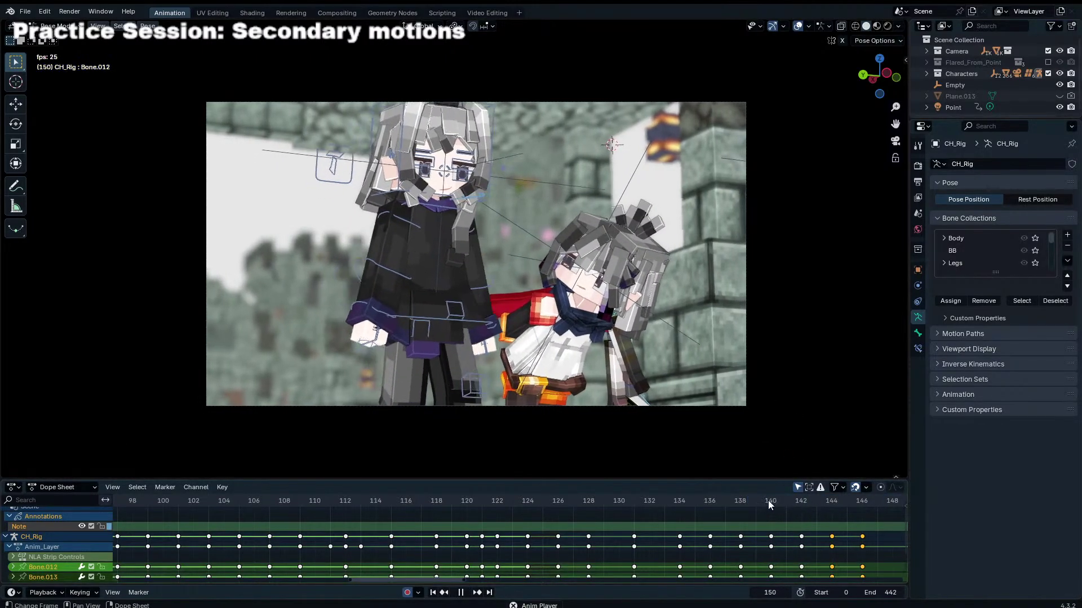
middle_drag(769, 500, 679, 517)
key(Escape)
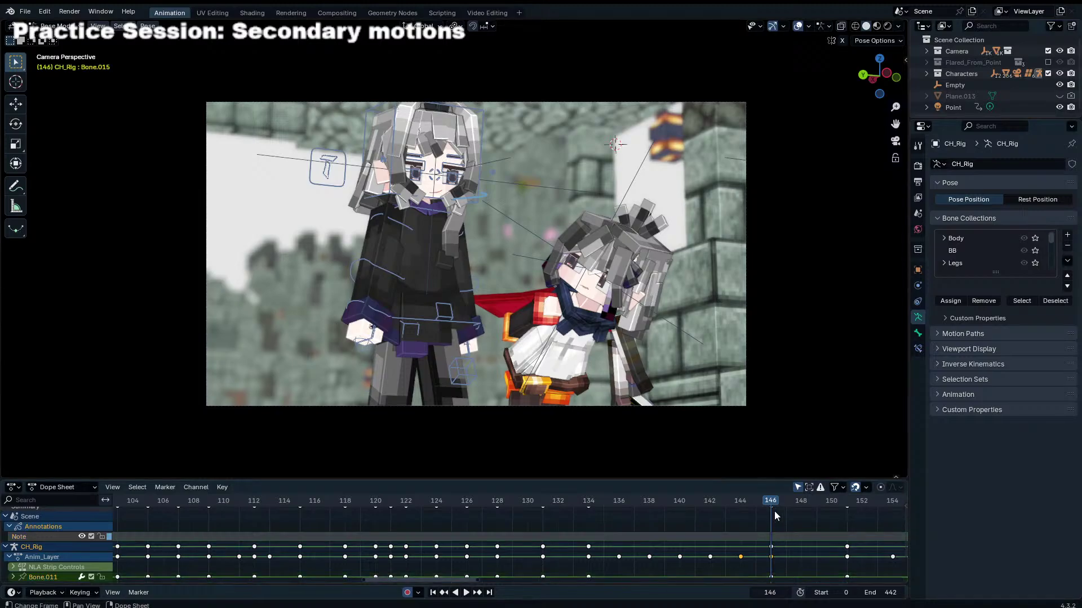
Step: Select the lower ponytail bones again and key rotations of them at frames 149 and 151
drag(669, 342, 607, 418)
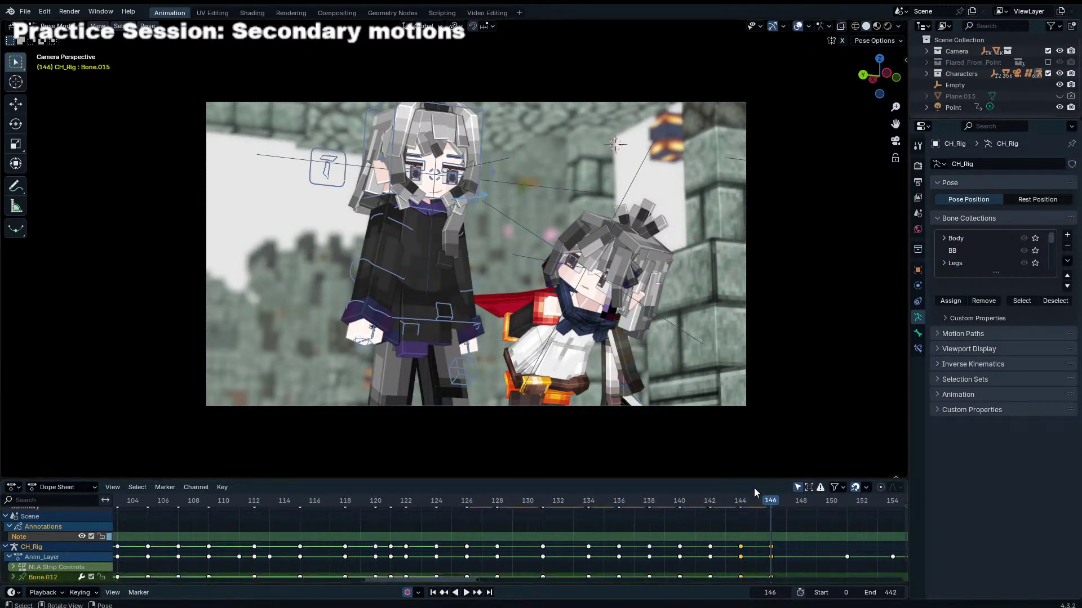
key(space)
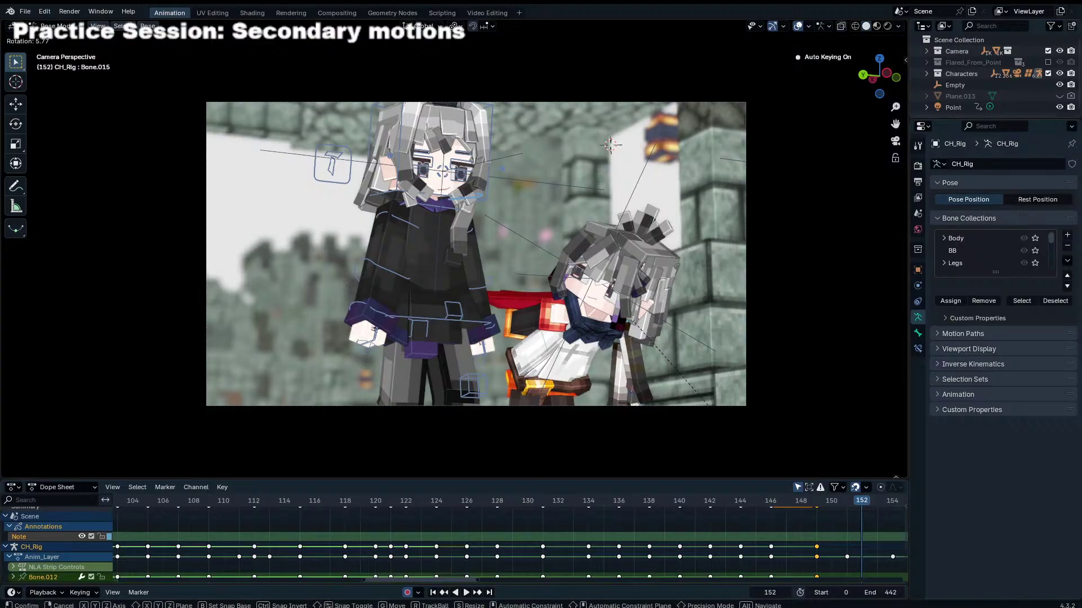
key(Down)
key(Right)
key(Right)
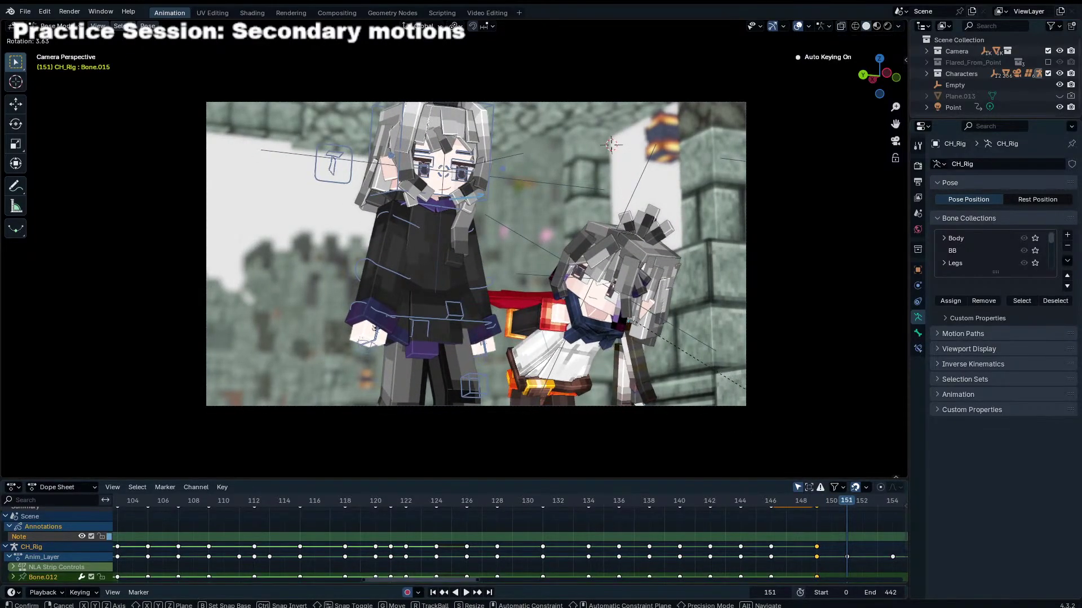
key(Return)
click(847, 509)
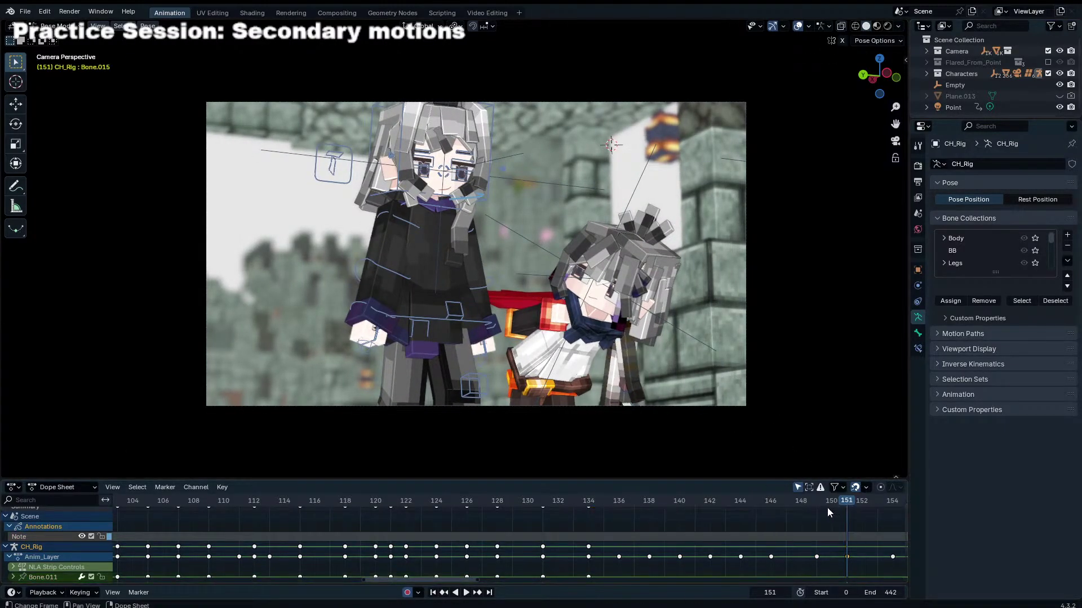
Step: Go to frame 154 and key rotations of the red-caped character's selected ponytail bones
drag(828, 508, 890, 505)
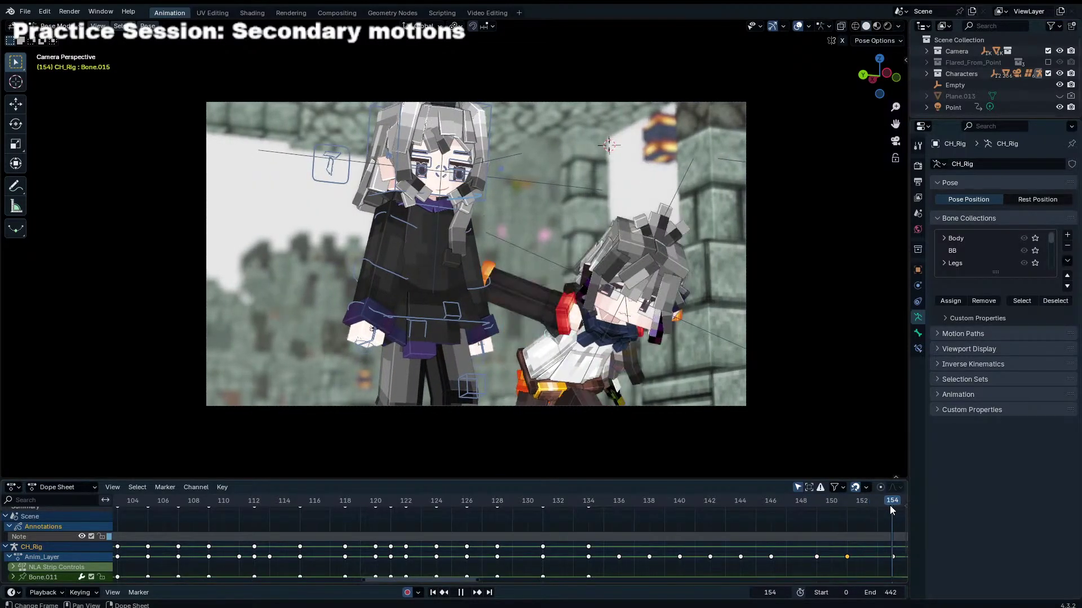
drag(578, 269, 702, 222)
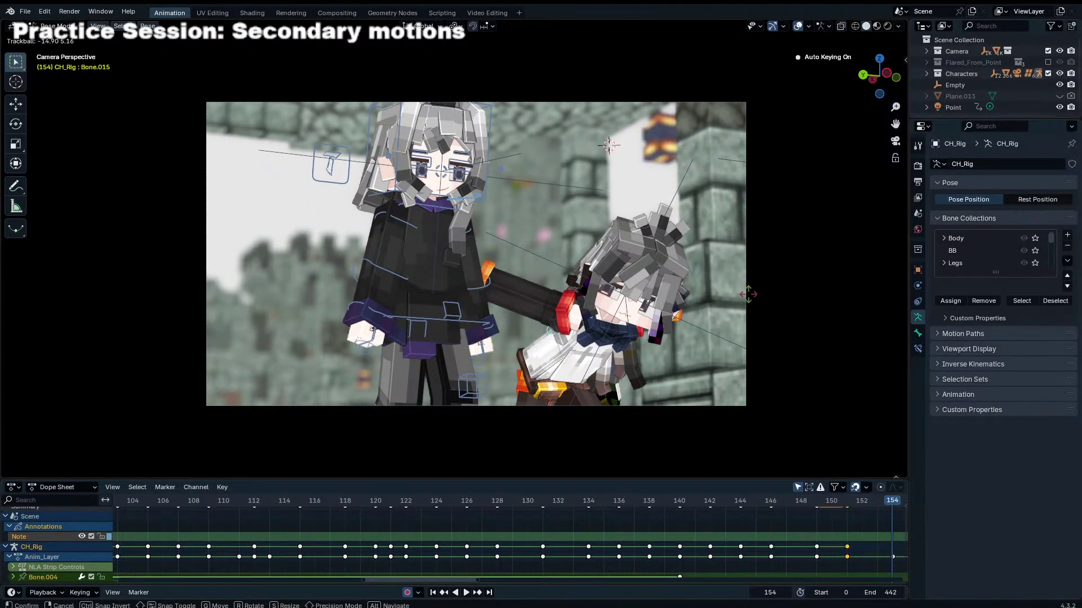
middle_drag(748, 294, 495, 385)
click(495, 385)
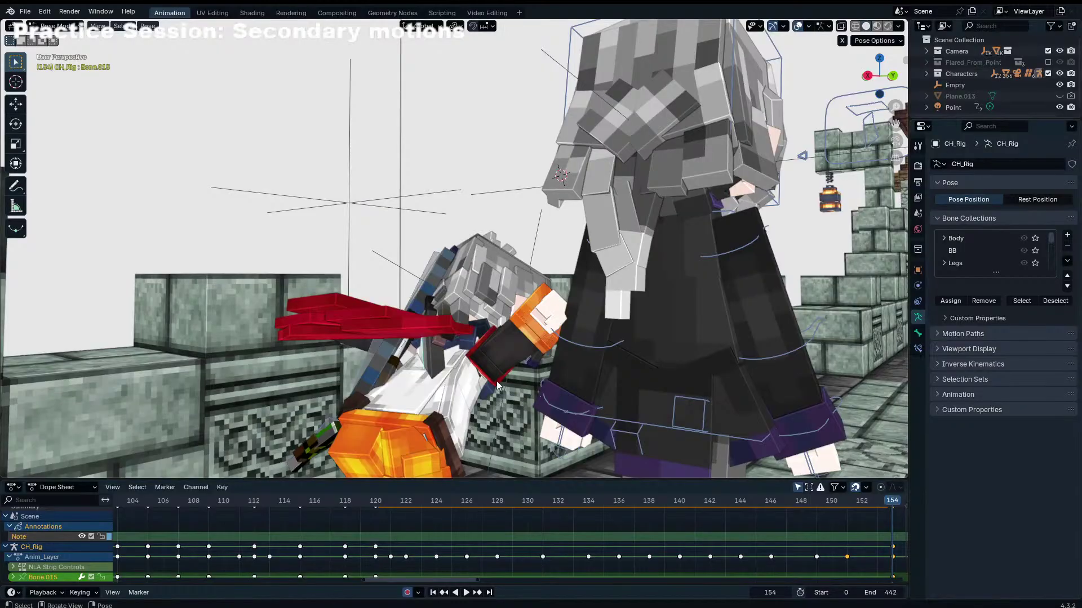
key(KP_0)
middle_drag(545, 314, 489, 343)
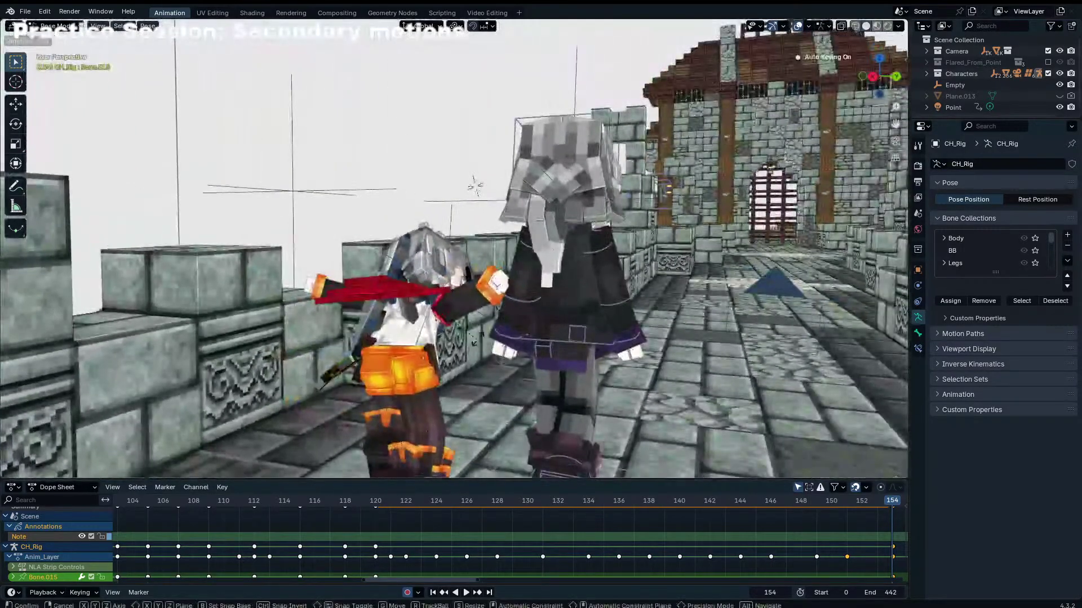
key(r)
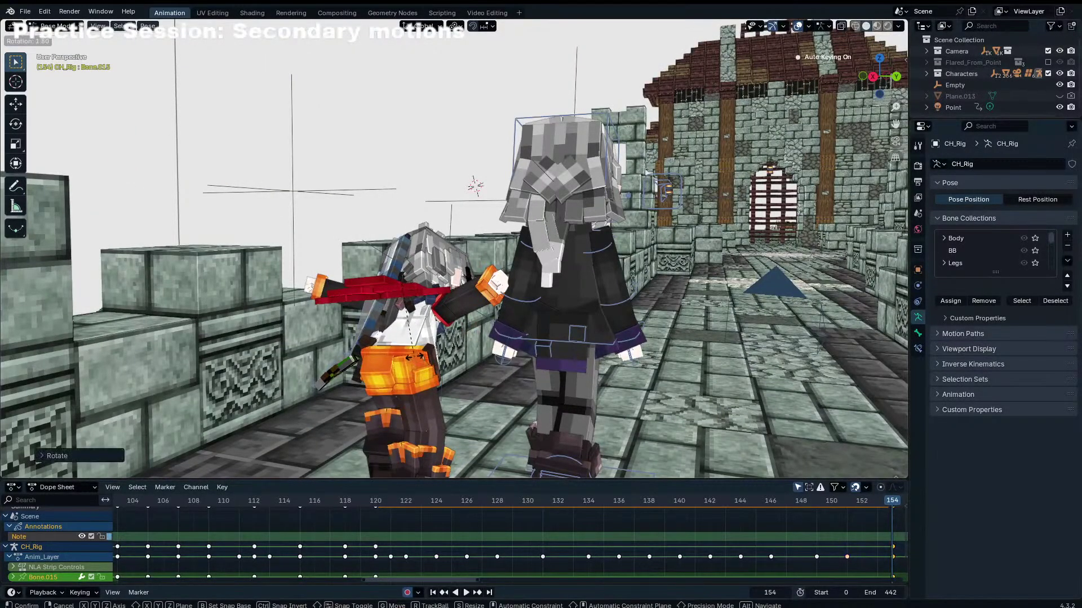
click(414, 357)
Step: Refine the ponytail pose at frame 154 with a trackball rotation, including the end bones from Bone.013 downward
middle_drag(361, 376, 613, 375)
key(KP_0)
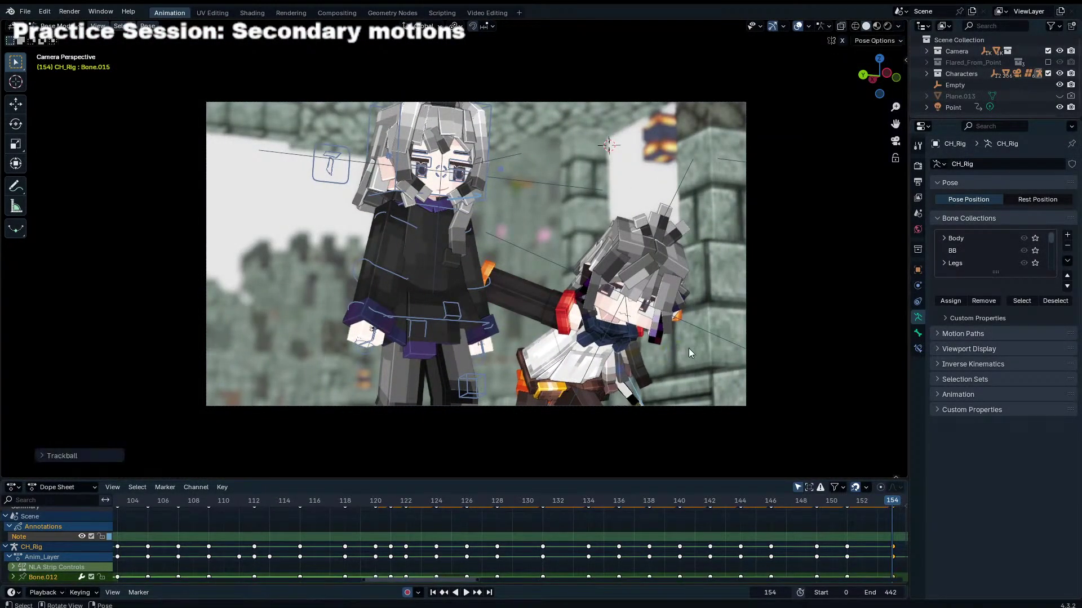
key(r)
click(710, 331)
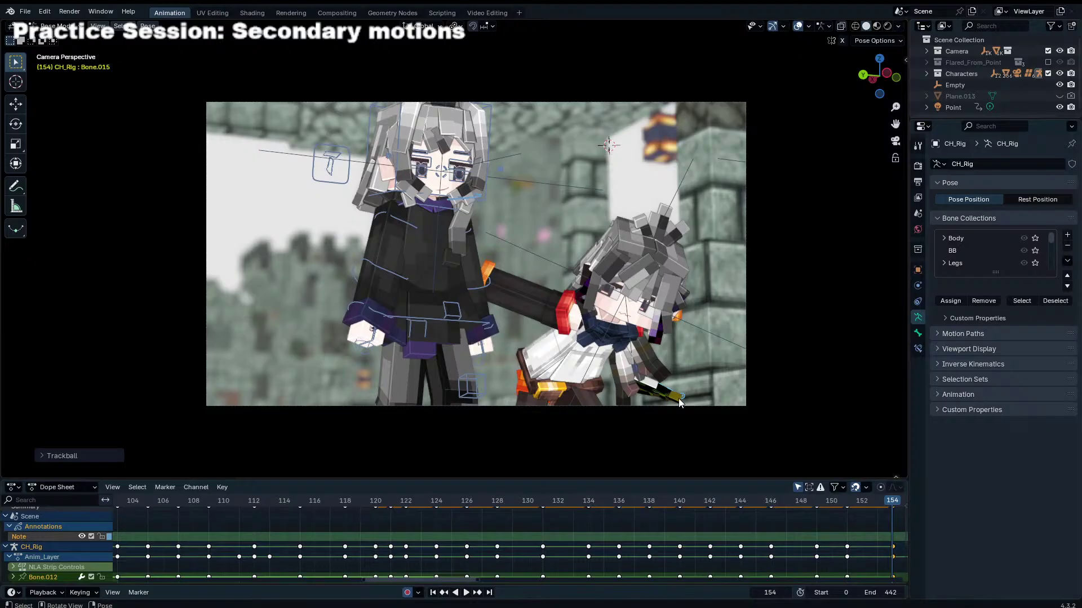
click(653, 405)
key(b)
drag(682, 380, 572, 443)
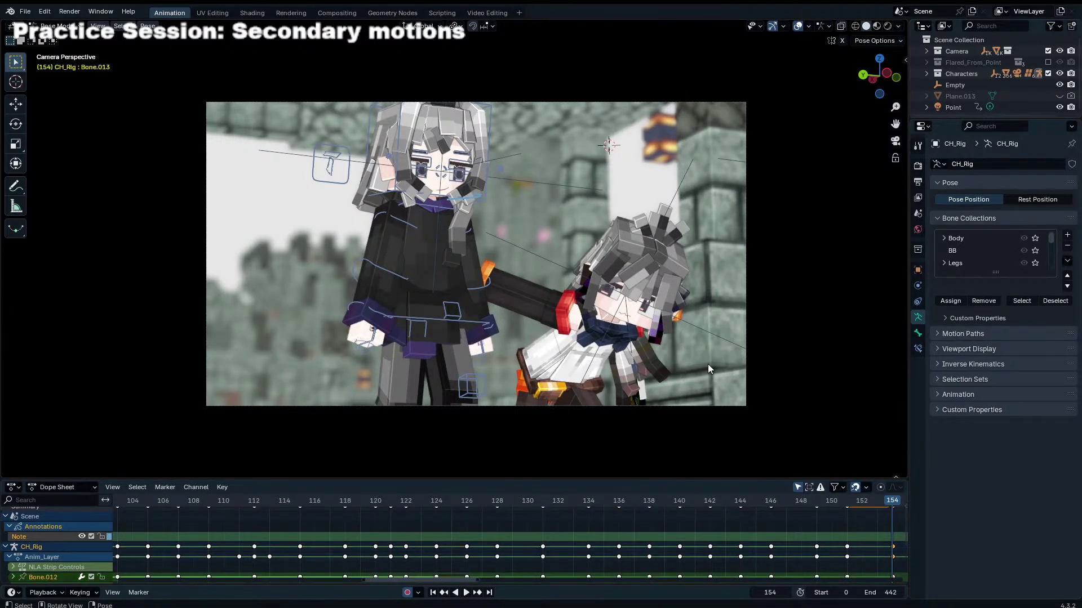
click(705, 394)
Step: Advance to frame 157 and key rotations of the ponytail bones, including the upper bone Bone.011
ctrl+scroll(634, 555, down, 2)
key(Right)
key(Right)
key(Right)
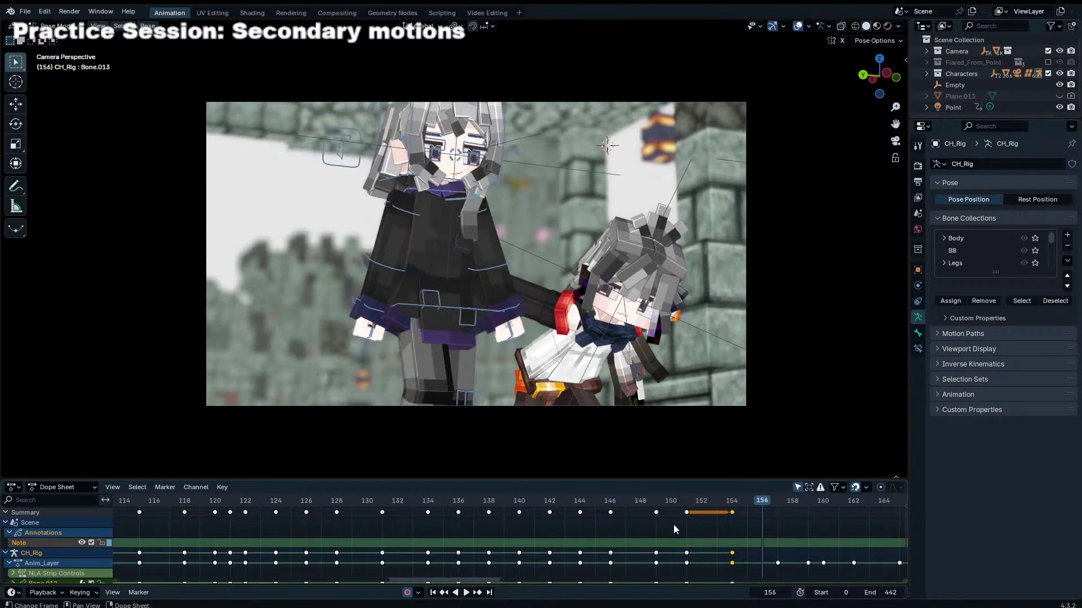
middle_drag(694, 404, 403, 415)
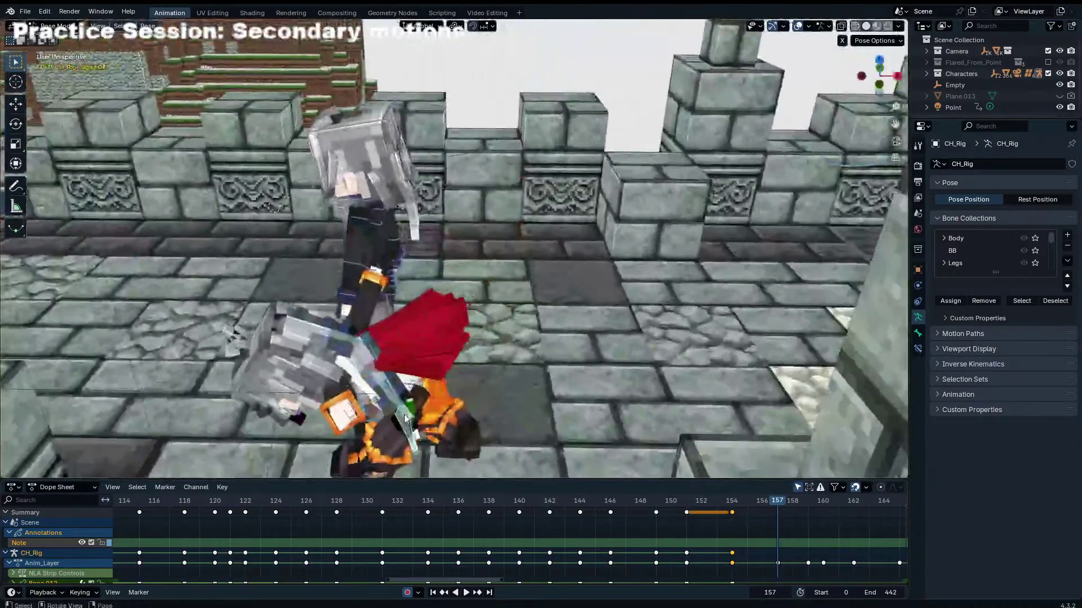
key(r)
click(365, 370)
click(338, 343)
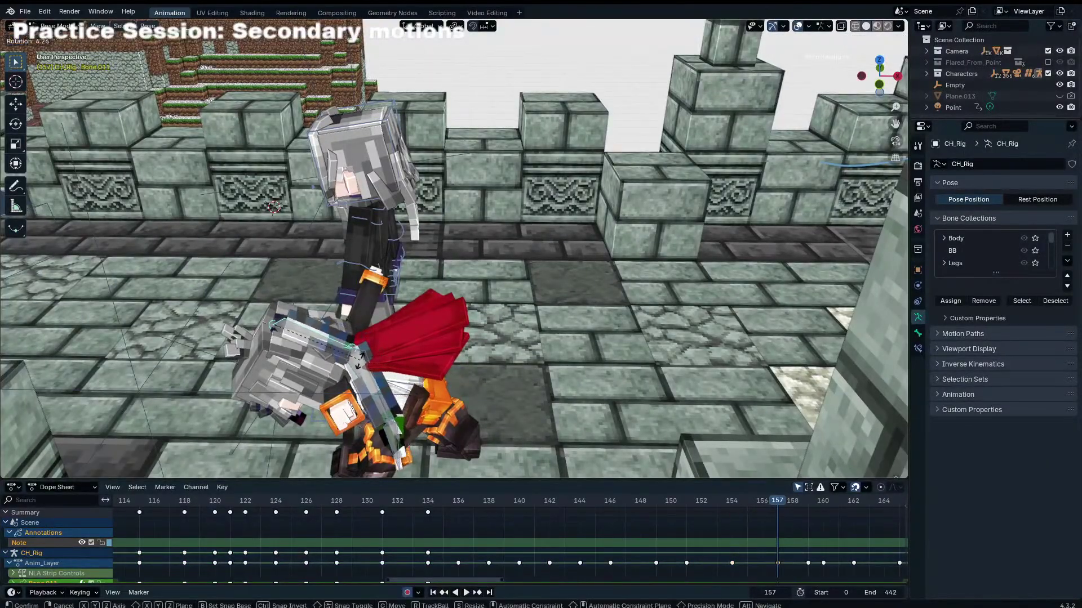
key(r)
key(r)
click(421, 363)
key(KP_0)
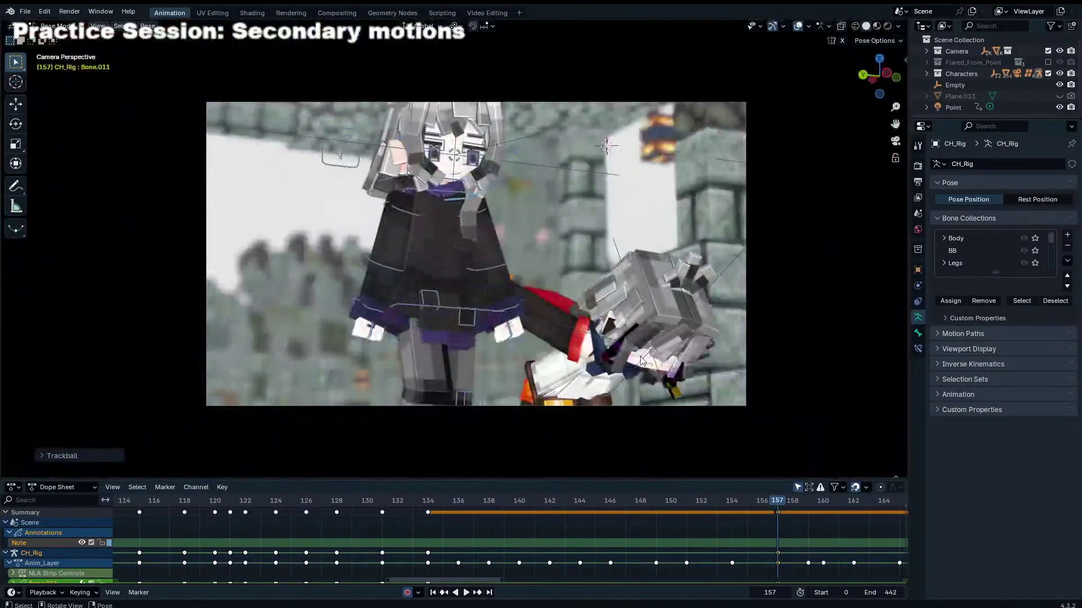
Step: Select Bone.012 of the ponytail and key a rotation of it at frame 157
middle_drag(562, 389, 468, 265)
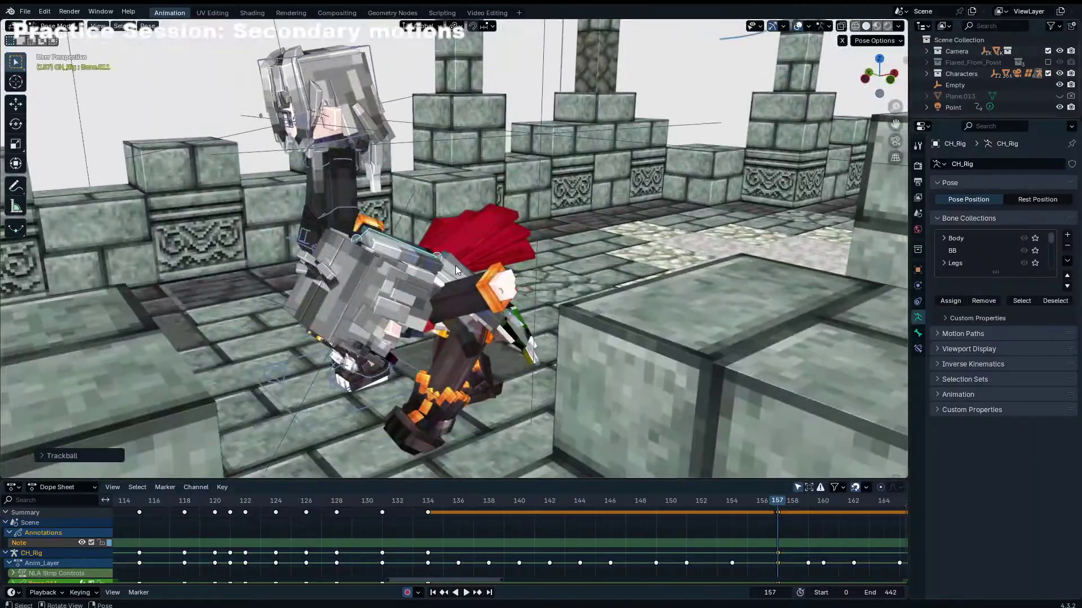
click(465, 264)
key(KP_0)
key(r)
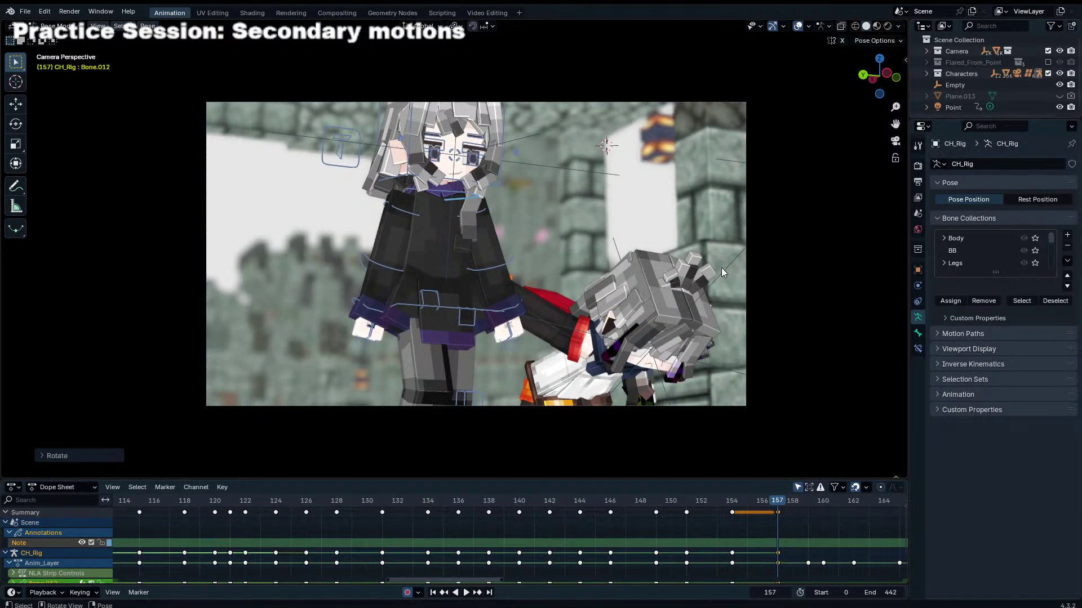
Step: Advance to frame 160 and compare the character's pose with the preceding frame through the camera
key(Right)
key(Right)
key(Right)
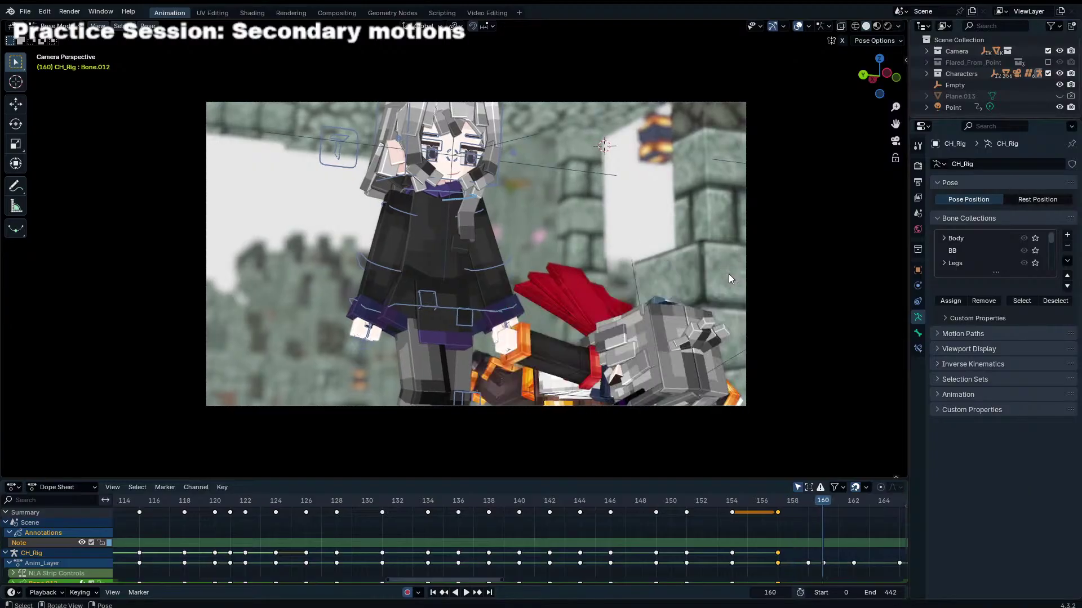
key(Left)
key(Right)
key(Left)
key(Right)
key(Left)
key(Right)
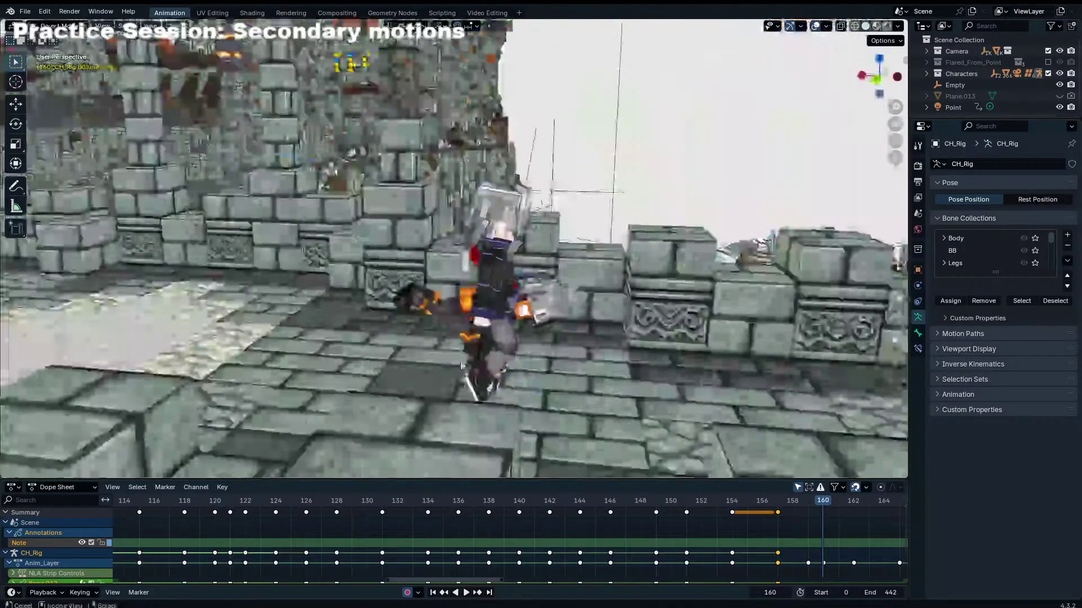
Step: Show the rig's body control bones and blend Root.001 toward its neighboring keys at frame 160
middle_drag(428, 372, 459, 374)
middle_drag(471, 320, 552, 338)
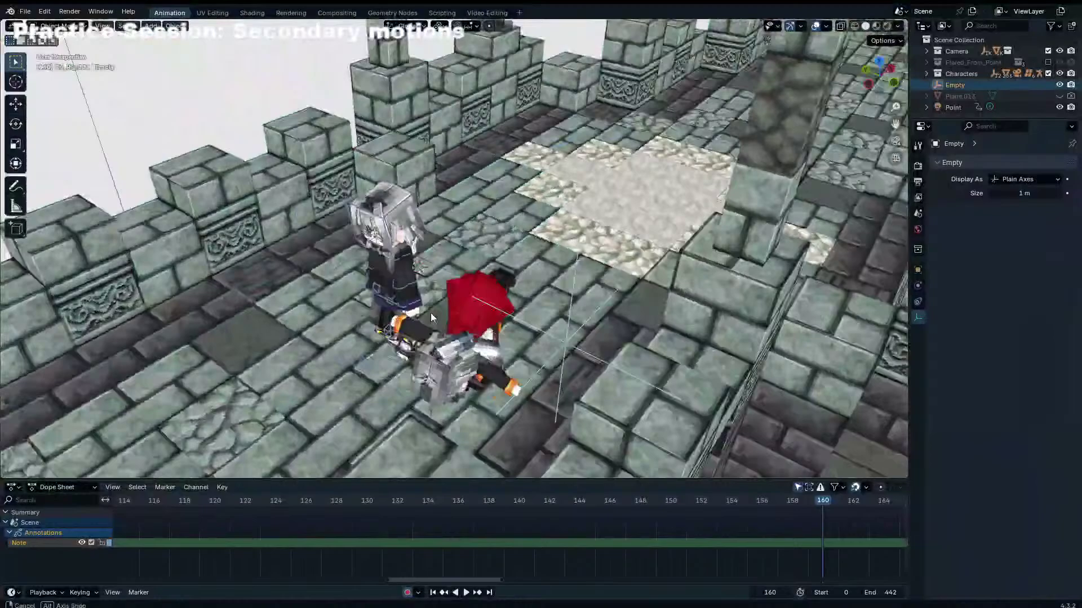
middle_drag(431, 313, 348, 362)
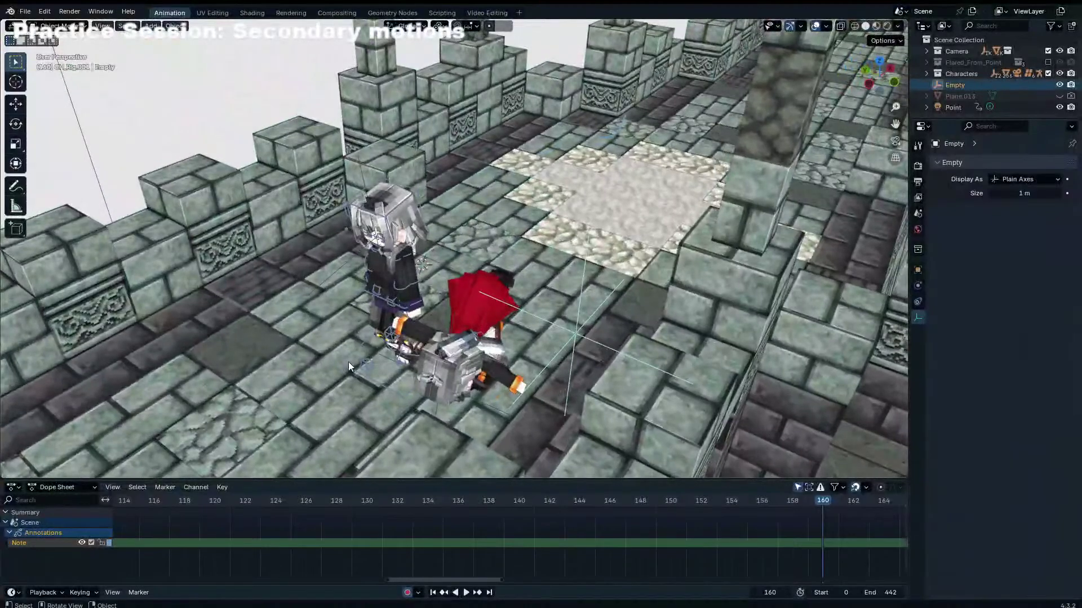
click(349, 364)
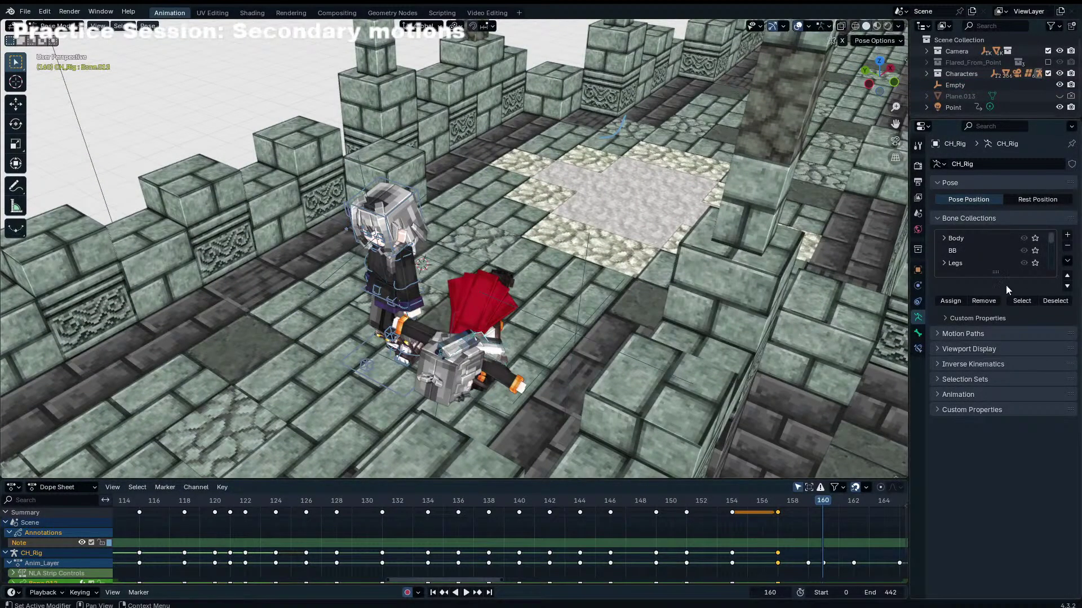
scroll(1053, 258, down, 5)
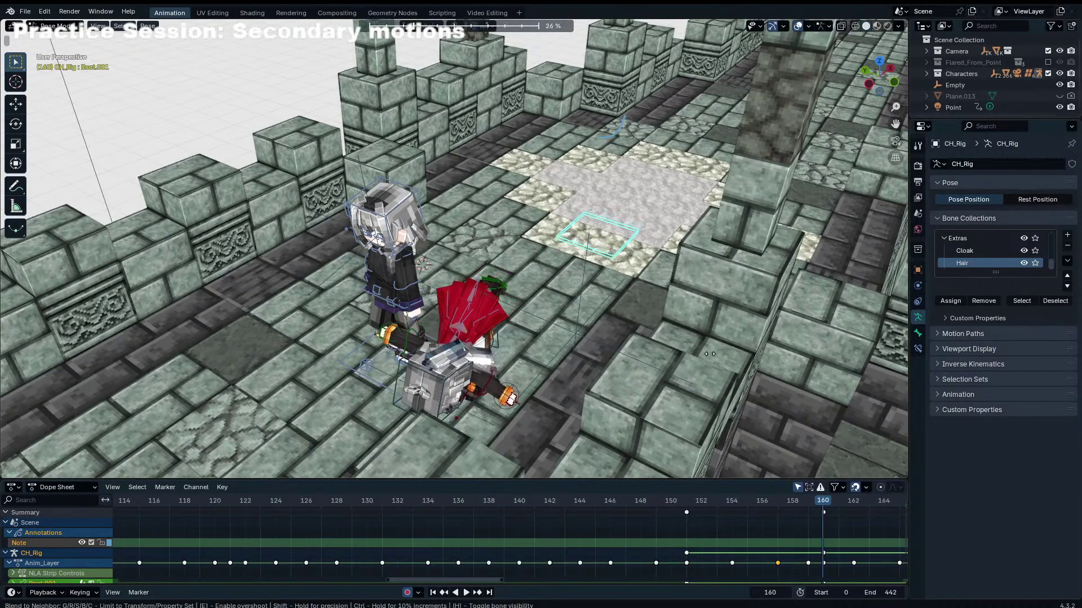
click(689, 348)
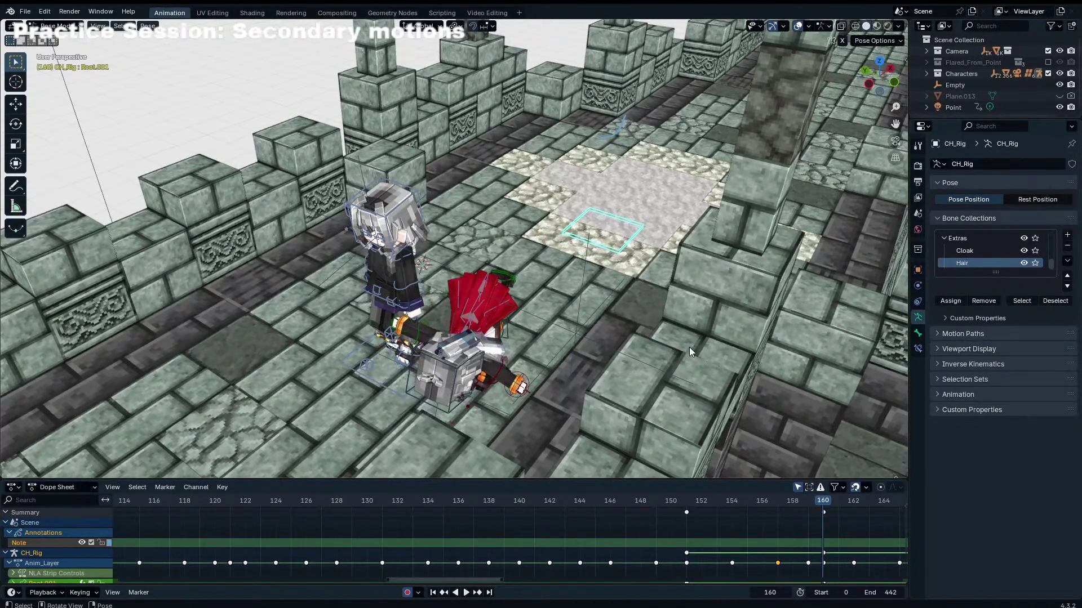
key(KP_0)
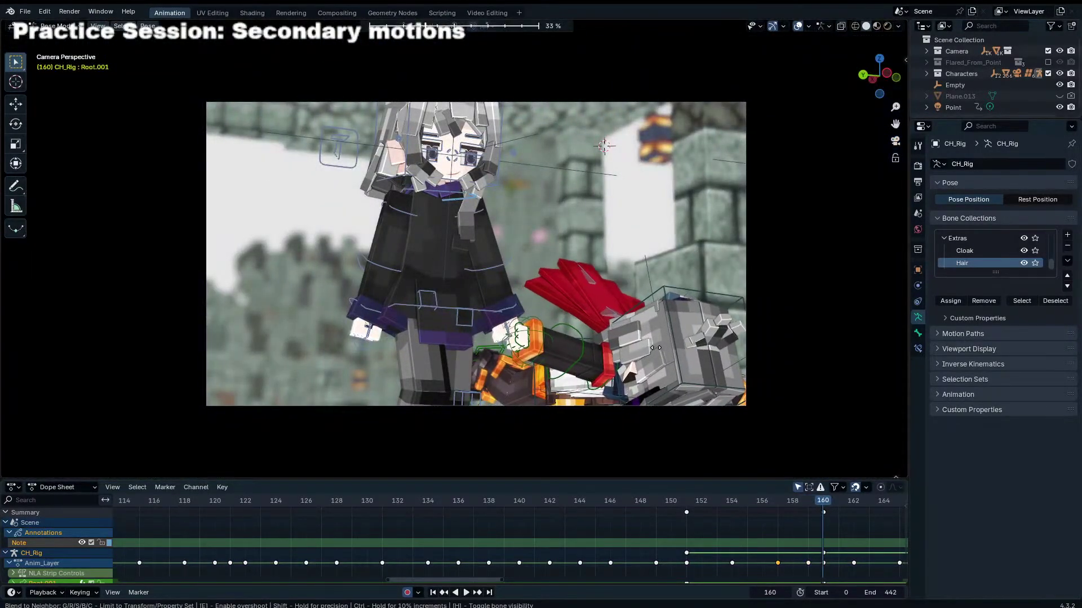
Step: Place a copy of the root keyframe from frame 160 at frame 162 and play the animation to check it
key(g)
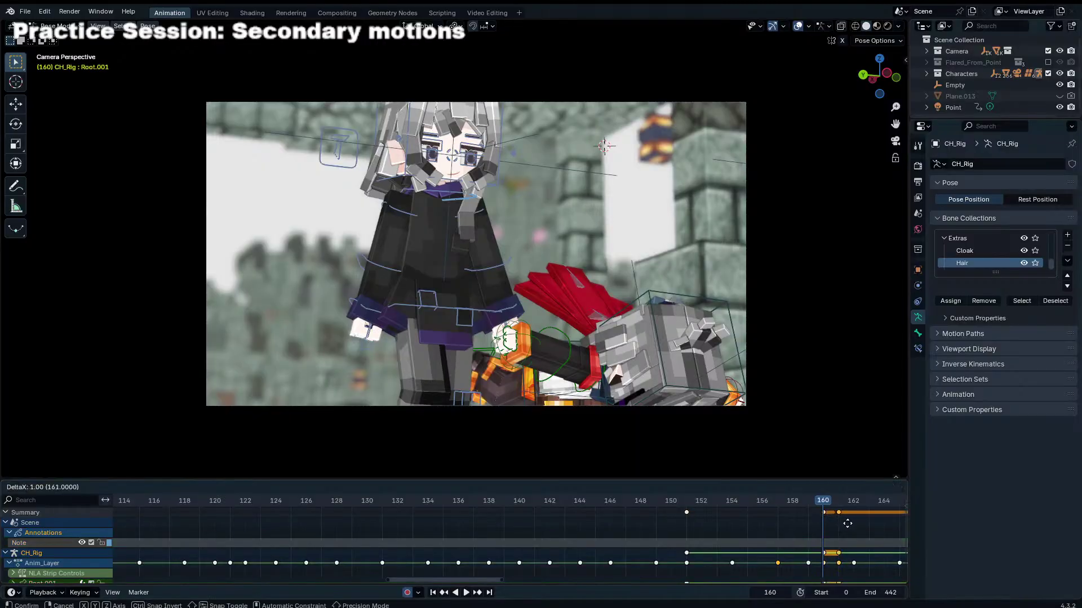
key(space)
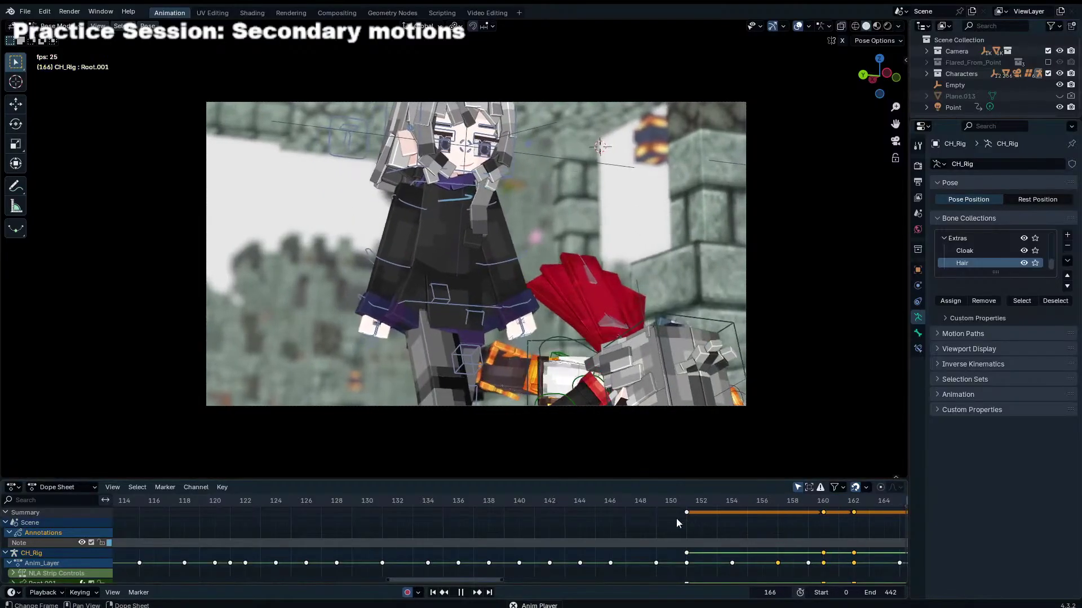
scroll(639, 522, down, 3)
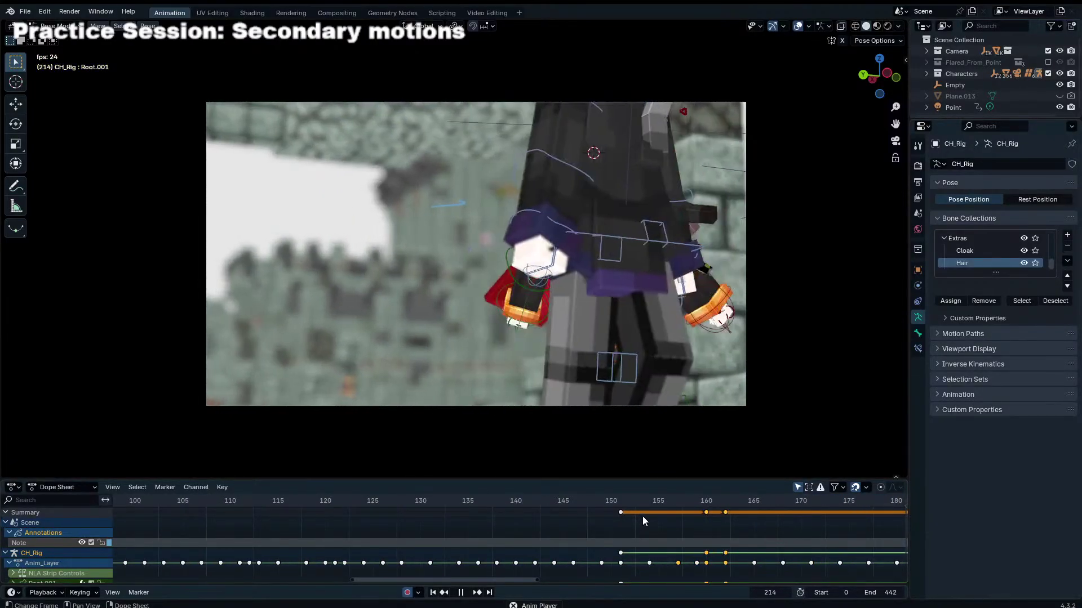
key(space)
Step: Select the hair bones of the red-caped character outside the camera view and isolate the Hair bone collection
key(shift+grave)
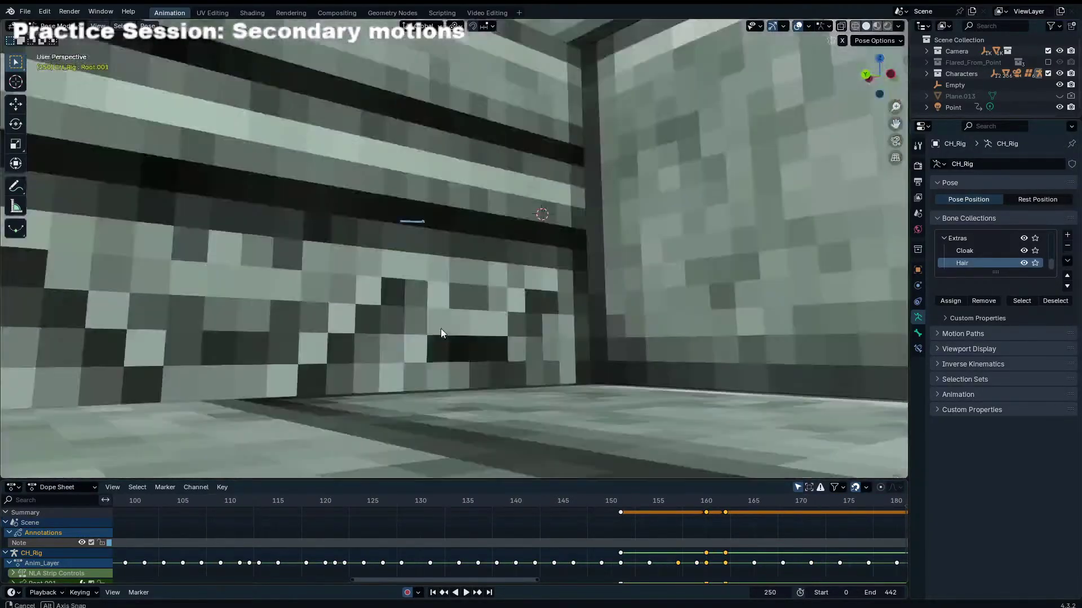
scroll(552, 368, up, 2)
shift+middle_drag(752, 344, 663, 369)
click(689, 333)
key(c)
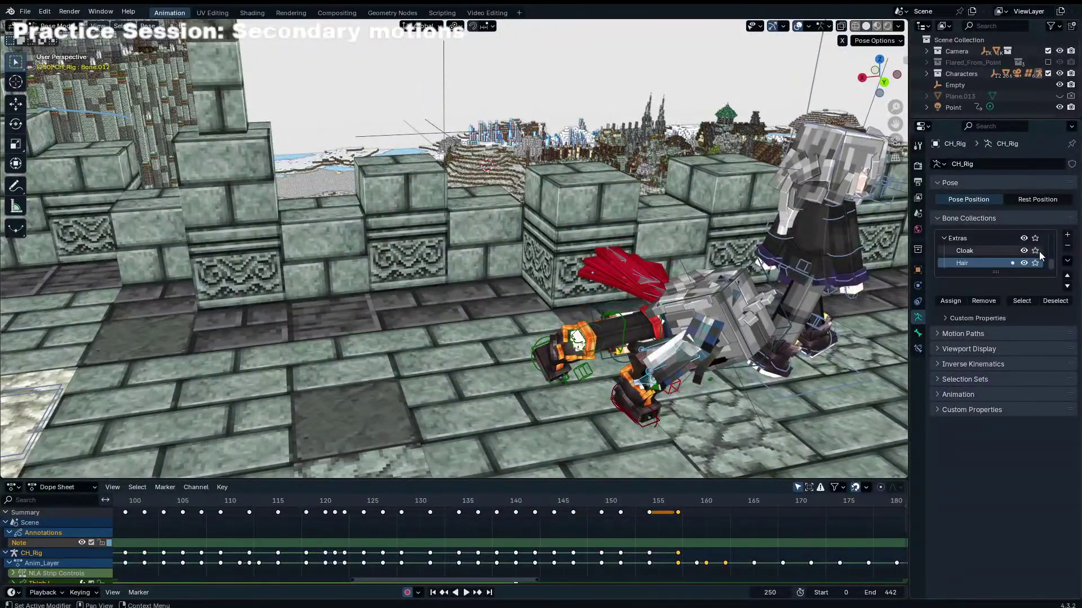
Step: Return to the camera view and rotate the selected hair bones at frame 250 so the hair hangs down
key(KP_0)
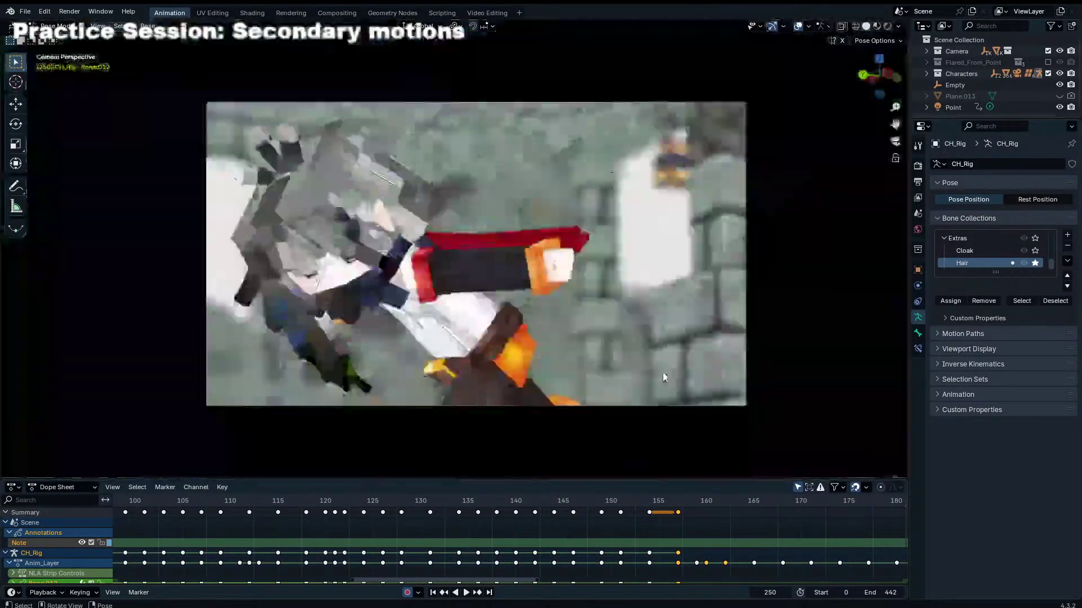
key(Home)
key(r)
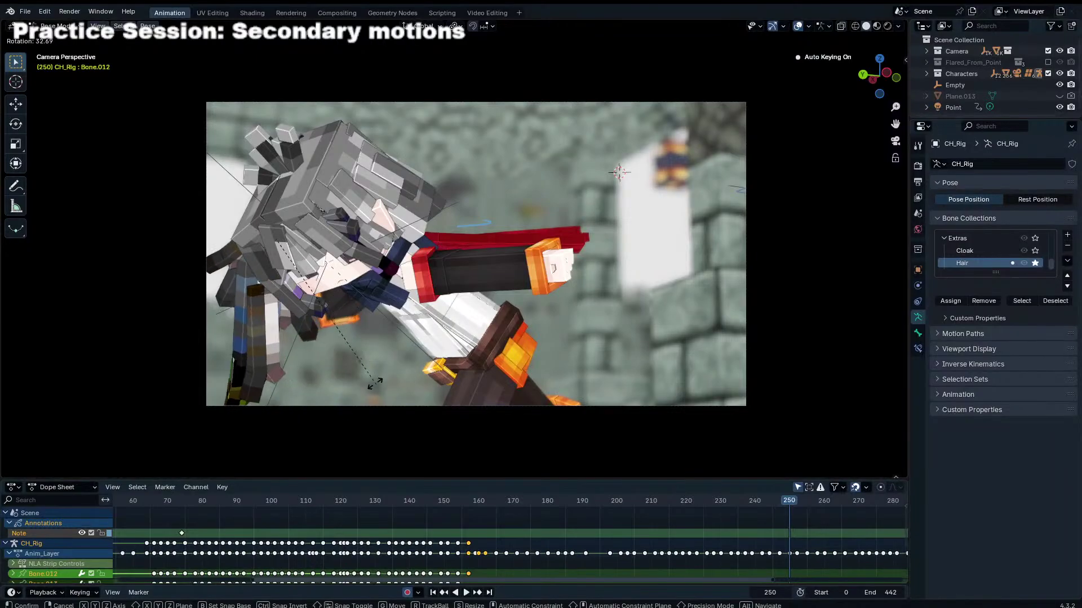
click(480, 370)
Step: Review the hair motion by scrubbing and playing around frame 99 and around frame 244
scroll(379, 535, down, 4)
click(367, 504)
key(space)
drag(367, 504, 400, 503)
key(space)
click(398, 550)
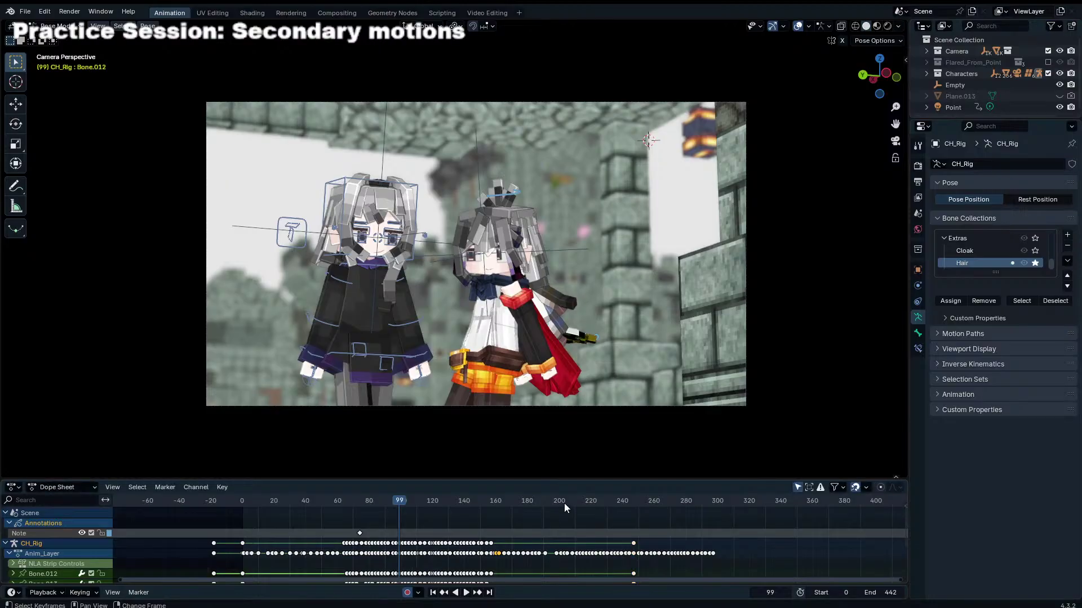
drag(563, 503, 621, 530)
key(space)
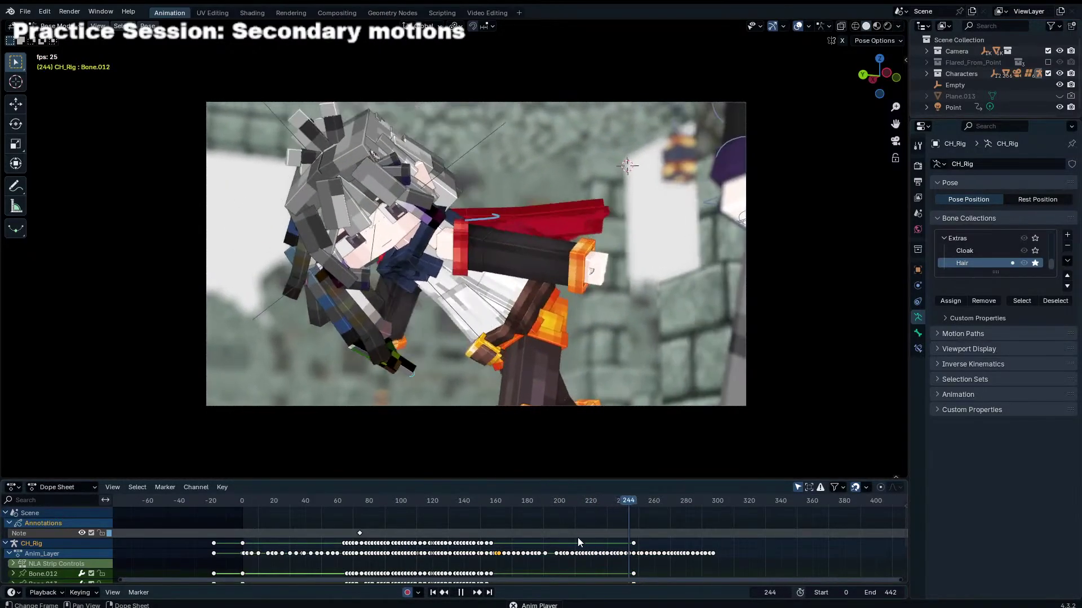
Step: Move the hanging-hair keyframe earlier, to about frame 215, and play the result
click(567, 538)
click(556, 502)
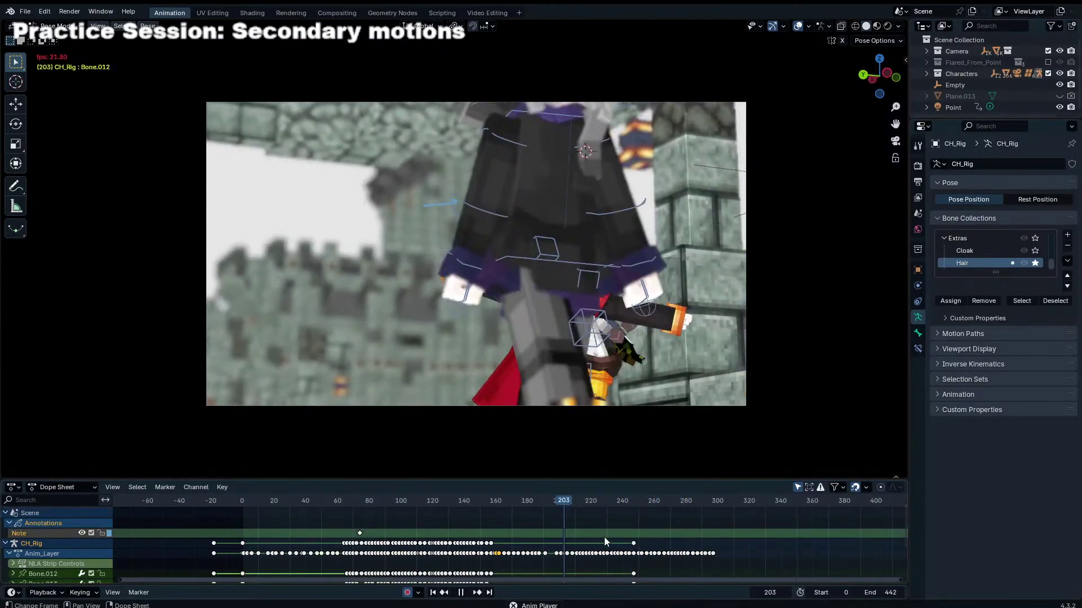
drag(634, 543, 582, 542)
key(space)
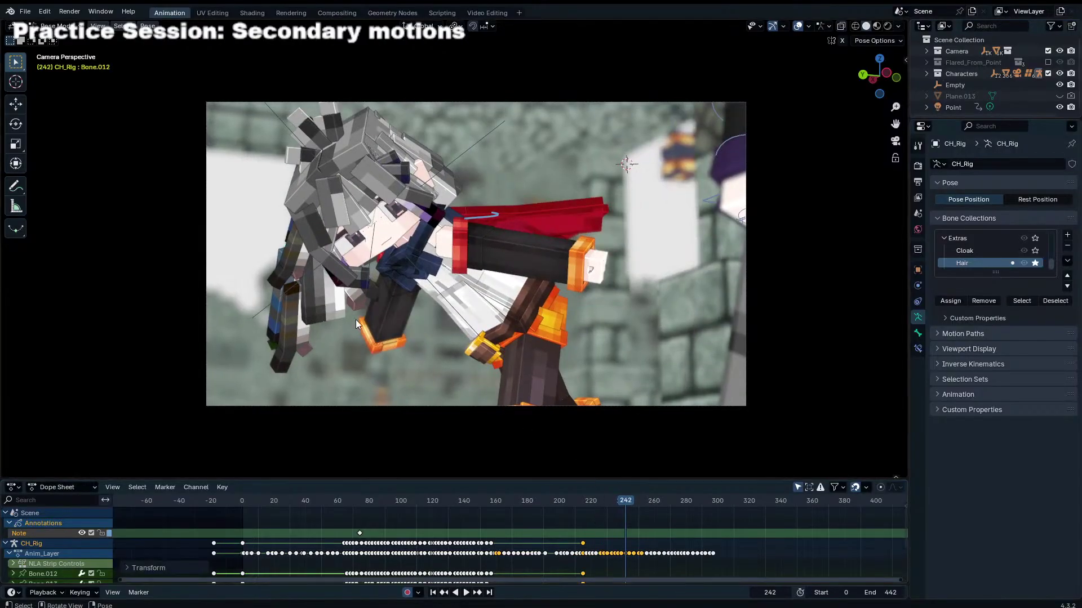
Step: Play the section from about frame 160 and rotate the hair bones at frames 217 and 219
scroll(504, 533, up, 5)
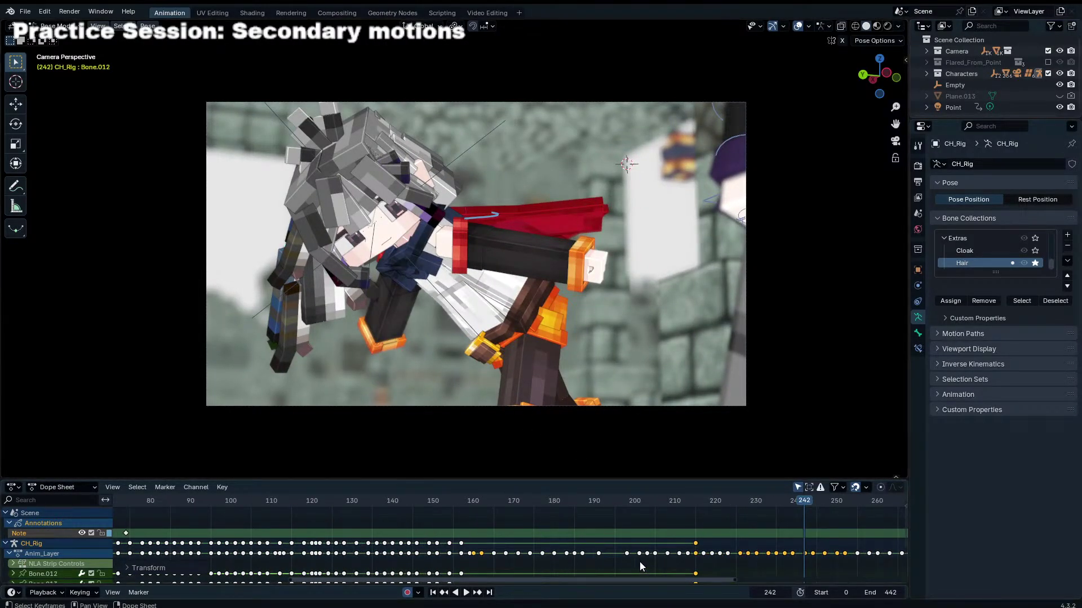
click(468, 503)
key(space)
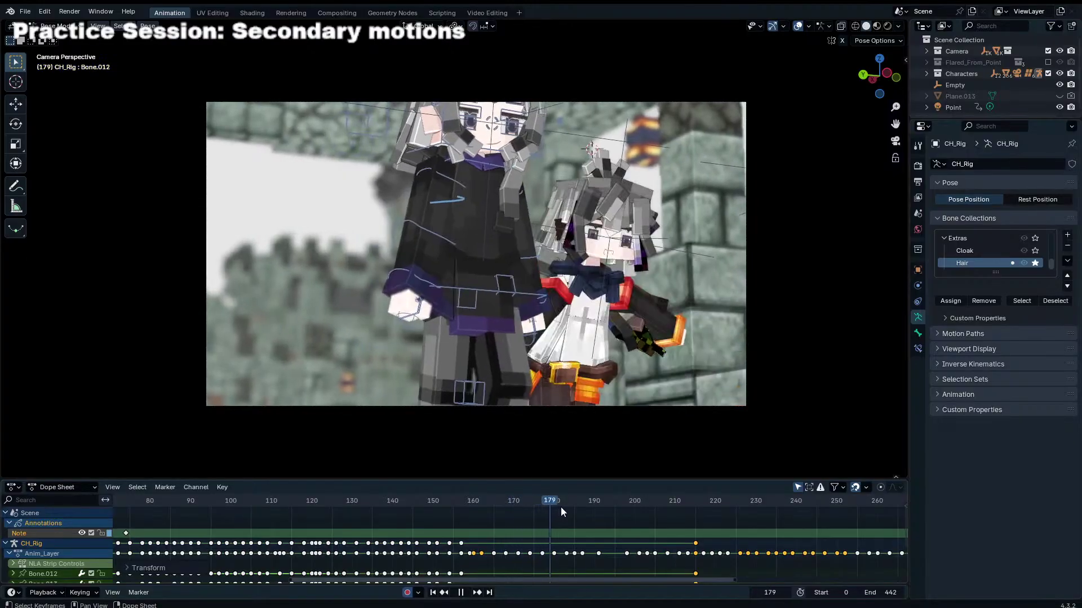
click(513, 500)
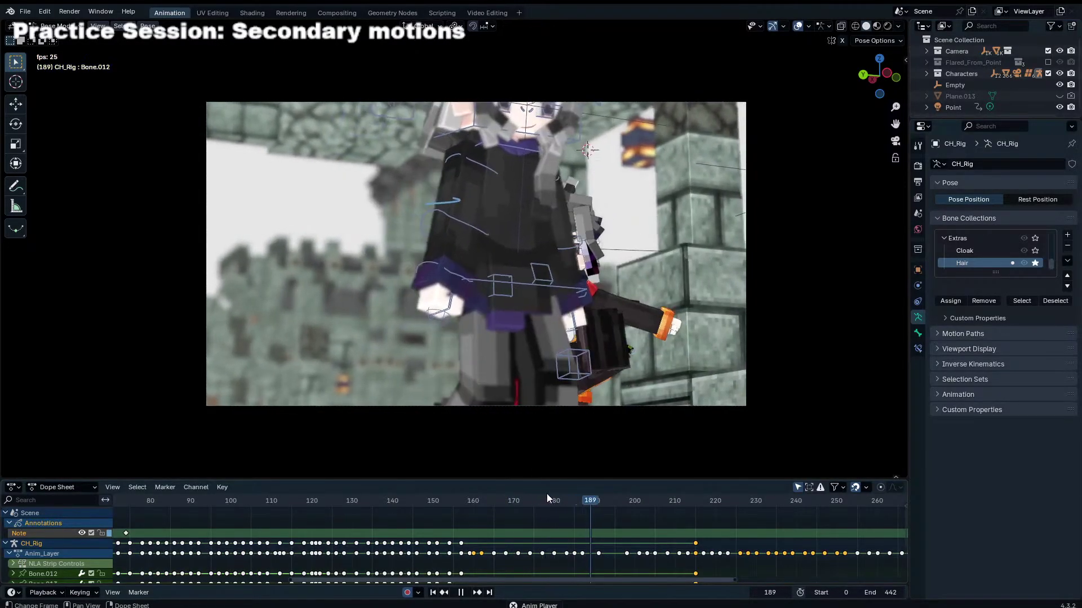
key(space)
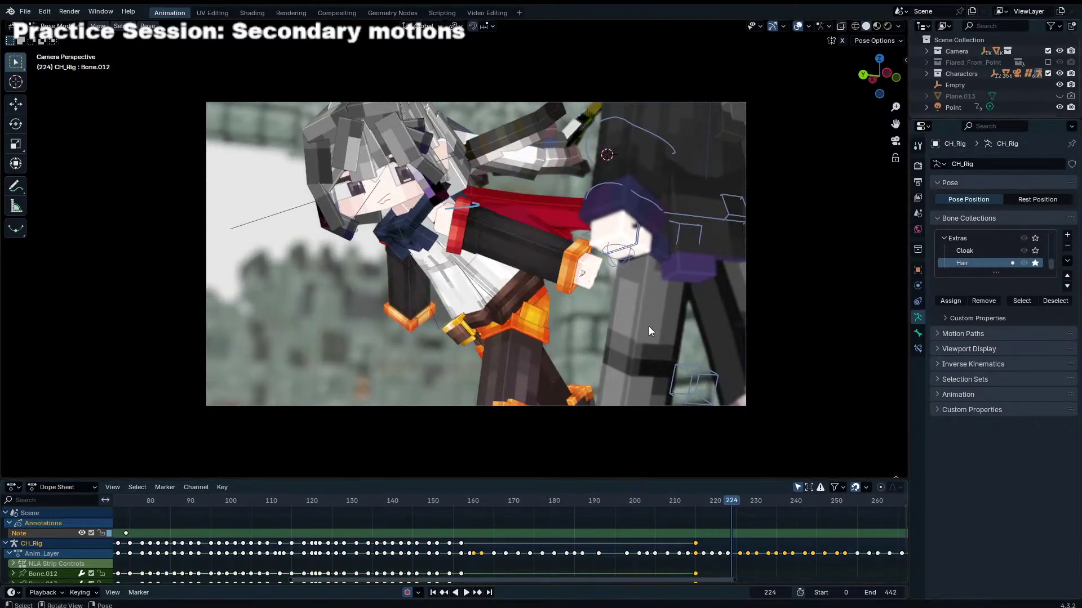
drag(767, 502, 704, 500)
click(749, 361)
key(Right)
key(Right)
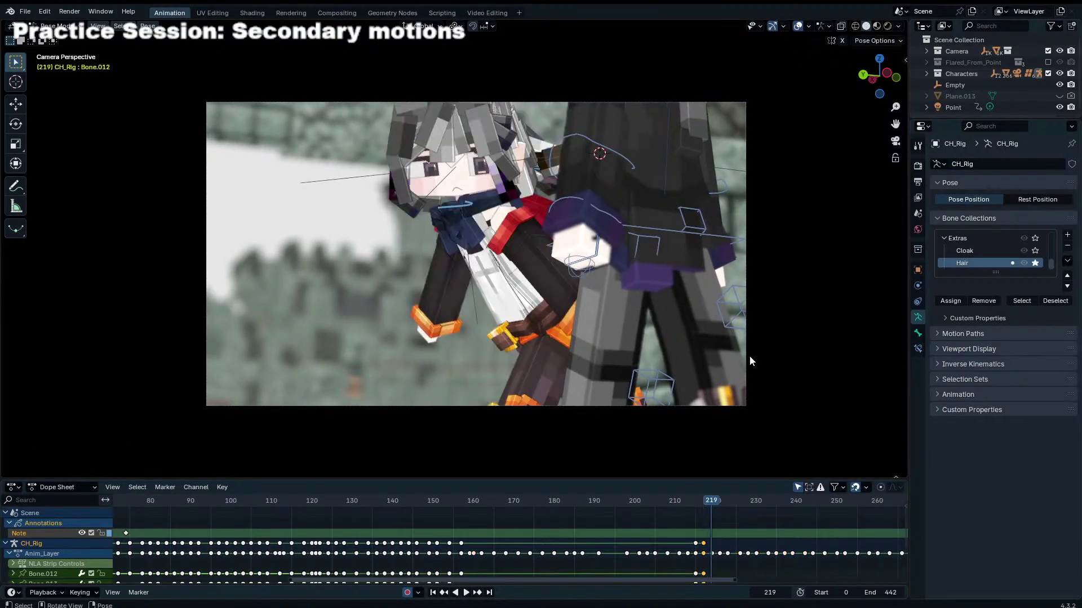
click(772, 322)
Step: Rotate the hair bones at frames 221 and 223 to follow the falling head
key(Right)
key(Right)
key(r)
click(779, 311)
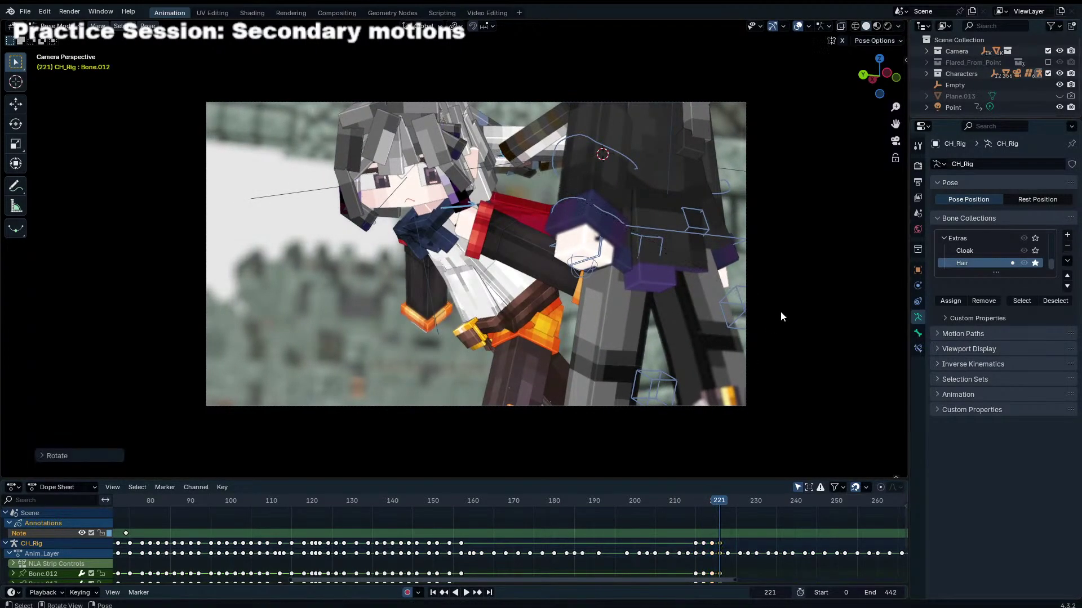
key(Right)
key(Right)
key(r)
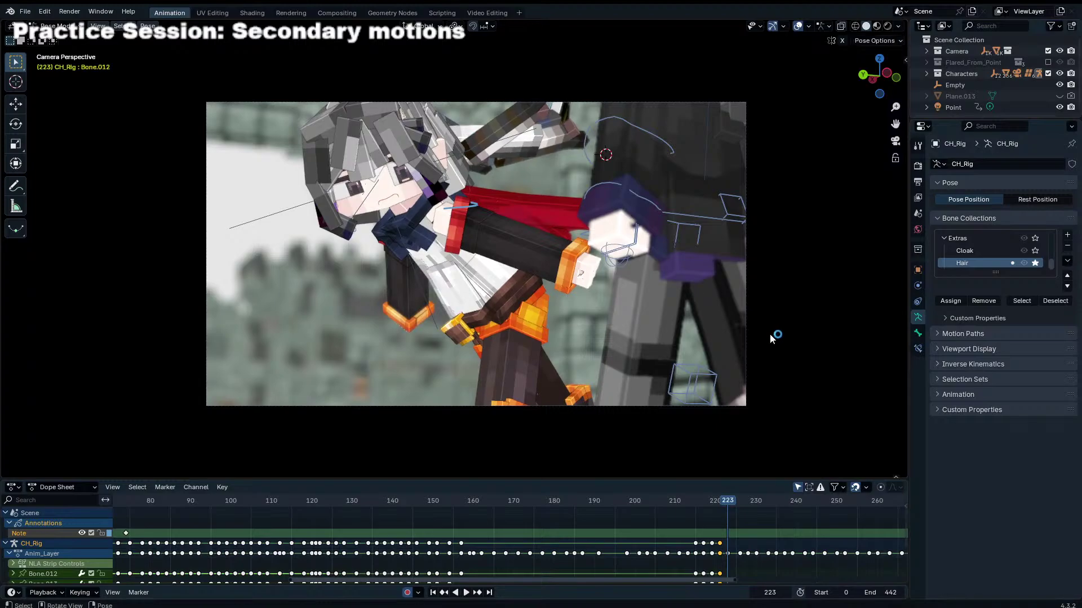
click(728, 341)
Step: Rotate the hair bones at frames 226 and 228 so the hair swings below the head
key(Right)
key(Right)
key(Right)
key(r)
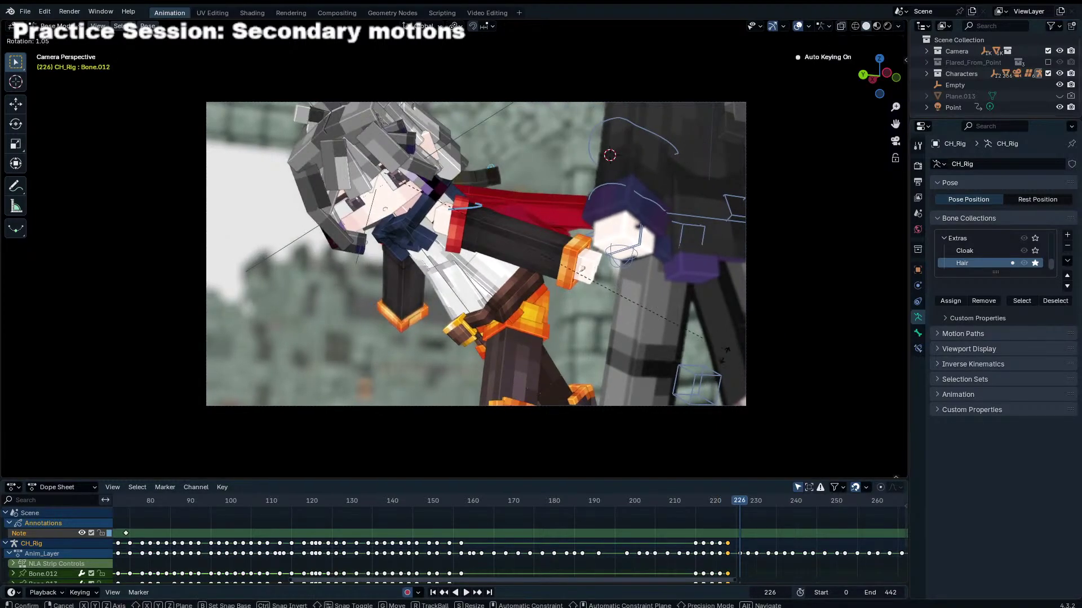
click(671, 395)
key(Right)
key(Right)
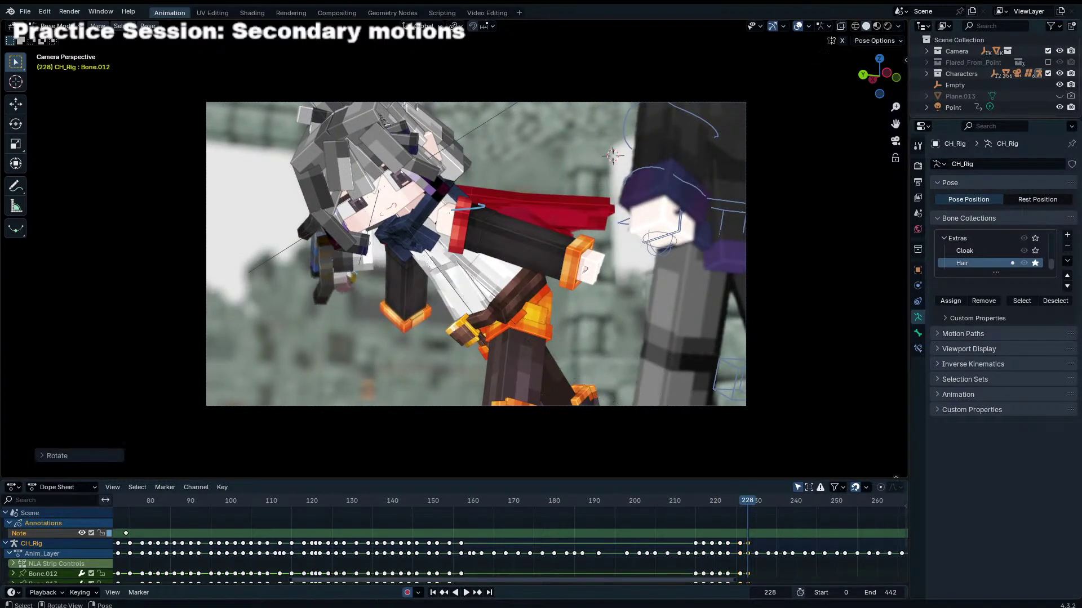
click(620, 401)
Step: Rotate the hair bones at frames 230 and 233 so the hair swings out behind the head
key(Right)
key(Right)
key(r)
key(r)
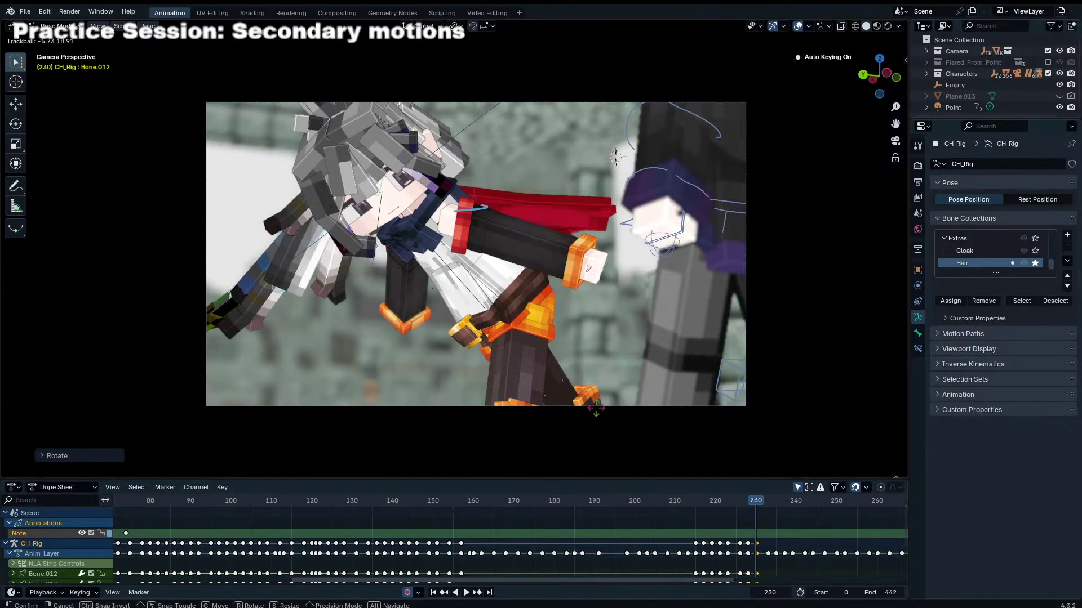
key(Right)
key(Right)
key(Right)
key(r)
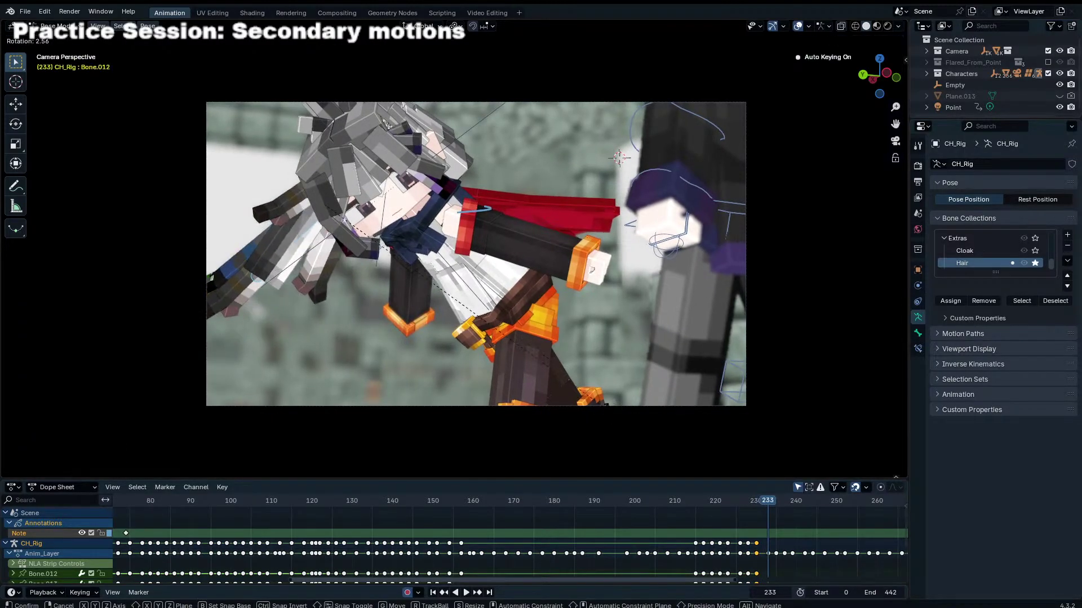
click(567, 405)
Step: Adjust the hair bones' rotation slightly at frames 235 and 237
key(Right)
key(Right)
key(Right)
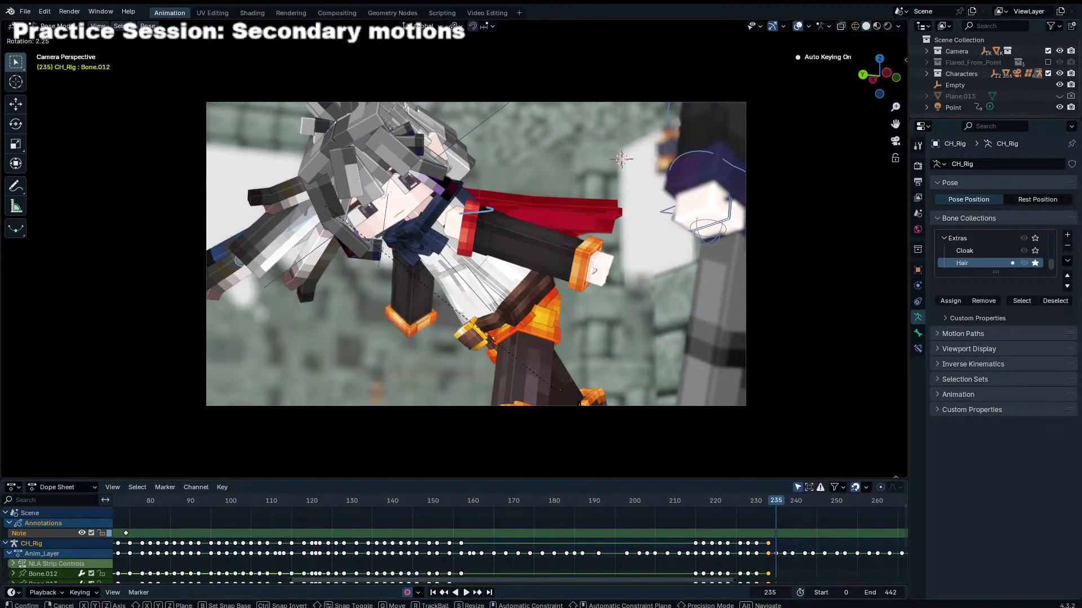
key(Right)
key(r)
click(539, 418)
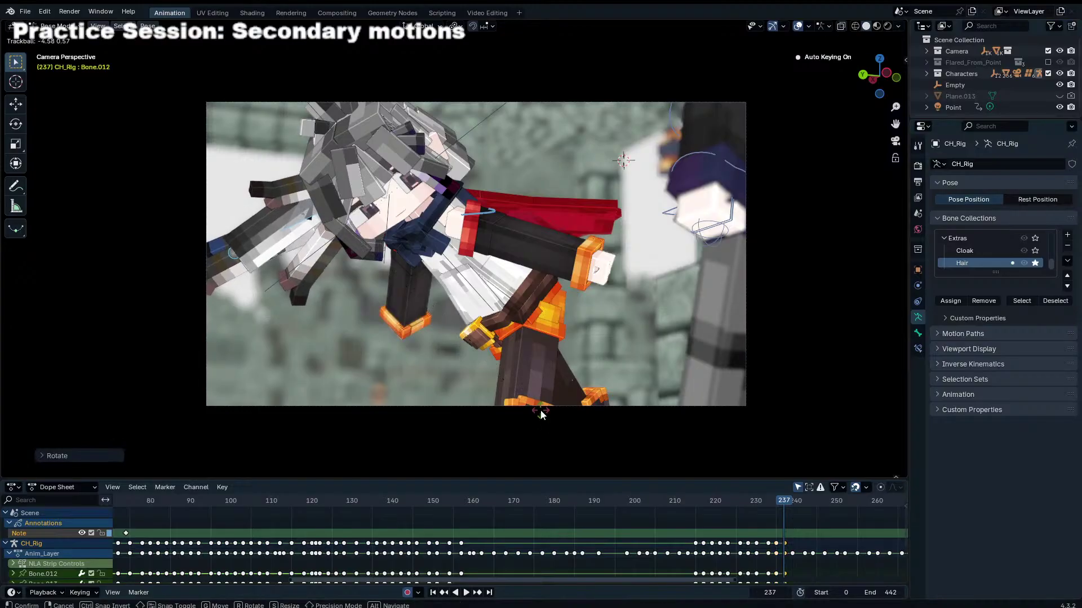
Step: Adjust the hair bones' rotation slightly at frames 239 and 242
key(Right)
key(Right)
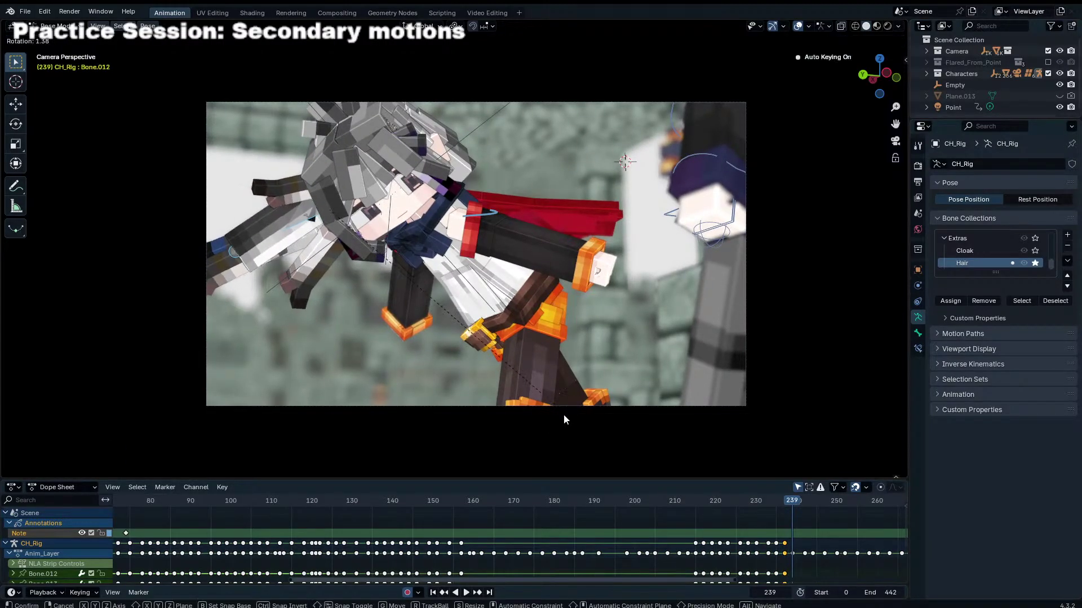
click(564, 416)
key(Right)
key(Right)
key(Right)
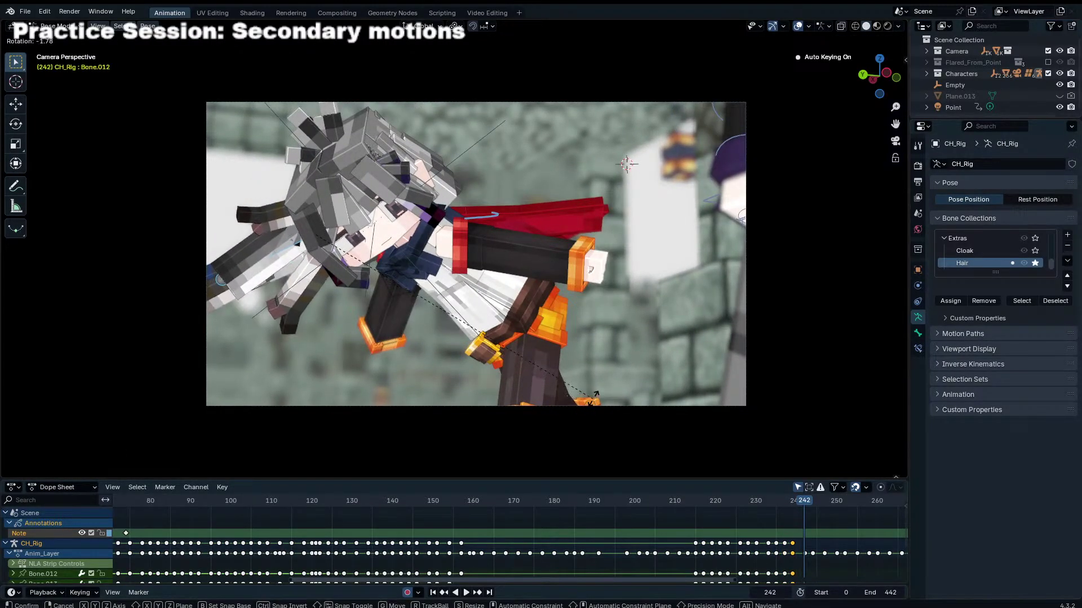
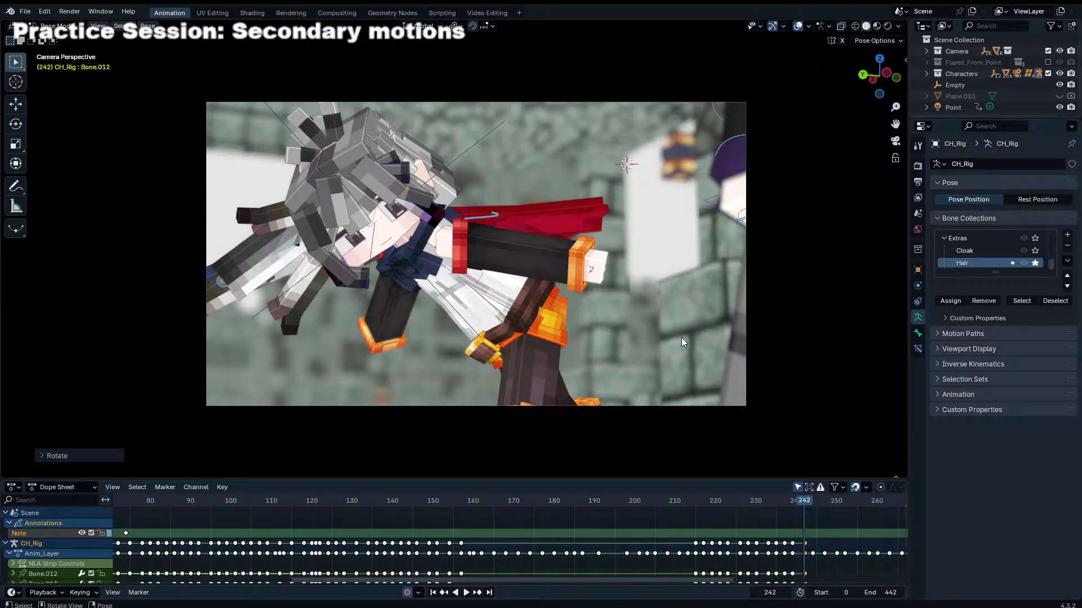
Step: Examine the sound and music strips in the Video Editing workspace, then return to the Animation workspace
click(495, 13)
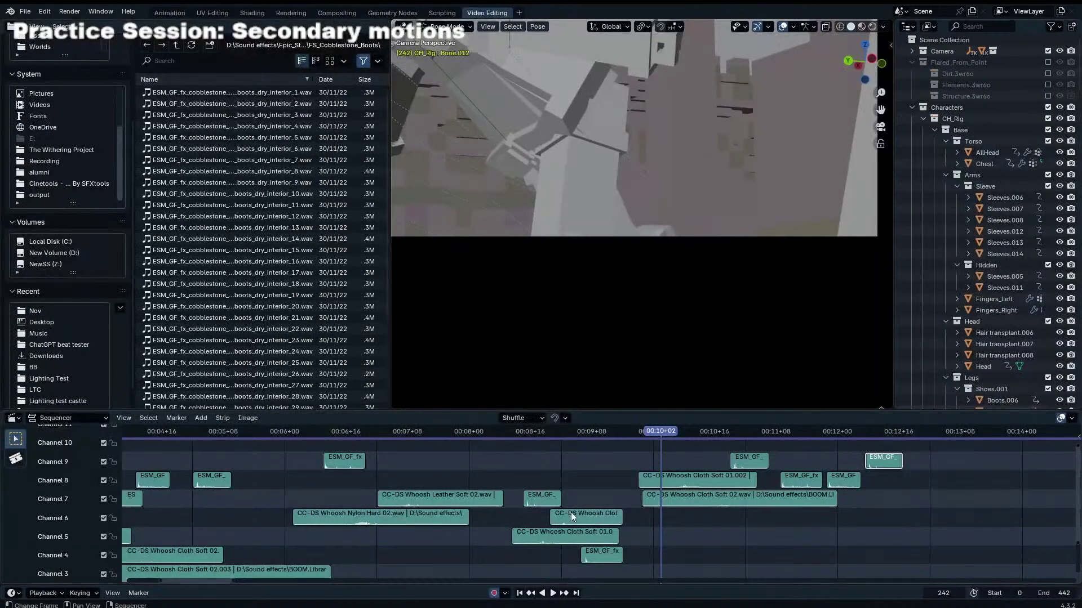
middle_drag(611, 453, 698, 542)
click(608, 549)
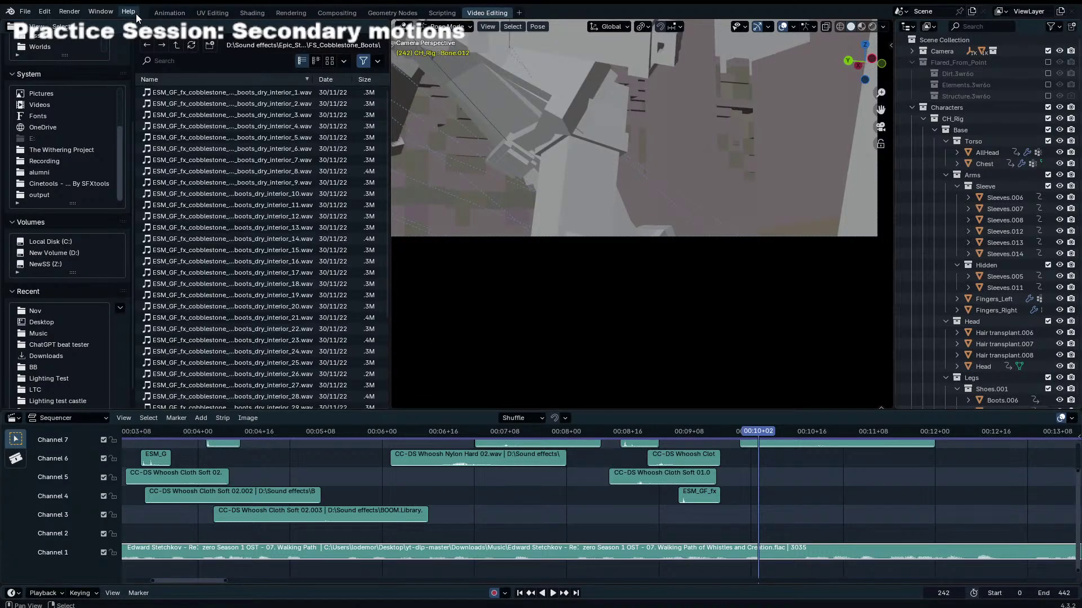
click(169, 13)
Step: Select the hair bone Bone.011 outside the camera view and rotate it at frame 244 in the camera view
scroll(543, 571, down, 2)
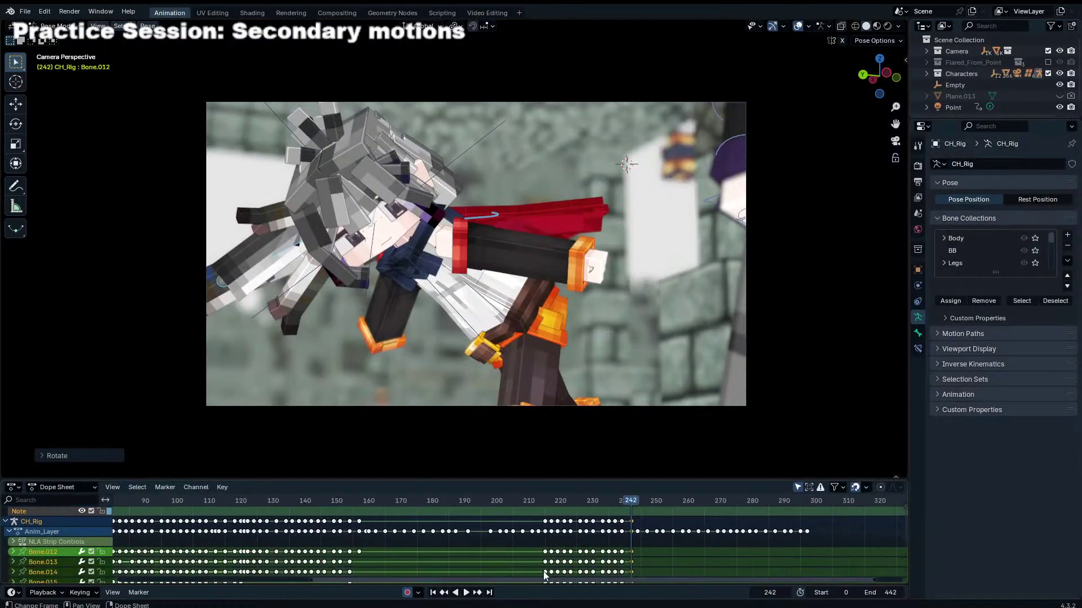
click(662, 532)
mouse_move(627, 505)
mouse_down()
mouse_move(636, 502)
mouse_move(599, 515)
mouse_move(637, 512)
mouse_up()
middle_drag(371, 282, 660, 230)
click(660, 230)
key(KP_0)
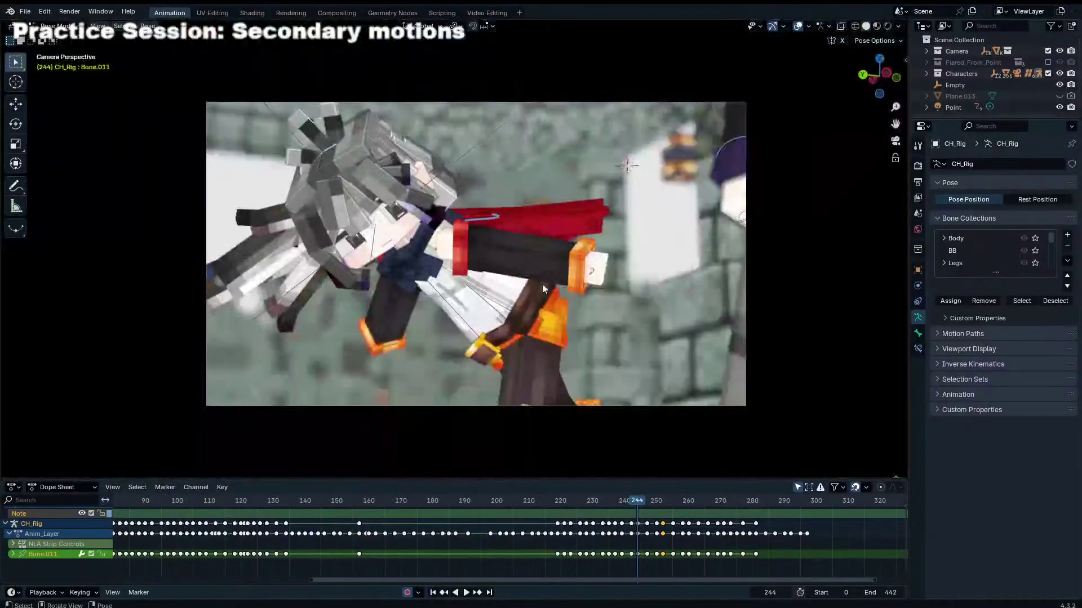
key(r)
click(633, 258)
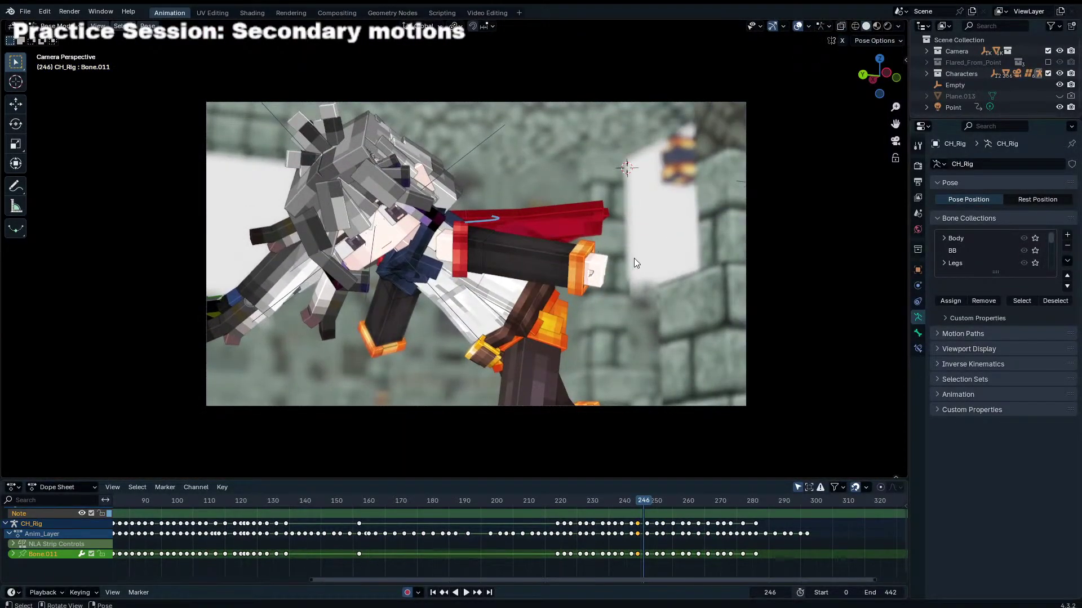
Step: Rotate Bone.011 at frame 247 to continue the hair's swing
key(Right)
key(Right)
key(Right)
key(r)
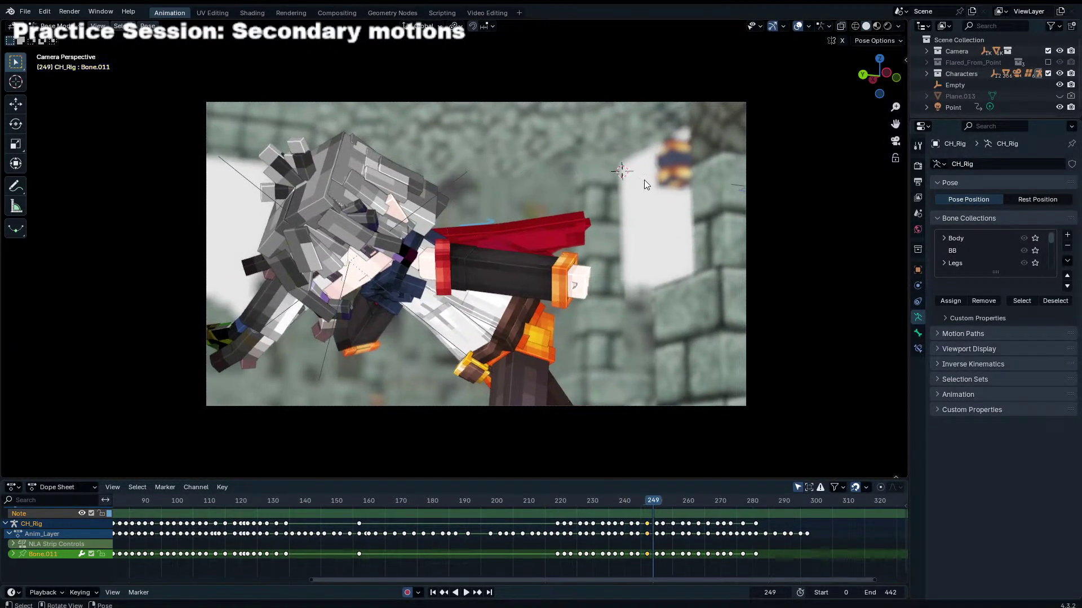
click(644, 179)
Step: Rotate Bone.011 at frames 250 and 252 so the hair trails the head's movement
key(Right)
key(Right)
key(Right)
key(r)
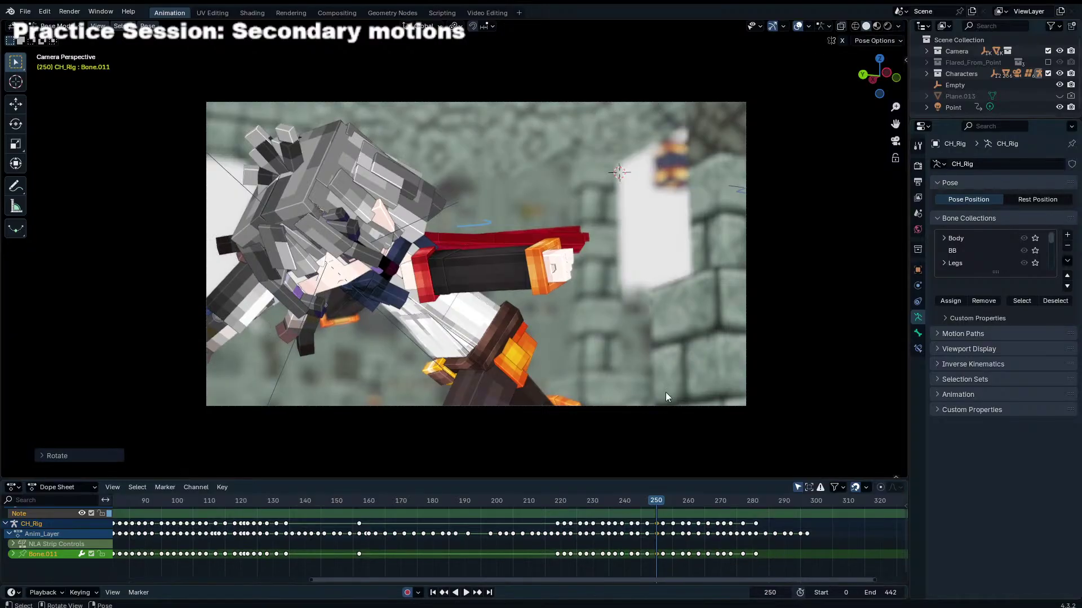
key(Right)
key(Right)
key(Right)
key(Right)
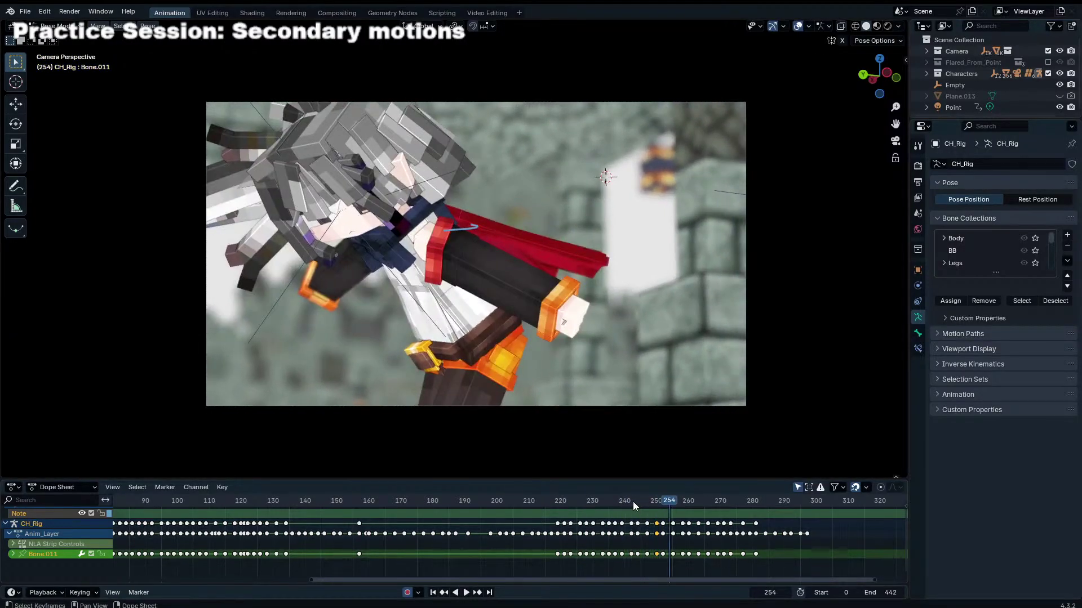
Step: Rotate the long hair strand bones at frame 243 and shift their new keyframes to frame 244
mouse_move(633, 501)
mouse_down()
mouse_move(660, 506)
mouse_move(627, 507)
mouse_up()
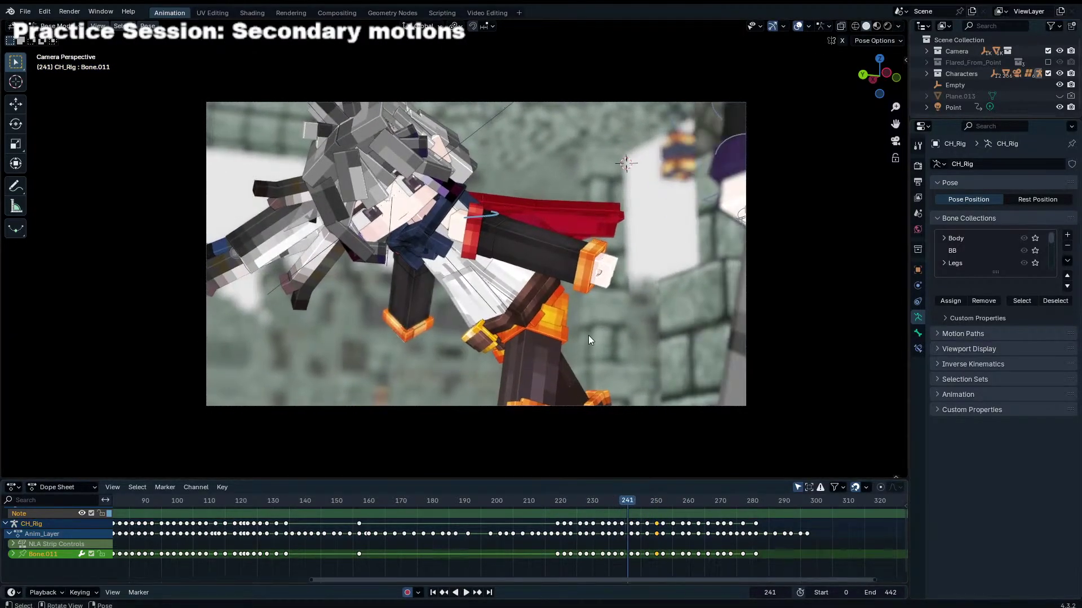
key(space)
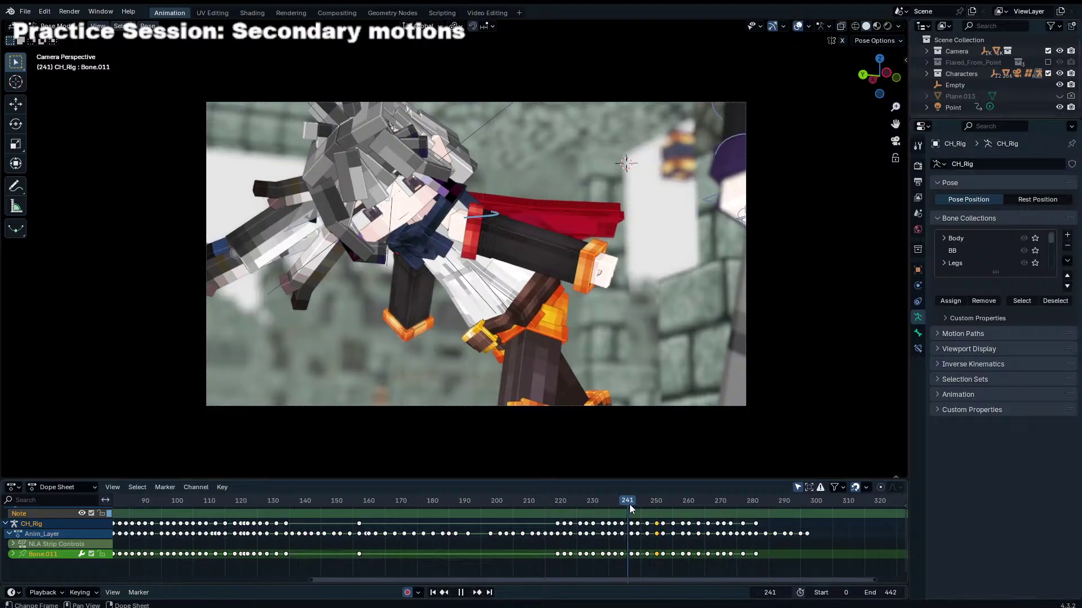
key(space)
key(r)
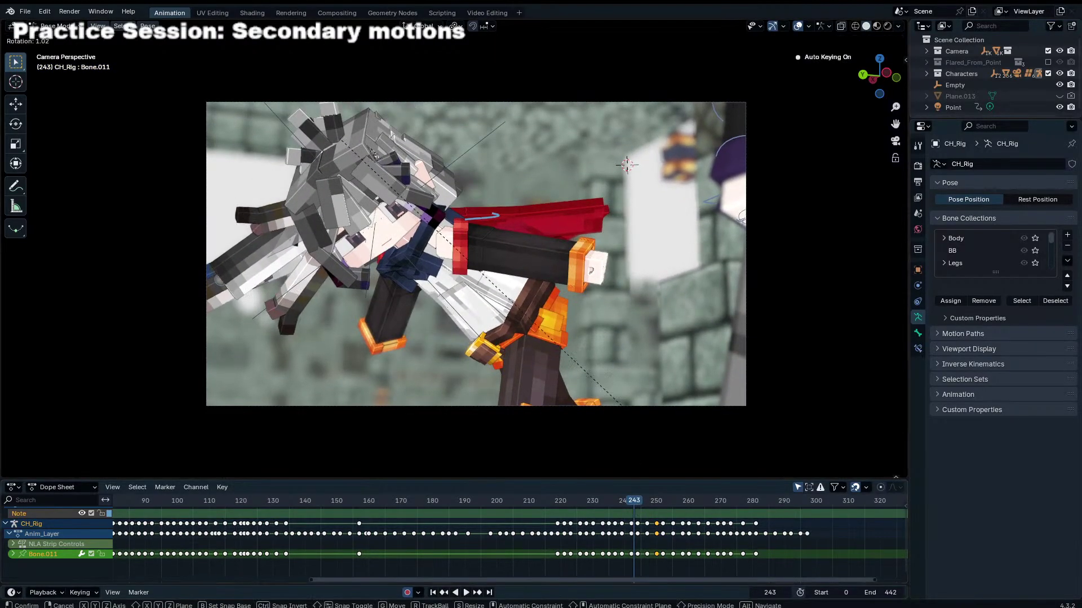
click(566, 403)
ctrl+click(462, 294)
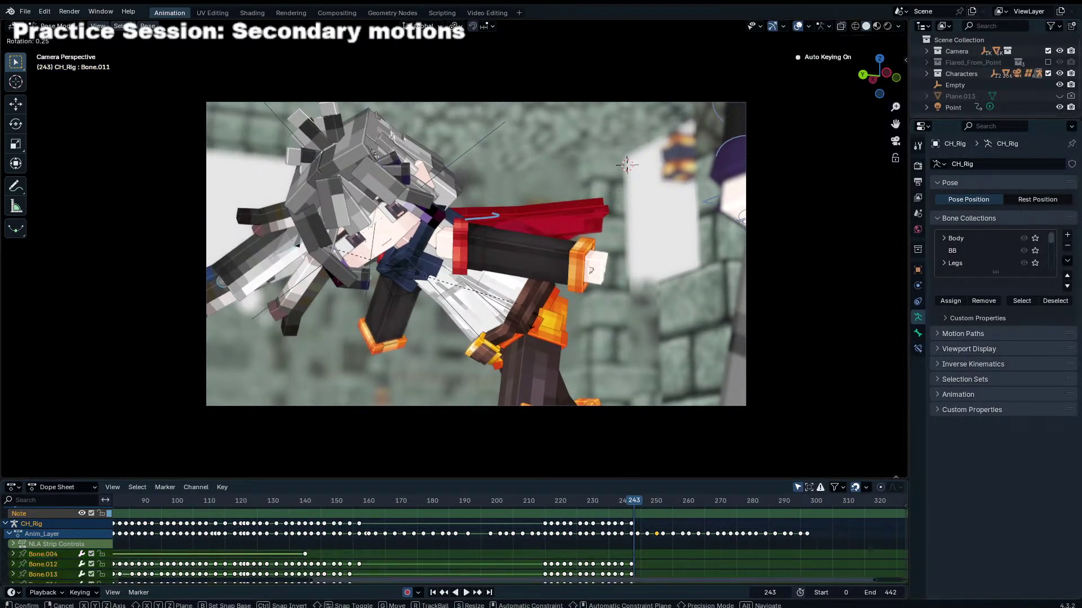
key(Right)
key(Right)
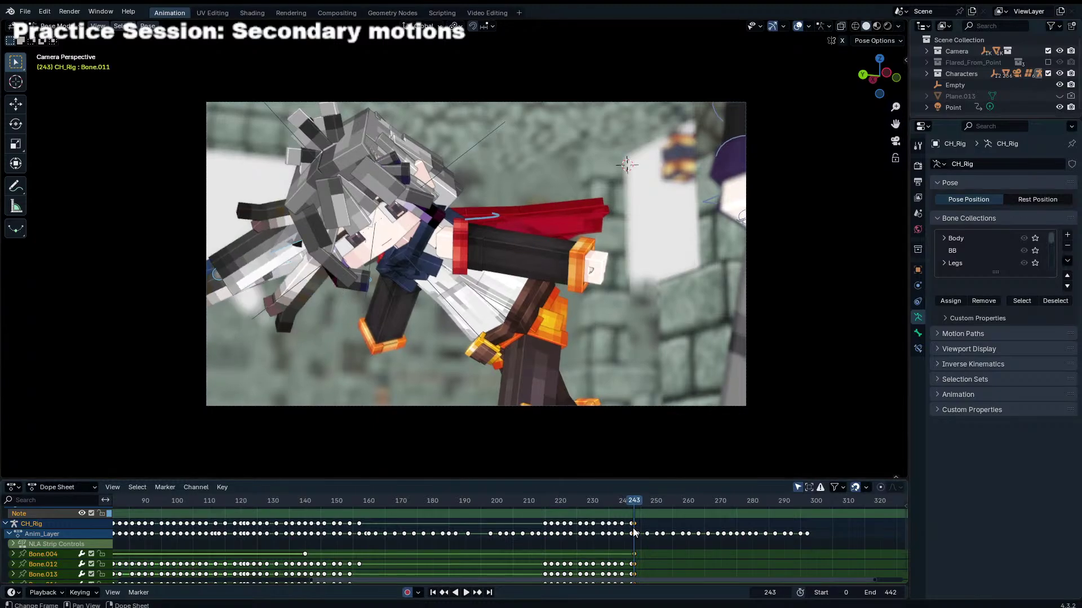
drag(633, 564, 637, 564)
Step: Rotate the selected hair strand bones at frame 247 in the camera view
drag(641, 501, 648, 503)
key(r)
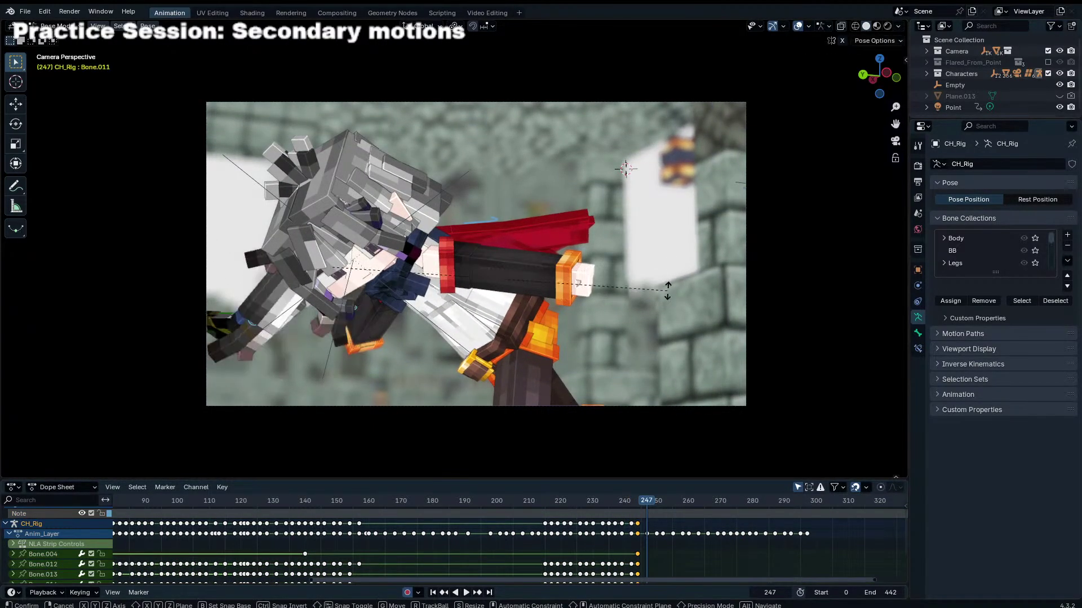
click(663, 299)
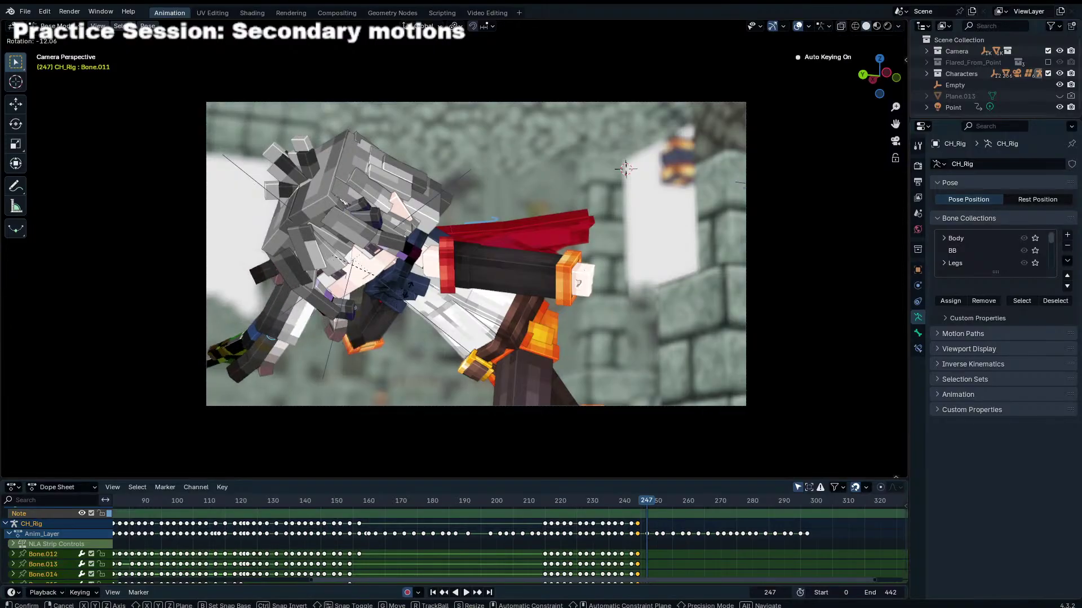
Step: Rotate the hair strand bones at frame 249, refining the lower segments so they swing down beside the face
key(Right)
key(Right)
key(r)
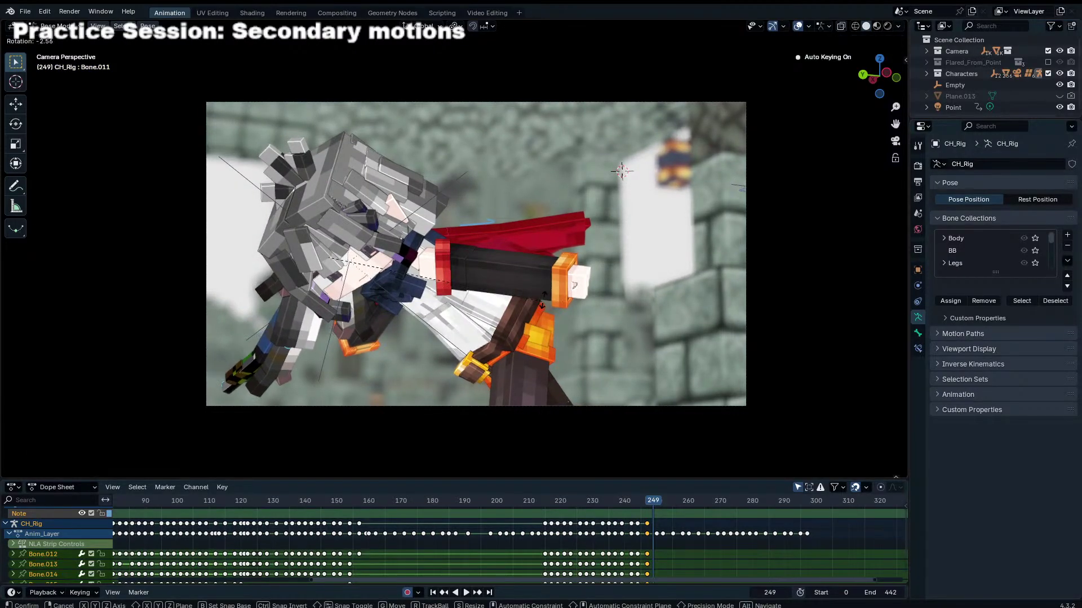
click(555, 279)
click(373, 319)
key(r)
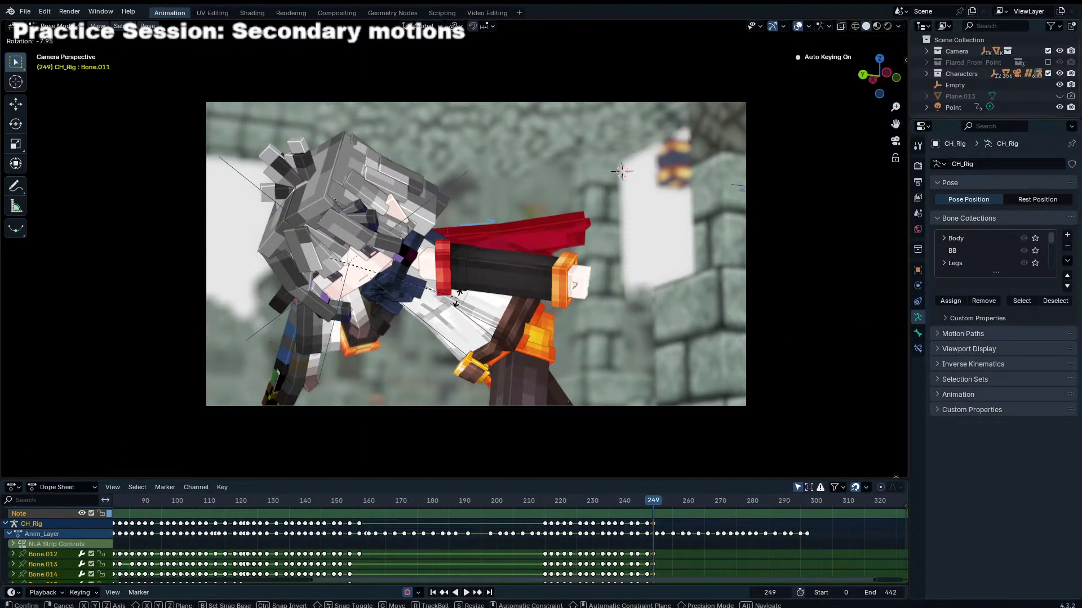
click(343, 291)
key(b)
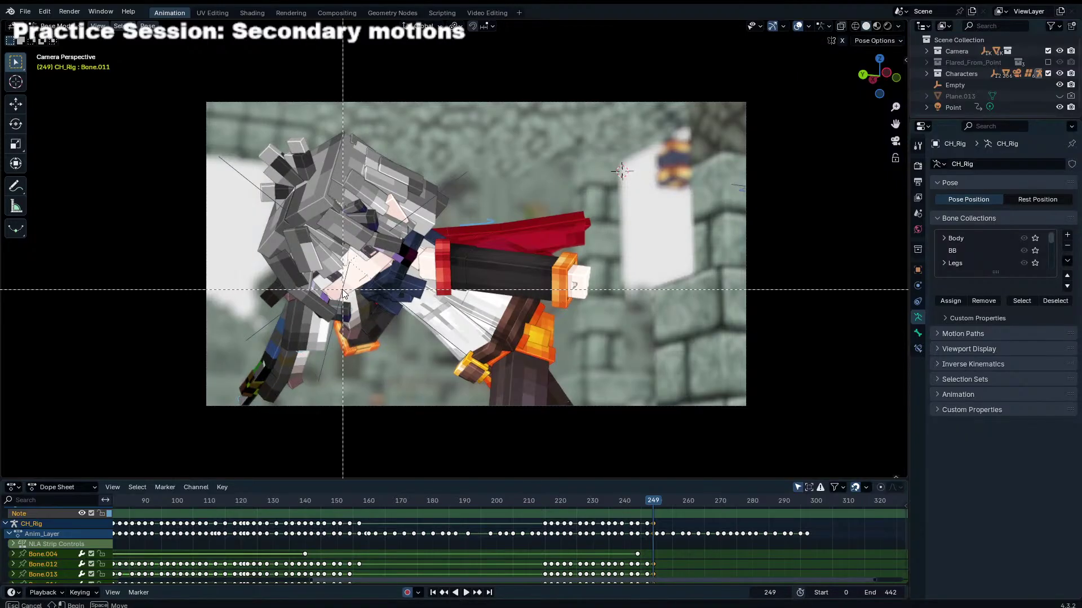
key(r)
right_click(450, 320)
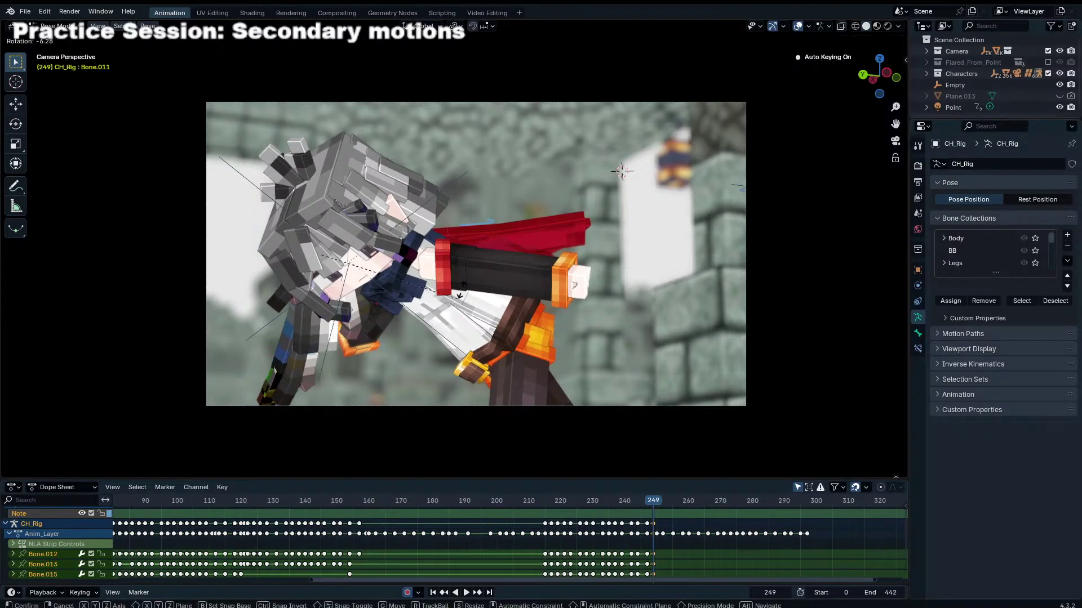
click(464, 291)
Step: Rotate the hair strand bones at frame 251 and select the strand's Bone.013
key(Right)
key(Right)
key(r)
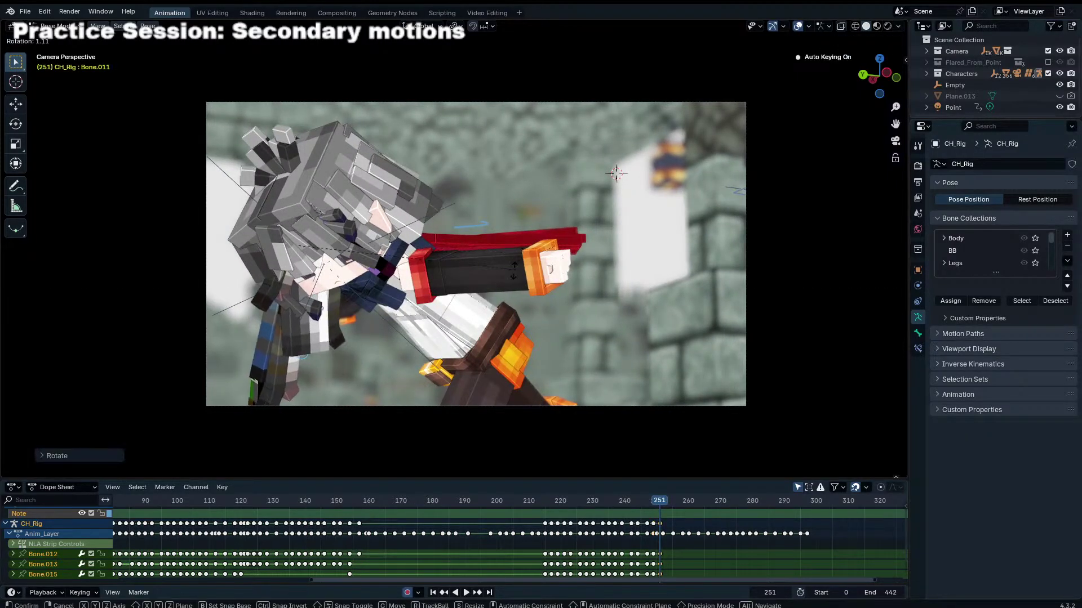
key(r)
click(318, 364)
key(r)
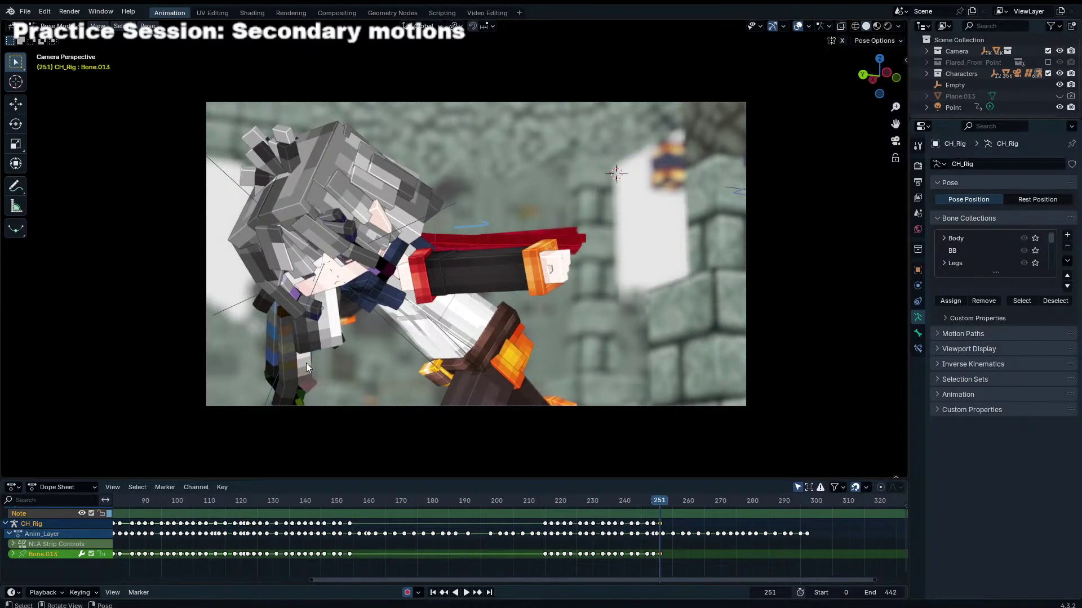
Step: Rotate the Bone.012 hair segments at frame 251 while working outside the camera view
key(alt+a)
mouse_move(302, 351)
middle_down()
mouse_move(445, 359)
mouse_move(520, 302)
mouse_move(351, 306)
mouse_move(428, 315)
middle_up()
key(a)
scroll(489, 317, down, 5)
click(479, 316)
key(r)
click(596, 275)
middle_drag(596, 274, 495, 241)
key(r)
key(r)
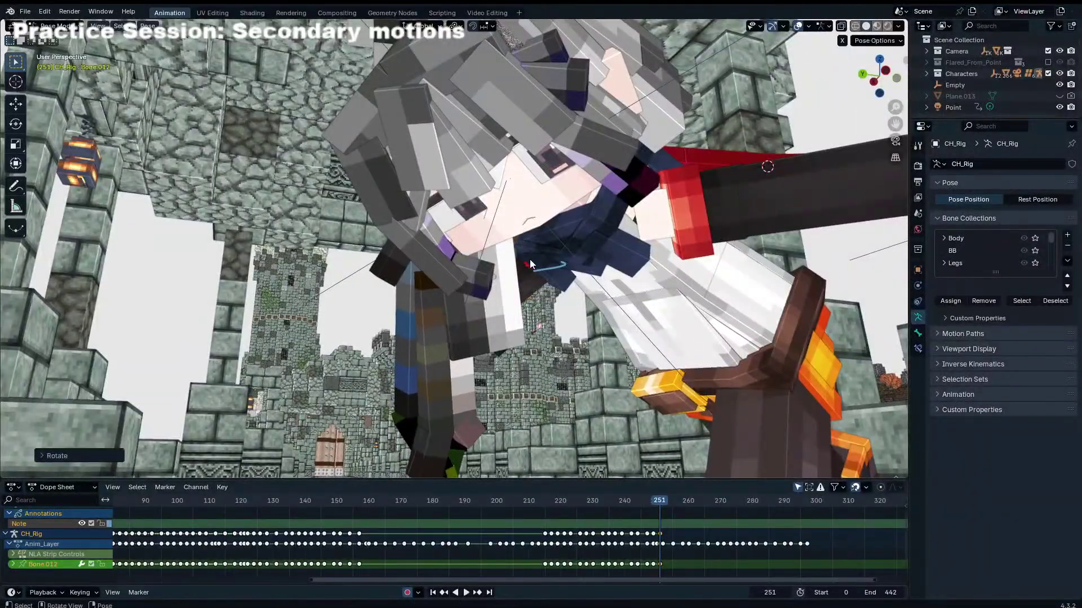
Step: Shift the hair keyframes at frames 249 and 251 to frames 250 and 252
key(Left)
key(Left)
key(Right)
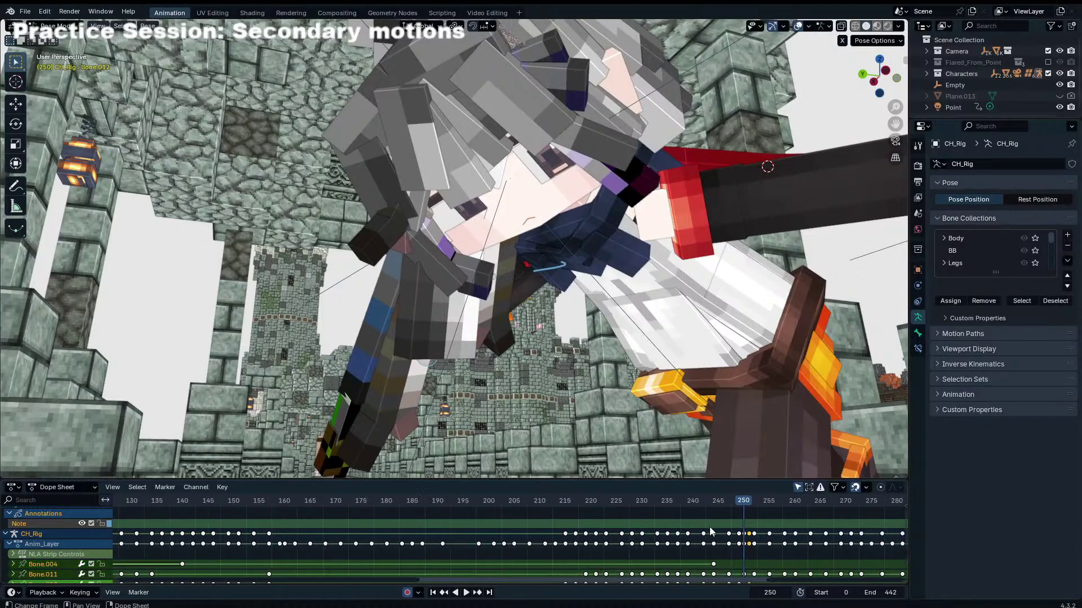
scroll(610, 555, up, 5)
middle_drag(562, 554, 558, 527)
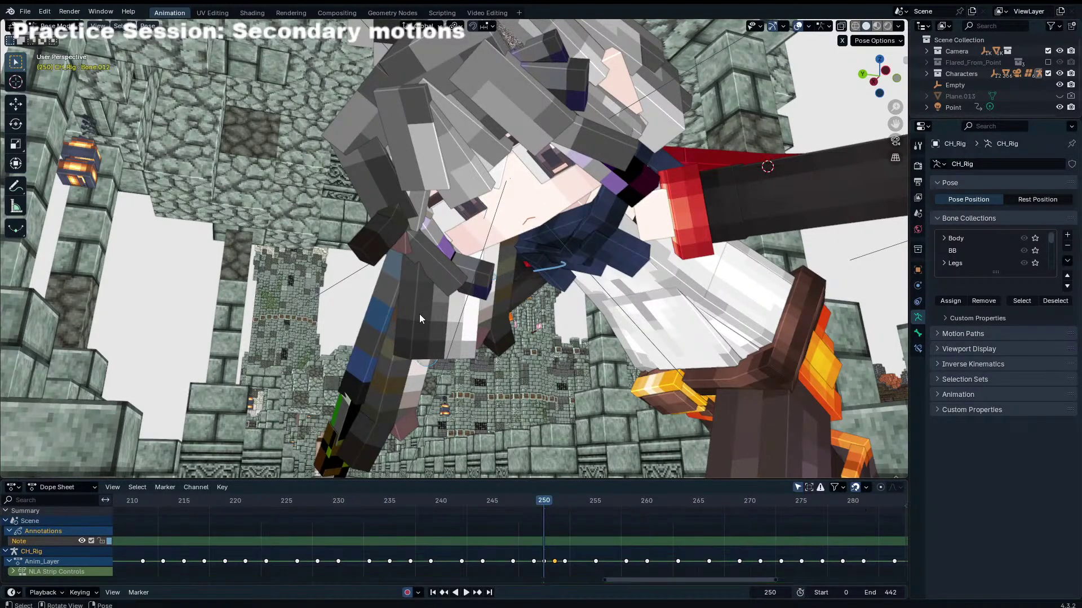
mouse_move(555, 501)
mouse_down()
mouse_move(522, 506)
mouse_move(565, 511)
mouse_up()
key(g)
drag(531, 503, 565, 510)
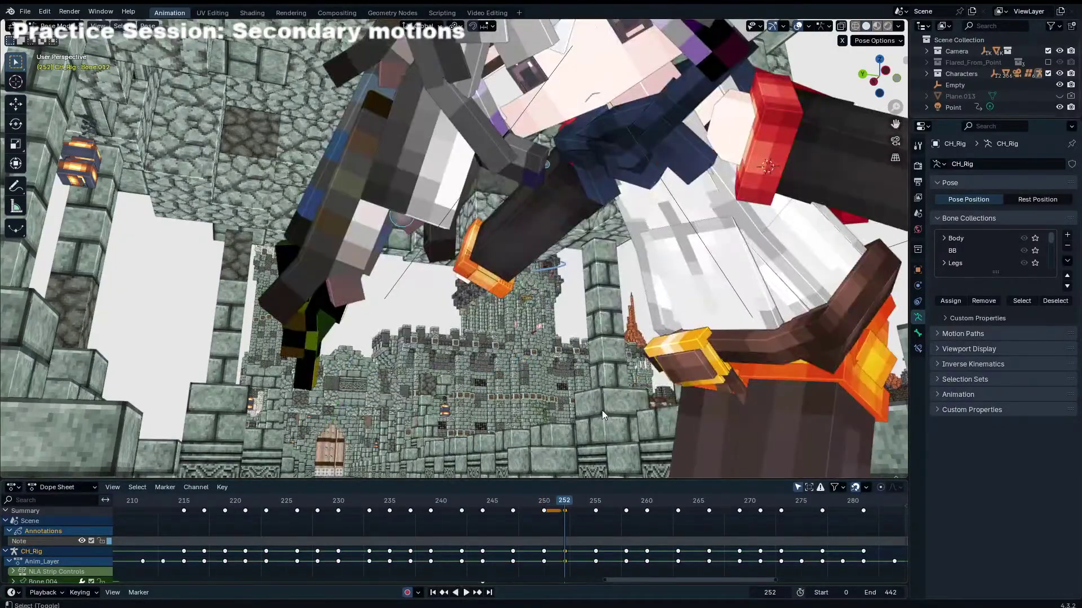
Step: Rotate the hair chain from Bone.012 at frame 252
key(r)
click(628, 357)
scroll(563, 264, down, 2)
key(b)
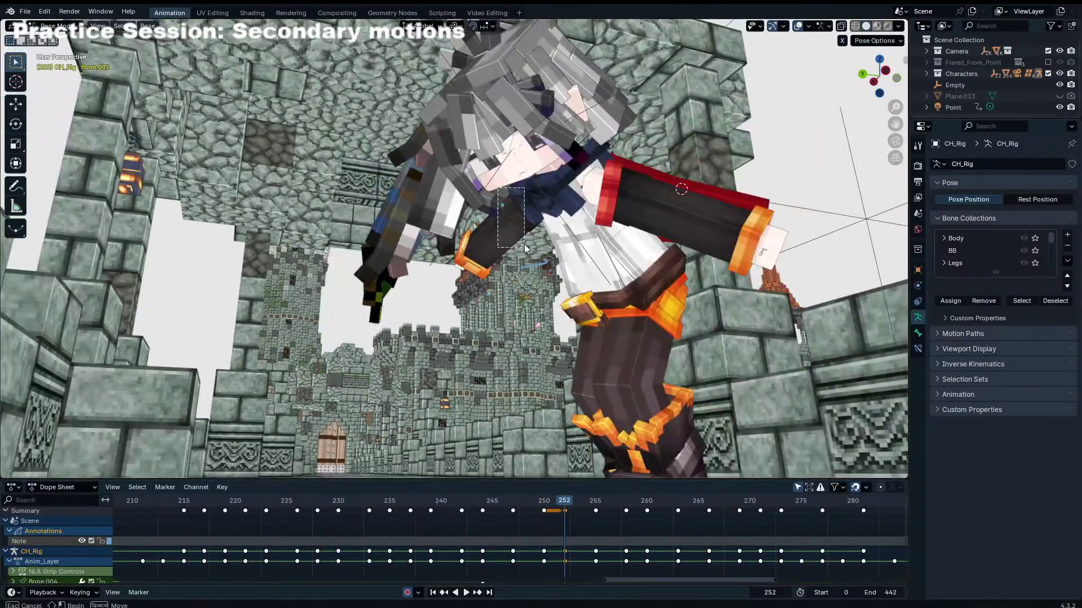
drag(524, 245, 526, 251)
Step: Select Bone.011 from behind the character and rotate it freely at frame 252
middle_drag(592, 116, 750, 217)
key(b)
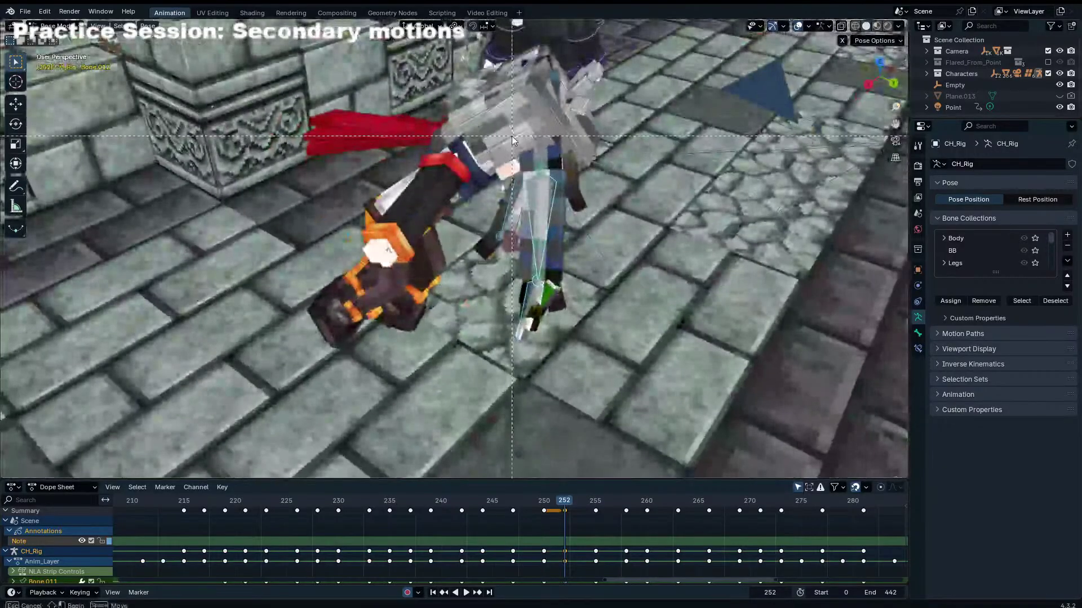
click(534, 158)
middle_drag(534, 157, 563, 169)
key(r)
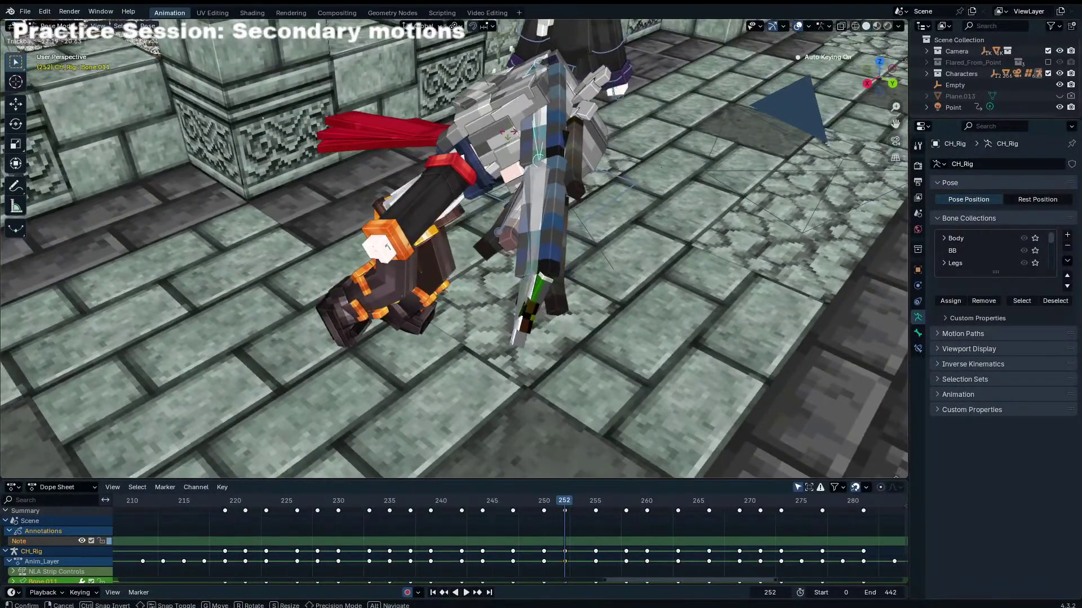
click(573, 161)
Step: Rotate the hair segments below Bone.011, starting with Bone.012, at frame 252
click(579, 153)
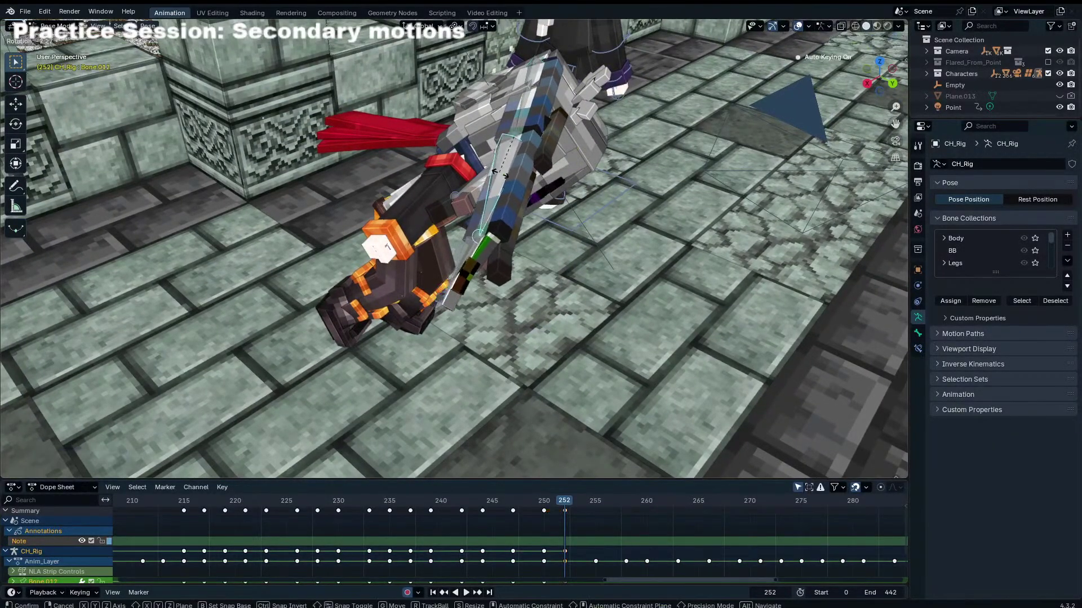
key(r)
key(r)
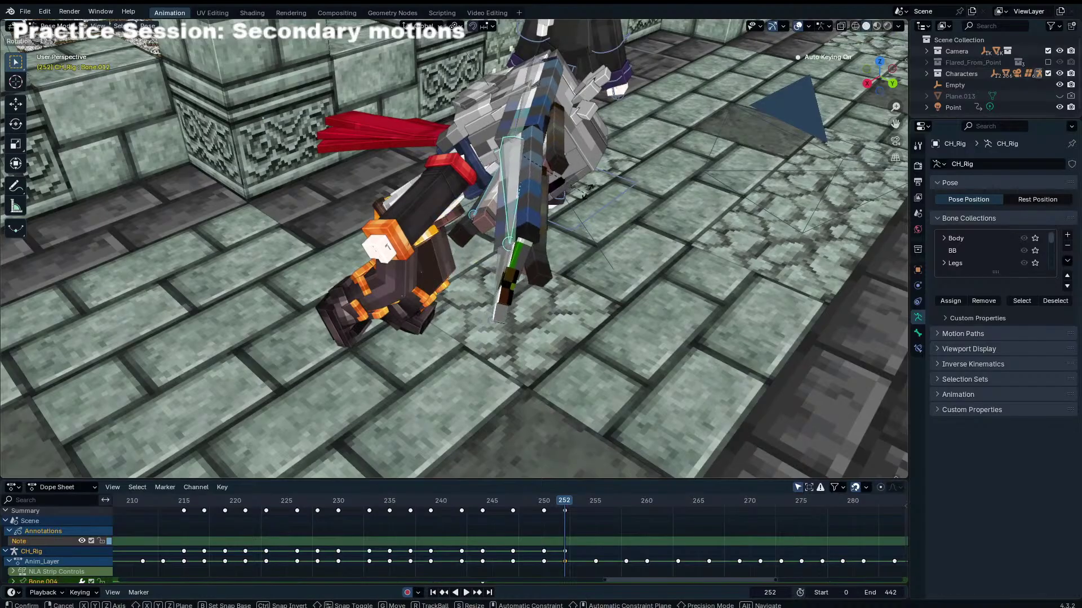
click(618, 238)
middle_drag(617, 238, 461, 199)
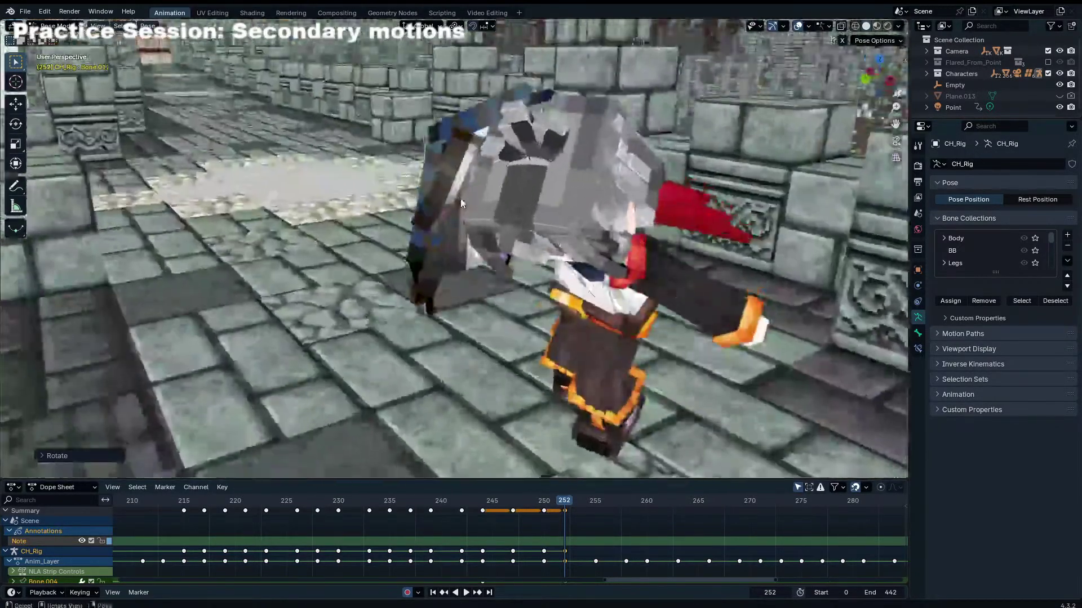
Step: Rotate the Bone.012 hair chain outward at frame 255 in the camera view
key(KP_0)
key(Right)
key(Right)
key(Right)
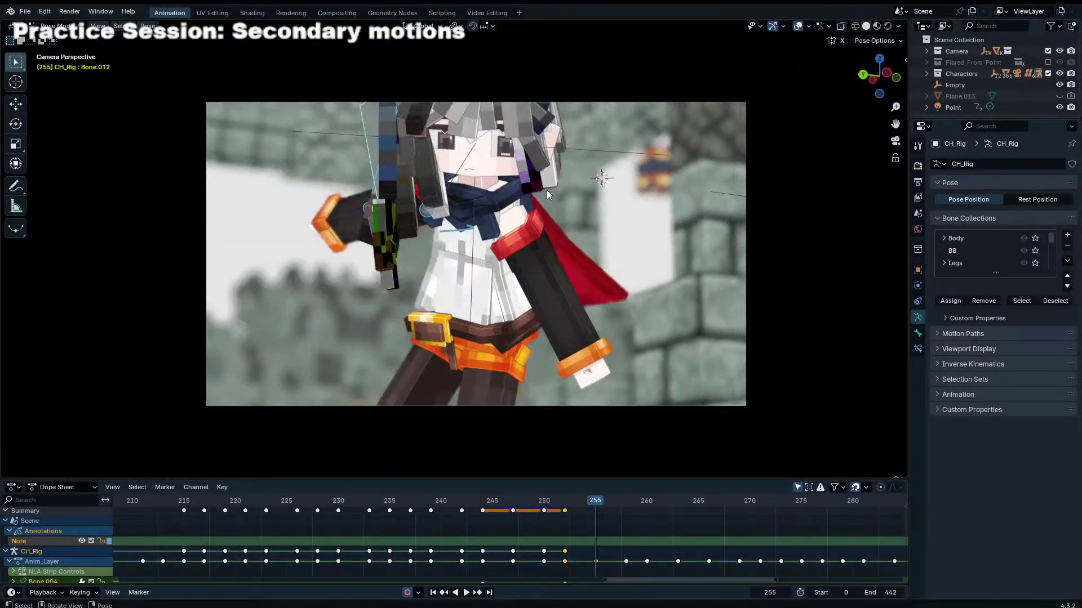
key(r)
key(r)
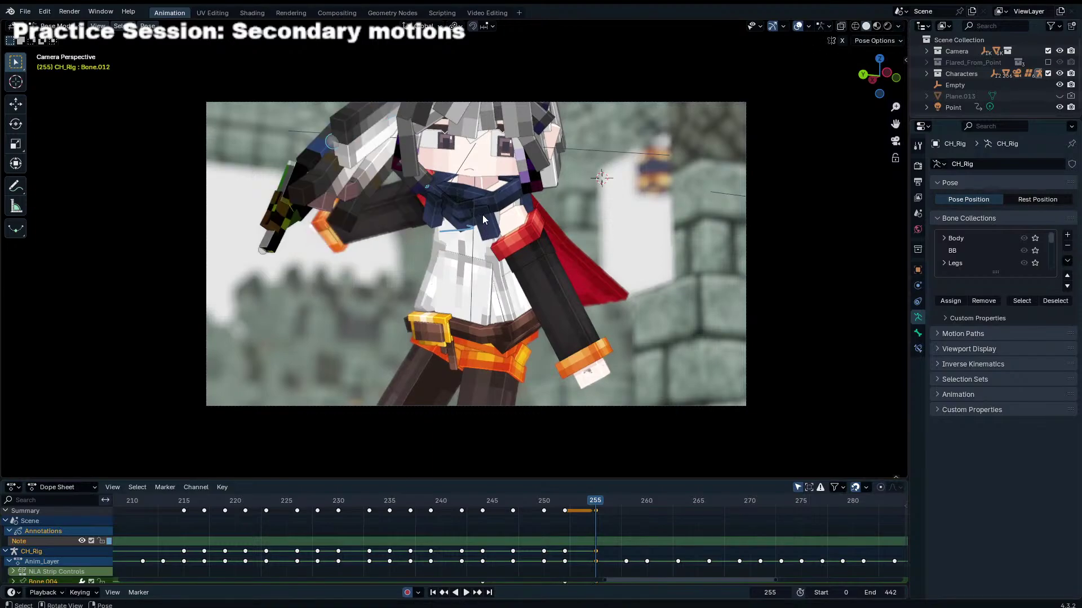
click(385, 192)
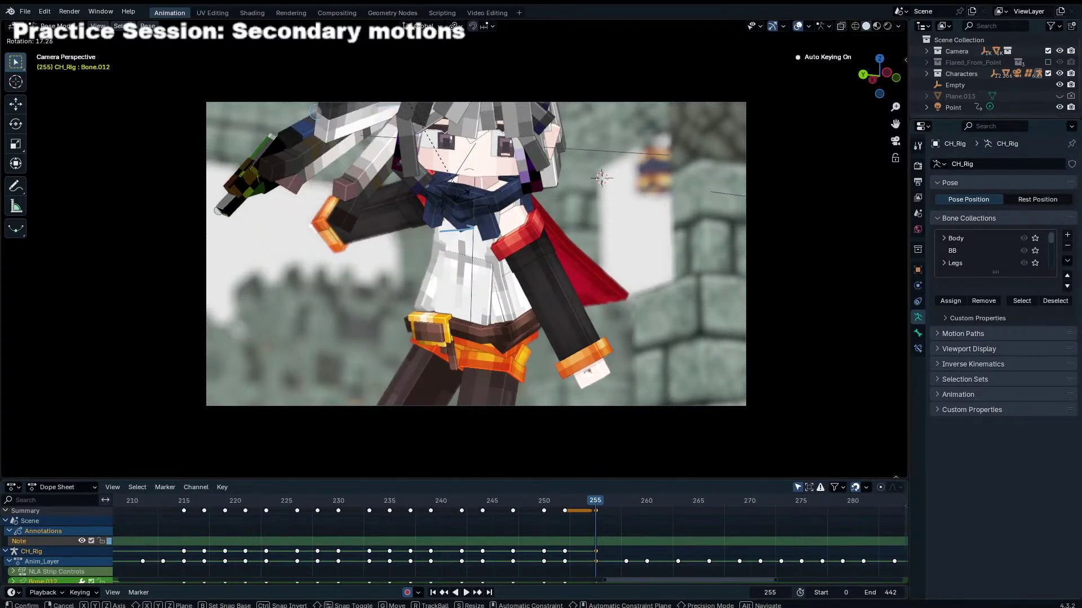
Step: Fine-tune the Bone.012 hair chain's rotation at frame 255 in the camera view
click(424, 194)
key(b)
key(Escape)
key(r)
key(r)
key(Return)
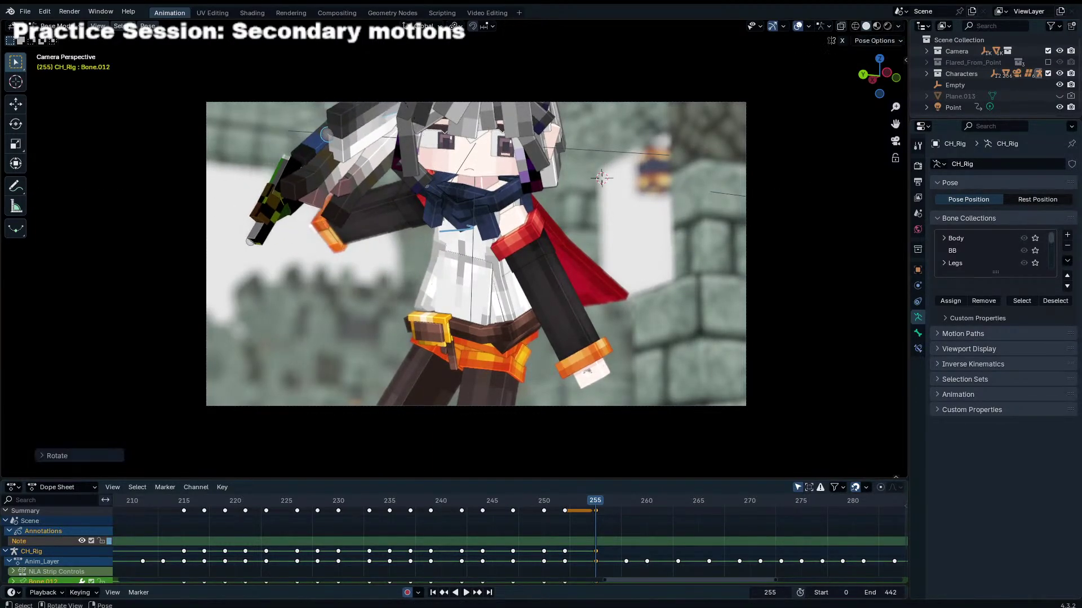
Step: Select Bone.011 outside the camera view and adjust its rotation at frame 255 in the camera view
key(KP_0)
click(459, 138)
key(KP_0)
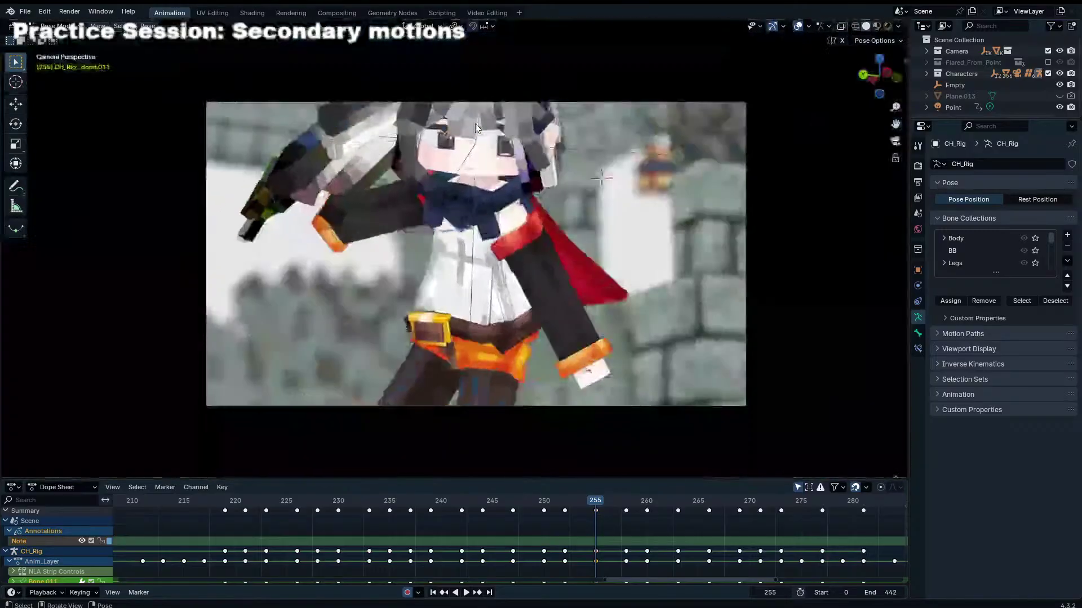
key(r)
key(r)
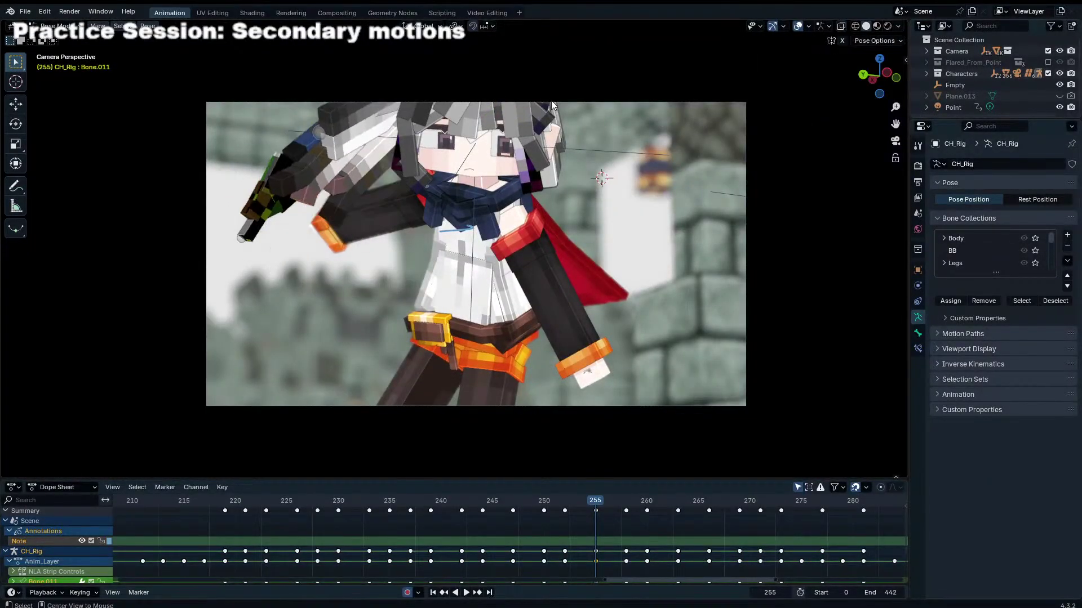
key(Return)
Step: Rotate Bone.011 and the Bone.012 hair chain at frame 255 from a view behind the character
middle_drag(564, 158, 532, 234)
key(r)
key(r)
click(597, 225)
key(r)
click(532, 264)
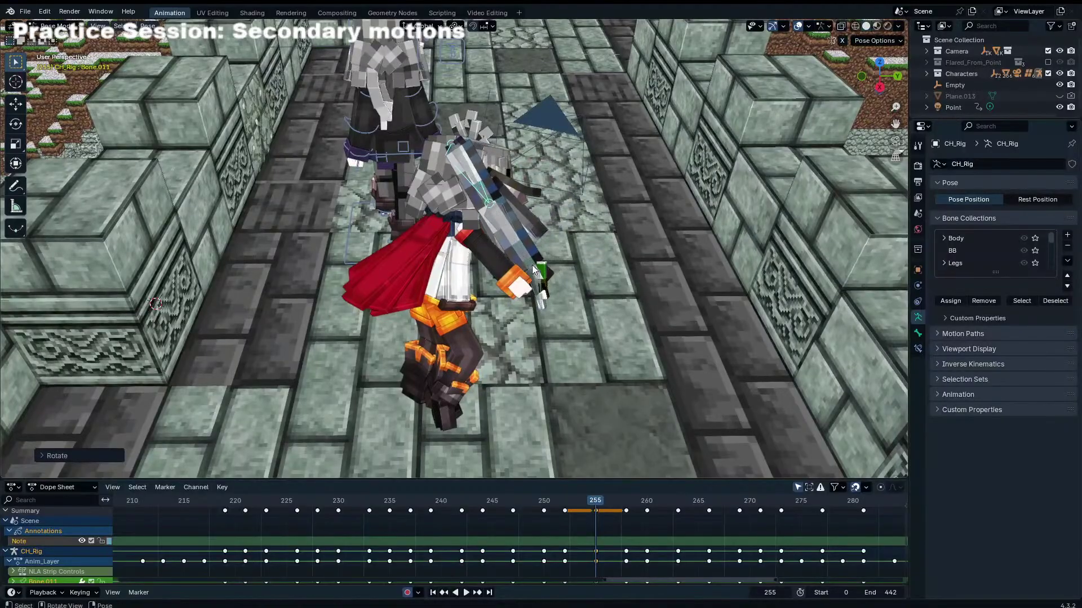
key(r)
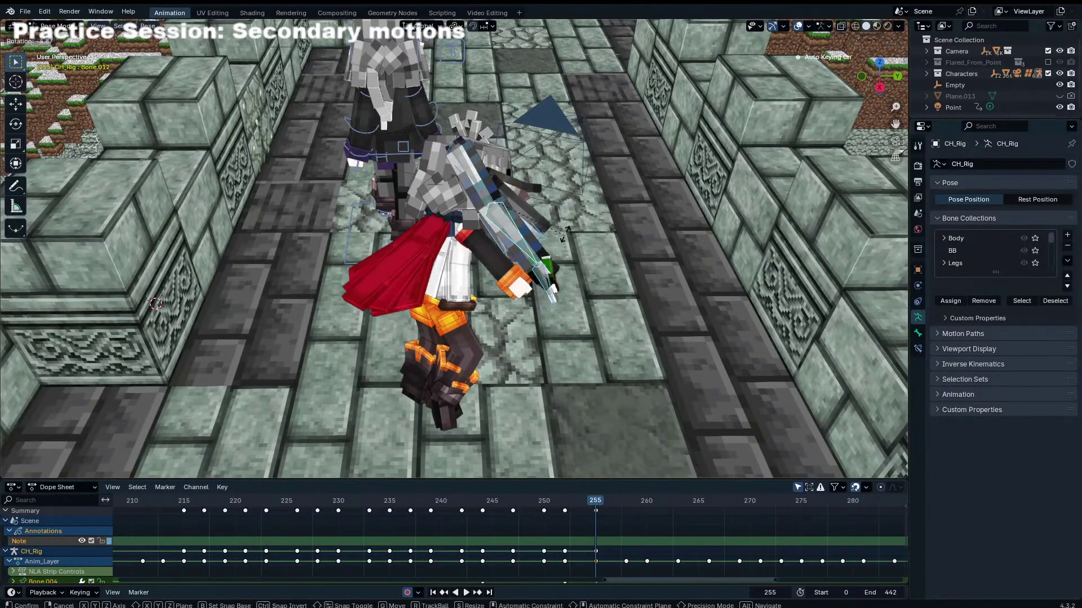
click(560, 233)
Step: Play back the hair motion in the camera view and rotate the Bone.012 hair chain at frame 258
key(KP_0)
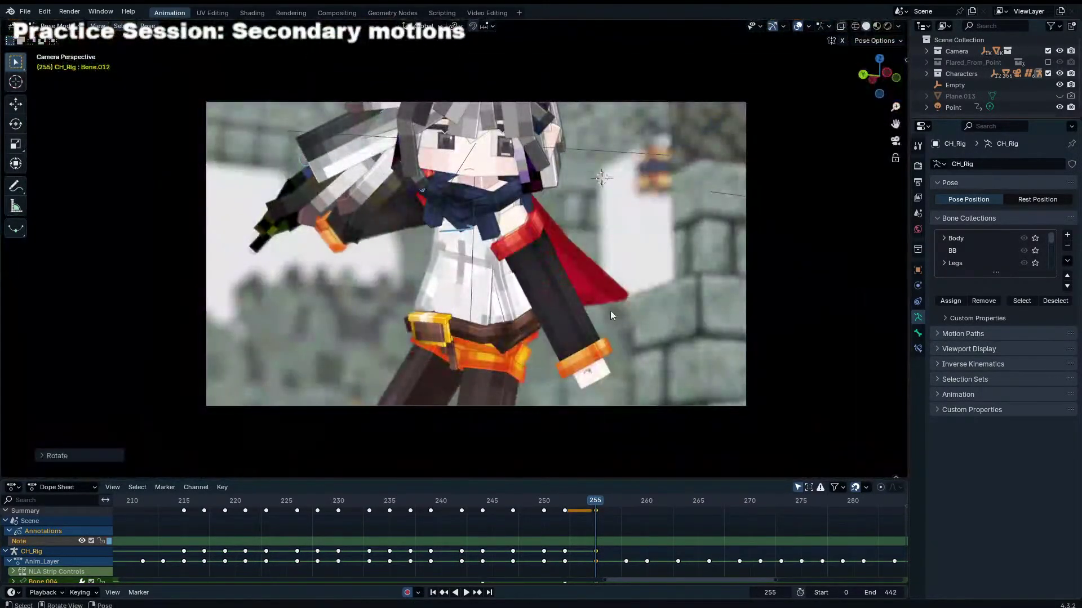
key(space)
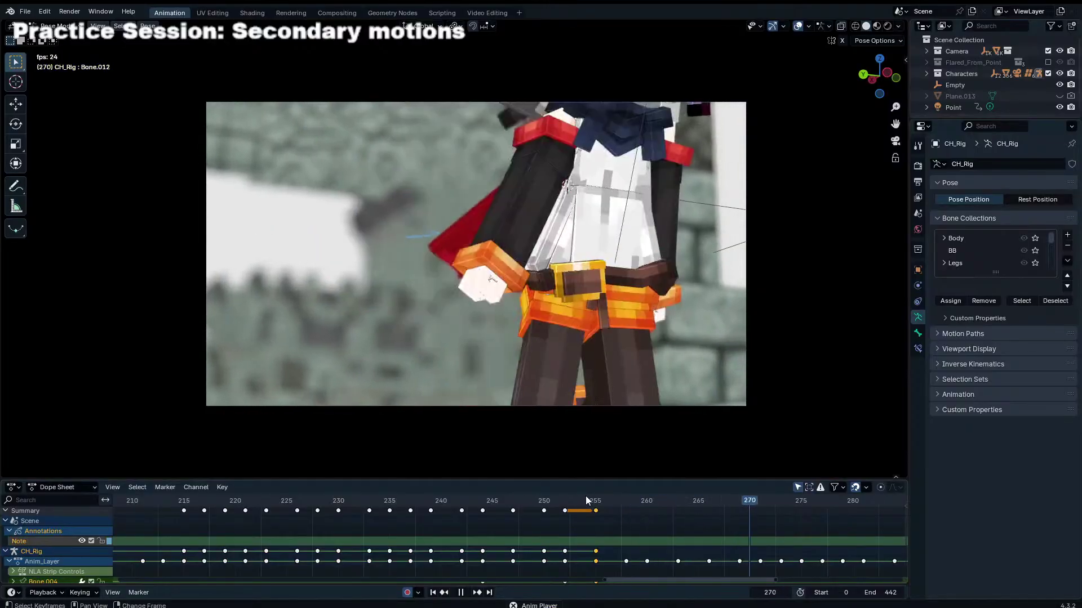
click(588, 503)
drag(588, 503, 625, 505)
key(space)
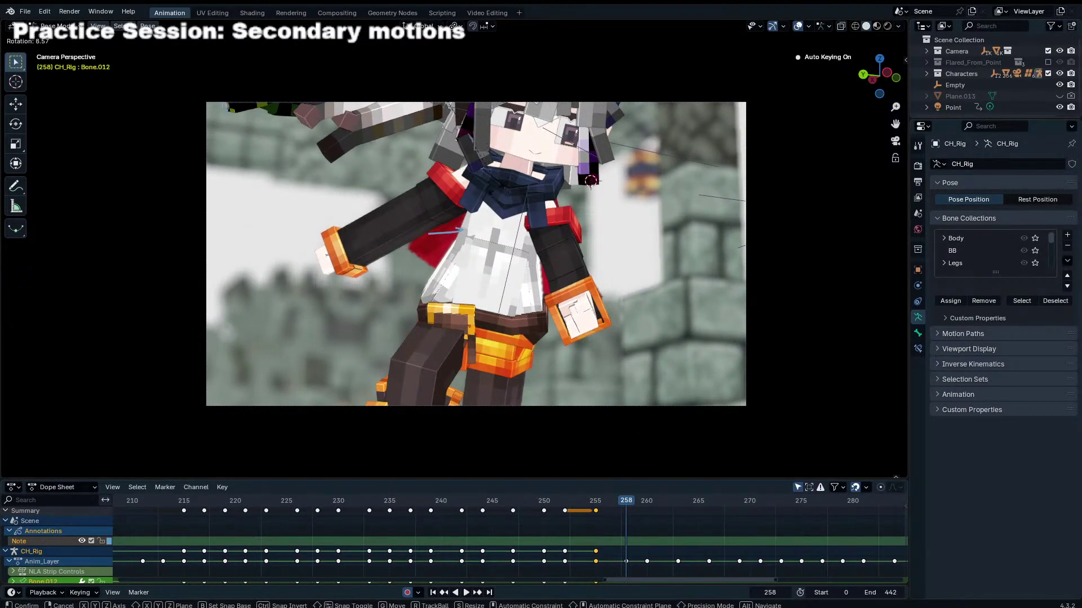
click(479, 144)
key(KP_0)
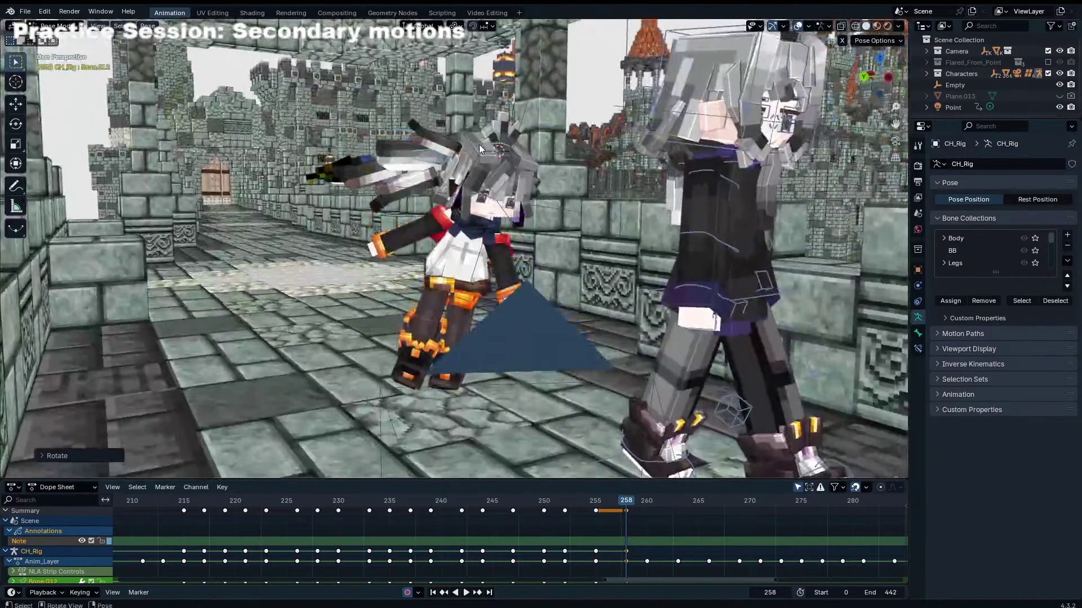
Step: Select Bone.011 and rotate it at frame 258 in the camera view
middle_drag(566, 137, 565, 110)
click(635, 141)
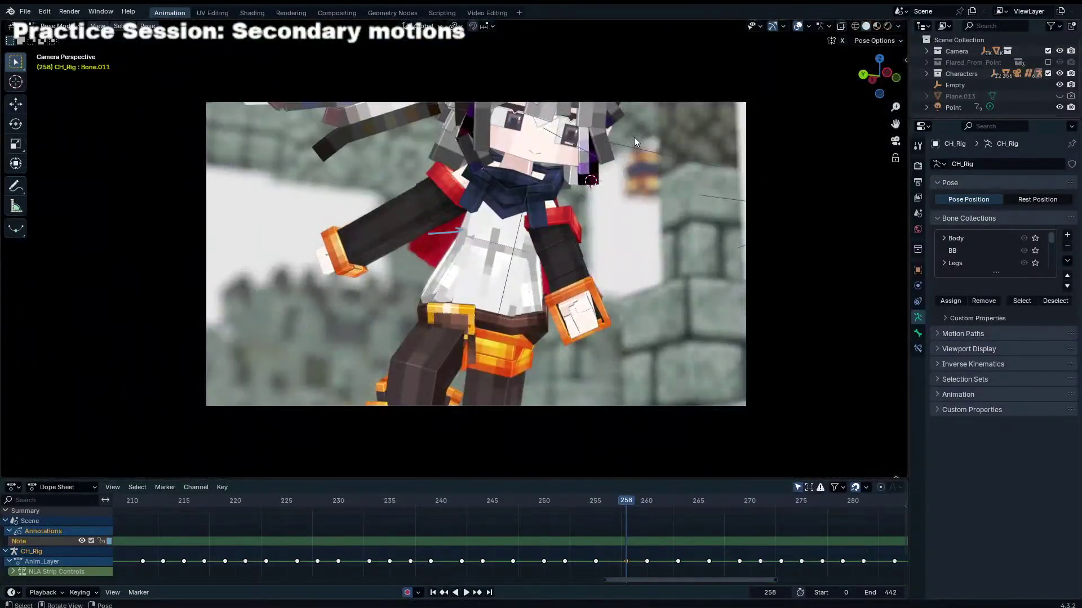
middle_drag(664, 172, 469, 142)
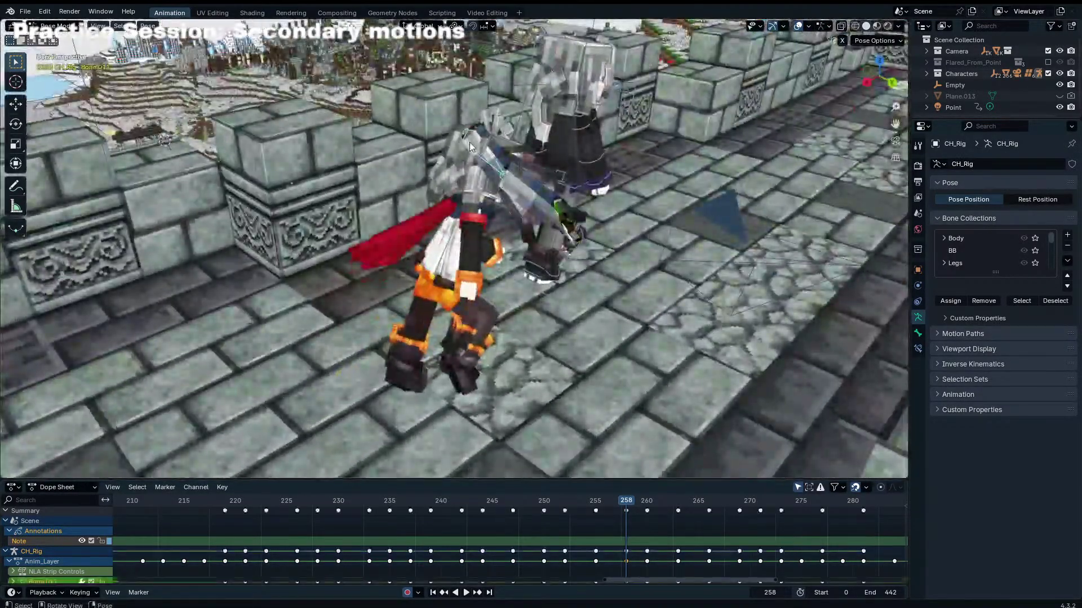
scroll(468, 142, up, 8)
key(KP_0)
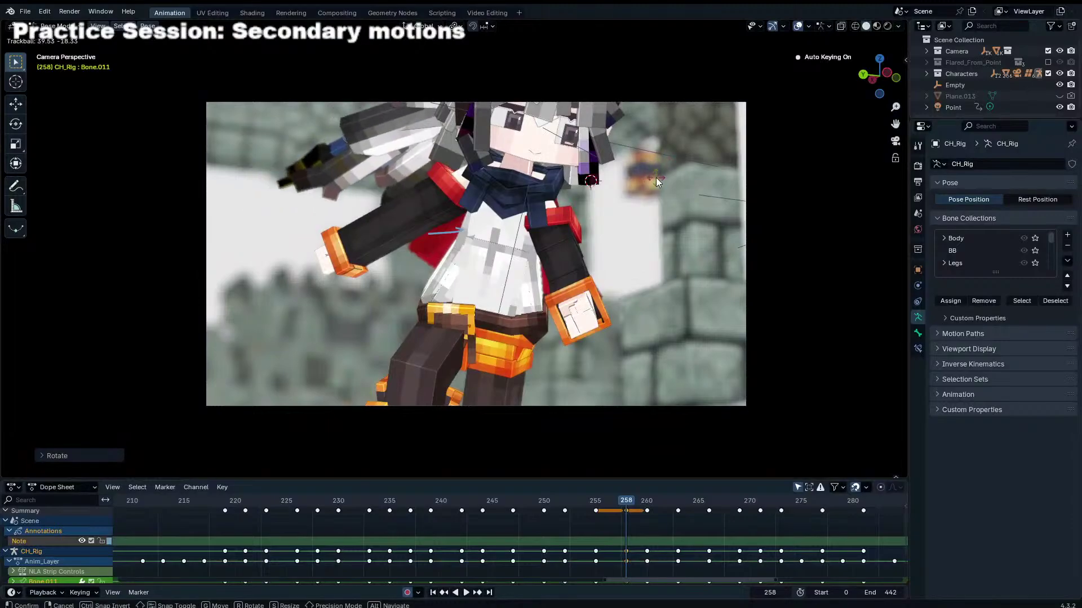
key(g)
key(r)
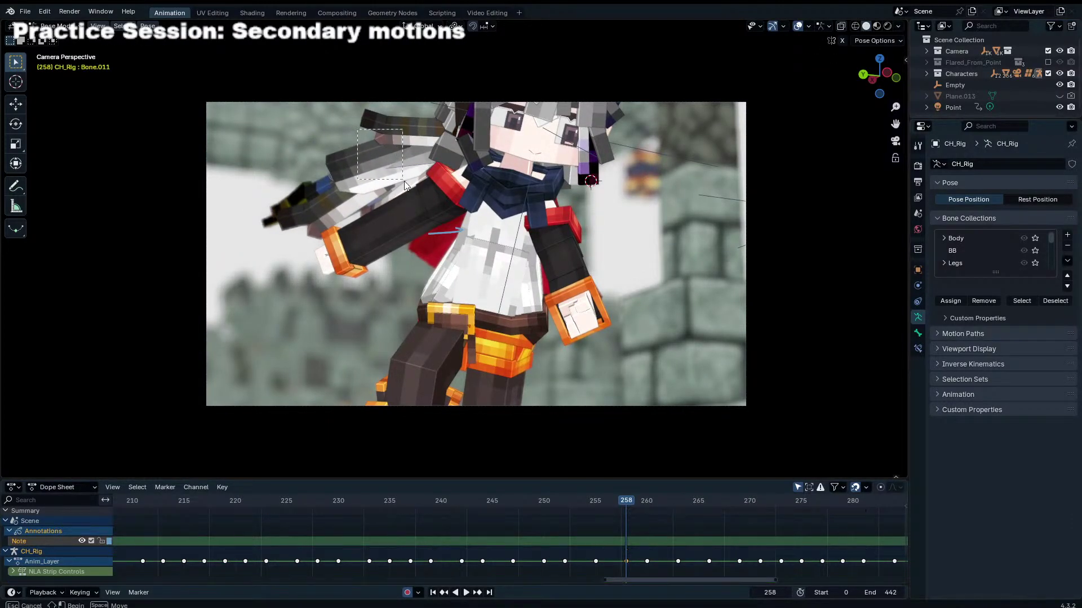
Step: Select the Bone.012 hair chain in the camera view and refine its rotation at frame 258
click(415, 259)
click(357, 157)
key(r)
key(r)
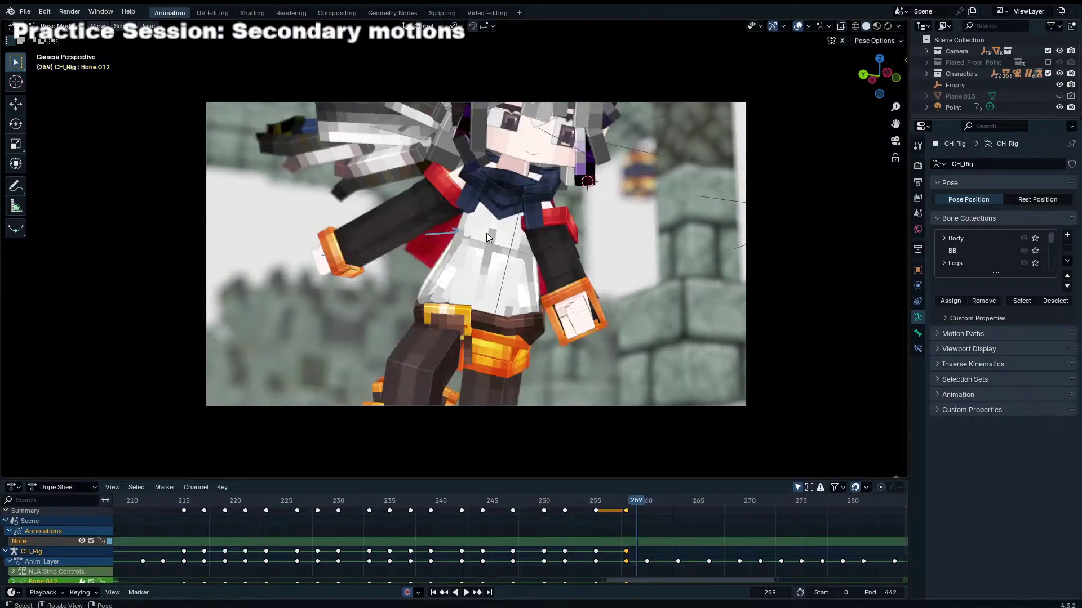
Step: Step back and forth between frames 258 and 259 outside the camera view to compare the hair pose
right_click(486, 233)
middle_drag(487, 232, 491, 176)
key(Right)
key(Left)
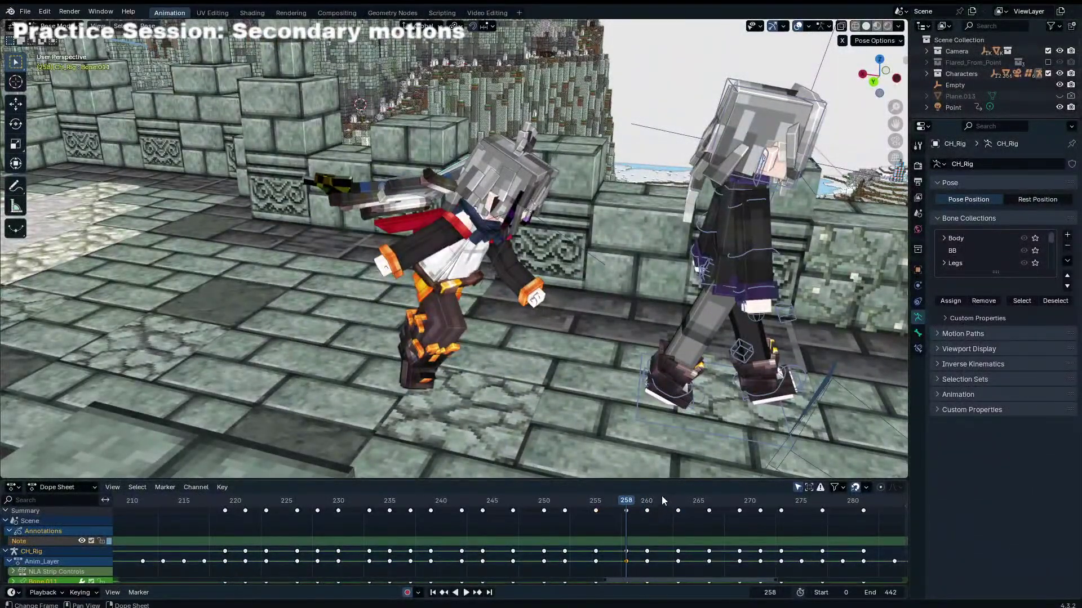
key(Right)
key(Left)
key(Right)
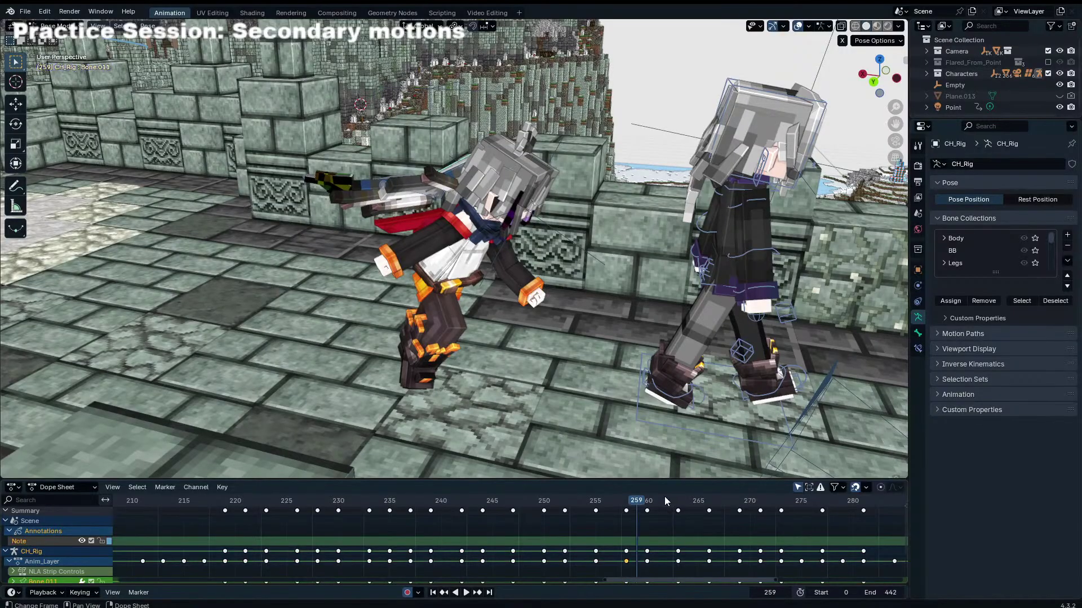
key(Left)
middle_drag(493, 257, 579, 290)
key(Right)
key(Left)
key(a)
key(t)
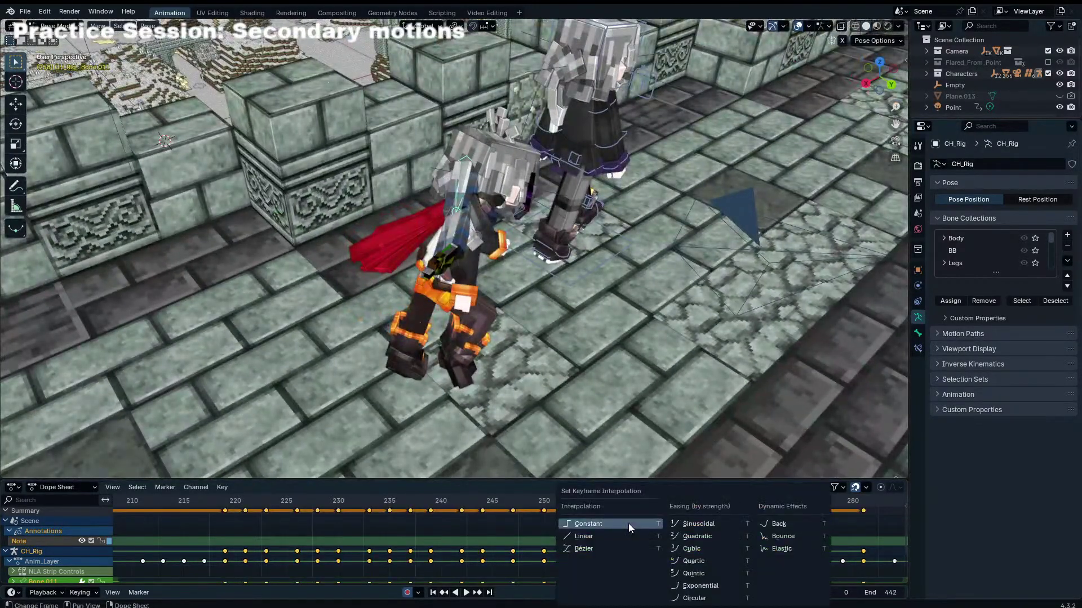
key(Escape)
Step: Rotate Bone.011 at frame 260 from a view behind the red-caped character
key(Right)
key(Right)
key(KP_0)
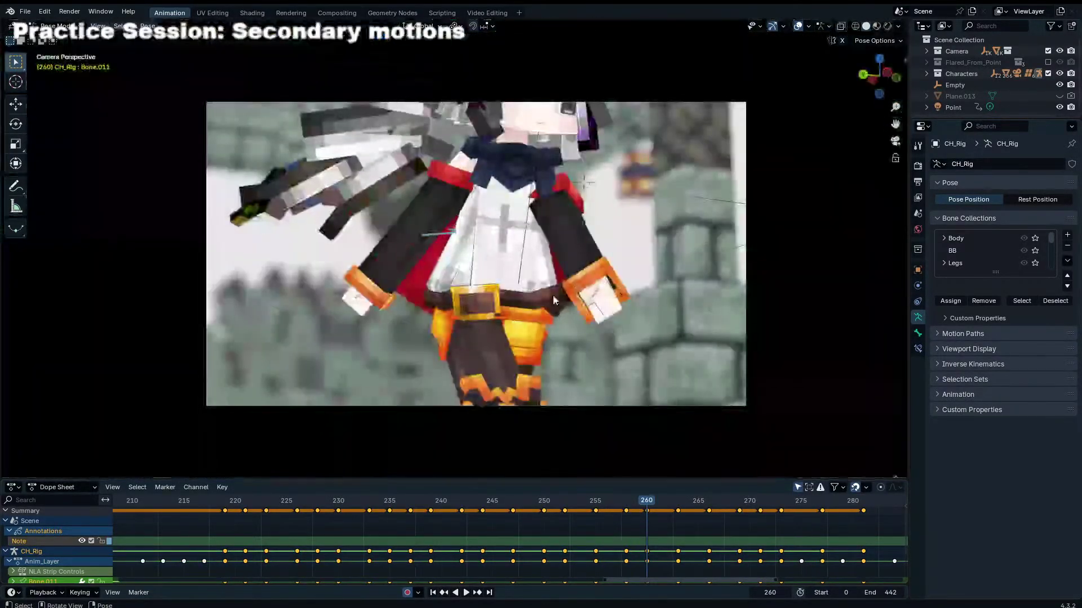
key(KP_0)
middle_drag(550, 293, 452, 158)
key(r)
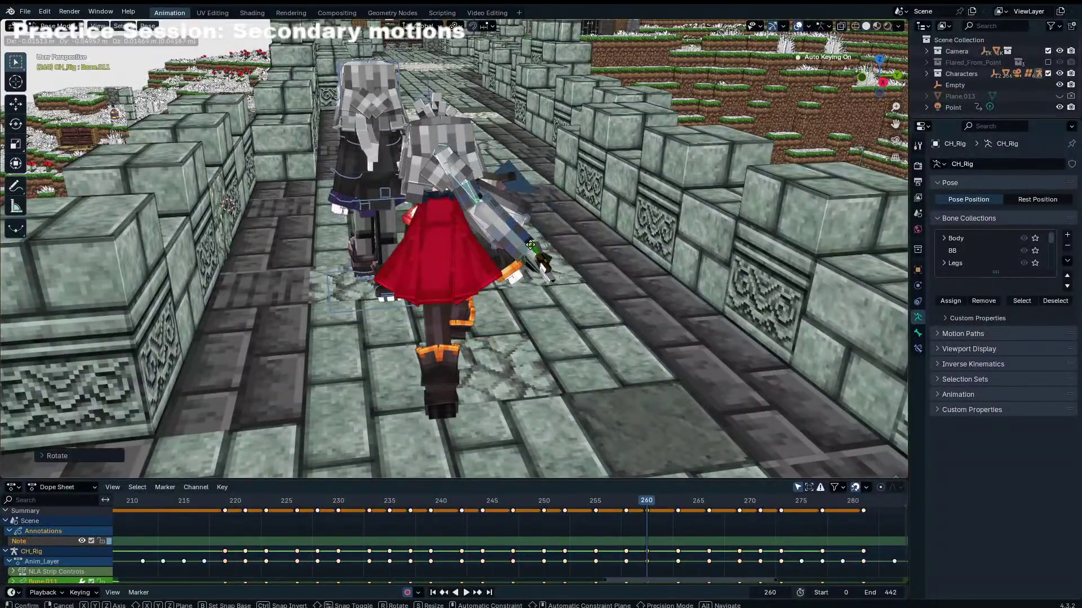
click(543, 241)
Step: Select the lower hair bones of the Bone.012 chain and rotate them at frame 260
click(499, 221)
drag(462, 269, 462, 268)
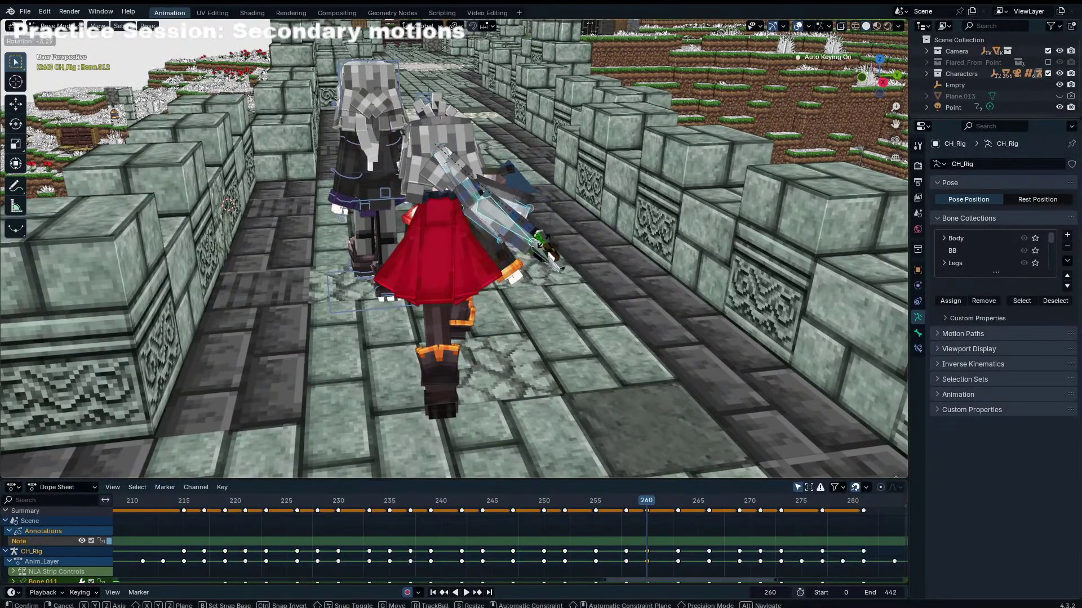
key(b)
key(b)
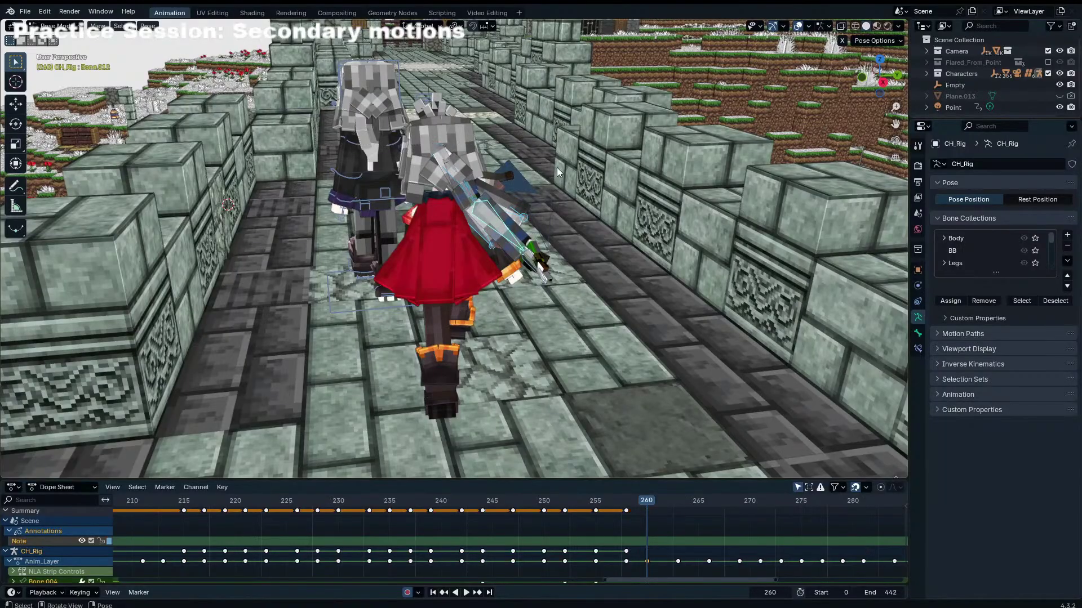
key(r)
click(499, 173)
Step: Select Bone.011 and rotate it at frame 263 from behind the character
key(Right)
key(Right)
key(Right)
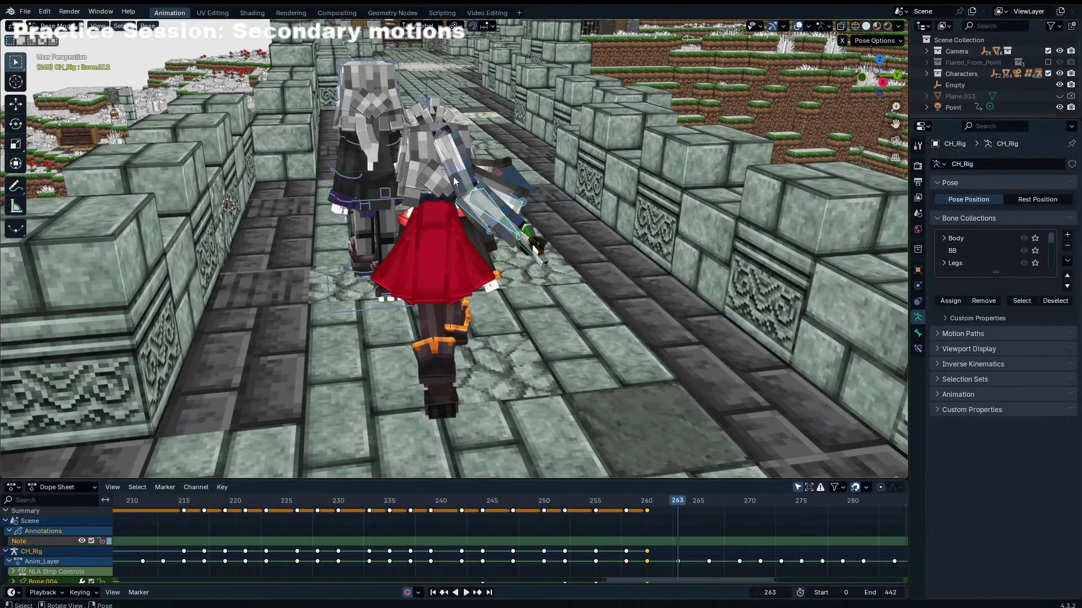
click(454, 179)
key(r)
click(468, 209)
key(r)
click(480, 202)
Step: Rotate Bone.011 at frame 266 in several small adjustments
key(Right)
key(Right)
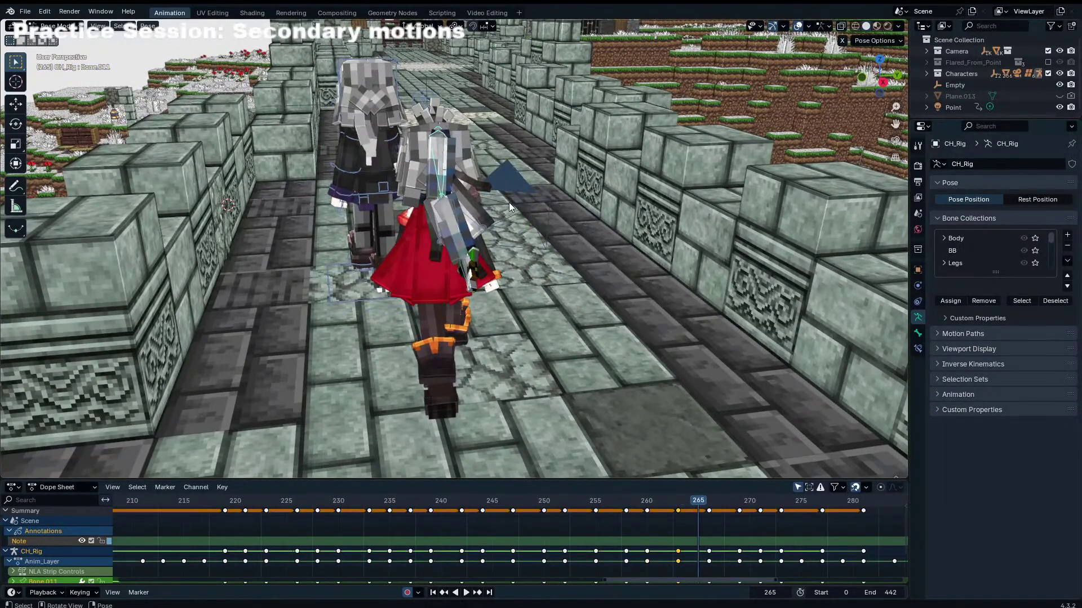
key(Right)
key(r)
click(513, 224)
key(r)
key(r)
click(519, 248)
key(r)
click(524, 264)
Step: Rotate Bone.011 at frame 269 and advance to frame 272
key(Right)
key(Right)
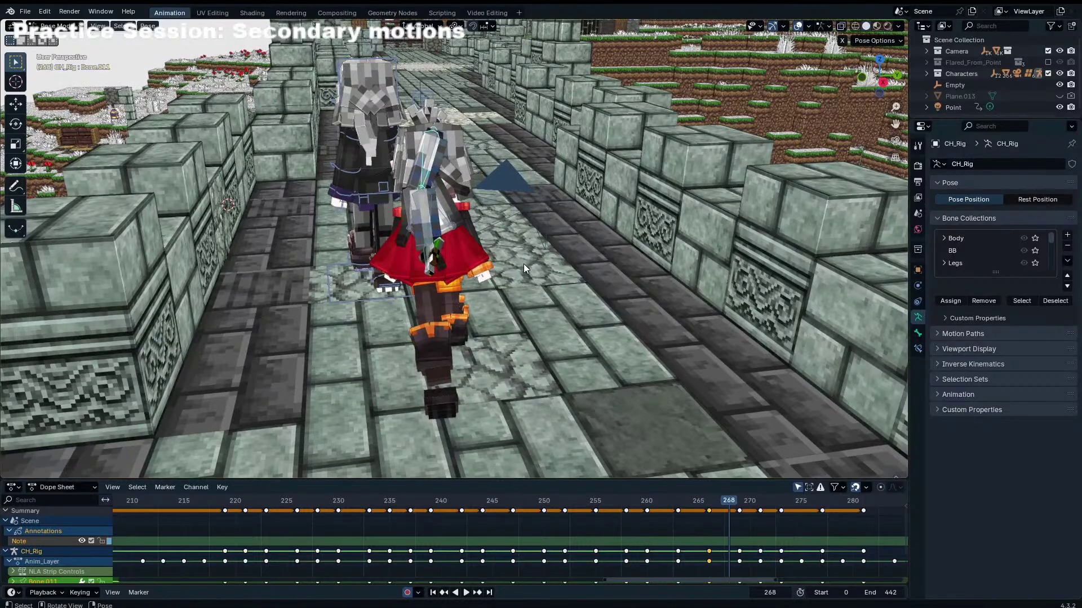
key(Right)
key(Right)
key(Right)
key(Right)
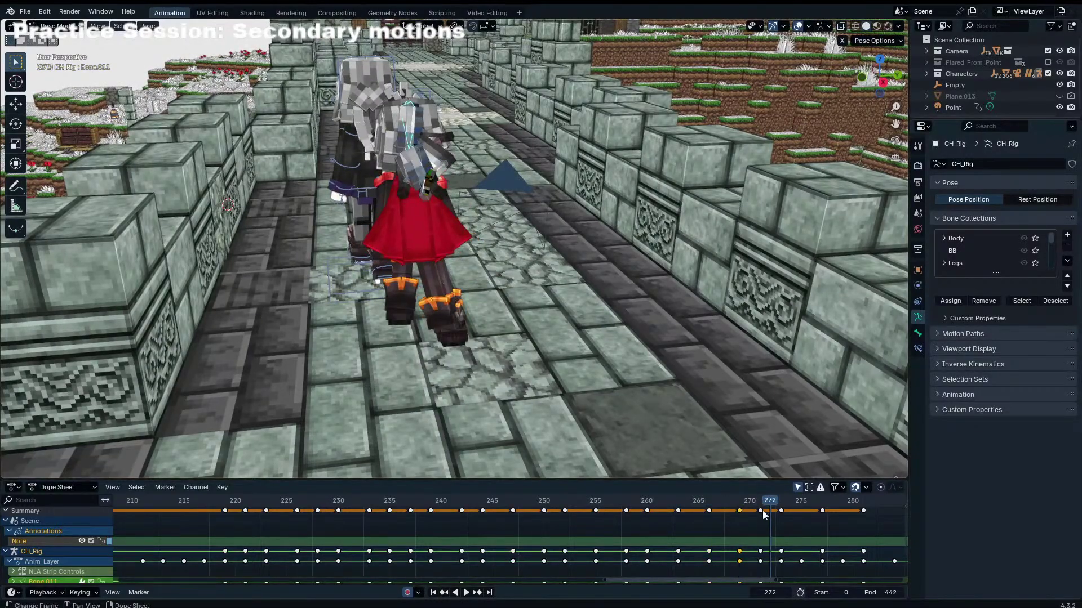
Step: Play back the hair motion from frame 258 in the camera view and scrub to frame 270
click(627, 501)
key(KP_0)
key(space)
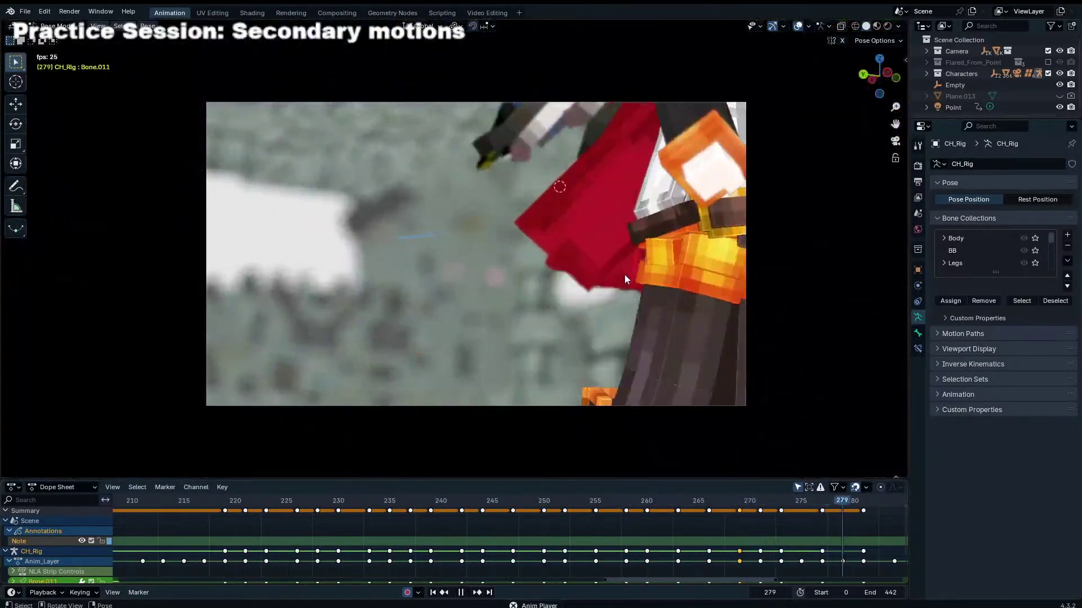
key(space)
drag(689, 503, 751, 506)
Step: Select the lower hair chain from Bone.012 to Bone.015 and rotate it at frame 263 from behind
middle_drag(537, 226, 451, 178)
click(451, 178)
shift+click(420, 227)
middle_drag(420, 228, 665, 393)
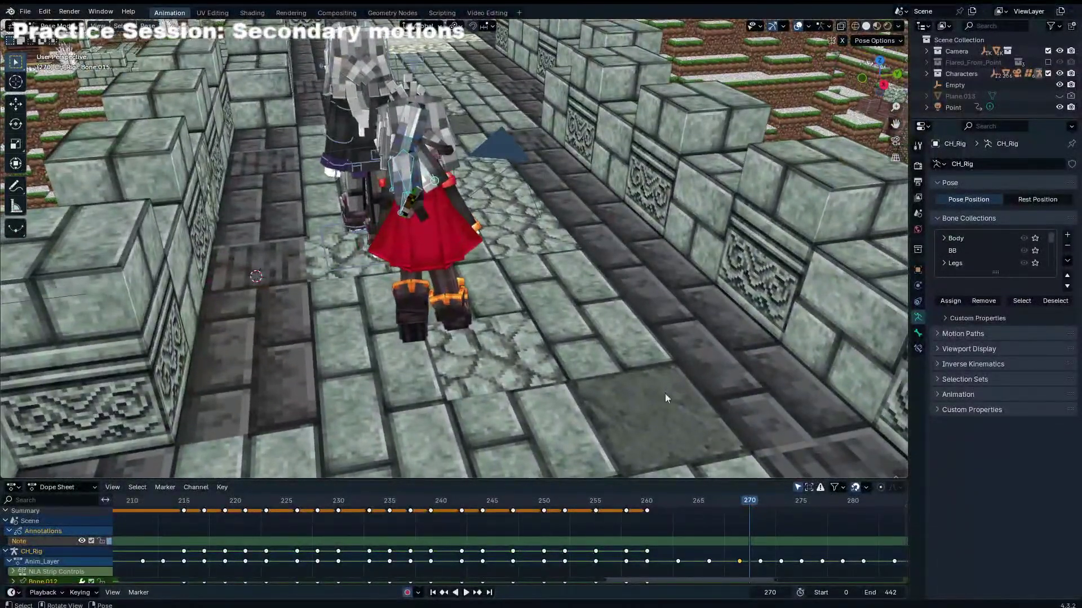
key(space)
drag(663, 497, 679, 500)
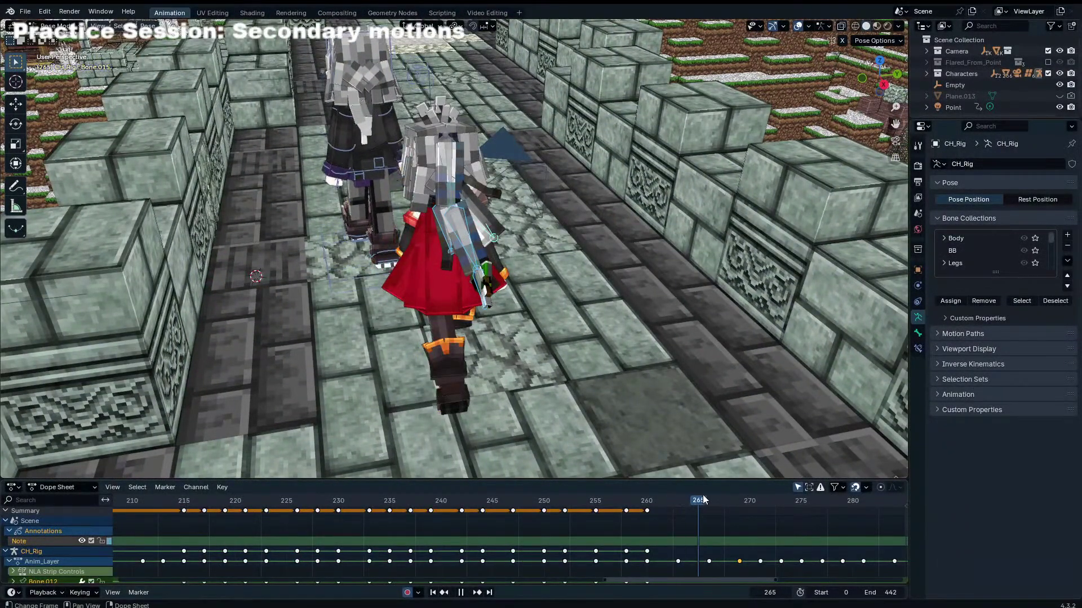
key(r)
key(r)
click(646, 398)
Step: Rotate the lower hair chain twice at frame 266 to shape its swing
key(Right)
key(Right)
key(Right)
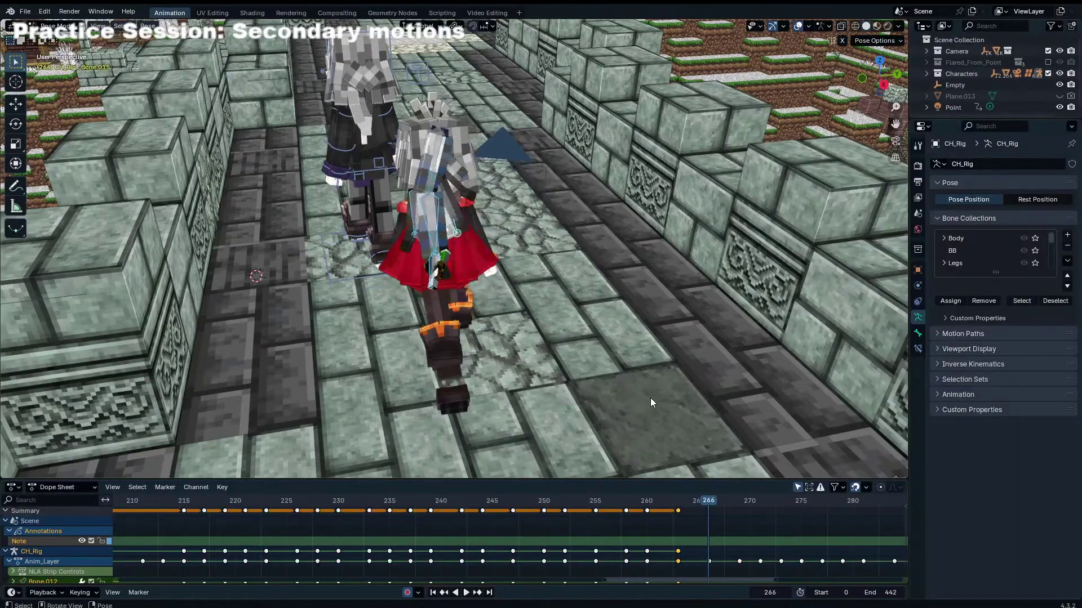
key(r)
key(r)
click(559, 416)
key(r)
key(r)
click(545, 425)
Step: Rotate the lower hair chain at frame 269
key(Right)
key(Right)
key(Right)
key(r)
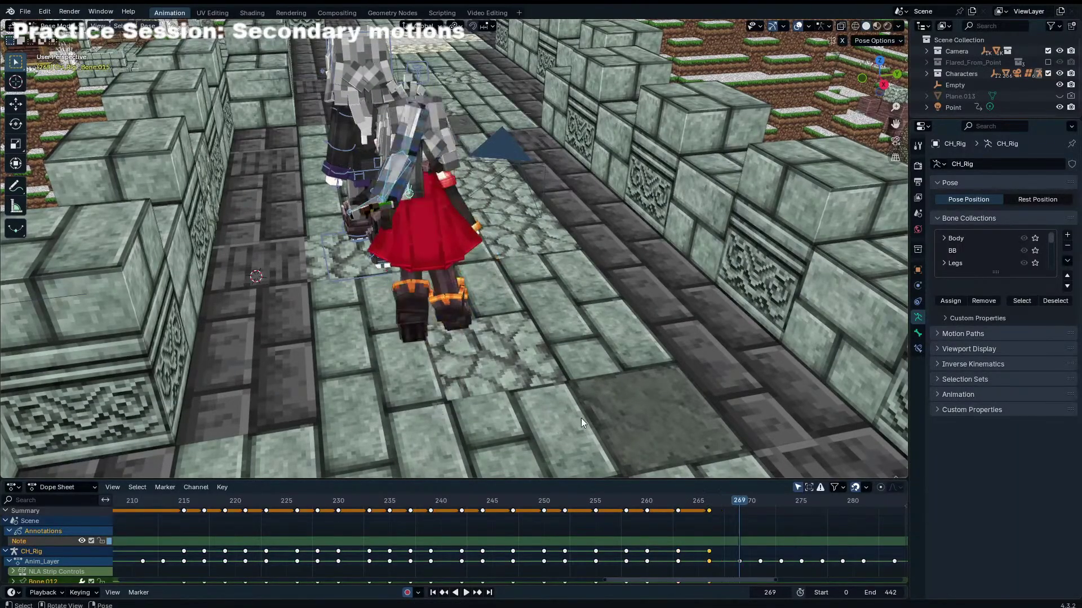
click(536, 445)
Step: Rotate the lower hair chain at frames 271 and 273
key(Right)
key(Right)
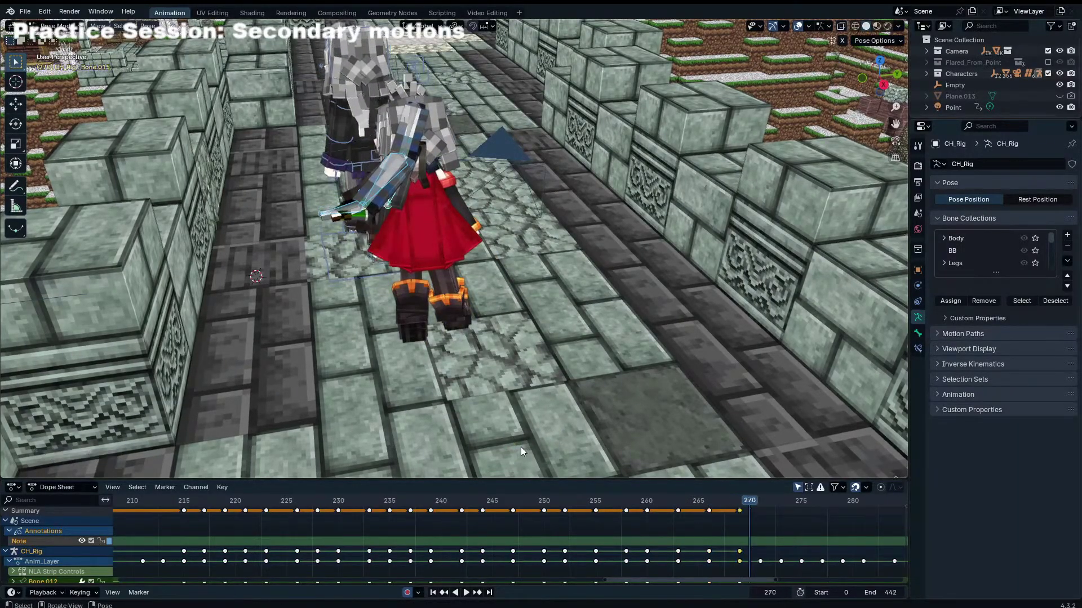
key(r)
key(r)
click(530, 441)
key(Right)
key(Right)
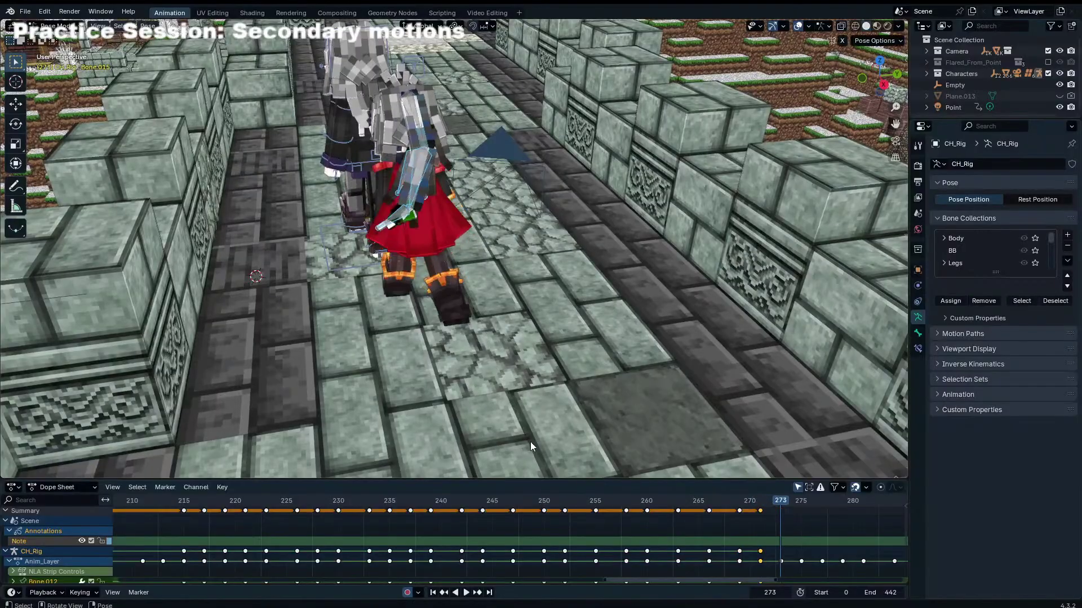
key(r)
key(r)
click(529, 445)
Step: Rotate the lower hair chain at frames 275 and 277
key(Right)
key(Right)
key(r)
key(r)
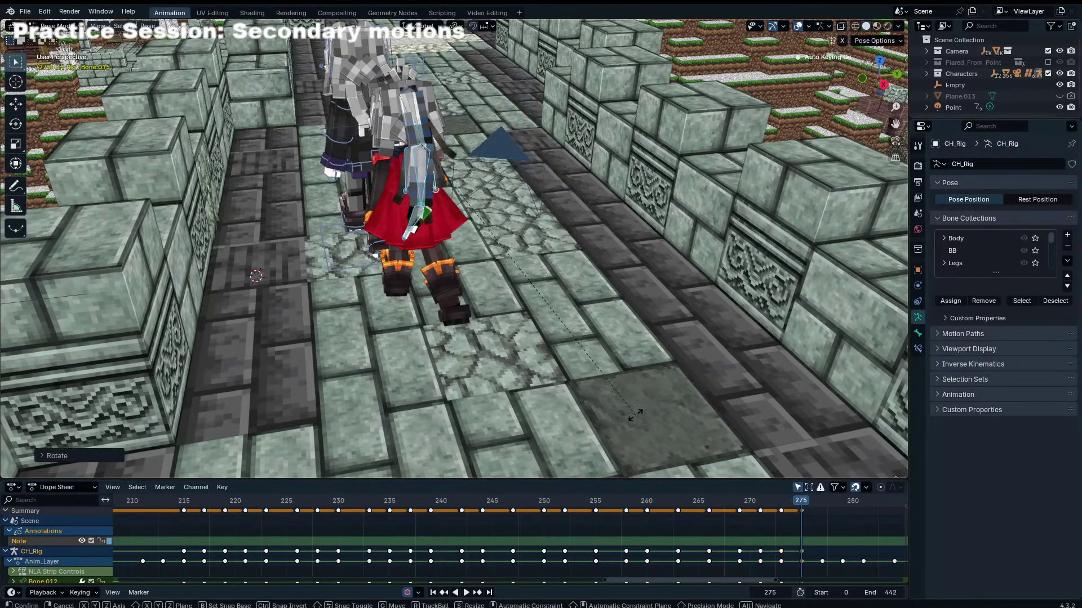
click(661, 397)
key(Right)
key(Right)
key(r)
key(r)
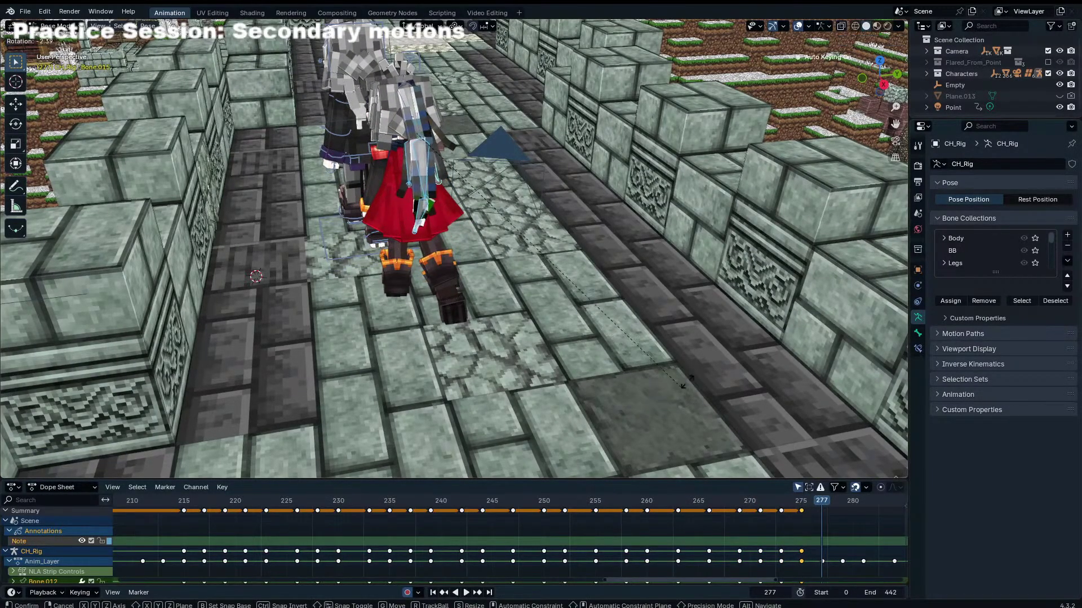
click(704, 370)
Step: Rotate the lower hair chain at frames 279 and 281
key(Right)
key(Right)
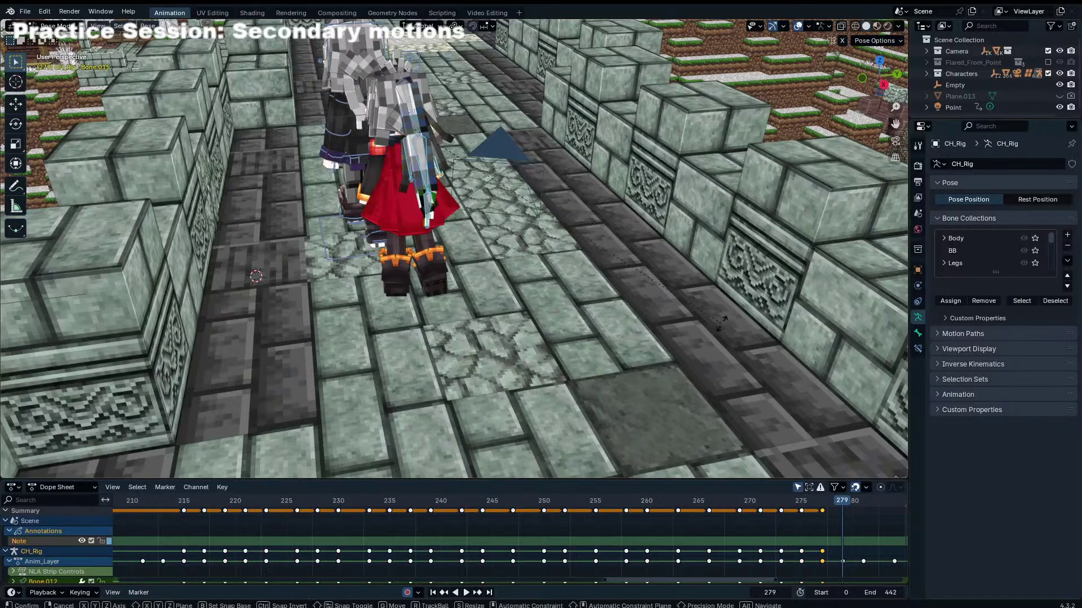
key(r)
click(727, 278)
key(Right)
key(Right)
key(r)
key(r)
click(730, 281)
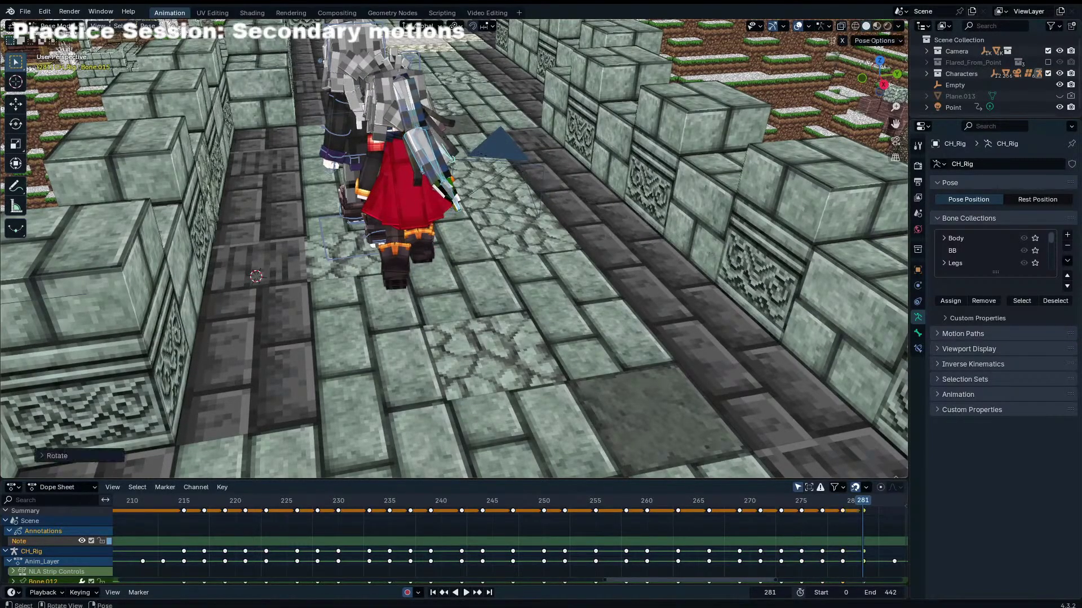
Step: Rotate the lower hair chain at frame 284
key(Right)
key(Right)
key(Right)
key(r)
key(r)
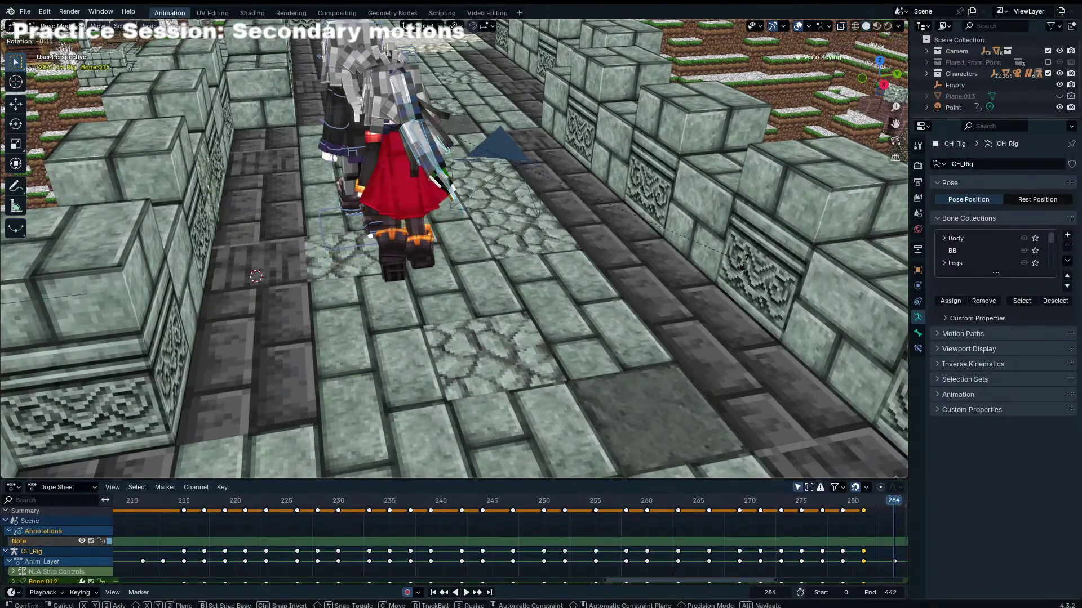
click(732, 245)
Step: Switch CH_Rig to Object Mode while playing the shot in the camera view, and save the file
key(KP_0)
key(space)
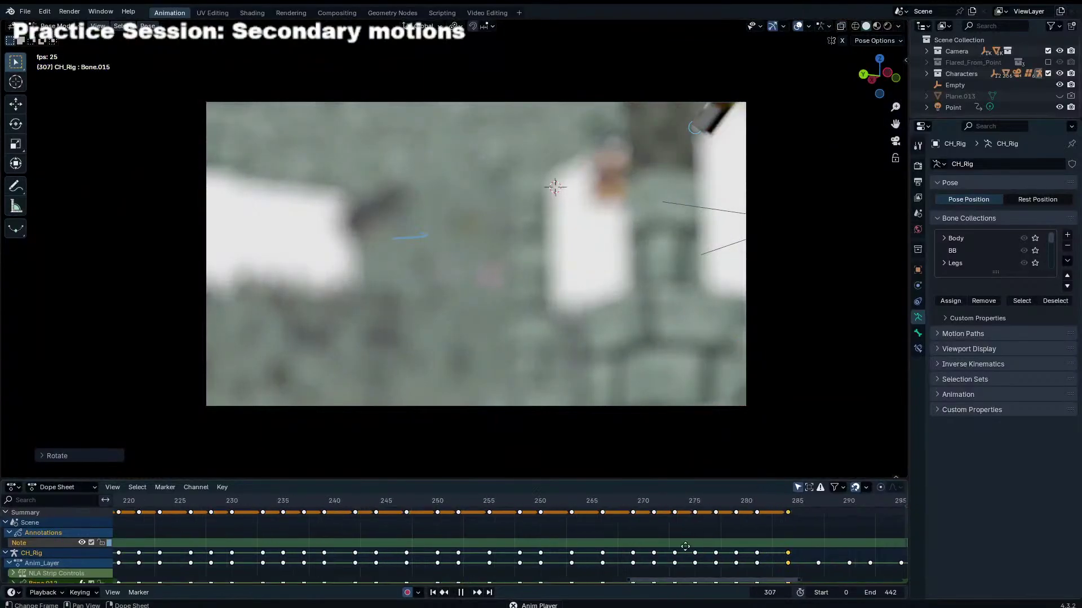
key(ctrl+Tab)
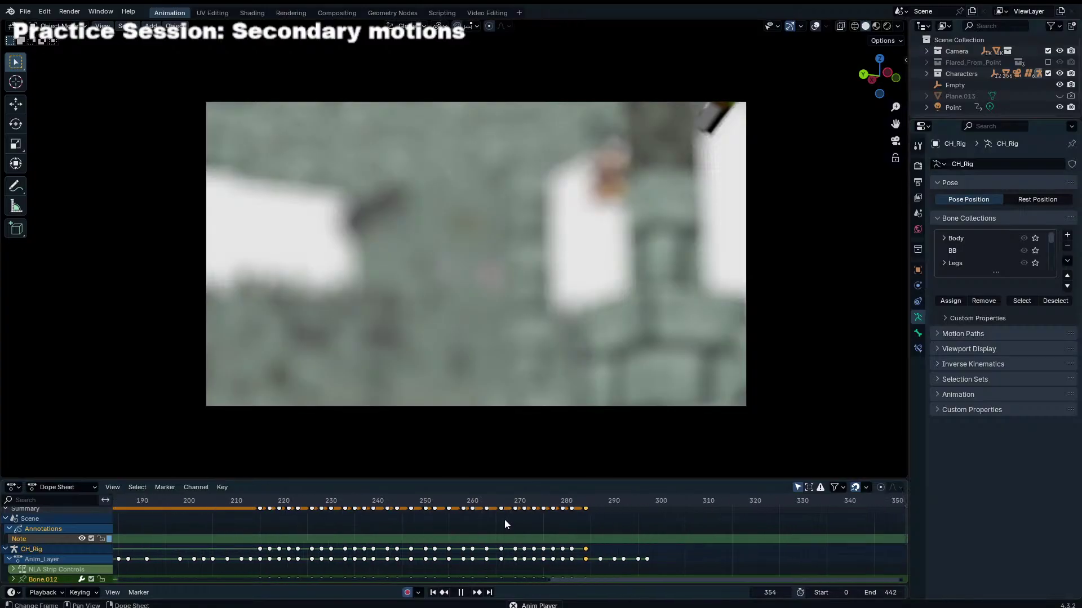
key(space)
key(ctrl+s)
Step: Play the animation from frame 0 in an enlarged camera view to review the secondary motion
key(Home)
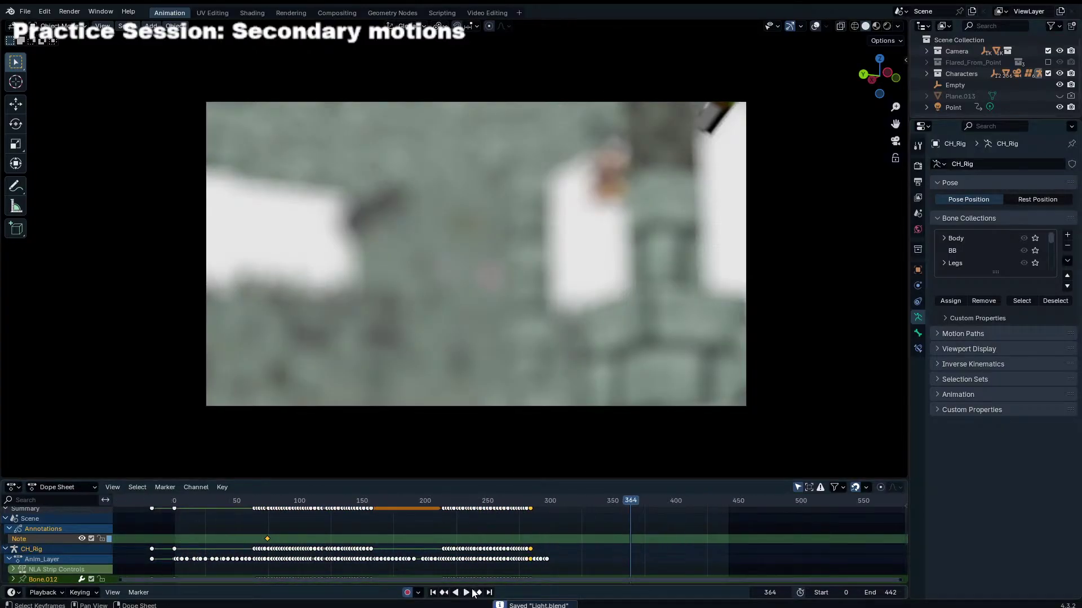
click(433, 593)
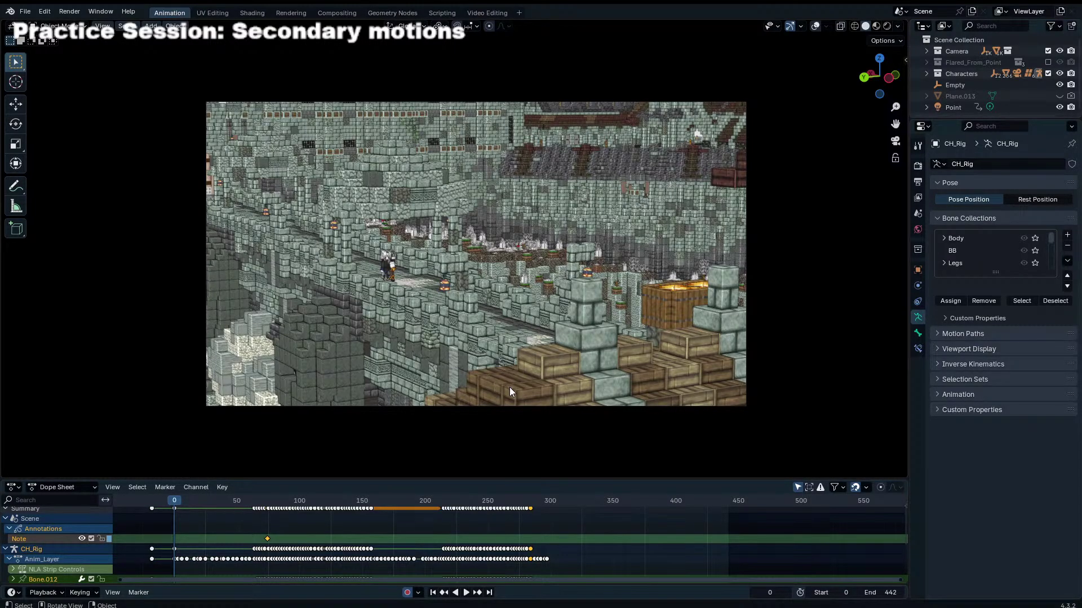
ctrl+middle_drag(509, 387, 480, 323)
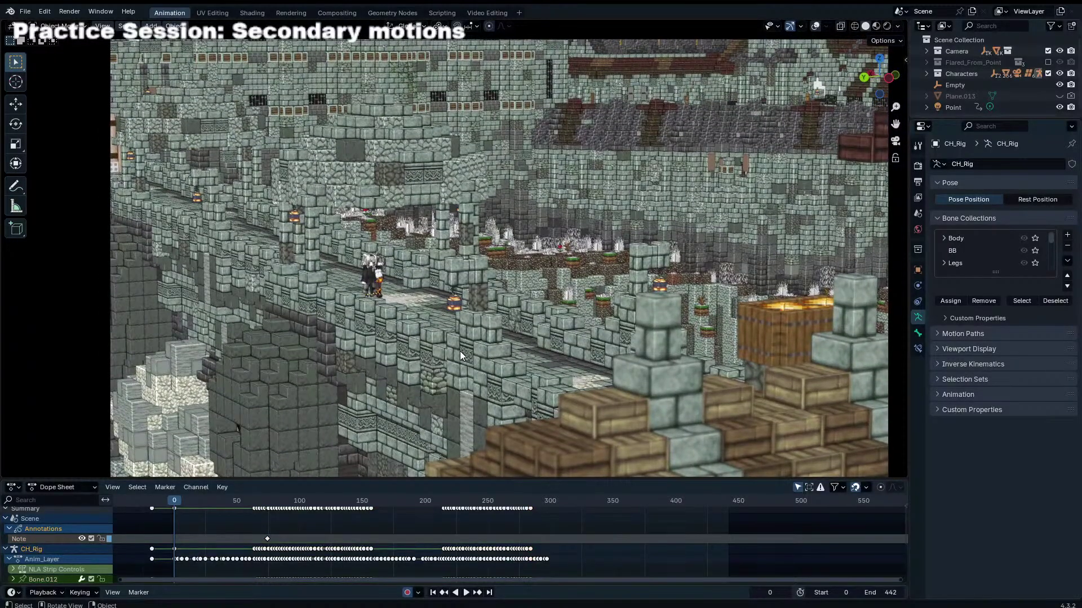
key(space)
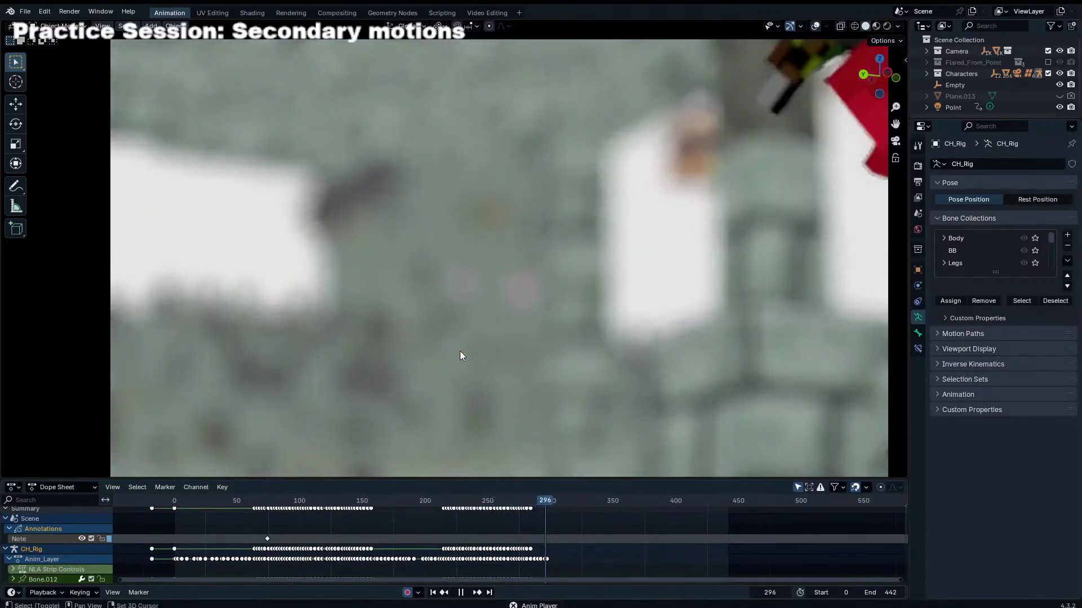
key(space)
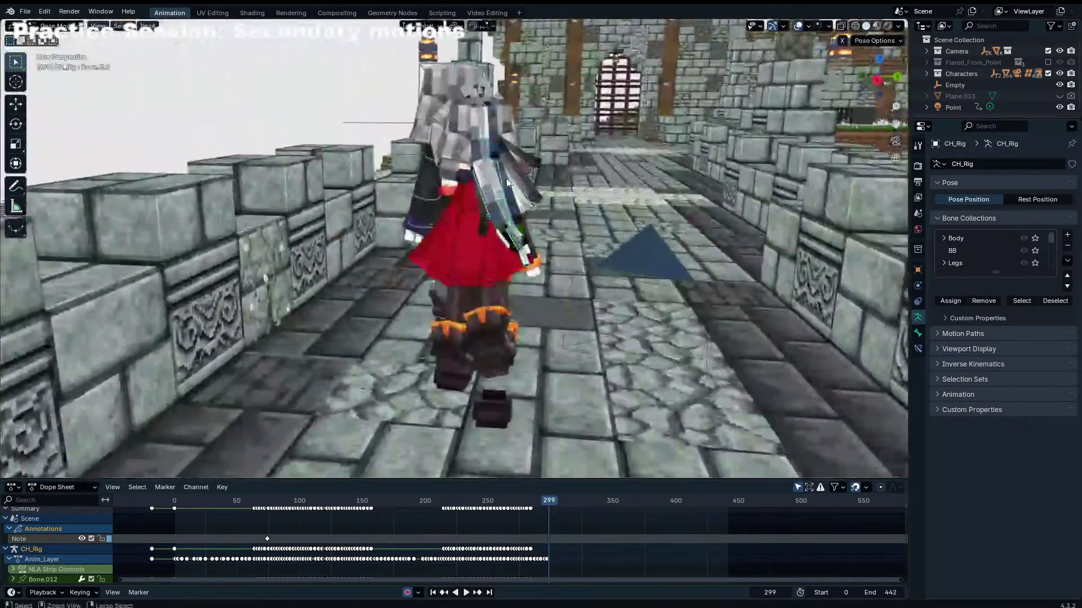
Step: Rotate the lower hair chain at frame 287
key(r)
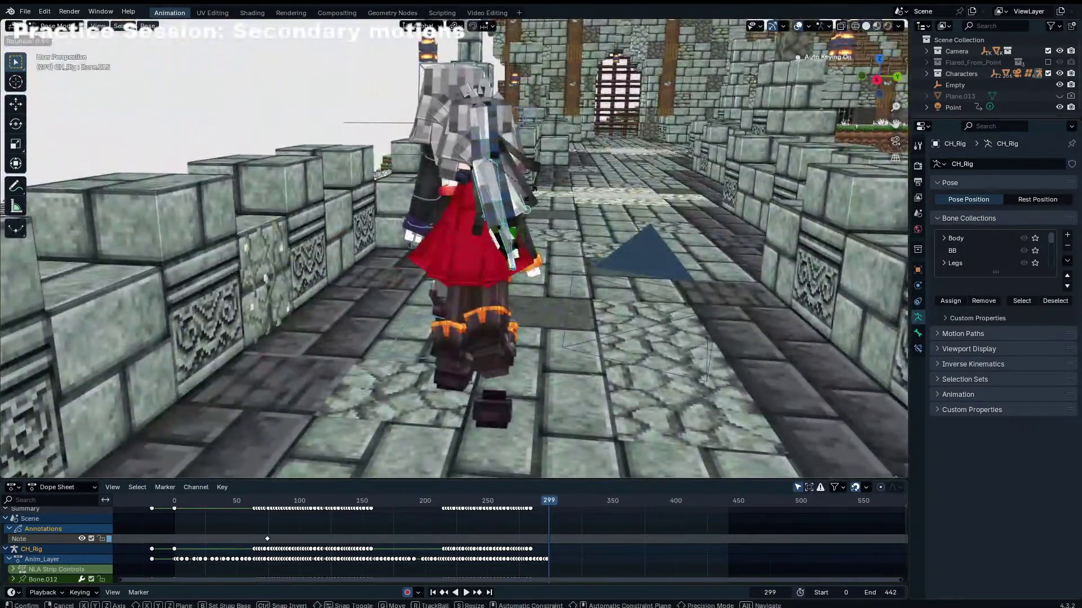
scroll(570, 506, up, 5)
click(566, 500)
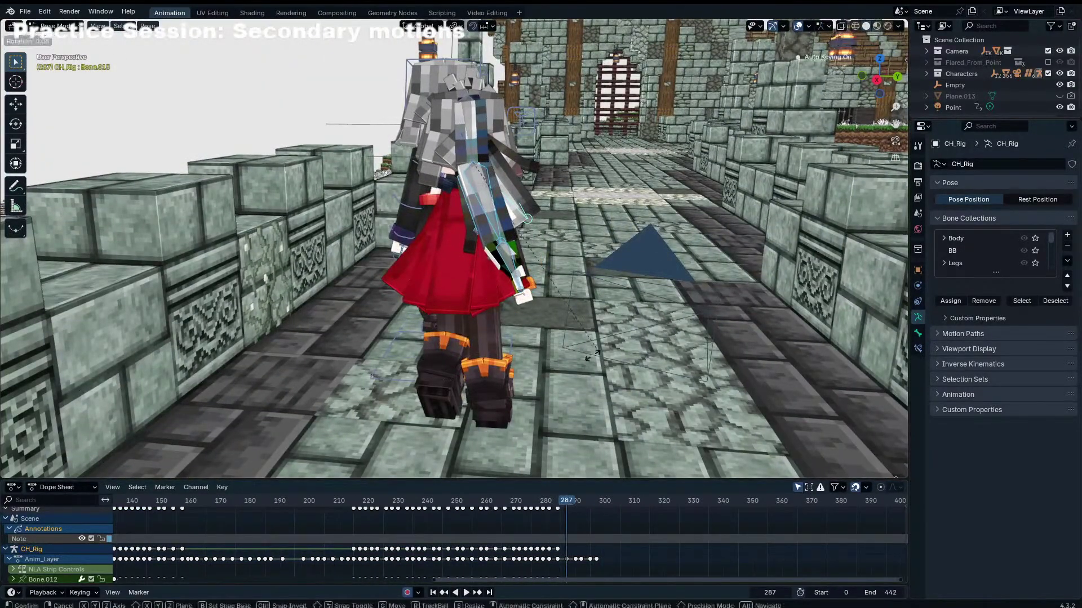
click(546, 300)
Step: Rotate the upper hair bone Bone.011 at frames 285 and 287
click(485, 152)
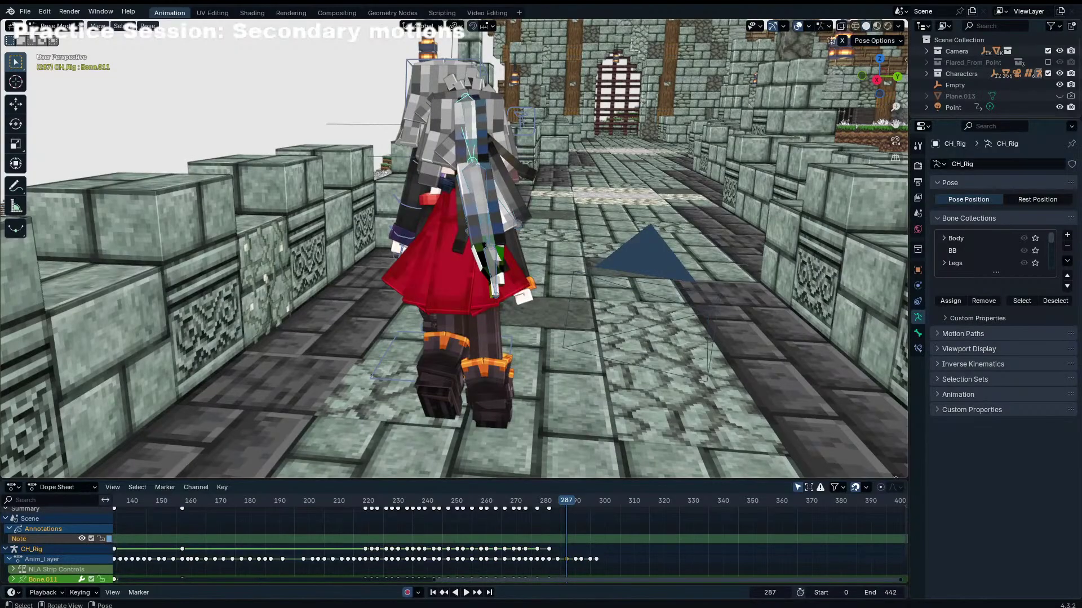
key(r)
click(485, 186)
drag(555, 501, 560, 501)
key(r)
click(534, 370)
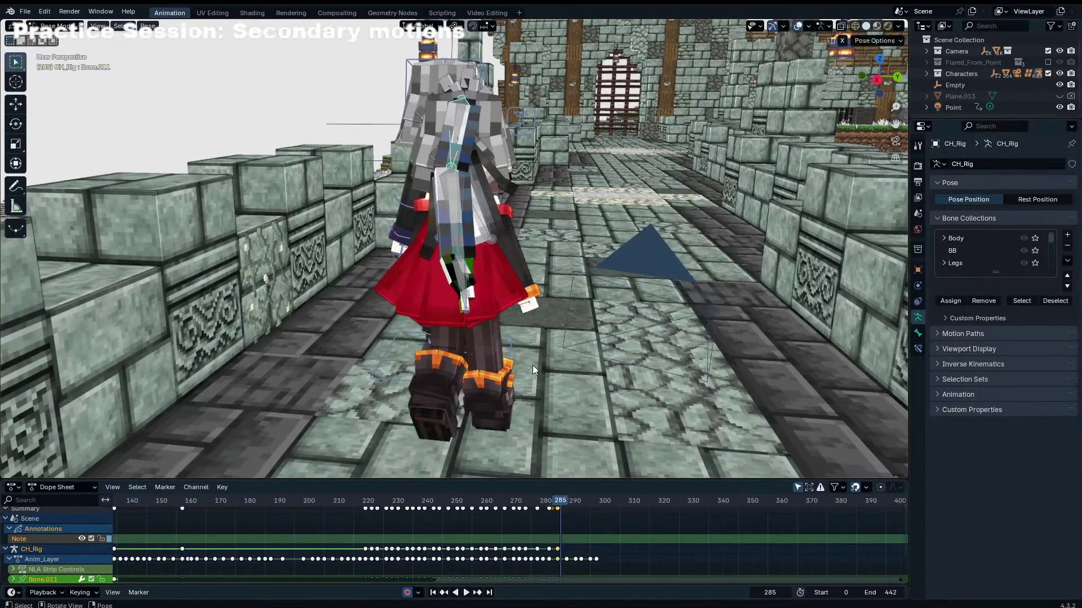
key(Up)
key(r)
click(485, 365)
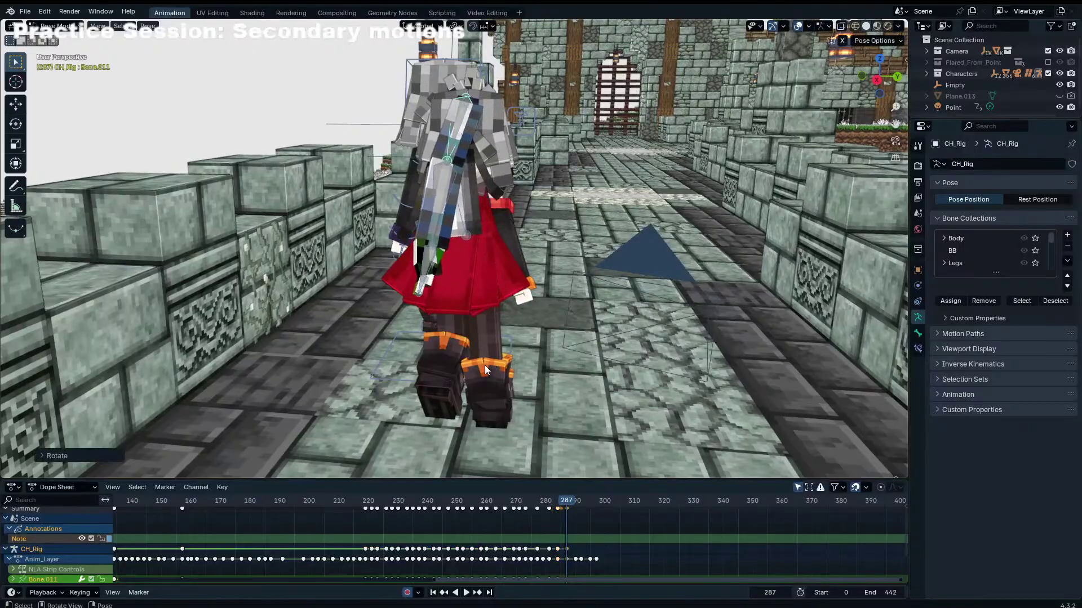
Step: Play the end of the shot in the camera view, and switch CH_Rig to Object Mode
key(KP_0)
key(space)
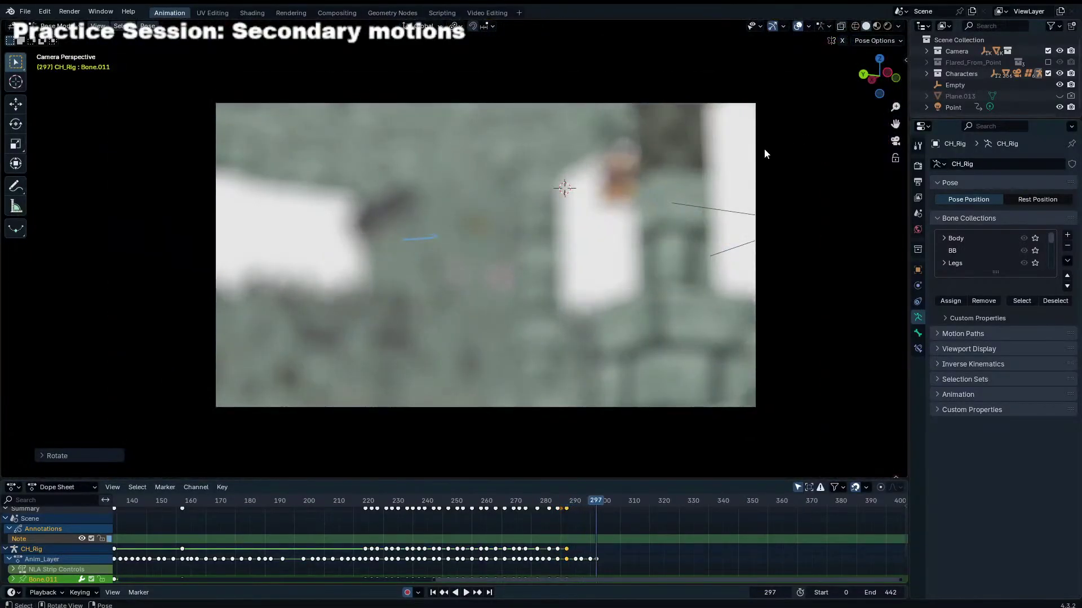
key(ctrl+Tab)
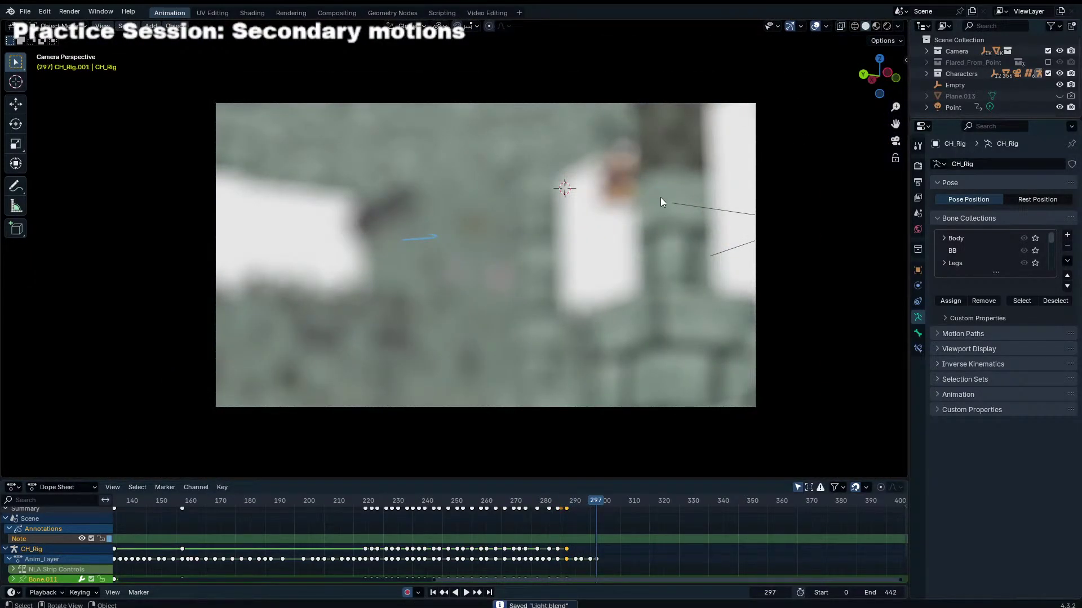
Step: Play the shot from frame 156 in the enlarged camera view to review the hair motion, and save the file
scroll(592, 528, down, 11)
drag(539, 501, 381, 480)
scroll(614, 306, up, 3)
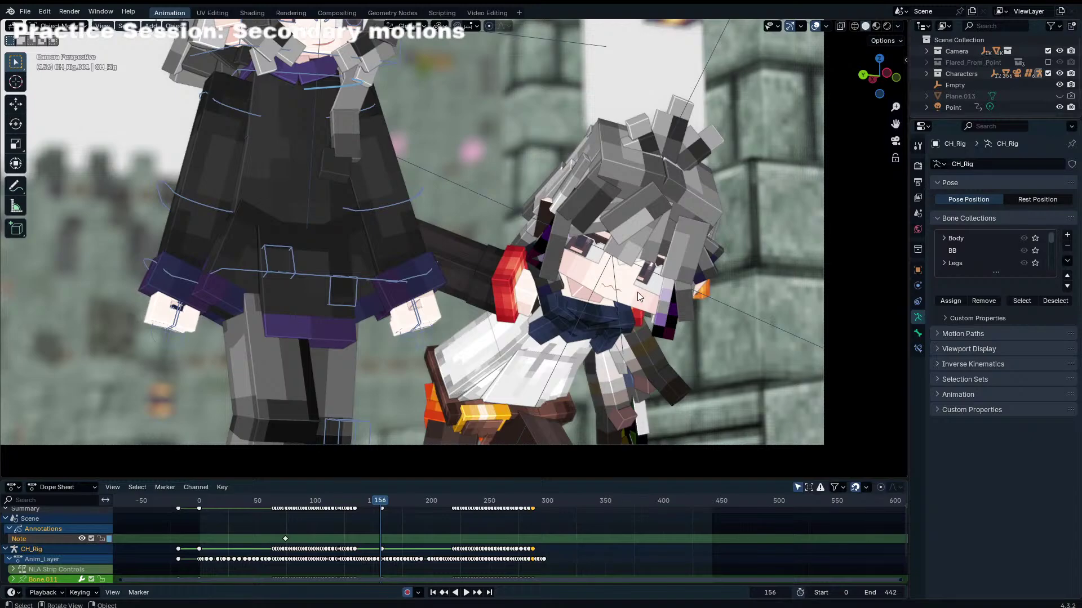
scroll(391, 532, down, 4)
key(space)
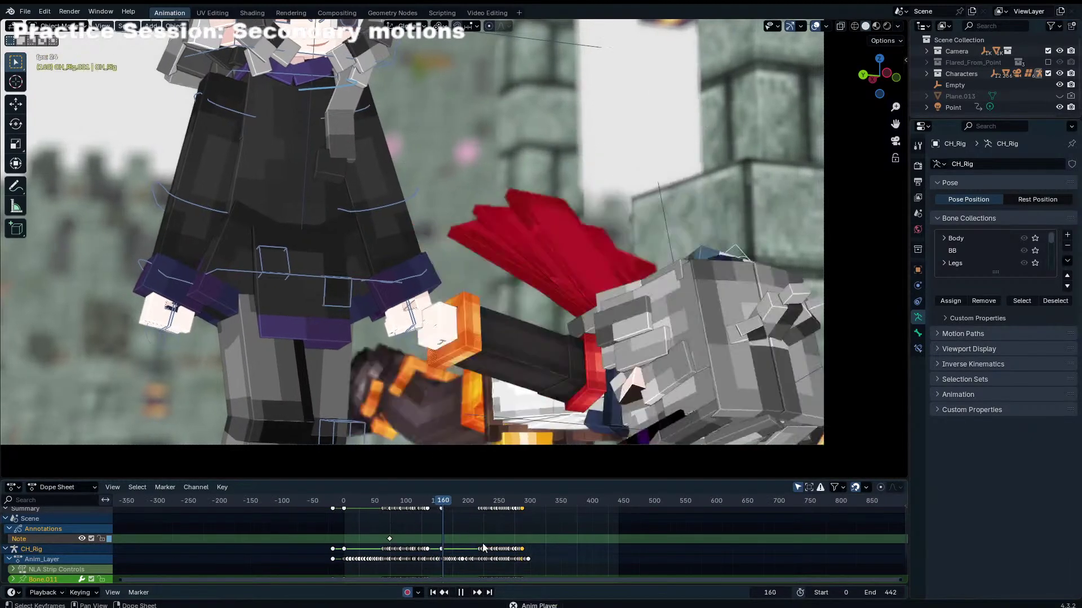
key(ctrl+s)
key(space)
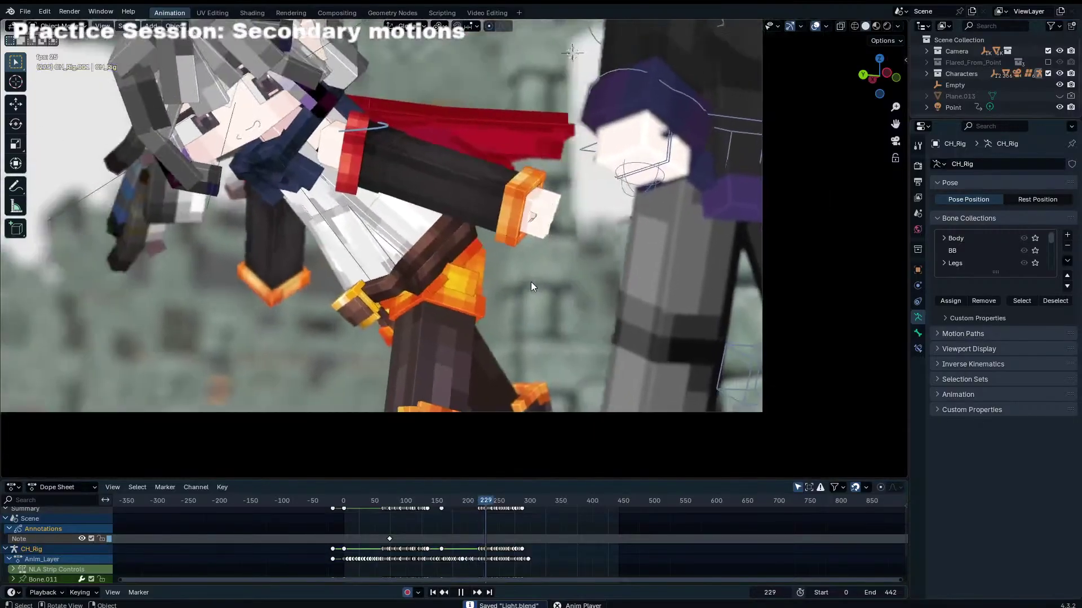
scroll(530, 281, down, 4)
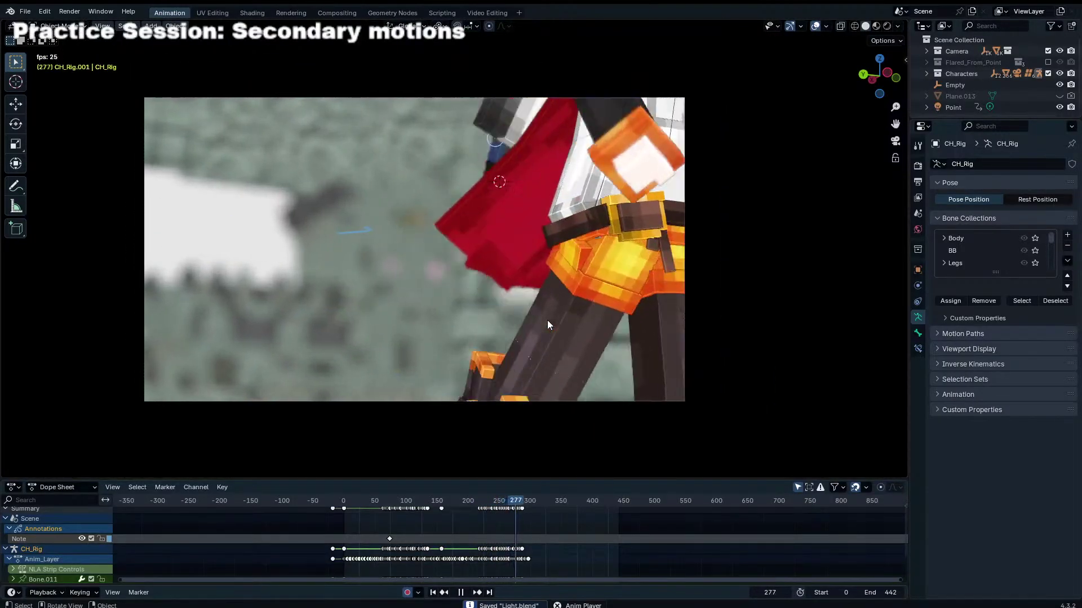
key(shift+Left)
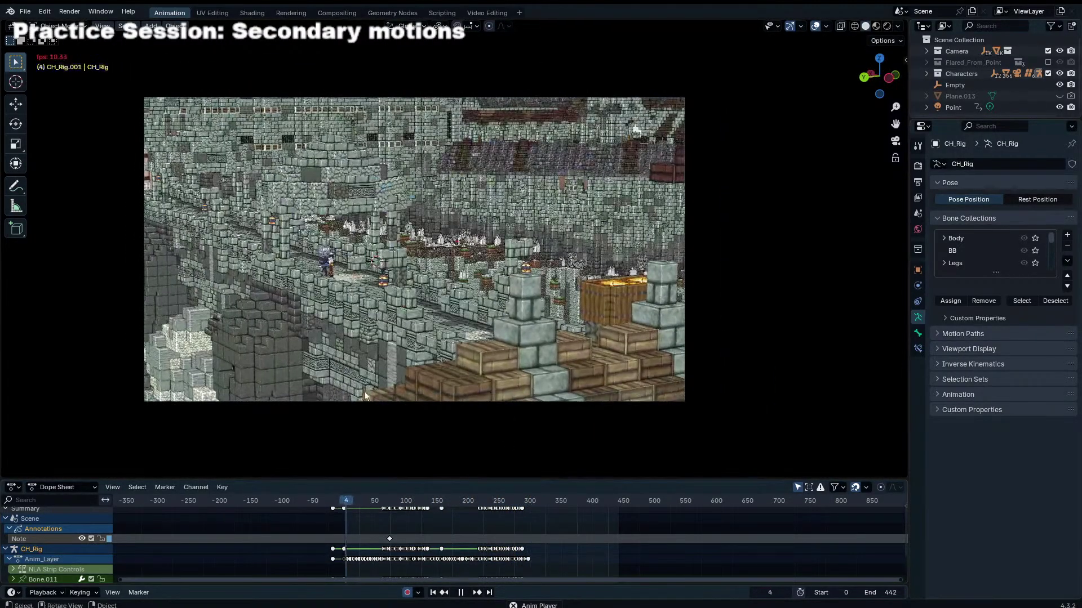
Step: Play the shot in Material Preview shading with the overlays hidden
key(space)
click(875, 26)
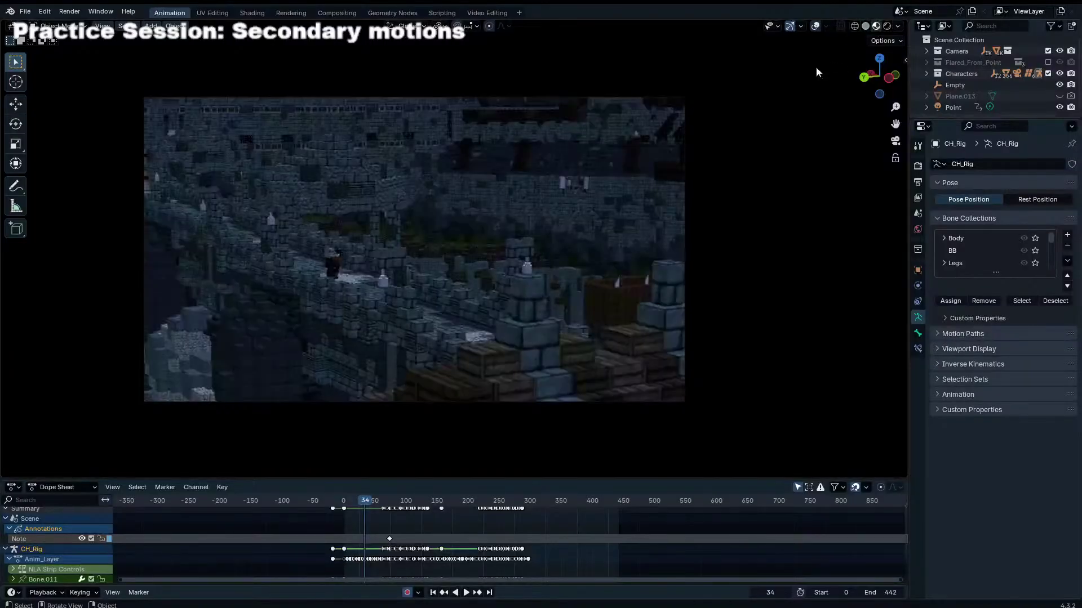
key(space)
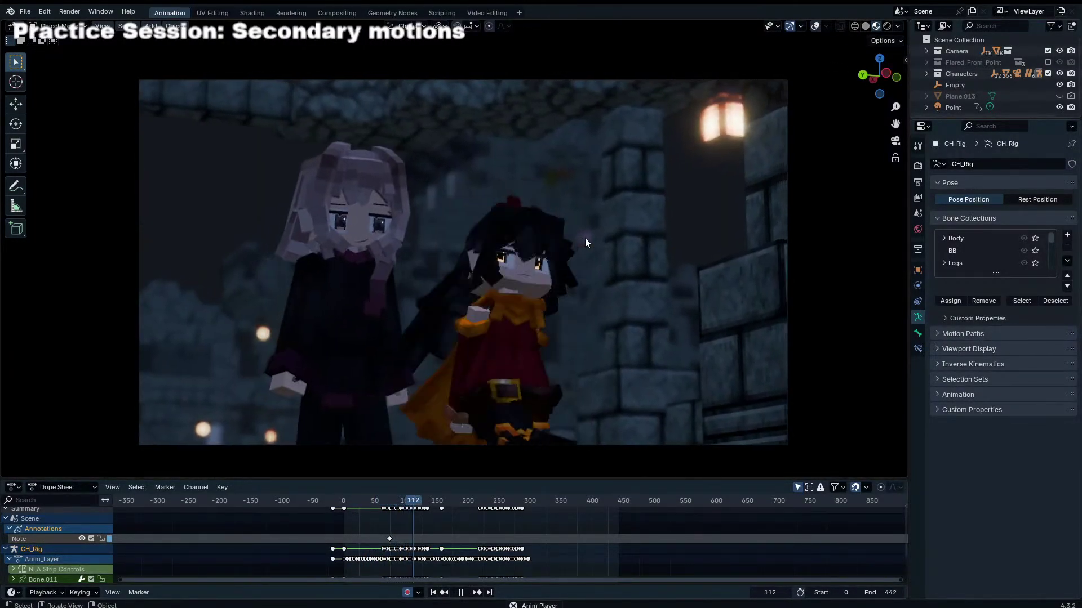
key(space)
Step: Exclude the Camera collection from the view layer and brighten the Material Preview lighting on the characters
click(1048, 51)
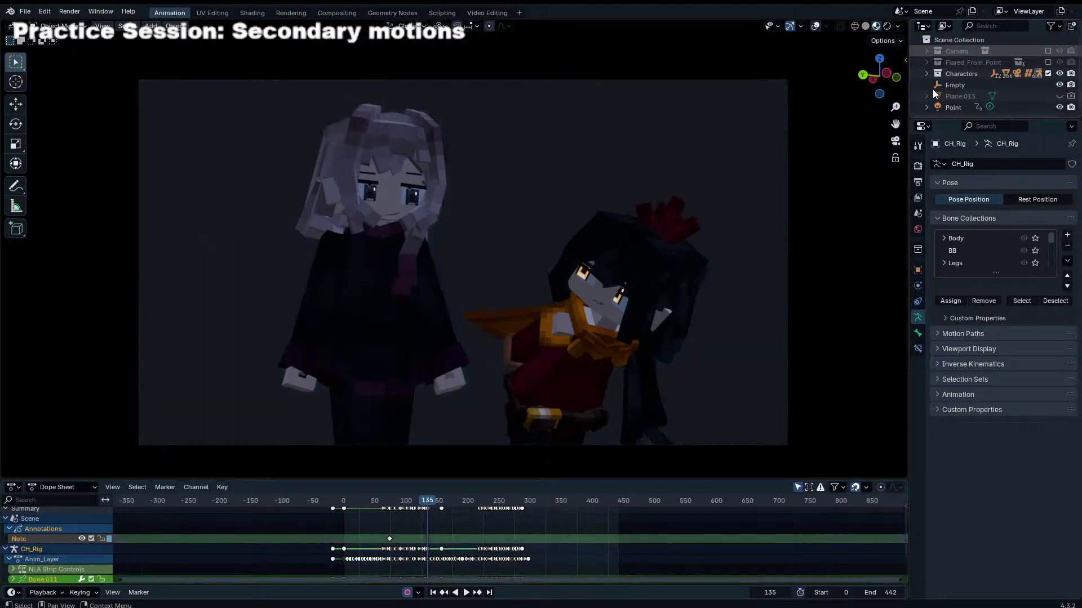
key(space)
key(space)
click(620, 154)
click(815, 26)
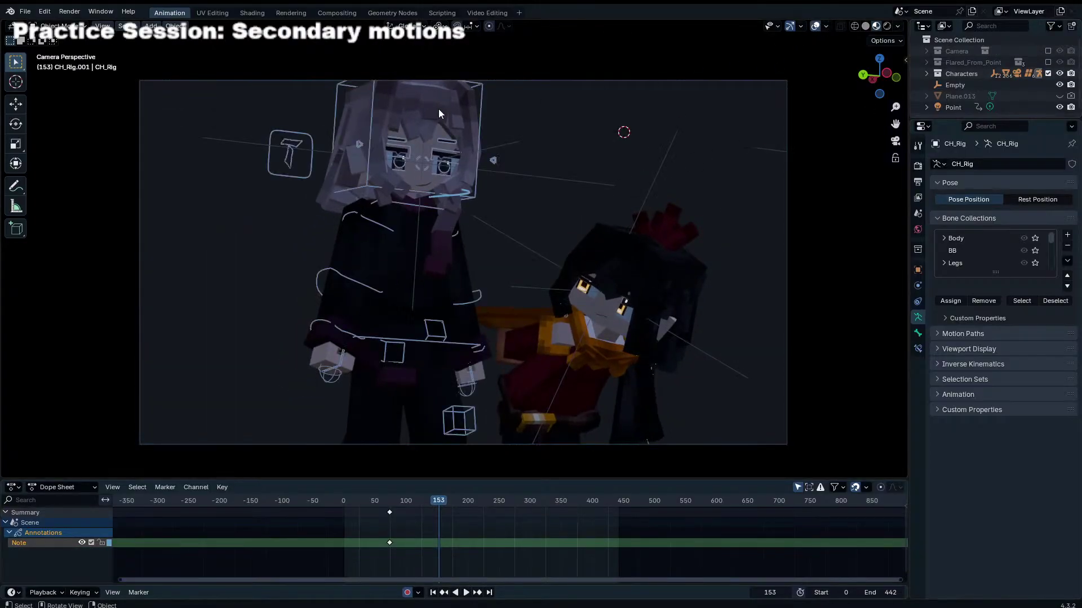
click(897, 26)
Step: Play the shot from frame 0 without overlays to review the motion of the isolated characters
key(space)
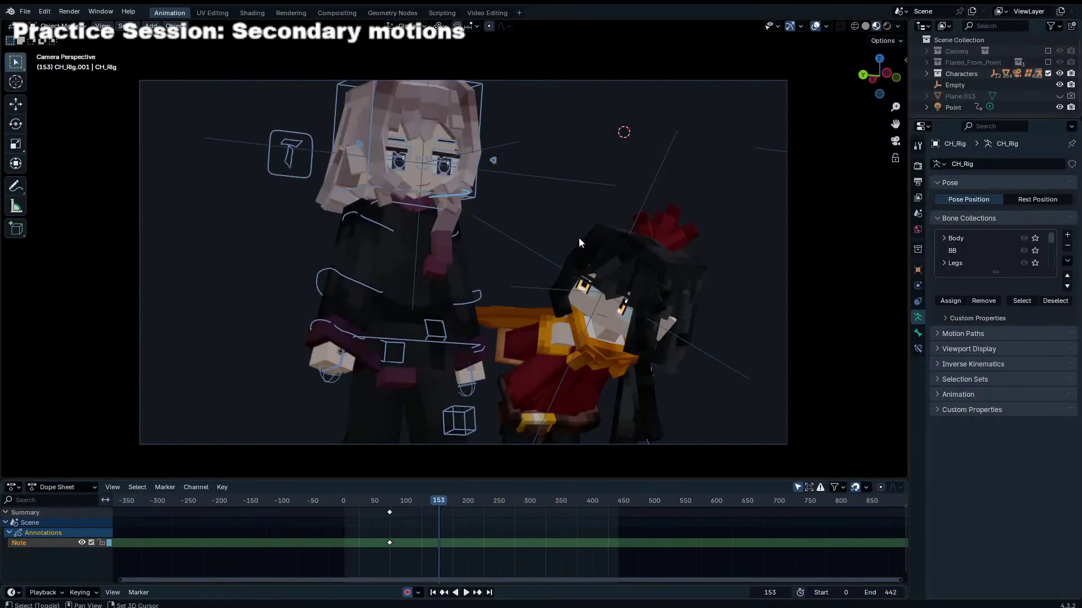
click(815, 26)
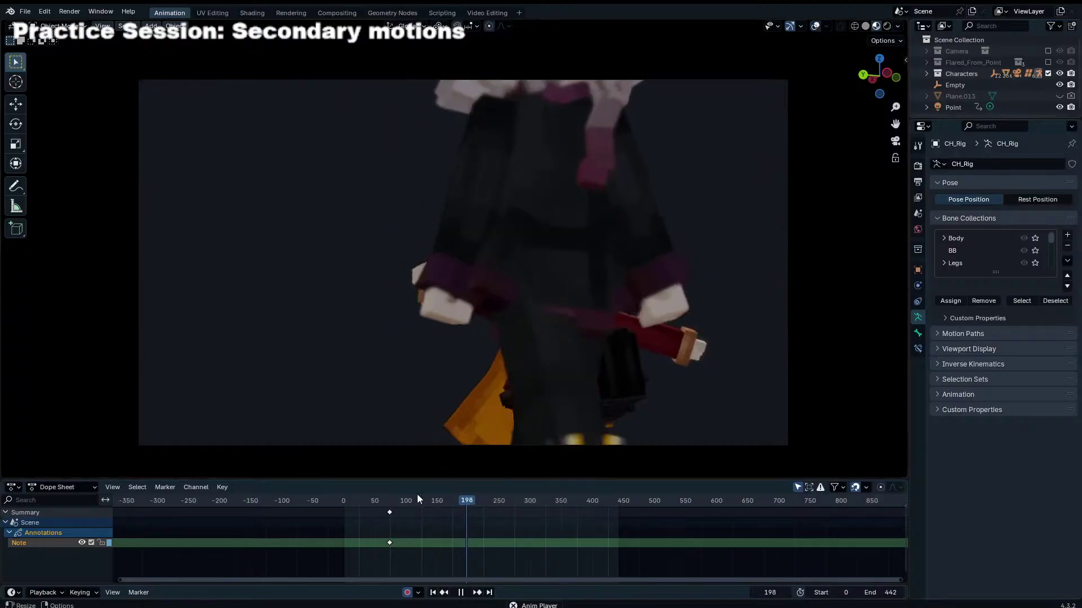
click(343, 501)
scroll(505, 296, up, 1)
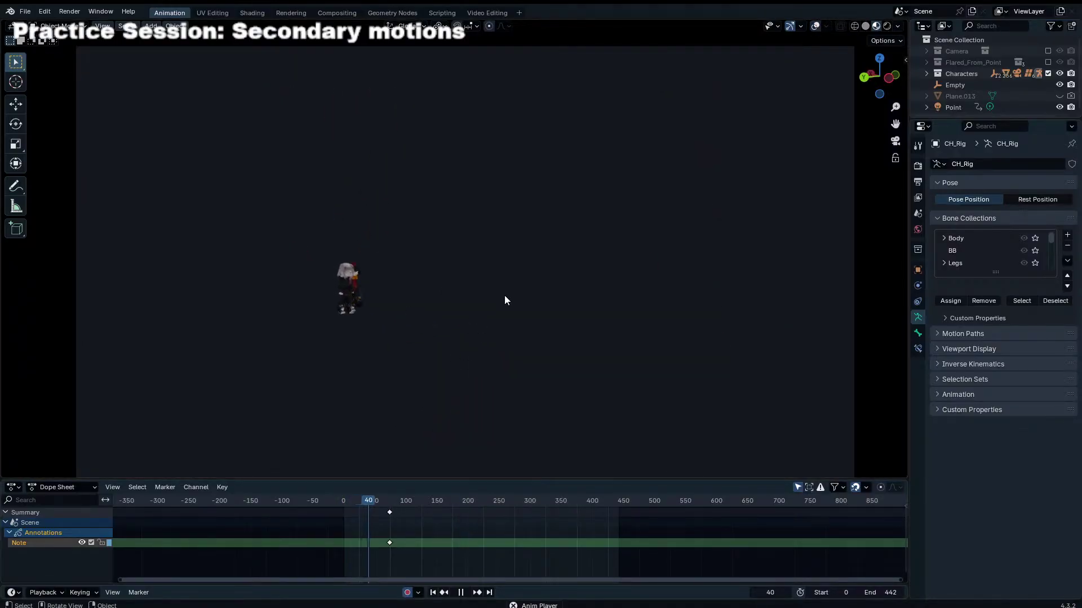
scroll(505, 295, up, 1)
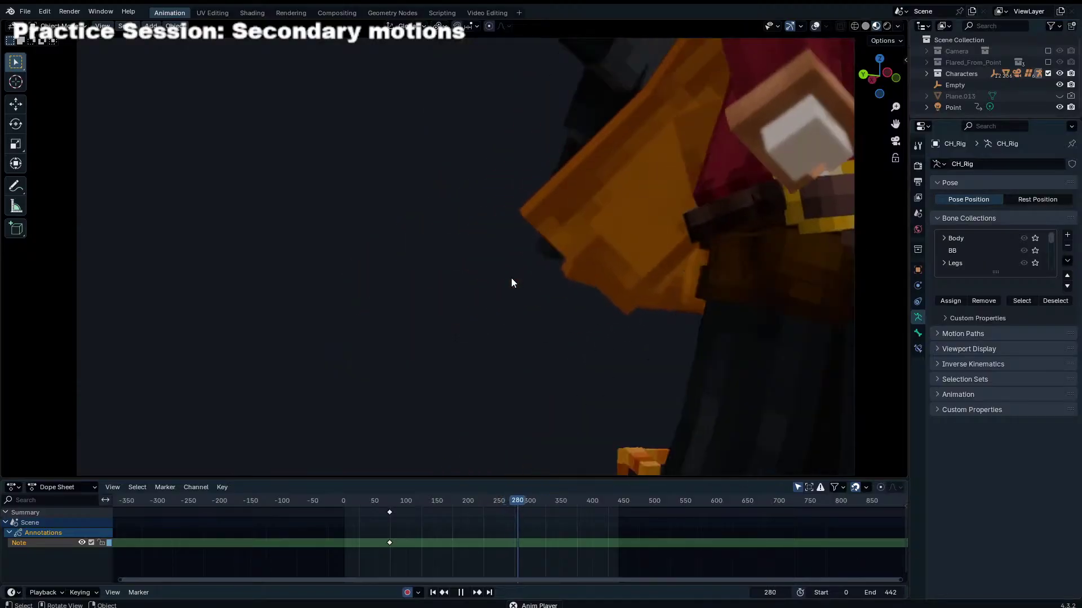
key(space)
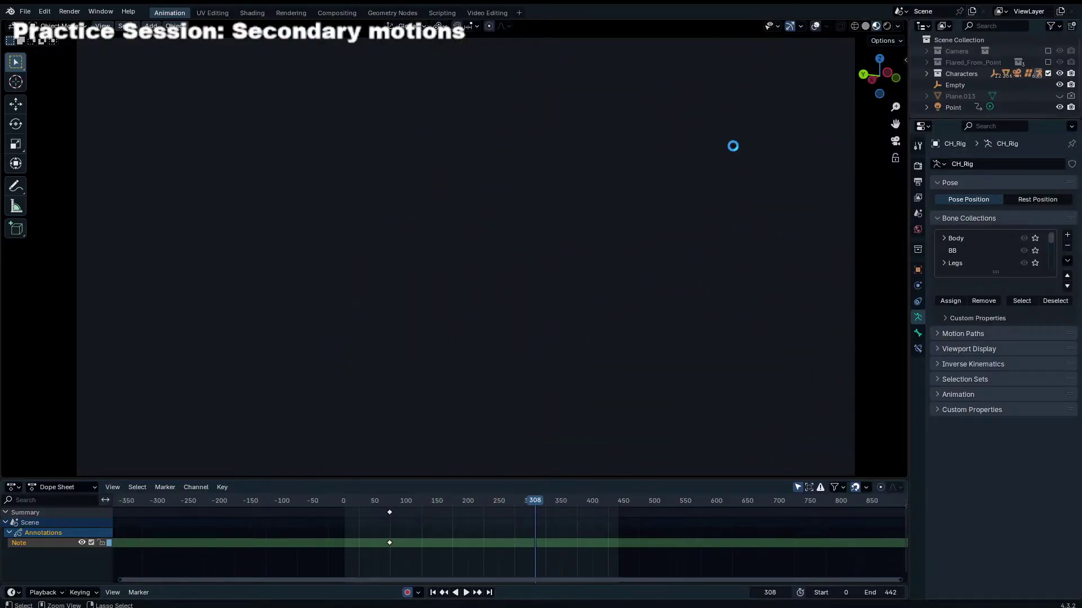
Step: Go to frame 126 in Solid shading with the overlays shown, and put CH_Rig in Pose Mode
drag(458, 505, 422, 498)
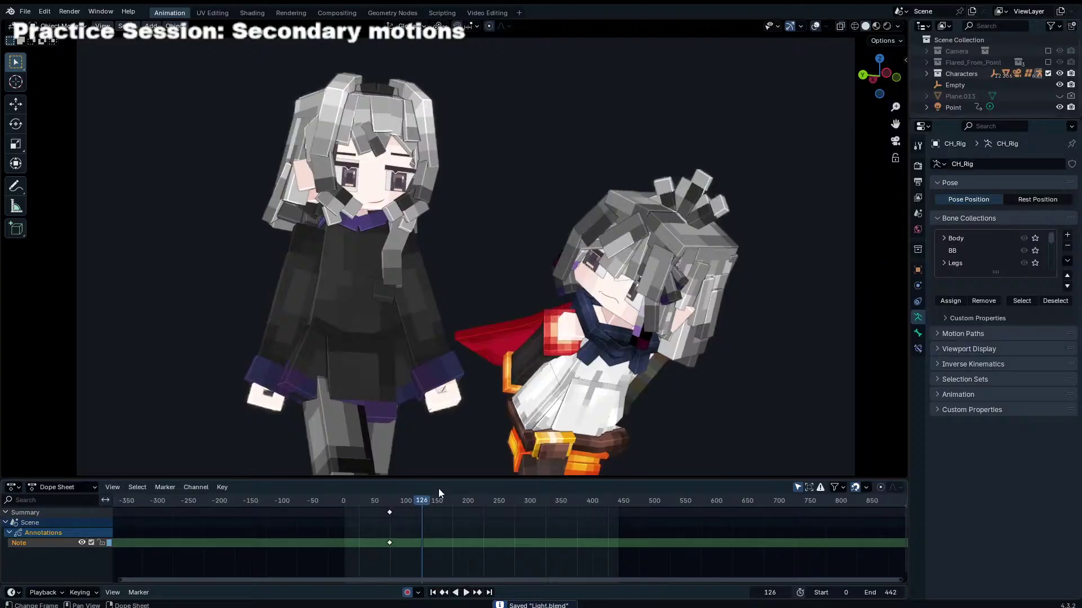
click(814, 27)
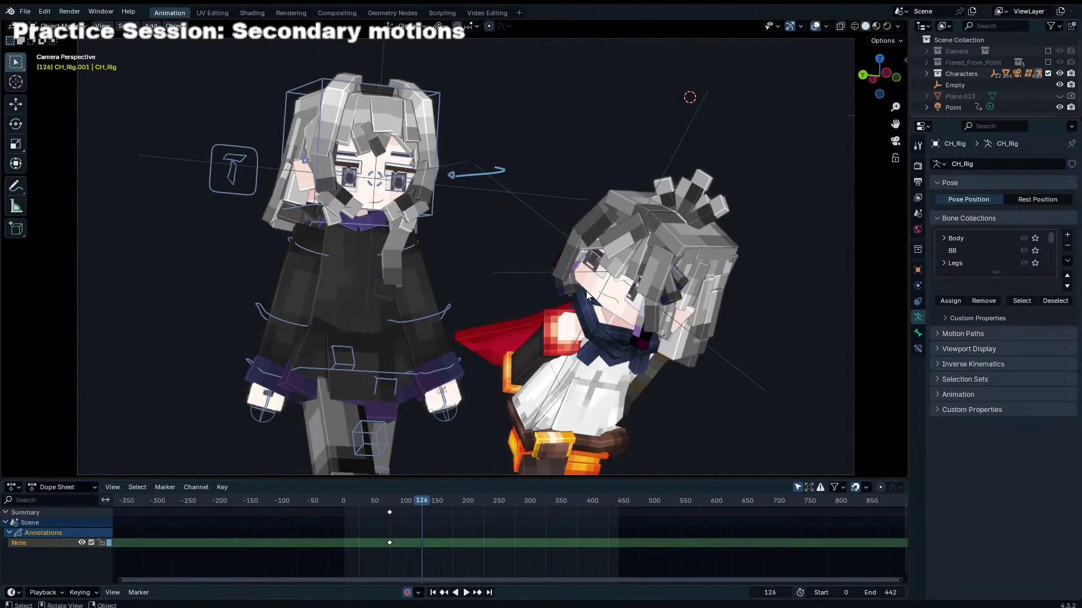
click(569, 297)
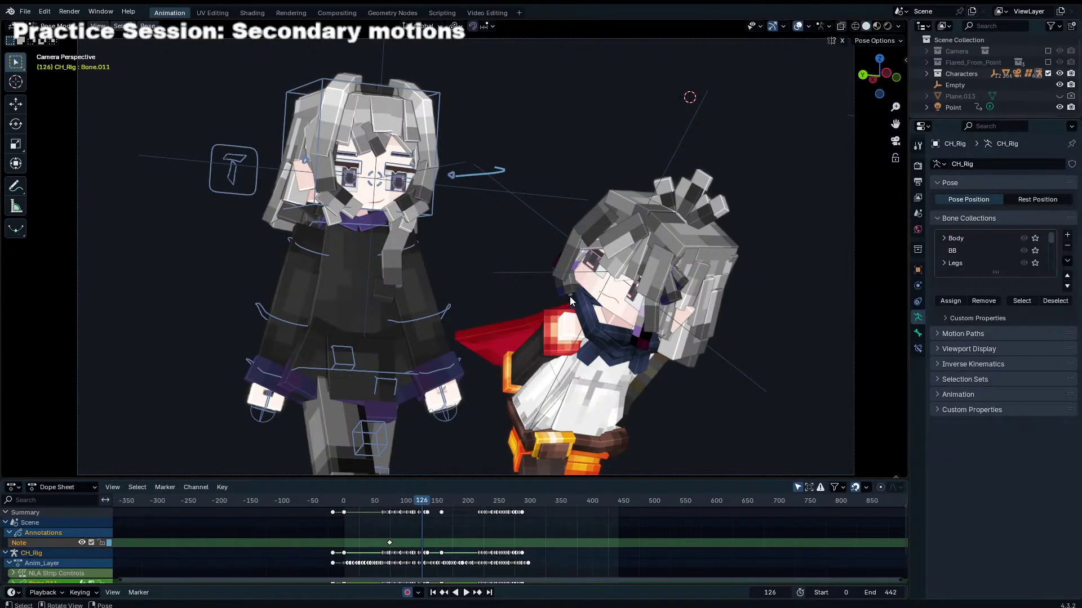
Step: Show only the front hair bones of the red-caped character by hiding the other bones
middle_drag(573, 293, 614, 229)
scroll(645, 245, up, 3)
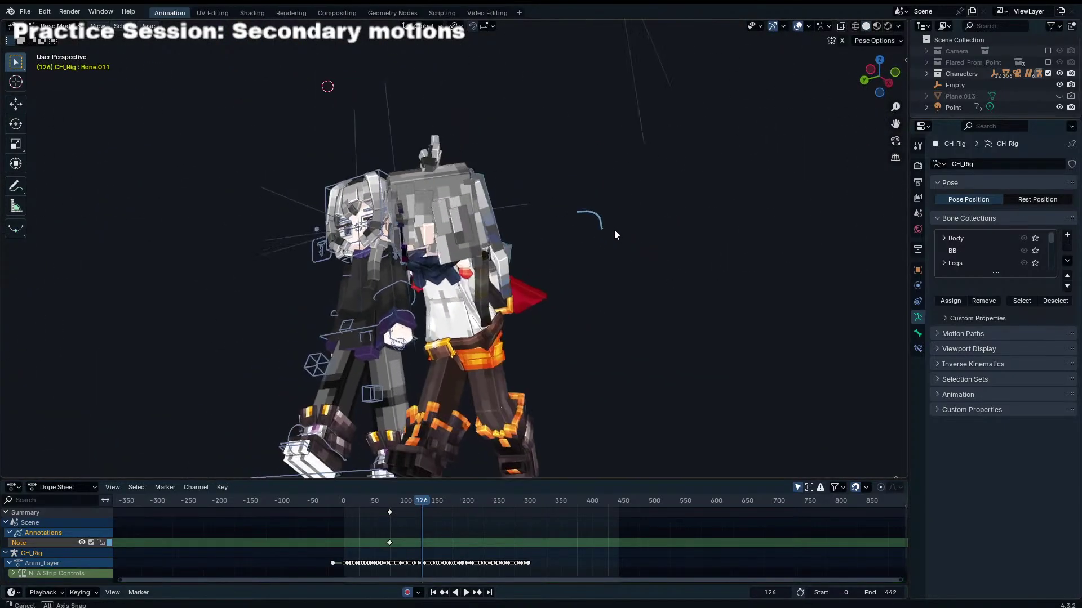
drag(425, 65, 603, 382)
key(KP_0)
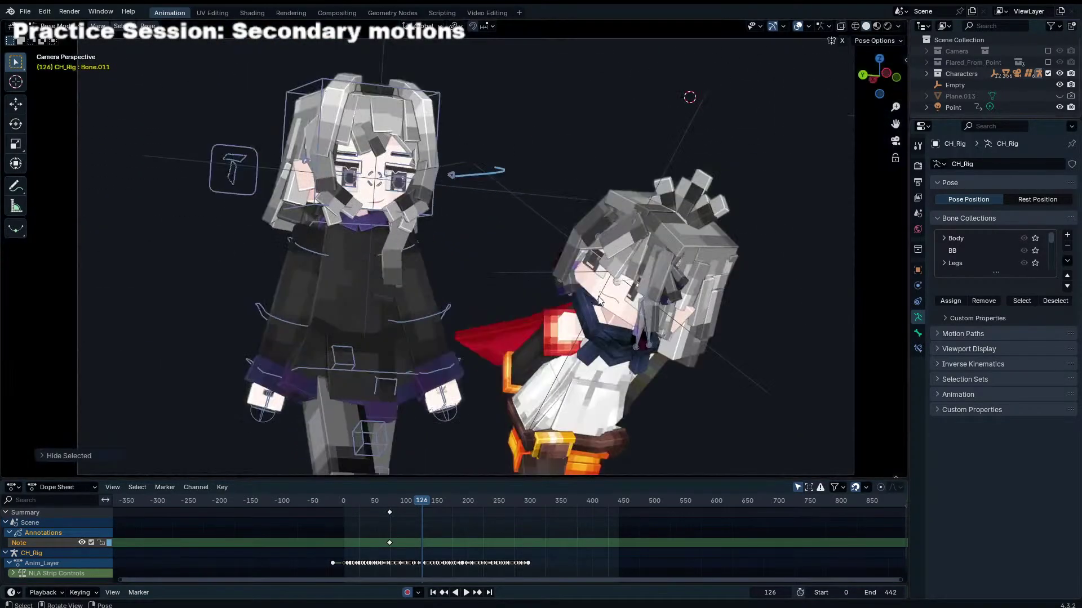
scroll(632, 294, up, 1)
key(r)
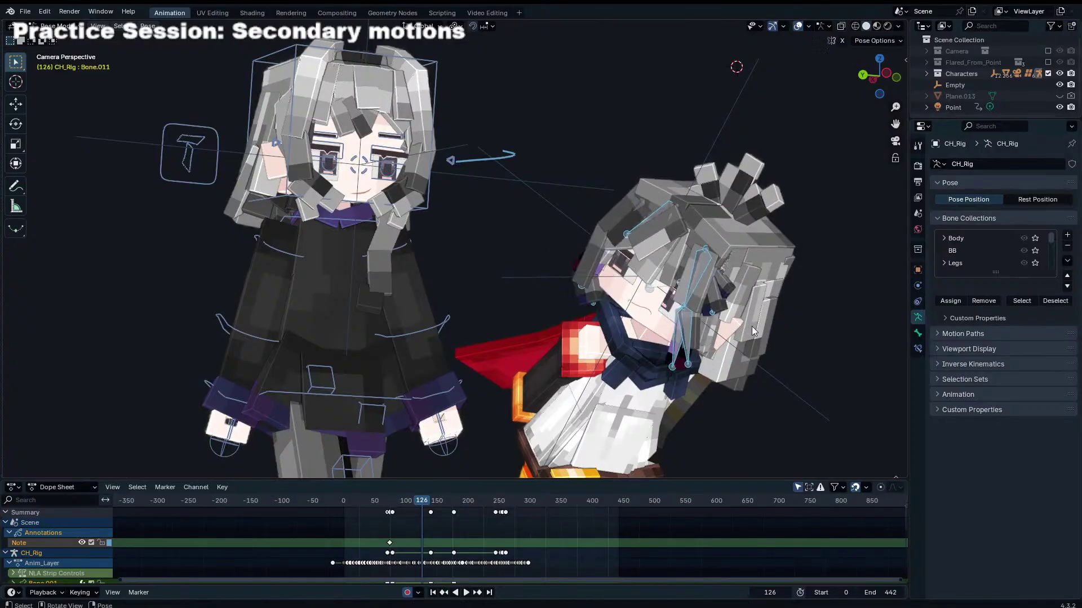
key(x)
key(x)
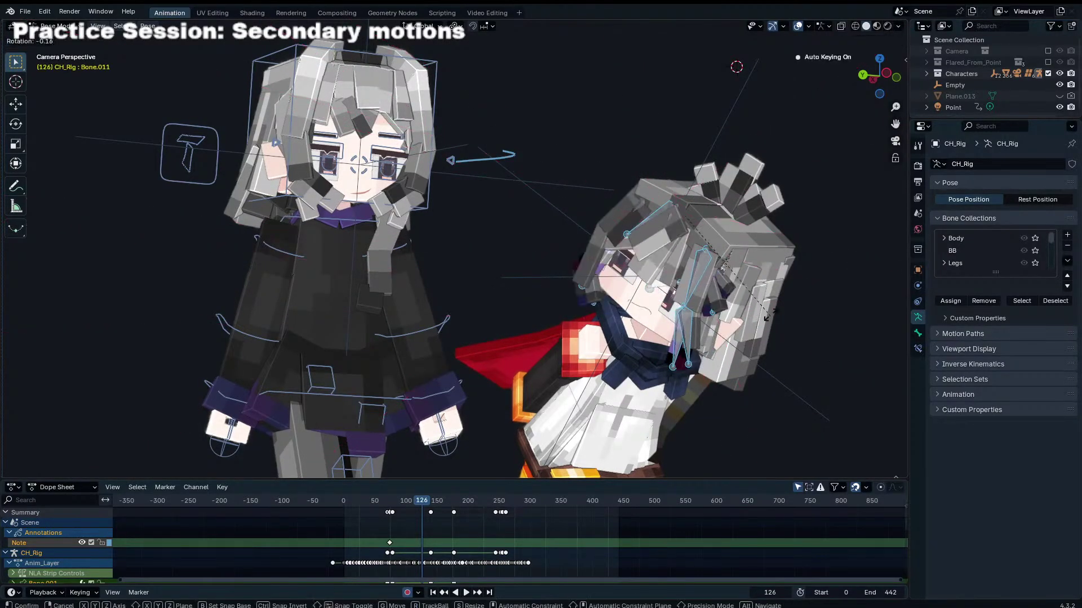
right_click(733, 324)
key(r)
key(z)
key(z)
right_click(699, 335)
key(r)
key(y)
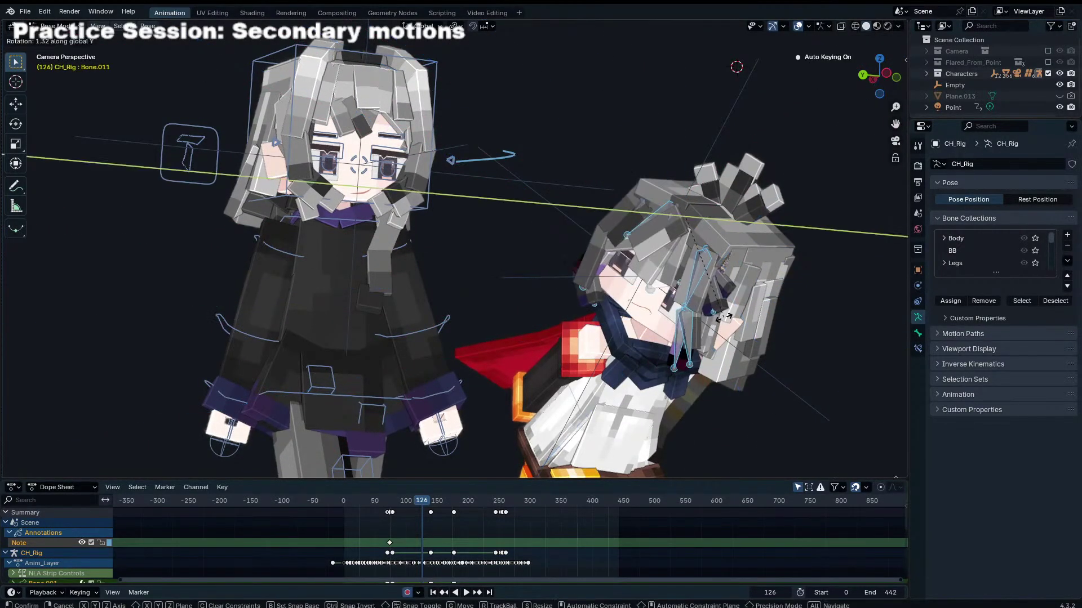
key(y)
right_click(760, 314)
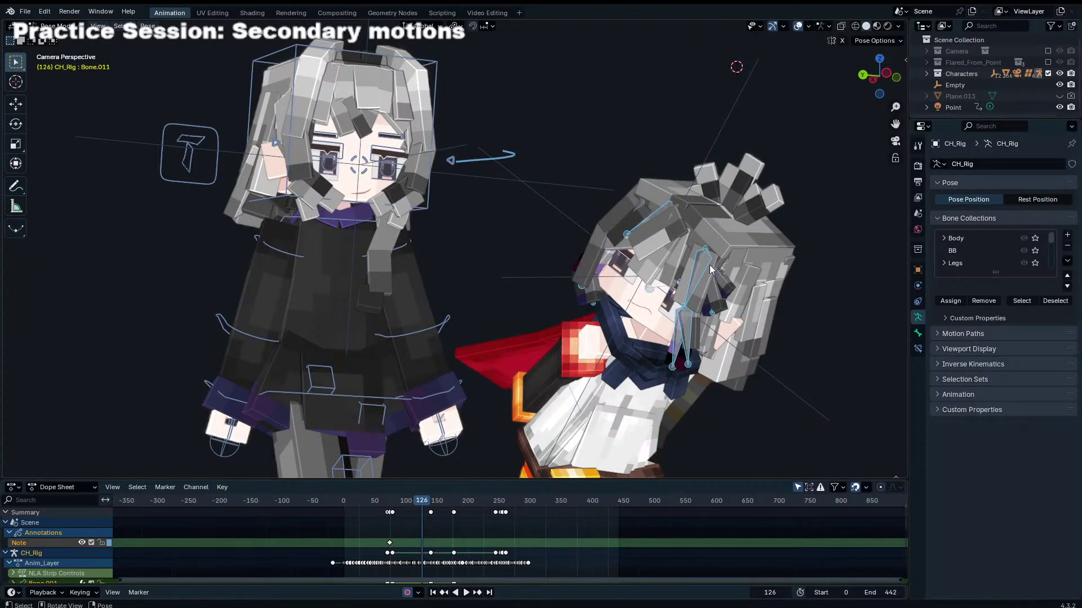
Step: Isolate CH_Rig in local view, select the front hair bone Bone.001, and return to a close view of the character's head
key(KP_Divide)
middle_drag(596, 244, 653, 234)
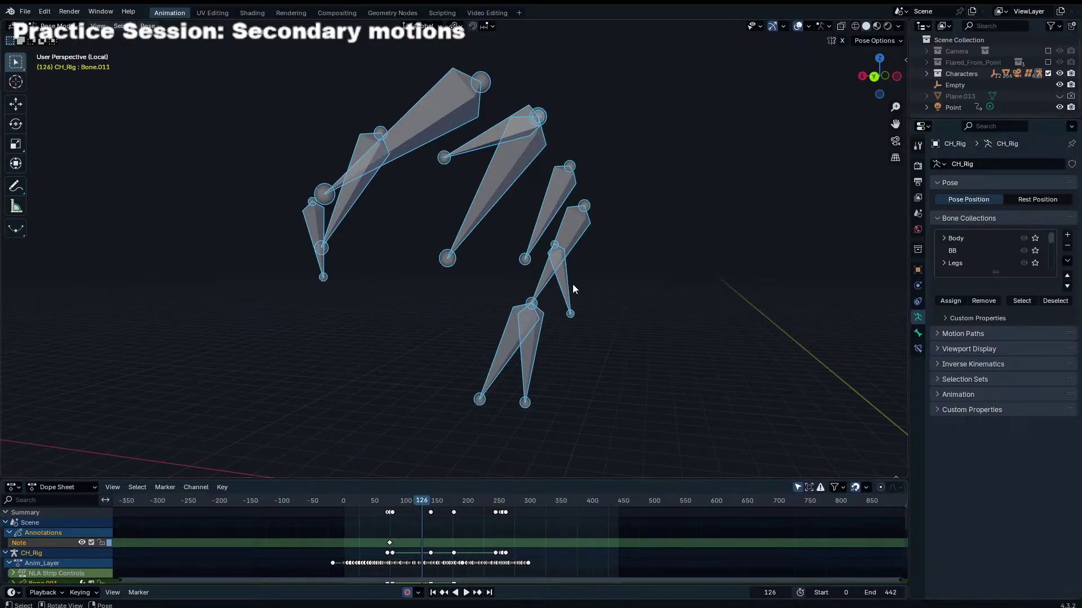
click(503, 177)
key(slash)
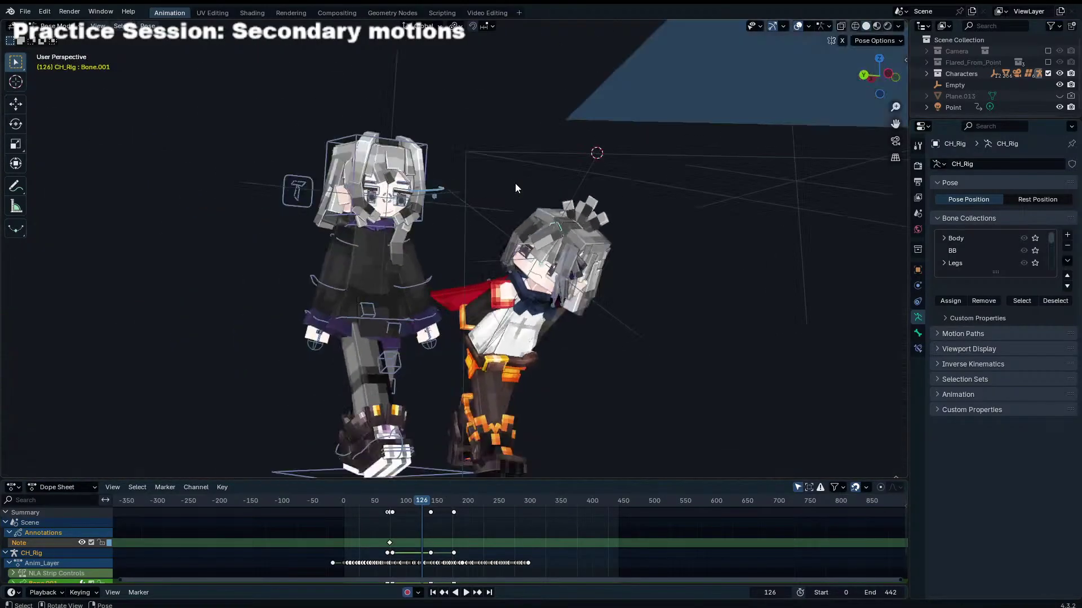
scroll(515, 184, up, 5)
middle_drag(515, 184, 504, 296)
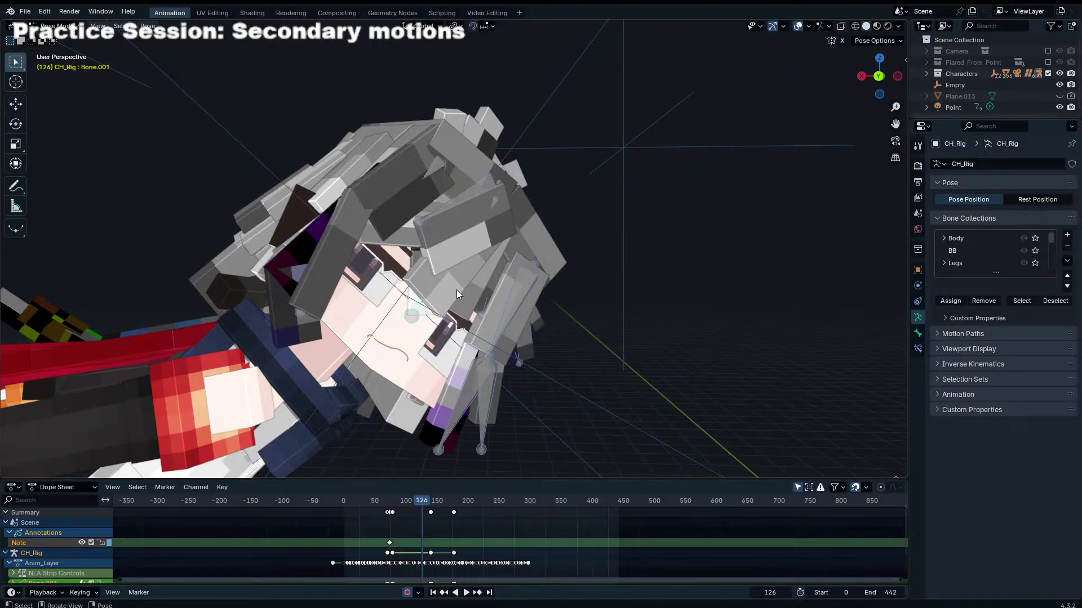
Step: Select the front hair strand mesh Plane.015 in Object Mode, and reselect CH_Rig in Pose Mode
key(ctrl+Tab)
click(442, 287)
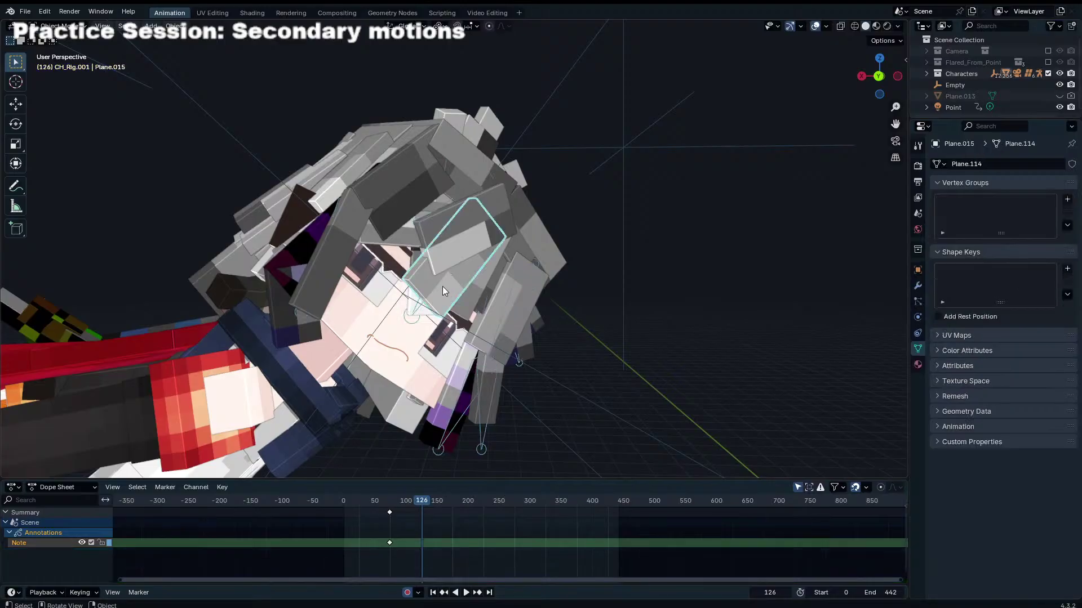
click(420, 313)
key(ctrl+Tab)
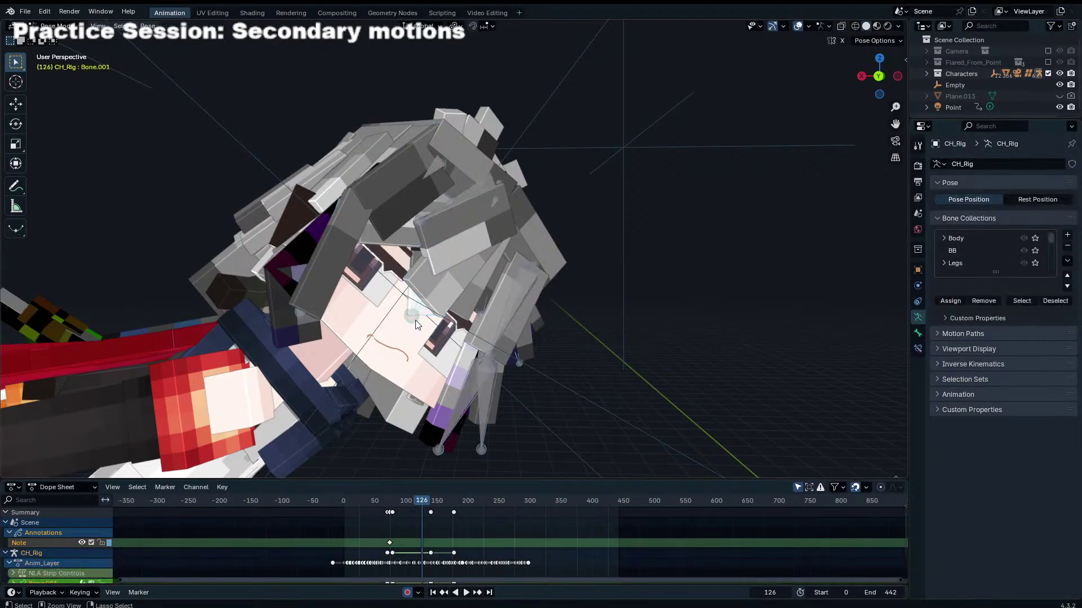
Step: Select the front hair strand meshes, including Plane.015, together with CH_Rig, and isolate them in local view
key(g)
click(446, 329)
key(ctrl+Tab)
click(443, 289)
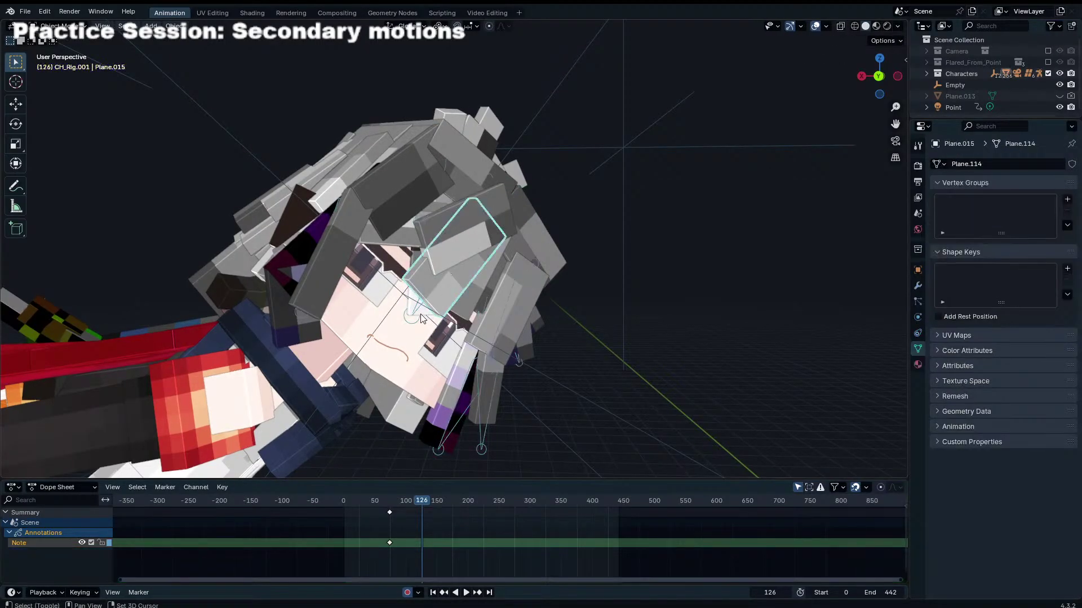
click(464, 314)
click(414, 324)
key(ctrl+Tab)
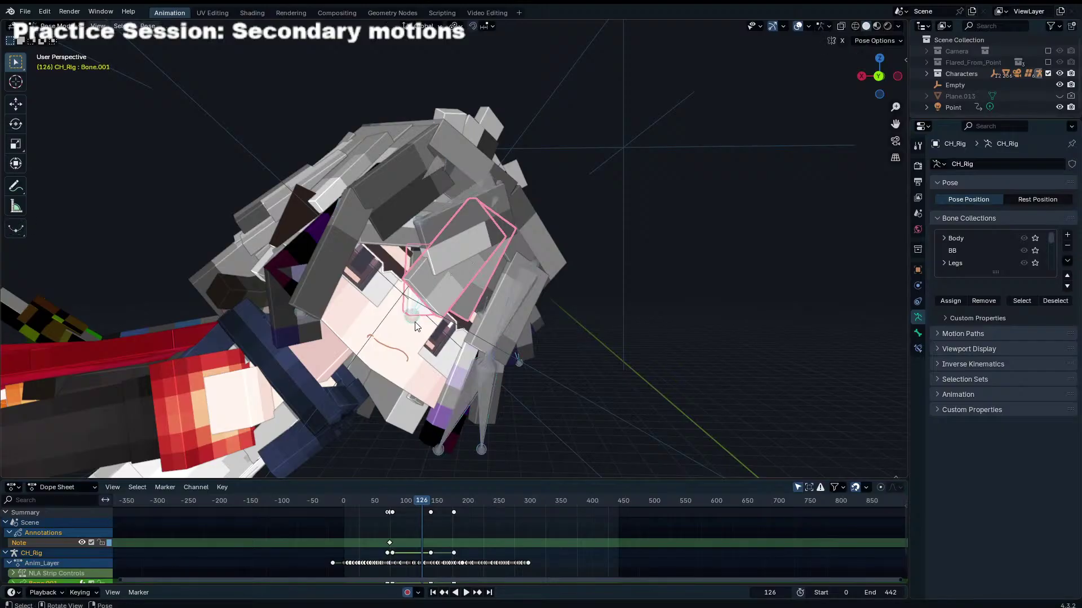
right_click(415, 325)
key(ctrl+Tab)
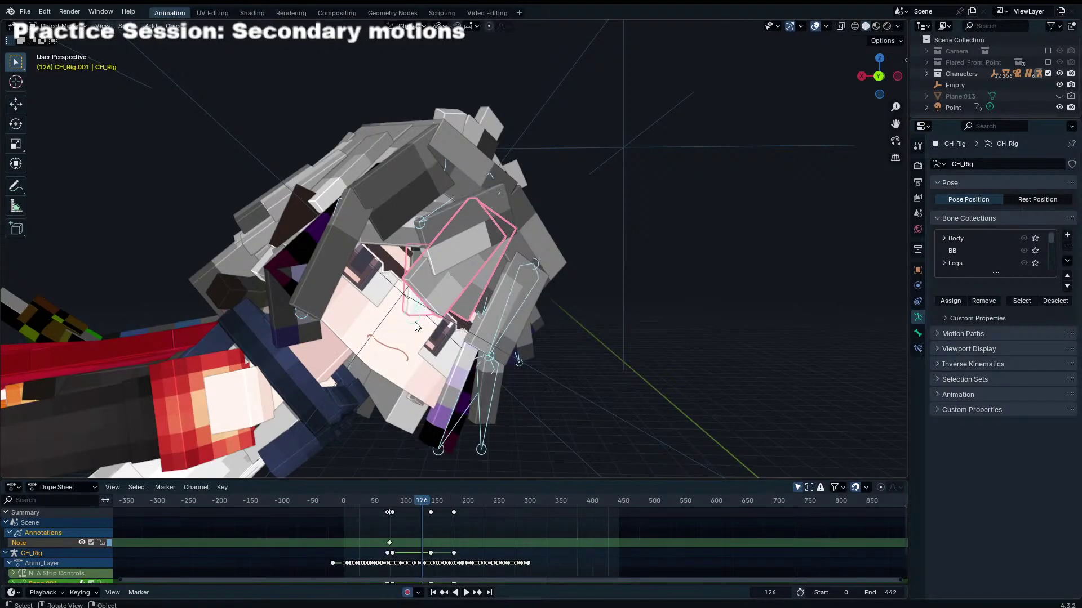
key(KP_Divide)
Step: Try setting the roll of the front hair bone Bone.001 to 0 in Edit Mode and check the pose
click(450, 284)
key(ctrl+Tab)
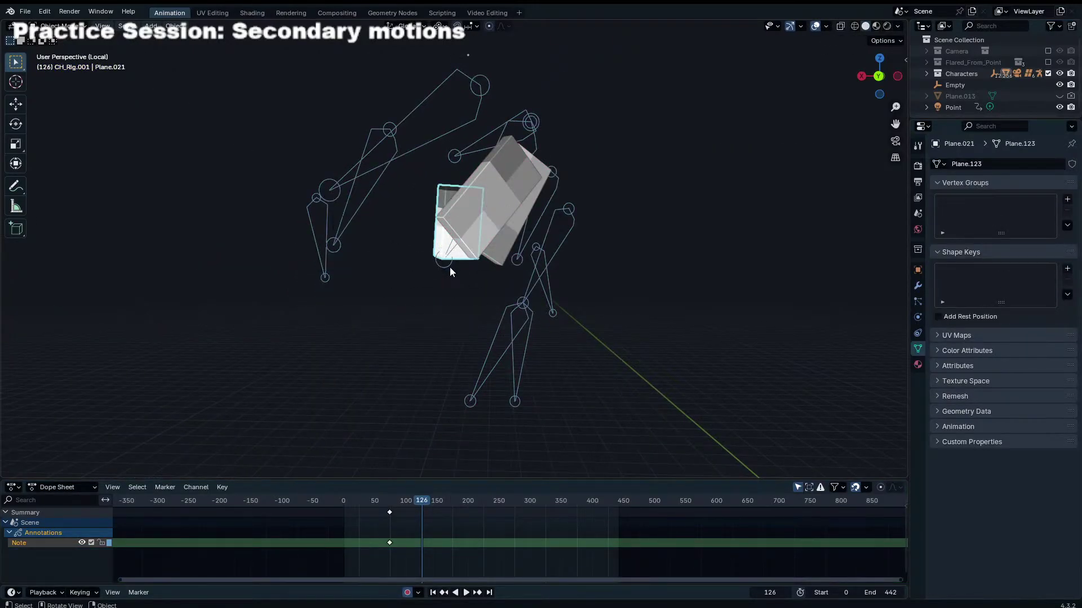
key(Tab)
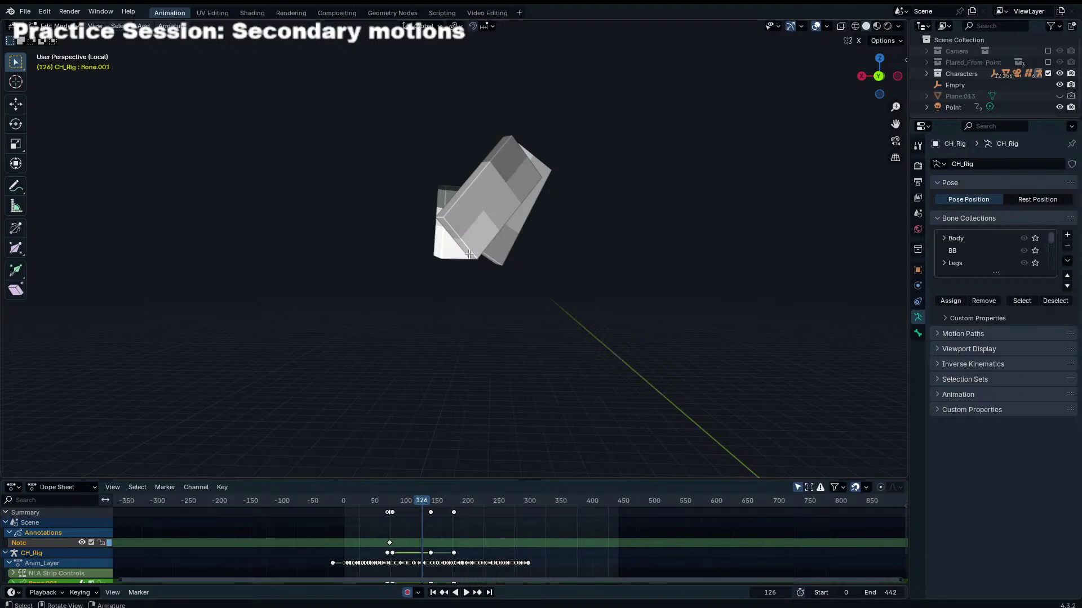
key(n)
key(m)
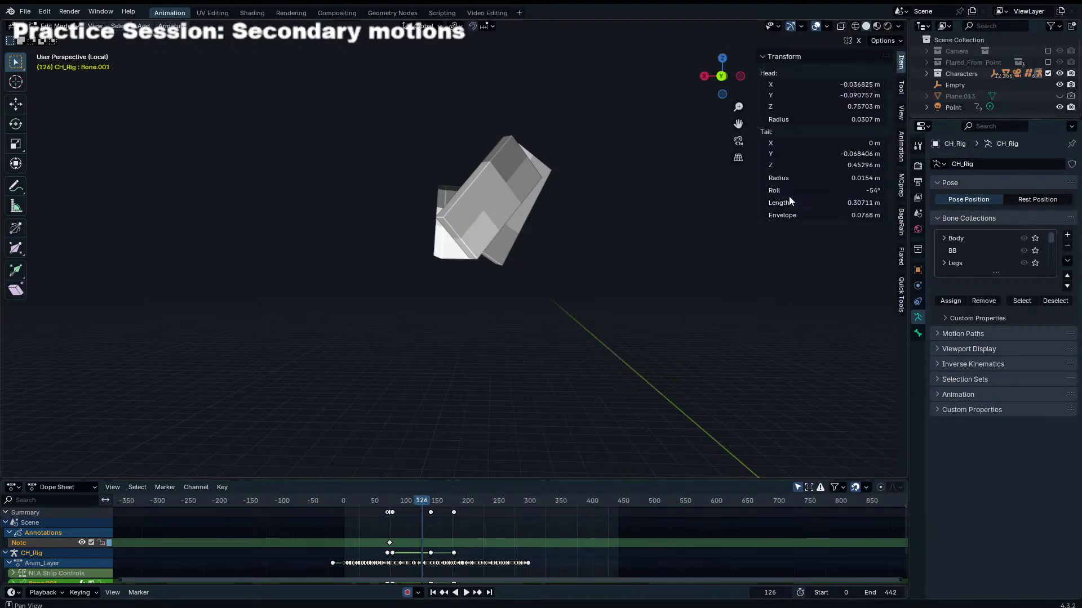
click(796, 191)
text(0)
key(Return)
key(ctrl+Tab)
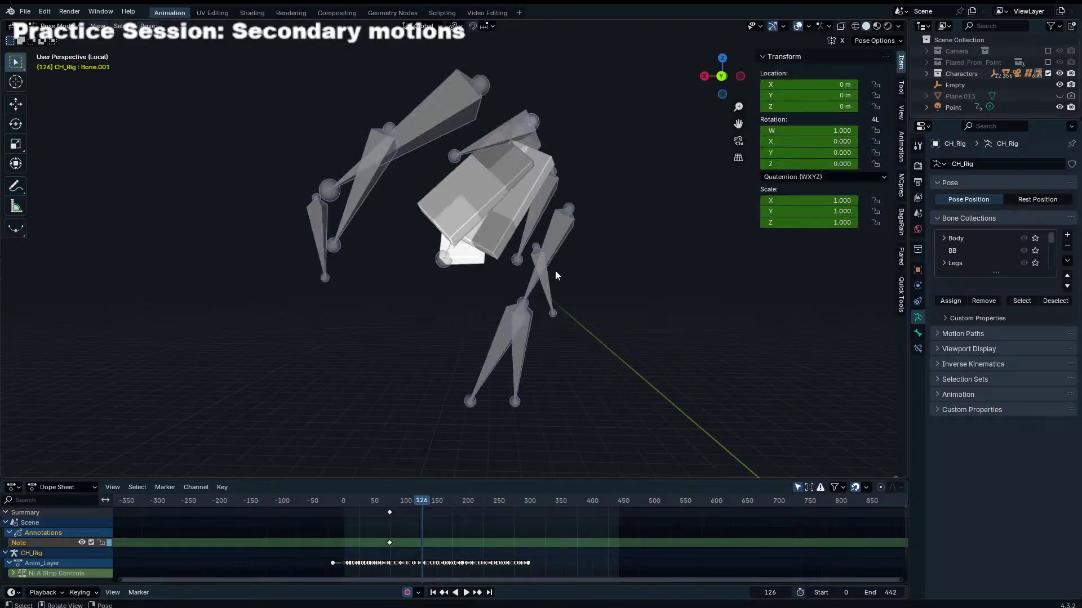
key(n)
Step: Examine the Edit Mode transform values of Bone.001 and the object constraints of the hair strand mesh Plane.015
mouse_move(519, 238)
middle_down()
mouse_move(422, 182)
mouse_move(374, 174)
mouse_move(427, 194)
middle_up()
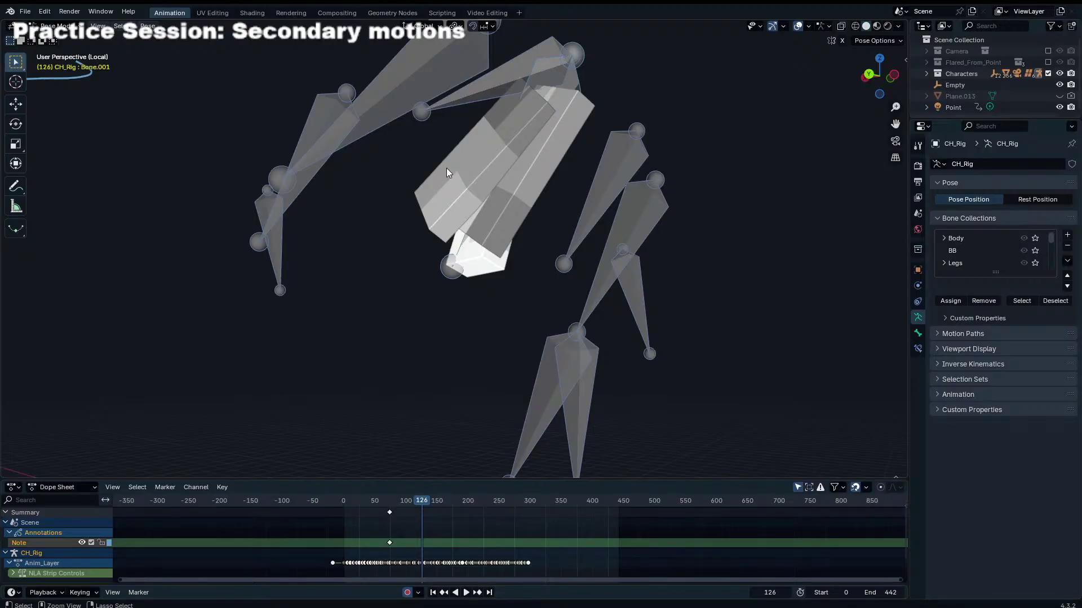
key(ctrl+Tab)
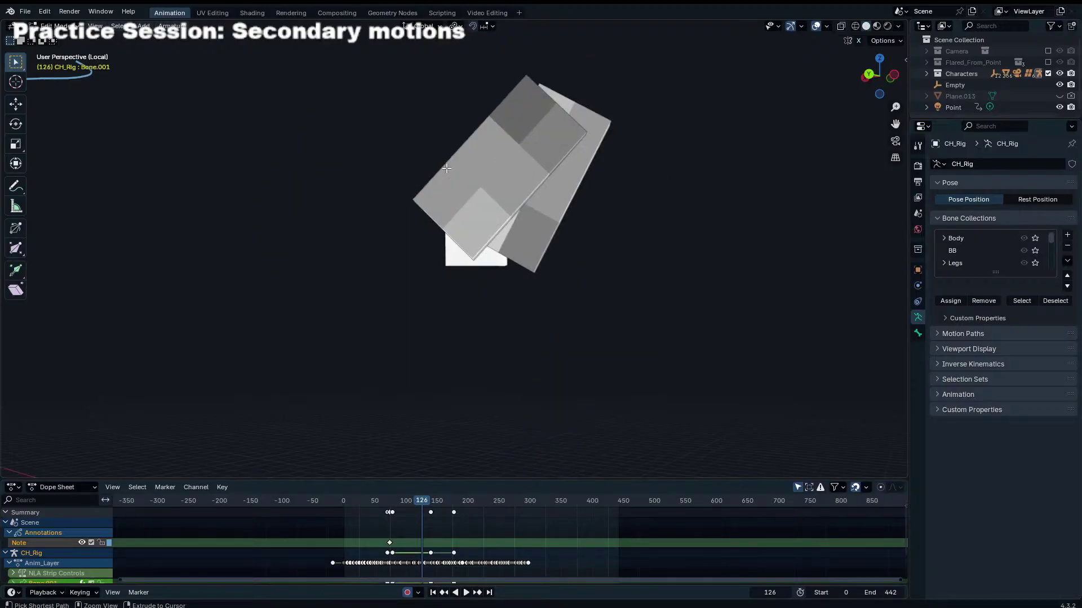
key(n)
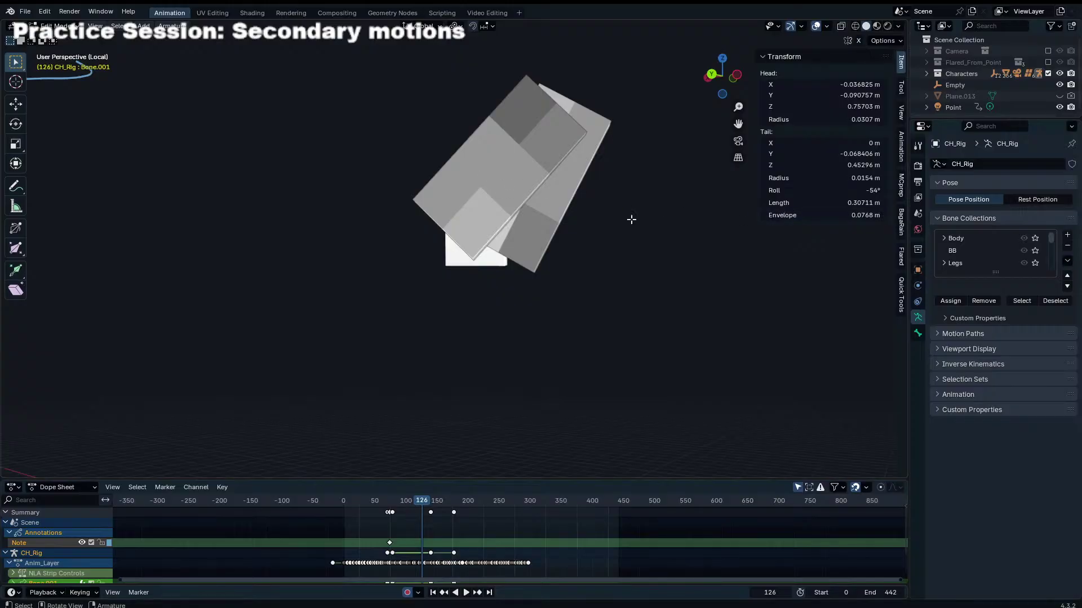
key(Tab)
key(n)
click(506, 207)
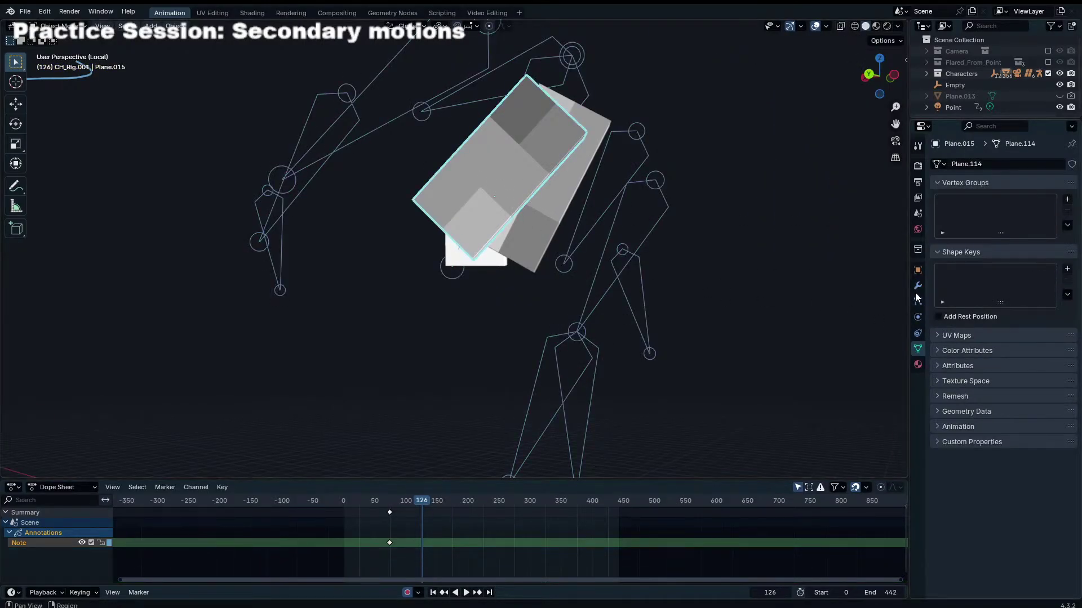
click(917, 333)
scroll(540, 263, down, 3)
middle_drag(540, 264, 499, 317)
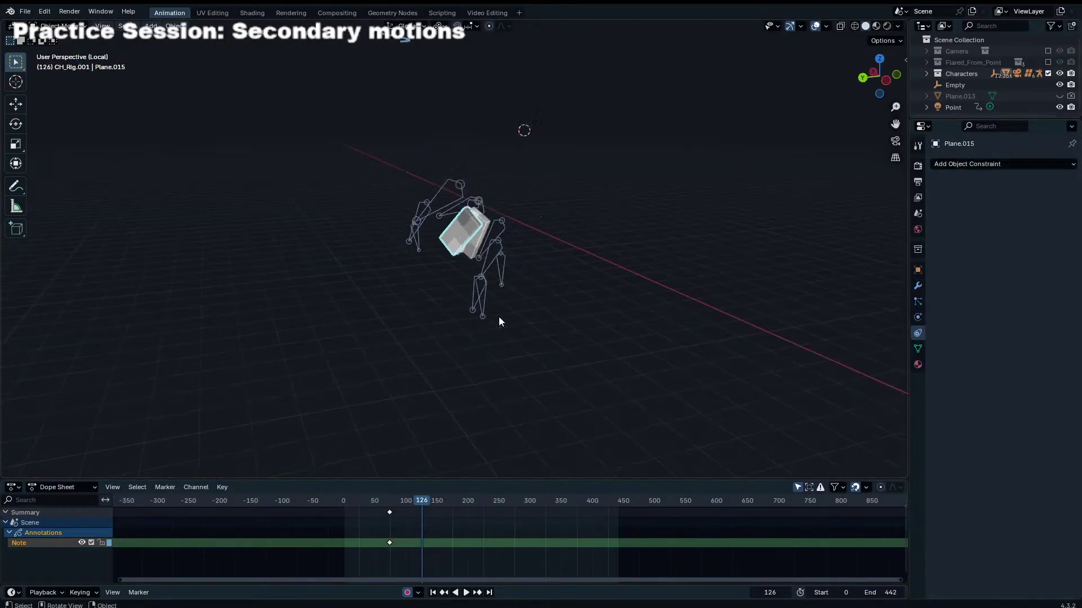
Step: Reset the 3D cursor to the world origin and add a new armature there
scroll(499, 317, down, 5)
key(shift+a)
key(shift+s)
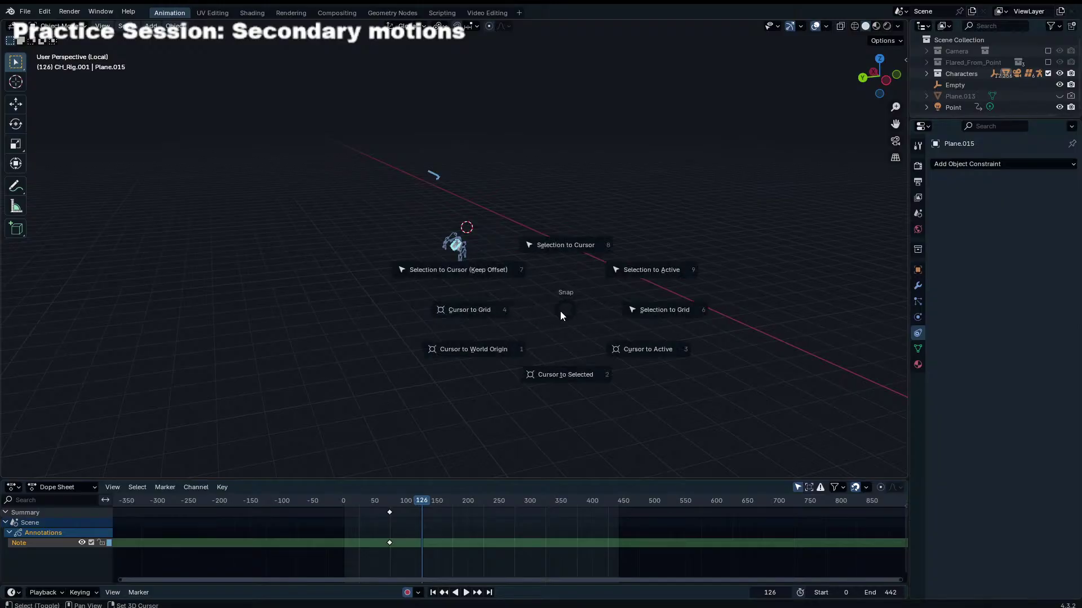
click(495, 357)
key(shift+a)
text(ar)
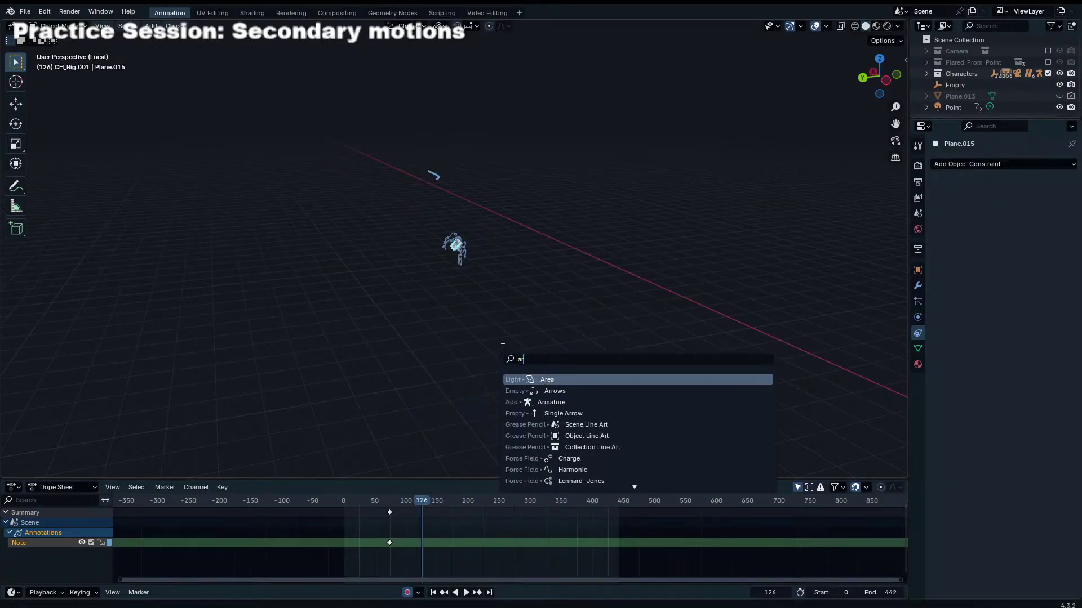
text(mat)
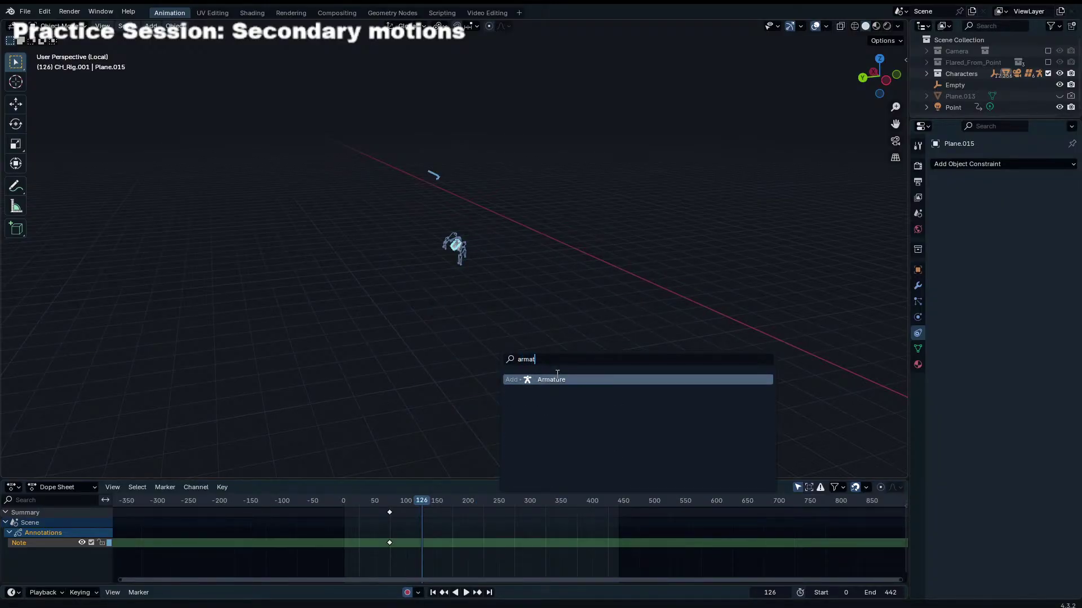
key(Return)
Step: Add a cube scaled to about 0.71 m wide, tilt it, and move it up over the new armature's bone
key(KP_Decimal)
scroll(507, 253, down, 4)
key(shift+a)
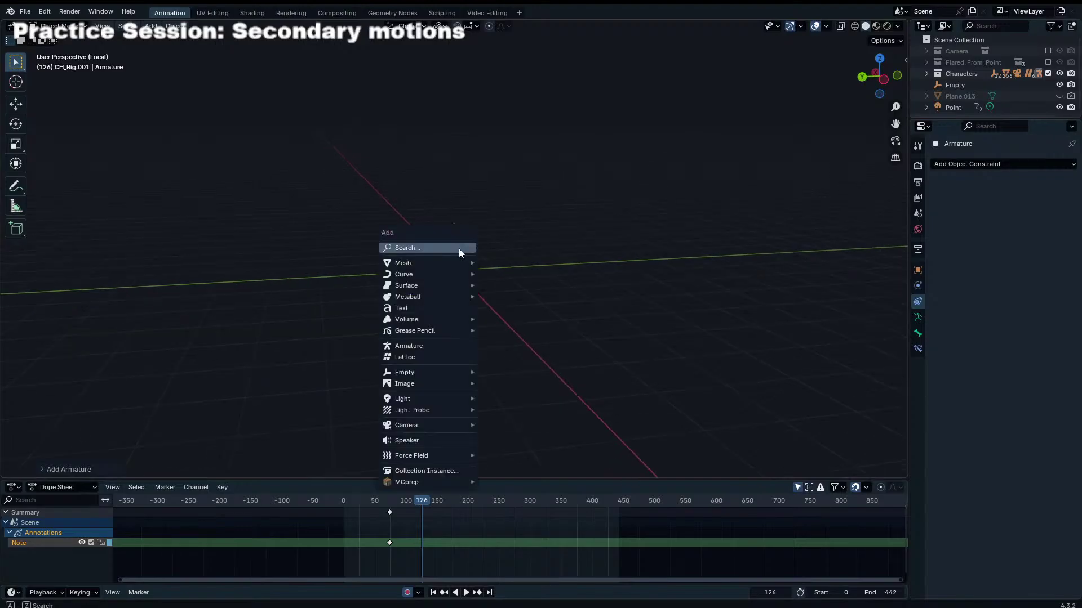
mouse_move(464, 263)
click(506, 275)
key(s)
click(502, 264)
key(r)
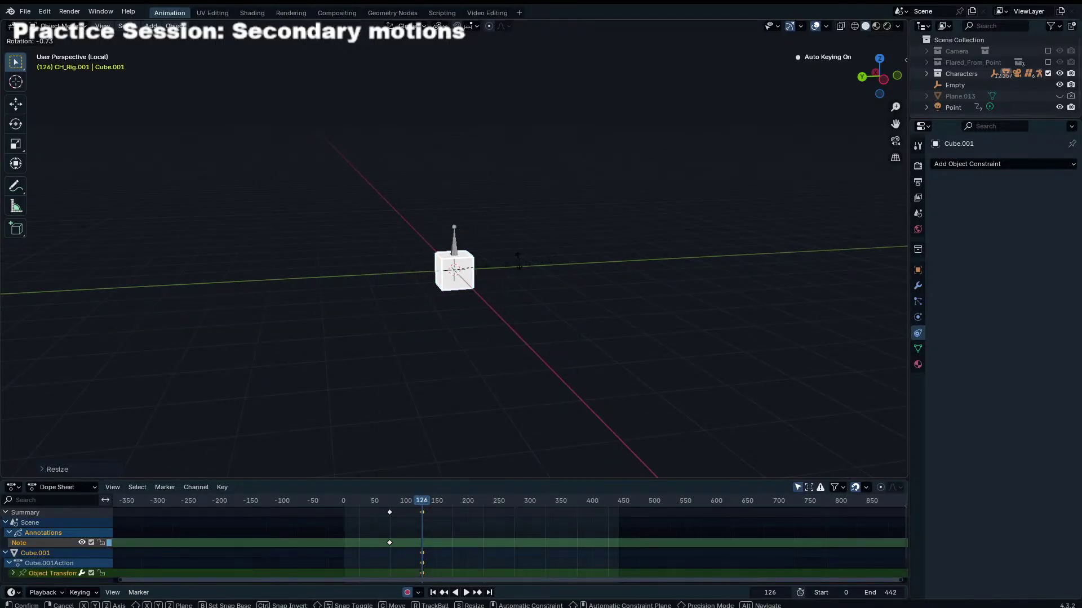
click(443, 236)
key(g)
click(434, 214)
key(r)
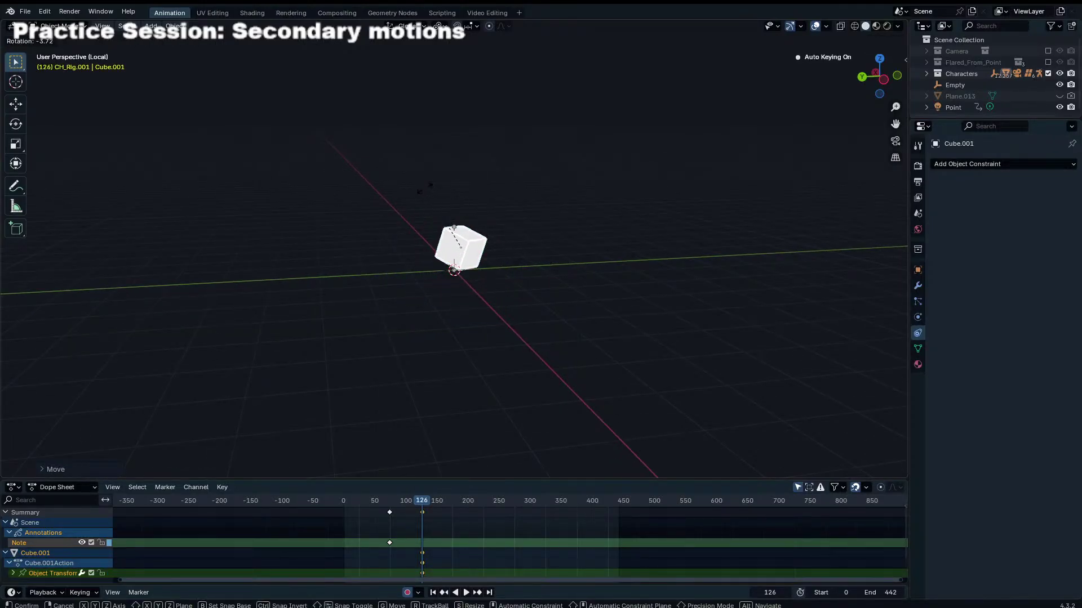
middle_drag(543, 239, 468, 288)
click(469, 292)
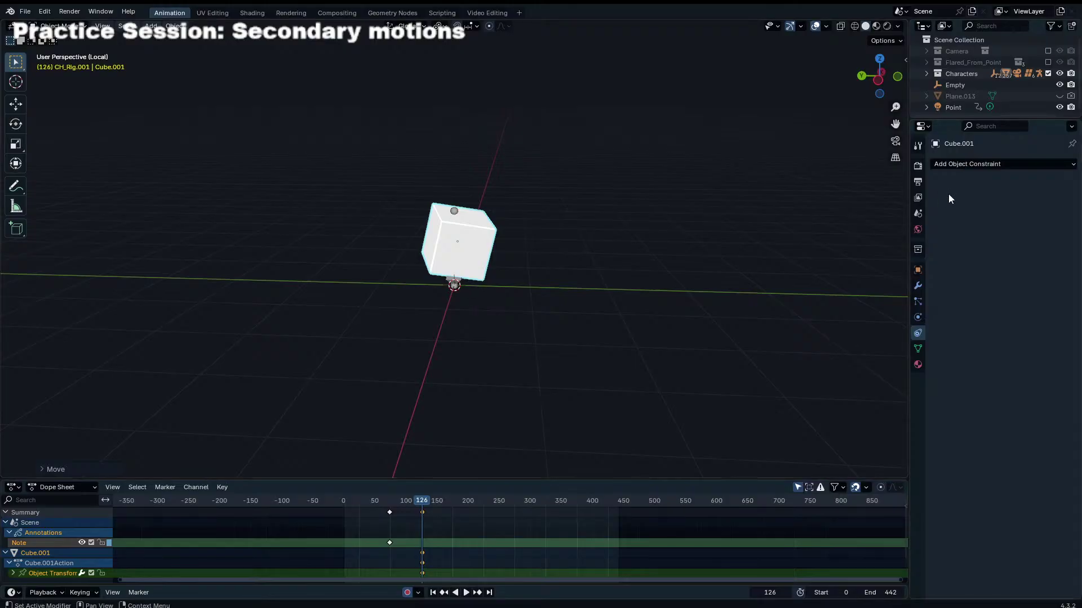
Step: Add an Armature modifier to the cube with the new Armature as its object
click(918, 286)
click(954, 164)
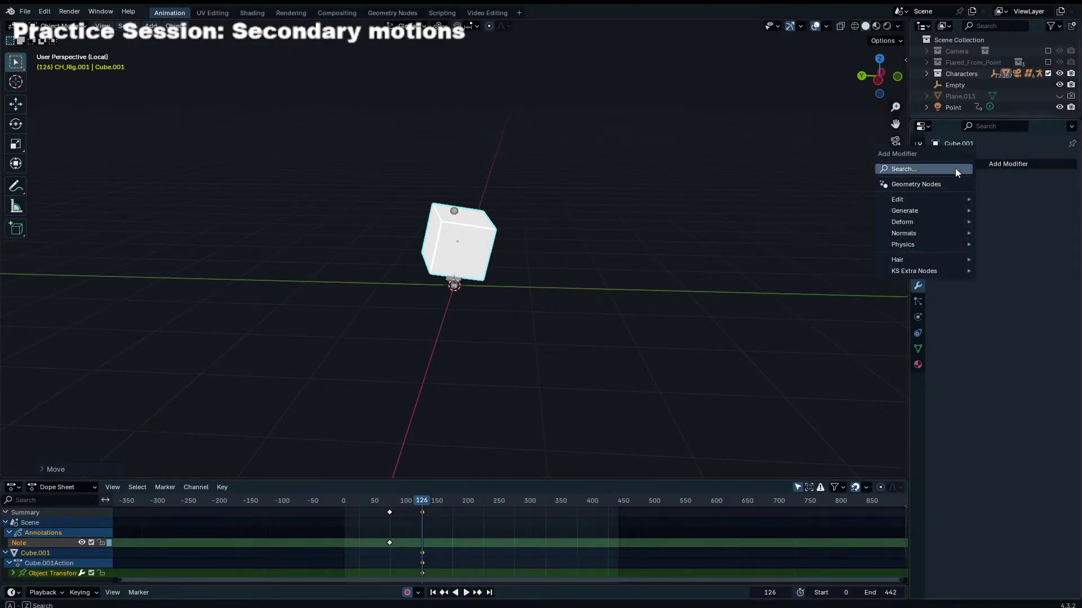
text(arma)
key(Return)
click(1055, 199)
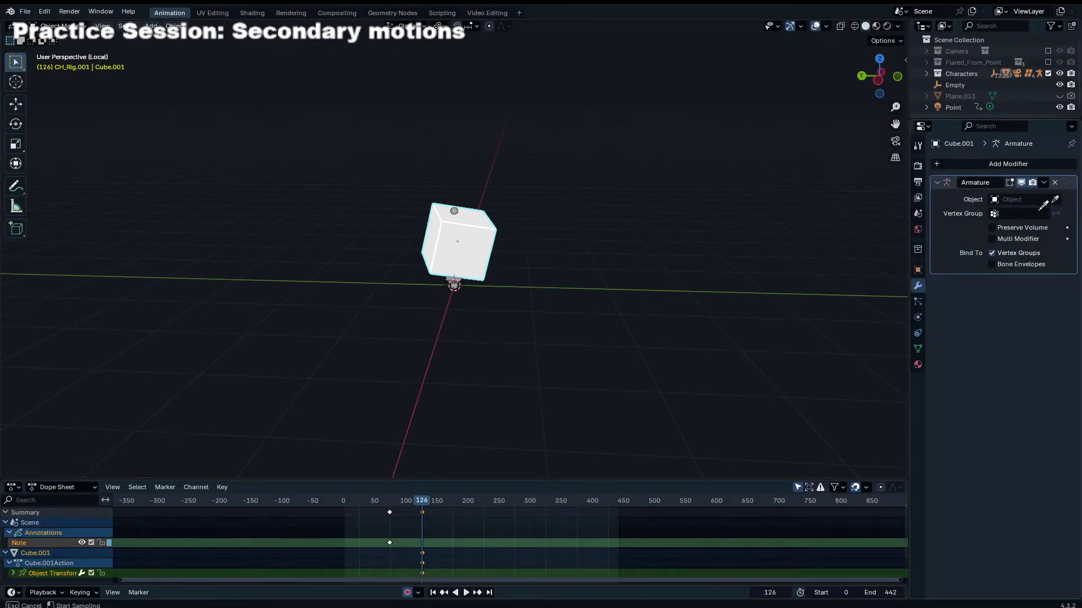
click(454, 288)
click(455, 291)
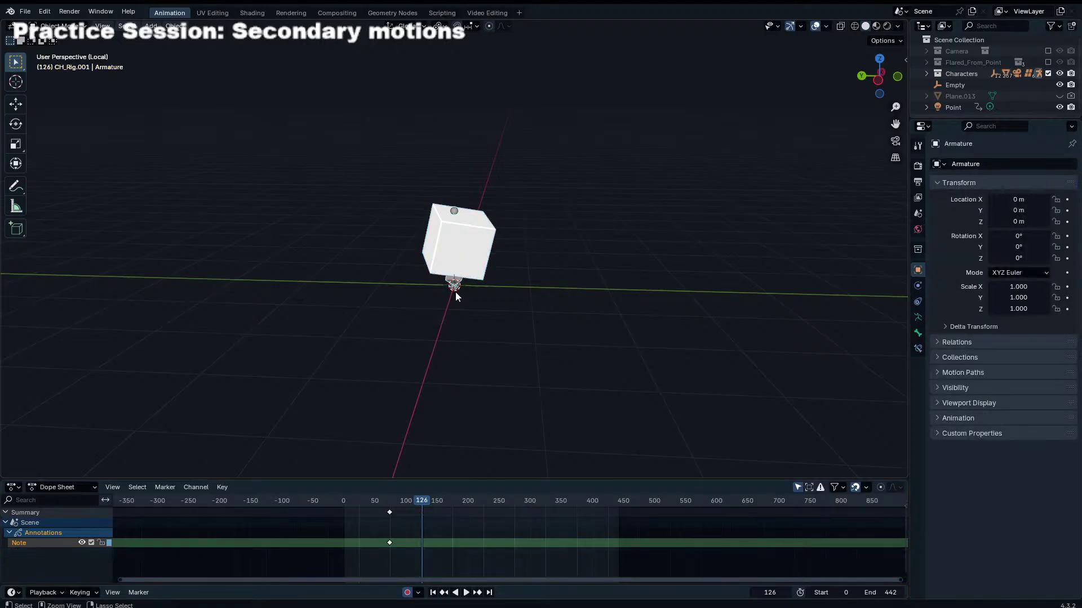
Step: Create a vertex group named Bone on the cube and briefly check the mesh in Edit Mode
click(489, 235)
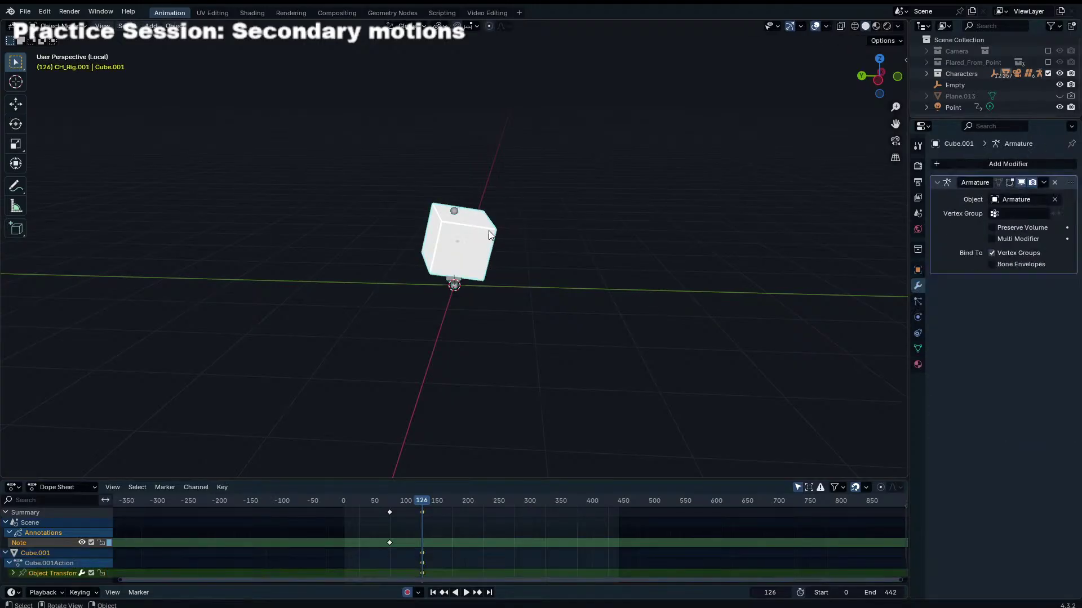
click(918, 269)
click(918, 333)
click(917, 349)
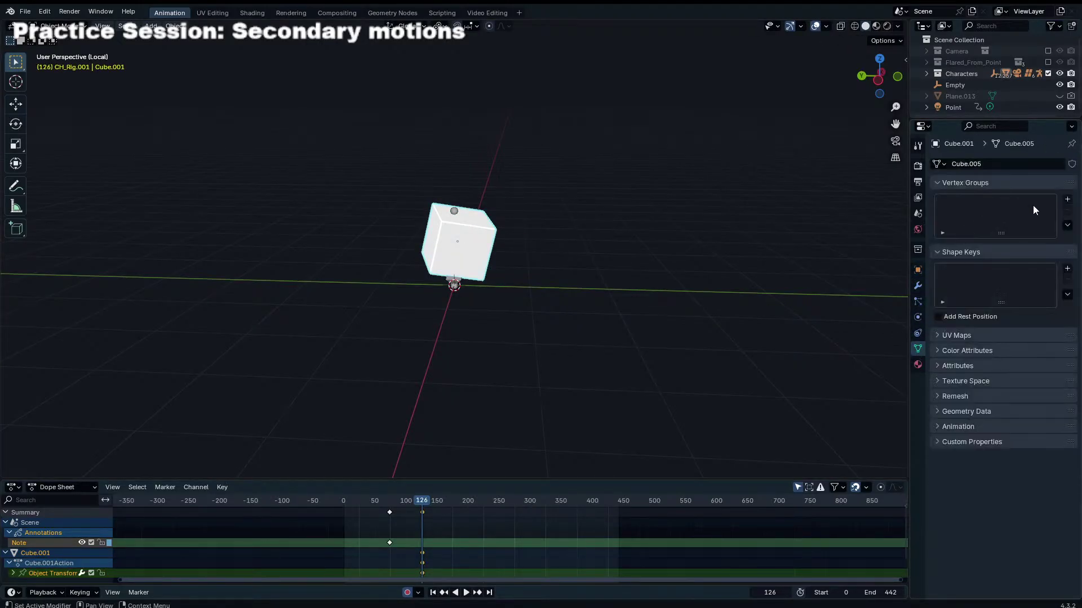
click(1066, 199)
double_click(967, 203)
text(Bone)
key(Return)
key(Tab)
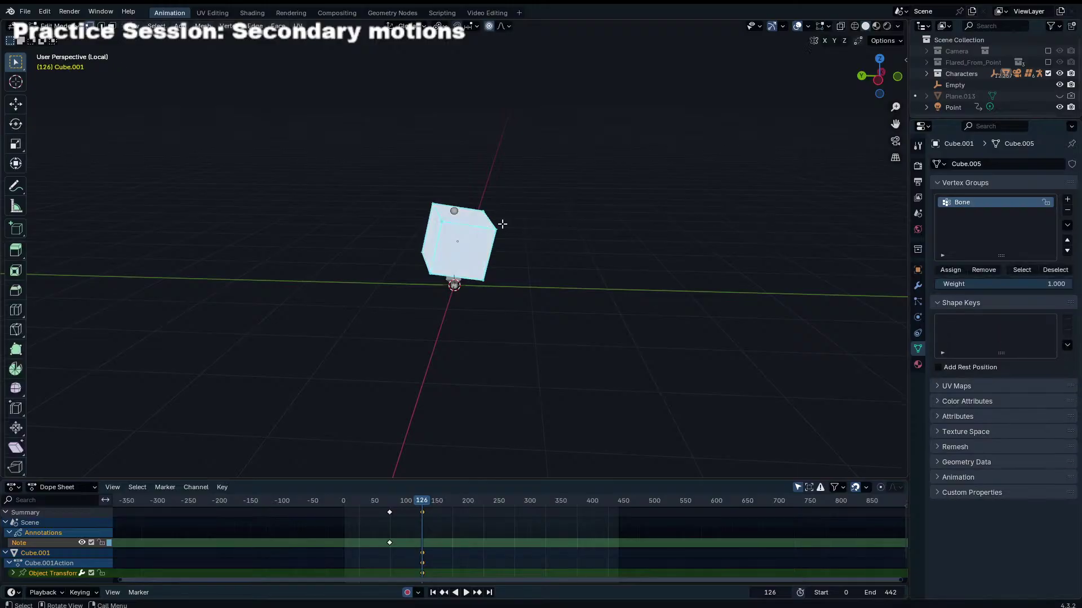
key(Tab)
Step: Examine the test armature's bone in Edit Mode, its transform values, object constraints and object properties
click(465, 287)
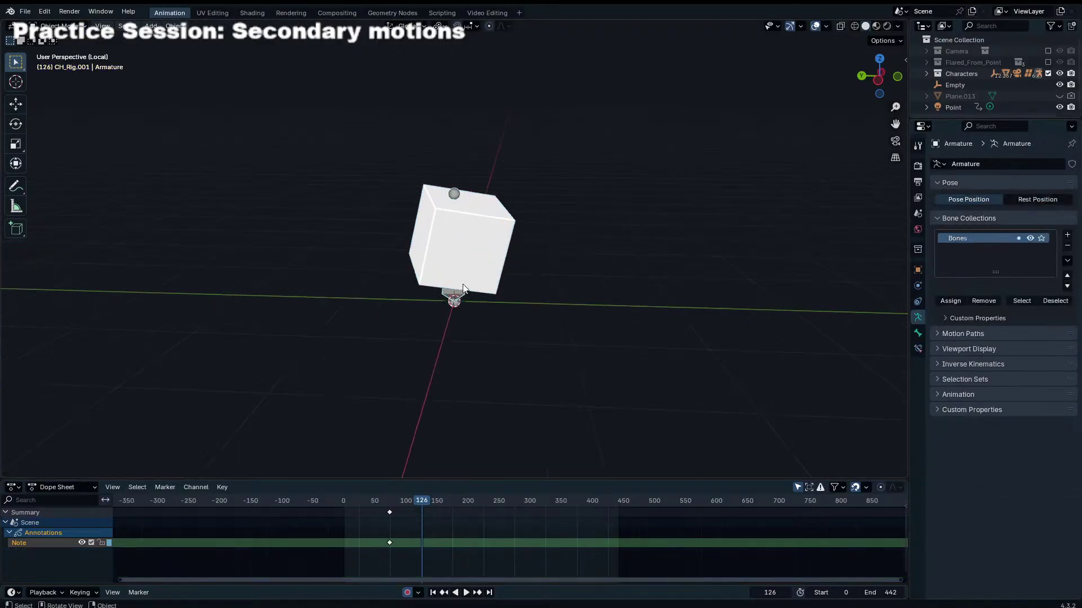
key(Tab)
key(m)
key(Escape)
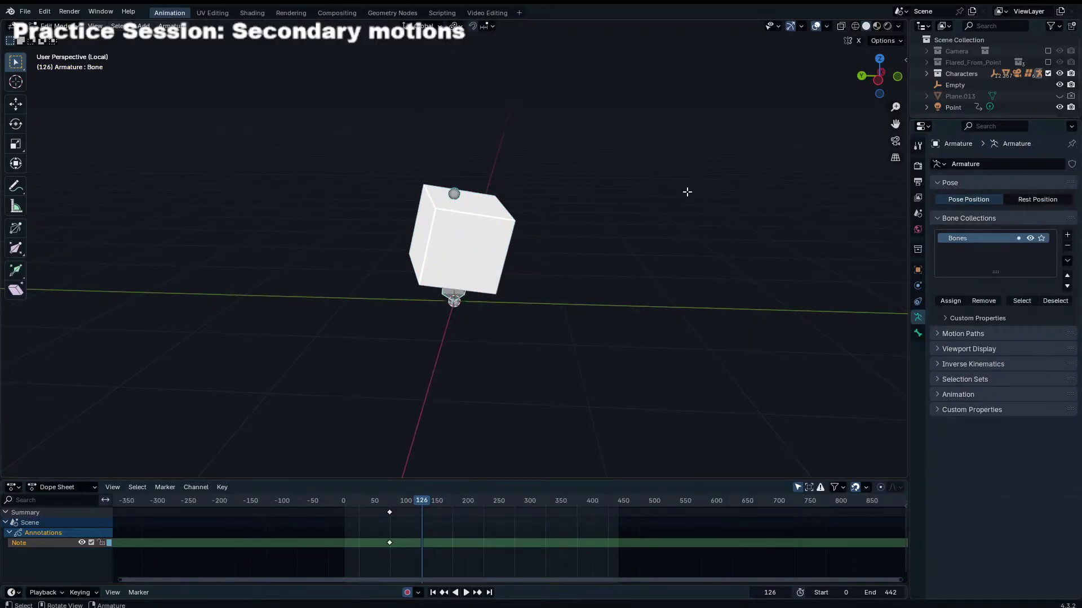
key(n)
key(Tab)
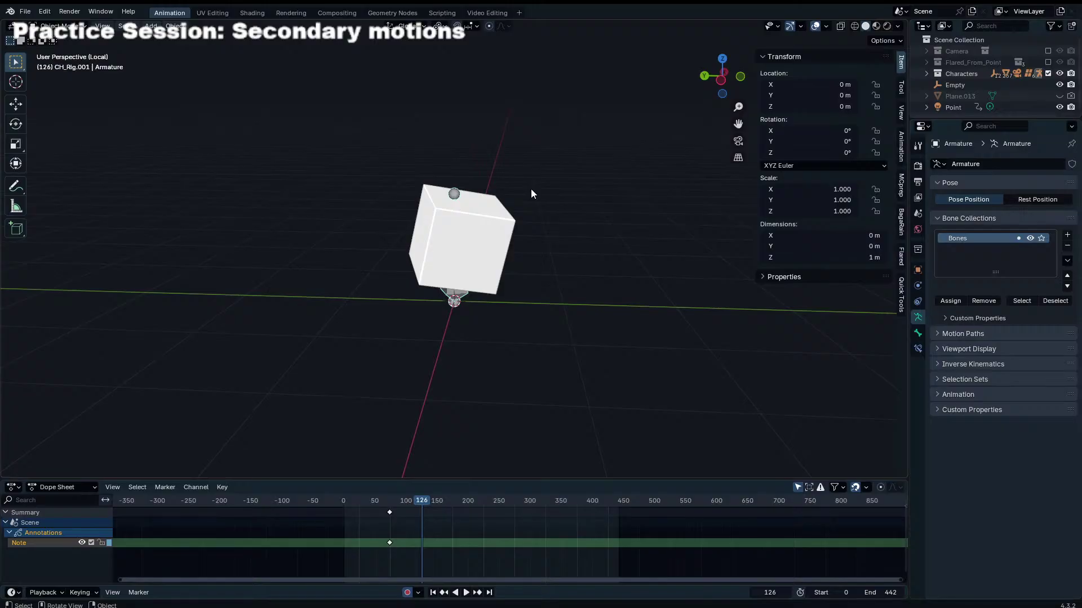
click(918, 301)
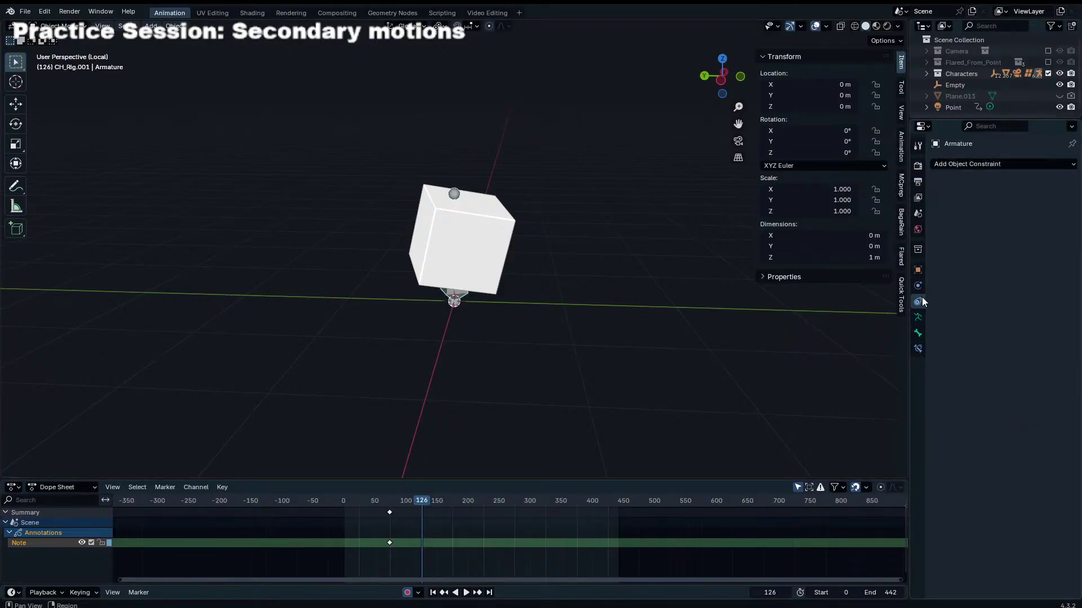
click(918, 269)
Step: Delete the test cube and its armature
click(451, 256)
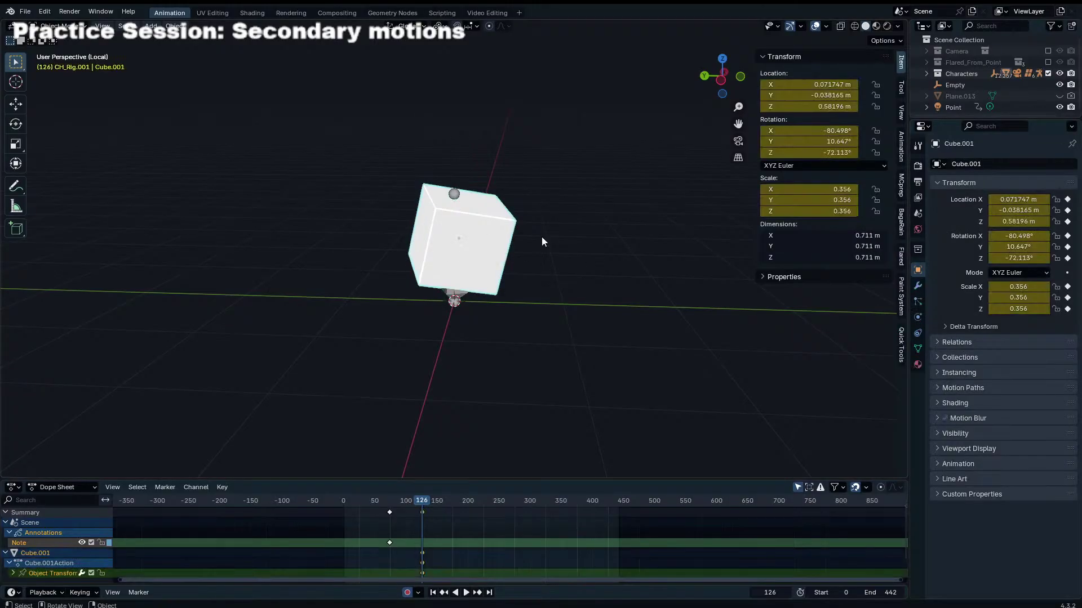
drag(597, 185, 397, 344)
key(x)
click(397, 345)
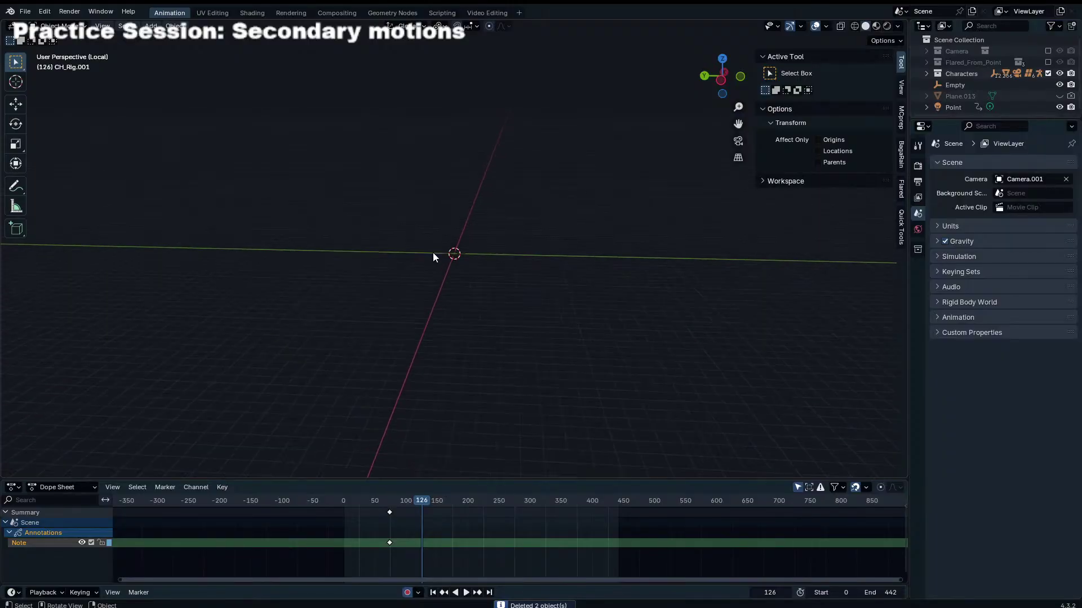
Step: Return CH_Rig to Pose Mode and leave local view to show both characters
key(KP_0)
key(ctrl+Tab)
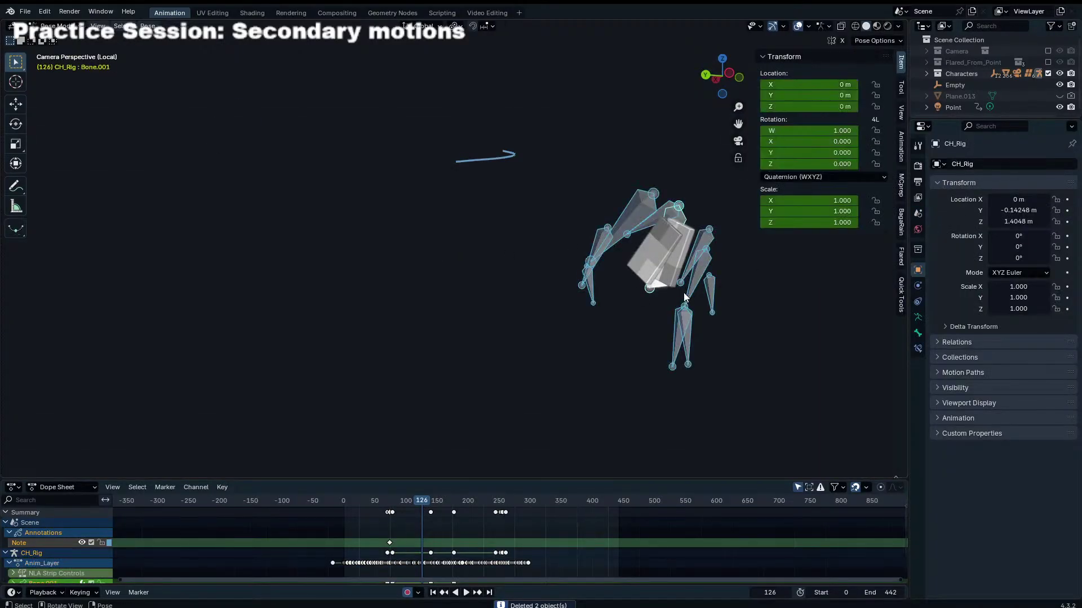
key(KP_Divide)
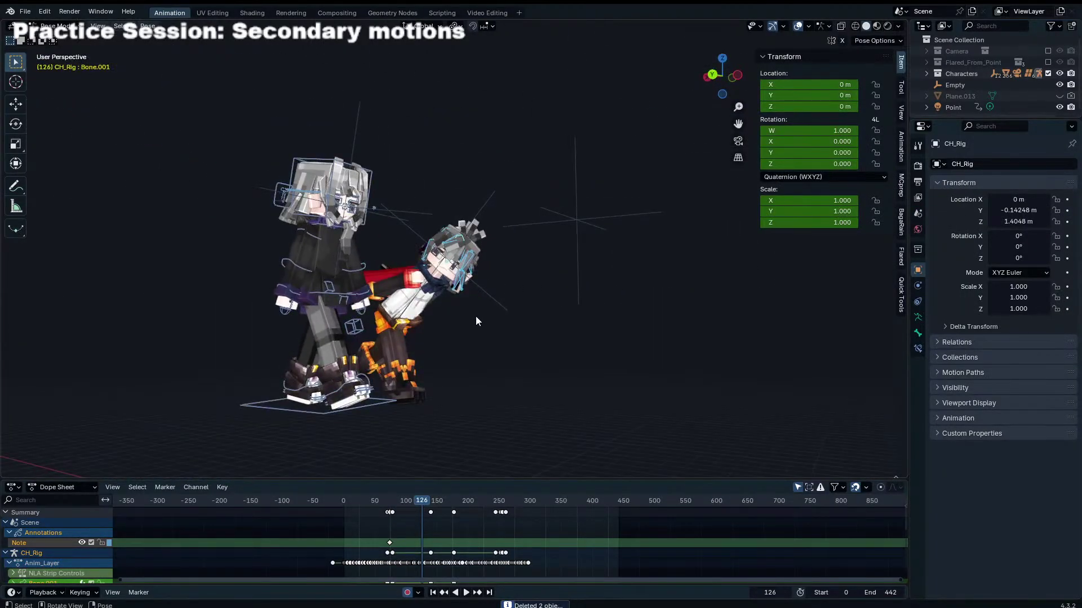
Step: Widen the Properties editor and turn off solo for the rig's Hair bone collection
drag(909, 342, 806, 343)
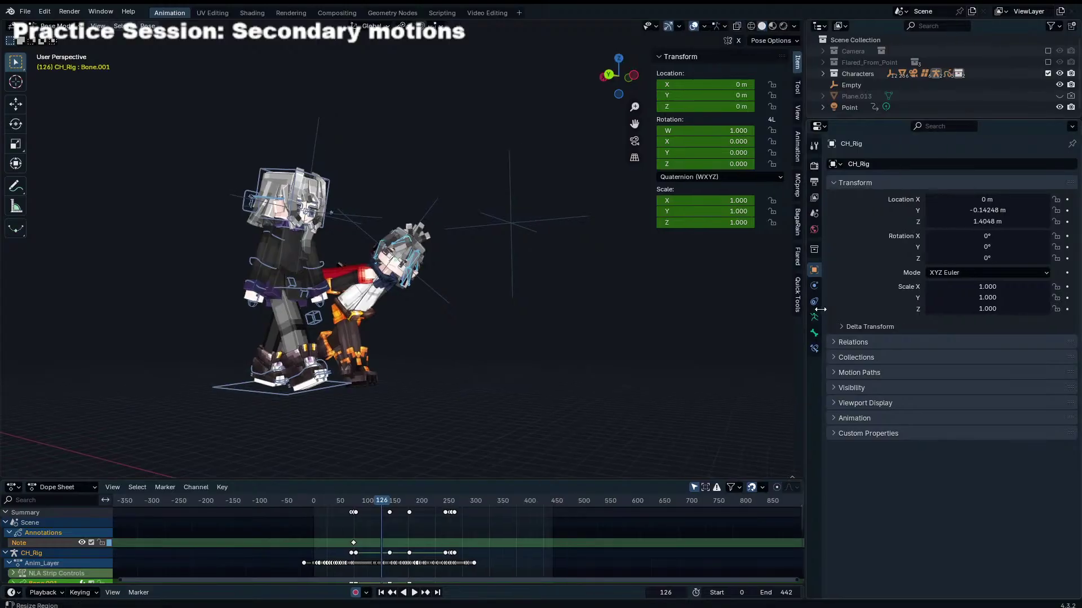
click(814, 317)
drag(1053, 242, 1049, 289)
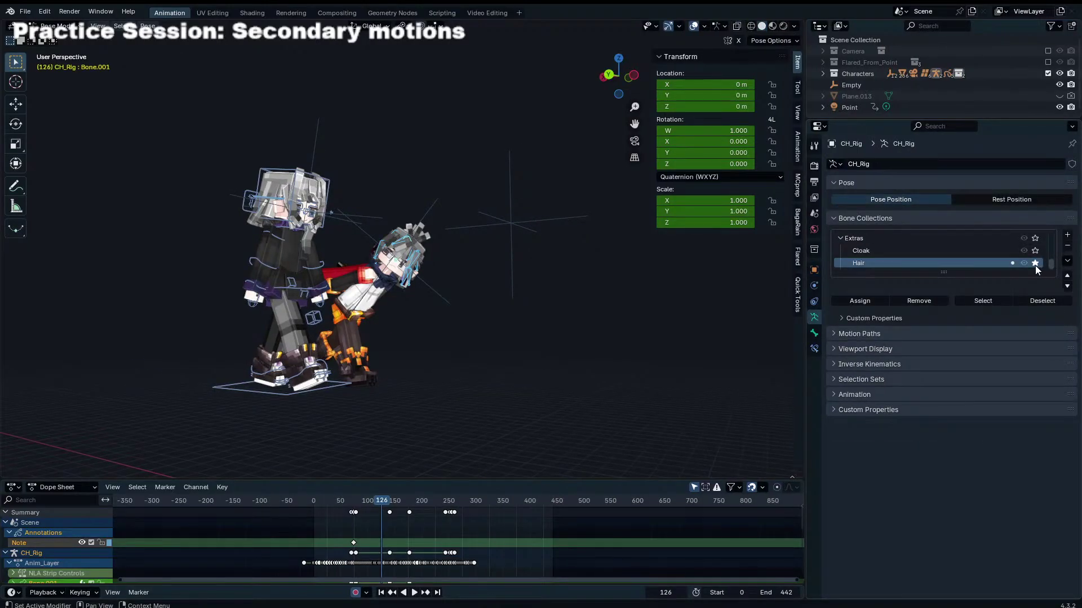
click(1035, 266)
Step: Insert keyframes on the rig's bones at frame 301
click(479, 514)
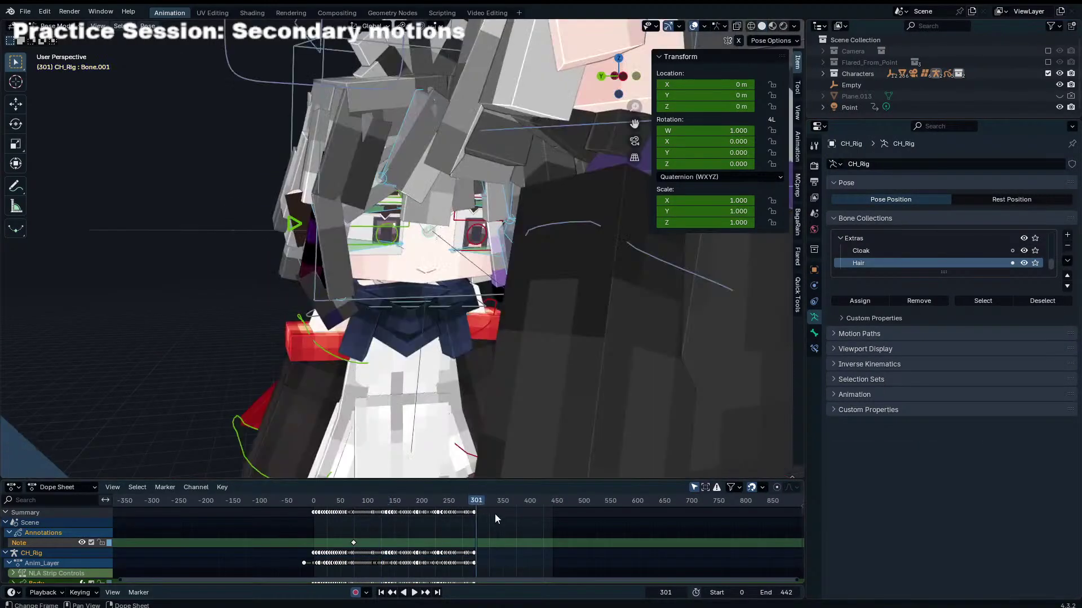
key(Home)
key(i)
key(Home)
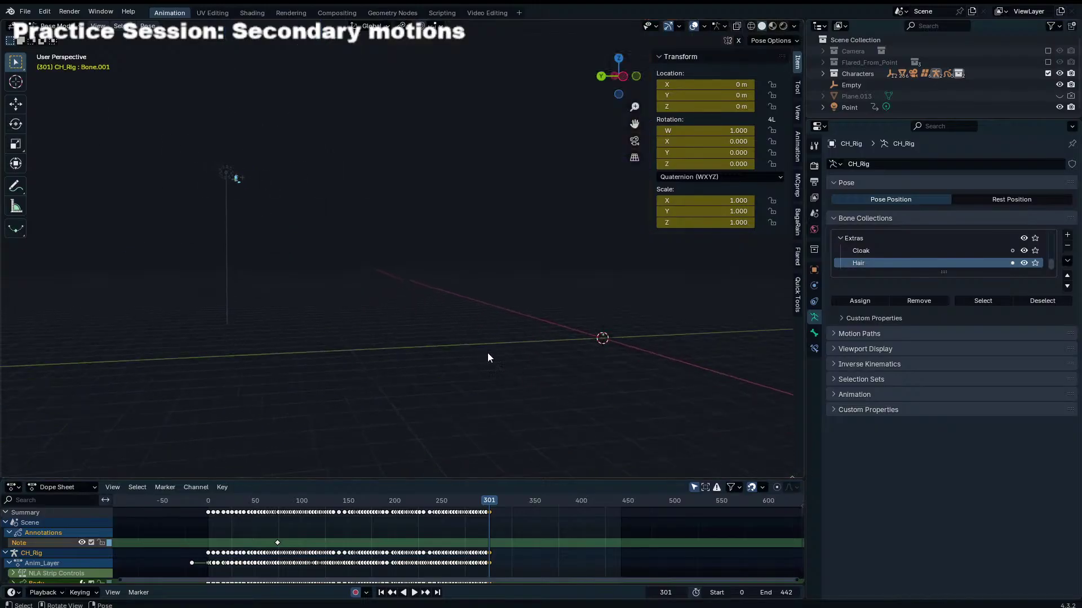
Step: Reset the red-caped character's bones to their rest pose at frame 301 and face the character from the front
mouse_move(498, 257)
mouse_down()
mouse_move(566, 305)
mouse_move(652, 395)
mouse_up()
key(KP_Decimal)
mouse_move(560, 313)
middle_down()
mouse_move(476, 323)
mouse_move(509, 324)
middle_up()
scroll(509, 324, up, 2)
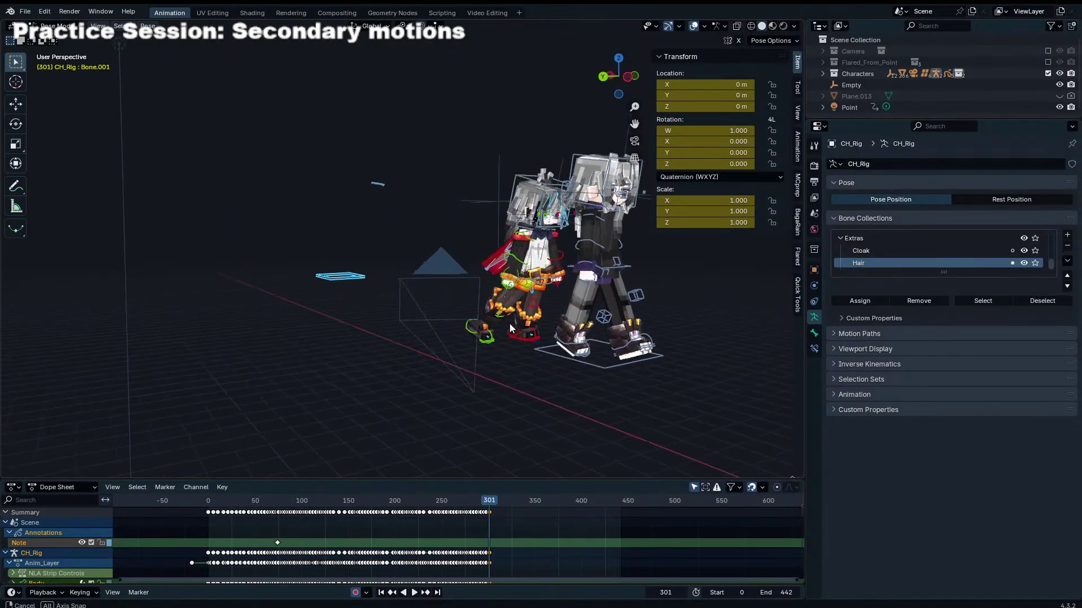
key(alt+g)
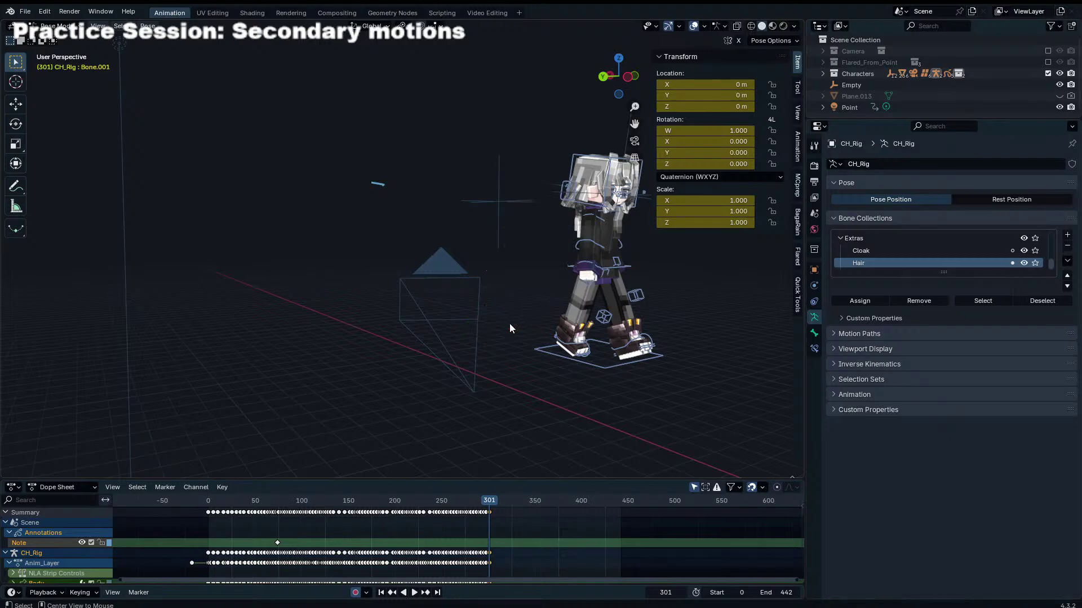
middle_drag(497, 326, 475, 190)
scroll(482, 316, up, 5)
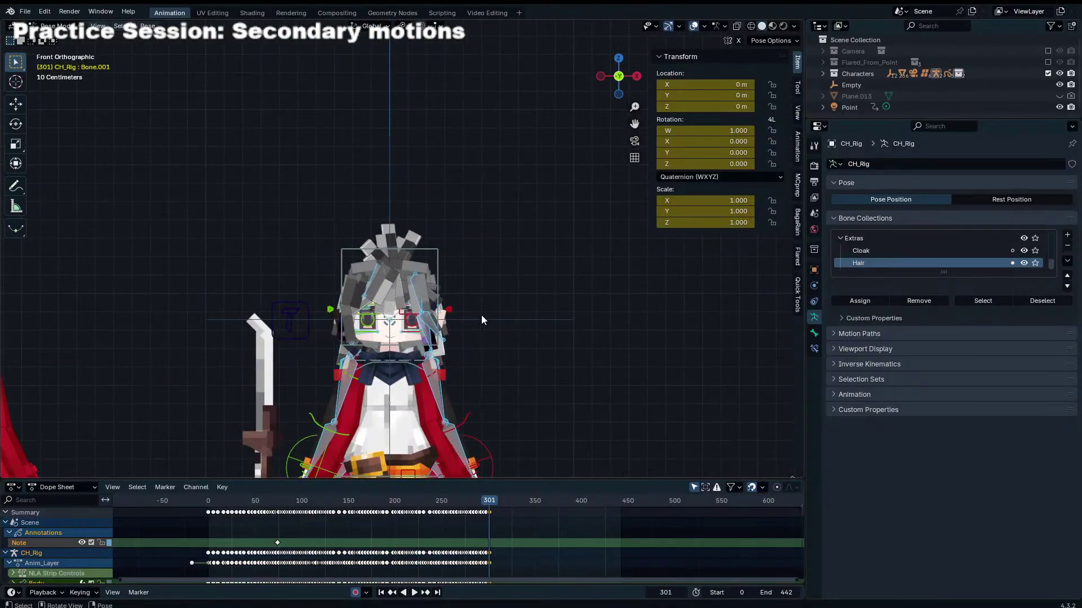
Step: Switch to Object Mode and inspect the two middle front hair strand meshes
key(ctrl+Tab)
scroll(445, 340, up, 3)
click(438, 239)
shift+click(453, 259)
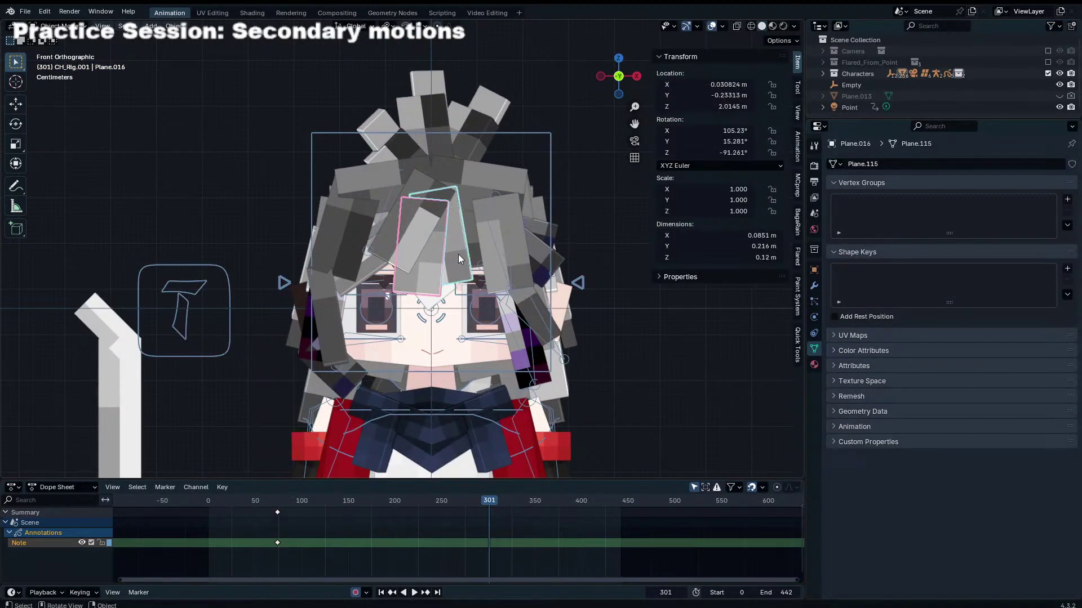
Step: Reselect CH_Rig, lengthen its bone collections list, solo the Hair collection and return to Pose Mode
click(450, 296)
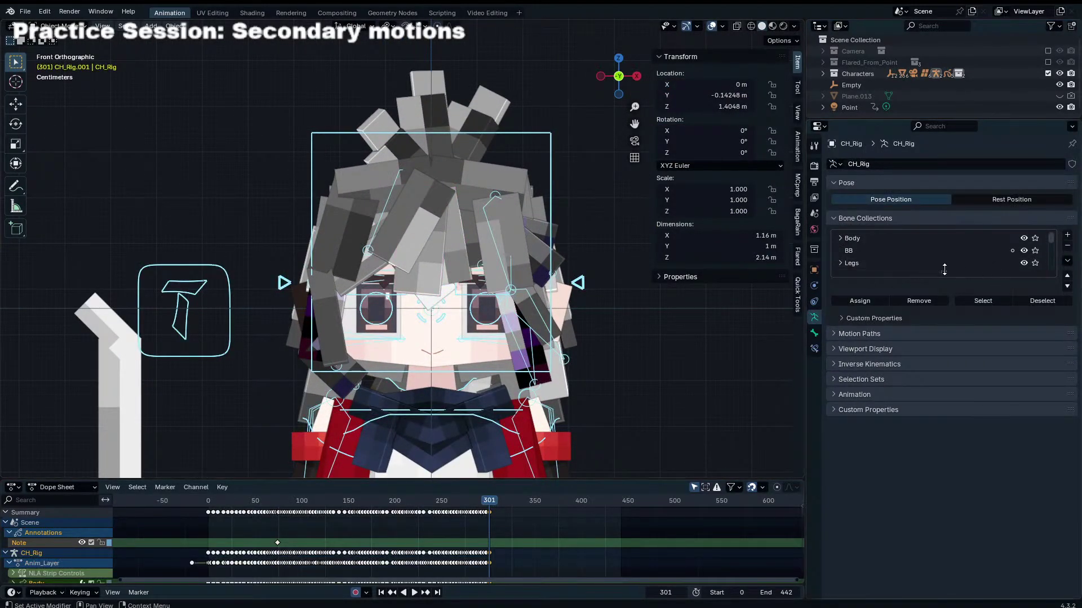
drag(941, 288, 931, 477)
click(1044, 349)
key(ctrl+Tab)
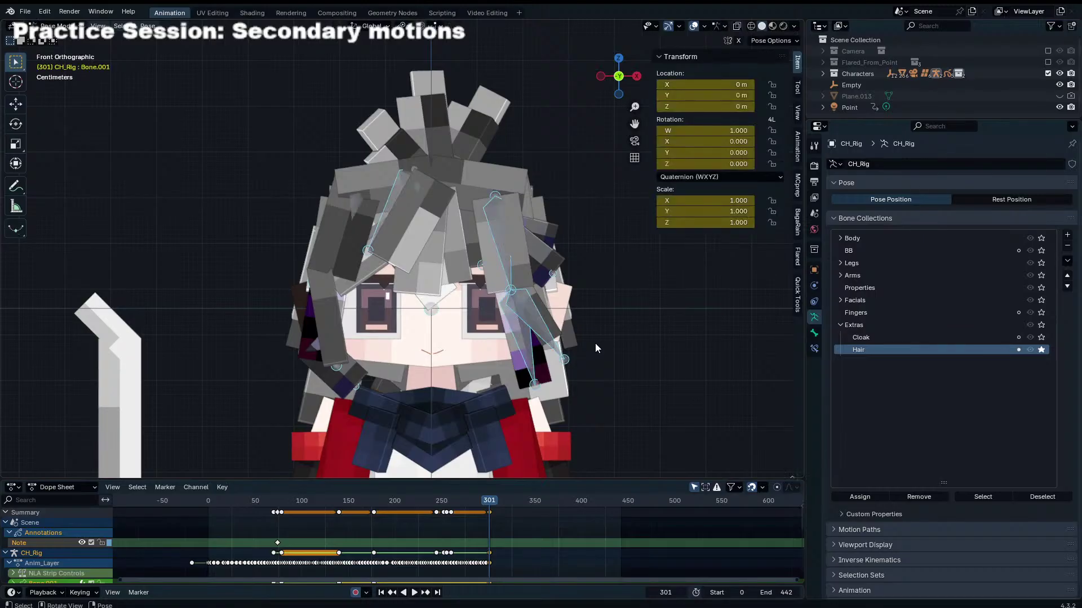
Step: Check the left-side hair bones and isolate the rig in local view, facing front with the sidebar hidden
click(532, 343)
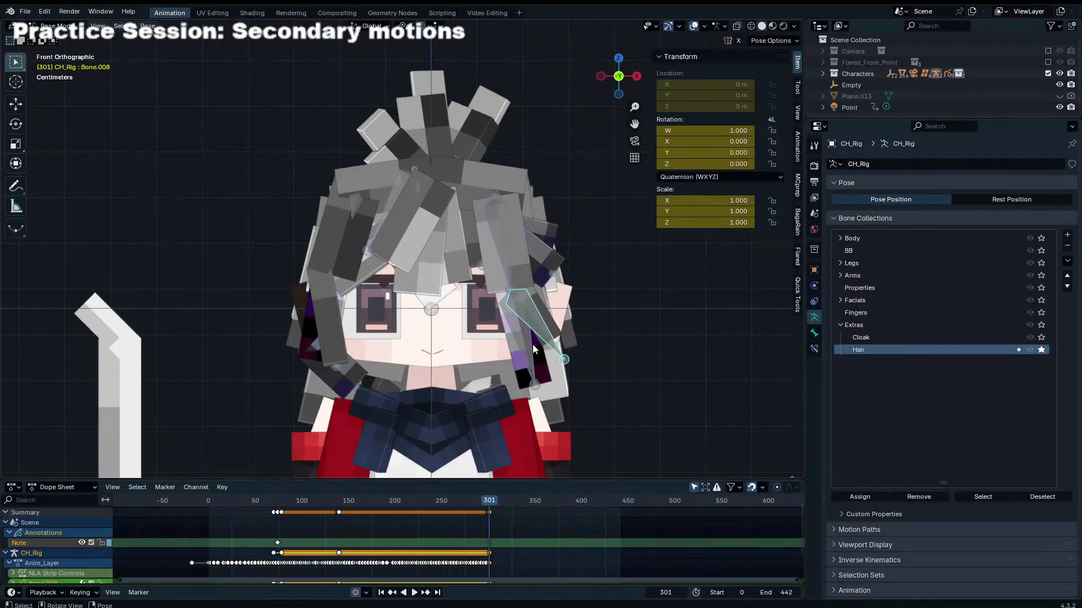
click(510, 261)
middle_drag(481, 258, 462, 246)
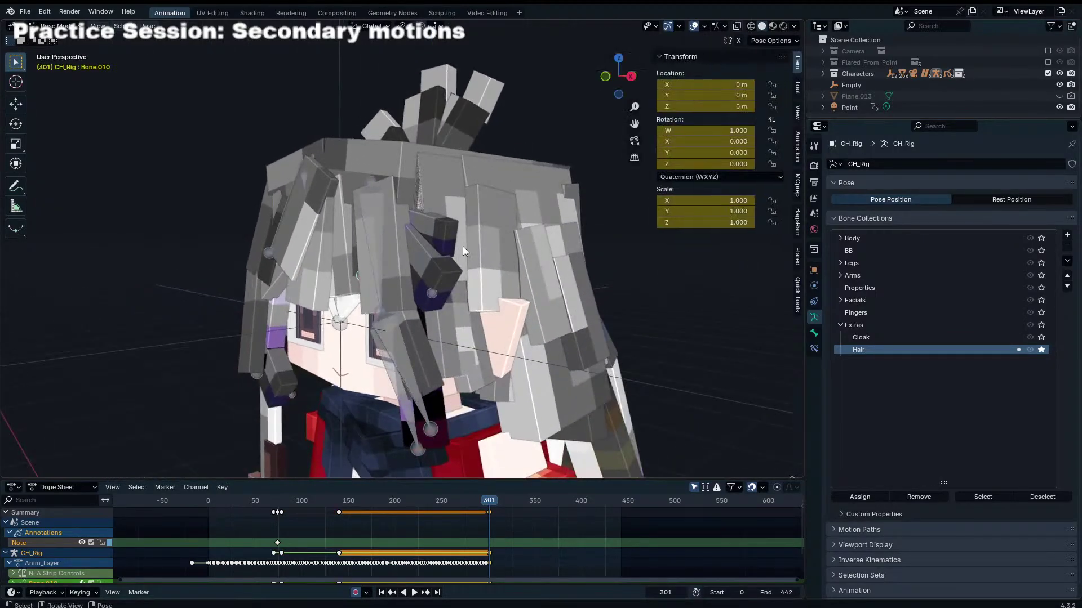
key(n)
key(KP_Divide)
key(KP_1)
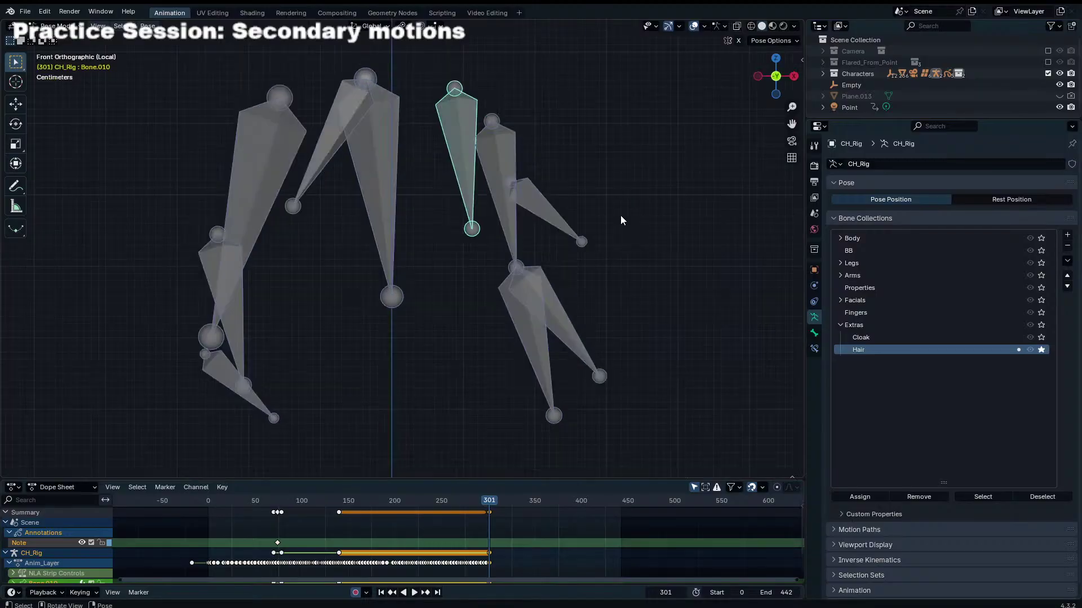
click(495, 178)
key(n)
right_click(455, 136)
key(Escape)
click(467, 122)
key(n)
Step: Batch rename the five hair bones on the character's left side, setting their new name to Hair_L
drag(467, 123, 626, 398)
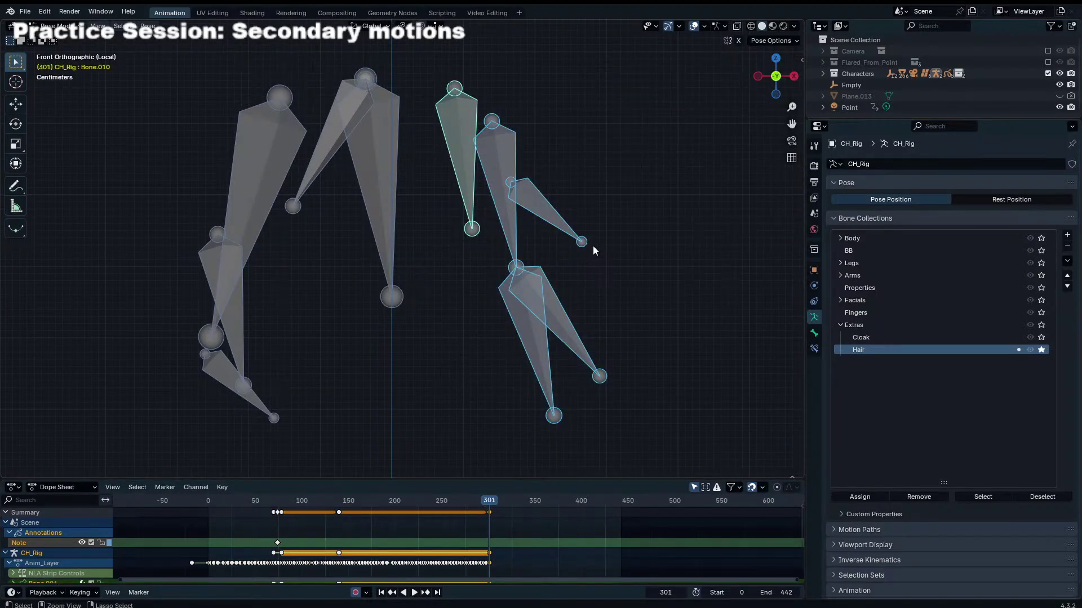
key(ctrl+F2)
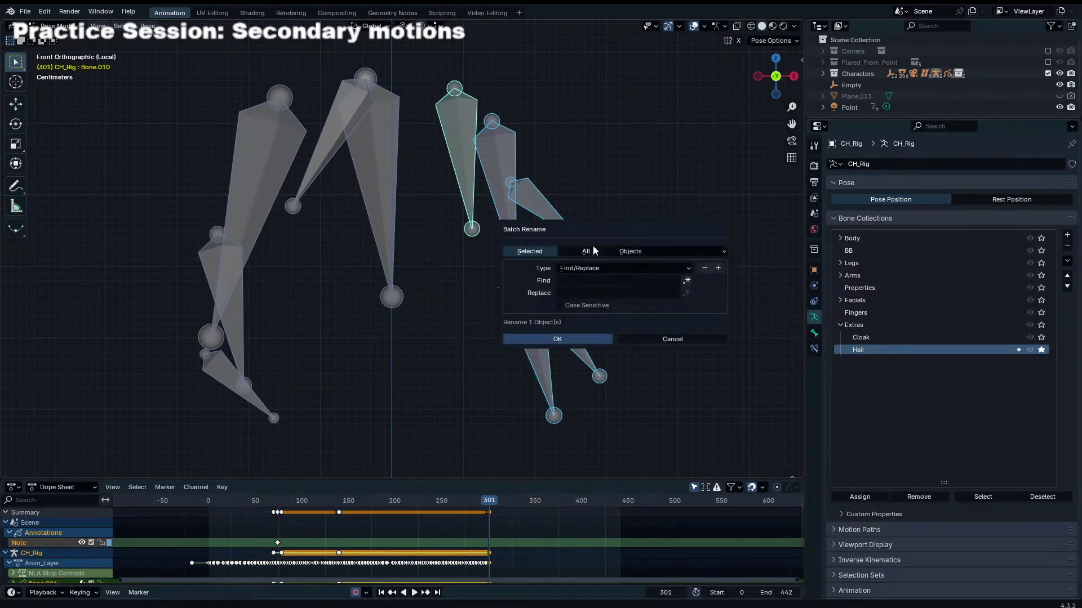
click(633, 253)
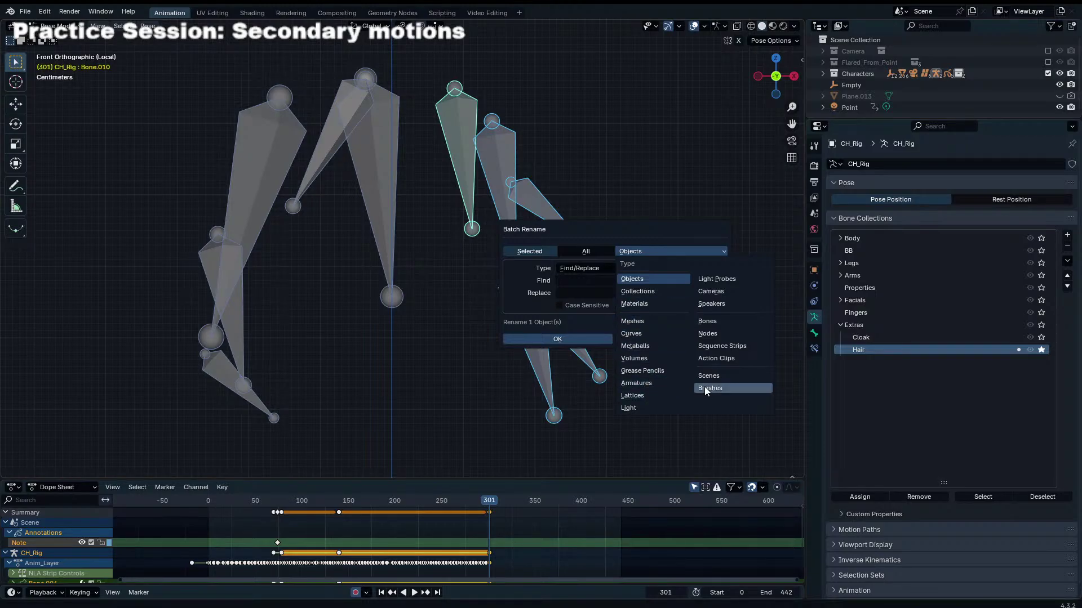
click(713, 319)
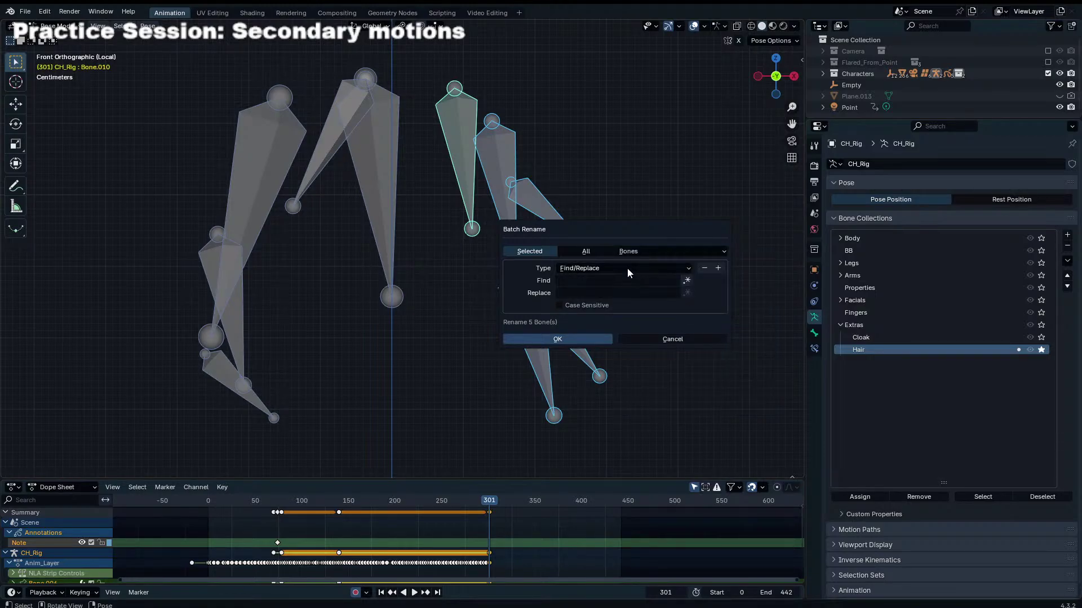
click(627, 268)
click(598, 293)
click(593, 269)
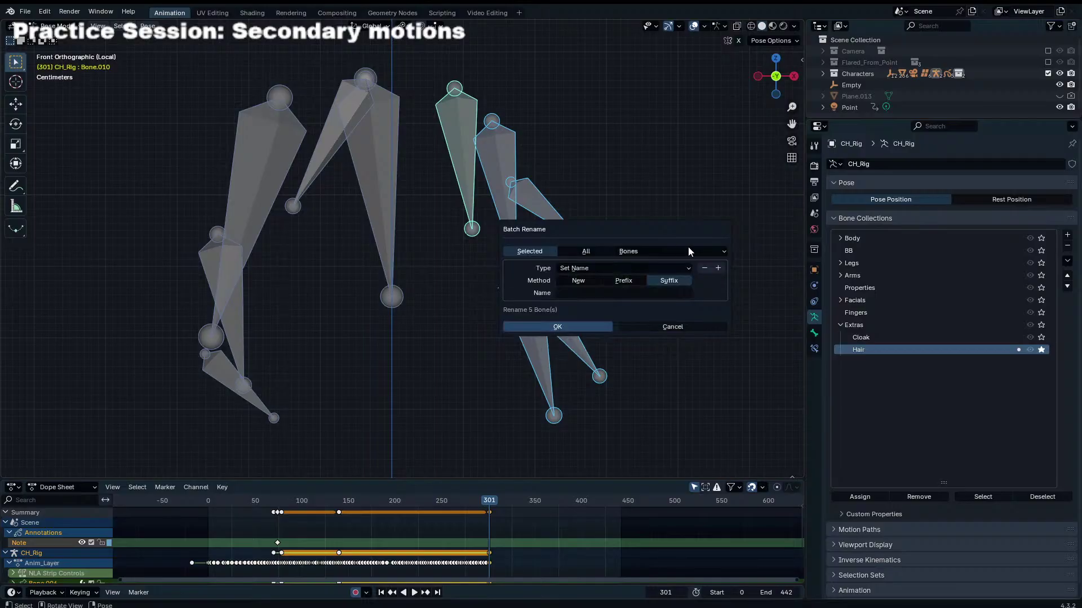
click(590, 282)
click(604, 291)
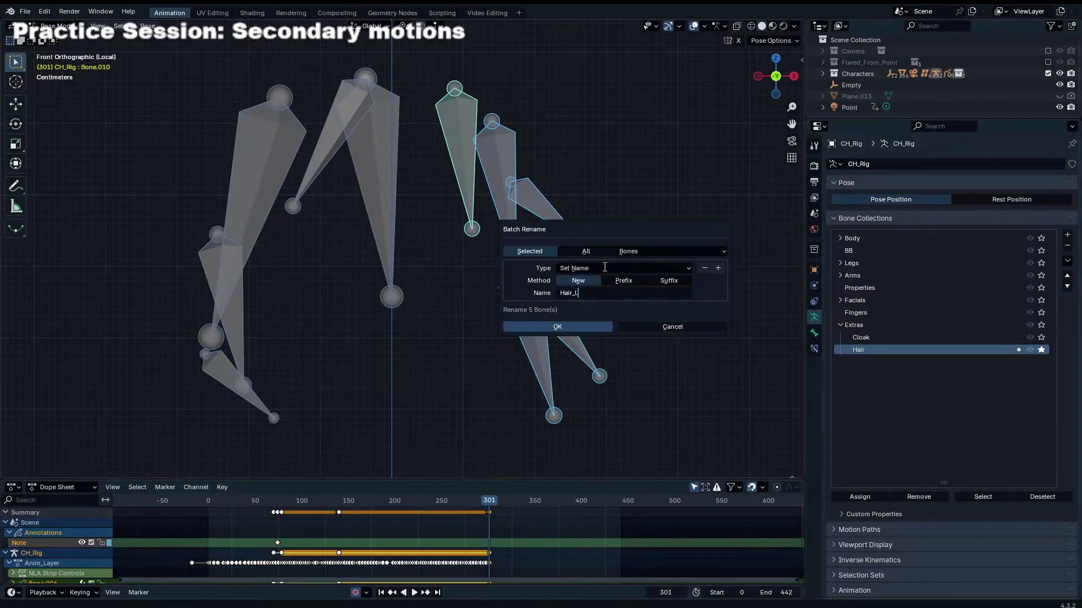
click(551, 328)
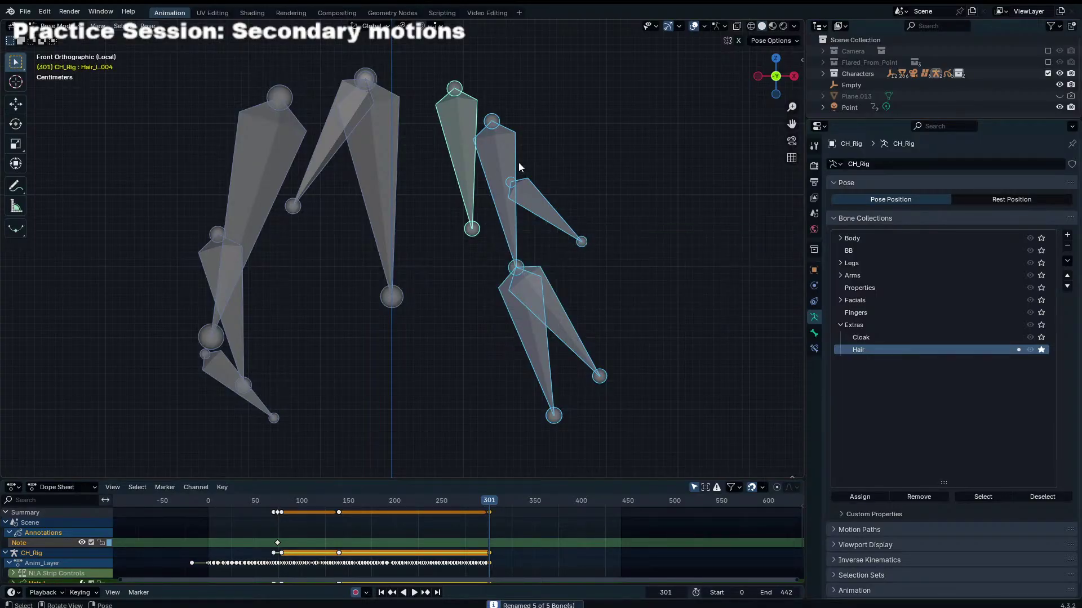
Step: Batch rename the three hair bones on the character's right side to Hair_R
shift+middle_drag(395, 271, 539, 280)
click(418, 172)
key(b)
drag(416, 172, 372, 386)
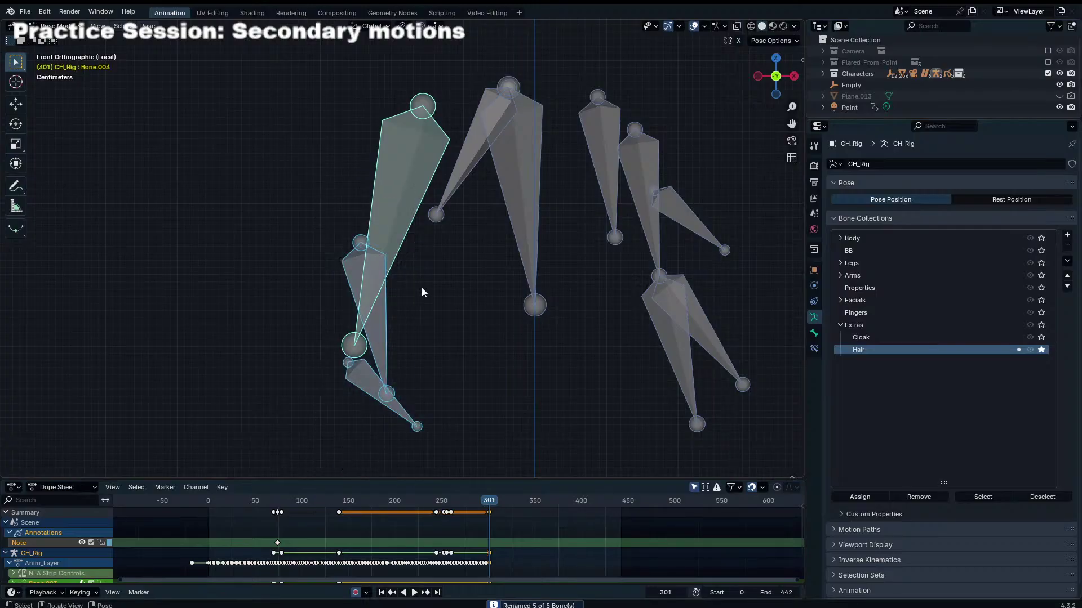
key(ctrl+F2)
click(466, 336)
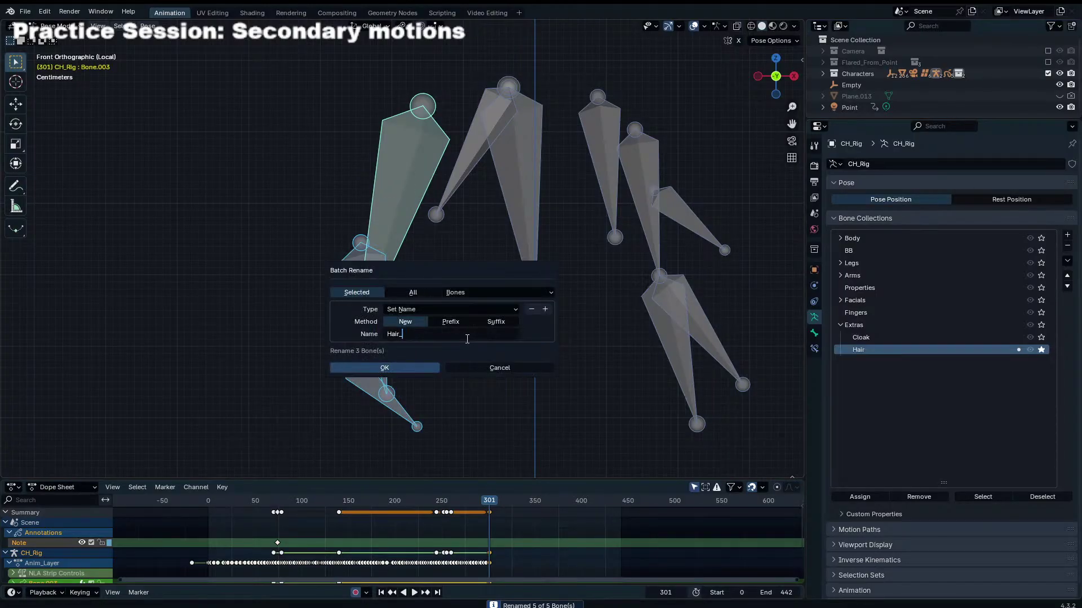
key(Return)
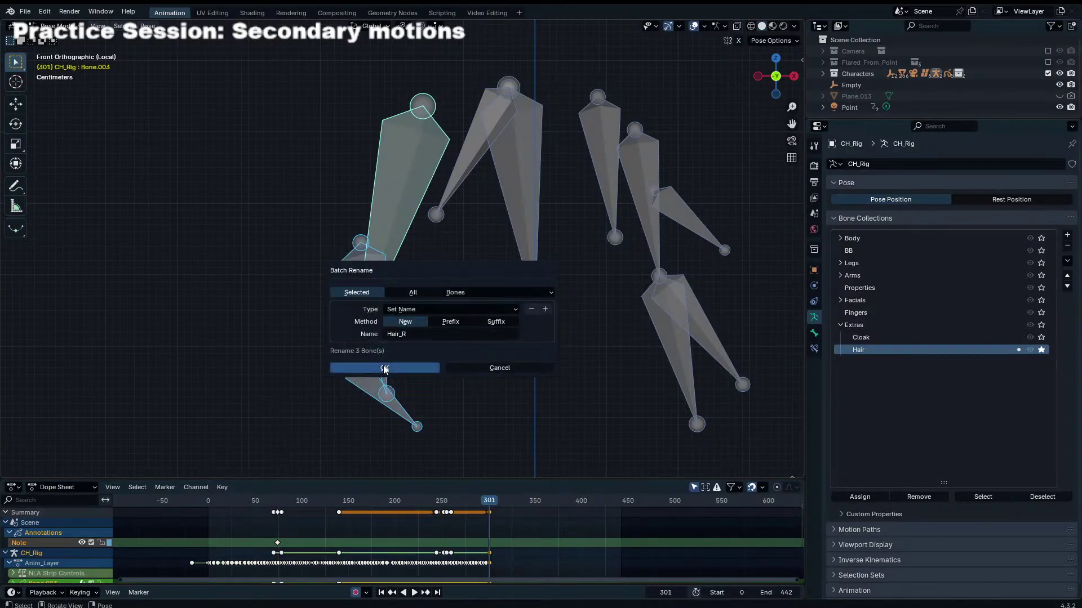
click(387, 369)
Step: Batch rename the two middle front hair bones to Hair_R
click(472, 172)
shift+click(515, 185)
key(ctrl+F2)
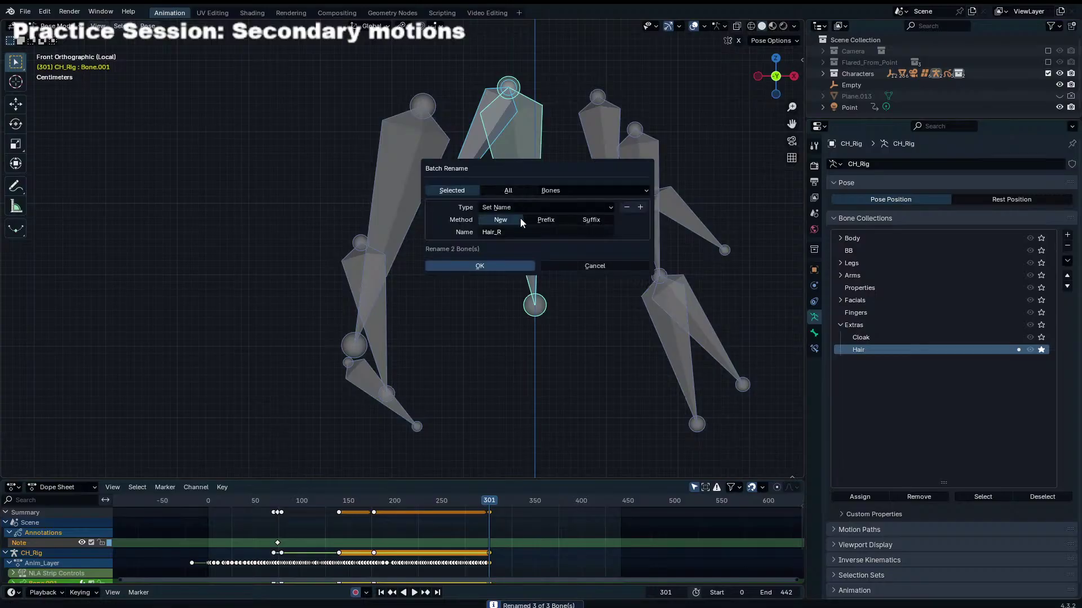
click(581, 229)
text(Hair_R)
key(Return)
click(489, 266)
Step: Leave local view and return CH_Rig to Pose Mode, viewing the character's face
key(ctrl+Tab)
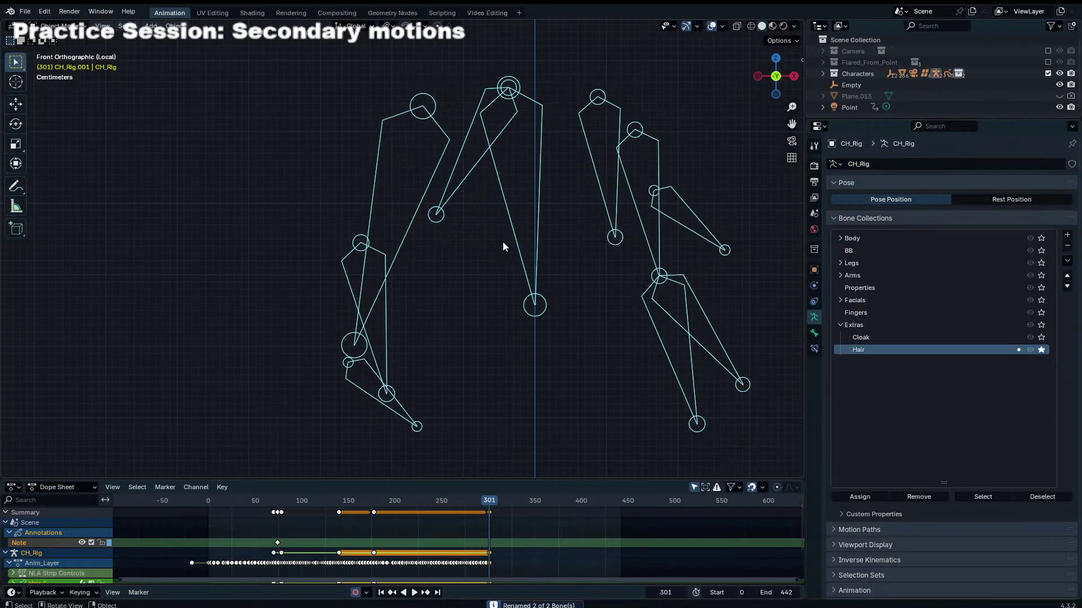
key(KP_Divide)
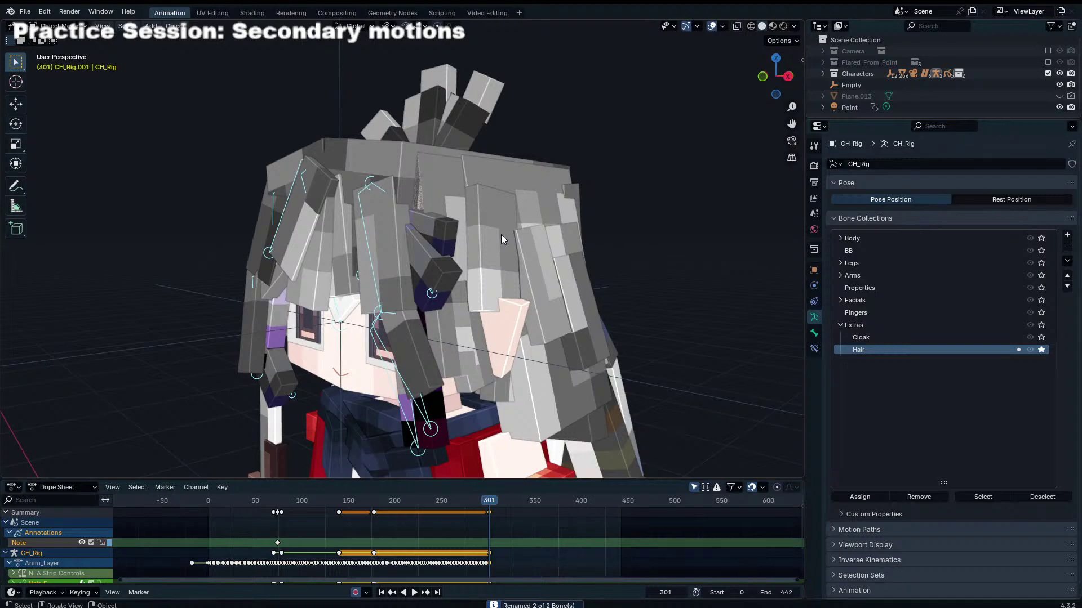
key(ctrl+Tab)
middle_drag(431, 290, 564, 253)
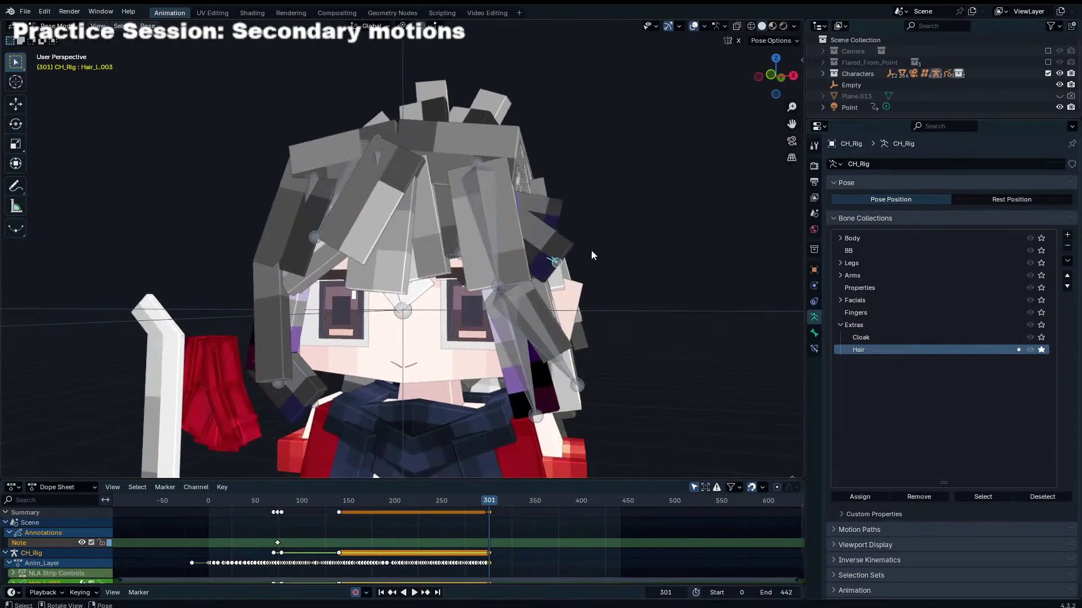
Step: Try to clear the parent of the left side hair strand mesh in Object Mode, then undo it
key(ctrl+Tab)
click(549, 219)
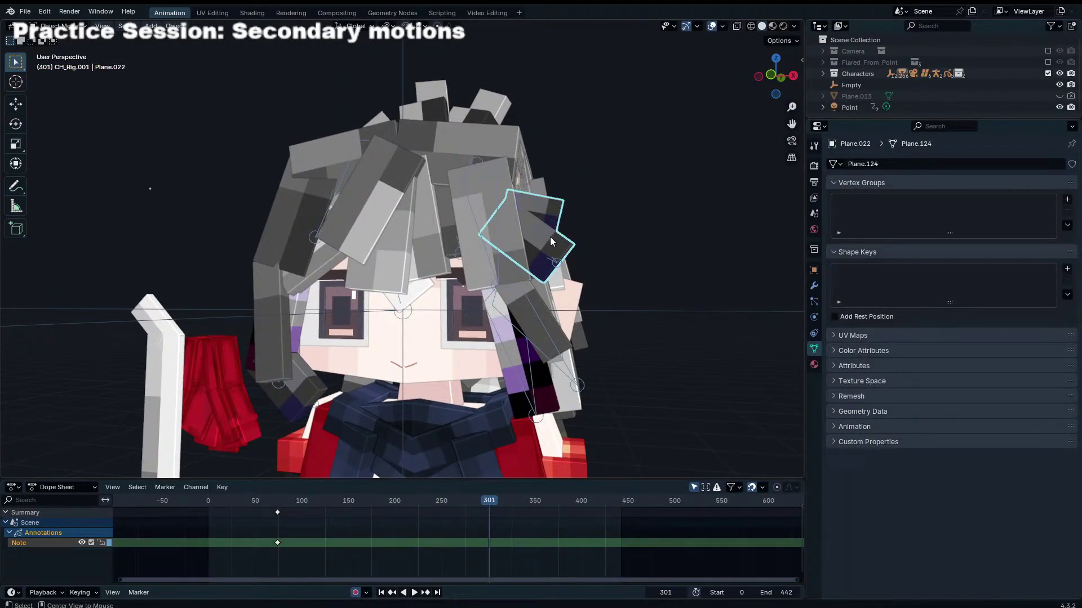
key(alt+p)
click(550, 249)
key(ctrl+z)
Step: Select the front hair strand meshes across both sides of the character's face
click(518, 284)
shift+click(545, 387)
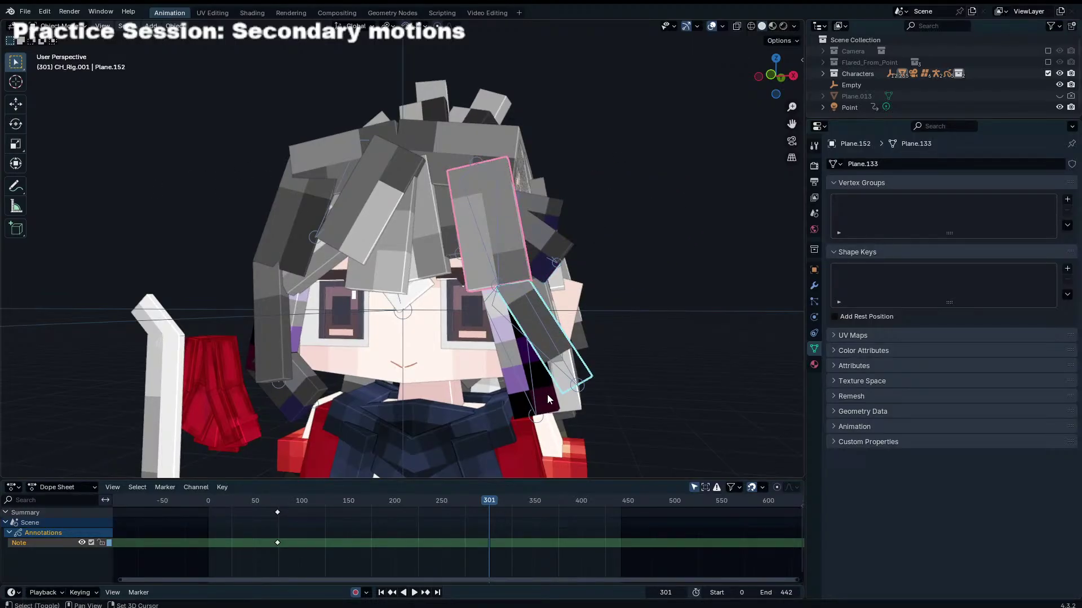
shift+click(533, 368)
shift+click(422, 255)
shift+click(419, 291)
shift+click(387, 270)
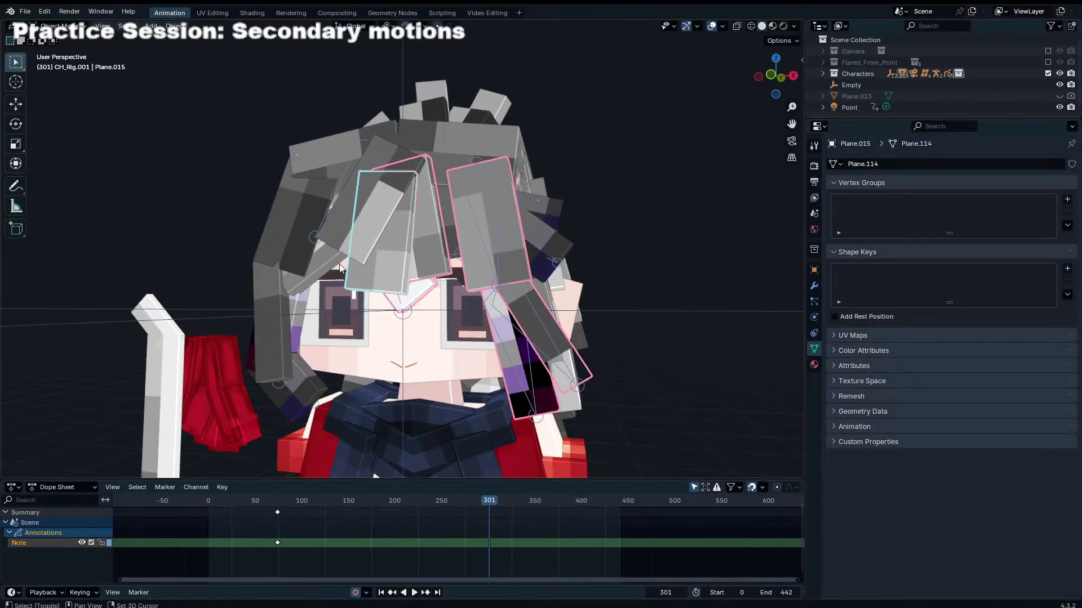
shift+click(329, 264)
shift+click(299, 242)
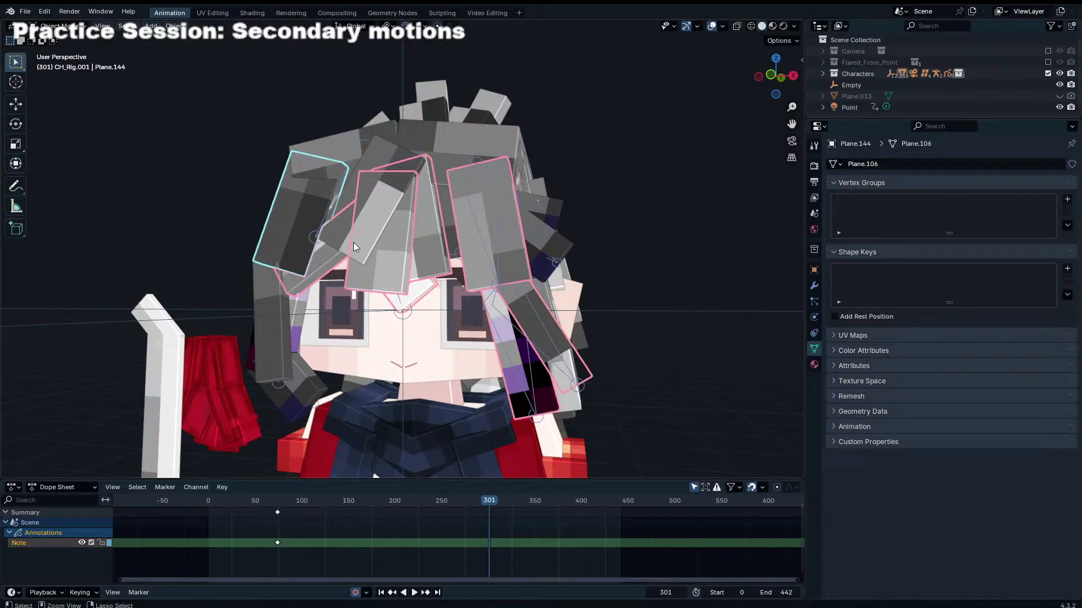
Step: Test-rotate all hair bones in Pose Mode to see which strands follow, and cancel the rotation
click(345, 178)
key(ctrl+Tab)
key(a)
key(r)
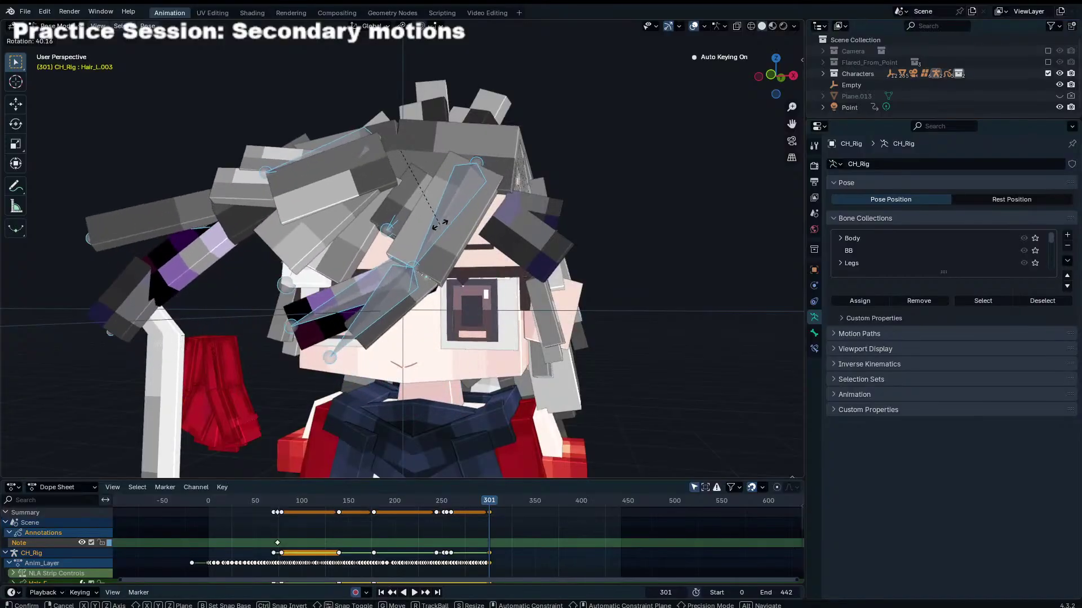
key(Escape)
Step: Select the front hair strand meshes across both sides of the face in Object Mode and clear their parent
key(ctrl+Tab)
click(295, 323)
shift+click(286, 268)
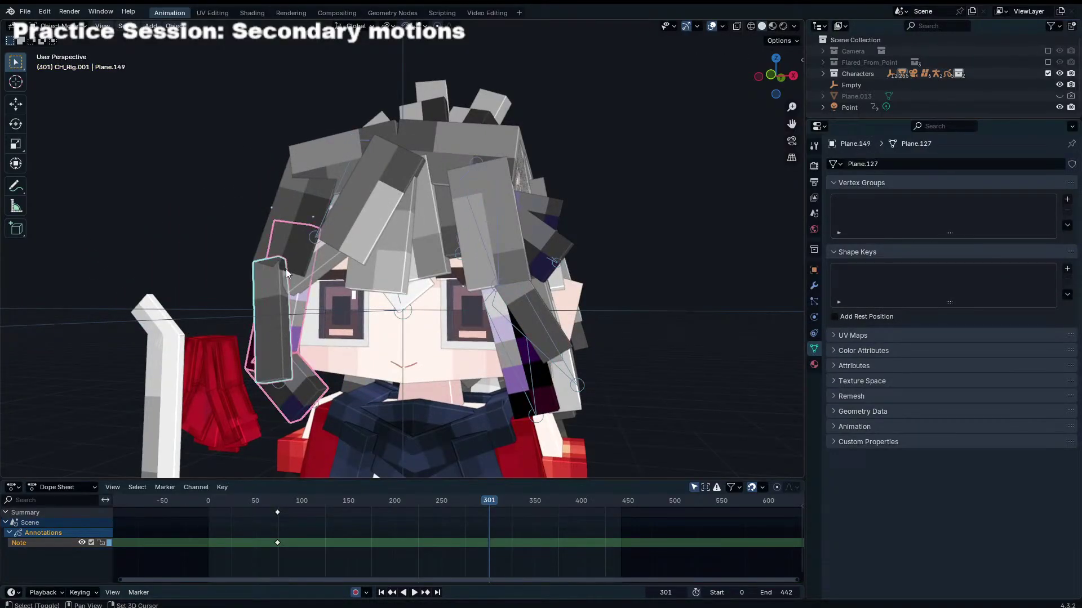
shift+click(375, 266)
shift+click(420, 263)
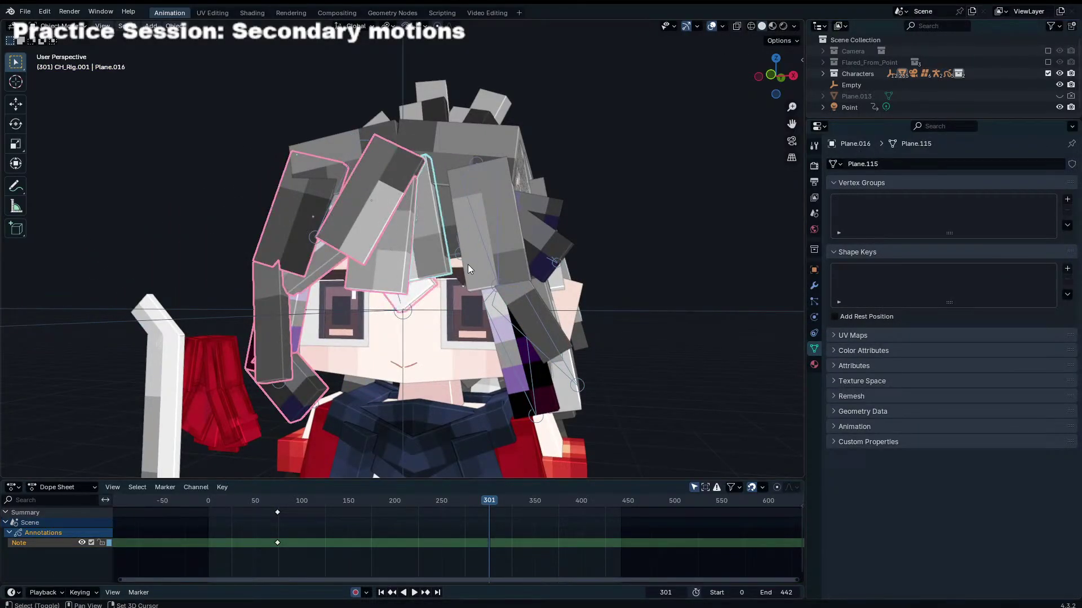
shift+click(484, 276)
shift+click(512, 362)
shift+click(508, 373)
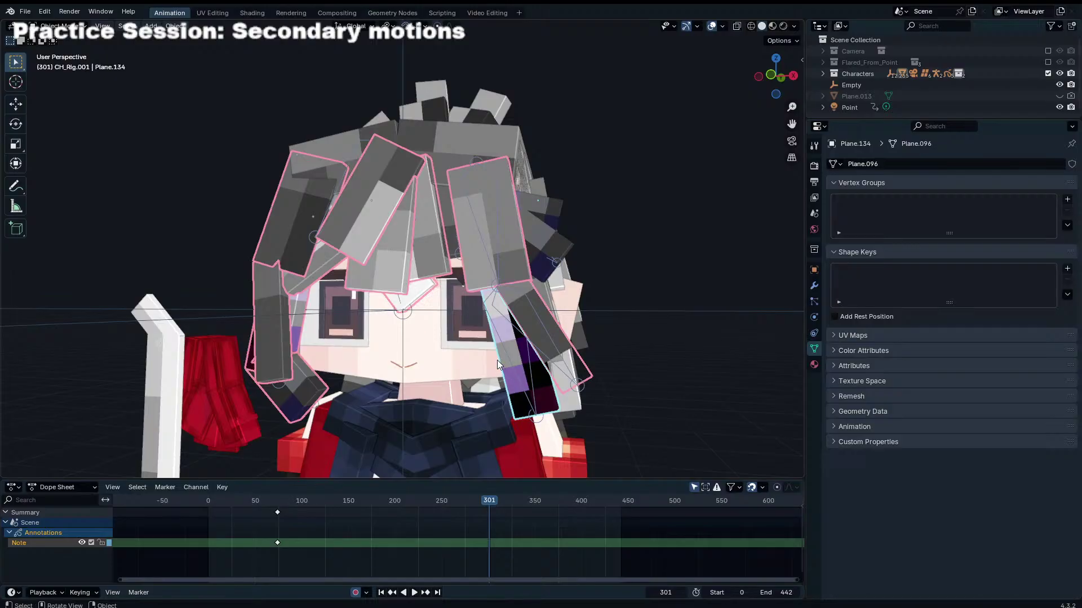
key(alt+p)
click(494, 356)
click(623, 265)
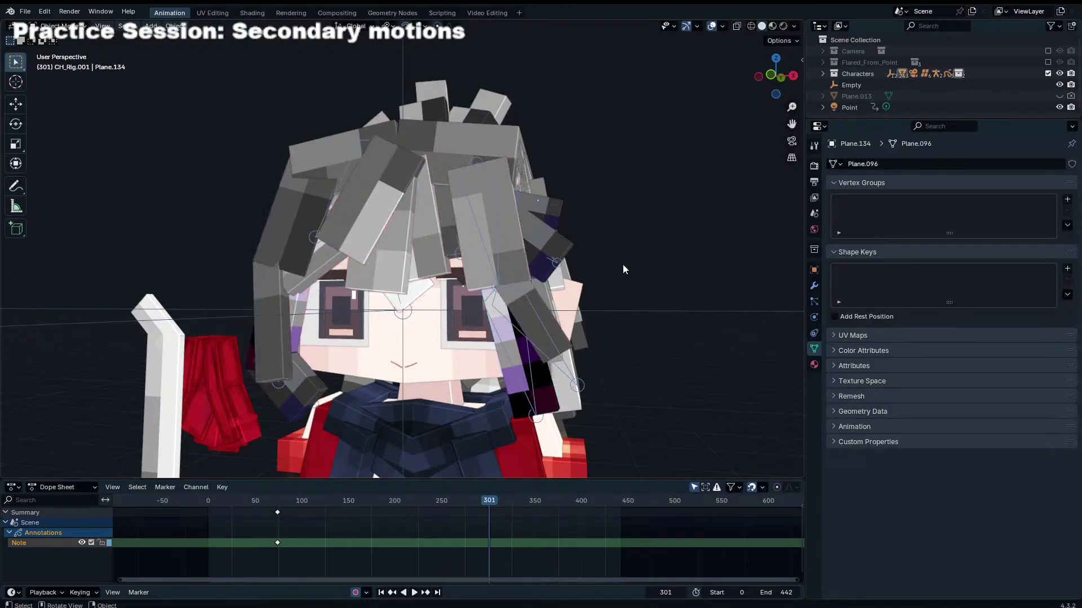
Step: Test-rotate the hair bones in Pose Mode to check that the front strands are detached, and cancel the rotation
click(539, 417)
key(ctrl+Tab)
key(r)
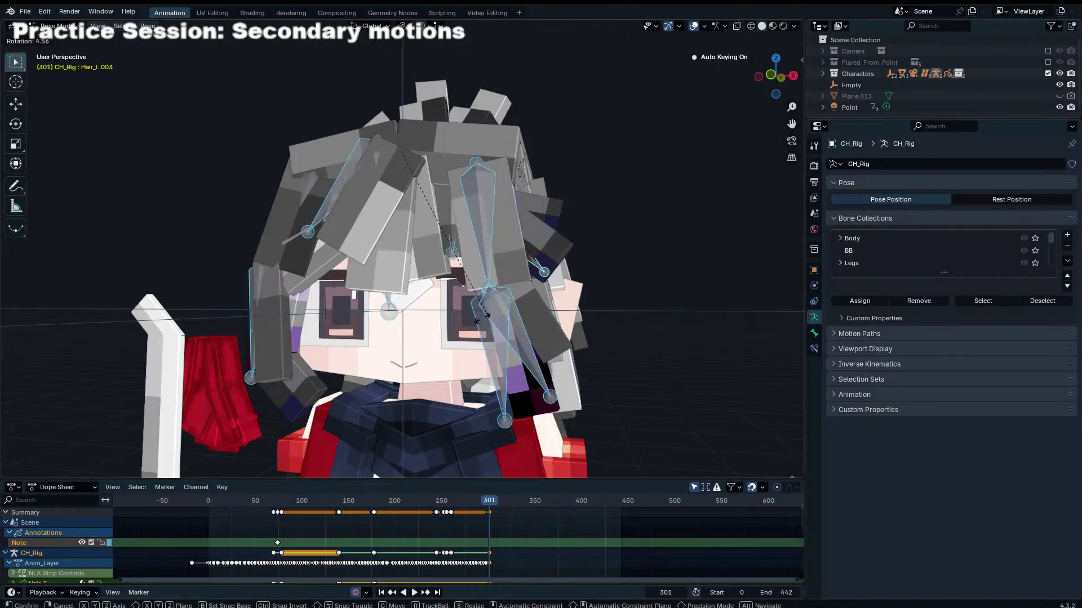
right_click(527, 293)
Step: Select the side, fringe and lower hair strand meshes around the character's face in Object Mode
key(ctrl+Tab)
click(289, 388)
middle_drag(288, 387, 344, 383)
shift+click(338, 315)
mouse_move(339, 309)
middle_down()
mouse_move(337, 297)
mouse_move(320, 303)
middle_up()
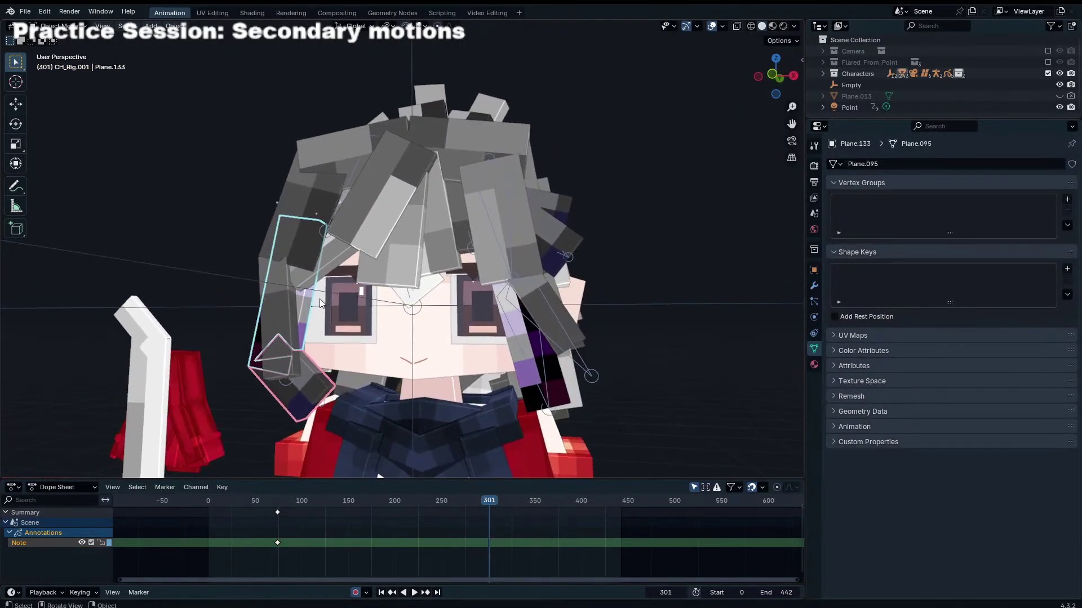
shift+click(326, 260)
shift+click(367, 192)
shift+click(435, 266)
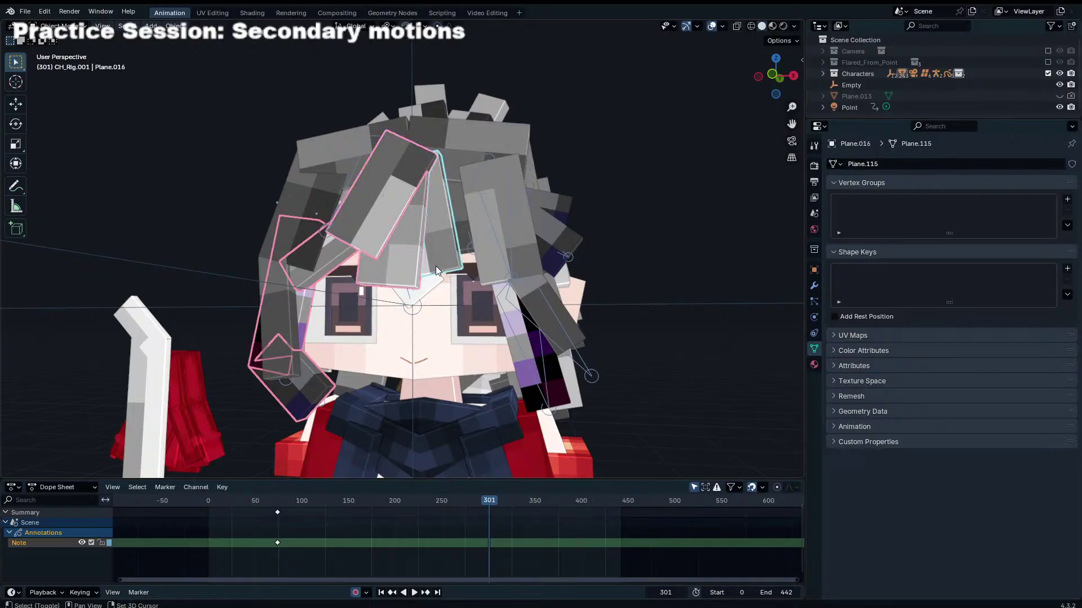
shift+click(462, 222)
shift+click(478, 225)
shift+click(544, 310)
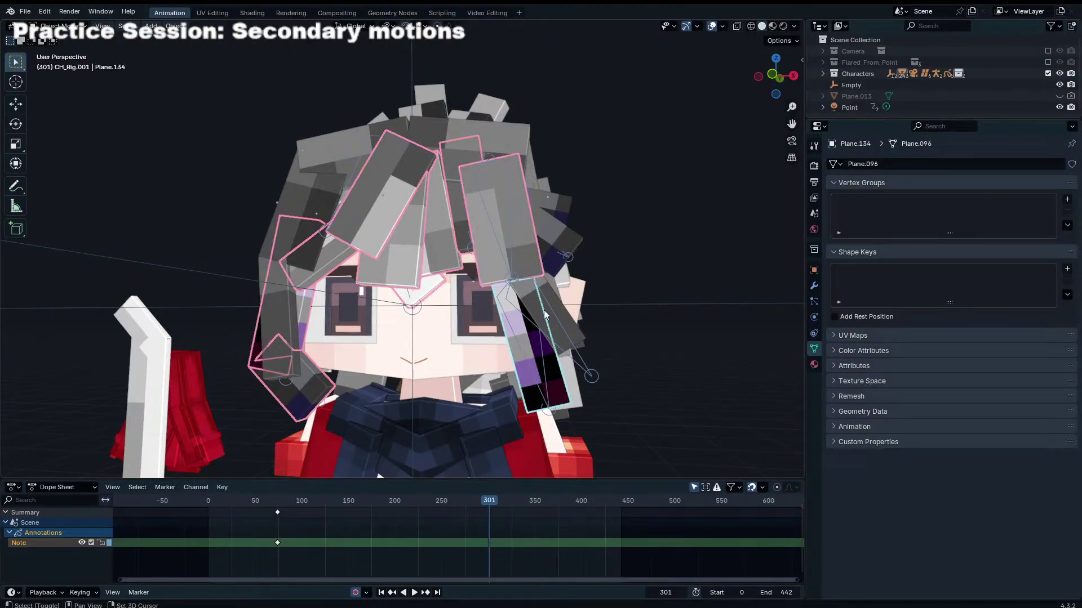
shift+click(545, 312)
shift+click(571, 237)
Step: Add the two outer strands on the character's right side to the selection, using cancelled test moves to spot missing strands
key(g)
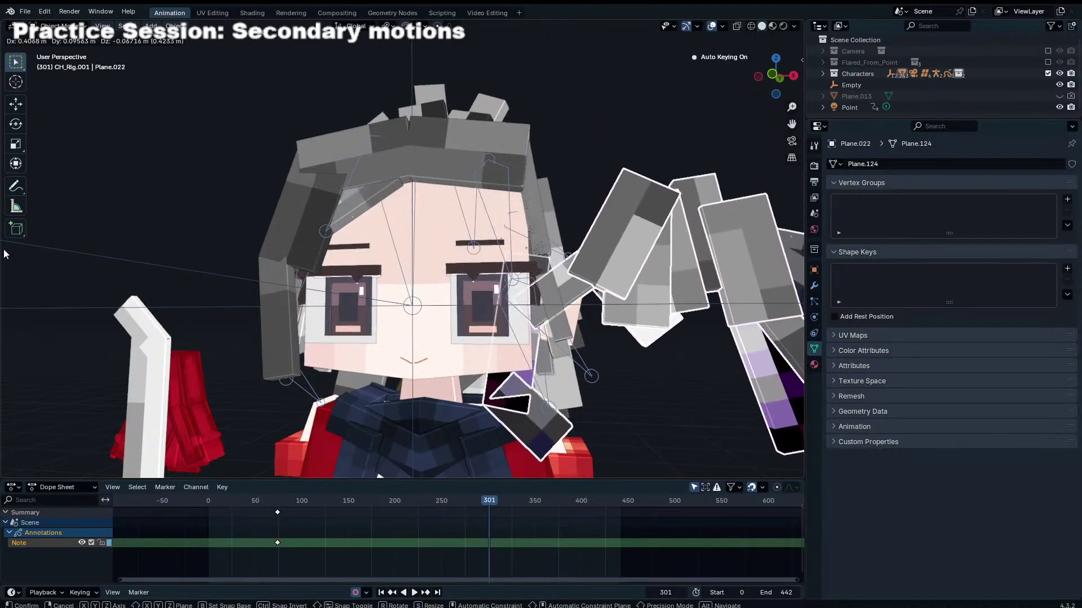
right_click(3, 253)
shift+click(284, 238)
shift+click(266, 289)
key(g)
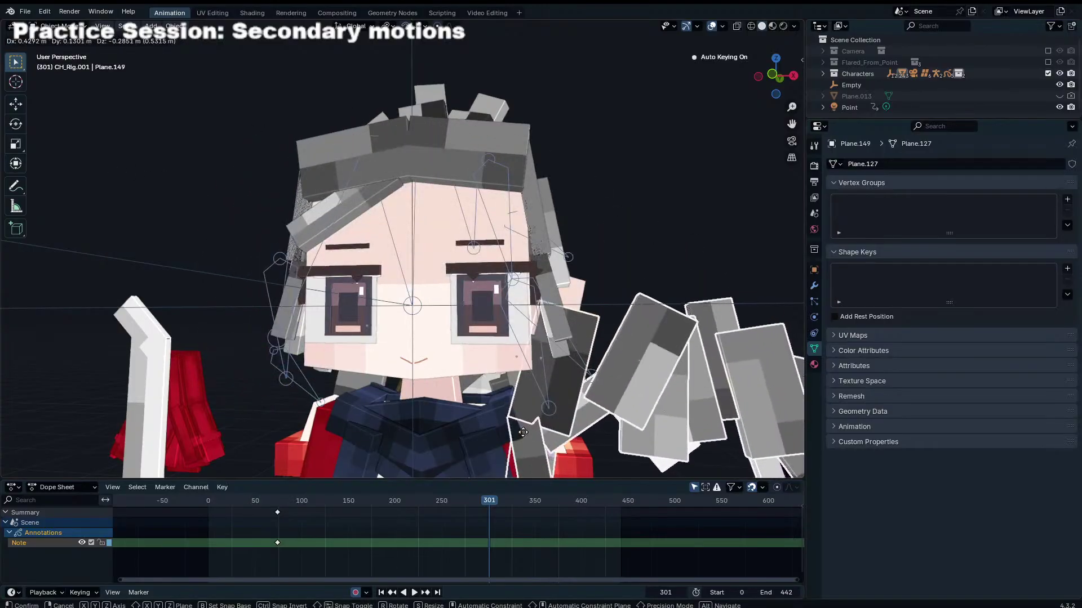
right_click(700, 441)
middle_drag(711, 435, 725, 441)
key(g)
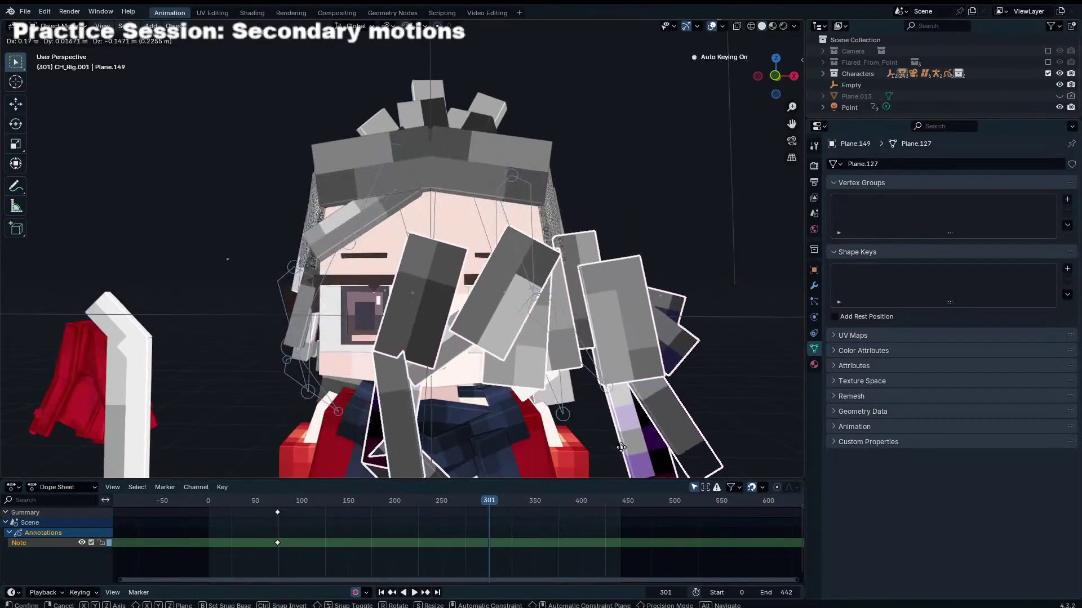
right_click(621, 448)
key(g)
right_click(375, 235)
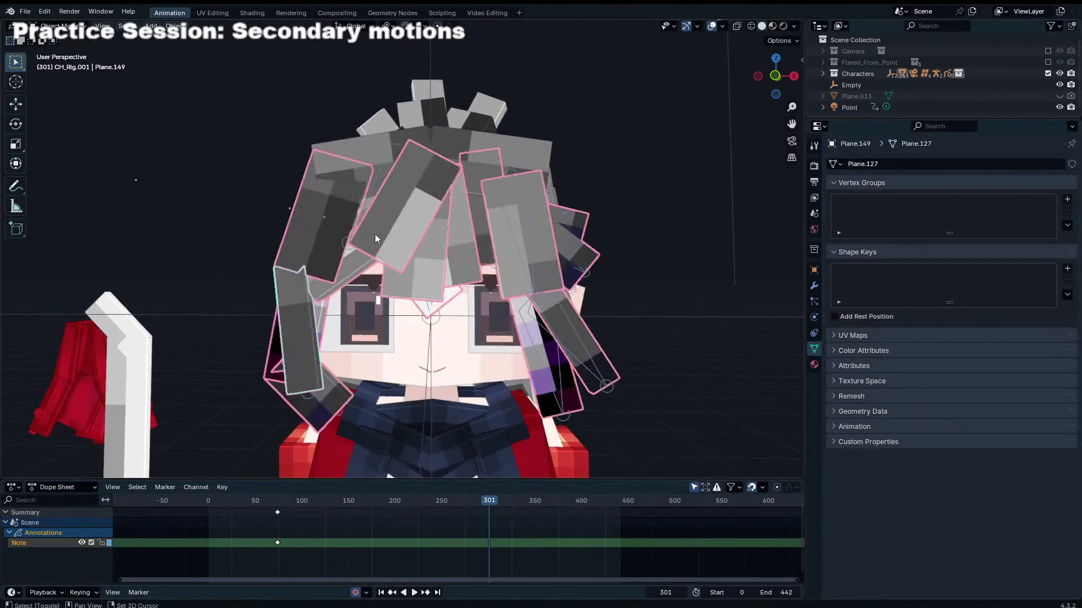
Step: Add the inner strand Plane.018 behind the fringe to the selected hair strands
shift+click(367, 205)
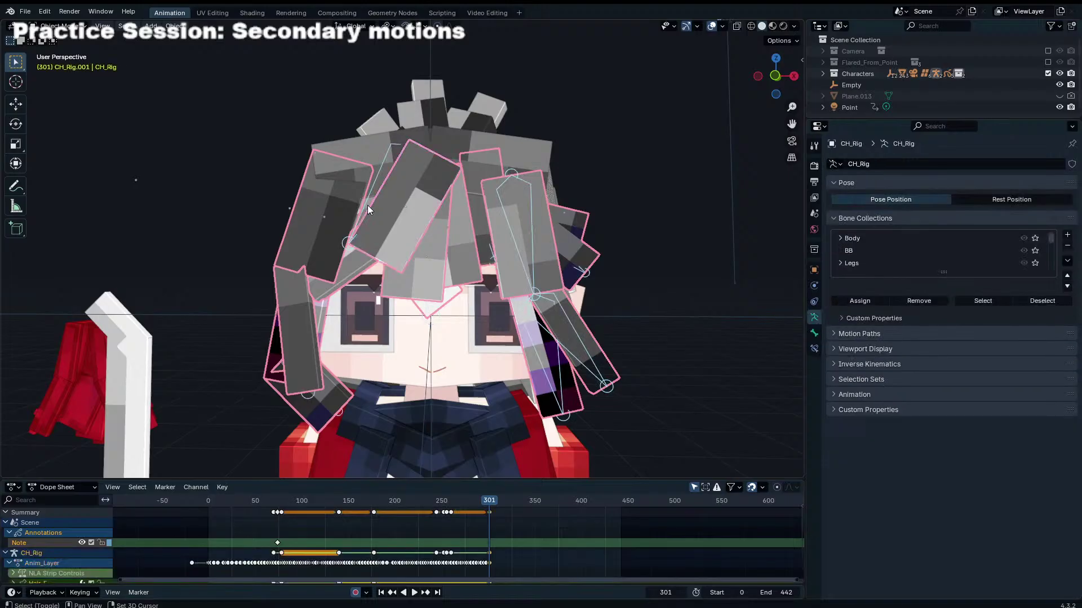
shift+click(367, 205)
key(g)
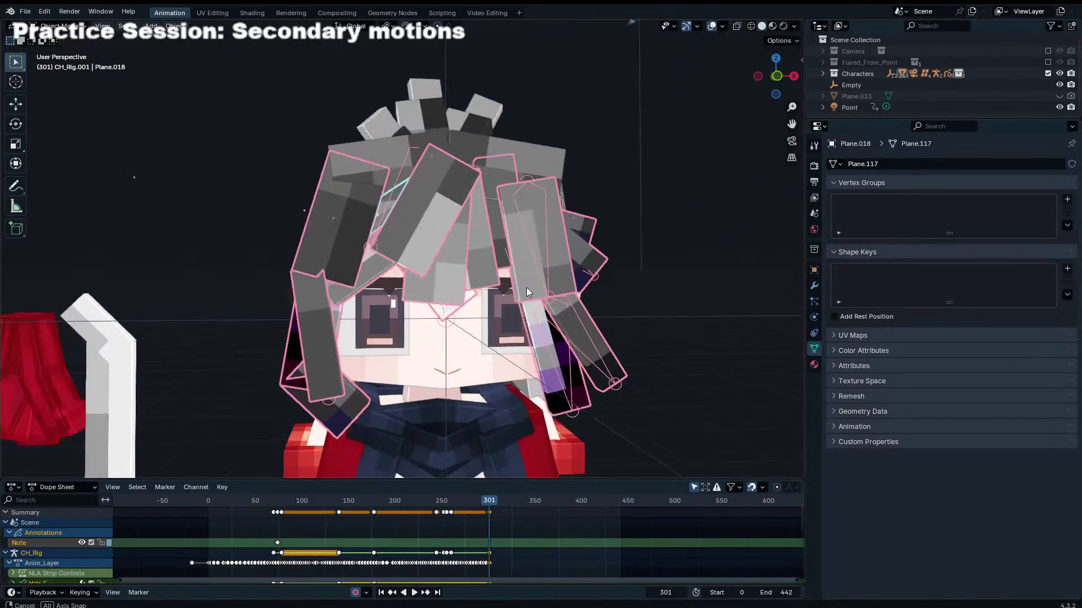
right_click(526, 288)
Step: Make CH_Rig active alongside the selected hair strands and isolate the selection in local view
shift+click(564, 299)
key(ctrl+Tab)
middle_drag(563, 296, 629, 328)
key(g)
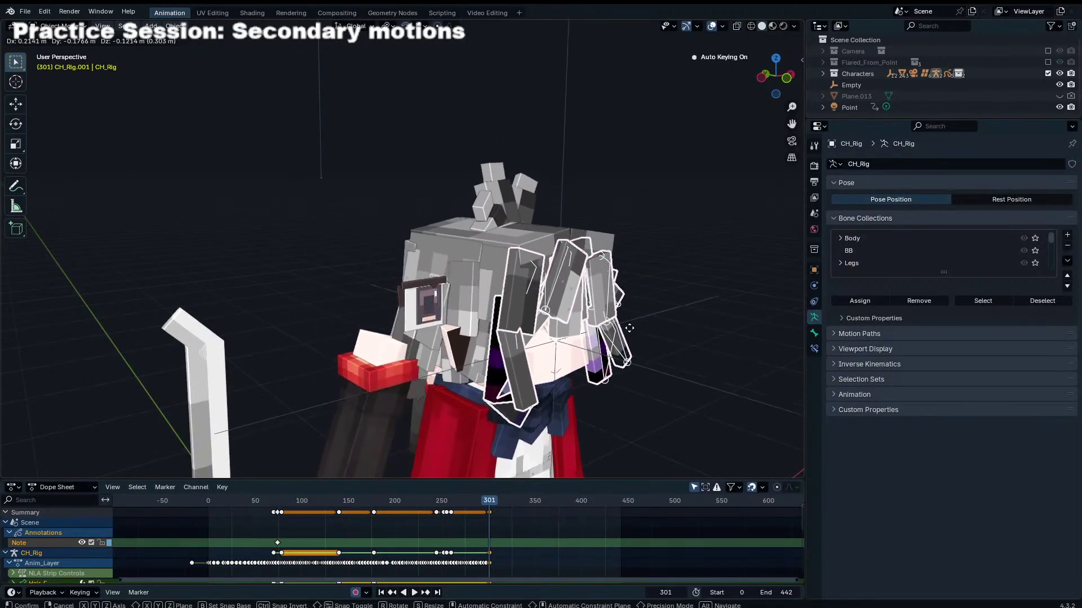
click(629, 327)
key(ctrl+Tab)
scroll(493, 258, up, 6)
key(g)
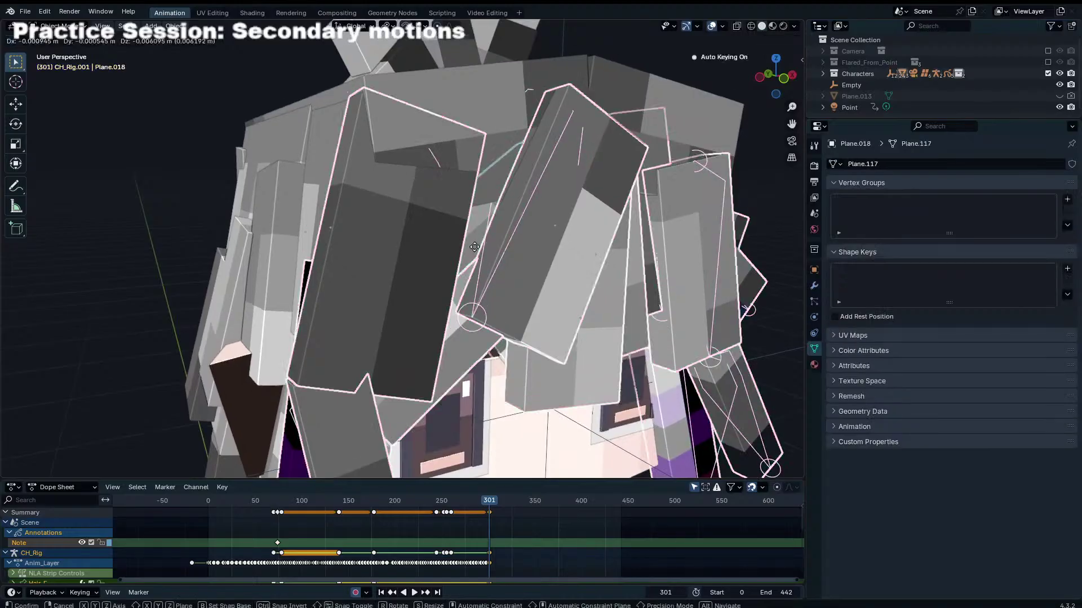
click(512, 248)
key(KP_Divide)
Step: Test-rotate the hair bones from behind in Pose Mode to find strands still following them, and cancel the rotation
click(359, 138)
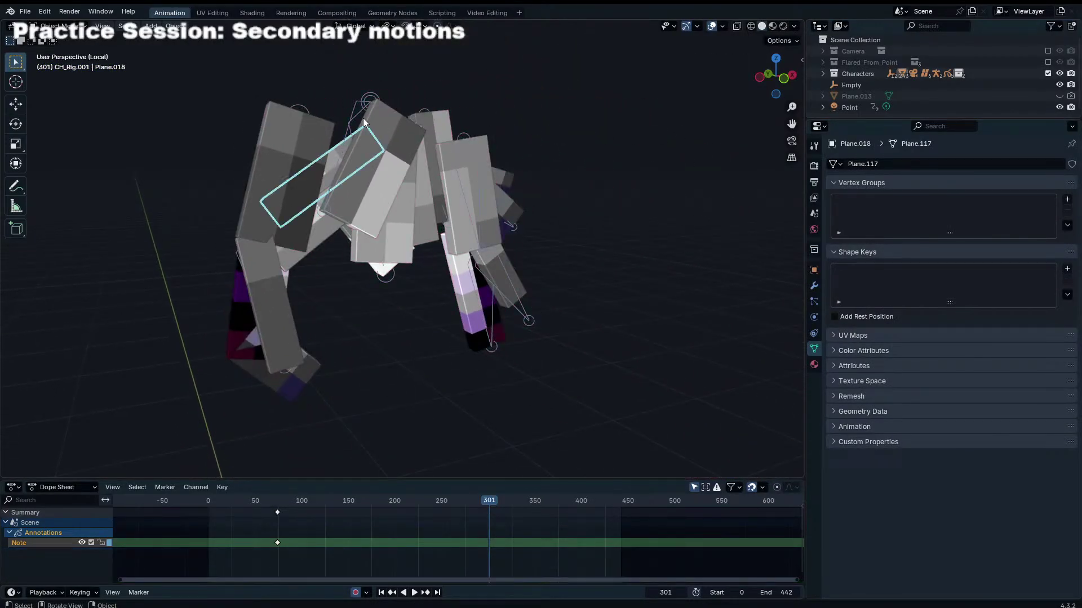
click(363, 117)
key(g)
right_click(340, 144)
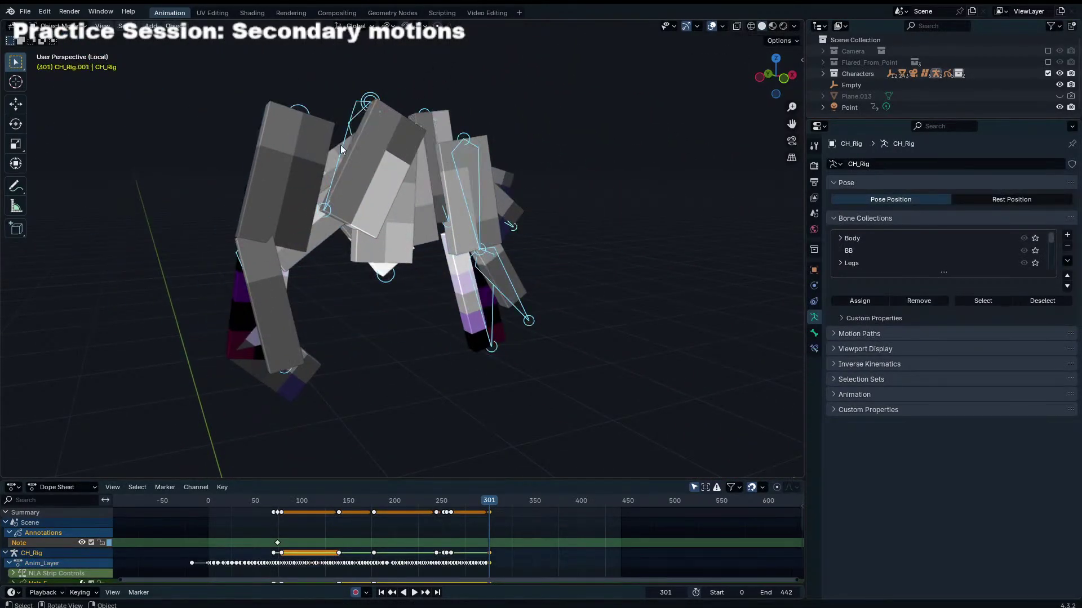
middle_drag(340, 144, 563, 163)
key(ctrl+Tab)
key(r)
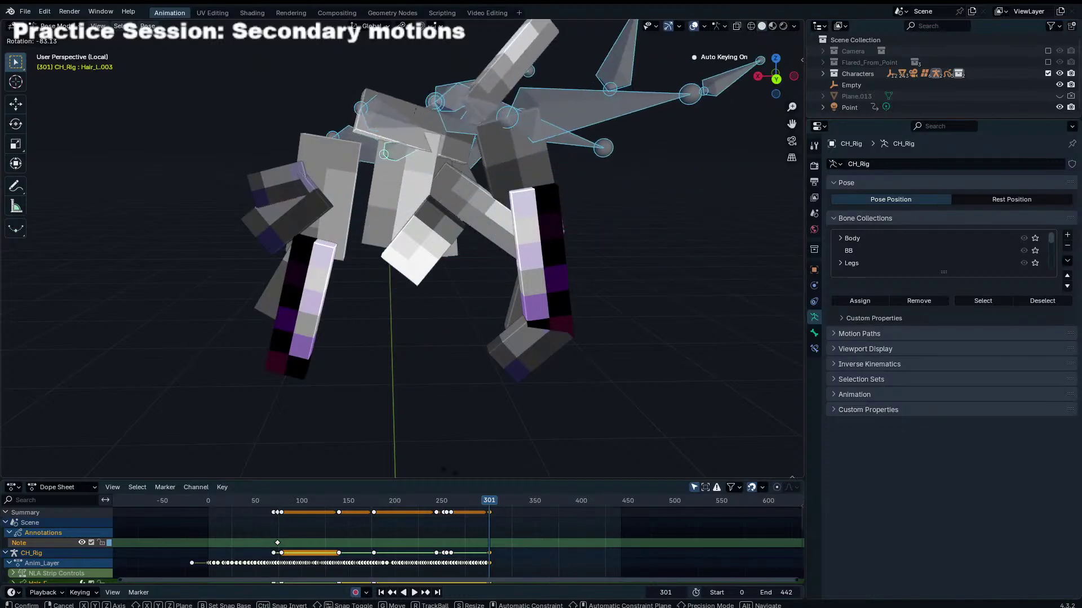
key(Escape)
Step: Clear the parent of the strand on the character's left side and the inner strand Plane.018 in Object Mode
key(ctrl+Tab)
click(357, 178)
shift+click(467, 151)
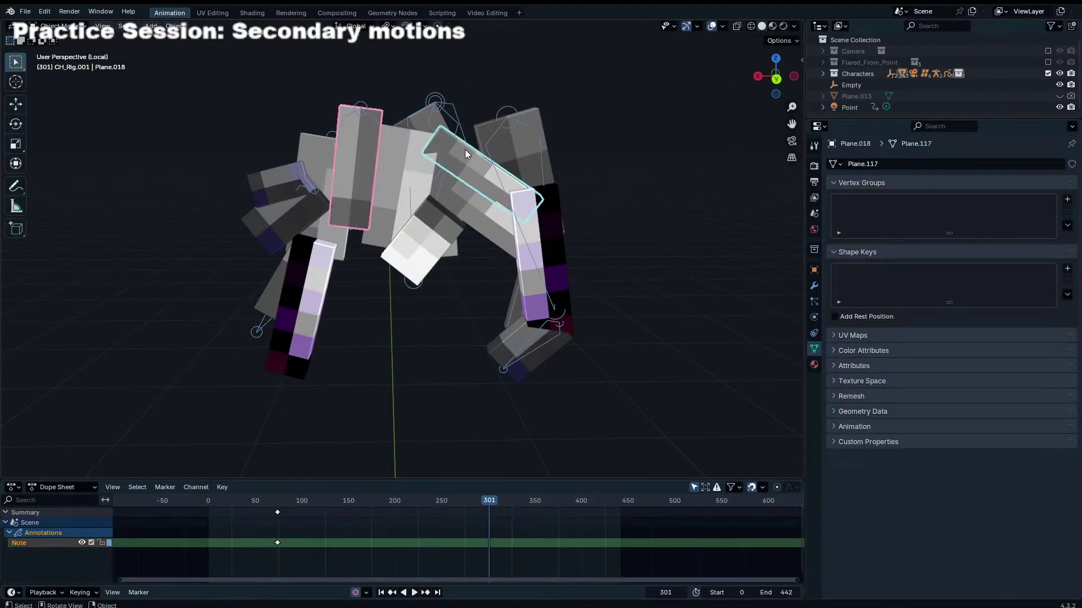
key(alt+p)
click(467, 150)
click(649, 208)
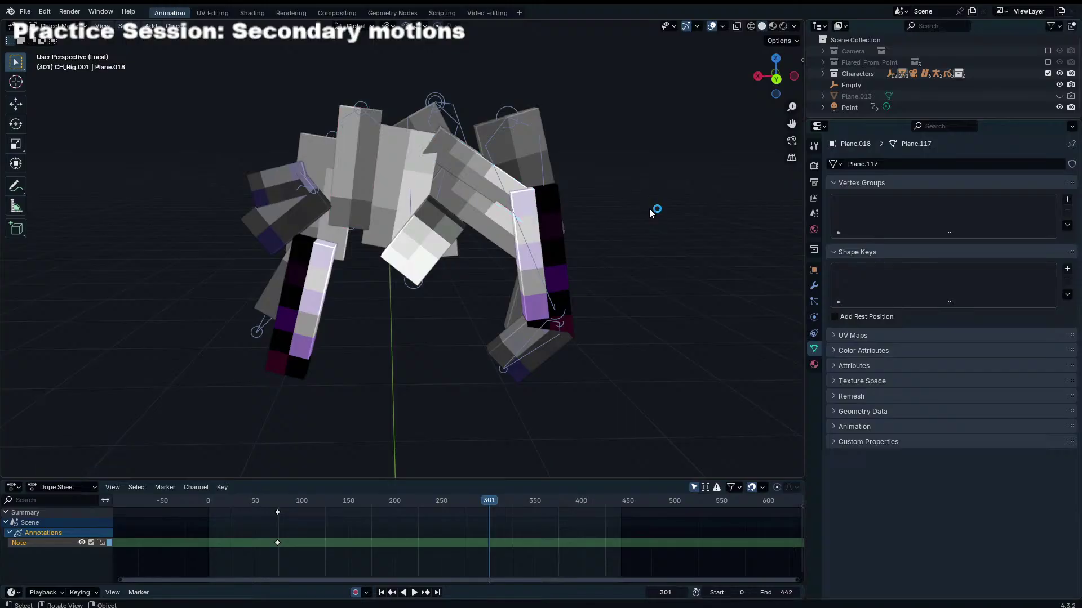
Step: Open strand mesh Plane.143 in Edit Mode and replace the Outliner with a UV Editor framed on its UVs
middle_drag(649, 208, 465, 222)
click(376, 197)
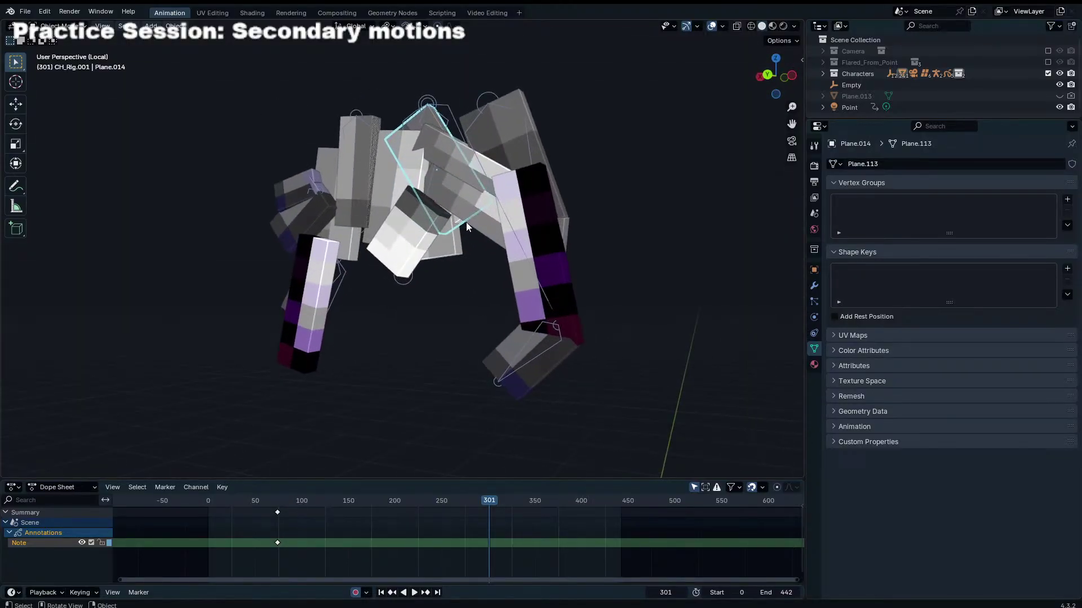
click(346, 144)
key(Tab)
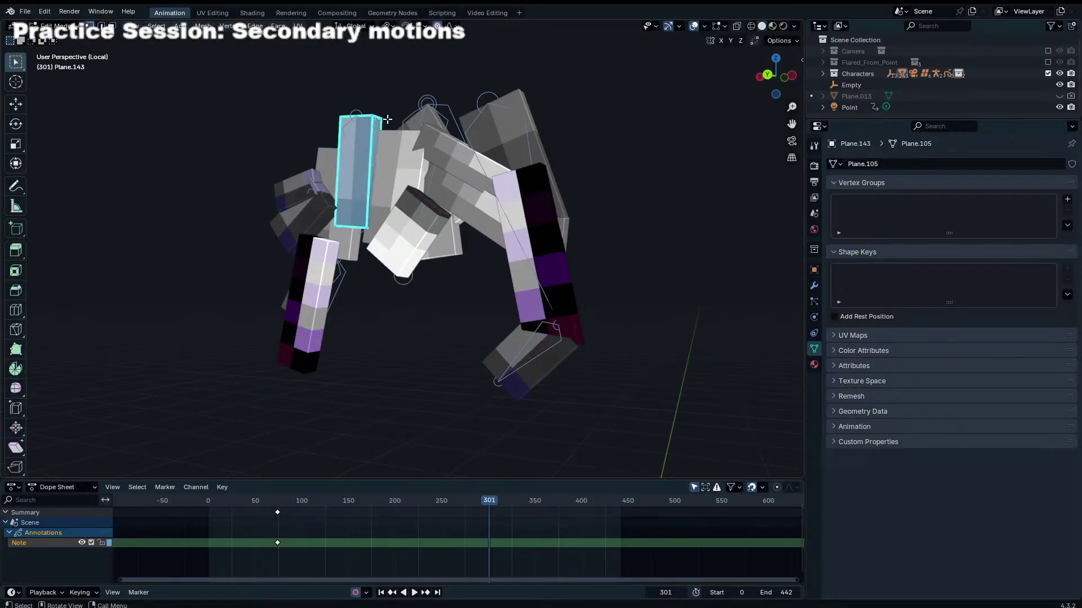
click(819, 26)
key(u)
key(KP_Decimal)
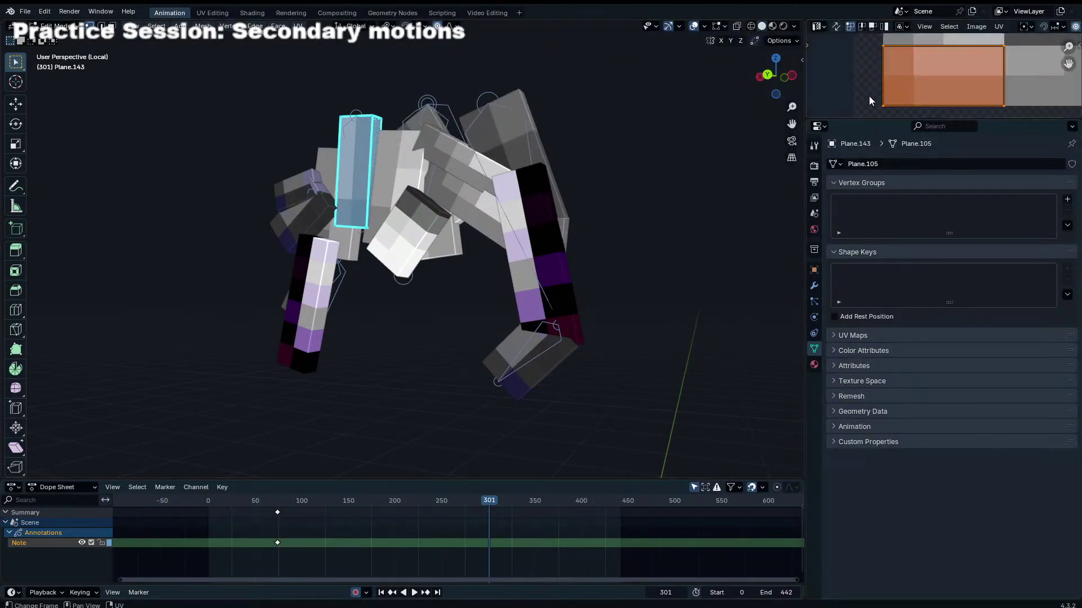
Step: Set the UV Editor's pivot to Individual Origins and return Plane.143 to Object Mode
scroll(869, 96, down, 2)
click(887, 96)
drag(886, 96, 1000, 48)
key(a)
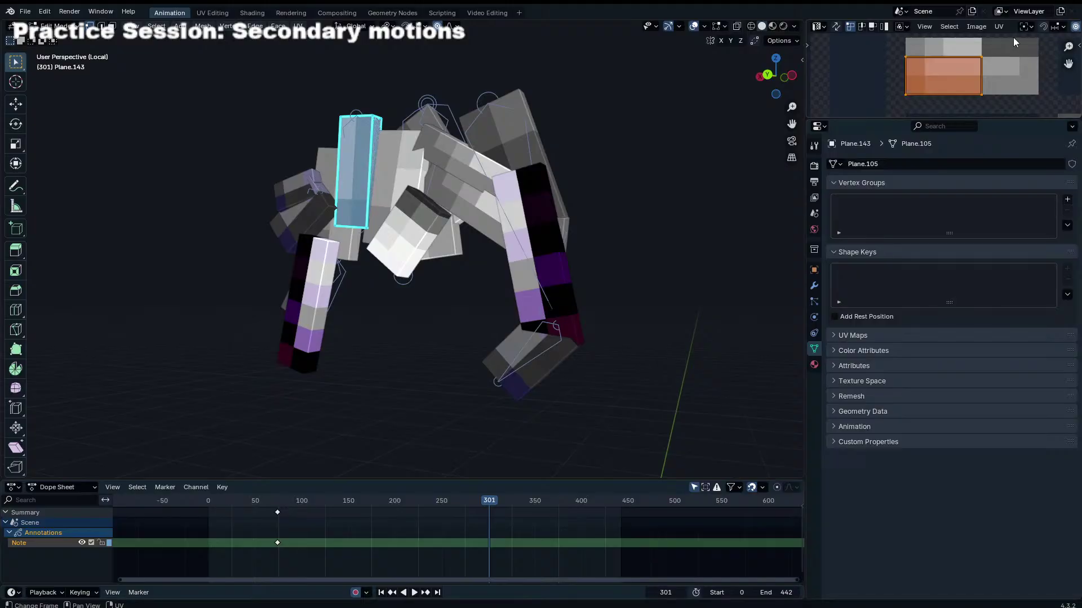
scroll(1015, 37, down, 7)
click(962, 29)
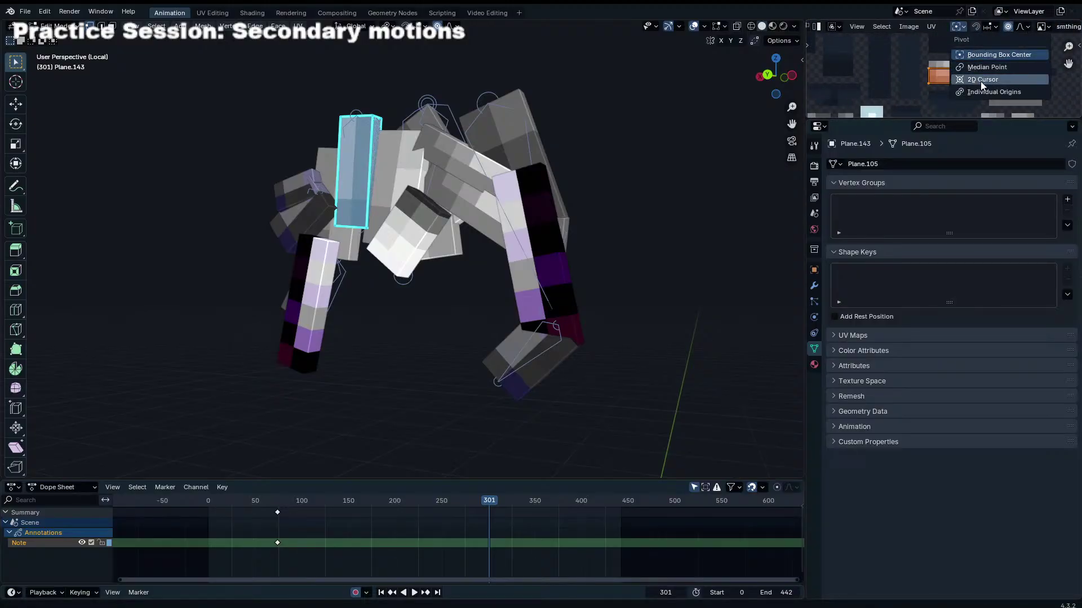
click(993, 92)
scroll(976, 87, up, 2)
scroll(976, 87, up, 3)
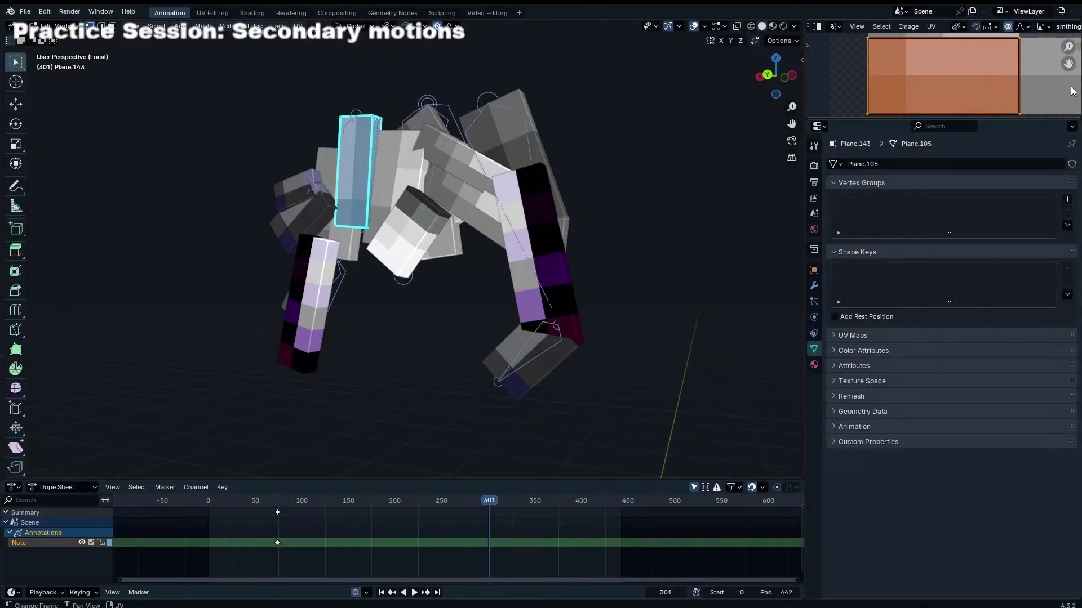
key(Tab)
Step: Select all isolated hair strand meshes without CH_Rig and join them into Plane.015
middle_drag(654, 138, 539, 152)
click(515, 337)
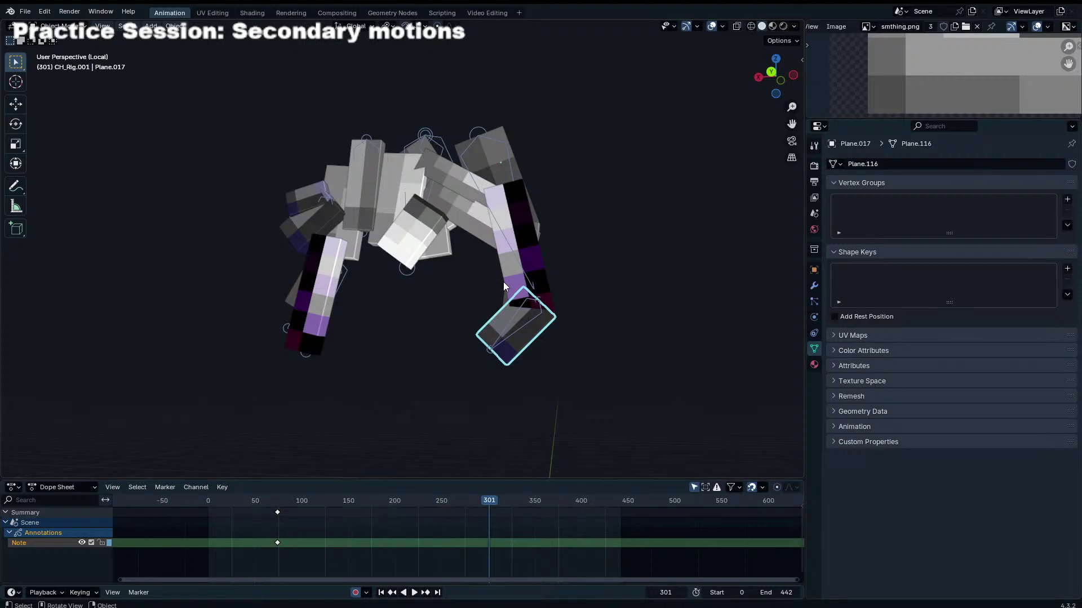
middle_drag(560, 296, 349, 311)
key(a)
key(b)
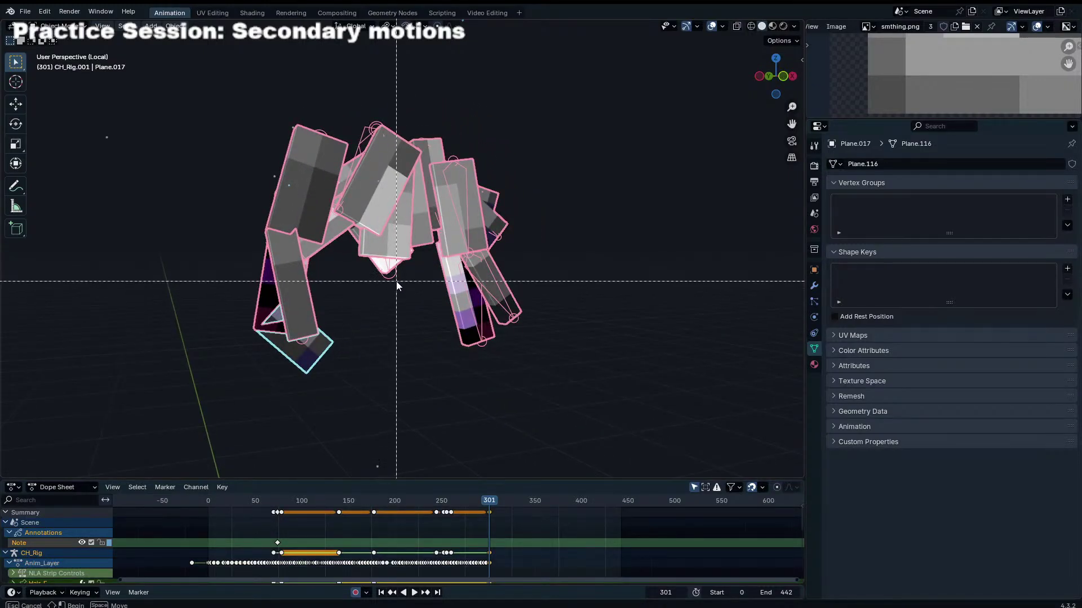
click(401, 288)
click(398, 232)
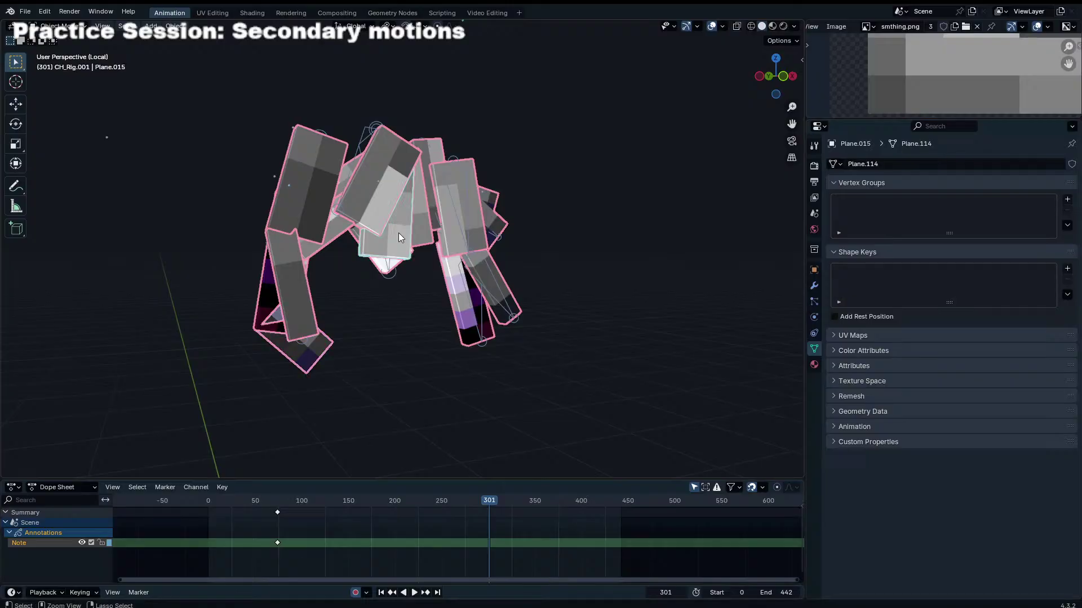
middle_drag(398, 232, 479, 355)
Step: Parent the joined hair mesh to CH_Rig with automatic weights
shift+click(476, 364)
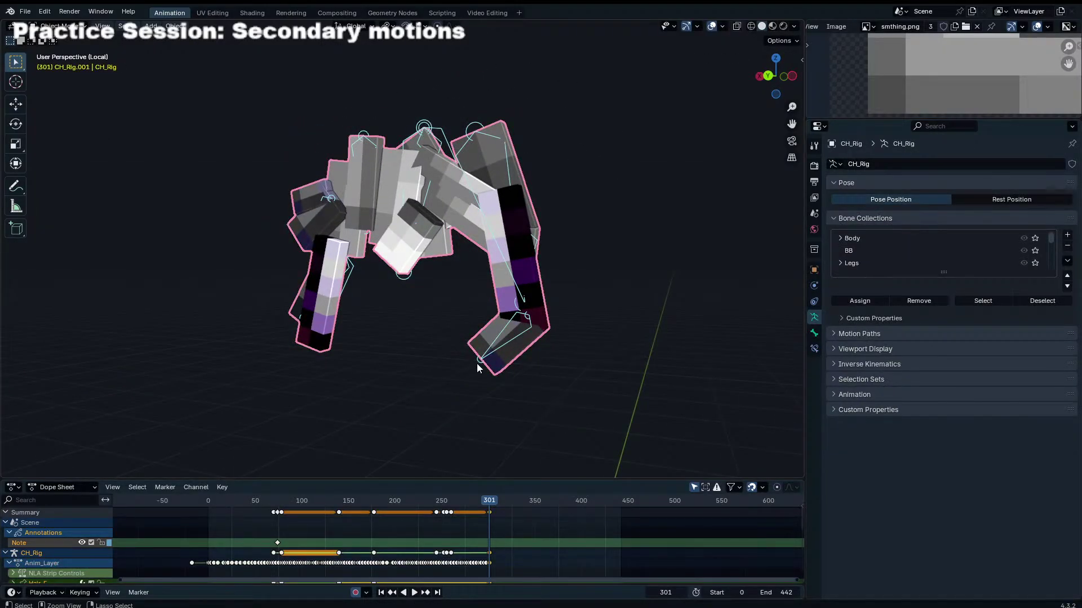
key(ctrl+p)
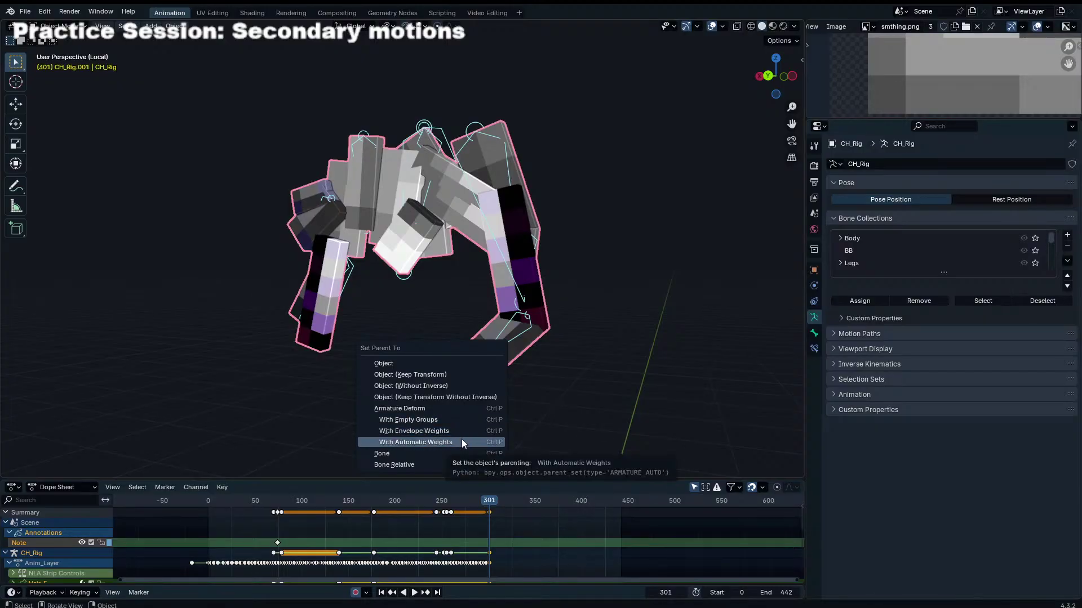
click(462, 440)
Step: Test-rotate the Hair_R.001 bone in Pose Mode to check the hair deformation, and cancel the rotation
click(478, 365)
key(ctrl+Tab)
click(495, 358)
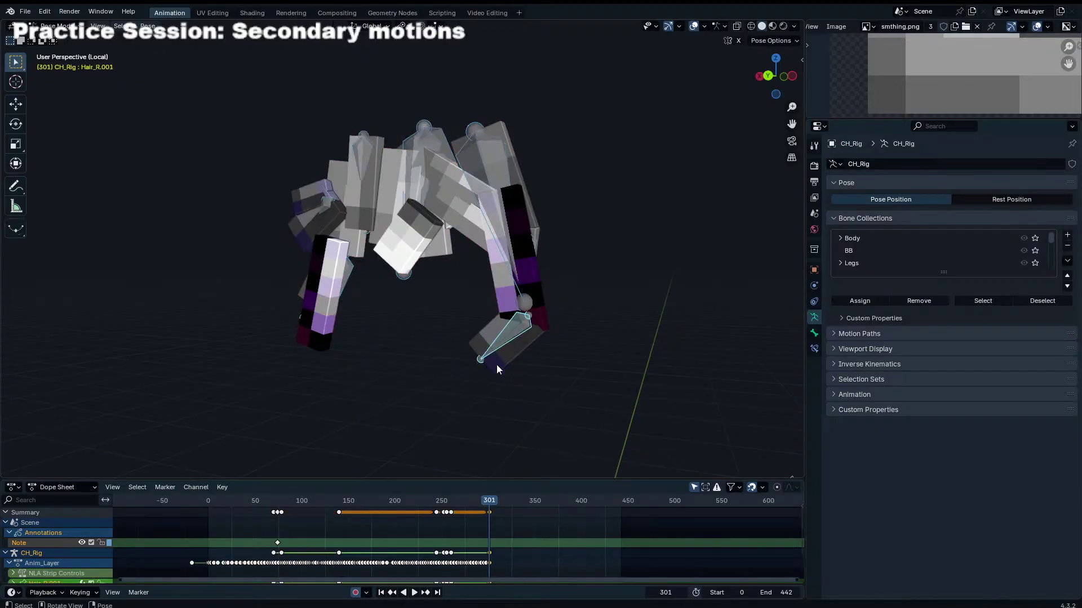
key(r)
right_click(558, 351)
key(ctrl+Tab)
Step: Undo the automatic-weights parenting of the joined hair mesh Plane.015 to CH_Rig
click(535, 340)
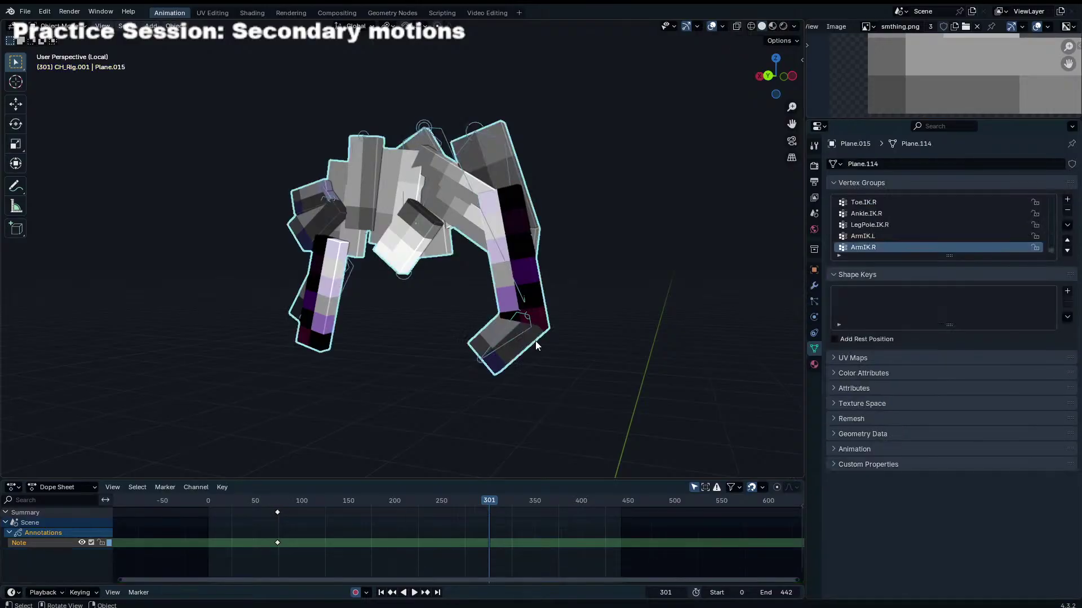
click(520, 328)
key(ctrl+Tab)
key(ctrl+Tab)
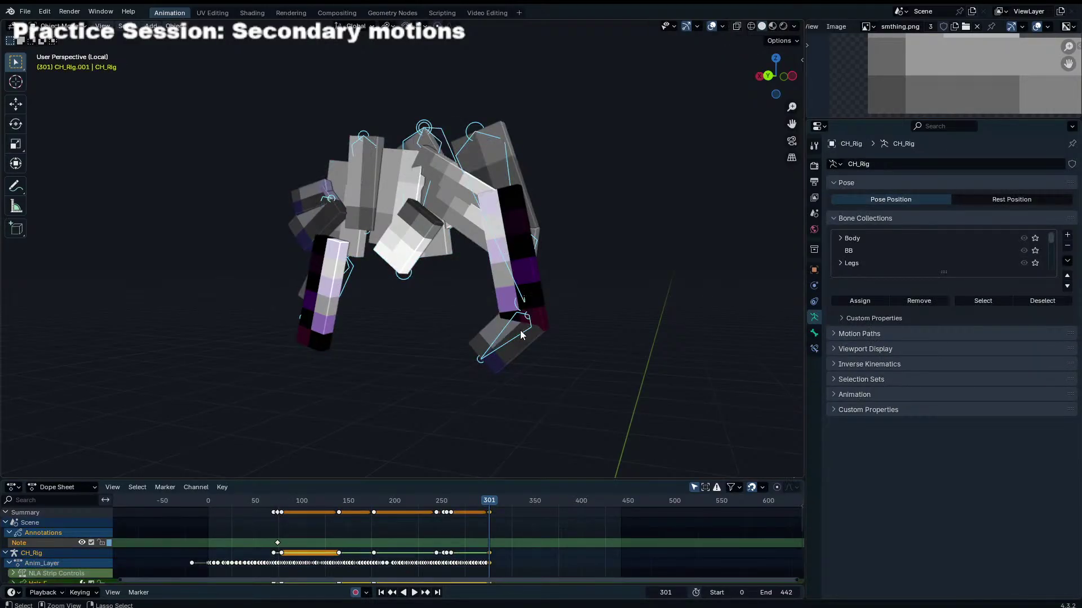
key(ctrl+Tab)
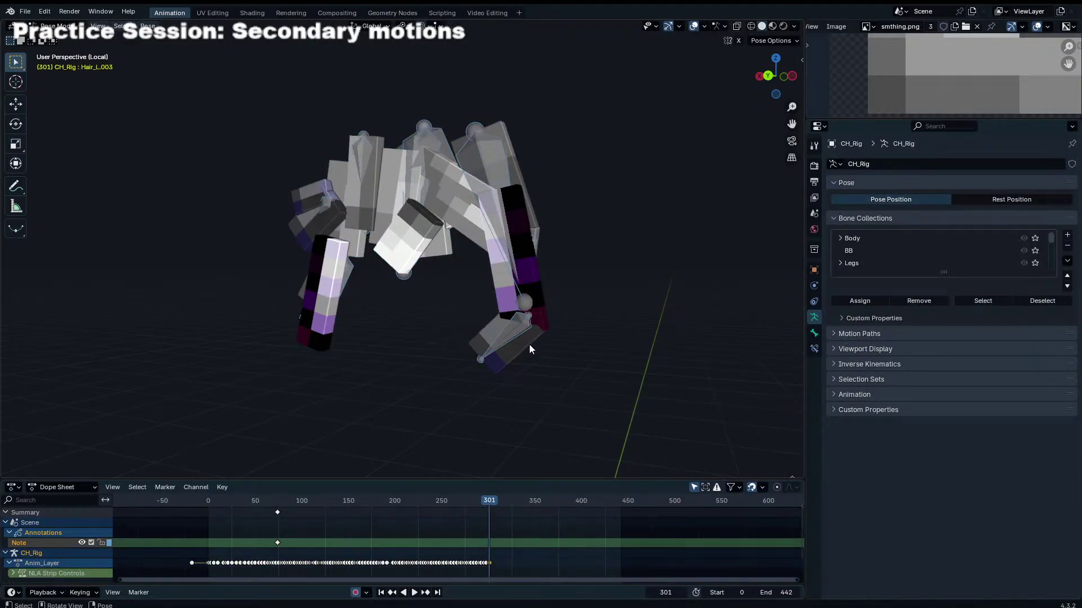
key(ctrl+Tab)
click(531, 344)
key(ctrl+z)
key(ctrl+z)
key(ctrl+Tab)
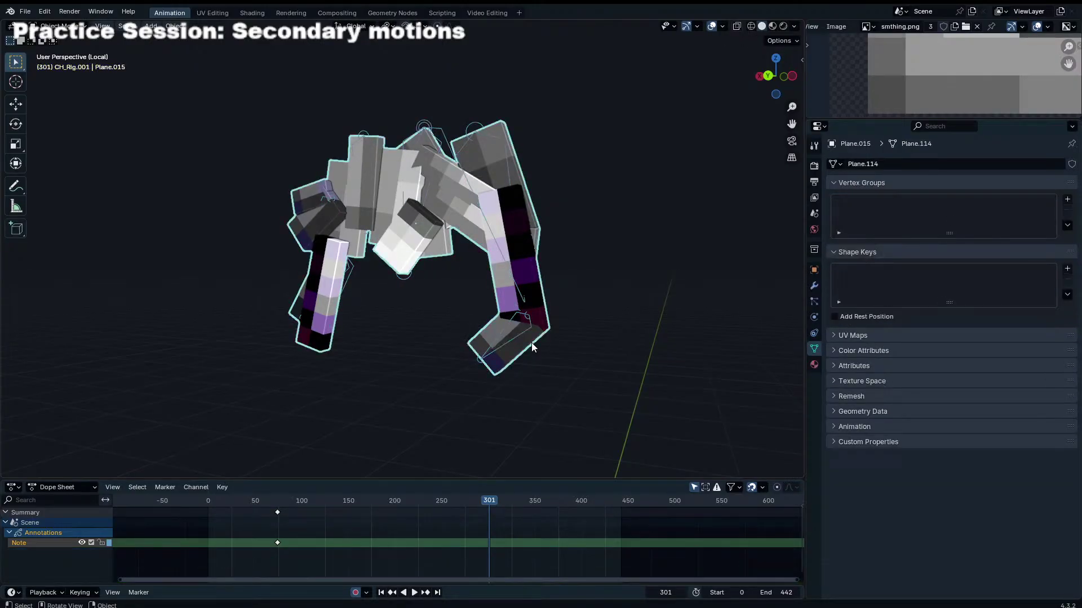
Step: Examine the bones of CH_Rig in Edit Mode around the hair, and return the rig to Object Mode
middle_drag(532, 342, 364, 184)
click(297, 340)
key(ctrl+Tab)
click(381, 148)
key(Tab)
middle_drag(380, 148, 369, 272)
scroll(439, 239, down, 5)
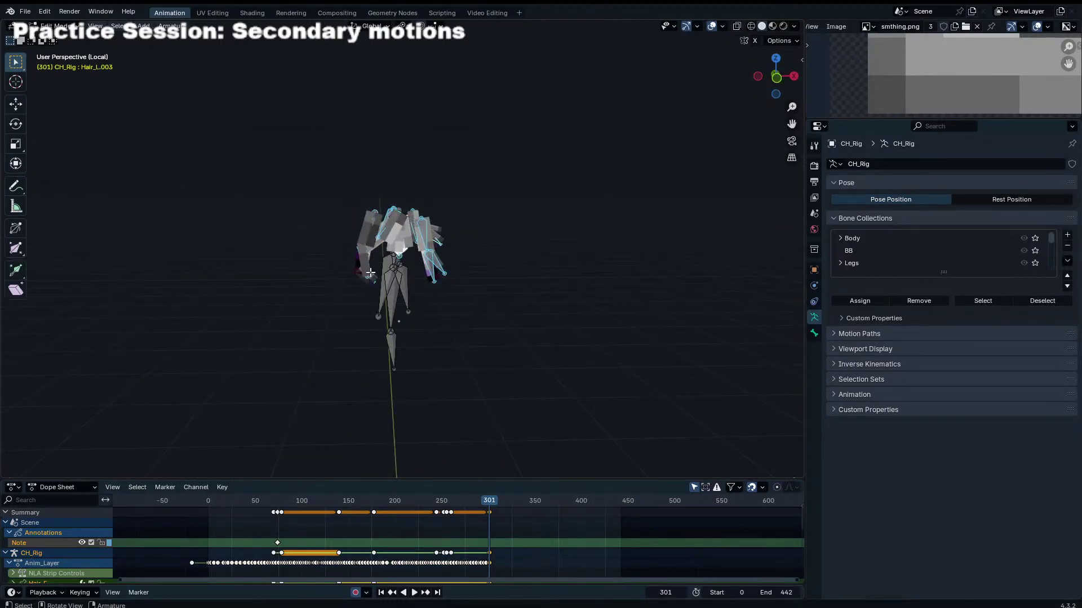
key(ctrl+Tab)
key(ctrl+Tab)
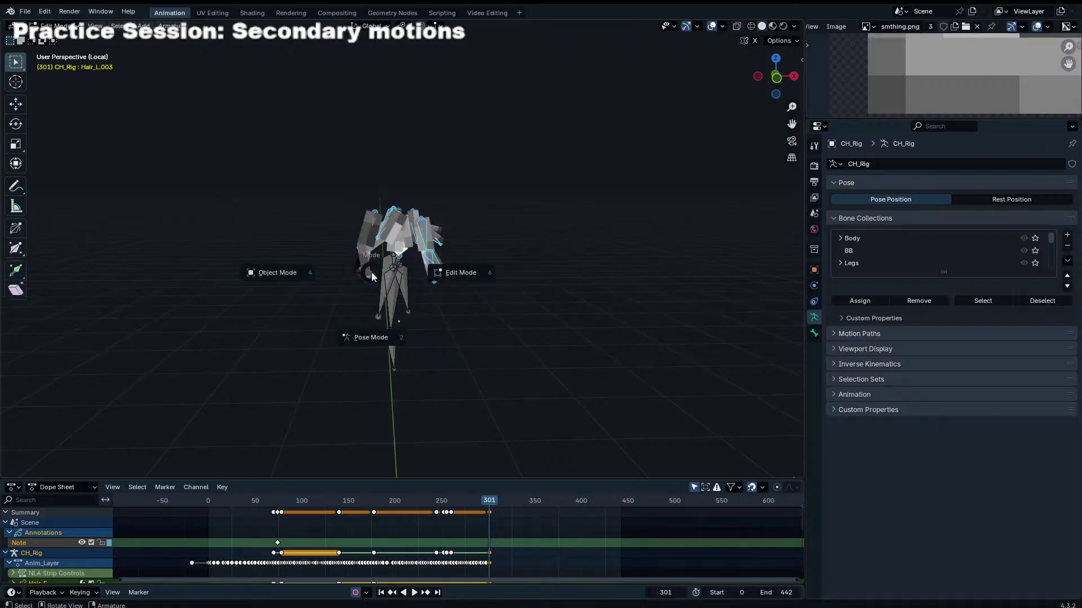
key(ctrl+Tab)
key(Tab)
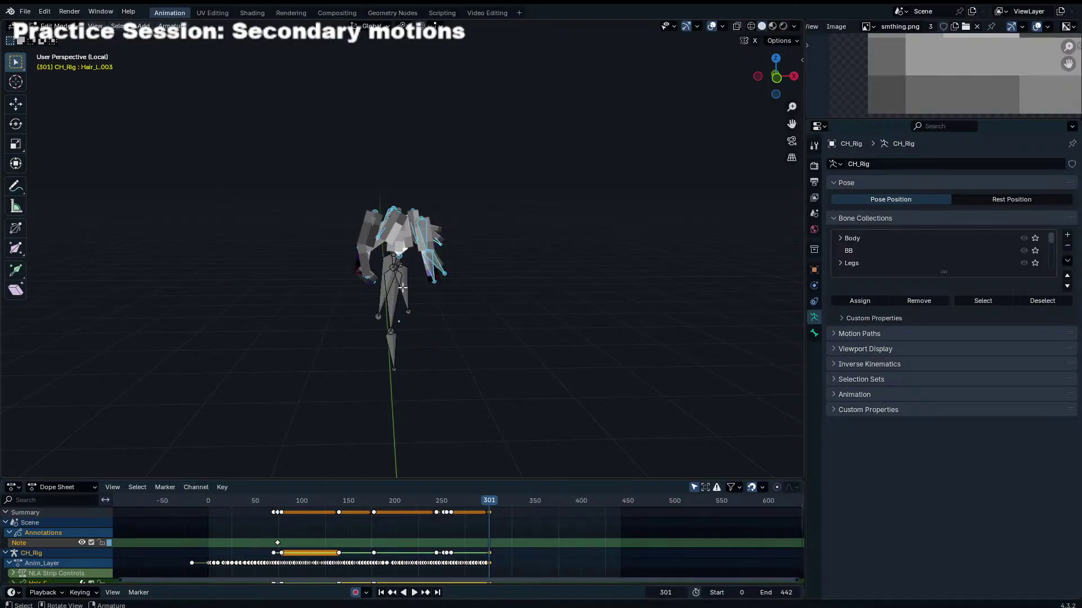
key(Tab)
key(ctrl+Tab)
scroll(414, 278, down, 2)
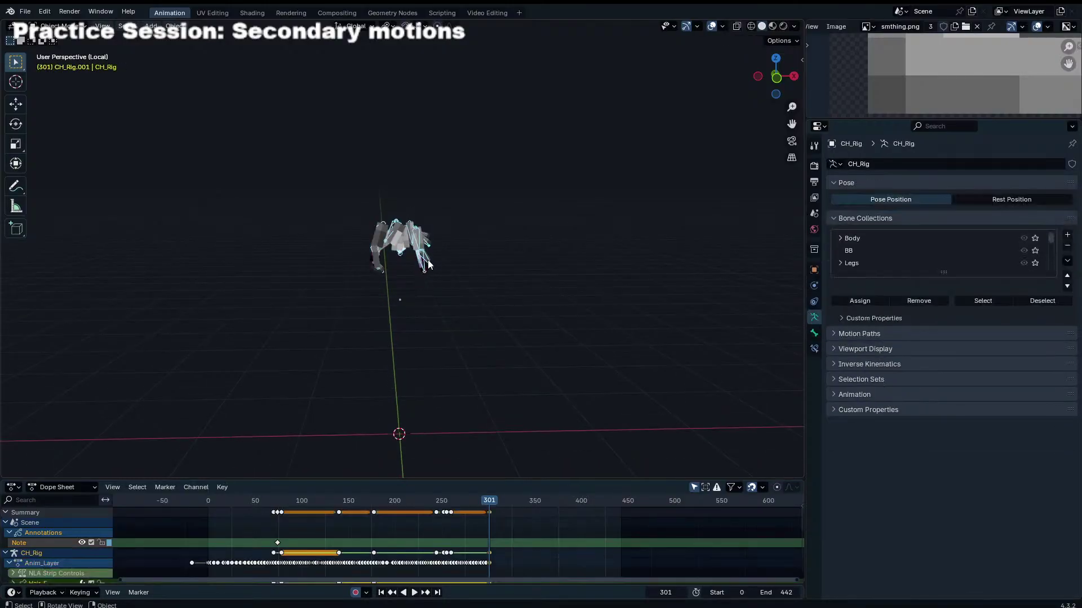
Step: Duplicate CH_Rig and move the copy along the global X axis beside the original
key(shift+d)
key(x)
scroll(451, 327, up, 3)
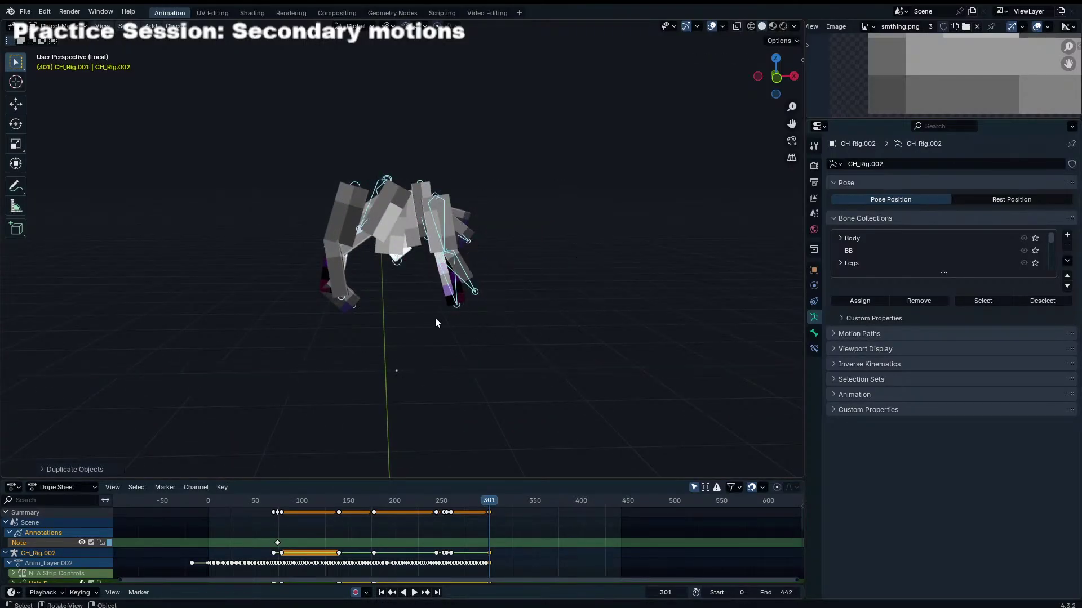
click(586, 320)
Step: Move the hair mesh Plane.015 1 m along the global X axis onto the duplicated rig
click(462, 242)
key(g)
key(x)
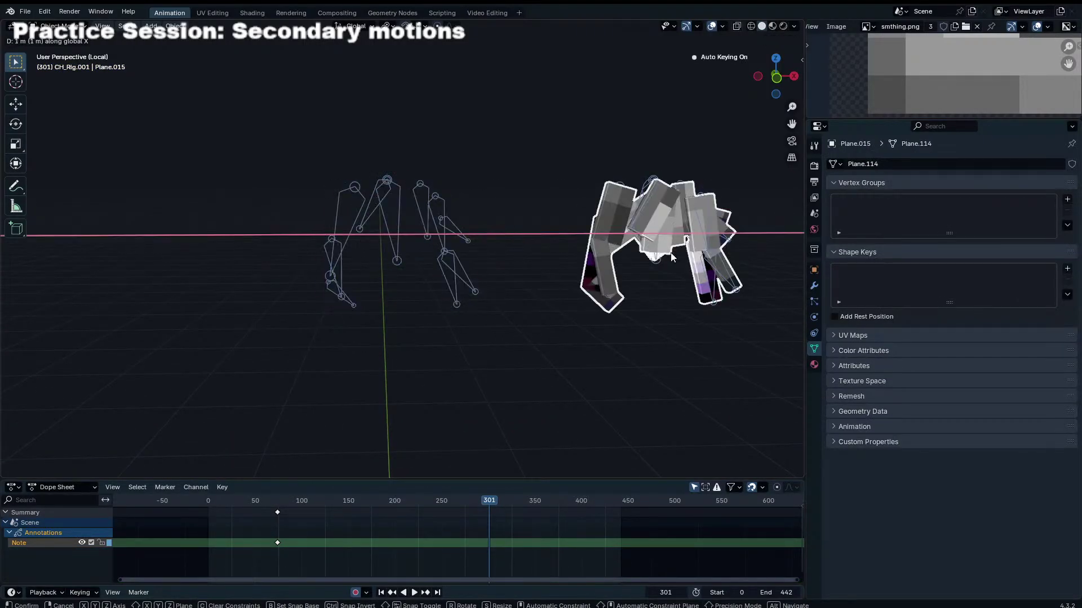
click(653, 269)
Step: Put CH_Rig.002 in Pose Mode and make its hidden bone collections visible
click(609, 304)
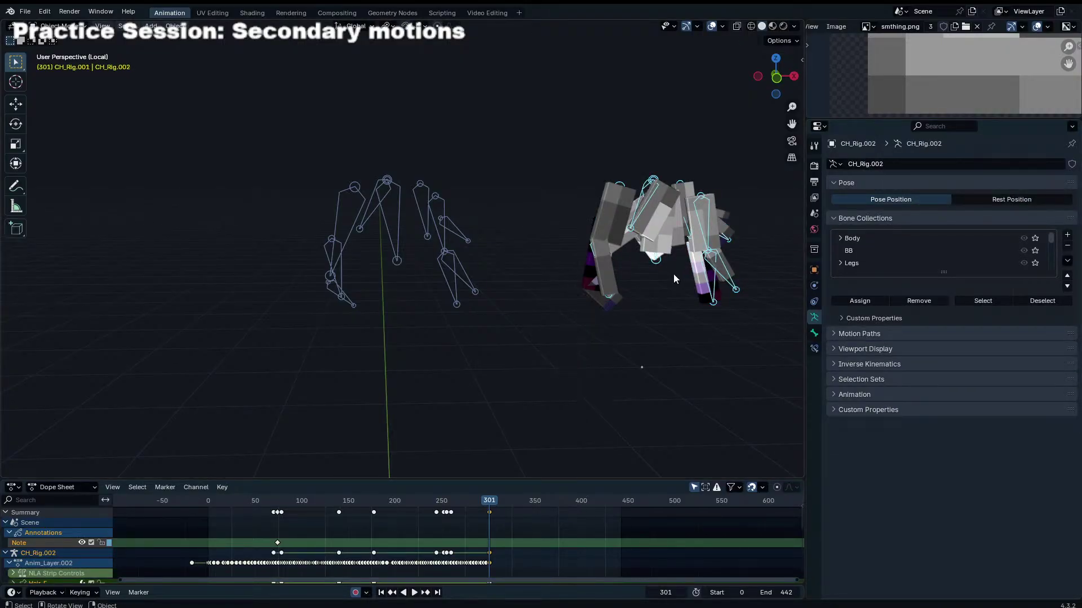
key(ctrl+Tab)
middle_drag(667, 276, 630, 225)
click(629, 225)
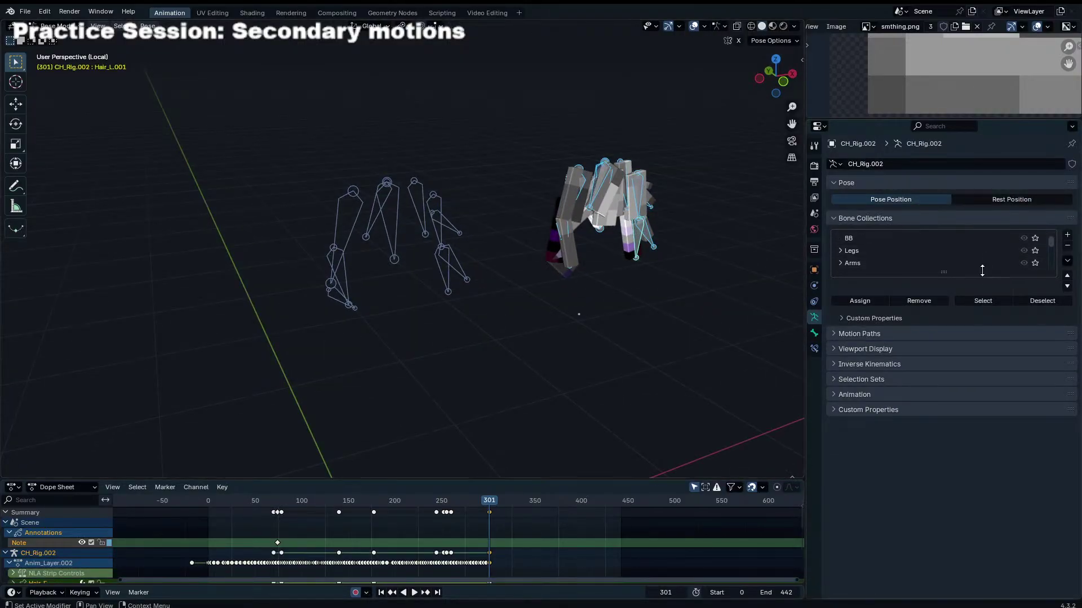
scroll(958, 254, down, 3)
click(1034, 264)
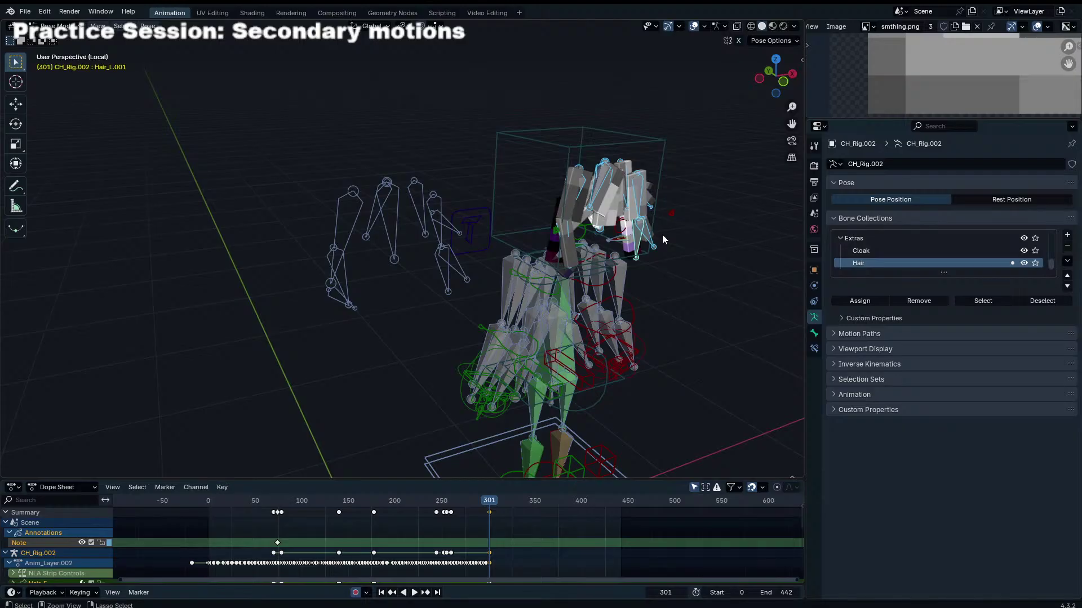
Step: Delete the selected non-hair bones of CH_Rig.002 in Edit Mode, including the leftovers around the body
key(a)
key(Tab)
key(x)
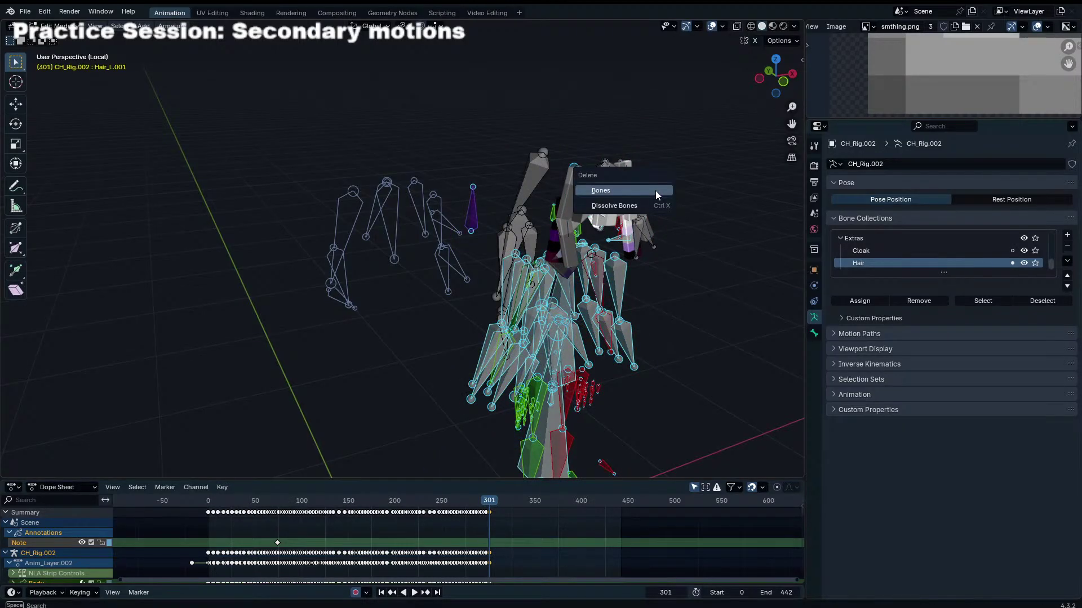
click(656, 193)
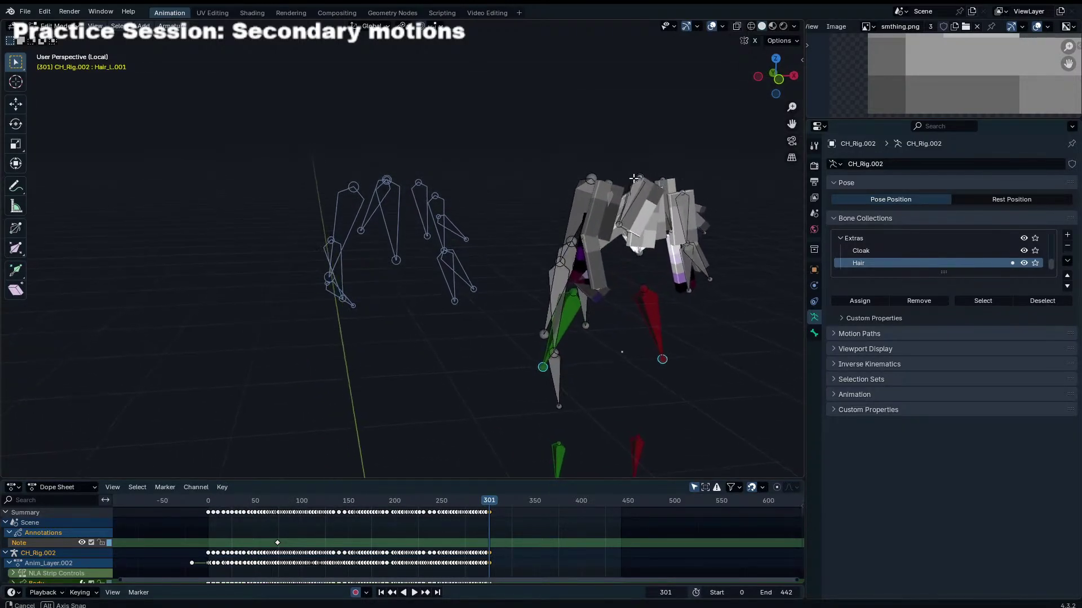
scroll(657, 189, down, 3)
middle_drag(659, 188, 661, 217)
key(x)
click(498, 191)
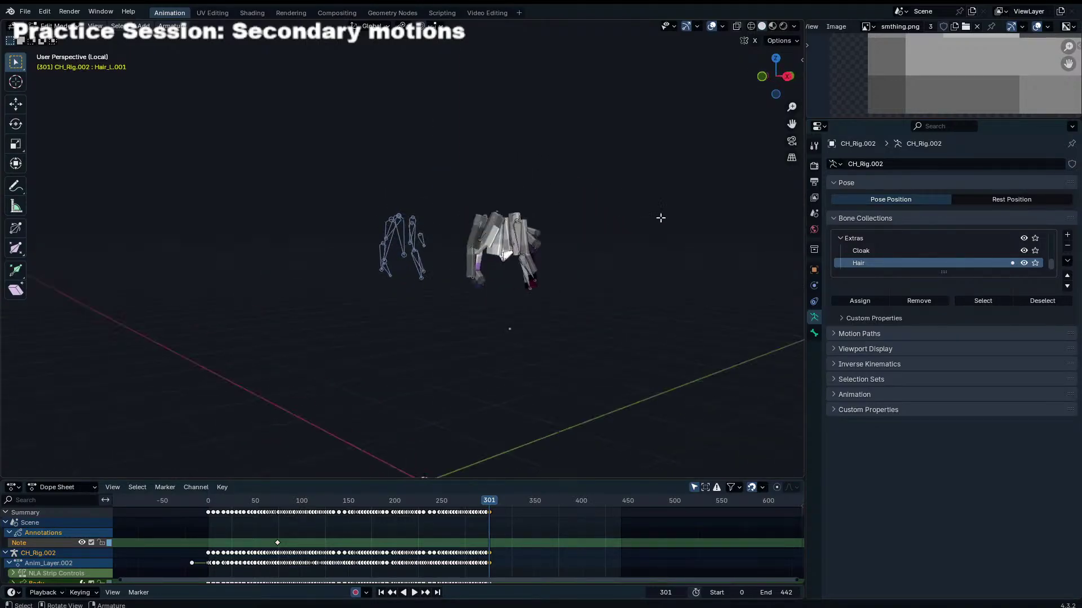
Step: Select the remaining FK leg control bones of CH_Rig.002, delete them in Edit Mode, and return to Pose Mode
key(Tab)
middle_drag(557, 242, 587, 251)
click(586, 251)
scroll(562, 264, down, 2)
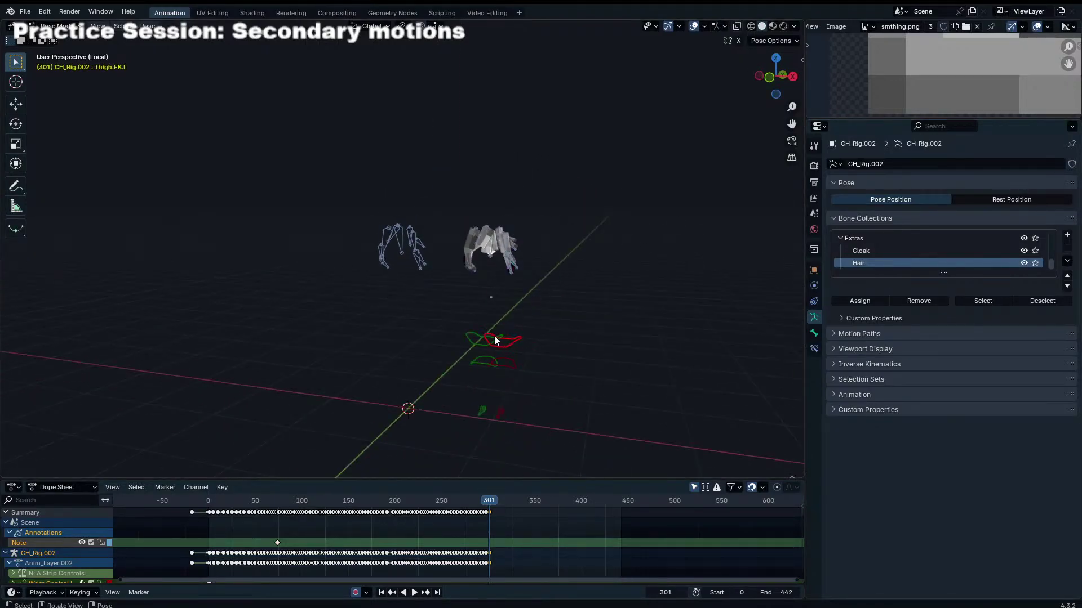
key(Tab)
key(x)
click(572, 299)
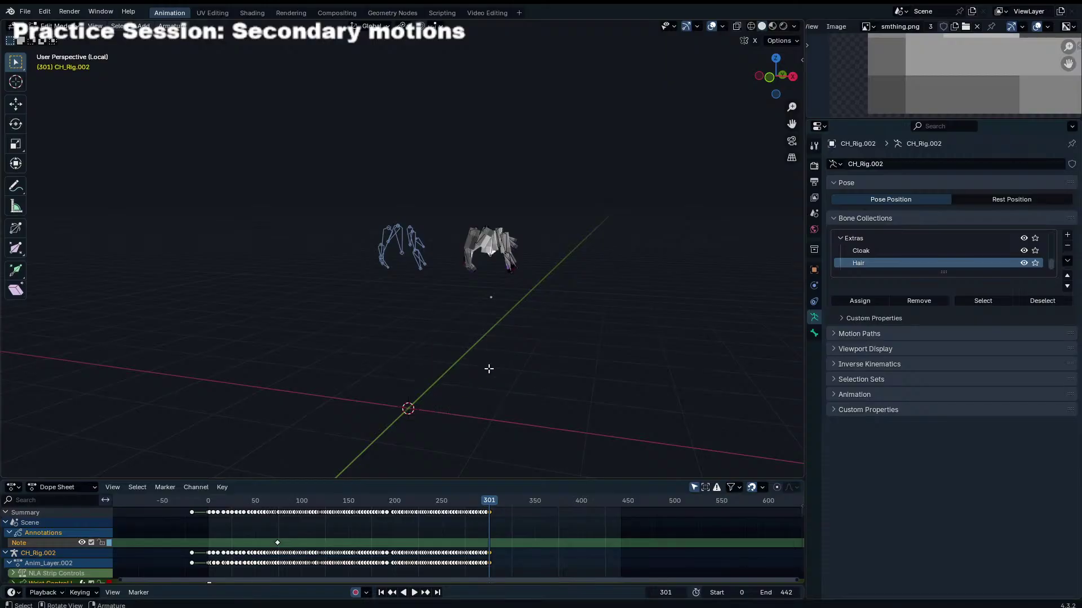
key(Tab)
Step: Expand the Arms and Facials bone collections of CH_Rig.002 and delete the visibility driver of IK R
drag(943, 272, 943, 507)
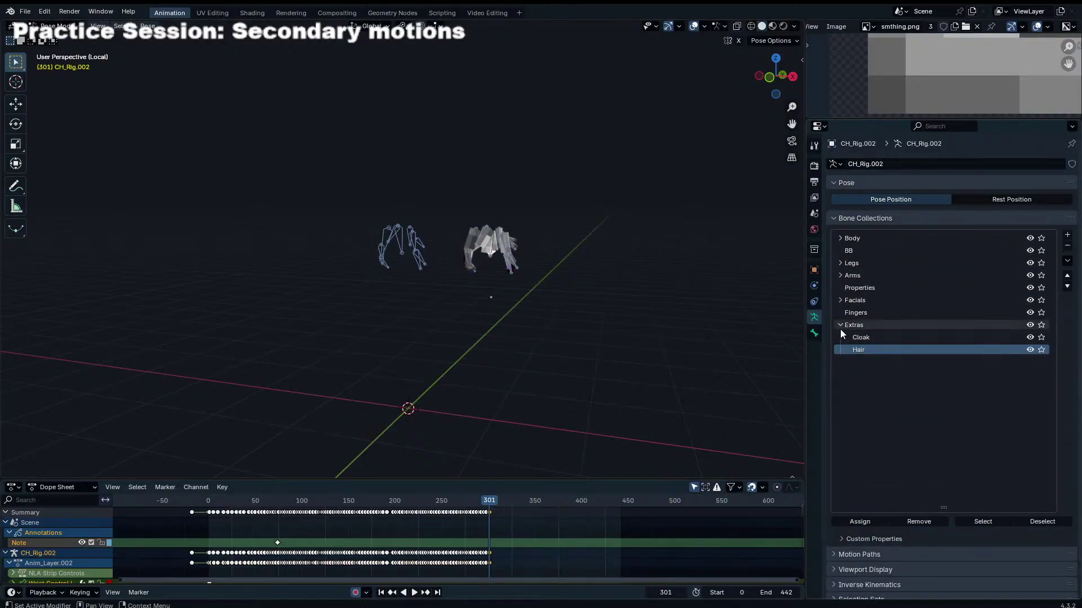
click(840, 300)
click(840, 276)
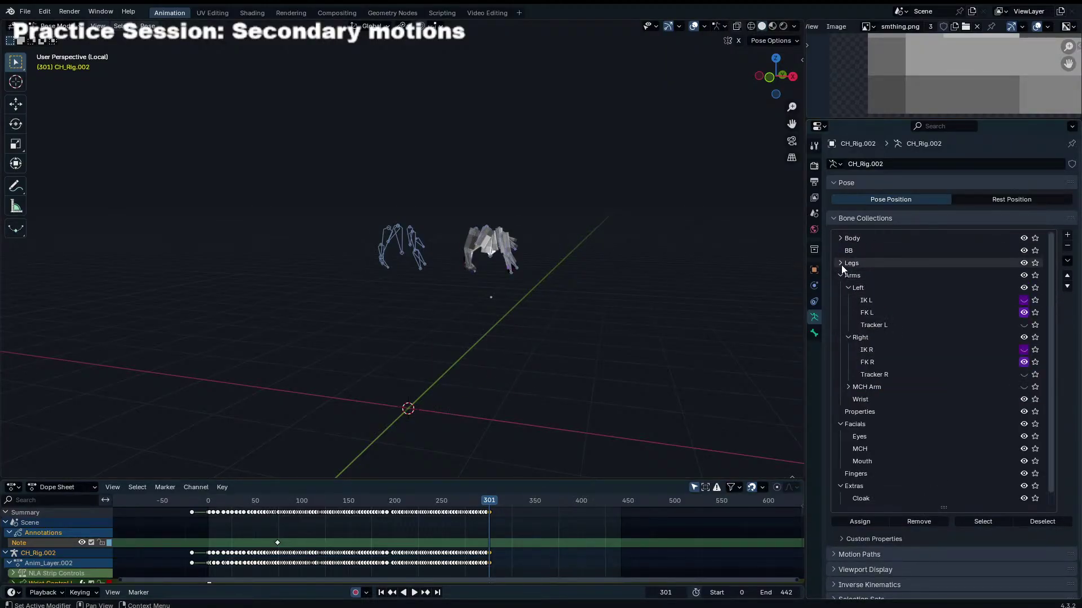
scroll(586, 275, up, 3)
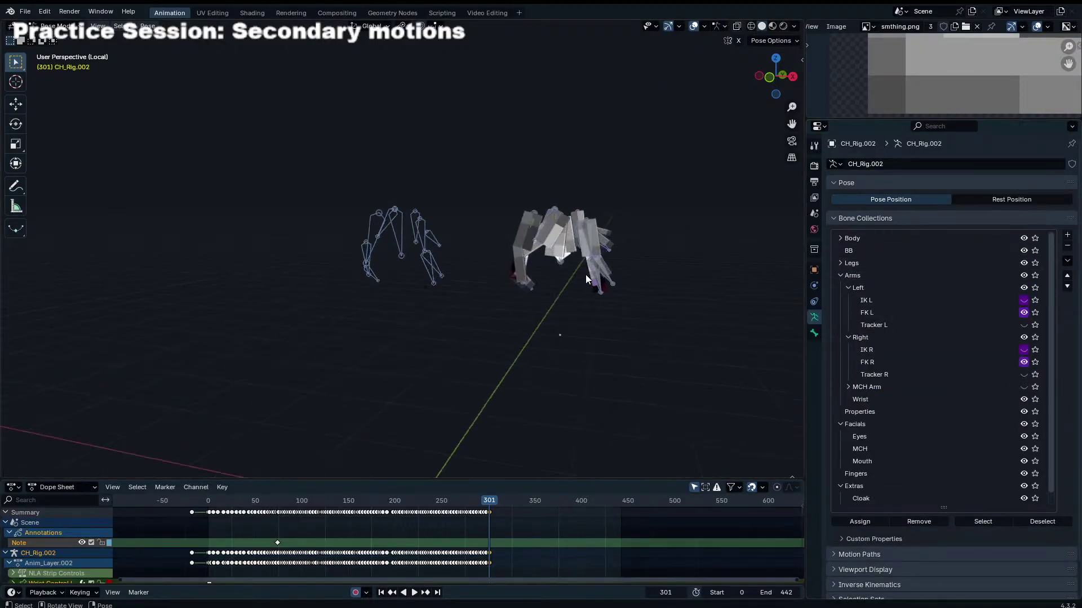
right_click(1024, 350)
click(989, 252)
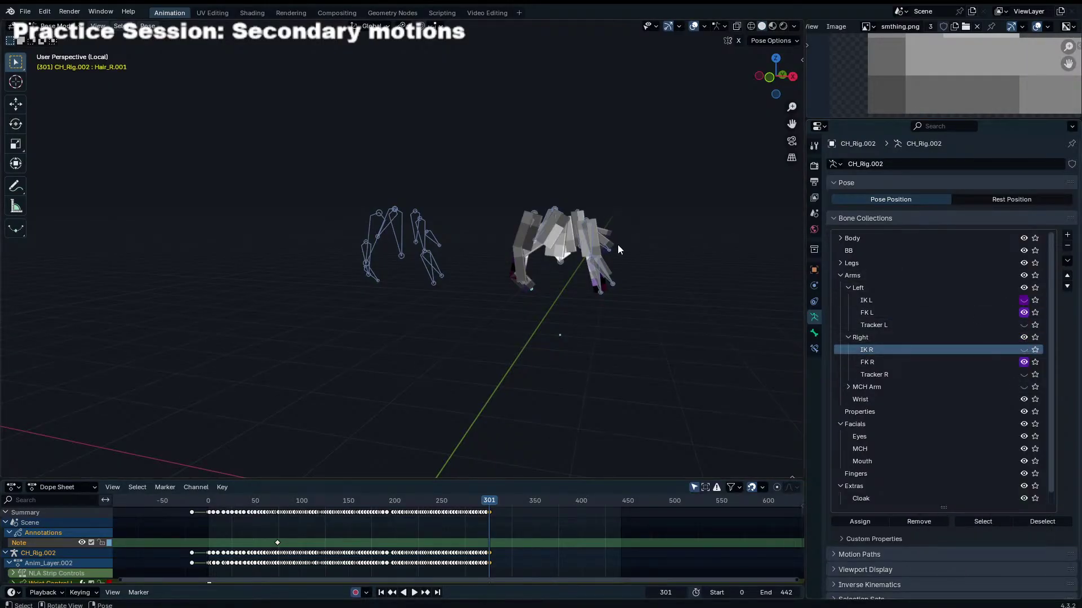
Step: Show the Tracker L, Tracker R, MCH Arm and IK R bone collections, and expand MCH Arm
middle_drag(617, 249, 597, 270)
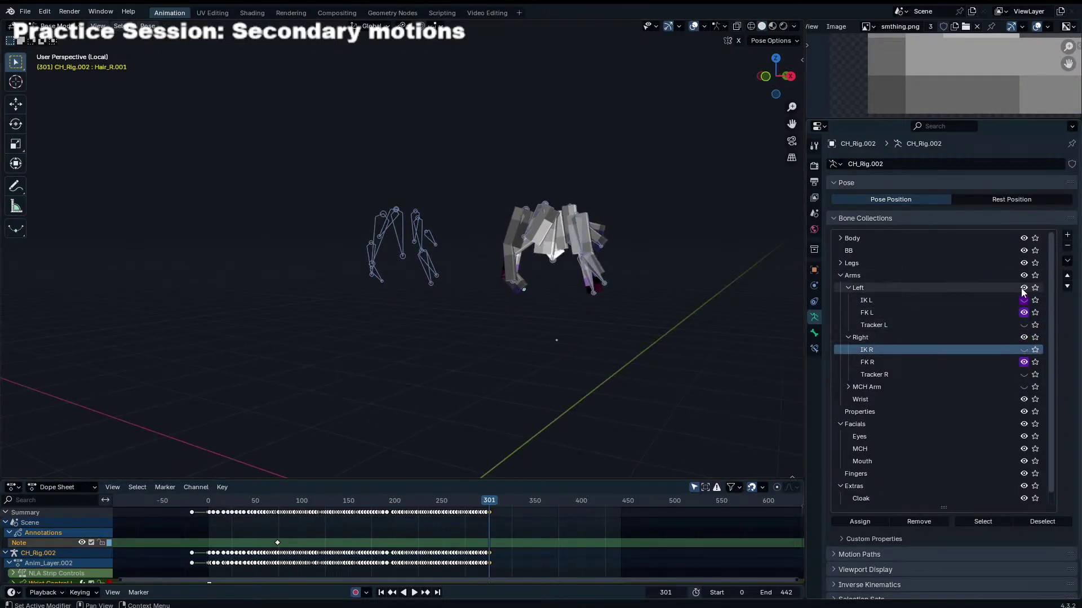
click(1025, 325)
click(1024, 374)
click(1024, 387)
scroll(1024, 388, down, 1)
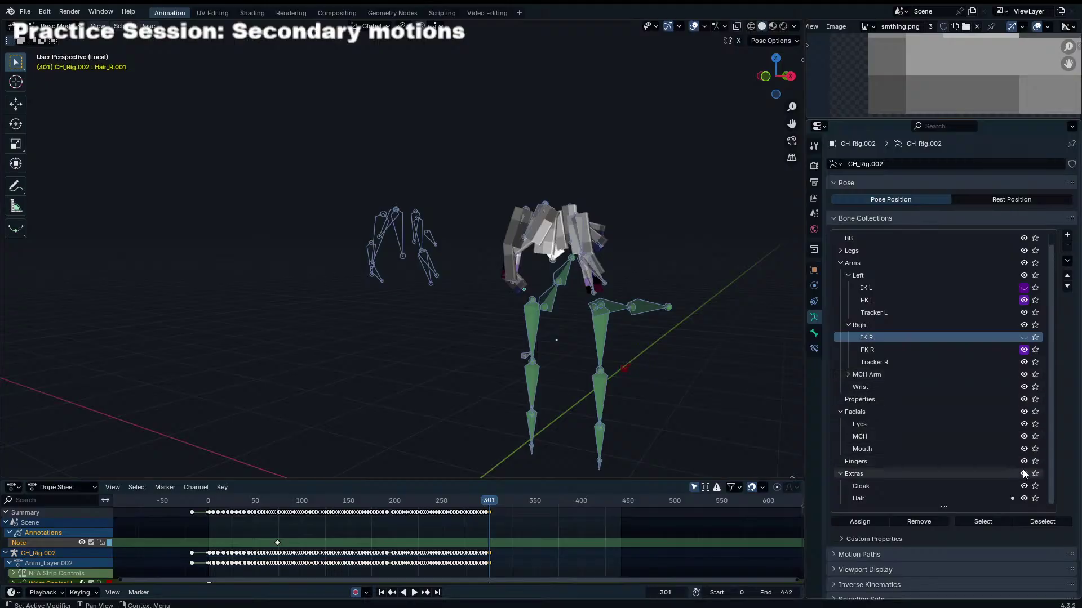
click(1025, 337)
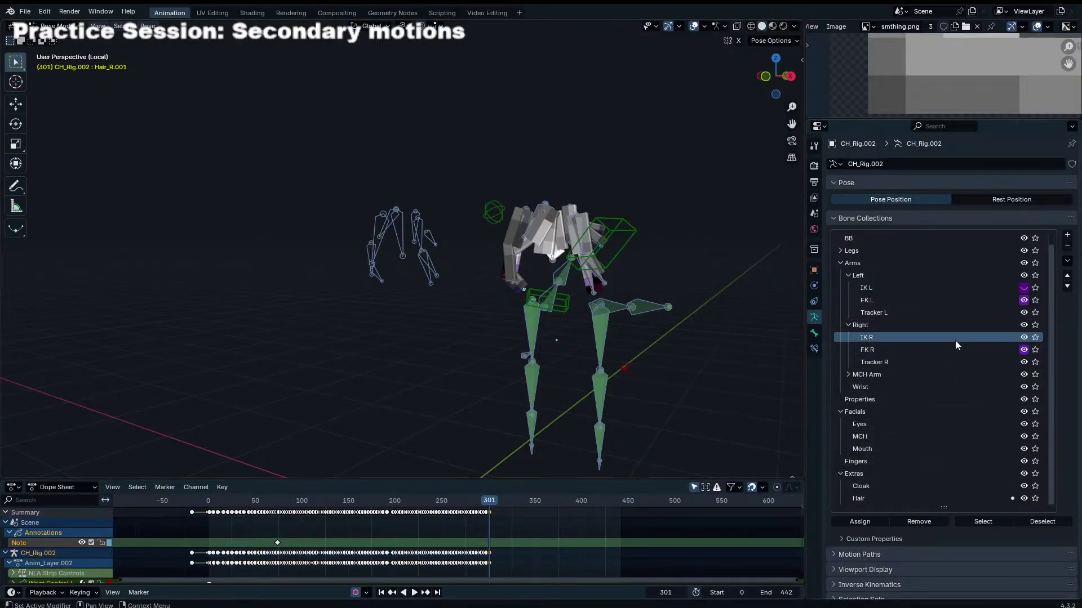
click(848, 375)
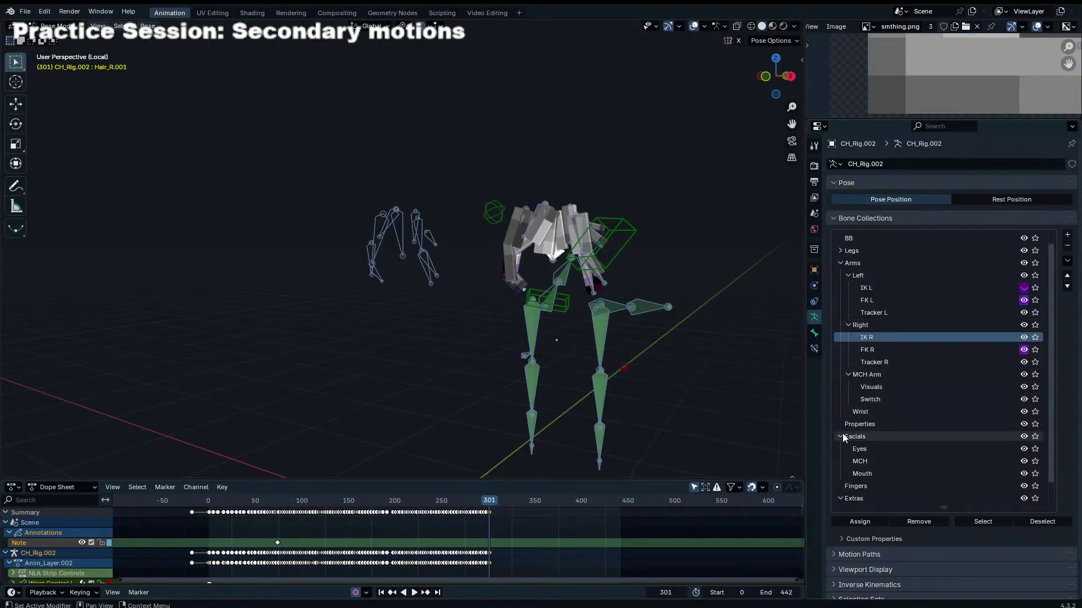
scroll(856, 451, down, 2)
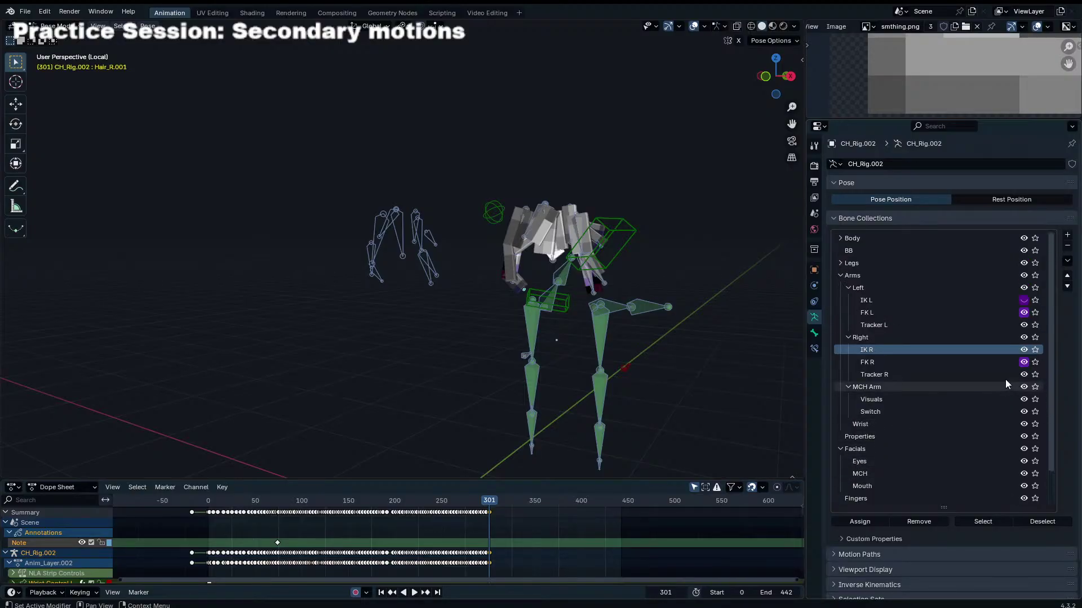
Step: Delete the visibility drivers of IK Leg Left and IK Leg Right, and make both collections visible
scroll(904, 289, up, 5)
right_click(1023, 290)
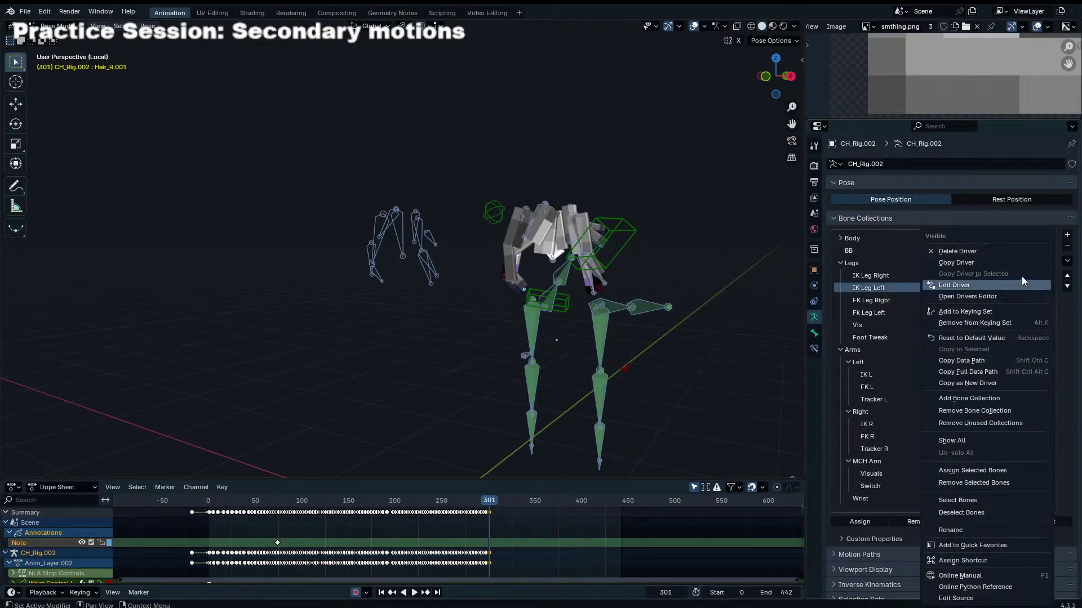
click(1024, 254)
right_click(1024, 276)
click(1023, 253)
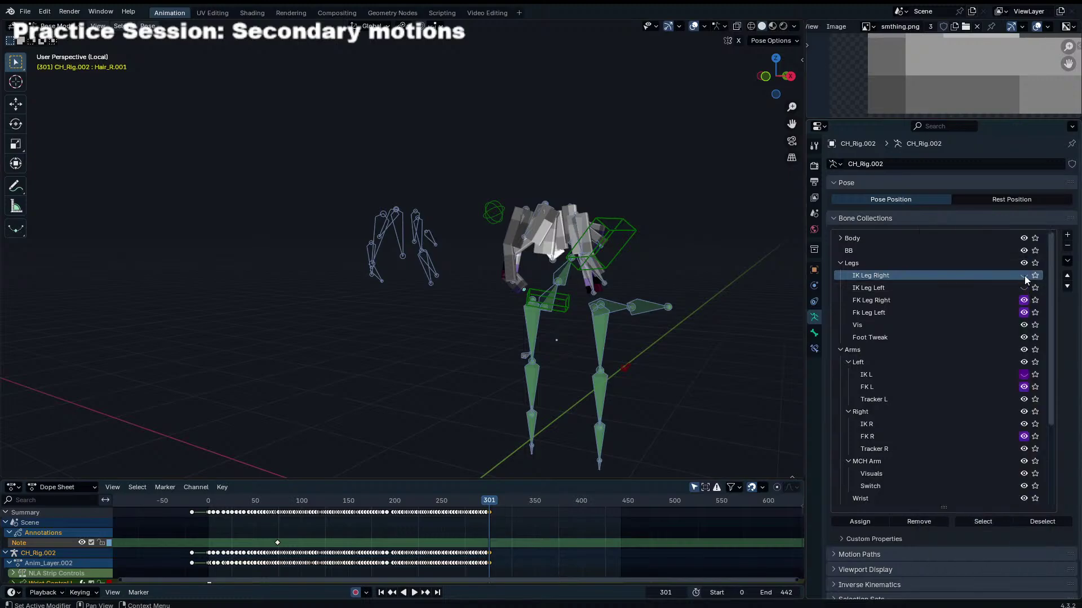
click(841, 239)
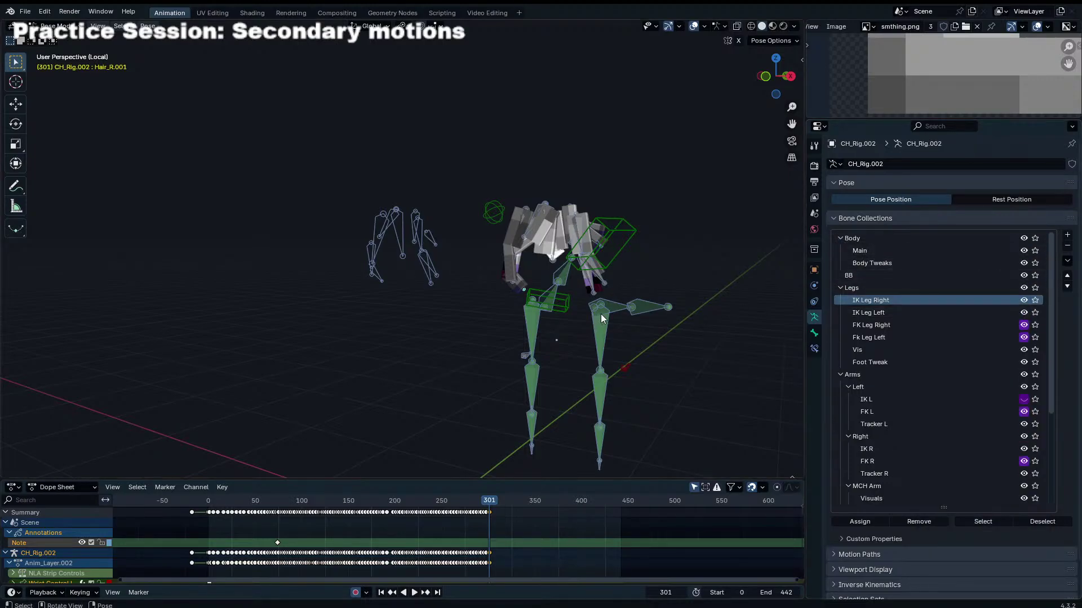
Step: Box-select the revealed arm and leg bones below the hair in Edit Mode, delete them, and return to Pose Mode
middle_drag(591, 307, 531, 303)
key(Tab)
scroll(515, 304, down, 1)
key(b)
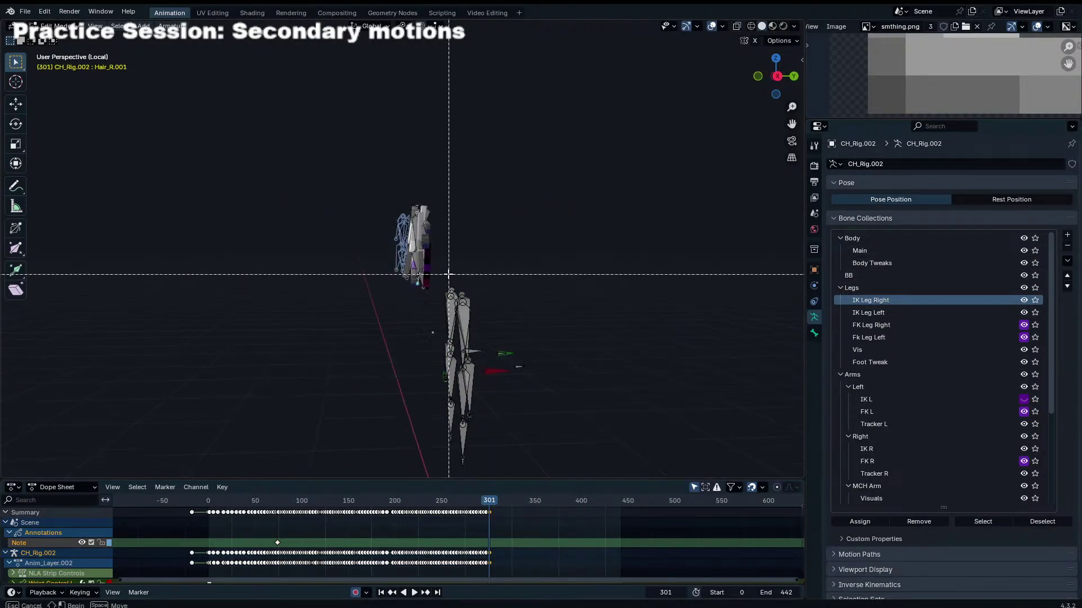
drag(443, 267, 529, 478)
key(x)
click(526, 236)
middle_drag(526, 238, 597, 249)
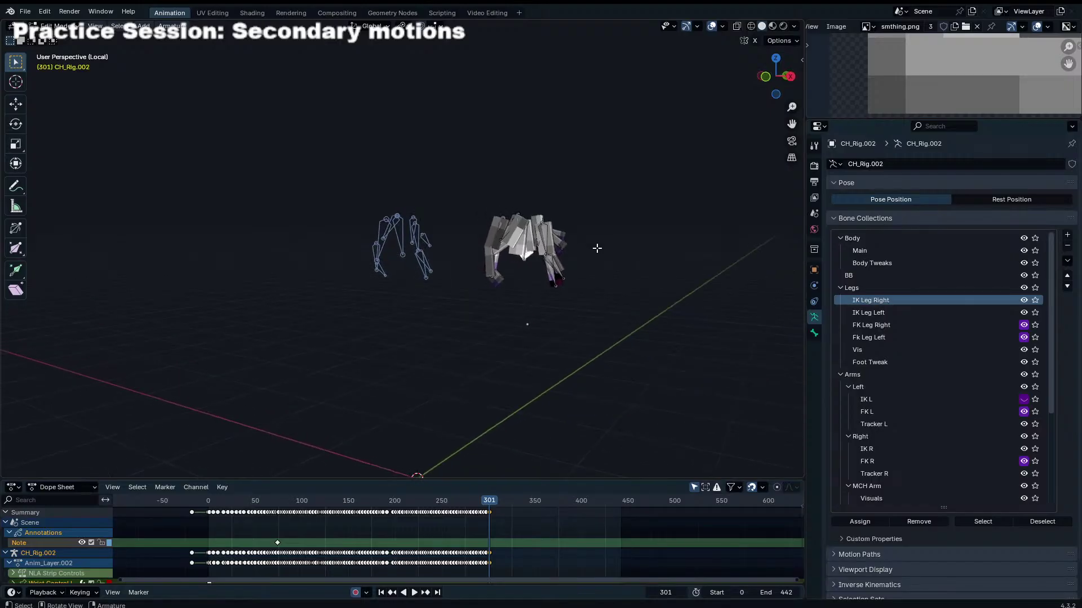
key(Tab)
Step: In Object Mode, parent the joined hair mesh to CH_Rig.002 using Armature Deform with empty groups
middle_drag(523, 283, 529, 322)
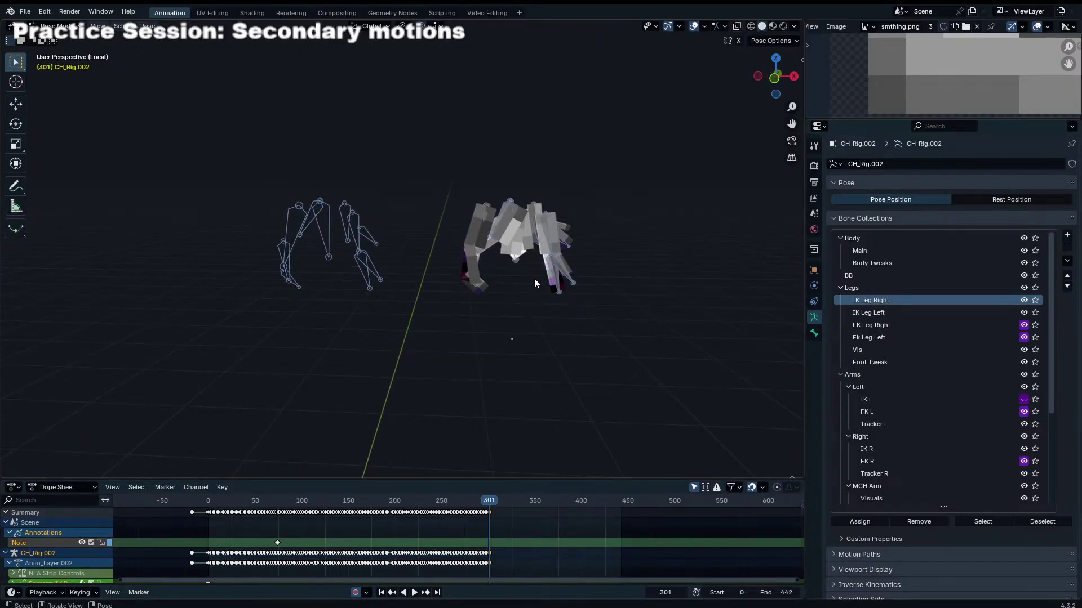
click(546, 276)
middle_drag(546, 276, 505, 283)
key(ctrl+Tab)
click(535, 282)
shift+click(549, 305)
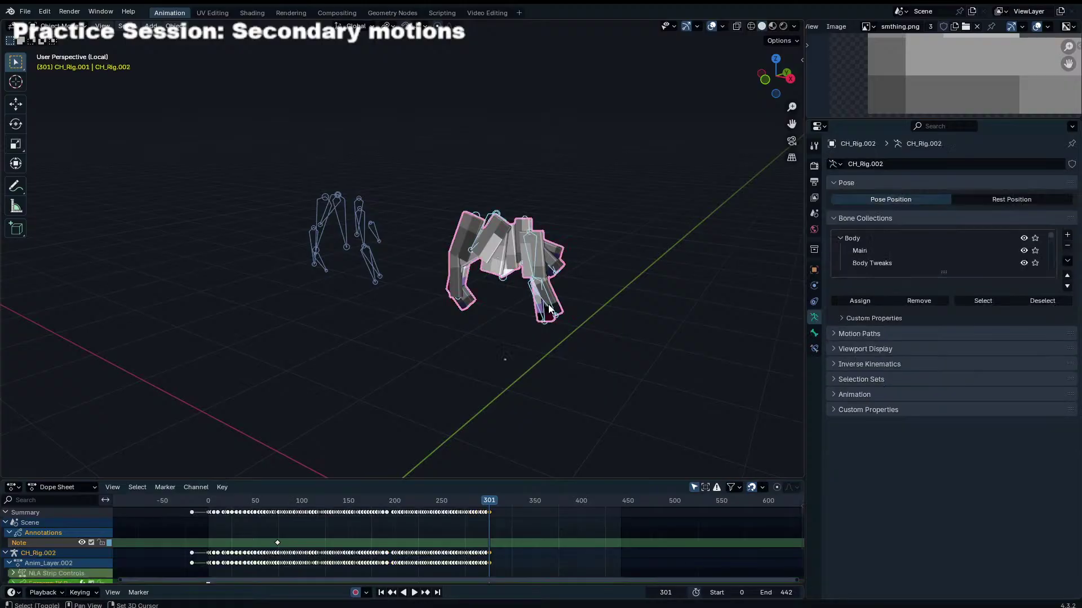
key(ctrl+p)
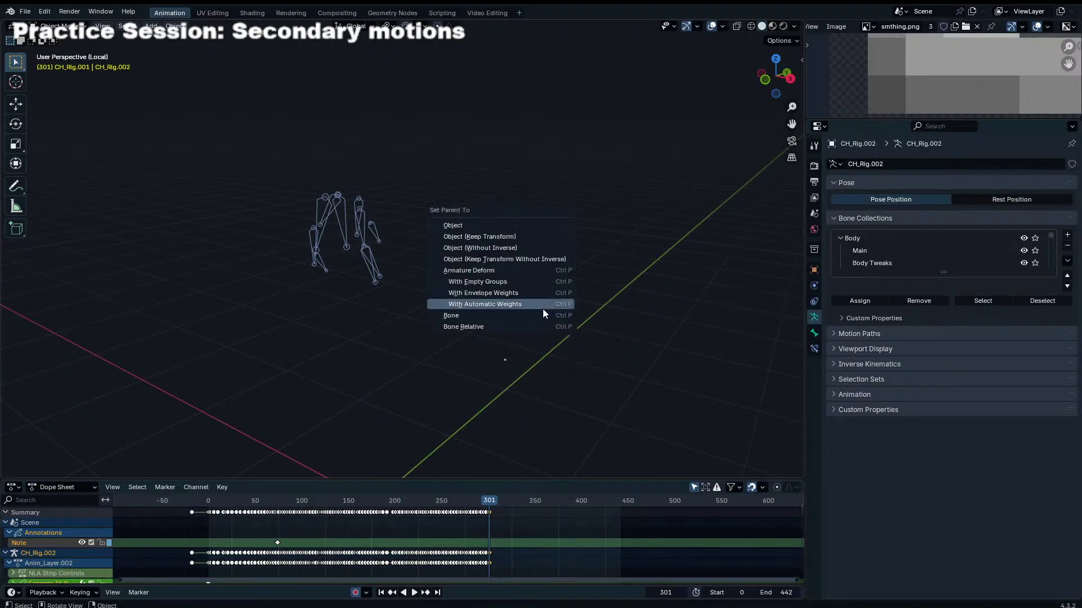
click(529, 275)
click(533, 282)
Step: Remove the Armature modifier from the hair mesh and delete the CH_Rig.002 armature
click(814, 286)
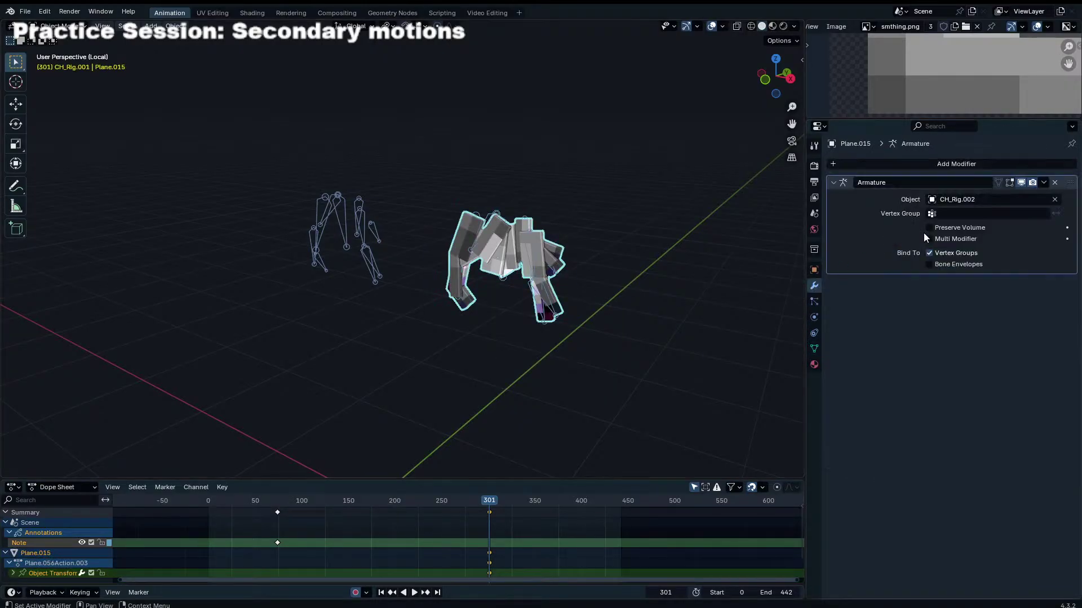
click(1054, 182)
click(532, 262)
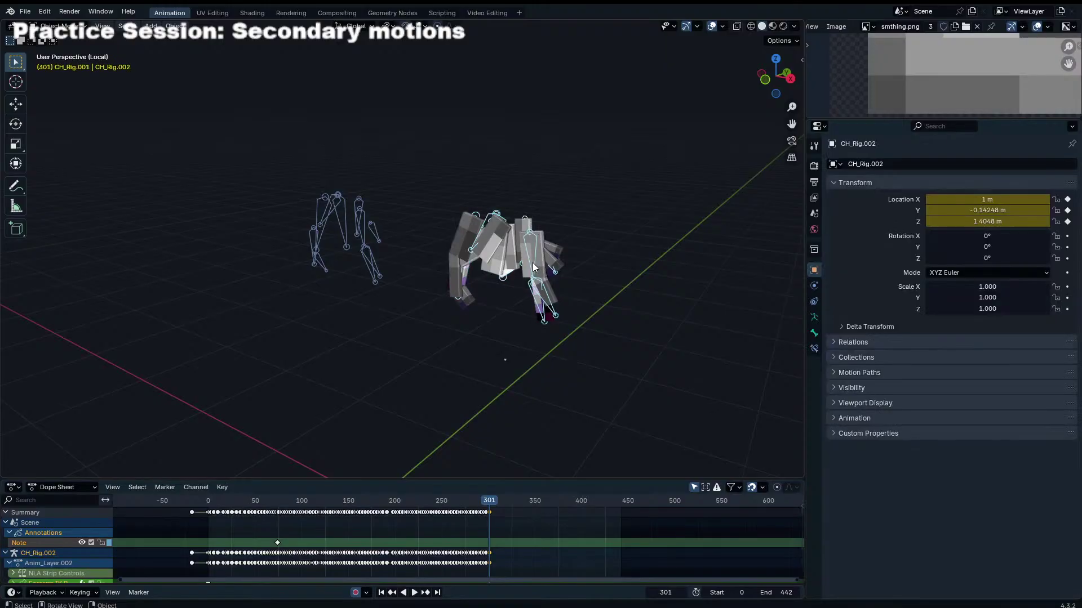
click(532, 263)
click(533, 272)
key(x)
click(533, 276)
Step: Remove the ArmIK.L, ArmPole.IK.L, UpperArm.IK.L and Forearm.IK.L vertex groups from the hair mesh, and save the file
click(815, 317)
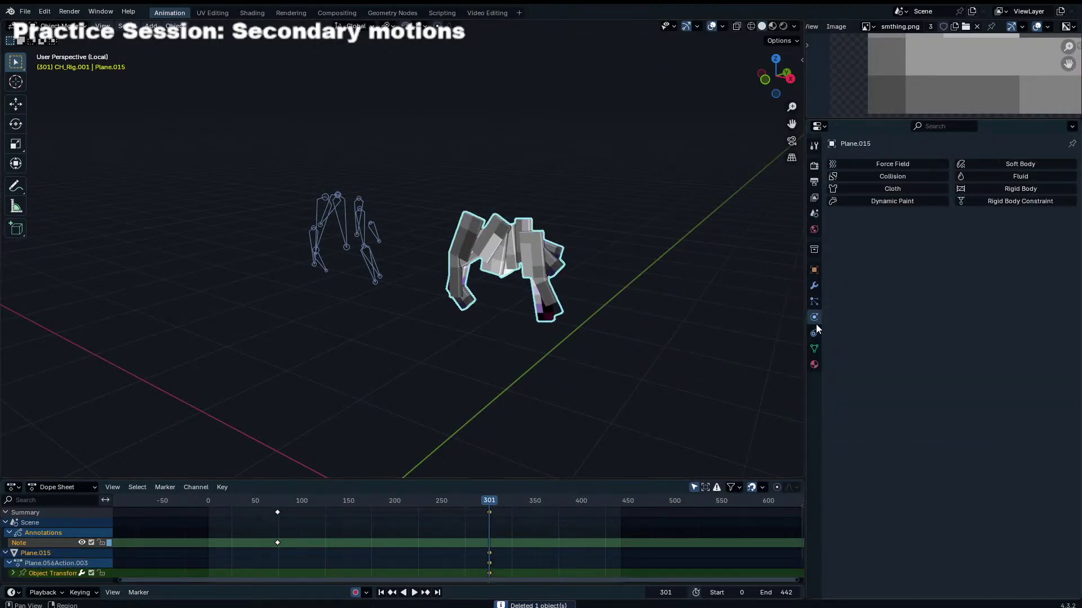
click(814, 349)
drag(948, 254, 949, 492)
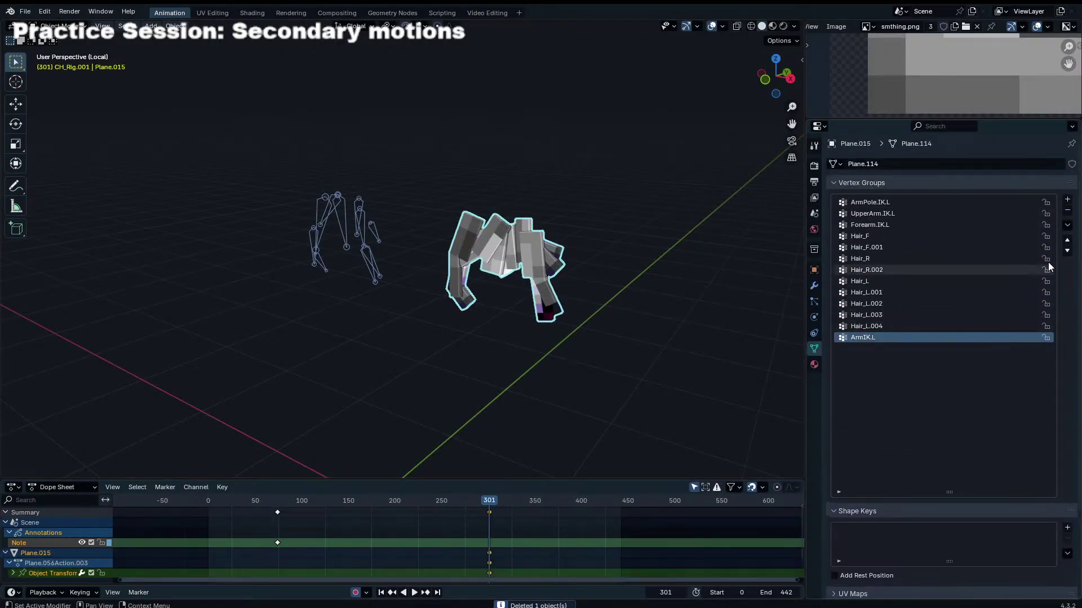
click(868, 239)
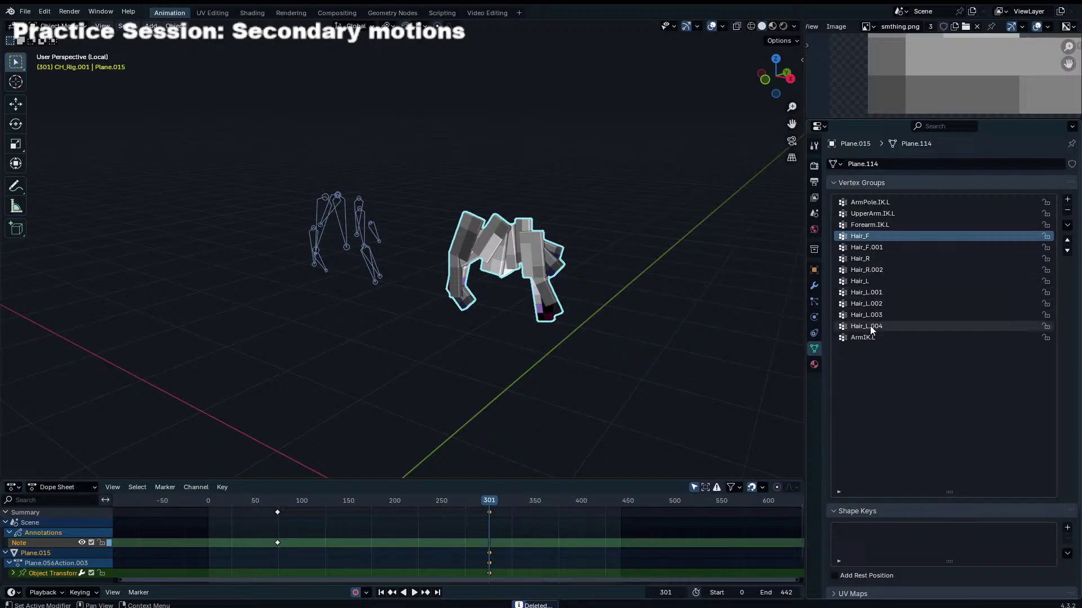
click(870, 325)
click(866, 237)
click(858, 325)
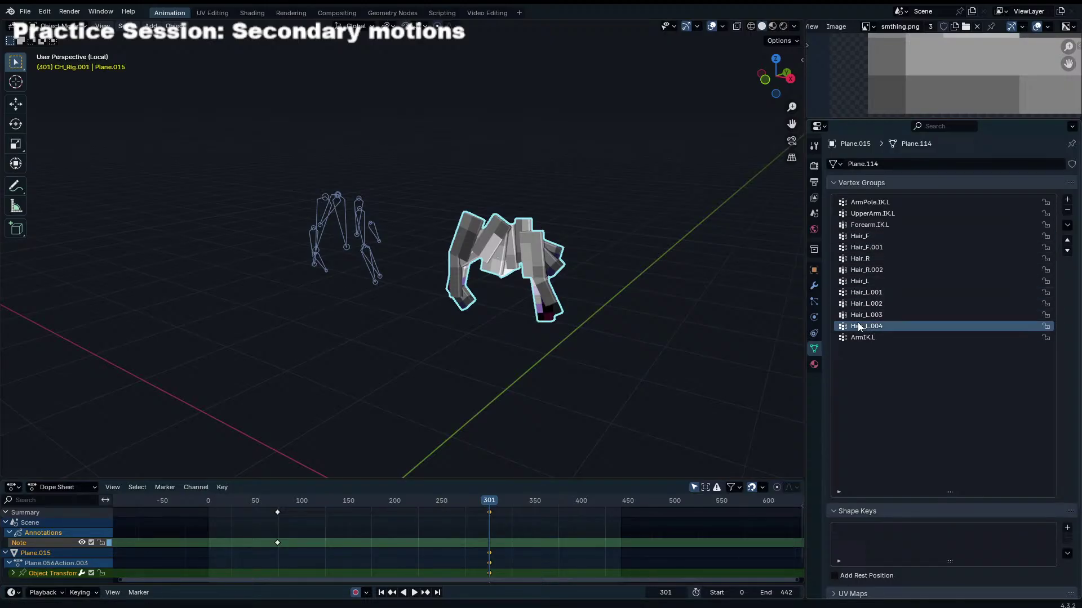
click(864, 336)
click(1066, 211)
click(933, 225)
click(954, 212)
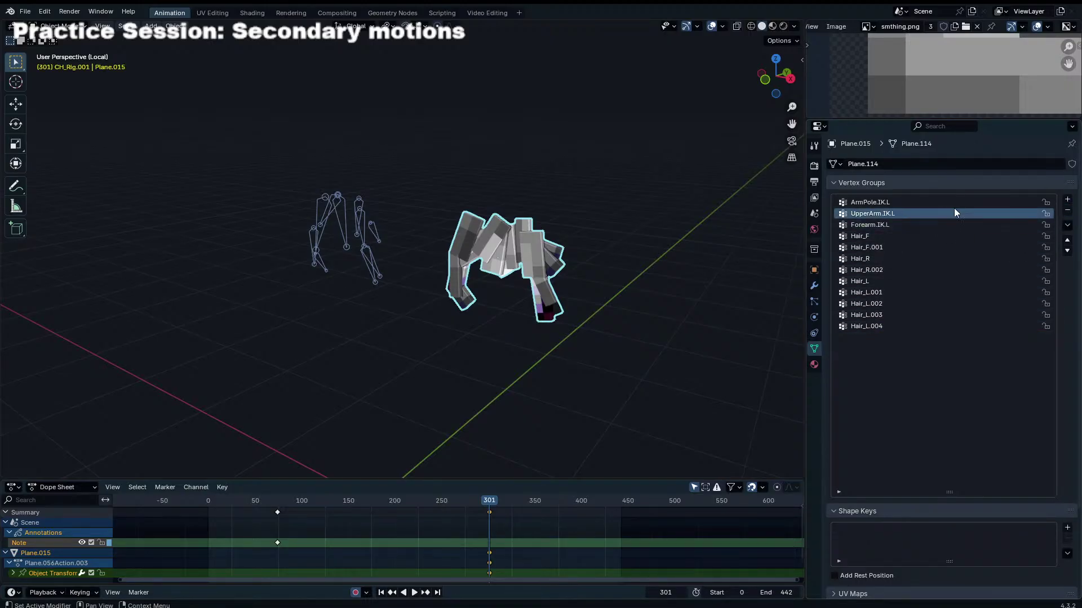
click(965, 204)
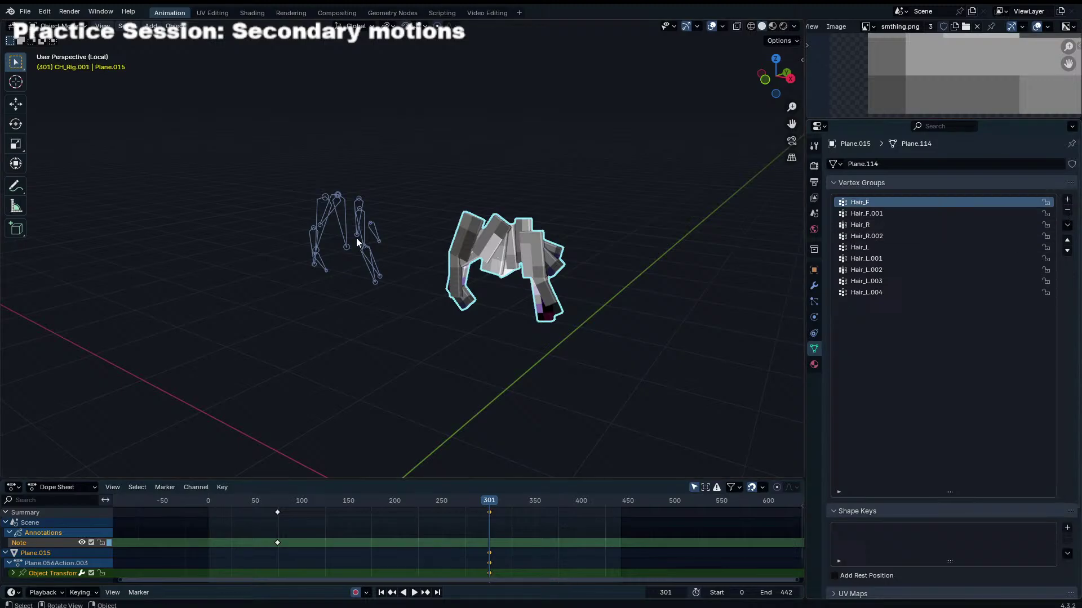
click(340, 224)
key(ctrl+s)
Step: Try parenting the hair mesh to CH_Rig with empty groups, and check the resulting vertex group list
click(487, 231)
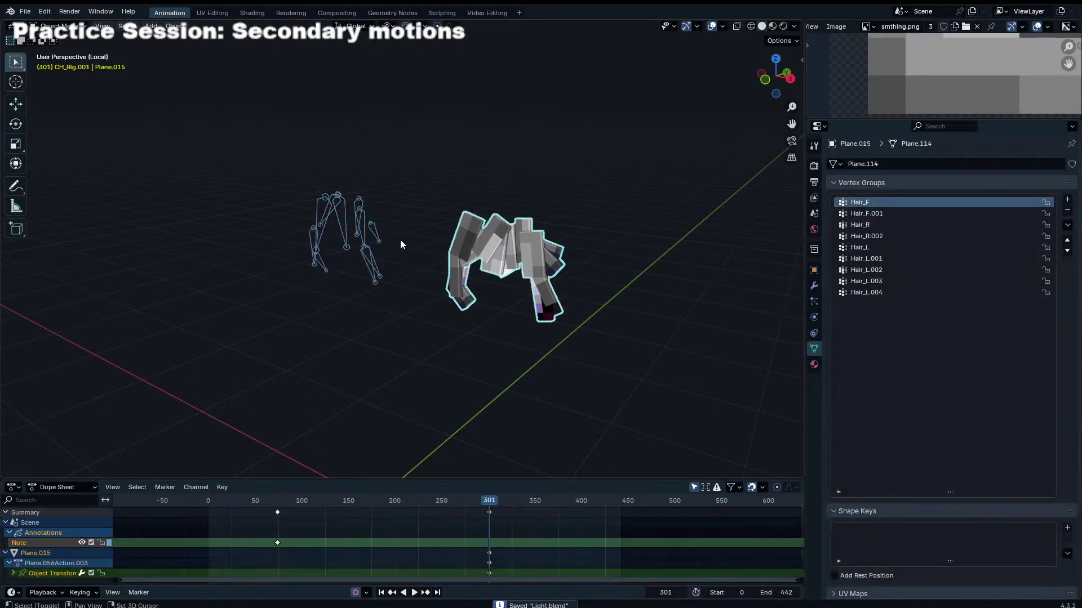
shift+click(376, 238)
key(ctrl+p)
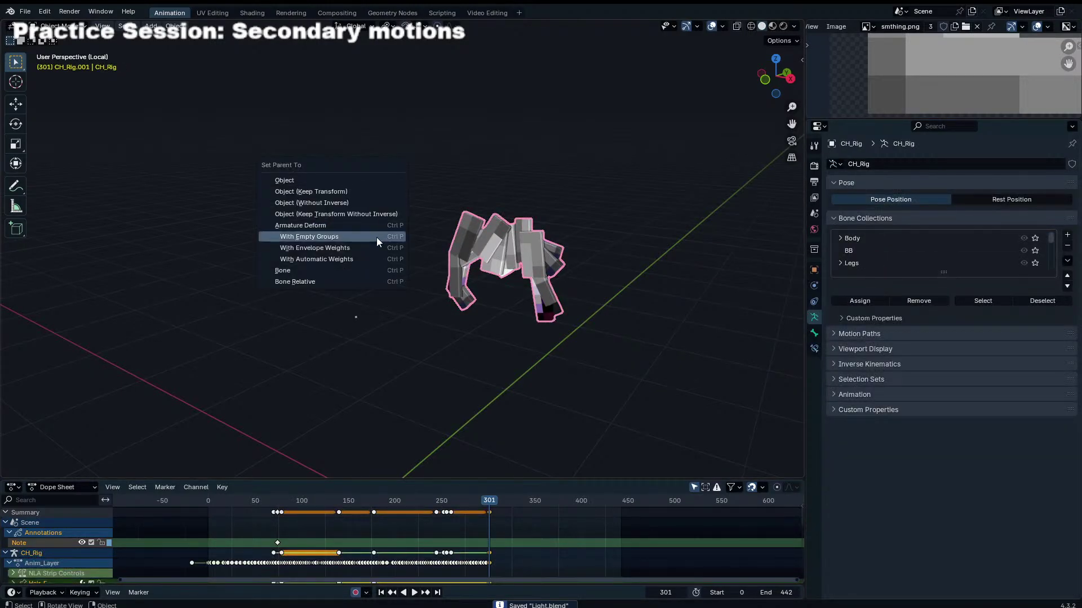
click(376, 238)
click(517, 239)
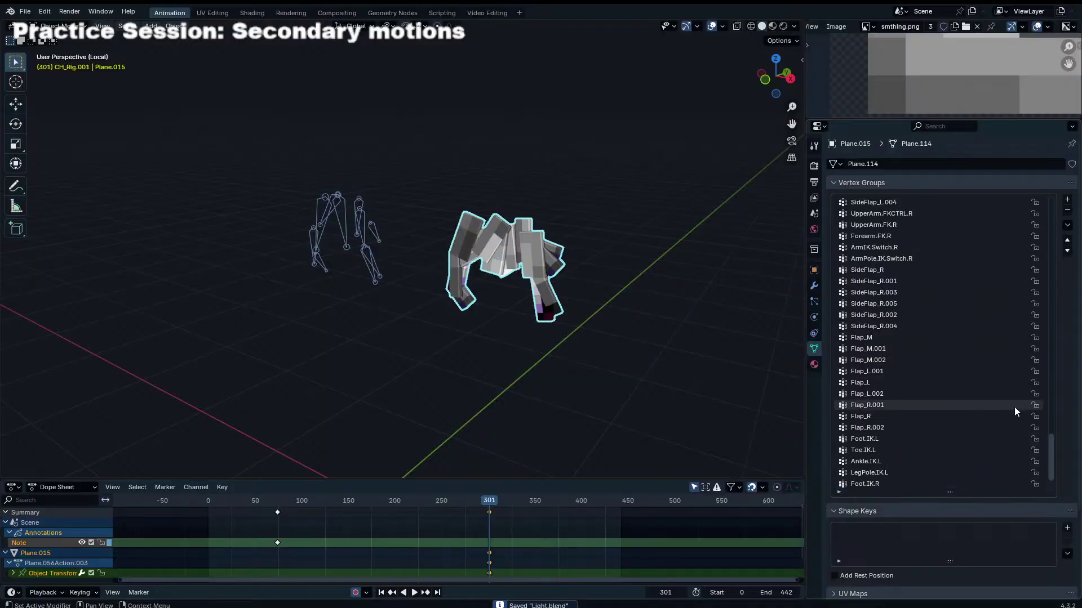
drag(1050, 460, 1028, 466)
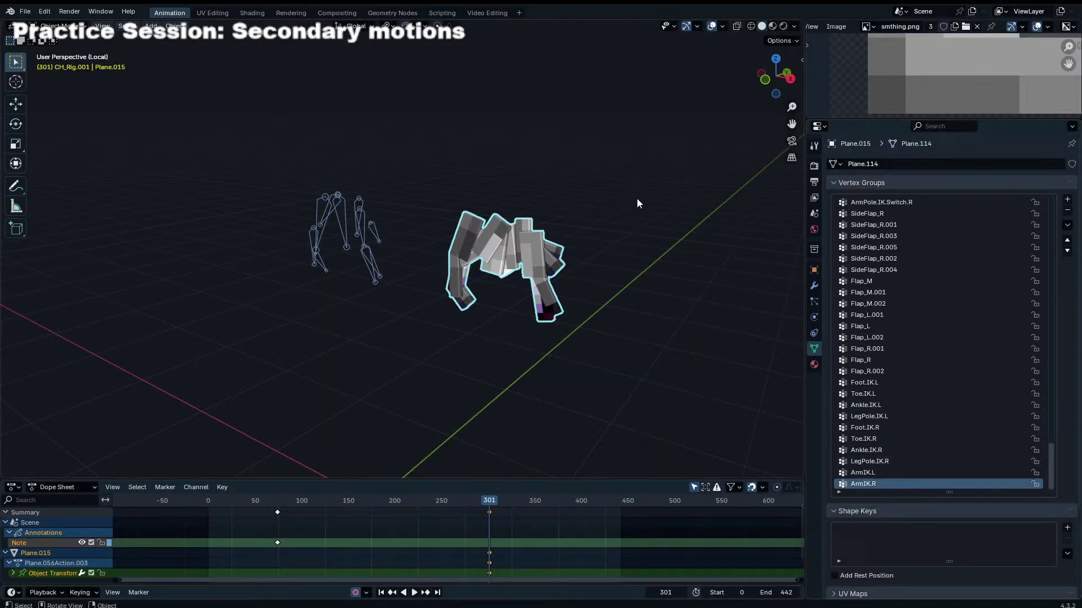
Step: Undo the parenting to CH_Rig and reselect the hair mesh
click(507, 179)
key(ctrl+z)
key(ctrl+z)
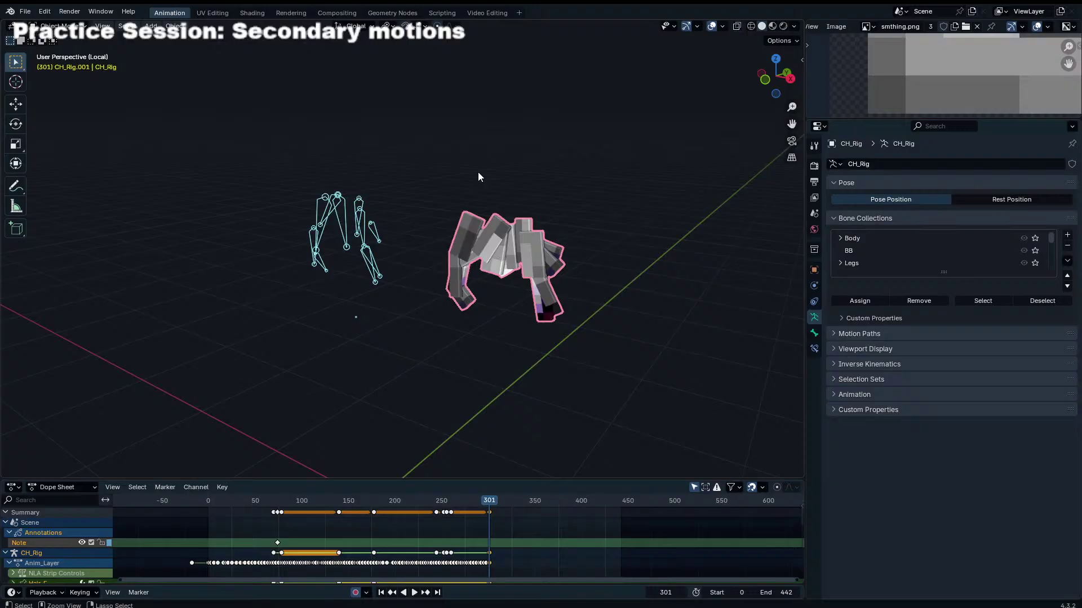
click(495, 239)
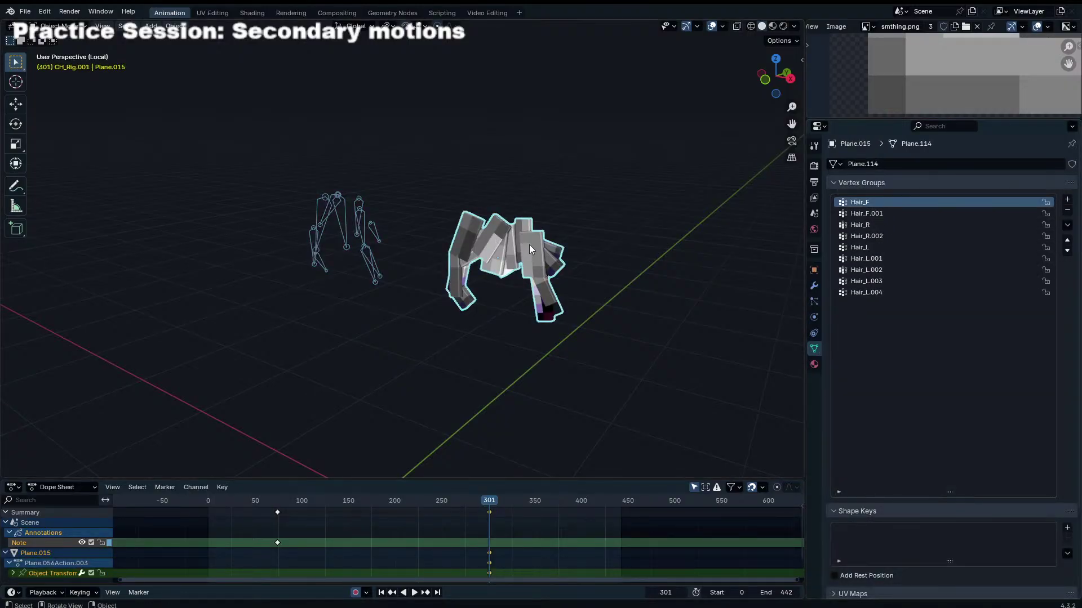
Step: In front view, move the hair mesh along the X axis onto the hair bones of CH_Rig
key(KP_1)
key(g)
key(x)
key(Return)
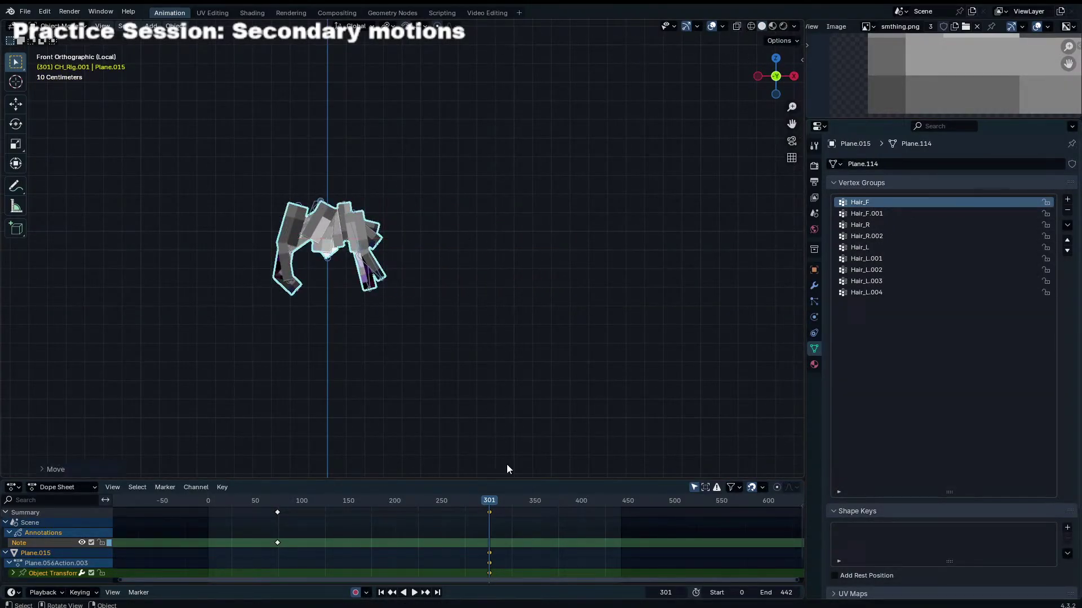
Step: Try deleting all the keyframes in the Dope Sheet, and undo the deletion
key(a)
key(x)
click(508, 534)
key(ctrl+z)
key(ctrl+z)
key(ctrl+z)
key(ctrl+z)
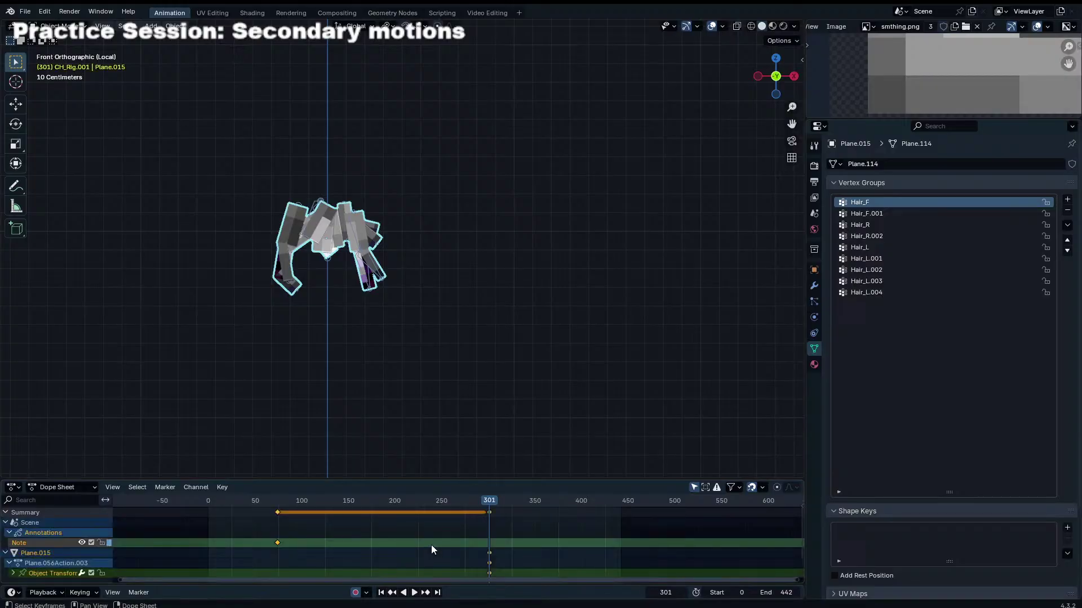
Step: Examine the hair strands against the CH_Rig hair bones from several angles in Pose Mode and Edit Mode
middle_drag(445, 304, 333, 309)
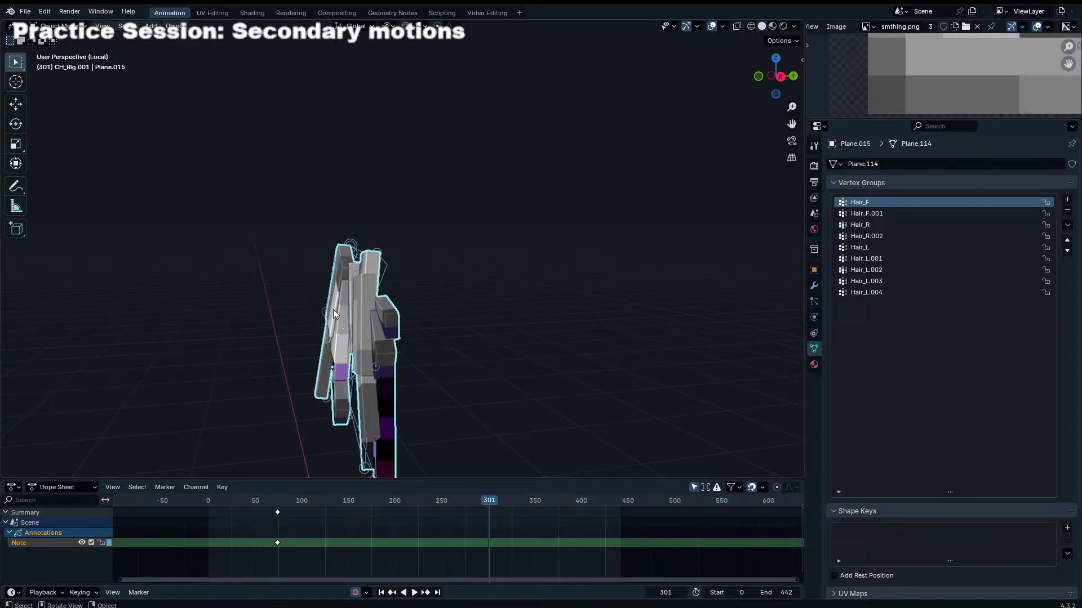
scroll(338, 302, up, 5)
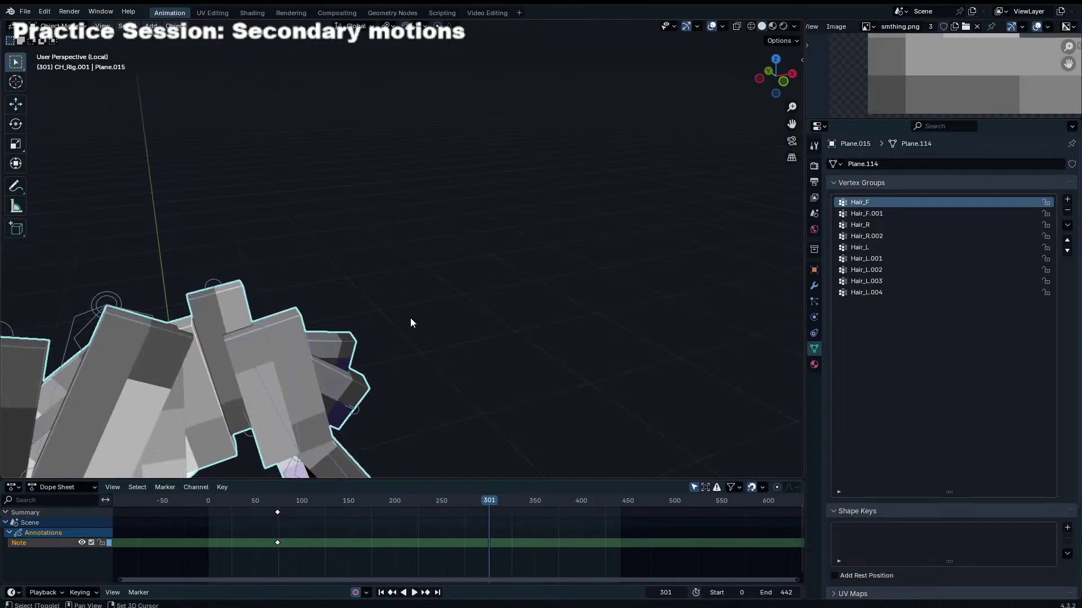
middle_drag(410, 317, 447, 288)
click(364, 386)
key(ctrl+Tab)
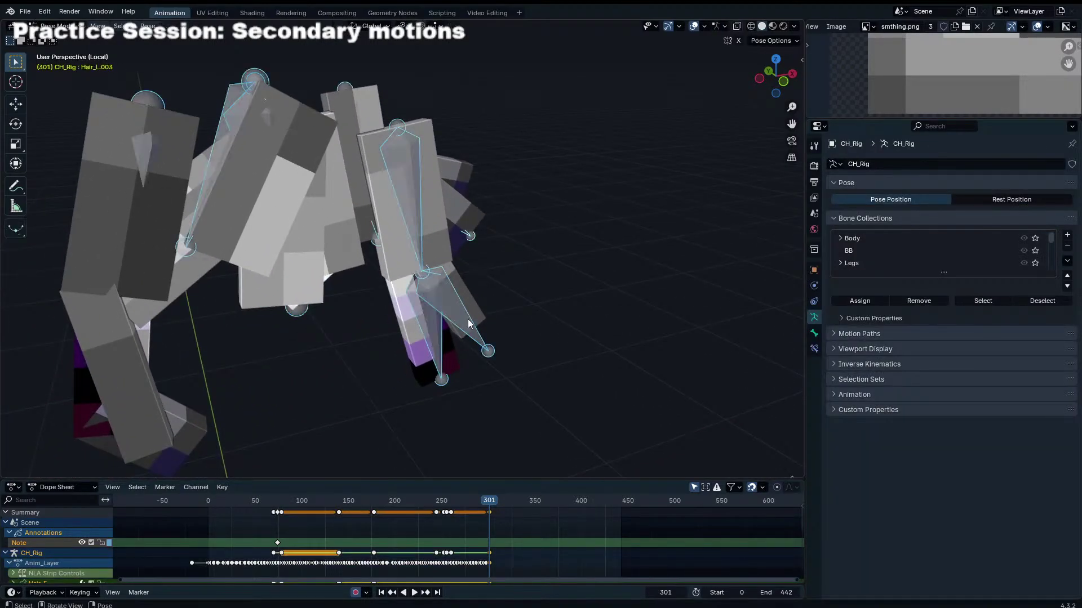
key(ctrl+Tab)
click(472, 299)
middle_drag(479, 355, 467, 325)
key(Tab)
key(alt+a)
scroll(518, 257, down, 3)
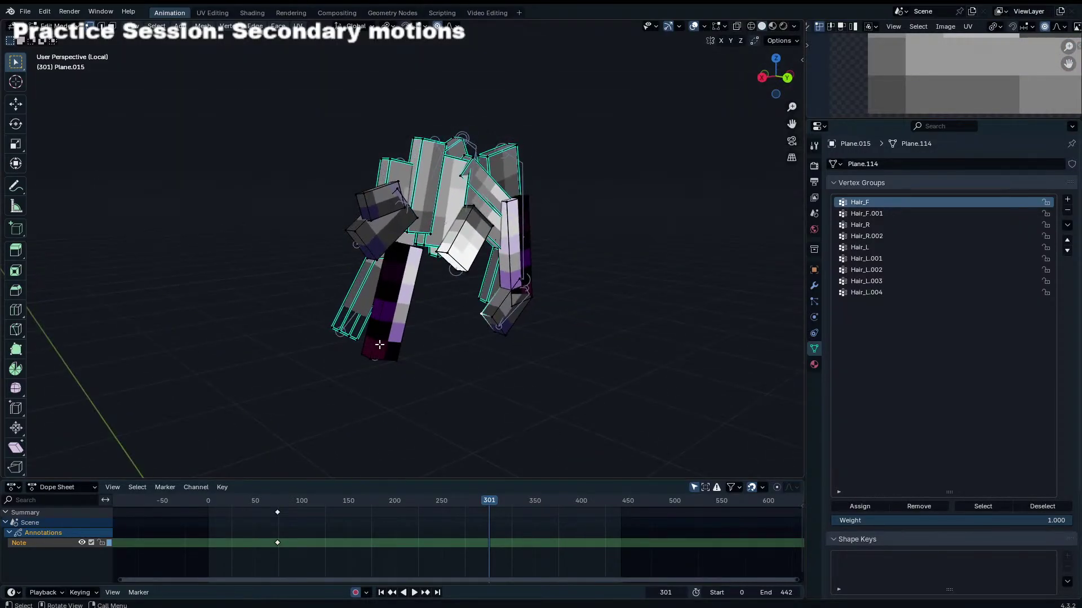
middle_drag(380, 345, 582, 302)
Step: Check the name of the inner lower-left hair bone, and assign its linked strand to the Hair_L.001 vertex group
key(Tab)
click(434, 357)
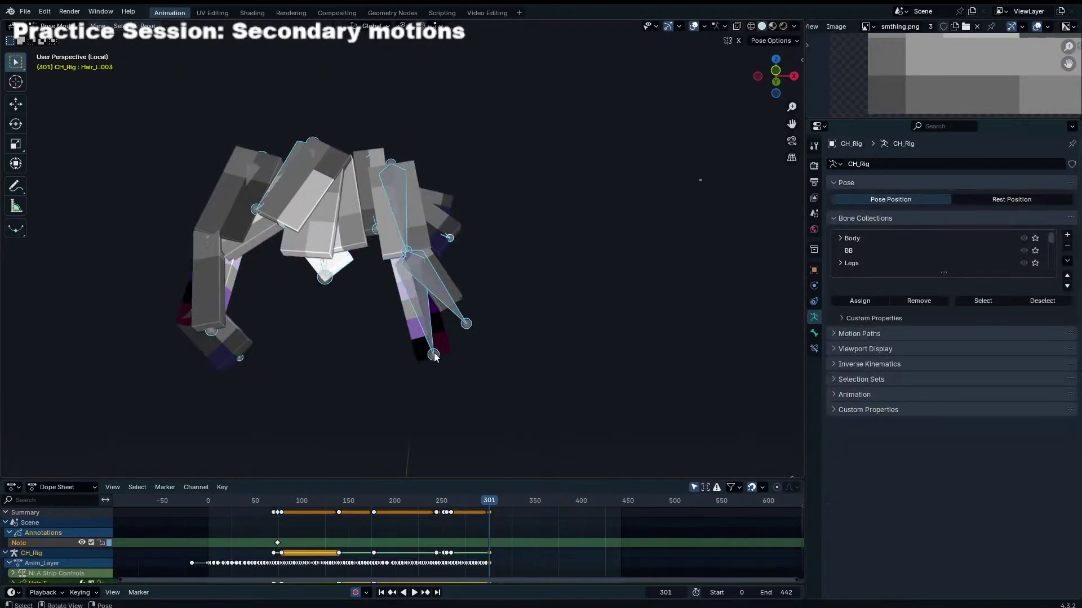
click(434, 356)
key(F2)
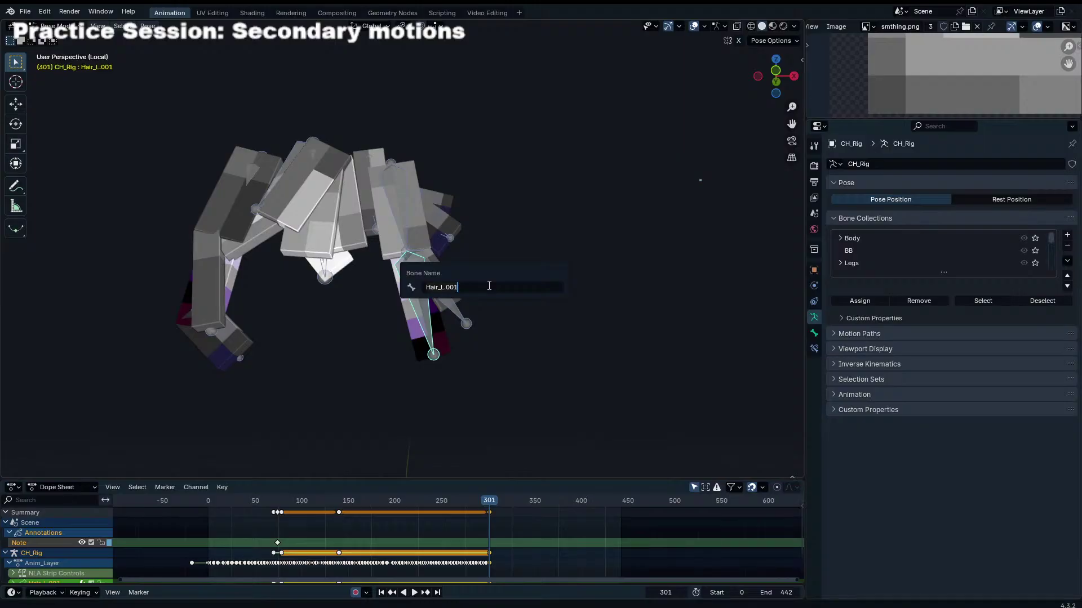
click(414, 345)
key(Tab)
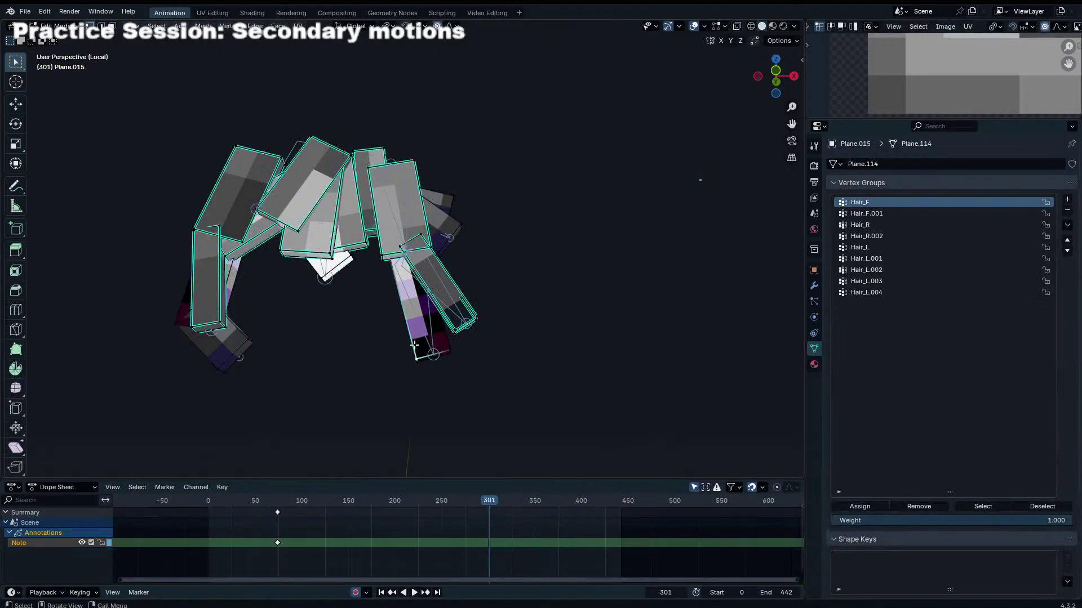
key(l)
click(887, 271)
click(881, 259)
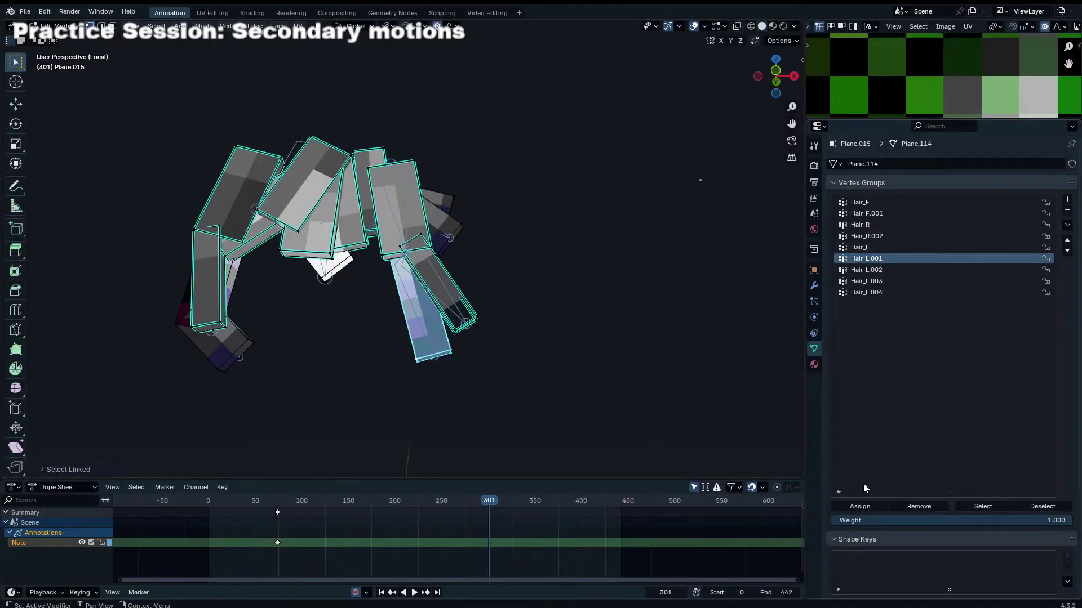
click(862, 505)
key(Tab)
Step: Check the name of the outer lower-left hair bone, and assign its linked strand to the Hair_L.002 vertex group
click(462, 324)
key(ctrl+Tab)
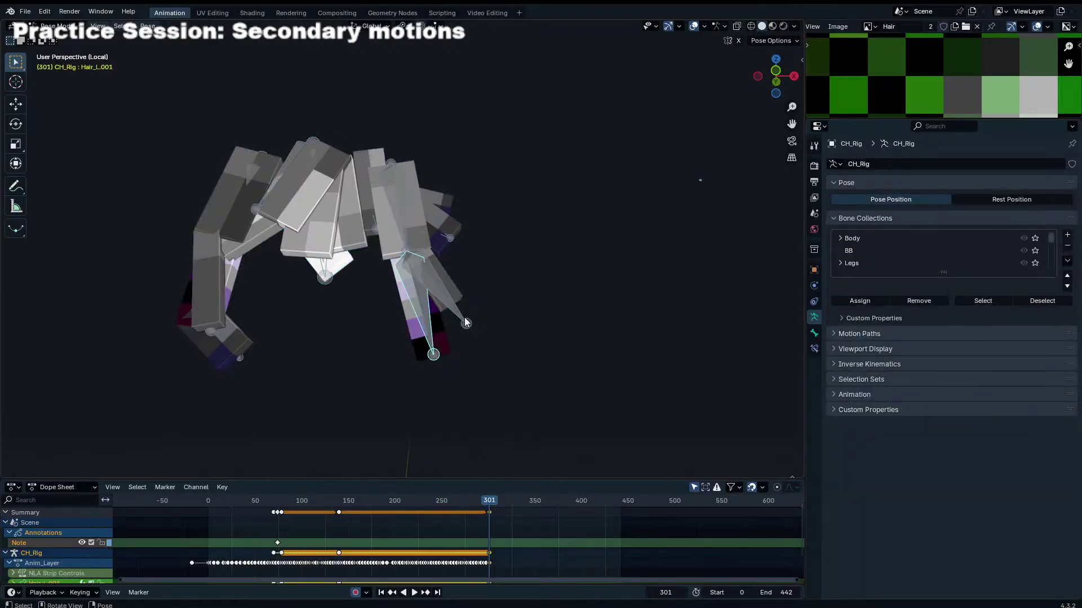
key(F2)
key(Escape)
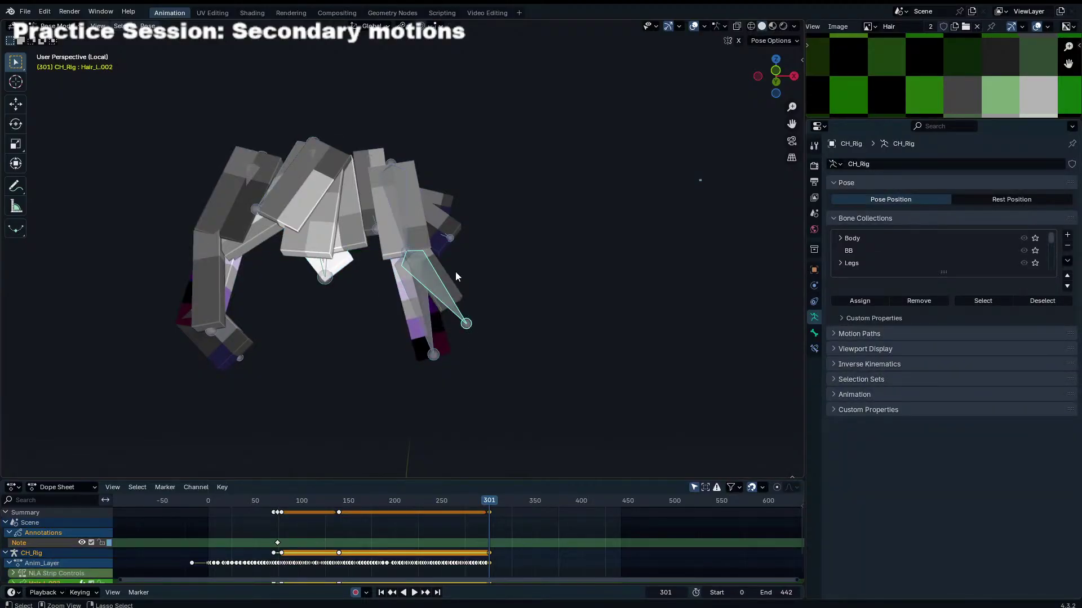
click(455, 271)
key(Tab)
key(l)
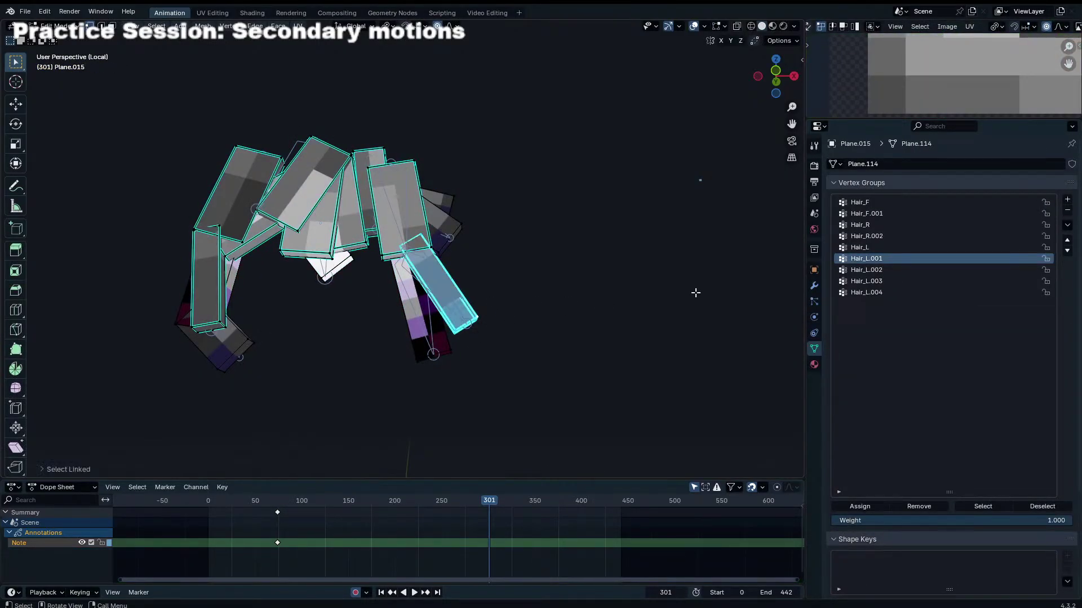
click(884, 237)
click(879, 270)
click(859, 507)
key(Tab)
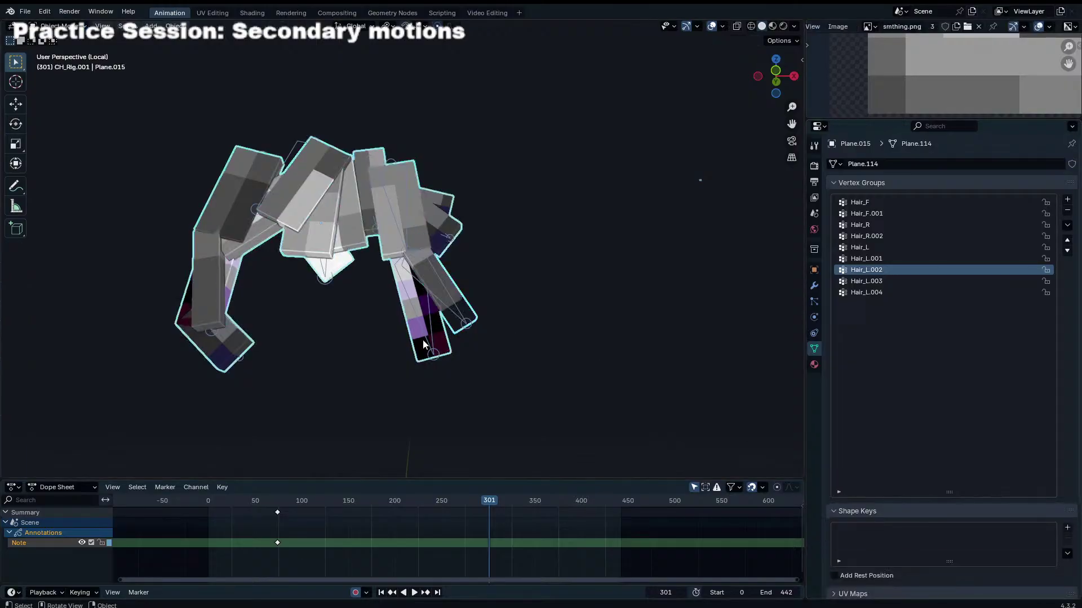
Step: Try rotating the Hair_L.001 bone in Pose Mode to test whether its strand follows, and cancel the rotation
click(432, 356)
key(ctrl+Tab)
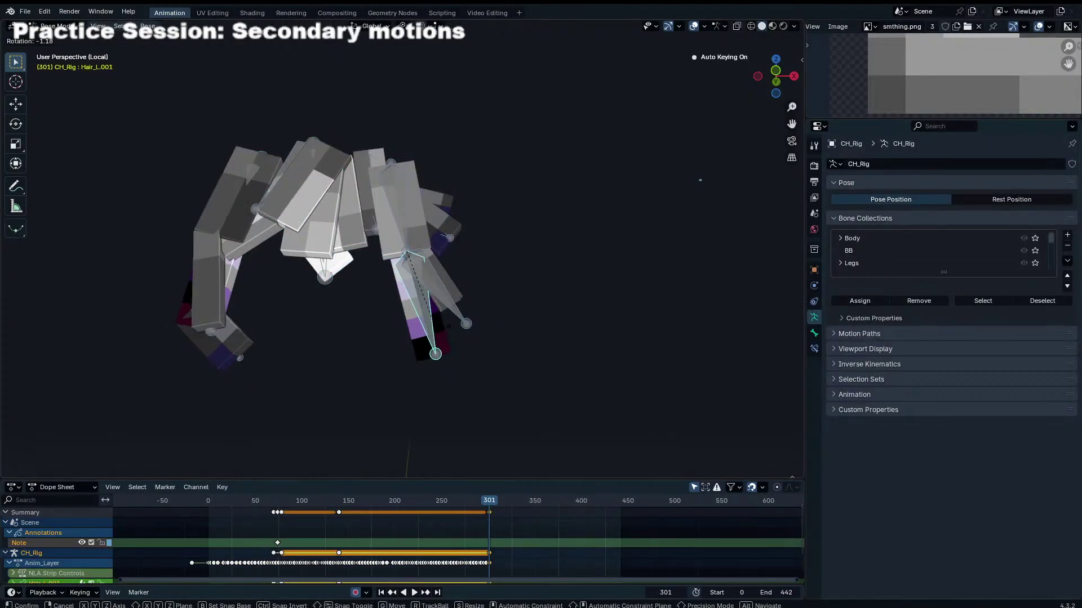
key(ctrl+Tab)
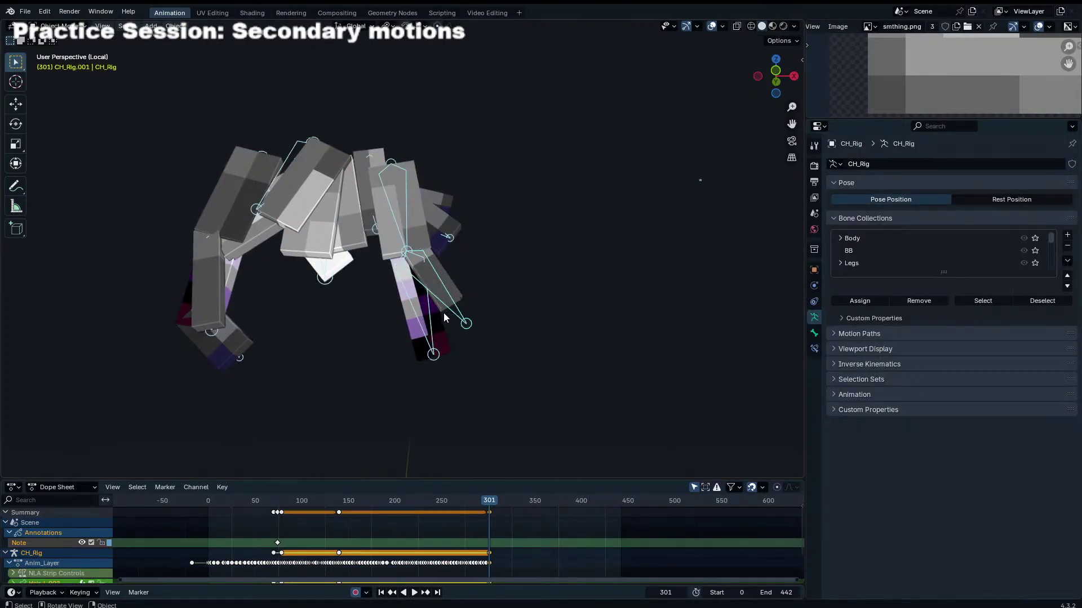
Step: Add an Armature modifier to the hair mesh
click(444, 317)
click(813, 289)
click(893, 165)
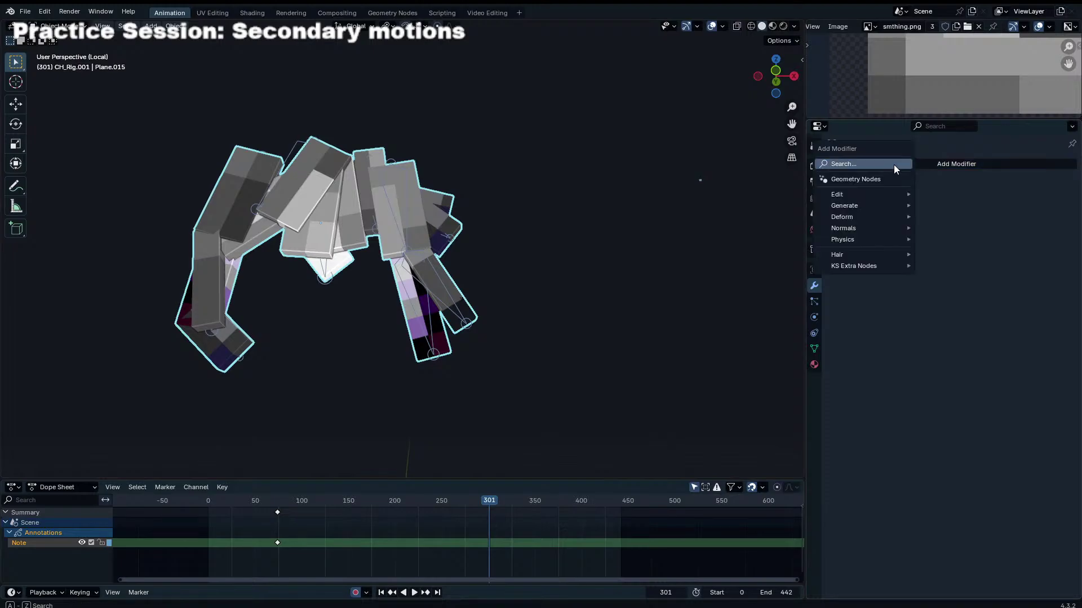
text(ARMA)
click(884, 185)
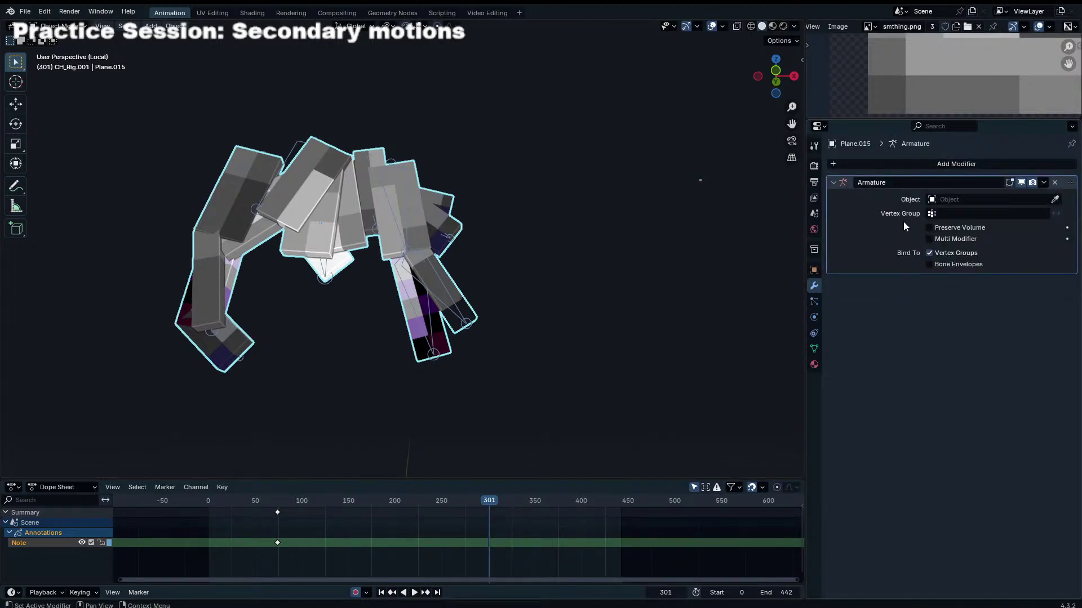
Step: Set CH_Rig as the Armature modifier's object, and test-rotate the Hair_L.002 bone in Pose Mode
click(1053, 201)
click(474, 327)
click(467, 332)
key(ctrl+Tab)
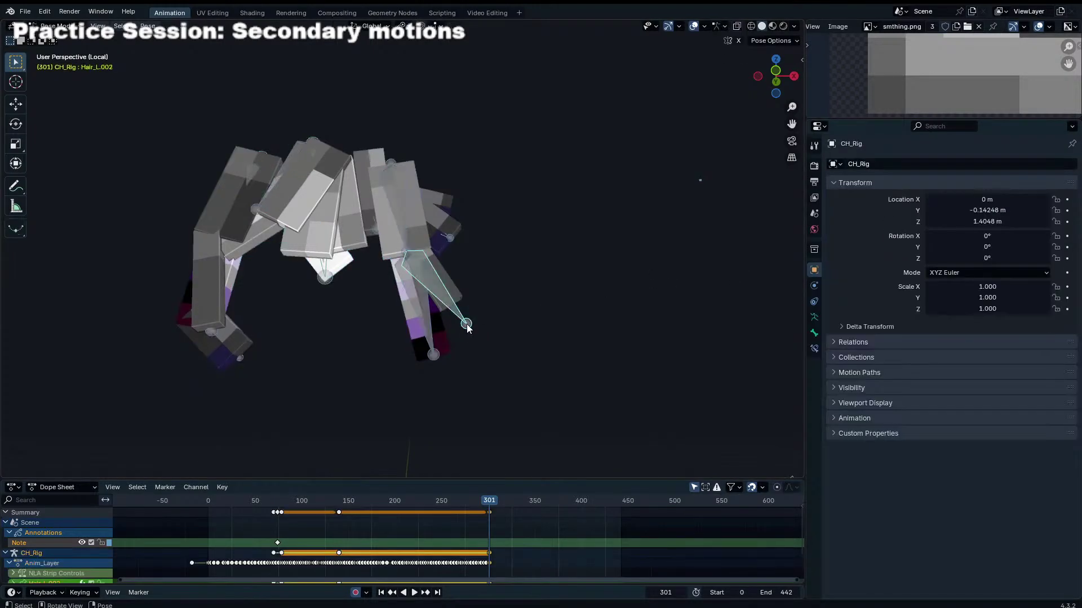
key(r)
right_click(478, 331)
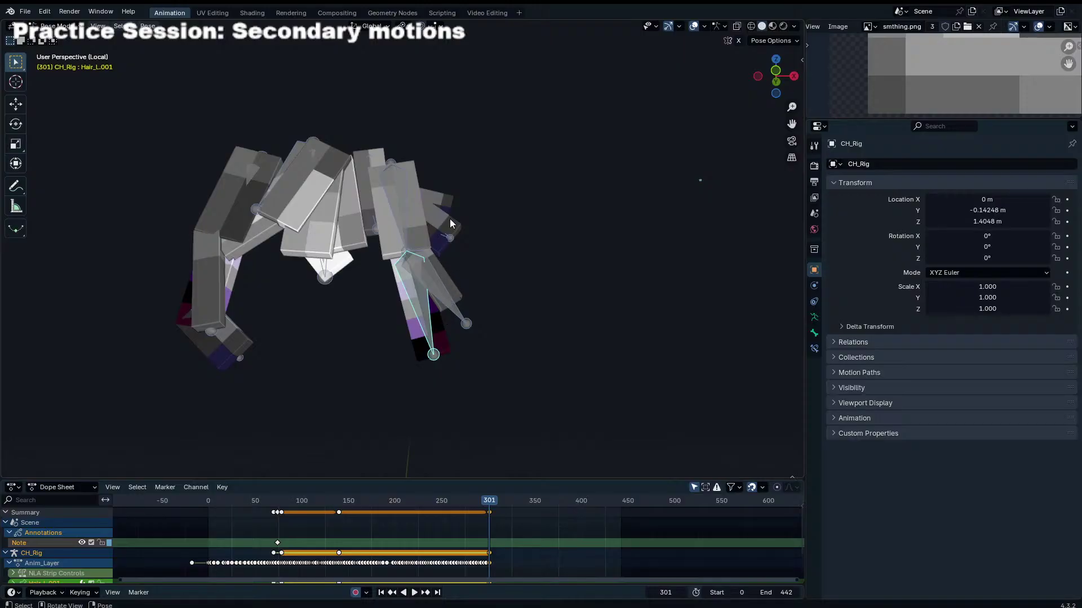
Step: Select the hair bones in Edit Mode and set the active Hair_L.001 bone's roll to 0°
key(Tab)
key(n)
middle_drag(450, 218, 406, 231)
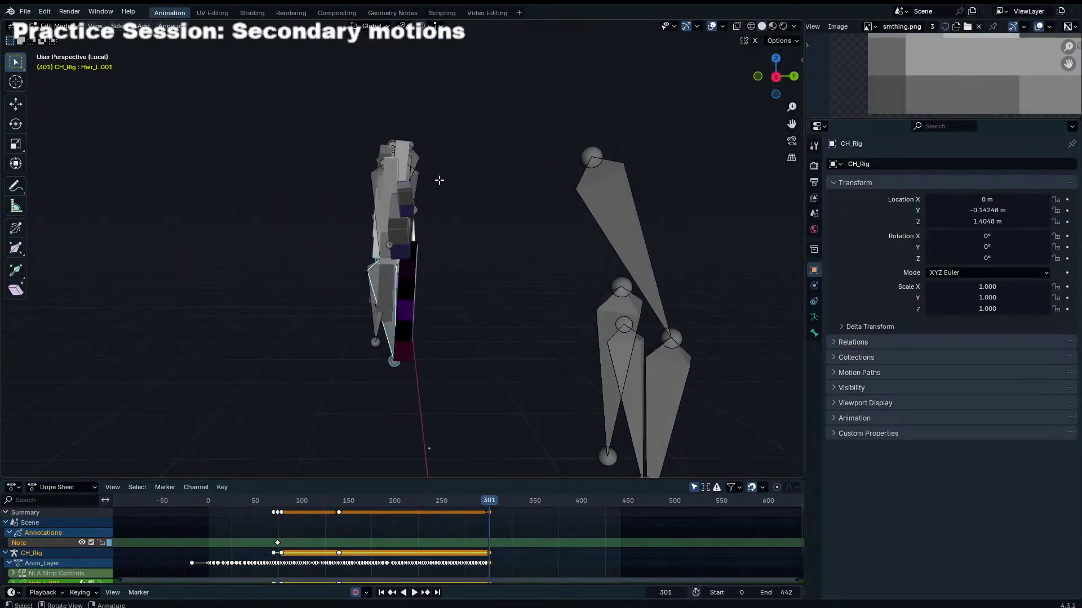
drag(466, 118, 296, 408)
click(776, 191)
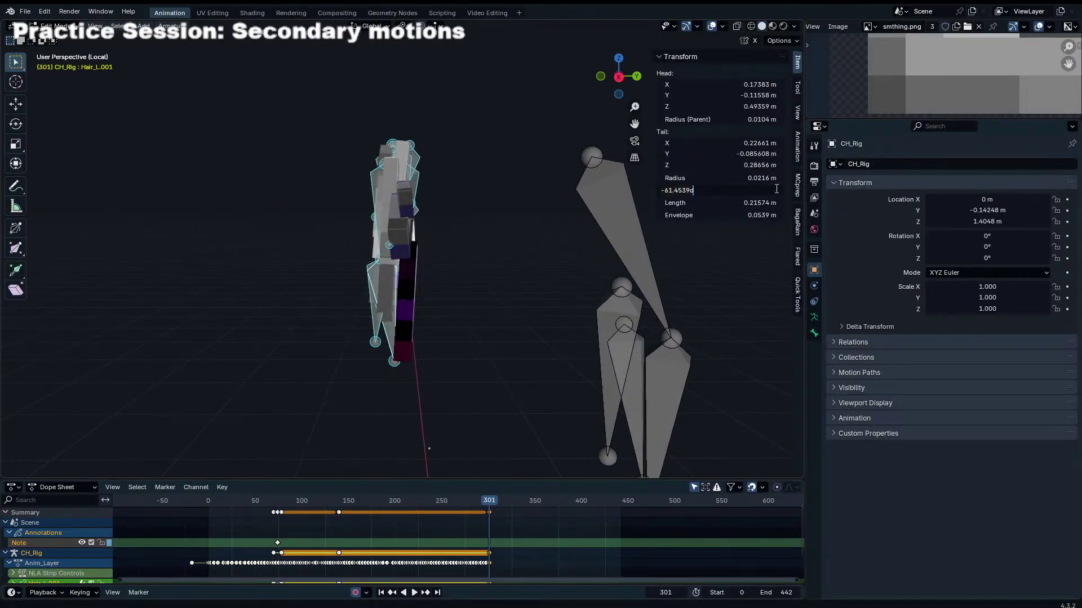
key(ctrl+a)
text(-25)
key(Return)
middle_drag(293, 186, 414, 281)
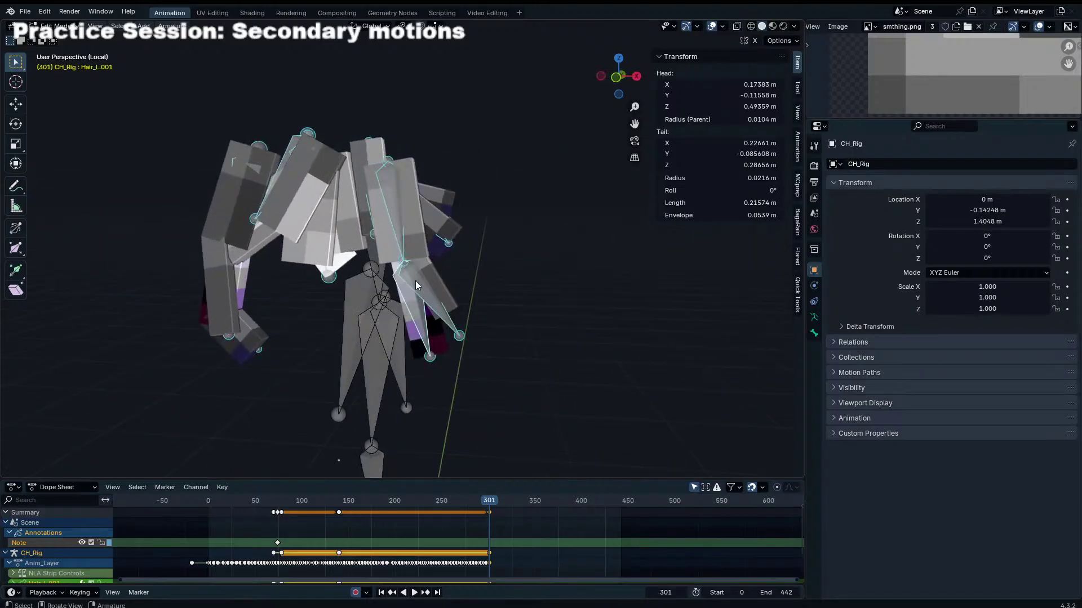
Step: Set the Hair_L.002 bone's roll to 0°
click(418, 297)
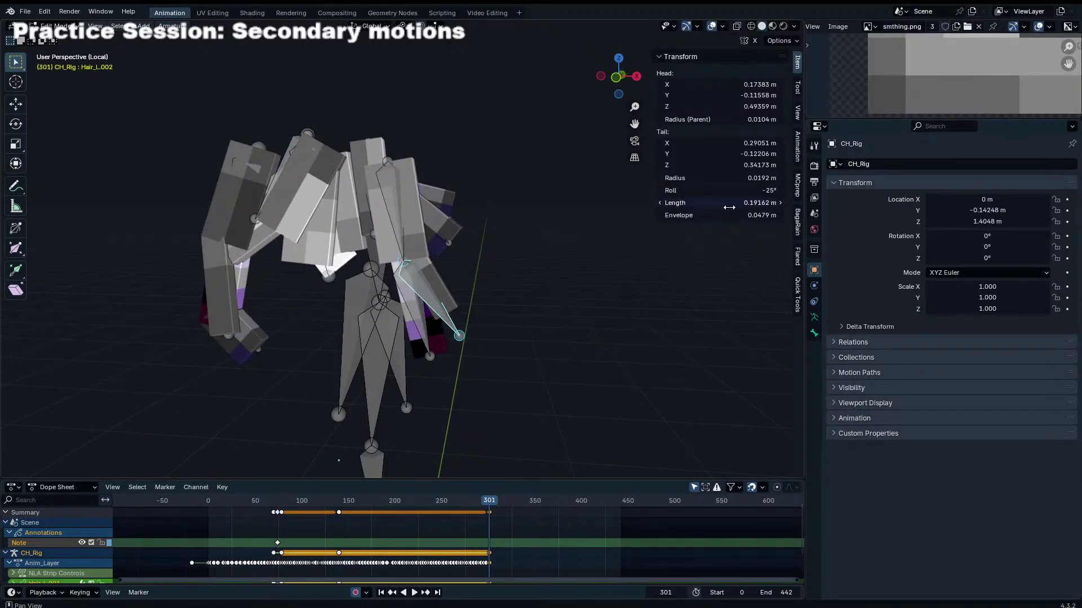
text(0)
key(Return)
middle_drag(507, 259, 485, 311)
Step: Test-rotate the Hair_L.002 bone about X and Z in Pose Mode, cancelling each rotation
key(Tab)
click(464, 329)
key(r)
key(x)
key(x)
right_click(497, 272)
key(r)
key(z)
key(z)
right_click(478, 225)
middle_drag(473, 225, 412, 230)
key(r)
key(z)
key(z)
right_click(387, 162)
Step: Set the Hair_L.002 bone's roll to -35° in Edit Mode, judging it from the top view
middle_drag(388, 161, 376, 271)
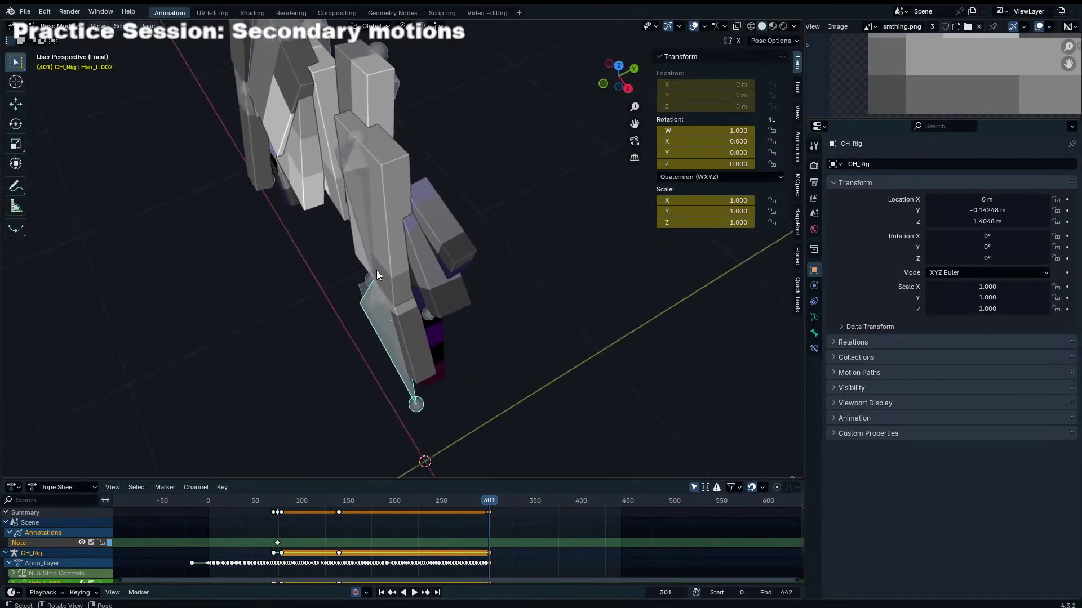
key(KP_7)
key(Tab)
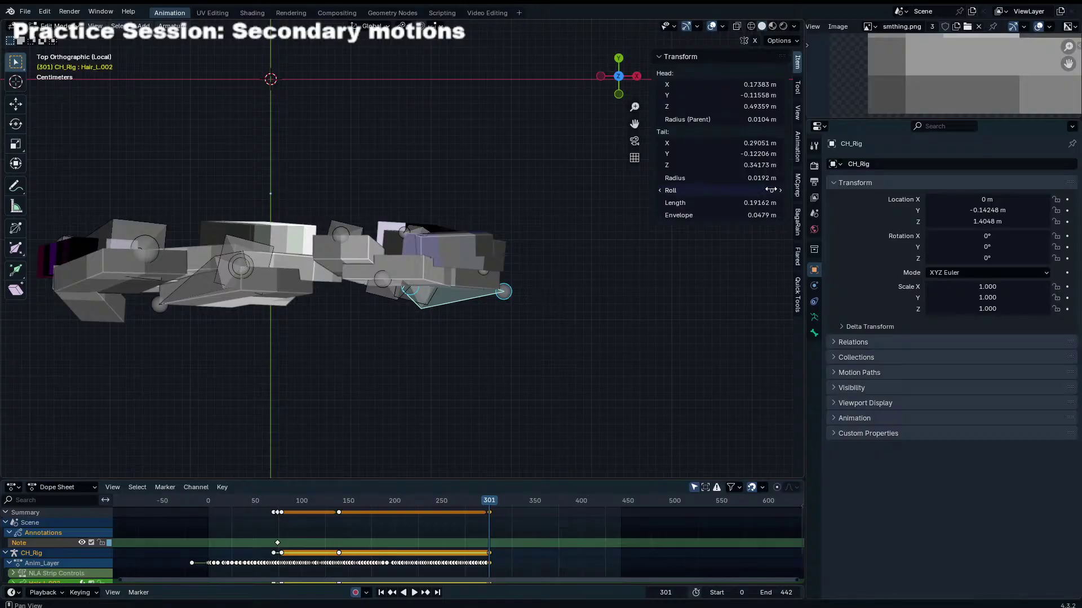
drag(771, 190, 767, 190)
middle_drag(563, 265, 575, 272)
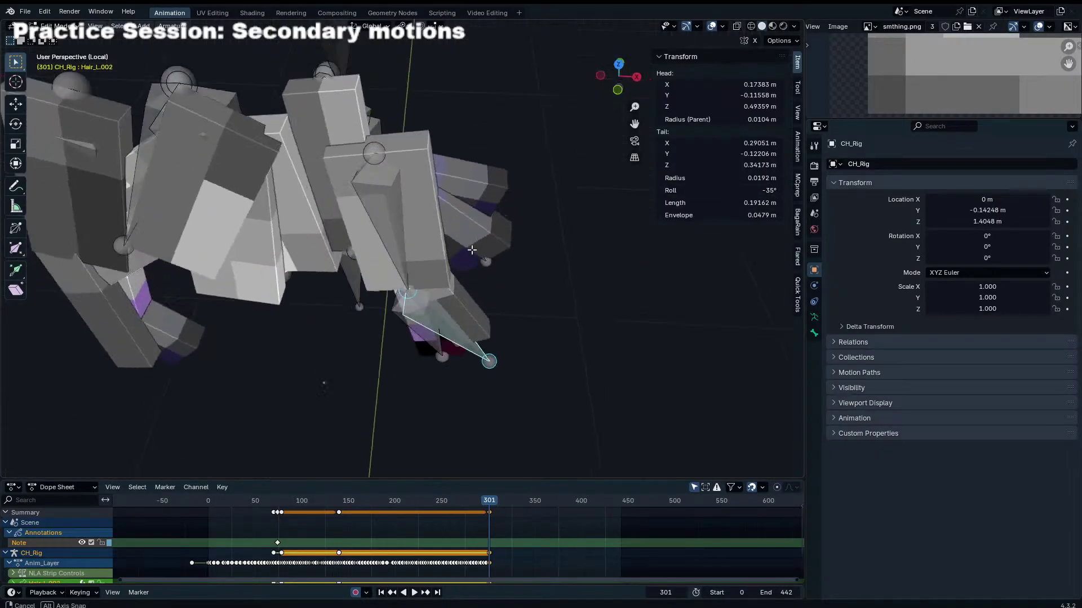
Step: Test-rotate the Hair_L.001 bone about X and Z in Pose Mode, and cancel the rotation
scroll(574, 273, up, 8)
scroll(582, 257, down, 6)
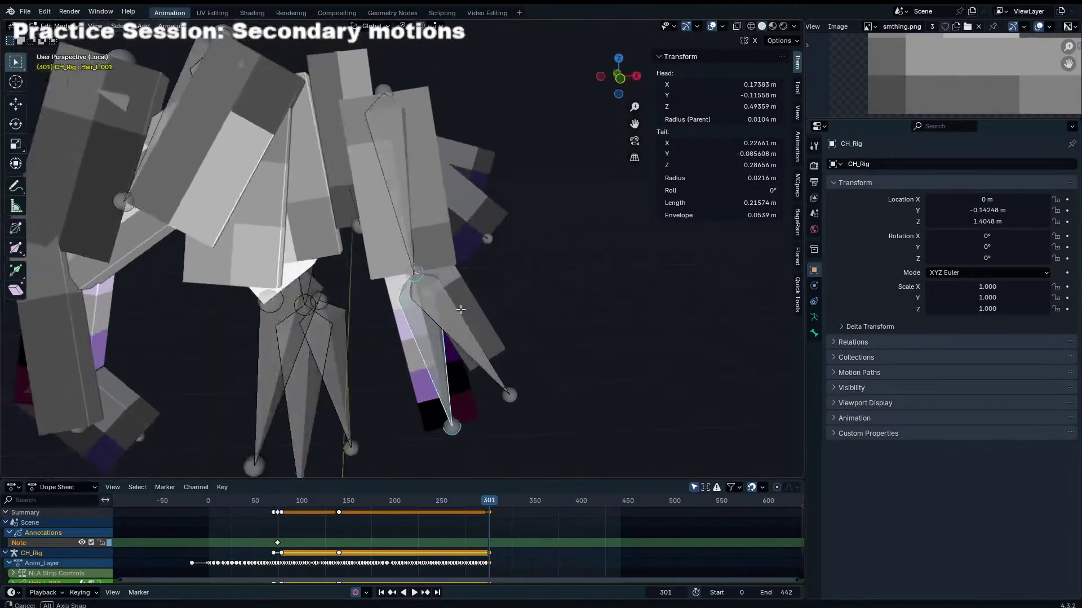
key(Tab)
key(r)
key(x)
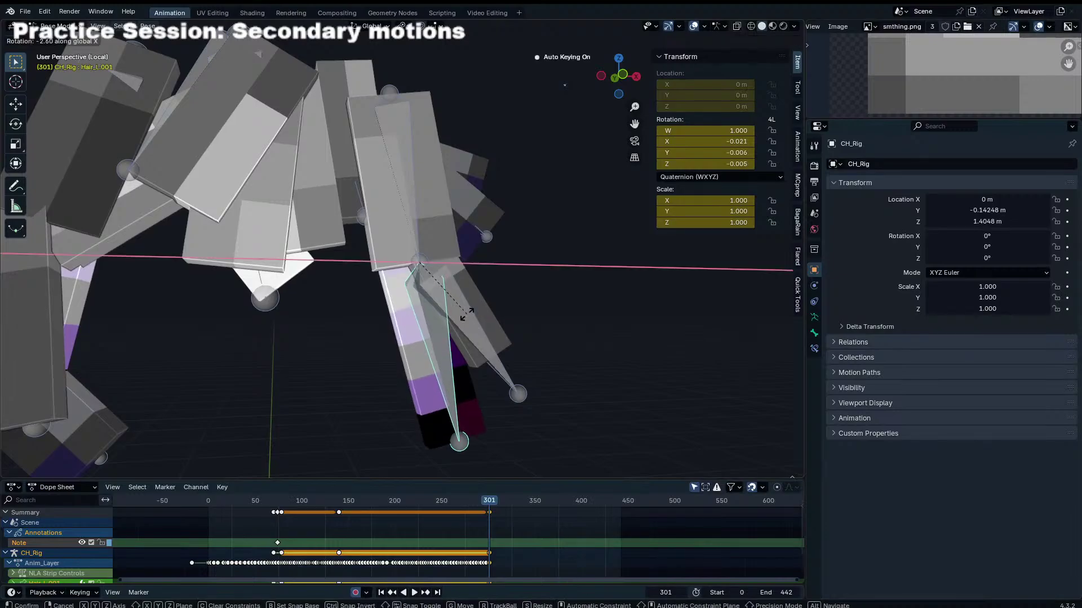
key(z)
key(z)
right_click(476, 237)
Step: Switch the transform orientation to Local, and test-rotate the Hair_L.001 bone about its local Z axis
click(377, 27)
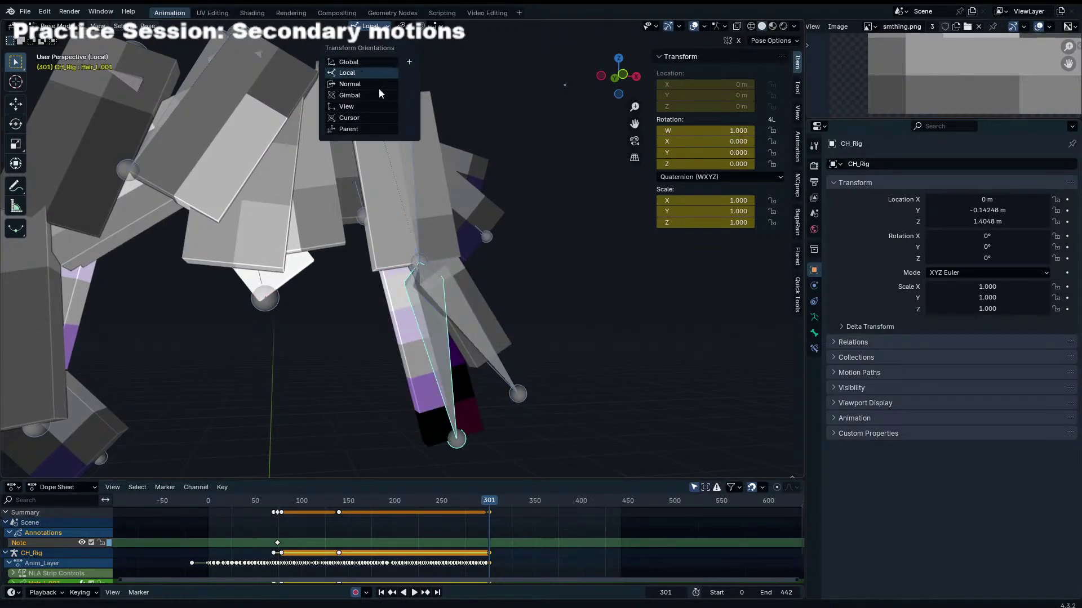
key(r)
key(z)
right_click(549, 226)
Step: Test-rotate all the hair bones about their local Z axes while viewing from several sides, cancelling each rotation
mouse_move(485, 315)
middle_down()
mouse_move(380, 346)
mouse_move(469, 340)
mouse_move(489, 316)
middle_up()
key(r)
key(z)
key(z)
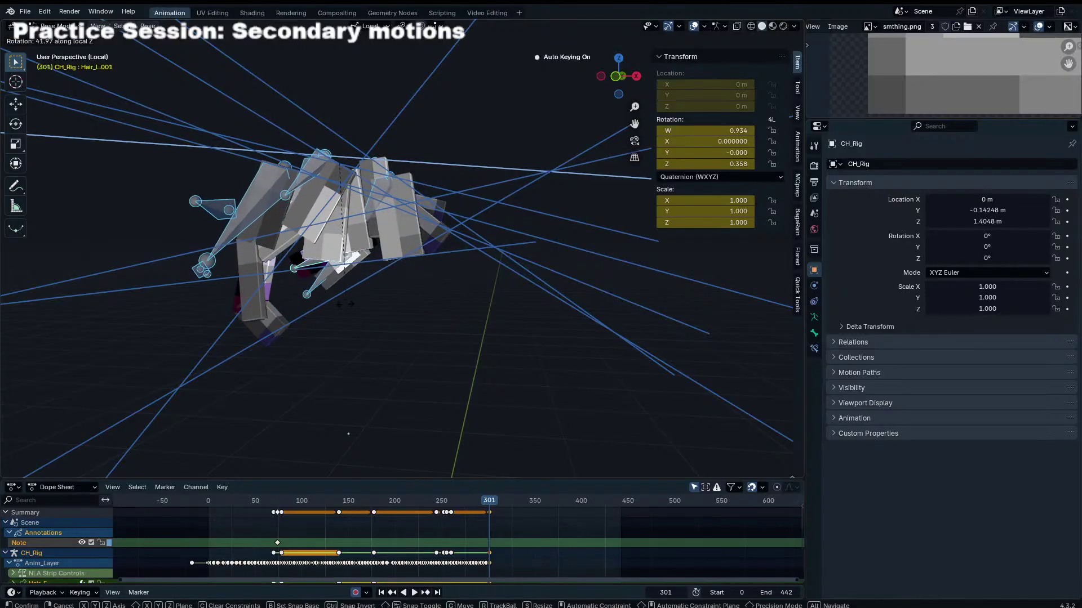
right_click(346, 305)
middle_drag(358, 305, 585, 302)
key(r)
key(z)
right_click(602, 203)
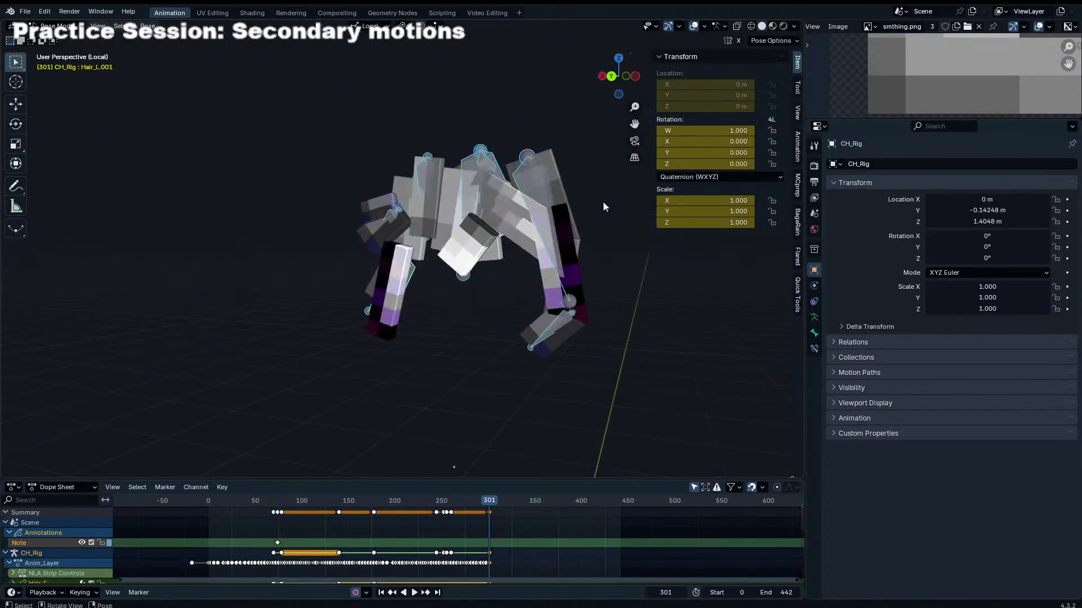
middle_drag(603, 202, 603, 249)
key(r)
key(z)
right_click(588, 201)
Step: Set the Hair_R bone's roll to 0° in Edit Mode, and test its local Z rotation in Pose Mode
click(548, 223)
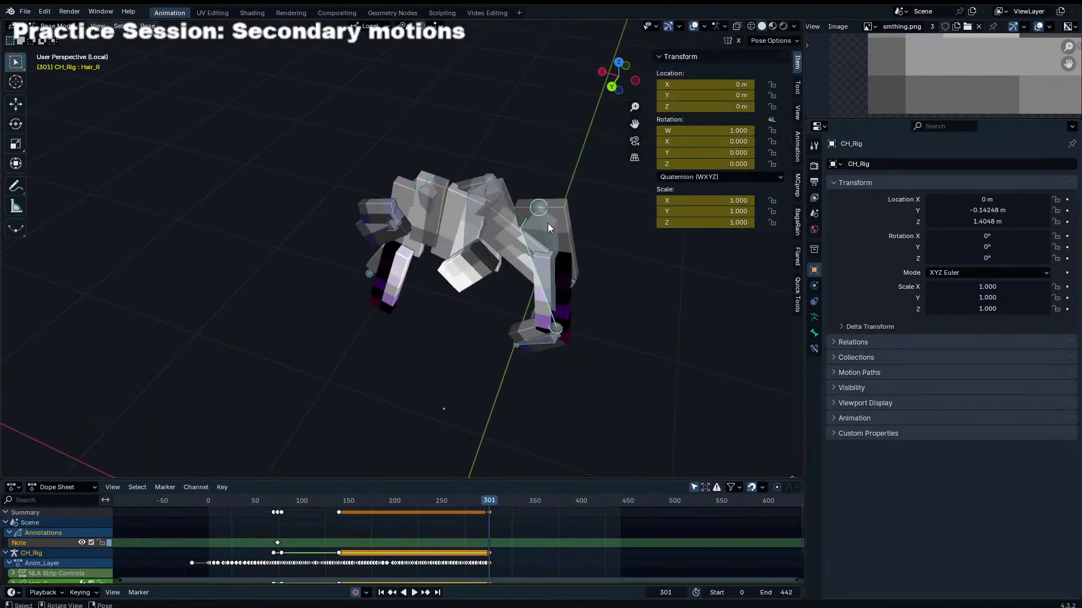
key(Tab)
click(760, 201)
key(Return)
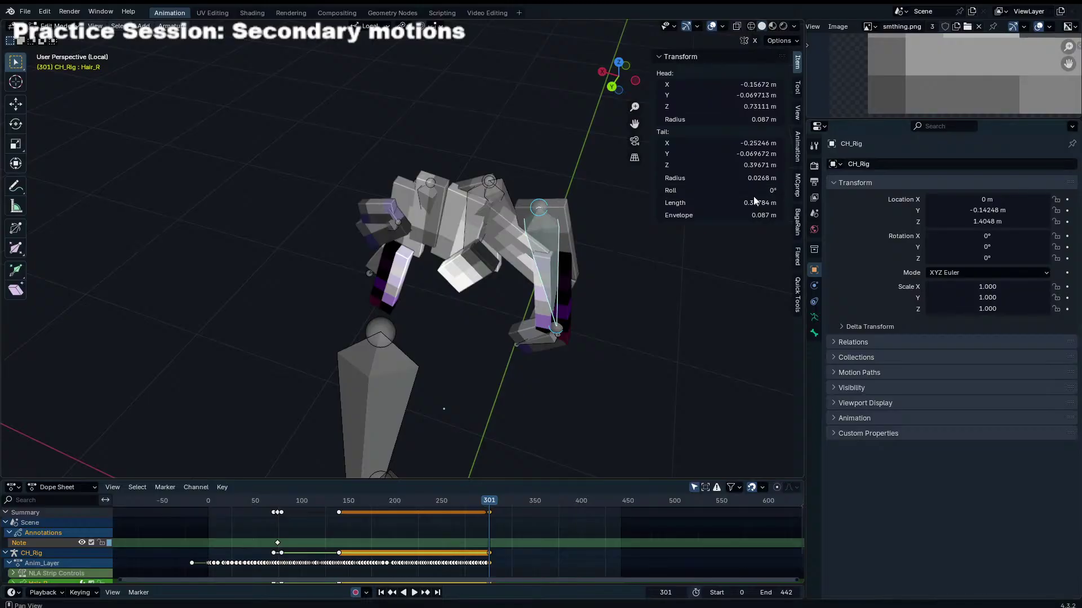
key(Tab)
key(r)
key(z)
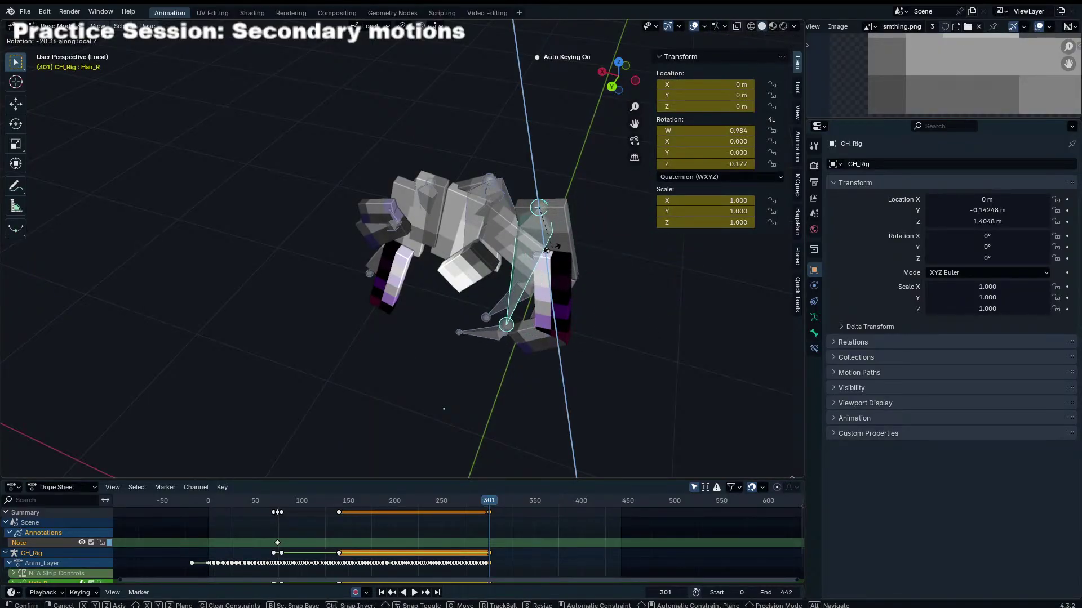
right_click(557, 227)
Step: Test-rotate all the hair bones together about their local Z axes
key(a)
key(r)
key(z)
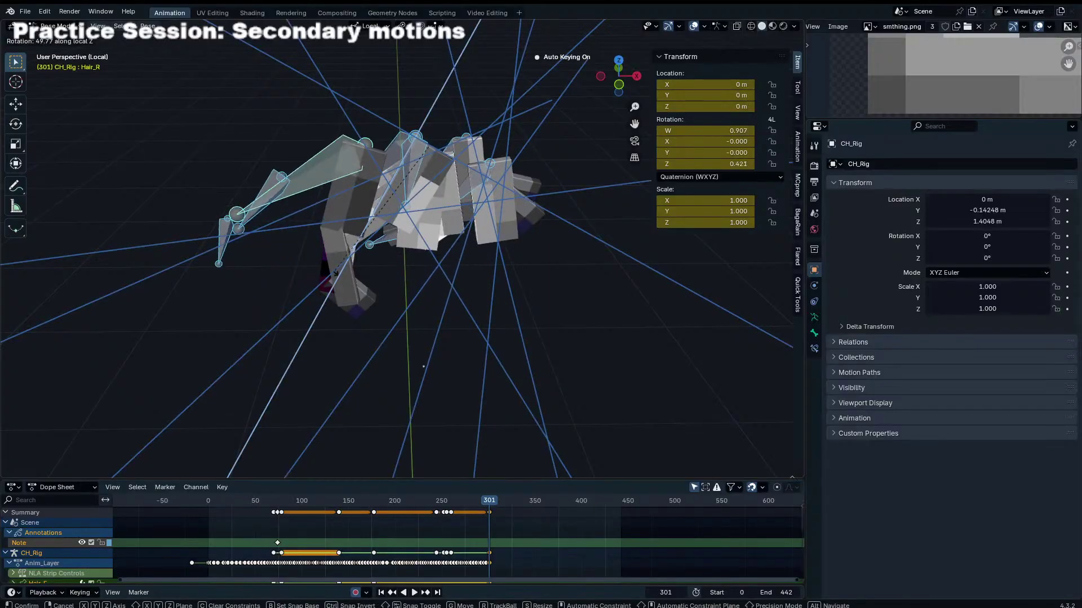
key(Return)
Step: Set the Hair_F.001 bone's roll to 0°, and test the local Z rotation of all the hair bones
click(421, 160)
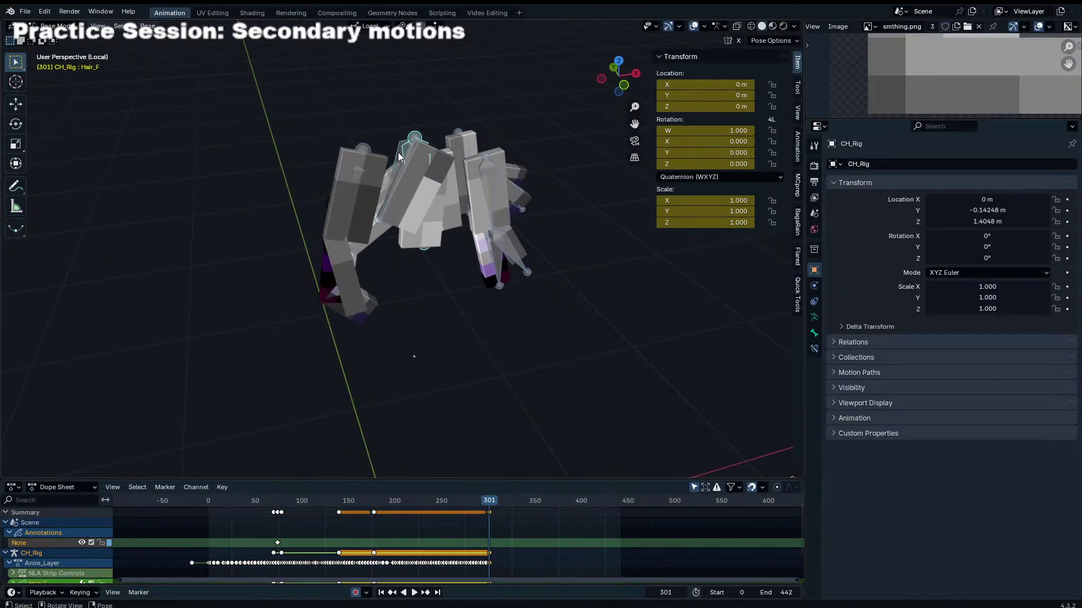
key(Tab)
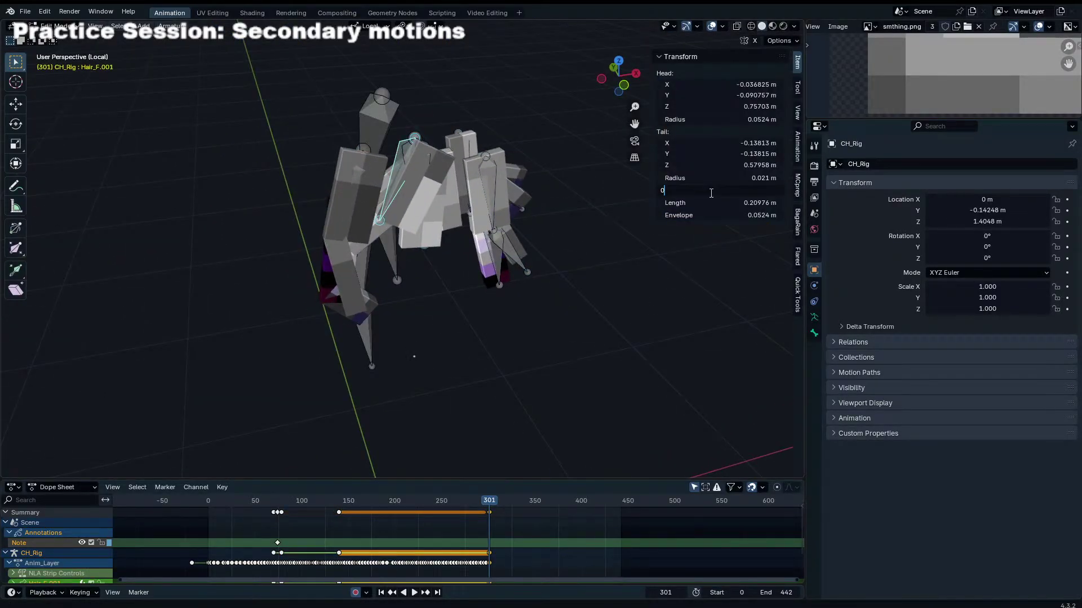
key(Tab)
key(l)
key(r)
key(z)
key(z)
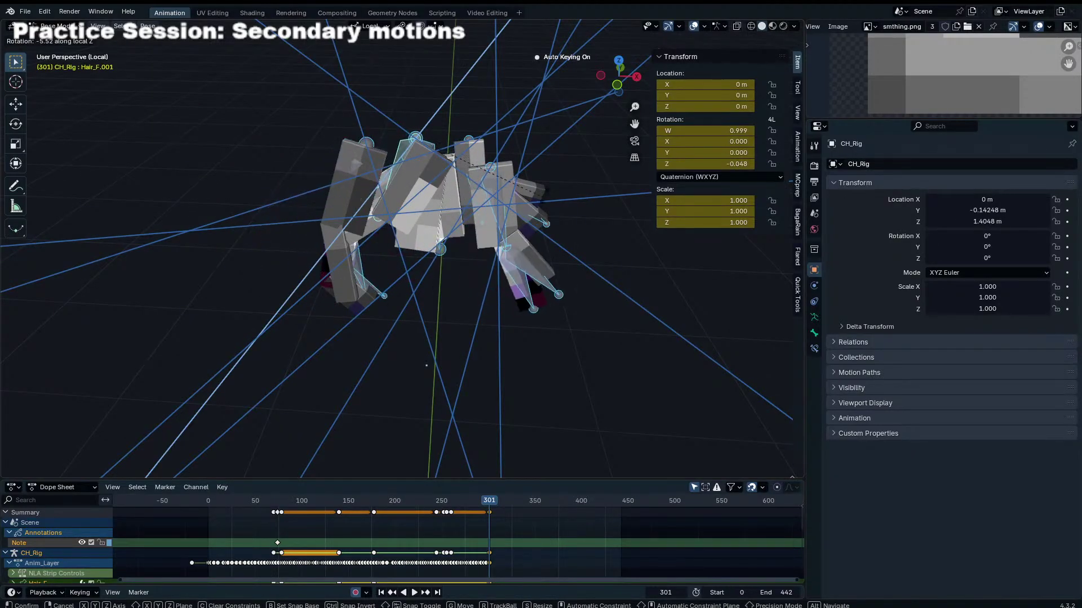
key(Escape)
Step: Check the Hair_F bone's roll in Edit Mode, and test-rotate all the hair bones about local Z in Pose Mode
click(426, 237)
key(Tab)
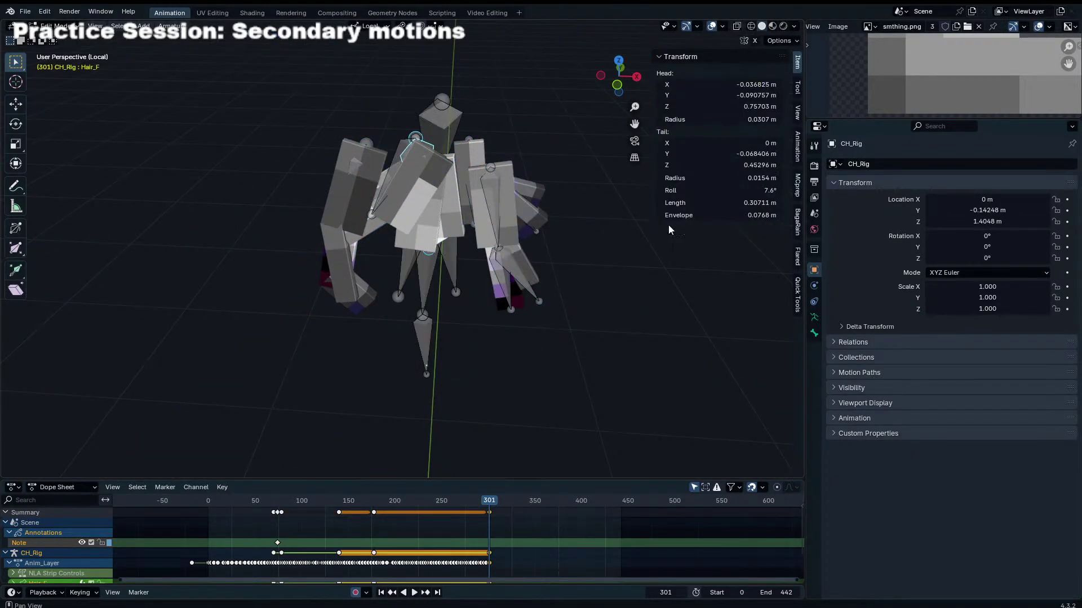
key(Tab)
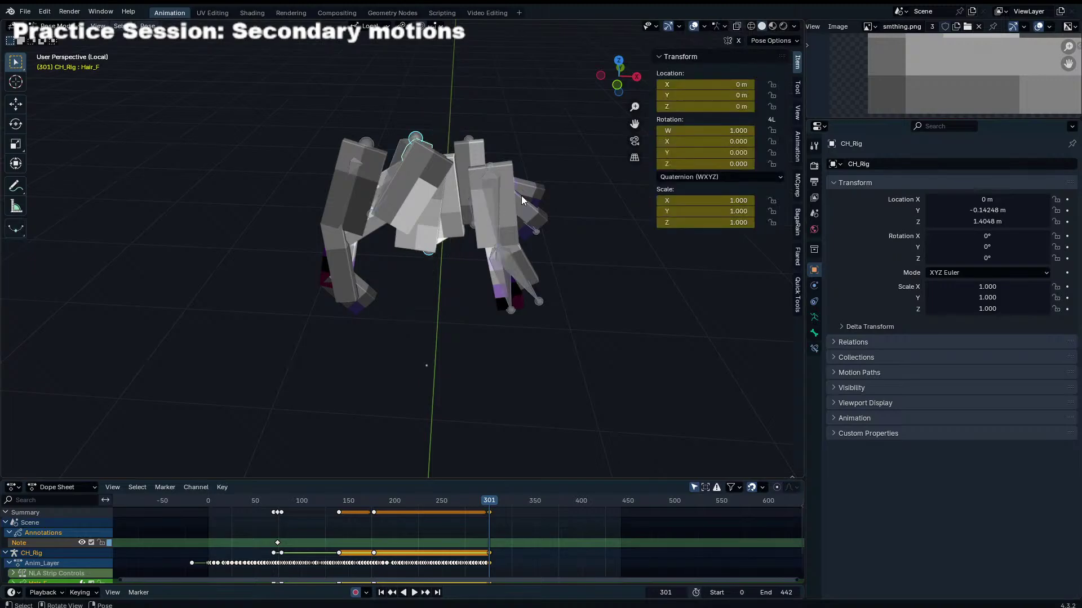
key(r)
key(Escape)
key(l)
key(r)
key(z)
key(z)
alt+middle_drag(444, 238, 539, 175)
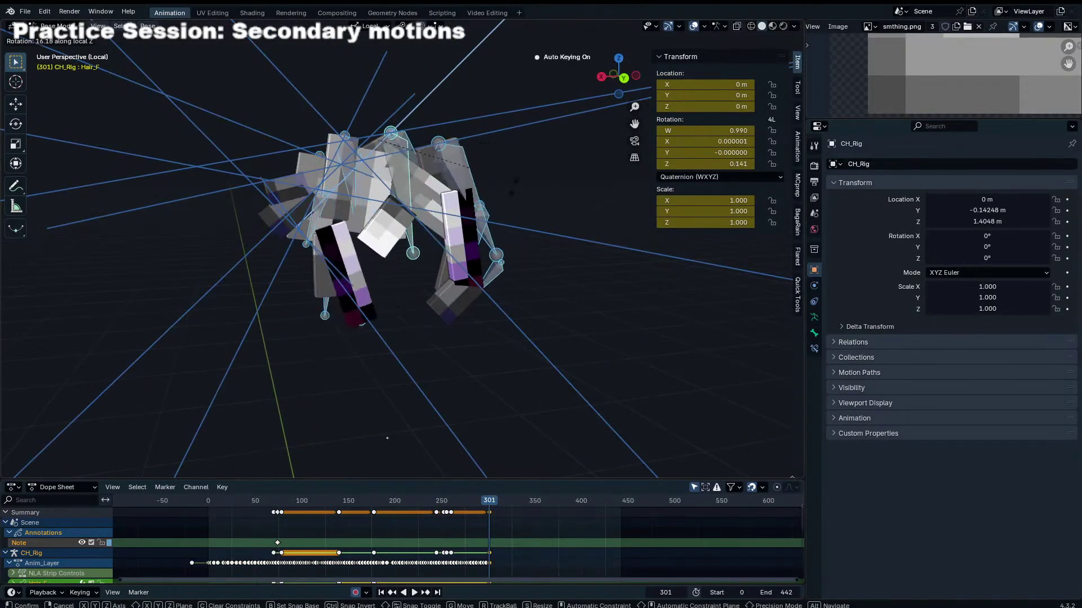
key(Escape)
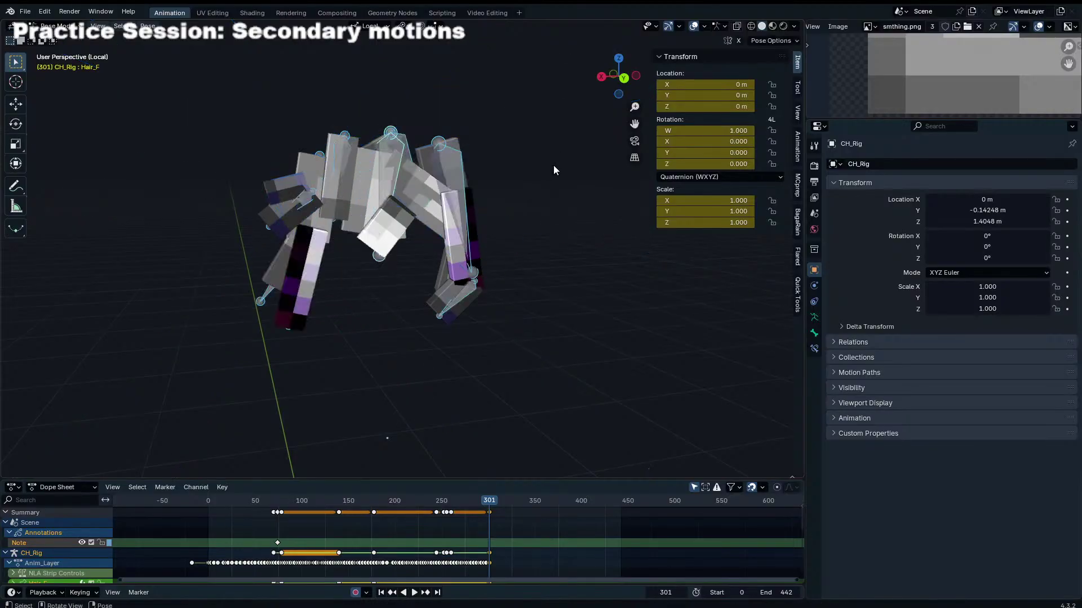
Step: Set the Hair_R.001 bone's roll to 0°, and test its local Z rotation in Pose Mode
key(Tab)
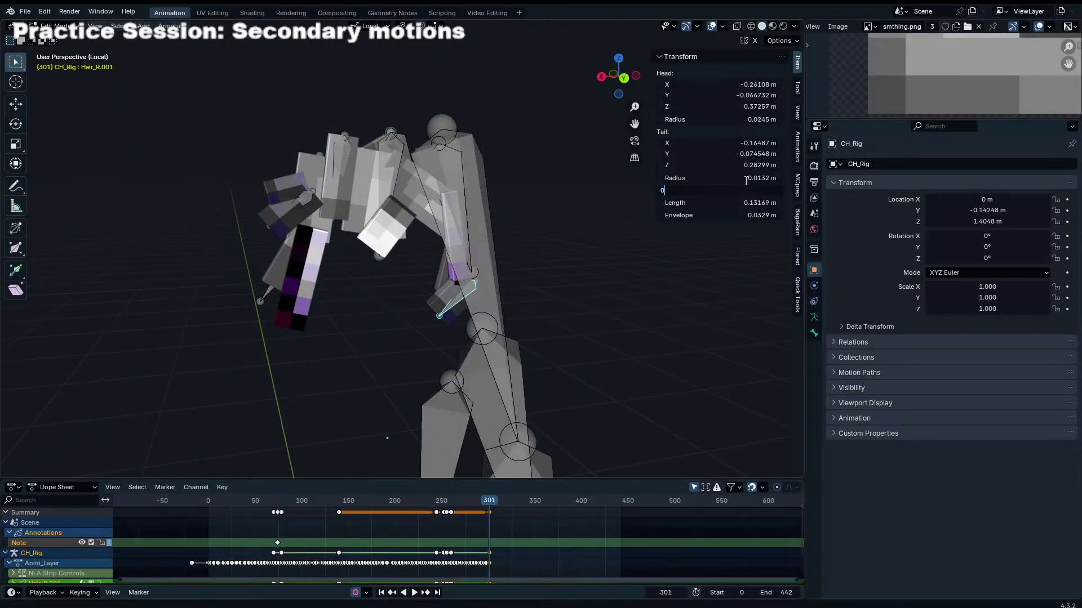
key(Tab)
key(r)
key(z)
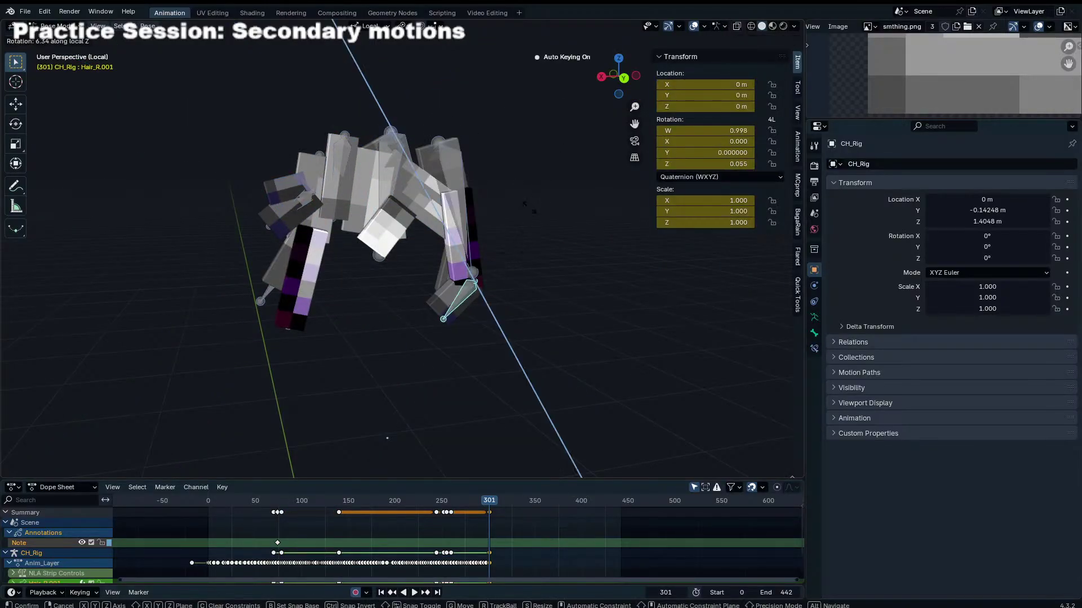
right_click(455, 204)
Step: Test-rotate the Hair_R.001 bone about its local Z axis from the front and side, undoing or cancelling each rotation
middle_drag(454, 204, 383, 332)
key(r)
key(z)
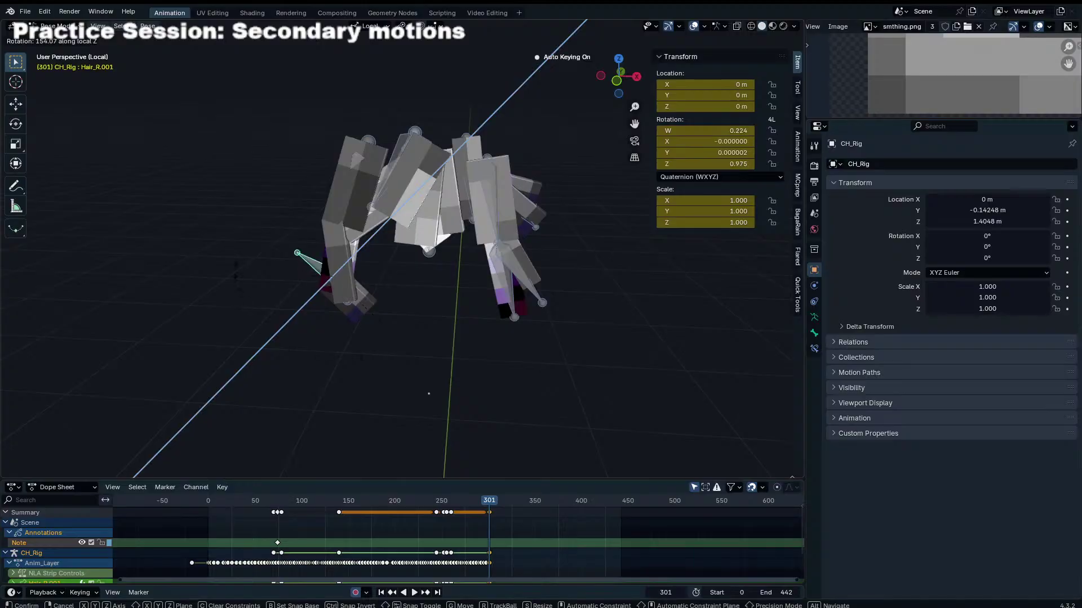
click(310, 286)
middle_drag(327, 292, 455, 294)
key(ctrl+z)
key(r)
key(z)
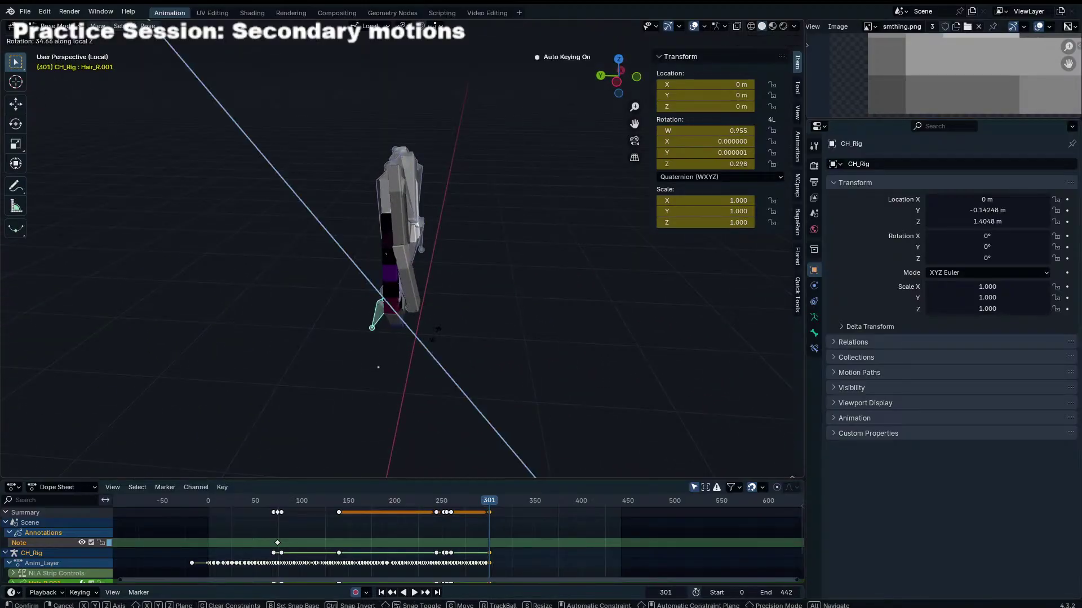
right_click(420, 332)
Step: Set the Hair_R.001 bone's roll to about -52°, and test its local Z rotation in Pose Mode
middle_drag(420, 332, 448, 307)
key(Tab)
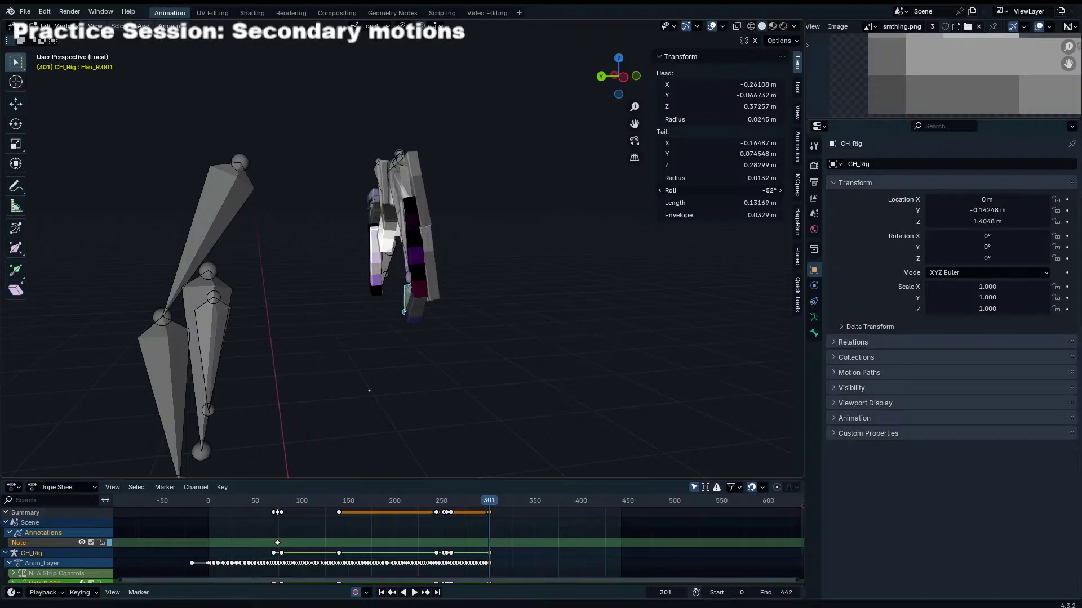
key(Tab)
key(r)
key(z)
right_click(442, 169)
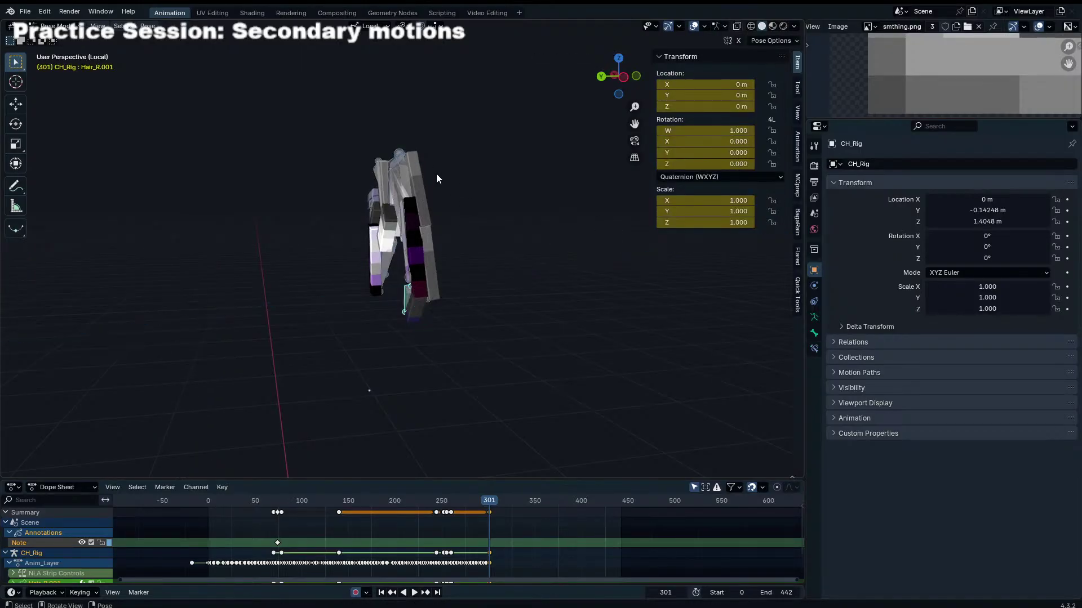
Step: Test-rotate all the hair bones about local Z from behind, and cancel the rotation
middle_drag(445, 180, 536, 257)
key(a)
key(r)
key(z)
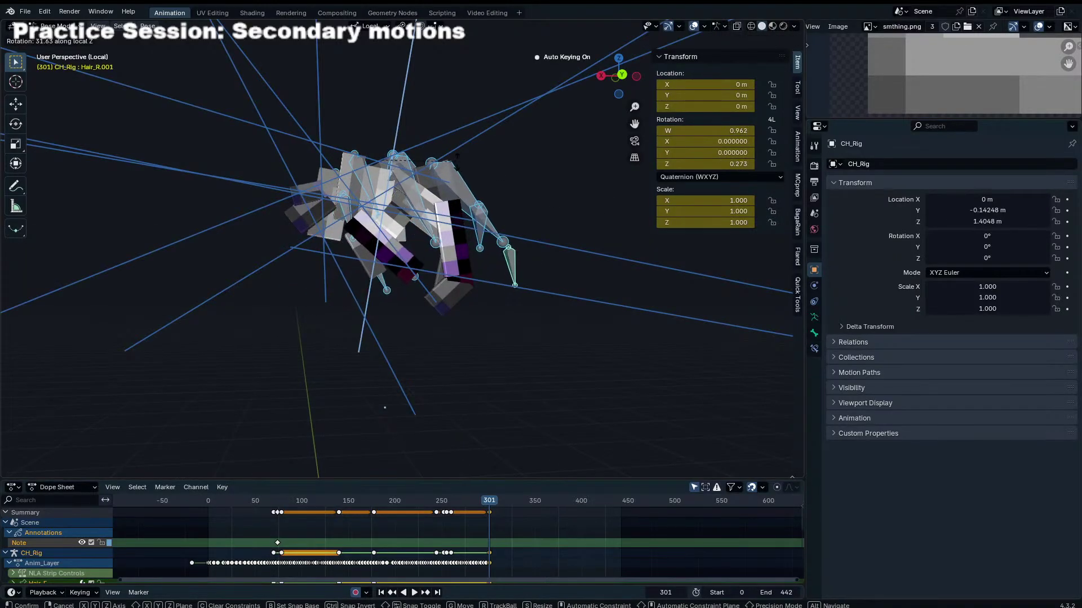
right_click(494, 151)
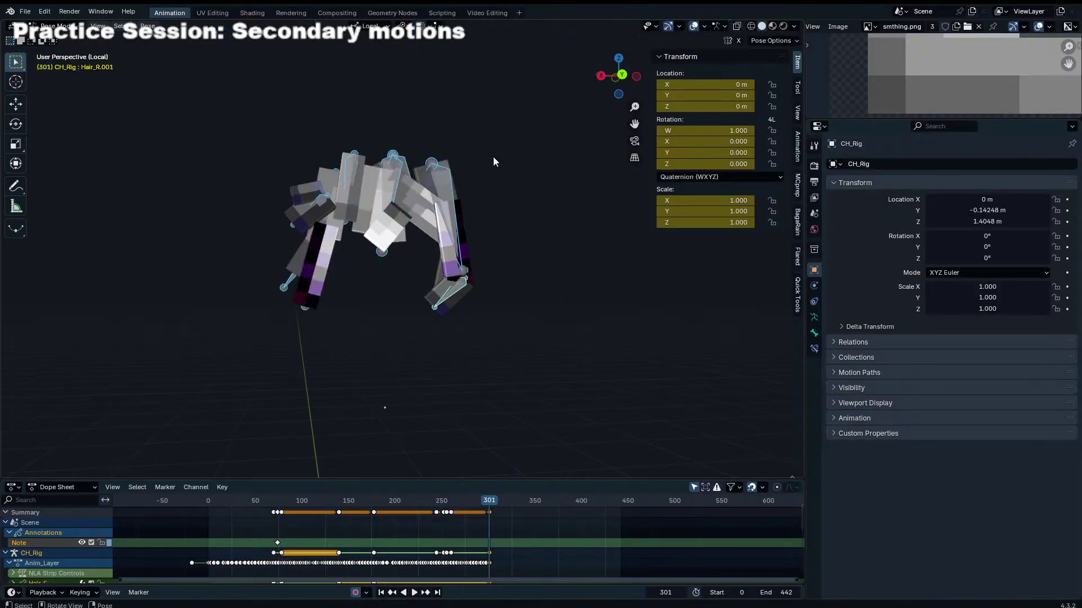
Step: Select the Hair_R.002 bone and check its roll in Edit Mode, returning to Pose Mode
middle_drag(493, 157, 391, 294)
click(406, 281)
key(Tab)
scroll(412, 296, up, 4)
key(Tab)
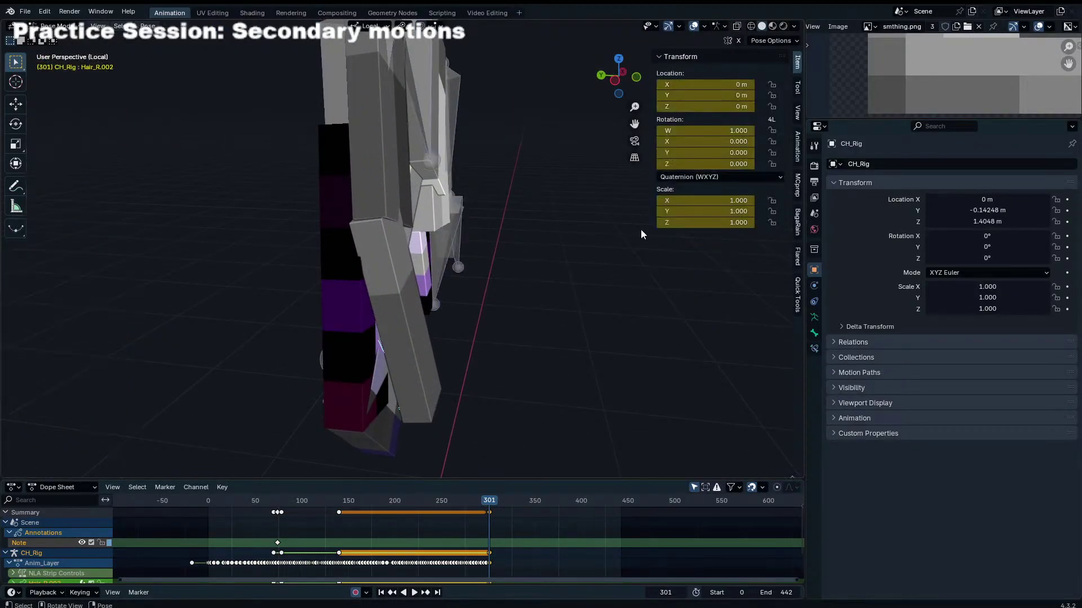
key(Tab)
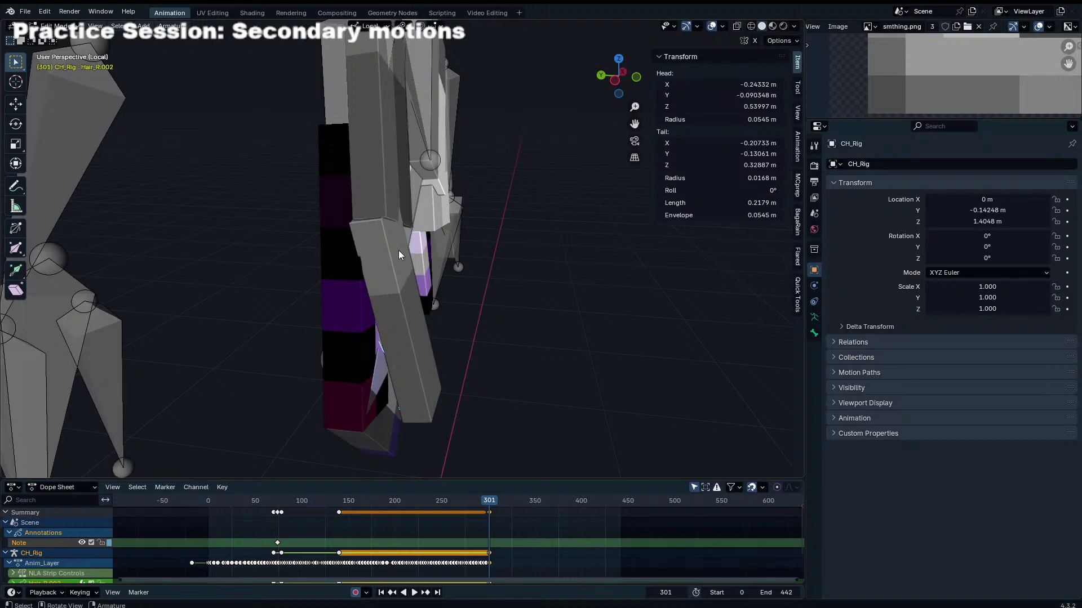
key(Tab)
Step: Test-rotate all the hair bones about local Z in solid shading, and cancel the rotation
scroll(417, 245, down, 5)
key(a)
middle_drag(430, 239, 502, 243)
key(z)
click(555, 183)
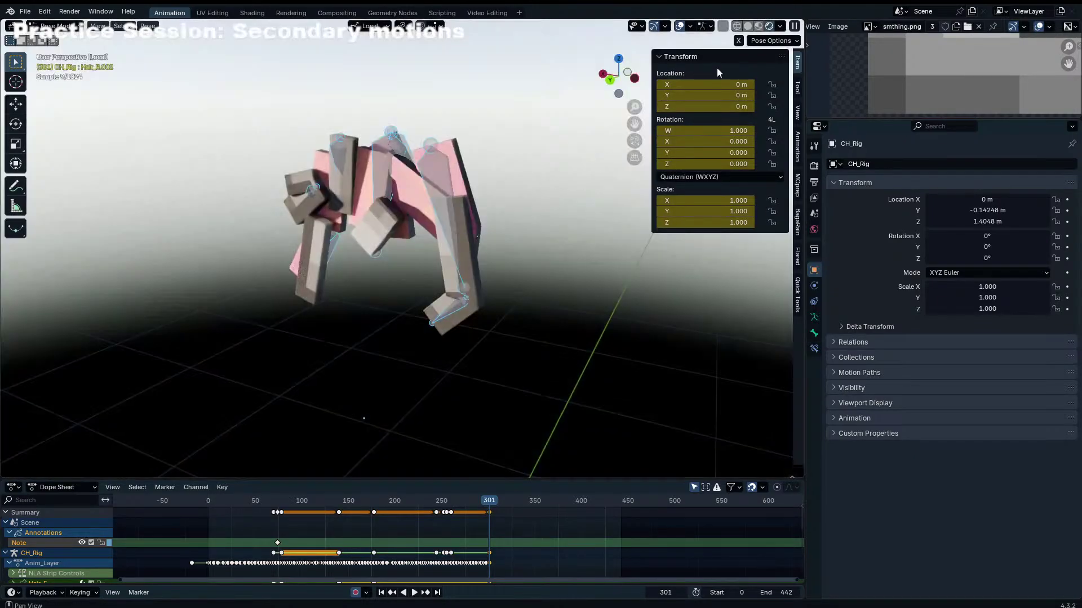
click(748, 27)
key(r)
key(z)
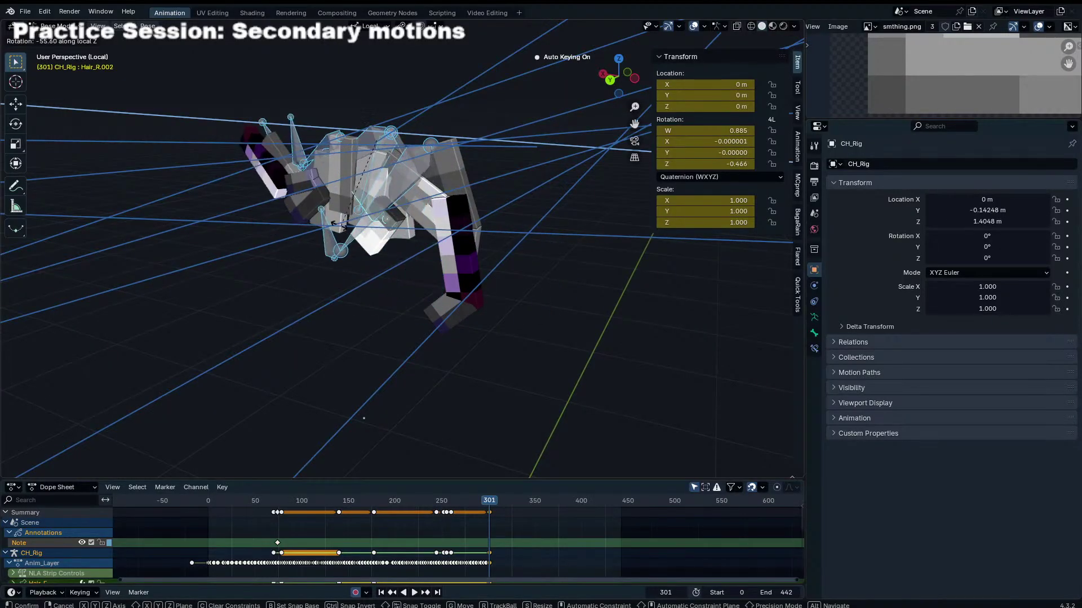
click(225, 247)
middle_drag(186, 248, 394, 288)
Step: Return CH_Rig to Object Mode and enable In Front in the armature's viewport display
key(ctrl+Tab)
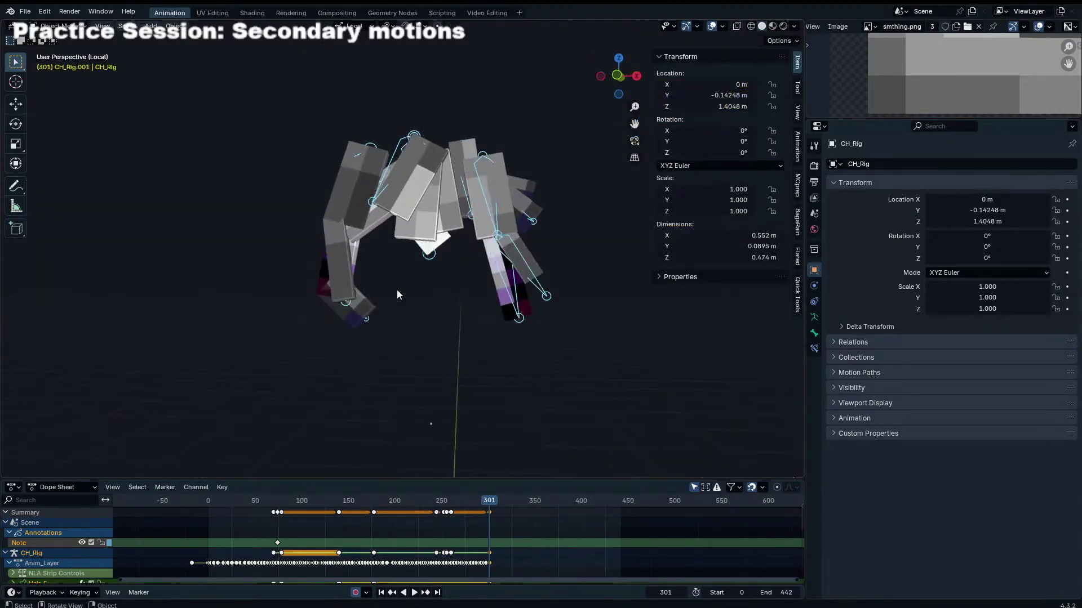
drag(396, 290, 372, 305)
click(503, 304)
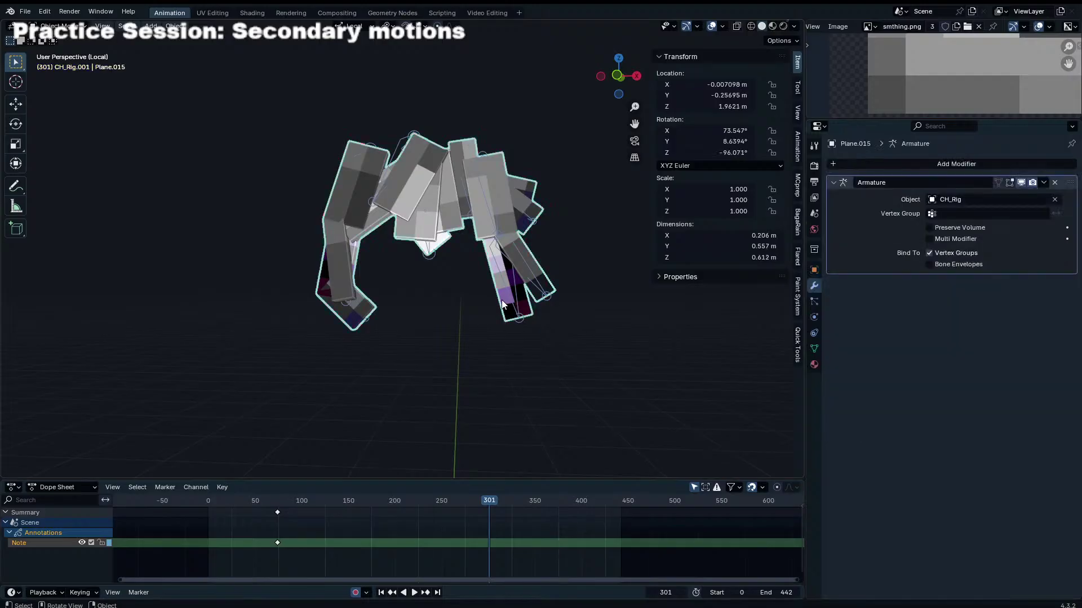
shift+middle_drag(467, 251, 448, 258)
key(Tab)
click(457, 273)
key(Tab)
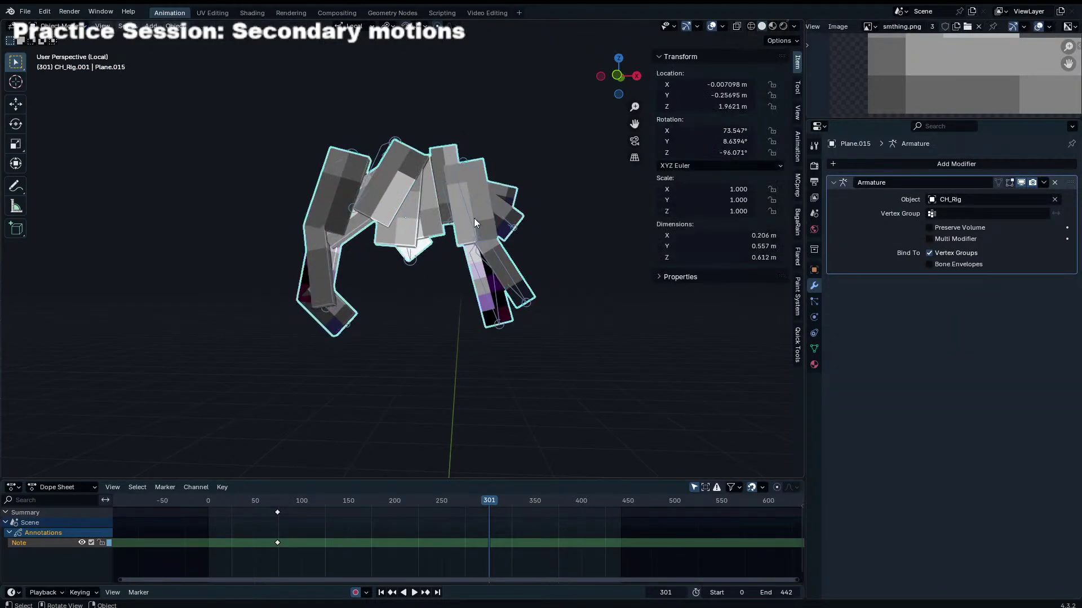
click(478, 223)
click(814, 317)
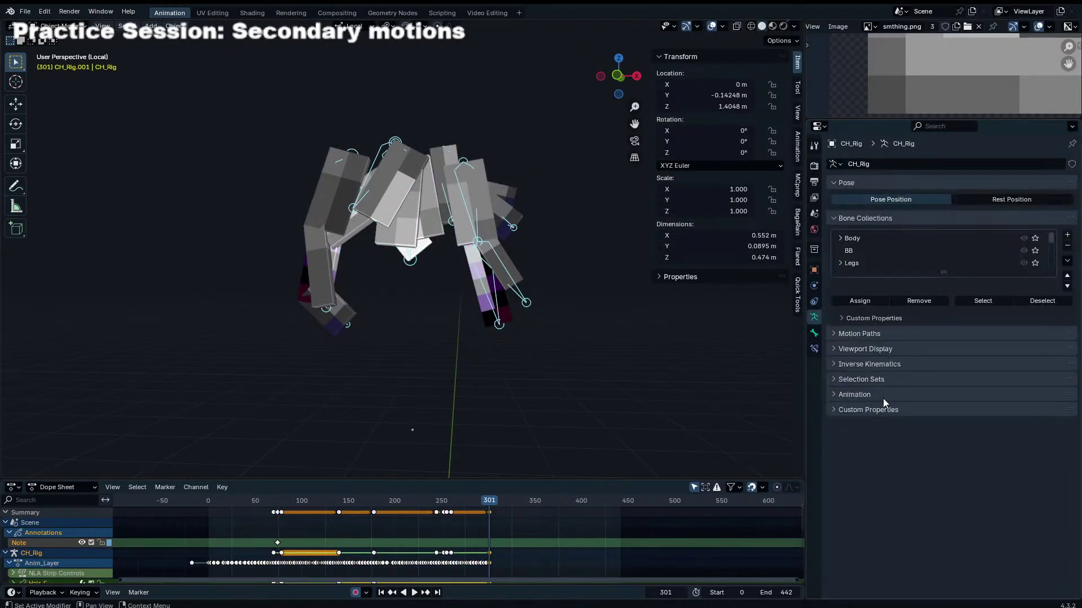
click(859, 364)
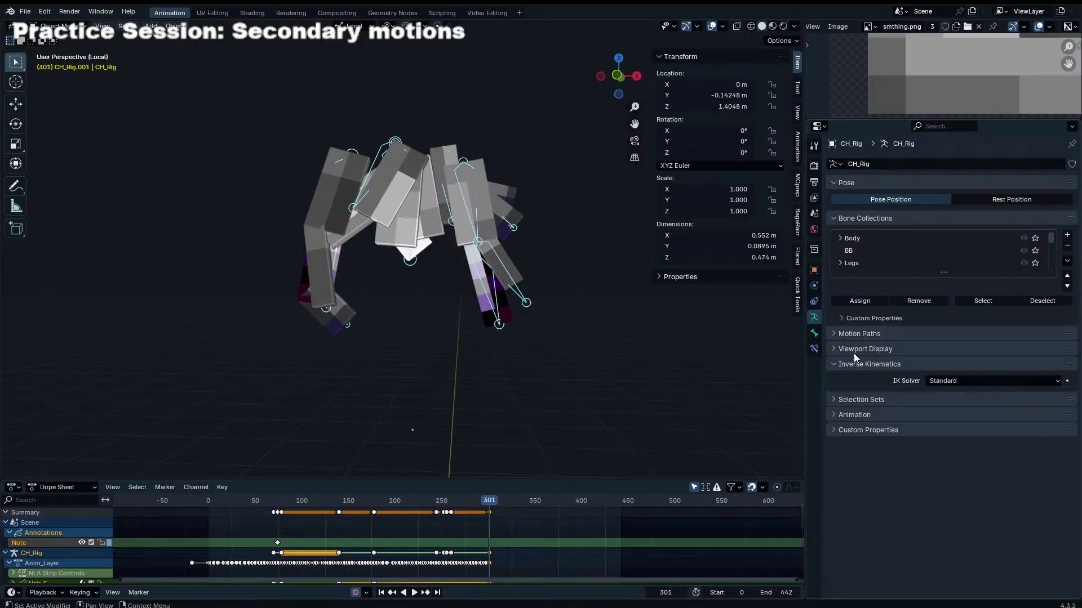
click(857, 351)
click(948, 417)
Step: Identify the bone in the narrow strand behind the left-side hair, and assign that linked strand to the Hair_L.004 vertex group
click(480, 304)
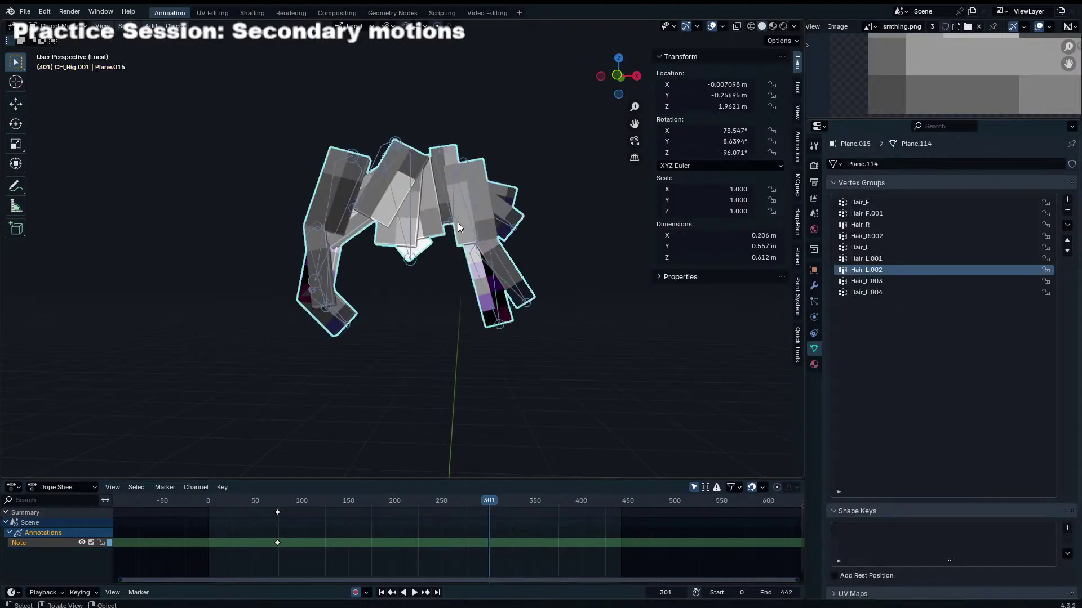
click(461, 144)
click(456, 149)
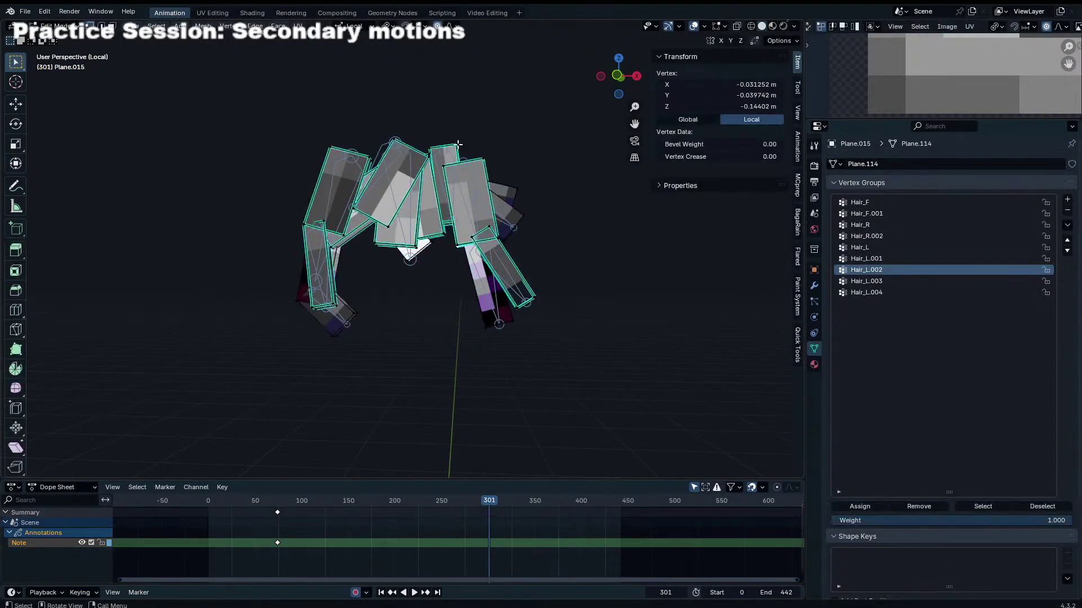
click(450, 152)
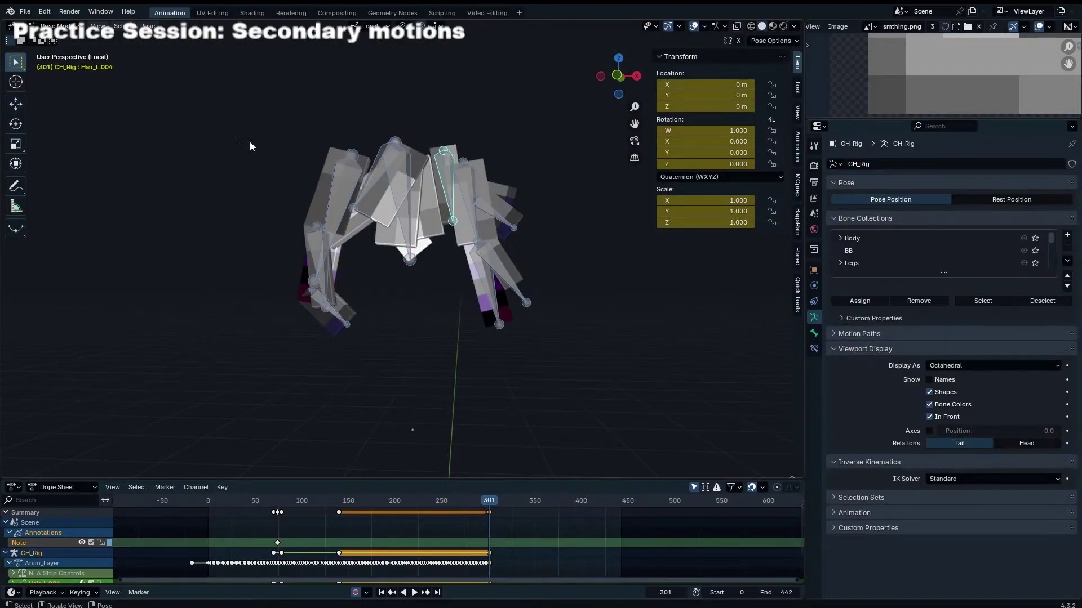
click(457, 153)
key(Tab)
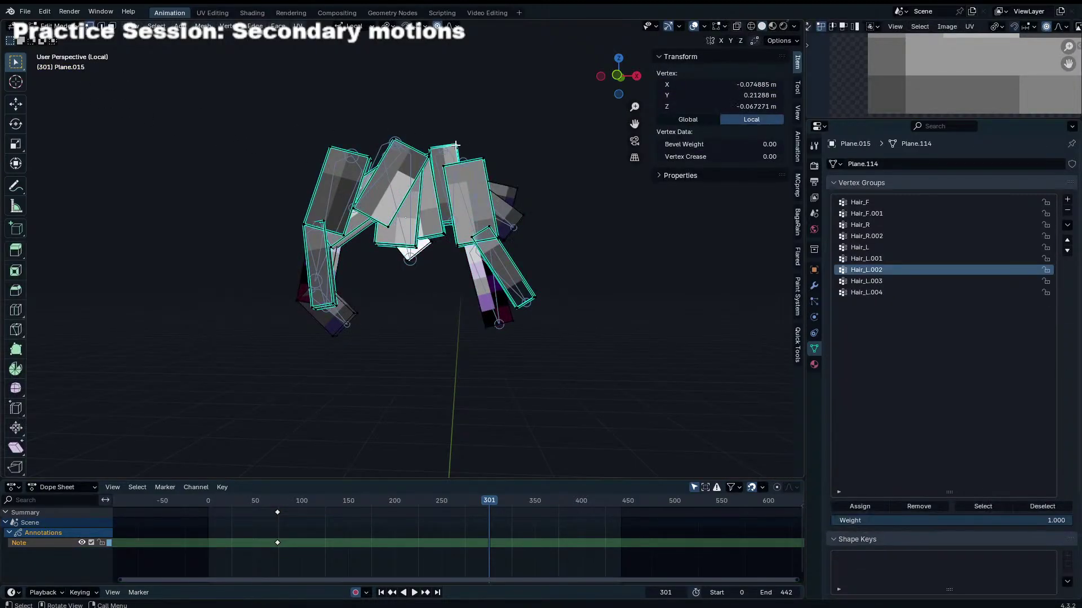
key(ctrl+l)
click(869, 292)
click(860, 507)
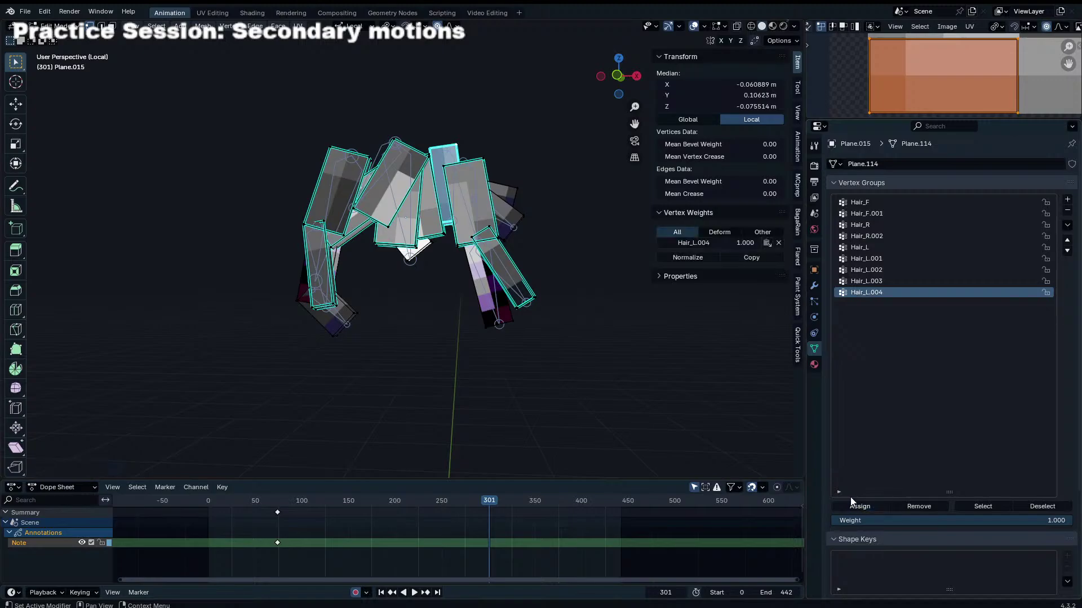
Step: Select both small rear strands around the Hair_L.003 bone and assign them to the Hair_L.003 vertex group
key(Tab)
key(Tab)
key(ctrl+l)
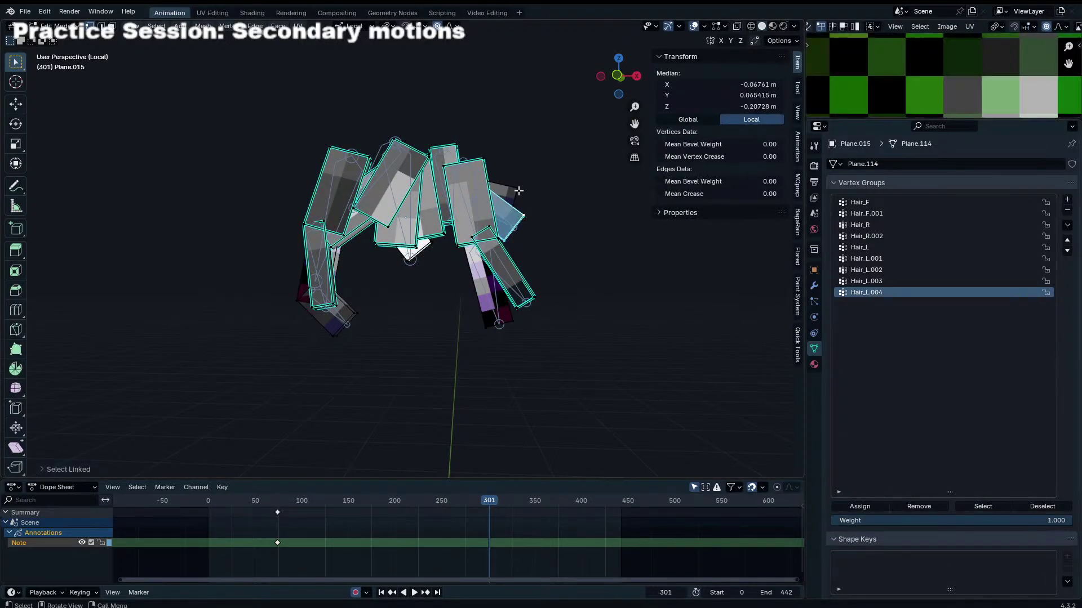
key(Tab)
click(514, 226)
key(ctrl+Tab)
click(512, 226)
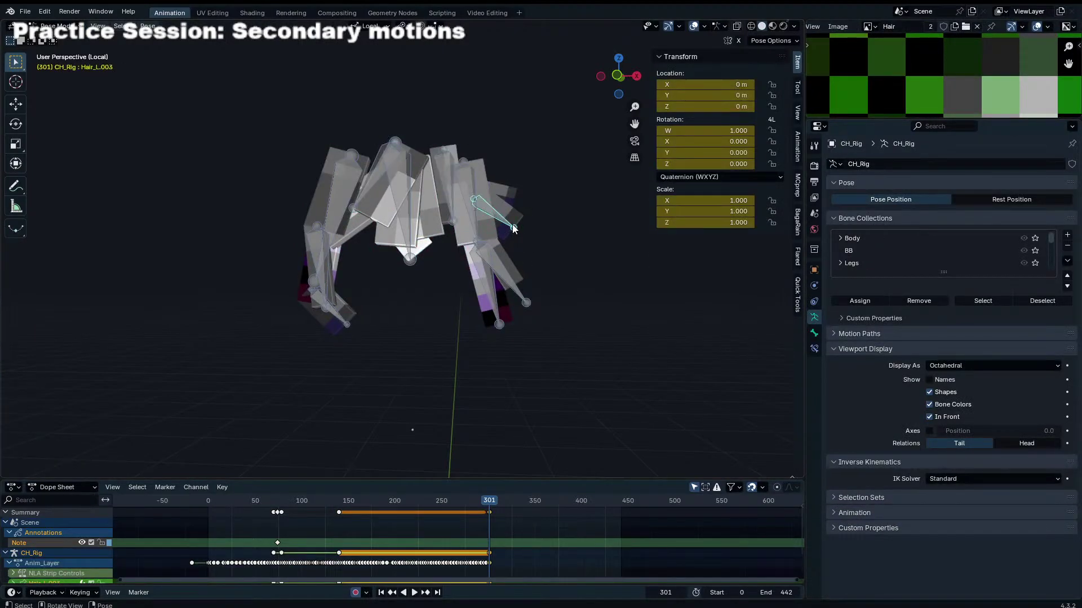
key(ctrl+Tab)
click(515, 197)
key(Tab)
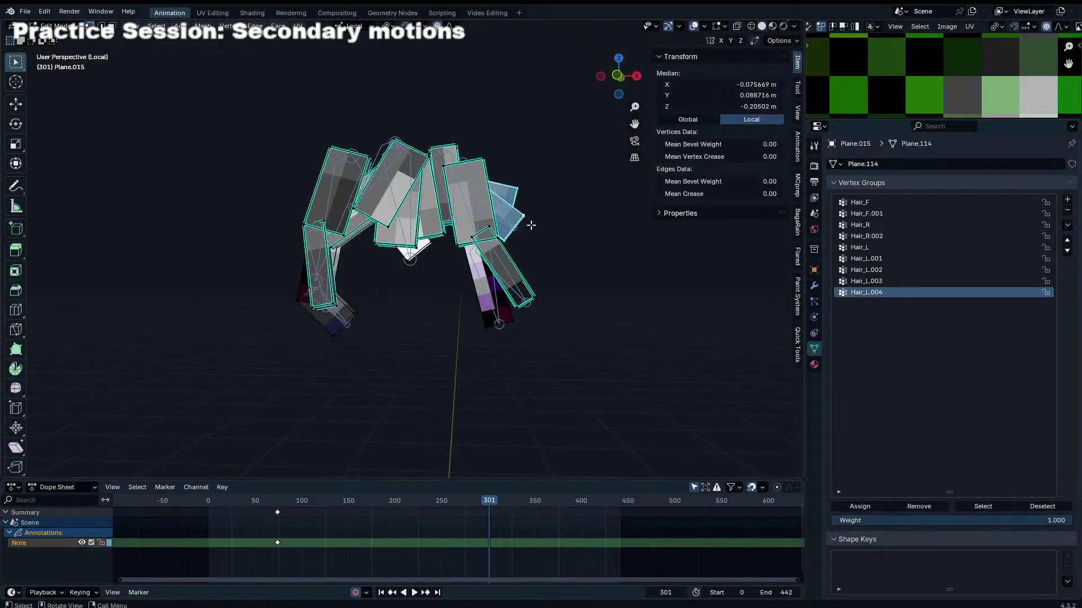
click(866, 281)
click(854, 507)
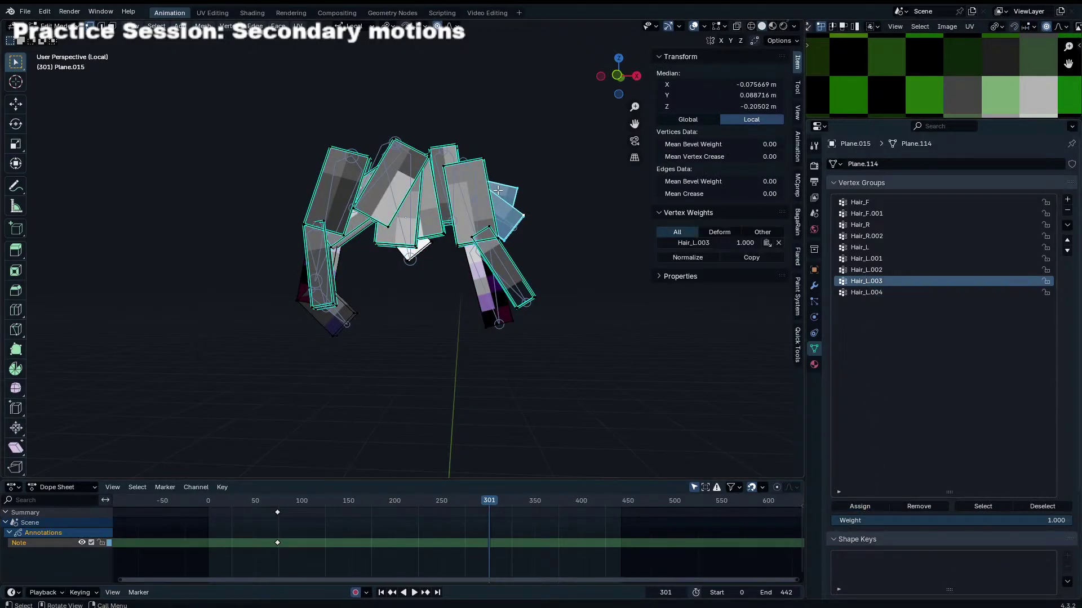
Step: Select the large upper strand on the left side of the hair and assign it to the Hair_L vertex group
click(488, 167)
key(ctrl+l)
key(Tab)
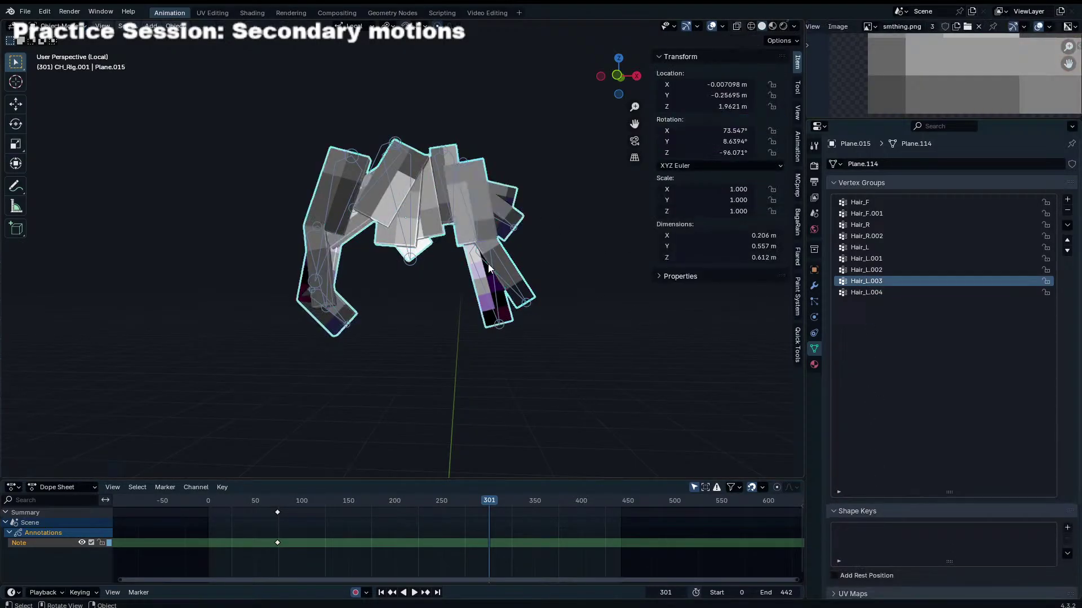
click(501, 262)
key(ctrl+Tab)
key(Tab)
key(Tab)
key(ctrl+Tab)
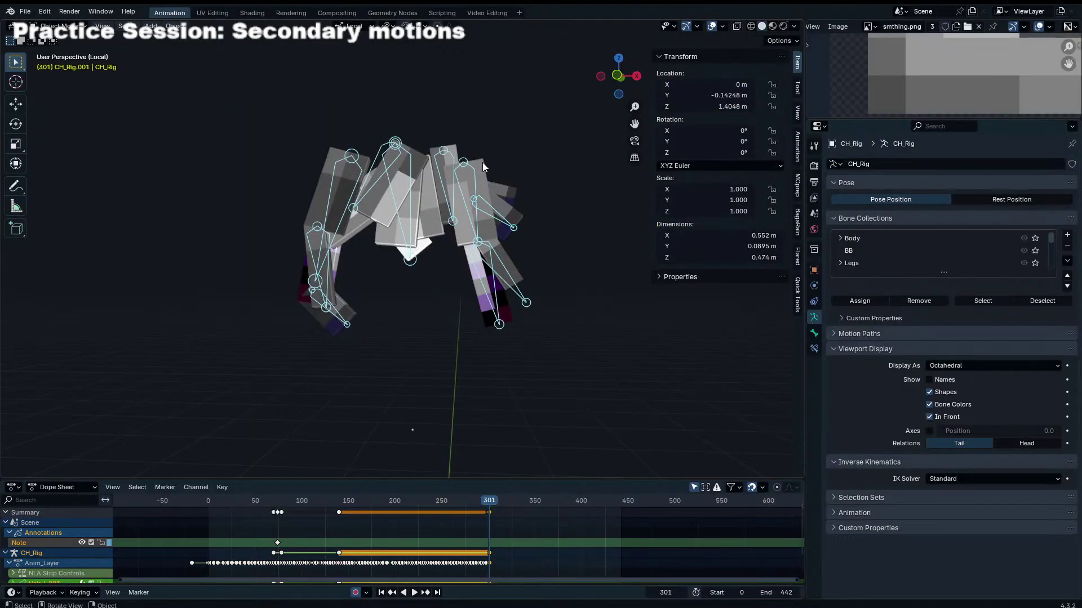
click(482, 164)
key(Tab)
click(854, 249)
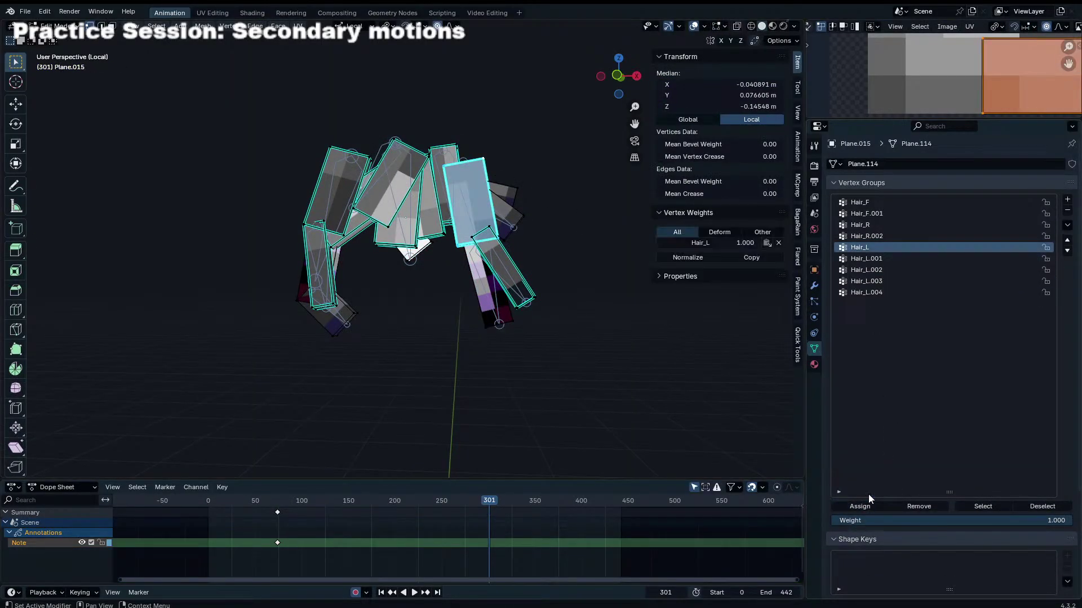
Step: Identify the bone in the lower left-side strand, test-rotate the hair bones in Pose Mode, and cancel the rotation
key(Tab)
click(514, 282)
key(ctrl+Tab)
click(514, 282)
key(r)
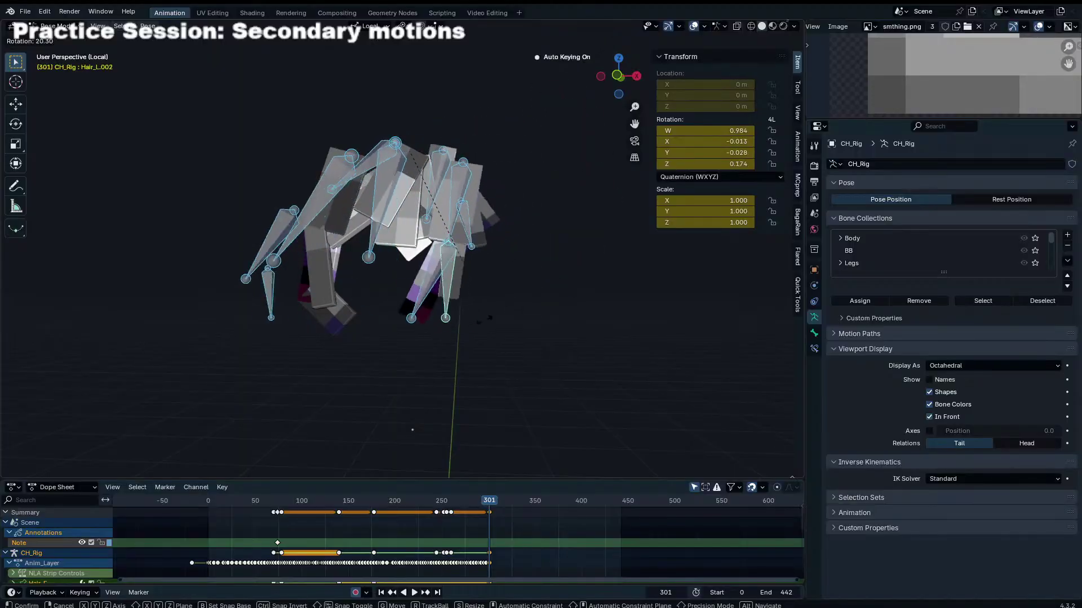
key(Escape)
Step: Identify the bone behind the central front strands, and assign those linked strands to the Hair_F vertex group
key(ctrl+Tab)
click(421, 226)
key(Tab)
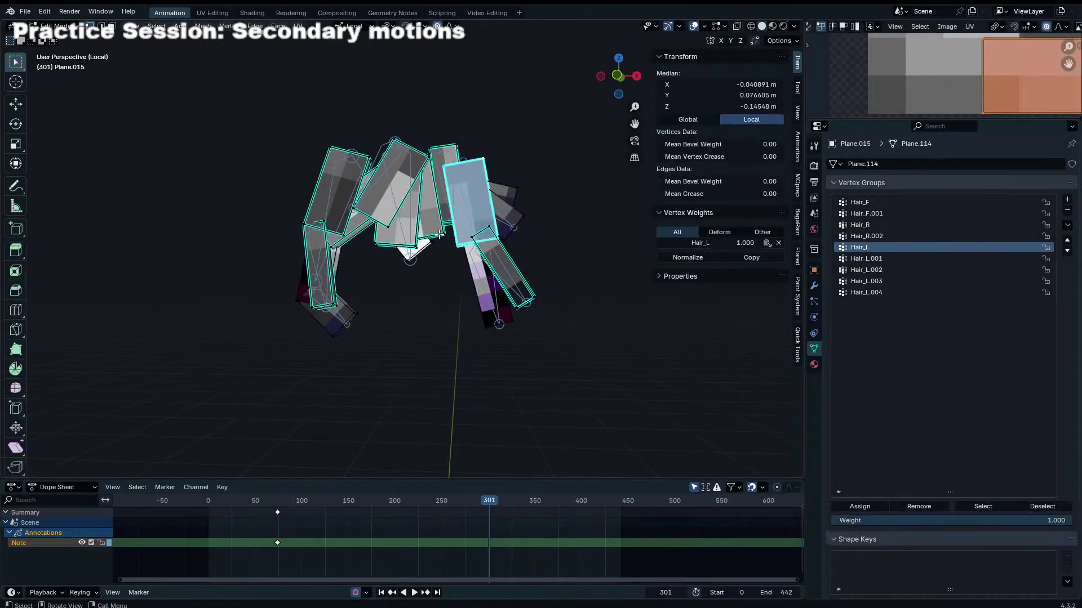
click(438, 235)
key(ctrl+l)
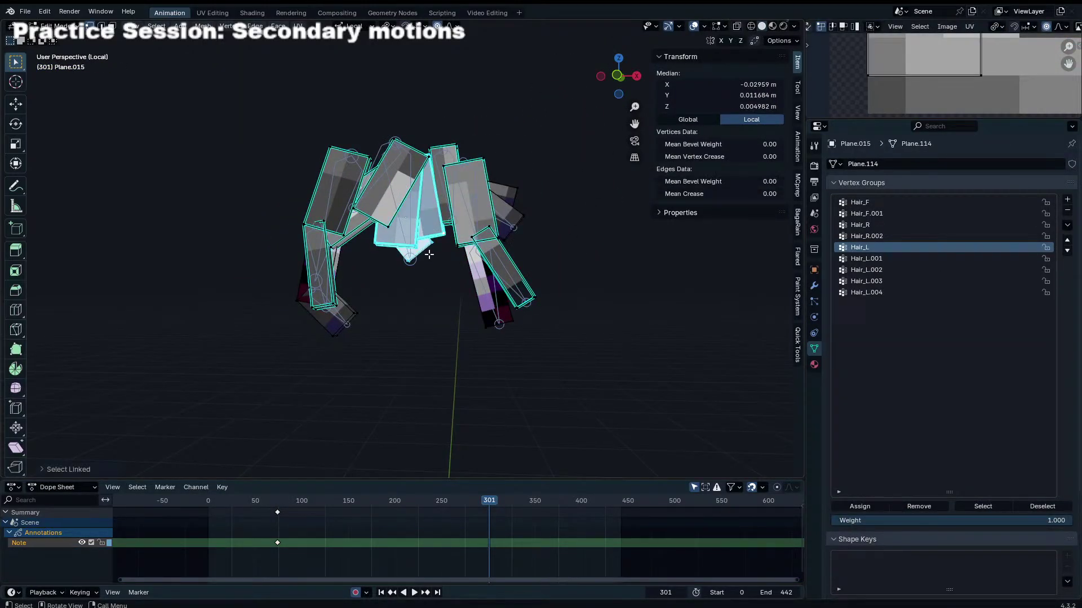
key(Tab)
click(411, 260)
key(ctrl+Tab)
click(415, 263)
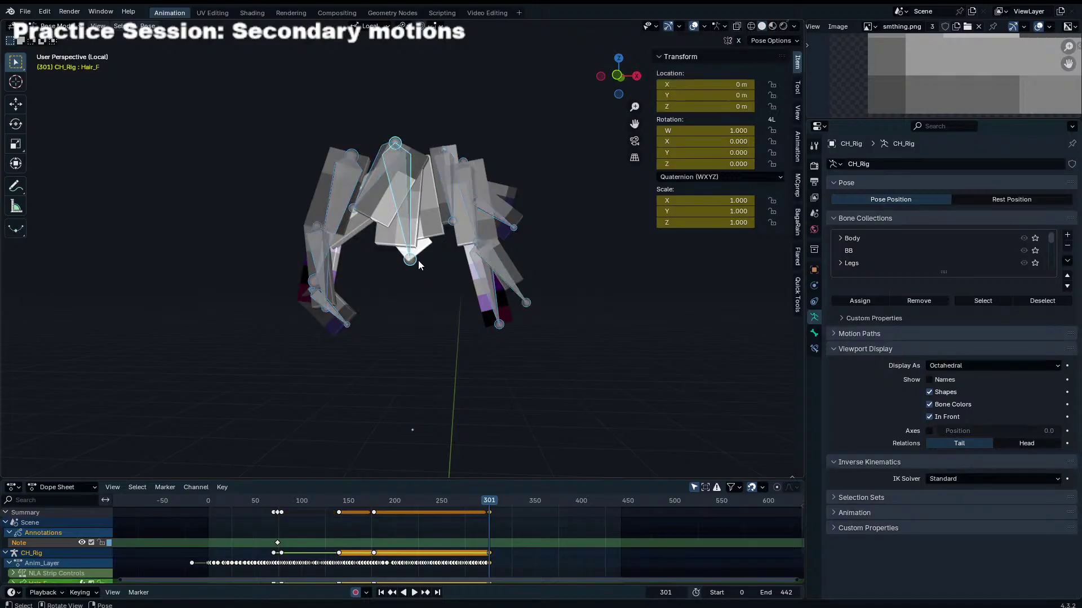
key(ctrl+Tab)
click(419, 258)
key(Tab)
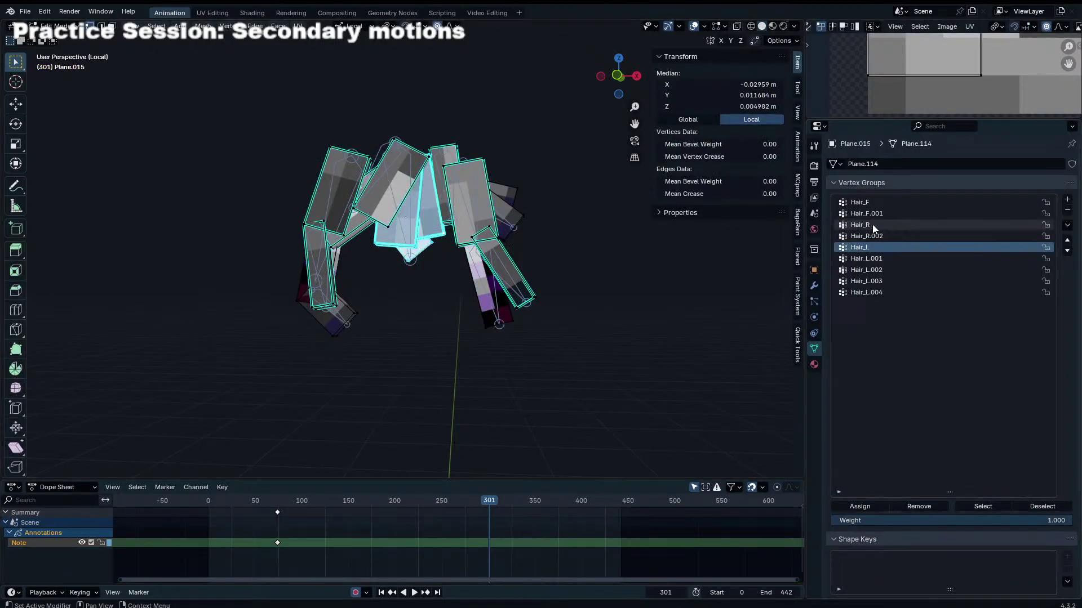
click(859, 202)
click(860, 506)
Step: Select only the slanted front strand's linked geometry and make Hair_F.001 the active vertex group
key(alt+a)
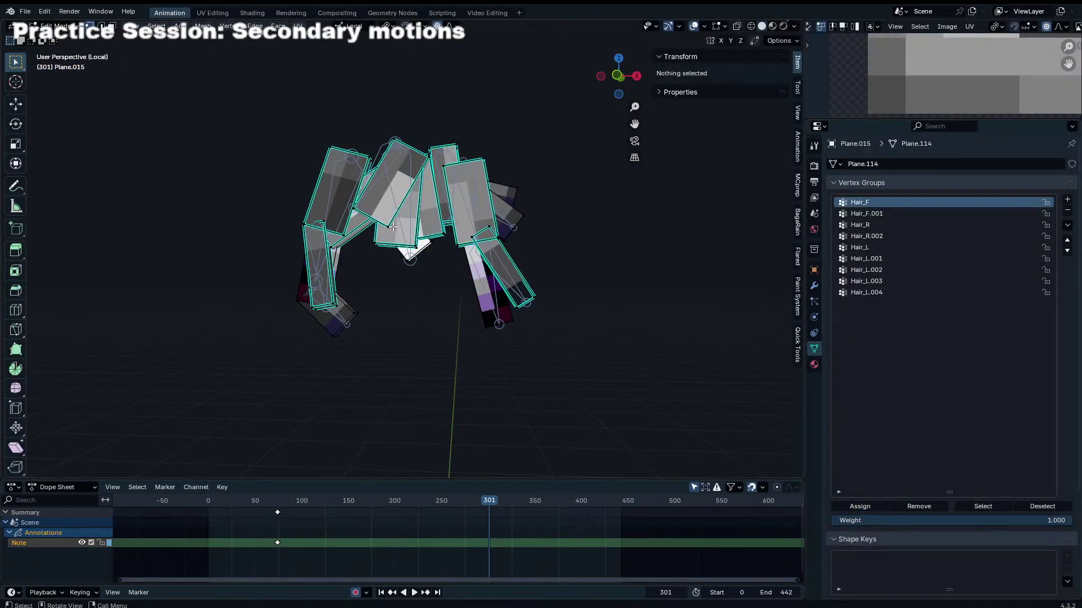
key(l)
click(879, 214)
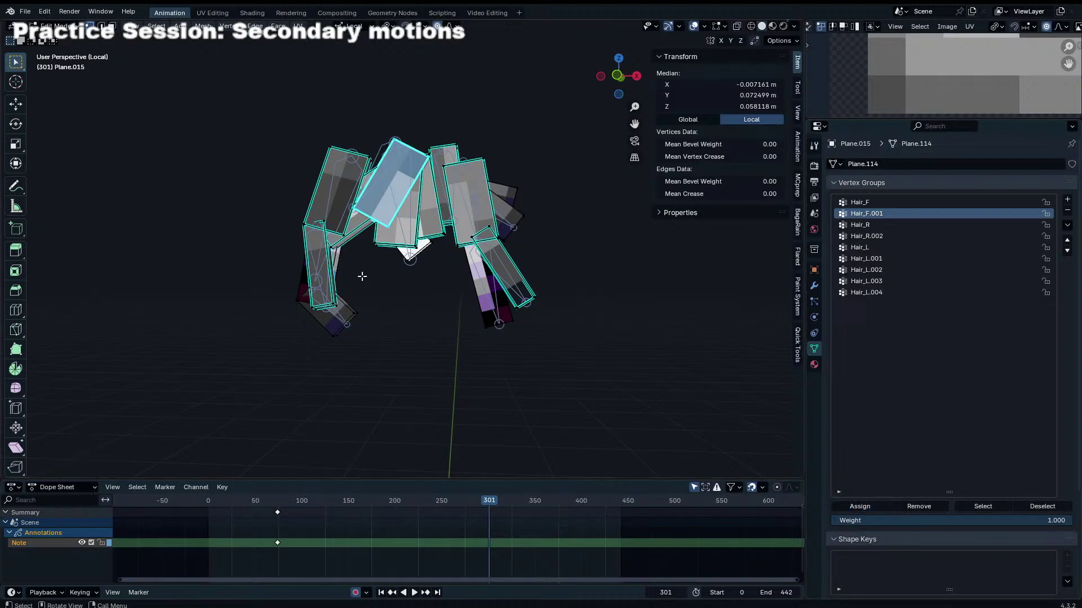
key(Tab)
Step: Identify the bone in the upper right-side strand by selecting Hair_R in Pose Mode and test-moving it
key(Tab)
click(344, 163)
key(ctrl+Tab)
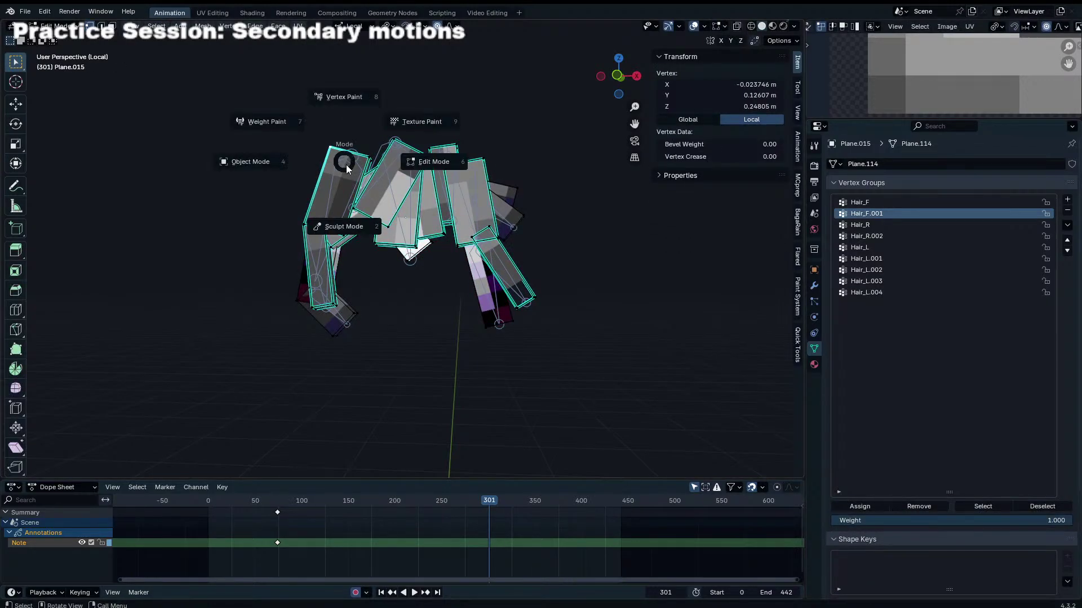
key(Escape)
key(Tab)
click(335, 165)
key(ctrl+Tab)
click(335, 165)
key(g)
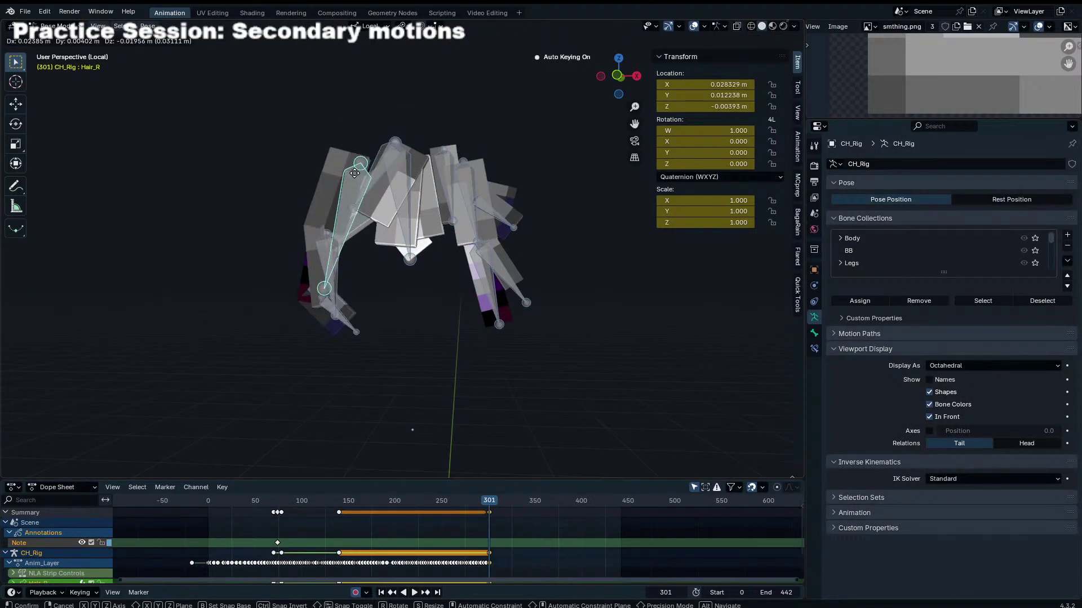
Step: In the hair mesh's Edit Mode, select the large upper strand on the character's right side and assign it to the Hair_R vertex group
key(Escape)
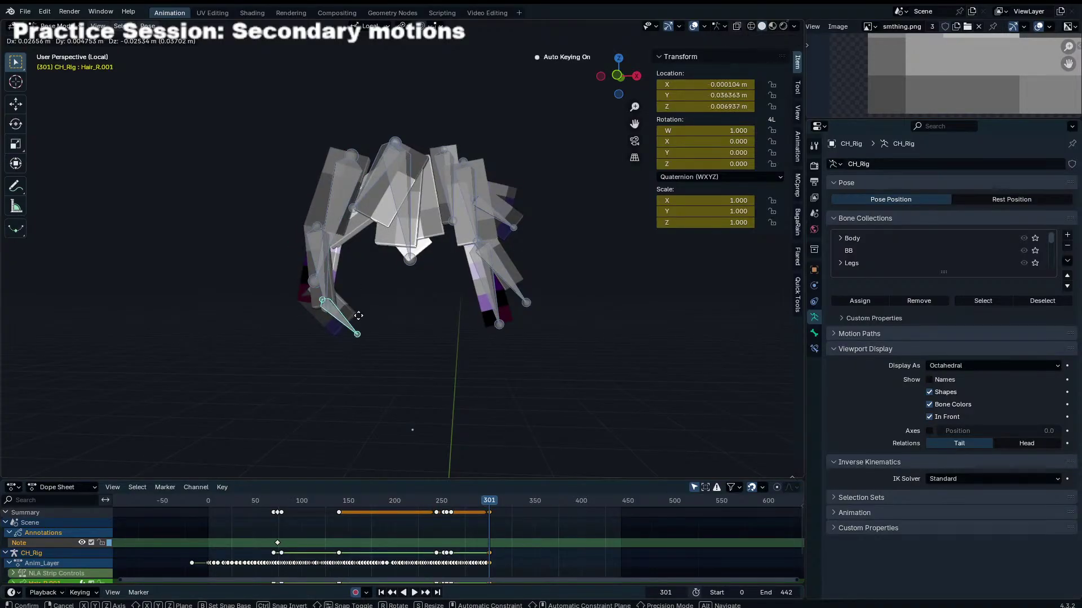
key(ctrl+Tab)
click(312, 188)
key(Tab)
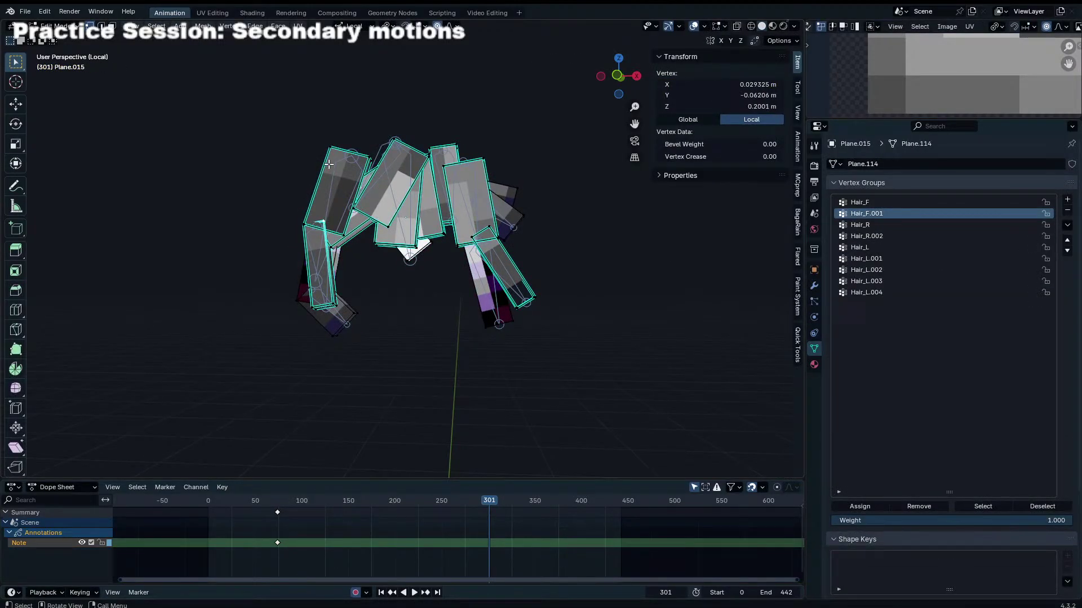
key(l)
click(860, 225)
click(862, 506)
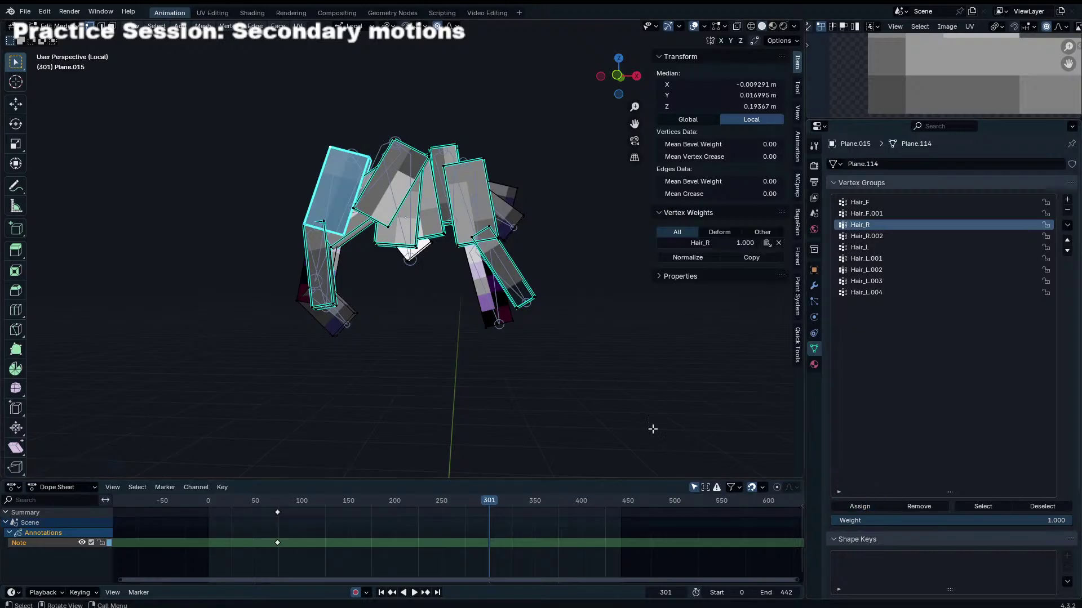
Step: Select the lower outer strand and the inner strand beside it, and assign both to the Hair_R.002 vertex group
key(alt+a)
key(l)
middle_drag(344, 266, 388, 320)
click(445, 333)
key(l)
key(l)
click(391, 318)
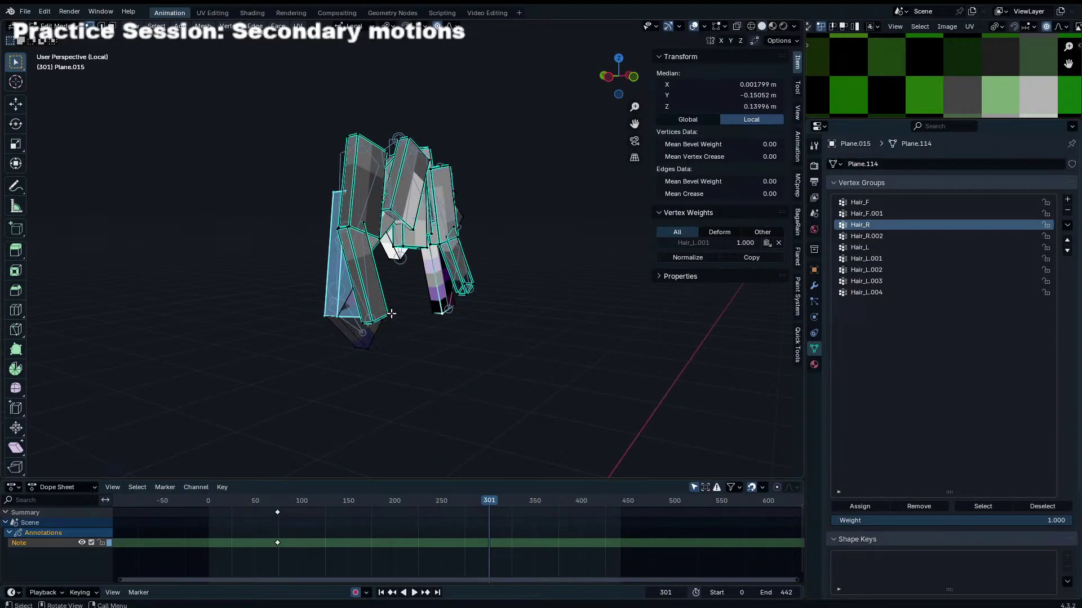
key(l)
click(868, 236)
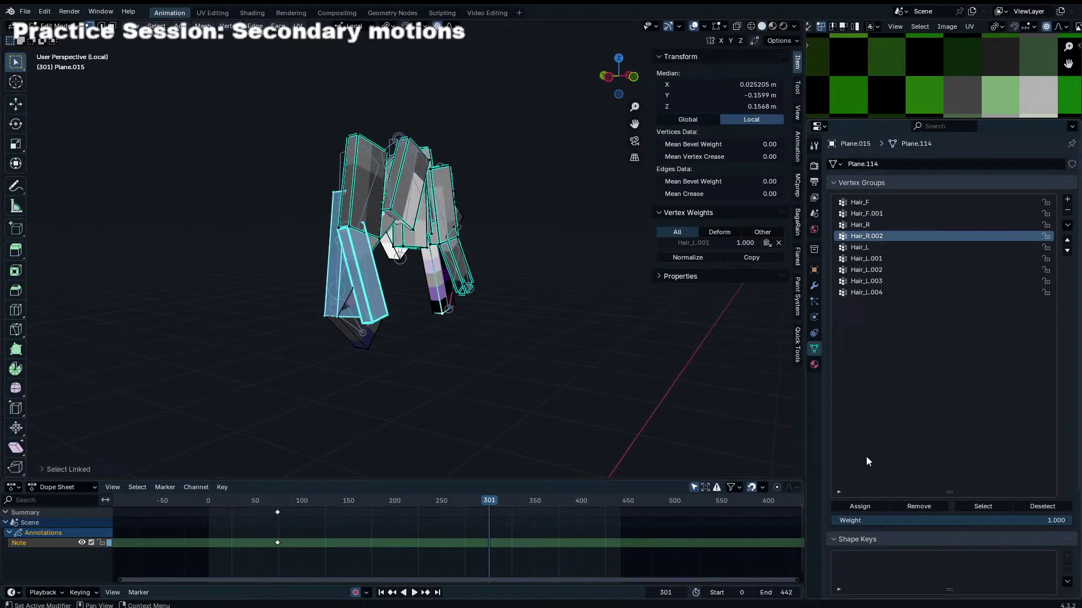
click(861, 506)
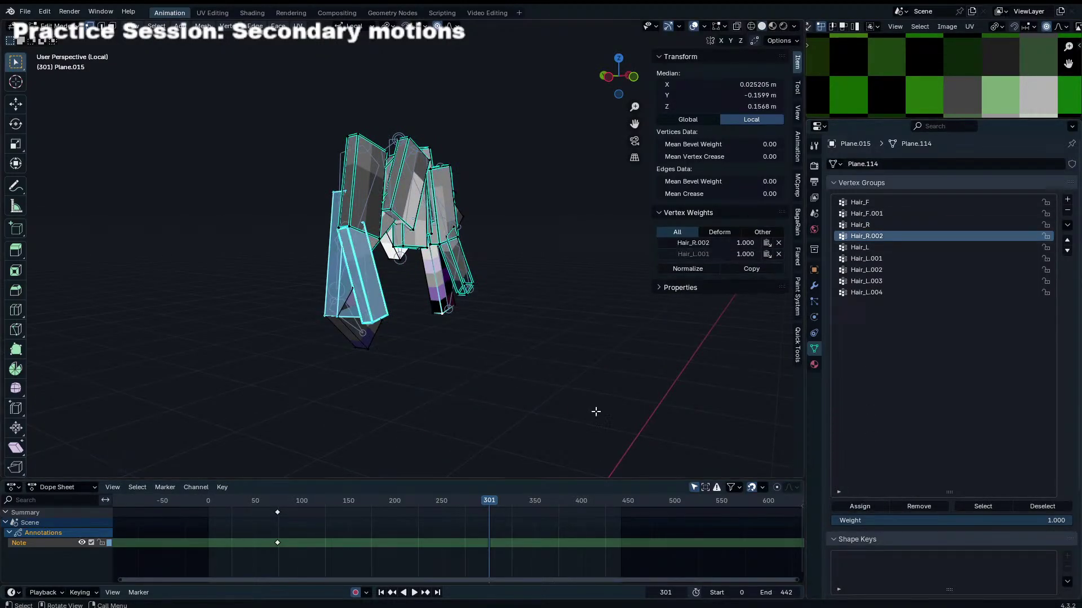
Step: Select the tip piece at the strand's lower end and copy the name of the rig bone that controls it
click(448, 365)
click(362, 344)
key(alt+q)
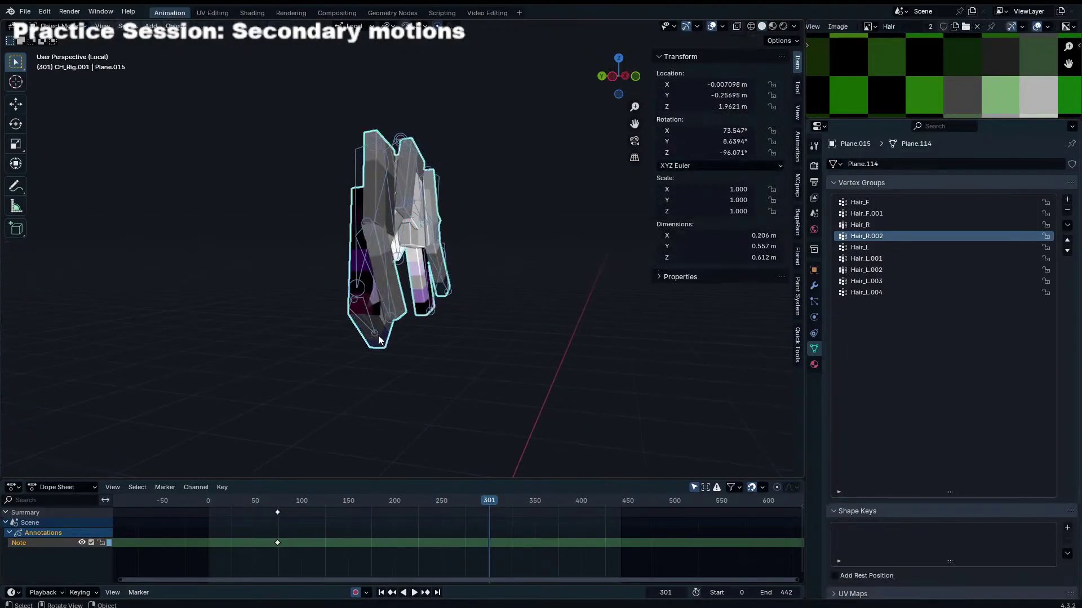
click(376, 336)
key(ctrl+Tab)
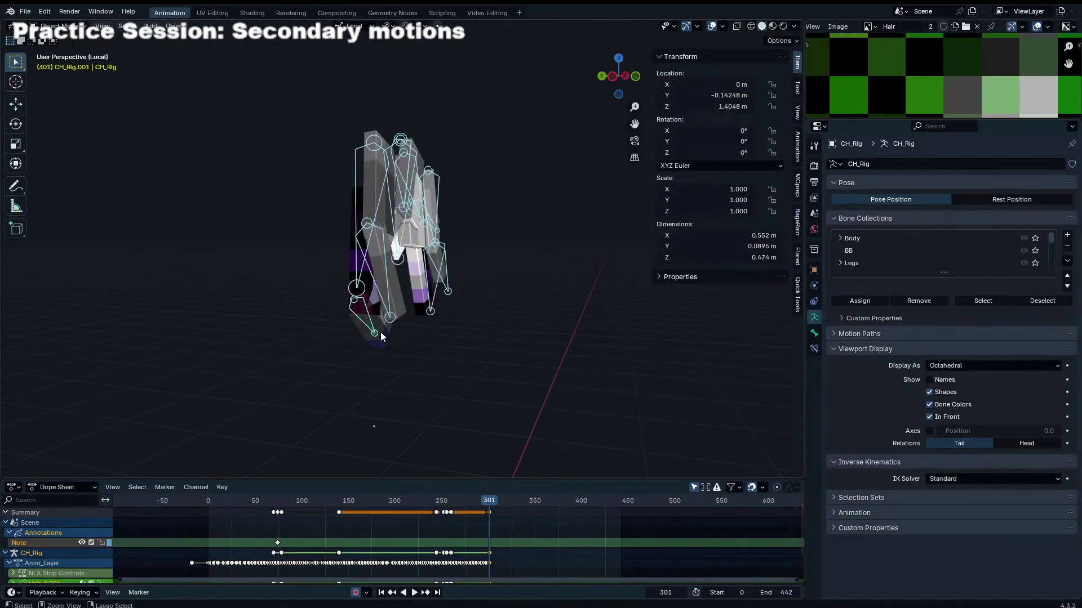
key(F2)
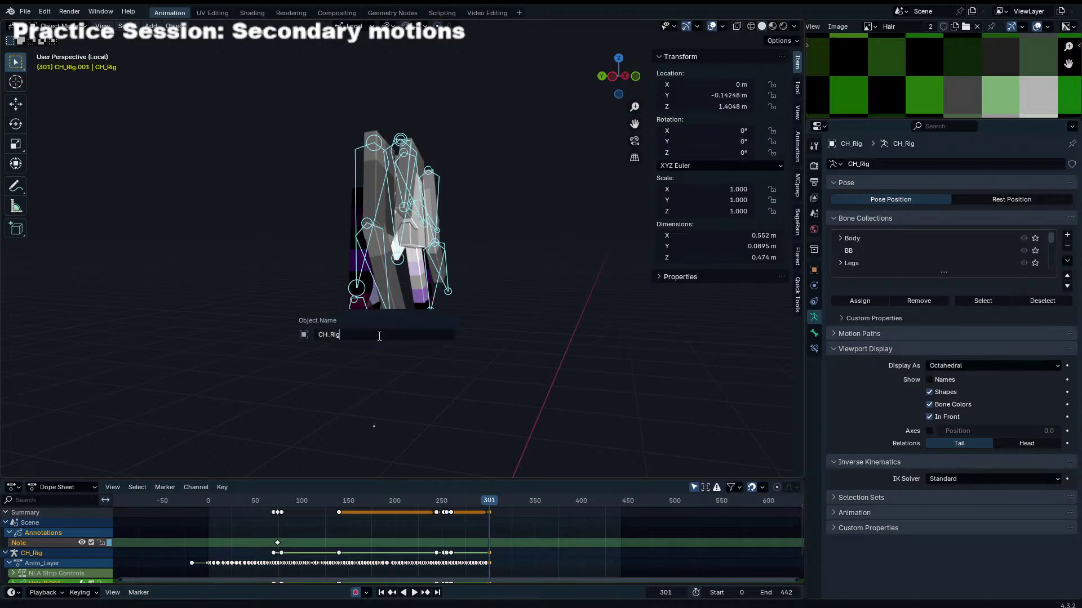
key(Escape)
key(ctrl+Tab)
key(F2)
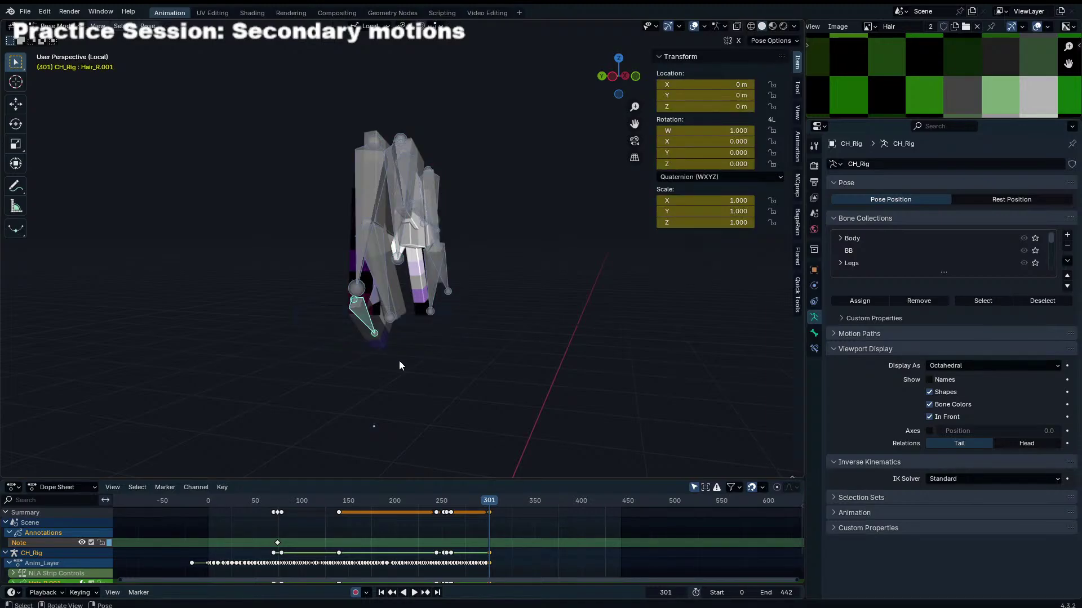
Step: Add a vertex group named Hair_R.001 to the hair mesh and assign the selected strand tip to it
click(384, 347)
key(Tab)
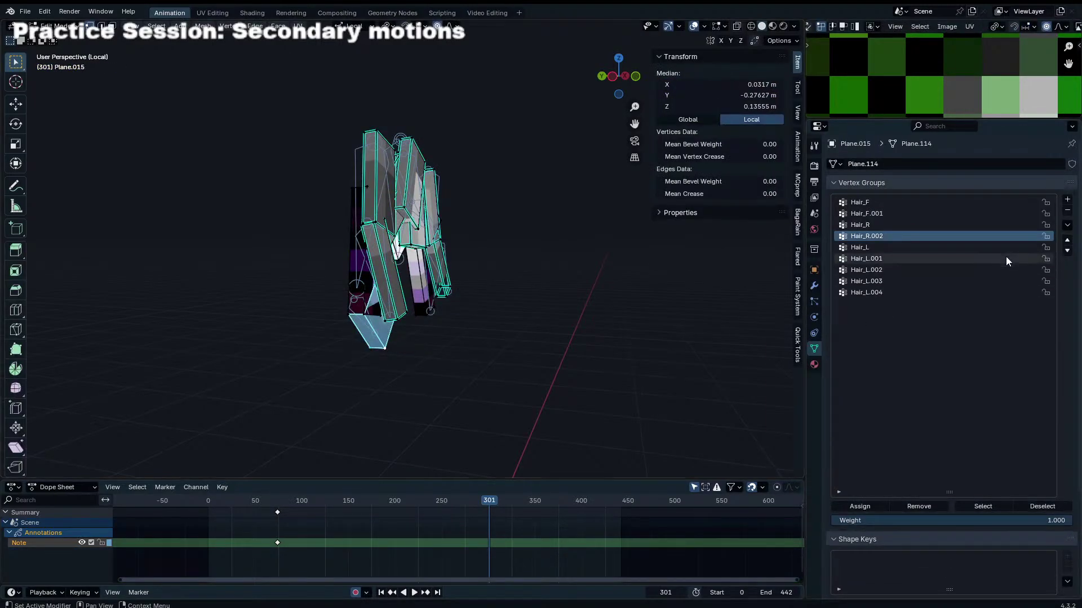
click(1067, 200)
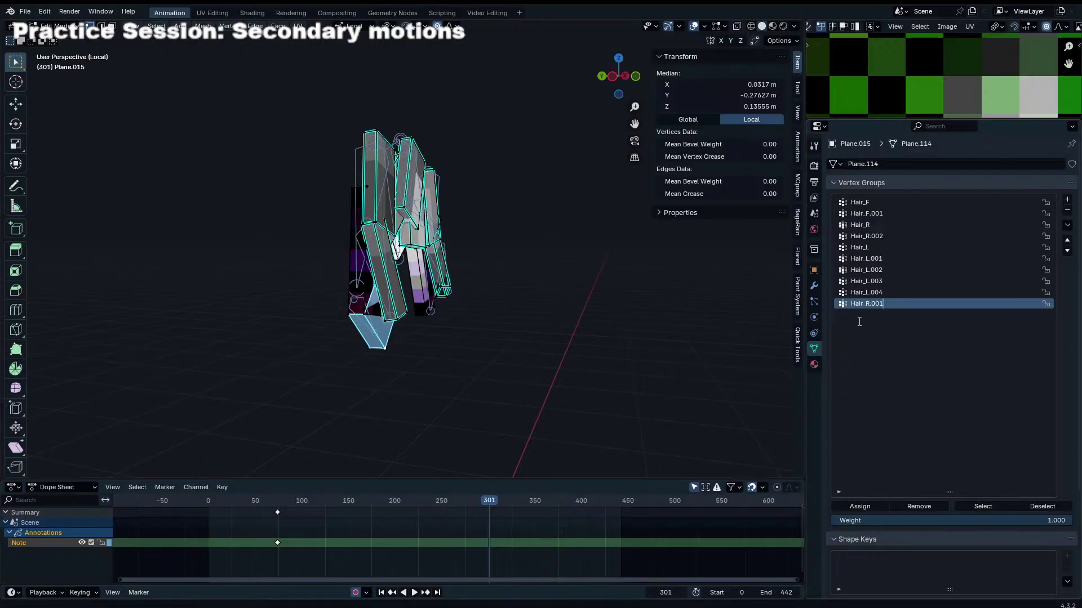
click(862, 505)
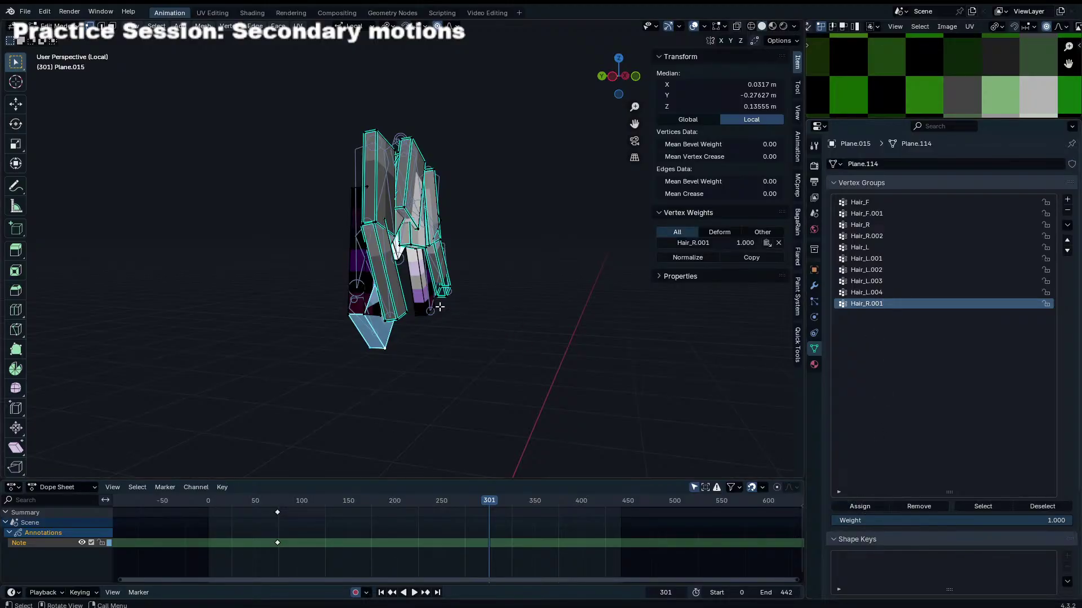
key(Tab)
Step: Select all hair bones in Pose Mode and test-rotate them to check which strands follow, cancelling the rotation
middle_drag(439, 307, 520, 307)
click(453, 231)
key(ctrl+Tab)
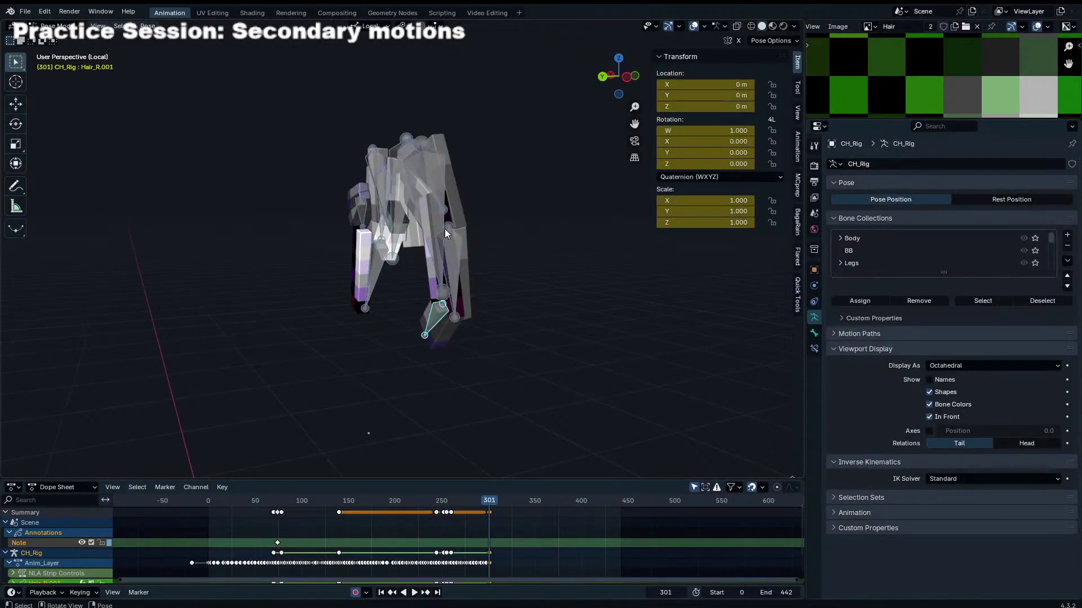
key(a)
middle_drag(445, 229, 536, 228)
key(r)
key(r)
right_click(532, 178)
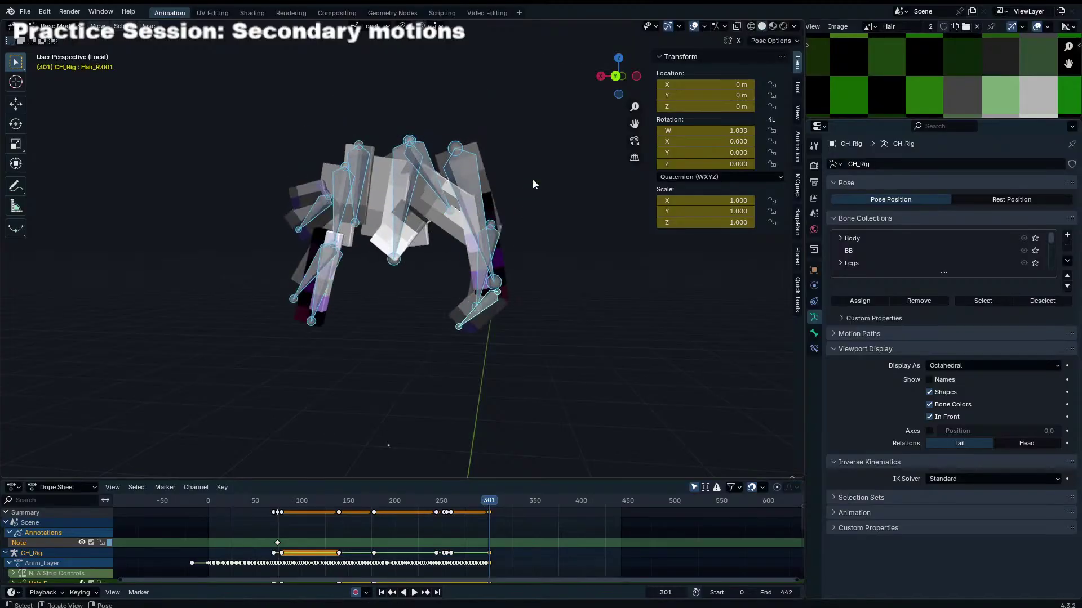
Step: Select the unassigned strand between the front fringe and the right-side strand and assign it to the Hair_F.001 vertex group
key(ctrl+Tab)
click(434, 210)
key(Tab)
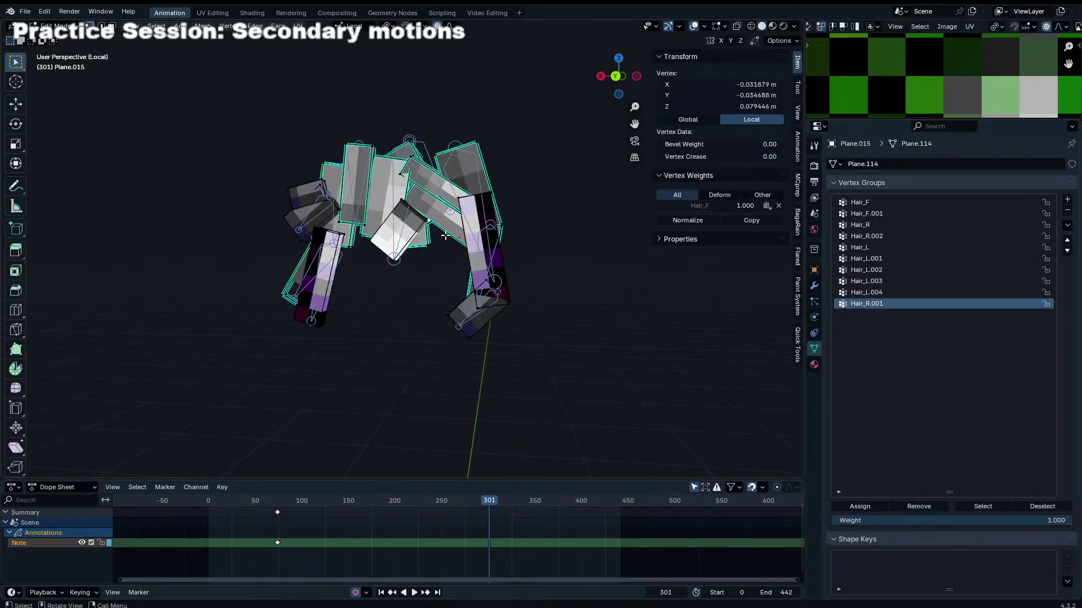
key(alt+a)
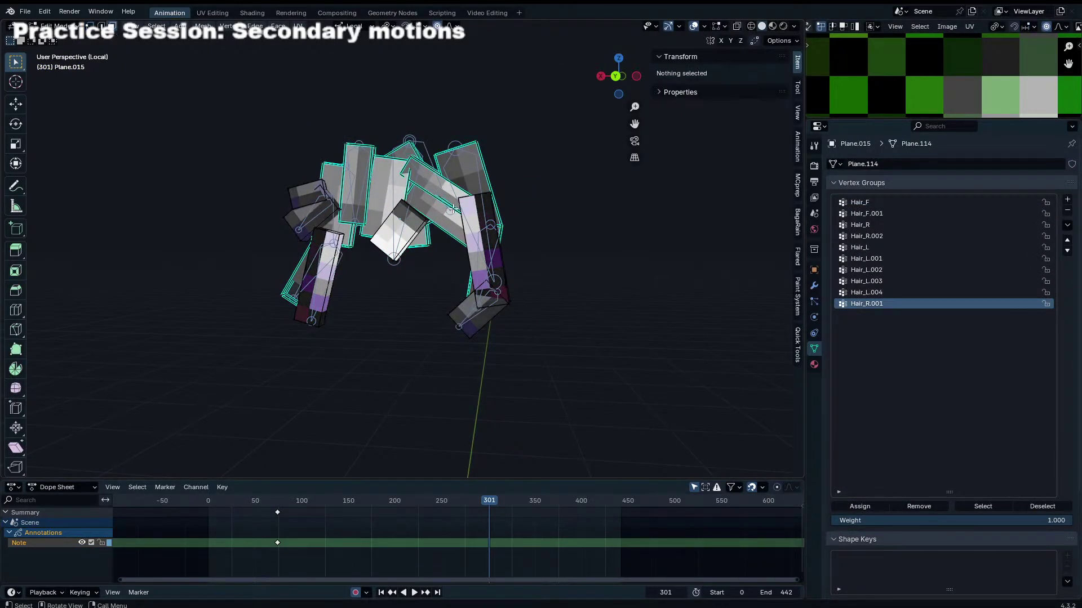
key(l)
middle_drag(434, 180, 815, 272)
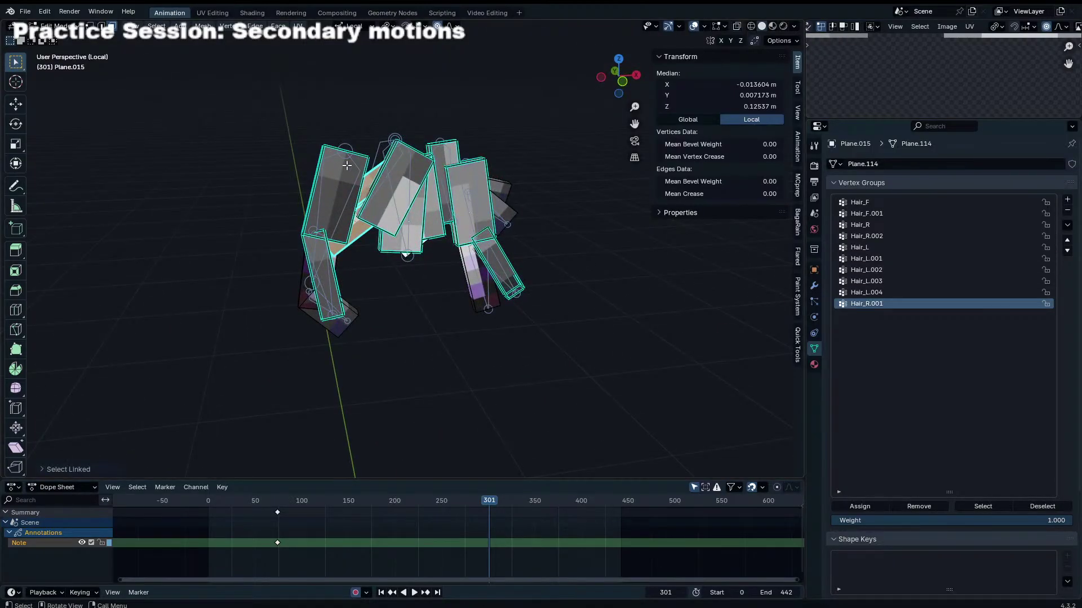
middle_drag(386, 138, 350, 143)
click(876, 214)
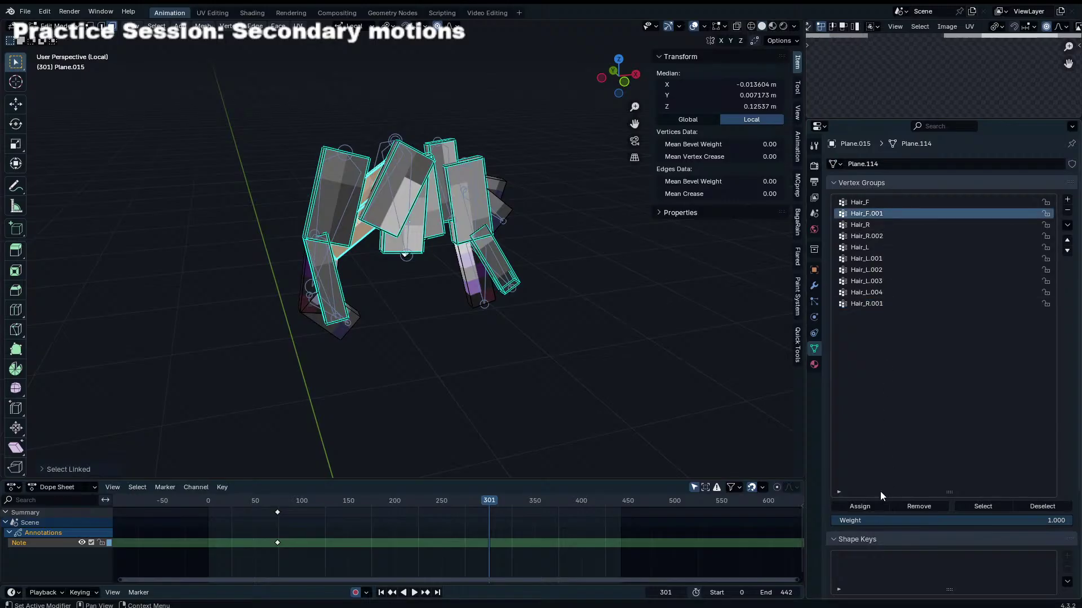
key(Tab)
Step: Test-rotate the front hair bone Hair_F.001 in Pose Mode to check how its assigned strands move, without keeping the rotation
click(482, 288)
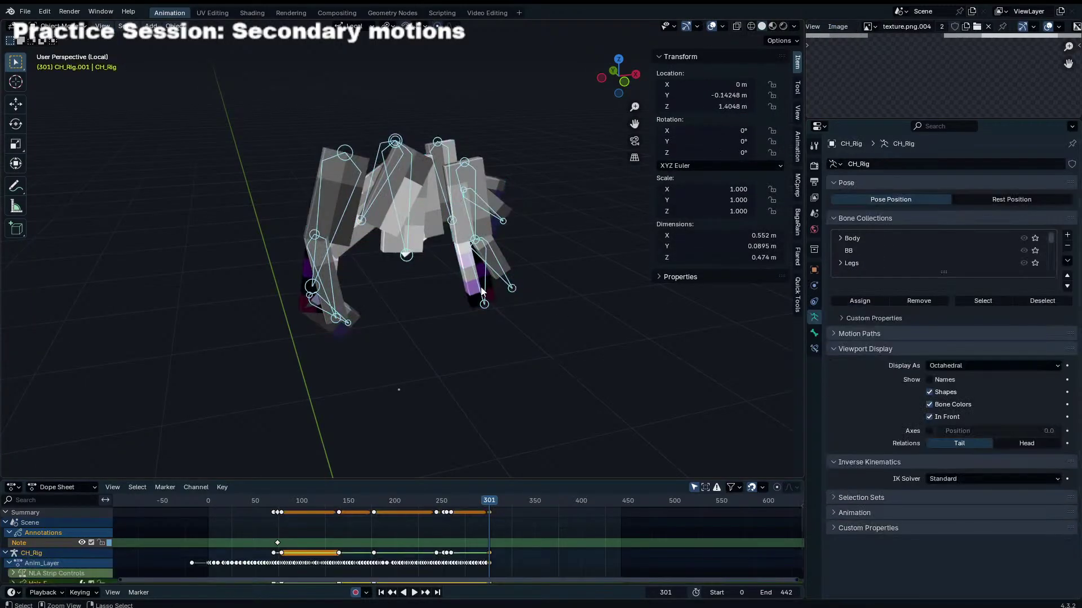
key(r)
key(Escape)
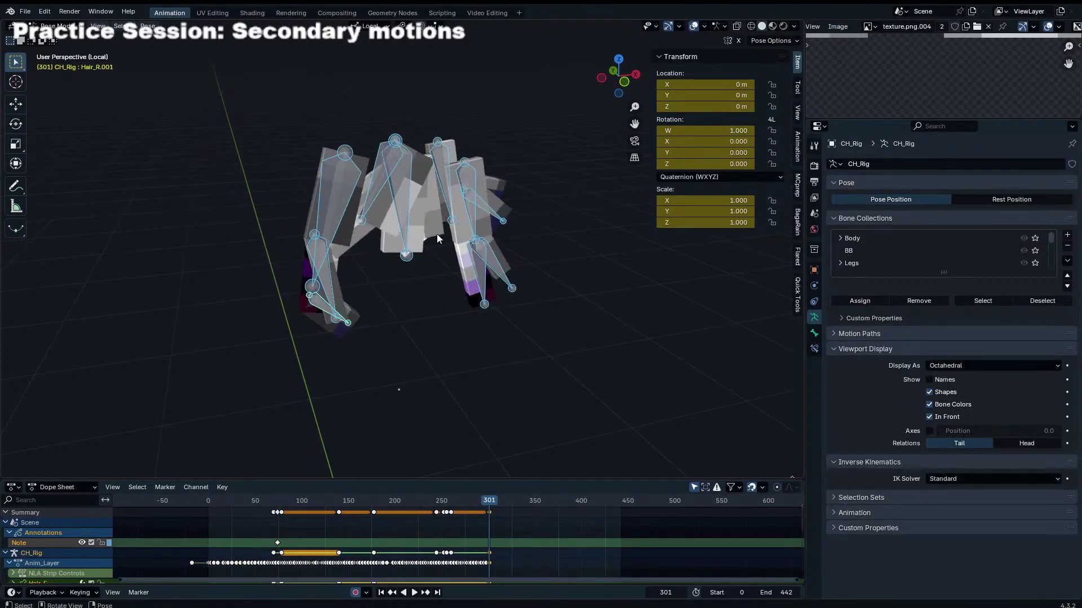
click(407, 217)
click(407, 217)
key(r)
key(r)
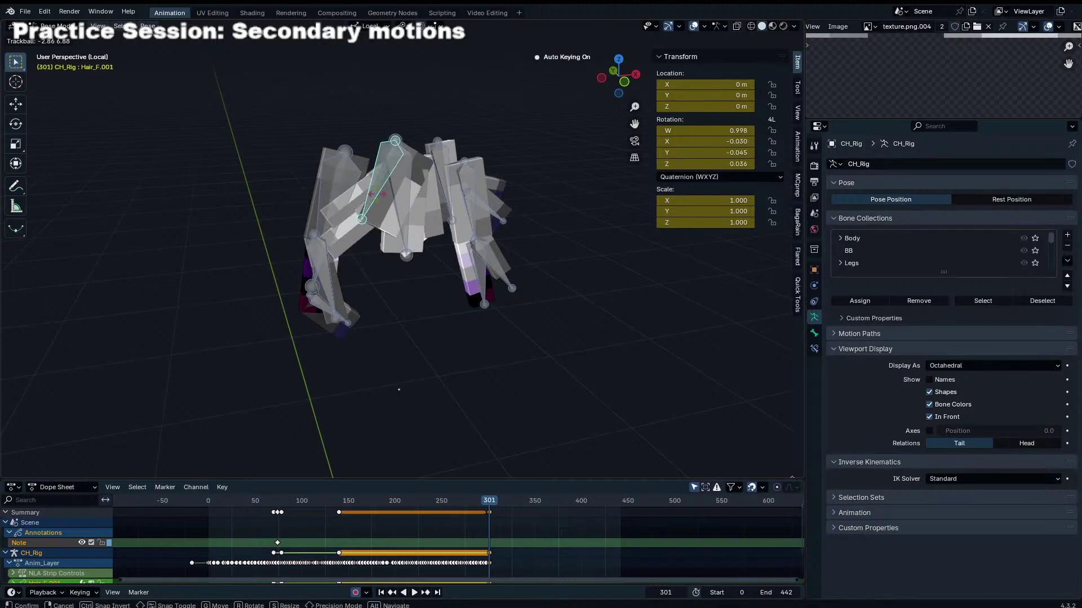
click(423, 175)
key(r)
key(r)
click(439, 208)
Step: Exit local view, enlarge the bone collection list, and turn off solo for the Hair collection so the whole rig shows in Pose Mode
key(ctrl+Tab)
middle_drag(440, 207, 413, 208)
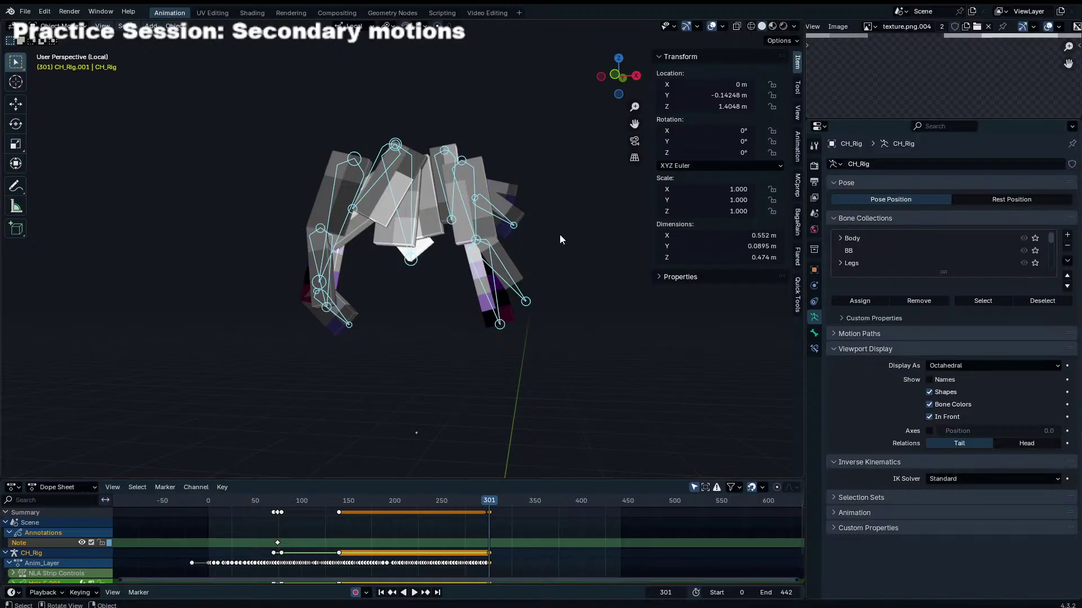
key(slash)
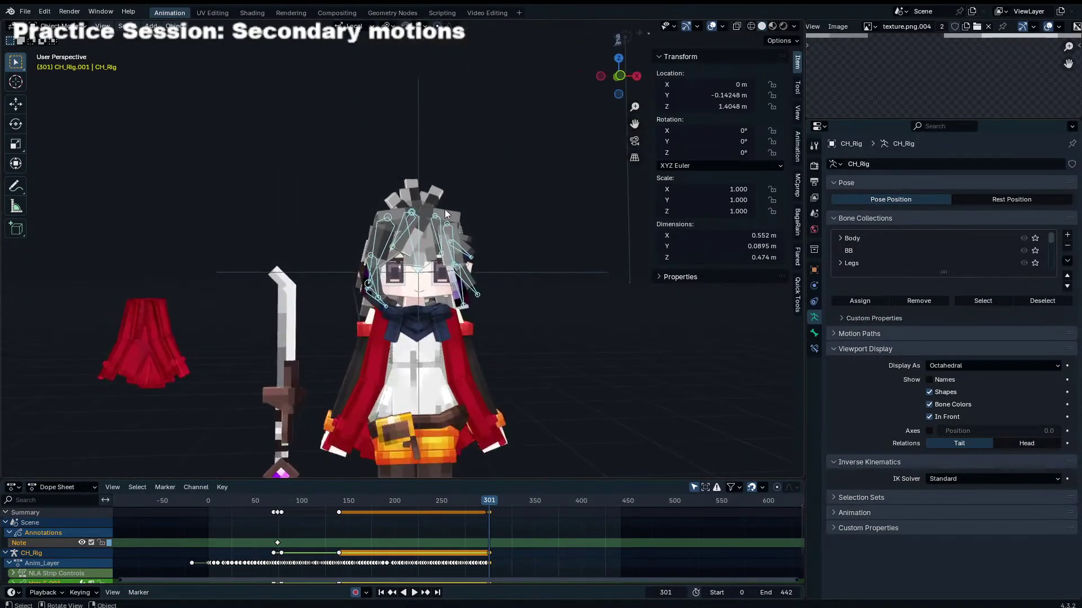
middle_drag(444, 208, 354, 342)
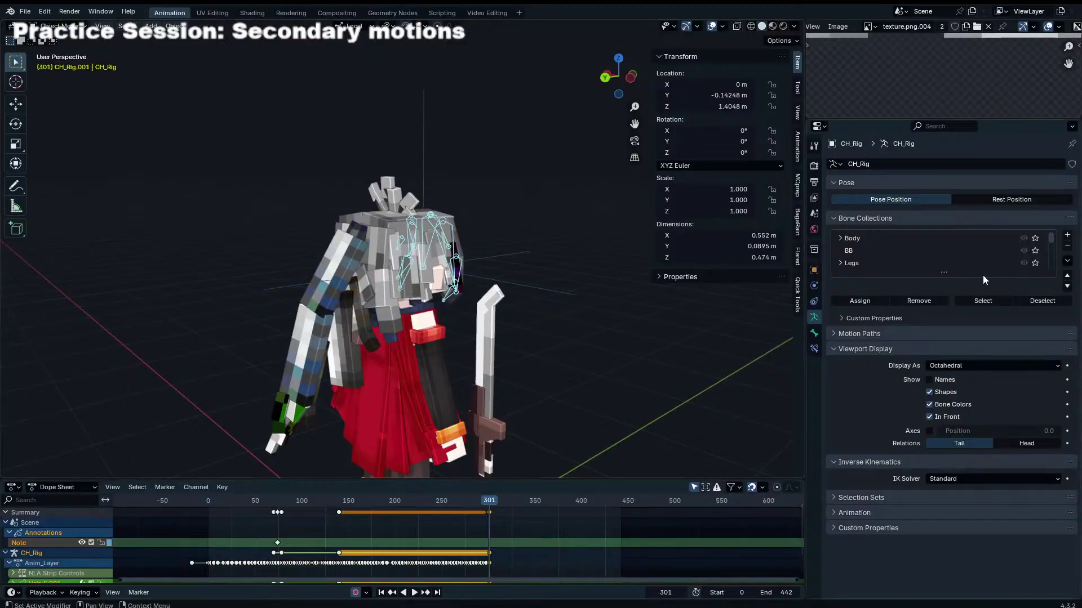
drag(945, 271, 945, 507)
click(991, 350)
key(ctrl+Tab)
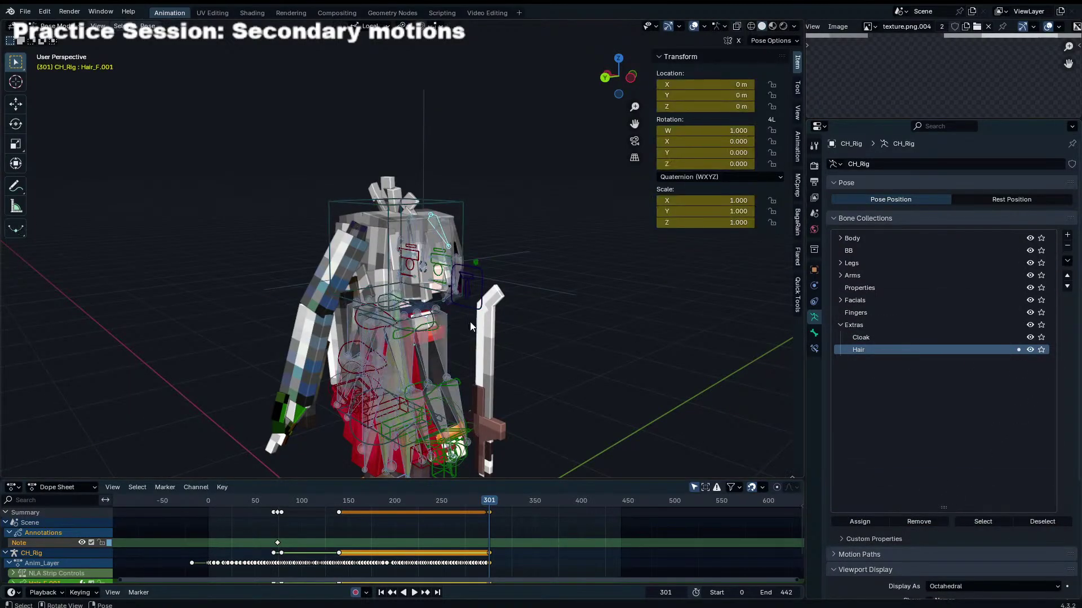
Step: Select all bones of the rig and turn off its In Front viewport display
middle_drag(490, 408, 821, 455)
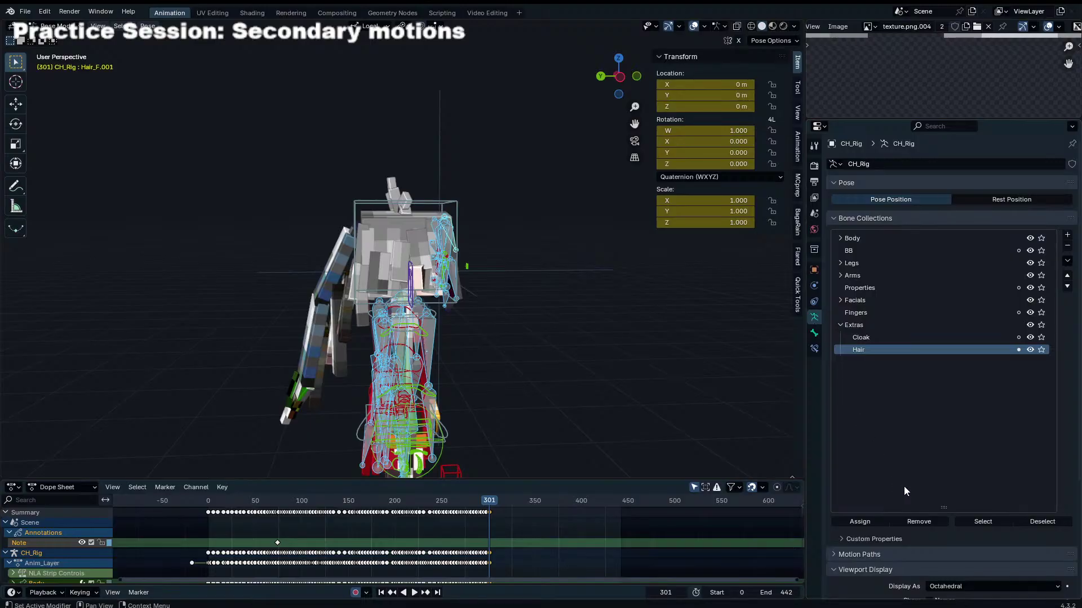
scroll(904, 486, down, 7)
middle_drag(563, 332, 366, 337)
Step: Delete the keyframes of all selected bones at frame 301
scroll(506, 519, up, 8)
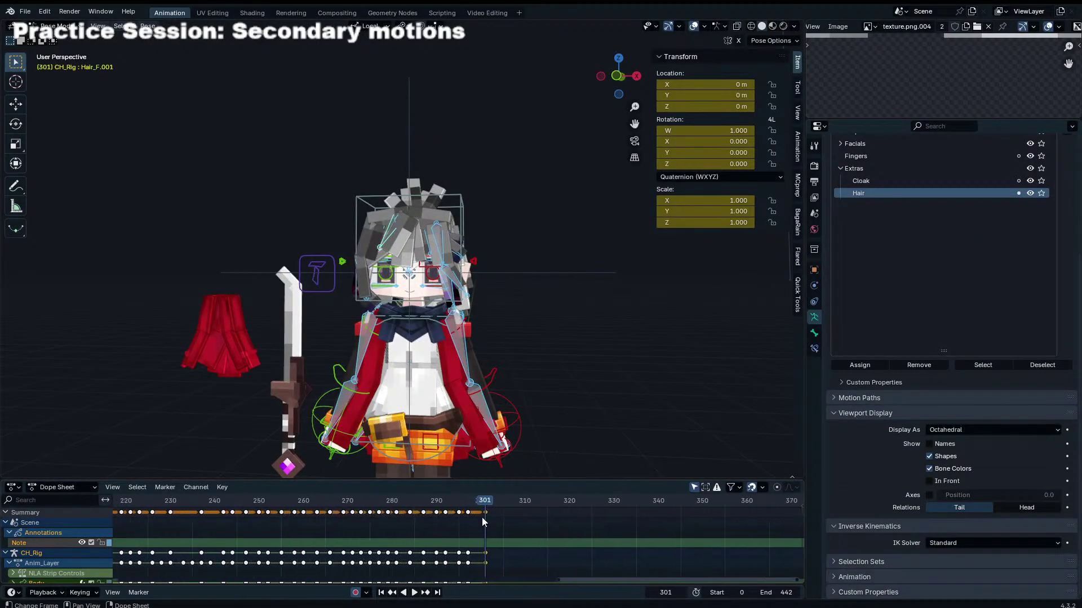
click(483, 515)
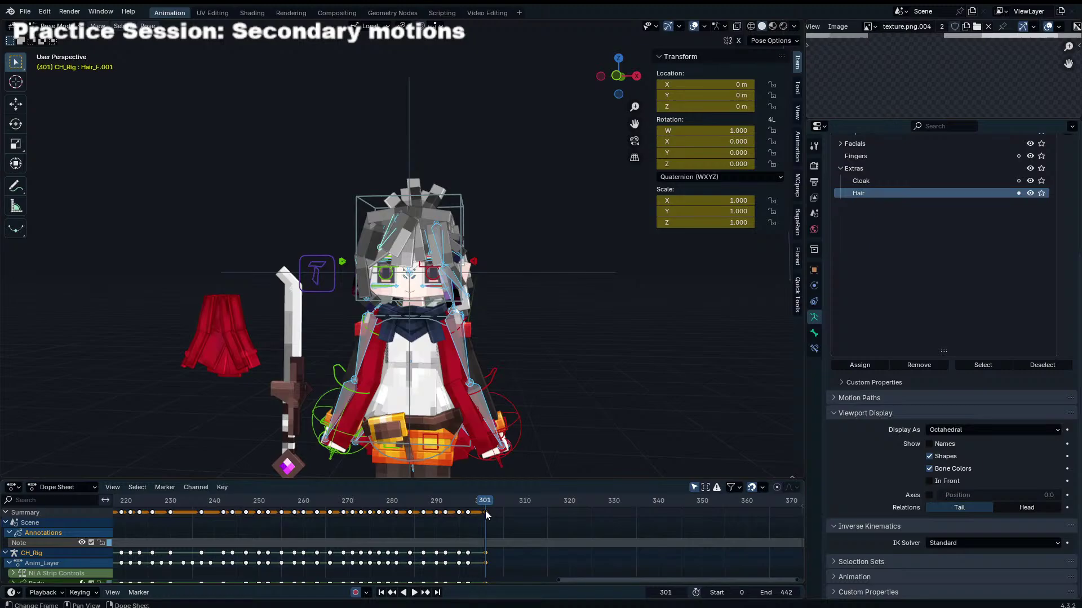
key(x)
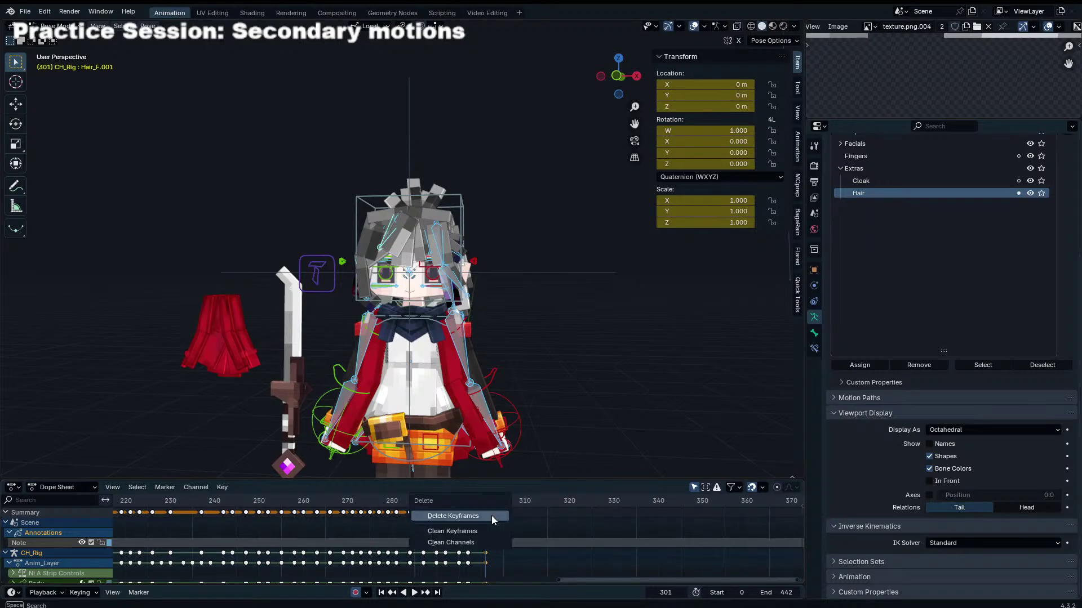
click(491, 515)
Step: In the armature's Edit Mode, parent the Props bone to the Head bone
scroll(482, 400, down, 10)
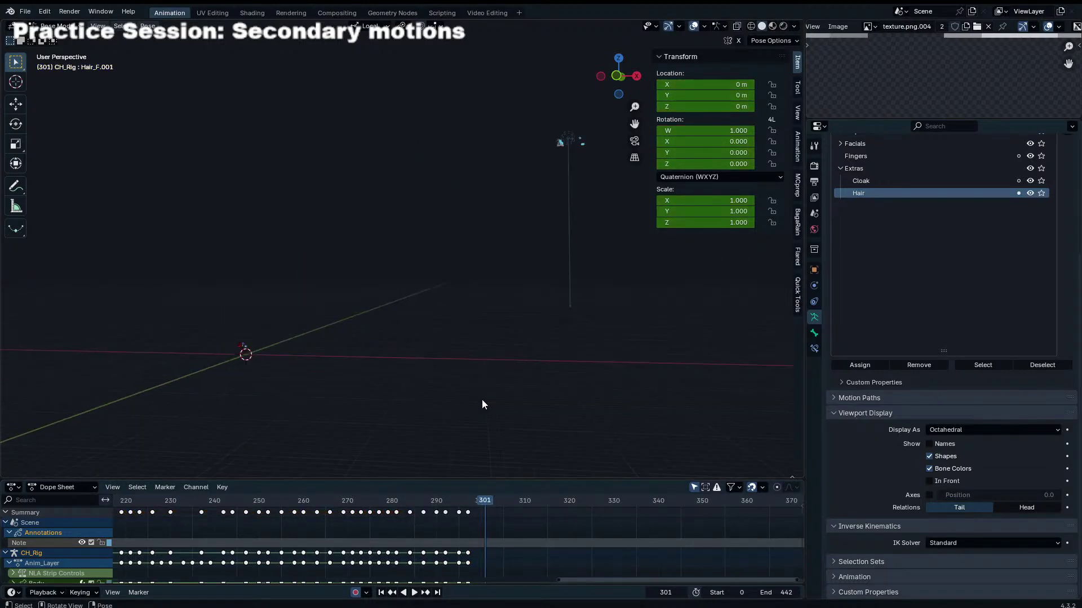
scroll(417, 291, up, 4)
scroll(395, 296, down, 4)
scroll(367, 320, up, 2)
scroll(435, 274, up, 3)
shift+middle_drag(388, 296, 414, 296)
scroll(415, 294, down, 1)
scroll(414, 294, up, 1)
scroll(416, 295, down, 1)
click(421, 296)
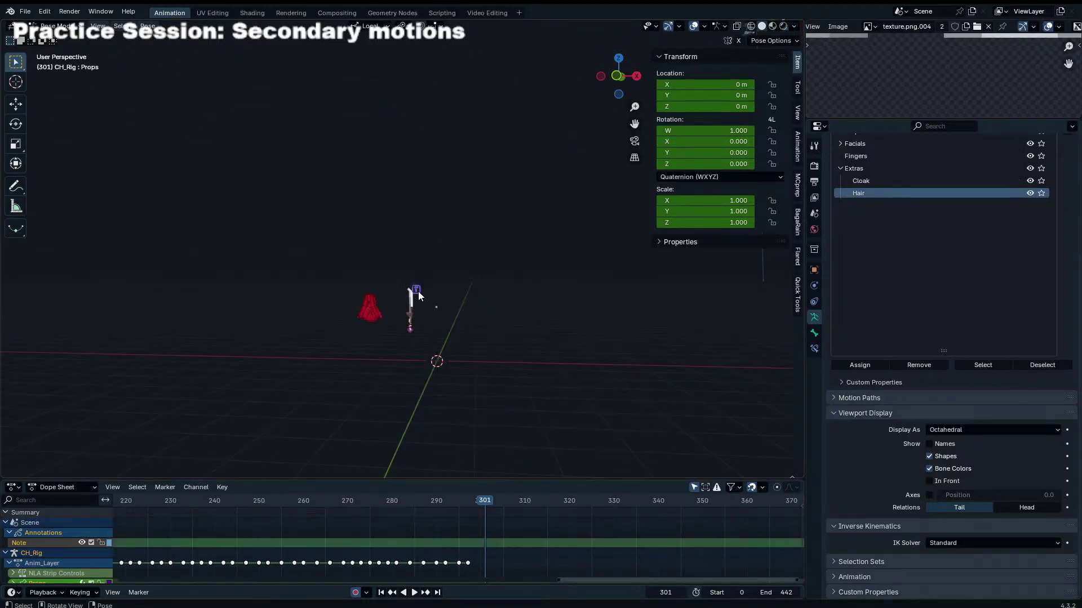
key(Tab)
key(KP_Decimal)
scroll(444, 275, down, 9)
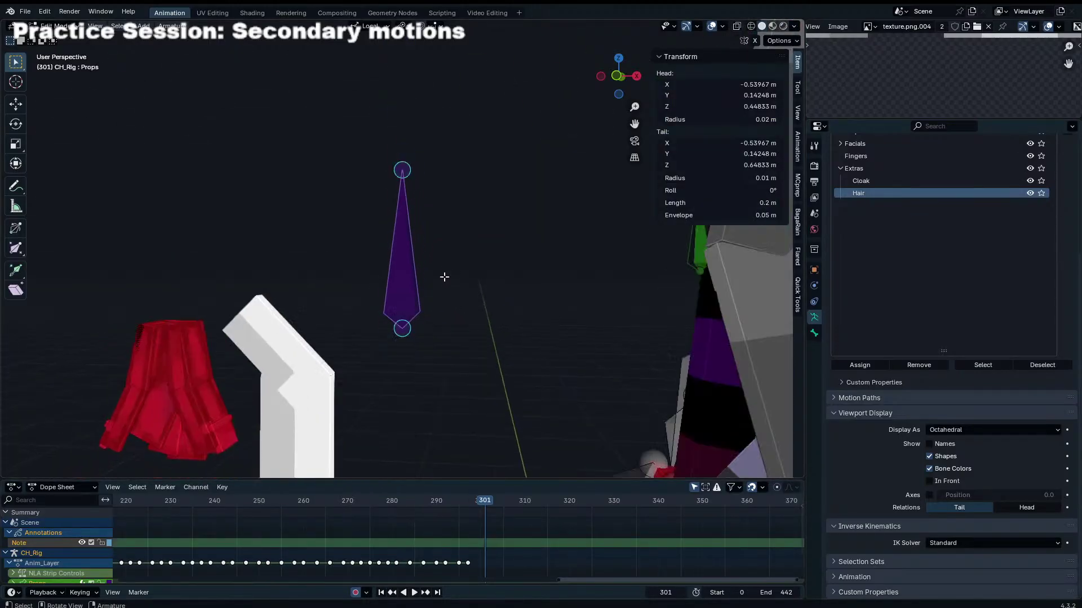
middle_drag(542, 292, 492, 279)
shift+click(502, 274)
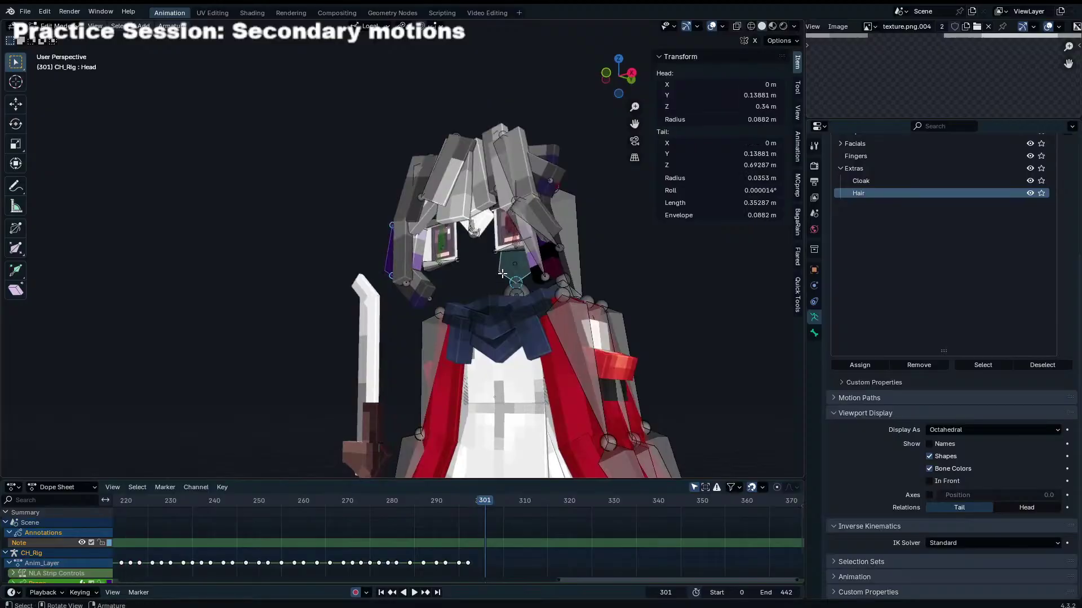
key(ctrl+p)
click(502, 274)
key(Tab)
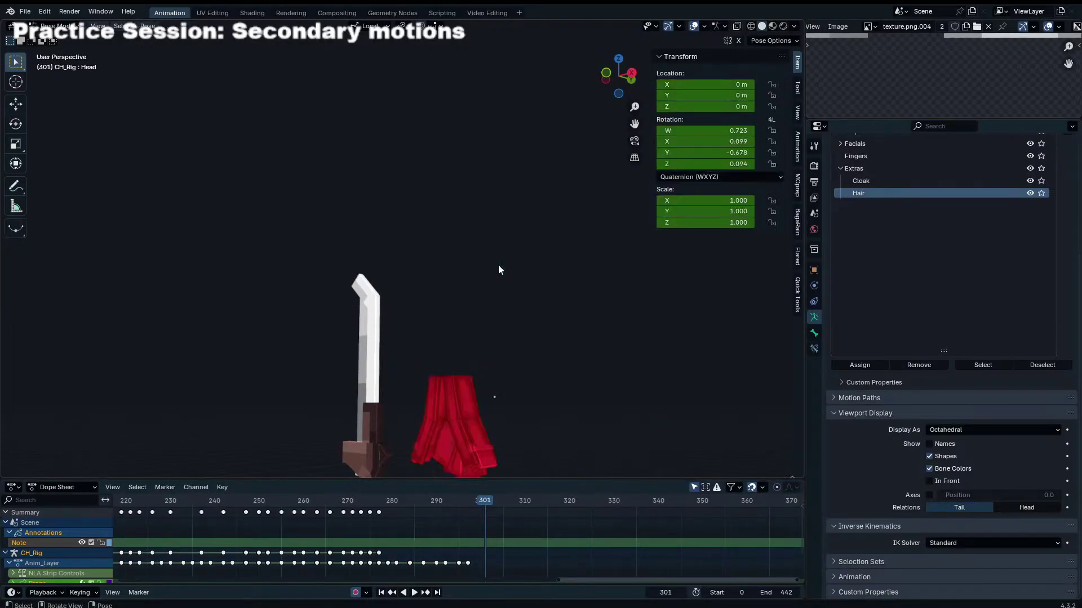
Step: Play the animation through the scene camera with viewport overlays hidden, and save the file
scroll(498, 265, down, 6)
middle_drag(498, 264, 489, 308)
key(KP_0)
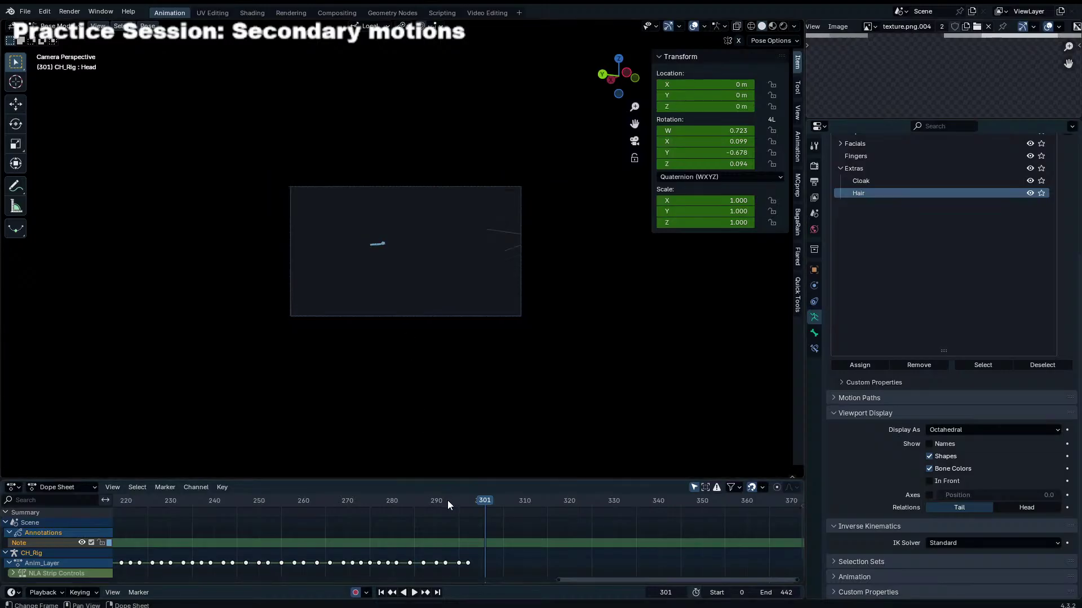
click(420, 501)
scroll(448, 512, down, 8)
scroll(405, 507, down, 2)
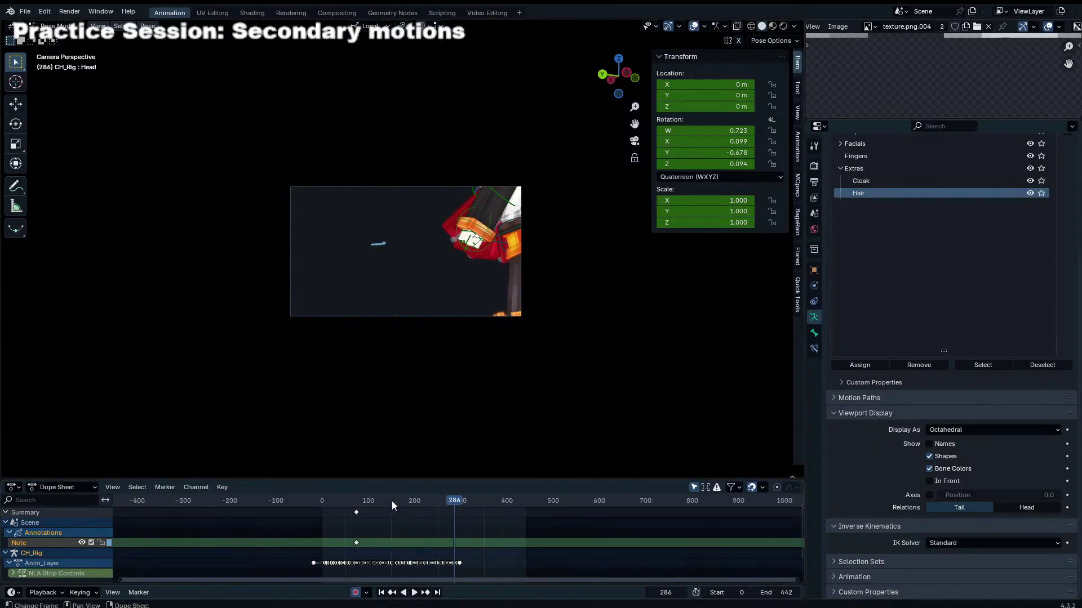
key(shift+Left)
scroll(386, 270, up, 5)
key(space)
key(n)
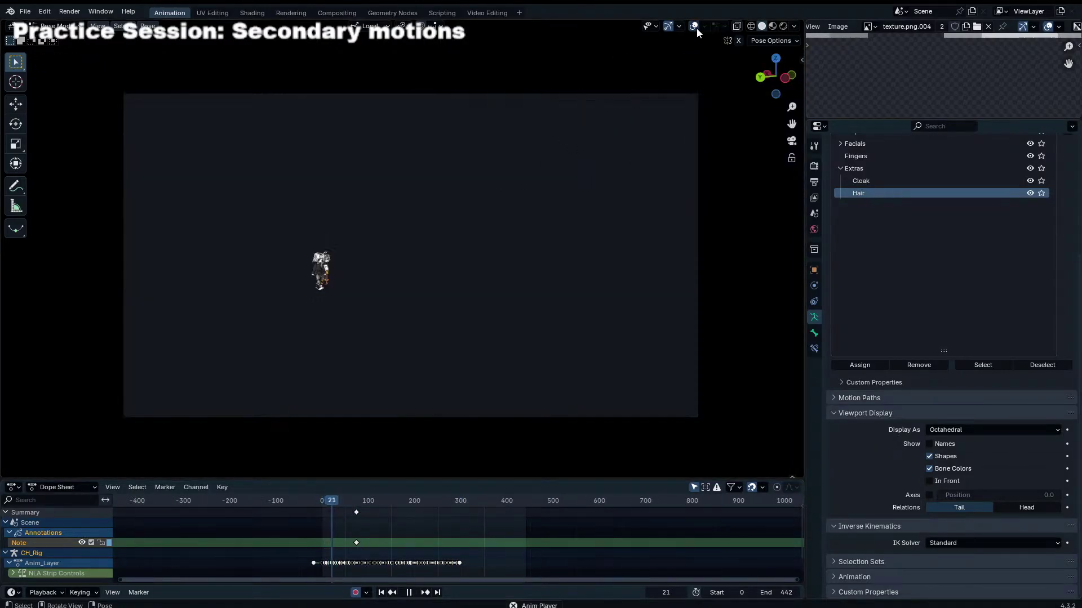
scroll(471, 209, up, 2)
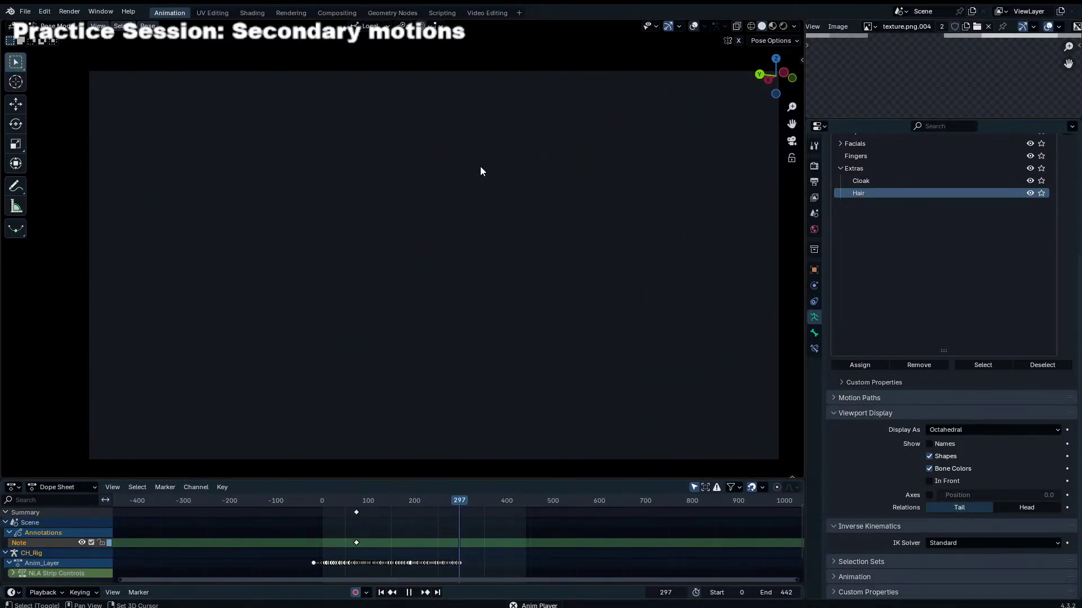
key(space)
key(ctrl+s)
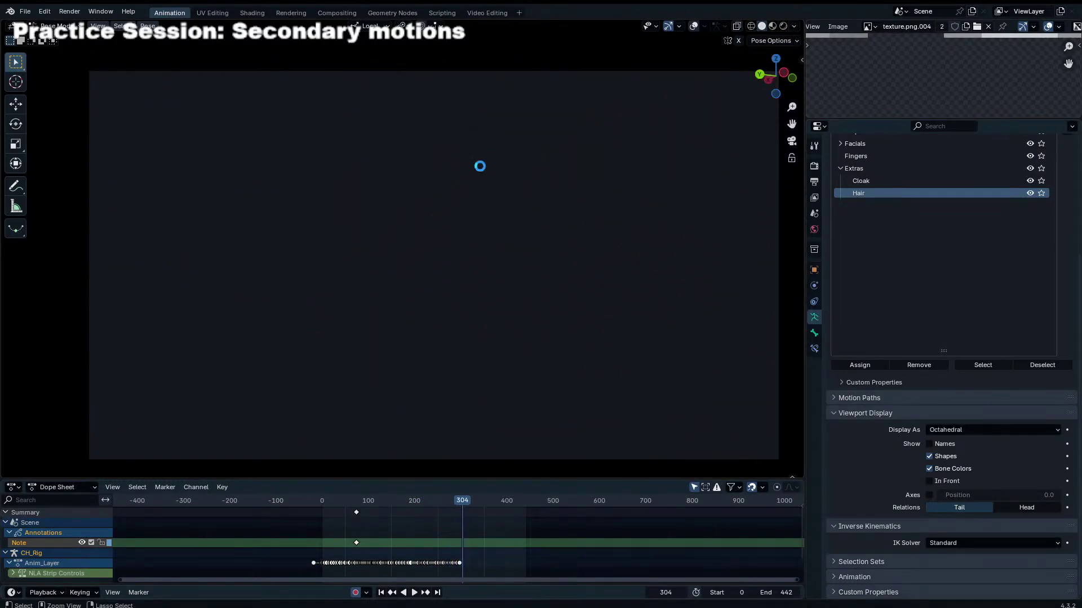
Step: At frame 135, show the viewport overlays again and solo the rig's Hair bone collection
click(355, 501)
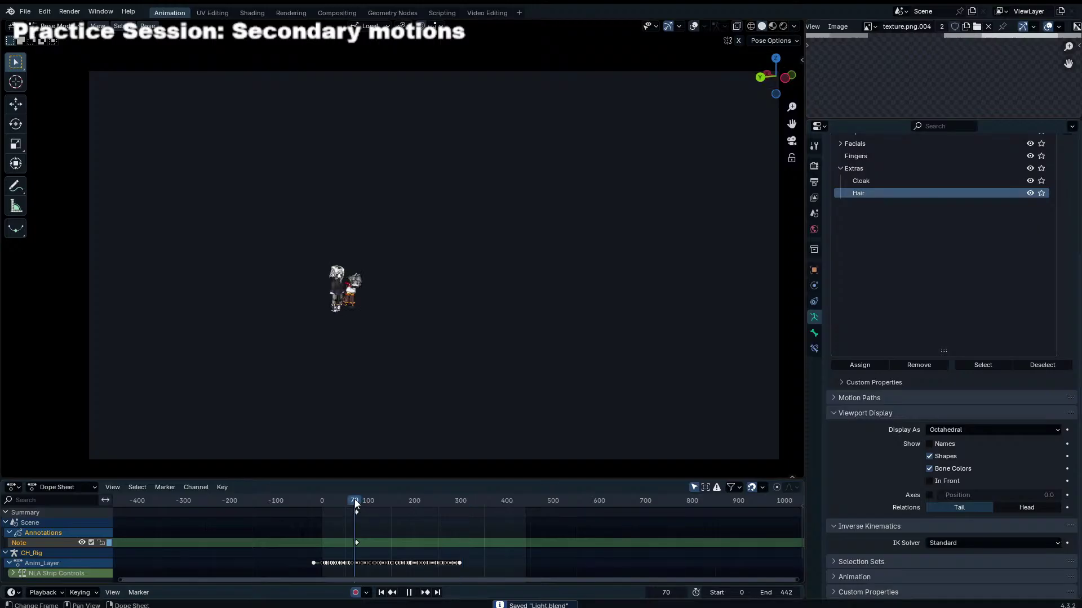
drag(355, 501, 384, 501)
click(693, 25)
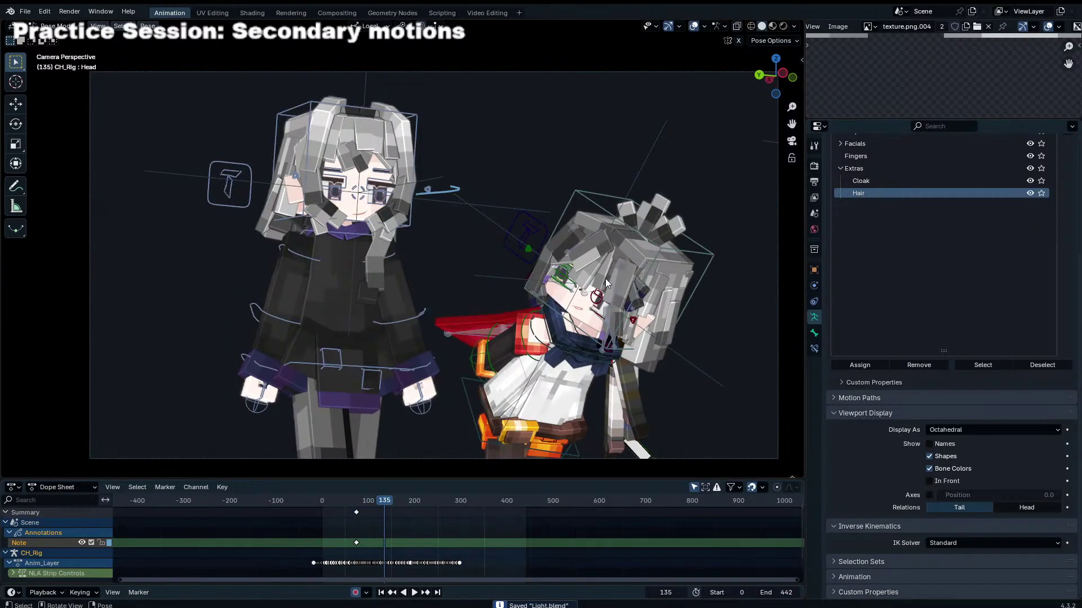
click(1042, 194)
click(614, 292)
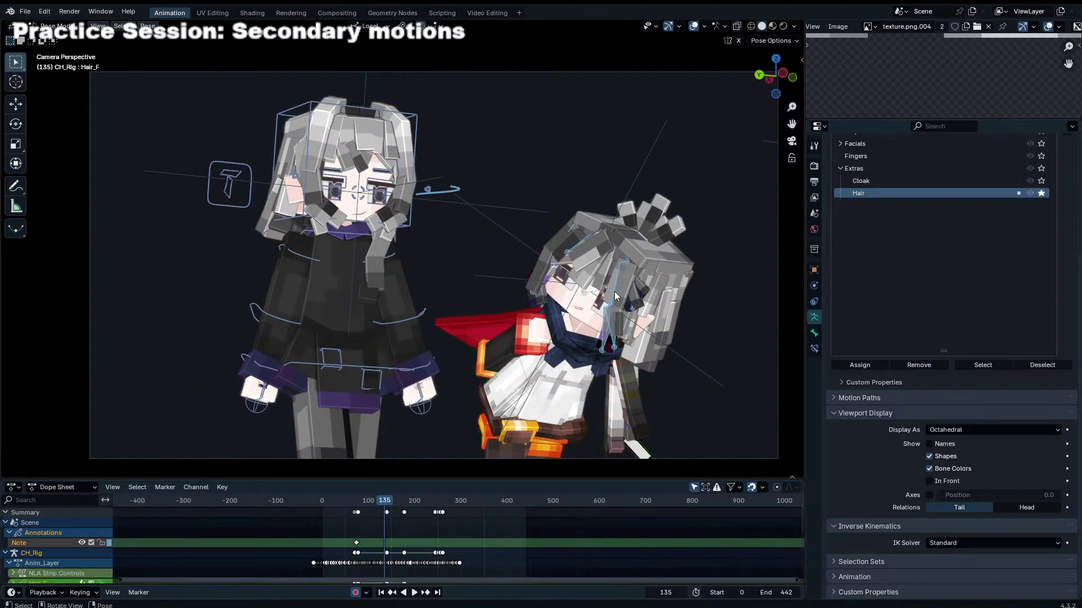
scroll(448, 533, up, 3)
key(r)
key(z)
key(z)
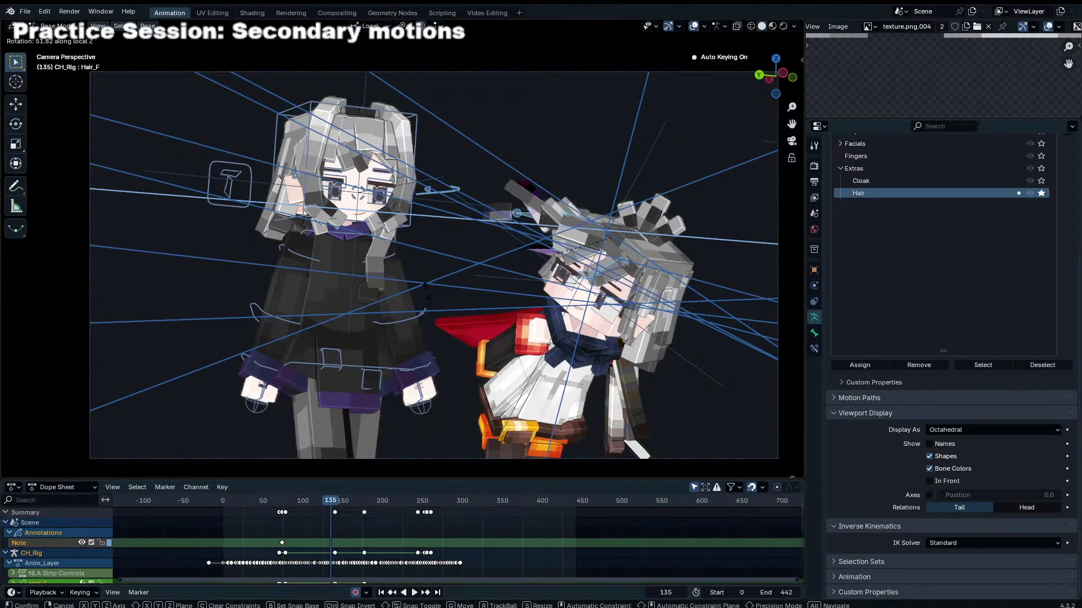
Step: Isolate the armature, set the Hair_F.001 bone's roll to 33° in Edit Mode, and return to the full scene in Pose Mode
click(580, 232)
key(KP_Decimal)
middle_drag(580, 233, 542, 211)
key(Tab)
key(KP_Divide)
key(n)
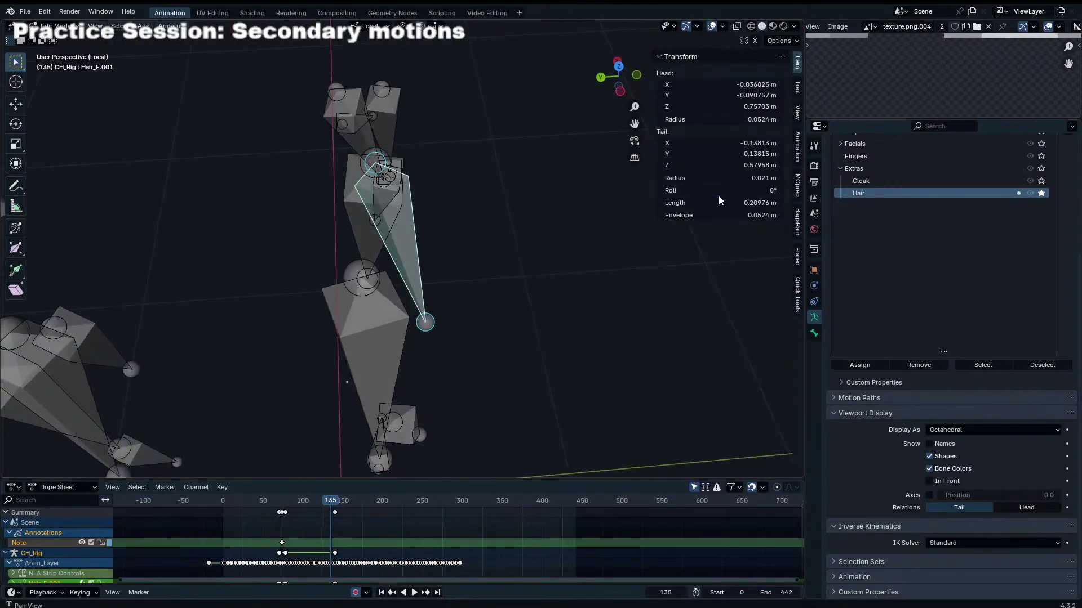
drag(720, 191, 738, 192)
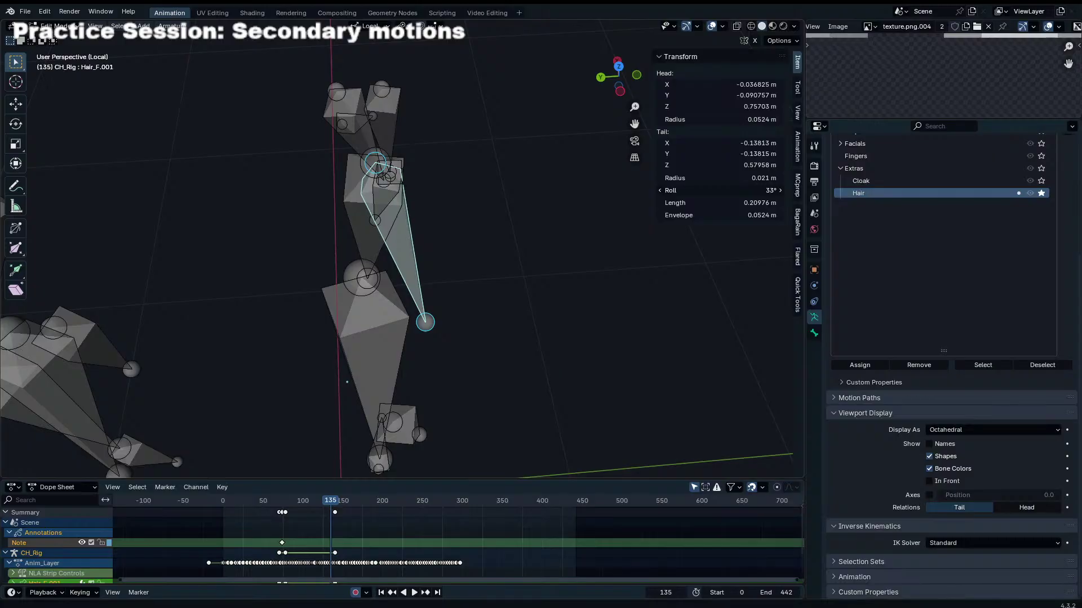
key(Tab)
key(KP_Decimal)
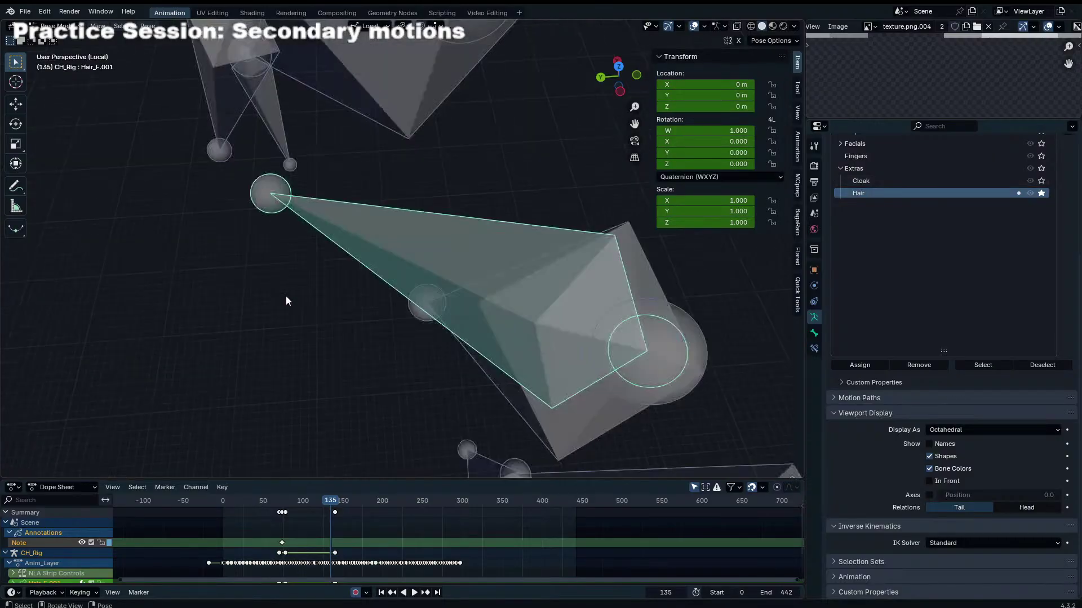
key(KP_Divide)
key(n)
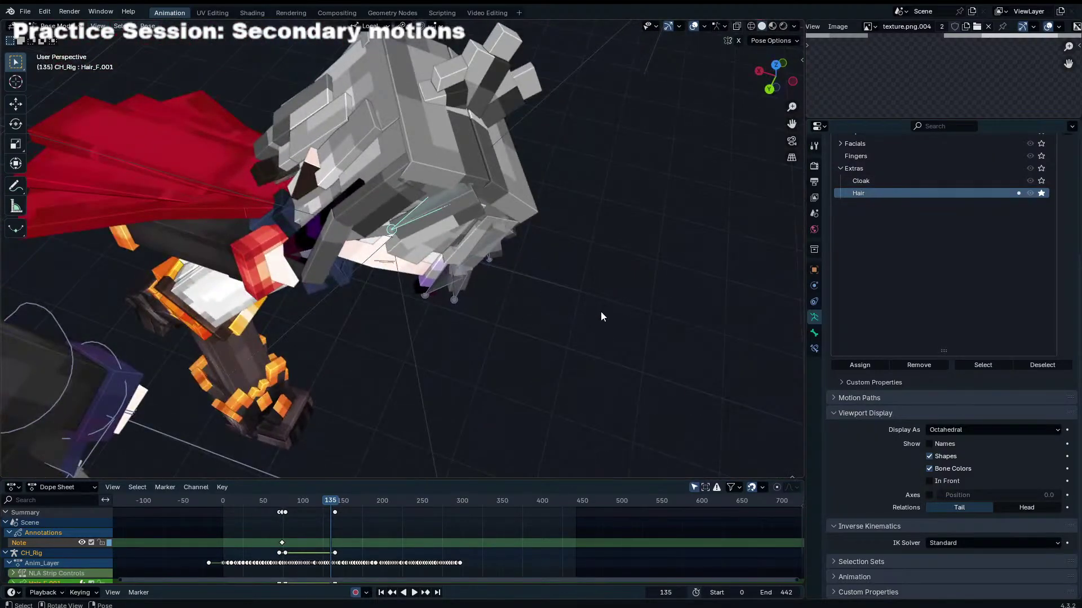
key(r)
key(z)
right_click(431, 244)
key(r)
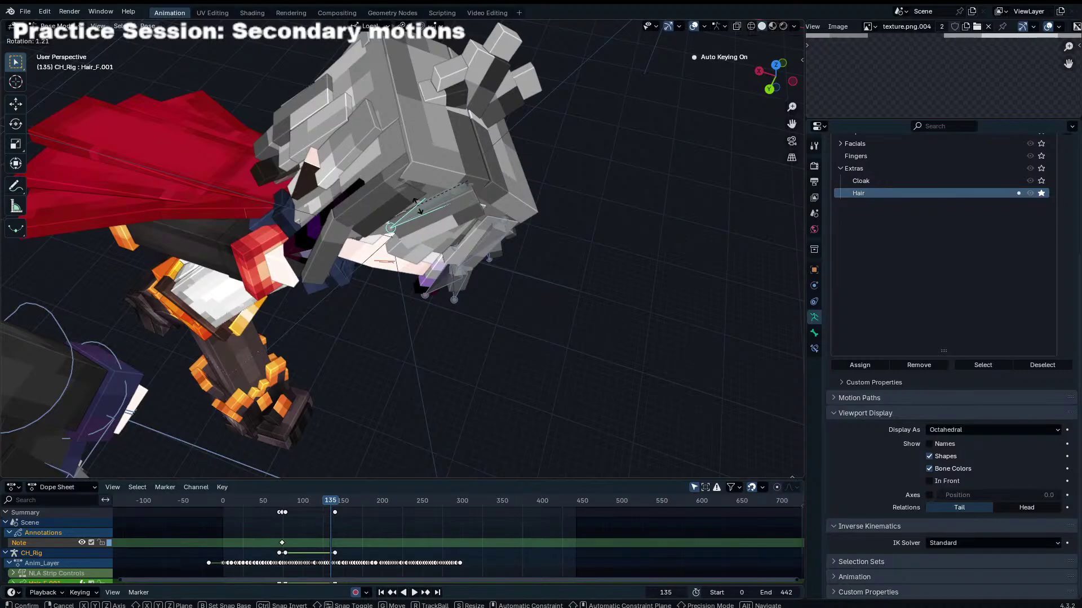
key(x)
right_click(442, 201)
Step: Try moving and freely rotating the Hair_F.001 bone at frame 135, and undo both changes
key(g)
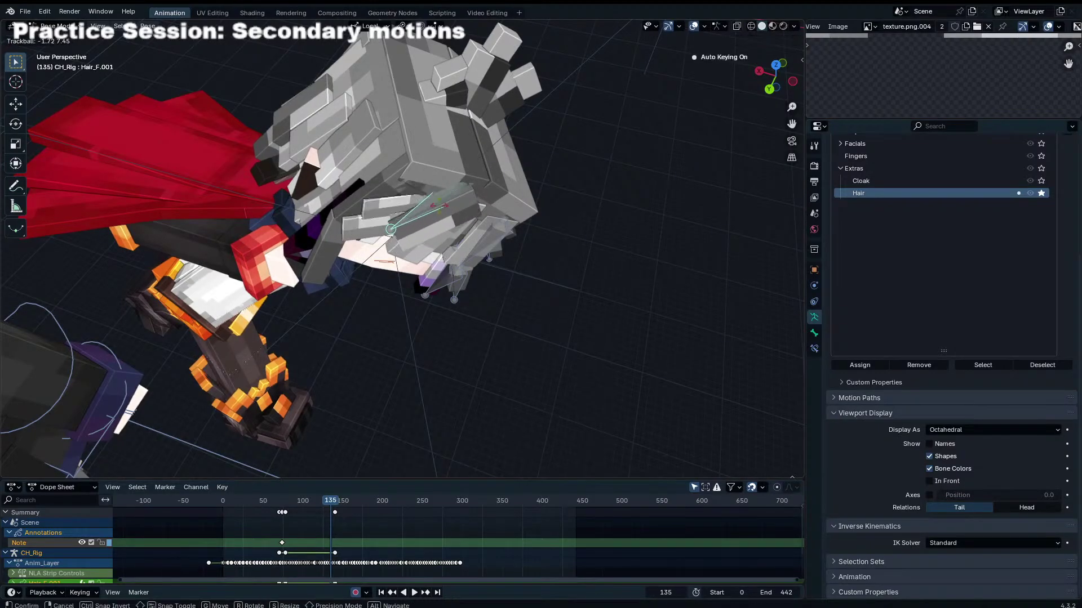
click(393, 198)
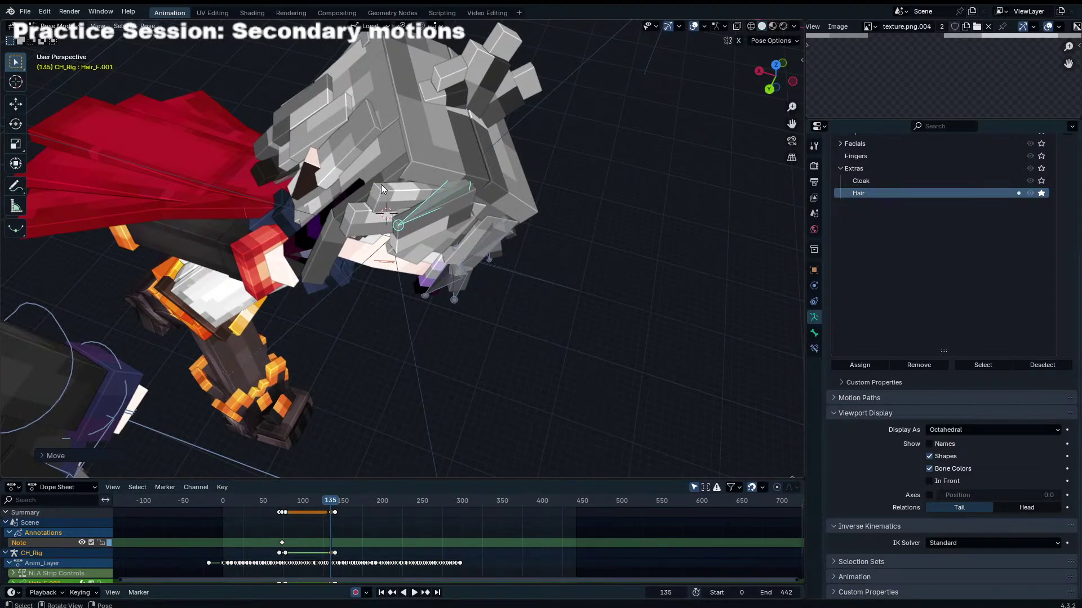
key(r)
right_click(386, 208)
key(r)
key(r)
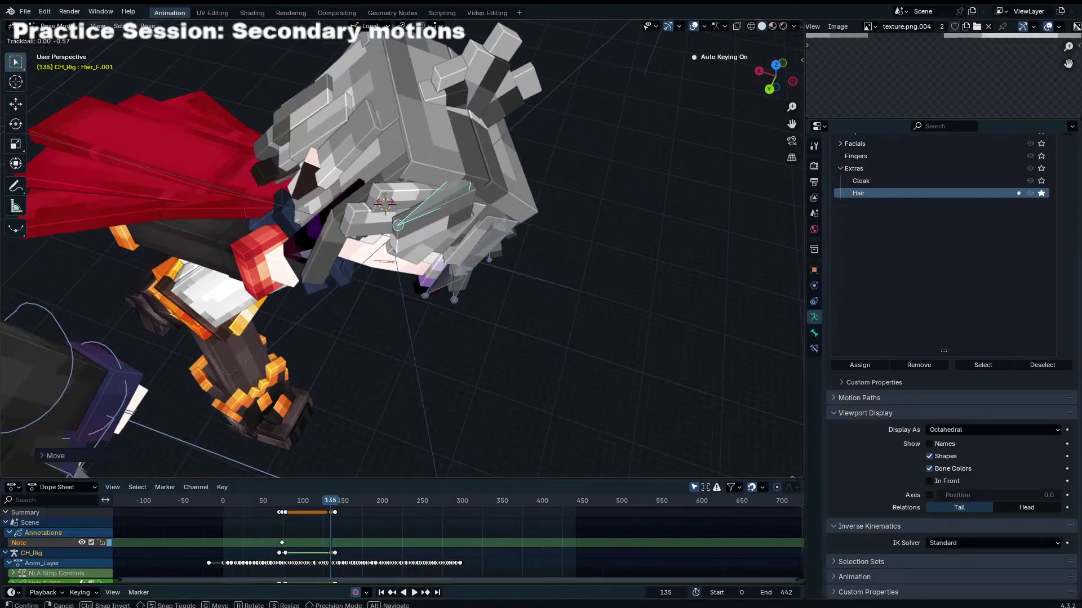
click(374, 207)
shift+right_drag(373, 208, 364, 213)
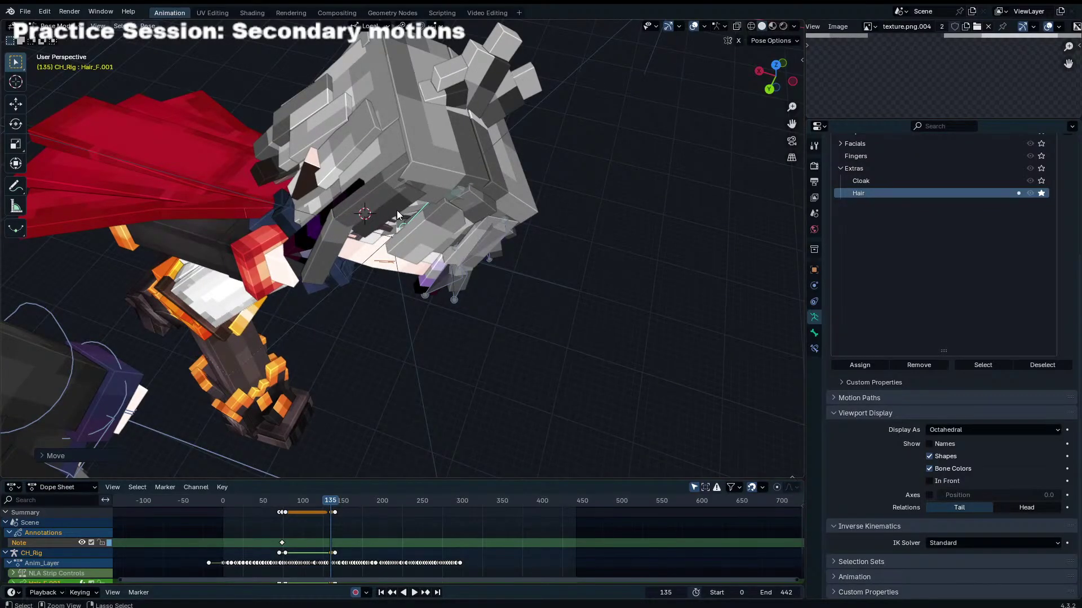
key(ctrl+z)
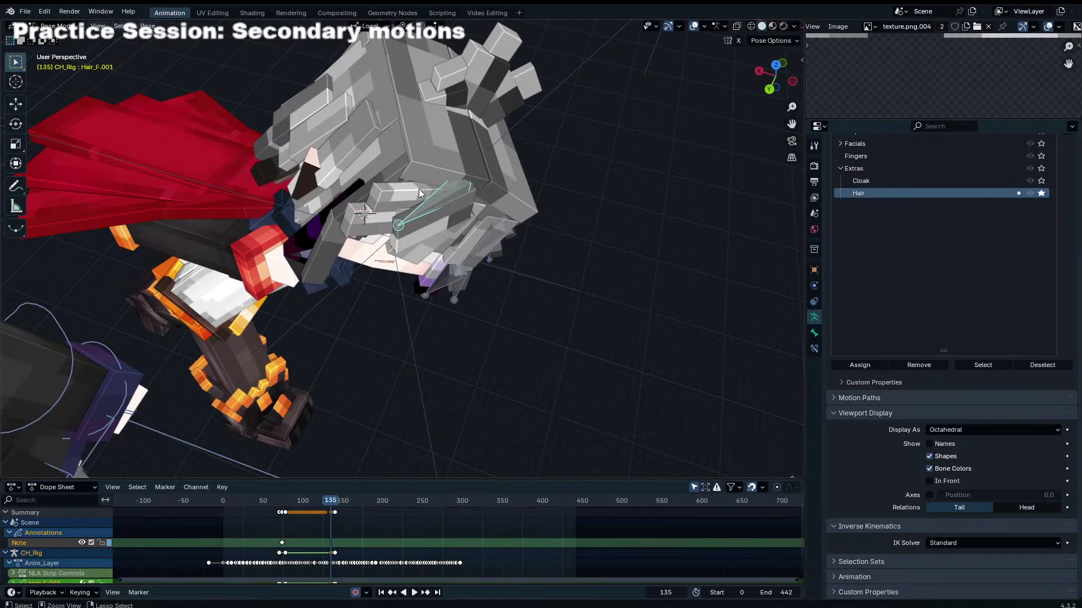
key(ctrl+z)
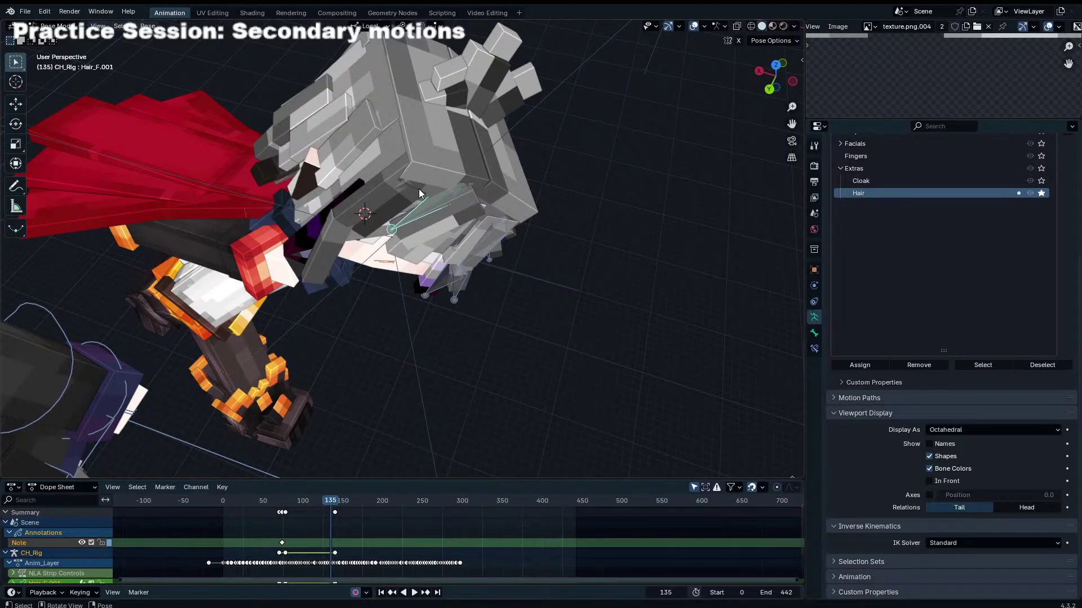
Step: Scrub and play the section from about frame 80 to 140 in camera view to examine the head and hair motion
key(KP_0)
drag(291, 501, 319, 493)
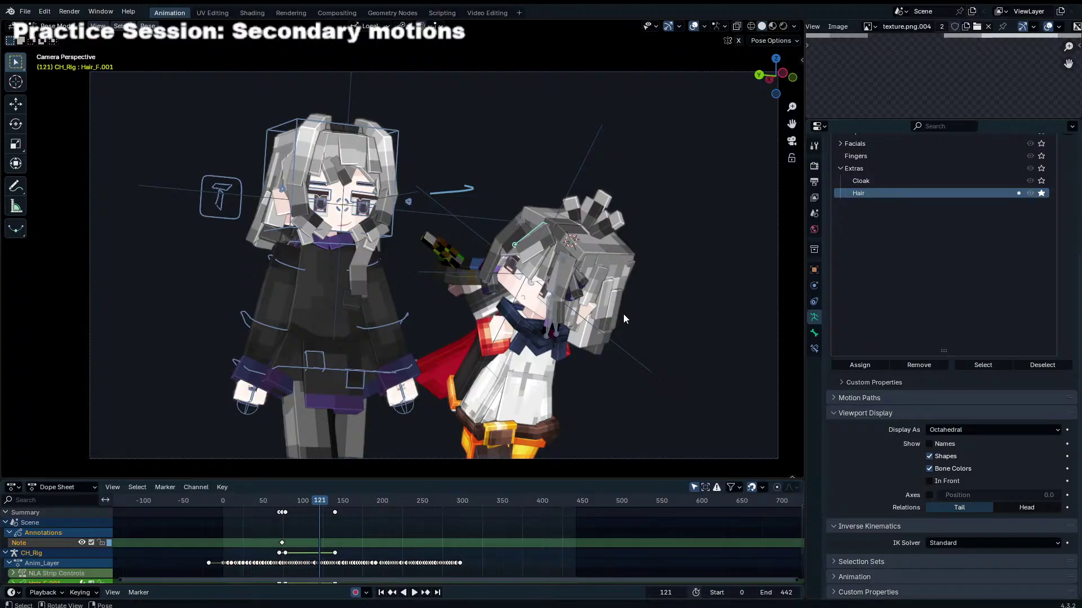
scroll(326, 512, up, 6)
key(space)
middle_drag(325, 511, 444, 522)
key(space)
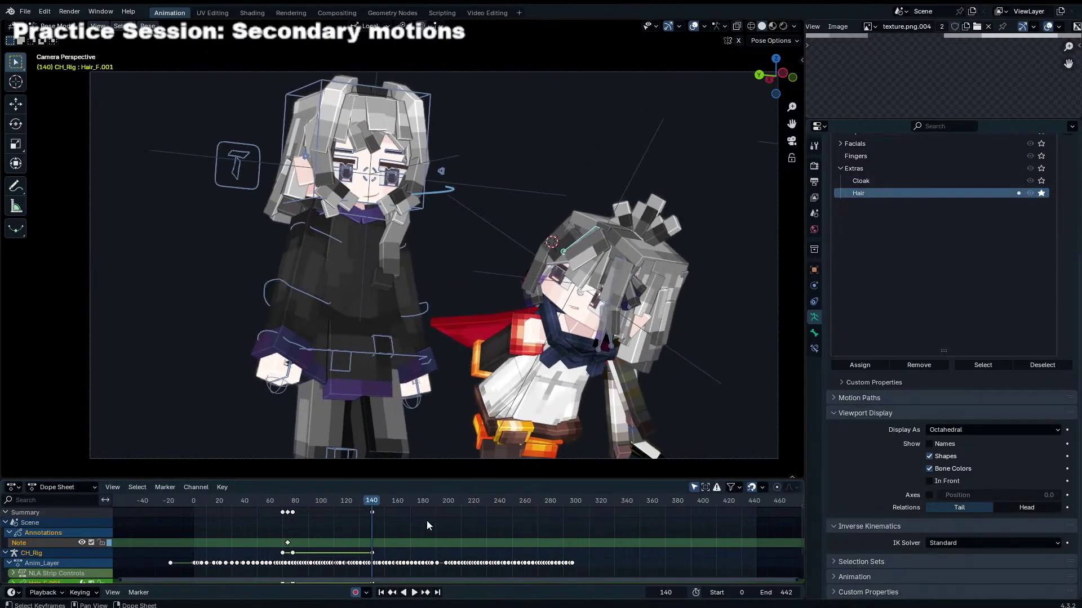
scroll(427, 521, up, 3)
drag(338, 501, 205, 499)
key(space)
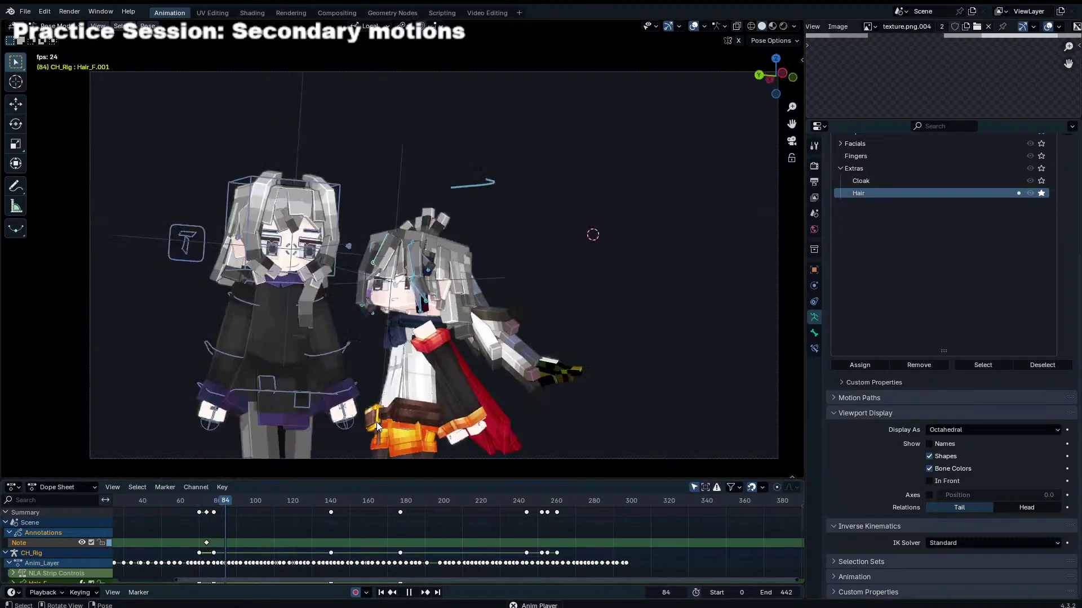
key(space)
scroll(321, 518, up, 3)
drag(489, 535, 519, 516)
key(r)
key(z)
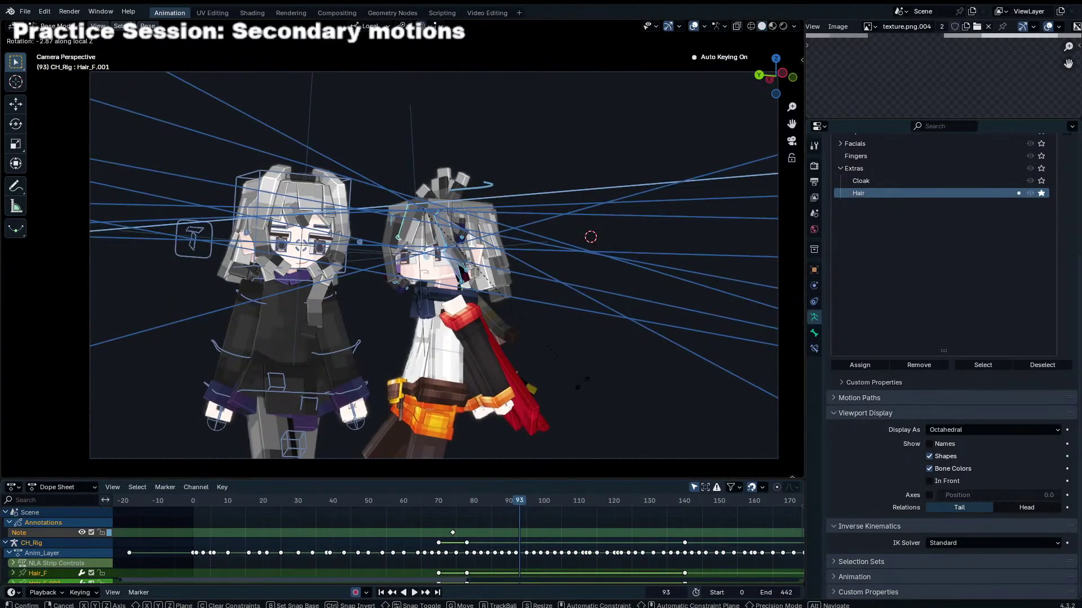
right_click(580, 387)
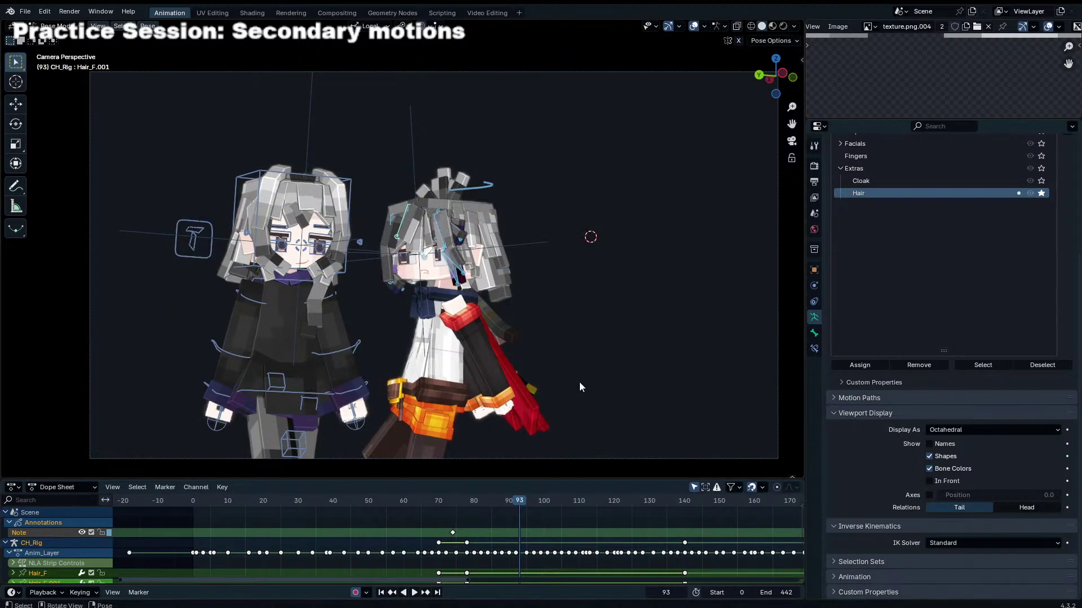
key(r)
key(z)
right_click(580, 387)
Step: Rotate the selected hair bones about their local Z axis at frames 82 and 84, auto-keying each pose
scroll(553, 524, up, 6)
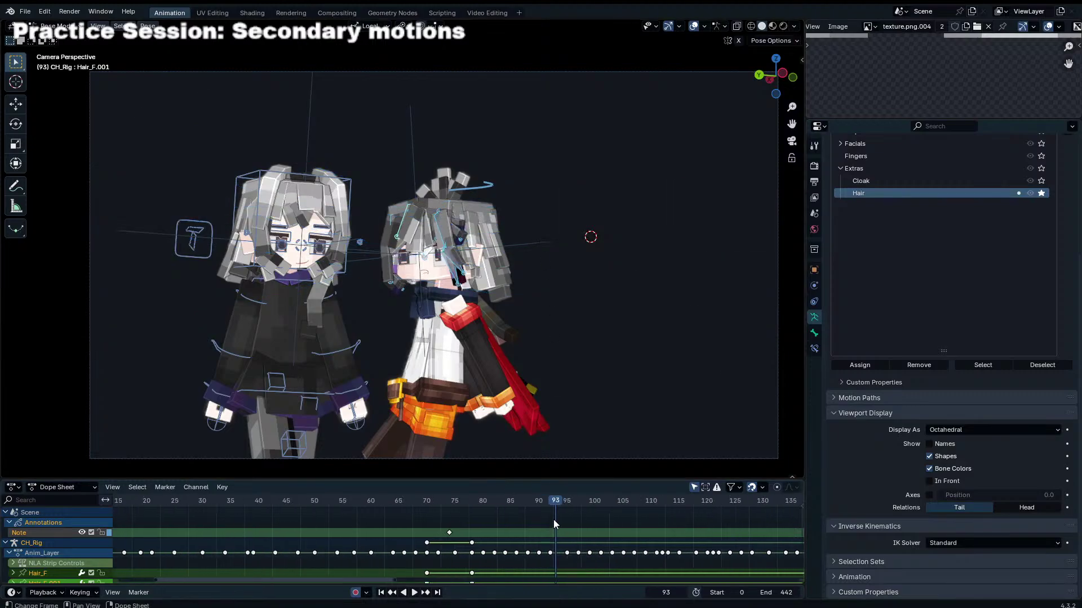
scroll(553, 519, up, 1)
drag(550, 499, 495, 488)
key(r)
key(z)
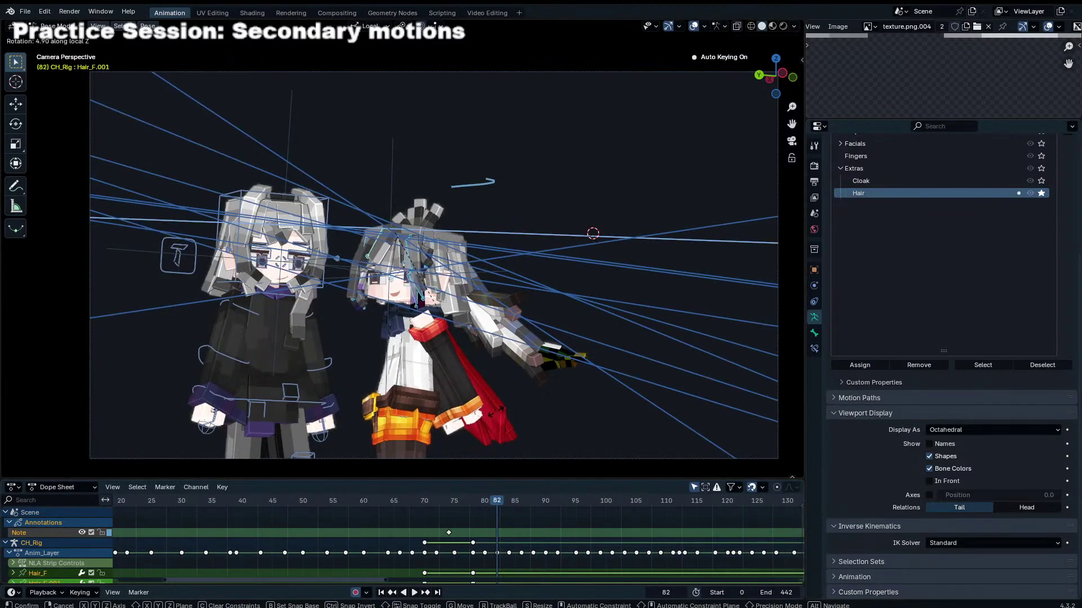
click(492, 414)
key(Right)
key(Right)
key(r)
key(z)
click(522, 413)
Step: Rotate the selected hair bones about local Z at frames 86 and 88 so the strands trail the head movement
key(Right)
key(Right)
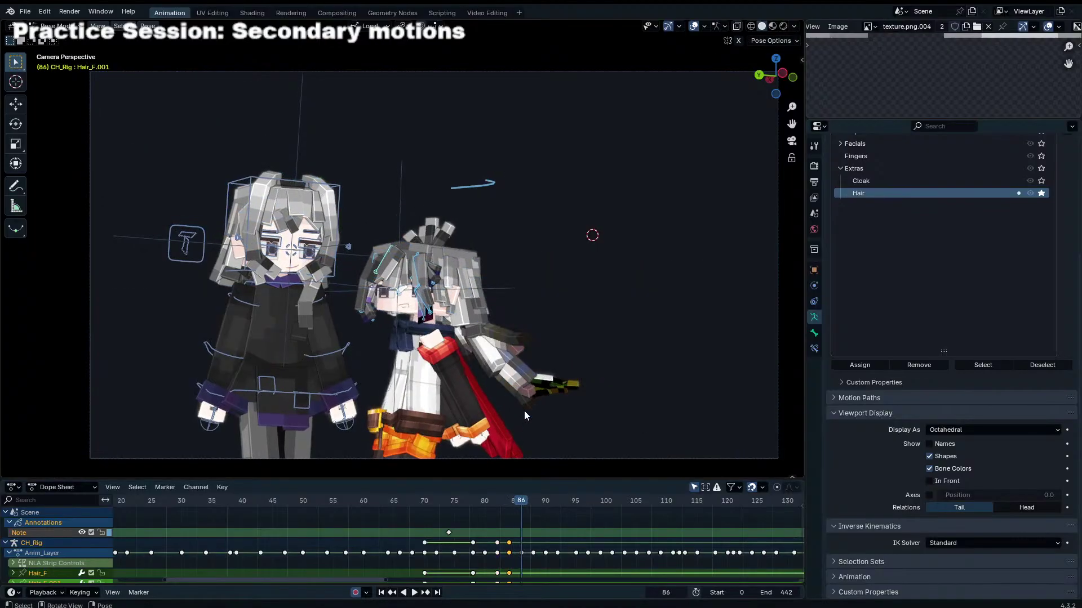
key(r)
key(z)
click(530, 405)
key(Right)
key(Right)
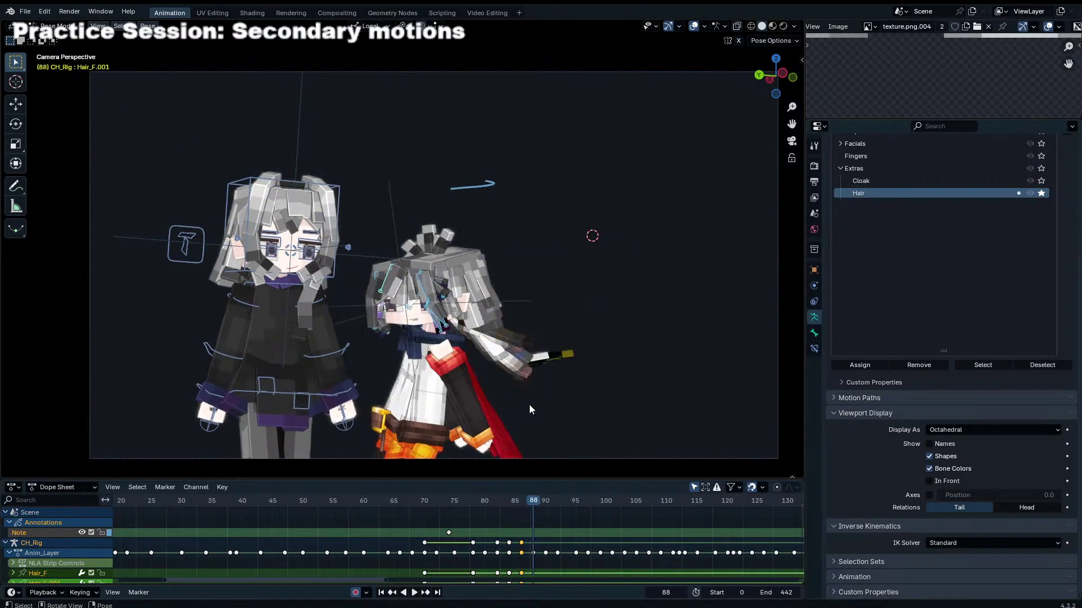
key(r)
key(z)
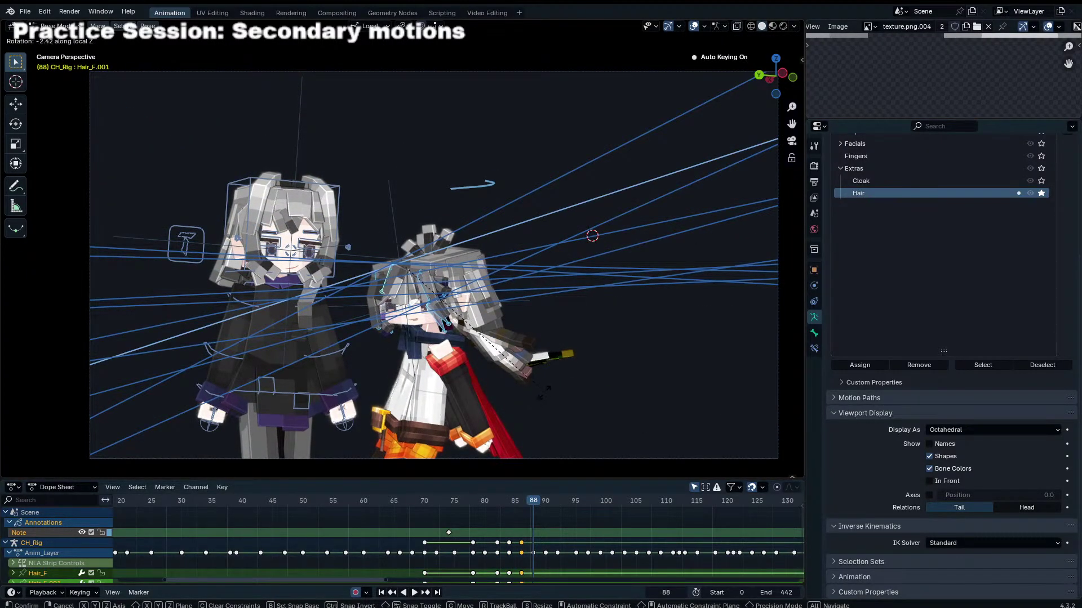
key(r)
click(543, 391)
Step: Key slight rotations of the selected hair bones at frames 90 and 92
key(Right)
key(Right)
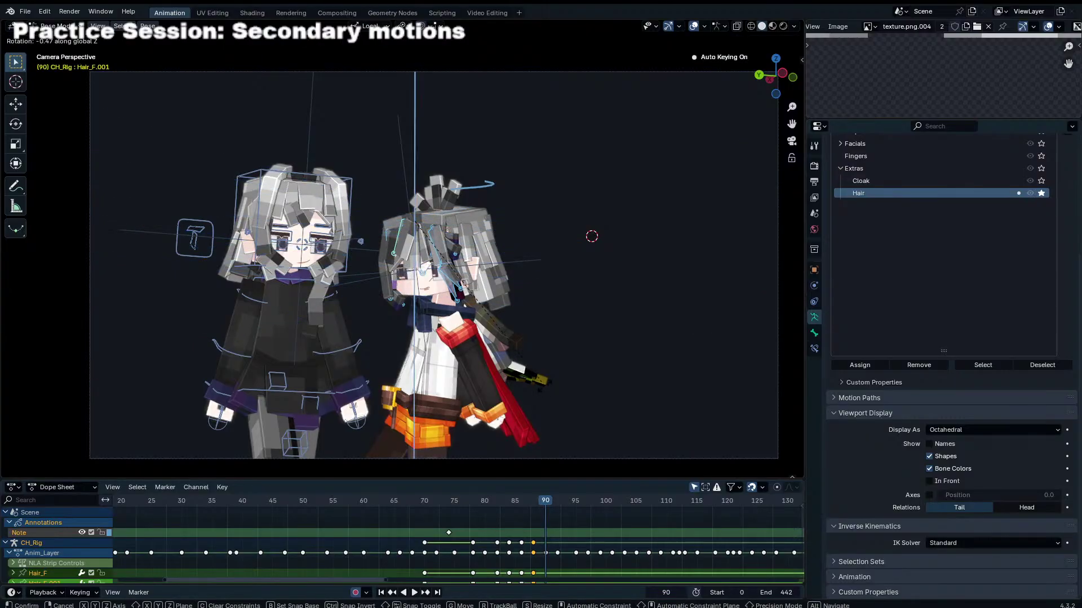
key(r)
key(z)
click(547, 381)
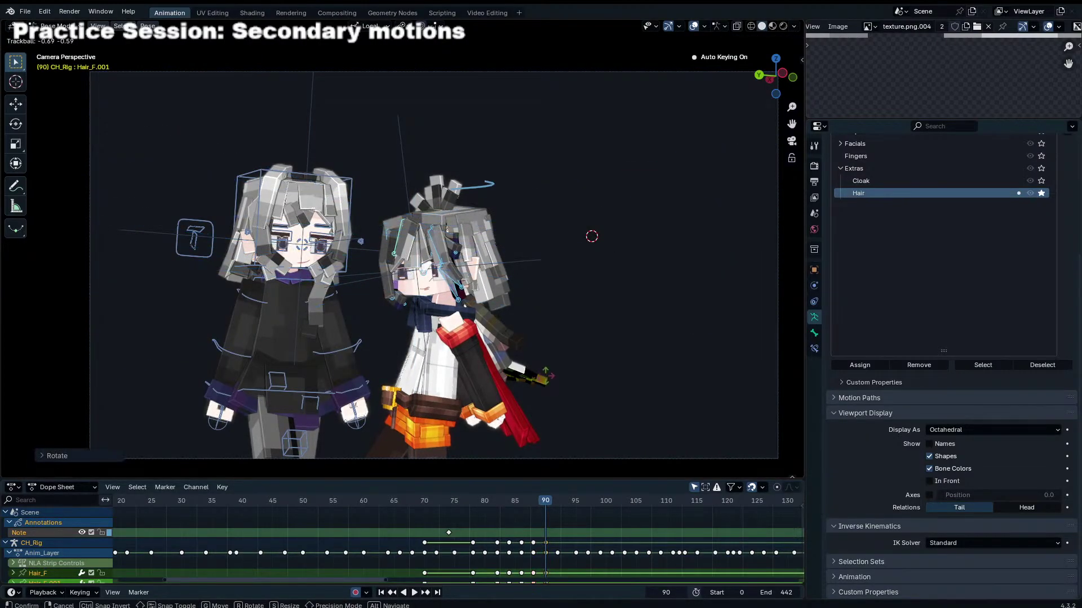
key(Right)
key(Right)
key(r)
key(z)
click(552, 370)
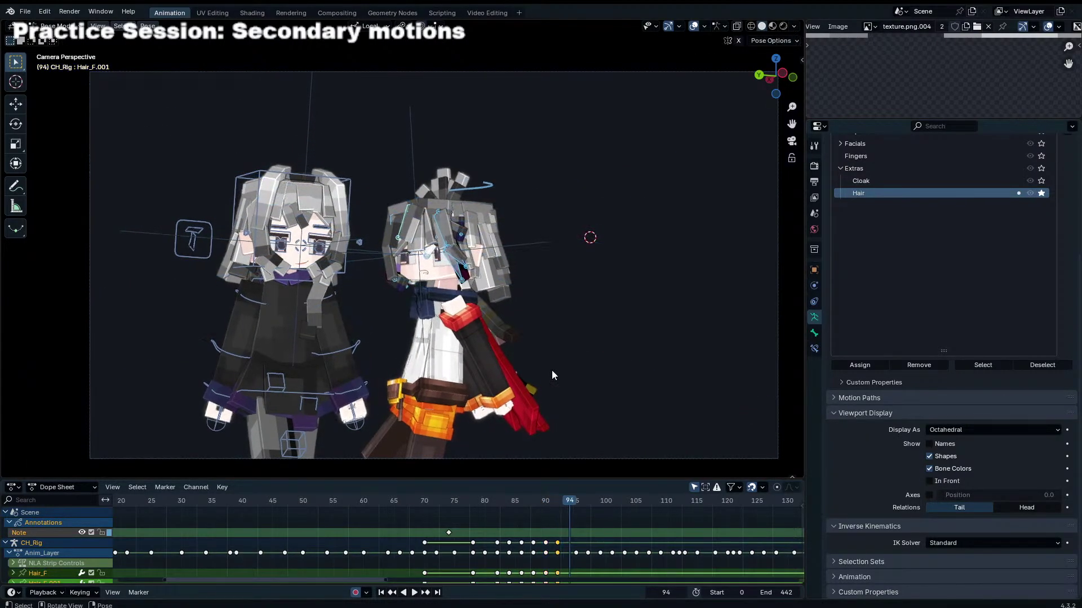
Step: Rotate the selected hair bones about Z at frame 95, undo that first attempt, and key a new rotation there
key(Right)
key(Right)
key(Right)
key(r)
key(z)
click(557, 366)
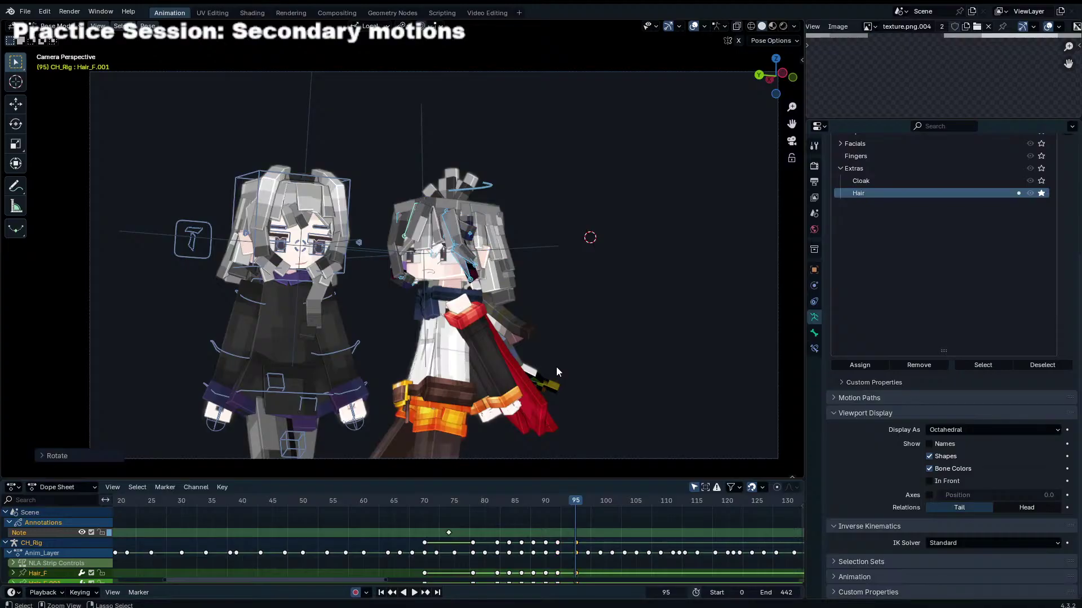
key(ctrl+z)
key(r)
key(z)
click(560, 366)
Step: Rotate the selected hair bones about local Z at frames 97 and 99, keying each pose
key(Right)
key(Right)
key(r)
key(z)
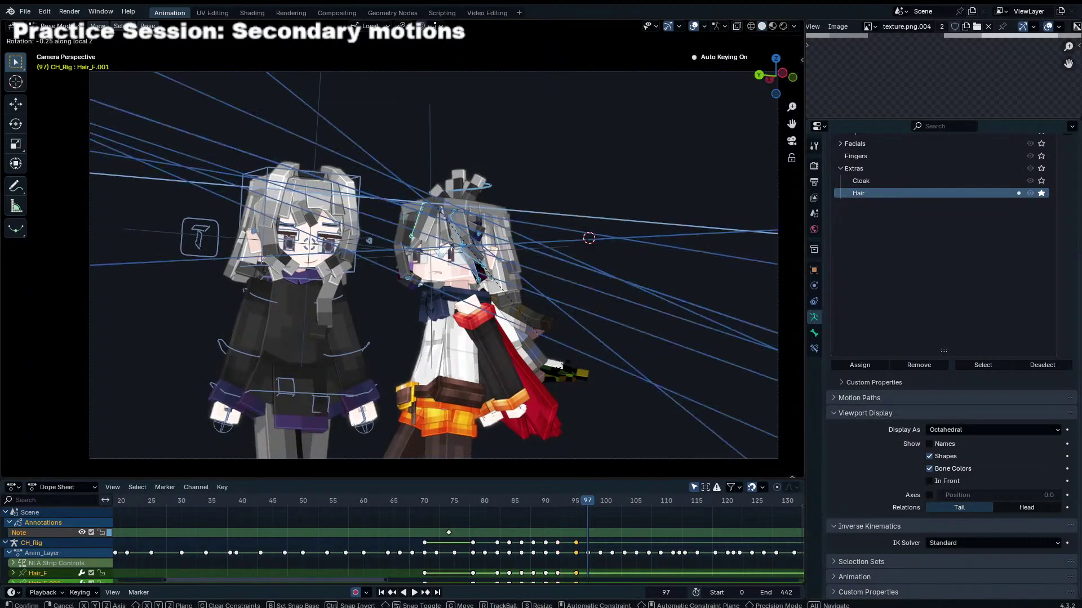
click(566, 363)
key(Right)
key(Right)
key(r)
key(z)
click(561, 372)
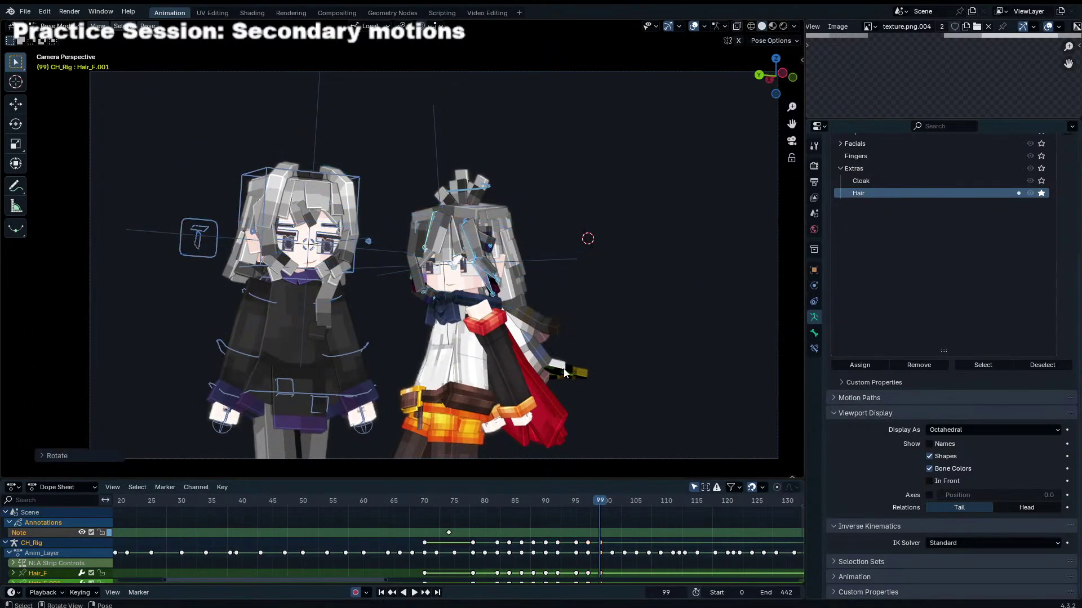
Step: Key rotations of the selected hair bones at frames 101, 103 and 105
key(Right)
key(Right)
key(r)
key(z)
click(558, 377)
key(Right)
key(Right)
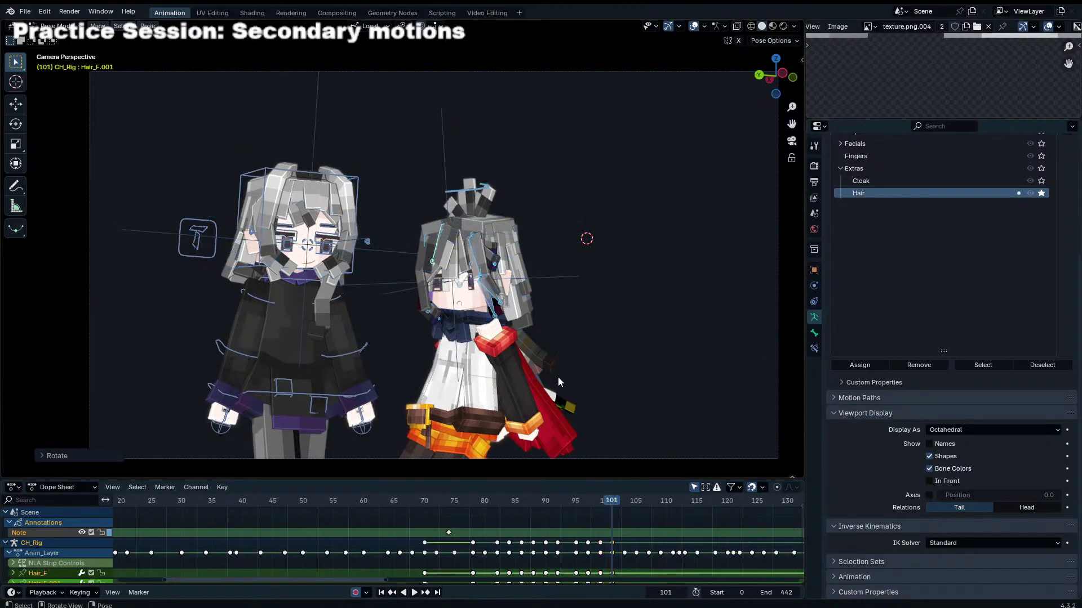
key(r)
key(r)
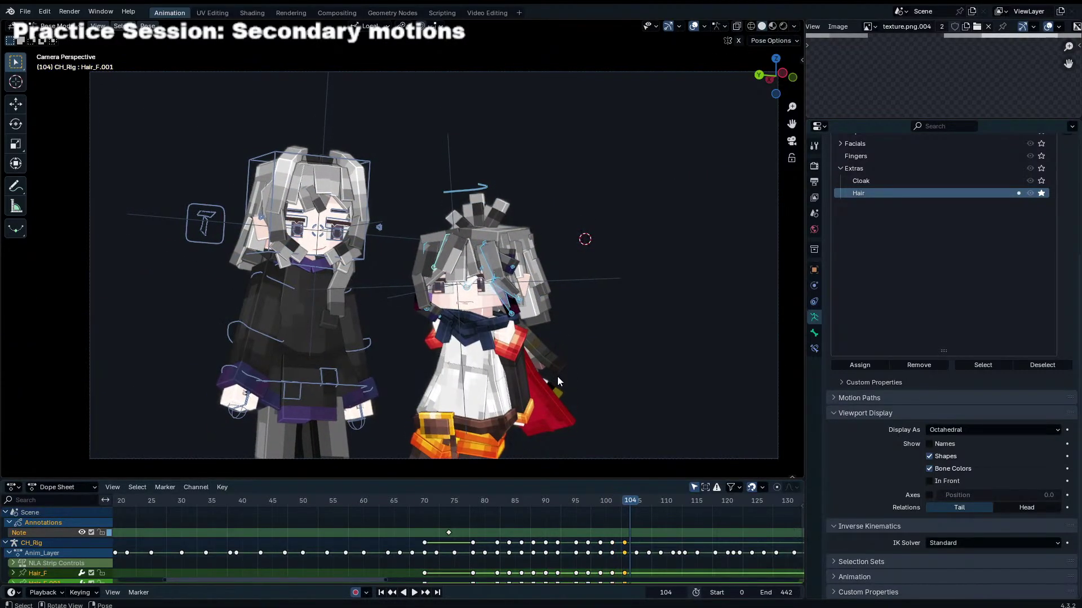
click(555, 376)
Step: Rotate the selected hair bones about local Z at frames 107, 109 and 111 to follow the head turn
key(Right)
key(Right)
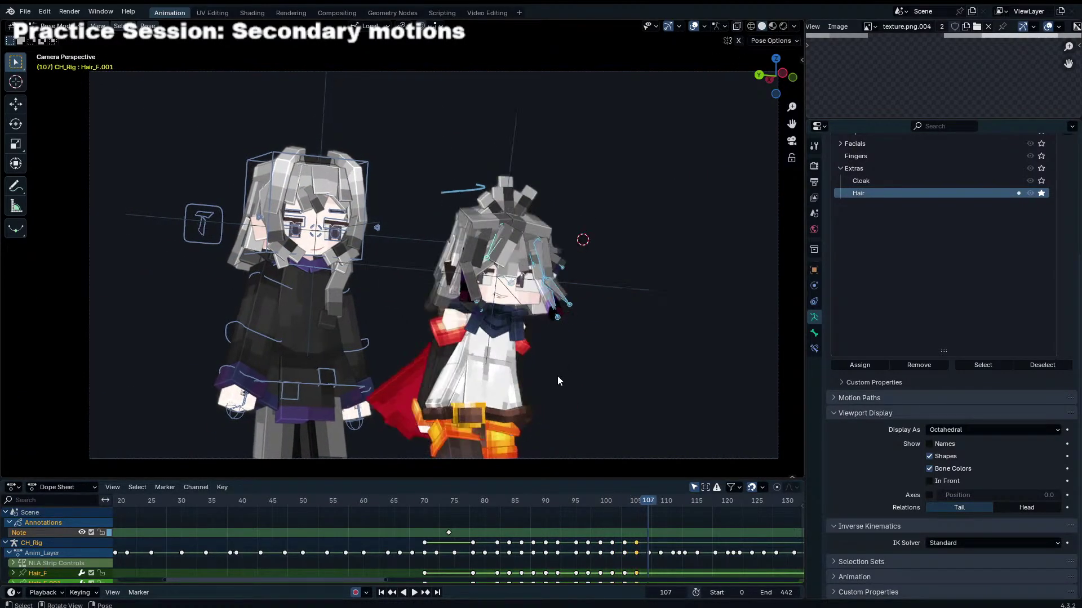
key(r)
key(z)
click(592, 389)
key(Right)
key(Right)
key(r)
key(z)
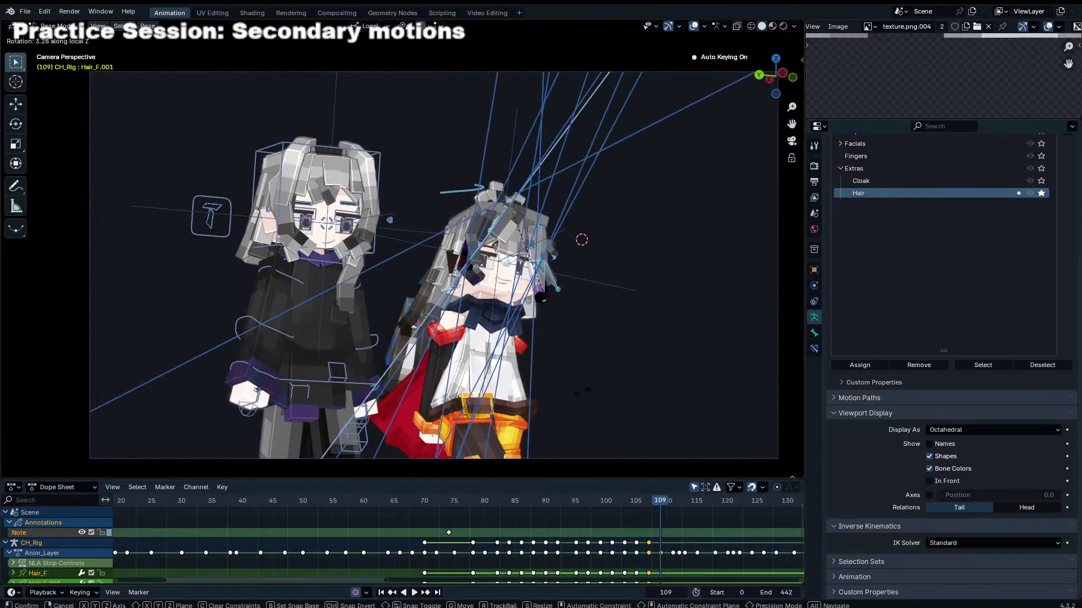
click(580, 391)
key(Right)
key(Right)
key(r)
key(z)
click(576, 397)
Step: Key local Z rotations of the selected hair bones at frames 113 and 115, and try another at frame 117
key(Right)
key(Right)
key(r)
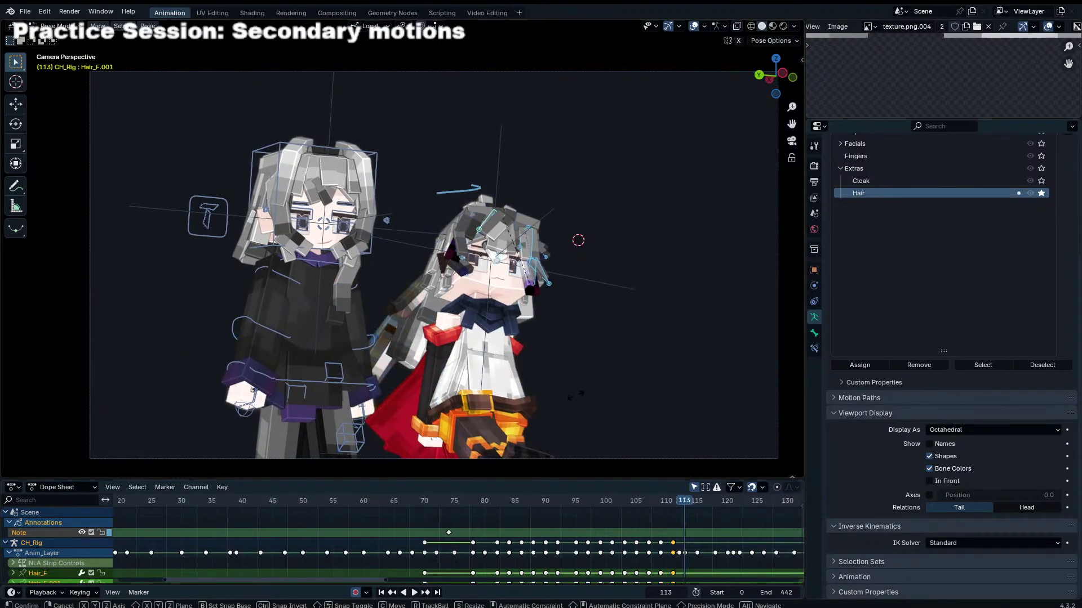
key(z)
click(573, 399)
key(Right)
key(Right)
key(r)
key(z)
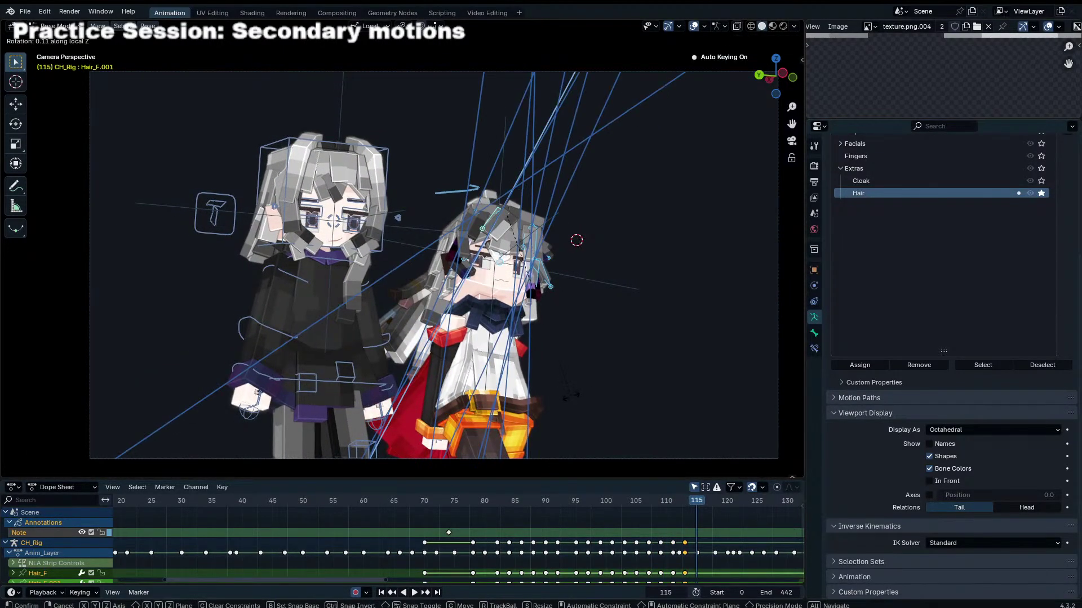
click(573, 396)
key(Right)
key(Right)
key(r)
key(z)
right_click(576, 400)
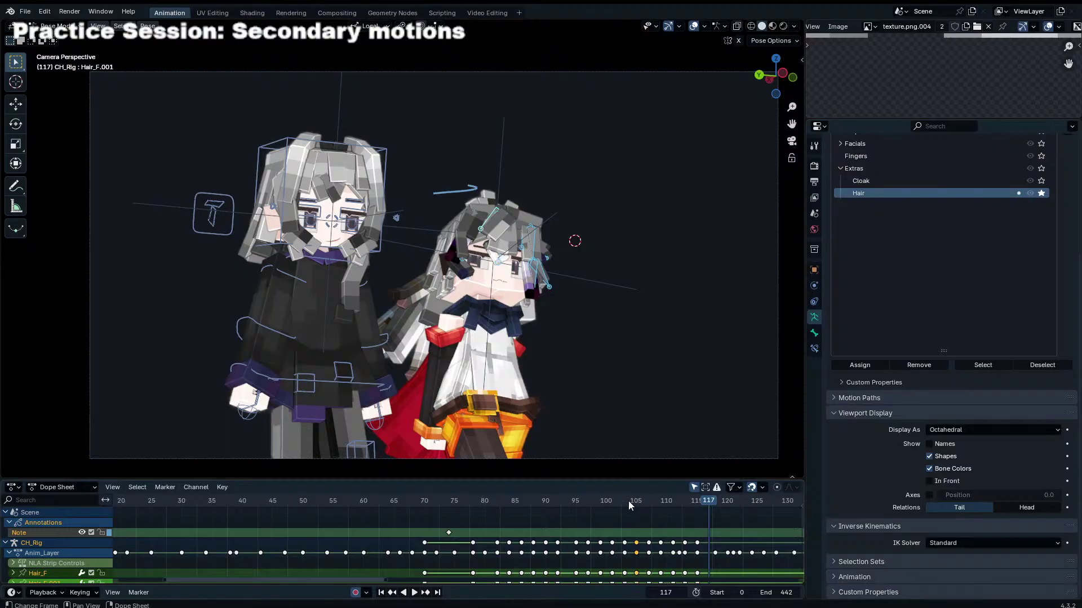
Step: Play and scrub the animation up to frame 105 to check how the hair follows the head
click(468, 502)
key(space)
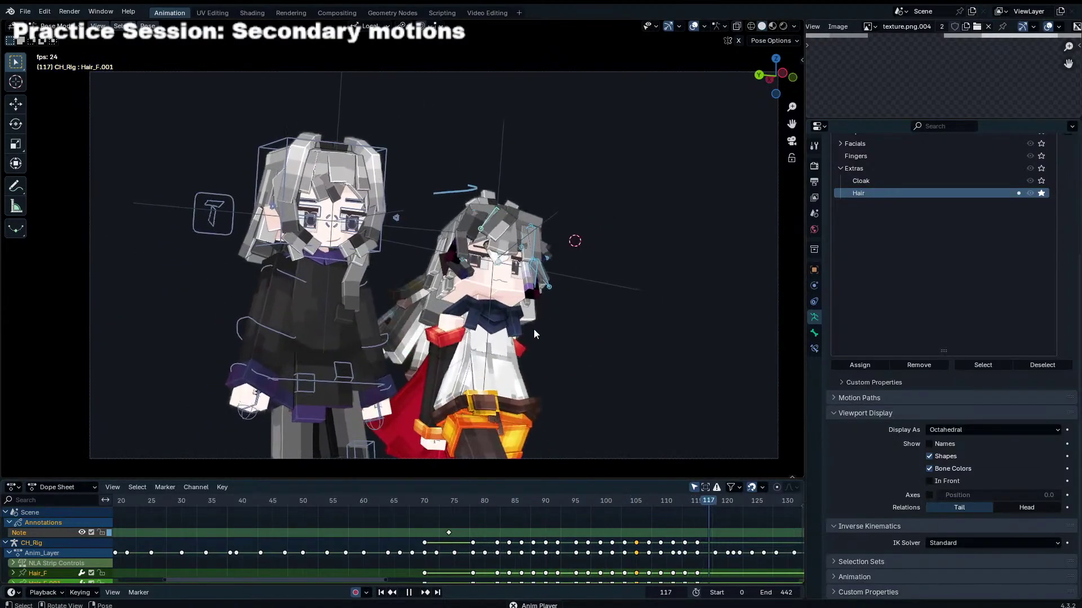
key(space)
click(521, 502)
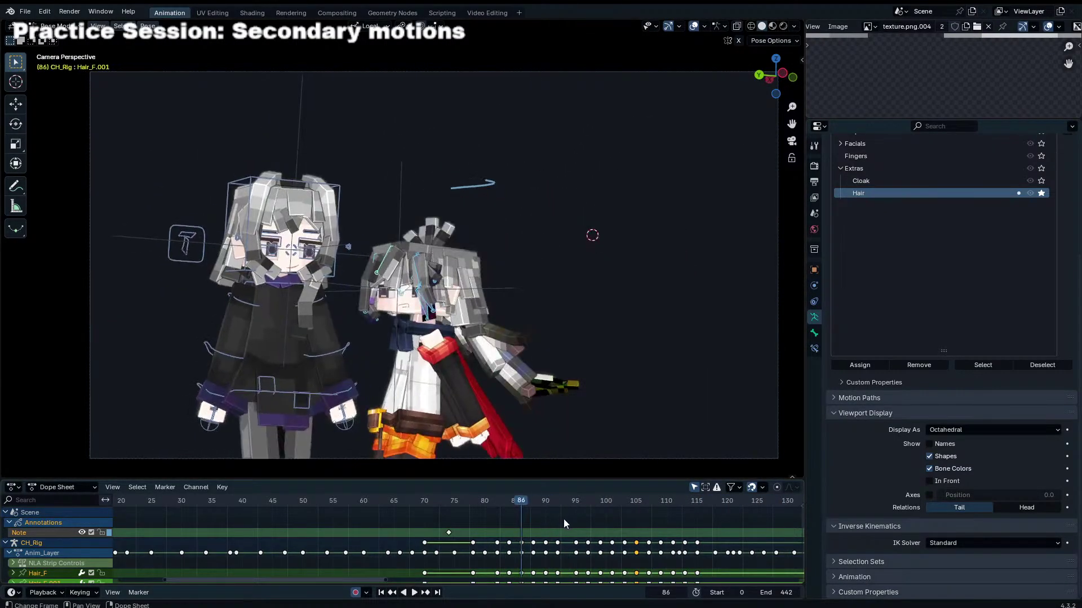
middle_drag(563, 519, 451, 522)
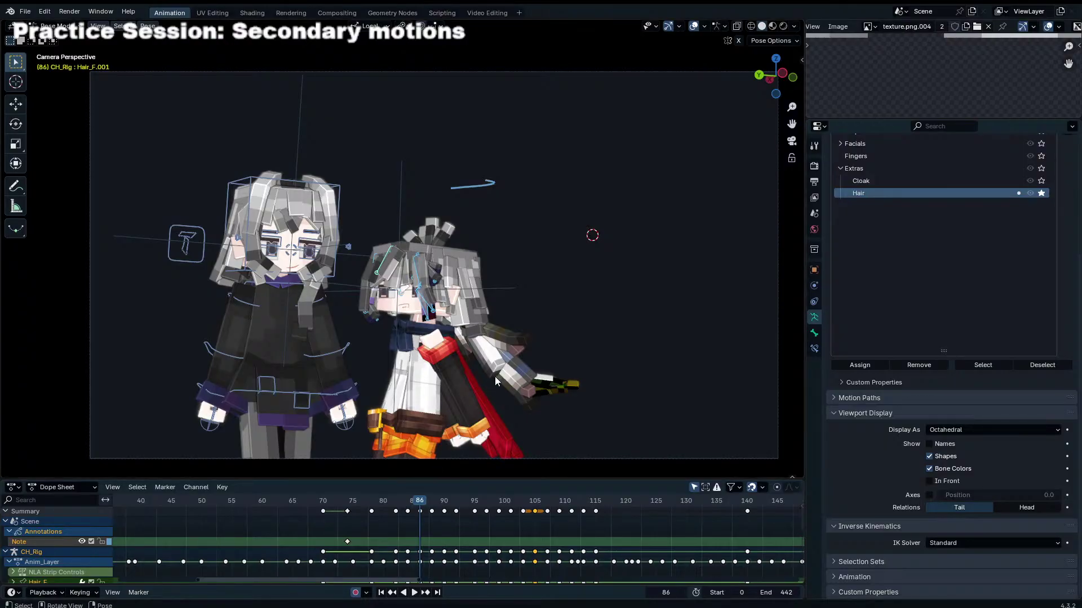
drag(525, 506, 534, 504)
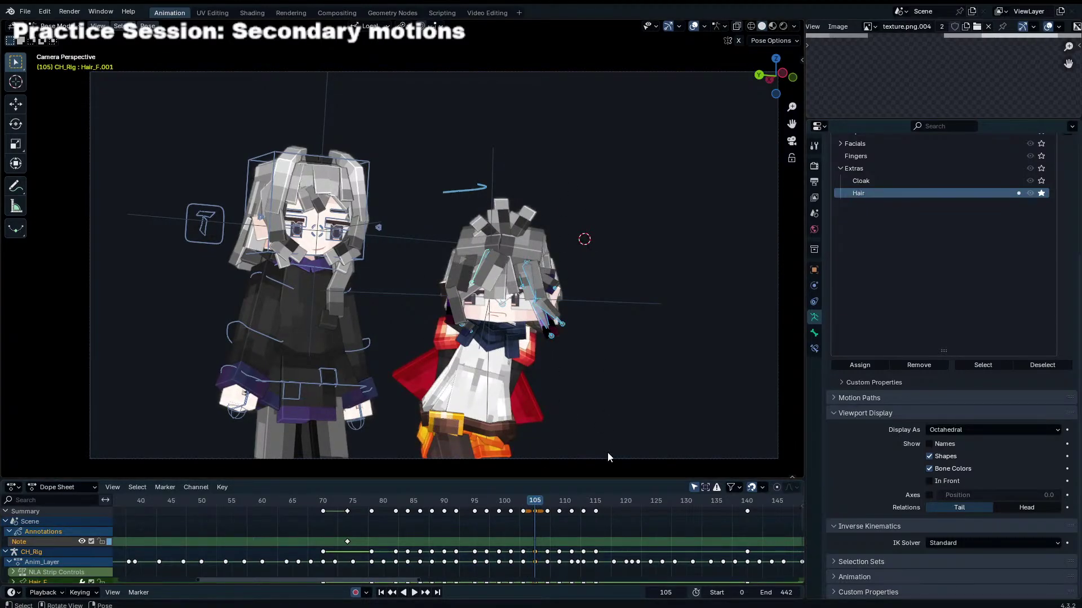
scroll(572, 503, up, 3)
Step: Adjust the selected hair bones' local Z rotation on the existing poses at frames 107 and 109
mouse_move(571, 503)
mouse_down()
mouse_move(586, 503)
mouse_move(536, 503)
mouse_move(640, 503)
mouse_move(570, 503)
mouse_move(589, 503)
mouse_up()
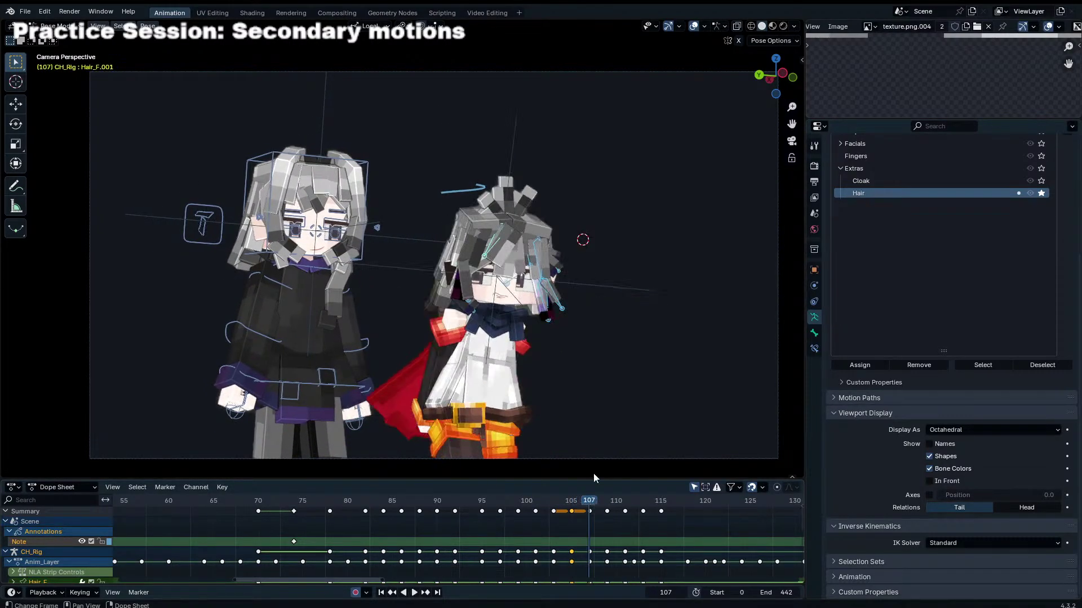
key(r)
key(z)
click(571, 419)
key(Right)
key(Right)
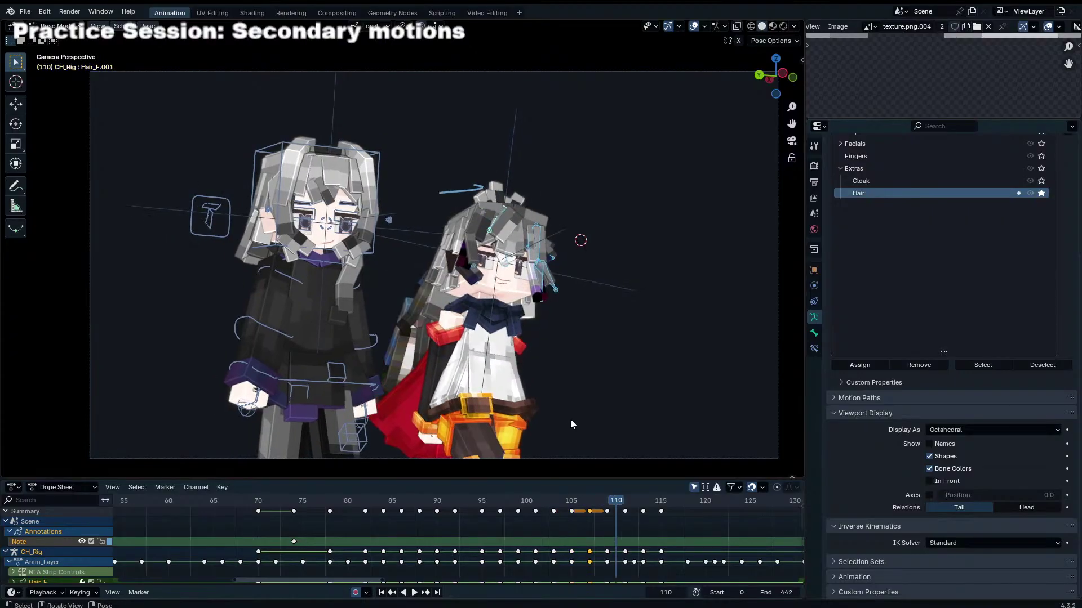
key(r)
click(572, 421)
key(r)
key(z)
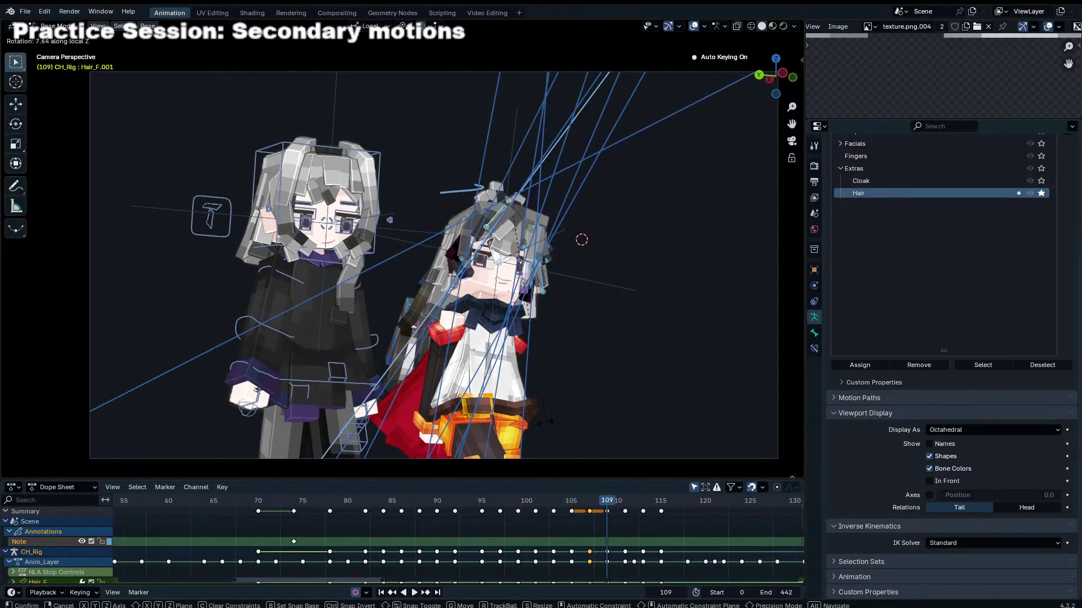
click(546, 421)
Step: Adjust the hair bones' local Z rotation at frame 111 to match the corrected swing
key(Right)
key(Right)
key(r)
key(z)
click(545, 431)
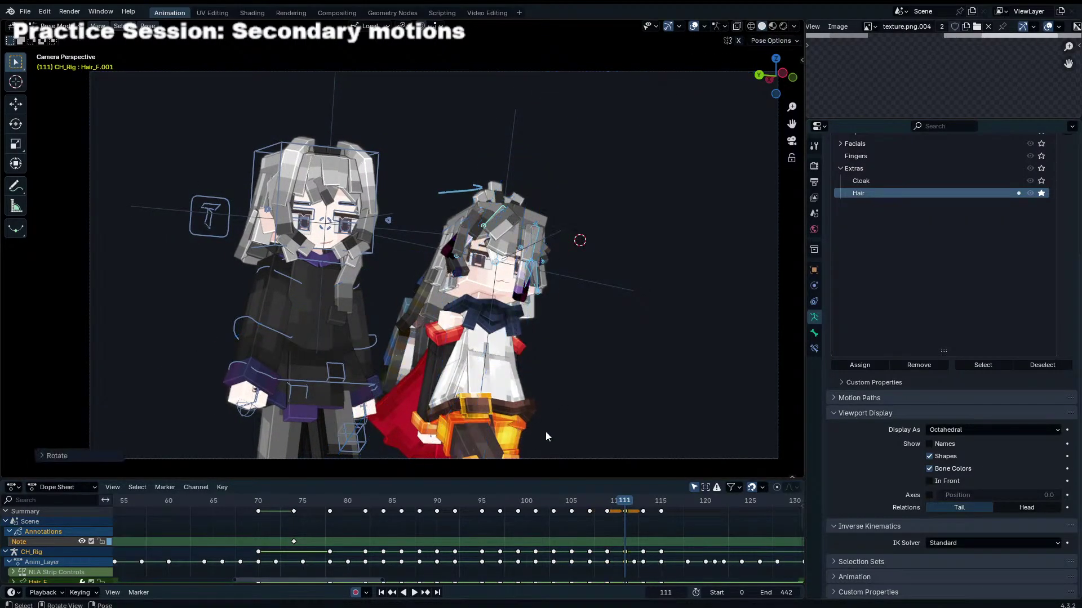
Step: Delete the hair bone keyframes at frames 113 and 115
key(Right)
key(Right)
click(642, 512)
shift+click(660, 511)
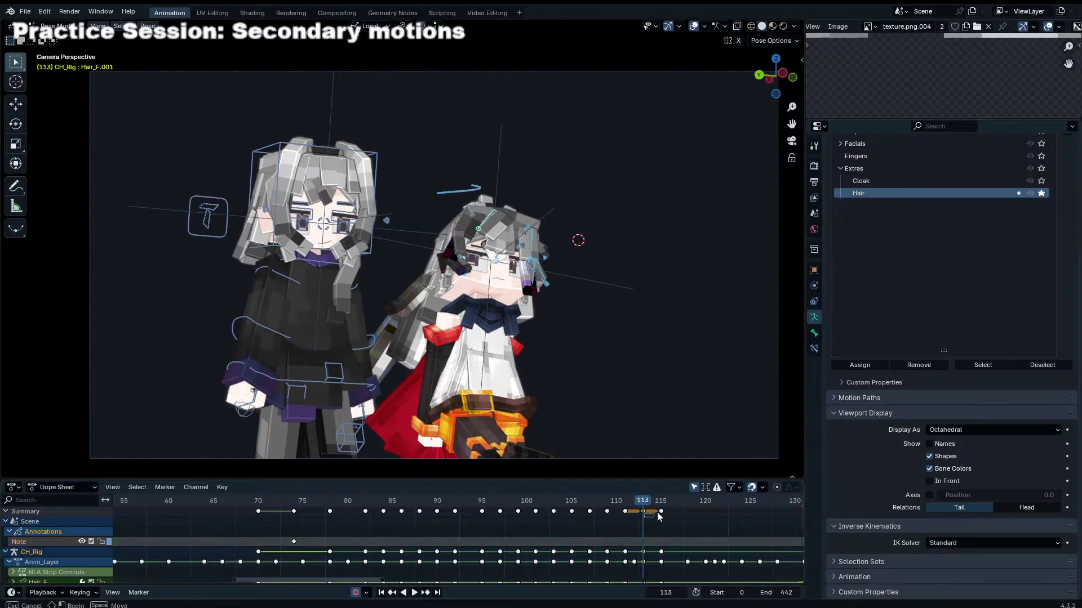
key(x)
click(658, 509)
Step: Return to frame 111 and change the interpolation mode of all keyframes
mouse_move(644, 502)
mouse_down()
mouse_move(562, 503)
mouse_move(624, 503)
mouse_up()
key(a)
key(t)
click(587, 514)
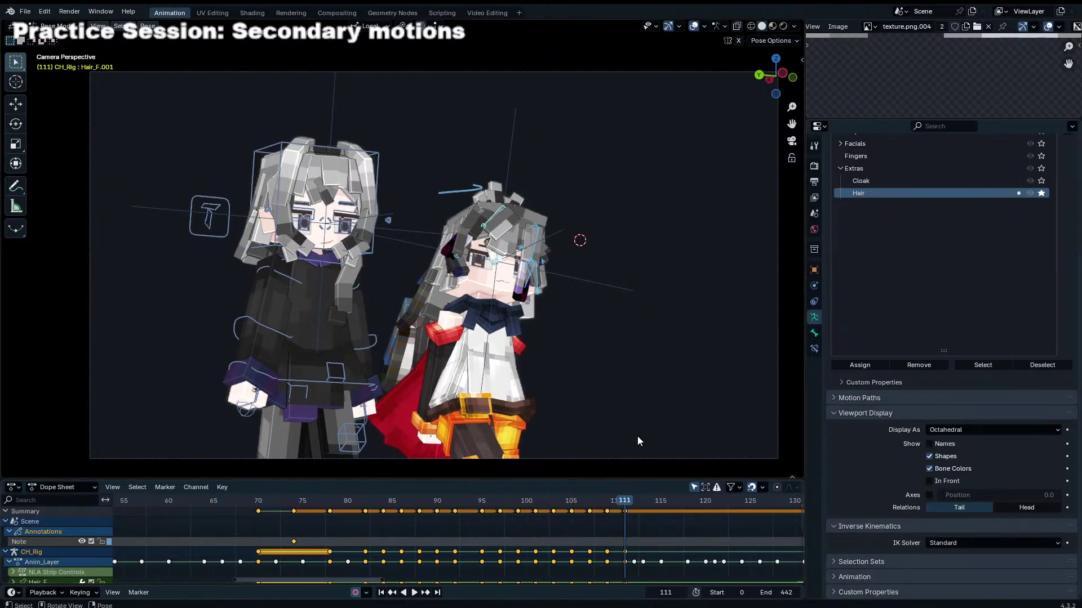
Step: Rotate the selected hair bones at frames 111 and 113, keying each pose
key(r)
click(584, 454)
key(Right)
key(Right)
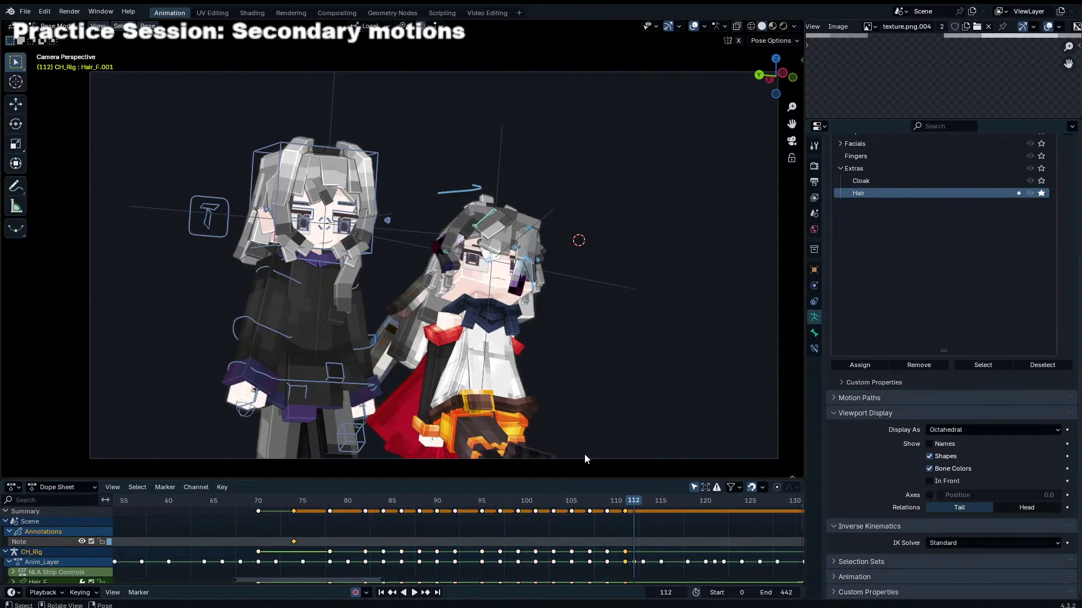
key(r)
key(z)
key(z)
click(641, 448)
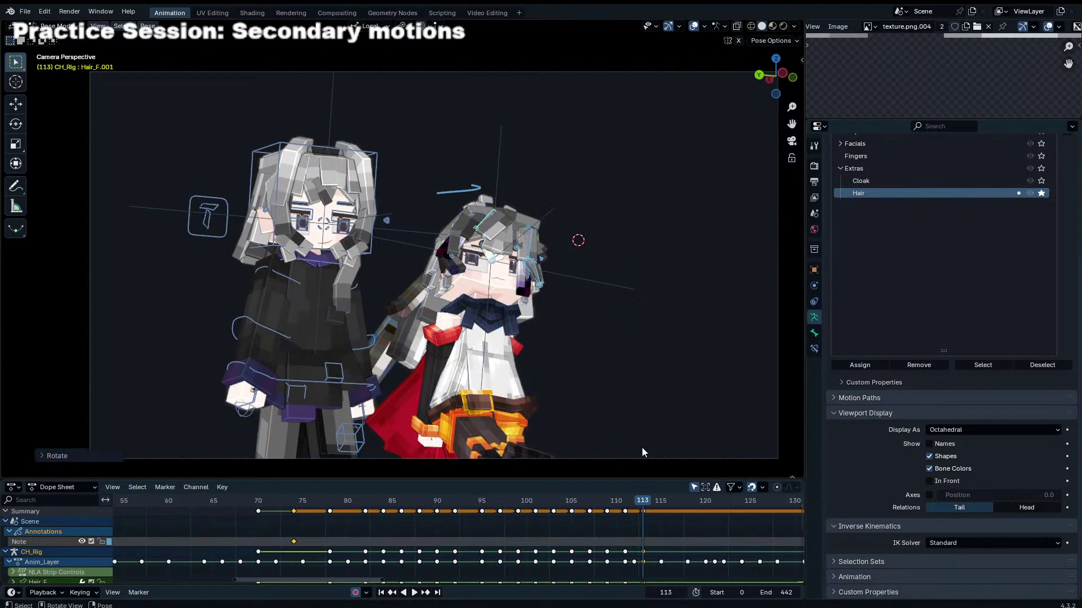
Step: Key new rotations of the selected hair bones about Z at frames 115 and 118
key(Right)
key(Right)
key(r)
key(z)
key(z)
click(656, 437)
key(Right)
key(Right)
key(Right)
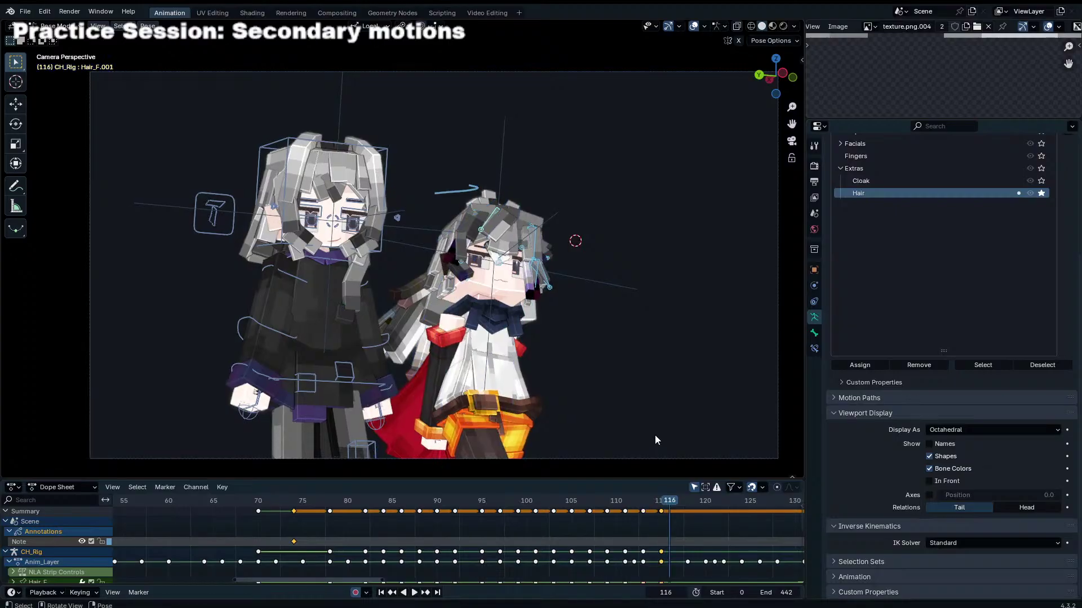
key(r)
key(z)
key(z)
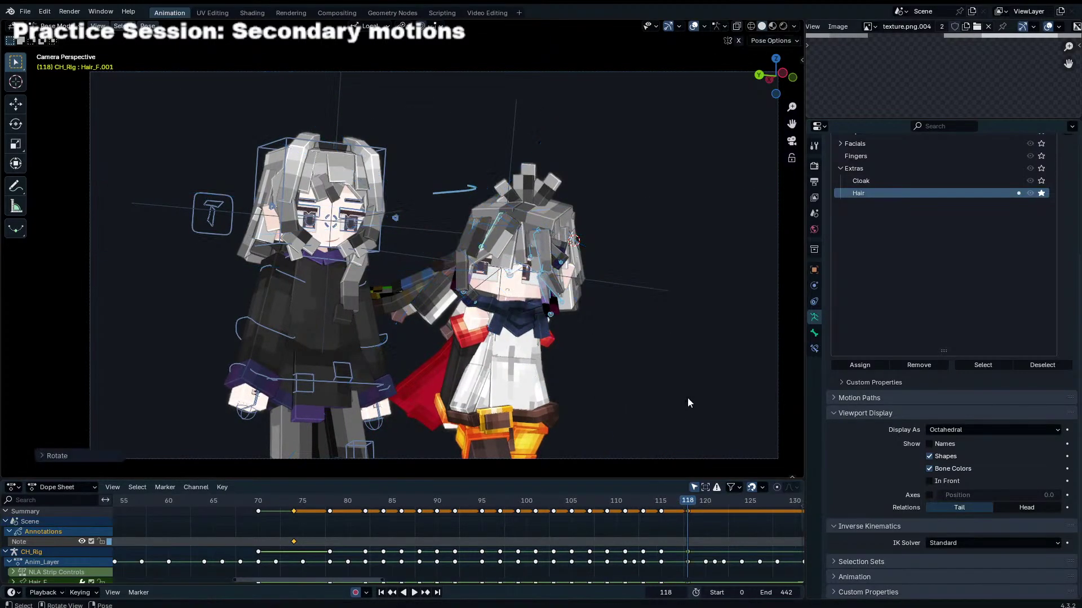
click(687, 398)
Step: Rotate the selected hair bones at frame 120 and key the pose
key(Right)
key(Right)
key(r)
key(z)
key(z)
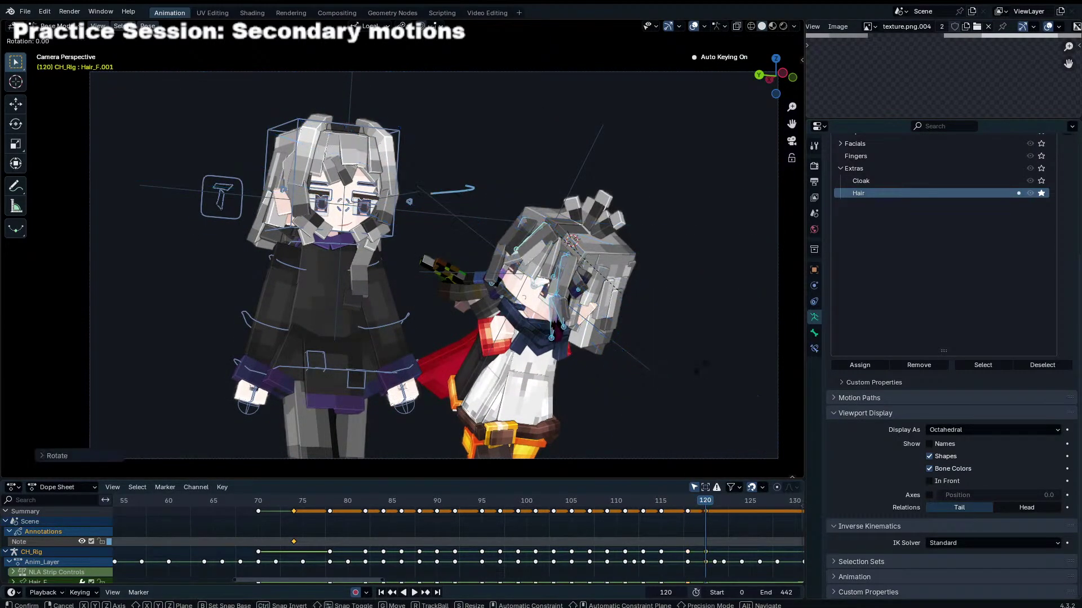
click(702, 372)
Step: Check the hair around frame 120 and key a local Z rotation of the hair bones at frame 122
drag(688, 498, 722, 492)
key(Left)
key(Left)
key(Right)
key(Right)
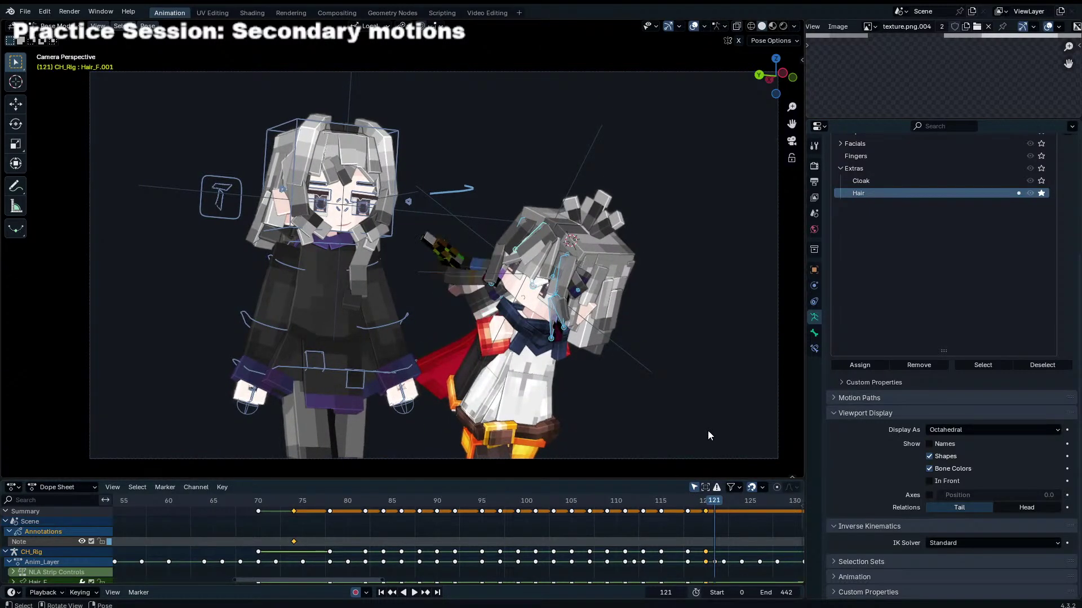
key(r)
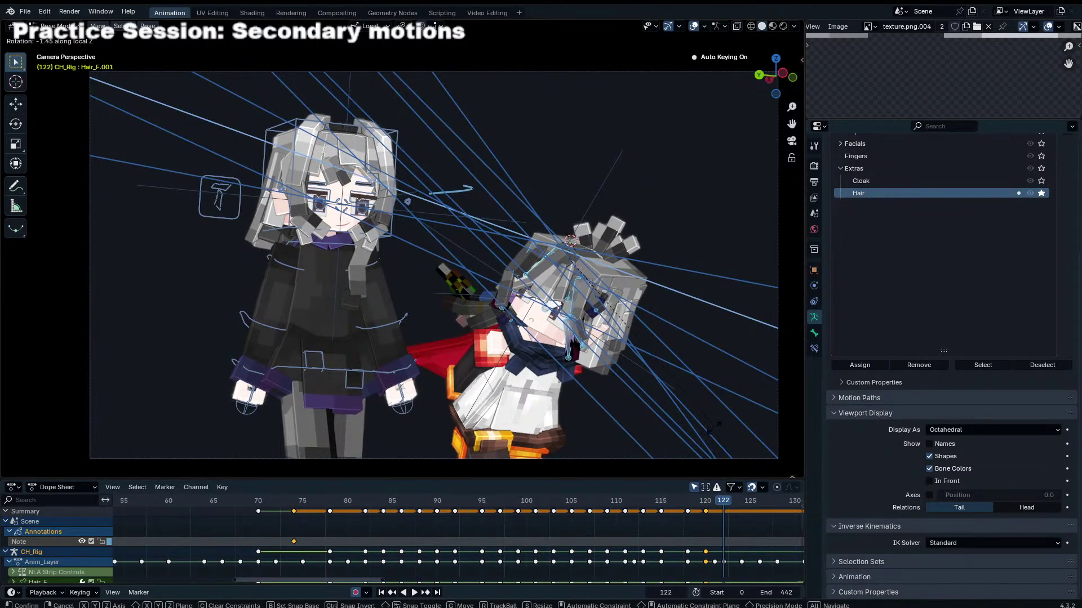
click(713, 430)
click(610, 317)
key(r)
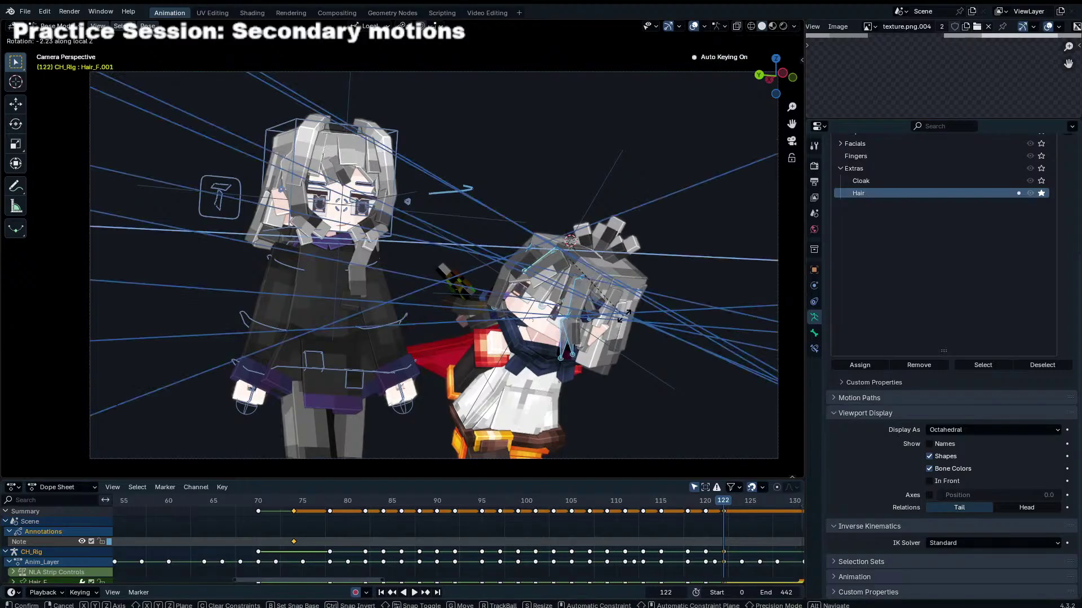
click(622, 314)
Step: Try a free trackball rotation on a single front hair bone at frame 122
click(551, 258)
key(r)
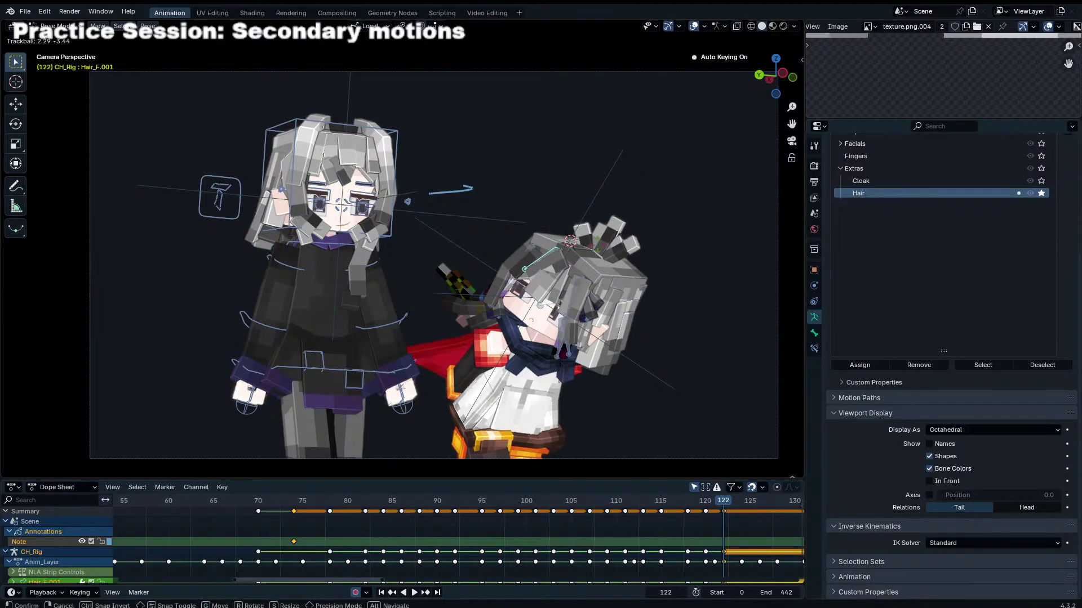
key(r)
click(506, 261)
key(a)
key(z)
key(Escape)
Step: Refine the pose of all selected hair bones at frame 122 with two further local Z rotations
key(r)
key(z)
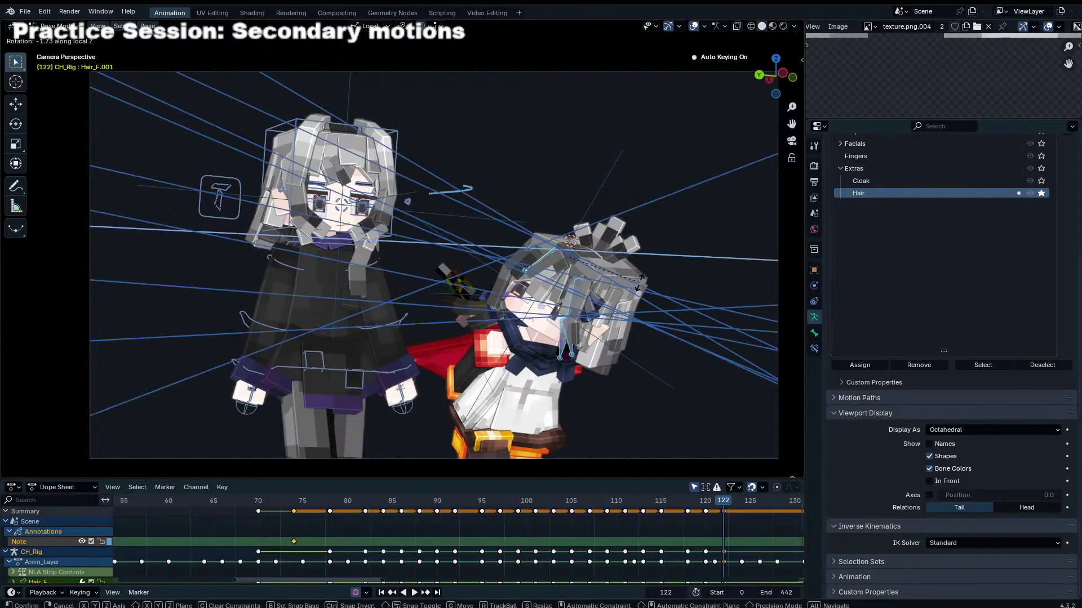
click(640, 258)
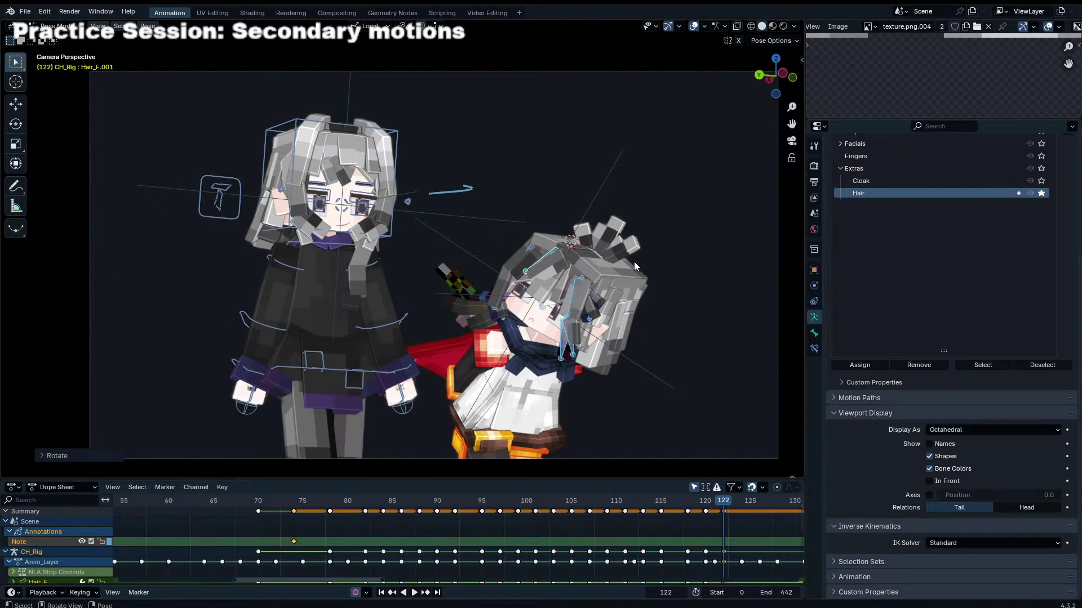
key(r)
key(z)
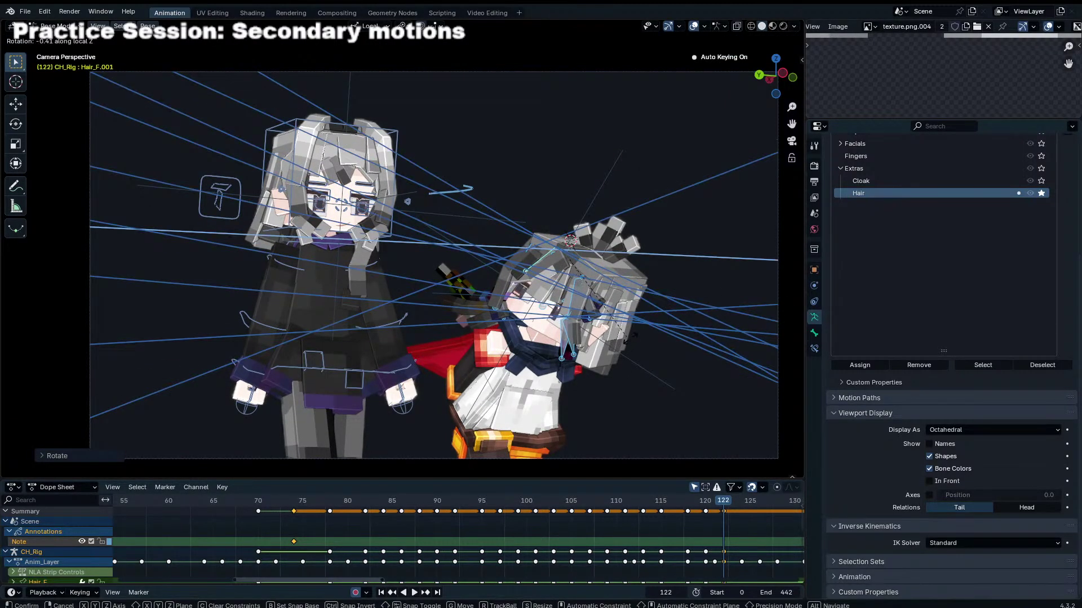
click(640, 402)
Step: Check the hair between frames 121 and 124, and refine the selected hair bones with a local Z rotation at frame 122
key(Right)
key(Right)
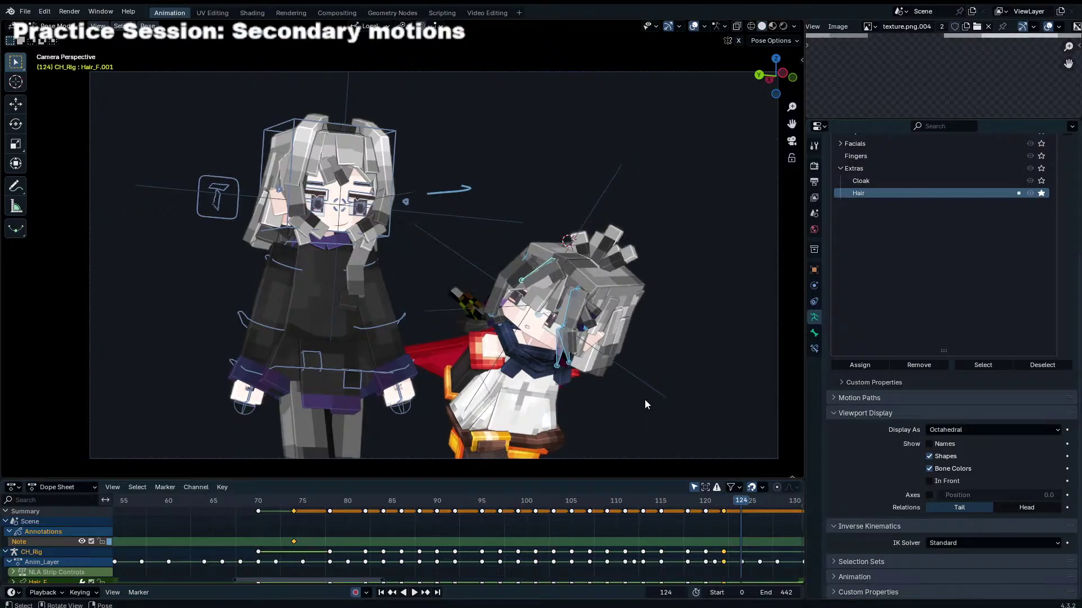
shift+middle_drag(644, 400, 632, 343)
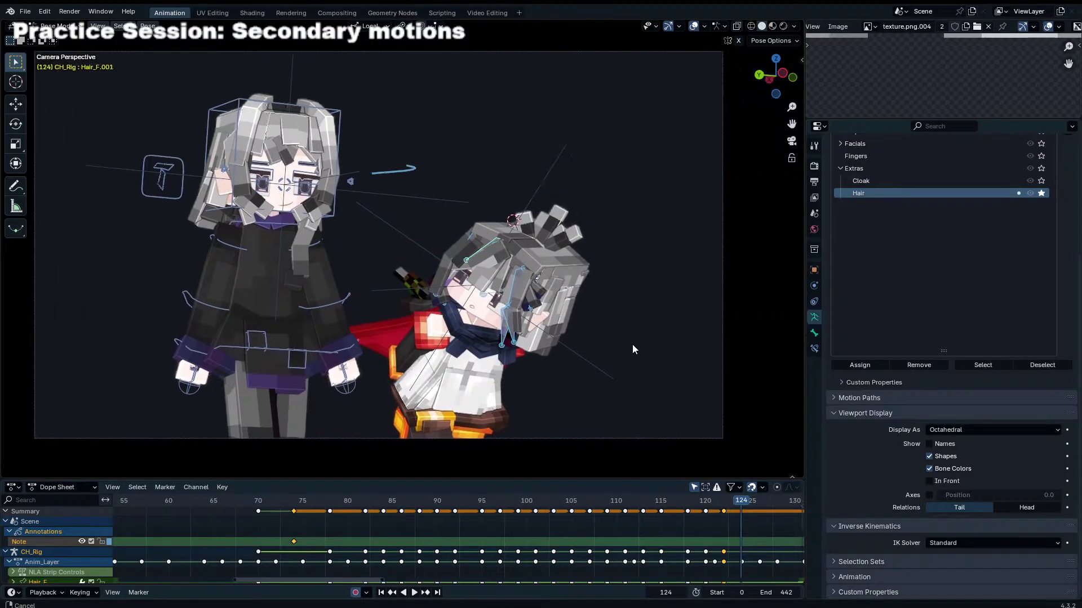
scroll(630, 344, up, 5)
scroll(602, 509, up, 1)
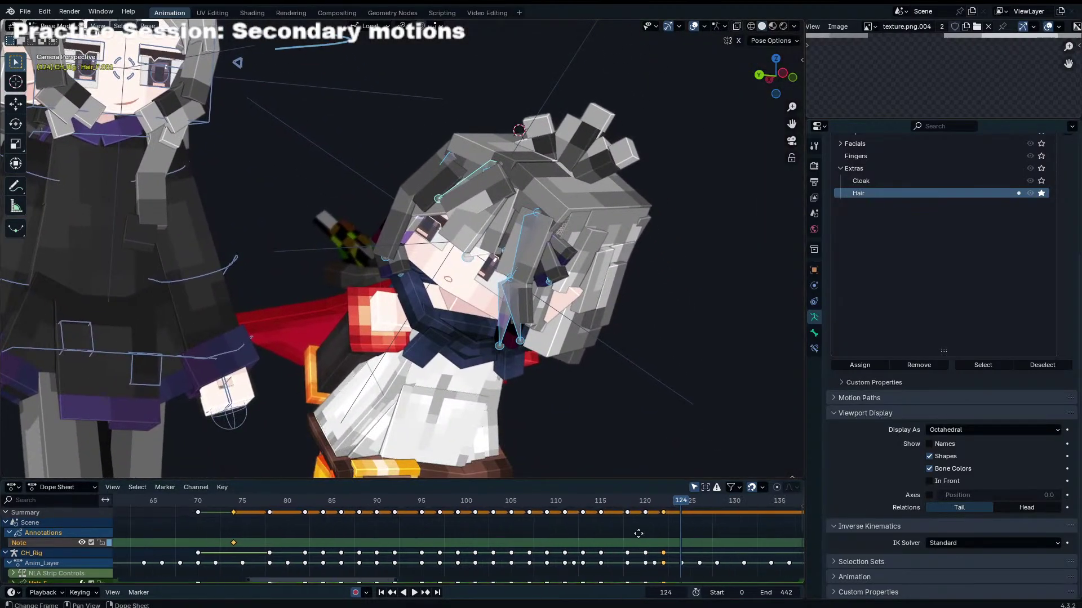
key(shift+ctrl+space)
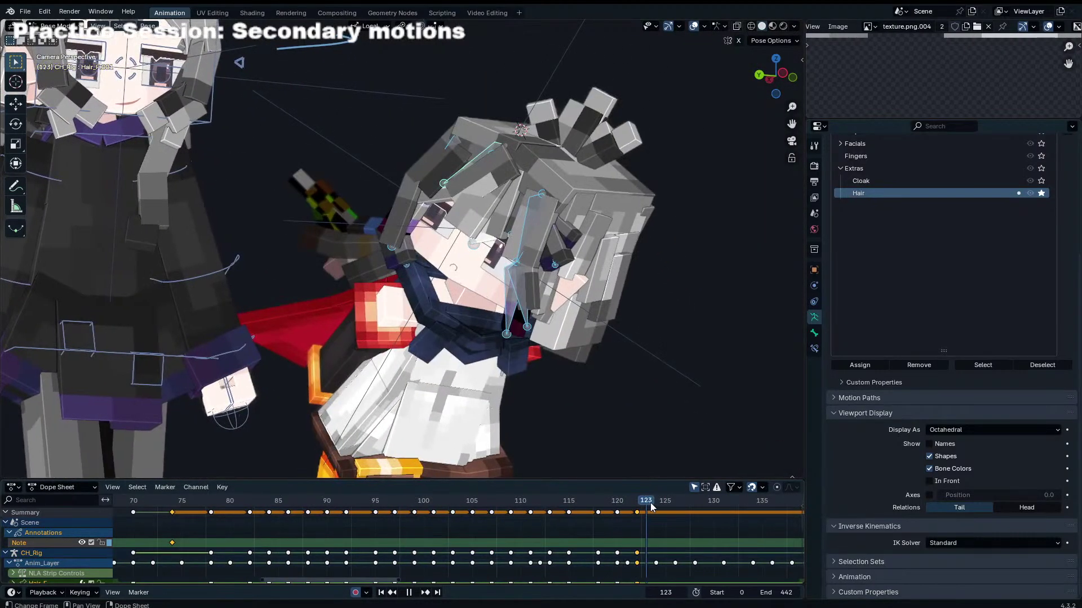
click(632, 513)
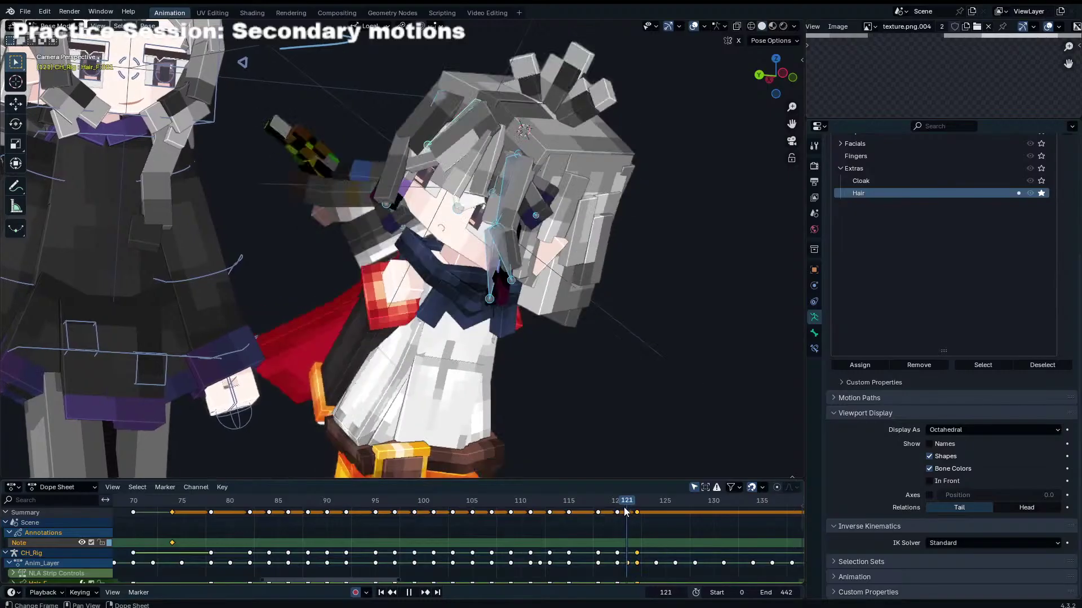
key(shift+ctrl+space)
key(r)
key(z)
key(z)
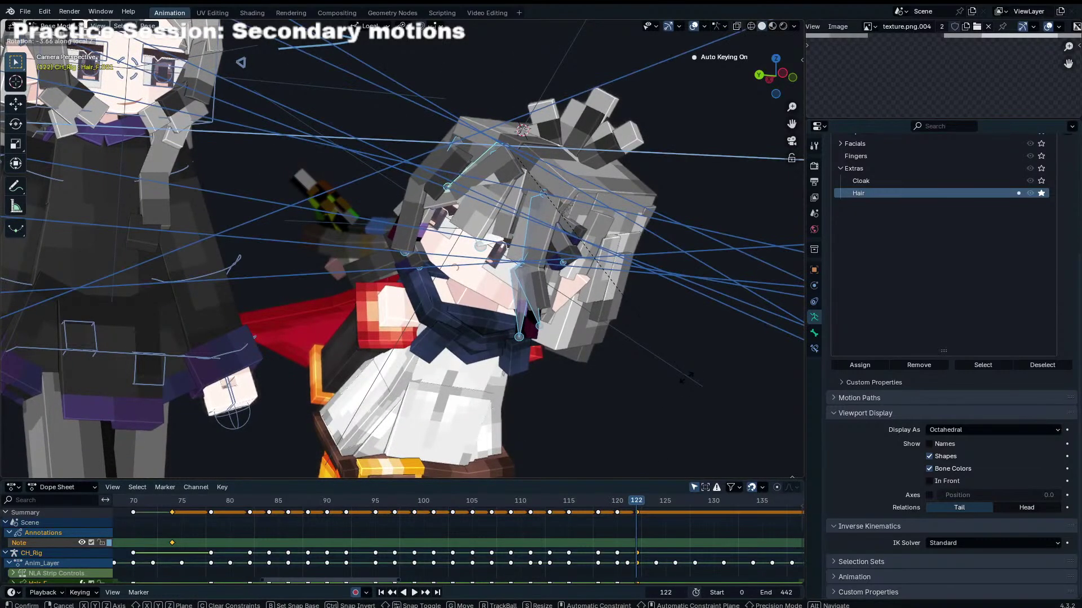
click(690, 375)
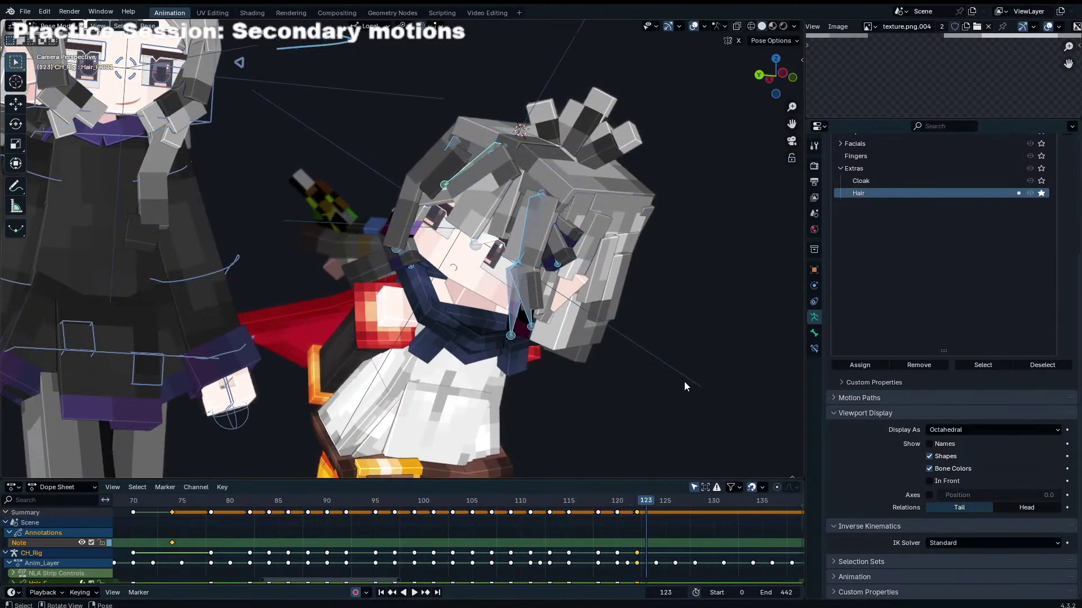
Step: Key a local Z rotation of the selected hair bones at frame 124
key(Up)
key(r)
key(z)
key(z)
click(692, 363)
scroll(692, 362, up, 2)
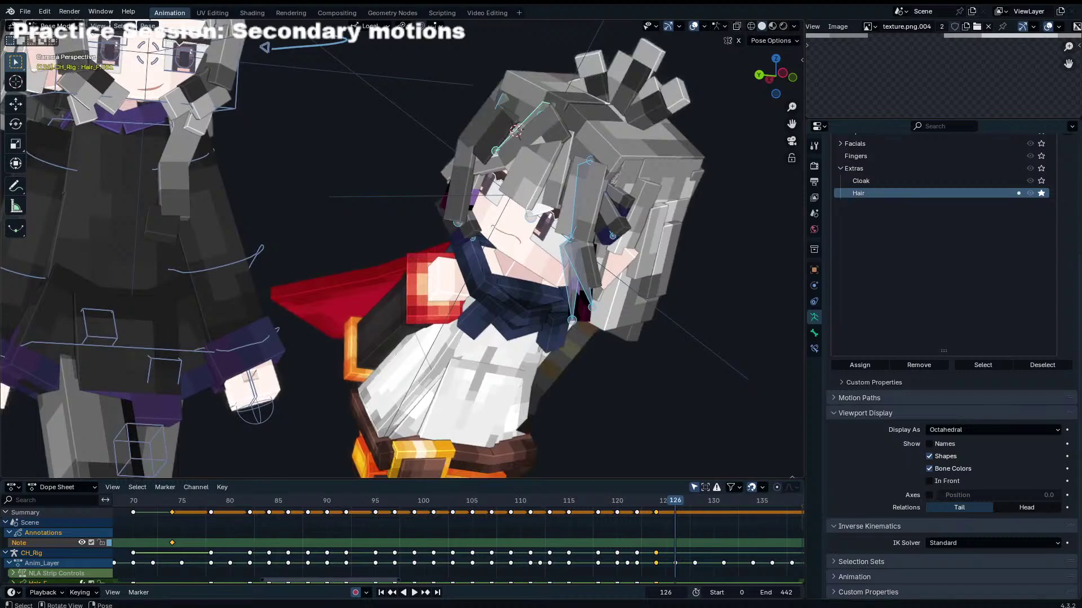
Step: Key a local Z rotation of the selected hair bones at frame 126
key(Up)
key(r)
key(z)
key(z)
click(698, 356)
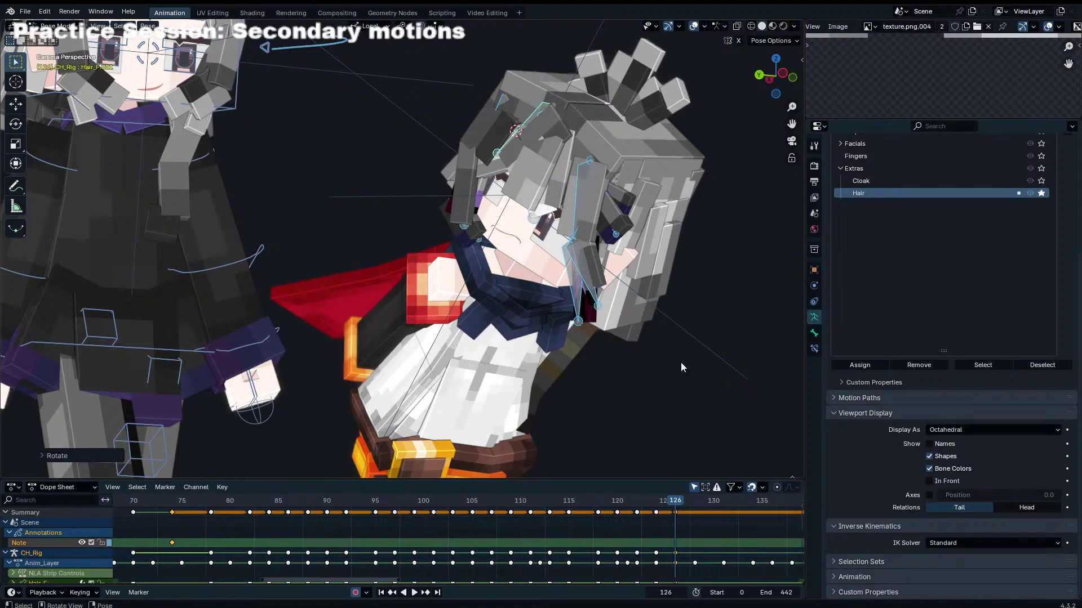
Step: Play back the hair motion leading into frame 126 and rotate the selected hair bones about Z at frame 120
click(569, 512)
key(space)
key(space)
click(679, 521)
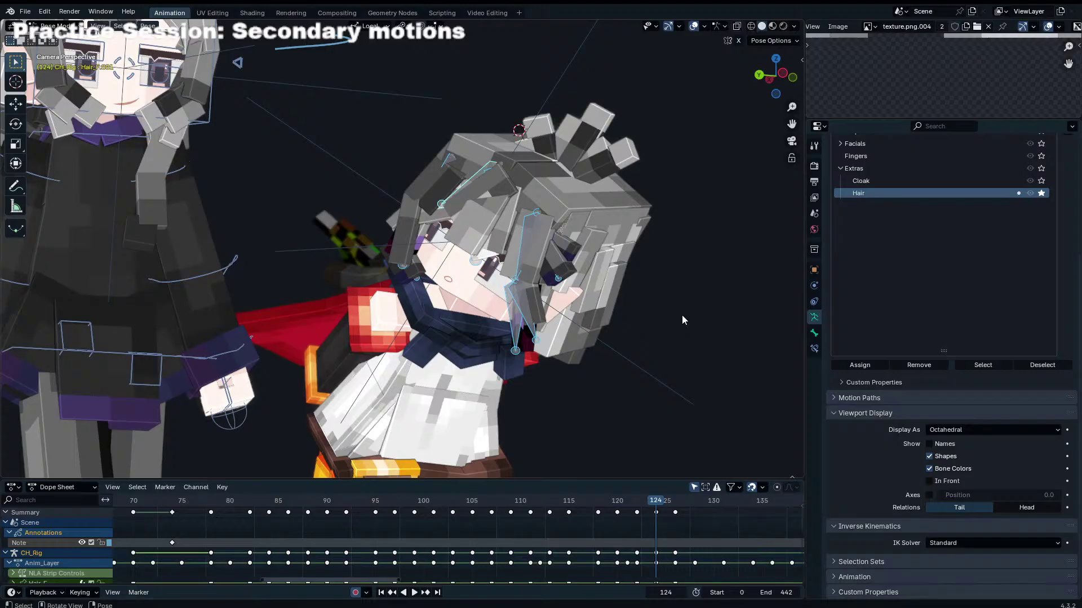
drag(587, 503, 542, 504)
key(space)
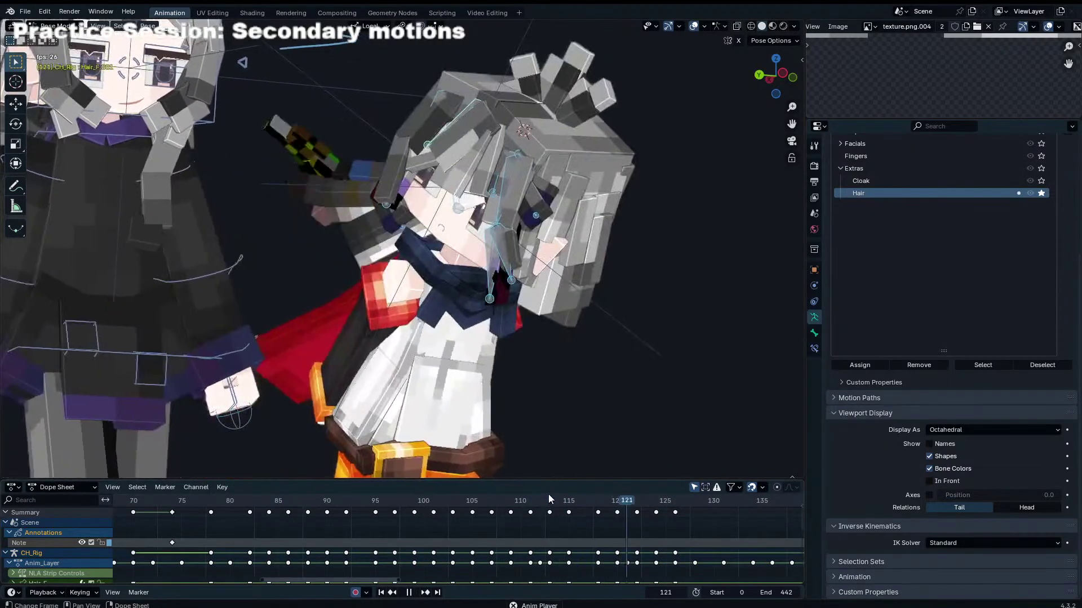
key(space)
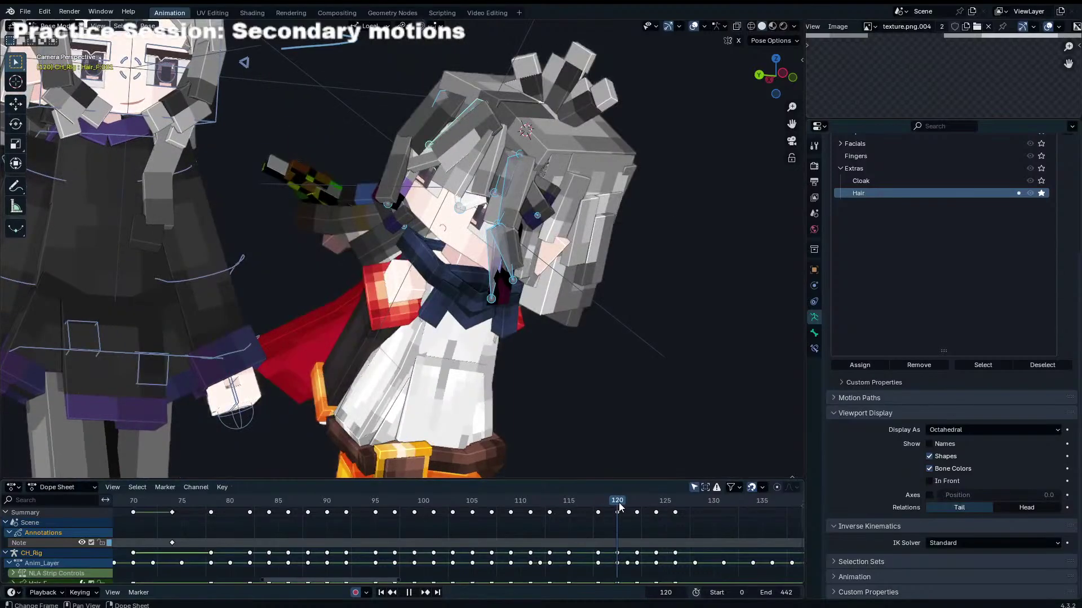
key(r)
key(z)
click(596, 417)
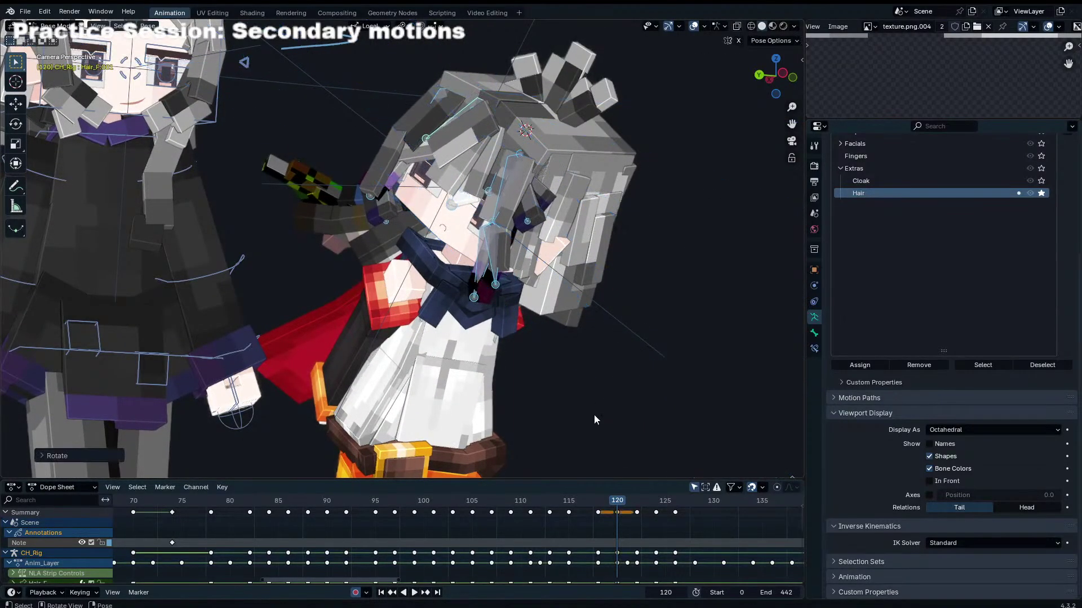
Step: Adjust the selected hair bones with a Z rotation at frames 122 and 124
key(Up)
key(r)
key(z)
click(528, 438)
key(Up)
key(r)
key(z)
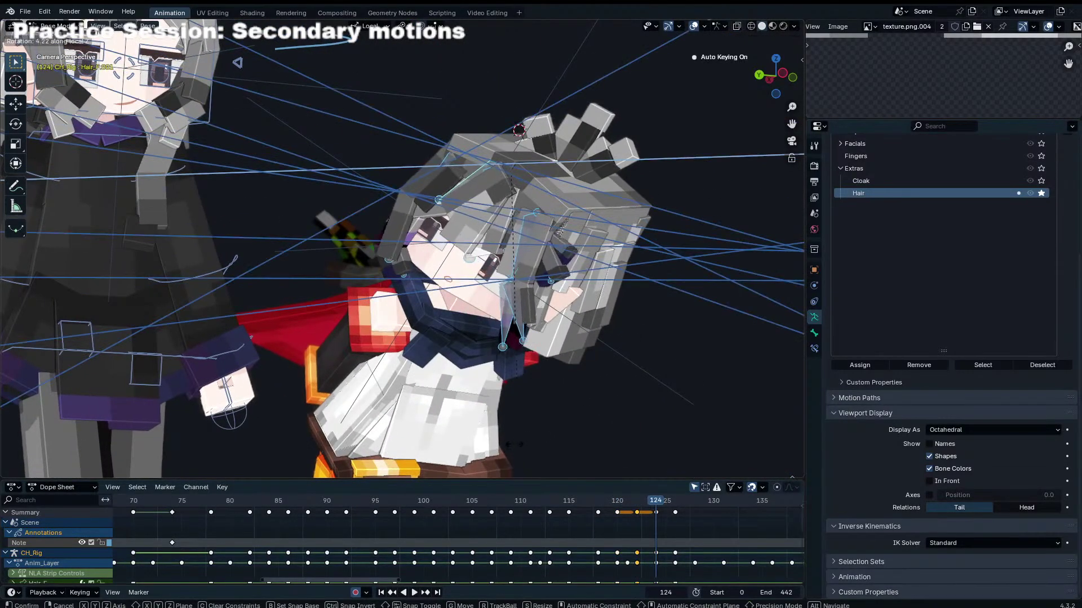
click(593, 447)
Step: Key a Z rotation of the selected hair bones at frame 128 and advance to frame 130
key(Up)
key(Up)
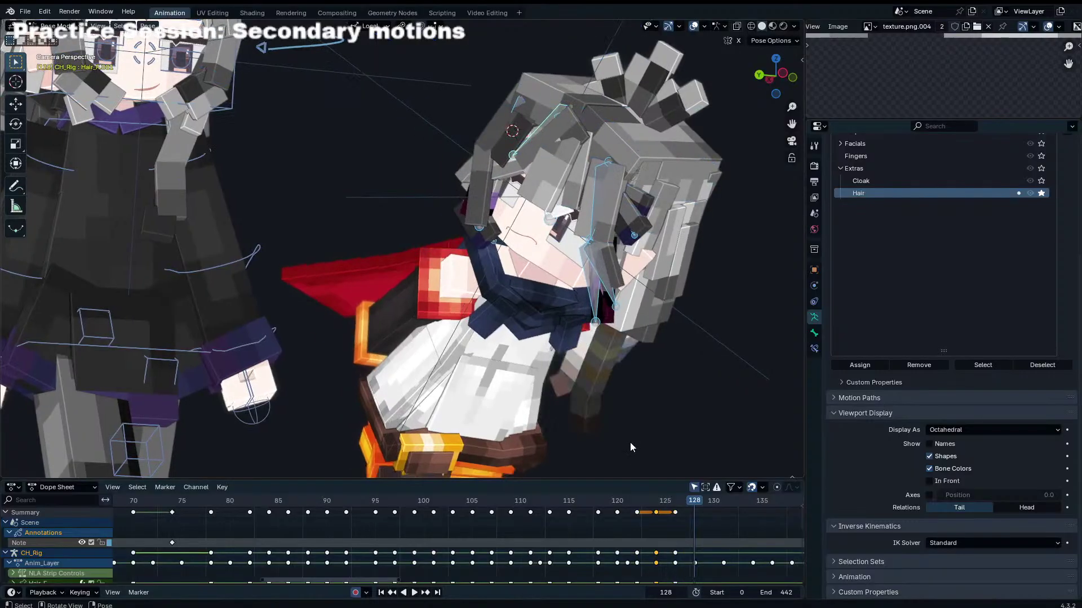
key(r)
key(z)
click(659, 434)
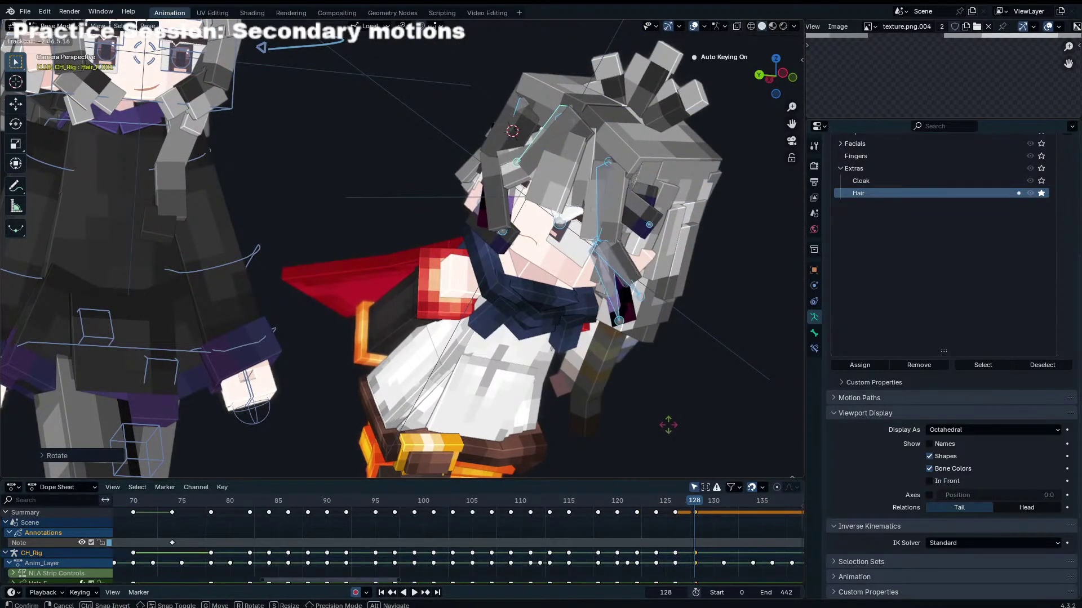
key(Up)
key(r)
key(z)
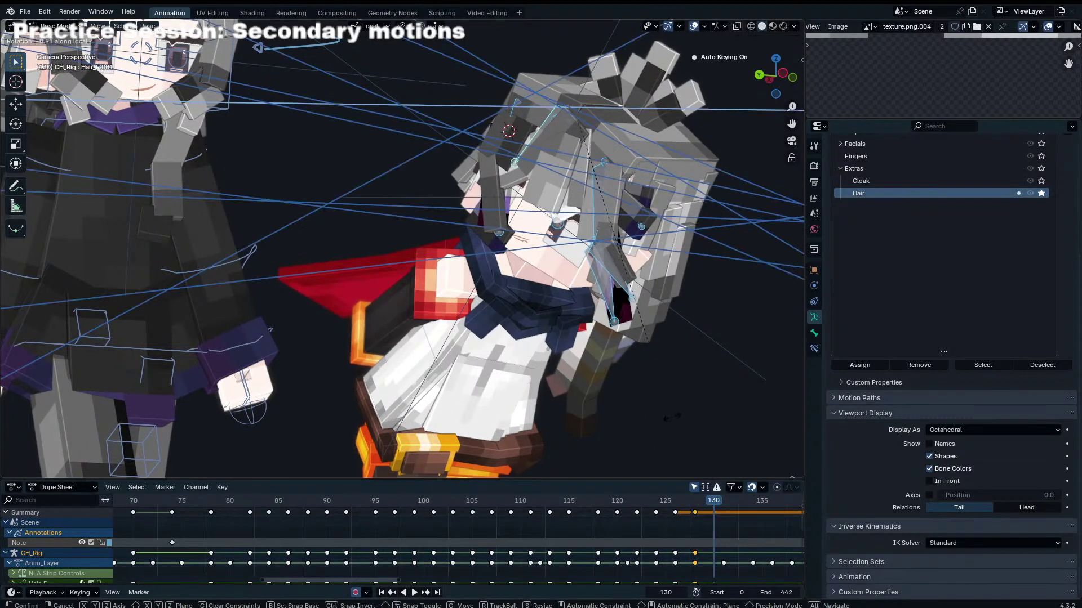
right_click(667, 422)
Step: Pose only the upper bone of the character's right side hair strand at frame 130 with a trackball and a view-plane rotation
click(511, 115)
key(r)
key(r)
click(512, 110)
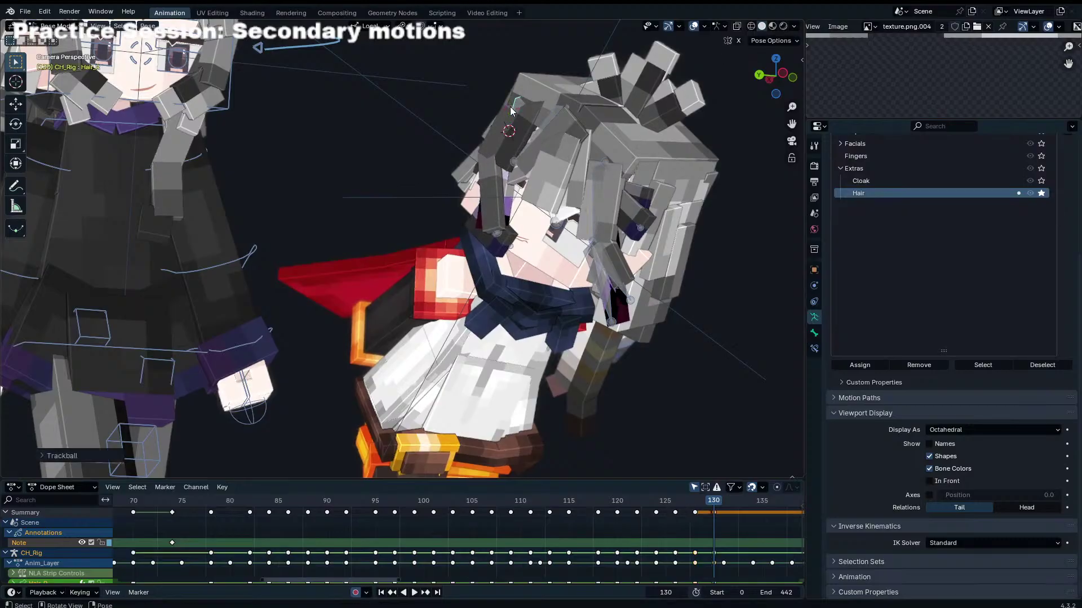
key(r)
click(585, 111)
Step: Review the motion back to frame 120, and rotate the lower bone of the right side hair strand at frame 122
key(Right)
key(Right)
key(Right)
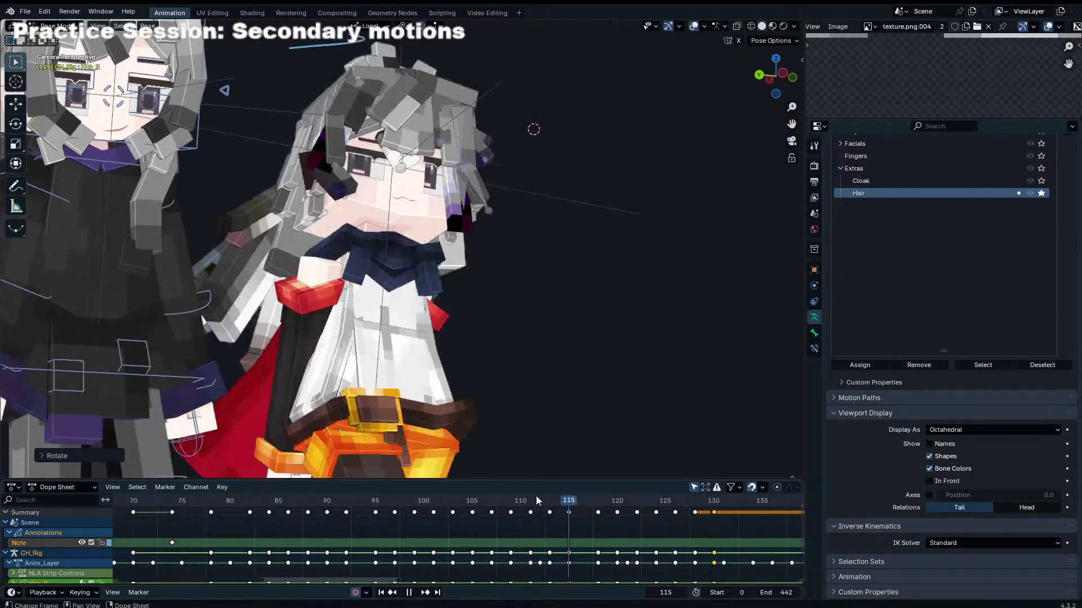
mouse_move(608, 496)
mouse_down()
mouse_move(591, 499)
mouse_move(617, 500)
mouse_up()
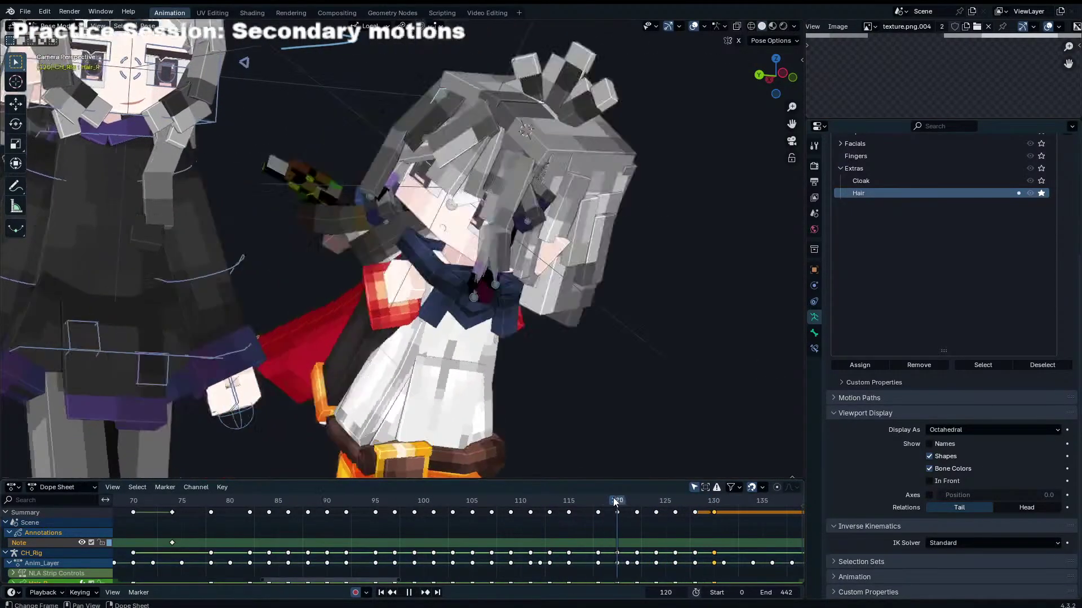
click(379, 221)
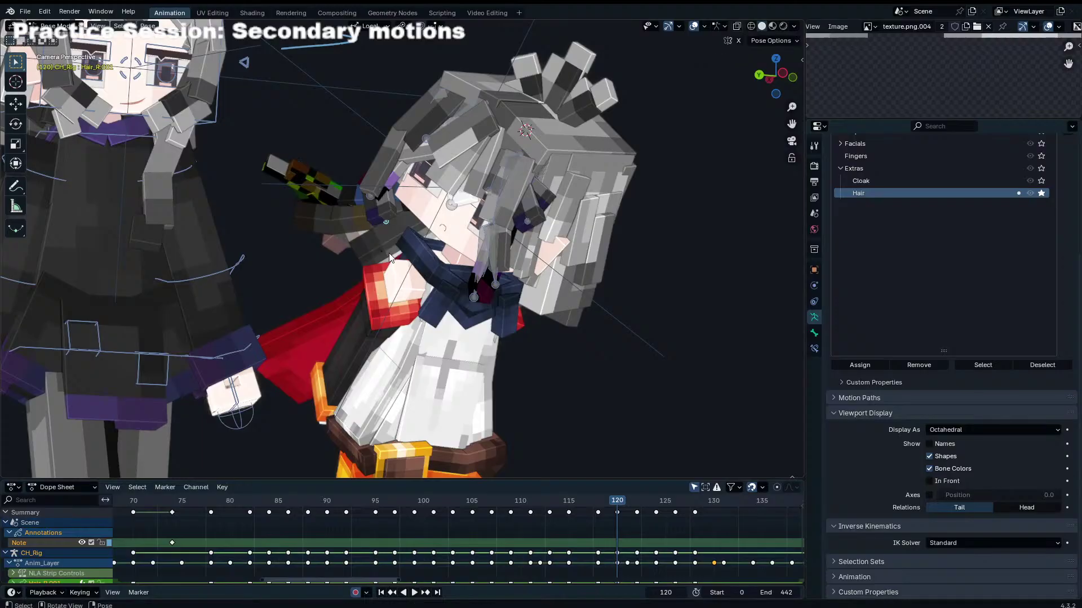
key(Right)
key(Right)
key(r)
click(397, 300)
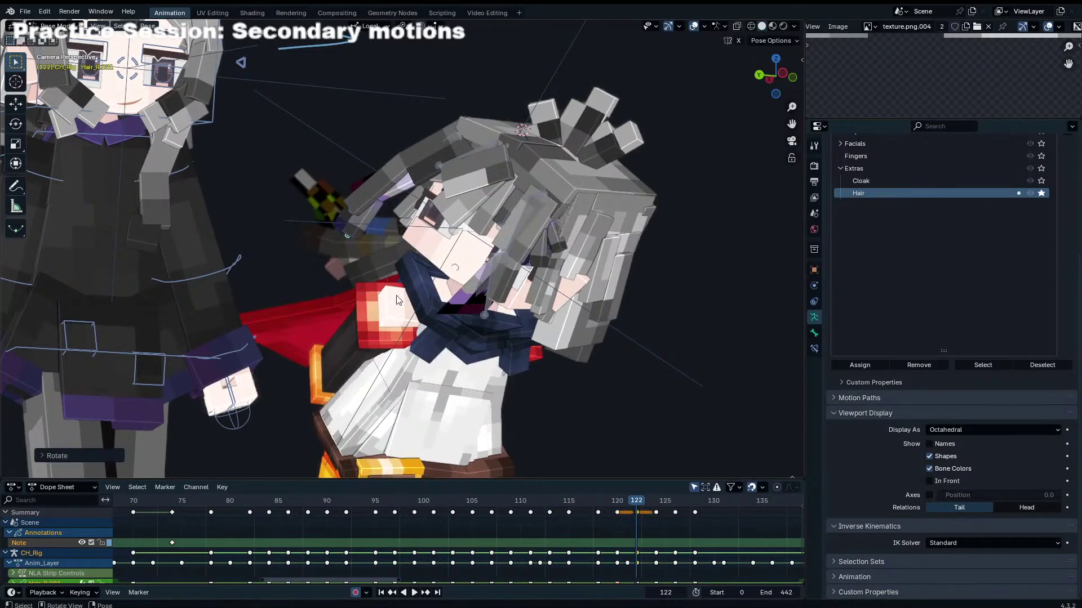
Step: Rotate the bones at the end of the right side hair strand at frame 124
key(Right)
key(Right)
click(372, 246)
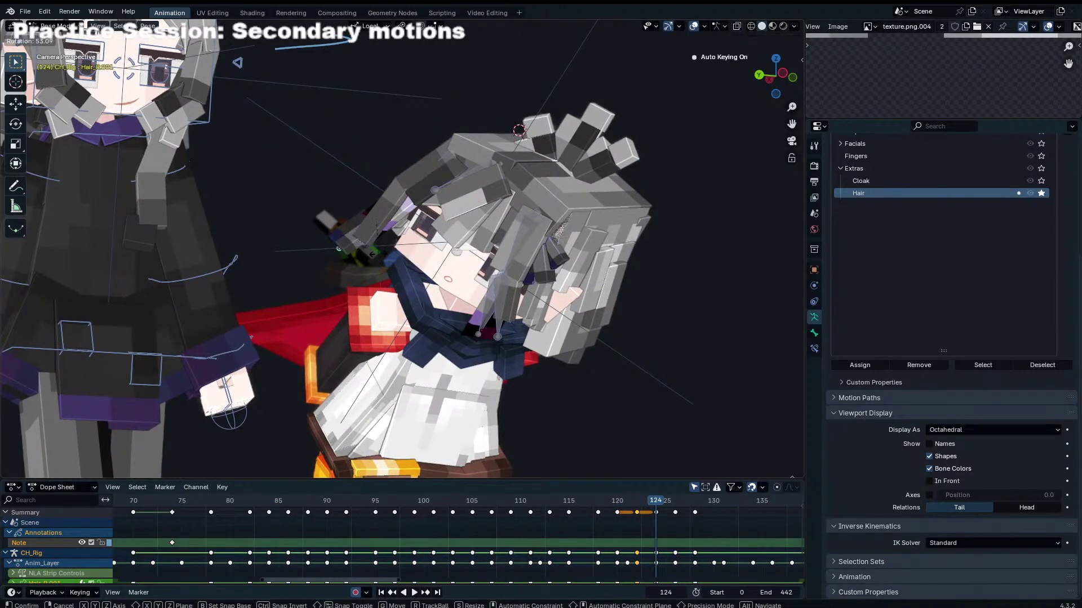
key(r)
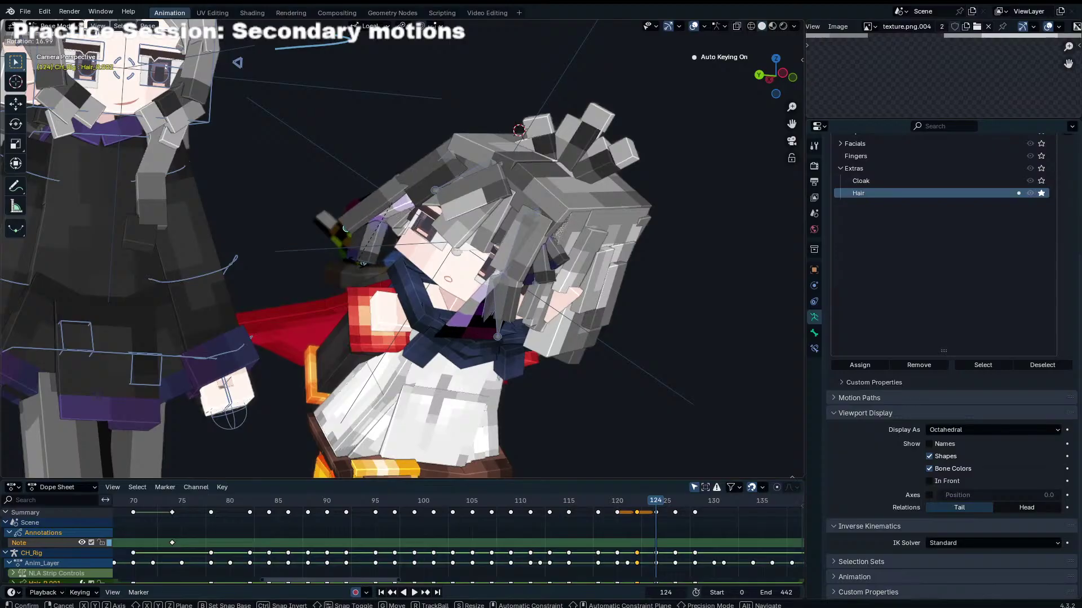
click(311, 283)
Step: Open the front hair mesh Plane.015 in Edit Mode and show its Armature modifier's deformation on the edit cage
key(ctrl+Tab)
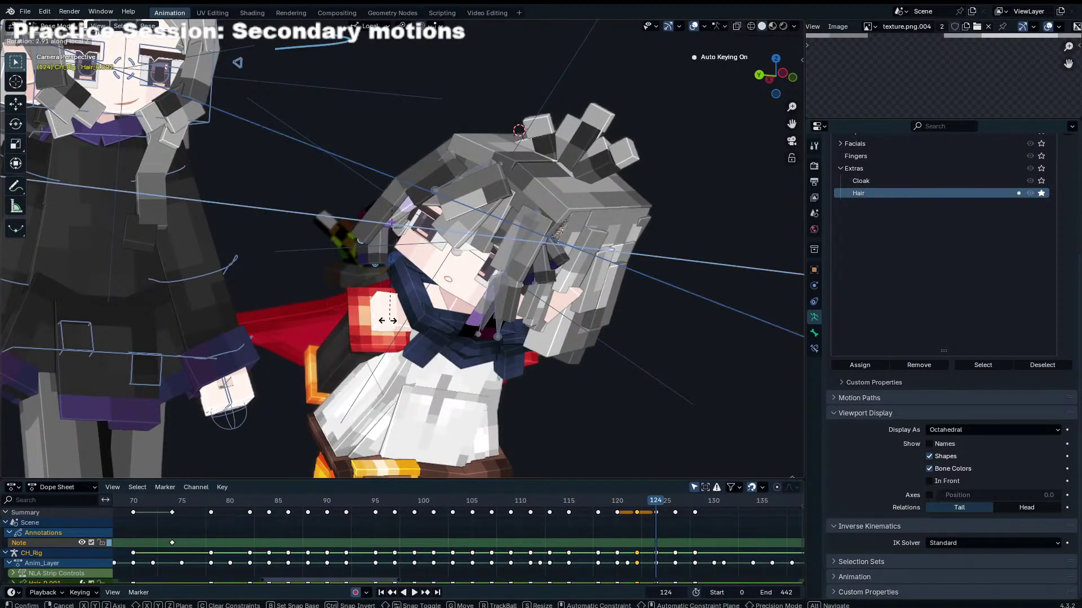
click(476, 334)
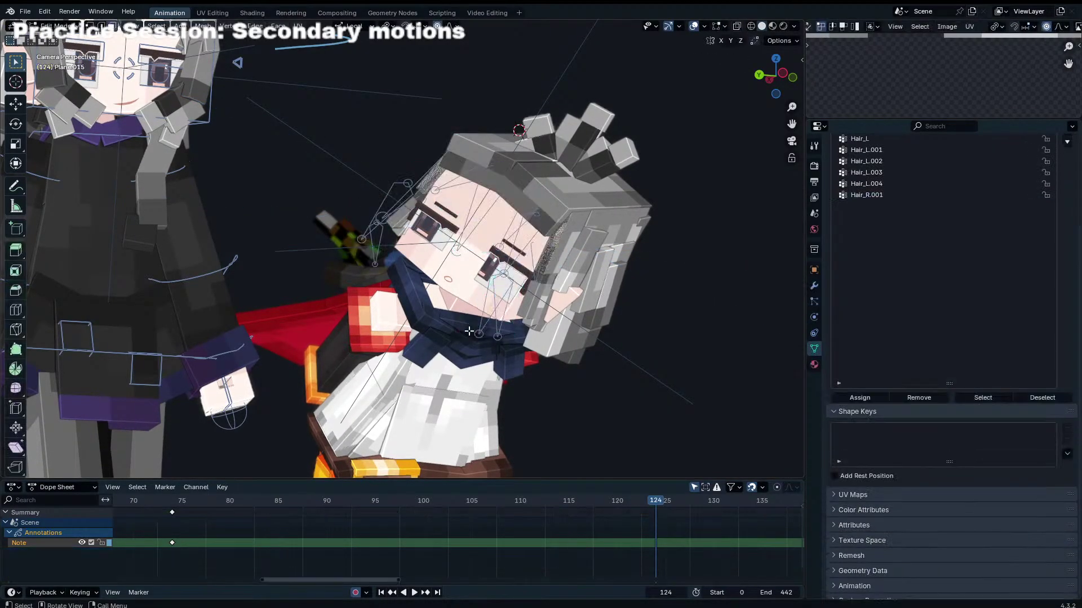
key(ctrl+Tab)
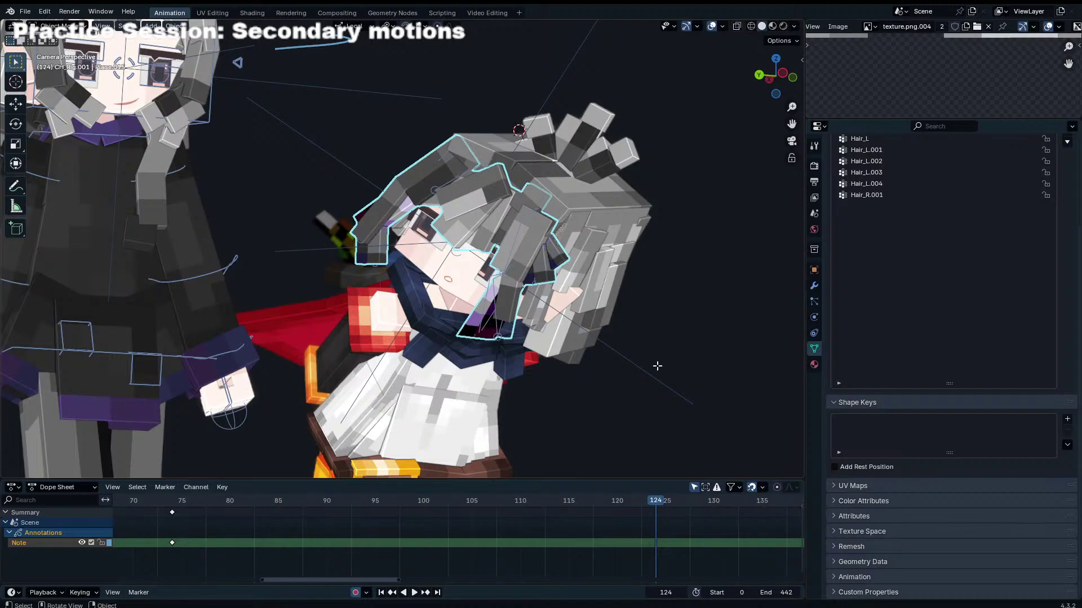
key(Tab)
click(814, 286)
click(998, 182)
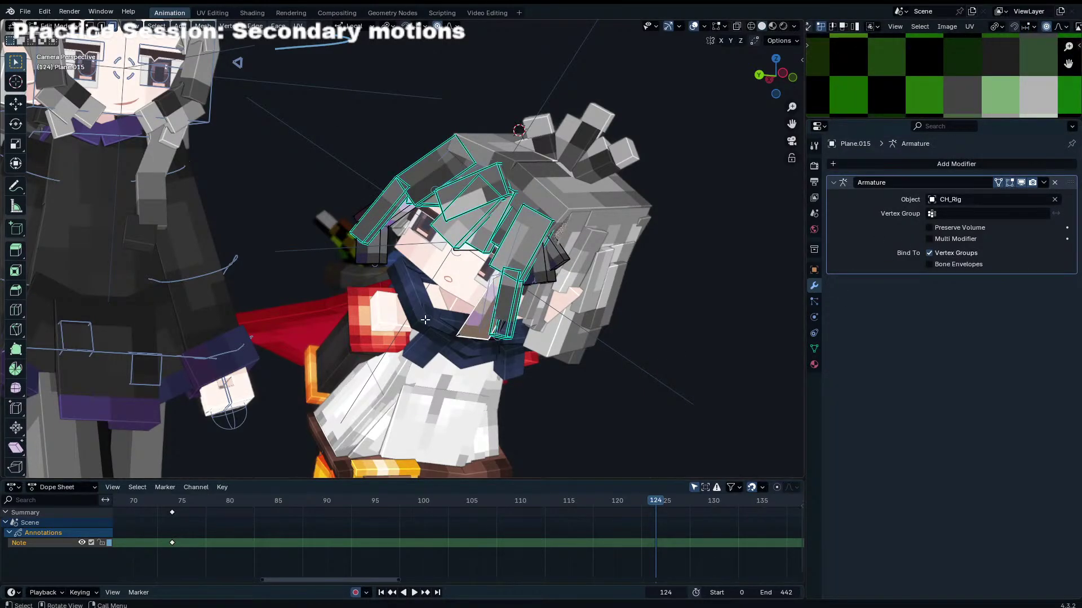
Step: Select all geometry linked to the stray hair face below the chin and go through vertex groups Hair_R.001 and Hair_L.002
key(ctrl+l)
click(813, 349)
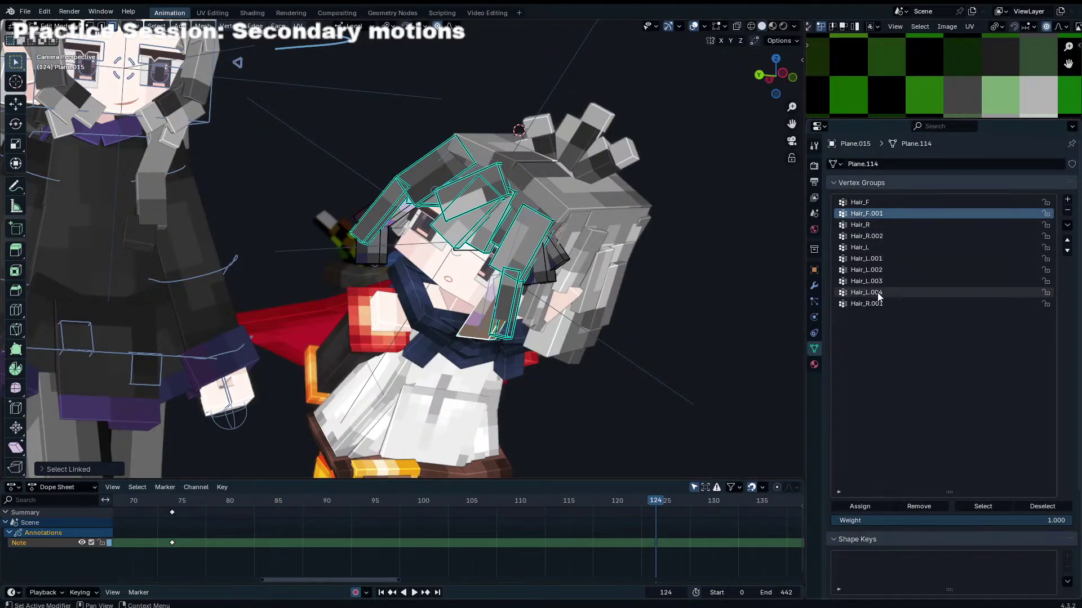
click(885, 306)
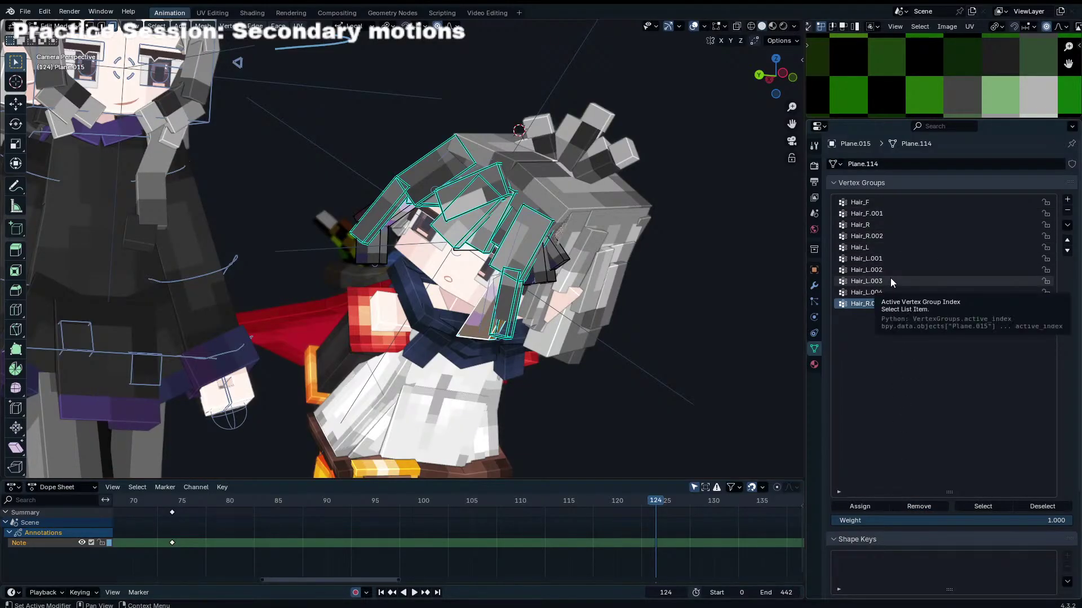
click(892, 271)
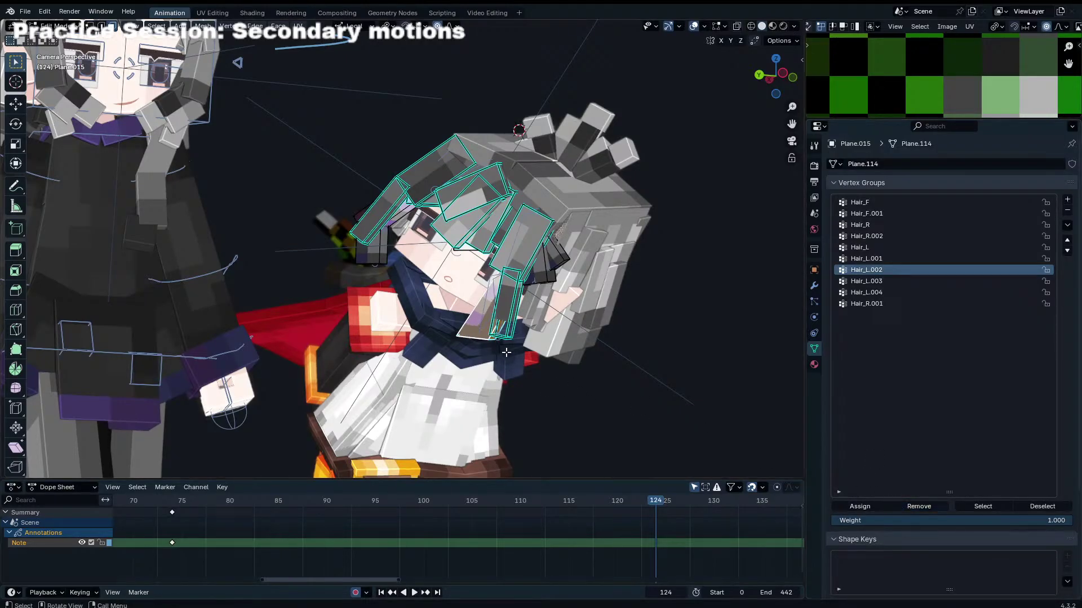
Step: Return to the rig in Pose Mode and check the name of the hair bone at the stray face
key(Tab)
click(482, 332)
key(ctrl+Tab)
click(484, 331)
key(F2)
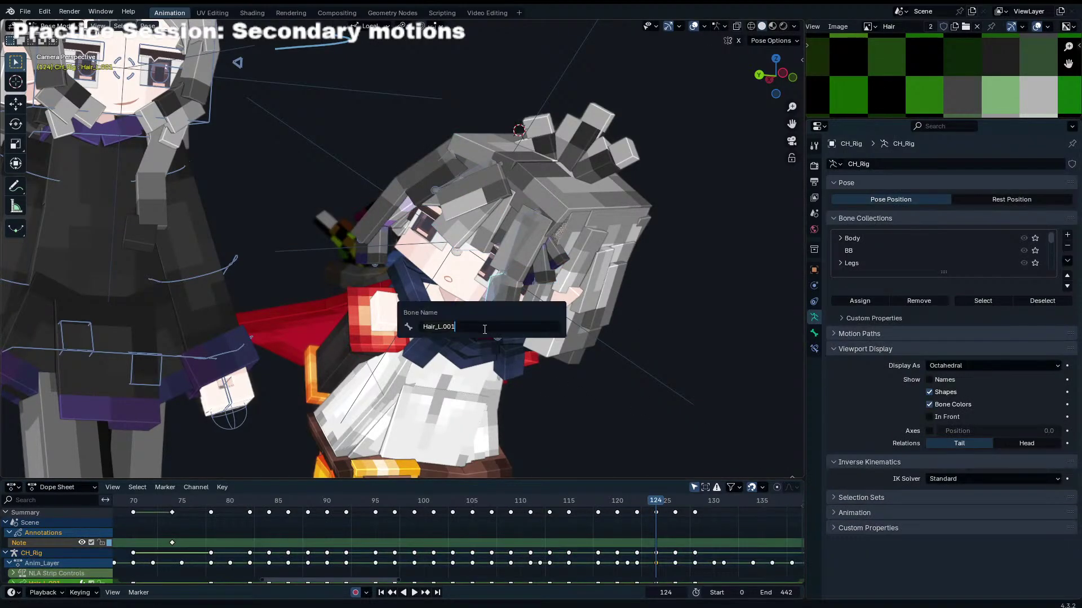
key(Escape)
Step: Reopen the hair mesh in Edit Mode and remove the selected stray geometry from all vertex groups
key(ctrl+Tab)
click(474, 326)
key(Tab)
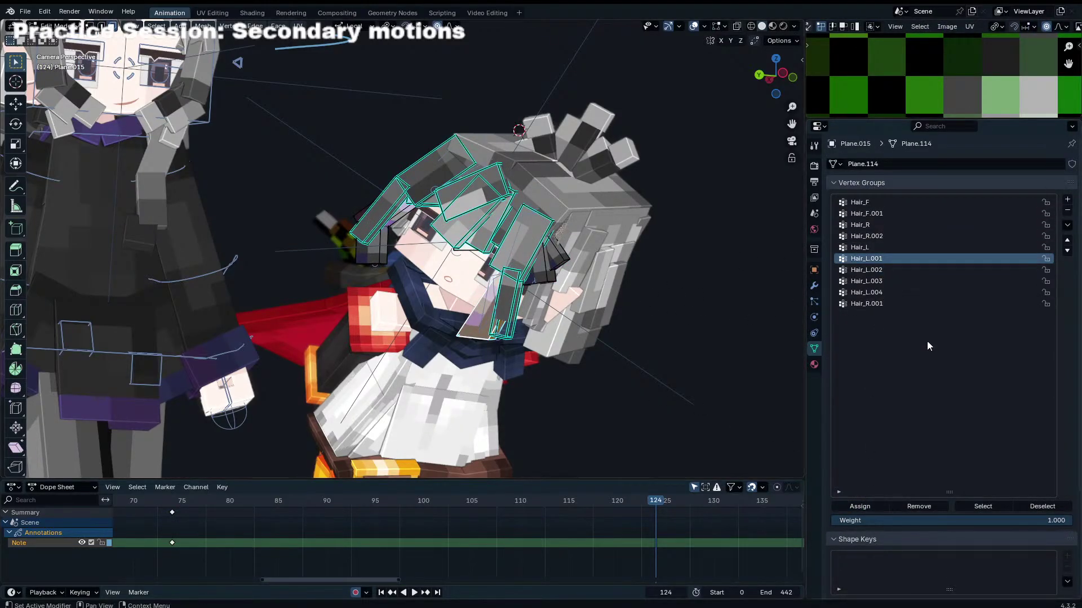
click(1067, 225)
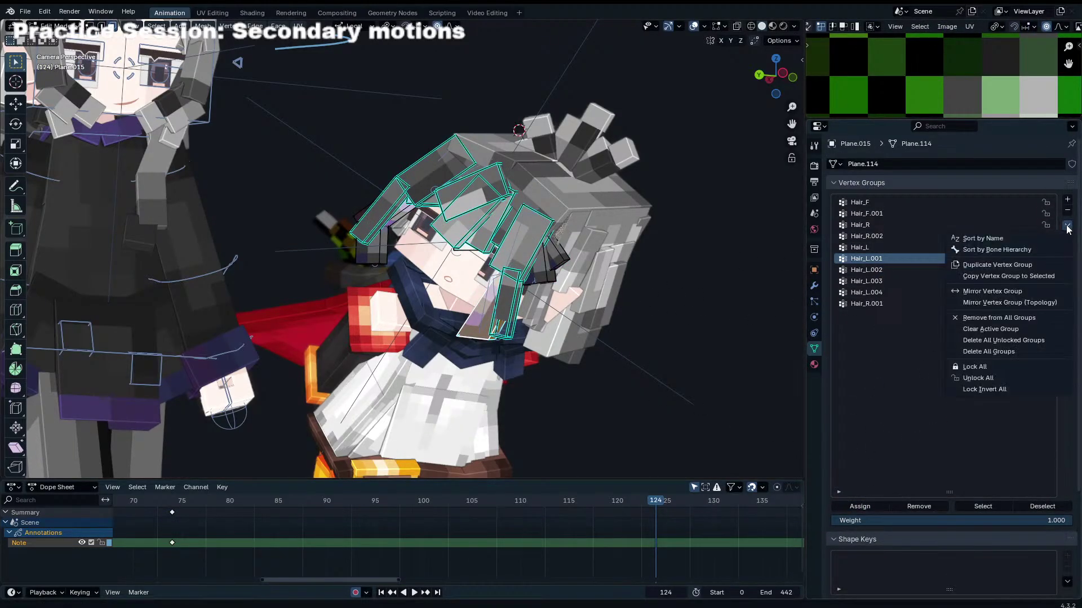
click(1017, 318)
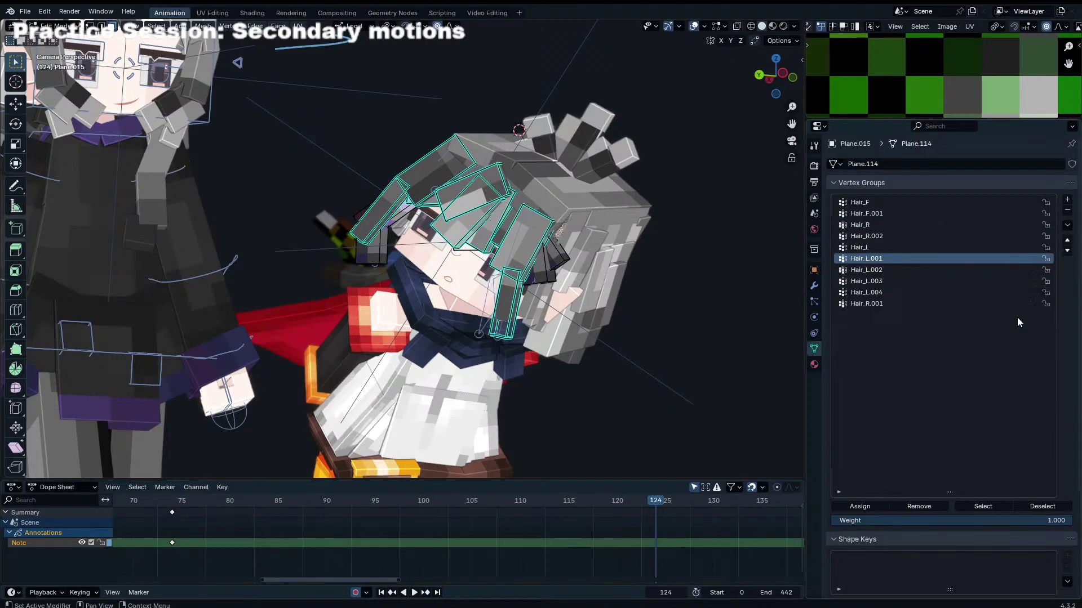
Step: Leave the hair mesh's Edit Mode, switch back to CH_Rig in Pose Mode and play the animation
key(Tab)
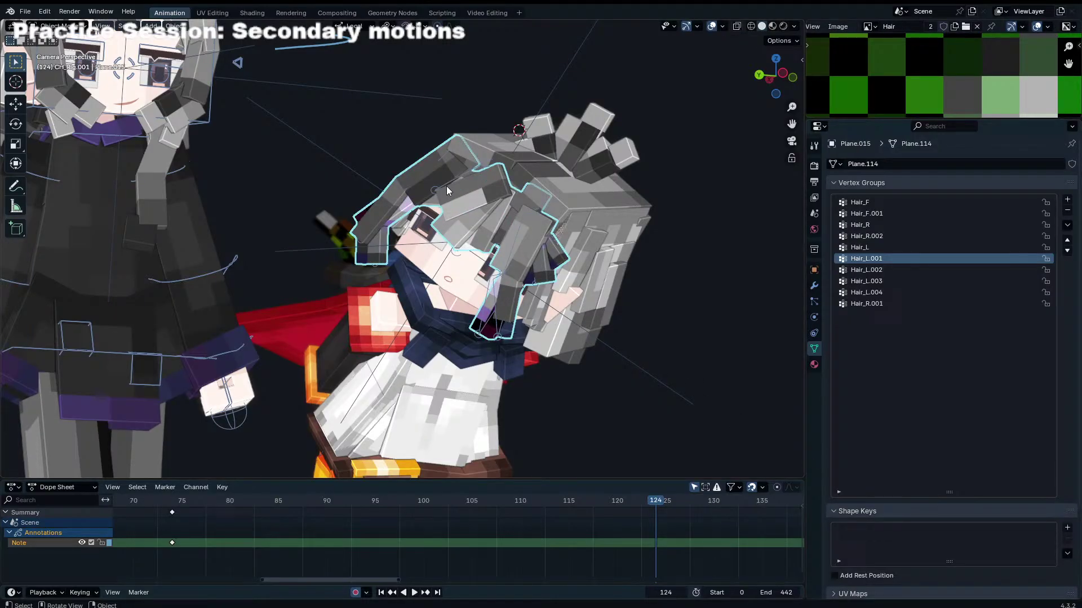
click(455, 313)
key(shift+grave)
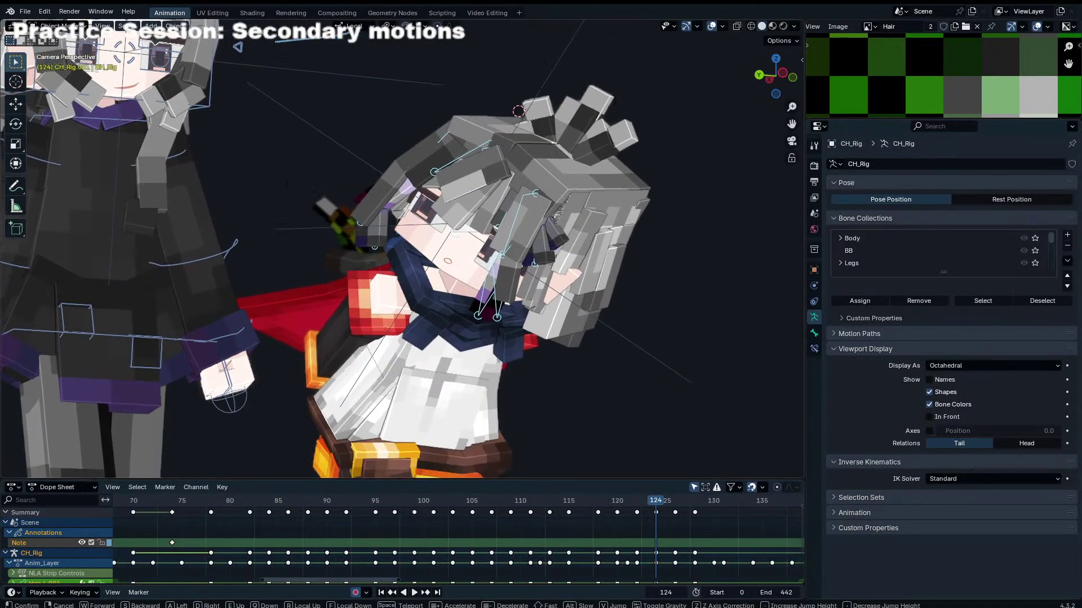
key(Return)
key(ctrl+Tab)
key(space)
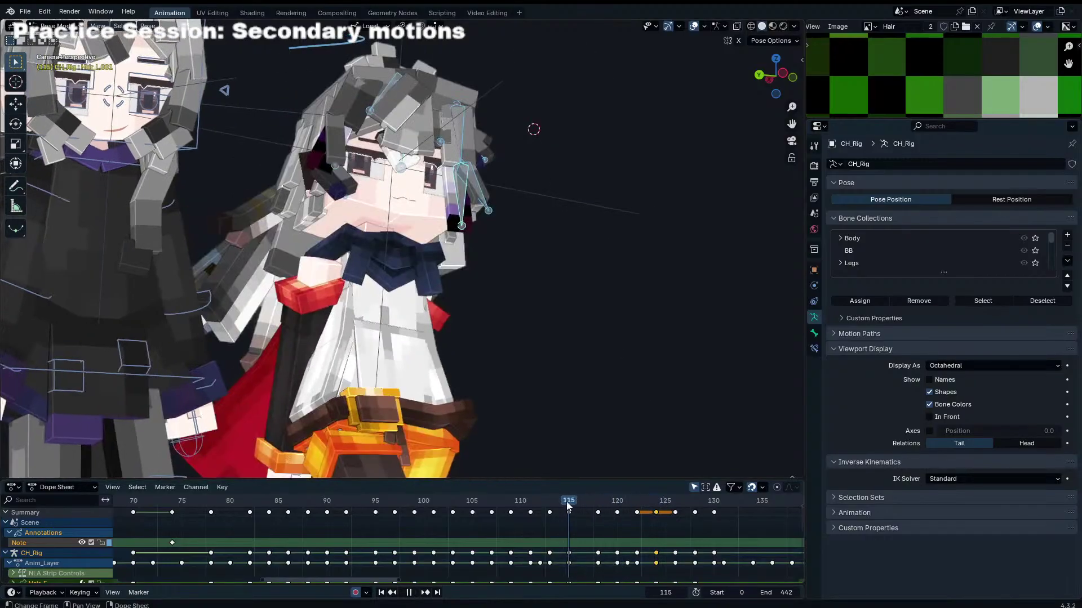
Step: Rotate the selected hair bones at frame 118 about a local axis and at frame 120 freely
click(560, 501)
drag(560, 501, 602, 503)
key(r)
key(r)
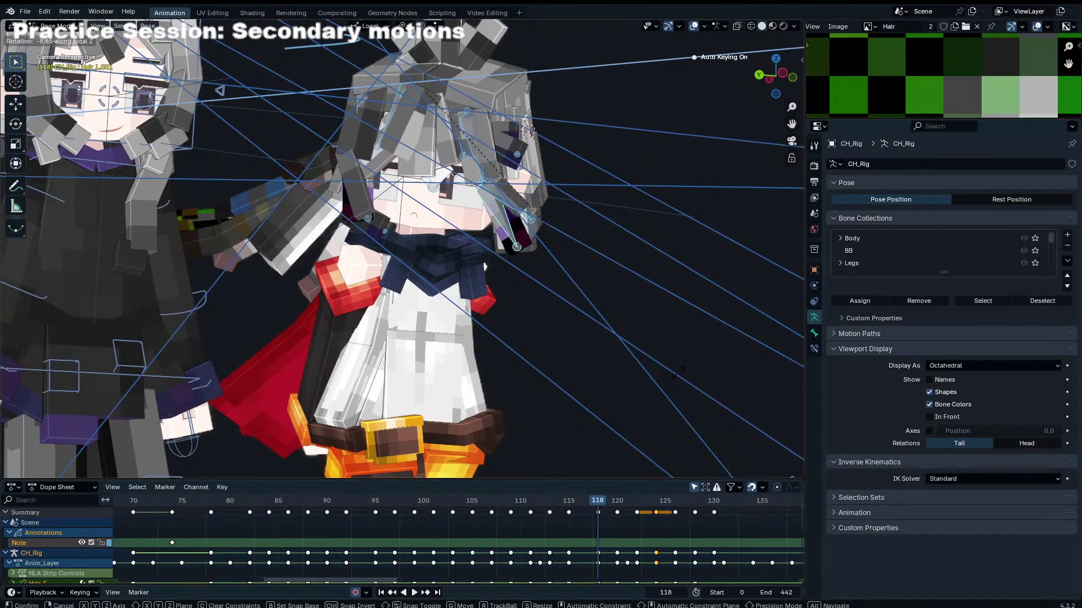
click(676, 380)
key(Up)
key(r)
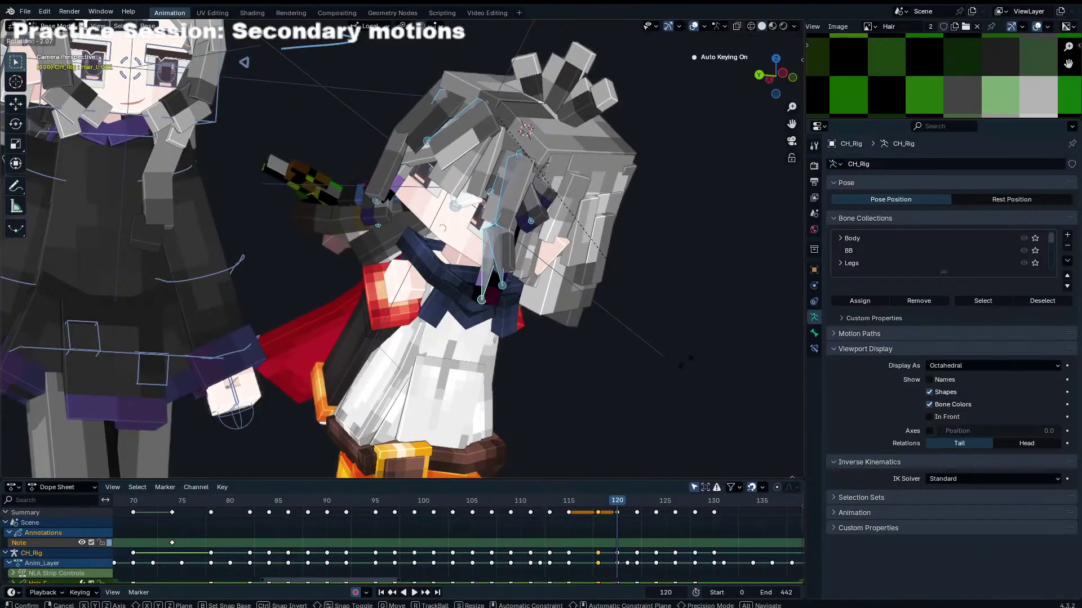
click(666, 421)
Step: Play the motion through and rotate the selected hair bones at frame 124
key(space)
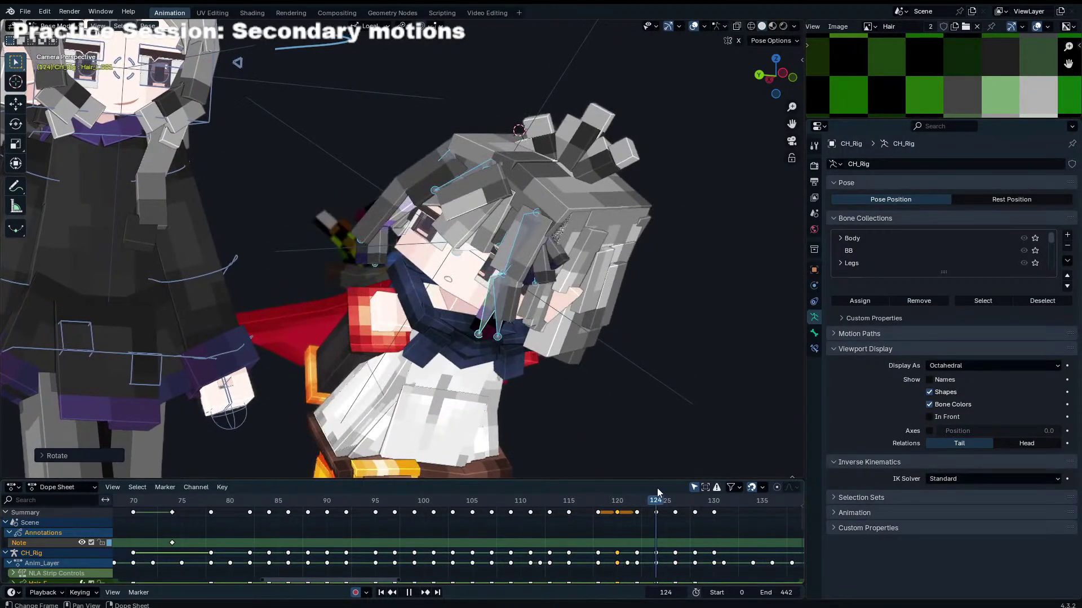
key(space)
click(654, 515)
key(r)
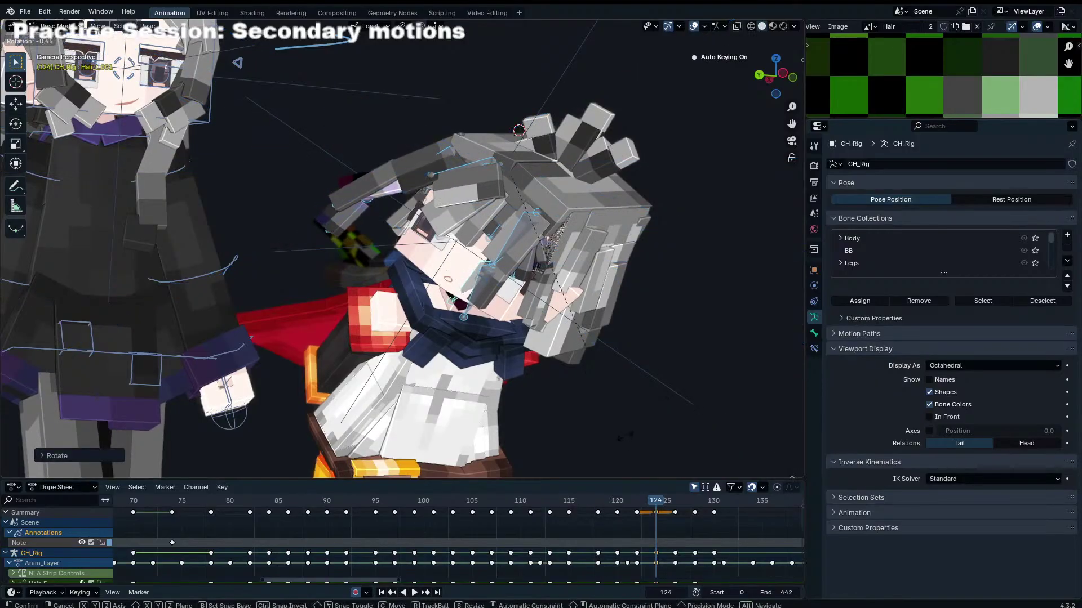
click(629, 441)
Step: Move the hair keyframe at frame 132 to frame 134 and rotate the hair bones at frame 126
key(Right)
key(Right)
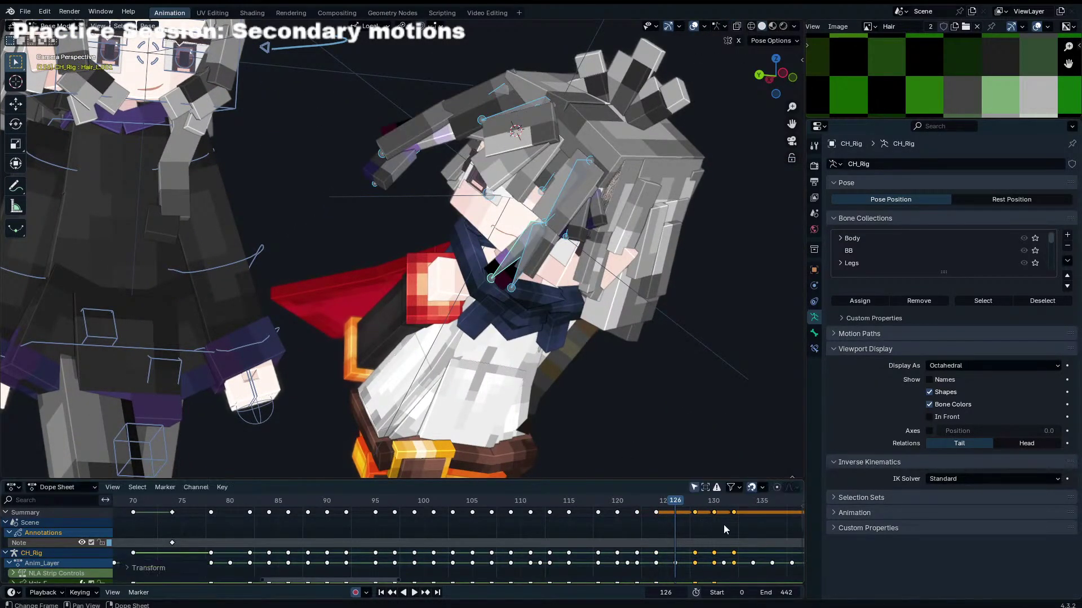
click(733, 512)
key(g)
key(r)
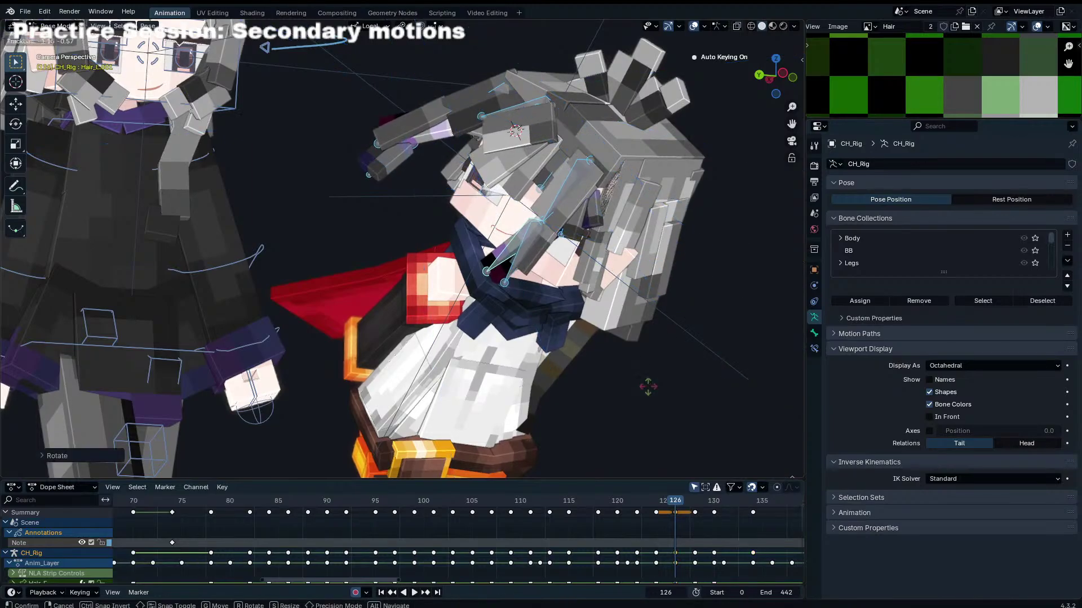
click(645, 386)
Step: Review the playback and adjust the hair bones' pose at frames 128 and 134
key(shift+ctrl+space)
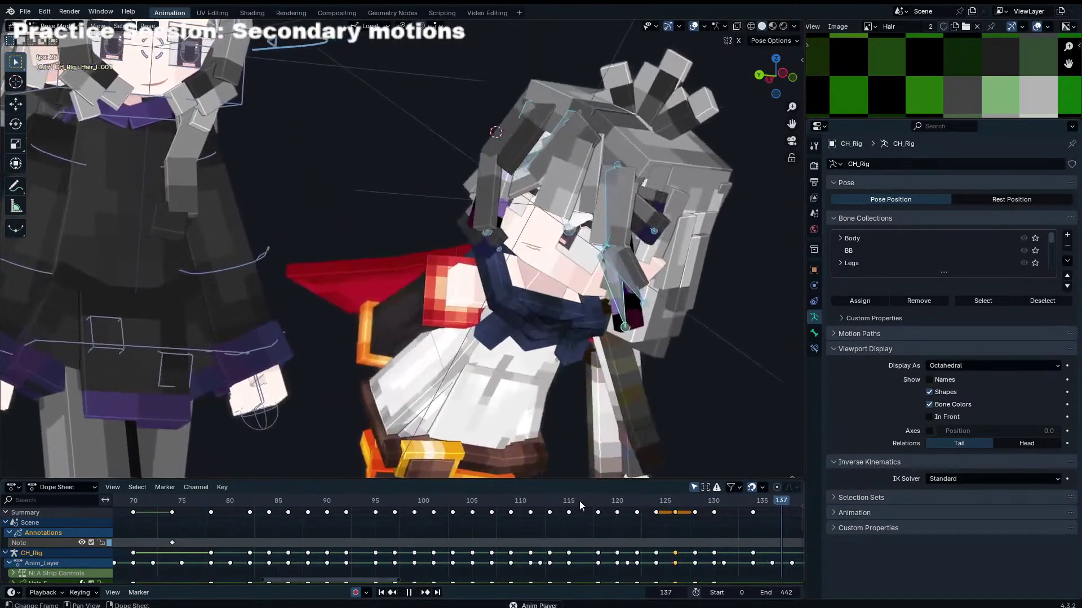
click(667, 501)
drag(667, 501, 695, 505)
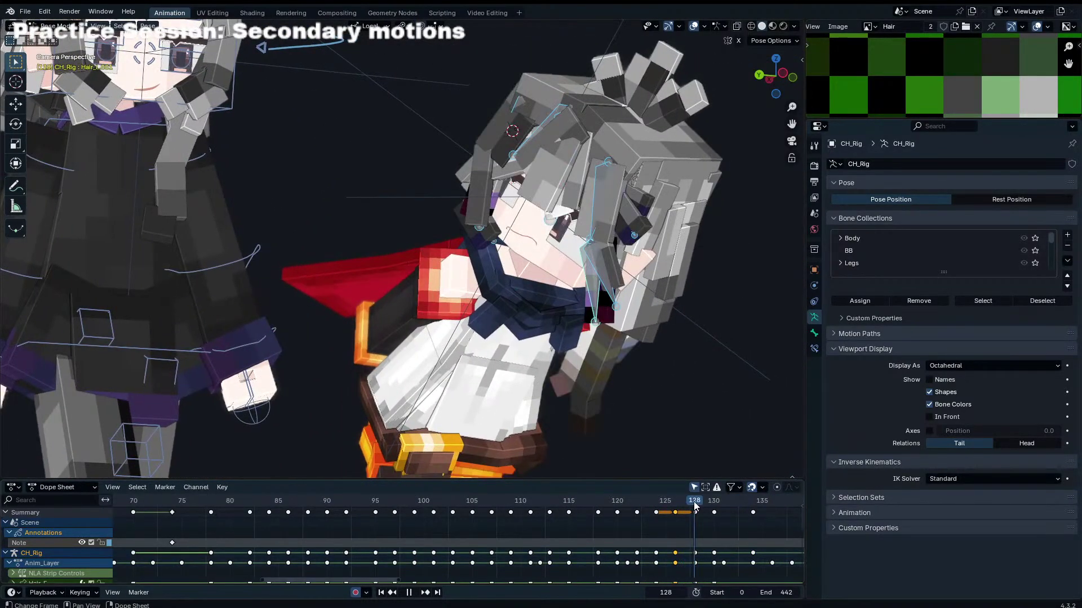
click(666, 394)
key(Right)
key(Right)
key(Right)
key(Right)
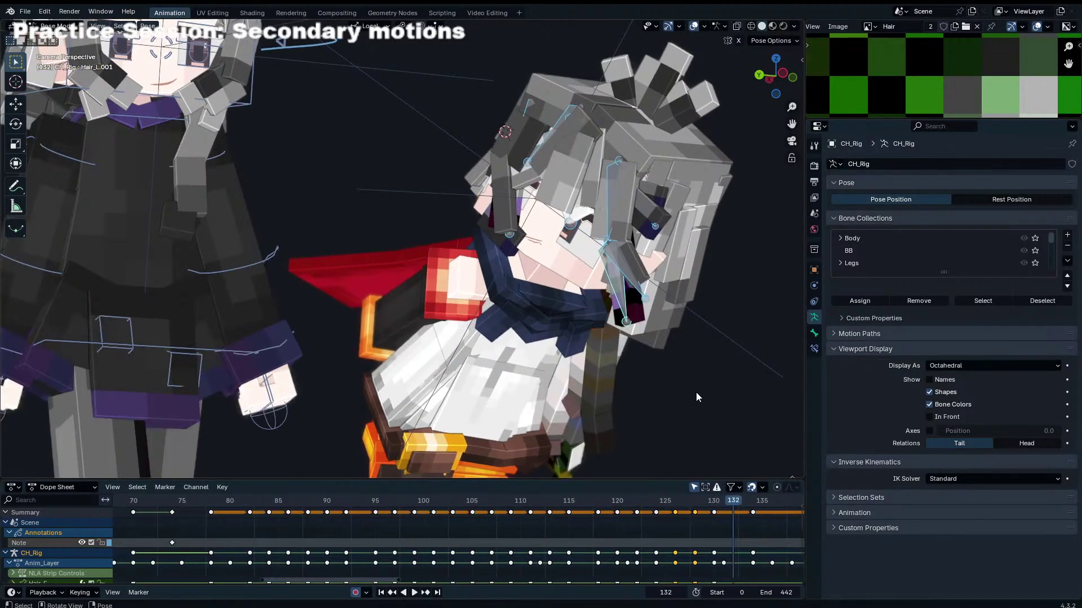
key(Right)
key(Right)
key(r)
click(701, 402)
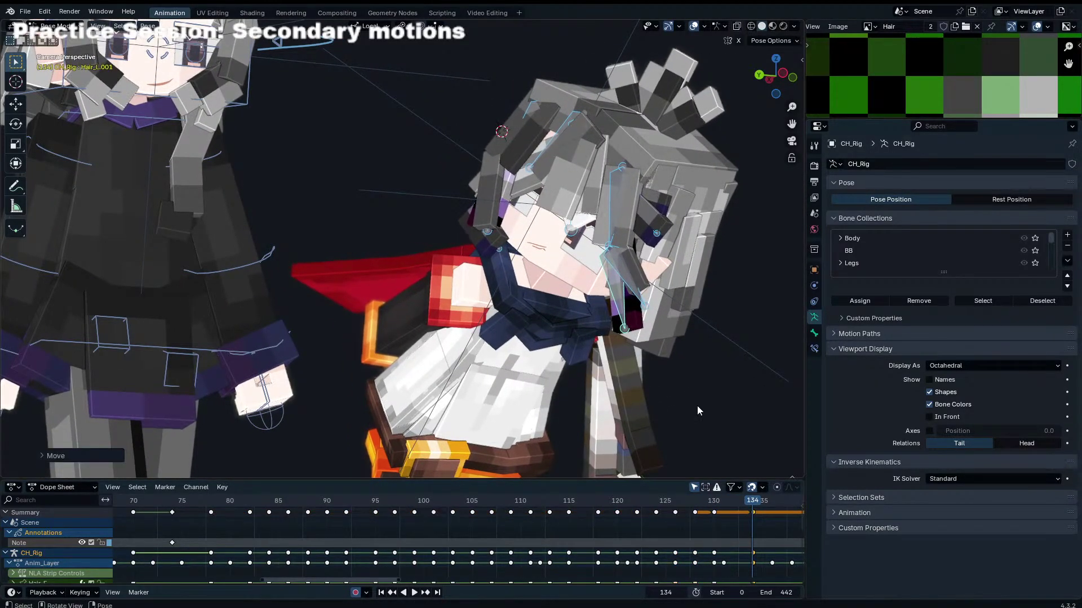
Step: Apply Blend to Neighbor to the hair bones at frame 136 and rotate them there
key(space)
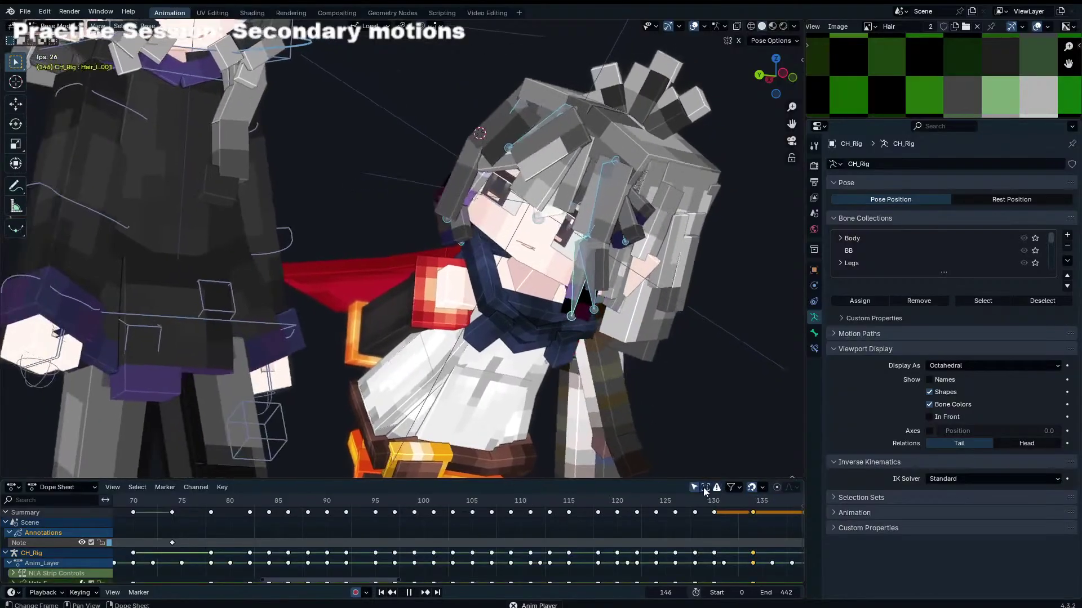
key(space)
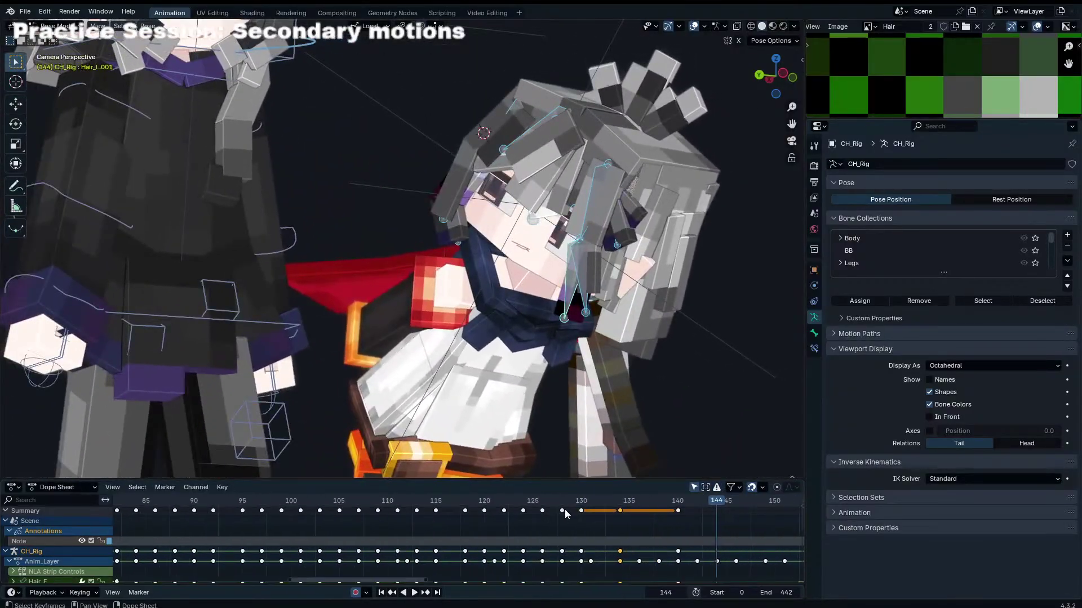
drag(567, 502, 638, 503)
click(679, 452)
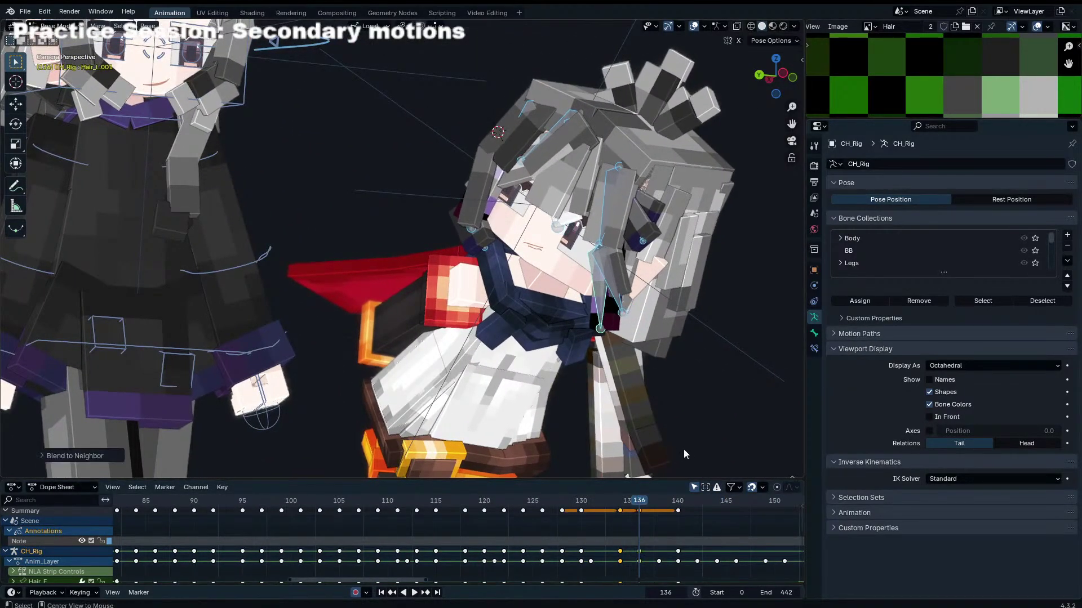
key(r)
click(678, 454)
Step: Rotate the hair bones slightly at frame 138
key(Right)
key(Right)
key(r)
click(679, 457)
Step: Apply Blend to Neighbor to the hair bones at frame 140 and fine-tune their rotation
key(Right)
key(Right)
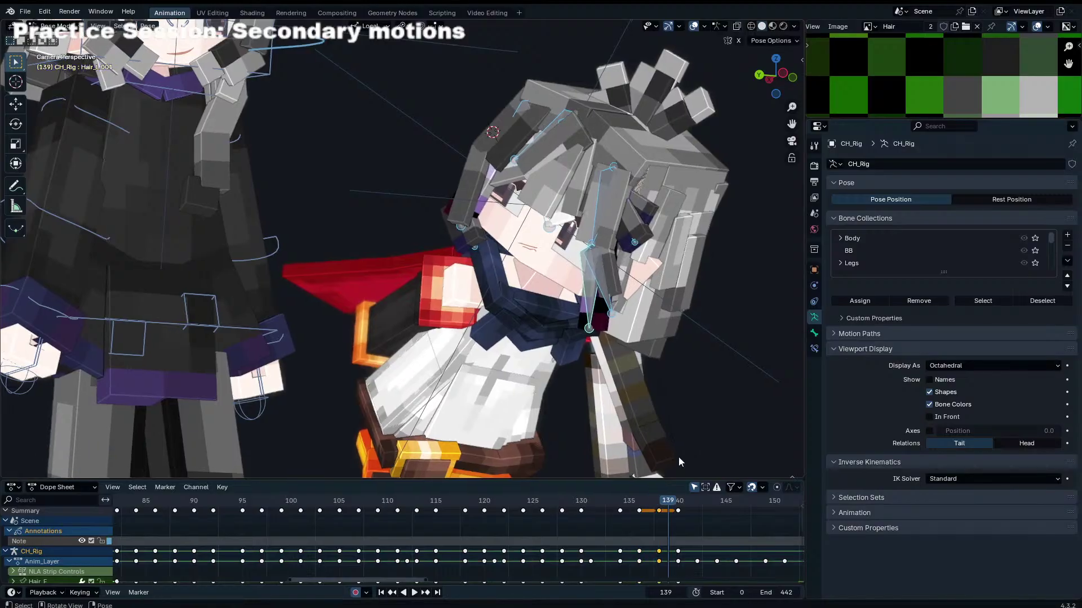
key(alt+shift+e)
click(584, 421)
key(r)
click(588, 426)
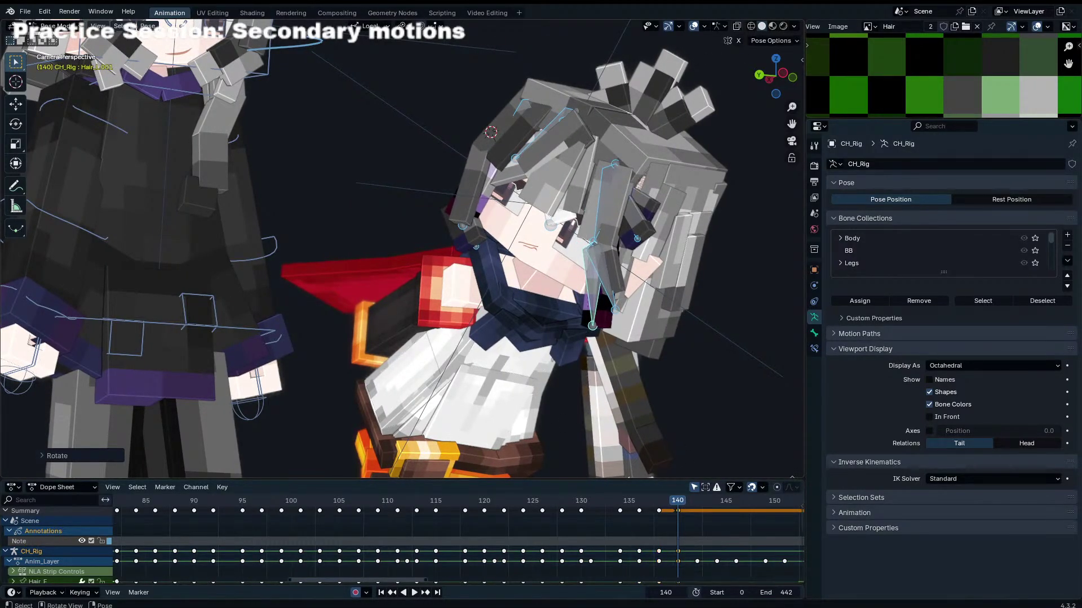
Step: Blend the hair pose with its neighboring keyframes at frame 142 and rotate the bones at frame 146
drag(704, 499, 698, 505)
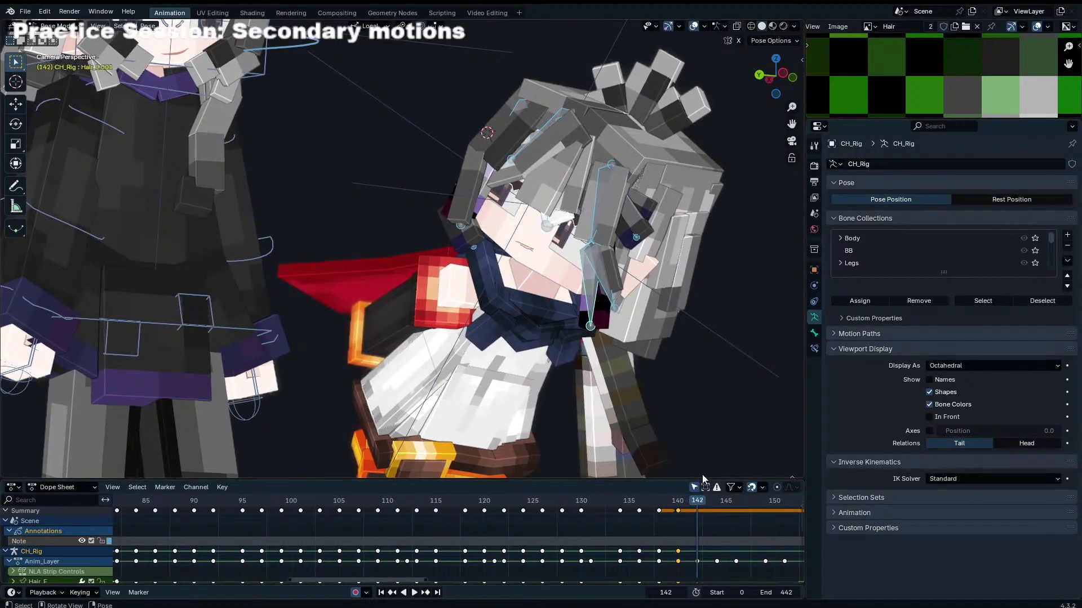
key(alt+shift+e)
click(713, 446)
key(Right)
key(Right)
key(Right)
key(Right)
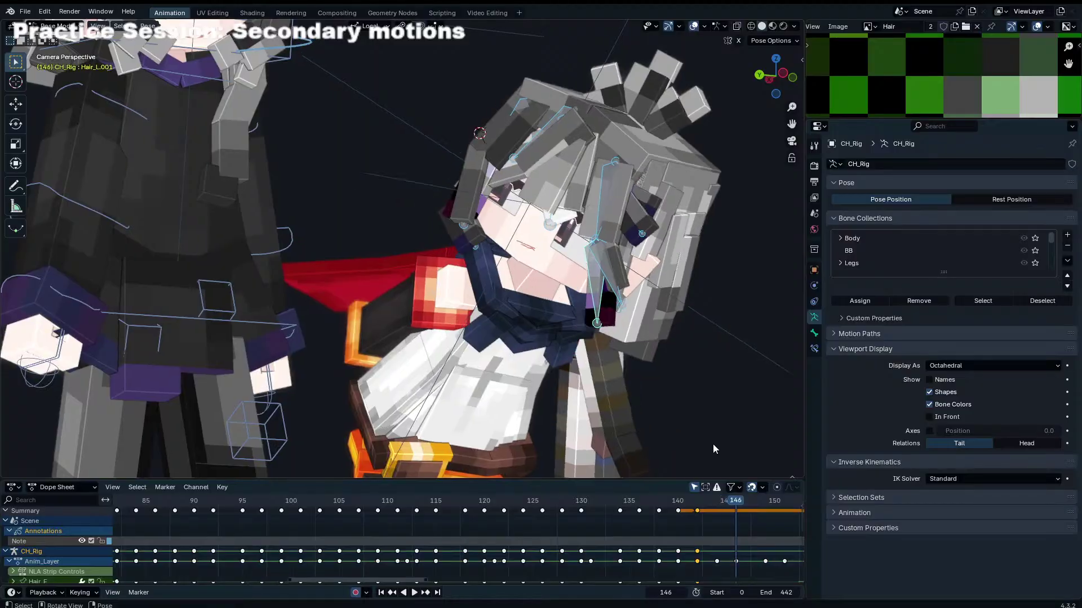
key(r)
click(708, 449)
Step: Rotate the hair bones slightly at frames 149 and 151
key(Right)
key(Right)
key(Right)
key(r)
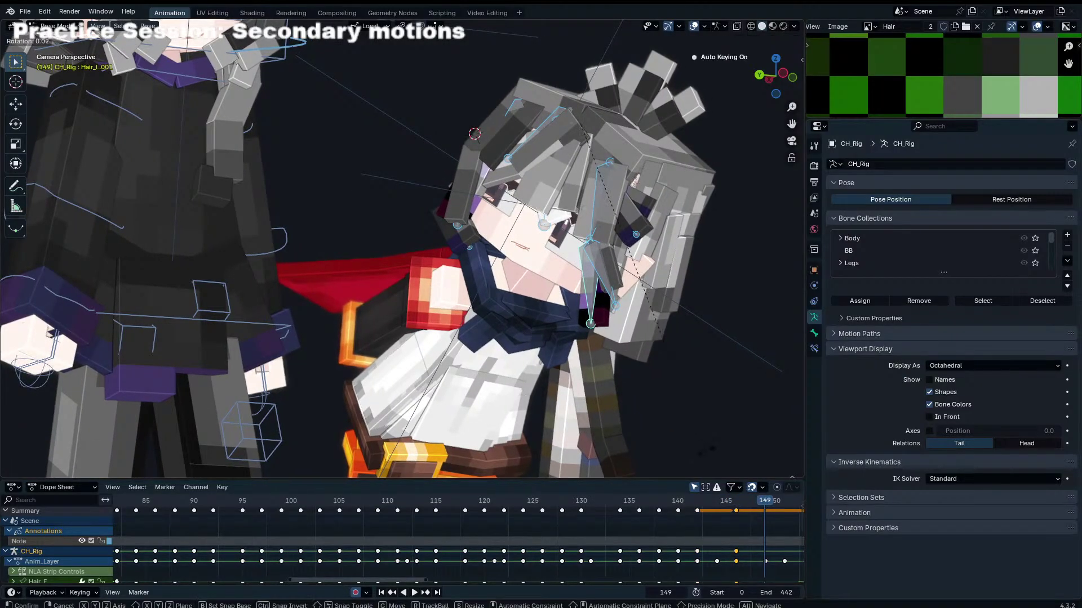
click(698, 453)
key(Right)
key(Right)
key(r)
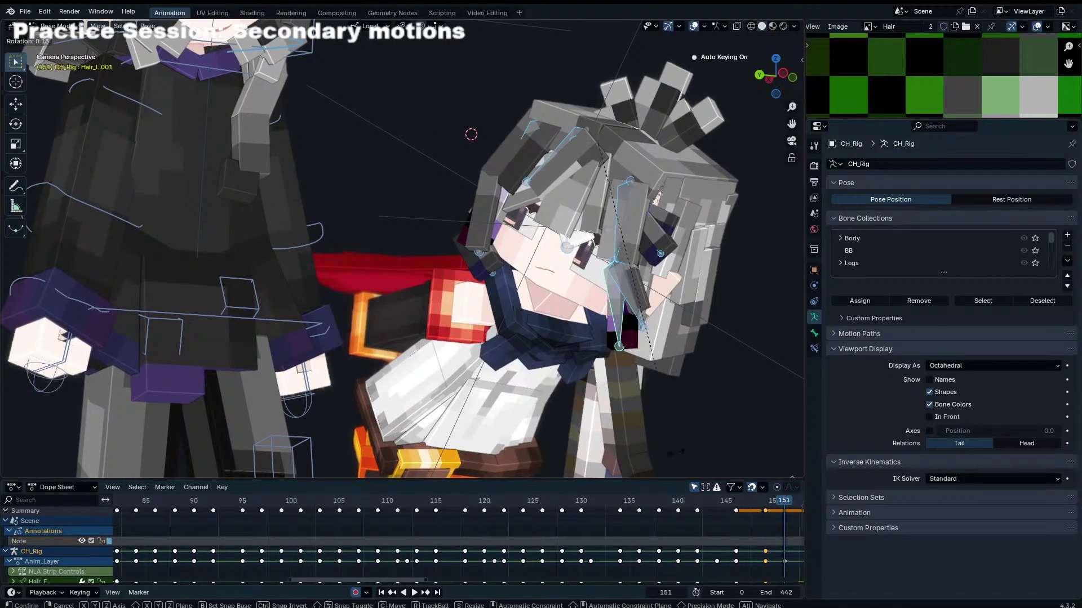
click(547, 380)
Step: Rotate the hair bones at frame 154, including about their local Z axis, as the head turns
key(Right)
key(Right)
key(Right)
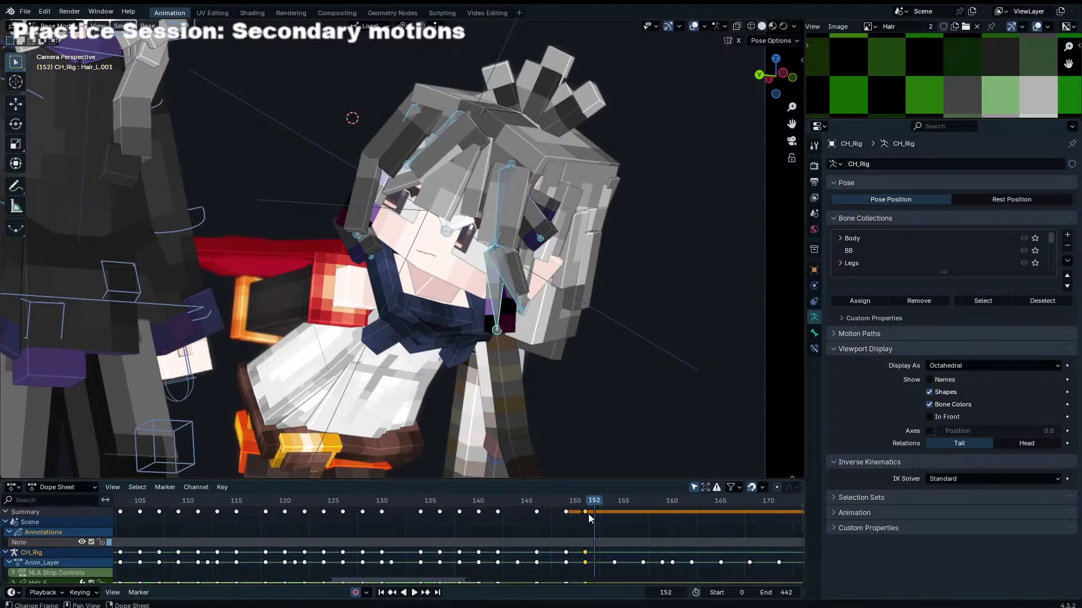
key(r)
key(z)
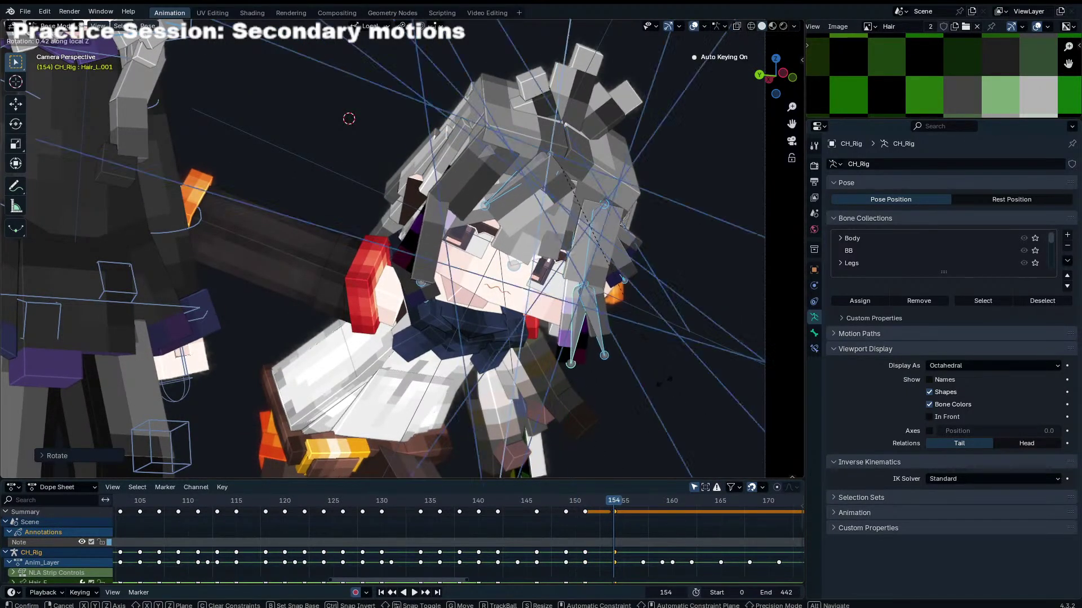
click(661, 397)
Step: Replay the head drop and rotate the hair bones at frame 157 to trail the head
click(548, 506)
key(space)
key(space)
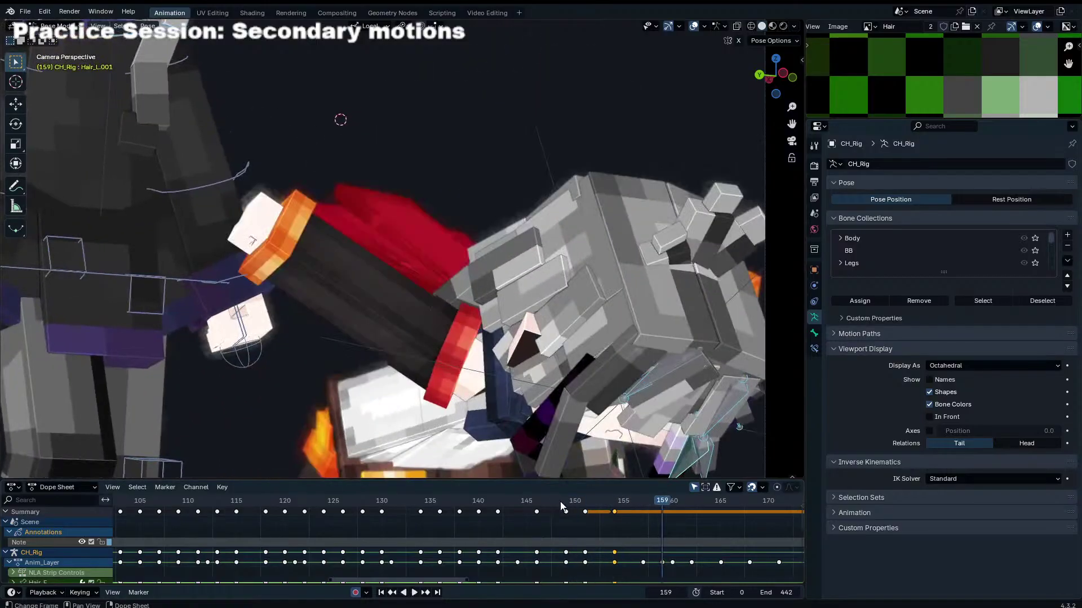
drag(564, 504, 643, 501)
key(r)
key(z)
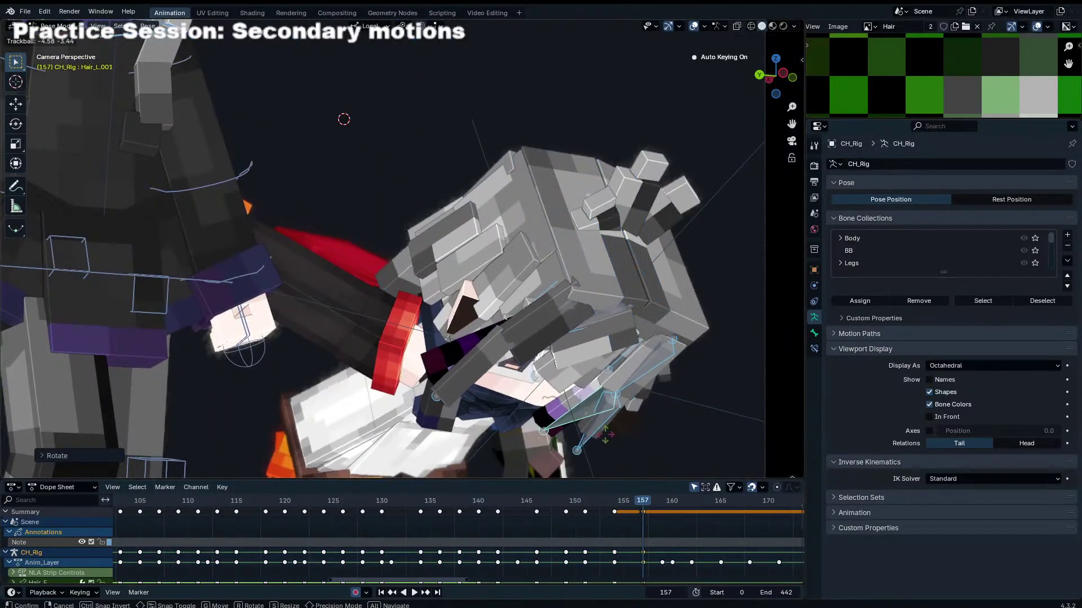
click(597, 444)
Step: Rotate the hair bones about their local Z axis at frame 159
key(Up)
key(r)
key(z)
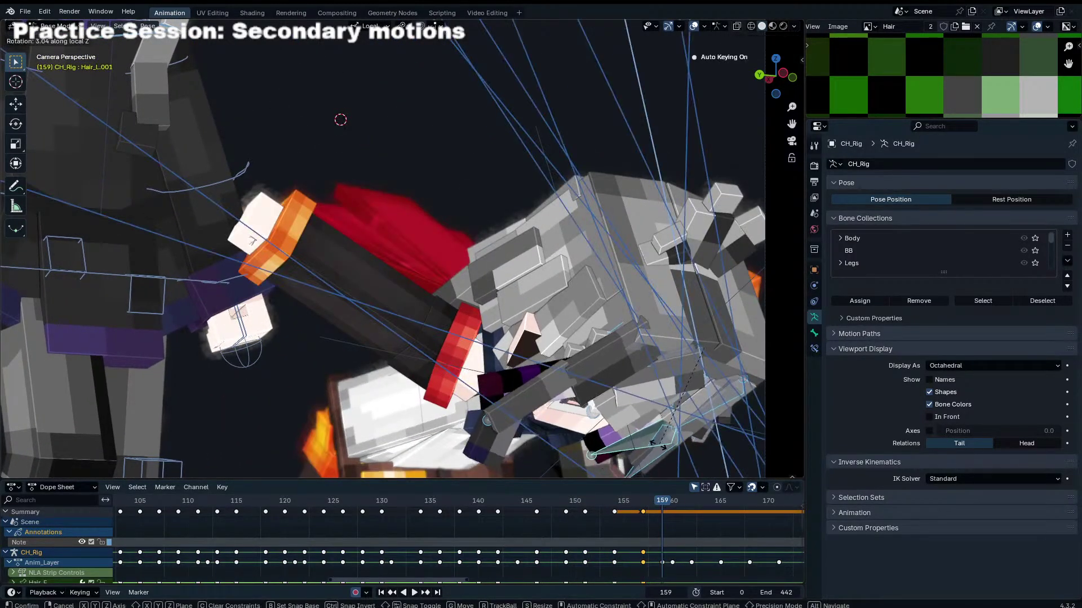
click(643, 450)
key(Right)
key(Right)
key(Right)
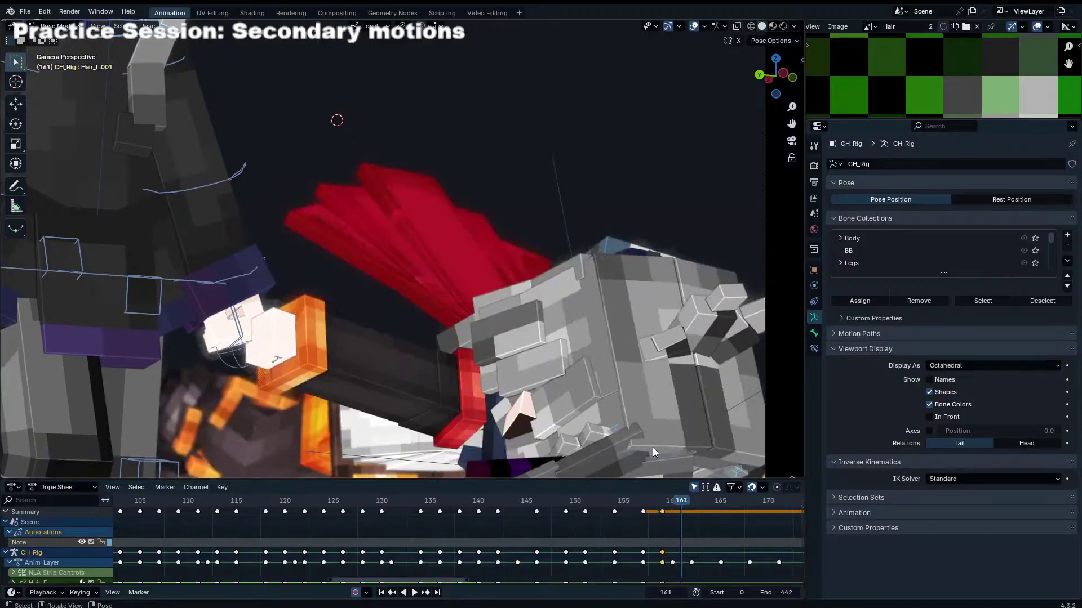
scroll(671, 418, down, 4)
key(r)
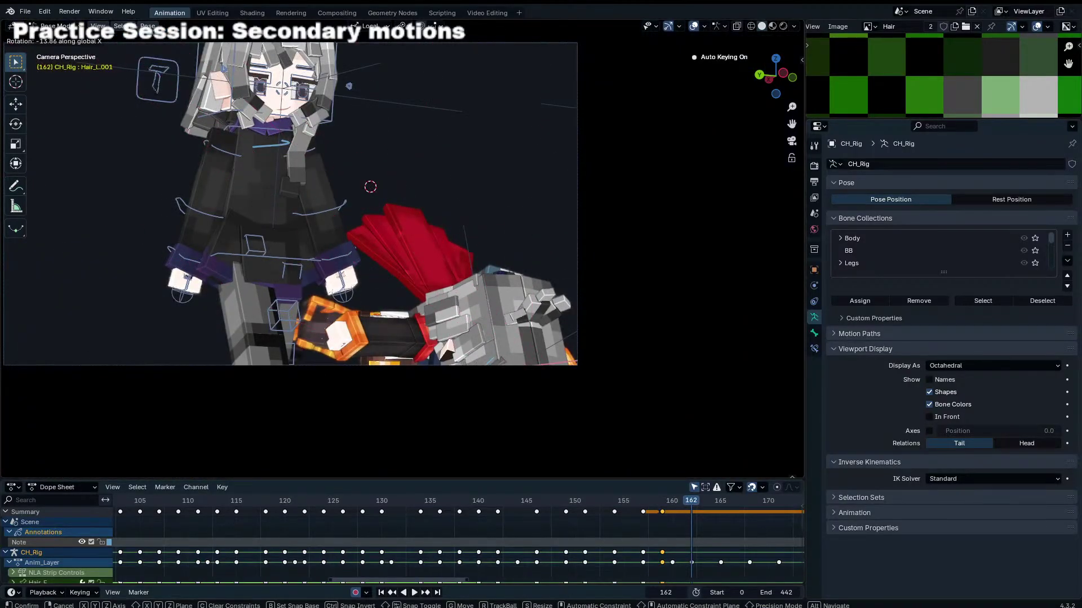
right_click(688, 438)
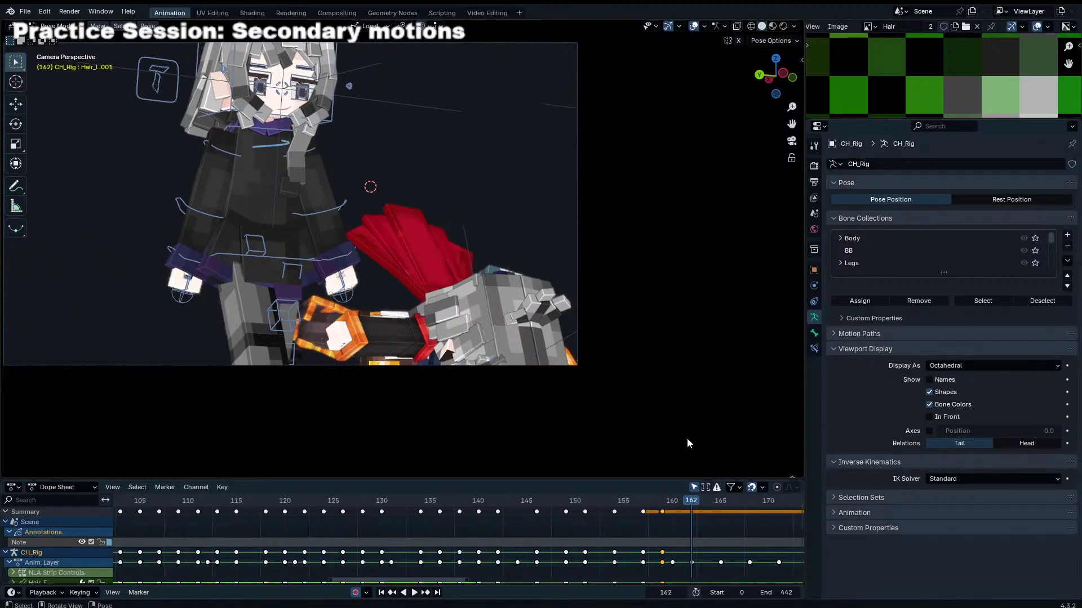
Step: Rotate the hair bones at frame 174, including about the global Z axis, so the strands hang from the head
key(Right)
key(Right)
key(Right)
drag(723, 499, 802, 500)
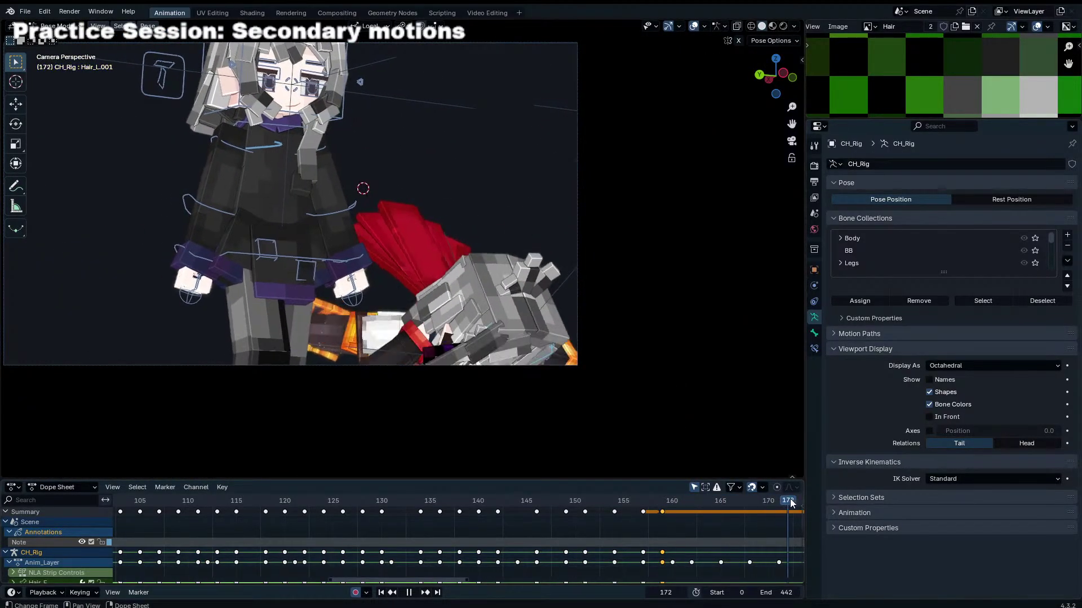
ctrl+scroll(309, 538, down, 5)
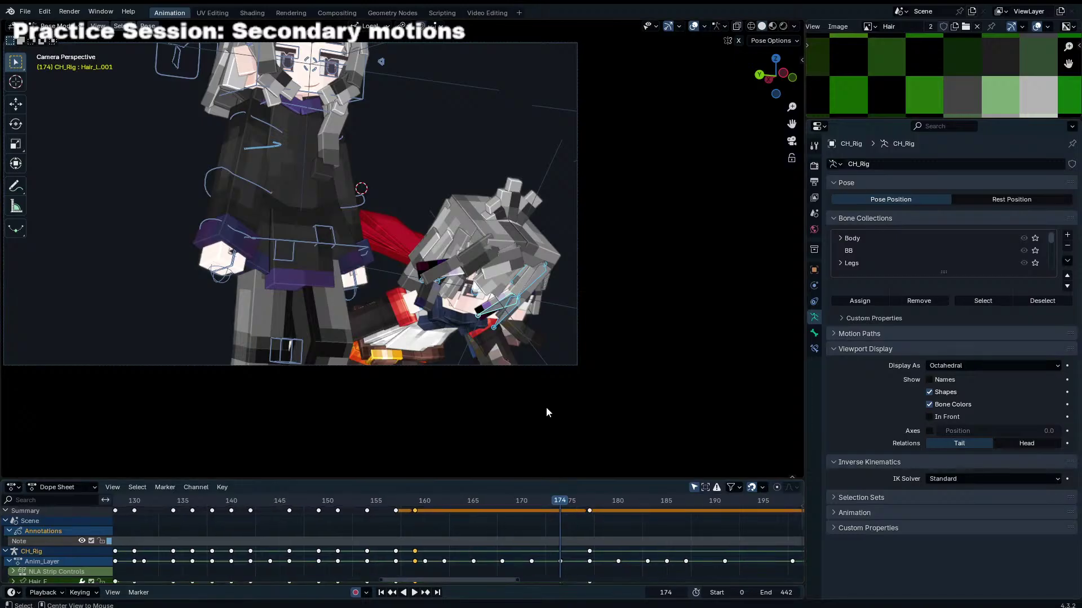
key(r)
key(Return)
key(r)
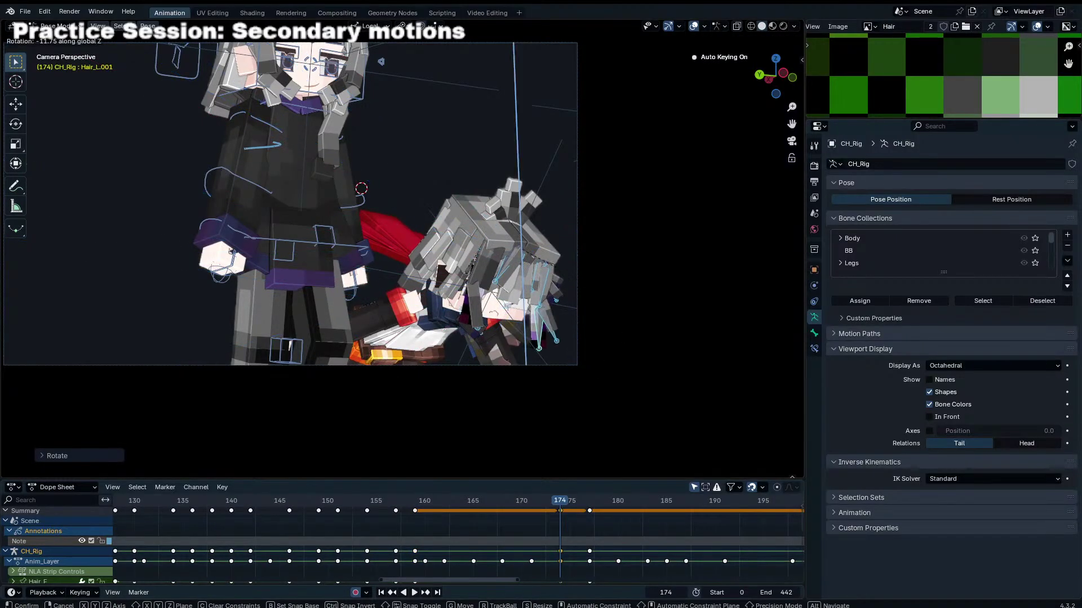
key(z)
key(Return)
Step: Finish rotating the hair bones at frame 174, turning the right hair strand about its local Z axis
click(535, 288)
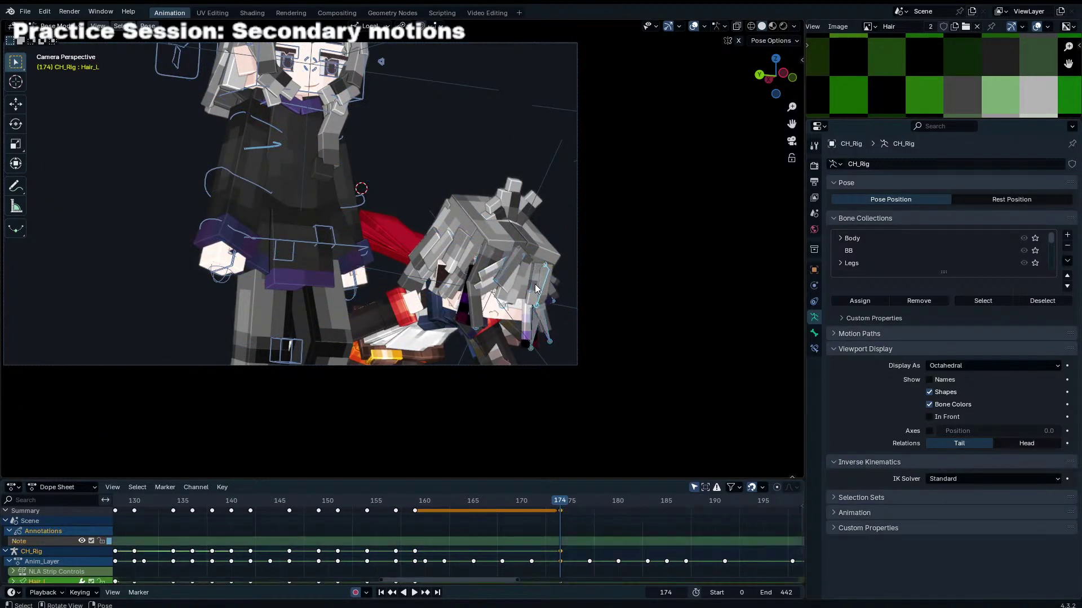
click(492, 272)
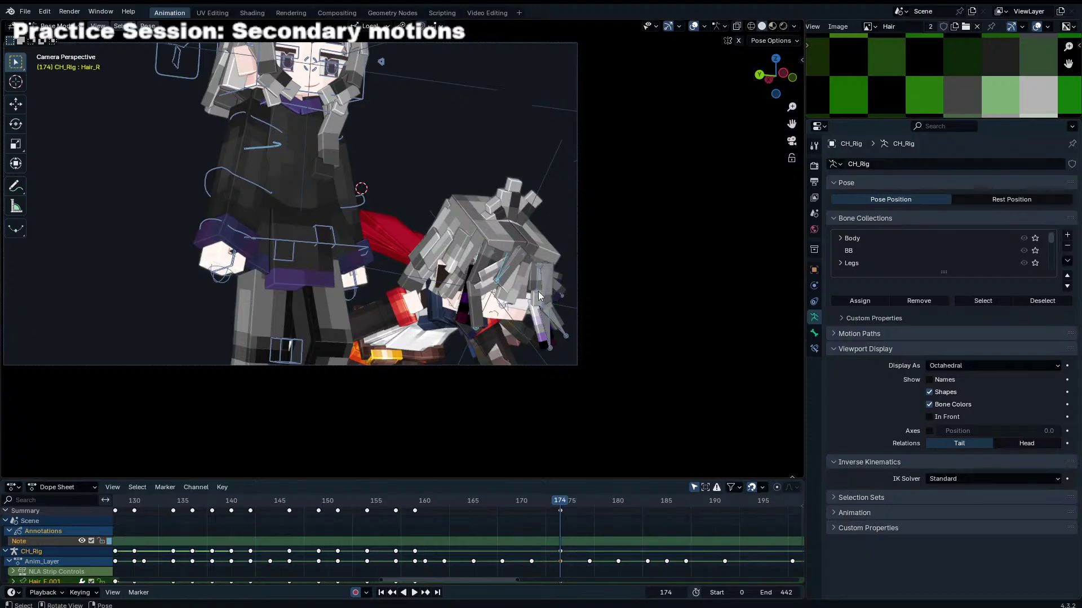
key(r)
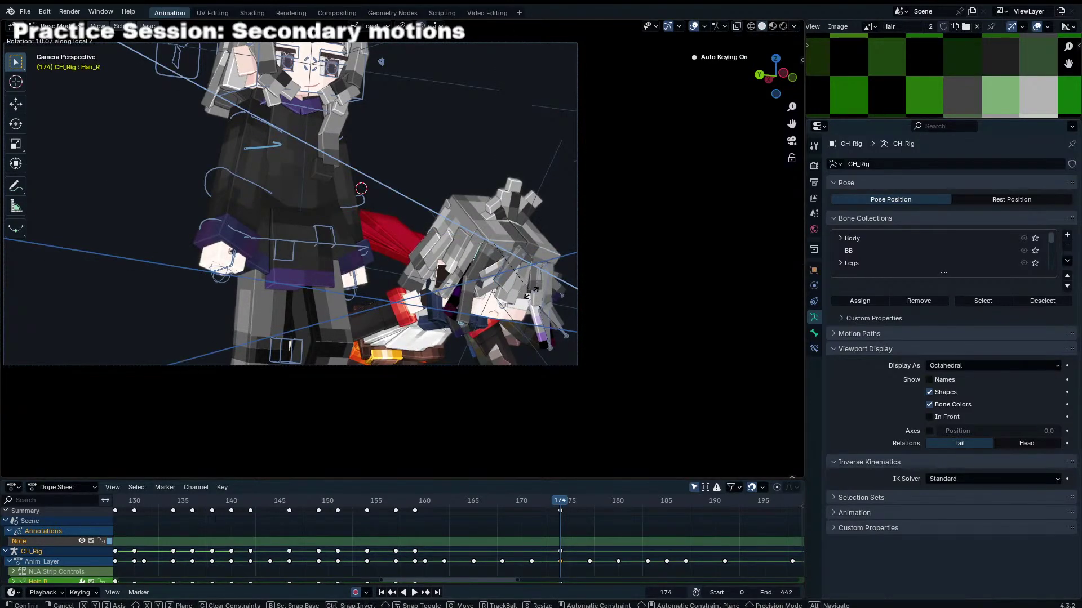
click(528, 302)
Step: Rotate the hair bones about their local X axis at frame 177 to trail the rising head
key(Right)
key(Right)
key(Right)
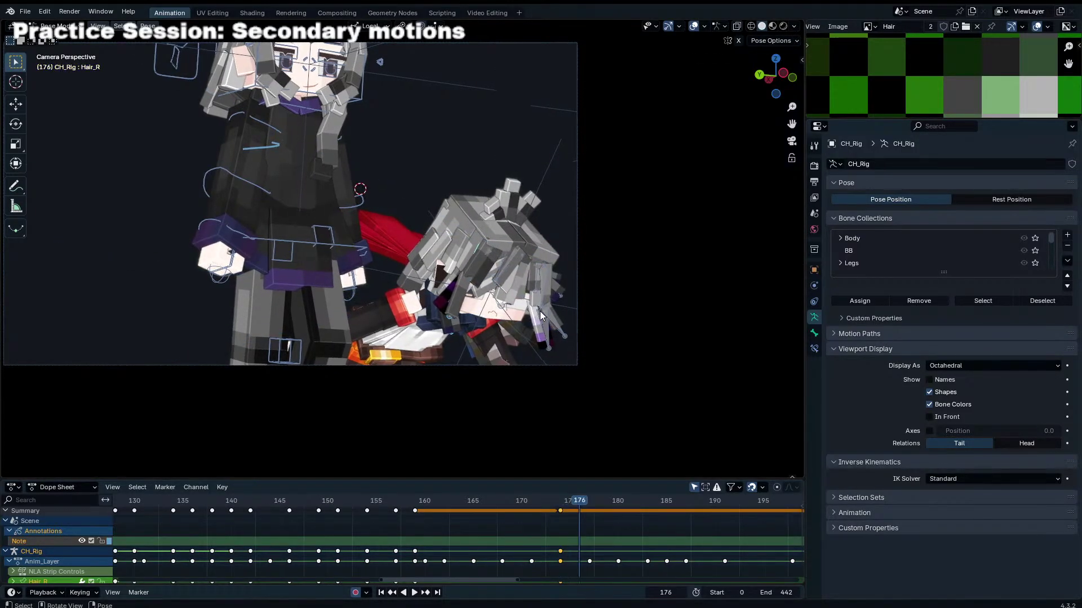
key(r)
key(x)
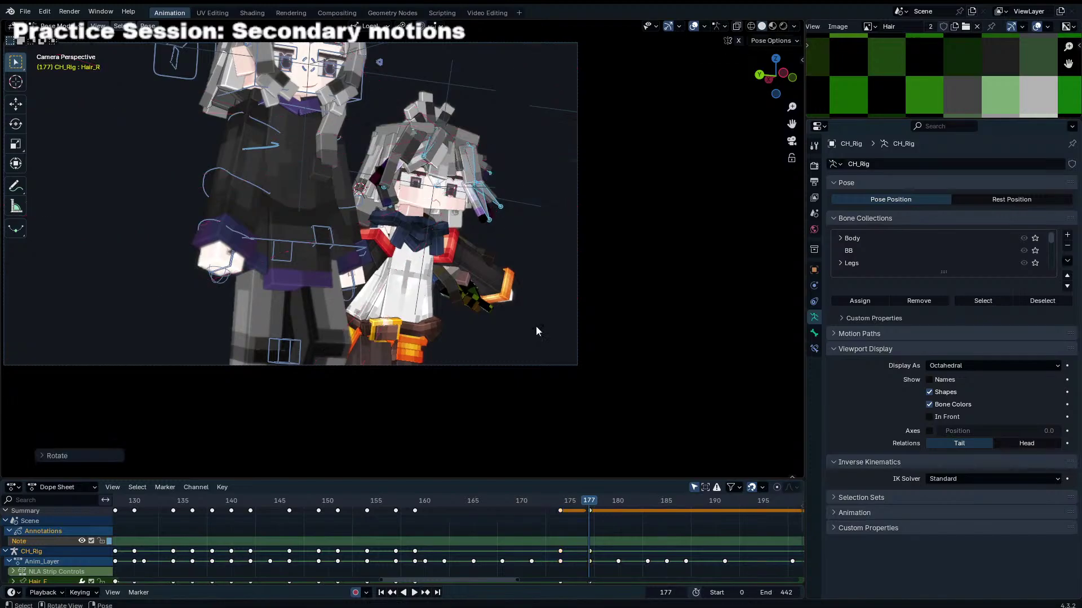
click(536, 326)
Step: Rotate the hair bones about their local X axis at frame 180
key(Right)
key(Right)
key(Right)
key(r)
key(x)
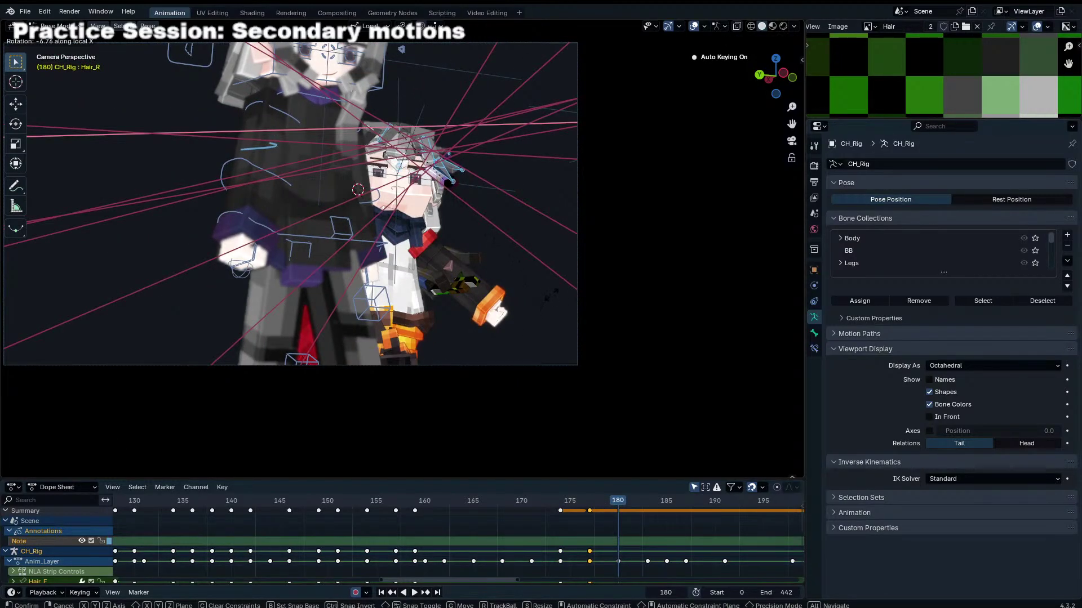
click(557, 281)
Step: Rotate the hair bones about their local X axis at frame 183
key(Right)
key(Right)
key(Right)
key(r)
key(x)
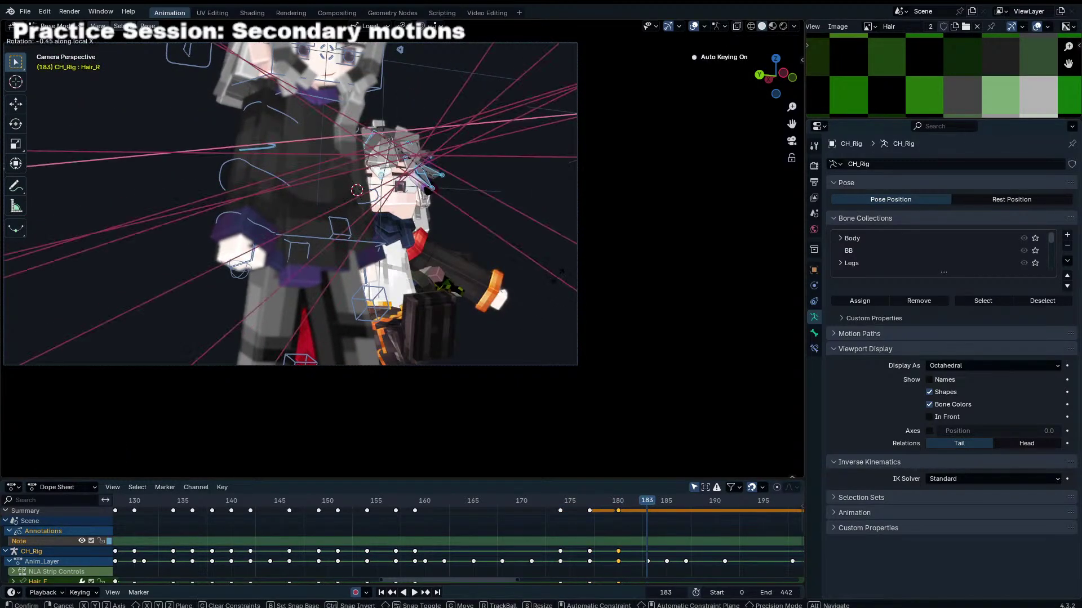
click(558, 272)
Step: Rotate the hair bones about their local X axis at frame 185
key(Right)
key(Right)
key(r)
key(x)
click(553, 288)
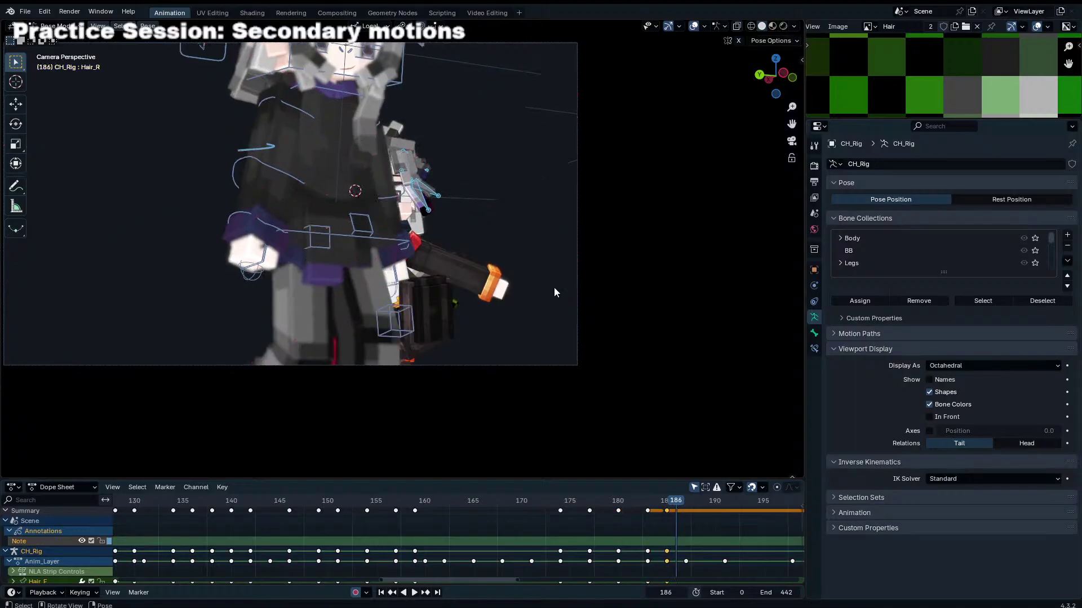
Step: Rotate the hair bones about local X at frame 191, and blend their pose to the neighboring keyframe
key(Right)
key(Right)
key(Right)
key(Right)
key(Right)
key(Right)
key(r)
key(x)
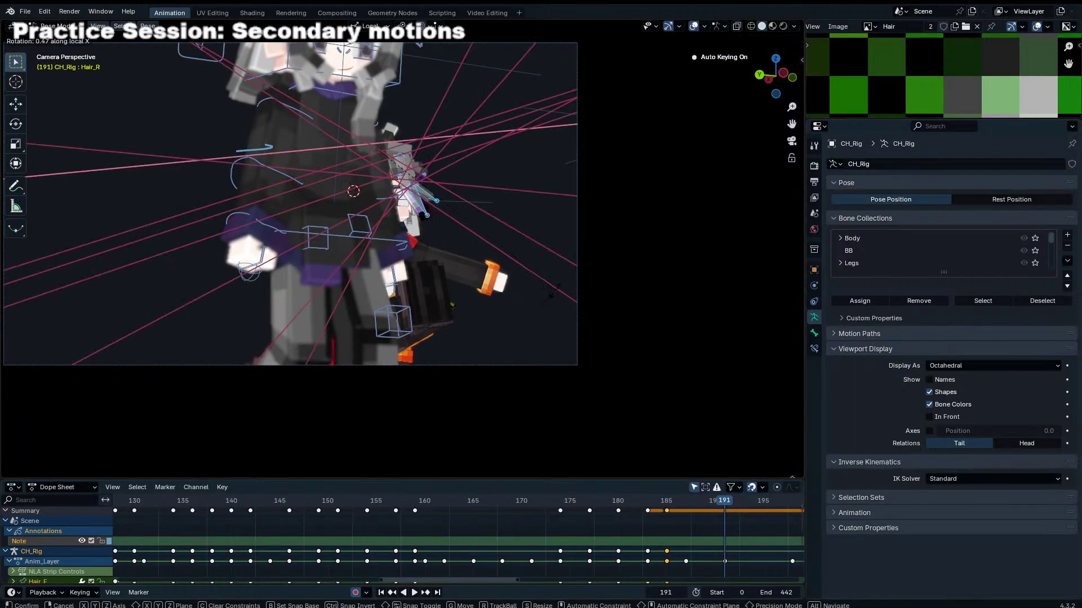
click(552, 302)
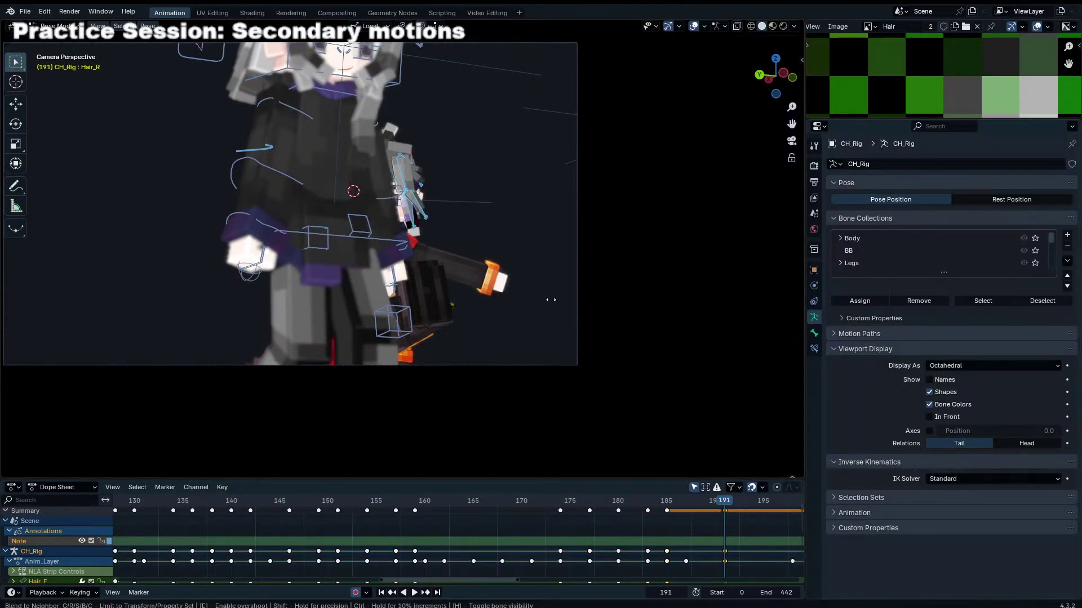
key(shift+alt+e)
click(521, 306)
Step: Key the hair bones at frame 195 by blending their pose to the neighboring keyframe
key(Right)
key(Right)
key(Right)
key(Right)
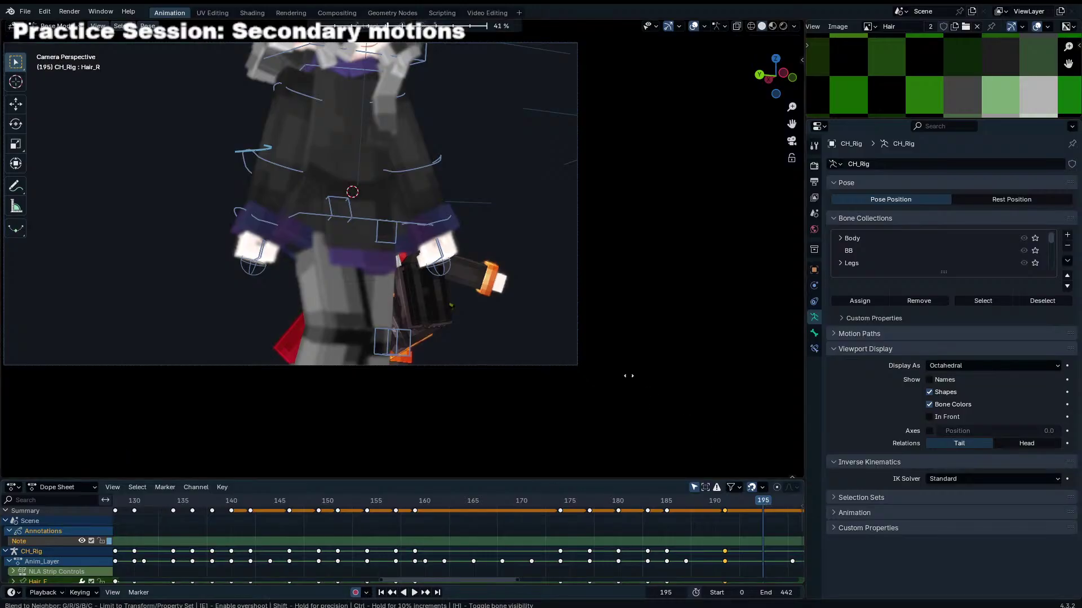
key(shift+alt+e)
click(595, 375)
Step: Play ahead to the character's reappearance and rotate the hair bones at frame 217, including freely with trackball rotation
key(space)
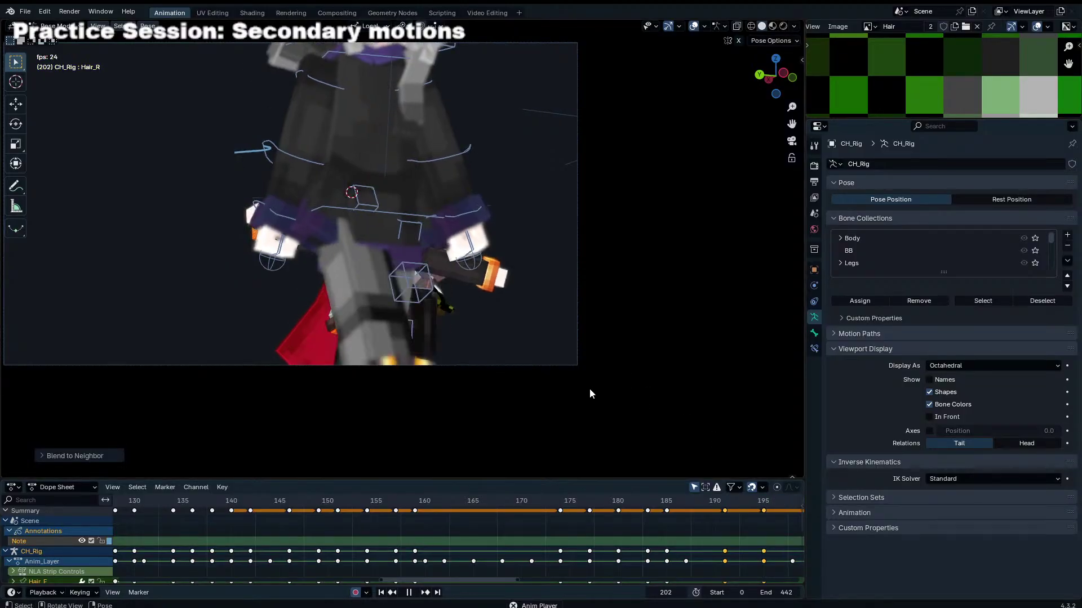
key(space)
key(r)
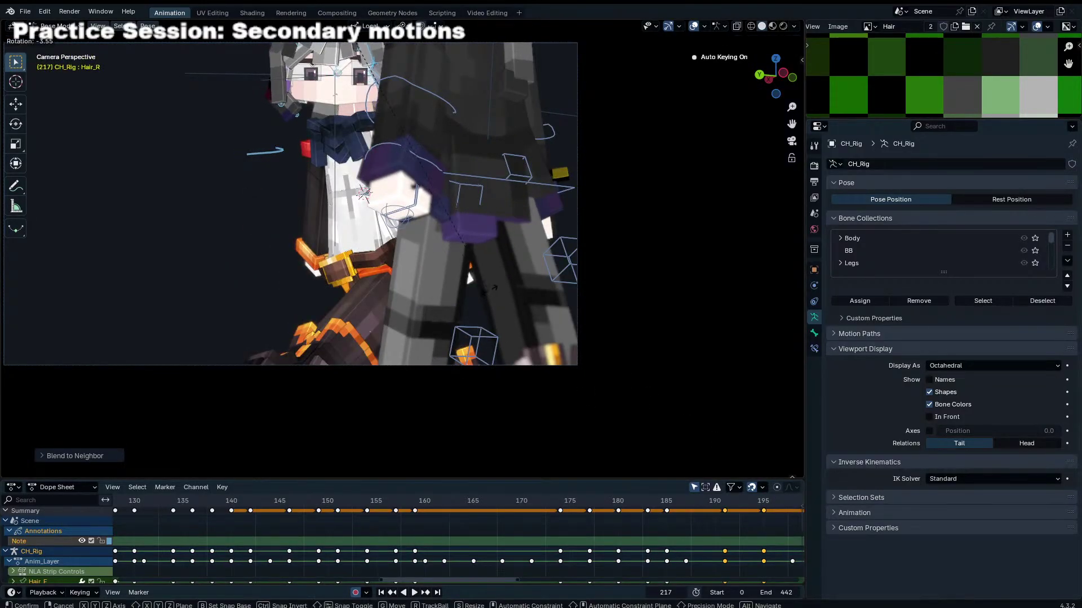
key(r)
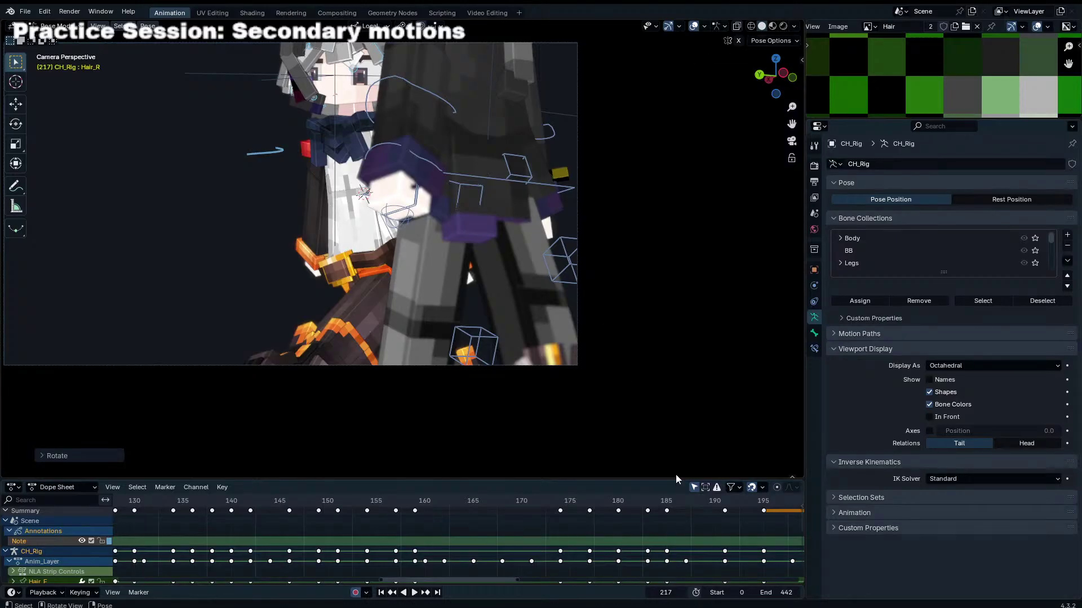
ctrl+scroll(535, 533, down, 6)
click(610, 530)
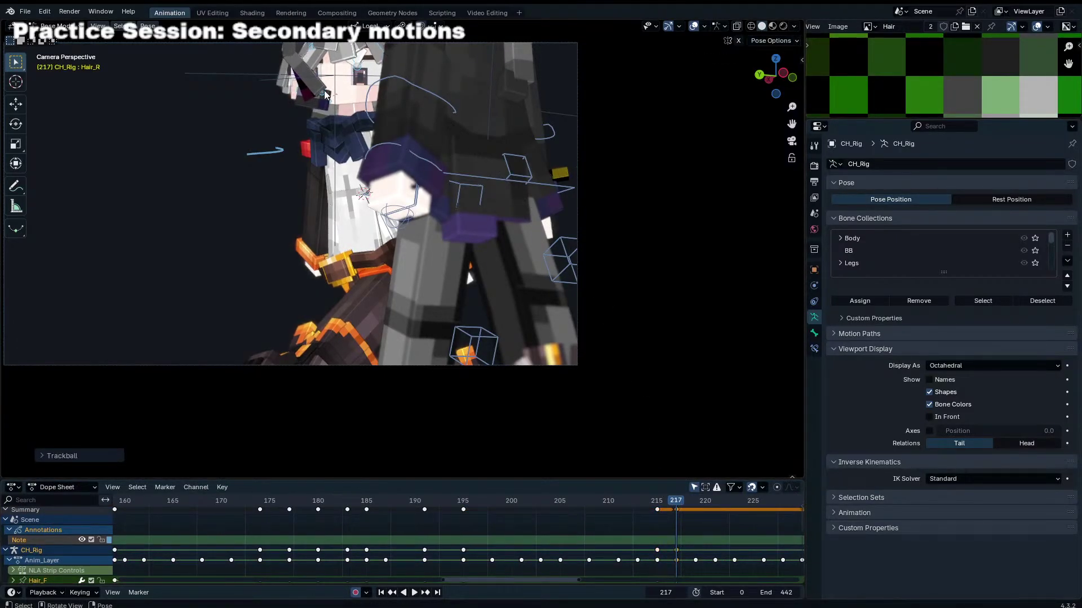
click(629, 359)
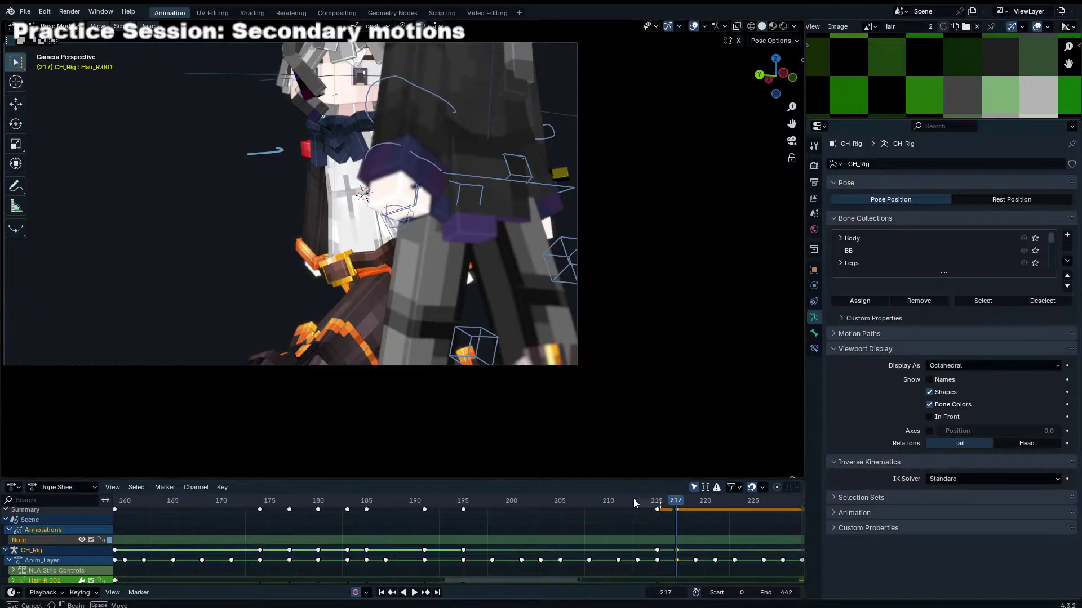
Step: Replay the motion into the lean and rotate the hair bones at frame 219
drag(635, 503, 589, 497)
key(space)
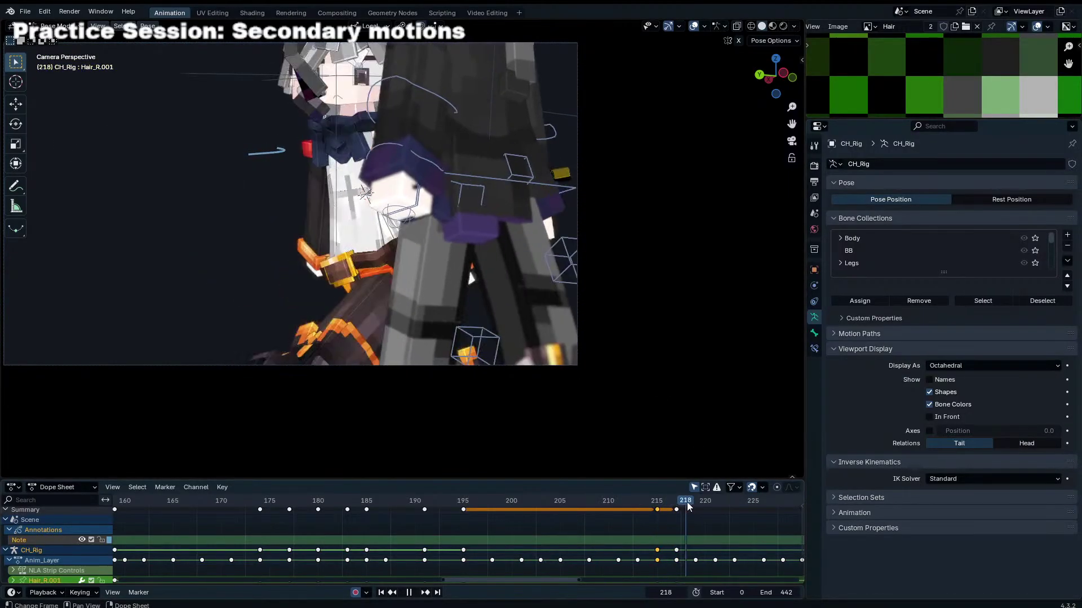
key(space)
key(r)
click(583, 393)
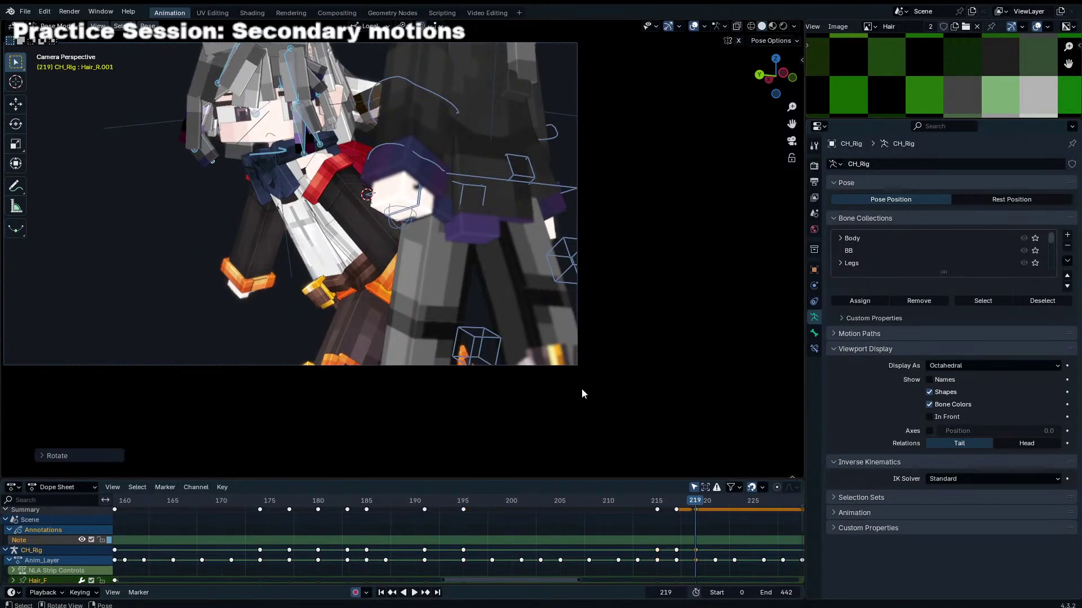
Step: Rotate the hair bones at frame 221 and key their pose again at frame 223
click(714, 536)
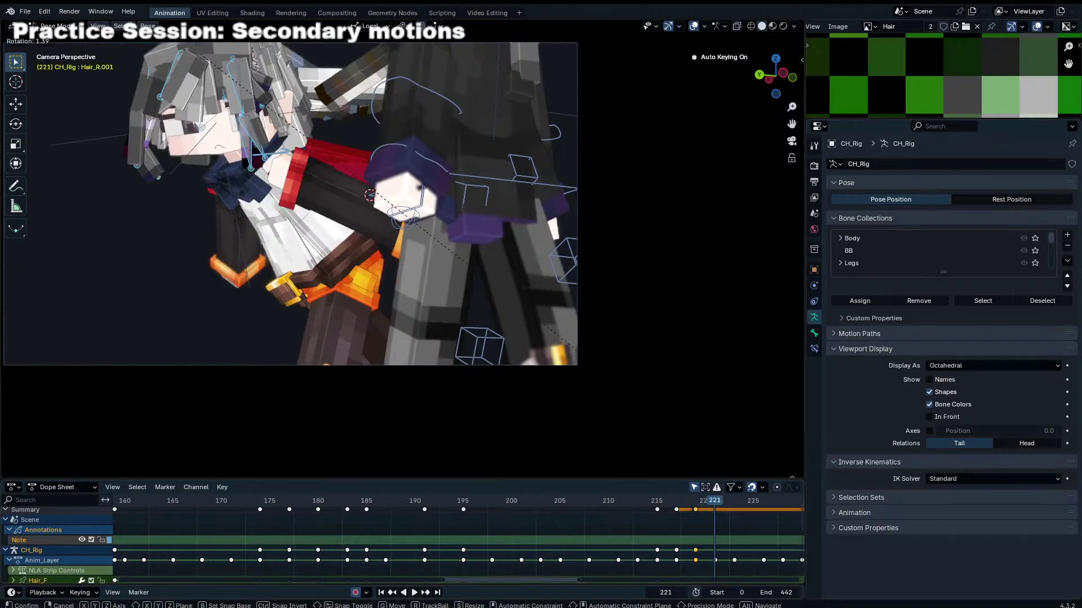
drag(225, 201, 293, 162)
shift+middle_drag(385, 216, 539, 238)
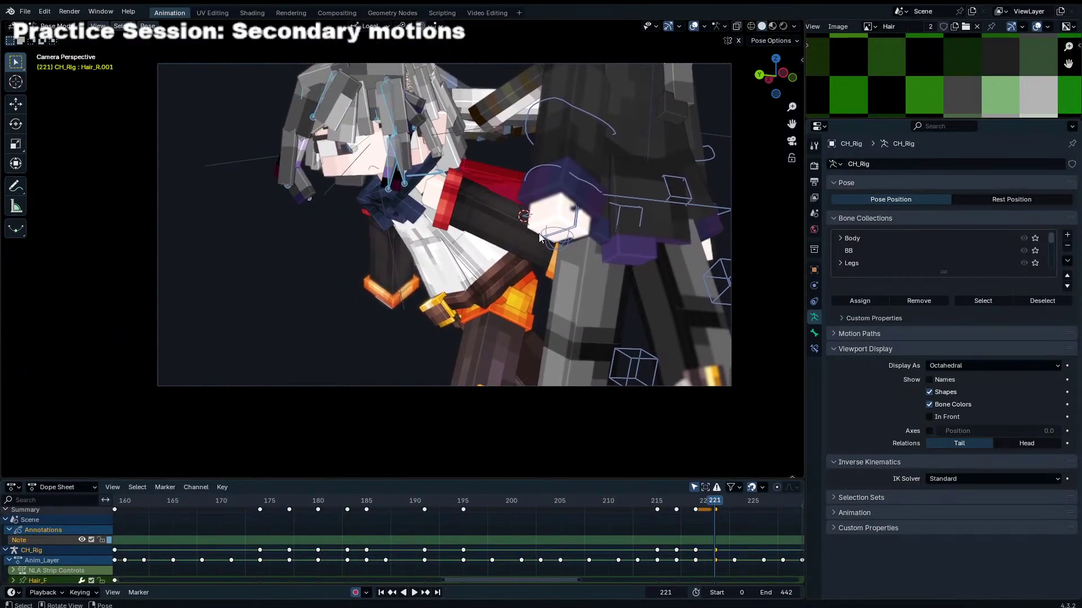
key(Right)
key(Right)
click(665, 381)
Step: Key the hair bones at frame 226 by blending their pose to the neighboring keyframe
key(Right)
key(Right)
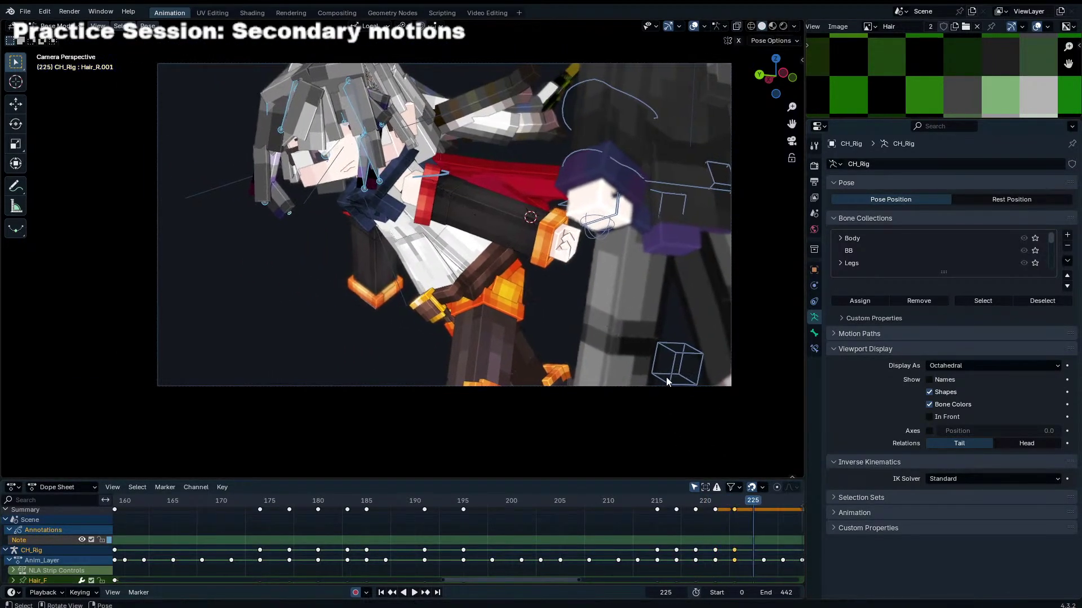
key(Right)
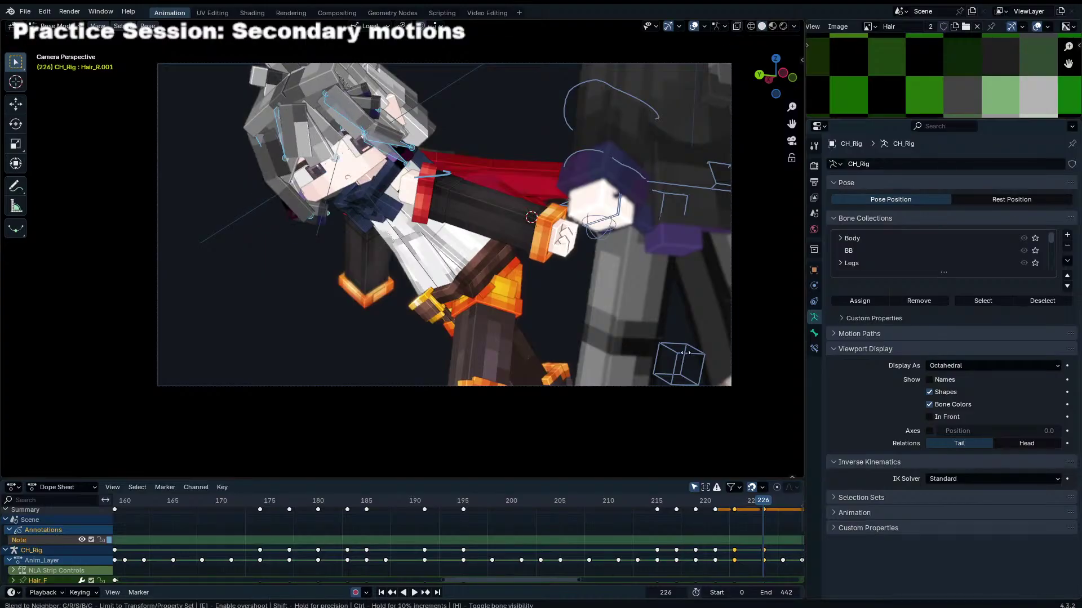
click(642, 372)
Step: Blend the hair bones to the neighboring keyframe at frame 228 and rotate them slightly
middle_drag(778, 522, 671, 518)
key(Right)
key(Right)
key(shift+alt+e)
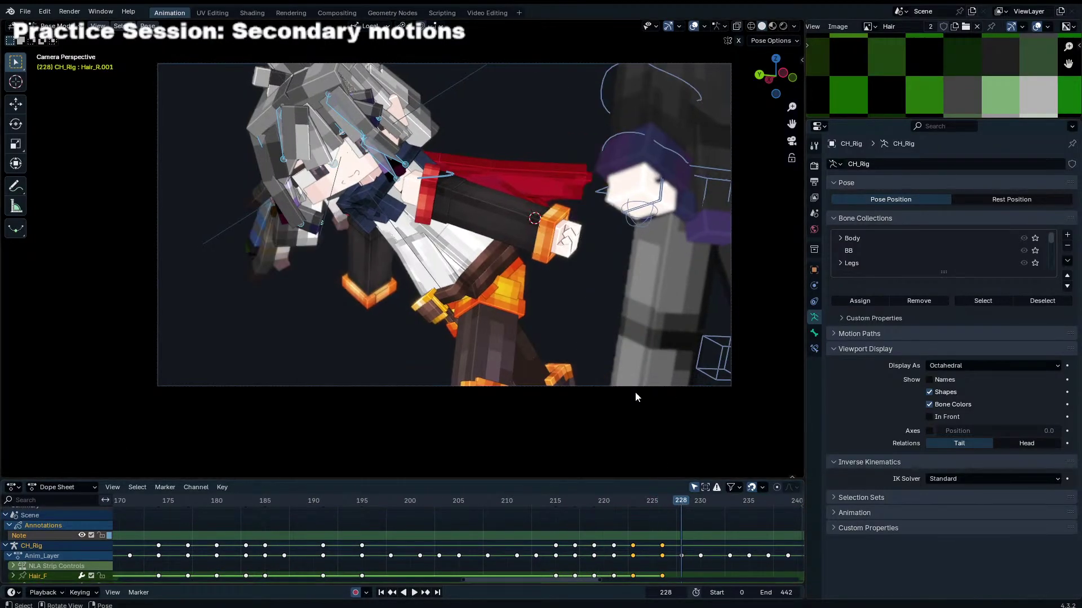
click(613, 323)
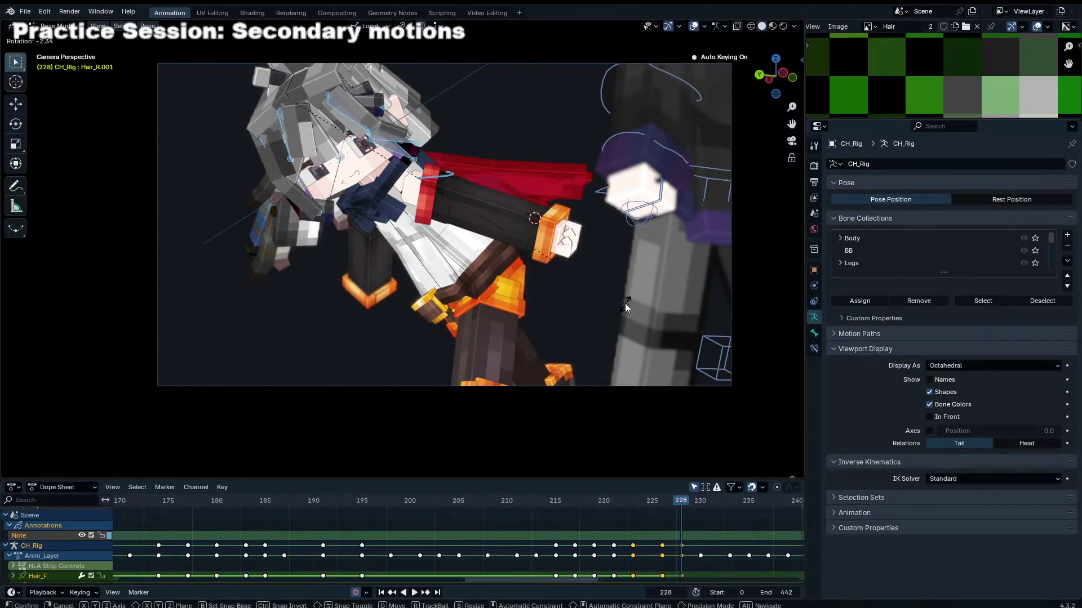
click(625, 306)
Step: Key the hair bones at frame 230 and rotate them at frame 233
key(Right)
key(Right)
key(Right)
key(Right)
key(Right)
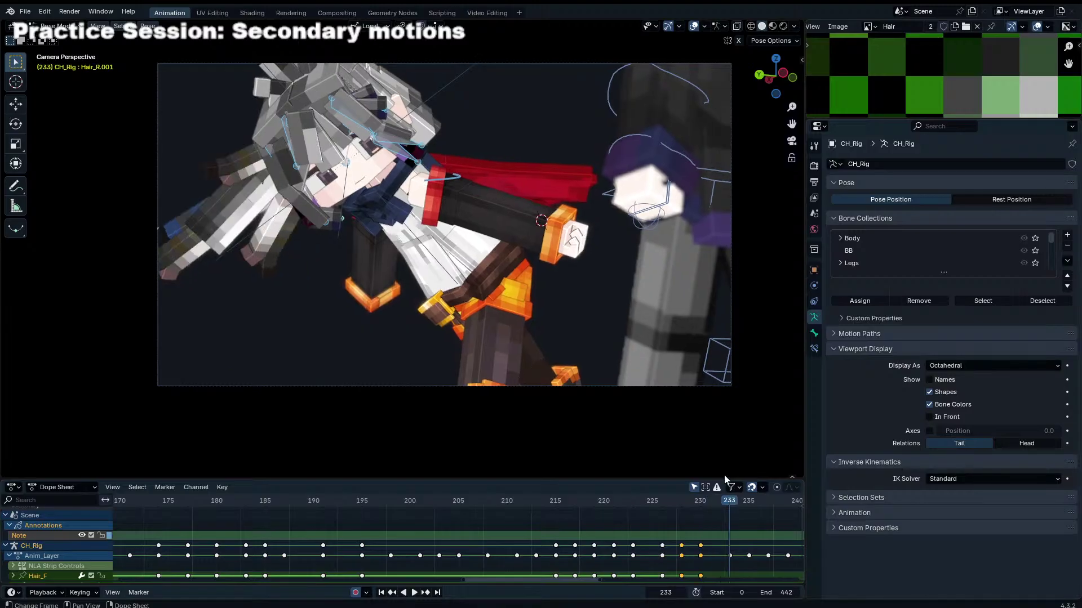
key(r)
click(697, 411)
Step: Rotate the hair bones at frame 235 to settle the strands
key(Right)
key(Right)
key(r)
click(715, 410)
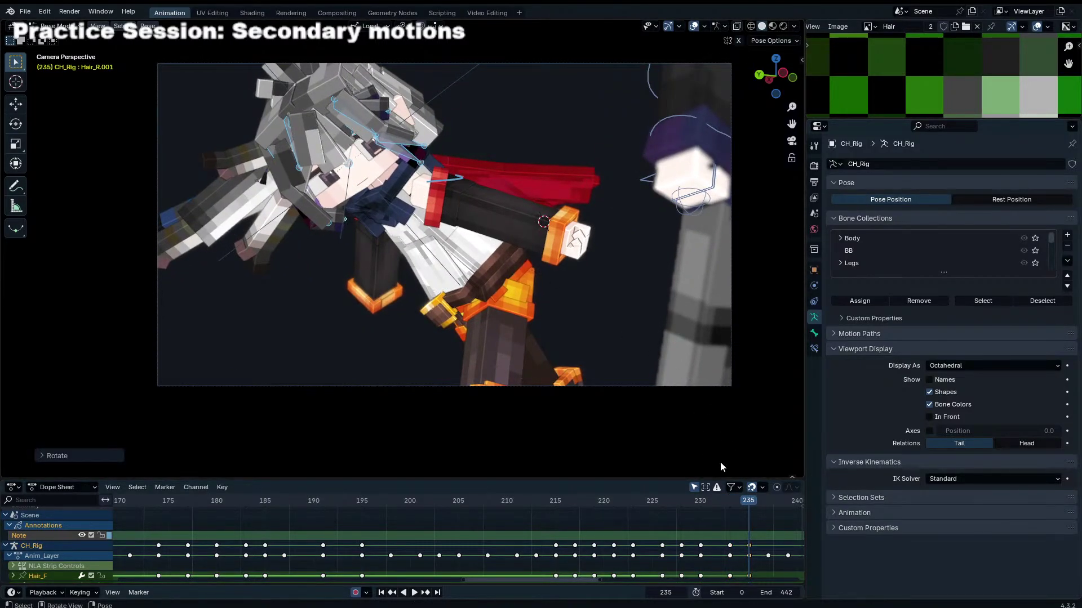
Step: Replay the lean and refine the rotation of the right hair strand's bones, including Hair_R.001, at frame 226
key(space)
drag(563, 501, 664, 507)
click(320, 226)
key(r)
click(304, 233)
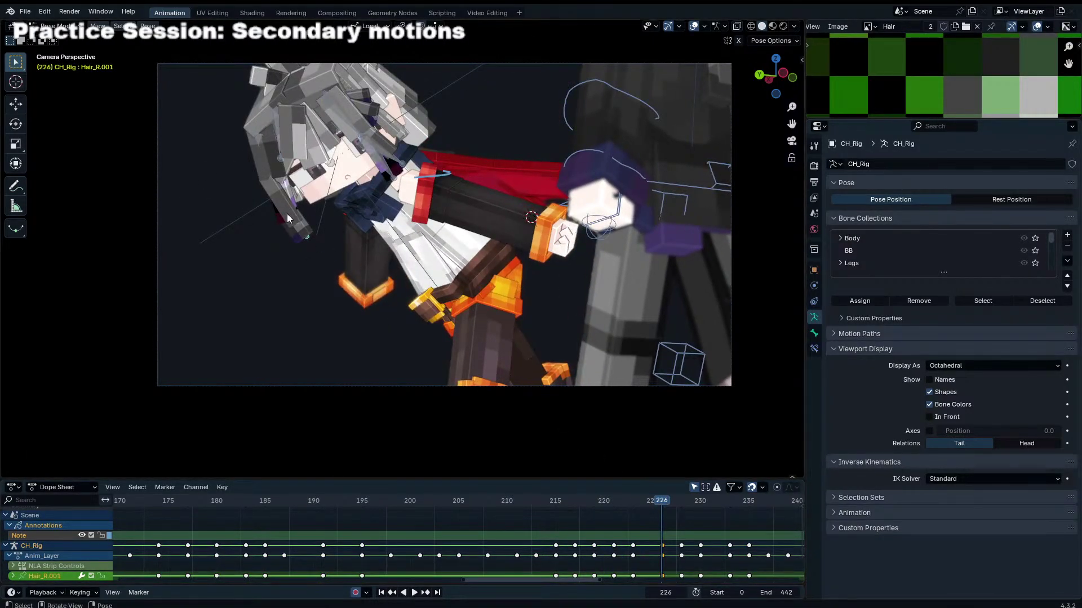
key(r)
click(285, 244)
key(r)
click(302, 240)
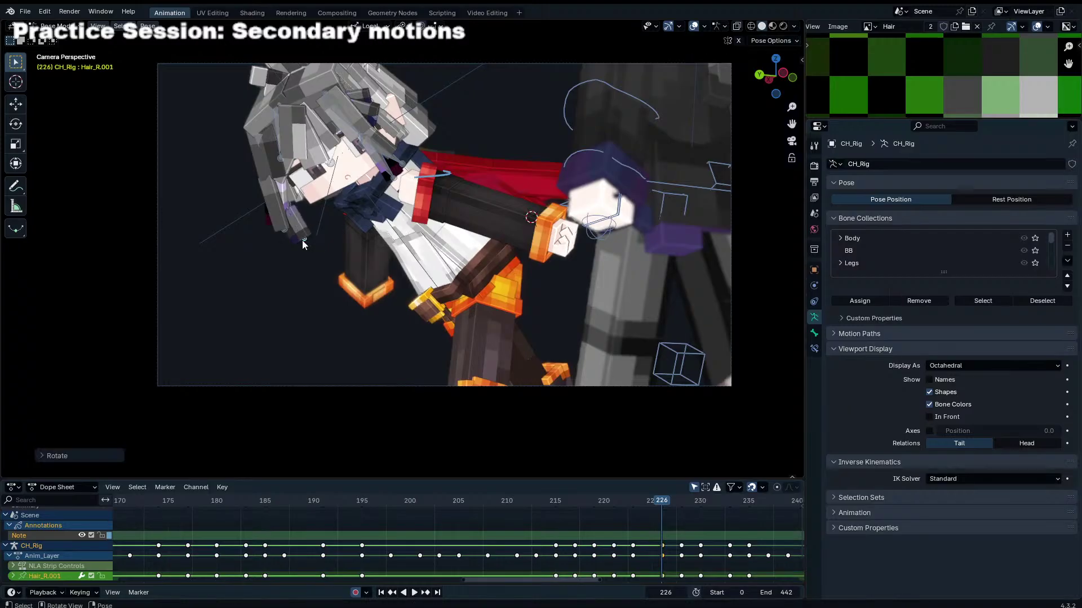
Step: Rotate the Hair_R.001 bone at frame 228 and replay the adjusted strand motion
key(Right)
key(Right)
drag(307, 250, 306, 252)
key(r)
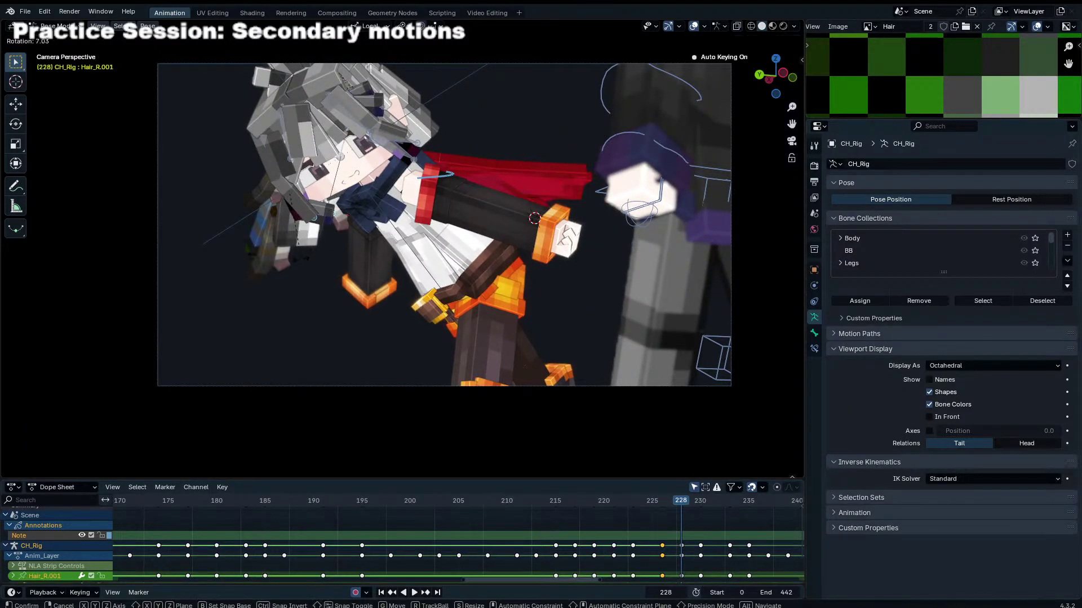
click(314, 284)
drag(620, 500, 691, 502)
key(space)
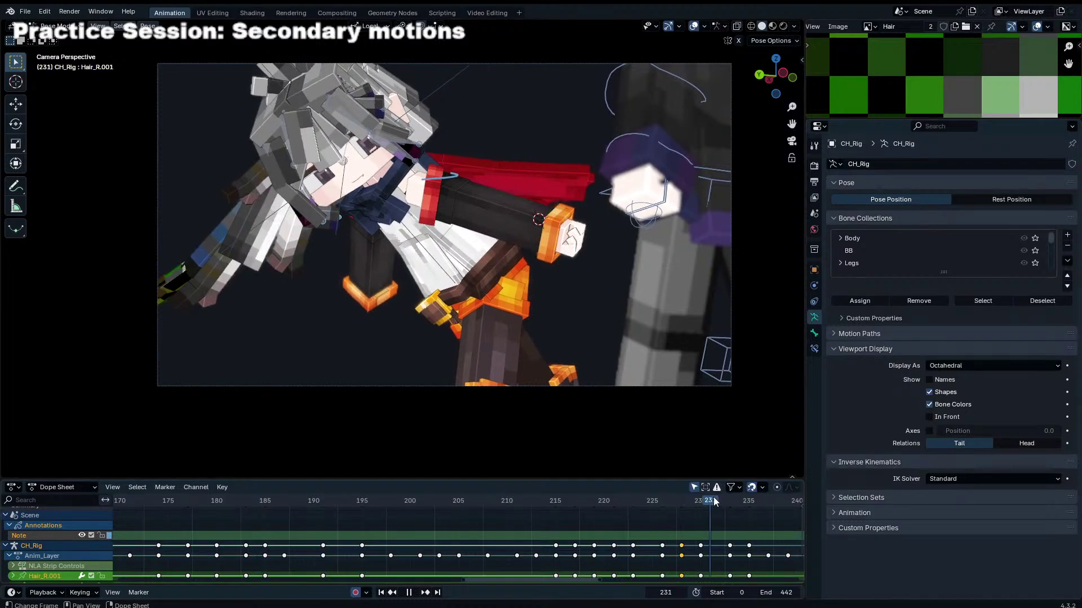
key(space)
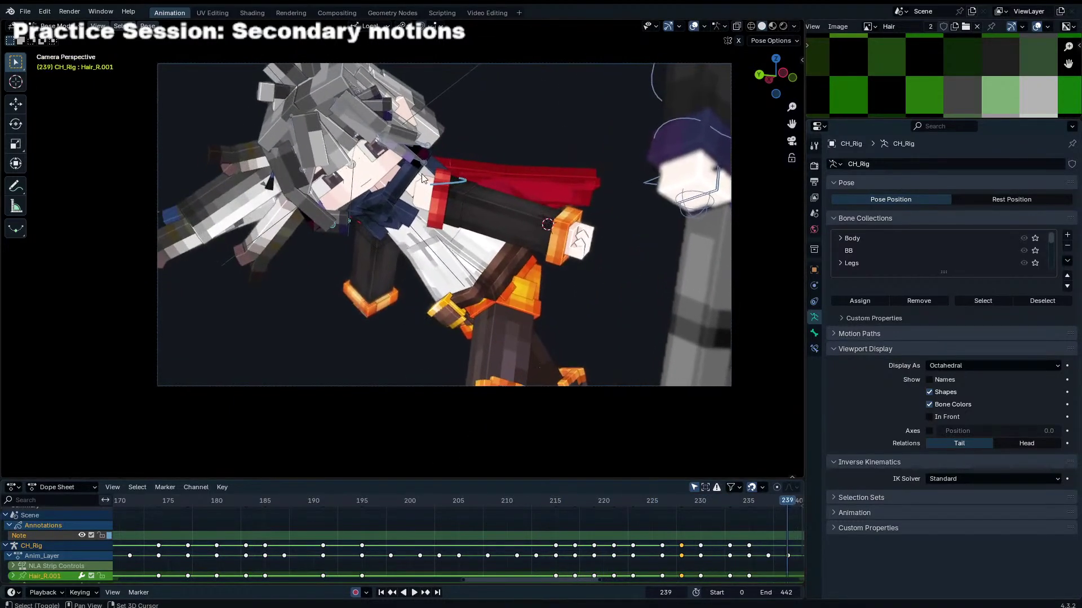
Step: Select the left hair strand's bones and blend their pose to the neighboring keyframe at frames 226 and 228
key(b)
drag(394, 134, 416, 181)
mouse_move(671, 502)
mouse_down()
mouse_move(706, 505)
mouse_move(569, 499)
mouse_move(676, 503)
mouse_move(662, 503)
mouse_up()
key(shift+alt+e)
click(565, 401)
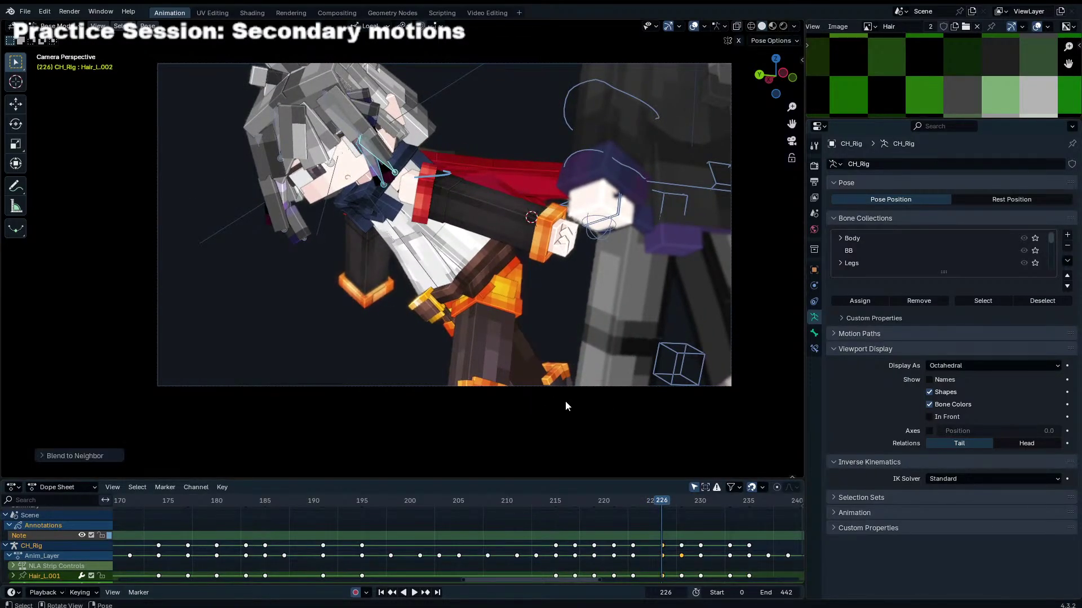
key(Up)
click(622, 378)
Step: Rotate the left hair strand's bones at frames 230 and 233, and replay the motion
key(Right)
key(Right)
key(r)
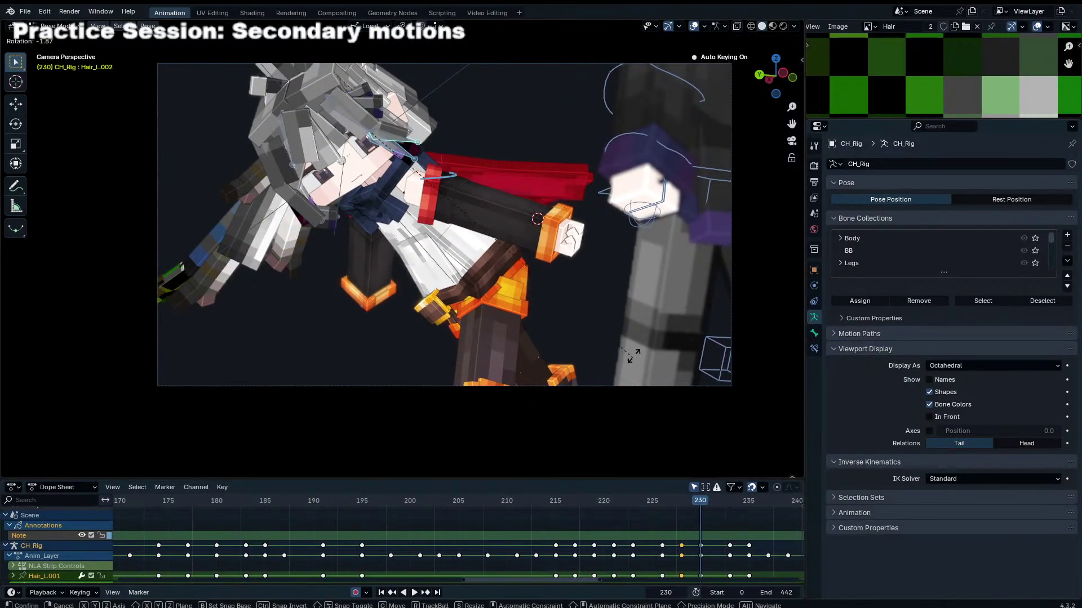
click(635, 347)
key(Right)
key(Right)
key(r)
click(642, 339)
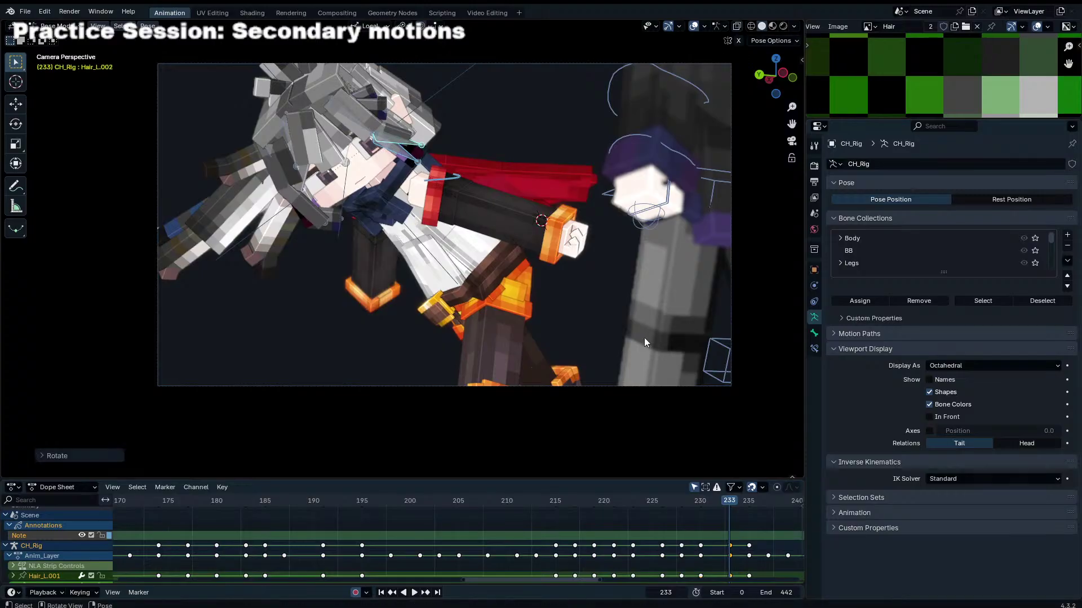
key(space)
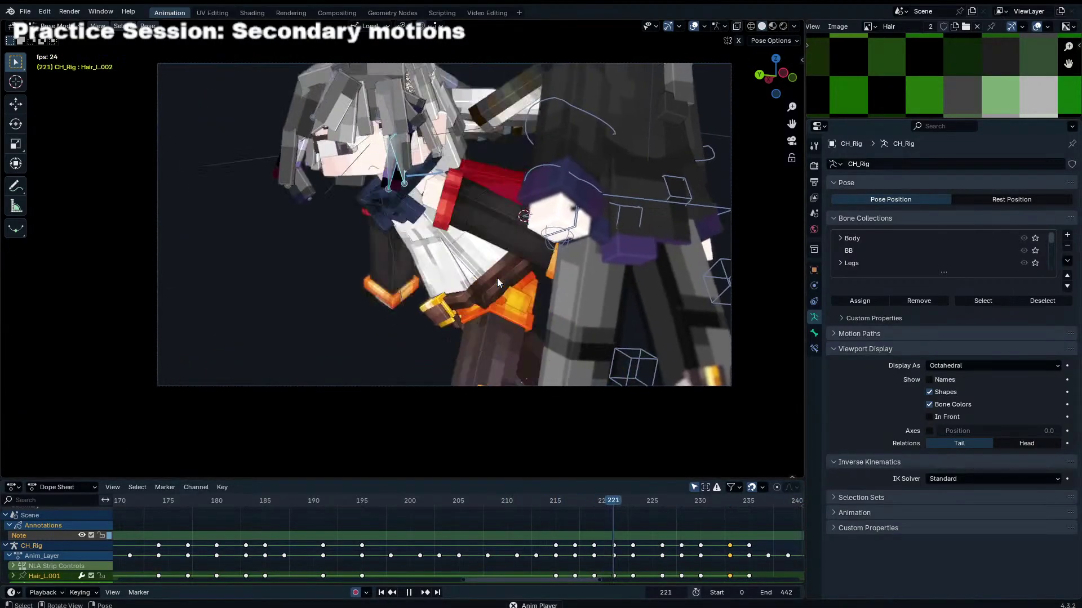
Step: Rotate the left hair strand's bones at frame 230 and replay the adjusted motion
key(space)
key(space)
drag(604, 500, 698, 502)
key(r)
click(677, 461)
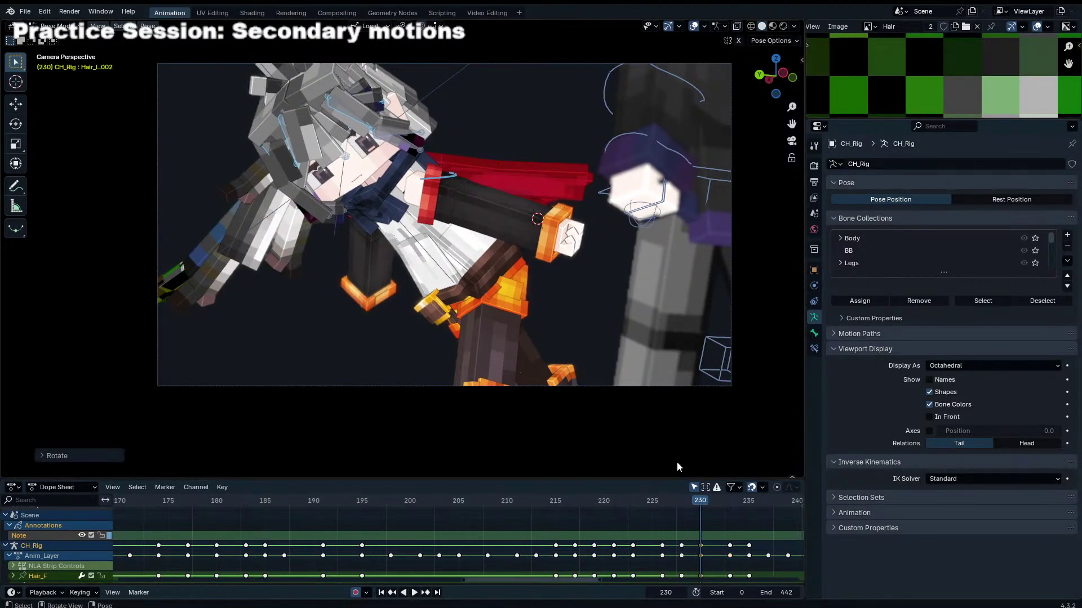
click(621, 502)
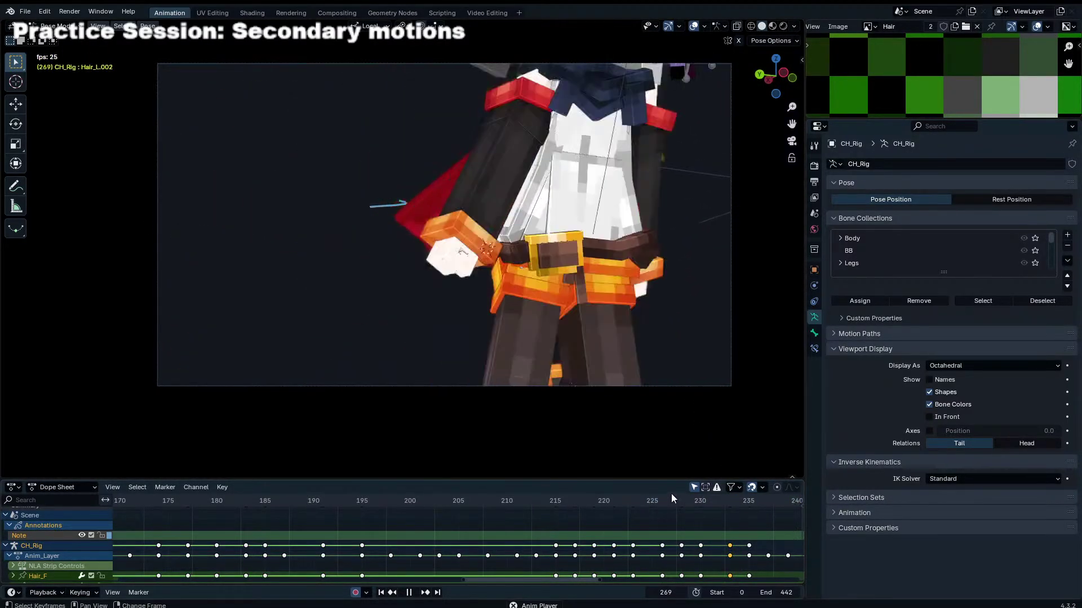
Step: Save the file, switch the rig to Object Mode with everything deselected, and play the shot from its beginning
key(ctrl+s)
key(space)
key(ctrl+Tab)
key(a)
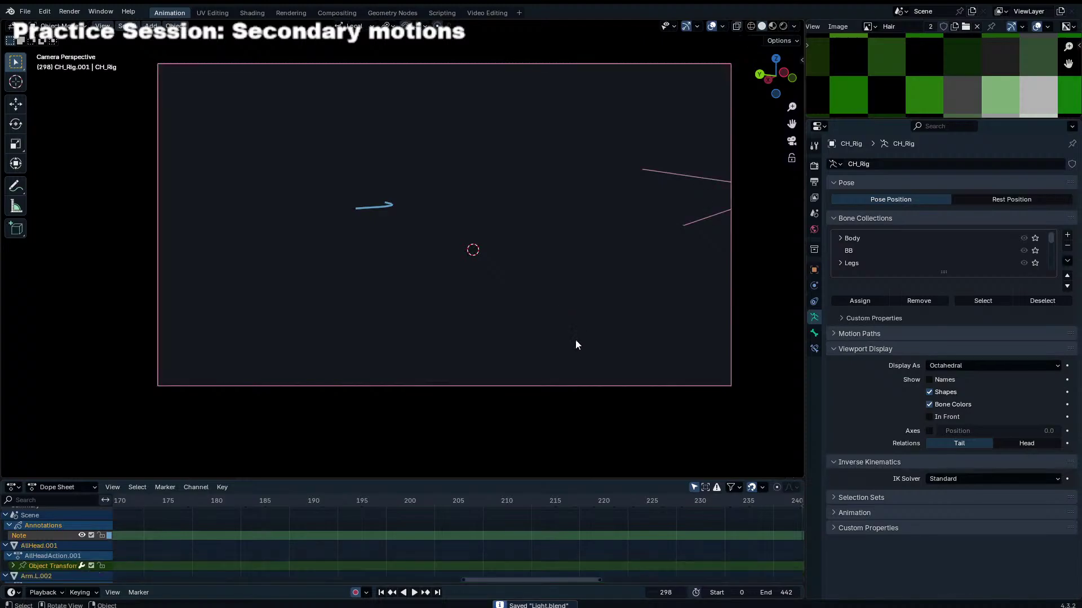
scroll(532, 324, down, 3)
key(alt+a)
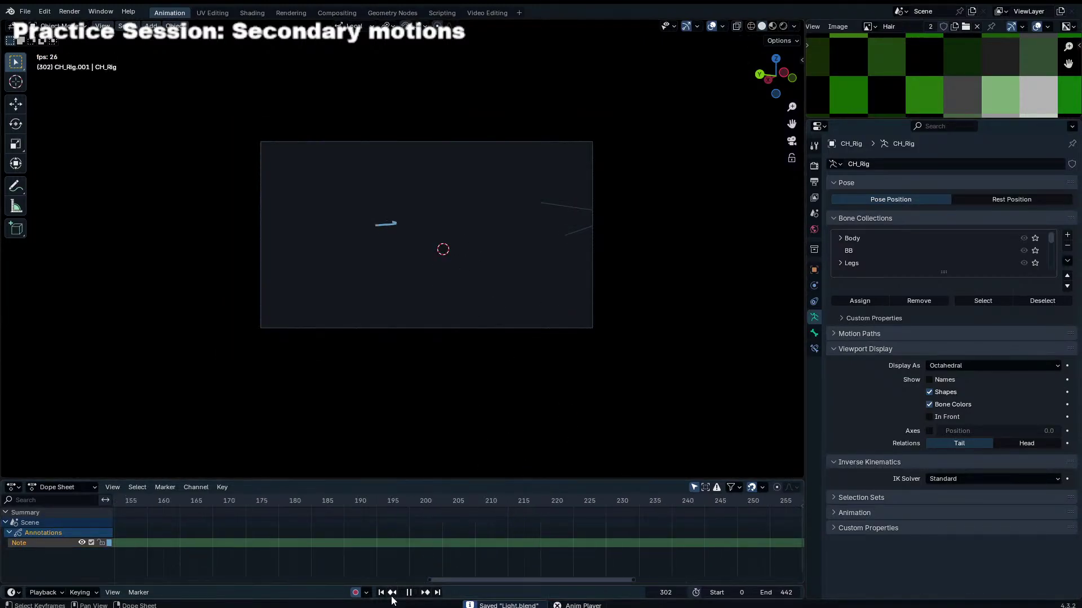
scroll(566, 196, up, 4)
key(space)
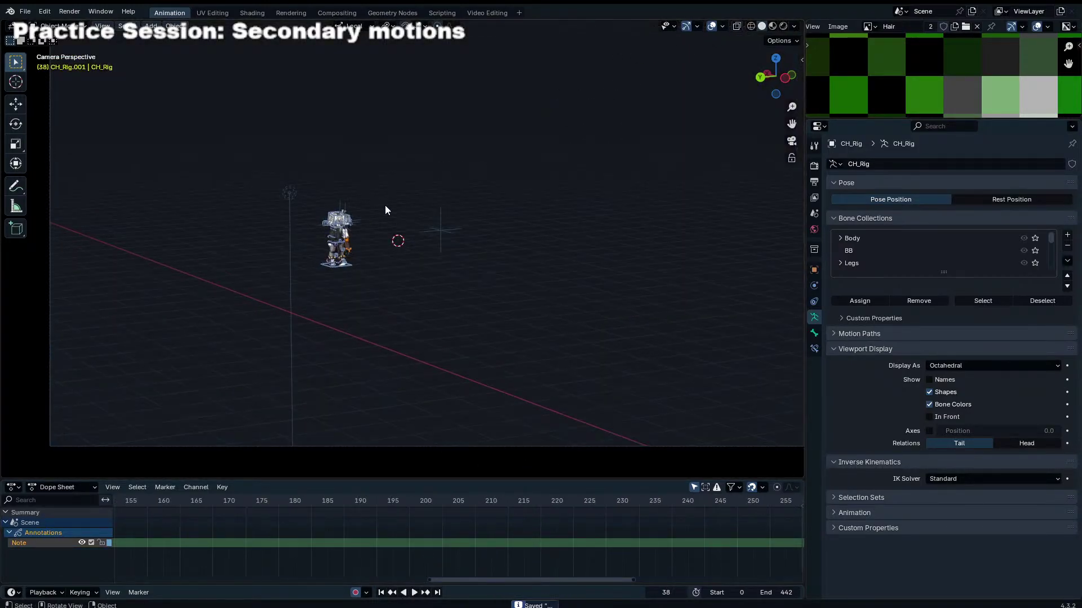
Step: Play the whole shot through the camera view with overlays hidden to review the hair motion
scroll(338, 210, up, 5)
click(280, 299)
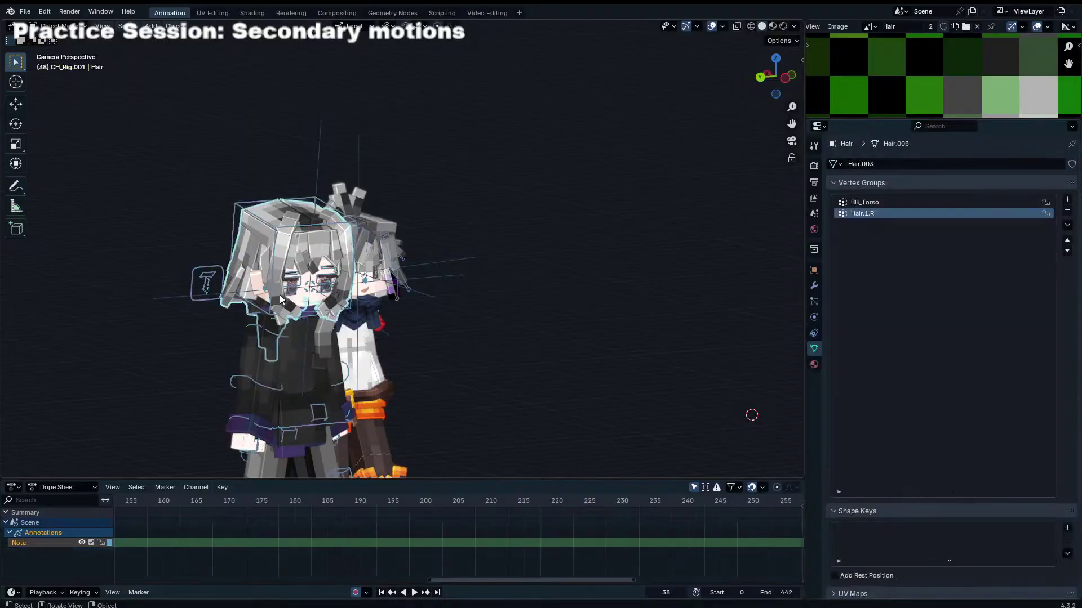
click(442, 159)
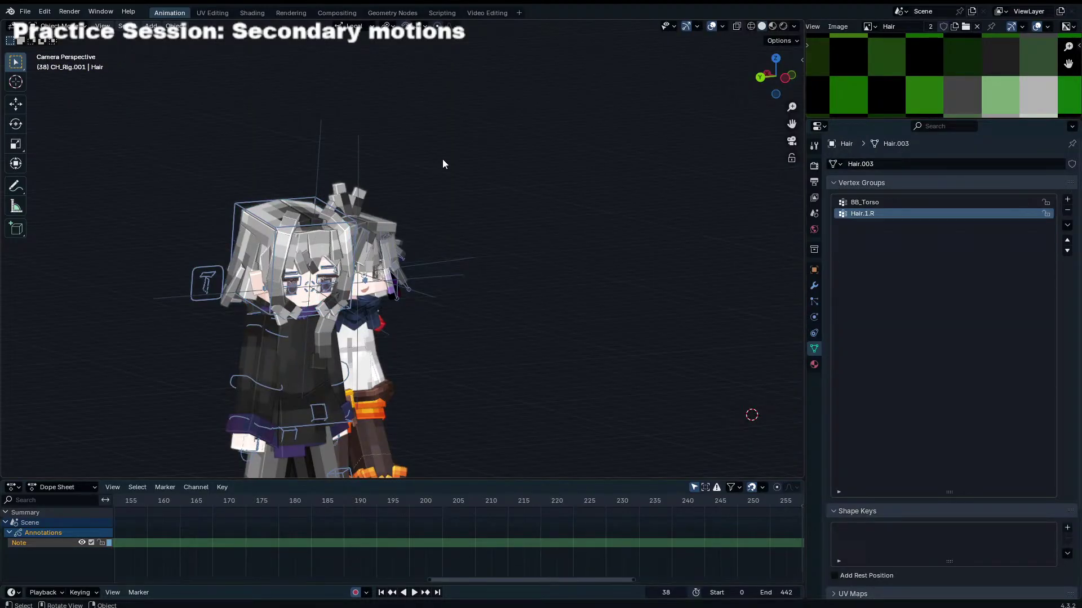
key(space)
key(KP_0)
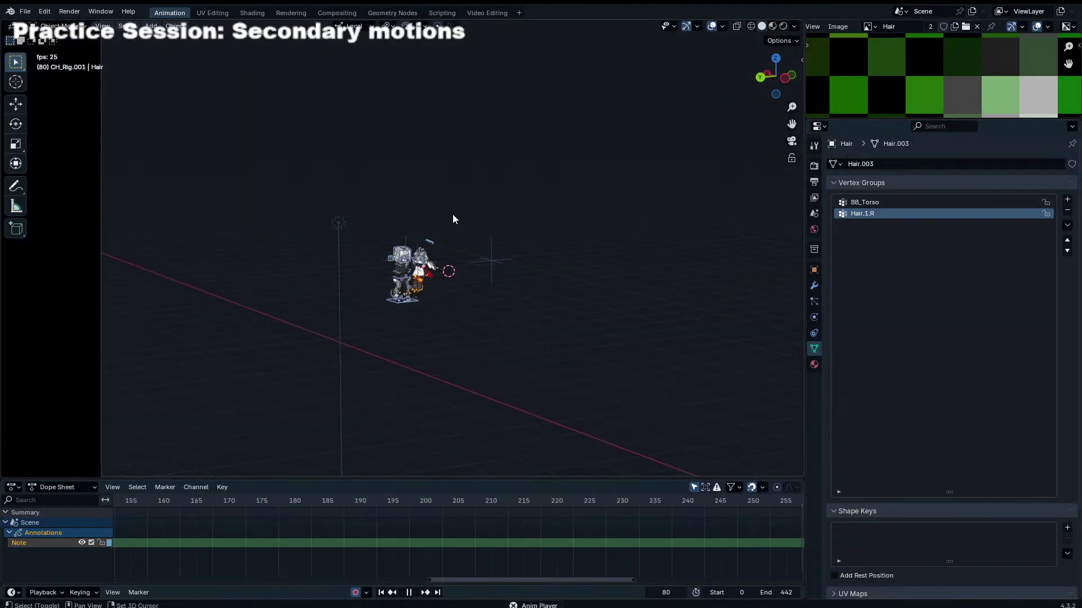
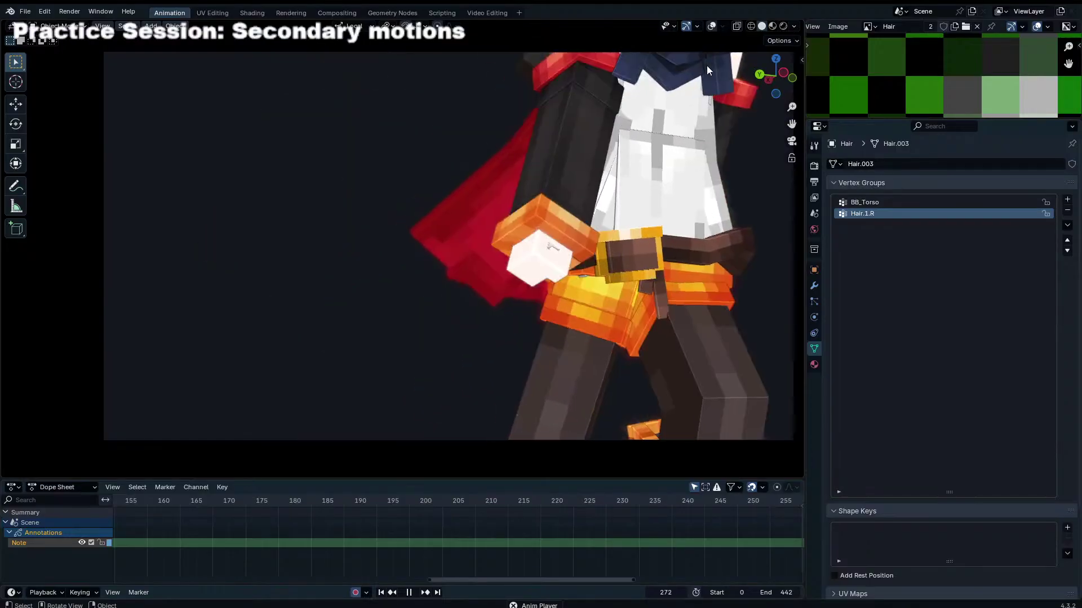
key(Home)
click(254, 500)
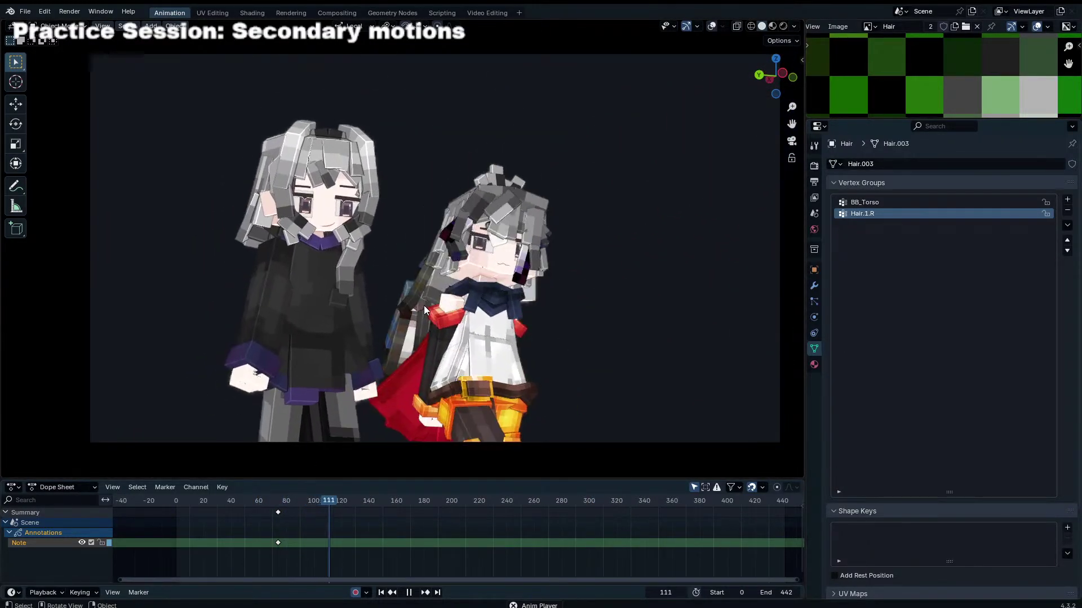
key(space)
Step: Show the viewport overlays again, return CH_Rig to Pose Mode and go to frame 112
click(712, 26)
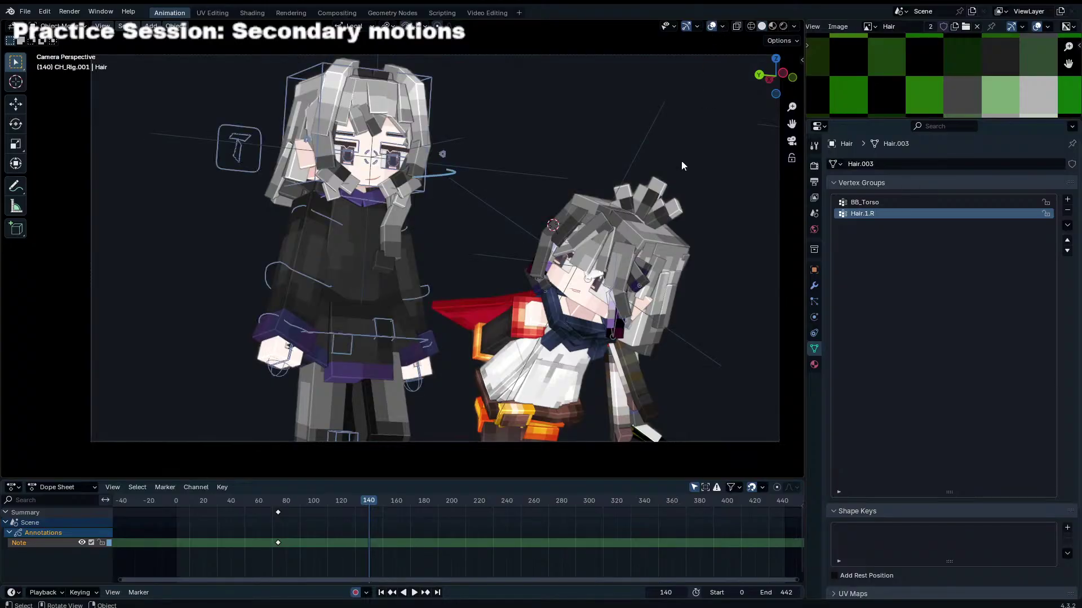
click(611, 292)
key(ctrl+Tab)
scroll(559, 522, up, 6)
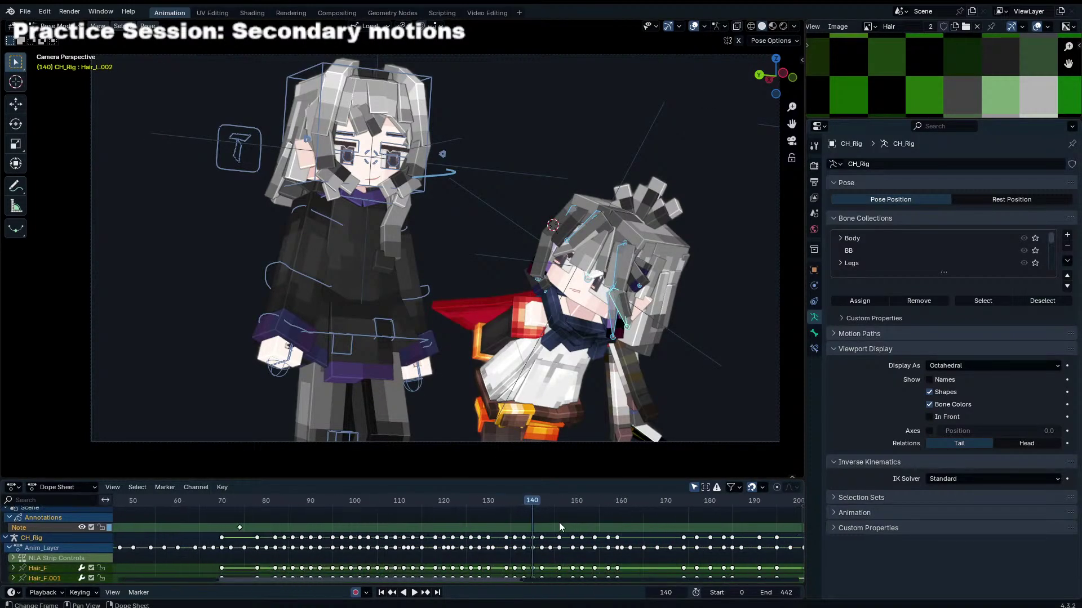
drag(427, 498, 437, 498)
key(space)
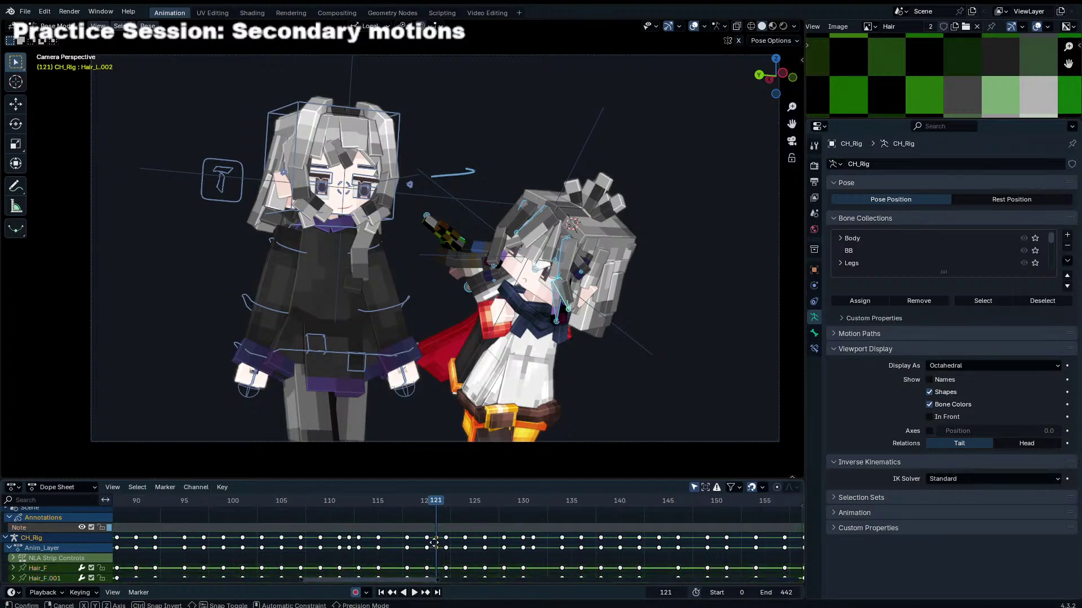
click(424, 509)
drag(424, 508, 349, 524)
drag(348, 538, 347, 548)
Step: Unsolo the Hair bone collection, select all of the rig's bones and check the motion around the keyframe at frame 111
key(a)
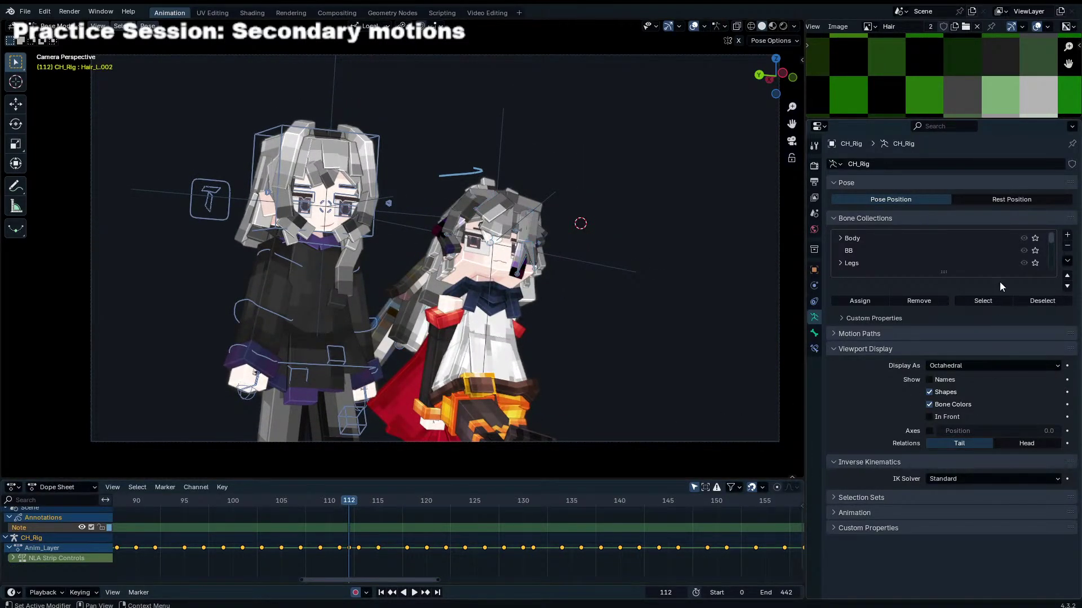
scroll(1035, 264, down, 4)
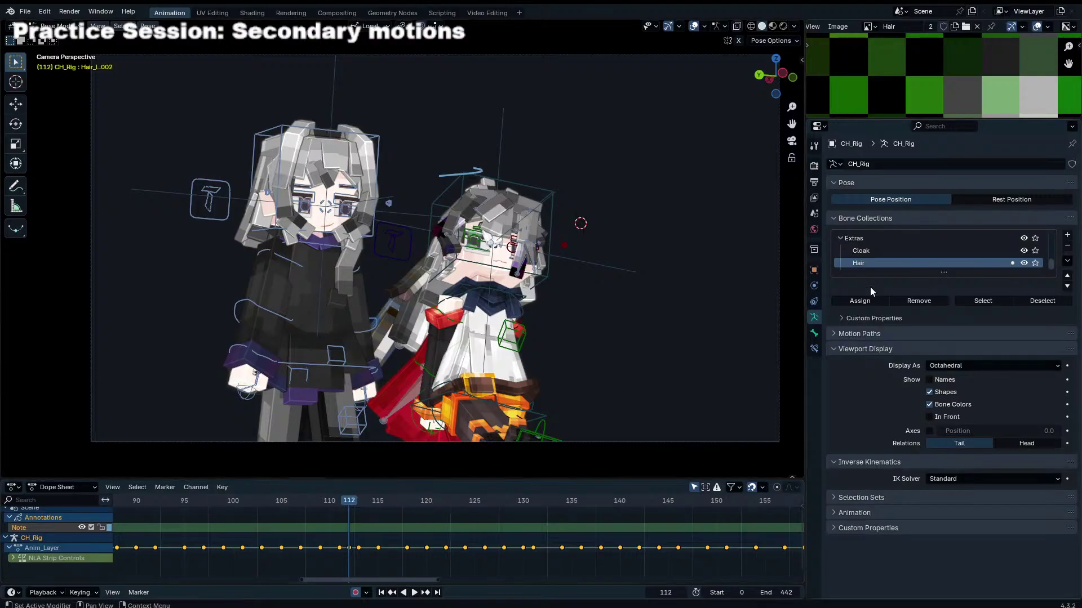
key(a)
click(347, 545)
drag(347, 545, 338, 540)
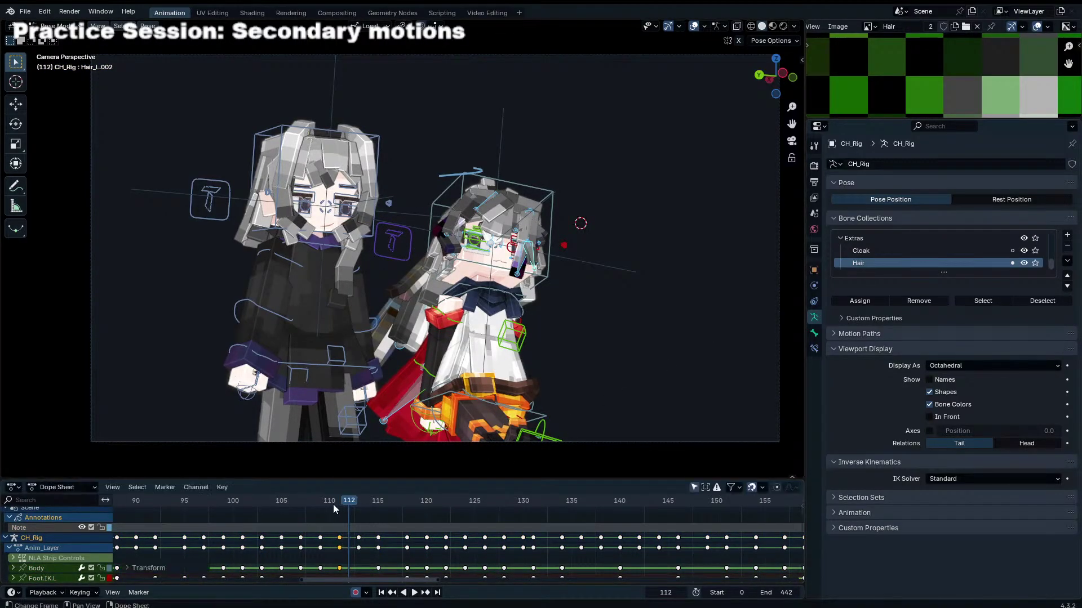
key(space)
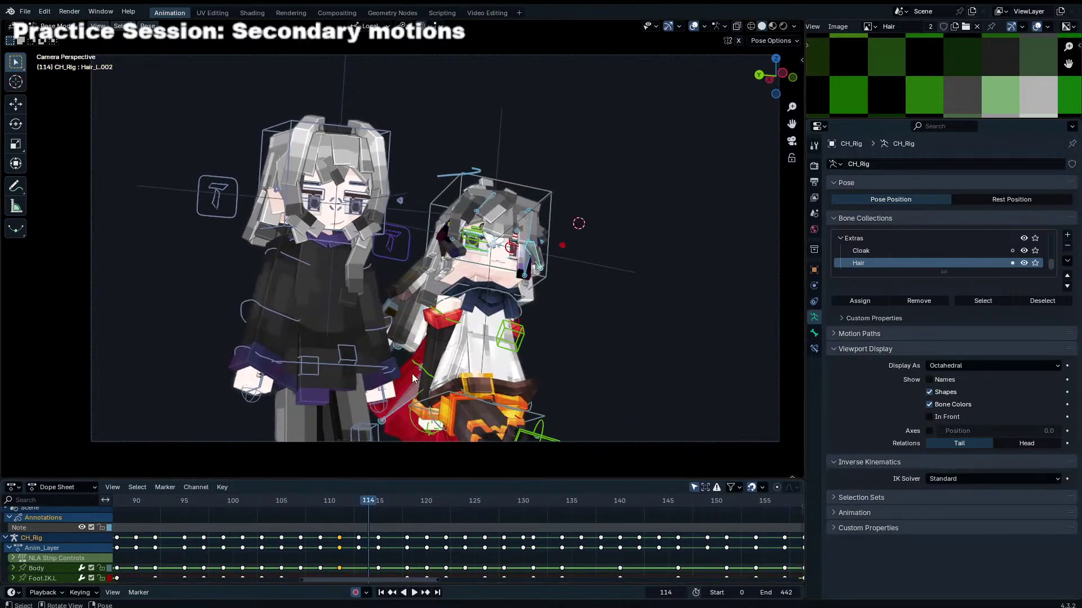
key(Escape)
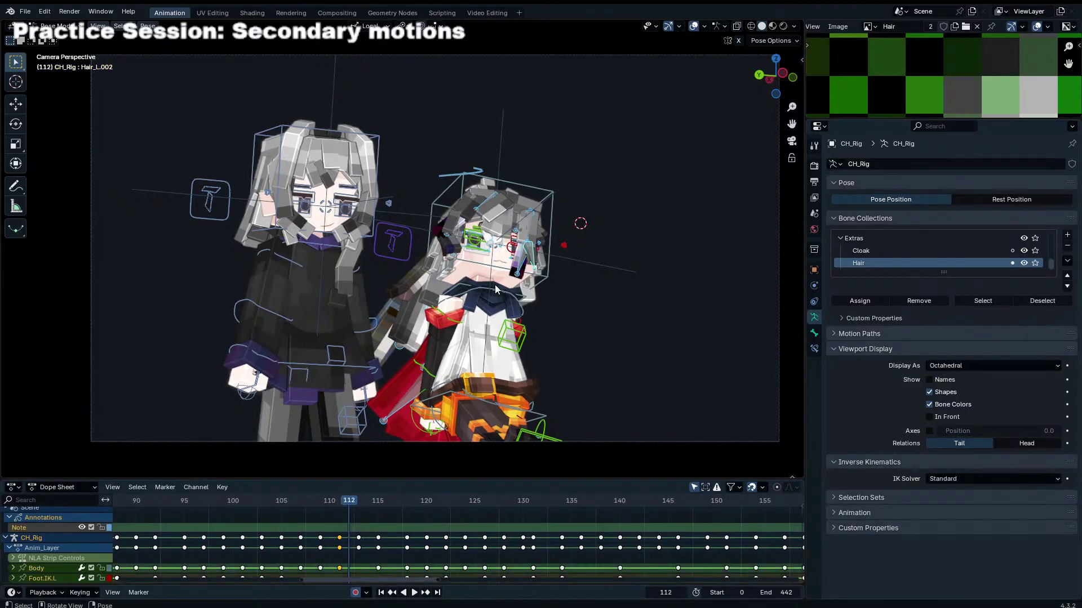
Step: Set the interpolation of all the rig's keyframes, replay the shot with all bones shown, and save the file
key(a)
key(t)
click(447, 528)
key(space)
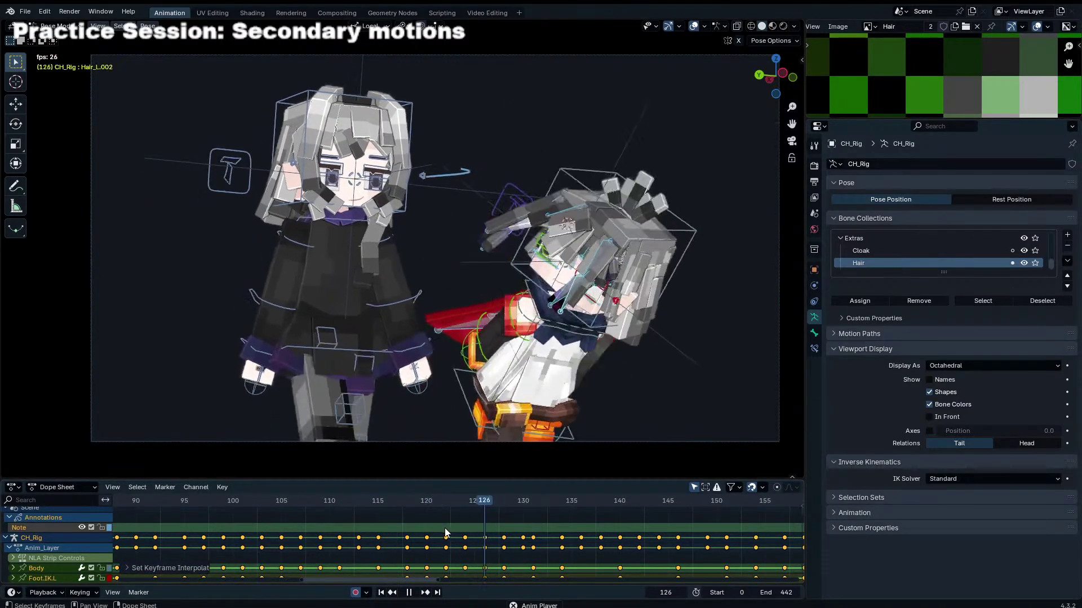
click(1035, 263)
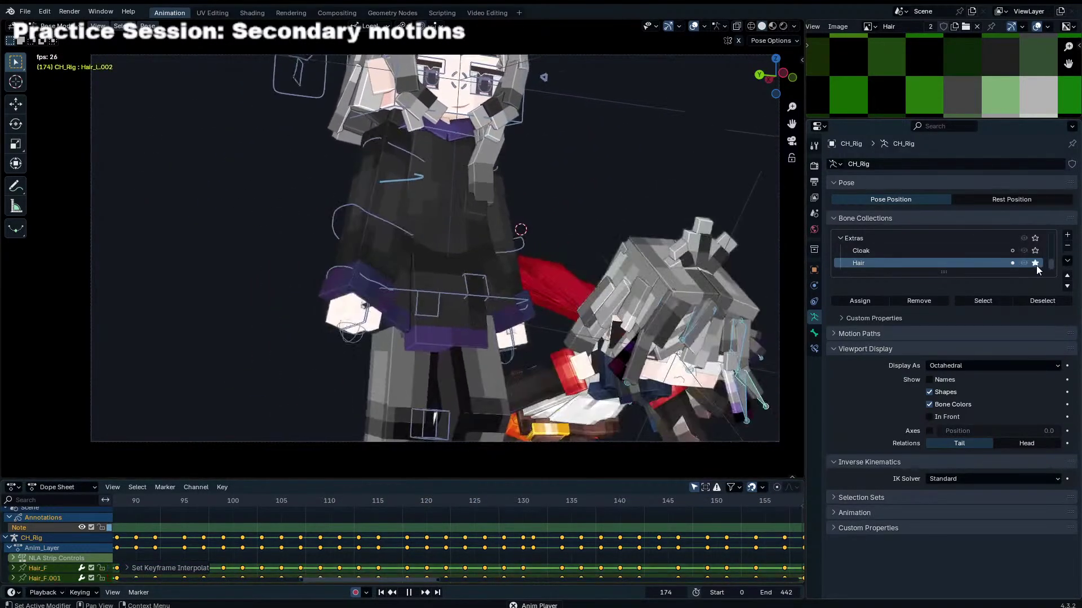
click(1035, 263)
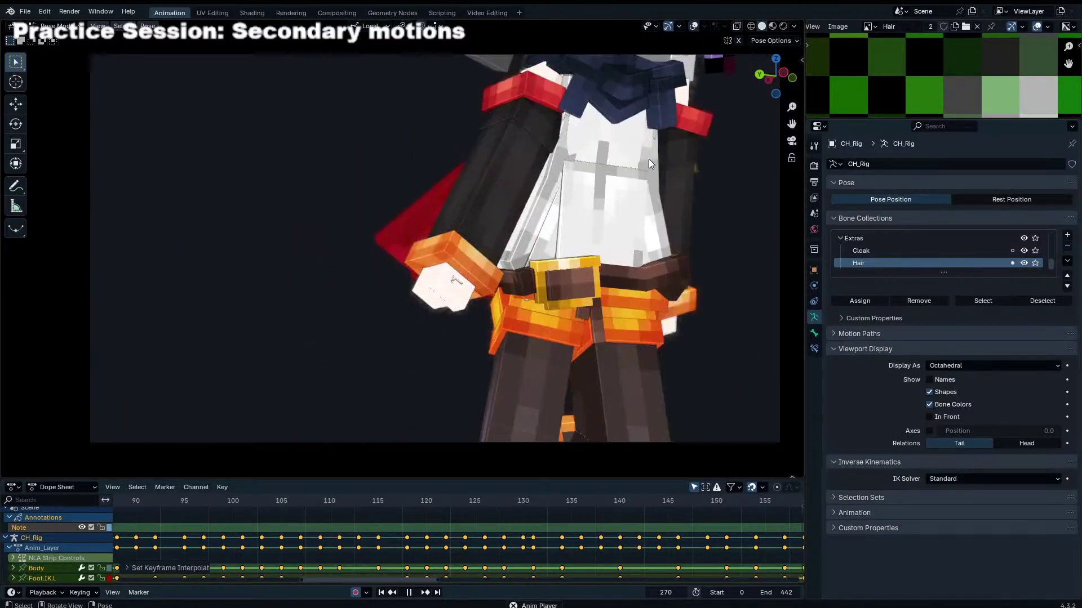
key(space)
key(ctrl+s)
Step: Go to frame 85 with the full range of rig keyframes in the timeline
scroll(415, 449, down, 2)
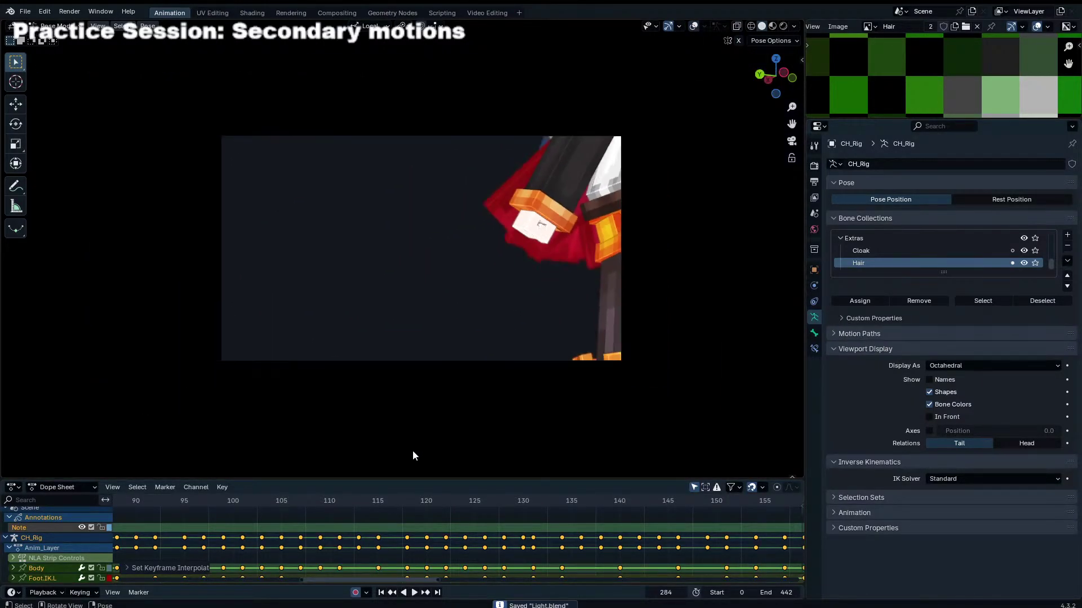
scroll(397, 538, down, 11)
click(394, 522)
scroll(388, 514, down, 9)
mouse_move(386, 507)
mouse_down()
mouse_move(287, 503)
mouse_move(387, 505)
mouse_up()
scroll(674, 47, up, 2)
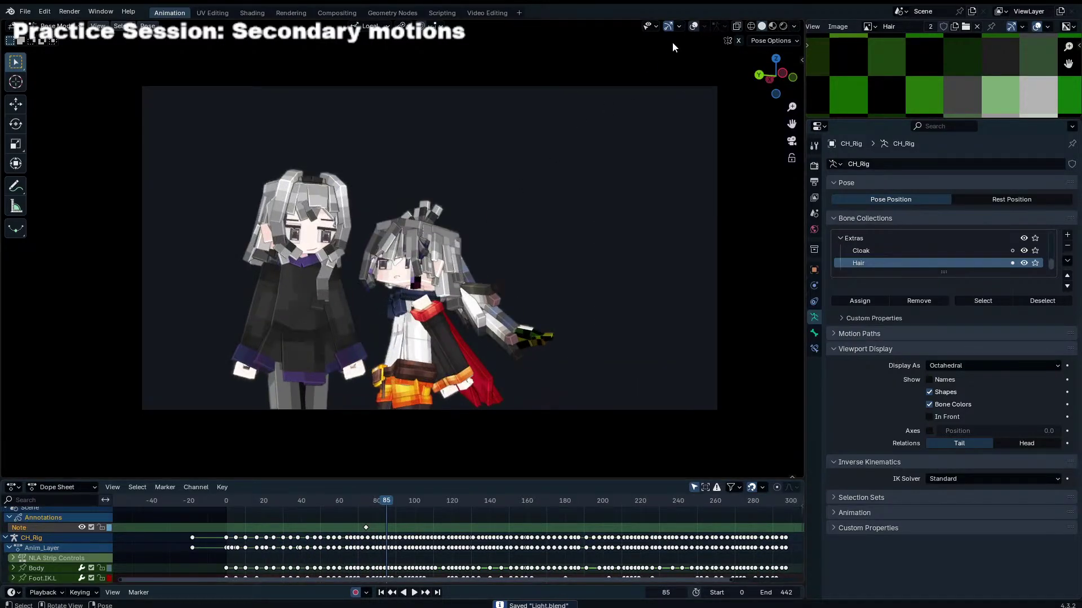
Step: Expand the Facials bone collection, hide its MCH bones and solo the Eyes collection
scroll(444, 219, up, 5)
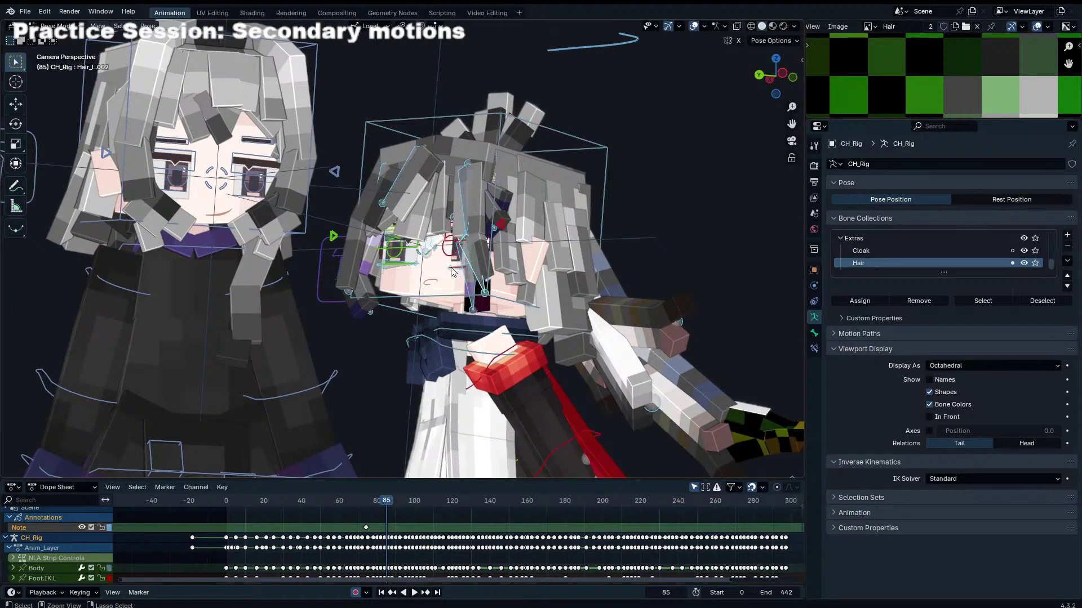
click(453, 273)
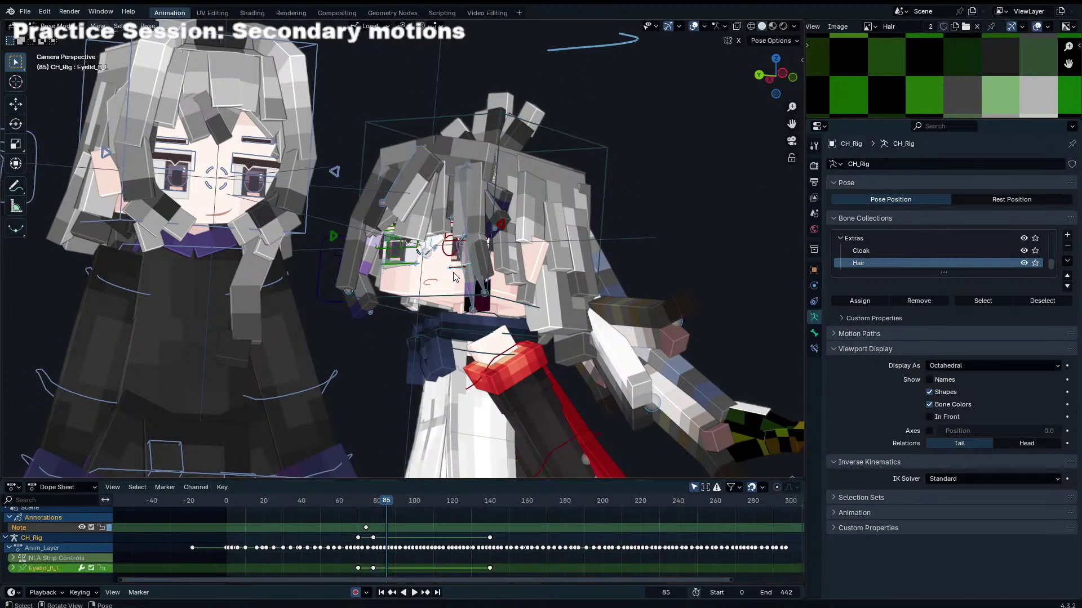
drag(933, 273, 934, 334)
scroll(986, 289, up, 3)
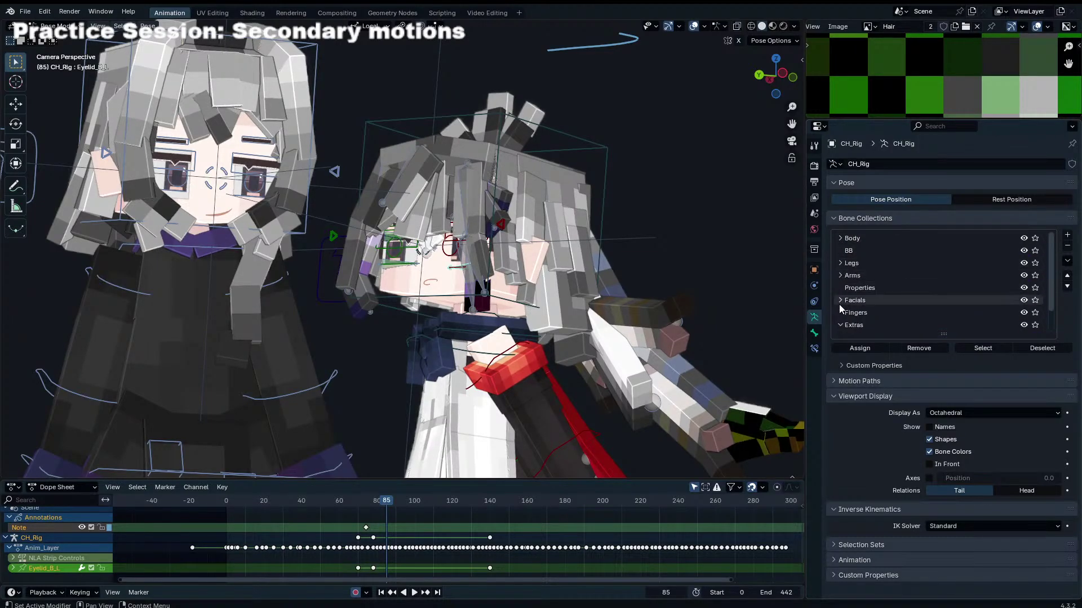
click(1024, 312)
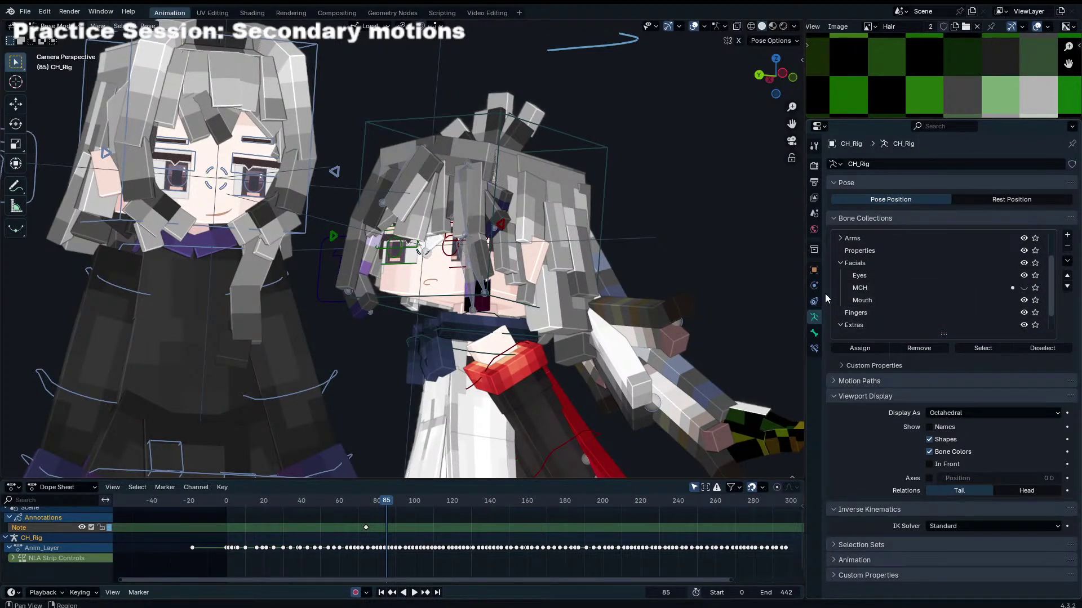
click(1035, 275)
Step: Select the Focus bone and replay the eye motion through the head turn
click(422, 258)
scroll(460, 525, down, 2)
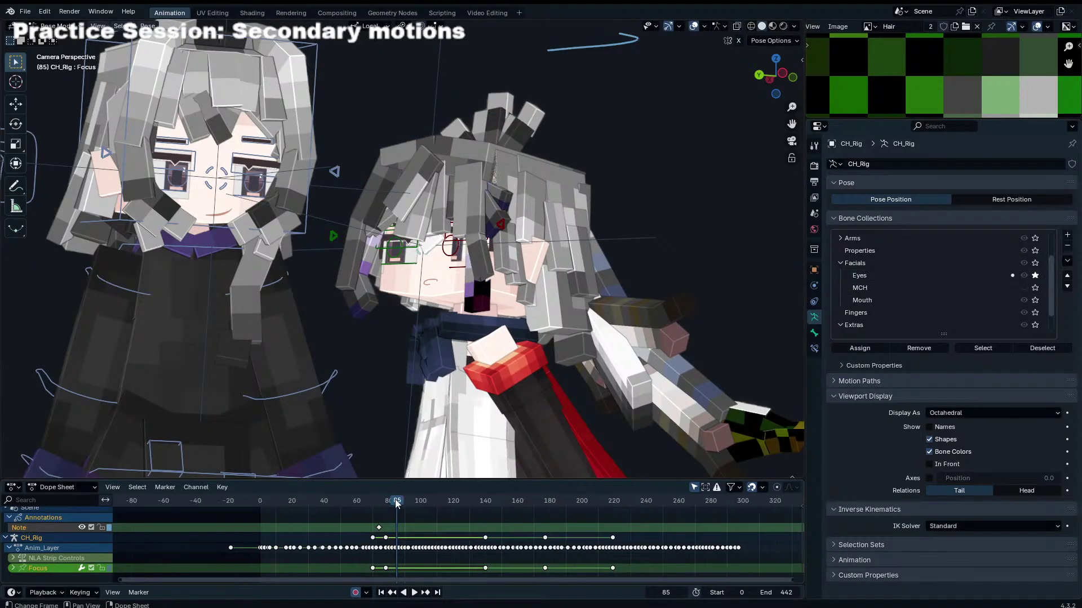
drag(395, 499, 374, 499)
key(shift+space)
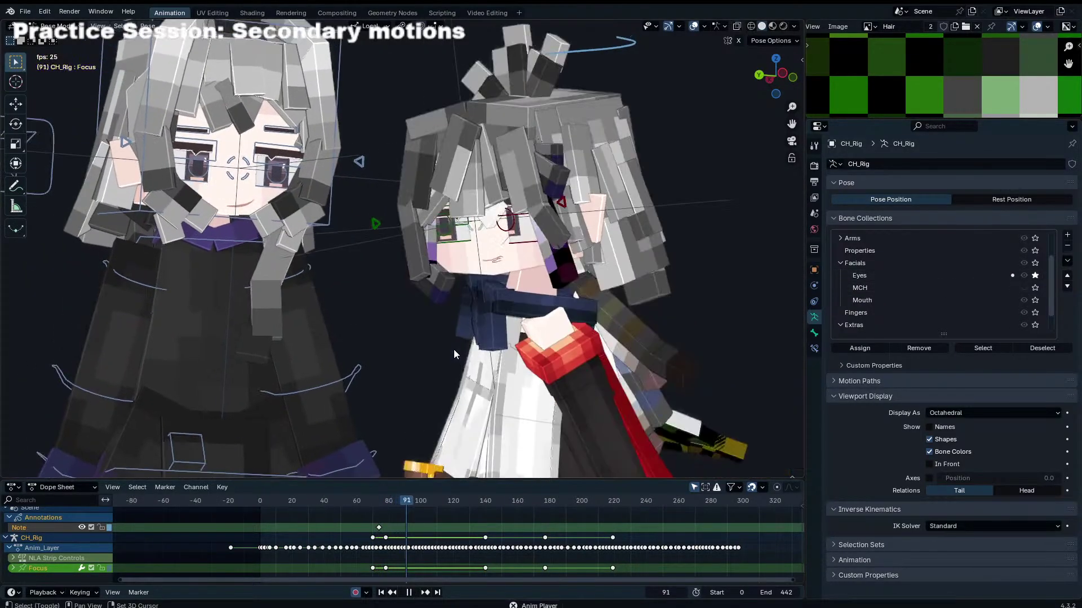
key(space)
Step: Select the Eyelid_R and Eyelid_L bones and move them slightly at frame 88
key(Left)
click(351, 297)
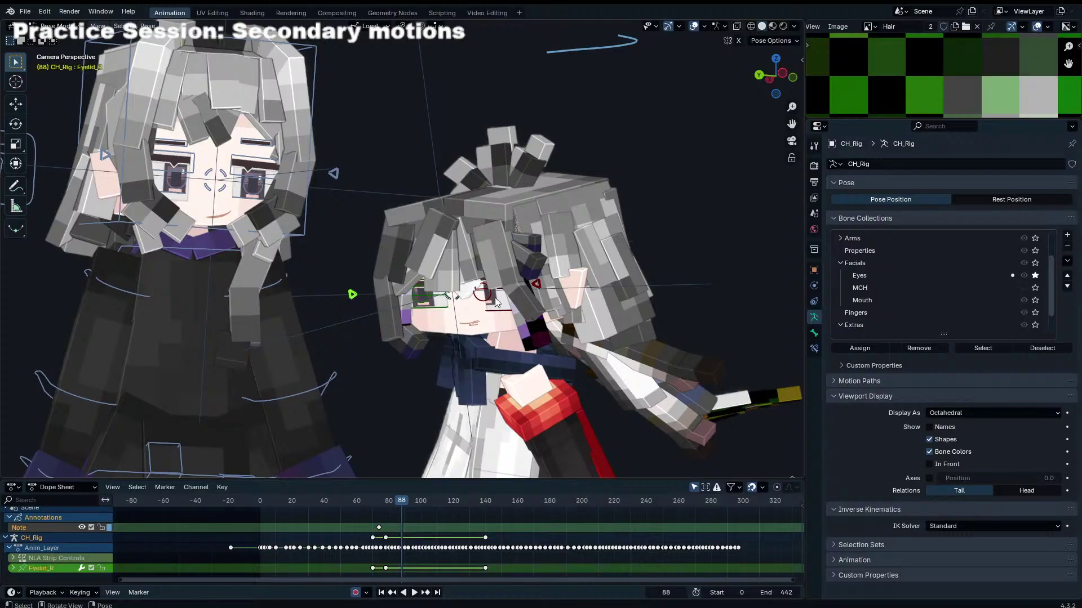
shift+click(531, 297)
key(Left)
key(Left)
key(Right)
key(Right)
key(g)
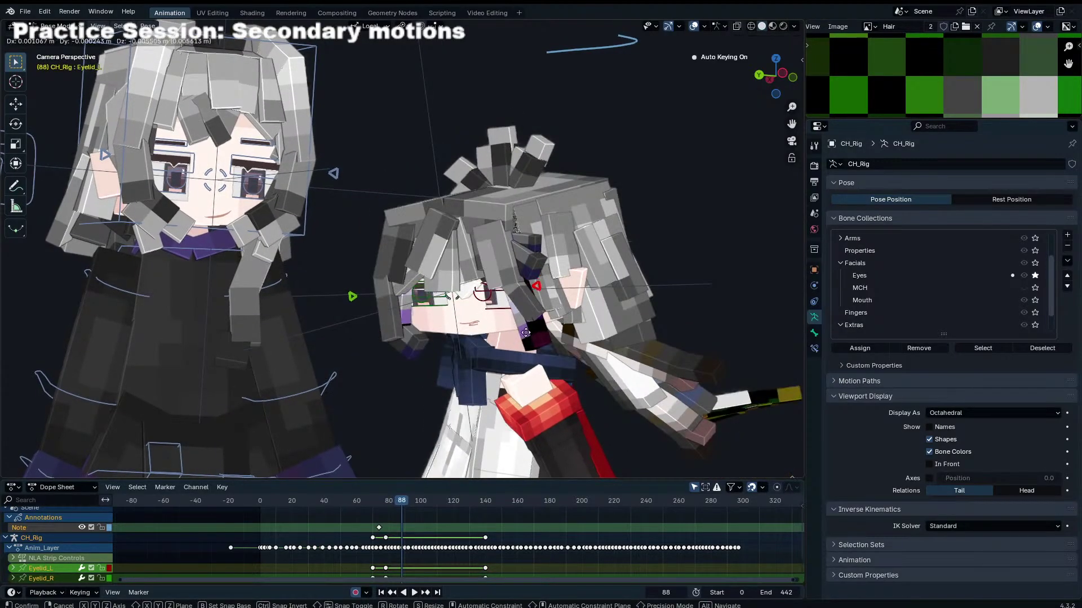
click(522, 372)
key(g)
key(x)
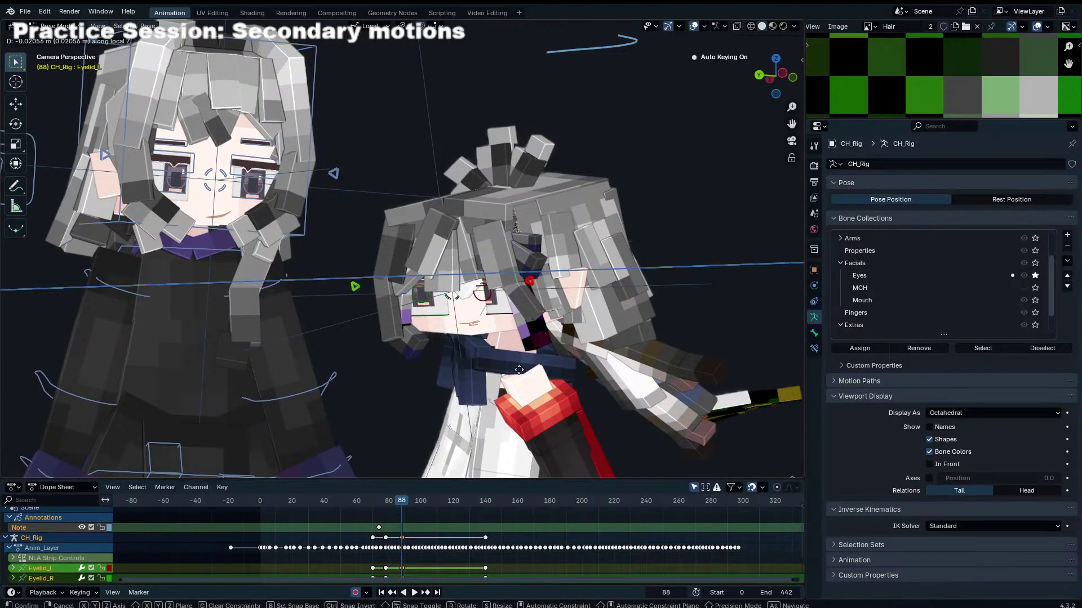
right_click(525, 372)
Step: Lower both eyelid bones about 0.056 m along their local Y axis at frame 88
key(g)
key(y)
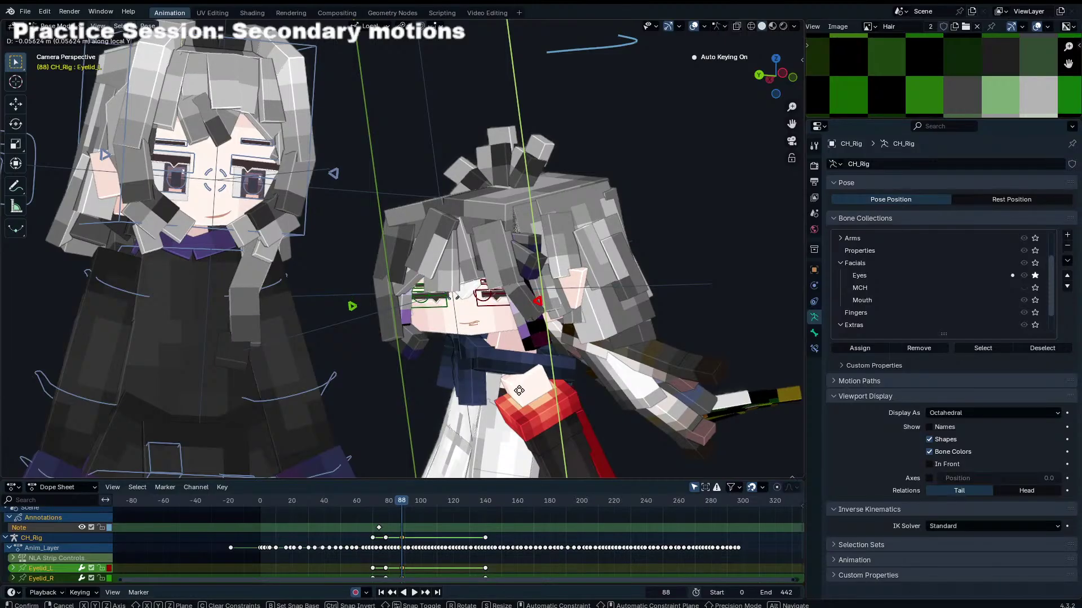
click(519, 390)
Step: At frame 92, reposition both eyelid bones along their local Y axis and refine the eye opening with a second move
key(Right)
key(Right)
key(Right)
key(Right)
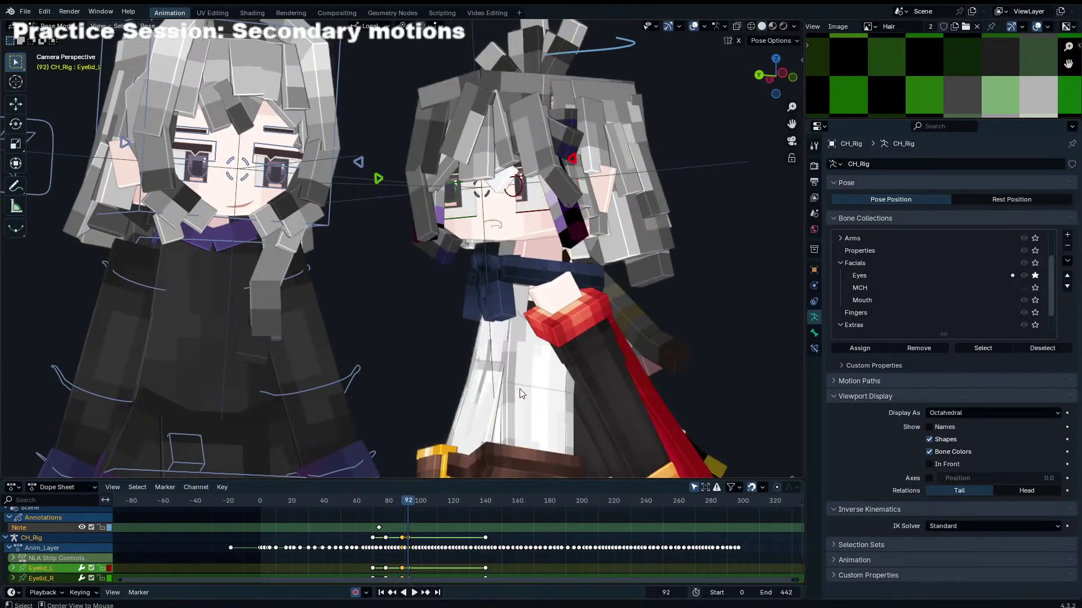
key(g)
key(y)
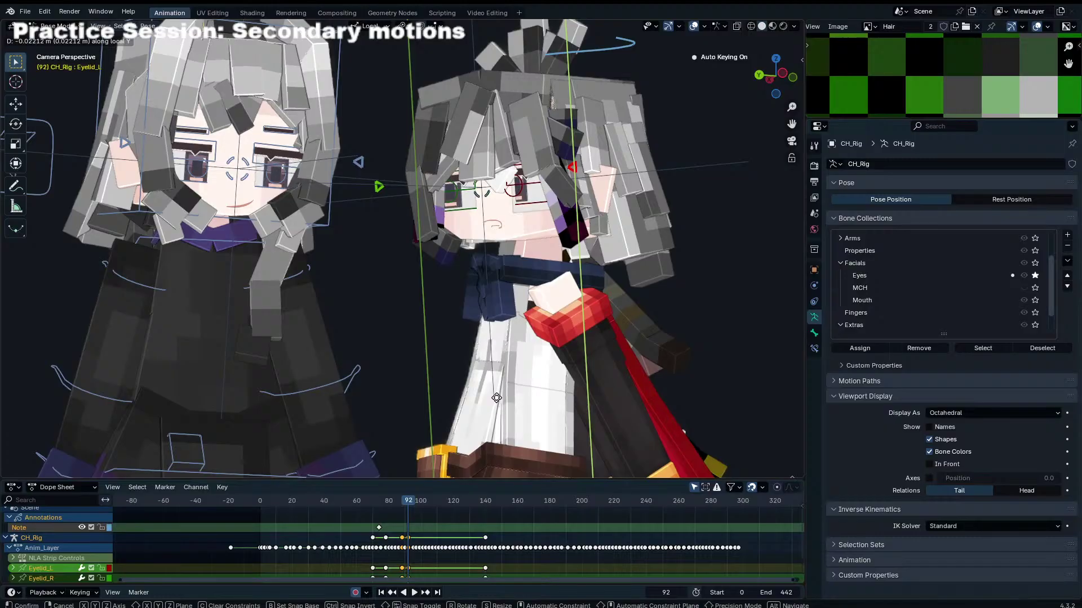
click(497, 427)
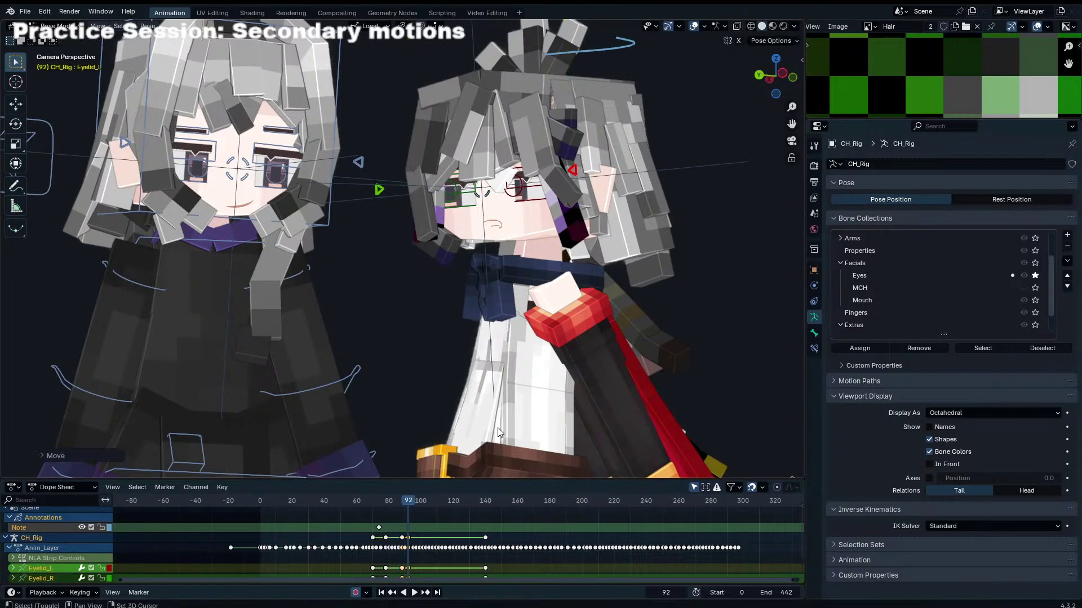
key(g)
key(y)
click(498, 358)
Step: Raise both eyelid bones about 0.007 m along their local Y axis at frame 95
key(Right)
key(Right)
key(Right)
key(Right)
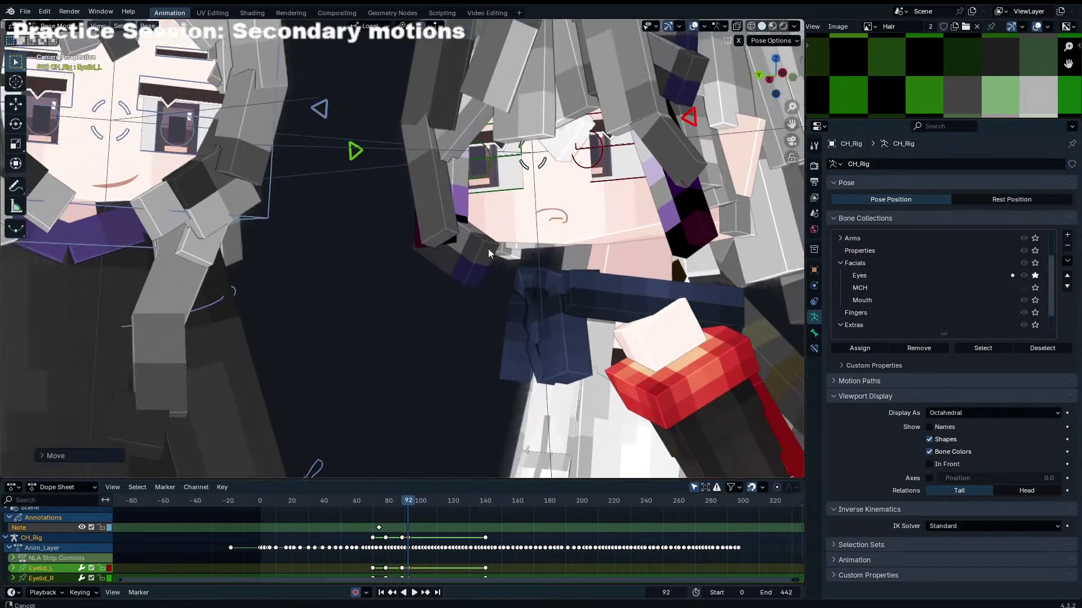
key(Left)
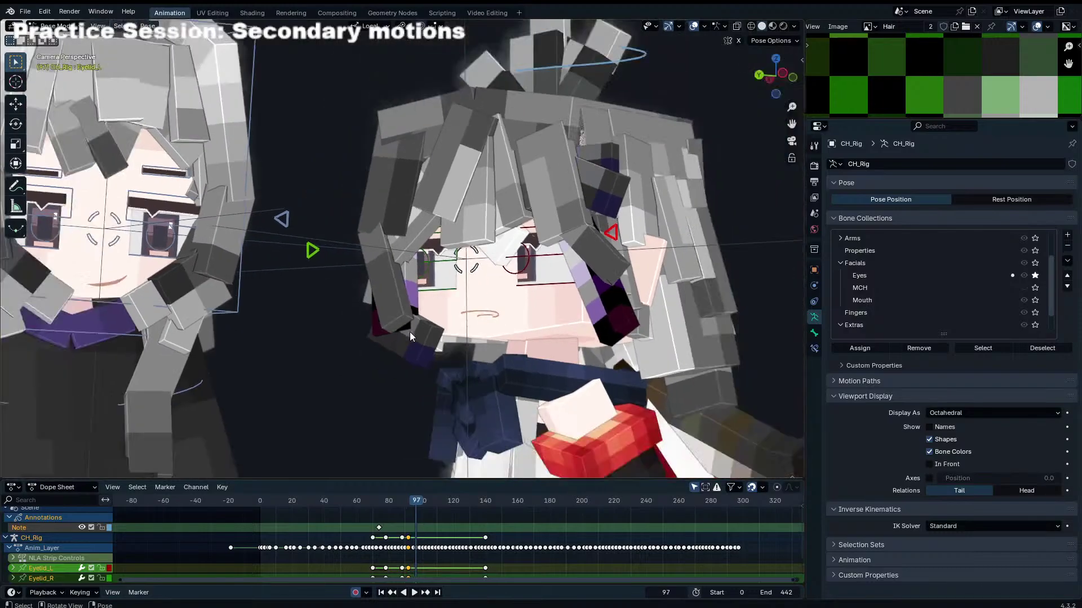
scroll(411, 531, up, 10)
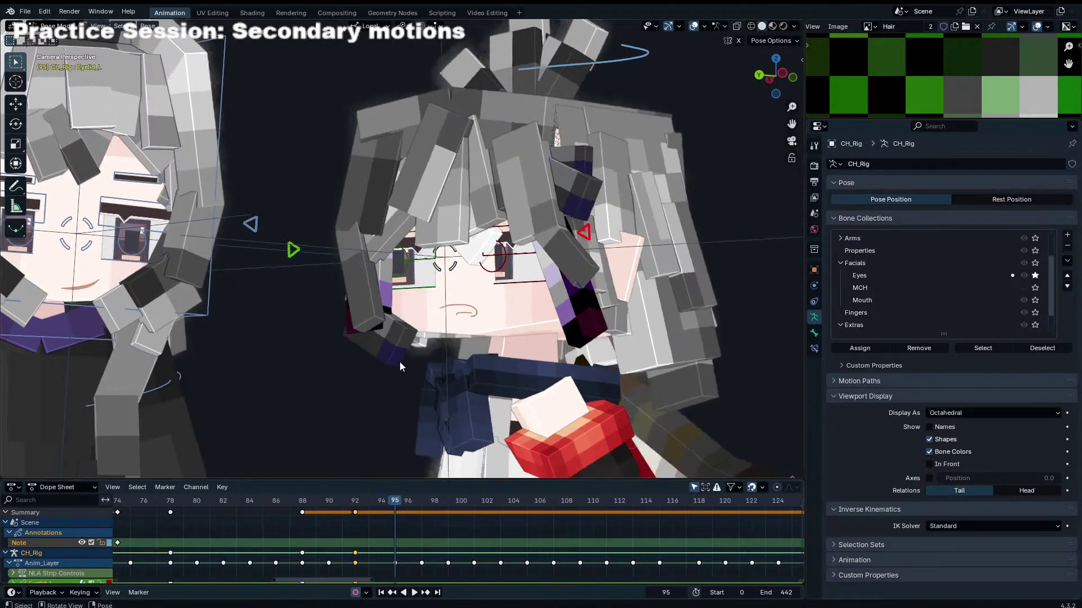
key(g)
key(y)
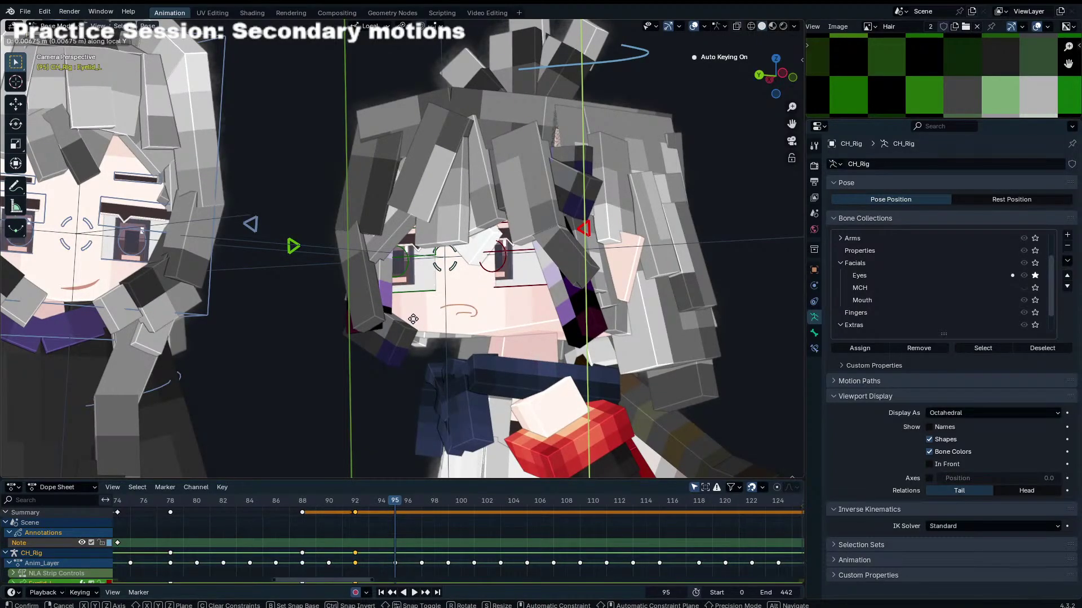
click(413, 319)
Step: Nudge both eyelid bones slightly along their local Y axis at frame 101
drag(338, 498, 474, 508)
key(g)
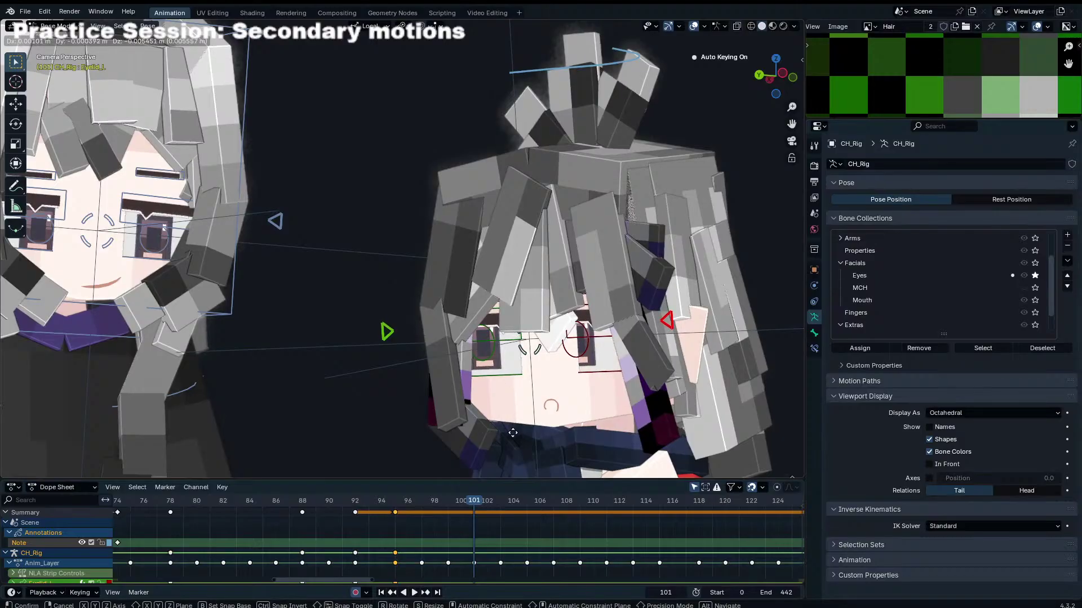
click(517, 438)
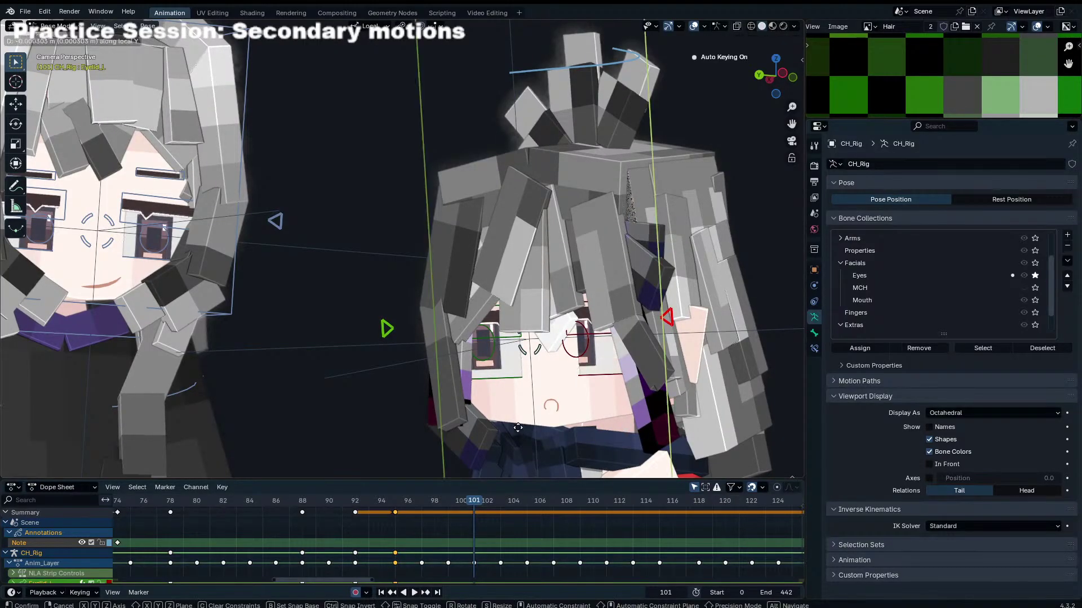
Step: Select the upper eyelid bones, leave Pose Mode and examine the character's eyes up close outside the camera view
click(600, 334)
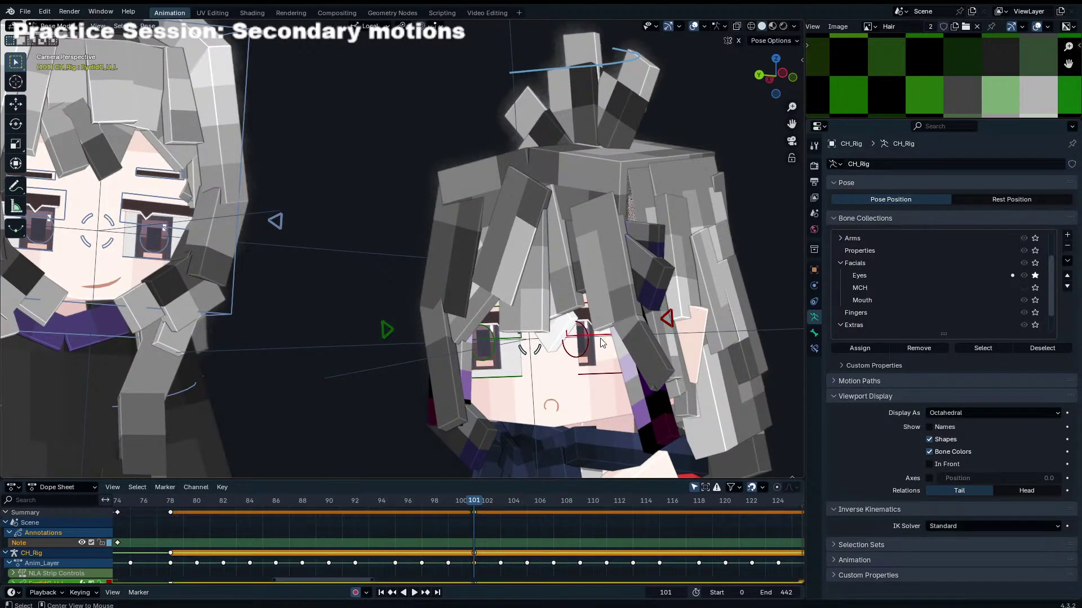
click(522, 343)
key(ctrl+Tab)
mouse_move(509, 370)
middle_down()
mouse_move(536, 342)
mouse_move(483, 316)
mouse_move(475, 322)
middle_up()
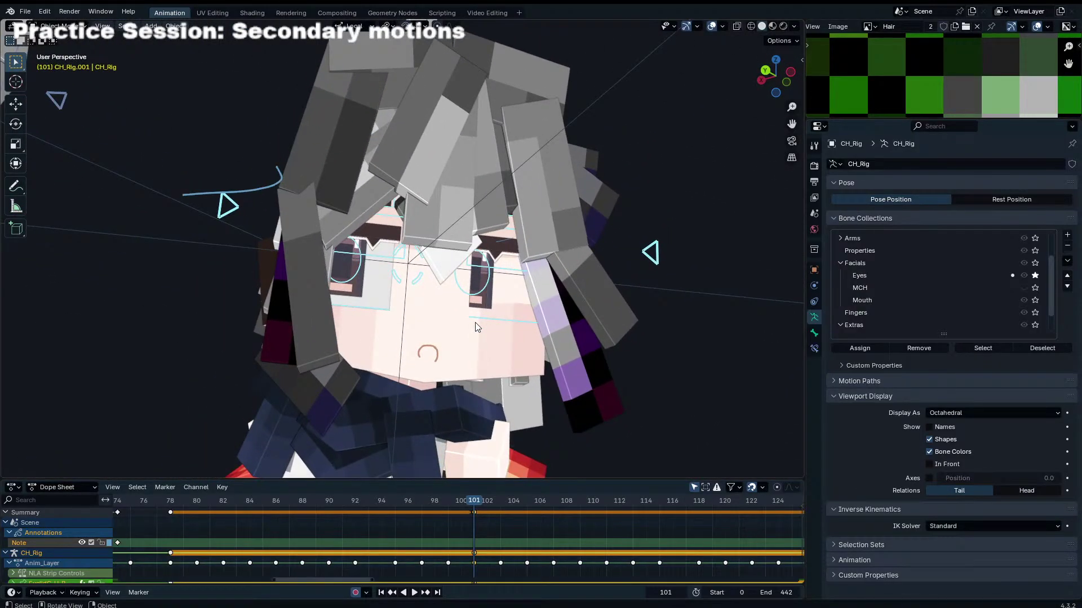
middle_drag(525, 252, 498, 187)
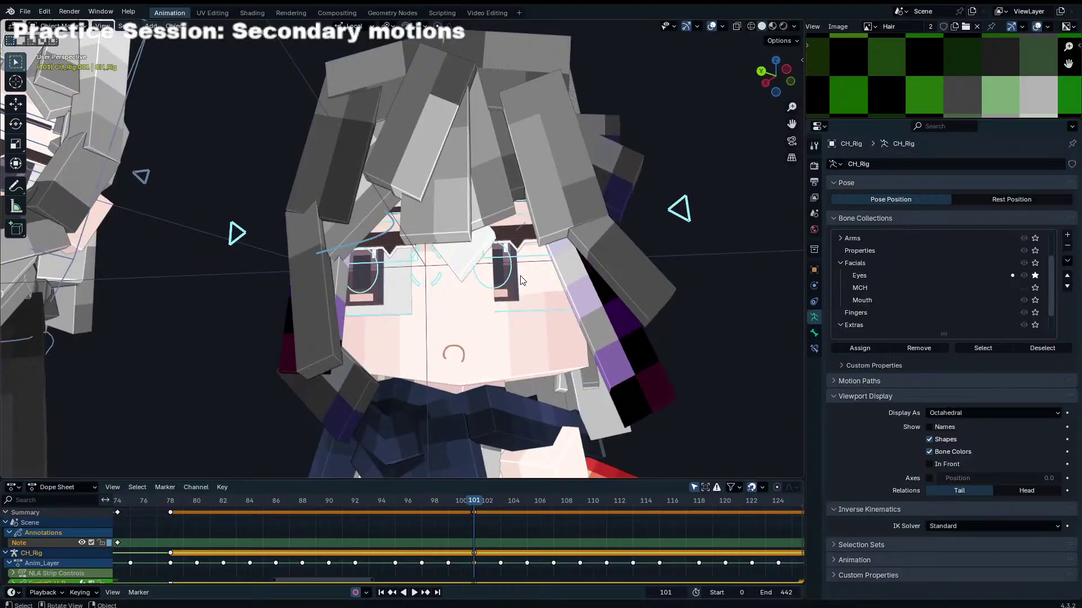
click(536, 280)
click(545, 311)
Step: Change the image editor into an Outliner and enlarge it
right_click(819, 23)
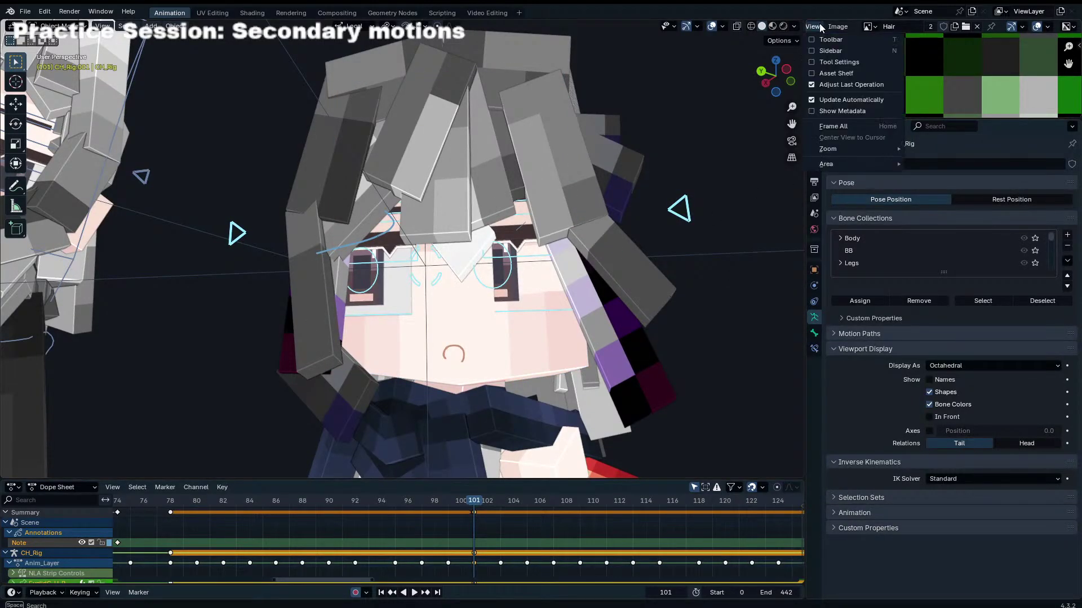
click(848, 49)
click(818, 26)
click(777, 57)
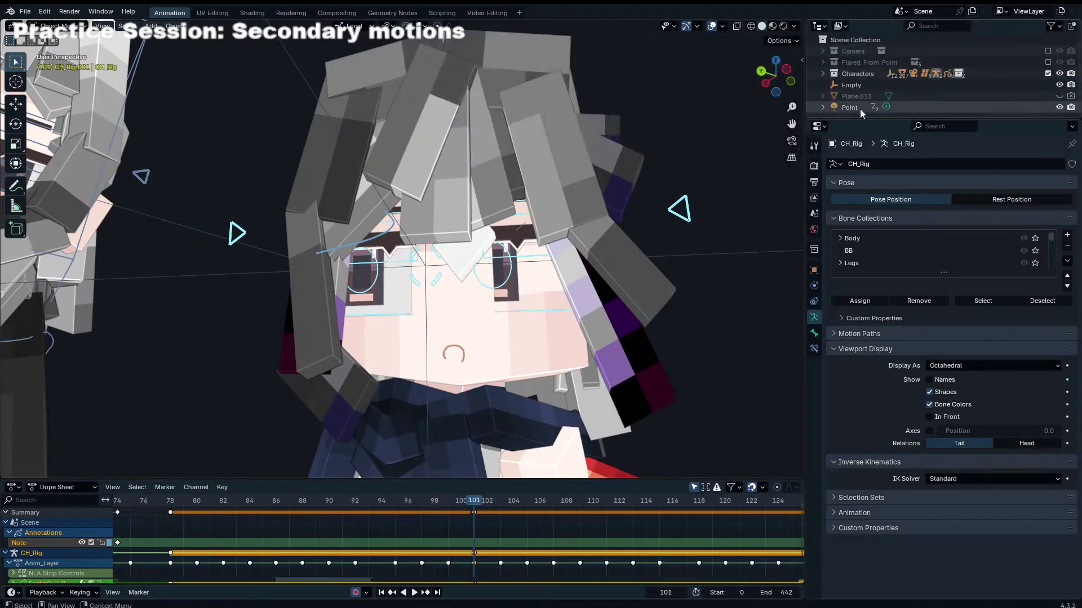
drag(860, 119, 853, 332)
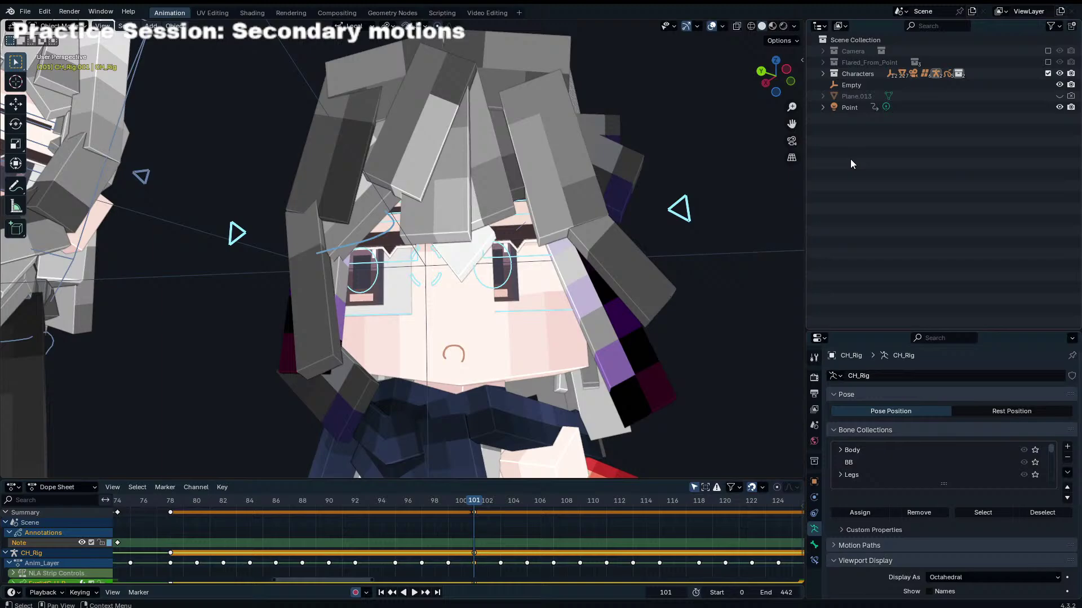
Step: Expand the Characters collection and rename its CH_Rig collection to Tsuu
click(823, 73)
click(833, 95)
click(833, 96)
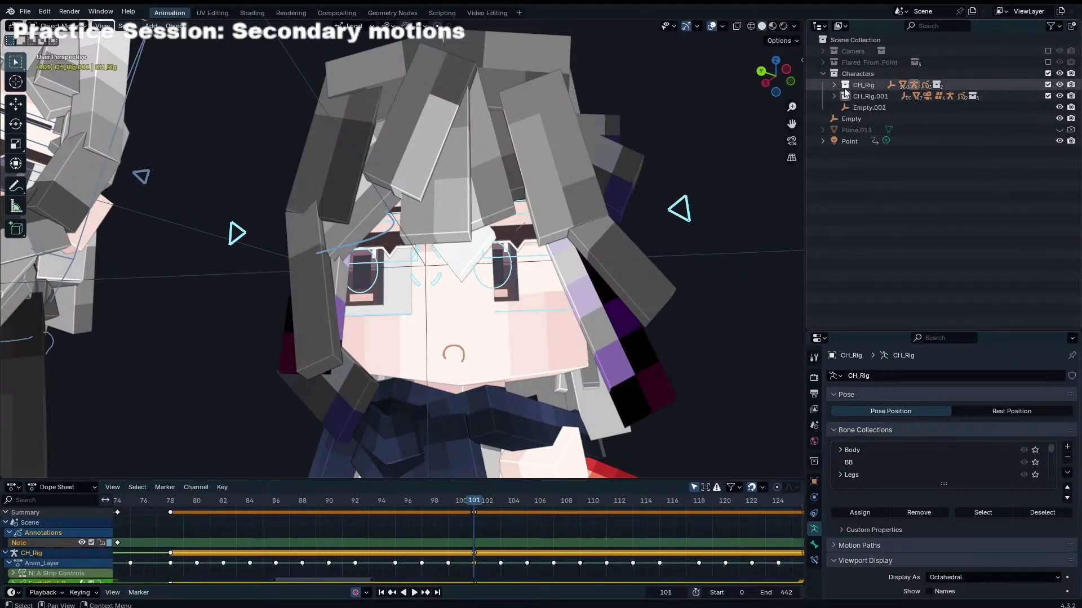
click(552, 339)
double_click(868, 85)
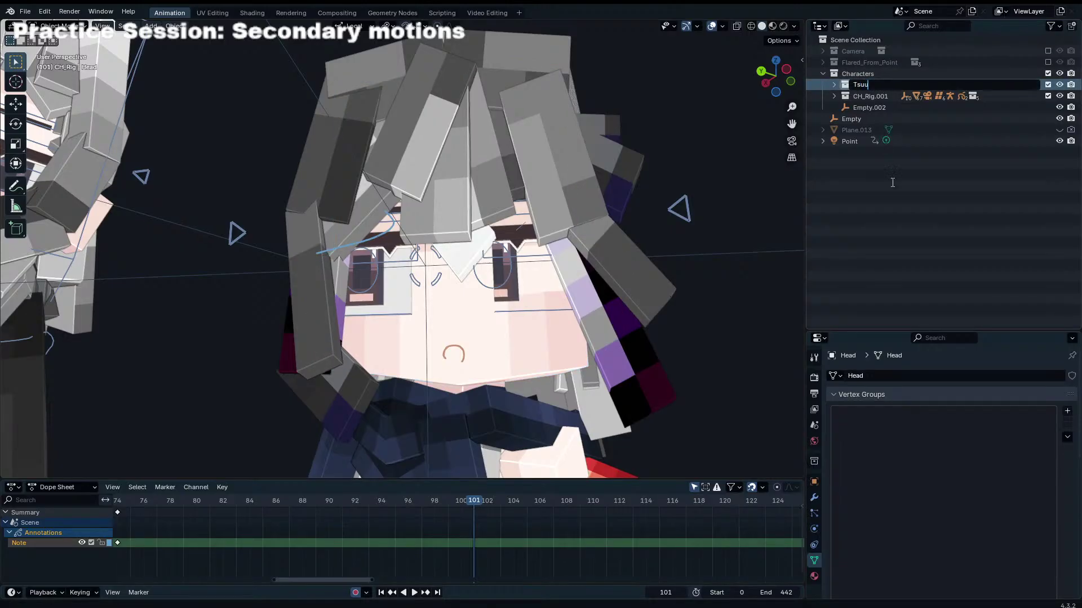
key(Return)
Step: Expand the Tsuu collection and enable the Lattices collection inside MCH (Disable)
click(834, 85)
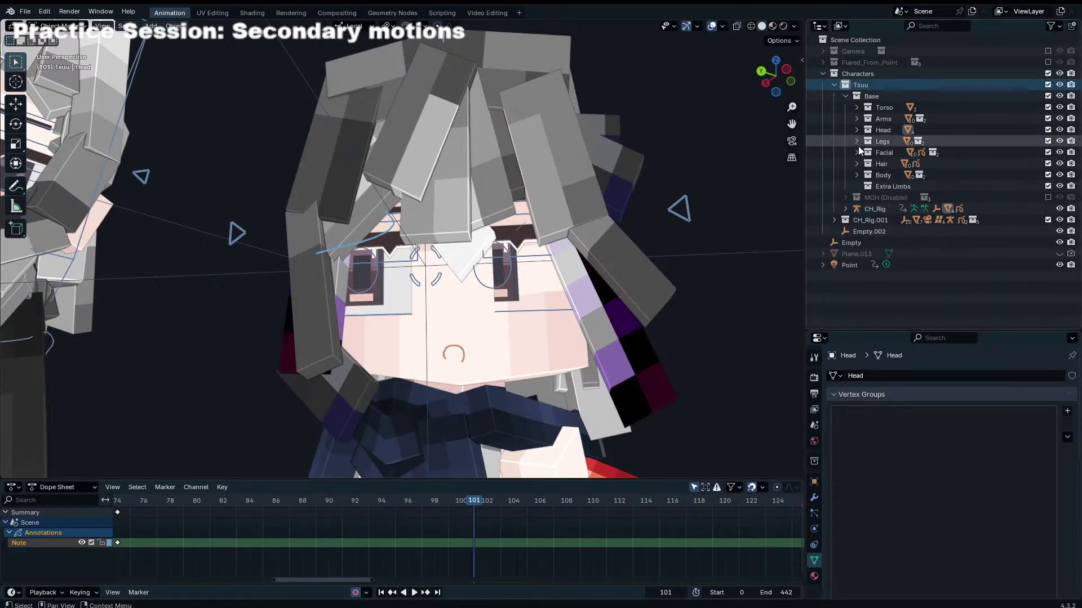
click(852, 197)
click(1048, 231)
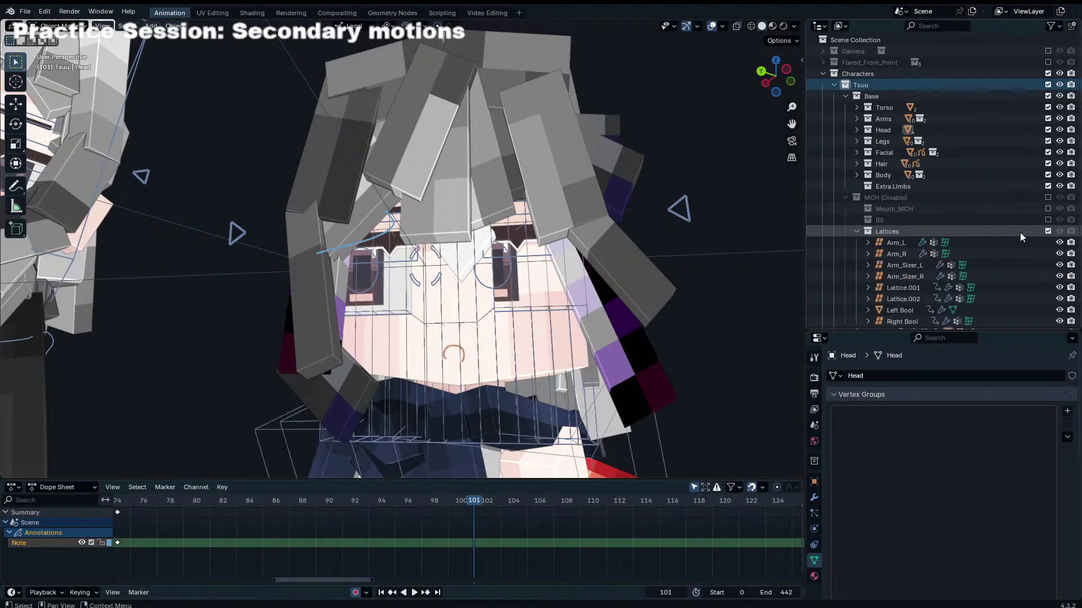
Step: Test-move the Right Bool lattice on the face, cancel the move and inspect the lattice isolated in Edit Mode
click(566, 312)
key(g)
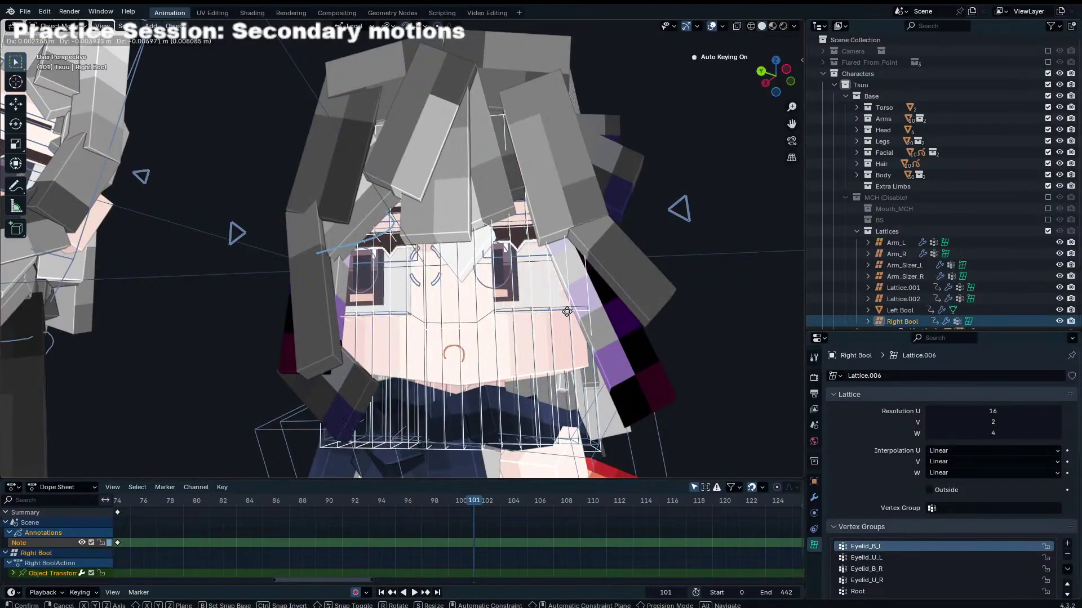
key(Escape)
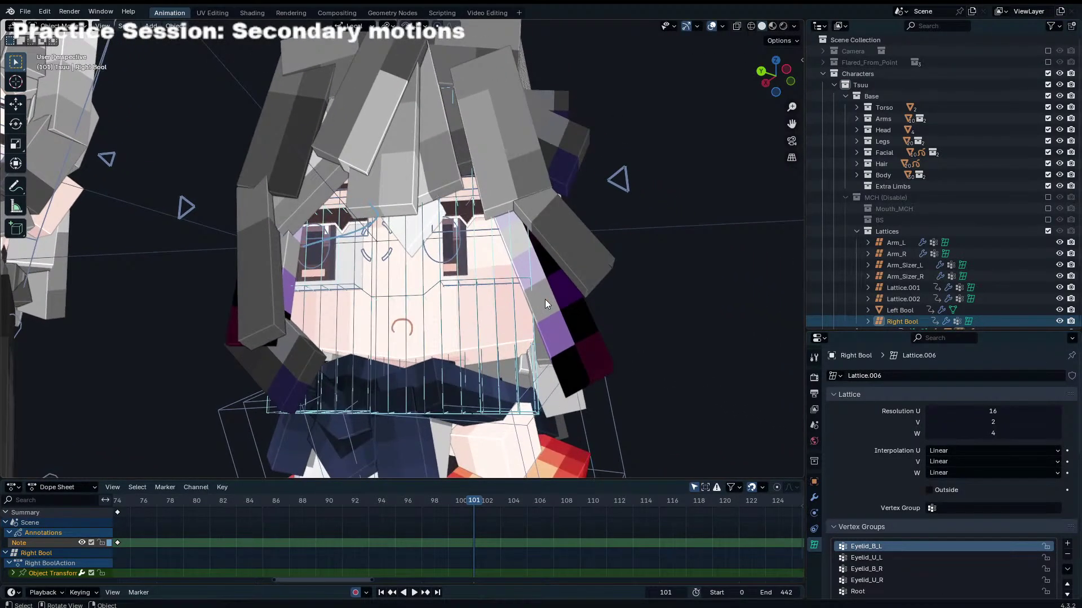
key(slash)
key(Tab)
middle_drag(593, 372, 546, 354)
key(Tab)
key(slash)
click(467, 283)
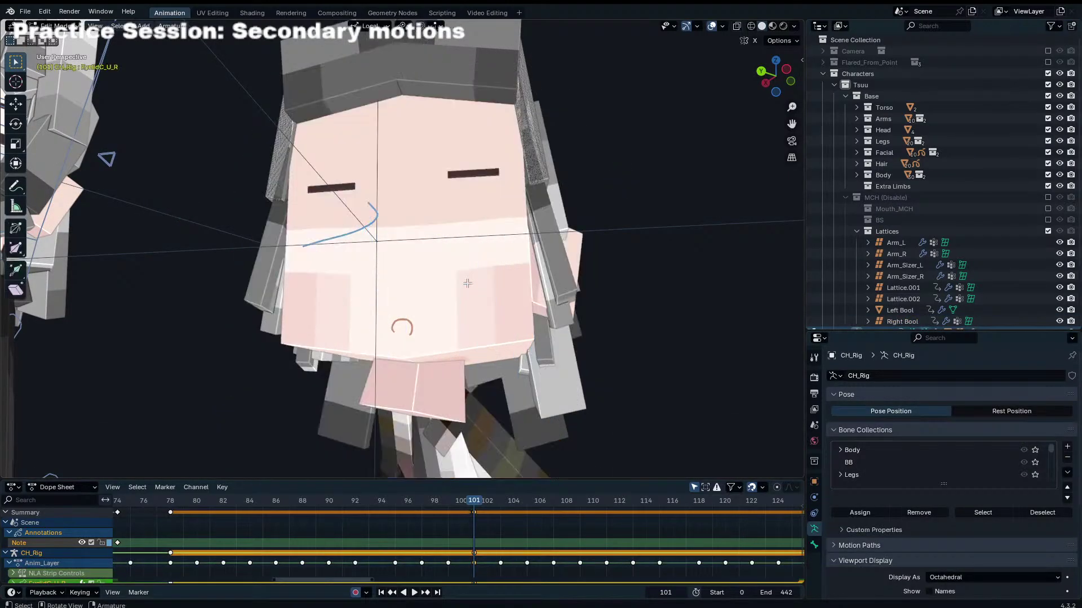
key(slash)
key(Tab)
middle_drag(484, 280, 492, 285)
key(Tab)
key(slash)
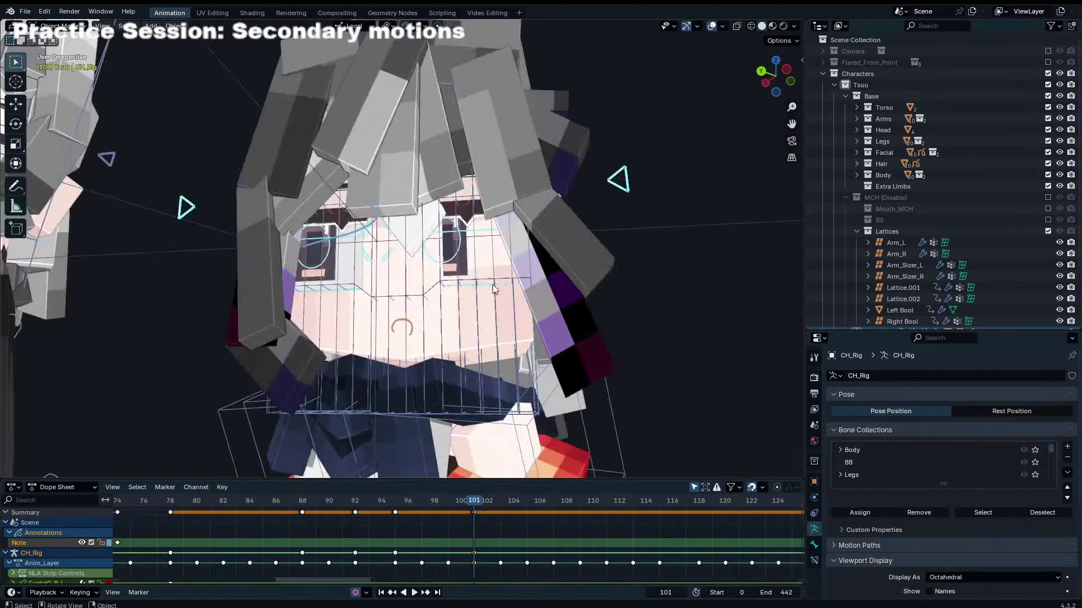
Step: Try moving the Left Bool mesh and the Right Bool lattice to test their effect on the eyes
click(423, 302)
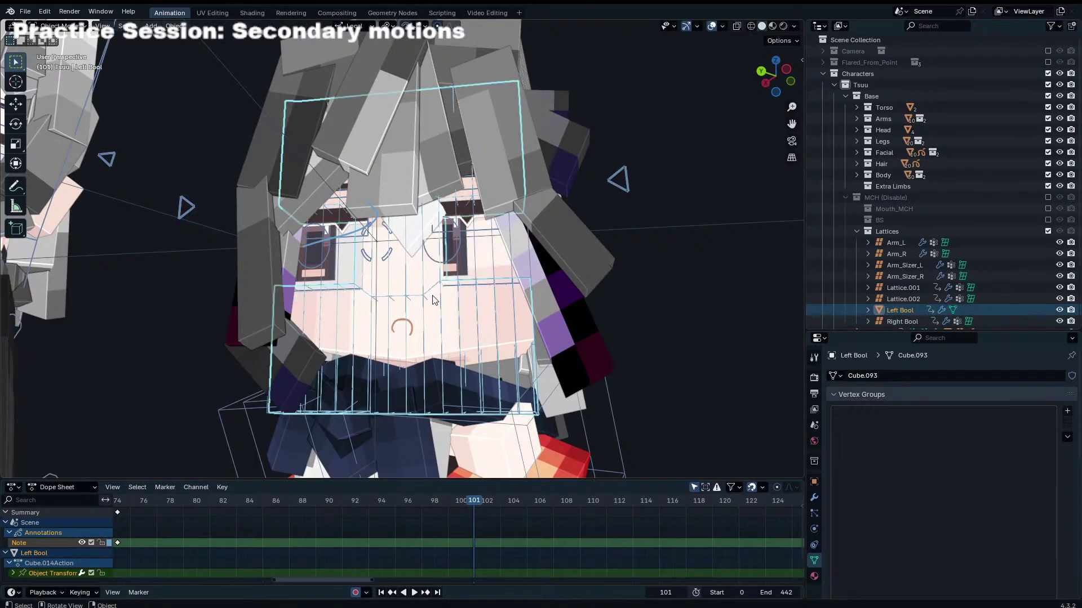
key(g)
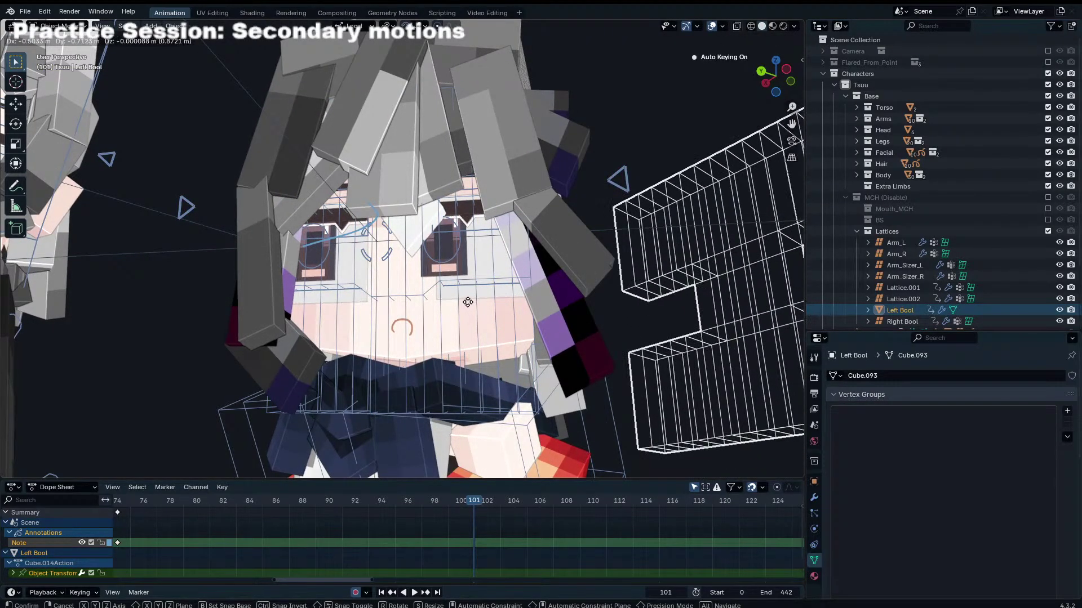
key(Escape)
scroll(890, 272, down, 2)
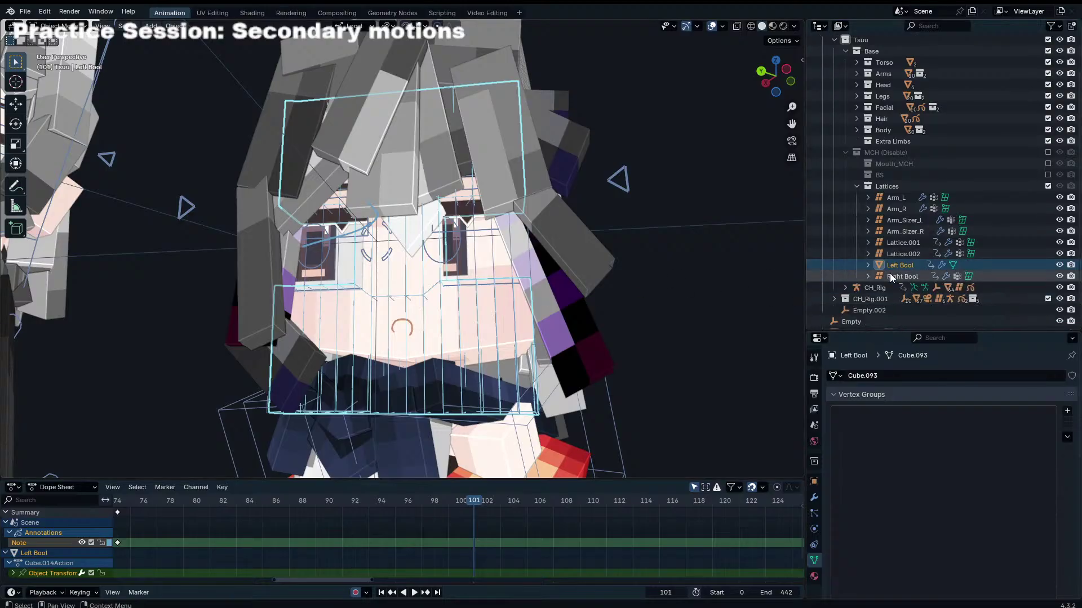
click(901, 275)
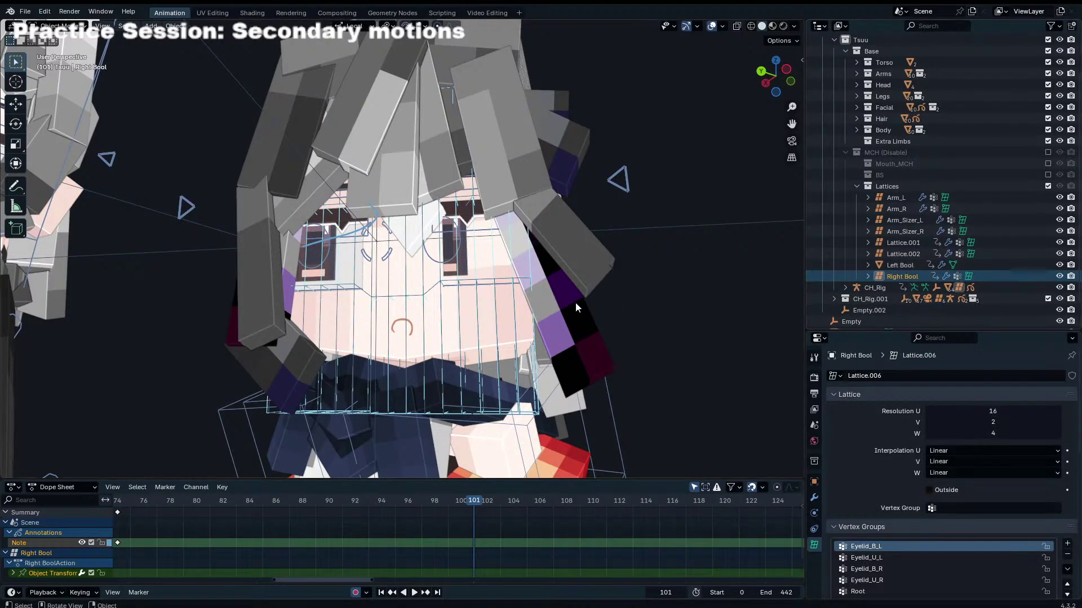
key(g)
right_click(461, 292)
Step: Isolate the Left Bool mesh and examine its faces in Edit Mode
click(876, 265)
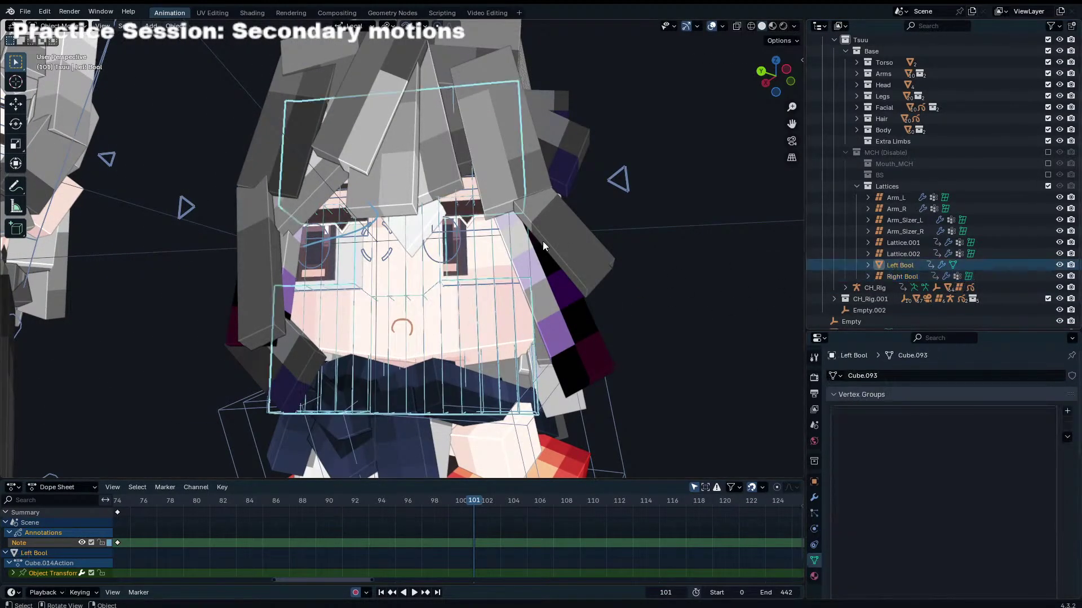
key(KP_Divide)
key(Tab)
middle_drag(543, 241, 553, 293)
click(359, 276)
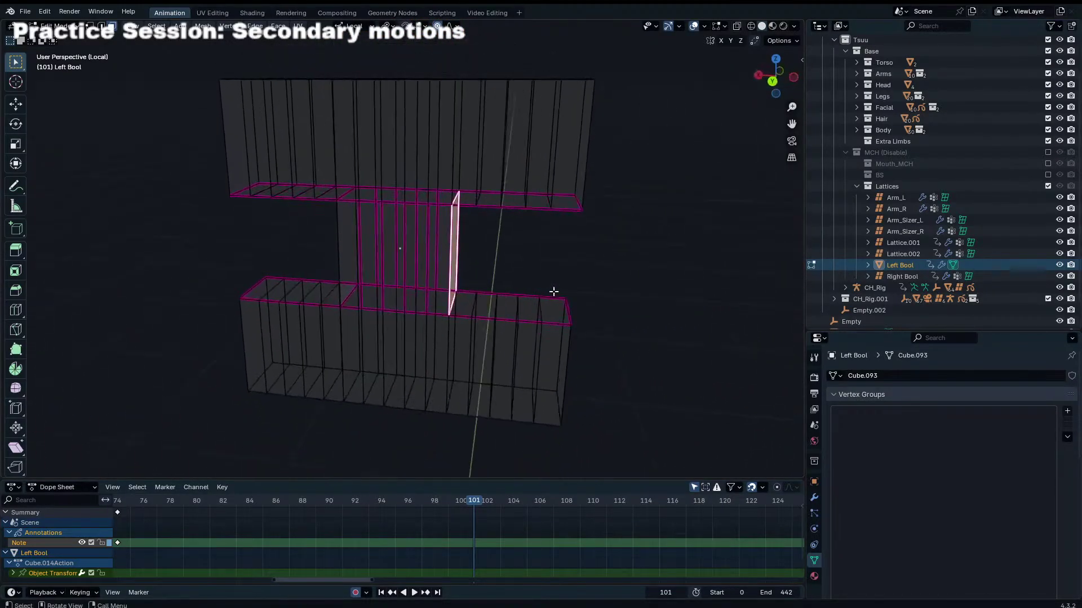
key(a)
key(Tab)
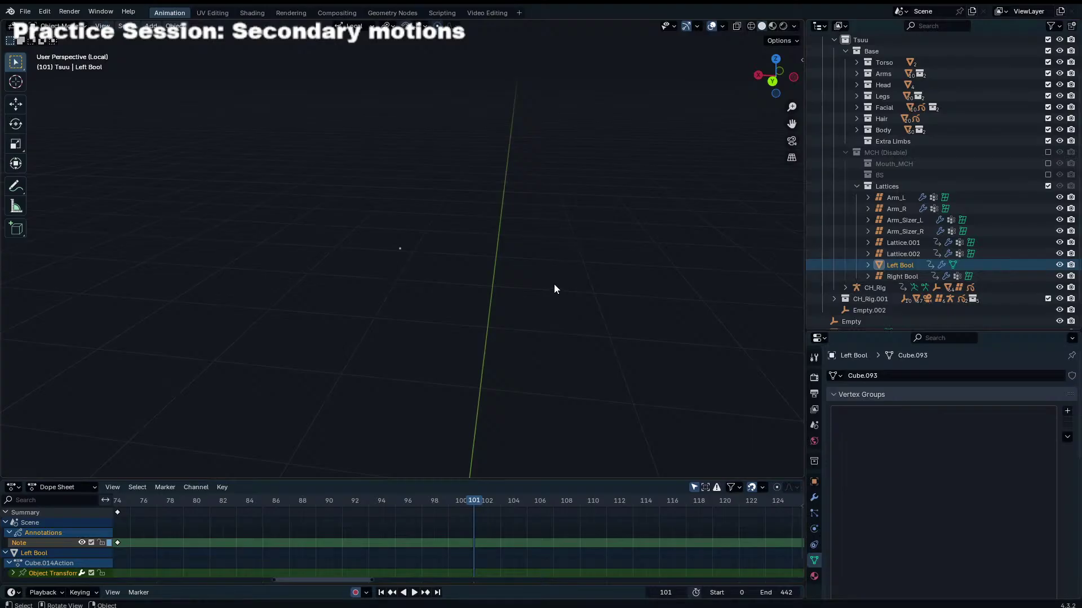
Step: Leave the isolated view and try moving Left Bool slightly while watching the eye whites
key(KP_Divide)
scroll(554, 284, up, 3)
key(g)
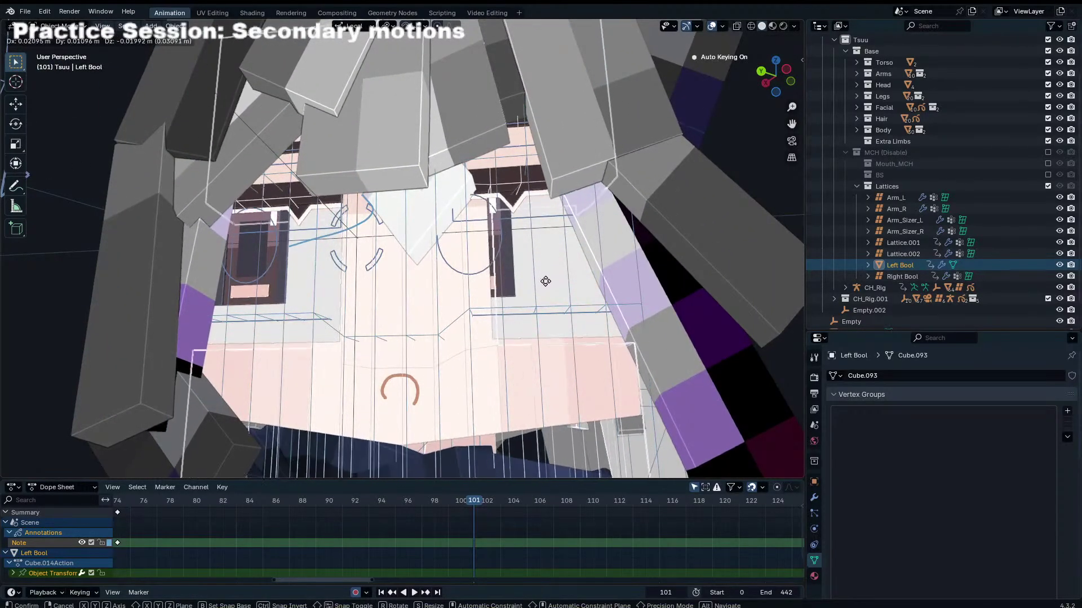
right_click(524, 286)
Step: Show the modifiers of the eye mesh Normal.002 and set its Boolean overlap threshold to 0.000001 m
click(327, 282)
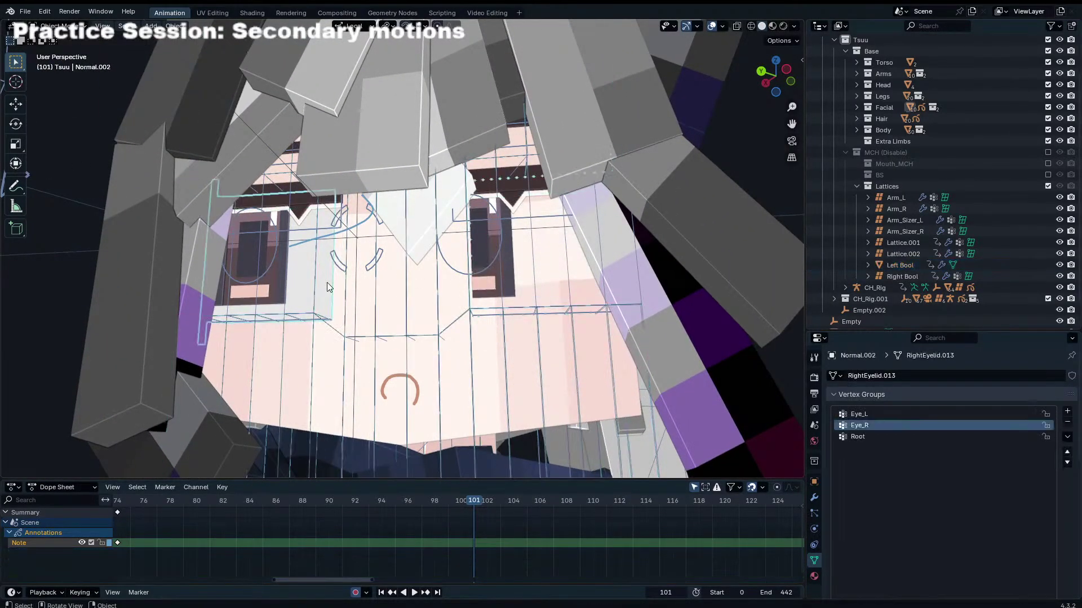
click(815, 498)
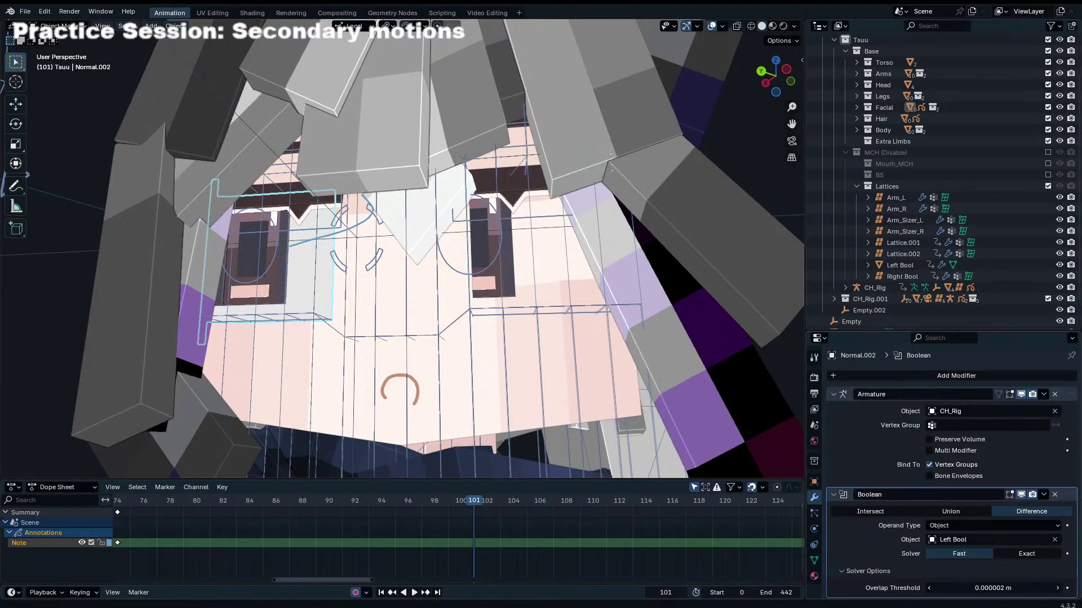
drag(991, 588, 1004, 588)
Step: Try the Exact solver on the eye mesh's Boolean modifier and return it to Fast
click(1022, 554)
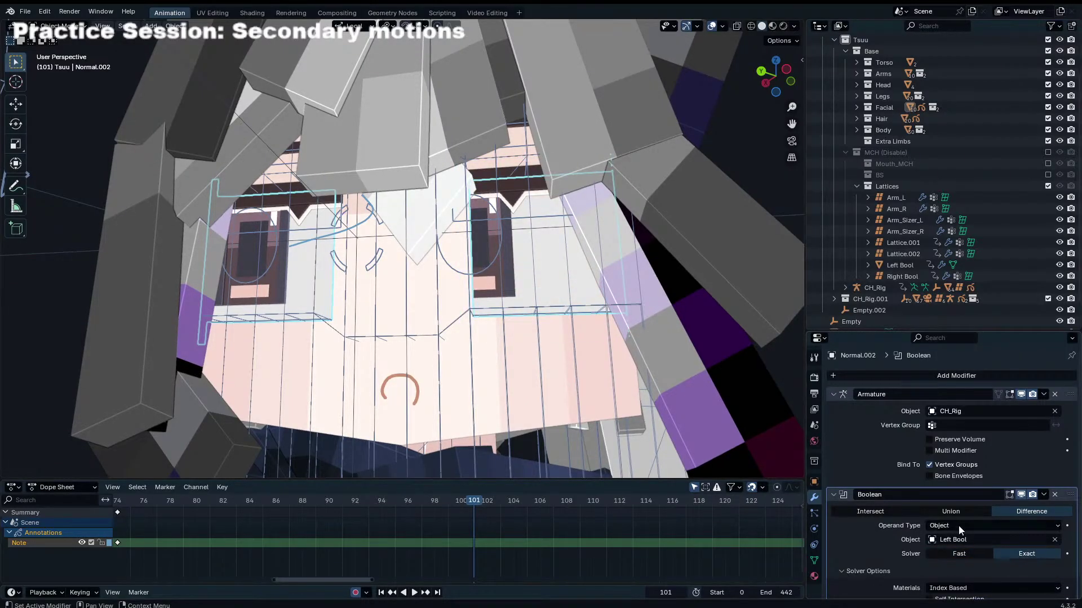
click(969, 556)
right_click(1008, 555)
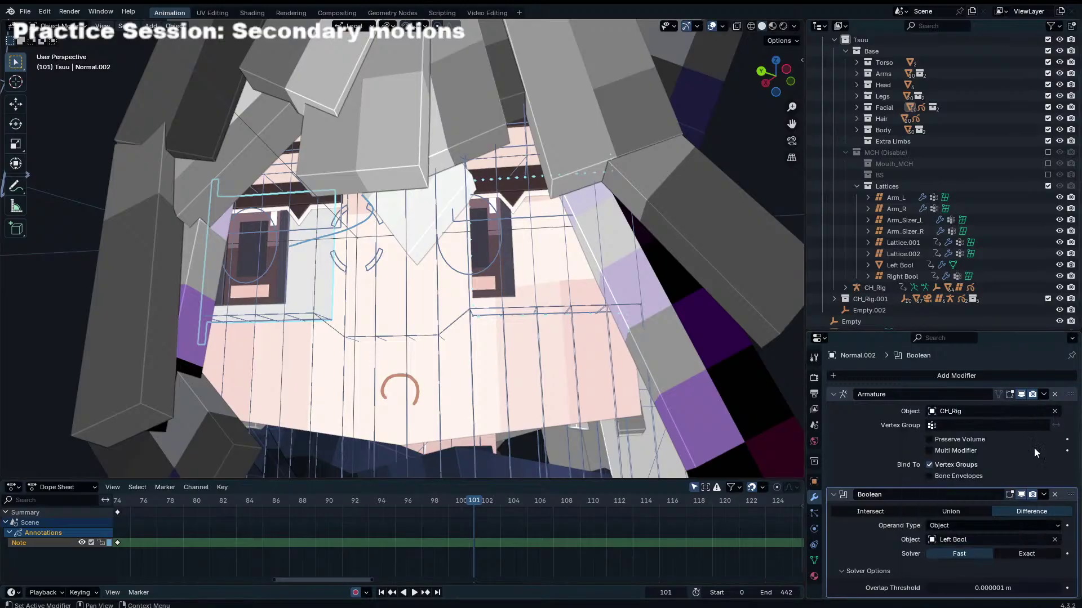
Step: Try the Union operation on the eye mesh's Boolean, return it to Difference and vary its overlap threshold
click(973, 526)
click(951, 513)
click(1009, 507)
drag(990, 587, 1031, 587)
mouse_move(981, 588)
mouse_down()
mouse_move(957, 589)
mouse_move(984, 589)
mouse_move(972, 588)
mouse_up()
Step: Examine the modifiers of Left Bool, then the modifier and lattice data of Right Bool
click(899, 265)
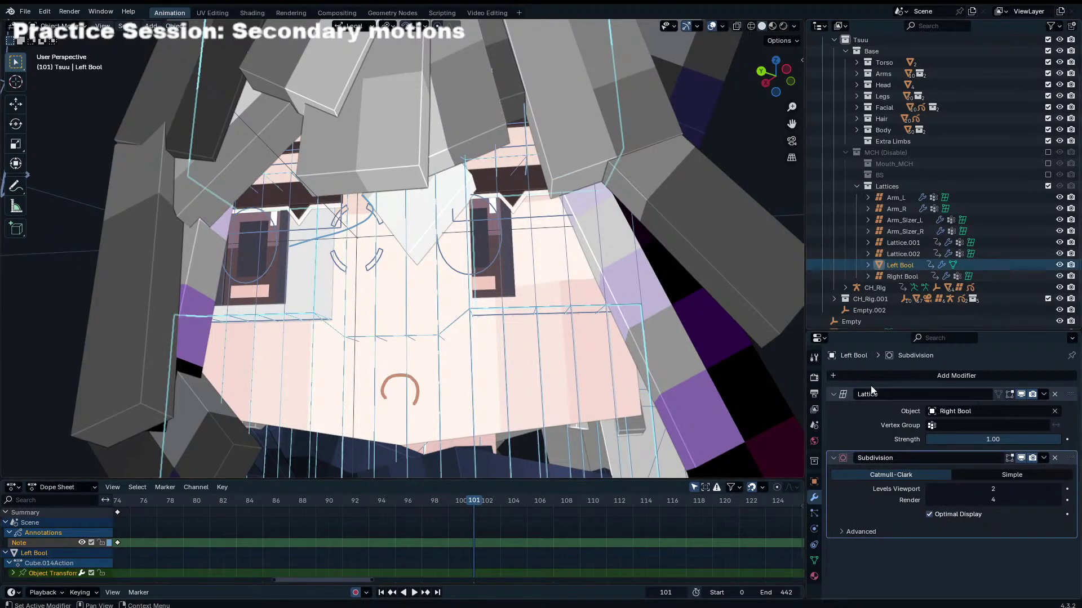
click(639, 283)
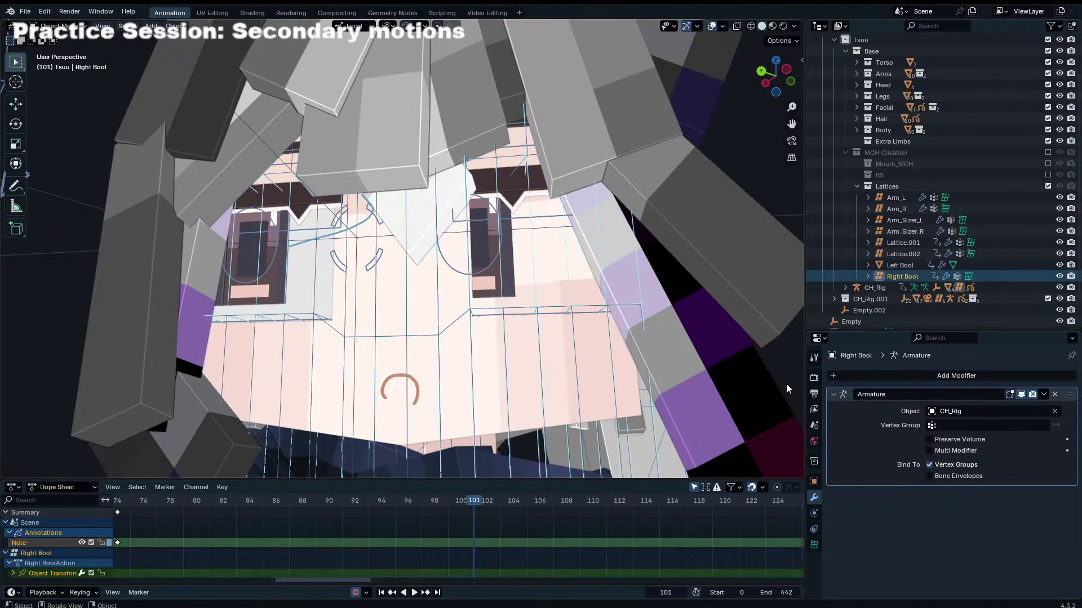
click(814, 544)
scroll(1074, 510, down, 10)
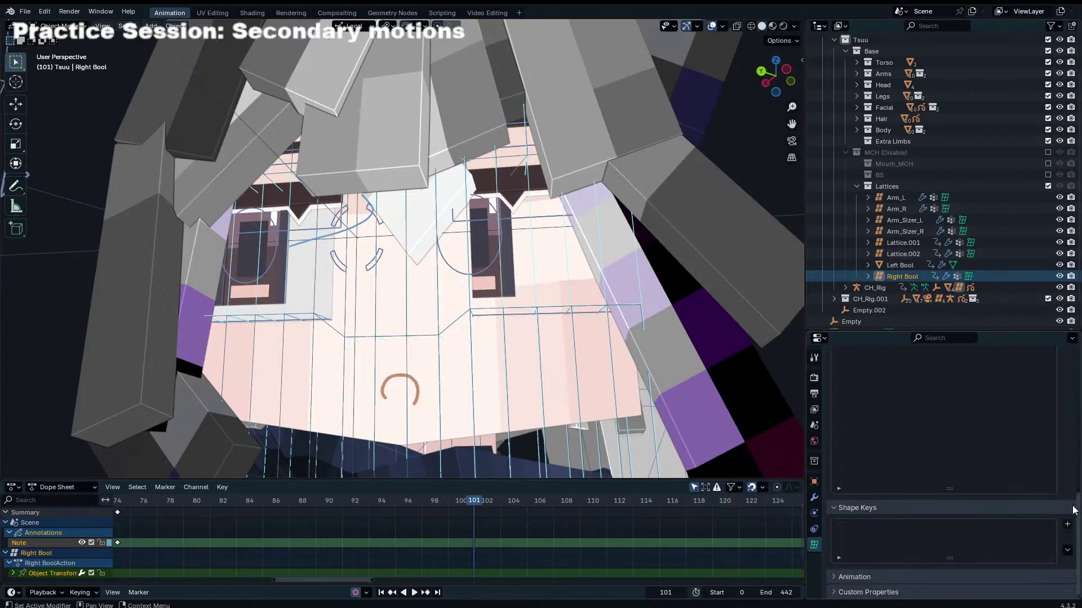
Step: Isolate the Right Bool lattice, check its outer point columns from the front in Edit Mode, and leave the isolated view
key(Tab)
key(KP_Divide)
key(KP_1)
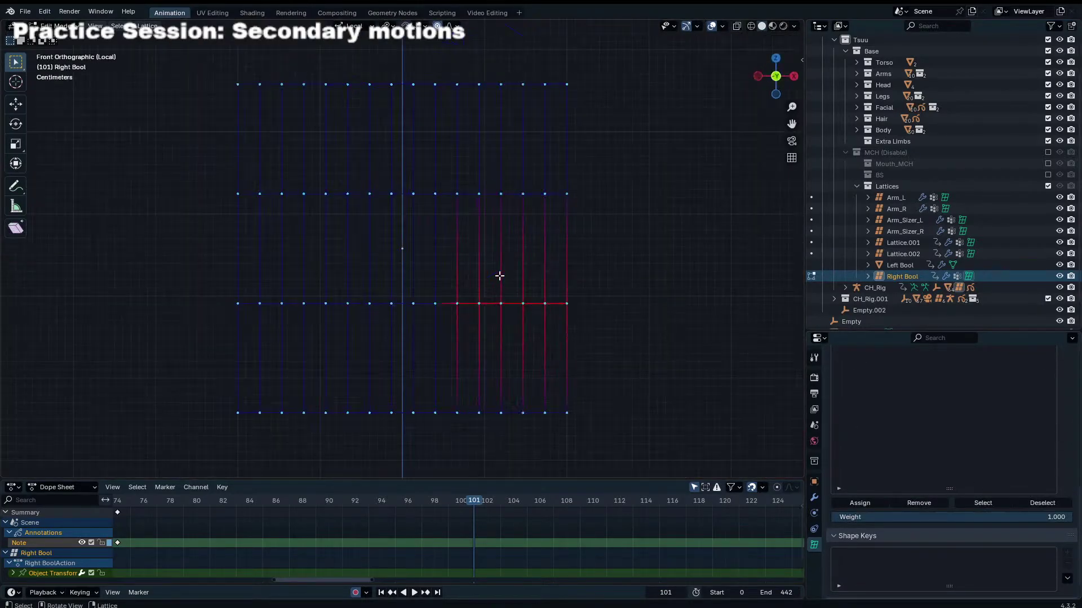
key(b)
drag(511, 124, 619, 479)
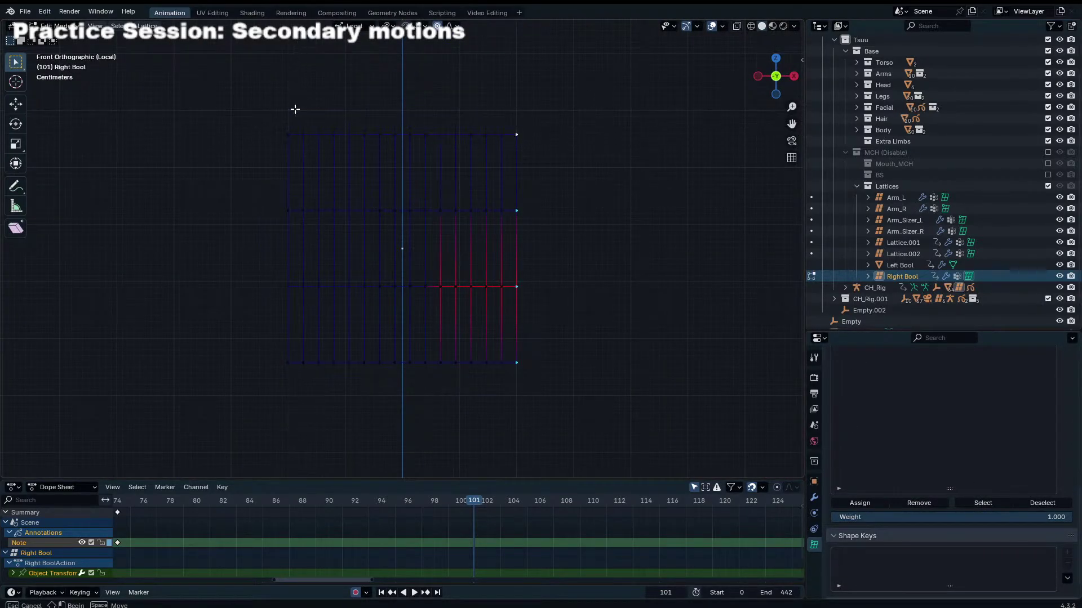
drag(295, 109, 285, 430)
key(Tab)
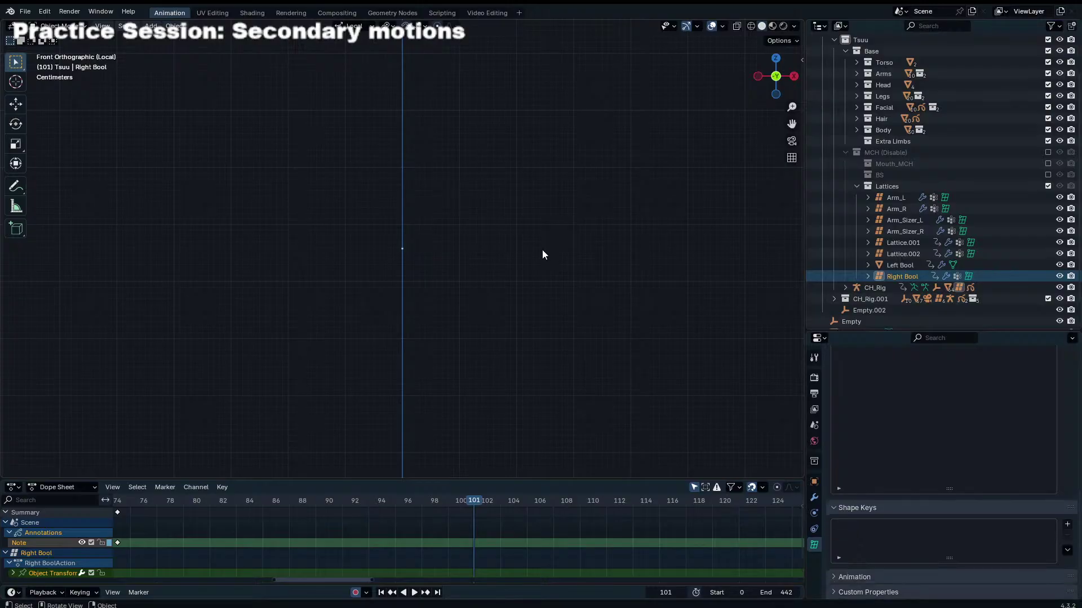
key(KP_Divide)
middle_drag(542, 249, 517, 338)
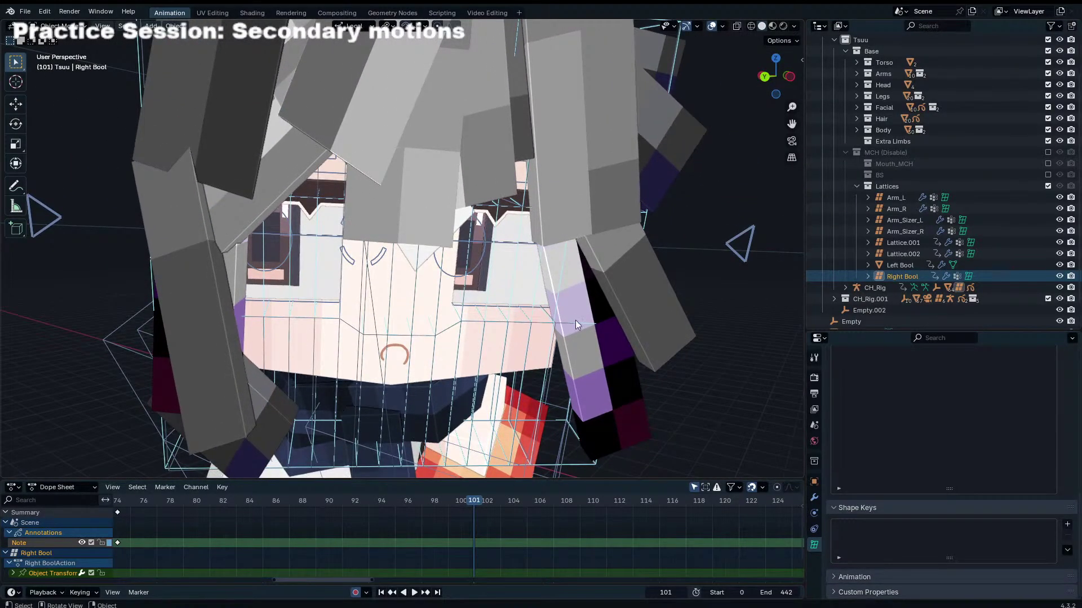
Step: Exclude the Lattices collection from the view layer and save the file
click(1048, 186)
scroll(684, 287, up, 3)
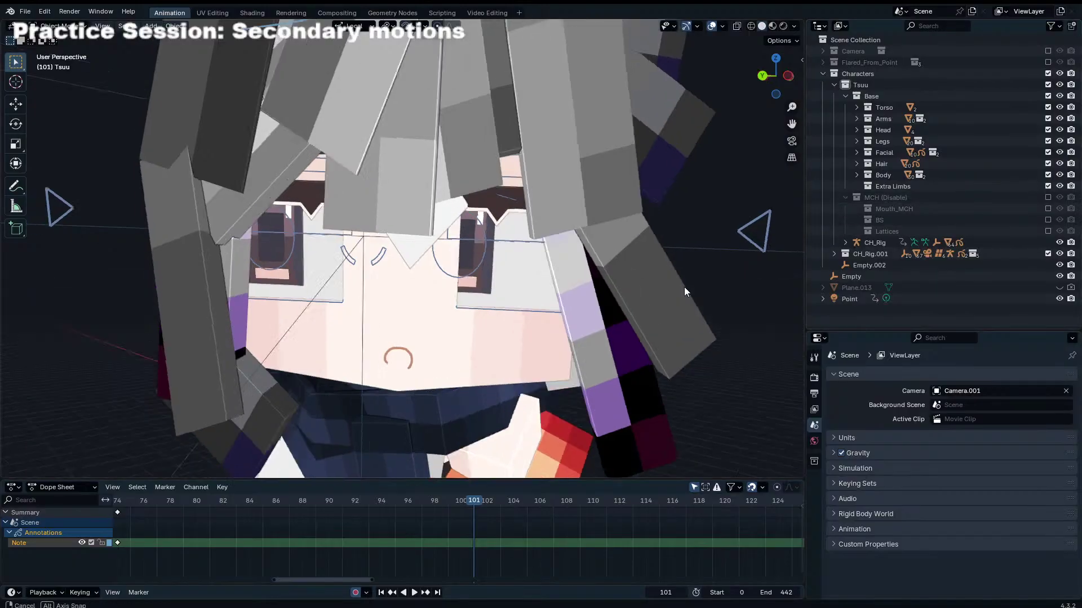
middle_drag(684, 287, 650, 273)
key(ctrl+s)
Step: Return to the camera view and put CH_Rig into Pose Mode
key(KP_0)
click(586, 358)
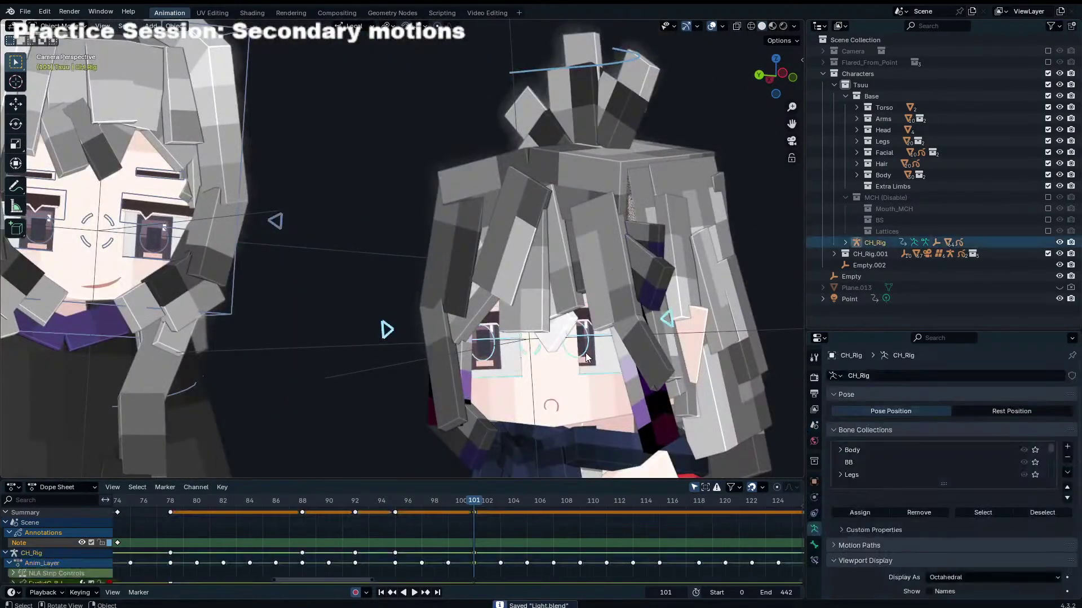
key(ctrl+Tab)
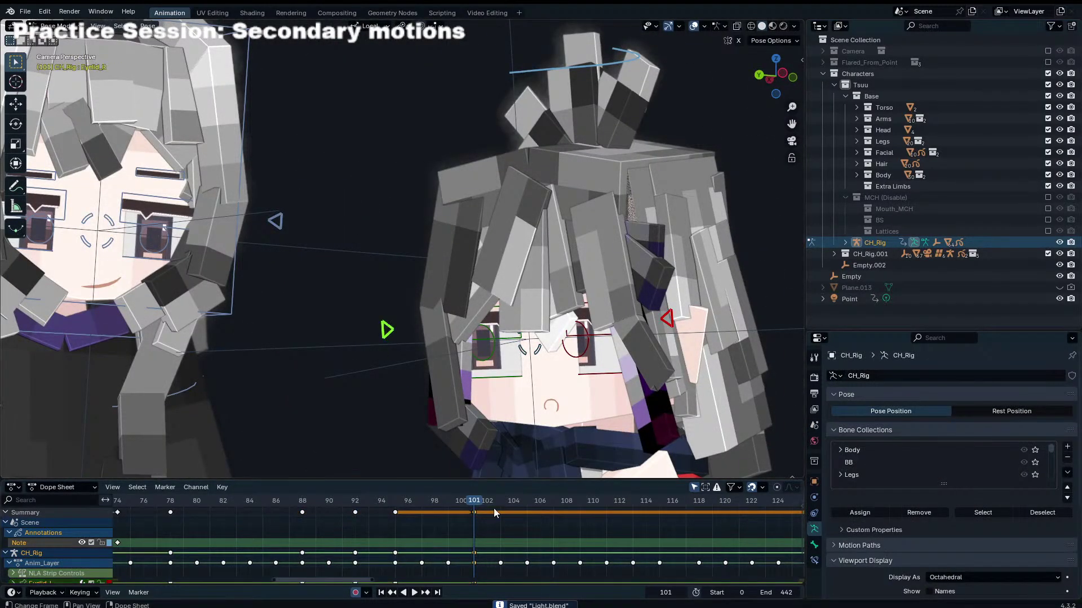
Step: Play the head turn twice to review the eyelid motion
click(392, 504)
key(space)
key(space)
scroll(459, 504, down, 7)
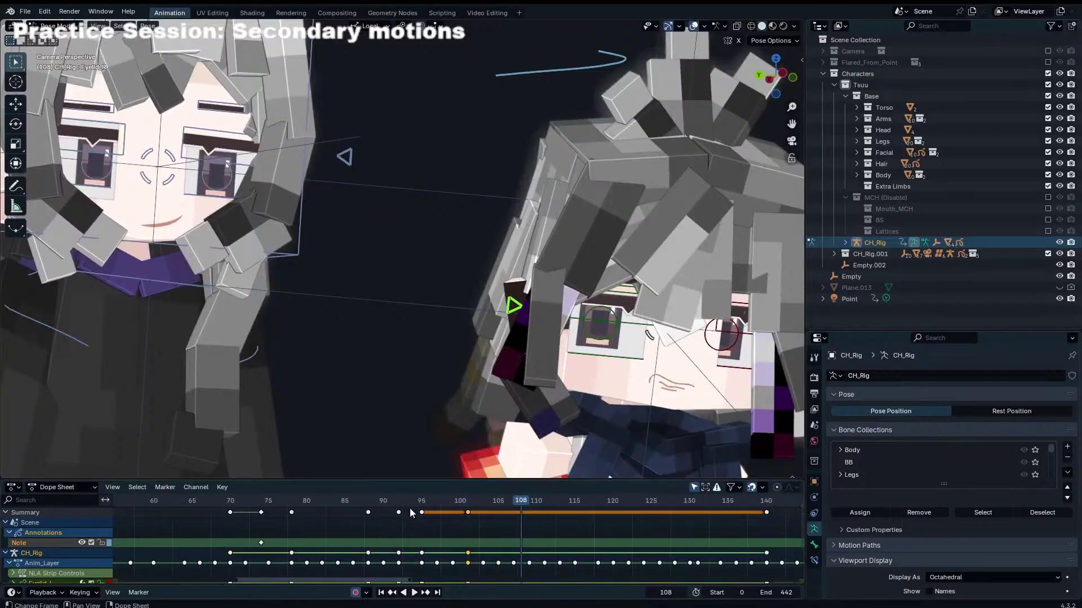
click(315, 503)
key(space)
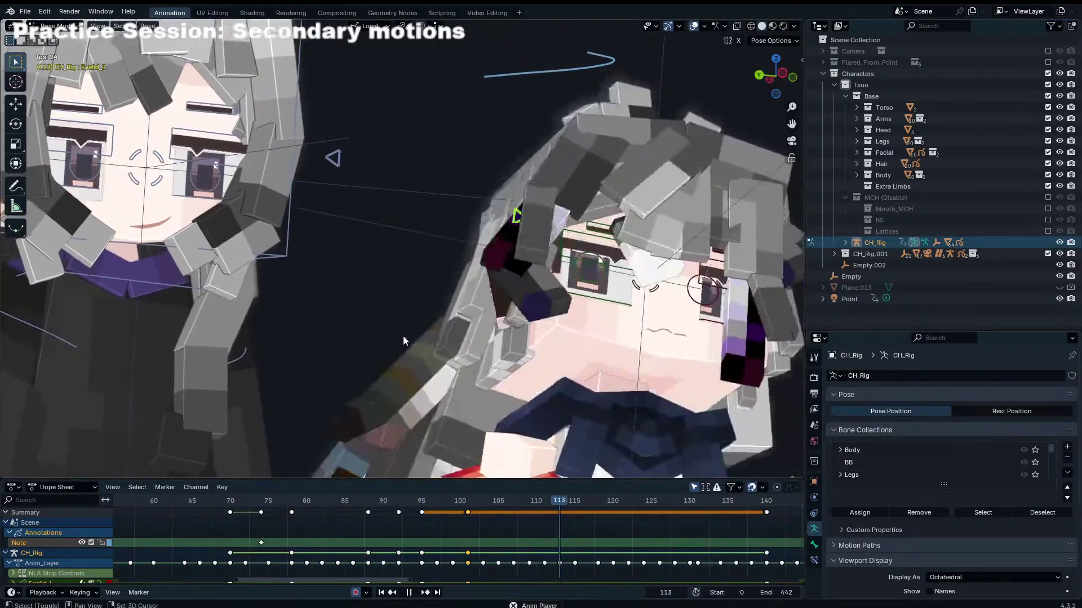
Step: Lower the eyelids at frame 105 and lower them further at frame 107
drag(460, 502, 489, 507)
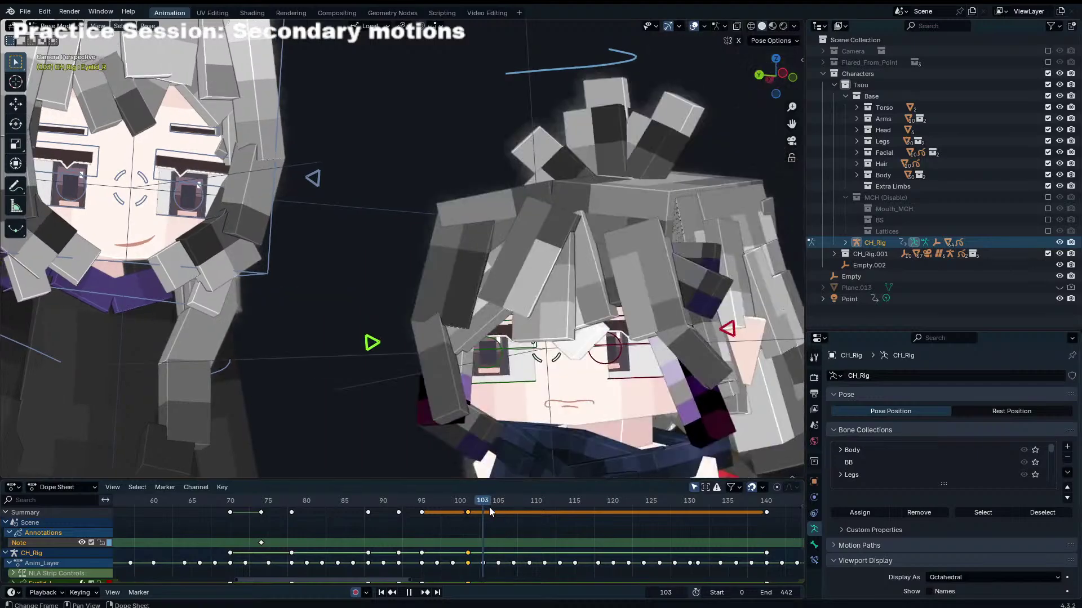
key(space)
key(g)
click(546, 398)
key(Right)
key(Right)
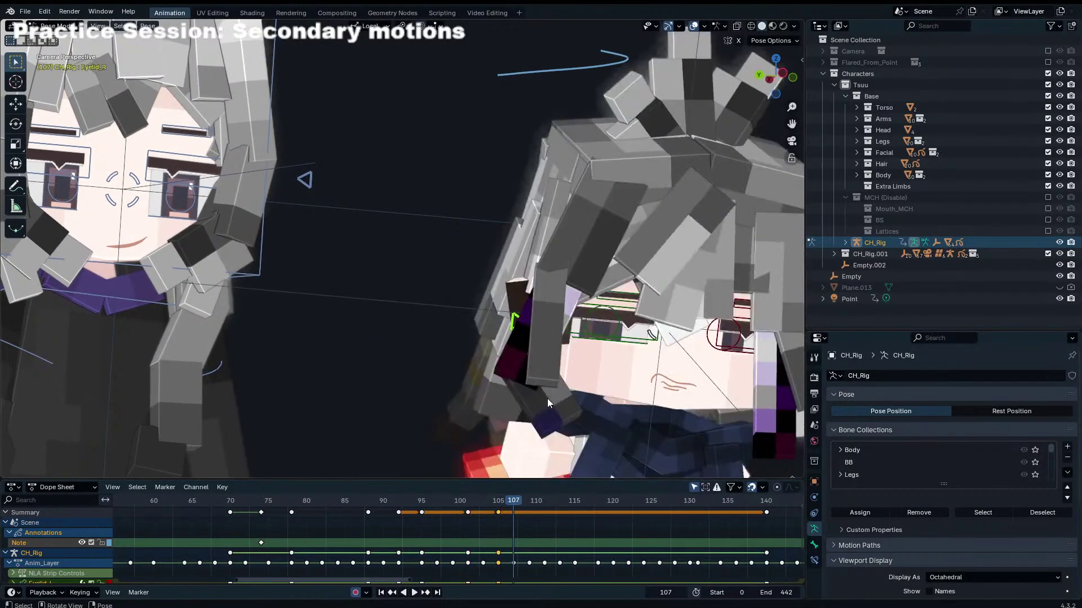
key(g)
click(550, 410)
Step: Raise the eyelids at frame 118 as the head turns back
key(Right)
key(Right)
key(Right)
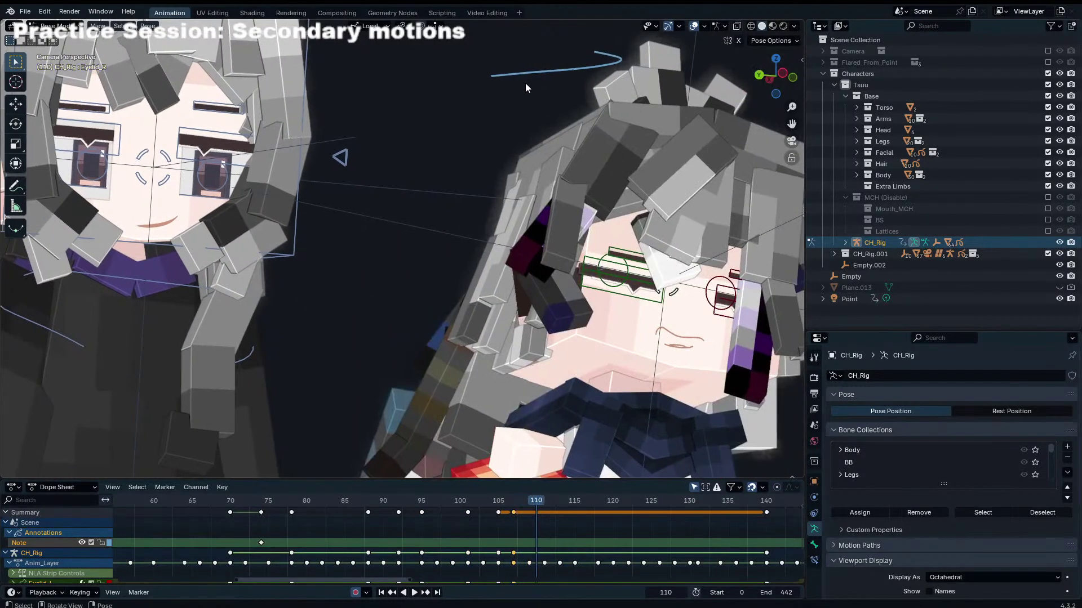
key(Right)
key(Right)
key(Right)
key(Right)
key(Right)
key(Right)
key(Right)
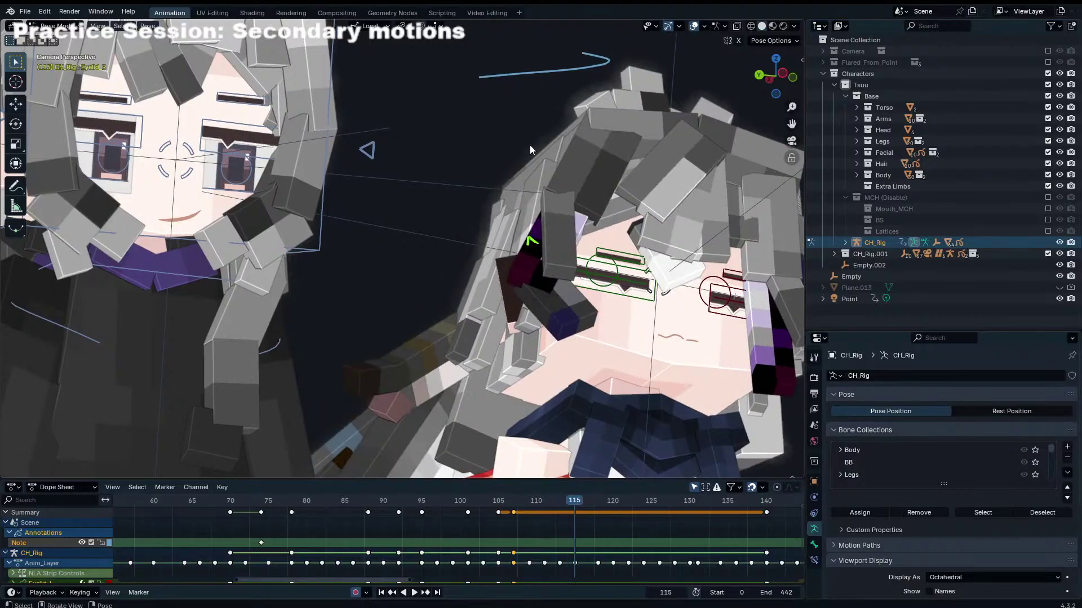
key(Right)
key(g)
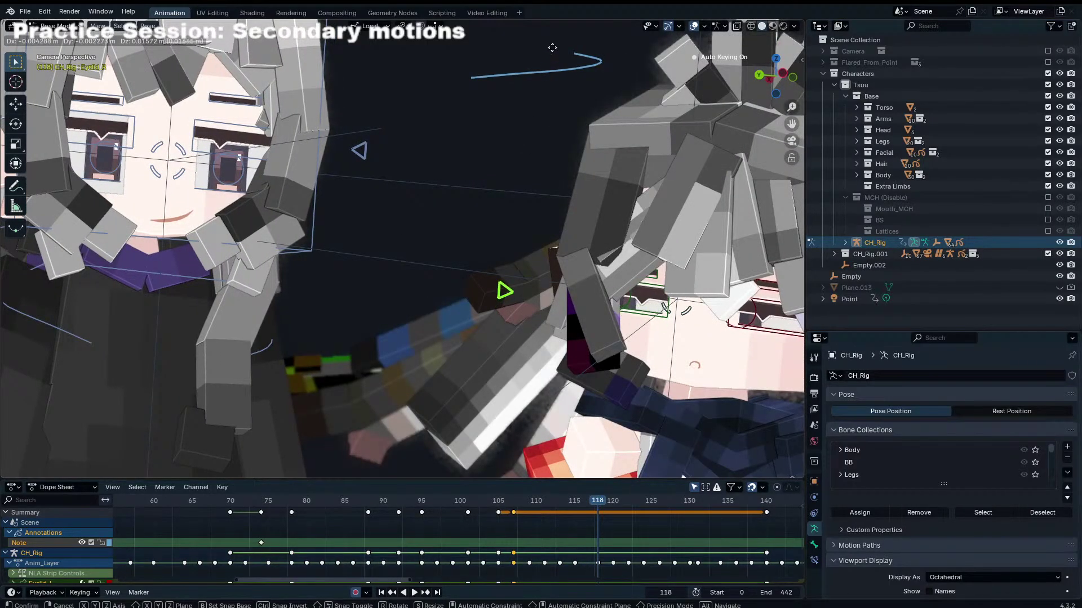
click(556, 33)
Step: Adjust the eyelid position at frame 120
key(Right)
key(Right)
key(g)
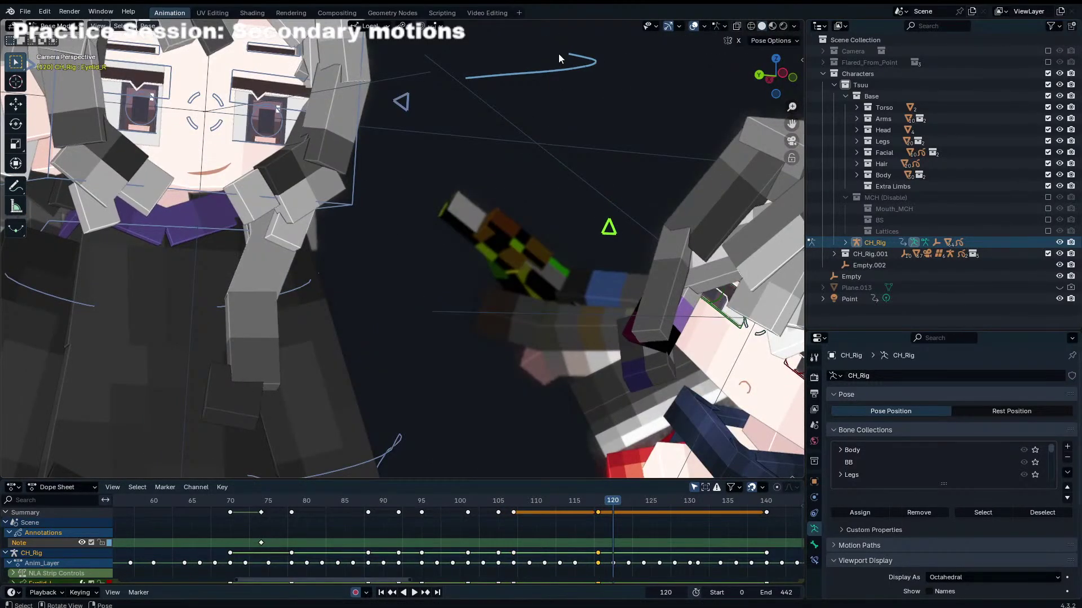
right_click(558, 68)
key(g)
click(545, 100)
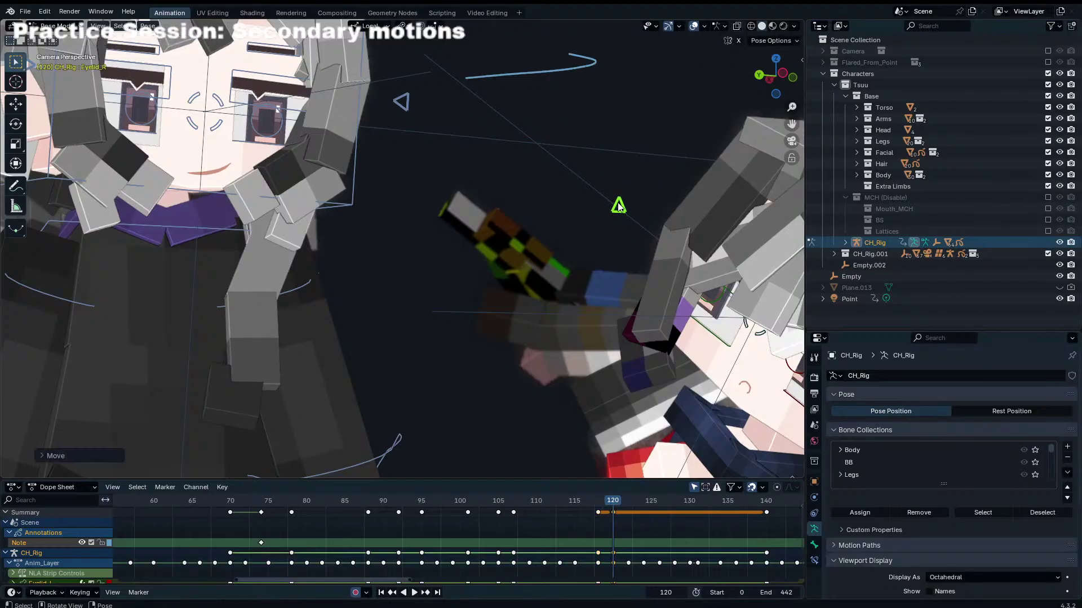
Step: Play the following motion and delete the eyelid keyframes at frame 140
scroll(711, 337, down, 2)
shift+middle_drag(711, 337, 528, 236)
key(space)
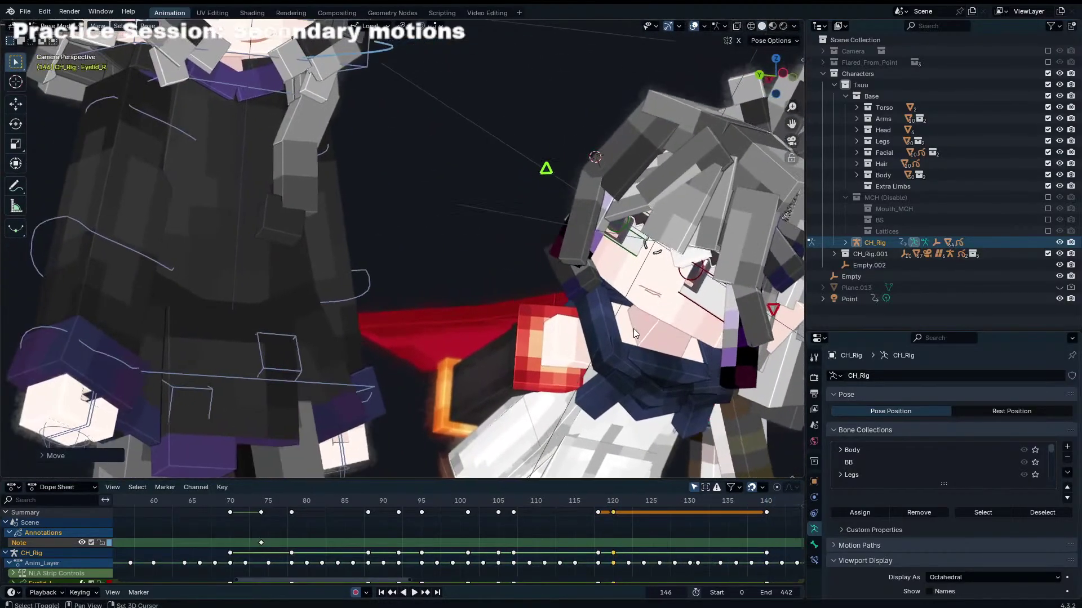
middle_drag(699, 566, 572, 564)
click(638, 510)
key(x)
click(637, 510)
Step: Replay the motion from before frame 120 and try moving the eyelids at frame 154
drag(507, 498, 459, 496)
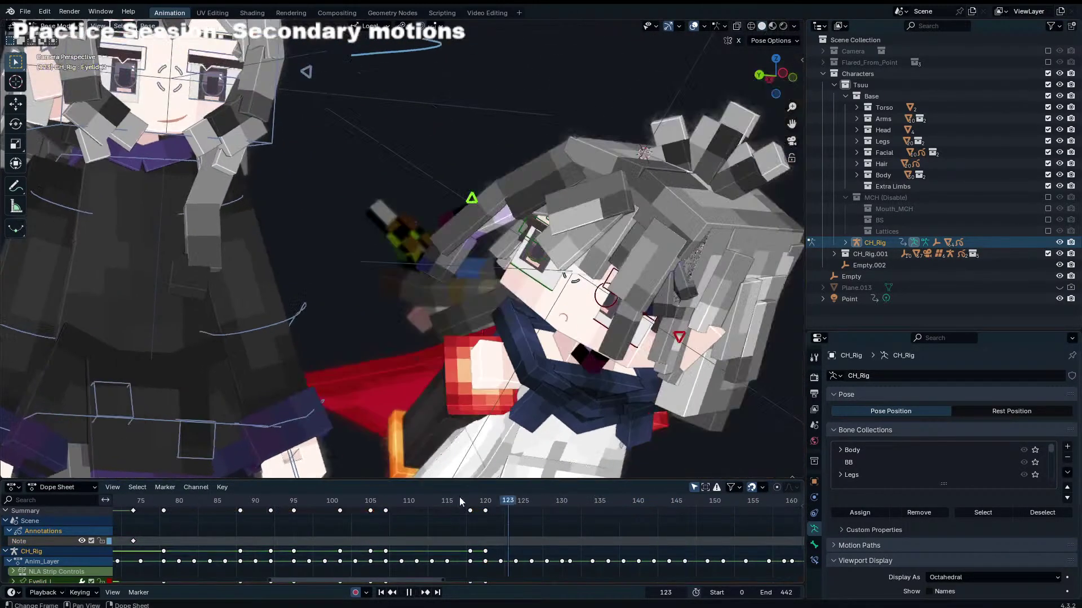
key(space)
key(space)
key(Up)
key(Up)
key(Up)
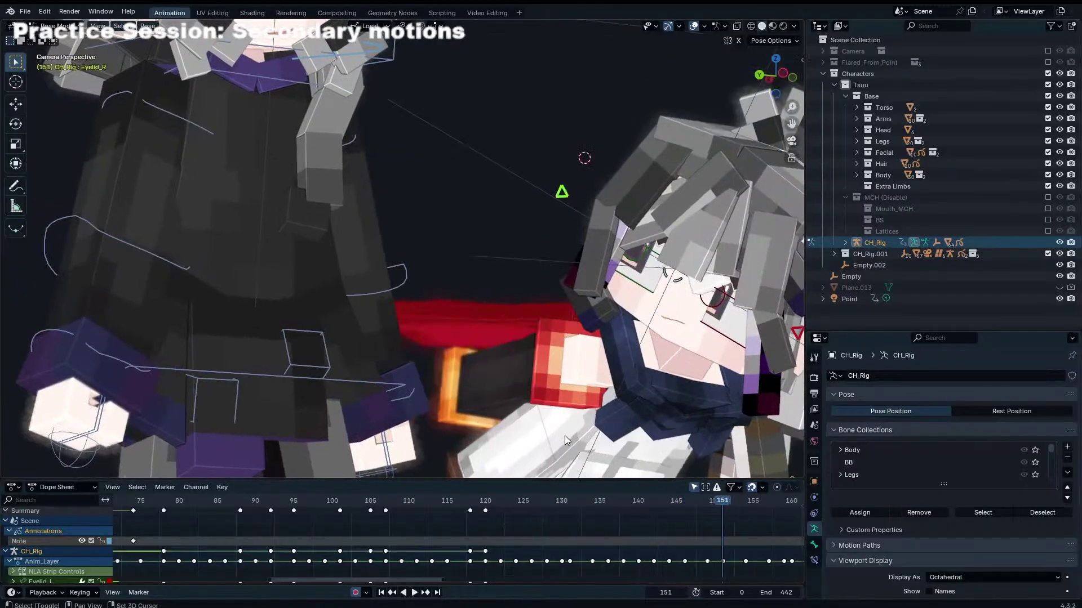
shift+middle_drag(726, 370, 574, 332)
key(g)
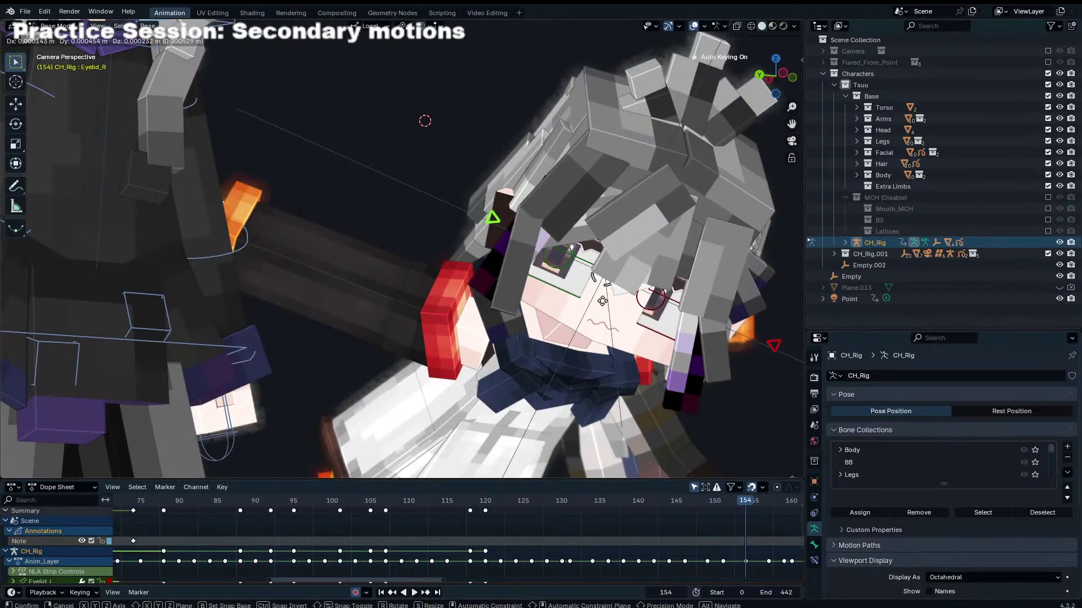
click(611, 289)
Step: Readjust the eyelids at frame 120 and play the motion onward
click(486, 500)
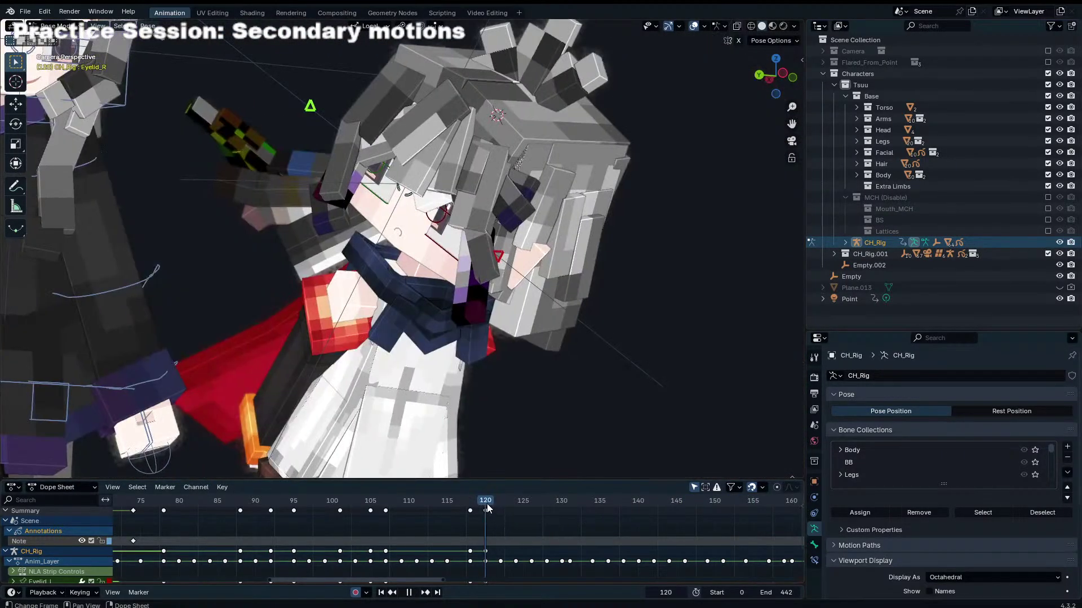
key(g)
click(464, 446)
key(space)
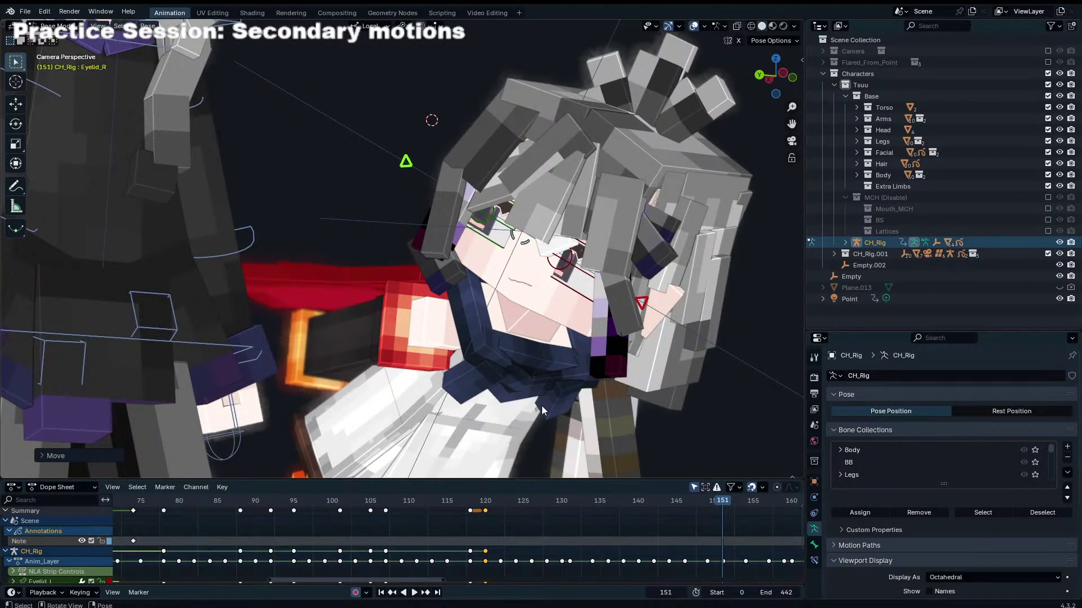
Step: Keyframe new eyelid positions at frames 151 and 154
key(g)
click(559, 376)
key(Right)
key(Right)
key(Right)
key(g)
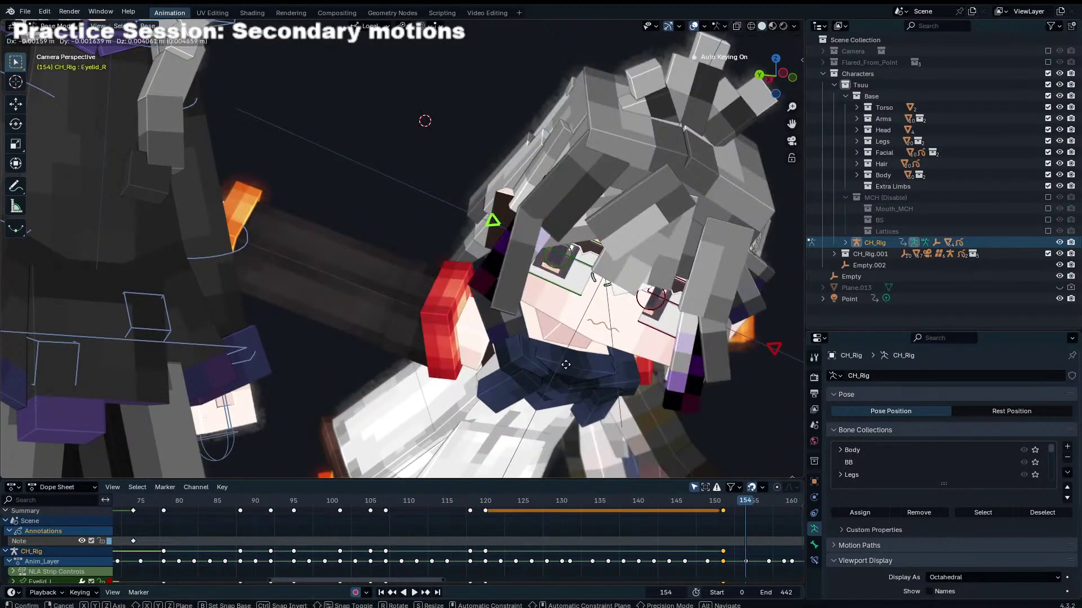
click(565, 366)
Step: Reposition and resize the eyes' Focus control at frame 154
click(607, 285)
key(g)
click(676, 322)
key(s)
click(674, 307)
key(g)
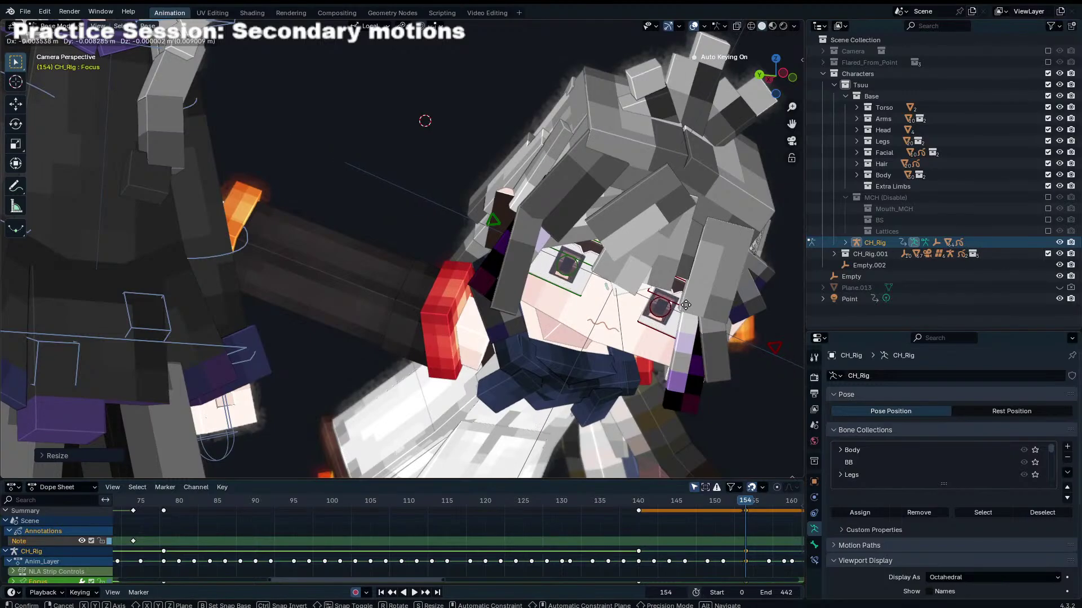
click(711, 319)
Step: Move the Focus control at frame 157 to follow the head turn
key(Right)
key(Right)
key(Right)
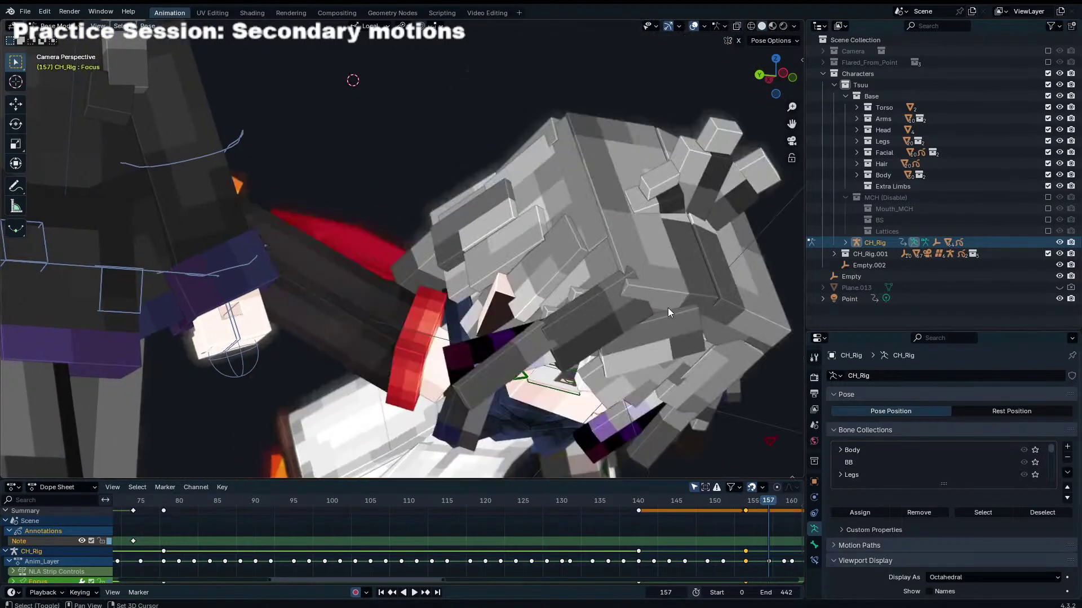
key(g)
click(611, 238)
Step: Play the motion from frame 151 and inspect the eyes between frames 173 and 178
middle_drag(760, 525, 610, 517)
click(570, 503)
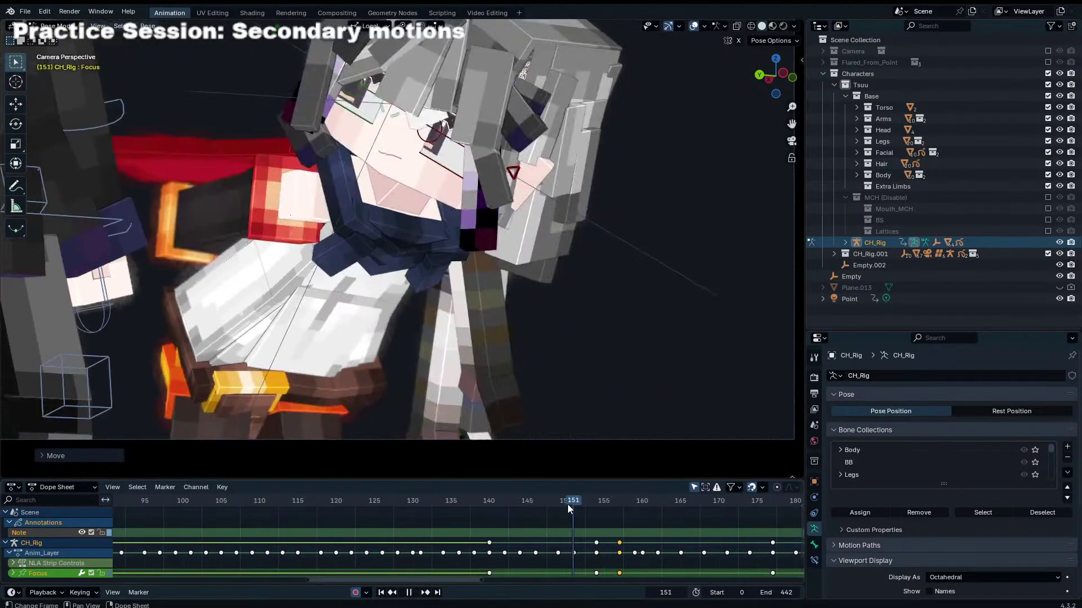
key(space)
key(space)
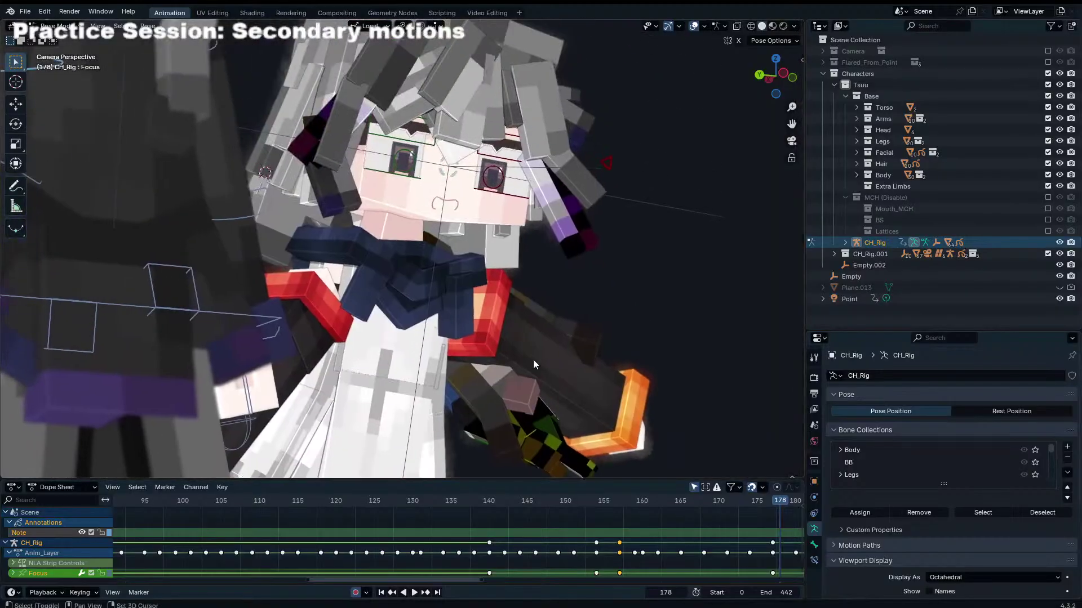
key(Left)
key(Right)
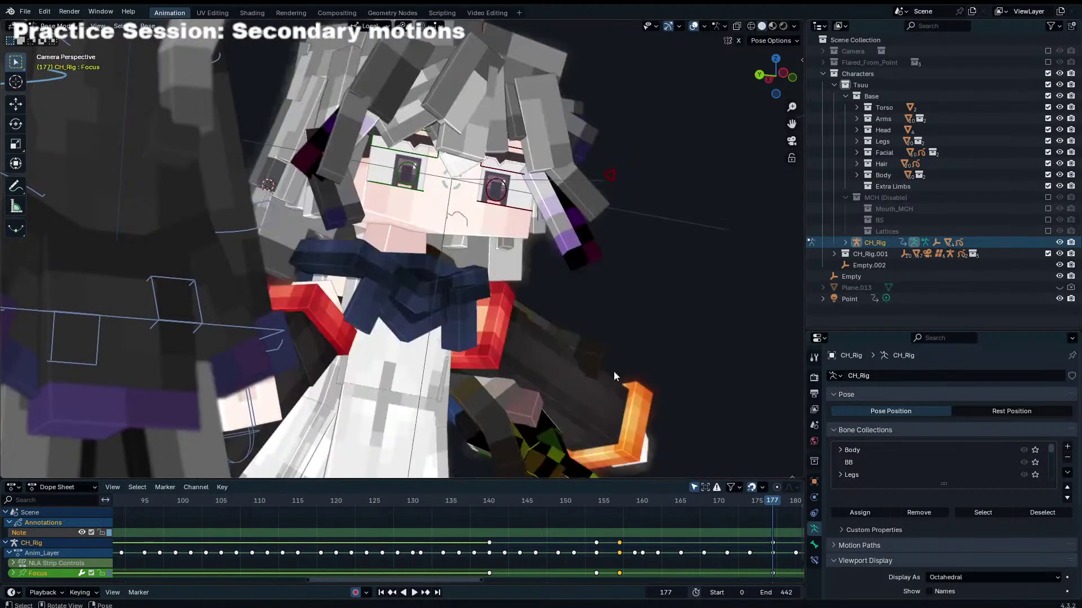
key(Left)
click(753, 508)
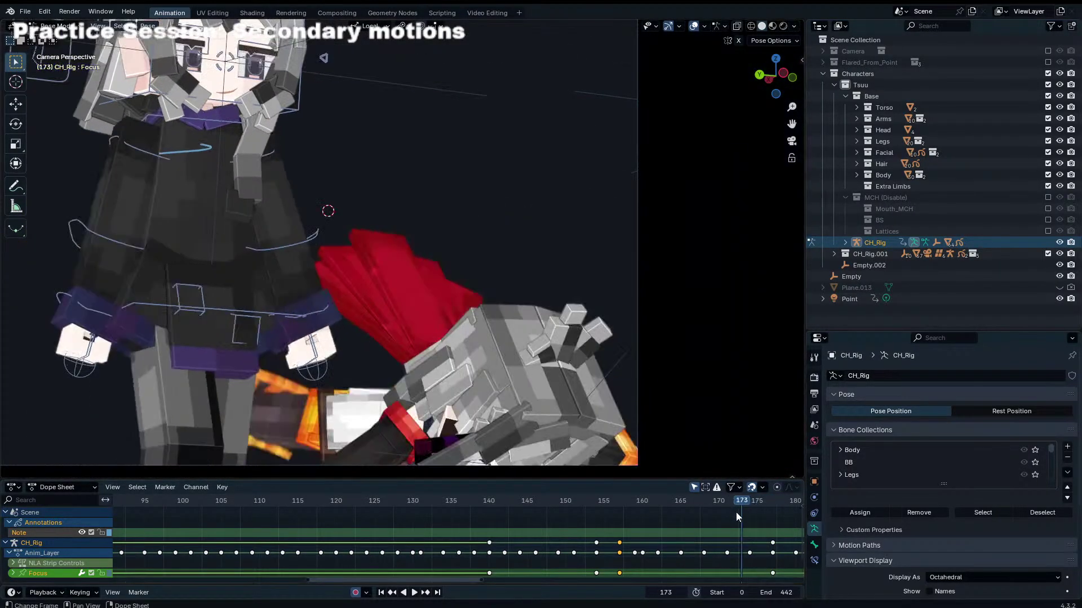
Step: Keyframe new left and right eyelid positions at frame 174, moving them along their local Y axis
scroll(509, 264, up, 3)
click(438, 254)
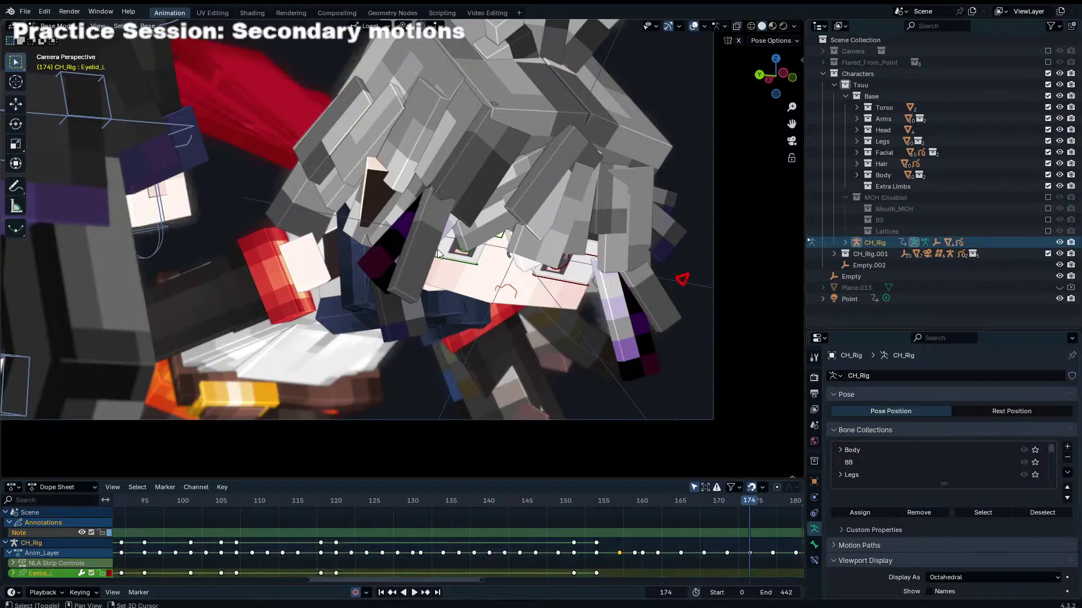
click(426, 228)
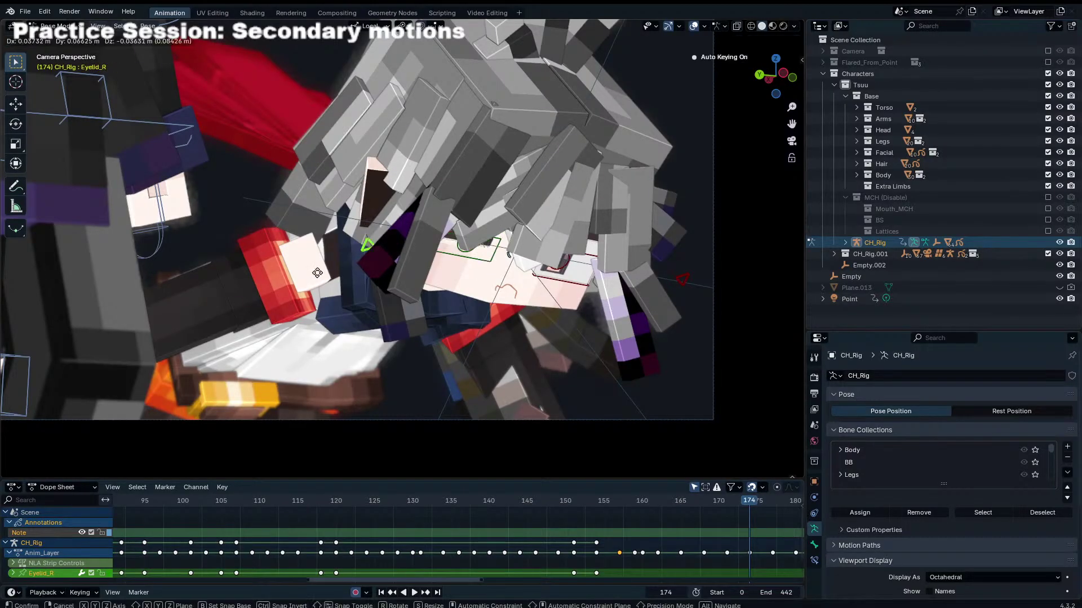
key(shift+ctrl+m)
key(g)
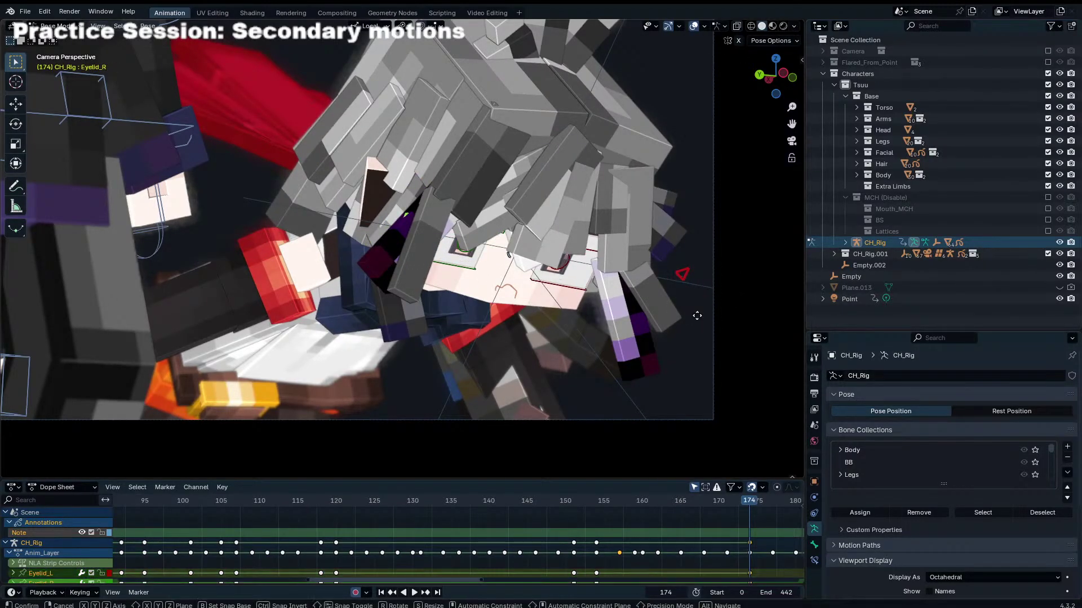
key(y)
key(y)
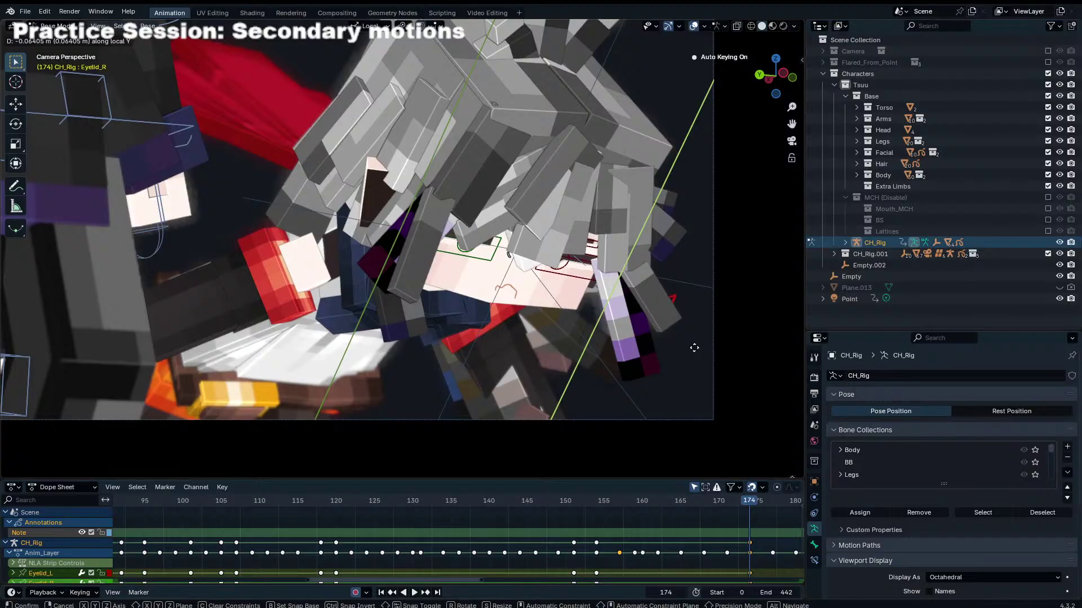
click(656, 276)
key(ctrl+Tab)
key(KP_0)
middle_drag(656, 276, 515, 213)
scroll(401, 234, up, 4)
click(270, 255)
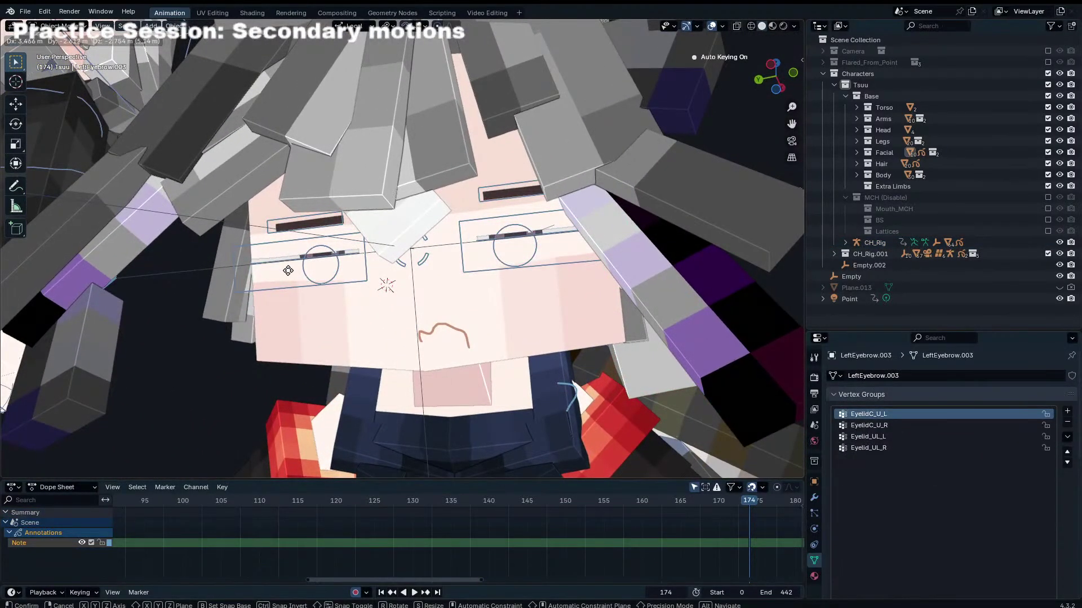
click(541, 267)
scroll(411, 273, down, 1)
key(ctrl+Tab)
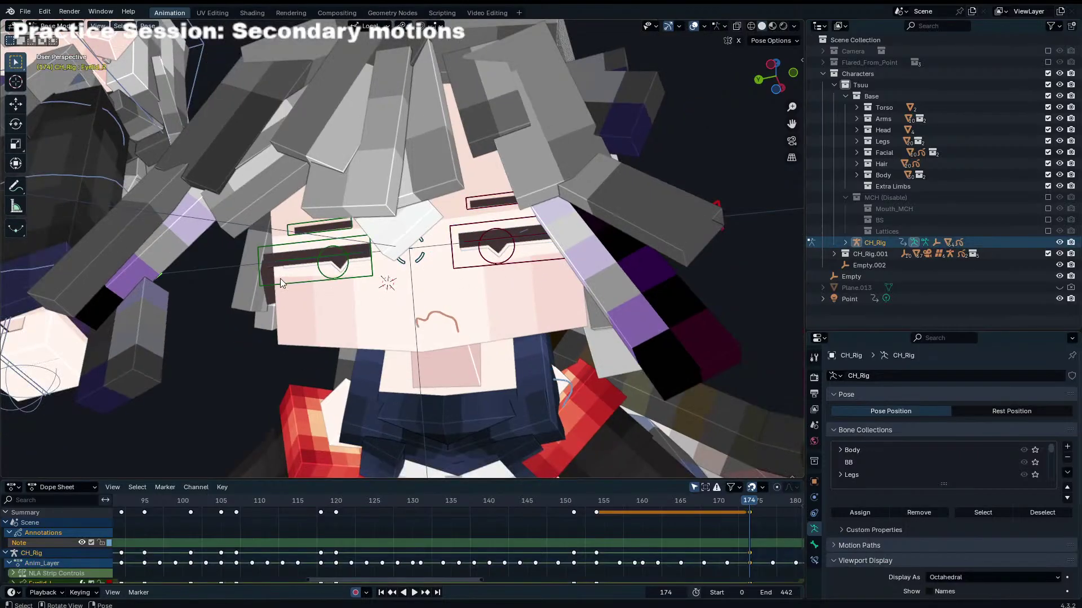
scroll(248, 268, down, 3)
click(272, 258)
drag(301, 249, 245, 274)
key(g)
right_click(251, 272)
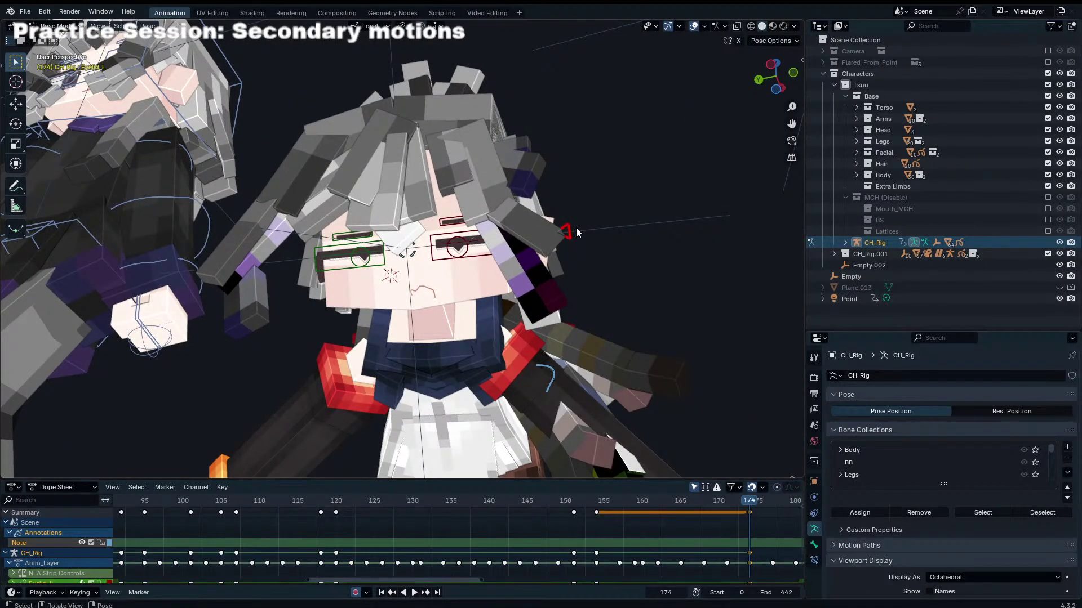
key(g)
right_click(499, 239)
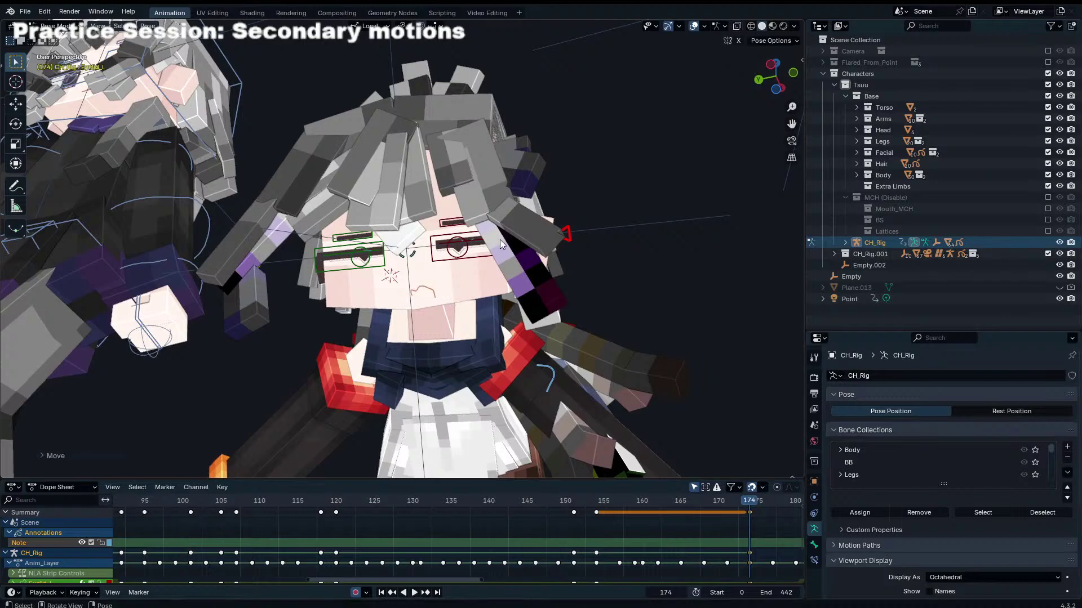
Step: Move the three eyebrow meshes into a new collection named EyeBrow and nest it under the Base collection
scroll(479, 242, up, 2)
key(ctrl+Tab)
click(484, 206)
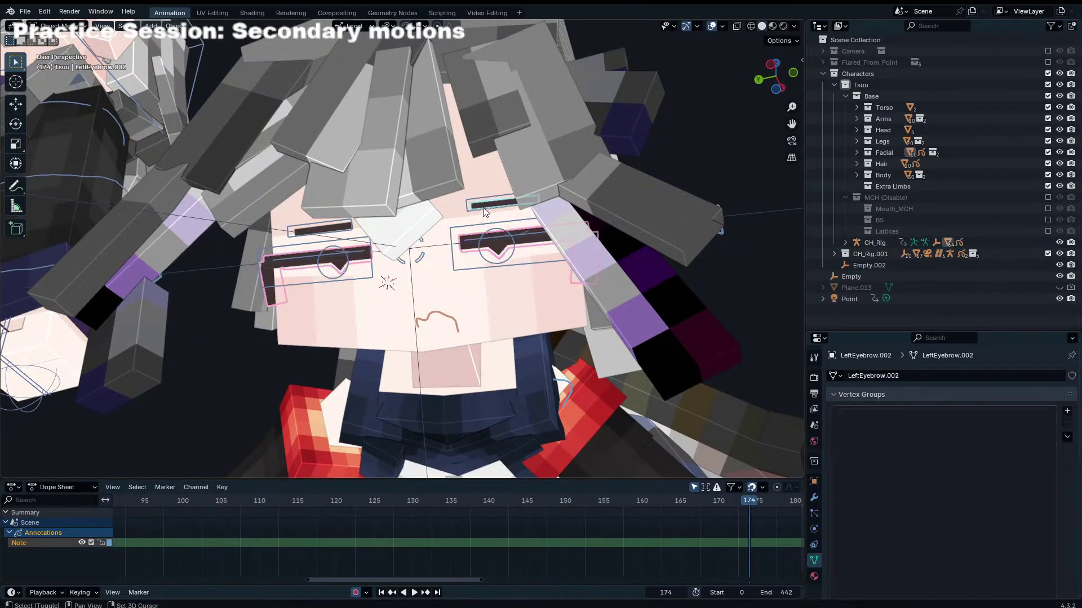
key(m)
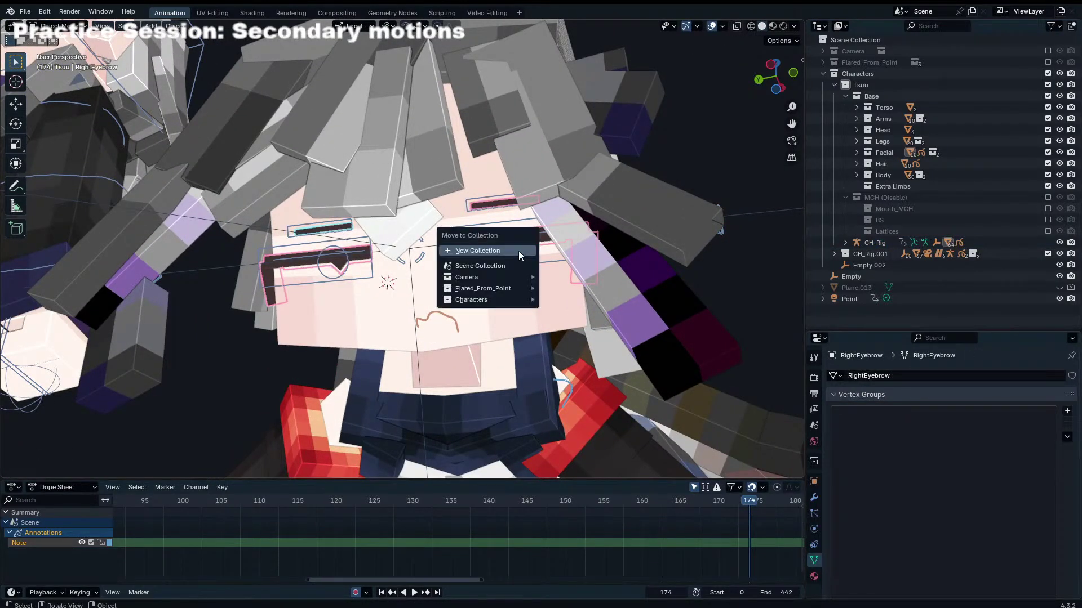
click(519, 251)
text(EyeB)
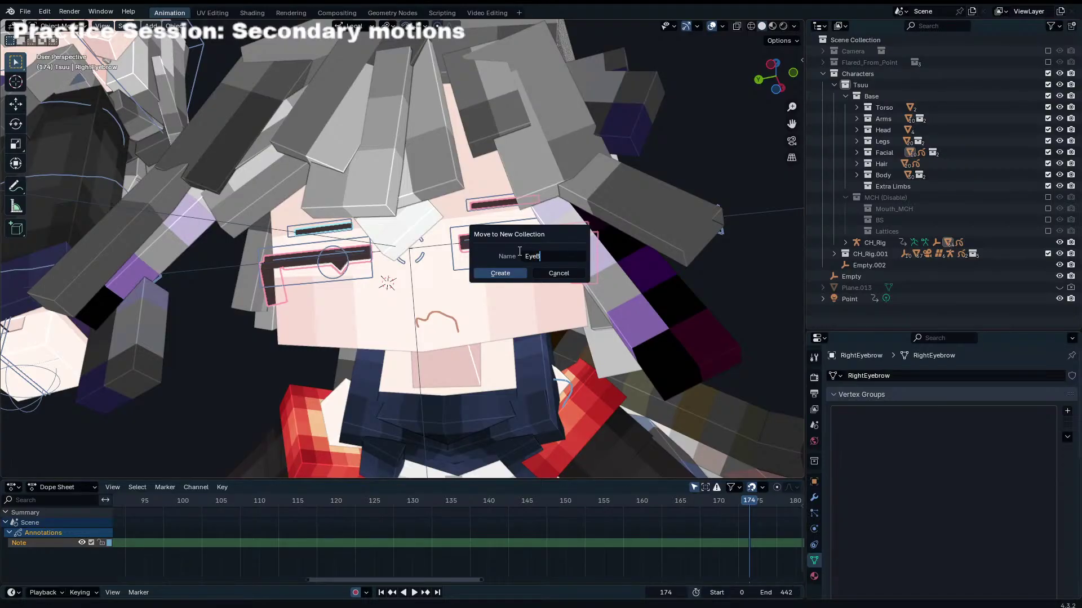
text(row)
key(Return)
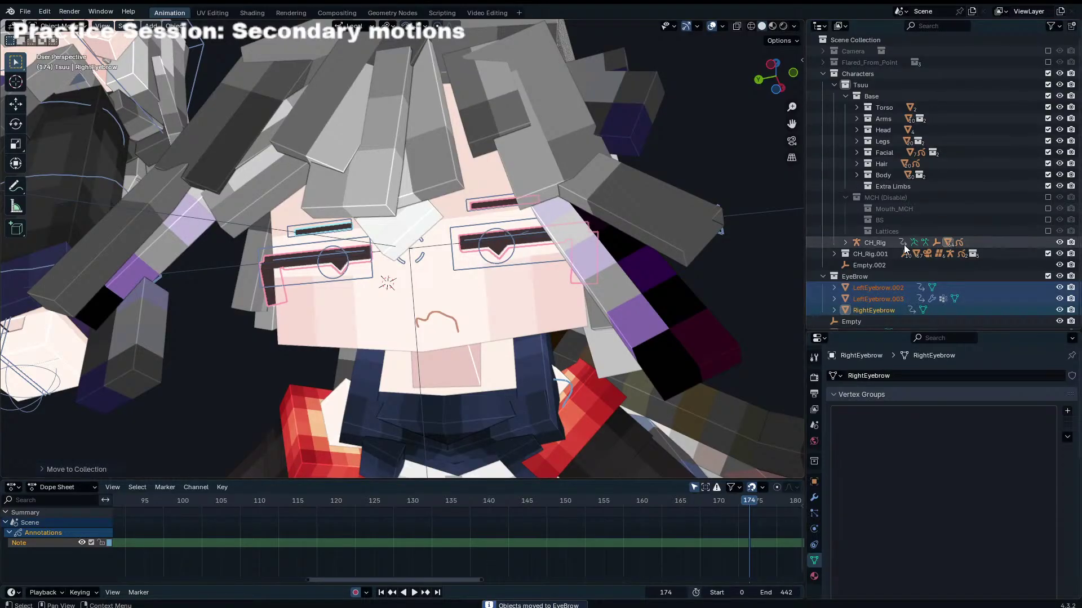
drag(856, 276, 877, 195)
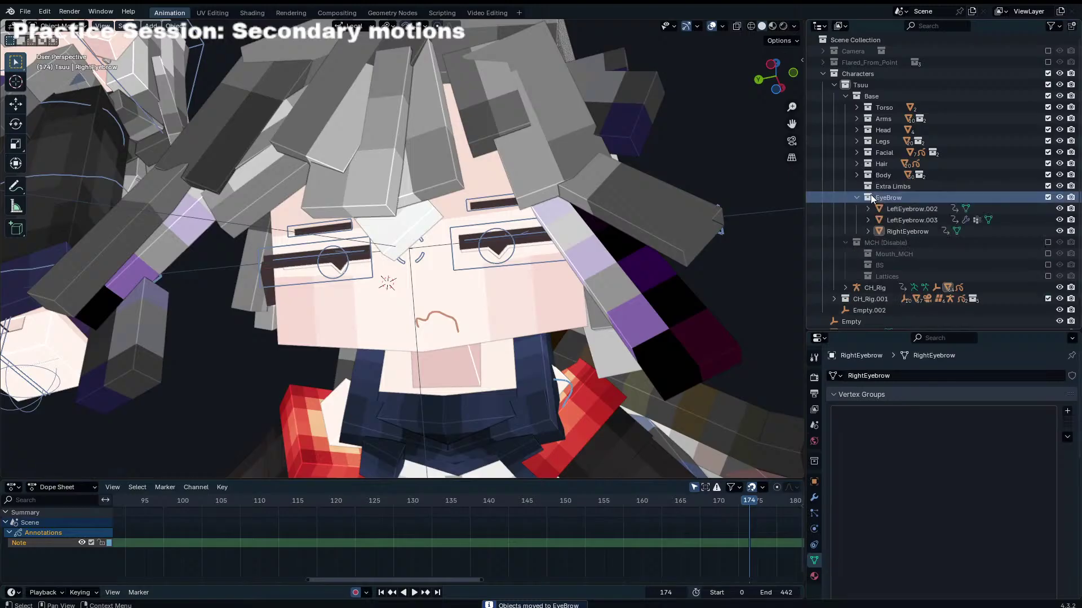
Step: Show the selectability and viewport-disabling toggles for objects in the outliner
click(915, 219)
ctrl+click(924, 230)
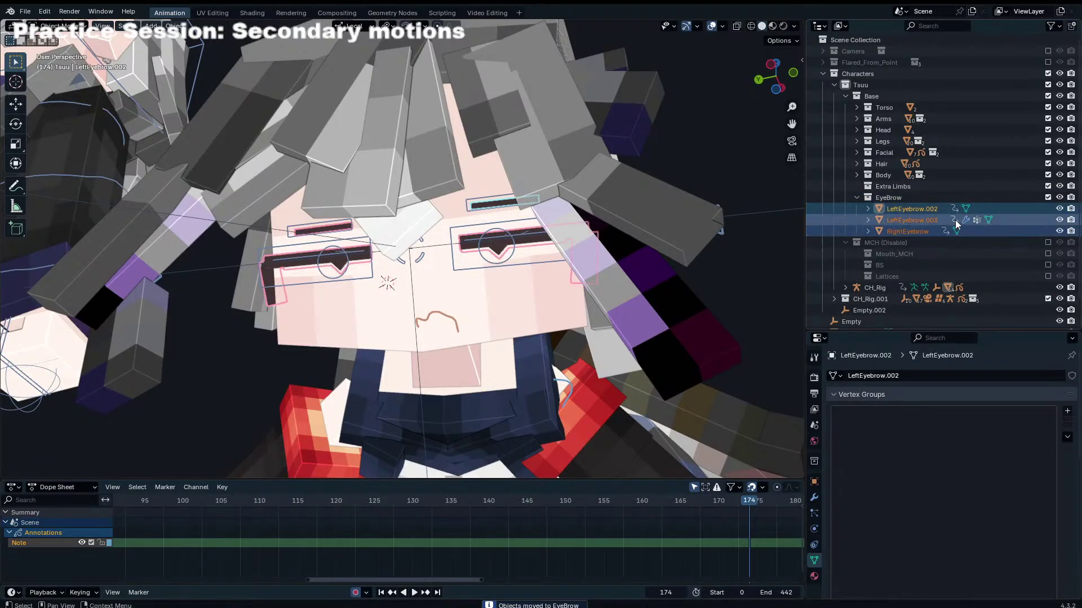
ctrl+click(924, 208)
click(1054, 26)
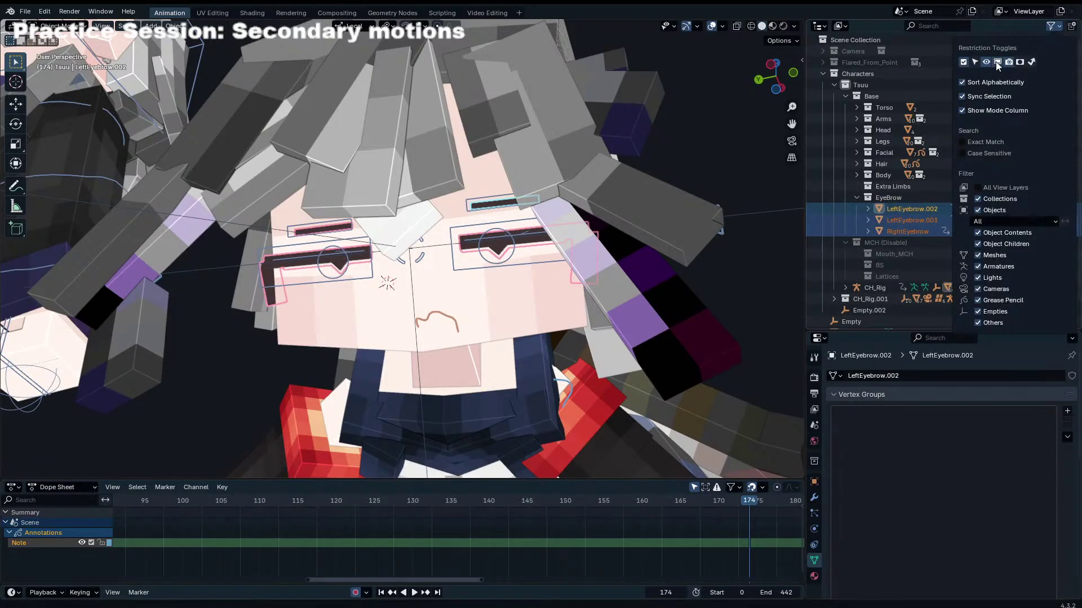
click(981, 211)
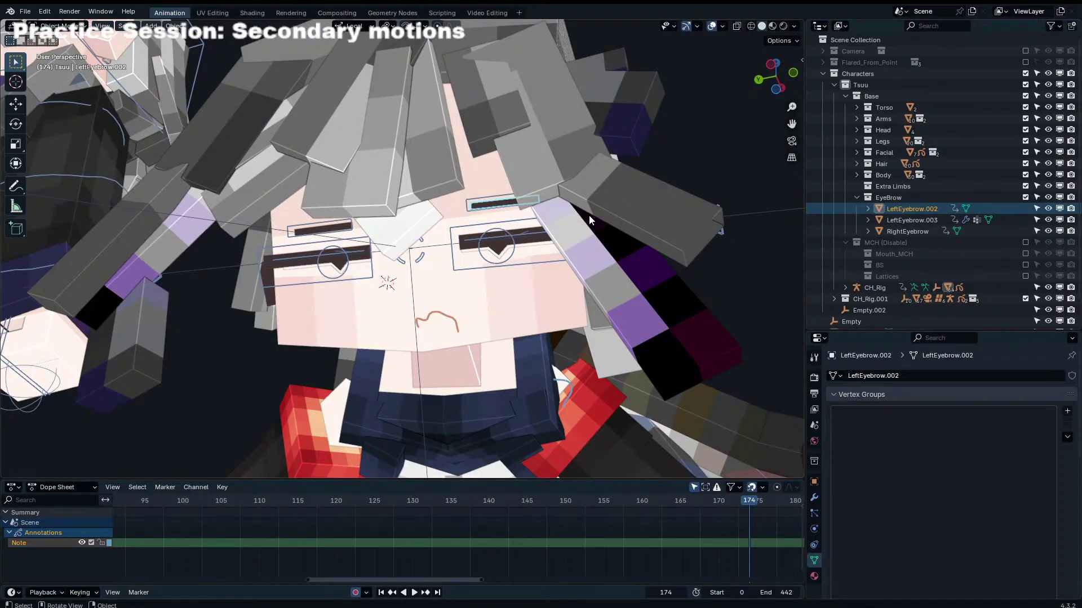
Step: Insert keyframes on LeftEyebrow.002, LeftEyebrow.003 and RightEyebrow at frames 173 and 174
click(739, 297)
click(493, 255)
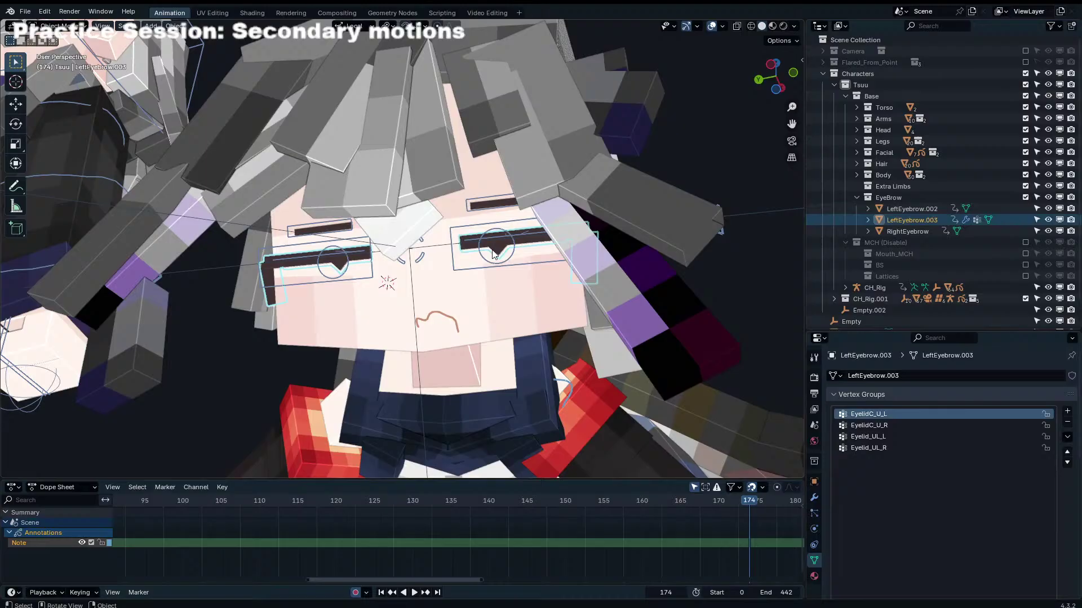
shift+click(494, 206)
shift+click(326, 226)
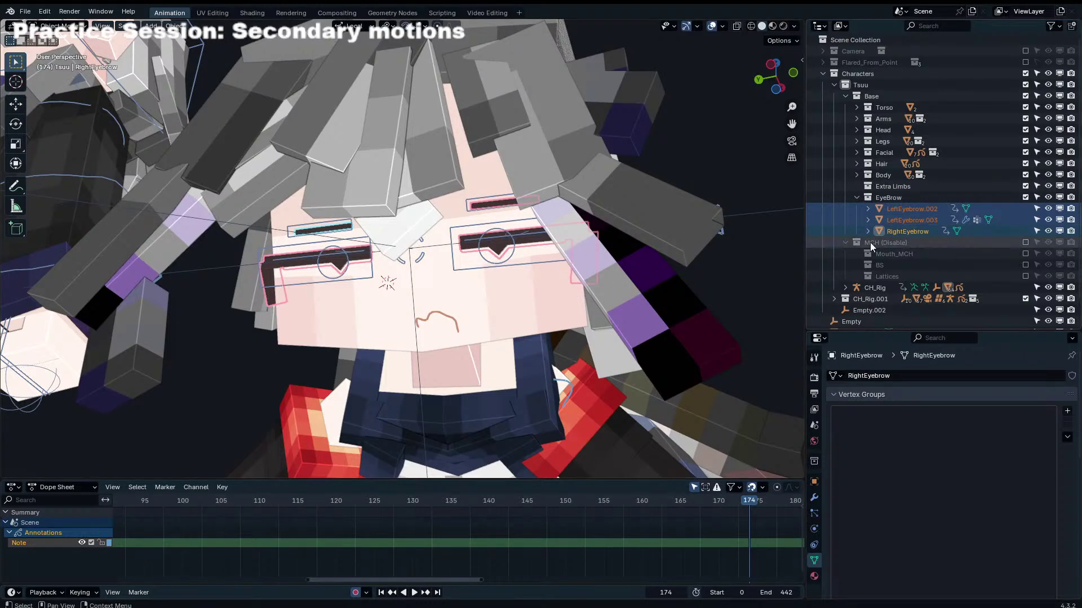
key(Left)
key(Right)
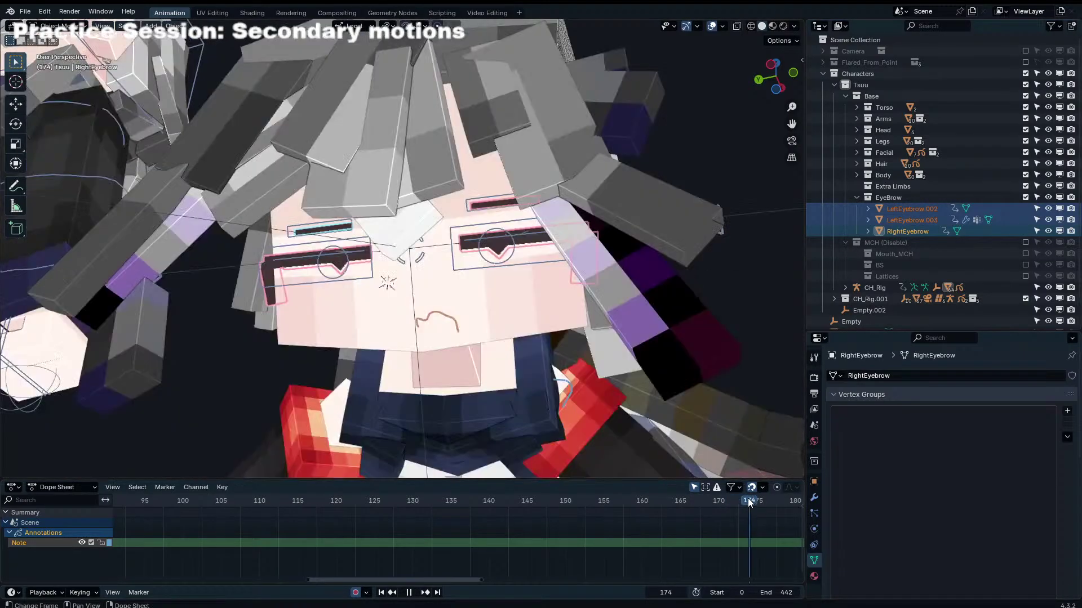
key(Left)
key(Right)
key(i)
key(Left)
key(Right)
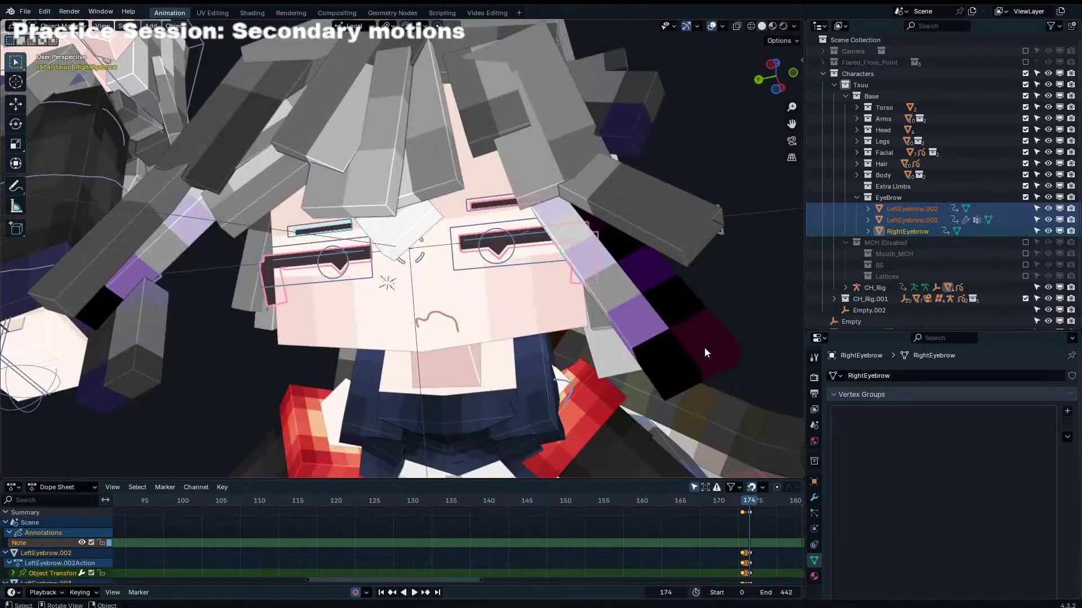
Step: Scale the three eyebrow meshes to 0 at frame 174
key(s)
key(0)
key(BackSpace)
key(Return)
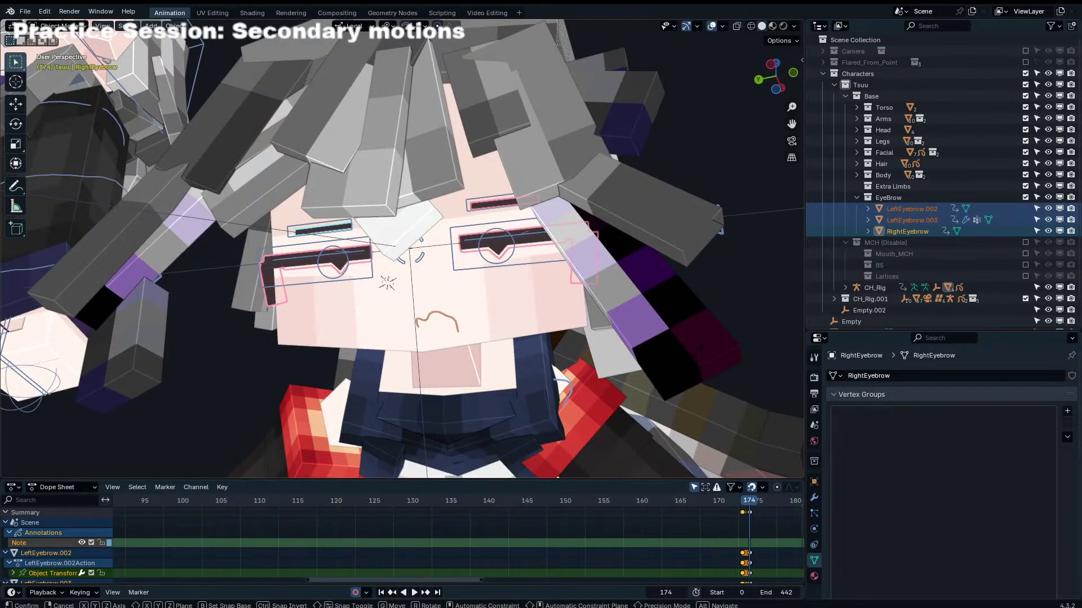
key(Left)
key(Right)
key(Left)
key(Right)
middle_drag(675, 337, 640, 361)
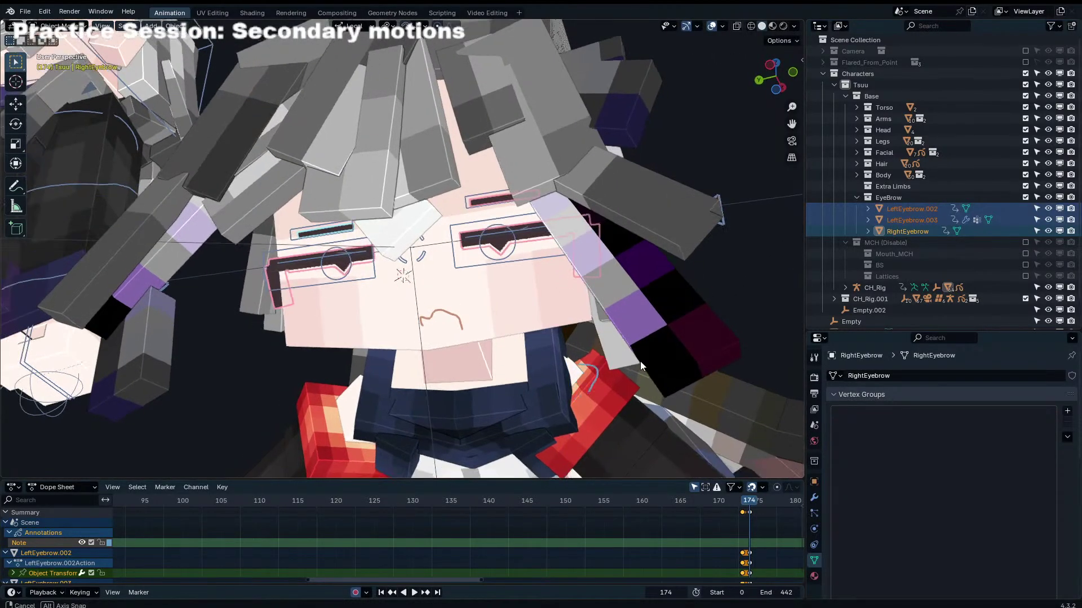
key(s)
scroll(586, 355, down, 6)
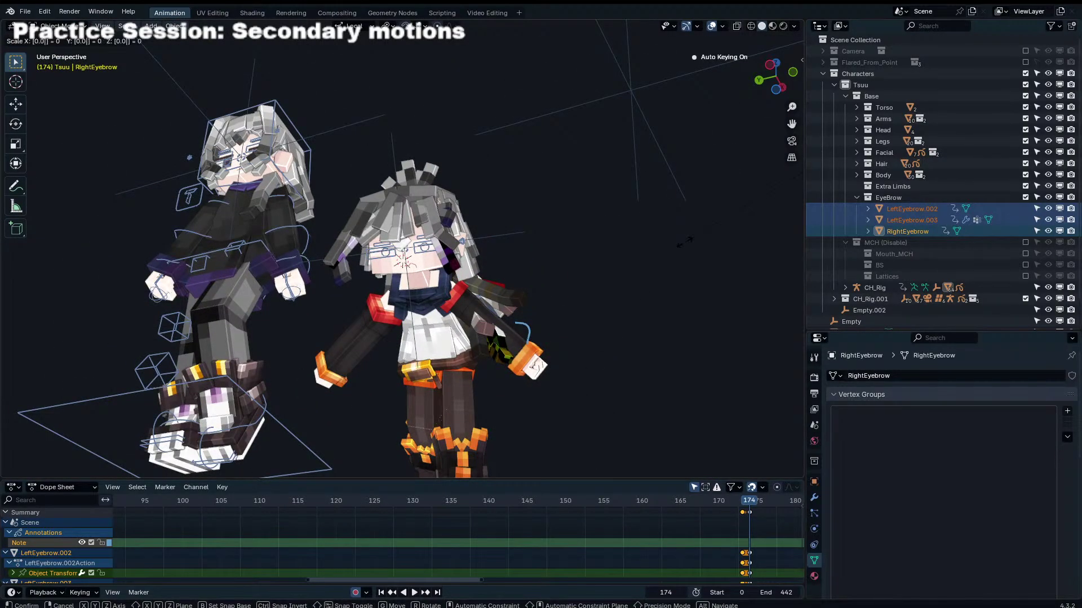
key(Return)
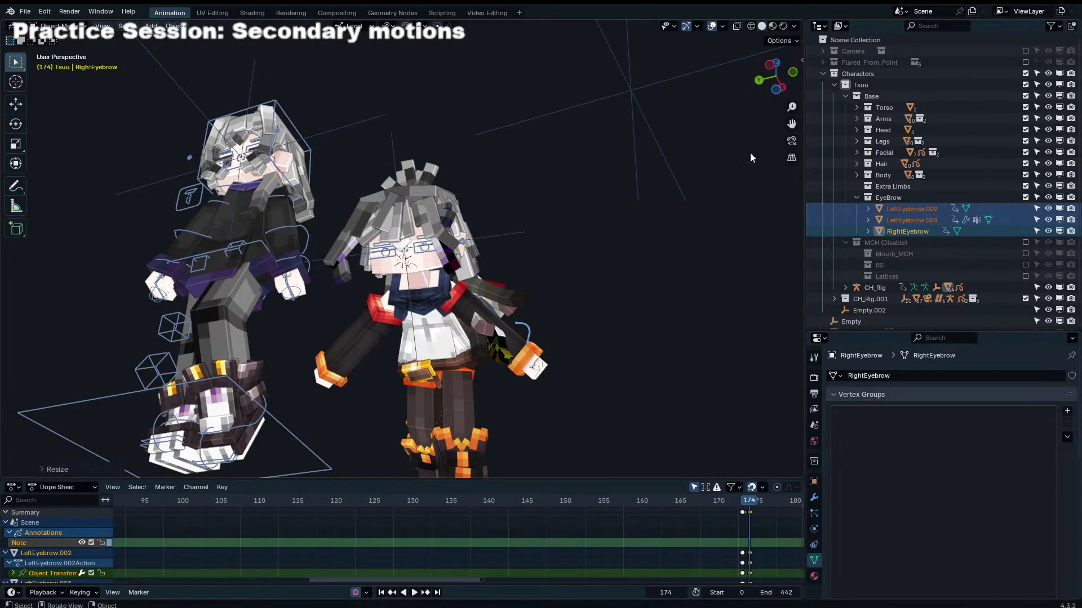
Step: Merge the Leg_Right mesh's vertices by distance and adjust the merge distance
middle_drag(749, 154, 553, 342)
scroll(553, 342, up, 5)
click(482, 335)
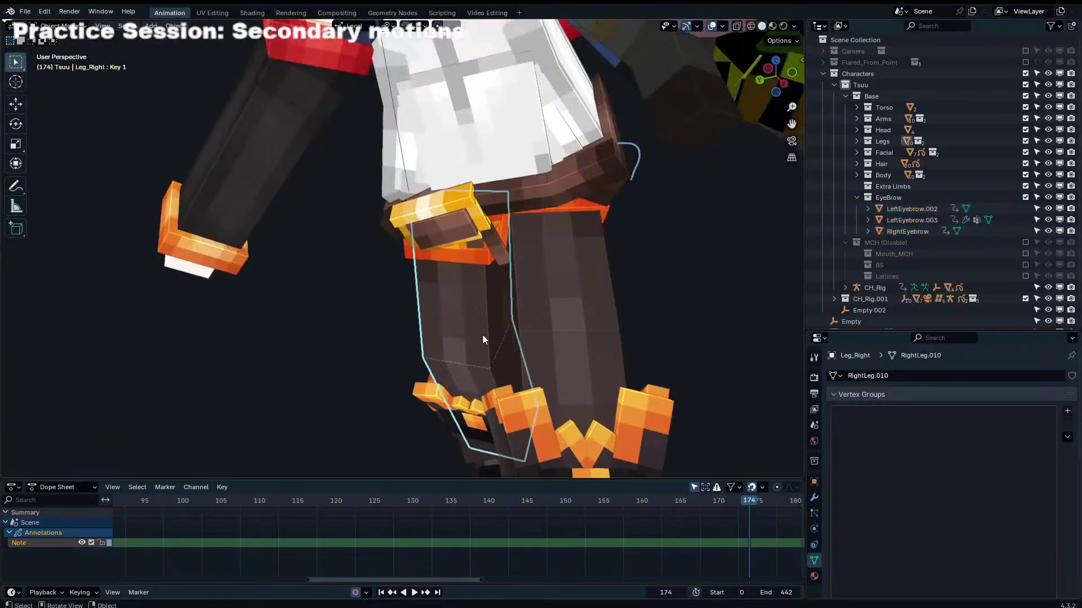
key(Tab)
scroll(485, 348, up, 4)
key(n)
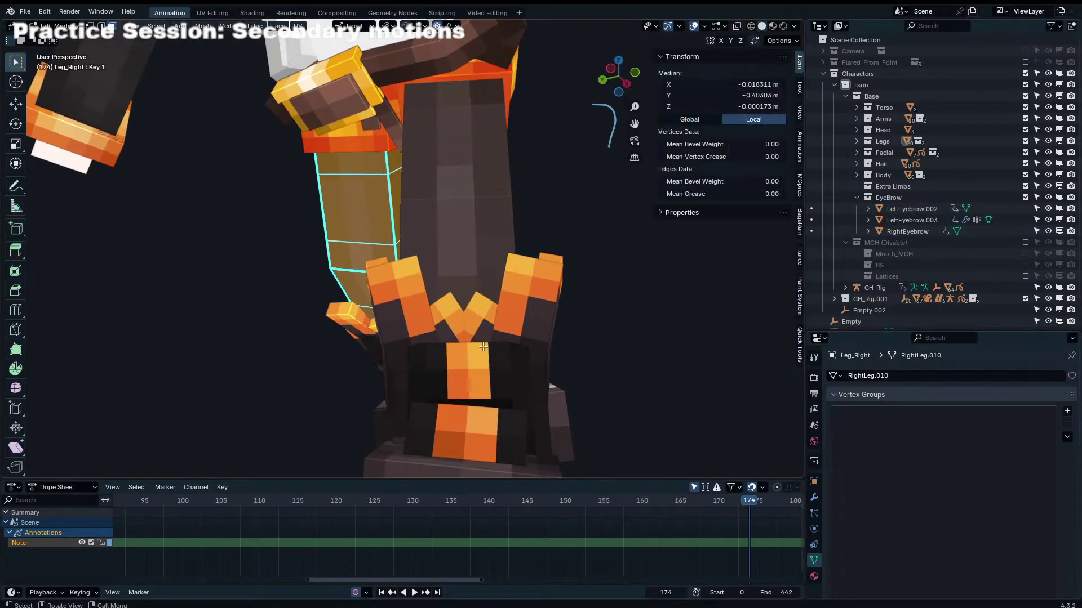
key(n)
key(m)
click(471, 391)
key(t)
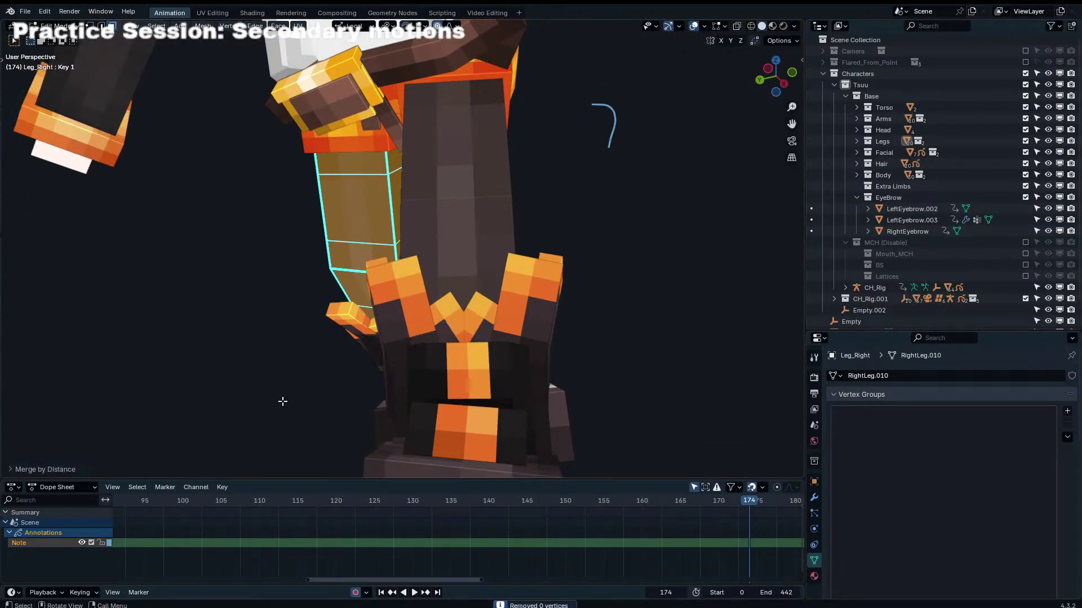
key(t)
key(t)
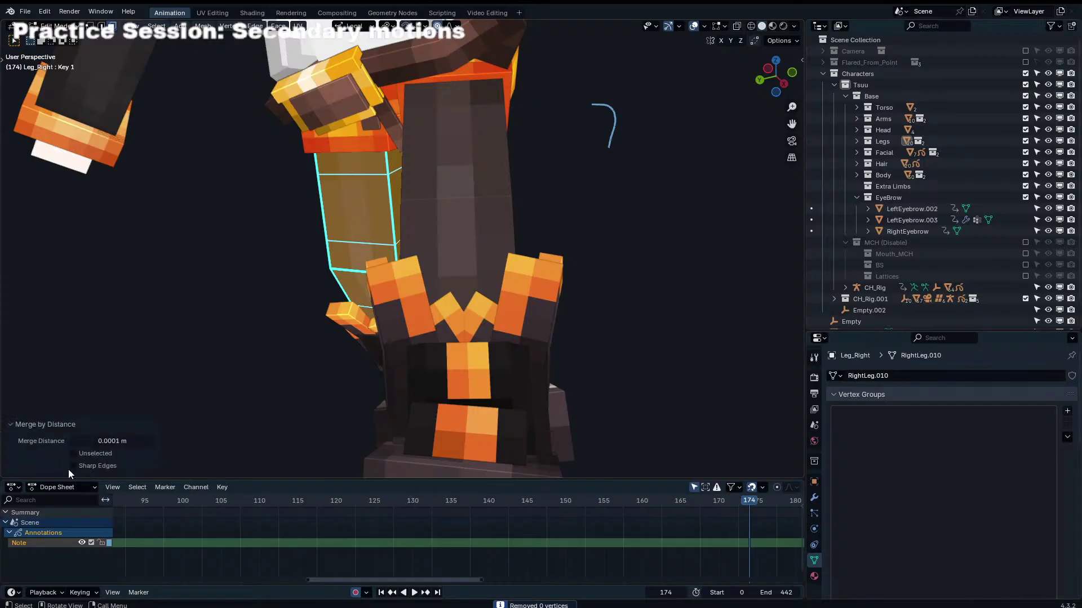
mouse_move(112, 441)
mouse_down()
mouse_move(132, 442)
mouse_move(112, 441)
mouse_up()
key(Tab)
Step: Merge the Leg_Left mesh's vertices by distance
click(472, 202)
key(Tab)
key(m)
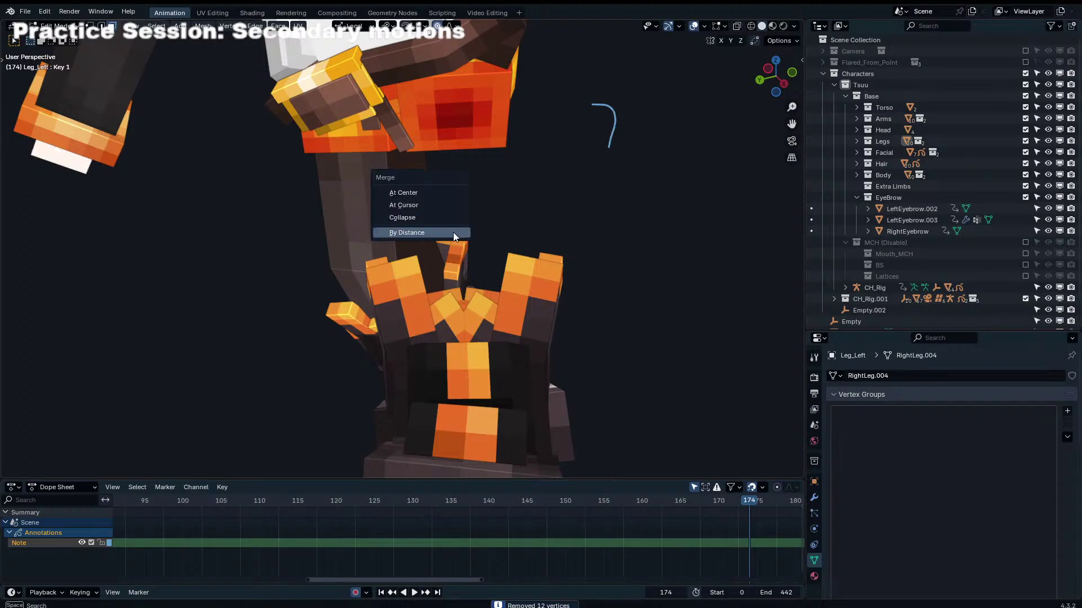
click(453, 233)
key(Tab)
Step: Examine the face and the LeftEyebrow.003 mesh from several angles between frames 174 and 171
middle_drag(453, 232, 483, 241)
scroll(487, 257, up, 4)
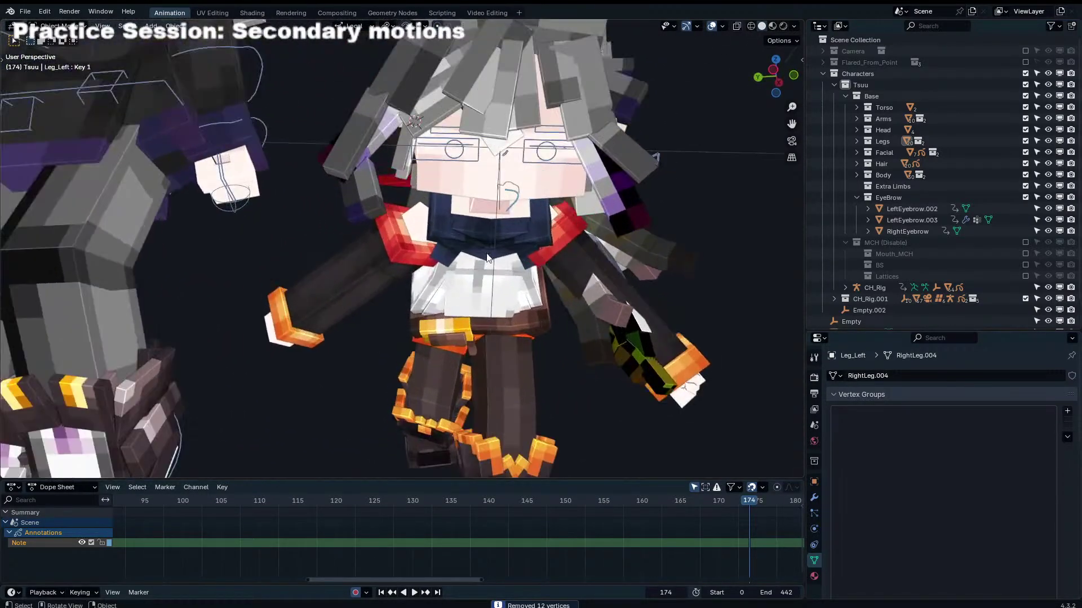
scroll(544, 171, up, 5)
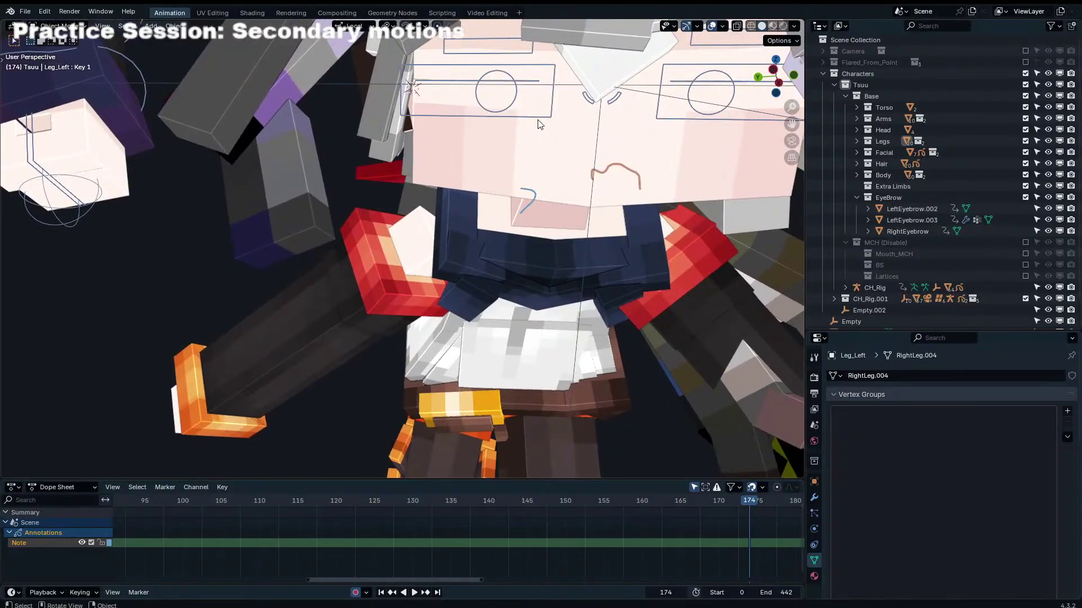
key(Left)
scroll(671, 169, down, 5)
scroll(661, 170, up, 2)
middle_drag(631, 179, 569, 195)
click(377, 117)
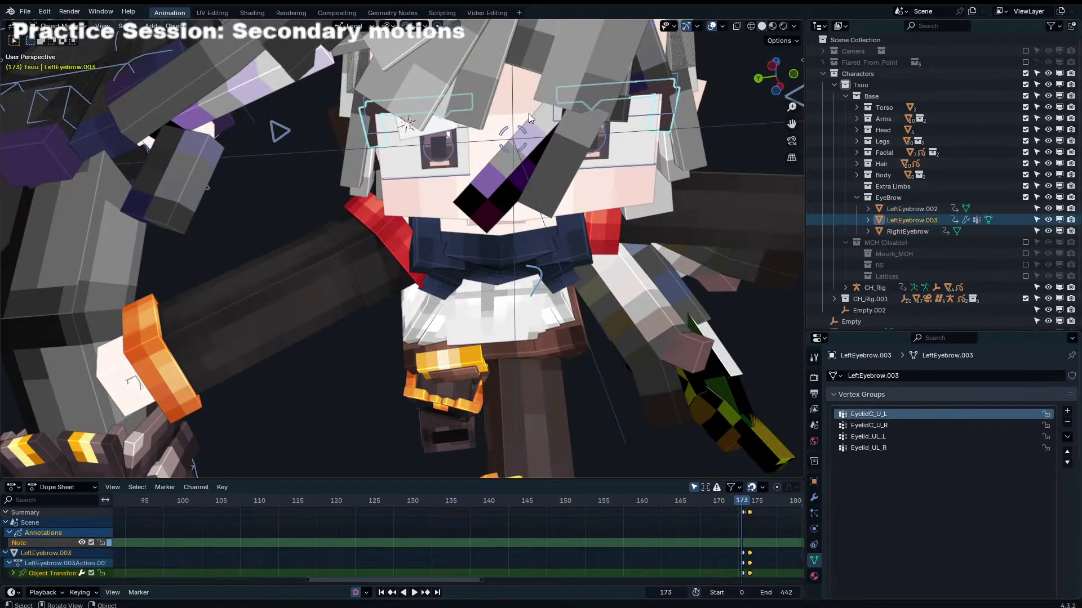
middle_drag(534, 107, 557, 117)
key(Left)
key(Left)
Step: Play the shot through the camera from frame 90 and examine the eyebrows around the half-closed eyes
key(KP_0)
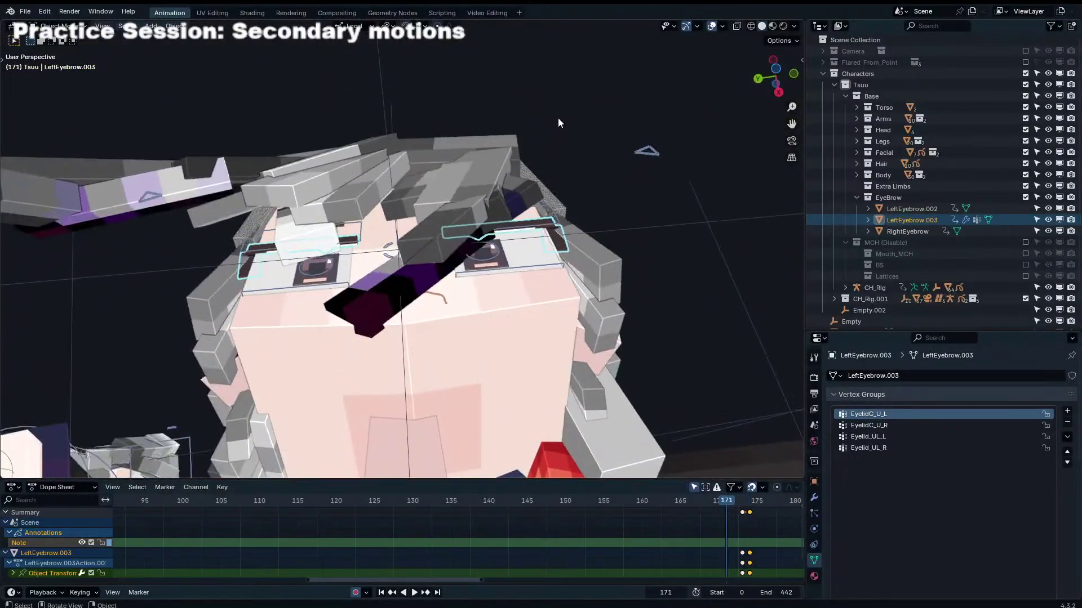
drag(631, 499, 220, 506)
key(space)
scroll(449, 209, up, 1)
scroll(340, 501, down, 3)
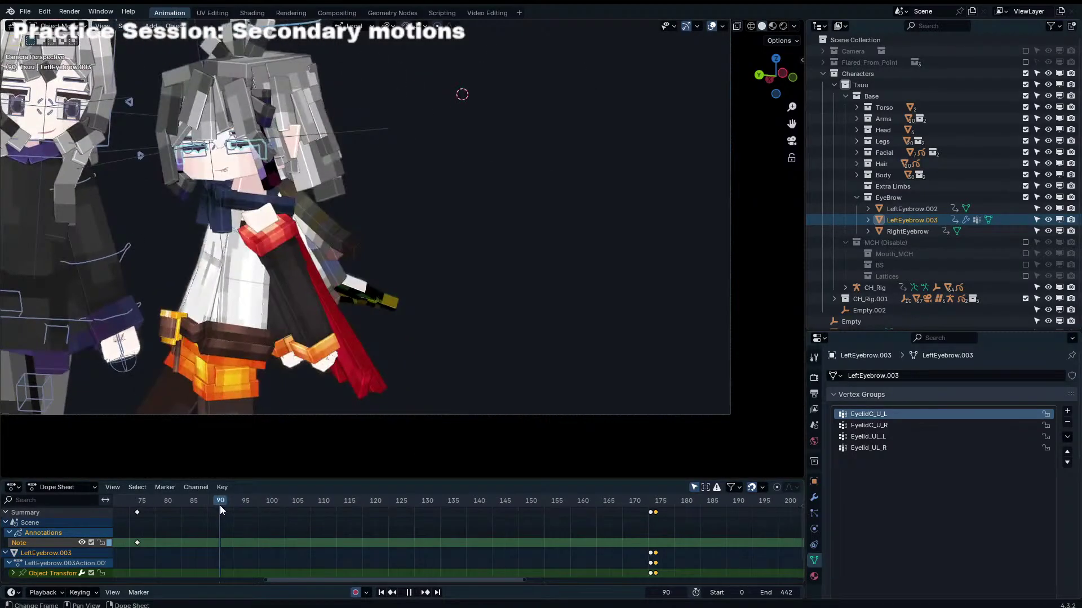
scroll(275, 296, up, 8)
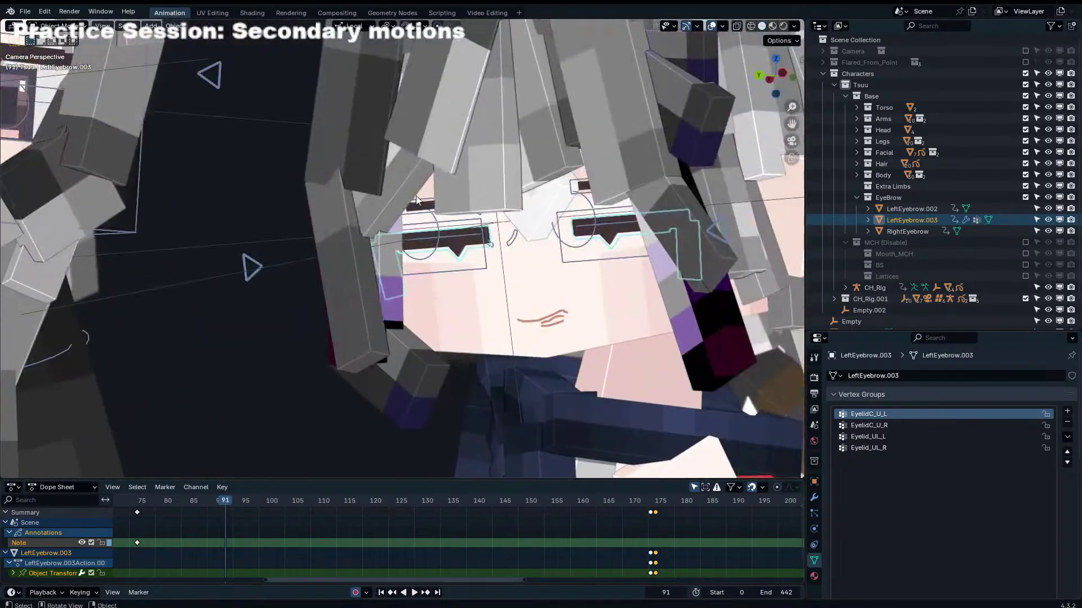
key(space)
Step: Duplicate the keyframes at frames 173 and 174 of LeftEyebrow.002, LeftEyebrow.003 and RightEyebrow to frames 206 and 207
shift+click(428, 209)
shift+click(582, 189)
click(921, 220)
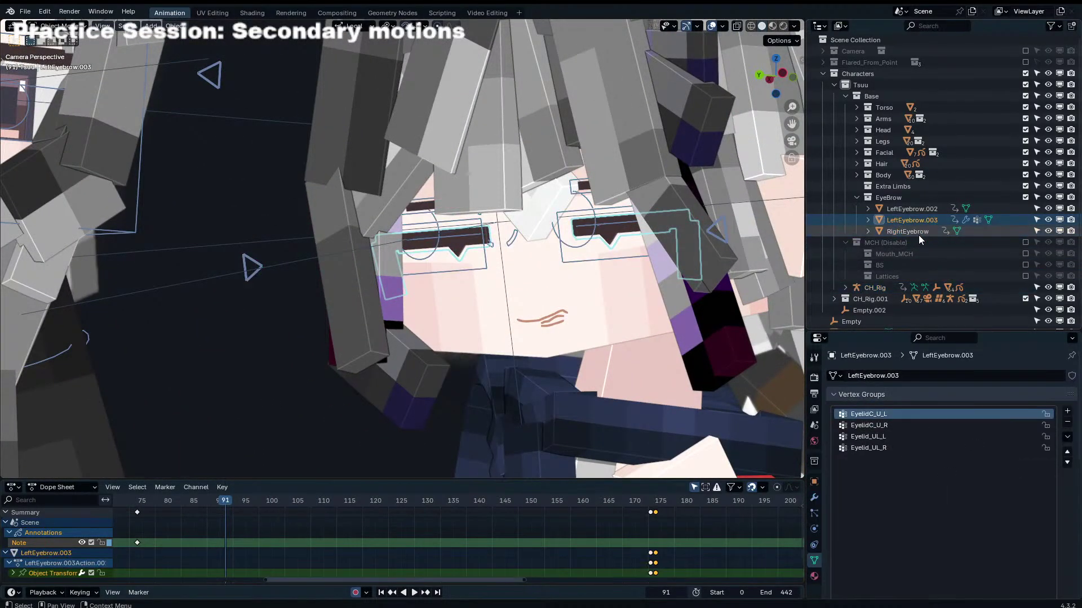
click(917, 232)
shift+click(915, 208)
key(Up)
key(Up)
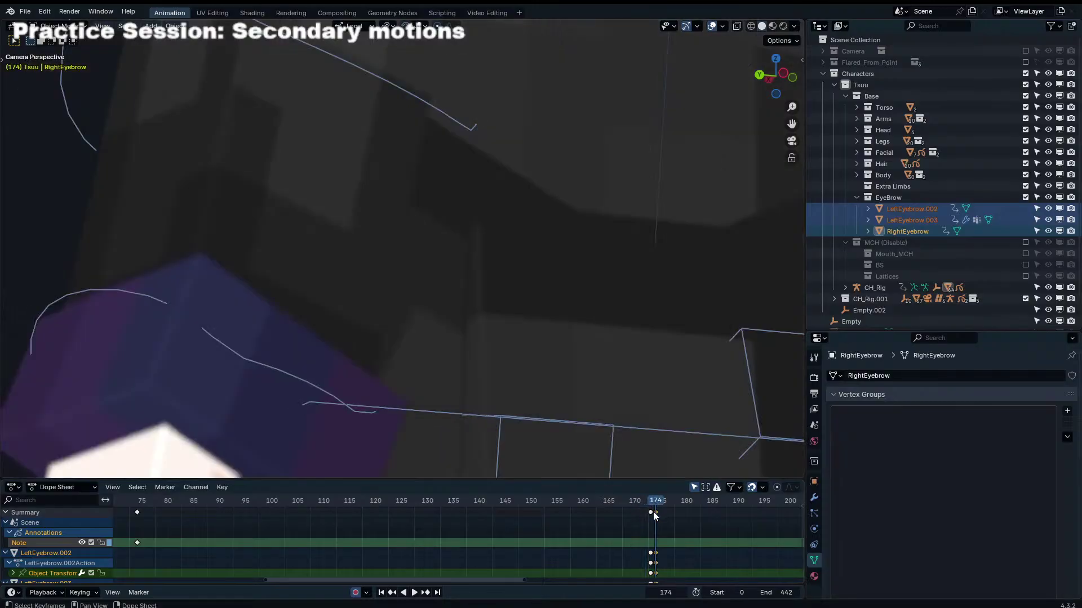
click(654, 512)
key(Home)
scroll(531, 320, down, 8)
key(space)
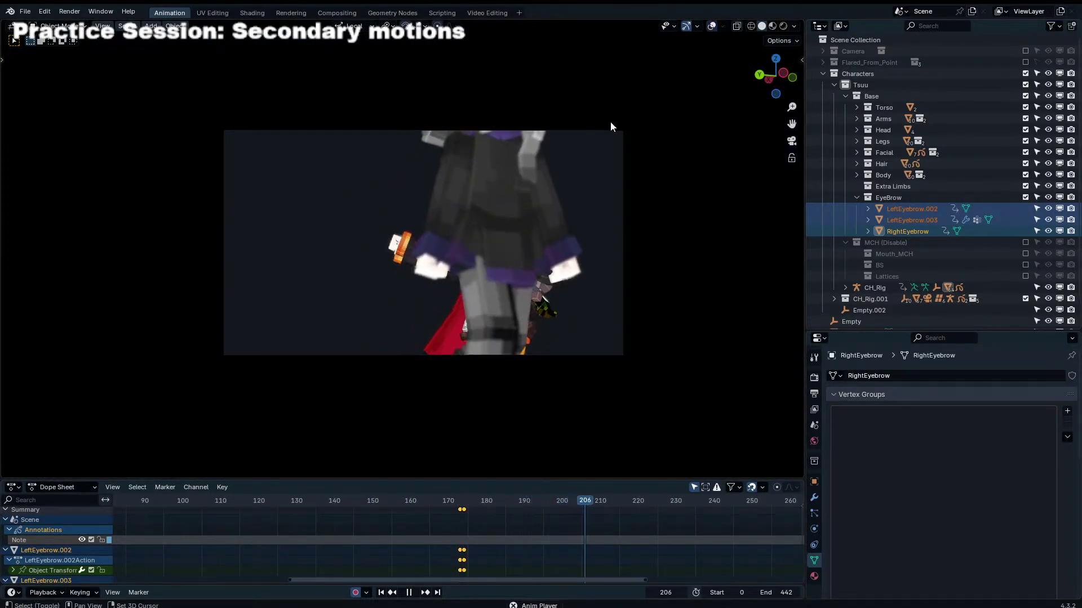
key(space)
key(shift+d)
click(591, 512)
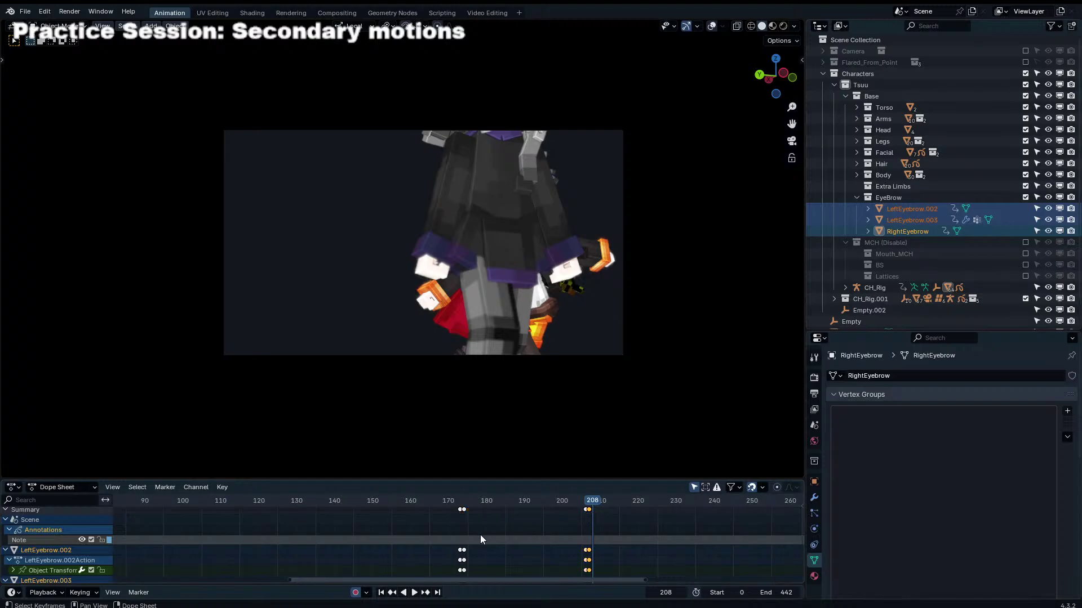
Step: Change the interpolation of all the eyebrow keyframes and remove the extra keyframe at frame 207
key(a)
key(t)
click(451, 523)
click(593, 509)
click(458, 502)
Step: Play back from frame 173 and examine the smaller character's face up close at frame 181 with overlays shown
key(space)
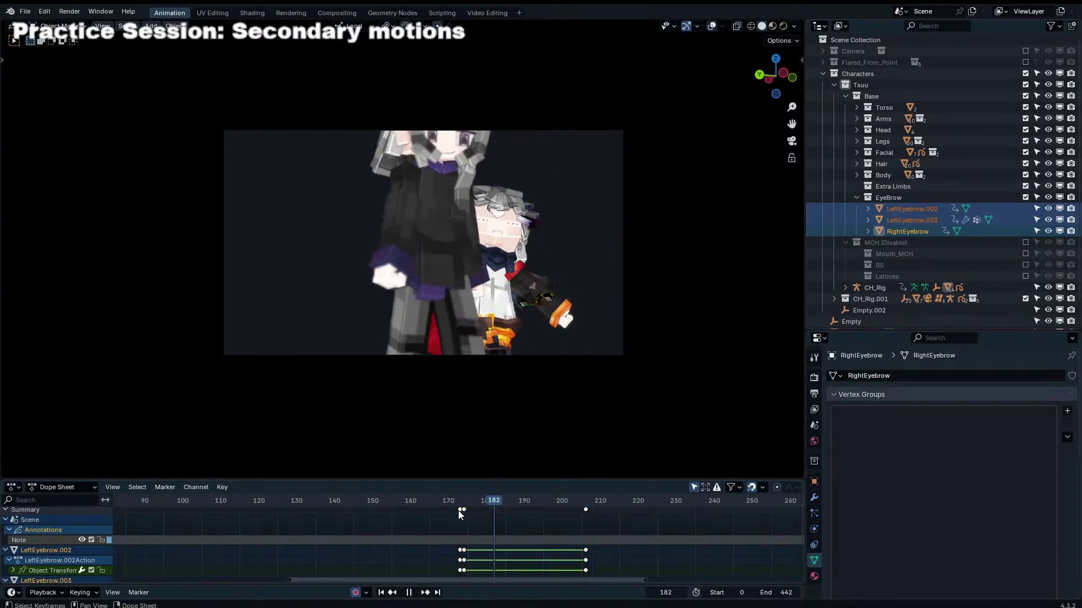
click(466, 501)
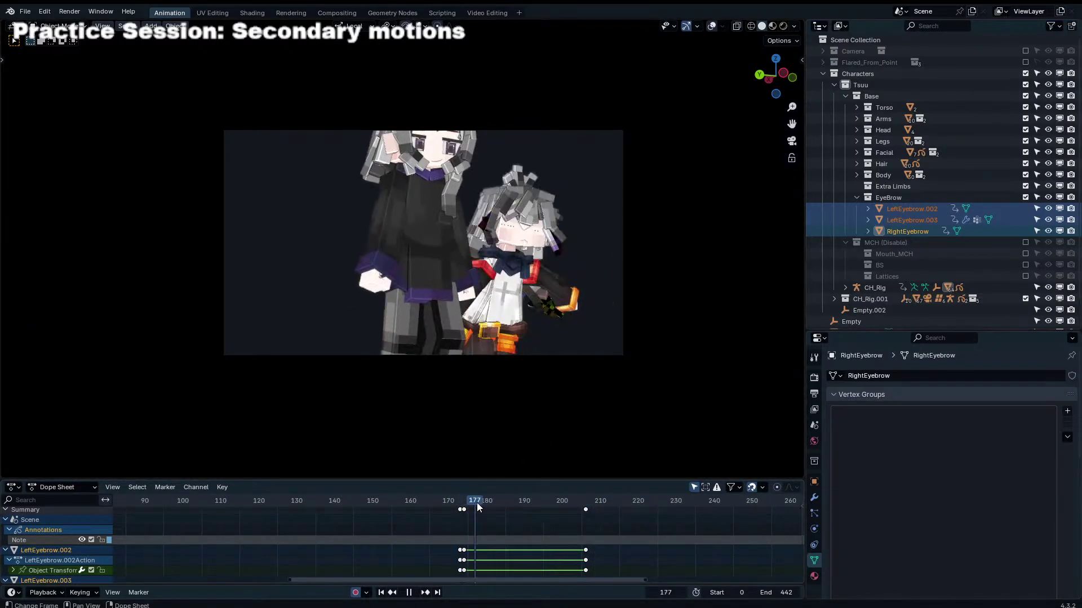
key(space)
scroll(671, 48, up, 2)
click(711, 27)
scroll(572, 213, up, 2)
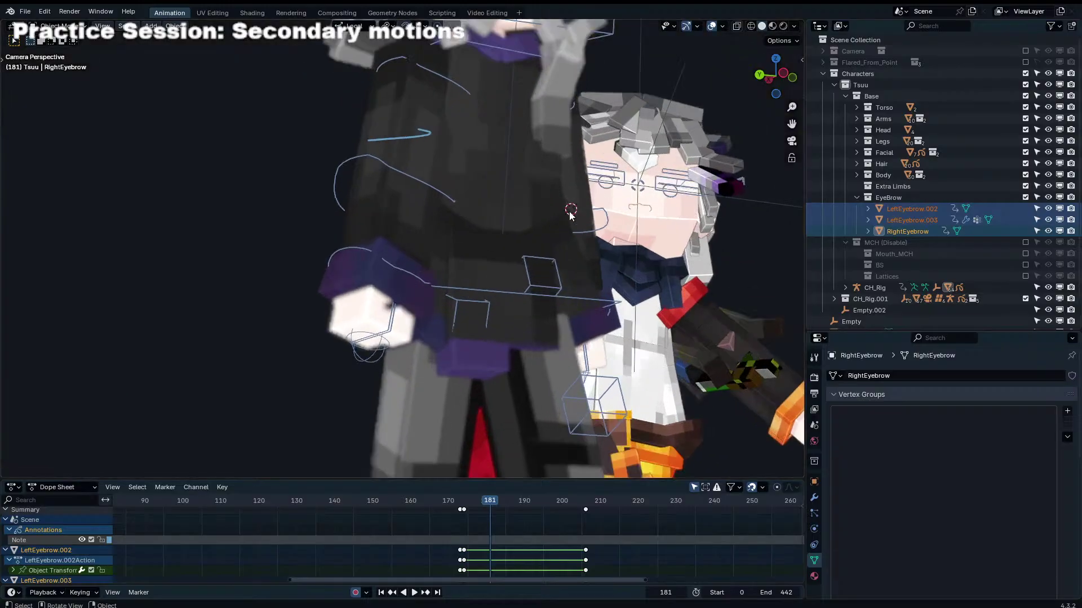
middle_drag(572, 213, 507, 261)
key(shift+grave)
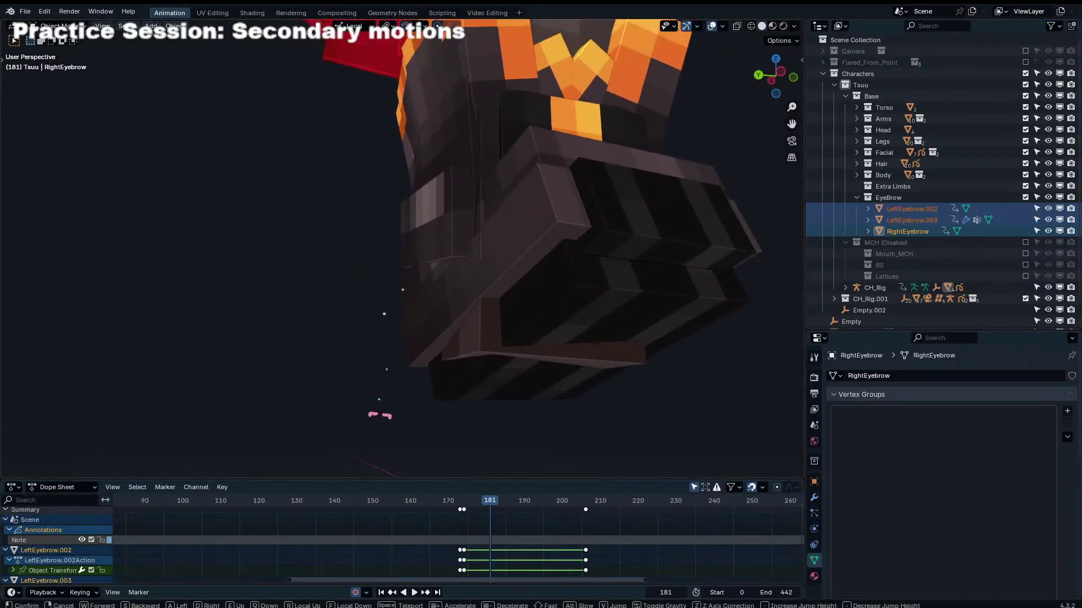
key(w)
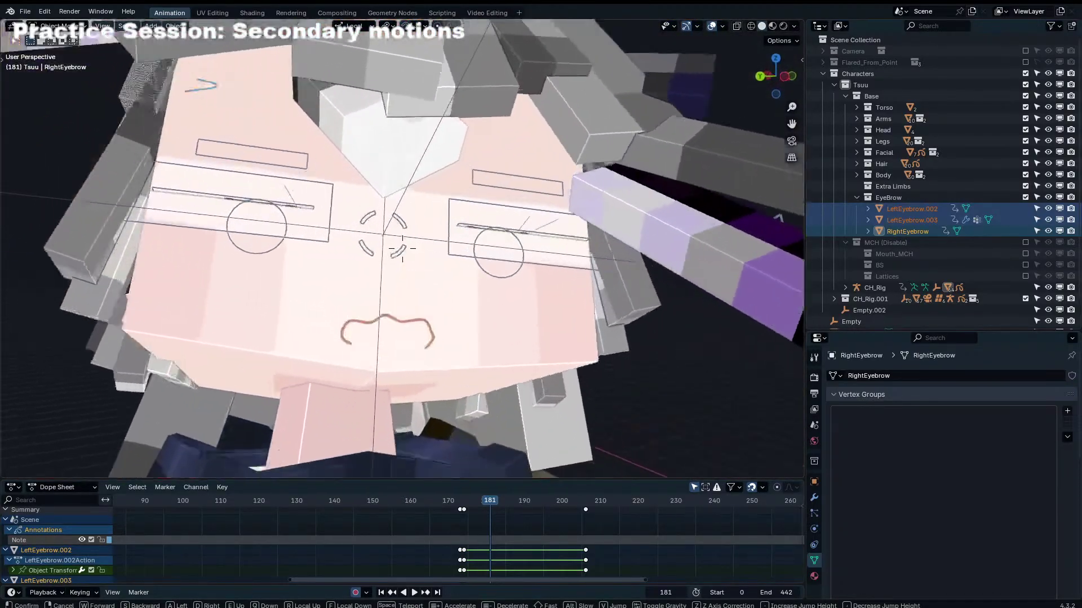
Step: Select the Eye_1 and Normal.002 eye meshes that poke through the face at frame 181
click(544, 242)
click(544, 242)
click(544, 242)
click(545, 241)
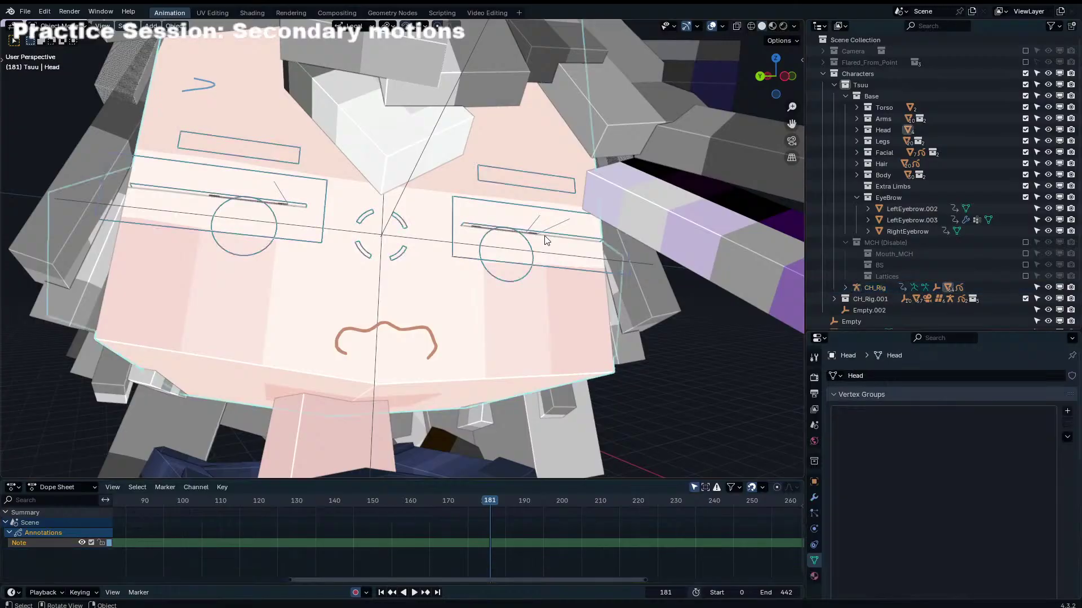
scroll(542, 243, up, 8)
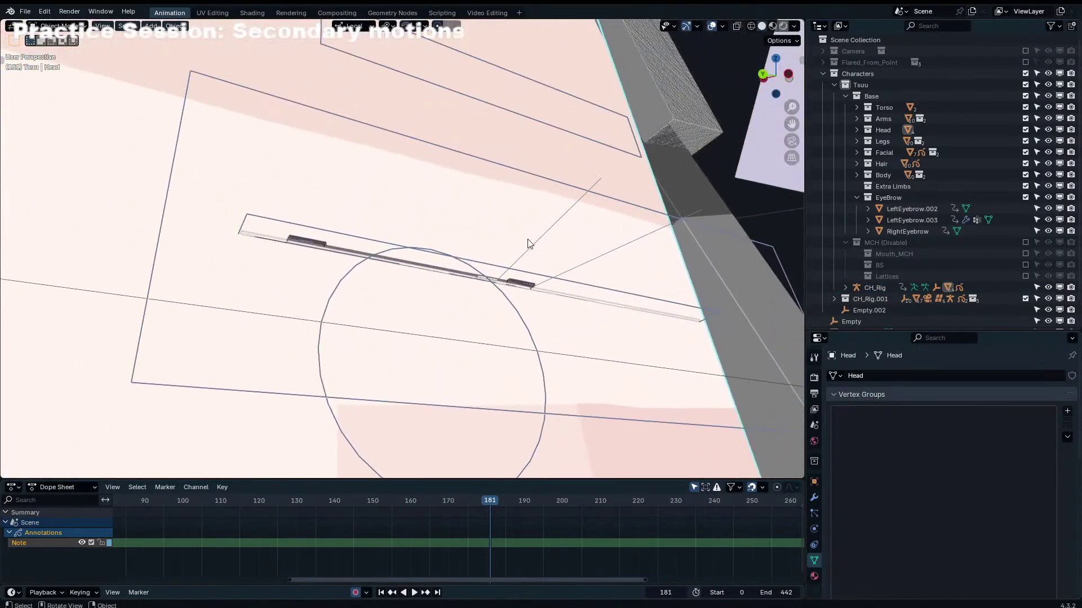
click(321, 243)
scroll(320, 237, down, 5)
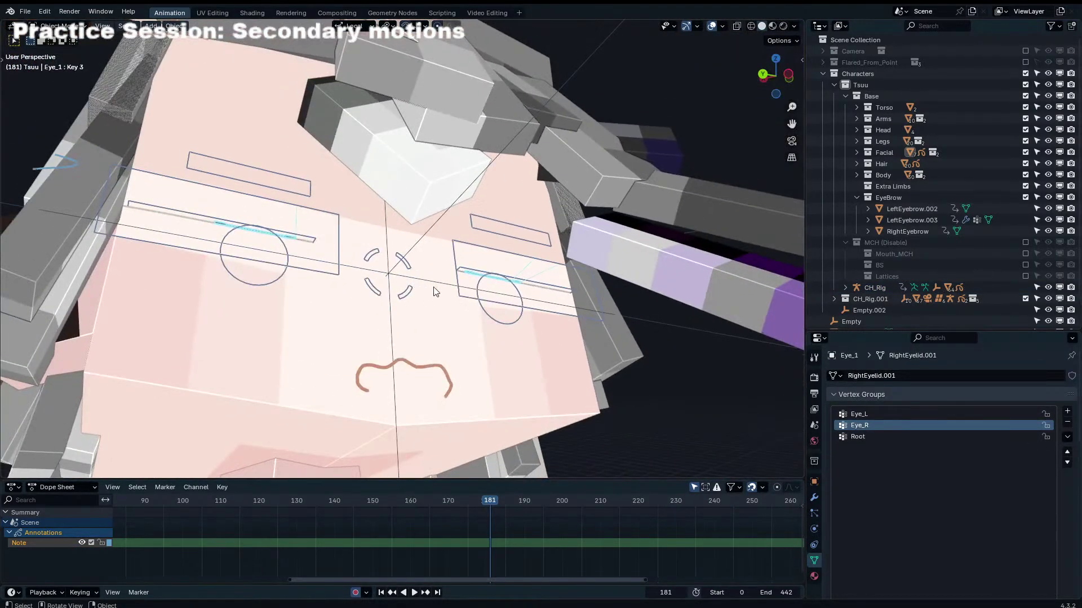
click(510, 315)
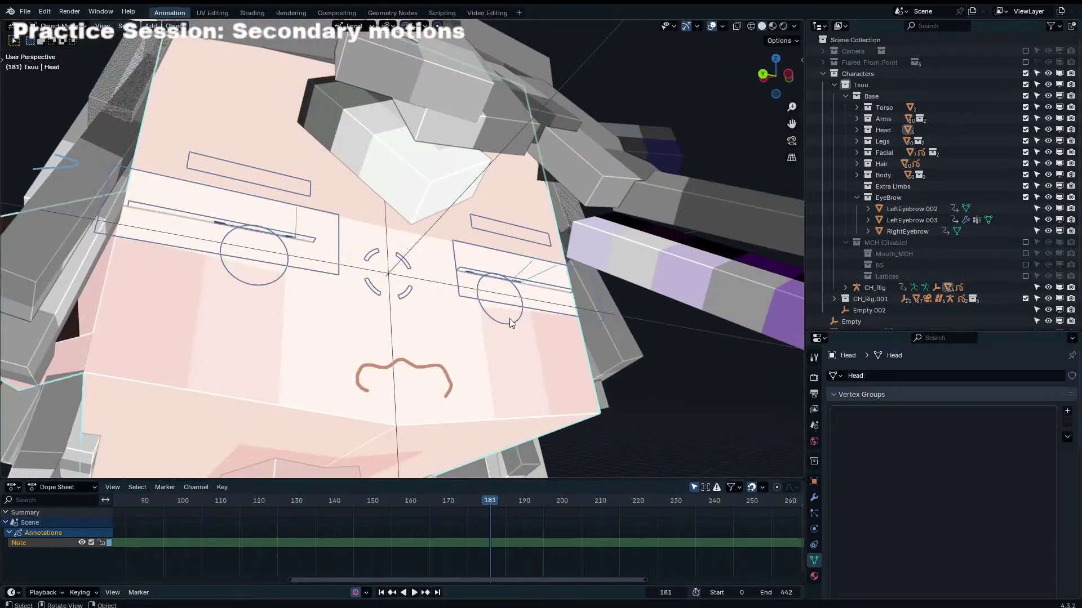
click(472, 280)
key(KP_Decimal)
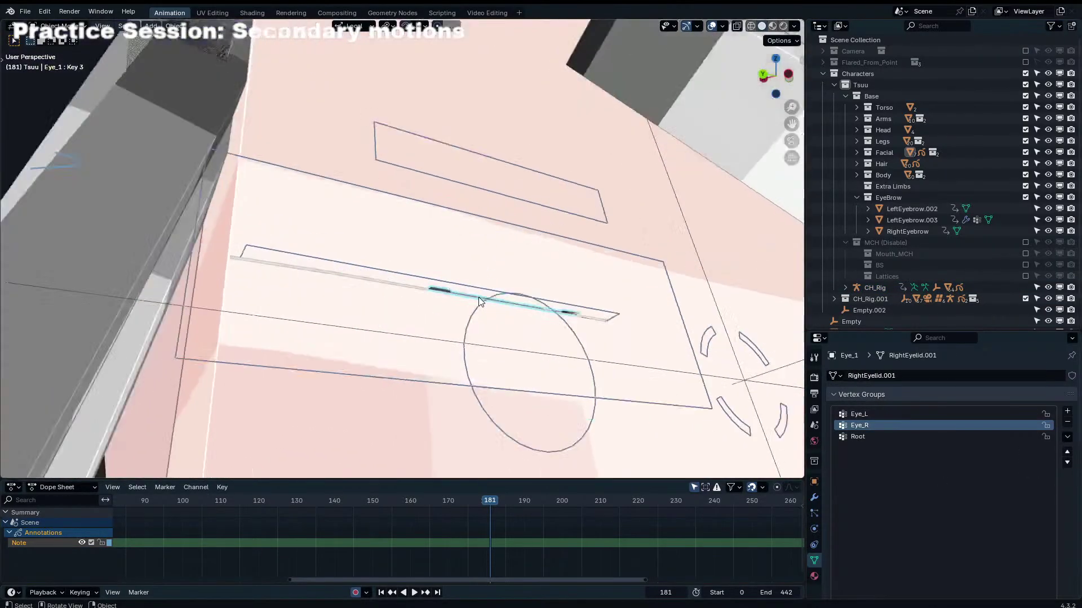
shift+click(403, 299)
key(m)
click(415, 290)
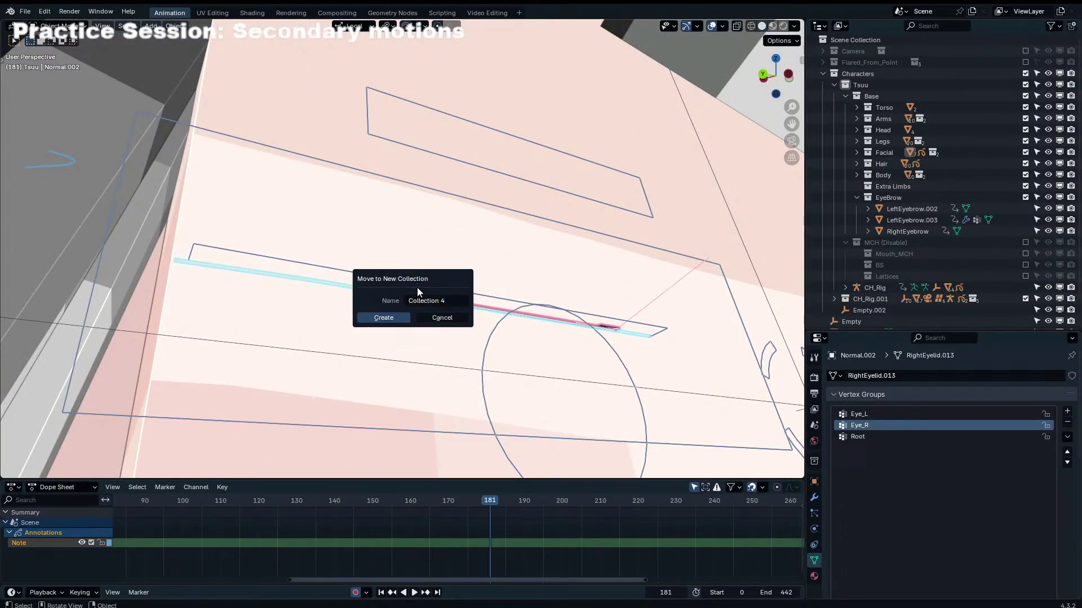
key(Escape)
key(m)
mouse_move(416, 337)
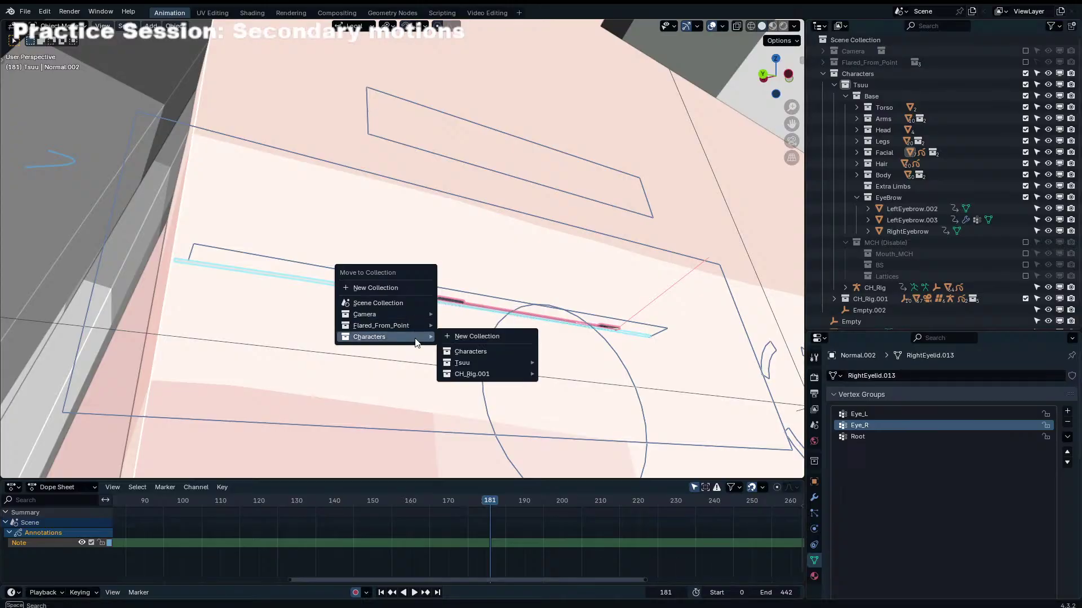
mouse_move(471, 363)
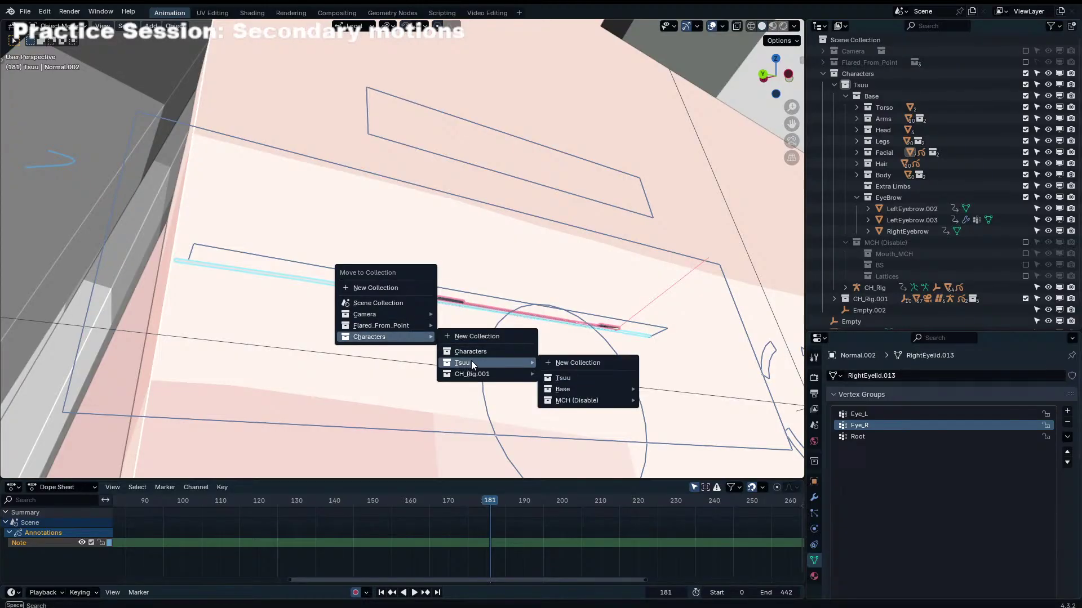
click(590, 388)
scroll(891, 286, down, 2)
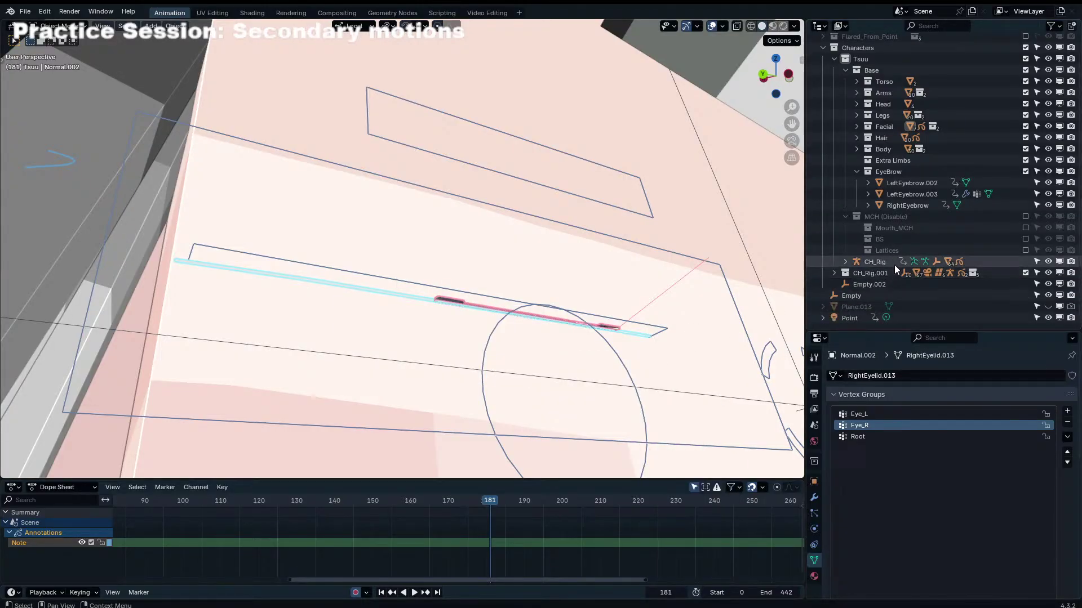
Step: Move the Eye_1 and Normal.002 meshes into the EyeBrow collection under Characters, Tsuu, Base
key(m)
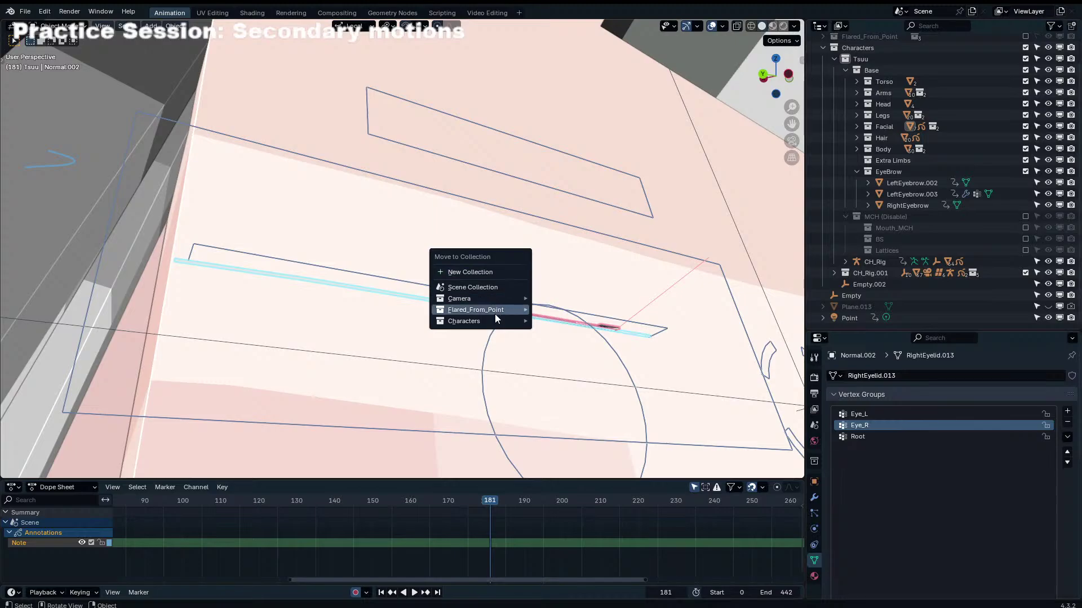
mouse_move(479, 321)
mouse_move(569, 347)
mouse_move(689, 373)
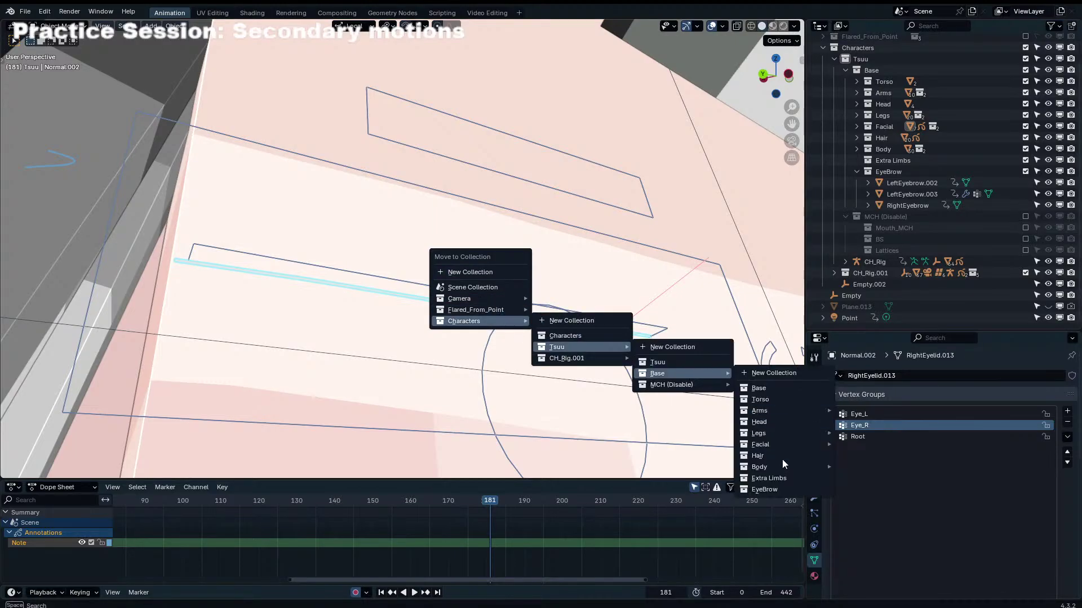
click(776, 488)
scroll(680, 224, down, 4)
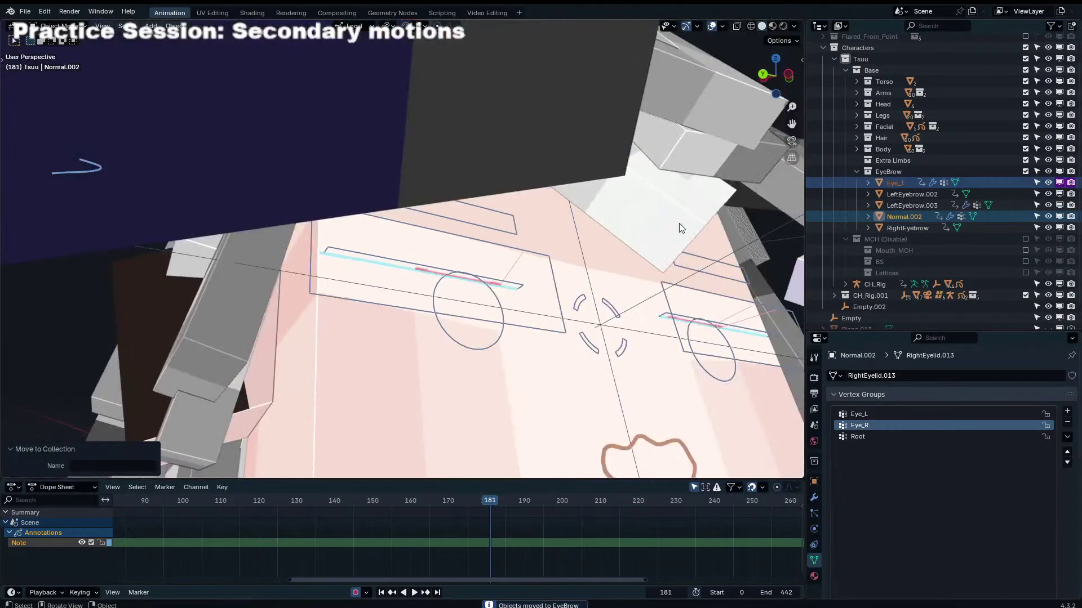
scroll(648, 237, down, 6)
Step: Keyframe Eye_1 and Normal.002 at frames 173 and 174, timed to LeftEyebrow.003's keys, and leave only the two eye meshes selected
key(KP_0)
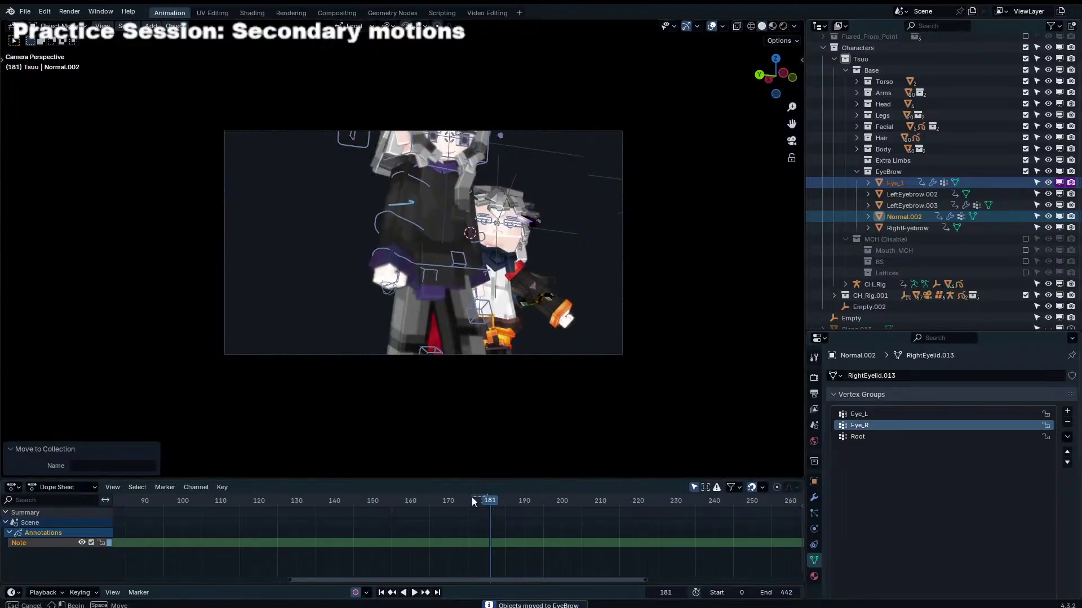
key(KP_0)
scroll(553, 390, up, 8)
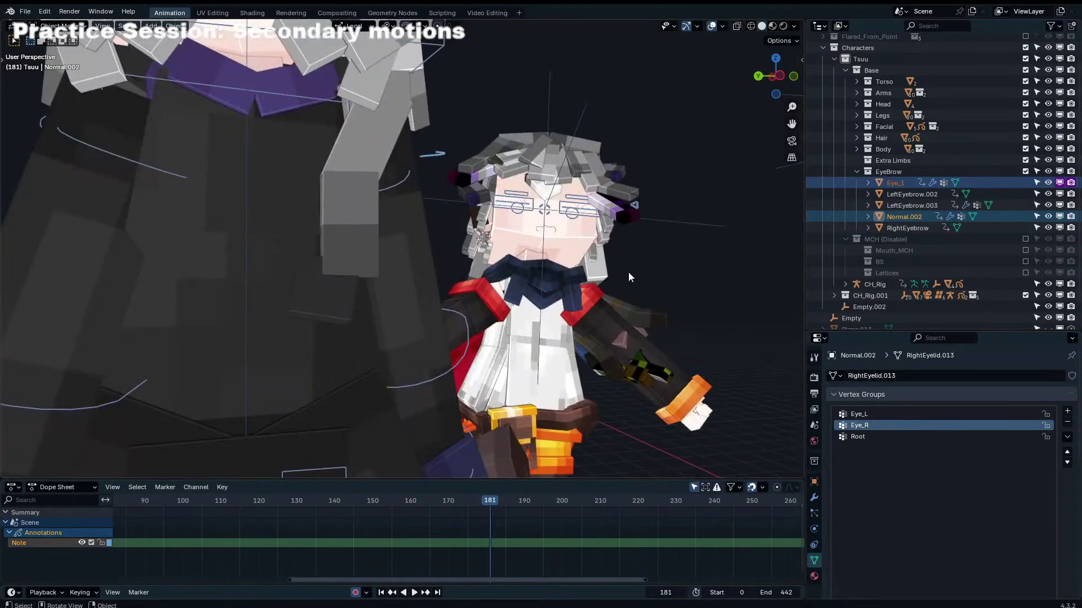
ctrl+click(908, 208)
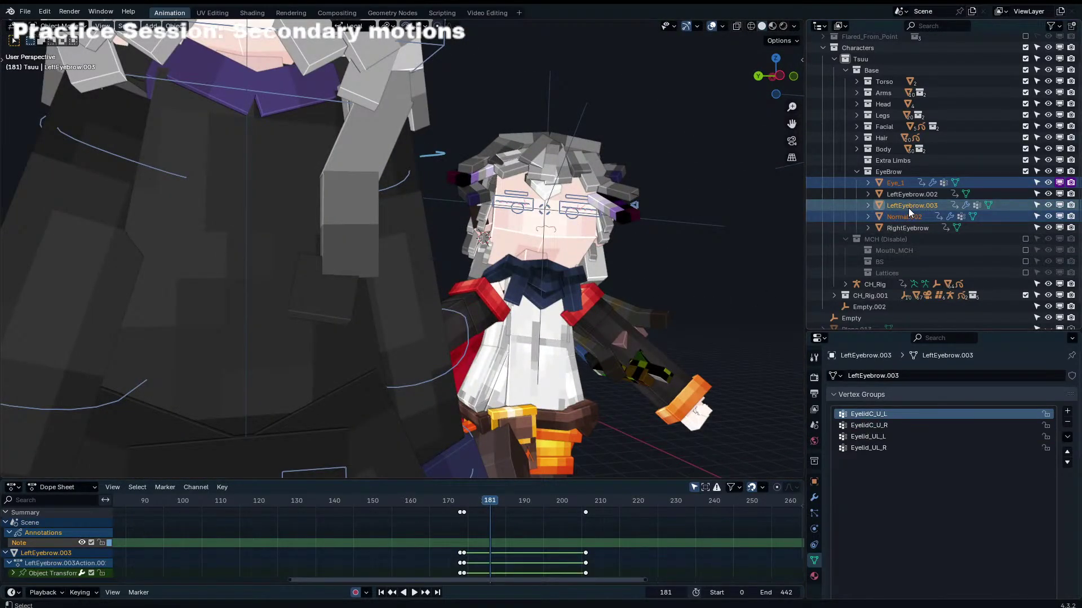
click(472, 503)
key(space)
key(space)
key(i)
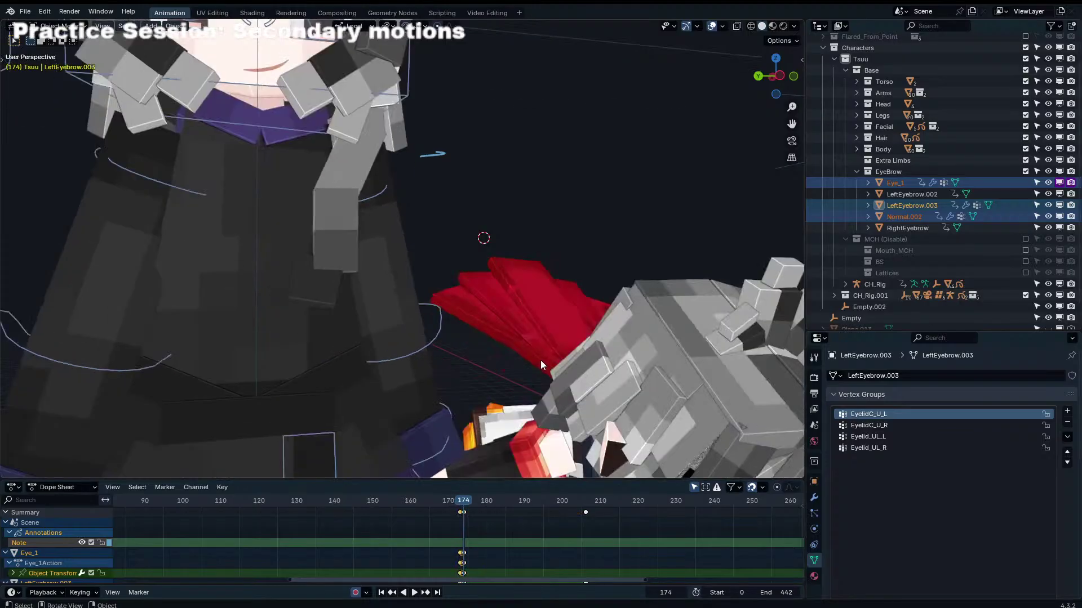
ctrl+click(912, 206)
middle_drag(661, 330, 807, 231)
ctrl+click(905, 217)
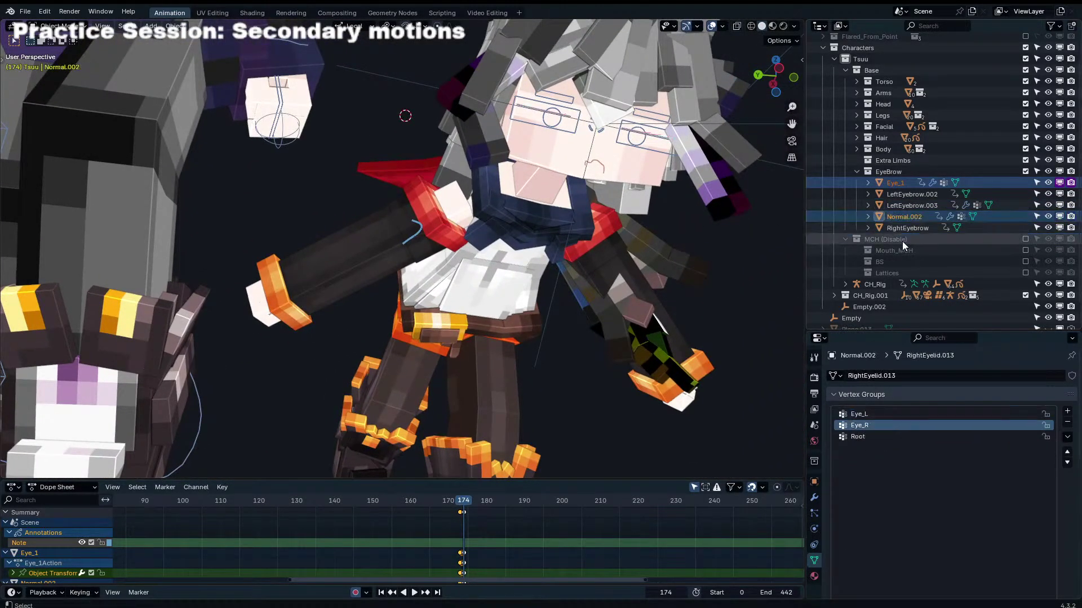
key(s)
click(671, 296)
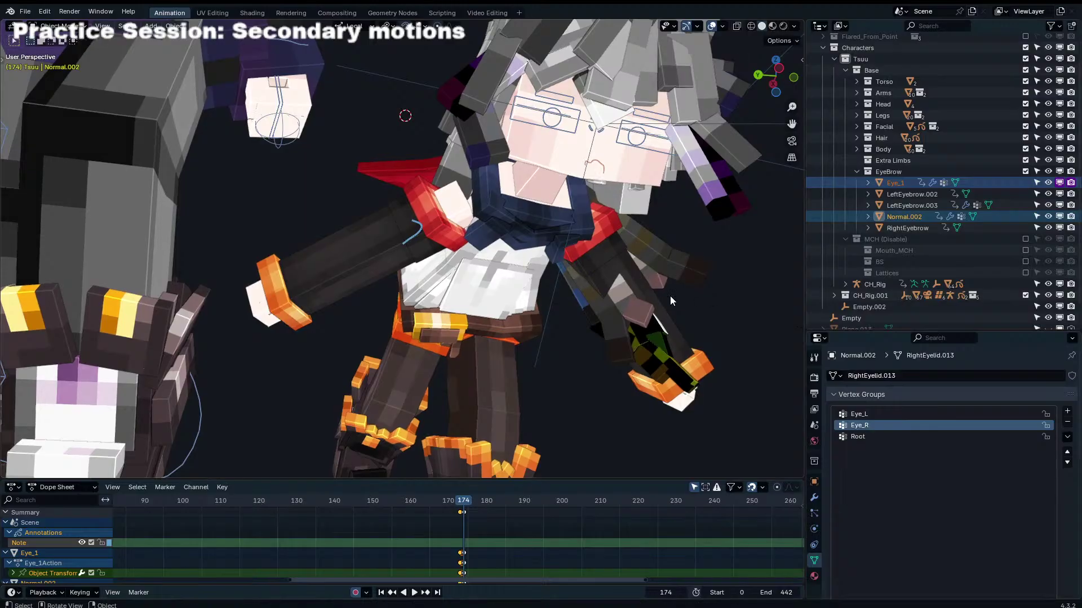
middle_drag(566, 265, 393, 248)
scroll(594, 283, up, 4)
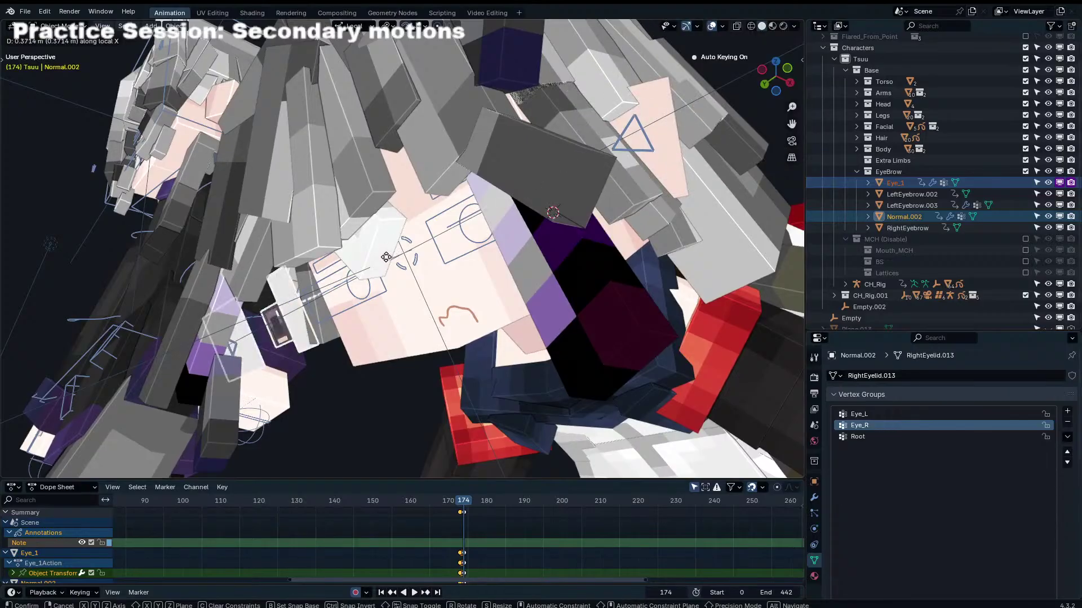
scroll(393, 248, down, 4)
scroll(369, 277, down, 4)
middle_drag(362, 307, 406, 308)
key(g)
key(z)
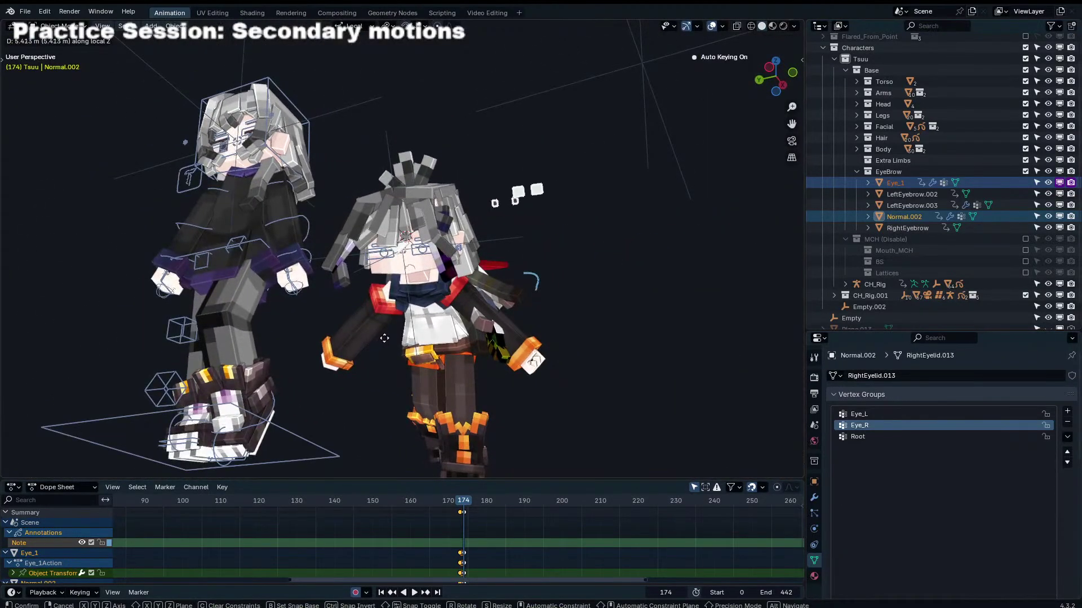
right_click(400, 320)
scroll(455, 287, up, 2)
Step: Scale Eye_1 and Normal.002 to 0 at frame 174 and play the animation to check the face
key(s)
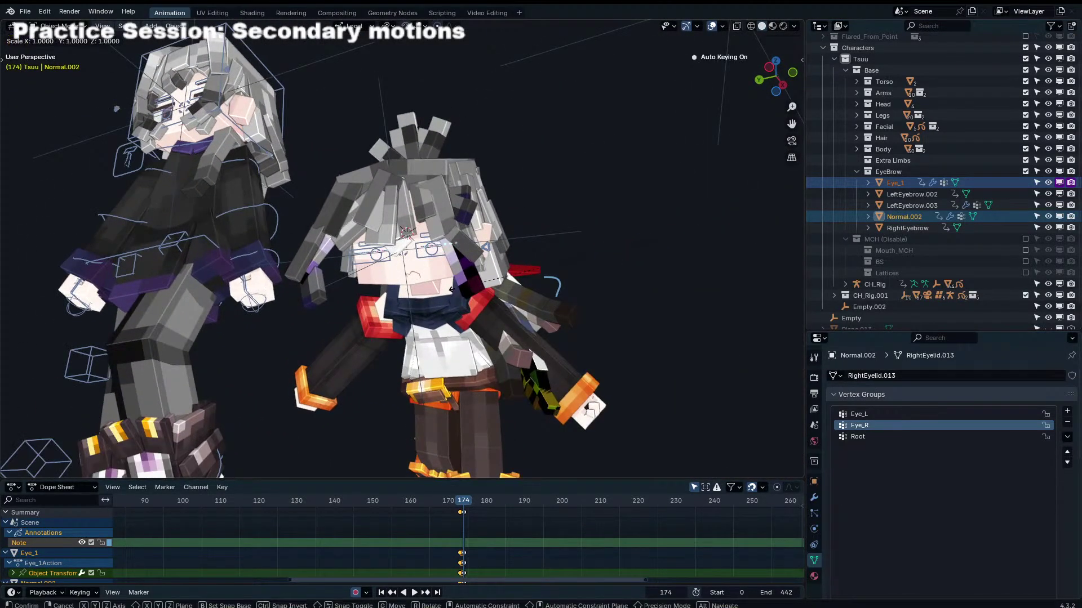
key(0)
key(Return)
key(space)
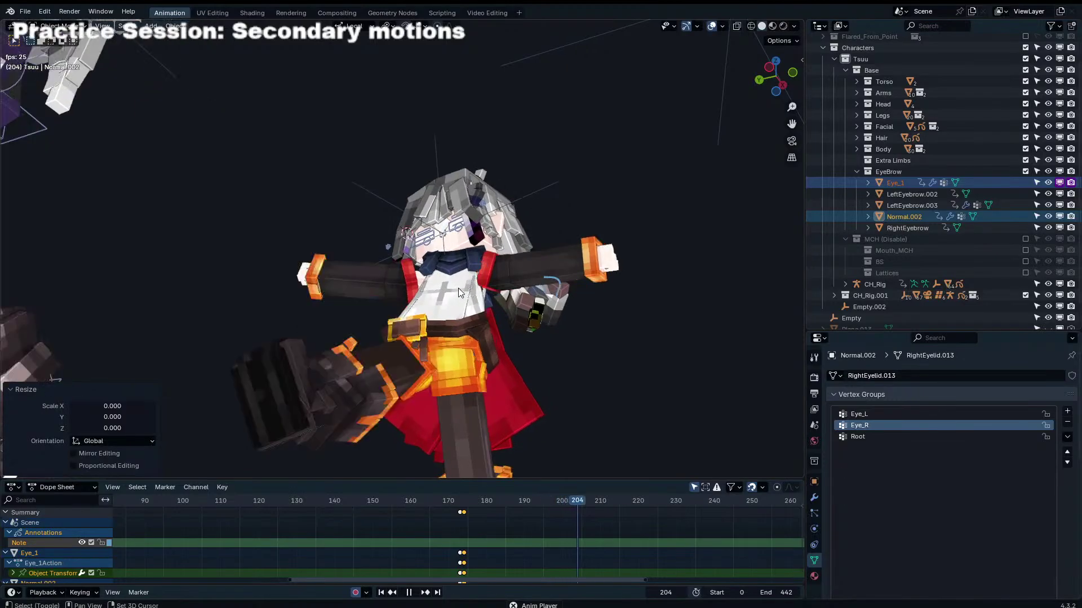
Step: View the scene through the camera with playback stopped, and save the file
key(KP_0)
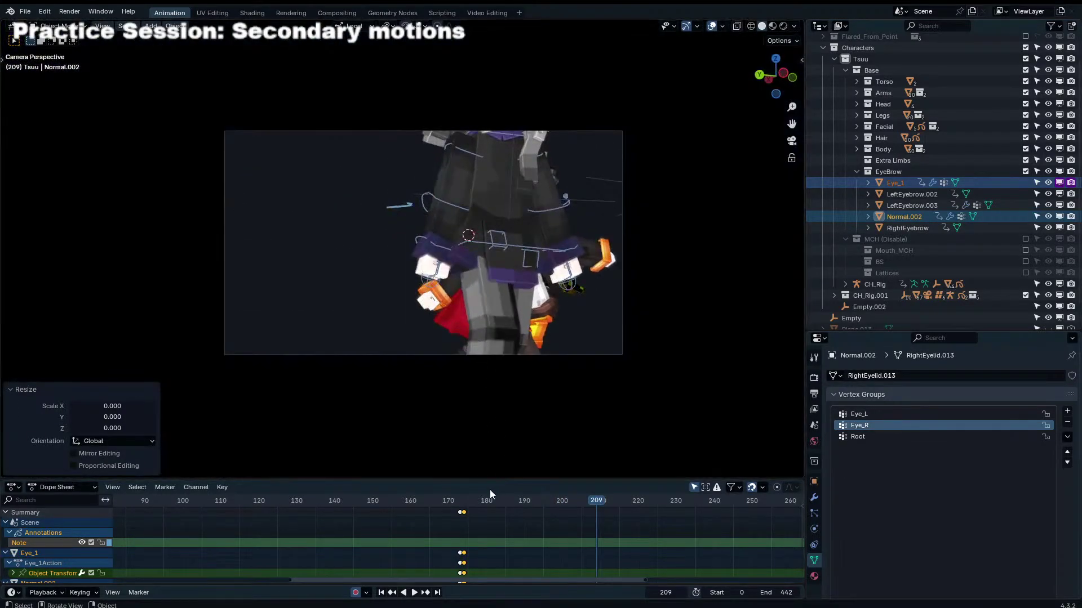
key(Escape)
key(ctrl+s)
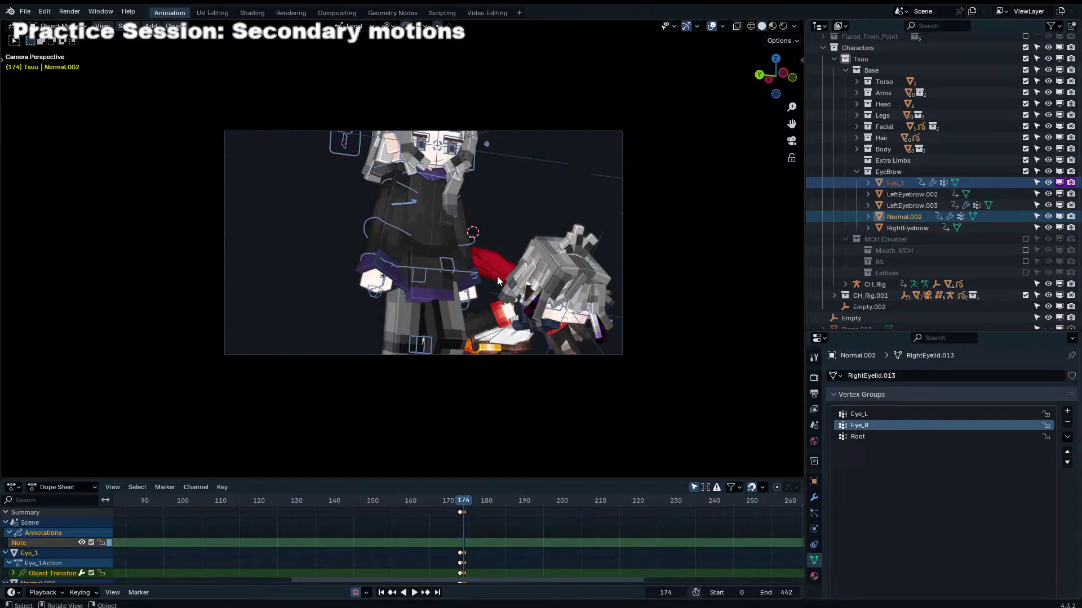
key(F12)
key(Left)
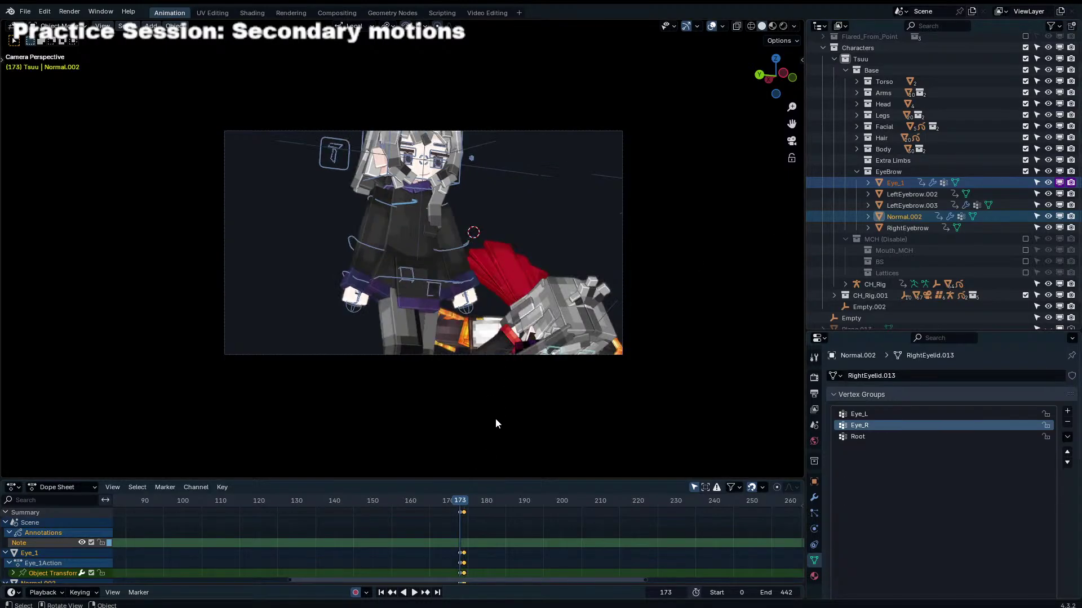
Step: Duplicate the eye object keyframe near frame 173 to frame 189 and change the interpolation of all keyframes
click(462, 513)
key(shift+d)
click(523, 511)
key(a)
key(t)
click(469, 521)
key(space)
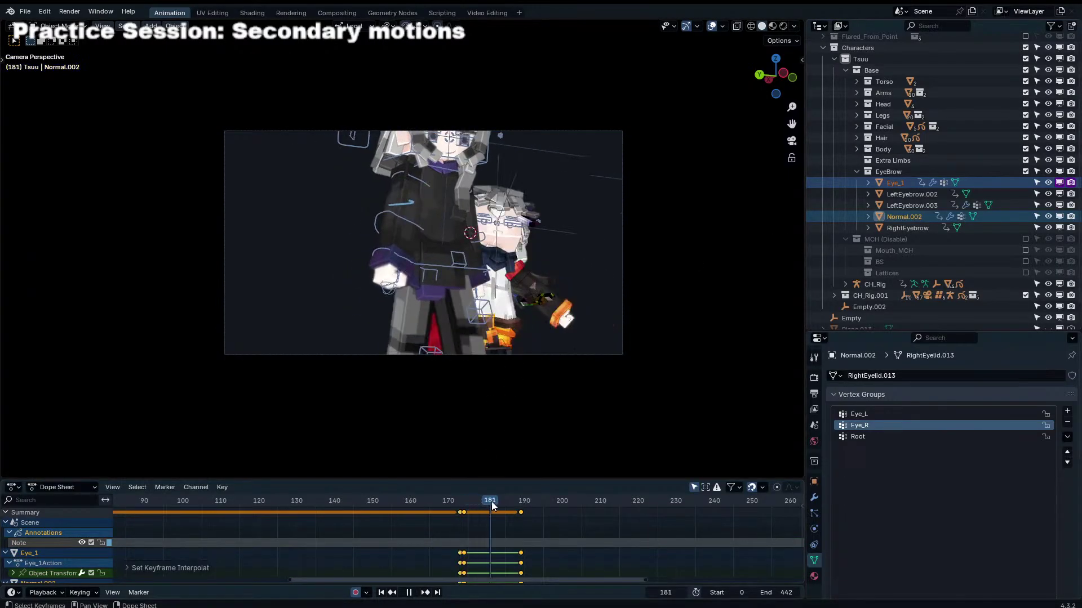
drag(551, 510, 518, 519)
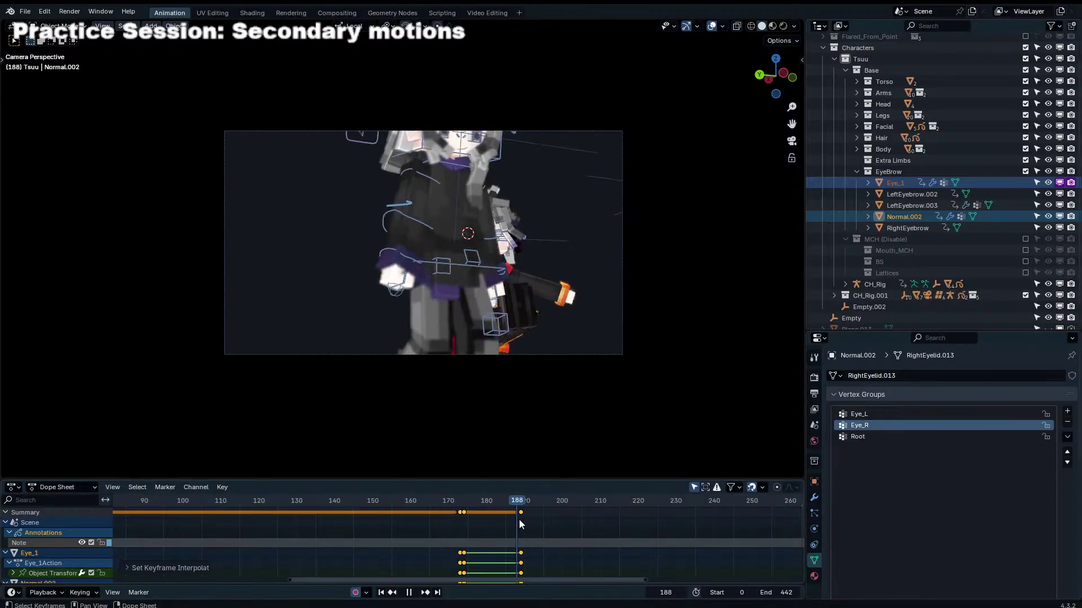
key(a)
key(g)
click(540, 512)
key(ctrl+z)
Step: Move the eye object keyframe from frame 189 to frame 194
click(521, 512)
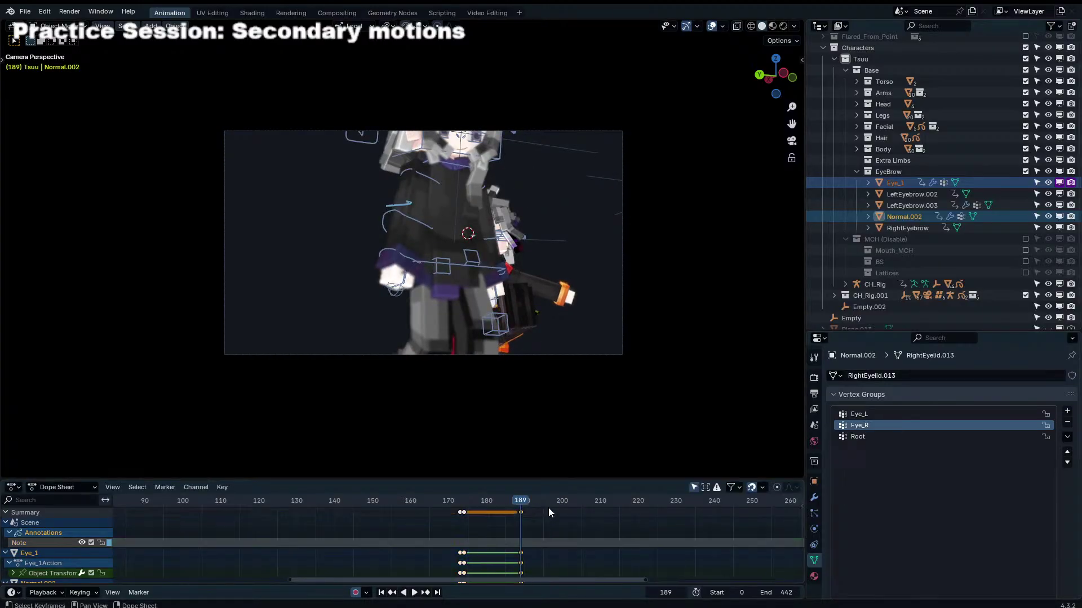
key(g)
click(589, 523)
key(space)
key(space)
key(g)
click(527, 529)
Step: Go to frame 174 and hide the crouching character's front hair mesh, Plane.015
drag(525, 504, 465, 508)
scroll(573, 283, up, 2)
middle_drag(575, 283, 587, 278)
key(shift+grave)
key(w)
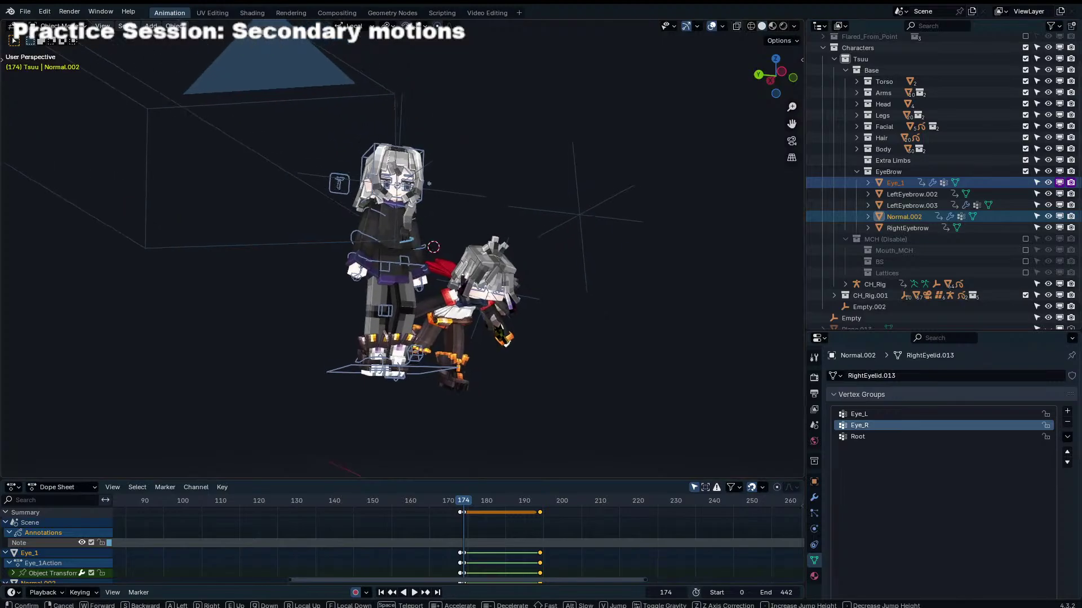
key(s)
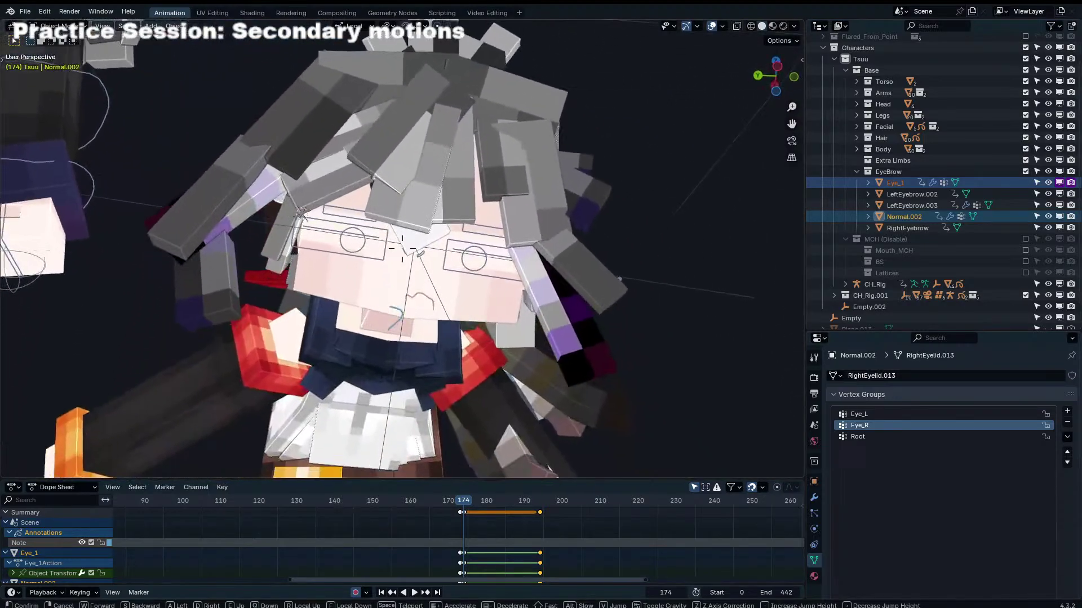
key(w)
click(587, 279)
click(537, 256)
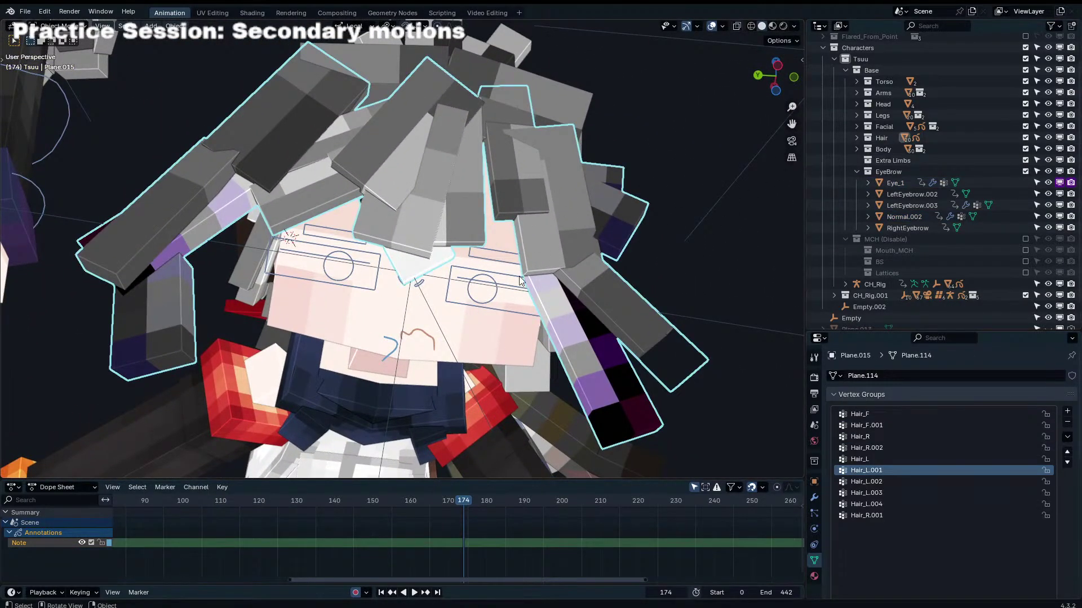
key(KP_Decimal)
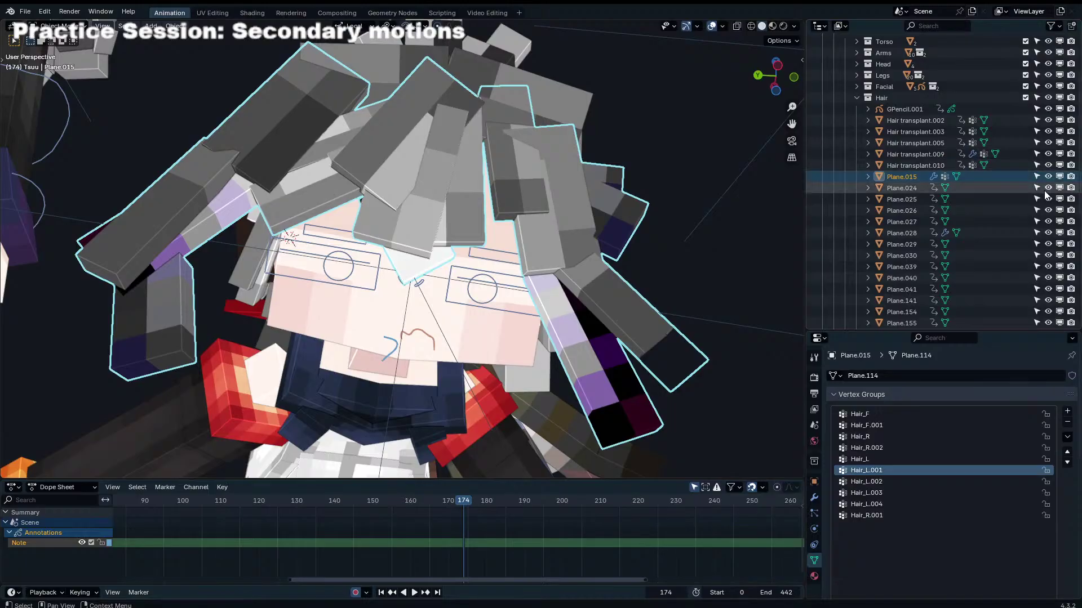
click(1047, 177)
Step: Select the mouth's Grease Pencil object, rename its Layer.002 to Eyes and show that layer
click(426, 336)
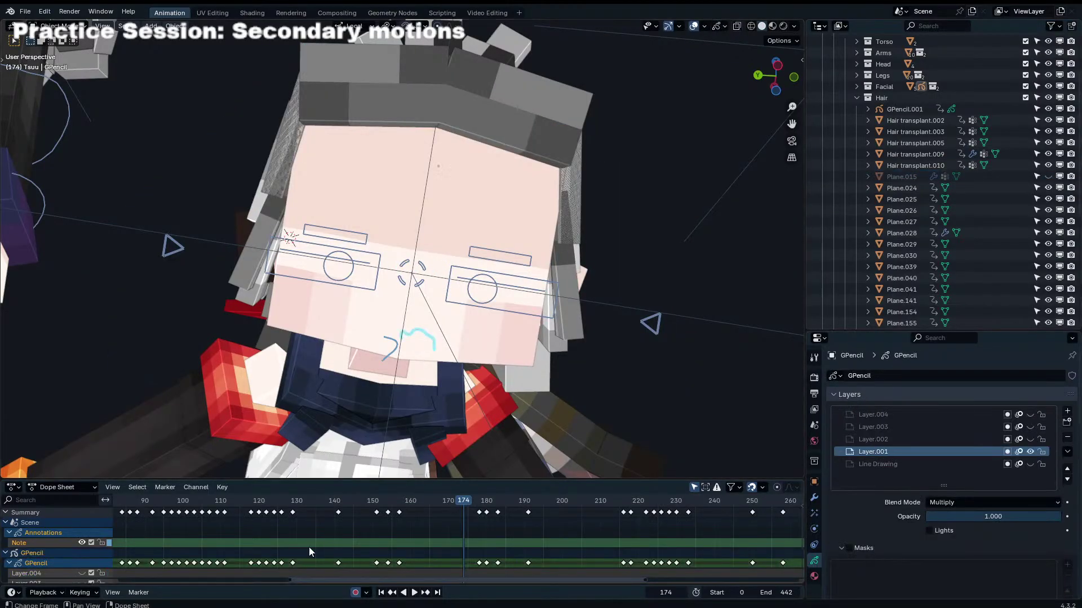
scroll(56, 559, down, 3)
click(61, 535)
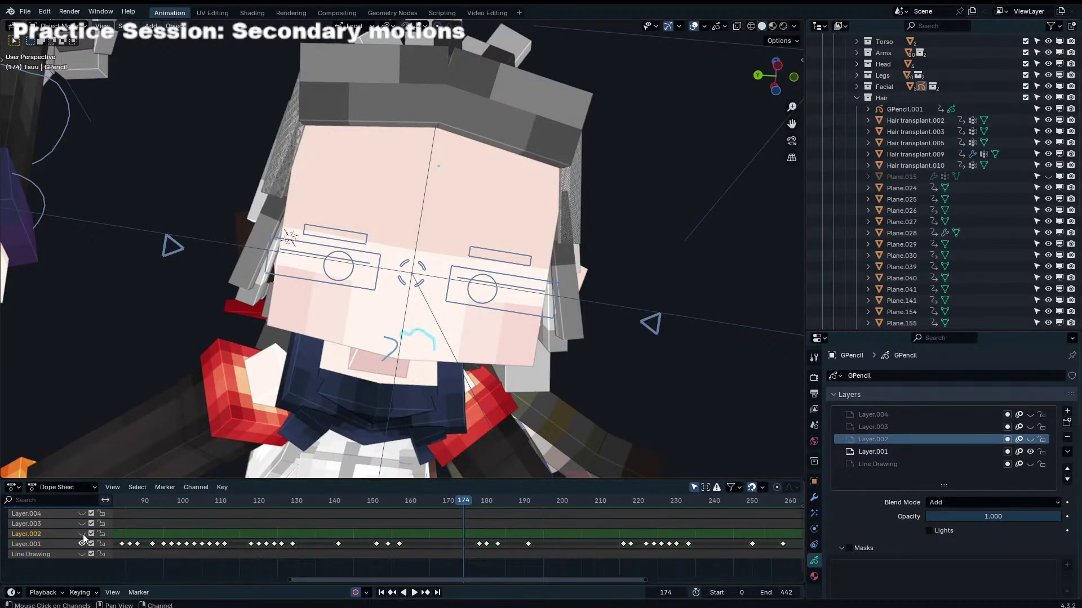
double_click(17, 535)
text(Eyes)
key(Return)
Step: Switch the Grease Pencil object to Draw mode and compare the face on the frames around 174
key(ctrl+Tab)
click(390, 177)
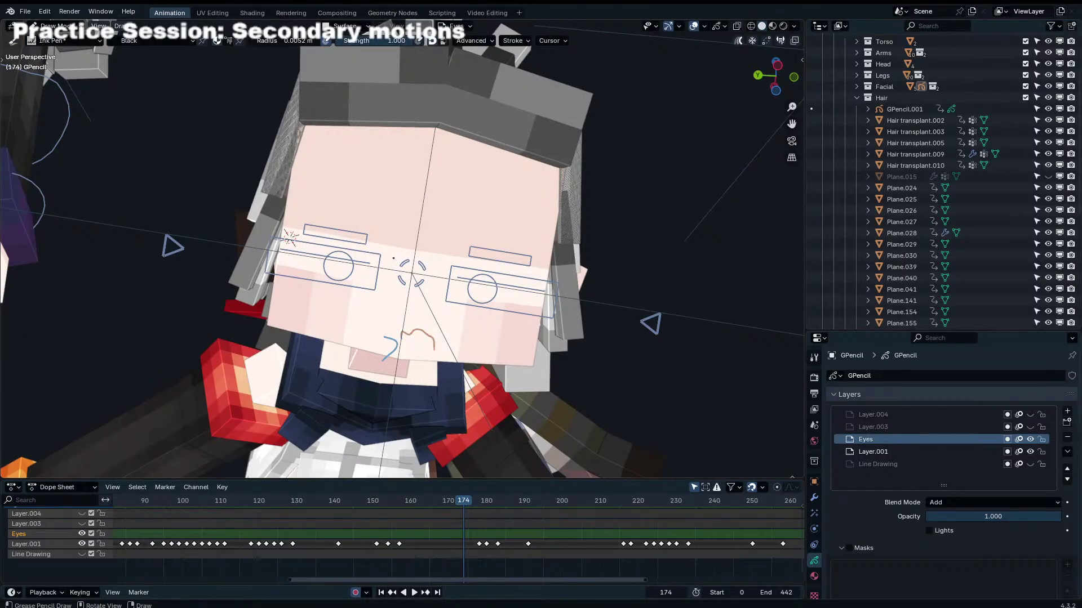
key(Left)
key(Left)
key(Right)
key(Right)
key(Left)
key(Right)
Step: Try a stroke over one eye with the brush radius set to 0.26 m
key(f)
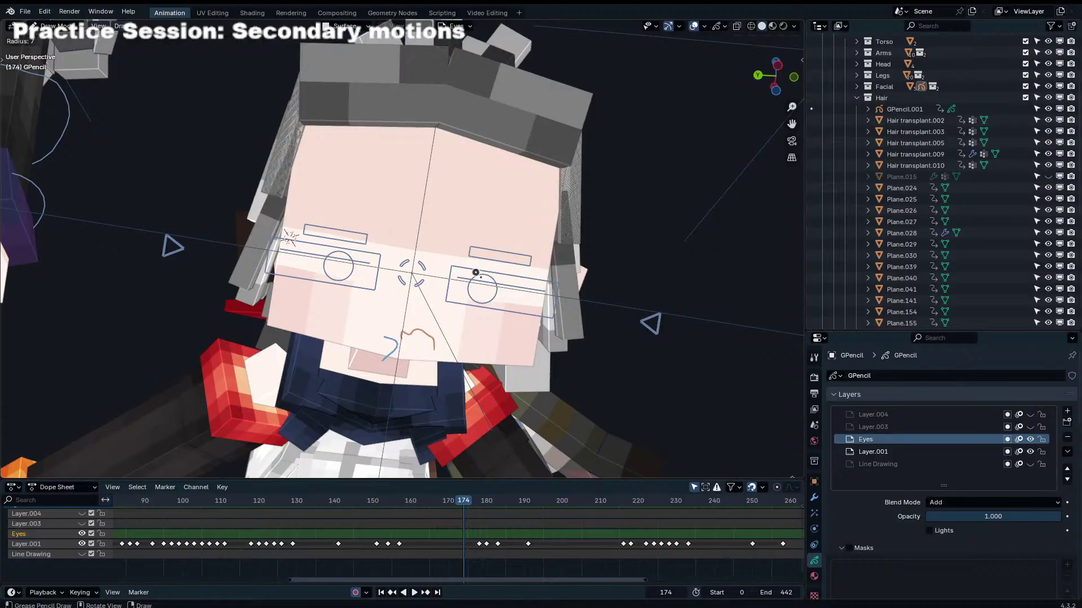
click(496, 279)
drag(457, 271, 512, 257)
key(ctrl+z)
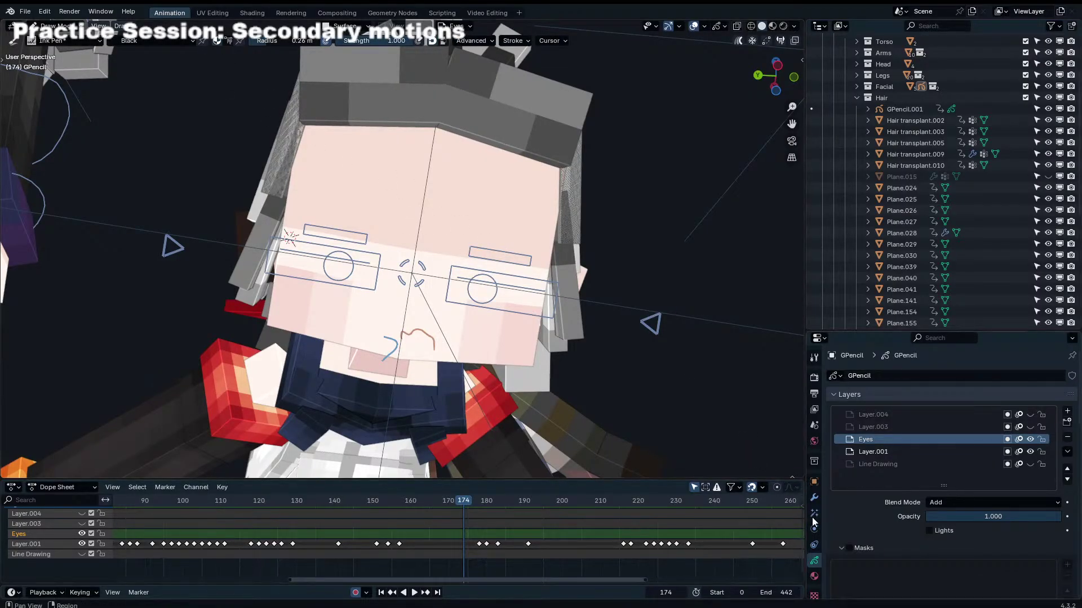
Step: Check the Black stroke material and try a short curved stroke on the forehead
click(814, 576)
double_click(867, 379)
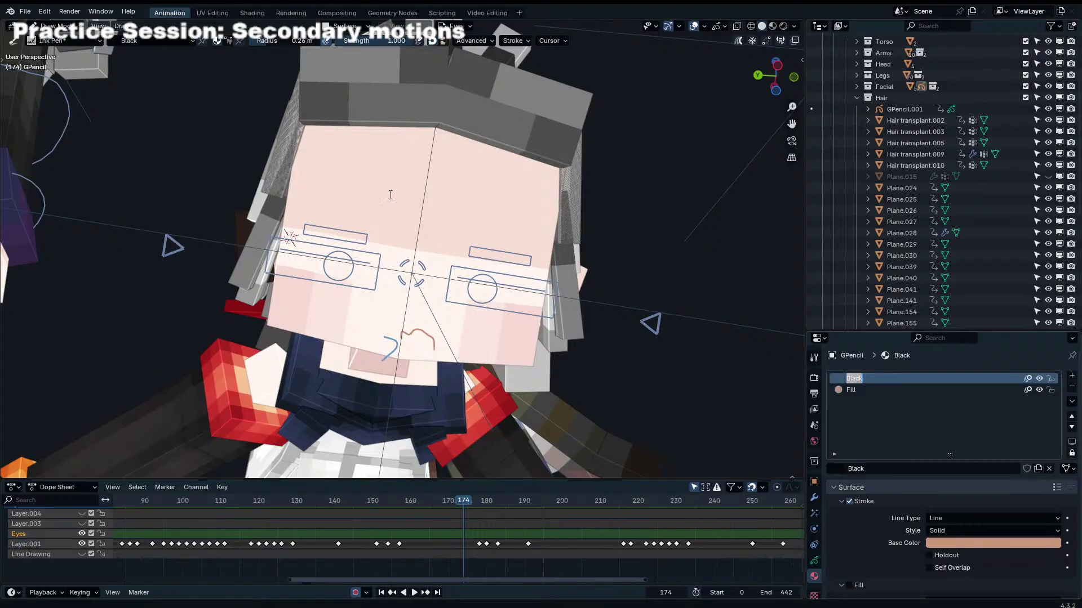
click(236, 110)
drag(429, 209, 457, 180)
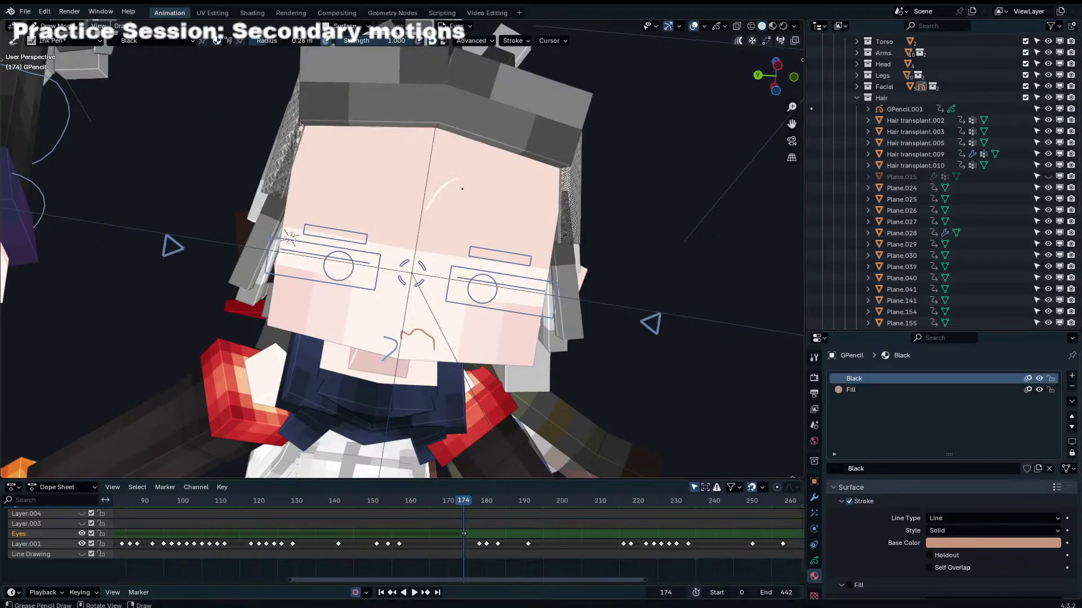
key(ctrl+z)
Step: Set the Eyes layer's blend mode to Multiply and increase the brush radius to 6.8 m
key(f)
click(483, 242)
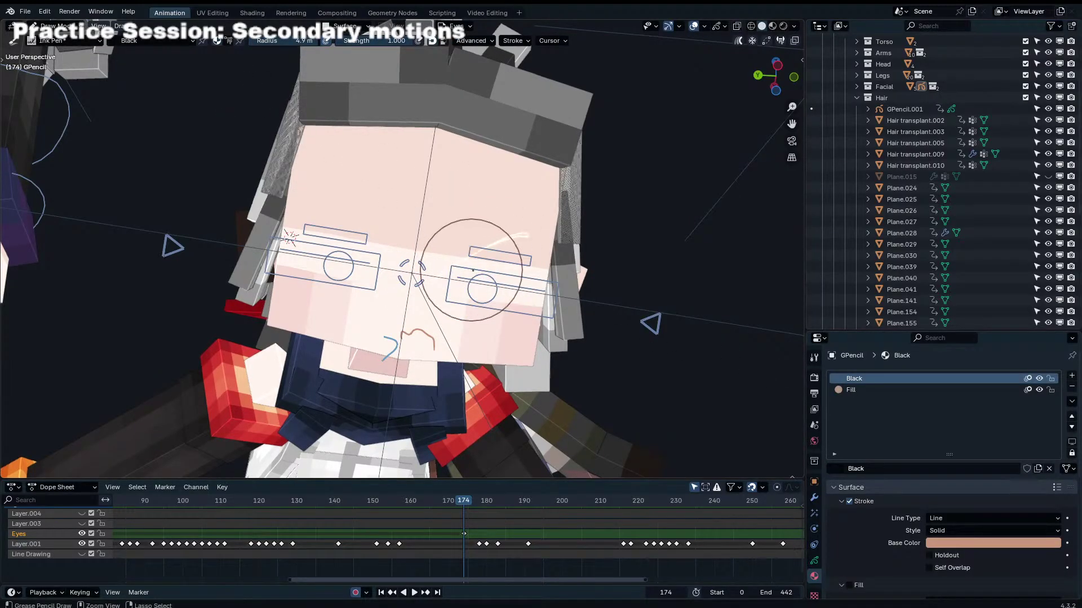
click(814, 560)
click(958, 503)
click(943, 565)
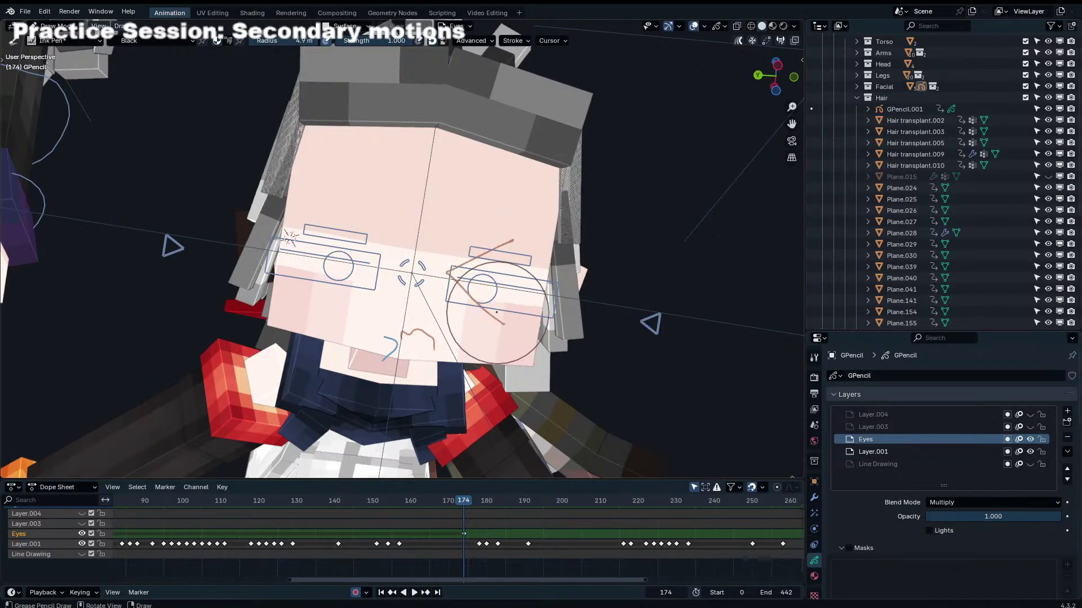
key(f)
click(498, 291)
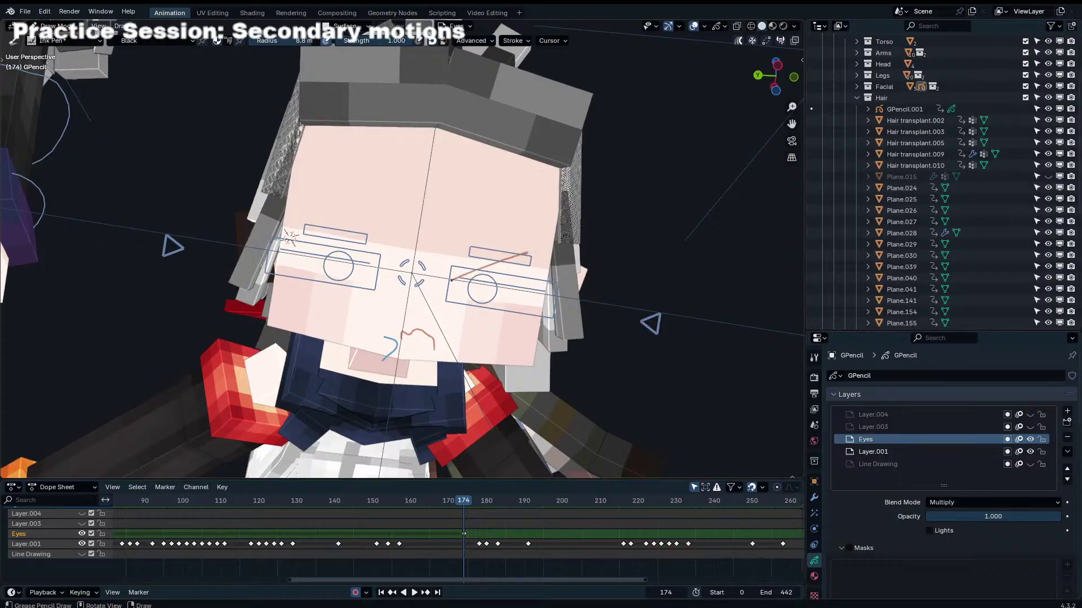
Step: Rename Layer.001 to Mouth Layer and limit the Thickness modifier's influence to that layer
click(812, 499)
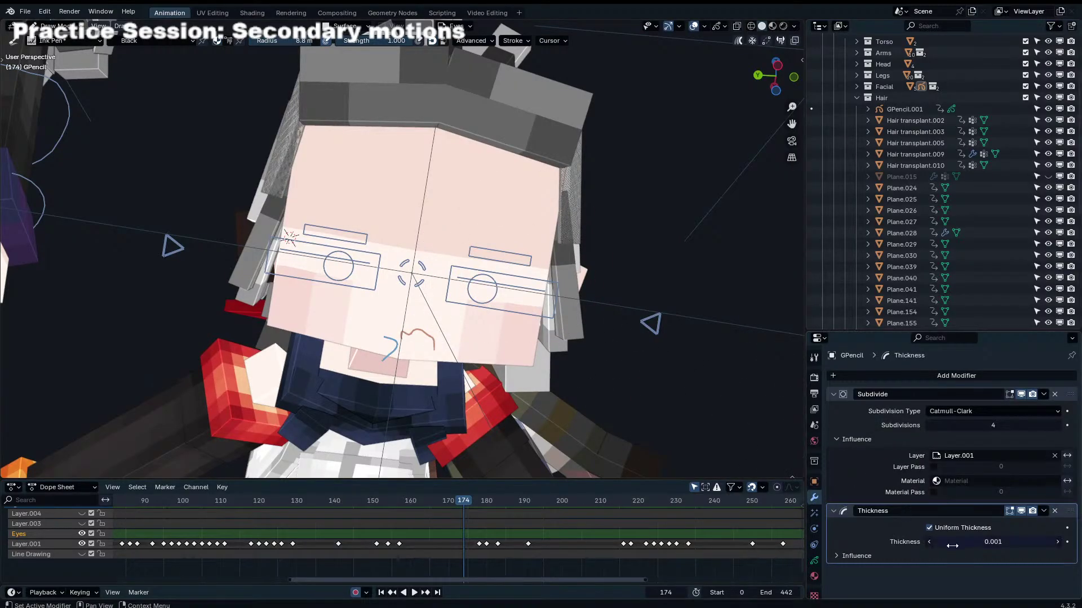
click(962, 528)
click(877, 556)
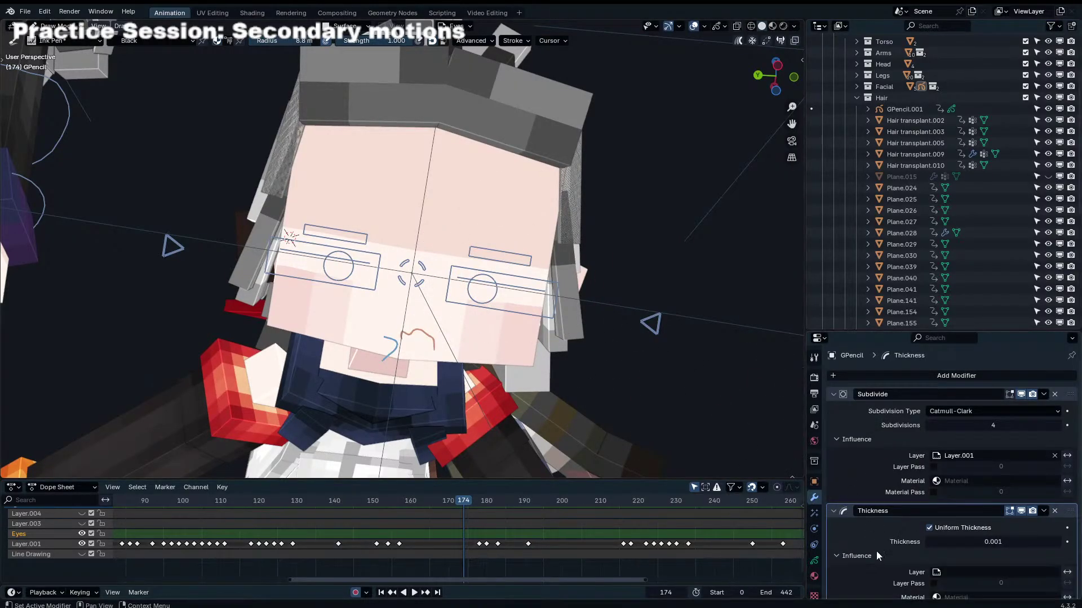
scroll(993, 551, down, 2)
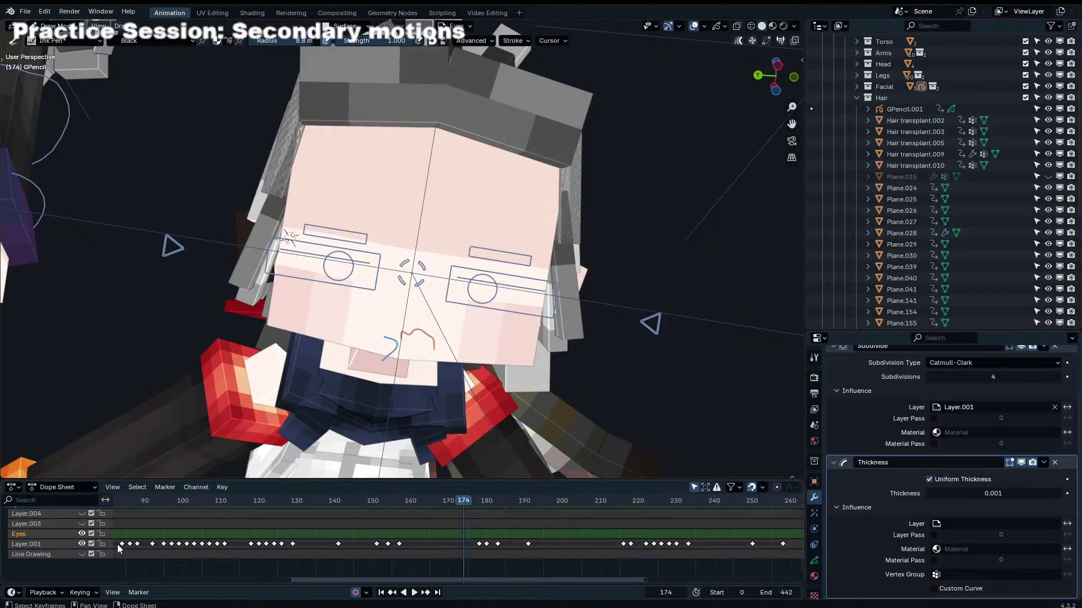
double_click(34, 544)
text(Mouth La)
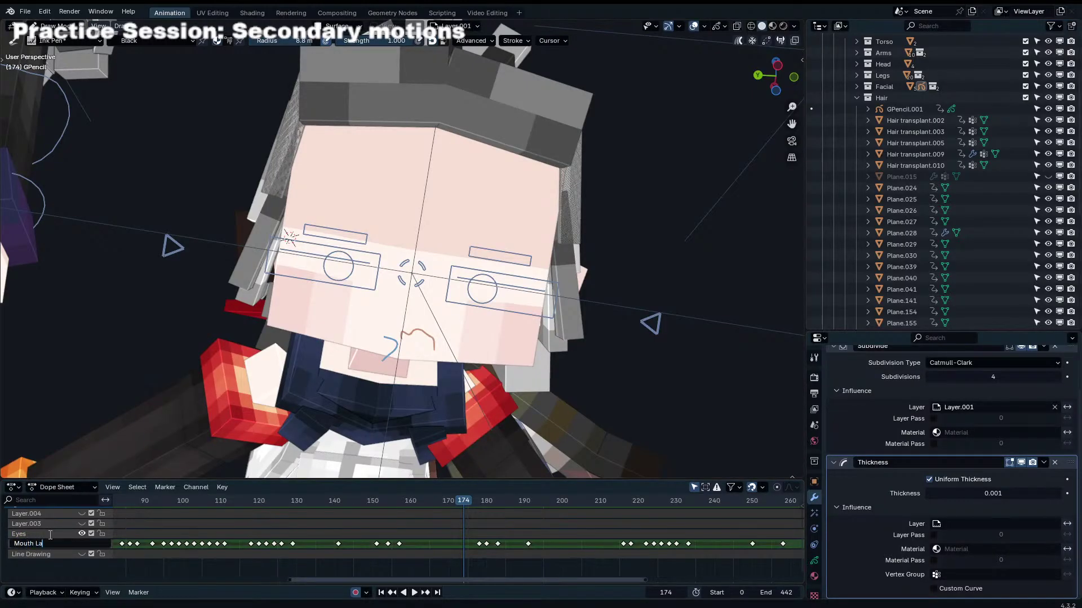
text(yer)
key(Return)
click(995, 526)
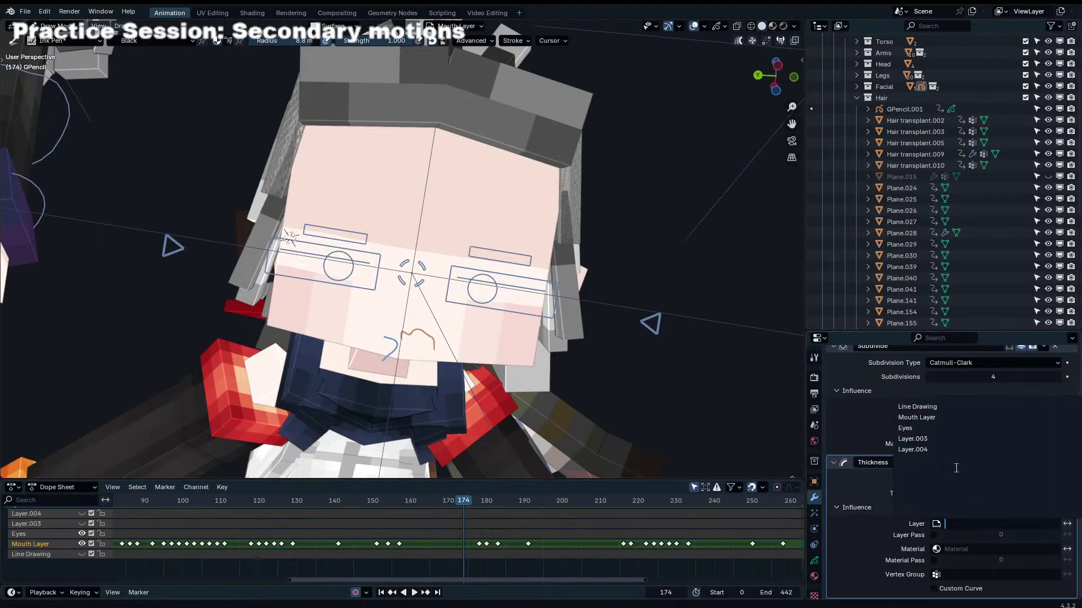
click(970, 424)
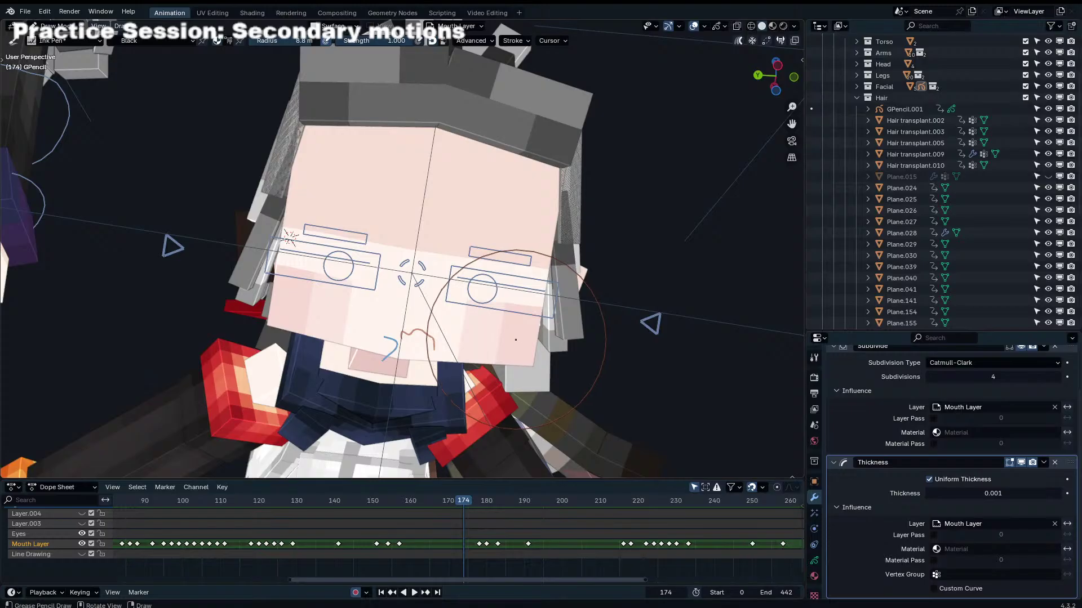
Step: Make the Eyes layer active and reduce the brush radius to 0.07 m with a test stroke
click(447, 540)
click(59, 533)
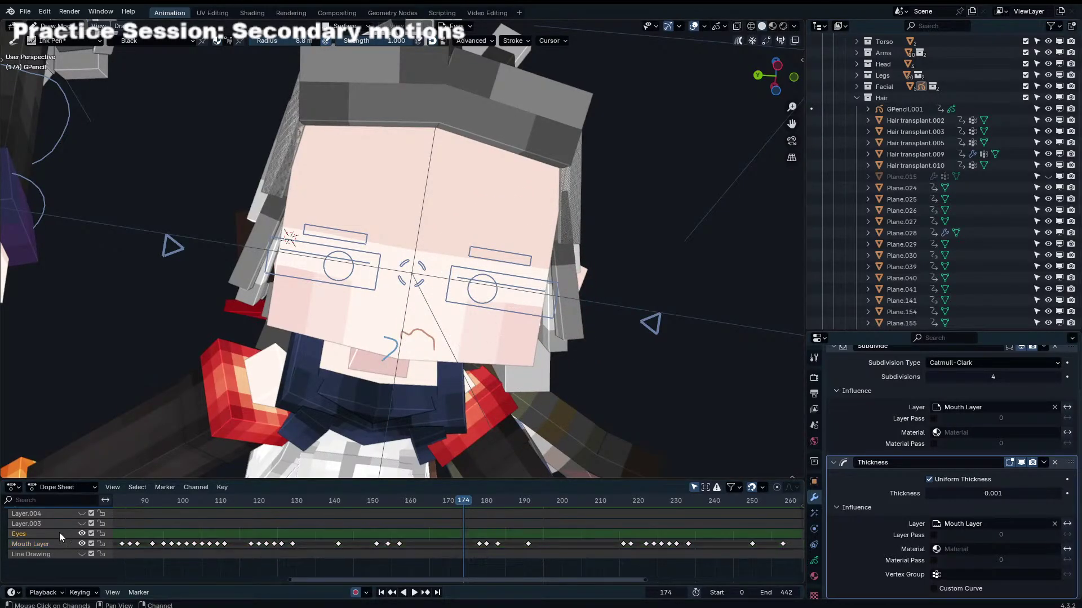
key(f)
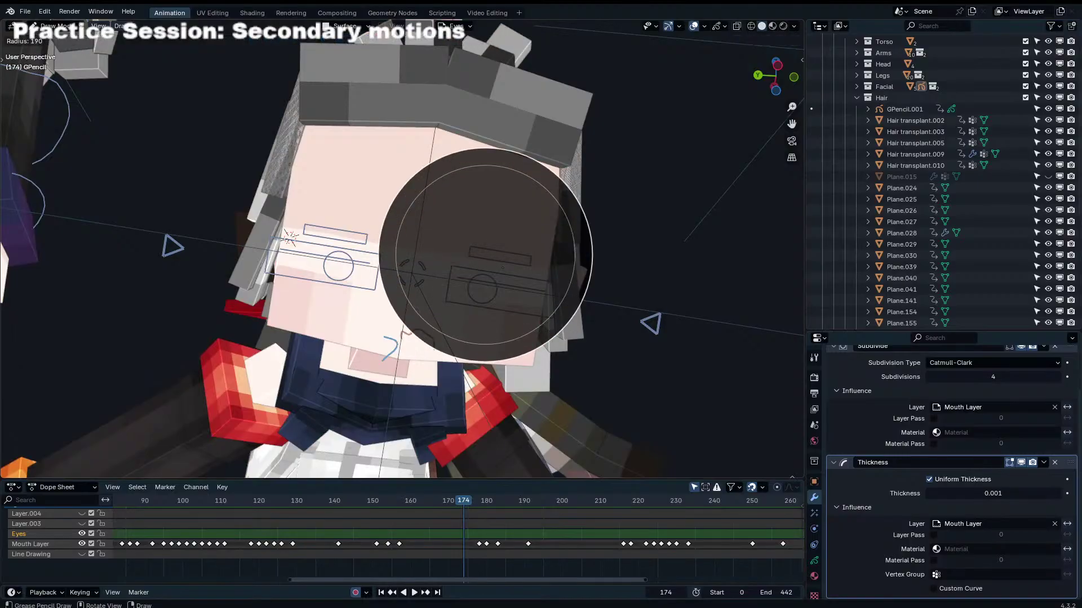
click(431, 205)
scroll(497, 290, down, 6)
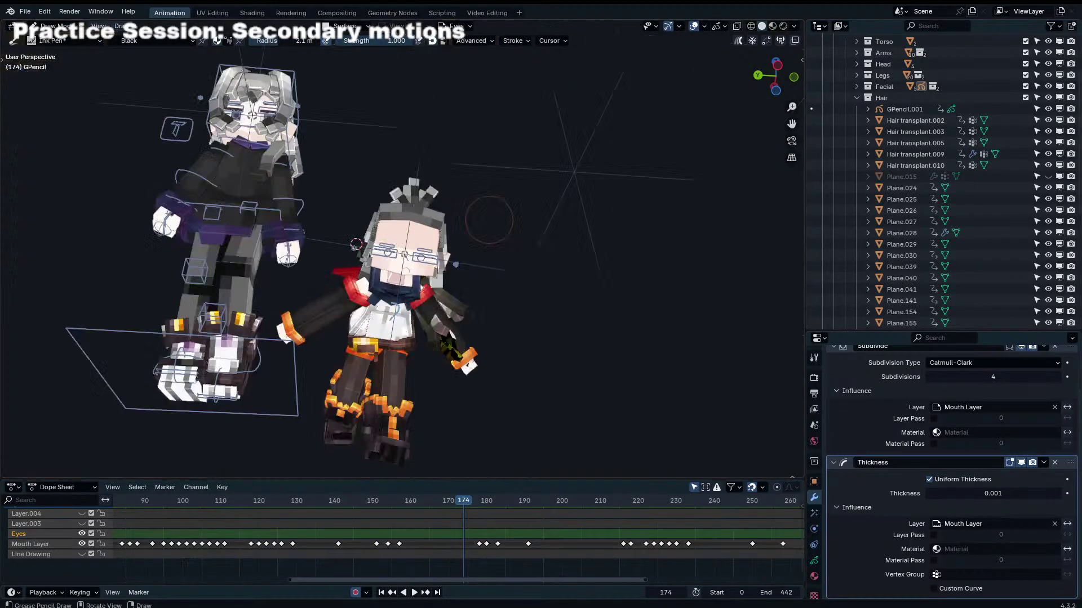
middle_drag(471, 241, 449, 248)
scroll(408, 380, down, 6)
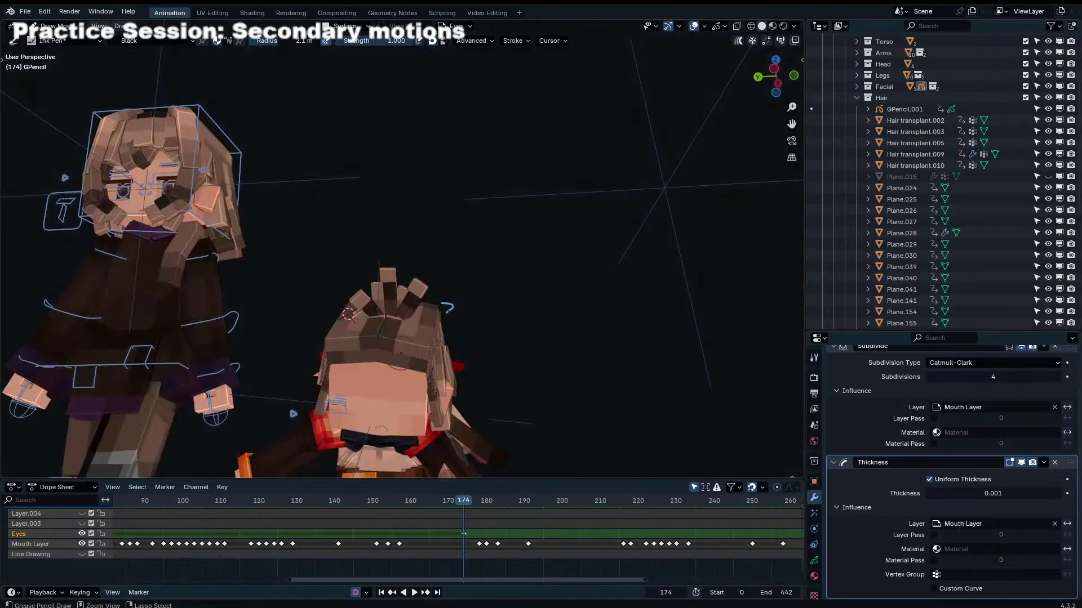
drag(391, 307, 420, 311)
scroll(375, 280, up, 8)
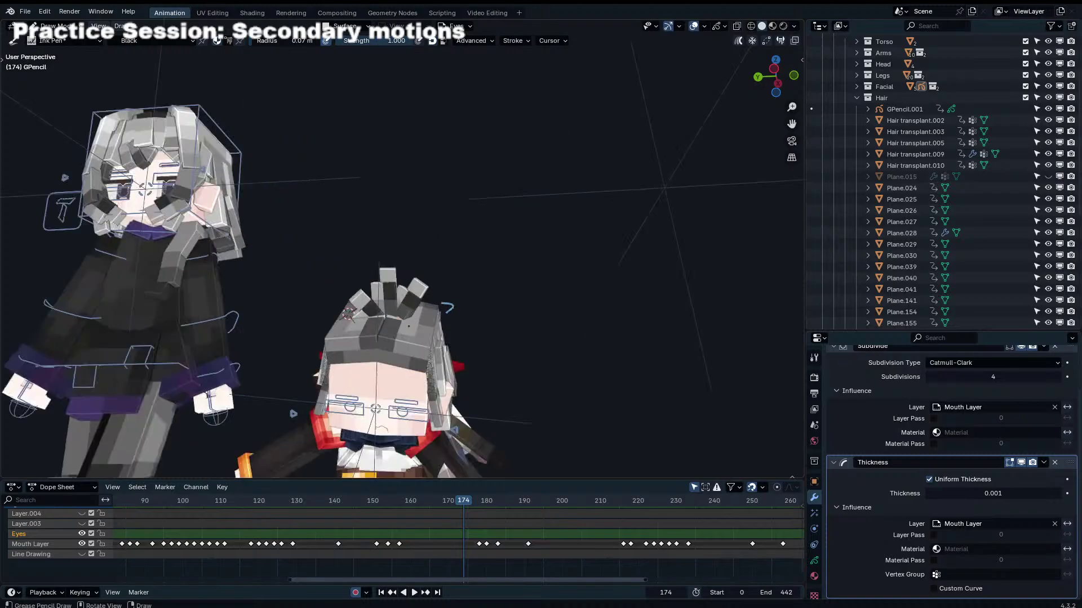
Step: Return to a close view of the face and set the brush radius to 0.008 m
shift+middle_drag(449, 211, 397, 235)
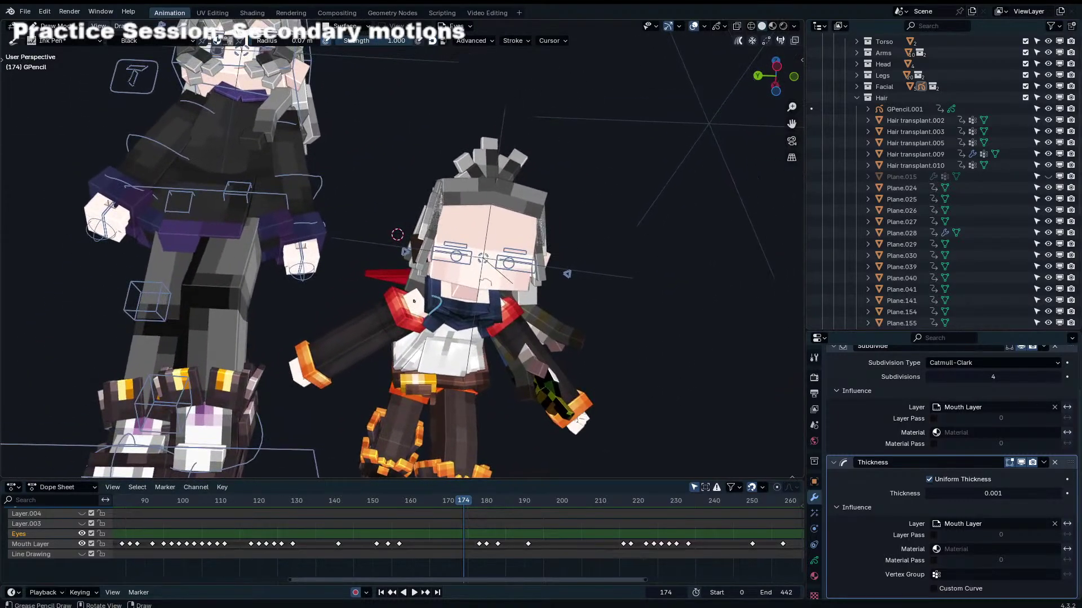
scroll(510, 252, up, 6)
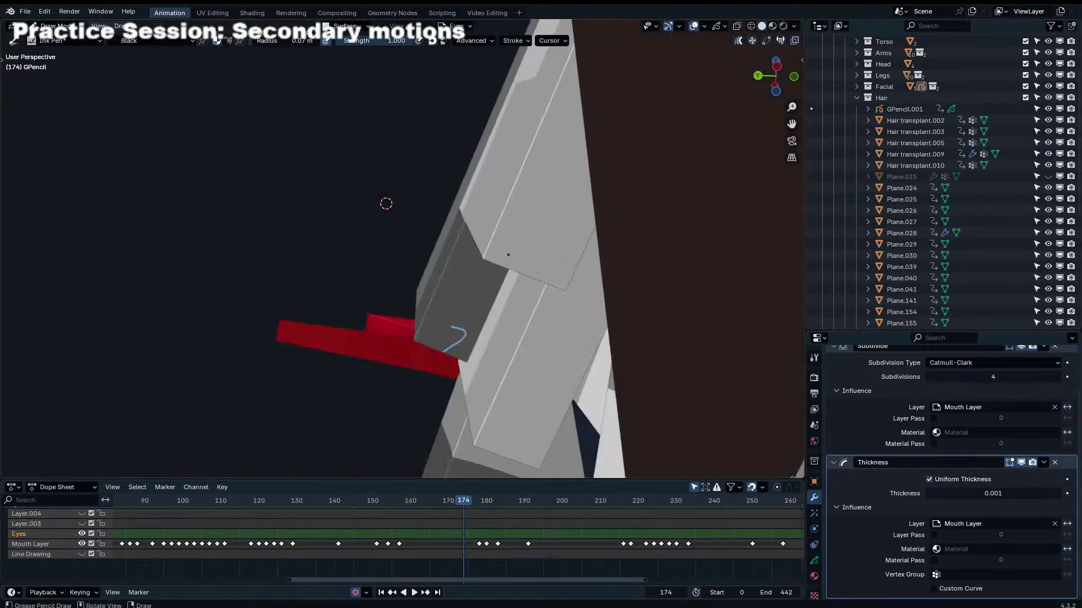
scroll(513, 254, down, 10)
key(shift+grave)
key(w)
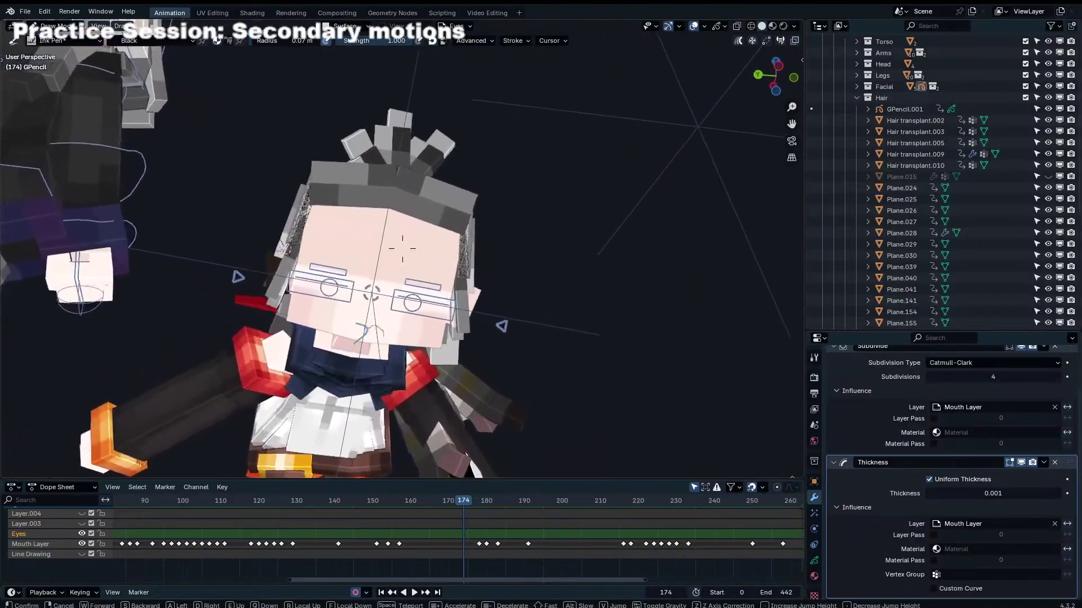
click(252, 44)
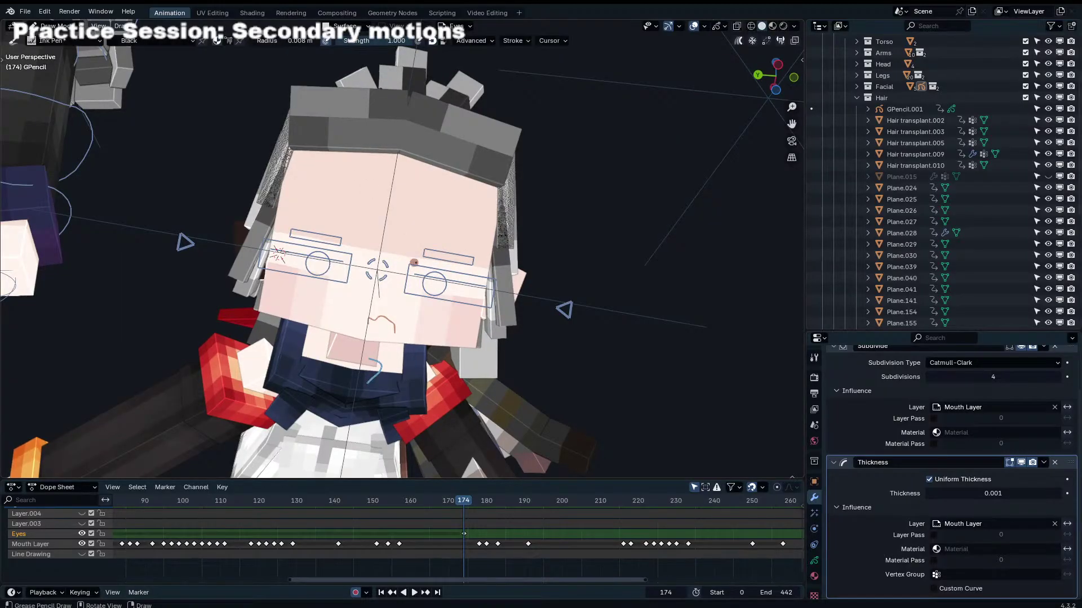
Step: Draw a squeezed-shut "<" stroke over the character's left eye at frame 174, redrawing it until its shape and placement fit
mouse_move(414, 262)
mouse_down()
mouse_move(445, 261)
mouse_move(460, 311)
mouse_up()
key(ctrl+z)
key(ctrl+z)
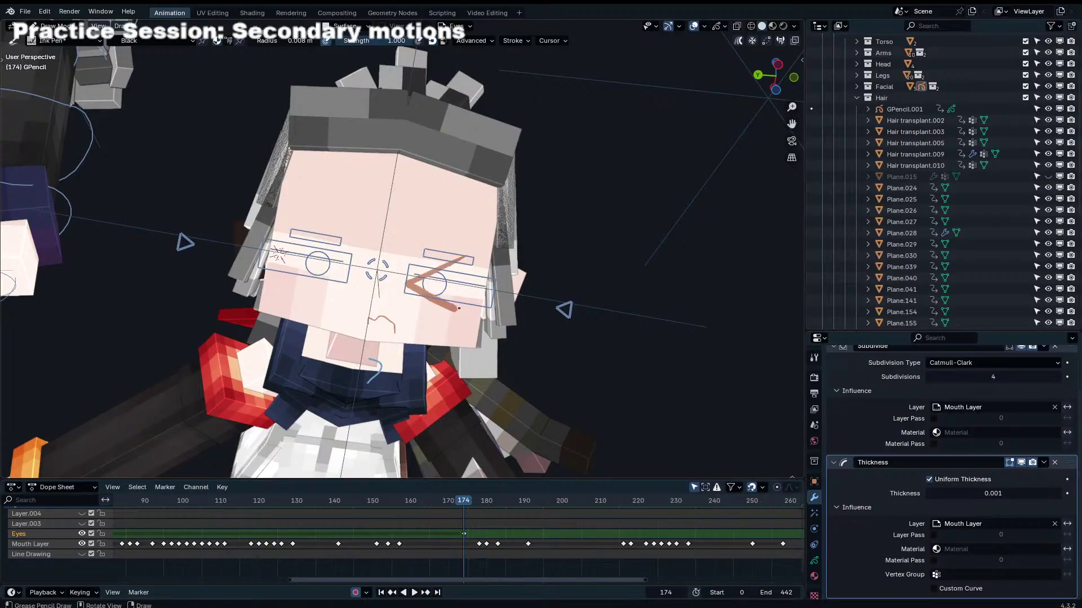
key(ctrl+z)
drag(478, 249, 468, 312)
key(ctrl+z)
mouse_move(474, 253)
mouse_down()
mouse_move(423, 279)
mouse_move(466, 296)
mouse_move(415, 284)
mouse_move(467, 299)
mouse_up()
key(ctrl+z)
key(ctrl+z)
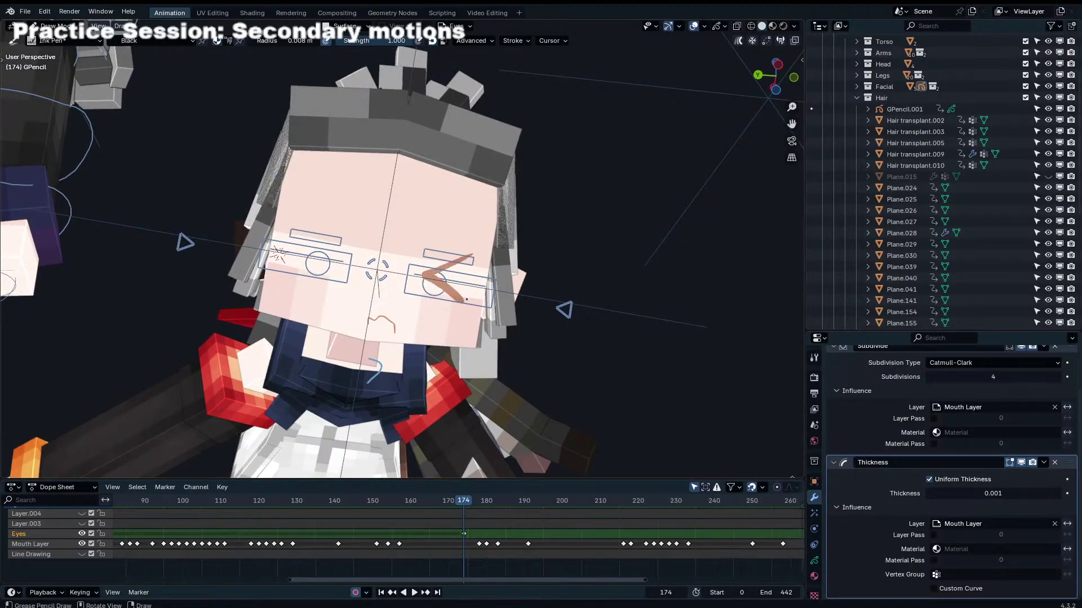
Step: Draw a matching ">" stroke over the character's right eye at frame 174
mouse_move(293, 231)
mouse_down()
mouse_move(292, 277)
mouse_move(329, 257)
mouse_move(287, 276)
mouse_up()
key(ctrl+z)
key(ctrl+z)
key(ctrl+z)
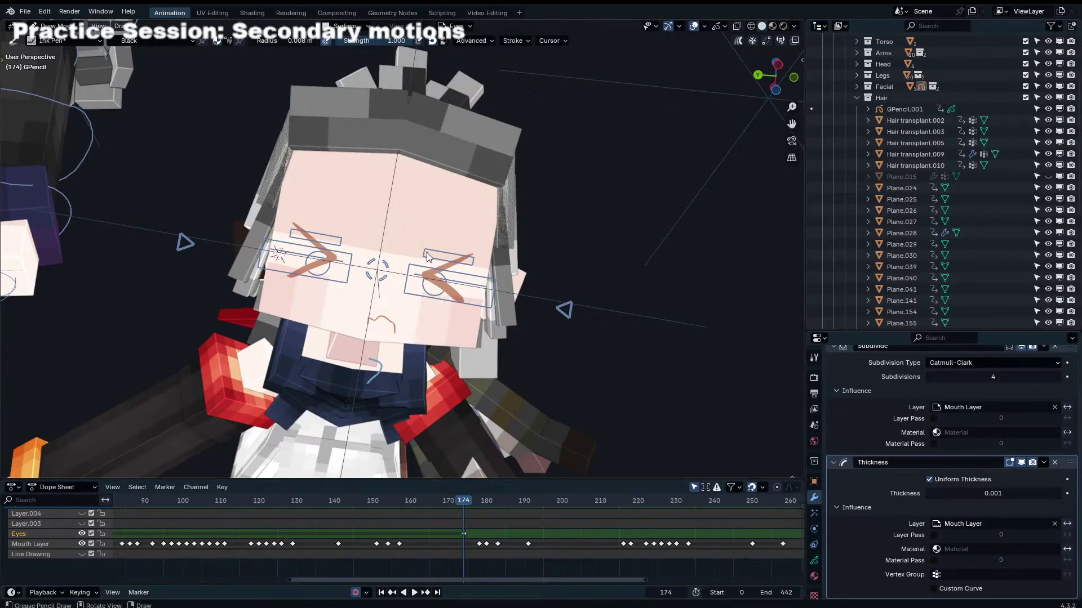
Step: Show the front hair Plane.015 and review the drawn eyes through the camera in the frames following 174
click(1048, 176)
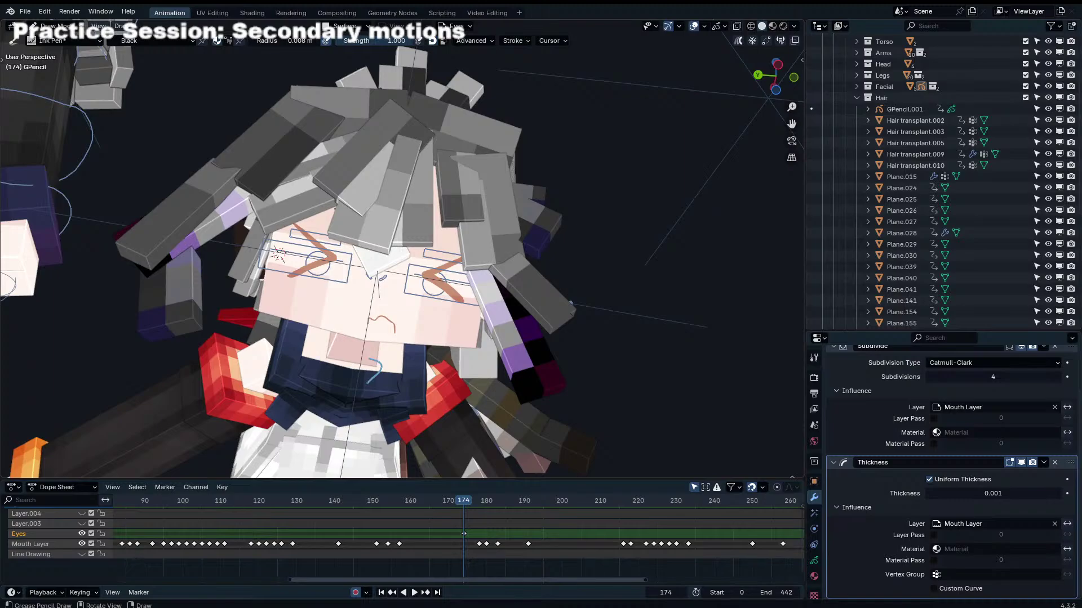
key(KP_0)
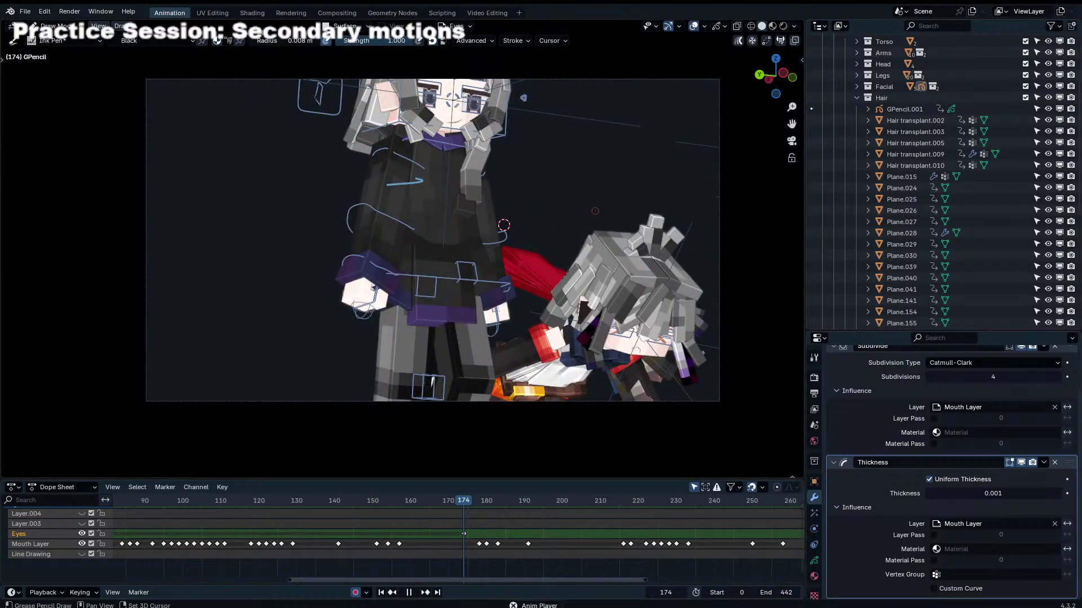
key(shift+Up)
key(Up)
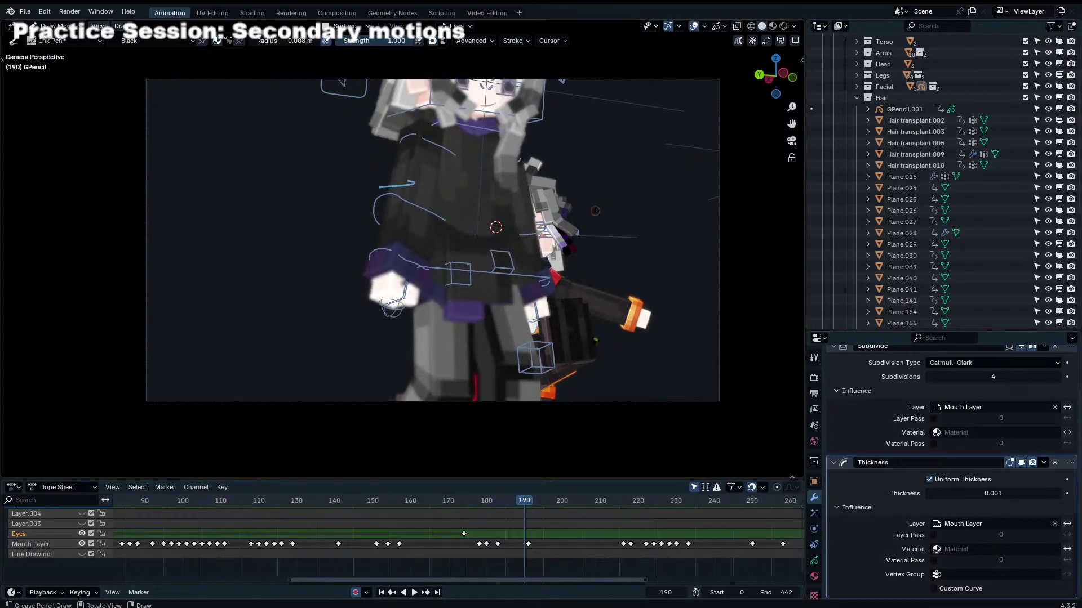
drag(456, 504, 489, 511)
scroll(495, 228, up, 3)
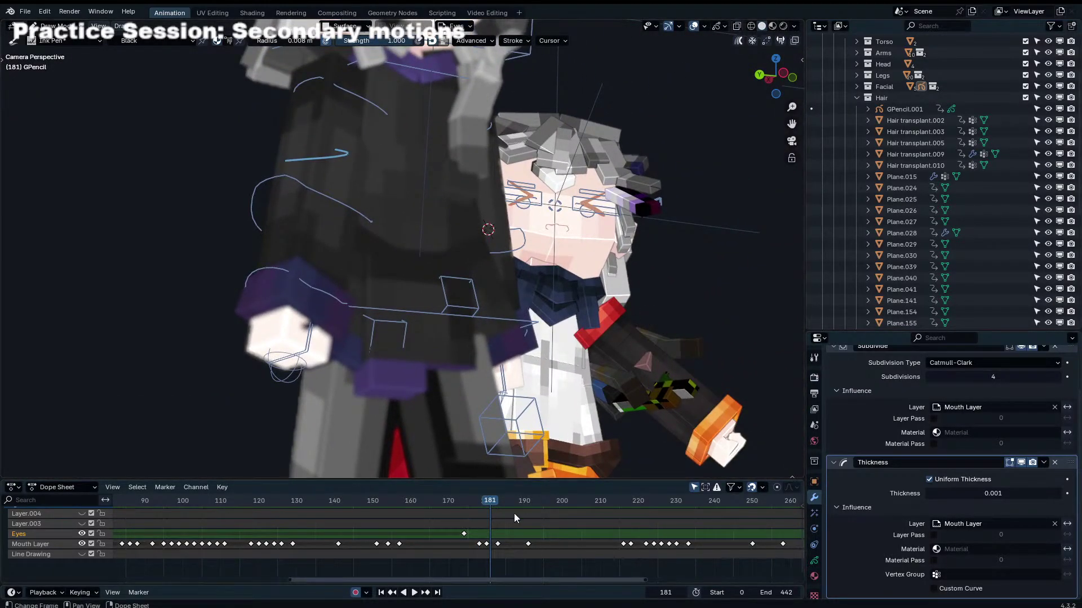
drag(487, 506, 478, 502)
key(Down)
click(465, 536)
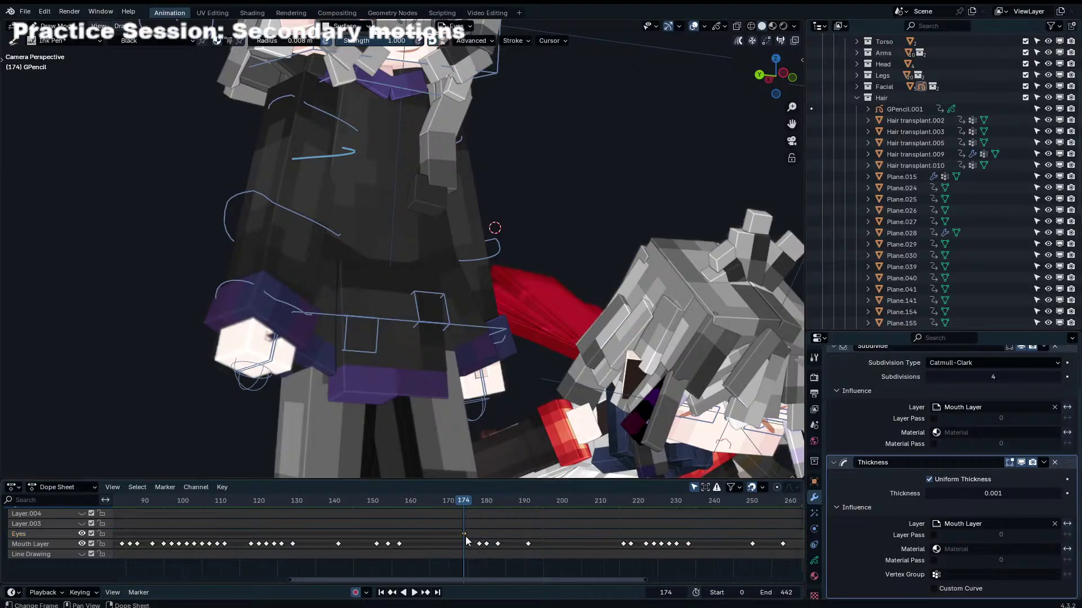
Step: Inspect the drawn eyes up close and check the GPencil object's Black material and its modifiers
middle_drag(495, 227, 501, 231)
scroll(495, 227, up, 6)
middle_drag(457, 280, 454, 283)
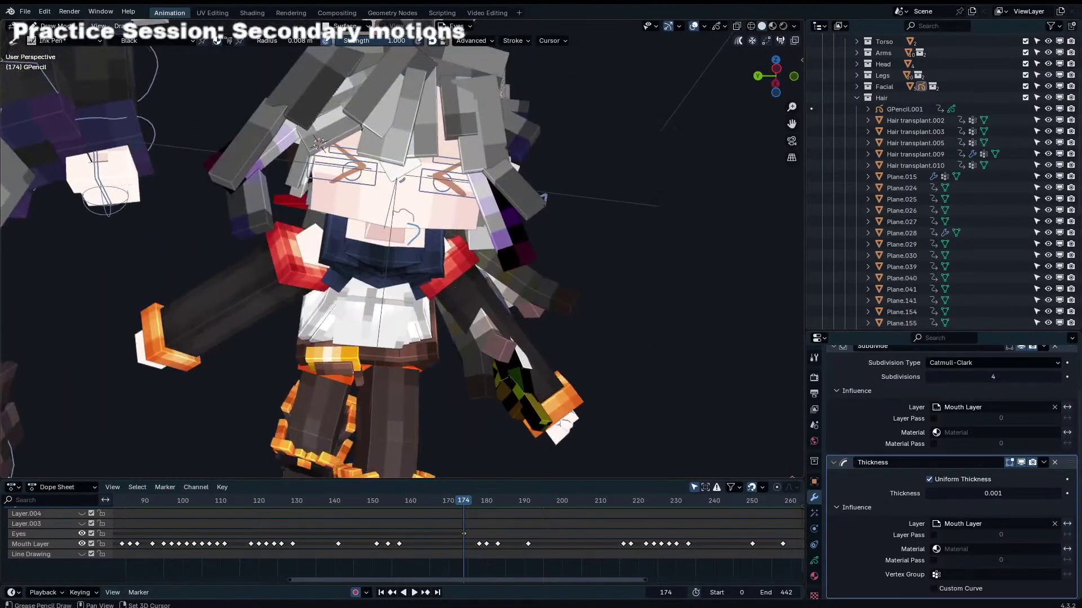
scroll(454, 284, up, 4)
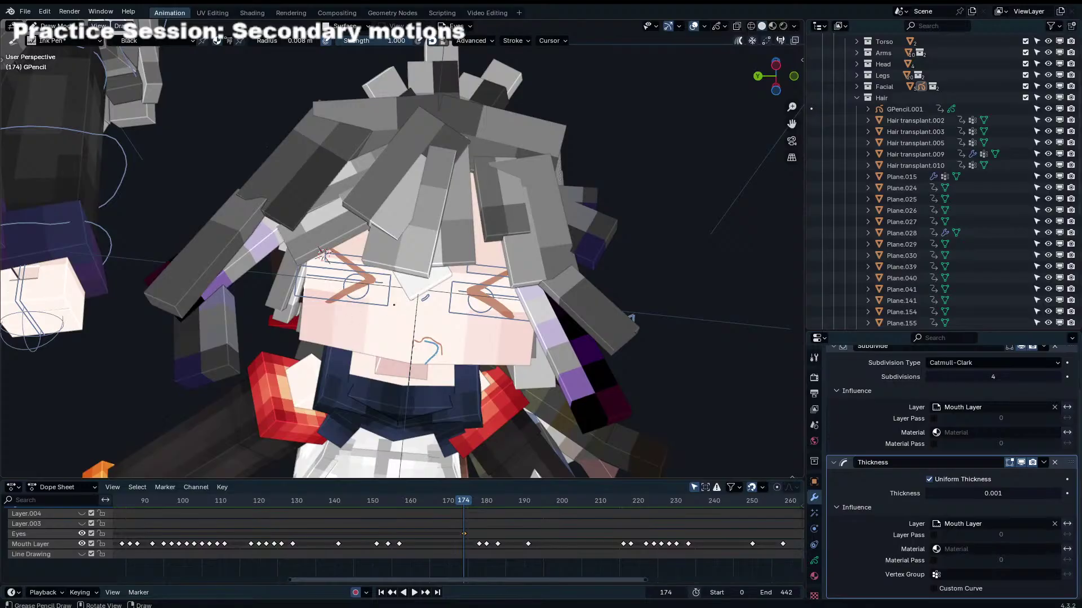
click(813, 577)
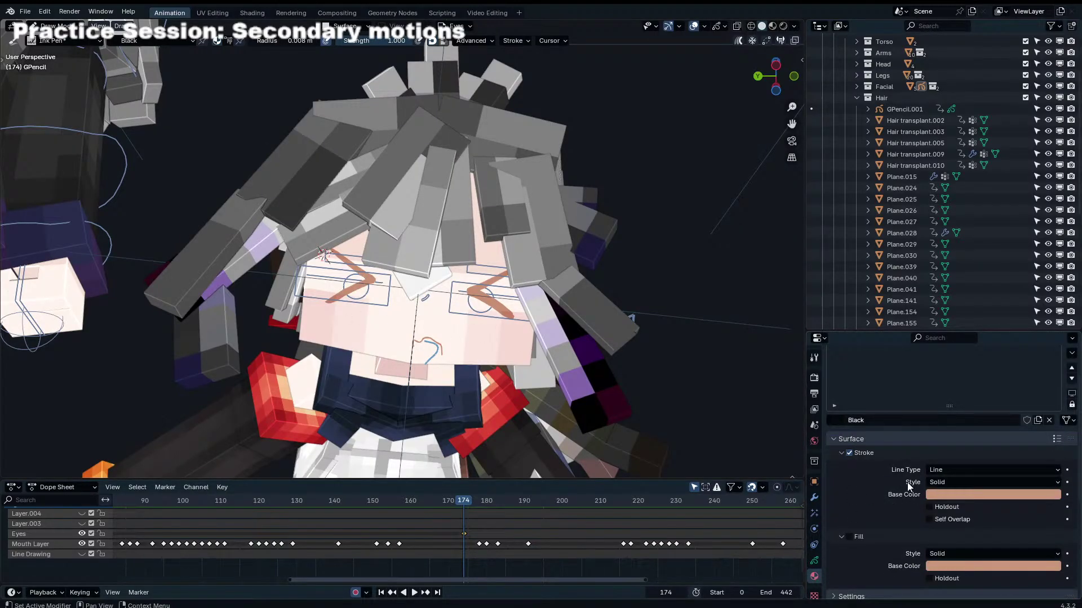
click(814, 498)
scroll(851, 497, up, 2)
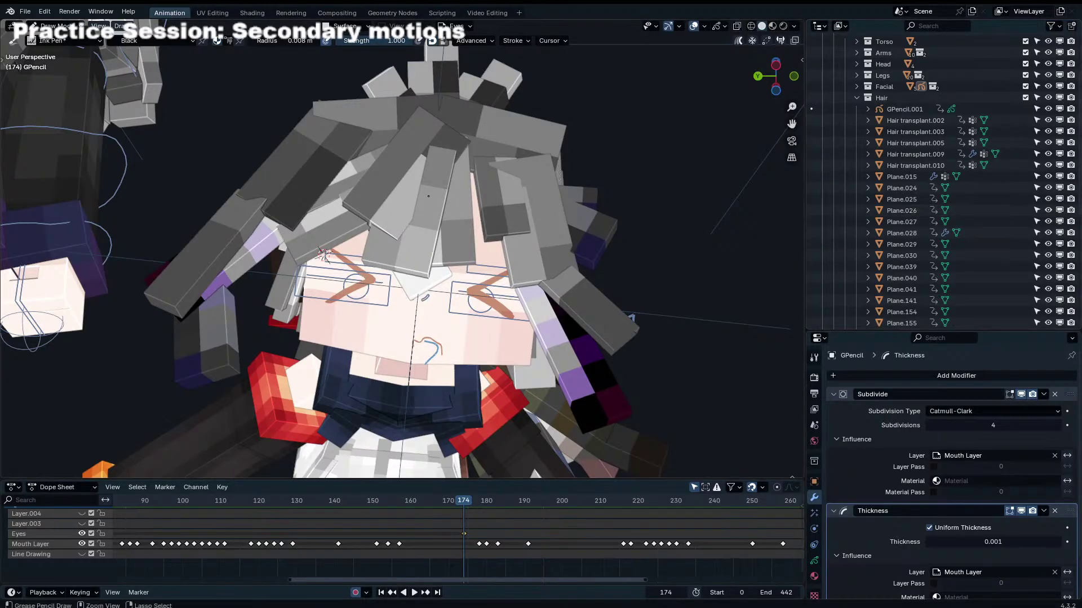
Step: Hide the front hair object Plane.015 and return to drawing on the GPencil object
key(ctrl+Tab)
click(211, 133)
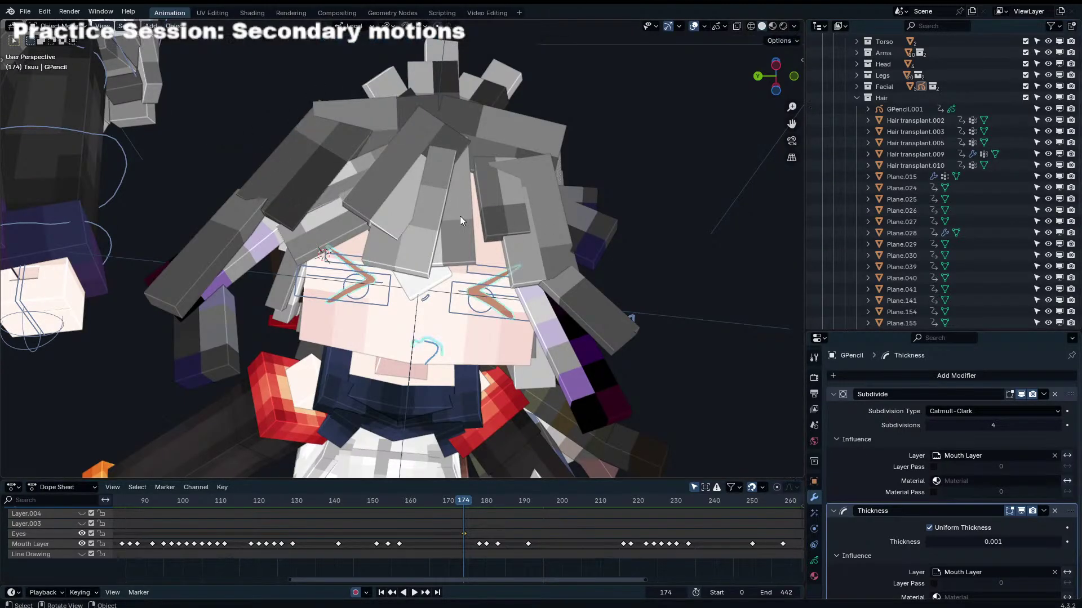
click(554, 329)
click(1048, 177)
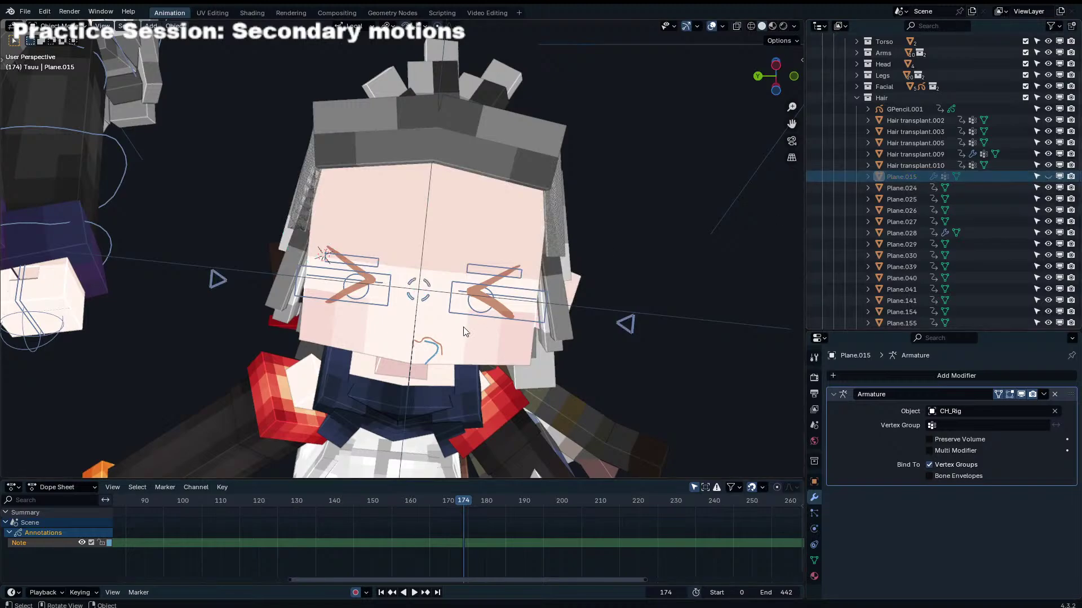
click(504, 315)
key(ctrl+Tab)
click(494, 278)
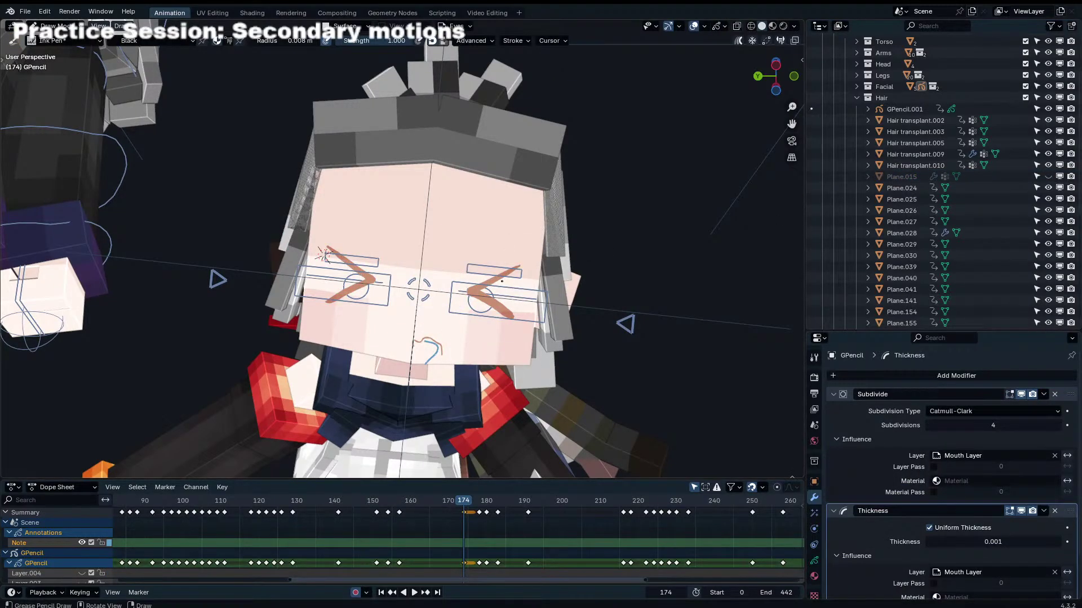
Step: Try a dark brown palette color for the brush with a test stroke over the character's left eye
click(814, 576)
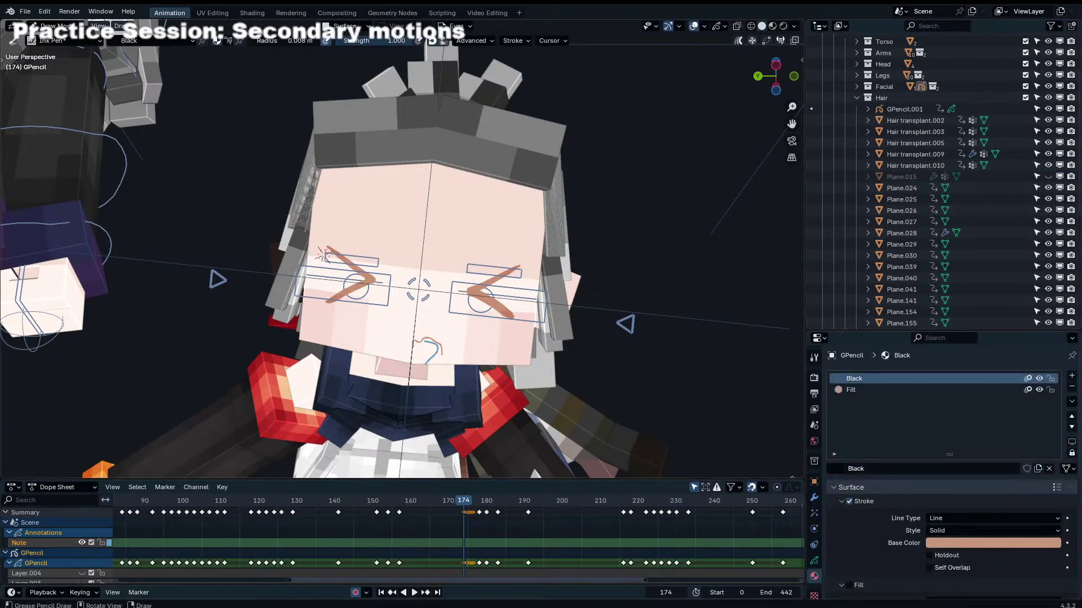
click(230, 42)
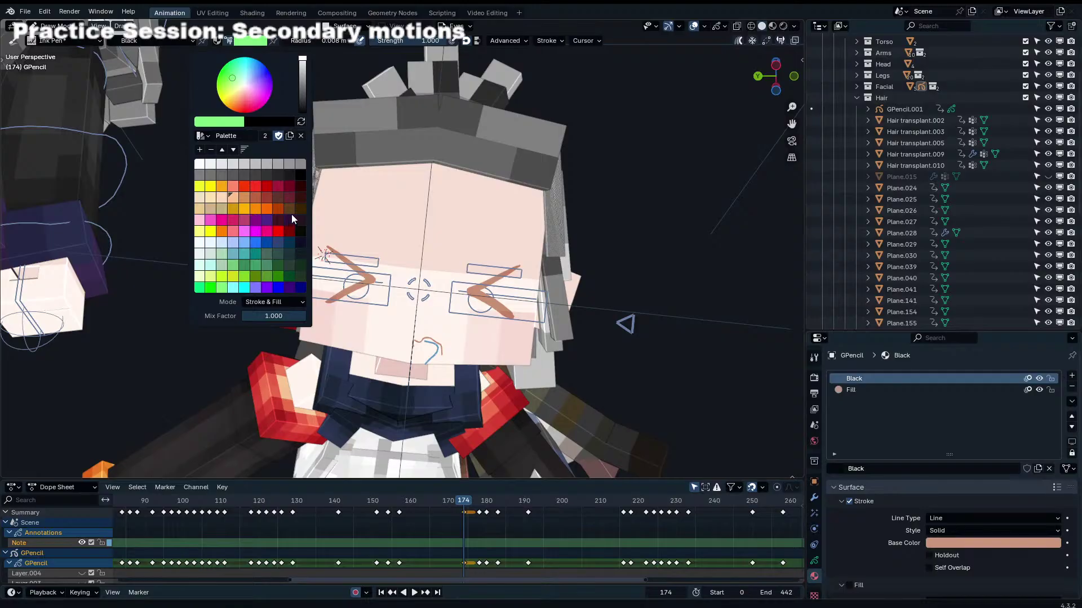
click(291, 214)
drag(466, 283, 514, 314)
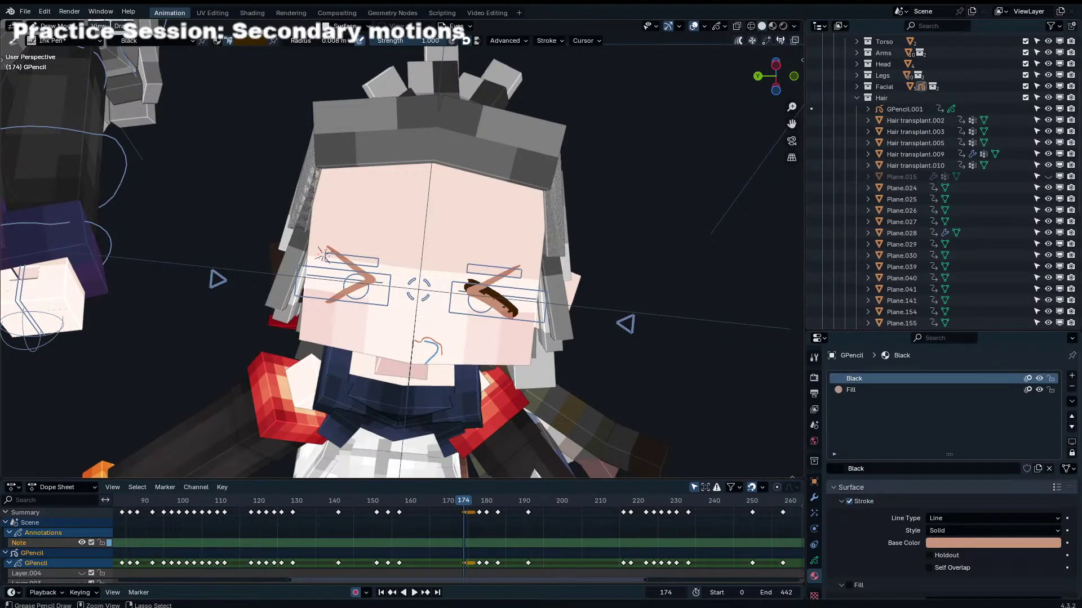
key(ctrl+z)
Step: Clear the light brown eye strokes from the face at frame 174
mouse_move(374, 297)
ctrl+mouse_down()
mouse_move(340, 276)
mouse_move(330, 302)
ctrl+mouse_up()
key(ctrl+z)
mouse_move(326, 258)
mouse_down()
mouse_move(363, 276)
mouse_move(330, 302)
mouse_up()
Step: Sample the dark color of the character's normal eyelash at frame 173 as the brush color
key(Left)
middle_drag(324, 256, 324, 255)
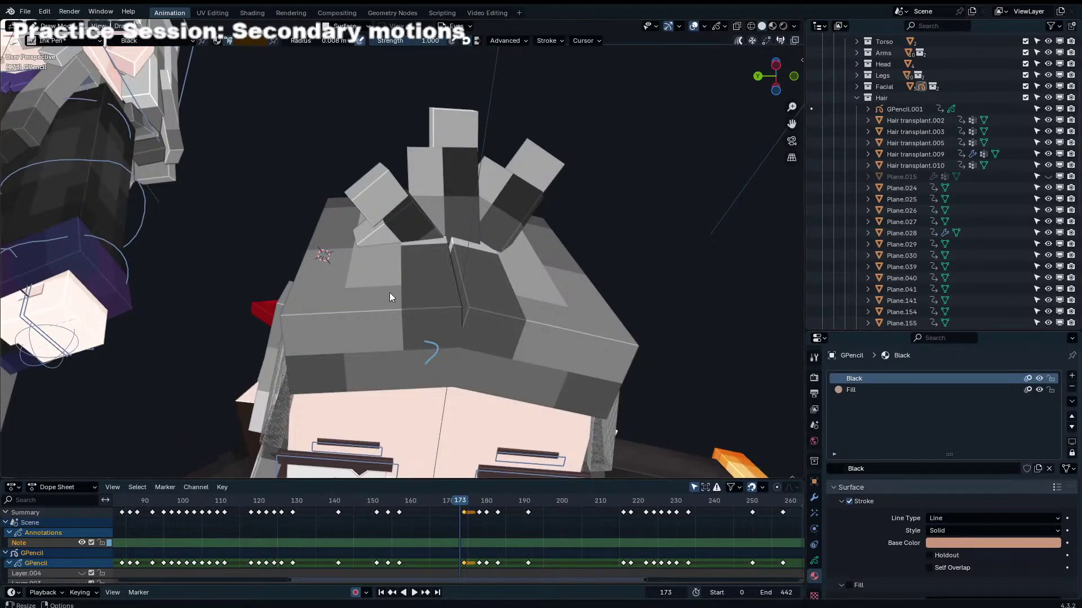
click(252, 41)
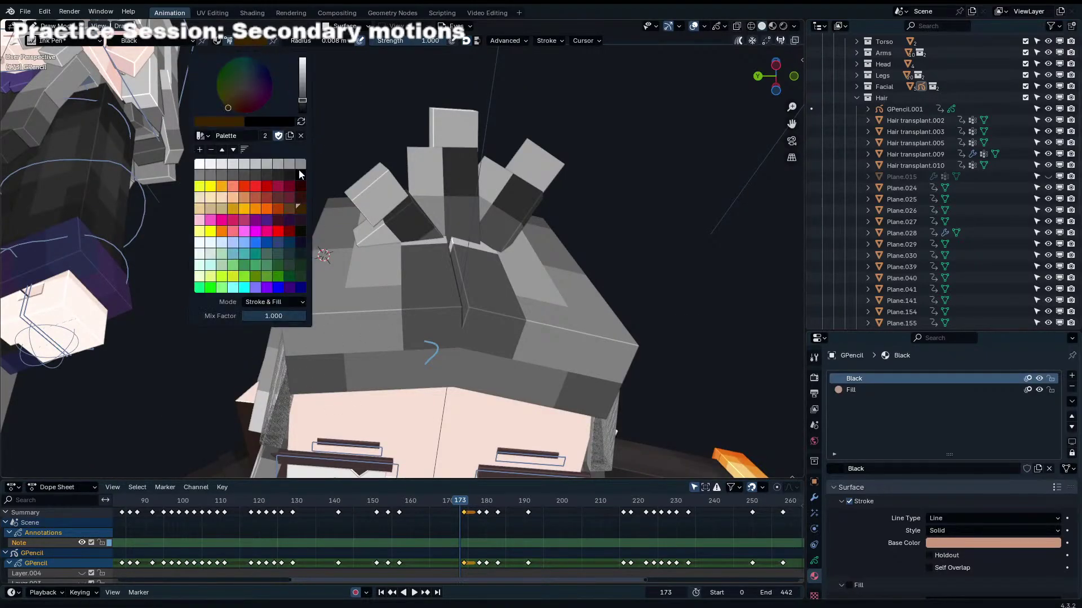
click(238, 121)
click(296, 287)
click(336, 460)
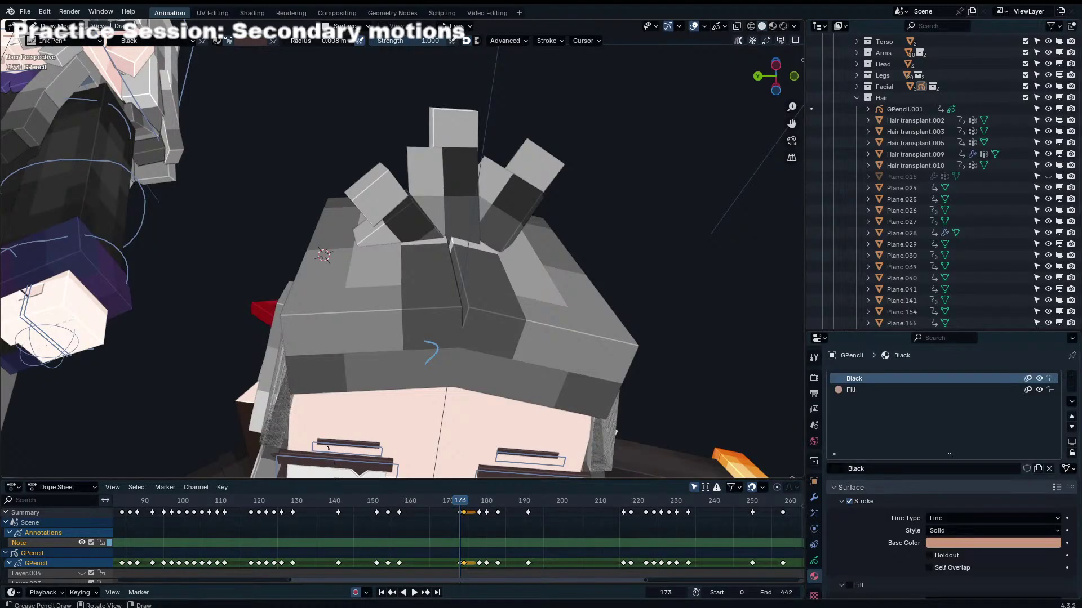
Step: Draw a dark ">" shape over the character's right eye at frame 174, redrawing the strokes until they fit
key(Right)
drag(324, 241, 404, 295)
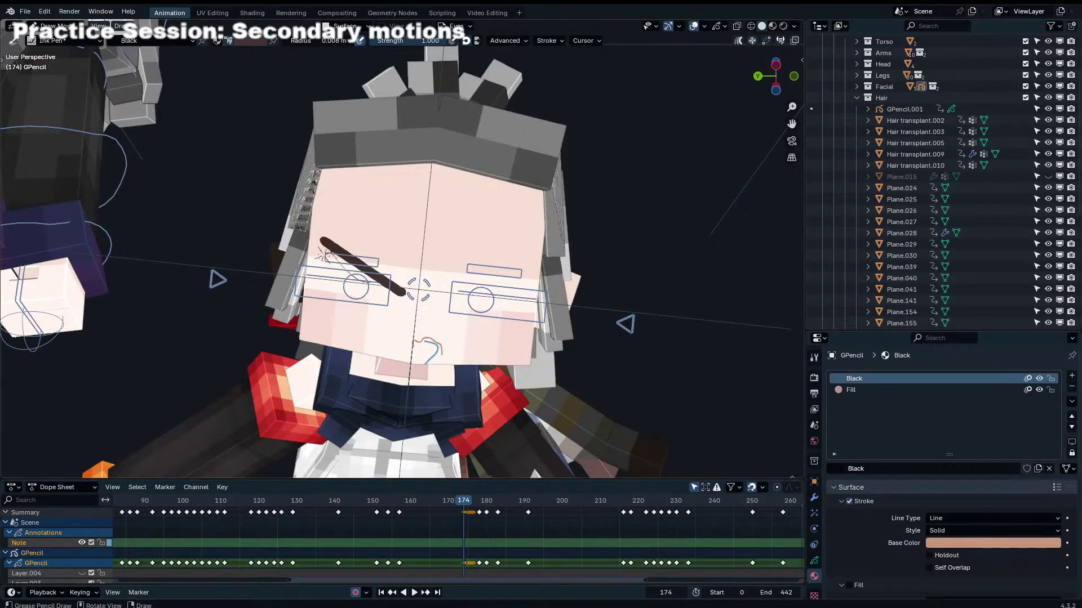
key(ctrl+z)
mouse_move(335, 246)
mouse_down()
mouse_move(337, 291)
mouse_move(325, 294)
mouse_move(325, 242)
mouse_up()
key(ctrl+z)
key(ctrl+z)
drag(313, 306, 388, 297)
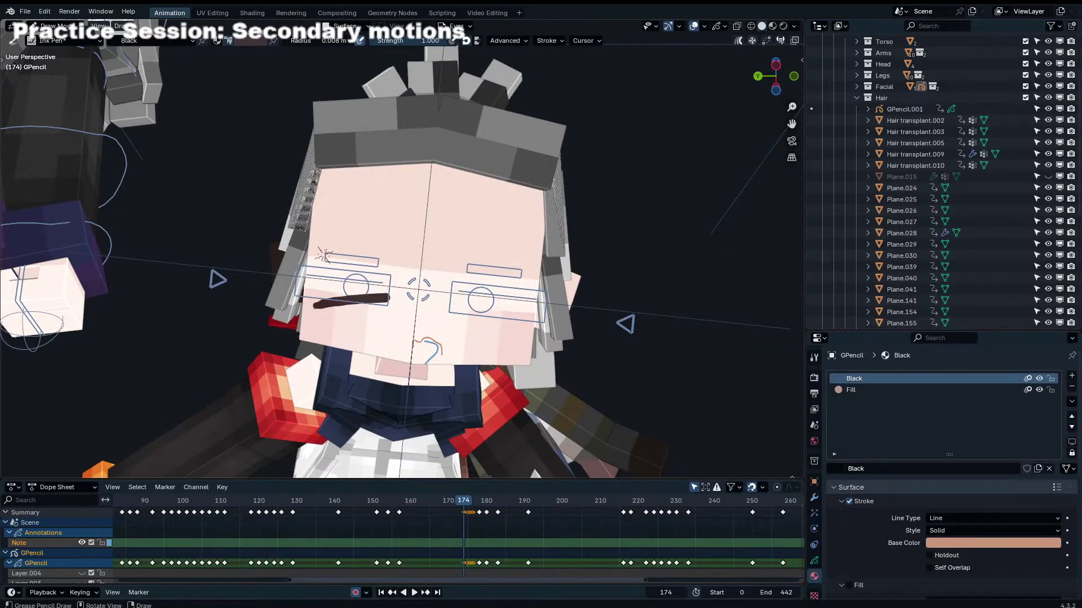
key(ctrl+z)
drag(325, 255, 385, 291)
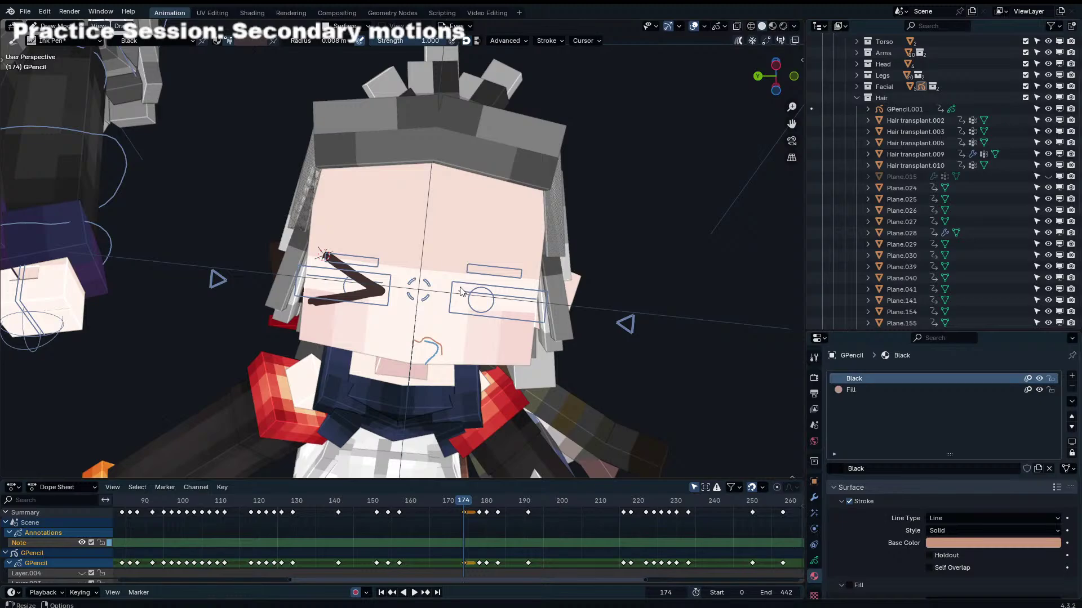
Step: Delete the stray stroke around the character's left eye in Edit Mode
key(Tab)
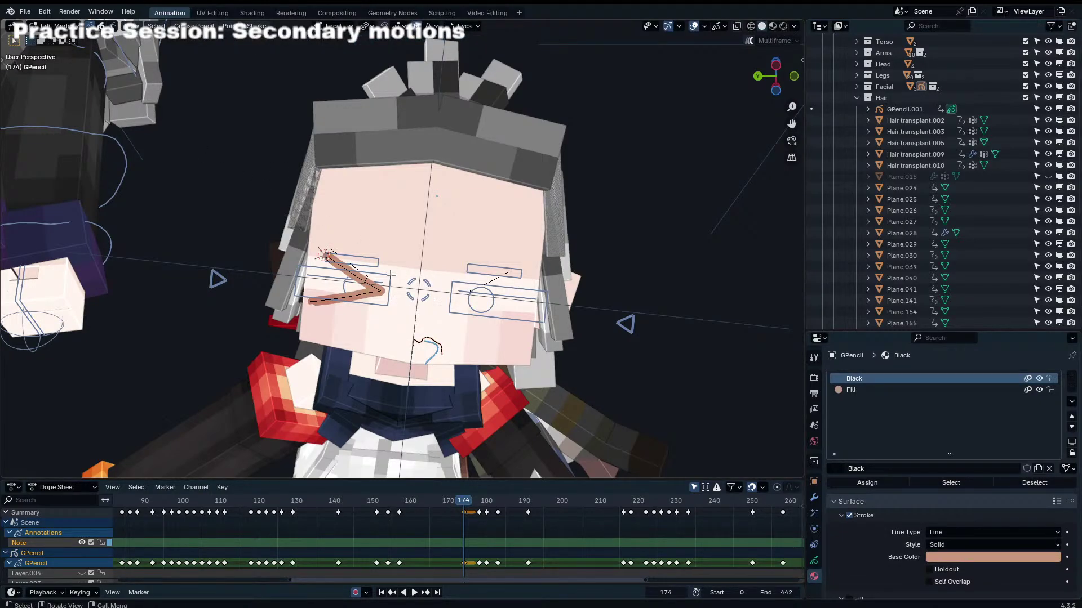
key(x)
click(415, 286)
drag(532, 252, 439, 304)
key(x)
click(434, 305)
Step: Duplicate the right eye's strokes in place and mirror the copy by scaling it -1 along local X
drag(414, 158, 469, 243)
key(b)
mouse_move(410, 221)
mouse_down()
mouse_move(309, 314)
mouse_move(257, 326)
mouse_up()
key(shift+d)
right_click(433, 294)
key(s)
key(x)
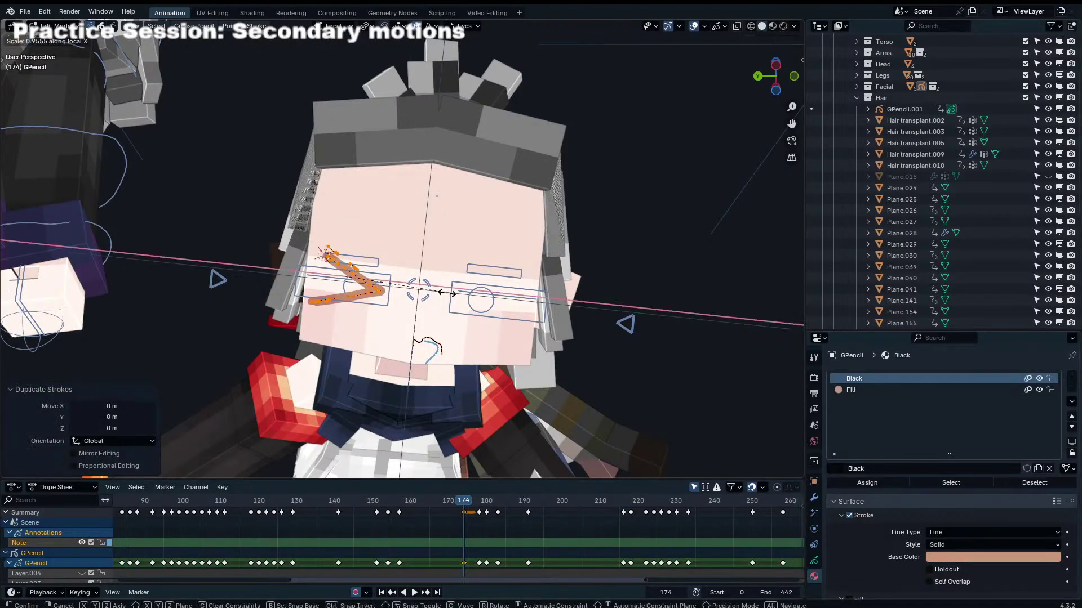
click(306, 293)
text(sx-1)
key(Return)
Step: Move the mirrored strokes about 0.275 m along local X onto the character's left eye
key(s)
key(x)
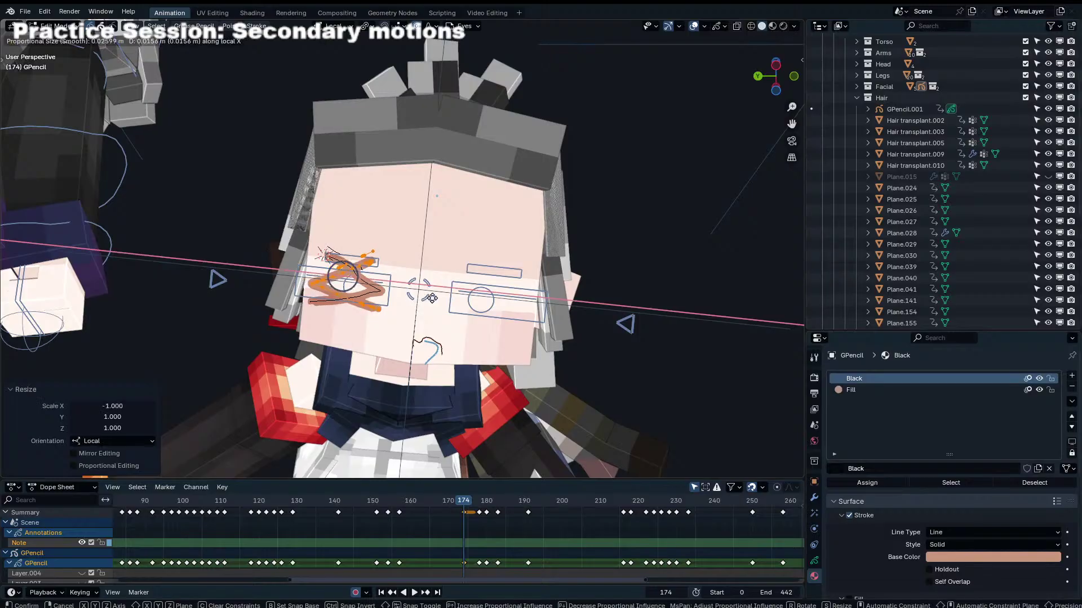
key(z)
right_click(463, 303)
key(g)
key(x)
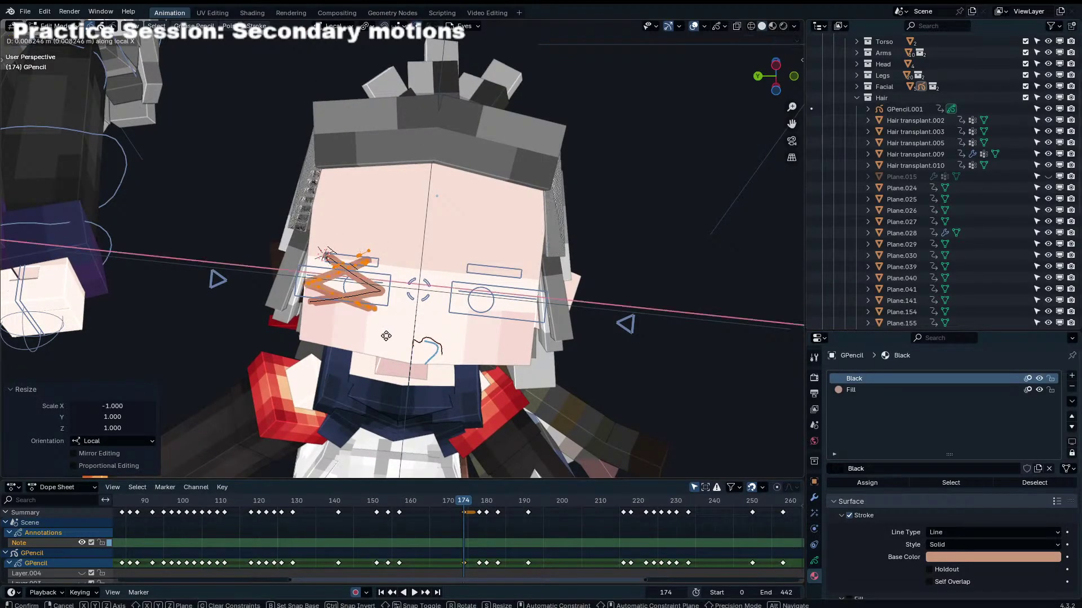
click(537, 353)
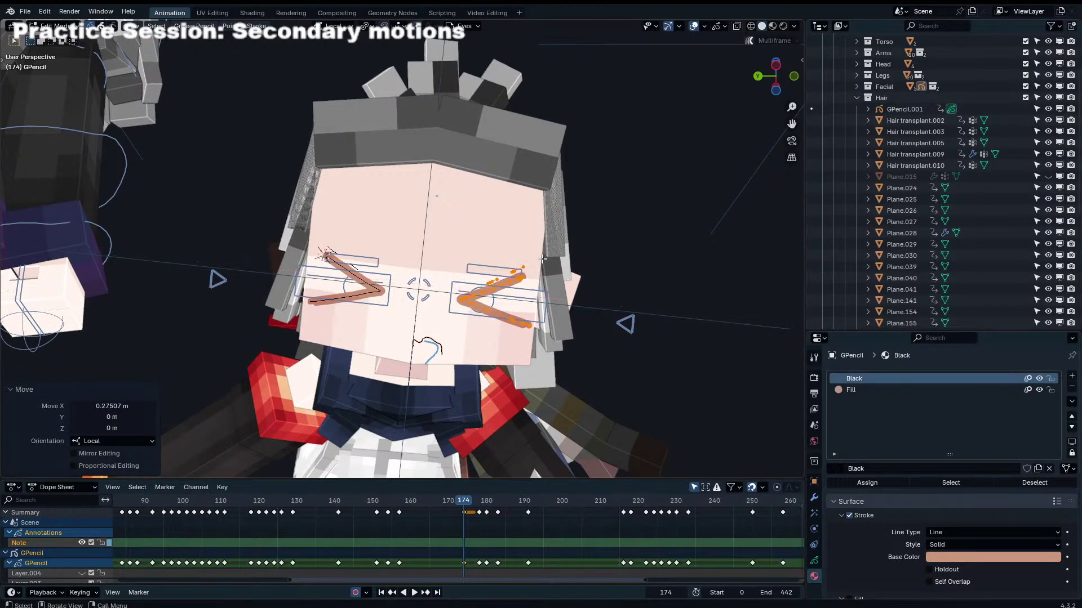
Step: Return to Draw Mode and show the front hair object Plane.015 again
click(526, 263)
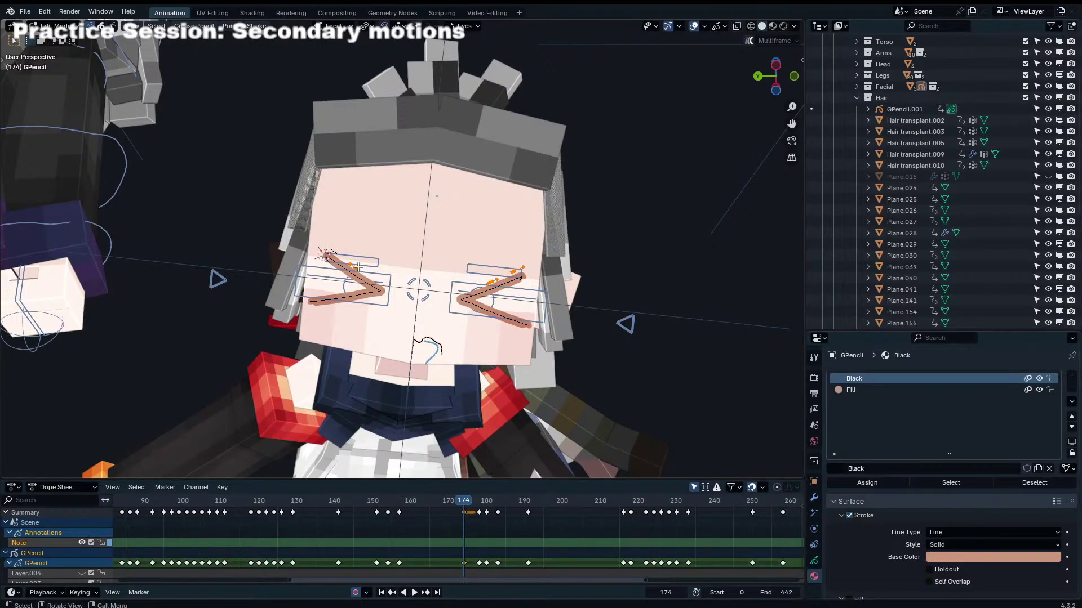
key(Tab)
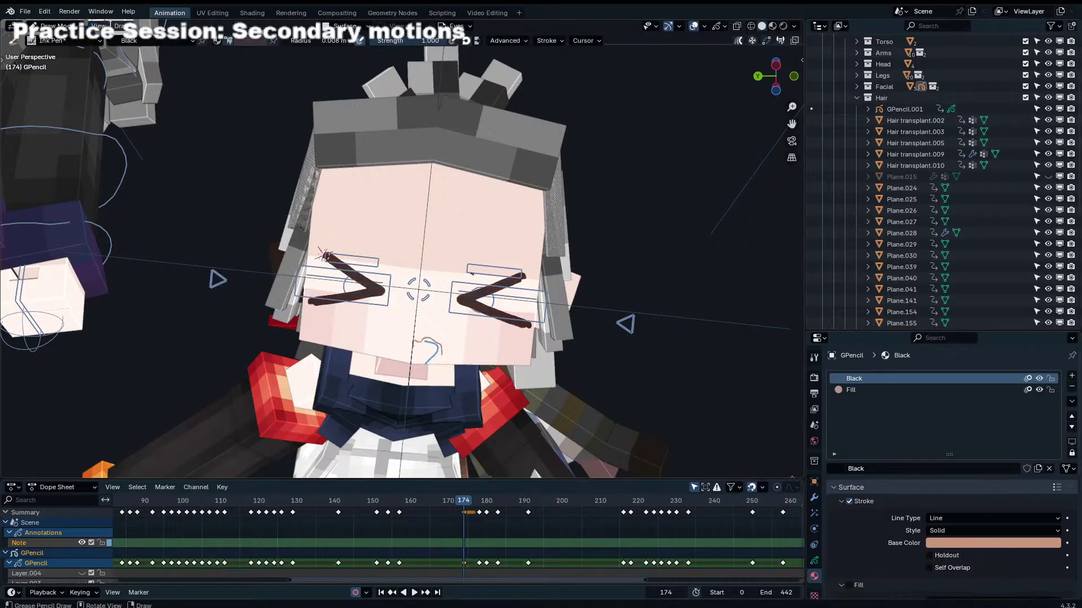
scroll(481, 280, down, 5)
scroll(536, 258, up, 5)
click(1048, 176)
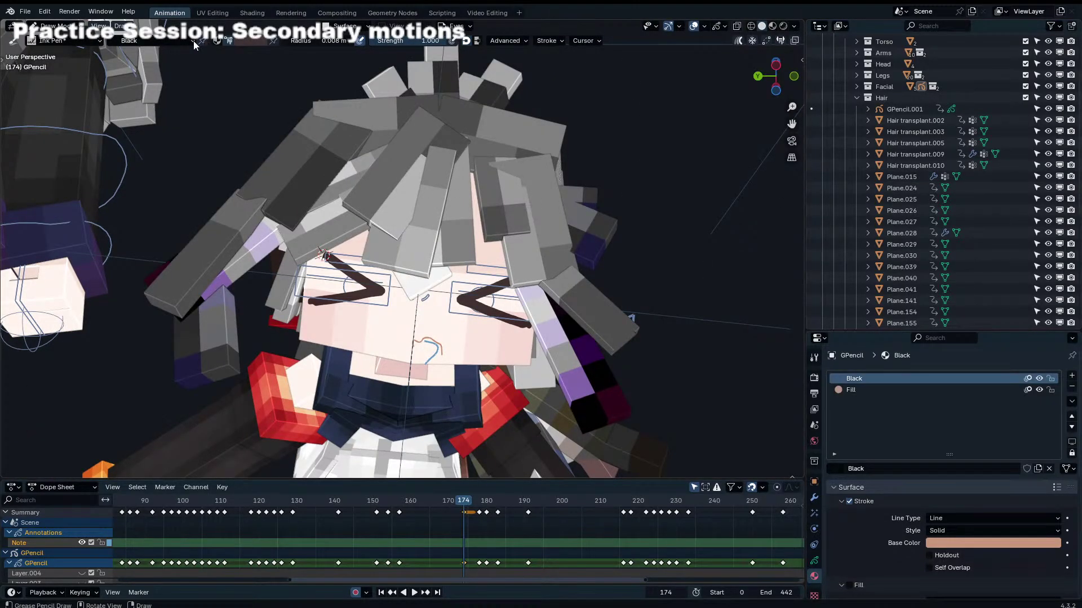
Step: Save the file from Object Mode with everything deselected and switch the viewport to rendered shading
click(74, 28)
click(69, 40)
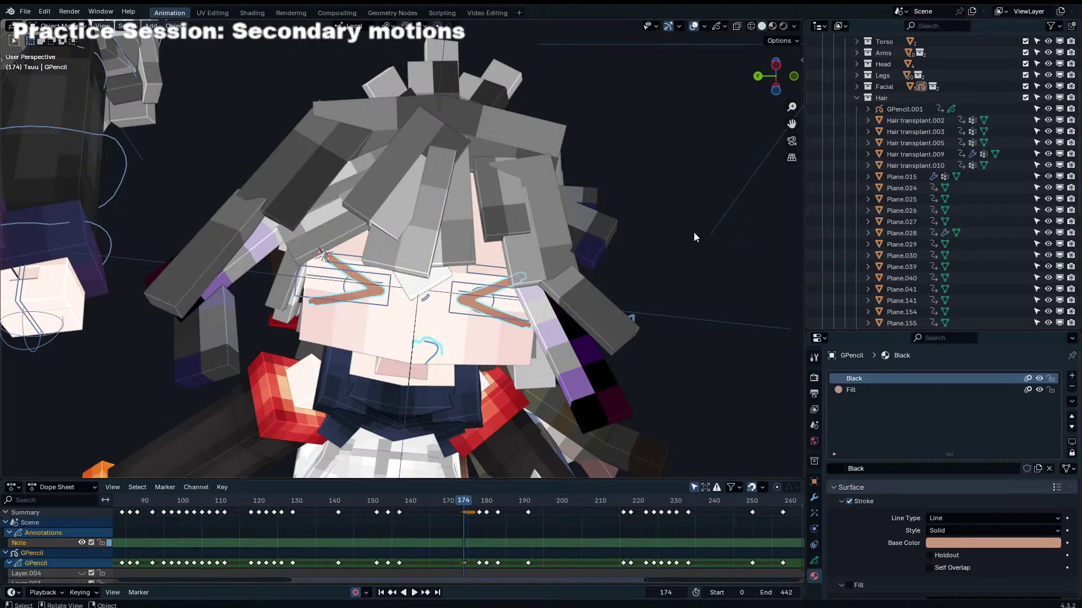
click(616, 282)
click(528, 324)
key(ctrl+s)
click(702, 129)
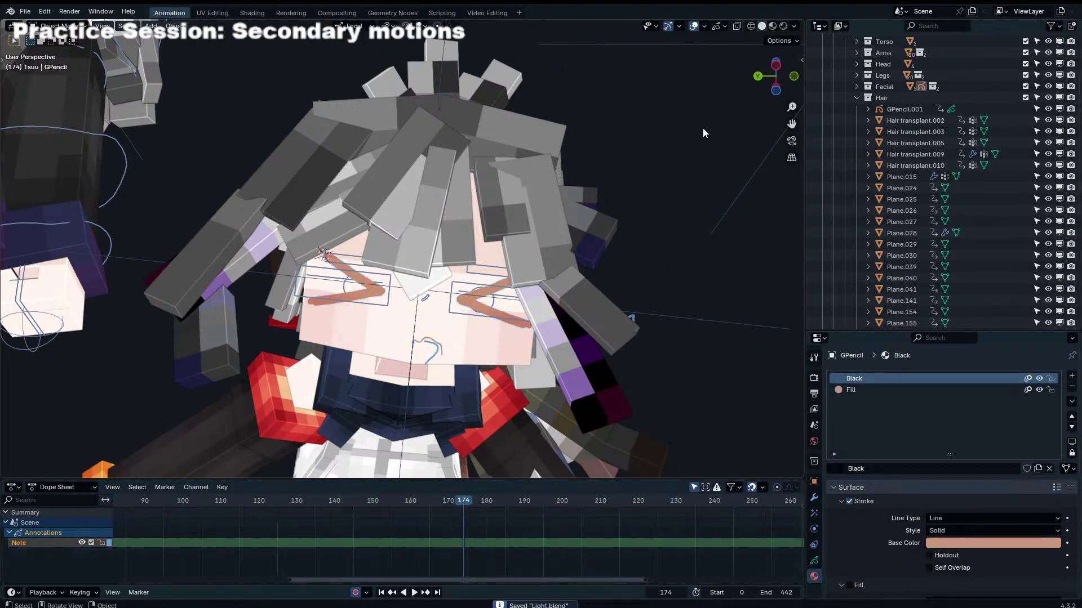
click(784, 27)
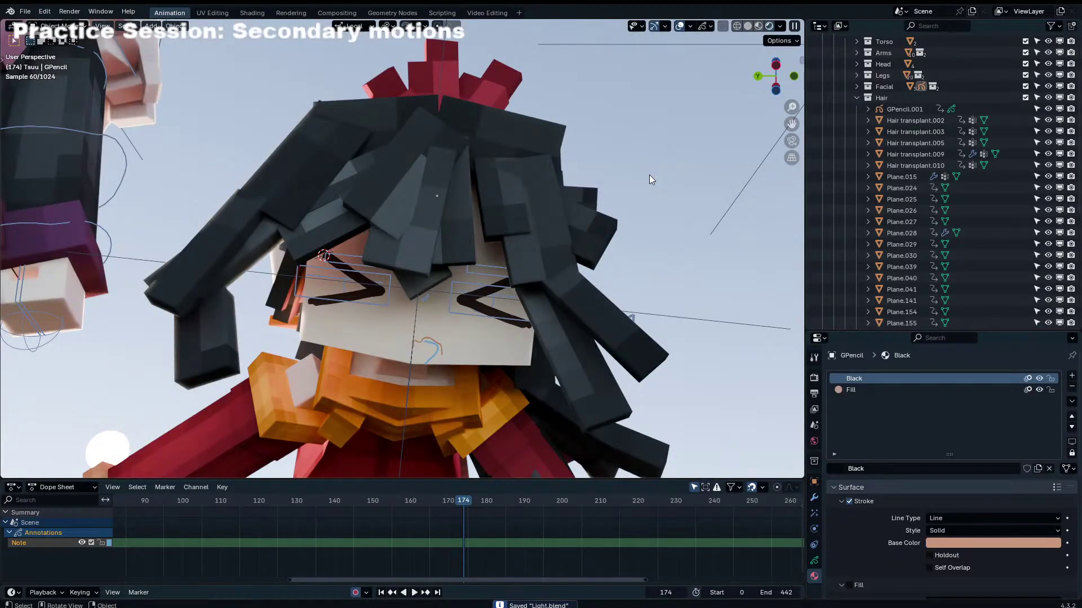
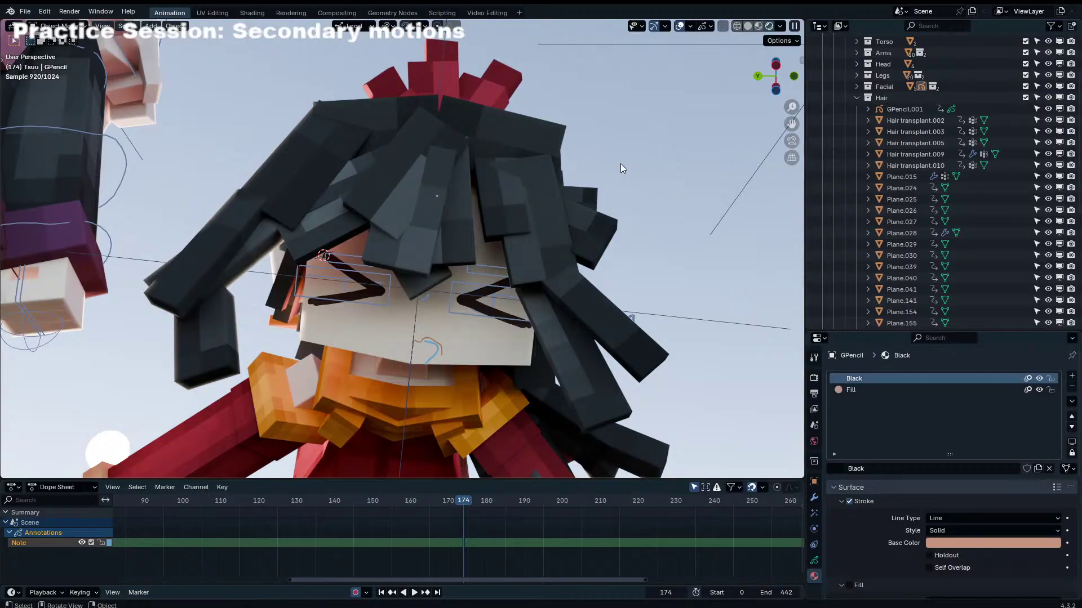
Step: Play the animation from the first frame through the camera in solid shading with the overlays hidden to review the expression
click(748, 26)
key(KP_0)
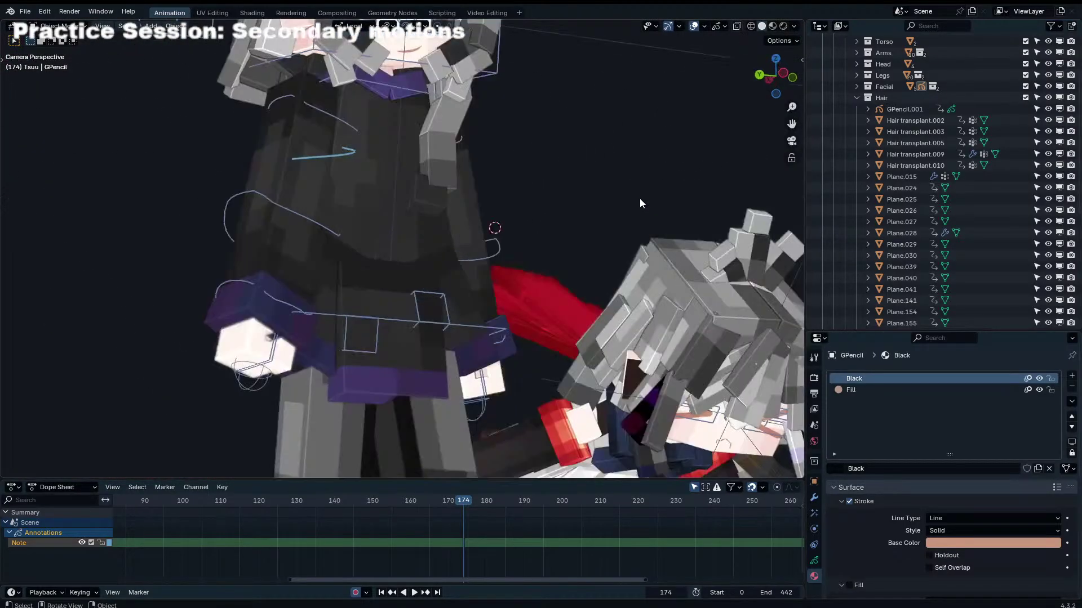
scroll(636, 200, down, 4)
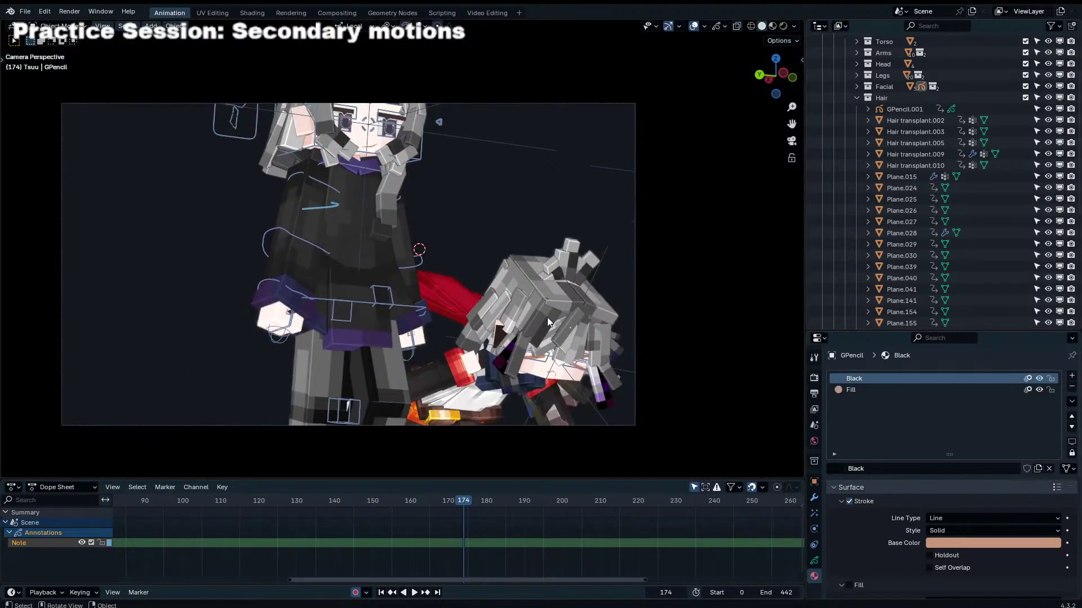
scroll(547, 322, up, 2)
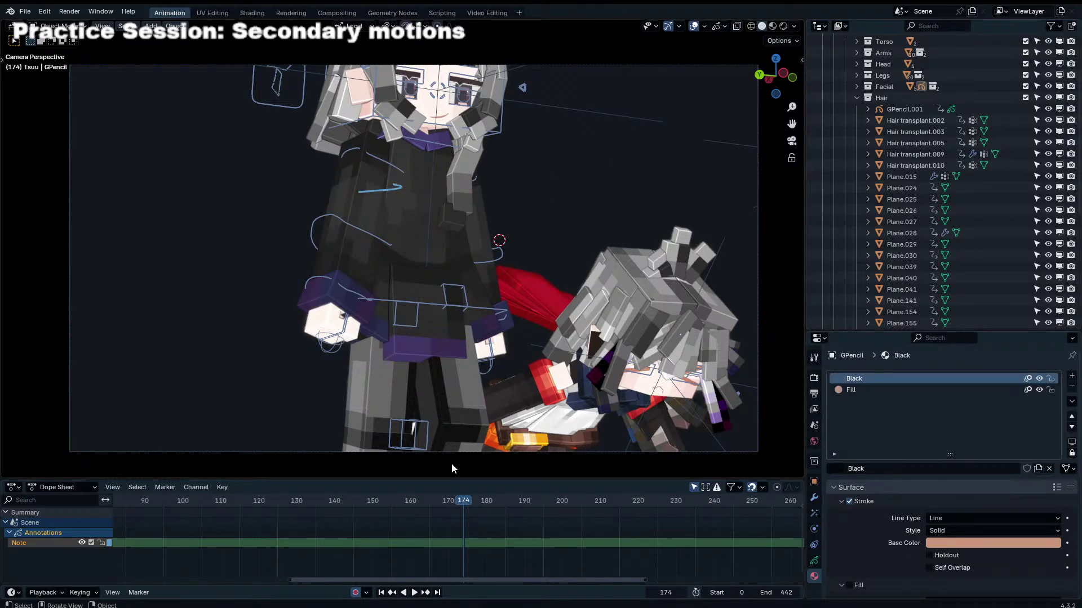
scroll(445, 505, down, 5)
key(shift+Left)
key(space)
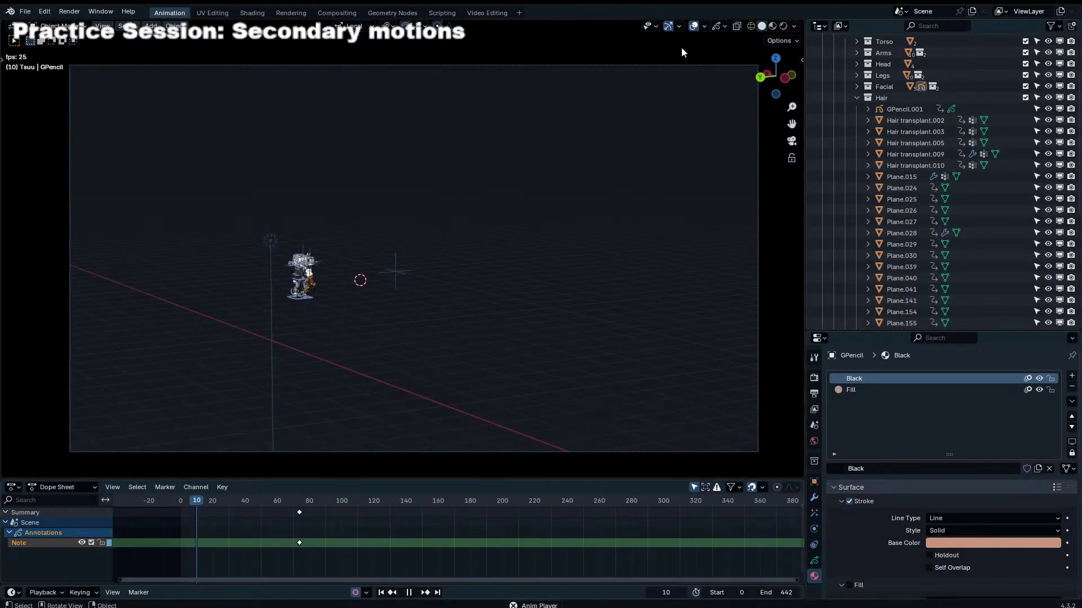
click(693, 26)
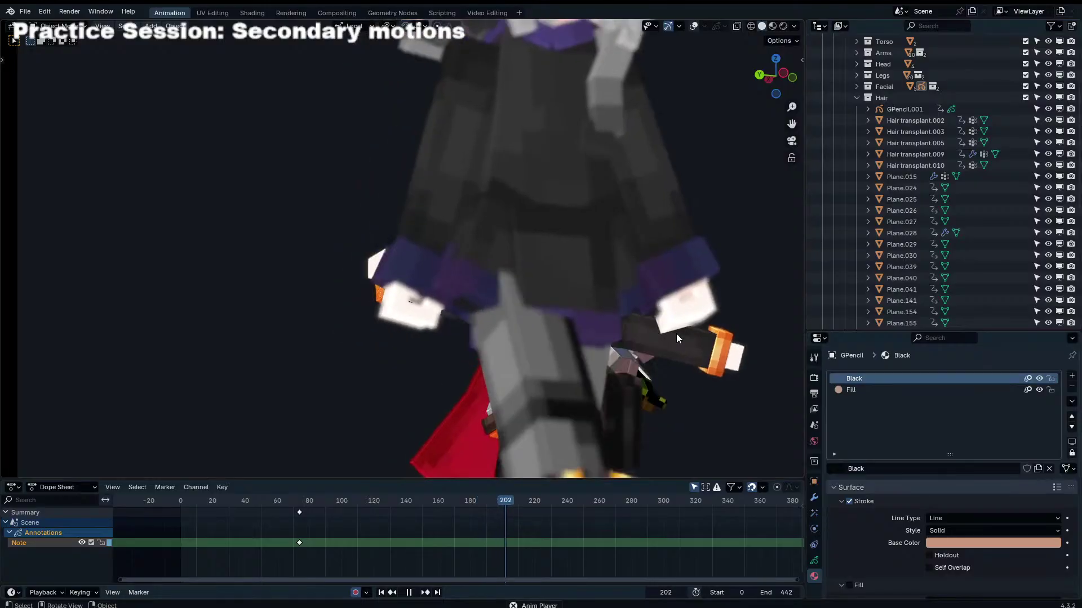
key(space)
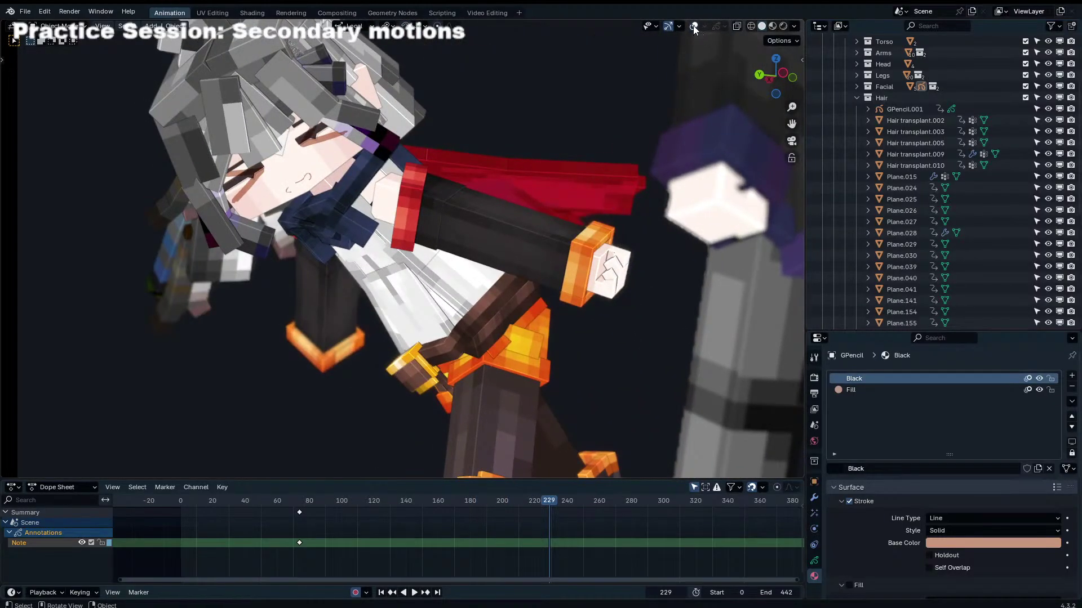
Step: Show the overlays, select the Grease Pencil face object and insert a keyframe on its Eyes layer at frame 196
click(694, 26)
click(327, 137)
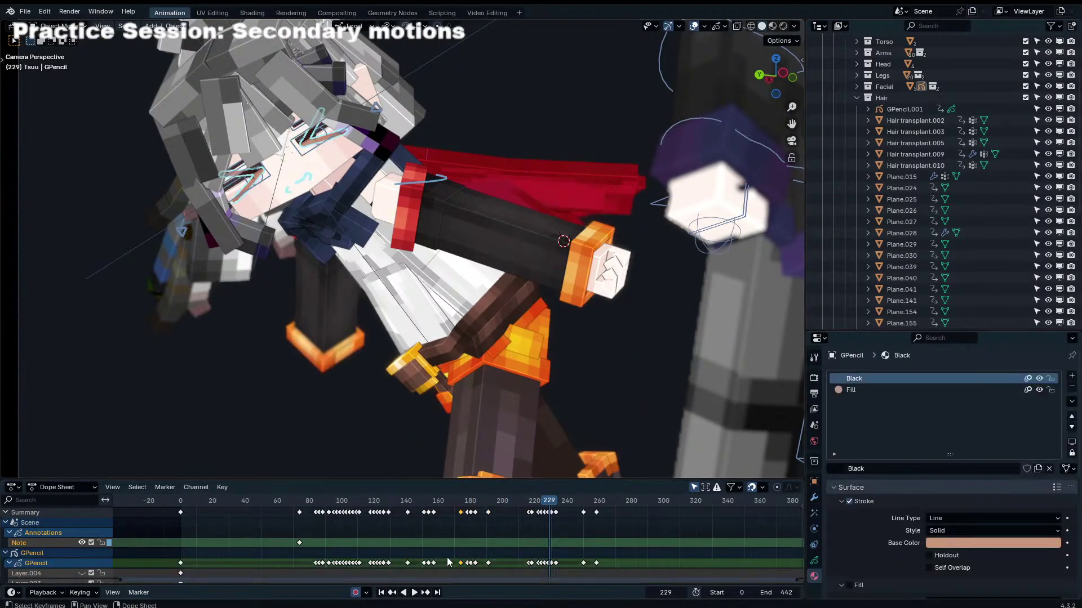
scroll(448, 562, down, 3)
drag(479, 500, 506, 499)
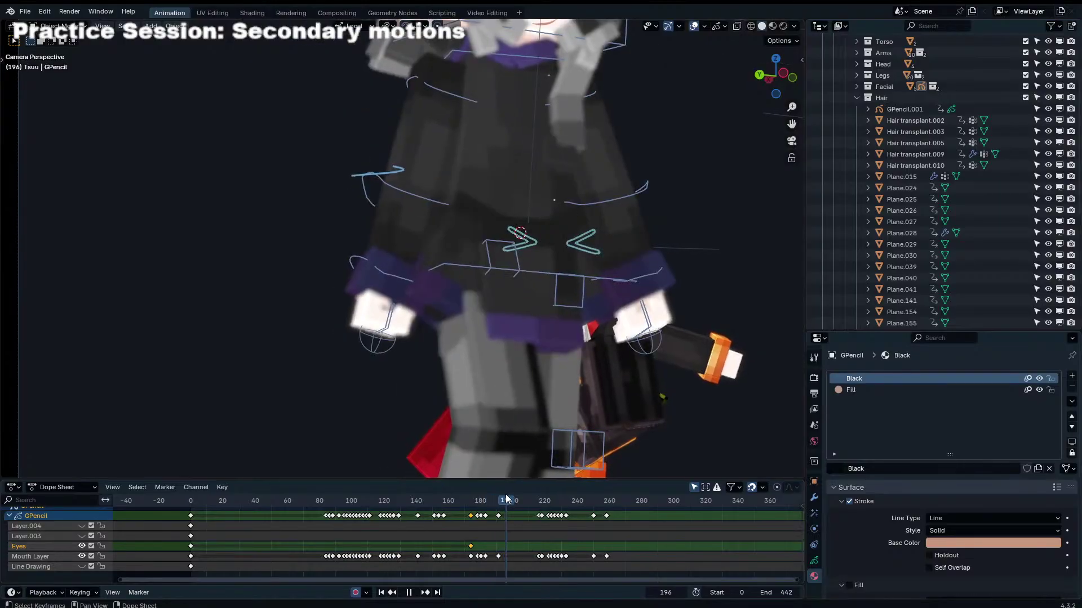
scroll(505, 496, up, 2)
key(i)
click(509, 545)
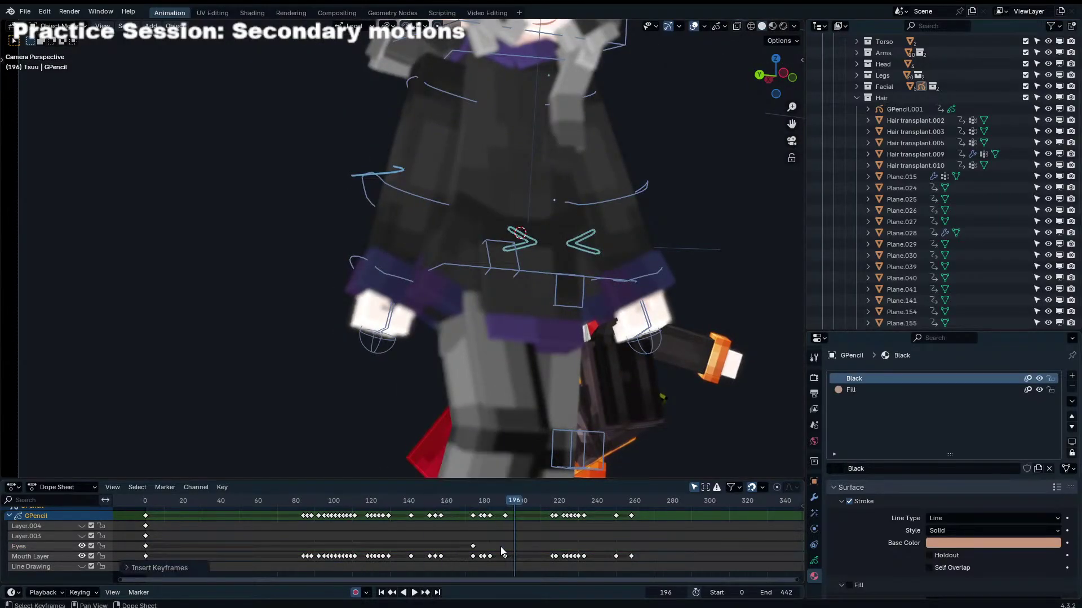
click(108, 546)
key(i)
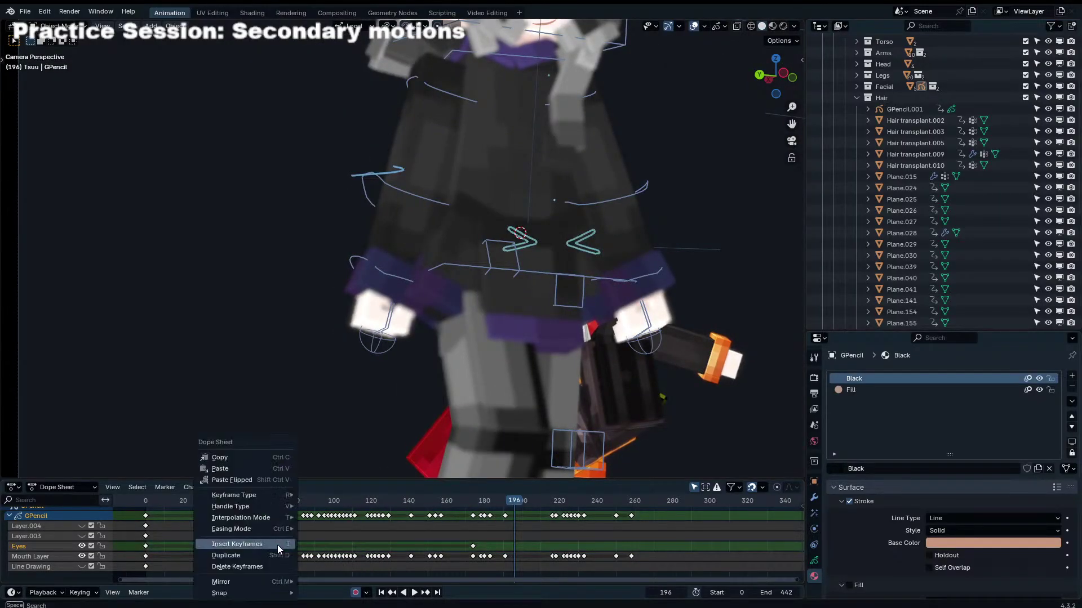
click(278, 545)
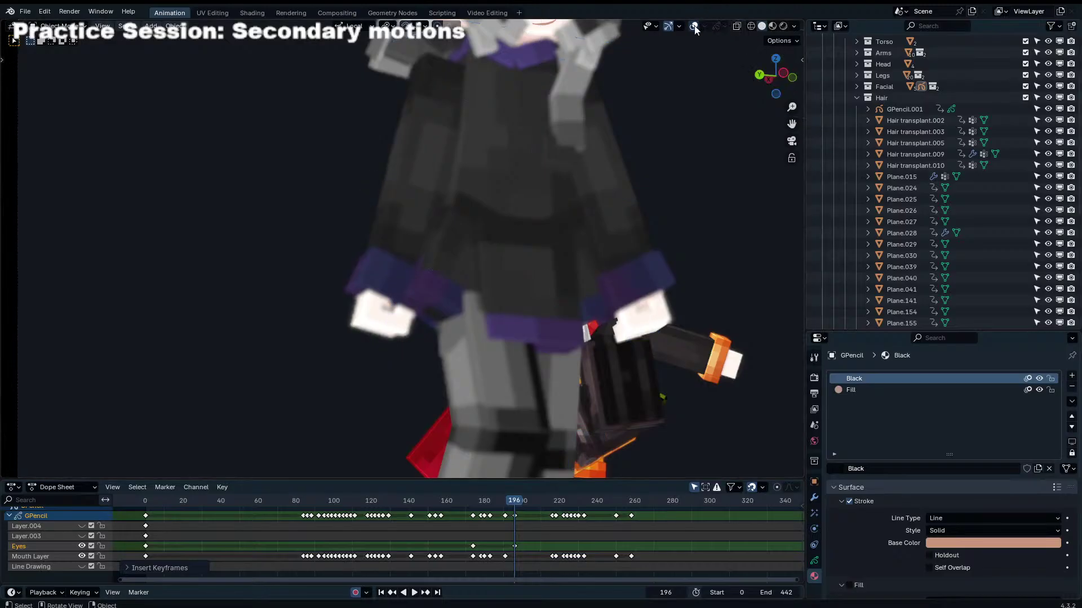
Step: Play the shot from frame 196 to 233 without overlays to check the eyes, restore the overlays and return to Object Mode
key(space)
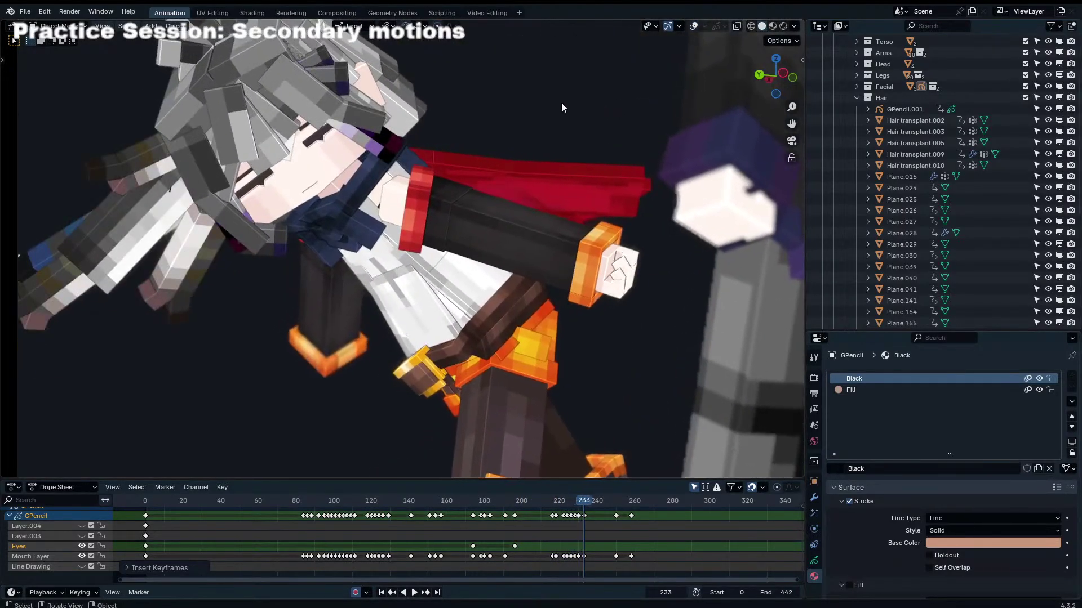
key(space)
key(shift+alt+z)
key(ctrl+Tab)
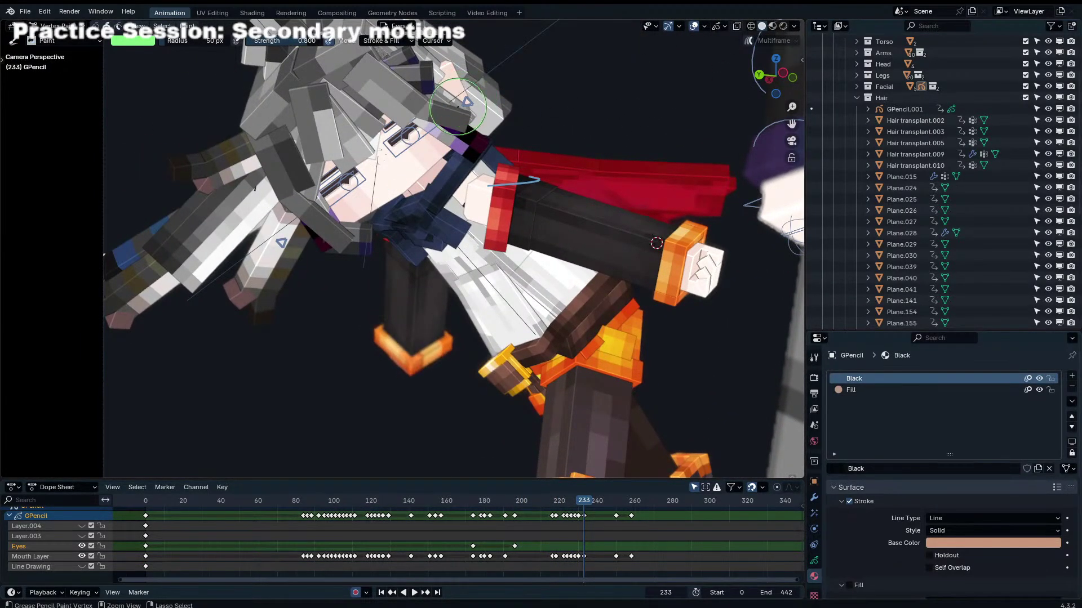
key(ctrl+Tab)
click(440, 117)
key(ctrl+Tab)
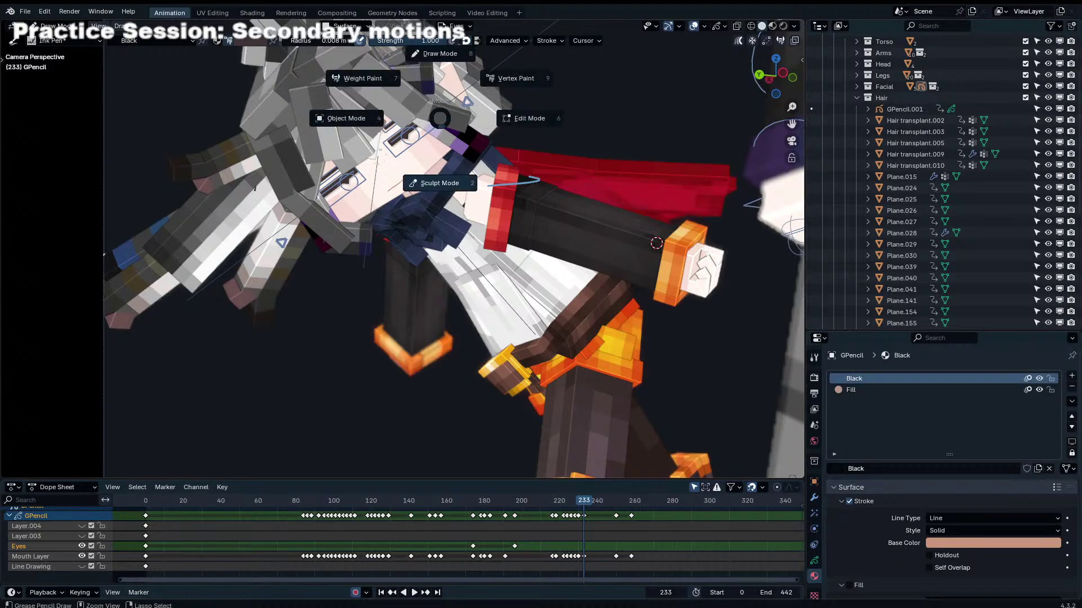
click(351, 118)
Step: With the character rig in Pose Mode, step through frames 215 to 217 to examine where the face comes back into view
click(48, 26)
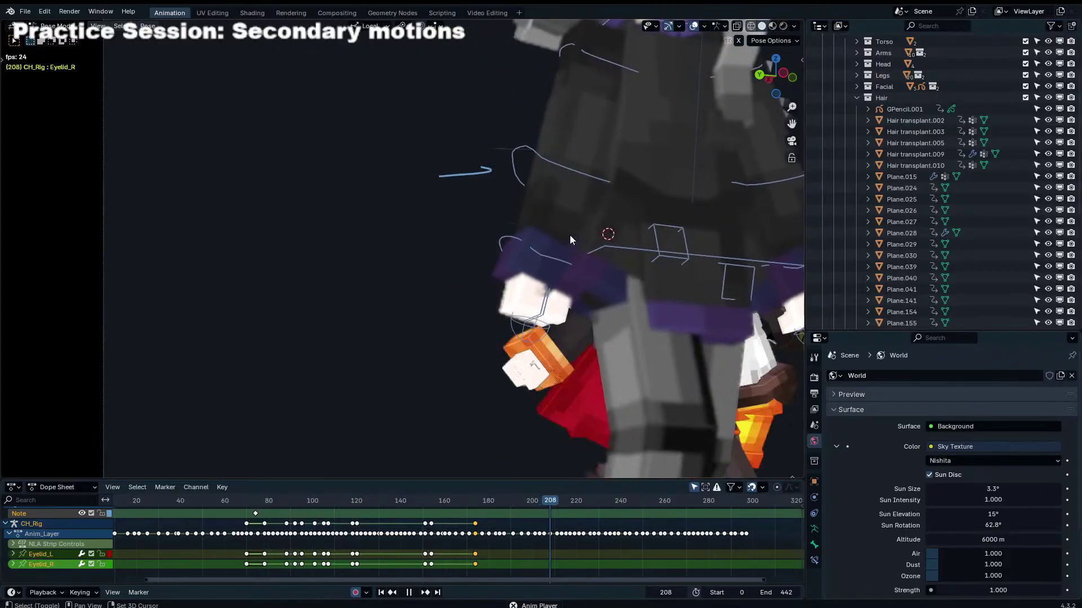
key(space)
key(Left)
key(Left)
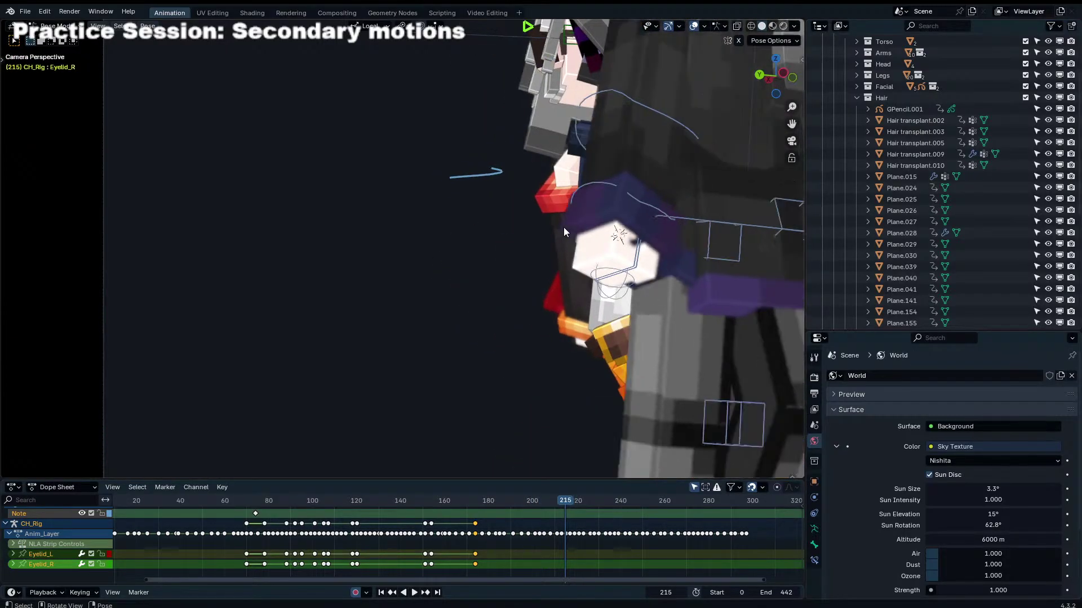
key(Right)
key(Right)
key(Right)
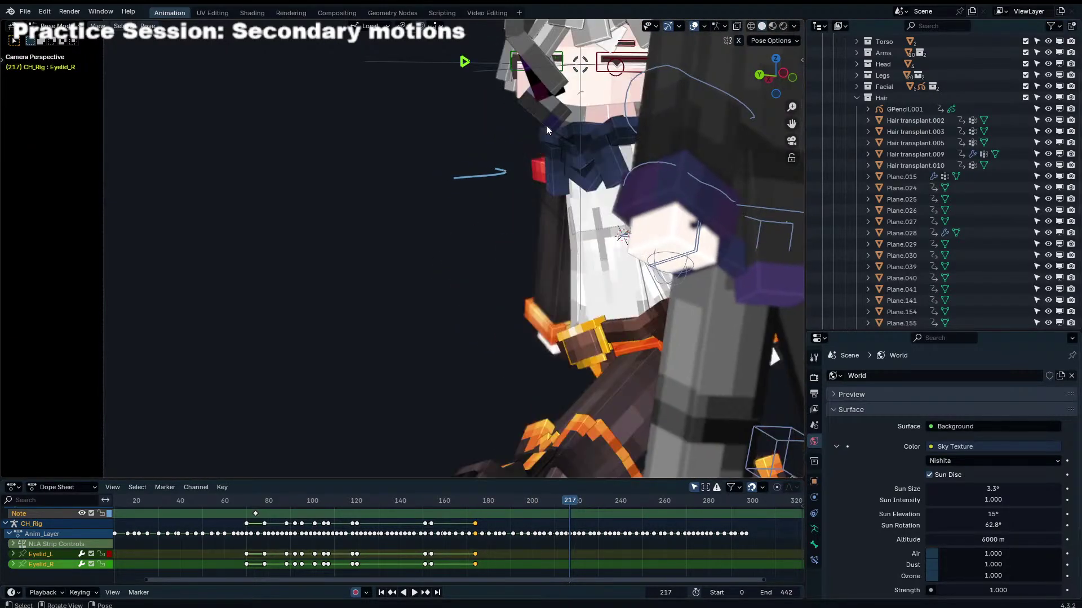
key(Left)
Step: Turn off solo for the rig's Eyes bone collection and select the Head bone, returning to the camera view
key(KP_0)
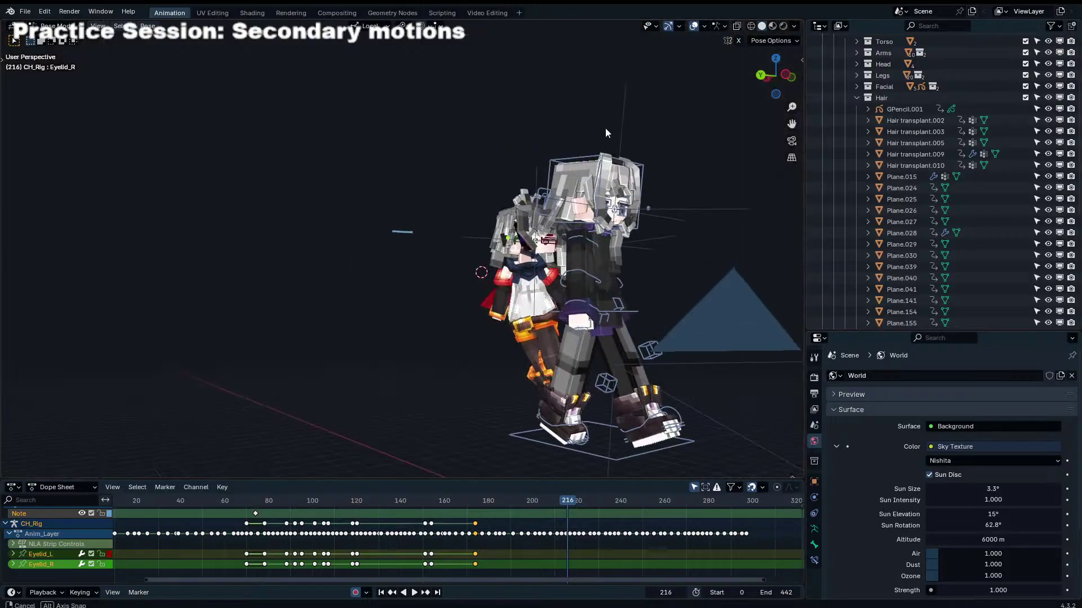
middle_drag(515, 231, 549, 237)
click(815, 544)
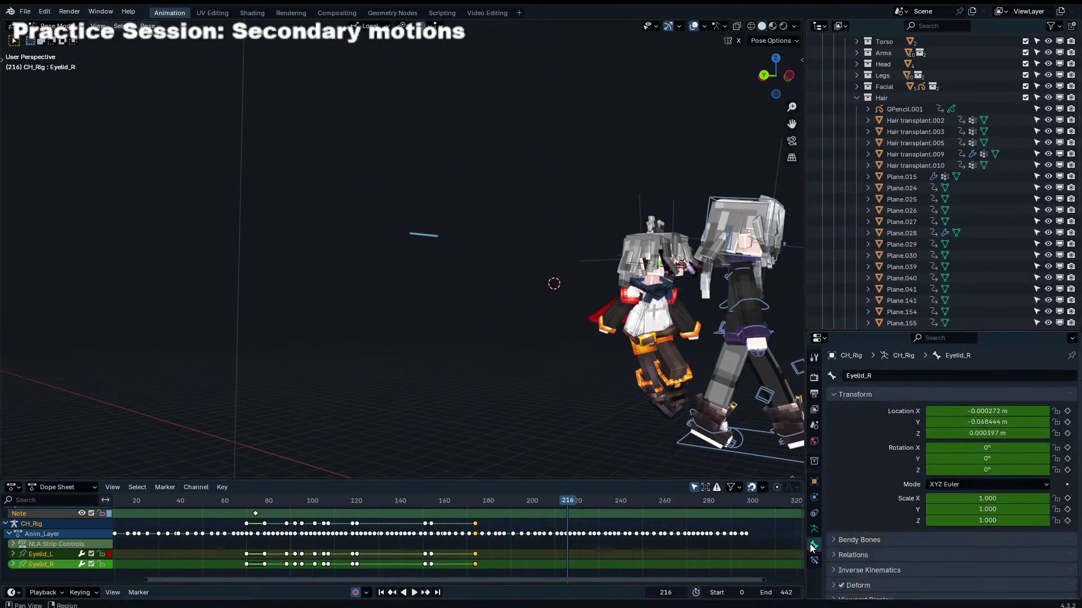
click(814, 529)
scroll(1031, 473, down, 3)
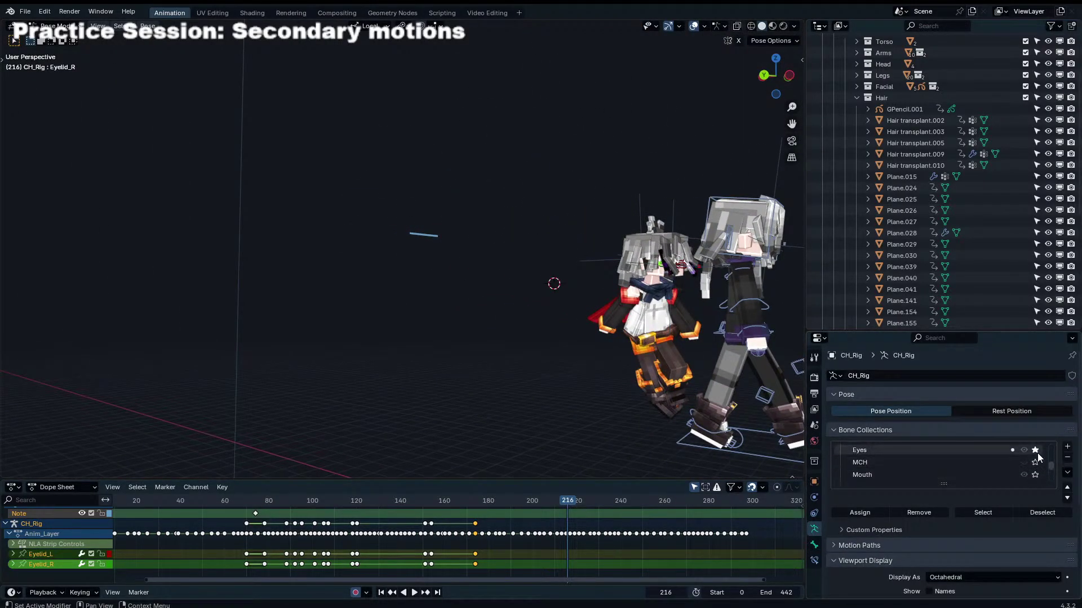
click(679, 229)
key(Left)
key(KP_0)
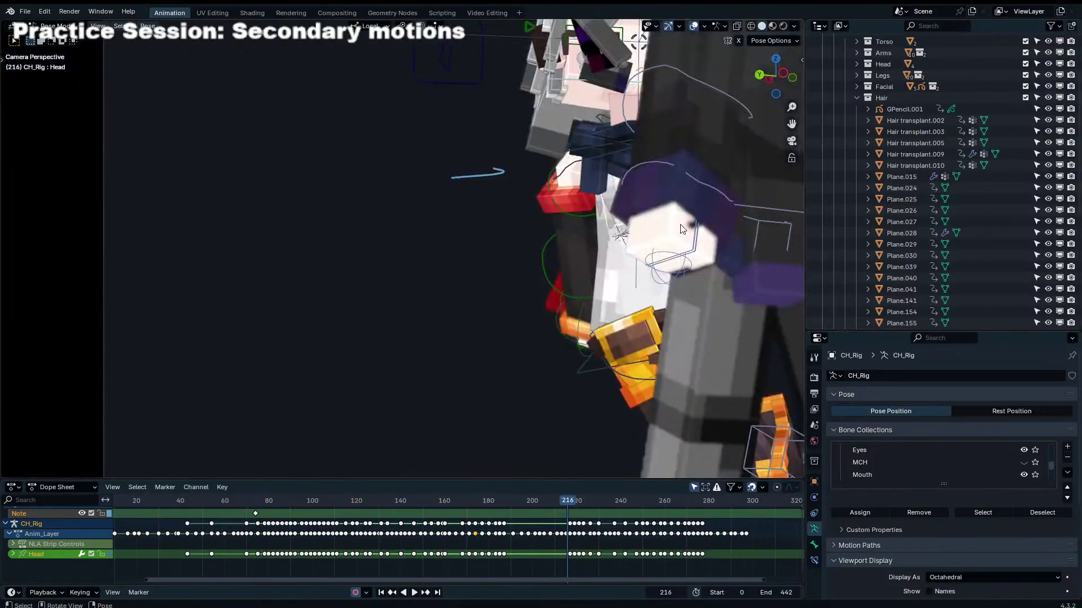
Step: Rotate the Head bone about -12.4° in the camera view at frame 216 and rotate it again at frame 215
key(r)
key(r)
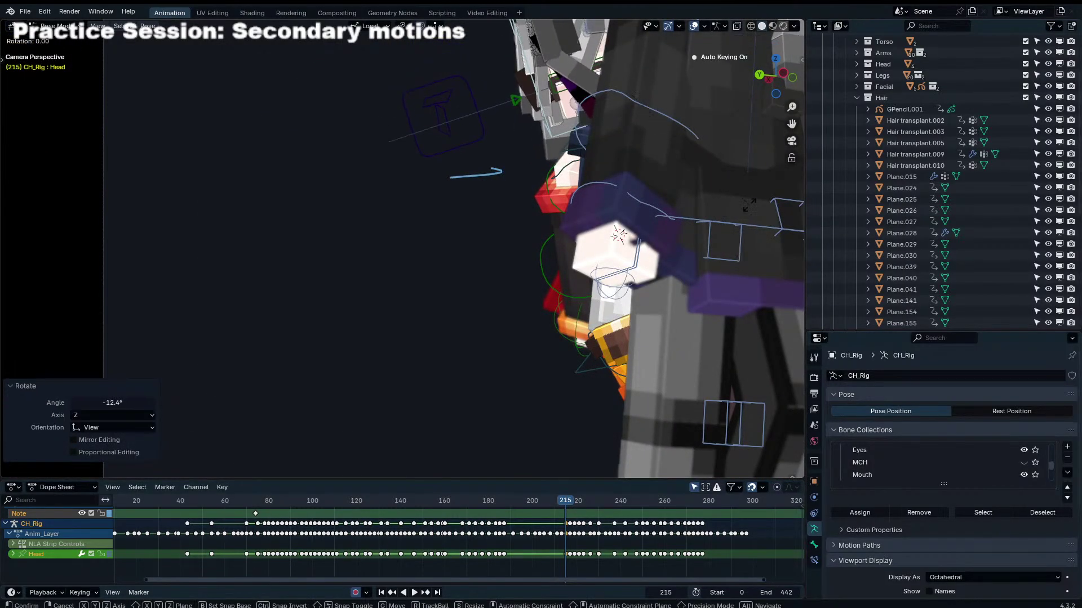
click(667, 155)
Step: Isolate the rig to select both eyelid bones, solo the Eyes bone collection and return to the full scene in camera view
click(559, 120)
middle_drag(560, 120, 434, 167)
key(KP_Divide)
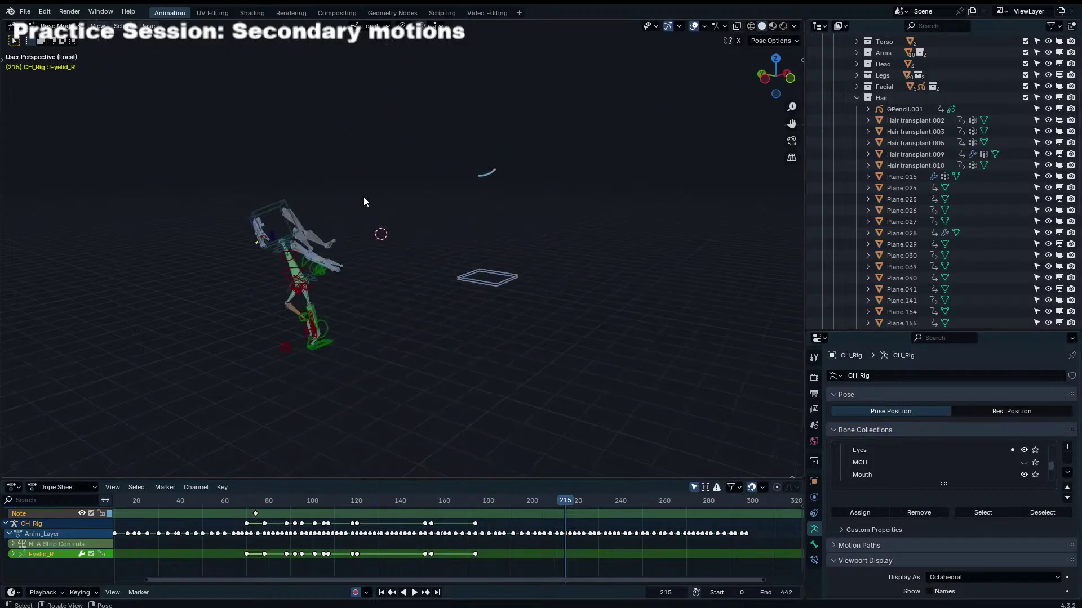
middle_drag(363, 198, 518, 192)
shift+click(595, 153)
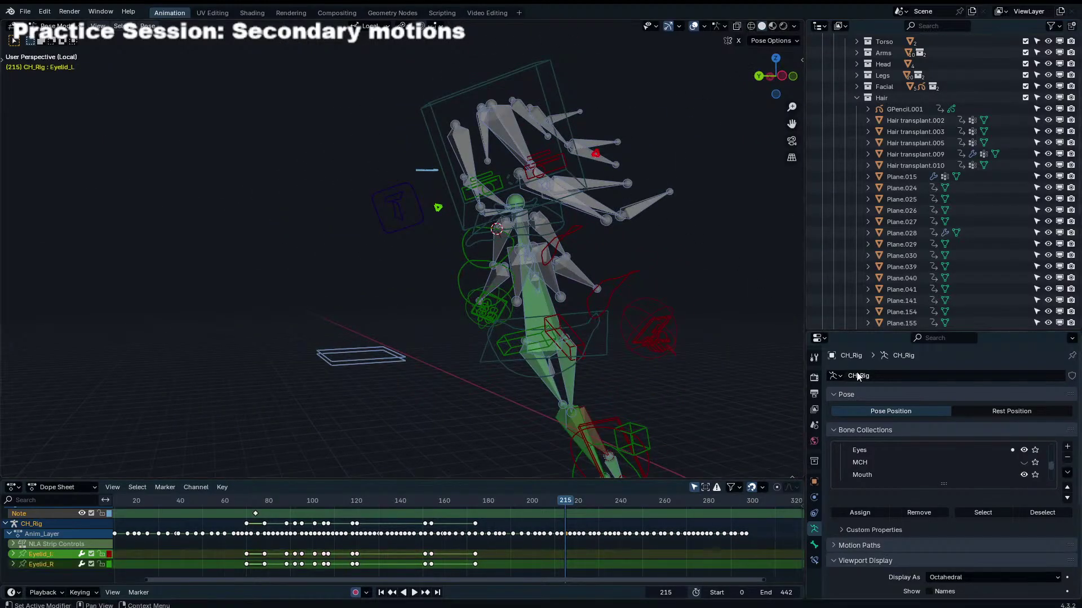
click(1035, 450)
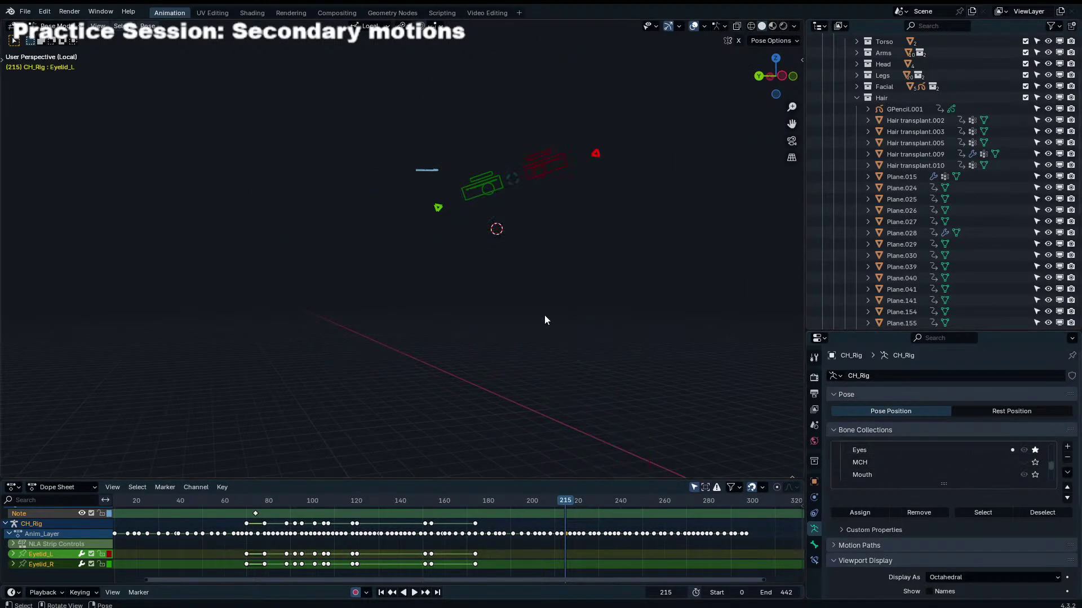
key(KP_Divide)
key(KP_0)
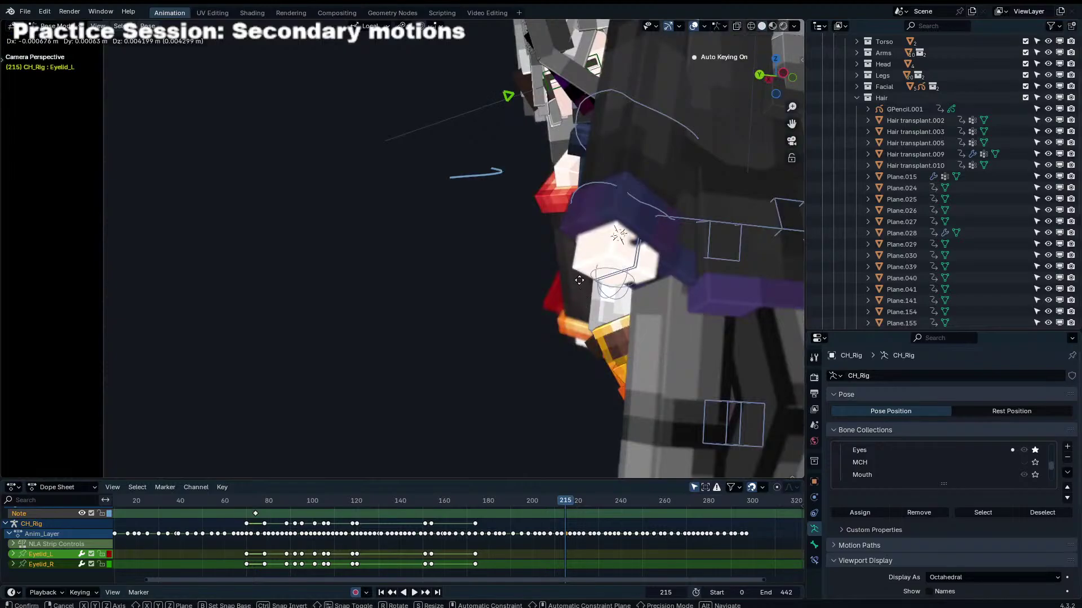
Step: Move both eyelid bones about -0.021 m along local Y at frame 215
key(g)
key(y)
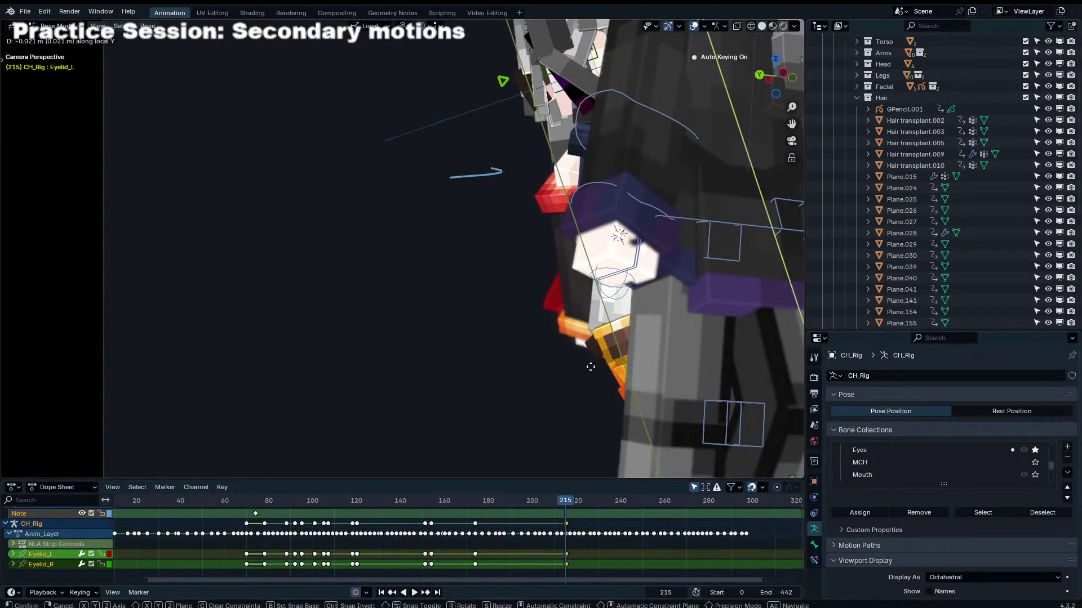
click(592, 368)
Step: Advance to frame 219 and select the Focus bone between the character's eyes
key(Right)
key(Right)
key(Right)
key(Right)
key(Right)
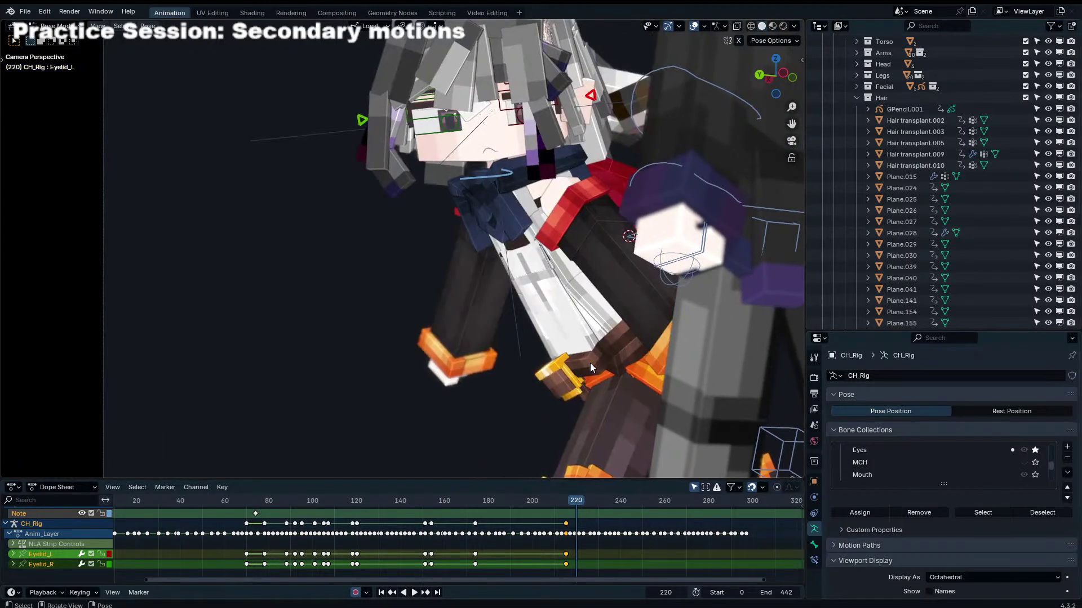
key(Left)
click(494, 125)
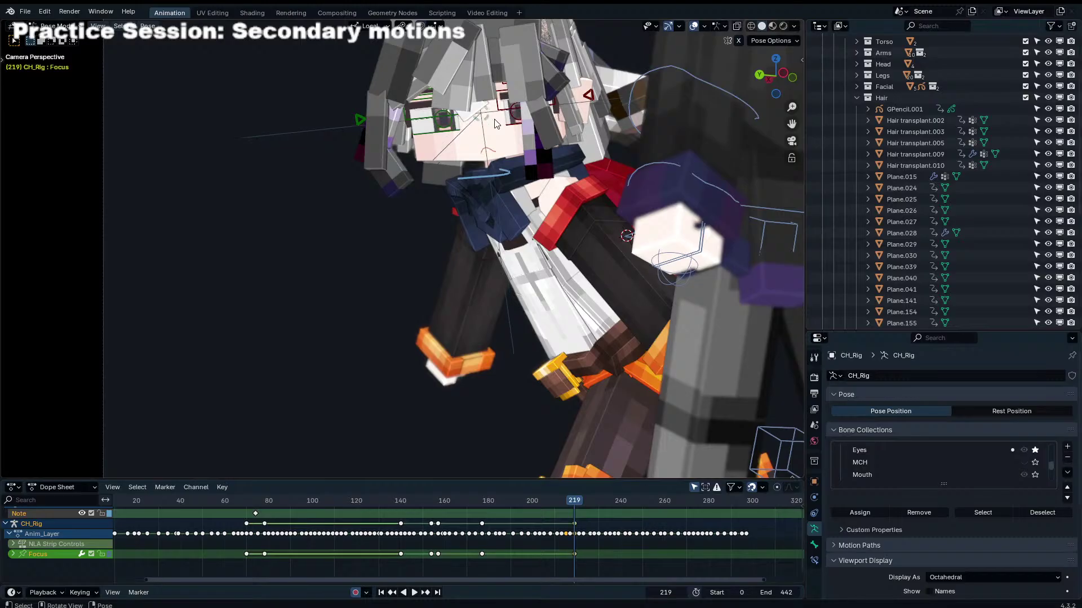
key(Right)
key(Left)
Step: Try a free move of the Focus bone at frame 219 and undo it
key(g)
click(595, 340)
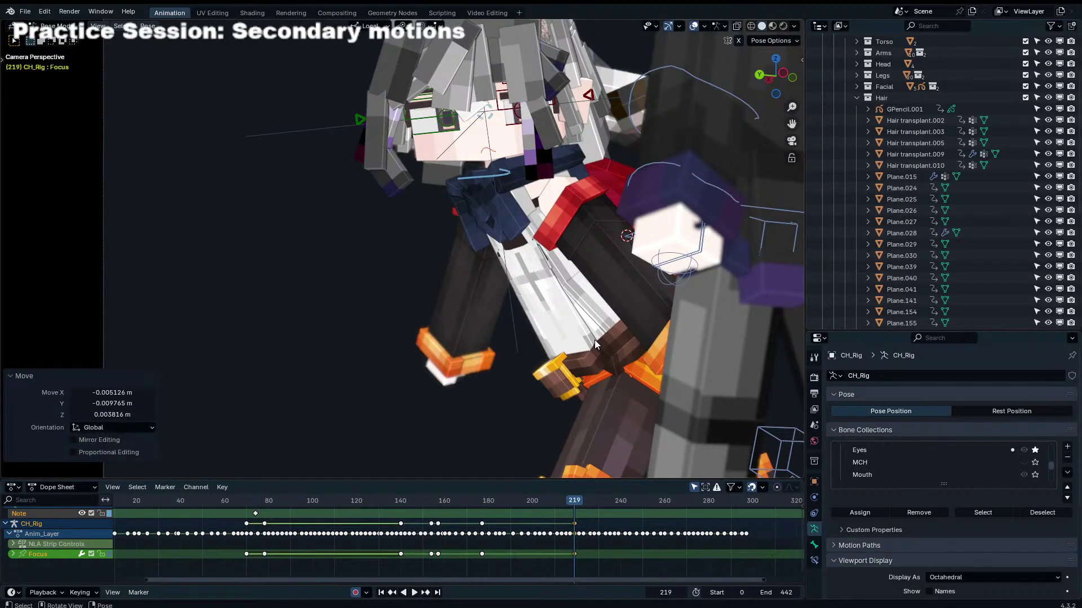
key(ctrl+z)
Step: Lock the Focus bone's Z location in its transform properties and try axis-constrained moves of the bone
key(n)
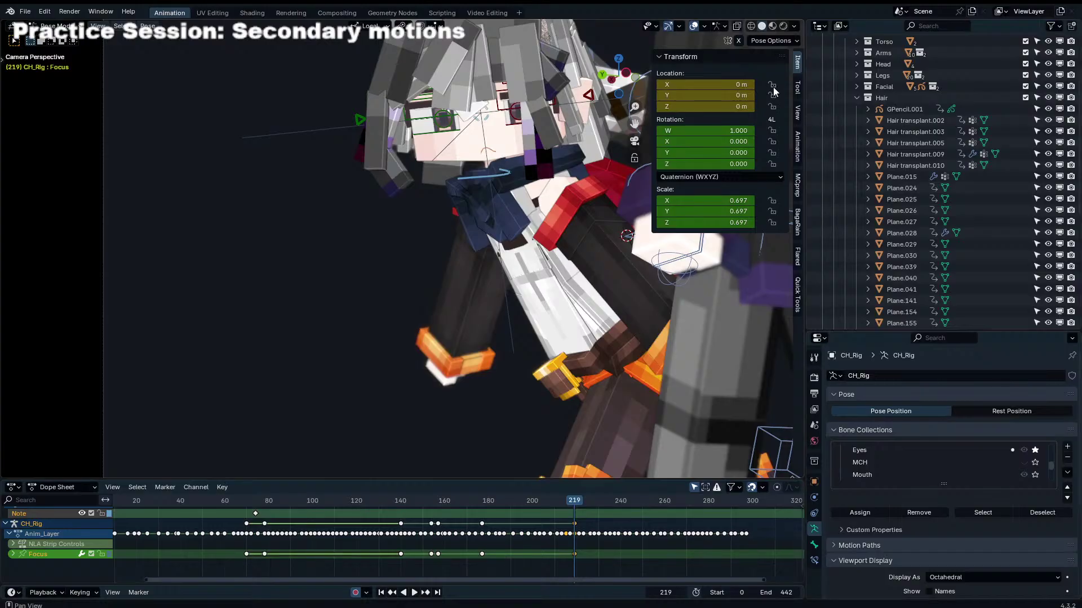
key(g)
key(x)
right_click(507, 145)
key(g)
key(x)
key(z)
key(Escape)
Step: Move the Focus bone at frame 219 with Z locked, to about X 0.0194 m and Y -0.0002 m
key(g)
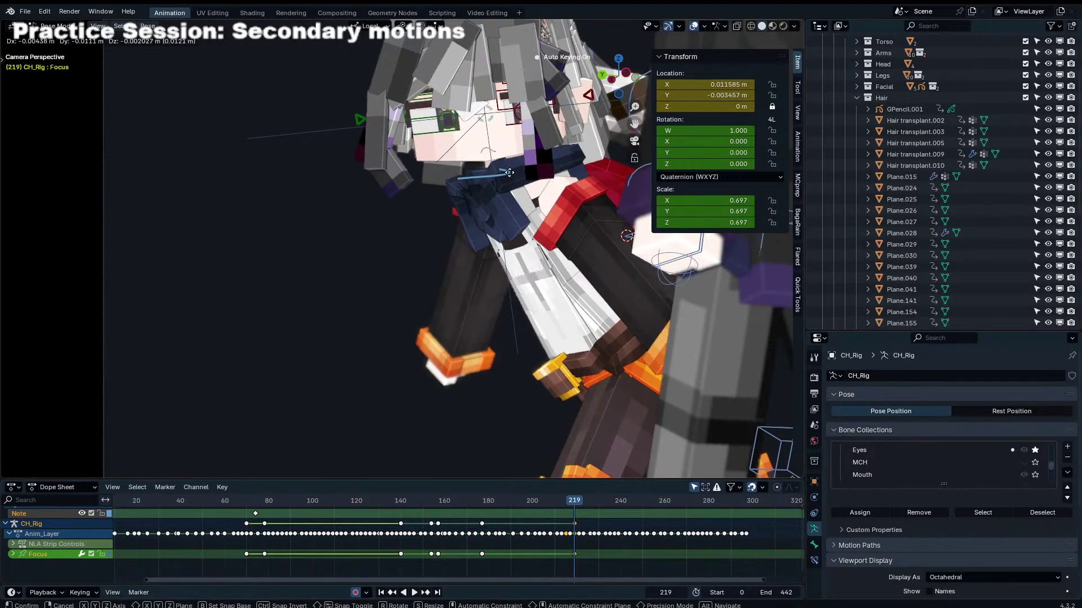
key(Escape)
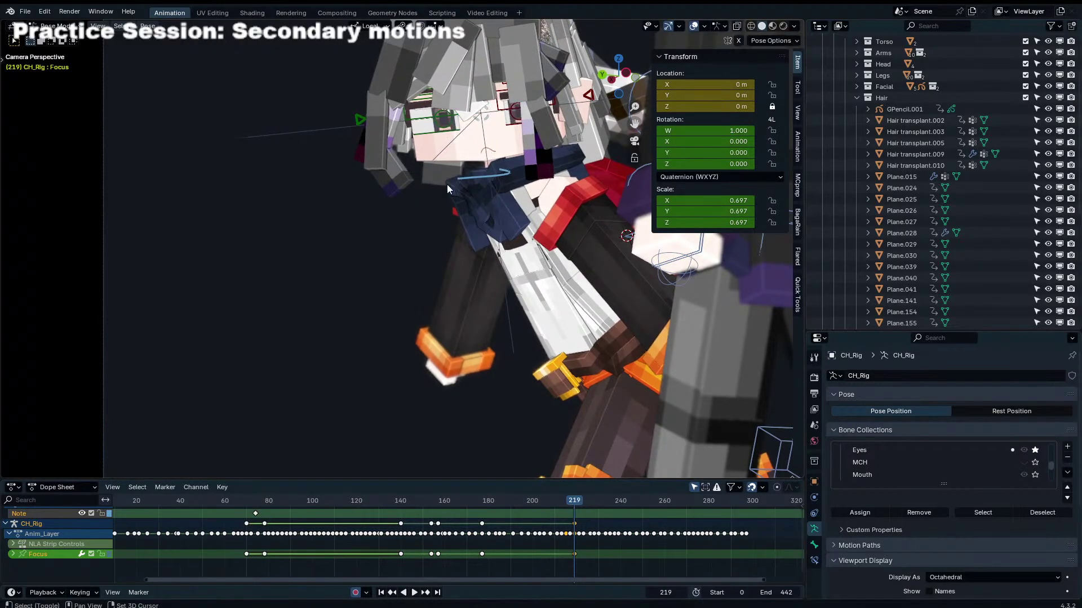
key(g)
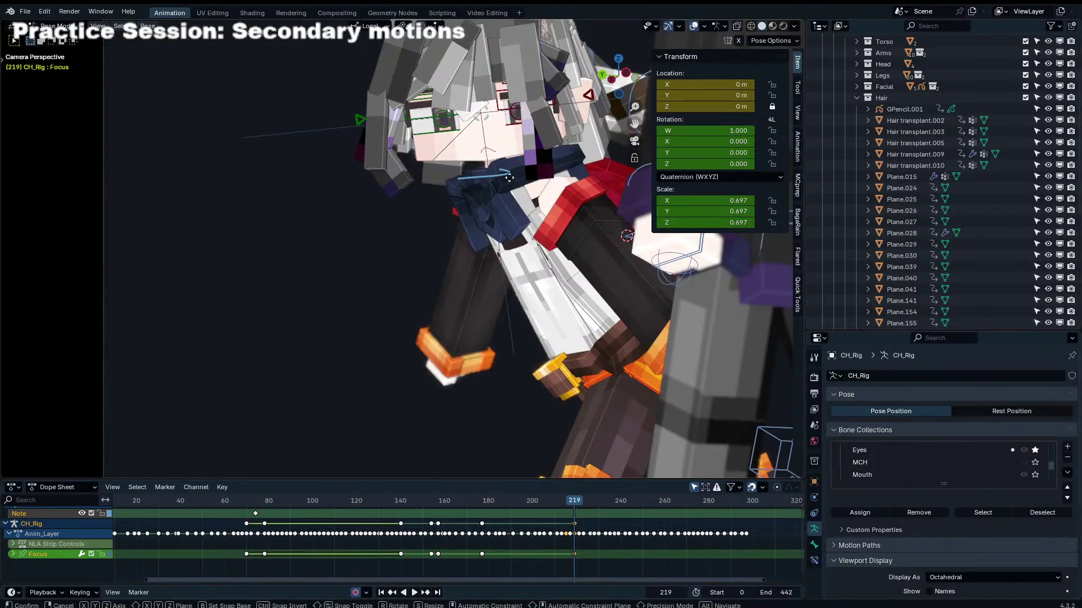
click(519, 177)
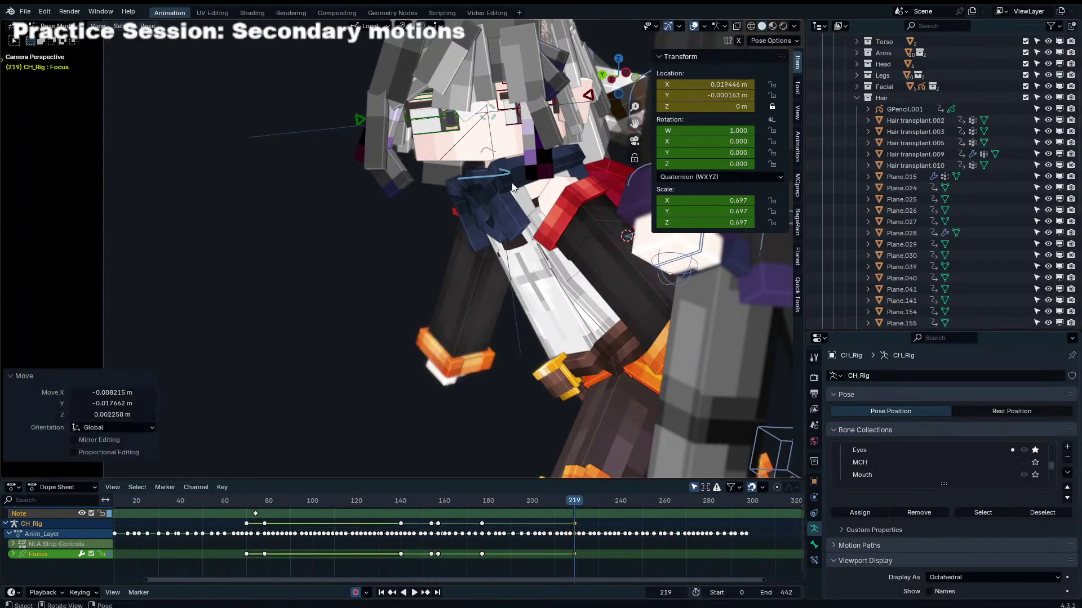
Step: Move the Focus bone at frame 221 to about X 0.0226 m and Y -0.0003 m, and advance to frame 223
key(Right)
key(Right)
key(g)
click(517, 182)
key(Right)
key(Right)
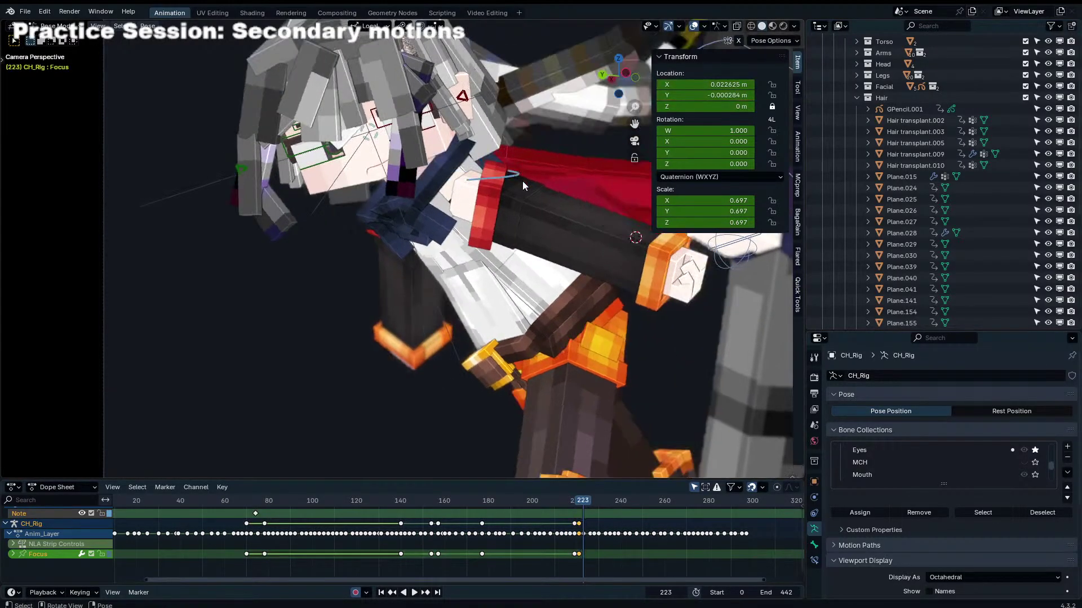
key(k)
click(522, 181)
Step: Play the animation onward from frame 223 in camera view and hide the transform properties
key(space)
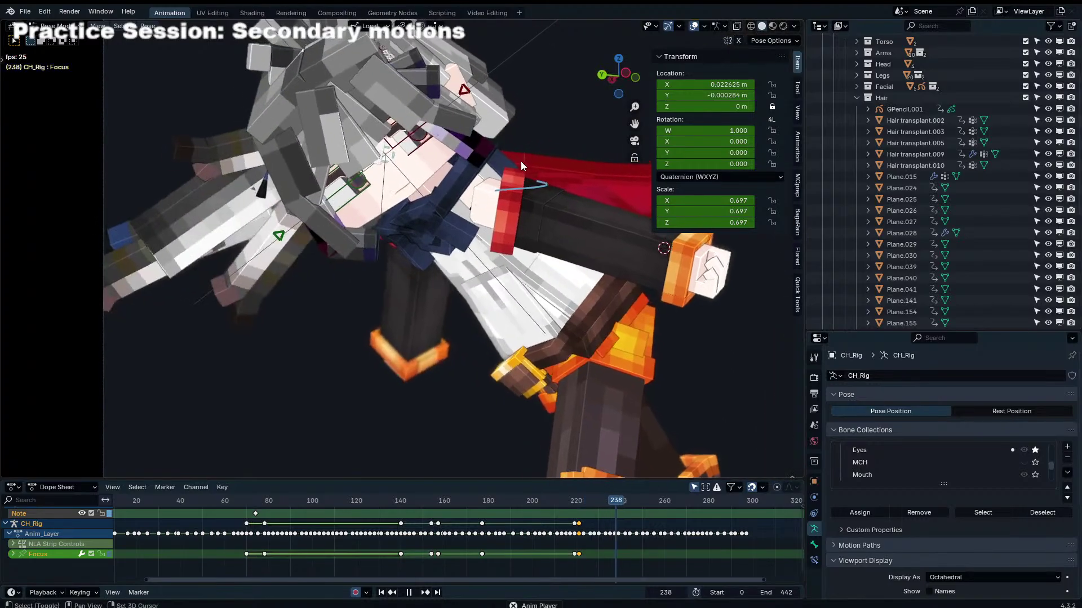
key(space)
scroll(512, 171, down, 3)
key(space)
key(n)
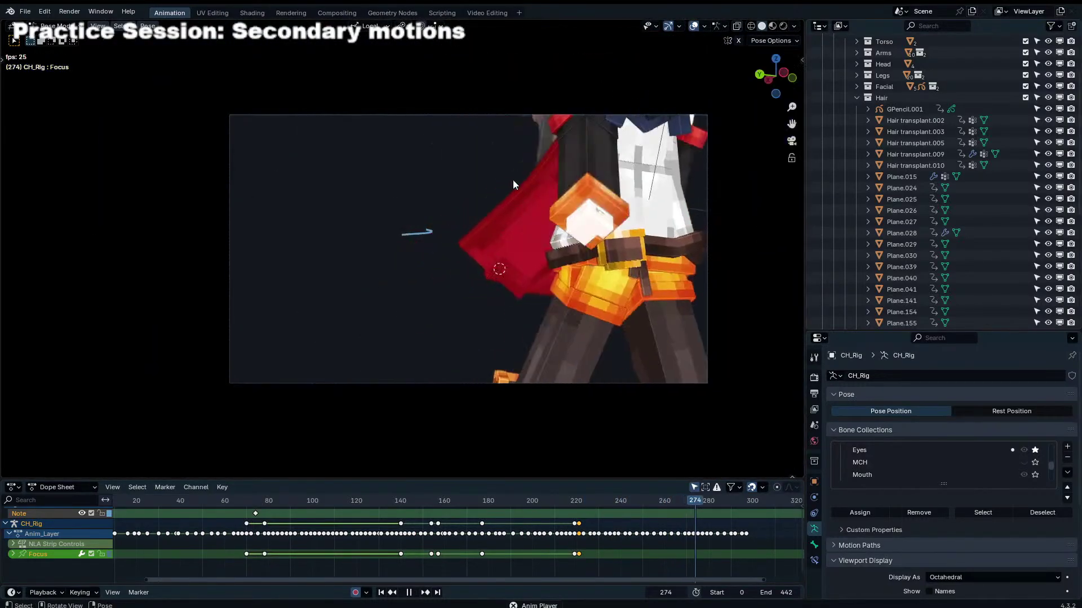
Step: Return the character rig to Object Mode, hide the viewport overlays and save the file
key(ctrl+Tab)
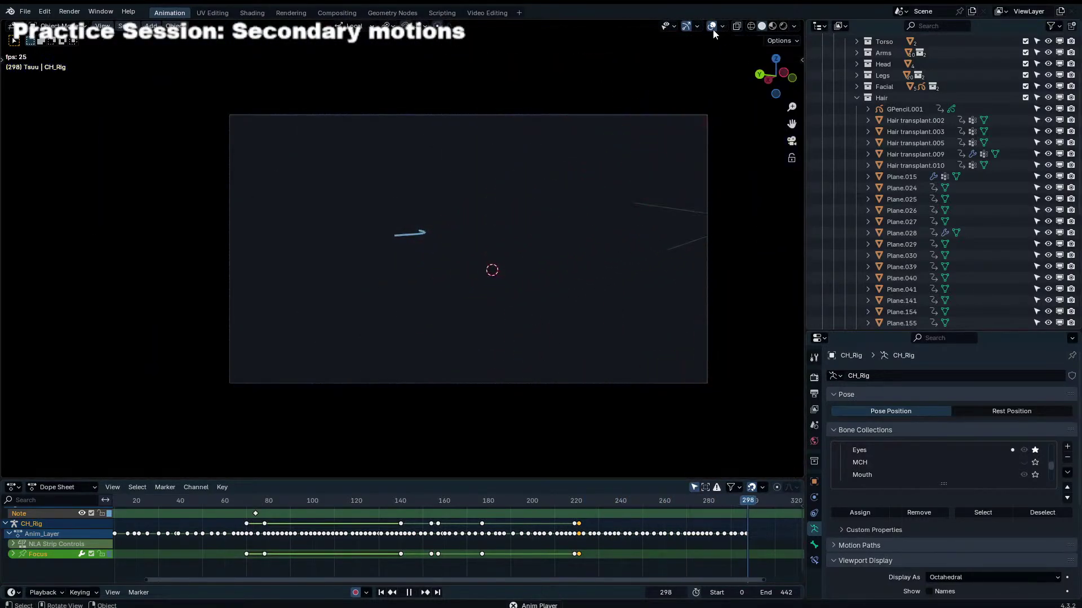
click(712, 26)
key(ctrl+s)
key(space)
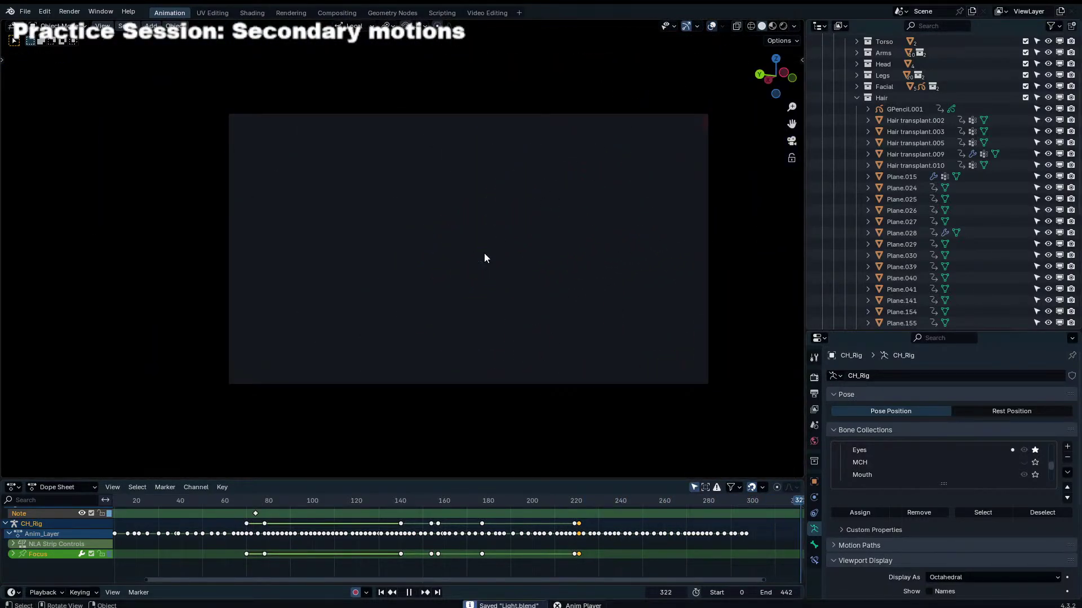
Step: Play the animation from the first frame in camera view to review the full shot with nothing selected
scroll(368, 515, down, 4)
click(381, 593)
key(space)
scroll(450, 365, up, 4)
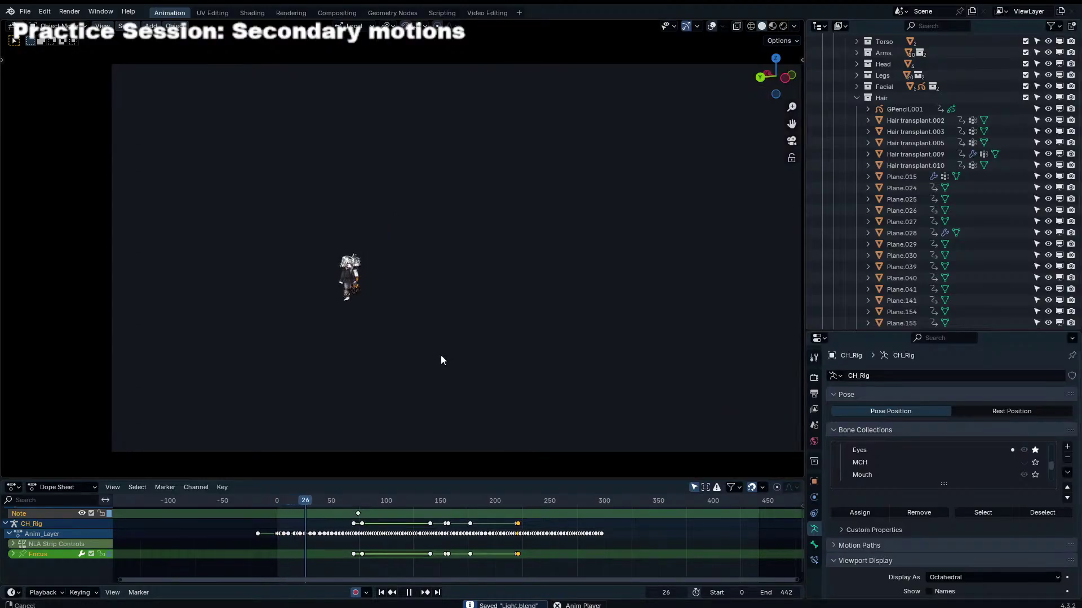
click(441, 355)
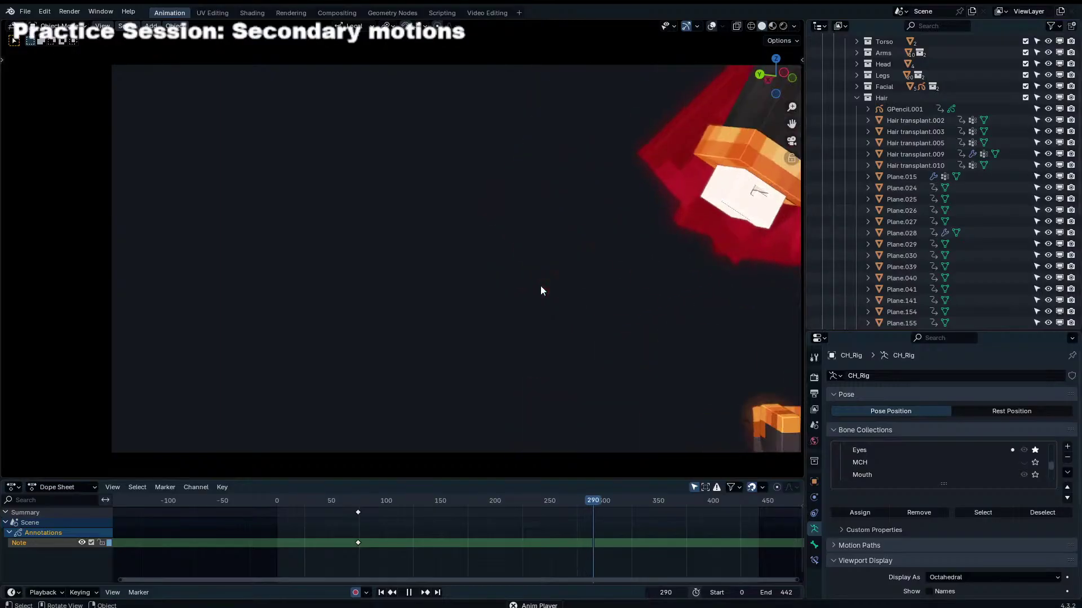
key(space)
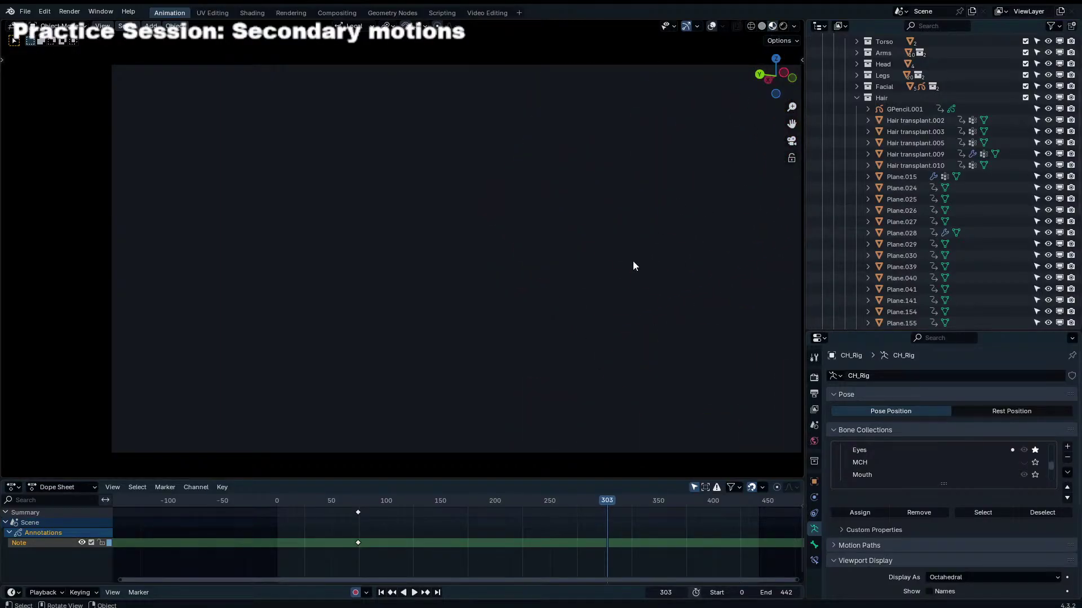
Step: Replay the animation from about frame 30 in material preview shading and save the file
drag(357, 501, 310, 501)
key(space)
scroll(602, 185, up, 1)
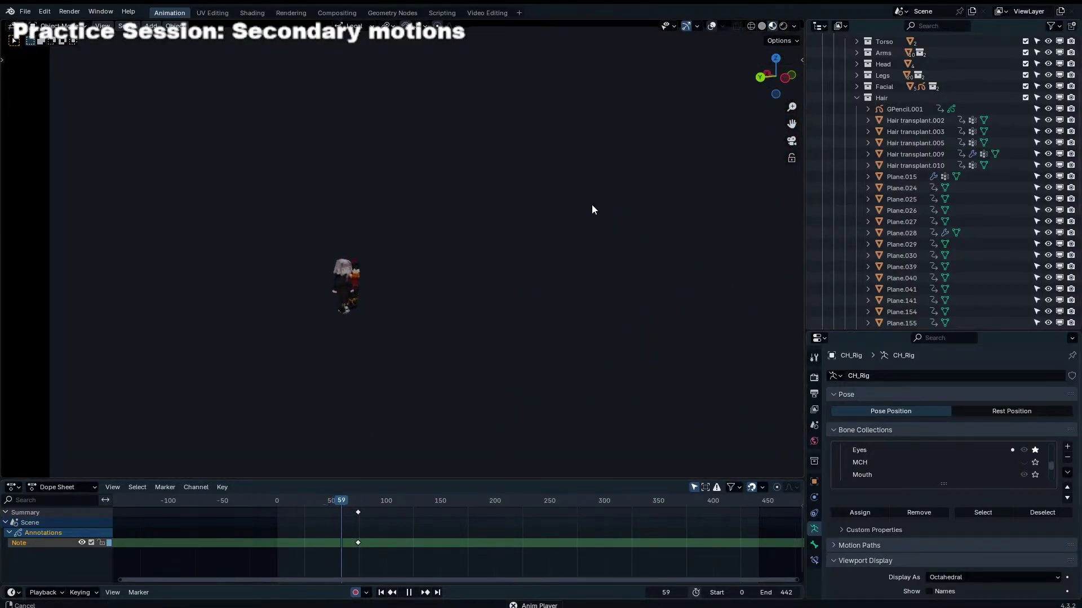
ctrl+middle_drag(593, 205, 586, 205)
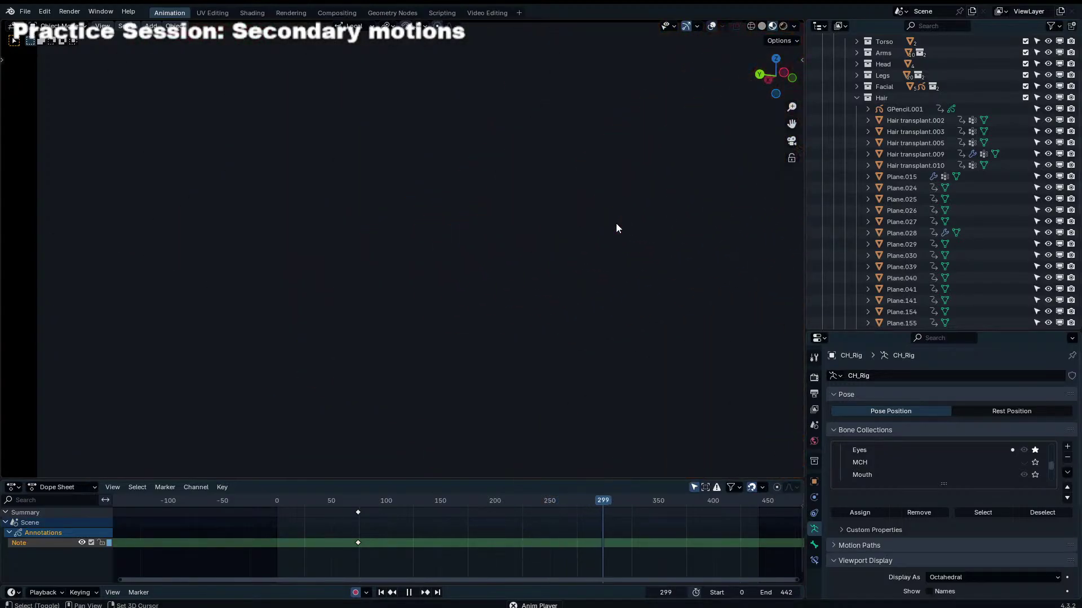
key(ctrl+s)
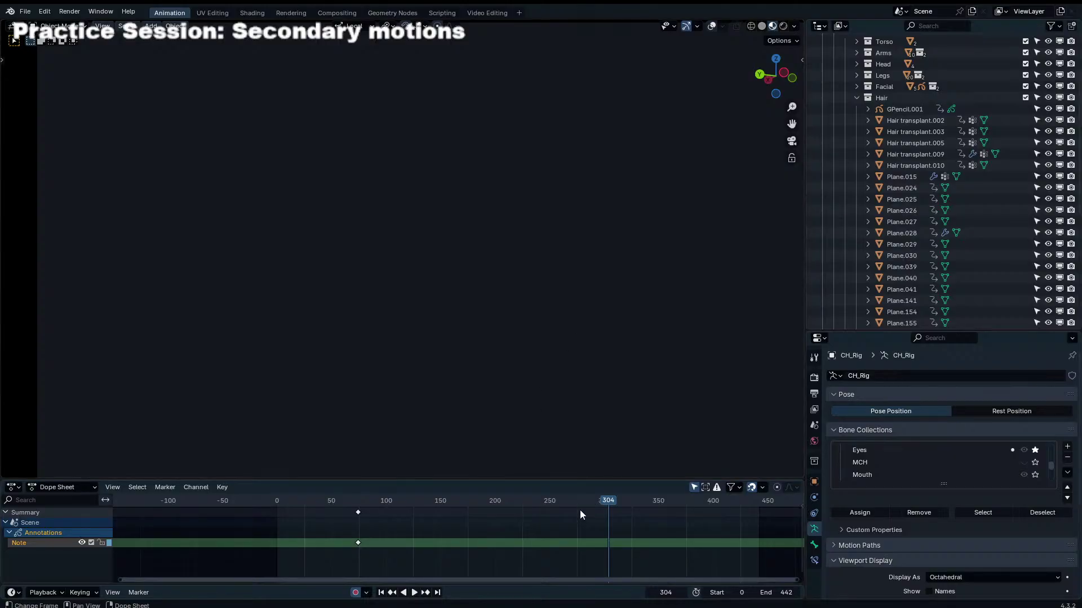
Step: Replay the closing section from about frames 248 and 219 and examine the characters' poses at frame 277
click(547, 505)
key(space)
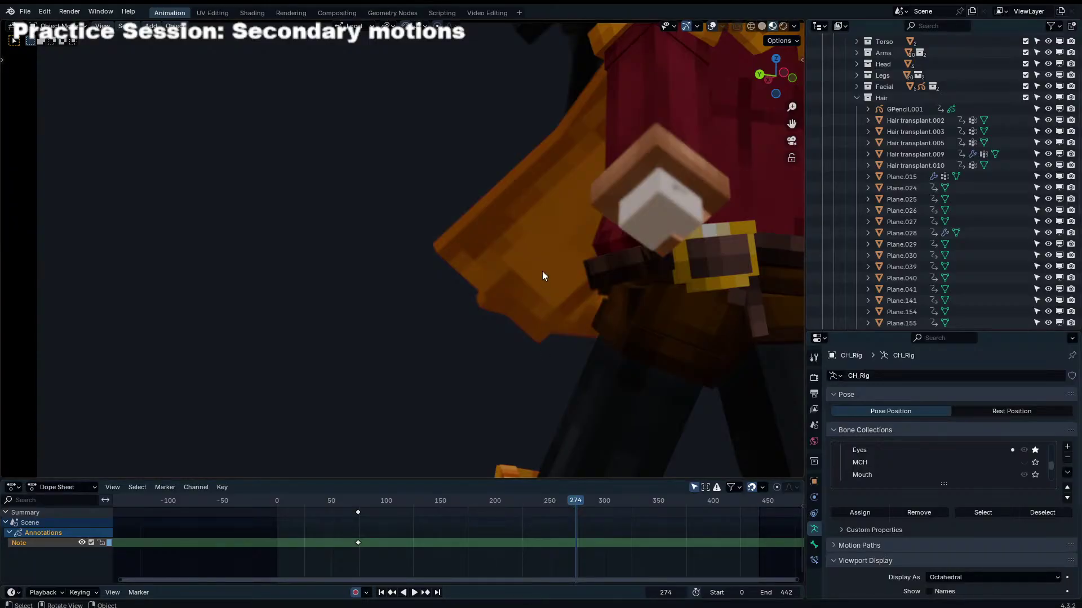
key(space)
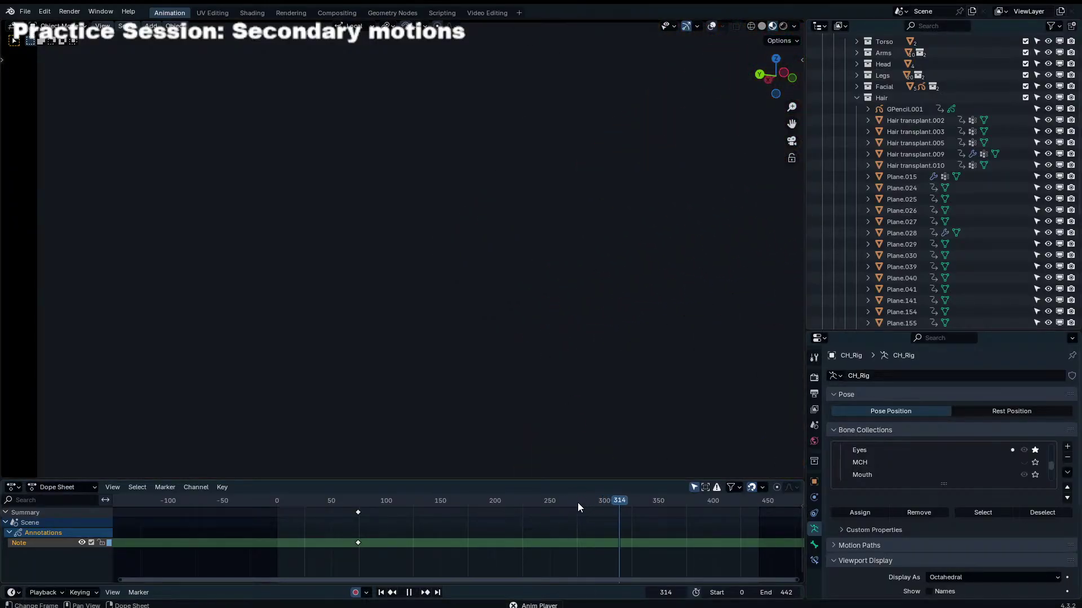
click(516, 502)
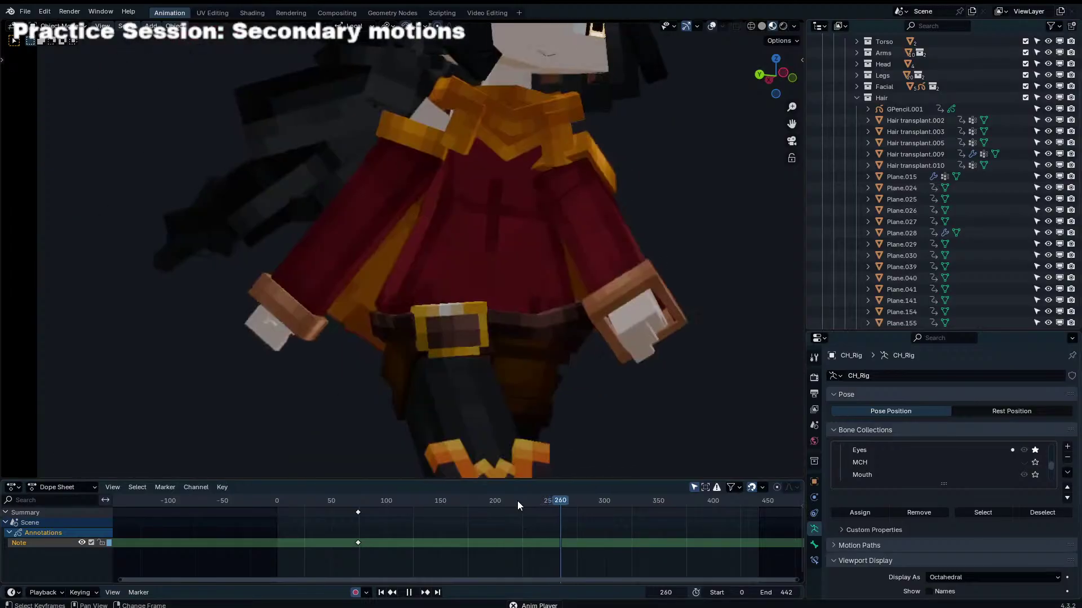
key(space)
middle_drag(541, 439, 597, 271)
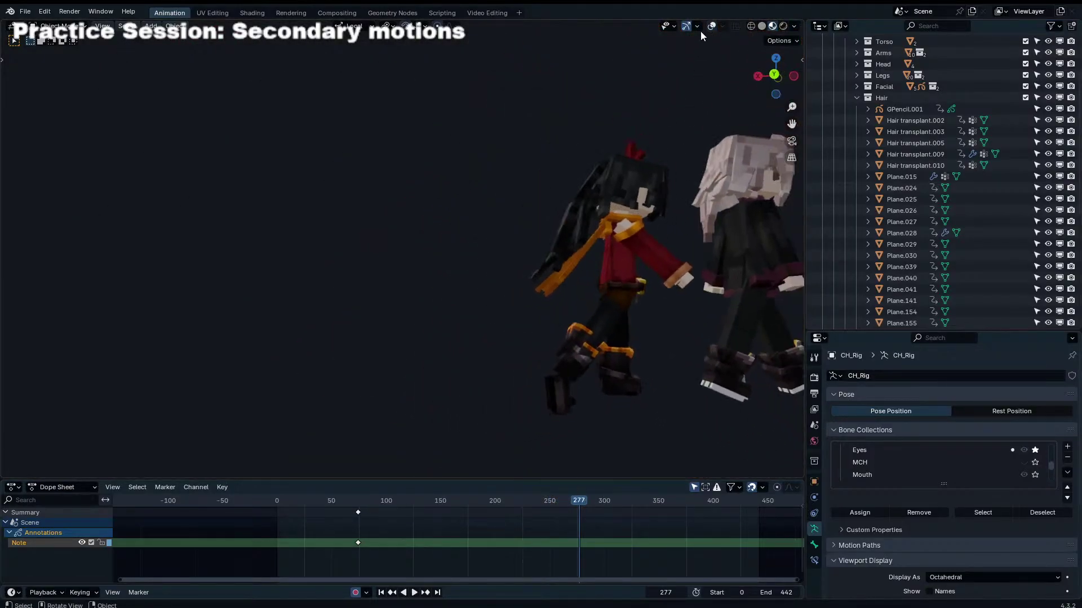
Step: Show the viewport overlays at frame 277 and save the file
click(711, 26)
click(573, 271)
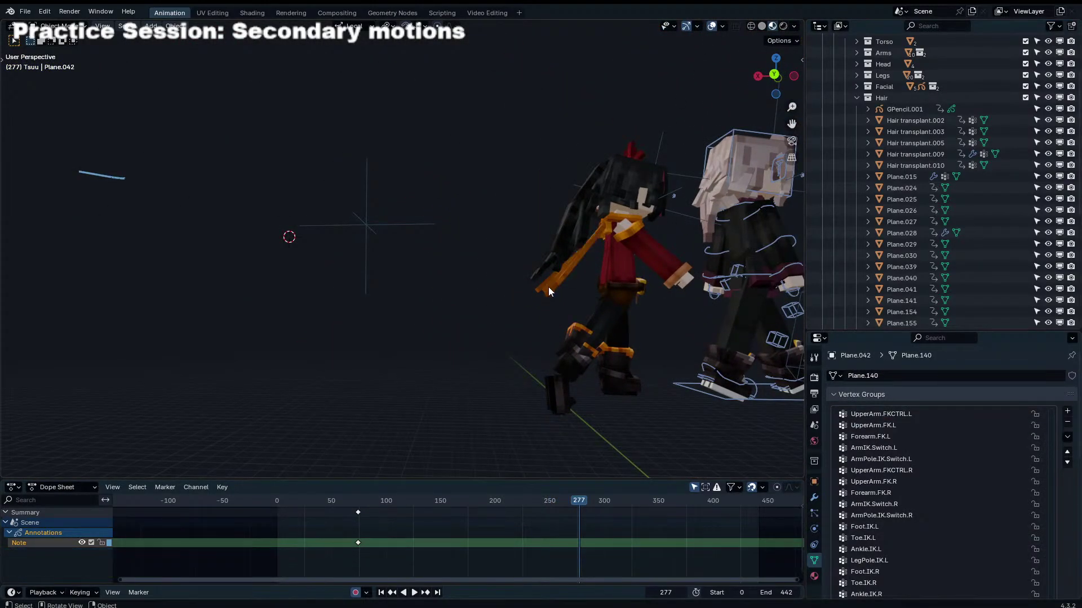
key(KP_3)
middle_drag(549, 287, 607, 323)
key(ctrl+s)
Step: Delete the dark-haired character's two orange cape meshes, Plane.042 and Plane.012, and return to the camera view
shift+click(488, 288)
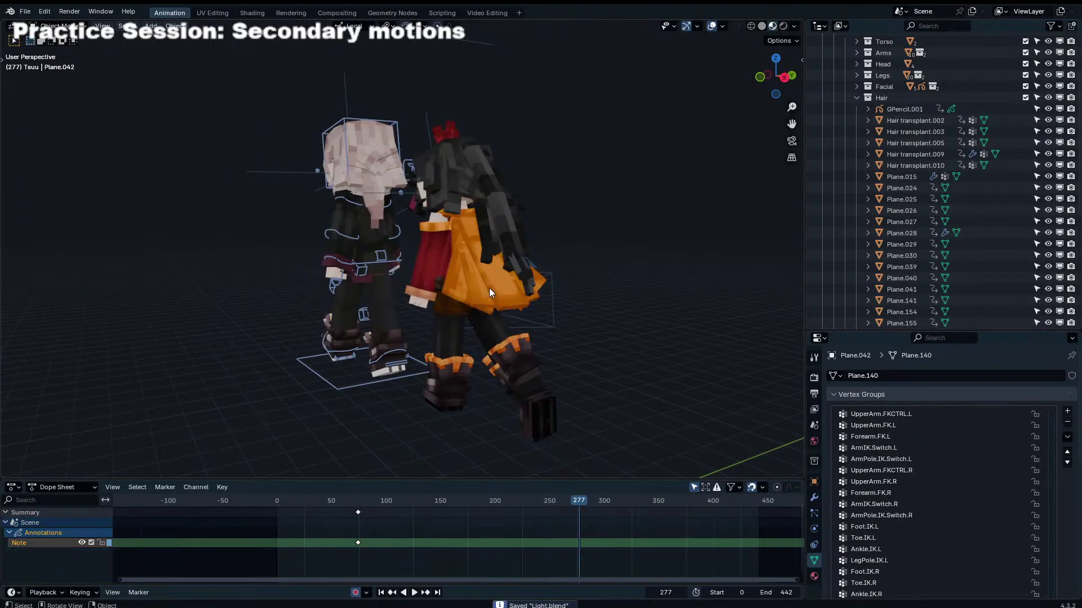
click(492, 288)
key(g)
right_click(500, 359)
shift+click(459, 292)
shift+click(457, 293)
shift+click(474, 288)
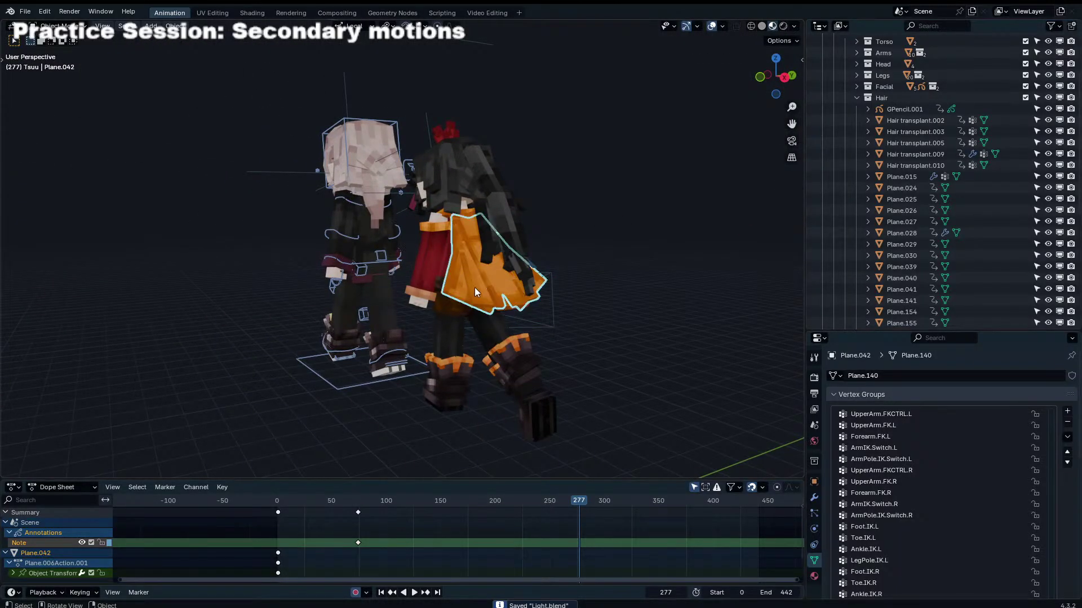
key(Delete)
middle_drag(496, 291, 509, 292)
key(KP_0)
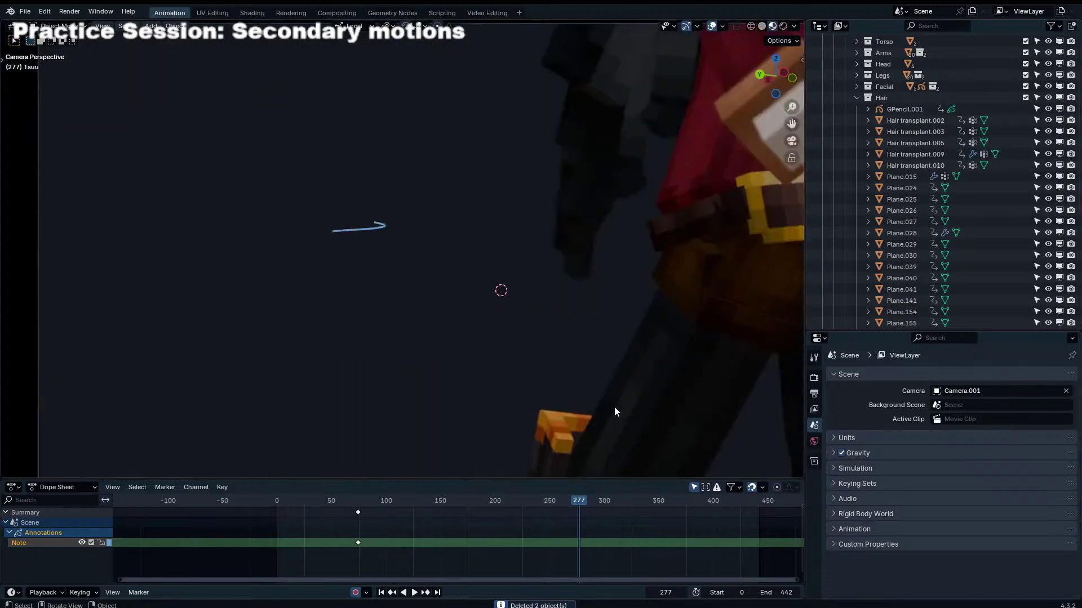
Step: Play the animation from frame 0 to review the shot without the cape, hiding the viewport overlays
drag(358, 502, 277, 501)
key(space)
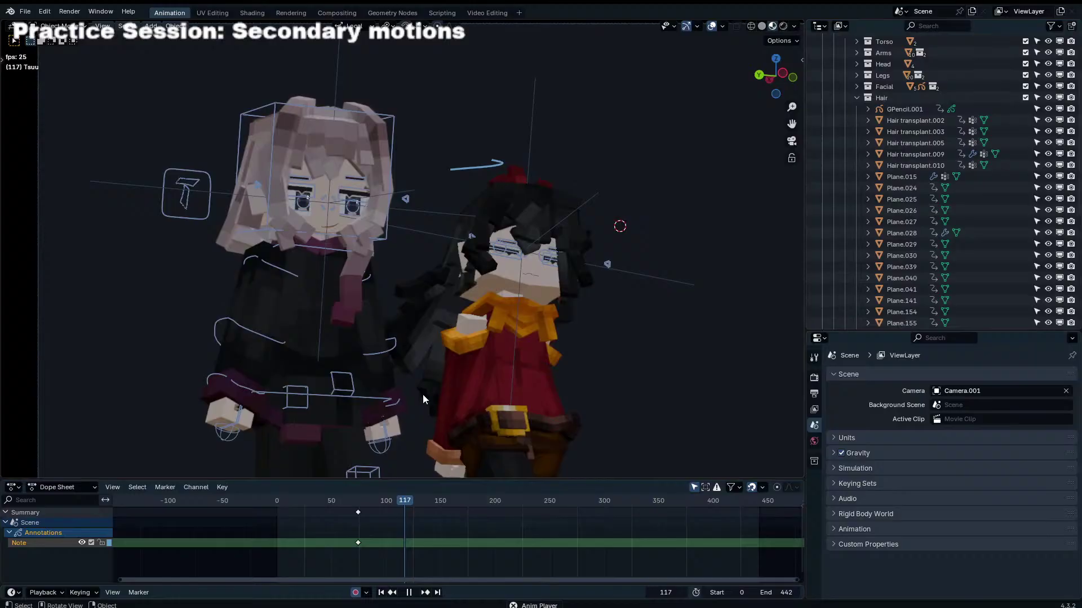
scroll(446, 381, down, 4)
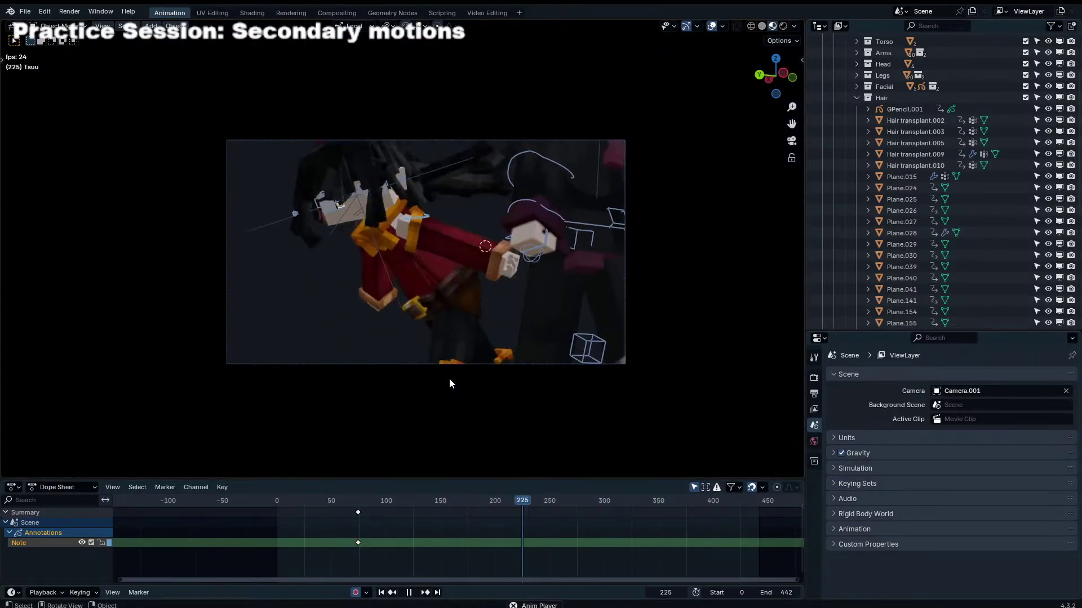
click(712, 26)
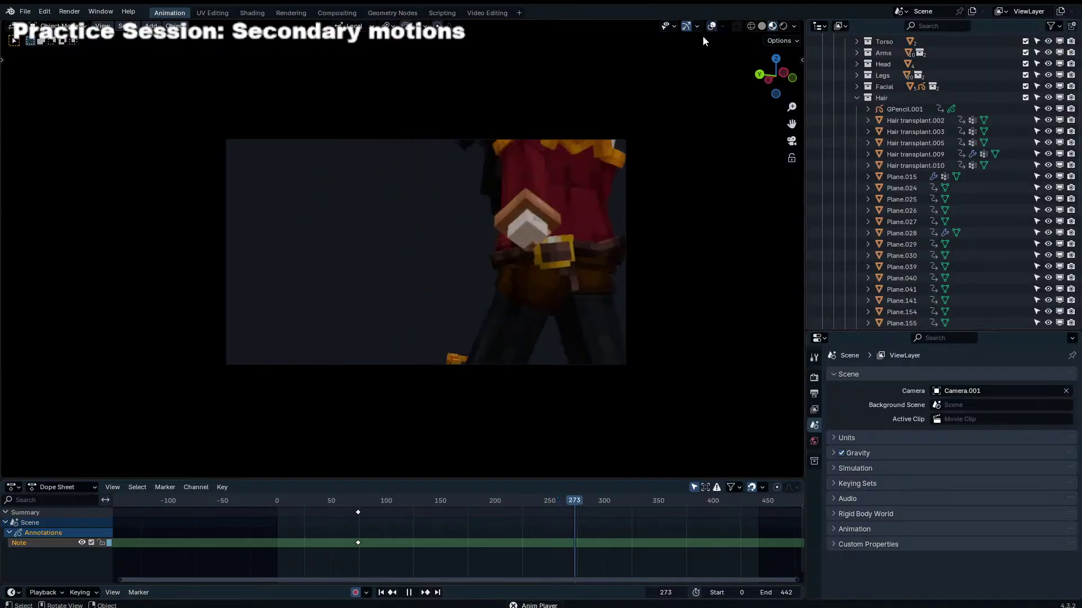
key(space)
Step: Undo the deletion of the cape meshes and clear the selection
key(ctrl+z)
key(ctrl+z)
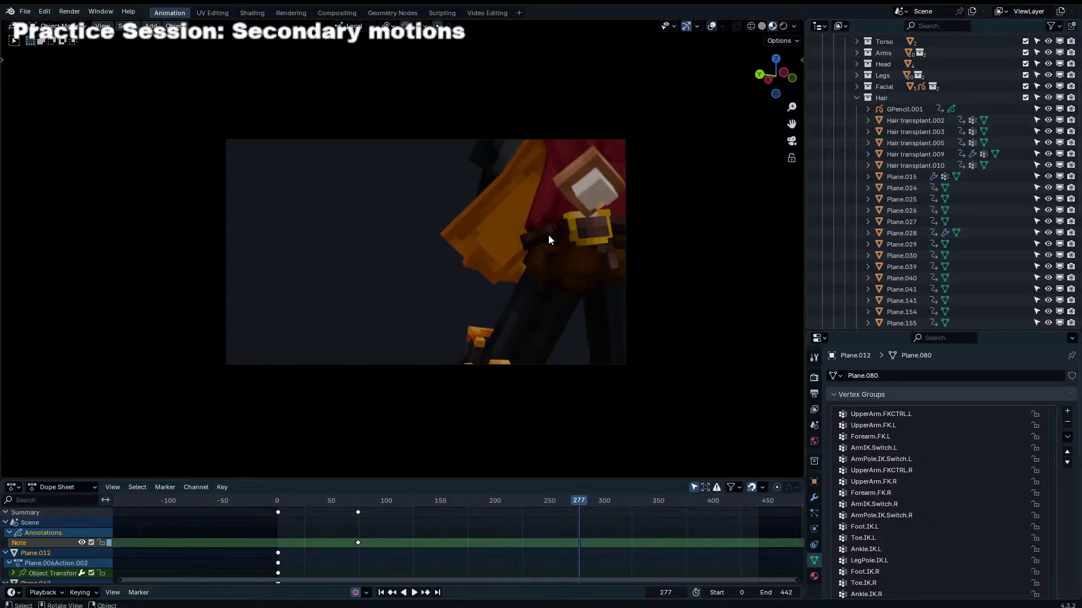
click(424, 209)
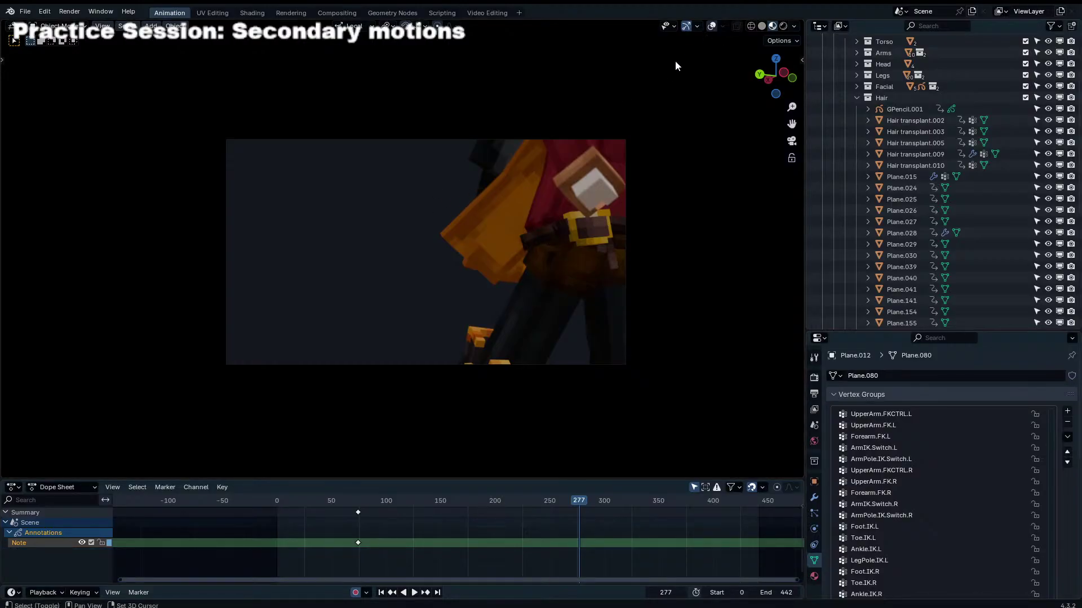
Step: Play the animation from frame 4 to frame 108 in camera view to review both characters' expressions
scroll(650, 139, up, 3)
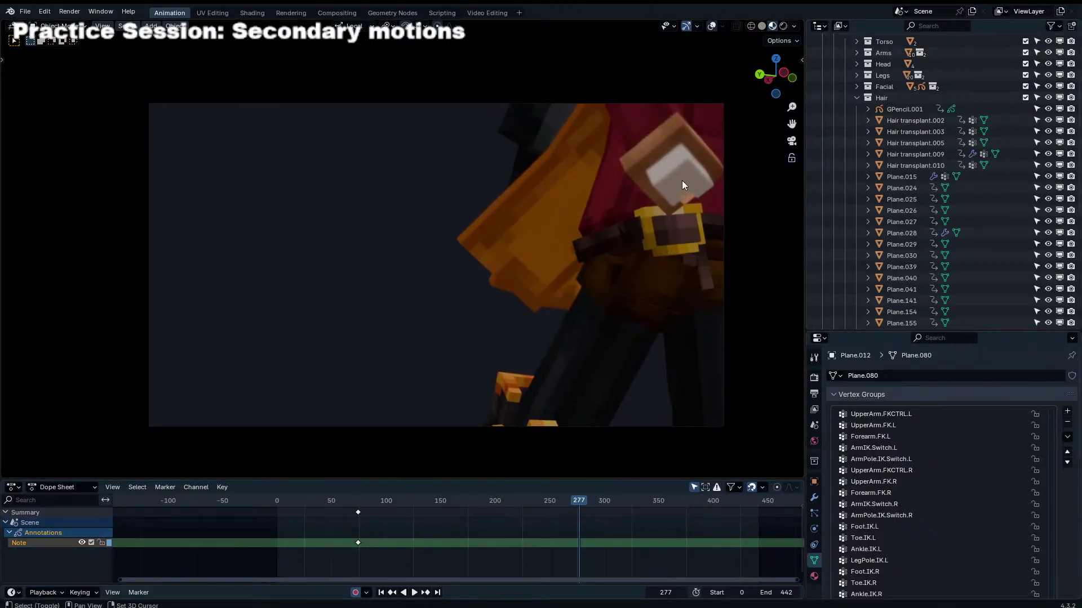
shift+middle_drag(682, 180, 664, 176)
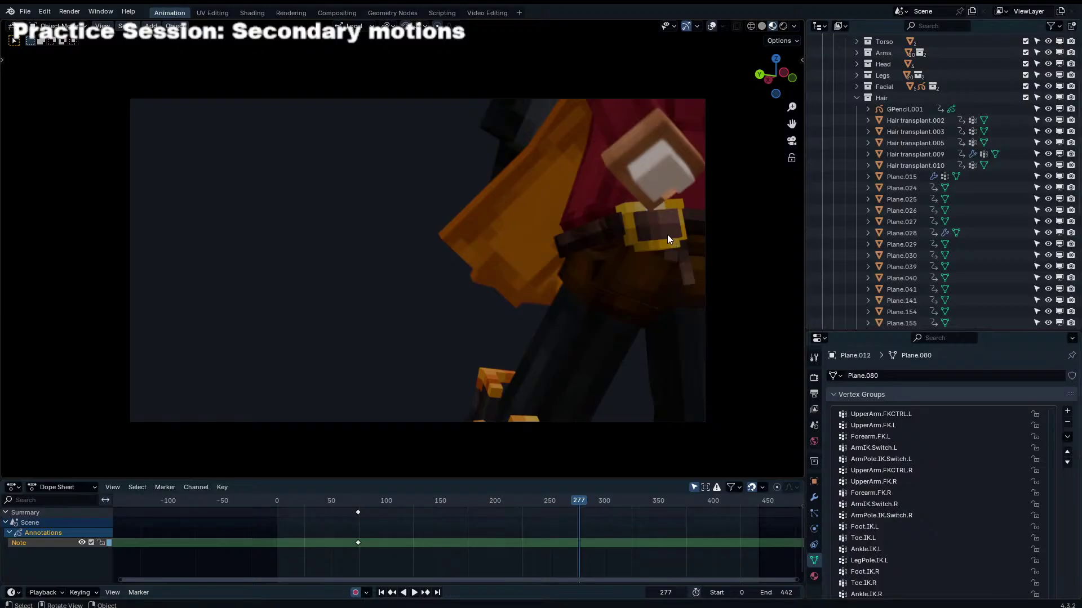
scroll(647, 253, down, 3)
click(281, 501)
scroll(347, 348, up, 4)
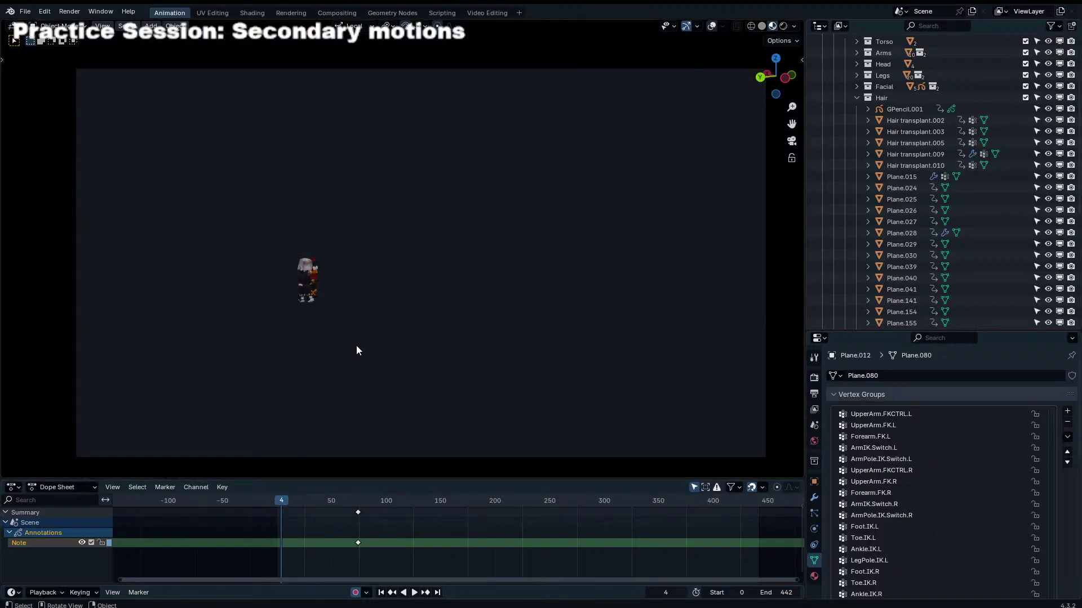
key(space)
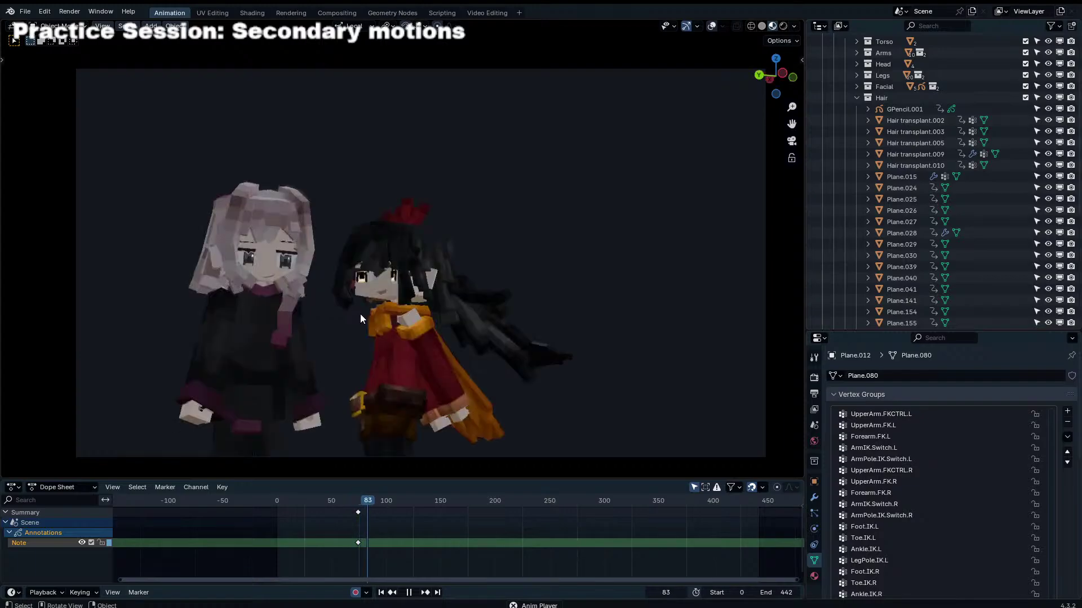
key(space)
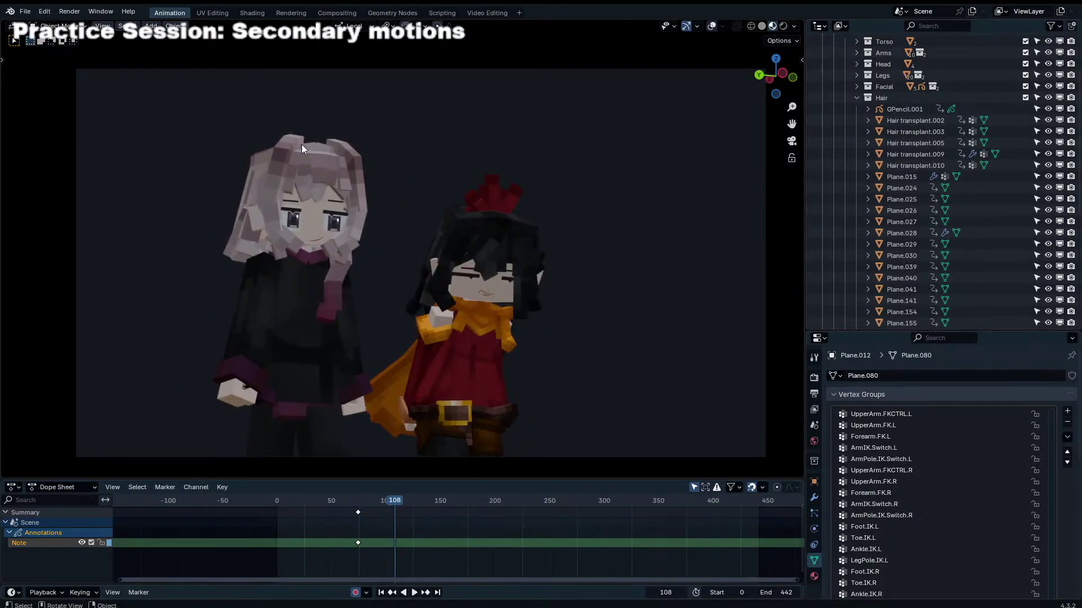
Step: Show the viewport overlays at frame 108 and select the light-haired character's rig, CH_Rig.001
click(712, 26)
scroll(470, 232, up, 5)
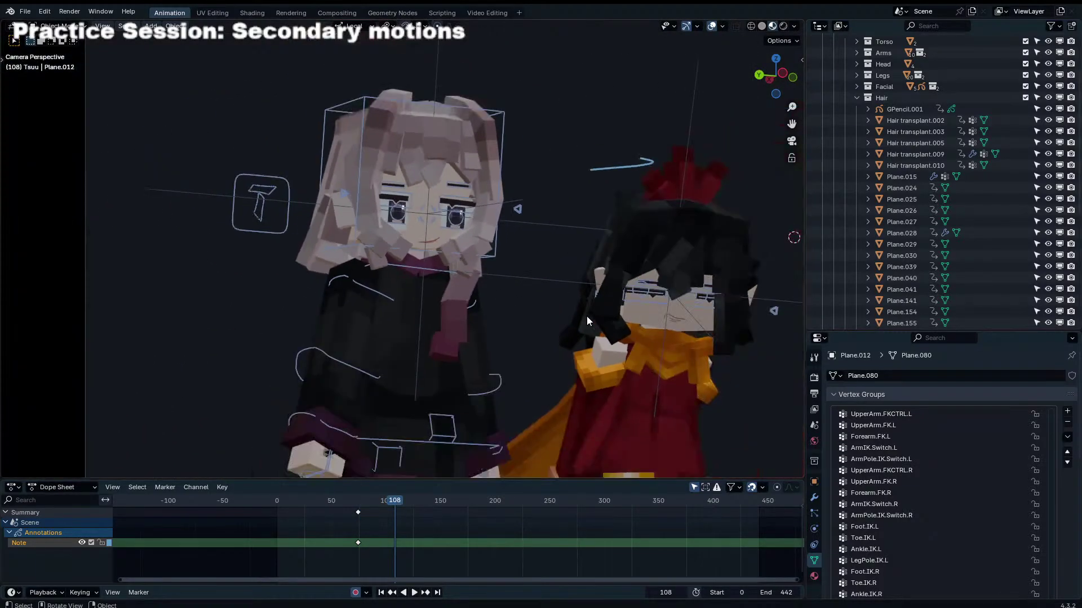
click(421, 220)
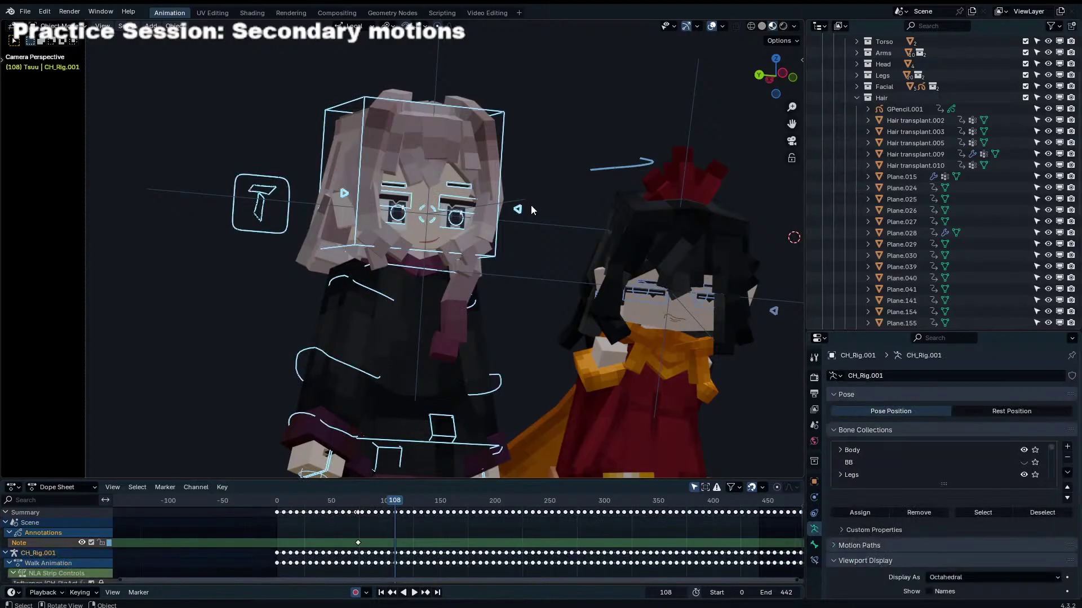
Step: Collapse the expanded Base collection and rename the light-haired character's collection, CH_Rig.001, as Nera
scroll(856, 145, up, 3)
click(845, 96)
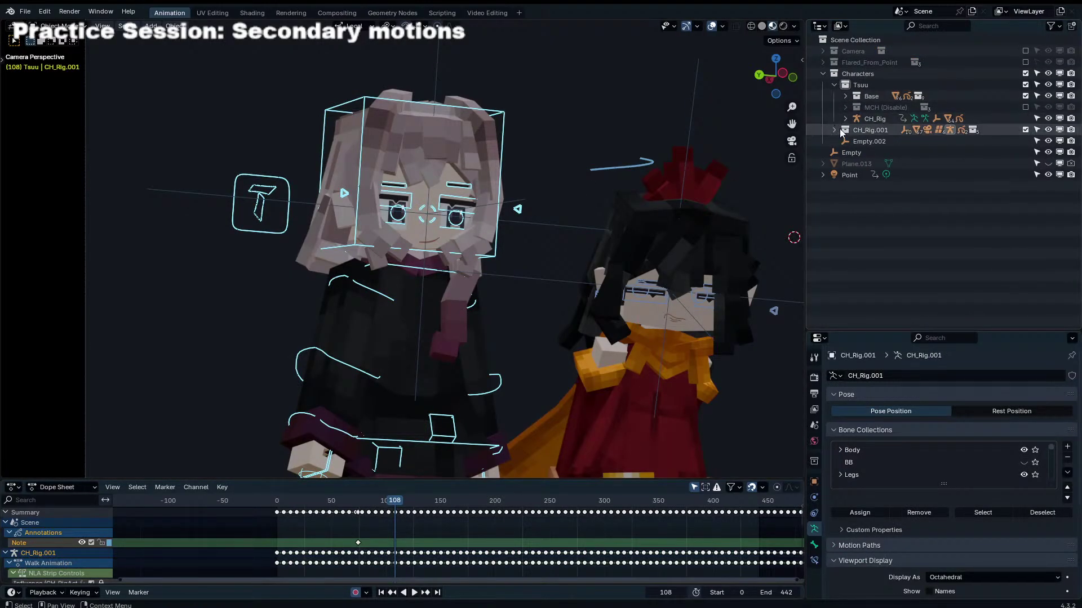
double_click(860, 130)
text(Nera)
key(Return)
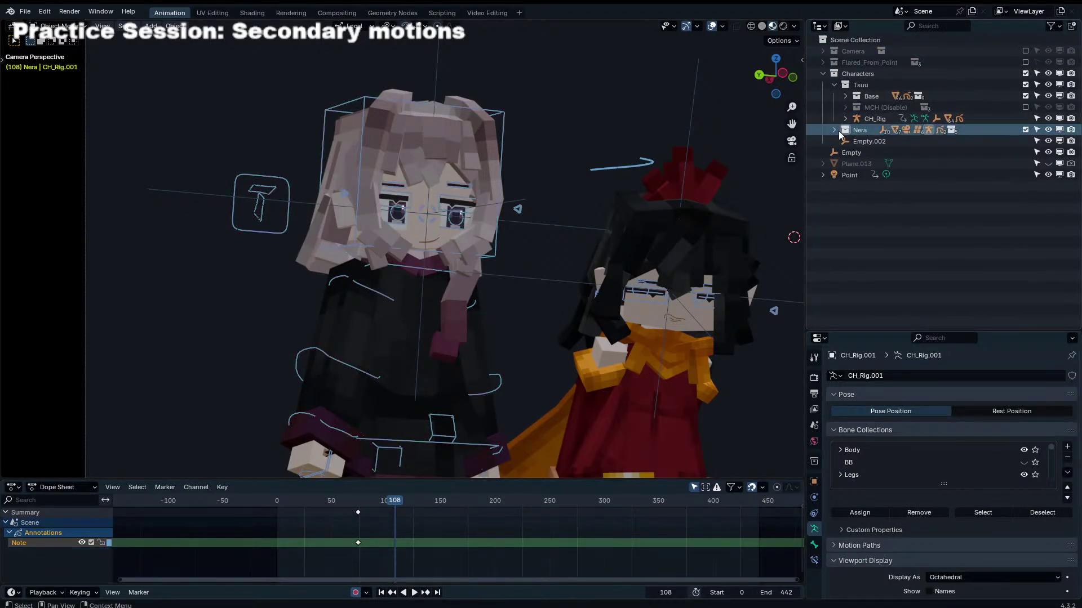
Step: Enable the MCH (Disable).001 collection within Nera in the viewport and open its Left Bool.001 mesh in Edit Mode
click(834, 130)
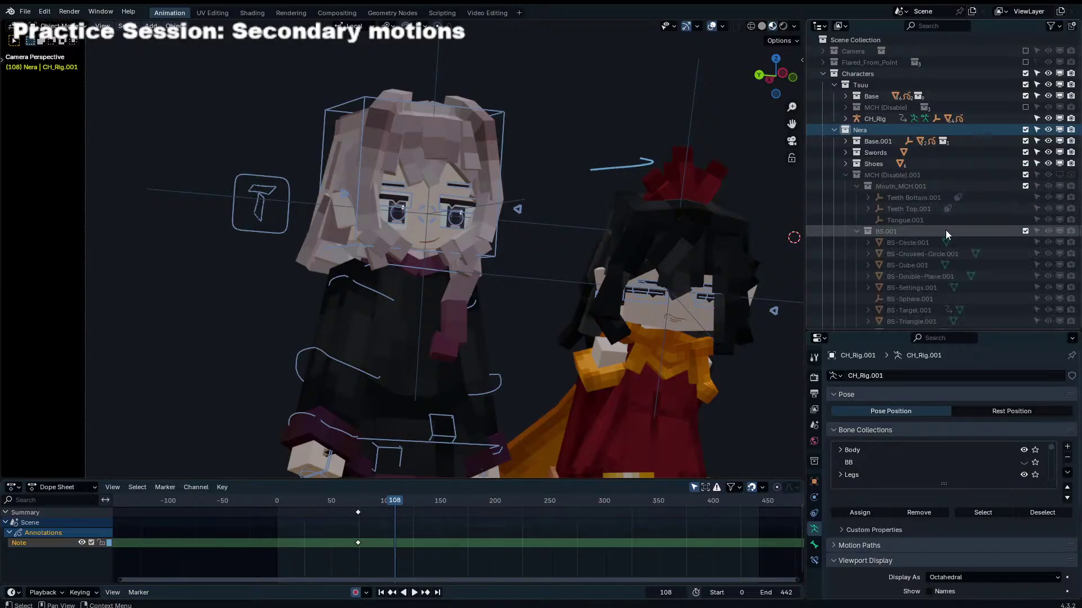
click(845, 174)
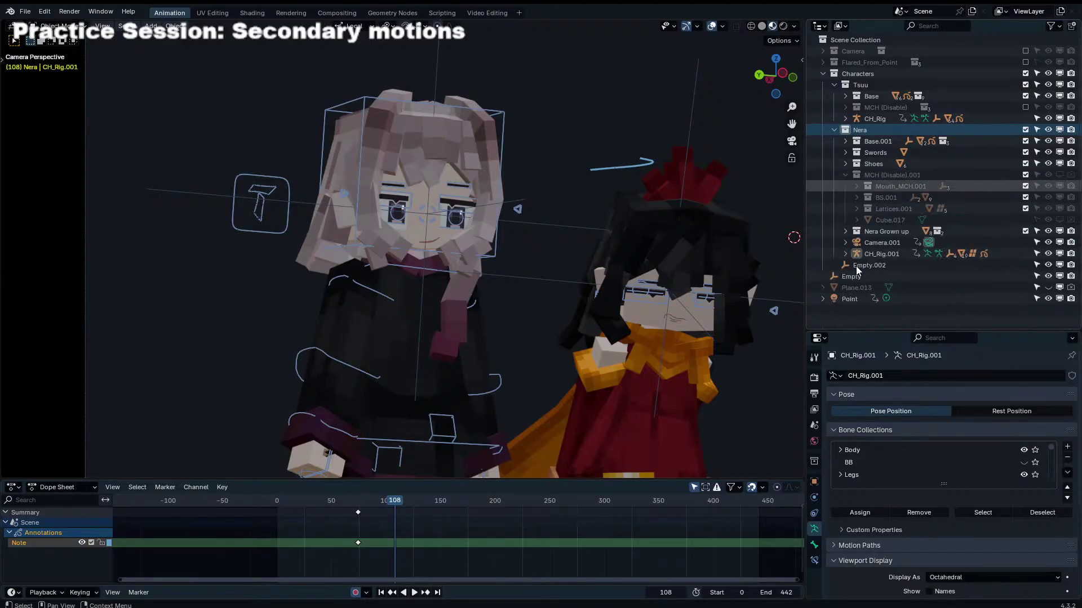
click(858, 208)
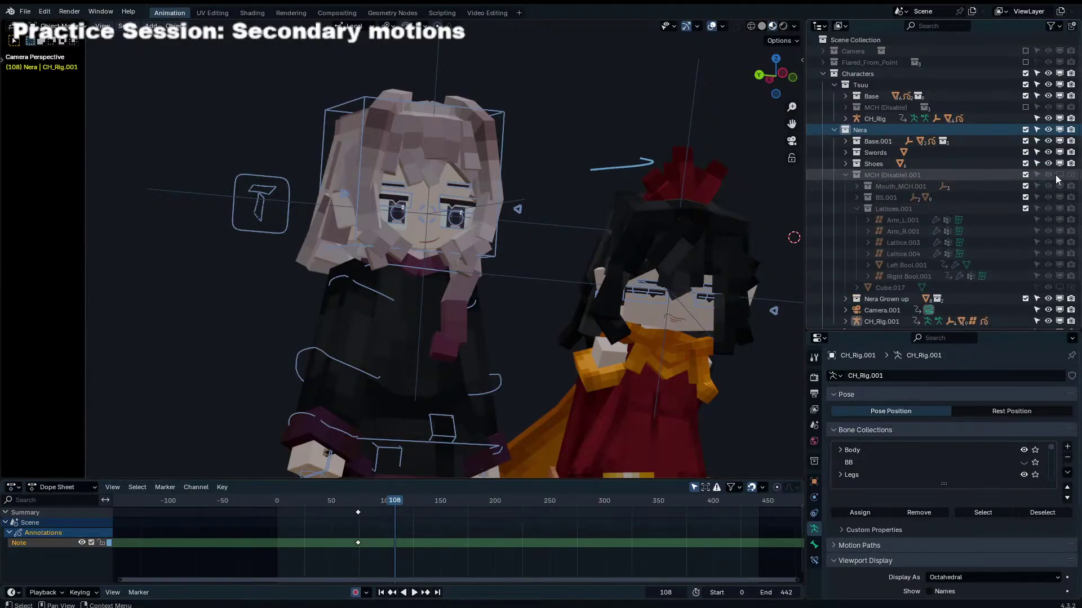
click(1058, 175)
click(924, 263)
key(Tab)
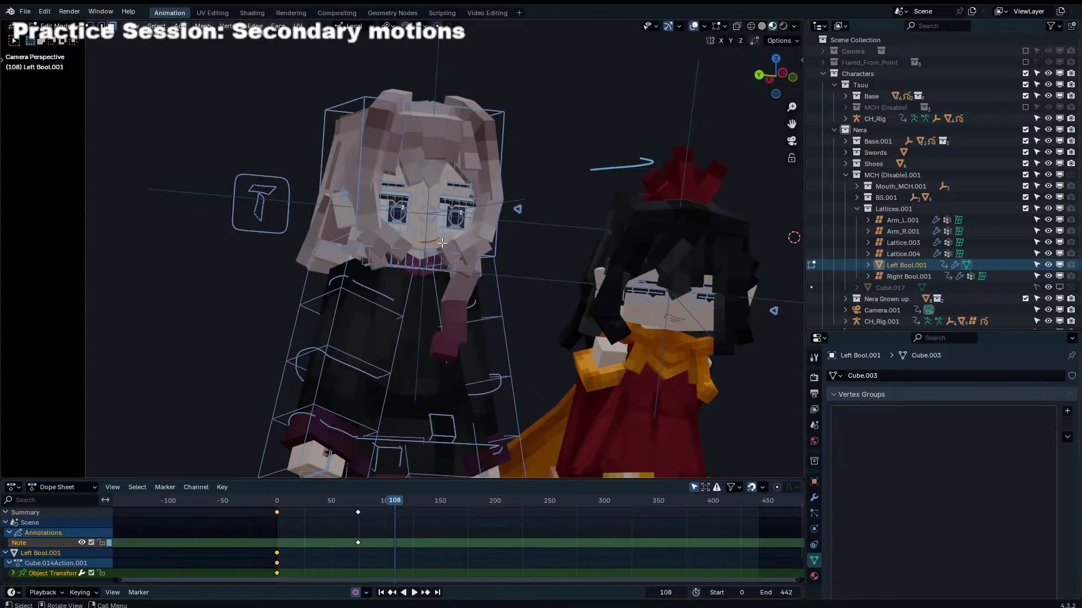
Step: Isolate the Right Bool.001 lattice, examine its points from the front in Edit Mode, and return to the full camera view
click(896, 276)
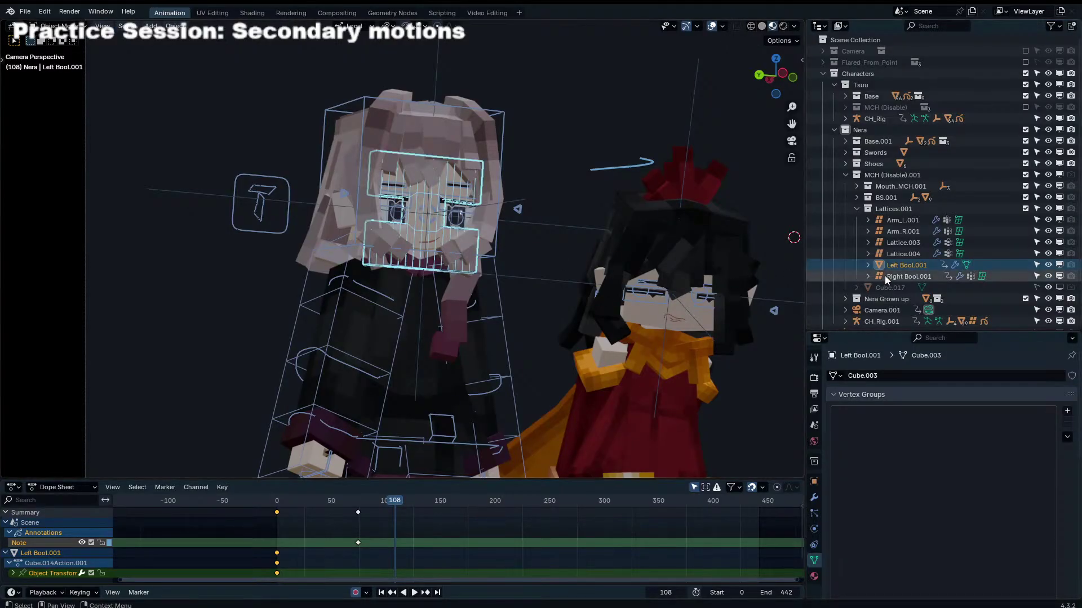
key(KP_Divide)
middle_drag(439, 248, 510, 171)
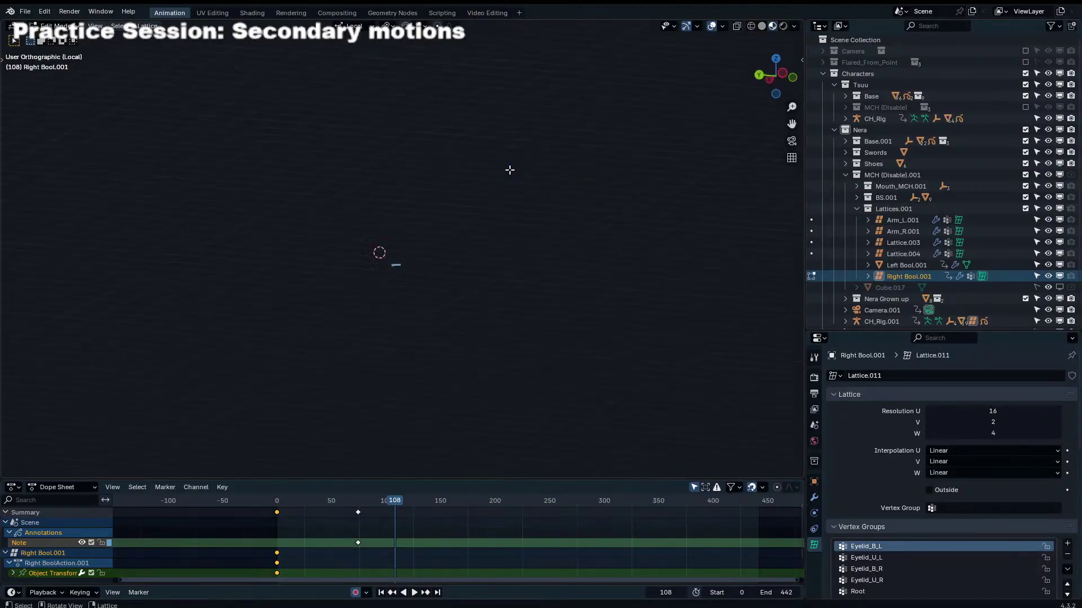
key(KP_1)
key(b)
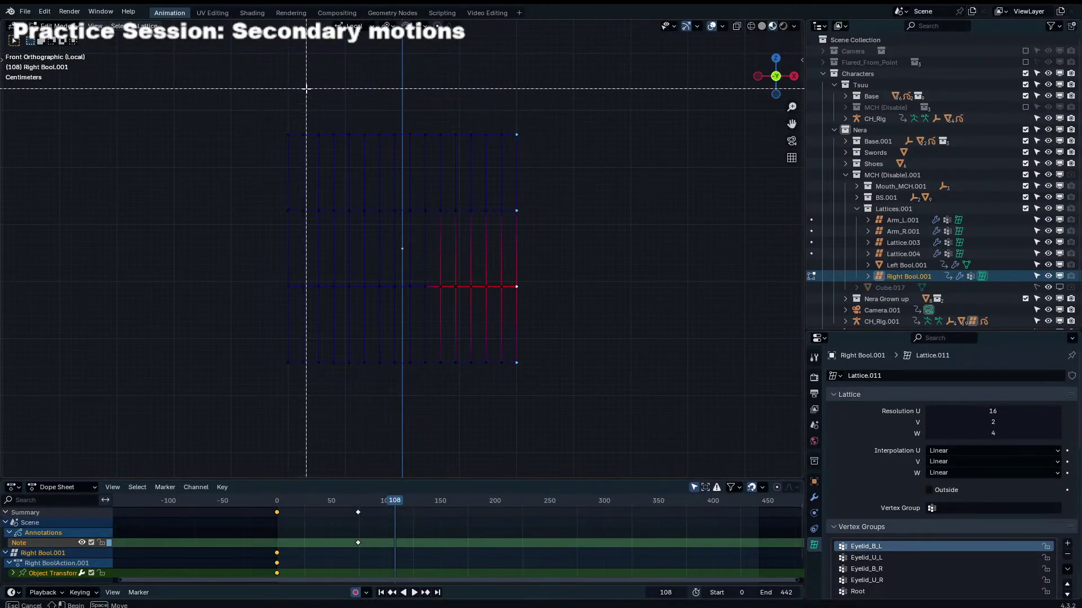
key(Escape)
key(Tab)
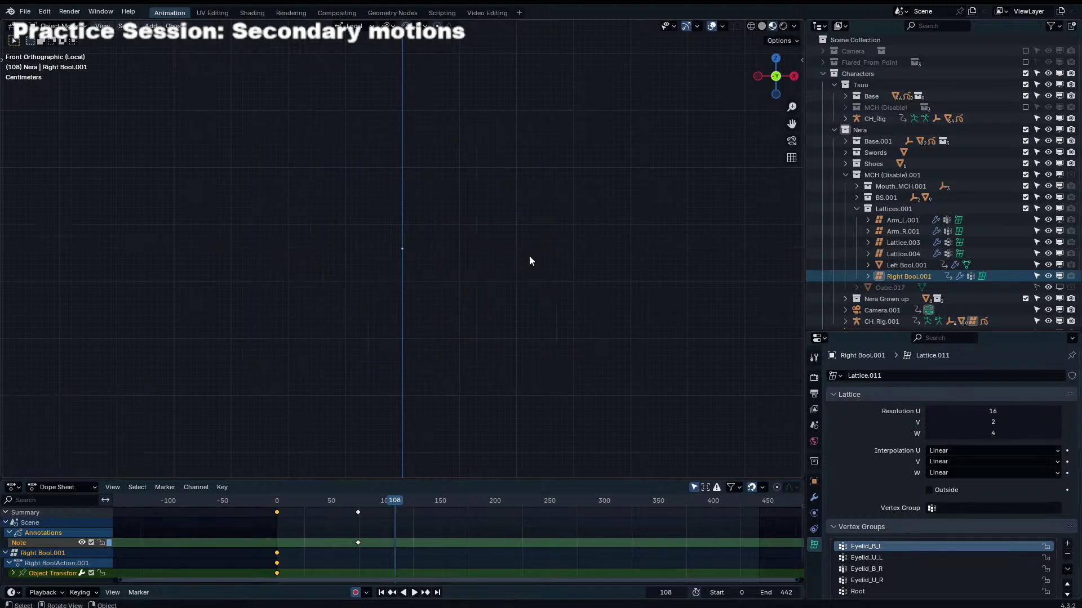
key(KP_Divide)
click(596, 234)
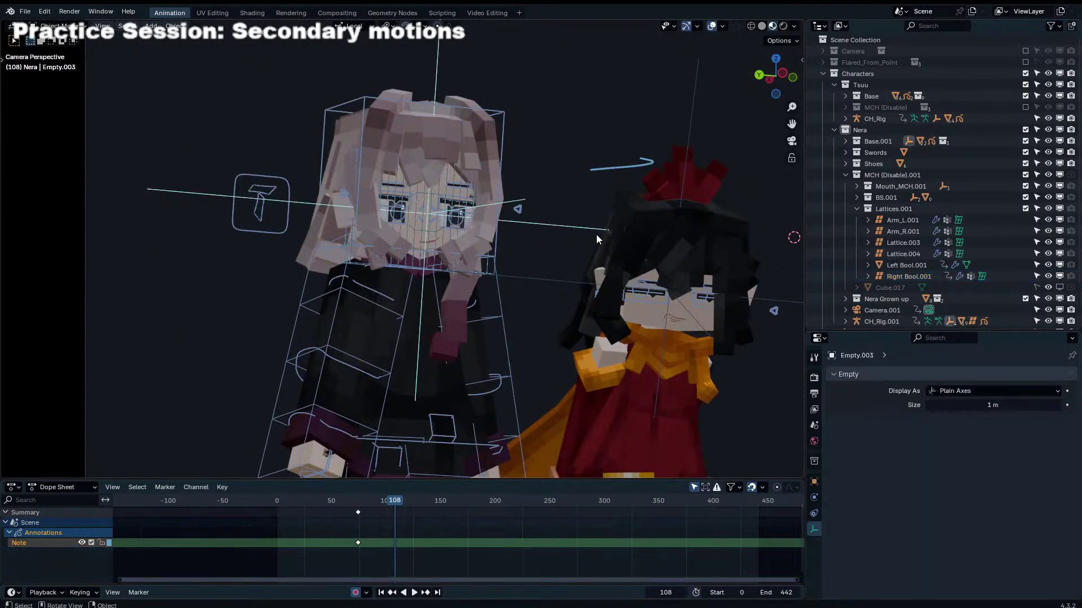
Step: Exclude the MCH (Disable).001 collection of Nera from the view layer
scroll(631, 237, up, 6)
scroll(693, 239, down, 1)
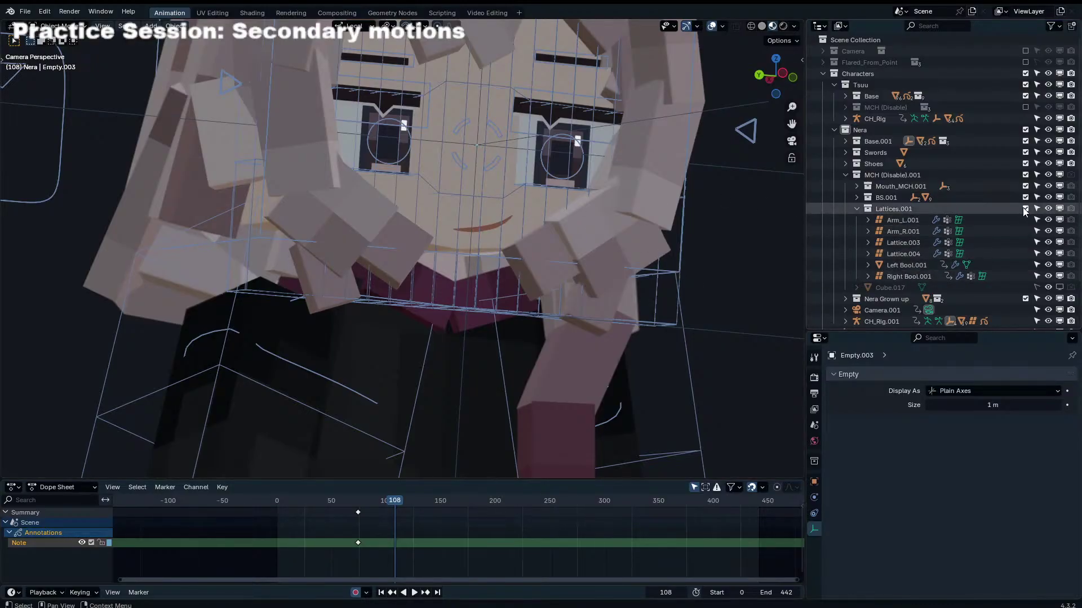
click(1026, 174)
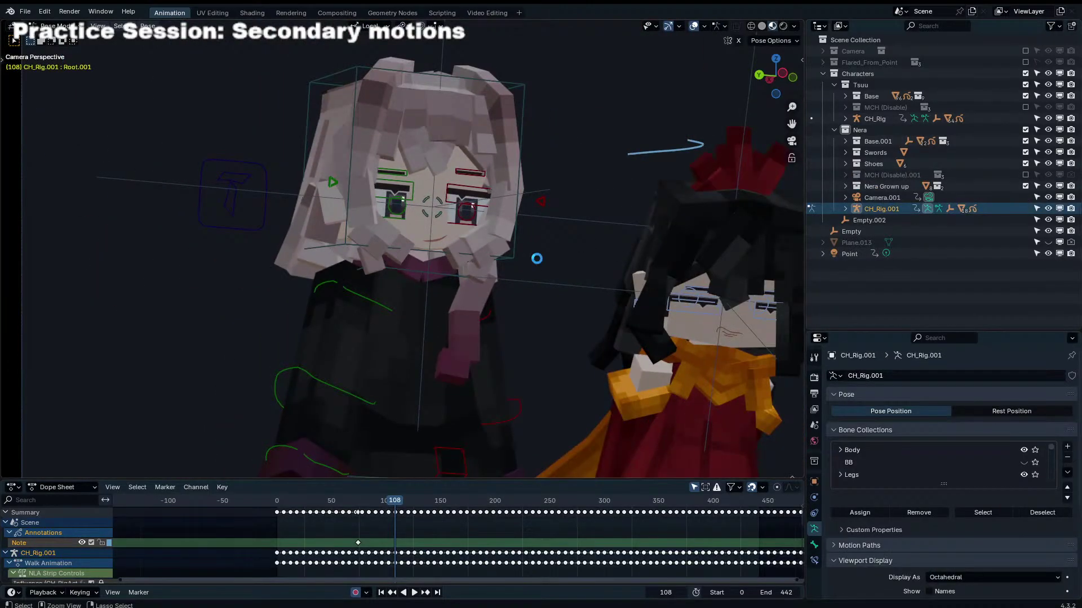
Step: Add a new animation layer above Walk Animation on the light-haired character's rig, CH_Rig.001
scroll(447, 529, down, 1)
key(n)
click(798, 153)
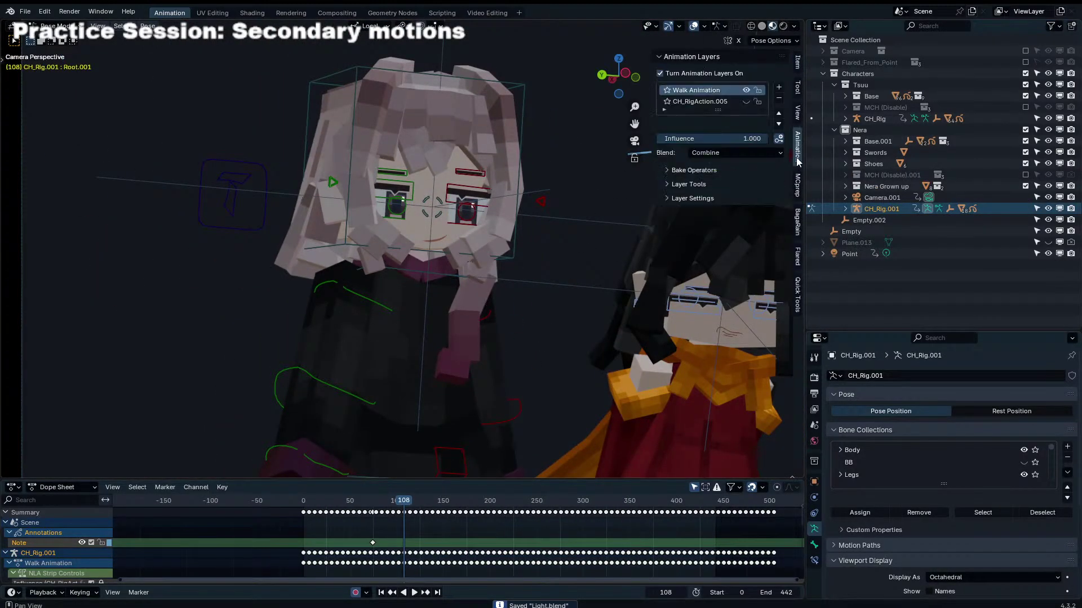
click(778, 88)
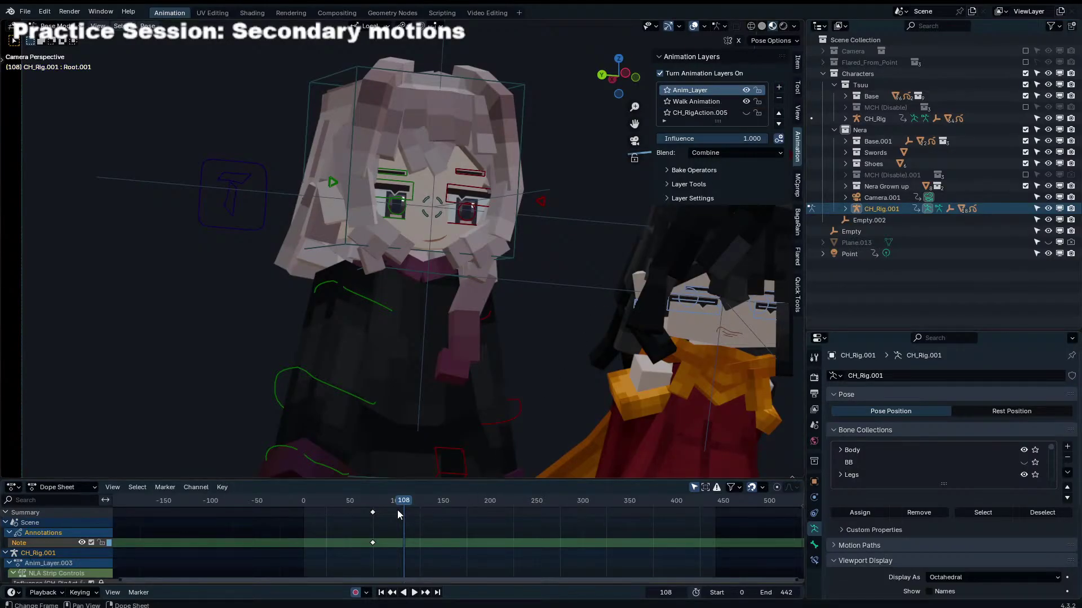
scroll(60, 543, down, 3)
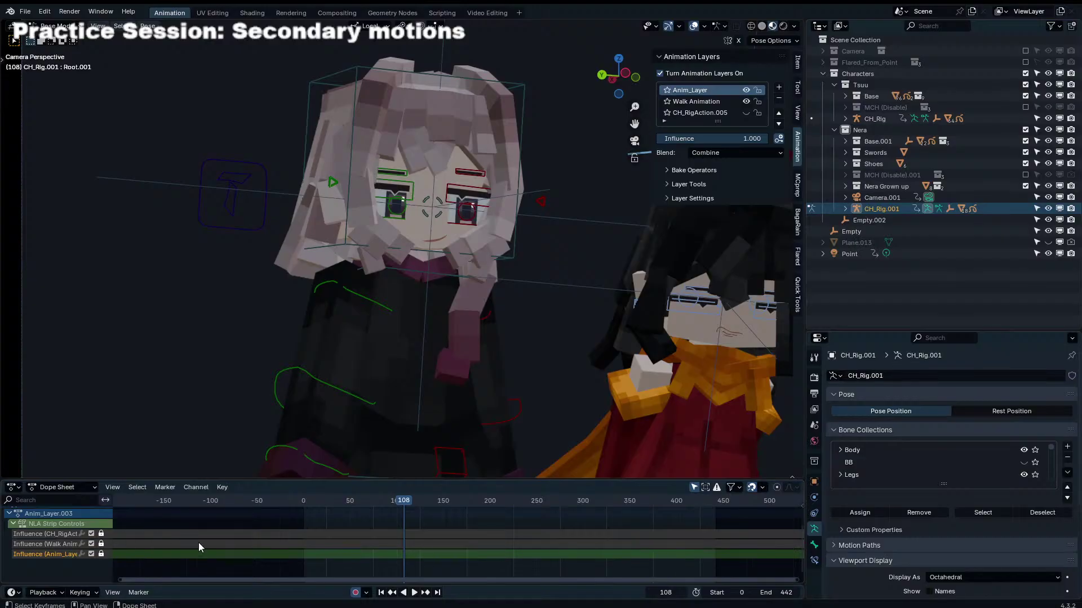
Step: Advance frame by frame from 108 to 115, and play the rest of the shot within the full camera frame
key(Right)
key(Right)
key(Right)
key(Right)
key(Right)
key(Right)
key(Right)
key(Right)
key(Right)
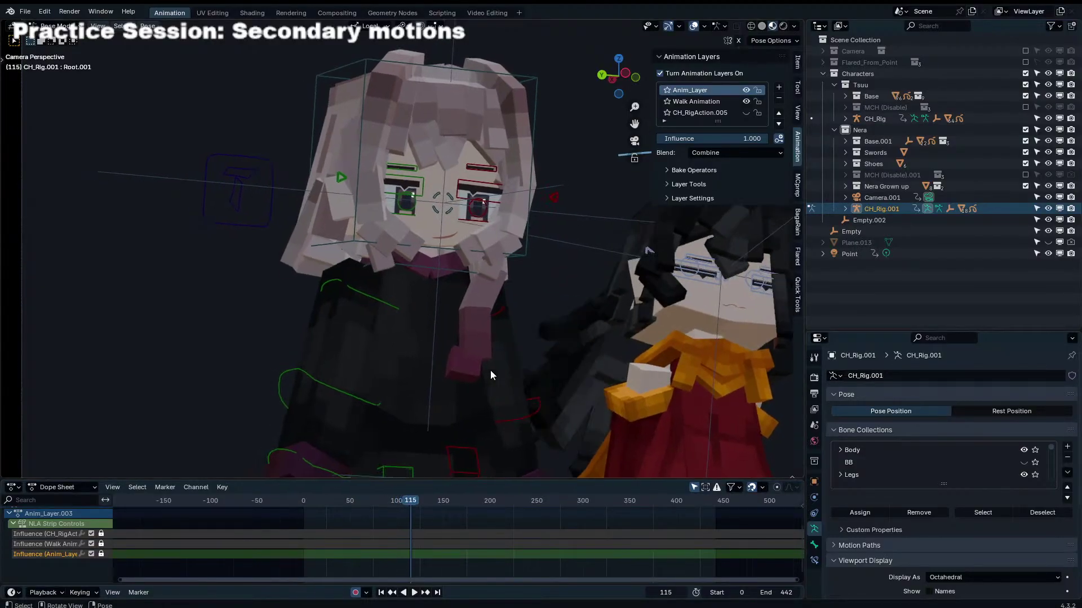
scroll(491, 372, down, 4)
key(space)
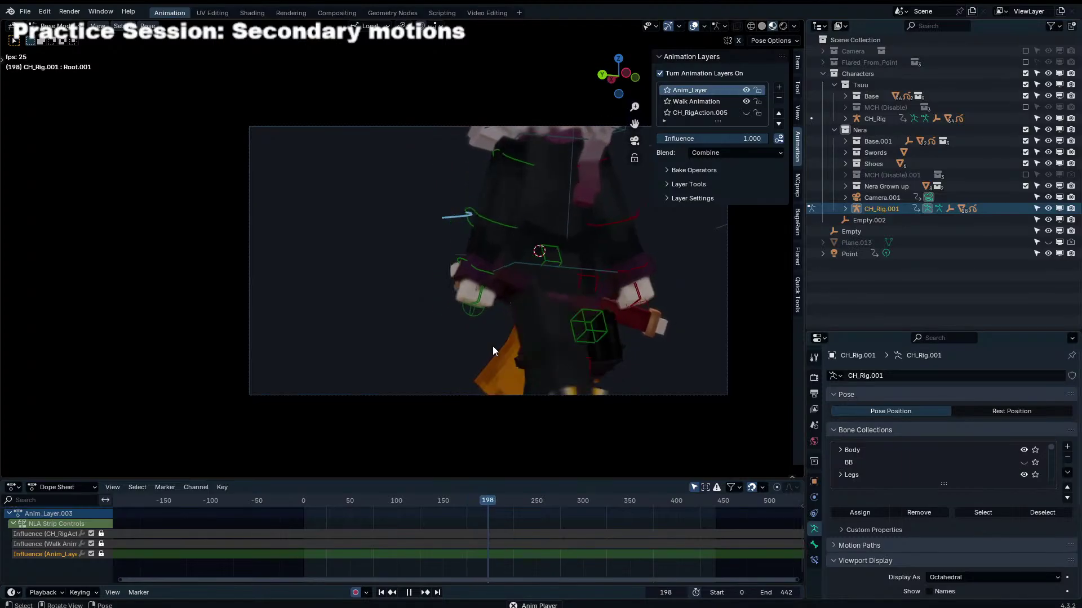
Step: Replay the shot from the start in camera view to review the light-haired character's walk, and stop at frame 73
click(282, 499)
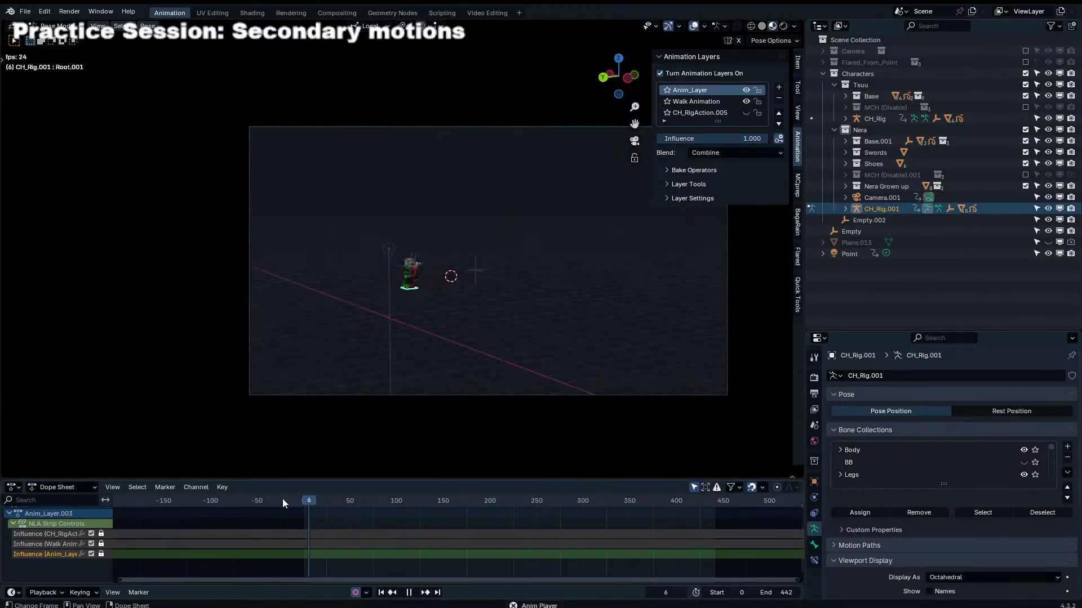
key(n)
scroll(569, 204, up, 2)
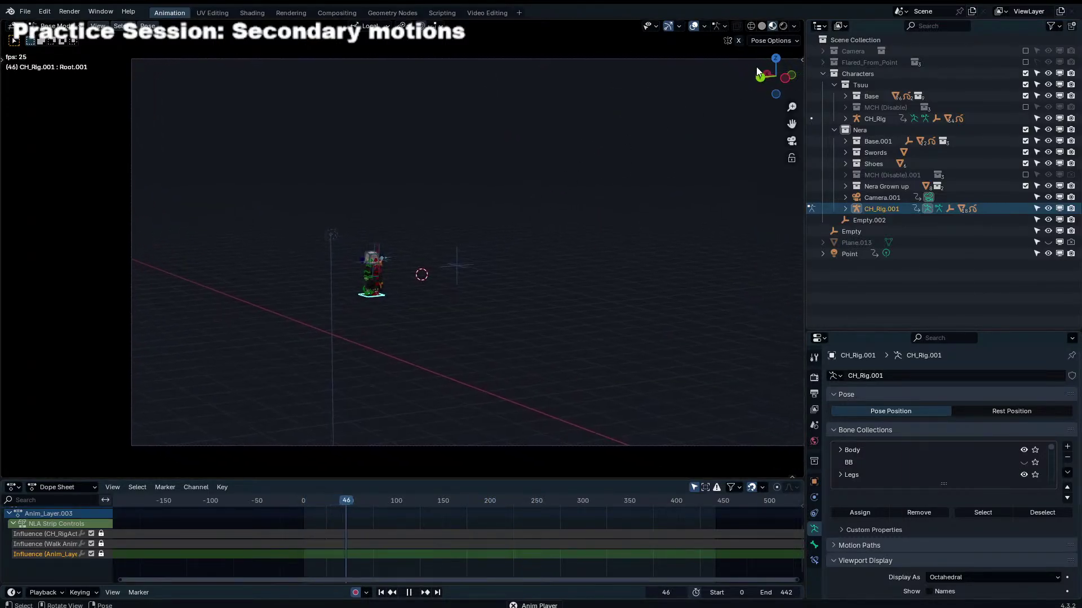
key(KP_0)
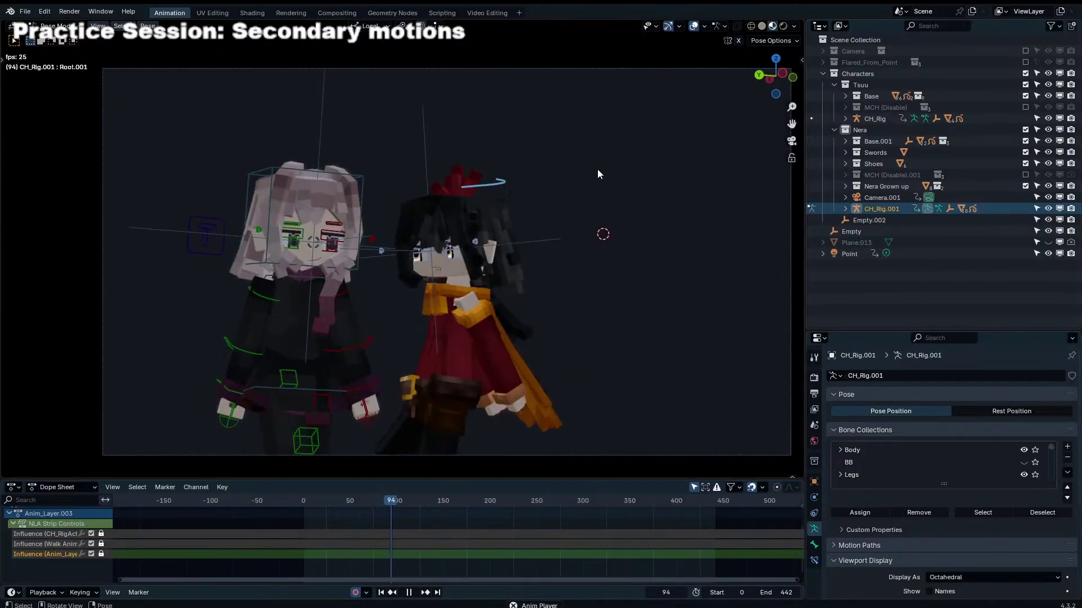
key(space)
click(365, 501)
Step: Make Walk Animation the active animation layer and fit its keyframes in the Dope Sheet
key(n)
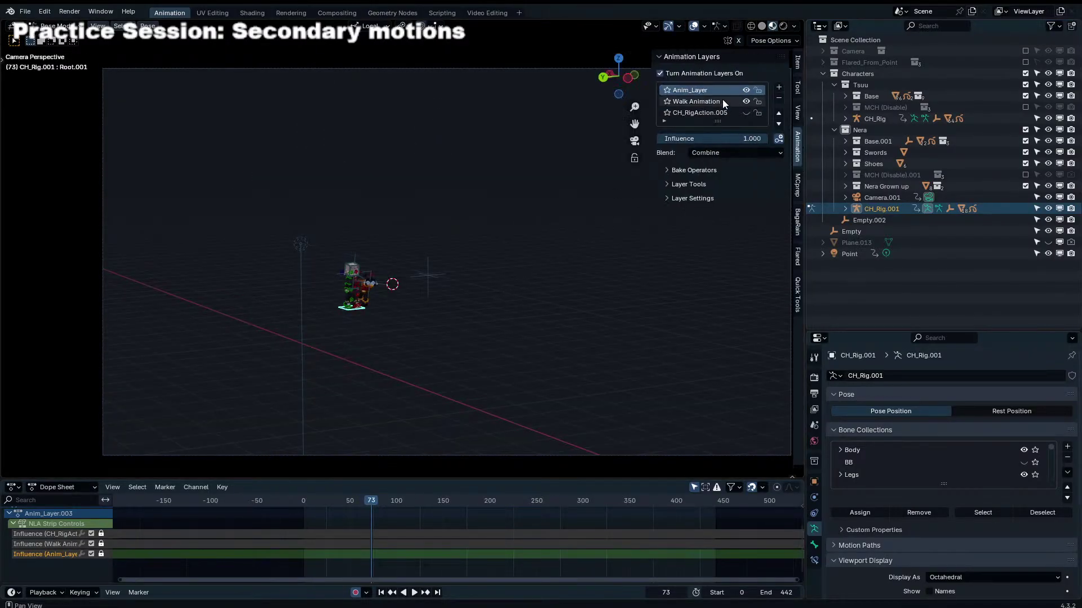
click(696, 101)
key(Home)
key(space)
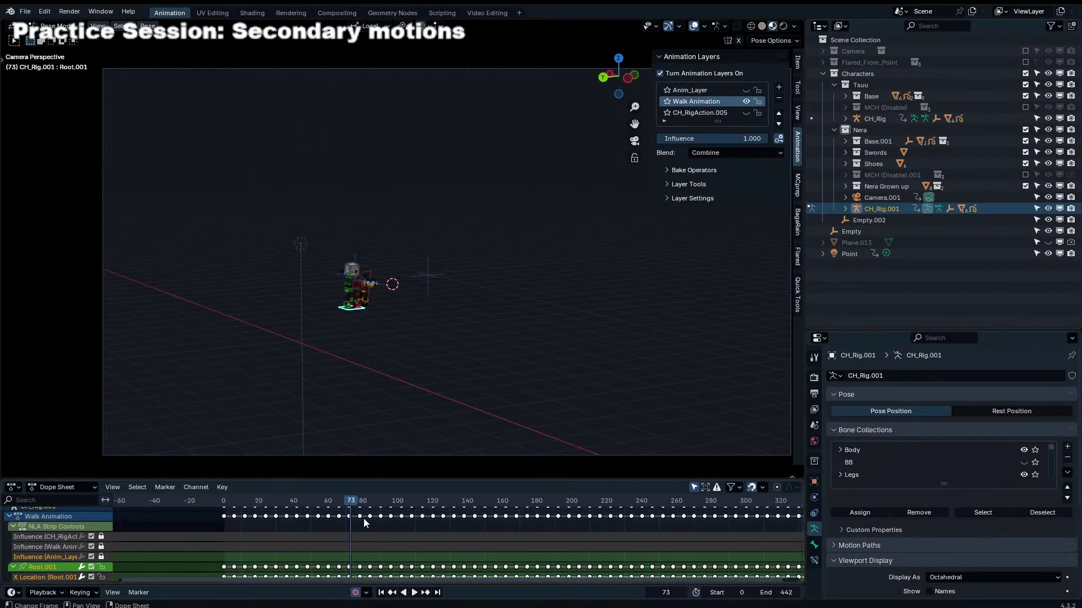
key(KP_Decimal)
key(KP_0)
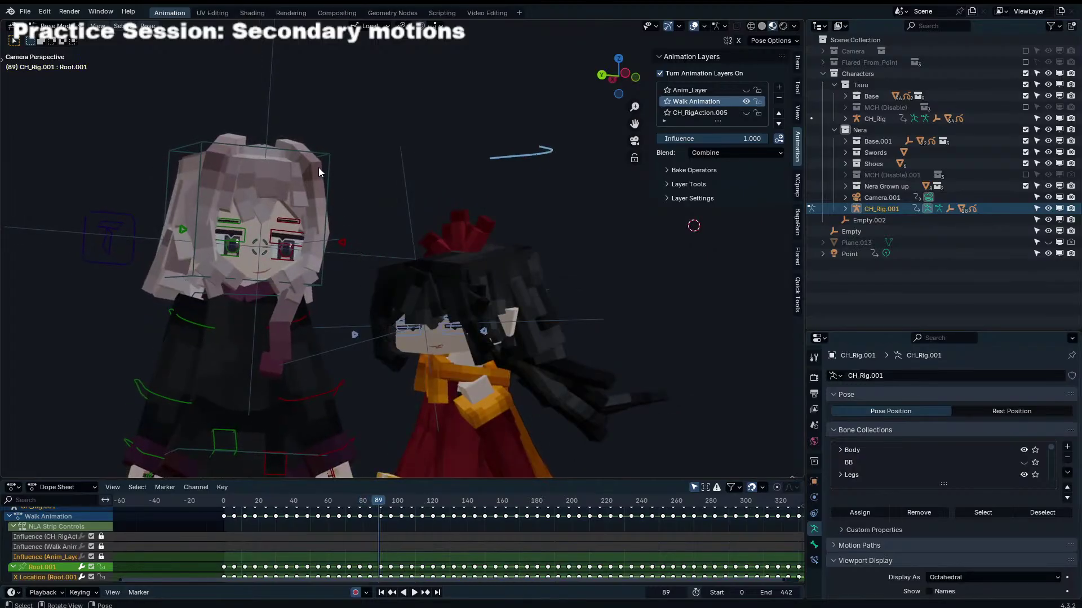
Step: Select the light-haired character's Head bone and key a slight head rotation at frame 90
click(321, 169)
scroll(297, 540, up, 2)
click(418, 506)
key(space)
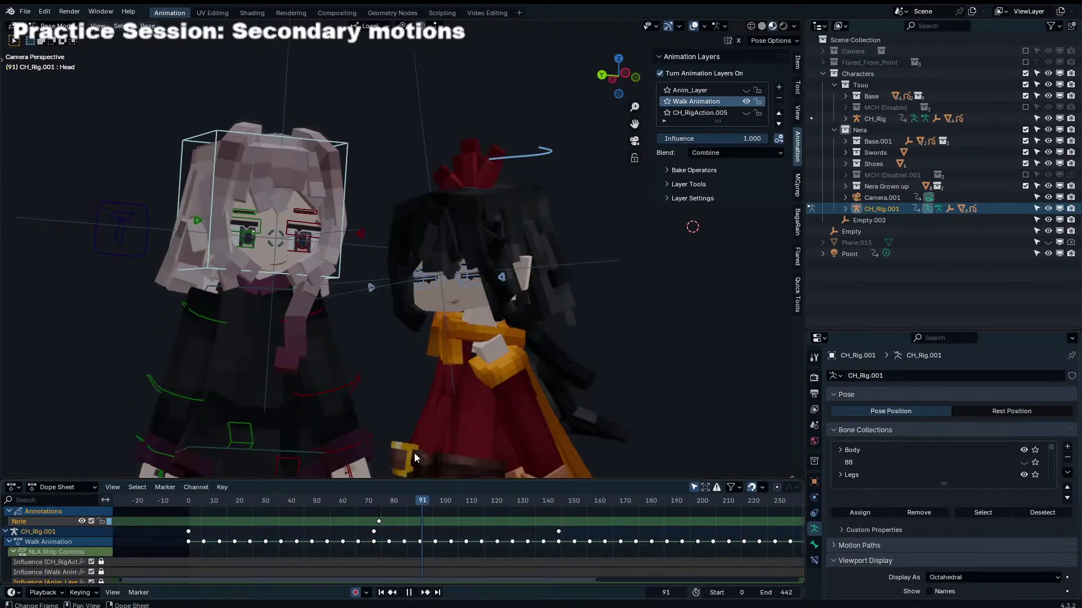
key(r)
key(r)
key(Return)
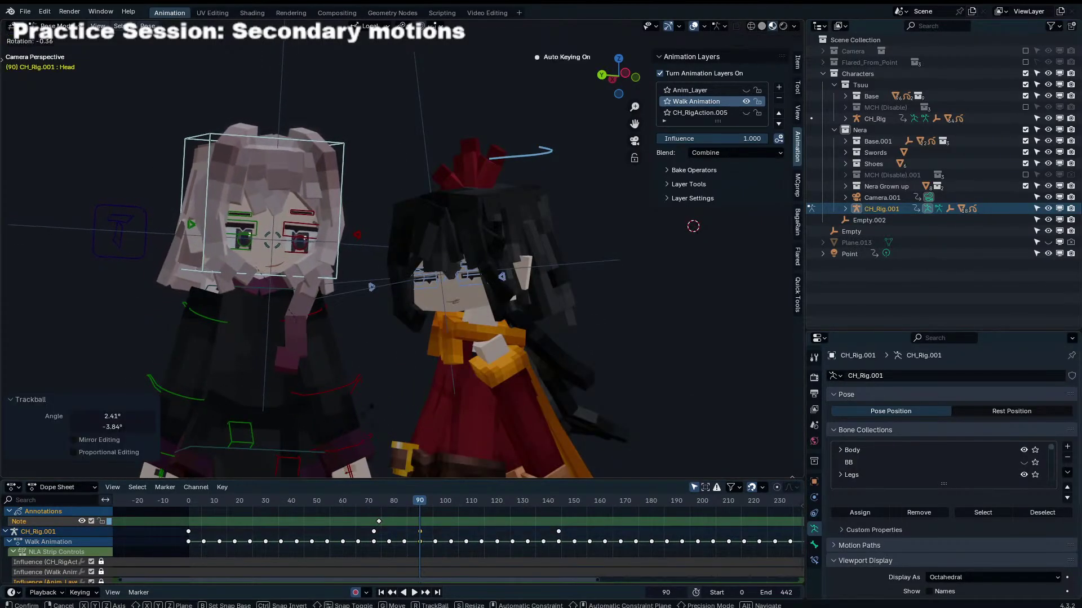
Step: Go to frame 96, select all keyframes of the rig and change their interpolation mode
mouse_move(418, 505)
mouse_down()
mouse_move(393, 519)
mouse_move(435, 502)
mouse_up()
key(a)
key(t)
click(393, 517)
key(Left)
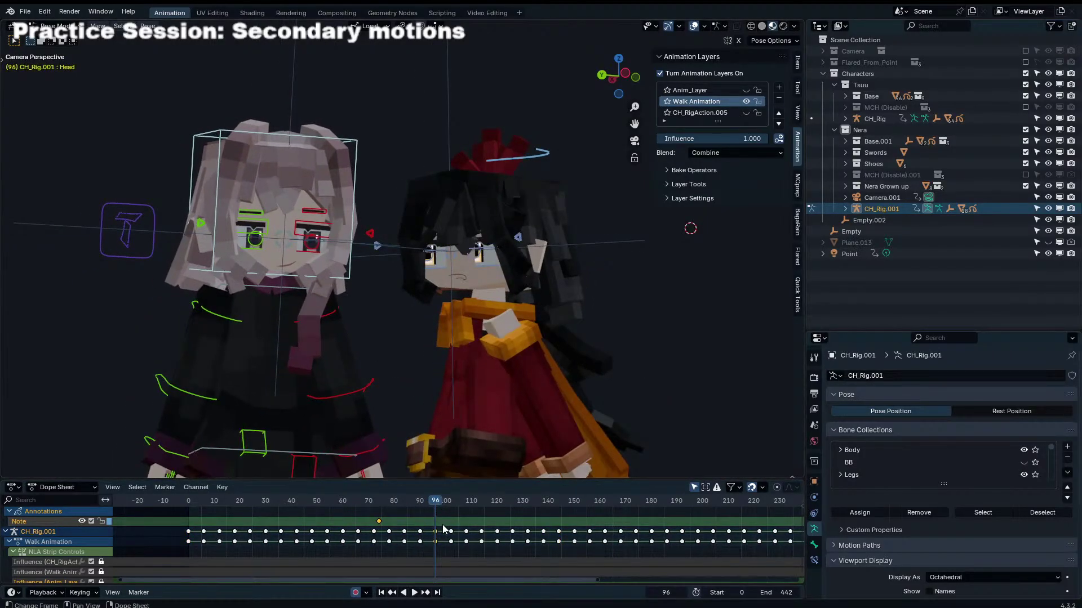
key(a)
key(t)
click(433, 516)
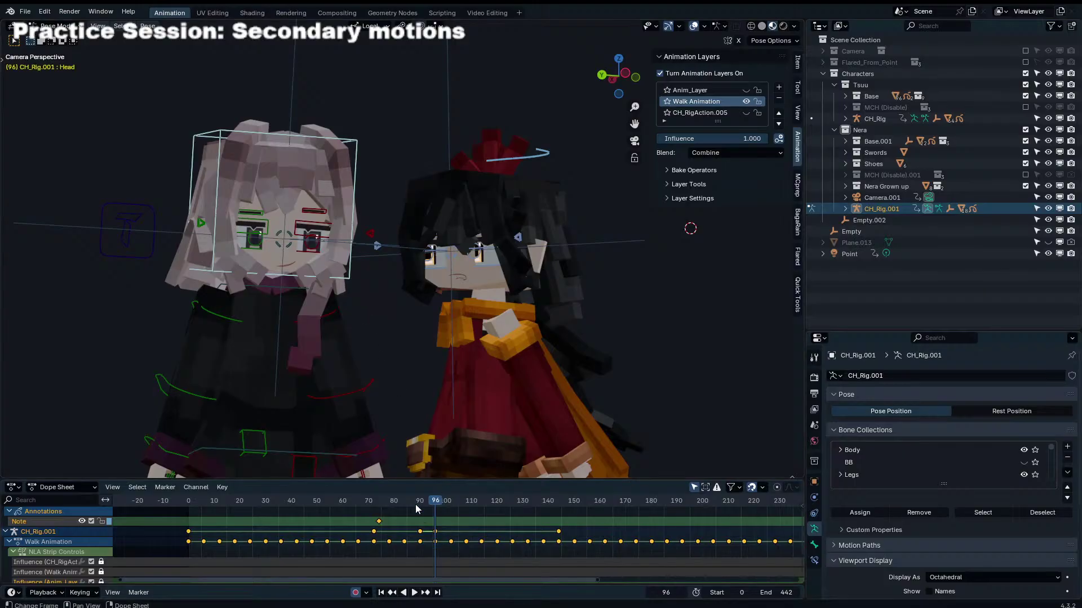
Step: Rotate the Head bone freely by about 2.9° and -1.7° at frame 96 to lower the face slightly
key(r)
key(r)
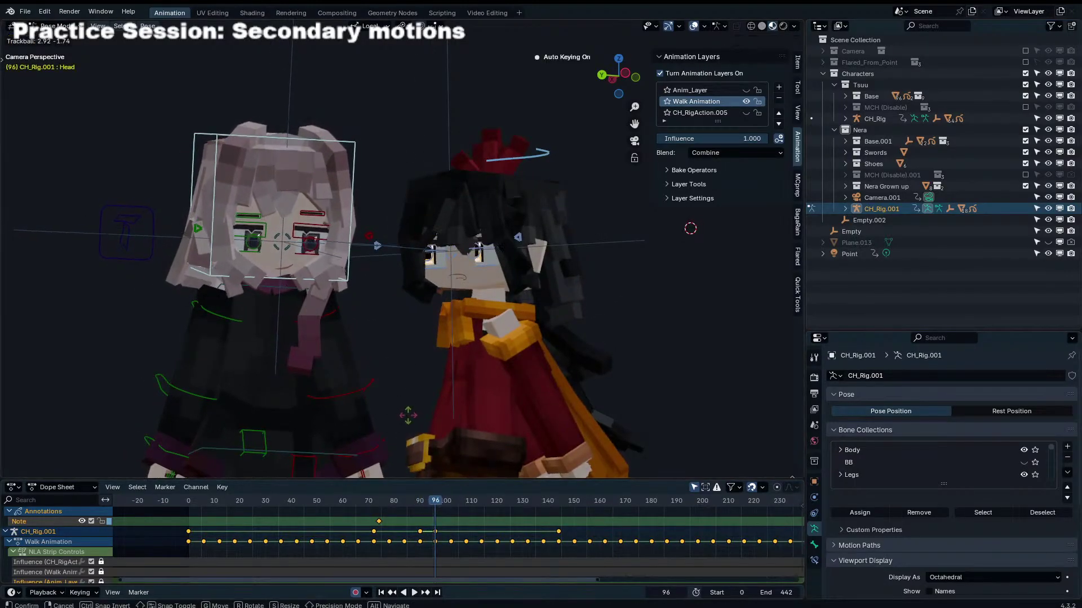
click(408, 415)
Step: Advance to frame 102 and key a new free rotation of the light-haired character's Head bone
key(Right)
key(Right)
key(Right)
key(Right)
key(Right)
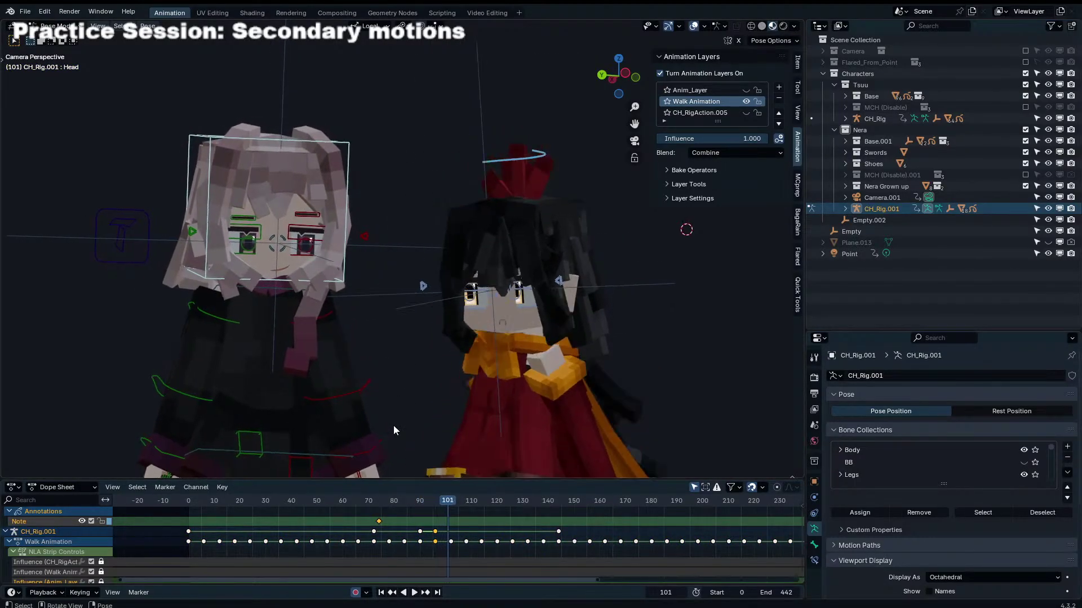
key(Right)
key(r)
key(r)
click(613, 328)
key(r)
key(r)
click(616, 326)
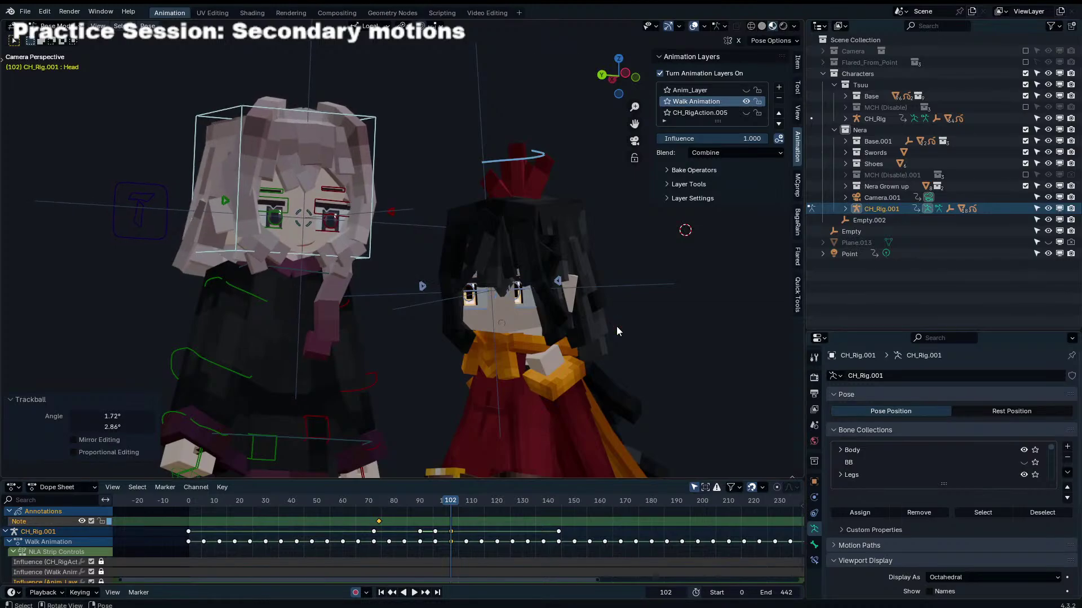
Step: At frame 108, turn the Head bone toward the dark-haired fighter and tilt it slightly
key(Right)
key(Right)
key(Right)
key(Right)
key(Right)
key(Right)
key(r)
key(r)
click(669, 293)
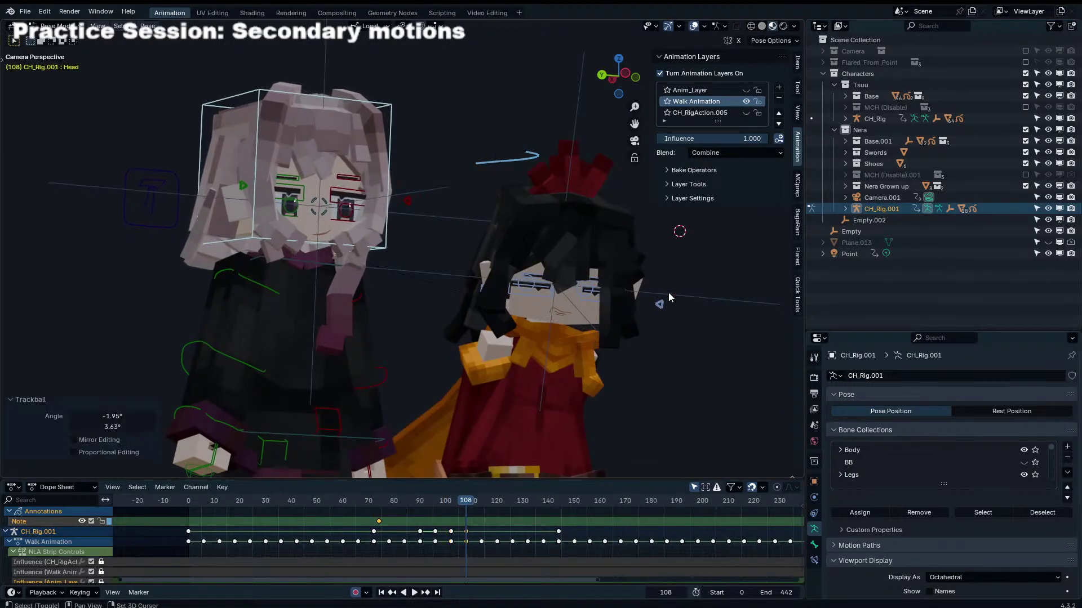
key(r)
click(645, 337)
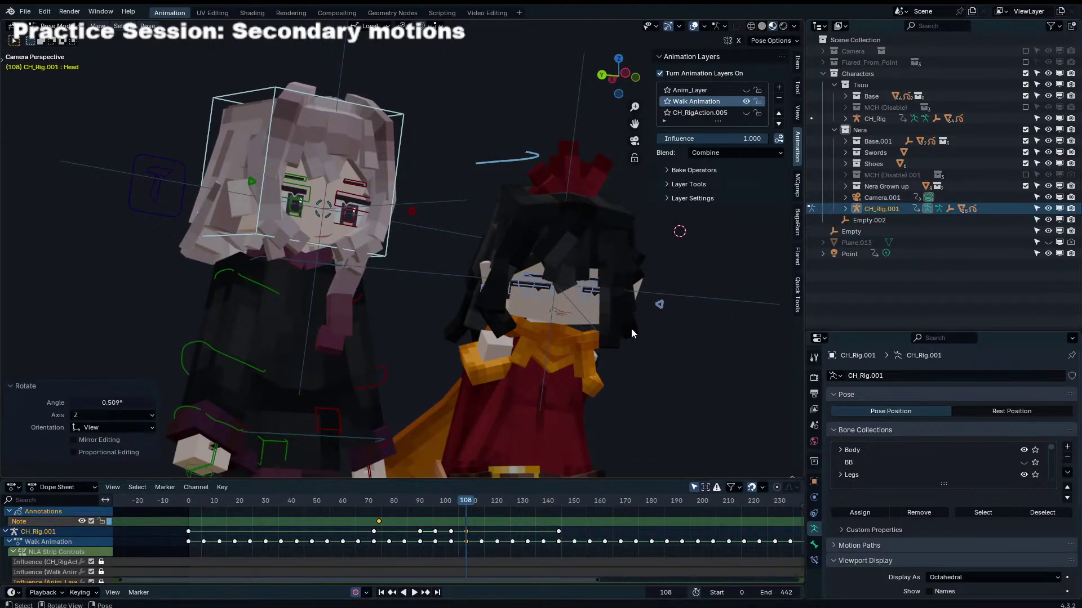
Step: Advance to frame 114 and key a slight new free rotation of the light-haired character's Head bone
scroll(509, 563, up, 5)
key(Right)
key(Right)
key(Right)
key(Right)
key(Right)
key(Right)
key(r)
key(r)
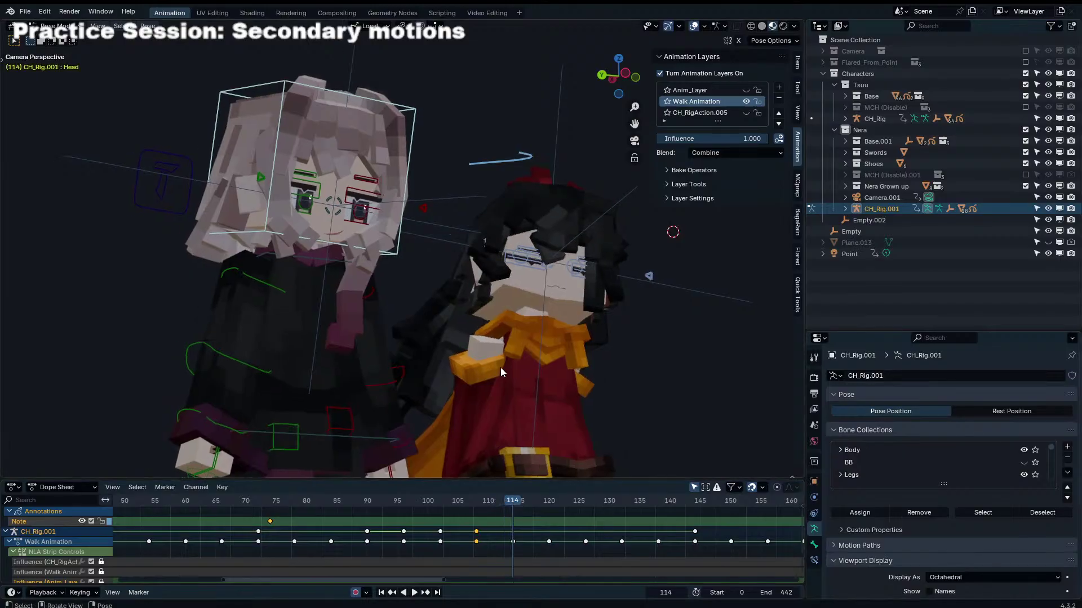
click(596, 377)
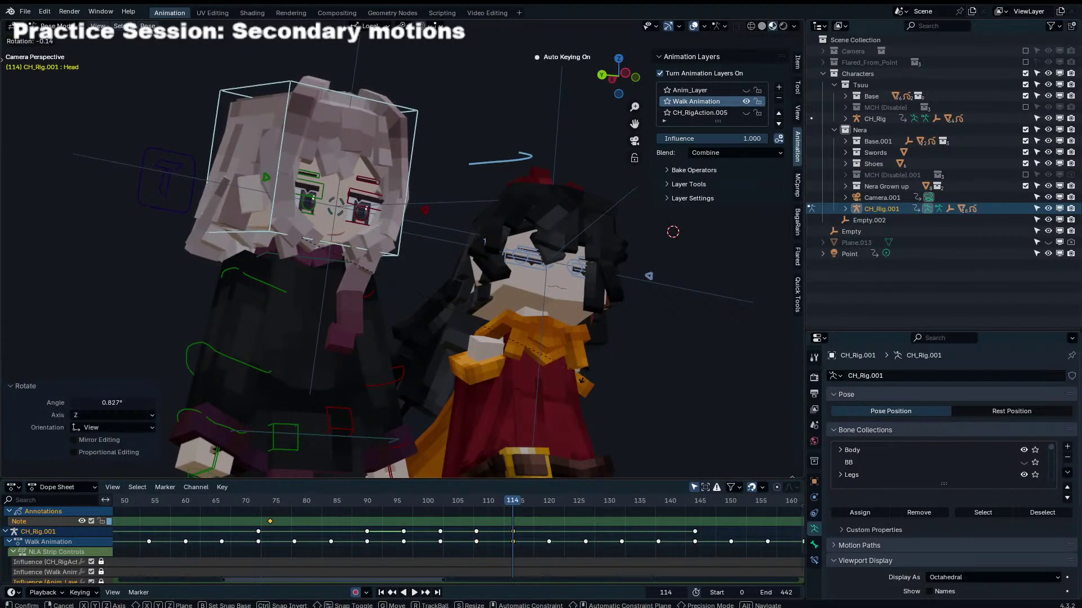
Step: Go to frame 120 and roll the Head bone by about 0.23° in the view plane
click(549, 500)
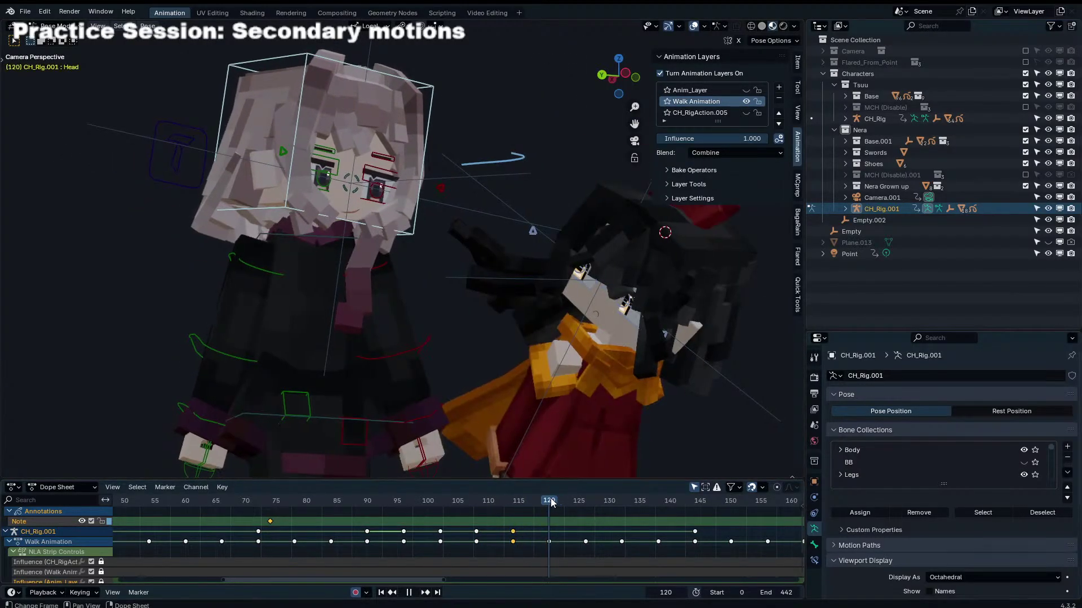
key(r)
click(583, 414)
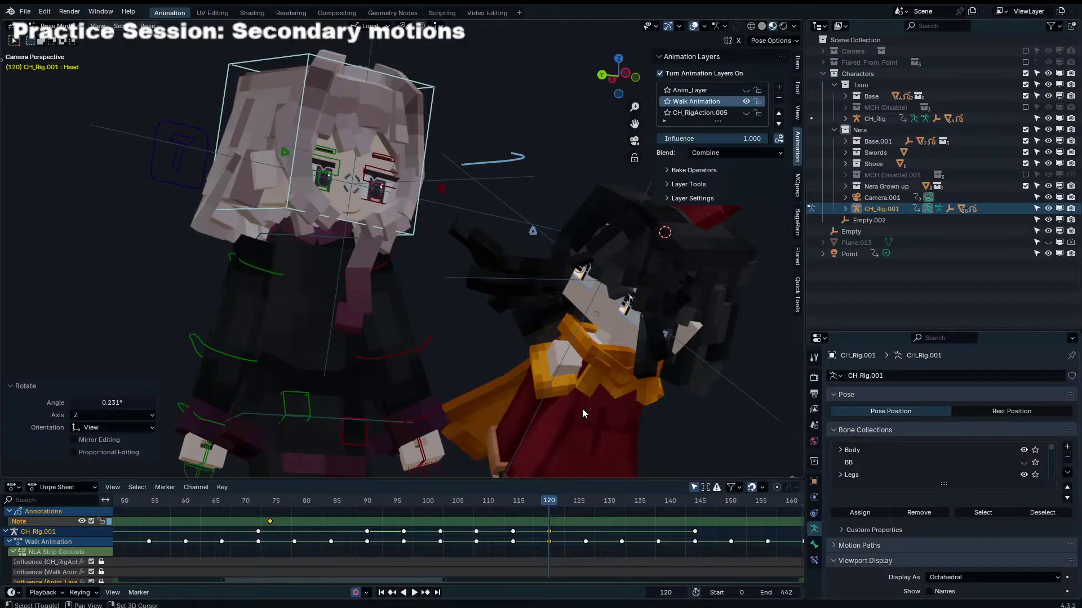
Step: Move the eye Focus bone at frame 120 by about -0.009, -0.024 and -0.004 m to shift the gaze toward the fighter
click(361, 195)
key(g)
click(410, 210)
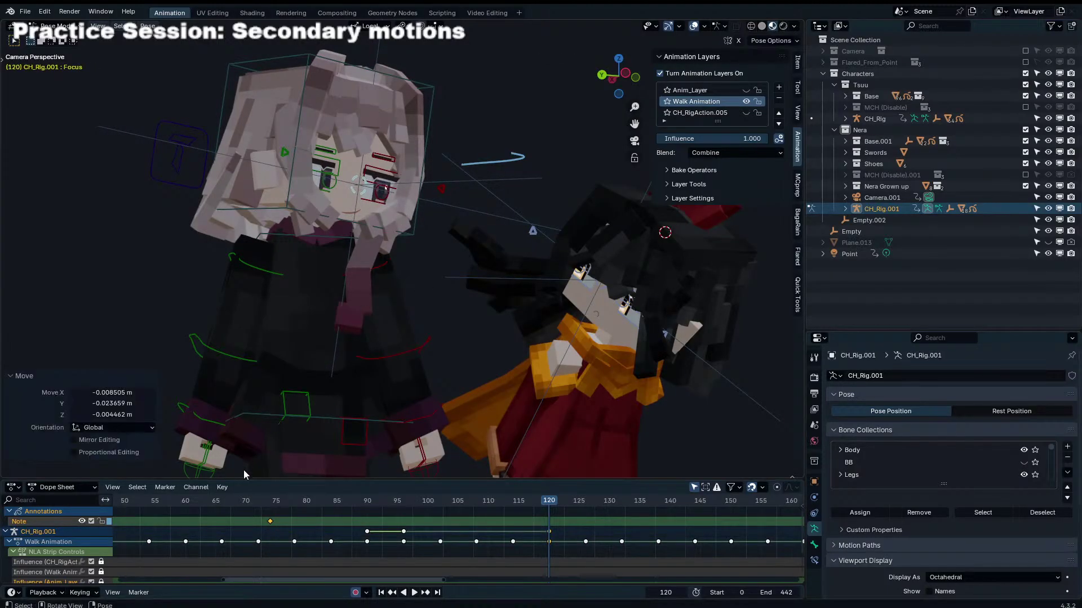
Step: Inspect the rig's layers in an enlarged Nonlinear Animation editor and its bake options, and return to the Dope Sheet
drag(243, 479, 243, 326)
click(13, 338)
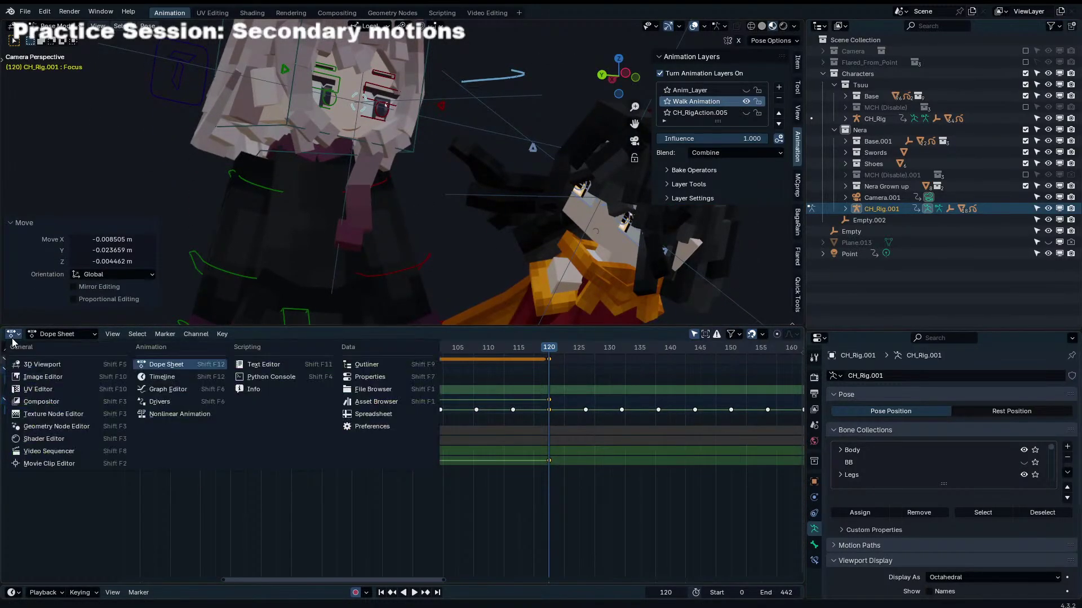
key(n)
scroll(343, 437, down, 2)
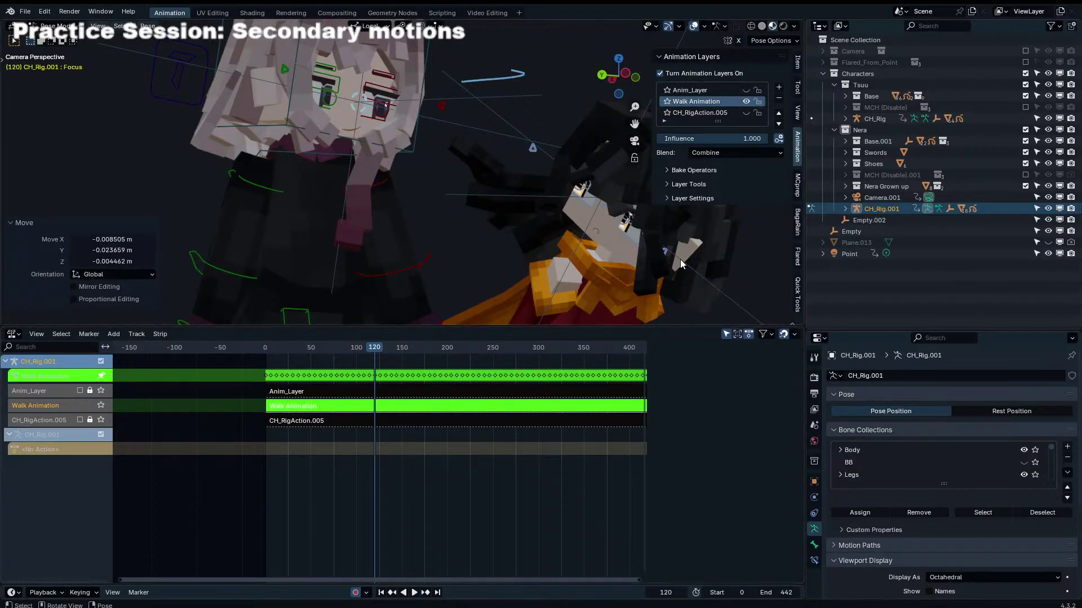
click(714, 171)
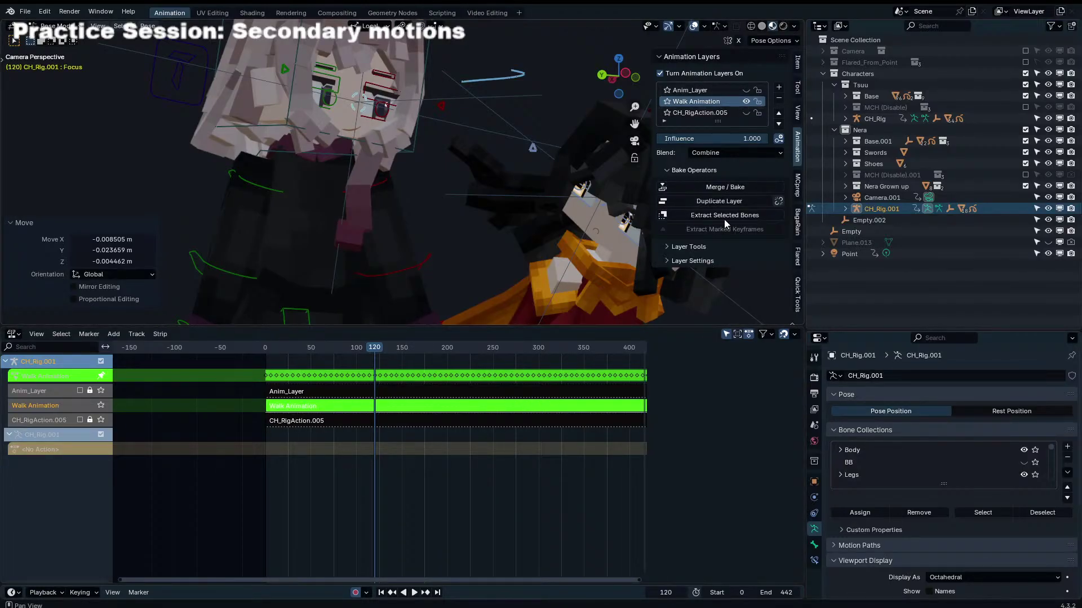
click(704, 170)
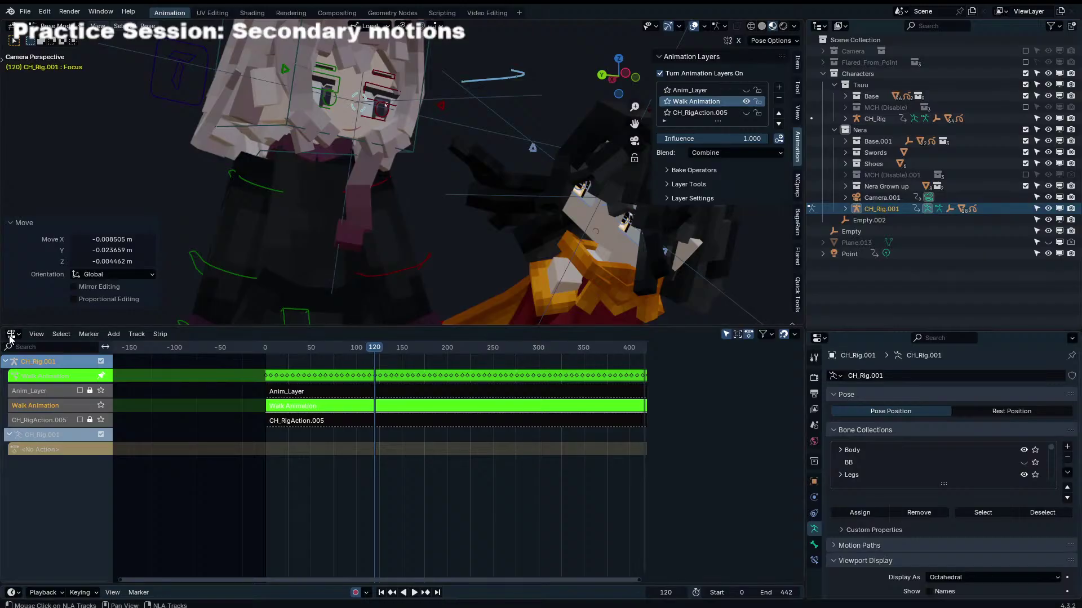
click(11, 334)
click(181, 364)
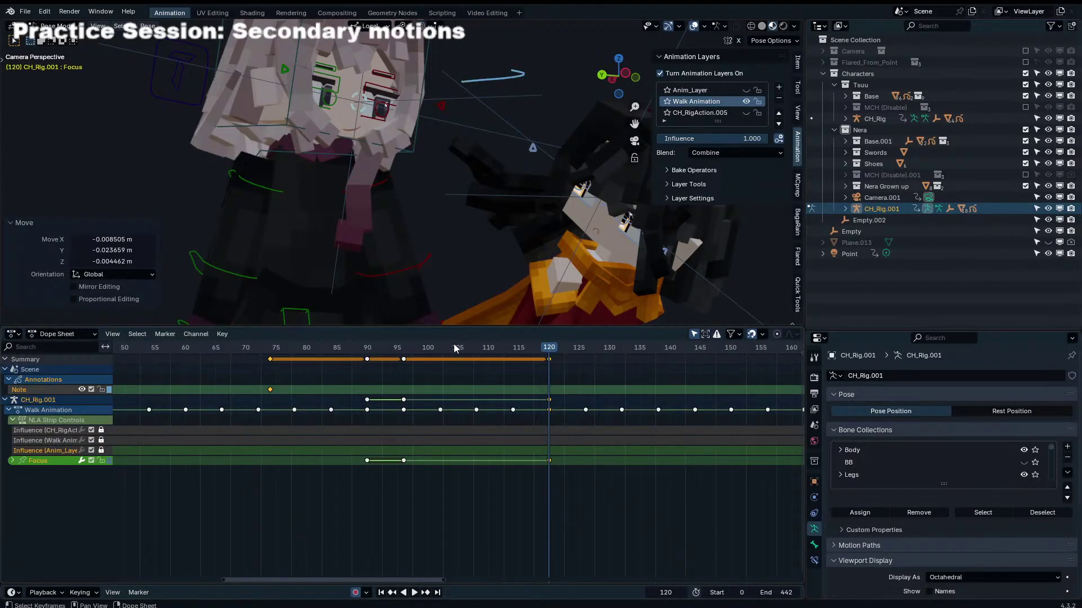
drag(475, 328, 467, 415)
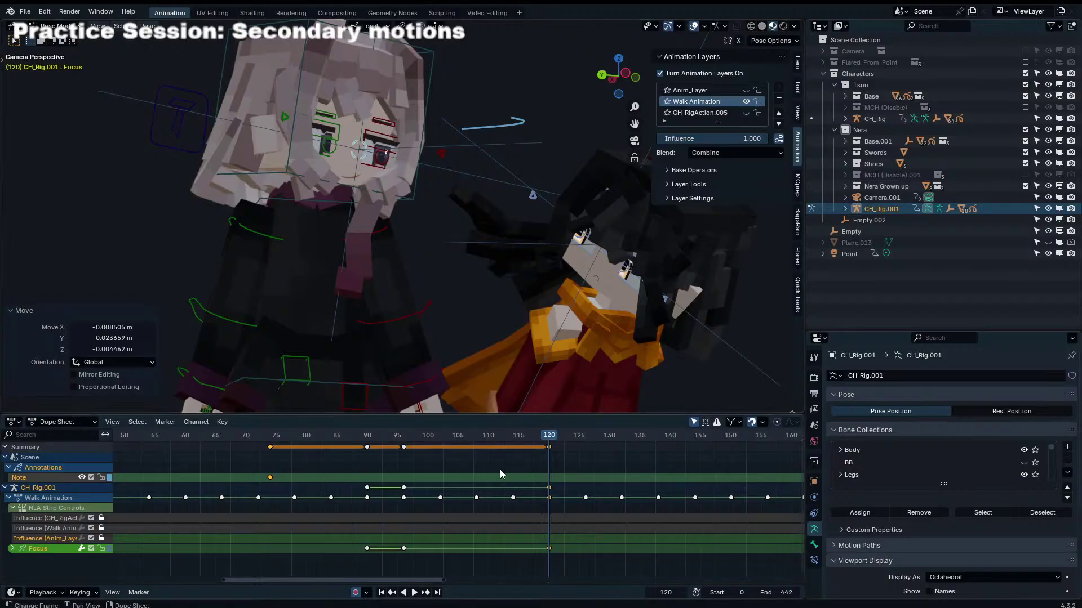
Step: Scrub through the animation in the full camera view to review how both characters move together
scroll(366, 299, down, 3)
scroll(322, 323, down, 2)
scroll(323, 432, down, 2)
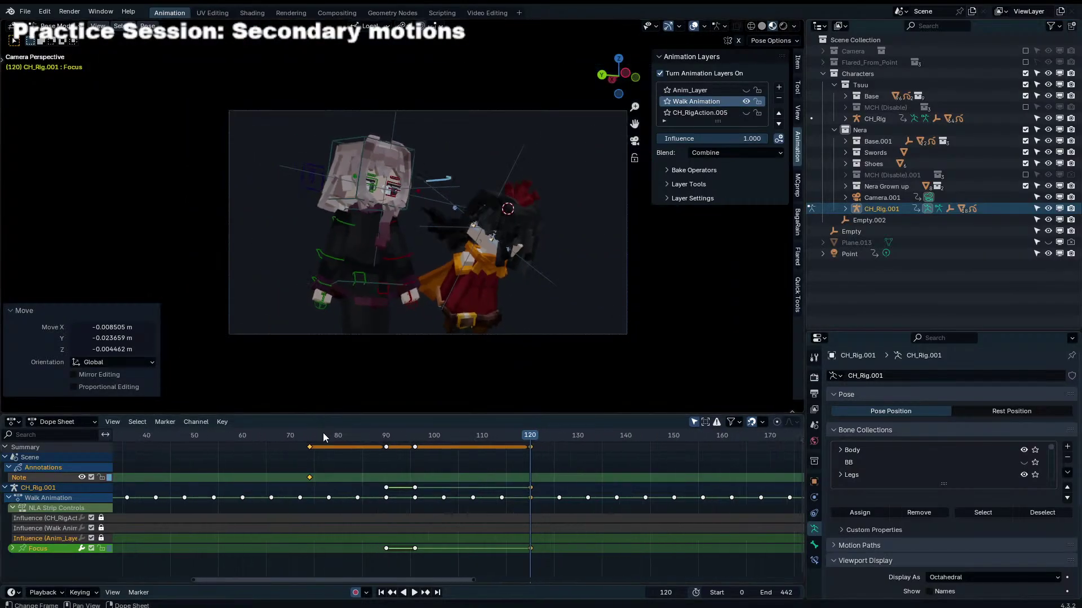
drag(323, 433, 415, 502)
click(328, 242)
scroll(505, 472, down, 8)
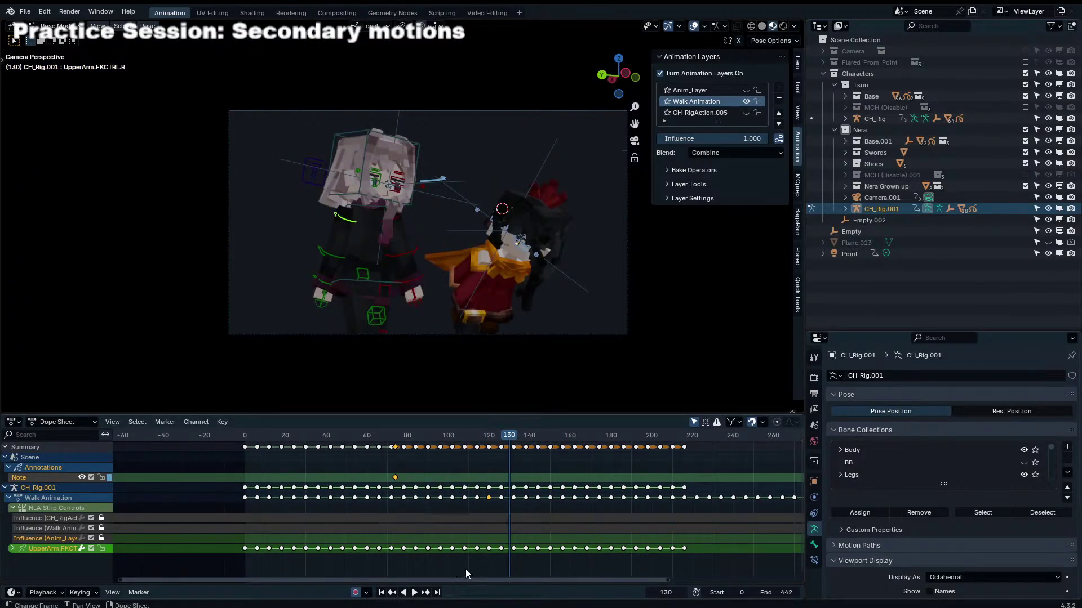
drag(410, 439, 502, 442)
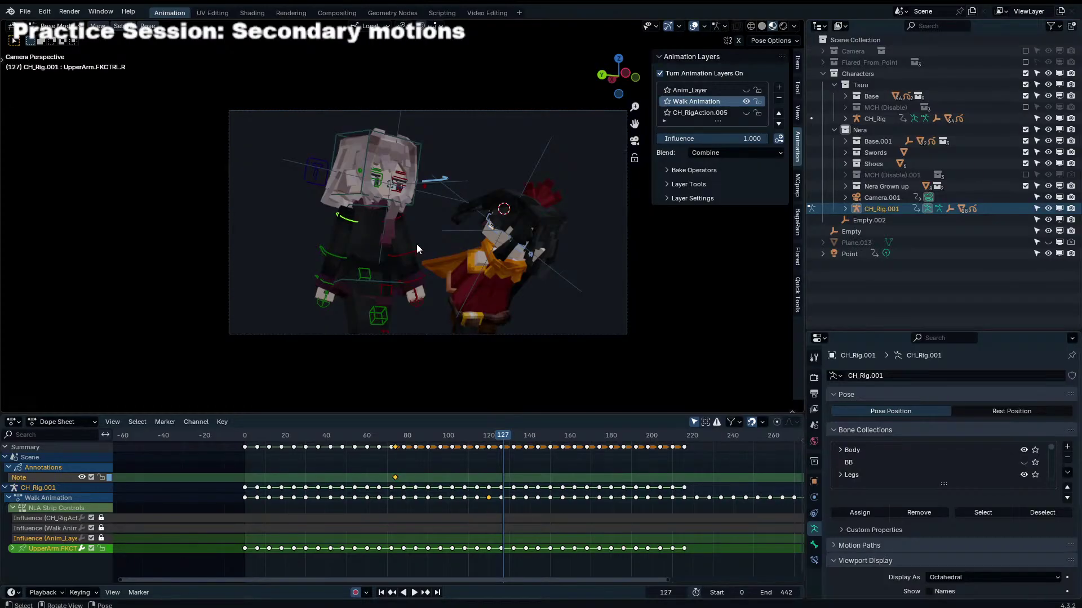
Step: Save the file and play back the animation to check the new secondary motion
scroll(439, 495, up, 3)
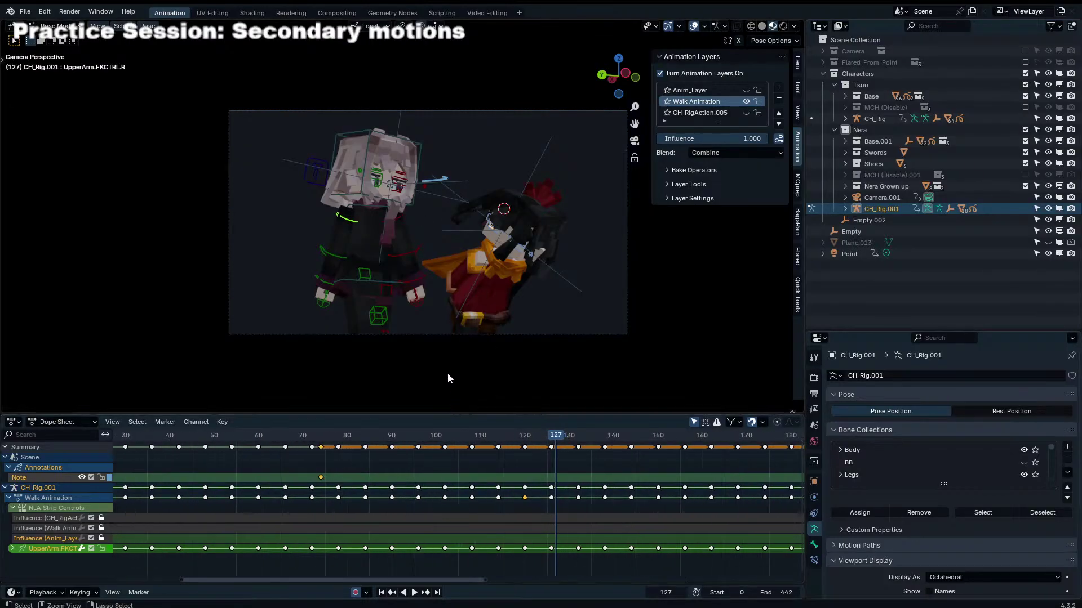
key(ctrl+s)
key(space)
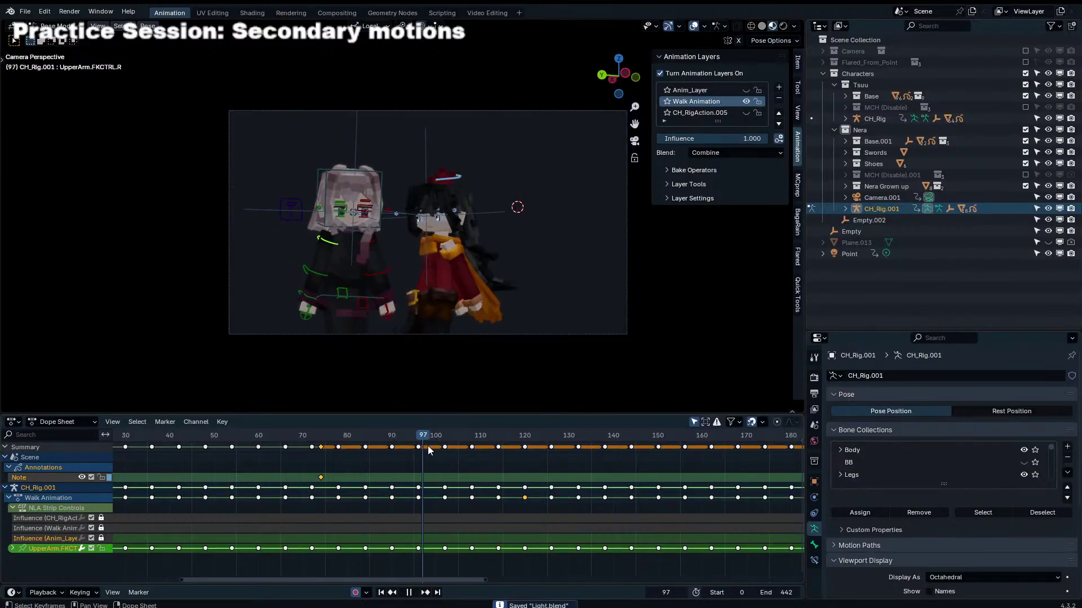
key(space)
key(ctrl+Tab)
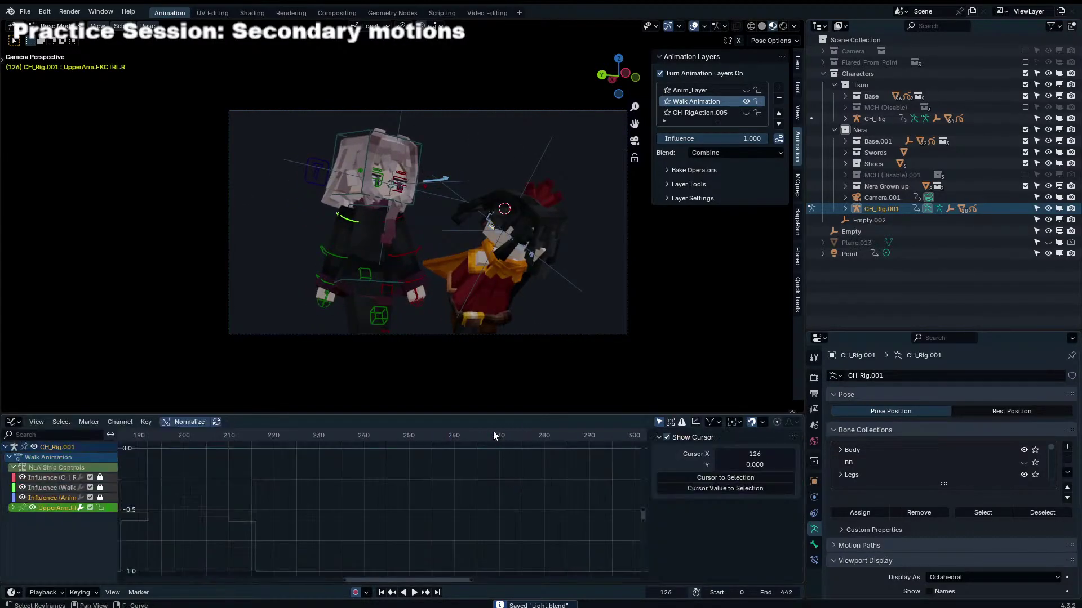
key(ctrl+Tab)
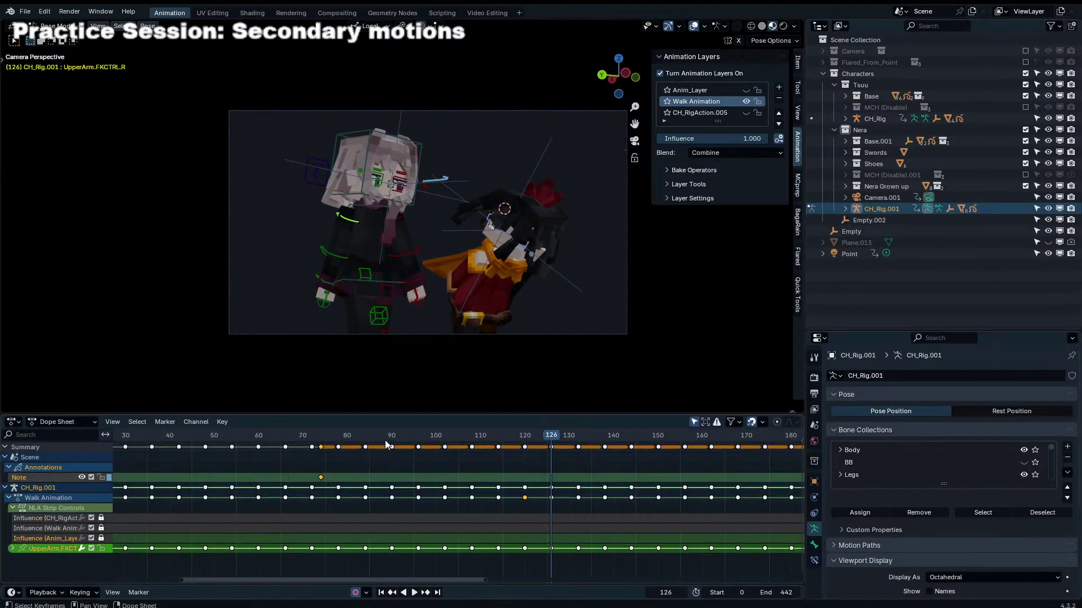
key(space)
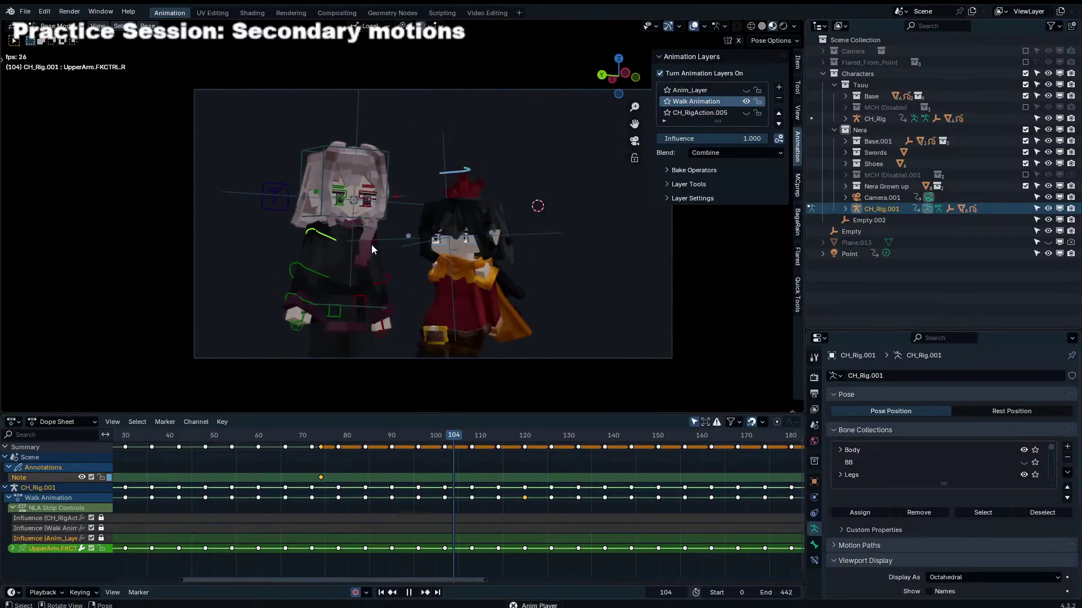
Step: Select the light-haired character's Head bone, hide the viewport sidebar and review the motion from frame 56 onward
click(404, 212)
scroll(482, 448, up, 2)
click(188, 435)
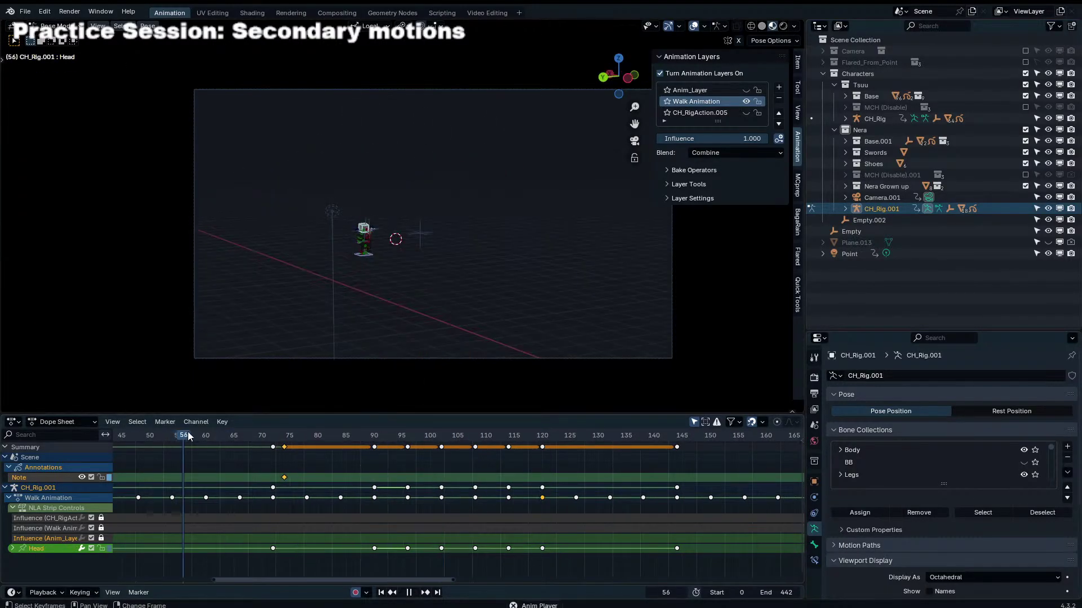
key(n)
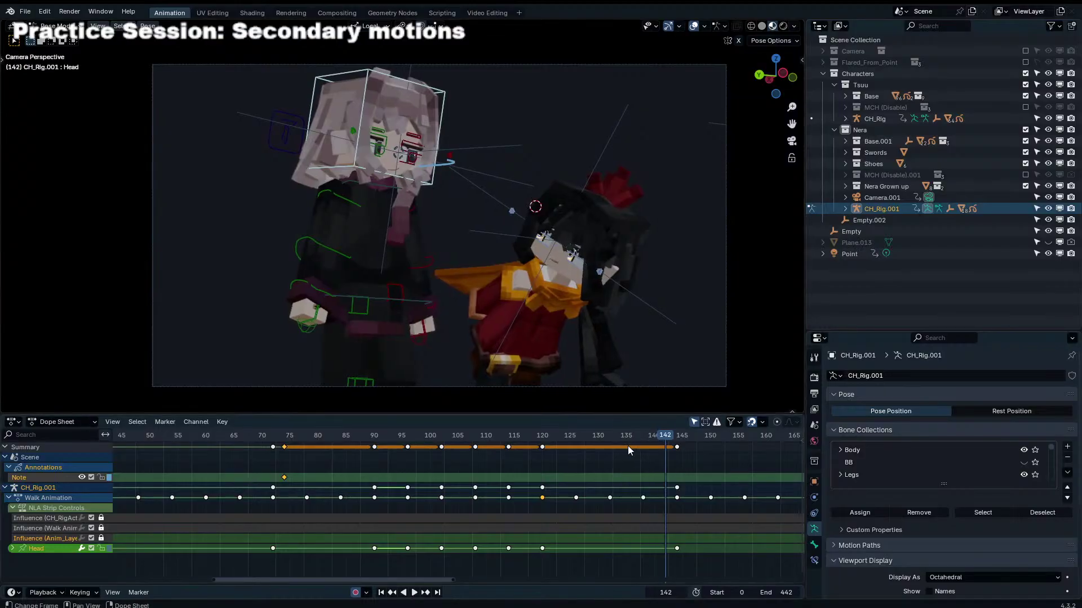
drag(628, 445, 488, 441)
key(space)
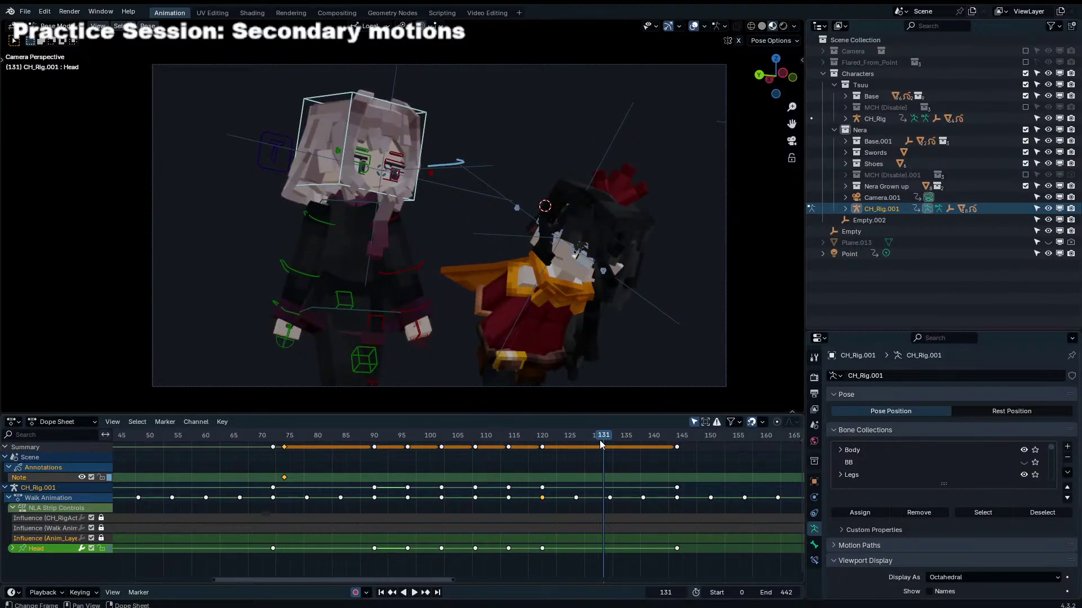
Step: Go to frame 132 and key the Head bone with a free rotation and a roll of about 0.16°
click(608, 436)
key(r)
key(r)
click(614, 388)
key(r)
click(614, 389)
Step: Go back to frame 126 and key a free rotation of the Head bone
click(576, 439)
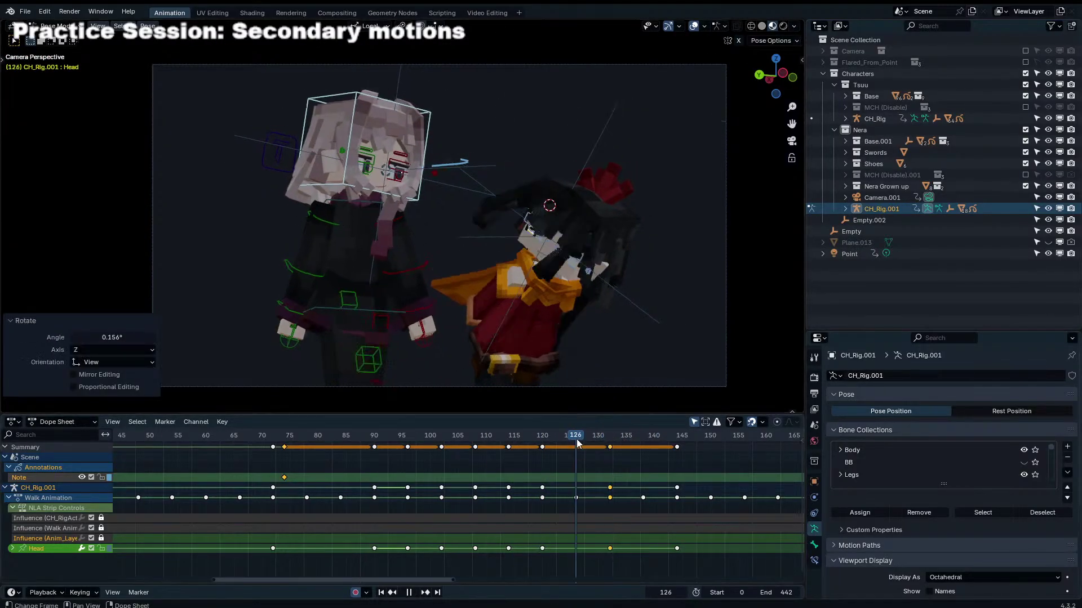
key(r)
key(r)
click(593, 398)
Step: Go to frame 138 and key the Head bone with a free rotation and a slight roll
drag(612, 439, 672, 448)
key(r)
key(r)
click(603, 385)
key(r)
click(601, 388)
Step: Delete the Head bone's keyframe at frame 144 and key a new free rotation of about -1.15° and -1.72° there
click(676, 447)
click(676, 440)
key(x)
click(678, 447)
key(r)
key(r)
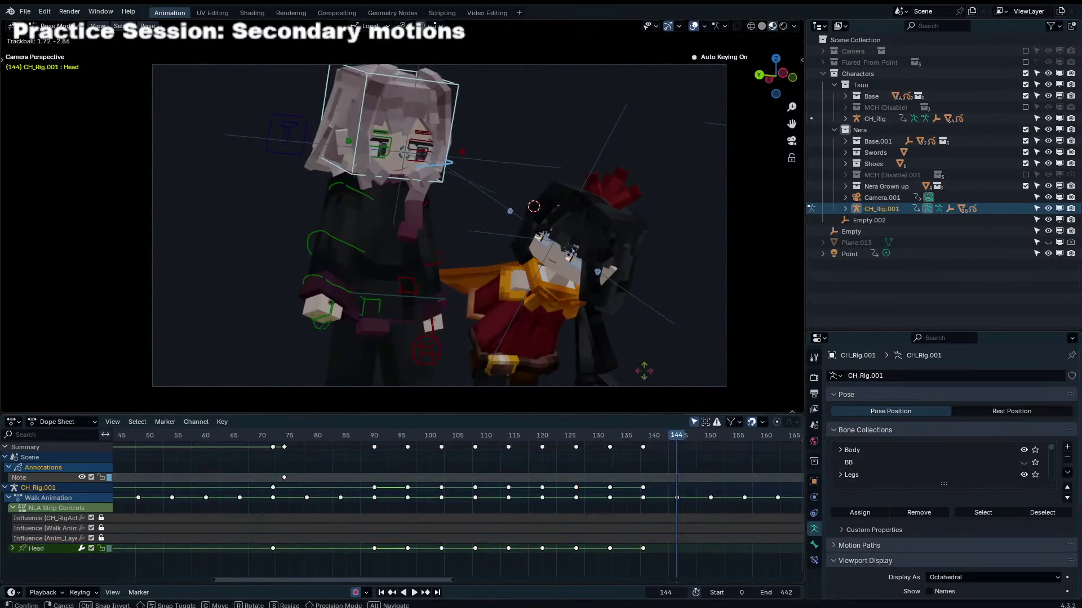
click(623, 366)
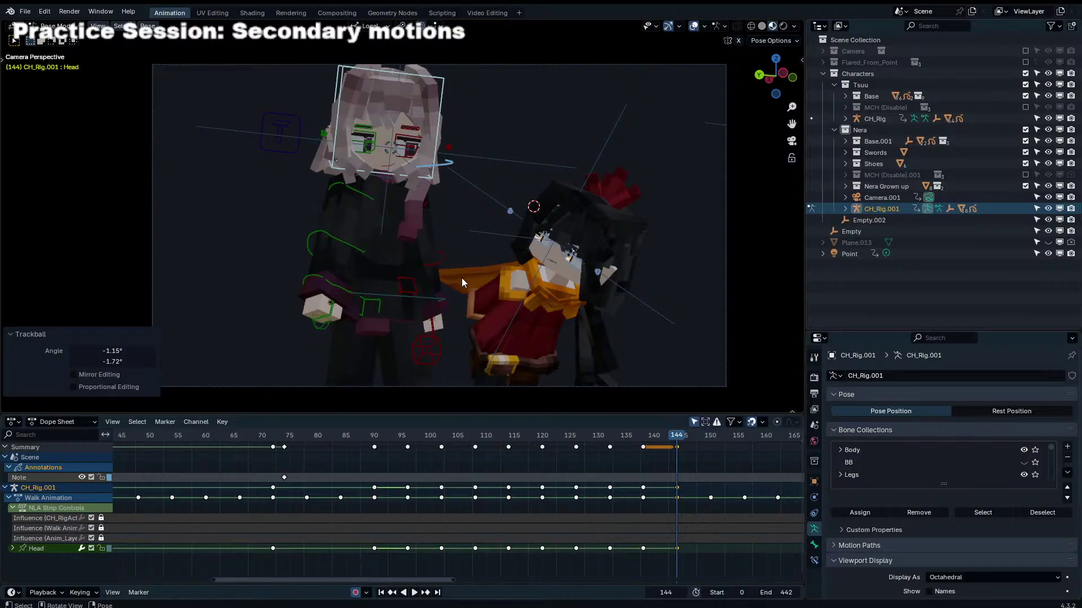
Step: Select the light-haired character's left upper arm control and rotate it at frame 144 to swing the arm outward
click(440, 258)
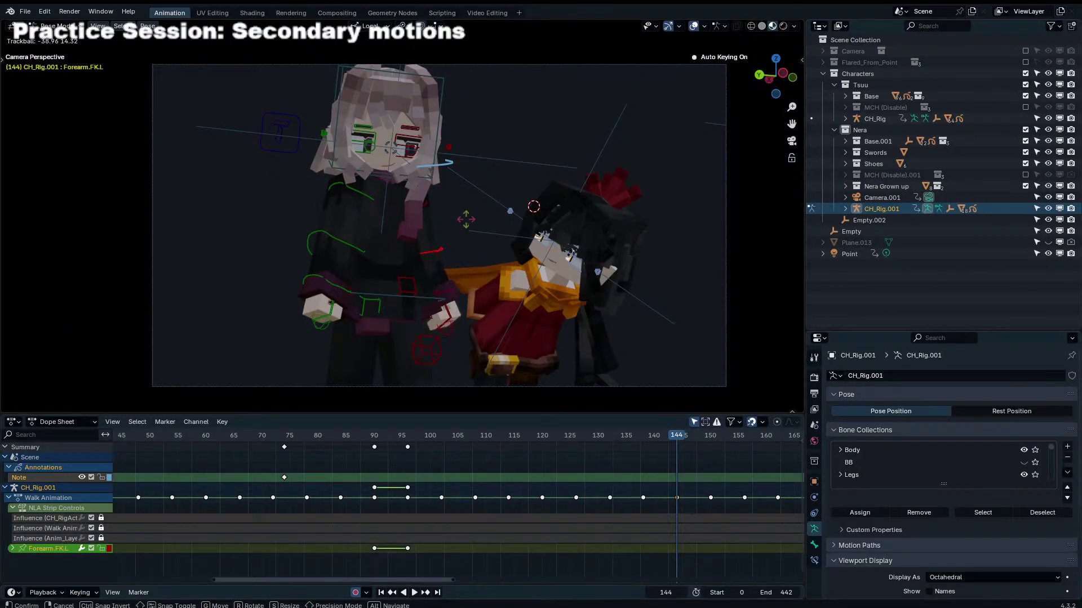
right_click(458, 187)
click(427, 203)
key(r)
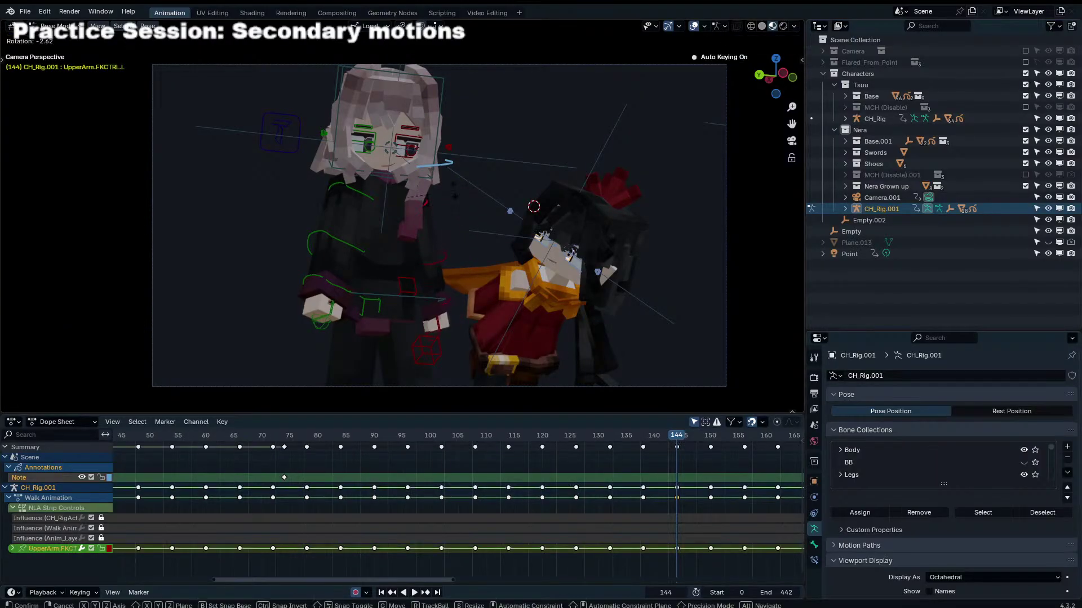
click(448, 180)
key(r)
key(r)
click(448, 179)
Step: Rotate the left forearm about -64.6° at frame 144 and refine it with a free rotation
key(r)
click(437, 211)
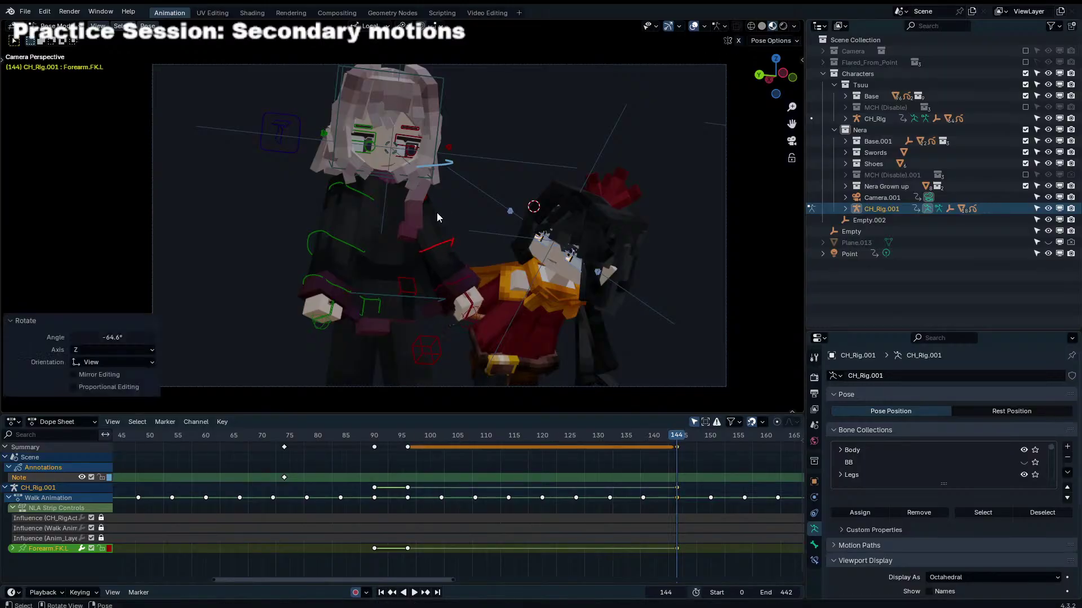
key(r)
key(r)
click(434, 197)
Step: Select the Chest bone and rotate it slightly at frame 144
click(418, 190)
key(r)
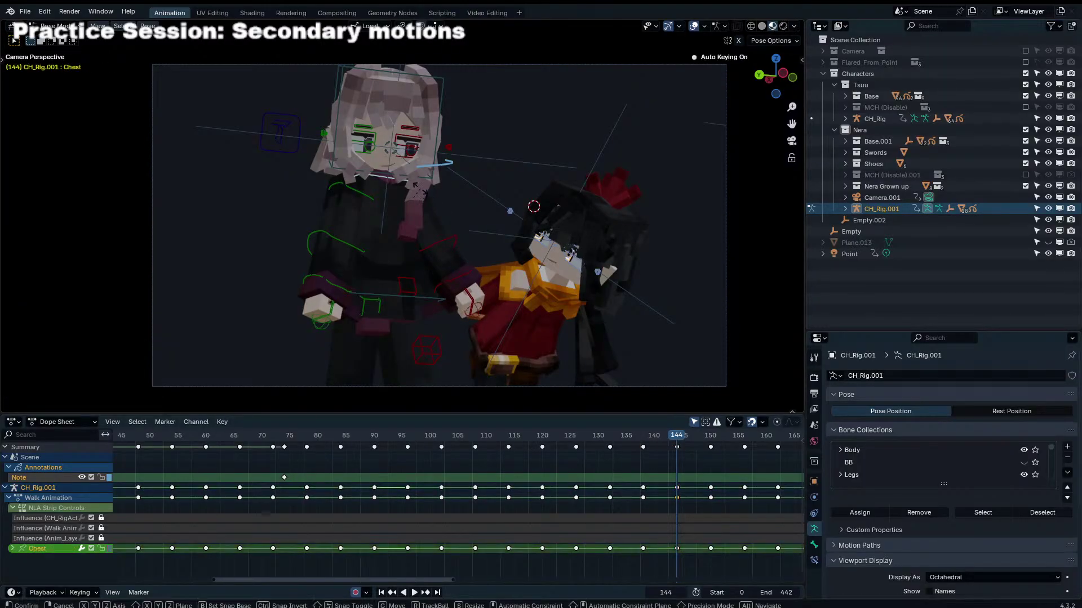
click(401, 215)
Step: Advance to frame 150 and rotate the Chest bone freely by about 0.57° and -4.58° to lean toward the fighter
key(Right)
key(Right)
key(Right)
key(Right)
key(Right)
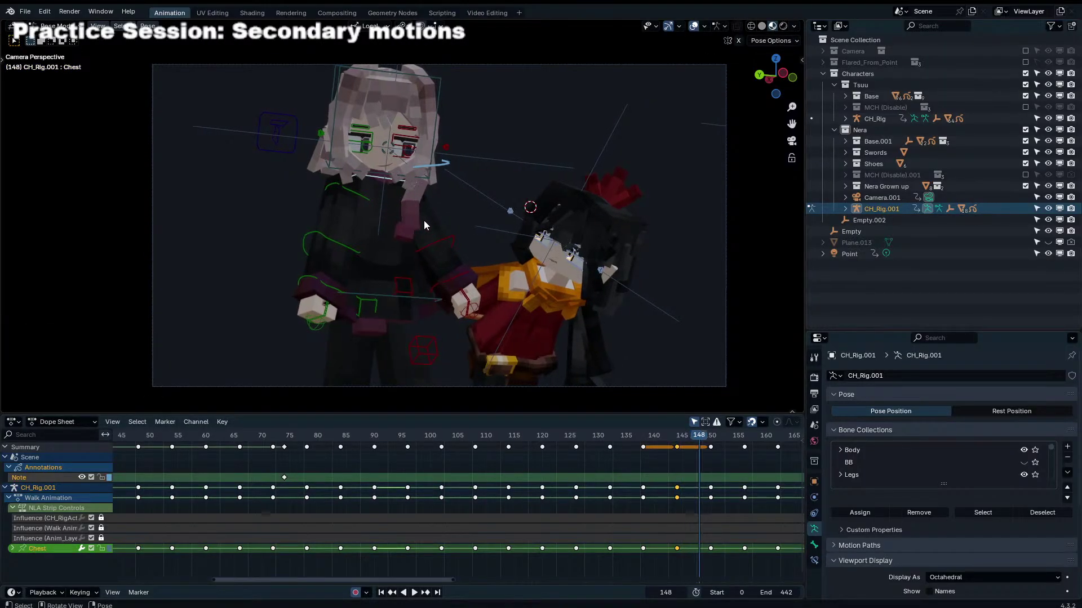
key(Right)
key(r)
click(439, 221)
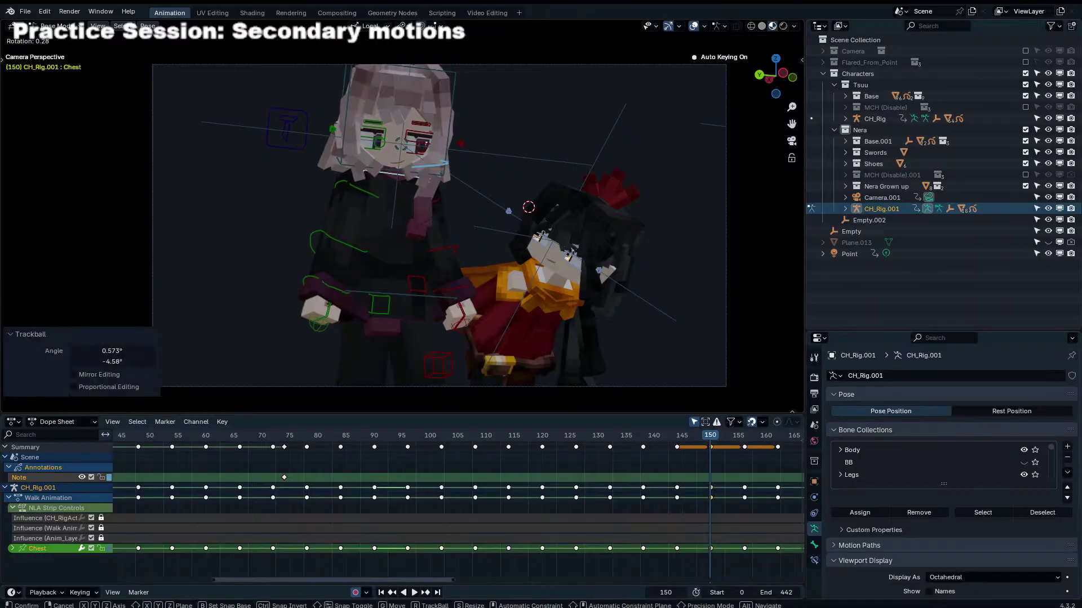
Step: Select the left forearm and key a free rotation of it at frame 150
click(461, 307)
key(r)
key(r)
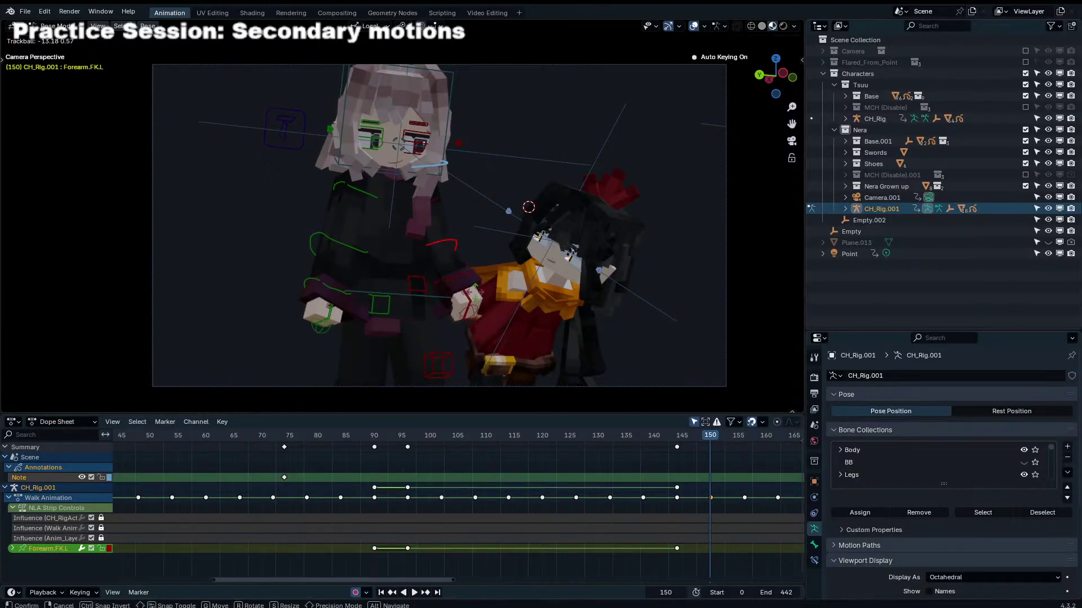
click(440, 208)
Step: Rotate the left upper arm control in several adjustments at frame 150 to raise the hand beside the waist
click(439, 203)
key(r)
key(r)
click(430, 204)
key(r)
click(442, 201)
key(r)
key(r)
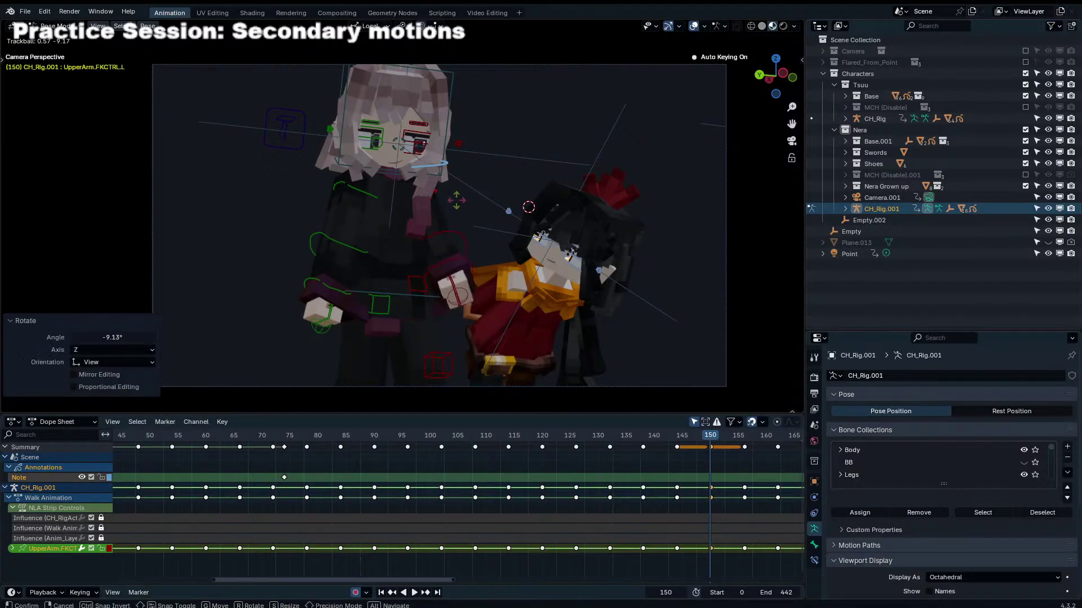
click(439, 197)
key(r)
click(454, 181)
key(r)
key(r)
click(459, 190)
key(r)
click(468, 200)
Step: Advance to frame 156 and rotate the left upper arm control, including a free rotation of about -1.72° and -41.8°, to bring the hand toward the chest
key(Right)
key(Right)
key(Right)
key(Right)
key(Right)
key(Right)
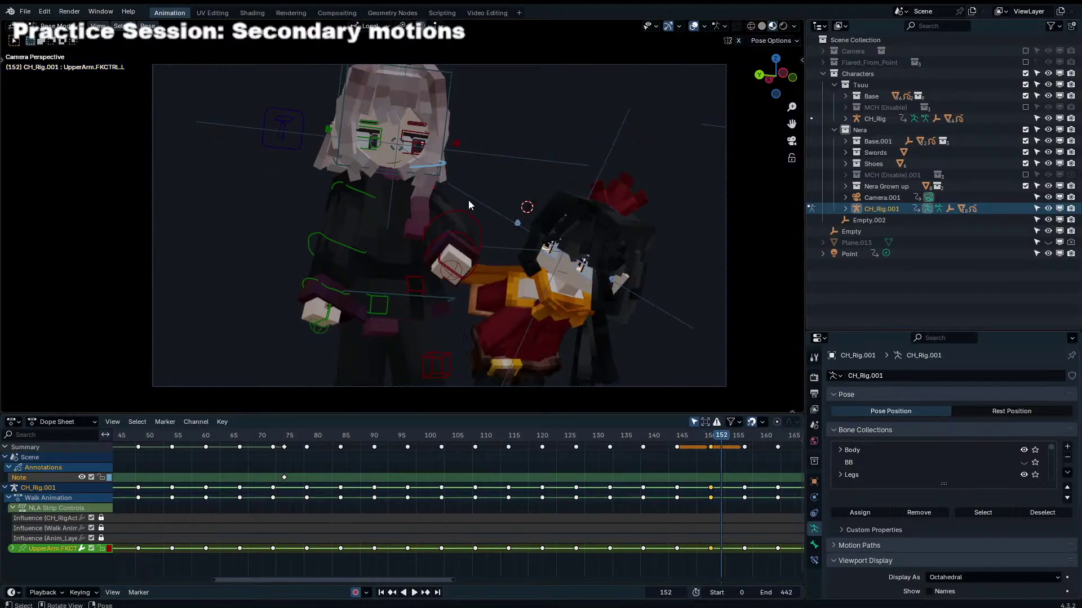
key(r)
key(r)
click(452, 201)
key(r)
click(455, 192)
key(r)
key(r)
click(457, 184)
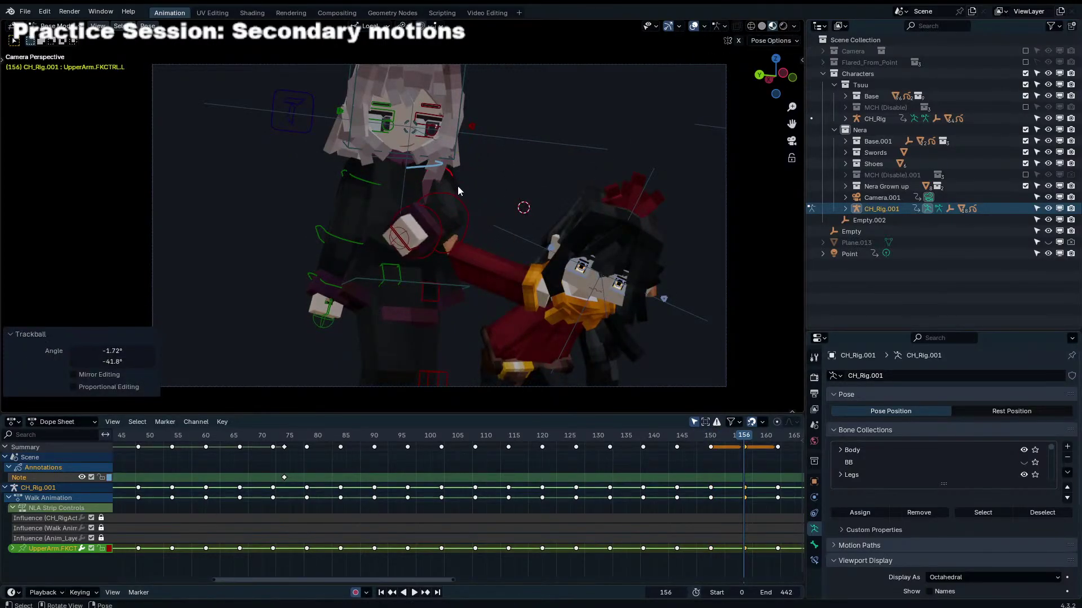
Step: Rotate the left forearm at frame 156 to bring Nera's left hand up beside her chin
click(471, 219)
key(r)
click(448, 183)
Step: Rotate the left upper arm control at frame 156 in several adjustments, finishing with 6.3° about the view Z axis
click(448, 181)
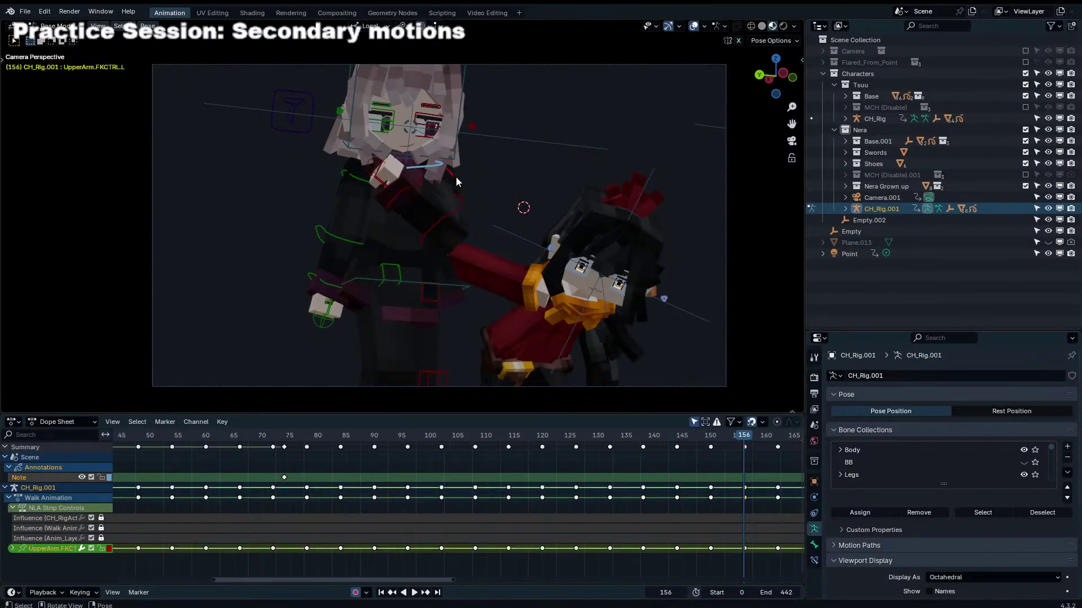
key(r)
click(473, 149)
key(r)
key(r)
click(467, 139)
key(r)
click(473, 162)
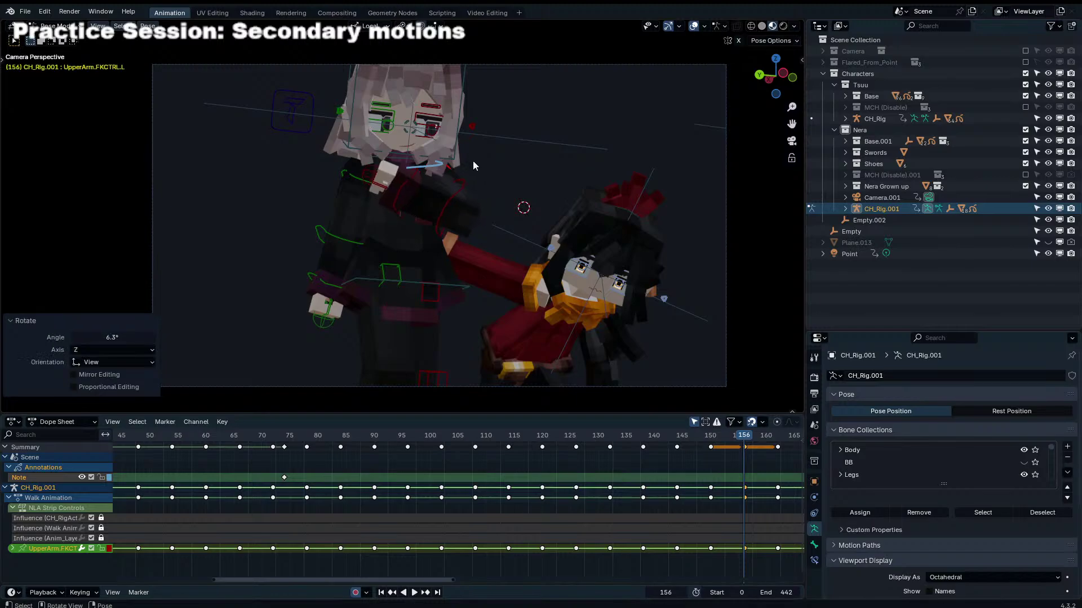
Step: Move Nera's eye Focus control slightly at frame 156 to shift her gaze
click(449, 159)
click(442, 149)
click(414, 132)
key(g)
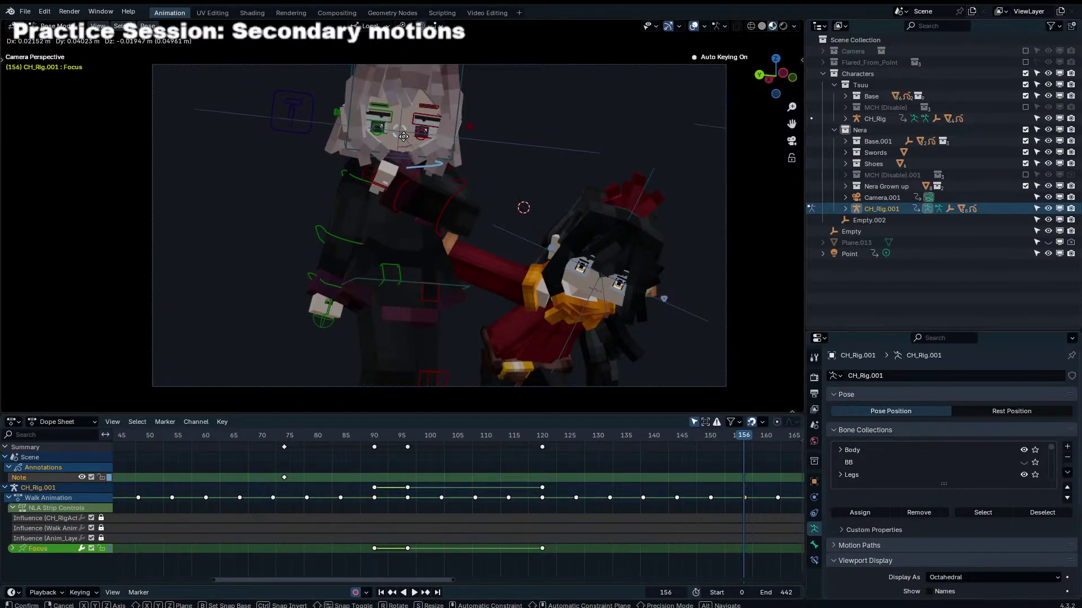
click(406, 133)
Step: Select both eyelid controls and move them at frame 156 to lower Nera's eyelids
click(460, 129)
click(340, 116)
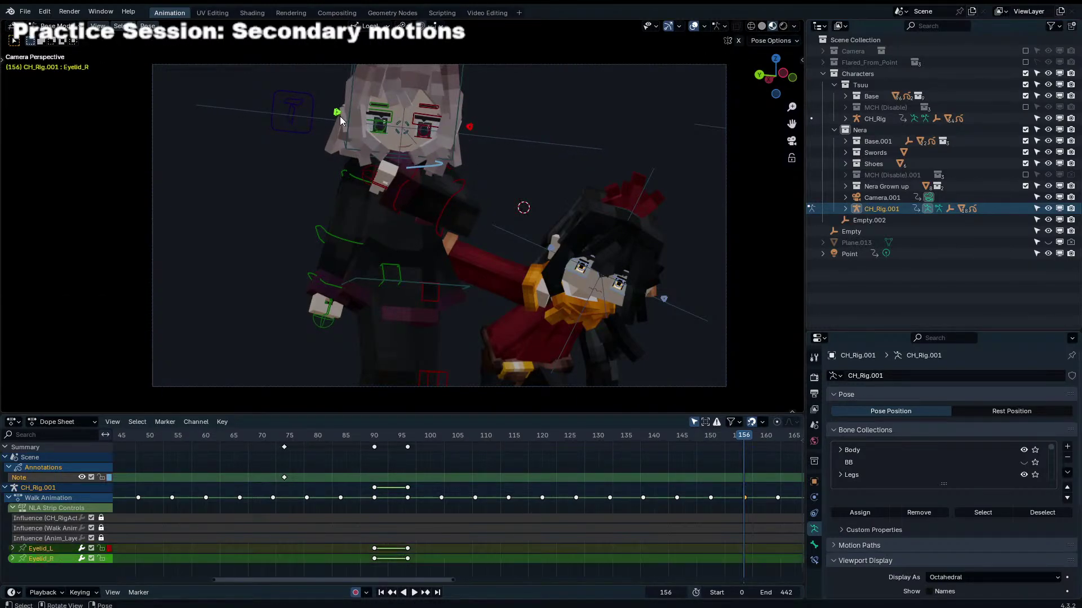
key(g)
click(373, 155)
Step: Play back the shot, move the new eyelid keyframes from frame 156 to frame 144, and preview the blink timing
key(shift+ctrl+space)
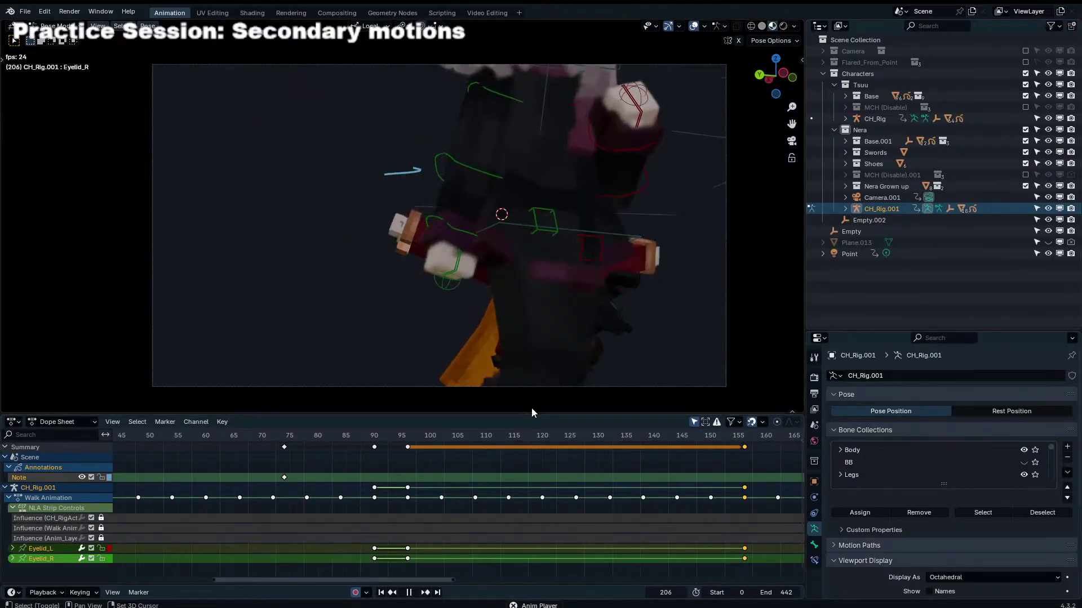
click(509, 434)
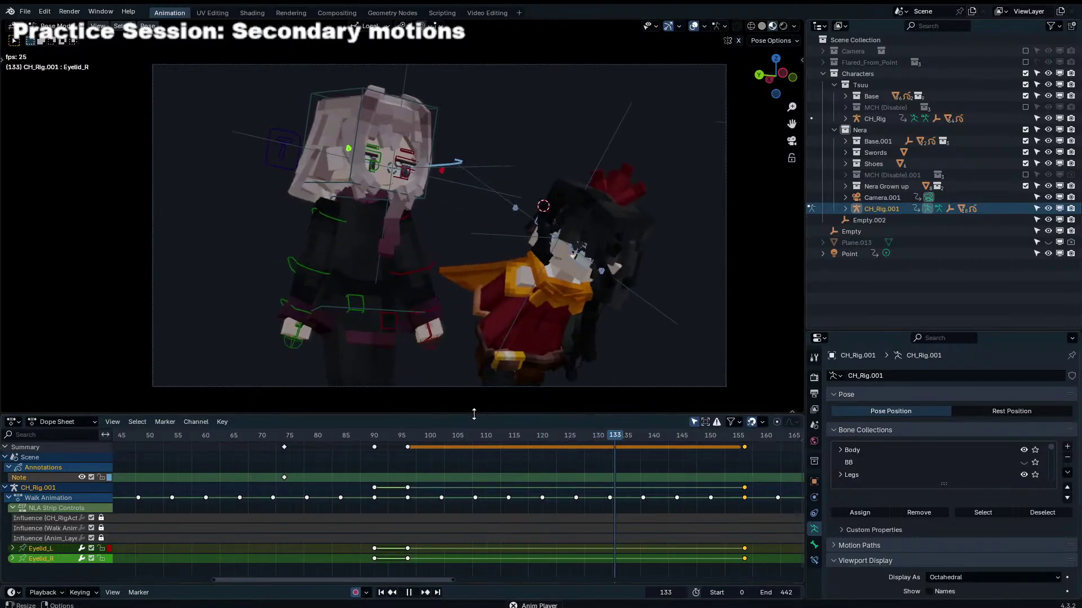
key(space)
key(g)
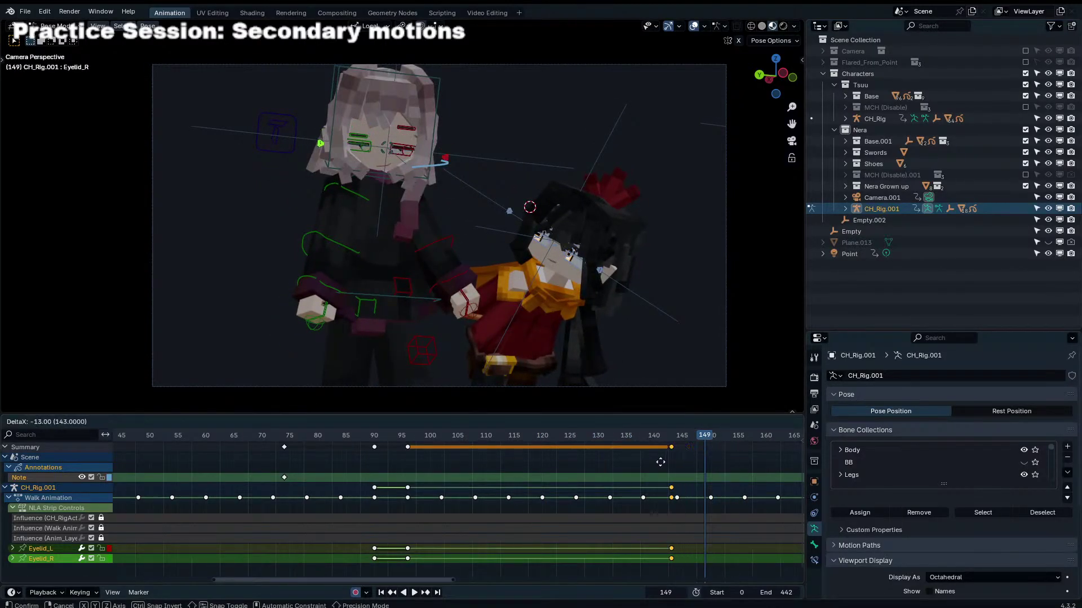
click(667, 451)
click(627, 435)
key(space)
key(space)
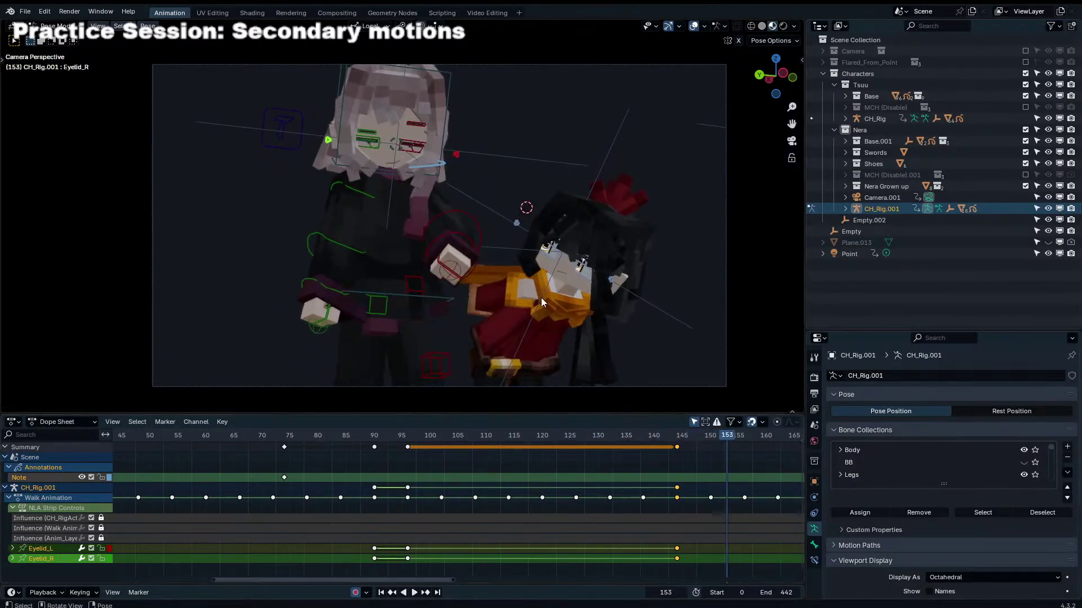
Step: Select the left upper arm and forearm and key a raised-hand breakdown at frame 147 with a free rotation of -2.29° and -9.17°
click(471, 214)
click(693, 434)
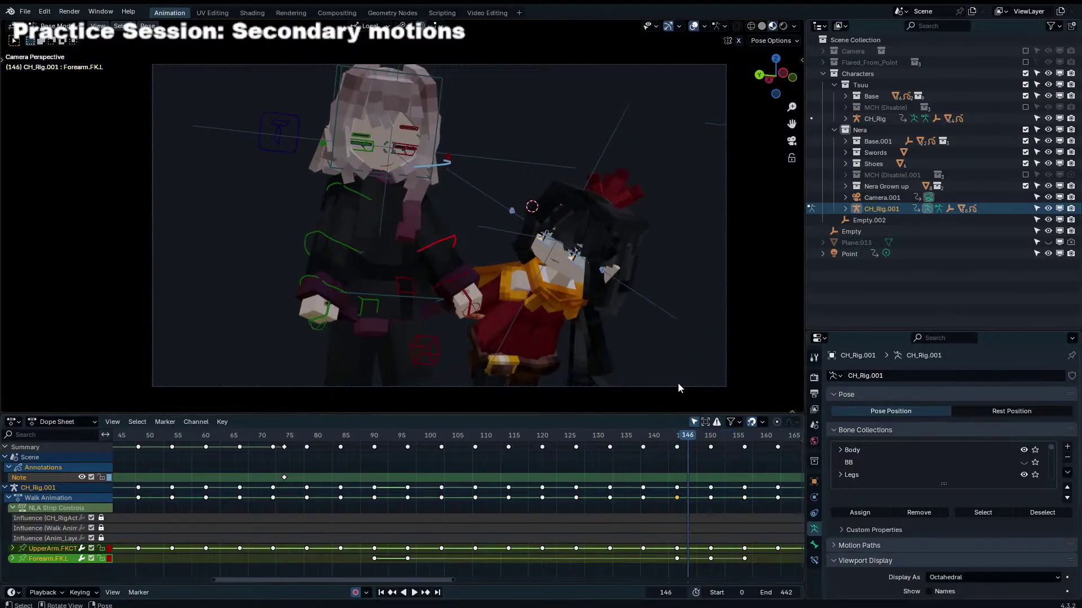
key(shift+alt+e)
click(699, 287)
key(i)
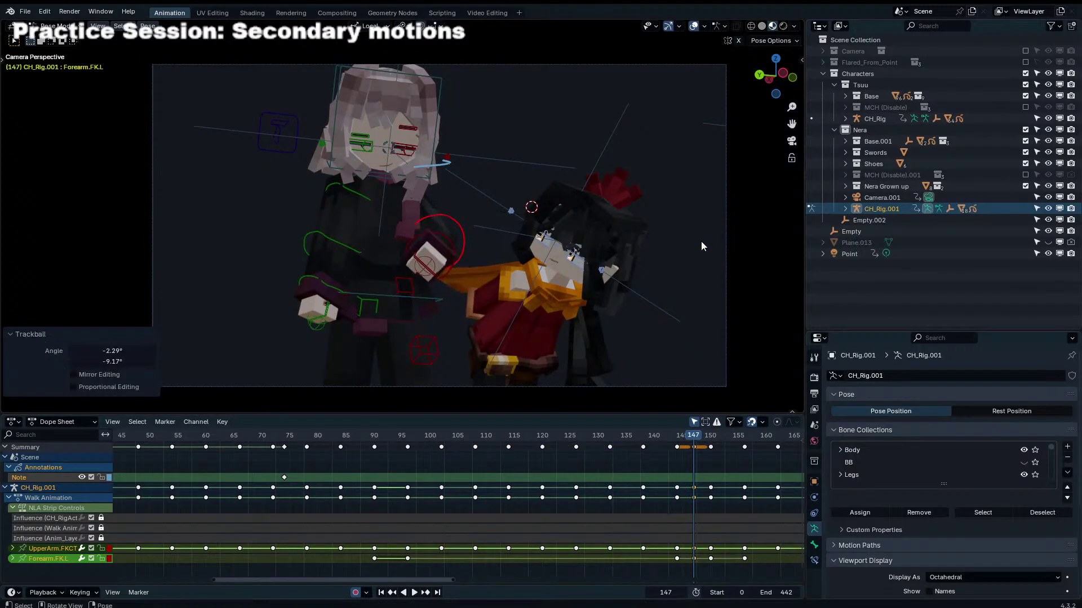
Step: Advance to frame 150 and adjust the rotation of the left upper arm and forearm together
key(Up)
key(r)
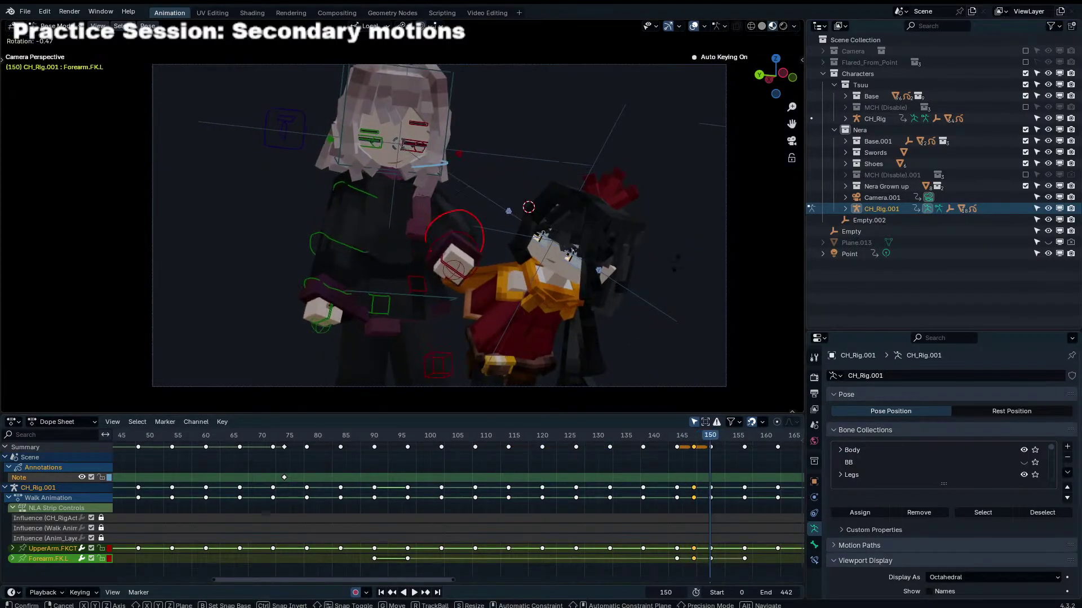
click(658, 271)
Step: Advance to frame 153 and rotate the left upper arm and forearm freely to bring the hand in front of the chest
key(Right)
key(Right)
key(Right)
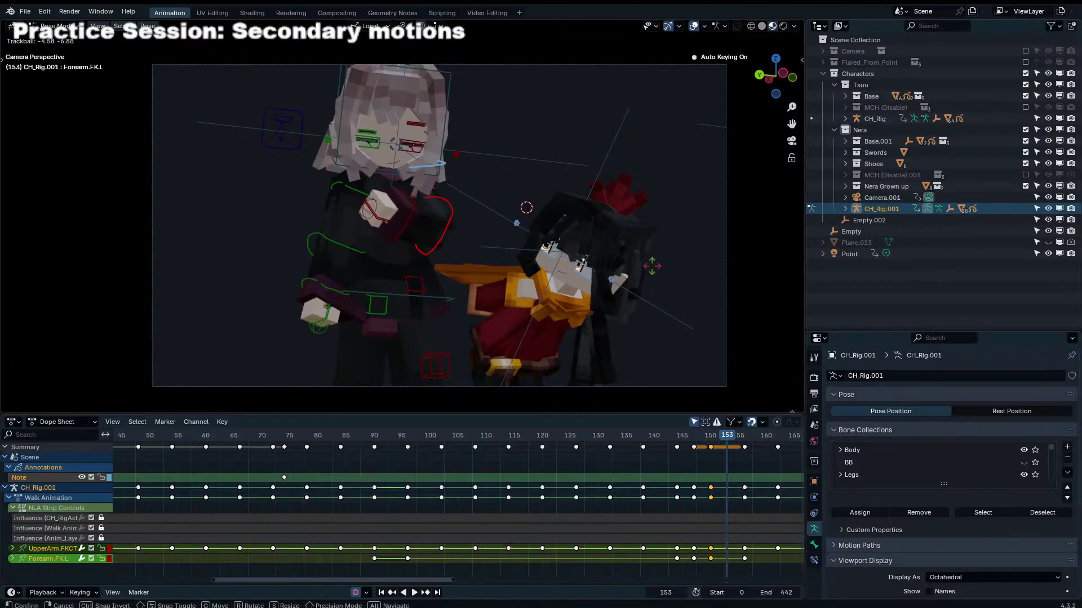
click(652, 266)
key(r)
click(643, 262)
Step: Rotate only the left forearm at frame 153 to lift the hand toward the chin
click(441, 228)
key(r)
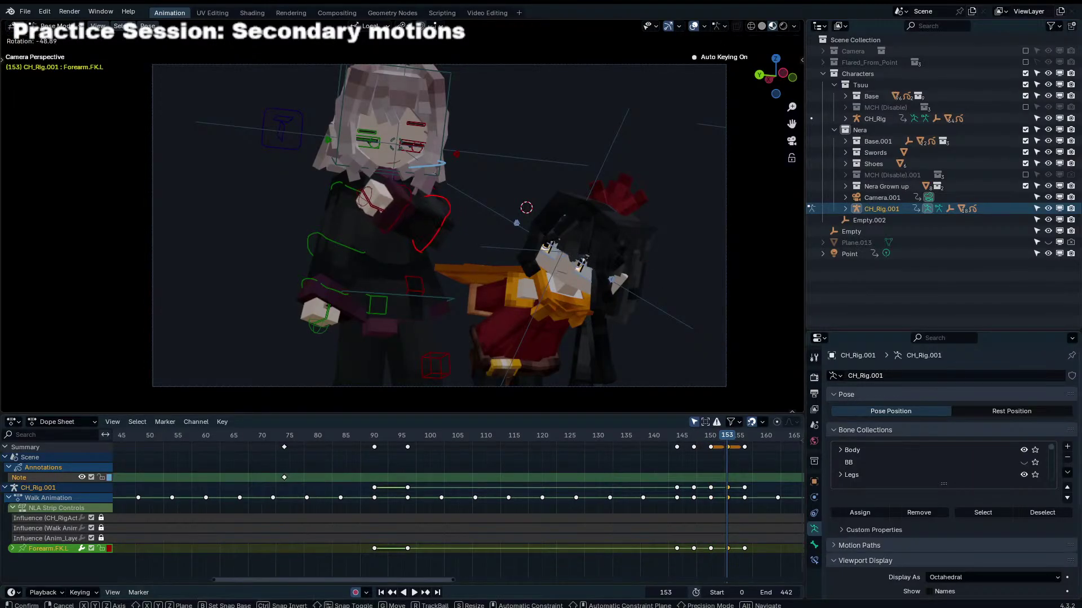
click(459, 110)
Step: Select the Head bone and key free rotations at frame 153, finishing with 0.0382° and -0.115°
click(453, 113)
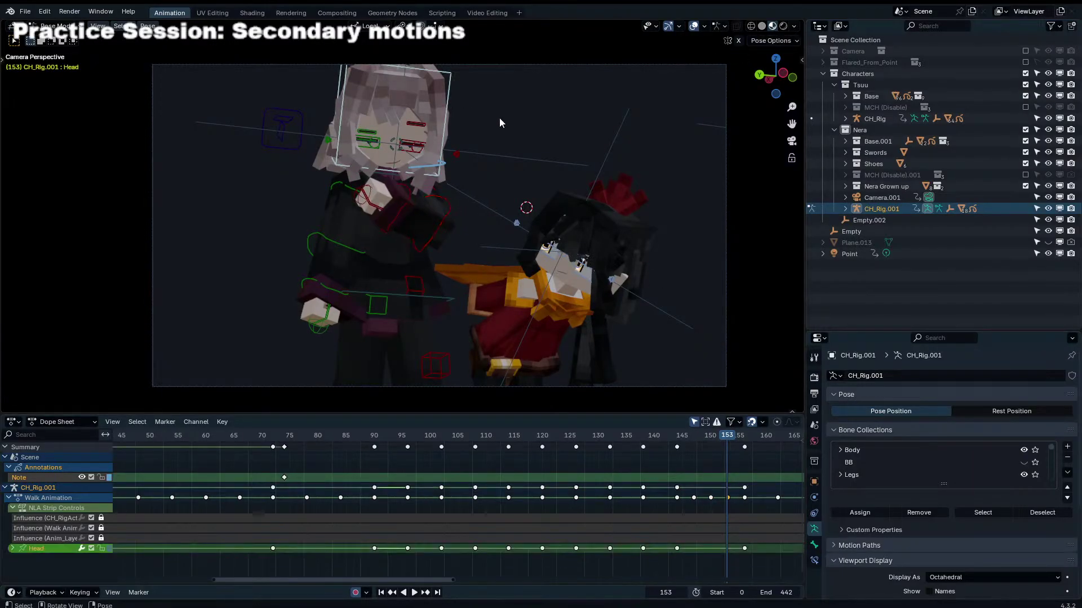
key(r)
key(r)
click(524, 214)
key(r)
key(r)
click(553, 317)
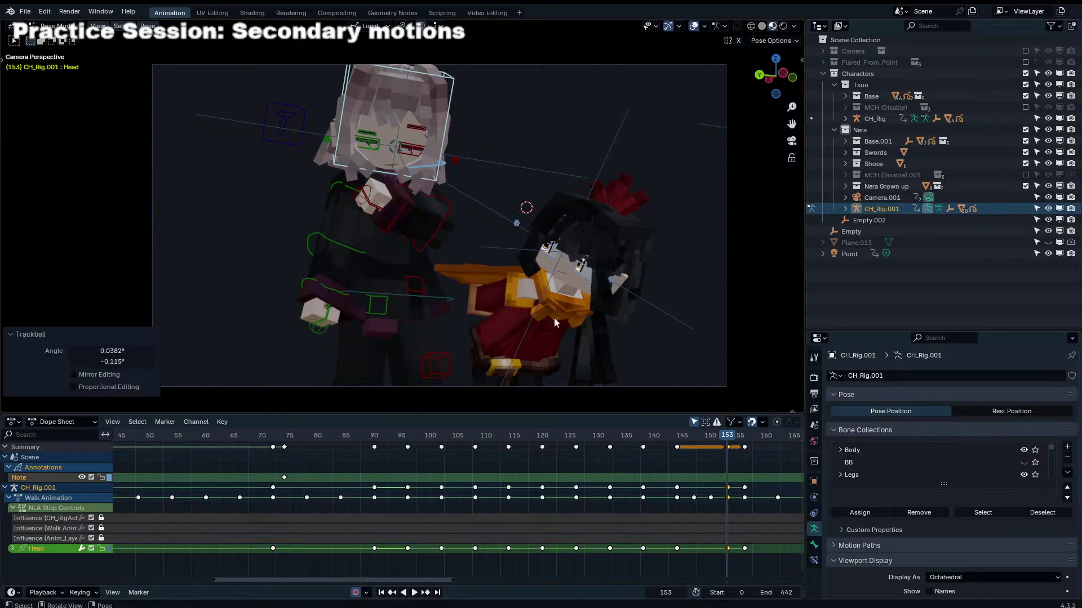
Step: Preview the arm gesture, blend the left forearm at frame 153 toward its neighboring pose, and play the result
key(space)
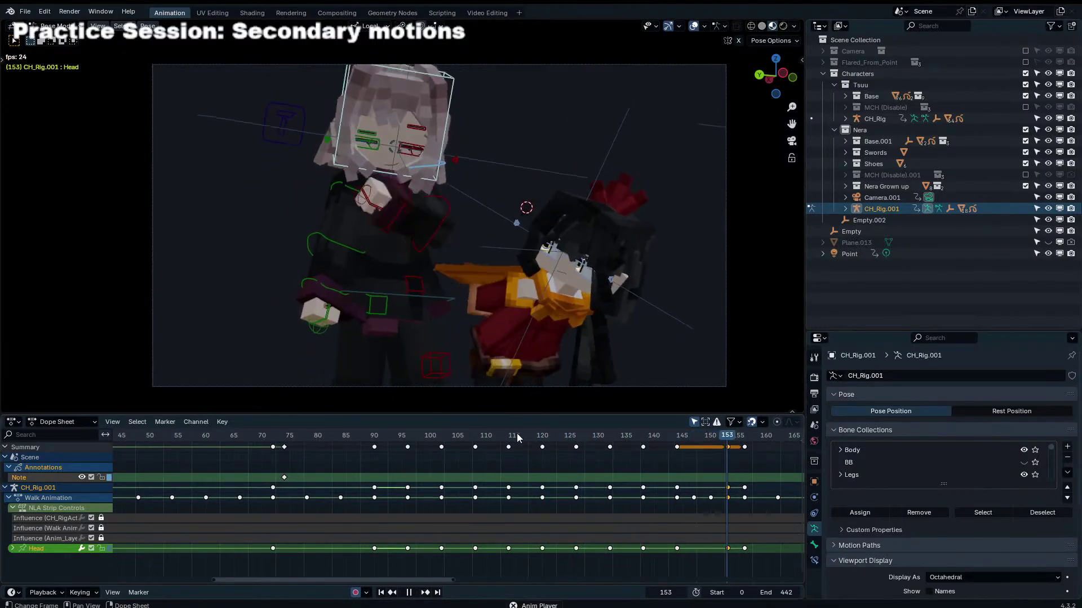
click(632, 437)
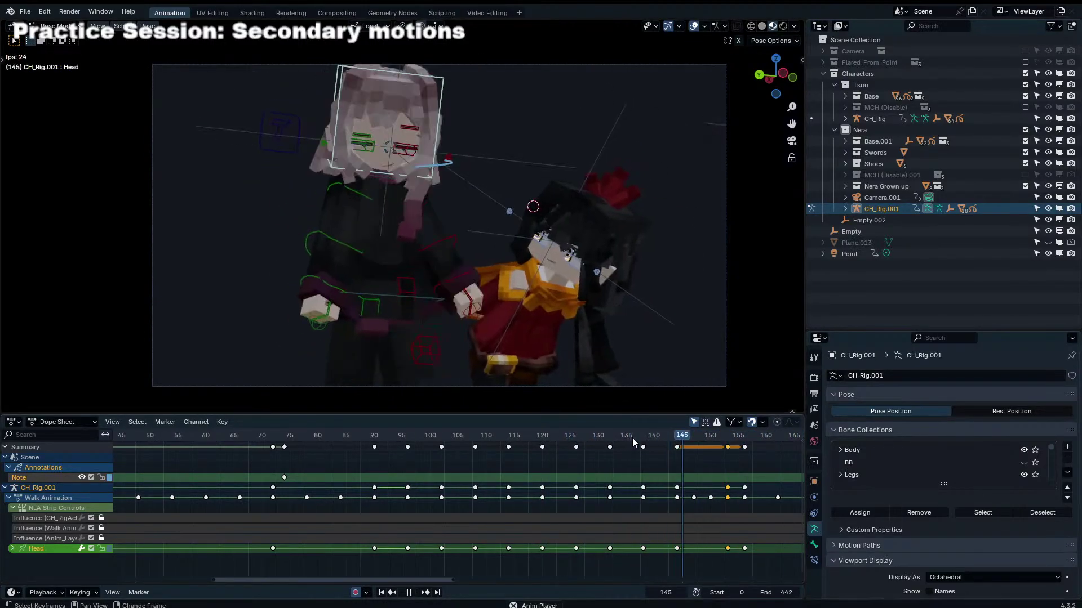
key(space)
click(452, 189)
click(698, 438)
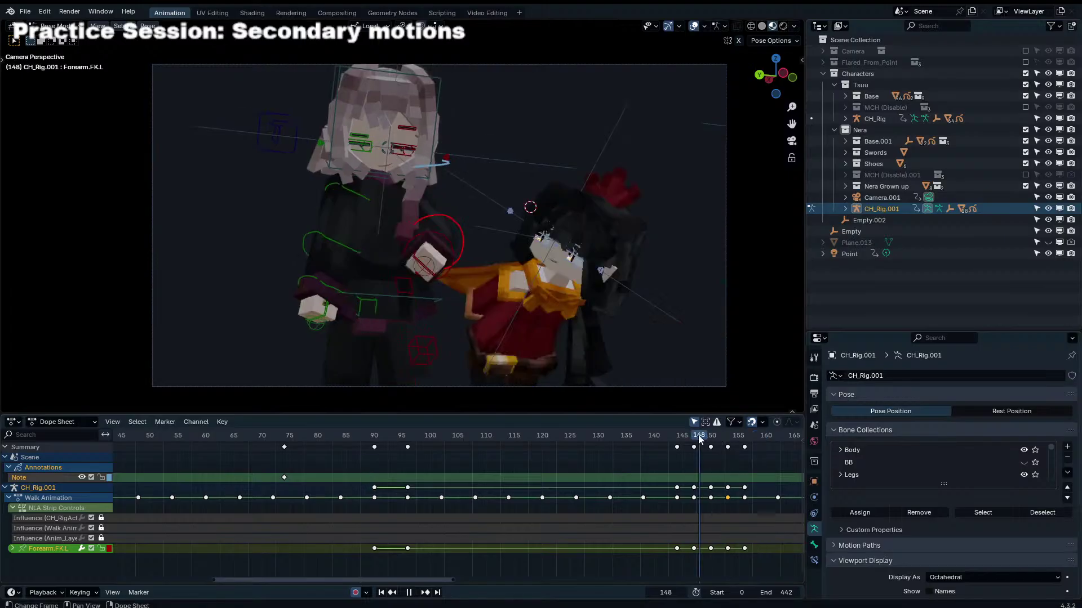
drag(699, 439, 729, 443)
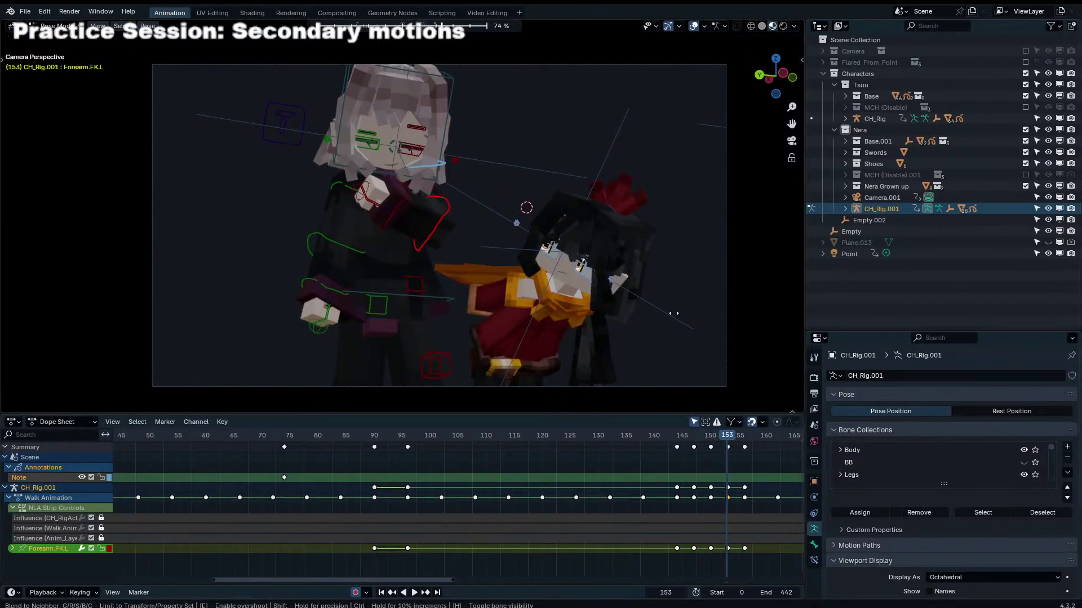
key(i)
key(space)
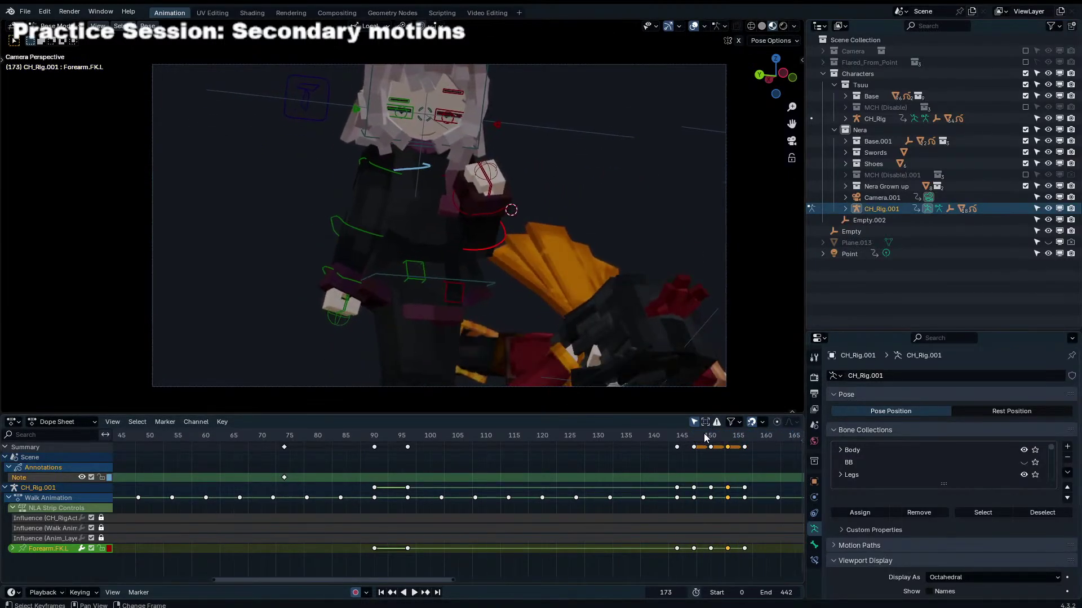
key(Escape)
Step: Advance to frame 162 and rotate the left upper arm control by -50.4° about the view Z axis
key(Right)
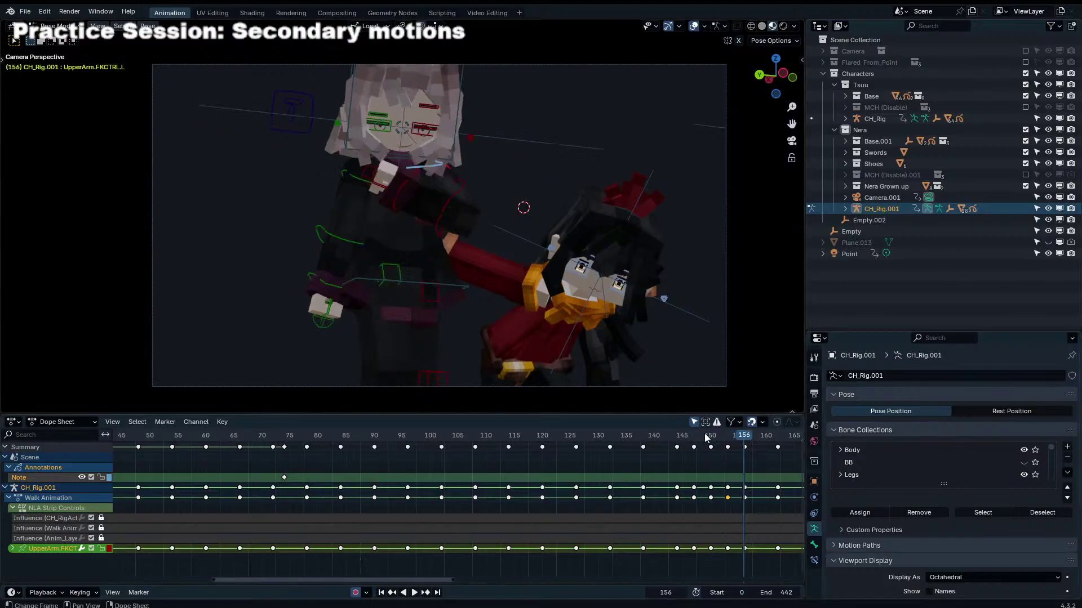
key(Right)
key(Right)
key(Right)
middle_drag(738, 450, 672, 460)
key(Right)
key(Right)
key(Right)
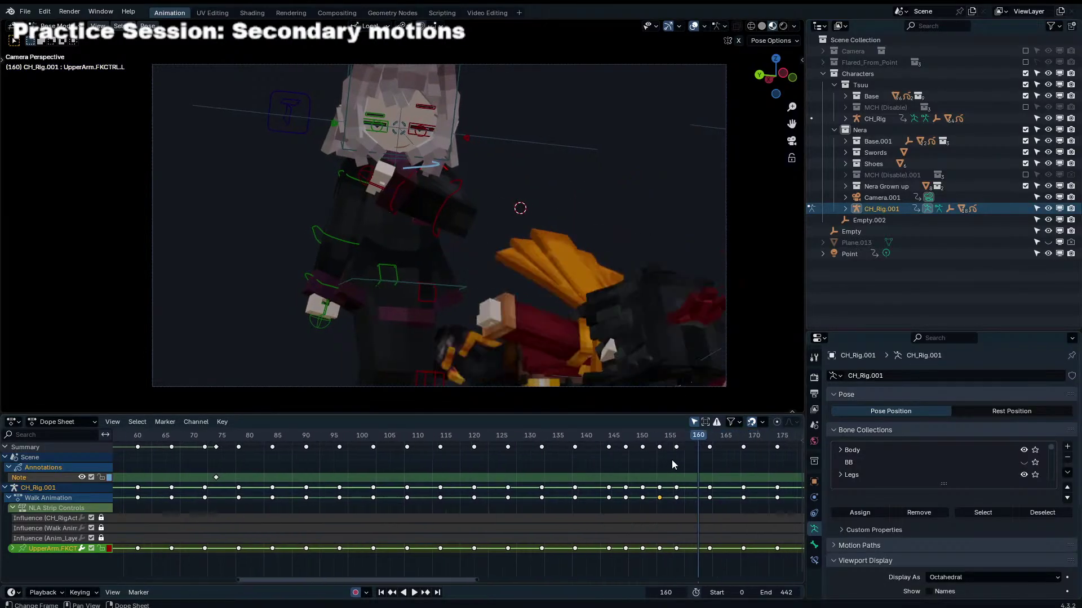
key(r)
key(r)
right_click(647, 293)
key(r)
click(566, 107)
Step: Refine the left upper arm's rotation at frame 162 to place the hand just below the chin
key(r)
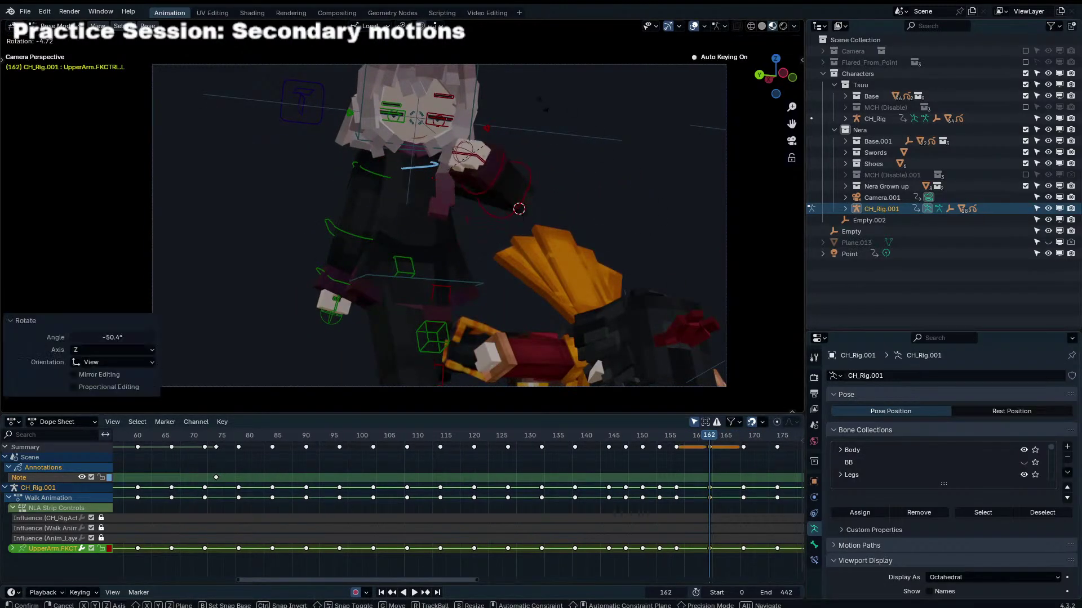
key(r)
click(514, 116)
key(r)
click(513, 114)
Step: Select the Head bone and key several free rotations at frame 162, including one of 0° and -2.86°
click(479, 90)
key(r)
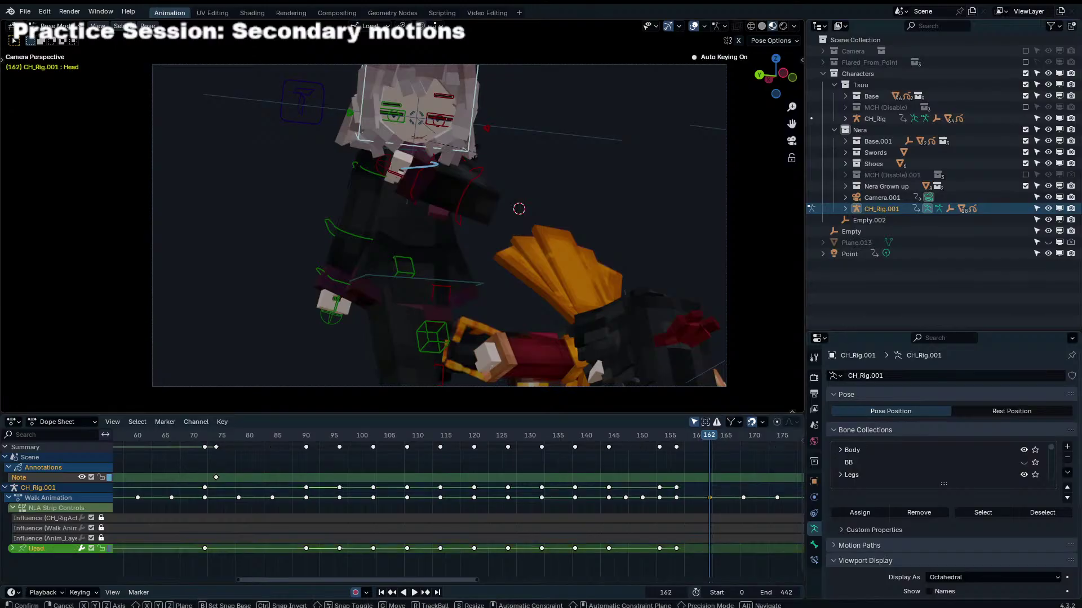
key(r)
click(573, 83)
key(r)
key(r)
click(617, 80)
key(r)
key(r)
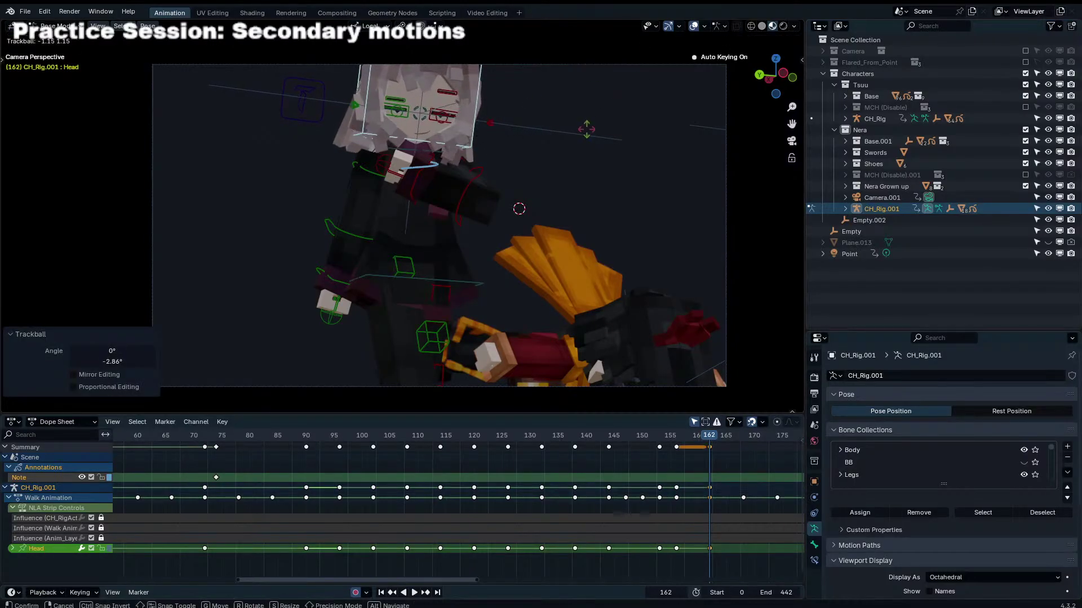
click(584, 129)
Step: Select the left upper arm control, advance to frame 165, and key free rotations that carry the arm outward
click(466, 162)
key(Right)
key(Right)
key(Right)
key(r)
key(r)
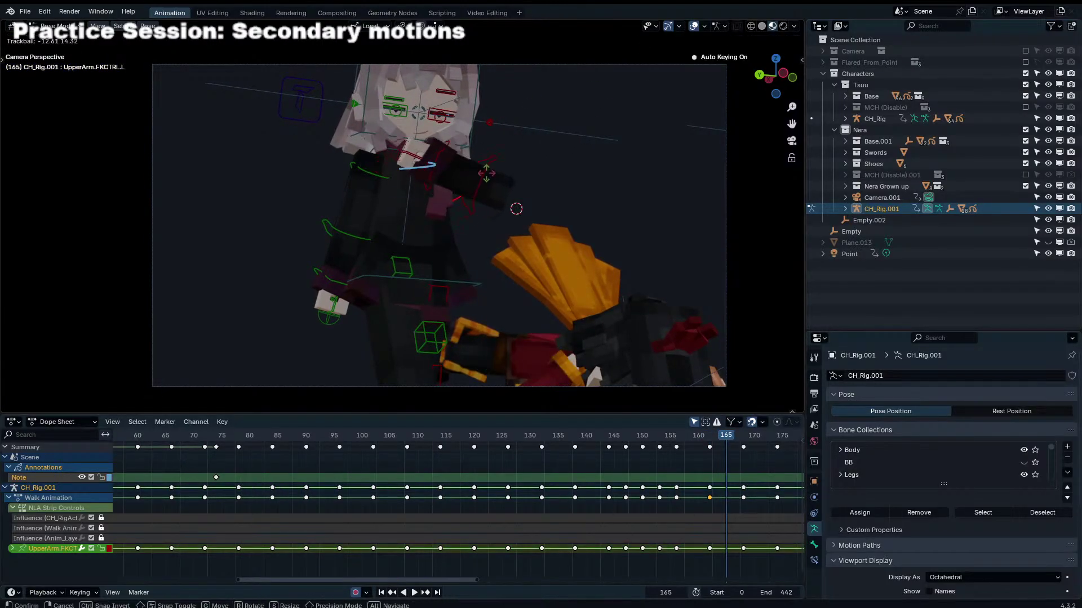
click(509, 156)
key(r)
key(r)
click(516, 208)
Step: Advance to frame 168 and blend the left upper arm control toward its neighboring pose
key(Right)
key(Right)
key(Right)
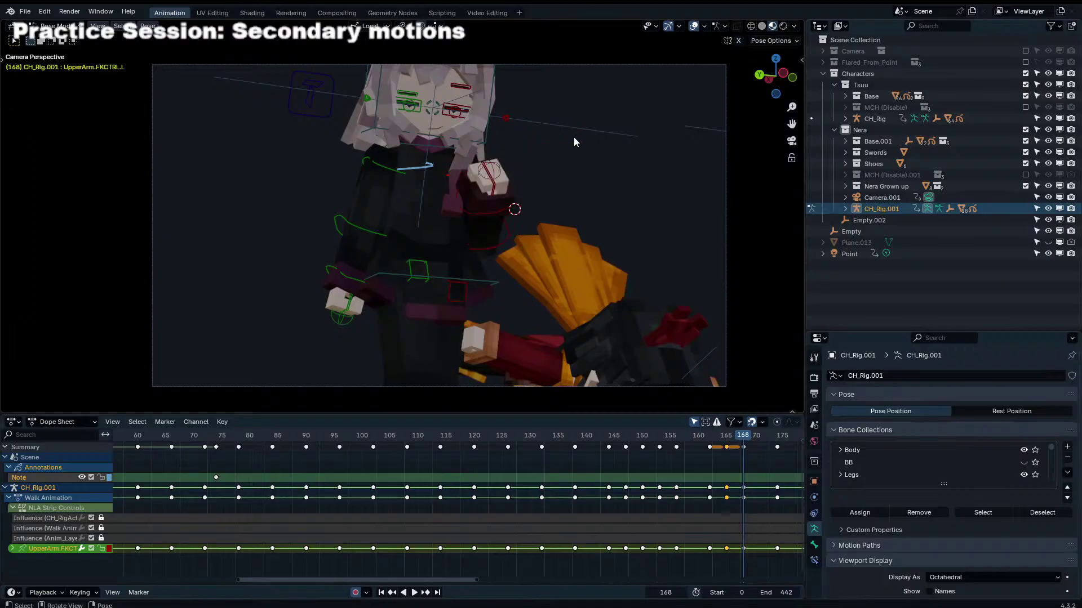
key(shift+alt+e)
click(578, 259)
Step: Rotate the left upper arm control at frame 168 to raise the arm out beside the shoulder
key(r)
key(r)
click(552, 207)
key(r)
key(r)
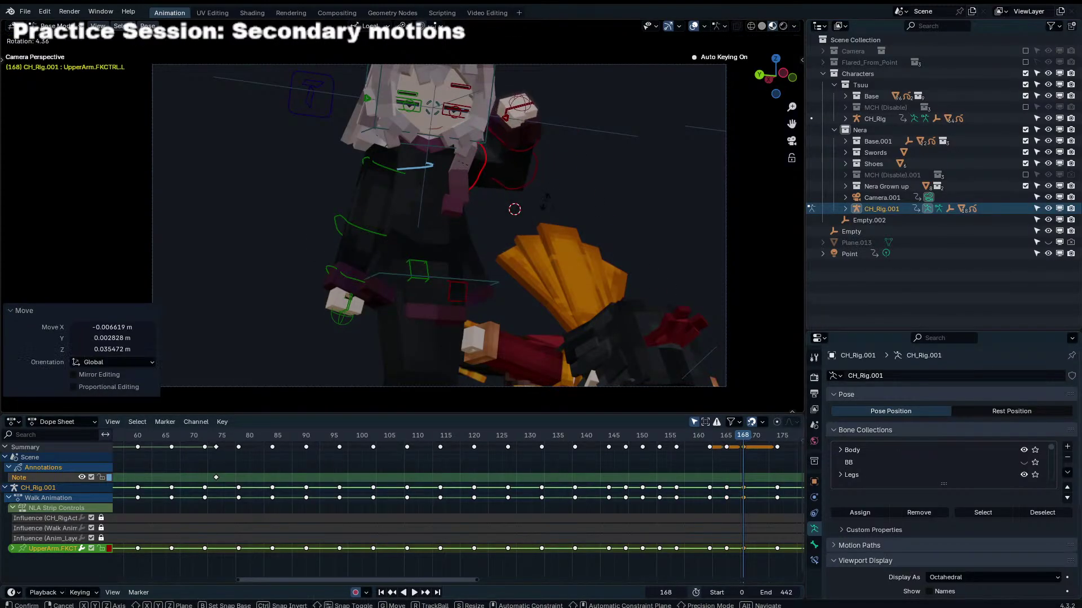
click(552, 197)
key(r)
click(553, 198)
Step: Rotate the left forearm at frame 168, including freely by 1.72° and 5.16°, and key the left finger root's rotation
click(541, 181)
key(r)
click(552, 212)
key(r)
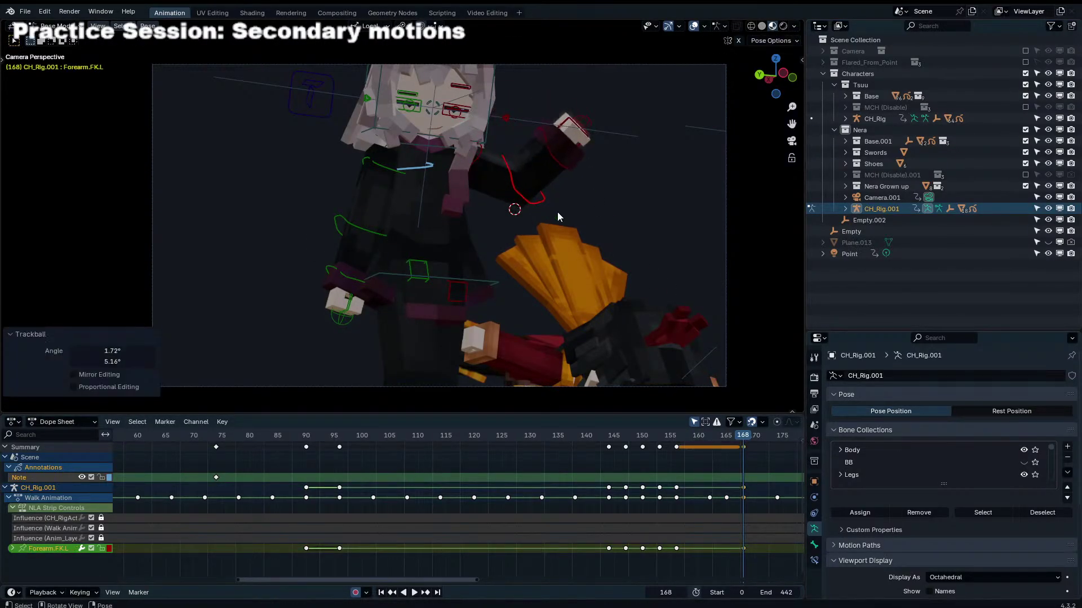
click(569, 188)
key(r)
click(568, 189)
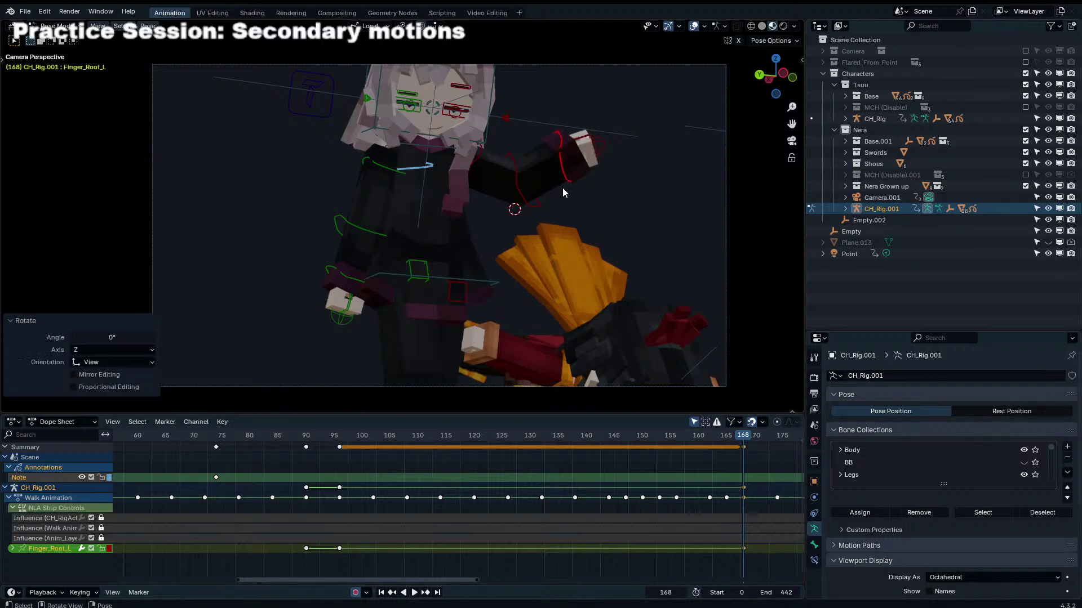
Step: Select the Head bone and rotate it at frame 168, including a free rotation of -0.573° and 5.73°
click(487, 137)
key(r)
click(510, 135)
key(r)
key(r)
click(509, 133)
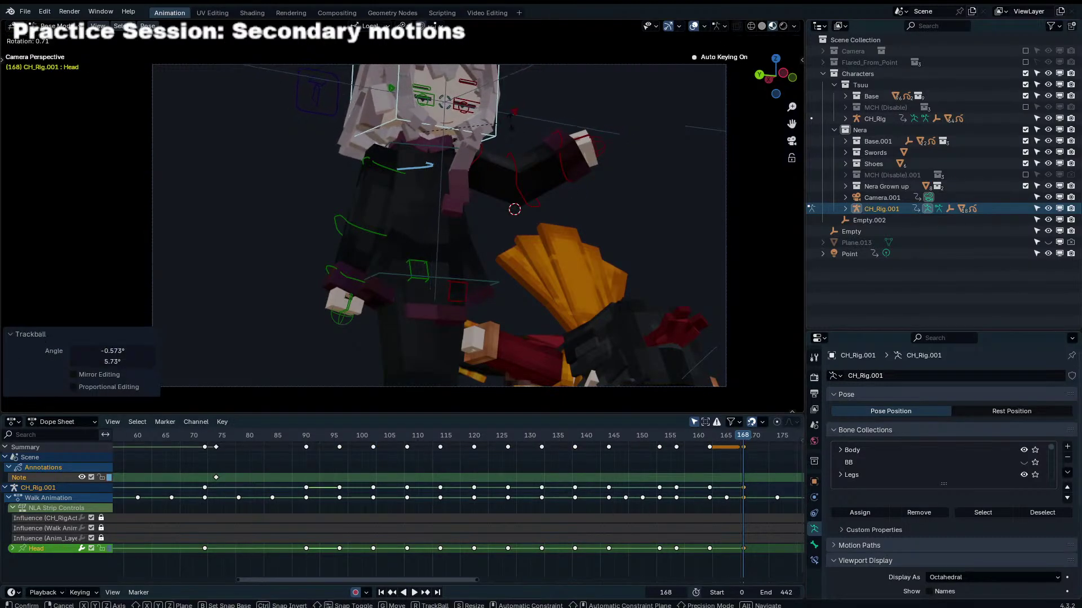
Step: Advance to frame 172 and rotate the Head bone, including a free rotation of 0° and 2.86°
key(Right)
key(Right)
key(Right)
key(Right)
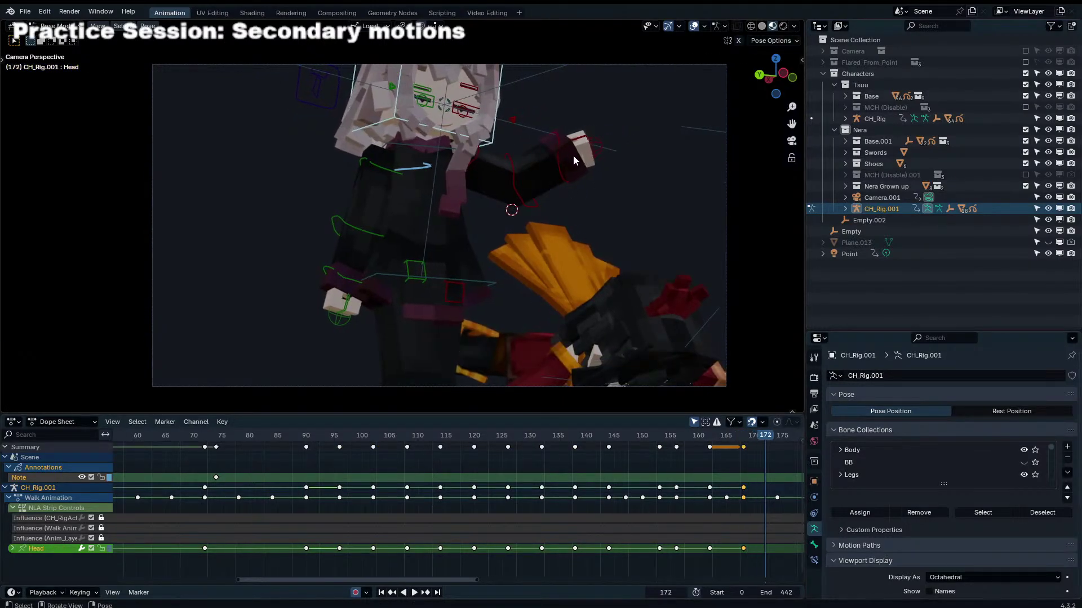
key(r)
click(469, 159)
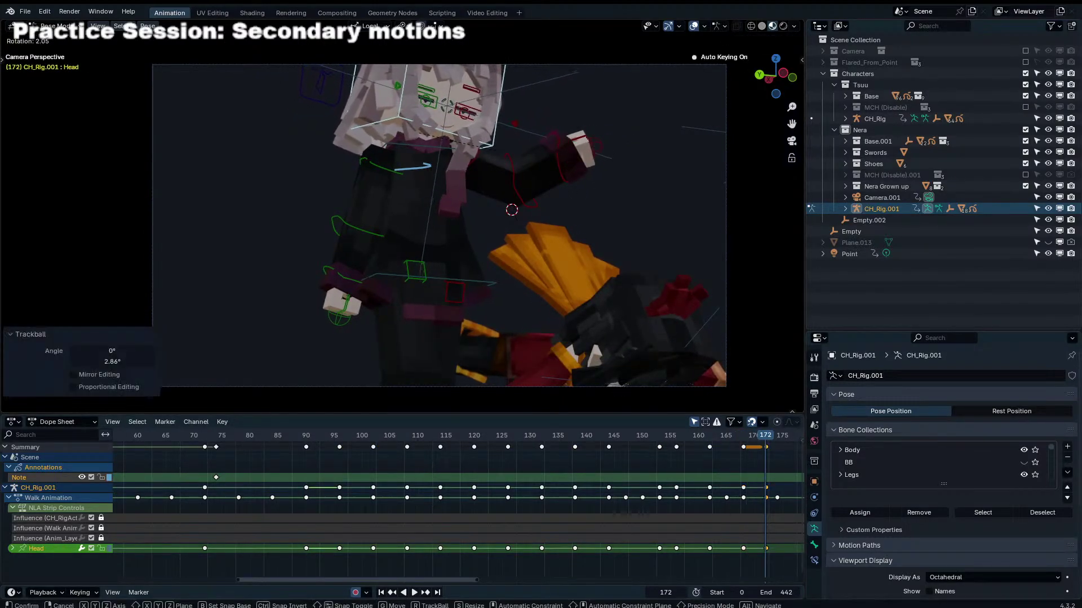
Step: Select the left forearm and rotate it by 4.24° about the view Z axis at frame 172
click(518, 172)
key(r)
click(498, 164)
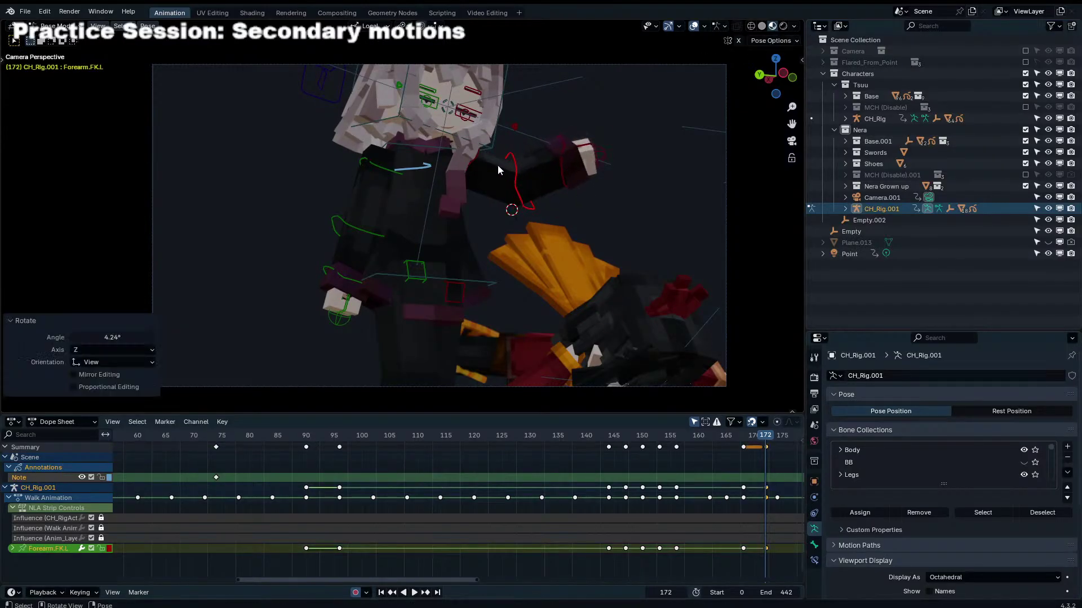
Step: Key a rotation of the left upper arm control at frame 172 and advance to frame 174
click(546, 159)
key(r)
click(597, 265)
key(Right)
key(Right)
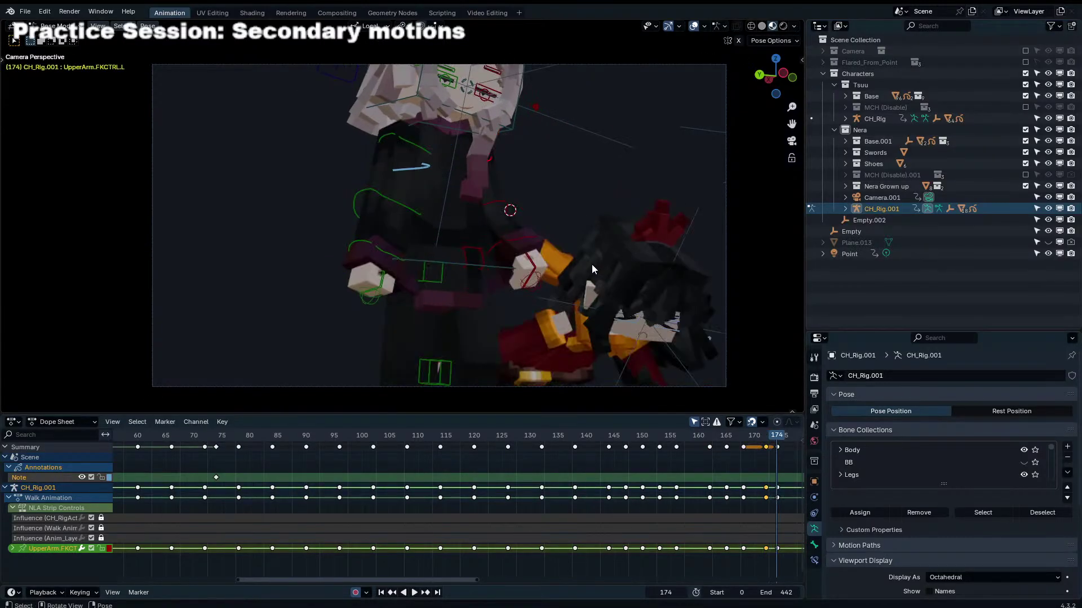
Step: Repose the left upper arm control at frame 174, including a 2.8° rotation about the view Z axis, and play it back
key(shift+alt+e)
click(545, 220)
key(r)
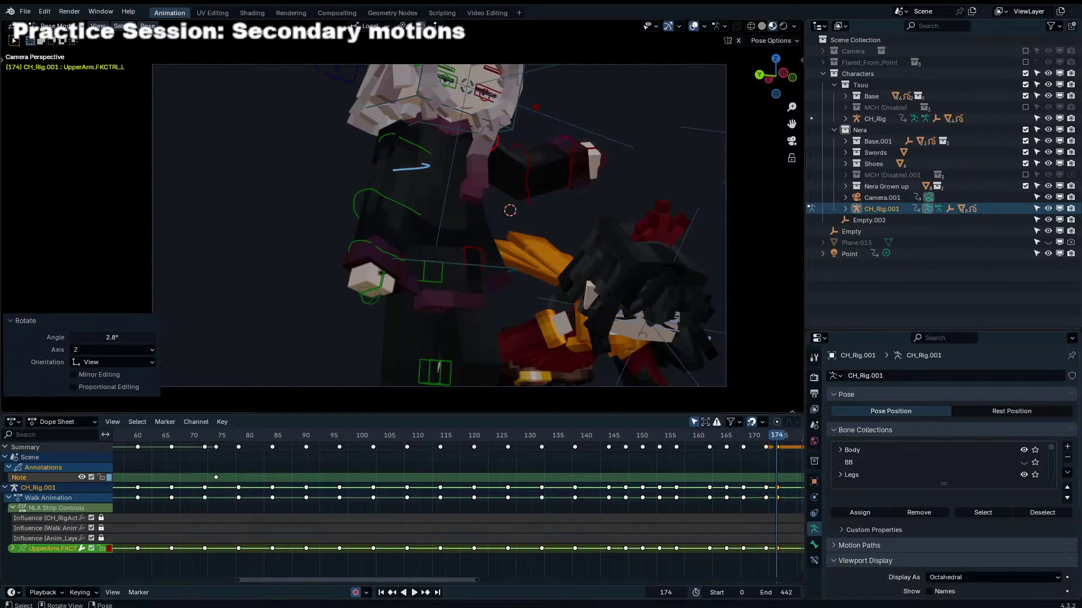
click(545, 220)
click(696, 438)
key(space)
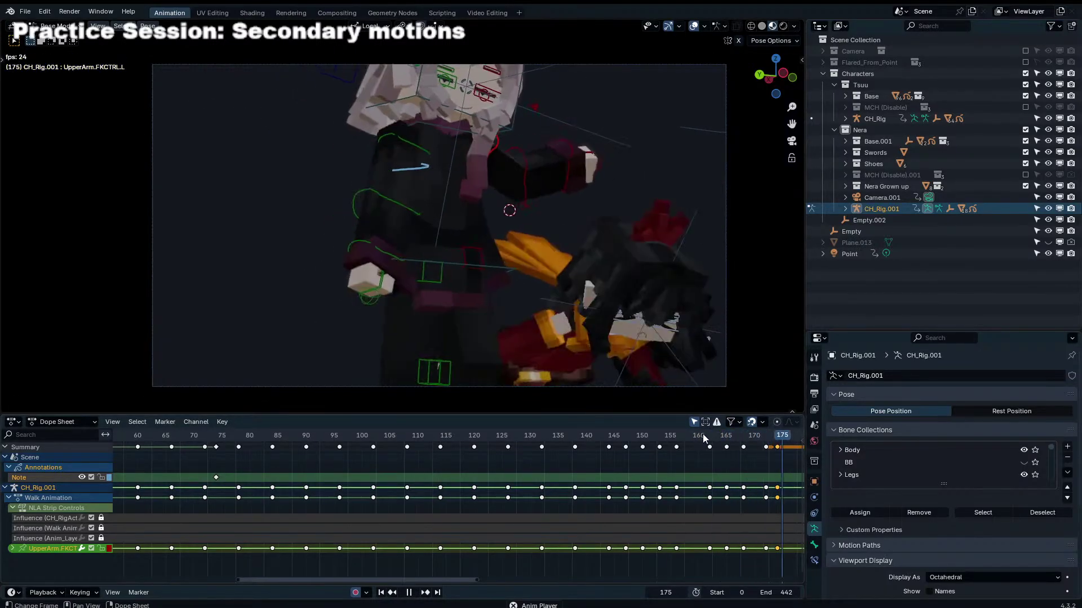
key(space)
Step: Delete the left upper arm control's keyframes after frame 174
scroll(937, 495, down, 1)
middle_drag(692, 477, 497, 476)
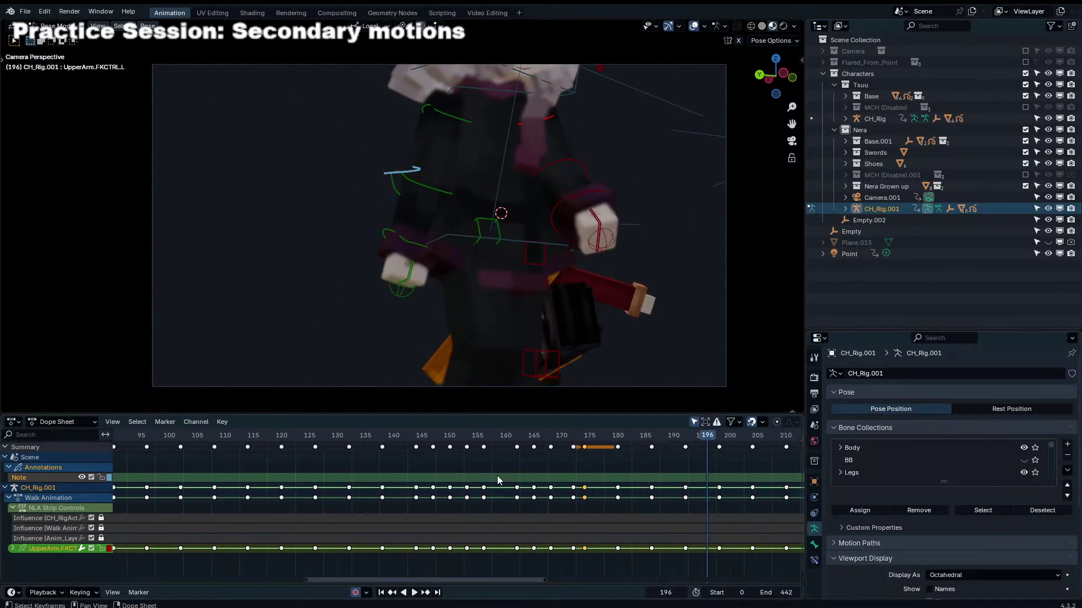
click(675, 473)
middle_drag(674, 473, 631, 465)
drag(551, 437, 574, 441)
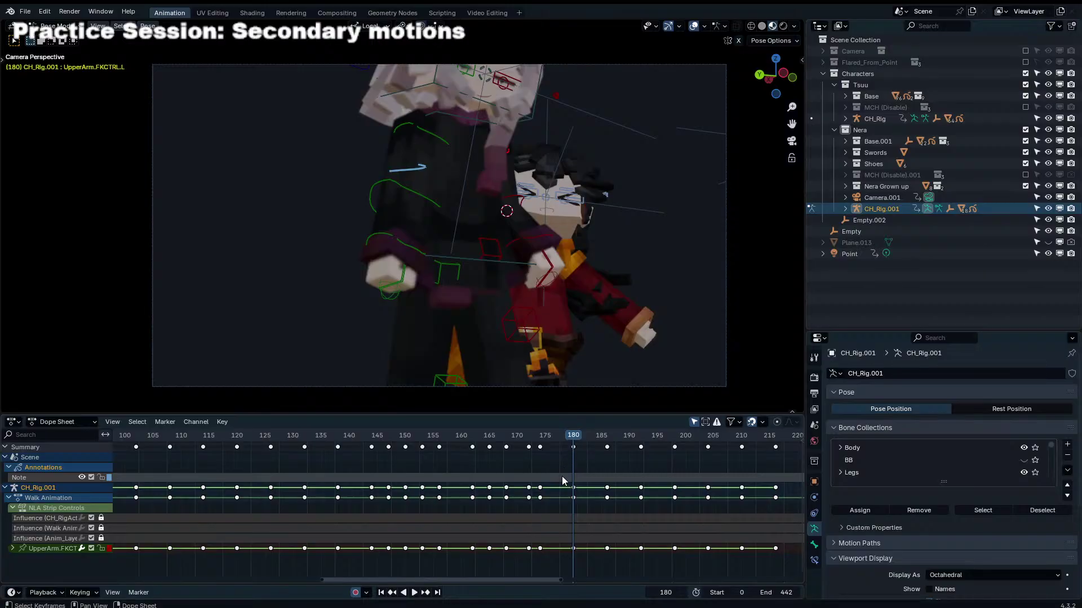
ctrl+click(618, 481)
scroll(633, 483, down, 3)
key(x)
click(574, 501)
Step: Play back the shot past frame 174 and select the right upper arm control
click(501, 440)
key(space)
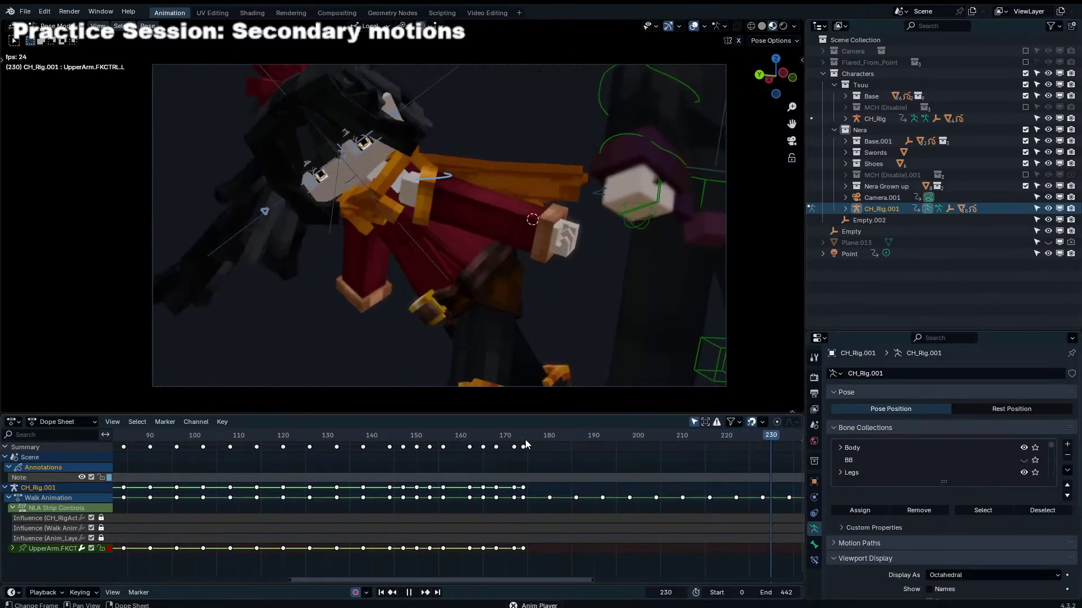
click(575, 439)
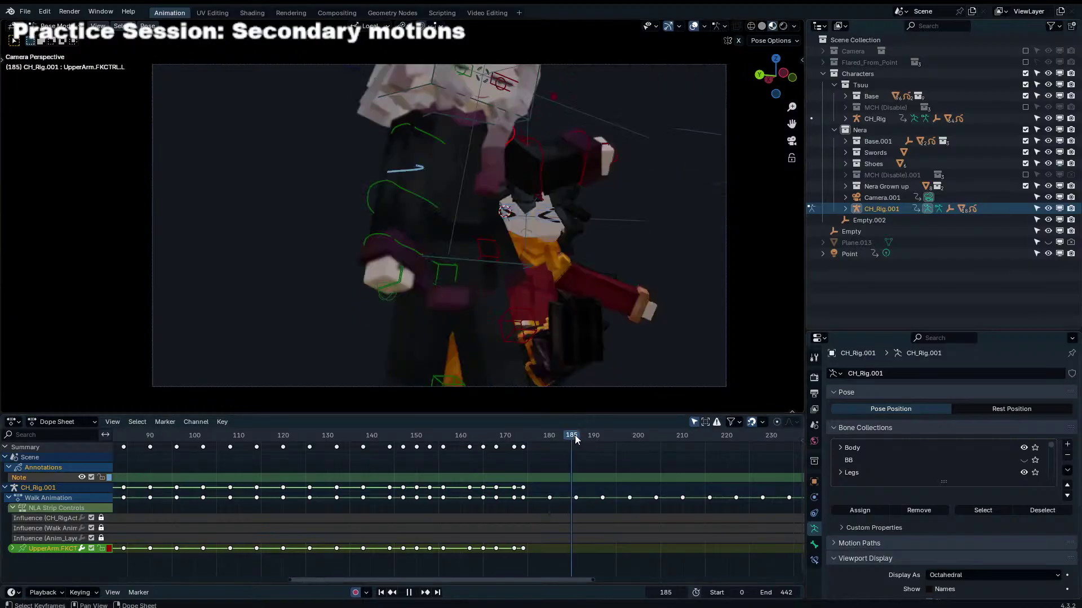
key(space)
click(441, 134)
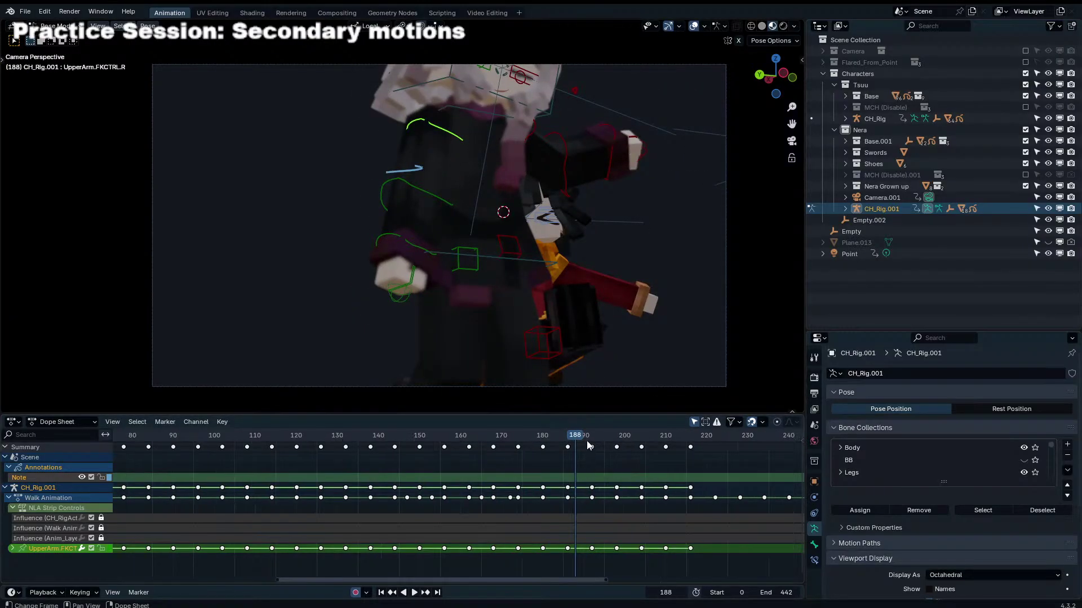
Step: Try duplicating the right upper arm control's last keyframes past frame 216
drag(586, 440, 690, 454)
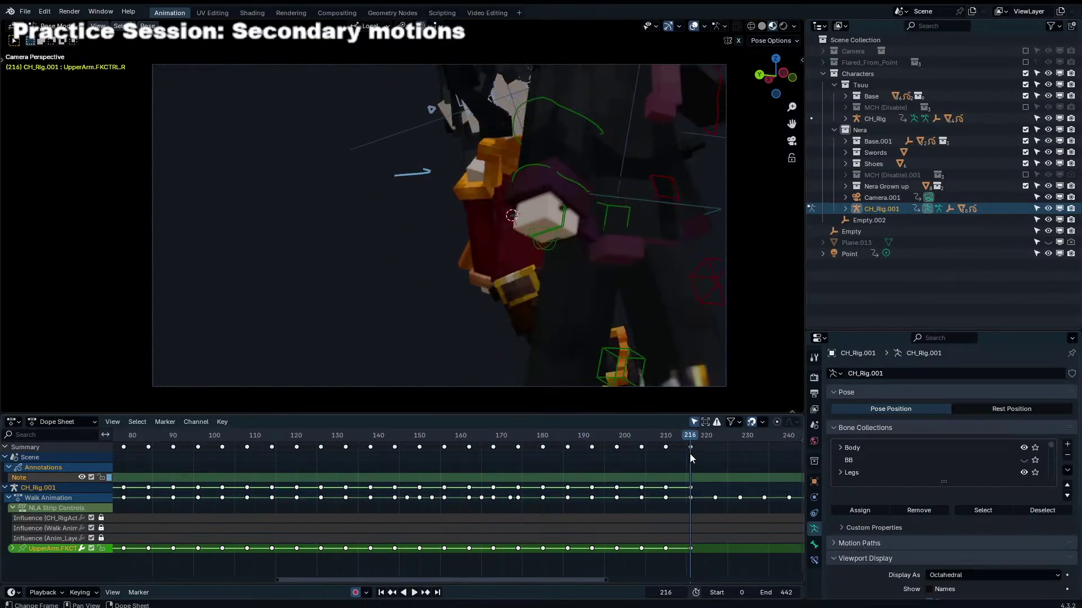
click(690, 447)
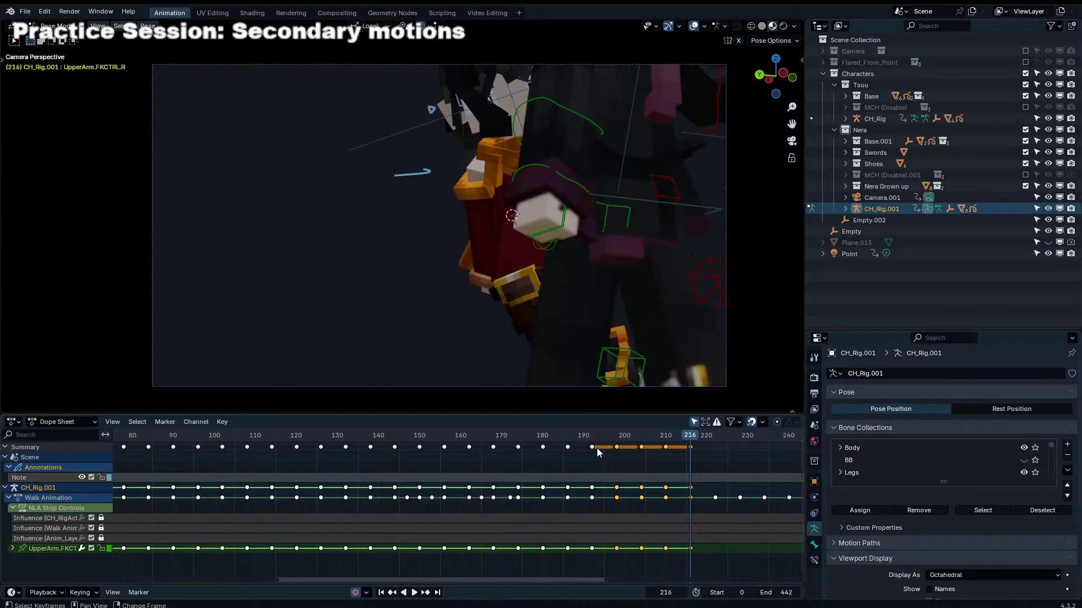
key(shift+d)
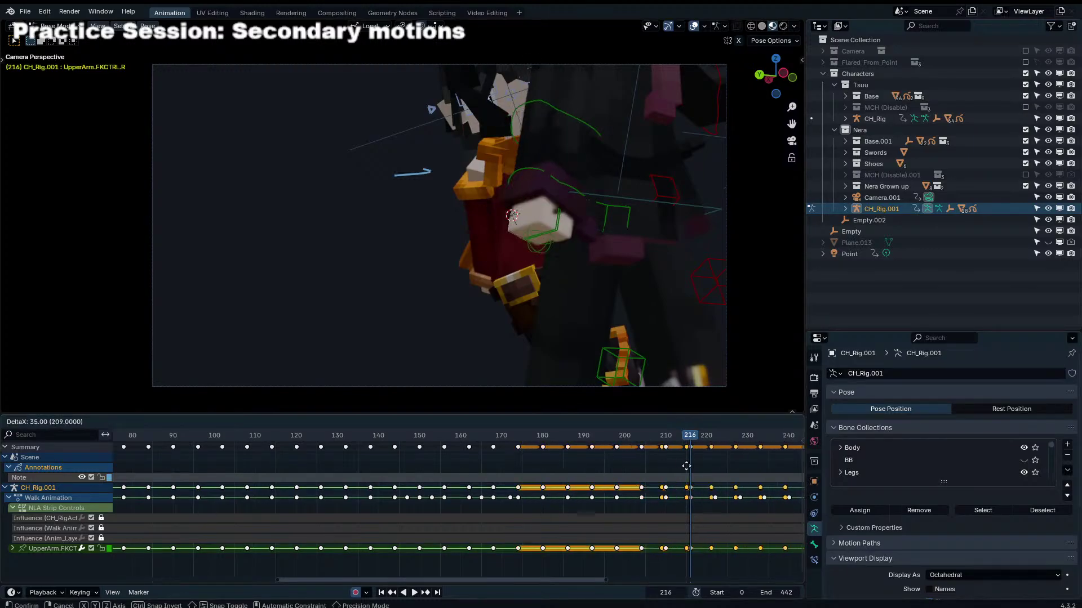
click(691, 472)
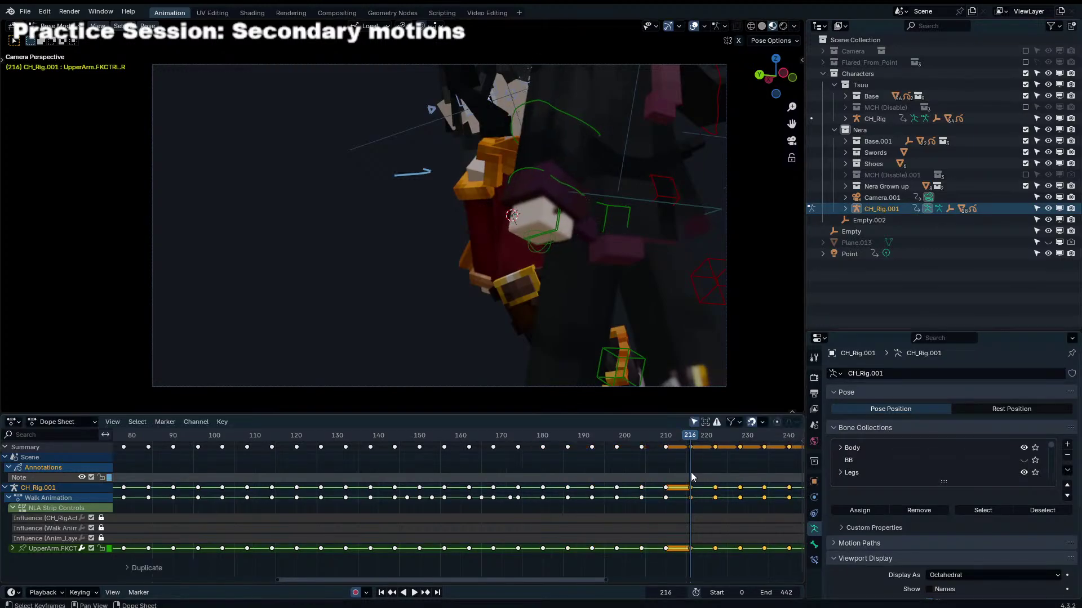
key(ctrl+z)
key(shift+d)
click(190, 468)
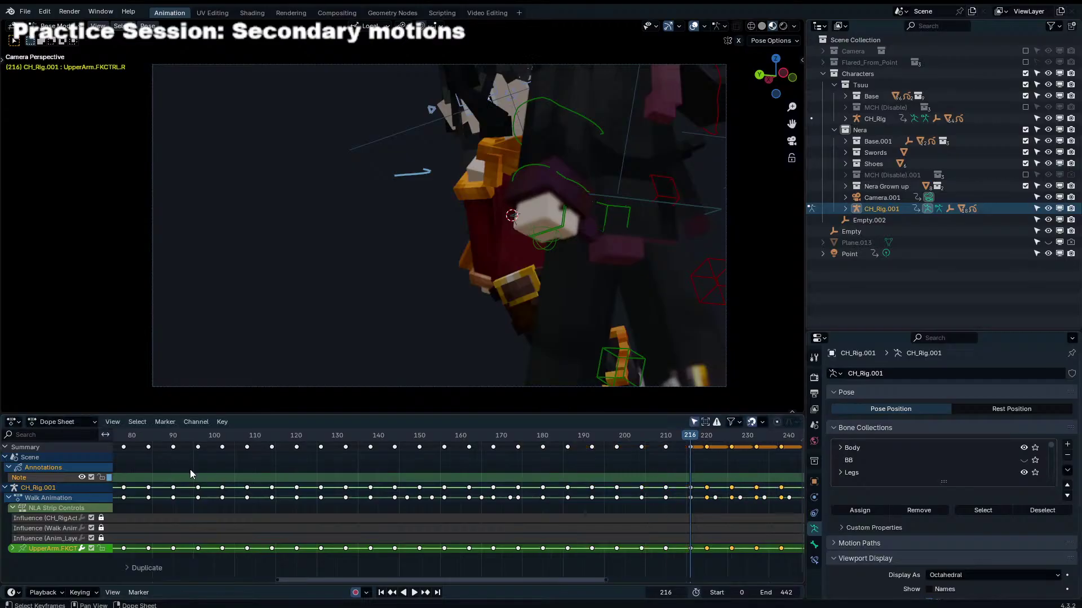
Step: Try shifting the duplicated right upper arm keyframes so they start at frame 222, and delete those copies
key(Right)
key(Right)
key(Right)
key(Right)
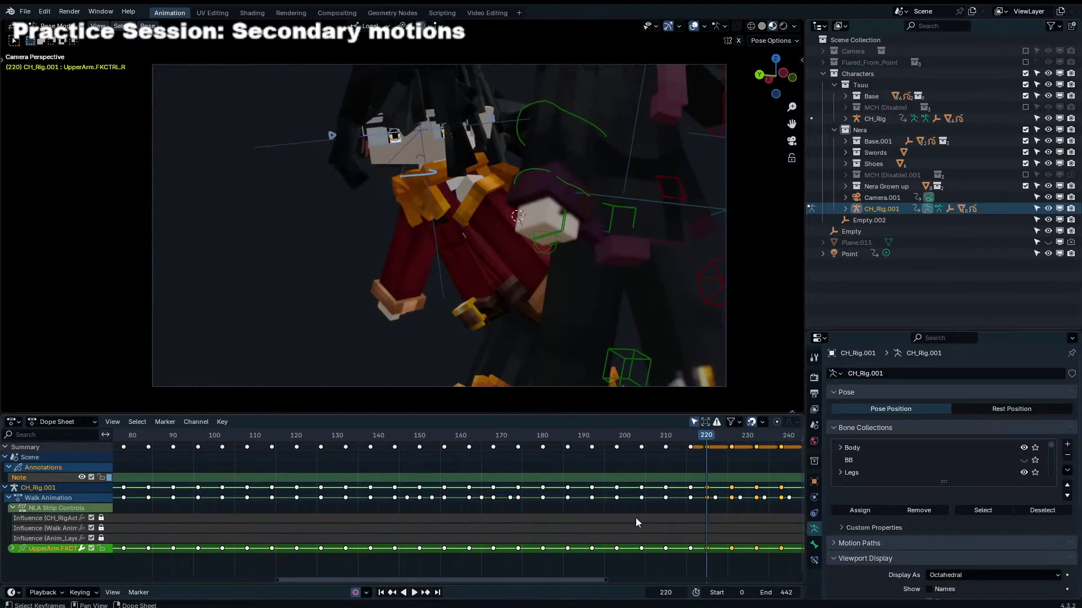
key(g)
click(684, 493)
key(space)
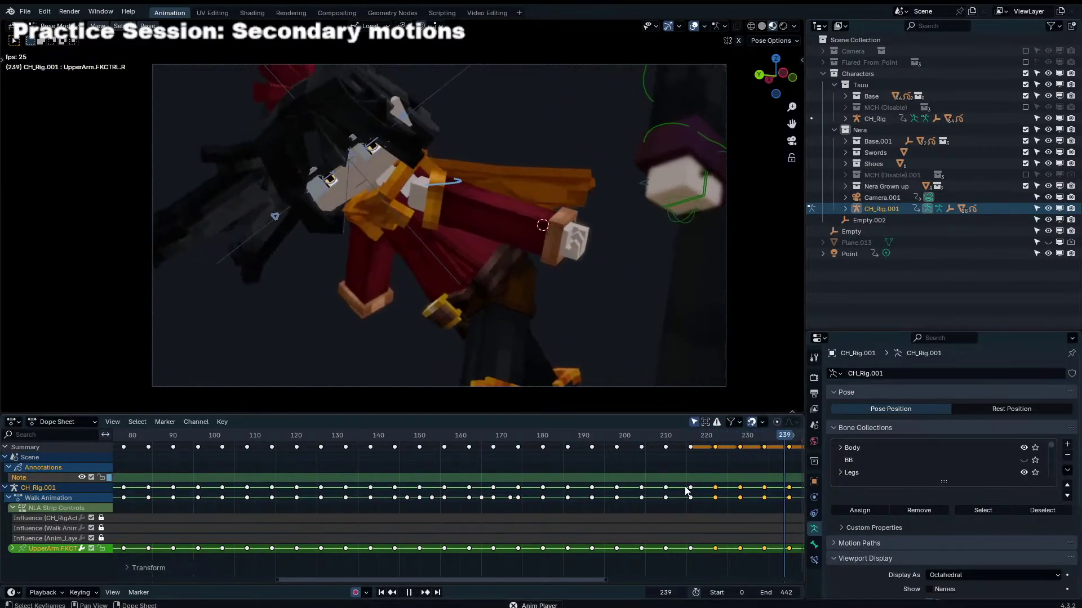
key(space)
key(x)
click(711, 482)
click(690, 439)
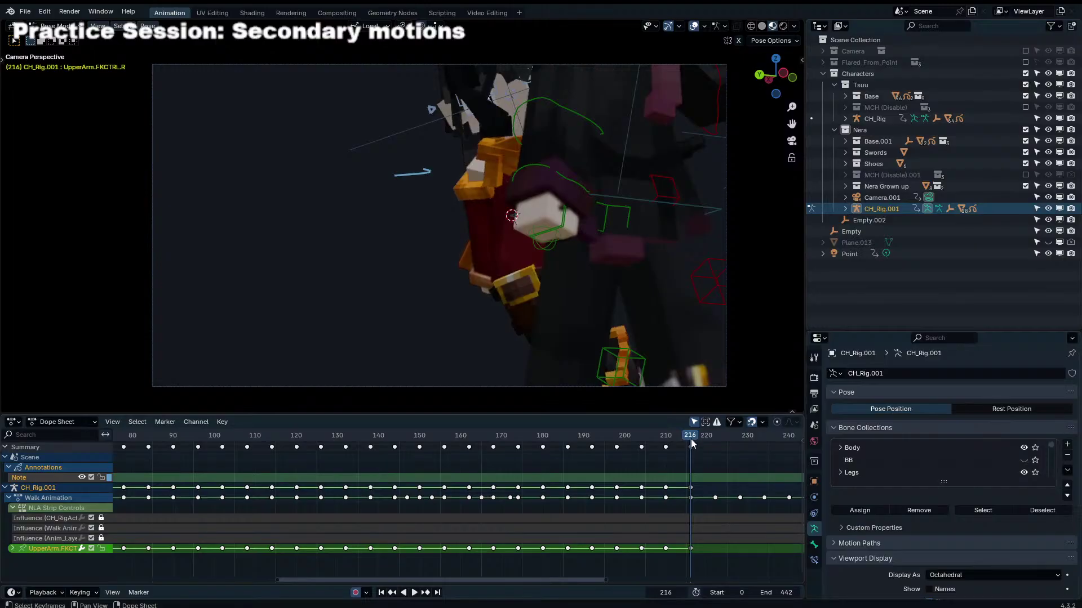
Step: Try placing a copy of the right upper arm's frame 216 keyframe at earlier frames
drag(691, 439, 641, 439)
key(shift+d)
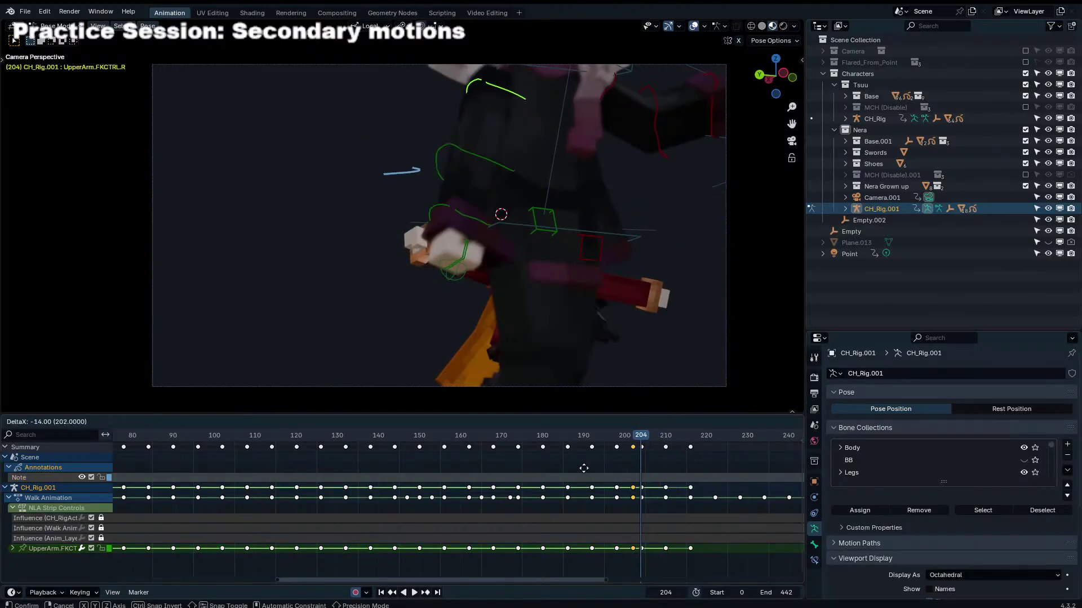
click(571, 470)
key(g)
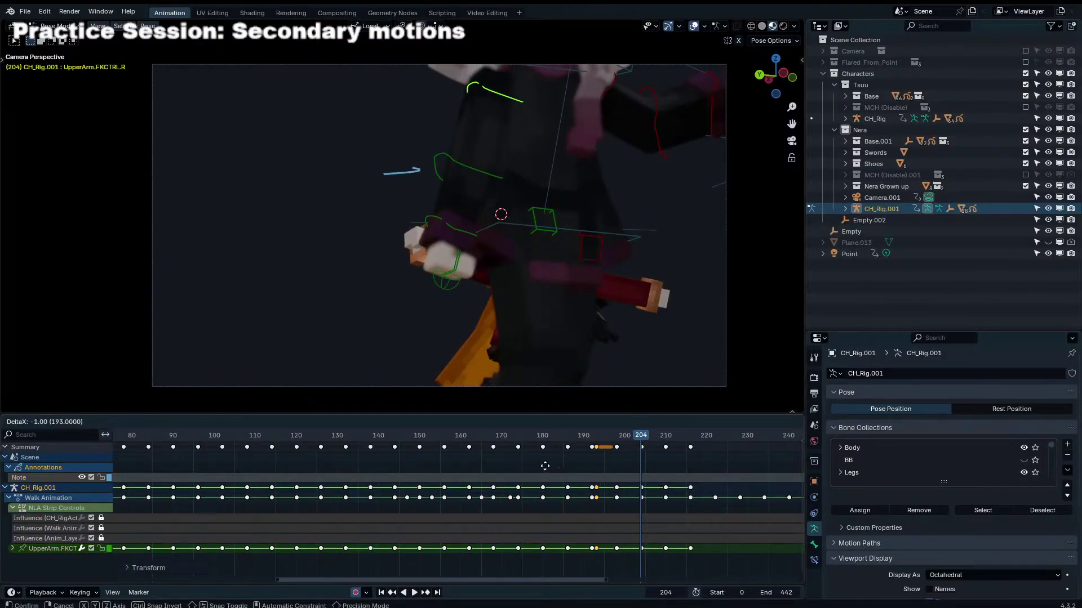
click(500, 468)
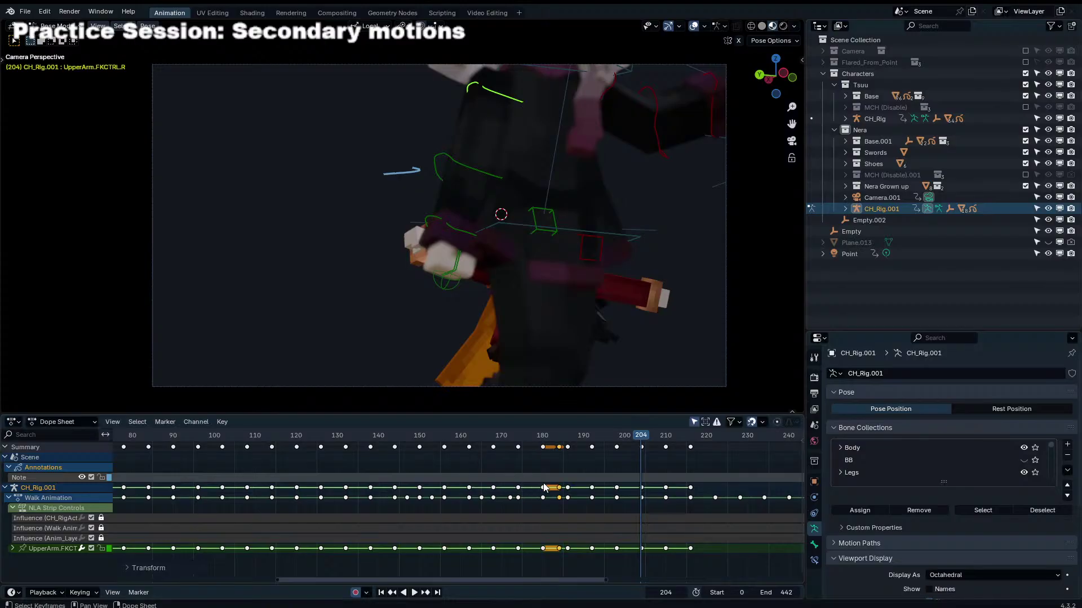
Step: Duplicate the right upper arm control's keyframes from frames 180 to 216 so the copies continue from frame 216, and play them back
drag(590, 503, 591, 505)
key(g)
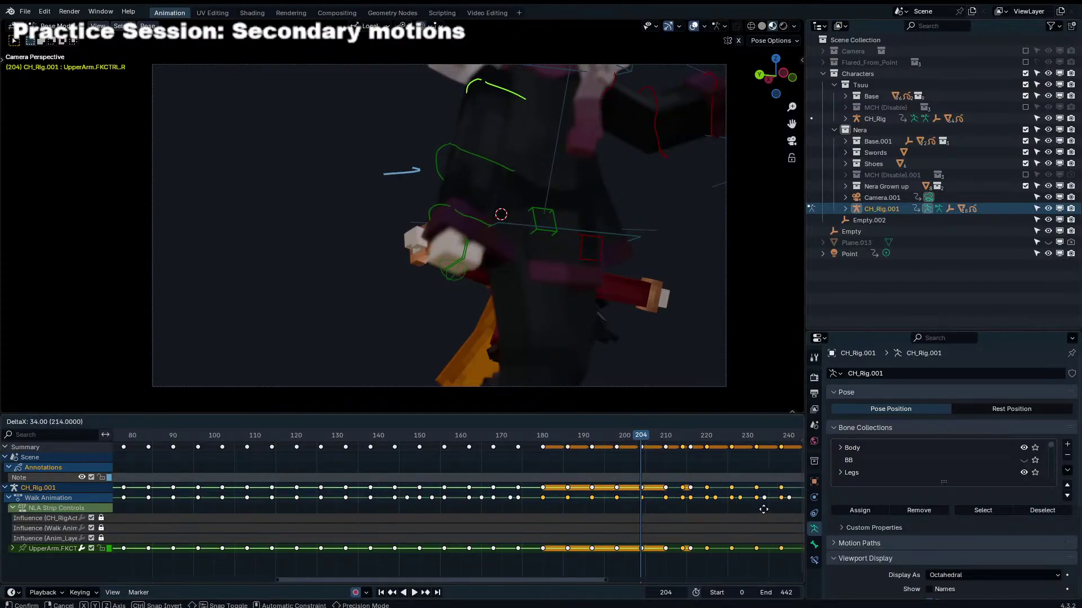
click(712, 528)
key(space)
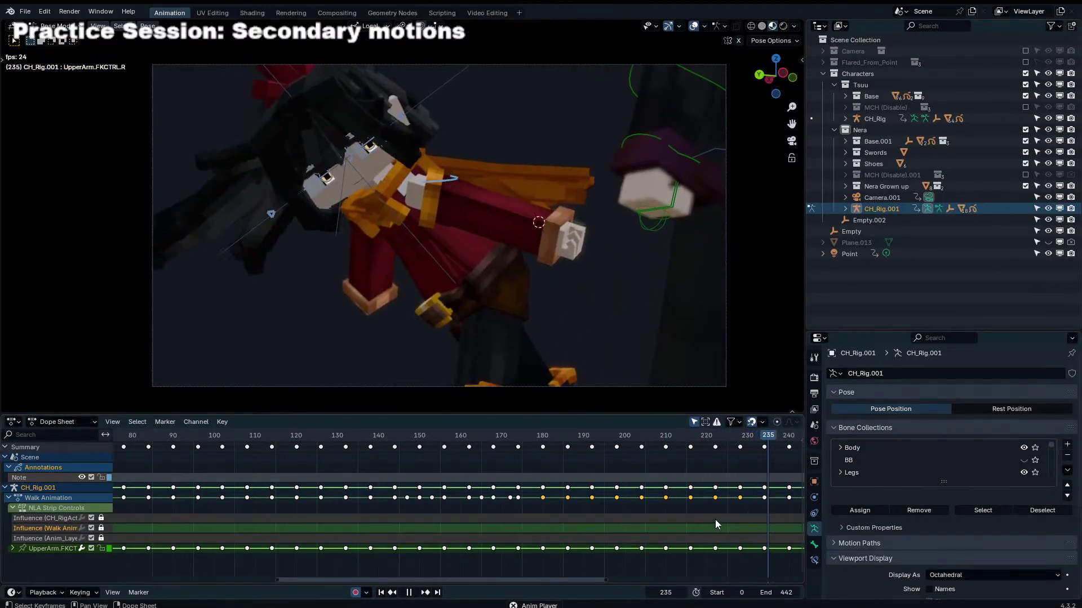
key(space)
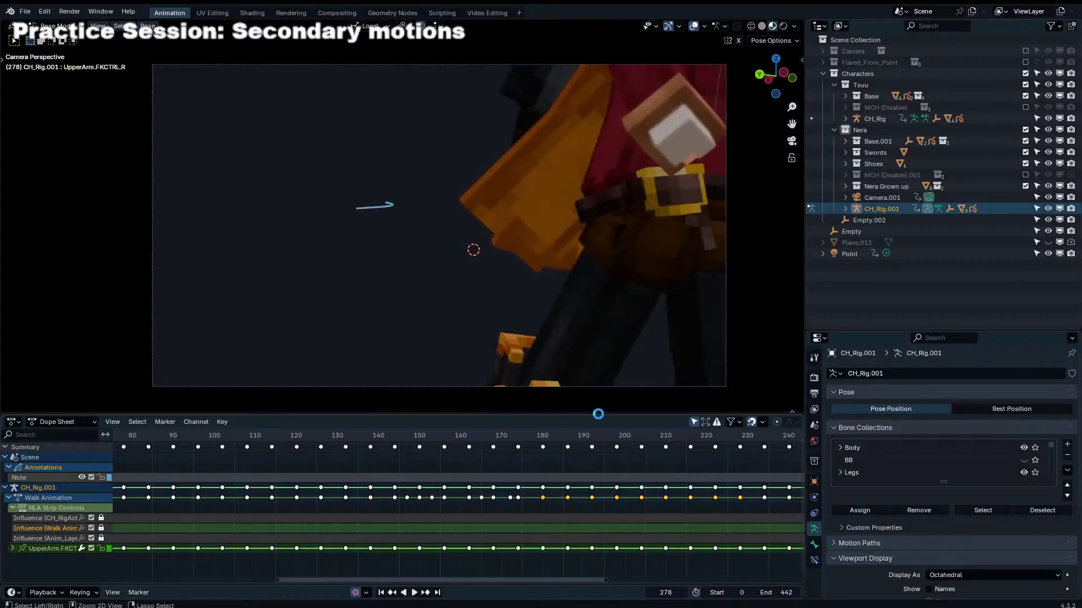
Step: Save the file and switch CH_Rig.001 from Pose Mode to Object Mode while the animation plays
key(ctrl+s)
scroll(506, 466, down, 5)
drag(460, 438, 16, 455)
key(space)
scroll(462, 222, up, 5)
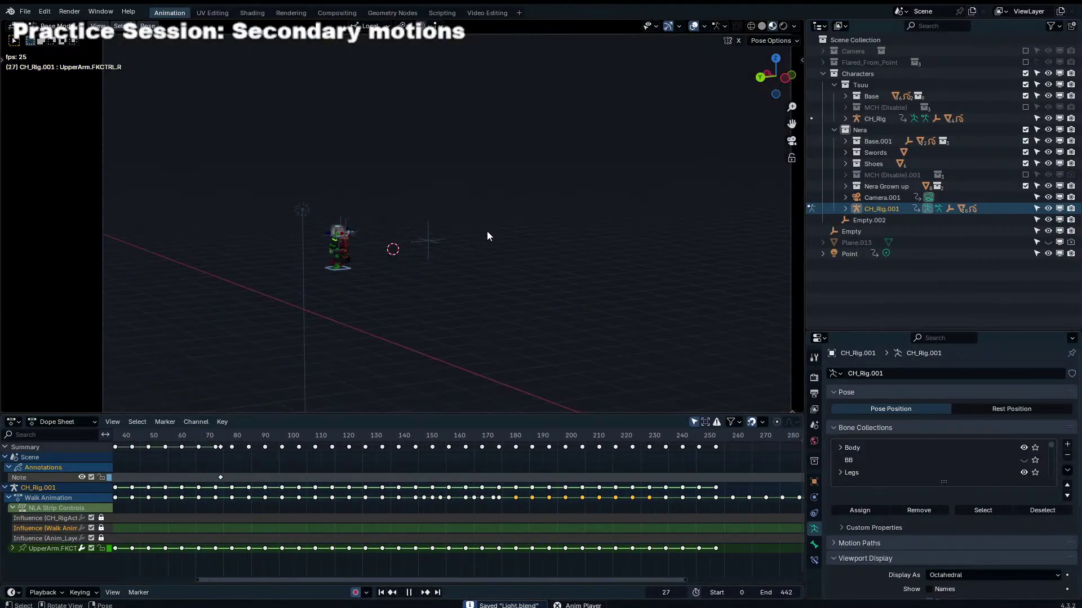
key(ctrl+Tab)
click(508, 232)
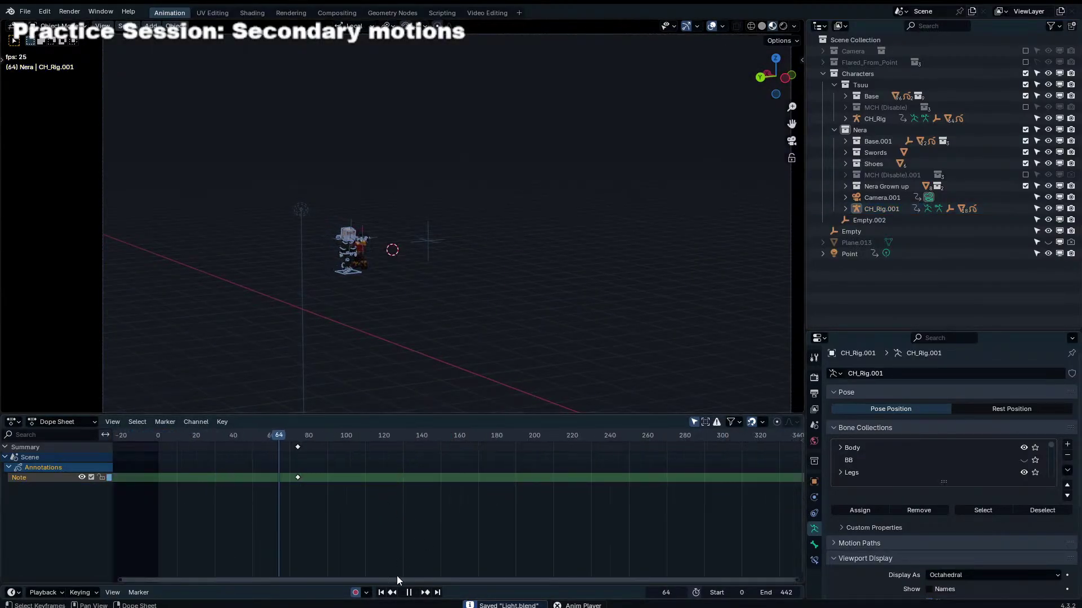
Step: Play the animation from its first frame in the camera view and replay the section from about frame 140
click(382, 593)
scroll(383, 280, up, 2)
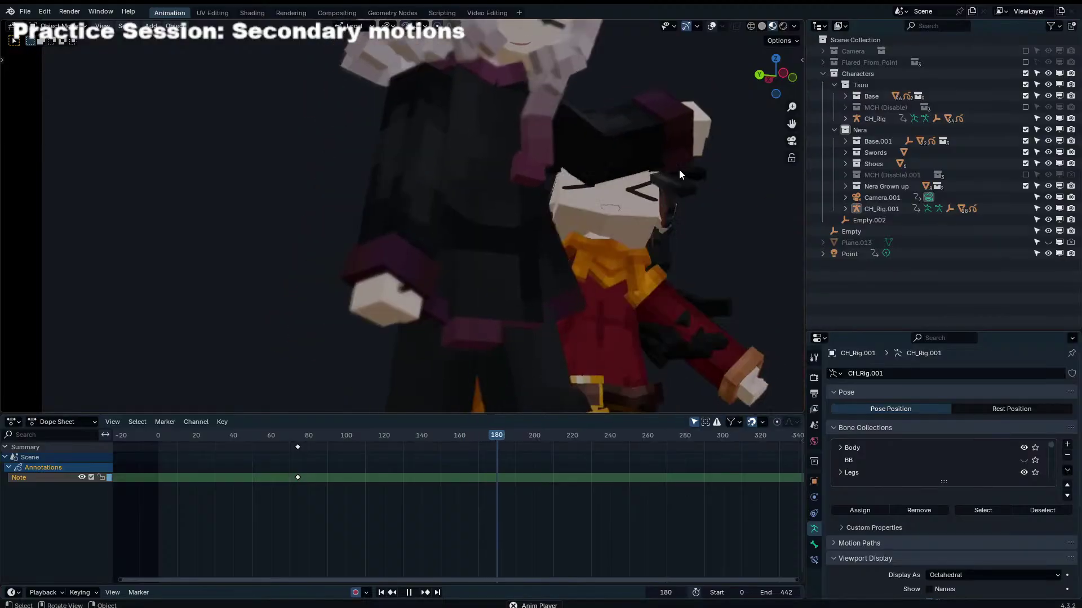
drag(458, 436, 421, 434)
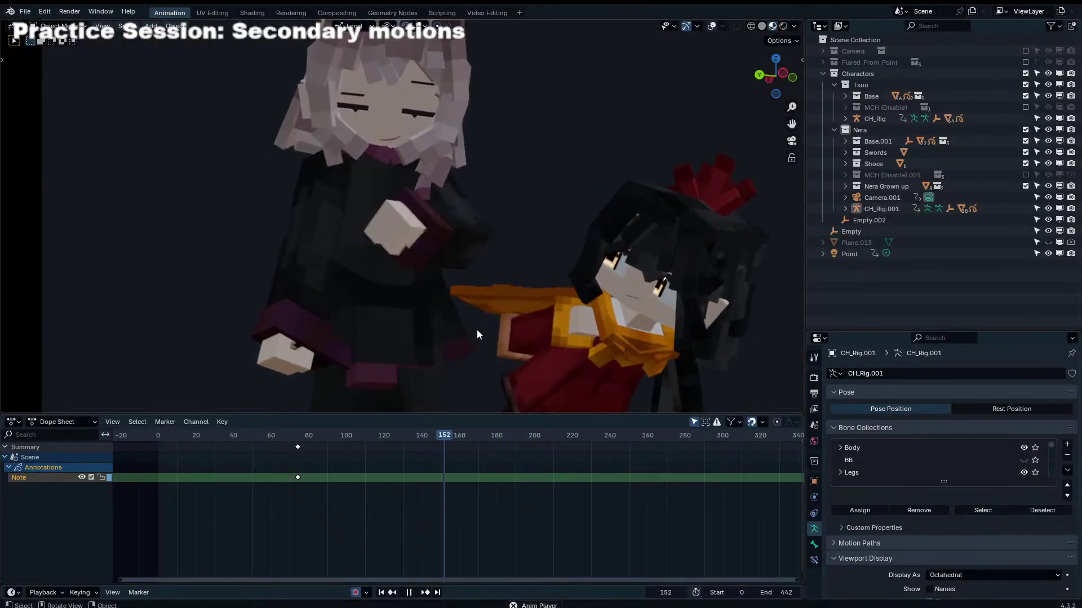
Step: Return the rig to Pose Mode with overlays shown and select the left arm controls together with the Head bone
click(711, 25)
key(ctrl+Tab)
click(515, 155)
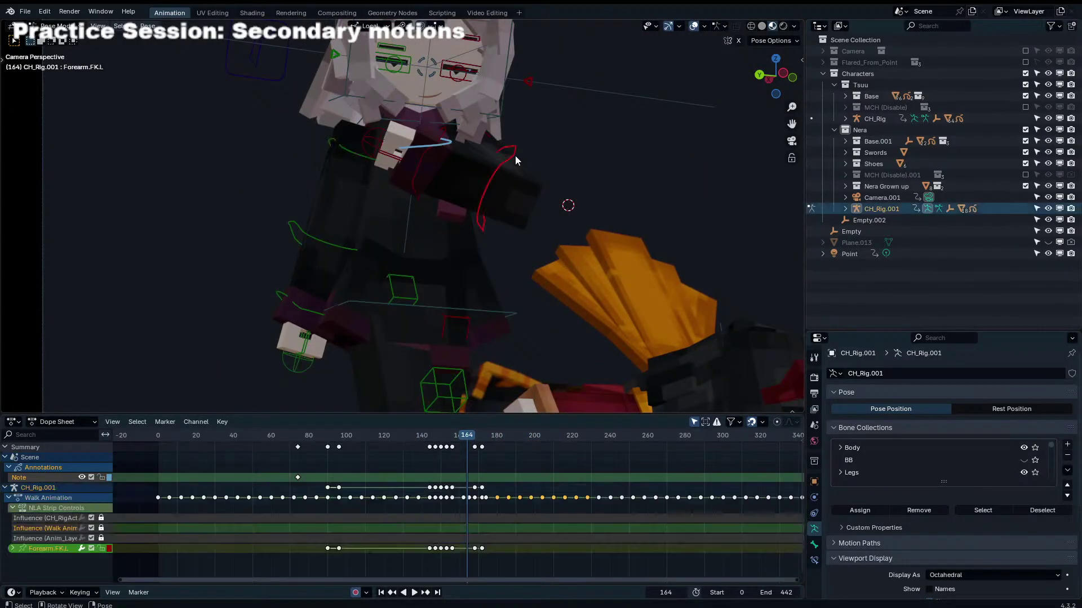
key(Escape)
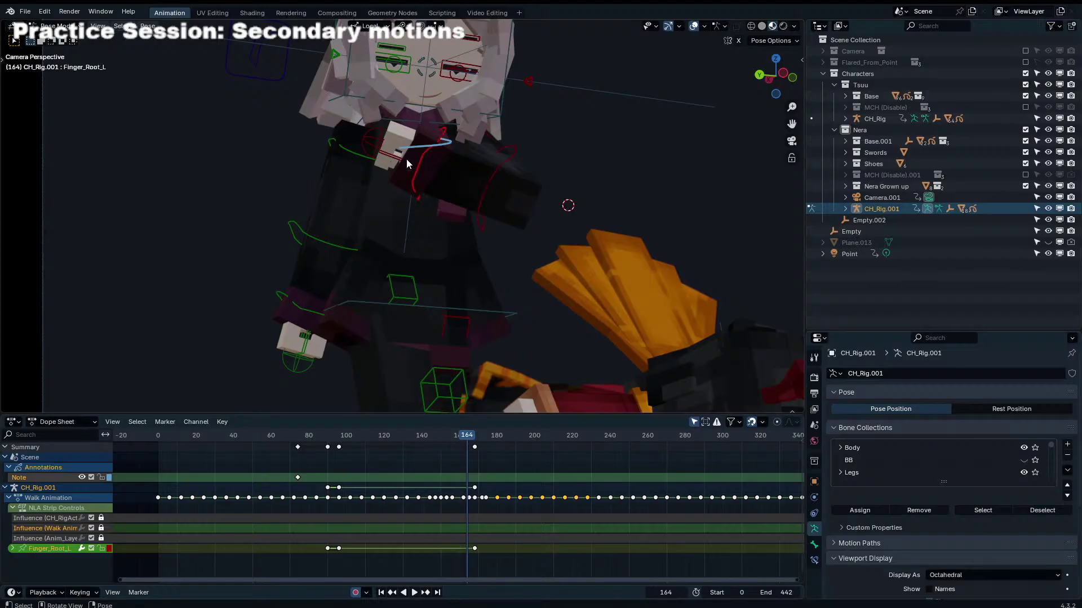
shift+click(506, 161)
shift+click(467, 117)
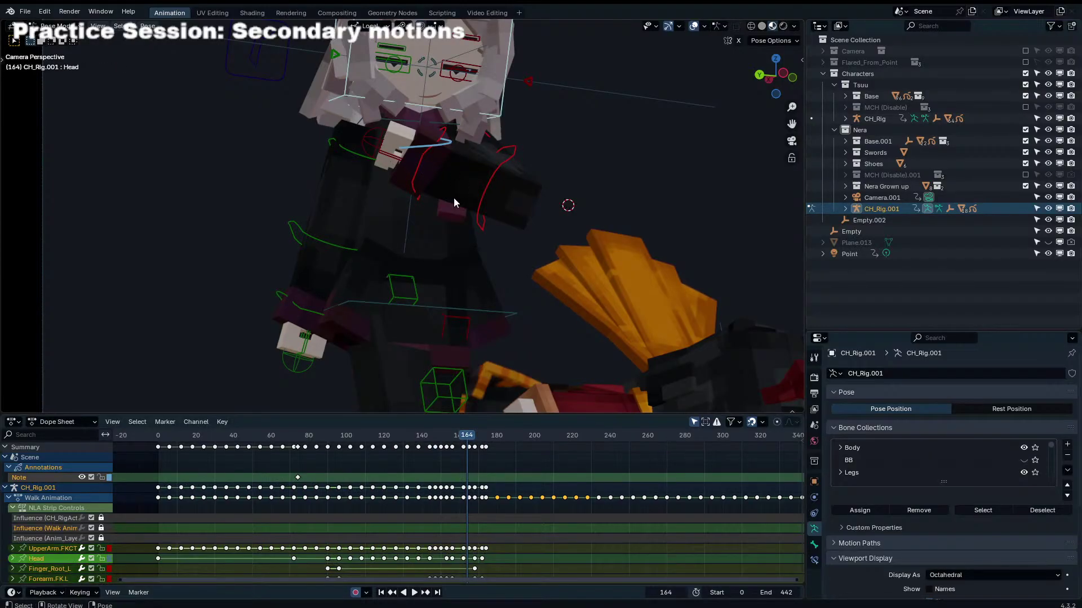
Step: Select only the Head bone and move its keyframes from frame 153 onward six frames earlier
click(494, 115)
drag(454, 490, 503, 568)
key(g)
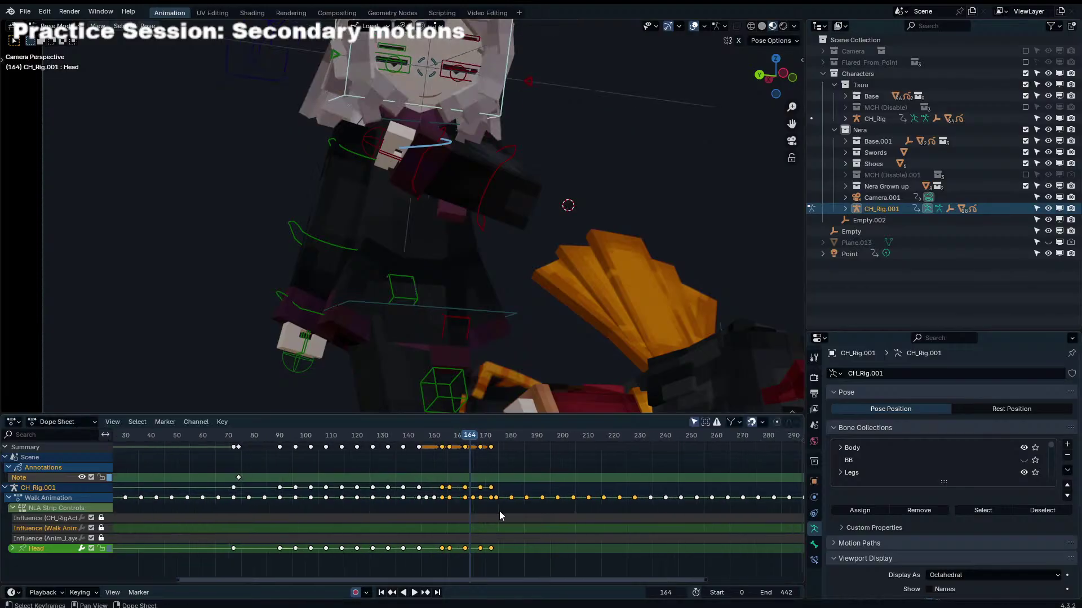
scroll(499, 512, up, 5)
click(494, 502)
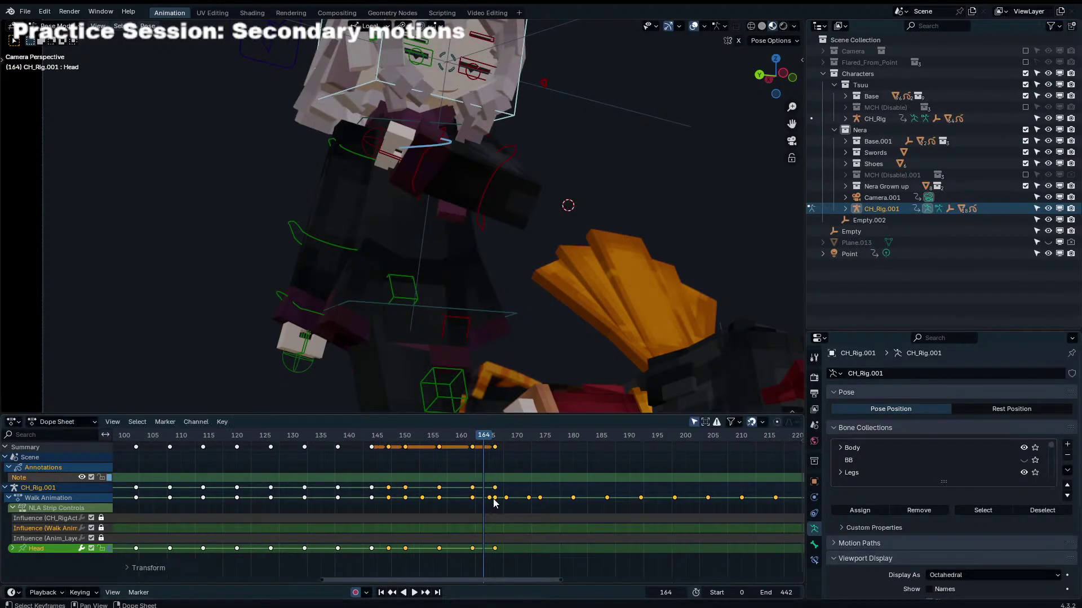
Step: Move the Head bone's last keyframe to frame 165 and play back the head motion
click(495, 488)
key(g)
click(489, 488)
drag(473, 438, 329, 431)
key(space)
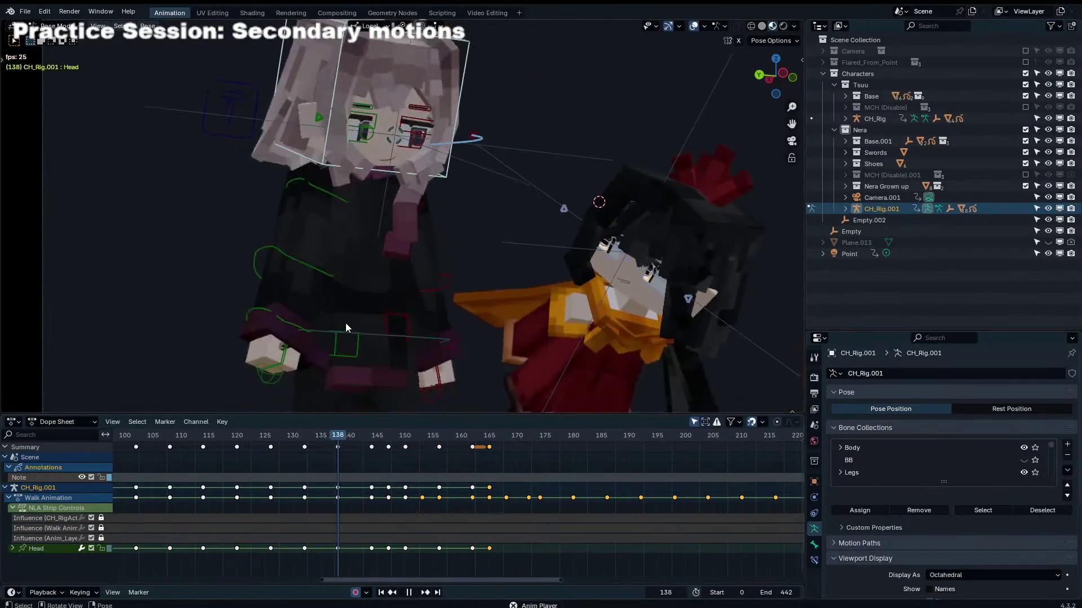
key(space)
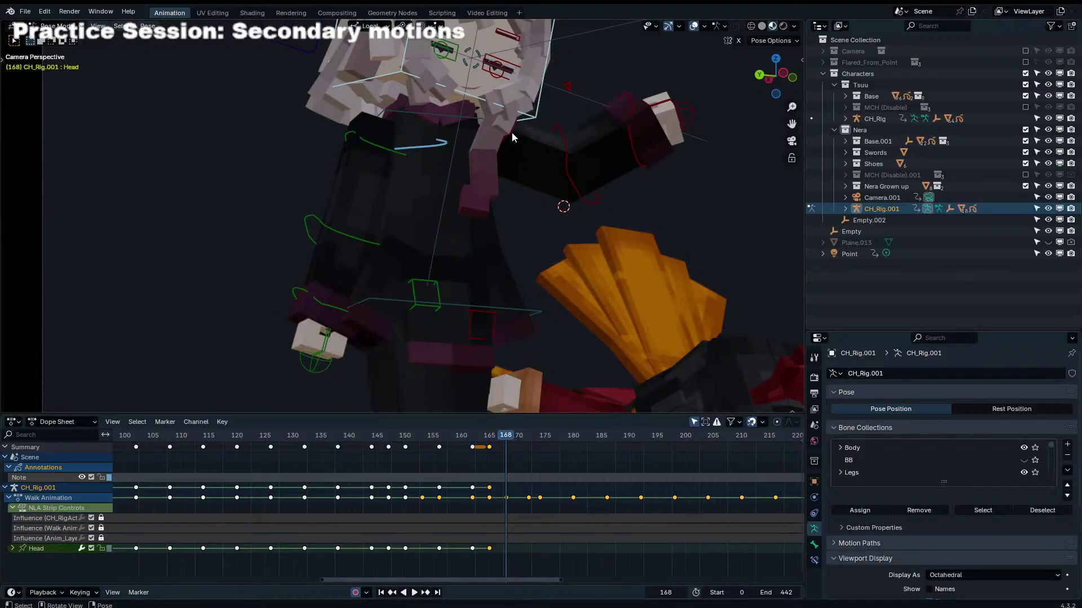
Step: Select the left forearm and upper arm controls and move their keyframes from frame 144 onward three frames earlier
click(574, 153)
shift+click(558, 171)
drag(500, 479, 569, 442)
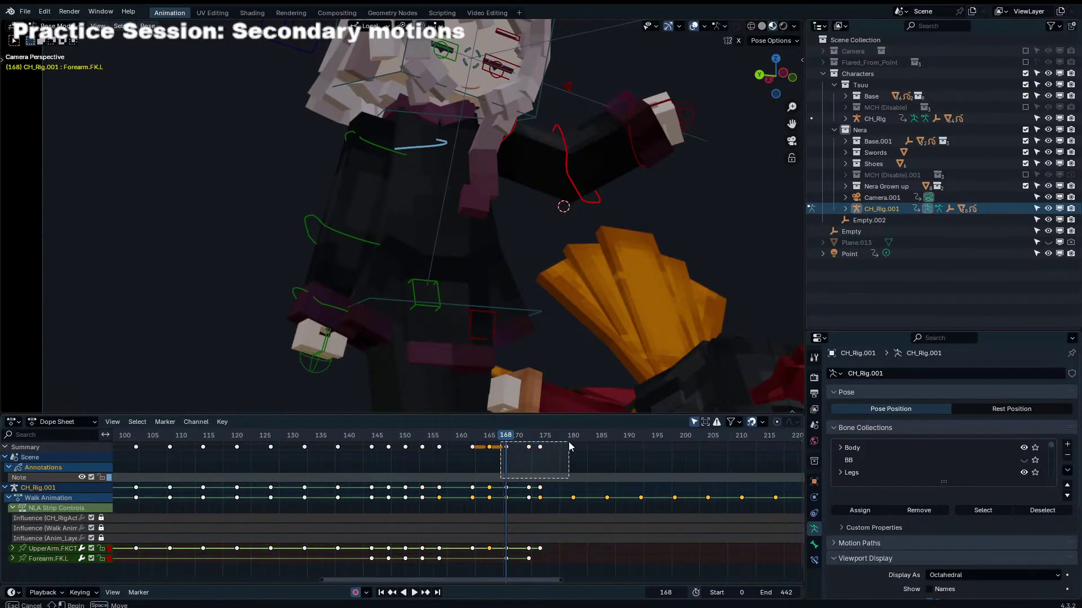
key(Escape)
drag(370, 482, 581, 552)
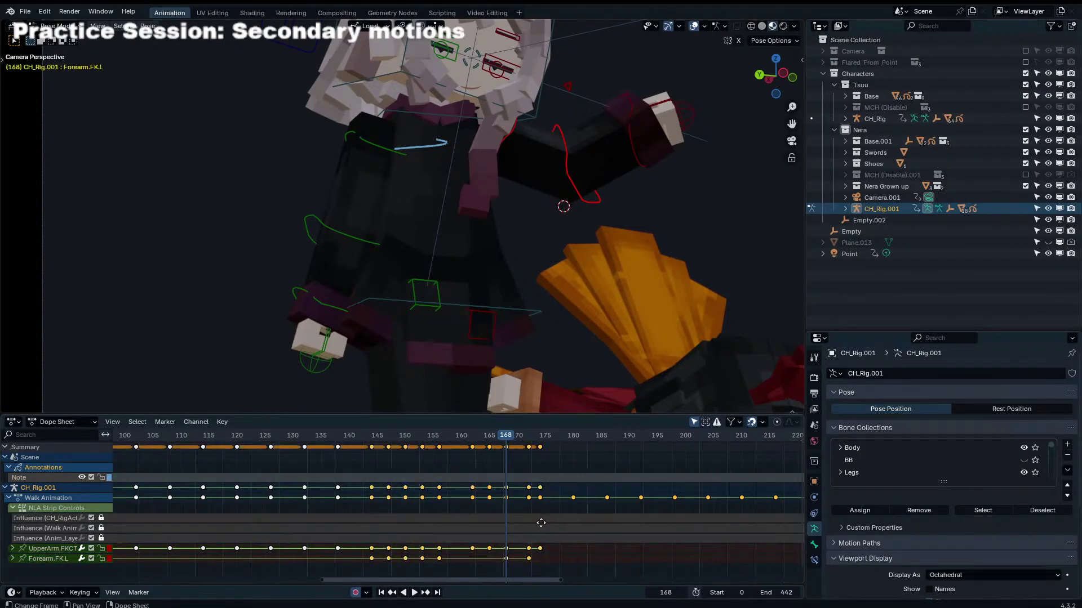
key(g)
click(524, 521)
Step: Move the left arm keyframes from frame 159 onward another three frames earlier and replay from frame 136
drag(446, 477, 552, 558)
key(g)
click(535, 537)
click(327, 436)
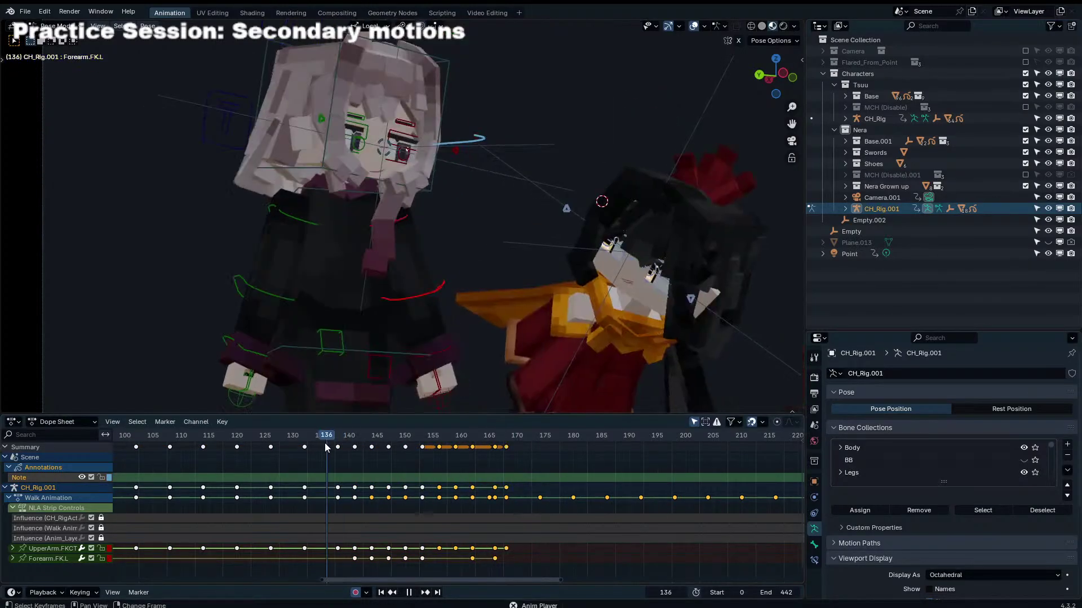
Step: Save the file and play back the animation in Object Mode, hiding the viewport overlays
key(space)
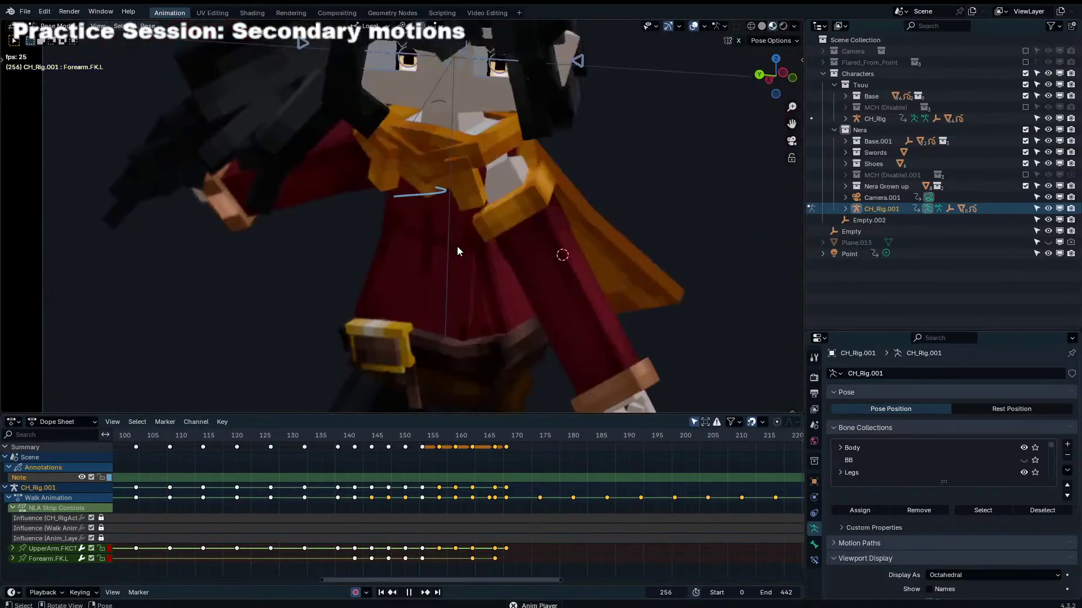
key(ctrl+Tab)
scroll(458, 245, down, 2)
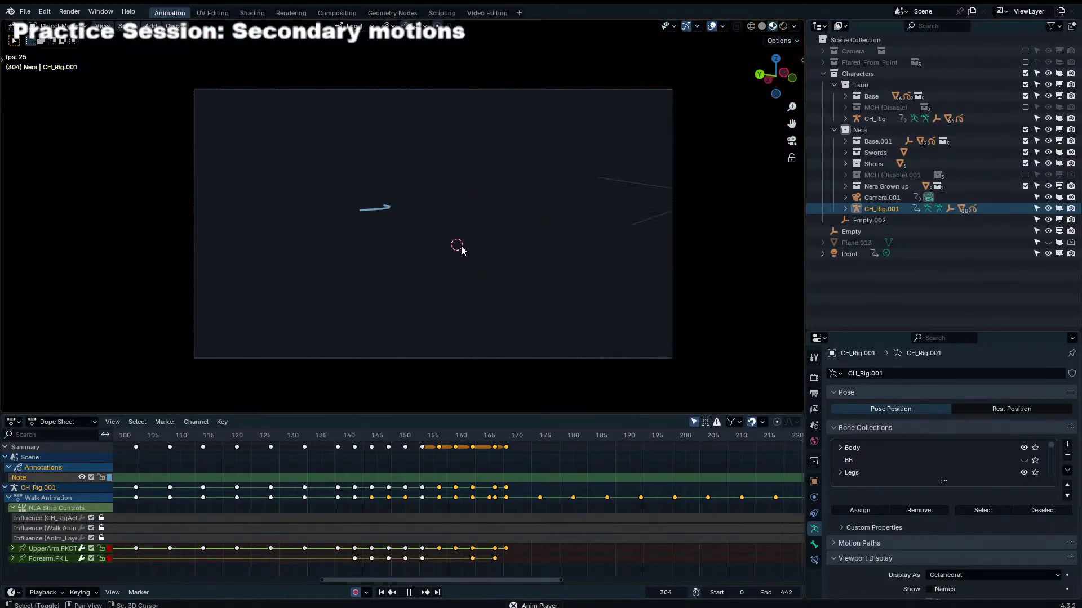
scroll(461, 250, up, 2)
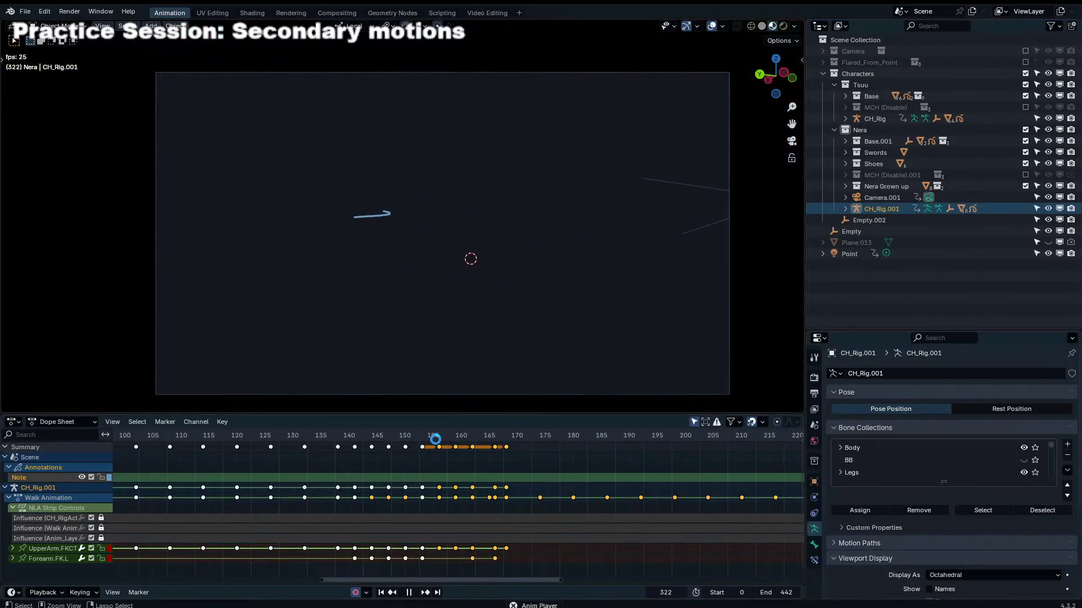
key(ctrl+s)
key(space)
scroll(428, 441, down, 3)
click(142, 436)
key(space)
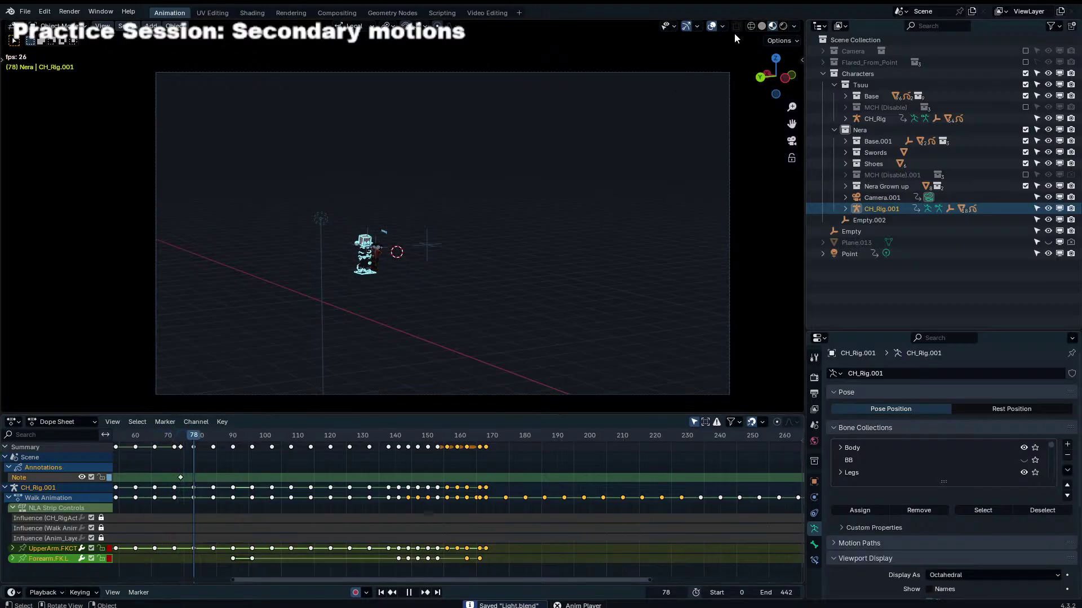
click(711, 27)
key(space)
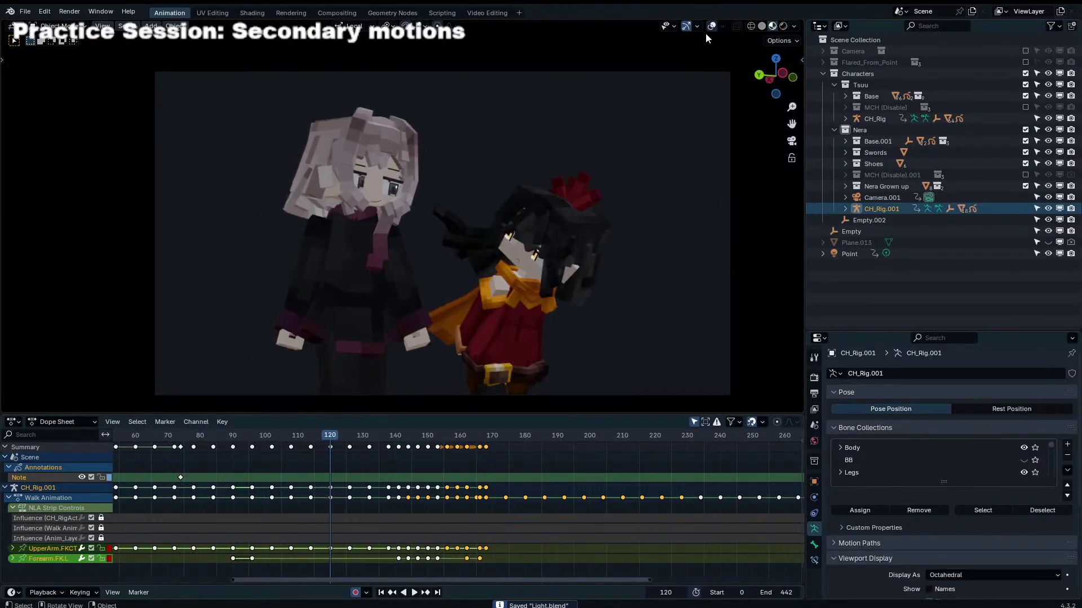
Step: Restore the overlays, select both of Nera's eyelid controls in Pose Mode and replay from around frame 70
click(710, 28)
scroll(439, 155, up, 2)
key(ctrl+Tab)
click(441, 178)
shift+click(307, 144)
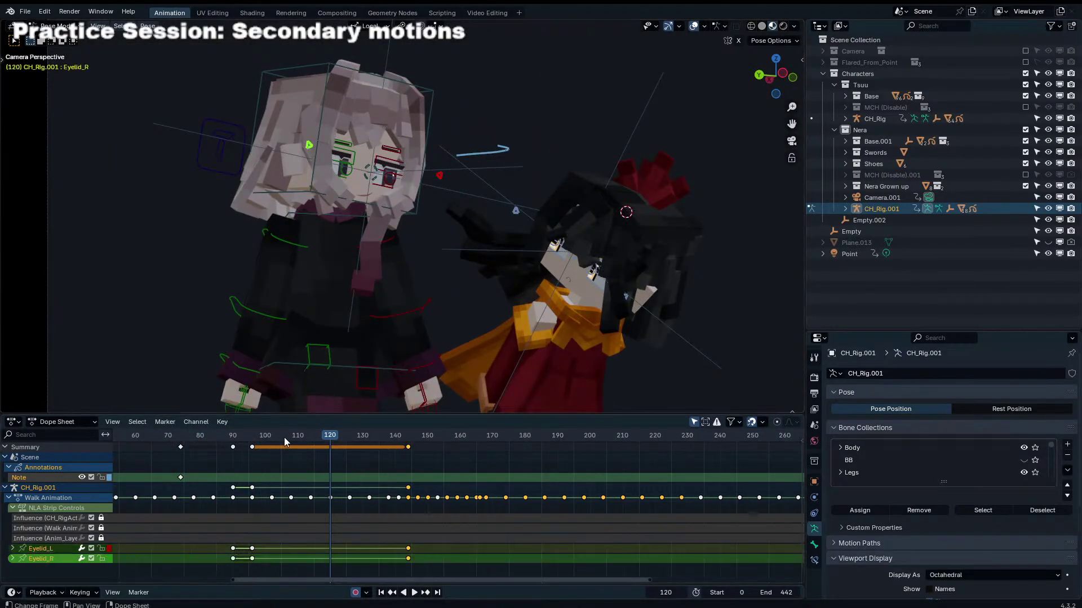
drag(284, 437, 163, 459)
key(space)
middle_drag(215, 471, 436, 479)
key(space)
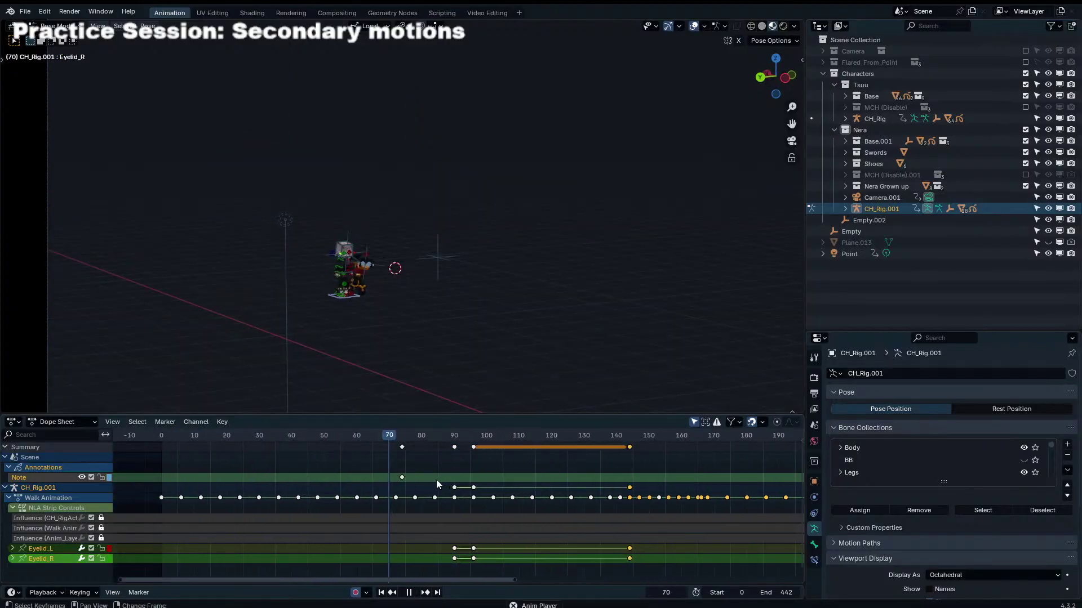
key(space)
Step: Insert a keyframe for Nera's eye Focus control at frame 78 and replay up to frame 96
click(294, 226)
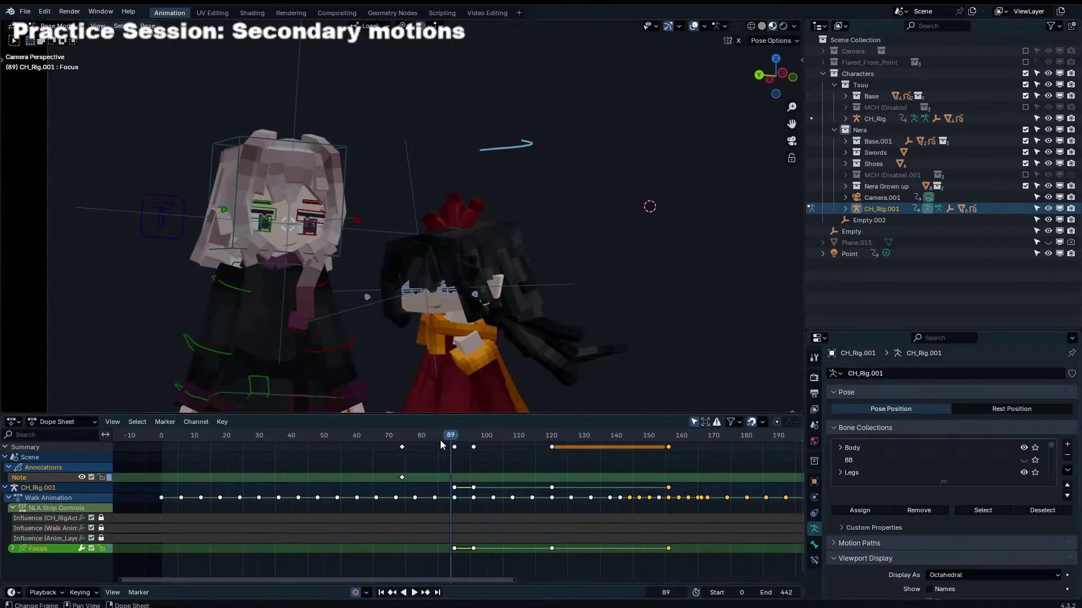
drag(440, 441, 414, 465)
key(i)
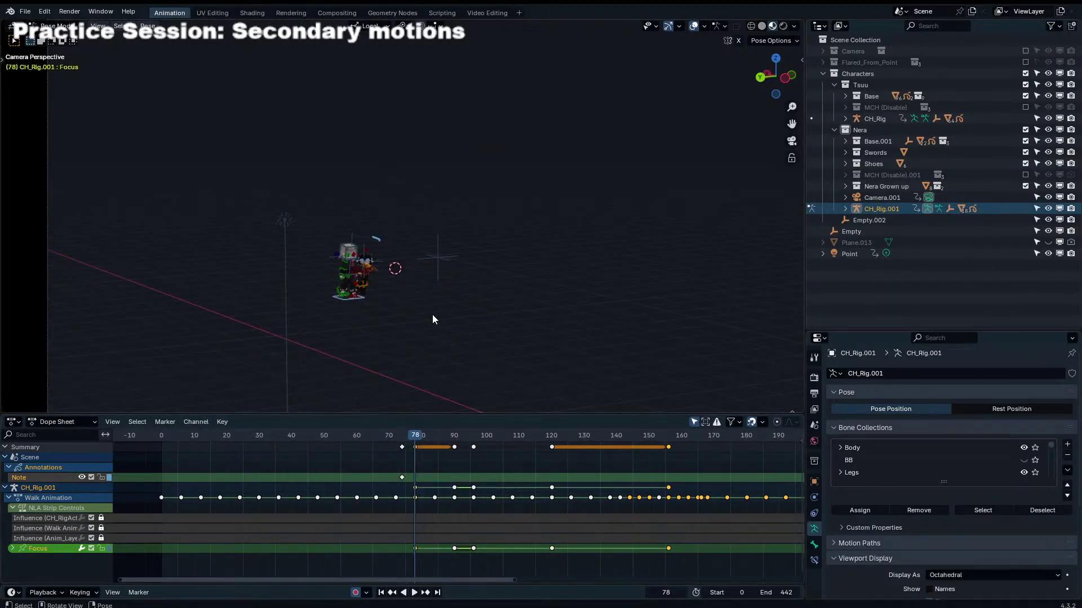
key(space)
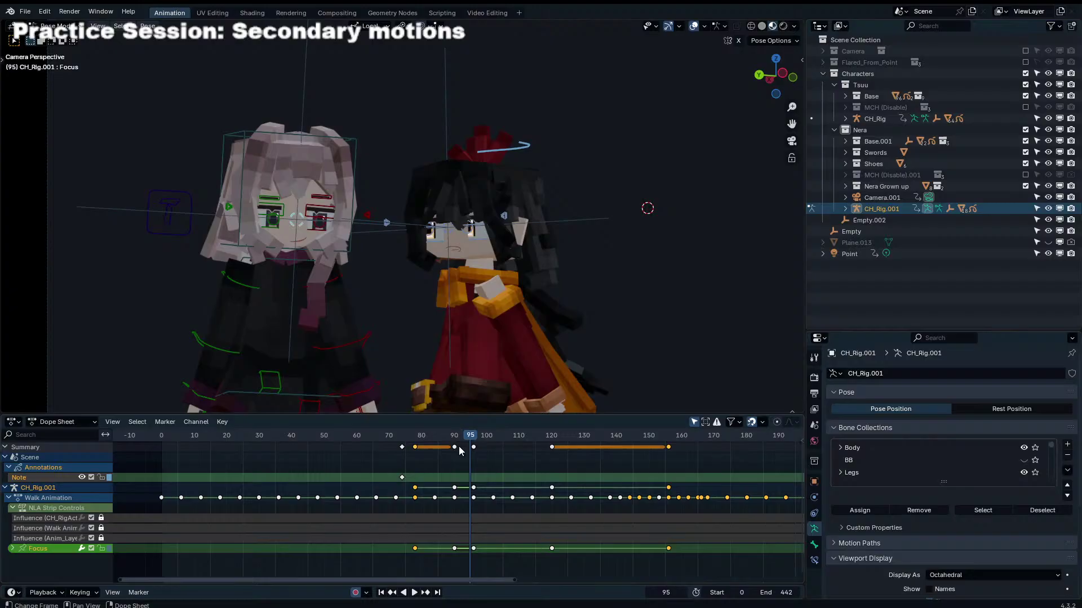
key(space)
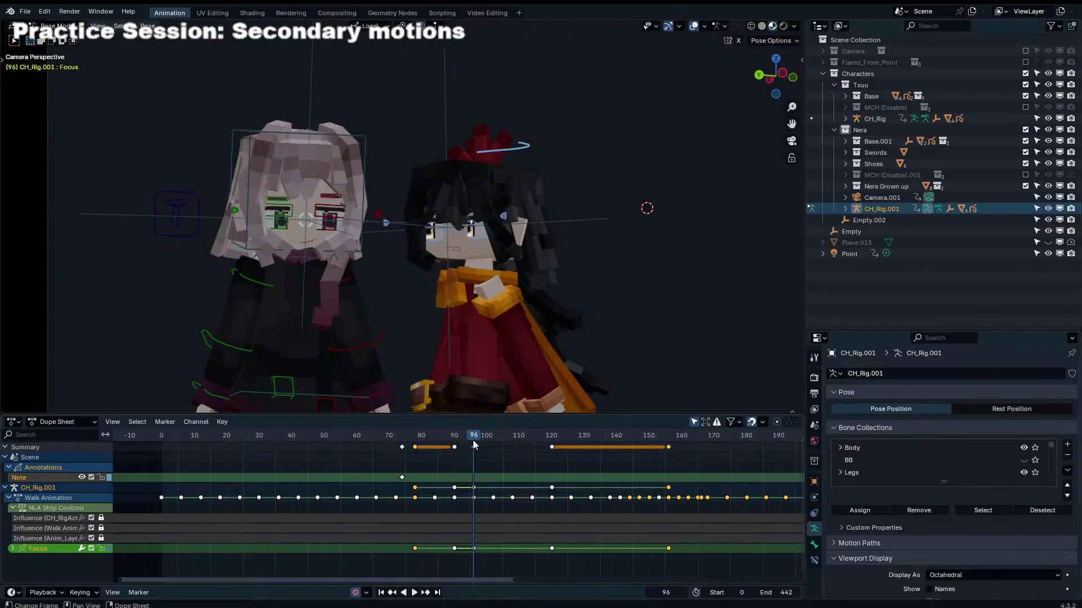
Step: Try lowering both of Nera's eyelid controls at frame 96
click(379, 213)
shift+click(237, 211)
drag(237, 211, 240, 231)
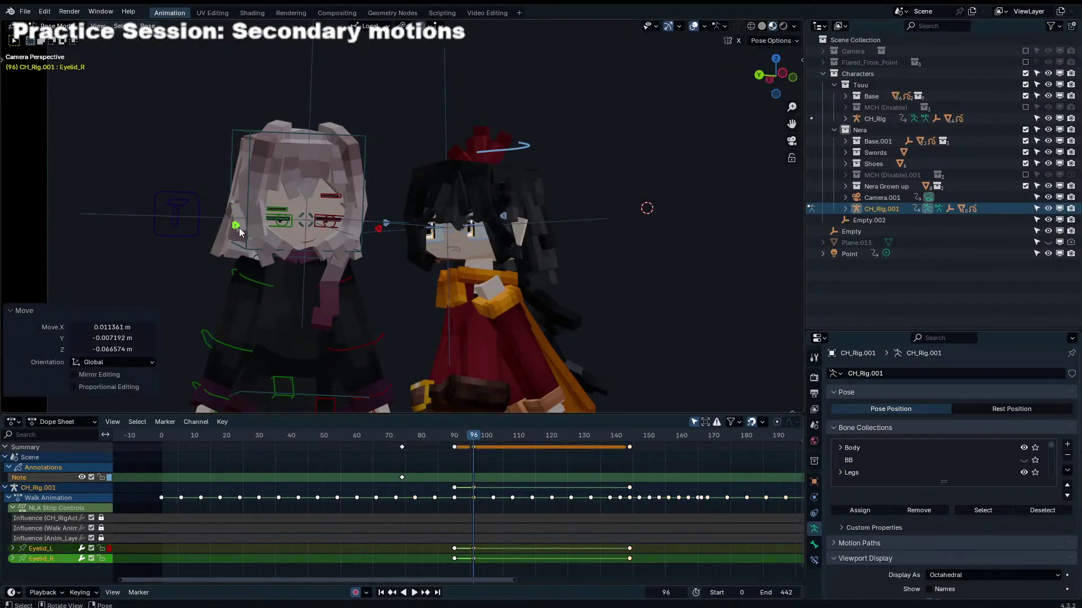
Step: Set the target bone of the EyelashC_U_L bone's Transformation constraint to Eyelid_L
click(338, 213)
click(814, 545)
click(814, 560)
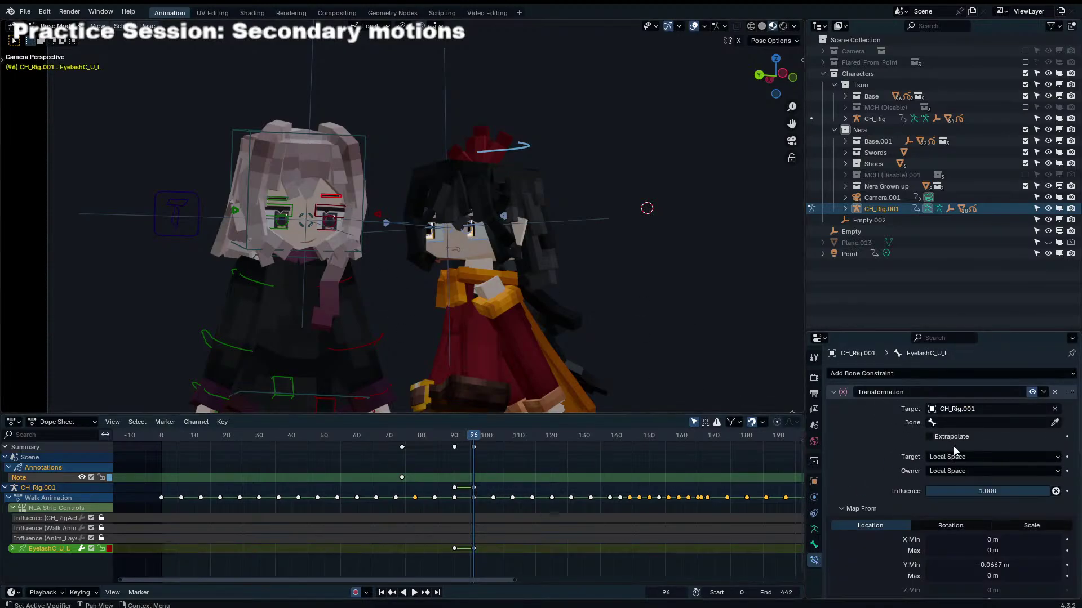
click(974, 422)
text(ETe)
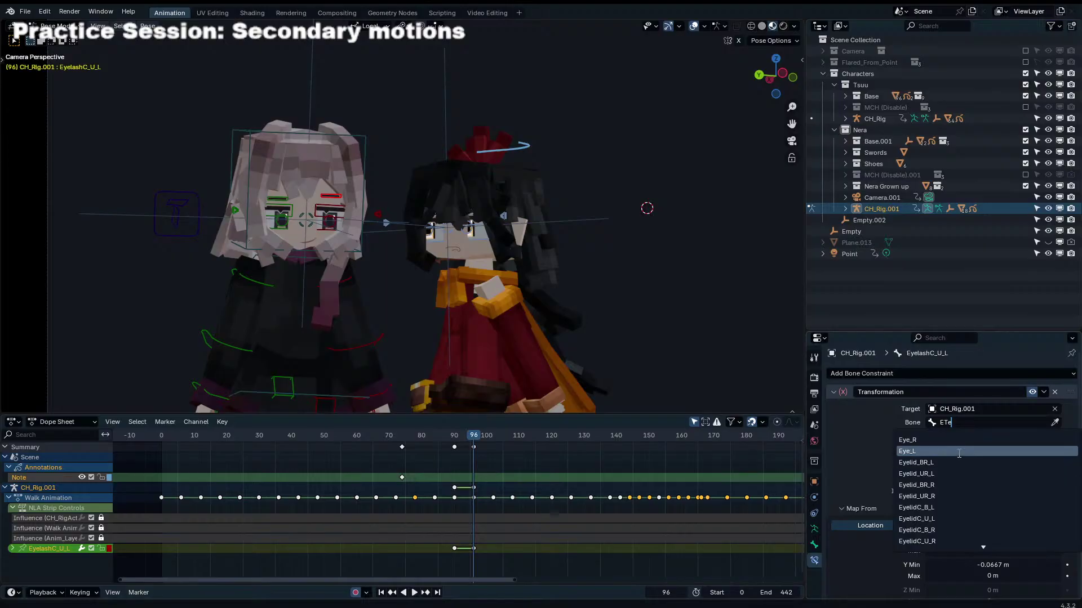
key(BackSpace)
key(BackSpace)
text(yelid)
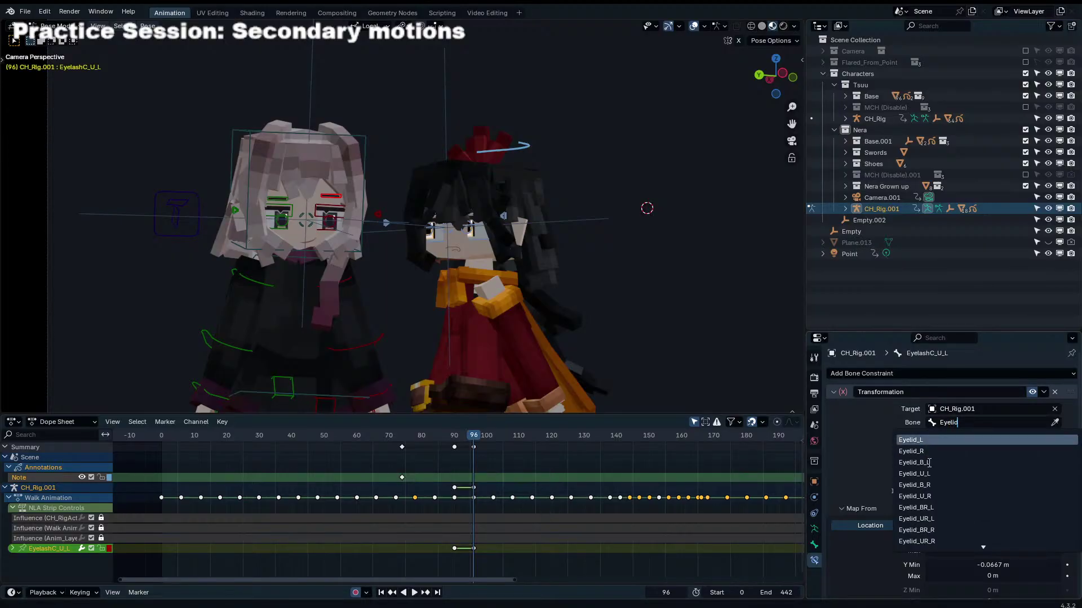
click(1006, 441)
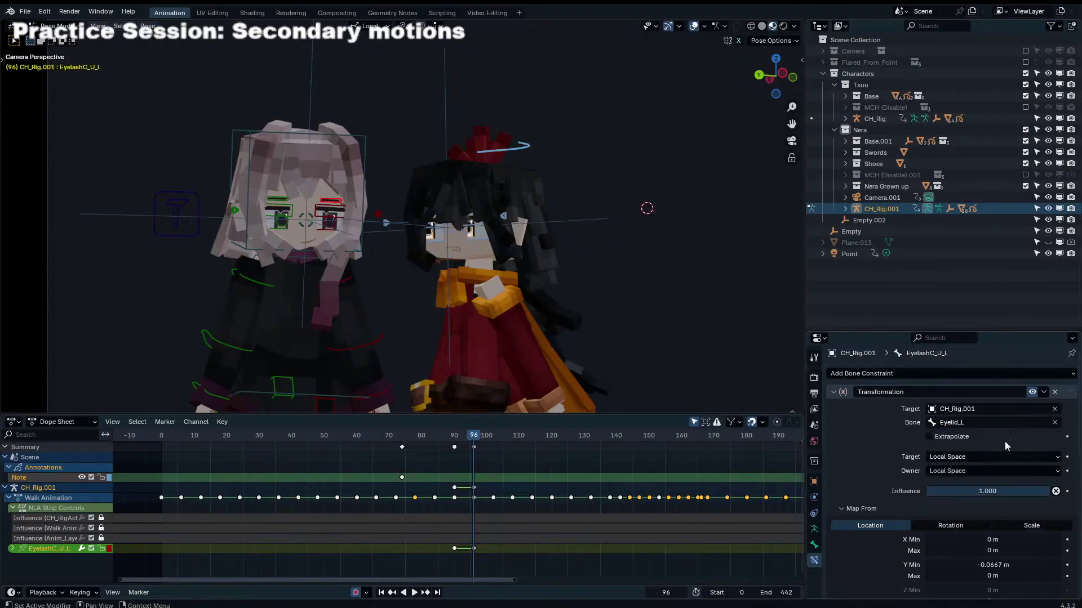
Step: Select both of Nera's eyelid controls and lower them at frame 96 to close her eyes
click(378, 213)
shift+click(240, 207)
key(space)
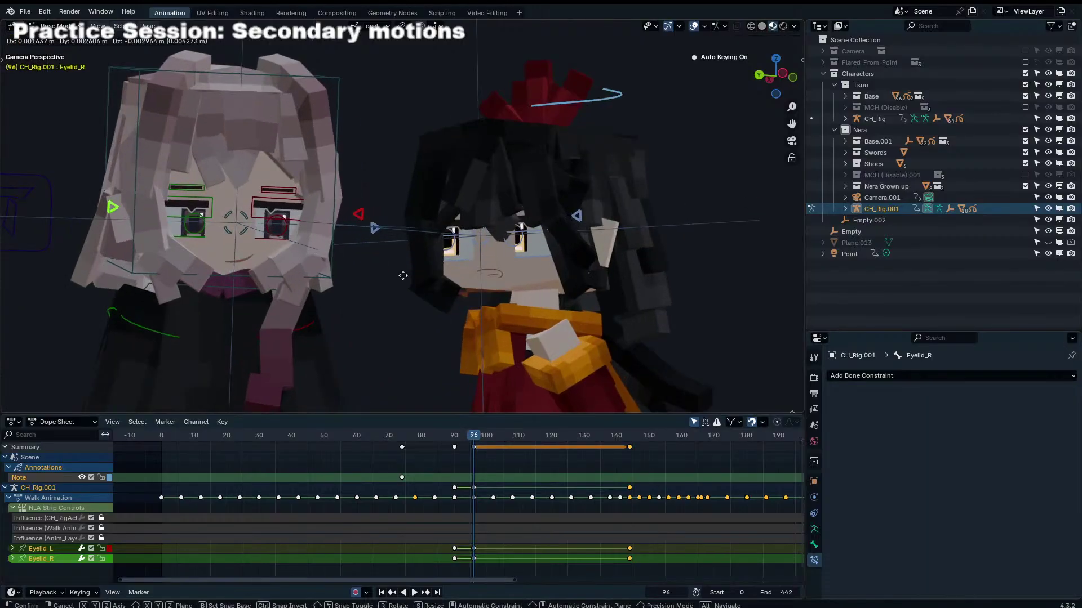
click(421, 435)
drag(421, 437, 472, 443)
key(g)
click(456, 368)
Step: Raise both eyelid controls at frame 102 to reopen Nera's eyes
key(Right)
key(Right)
key(Right)
key(Right)
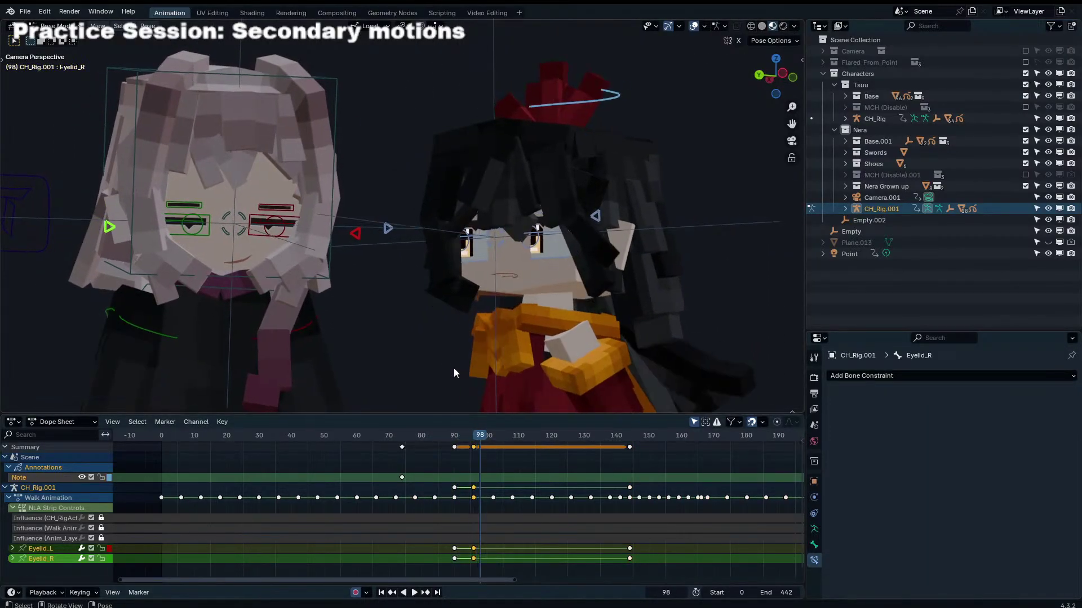
key(Right)
key(Right)
key(g)
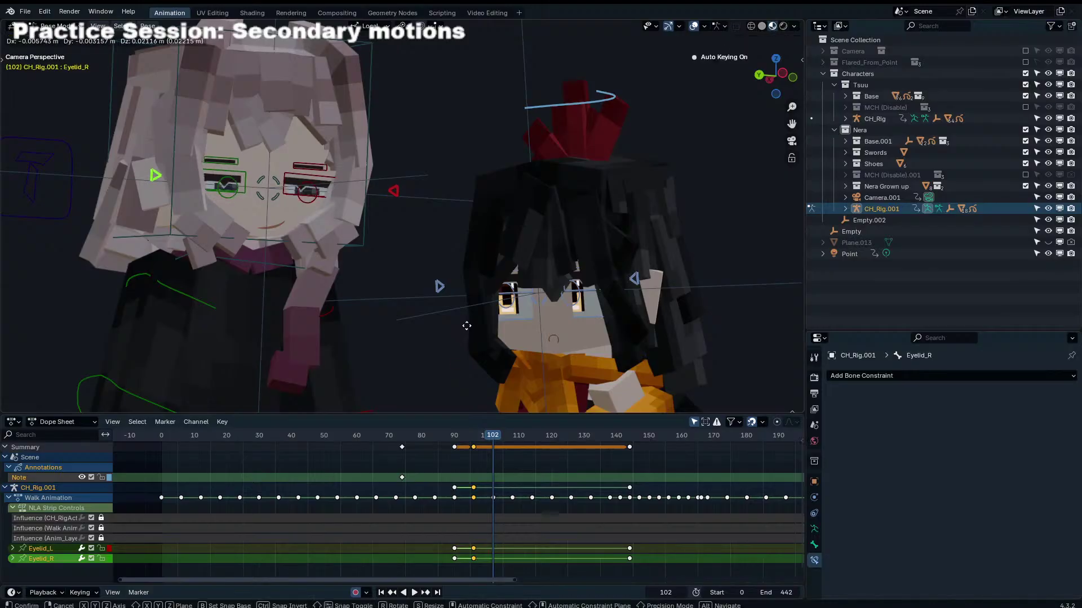
click(282, 199)
Step: Shift Nera's eye Focus control slightly toward the fighter at frame 102
click(285, 198)
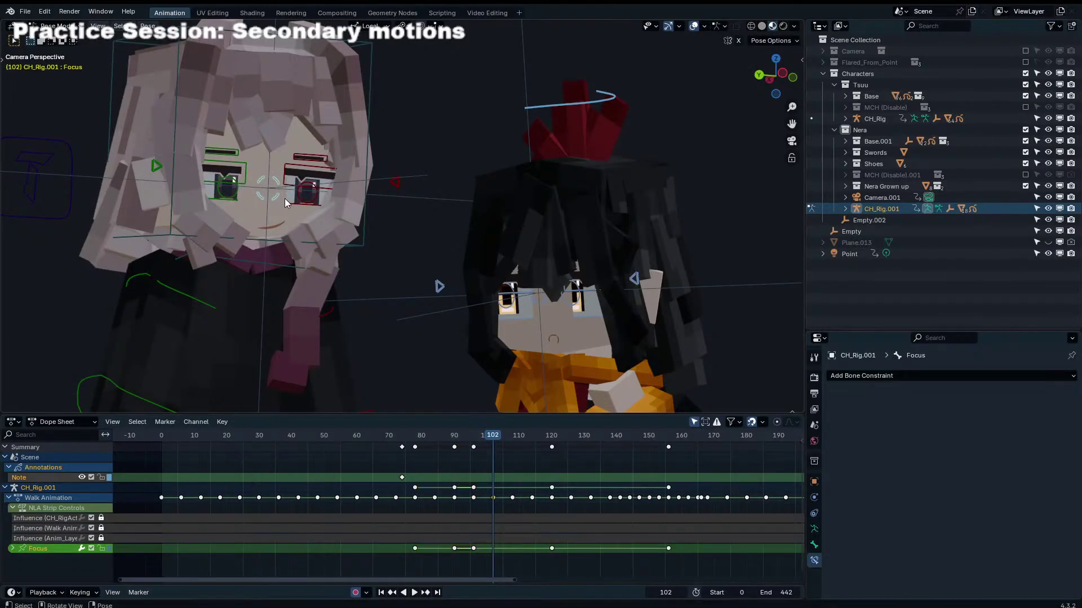
key(g)
click(328, 193)
Step: Select Nera's Head bone and adjust its rotation at frame 102 with a trackball rotation
click(365, 218)
key(r)
right_click(389, 225)
key(r)
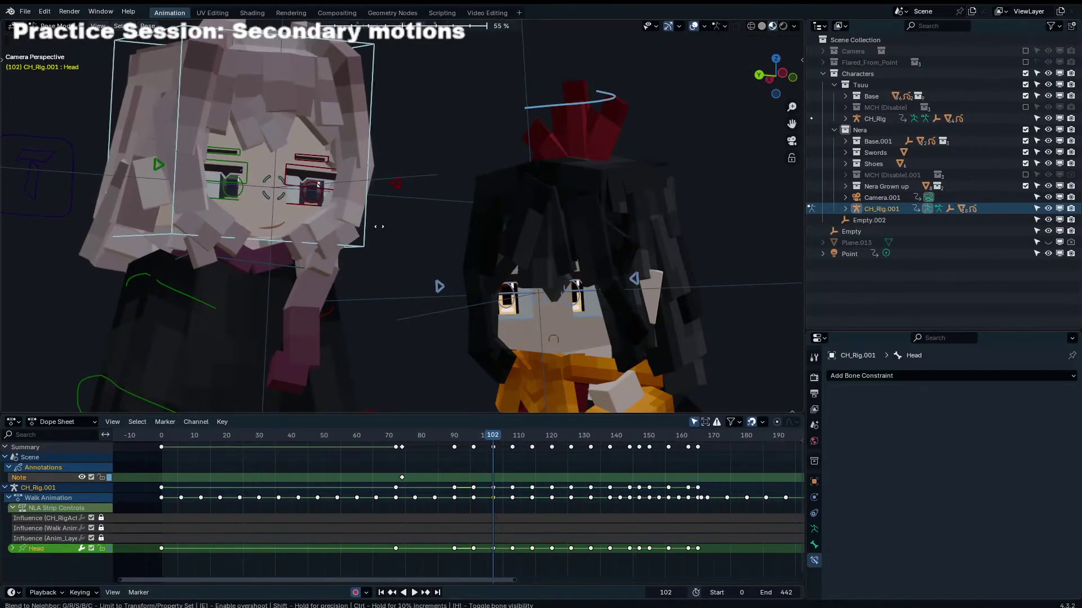
right_click(393, 225)
key(r)
key(r)
click(397, 220)
Step: Adjust the Head bone's rotation at frame 108 with a slight trackball rotation
key(Right)
key(Right)
key(Right)
key(Right)
key(Right)
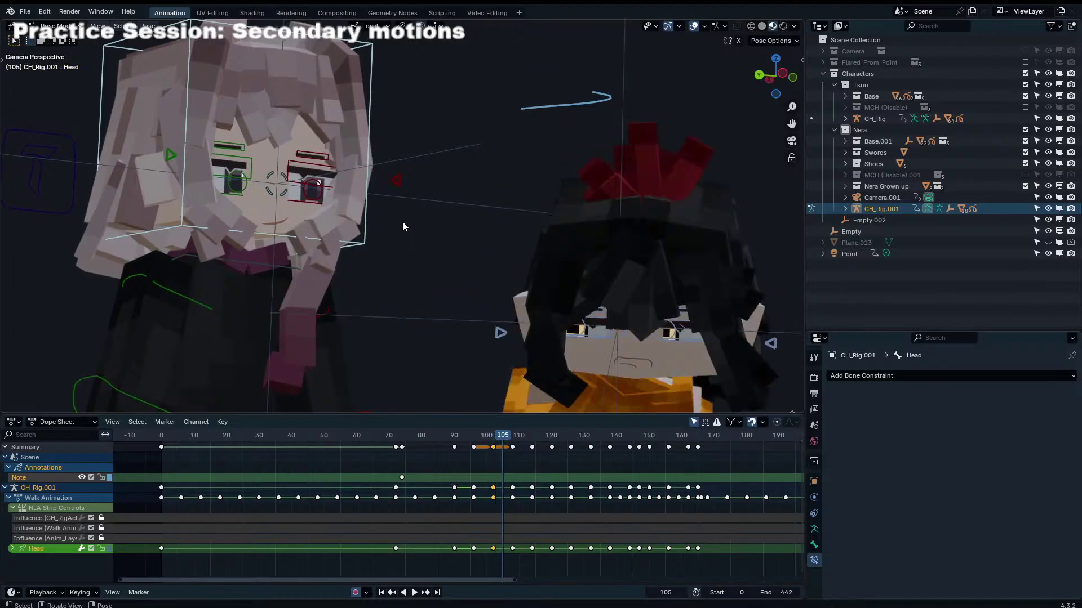
key(Right)
key(r)
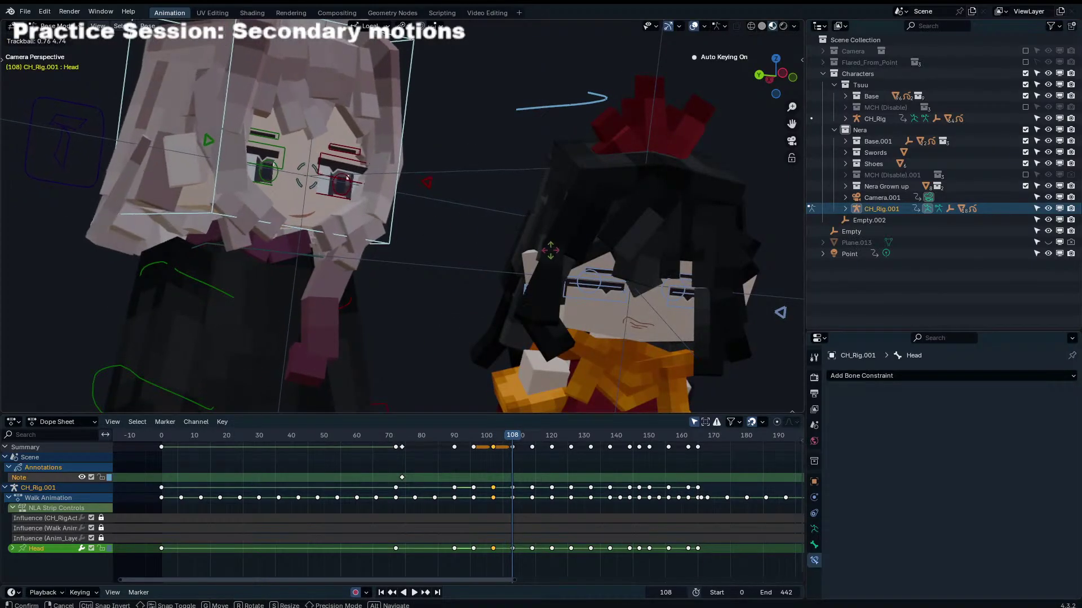
click(560, 268)
Step: Trackball-rotate the Head bone at frame 114 and play back the revised head and blink motion
key(Right)
key(Right)
key(Right)
key(Right)
key(Right)
key(Right)
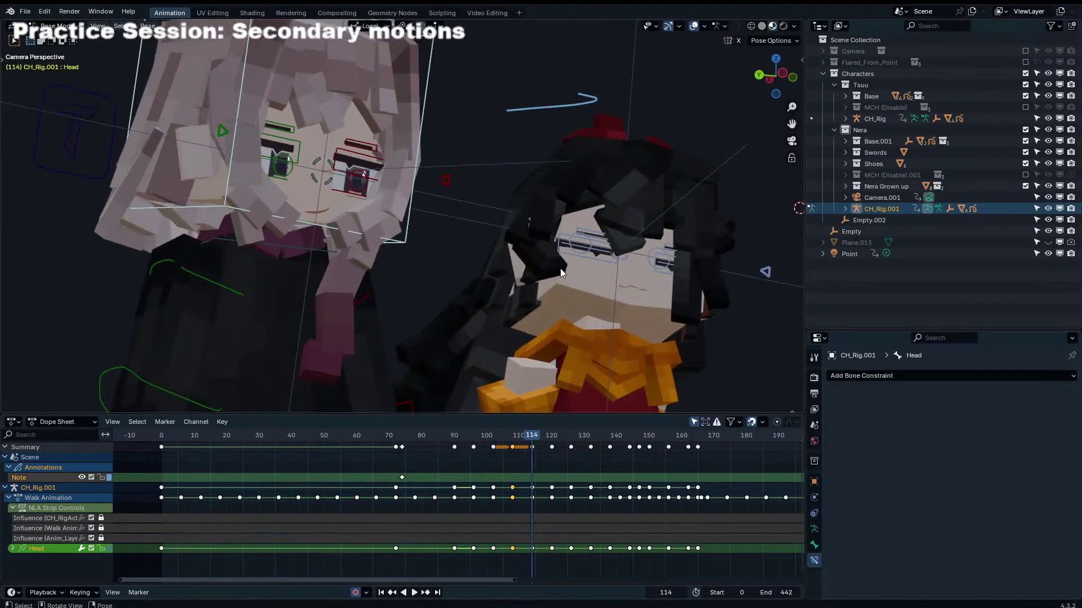
key(r)
key(r)
key(Return)
key(space)
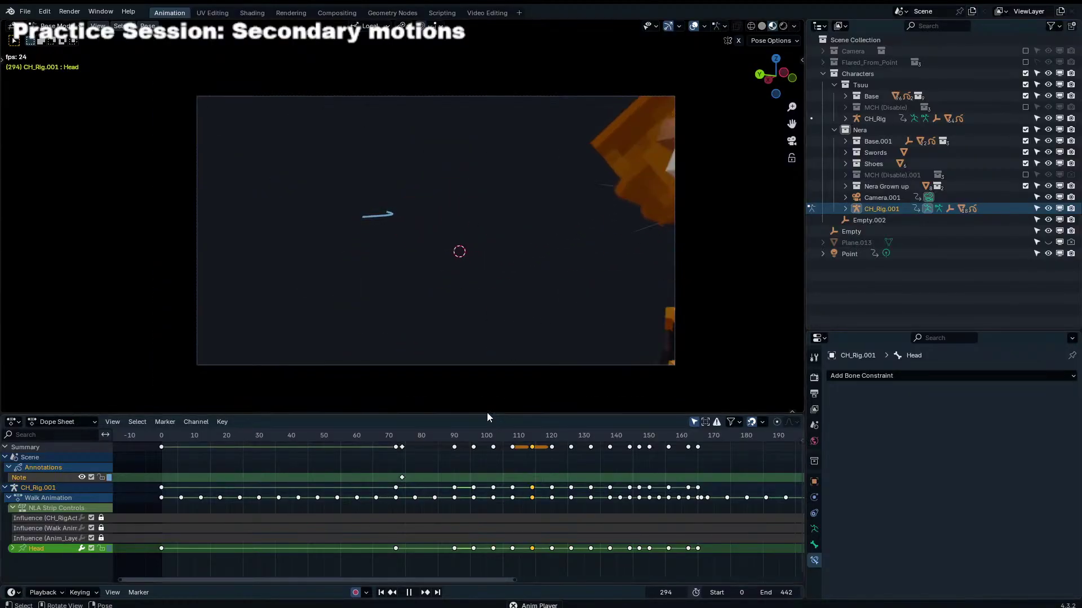
key(space)
Step: Enlarge the 3D viewport by shrinking the Dope Sheet and the side editors, and reframe the camera view
scroll(488, 298, up, 4)
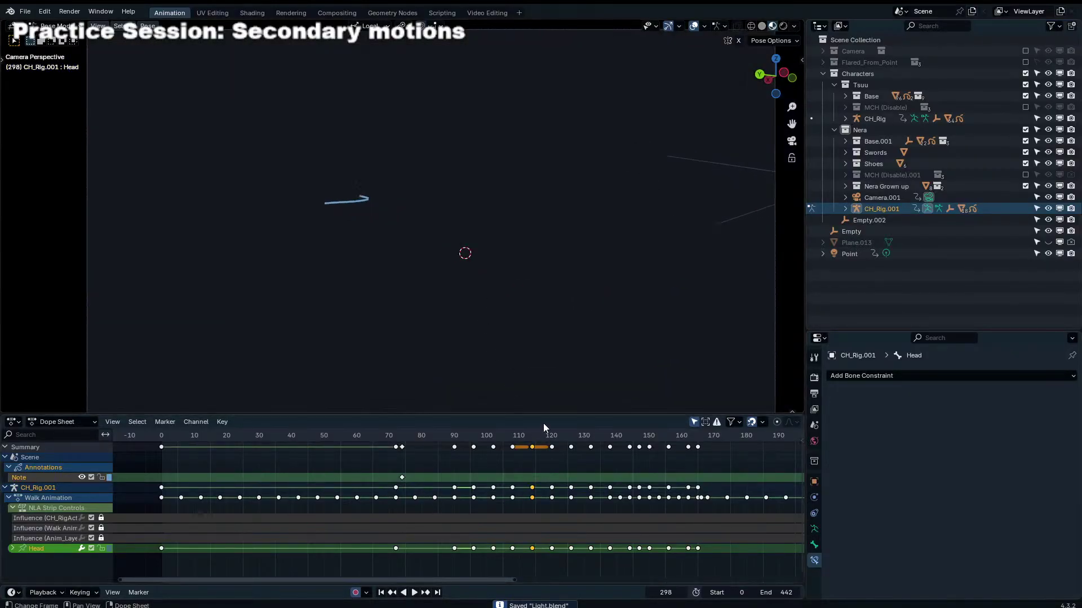
drag(543, 415, 542, 485)
shift+middle_drag(547, 387, 533, 383)
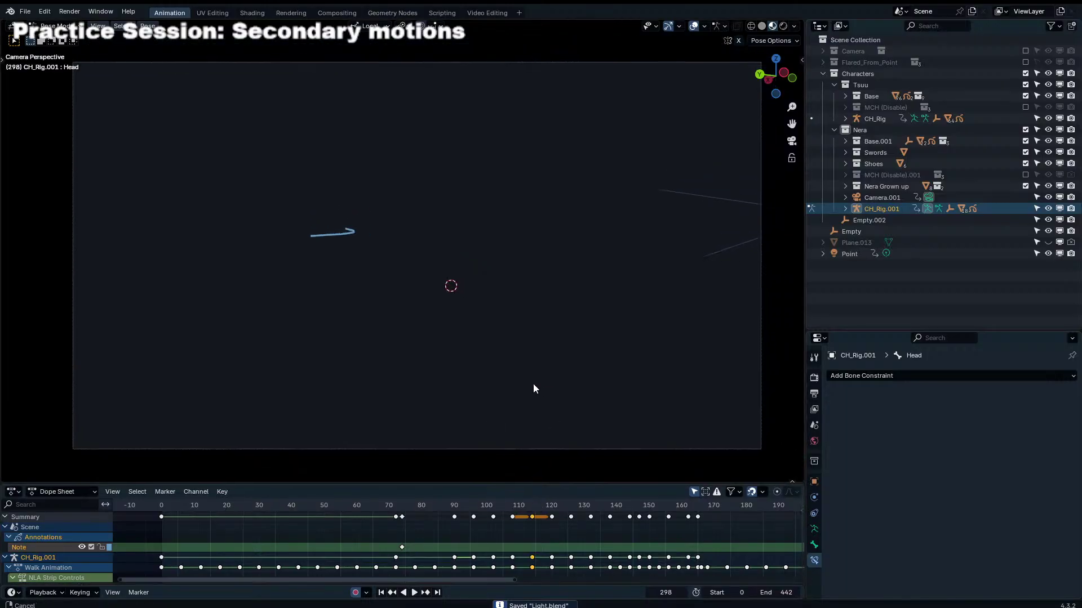
drag(802, 262, 927, 262)
shift+middle_drag(854, 265, 838, 252)
scroll(839, 253, up, 1)
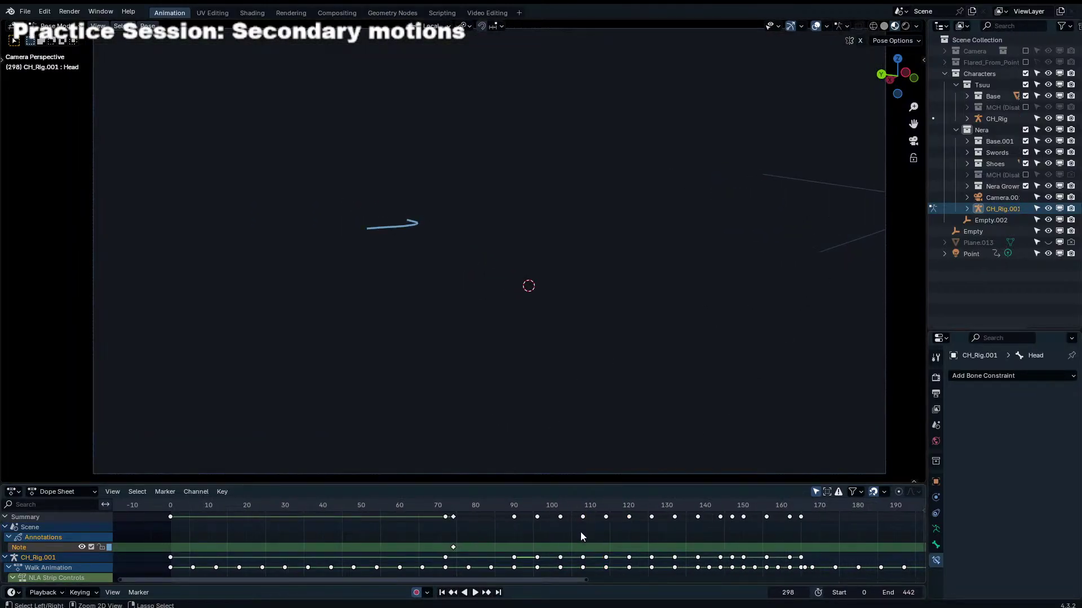
Step: Play back the whole animation from the start in Object Mode with the overlays hidden
drag(552, 509, 104, 510)
key(space)
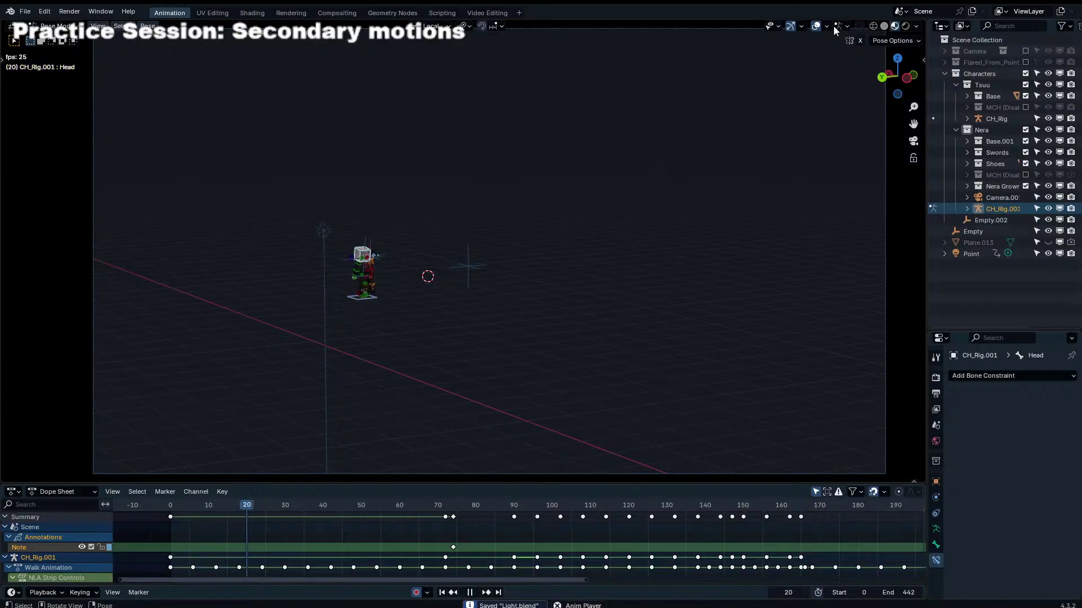
click(815, 26)
key(ctrl+Tab)
click(694, 211)
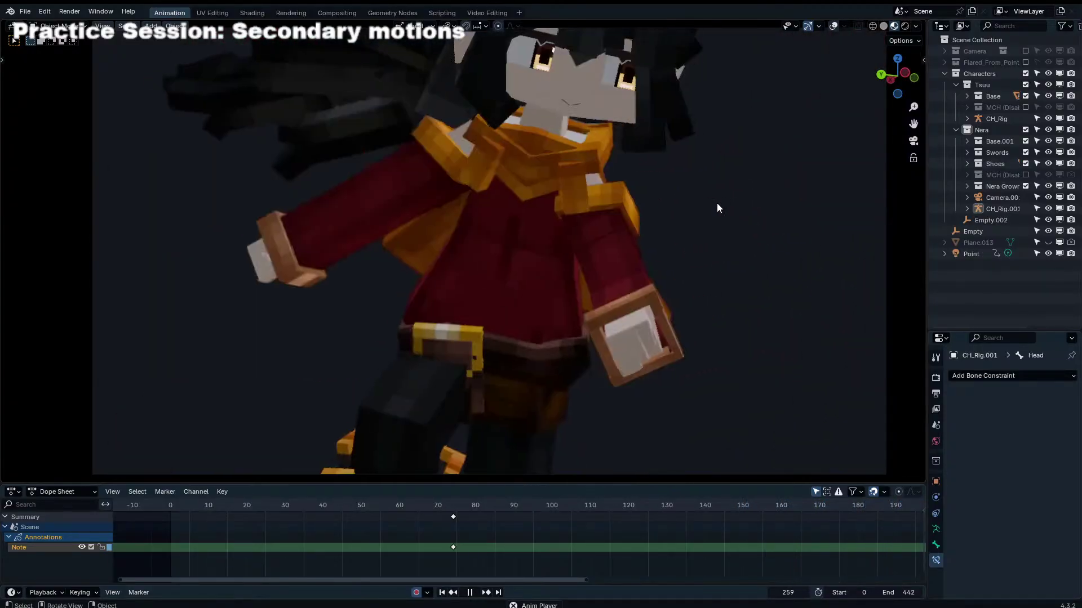
key(space)
Step: Stop playback at frame 85 and turn the viewport overlays back on with both characters framed in the camera view
mouse_move(493, 505)
mouse_down()
mouse_move(476, 505)
mouse_move(495, 506)
mouse_up()
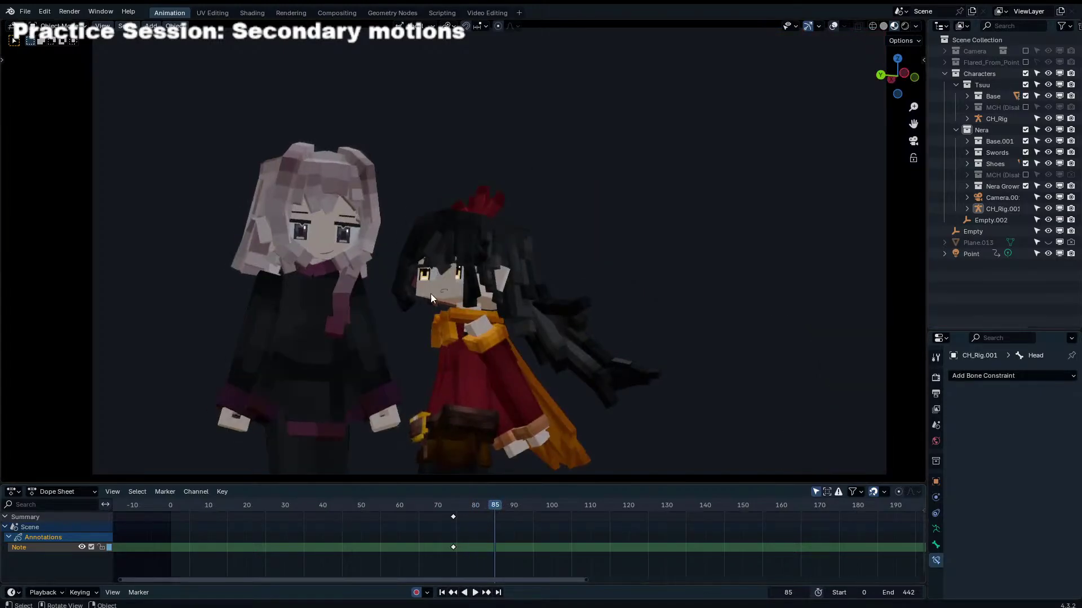
click(833, 26)
scroll(335, 249, up, 2)
click(295, 253)
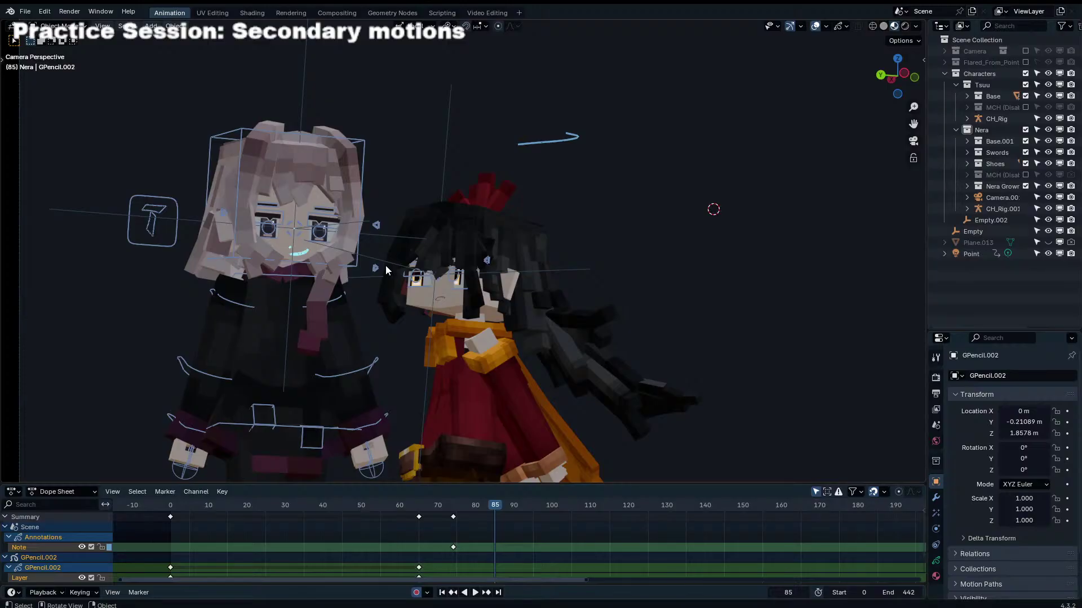
click(658, 251)
shift+middle_drag(603, 251, 577, 169)
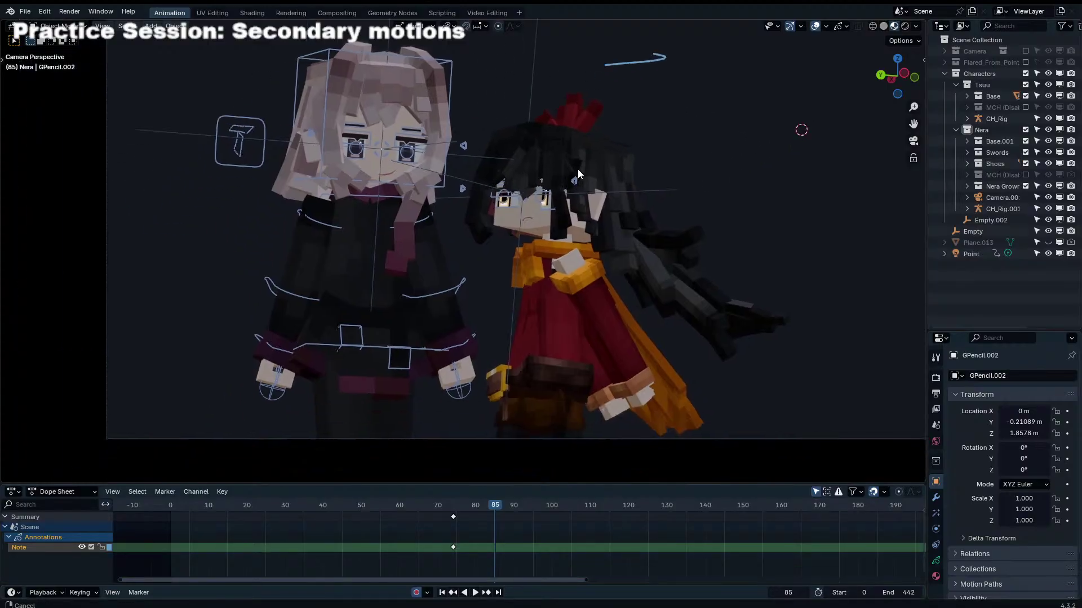
Step: Toggle shape key 90 on Nera's Body.011 mesh and examine its effect on the coat from the side
click(361, 379)
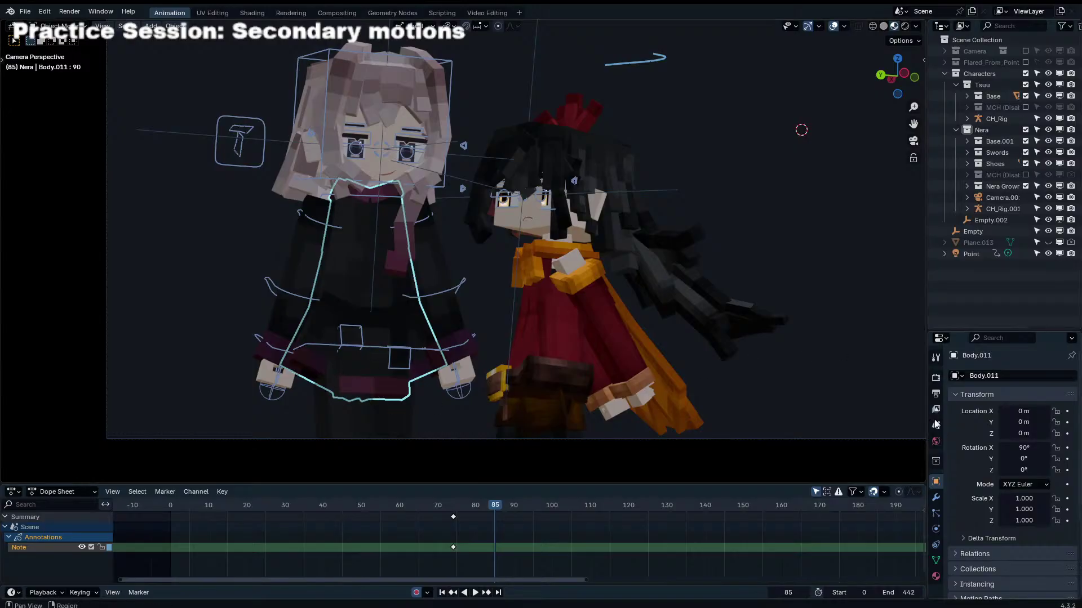
click(936, 561)
scroll(998, 498, down, 5)
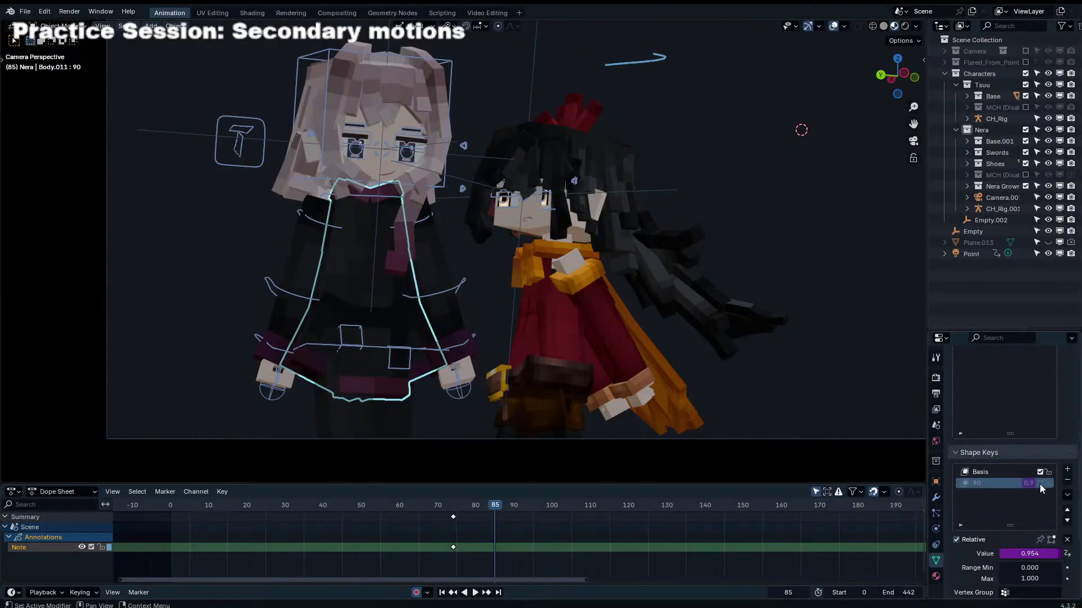
click(1040, 484)
middle_drag(457, 371, 415, 329)
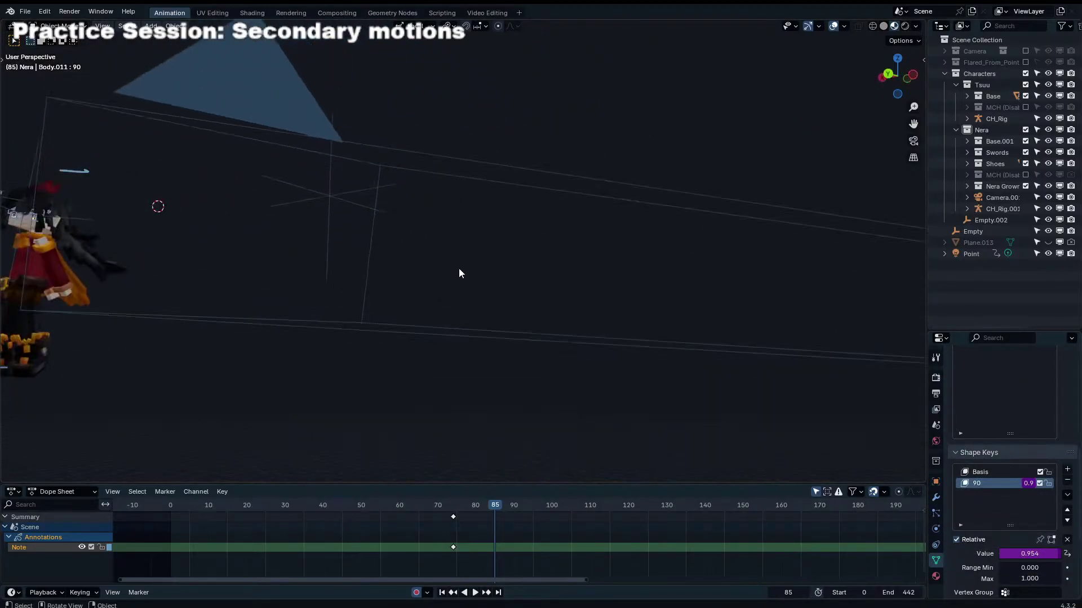
key(KP_Decimal)
key(KP_3)
middle_drag(567, 235, 493, 338)
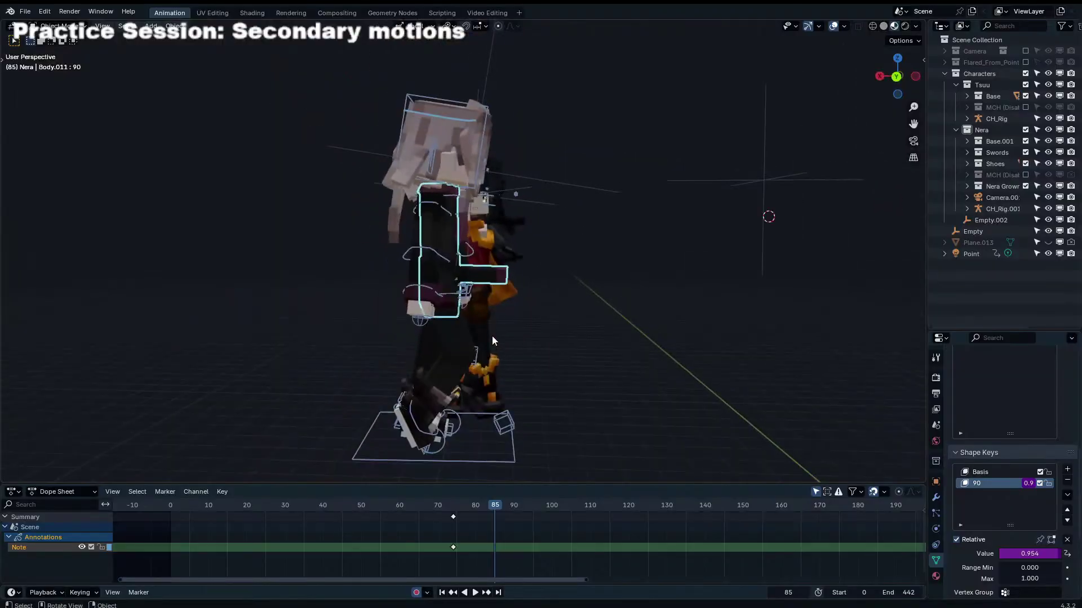
Step: Try moving Nera's Foot.IK.R bone in Pose Mode to test how her clothing deforms
click(448, 454)
key(ctrl+Tab)
click(425, 455)
key(g)
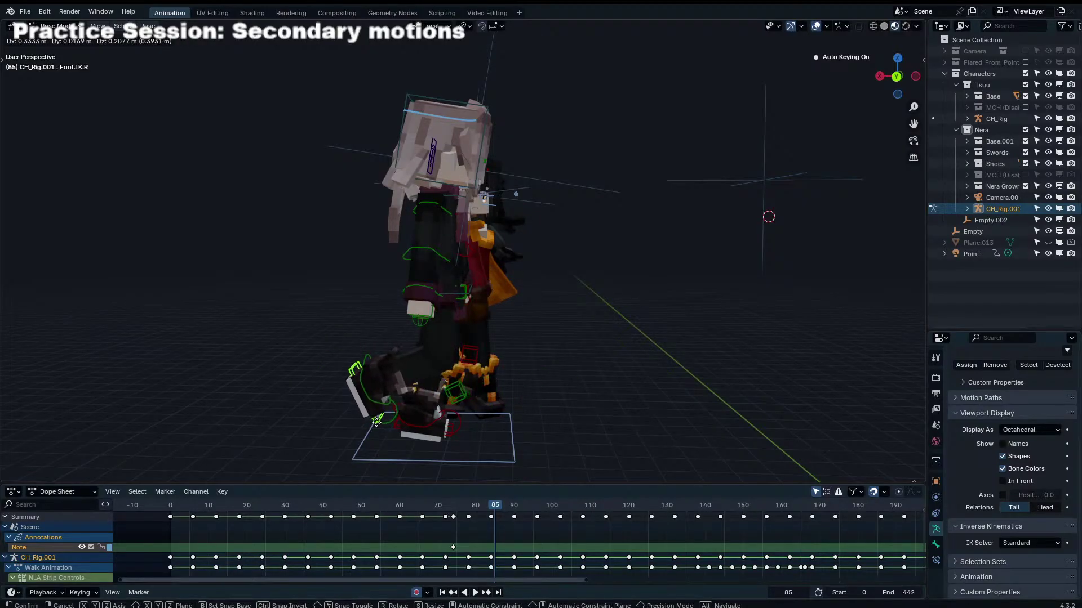
right_click(379, 427)
Step: Examine the Body.011 mesh with shape key 90 from the front, and return to the camera view
click(505, 269)
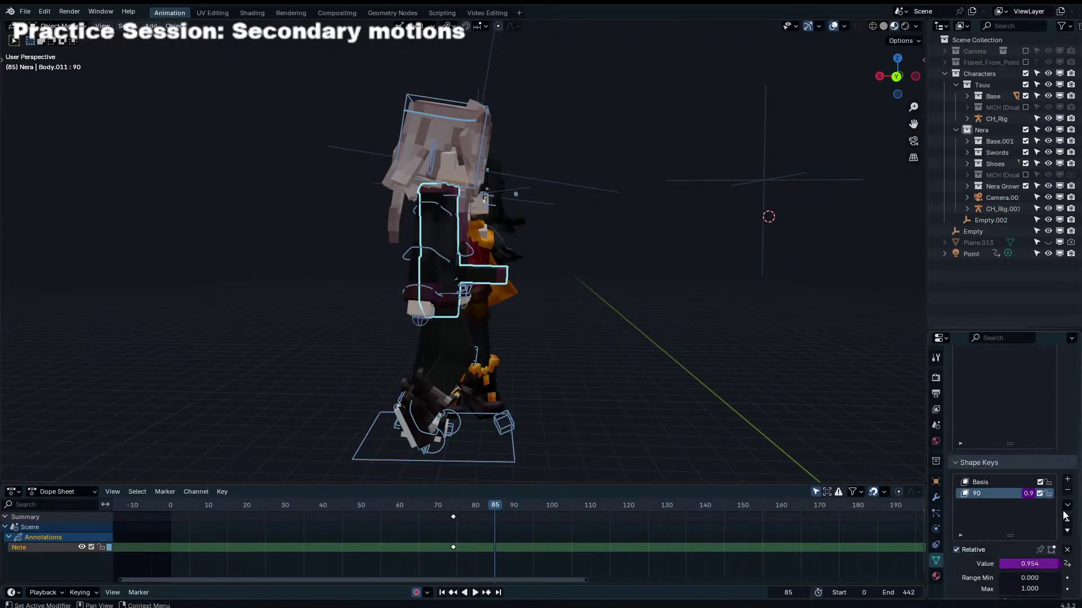
middle_drag(609, 346, 476, 304)
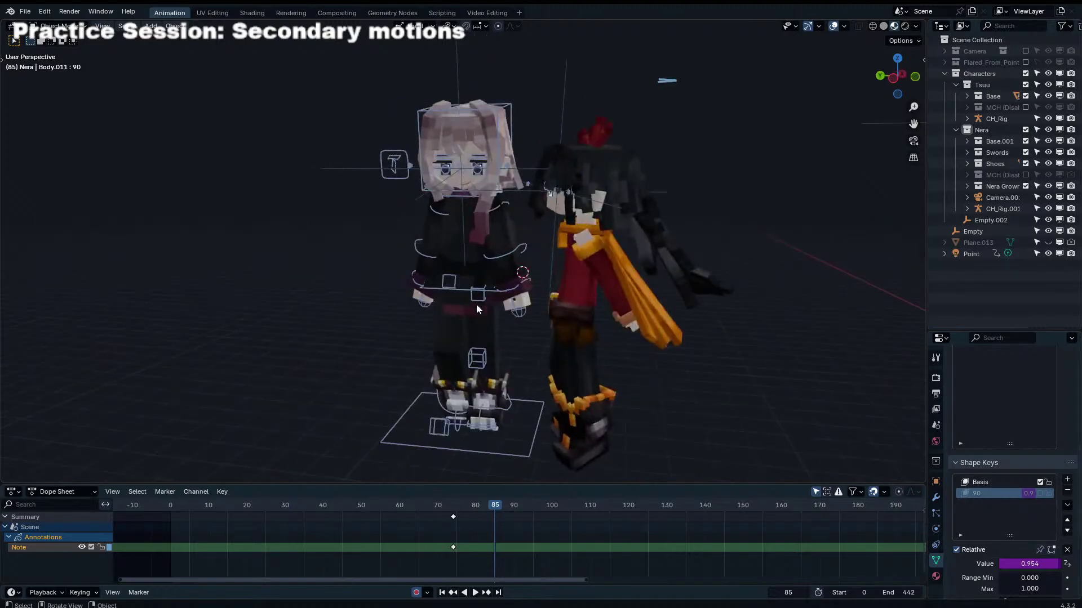
click(480, 296)
key(KP_0)
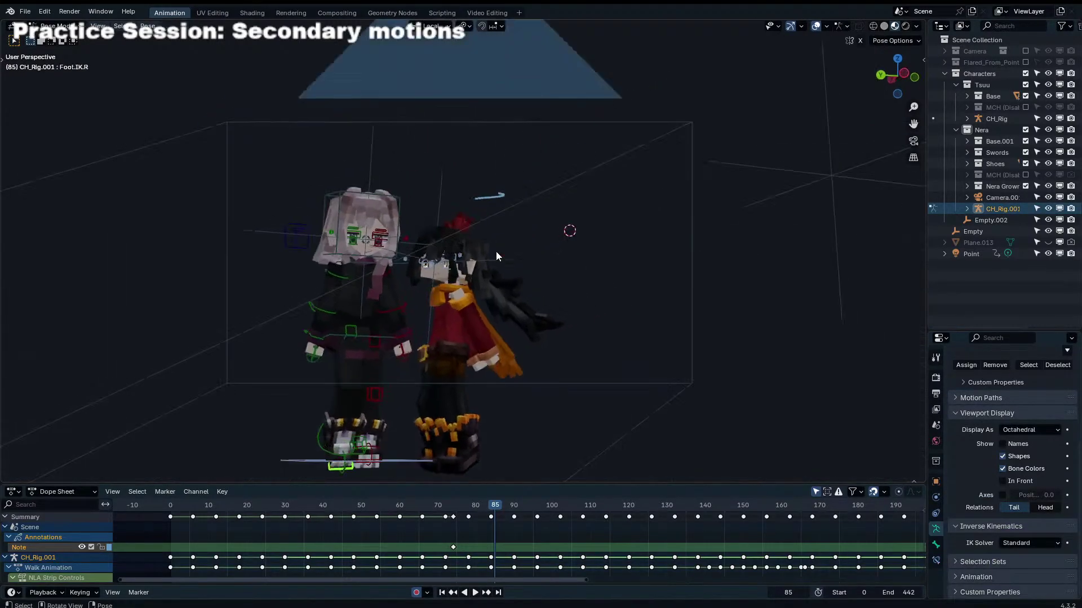
Step: Select Nera's mouth Grease Pencil object, GPencil.002, and enter Draw Mode close to her face
click(370, 295)
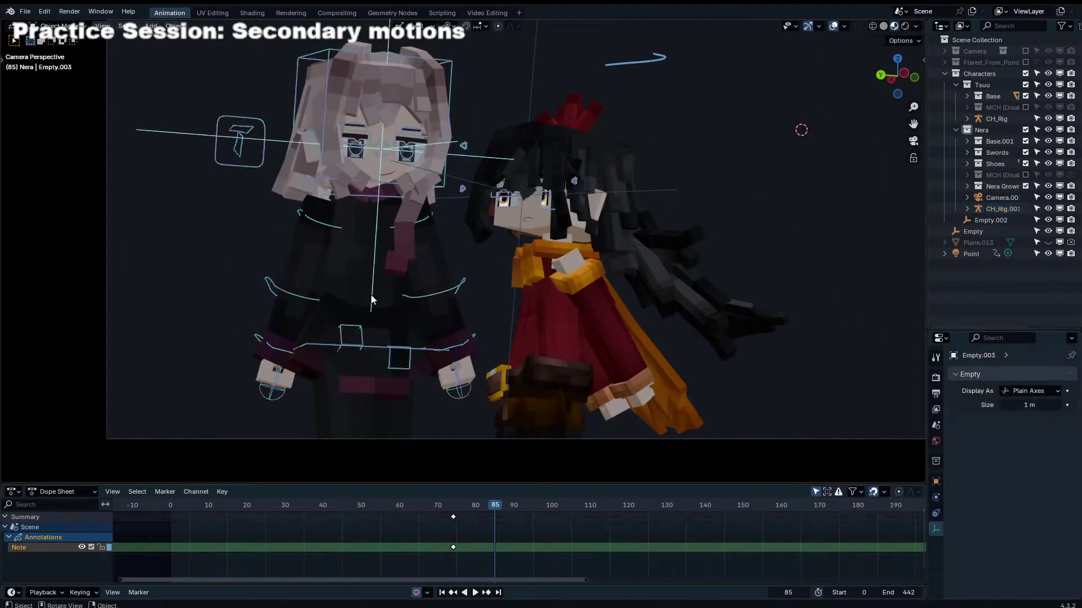
click(438, 283)
click(395, 170)
scroll(588, 365, up, 3)
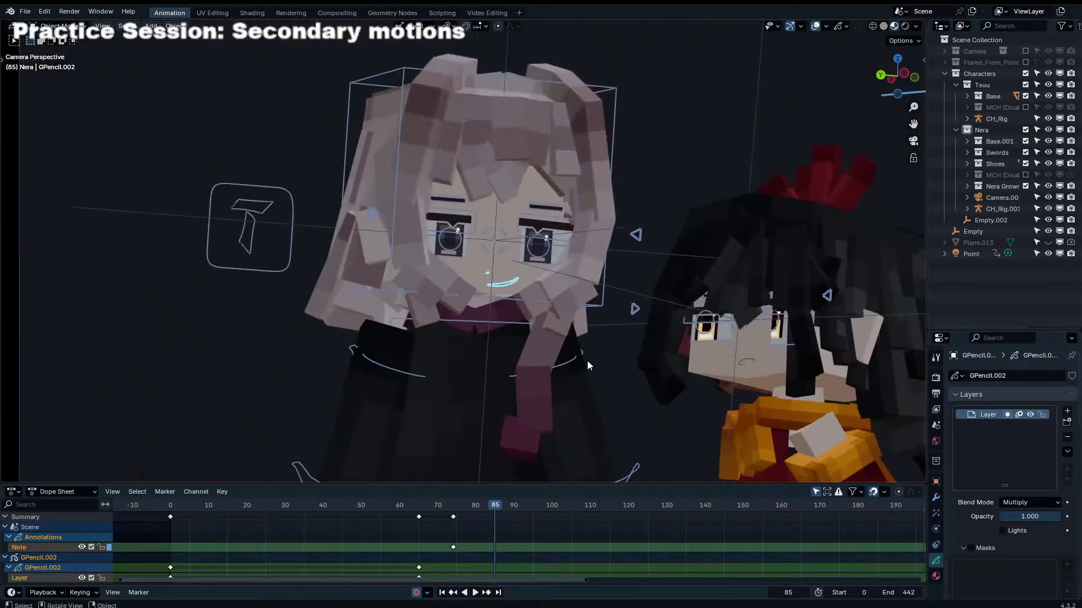
key(ctrl+Tab)
scroll(525, 327, up, 3)
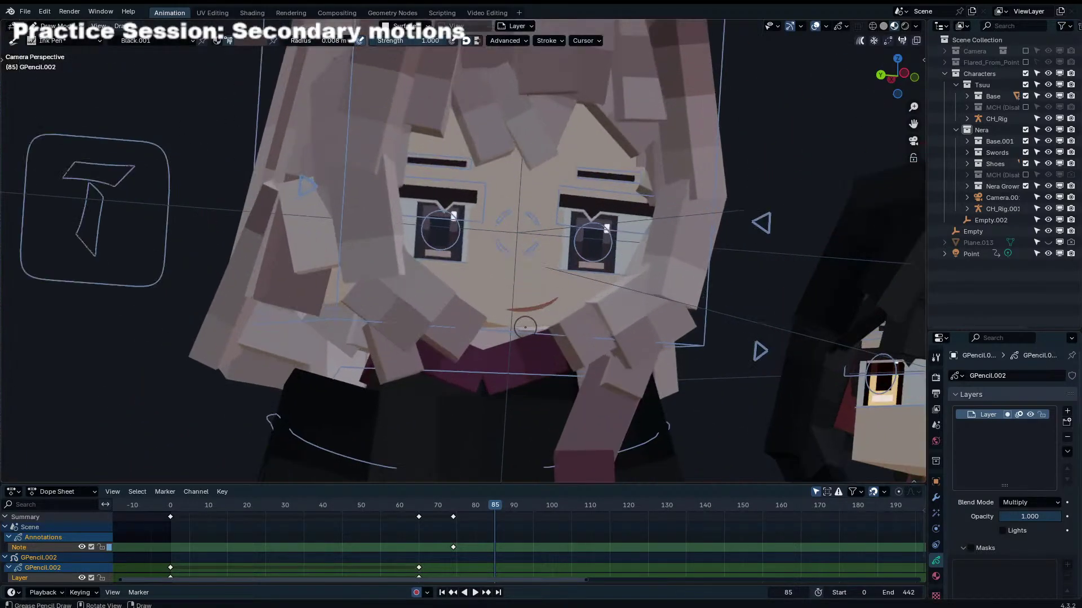
Step: Play the face animation up to frame 101, try a new mouth stroke there and undo it
click(399, 503)
key(space)
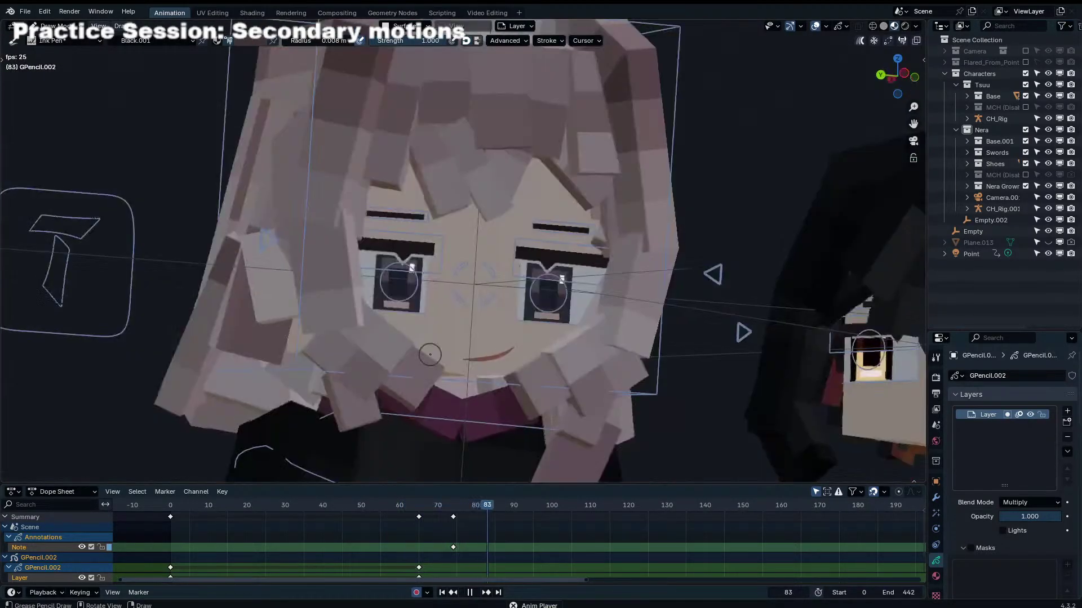
key(space)
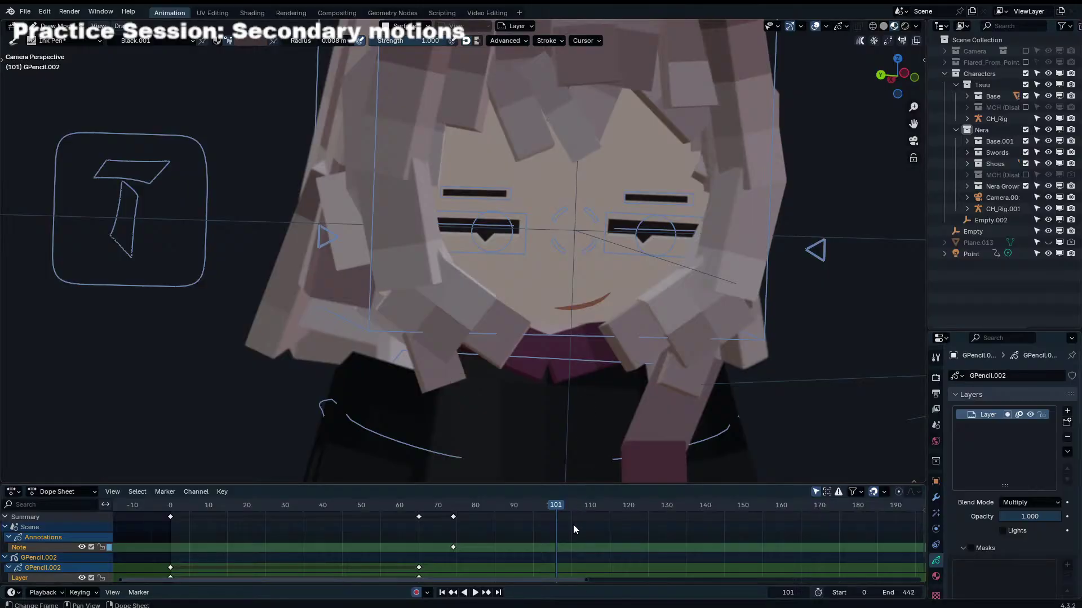
middle_drag(316, 509, 248, 495)
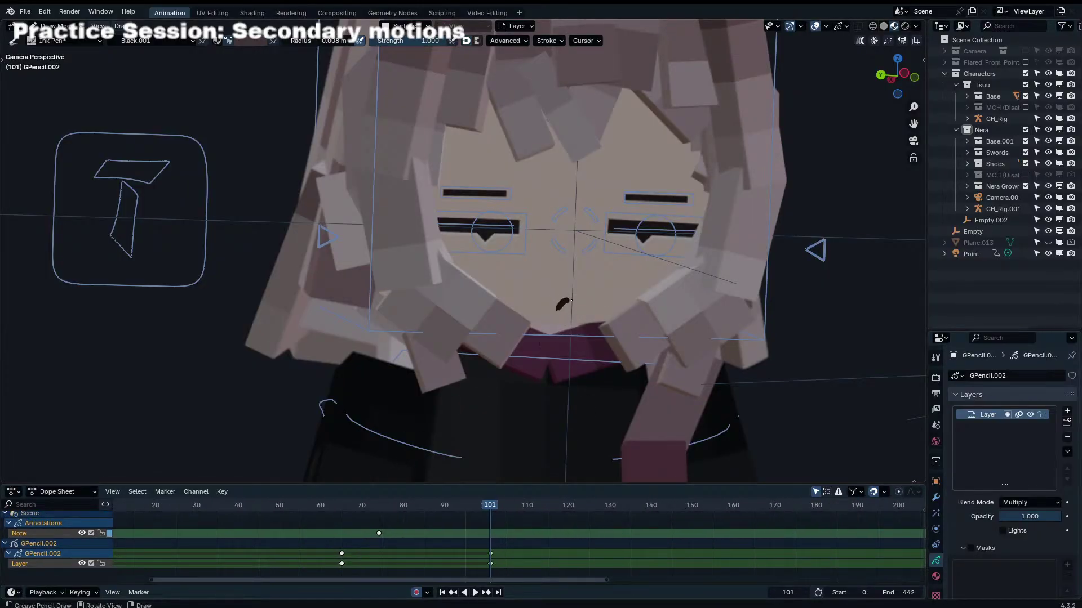
key(ctrl+z)
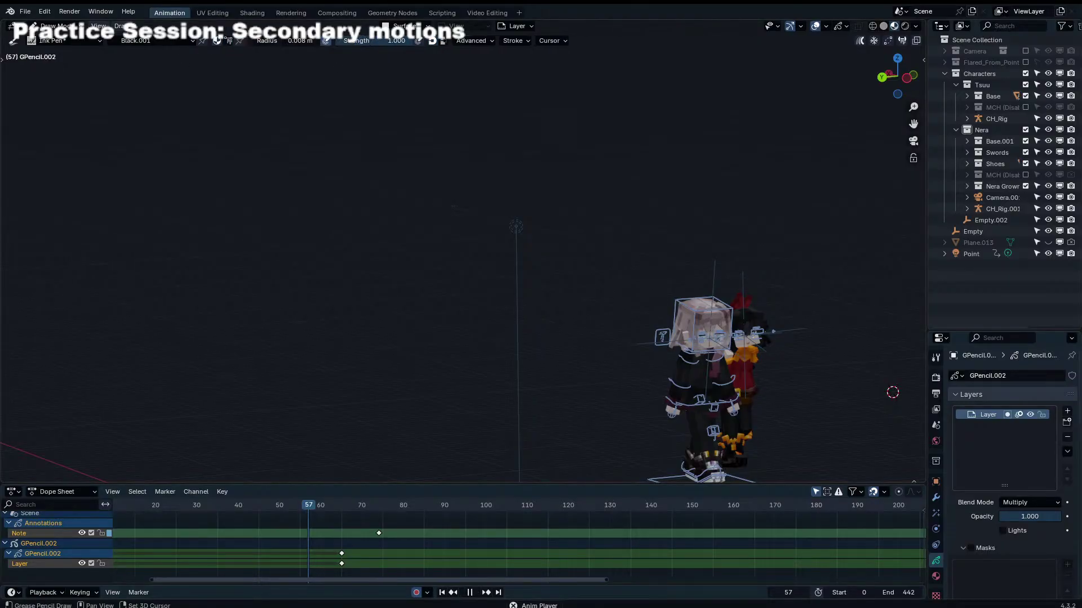
Step: Draw a flat, neutral mouth line for Nera at frame 89 on the GPencil.002 layer
key(space)
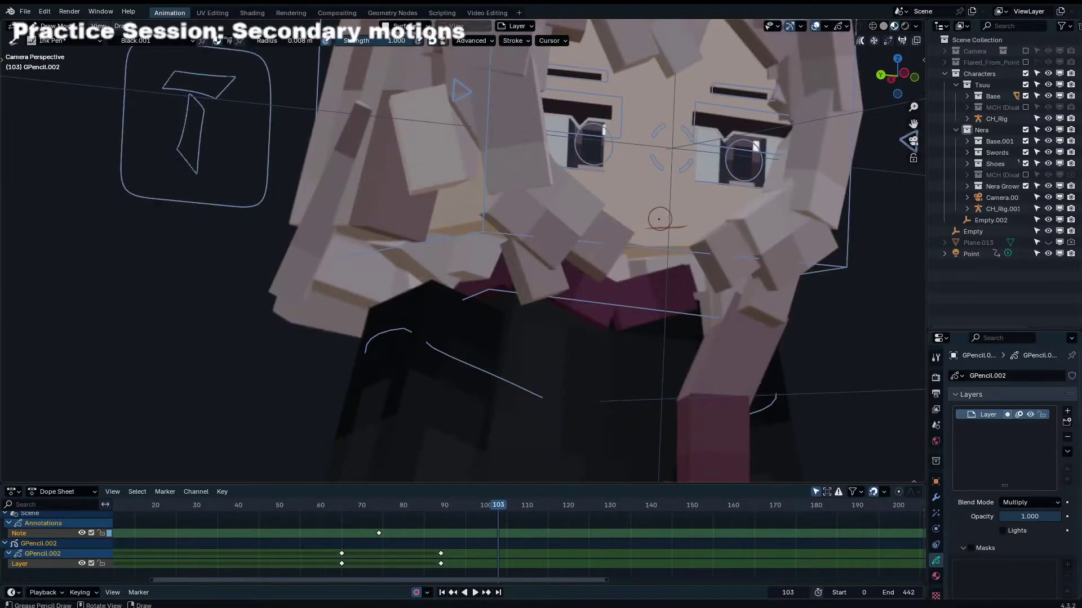
key(ctrl+z)
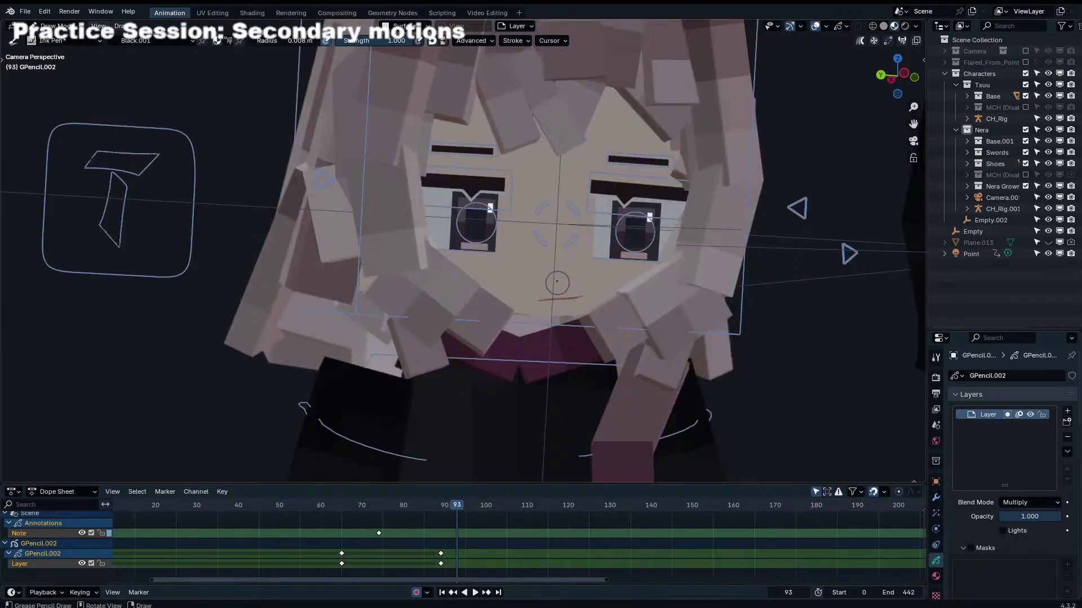
key(Right)
Step: Play ahead to find the mouth's next change and redraw the mouth at frame 141
key(space)
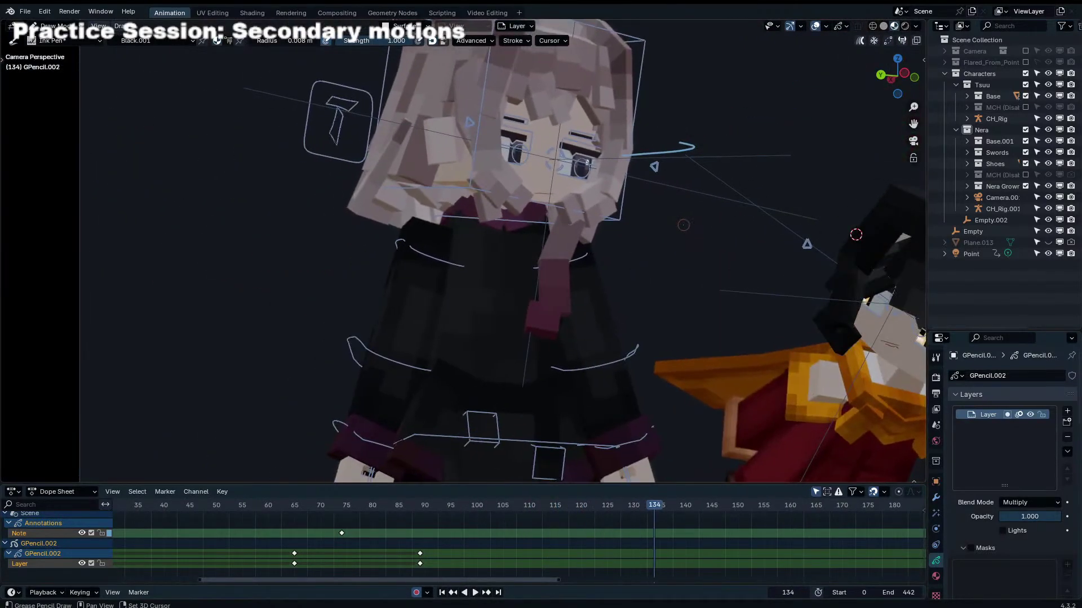
key(space)
key(Left)
key(Left)
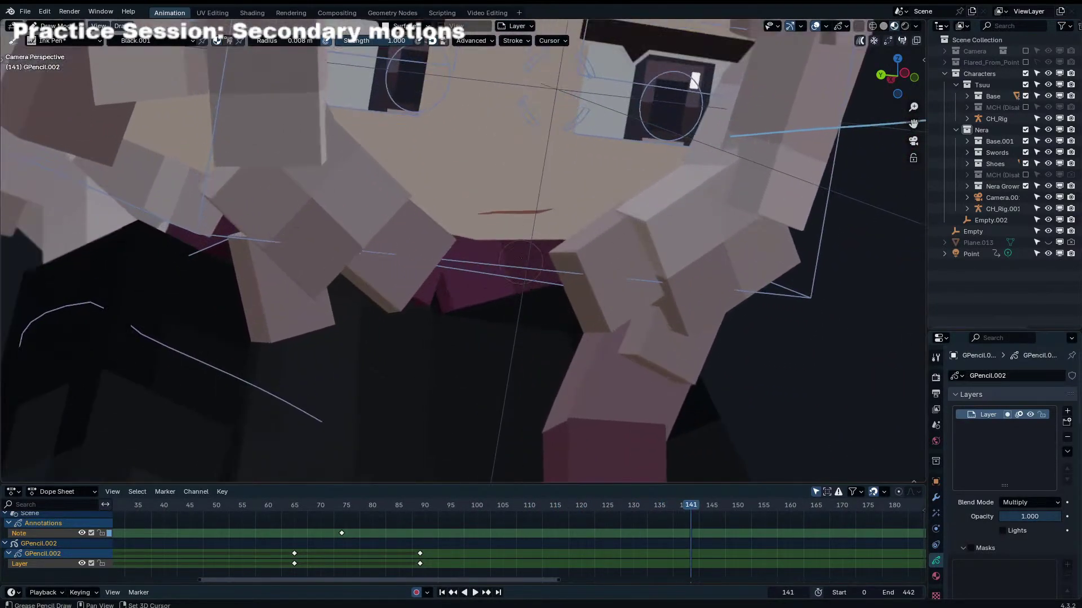
key(Right)
key(Right)
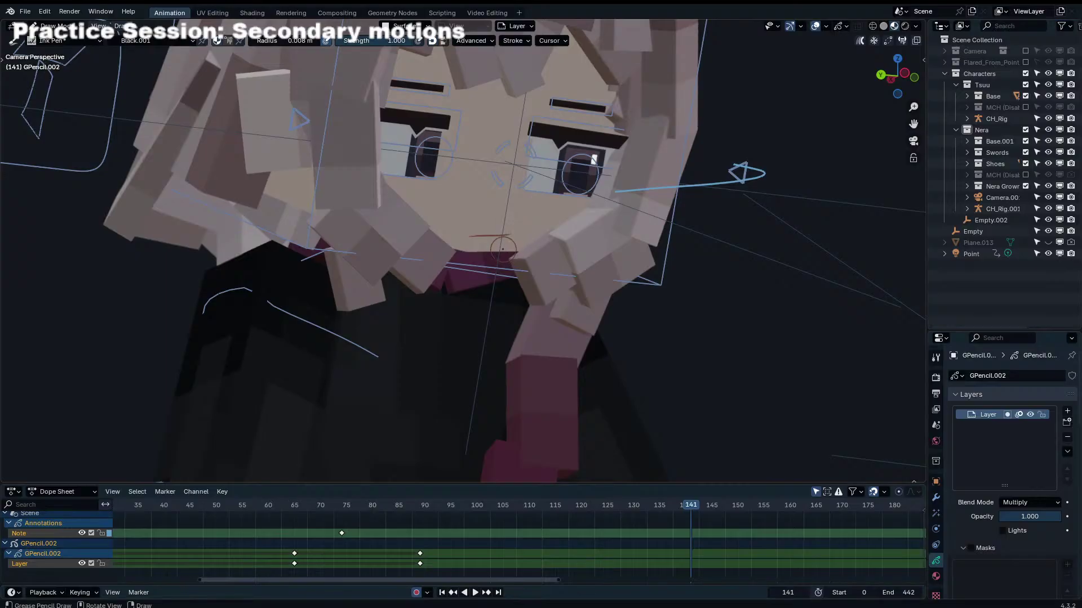
drag(473, 238, 495, 237)
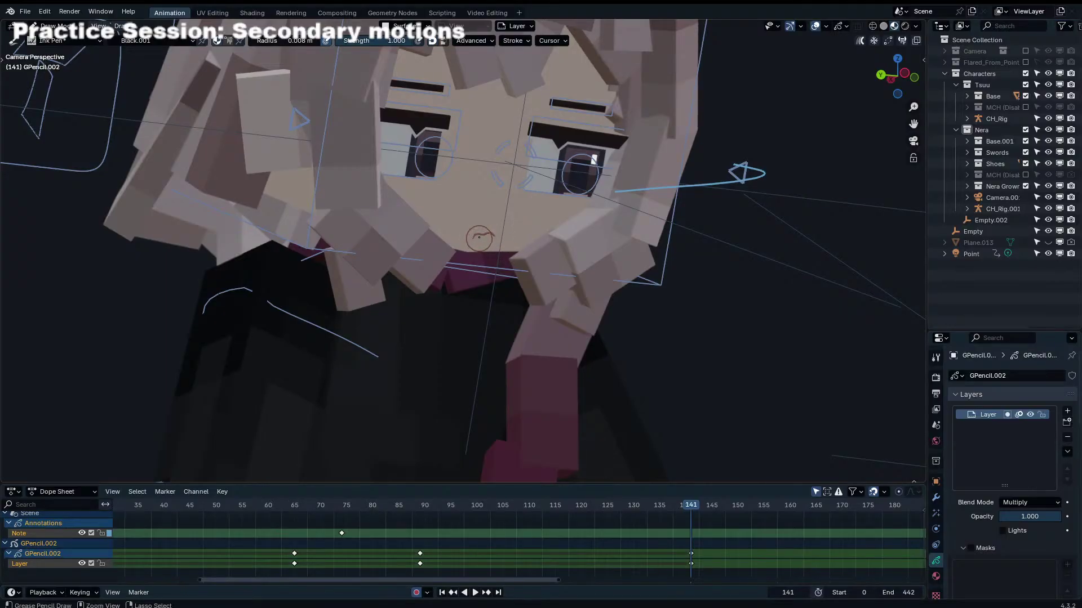
key(ctrl+z)
Step: Draw progressively opening mouth shapes for Nera at frames 143 and 145
key(Right)
key(Right)
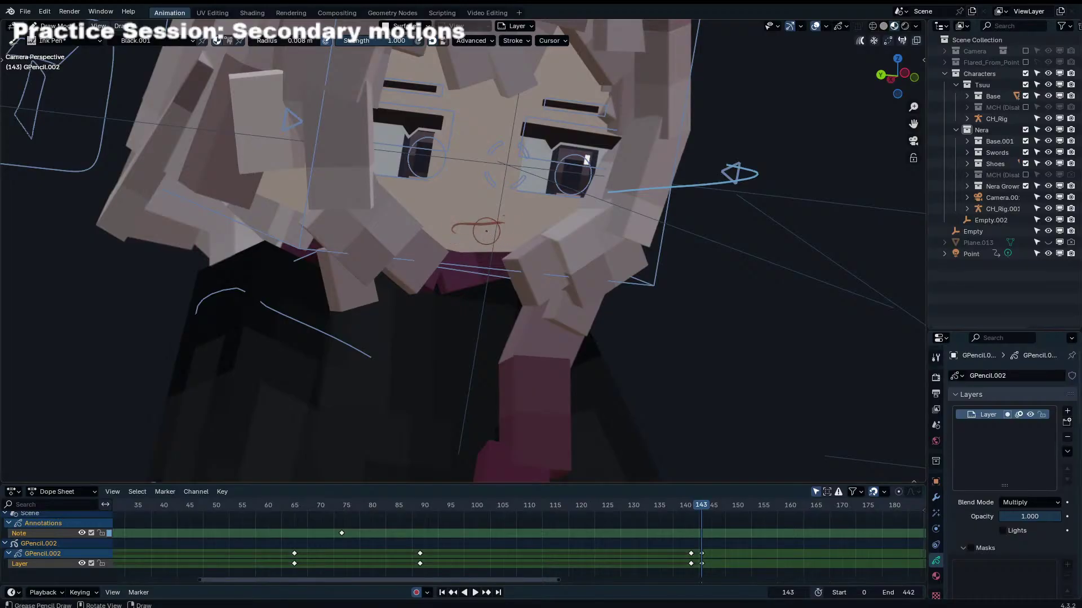
key(Right)
key(Right)
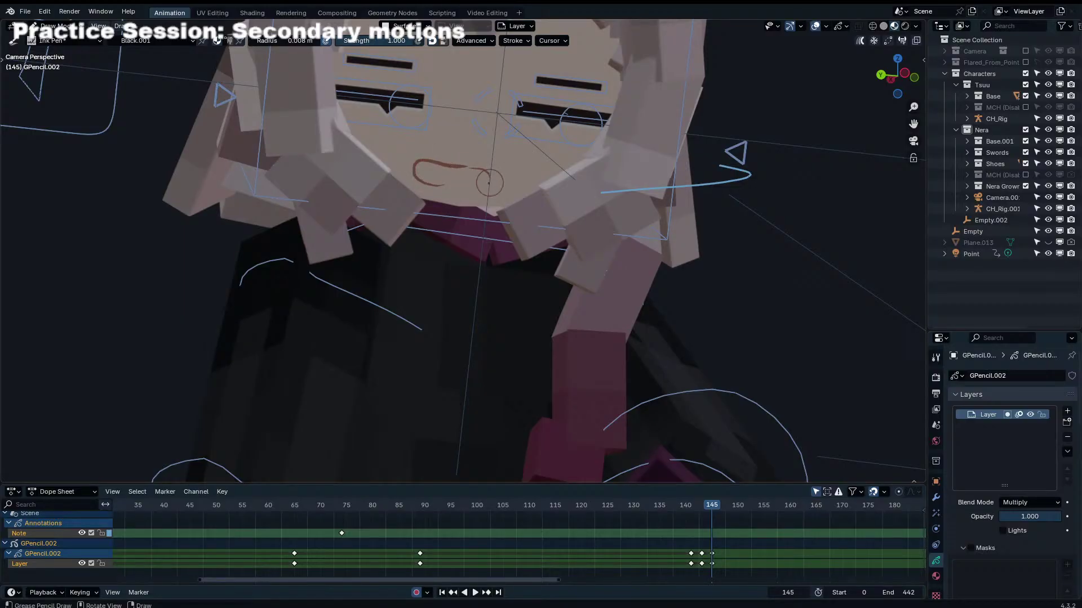
Step: Try several mouth strokes at frame 147 and undo them
key(Right)
key(Right)
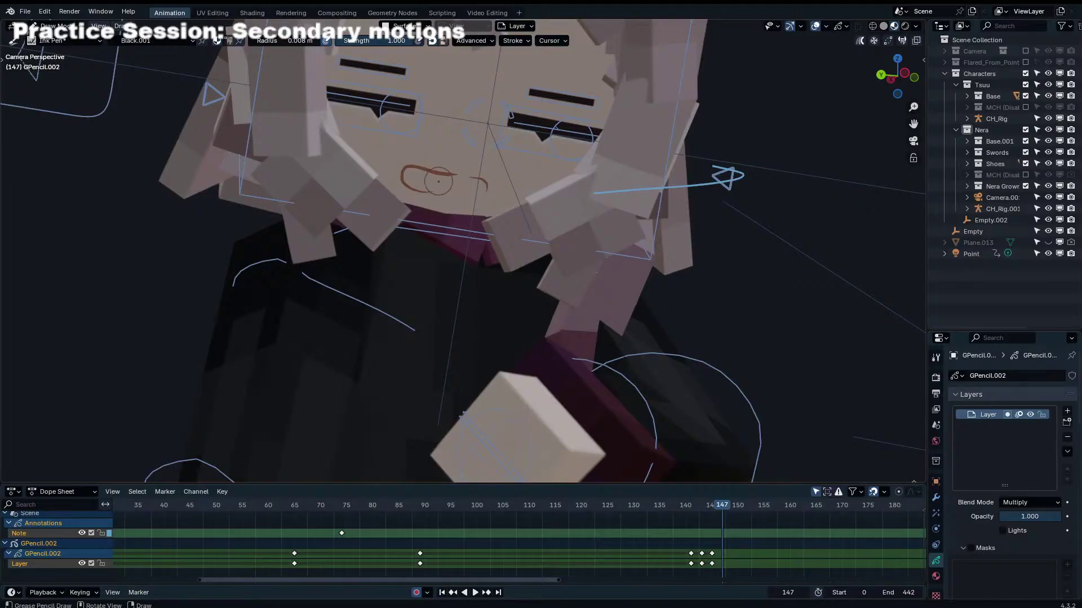
key(ctrl+z)
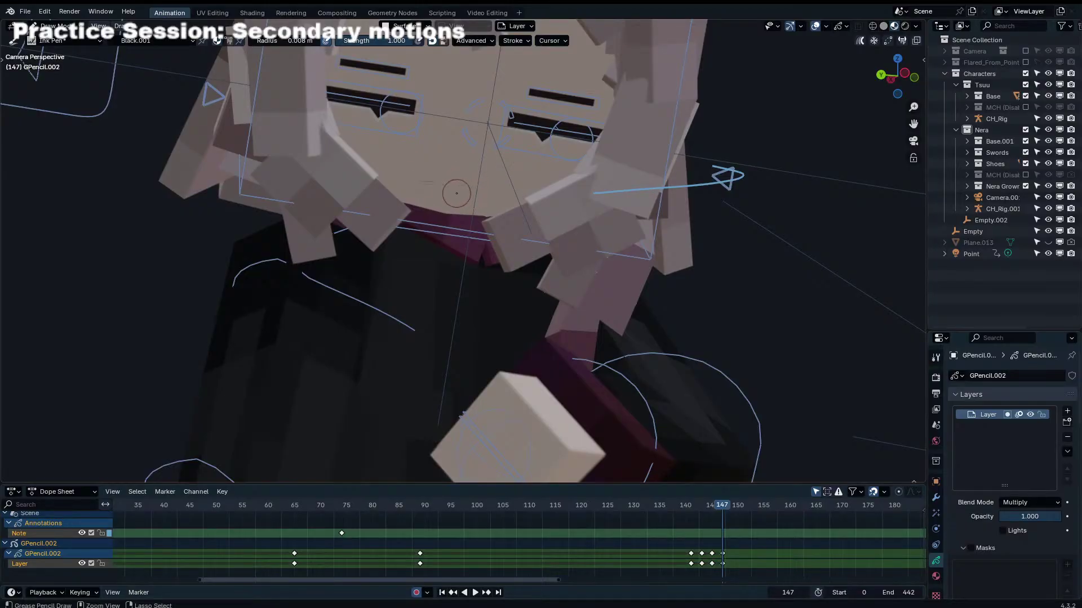
key(ctrl+z)
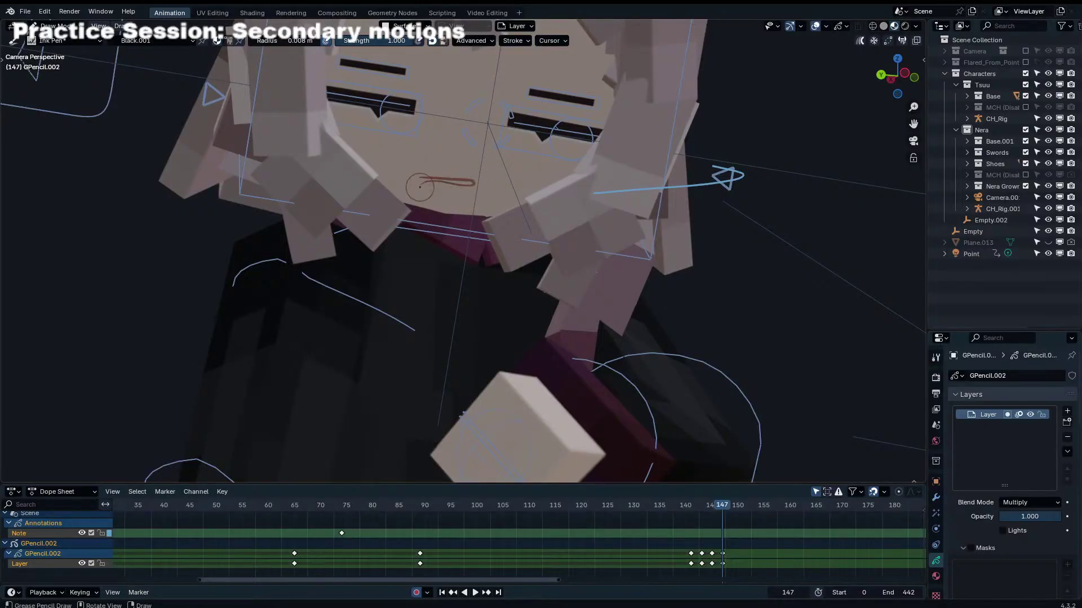
mouse_move(460, 188)
mouse_down()
mouse_move(428, 180)
mouse_move(455, 180)
mouse_up()
key(ctrl+z)
key(ctrl+z)
key(ctrl+z)
key(ctrl+z)
key(ctrl+z)
key(ctrl+z)
key(ctrl+z)
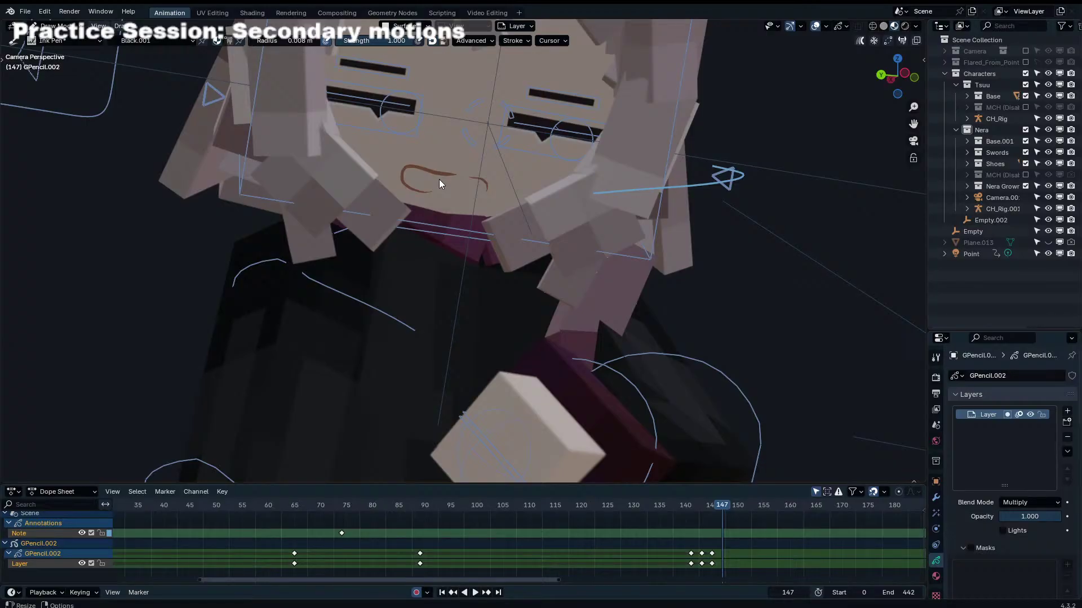
Step: Redraw Nera's mouth at frame 147 as a thin, nearly closed line, undoing the unwanted strokes
drag(419, 178, 448, 186)
key(ctrl+z)
key(ctrl+z)
key(ctrl+z)
key(ctrl+z)
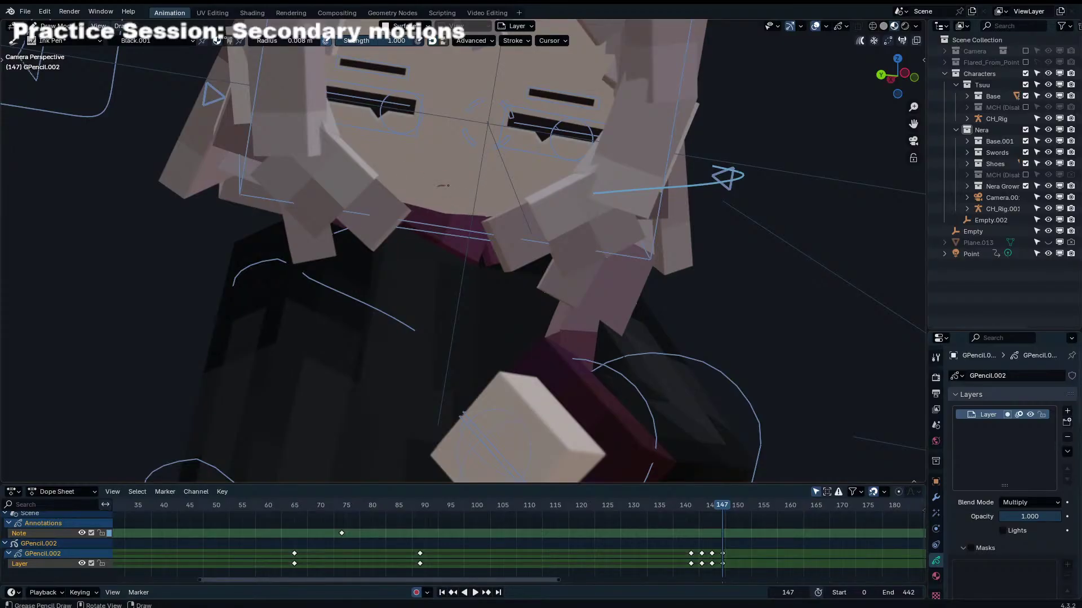
key(ctrl+z)
Step: Draw a closed, downturned mouth line for Nera at frame 149
key(Right)
key(Right)
drag(419, 177, 438, 174)
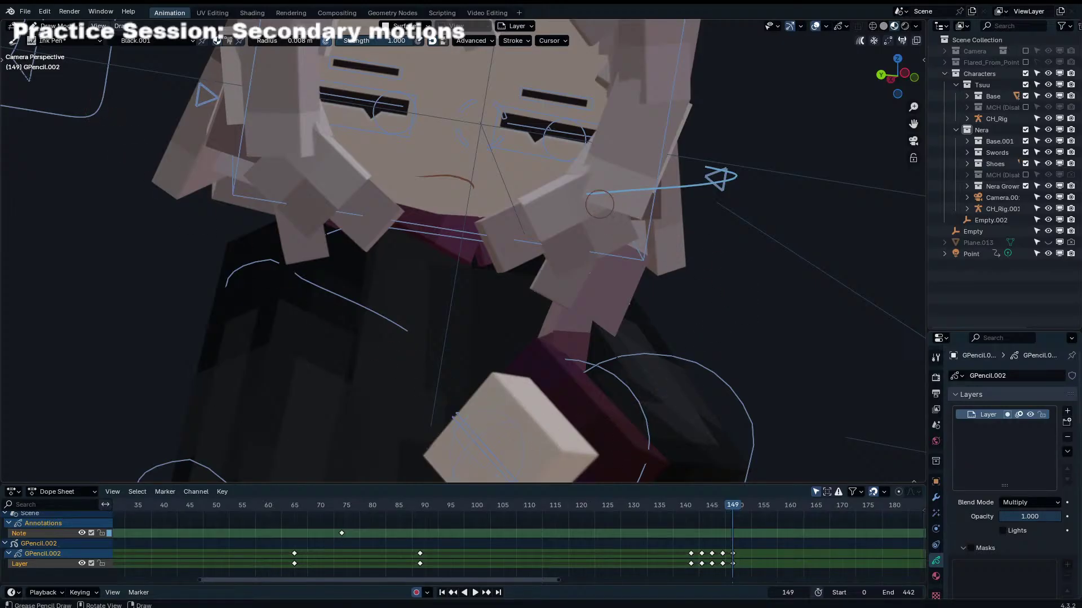
Step: Step back and forth through frames 145 to 149 to examine the transition between the mouth drawings
click(726, 506)
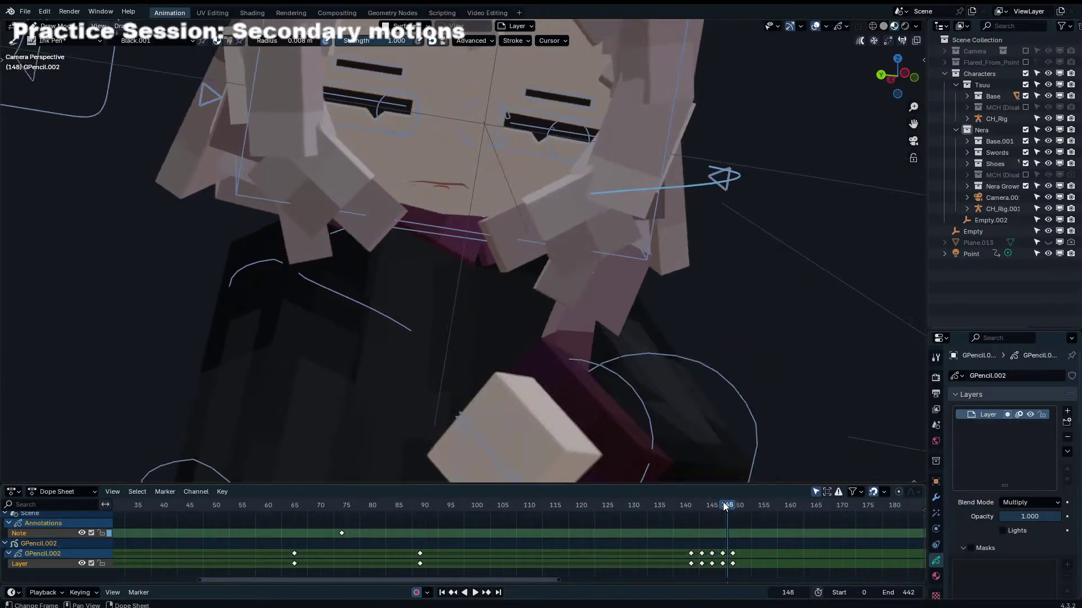
key(Left)
key(Left)
key(Left)
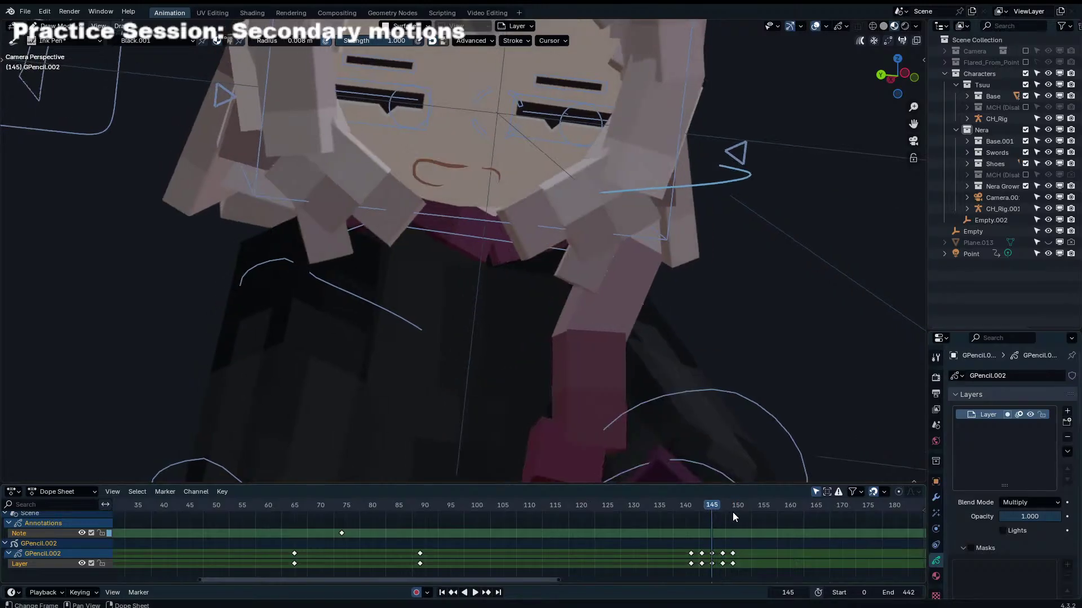
key(Right)
key(Right)
key(Right)
key(Left)
key(Left)
key(Right)
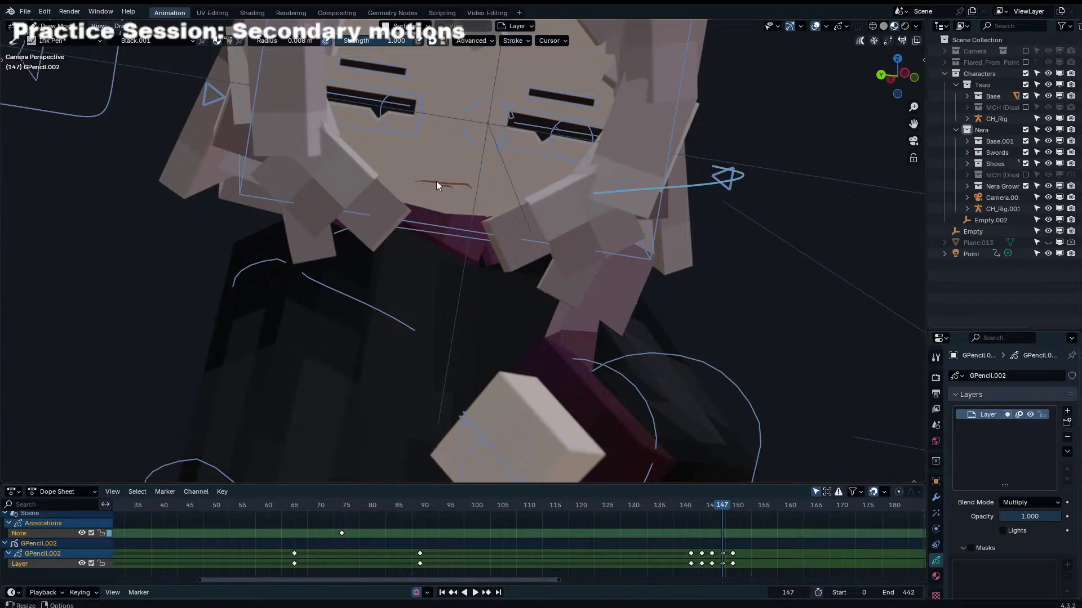
Step: Add a thin lower-lip stroke beneath the upper line of Nera's mouth at frame 147
scroll(436, 181, up, 5)
scroll(482, 153, up, 4)
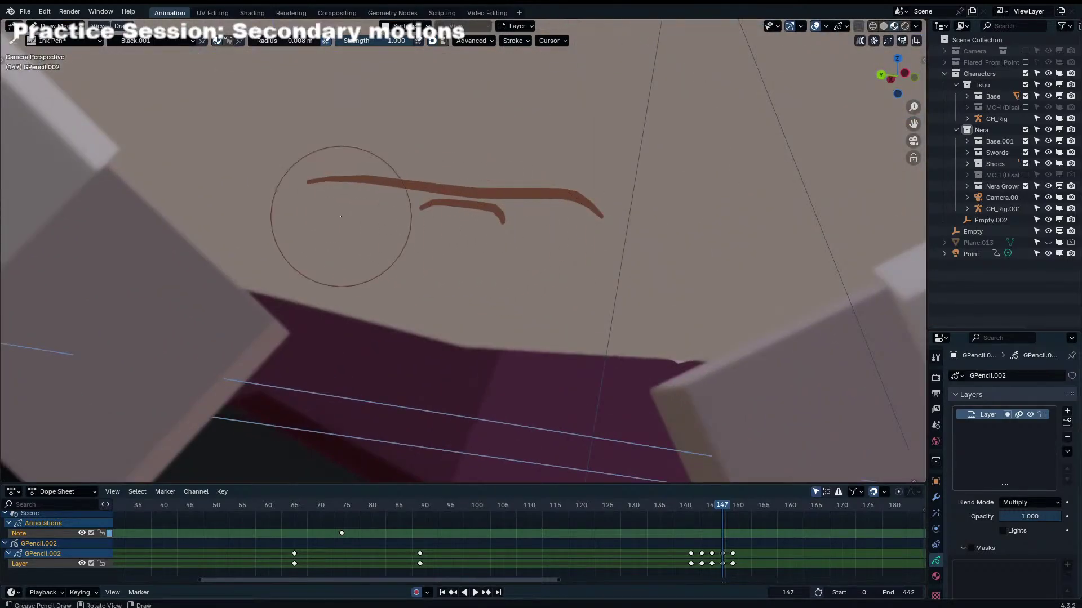
key(ctrl+z)
drag(323, 194, 580, 225)
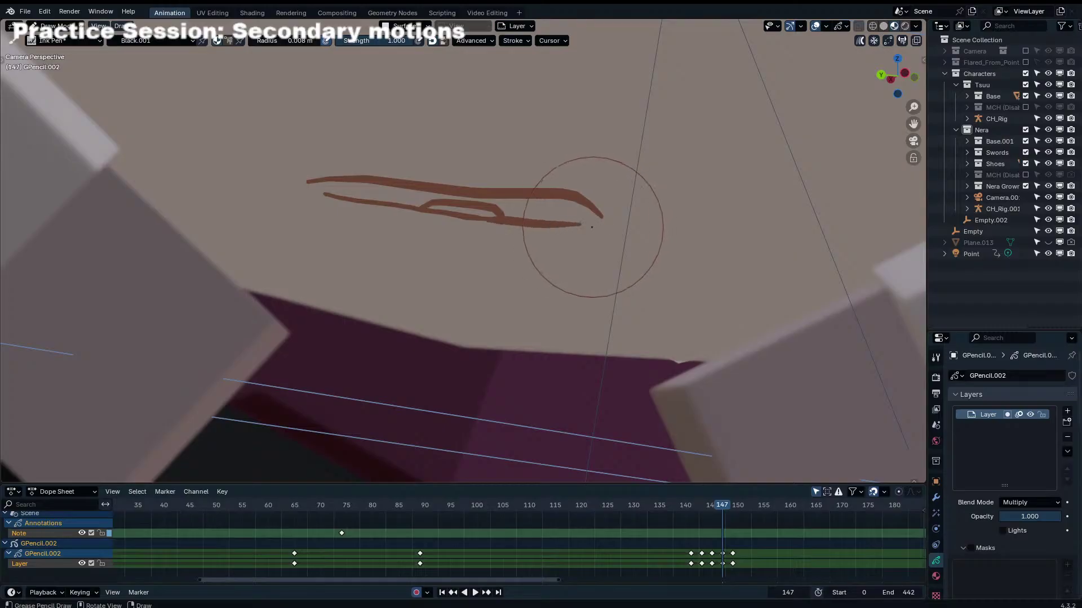
Step: Open up Nera's mouth at frame 149 with a short inner stroke and a curved lower lip, undoing the unwanted strokes
key(Up)
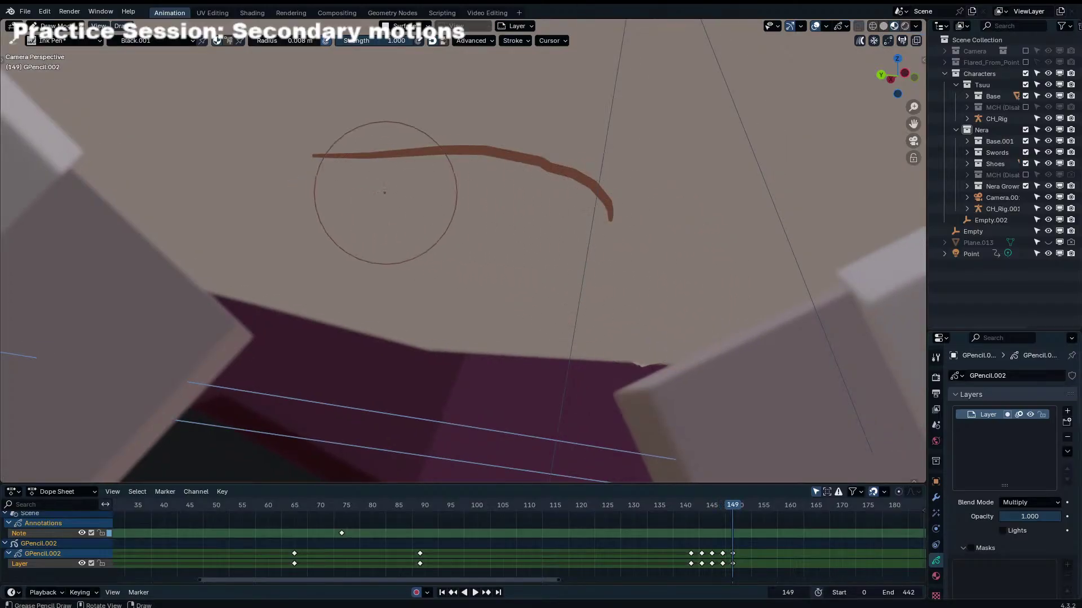
drag(390, 189, 506, 209)
key(ctrl+z)
drag(422, 198, 534, 228)
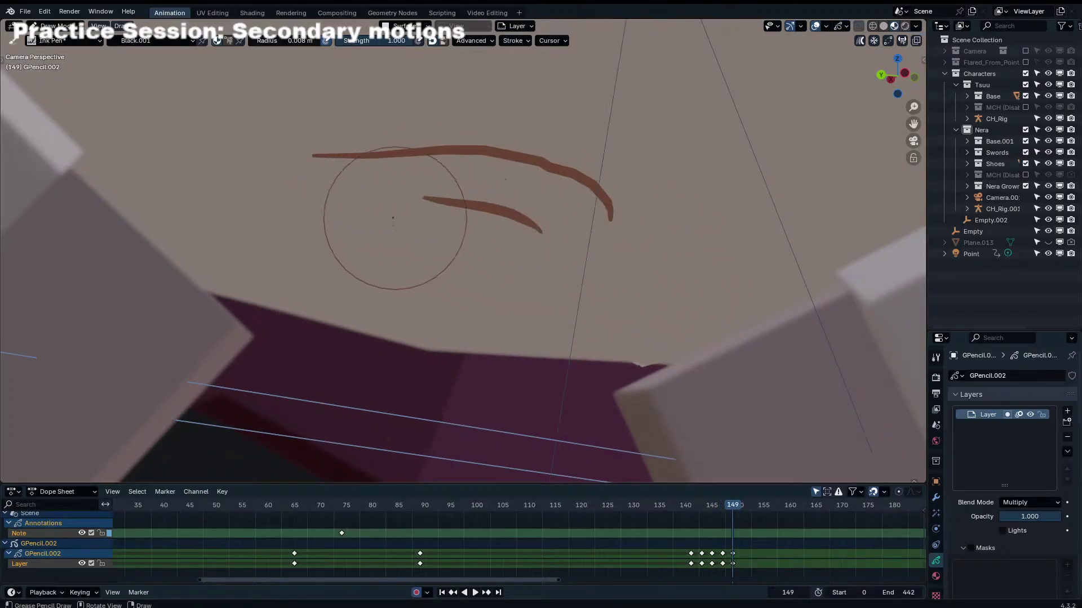
drag(355, 204, 617, 221)
key(ctrl+z)
mouse_move(407, 234)
mouse_down()
mouse_move(601, 223)
mouse_move(450, 243)
mouse_up()
key(ctrl+z)
key(ctrl+z)
mouse_move(608, 225)
mouse_down()
mouse_move(580, 236)
mouse_move(420, 232)
mouse_up()
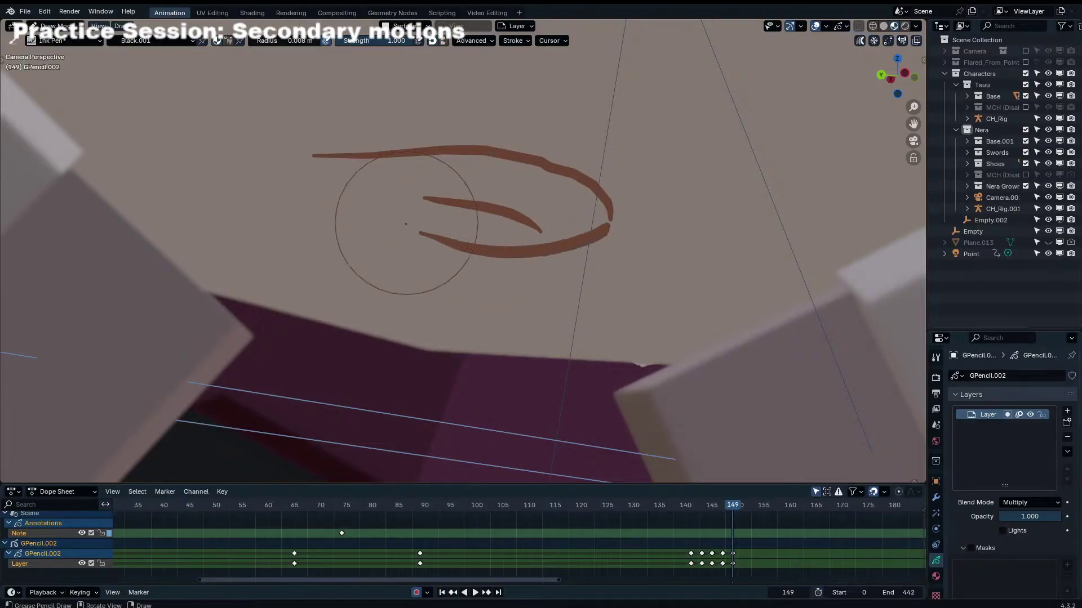
Step: Draw Nera's mouth at frame 151 with a wavy upper line, a short inner stroke and a thin lower lip
key(Right)
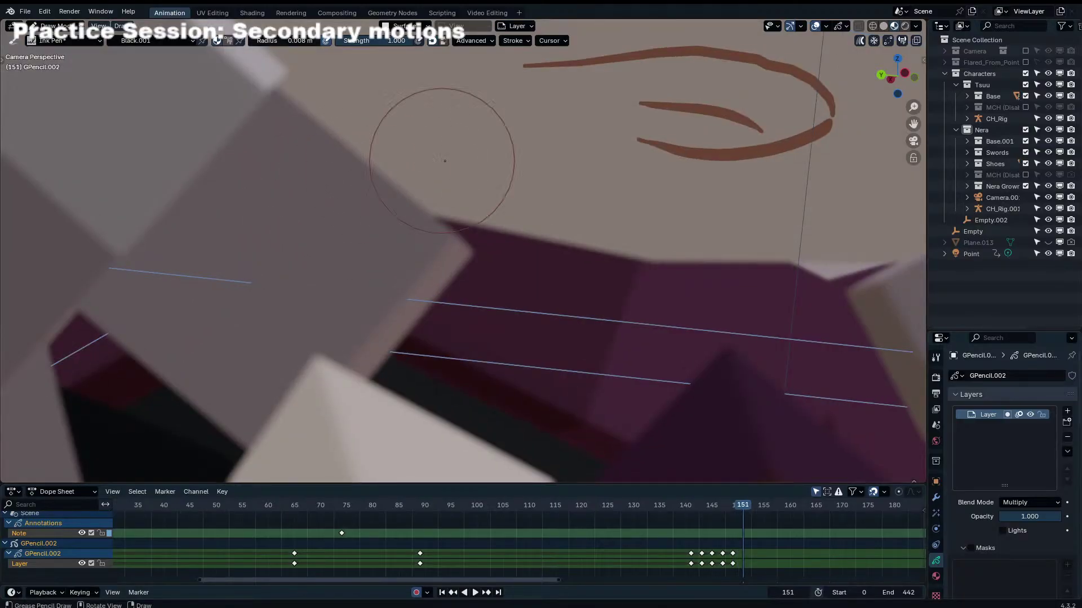
key(Right)
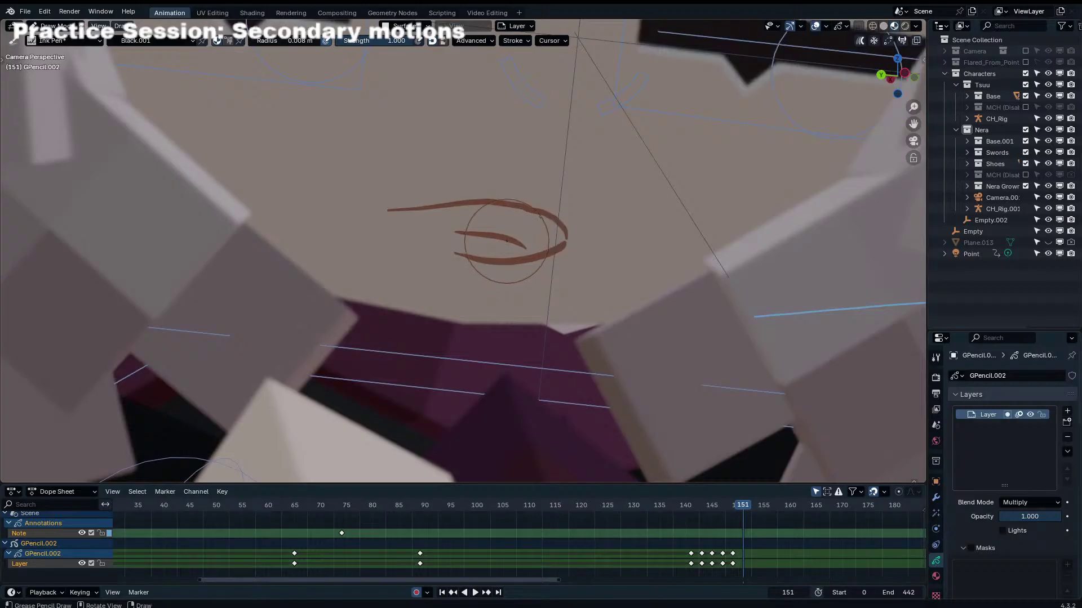
drag(428, 210, 565, 204)
key(ctrl+z)
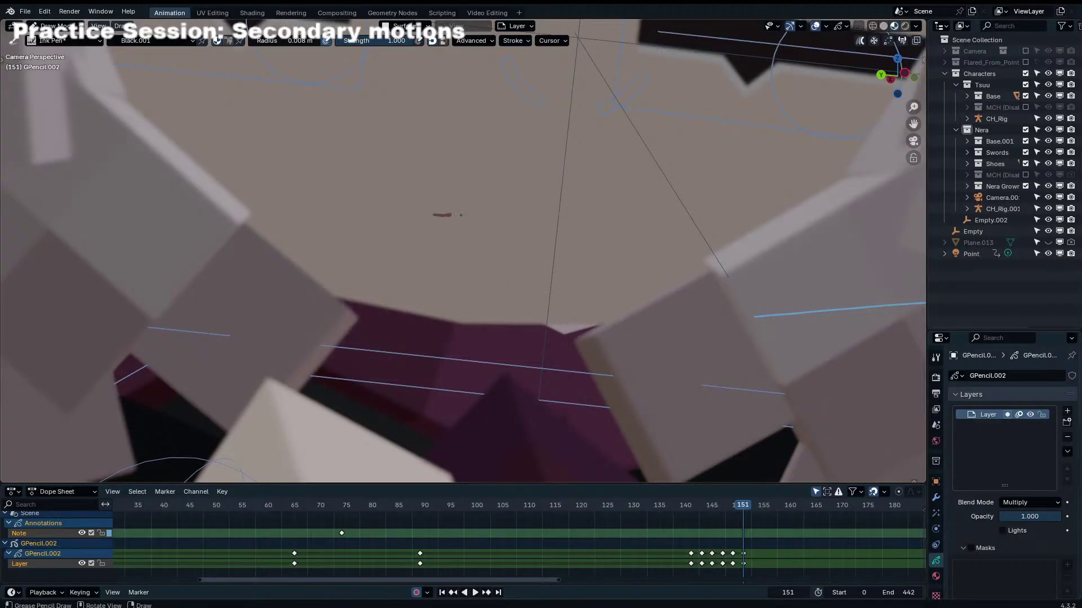
mouse_move(431, 212)
mouse_down()
mouse_move(564, 204)
mouse_move(474, 218)
mouse_move(597, 248)
mouse_up()
key(ctrl+z)
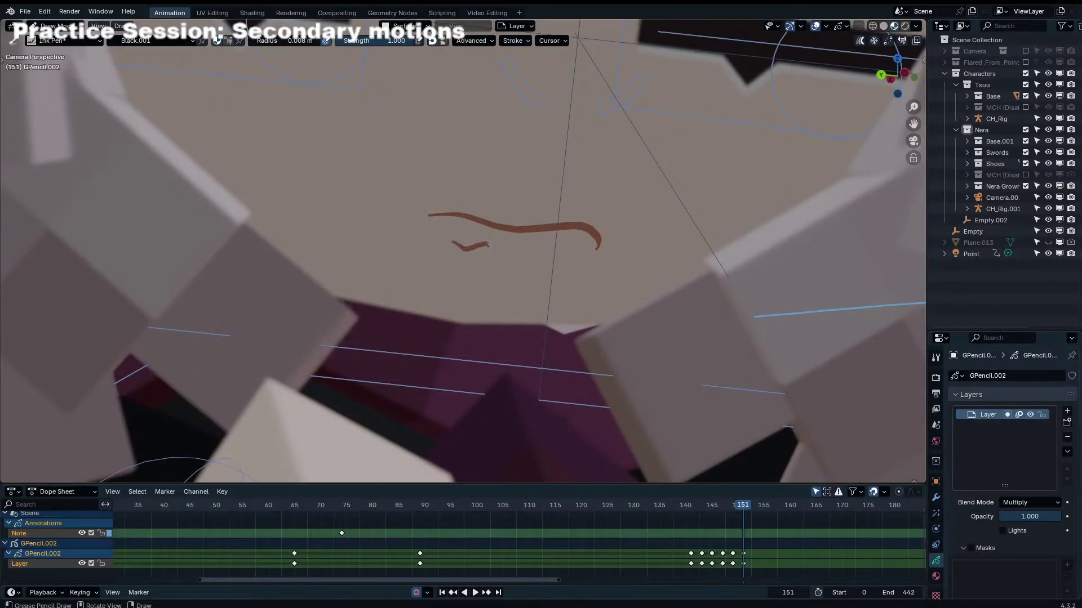
key(ctrl+z)
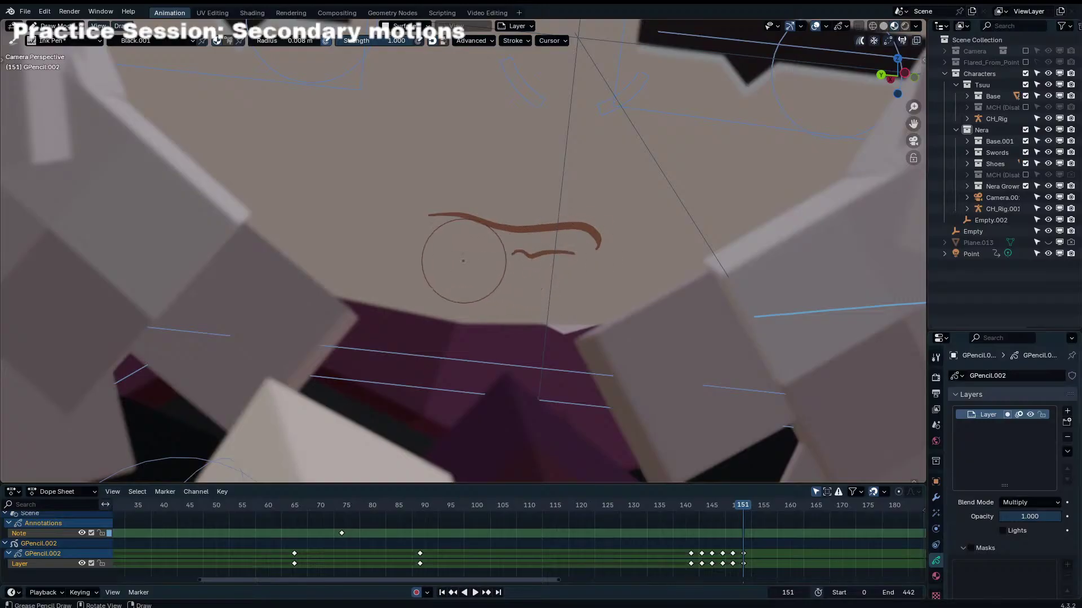
drag(472, 266, 557, 275)
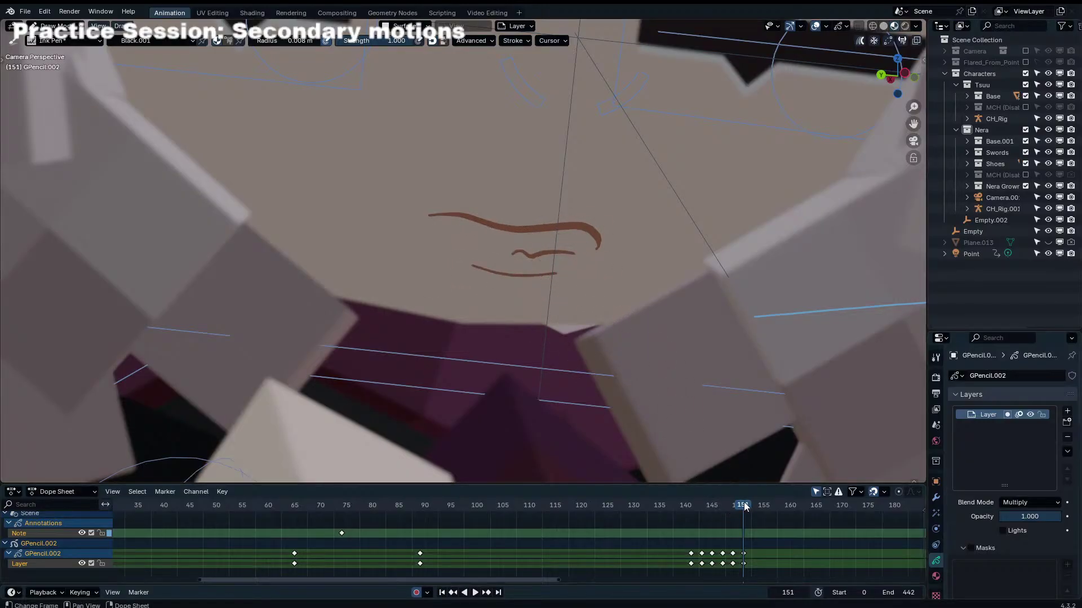
Step: Draw a narrow, arched mouth line for Nera at frame 153, undoing the unwanted strokes
drag(743, 507, 754, 506)
drag(435, 219, 500, 267)
key(ctrl+z)
drag(429, 251, 506, 265)
key(ctrl+z)
Step: Redraw Nera's mouth at frame 155 as a small, wavy closed line, undoing the rejected strokes
key(Right)
key(Right)
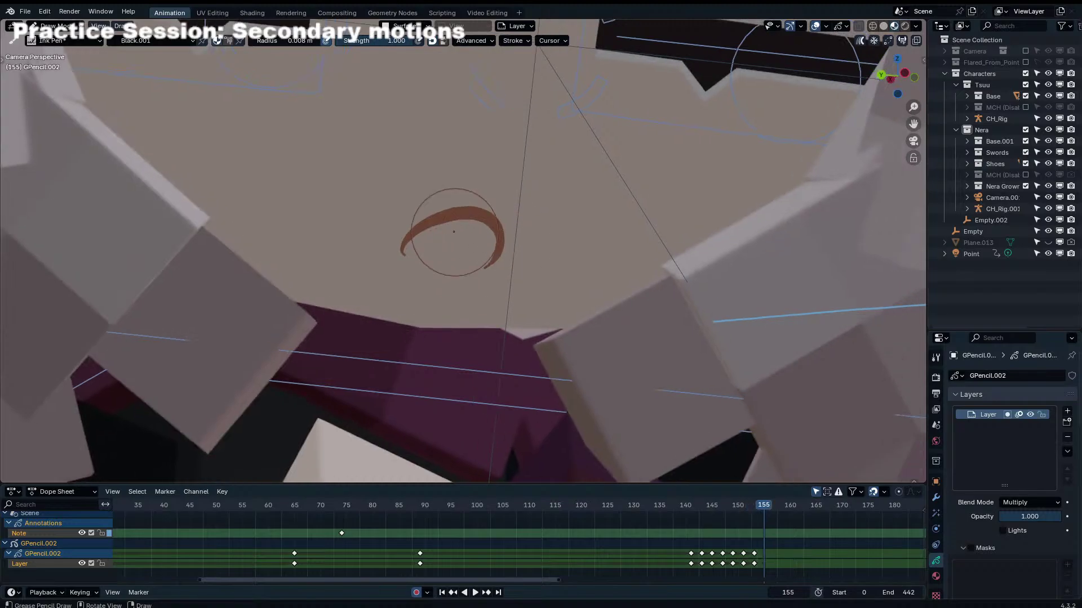
drag(415, 229, 500, 249)
key(ctrl+z)
drag(406, 260, 486, 269)
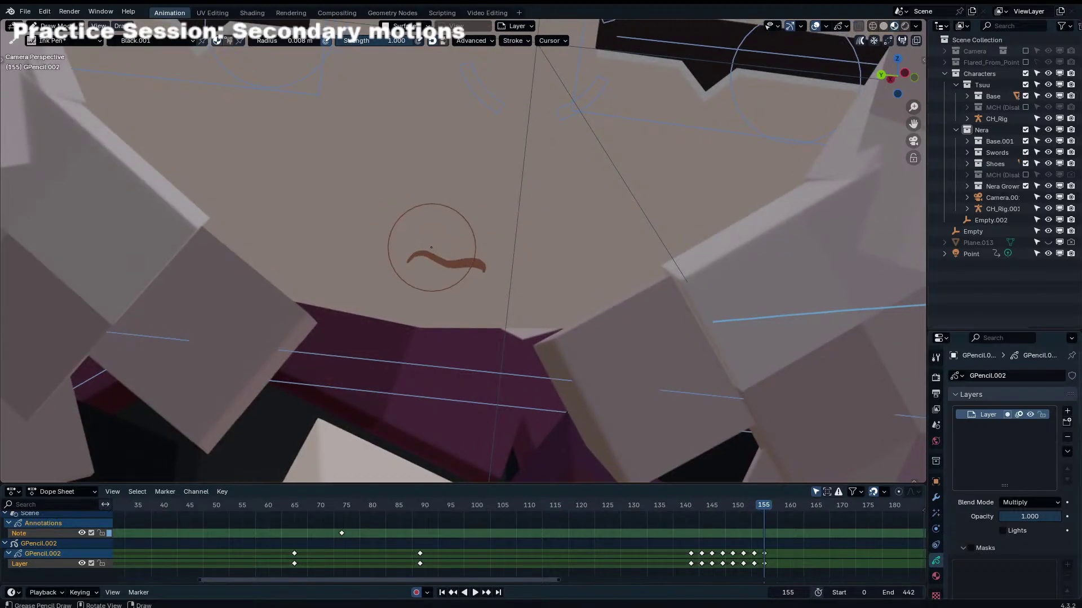
key(ctrl+z)
drag(419, 231, 484, 246)
key(ctrl+z)
drag(412, 232, 487, 253)
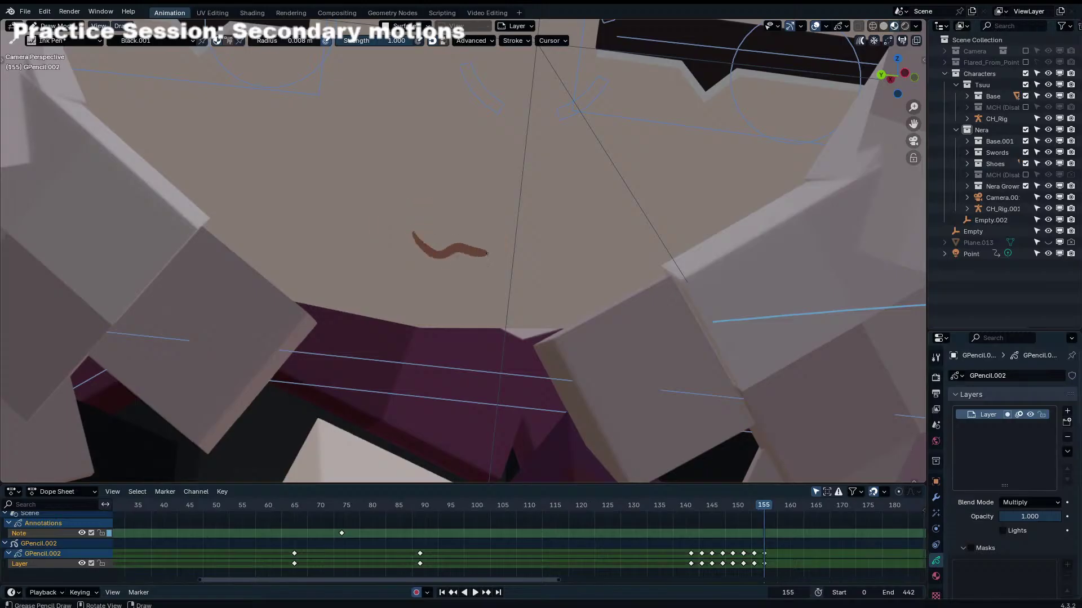
drag(403, 252, 418, 251)
key(ctrl+z)
Step: Try a wide, thin mouth line for Nera at frame 159, undoing the rejected strokes
key(Right)
key(Right)
key(Right)
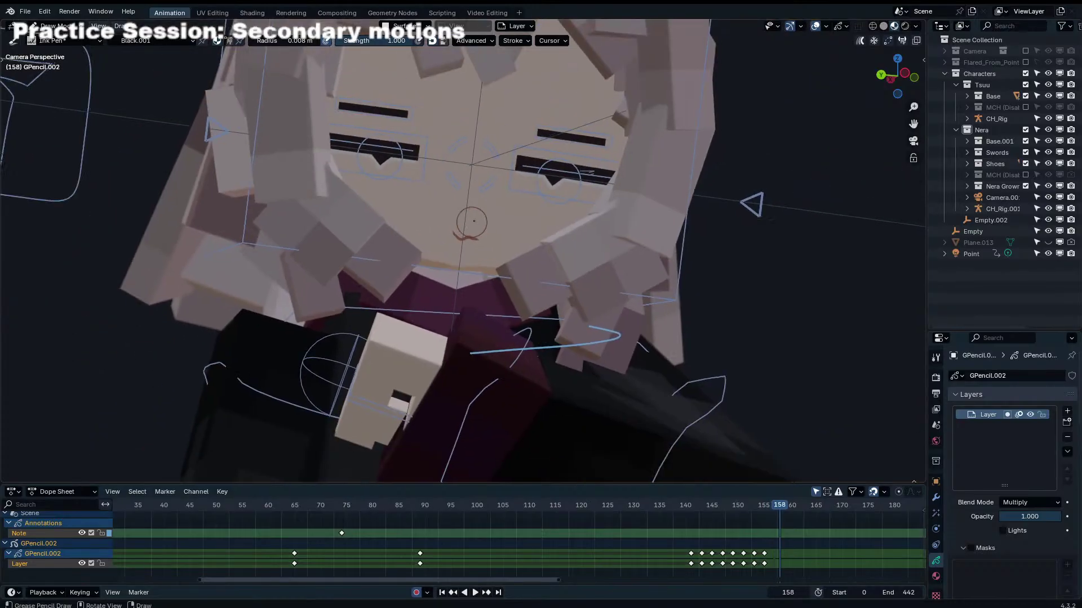
key(Right)
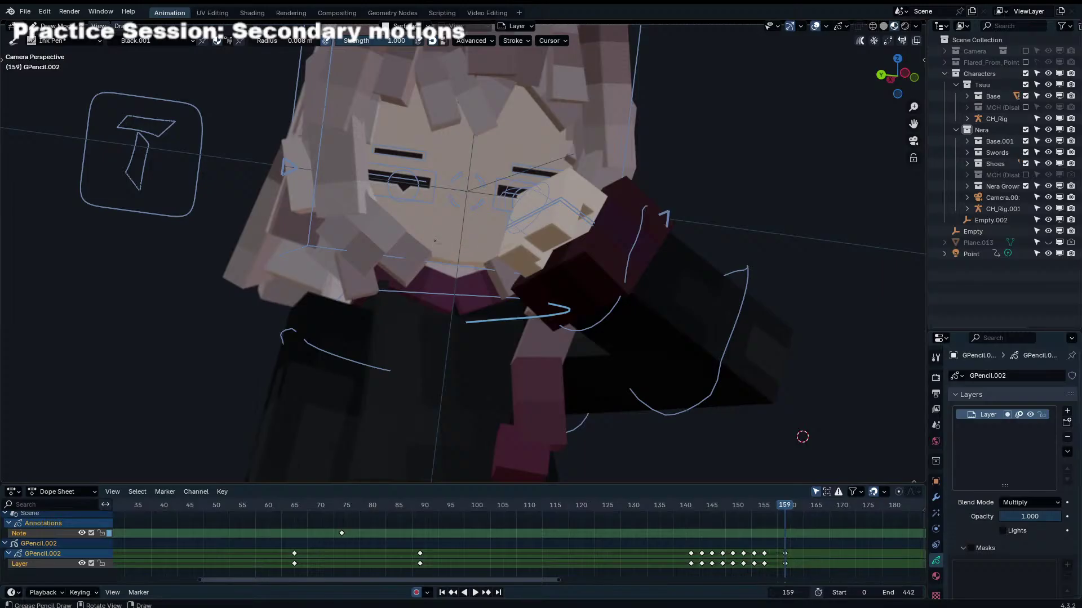
key(ctrl+z)
key(ctrl+z)
key(ctrl+z)
key(ctrl+z)
key(ctrl+z)
scroll(433, 231, up, 4)
key(ctrl+z)
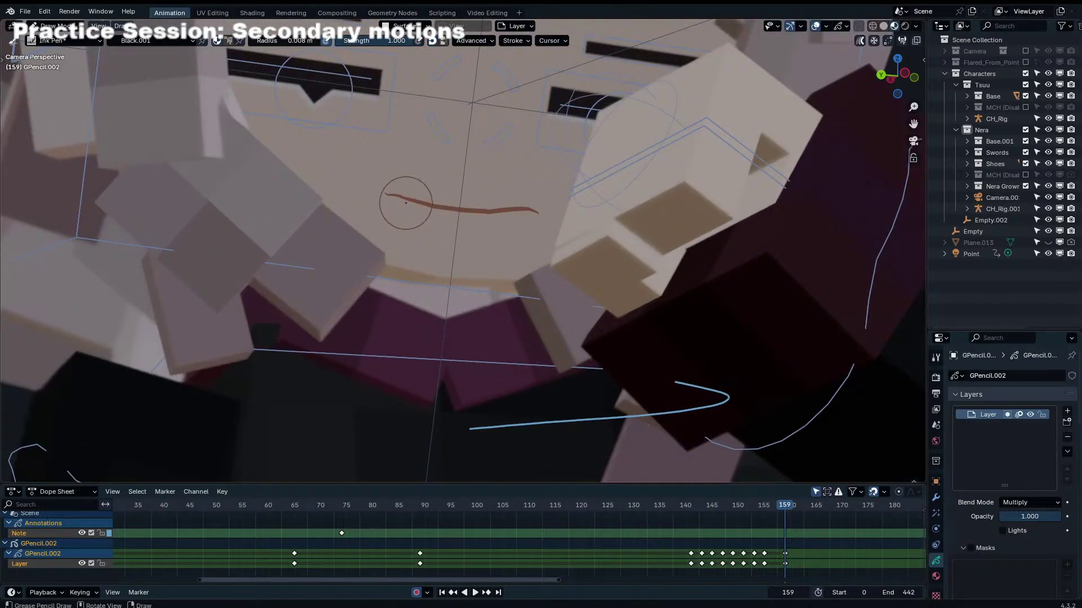
Step: Try a curved corner stroke at one end of Nera's mouth line and a short lower stroke at frame 159
scroll(406, 203, up, 5)
shift+middle_drag(452, 229, 658, 349)
mouse_move(509, 254)
mouse_down()
mouse_move(492, 295)
mouse_move(539, 348)
mouse_up()
key(ctrl+z)
key(ctrl+z)
mouse_move(505, 257)
mouse_down()
mouse_move(496, 324)
mouse_move(508, 339)
mouse_up()
key(ctrl+z)
drag(503, 257, 513, 341)
key(ctrl+z)
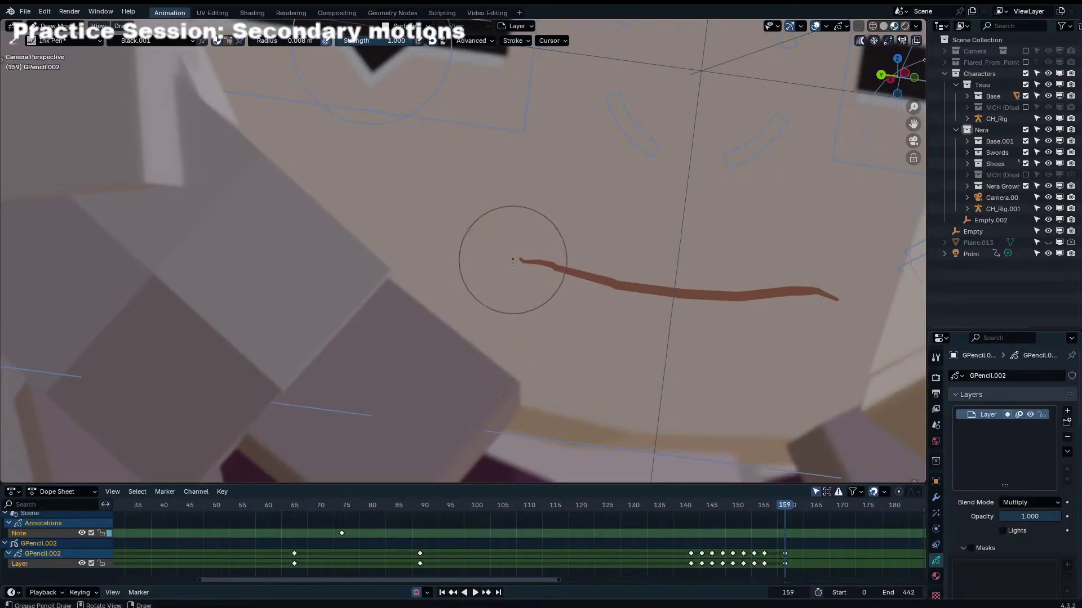
drag(512, 257, 517, 341)
key(ctrl+z)
mouse_move(508, 252)
mouse_down()
mouse_move(542, 343)
mouse_move(512, 353)
mouse_move(527, 361)
mouse_up()
key(ctrl+z)
key(ctrl+z)
drag(791, 378, 837, 371)
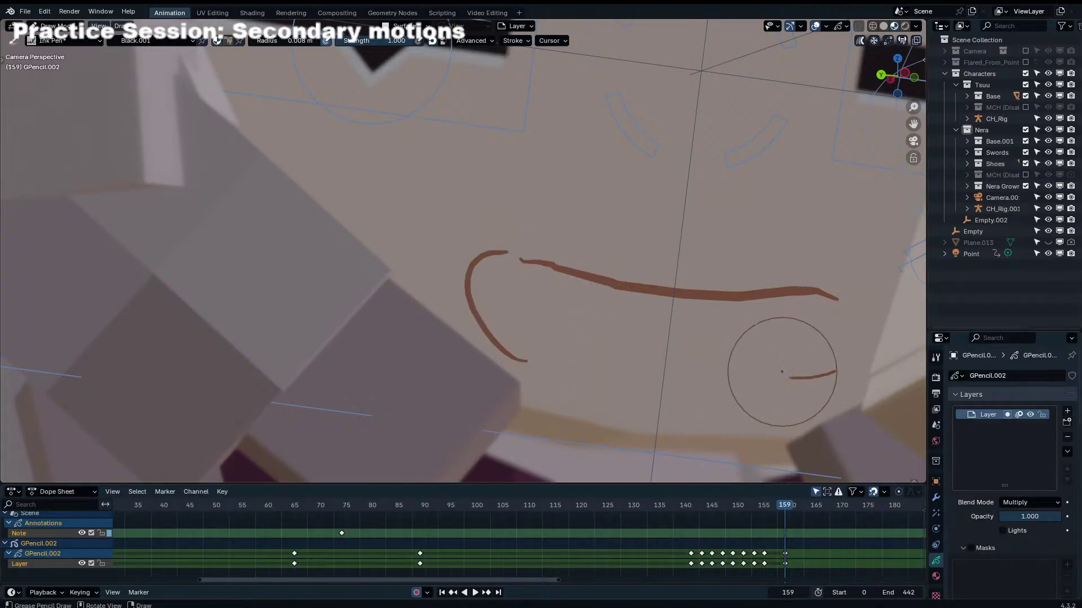
Step: Try inner and lower-lip strokes beneath the upper mouth line at frame 159, undoing the rejected ones
drag(591, 339, 688, 343)
key(ctrl+z)
mouse_move(623, 346)
mouse_down()
mouse_move(724, 350)
mouse_move(693, 362)
mouse_up()
key(ctrl+z)
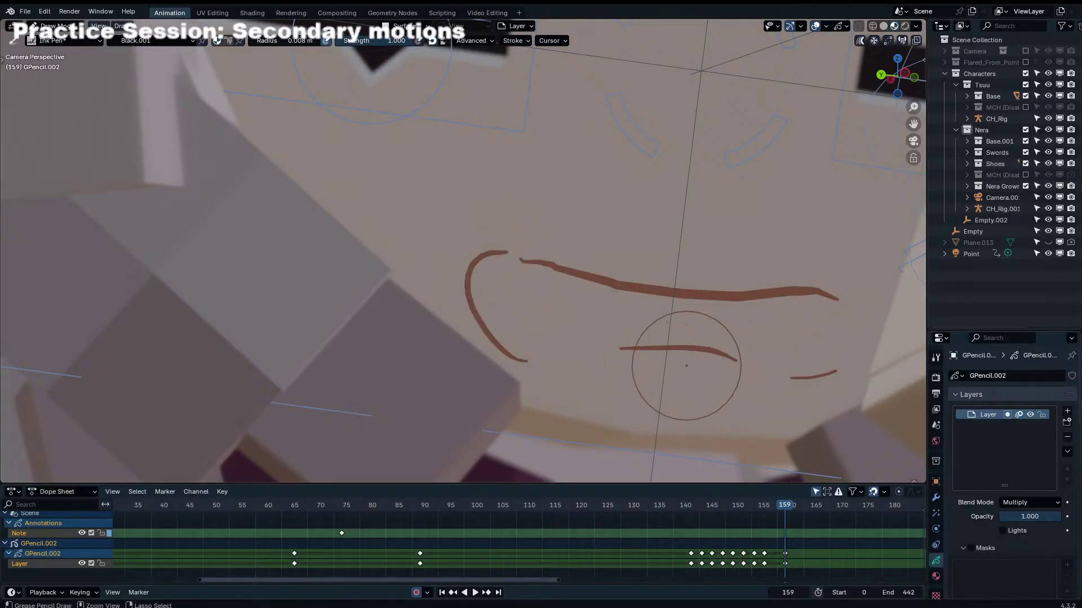
key(ctrl+z)
mouse_move(539, 291)
mouse_down()
mouse_move(704, 322)
mouse_move(797, 321)
mouse_up()
key(ctrl+z)
key(ctrl+z)
drag(559, 296, 812, 323)
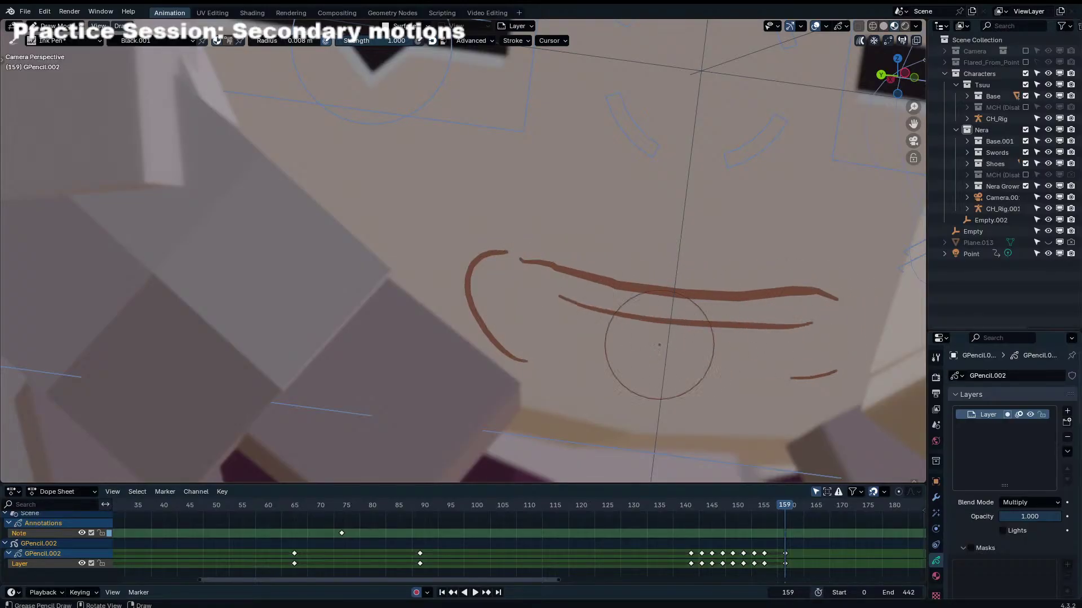
drag(539, 347, 734, 368)
Step: Undo the corner, inner and lower-lip strokes of Nera's mouth at frame 159
scroll(575, 242, down, 6)
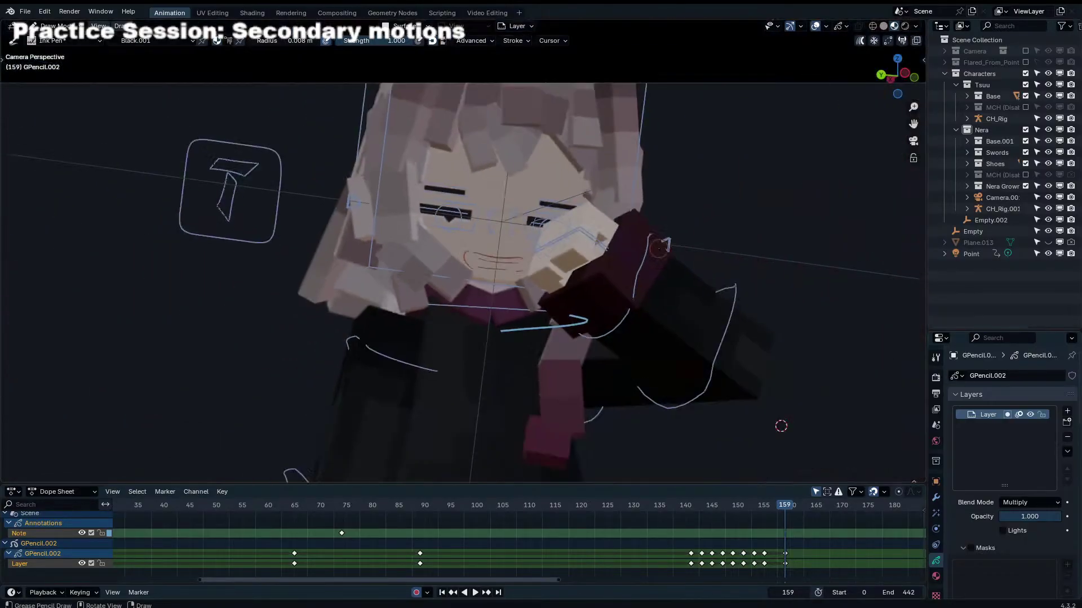
scroll(603, 239, up, 6)
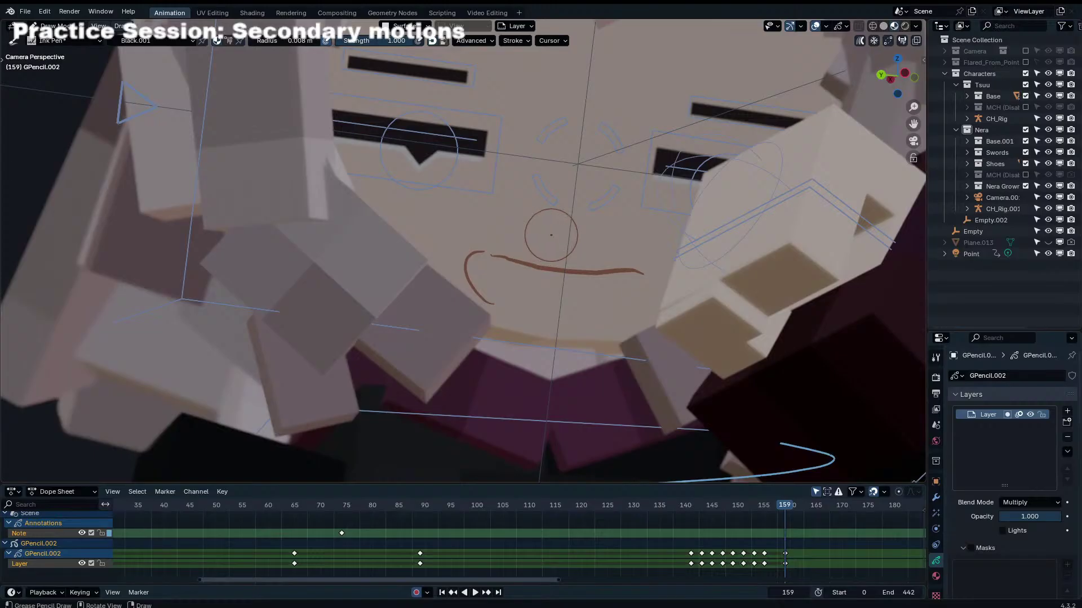
scroll(623, 237, down, 6)
key(ctrl+z)
scroll(549, 226, up, 7)
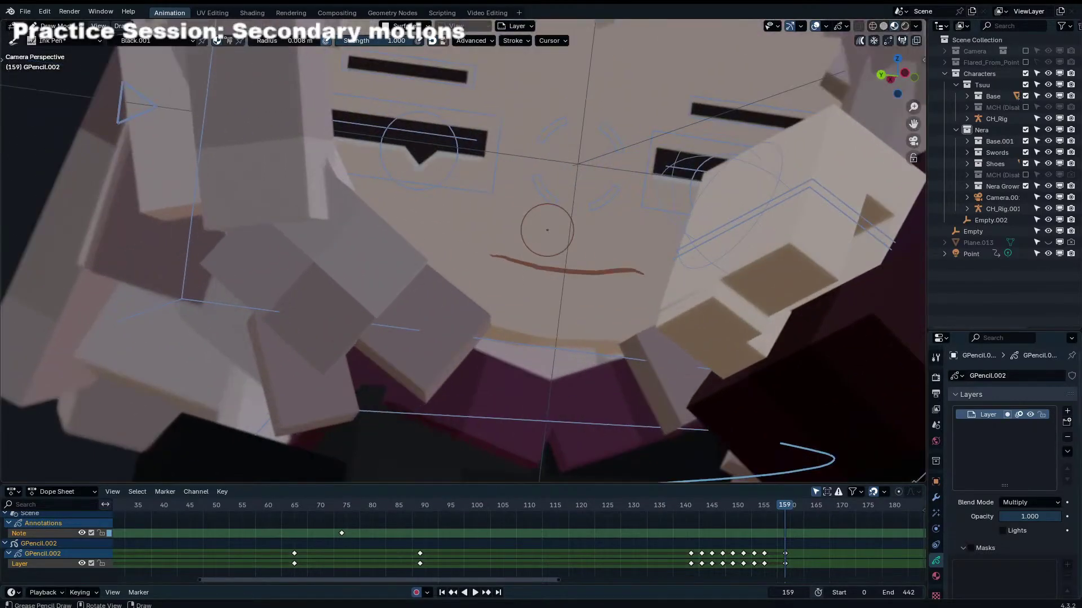
Step: Play the animation through to frame 163 and step back to frame 144 to examine Nera's mouth drawings
key(space)
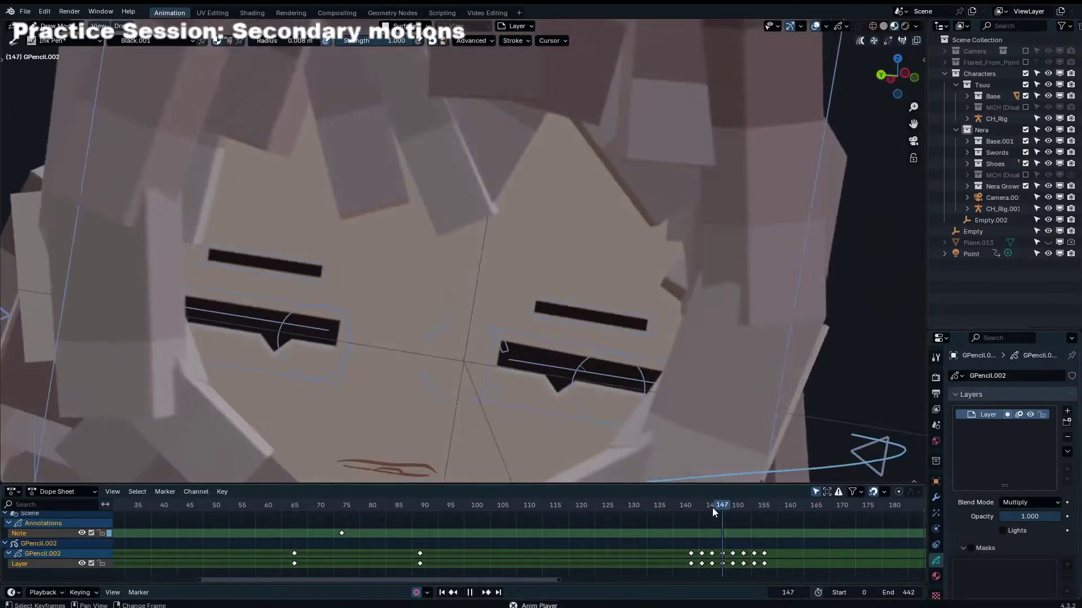
key(space)
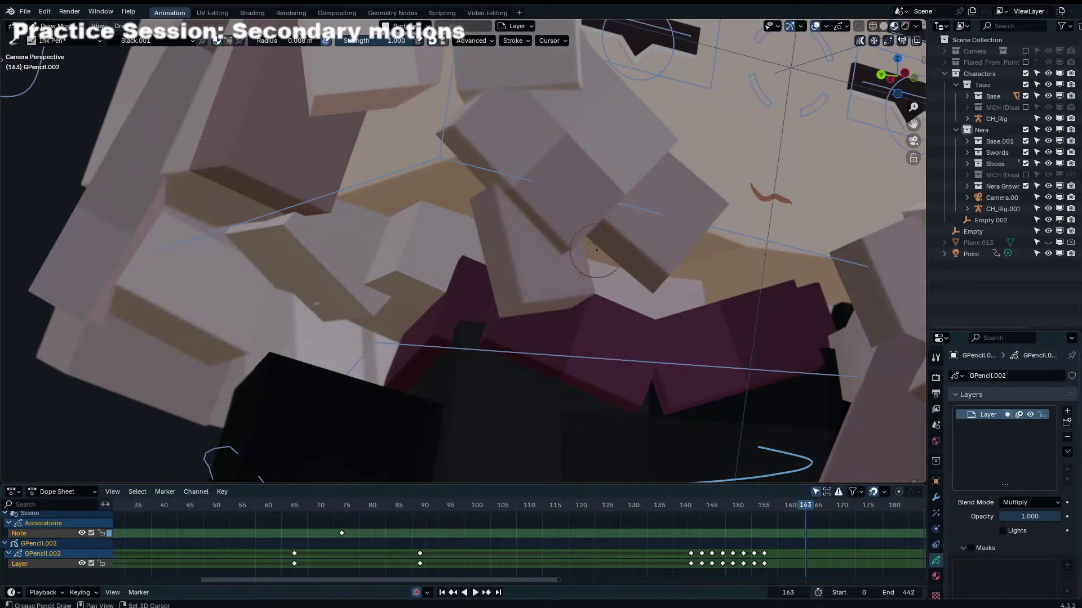
scroll(564, 265, up, 3)
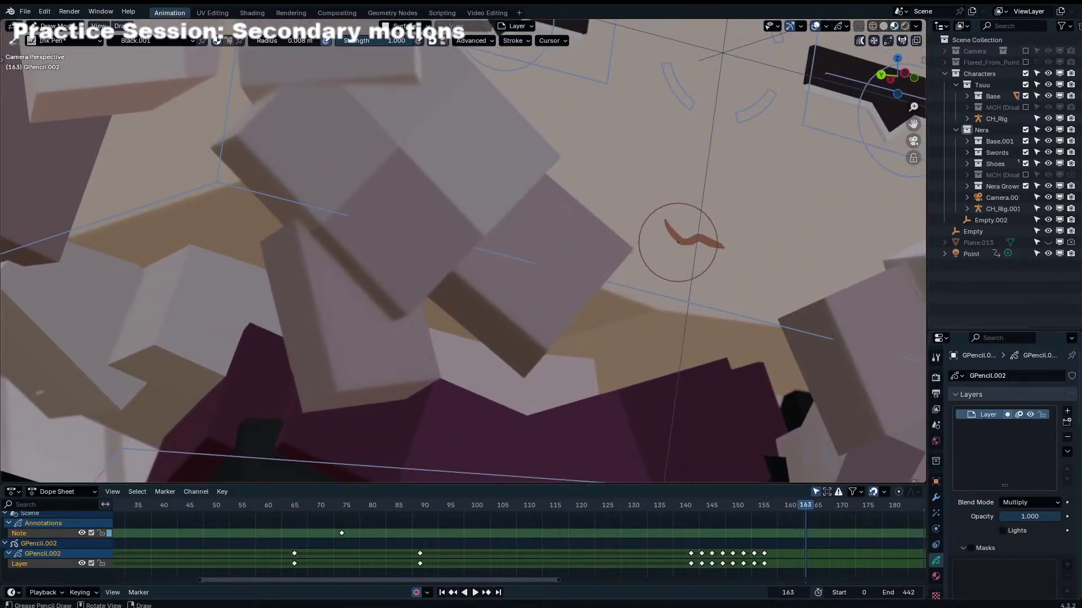
key(Left)
key(Left)
key(Left)
key(Left)
key(Left)
key(Left)
key(Left)
key(Left)
key(Left)
key(Left)
key(Left)
key(Left)
key(Left)
key(Left)
key(Left)
key(Left)
key(Left)
key(Left)
key(Left)
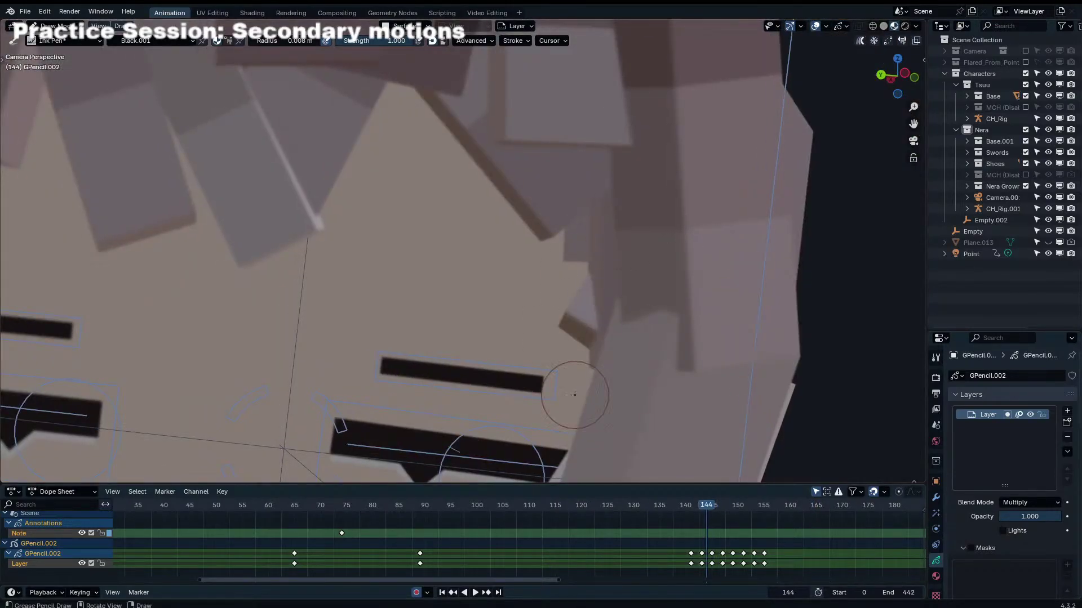
Step: At frame 157, stretch the mouth stroke wider along the Y axis in Edit Mode
key(Right)
key(Right)
key(Right)
key(Right)
key(Right)
key(Right)
key(Right)
key(Right)
key(Right)
key(Right)
key(Right)
key(Right)
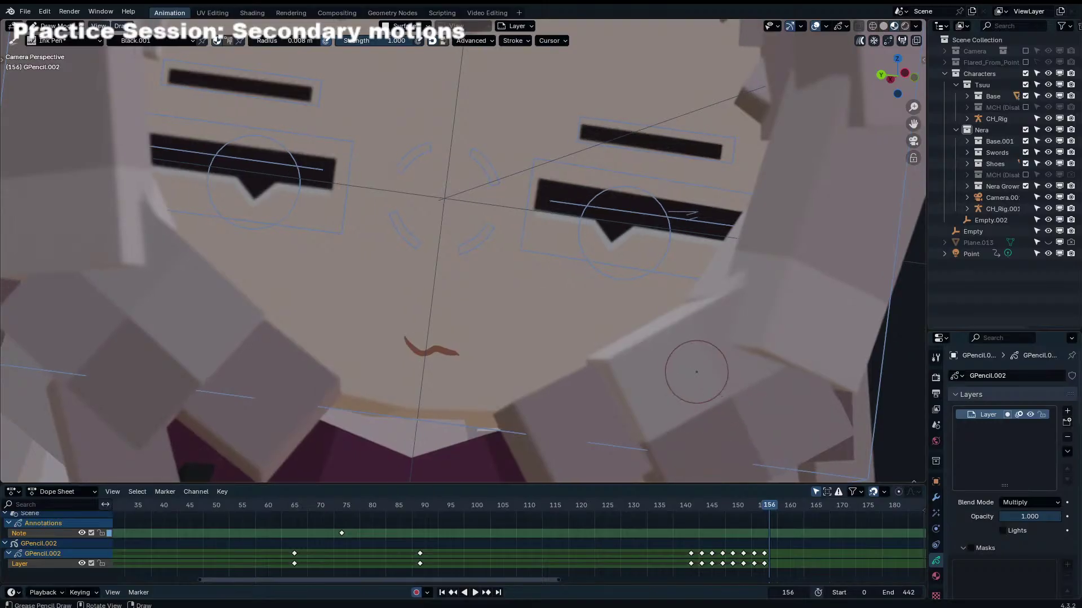
key(Right)
key(Tab)
key(s)
key(x)
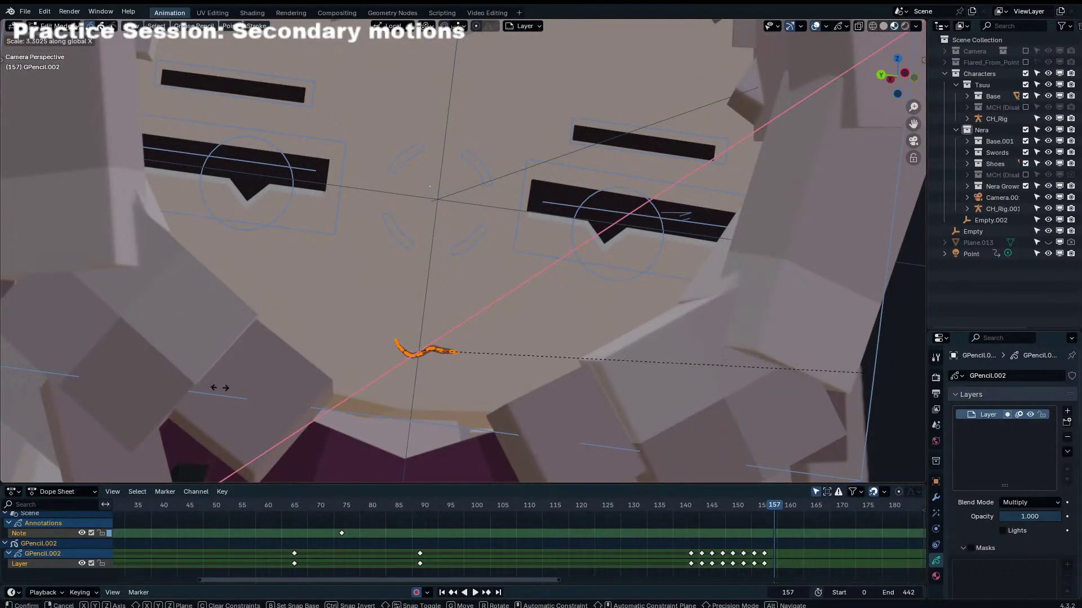
key(y)
key(y)
click(718, 380)
key(Tab)
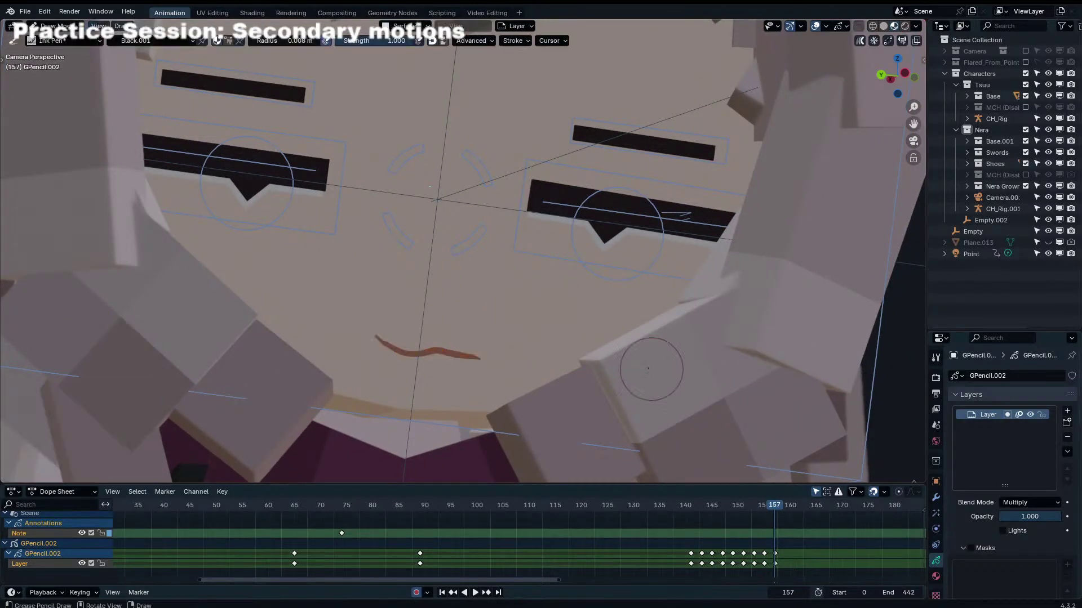
Step: Draw a new mouth at frame 159 from a long curve and a short curve, each with a hooked outer end
key(Right)
key(Right)
mouse_move(349, 327)
mouse_down()
mouse_move(327, 338)
mouse_move(487, 357)
mouse_up()
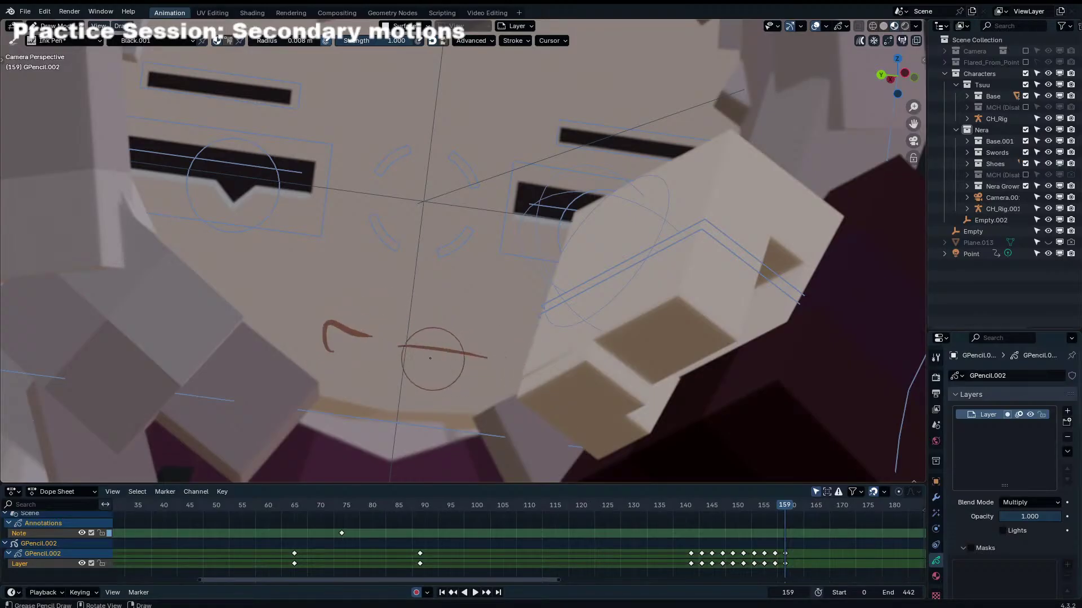
key(ctrl+z)
key(ctrl+z)
mouse_move(332, 352)
mouse_down()
mouse_move(338, 333)
mouse_move(433, 344)
mouse_up()
drag(364, 363, 477, 365)
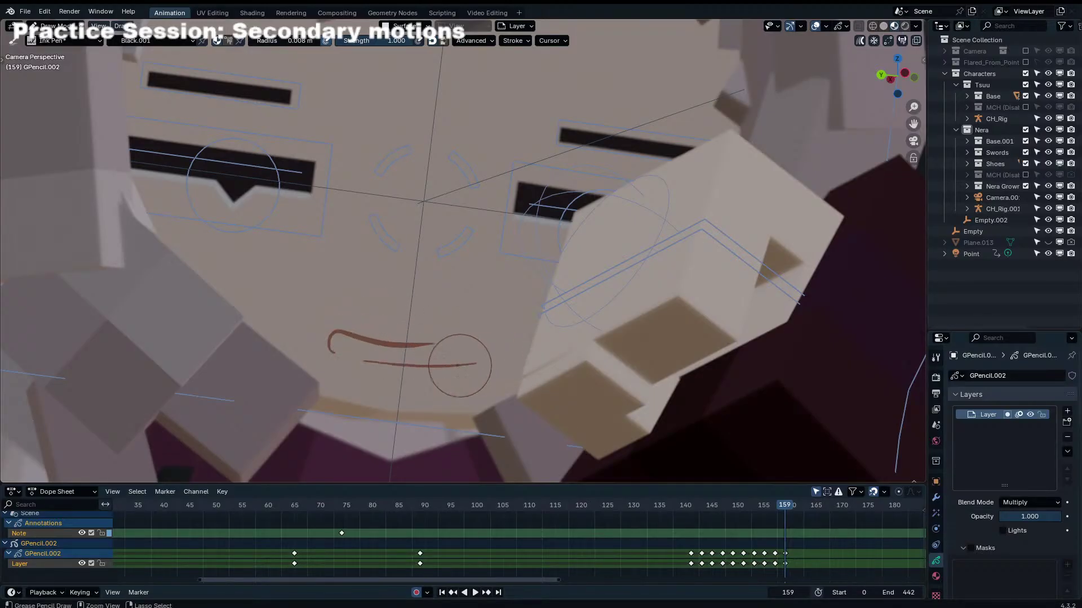
key(ctrl+z)
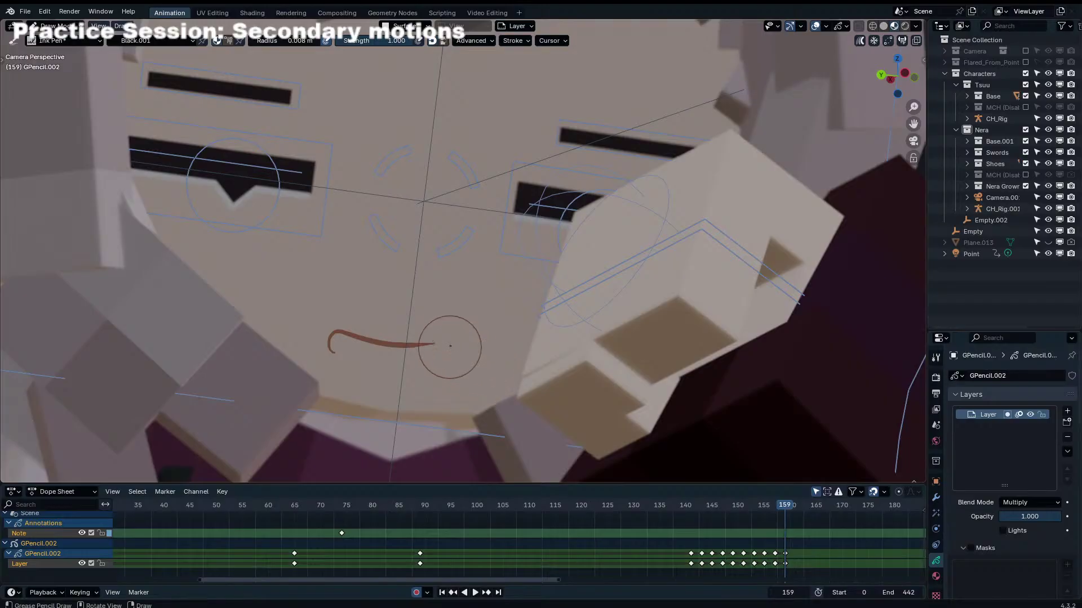
drag(455, 342, 500, 362)
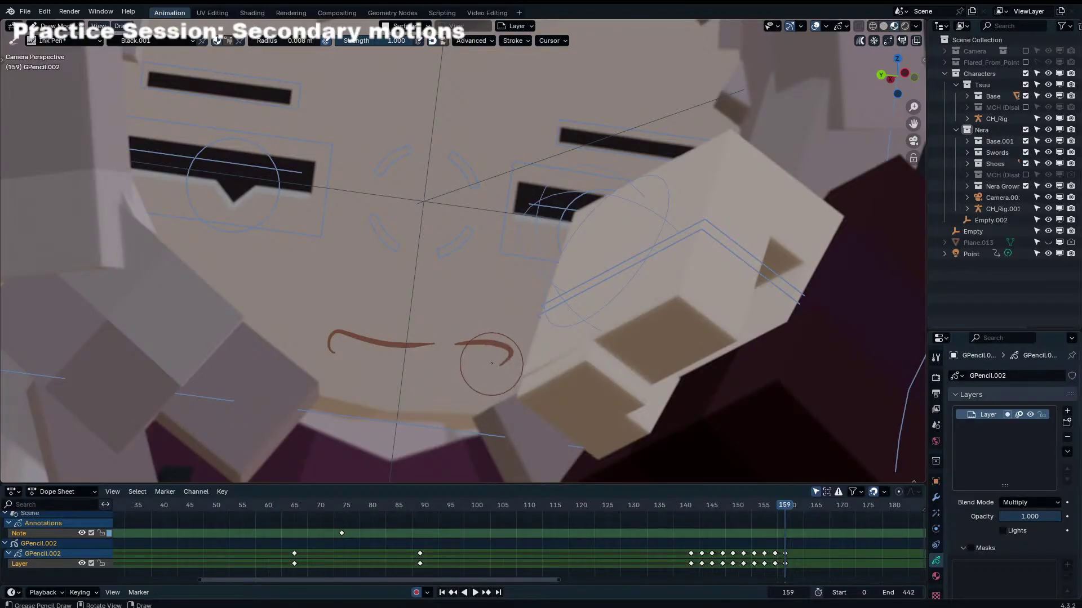
Step: Play back the animation from about frame 140 to check the redrawn mouth
scroll(454, 322, down, 6)
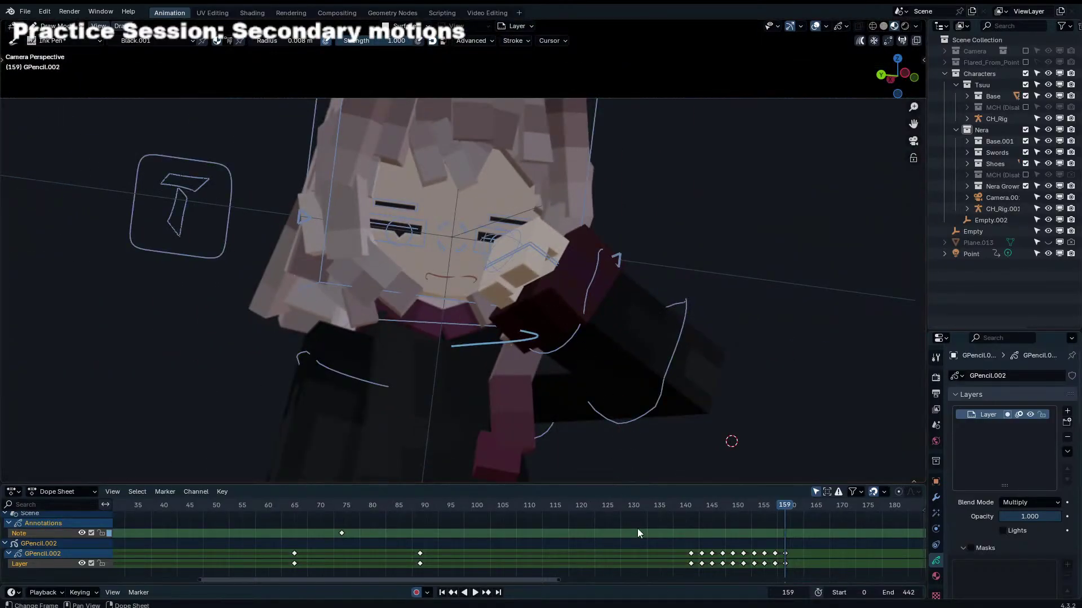
middle_drag(698, 534, 556, 525)
scroll(615, 524, down, 3)
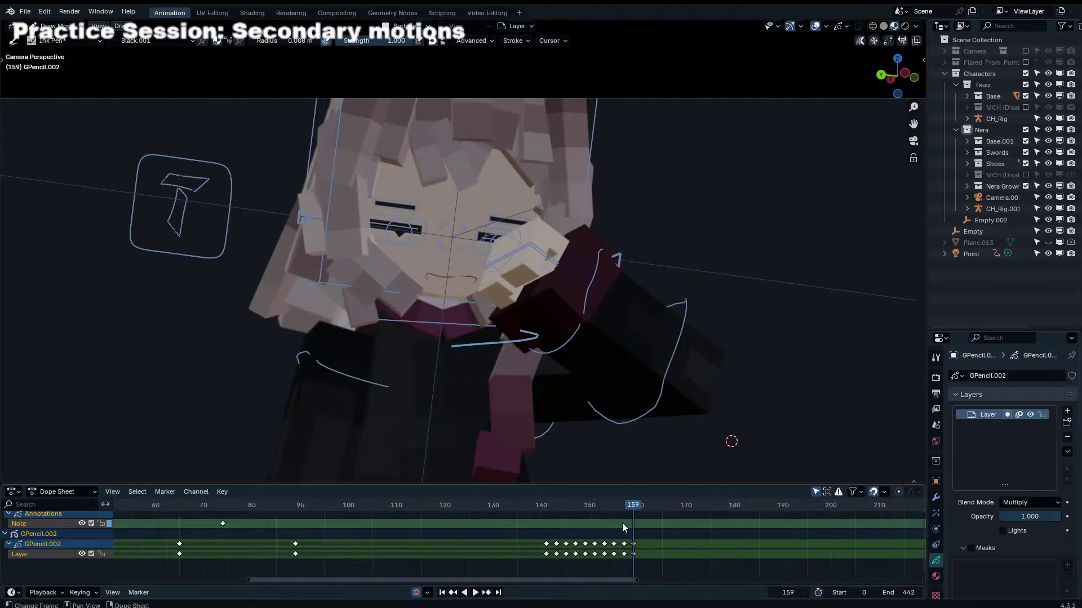
middle_drag(608, 519, 589, 510)
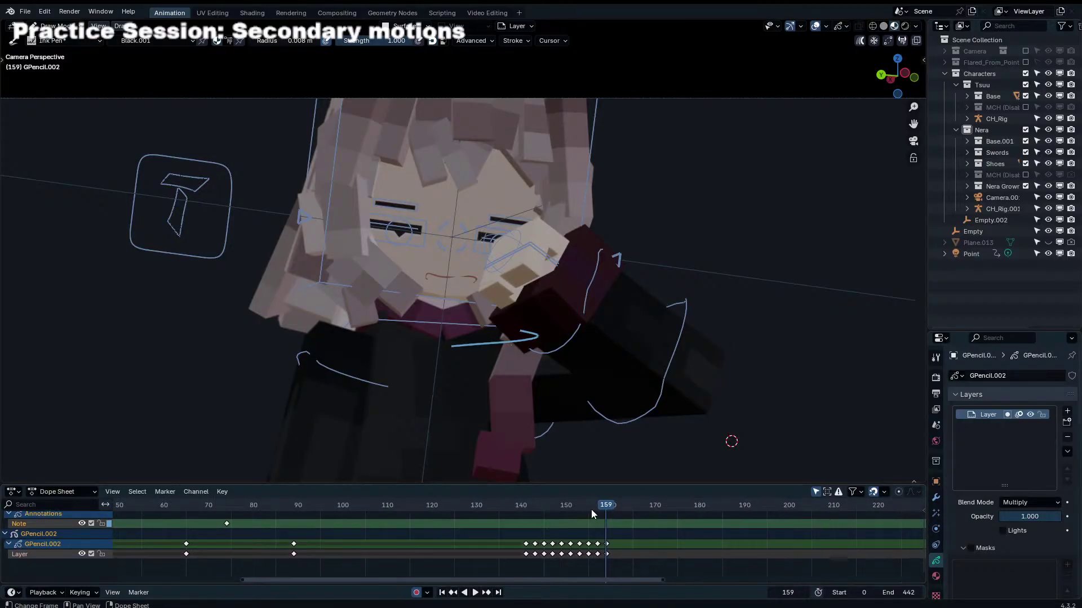
drag(580, 504, 517, 505)
key(space)
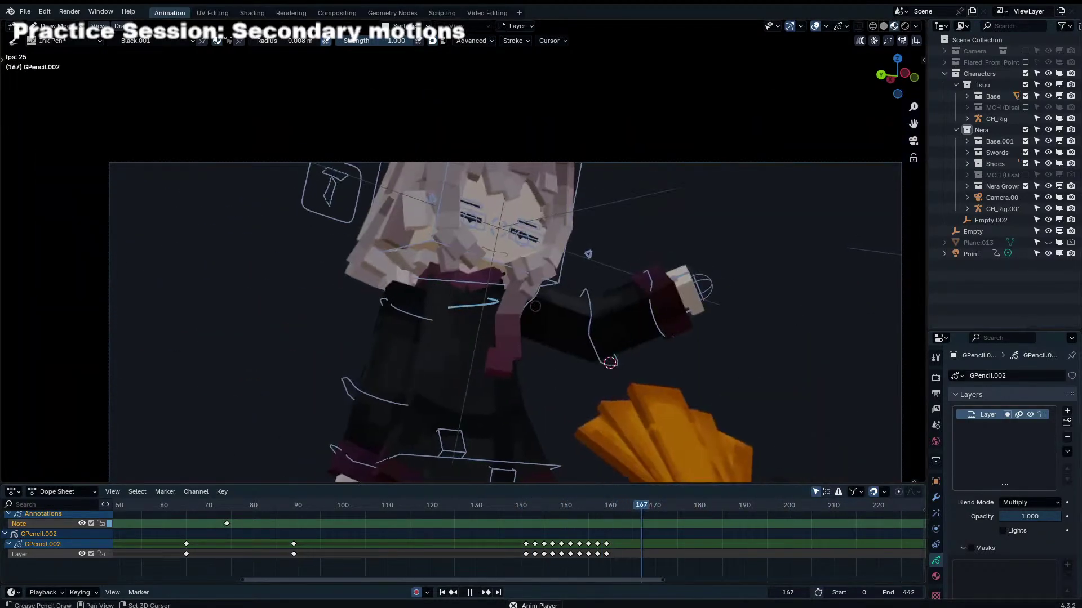
key(space)
ctrl+middle_drag(534, 300, 581, 306)
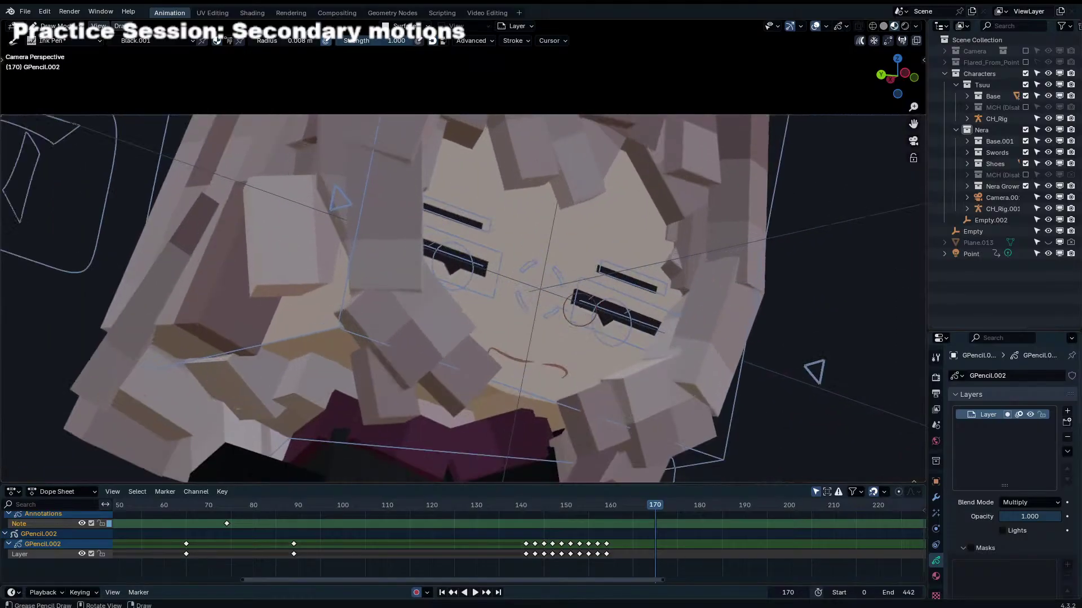
Step: Advance to frame 175 and flatten all mouth strokes along the Z axis
key(space)
key(space)
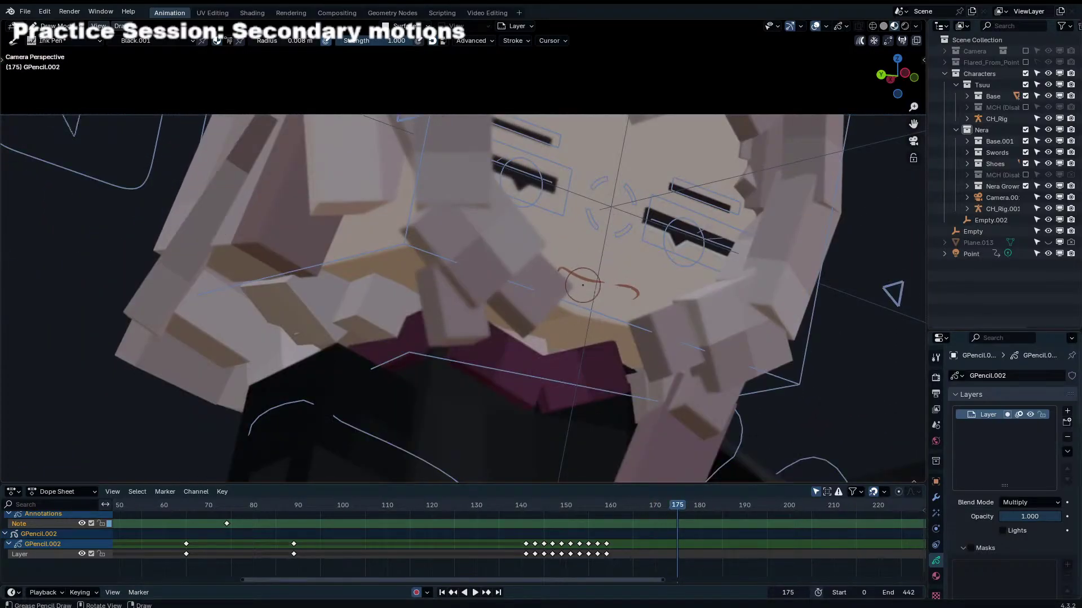
key(Tab)
key(a)
key(s)
key(z)
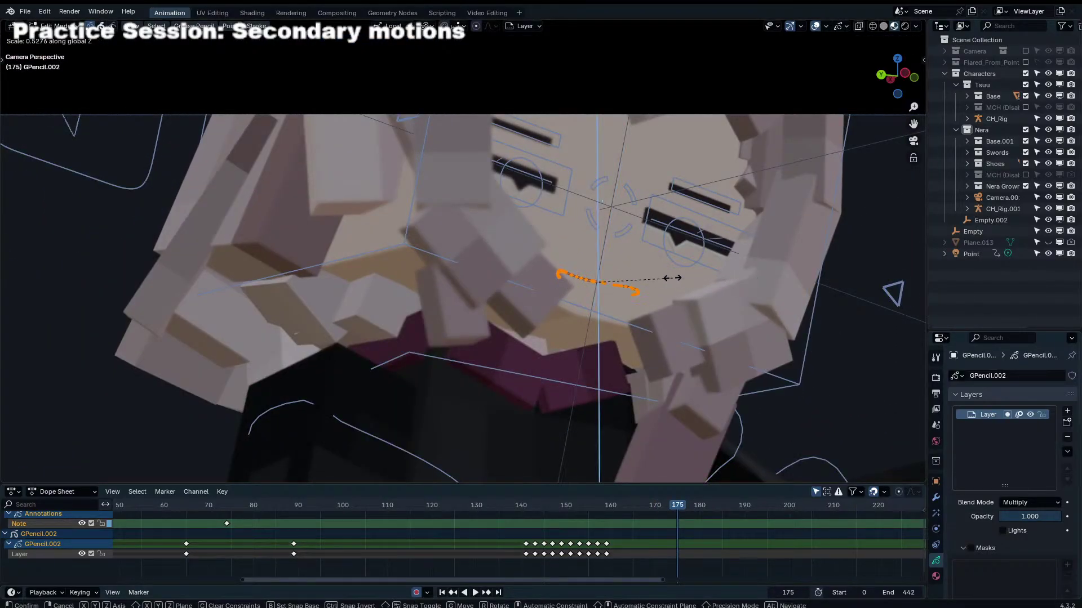
click(654, 276)
key(Tab)
Step: At frame 178, scale the mouth strokes to 0.904 along Z
key(Right)
key(Right)
key(Right)
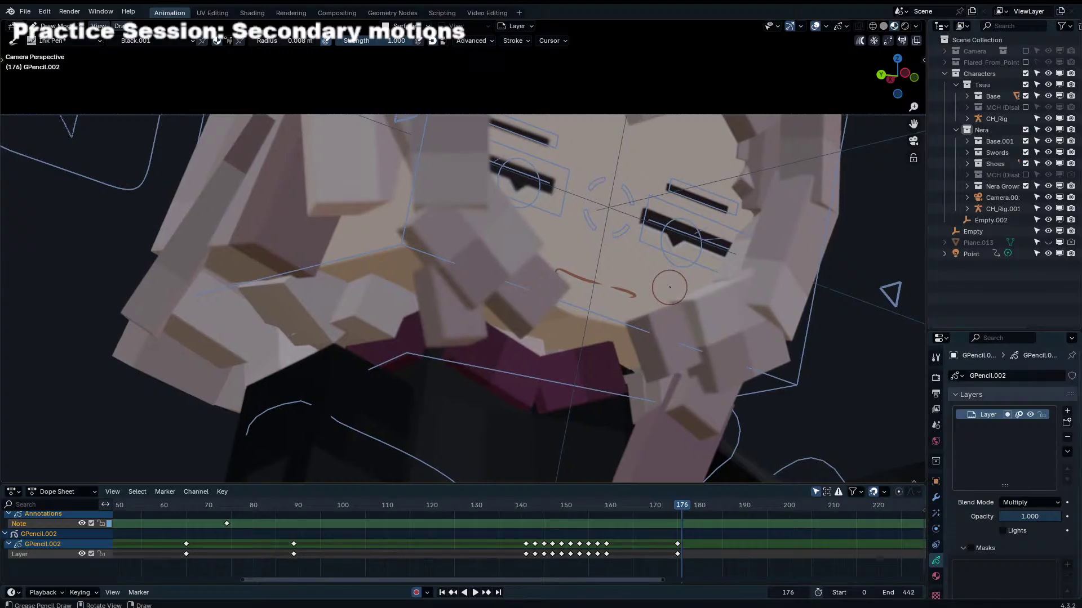
key(Tab)
key(s)
key(z)
click(692, 301)
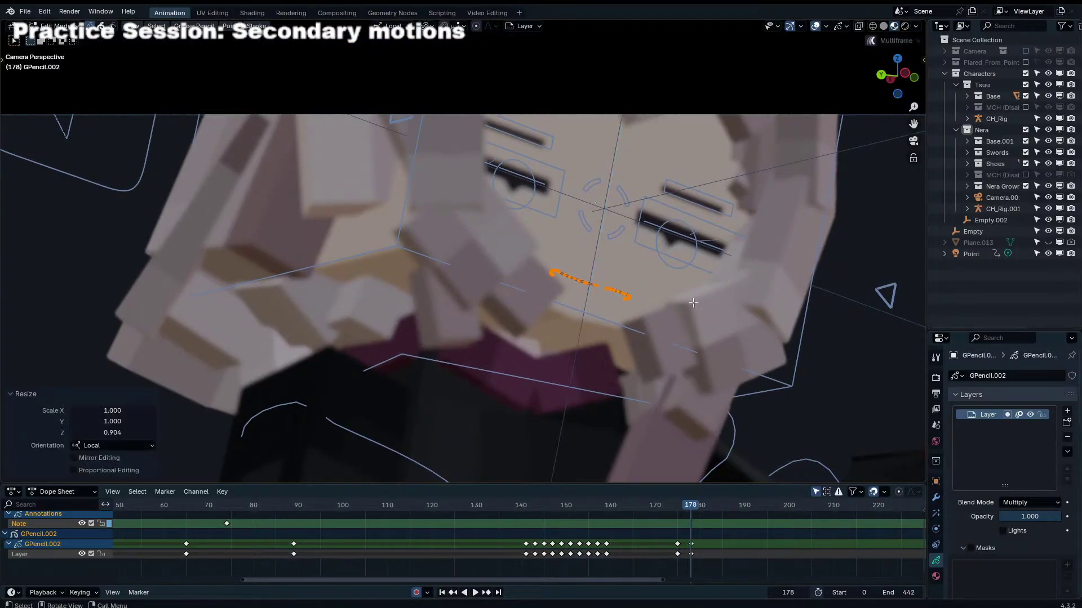
Step: Widen the mouth strokes slightly along the Y axis at frame 178
key(g)
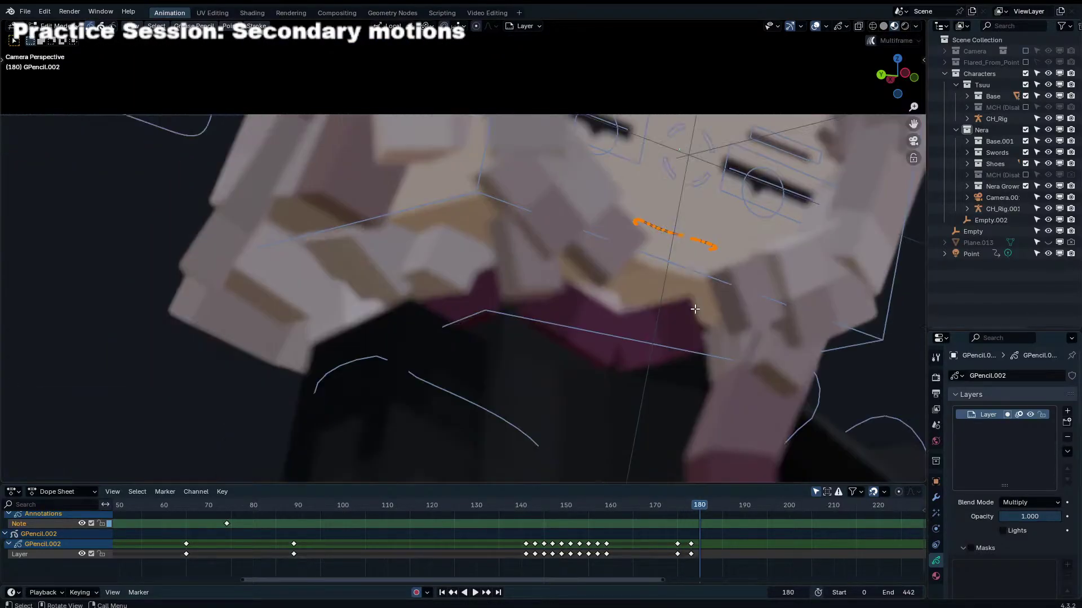
key(s)
key(x)
key(y)
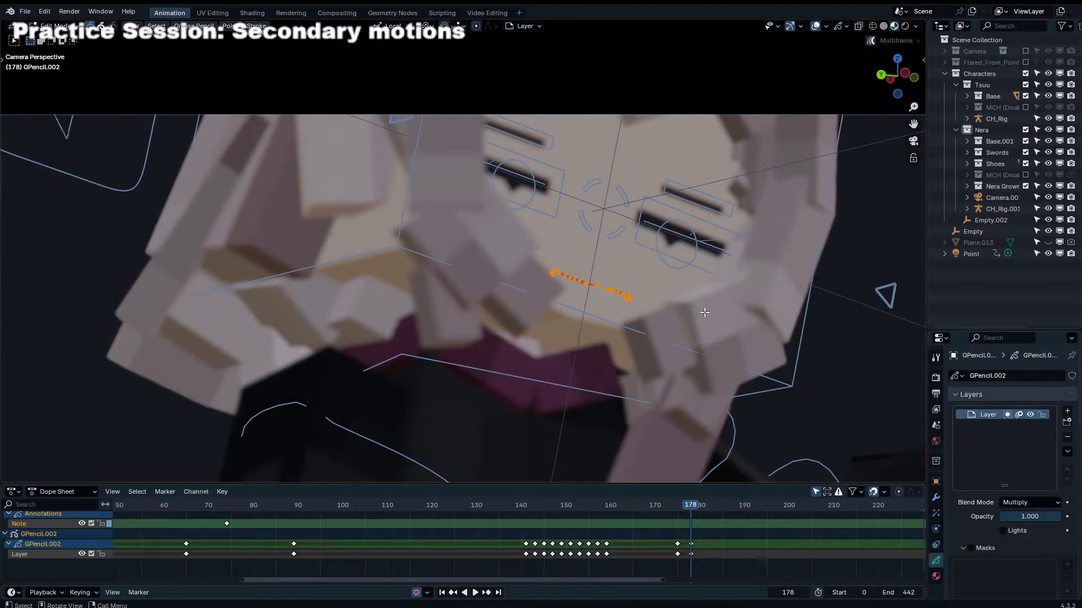
click(719, 316)
Step: Draw the mouth as one short, nearly straight line at frame 181
key(Right)
key(Right)
key(Right)
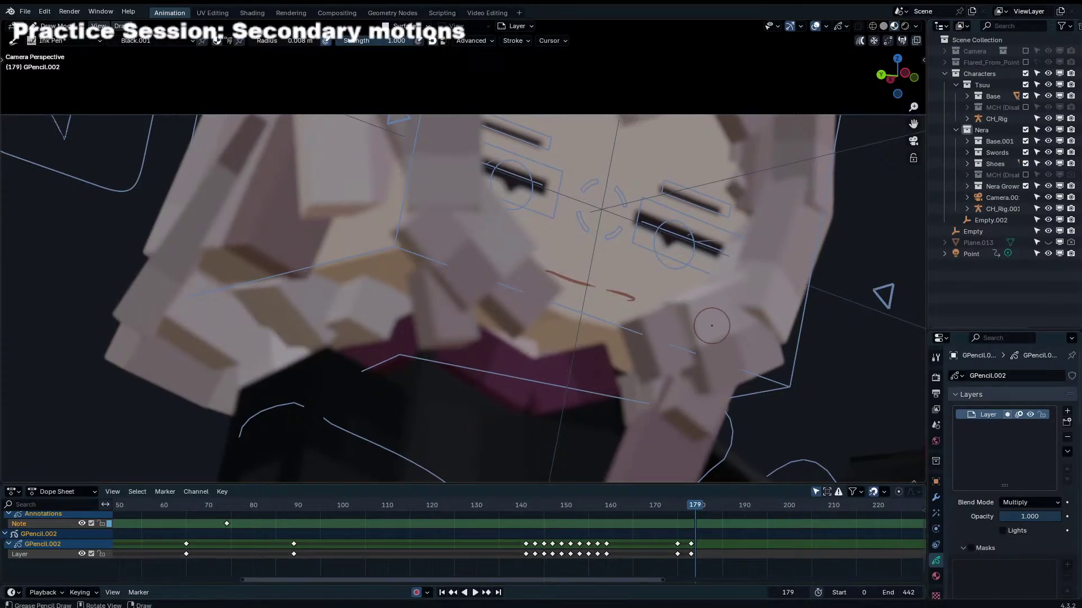
key(Tab)
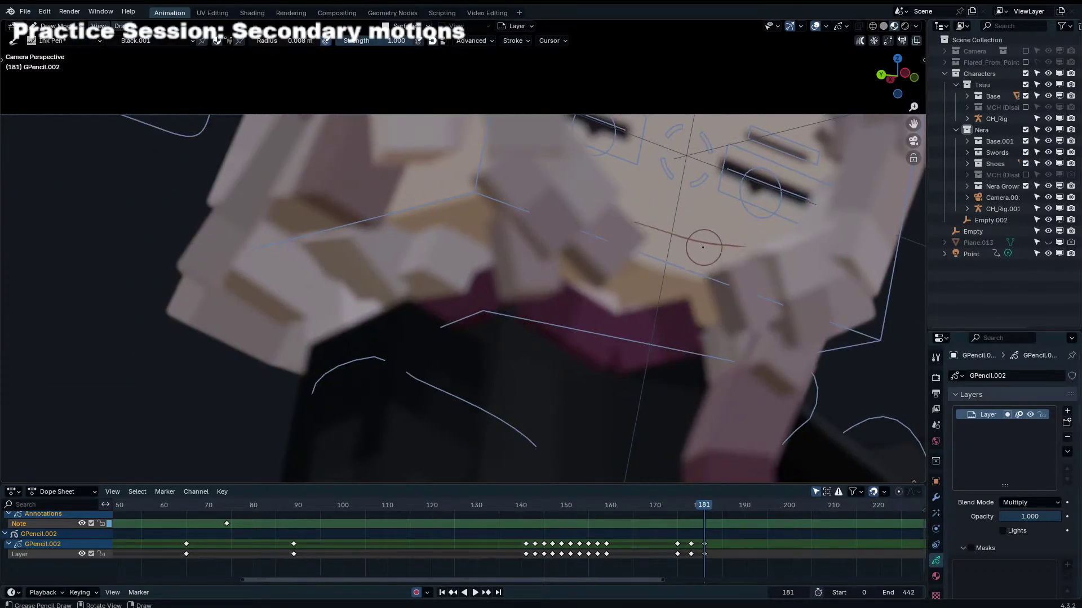
key(ctrl+z)
drag(657, 230, 714, 240)
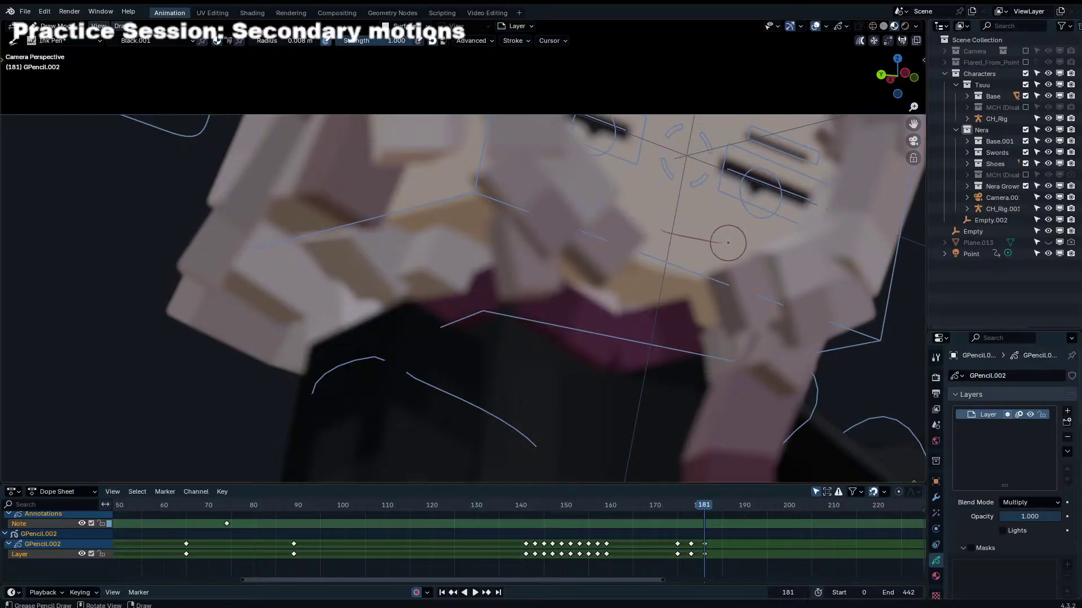
Step: Switch the mouth drawing to Object Mode and hide the viewport overlays
scroll(707, 229, down, 8)
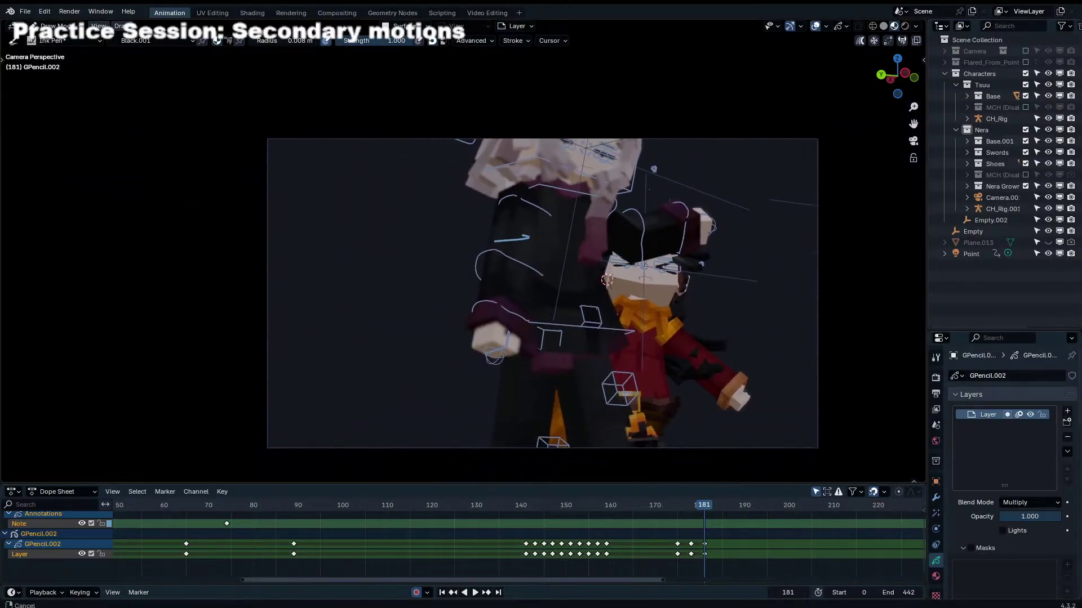
click(48, 27)
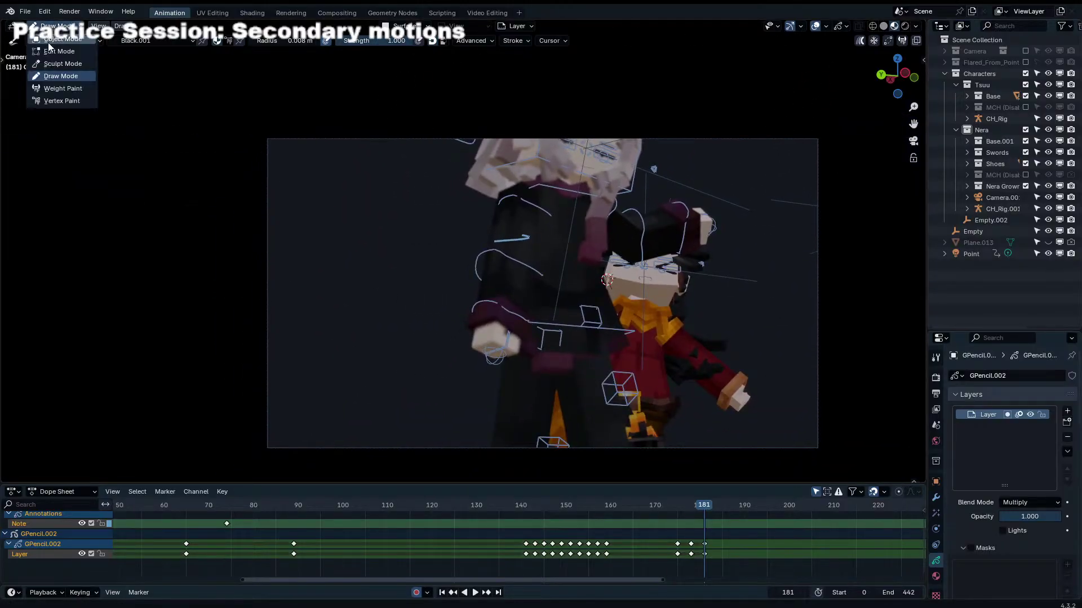
click(50, 37)
click(815, 28)
scroll(736, 160, up, 2)
Step: Play the animation from its first frame and replay the section around frame 144
key(space)
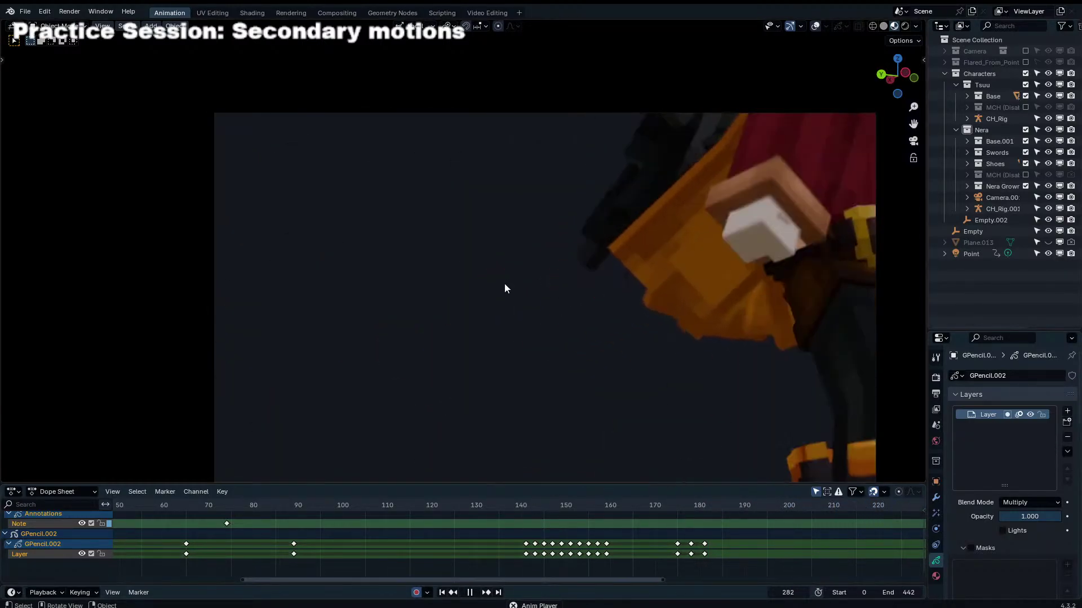
click(504, 284)
click(443, 589)
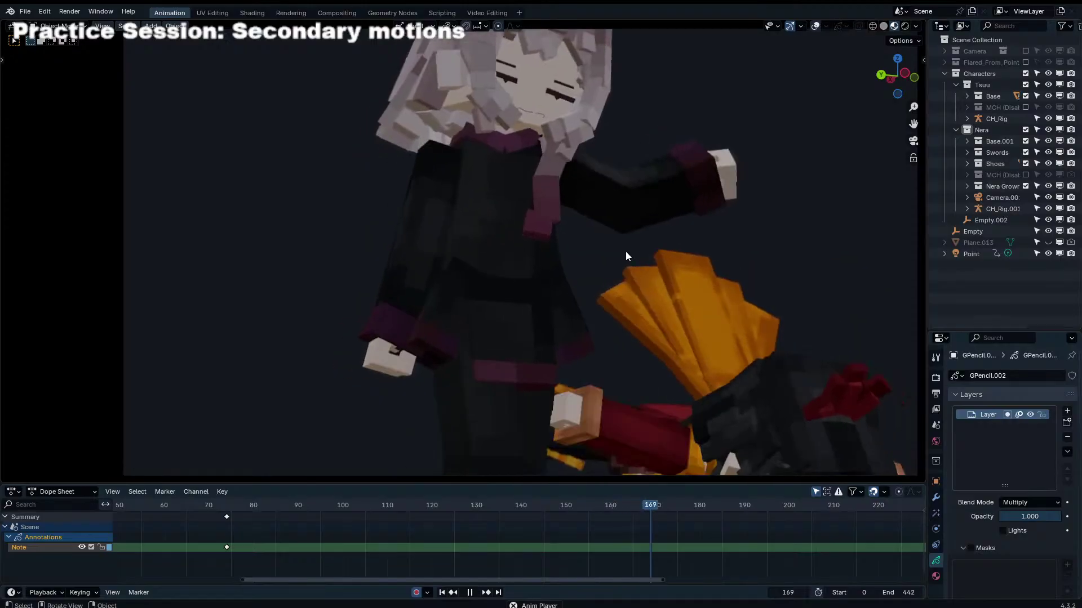
drag(497, 515, 540, 513)
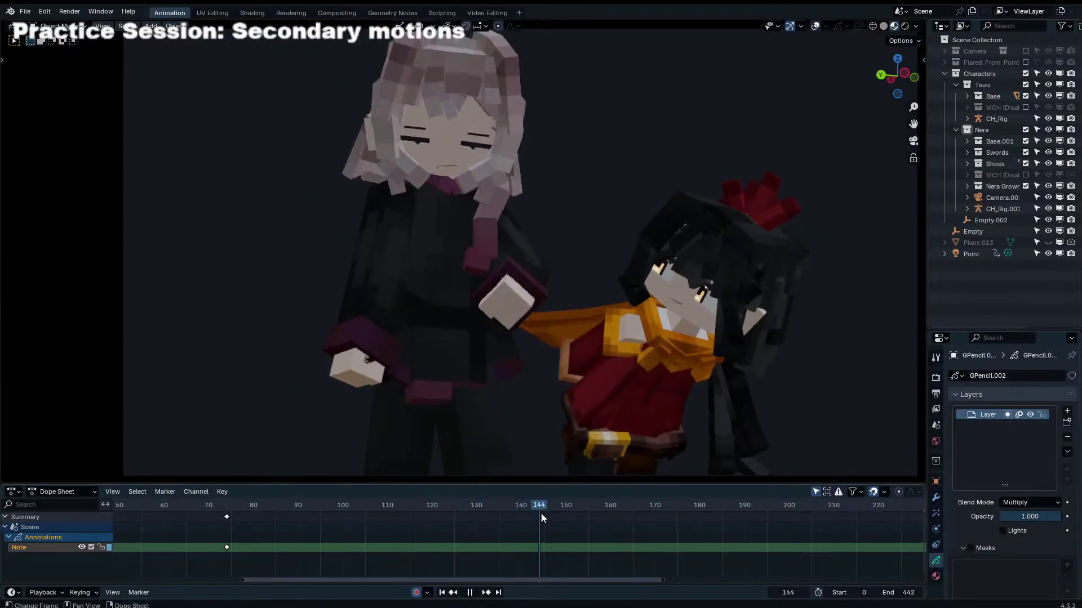
key(space)
Step: Show the viewport overlays again and select the mouth's Grease Pencil object
click(815, 26)
scroll(454, 137, up, 4)
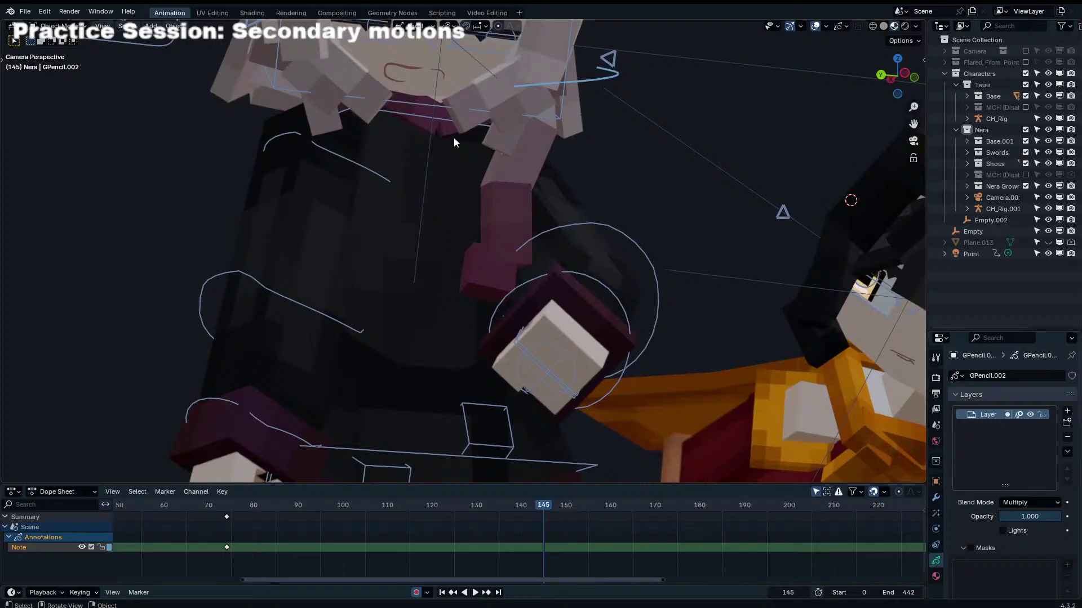
click(410, 70)
Step: Try thinning out the mouth animation by deleting the keyframes at frames 143 and 147
drag(532, 507, 561, 517)
click(535, 517)
key(x)
click(534, 516)
key(space)
key(space)
click(553, 517)
key(x)
click(556, 517)
key(space)
key(ctrl+z)
Step: Hide the viewport overlays and play back the mouth motion from frame 140
click(521, 506)
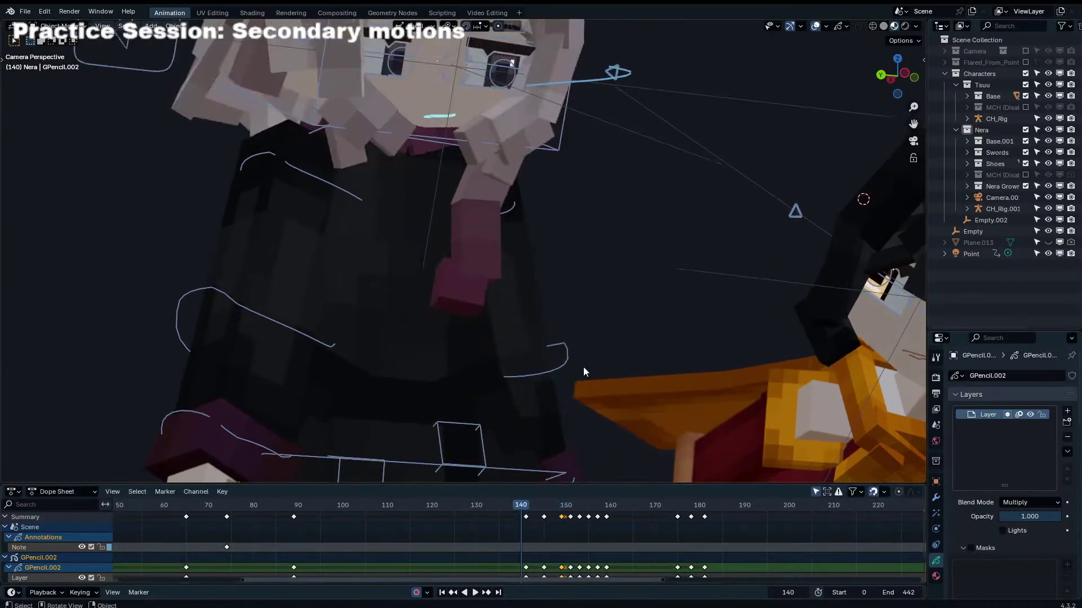
click(816, 25)
key(space)
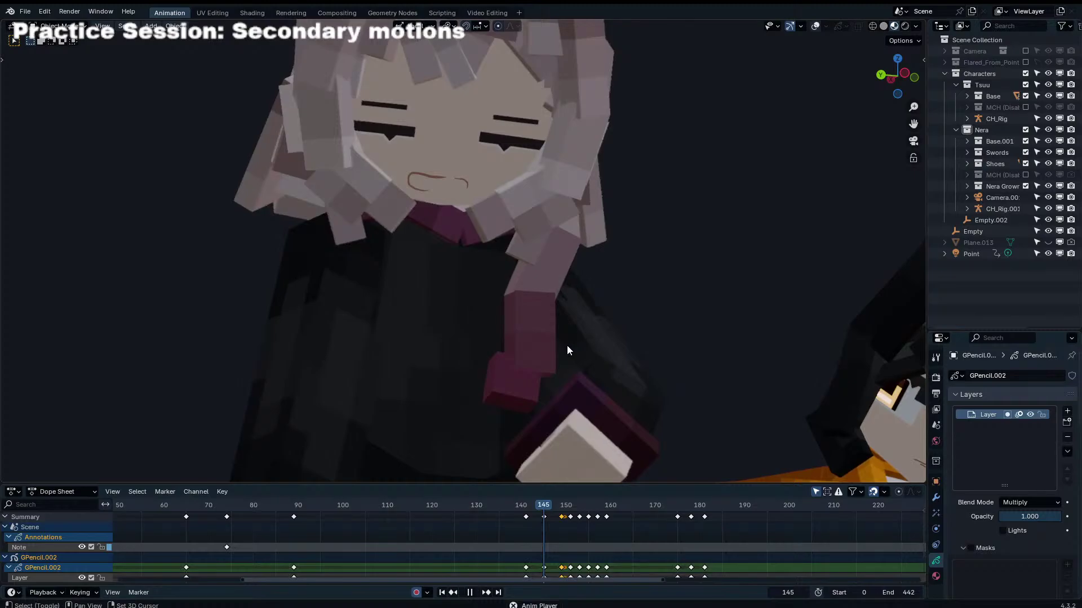
key(space)
mouse_move(527, 509)
mouse_down()
mouse_move(543, 510)
mouse_move(526, 509)
mouse_up()
Step: Undo the mouth keyframe deletions
key(ctrl+z)
key(ctrl+z)
key(ctrl+z)
key(ctrl+z)
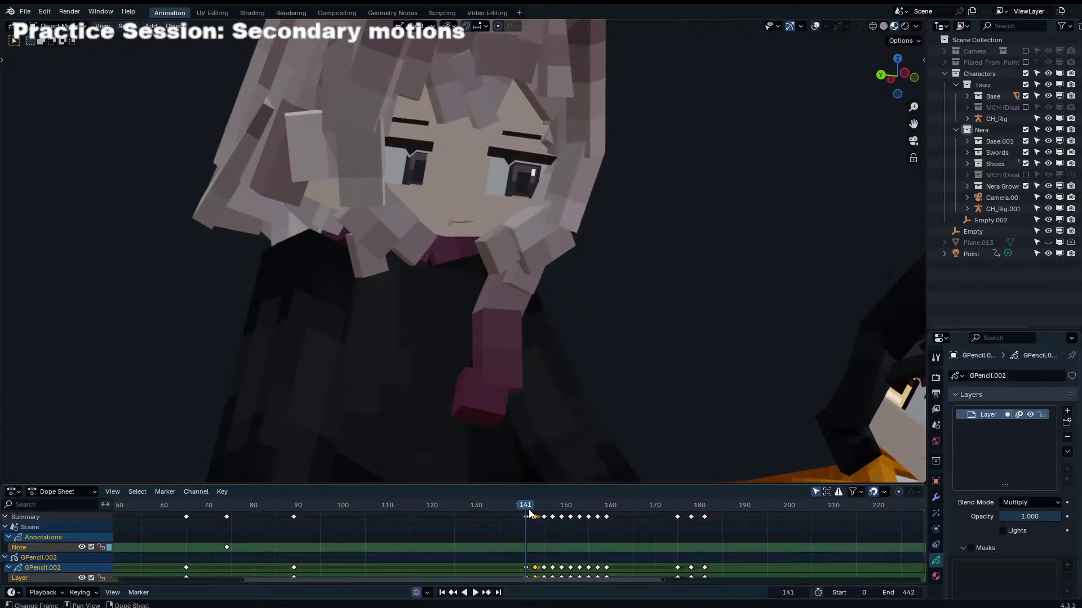
Step: Move the mouth keyframe at frame 143 to frame 144
key(Right)
key(Right)
key(Right)
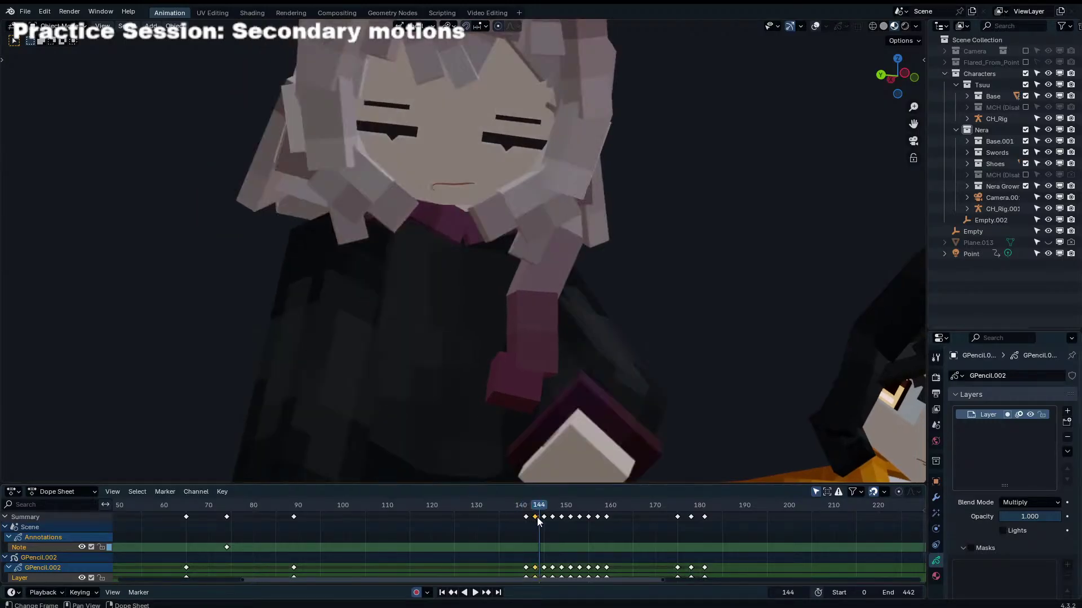
key(Left)
key(Right)
drag(535, 517, 540, 527)
Step: Check the mouth timing by stepping to frame 147 and playing back from frame 144
key(Right)
key(Right)
key(Right)
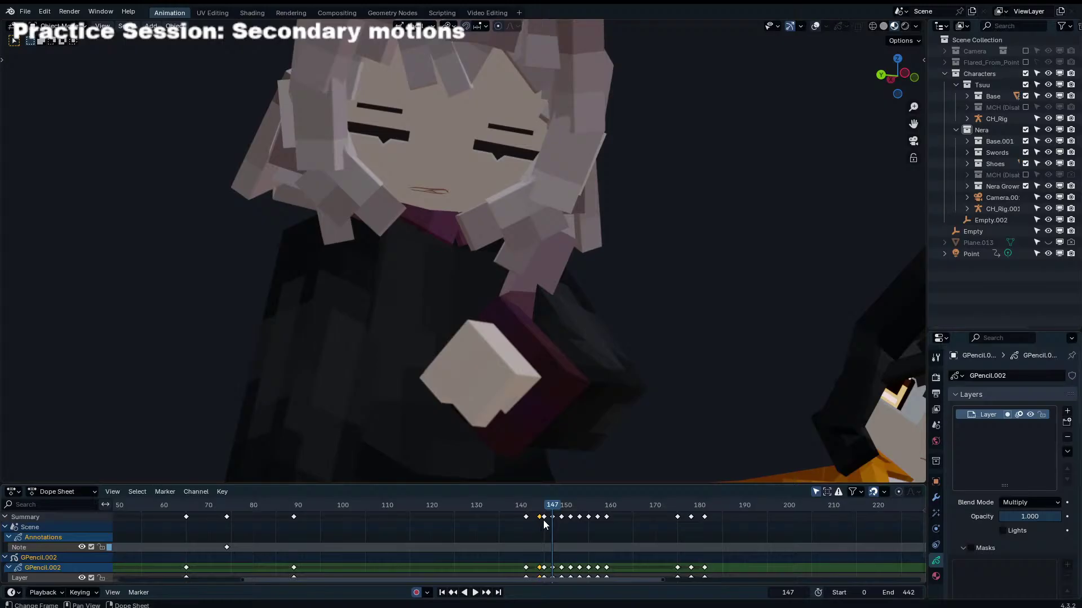
click(540, 514)
key(space)
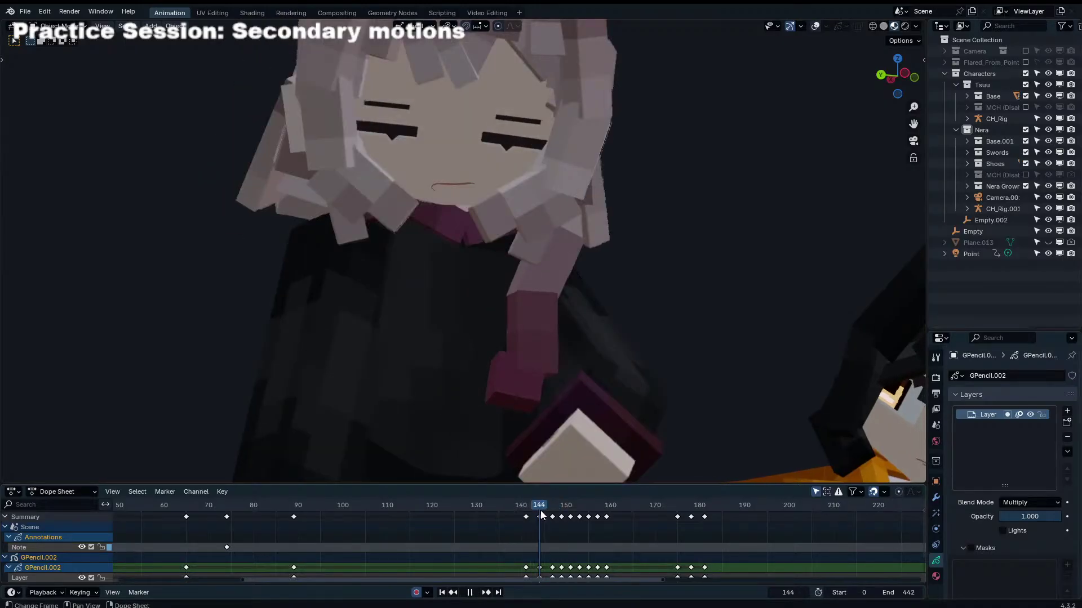
key(Escape)
Step: Respace the mouth keyframes after frame 147 to frames 150, 153 and 156, deleting the surplus one at frame 151
mouse_move(541, 516)
mouse_down()
mouse_move(578, 532)
mouse_move(559, 508)
mouse_move(594, 517)
mouse_up()
key(ctrl+z)
key(ctrl+shift+z)
click(566, 520)
click(570, 517)
key(x)
click(572, 519)
Step: Shift the last keyframes of this mouth sequence to frames 159 and 162
drag(595, 507, 606, 524)
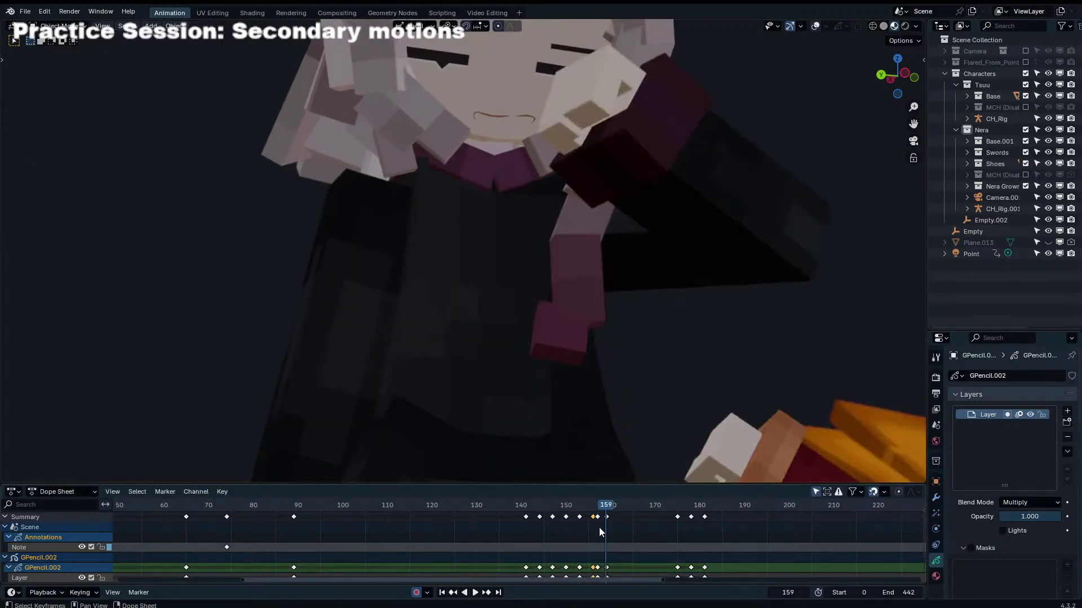
middle_drag(595, 532, 559, 538)
drag(574, 517, 586, 520)
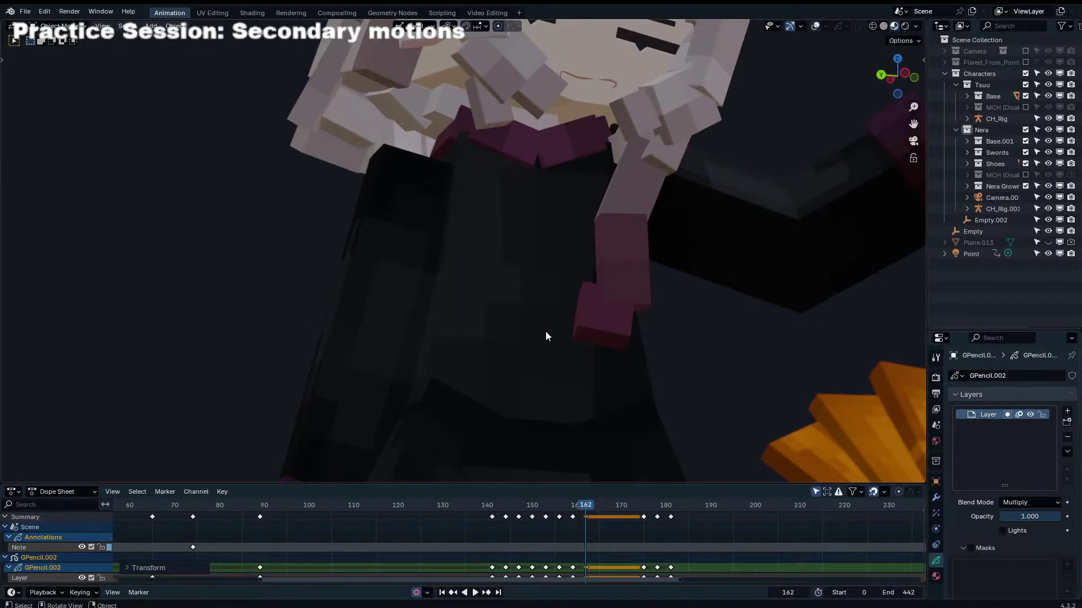
Step: Save the file and play back the mouth animation through the camera from around frames 142 and 146
key(KP_0)
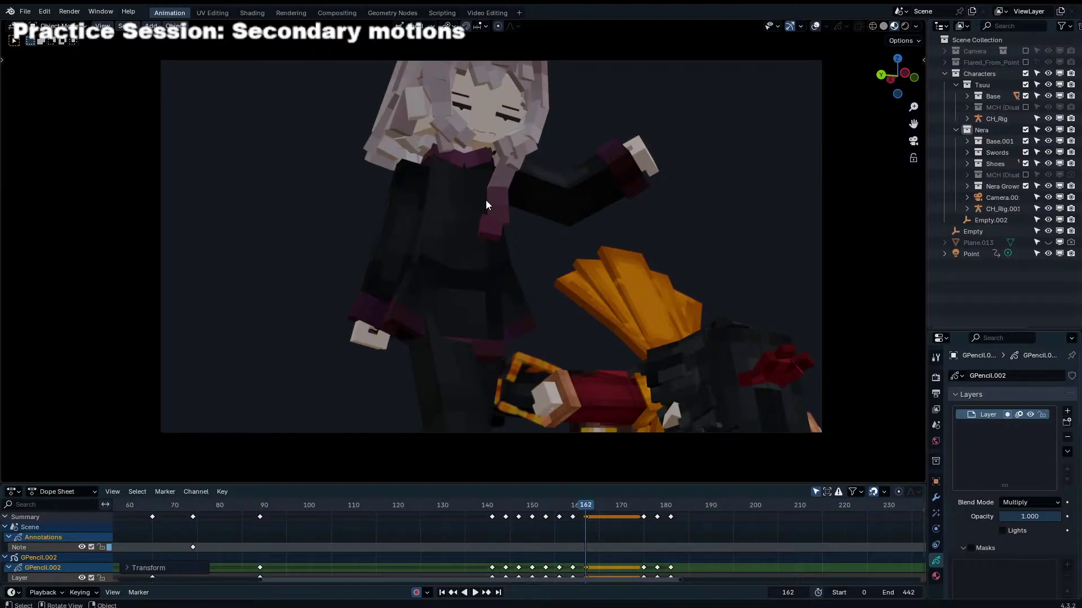
scroll(554, 534, up, 3)
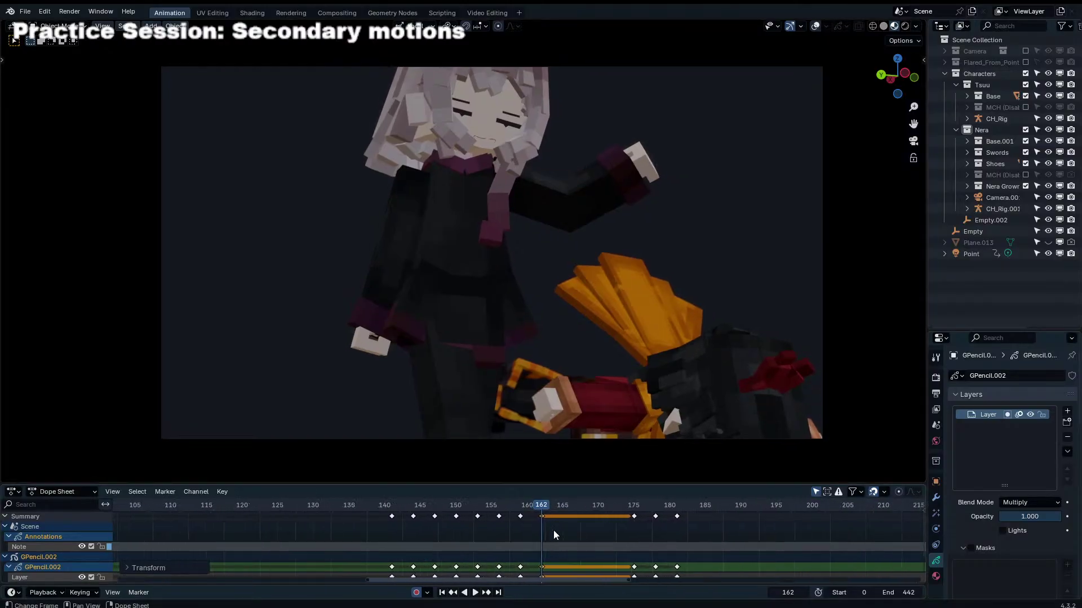
key(ctrl+s)
key(space)
click(398, 504)
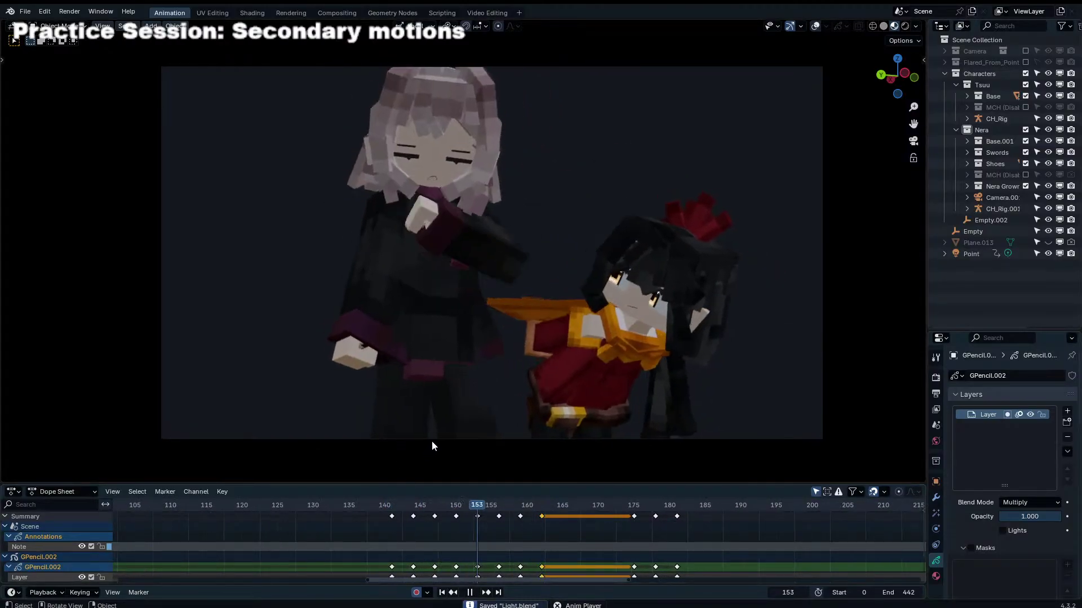
key(space)
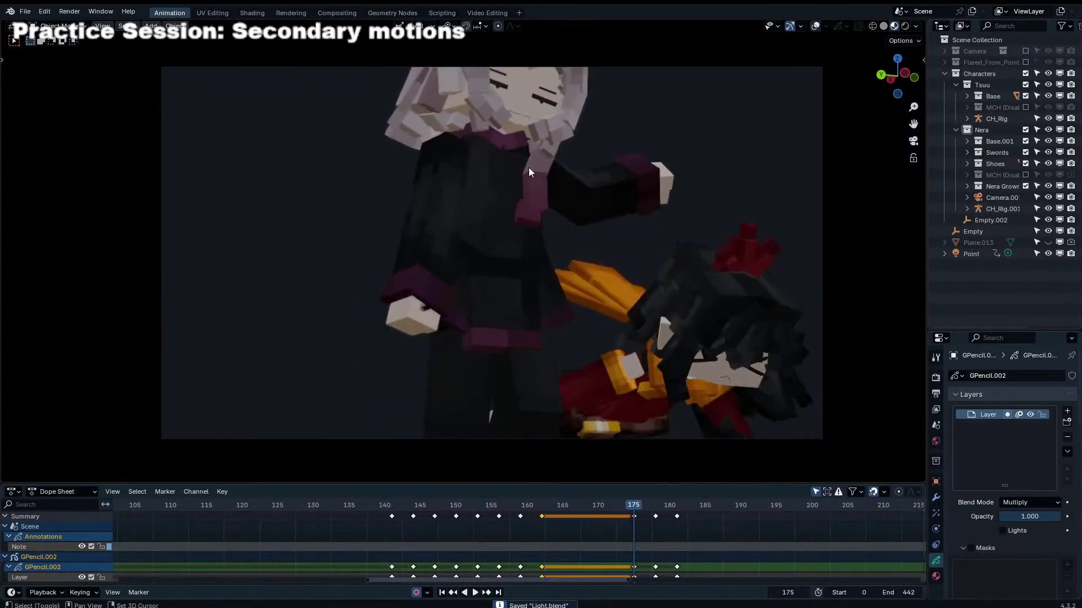
key(space)
click(429, 509)
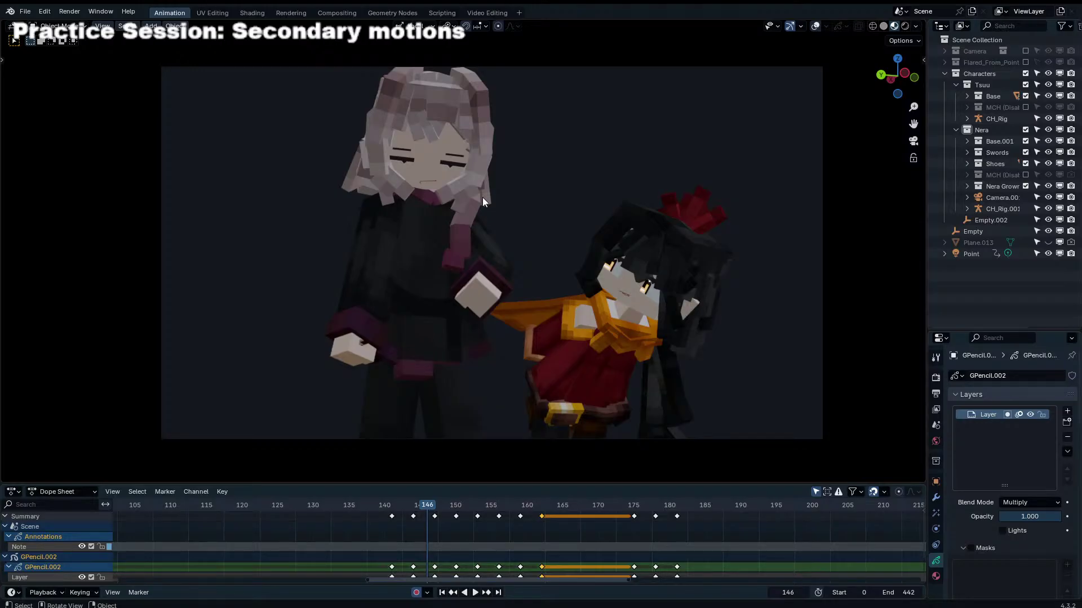
key(space)
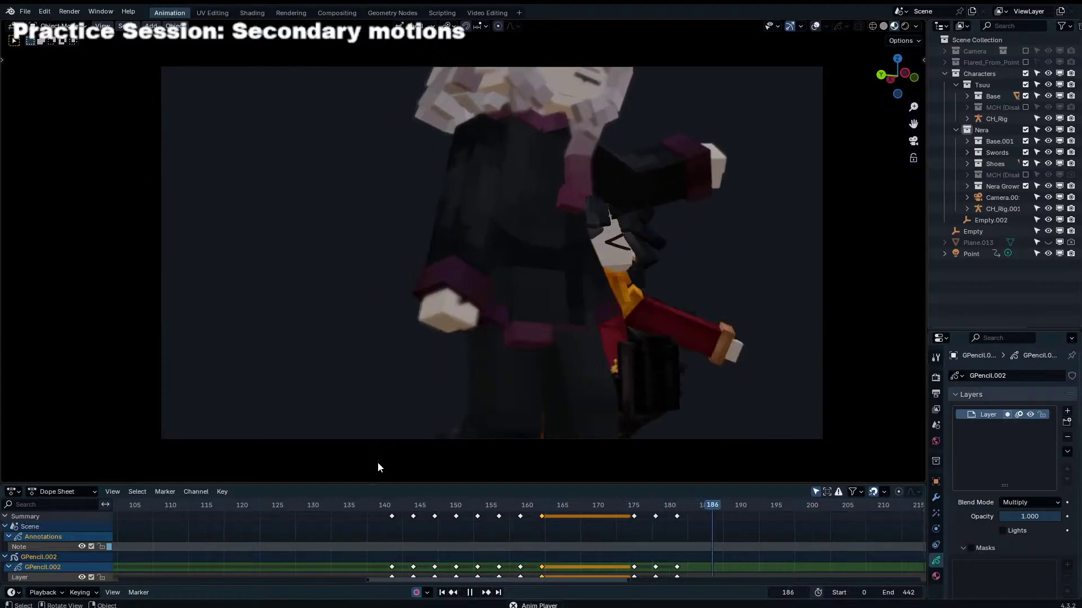
Step: Shift the last three mouth keyframes one frame earlier to frames 174, 177 and 180
drag(555, 510, 693, 507)
key(g)
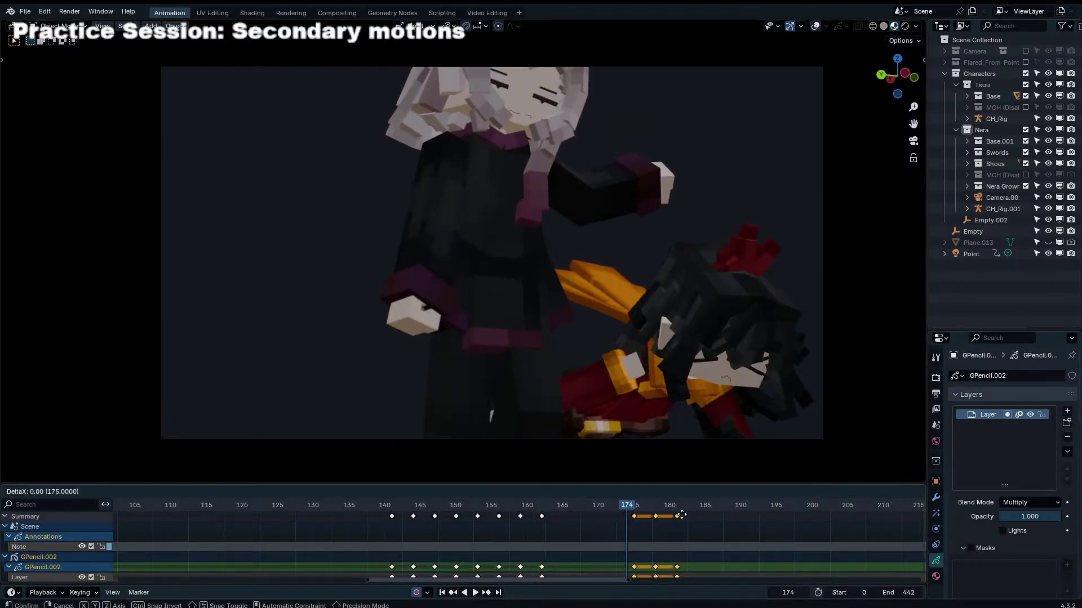
click(678, 513)
key(Right)
key(Right)
key(Right)
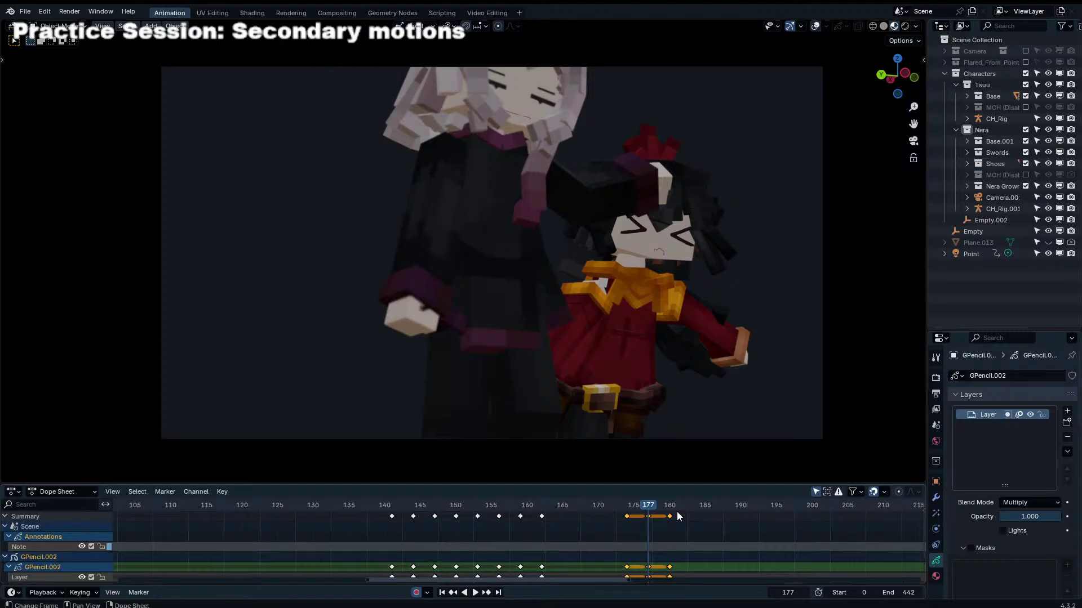
key(Right)
key(Right)
key(Right)
click(649, 516)
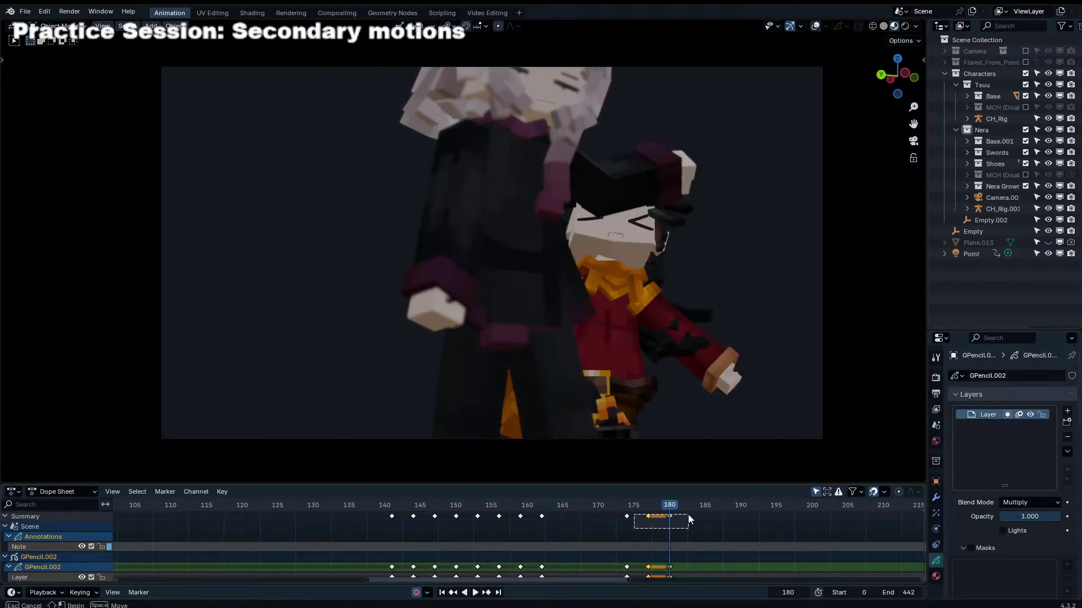
Step: Snap the mouth keyframe at frame 174 to frame 167 and move the one at frame 177 to frame 174
click(620, 505)
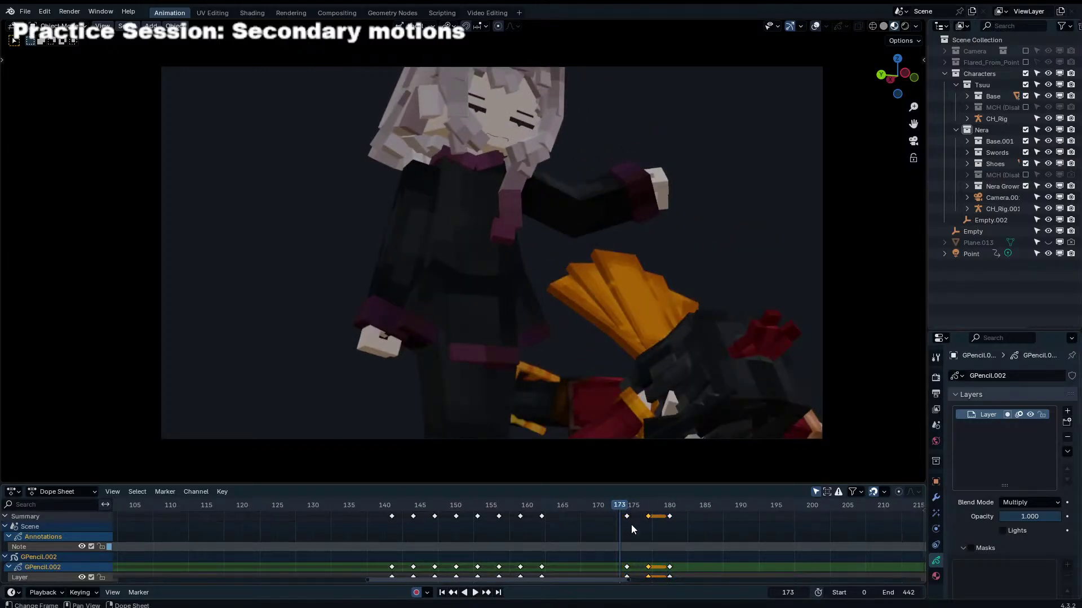
key(Left)
key(Left)
key(Left)
key(Left)
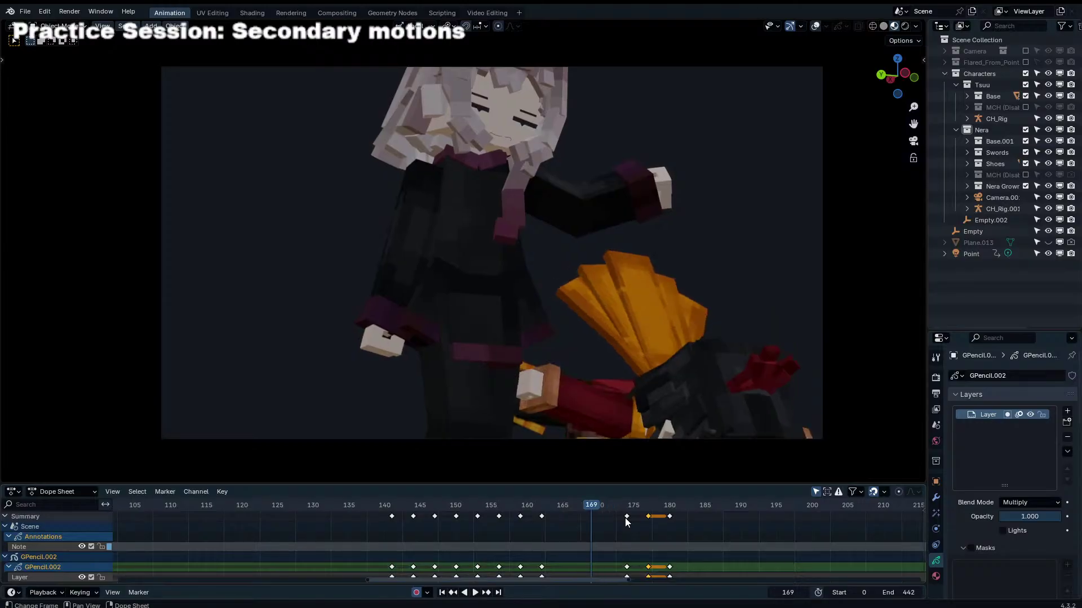
click(627, 516)
key(Left)
key(Left)
key(shift+s)
click(609, 516)
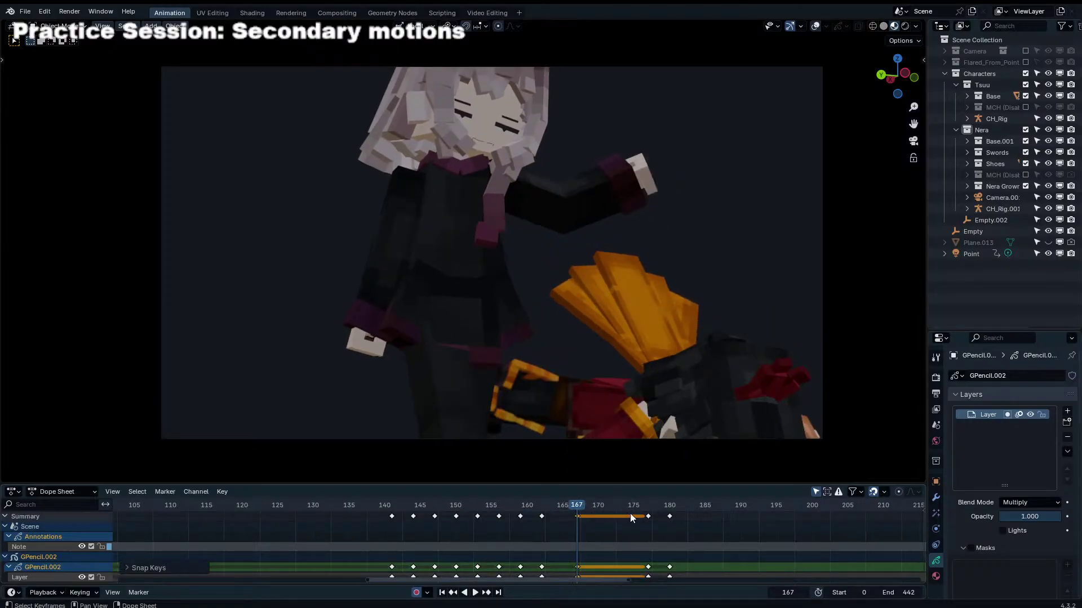
drag(614, 508, 623, 514)
Step: Play back the retimed mouth animation, return to frame 168 and save the file
key(shift+ctrl+space)
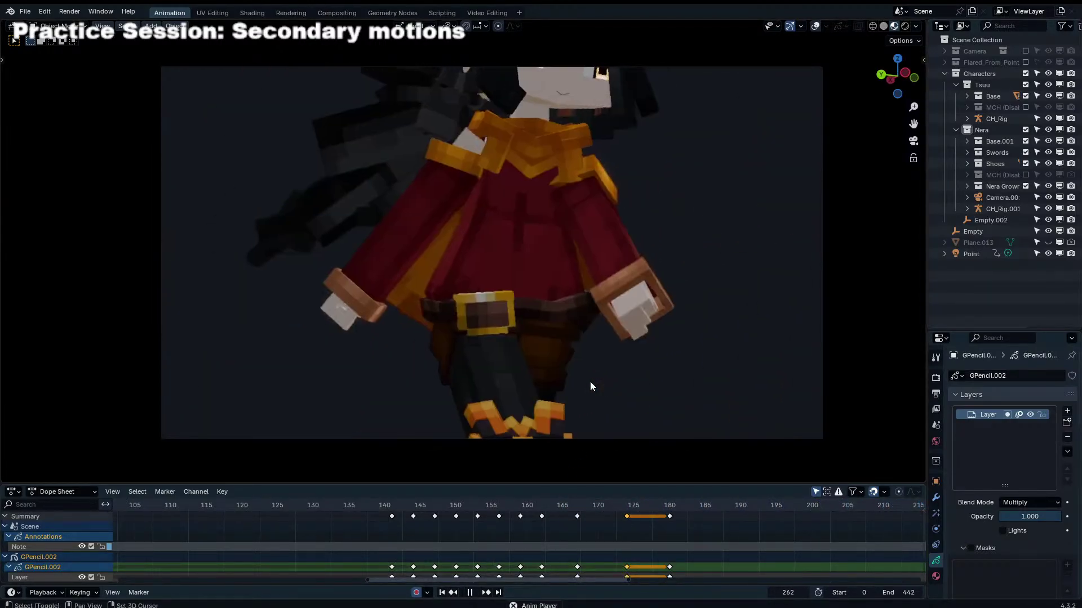
drag(623, 505, 584, 507)
key(ctrl+s)
key(space)
Step: Turn the viewport overlays on and select the Chest bone of CH_Rig.001 in Pose Mode, showing its whole keyframe range
click(815, 26)
click(471, 158)
key(ctrl+Tab)
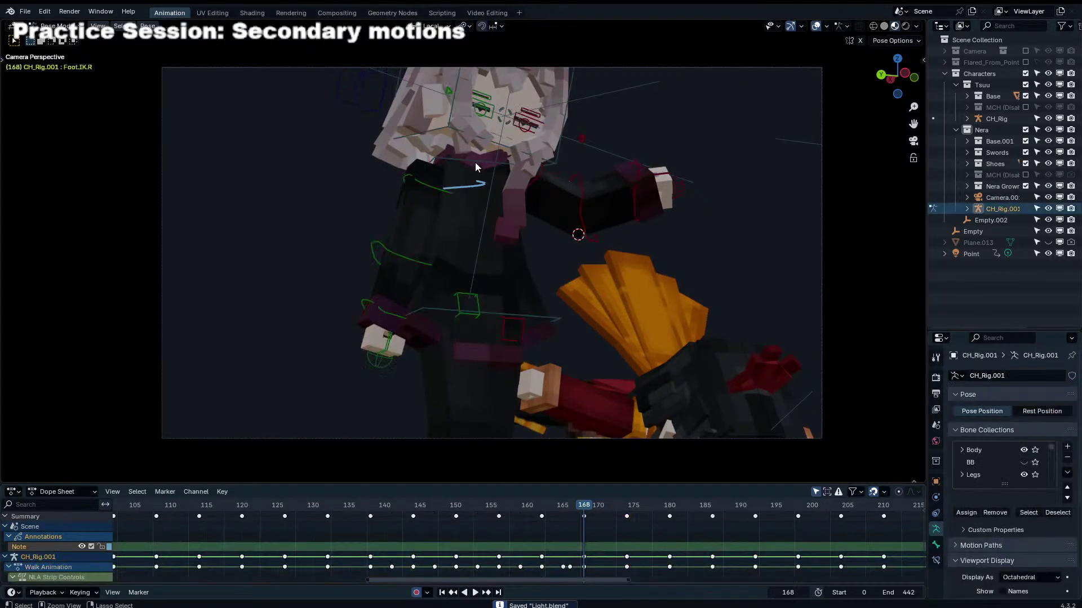
key(Home)
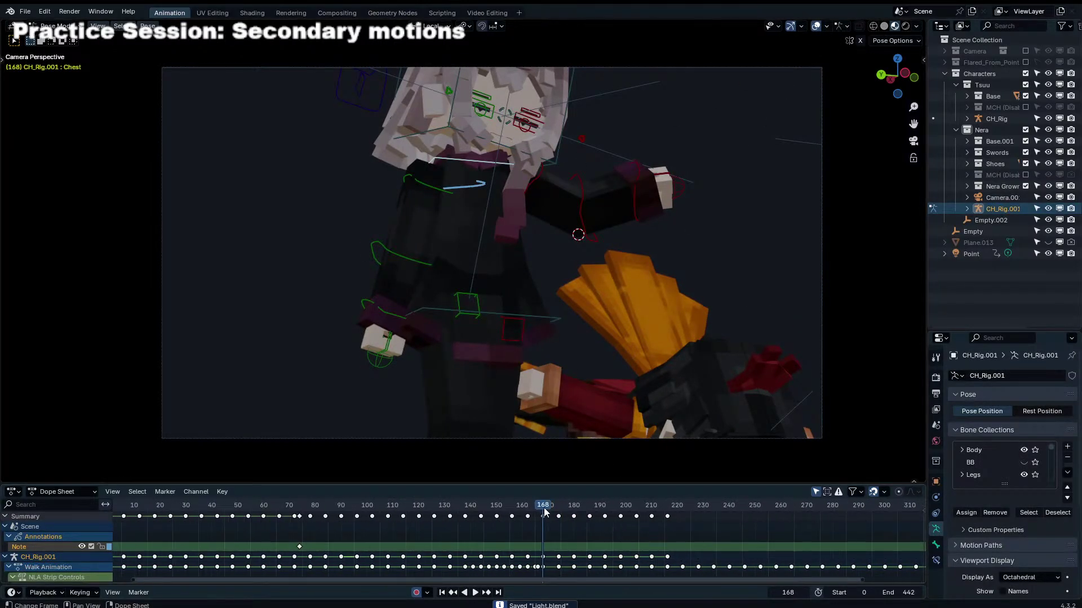
Step: Try to slide a Chest keyframe along the timeline from around frame 174 to around frame 207
drag(545, 511, 549, 534)
key(g)
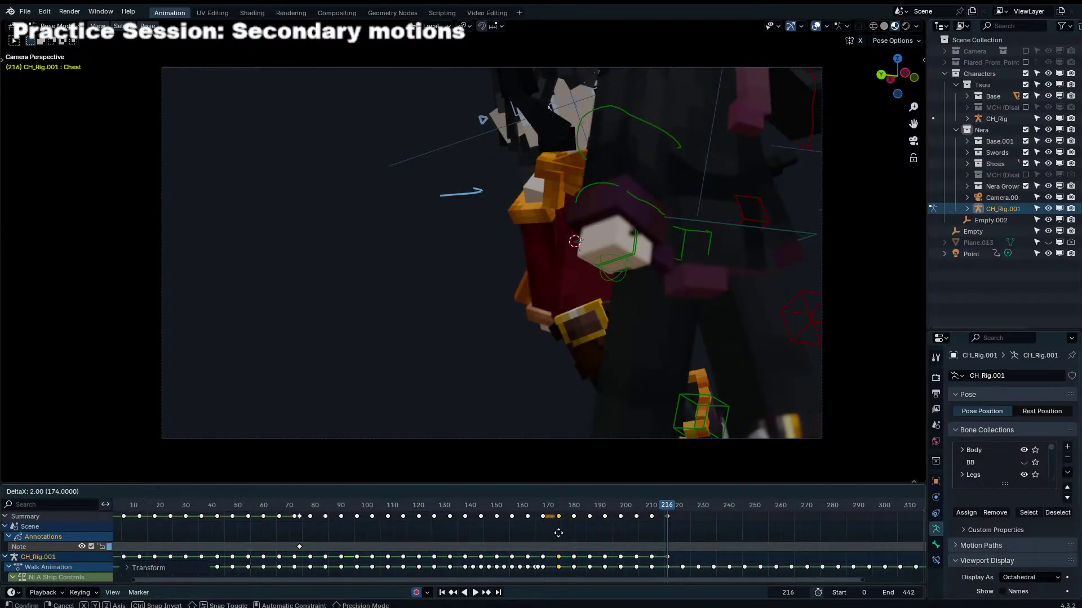
click(616, 533)
key(g)
click(630, 532)
key(g)
click(646, 535)
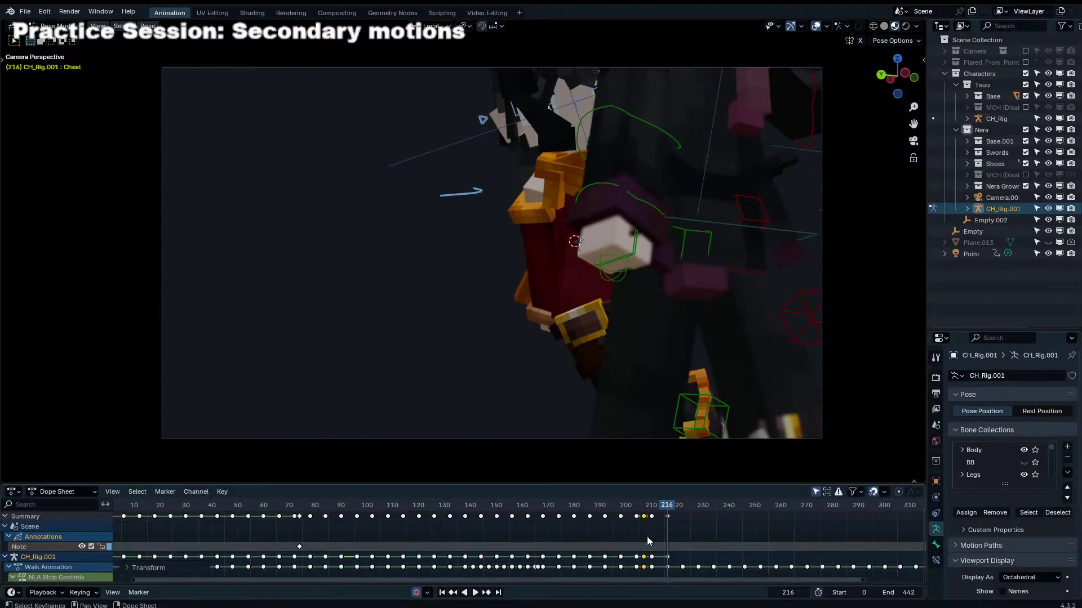
click(647, 536)
click(667, 557)
scroll(653, 558, down, 4)
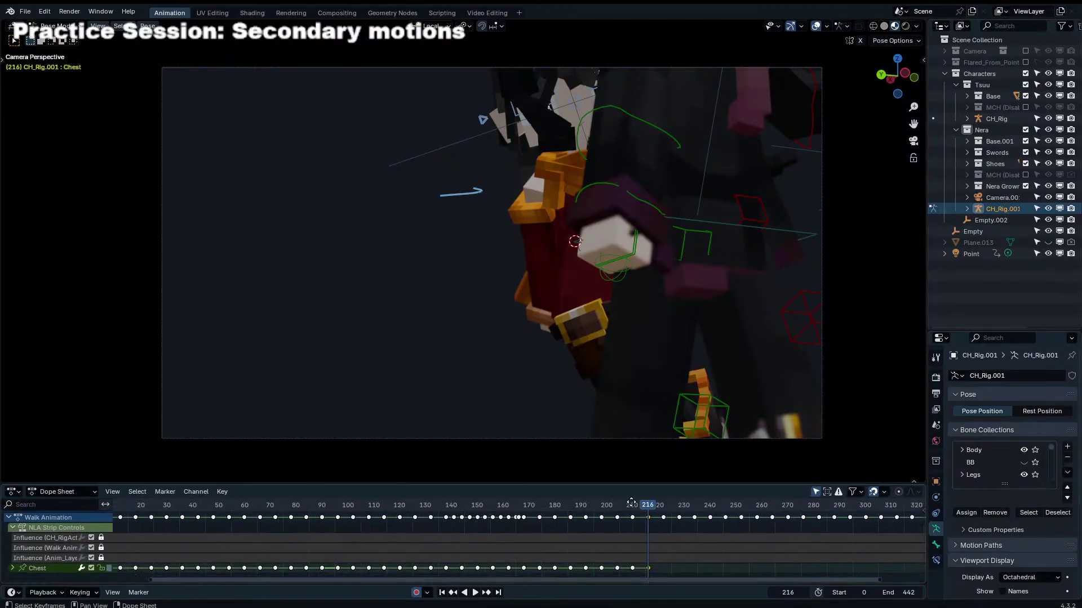
Step: Try duplicating a Chest keyframe near frame 200 and shifting it earlier in the Chest channel
key(shift+d)
click(600, 570)
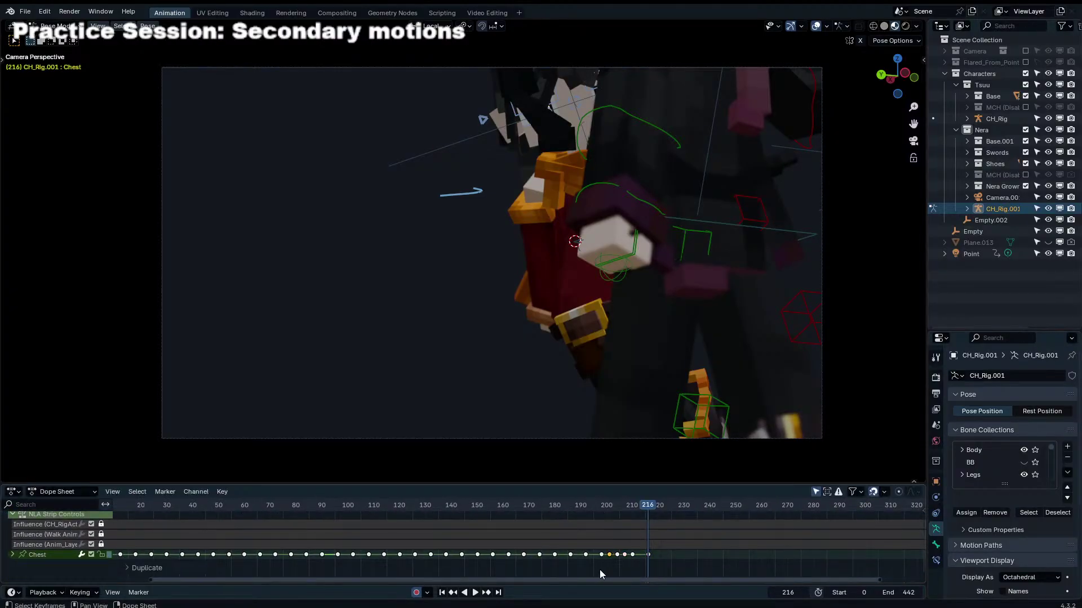
key(x)
click(617, 567)
click(625, 555)
key(g)
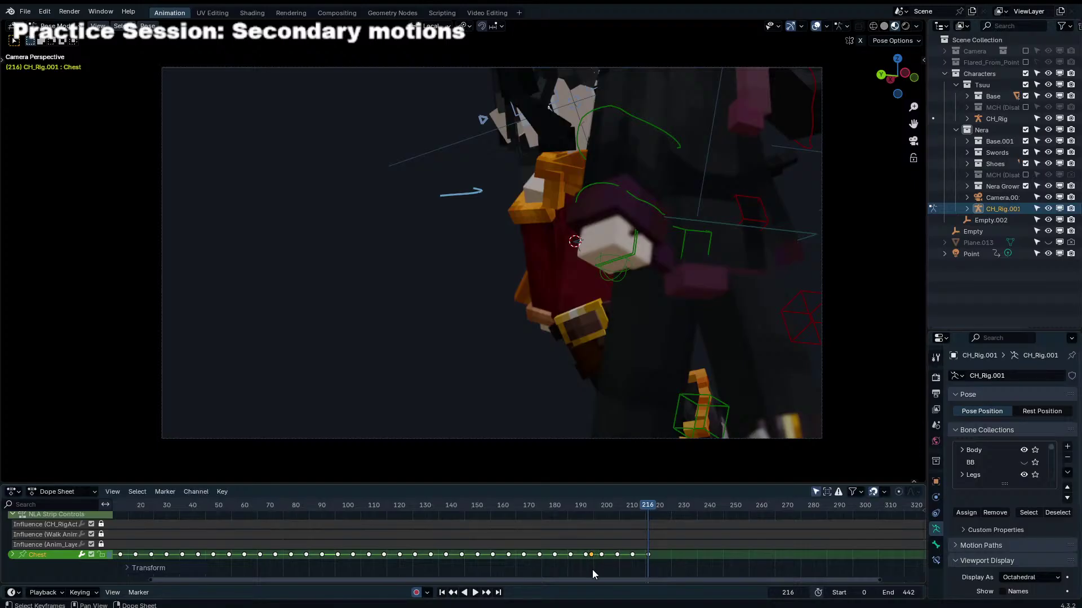
click(565, 569)
key(g)
click(555, 554)
Step: Switch to an enlarged Graph Editor and isolate the Chest bone's Y Quaternion Rotation curve
key(ctrl+Tab)
scroll(88, 546, down, 1)
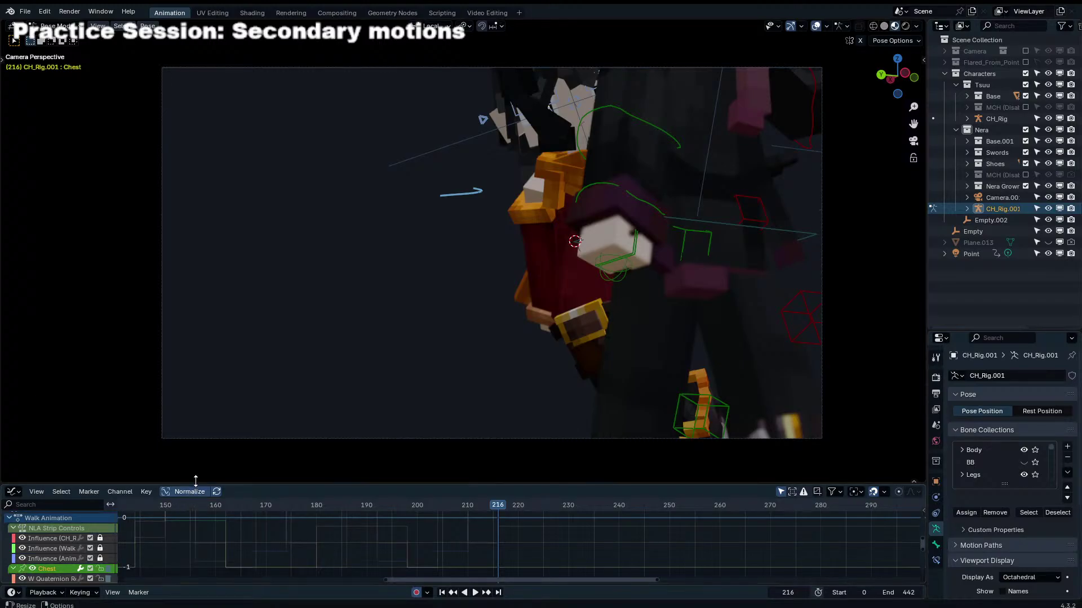
drag(196, 480, 195, 392)
ctrl+middle_drag(303, 522, 235, 491)
click(60, 550)
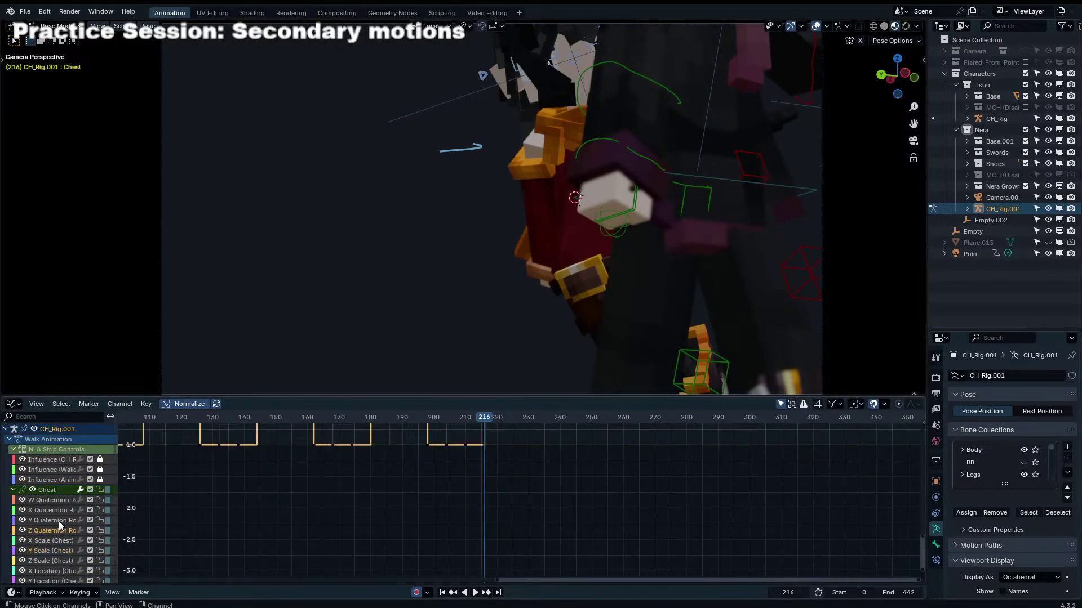
click(61, 510)
middle_drag(440, 458, 444, 539)
click(65, 521)
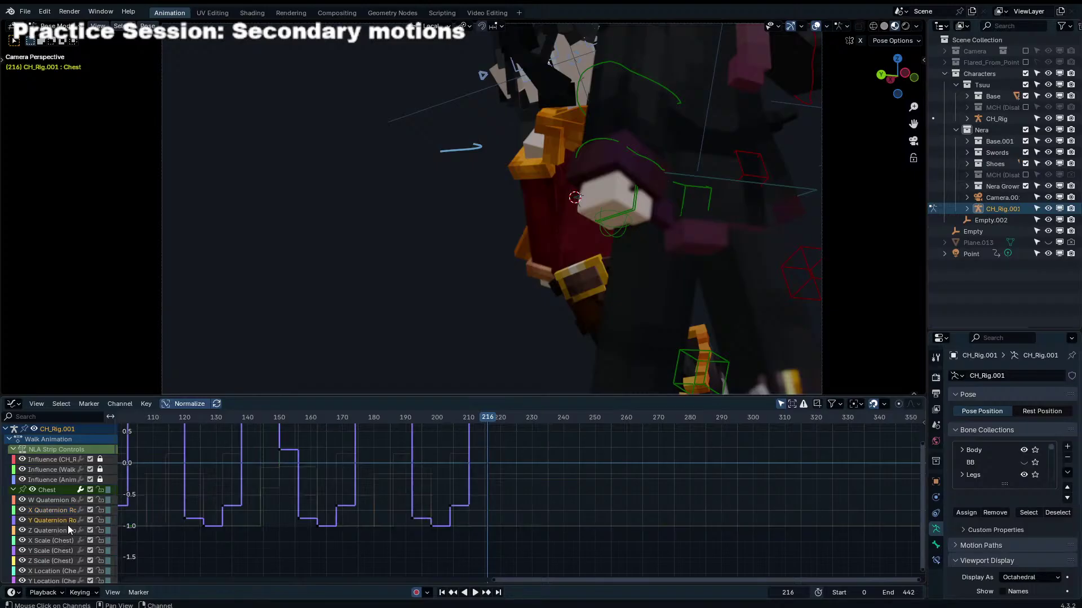
Step: Duplicate the Chest curve's final keys up to frame 216 about 36 frames later along X, and repeat the duplication twice
scroll(418, 521, down, 2)
key(b)
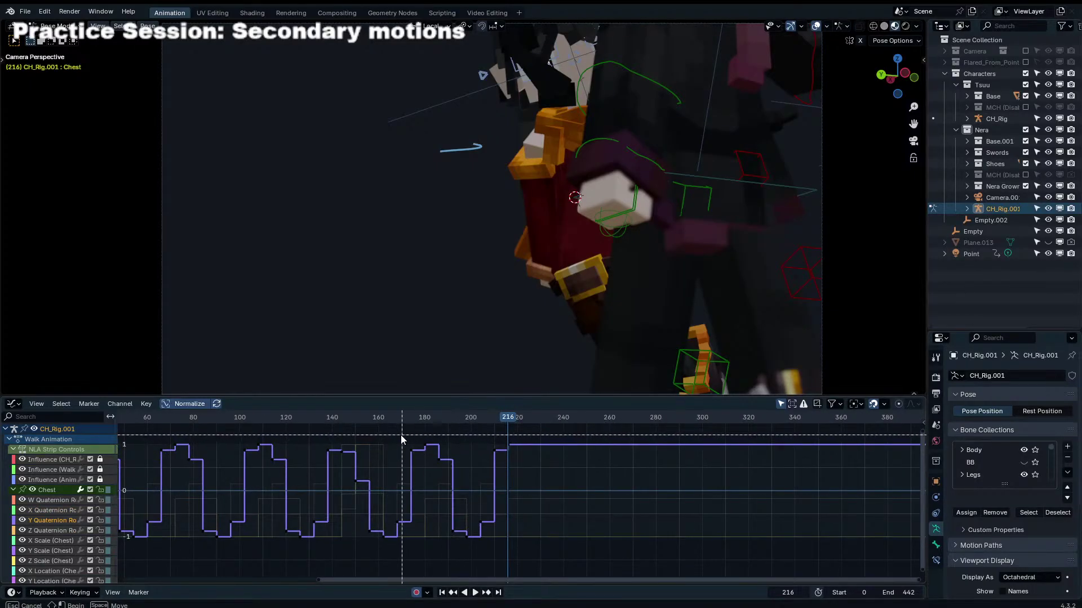
drag(367, 438, 514, 553)
key(shift+d)
key(x)
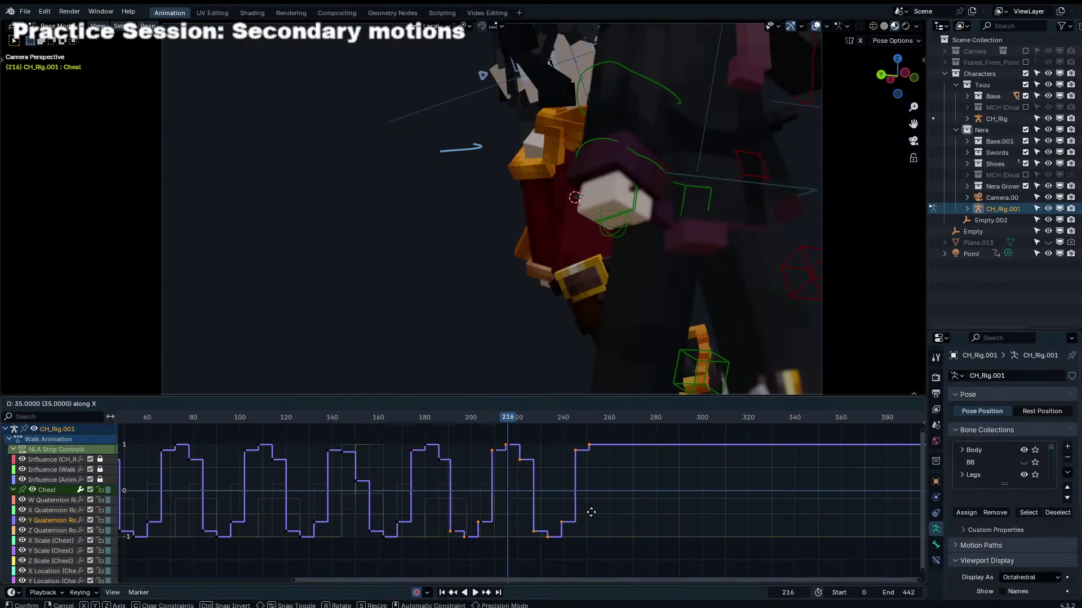
click(591, 514)
key(shift+r)
key(shift+r)
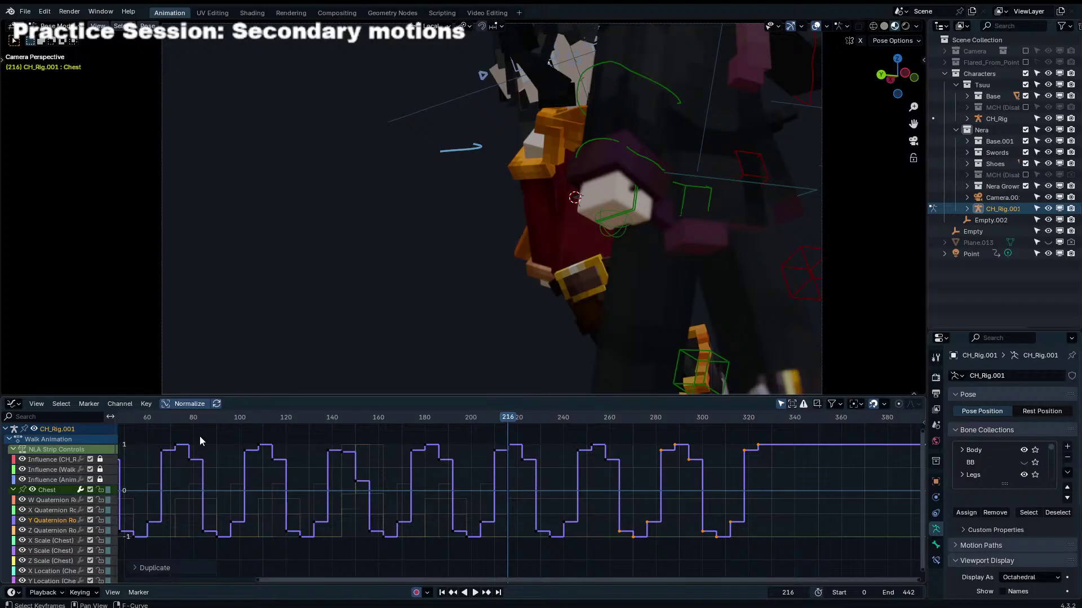
Step: Return to the Dope Sheet at a reduced height and switch the rig back to Object Mode
click(12, 404)
click(63, 439)
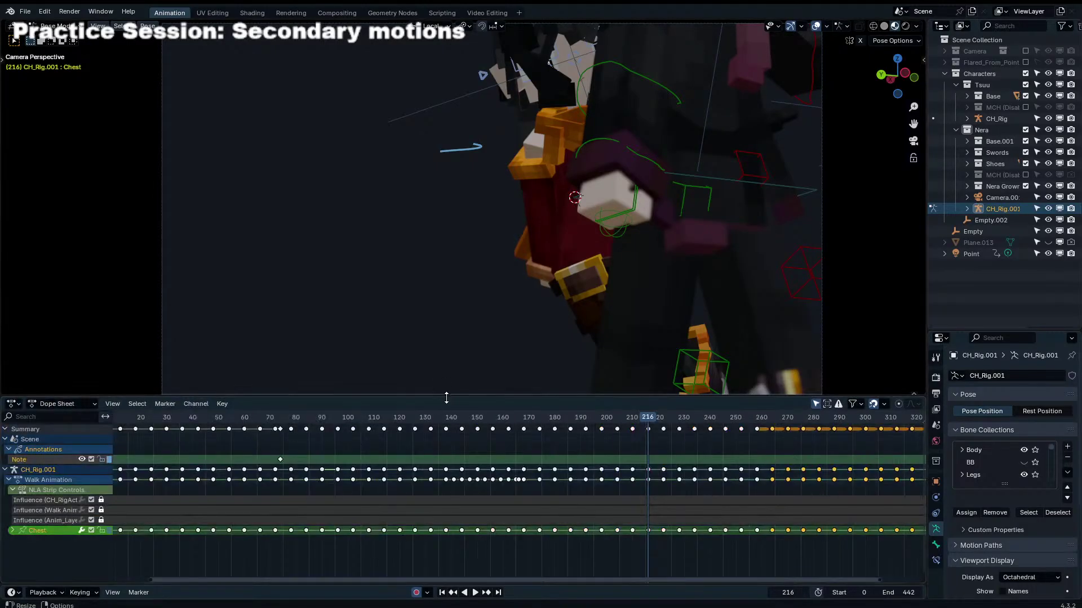
drag(446, 398, 450, 507)
key(Home)
key(ctrl+Tab)
Step: Play the animation from near the start with overlays hidden and the camera frame fitted to the viewport
key(space)
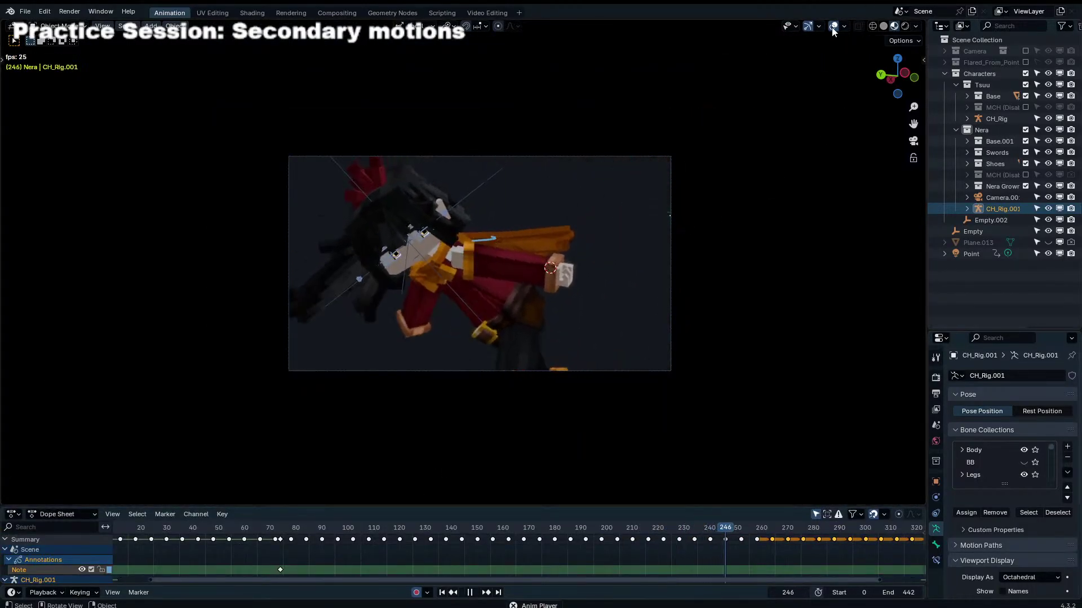
key(Home)
click(232, 522)
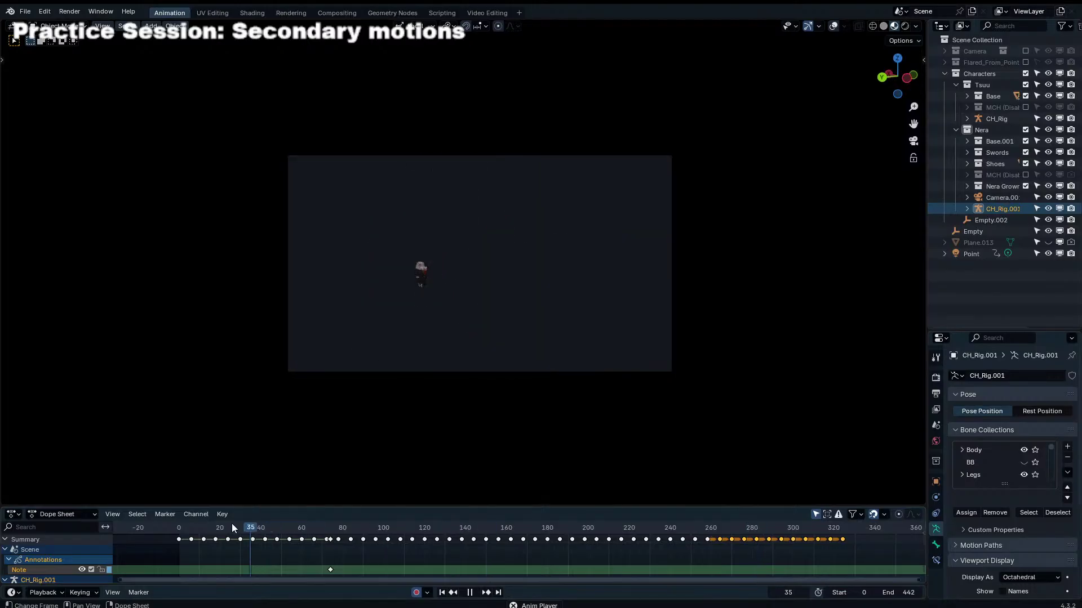
key(Home)
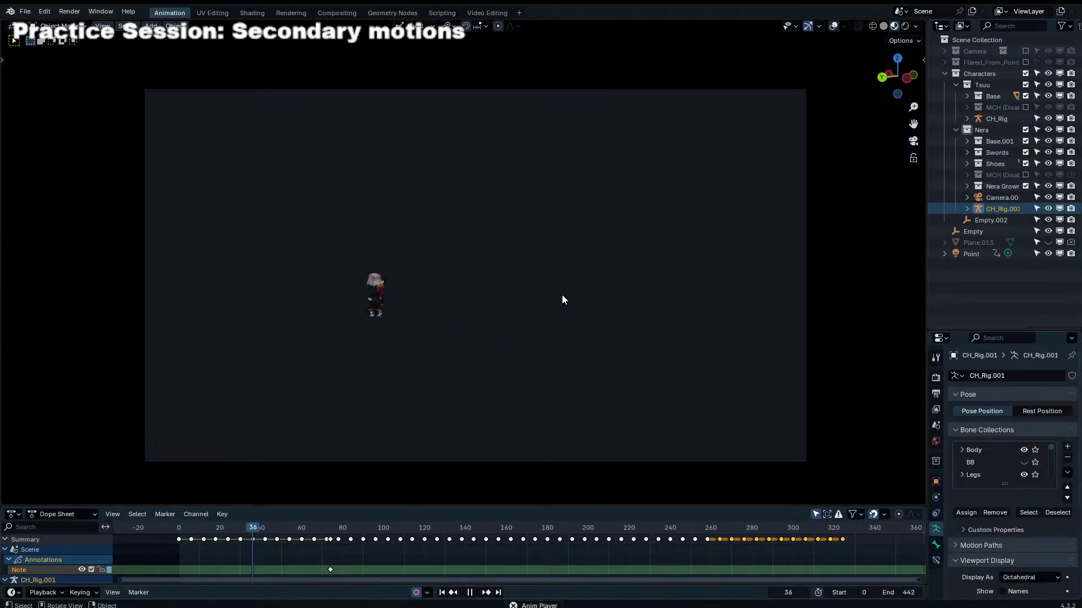
click(586, 298)
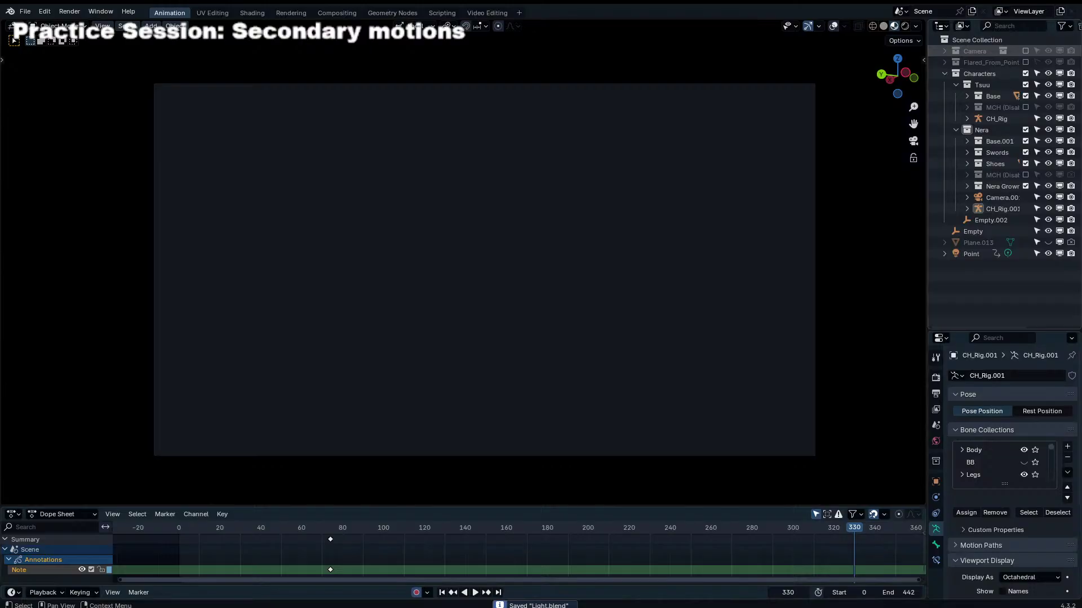
Step: Enable the Camera collection to show the environment and play back the full scene through the camera
key(Right)
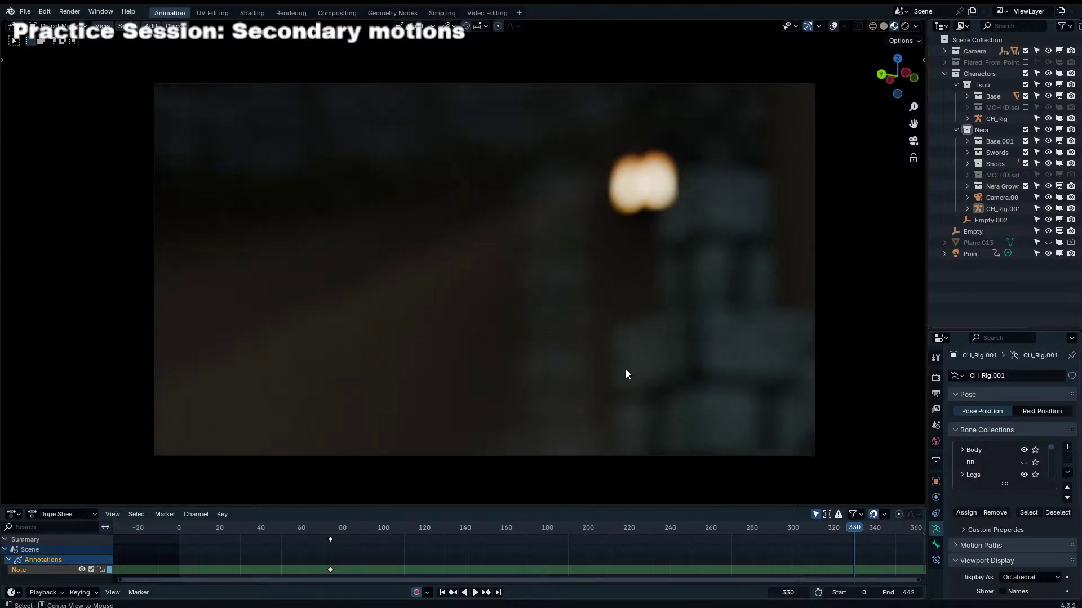
key(space)
scroll(463, 553, down, 12)
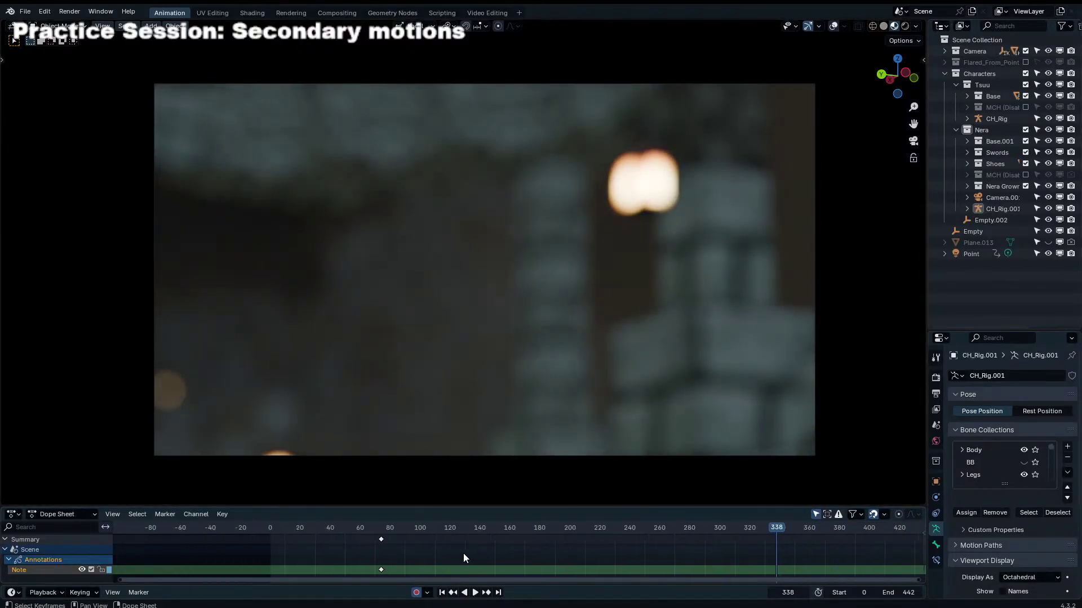
drag(410, 531, 364, 529)
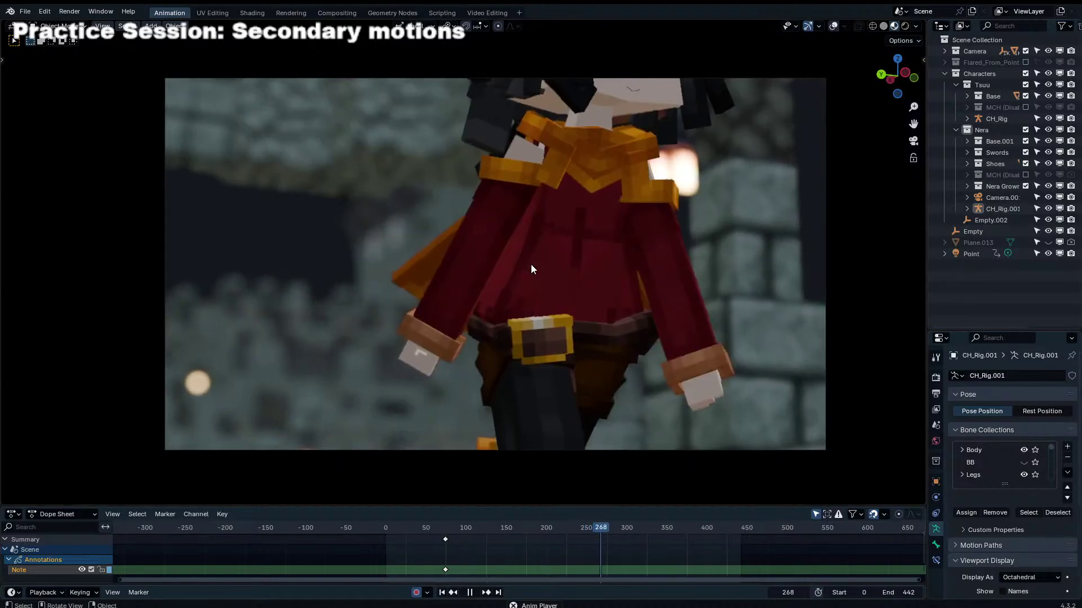
key(space)
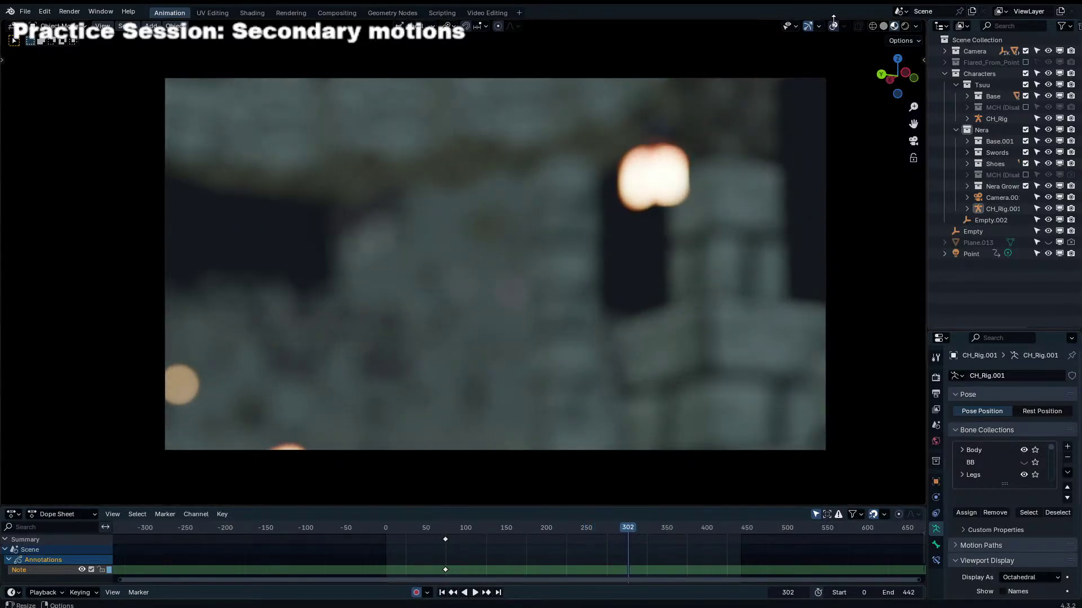
Step: Set the focal length of Camera.001 to 68.1 mm and check it by playing back the shot from about frame 284
click(806, 78)
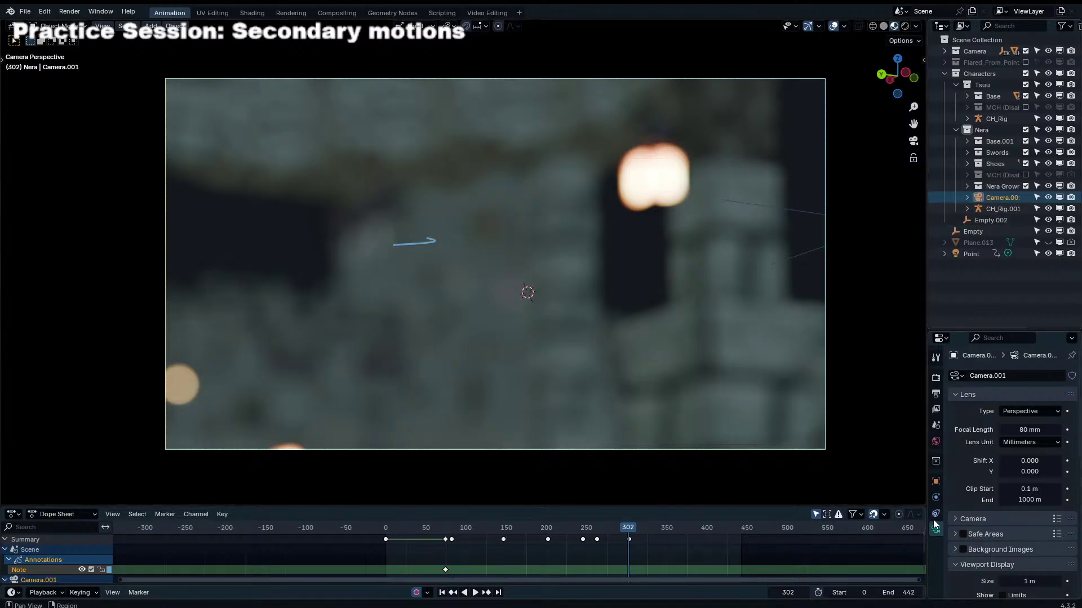
drag(1048, 430, 1015, 429)
right_click(1029, 430)
click(606, 530)
key(space)
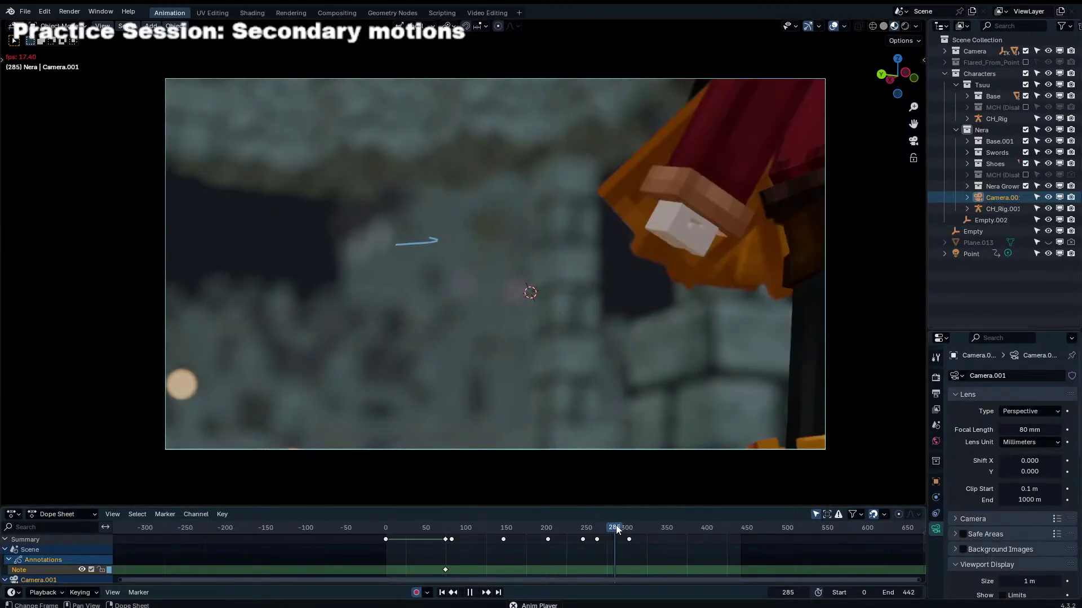
key(space)
drag(1037, 430, 1004, 430)
click(617, 529)
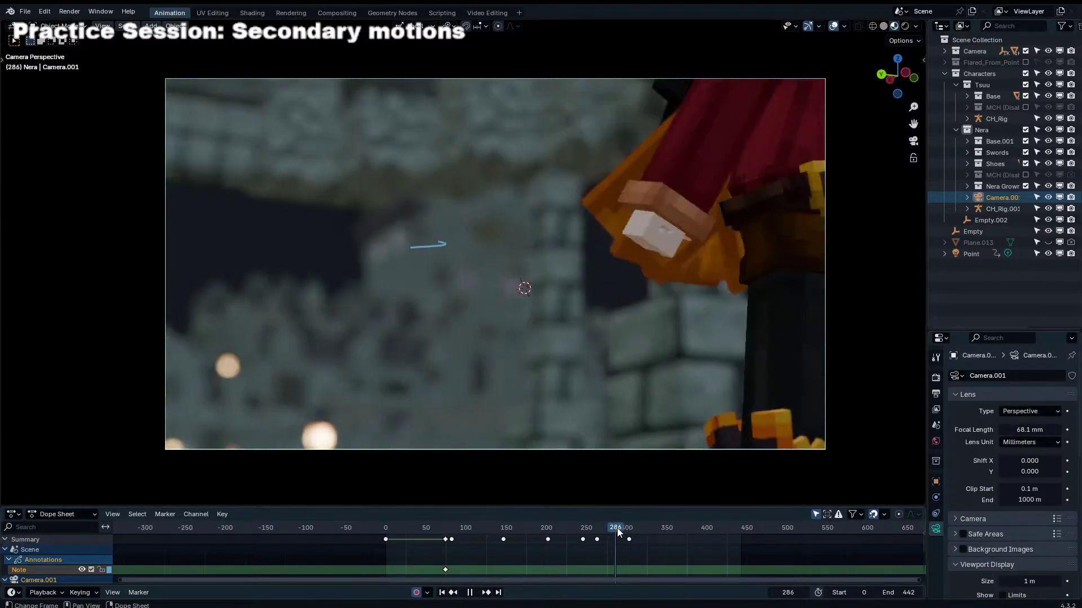
key(space)
key(space)
Step: Enter Pose Mode on the dark-haired character's CH_Rig and turn off solo for its Eyes bone collection
middle_drag(722, 381, 832, 275)
scroll(845, 262, down, 5)
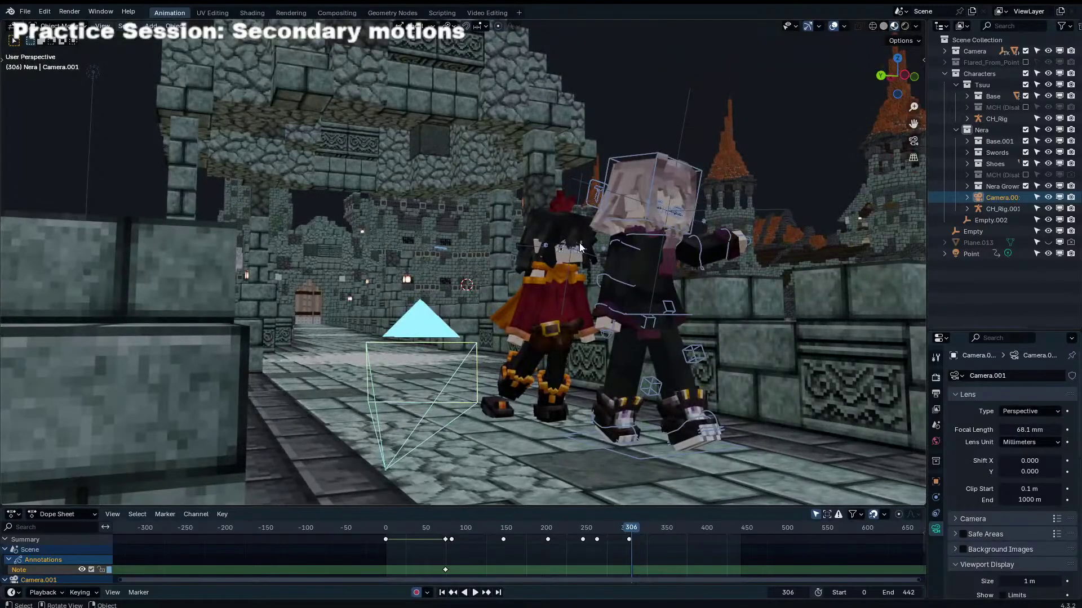
click(561, 252)
key(ctrl+Tab)
key(a)
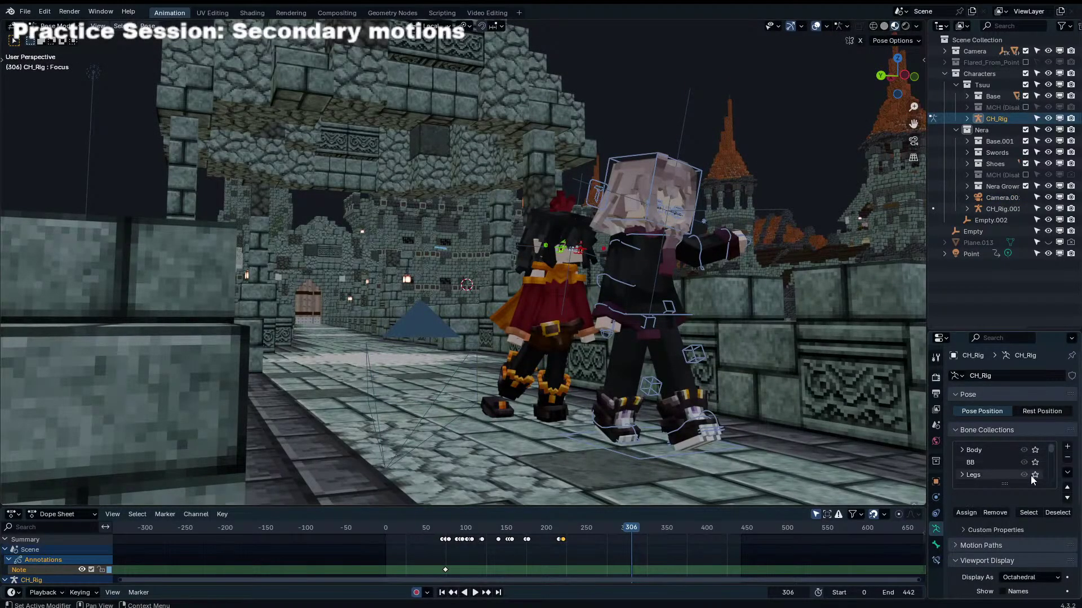
drag(1004, 484, 1006, 558)
click(1034, 525)
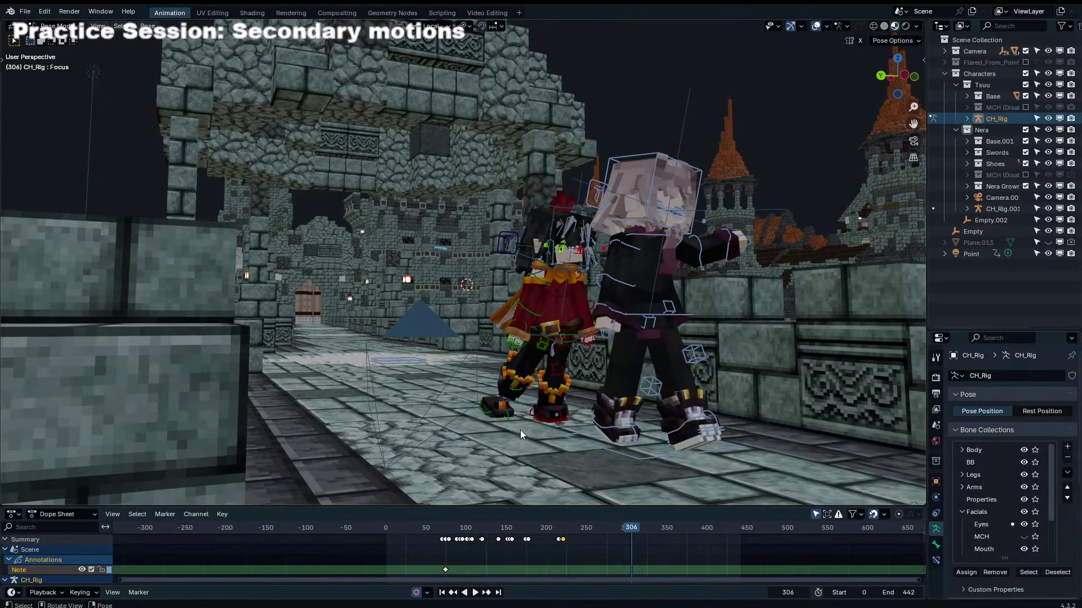
Step: Select all of the rig's bones at frame 290 in camera view and enlarge the Dope Sheet around their last keys
click(492, 420)
key(KP_0)
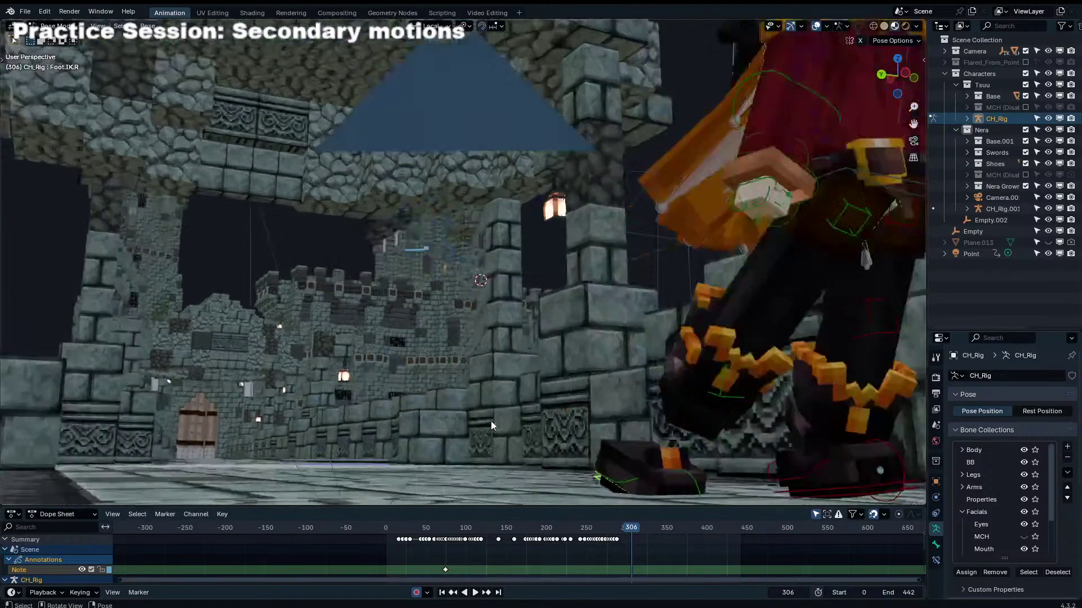
key(Down)
key(Right)
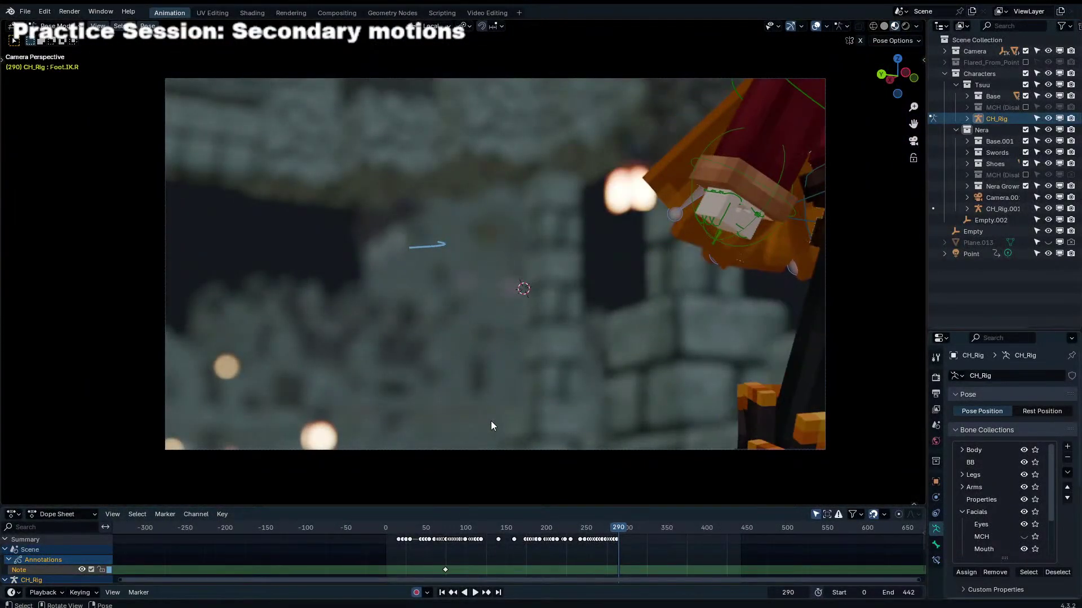
key(a)
scroll(638, 568, up, 2)
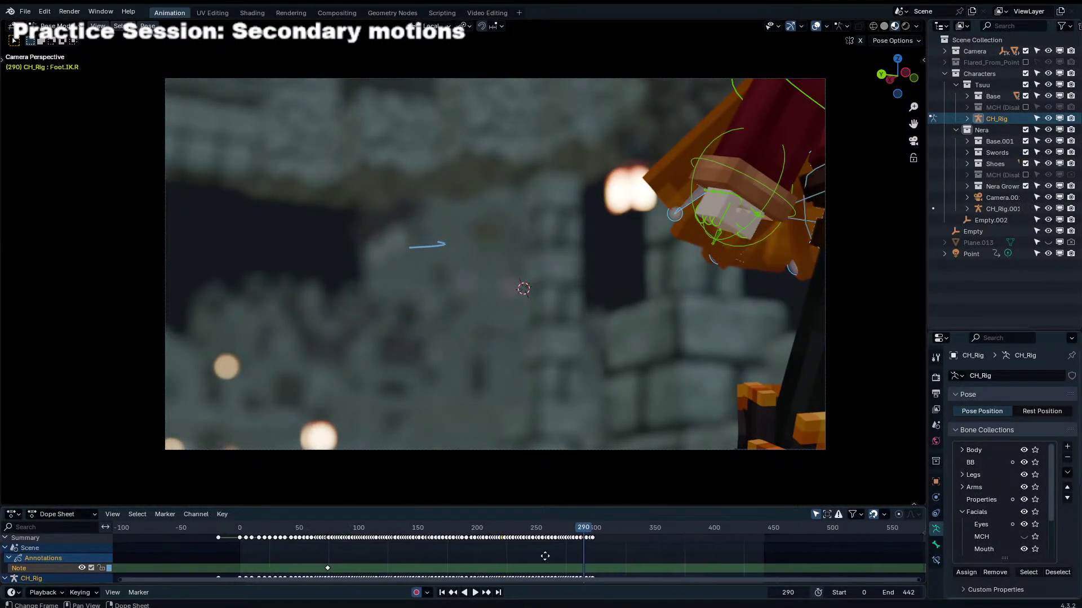
shift+scroll(637, 567, down, 3)
drag(572, 507, 571, 415)
scroll(563, 479, up, 5)
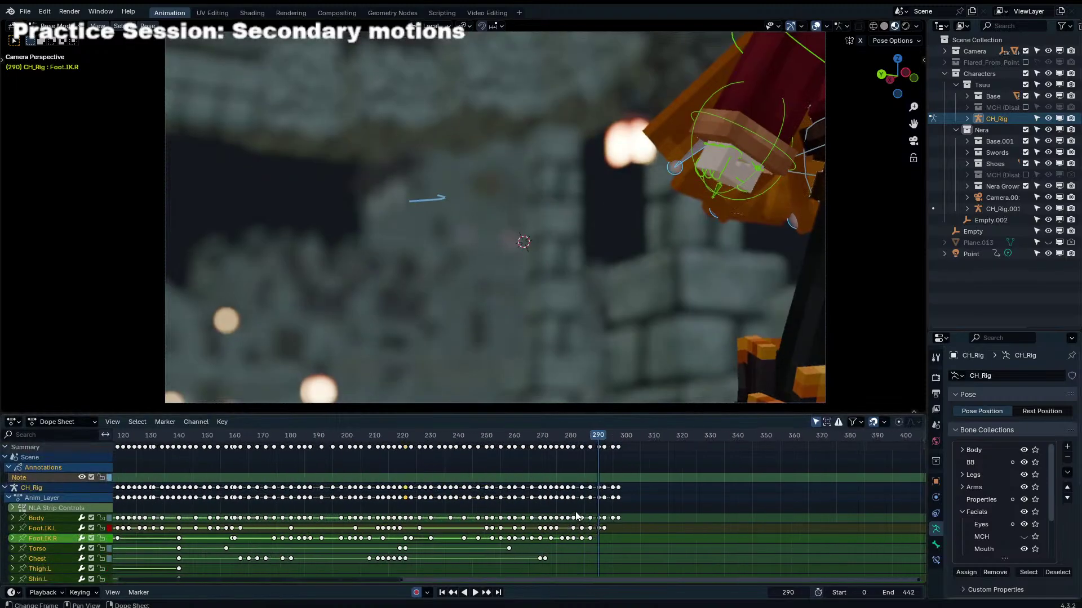
shift+scroll(624, 510, up, 3)
Step: Step frame by frame up to frame 299 and examine how the dark-haired character leaves the camera's view
key(Left)
key(Left)
key(Right)
key(Right)
key(Right)
key(Right)
key(Right)
key(Right)
key(Right)
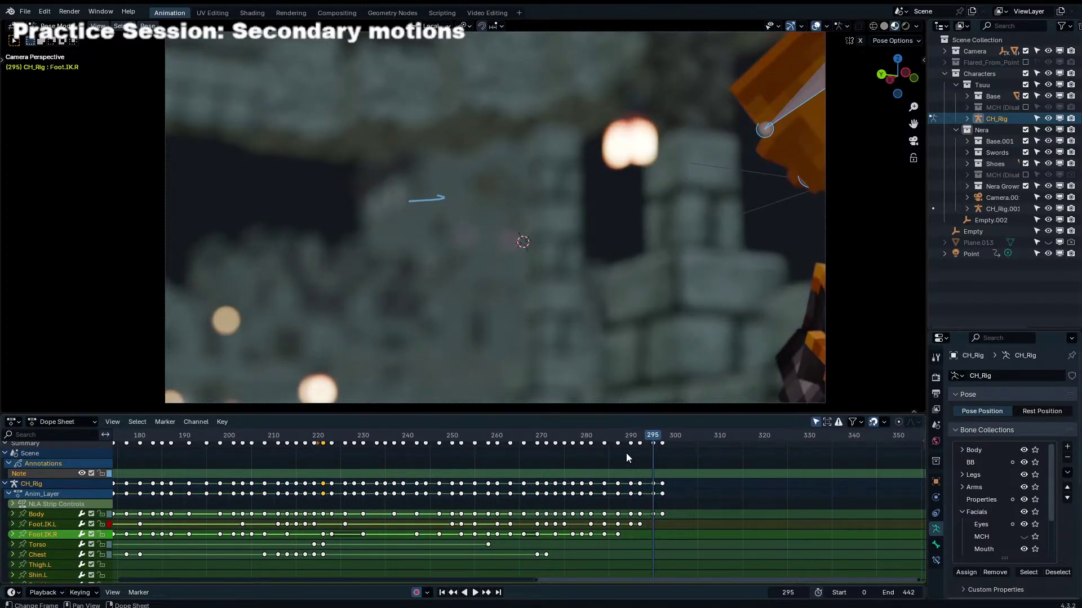
key(Right)
key(Right)
key(Right)
key(Right)
Step: At frame 299, move the Foot.IK.R bone 0.53255 m along local Y and -0.39472 m along local X
middle_drag(647, 370, 567, 317)
scroll(727, 356, down, 3)
scroll(780, 292, up, 5)
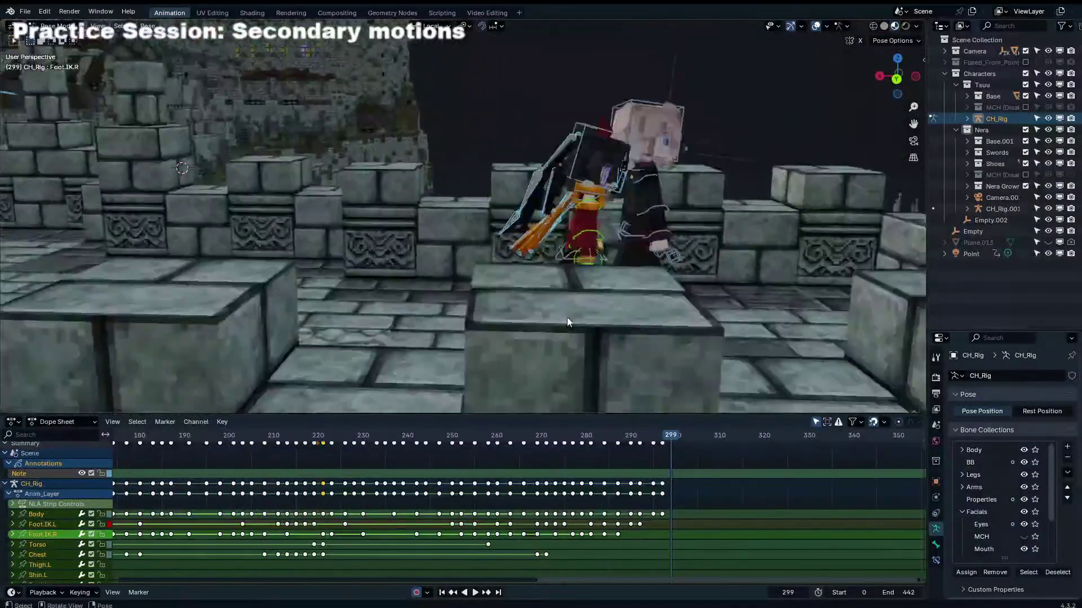
scroll(566, 316, up, 4)
scroll(647, 310, down, 2)
shift+middle_drag(647, 310, 495, 383)
scroll(573, 309, up, 3)
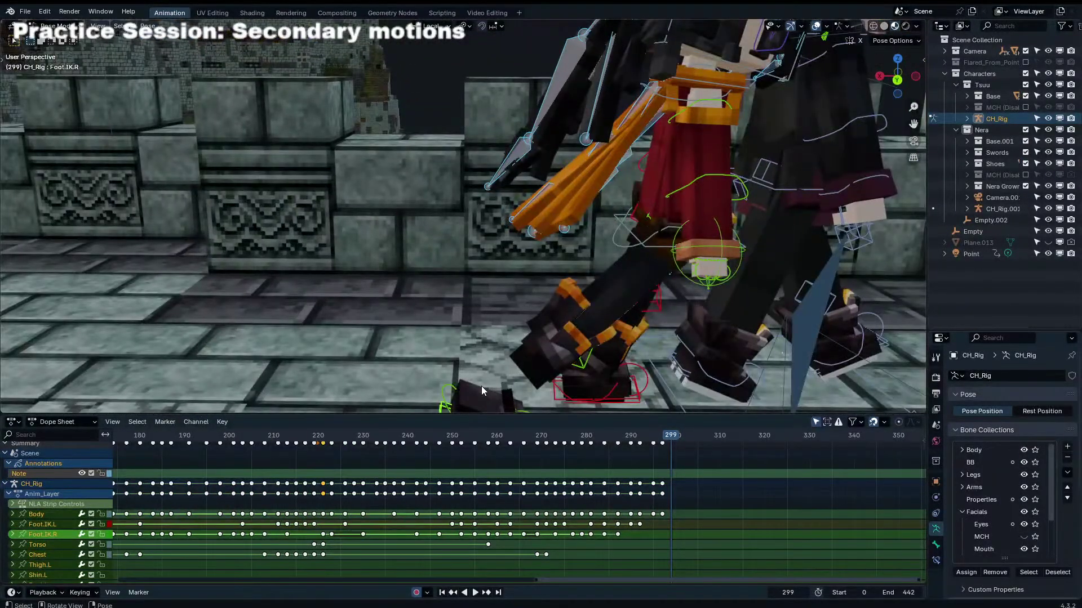
click(439, 407)
key(g)
key(y)
click(572, 401)
key(g)
key(z)
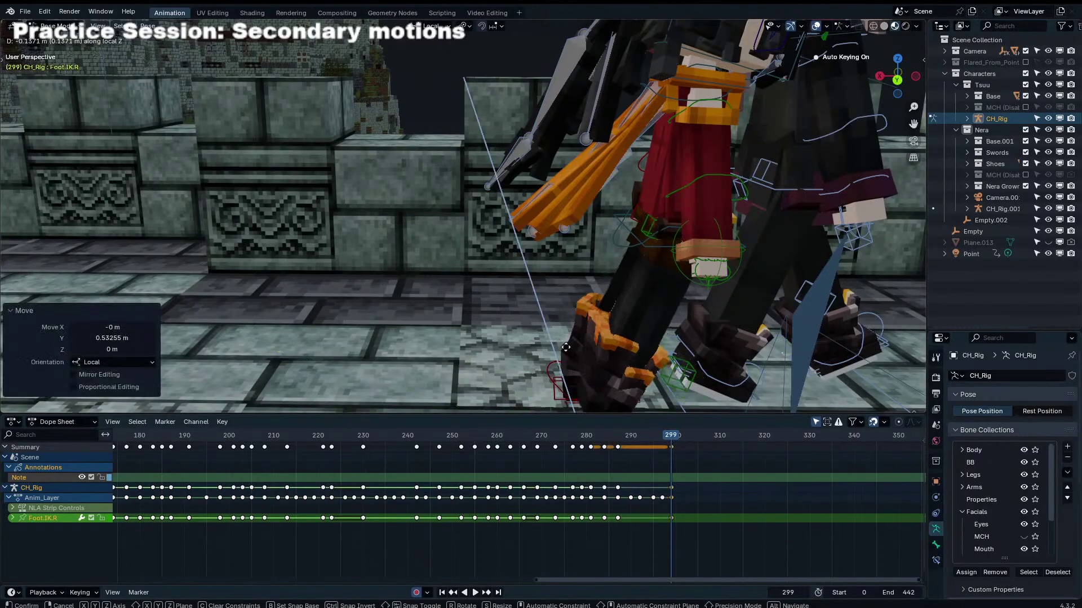
click(597, 276)
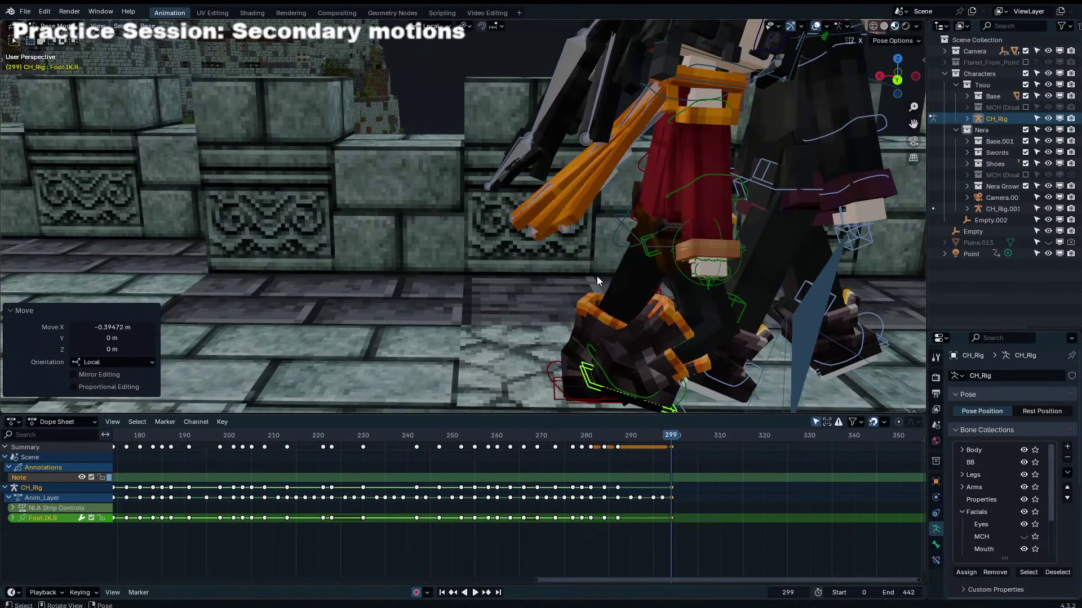
key(KP_0)
key(KP_0)
click(789, 211)
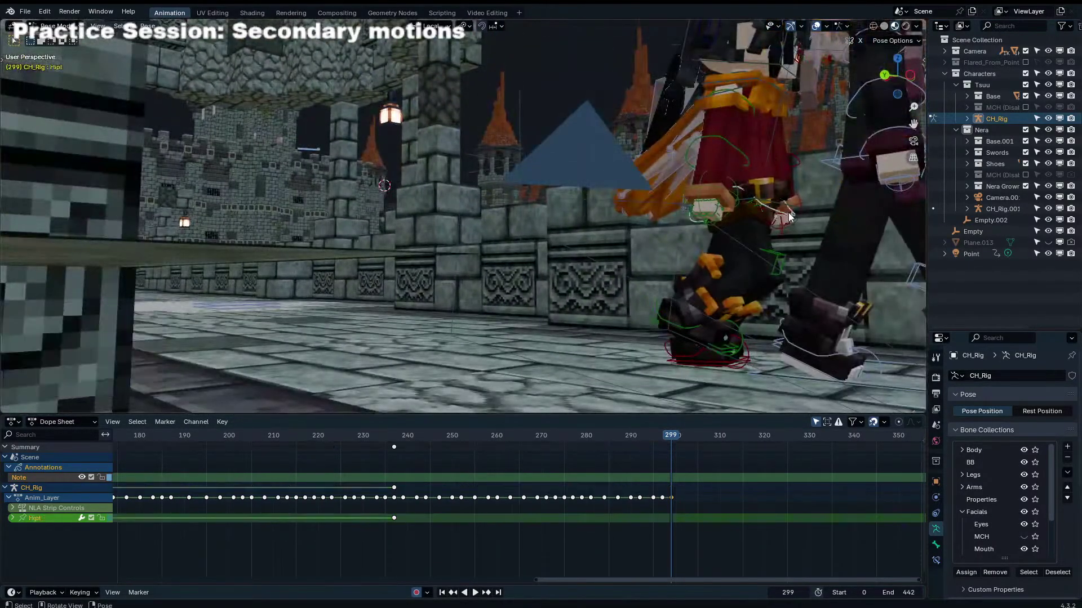
key(KP_0)
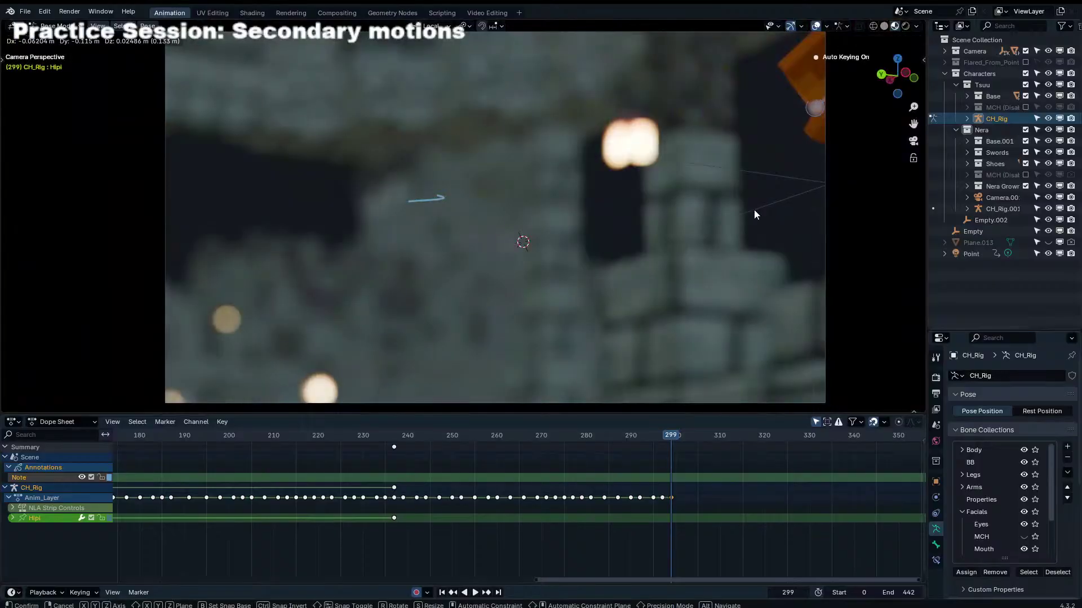
key(KP_0)
Step: Try to move the dark-haired character's Body bone out of the camera's view at frame 299
click(833, 261)
key(KP_0)
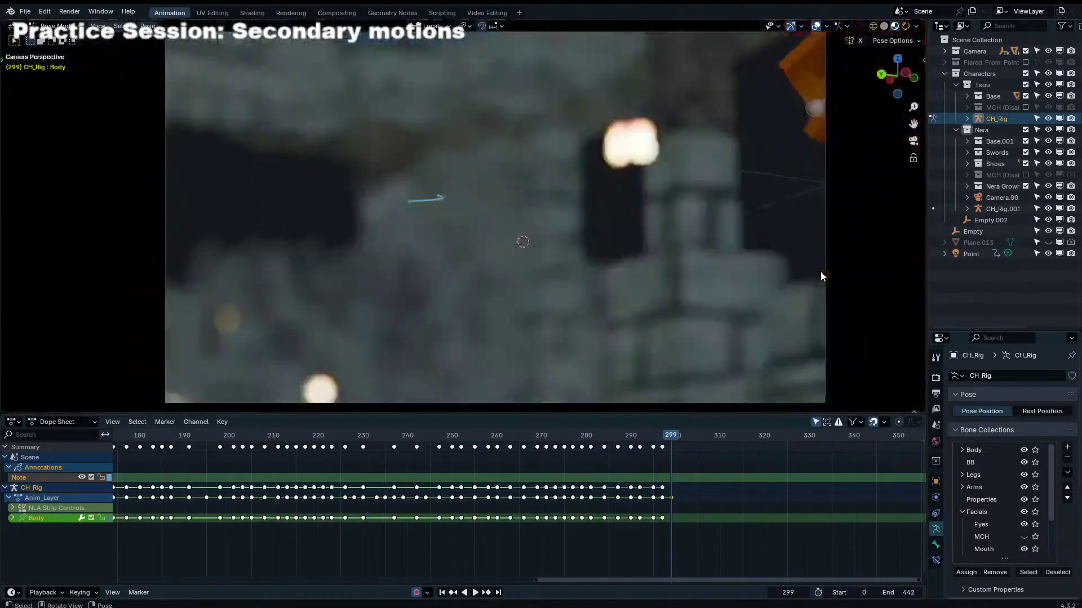
key(g)
click(756, 292)
key(KP_0)
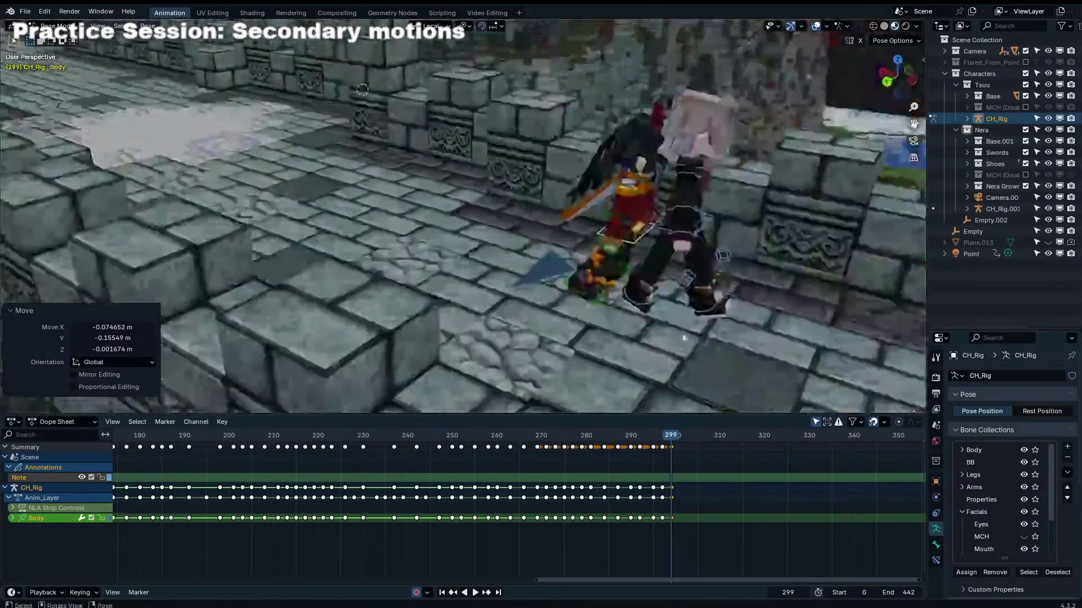
key(g)
click(753, 243)
Step: Try to move both foot IK bones down below the ground at frame 299, and save the file
click(593, 302)
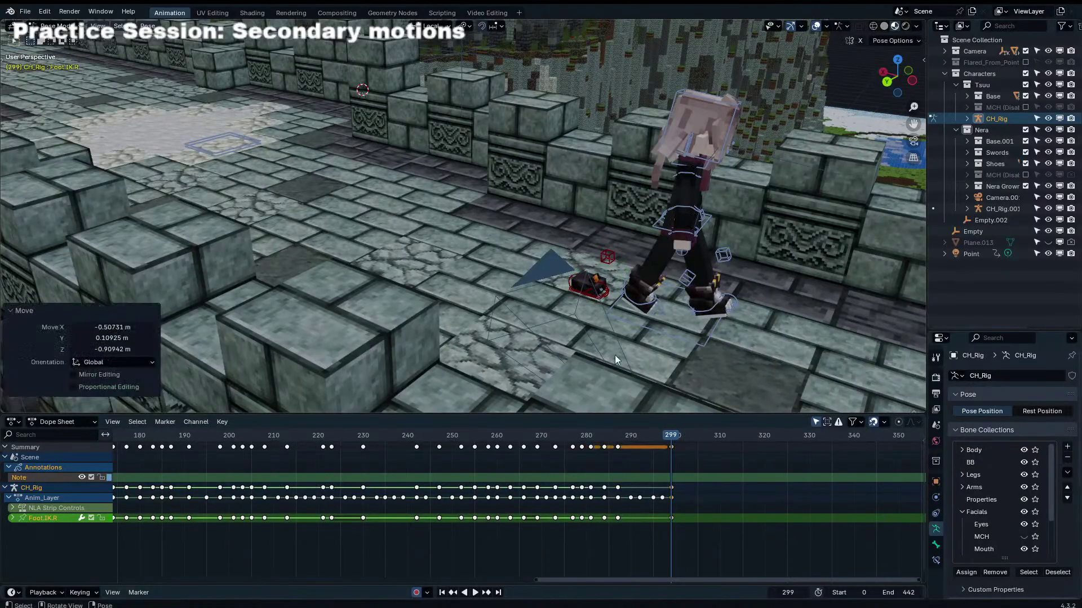
click(605, 300)
key(g)
click(620, 220)
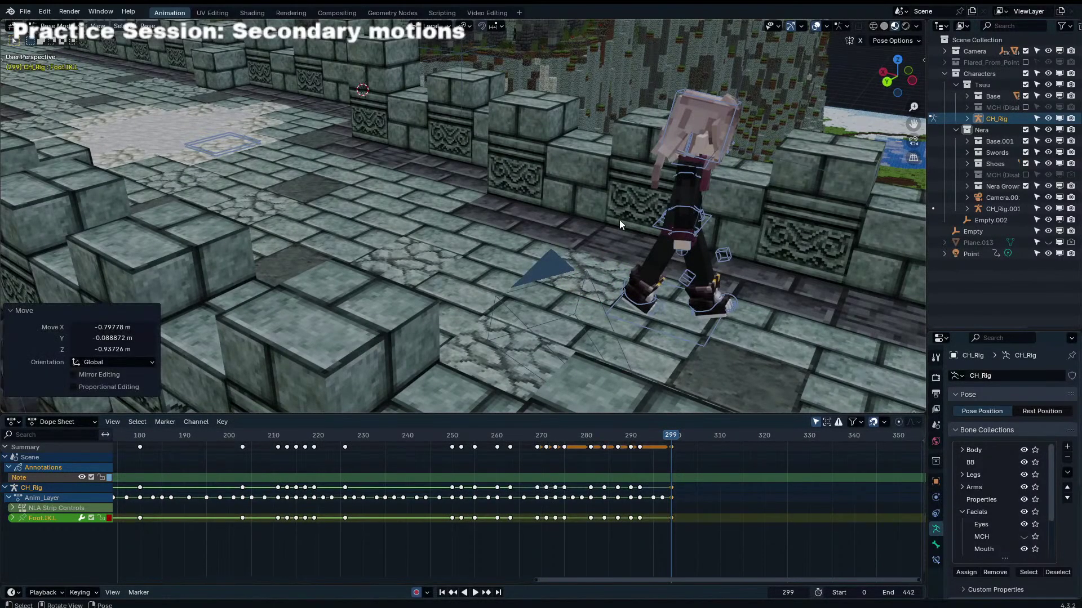
key(KP_0)
key(ctrl+s)
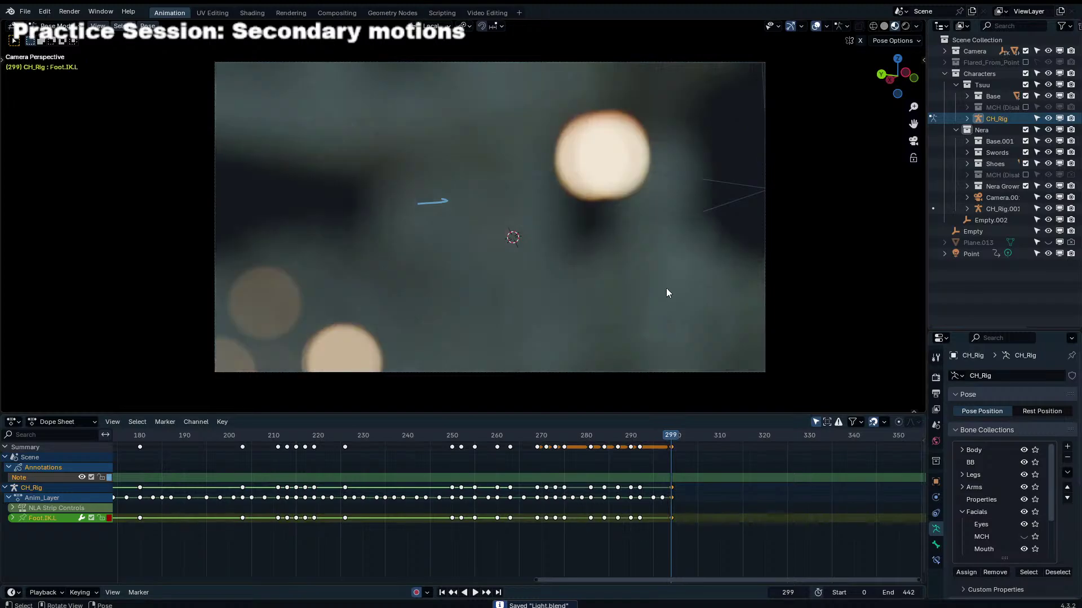
Step: Undo the downward moves of the Body and foot IK bones at frame 299
key(KP_0)
middle_drag(684, 323, 573, 312)
click(570, 312)
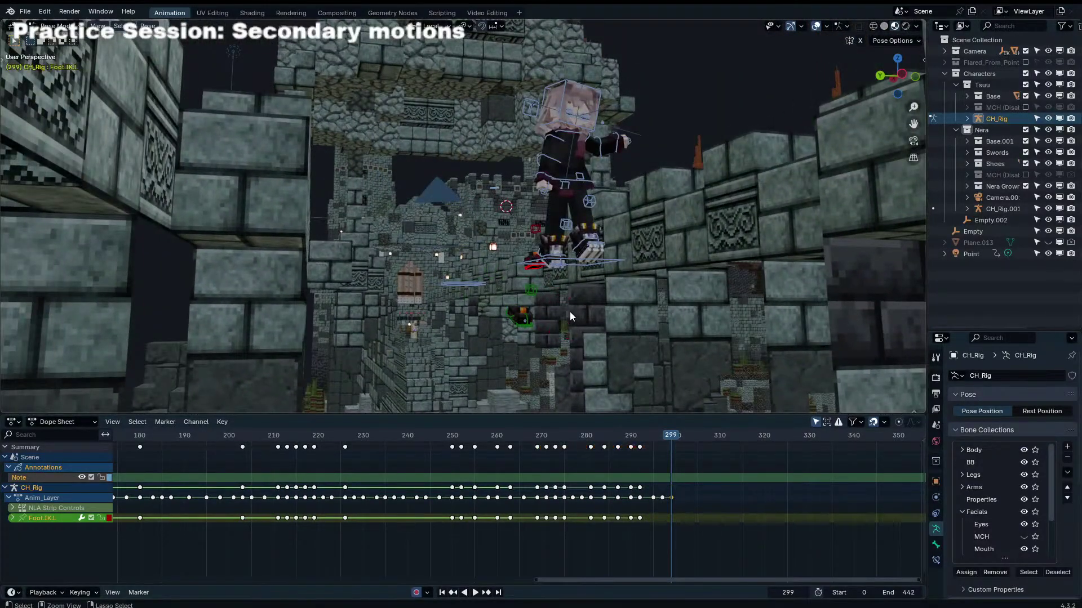
click(570, 300)
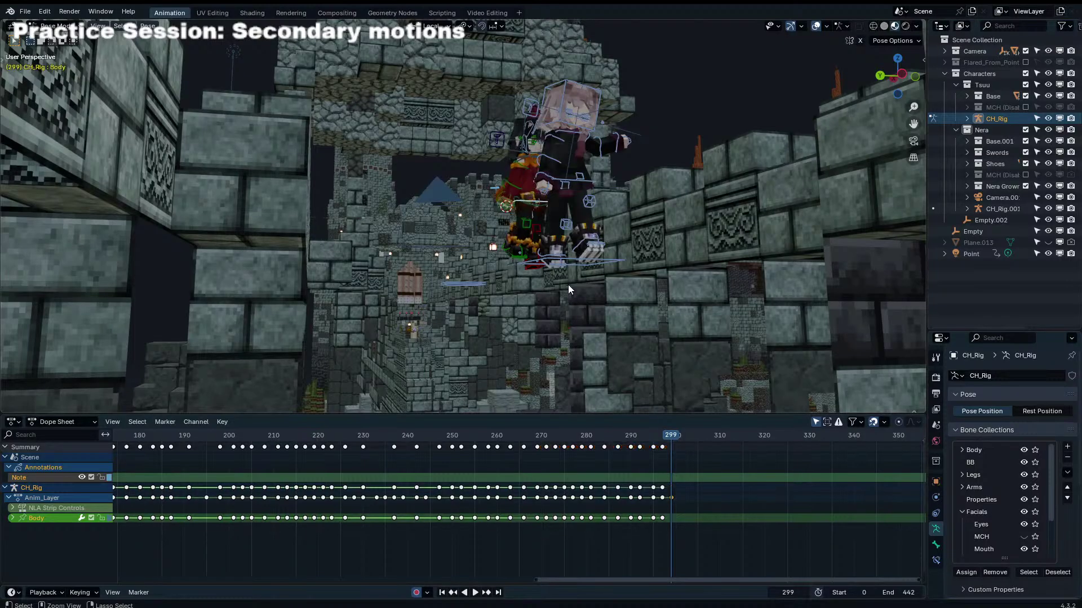
Step: At frame 299, move the Body bone about 0.17 m so the dark-haired character clears the camera frame
middle_drag(568, 285, 579, 243)
key(KP_0)
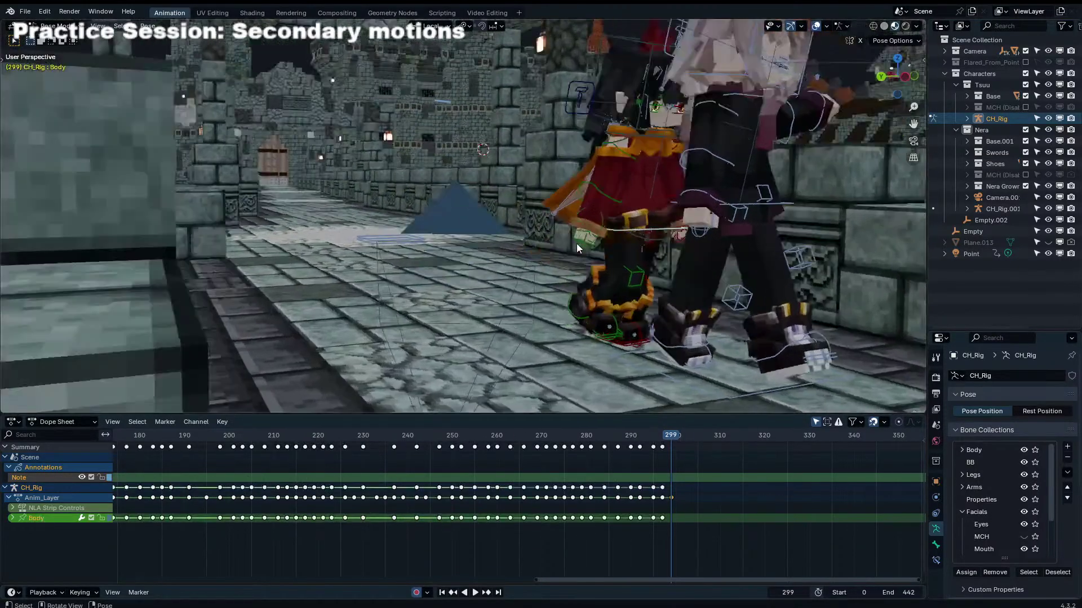
key(g)
click(681, 239)
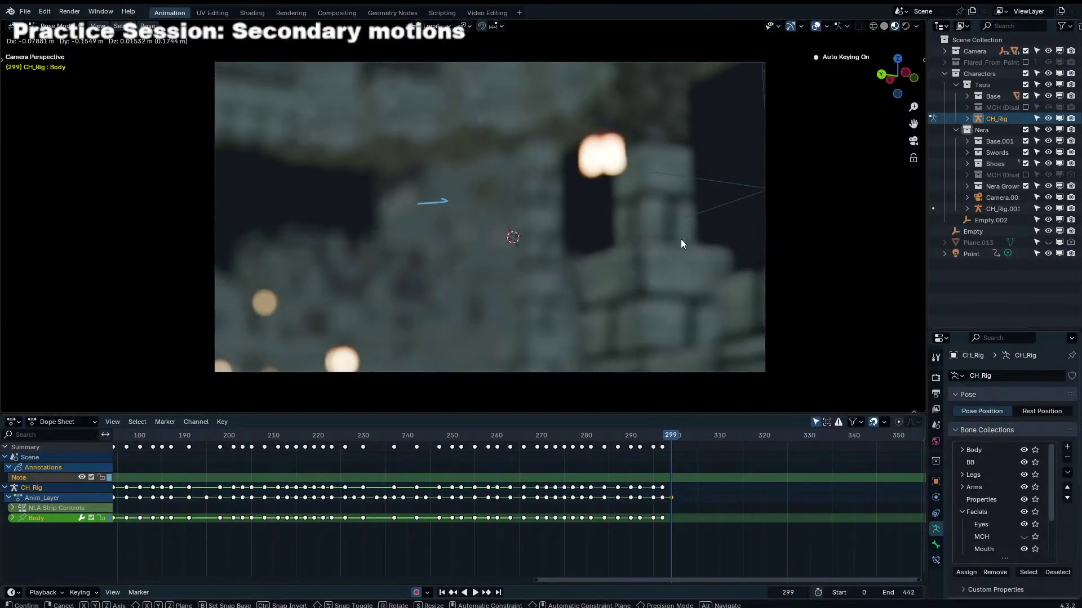
Step: Play back the dark-haired character's exit around frame 299 through the camera and save the file
key(Right)
mouse_move(675, 438)
mouse_down()
mouse_move(654, 438)
mouse_move(670, 438)
mouse_up()
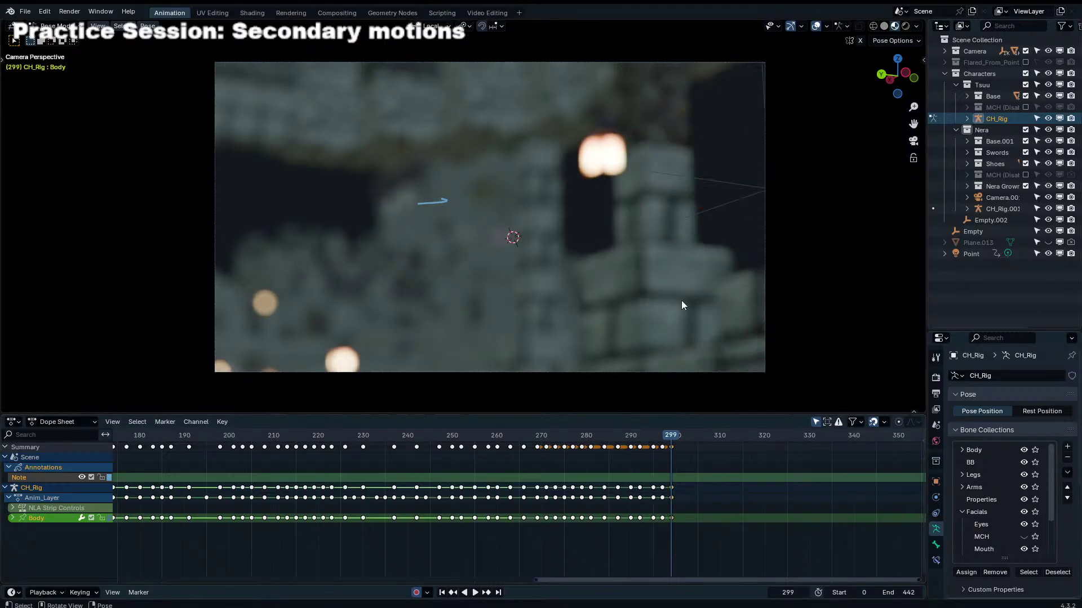
key(space)
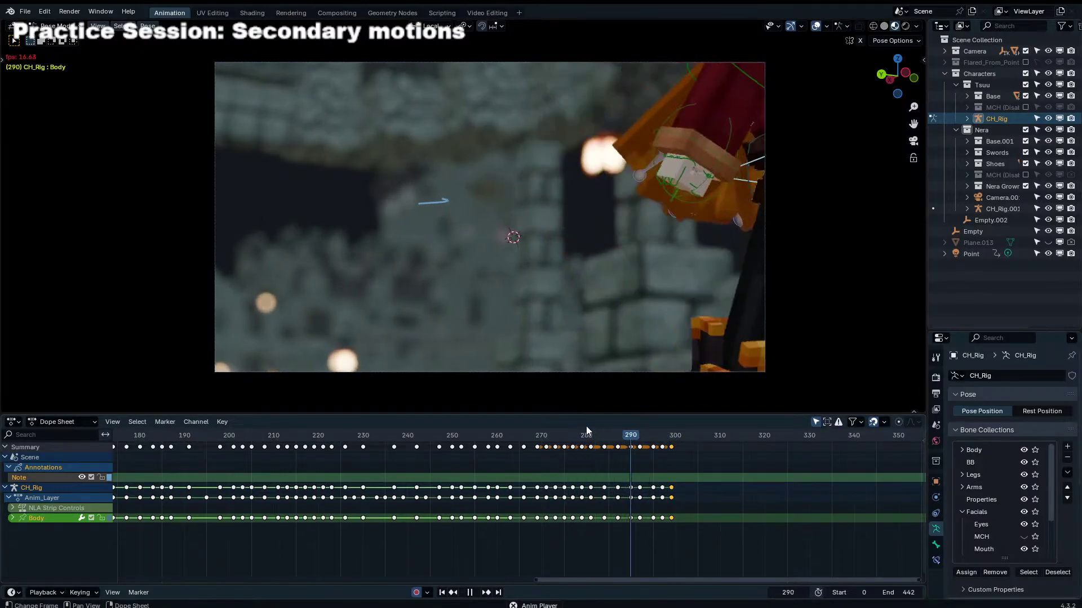
key(Escape)
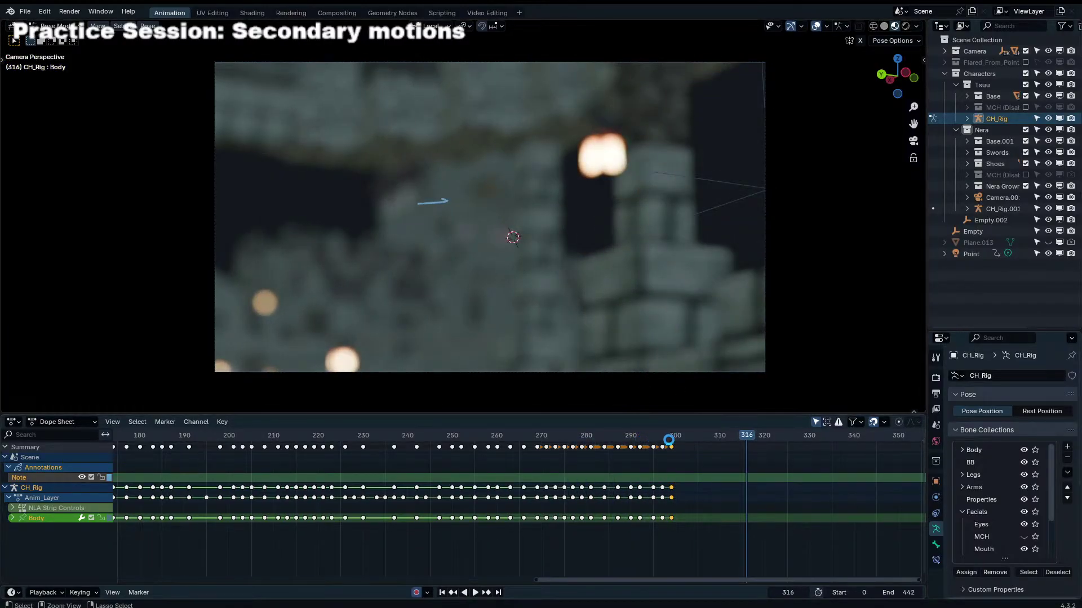
key(ctrl+s)
Step: Switch the rig back to Object Mode, select Empty.002 and return to the camera view
key(KP_0)
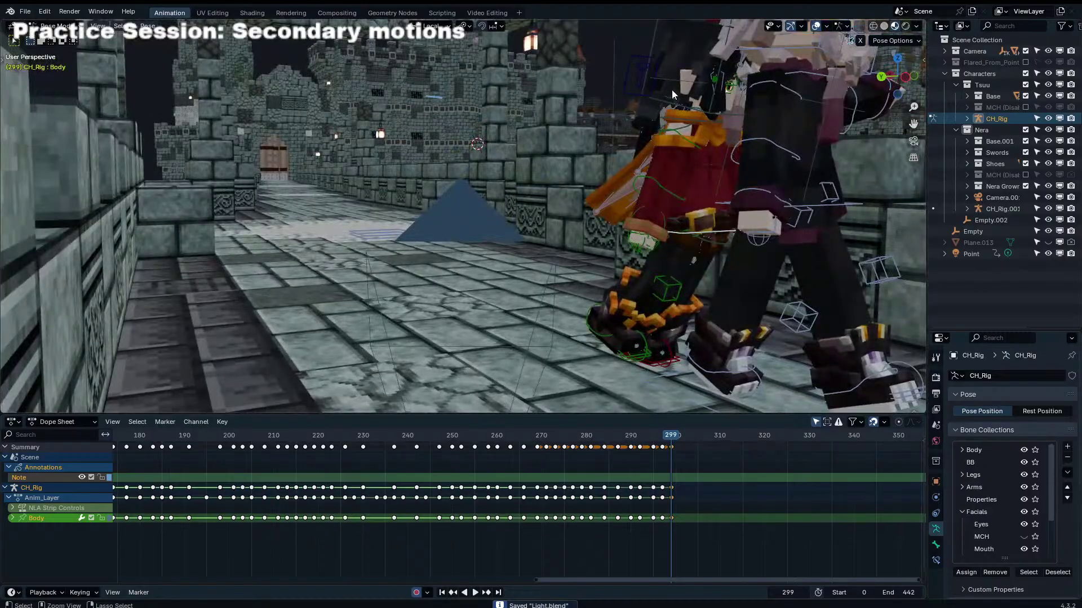
key(ctrl+Tab)
click(660, 86)
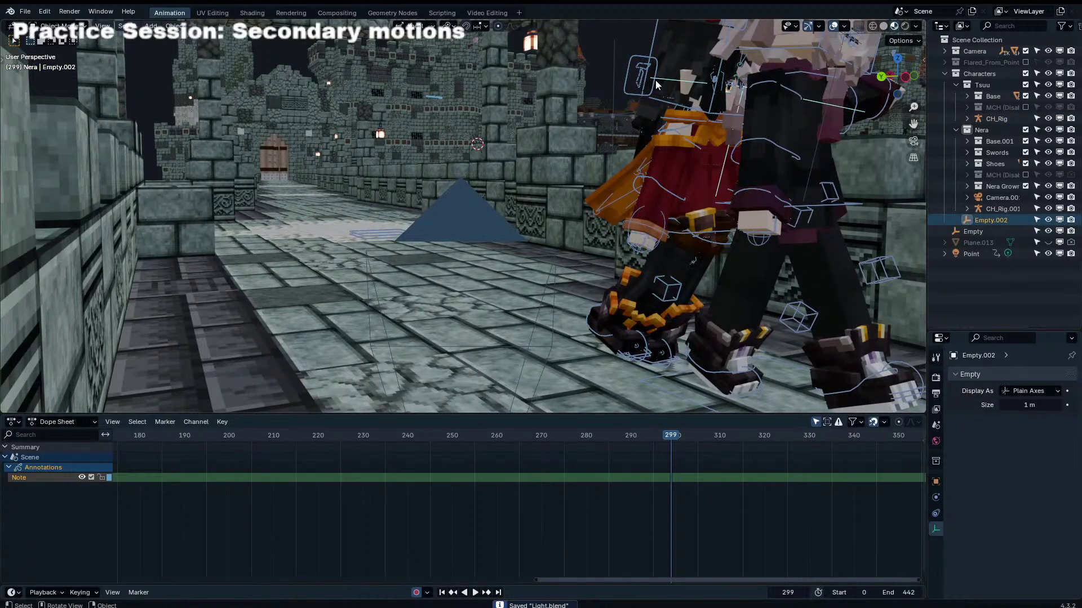
key(KP_0)
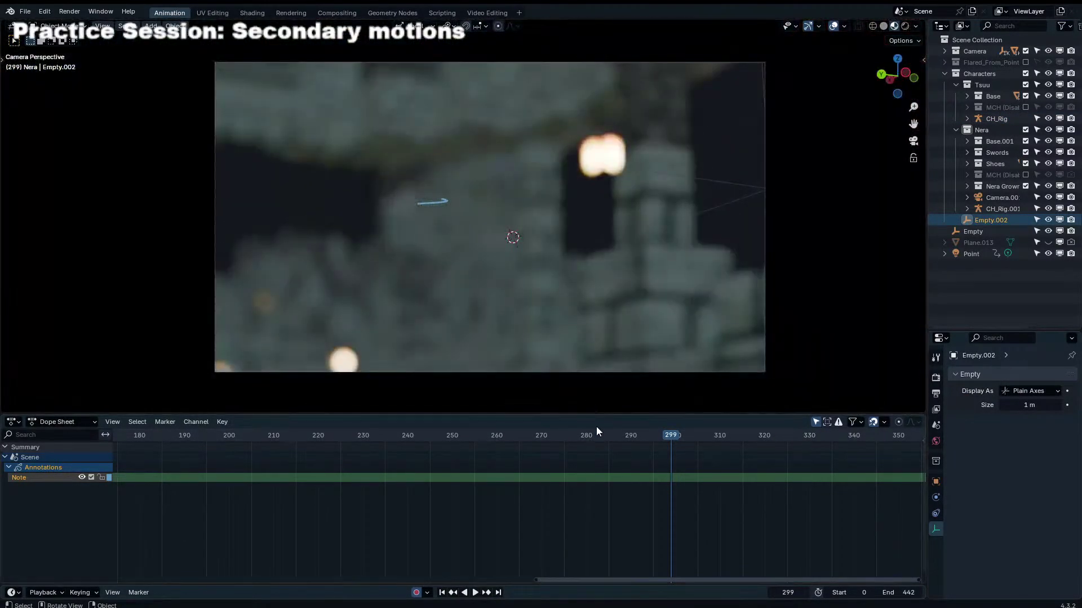
Step: Hide the overlays and play the animation through the camera from near the start up to about frame 120
click(833, 27)
key(space)
scroll(477, 459, down, 9)
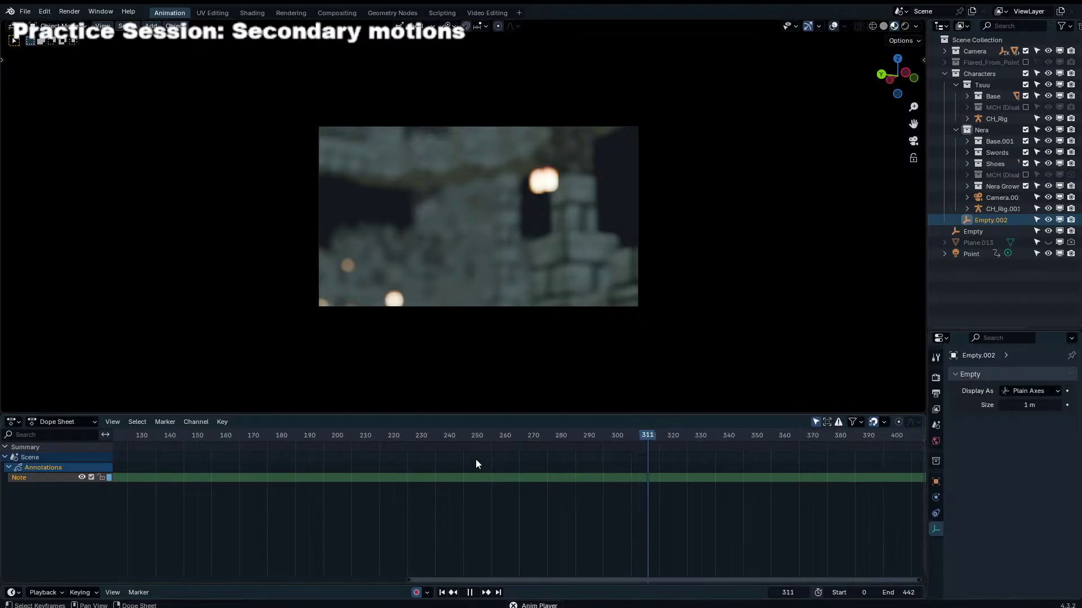
drag(445, 438, 241, 445)
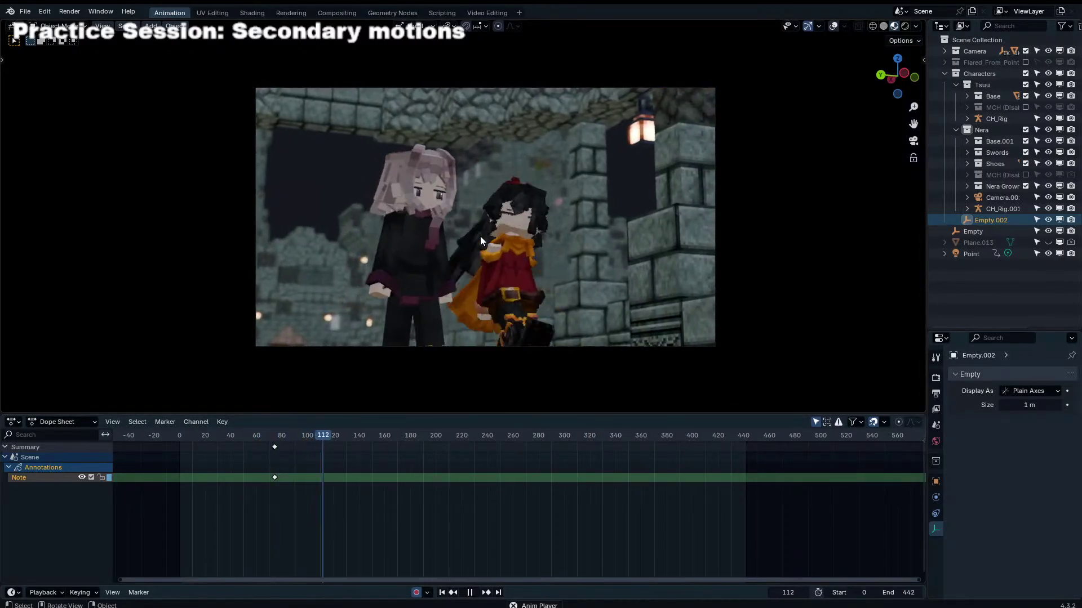
key(space)
Step: Show the overlays, select Camera.001, save the file and add an Investigation camera shake in Camera Shakify
click(833, 27)
click(710, 90)
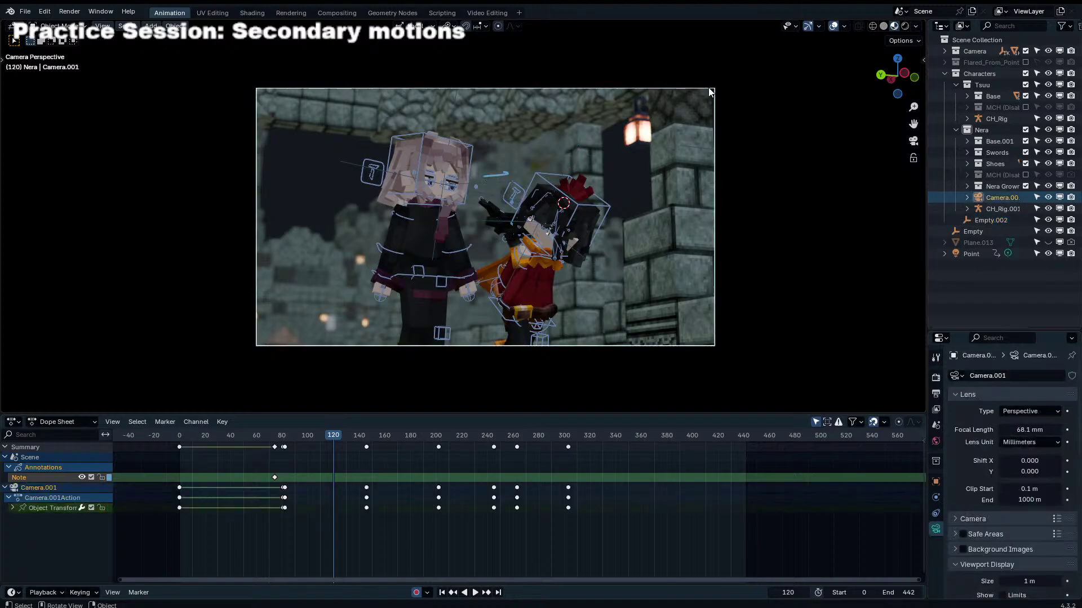
scroll(958, 524, down, 10)
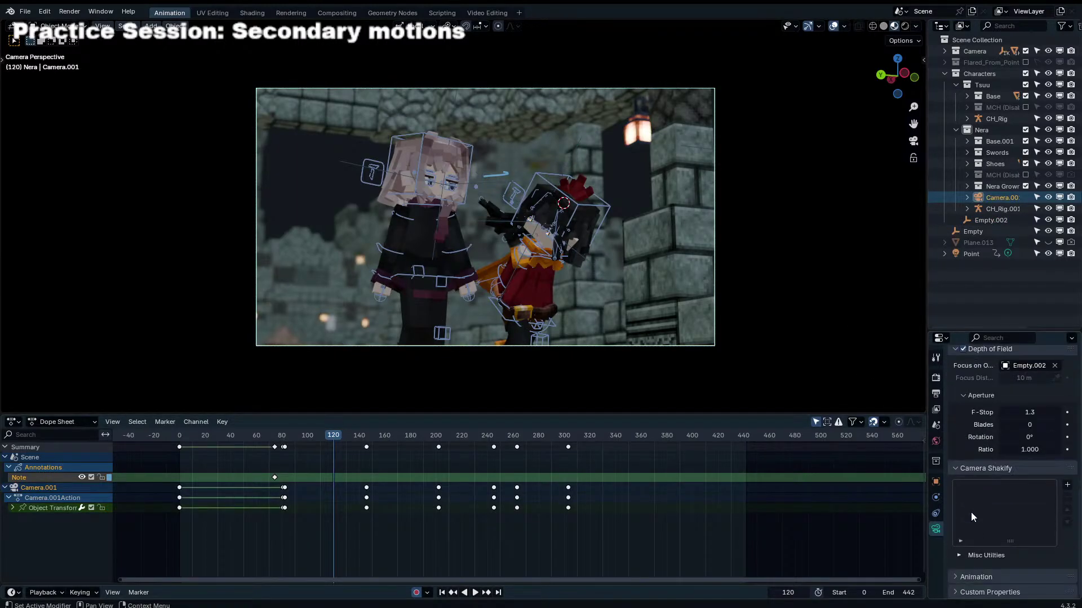
key(ctrl+s)
click(1068, 485)
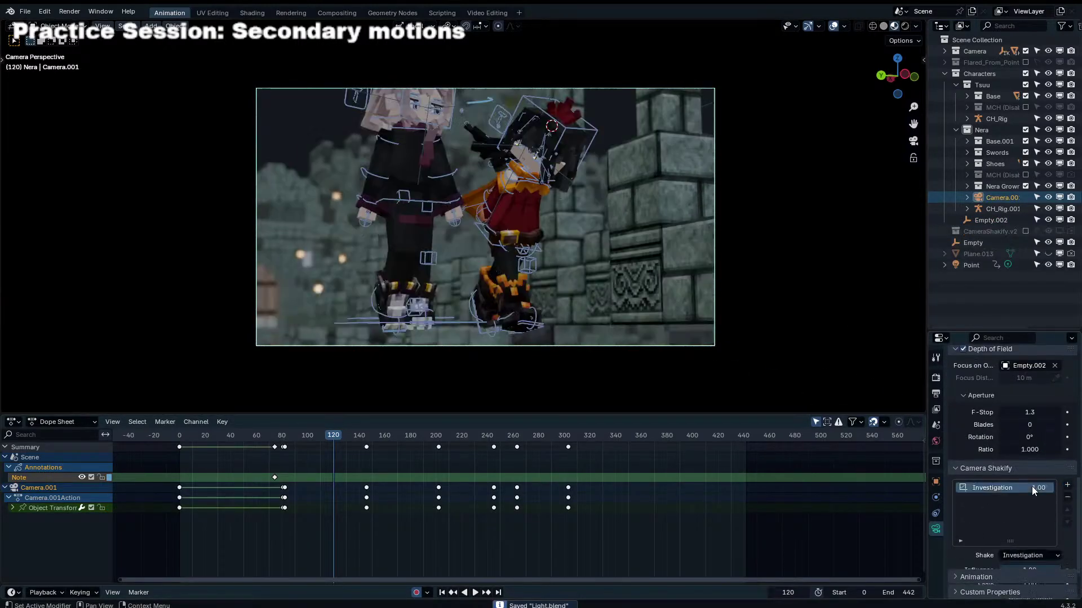
Step: Play the animation and reduce the Investigation shake's influence to 0.15, finally to 0.03
key(space)
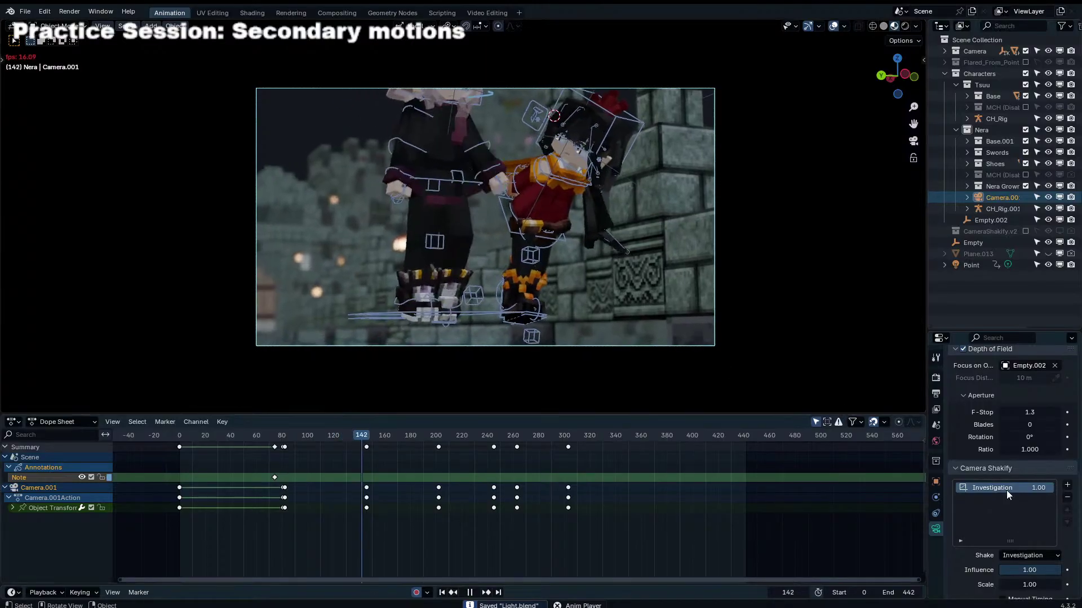
drag(1038, 488, 984, 488)
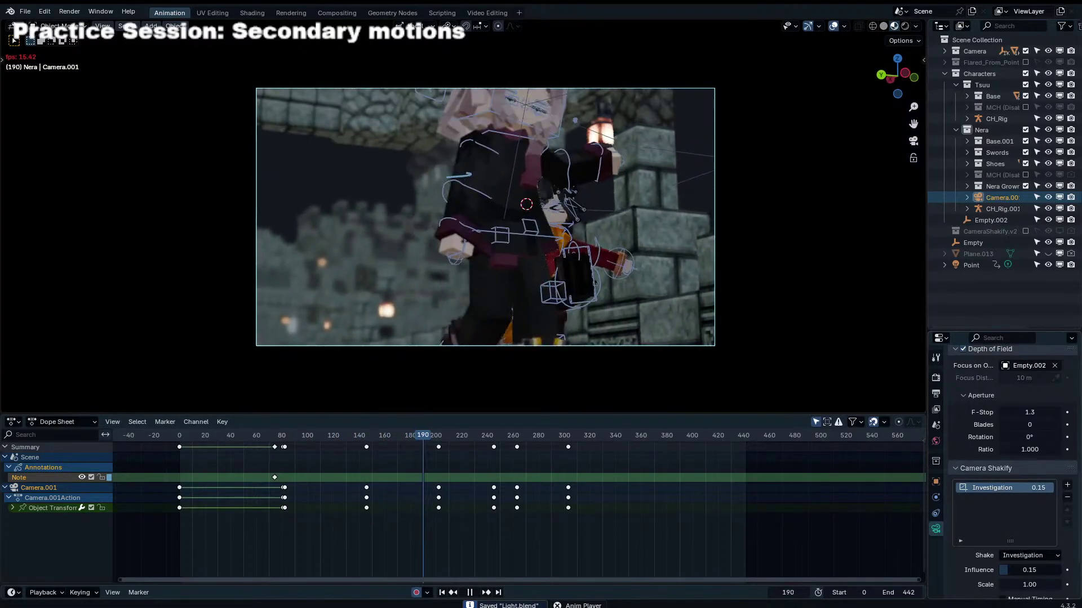
double_click(1031, 571)
text(0.03)
key(Return)
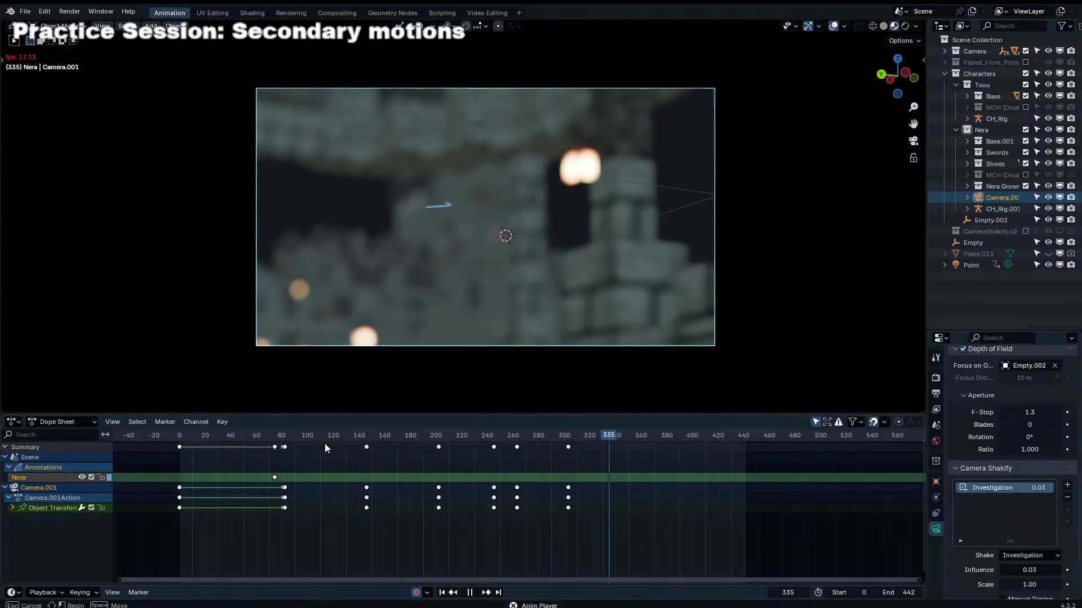
Step: Play the camera shake from the start of the shot in a taller viewport and save the file
drag(280, 440, 181, 438)
scroll(413, 294, up, 1)
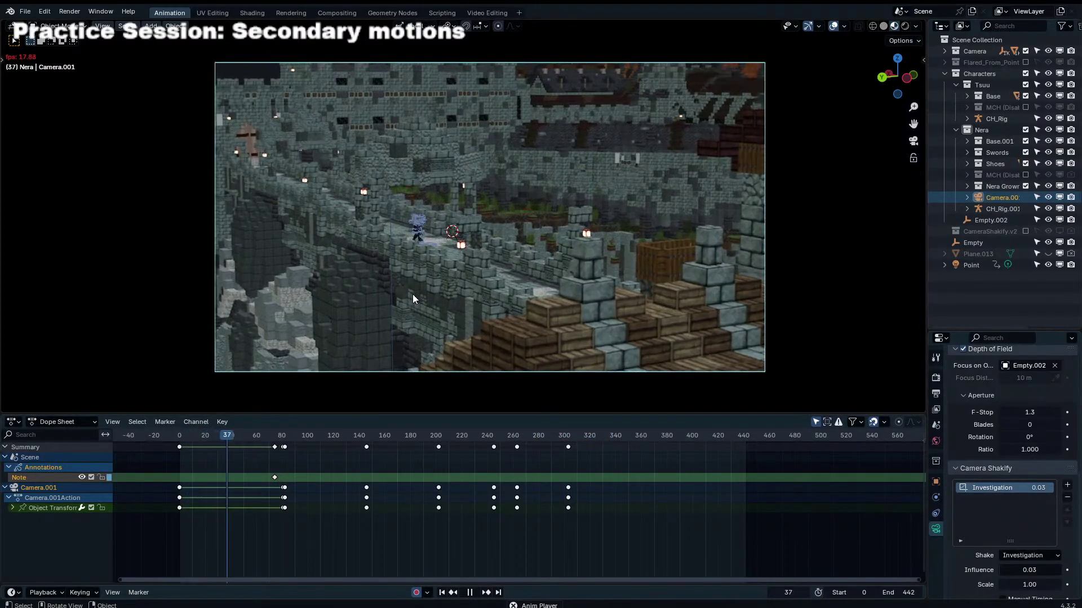
drag(474, 417, 468, 464)
scroll(462, 389, up, 1)
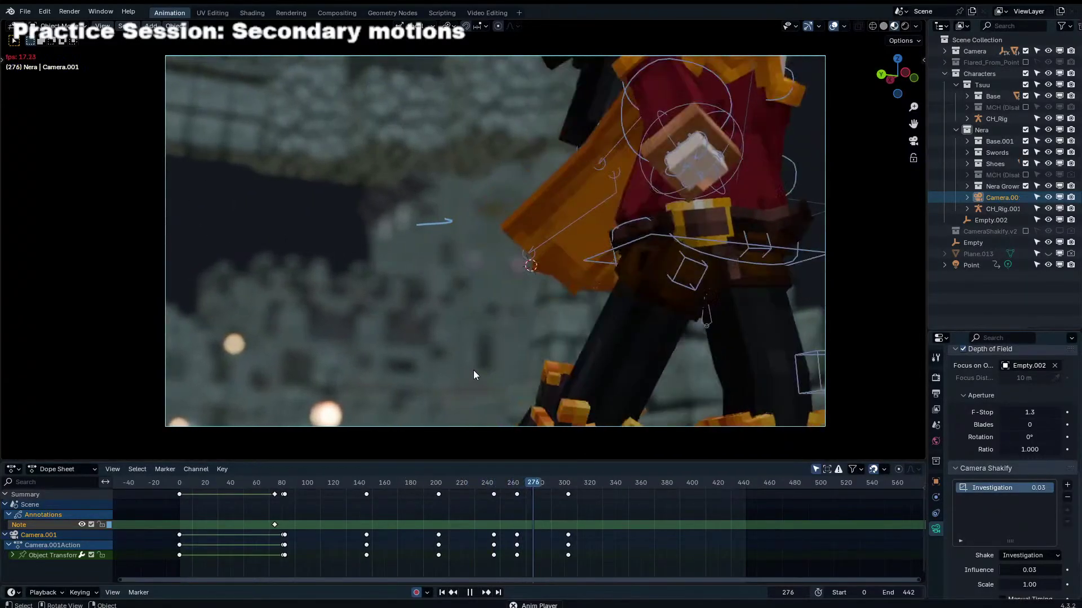
key(space)
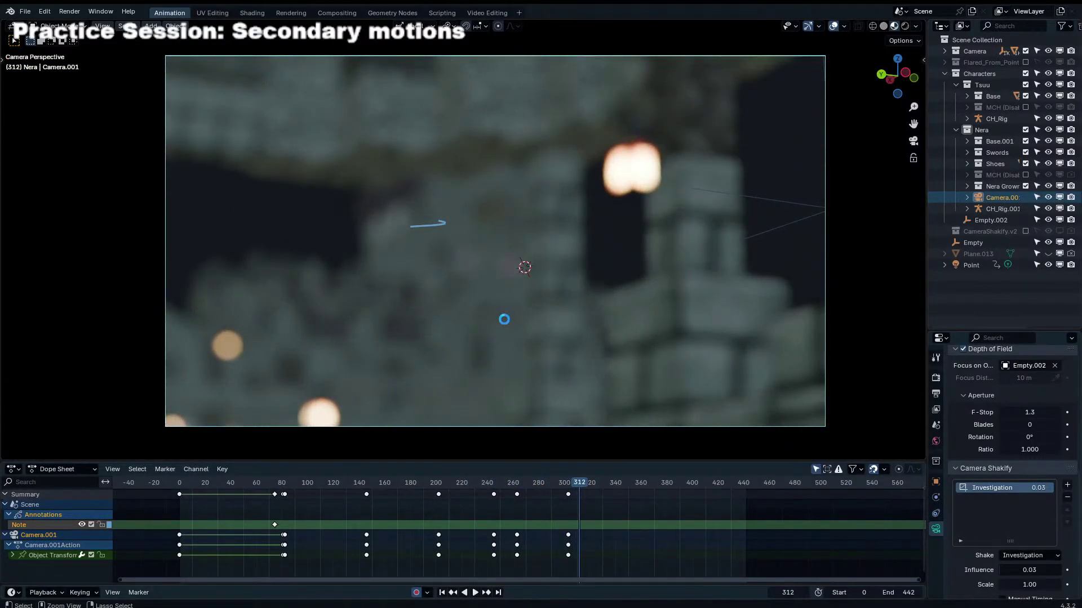
key(ctrl+s)
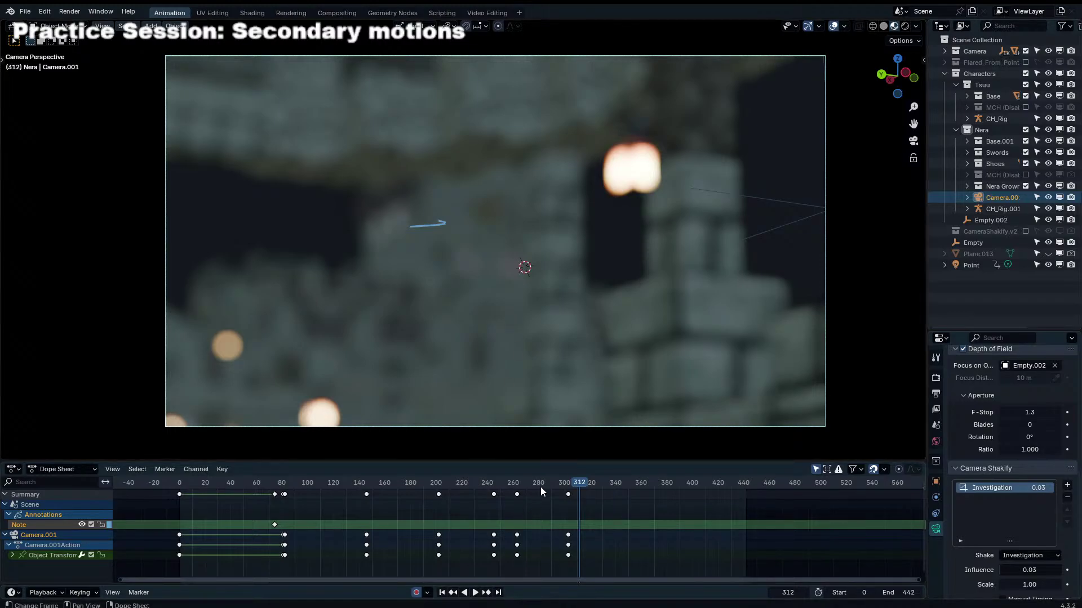
Step: Set the Investigation shake's influence to 0.05 during playback
key(space)
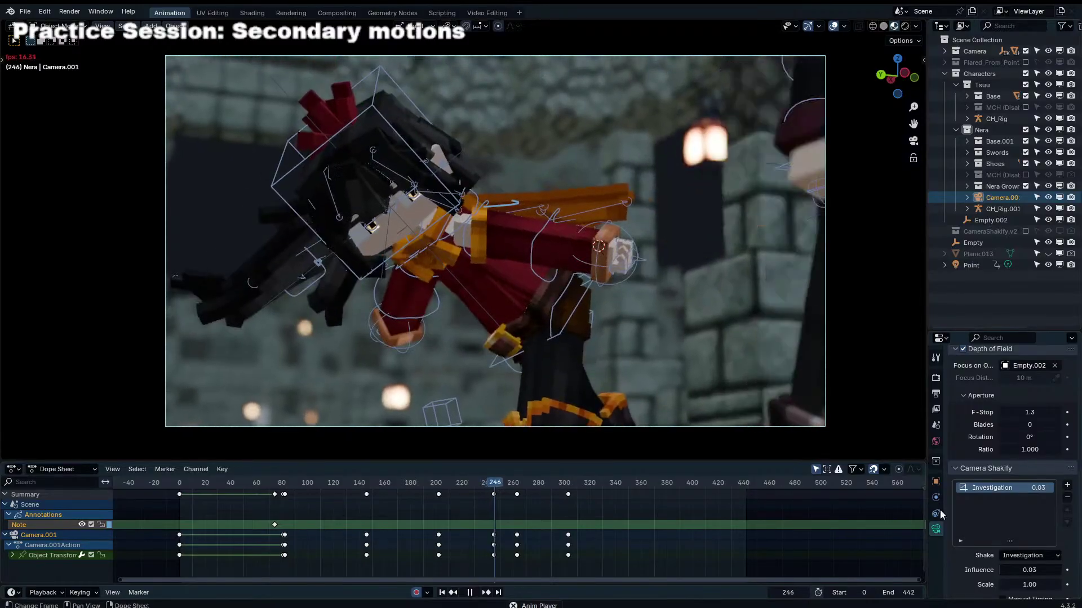
drag(1016, 570, 1004, 569)
click(1004, 569)
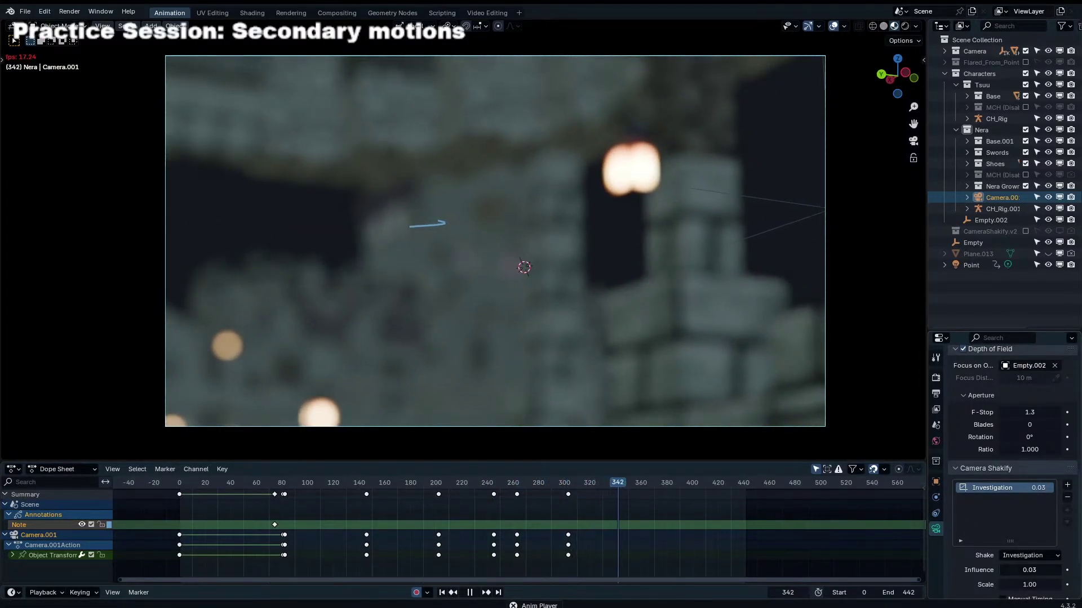
text(0.05)
key(Return)
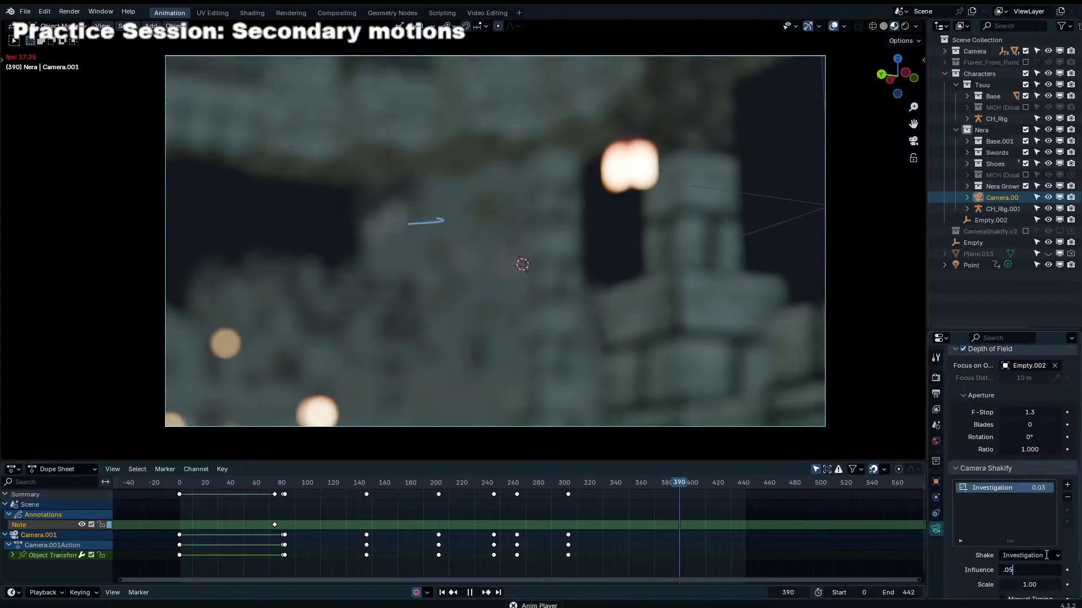
Step: Review the shot from about frame 52 with the overlays hidden, save the file and deselect the camera
click(246, 479)
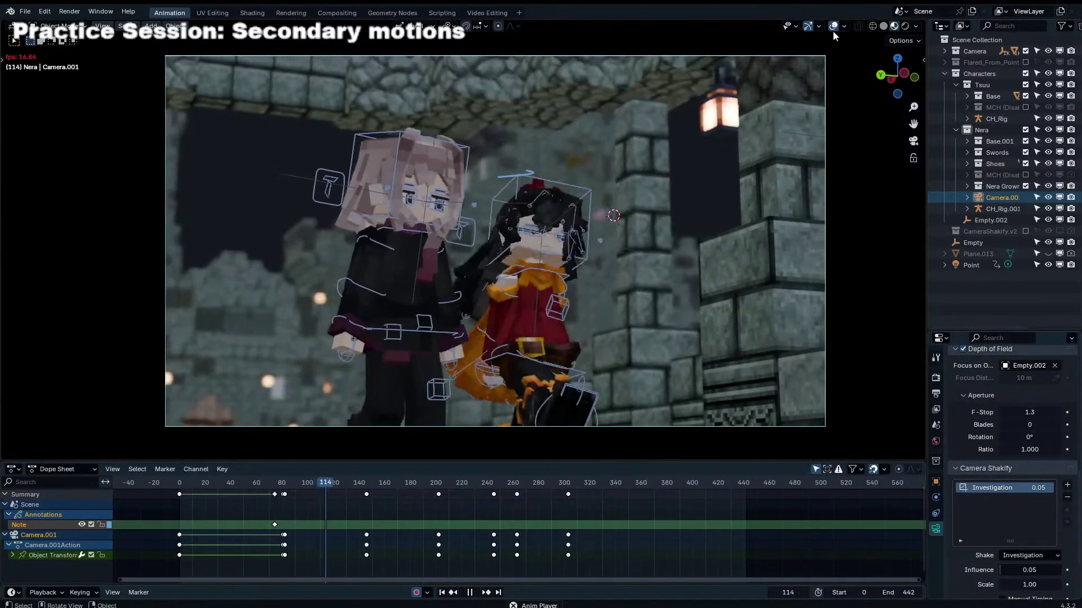
click(831, 28)
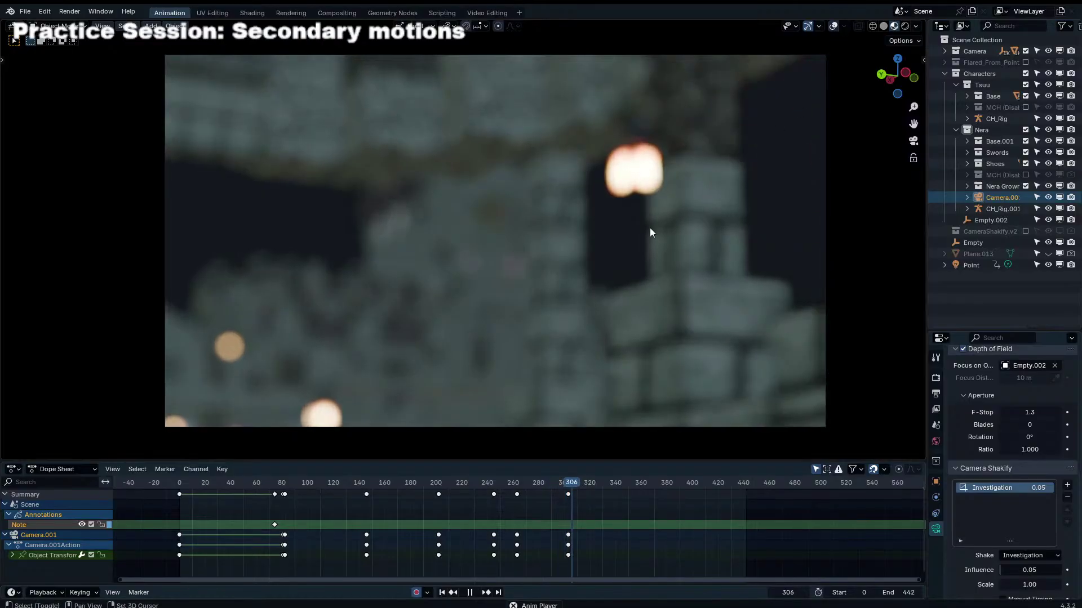
key(space)
key(ctrl+s)
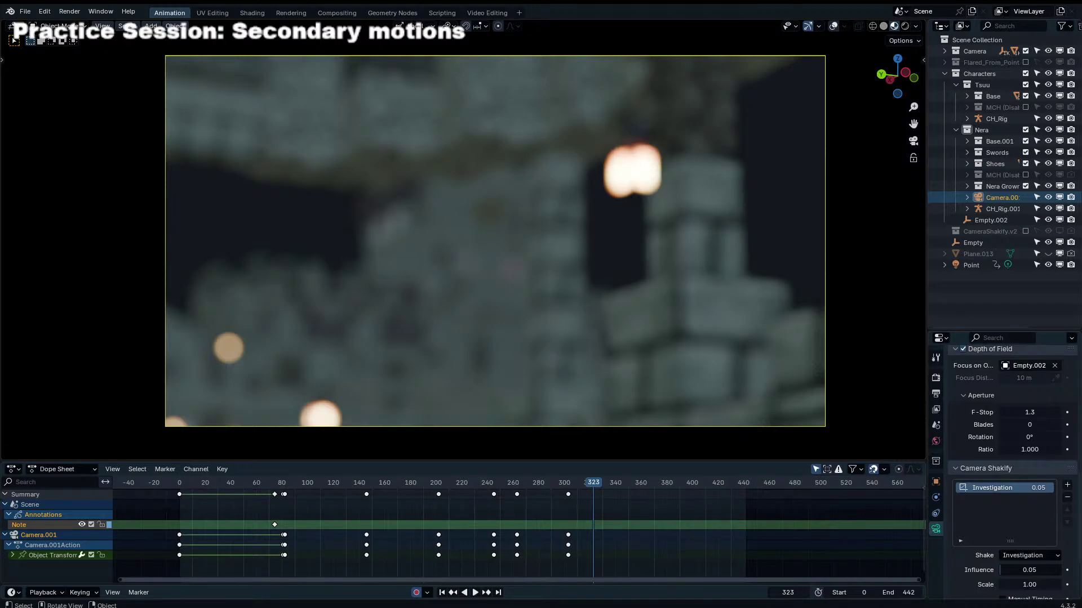
click(679, 137)
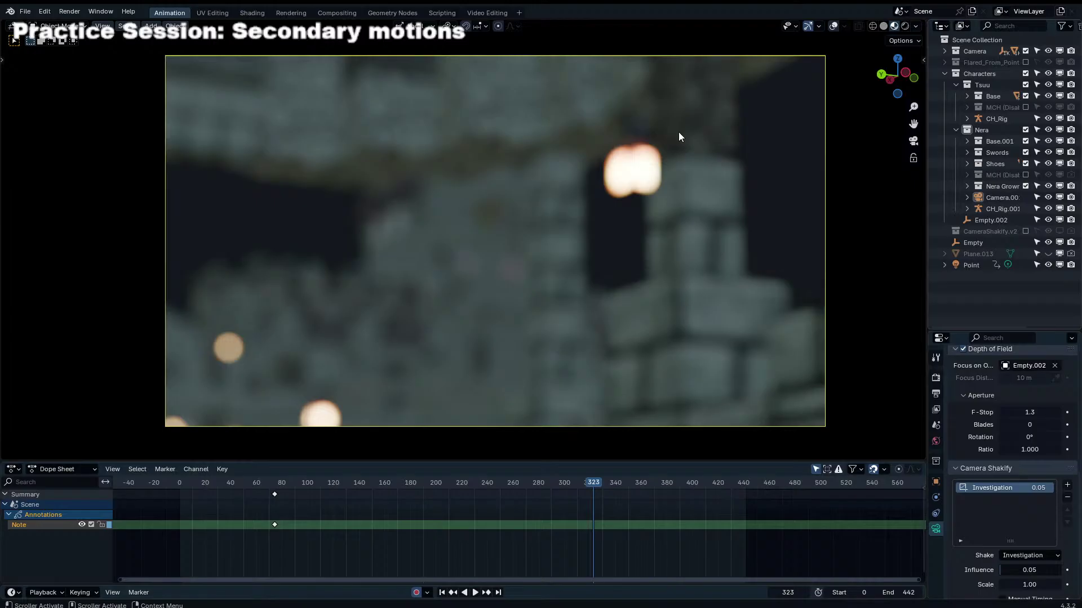
Step: Switch to the Video Editing workspace and start the sequence playback from frame 0
click(487, 13)
drag(390, 329, 134, 329)
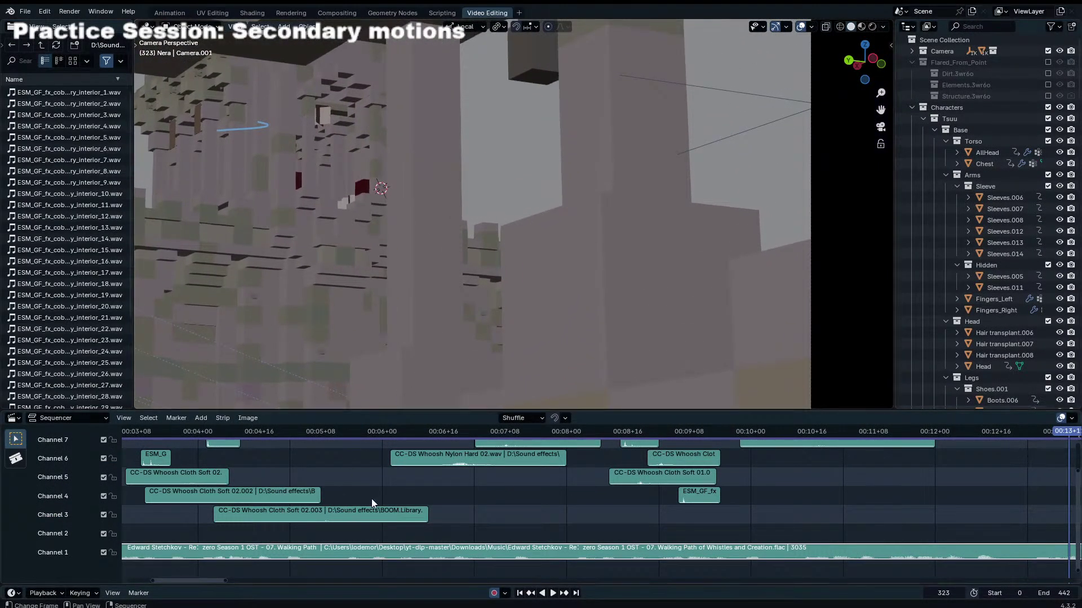
right_click(418, 490)
right_click(537, 486)
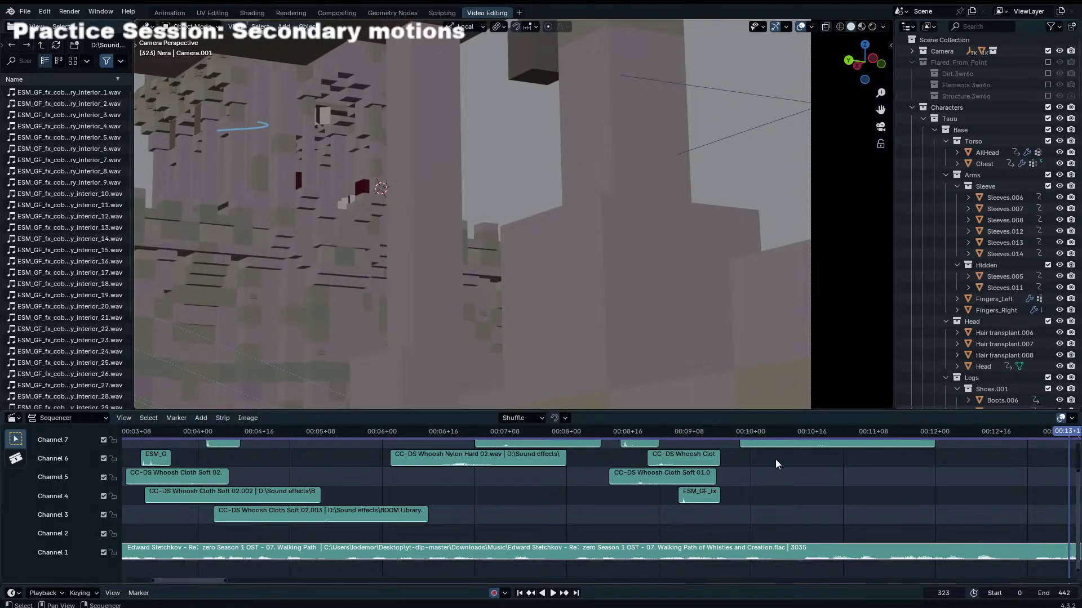
scroll(775, 458, down, 10)
click(496, 437)
key(space)
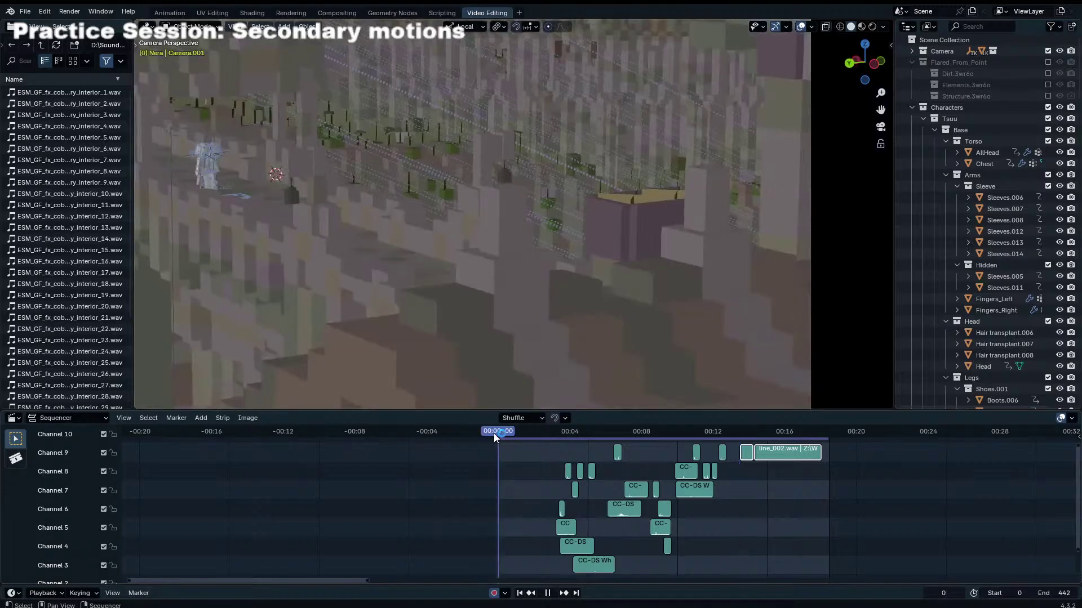
Step: Move the line_001.wav and line_002.wav strips to the start of the timeline on channel 10 and show the strip properties
key(shift+s)
middle_drag(513, 450, 532, 484)
scroll(531, 483, up, 4)
drag(529, 482, 572, 469)
scroll(567, 482, up, 9)
key(n)
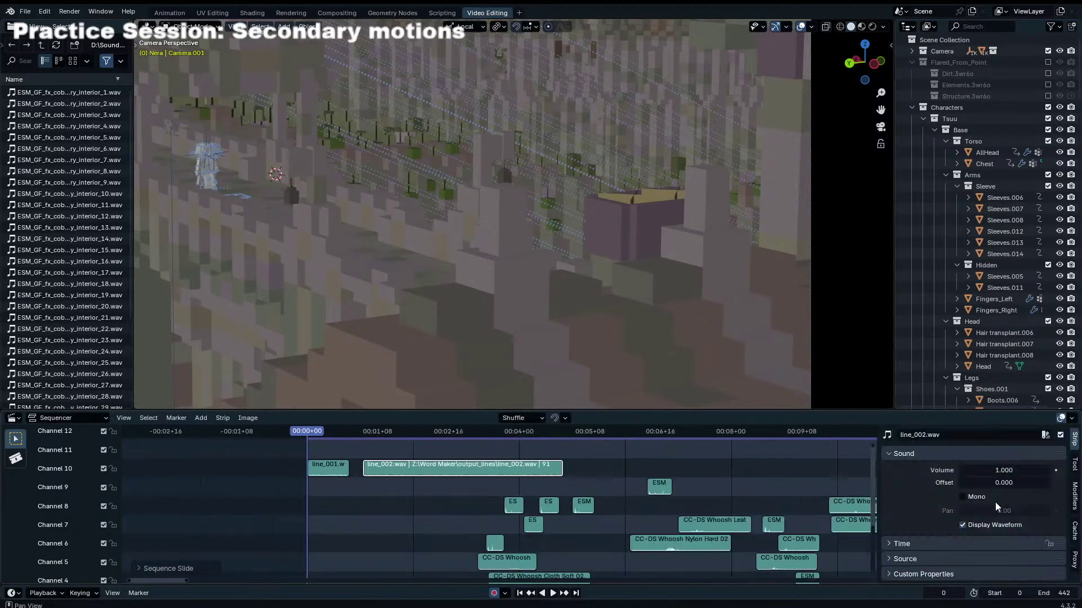
Step: Raise the volume of the line_001.wav and line_002.wav strips together to 9.180
click(344, 466)
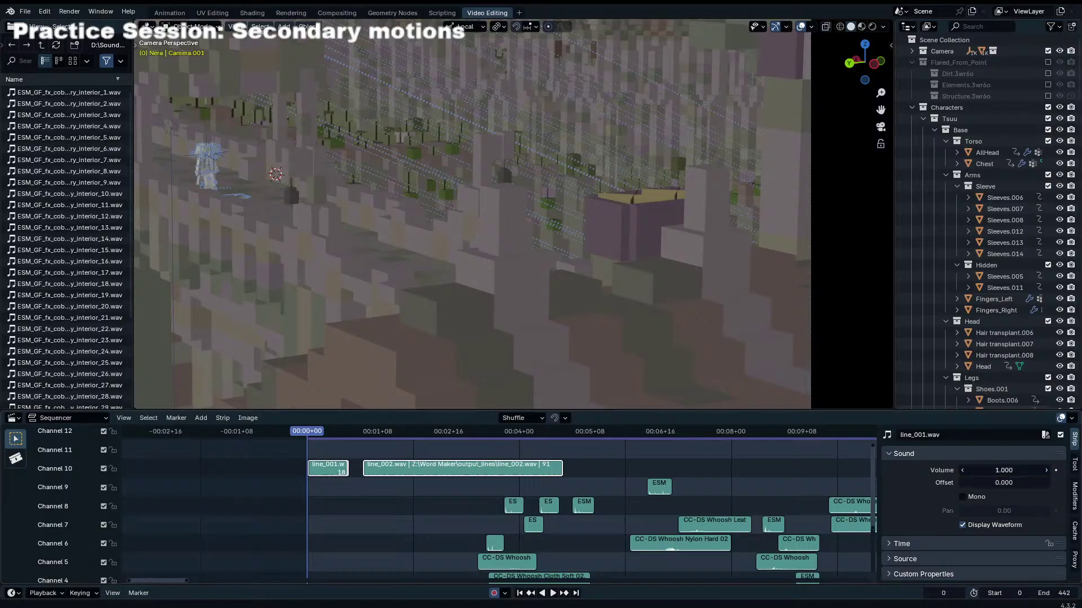
drag(1003, 471, 1020, 470)
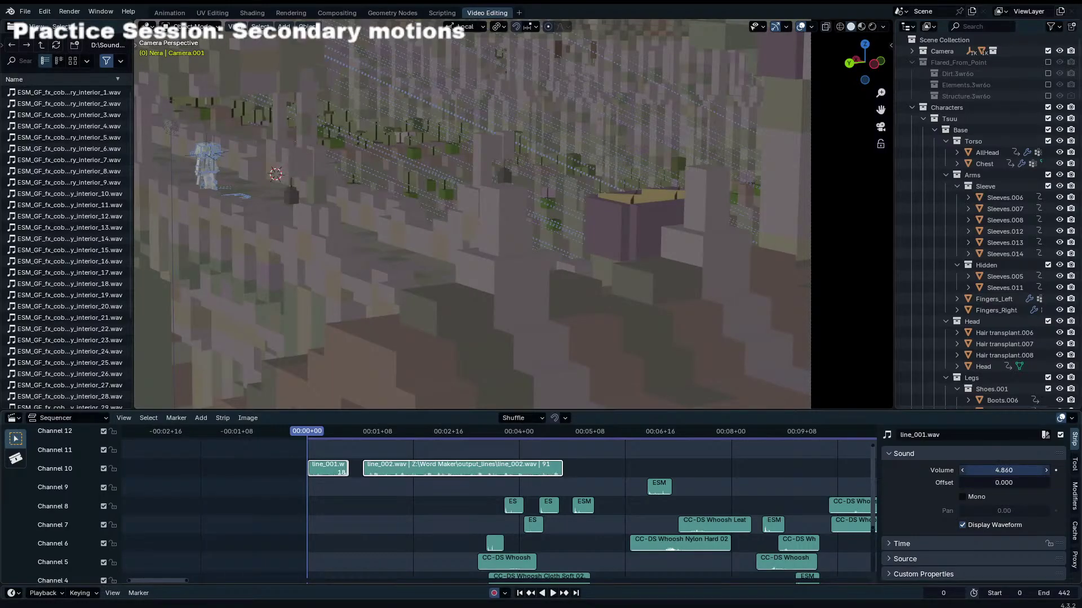
key(Escape)
scroll(447, 485, up, 2)
key(space)
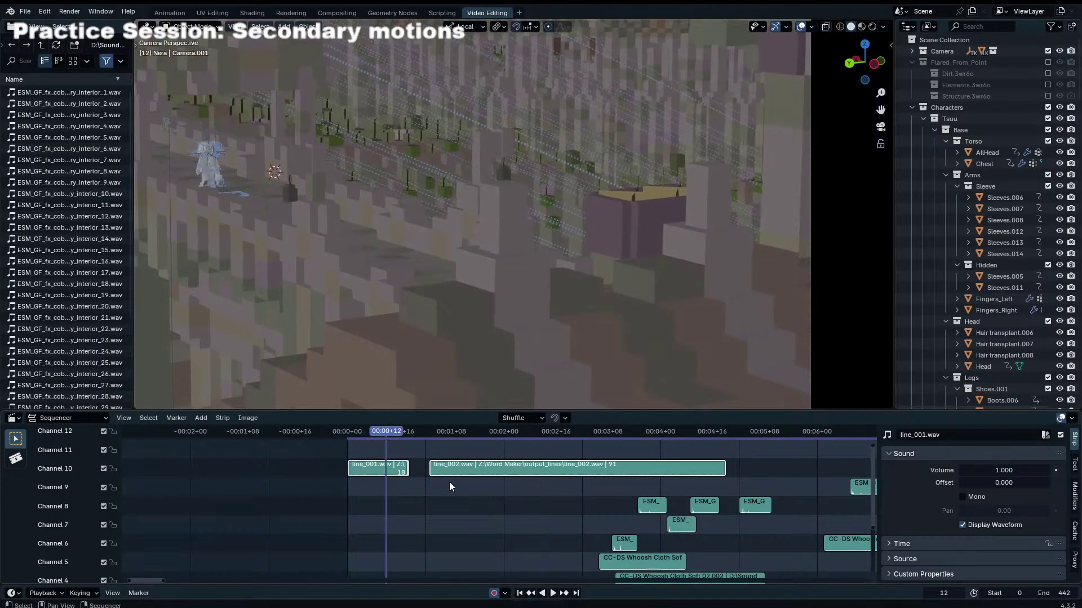
drag(961, 470, 1042, 470)
Step: Play the two voice line strips from the start of the timeline to check their loudness
scroll(404, 530, up, 4)
middle_drag(415, 511, 554, 516)
key(shift+Left)
key(space)
drag(470, 441, 279, 445)
scroll(391, 498, up, 3)
key(space)
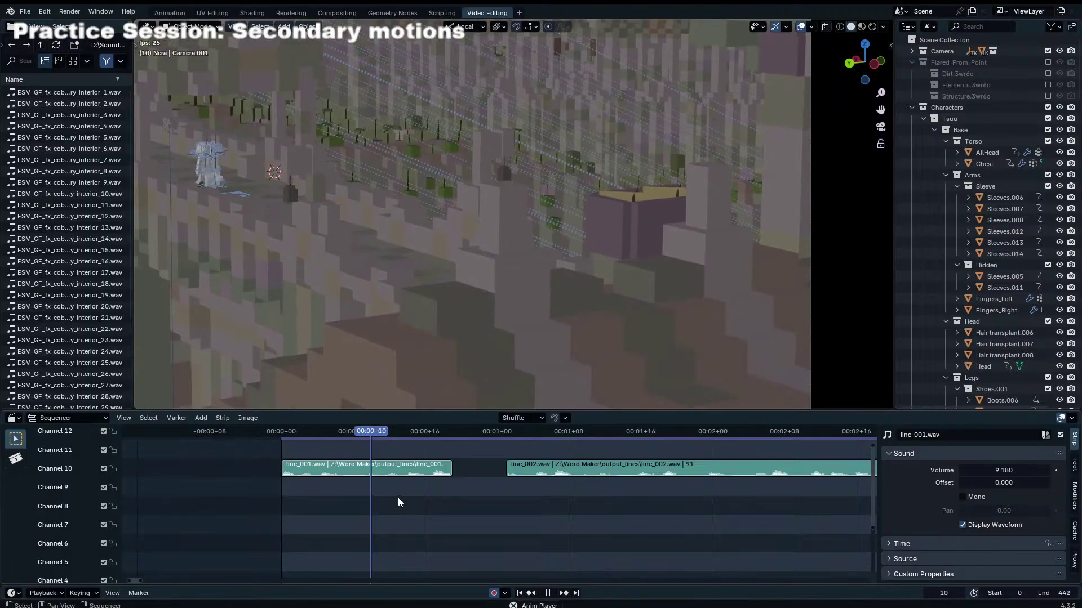
Step: Stop playback and delete the line_001.wav and line_002.wav strips from channel 10
click(595, 465)
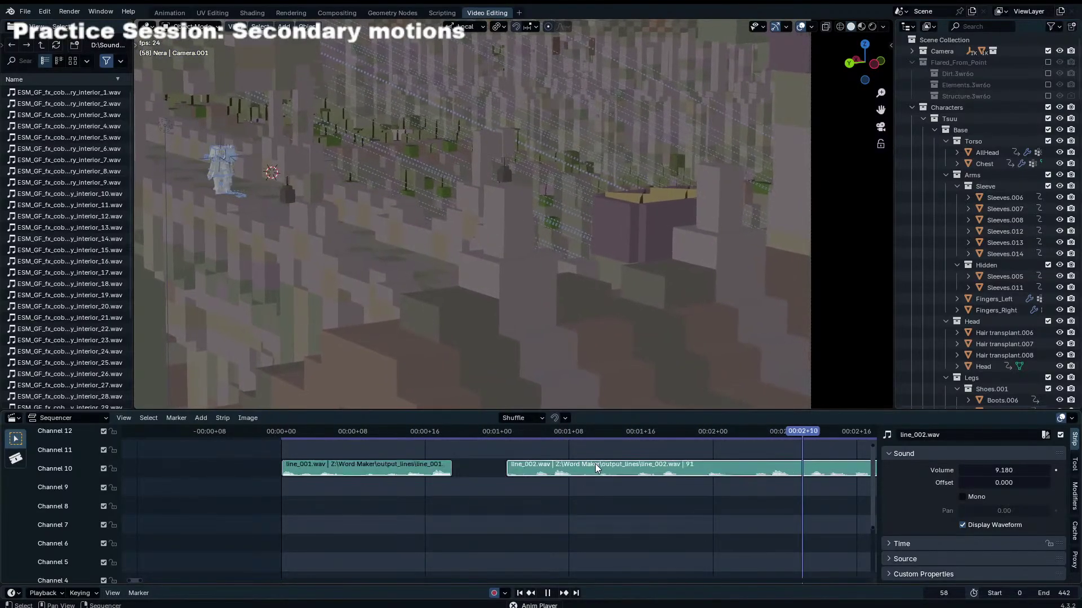
scroll(599, 472, down, 6)
key(space)
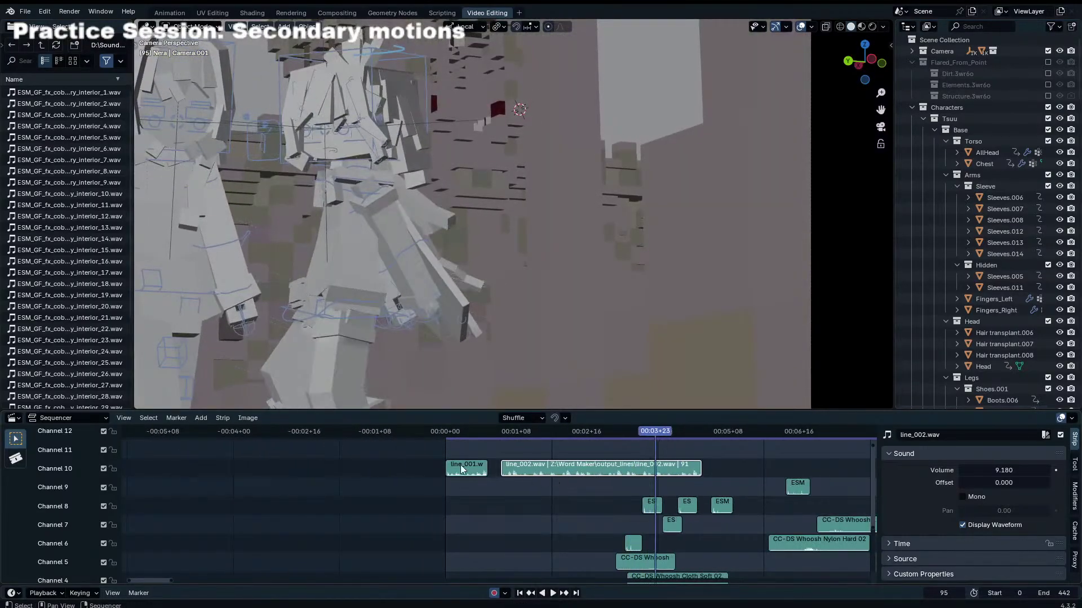
shift+click(462, 467)
key(Delete)
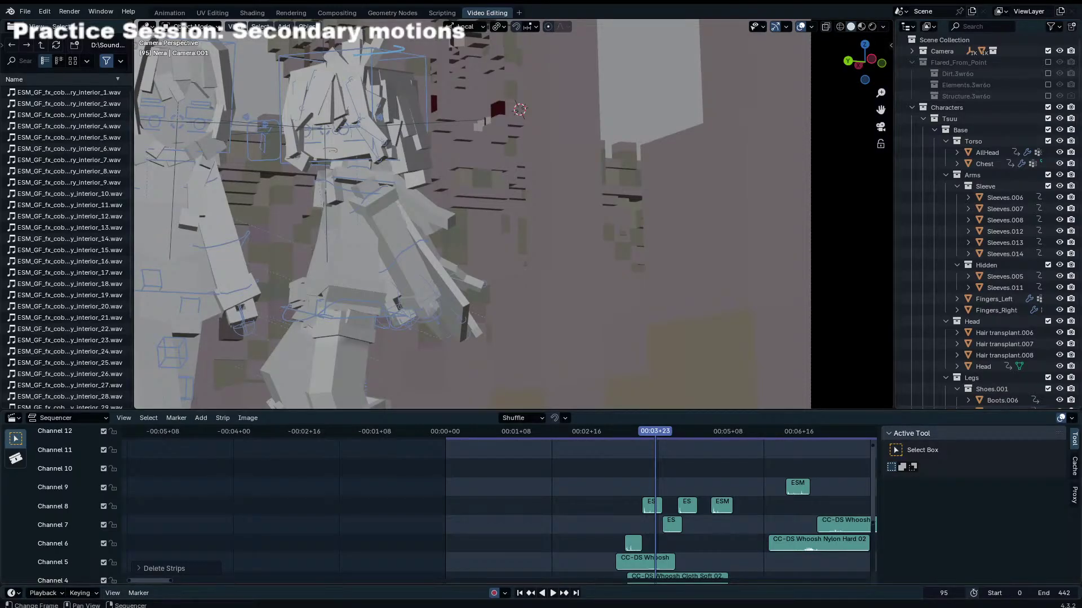
Step: Widen the sequencer's strip area, move the playhead to frame 28 and save the file
middle_drag(650, 508, 593, 462)
click(592, 462)
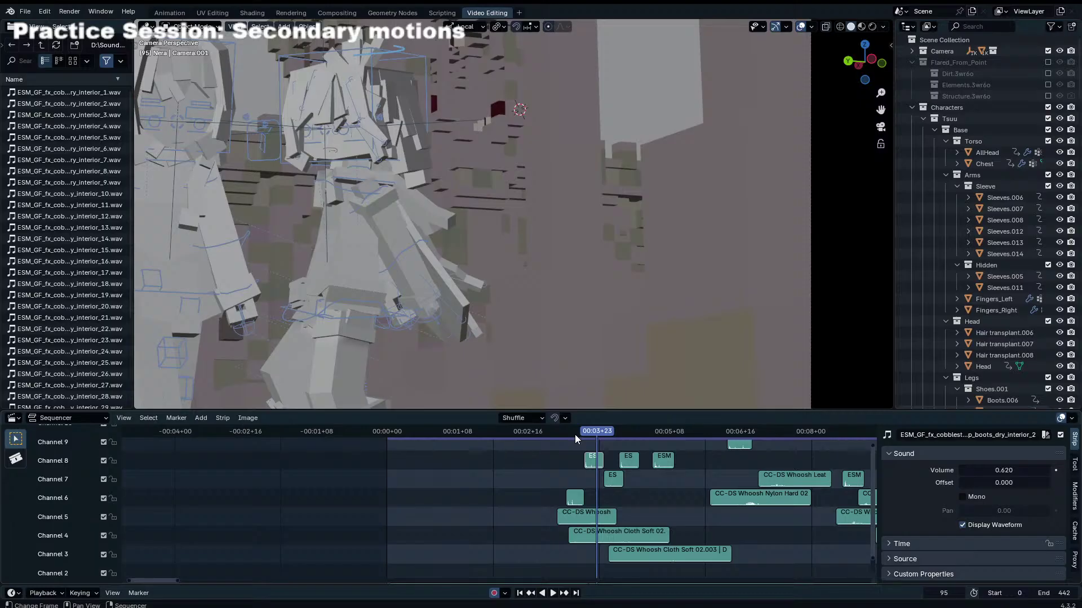
drag(878, 437, 960, 470)
click(761, 438)
click(781, 438)
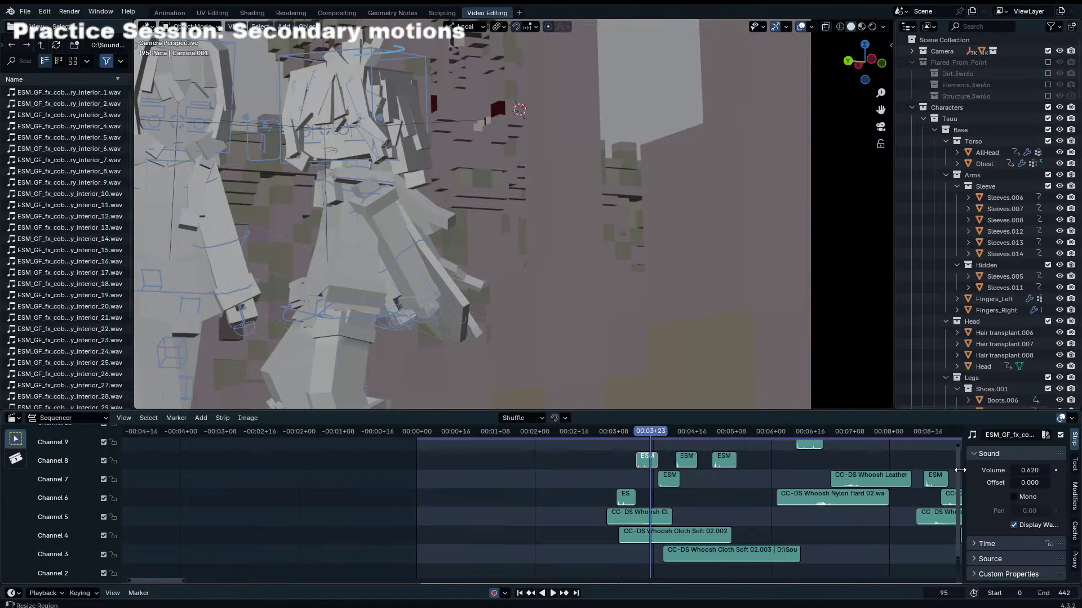
middle_drag(567, 495, 331, 473)
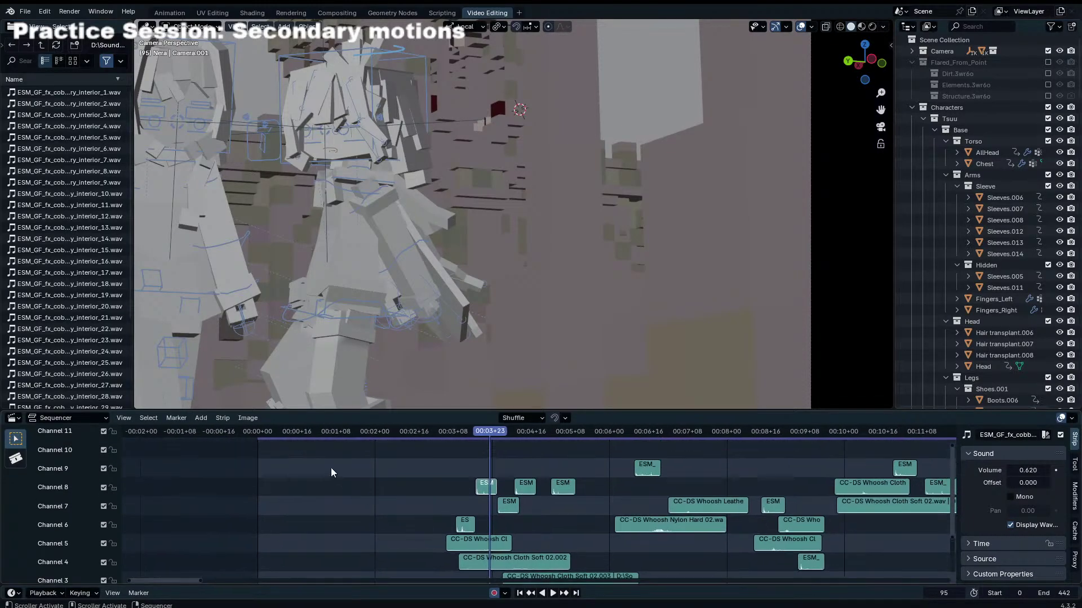
drag(347, 437, 326, 436)
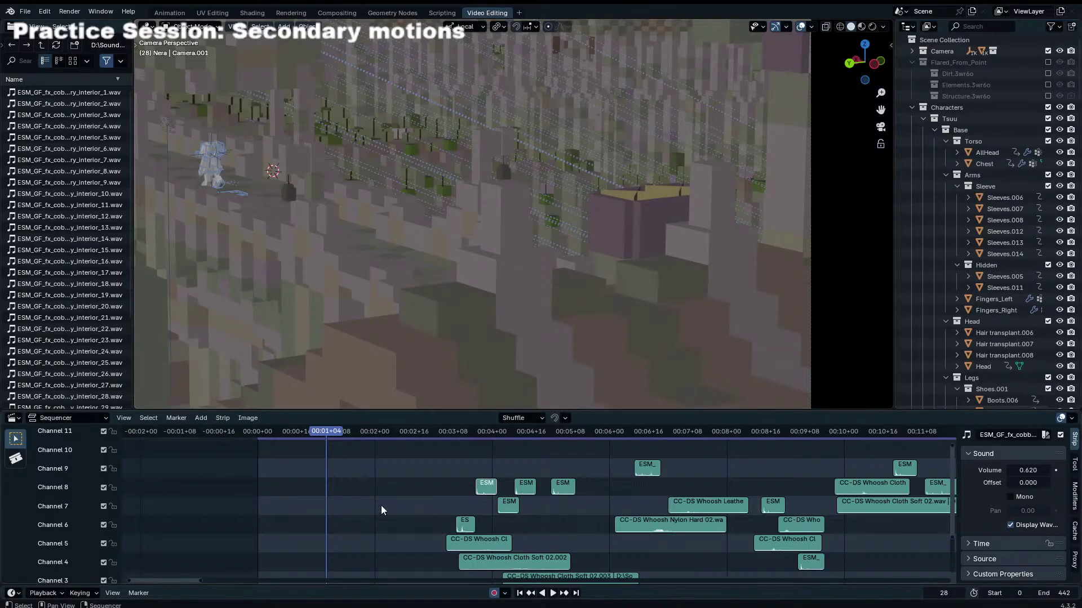
key(ctrl+s)
Step: Try the line_006.wav voice strip on channel 2 from about frame 28, listen to it and delete it
right_click(462, 470)
key(ctrl+z)
middle_drag(368, 481, 435, 465)
key(space)
key(space)
middle_drag(449, 522, 448, 504)
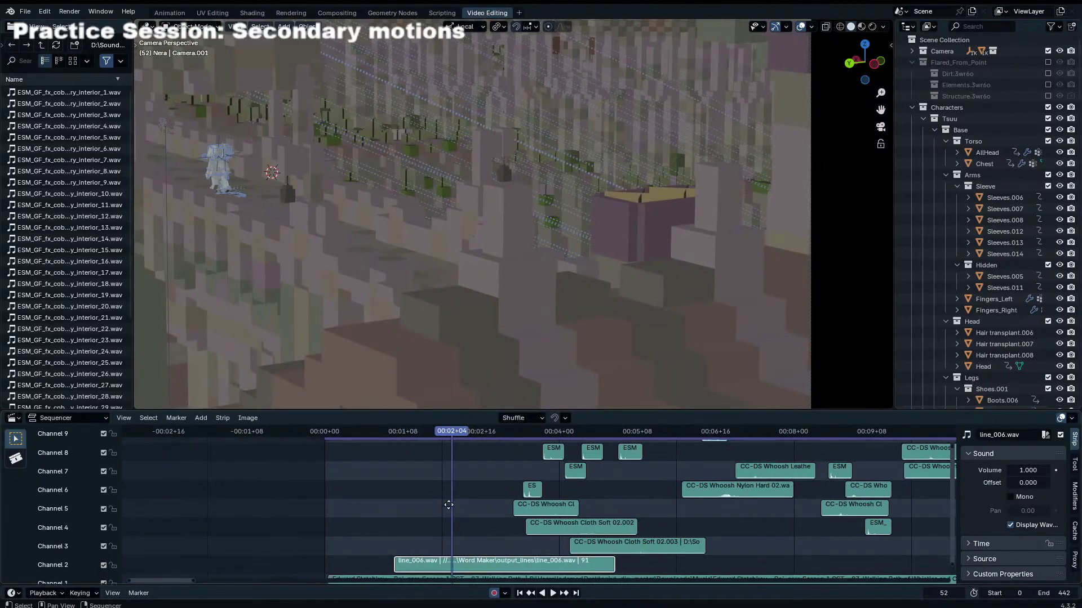
key(Delete)
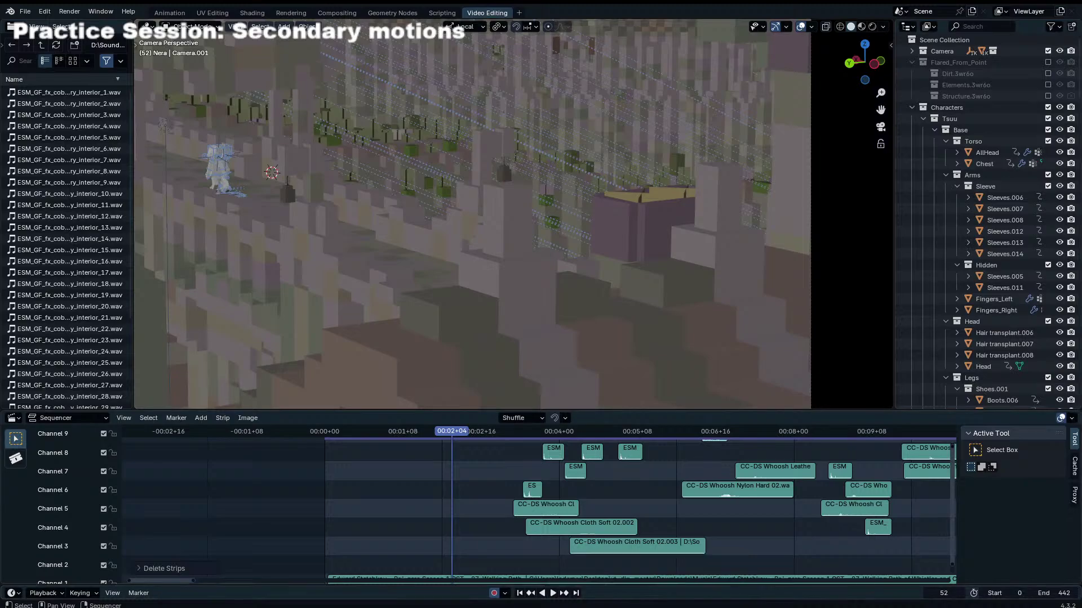
Step: Play the sequence with its sound effects from near the start of the timeline
click(333, 435)
key(space)
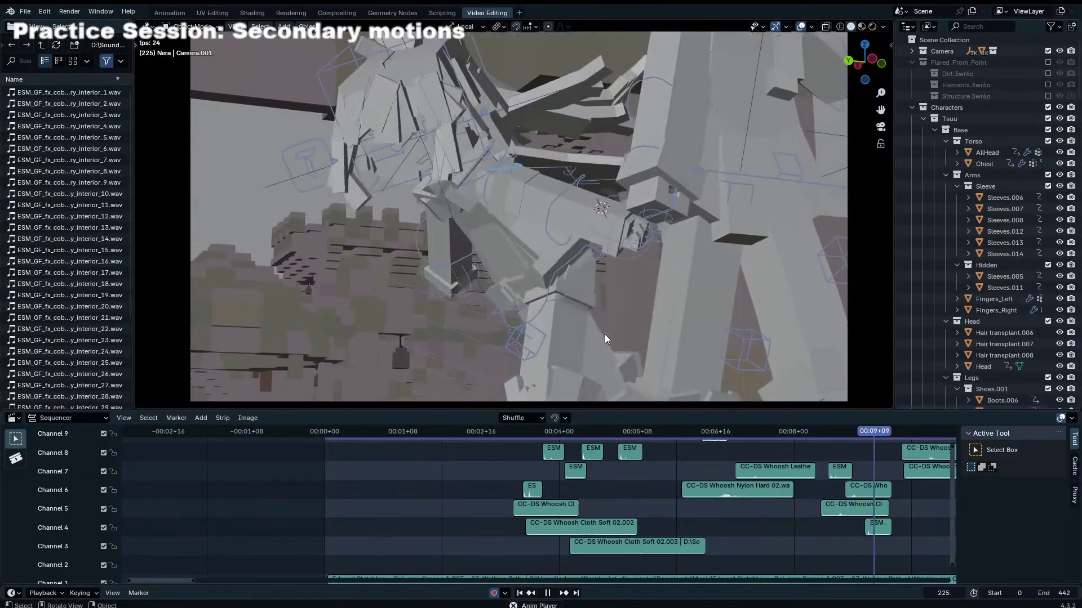
Step: Stop playback, switch to the Animation workspace, play the shot from frame 240 and save the file
key(space)
click(170, 12)
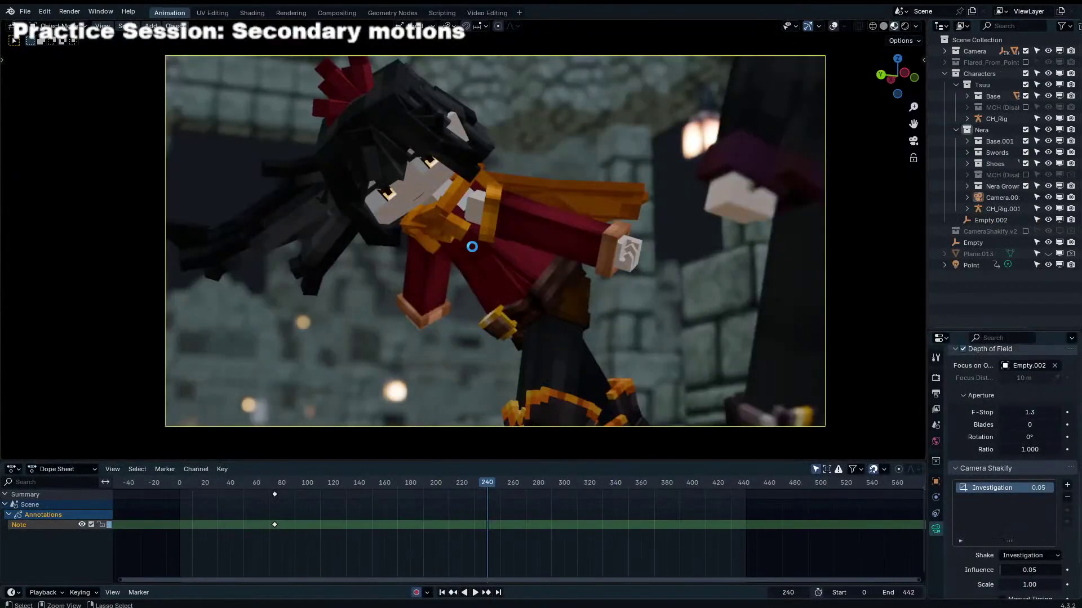
key(ctrl+s)
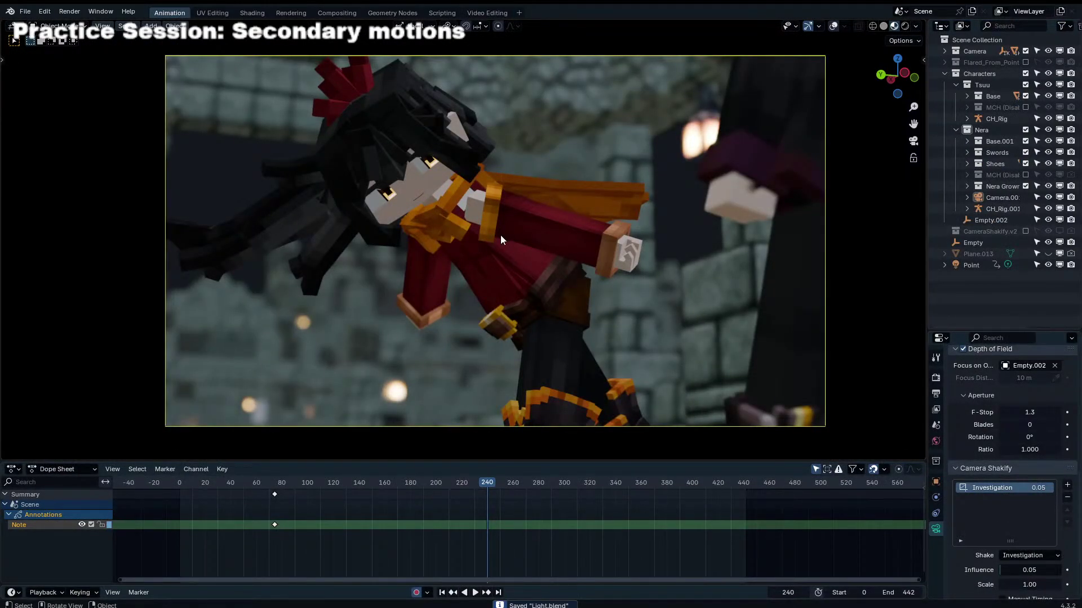
key(space)
click(501, 524)
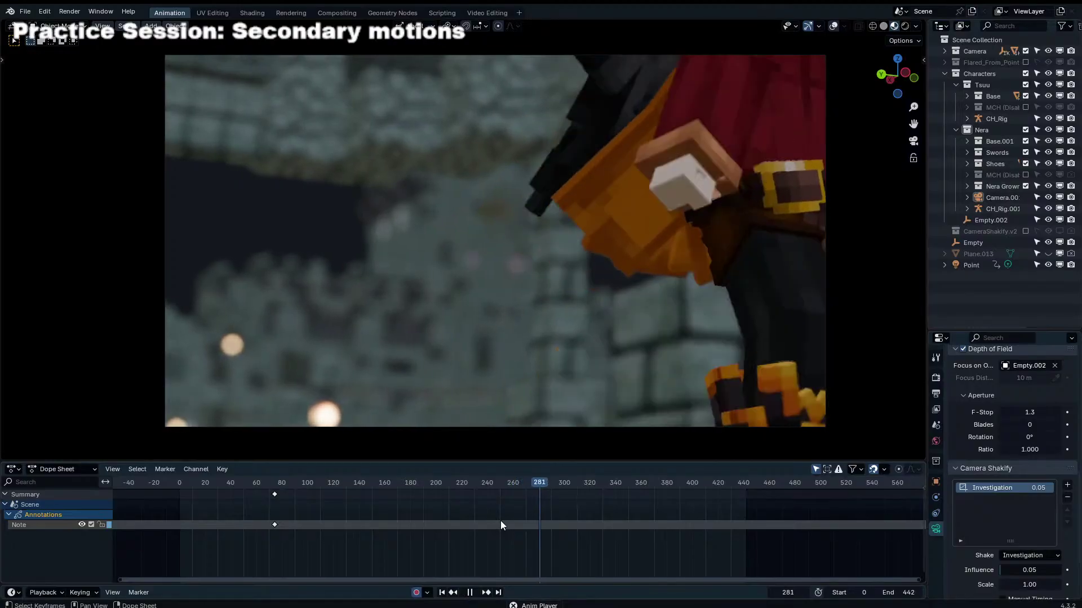
key(space)
key(ctrl+s)
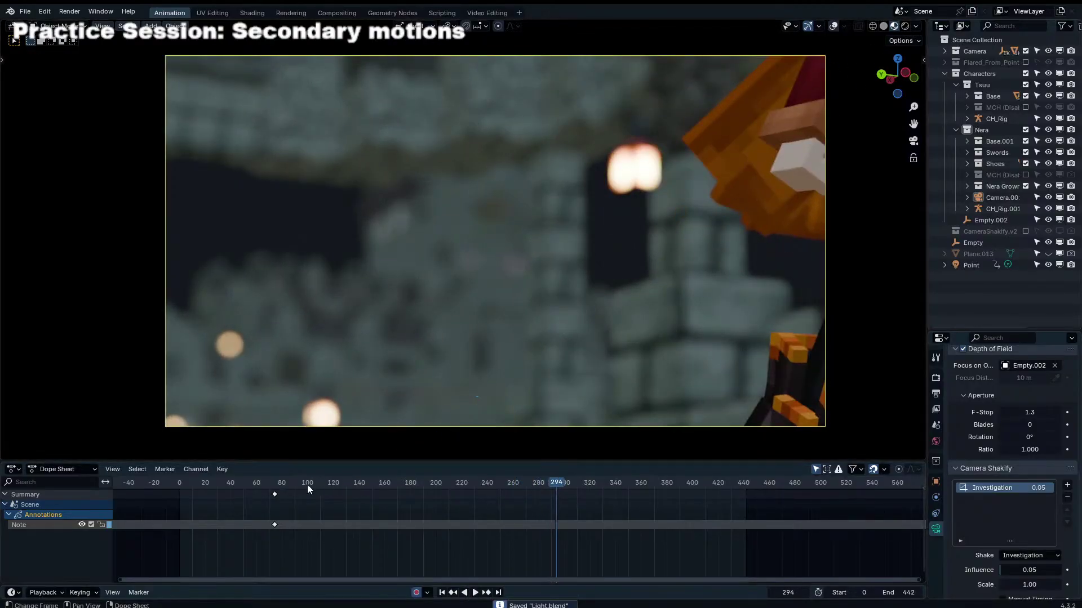
Step: Go to frame 28 and show the viewport in rendered shading with Scene World lighting enabled
drag(307, 484, 212, 484)
click(905, 26)
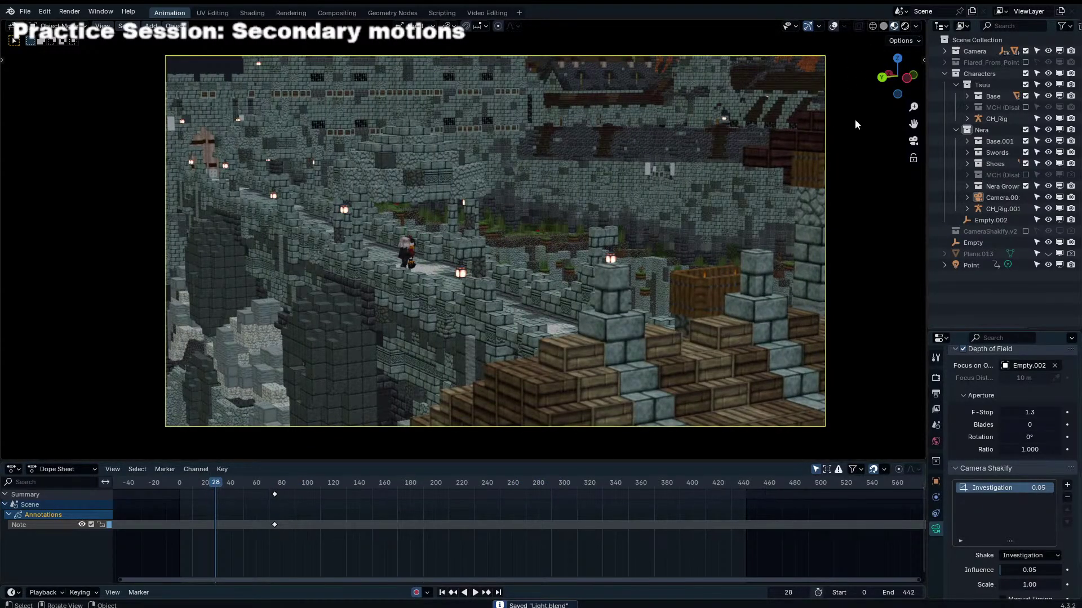
scroll(991, 431, up, 5)
scroll(1002, 426, up, 2)
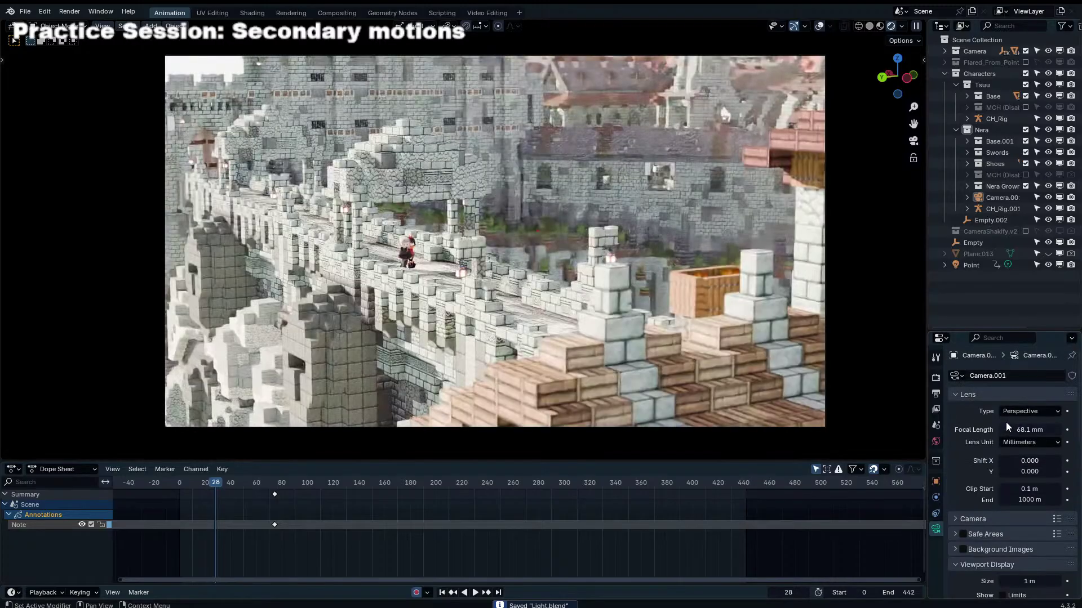
click(904, 26)
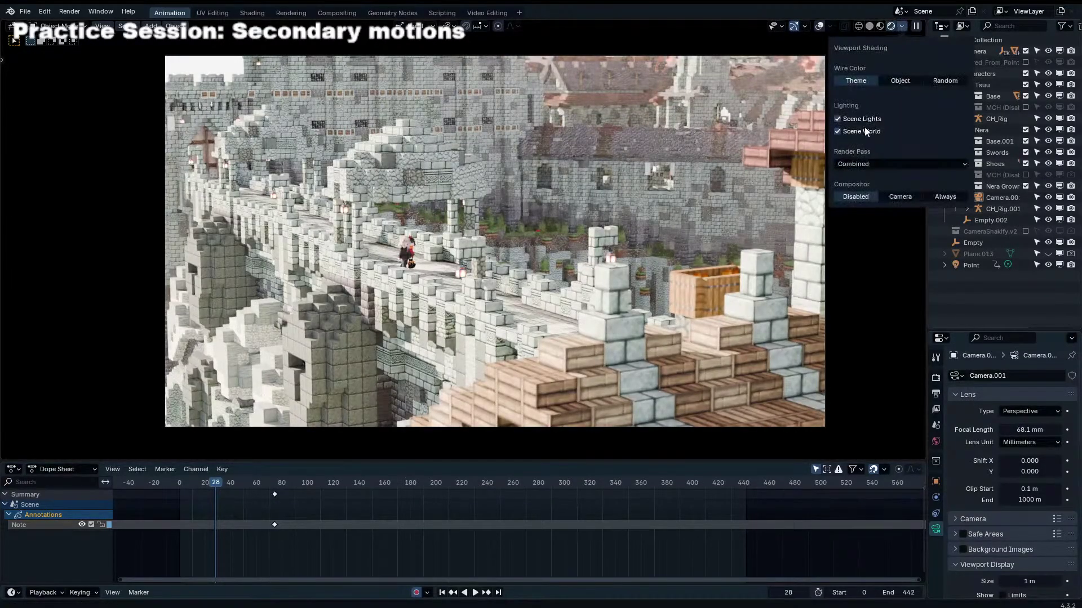
click(867, 131)
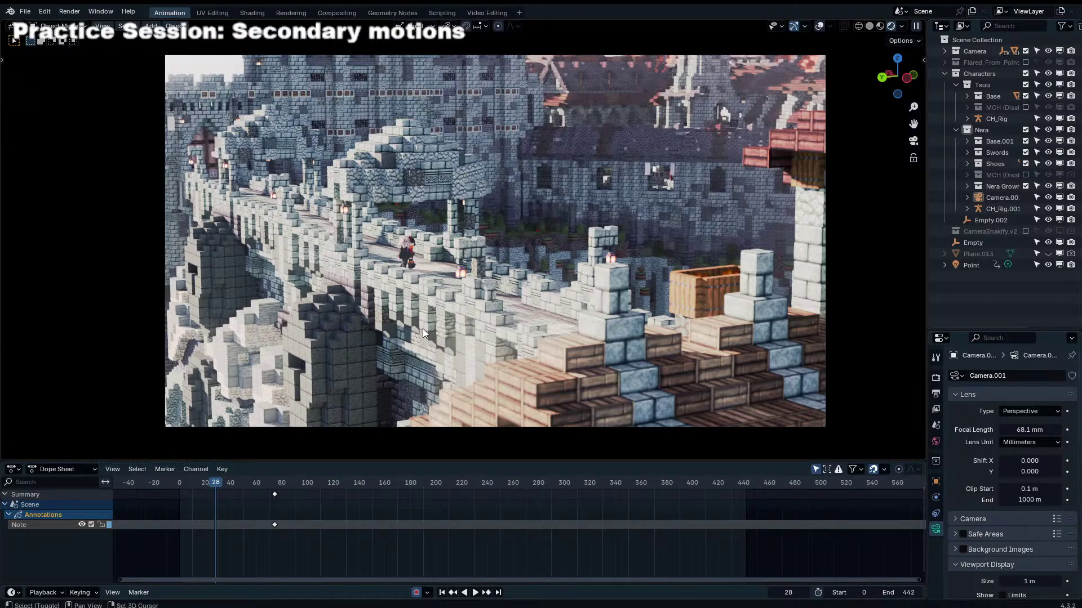
Step: Add a 2 m cube to the scene and change the Outliner area into a widened Shader Editor
key(shift+a)
click(453, 356)
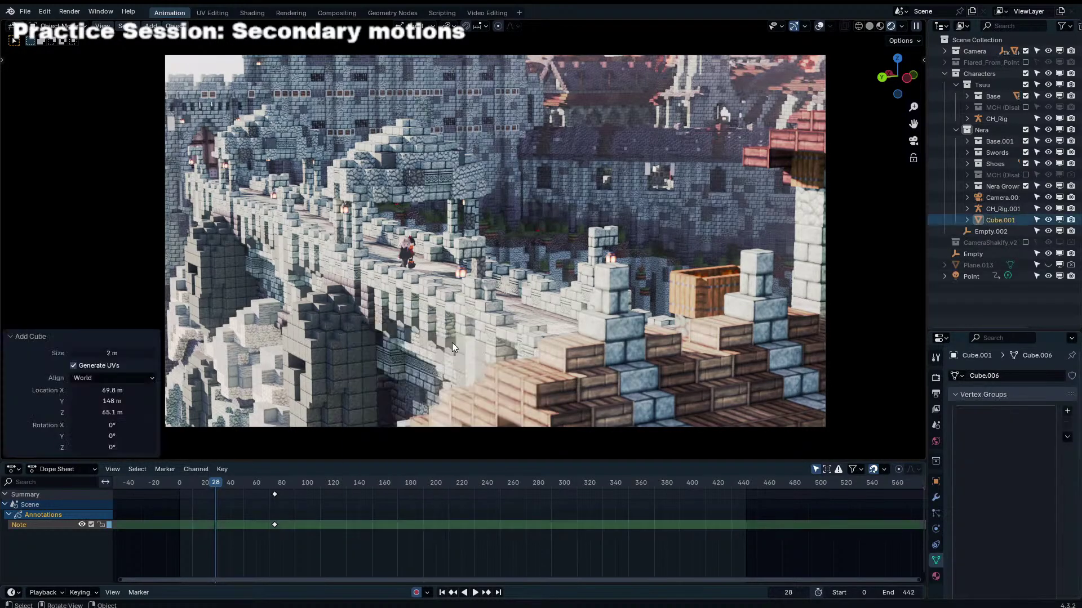
click(940, 26)
click(554, 130)
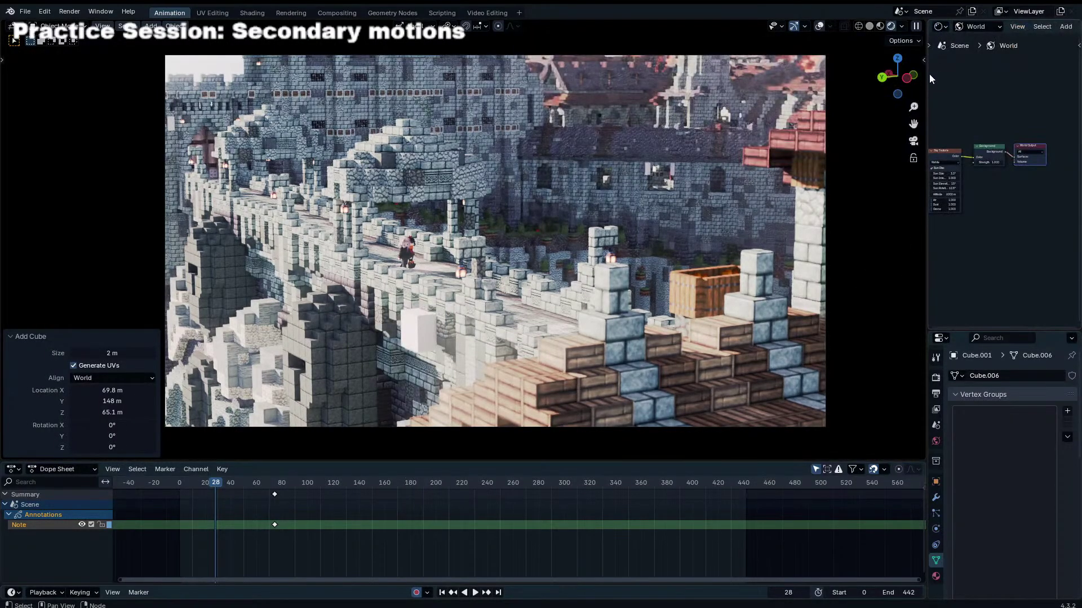
drag(927, 73, 776, 73)
scroll(536, 228, up, 1)
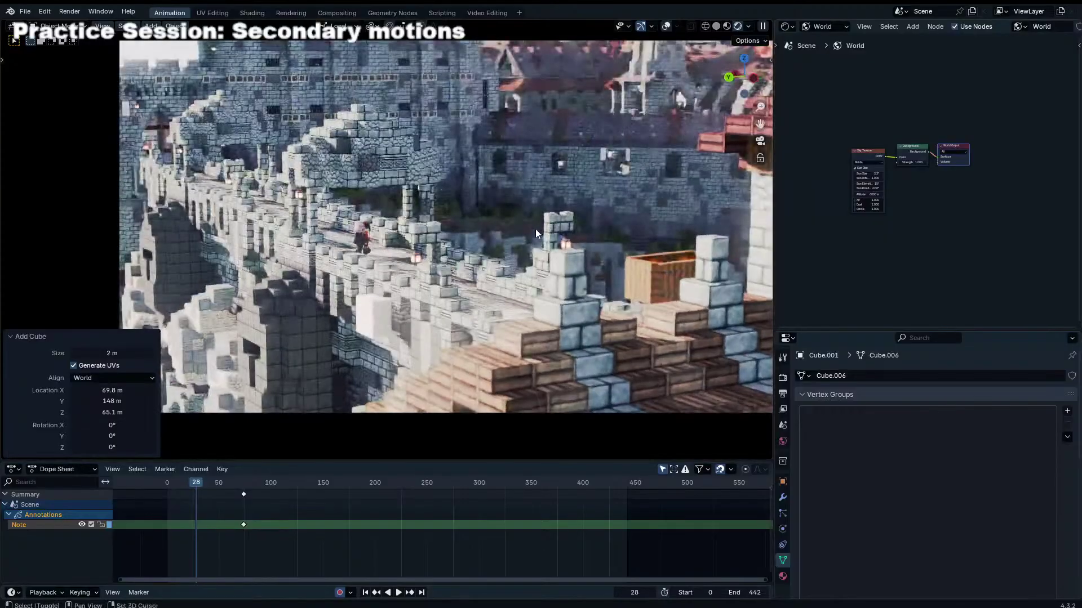
Step: Isolate the new cube in local view
key(KP_Divide)
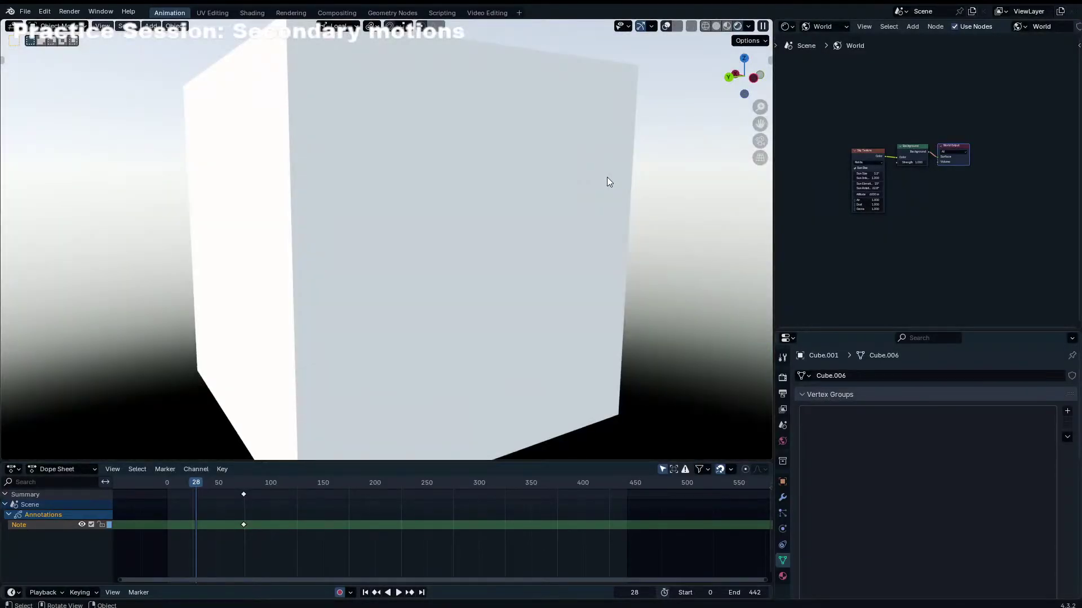
scroll(606, 194, down, 3)
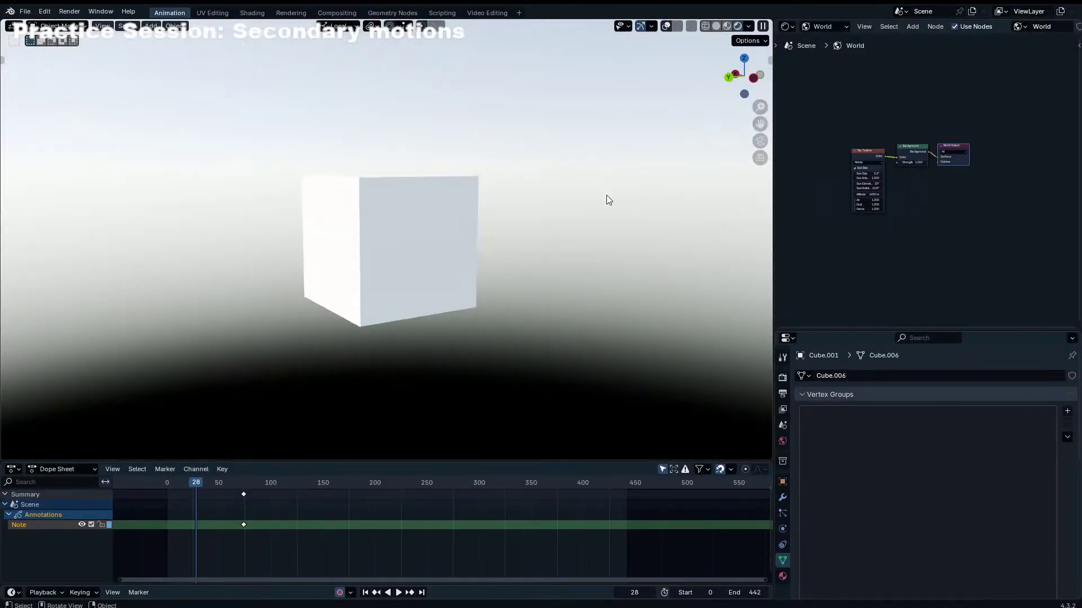
middle_drag(606, 195, 471, 209)
scroll(884, 151, up, 2)
scroll(861, 108, up, 2)
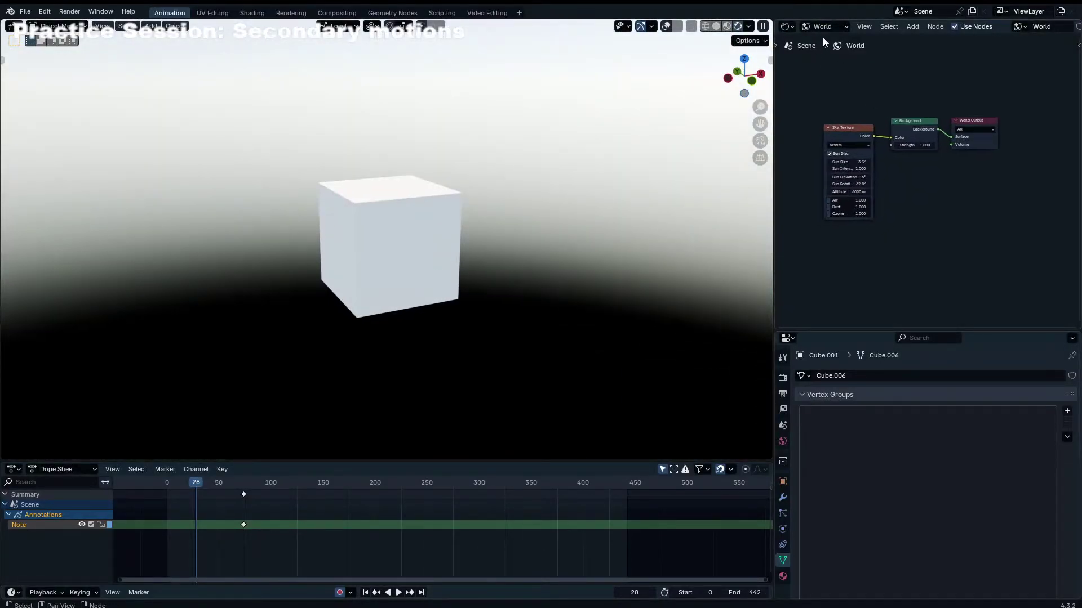
Step: Switch the shader editor to object materials, create a new material for the cube and delete its default shader node
click(824, 27)
click(826, 55)
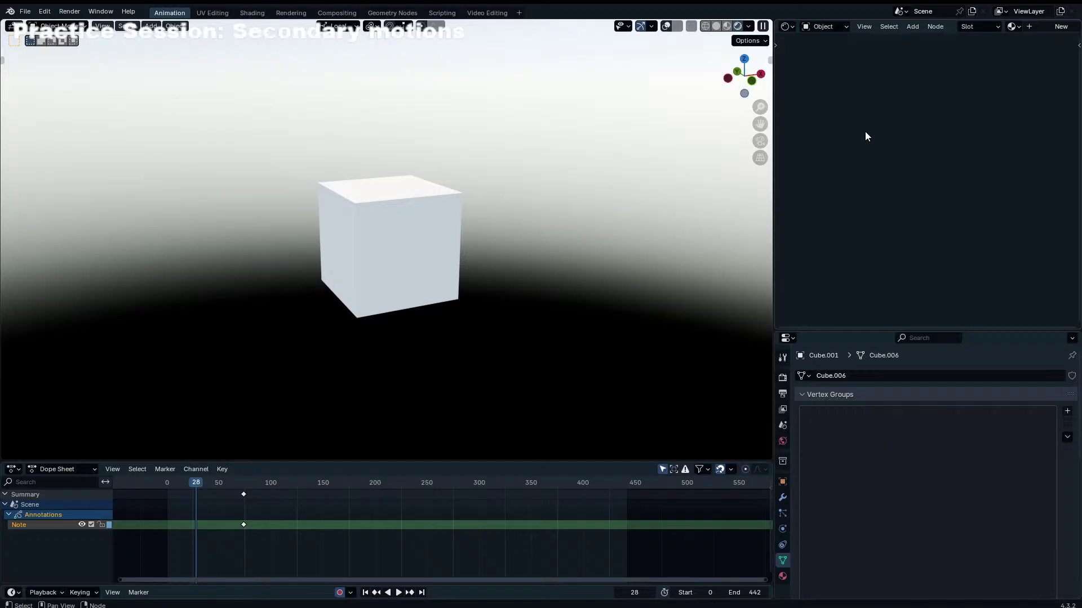
click(1060, 27)
key(x)
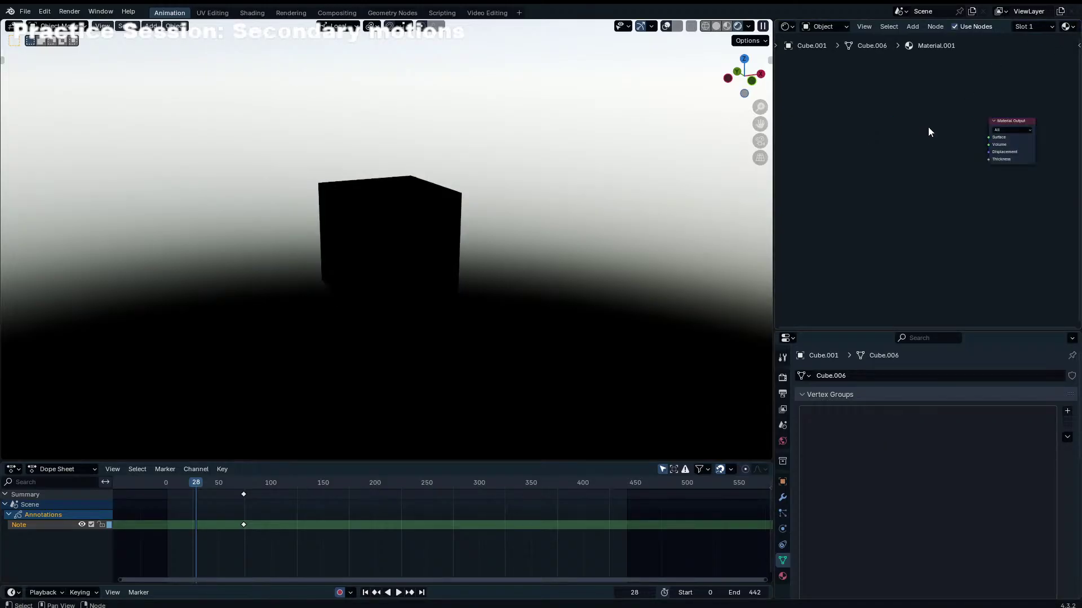
Step: Add a Texture Coordinate node to the cube's material
key(shift+a)
text(v)
key(BackSpace)
text(te)
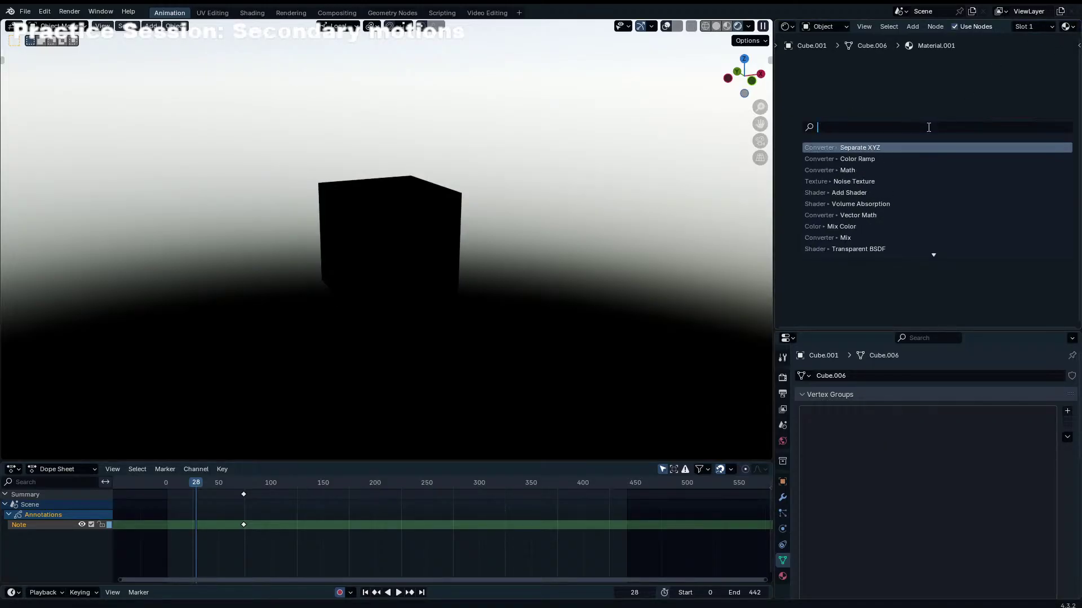
text(xtur)
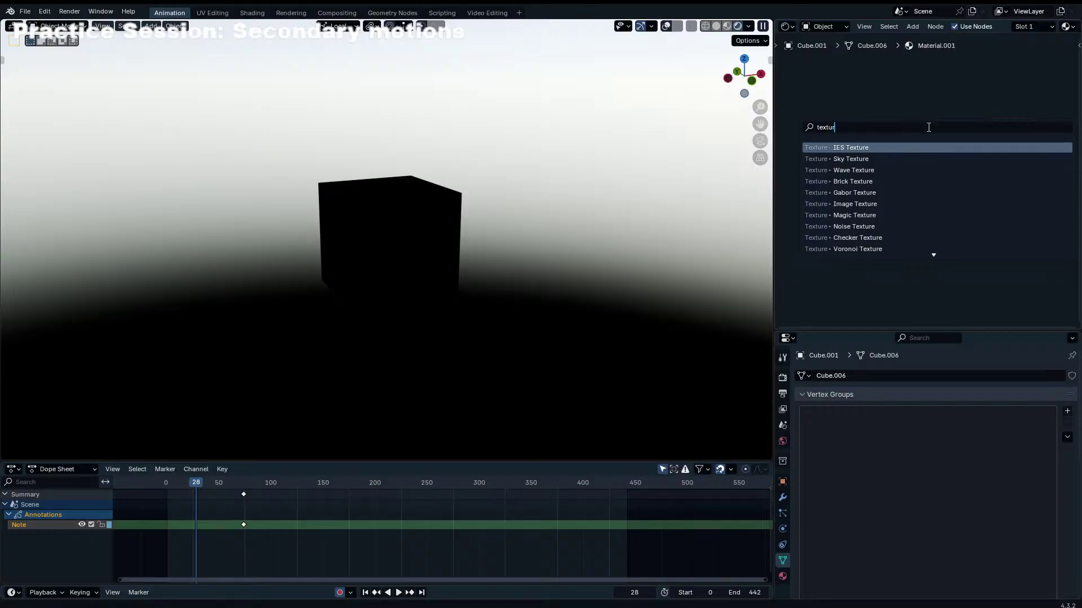
text(e coord)
key(Return)
click(912, 153)
Step: Feed the Object coordinates into a Vector Math node set to Length and connect its value to the material's Volume output
drag(913, 150, 947, 161)
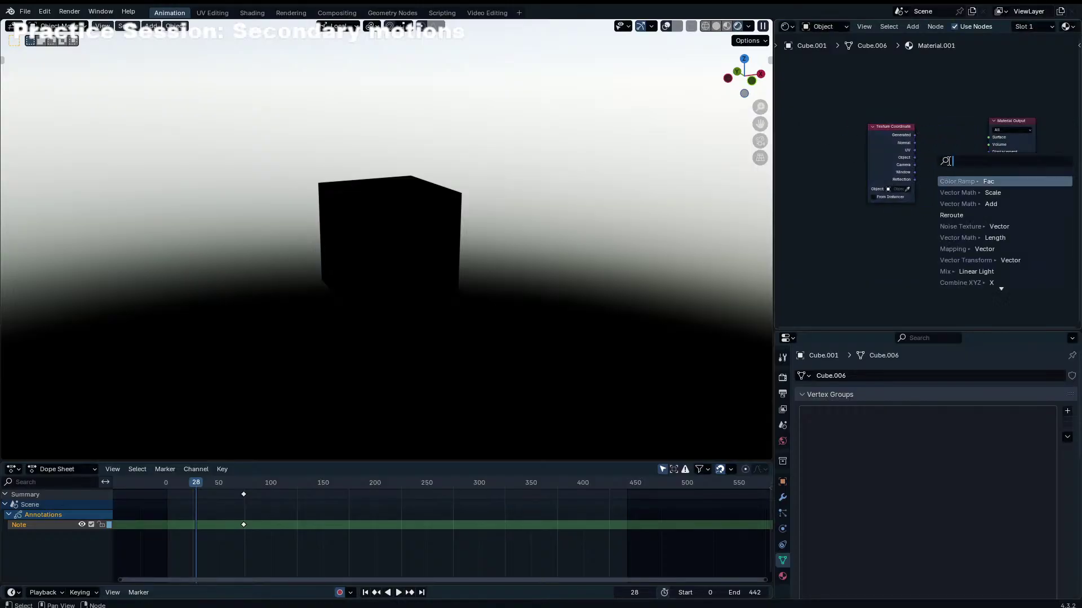
text(col)
key(BackSpace)
key(BackSpace)
key(BackSpace)
key(BackSpace)
text(len)
key(Return)
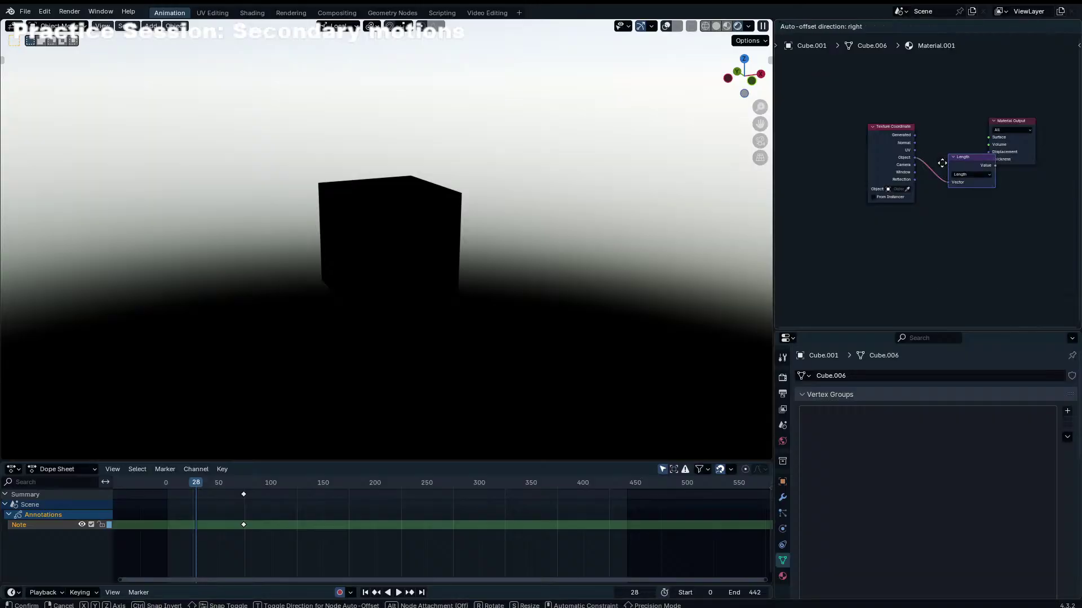
click(730, 216)
drag(900, 165, 992, 145)
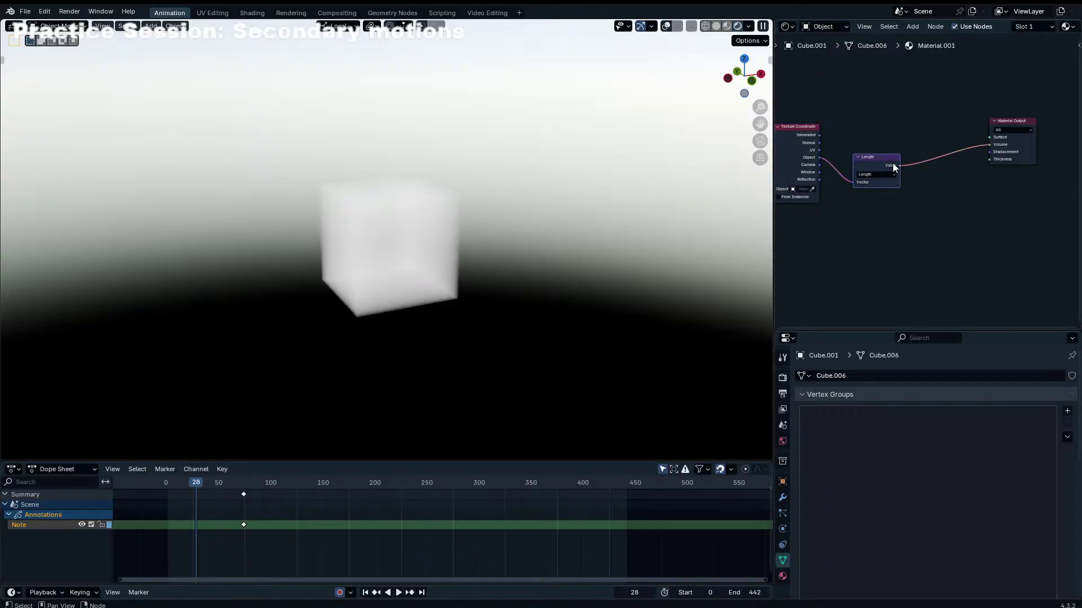
Step: Insert a Color Ramp between the Length node and the Volume output, with white at 0 and black at 1
drag(896, 164, 917, 144)
text(ramp)
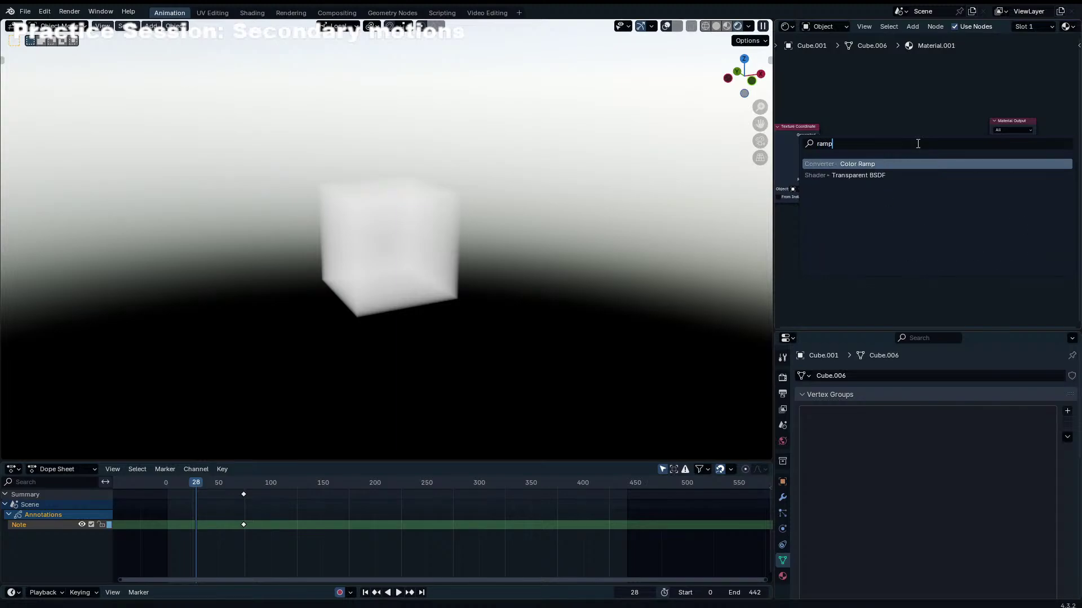
key(Return)
click(938, 185)
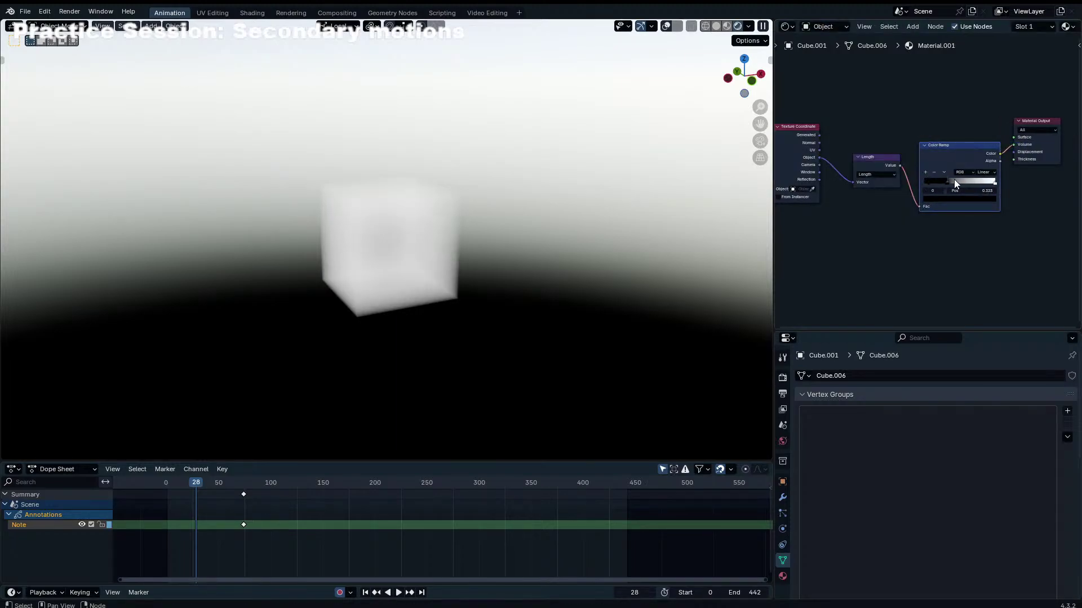
drag(994, 181, 871, 185)
drag(972, 177, 1057, 178)
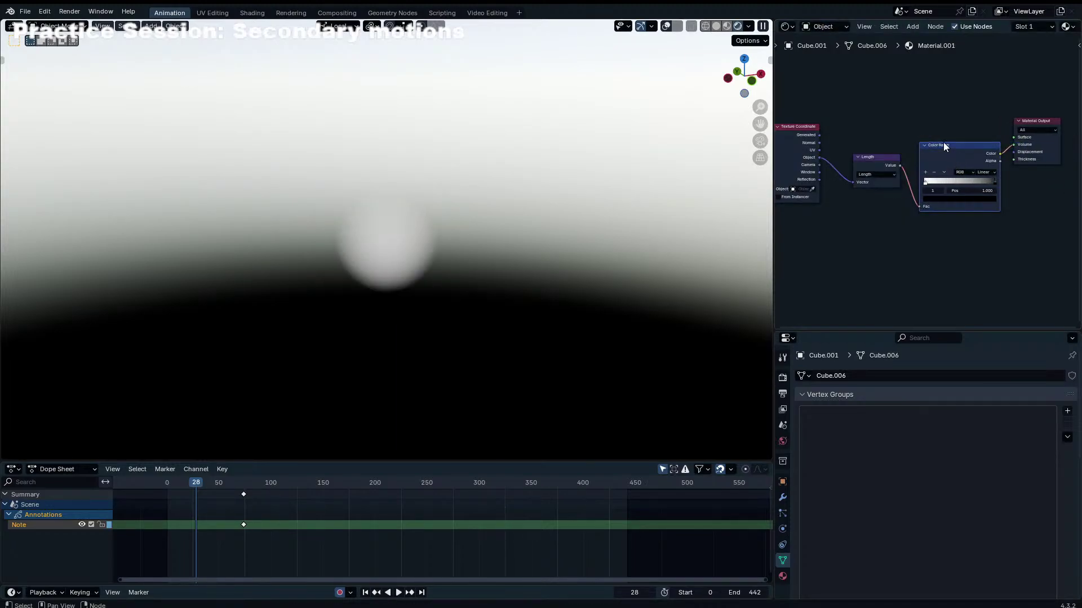
Step: Move the existing nodes away from the Material Output and add a Mix Color node below the Color Ramp's output link
drag(955, 120, 807, 209)
key(g)
key(x)
click(794, 210)
key(shift+a)
click(871, 131)
text(l)
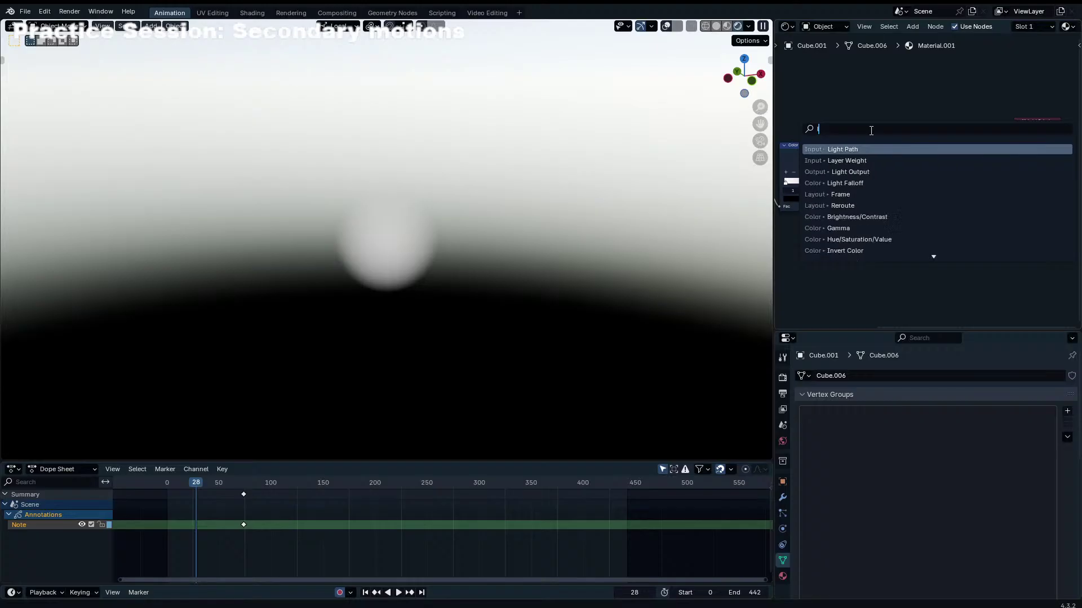
text(inear)
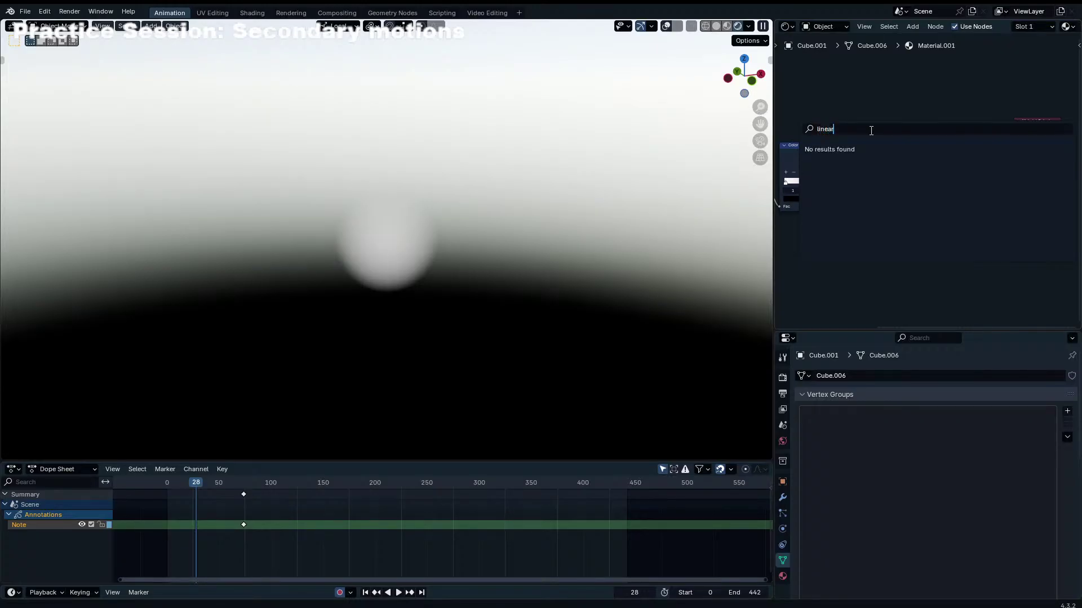
key(BackSpace)
key(BackSpace)
key(BackSpace)
key(BackSpace)
key(BackSpace)
key(BackSpace)
text(mix)
key(Return)
click(902, 214)
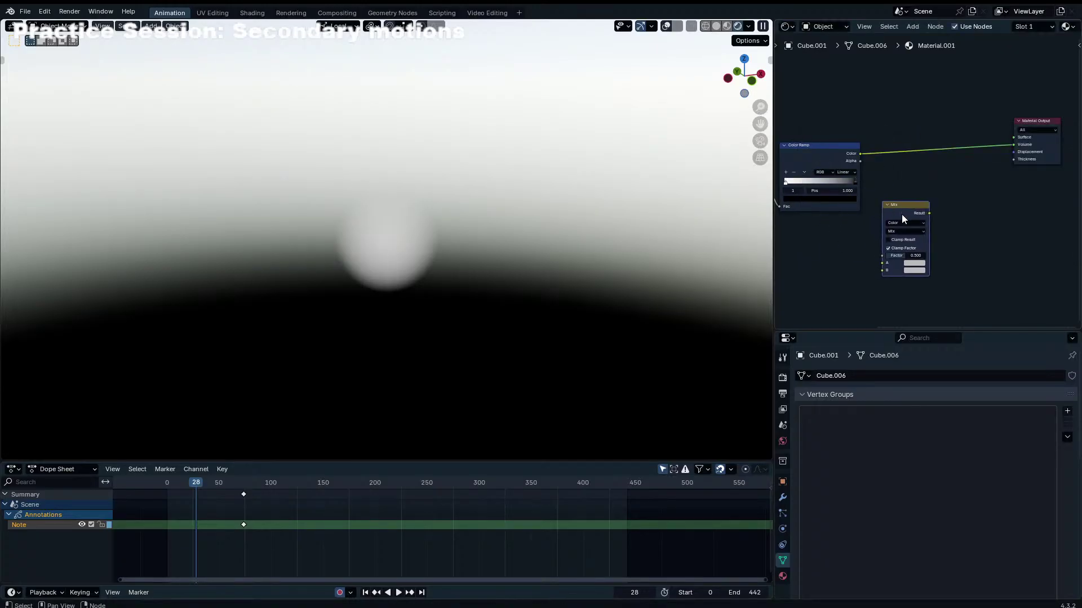
click(903, 231)
key(l)
click(904, 231)
click(906, 223)
click(909, 237)
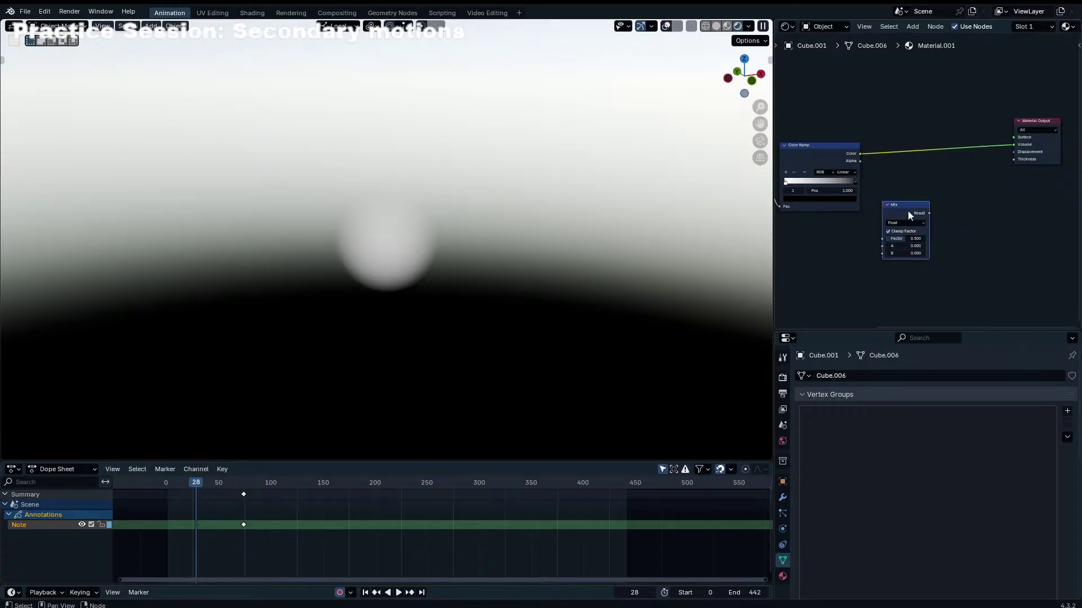
key(ctrl+z)
Step: Set the Mix node's blending mode to Linear Light and insert it between the Texture Coordinate and Length nodes
click(911, 231)
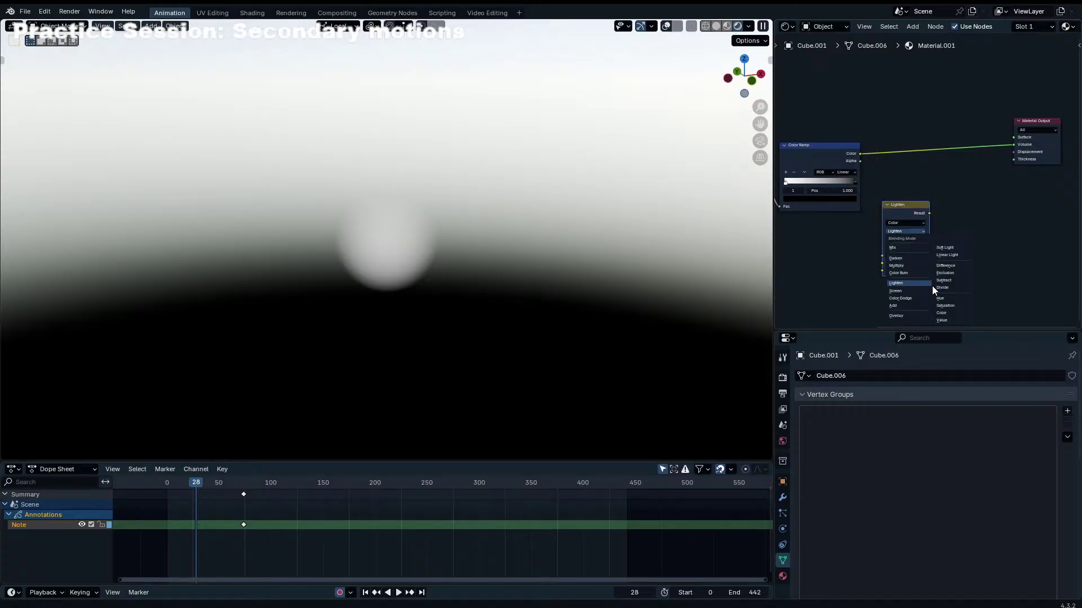
click(951, 256)
key(g)
click(783, 231)
middle_drag(783, 231, 1023, 237)
drag(1024, 237, 935, 158)
Step: Add a Noise Texture node and connect its Color output to the B input of the Linear Light node
key(shift+a)
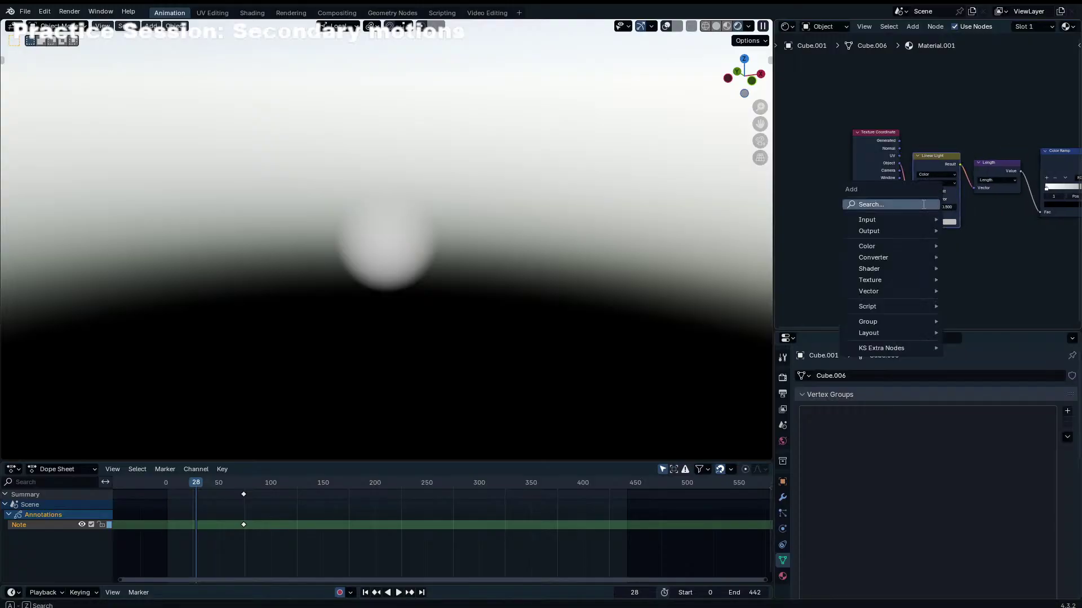
click(923, 205)
text(noi)
key(Return)
click(849, 210)
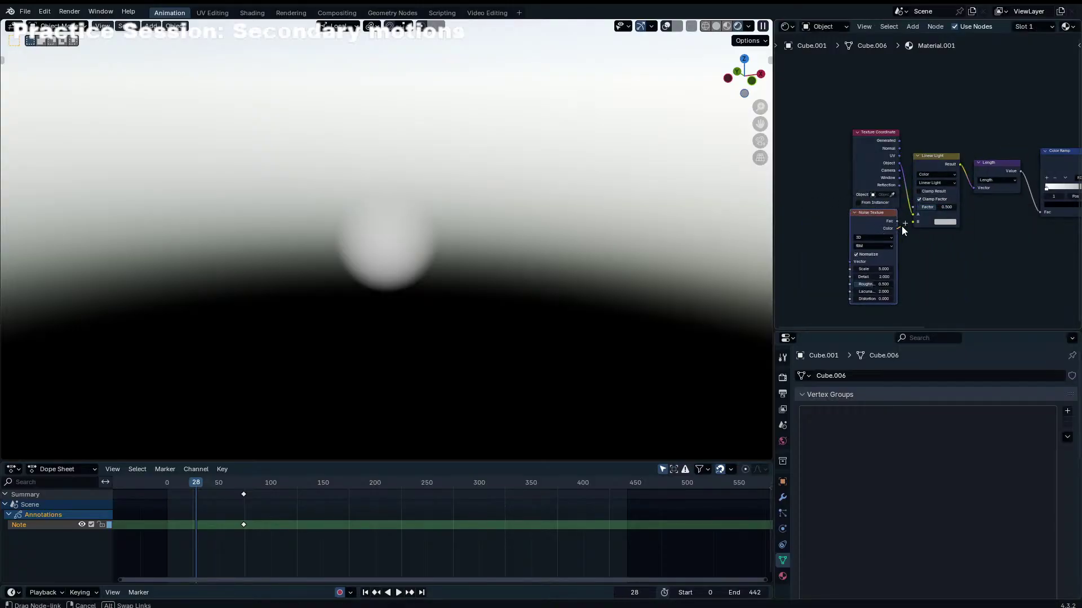
drag(902, 226, 853, 247)
scroll(485, 210, up, 5)
middle_drag(485, 209, 541, 226)
scroll(904, 181, up, 2)
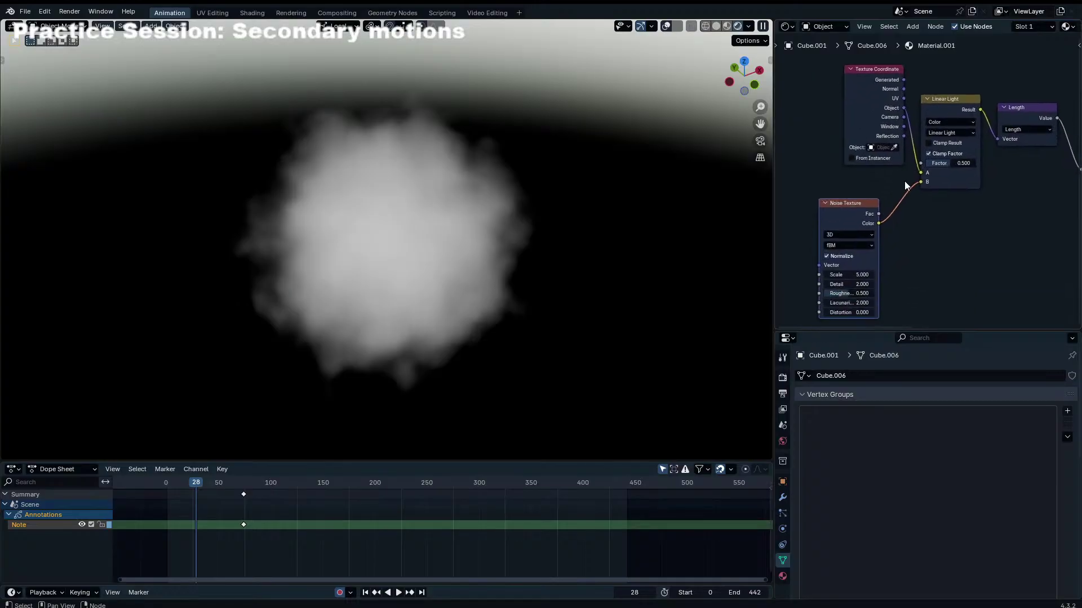
Step: Add Texture Coordinate and Mapping nodes before the Noise Texture, set the mapping's Y scale to 0.710 and move both nodes aside
key(ctrl+t)
middle_drag(850, 215, 971, 177)
click(896, 157)
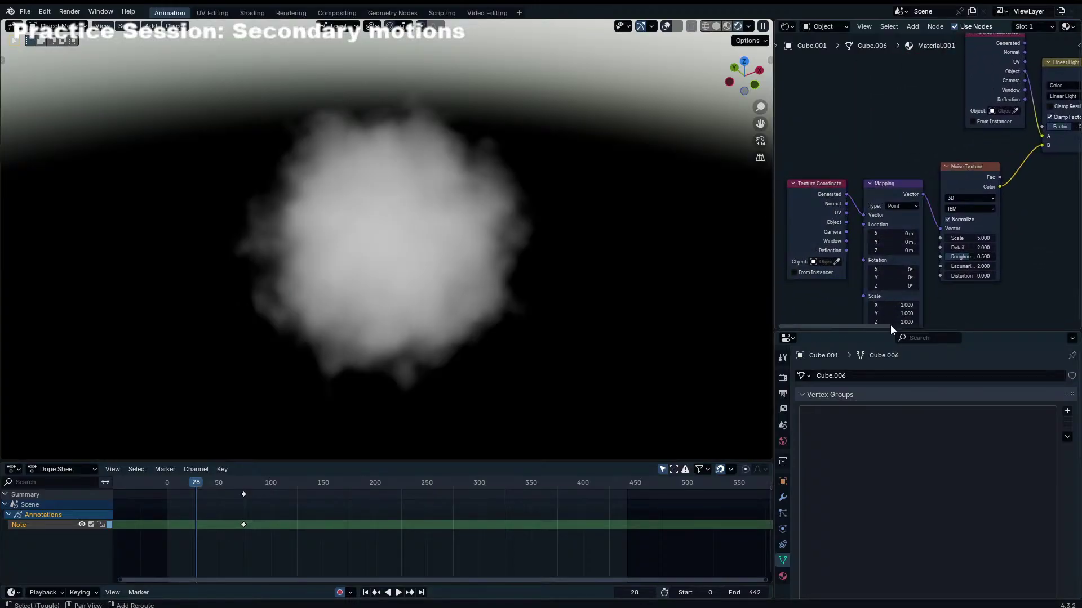
mouse_move(901, 313)
mouse_down()
mouse_move(868, 313)
mouse_move(902, 313)
mouse_up()
middle_drag(936, 190, 918, 126)
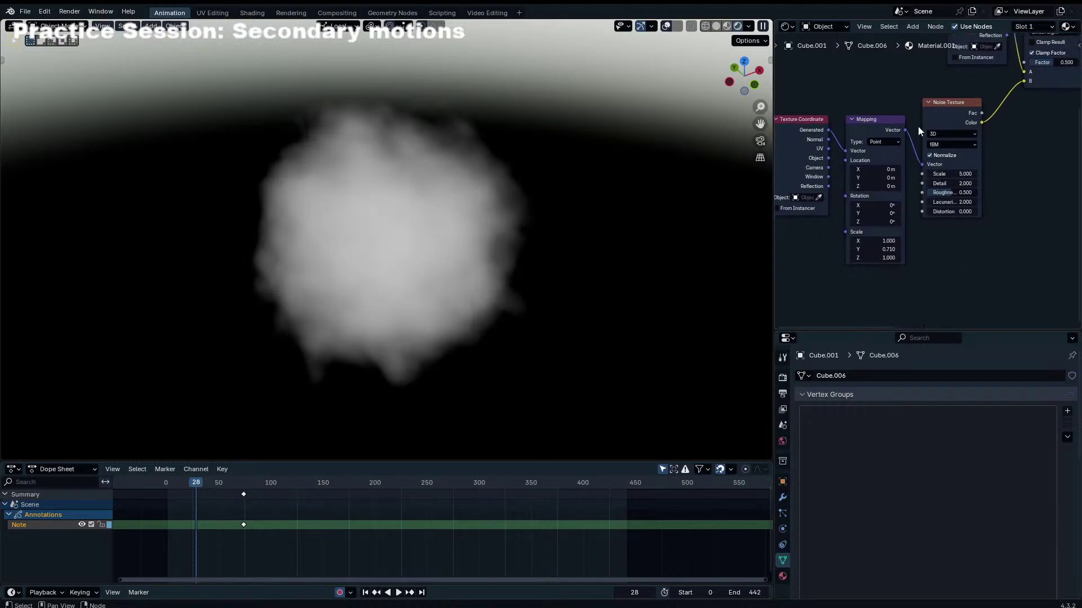
drag(881, 112, 817, 180)
key(g)
click(861, 145)
Step: Duplicate the Noise Texture node and place the copy below the original
click(952, 102)
key(shift+d)
click(942, 273)
middle_drag(995, 230, 884, 270)
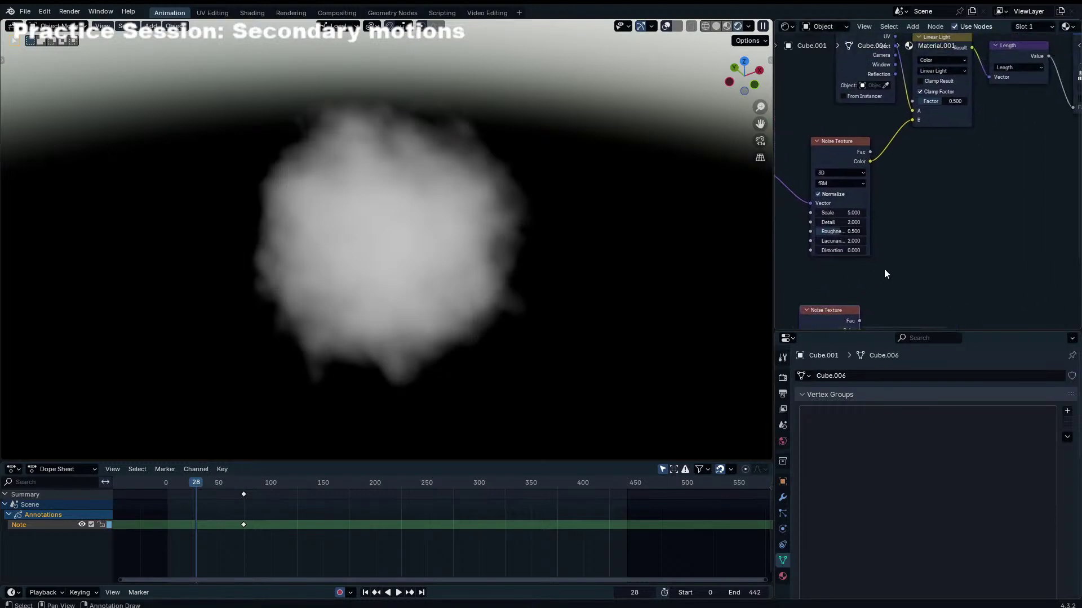
Step: Duplicate the Linear Light node, insert the copy before the original and feed its B input from the second Noise Texture's Color output
click(932, 67)
key(shift+d)
click(928, 100)
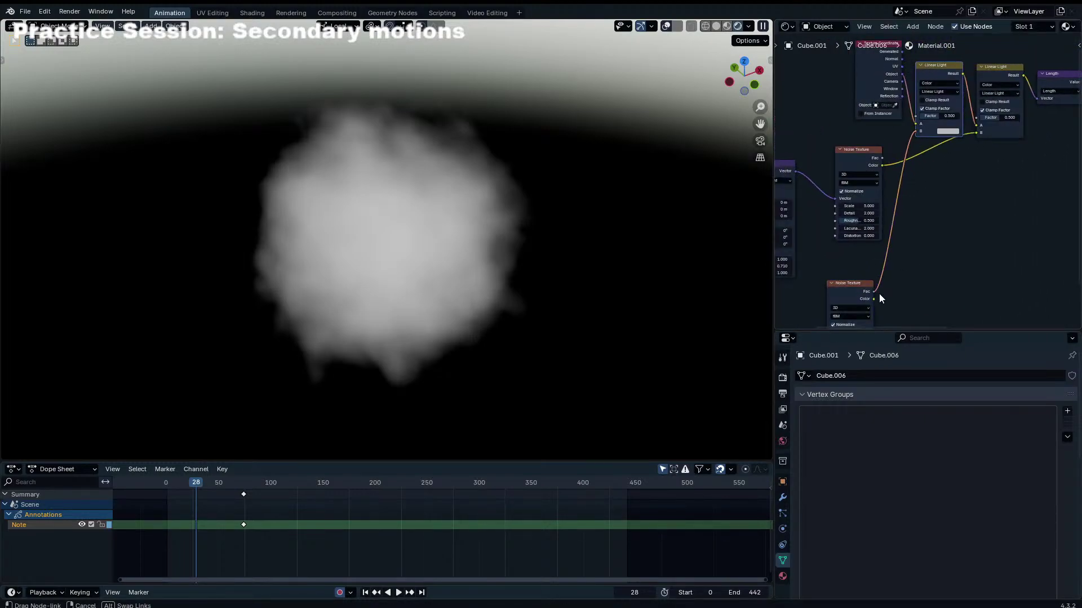
drag(879, 293, 878, 298)
Step: Set the second Noise Texture's scale to 3.500
middle_drag(889, 222, 929, 114)
mouse_move(866, 243)
mouse_down()
mouse_move(845, 244)
mouse_move(862, 244)
mouse_up()
scroll(441, 216, down, 3)
middle_drag(972, 140, 774, 280)
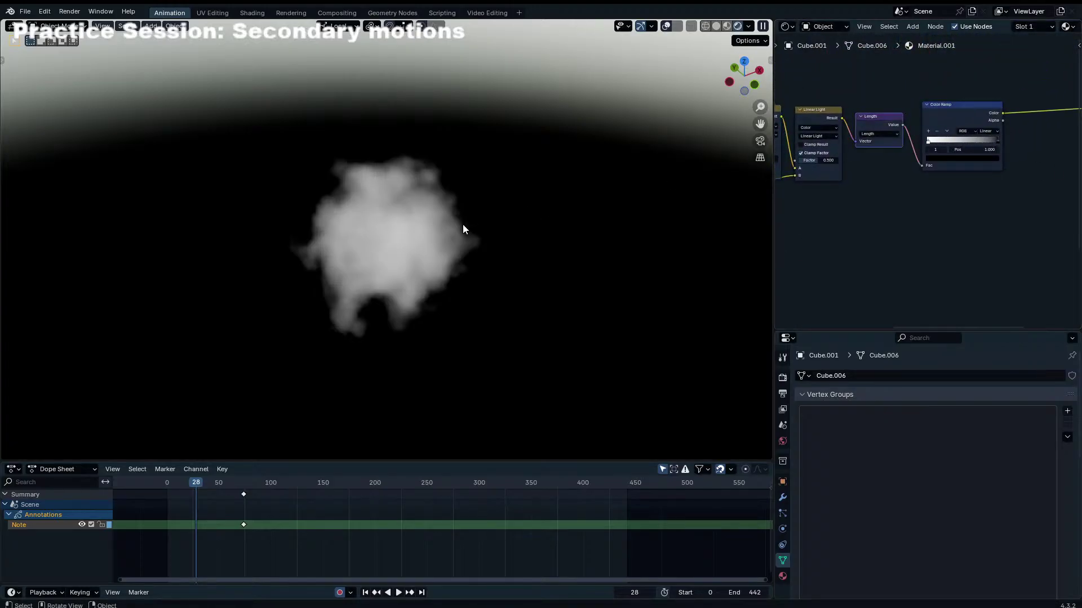
Step: Enlarge the cloud cube's mesh in Edit Mode by a factor of about 1.37 and return to Object Mode
key(Tab)
key(s)
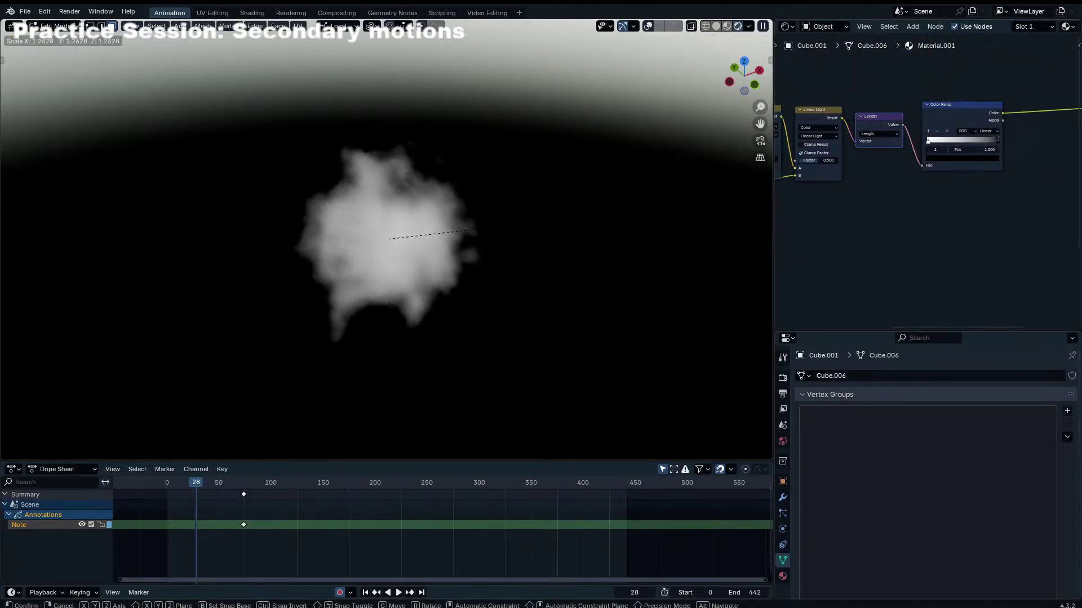
click(469, 230)
key(s)
click(479, 191)
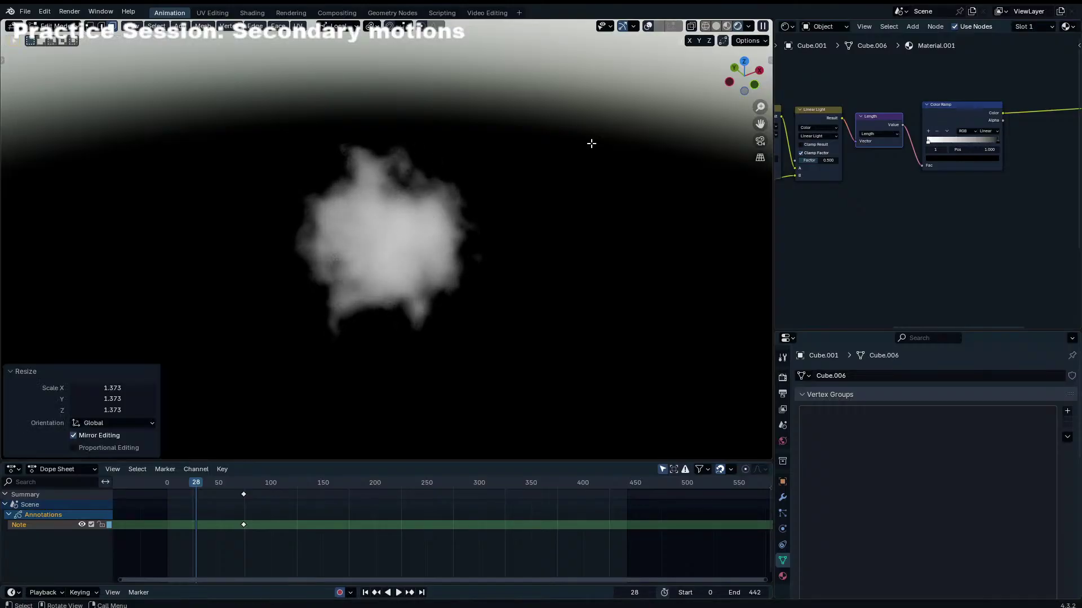
key(Tab)
Step: Add a Math node and insert it between the Color Ramp and the Material Output's Volume input
middle_drag(535, 216, 569, 202)
middle_drag(962, 183, 810, 222)
key(shift+a)
text(mna)
key(BackSpace)
key(BackSpace)
text(ath)
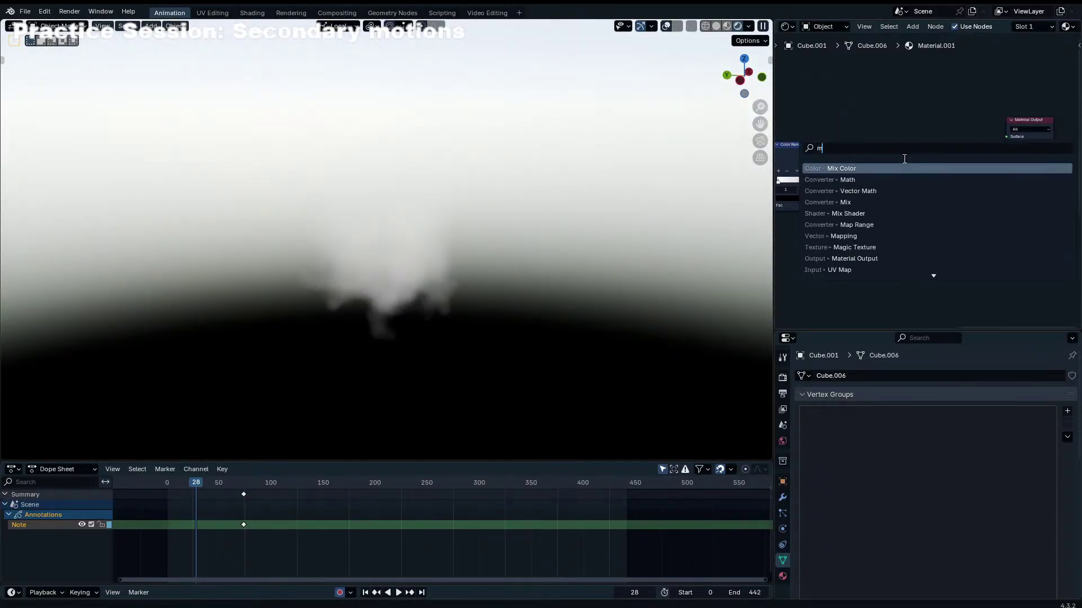
key(Return)
click(907, 158)
Step: Set the Math node's operation to Multiply and raise its multiplier value to make the cloud denser
click(921, 156)
click(925, 164)
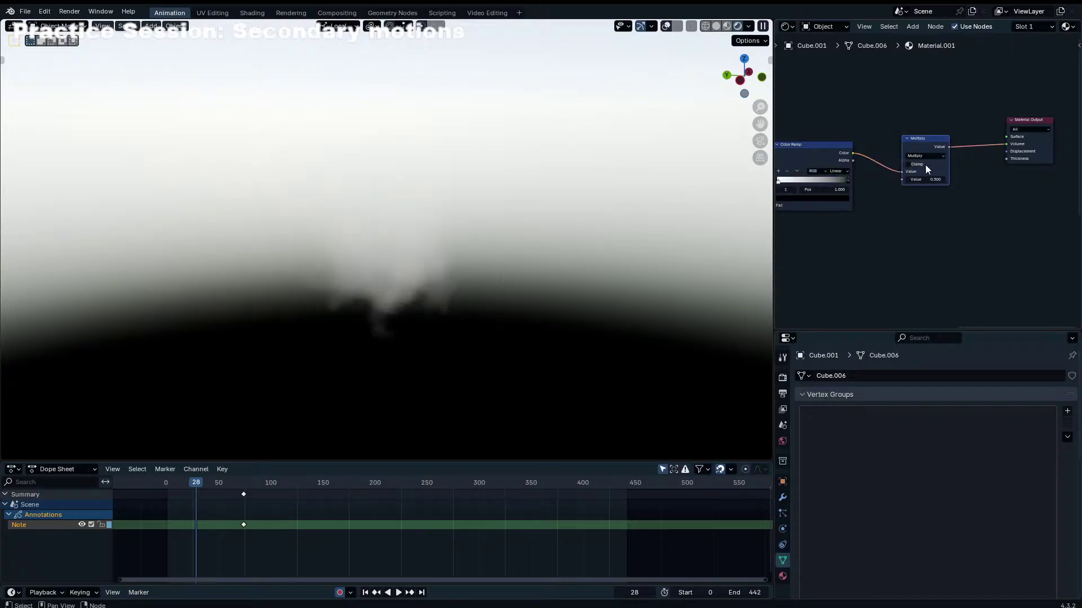
drag(924, 179, 969, 179)
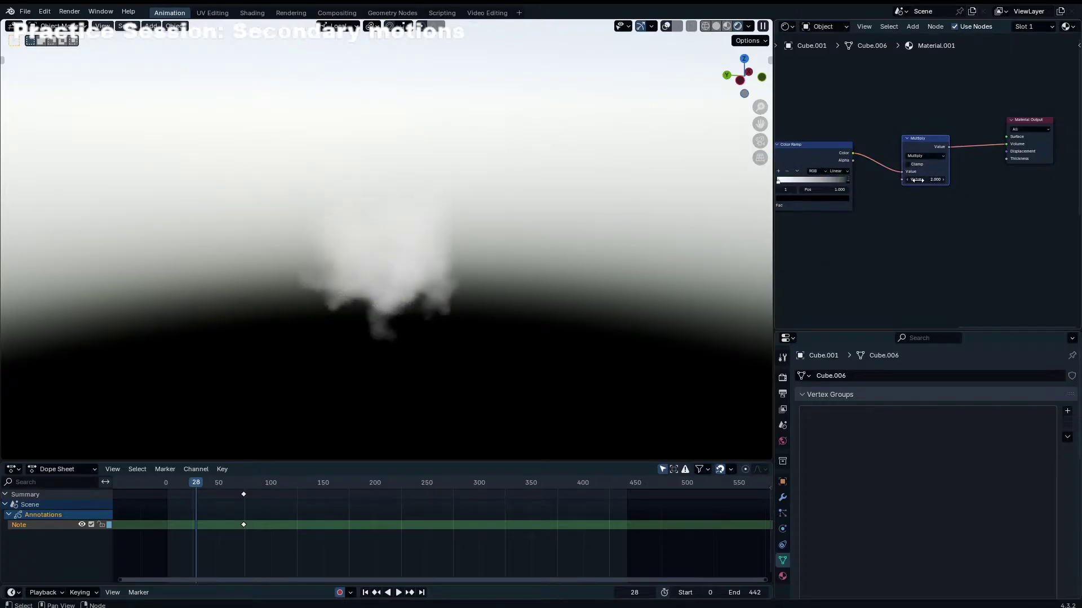
ctrl+scroll(811, 223, left, 4)
ctrl+scroll(812, 222, left, 3)
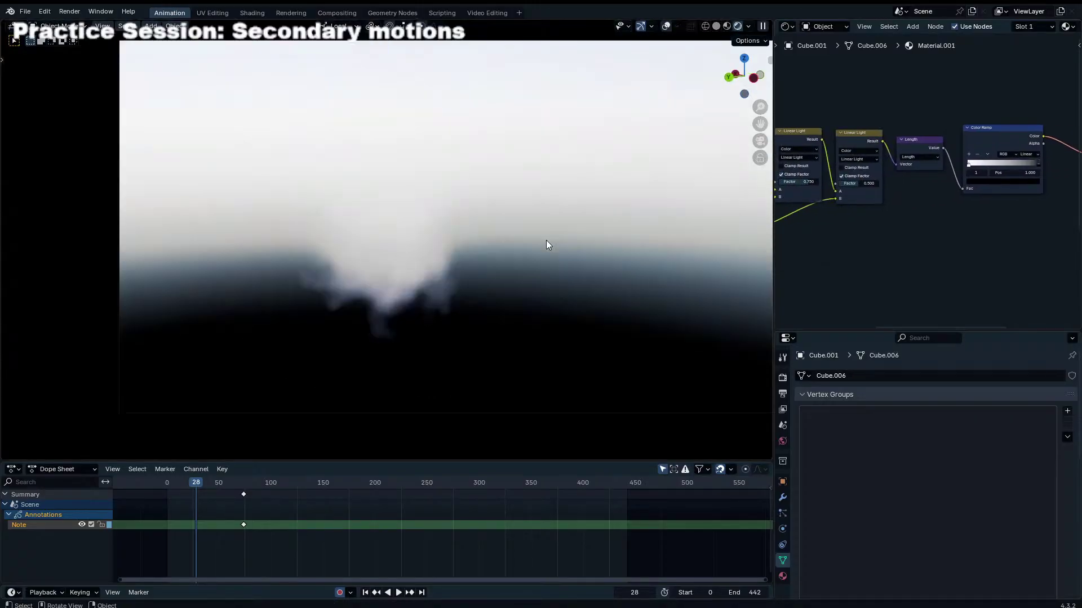
Step: In camera view, move the cloud cube beside the bridge and scale it up by about 4.9
key(g)
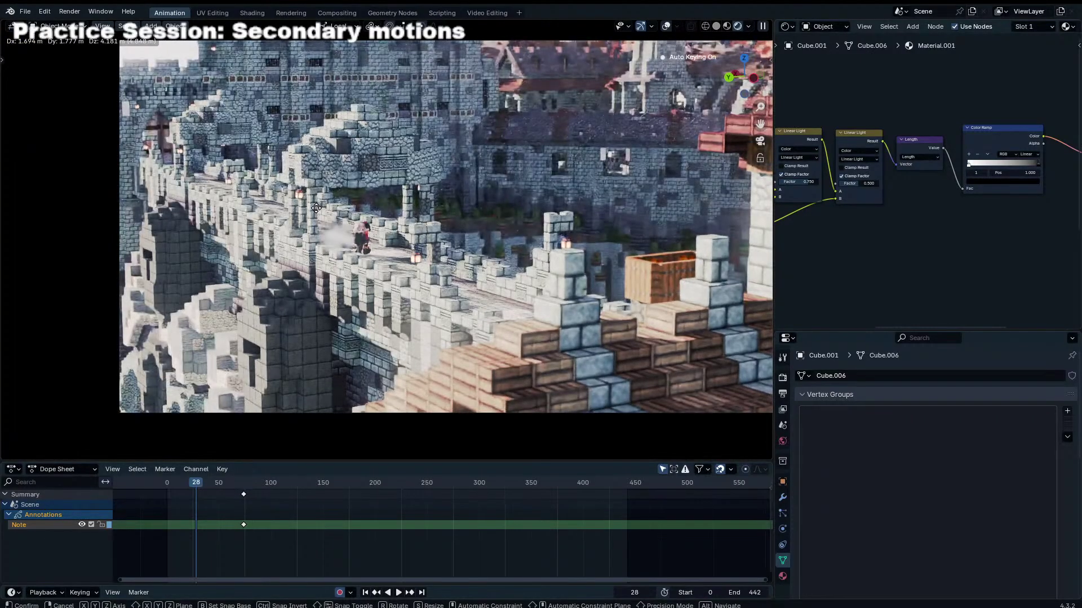
click(384, 235)
key(s)
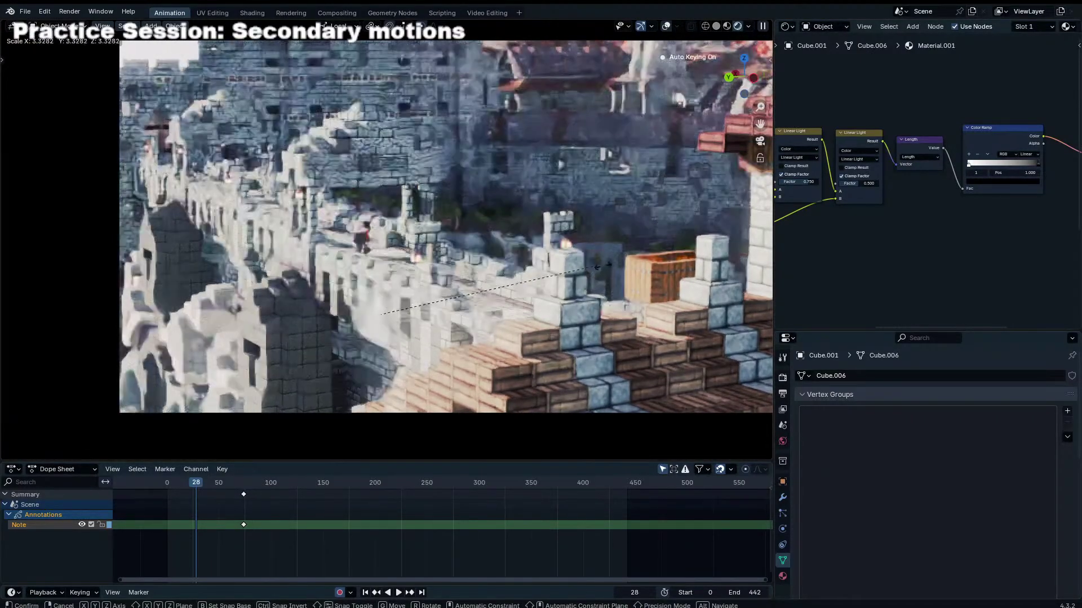
click(695, 259)
key(g)
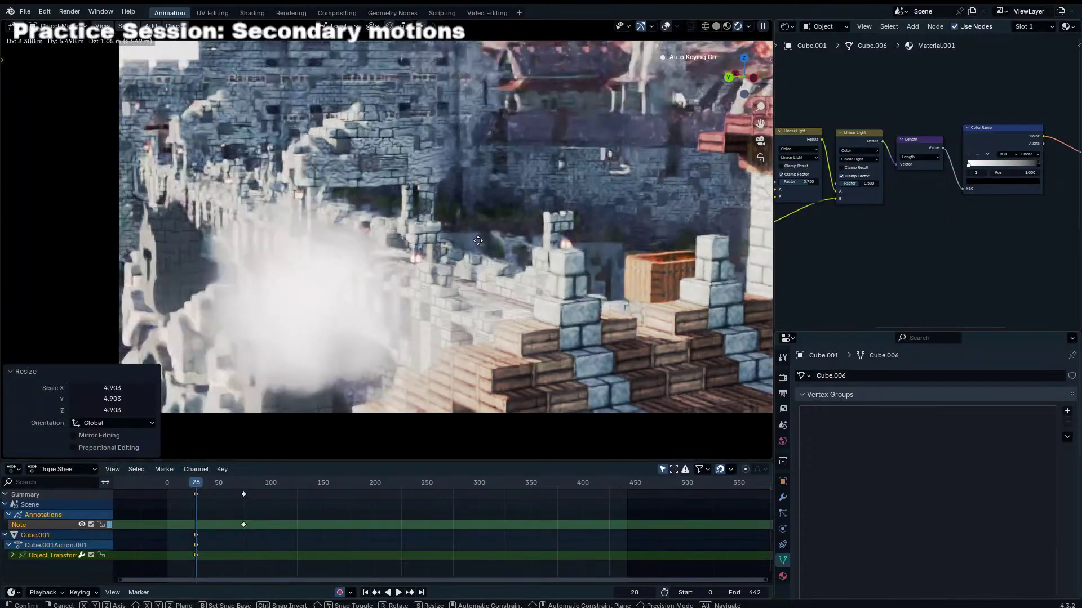
click(478, 241)
Step: Flatten the cloud cube along its local Z axis to about 0.48
key(s)
key(z)
key(z)
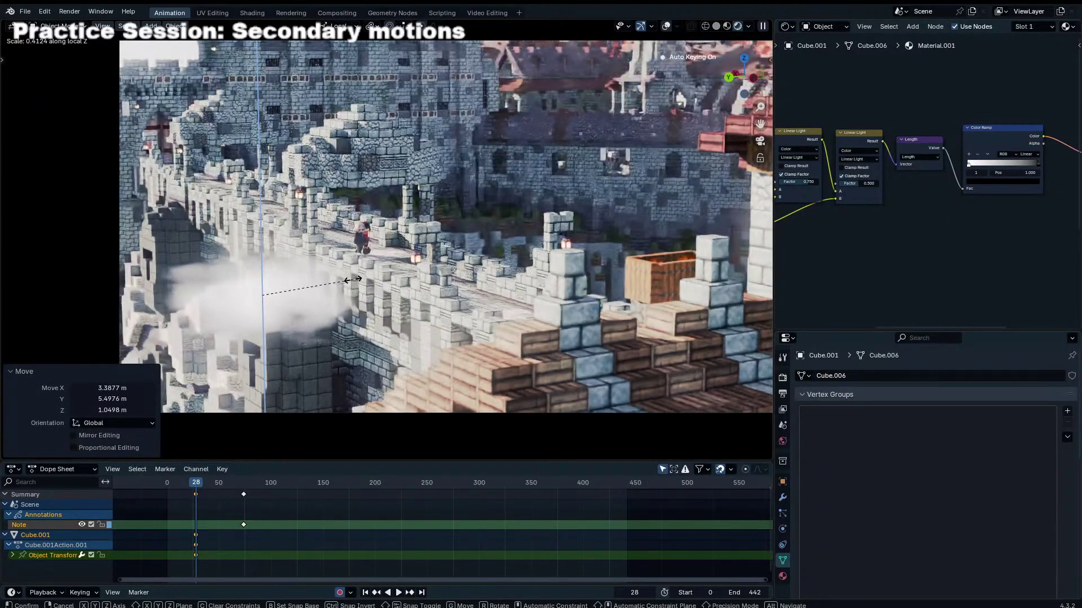
click(363, 277)
scroll(524, 270, down, 3)
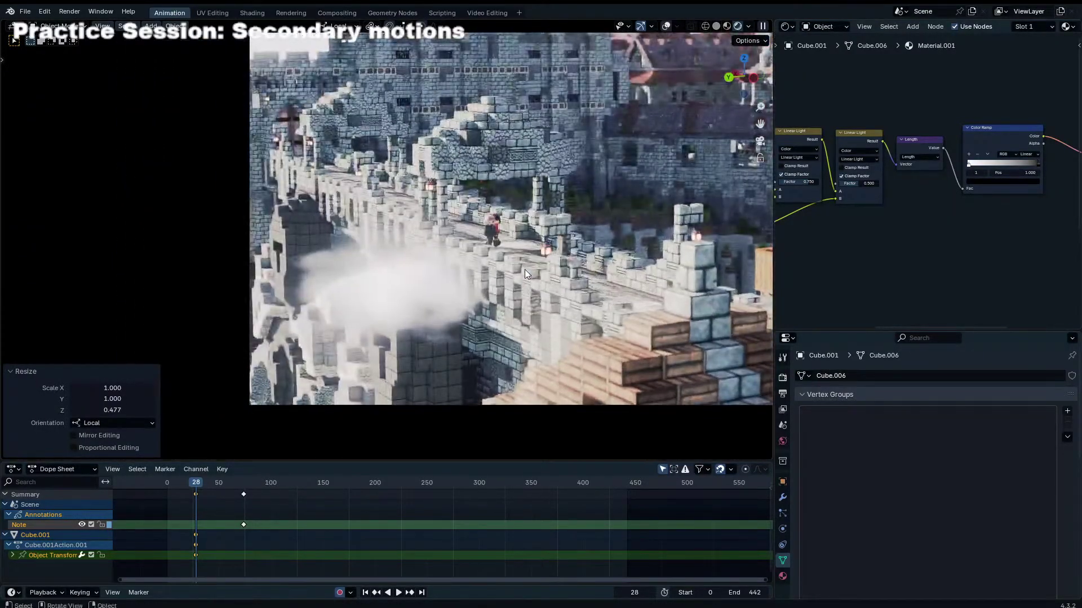
Step: Set the Multiply node's value to 5.000
middle_drag(946, 280, 918, 244)
scroll(955, 250, up, 4)
key(Return)
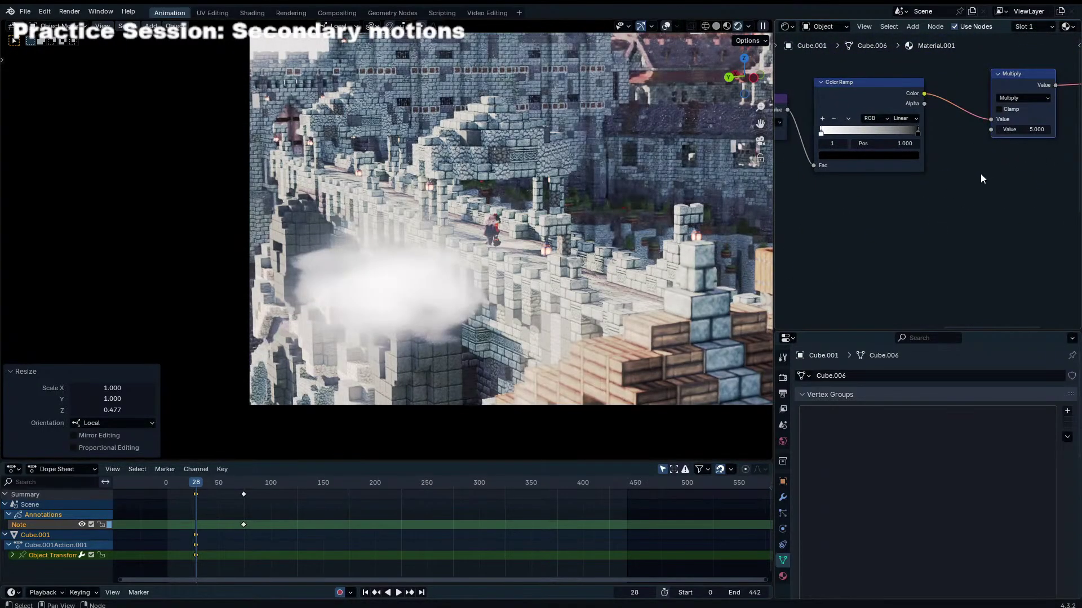
Step: Set the Mapping node's Y scale to 1.000 and Z scale to 0.020, and the connected Noise Texture's scale to 7.500
middle_drag(993, 157, 799, 280)
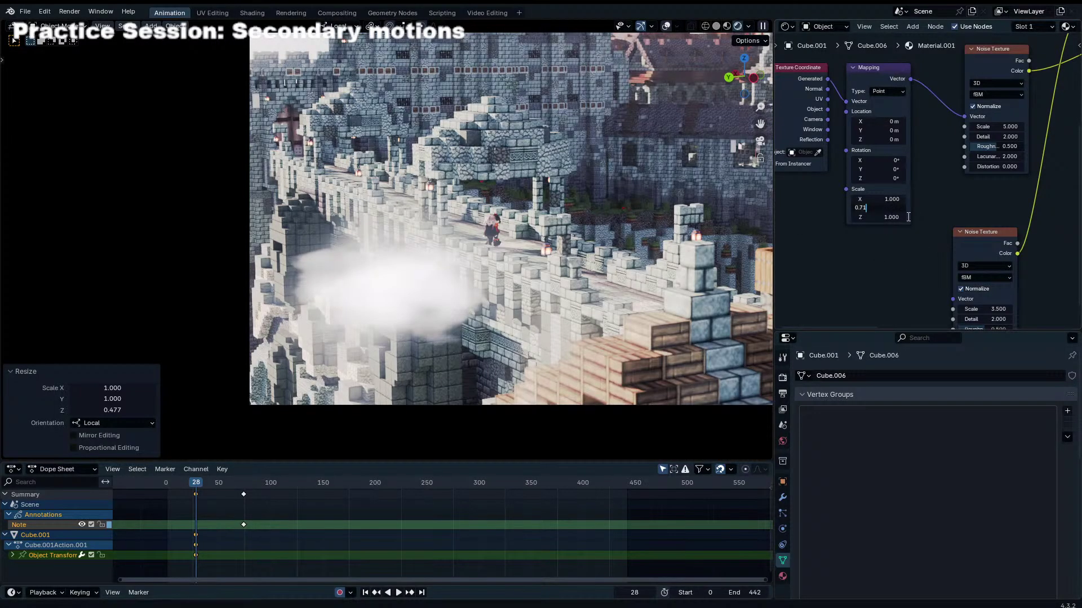
text(0.71)
key(Escape)
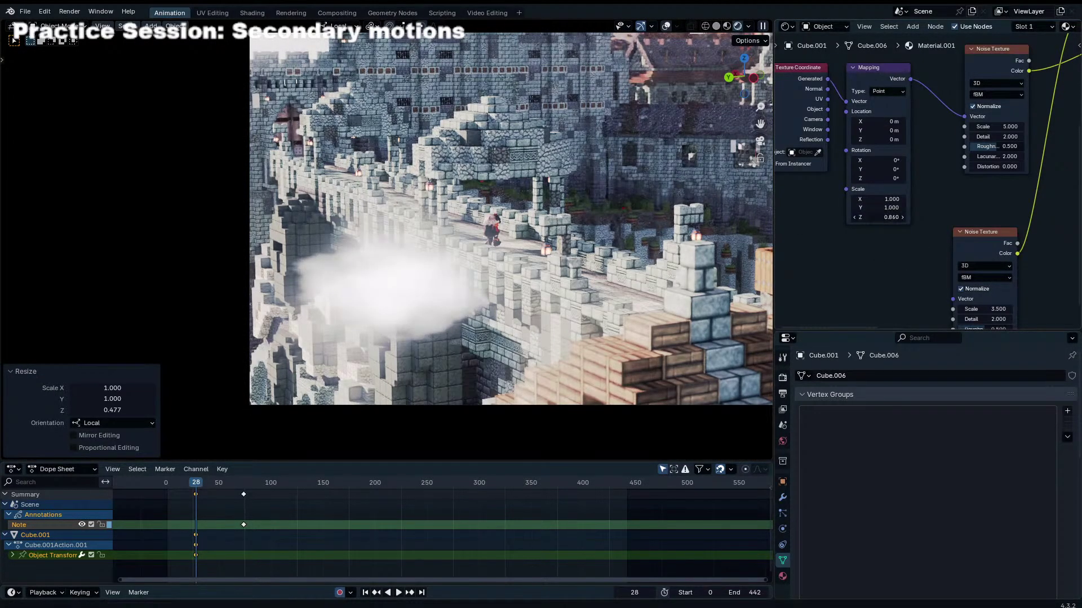
drag(887, 217, 839, 217)
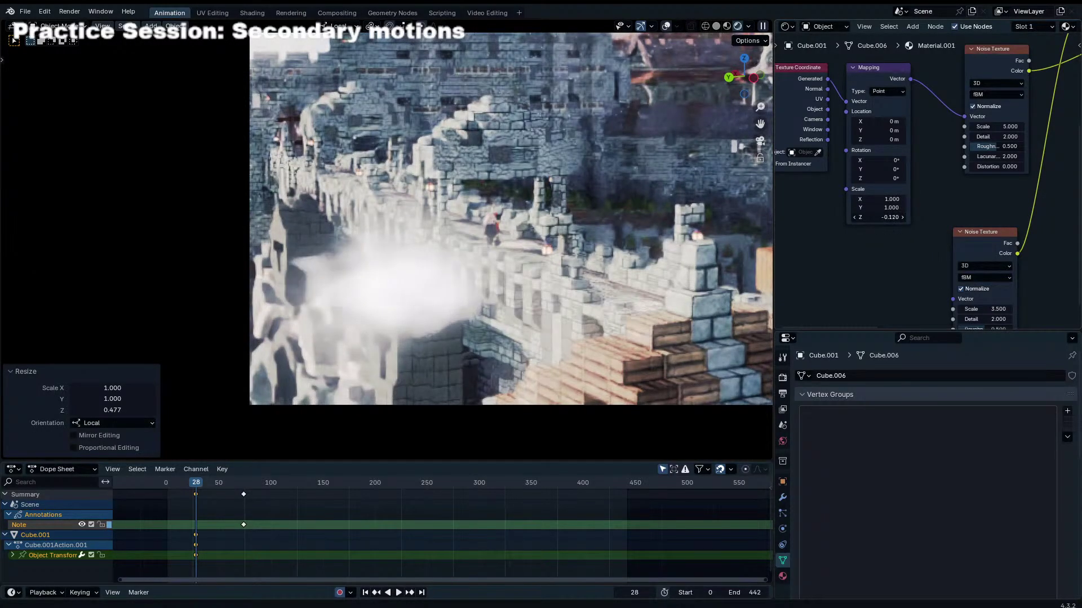
middle_drag(887, 226, 864, 197)
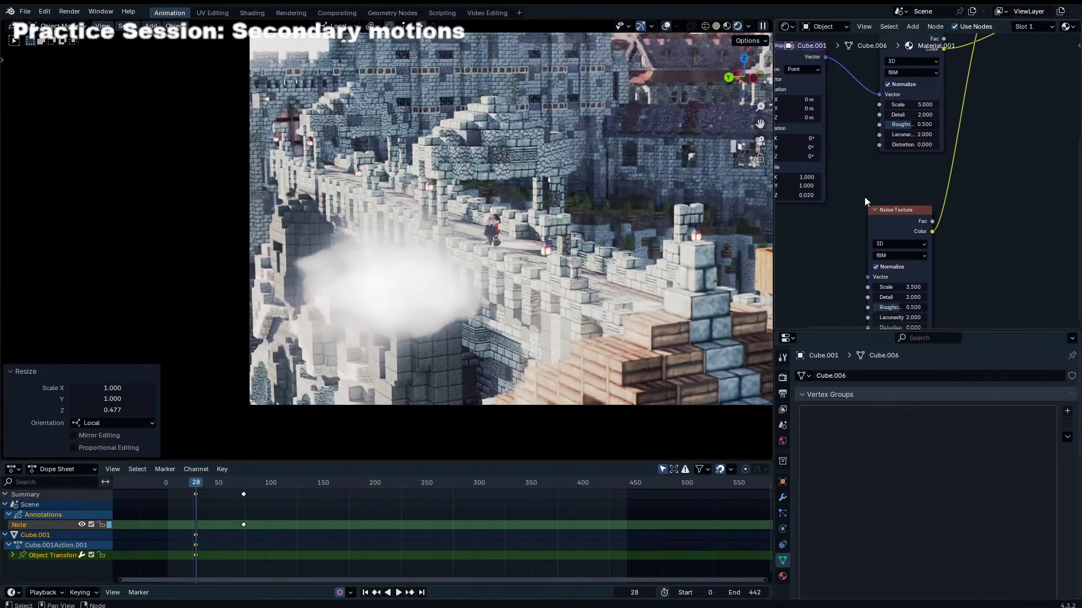
drag(910, 104, 924, 104)
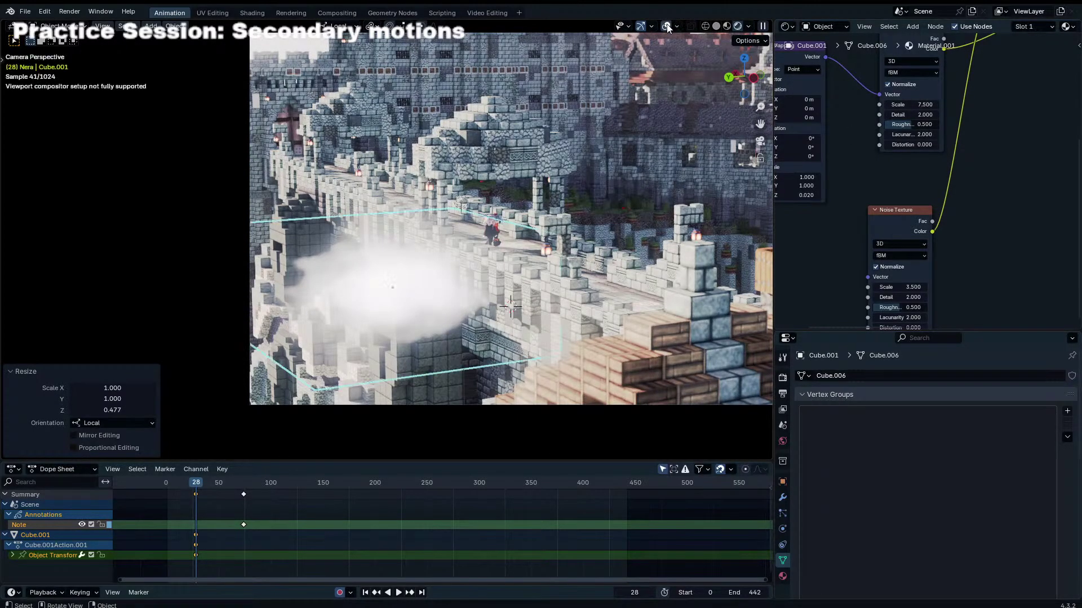
Step: Frame the cloud cube outside the camera view and scale it up uniformly by about 3.1
middle_drag(602, 95, 569, 197)
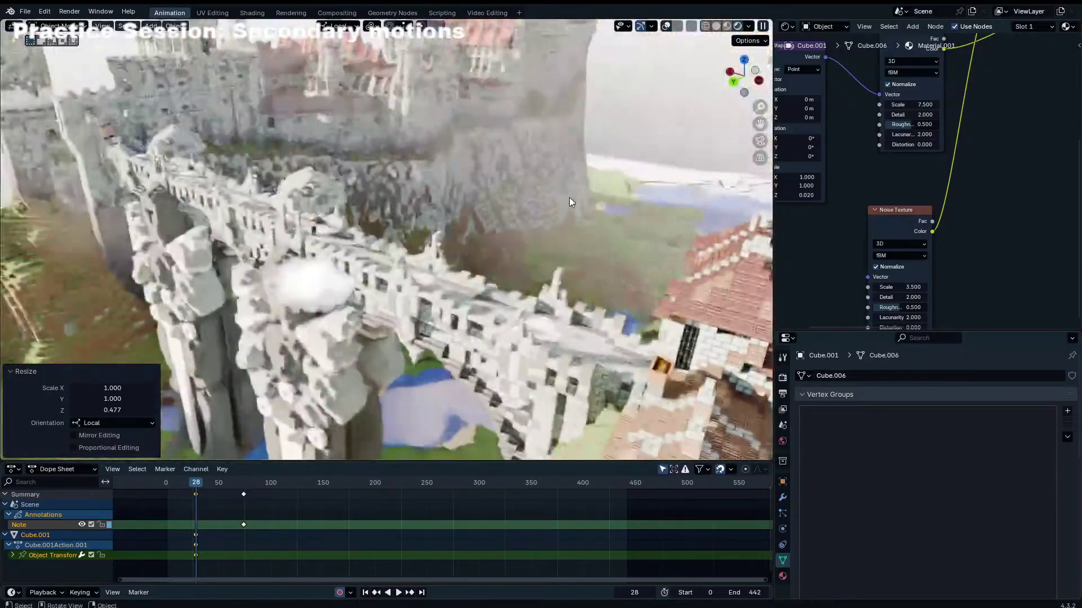
key(KP_Decimal)
middle_drag(512, 235, 365, 256)
key(s)
right_click(688, 255)
key(s)
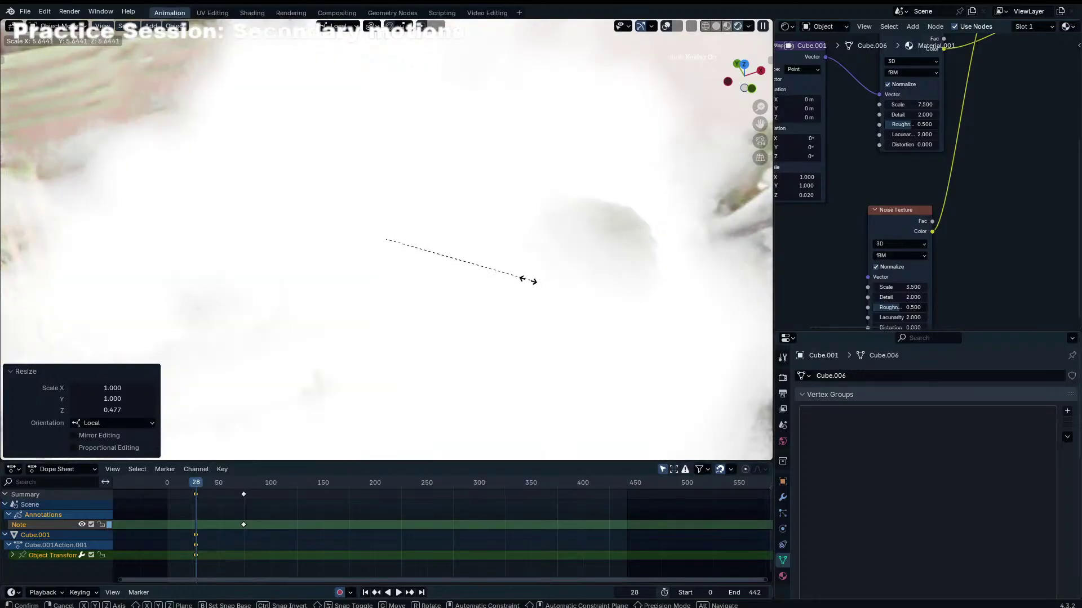
click(449, 292)
Step: Move the cloud cube in its local horizontal plane by about 25.5 m in X and 10.9 m in Y, and return to the camera view
key(g)
key(shift+z)
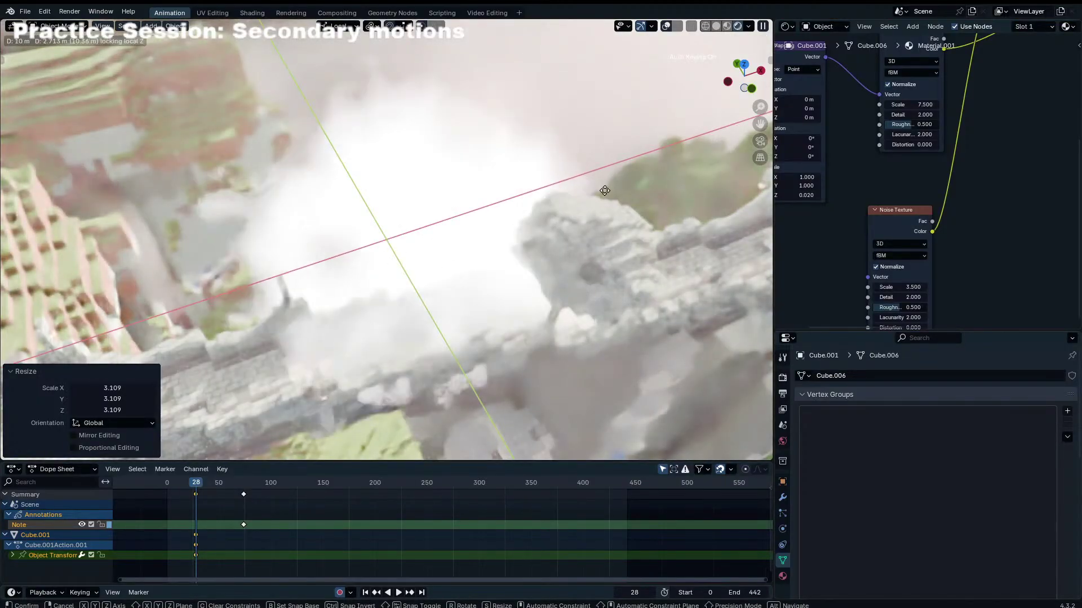
click(677, 121)
key(KP_0)
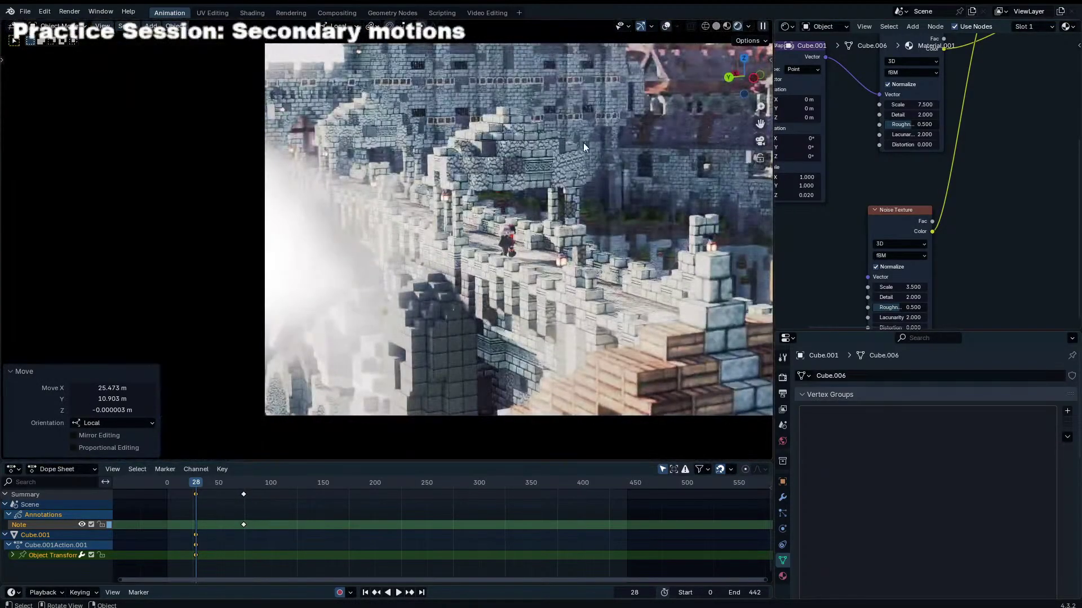
Step: Scale the cloud cube down uniformly to about 0.73
key(x)
click(388, 531)
key(s)
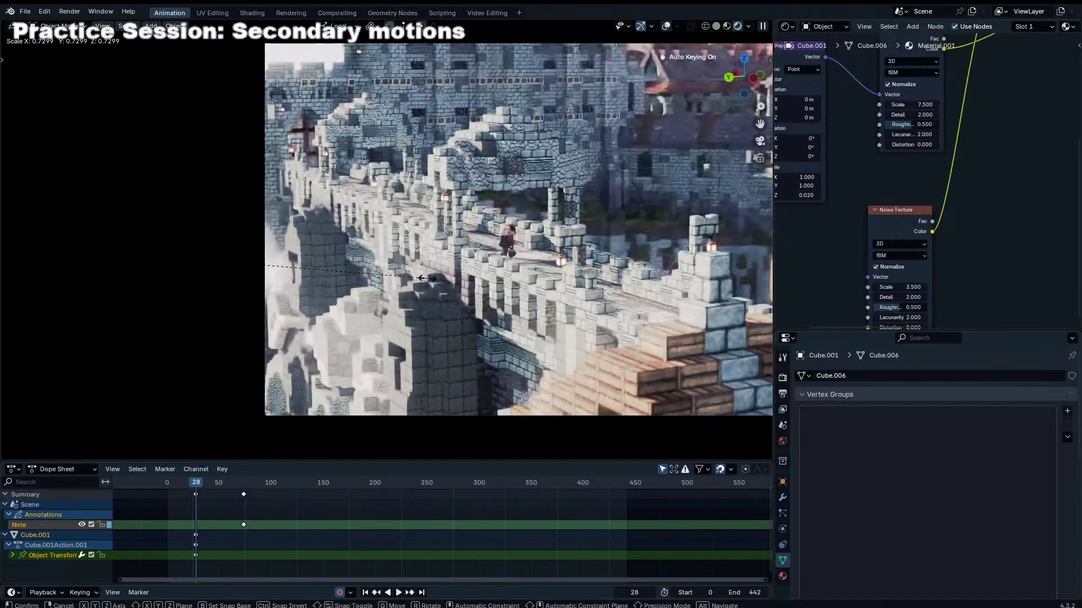
click(434, 276)
Step: Move the cloud cube in its local horizontal plane by about 41.6 m in X and -13.8 m in Y, and check it through the camera
key(g)
key(shift+z)
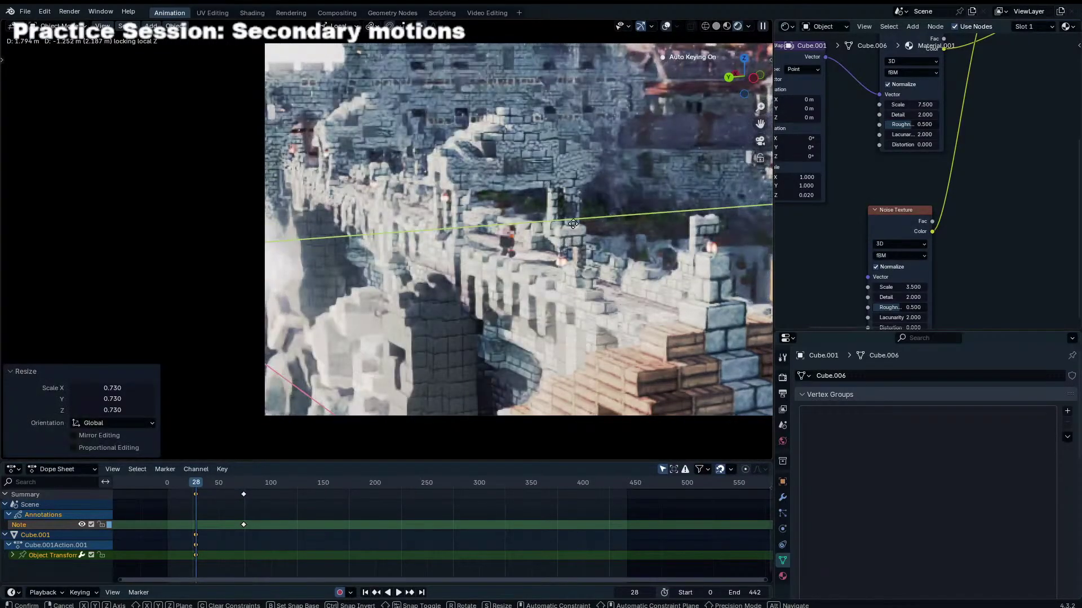
click(338, 185)
middle_drag(337, 186, 315, 201)
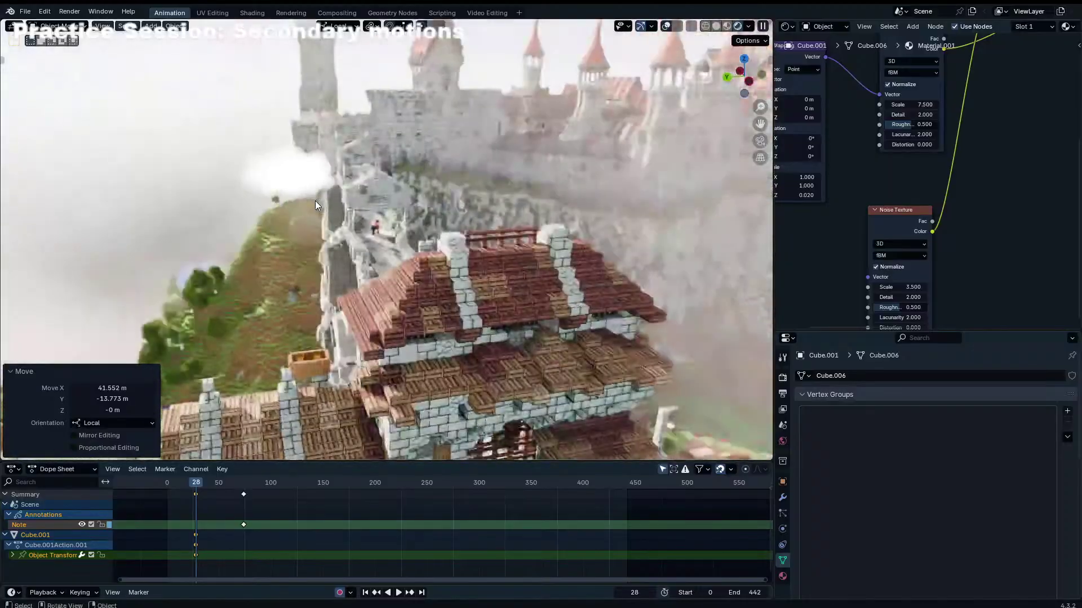
key(KP_0)
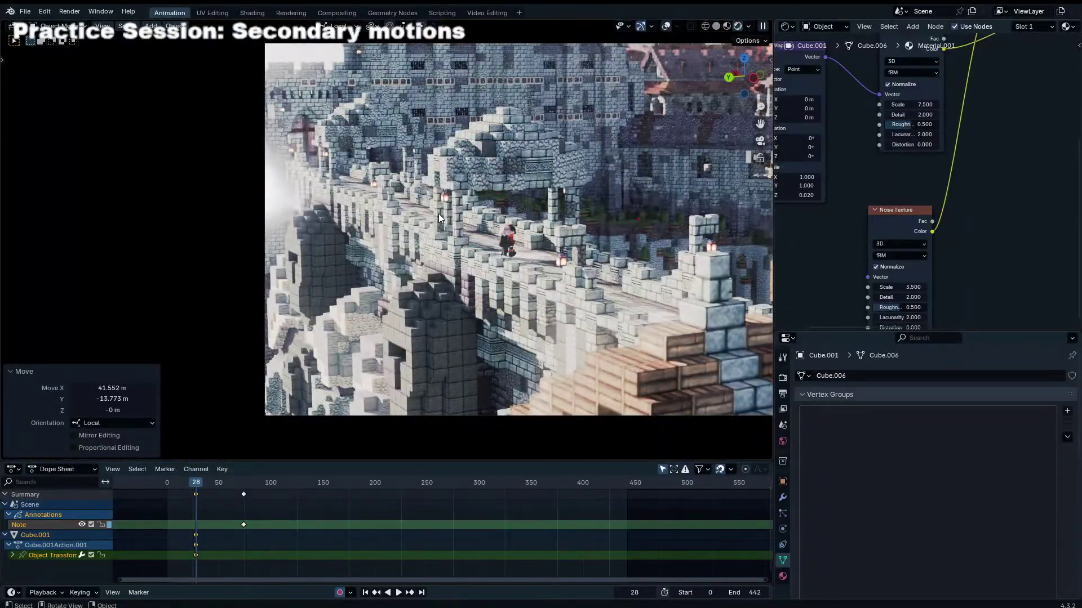
Step: Duplicate the cloud cube, switch the viewport to solid shading and move the copy to the other side of the bridge
key(shift+d)
right_click(614, 222)
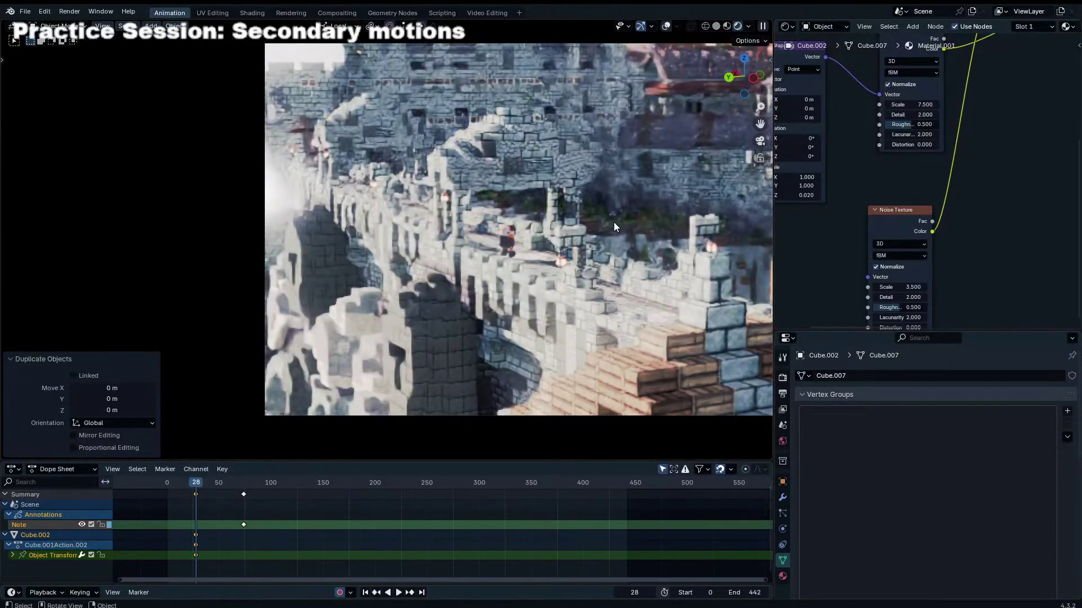
middle_drag(614, 222, 674, 68)
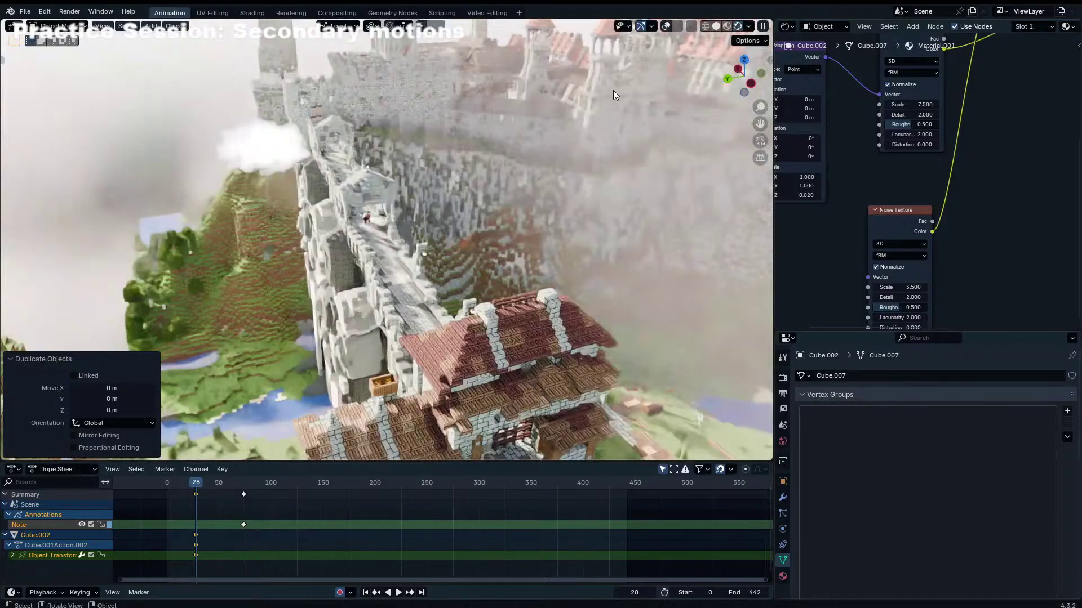
click(716, 26)
key(g)
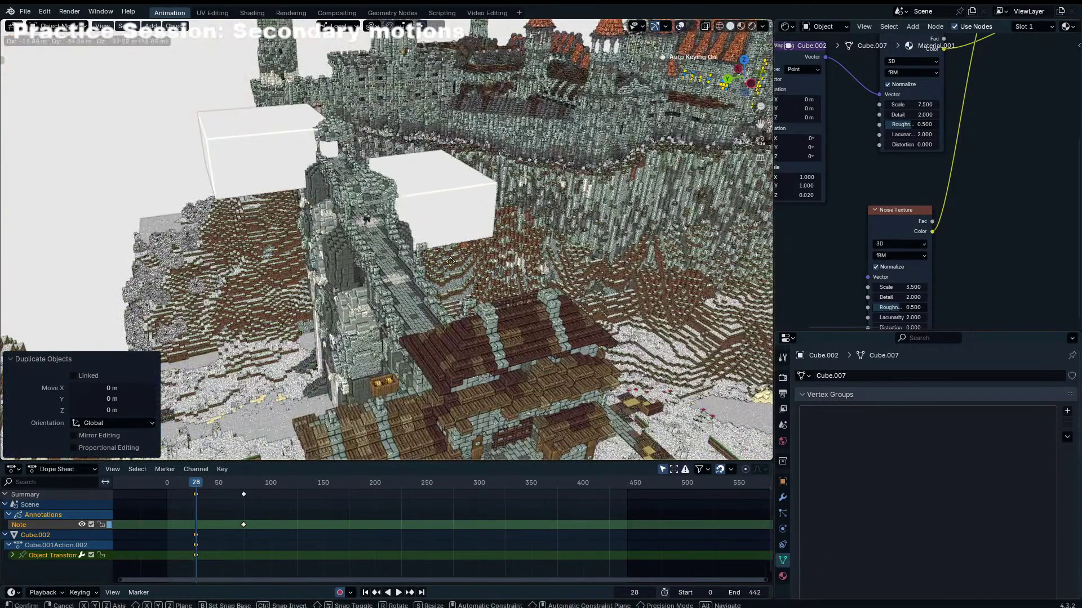
click(451, 261)
Step: Duplicate the cloud cube several more times and spread the copies around the bridge
middle_drag(451, 261, 679, 157)
key(shift+d)
click(523, 185)
key(shift+d)
click(292, 227)
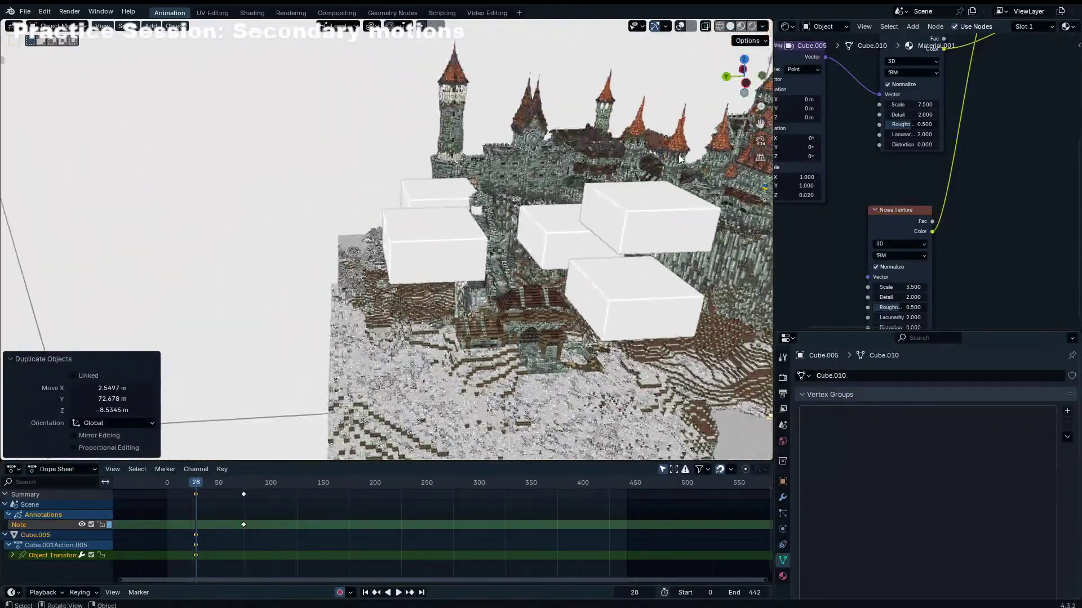
Step: Examine the arrangement of clouds through the camera in rendered shading
scroll(680, 160, up, 2)
key(KP_0)
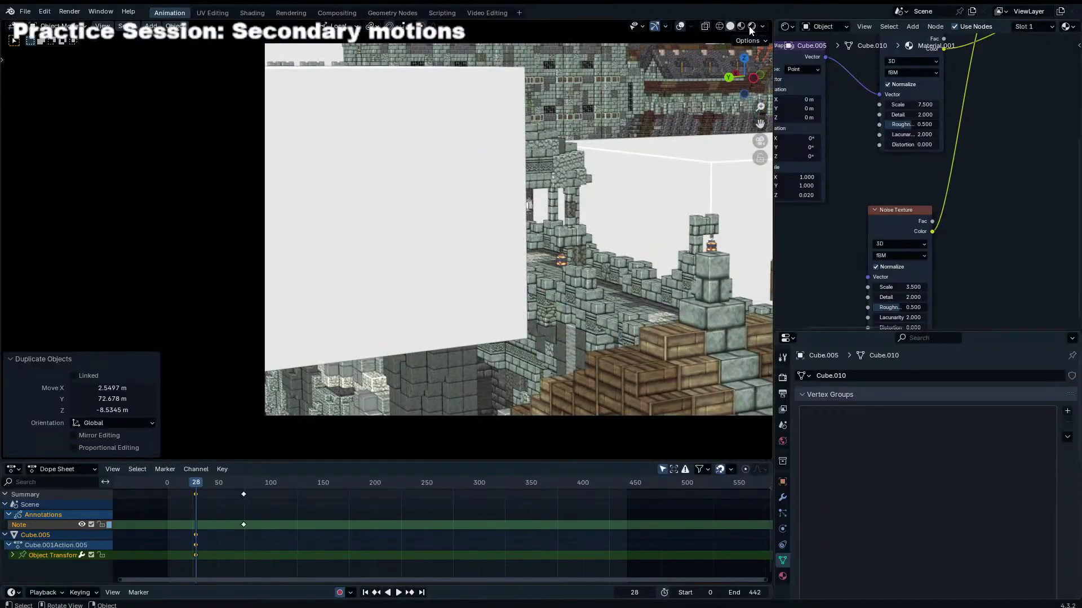
click(751, 26)
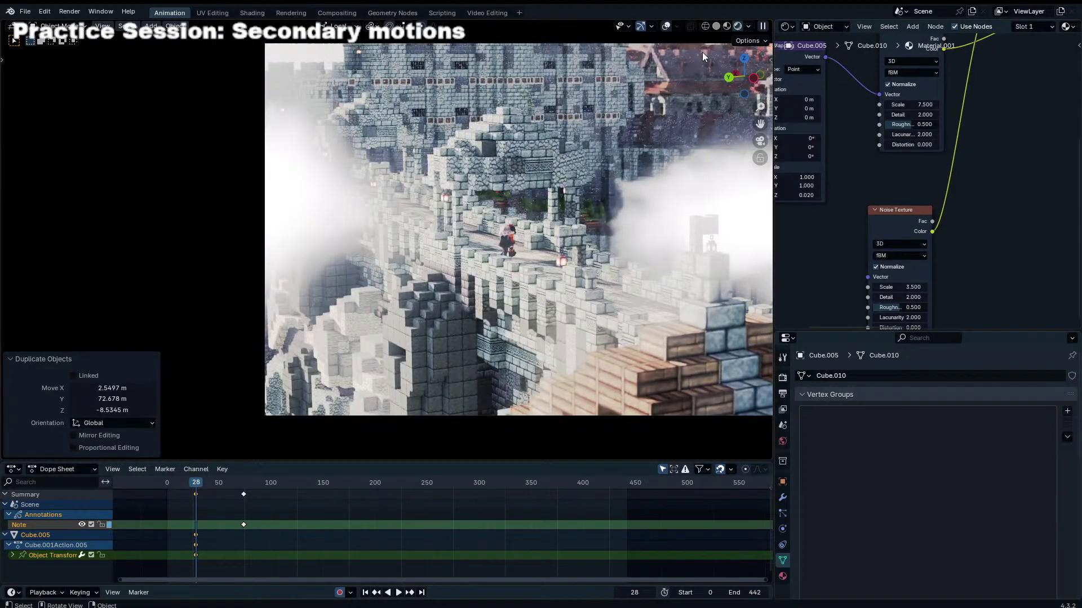
Step: Return to solid shading outside the camera and delete the newest cloud copy and the cloud cube across the bridge from it
click(718, 28)
middle_drag(603, 156, 583, 185)
click(678, 27)
key(x)
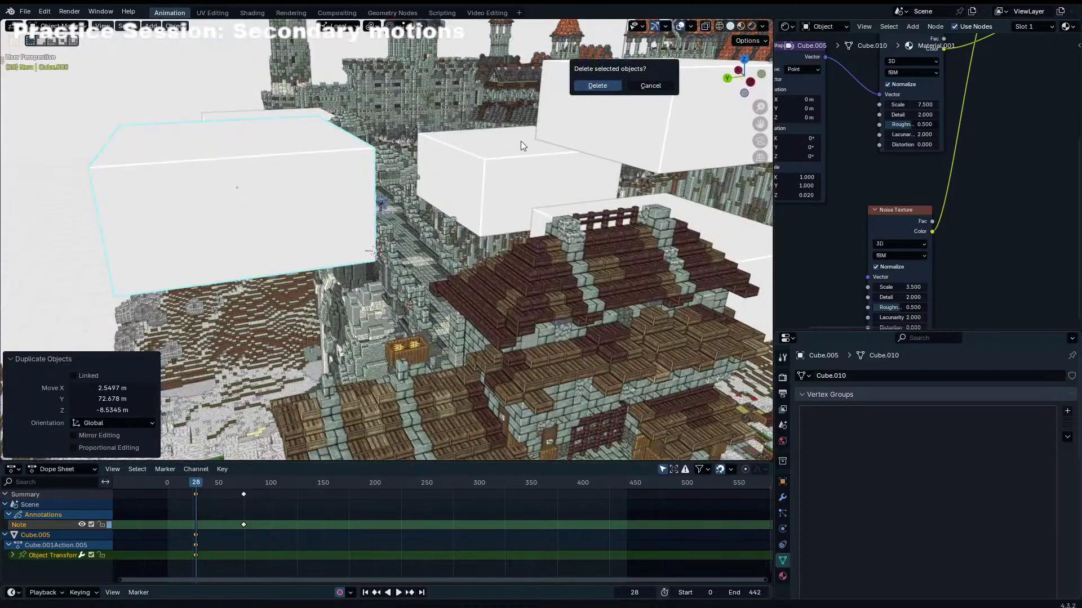
click(605, 86)
click(505, 150)
key(x)
click(624, 115)
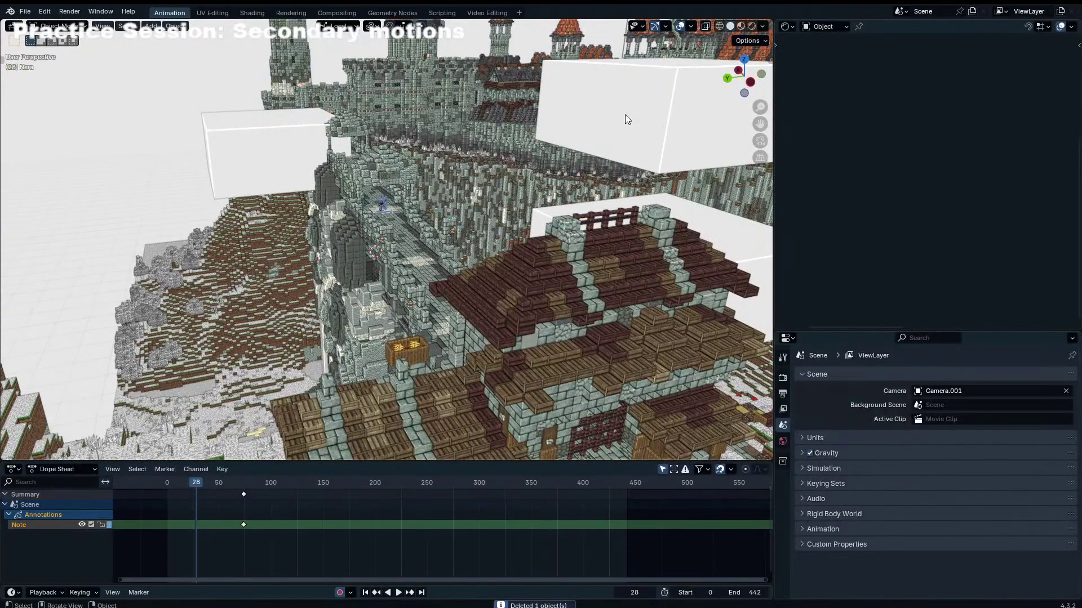
Step: Delete the remaining cloud cubes around the castle bridge and show the camera view in rendered shading
click(624, 114)
key(x)
click(624, 114)
middle_drag(640, 160, 640, 241)
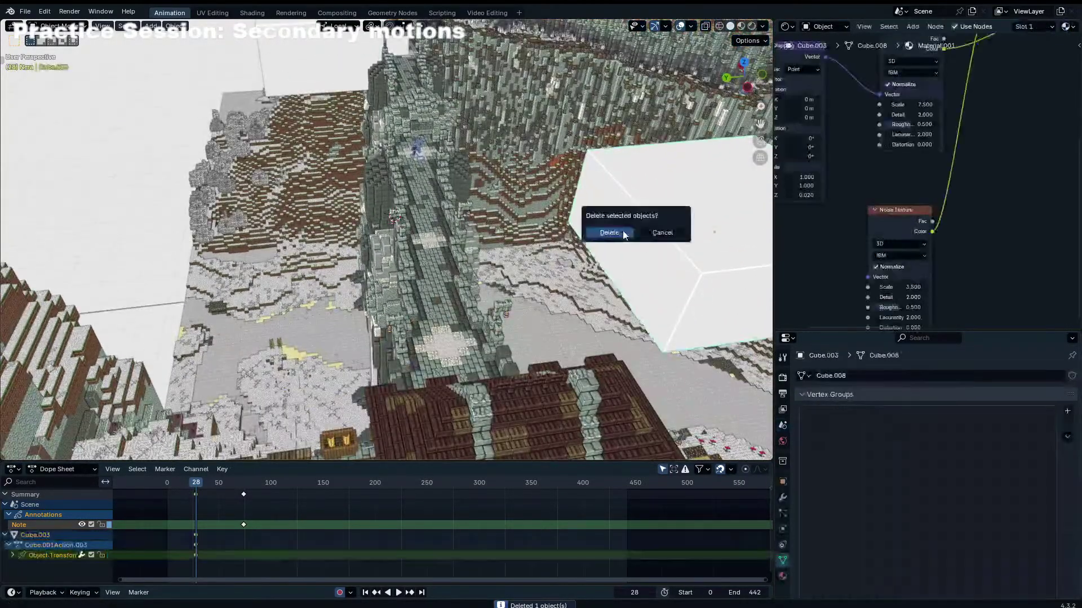
key(x)
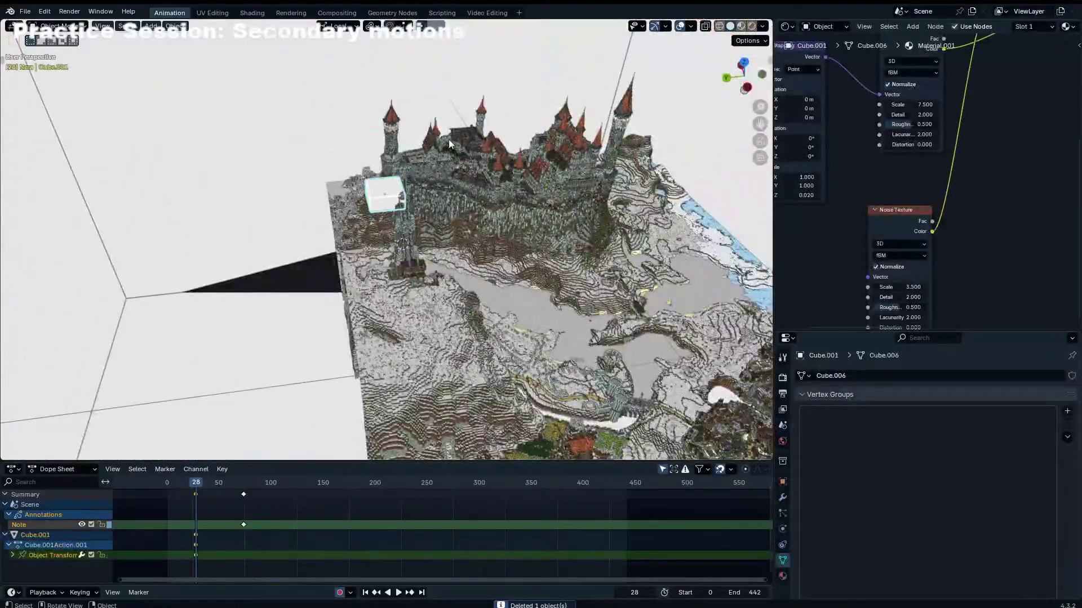
key(KP_0)
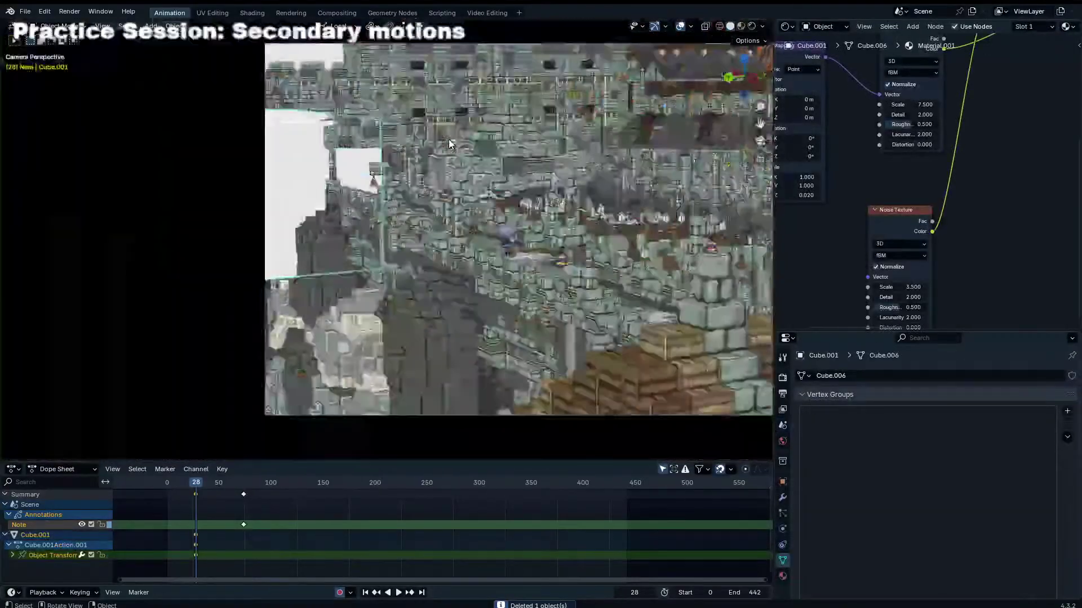
key(x)
key(Return)
key(z)
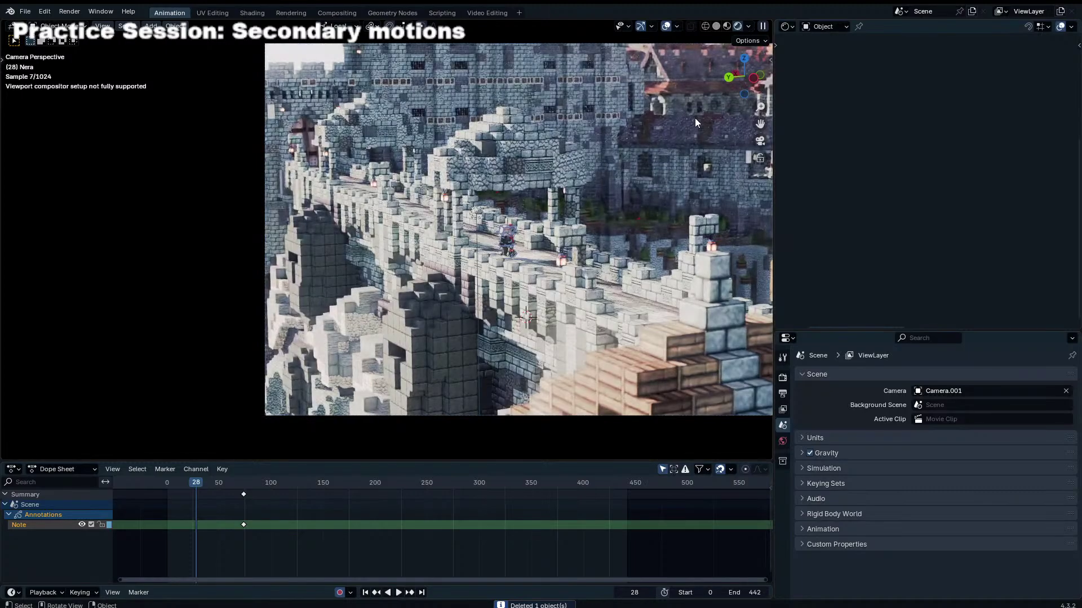
Step: Switch the node editor to the compositor and try another value in the Multiply node after the Color Ramp
click(788, 26)
click(792, 26)
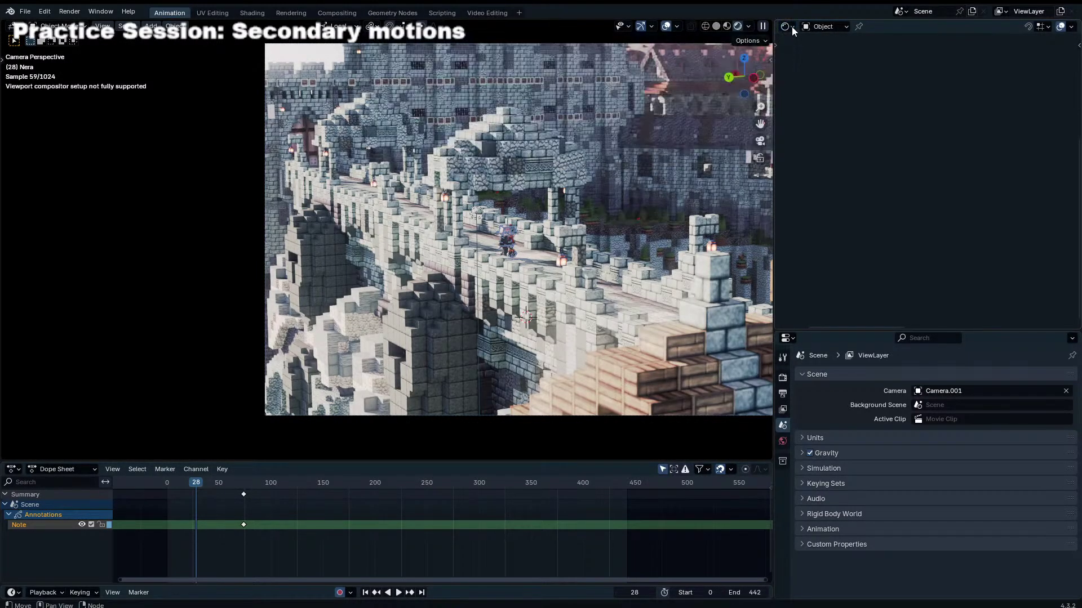
click(792, 26)
key(c)
scroll(917, 141, down, 4)
middle_drag(917, 141, 940, 213)
scroll(953, 214, up, 3)
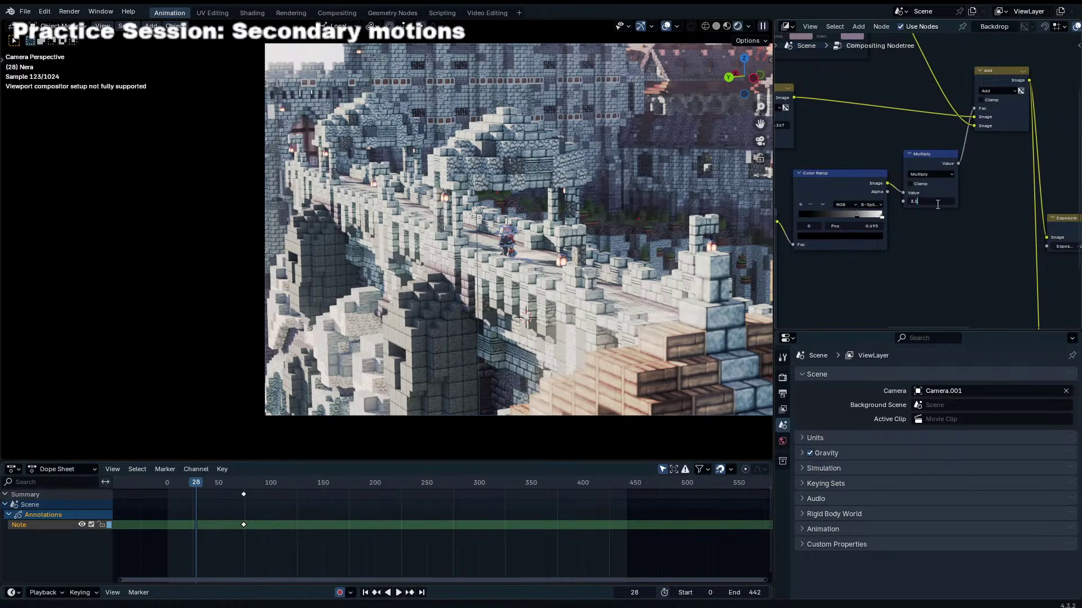
key(Return)
key(ctrl+z)
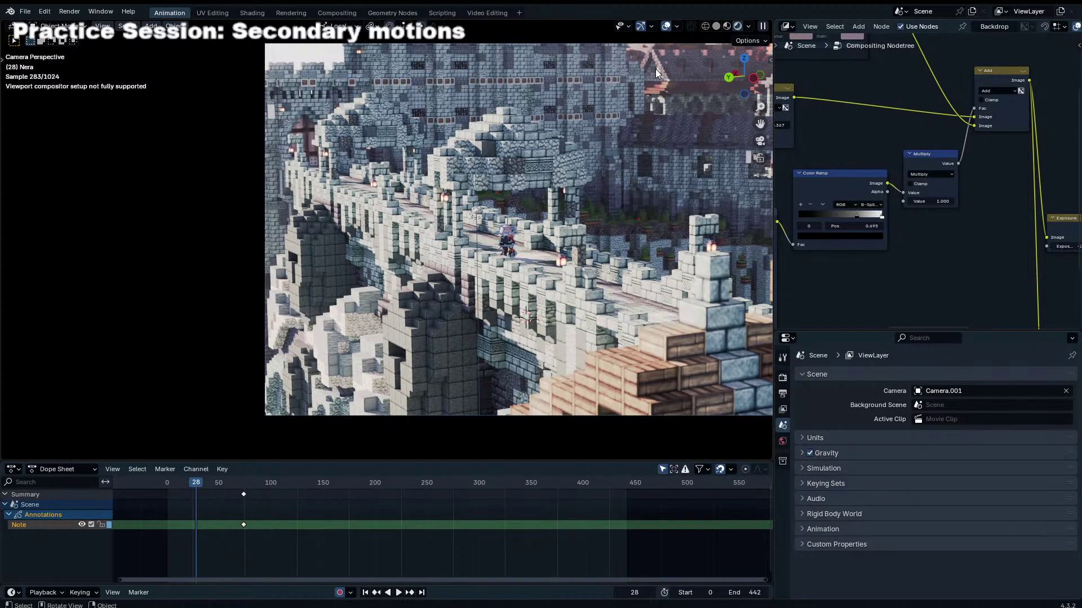
Step: Hide the viewport overlays and switch the viewport to solid shading
click(666, 26)
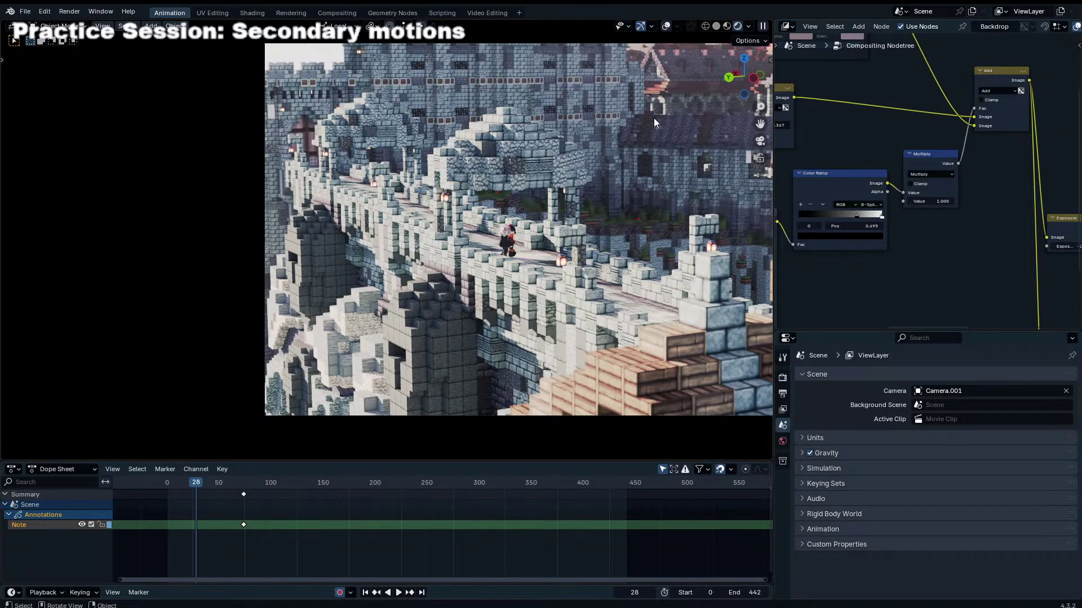
click(716, 27)
key(shift+a)
mouse_move(543, 303)
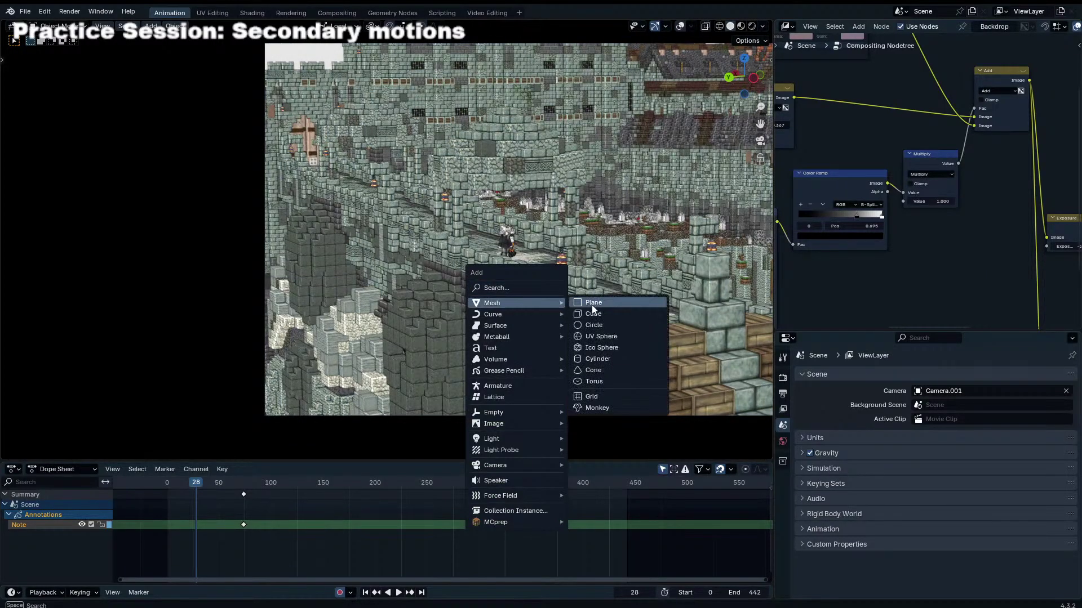
click(620, 301)
key(r)
key(x)
key(x)
key(Escape)
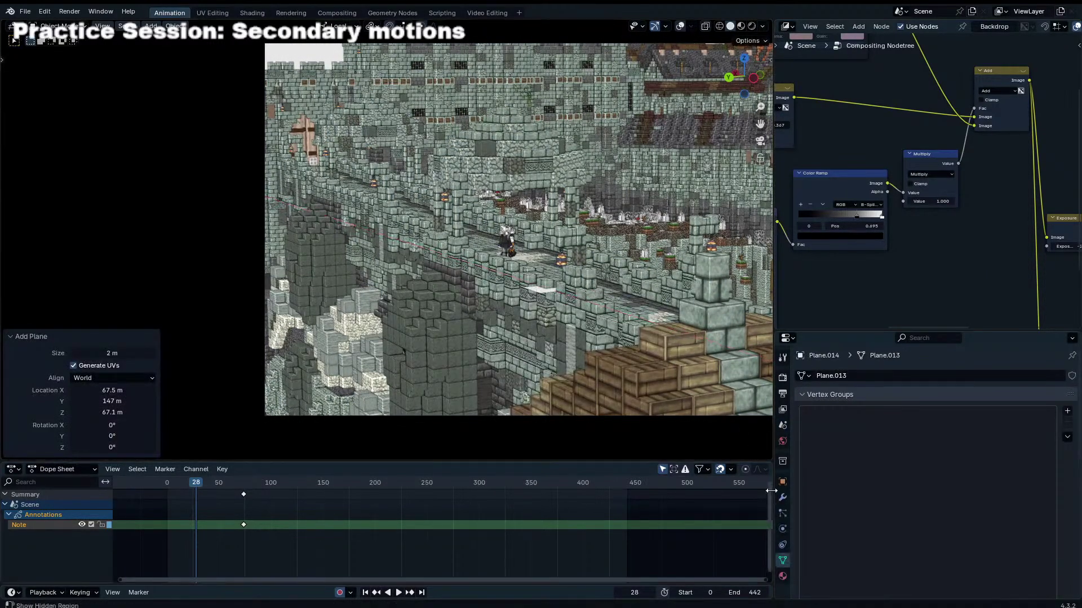
click(782, 497)
key(x)
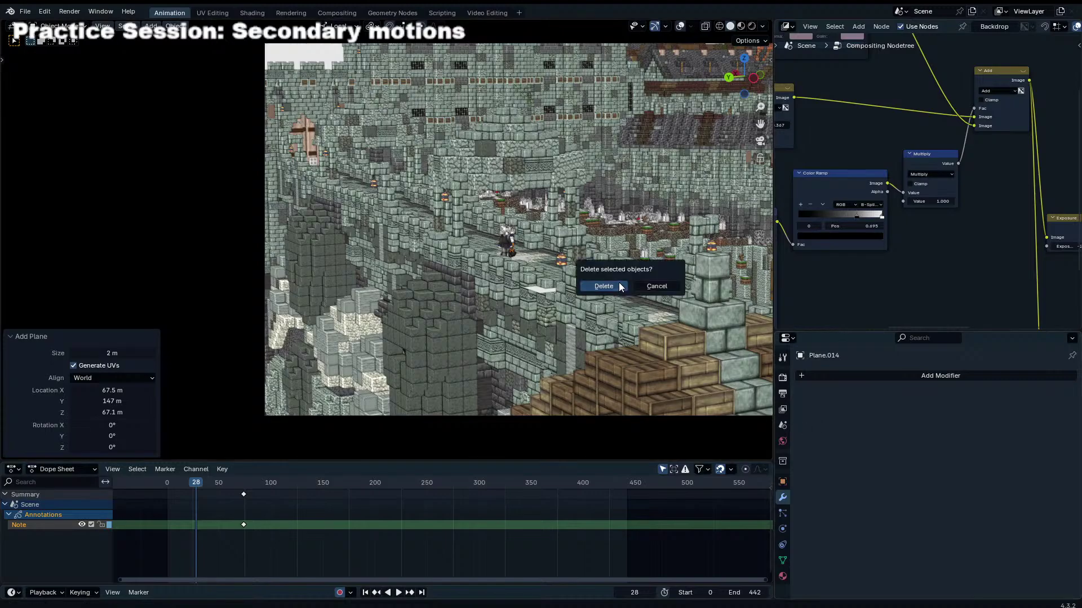
click(619, 282)
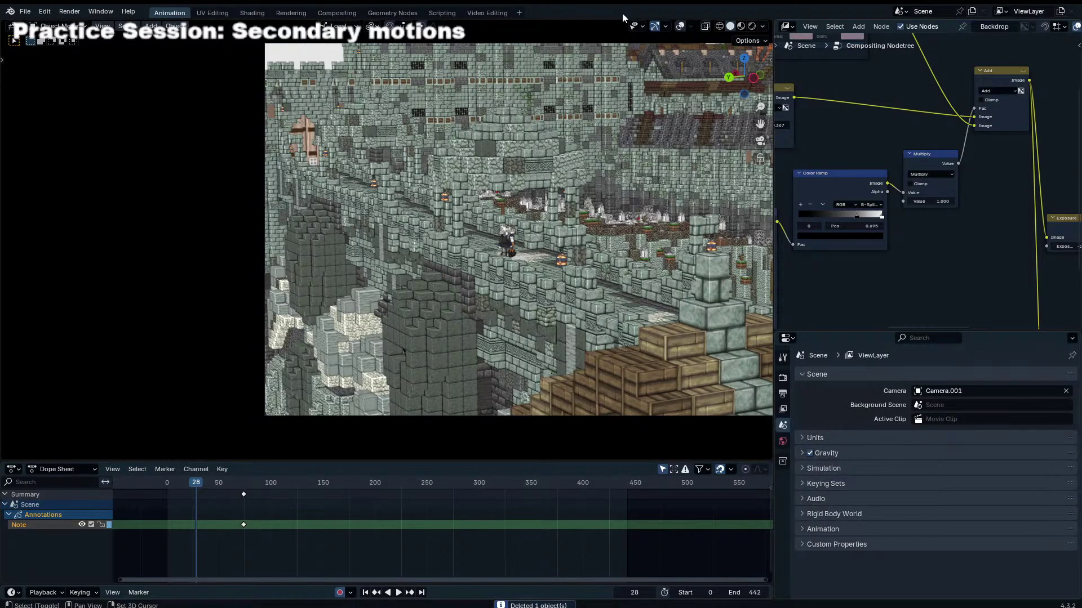
Step: Save the blend file
key(ctrl+s)
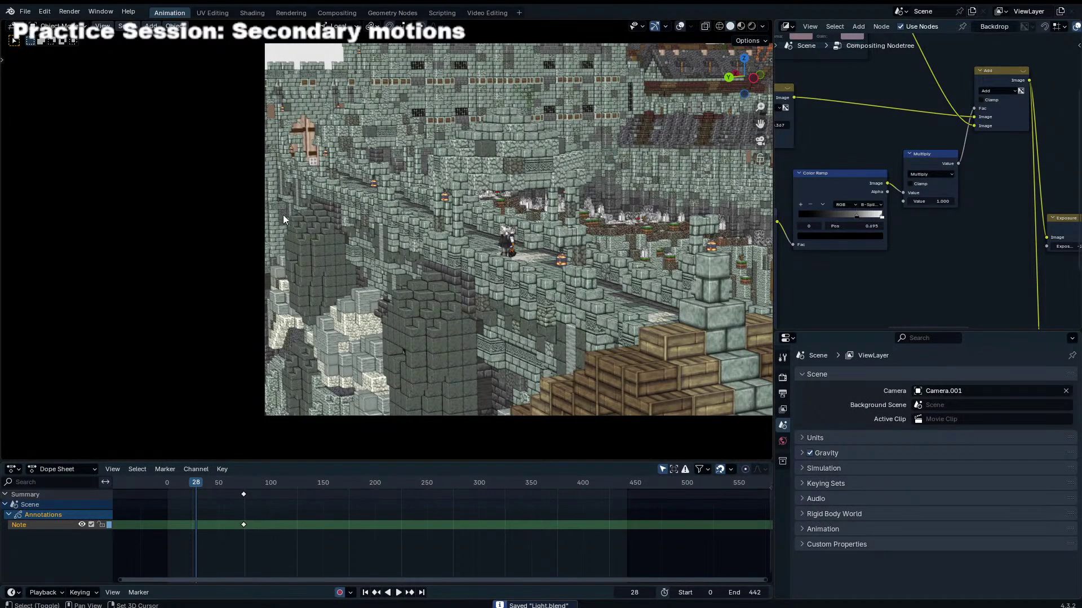
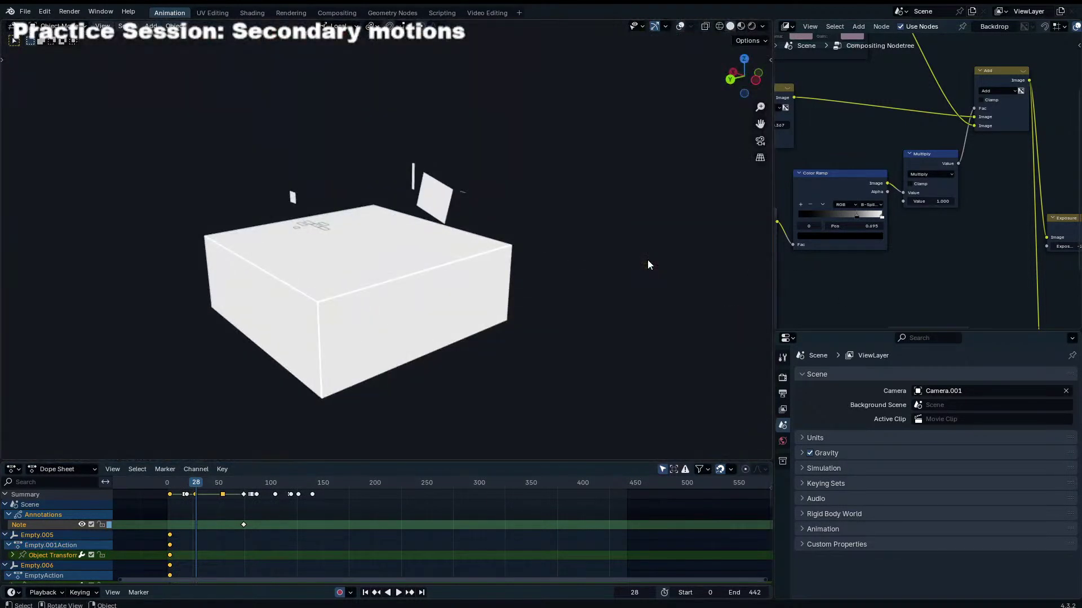
Step: Show the overlays and examine the isolated effect planes in material preview shading at frame 11
click(681, 27)
middle_drag(465, 207, 680, 79)
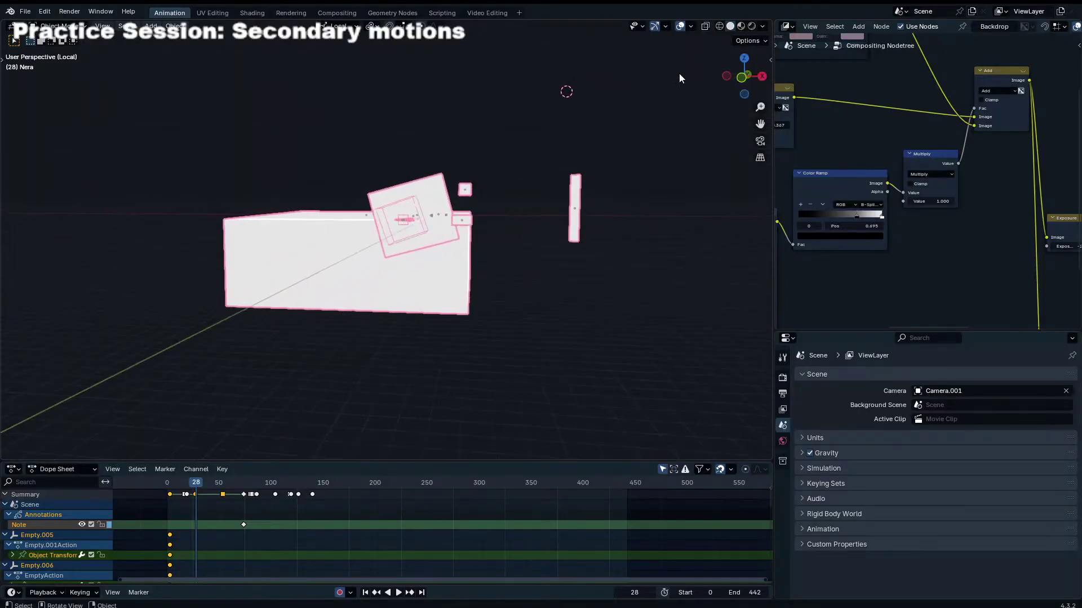
key(space)
middle_drag(573, 168, 596, 197)
key(space)
scroll(197, 490, down, 1)
drag(183, 487, 198, 486)
click(741, 26)
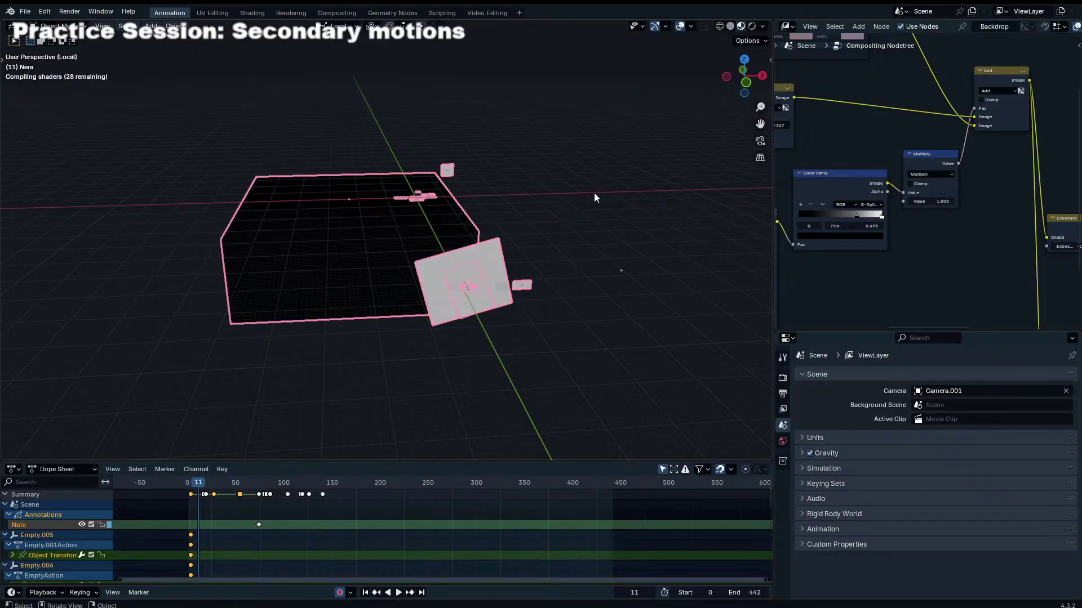
middle_drag(594, 197, 587, 193)
mouse_move(509, 237)
middle_down()
mouse_move(556, 212)
mouse_move(626, 213)
mouse_move(495, 282)
mouse_move(372, 268)
mouse_move(493, 278)
middle_up()
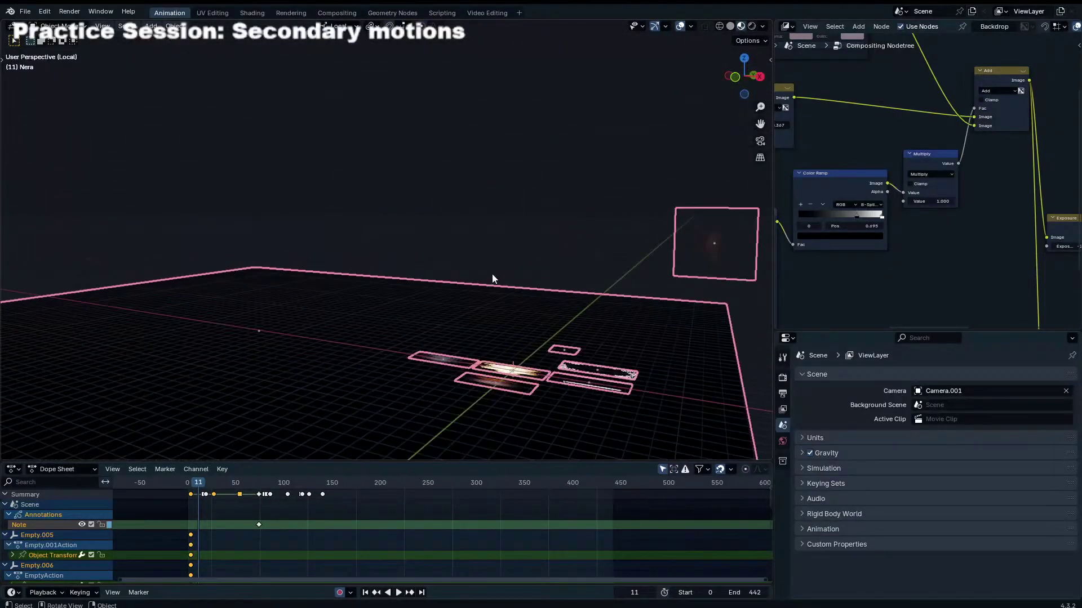
Step: Check the object name of the small glowing plane beside the large box and undo back to the hidden effect objects
click(719, 240)
key(F2)
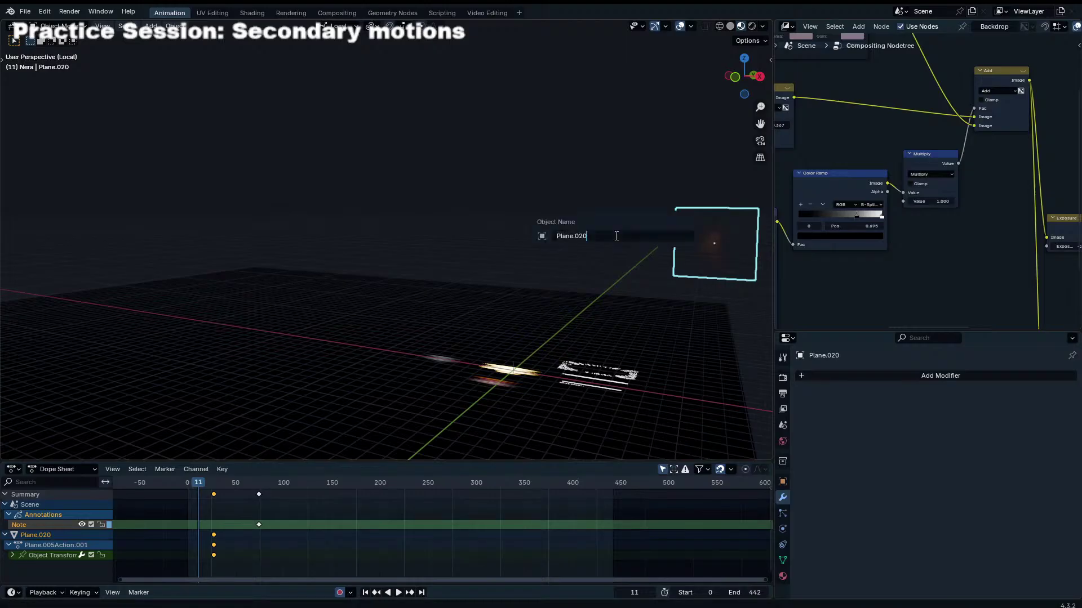
scroll(487, 160, down, 3)
middle_drag(432, 173, 478, 200)
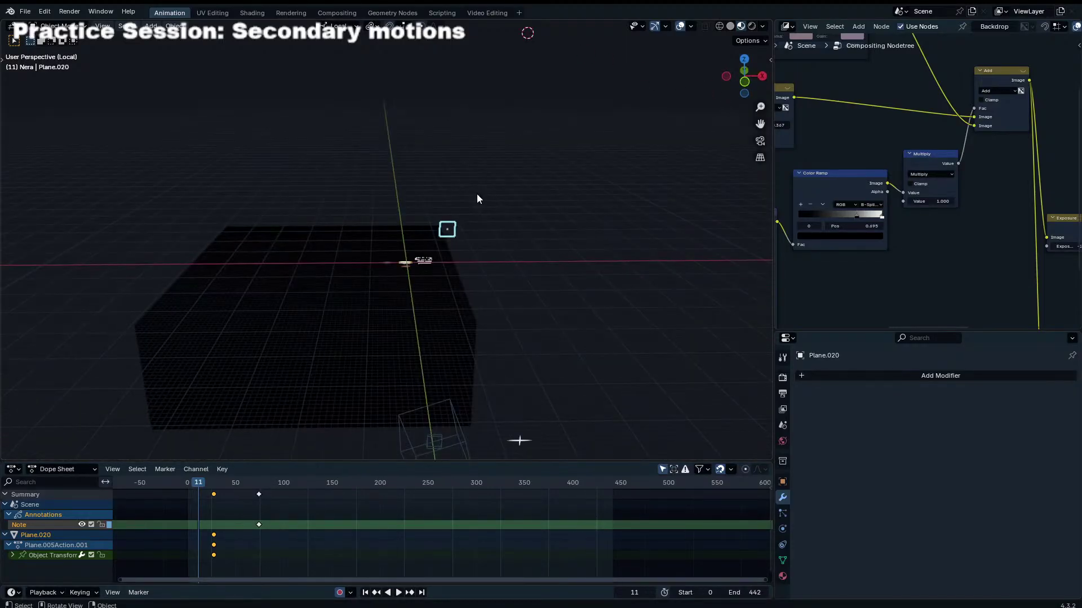
key(ctrl+z)
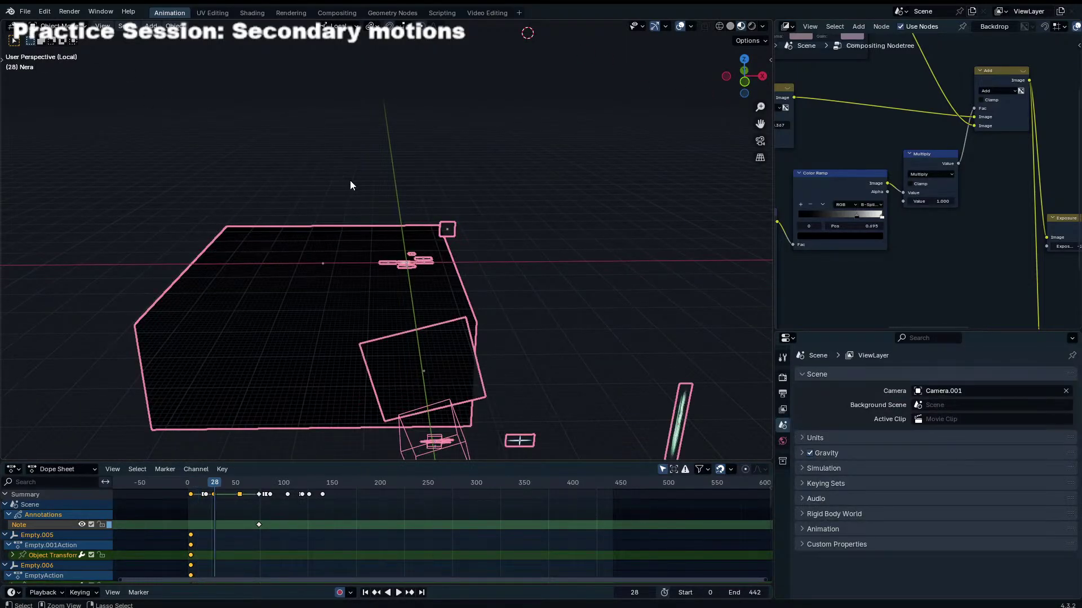
key(ctrl+z)
Step: Delete the white-streaked plane lying over the river below the cliff and save the file
click(25, 12)
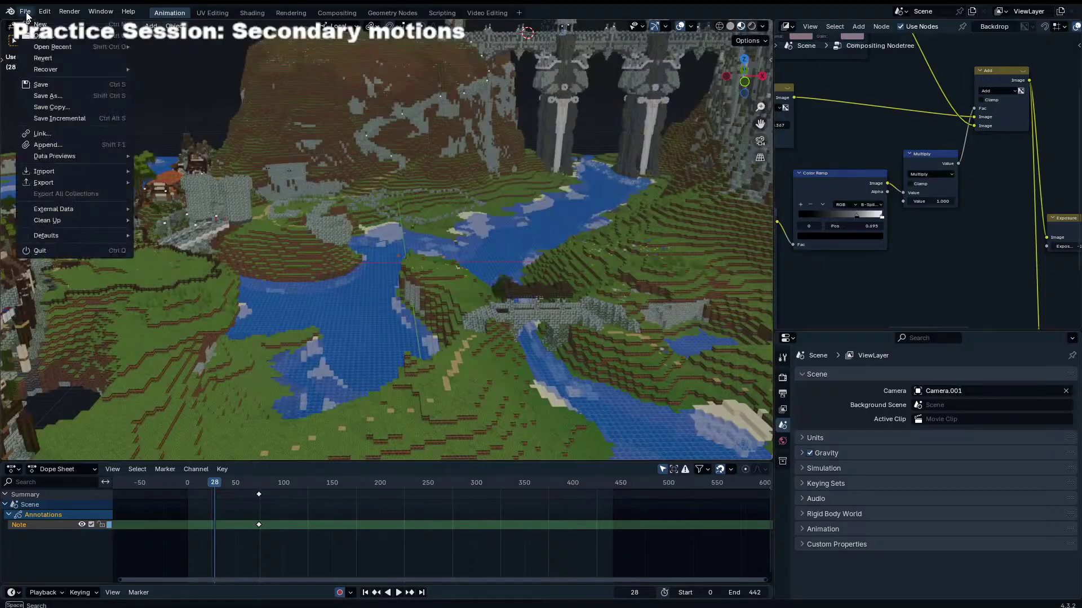
key(KP_0)
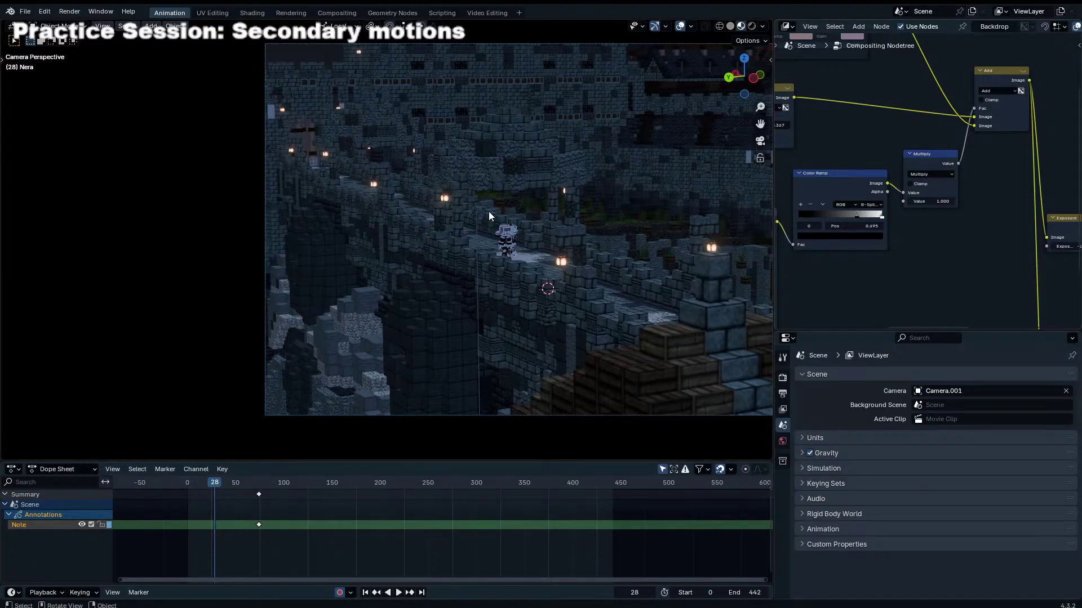
key(KP_0)
middle_drag(489, 211, 570, 248)
key(x)
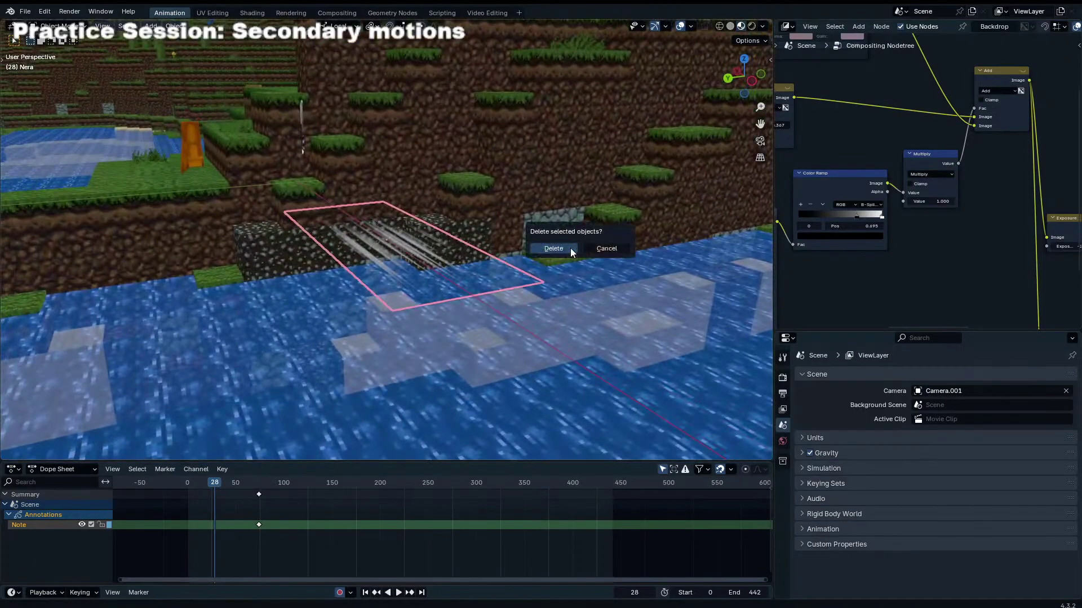
click(571, 248)
key(ctrl+s)
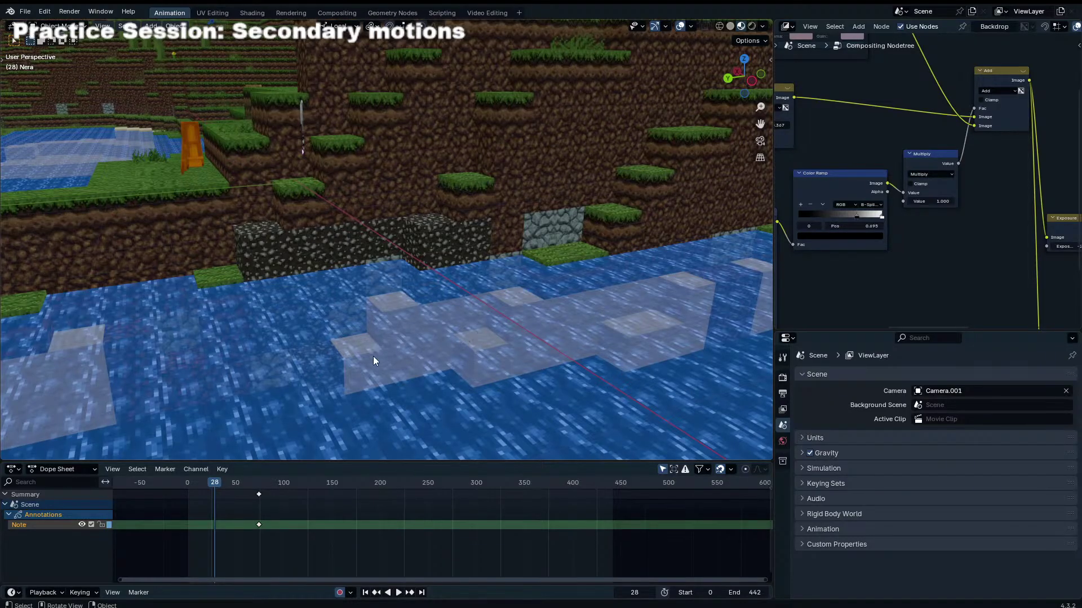
Step: Unhide the effect objects, isolate them in local view and check the object name of the small square plane
key(alt+h)
key(KP_Decimal)
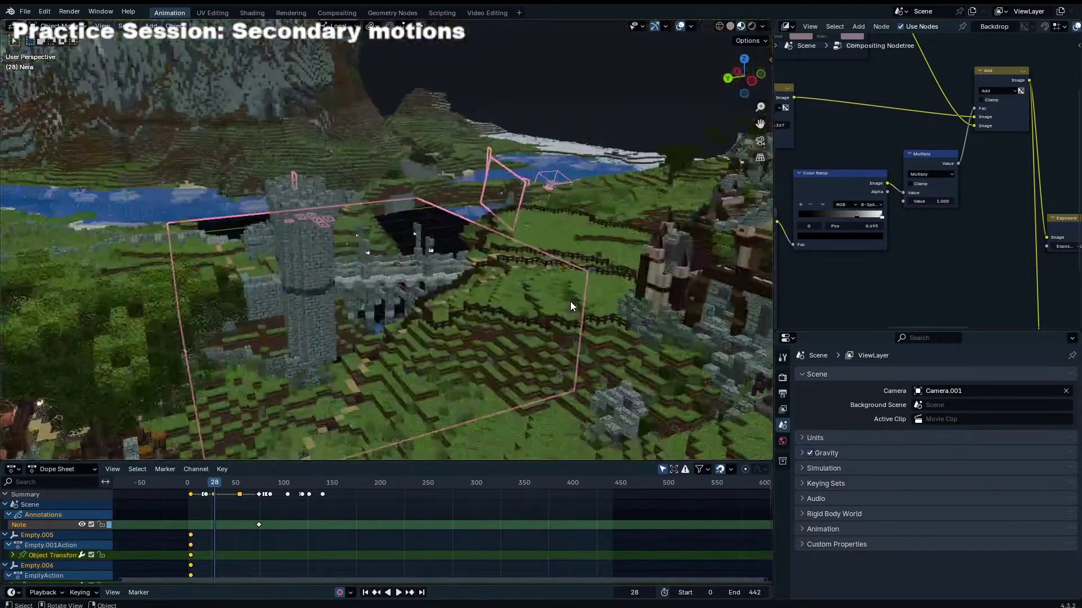
key(KP_Divide)
middle_drag(316, 295, 333, 196)
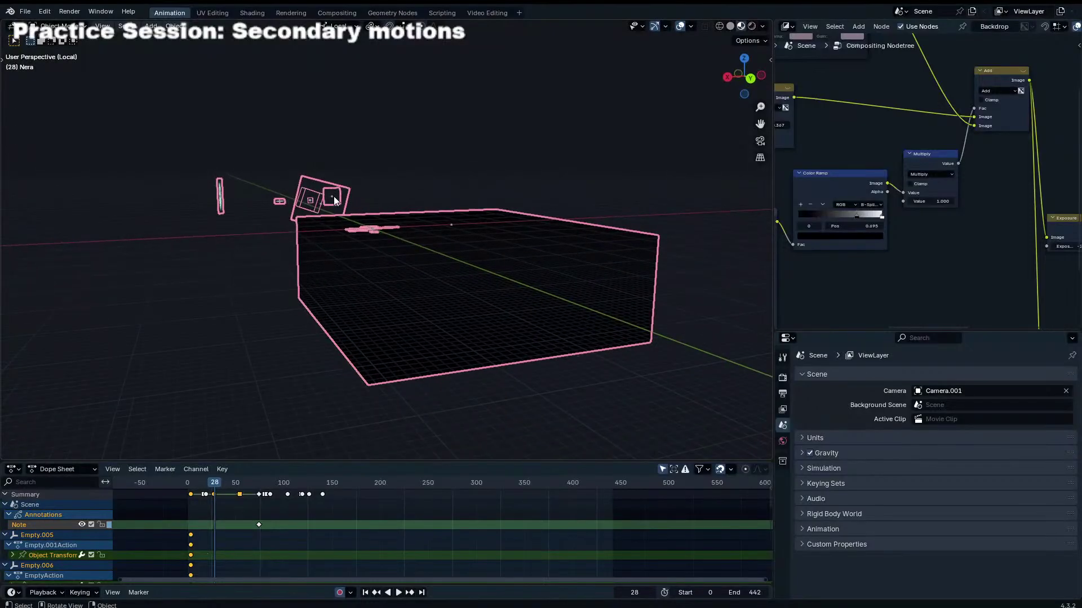
click(334, 196)
key(F2)
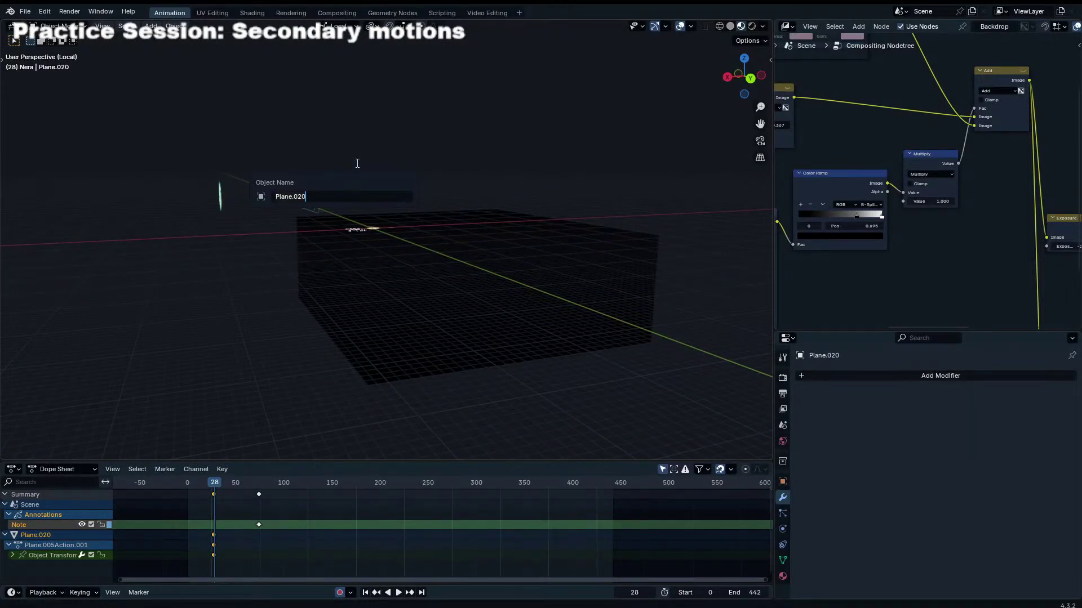
key(Escape)
Step: Undo unhiding the effect objects, leave local view and return to the camera view
middle_drag(360, 163, 519, 178)
key(ctrl+z)
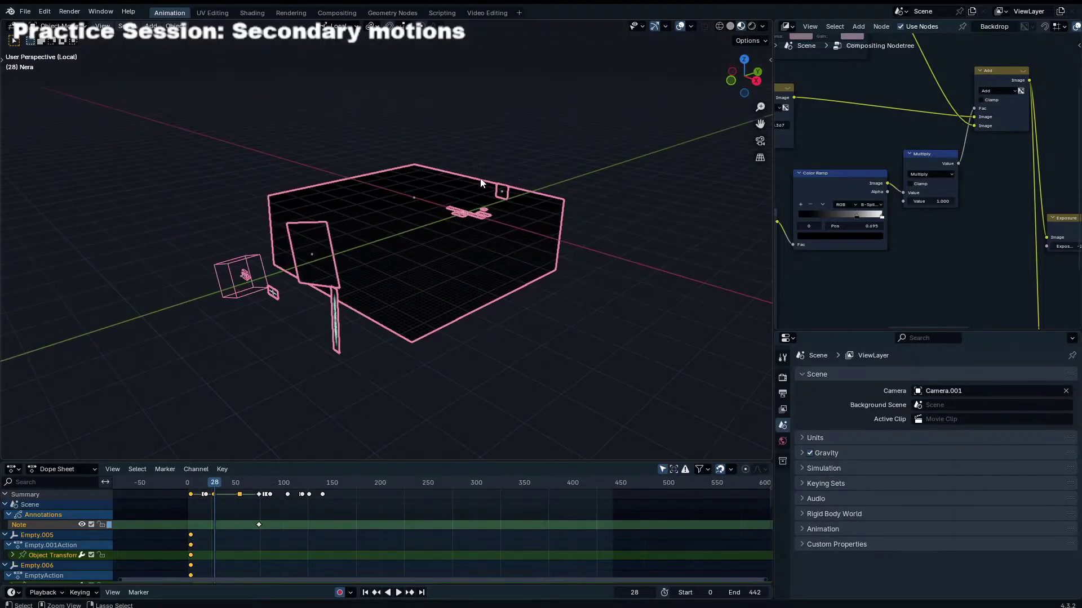
key(KP_Divide)
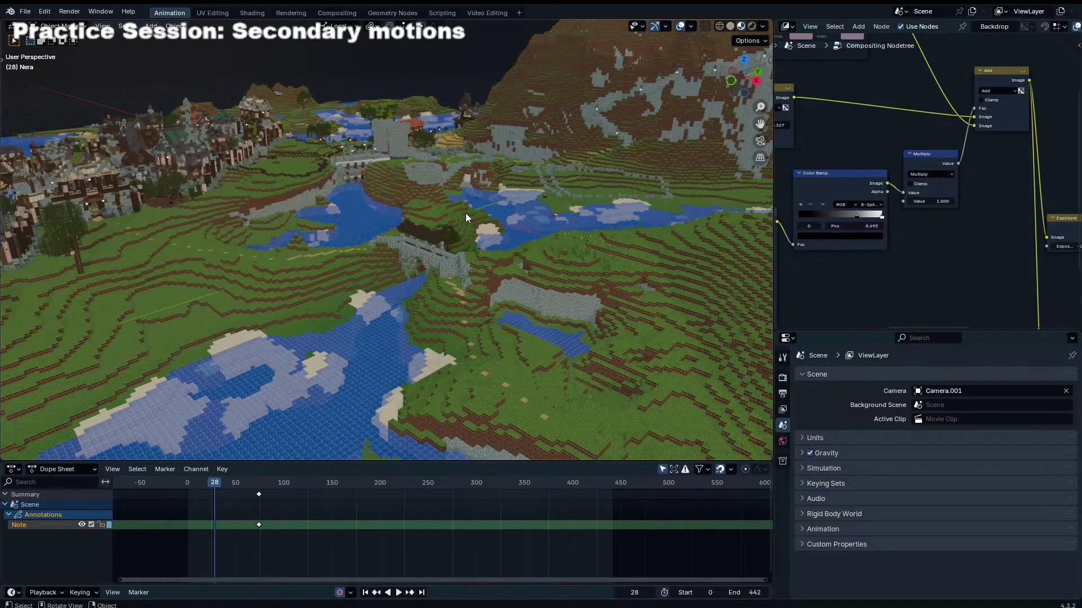
key(KP_0)
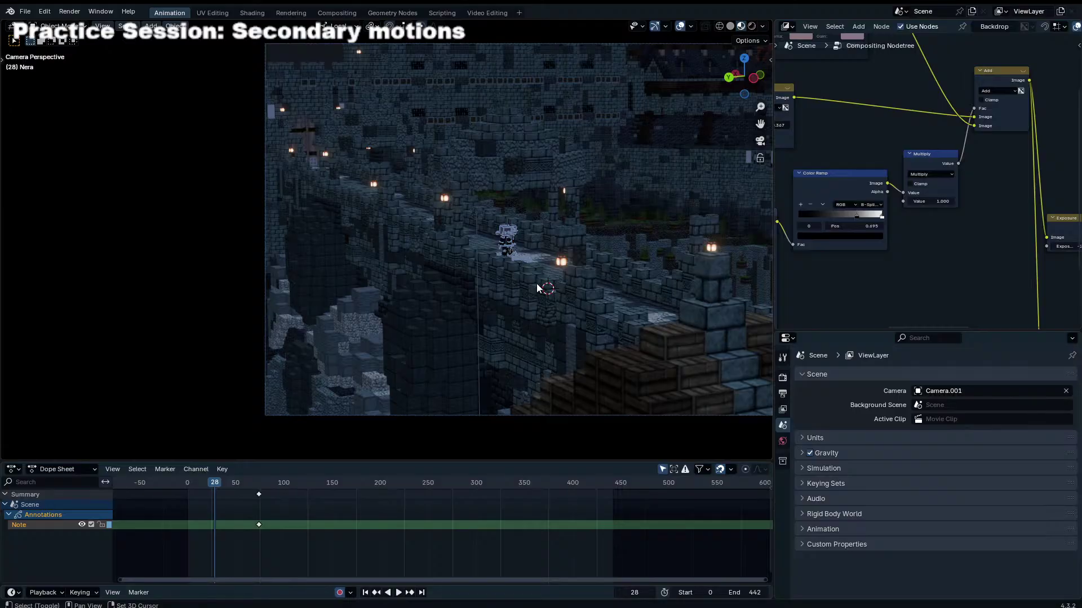
Step: Place the 3D cursor on the bridge wall just below the characters
shift+right_click(544, 288)
key(shift+a)
key(Escape)
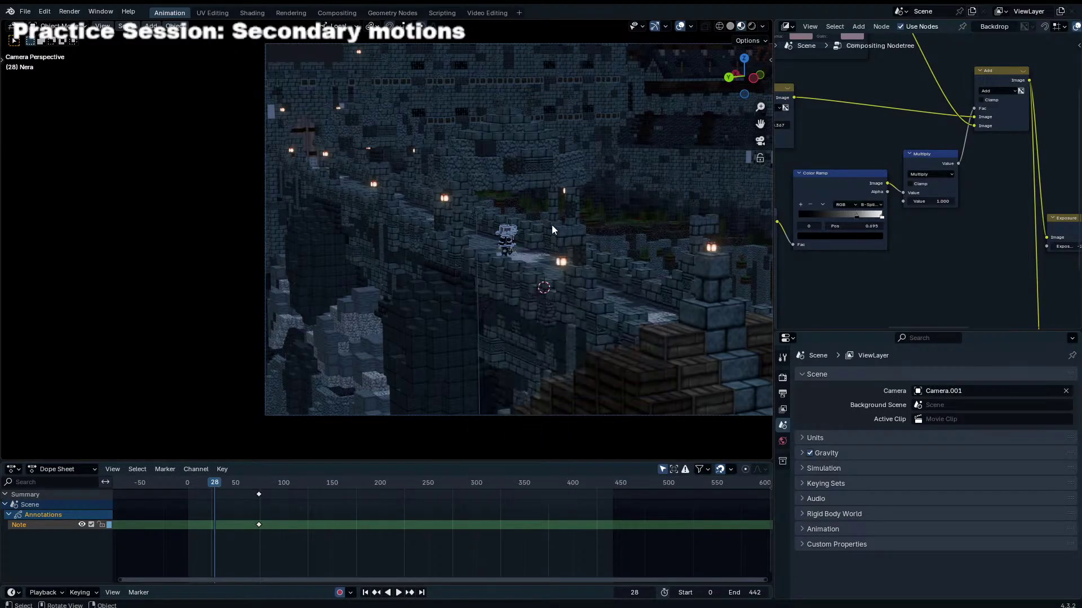
scroll(548, 252, up, 3)
shift+middle_drag(595, 261, 477, 260)
scroll(476, 257, down, 3)
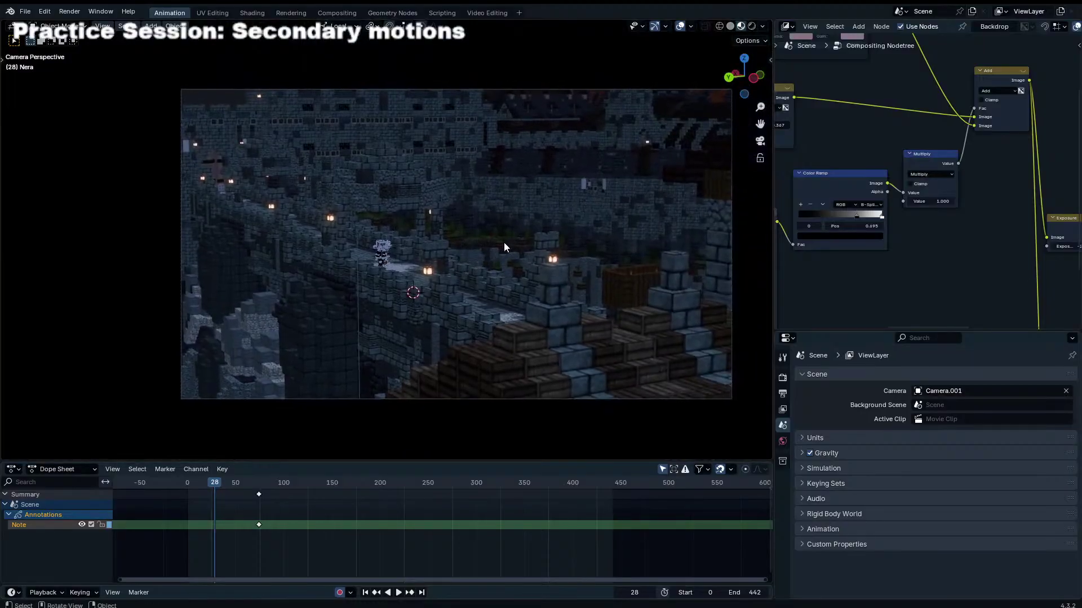
Step: Change the material preview's lighting option to brighten the scene, and switch the viewport to rendered shading
click(763, 26)
click(714, 288)
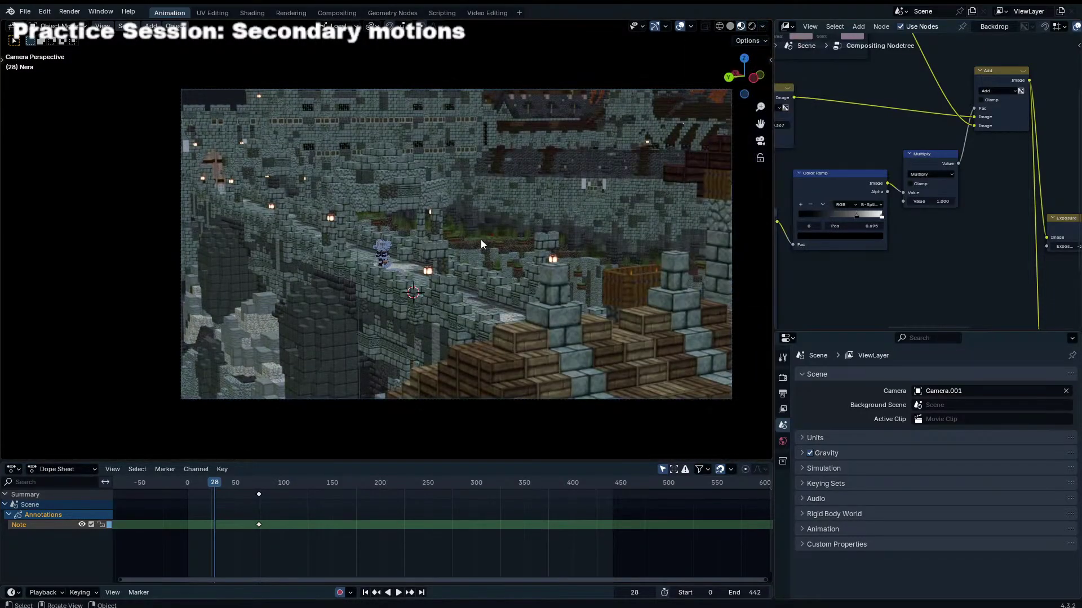
shift+middle_drag(482, 238, 441, 221)
scroll(529, 235, up, 2)
scroll(441, 221, down, 2)
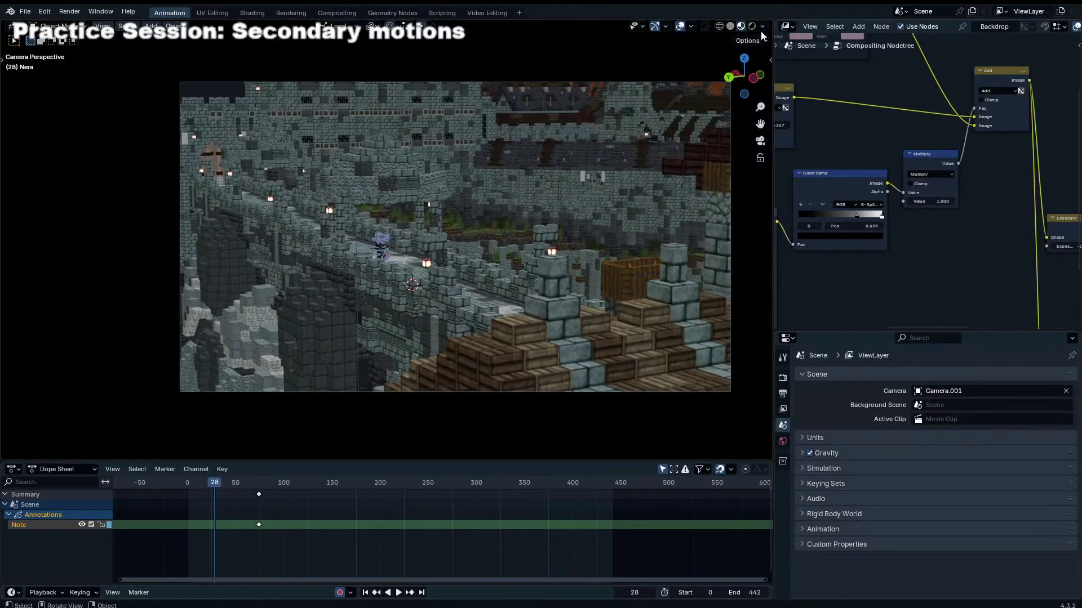
click(751, 26)
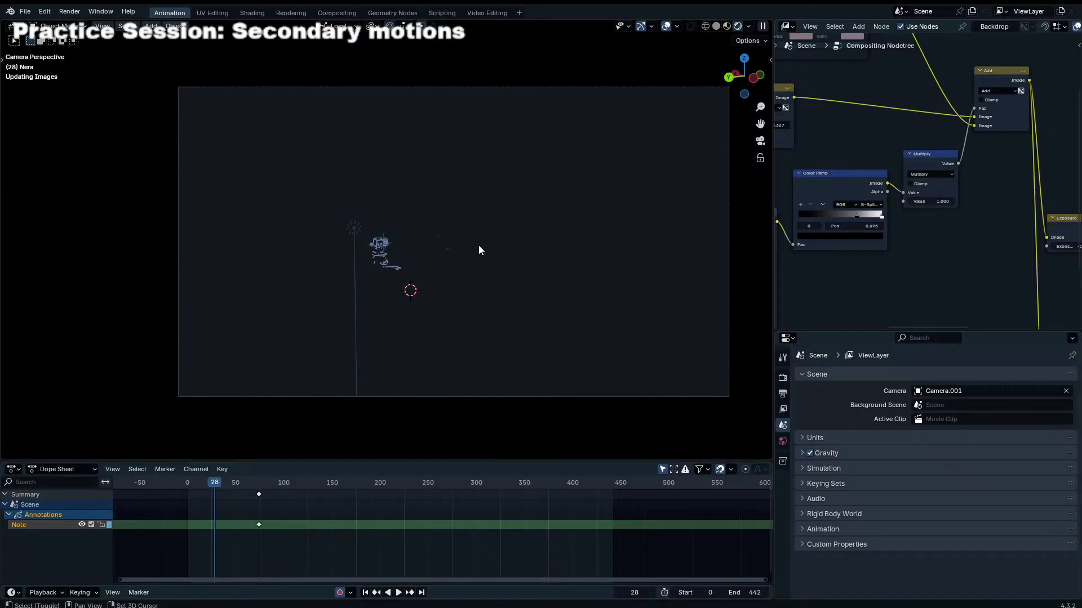
Step: Add a 2 m mesh plane at the 3D cursor on the bridge wall below the characters
scroll(456, 256, up, 1)
key(shift+a)
mouse_move(459, 252)
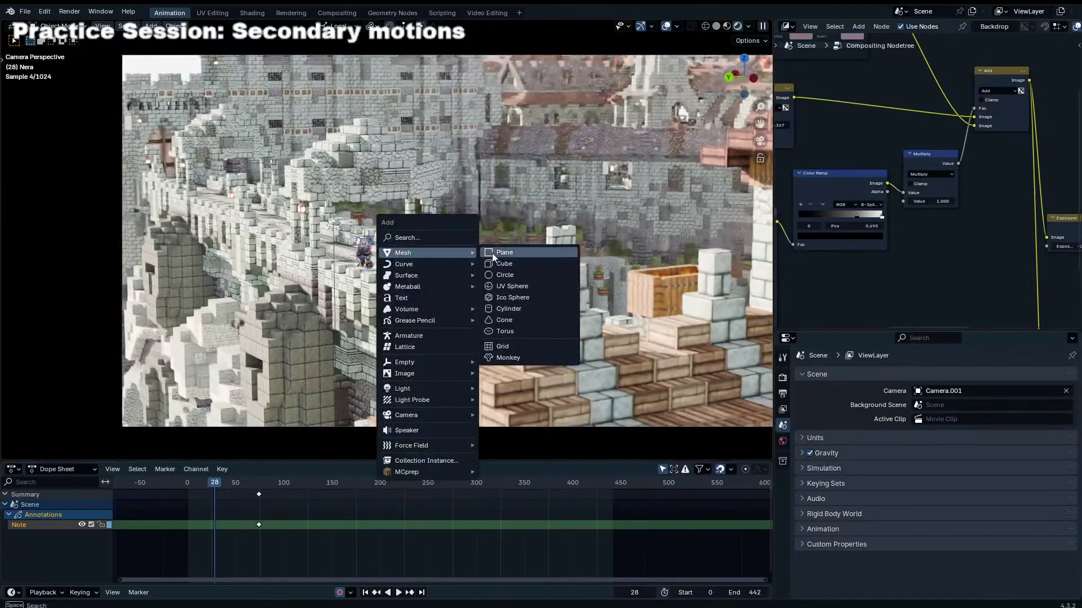
click(492, 252)
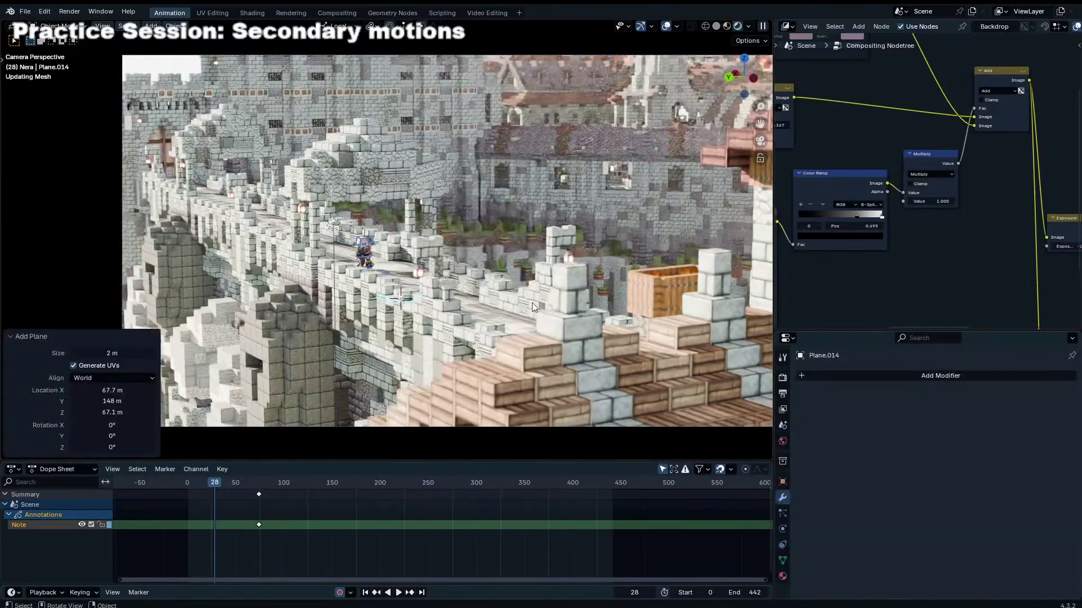
Step: Switch the compositing node area to the Shader Editor and create a new material for the plane
scroll(868, 259, down, 3)
scroll(875, 240, down, 2)
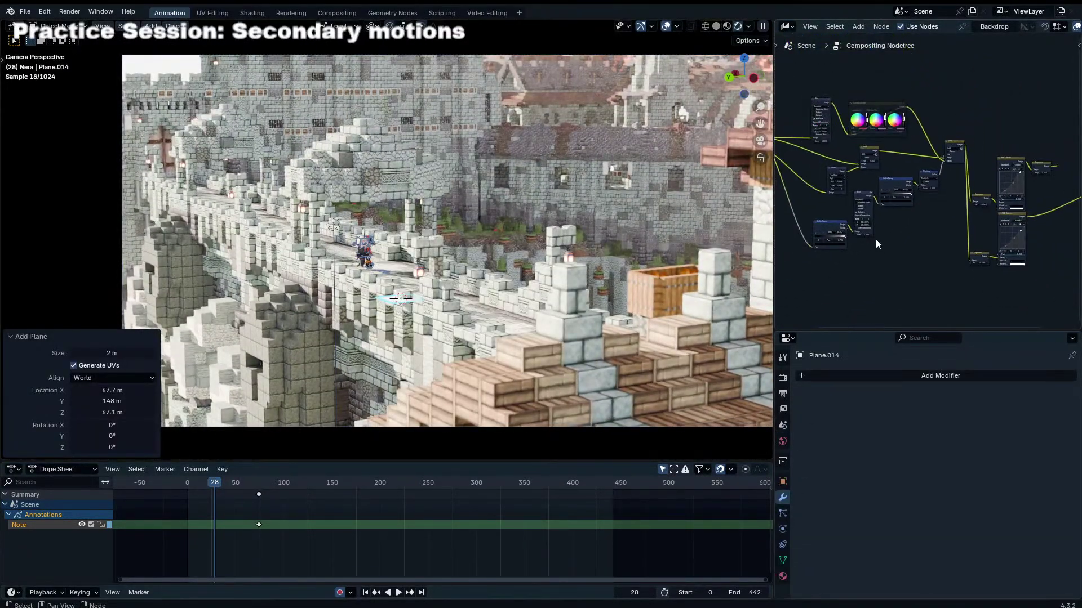
click(786, 26)
click(411, 134)
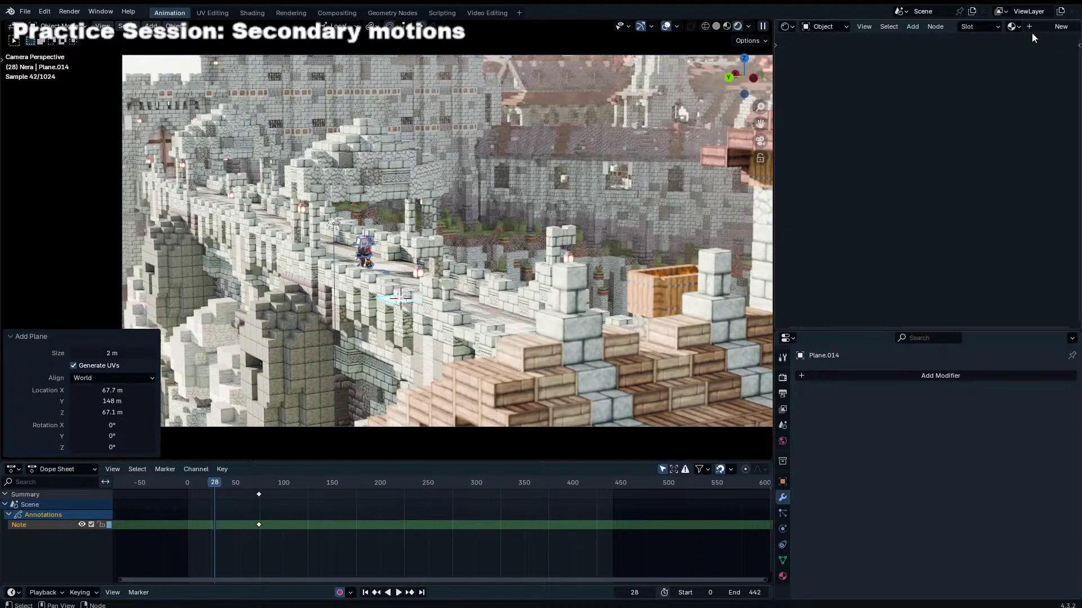
click(1046, 25)
Step: Scale the plane up about 5.6 times, rotate it upright to face the camera and move it in front of the characters
key(s)
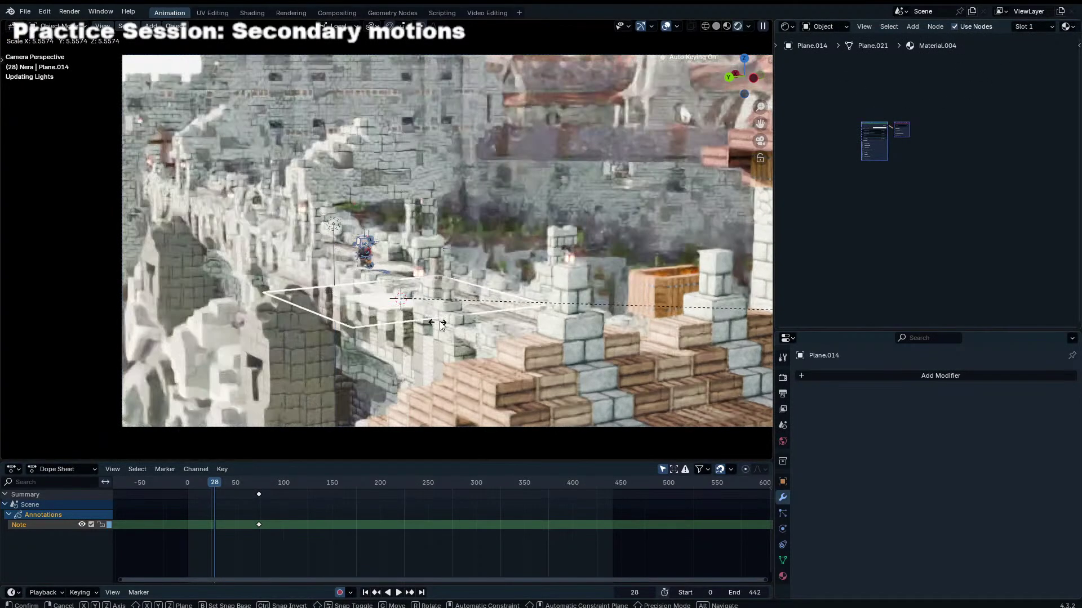
click(440, 322)
key(r)
key(r)
click(378, 349)
key(g)
click(327, 258)
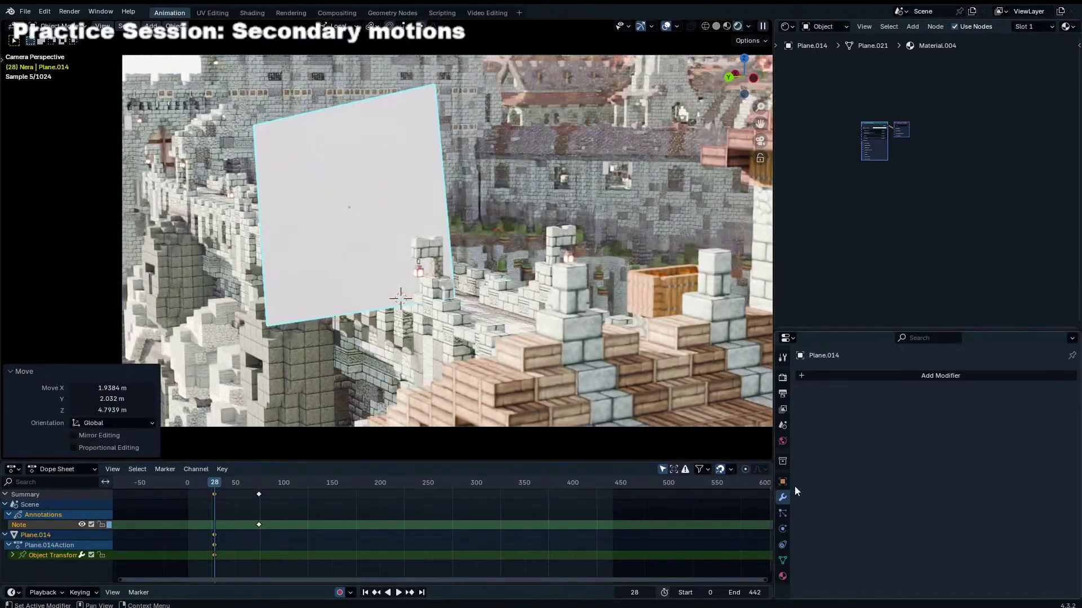
Step: Add a Damped Track constraint to the plane, targeting Camera.001 with Z as the track axis
click(785, 546)
click(856, 377)
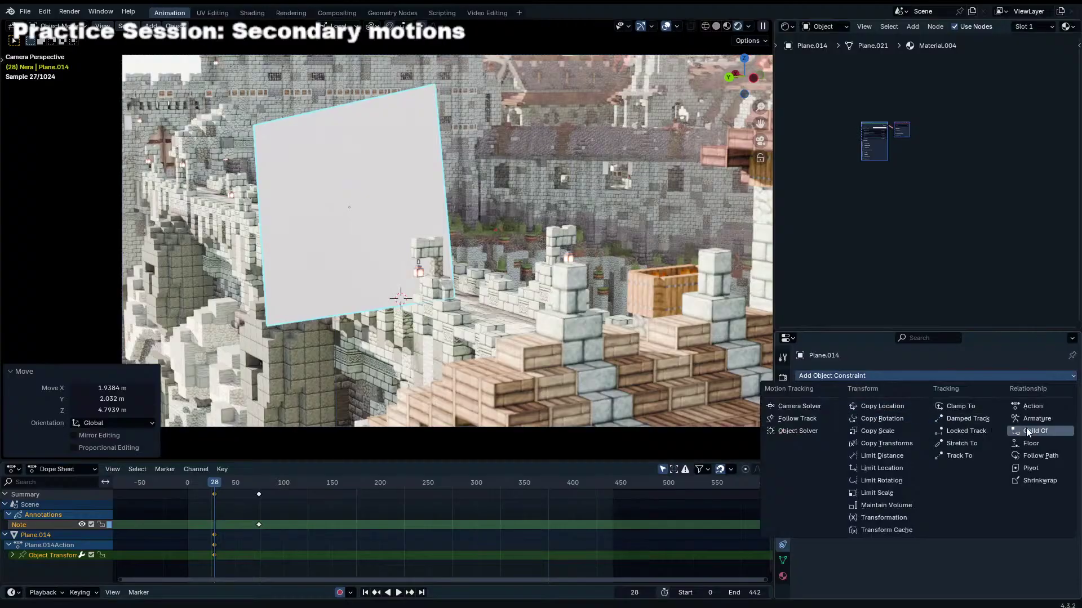
click(990, 418)
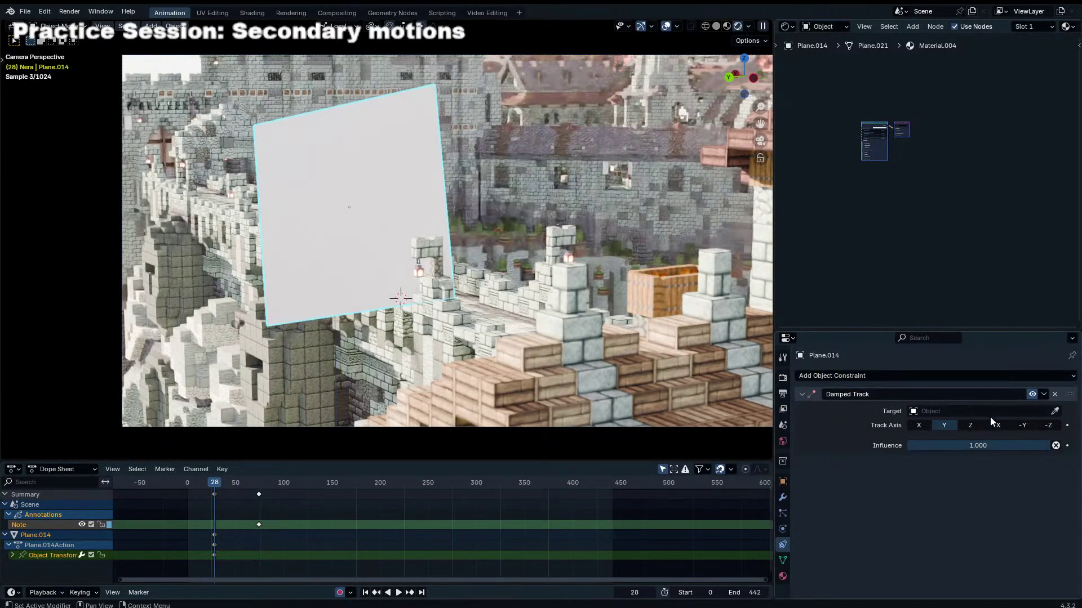
click(990, 413)
text(camera)
click(964, 442)
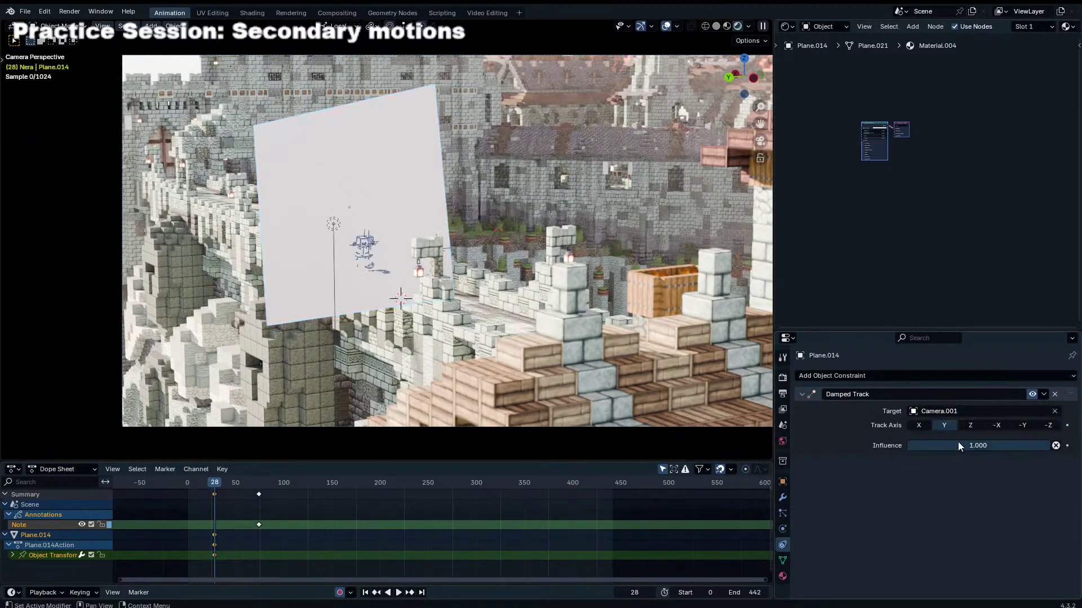
click(970, 426)
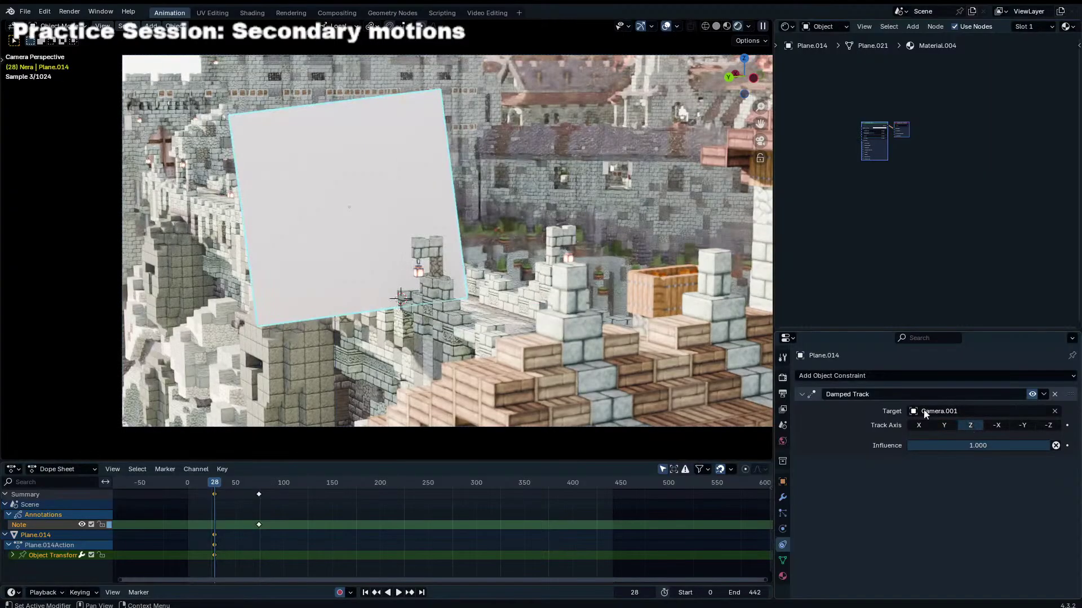
Step: Delete the material's Principled BSDF and attach an image texture setup with mapping and texture coordinates to the Material Output
key(Home)
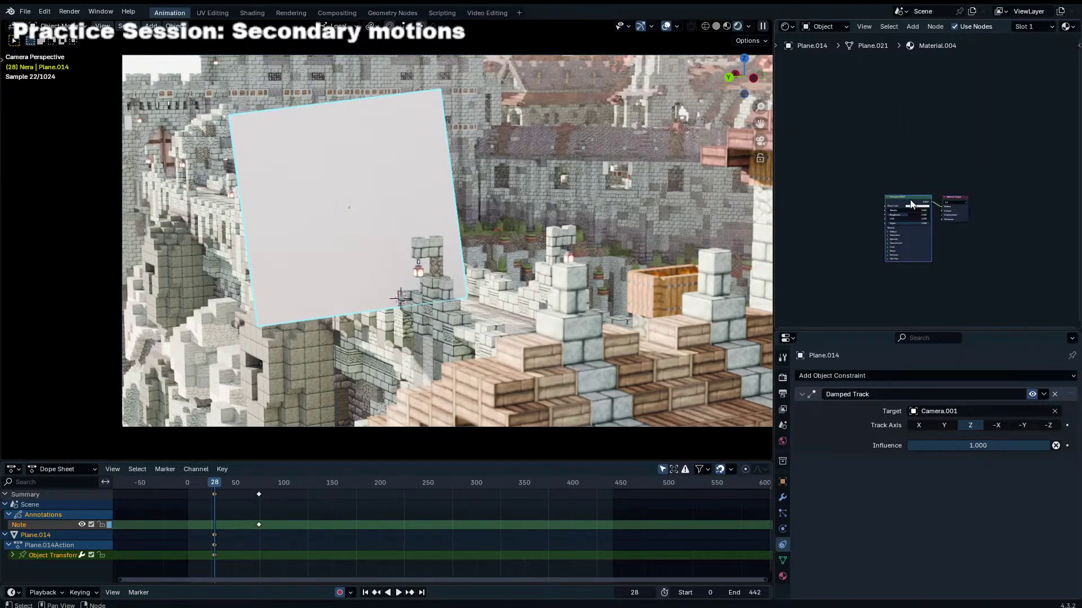
scroll(912, 202, up, 4)
key(x)
click(976, 207)
key(ctrl+t)
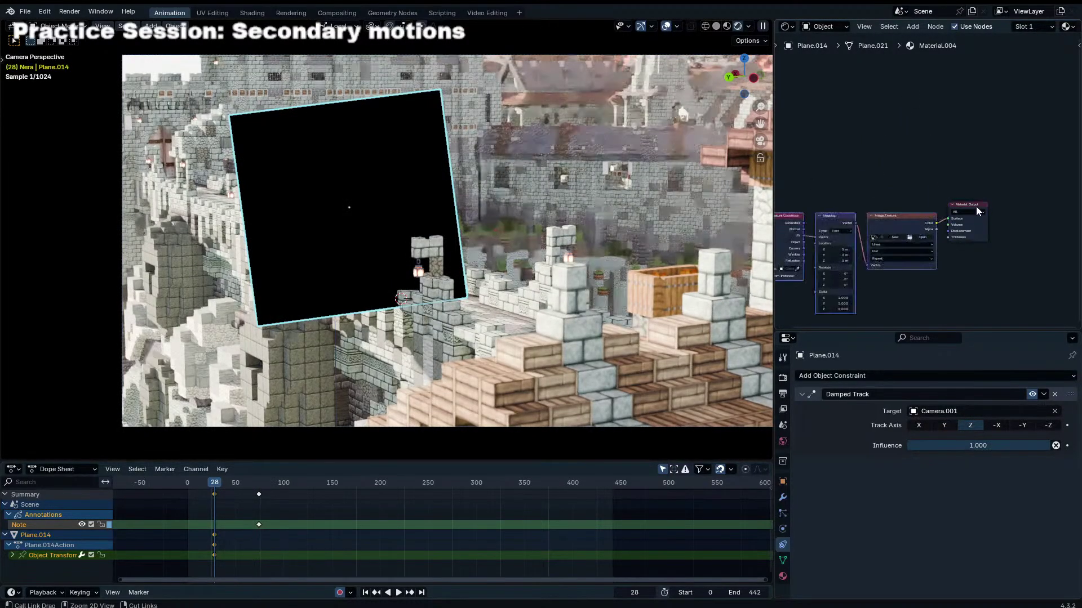
Step: Replace the Mapping and Image Texture nodes with a Length node that takes the Object coordinates and feeds the output's Surface
middle_drag(901, 198, 956, 155)
drag(969, 153, 871, 249)
key(x)
drag(858, 207, 889, 192)
text(len)
key(Return)
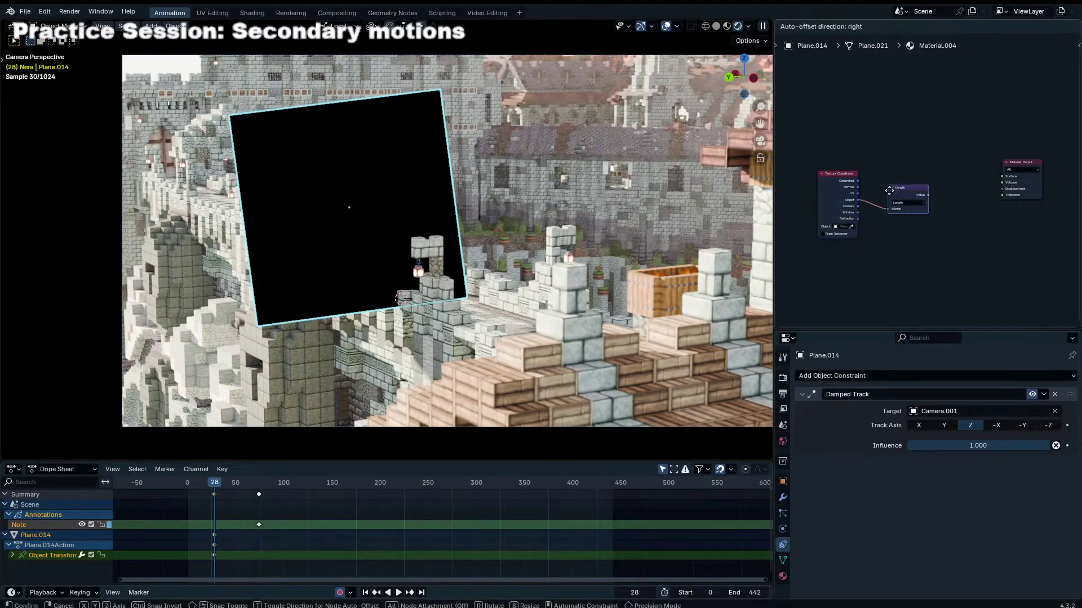
click(889, 191)
drag(928, 194, 1002, 176)
Step: Insert a Color Ramp between the Length node and the Material Output, with its gradient flipped to run from white to black
key(shift+a)
text(co)
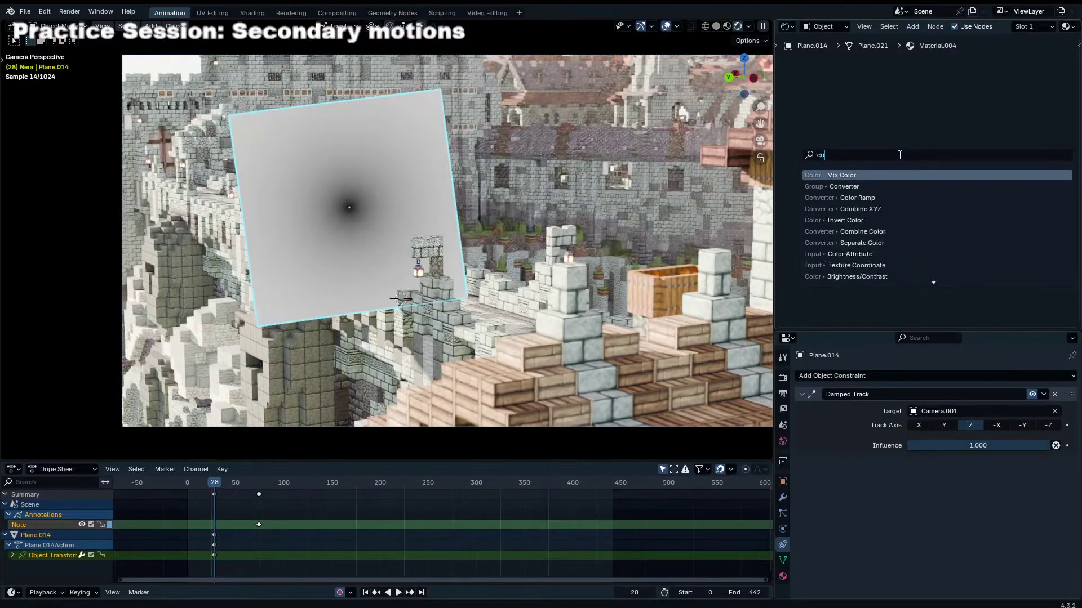
text(lor ramp)
key(Return)
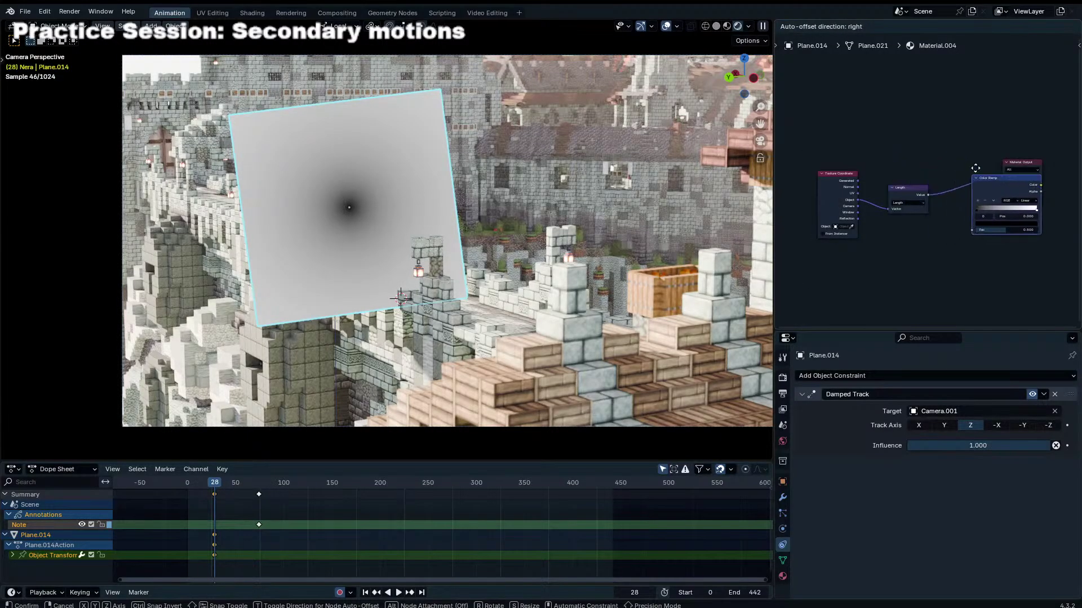
click(948, 152)
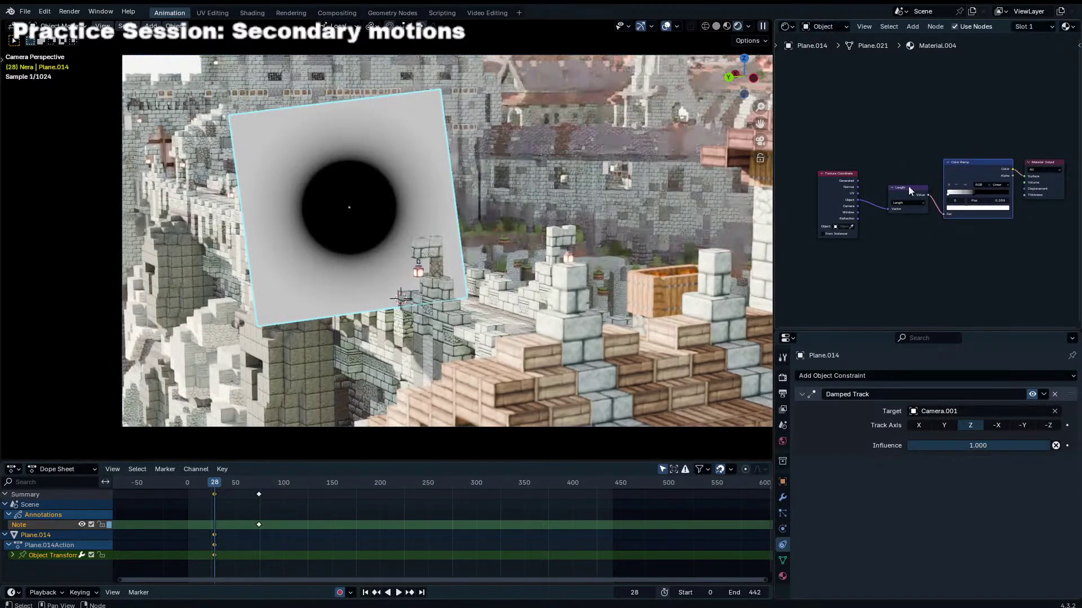
drag(979, 192, 1059, 188)
Step: Insert a Mix Color node between the Texture Coordinate and Length nodes
key(shift+a)
click(903, 158)
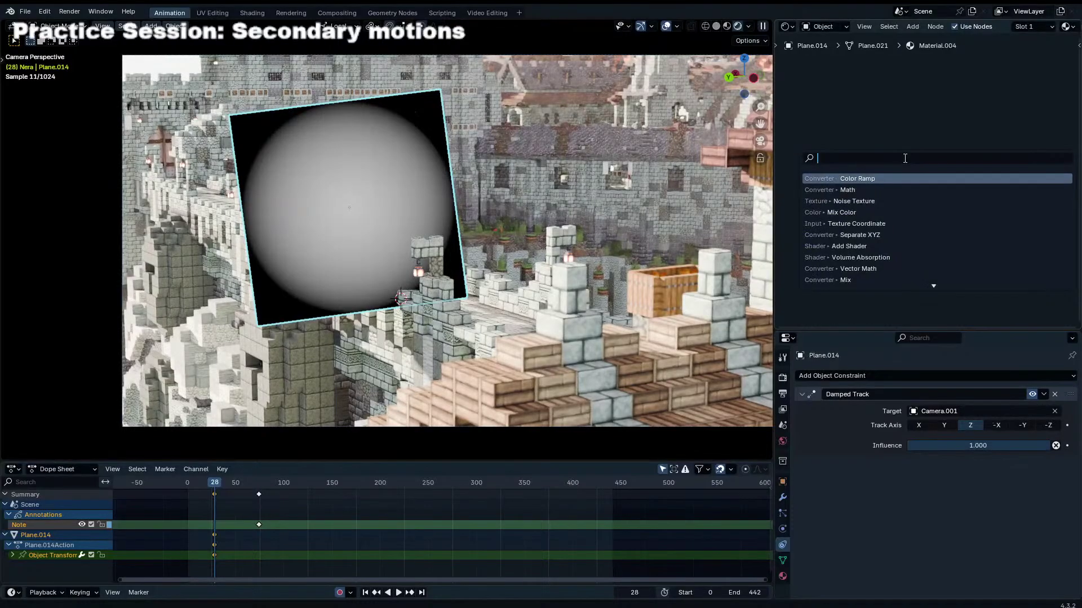
text(mix)
key(Return)
click(901, 183)
Step: Add a Noise Texture and feed its Color into the Mix node's B input, with the Object coordinates going into A
key(shift+a)
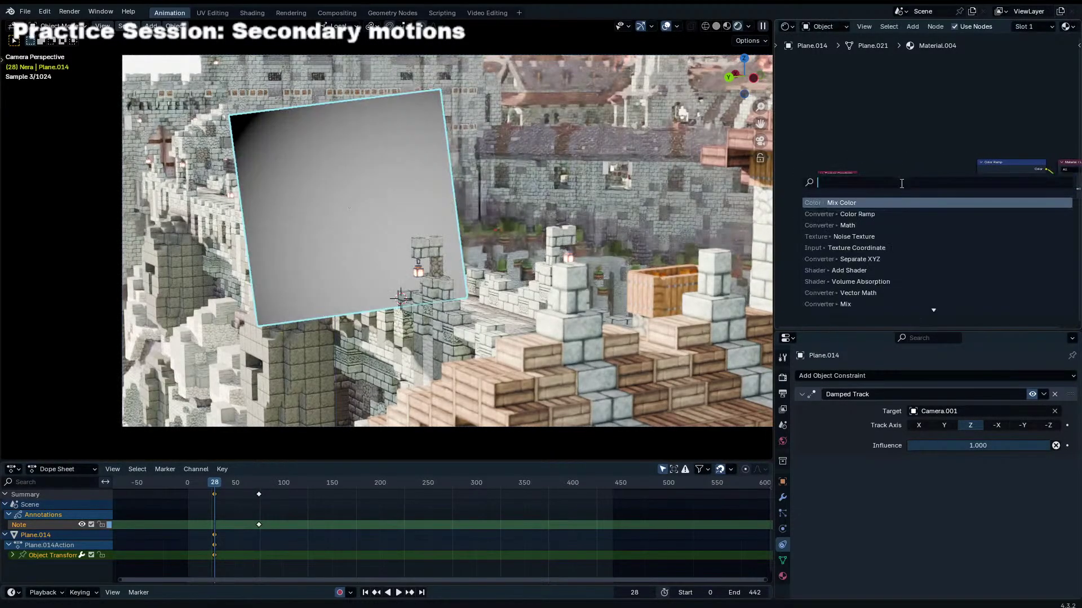
text(noise te)
key(Return)
click(858, 241)
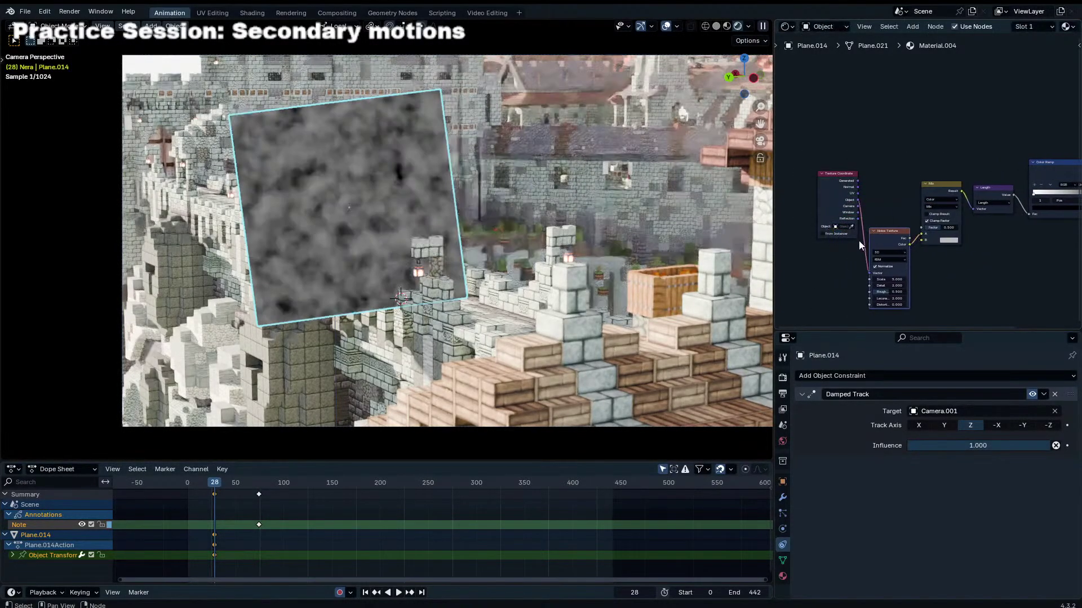
alt+drag(873, 268, 863, 277)
drag(921, 240, 900, 255)
middle_drag(1016, 193, 949, 188)
middle_drag(803, 268, 848, 267)
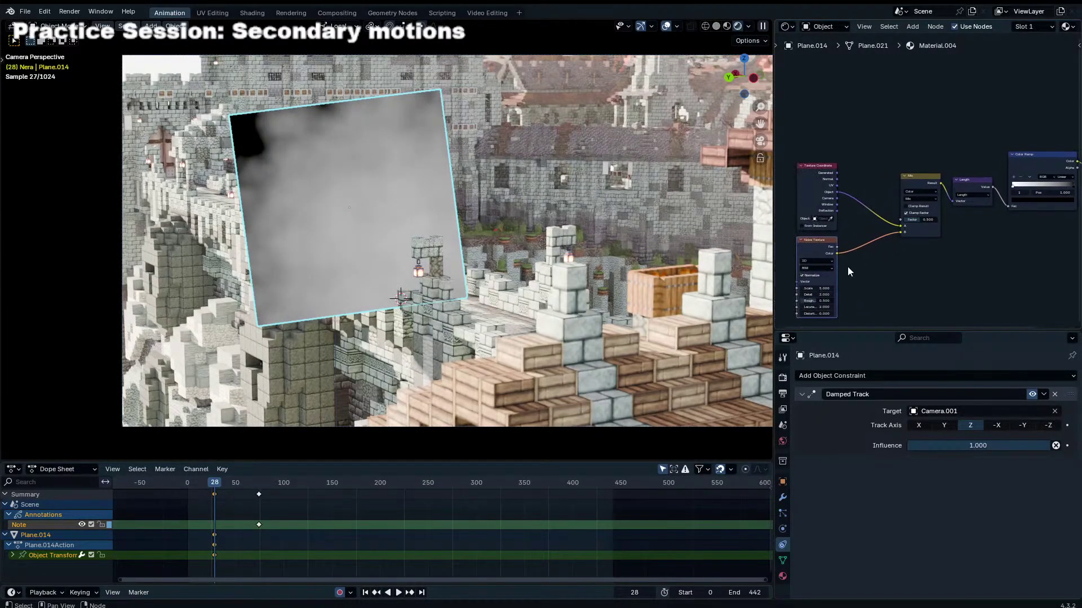
Step: Set the Mix Color node's blending mode to Linear Light
click(922, 198)
click(962, 219)
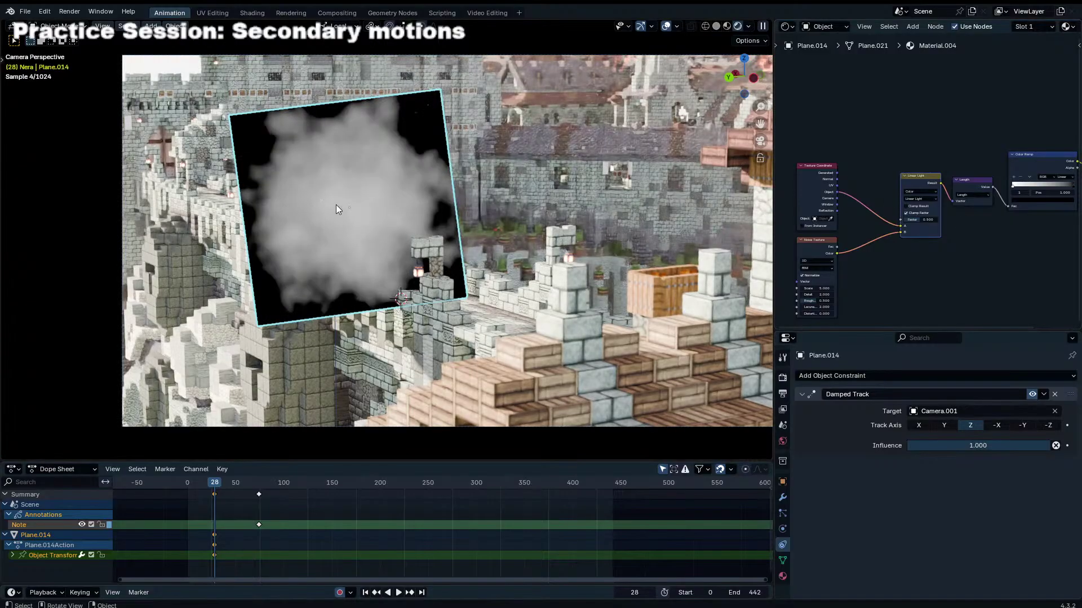
middle_drag(1062, 191, 995, 202)
Step: Enlarge the plane's mesh in Edit Mode so the whole smoke puff fits inside its edges
key(Tab)
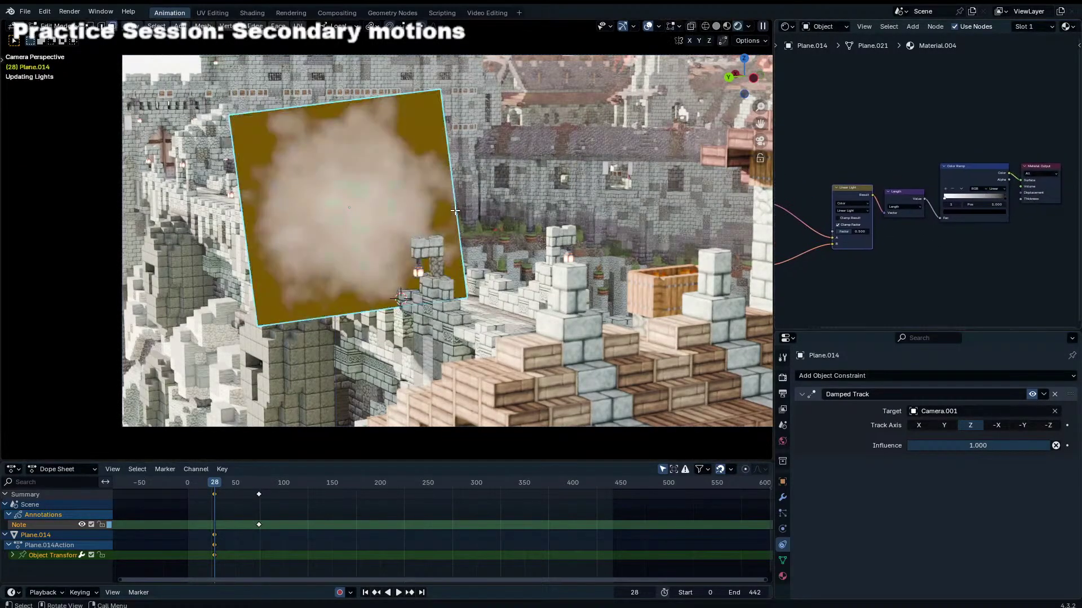
key(s)
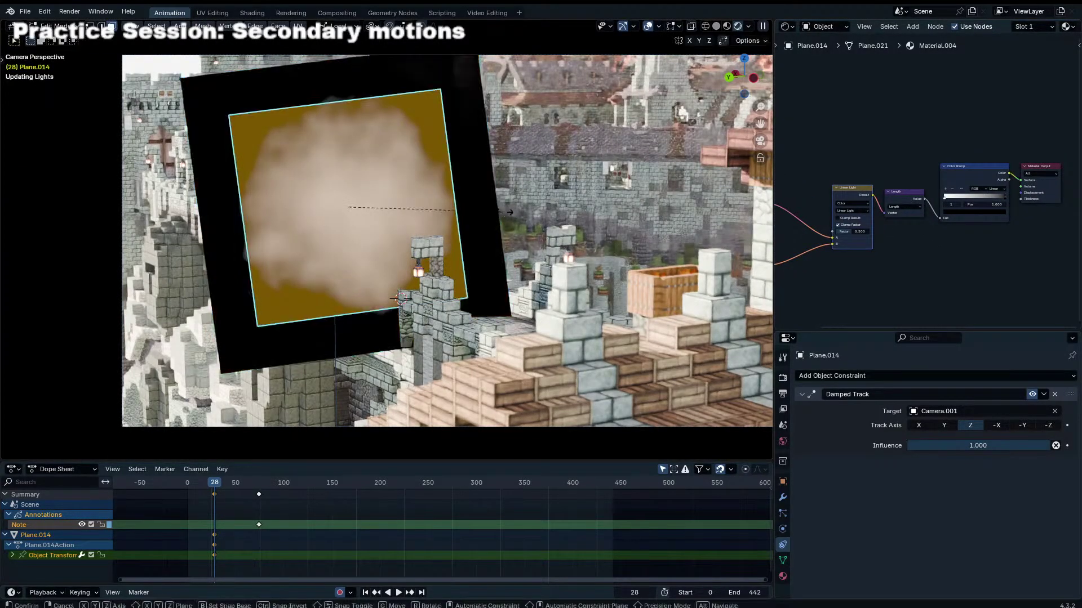
click(527, 211)
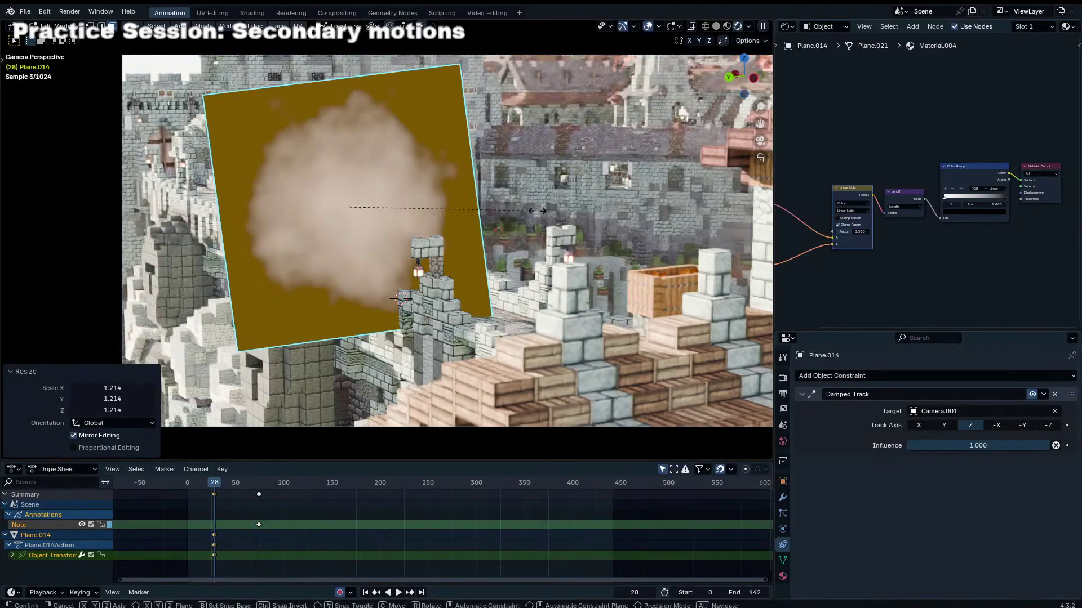
key(Tab)
key(grave)
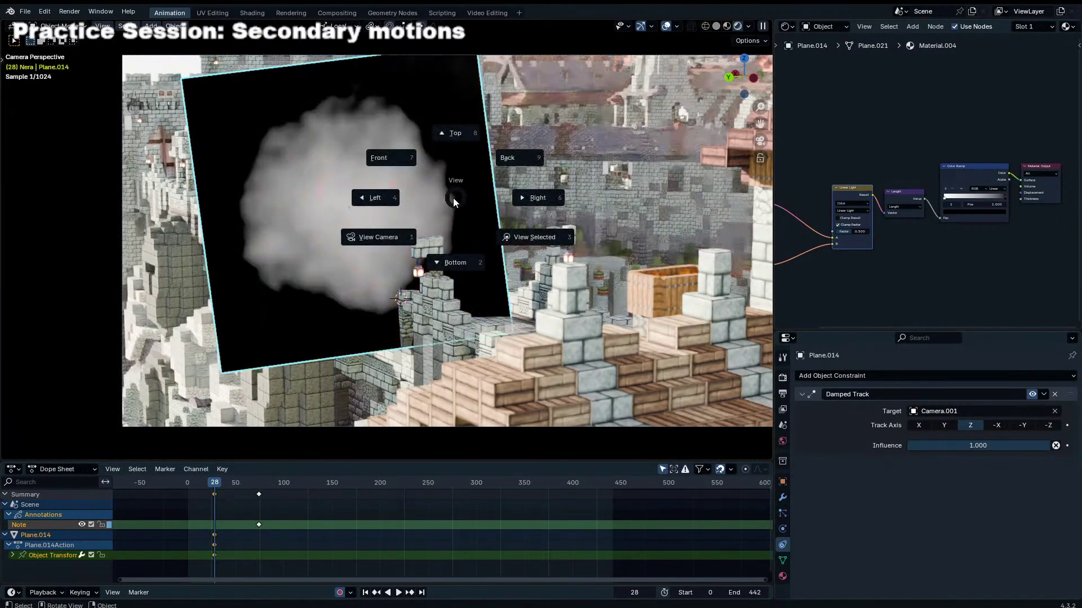
key(Escape)
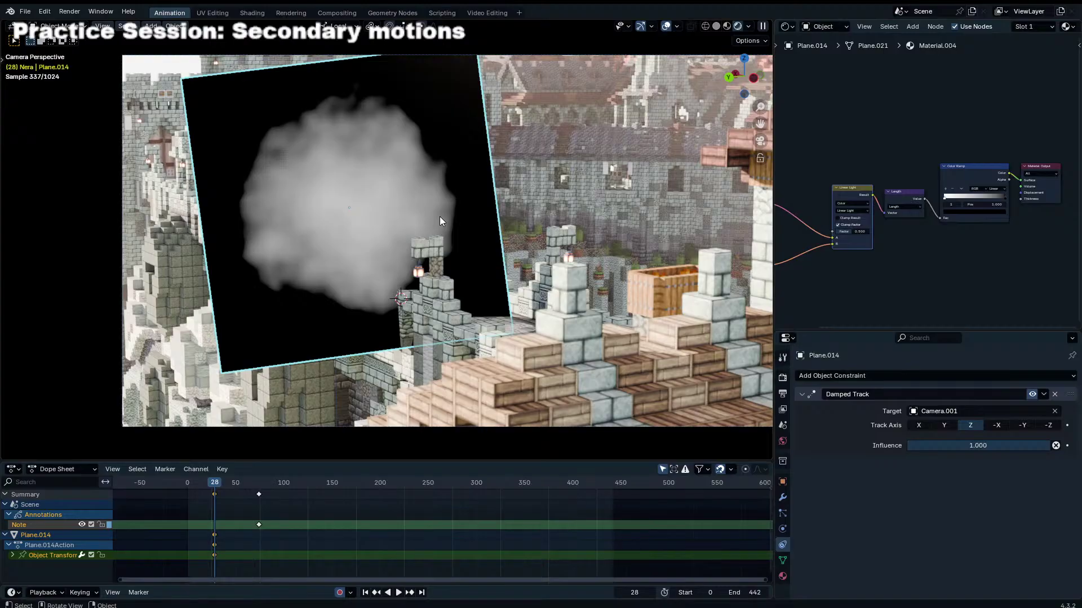
Step: Move the smoke plane down beside the bridge and rotate it so its edges are nearly level in the camera view
shift+middle_drag(496, 202, 554, 202)
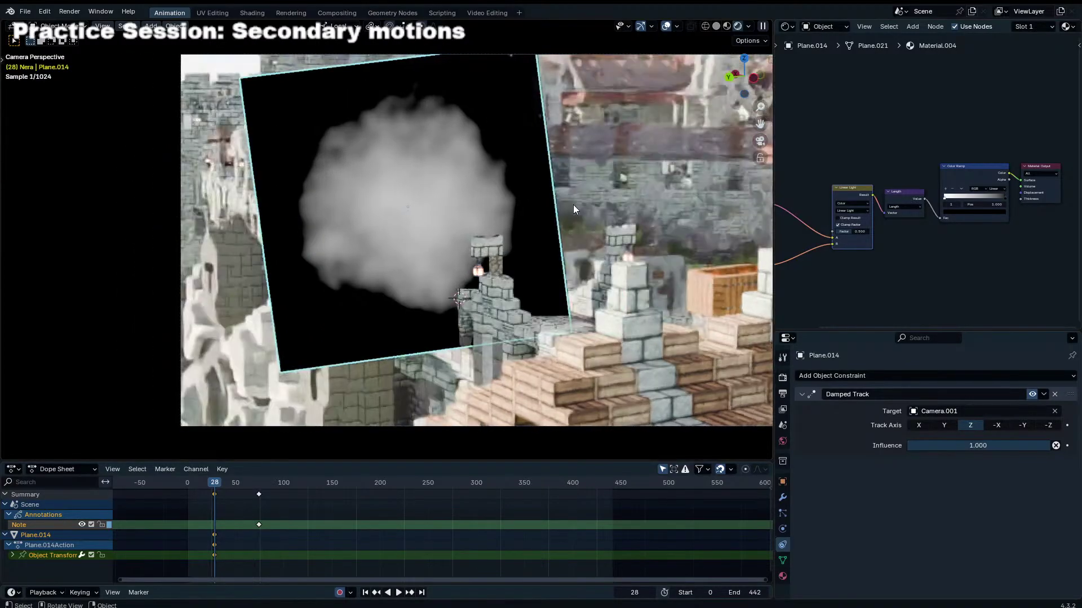
key(g)
click(508, 238)
key(r)
click(507, 271)
key(g)
click(498, 264)
key(r)
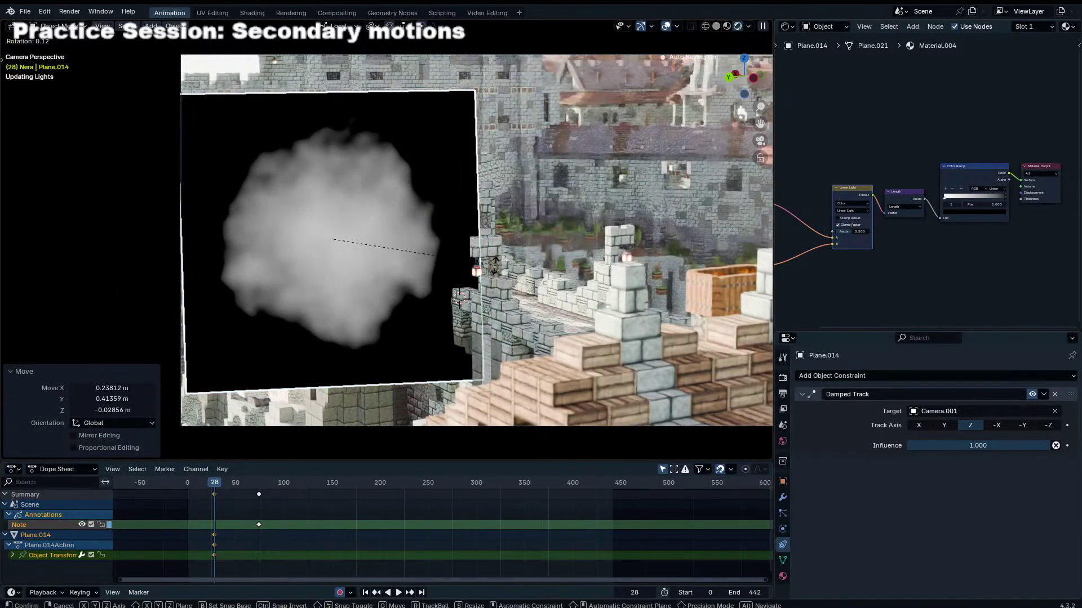
key(r)
click(488, 262)
Step: Add Mapping and Texture Coordinate nodes to the Noise Texture's Vector input
middle_drag(885, 203, 951, 186)
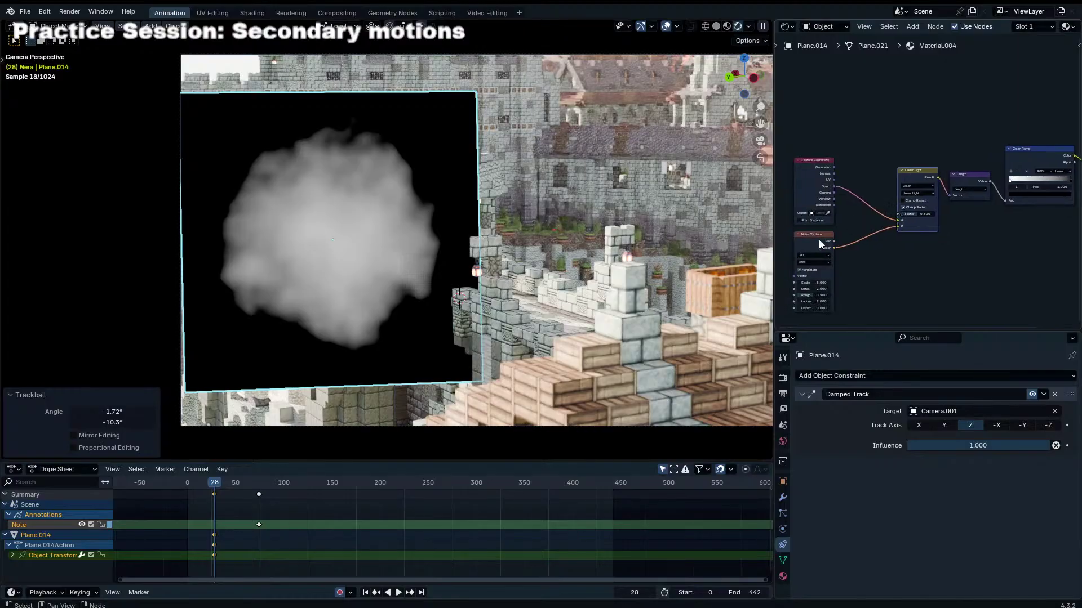
scroll(821, 243, up, 2)
middle_drag(834, 251, 908, 199)
click(838, 213)
click(857, 201)
key(ctrl+t)
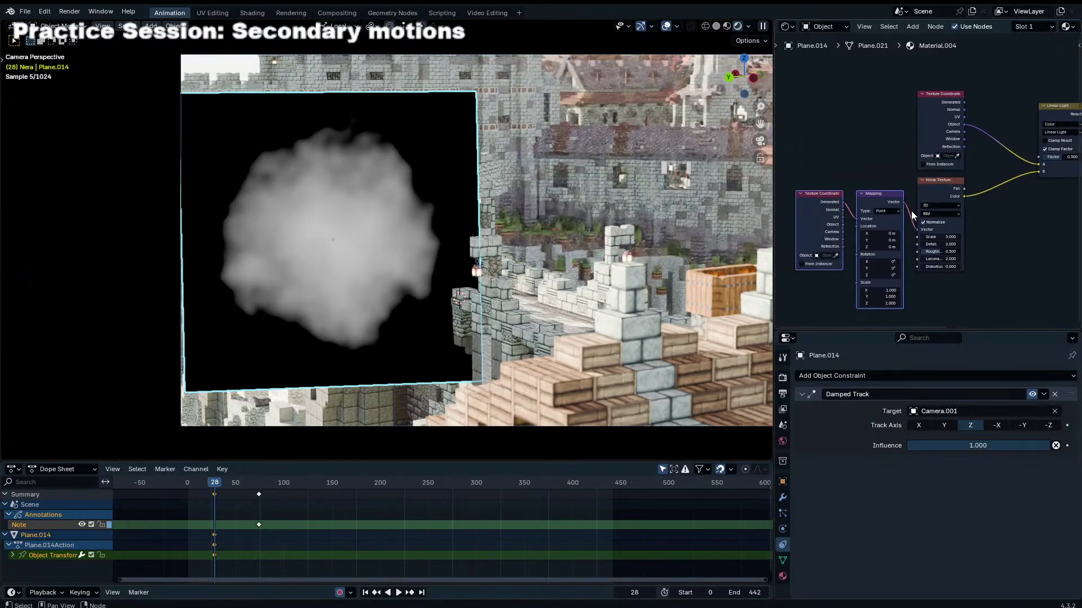
Step: Add a Mix Shader node between the Color Ramp and the Material Output
middle_drag(962, 235, 830, 238)
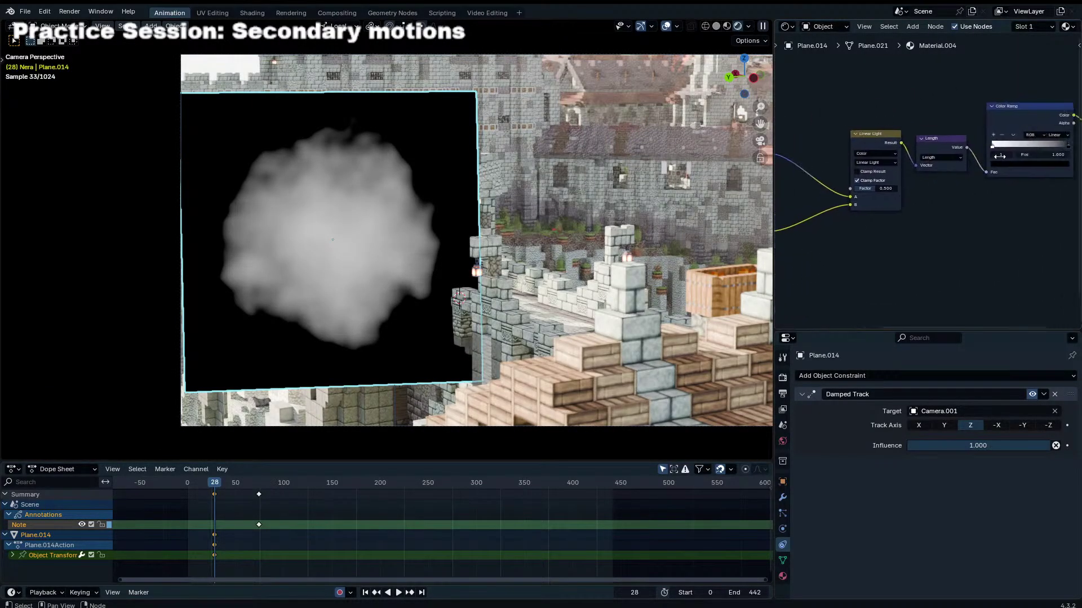
middle_drag(989, 157, 869, 177)
key(shift+a)
click(871, 178)
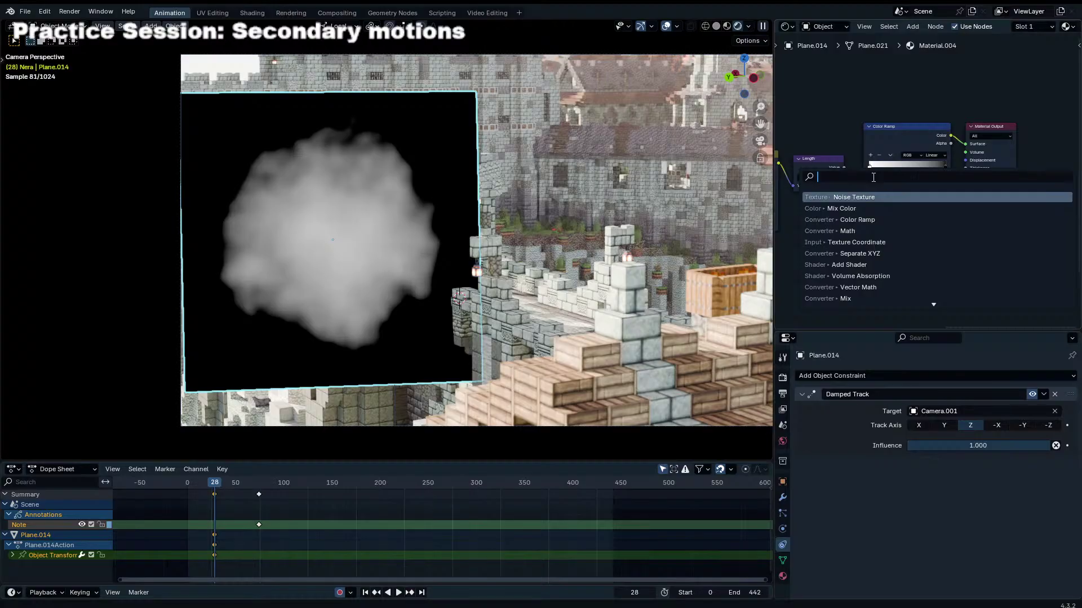
text(mix)
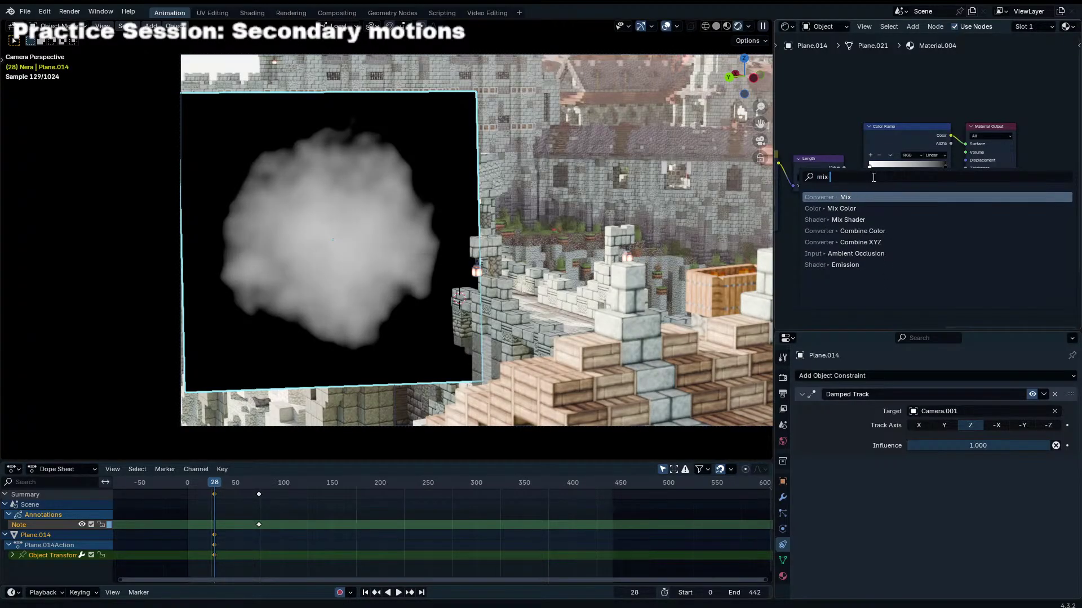
key(Down)
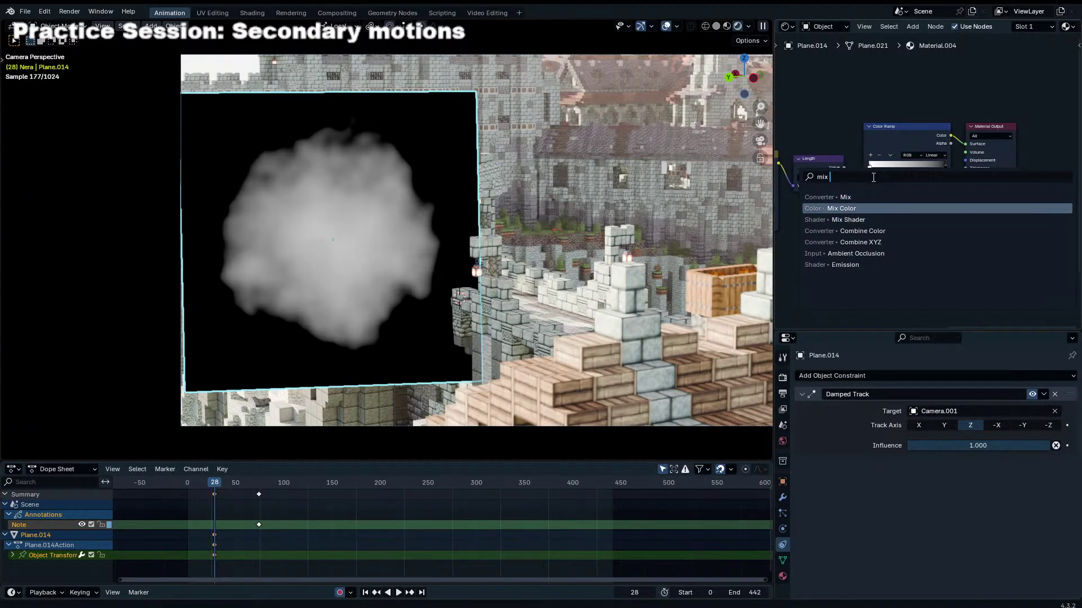
key(Down)
key(Return)
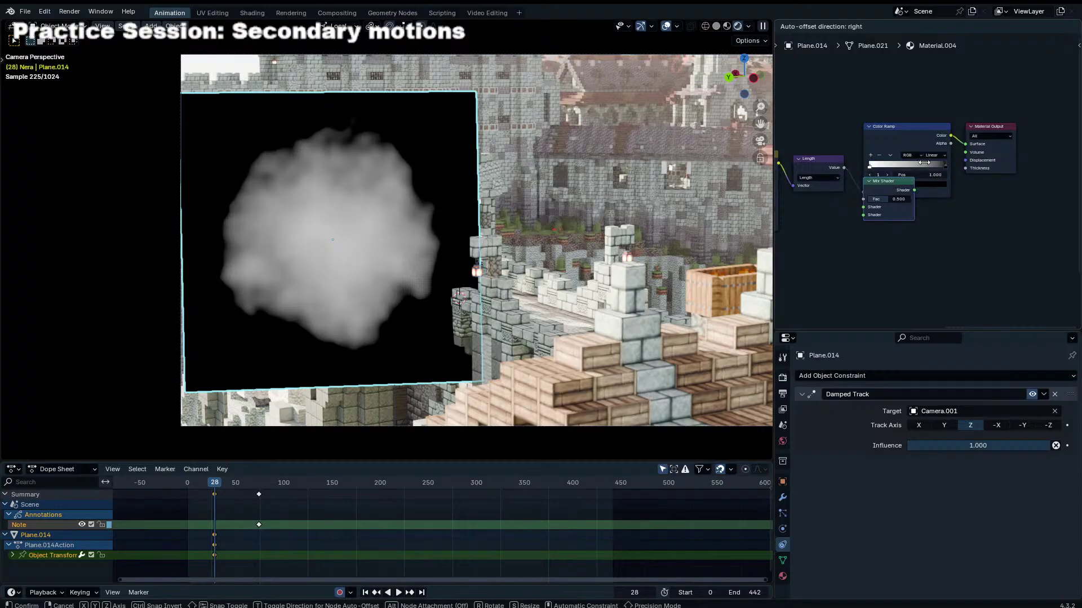
click(939, 129)
middle_drag(939, 126, 911, 134)
key(g)
click(903, 154)
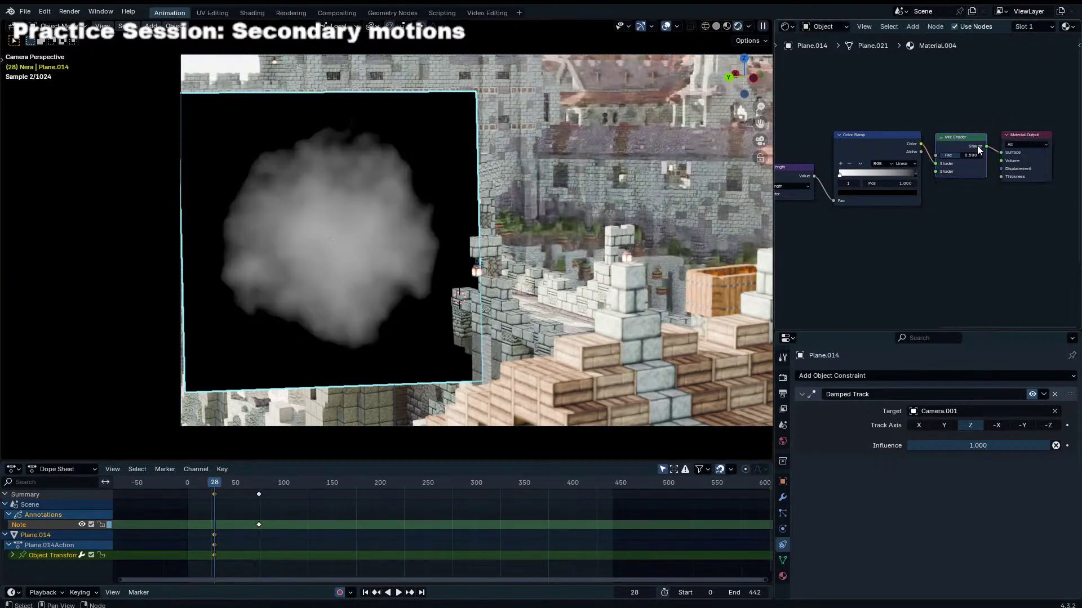
middle_drag(978, 147, 942, 157)
scroll(917, 113, up, 1)
key(shift+a)
click(916, 113)
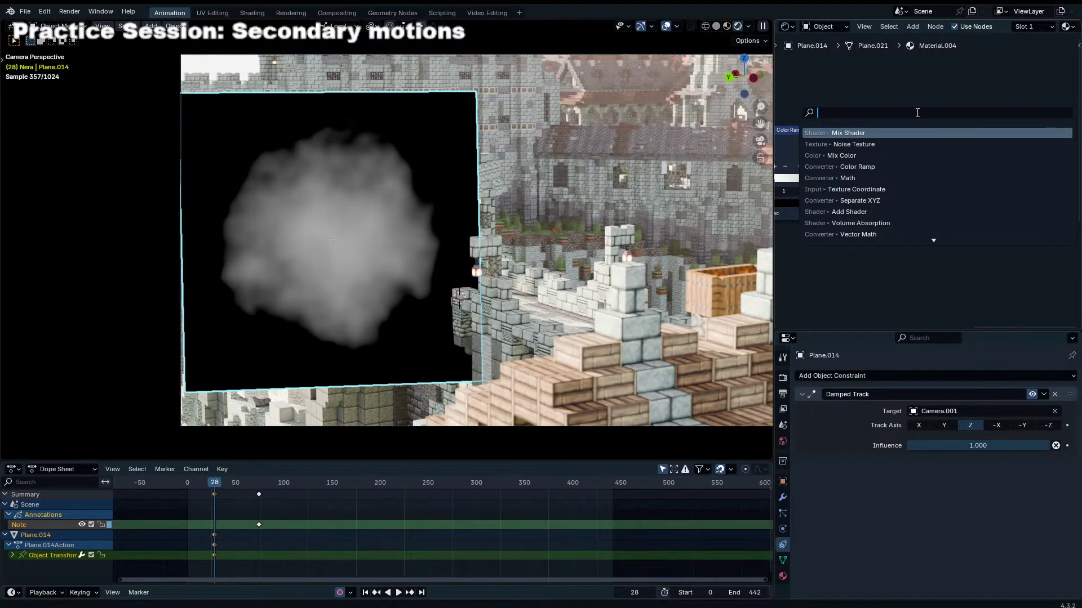
text(transa)
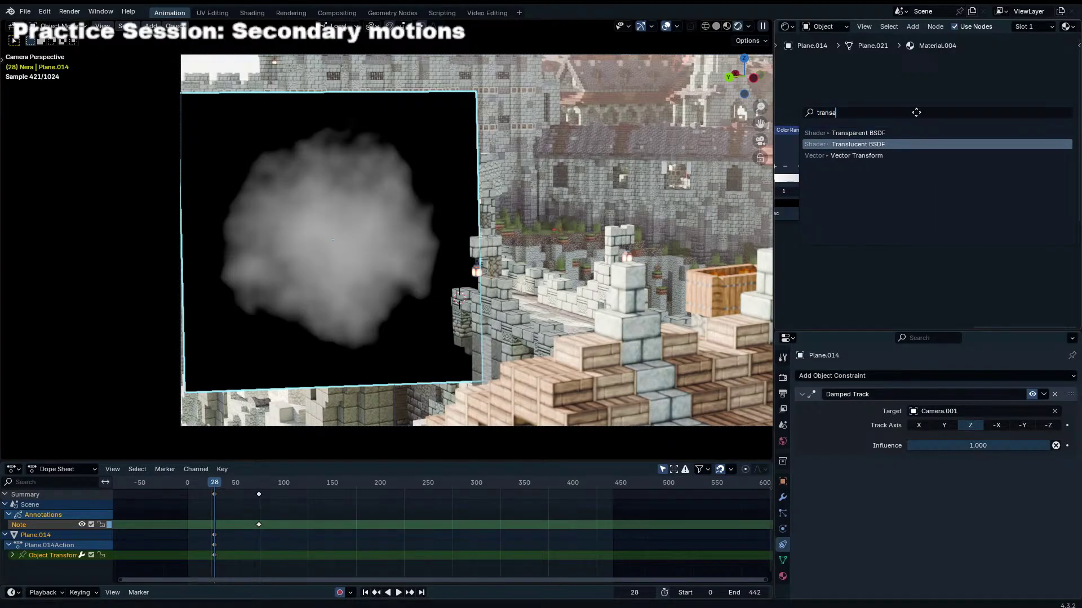
key(Escape)
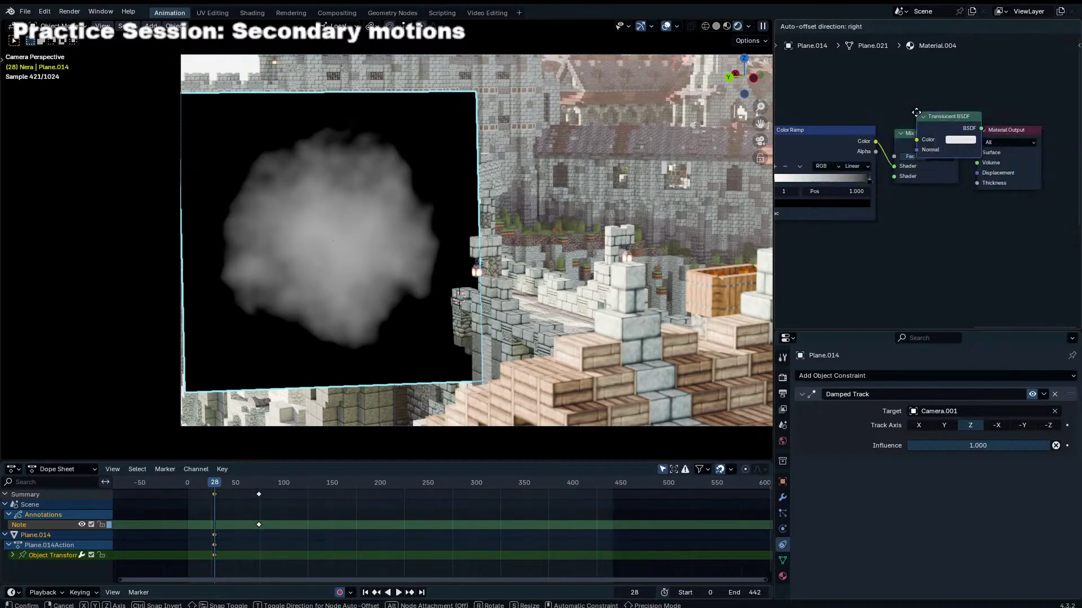
Step: Add a Transparent BSDF into the Mix Shader's second Shader input and reroute the Color Ramp's Color to its Fac
key(shift+a)
text(transp)
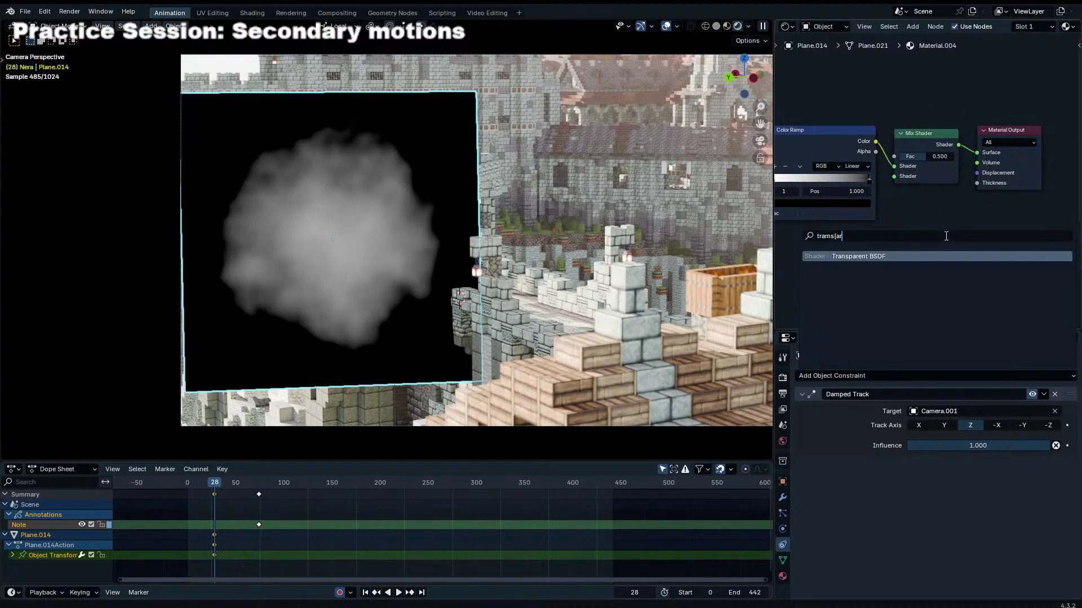
key(Return)
click(807, 280)
right_click(874, 261)
drag(863, 299, 891, 176)
drag(892, 167, 893, 157)
drag(893, 165, 838, 256)
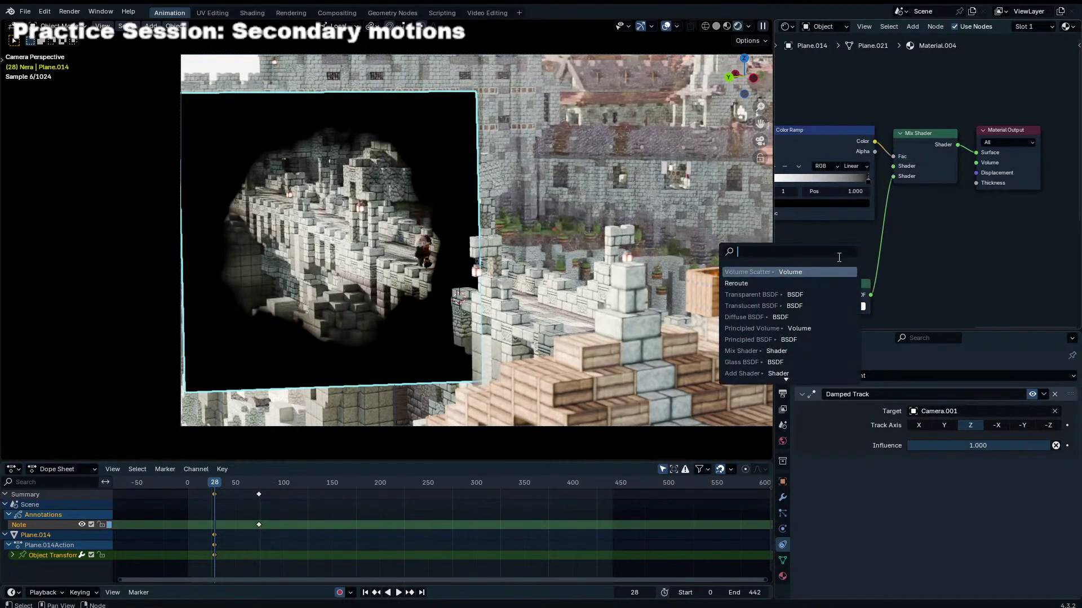
text(rgb)
key(Return)
key(shift+a)
click(838, 257)
text(rgb)
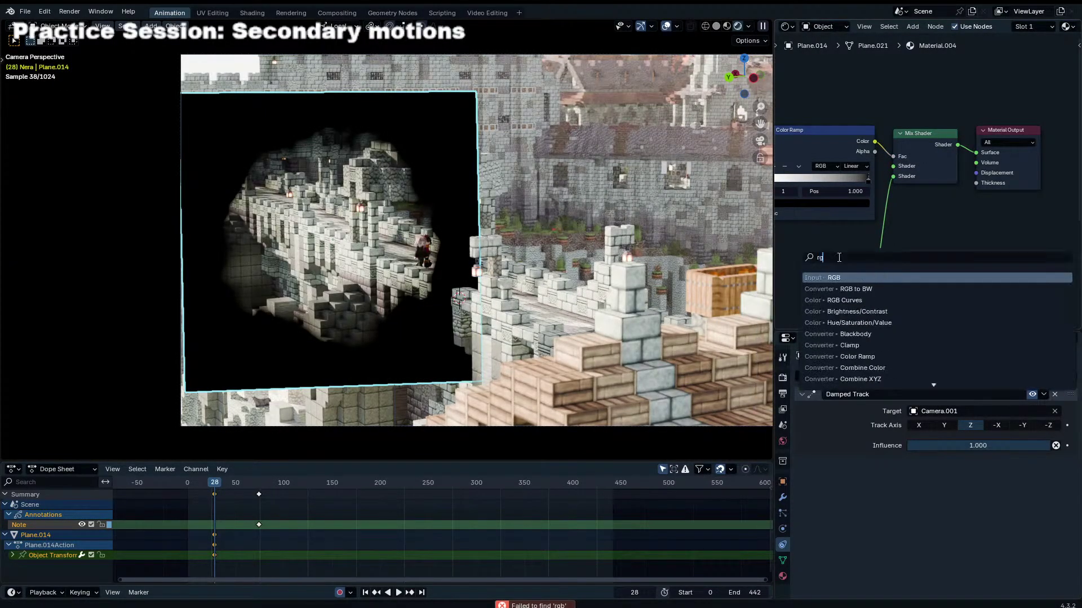
key(Escape)
Step: Add a white RGB node and connect its Color to the Mix Shader's first Shader input
key(shift+a)
click(913, 228)
text(gb)
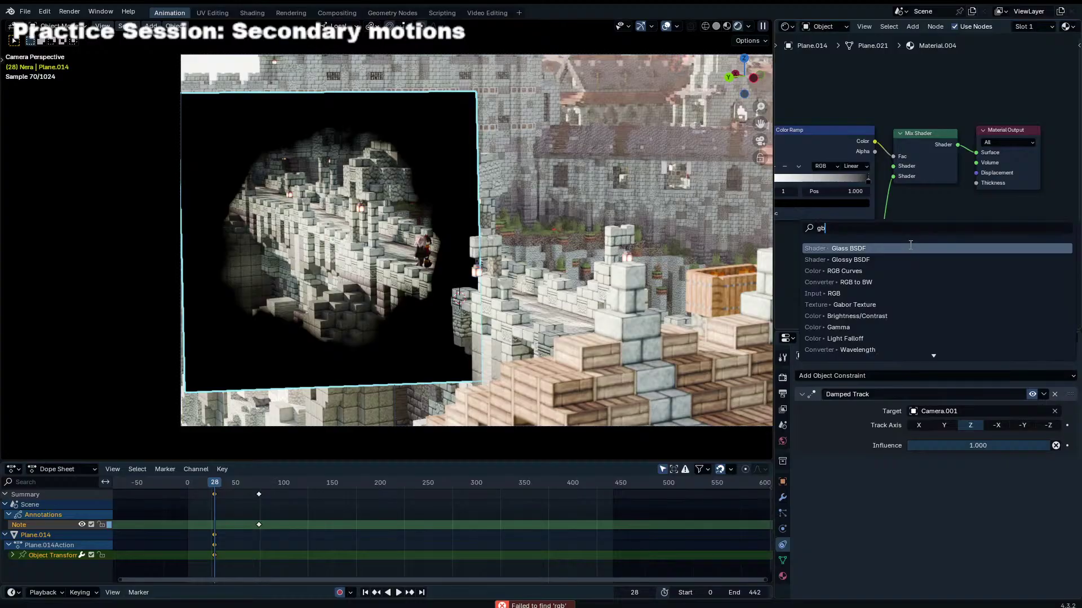
key(BackSpace)
key(BackSpace)
text(rgb)
click(930, 247)
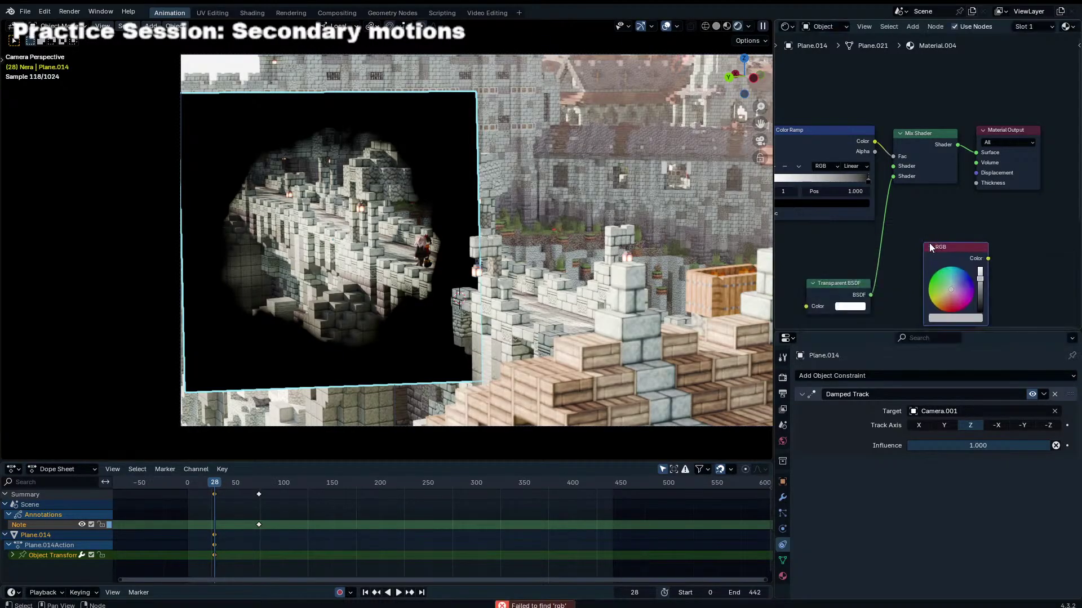
drag(988, 258, 871, 293)
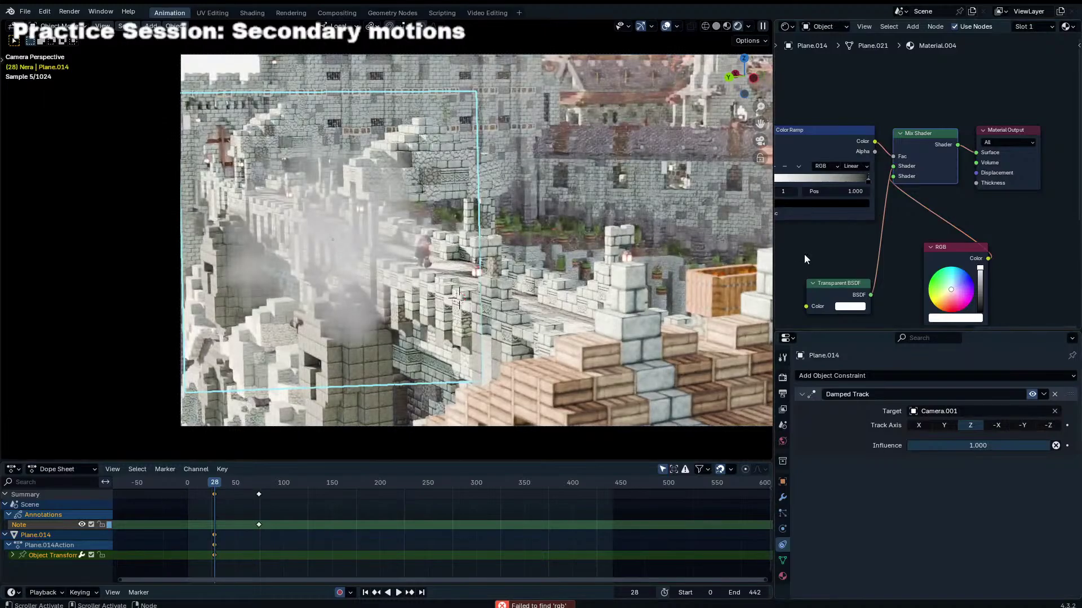
Step: Set the Noise Texture's Scale to 8.100 and Detail to 2.400
middle_drag(805, 257, 946, 231)
middle_drag(412, 263, 481, 253)
middle_drag(795, 225, 1078, 99)
mouse_move(932, 190)
mouse_down()
mouse_move(960, 190)
mouse_move(922, 202)
mouse_up()
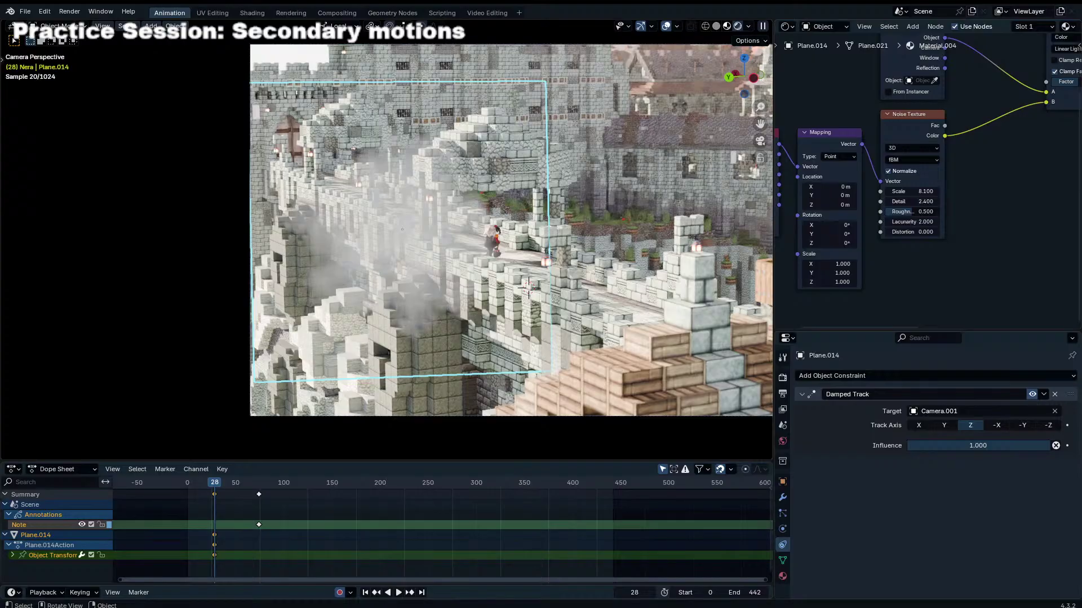
Step: Switch the viewport to Material Preview and try to flatten the smoke plane's mesh along local Z in Edit Mode
key(z)
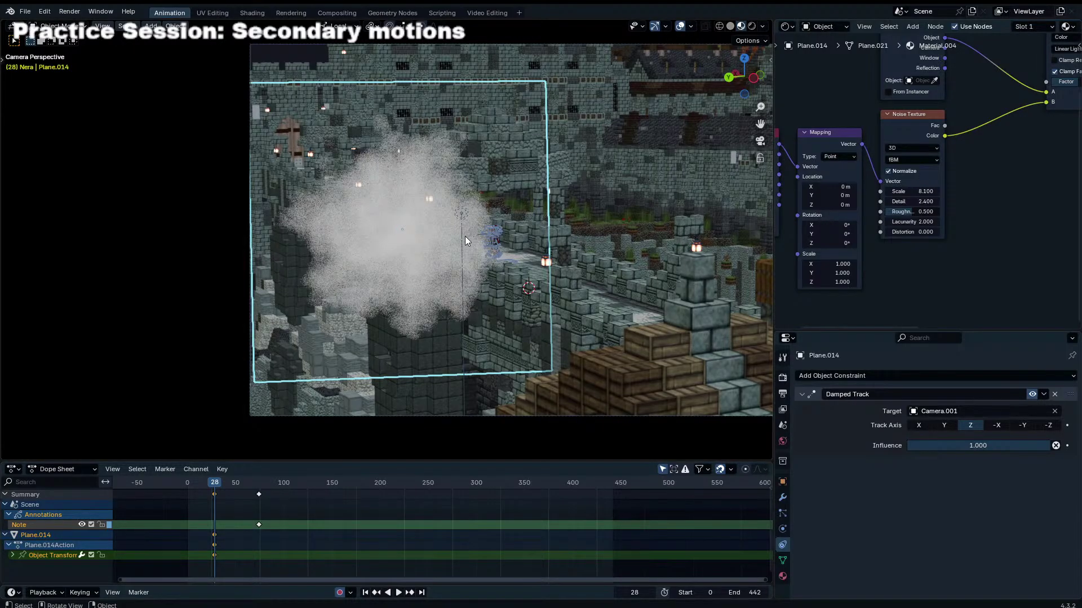
key(Tab)
key(s)
key(z)
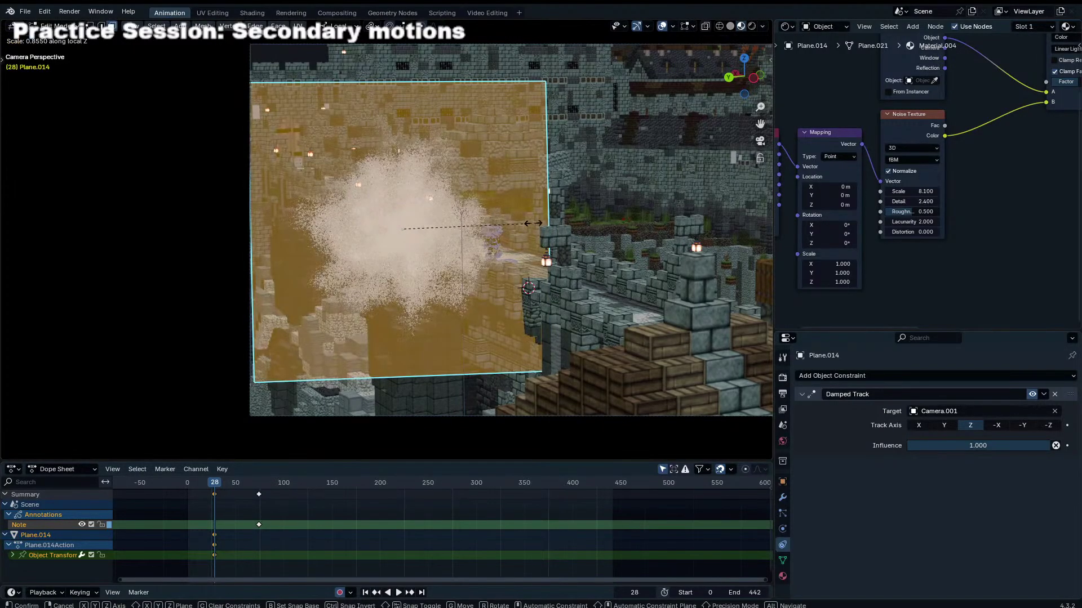
click(533, 224)
key(Tab)
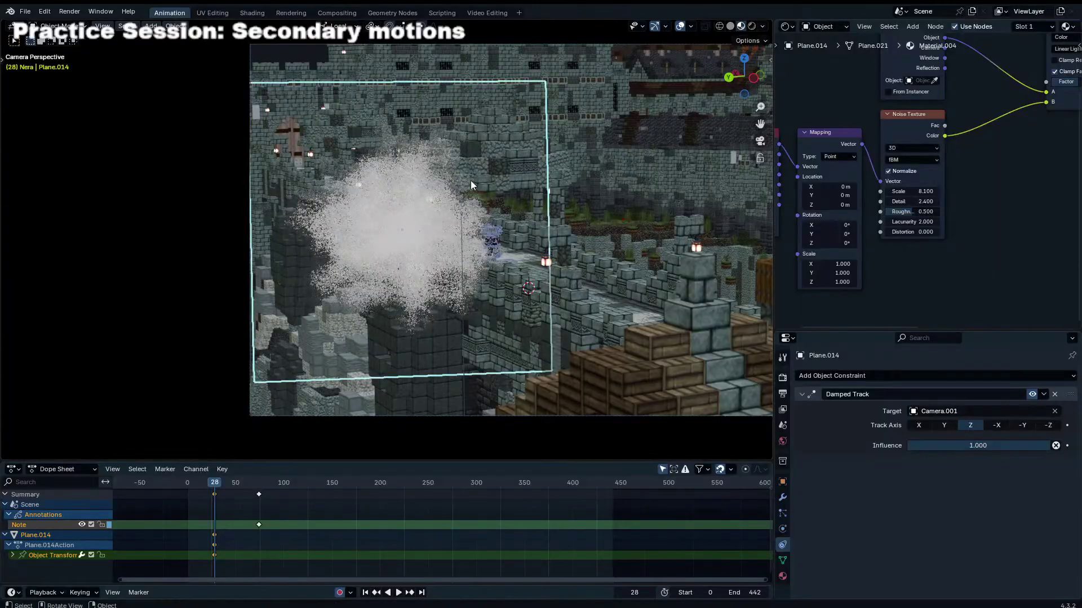
Step: Set the transform orientation to Global and flatten the smoke plane along Z to about 0.376
click(338, 26)
click(348, 64)
key(s)
key(z)
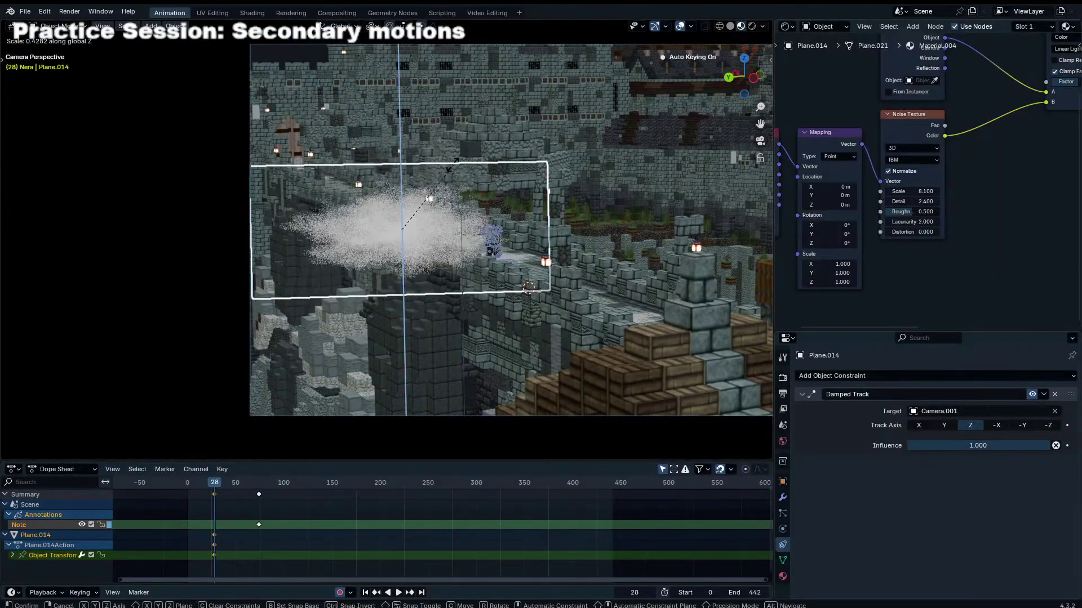
click(454, 164)
Step: Move the flattened smoke plane back behind the bridge, finishing with a shift of about 34 m in X and -18 m in Y
key(g)
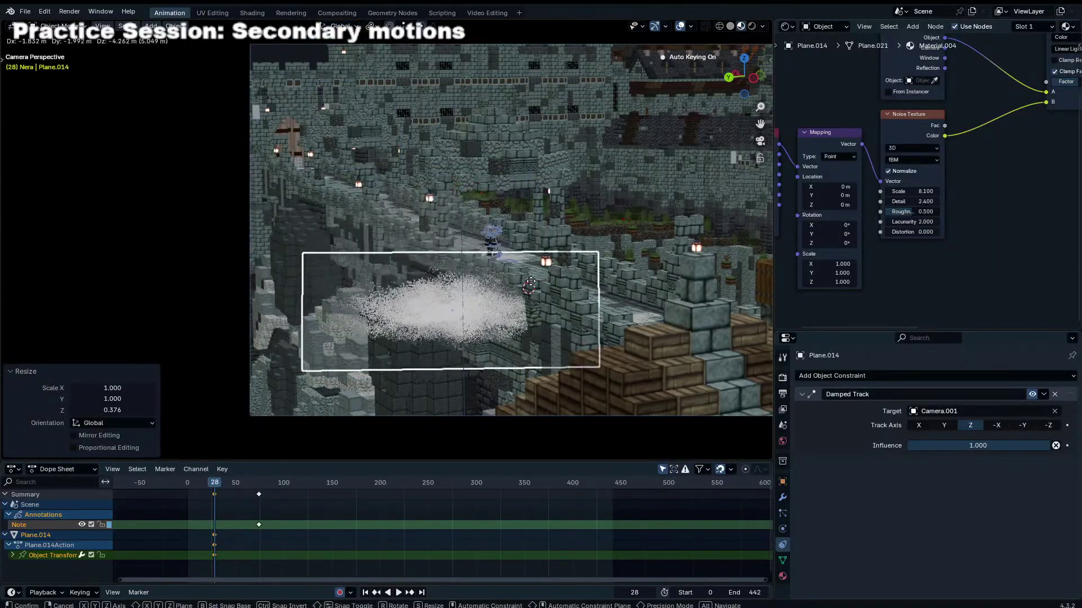
click(563, 252)
middle_drag(563, 252, 585, 259)
key(g)
click(417, 258)
key(KP_0)
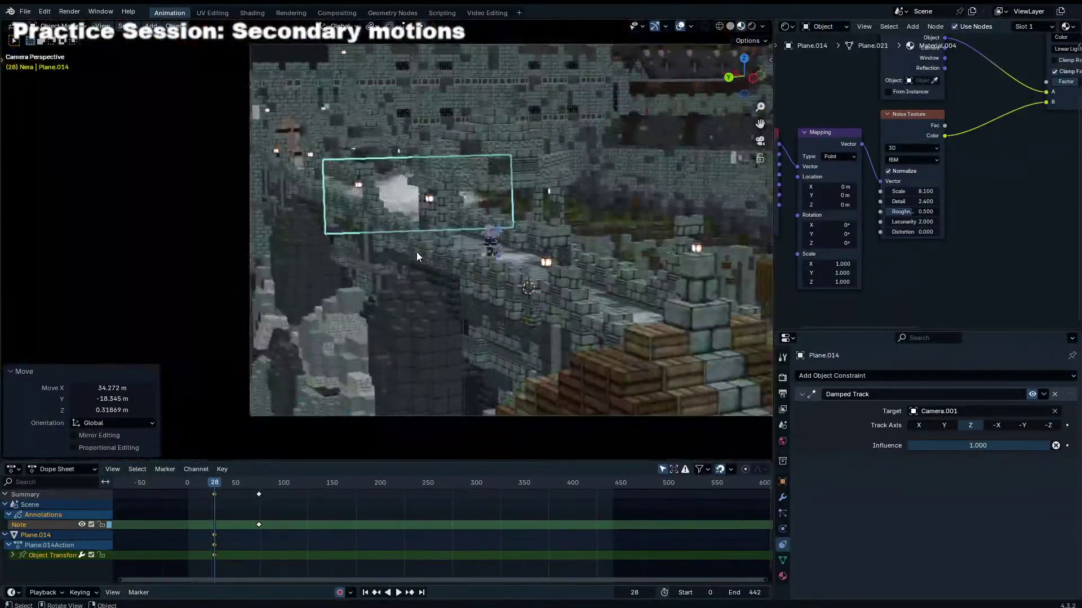
Step: Place the smoke plane at the far end of the bridge, enlarge it about 1.44 times and level its edges
key(g)
click(267, 239)
key(s)
click(437, 236)
key(r)
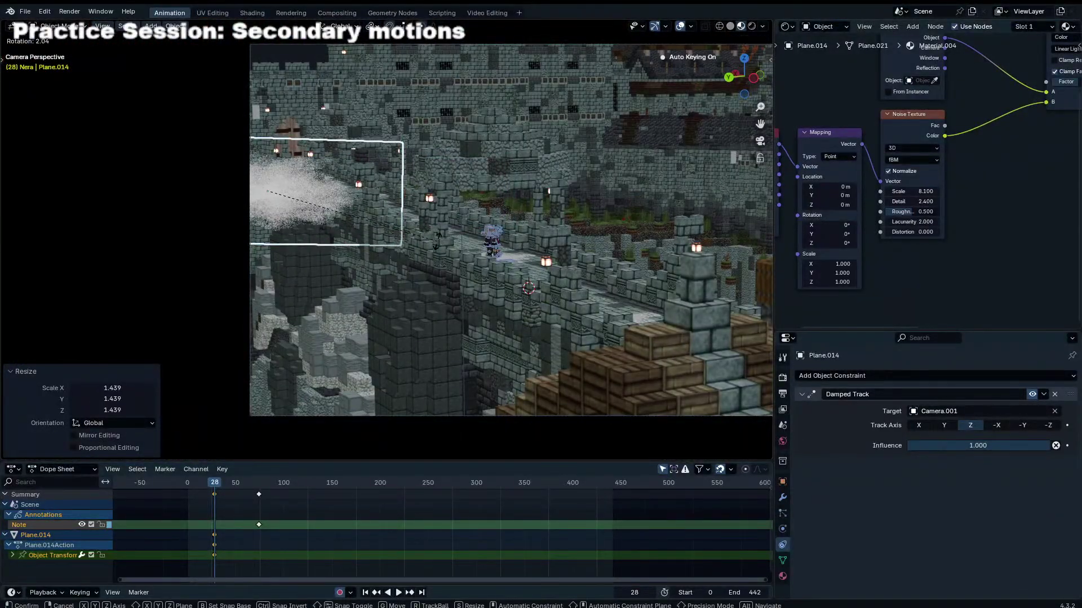
click(442, 237)
key(g)
click(547, 224)
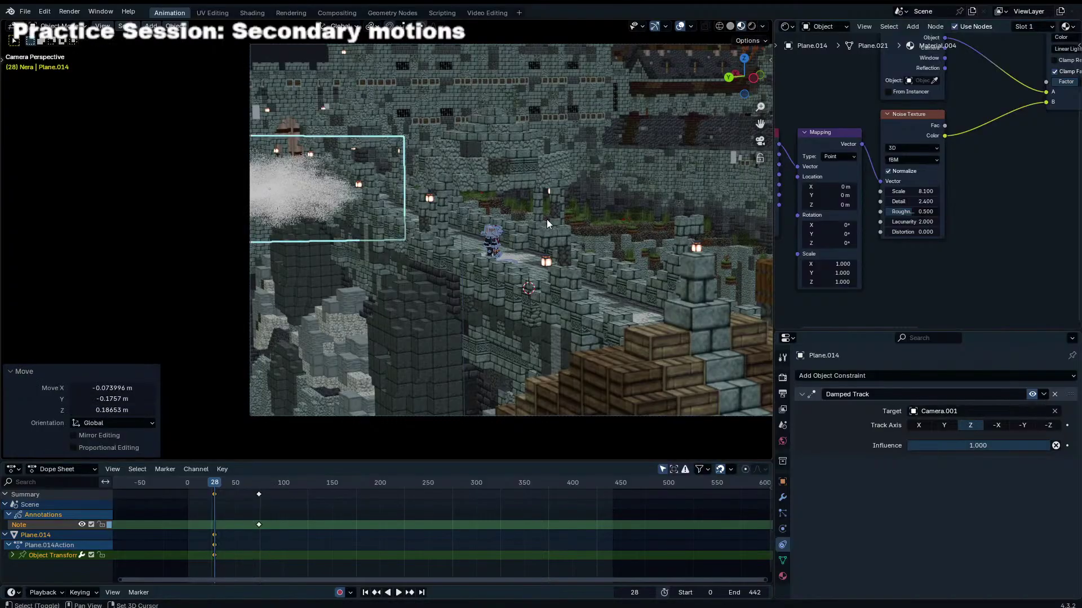
Step: Duplicate the smoke plane twice and place both copies behind the lantern pillar at the near end of the bridge
key(shift+d)
click(192, 337)
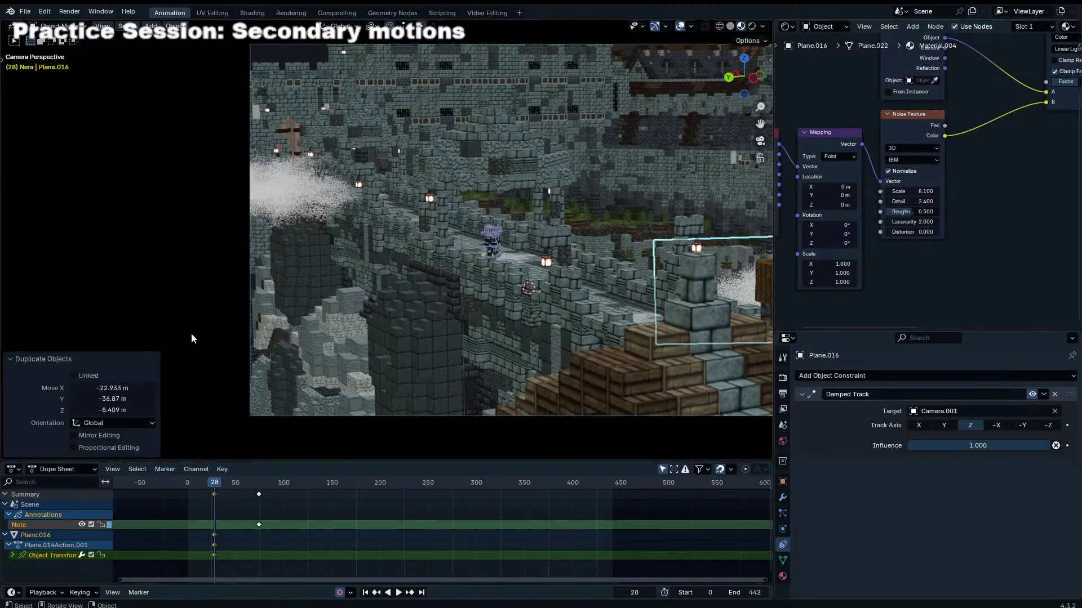
key(shift+d)
click(93, 295)
middle_drag(93, 295, 373, 386)
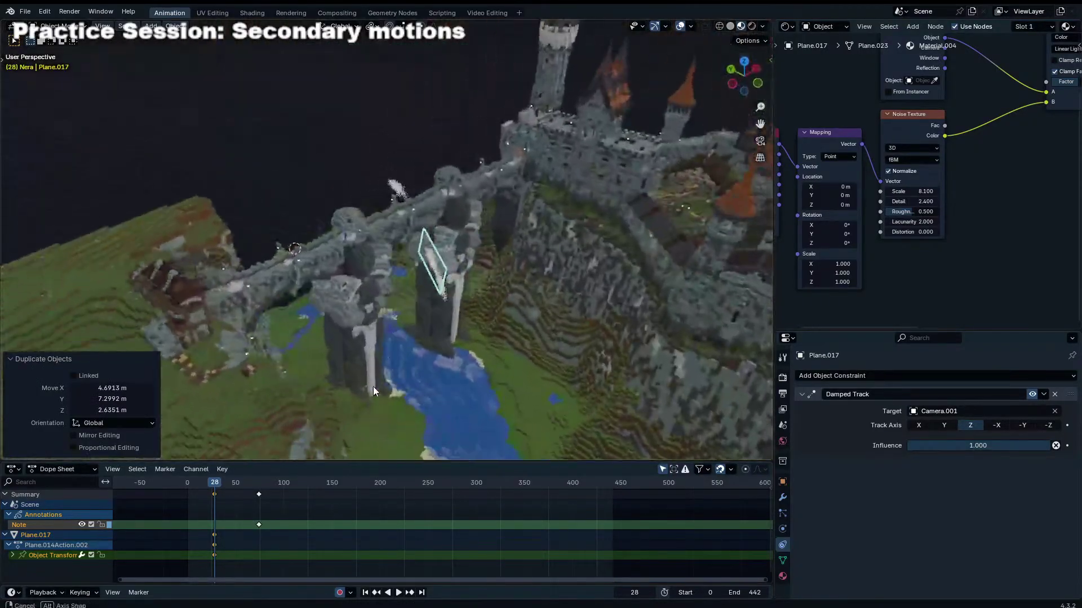
key(g)
click(438, 377)
Step: Duplicate the lower smoke plane near the lantern pillar, offsetting it about 22 m in X, -17 m in Y and -7 m in Z
middle_drag(438, 378, 428, 292)
key(shift+d)
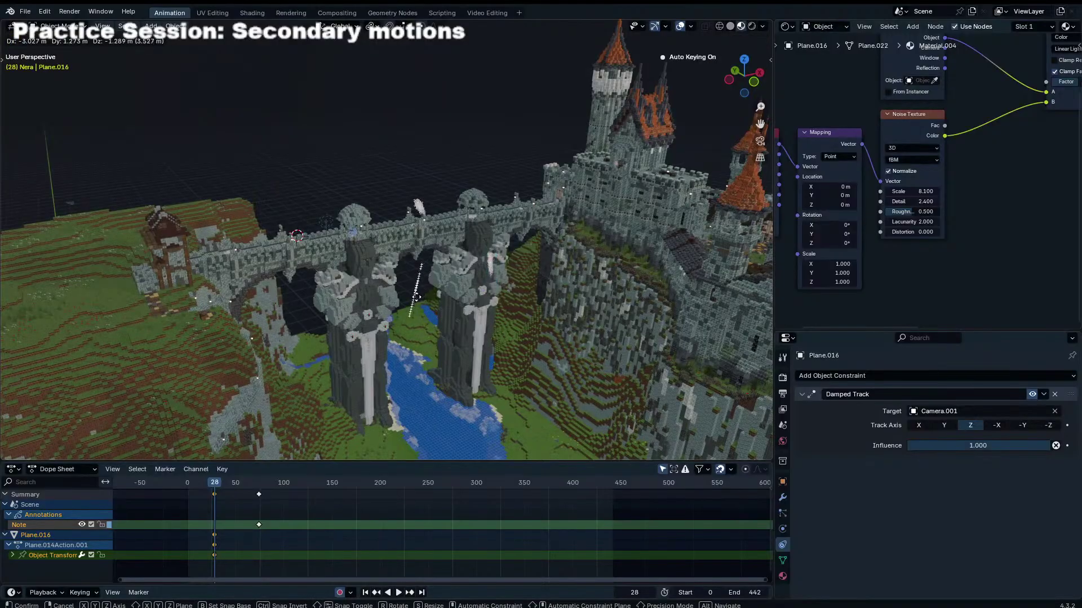
click(529, 321)
middle_drag(529, 321, 455, 347)
key(KP_0)
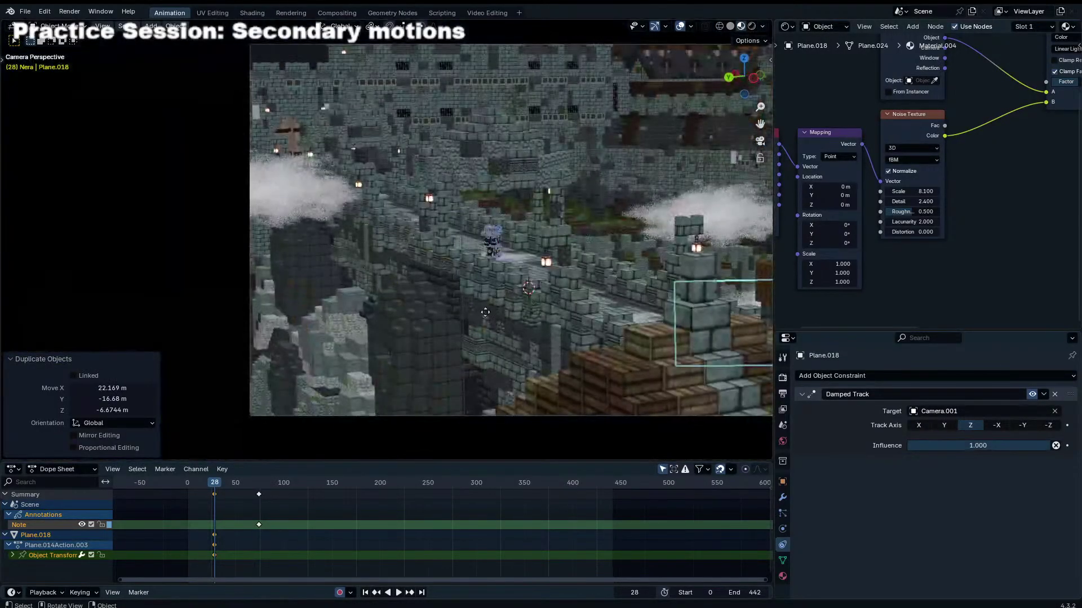
Step: Raise the newest smoke plane behind the middle of the bridge, stretch it along Z and shrink it to about 0.6
key(g)
key(z)
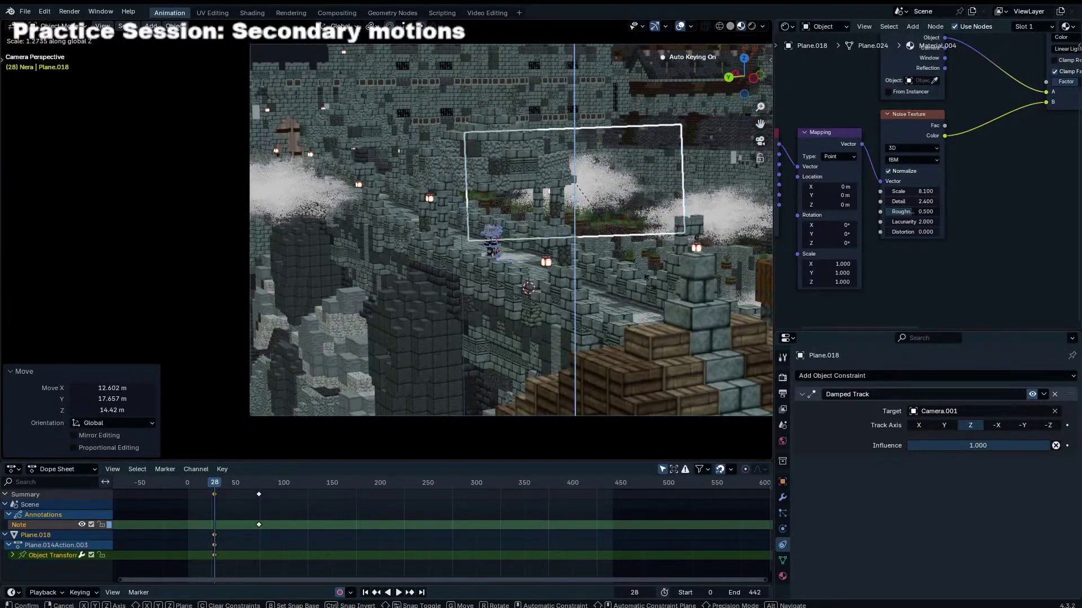
click(625, 324)
key(g)
click(626, 349)
key(s)
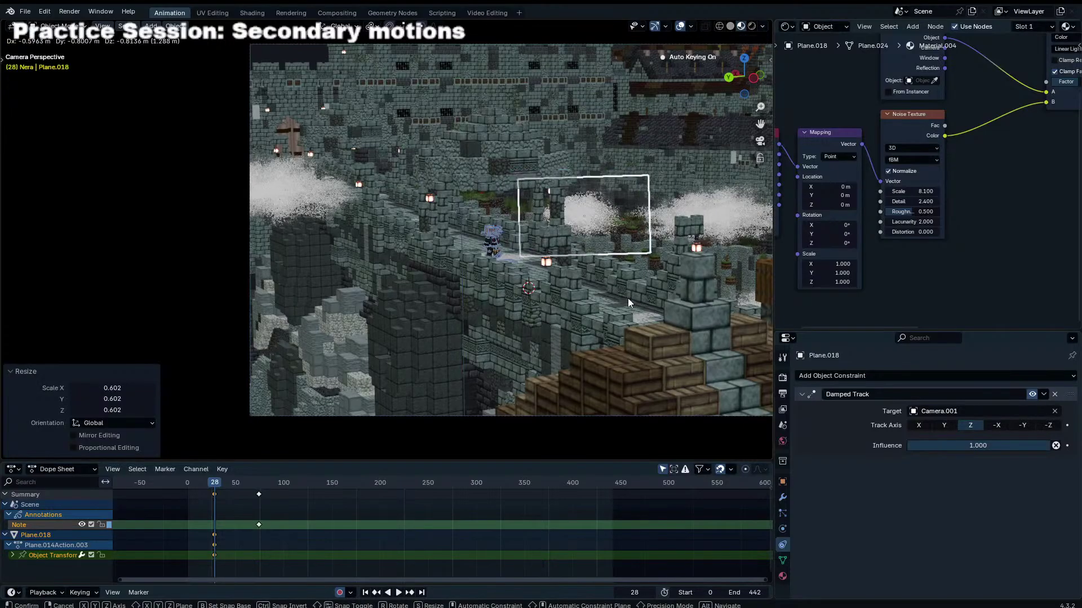
click(625, 299)
Step: Switch the viewport to Rendered shading and nudge the middle smoke plane slightly lower behind the bridge
click(749, 231)
ctrl+scroll(704, 242, down, 2)
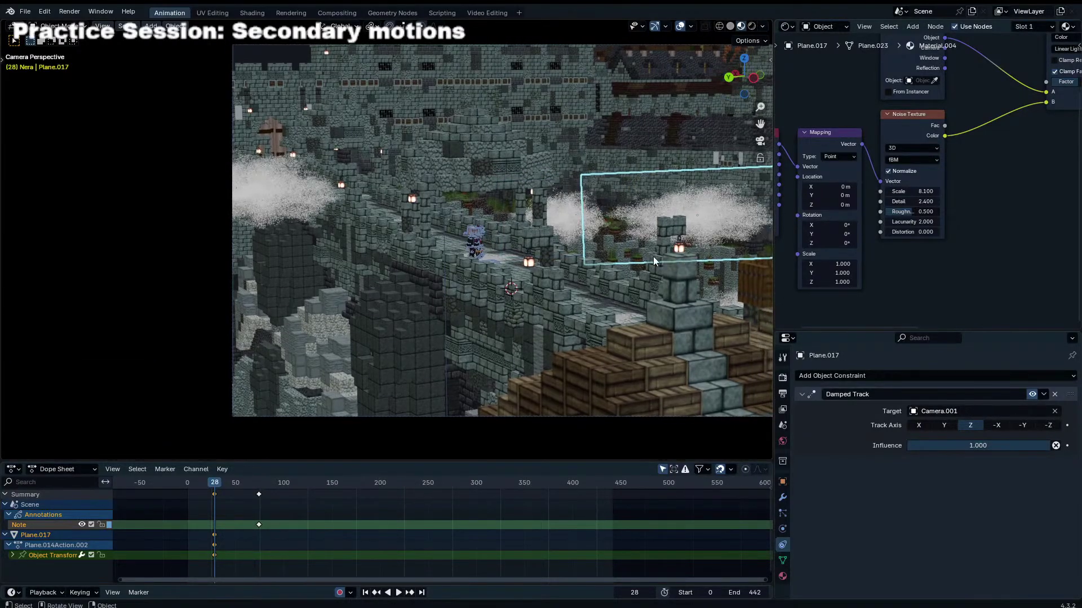
middle_drag(872, 126, 837, 159)
click(751, 26)
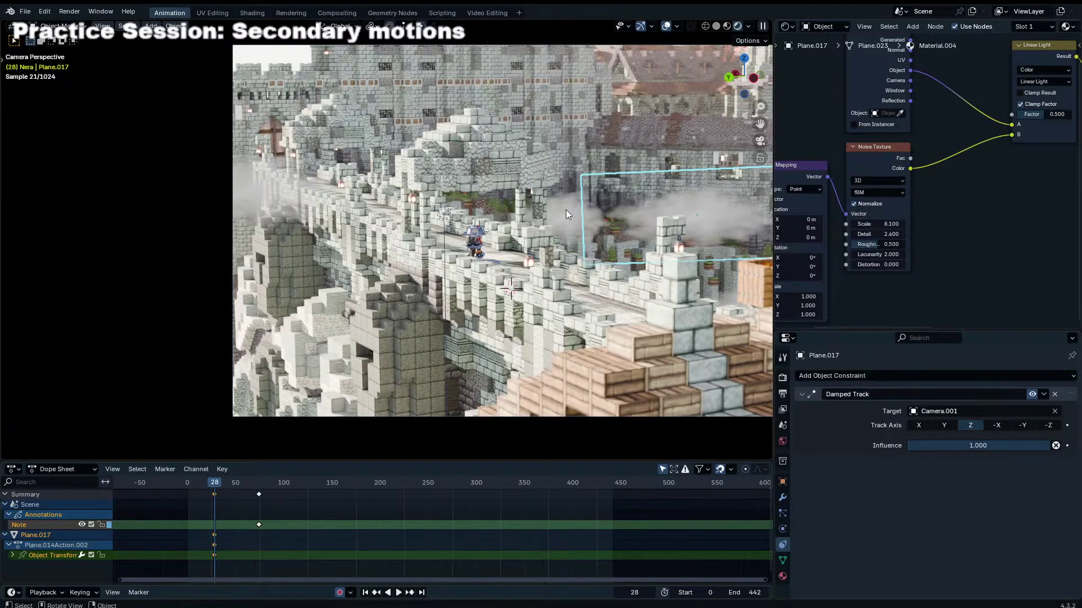
key(shift+d)
click(602, 212)
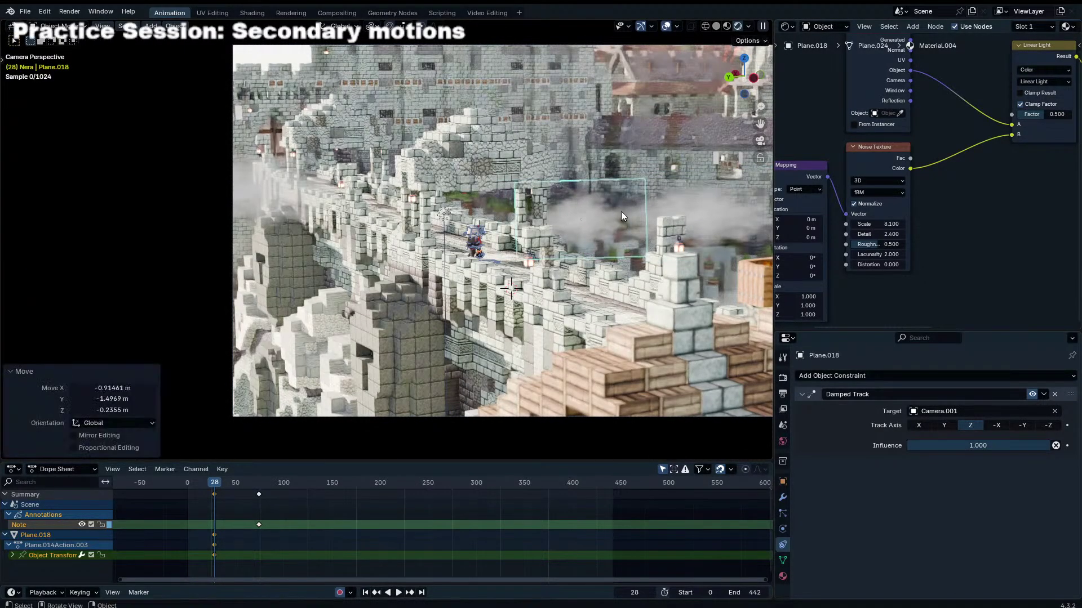
key(g)
click(614, 220)
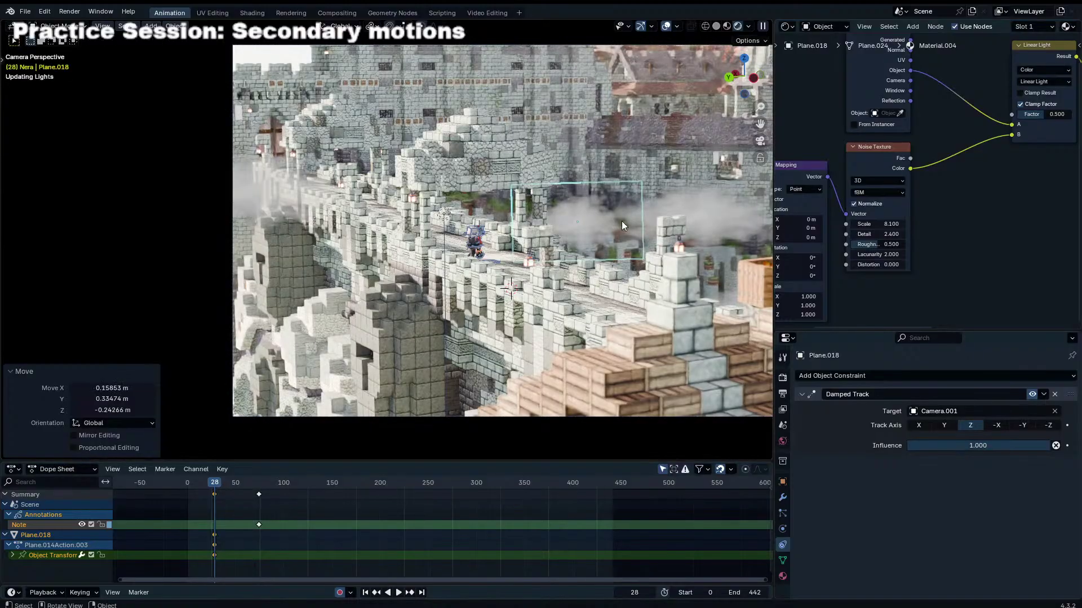
Step: Add an Object Info node below the Noise Texture in the smoke material
middle_drag(865, 155, 897, 144)
click(897, 147)
key(shift+a)
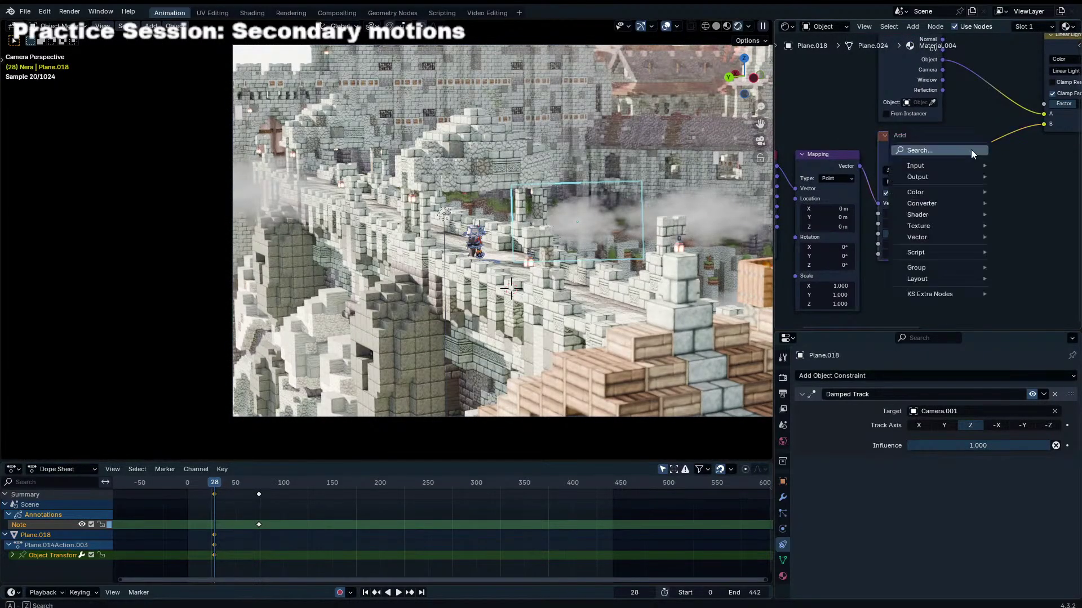
text(object)
key(Return)
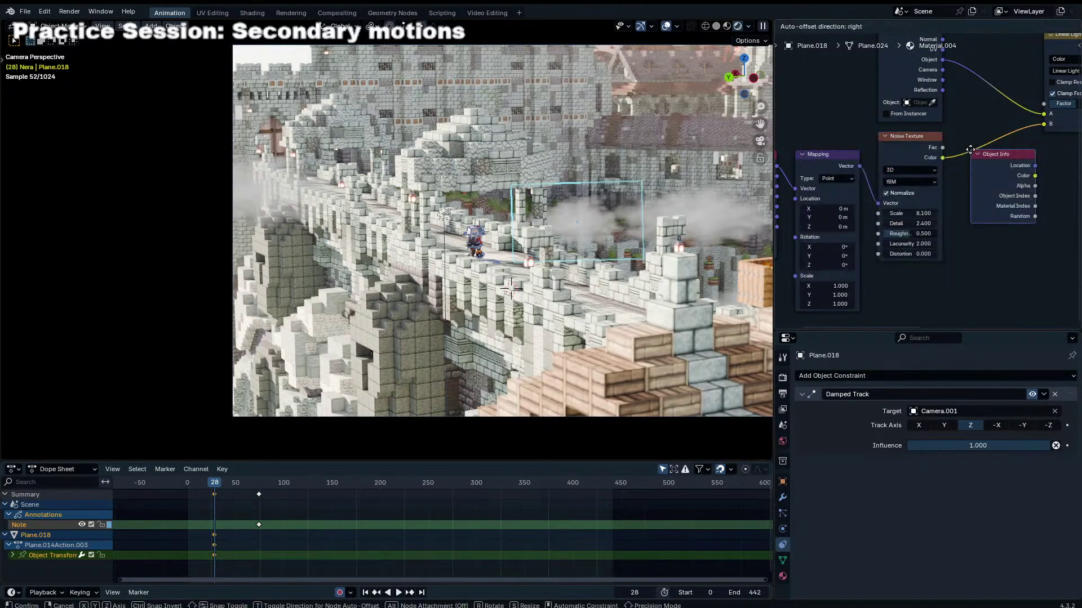
click(875, 281)
Step: Insert a Vector Math node set to Add between the Mapping and Noise Texture nodes
middle_drag(991, 144, 900, 171)
key(shift+a)
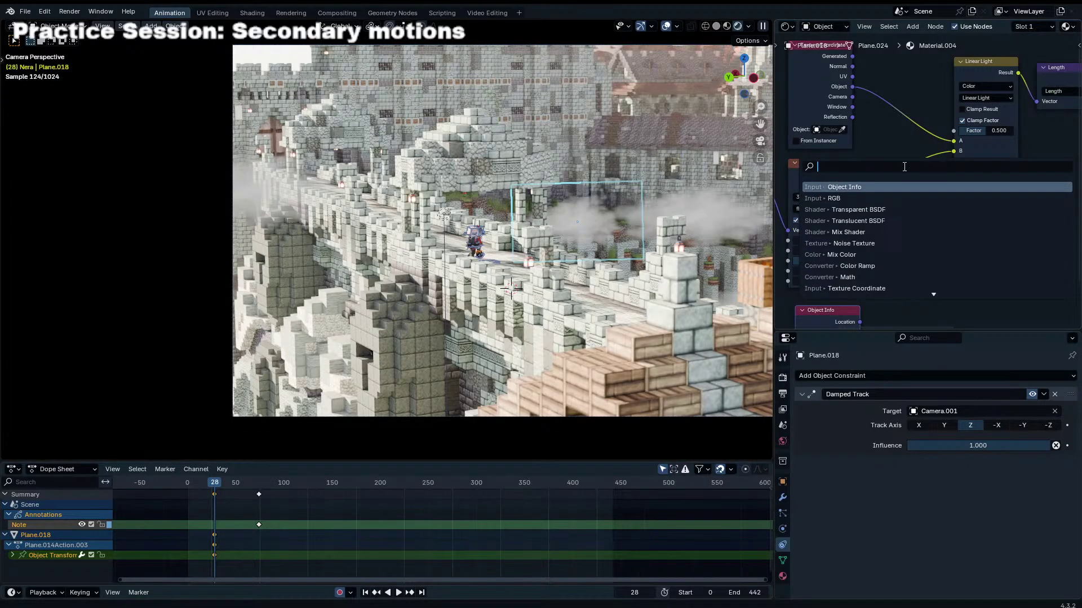
text(vec)
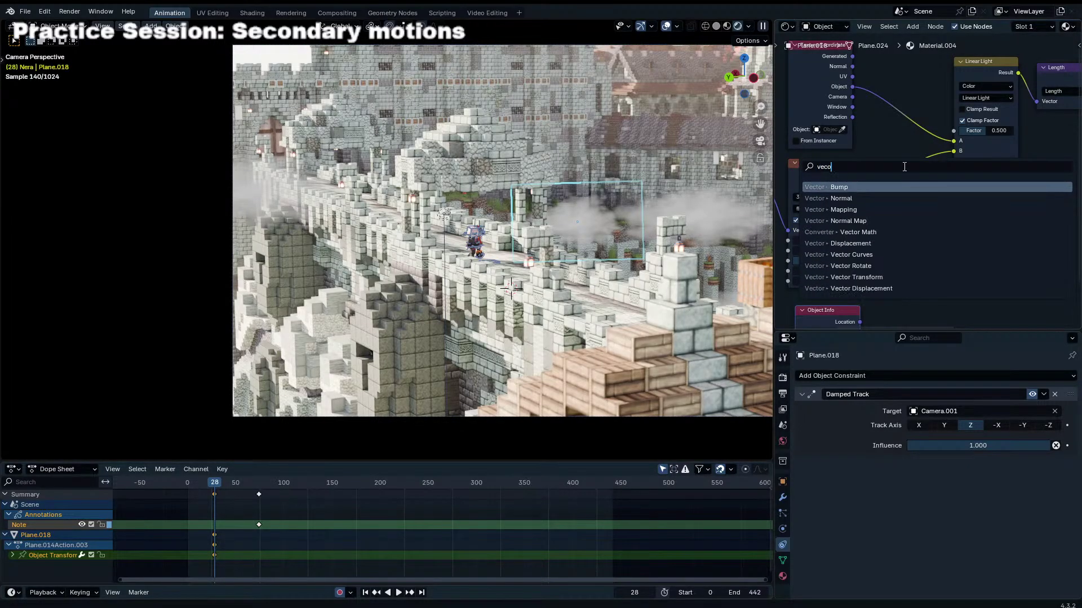
key(Return)
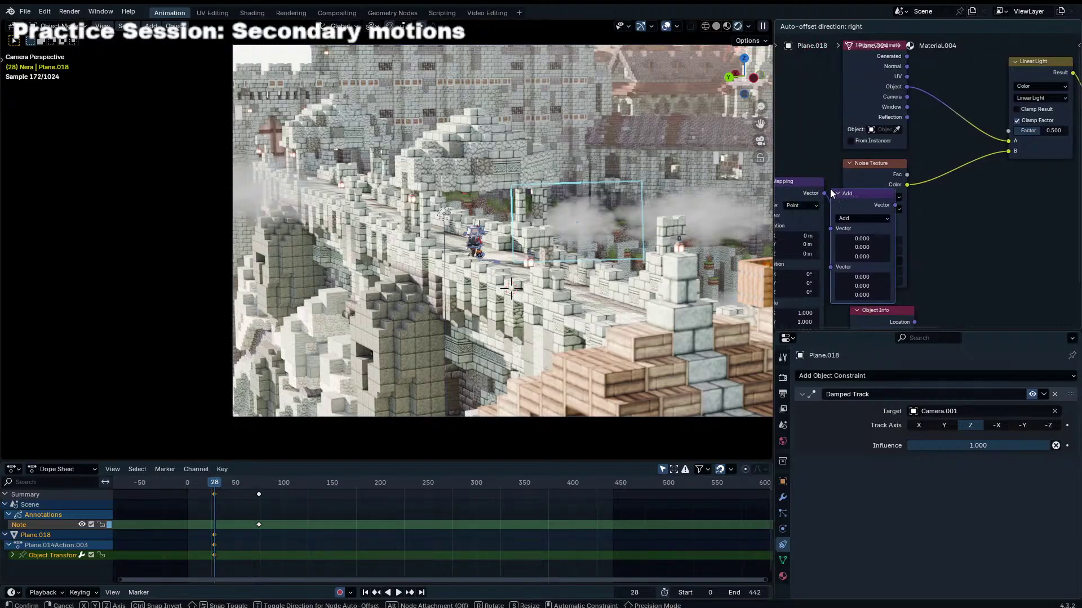
click(833, 190)
middle_drag(872, 322, 926, 249)
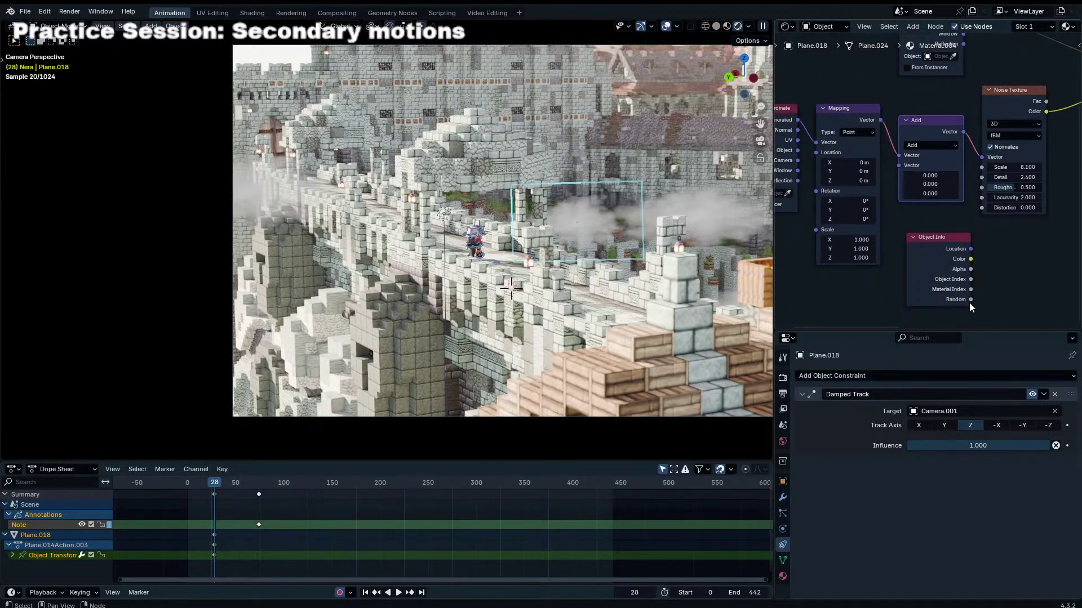
Step: Link Object Info's Random output to the Add node's second vector and place Object Info below the Mapping node
drag(970, 300, 902, 164)
drag(927, 269, 810, 298)
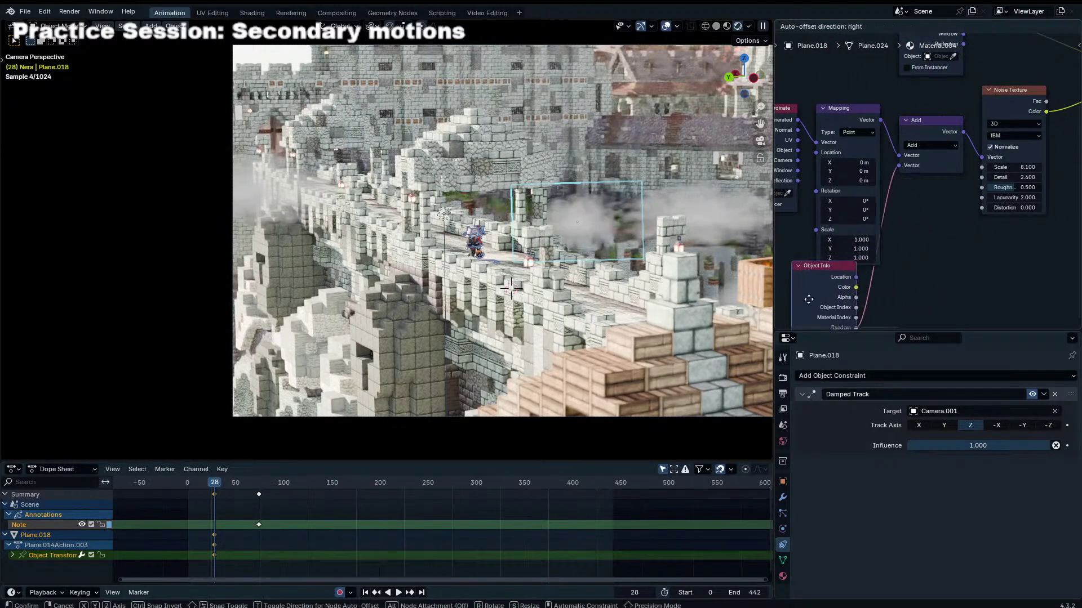
key(shift+a)
text(math)
key(Escape)
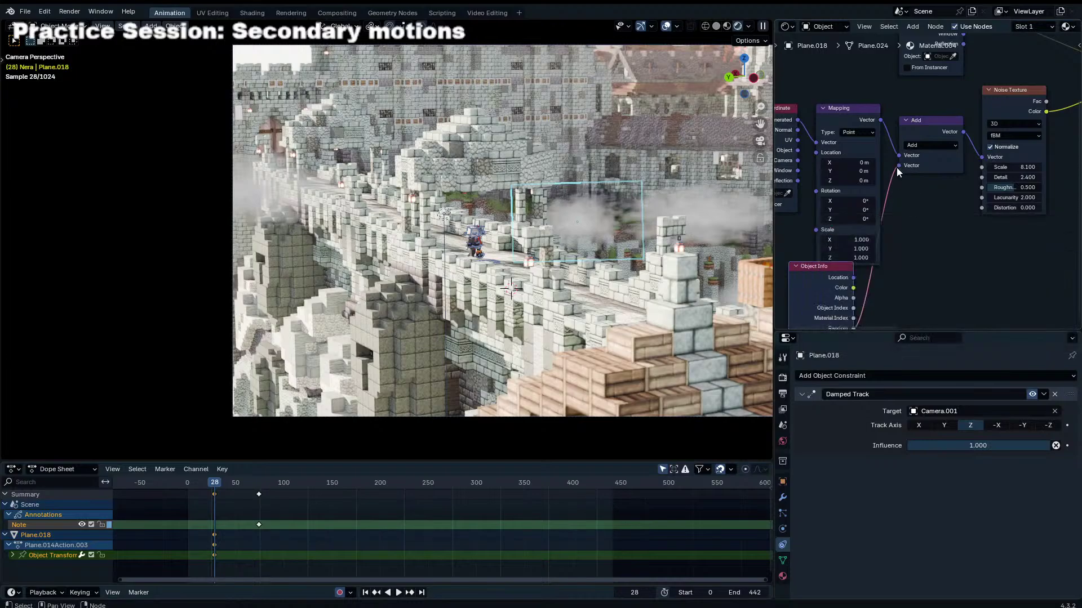
Step: Route Object Info's Random output through the X input of a new Combine XYZ node into the Add node's second vector
drag(898, 167, 872, 257)
text(v)
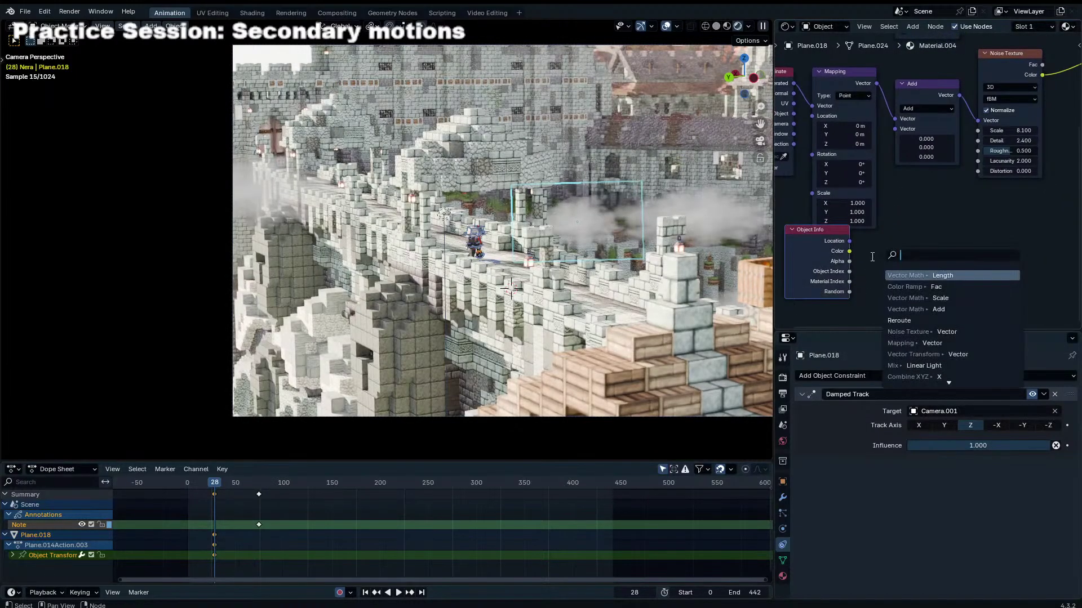
key(BackSpace)
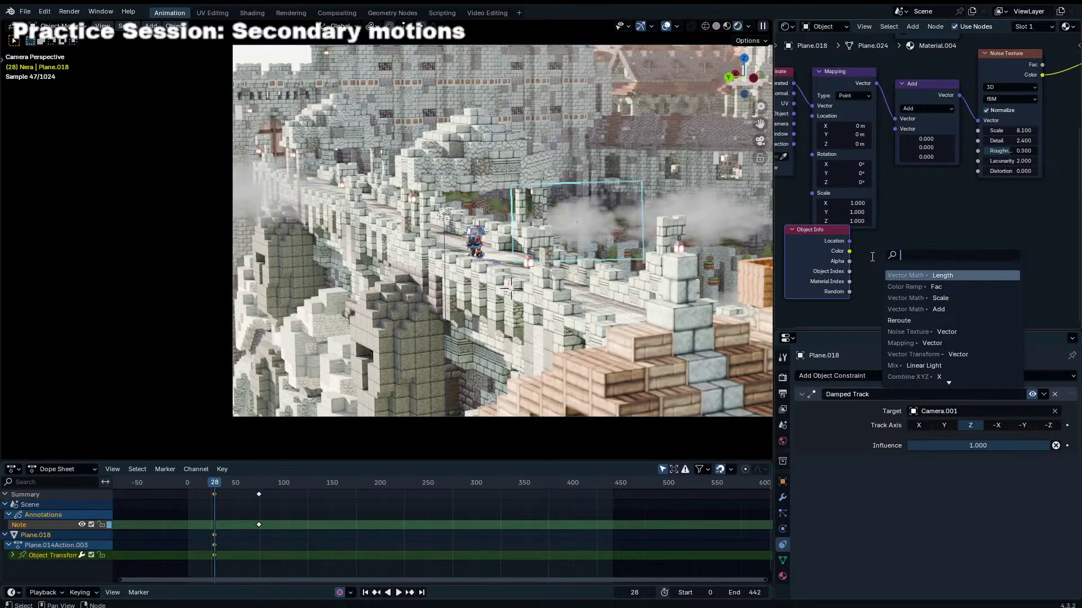
text(xyz)
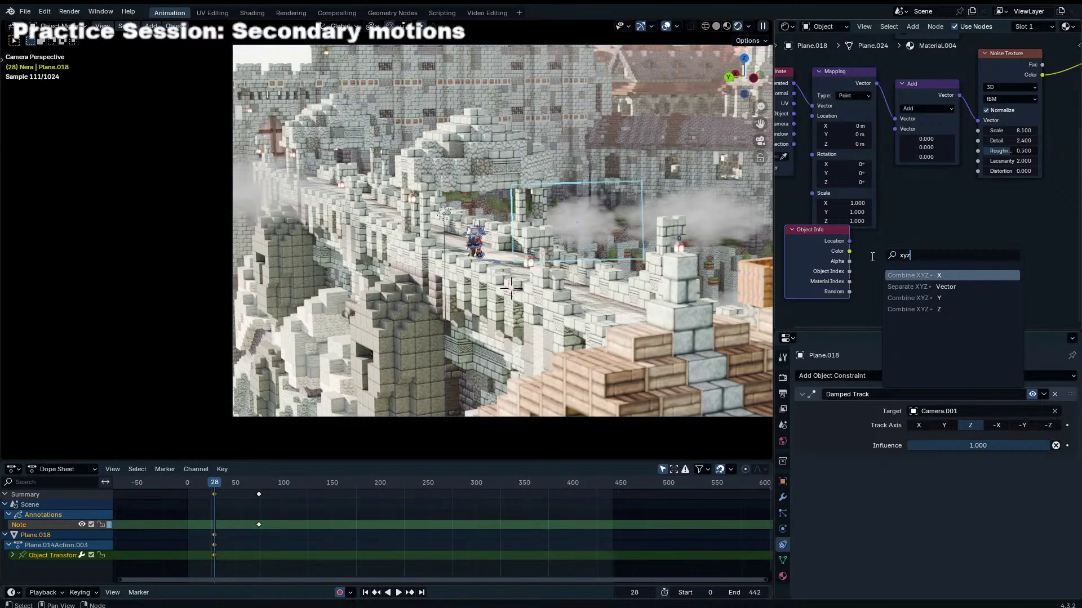
key(Return)
click(881, 262)
drag(885, 249, 866, 306)
drag(950, 236, 901, 136)
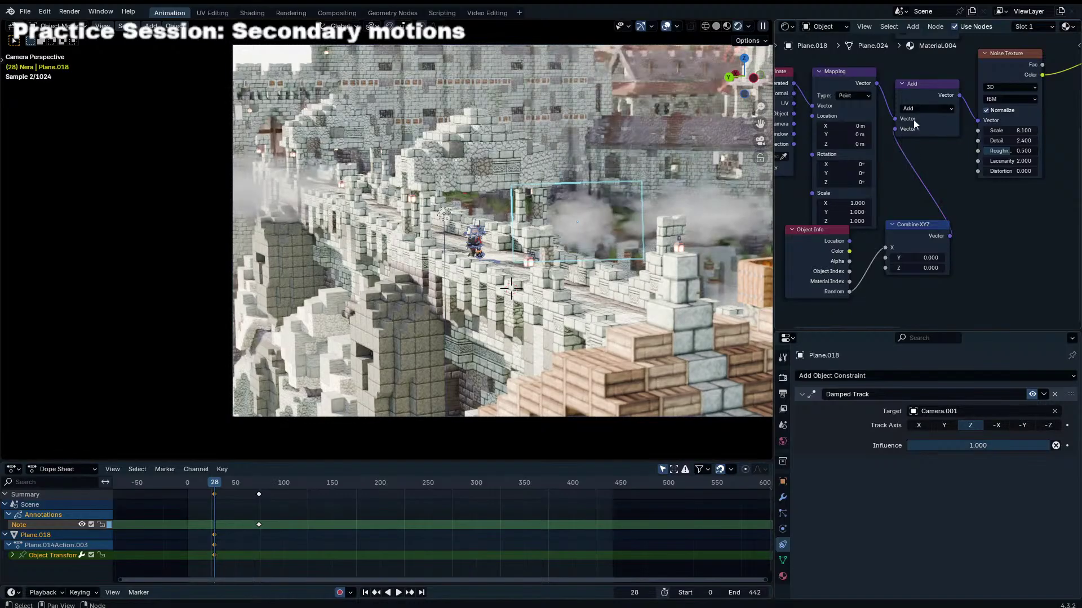
Step: Insert a Math node set to Multiply between Object Info's Random output and the Combine XYZ node's X input
key(shift+a)
text(mna)
key(BackSpace)
key(BackSpace)
text(ath)
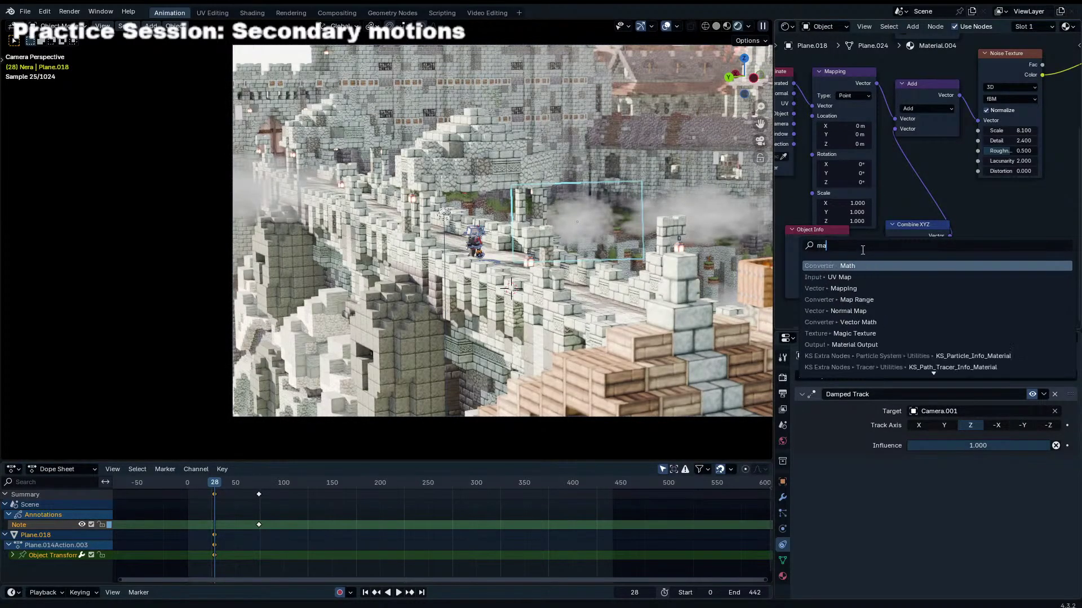
key(Return)
click(895, 285)
click(900, 289)
click(588, 334)
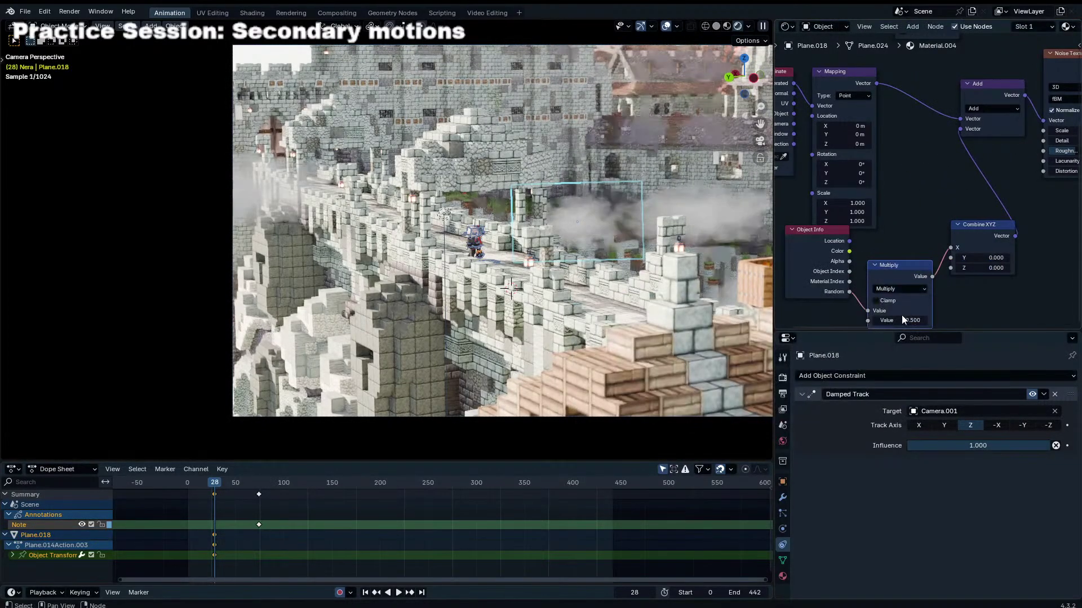
Step: Set the Multiply node's second value to 5000, and raise it further to 5000000
click(899, 320)
text(5000)
key(Return)
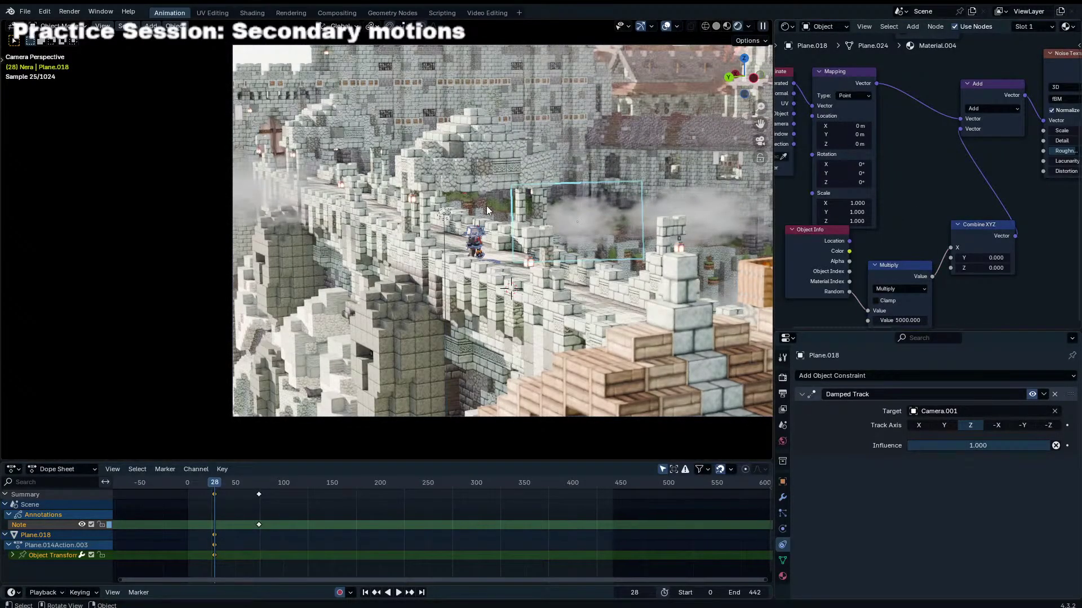
click(900, 320)
text(5000000)
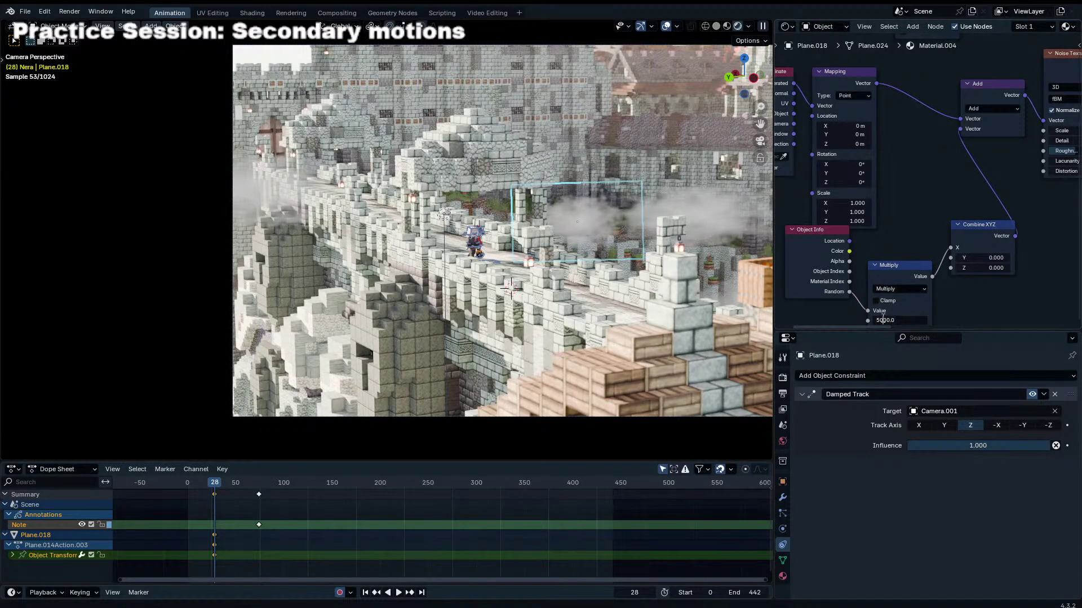
key(Return)
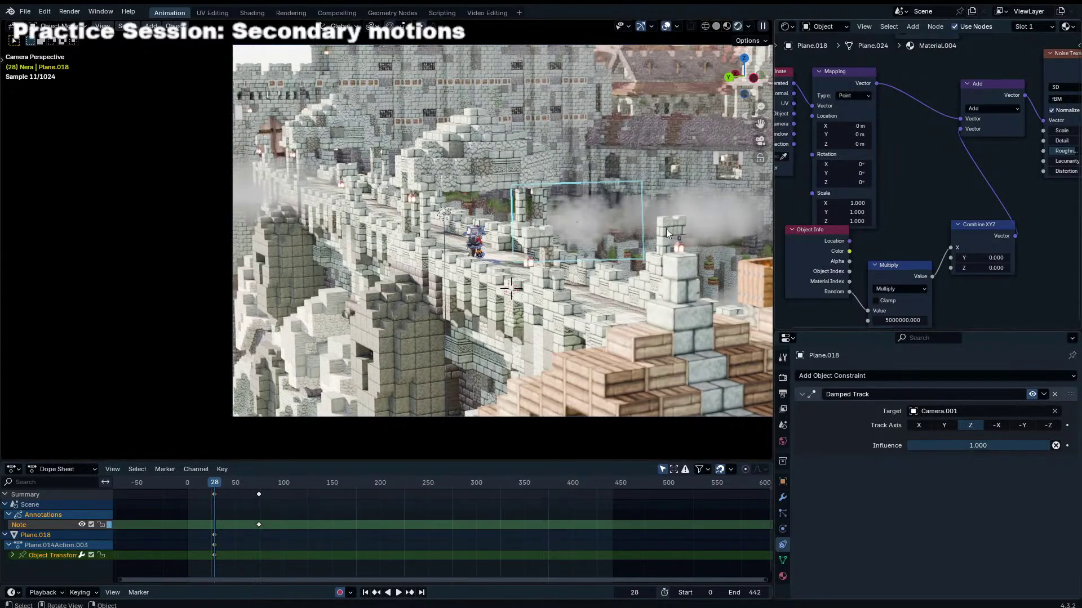
Step: Duplicate the large smoke plane behind the lantern pillar and move the copy about 23.4 m in X, -10.2 m in Y and 3.1 m in Z
click(665, 27)
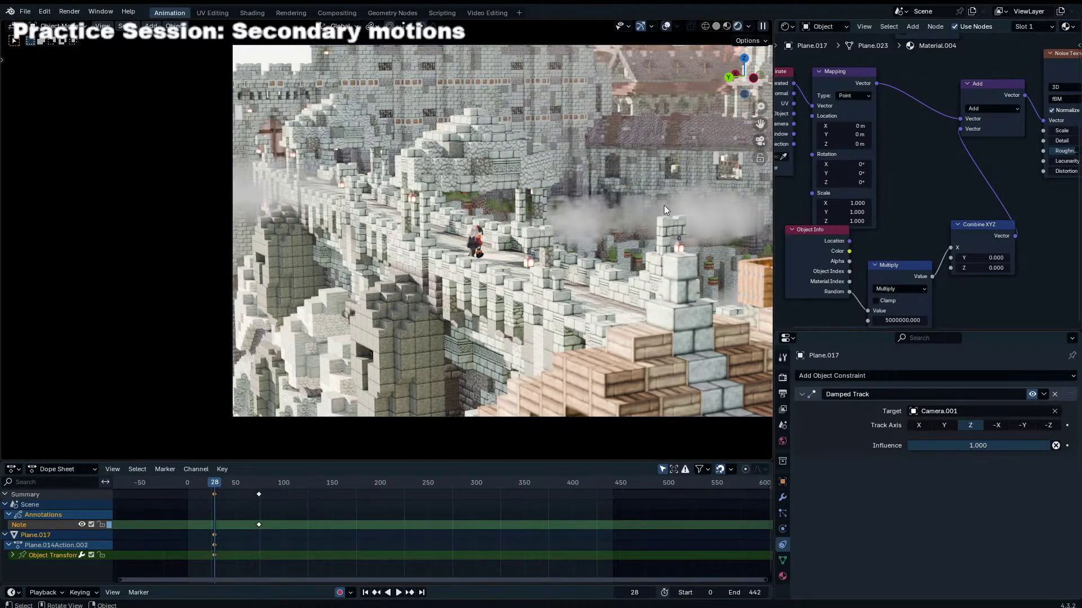
click(667, 27)
key(shift+d)
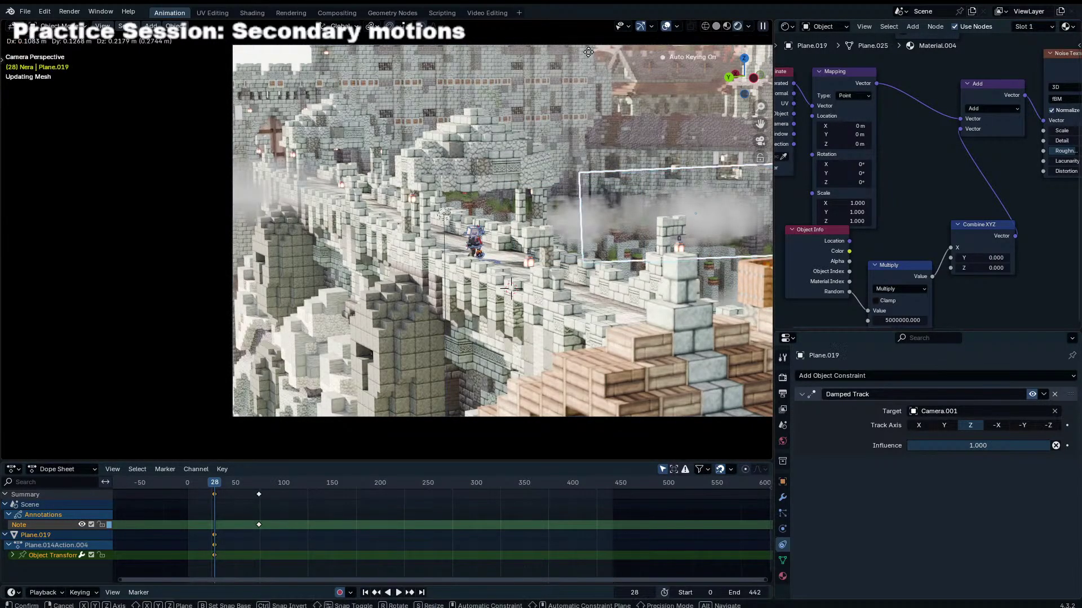
click(503, 450)
middle_drag(575, 150, 426, 150)
key(g)
click(490, 180)
key(KP_0)
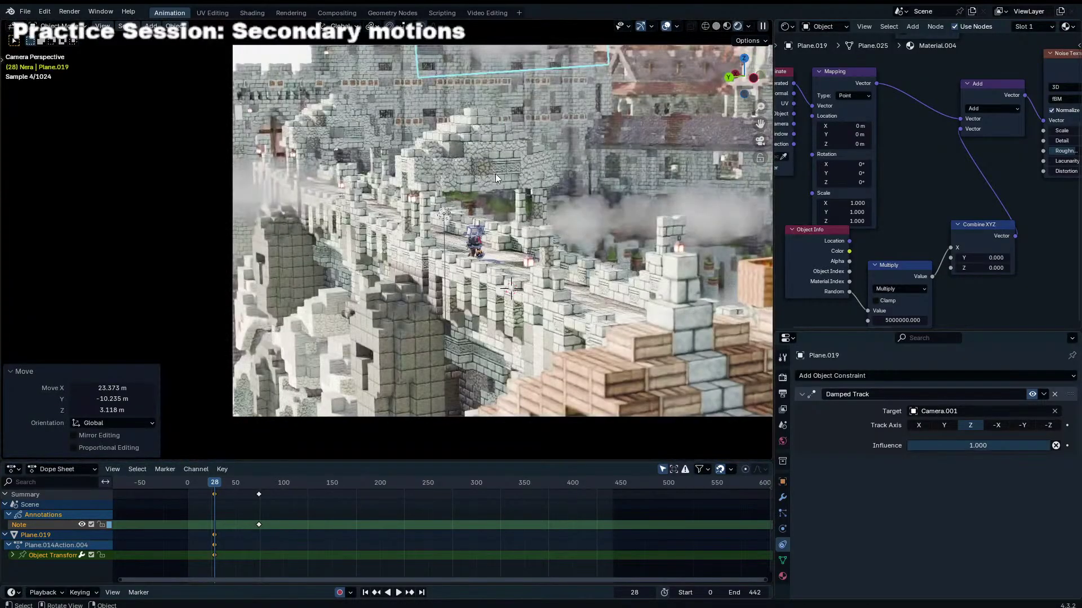
Step: Try squashing the duplicated smoke plane to about 0.41 along Z above the bridge, and delete it
key(s)
key(z)
click(564, 123)
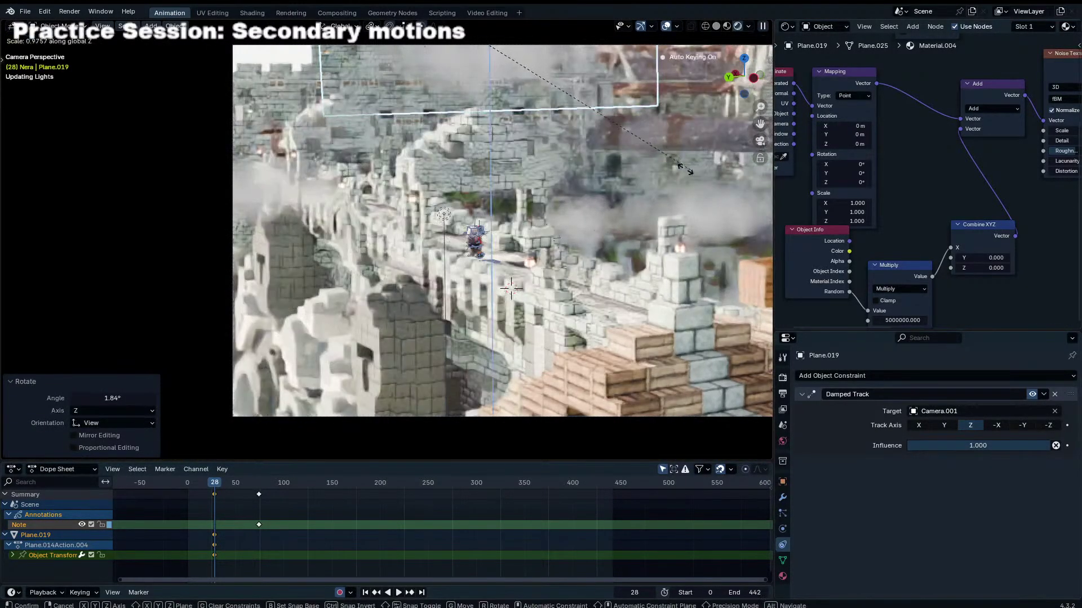
key(g)
click(568, 130)
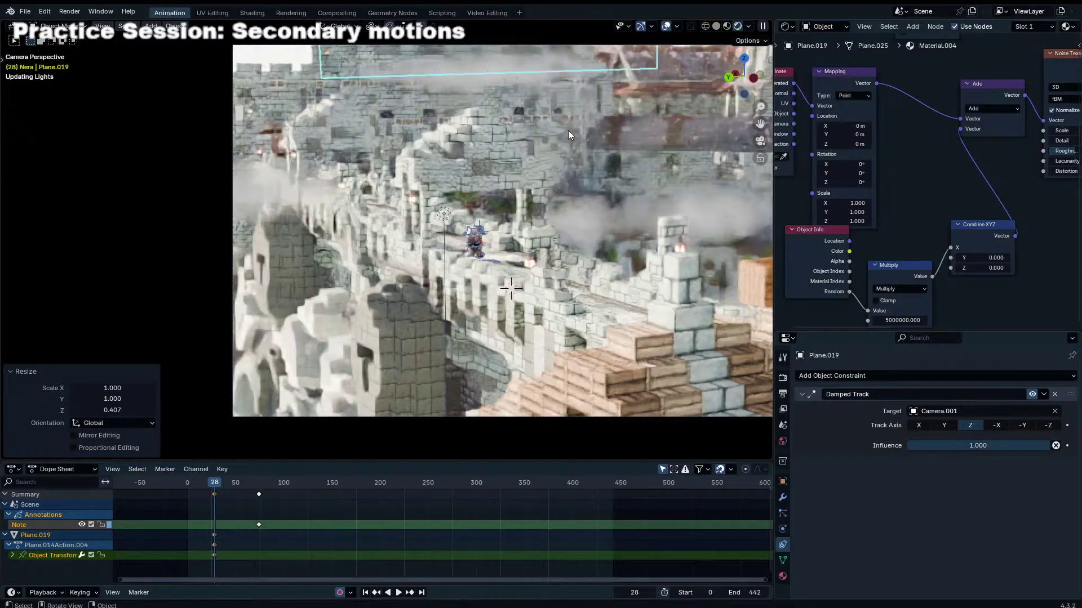
key(Delete)
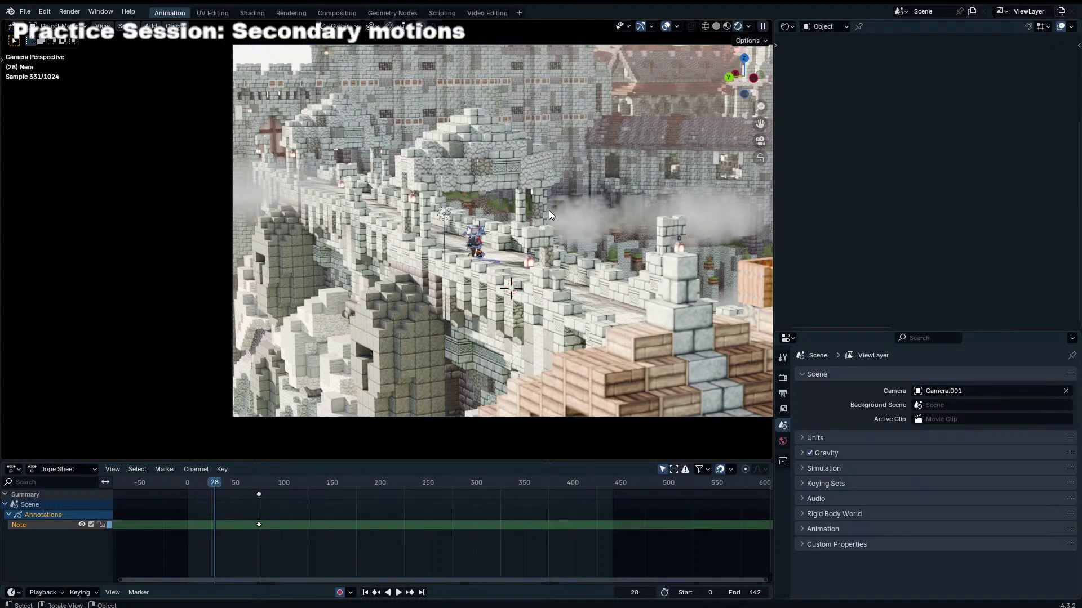
Step: Save the scene and play the shot in Solid shading, stopping at frame 93 on the close-up of both characters
key(ctrl+s)
key(z)
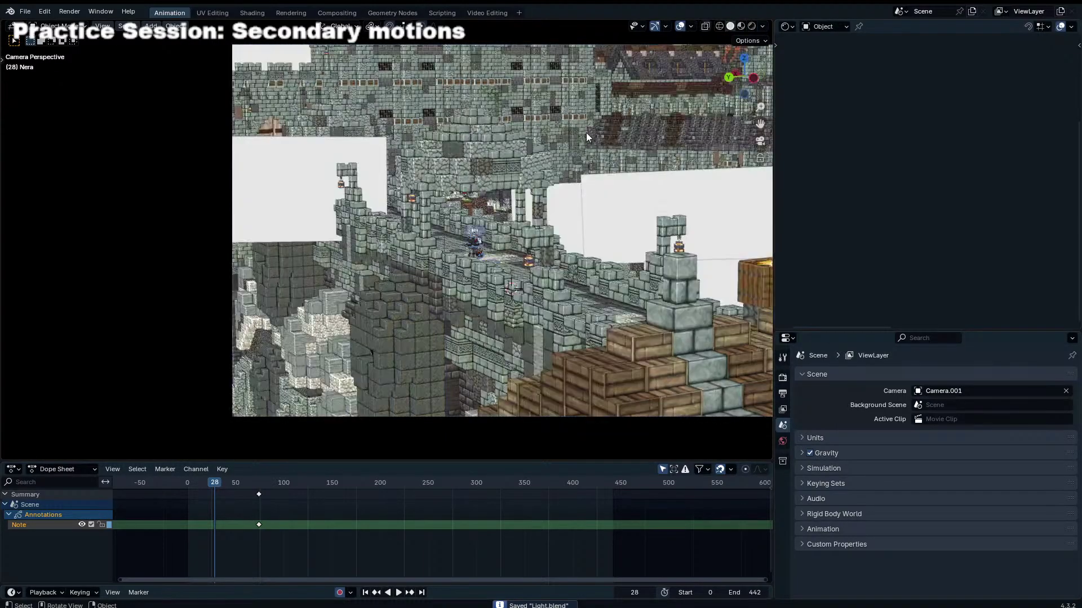
key(space)
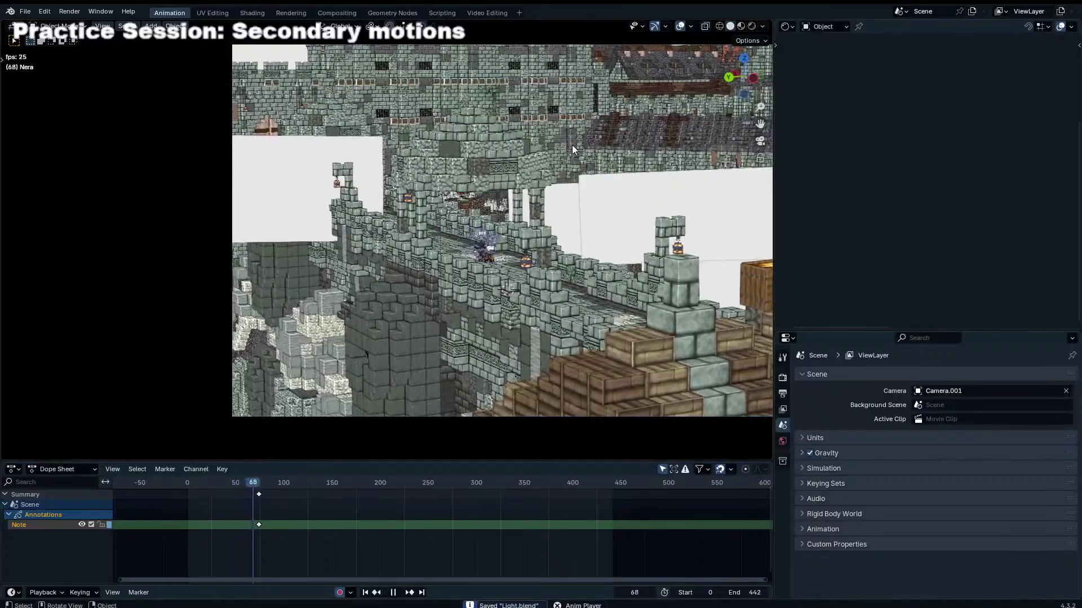
key(KP_0)
key(space)
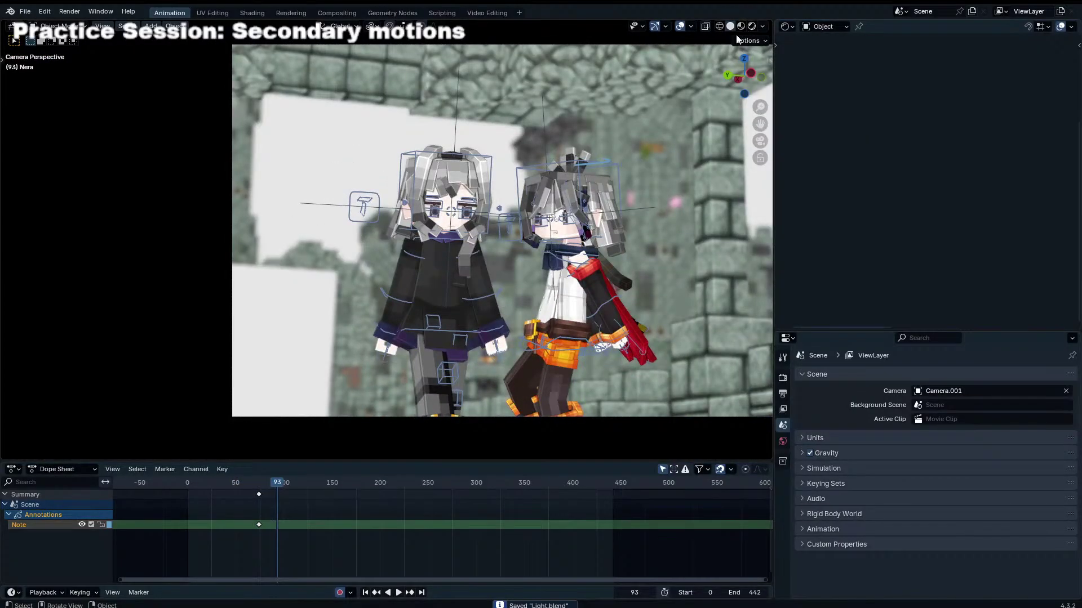
Step: Switch the viewport to Rendered shading and set its compositor to Camera, with the whole camera frame in view
click(752, 26)
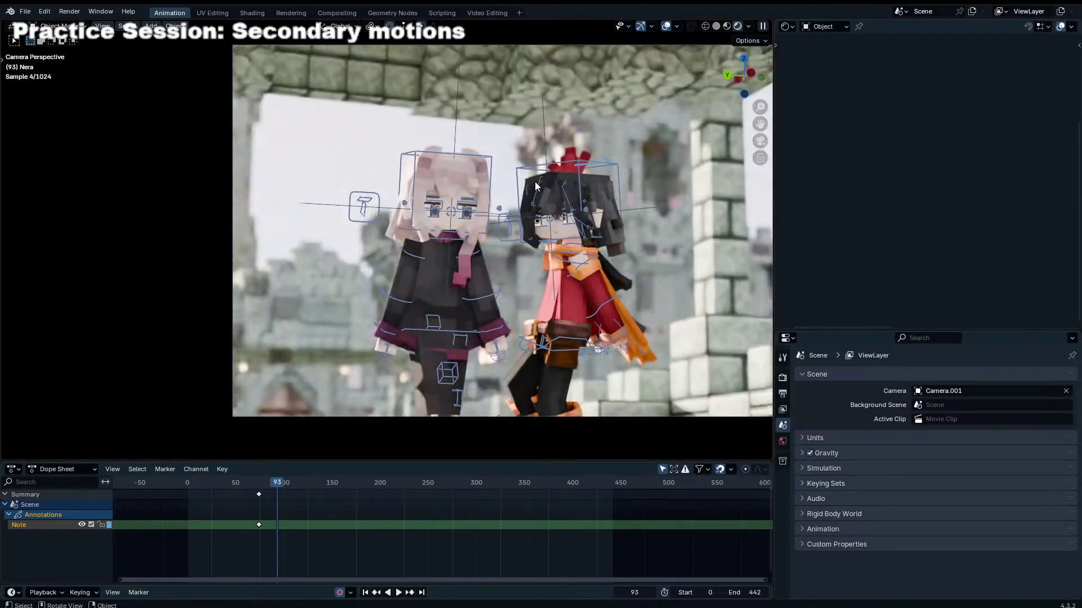
click(748, 26)
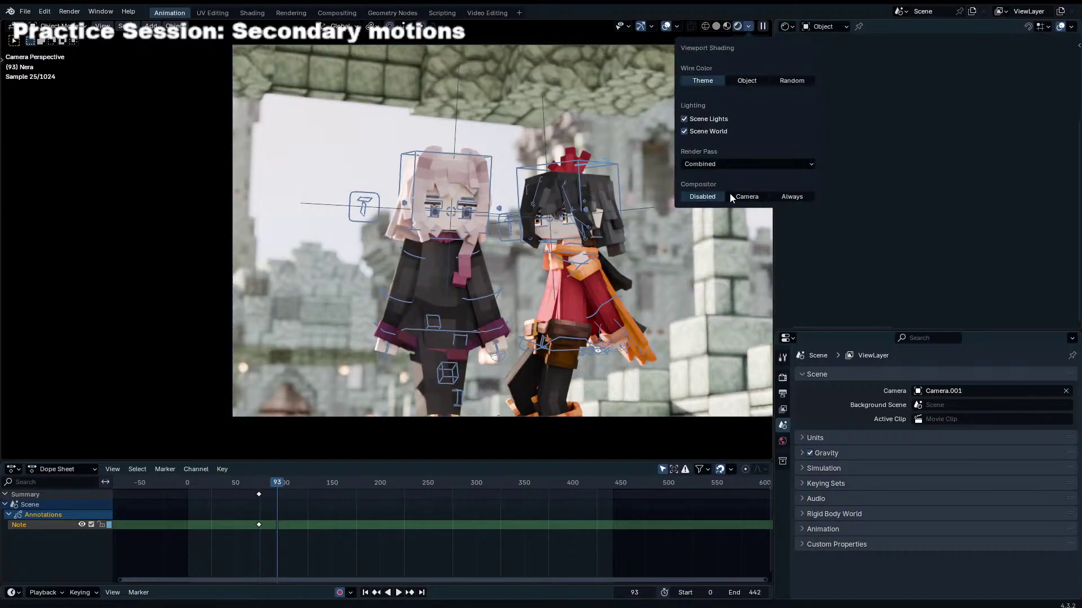
click(729, 193)
middle_drag(449, 319, 469, 215)
scroll(469, 215, down, 1)
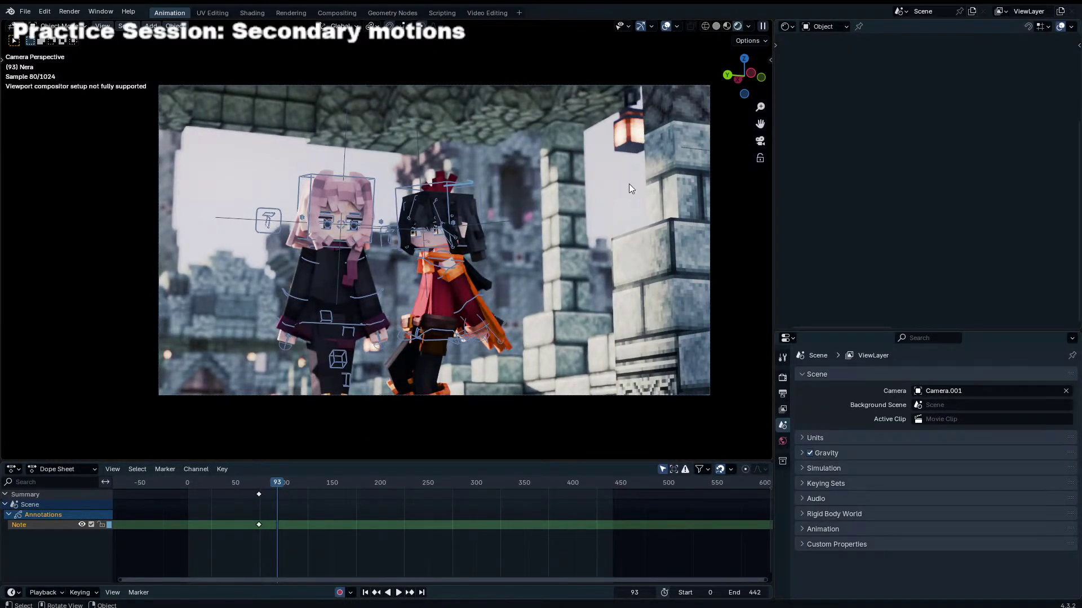
Step: Move the 3D cursor onto the lantern hanging beside the stone pillar
key(g)
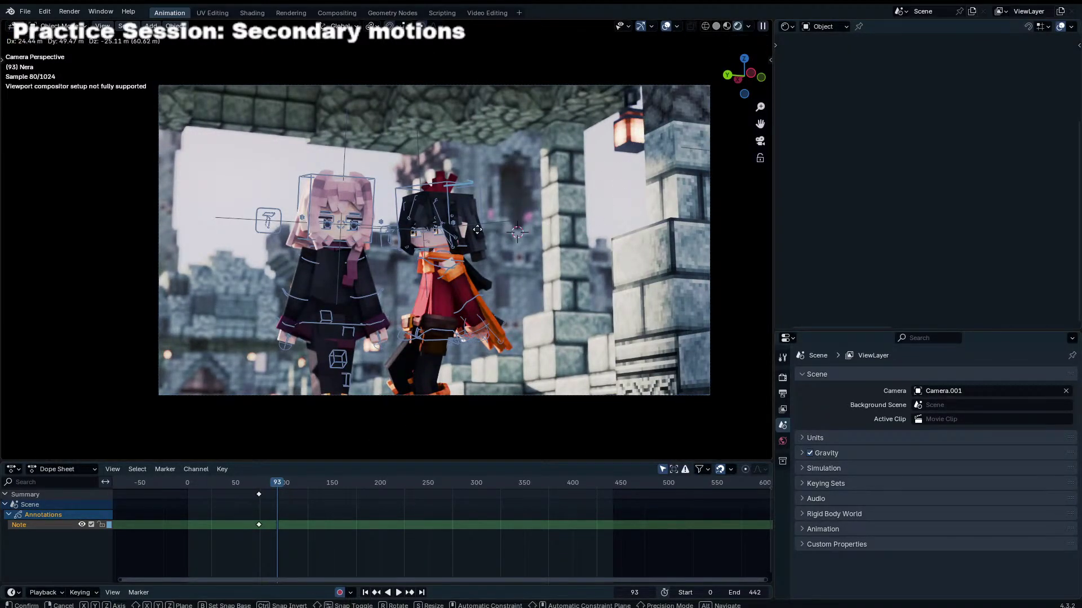
click(235, 256)
key(g)
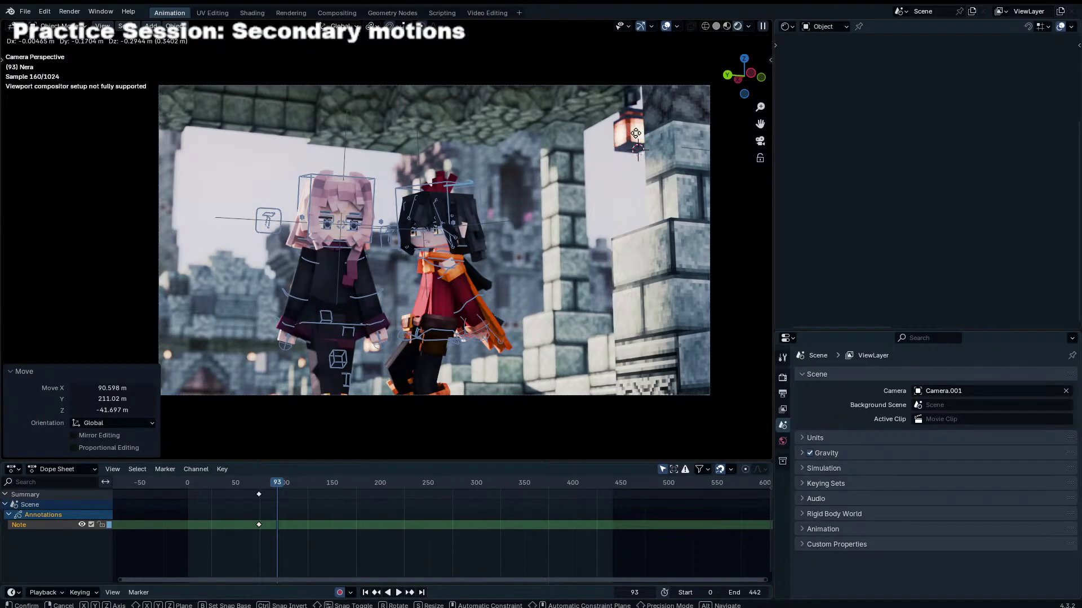
click(631, 134)
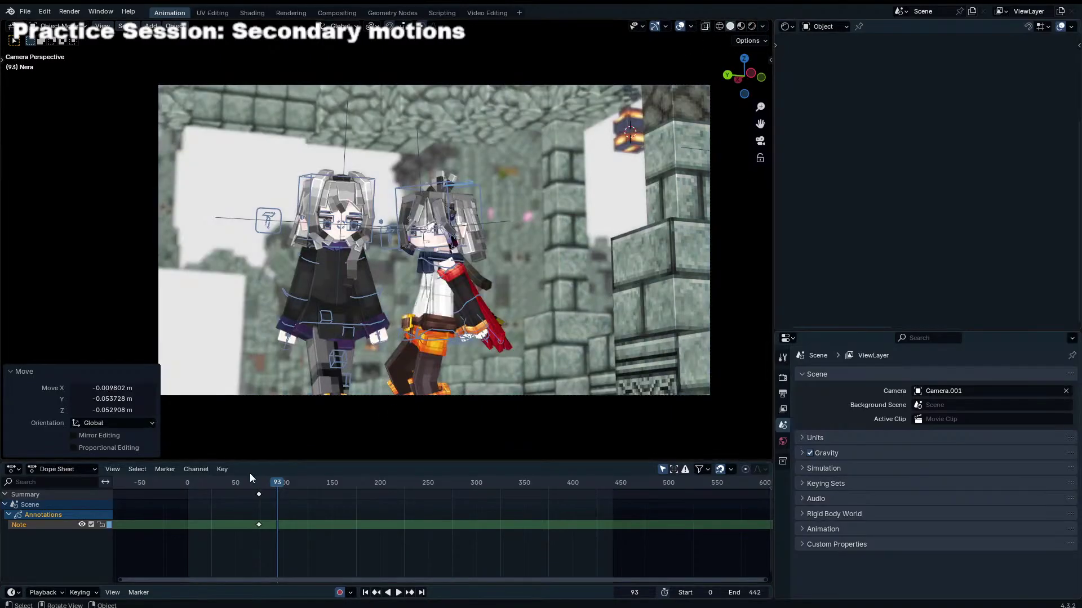
Step: Return to frame 28, select the character's body on the bridge and replace the Shader Editor with the Image Editor
mouse_move(217, 483)
mouse_down()
mouse_move(201, 485)
mouse_move(215, 487)
mouse_up()
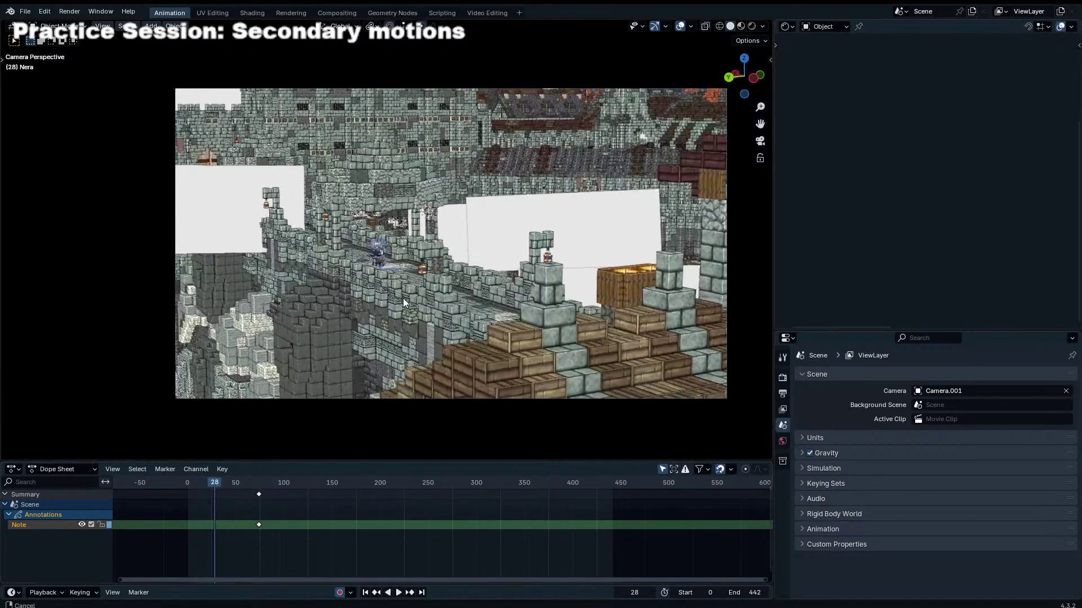
scroll(372, 296, up, 1)
click(340, 260)
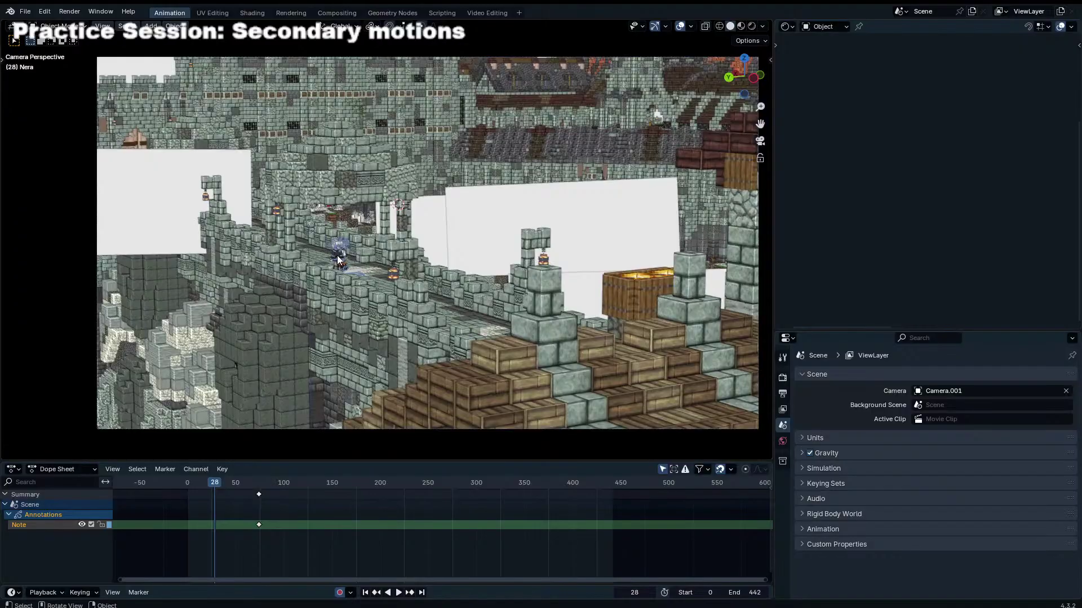
click(789, 27)
click(726, 78)
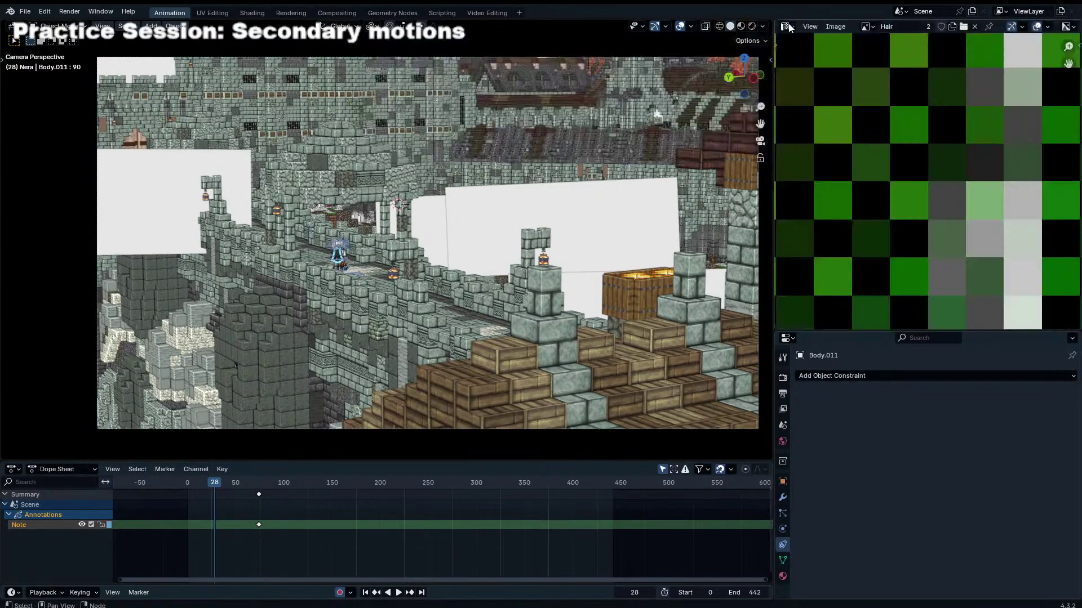
Step: Enter and leave Edit Mode on the character's body so its texture.png shows fully in the Image Editor
key(Tab)
scroll(901, 170, down, 12)
key(Tab)
scroll(904, 170, up, 5)
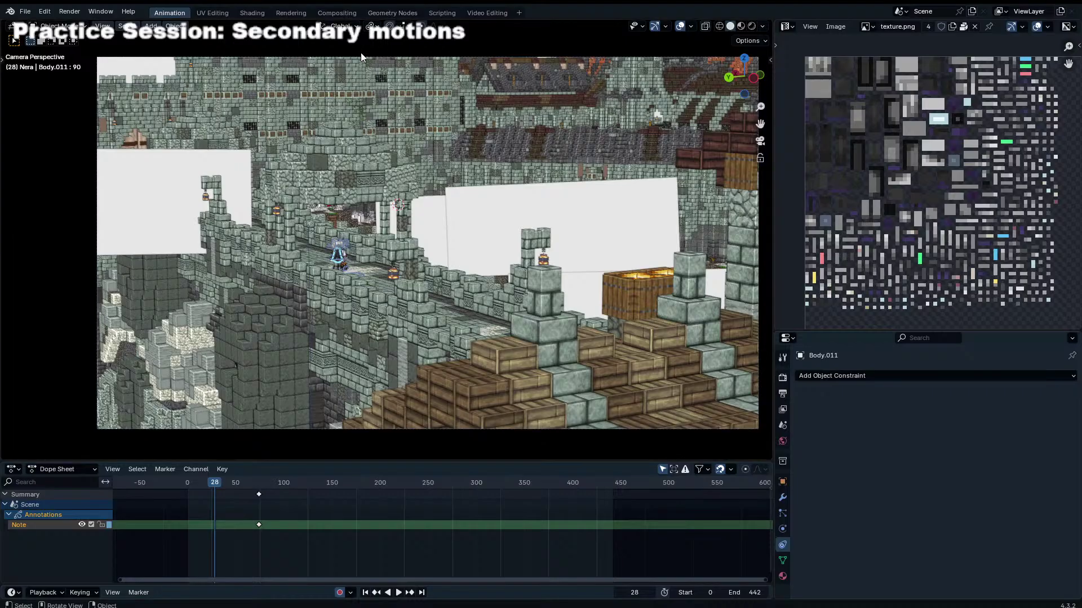
Step: Play the shot from frame 28 into the two-character close-up and stop at frame 135
click(346, 522)
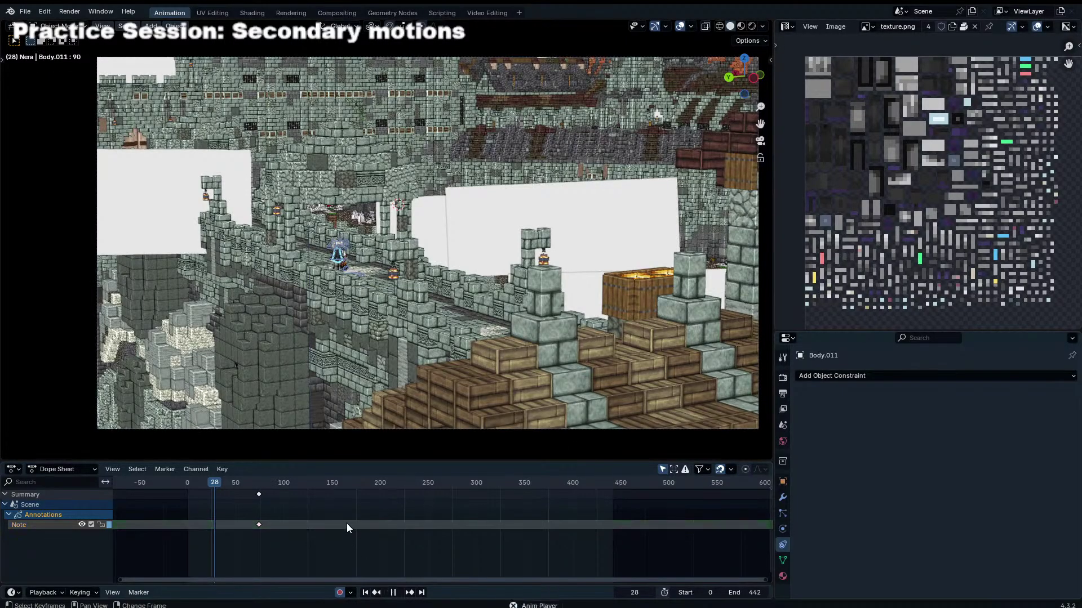
key(space)
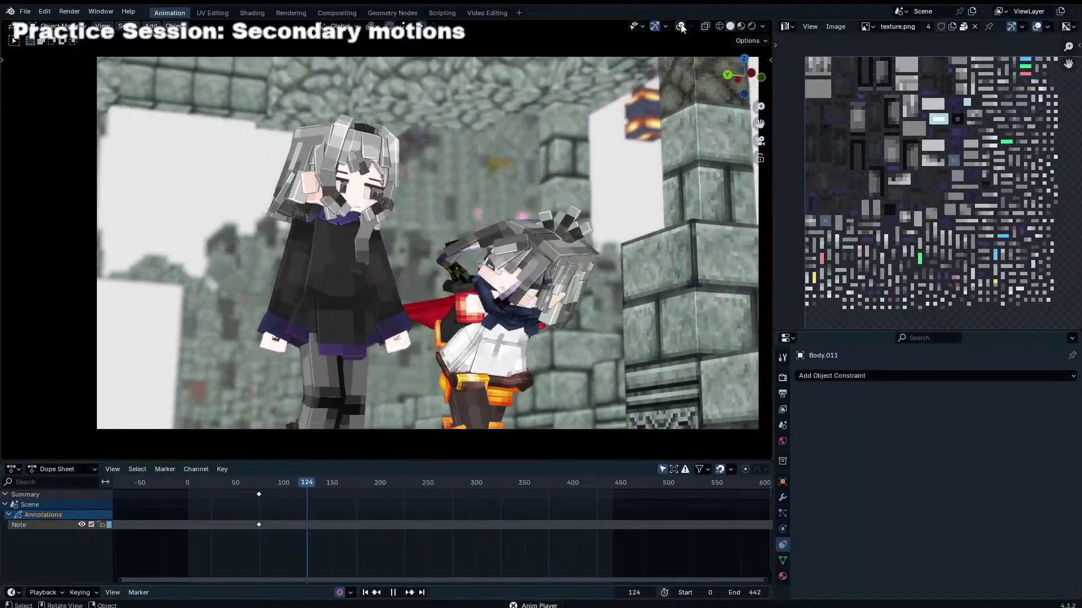
key(space)
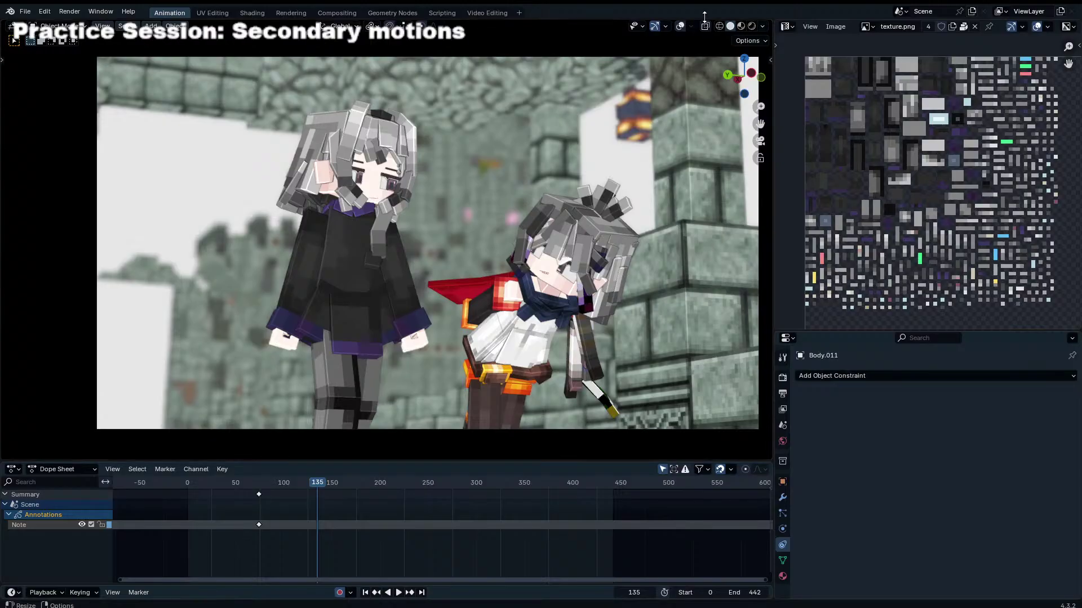
Step: Play the shot to its empty final stretch, set the scene's end frame to 388 and save the file
key(space)
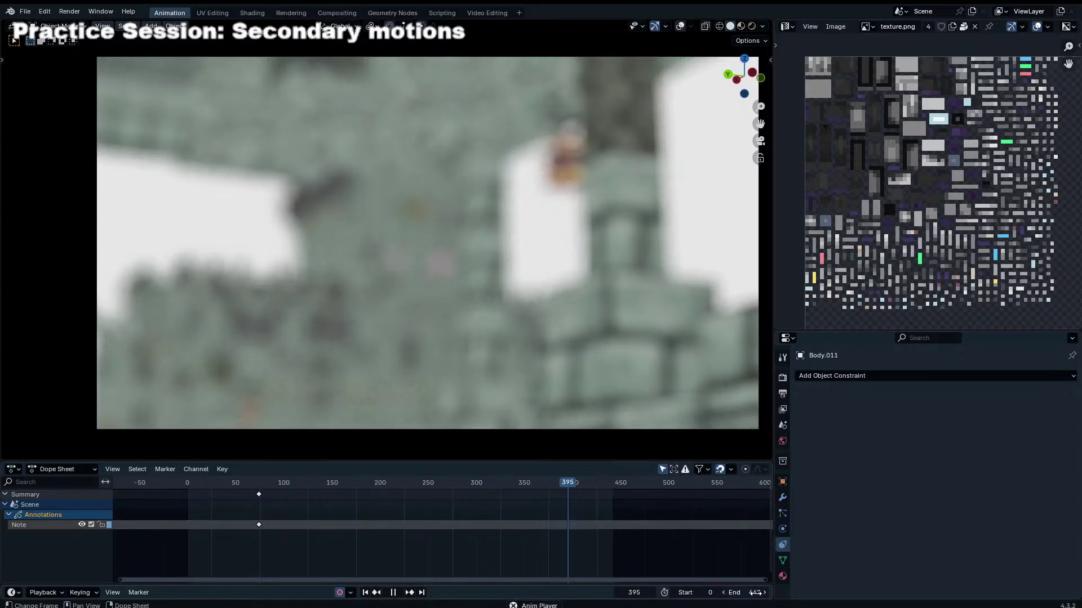
drag(746, 593, 760, 592)
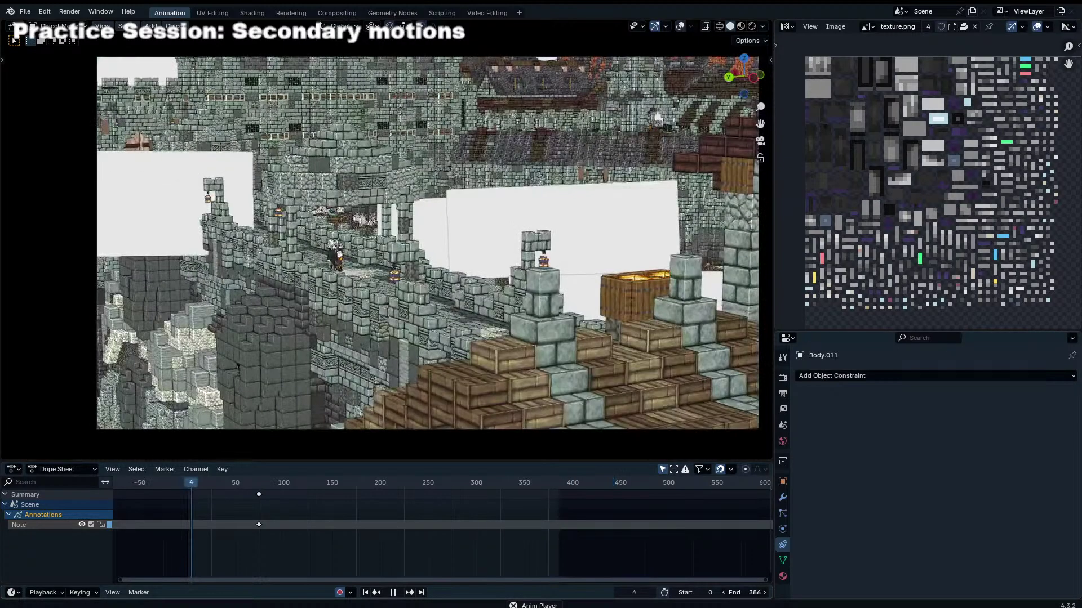
key(ctrl+s)
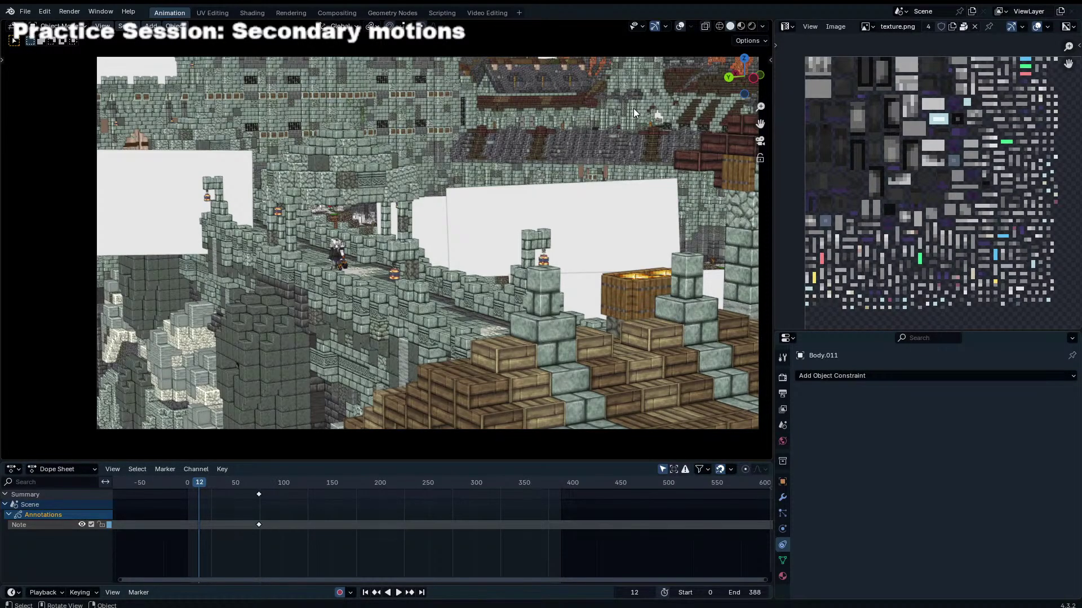
Step: Play the shortened shot up to frame 143 and switch the viewport to Material Preview shading
key(space)
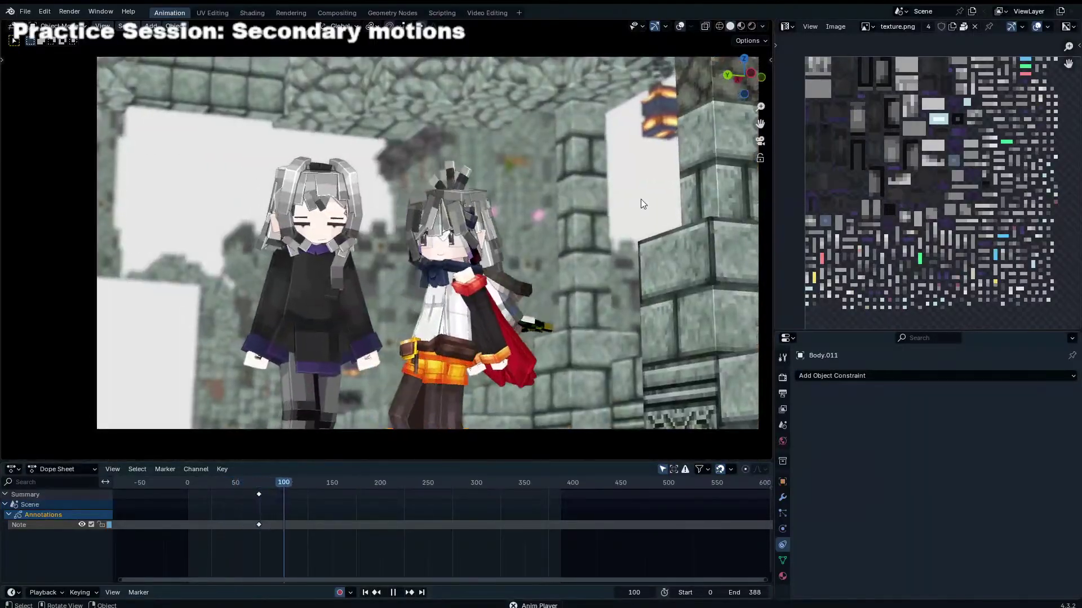
key(space)
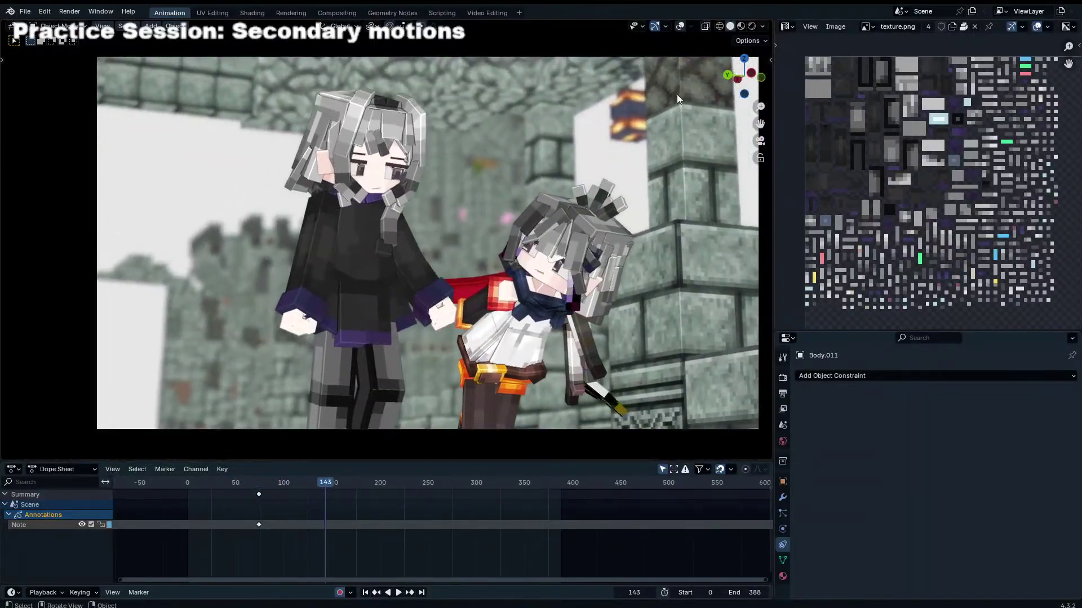
click(740, 26)
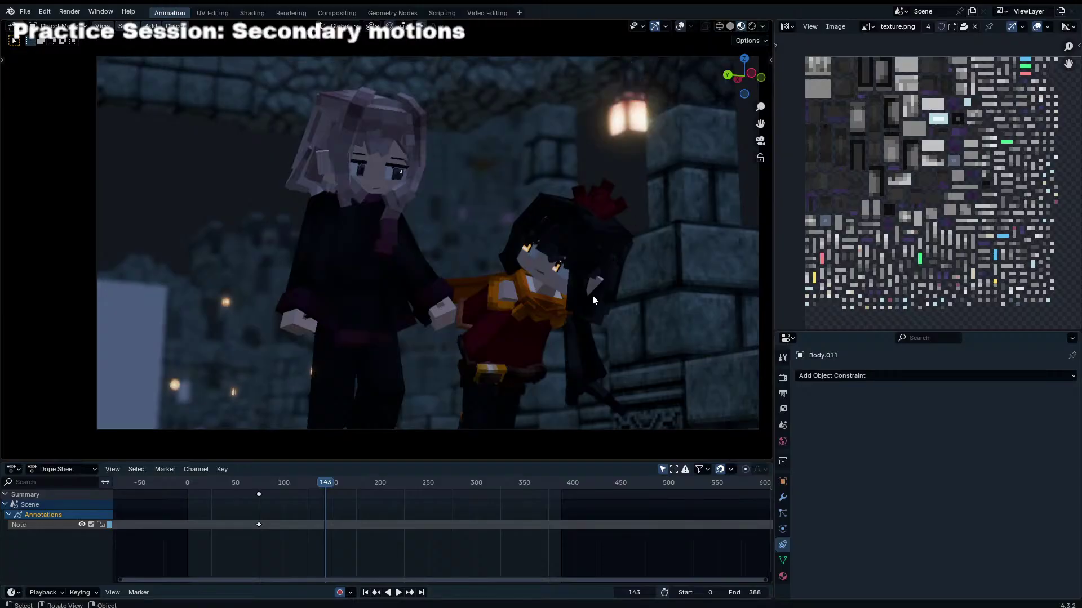
Step: Replay the shot from its start in Material Preview and open the viewport shading options
click(188, 486)
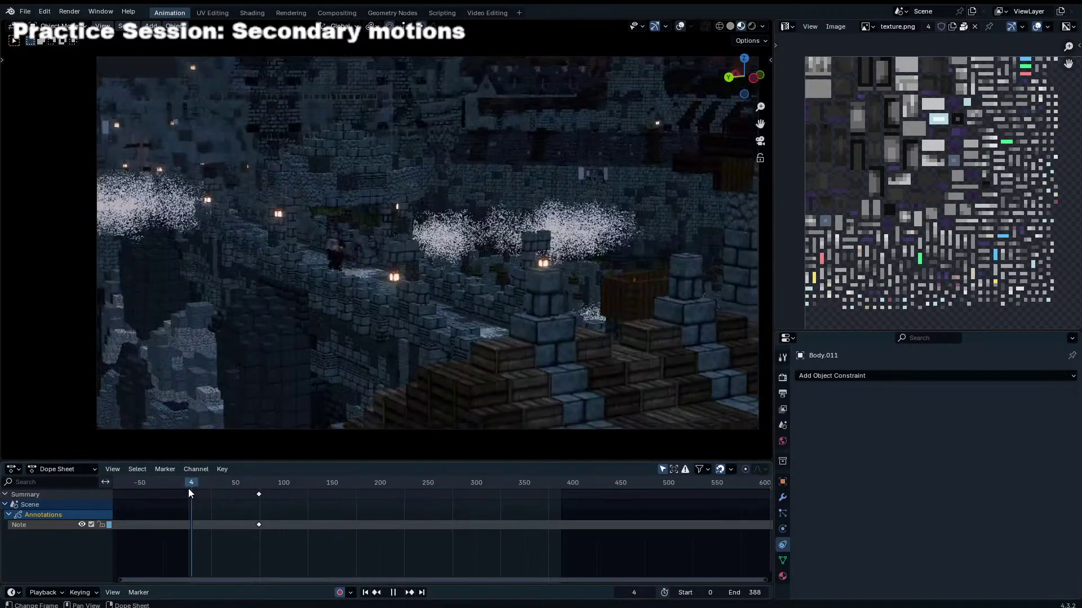
key(space)
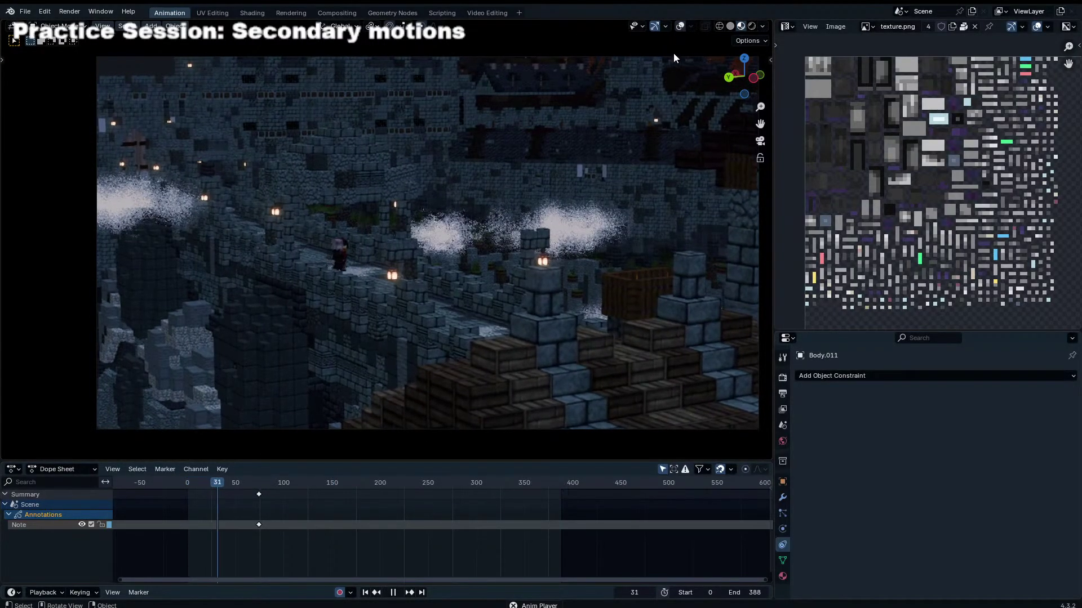
click(762, 25)
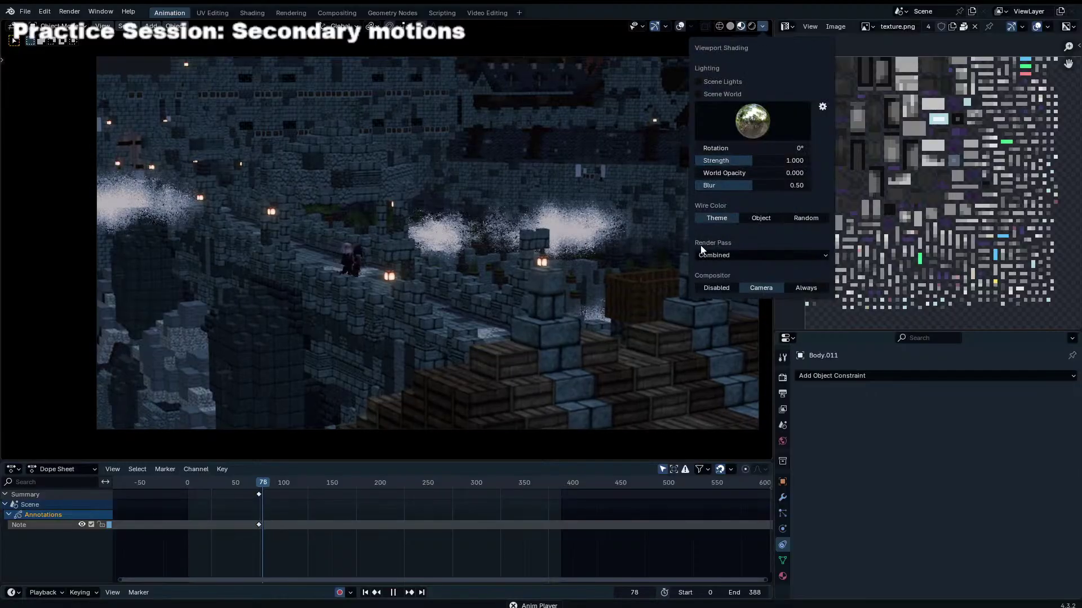
Step: Play the shot again from near its start and repeat the section with the leaning character around frames 226 to 254
click(197, 485)
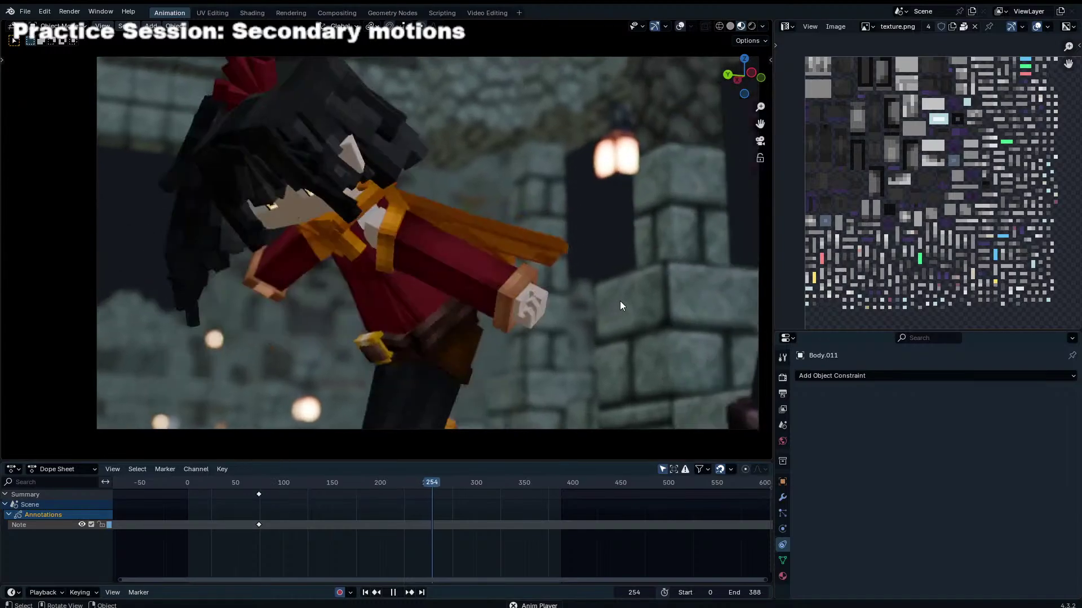
click(364, 482)
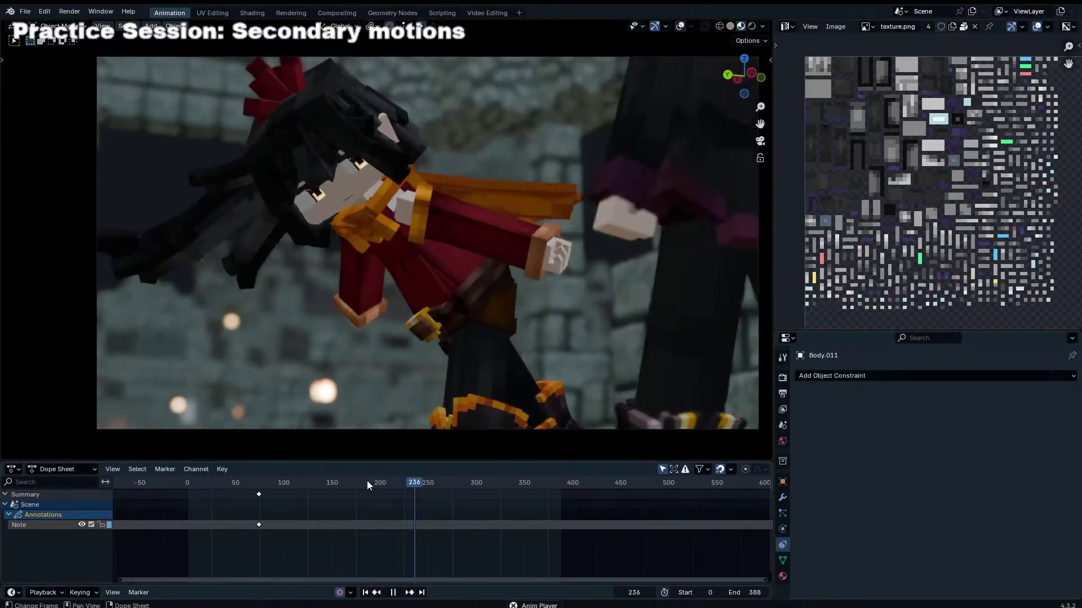
click(373, 483)
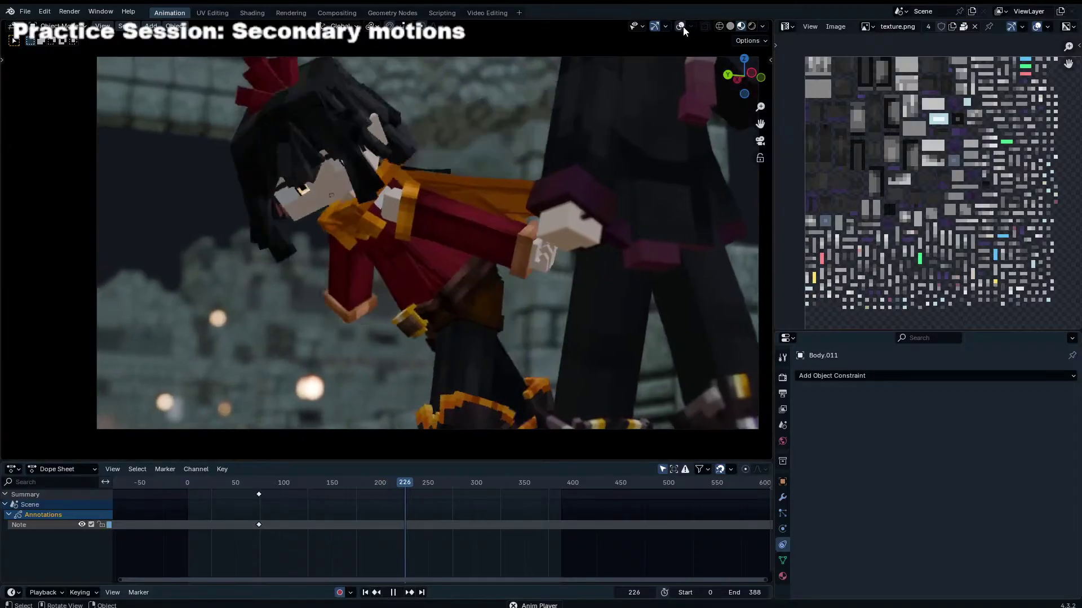
Step: Show the viewport overlays, select the Grease Pencil mouth drawing and play its keyframes around frame 226
key(space)
scroll(333, 164, up, 3)
click(312, 165)
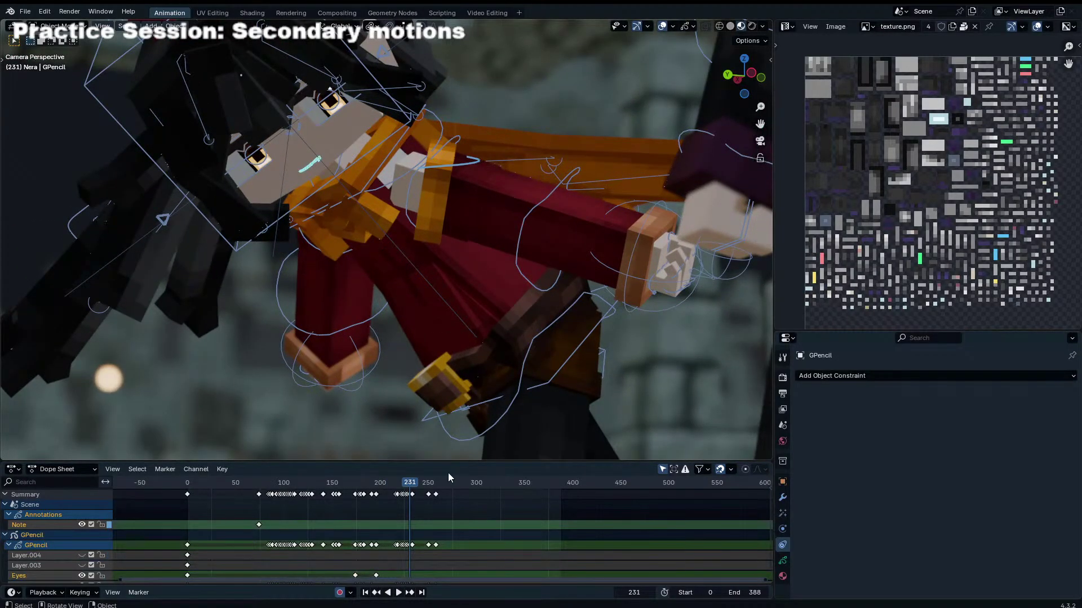
scroll(265, 519, up, 5)
click(264, 486)
key(space)
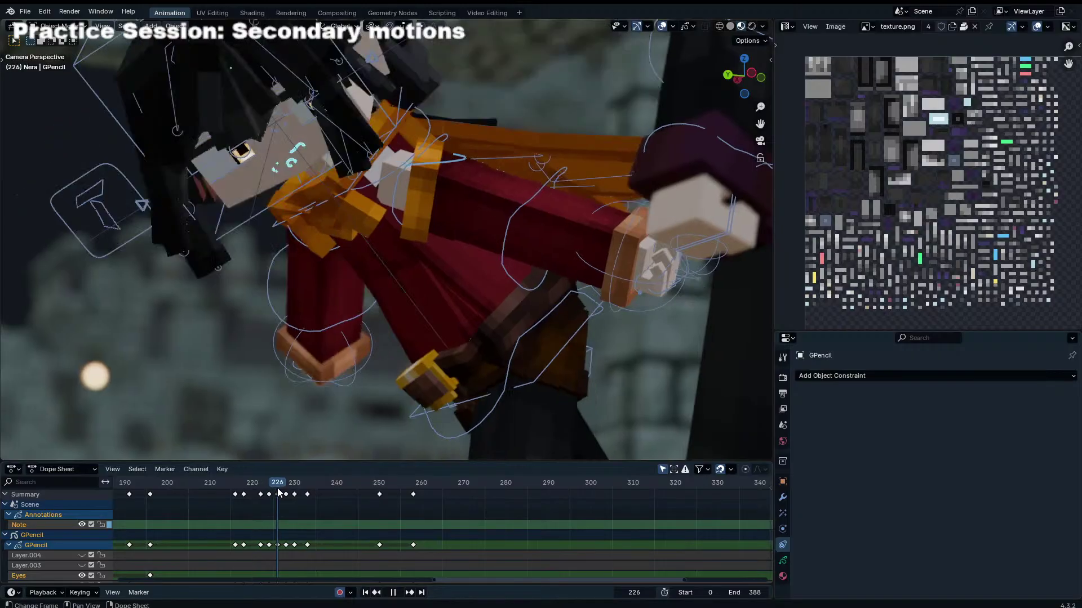
Step: Shift the Grease Pencil mouth keyframes from frame 224 on 2 frames later, and those from frame 228 on another 2 frames
key(space)
drag(266, 488, 324, 490)
key(g)
key(2)
key(Return)
key(Right)
key(Right)
key(g)
key(2)
key(Return)
Step: Shift the Grease Pencil mouth keyframes from frame 232 up to the one before frame 250 by 2 frames
key(Right)
key(Right)
key(Right)
key(Right)
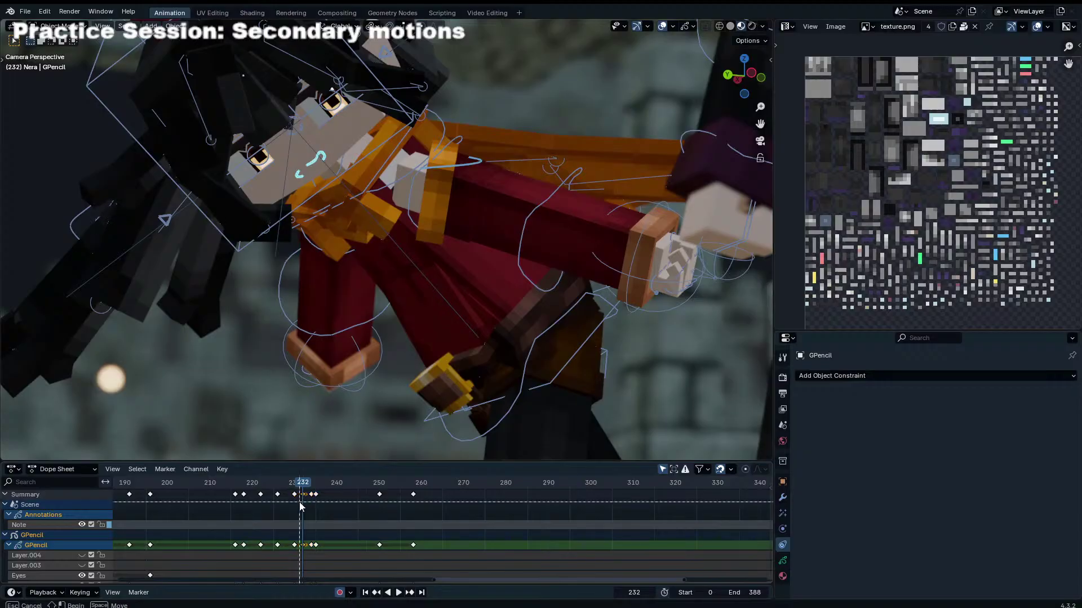
key(g)
key(2)
key(Return)
Step: Move the held Grease Pencil mouth keyframe at frame 237 to frame 238
key(Right)
key(Right)
key(Right)
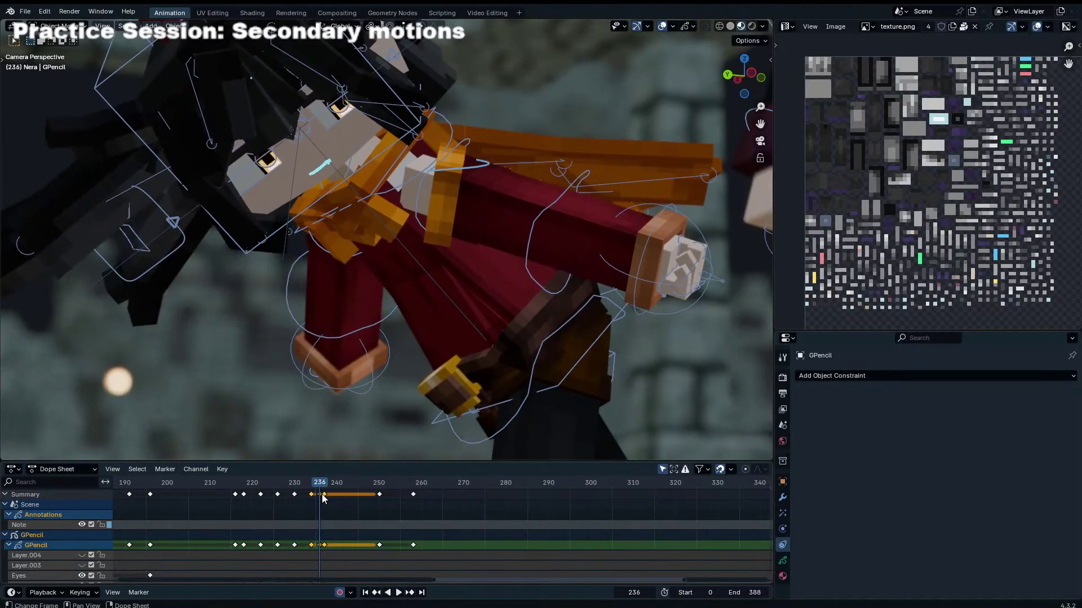
click(325, 495)
key(Right)
key(Right)
key(shift+d)
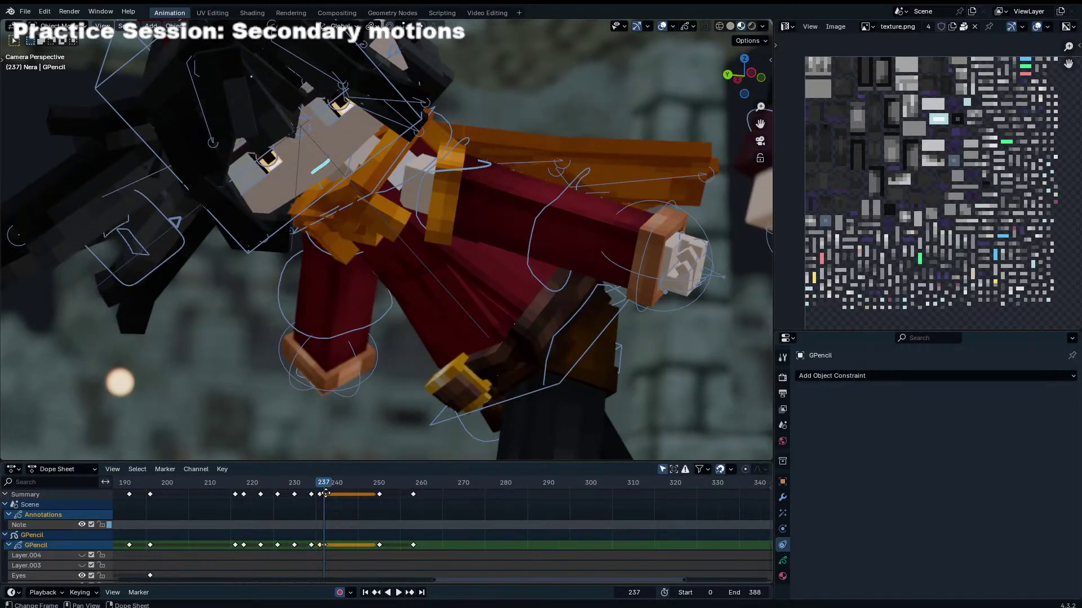
key(2)
key(Return)
Step: Play back the retimed mouth drawings with the whole camera frame in view, stop at frame 364 and save the file
key(shift+ctrl+space)
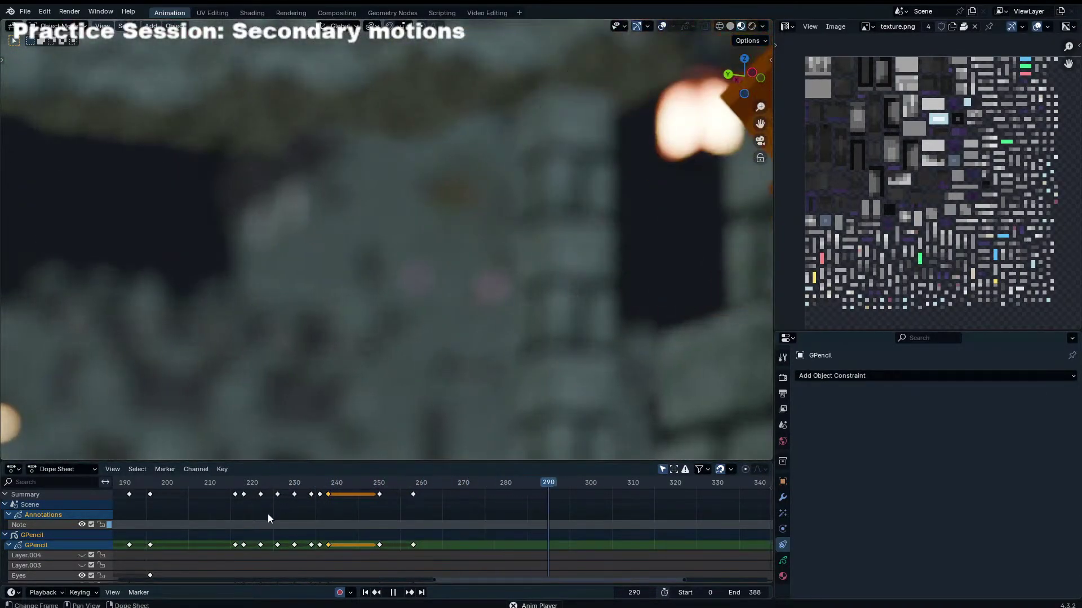
scroll(268, 510, down, 4)
click(255, 482)
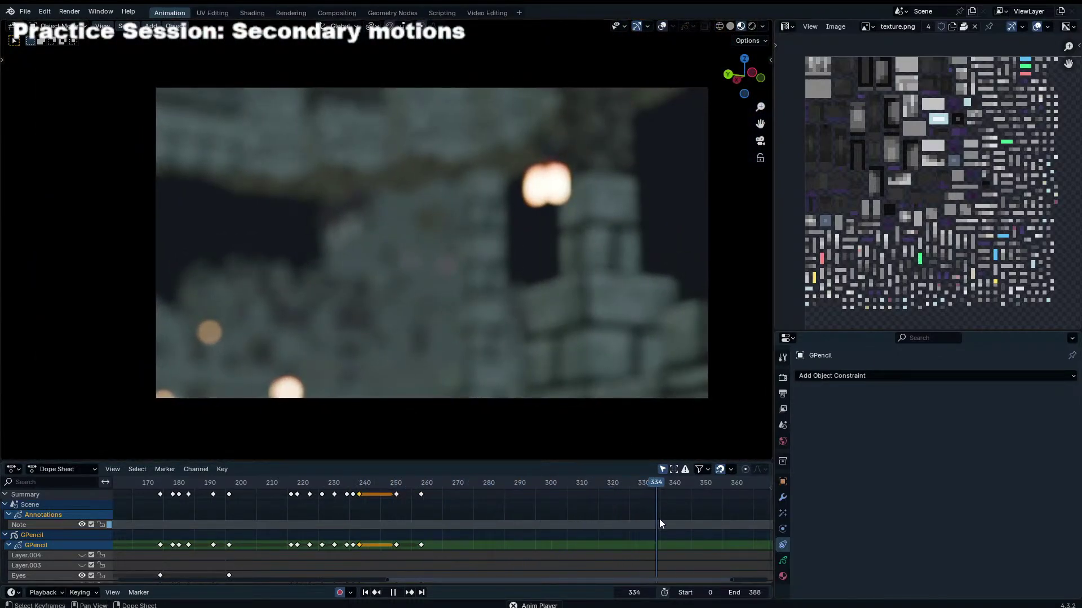
scroll(659, 519, down, 2)
key(space)
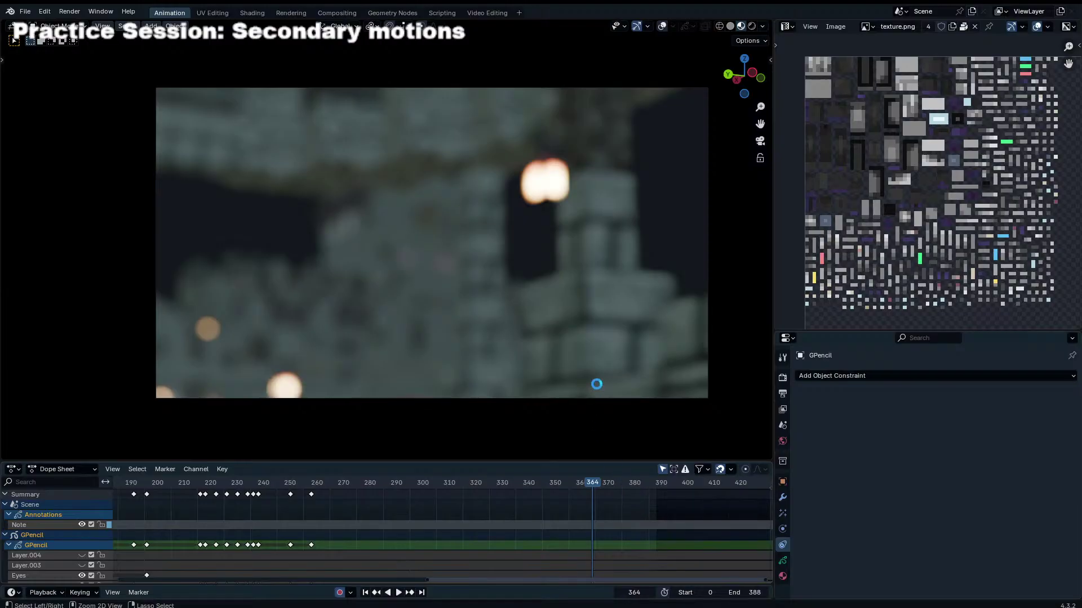
key(ctrl+s)
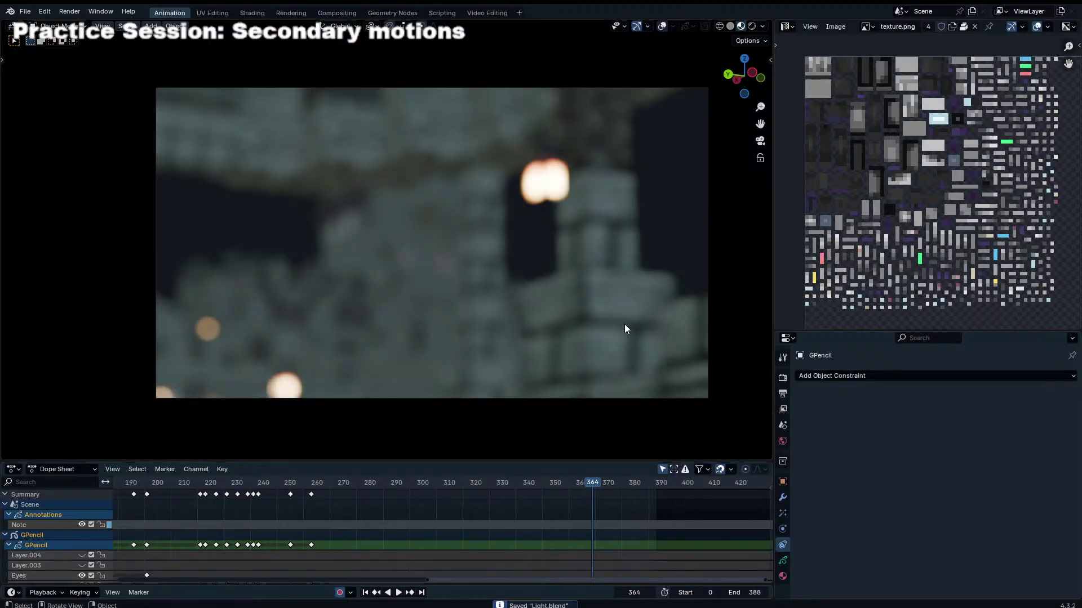